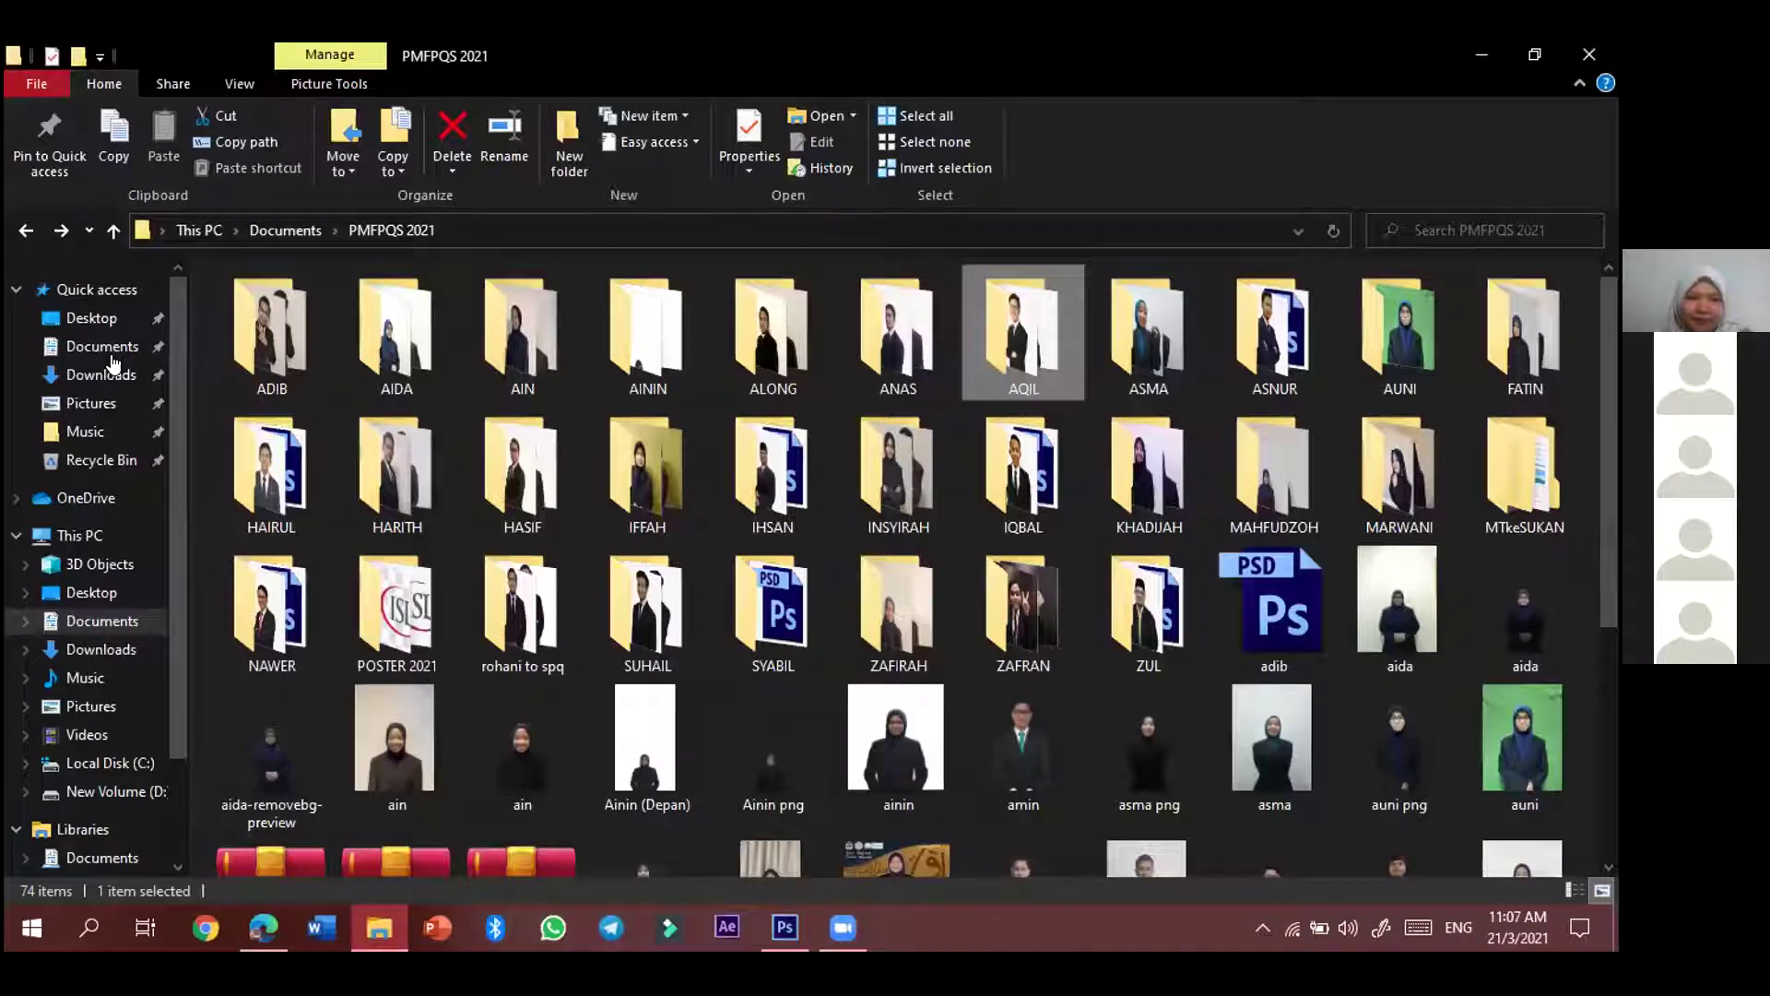
# - Look through the Documents and Pictures folders
pyautogui.click(111, 356)
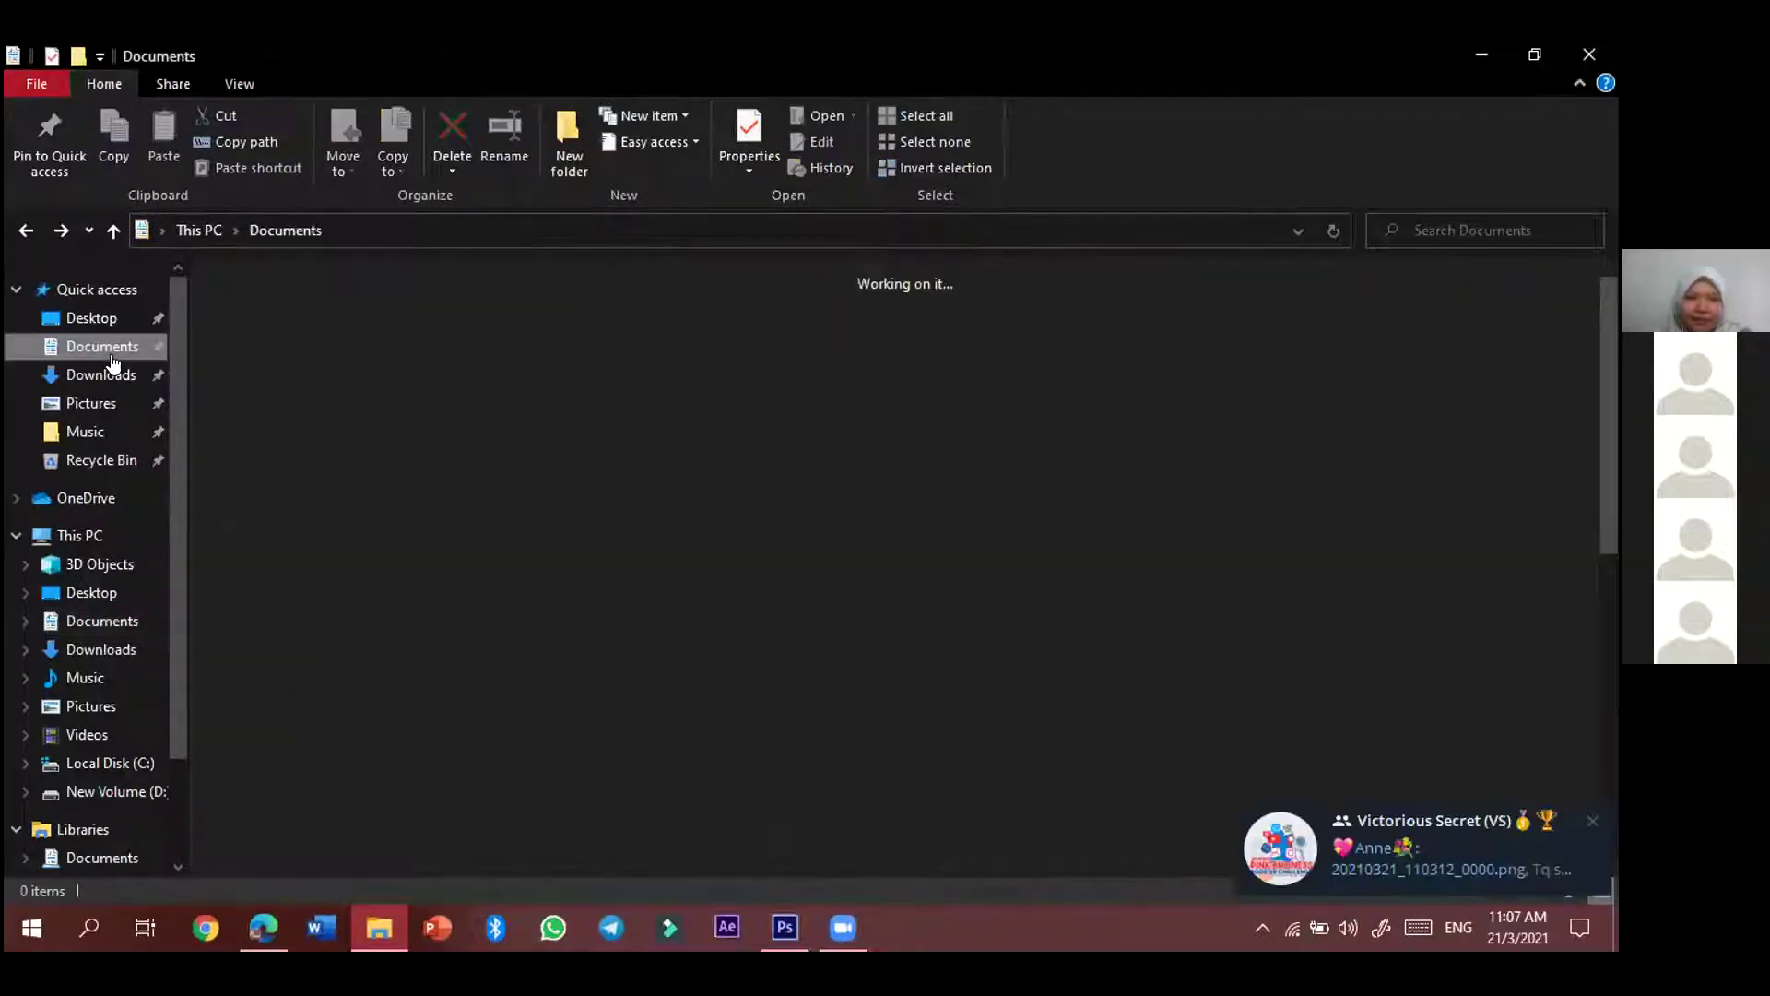
pyautogui.press('Down')
pyautogui.press('Down')
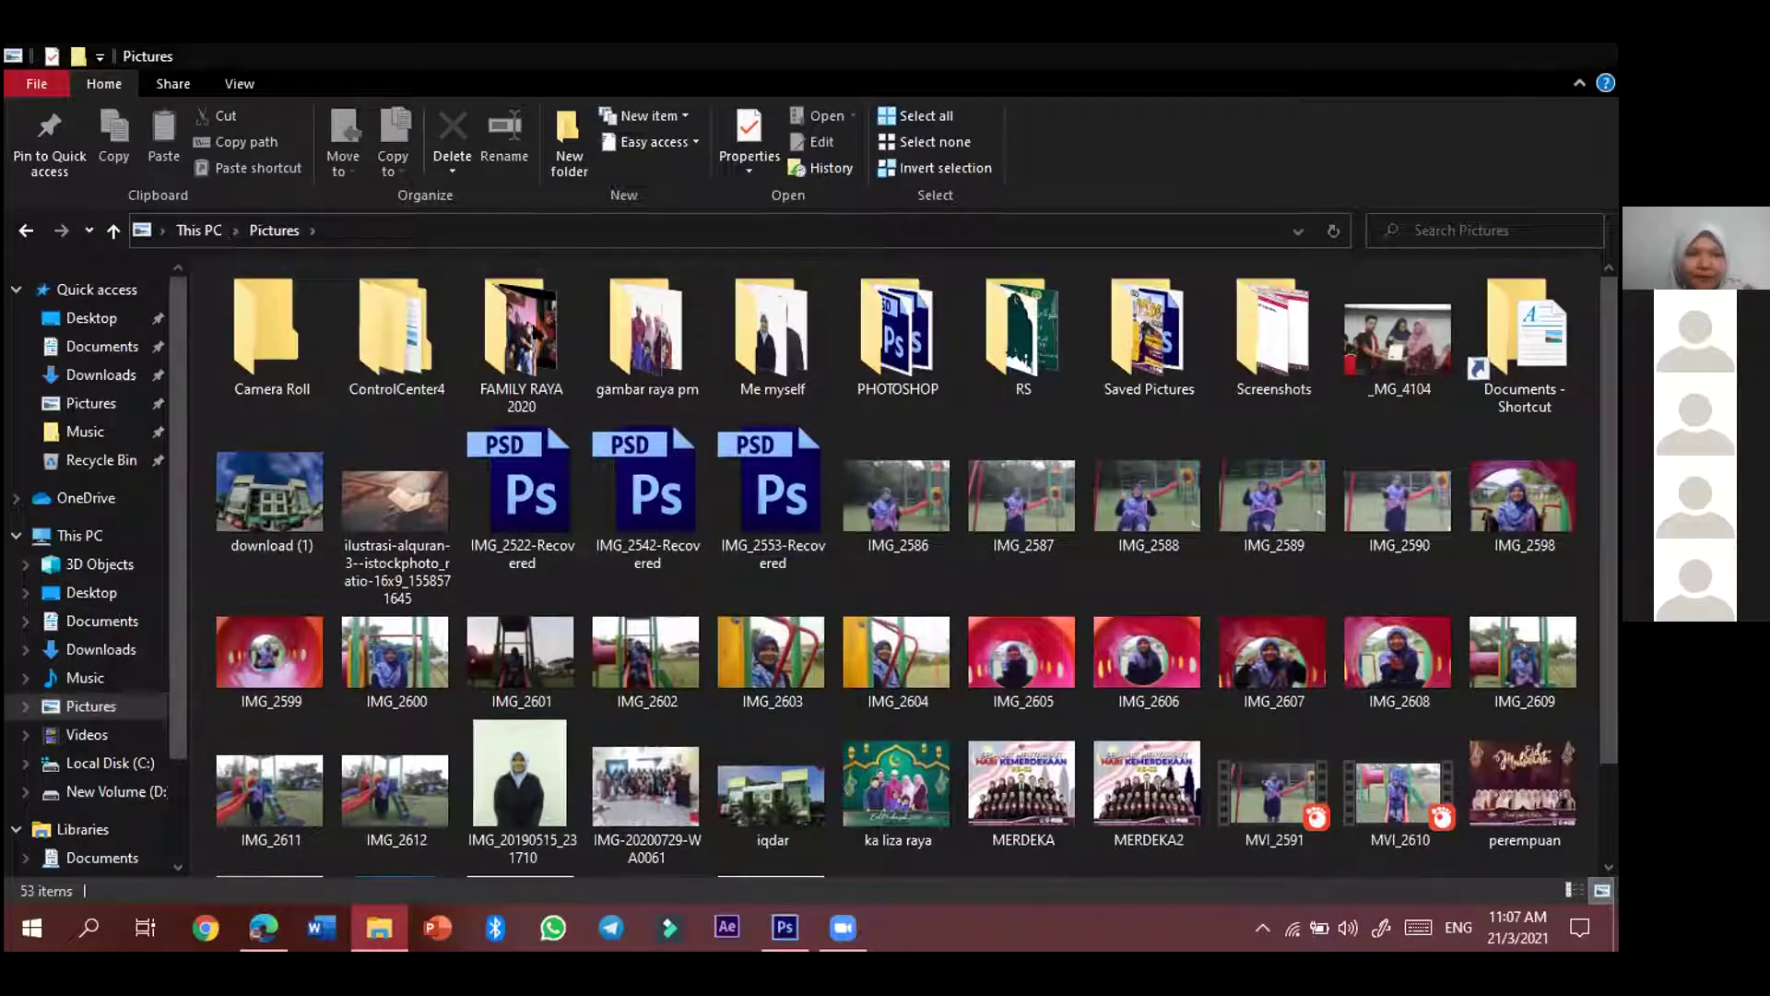
# - Switch to Photoshop and open the recent file nametag.psd
pyautogui.press('super+Down')
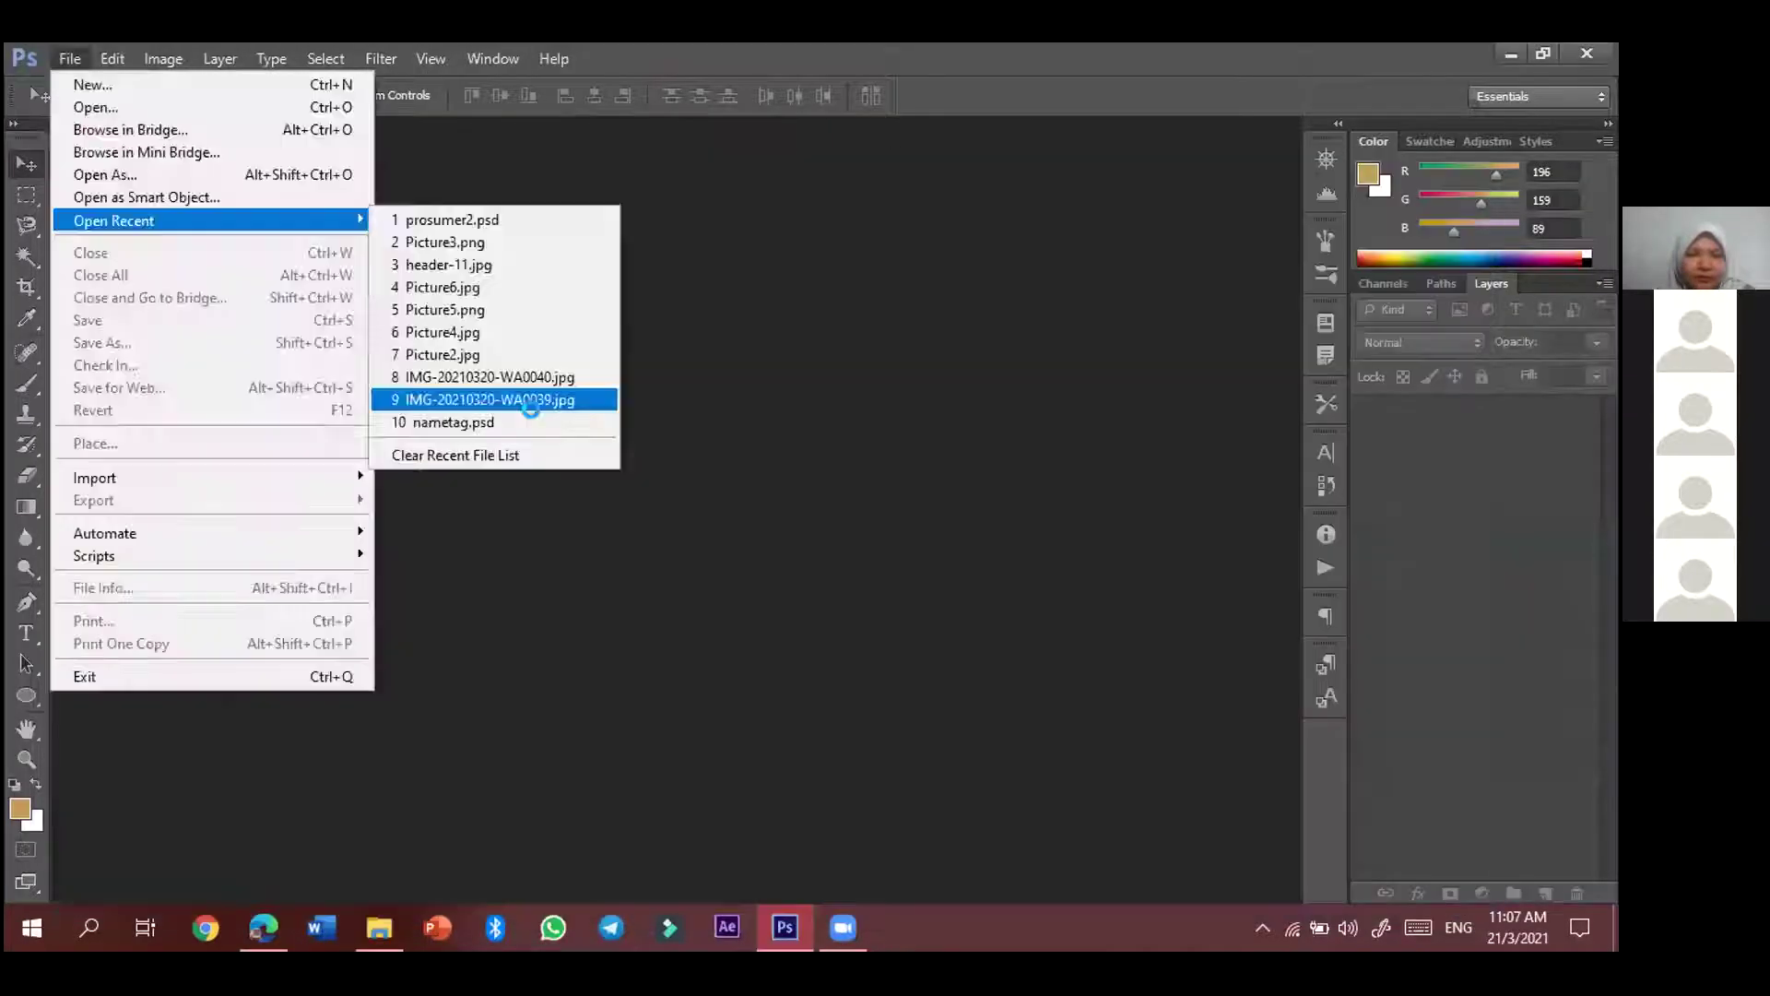
pyautogui.click(522, 387)
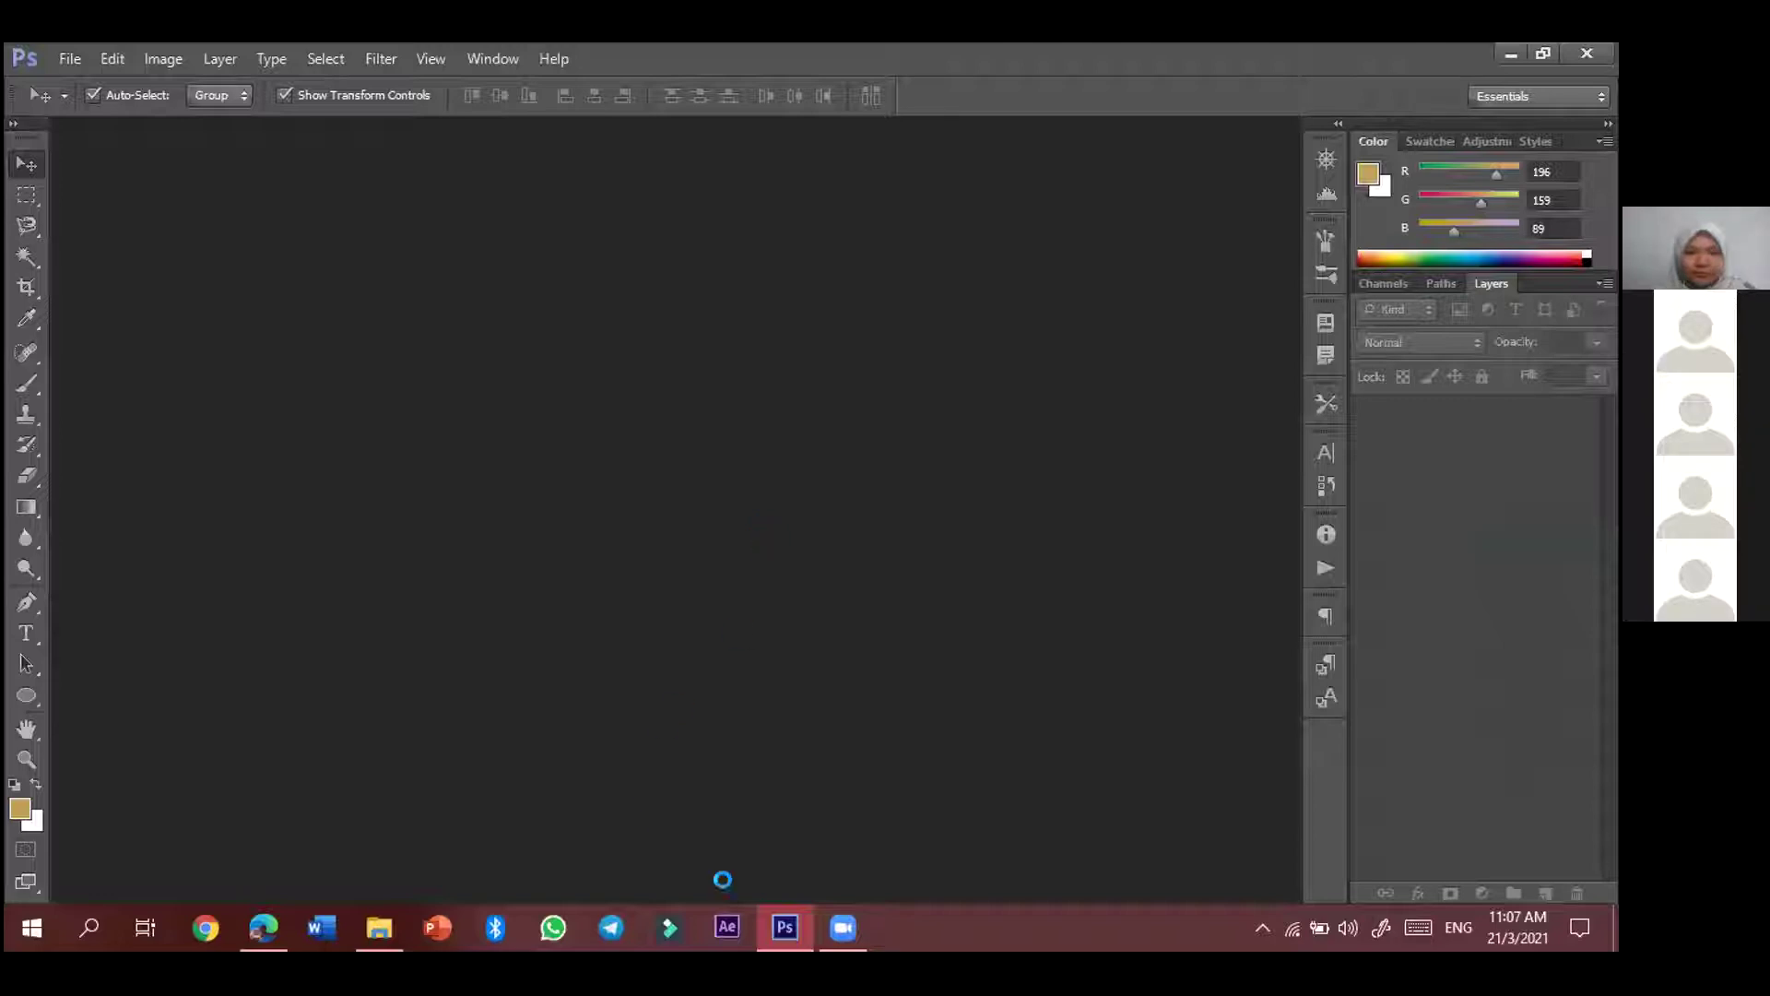
pyautogui.moveTo(828, 922)
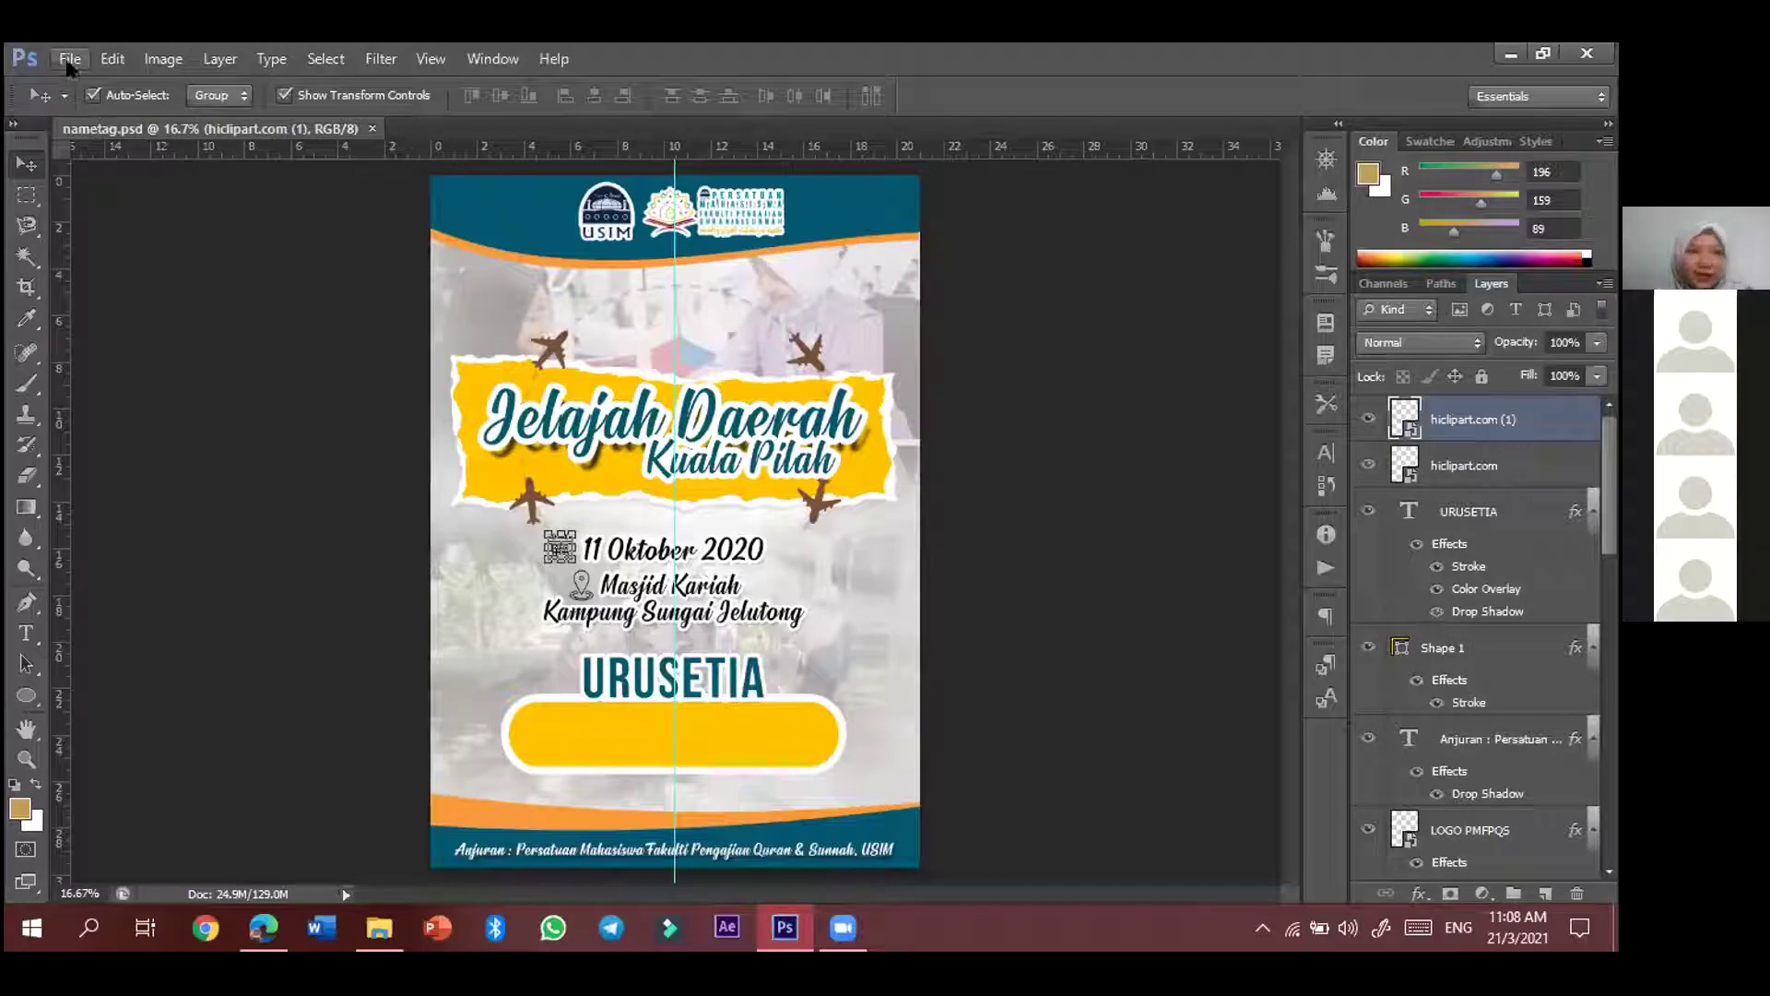
# - Start a new document and name it "Bengkel Photoshop"
pyautogui.click(71, 59)
pyautogui.click(85, 85)
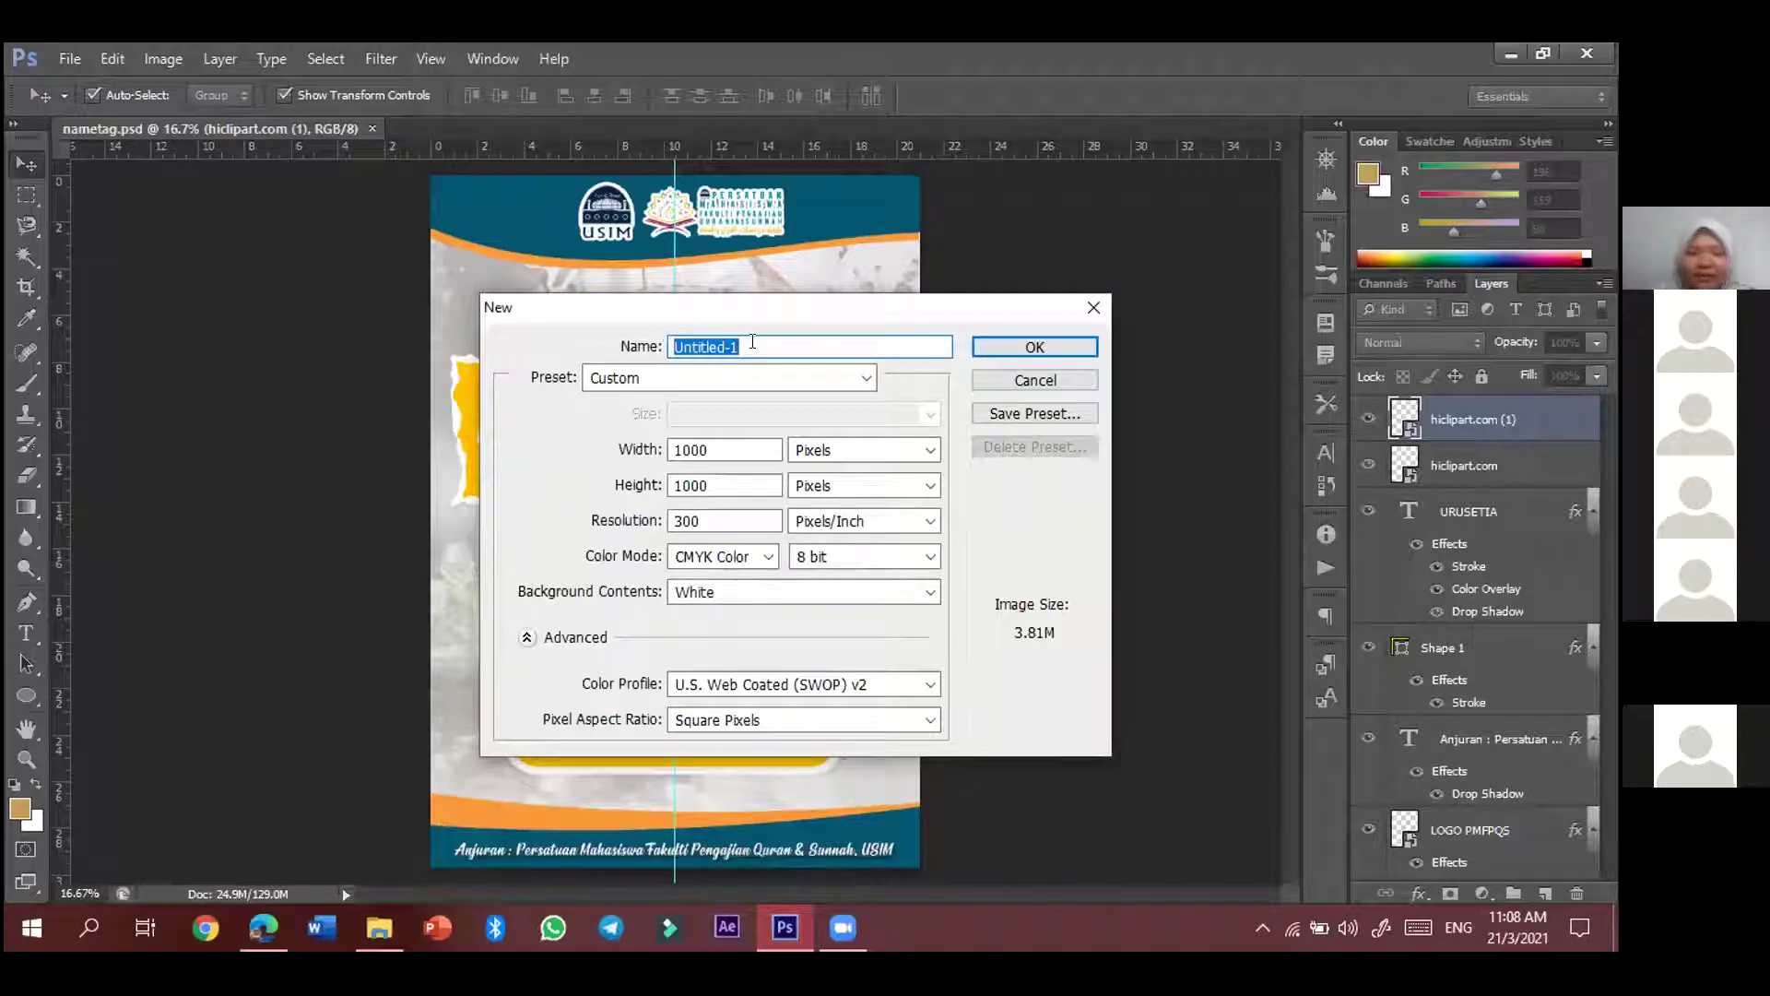
pyautogui.write('Bengkel ')
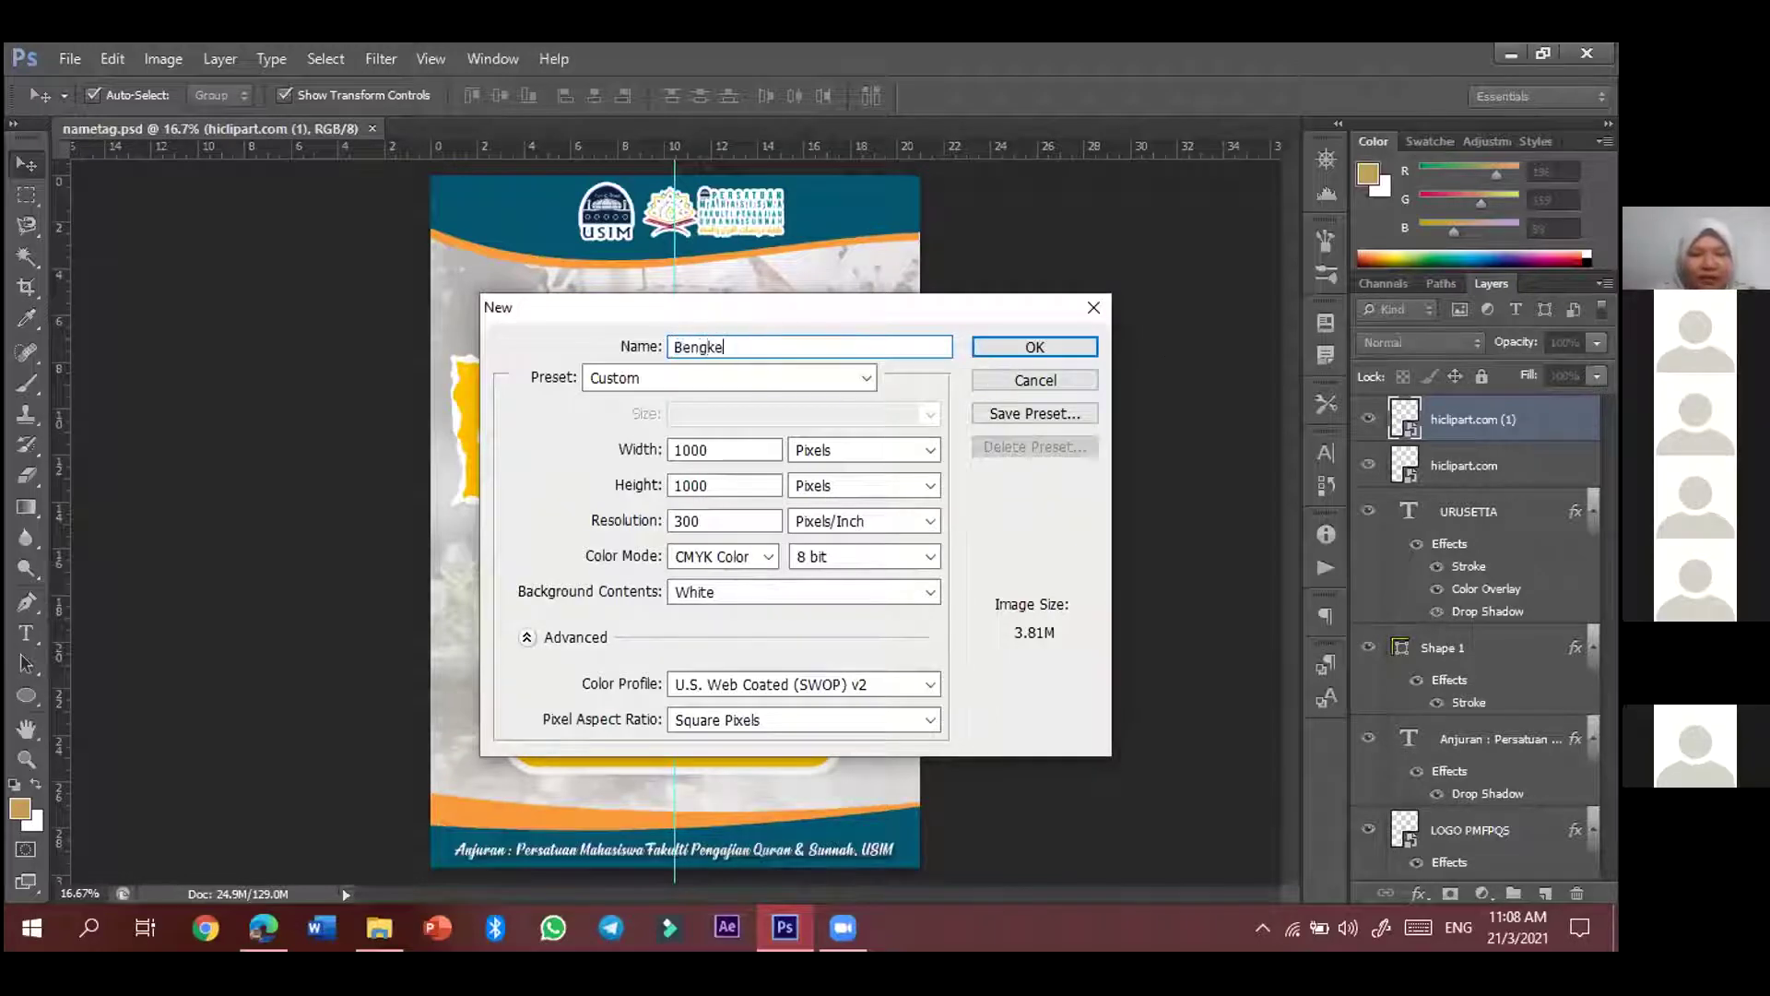
pyautogui.write('Photoshop')
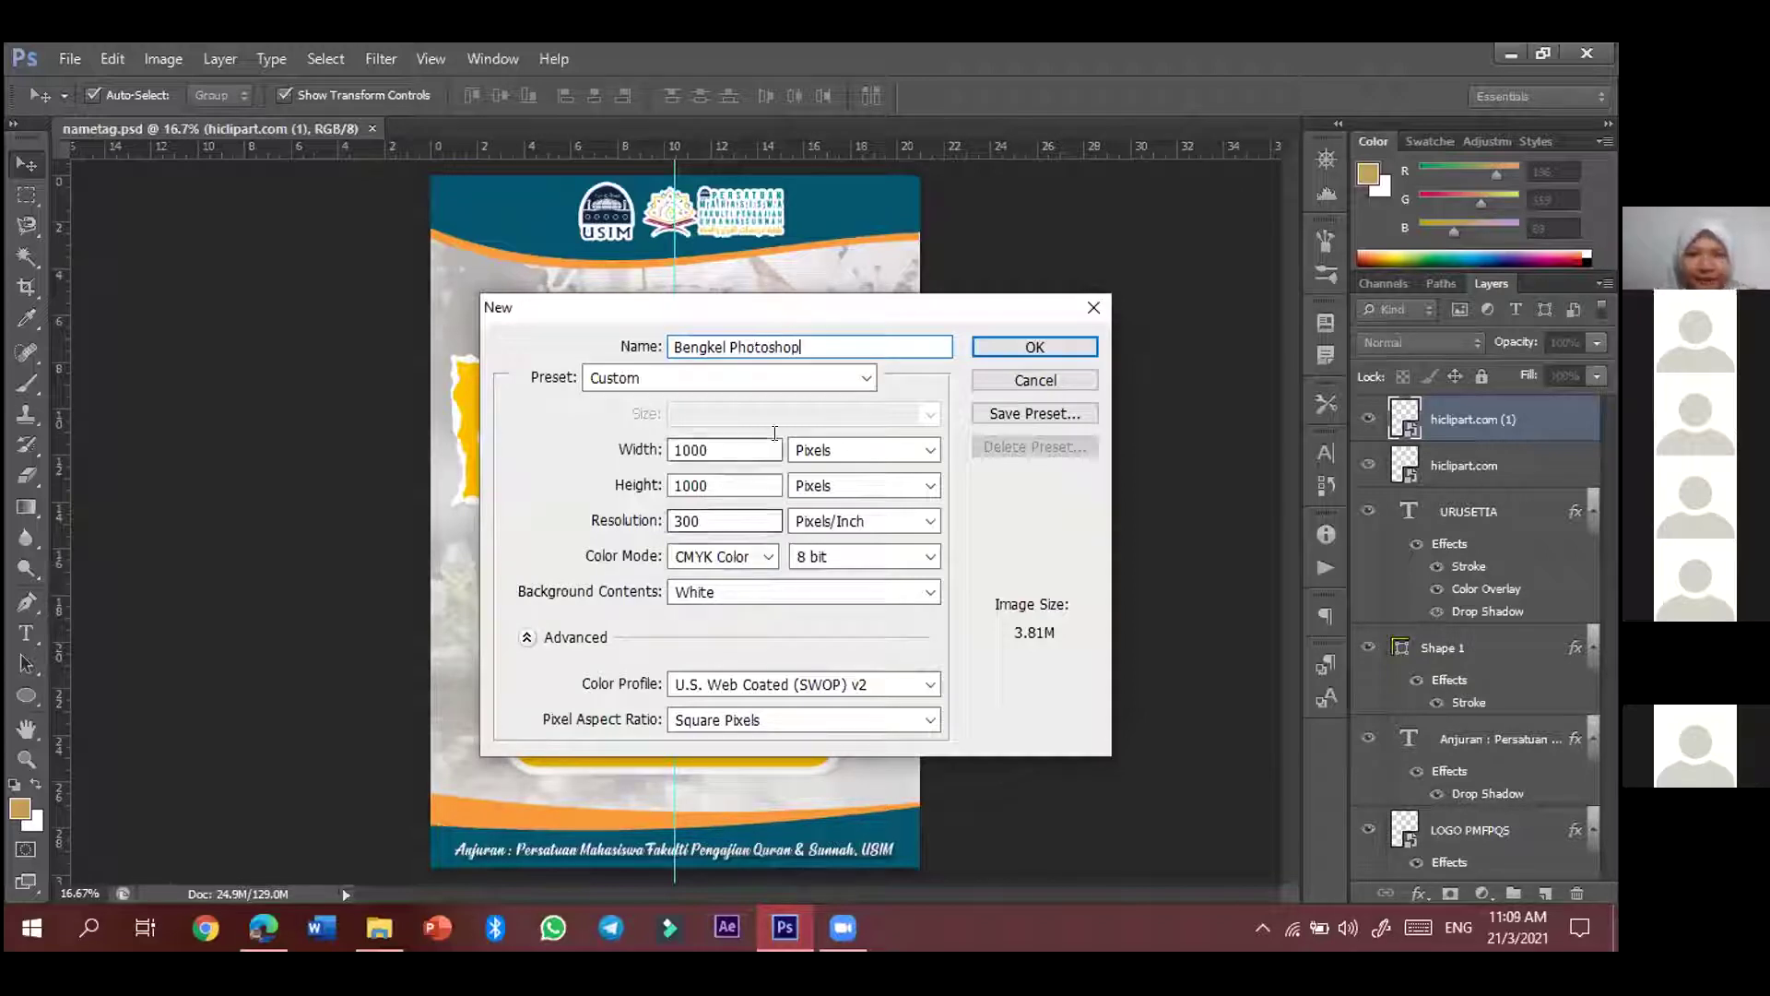
# - Review the new document's width, height, unit and resolution settings
pyautogui.click(769, 452)
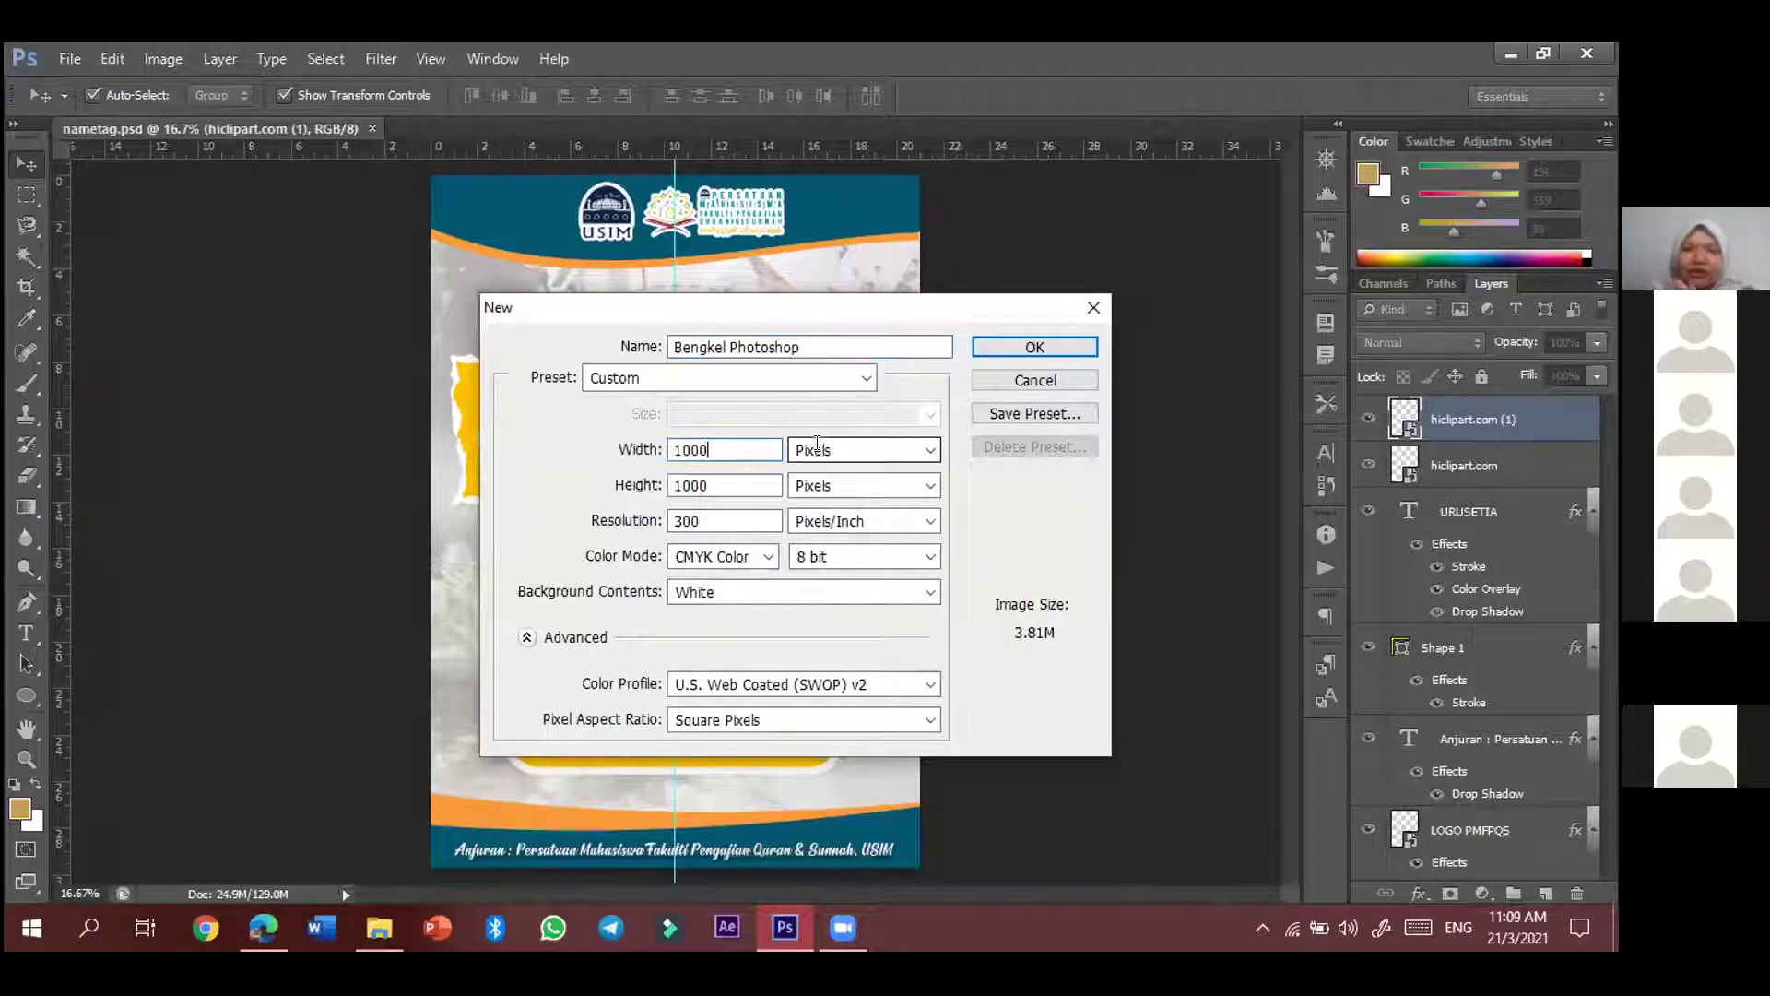
pyautogui.click(815, 449)
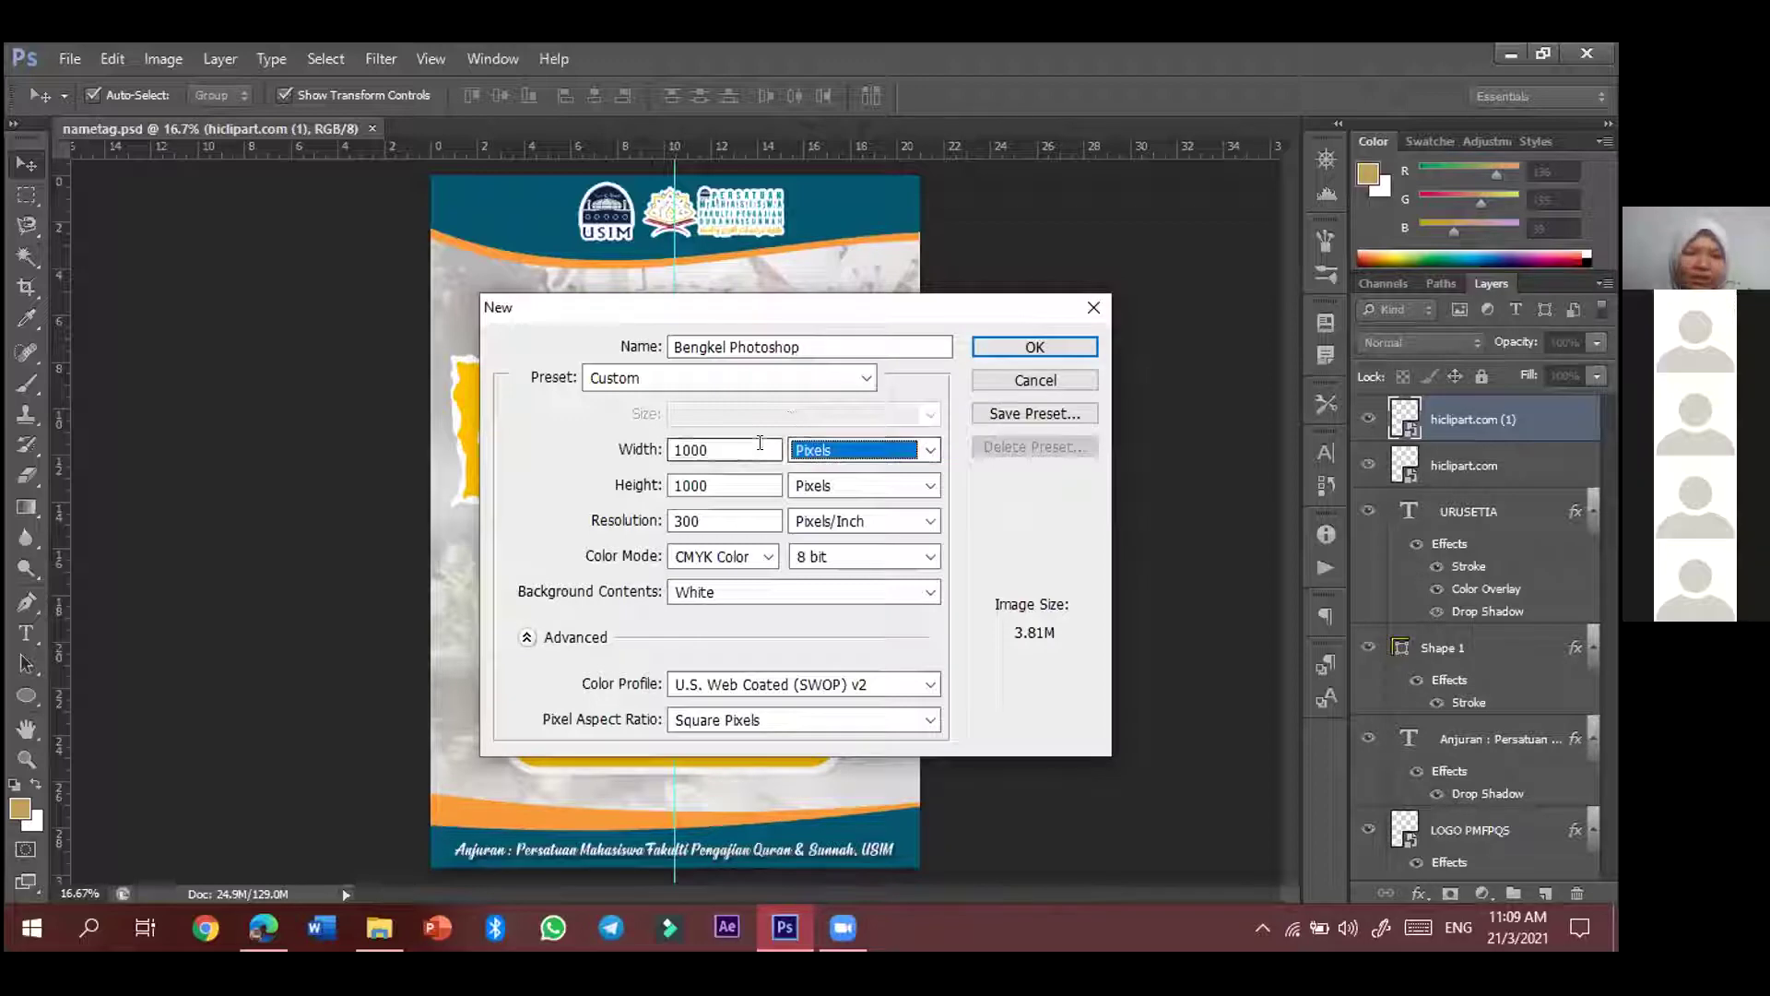
pyautogui.click(760, 443)
pyautogui.doubleClick(735, 443)
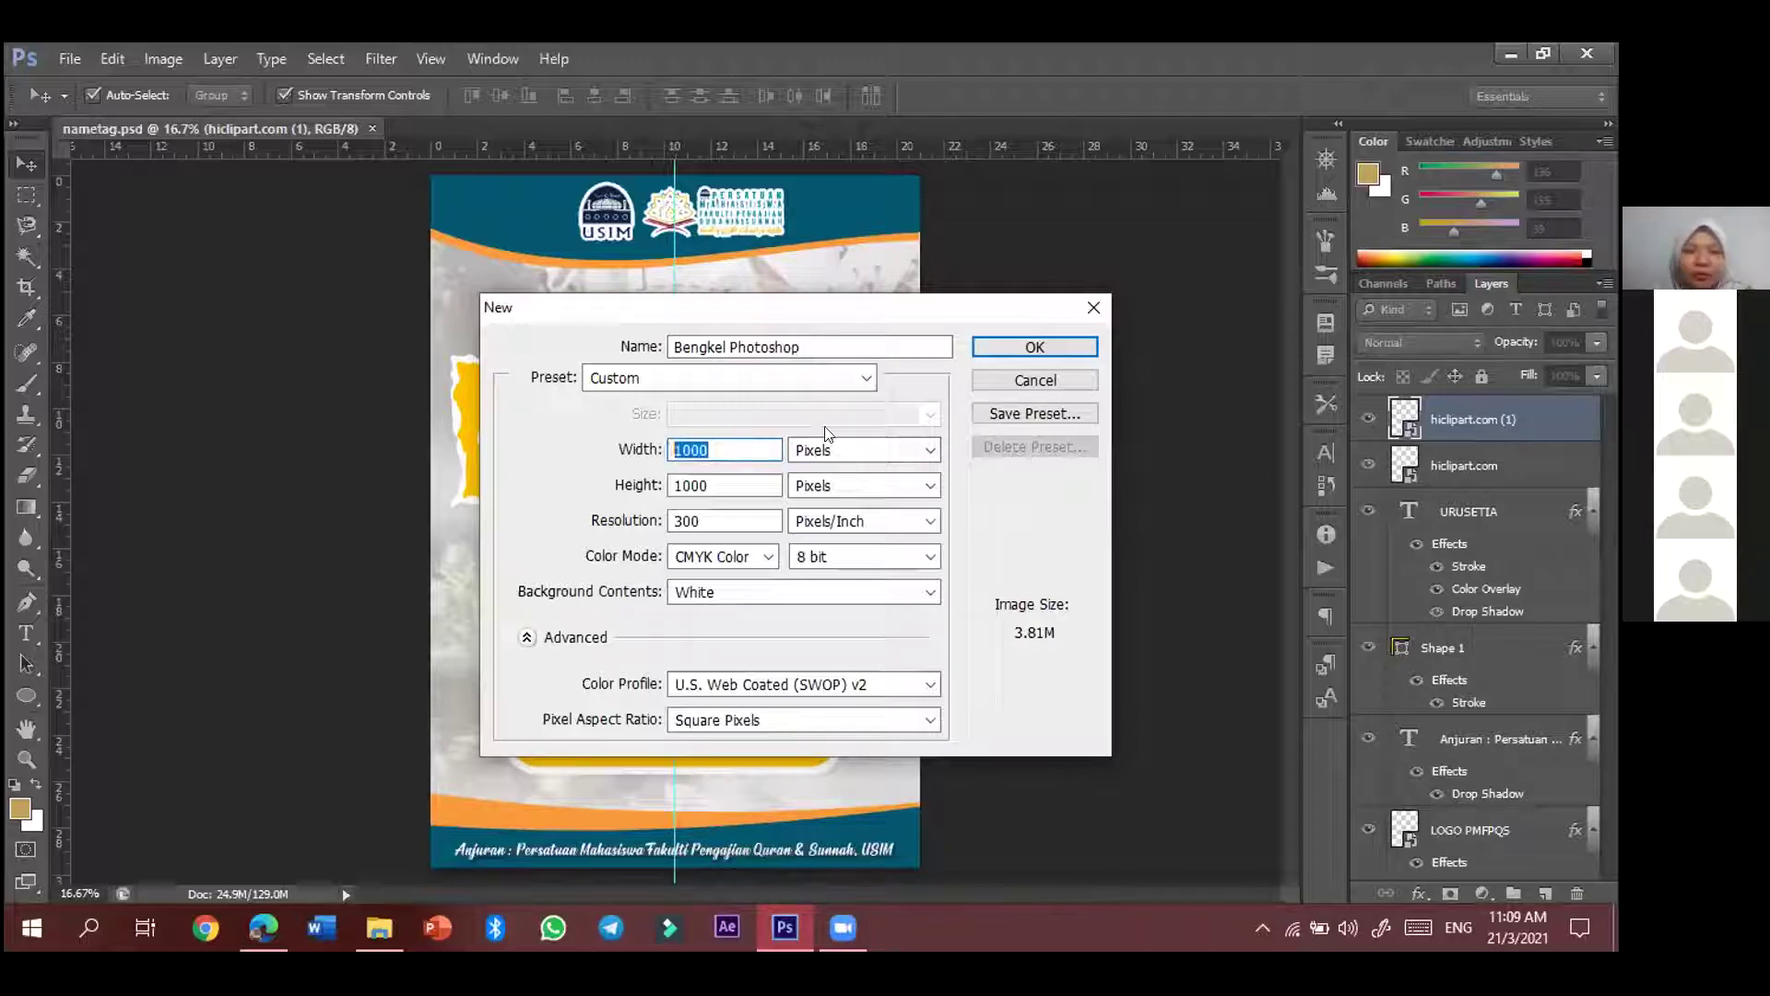
pyautogui.press('Tab')
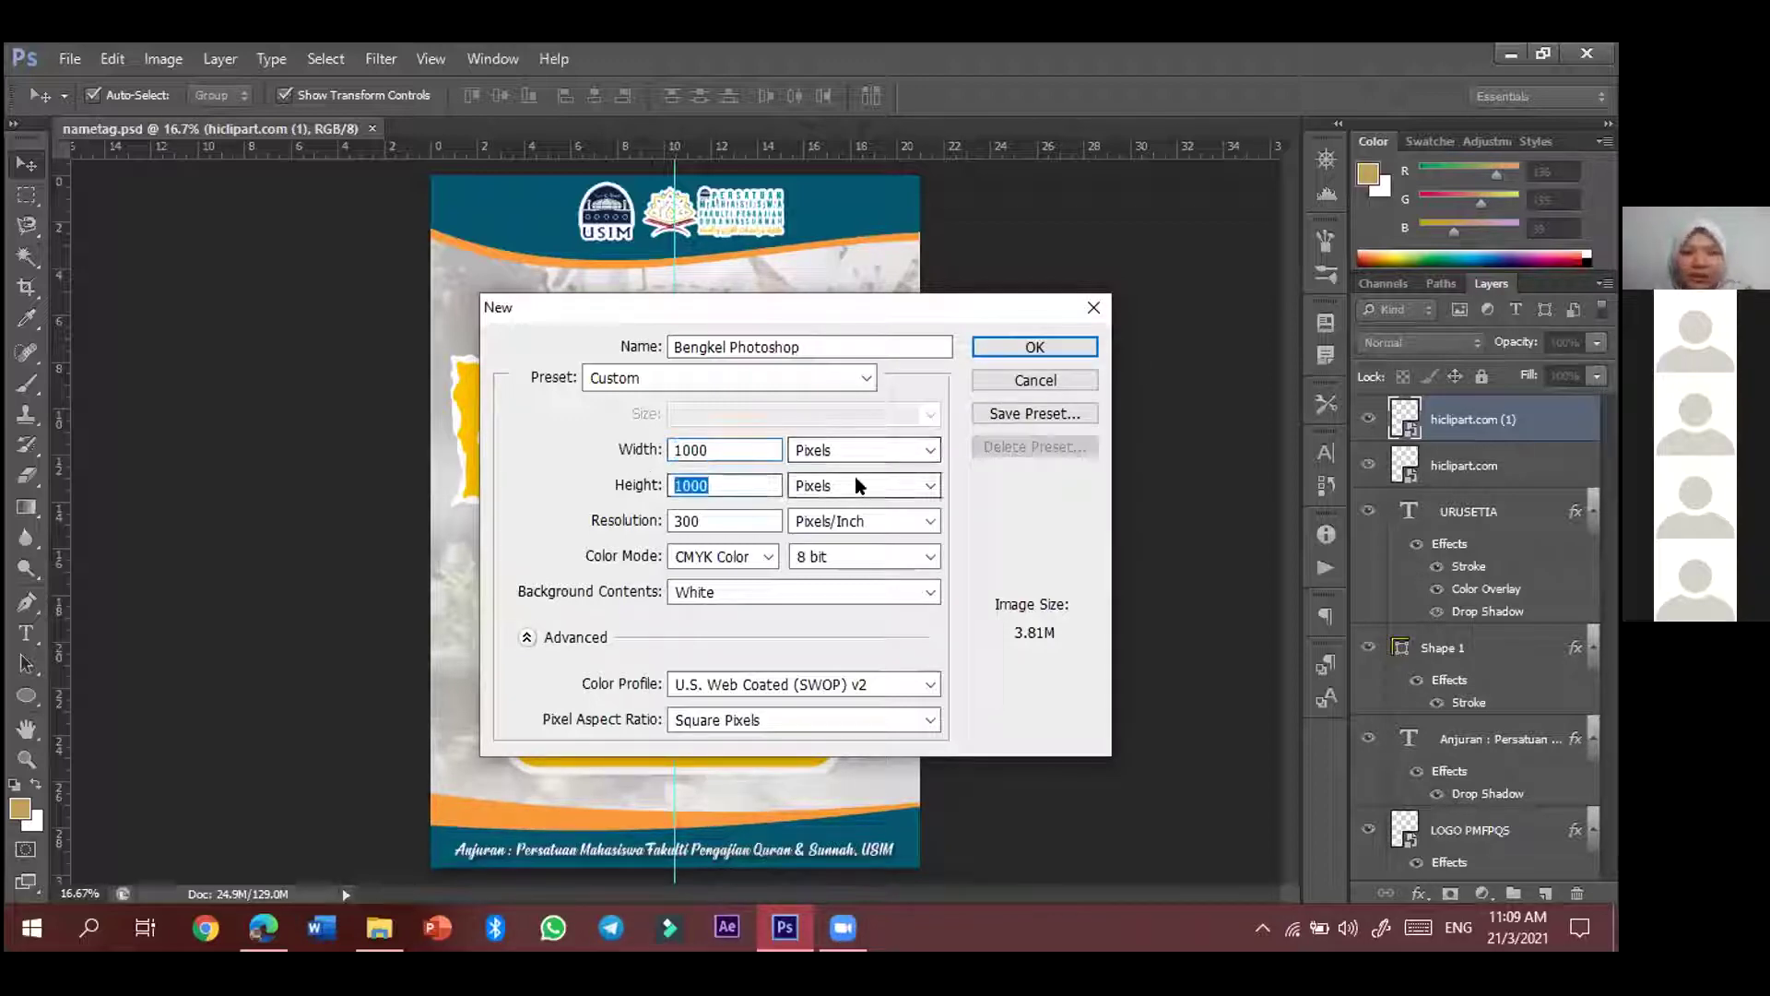
pyautogui.click(741, 516)
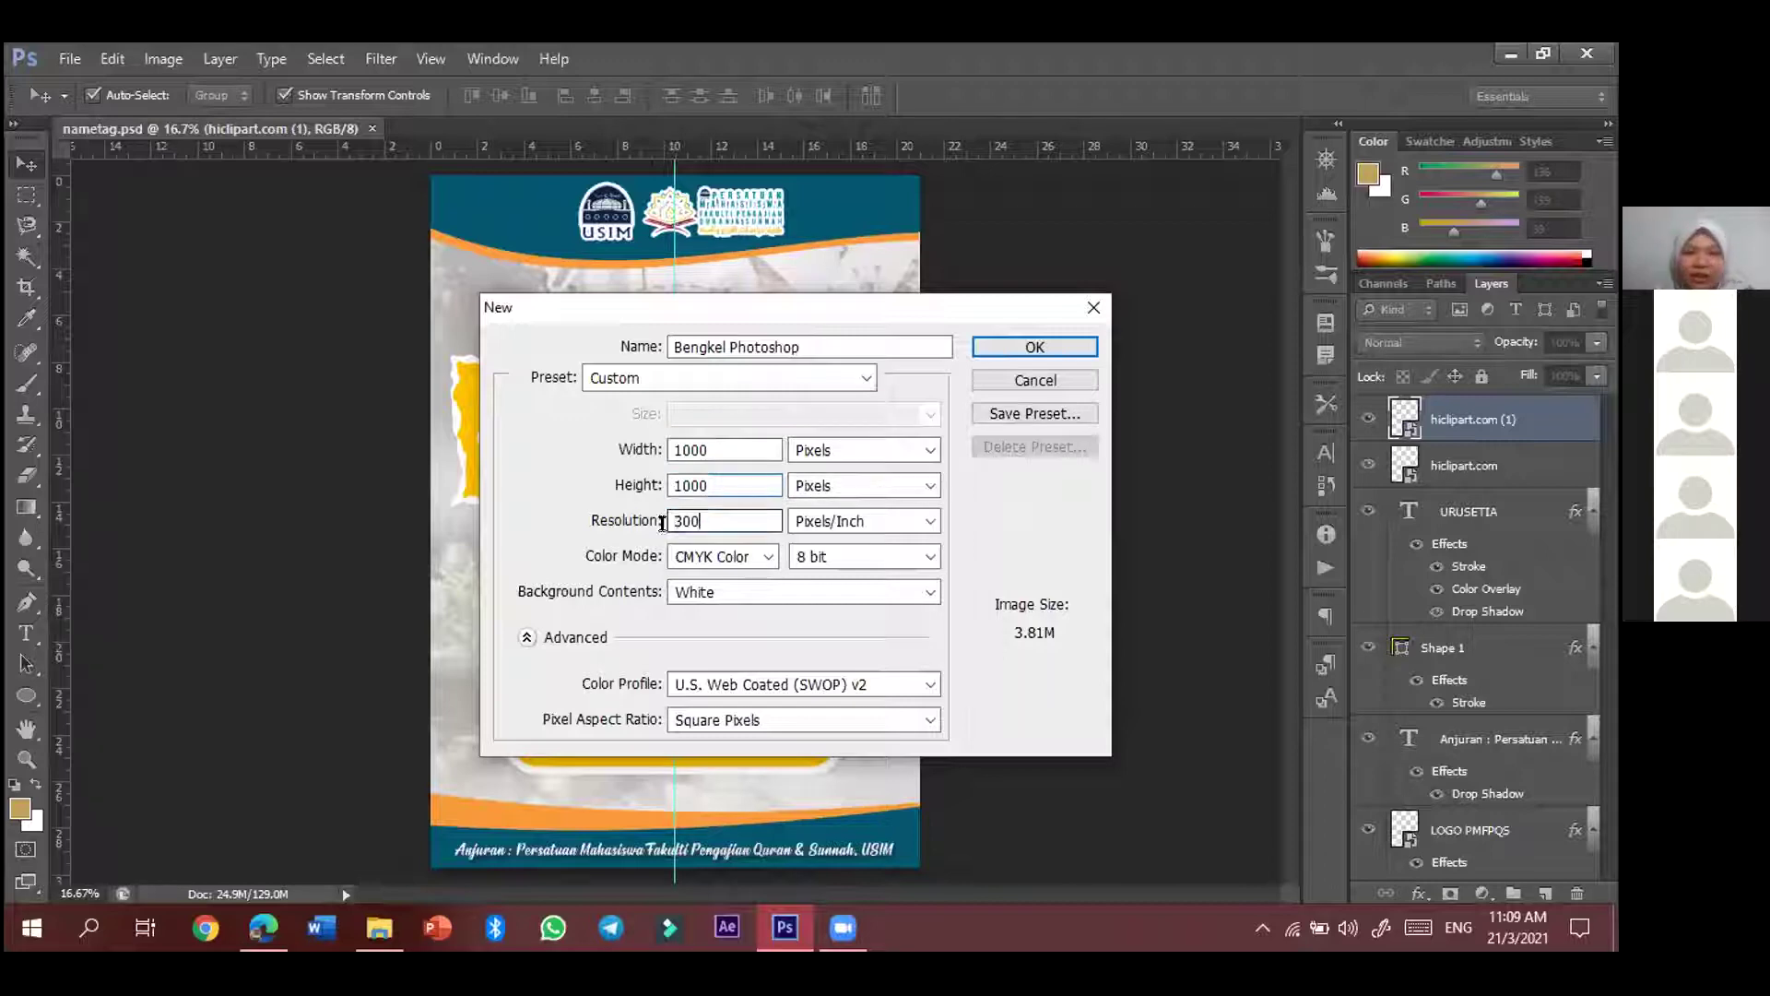
pyautogui.doubleClick(741, 517)
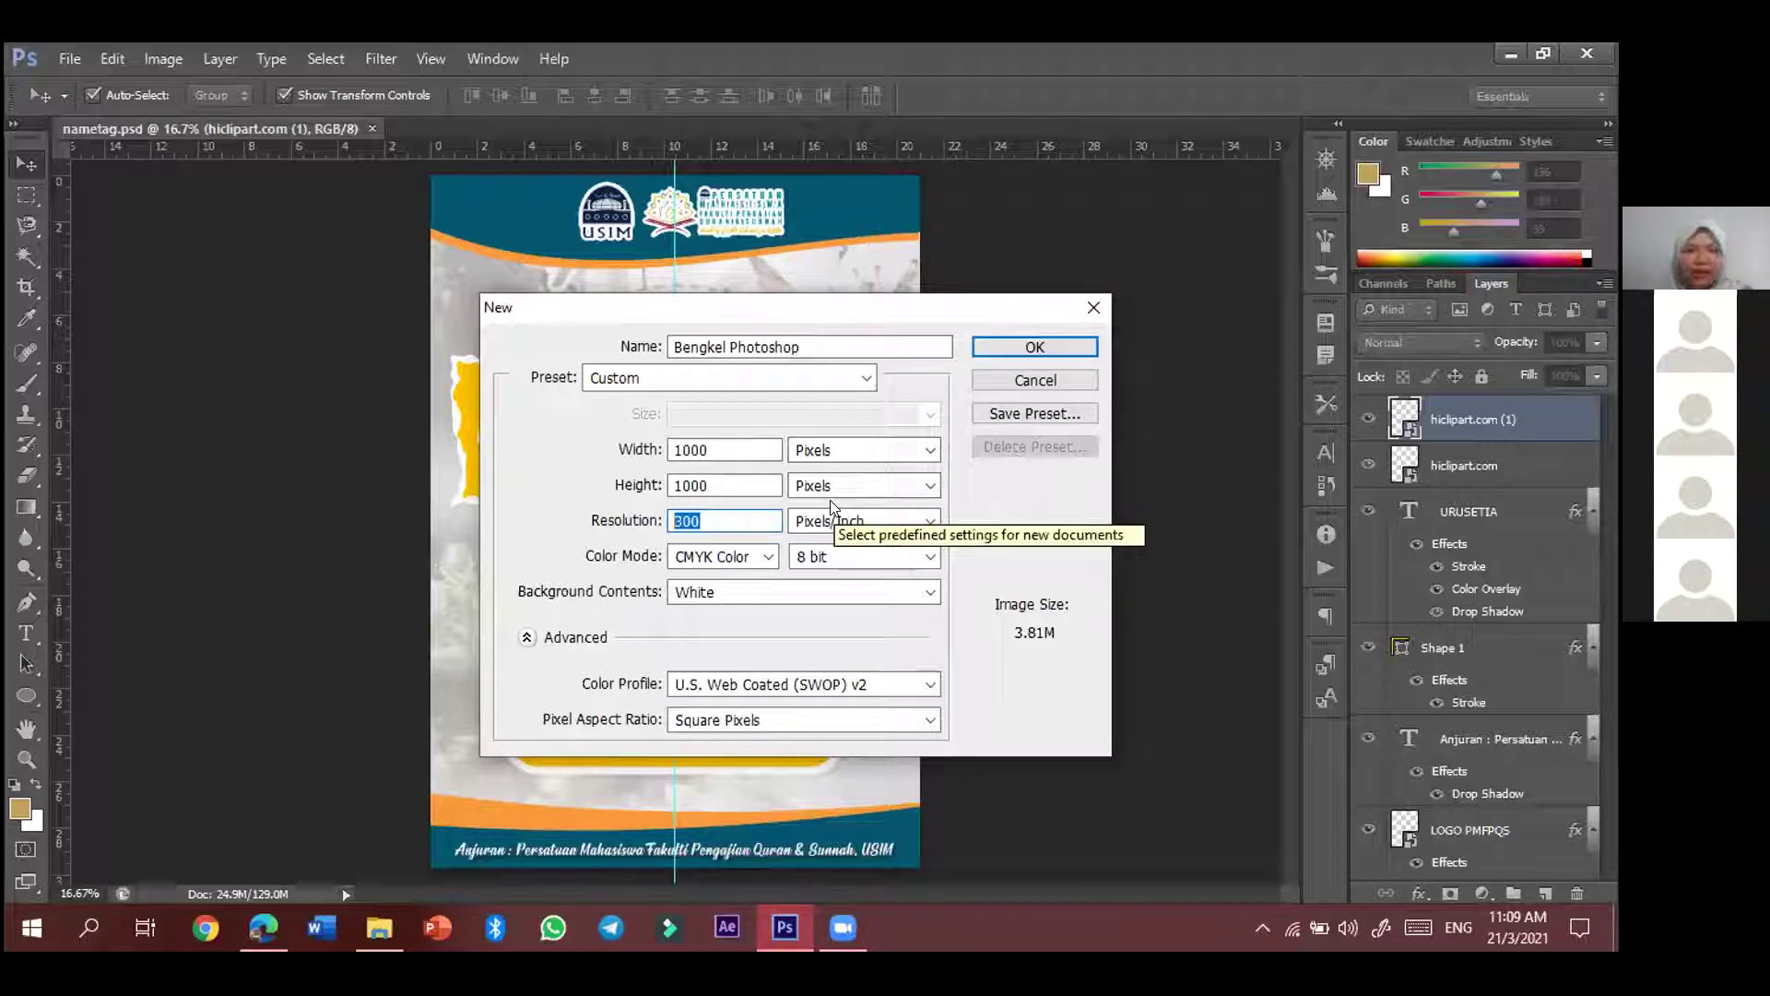
# - Switch the new document's color mode to RGB Color and back to CMYK Color
pyautogui.click(706, 559)
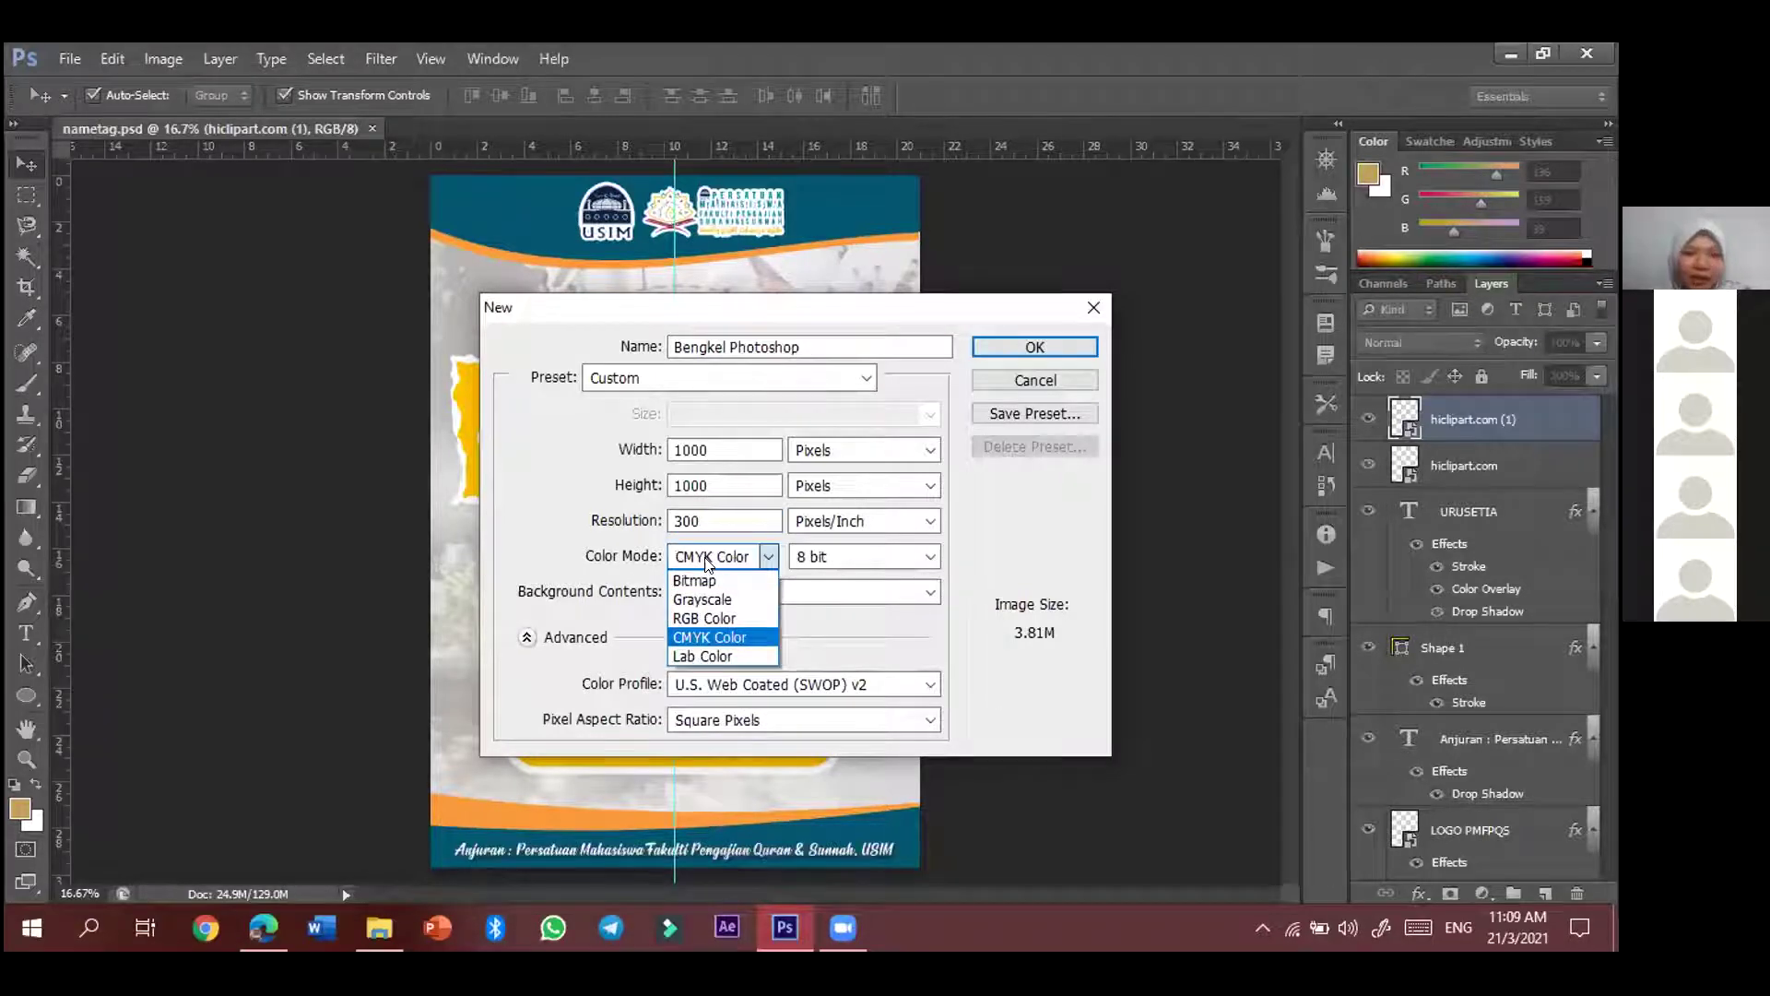
pyautogui.click(727, 620)
pyautogui.click(738, 563)
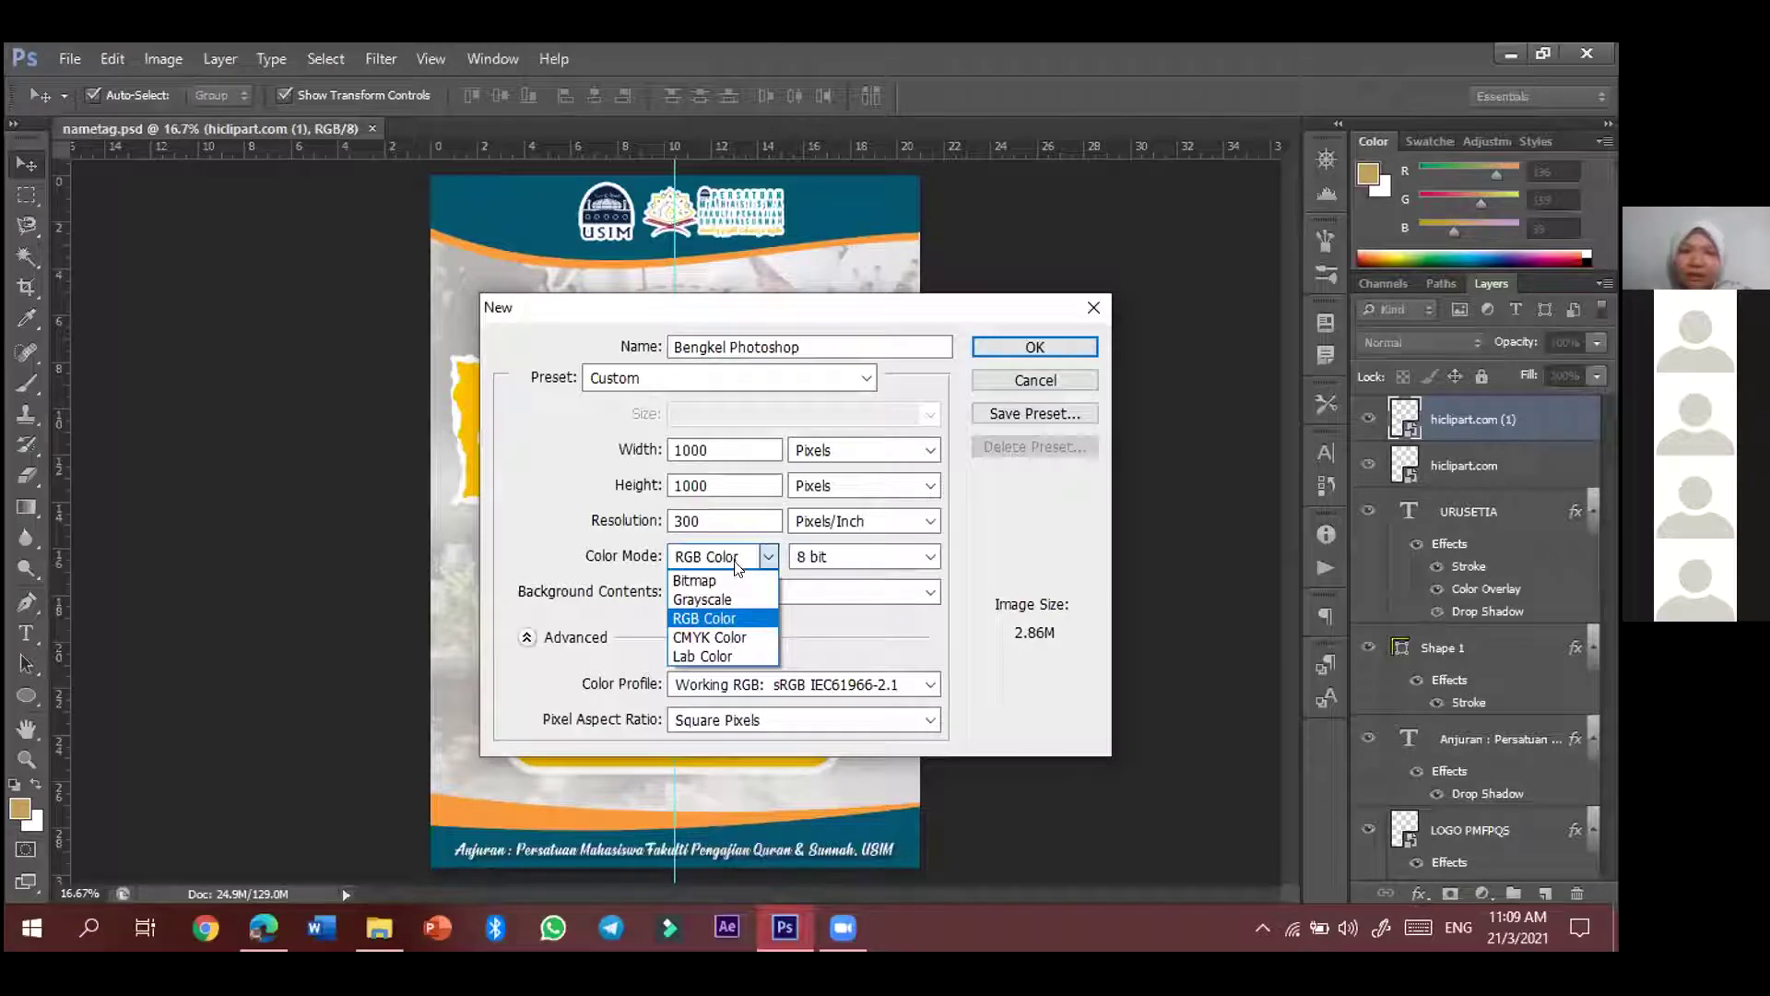
pyautogui.click(752, 640)
# - Set the color mode to RGB Color with White background contents and create the document
pyautogui.click(750, 562)
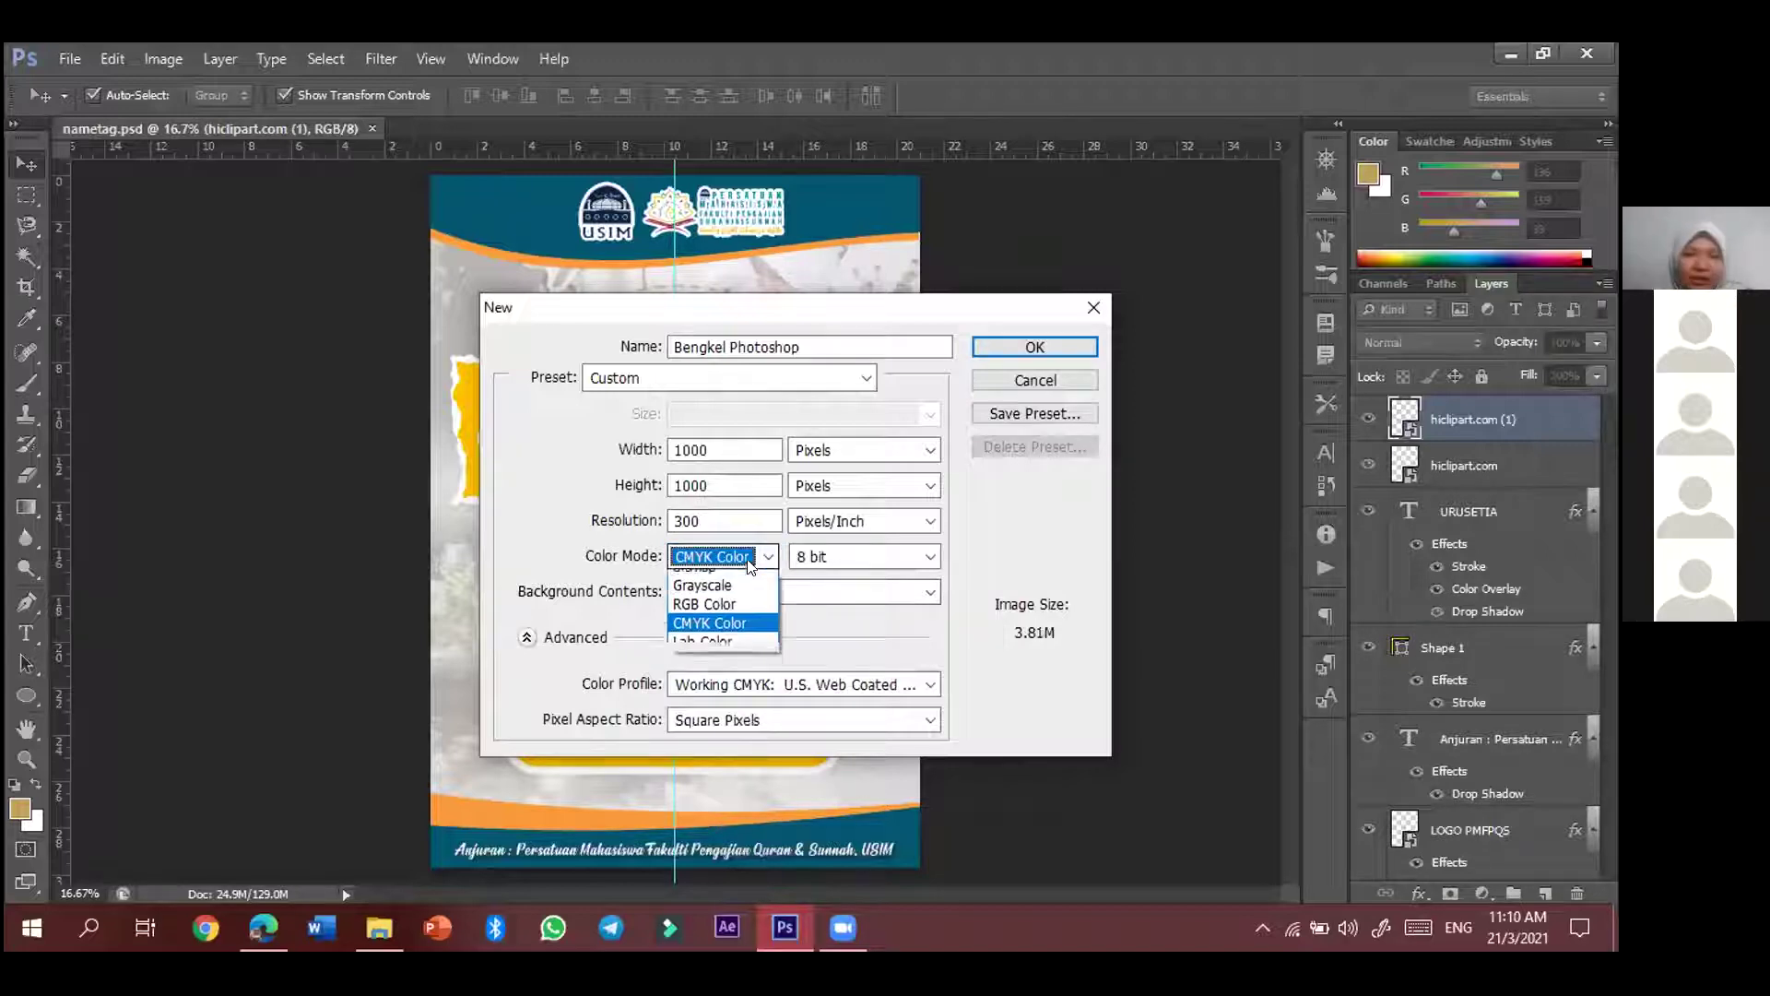
pyautogui.click(733, 605)
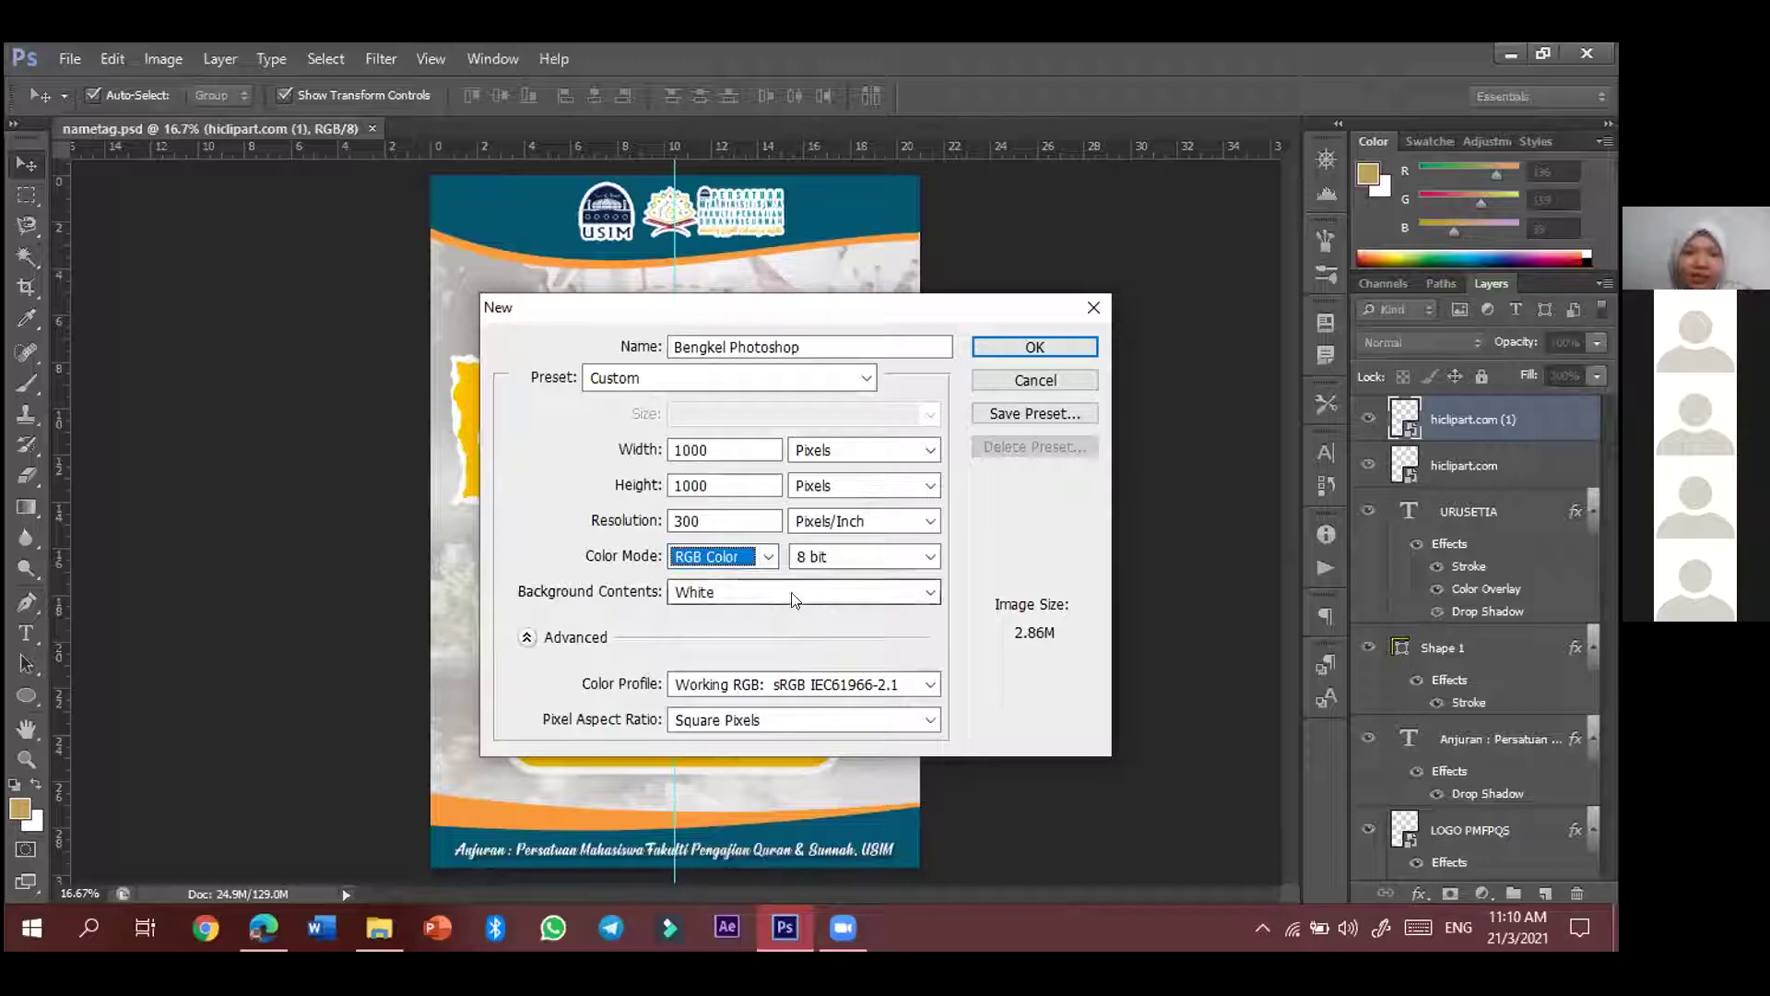
pyautogui.click(794, 600)
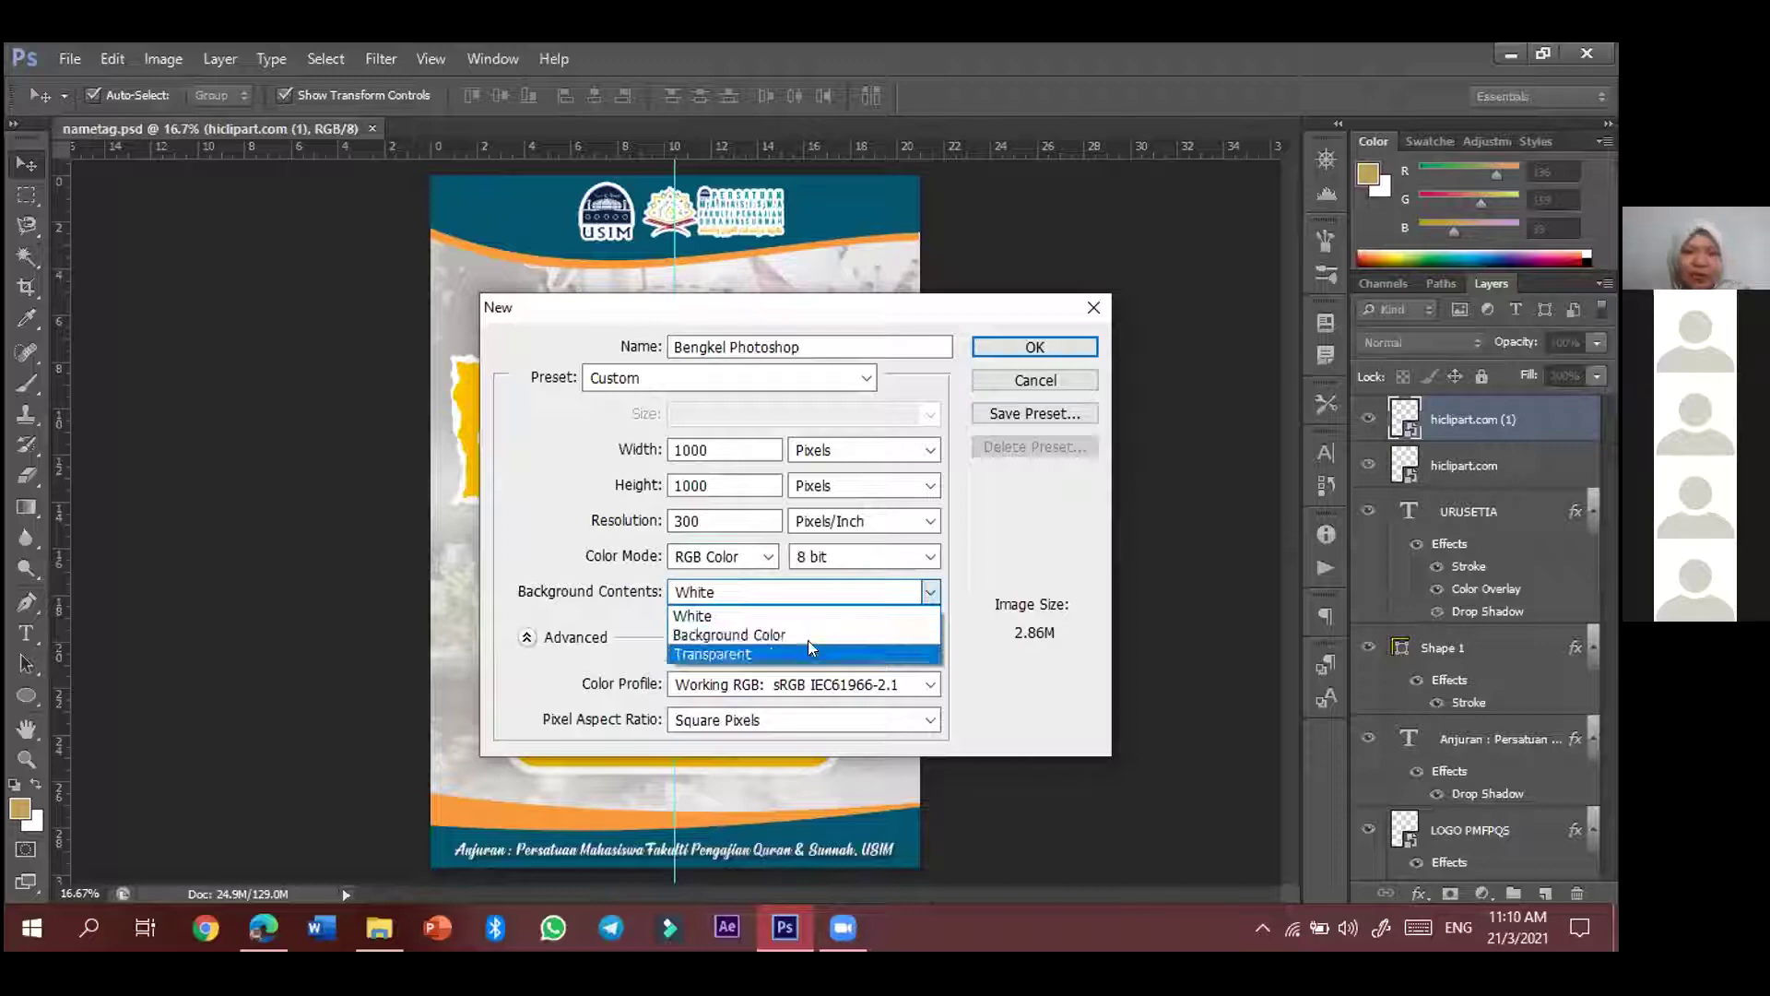
pyautogui.click(805, 624)
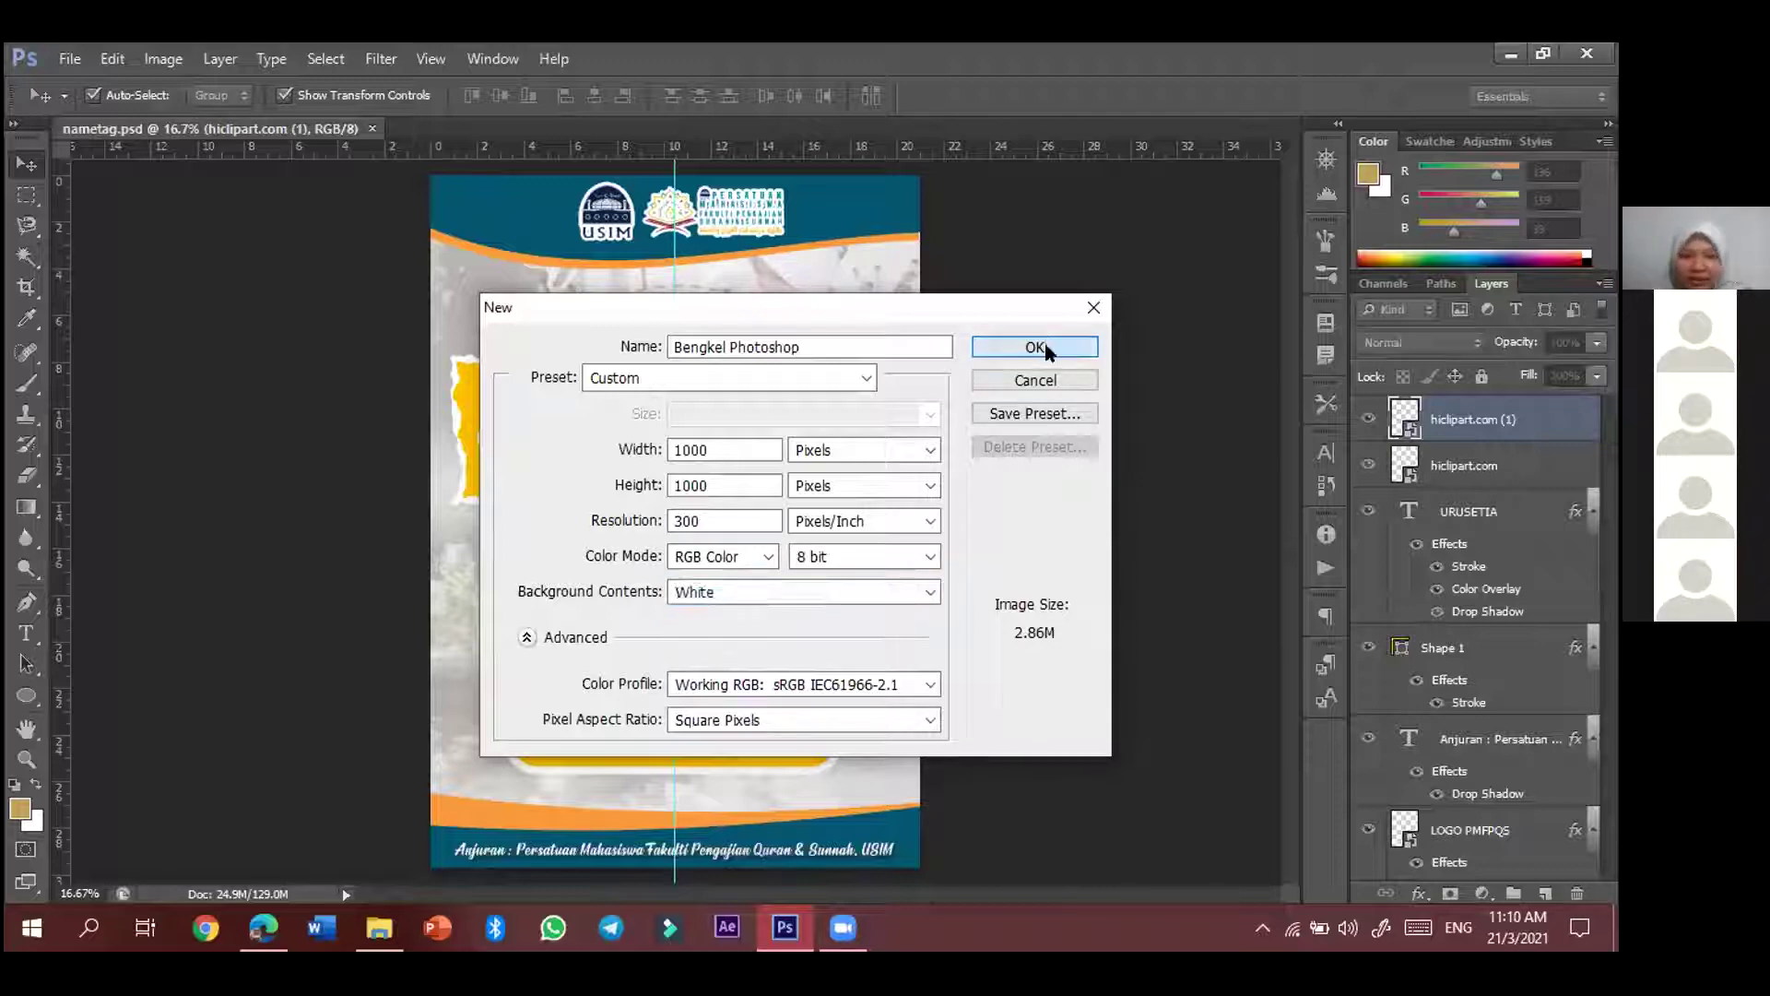
pyautogui.click(1036, 347)
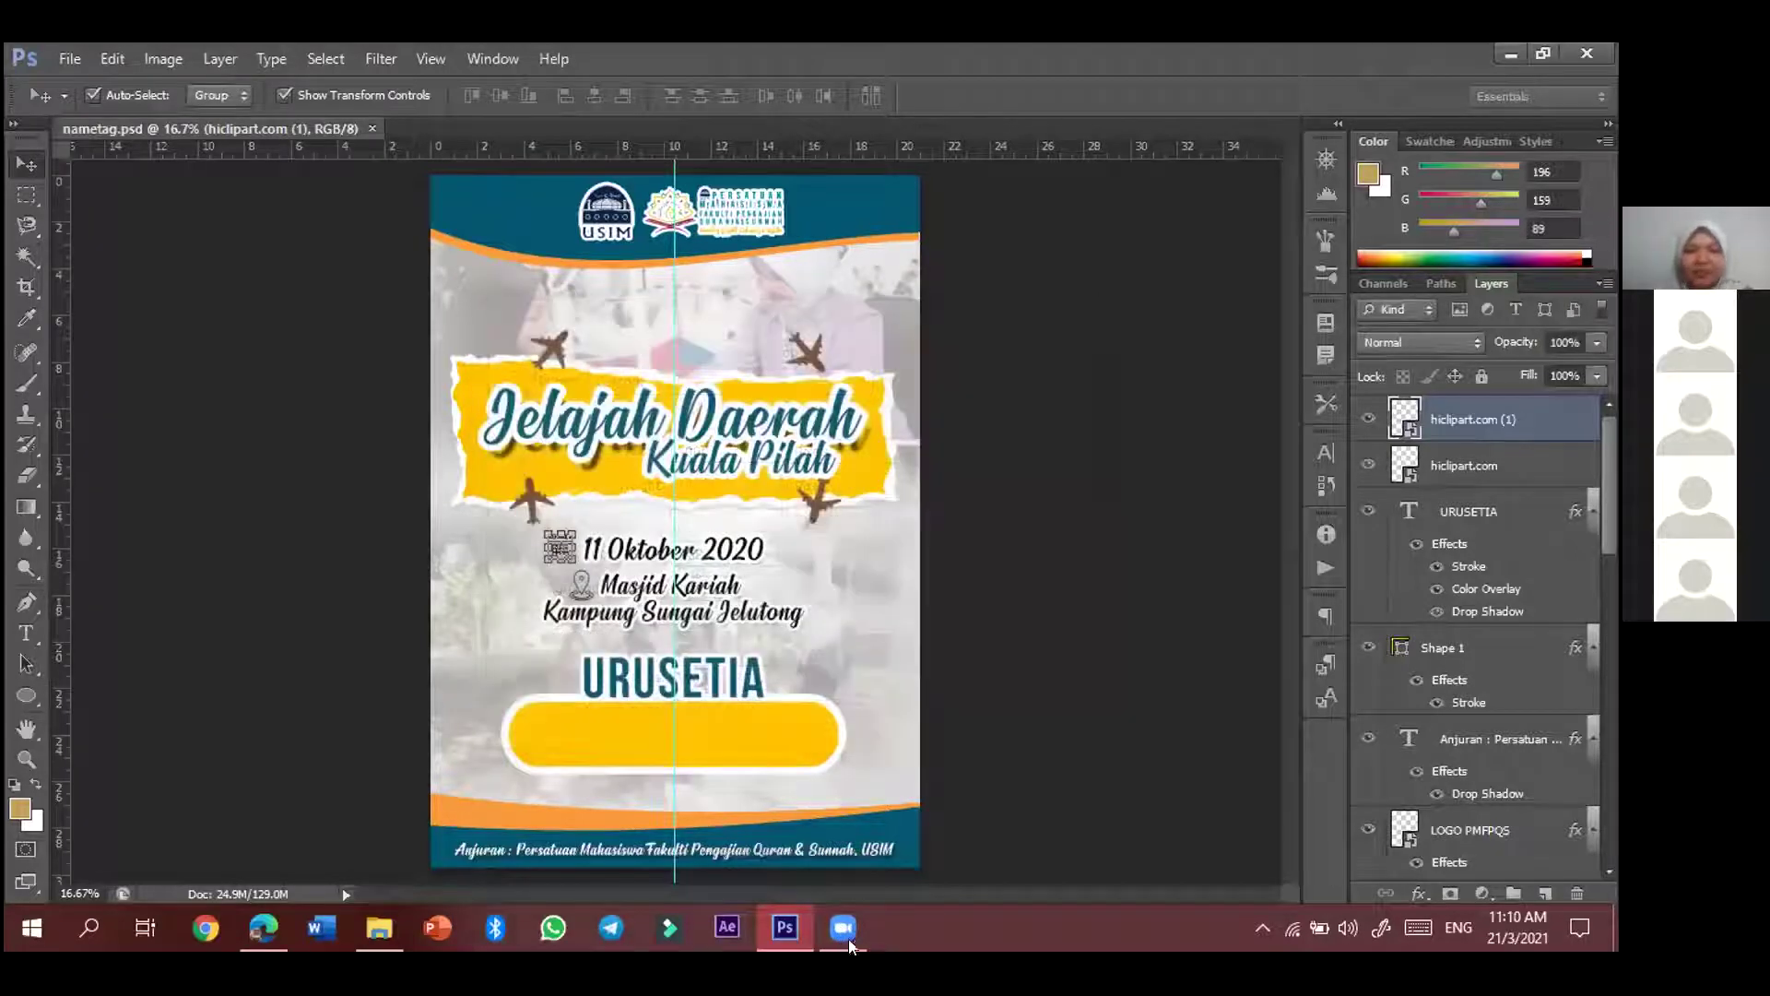
pyautogui.moveTo(885, 864)
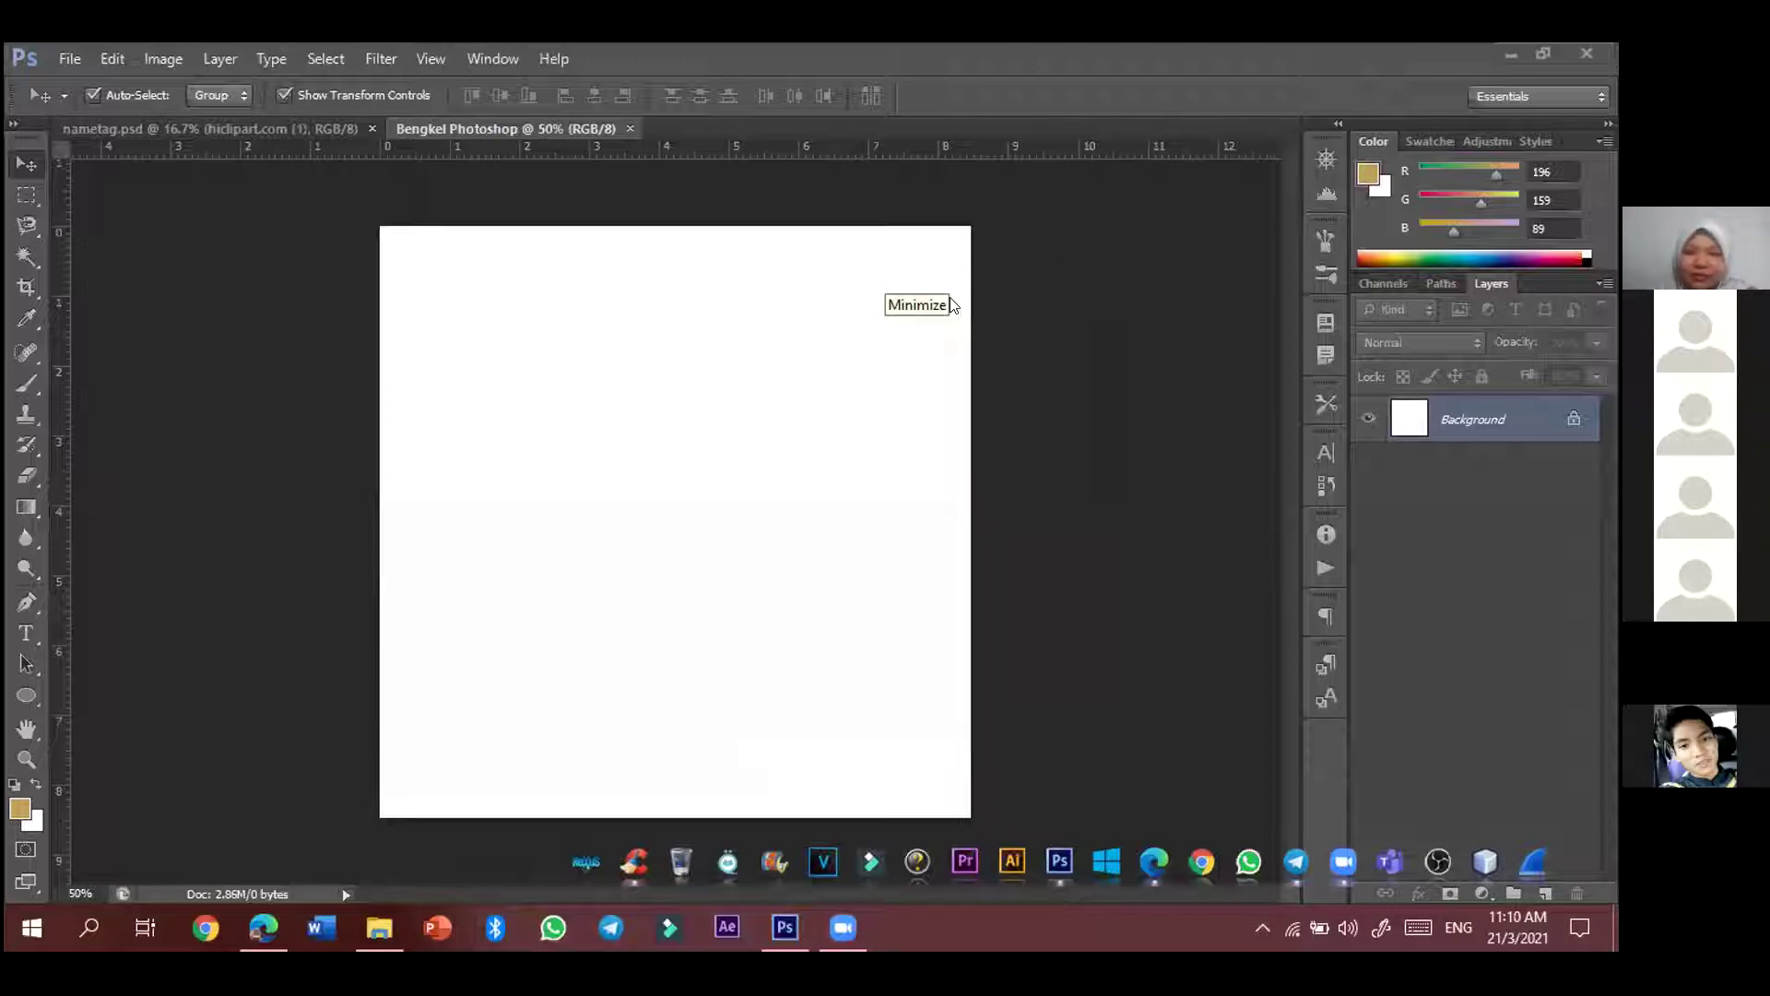
pyautogui.moveTo(830, 942)
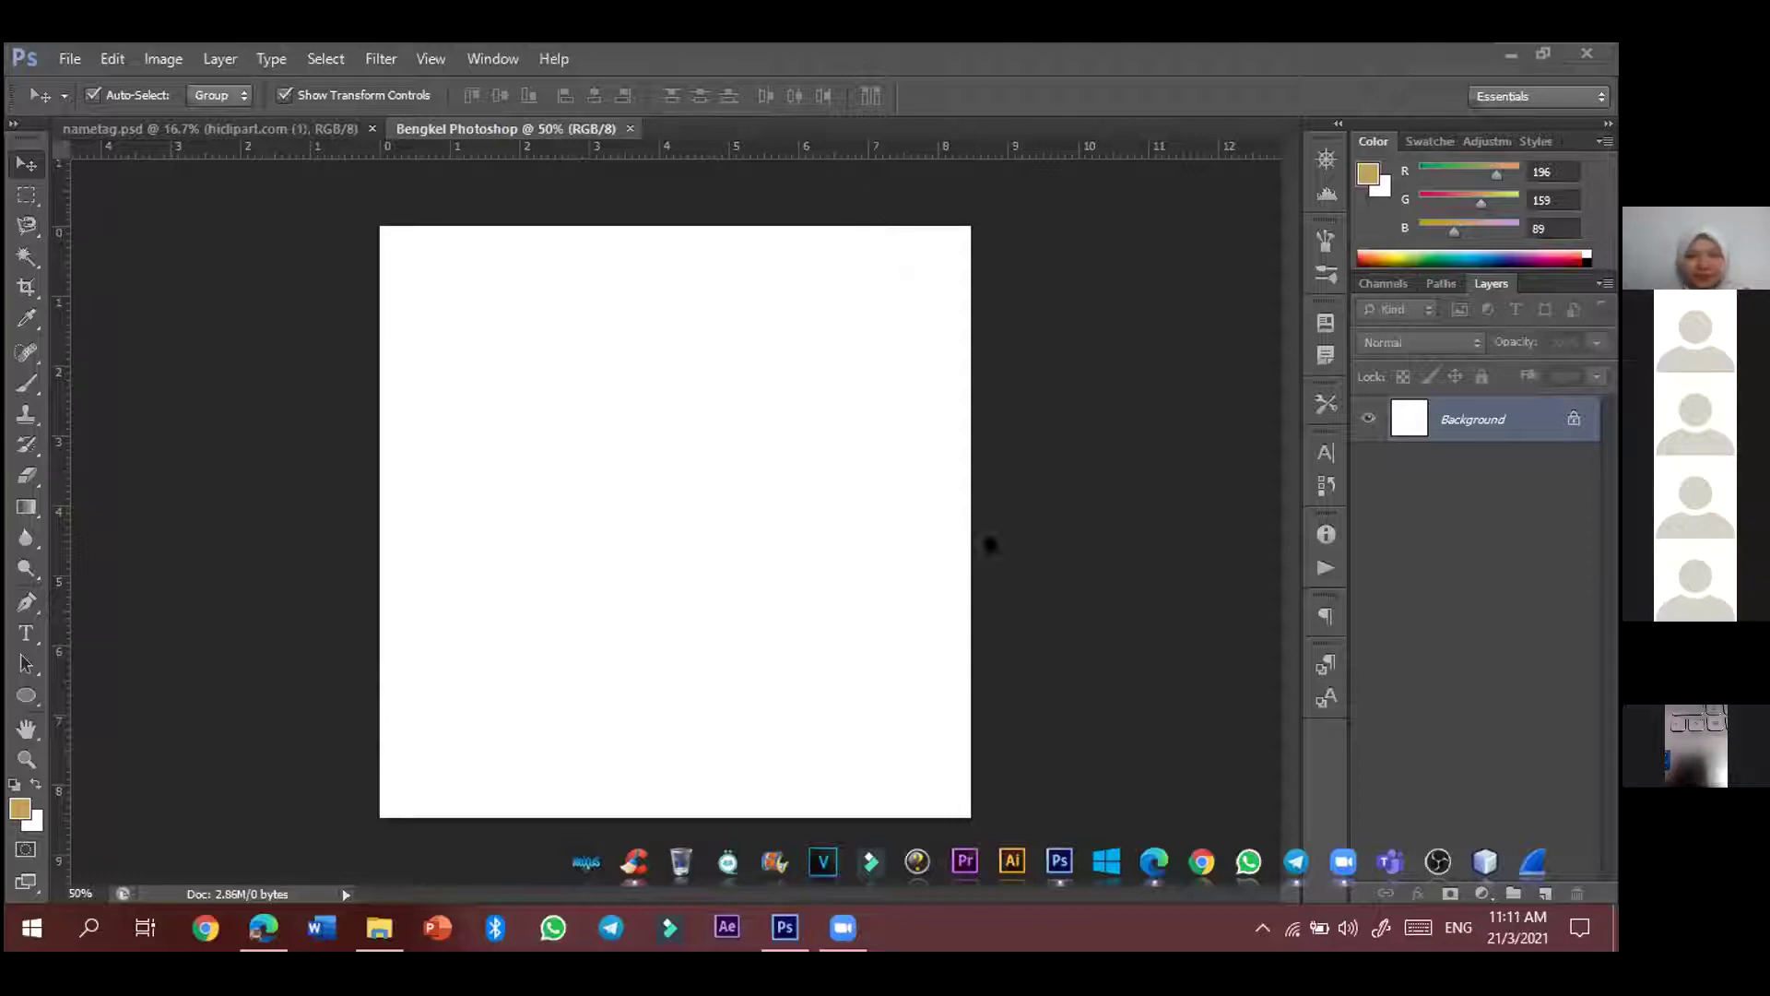
pyautogui.click(956, 489)
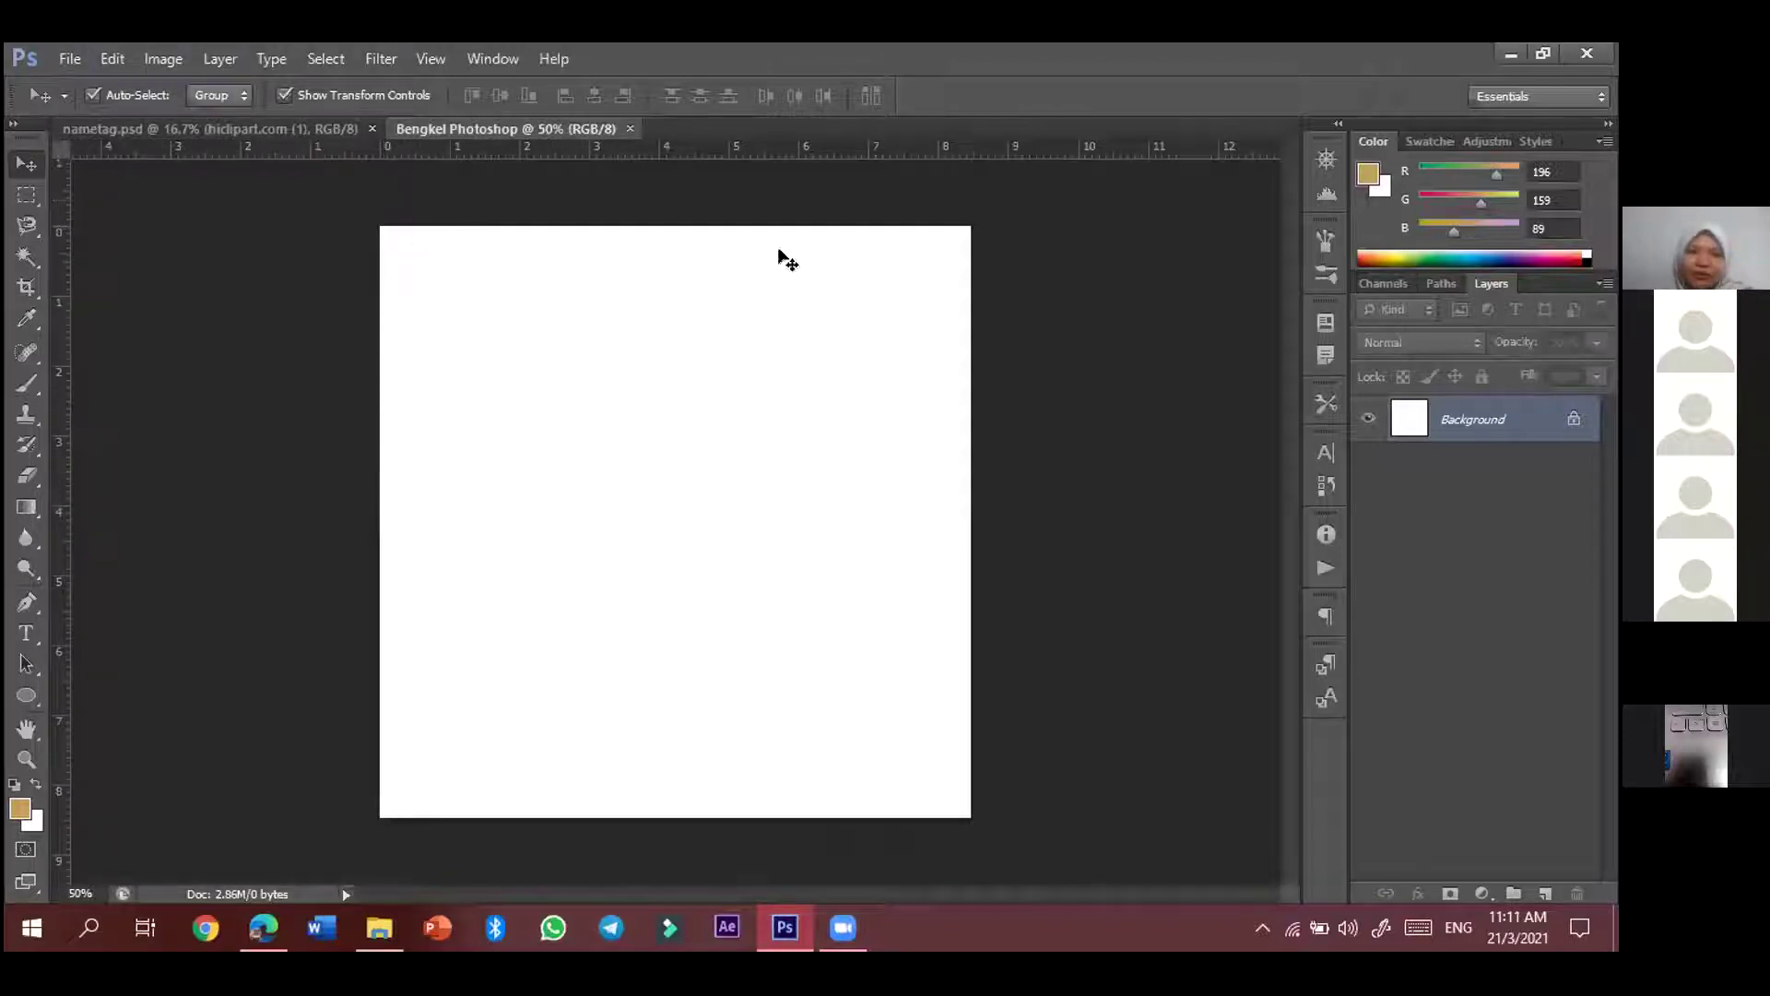
# - Start another new document and name it "banner"
pyautogui.click(69, 58)
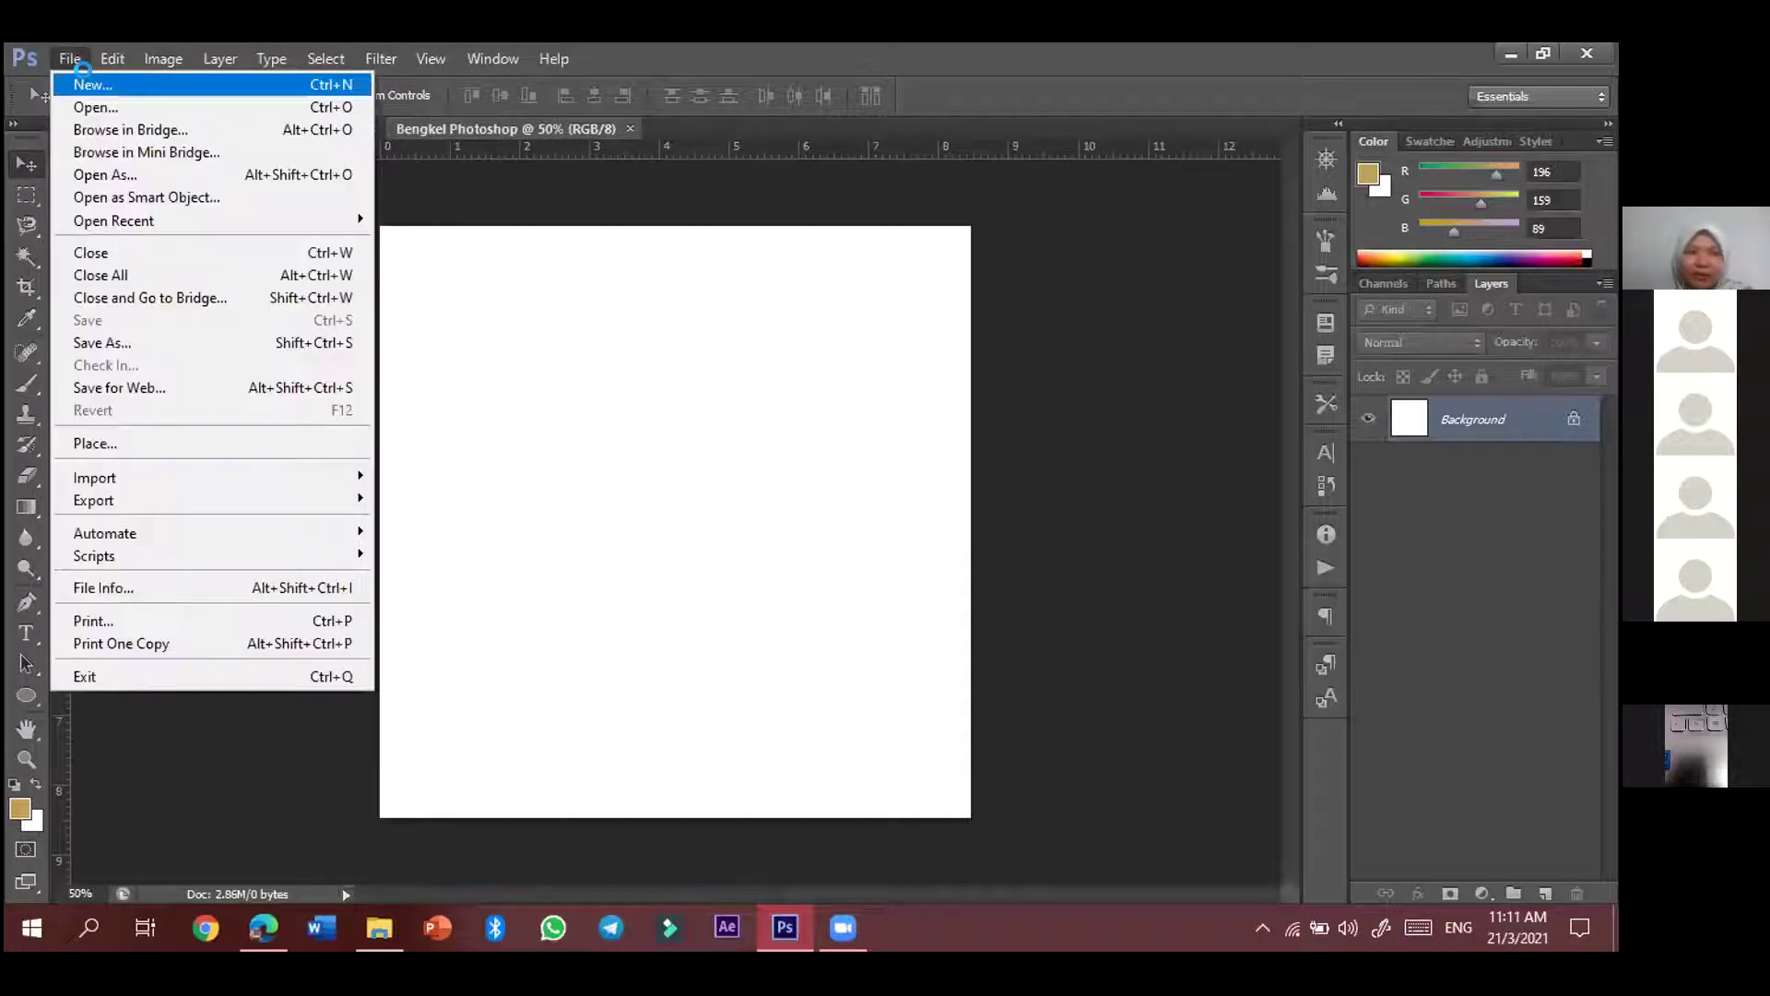
pyautogui.click(85, 81)
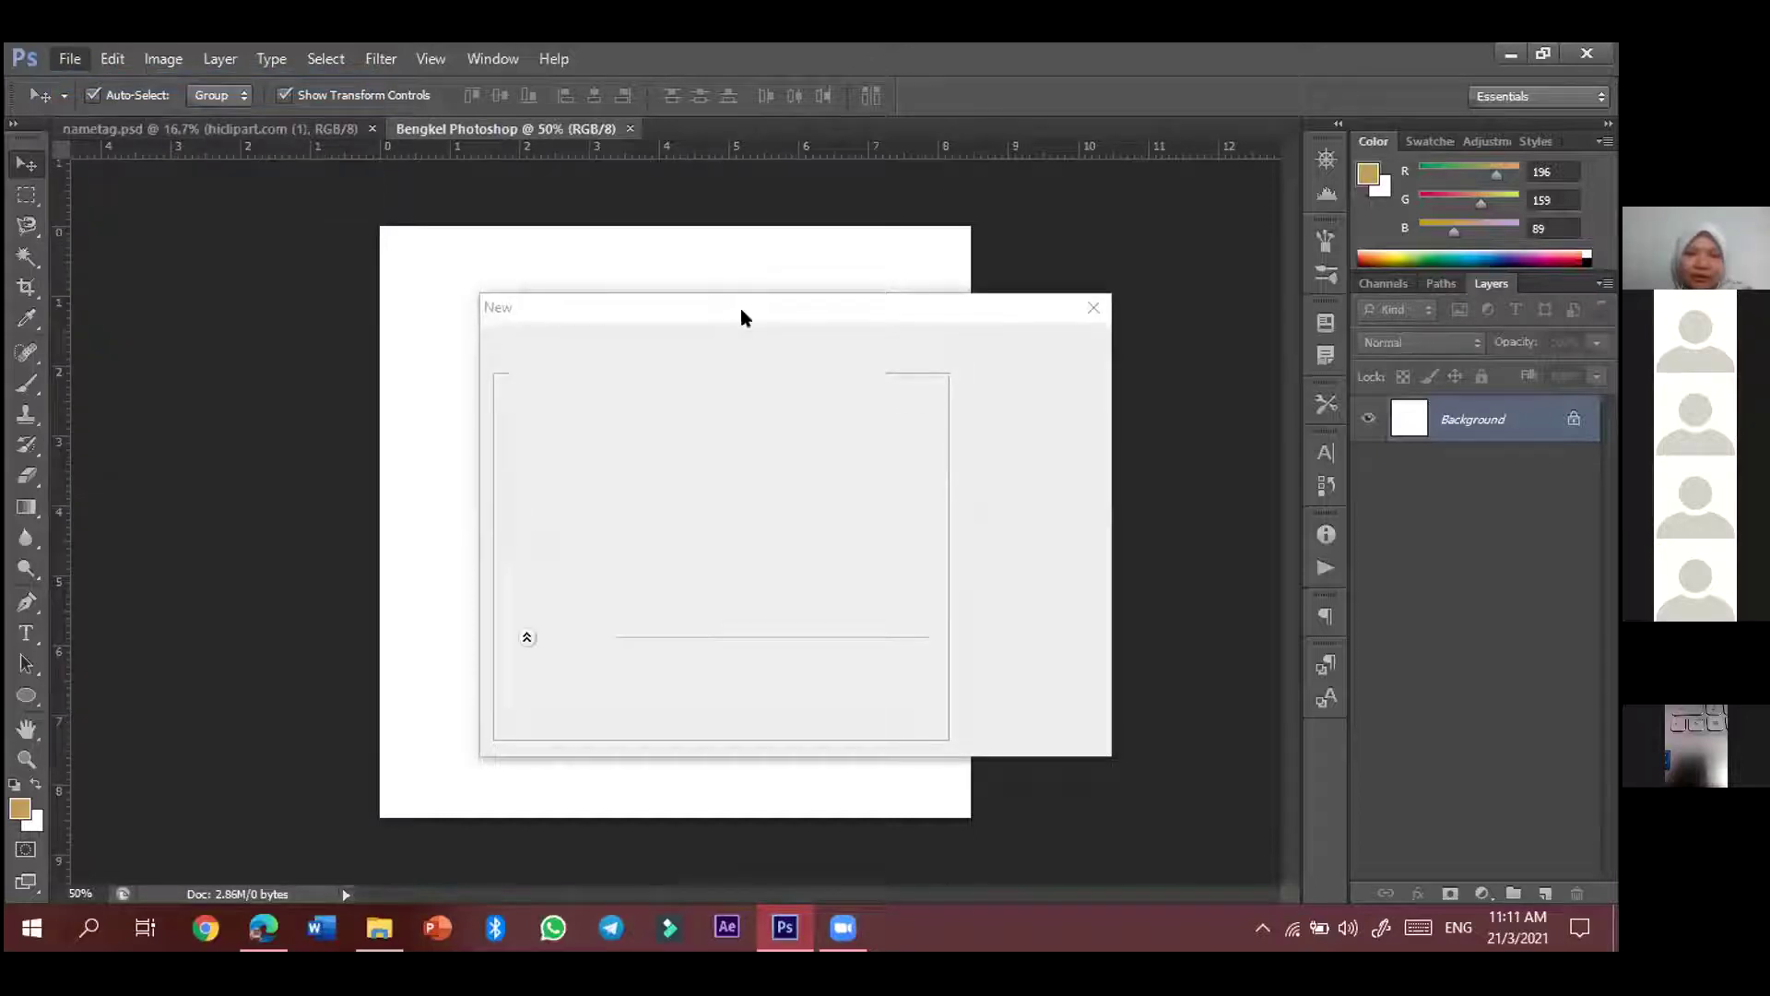
pyautogui.write('ba')
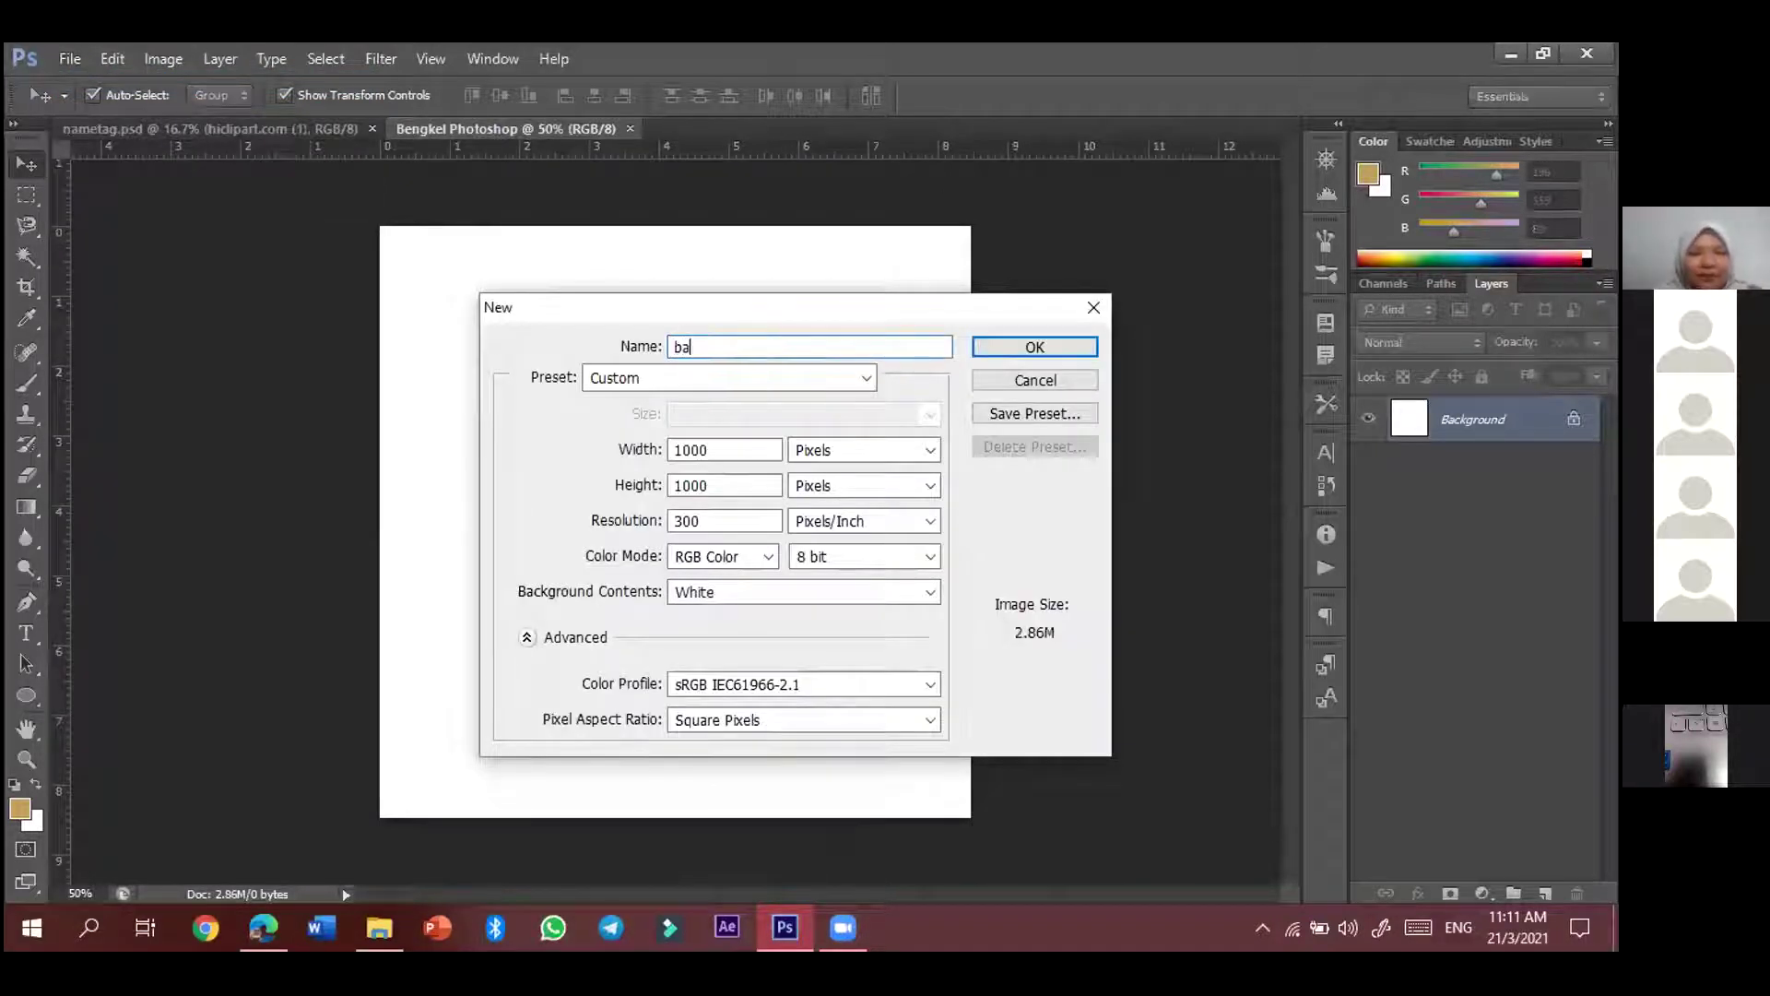
pyautogui.write('nner')
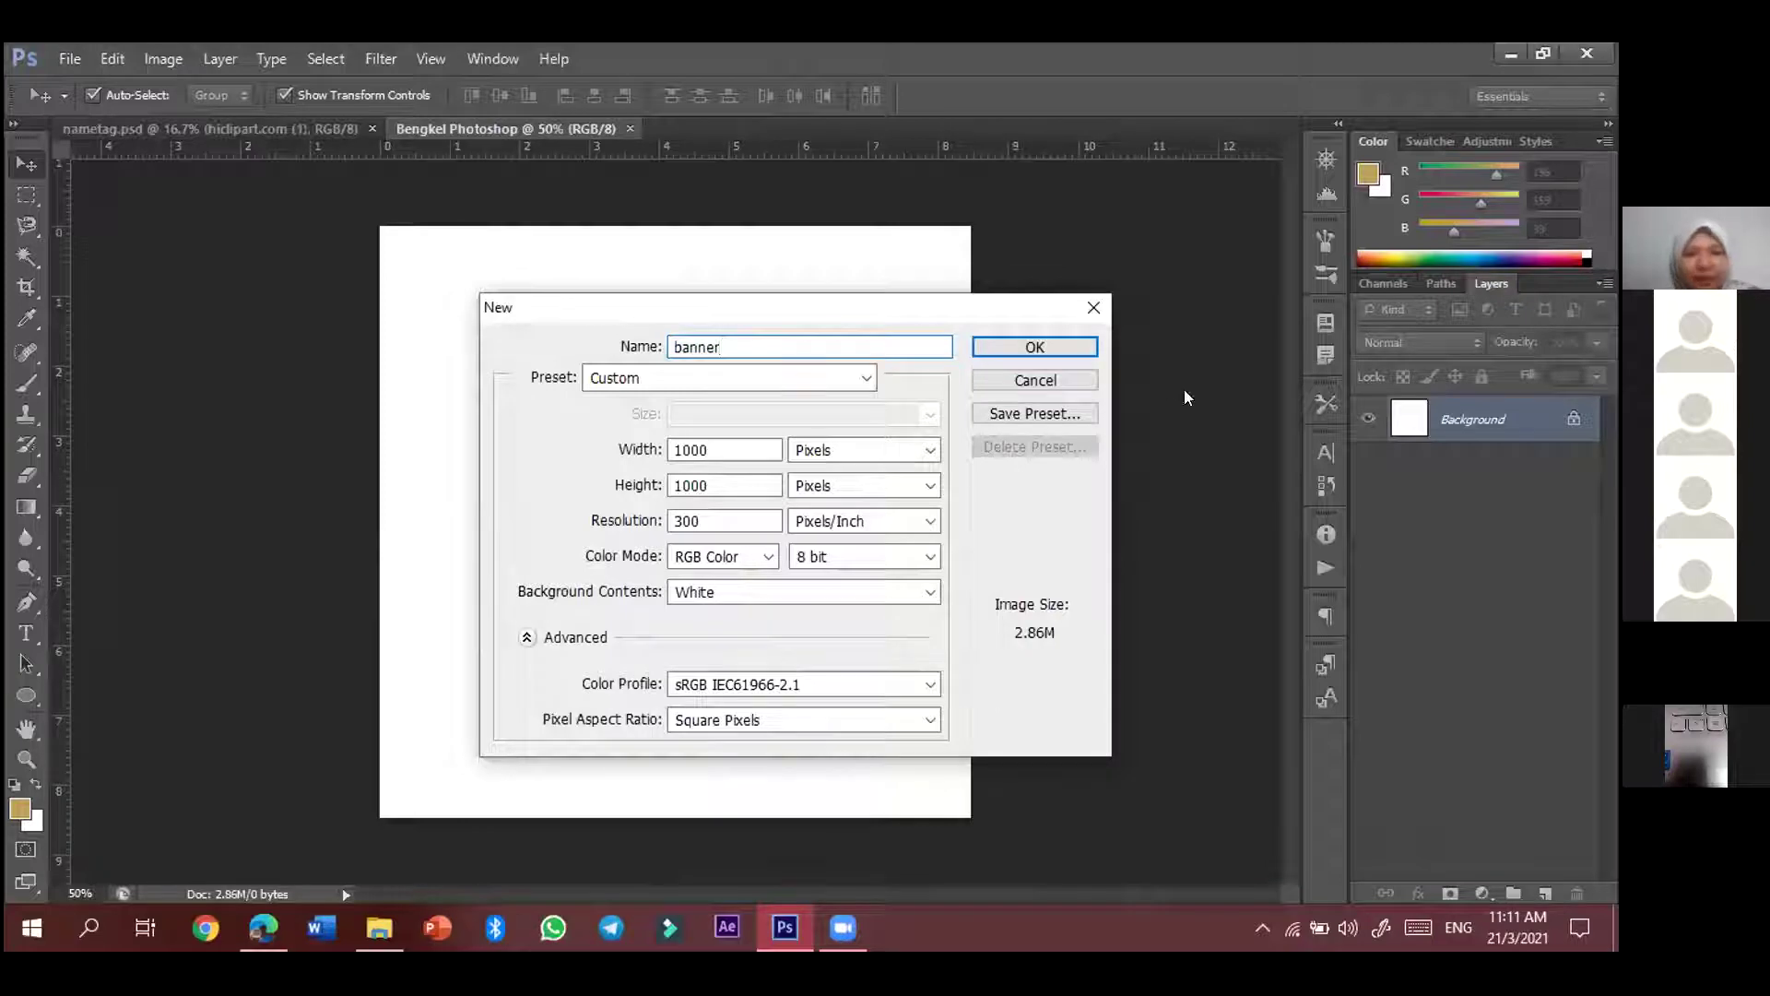
# - Set the banner document's units to inches, with a width of 6 and a height of 4
pyautogui.click(928, 450)
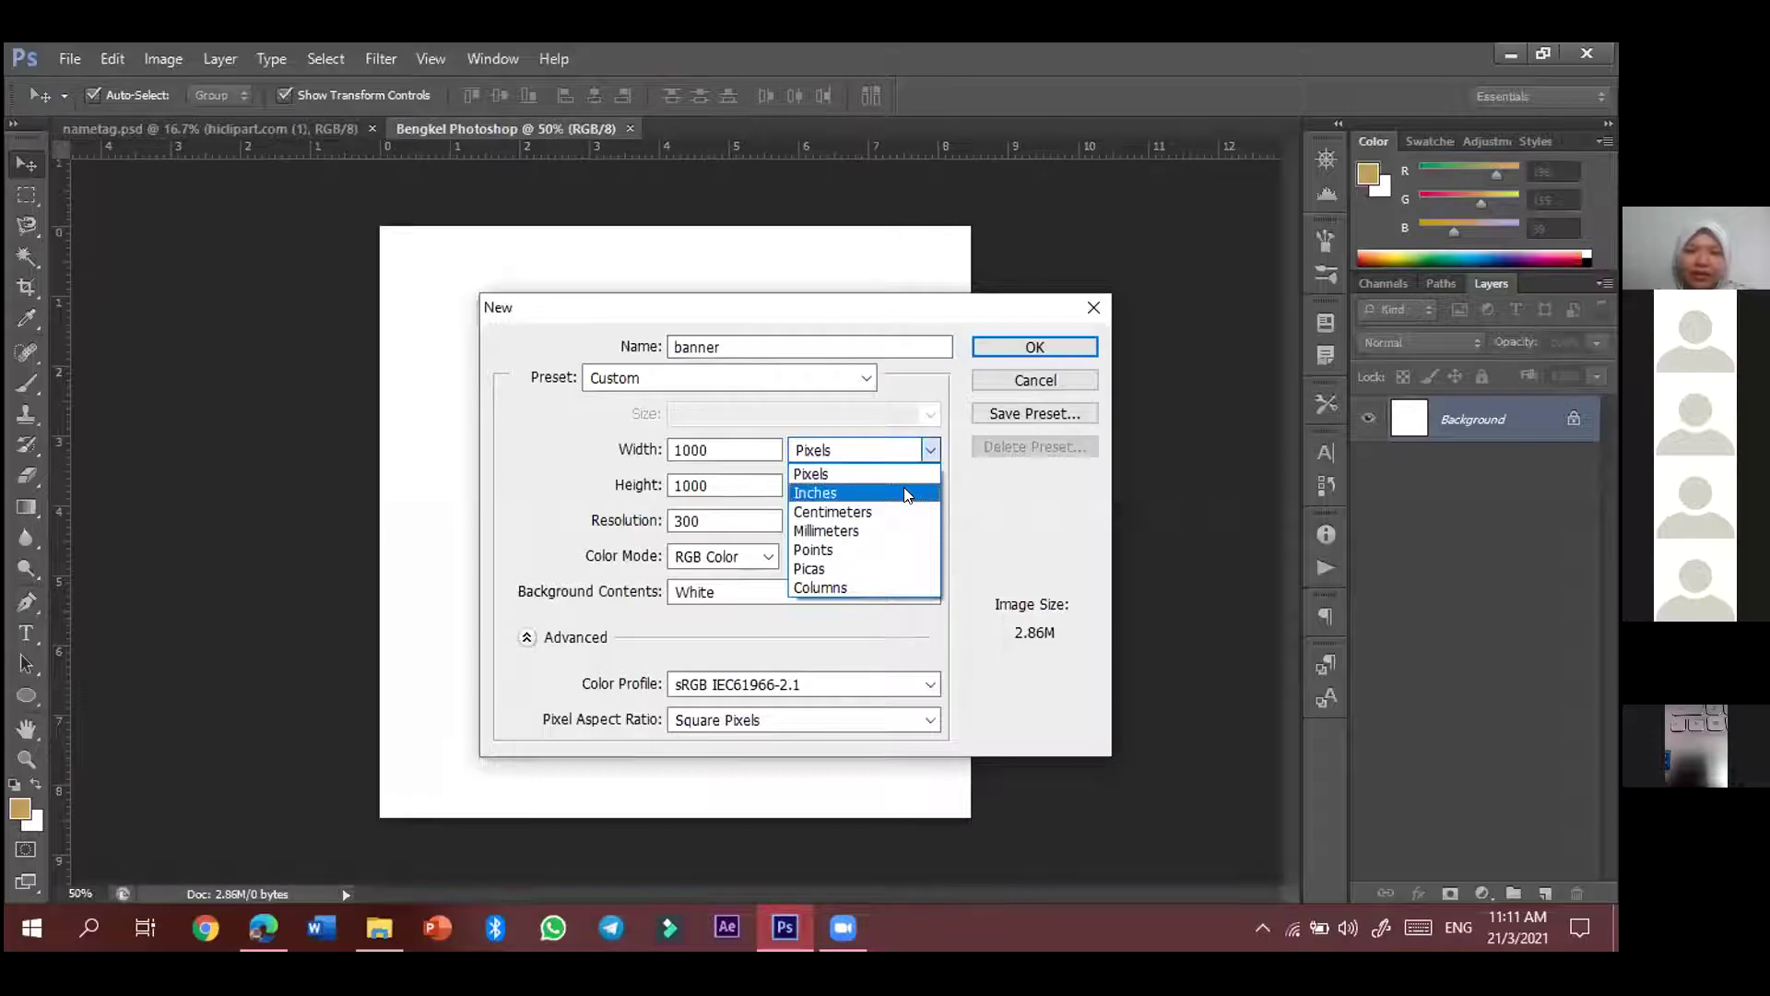
pyautogui.click(908, 495)
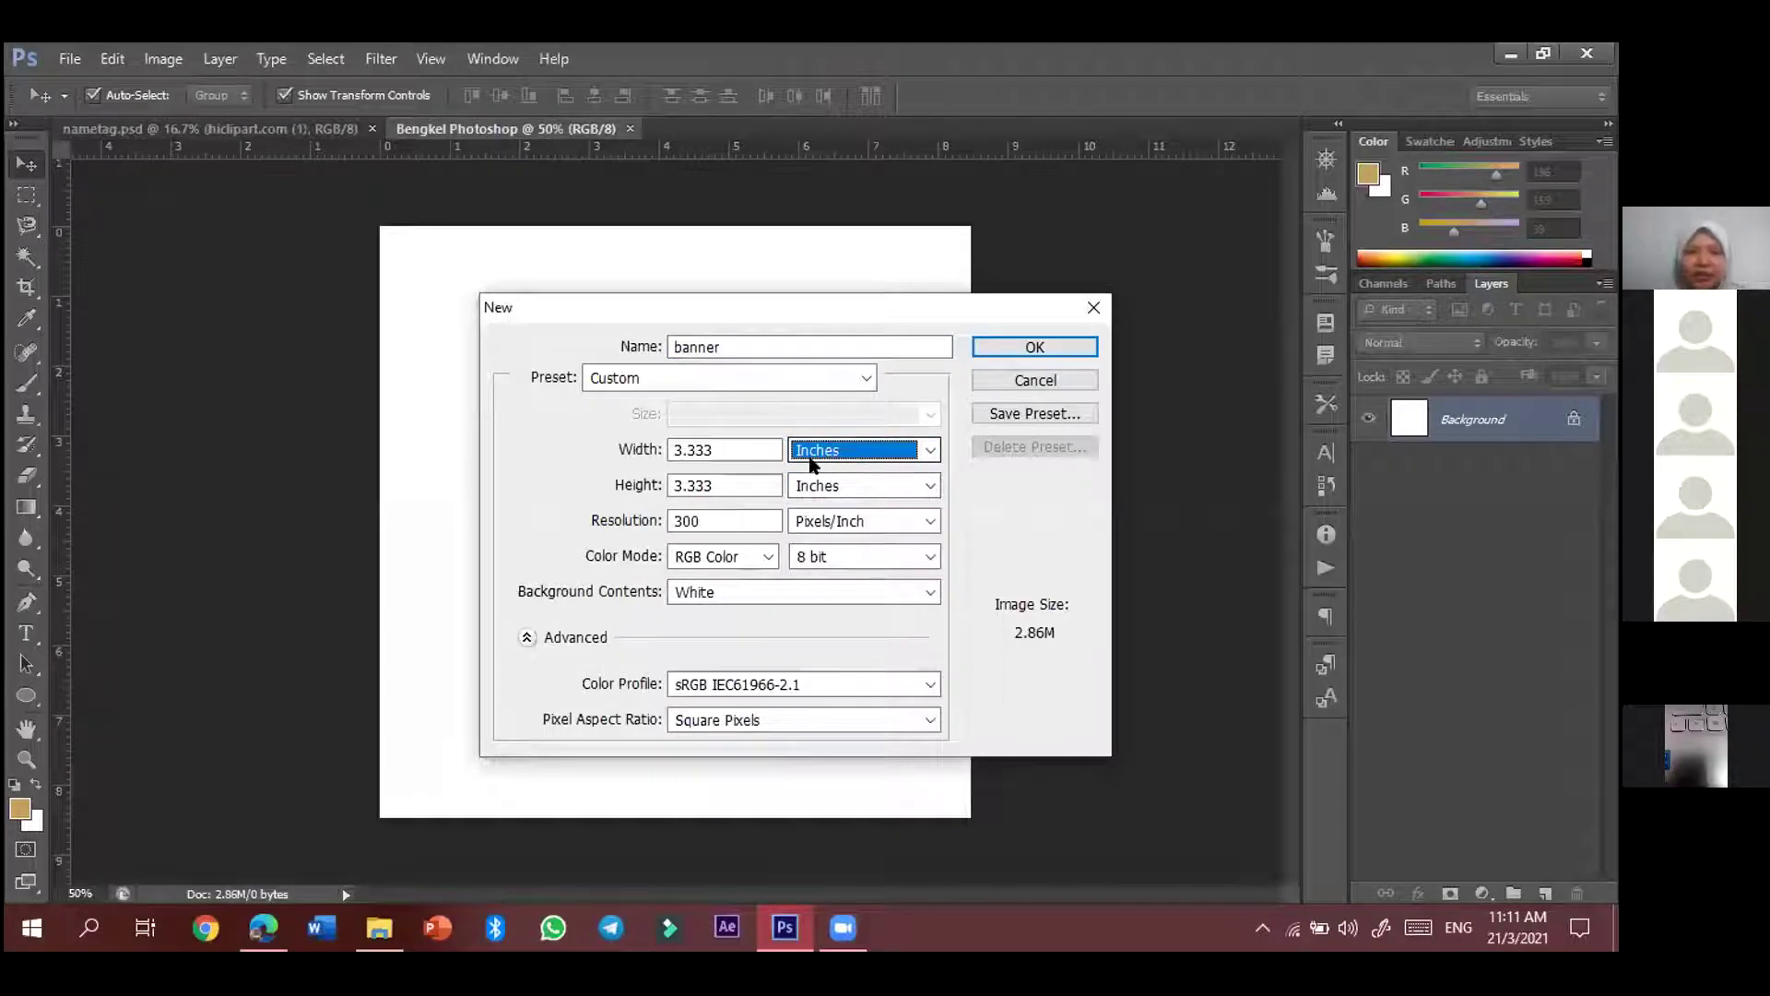
pyautogui.doubleClick(760, 450)
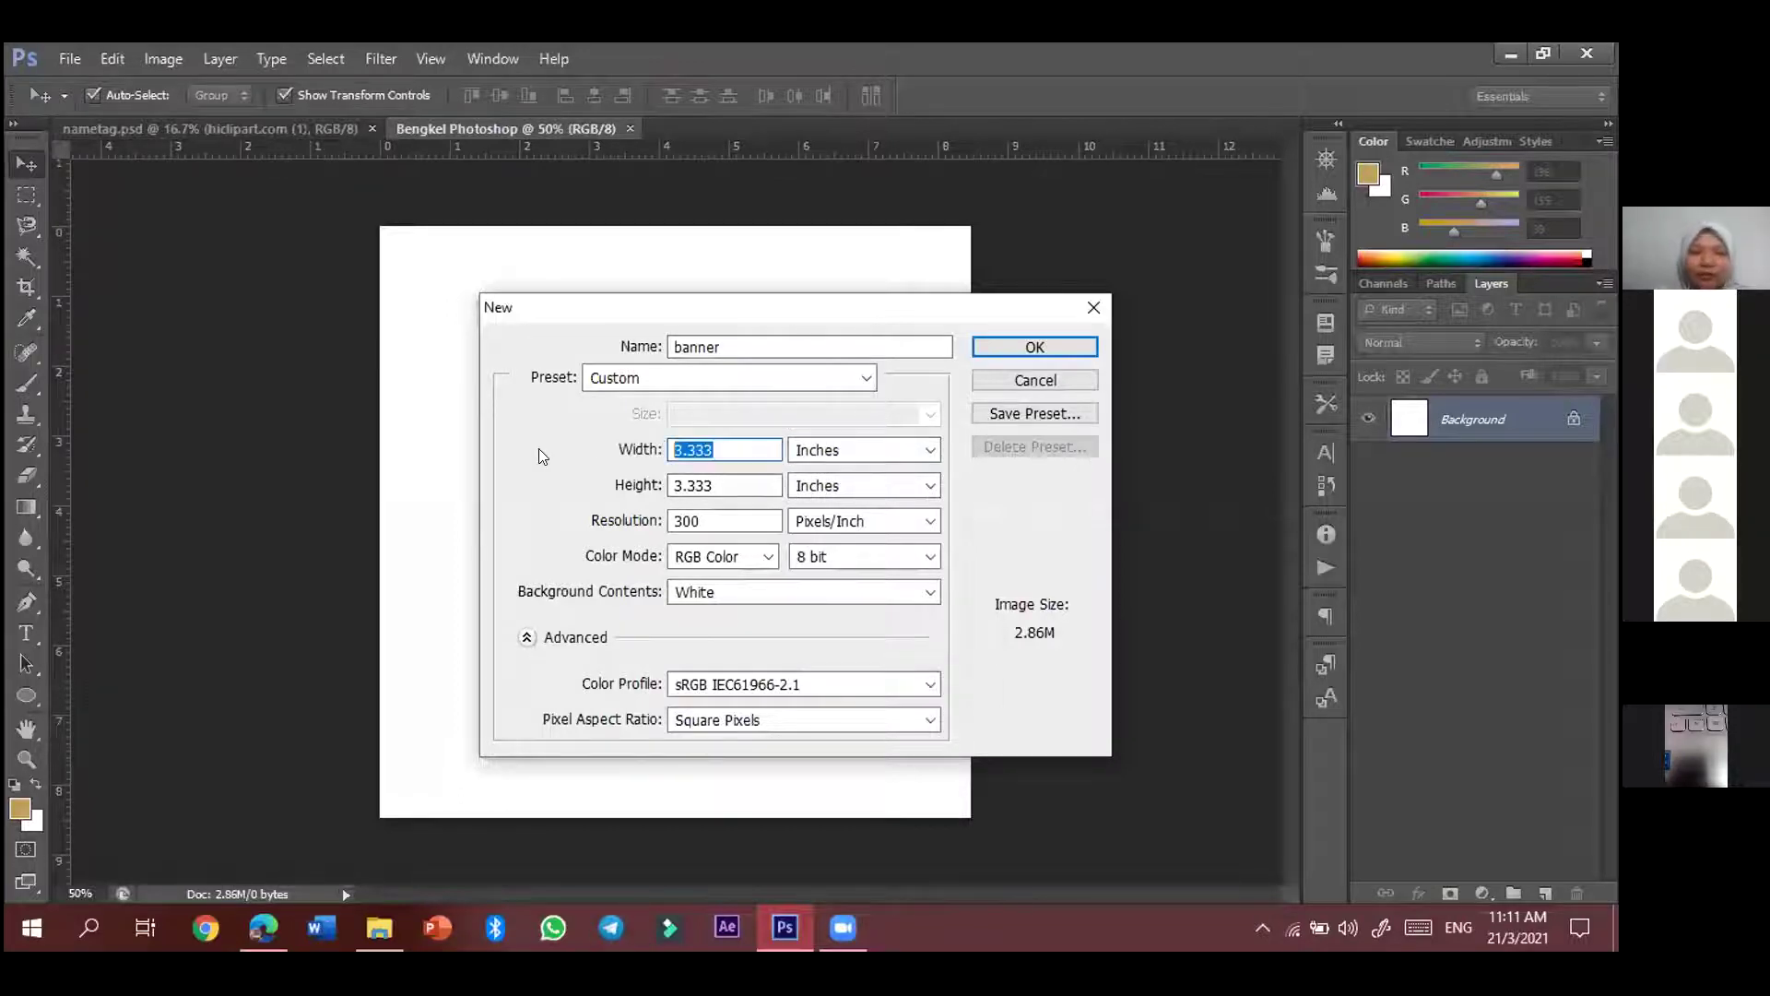
pyautogui.write('6')
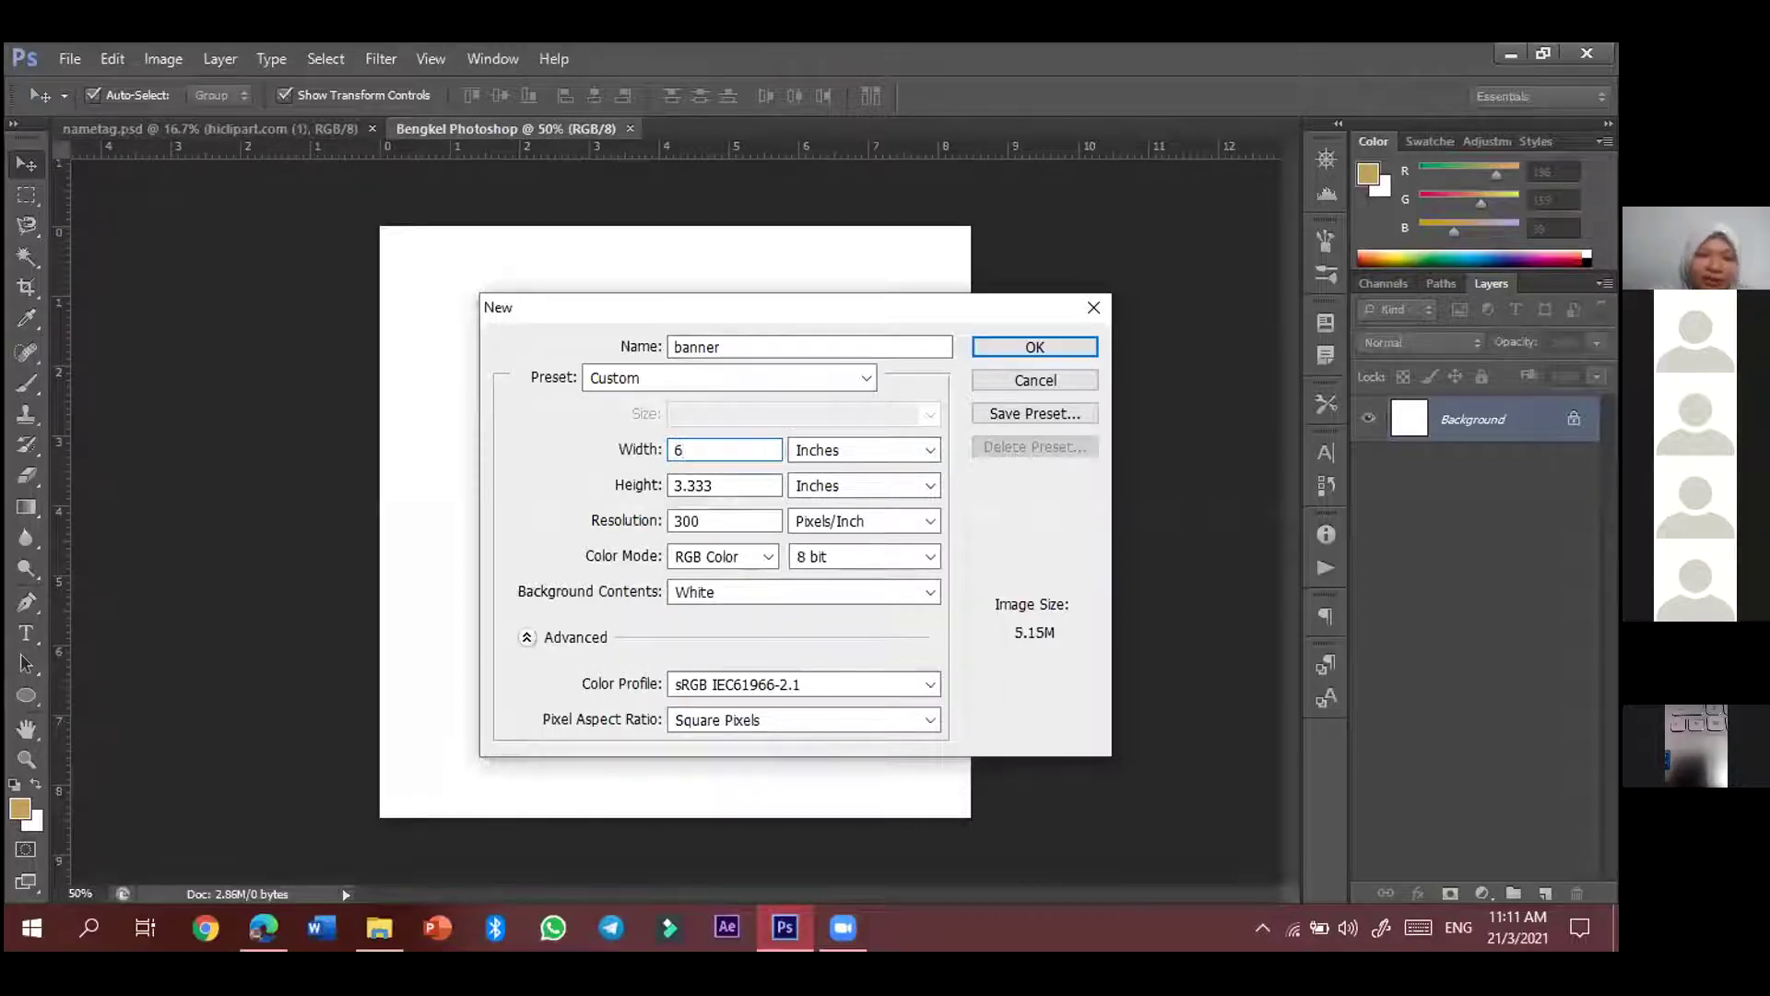
pyautogui.doubleClick(724, 486)
pyautogui.write('4')
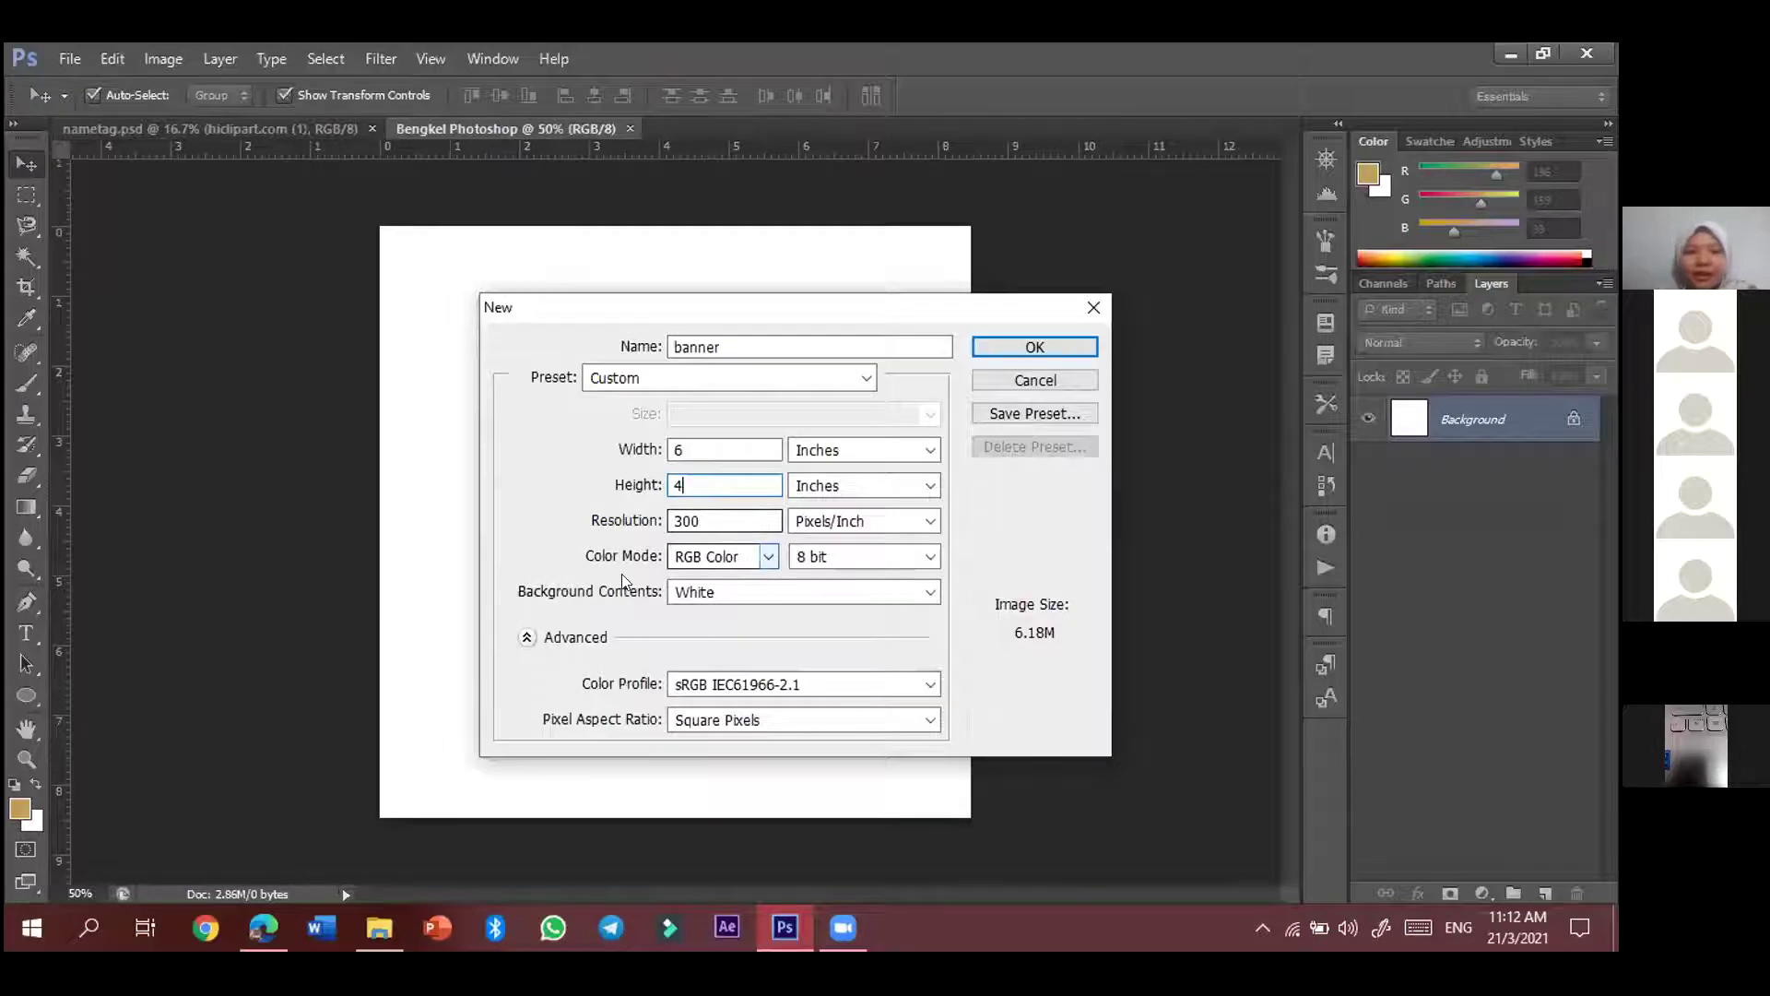
# - Set the banner document's color mode to CMYK Color and create the document
pyautogui.click(738, 555)
pyautogui.click(751, 622)
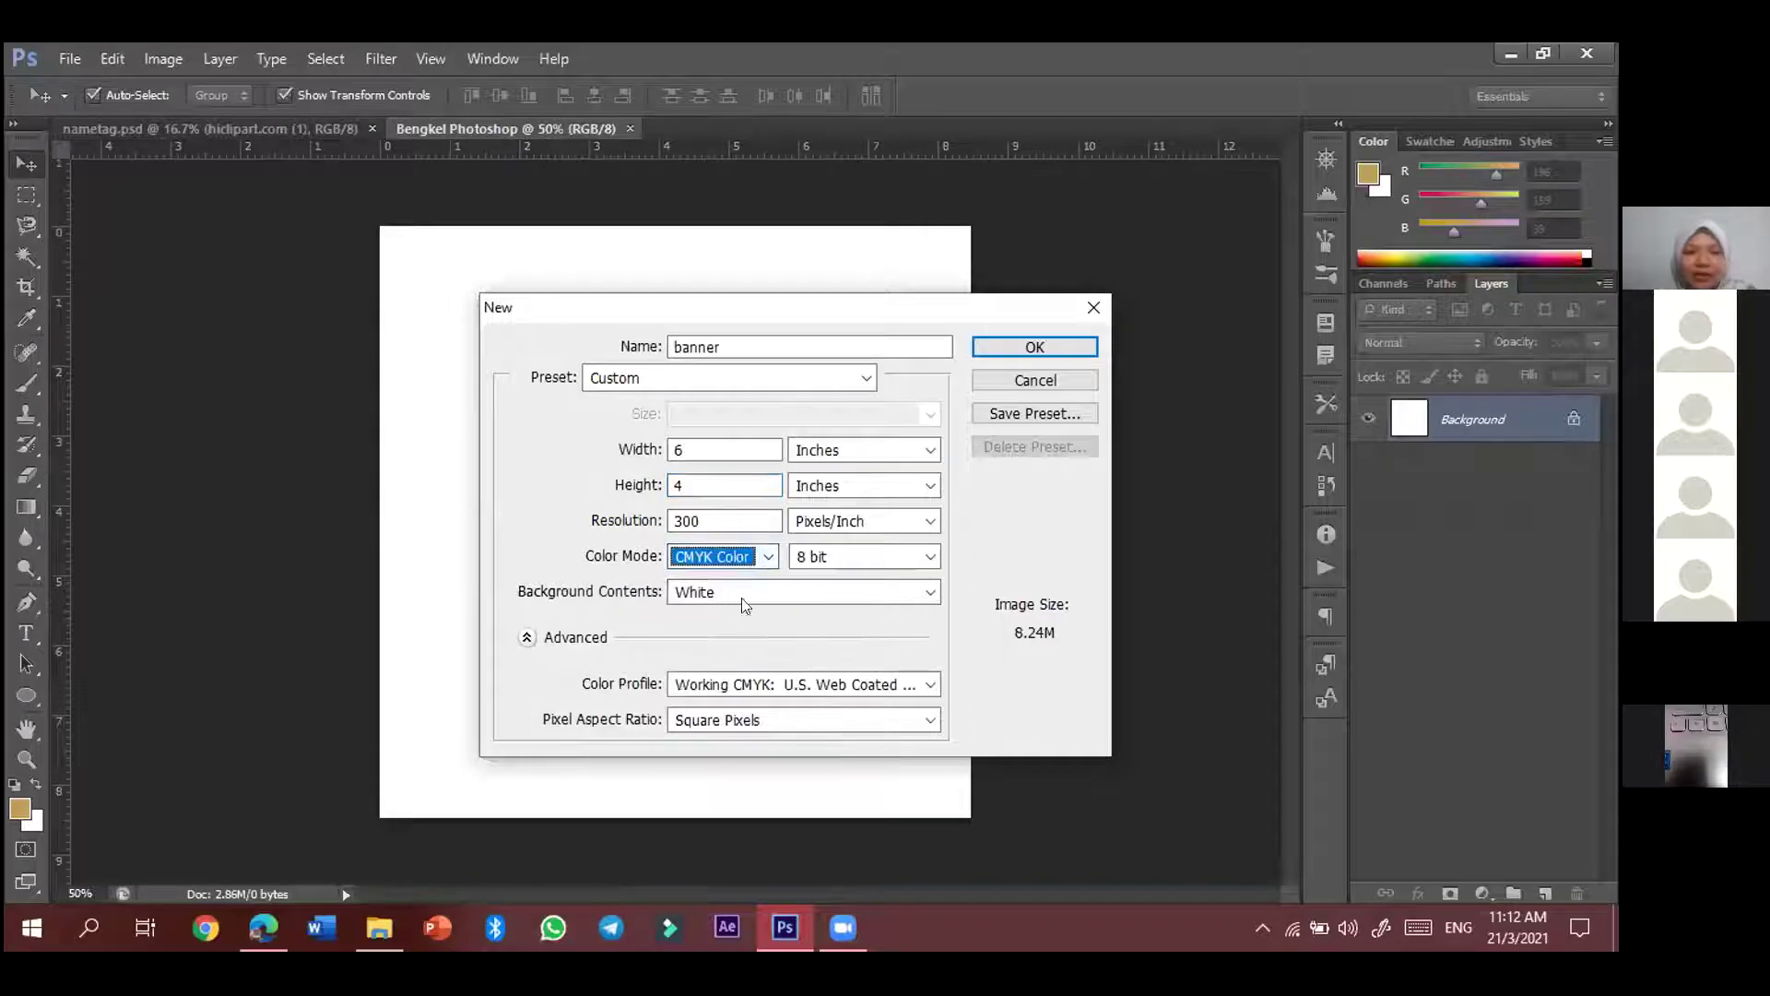
pyautogui.click(1014, 350)
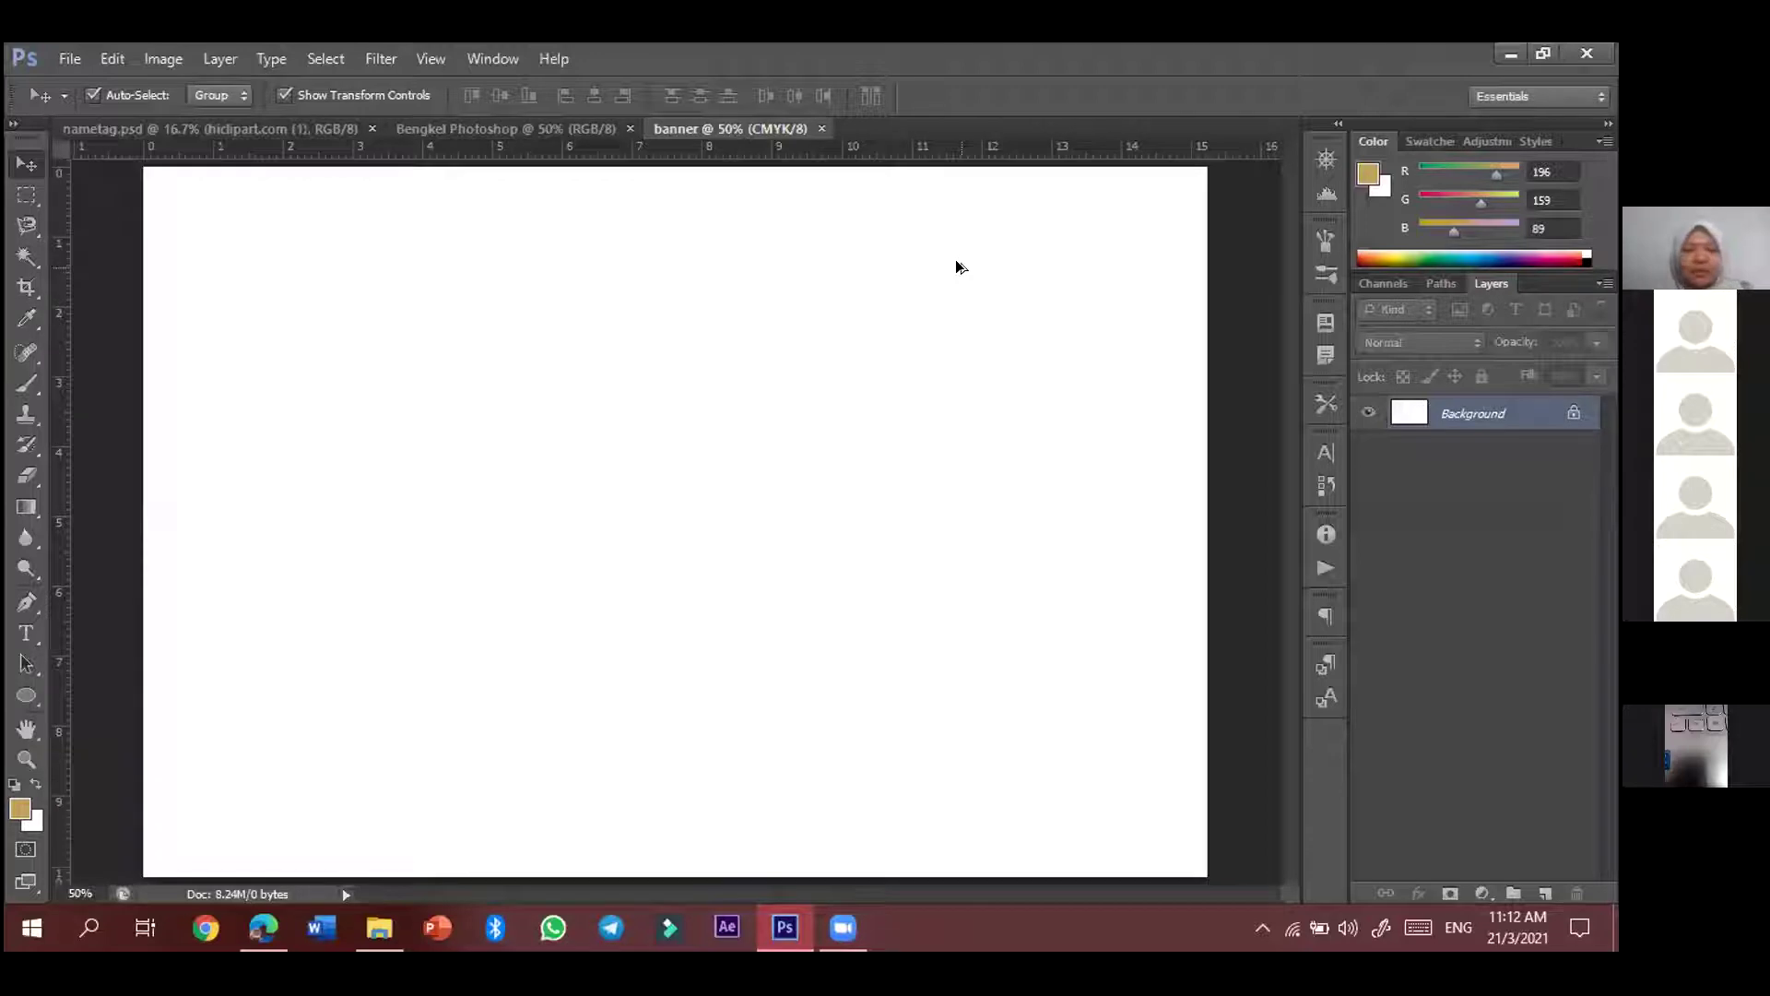
# - Fit the whole banner canvas in view and compare it with the square Bengkel Photoshop document, returning to the banner document
pyautogui.hotkey('ctrl', '0')
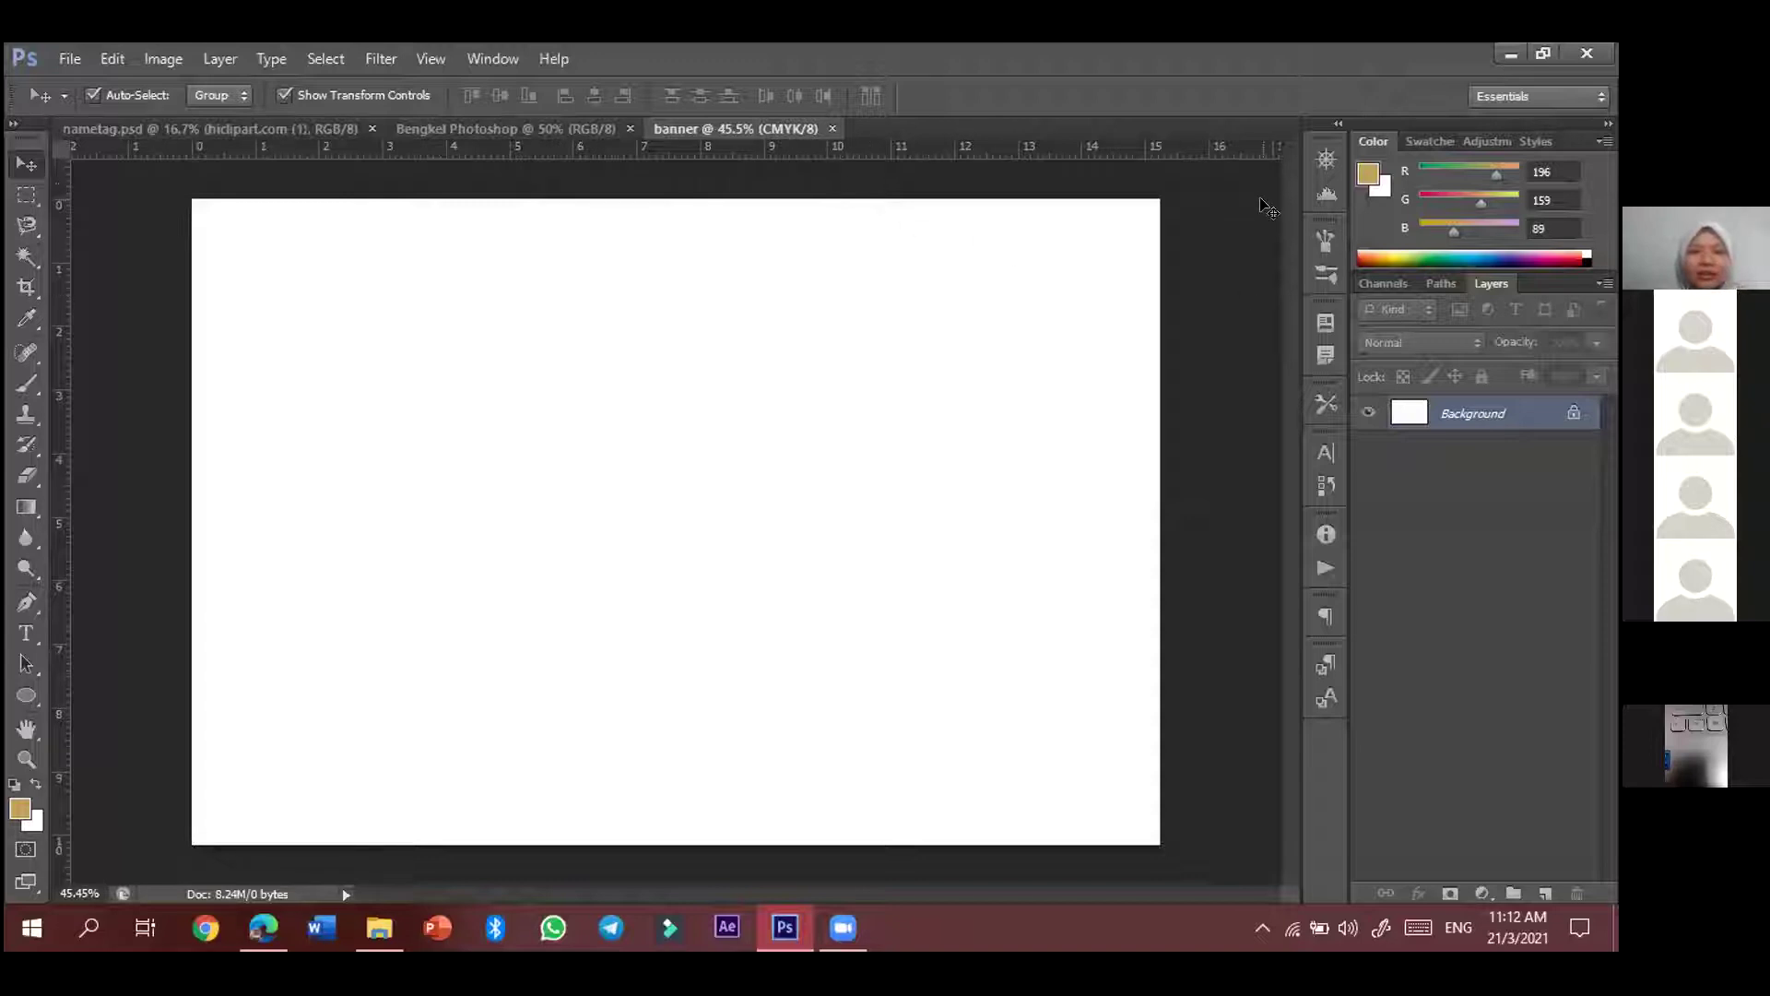
pyautogui.click(575, 123)
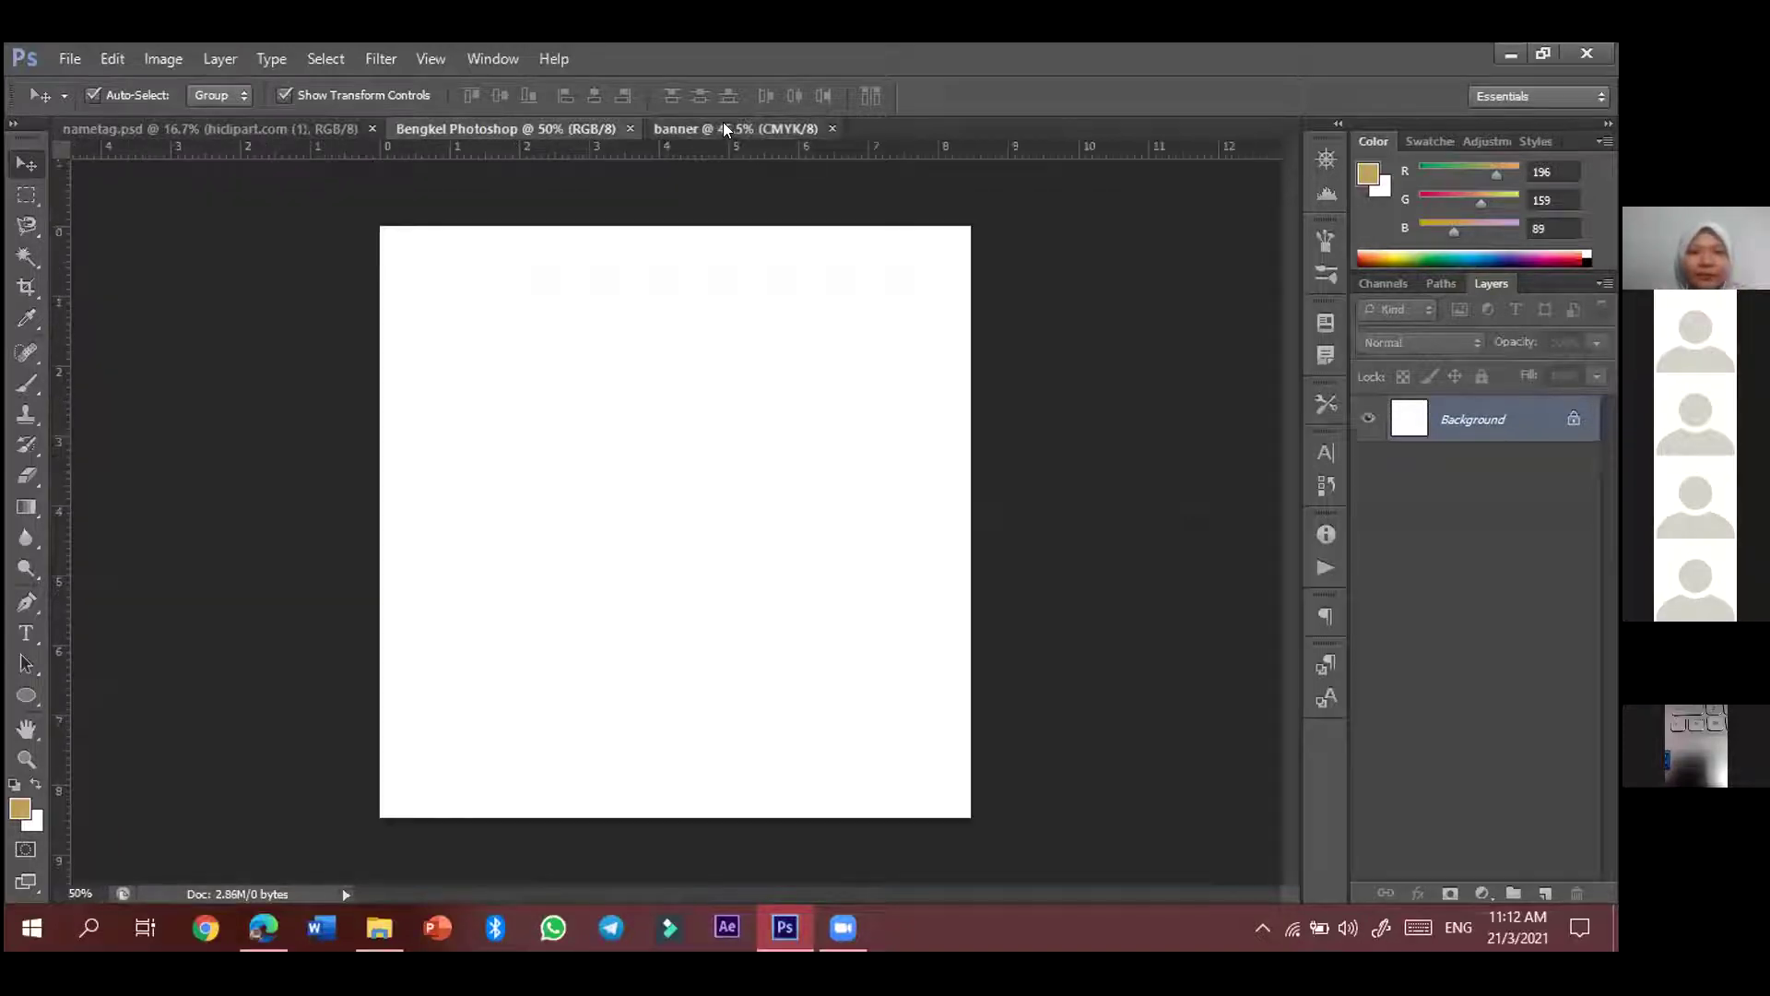
pyautogui.click(722, 122)
pyautogui.click(832, 924)
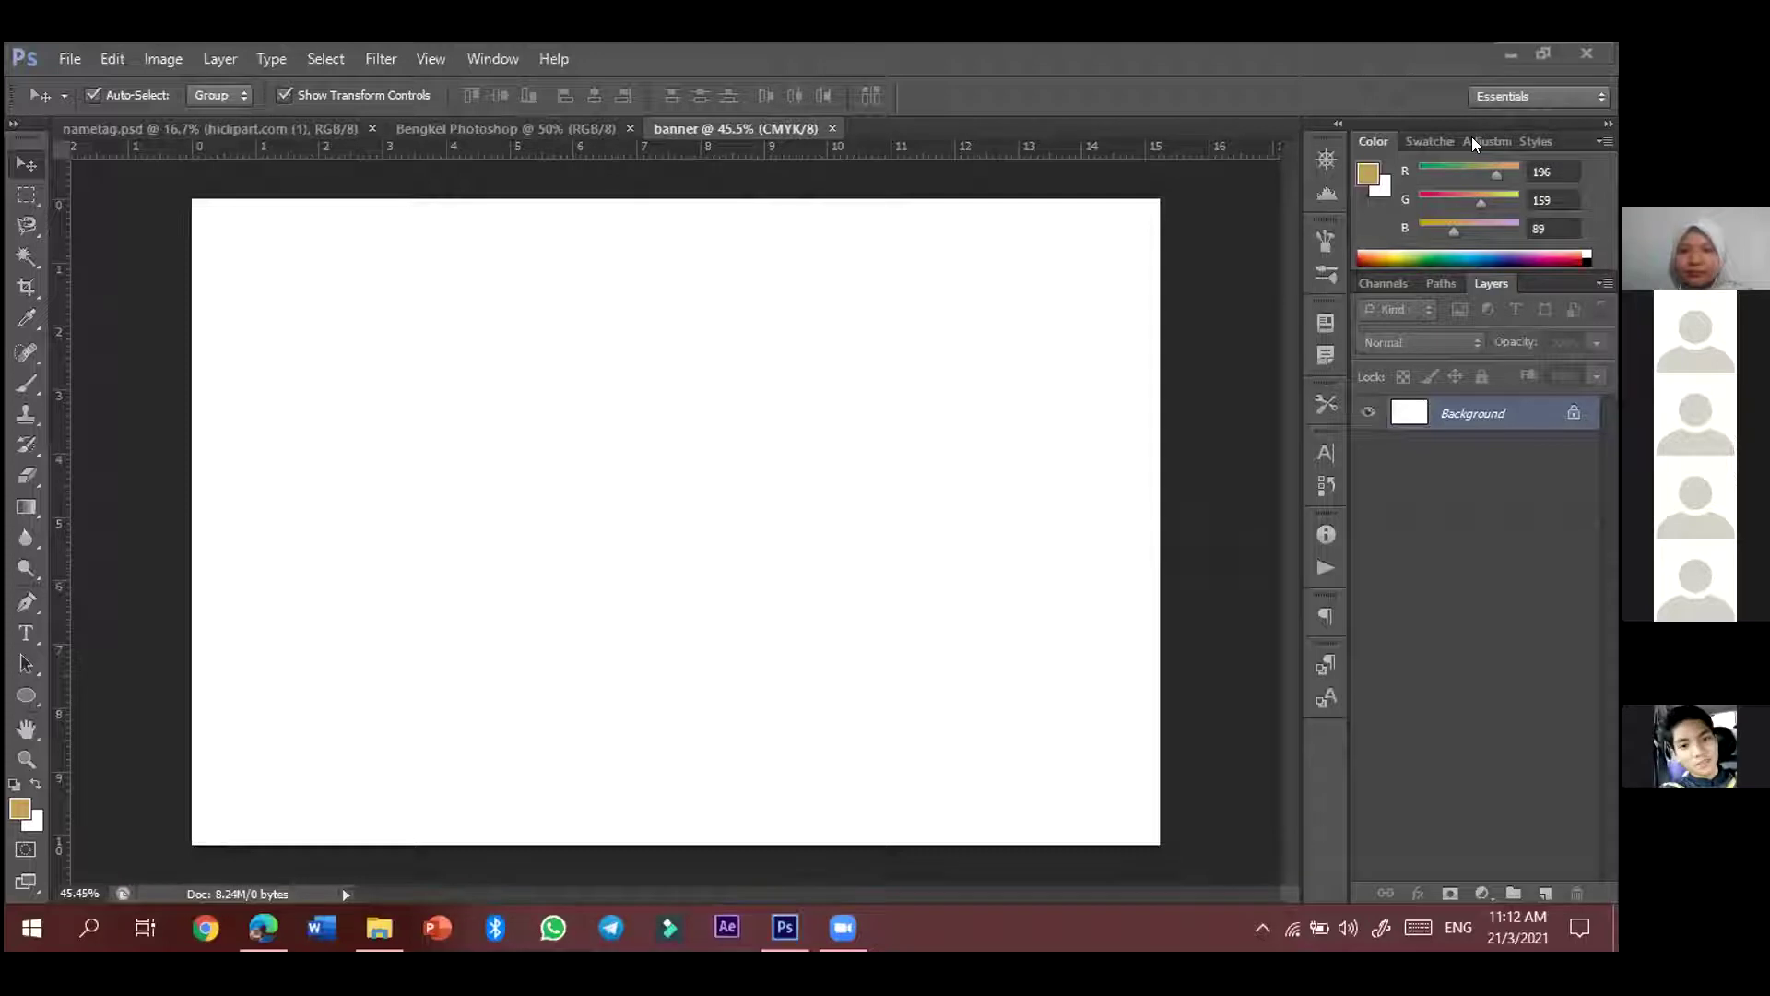
pyautogui.click(1177, 118)
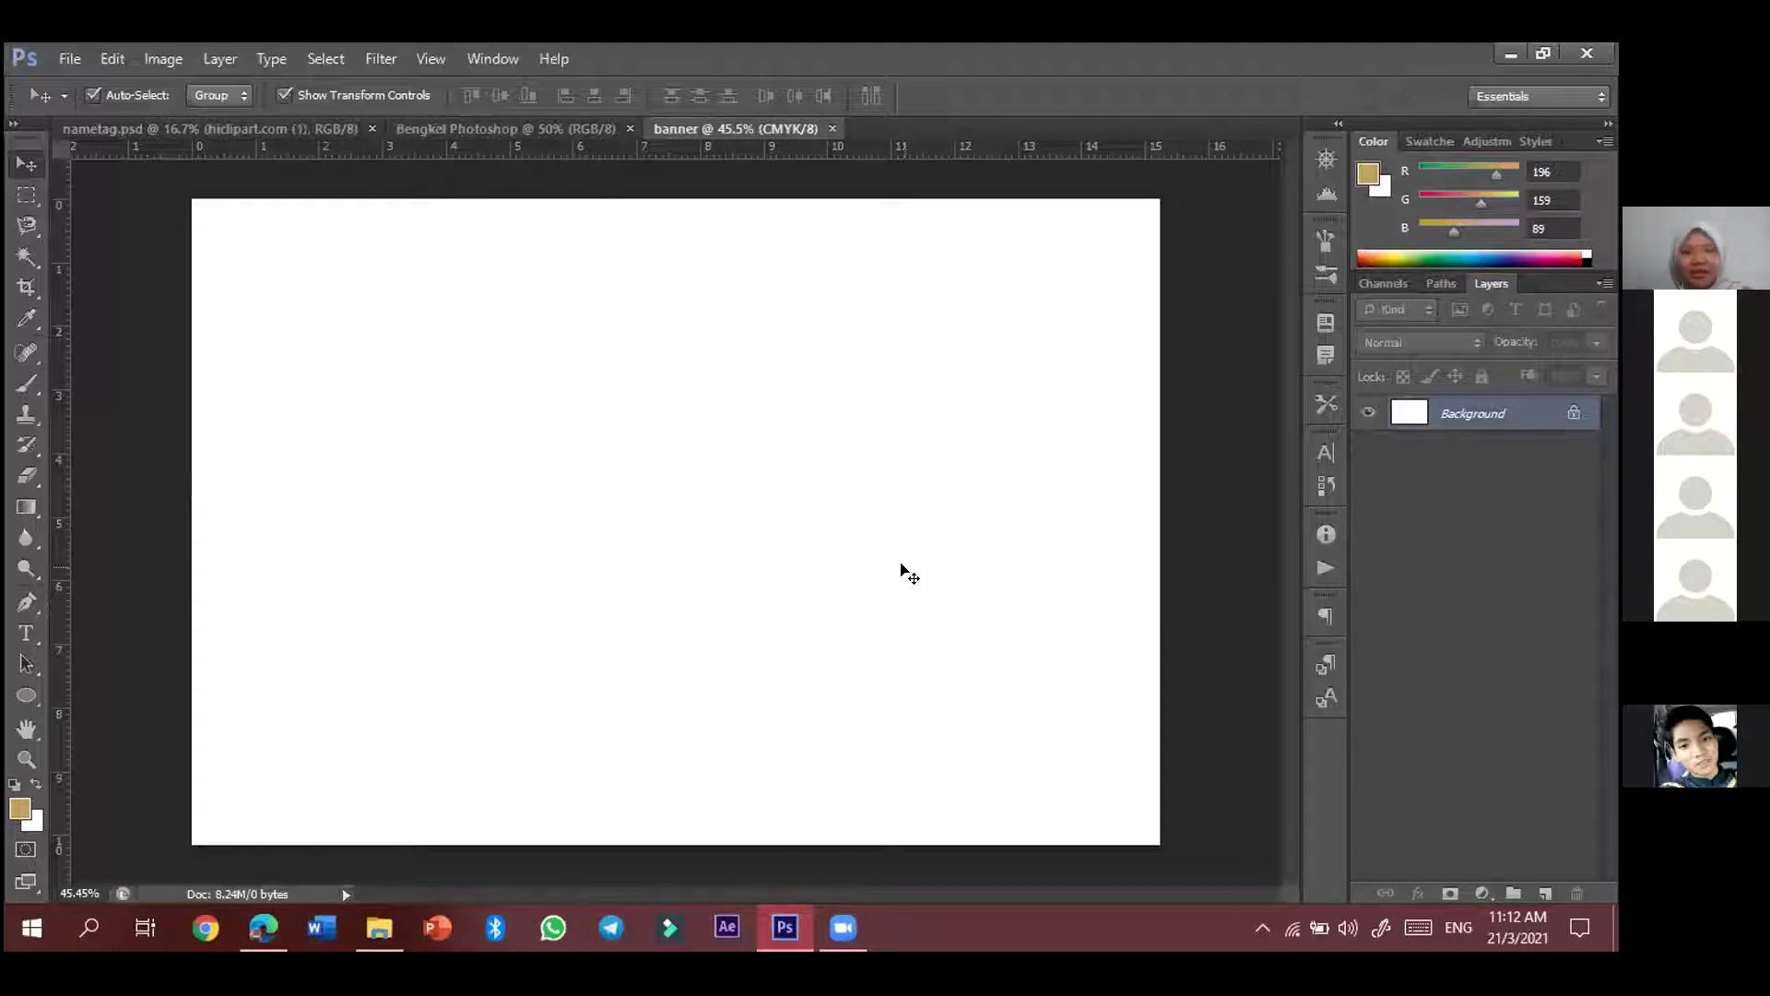
# - Switch to the Edge browser and open a new blank tab in the maximized window
pyautogui.click(253, 935)
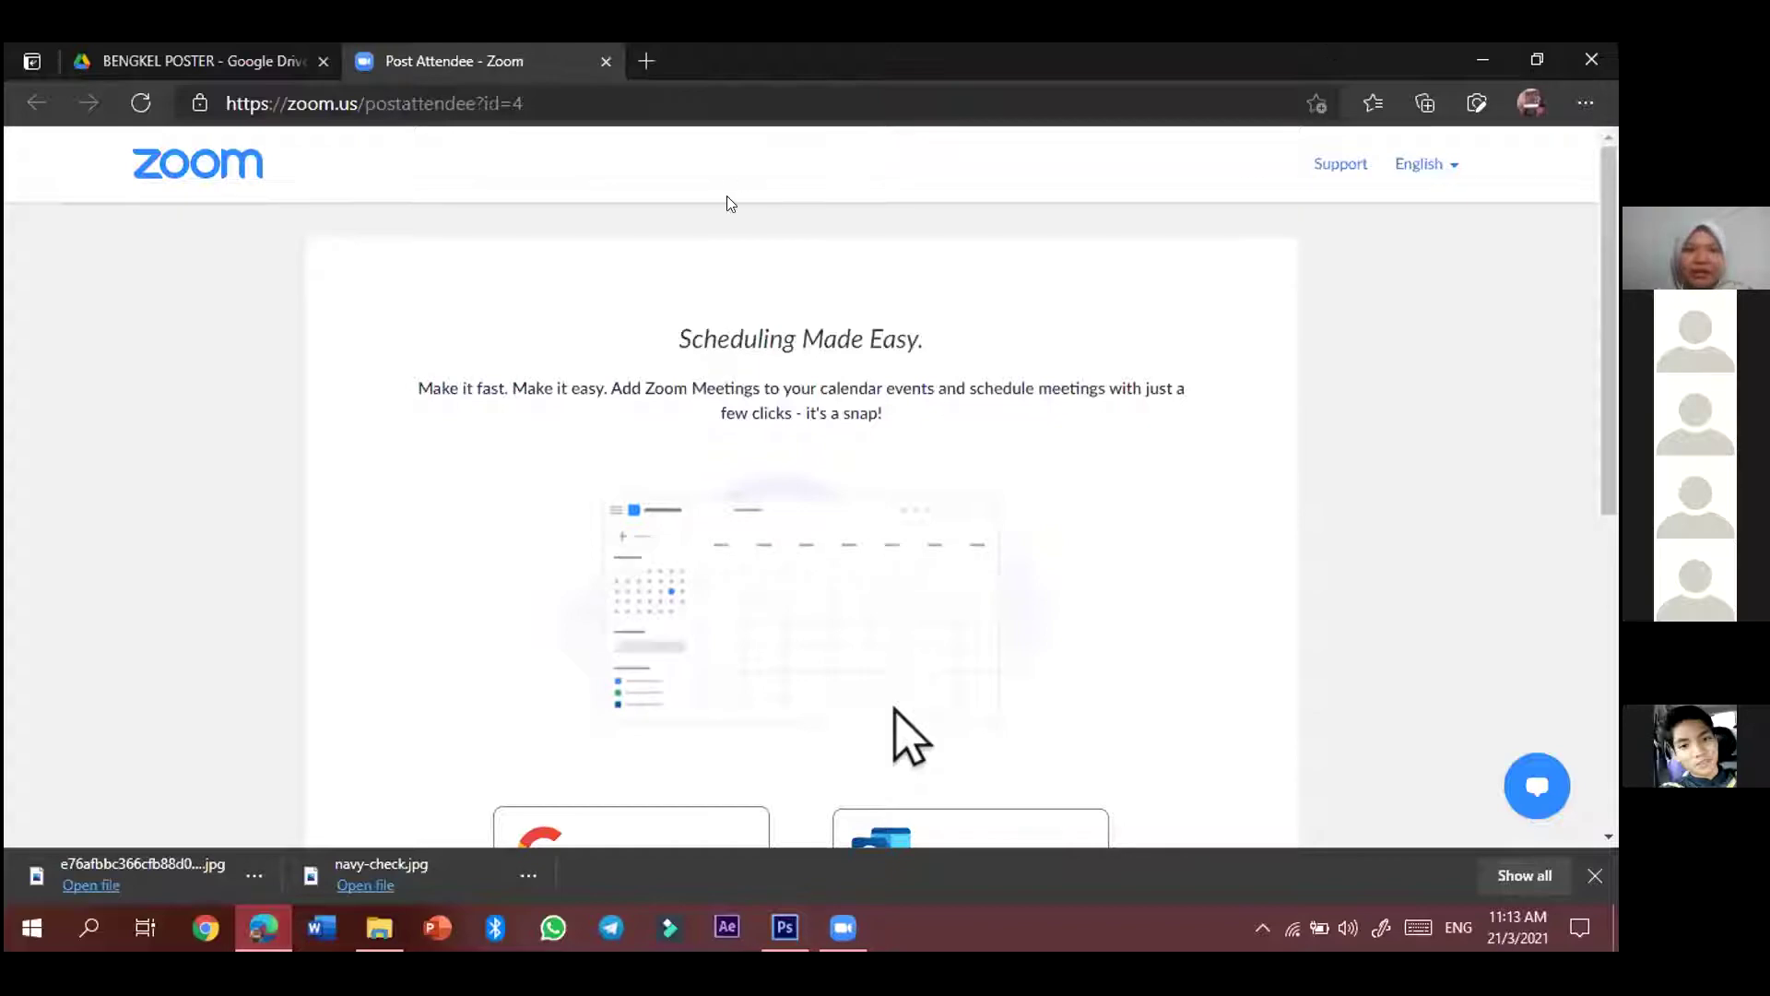
pyautogui.press('super+Right')
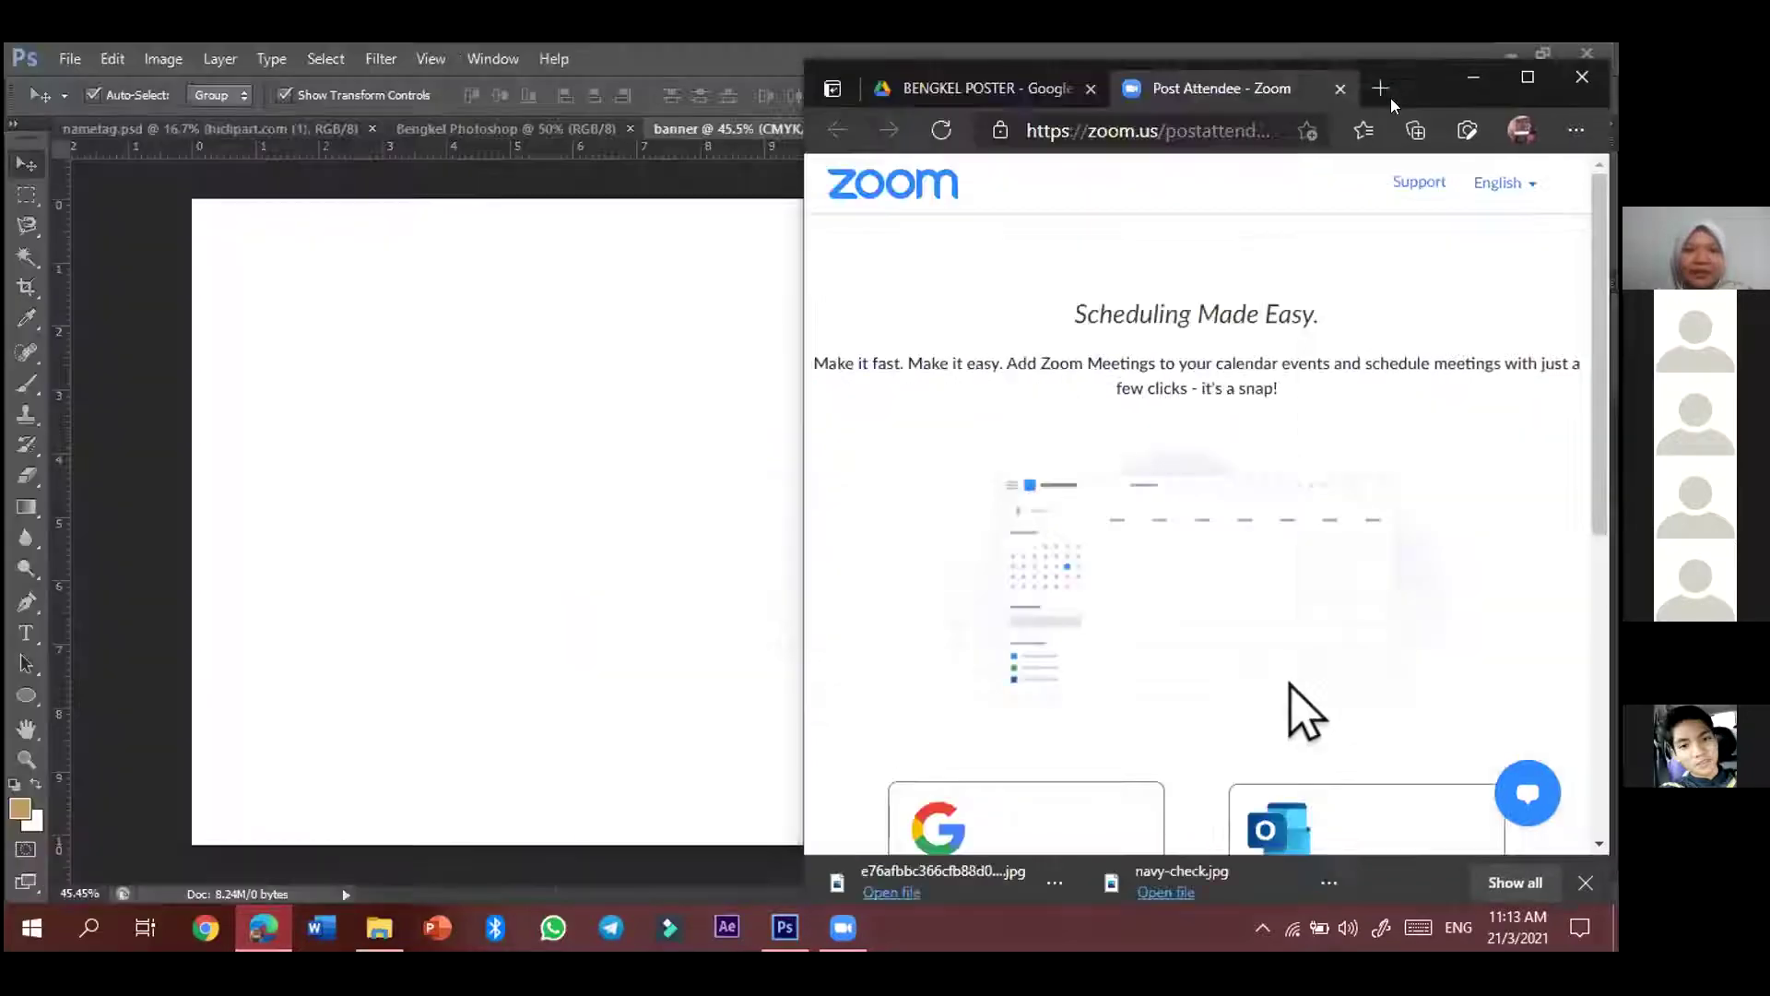
pyautogui.click(1380, 88)
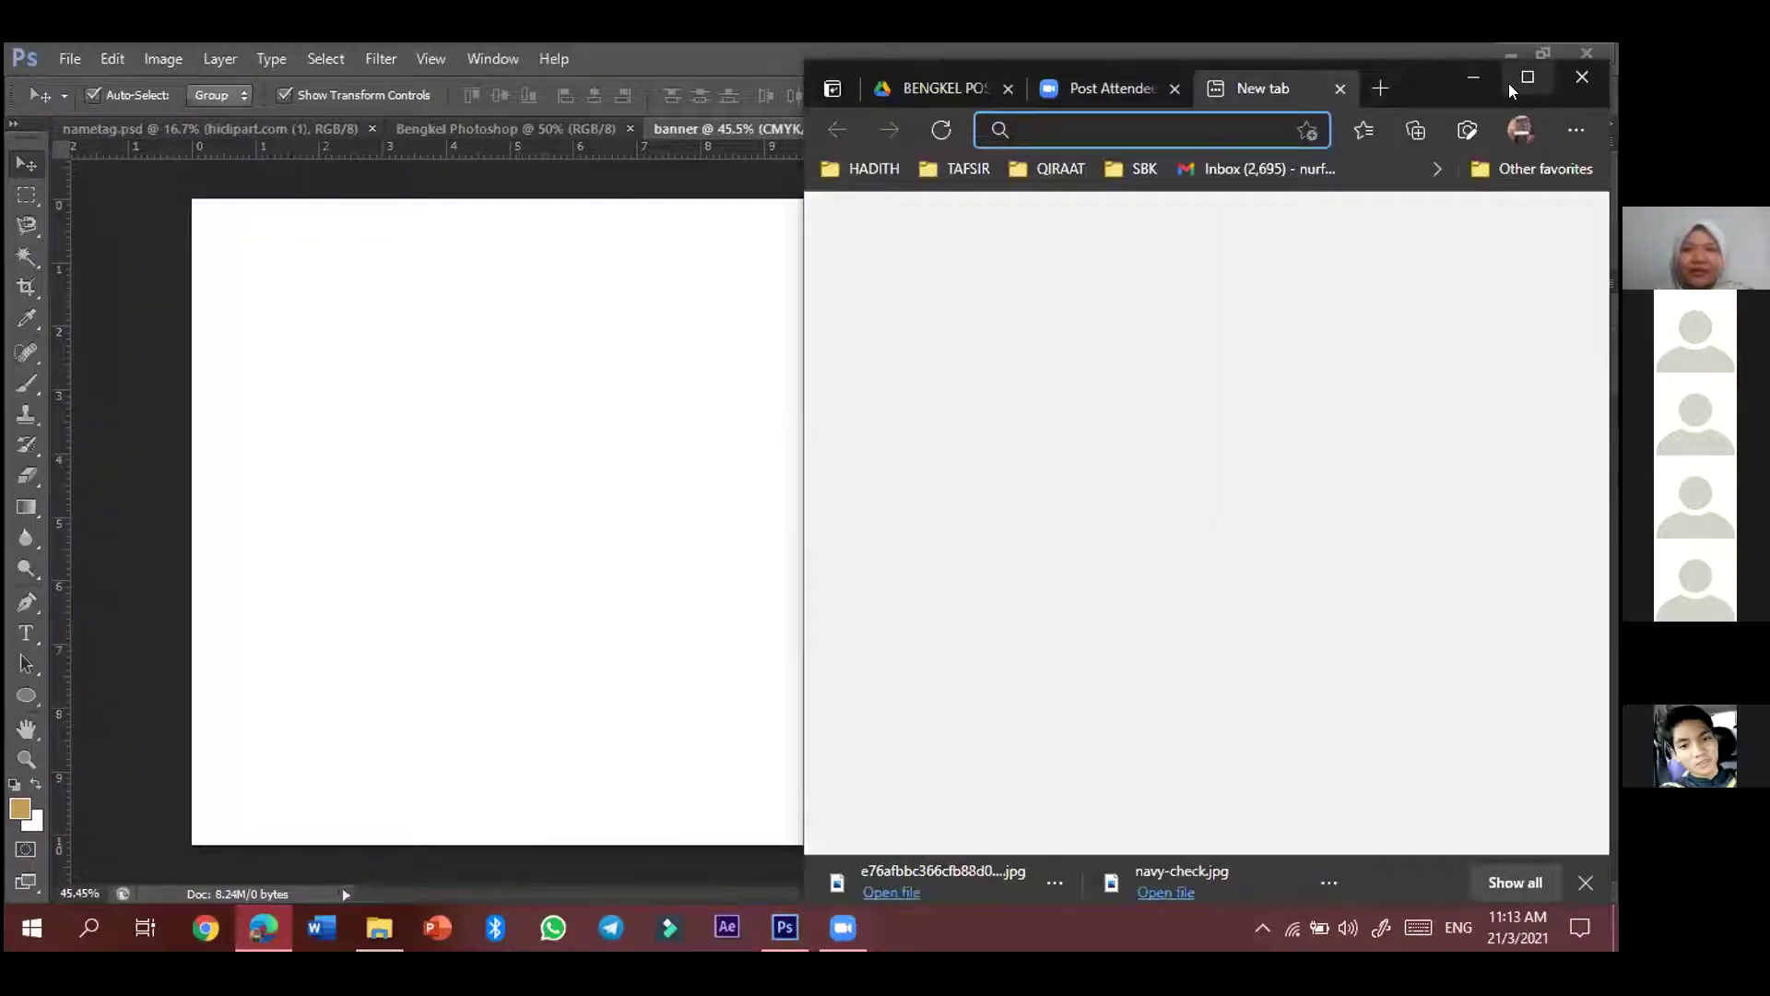
pyautogui.press('super+Up')
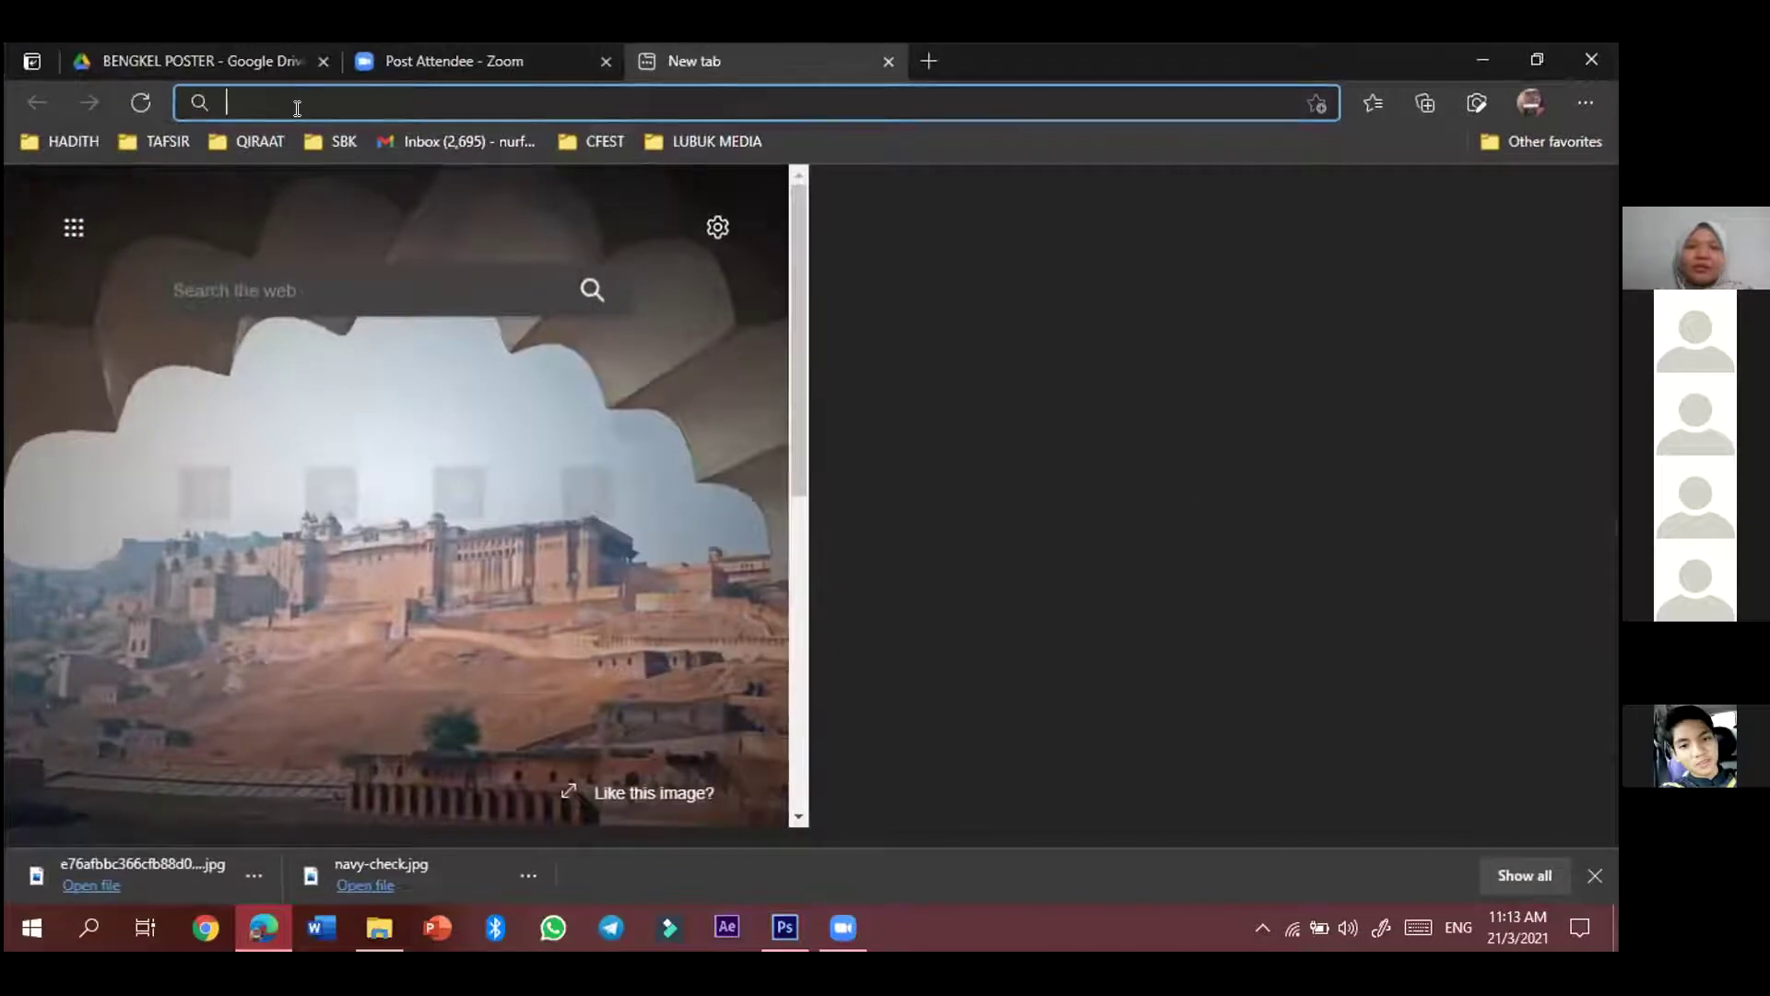
# - Go to freepik.com and look over the resources on its home page
pyautogui.write('f')
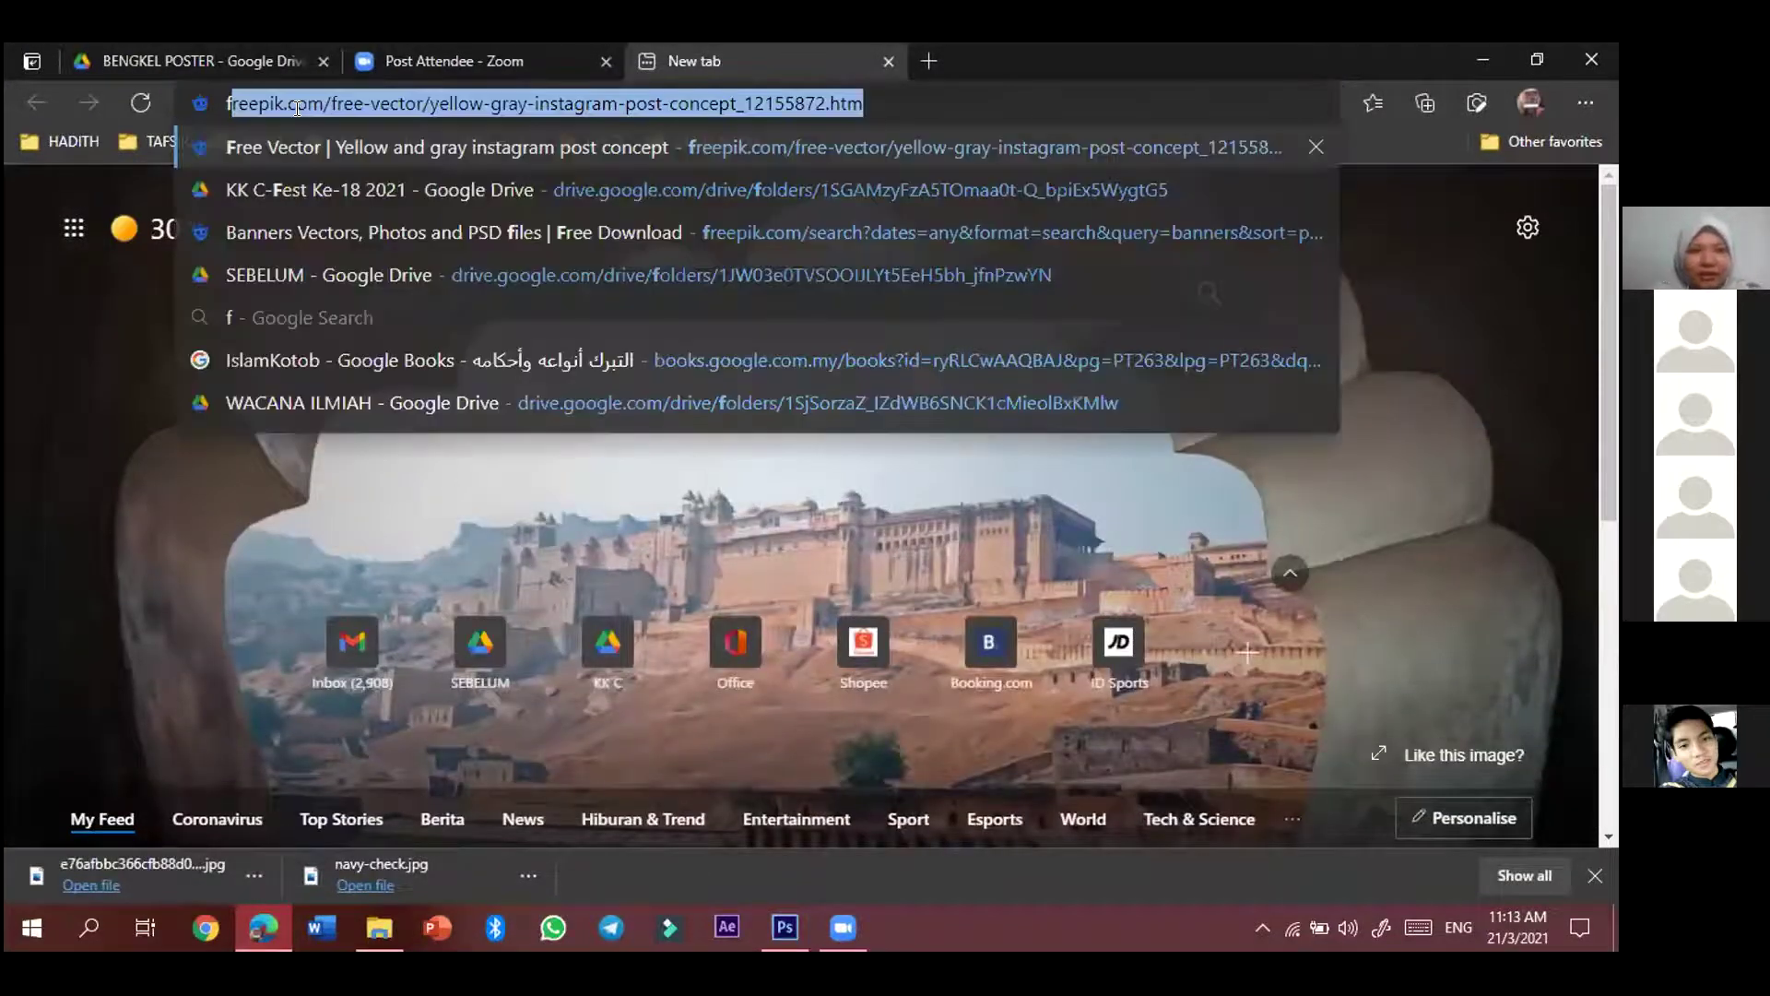
pyautogui.write('reep')
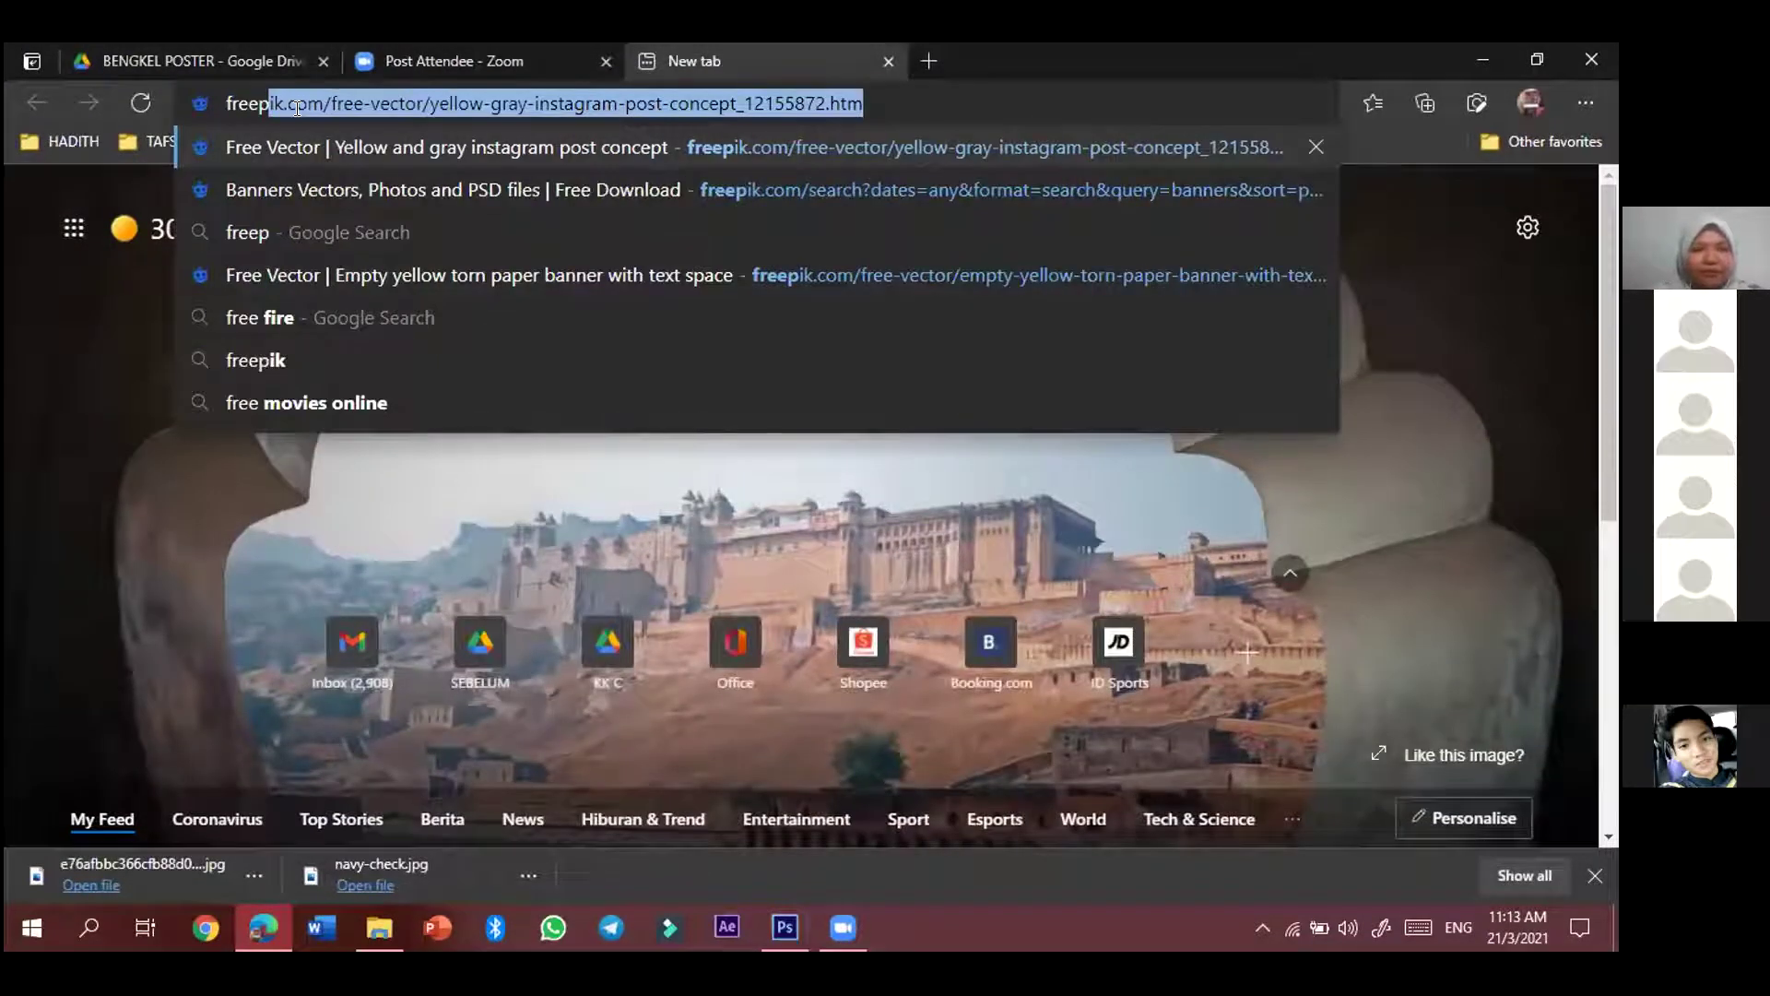
pyautogui.write('ik.com/')
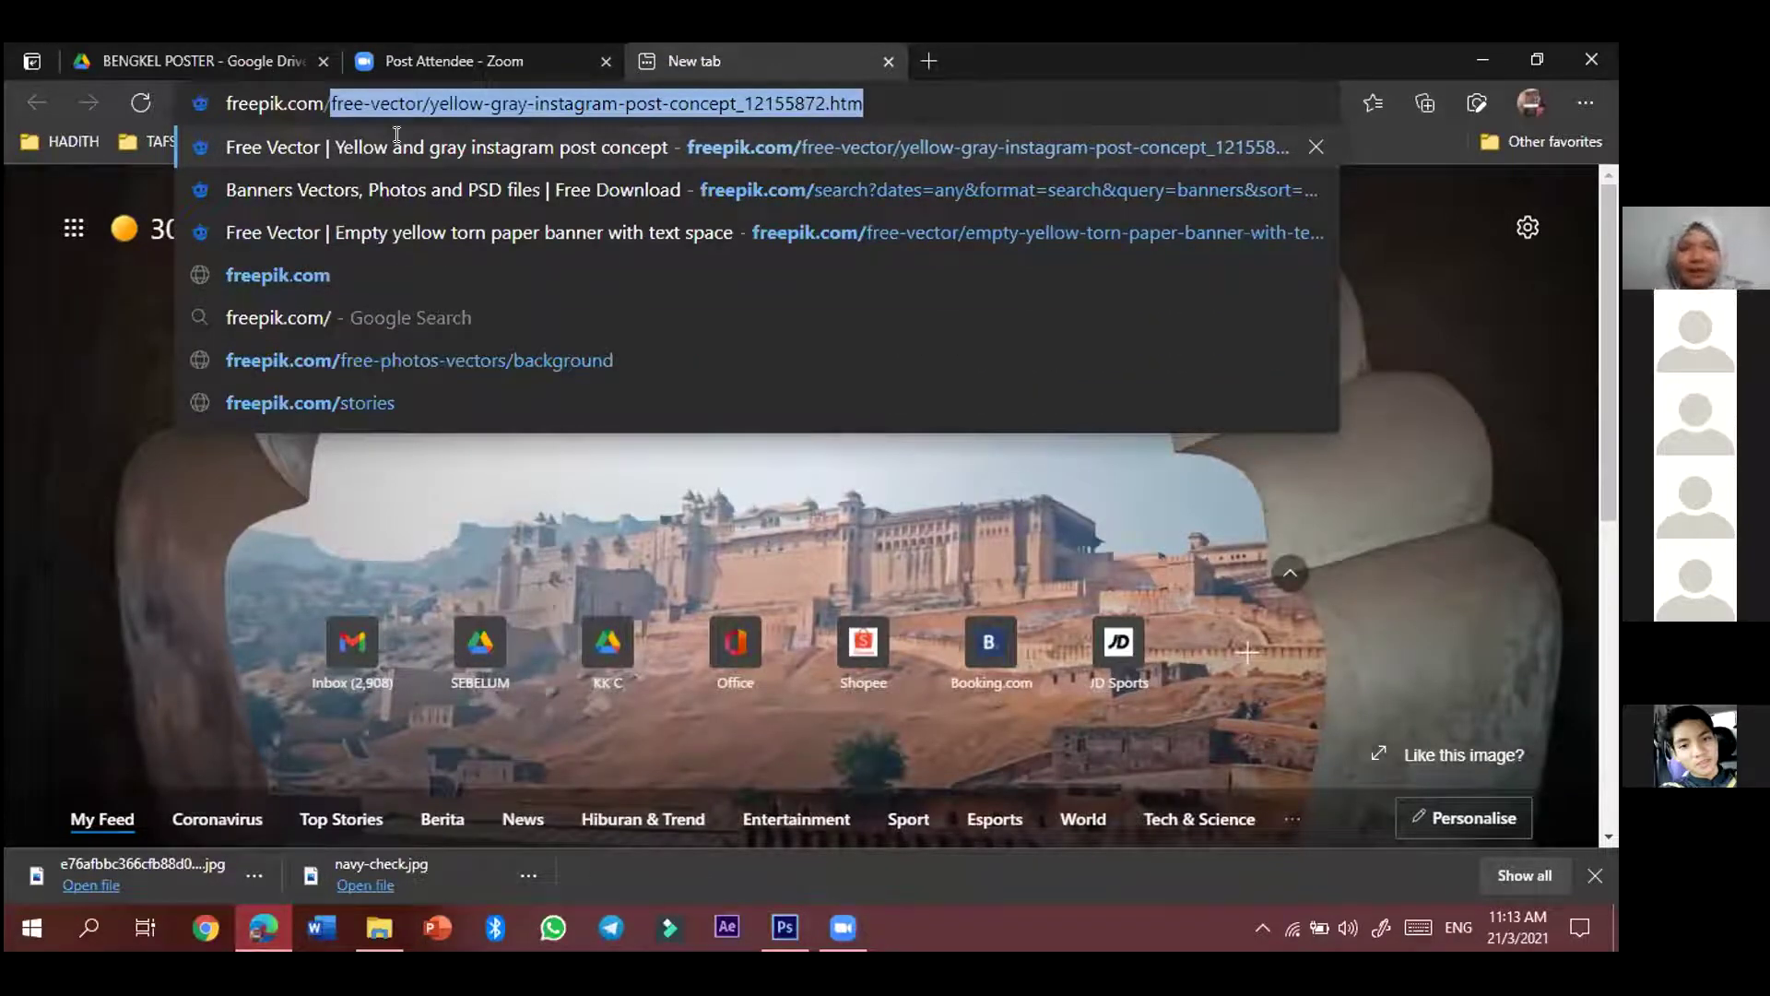
pyautogui.press('BackSpace')
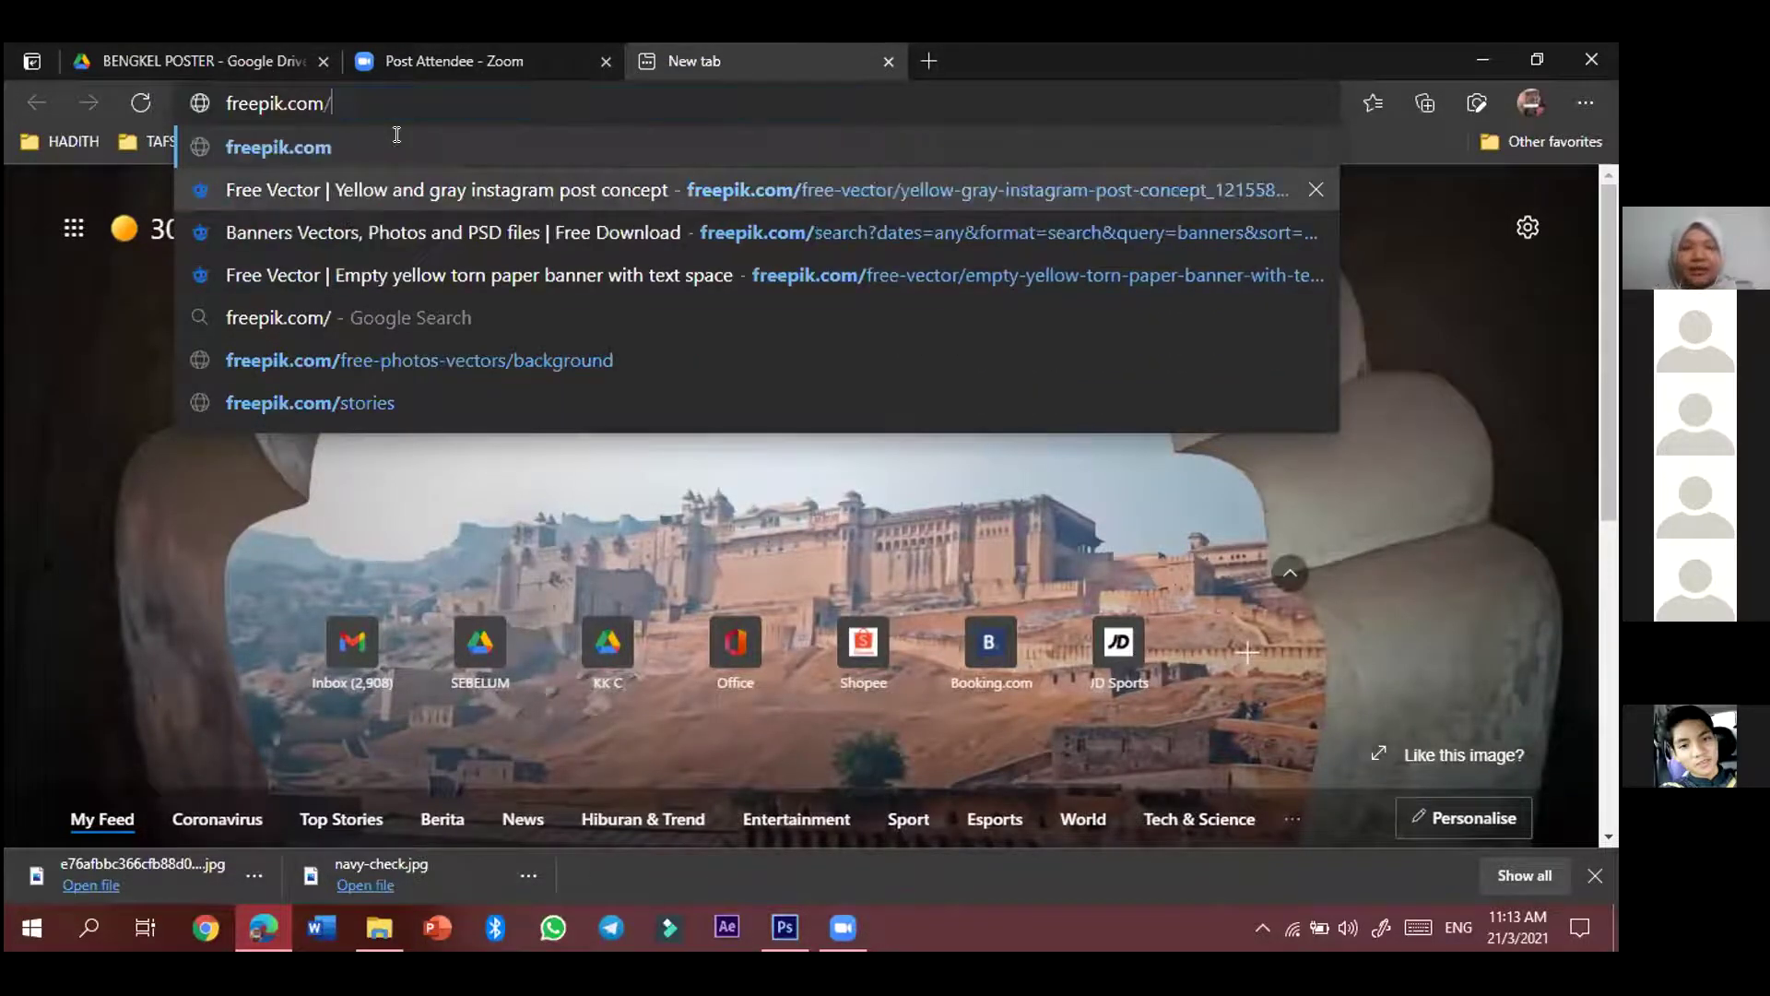
pyautogui.click(729, 142)
pyautogui.click(839, 922)
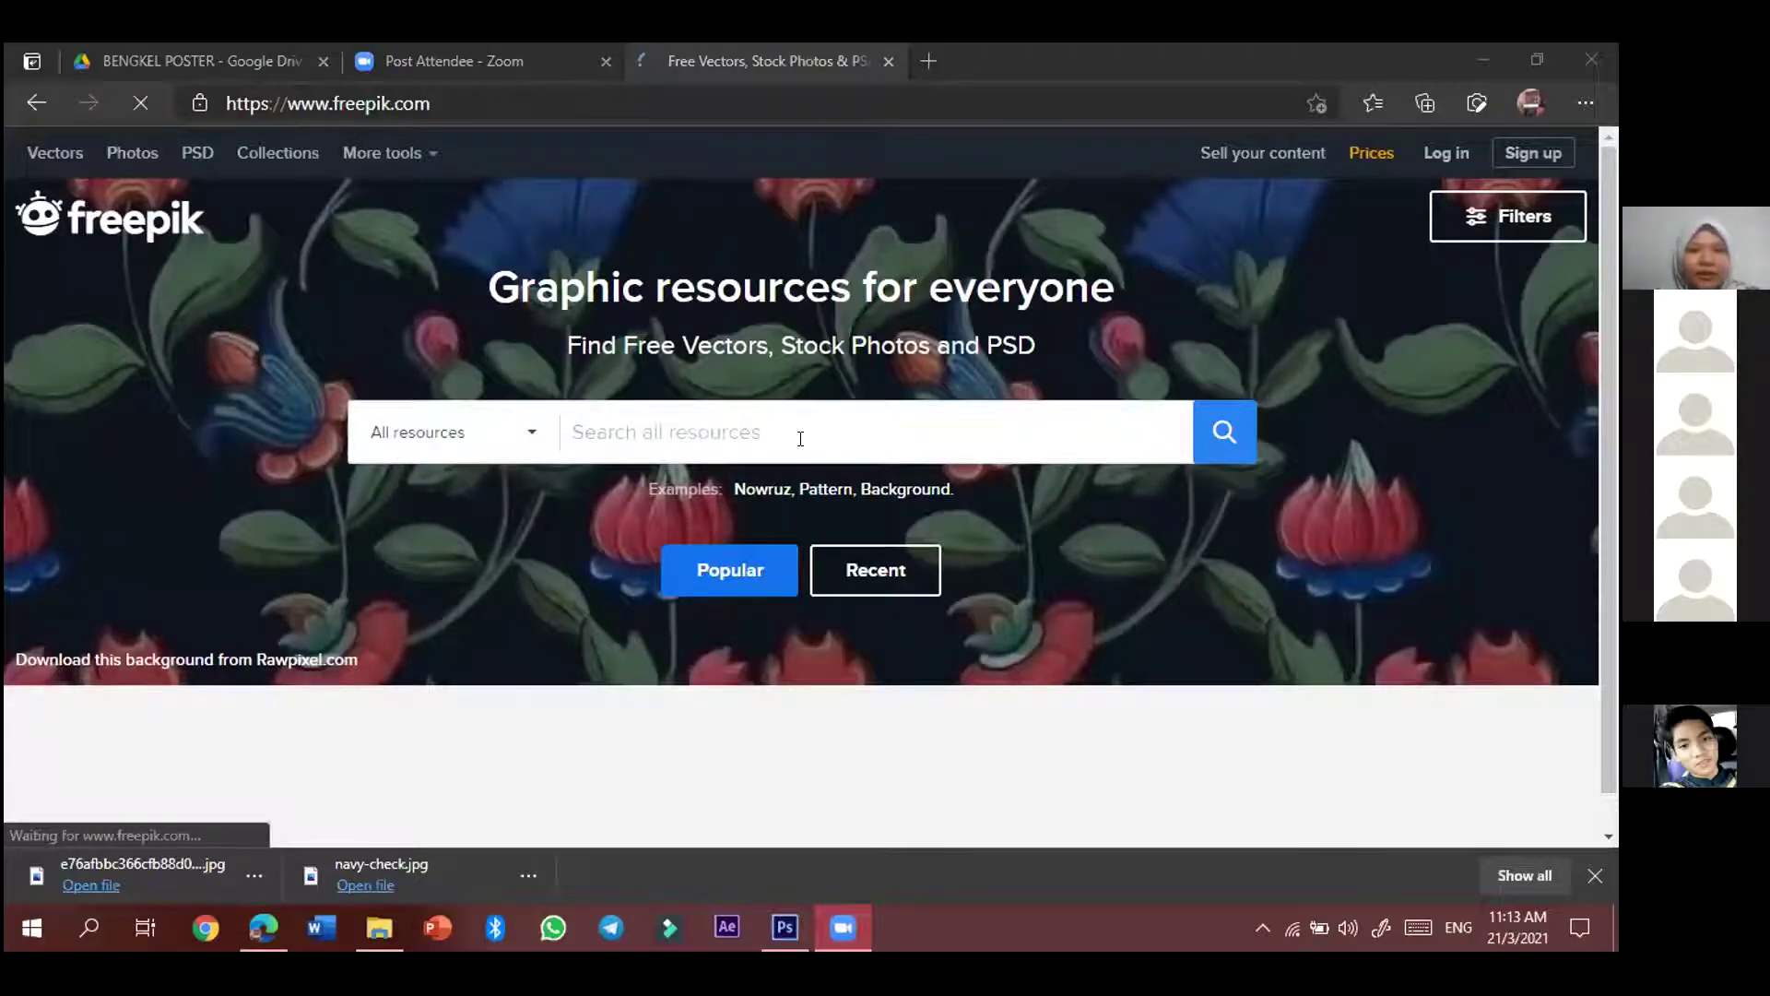
pyautogui.scroll(-10, 951, 496)
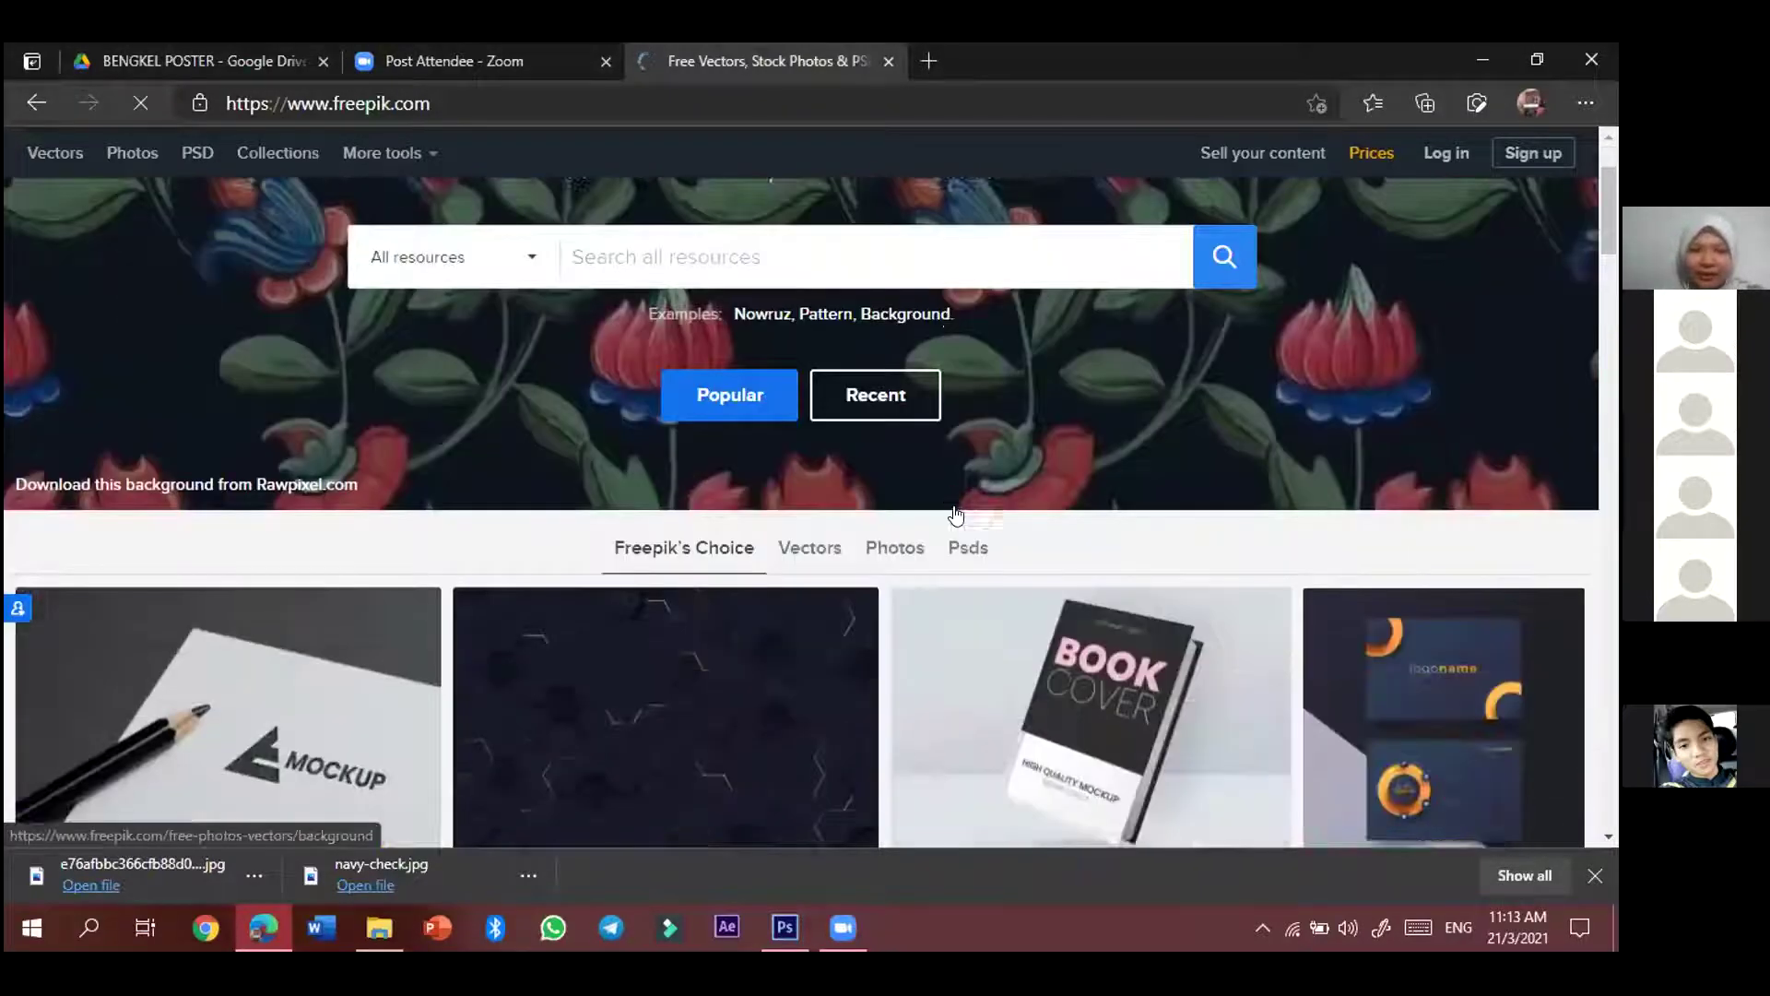
pyautogui.scroll(6, 870, 394)
pyautogui.scroll(4, 870, 393)
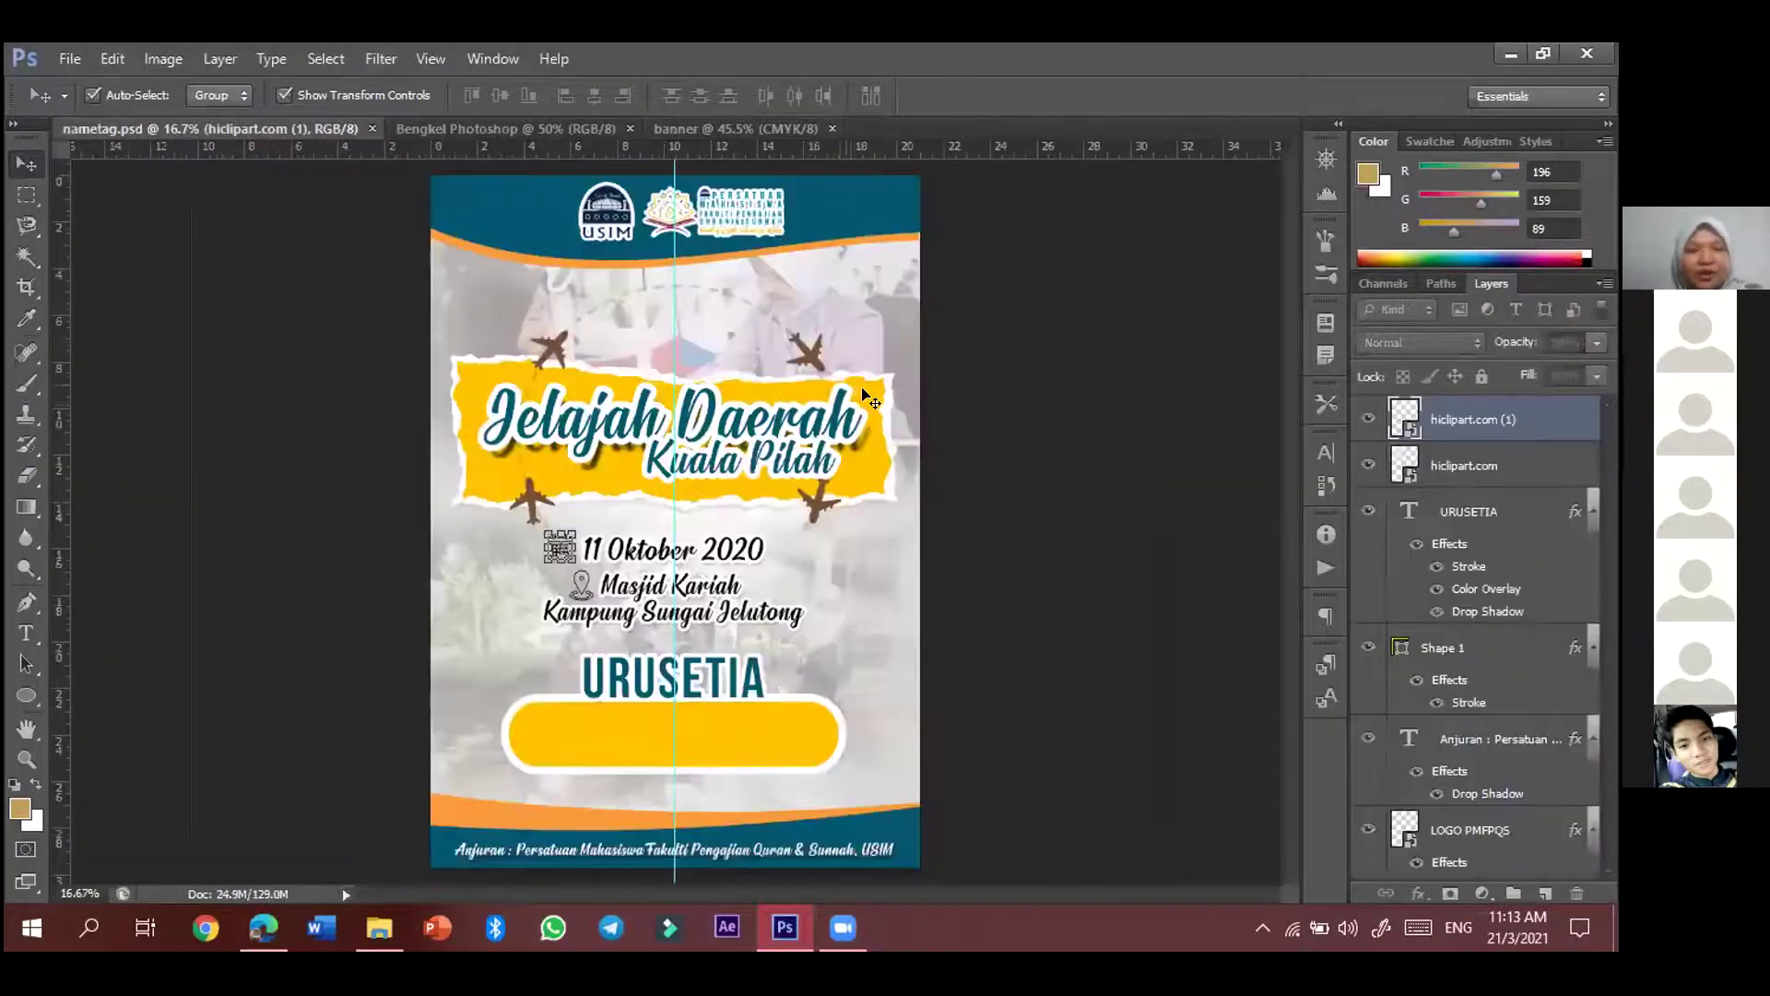
# - In nametag.psd in Photoshop, move the yellow torn-paper shape up and to the left, away from behind the title text
pyautogui.click(888, 370)
pyautogui.moveTo(888, 370); pyautogui.dragTo(853, 318)
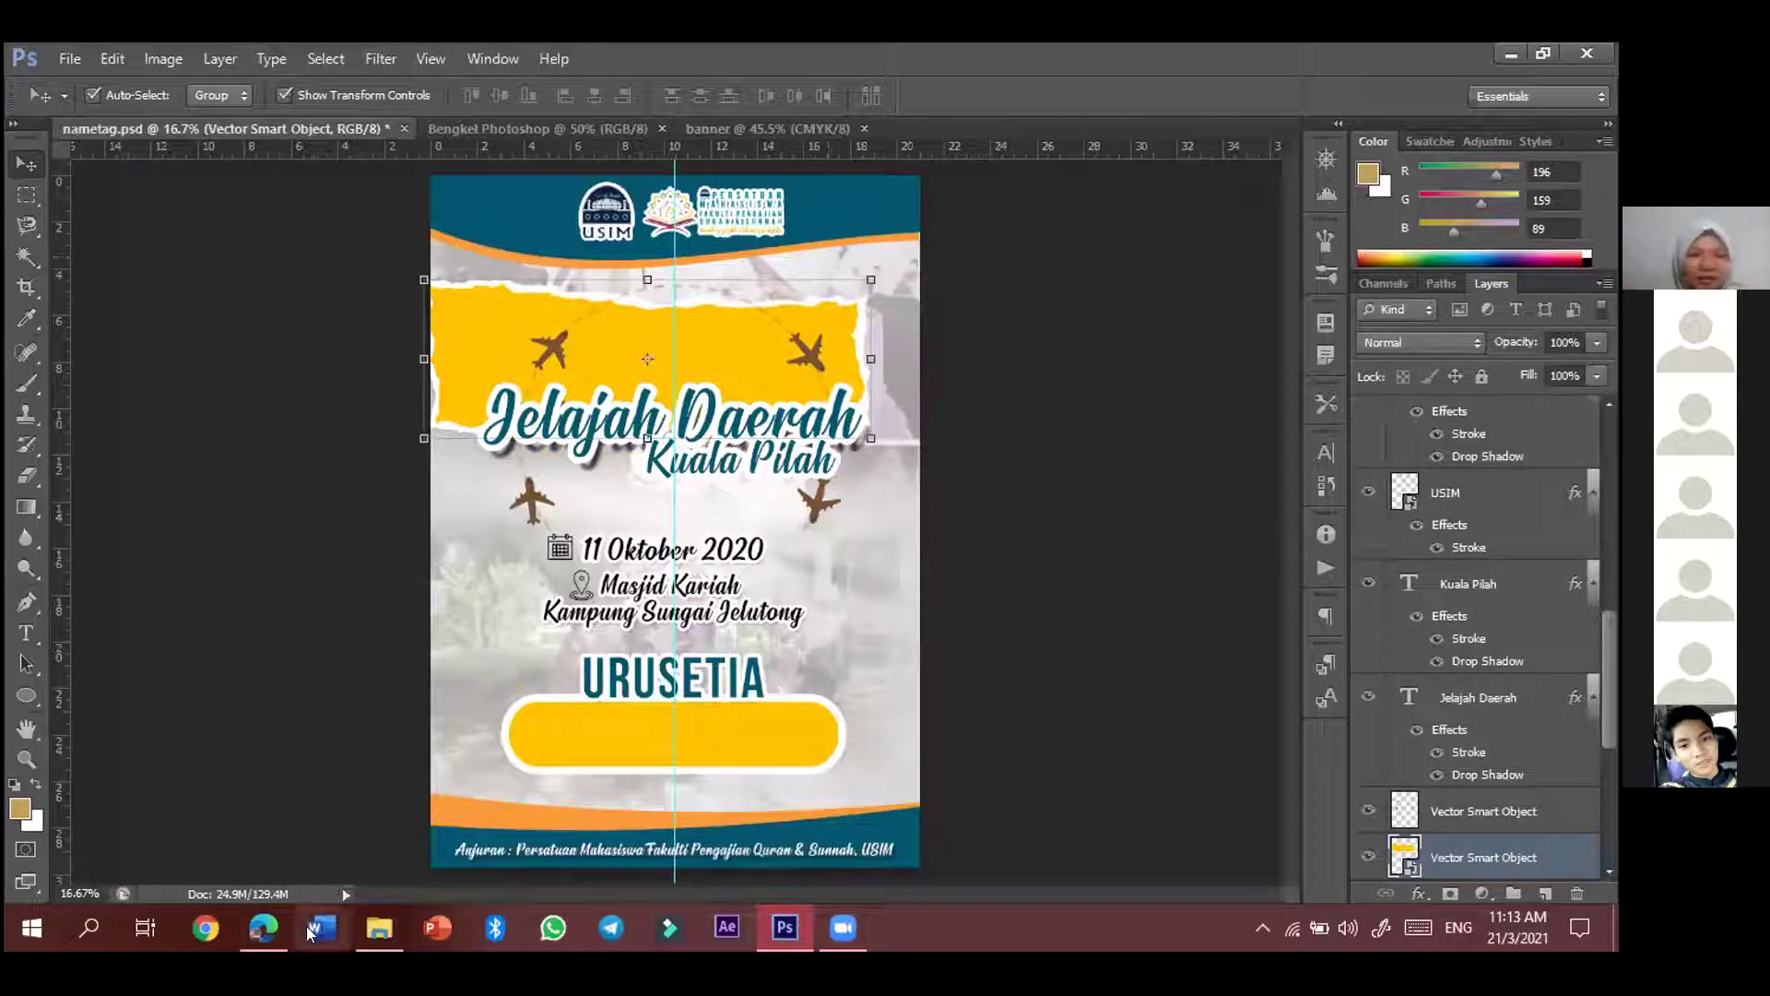
# - Switch back to the Edge browser and search all Freepik resources for "torns paper"
pyautogui.click(264, 928)
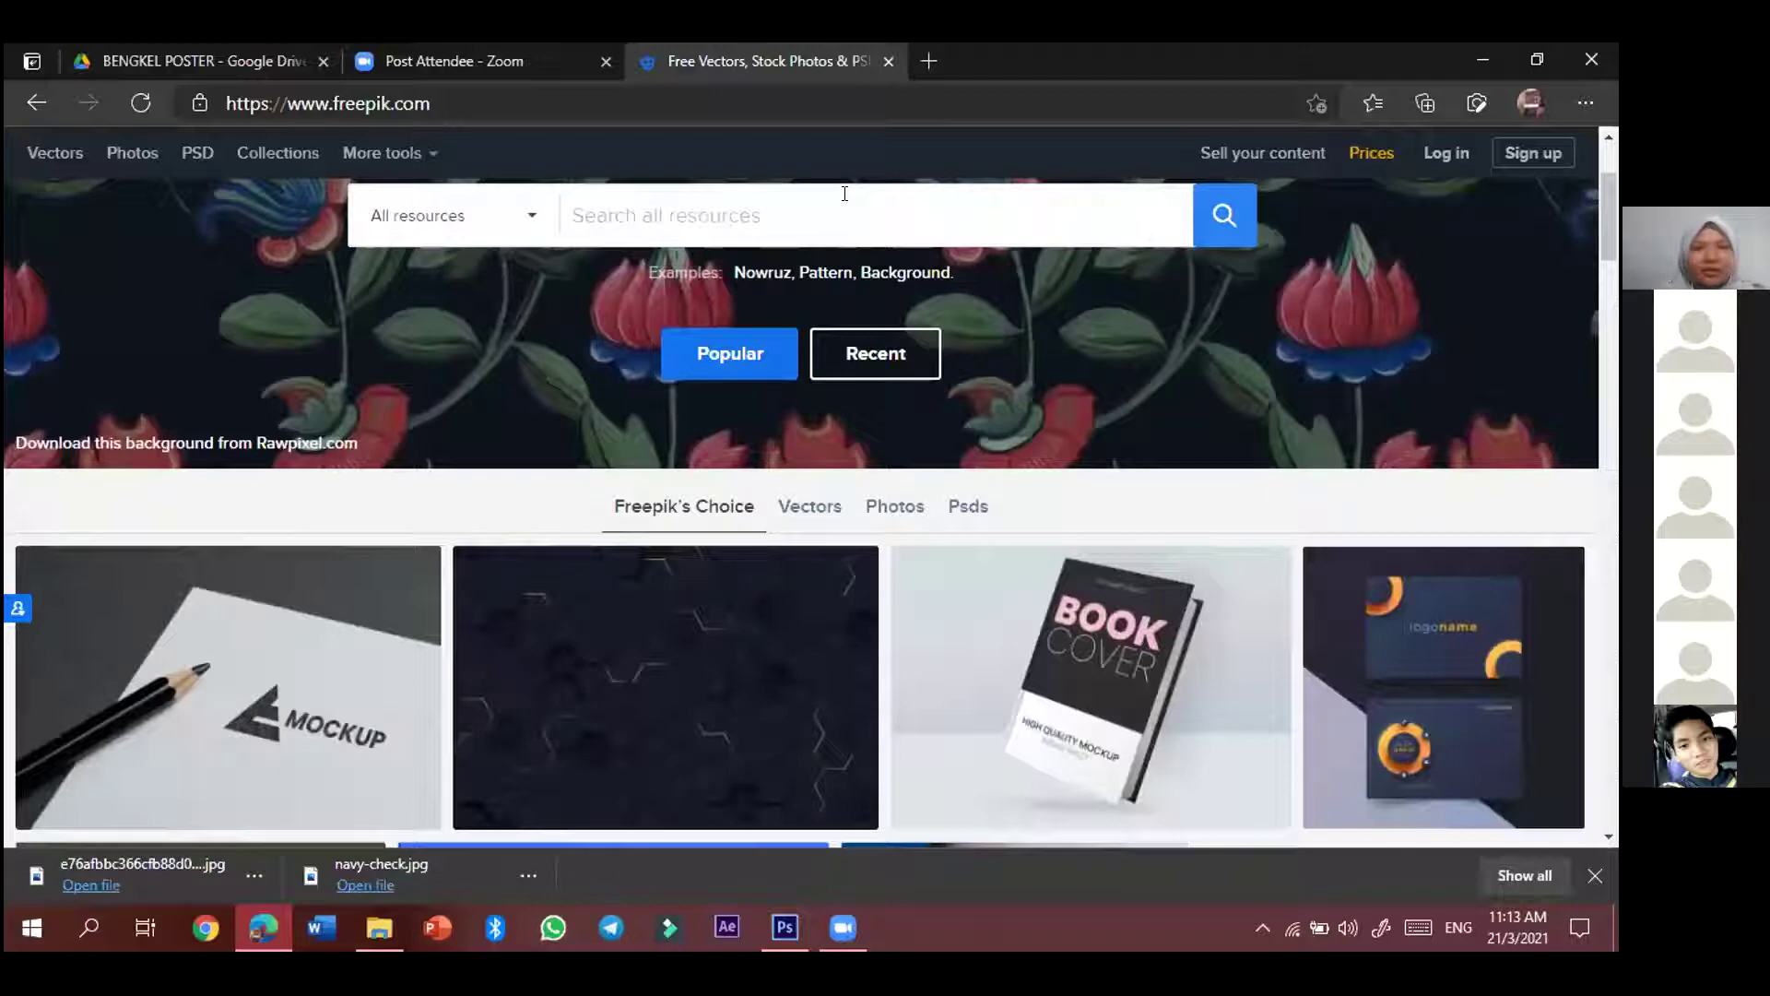
pyautogui.write('torns paper')
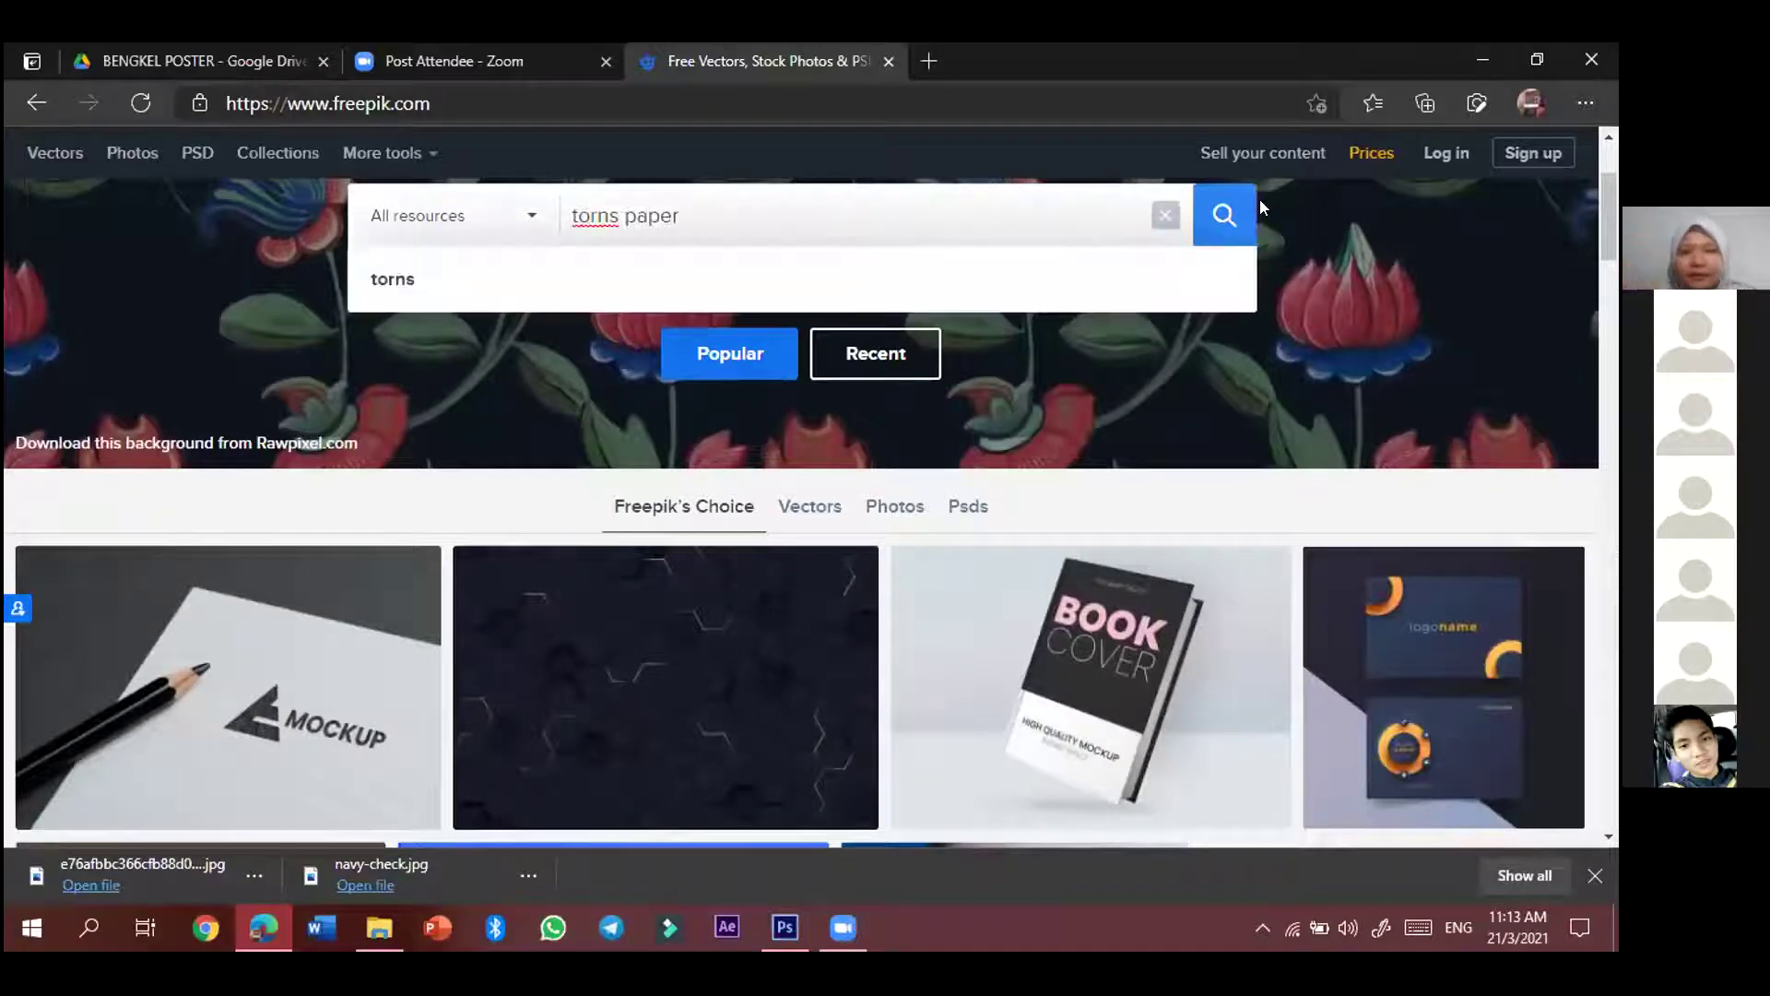
pyautogui.click(1215, 218)
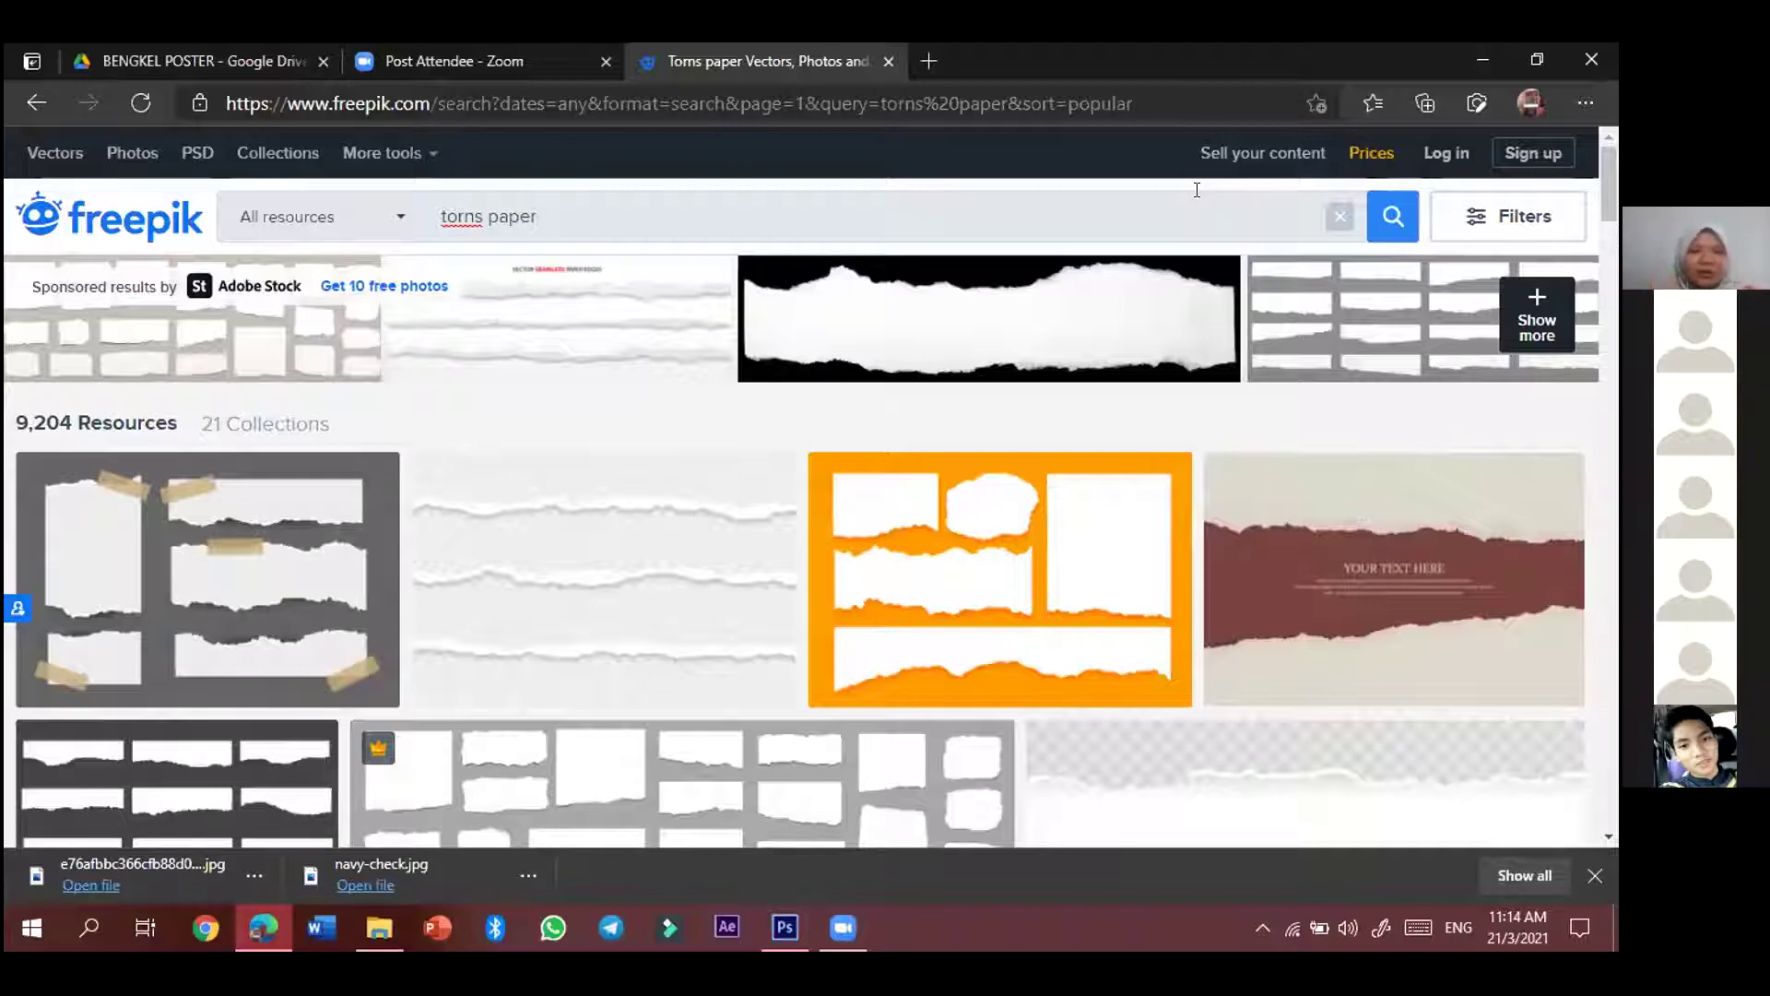
# - Search Freepik for "ramadhan" instead and look through the first designs
pyautogui.moveTo(542, 218); pyautogui.dragTo(279, 189)
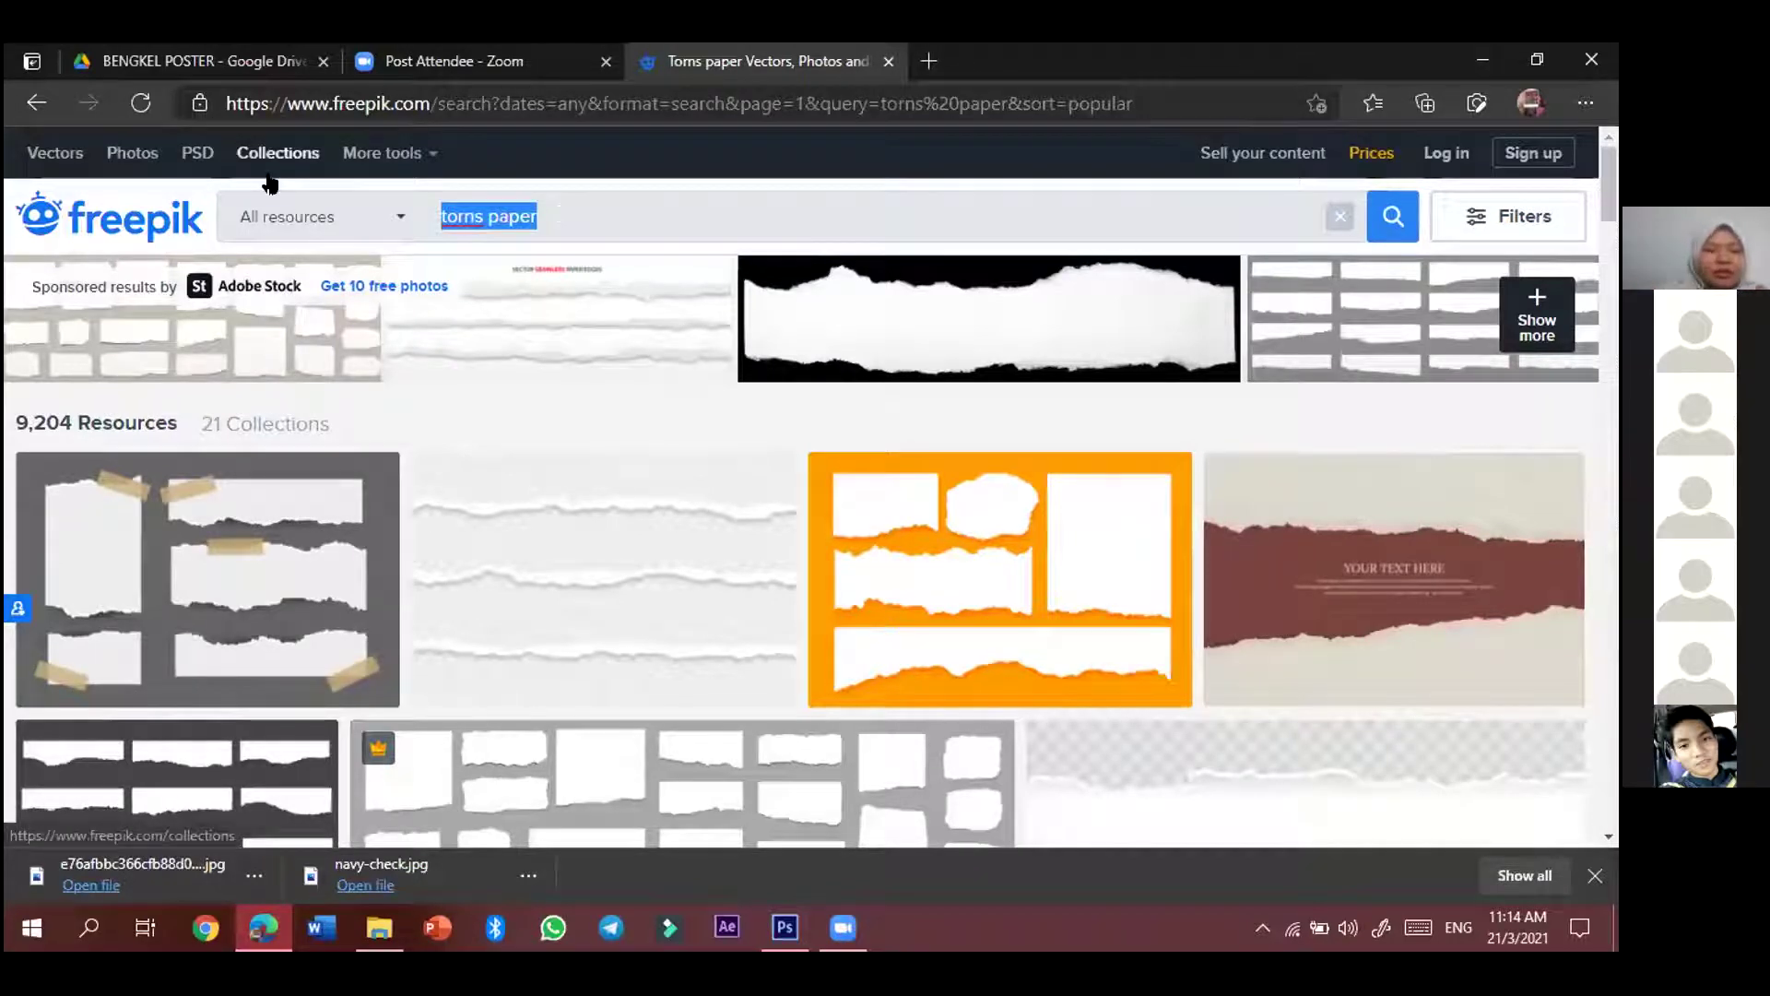
pyautogui.write('ramadhan')
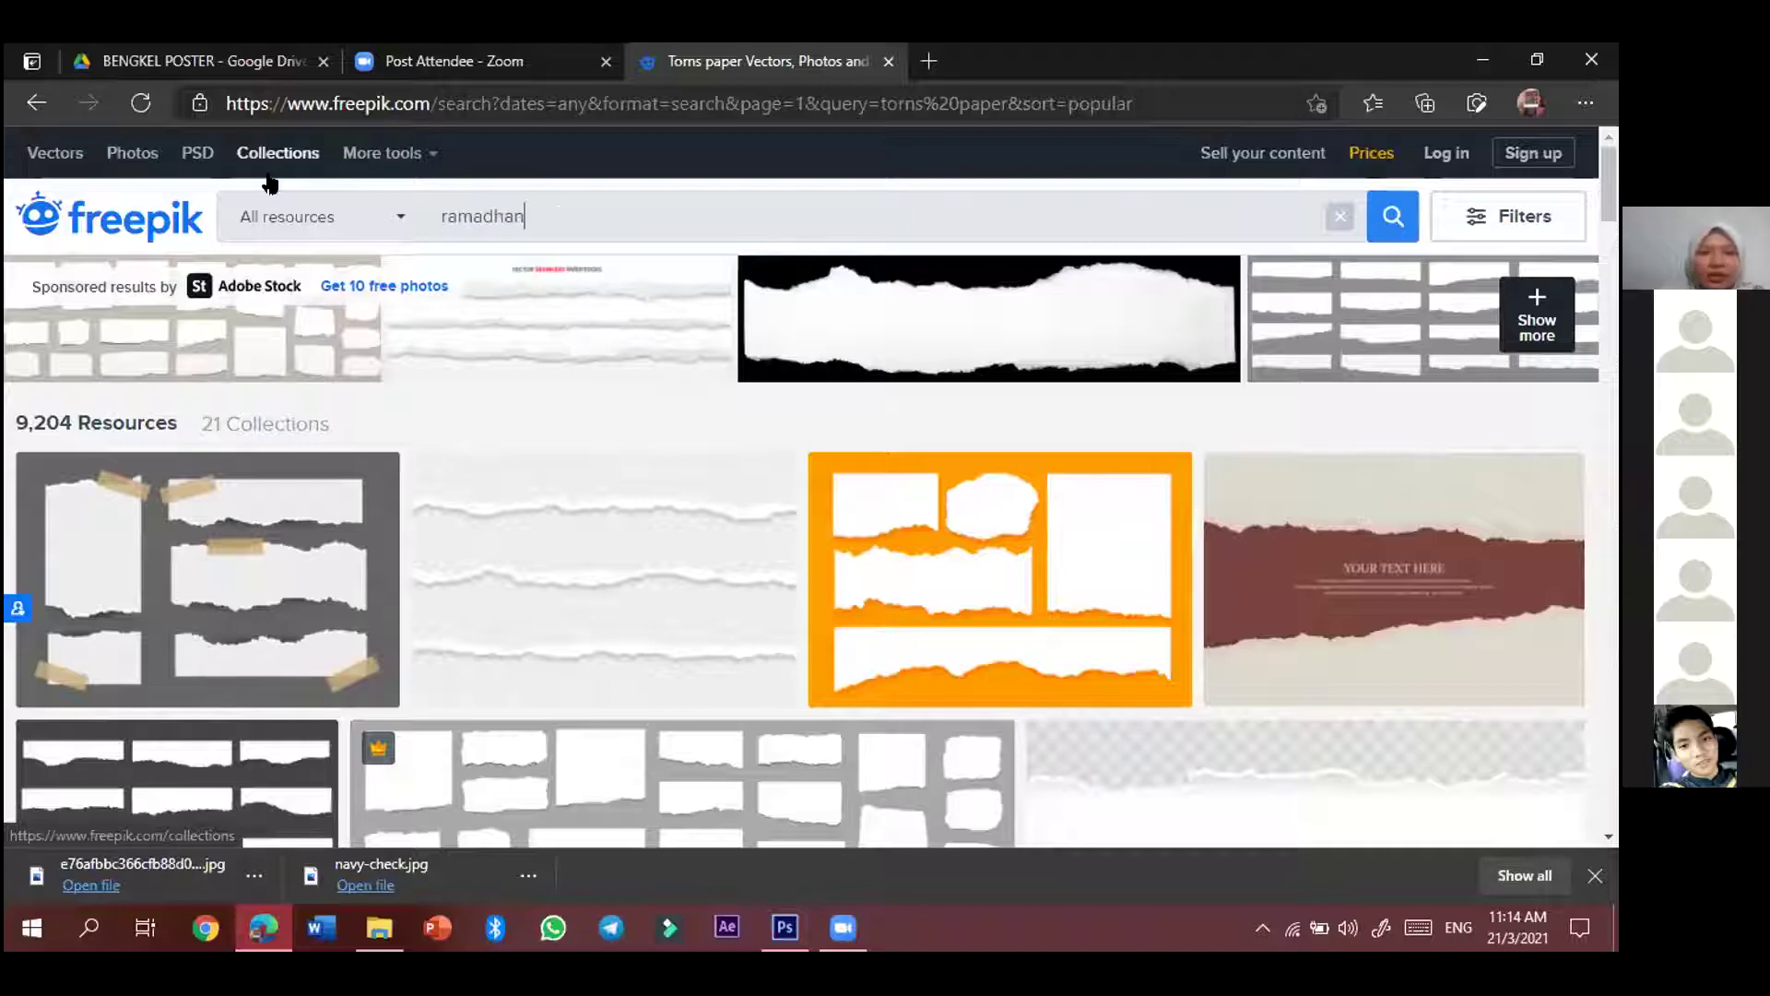
pyautogui.press('Return')
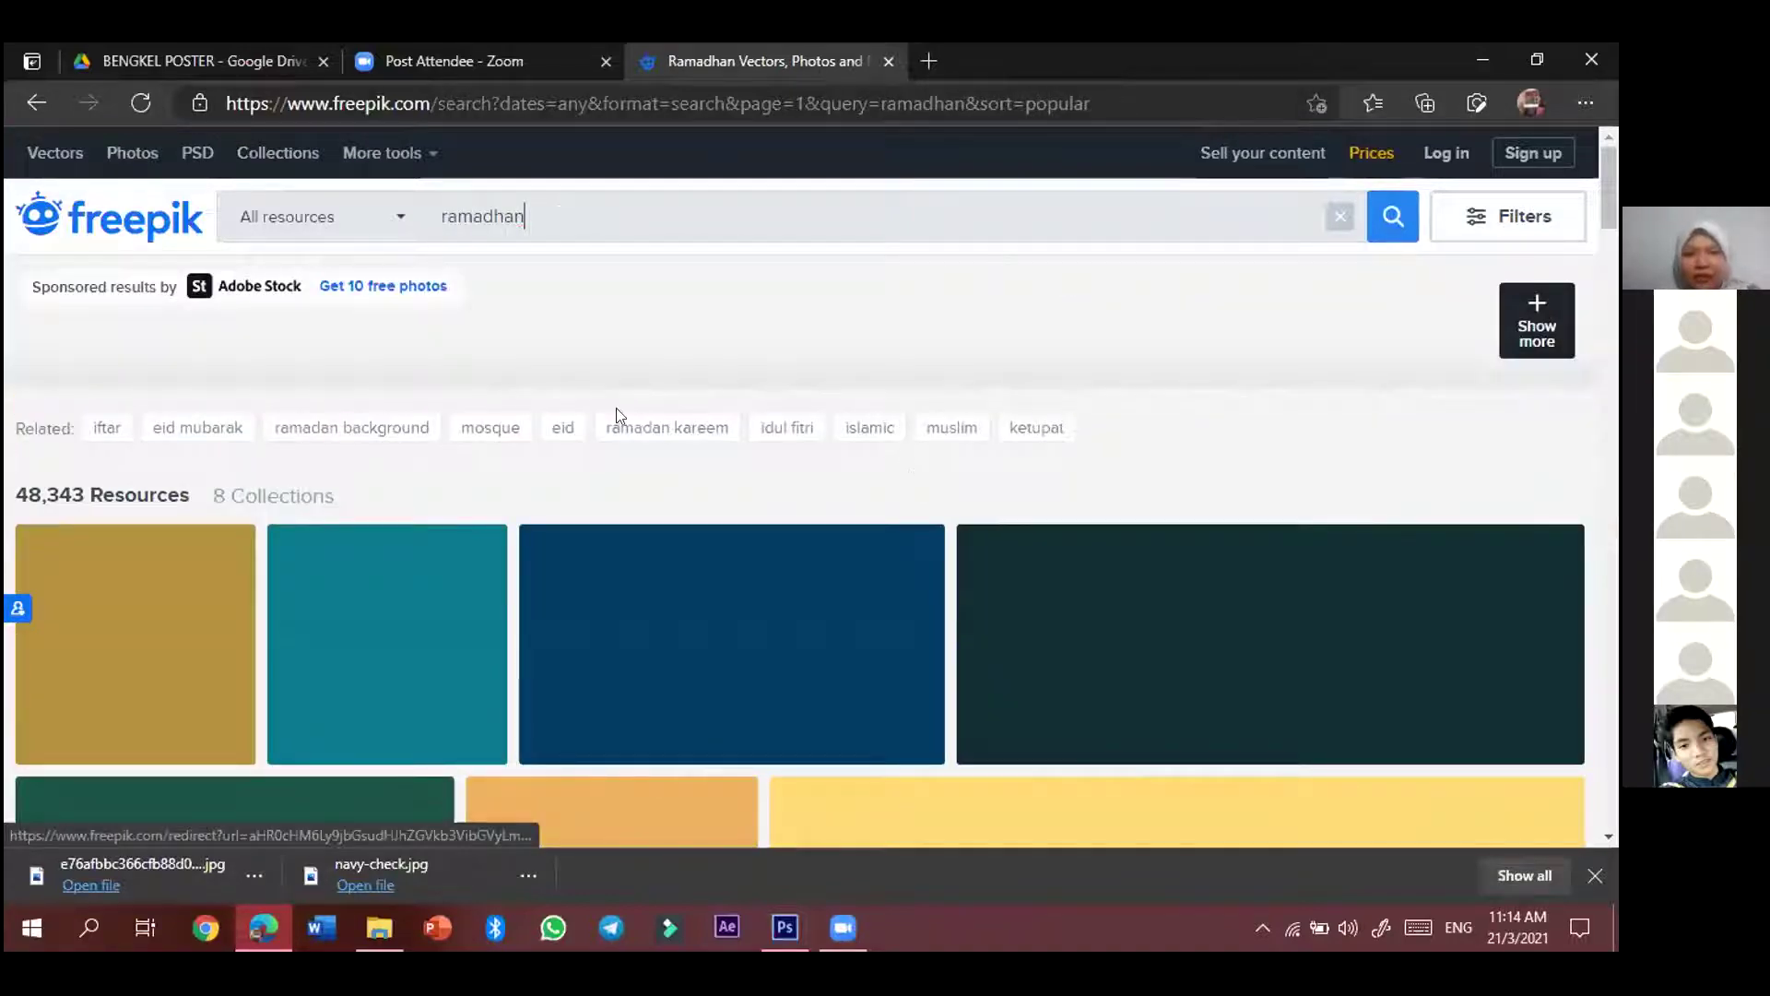
pyautogui.scroll(-2, 318, 392)
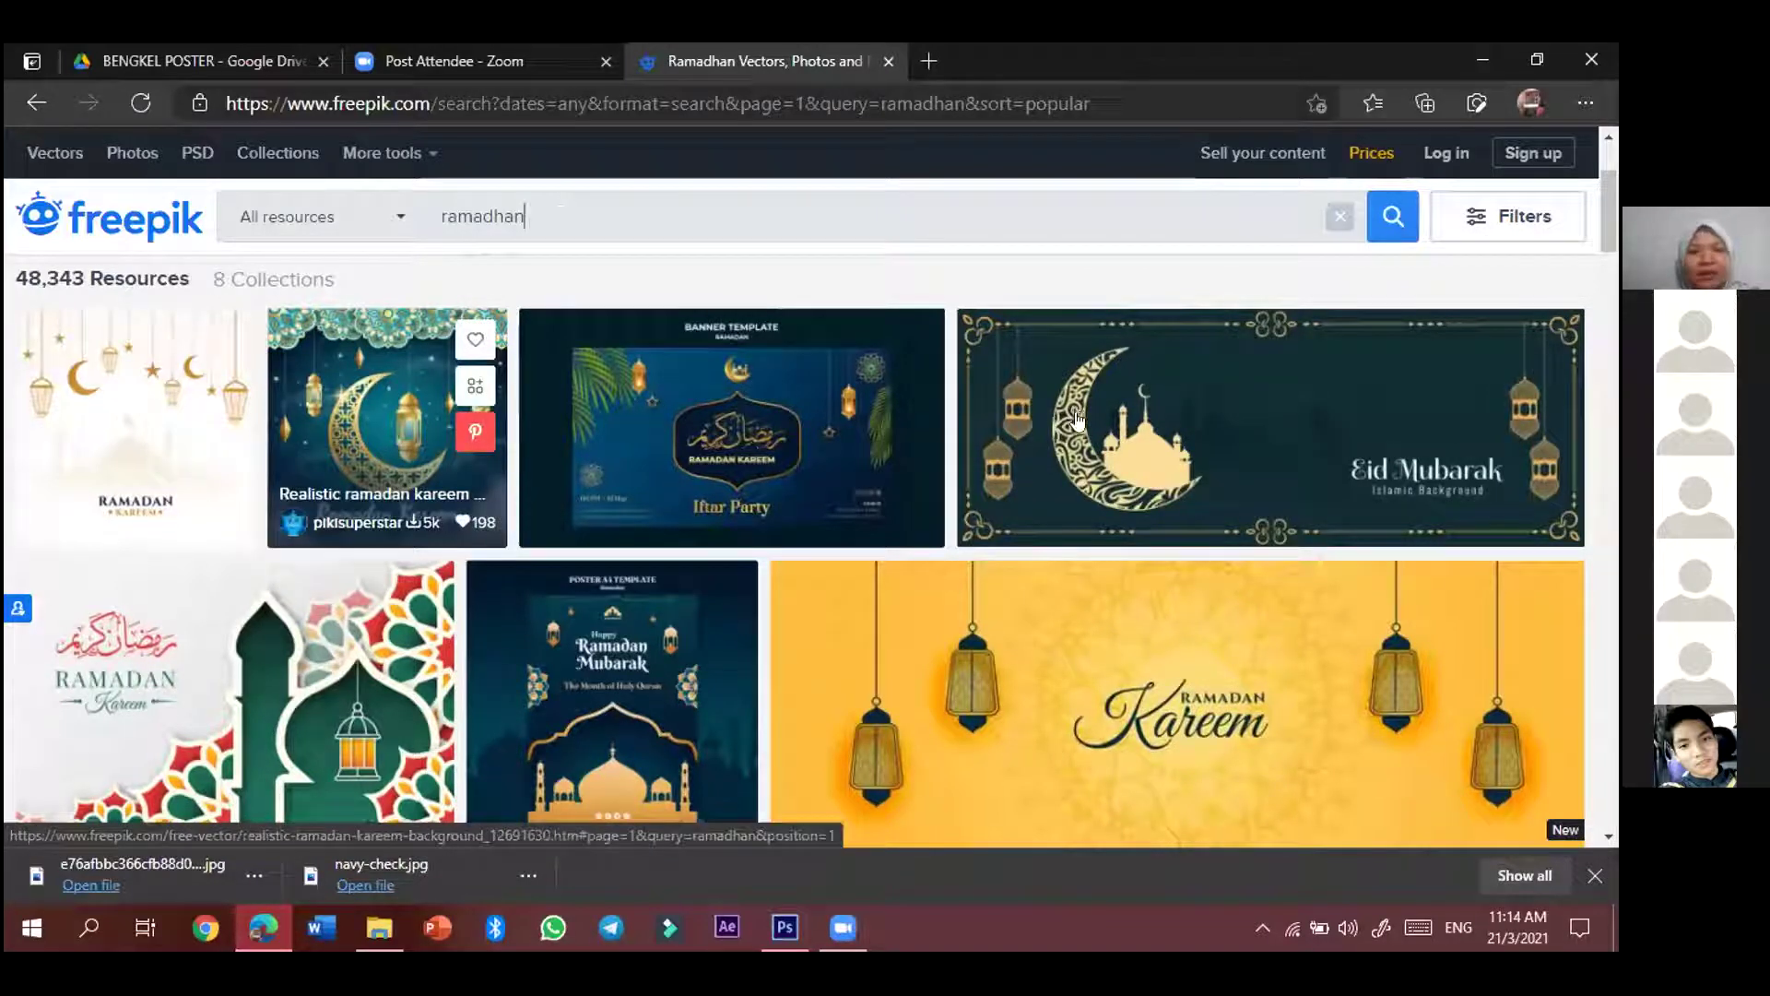
pyautogui.scroll(-5, 1111, 507)
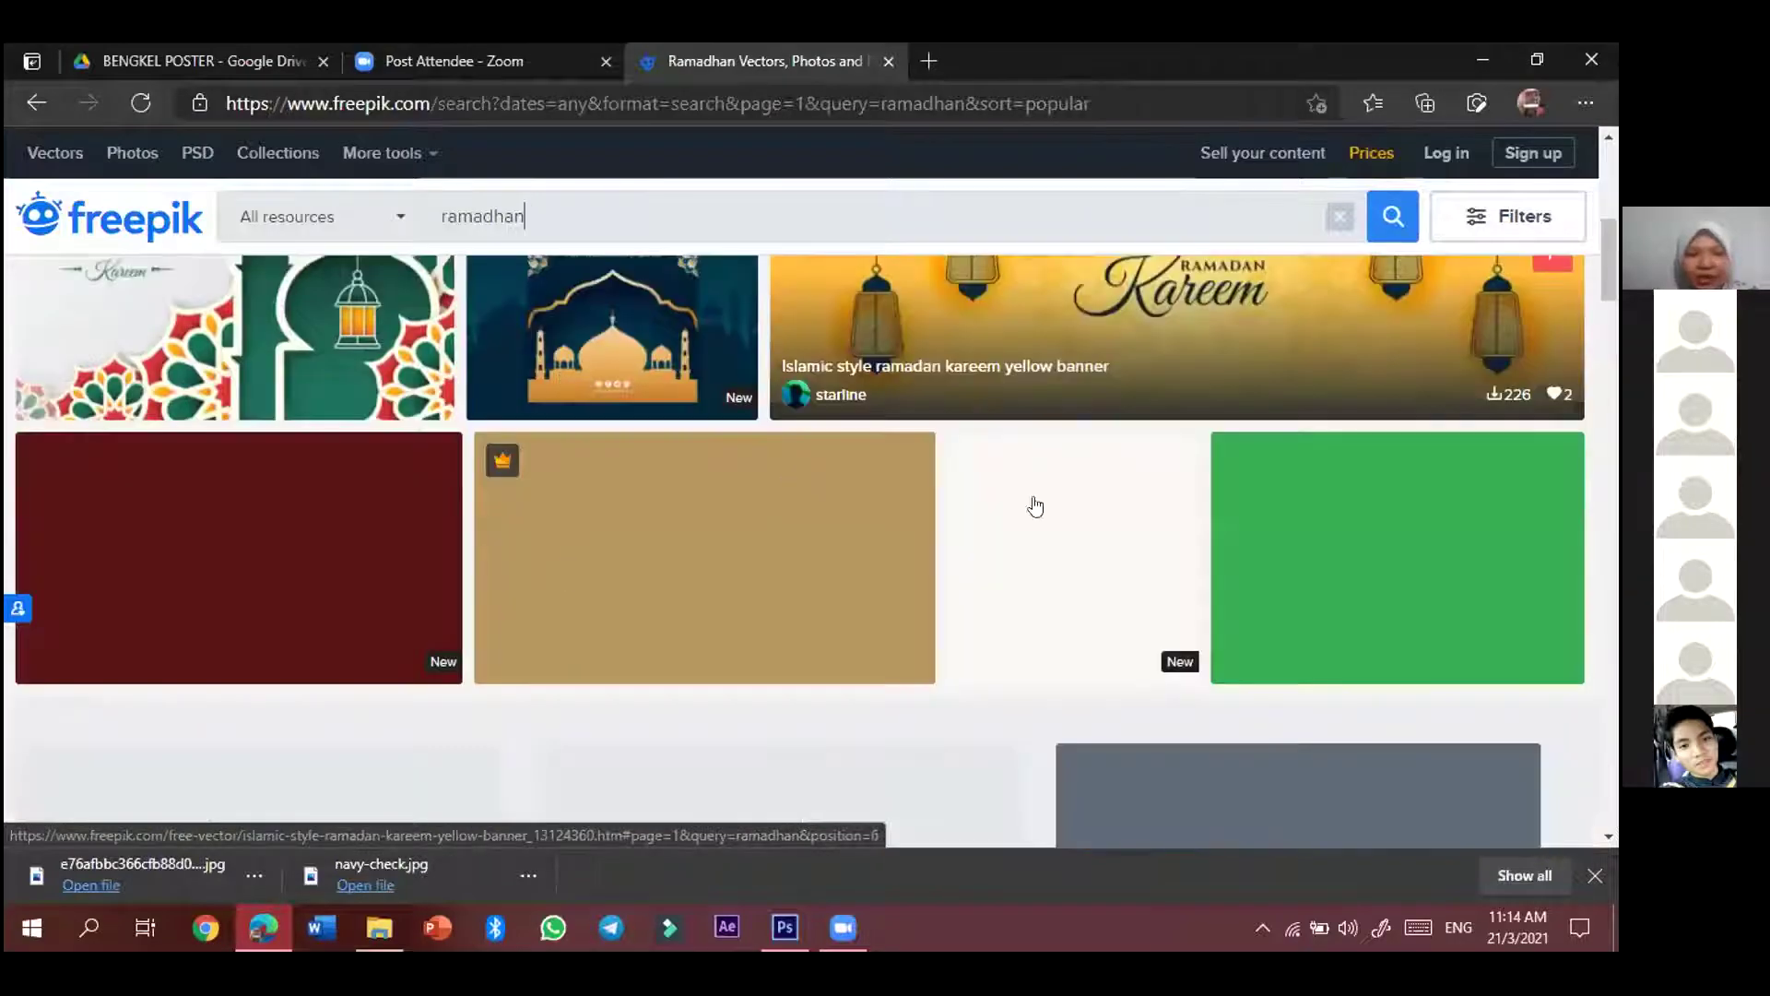
pyautogui.scroll(3, 1037, 507)
pyautogui.scroll(3, 830, 387)
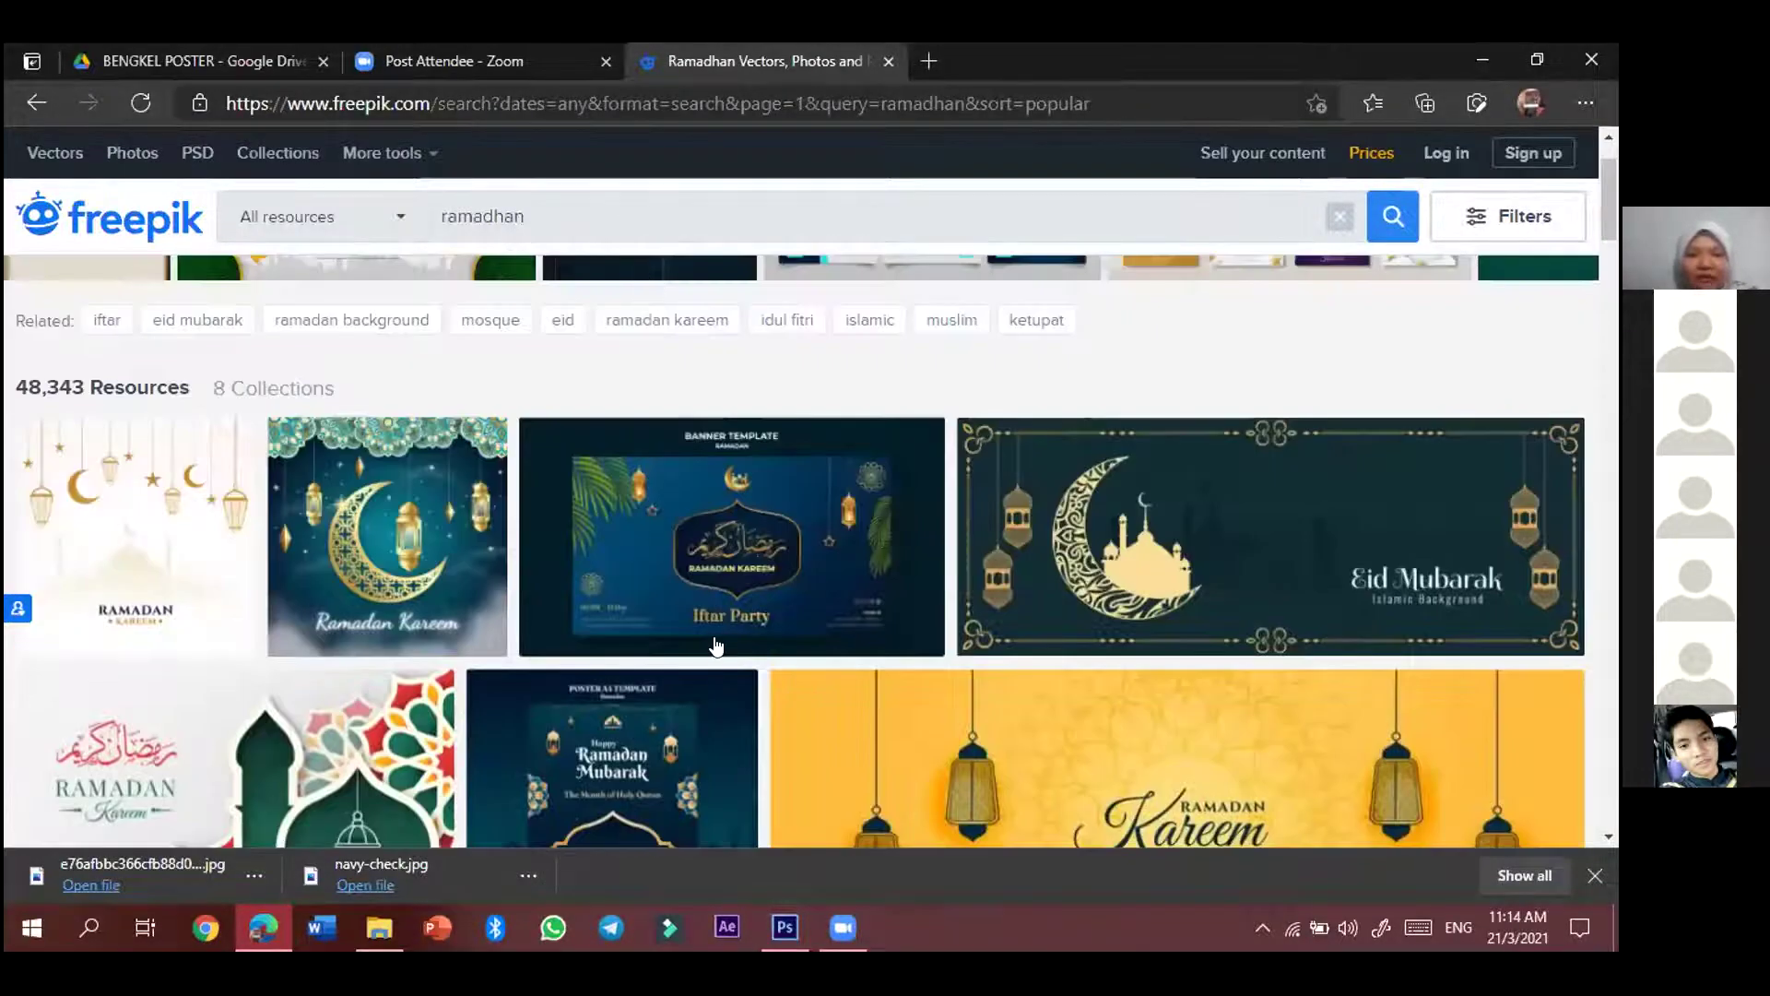
# - Replace the Freepik search term "ramadhan" with "torns paper" and run the search
pyautogui.doubleClick(570, 210)
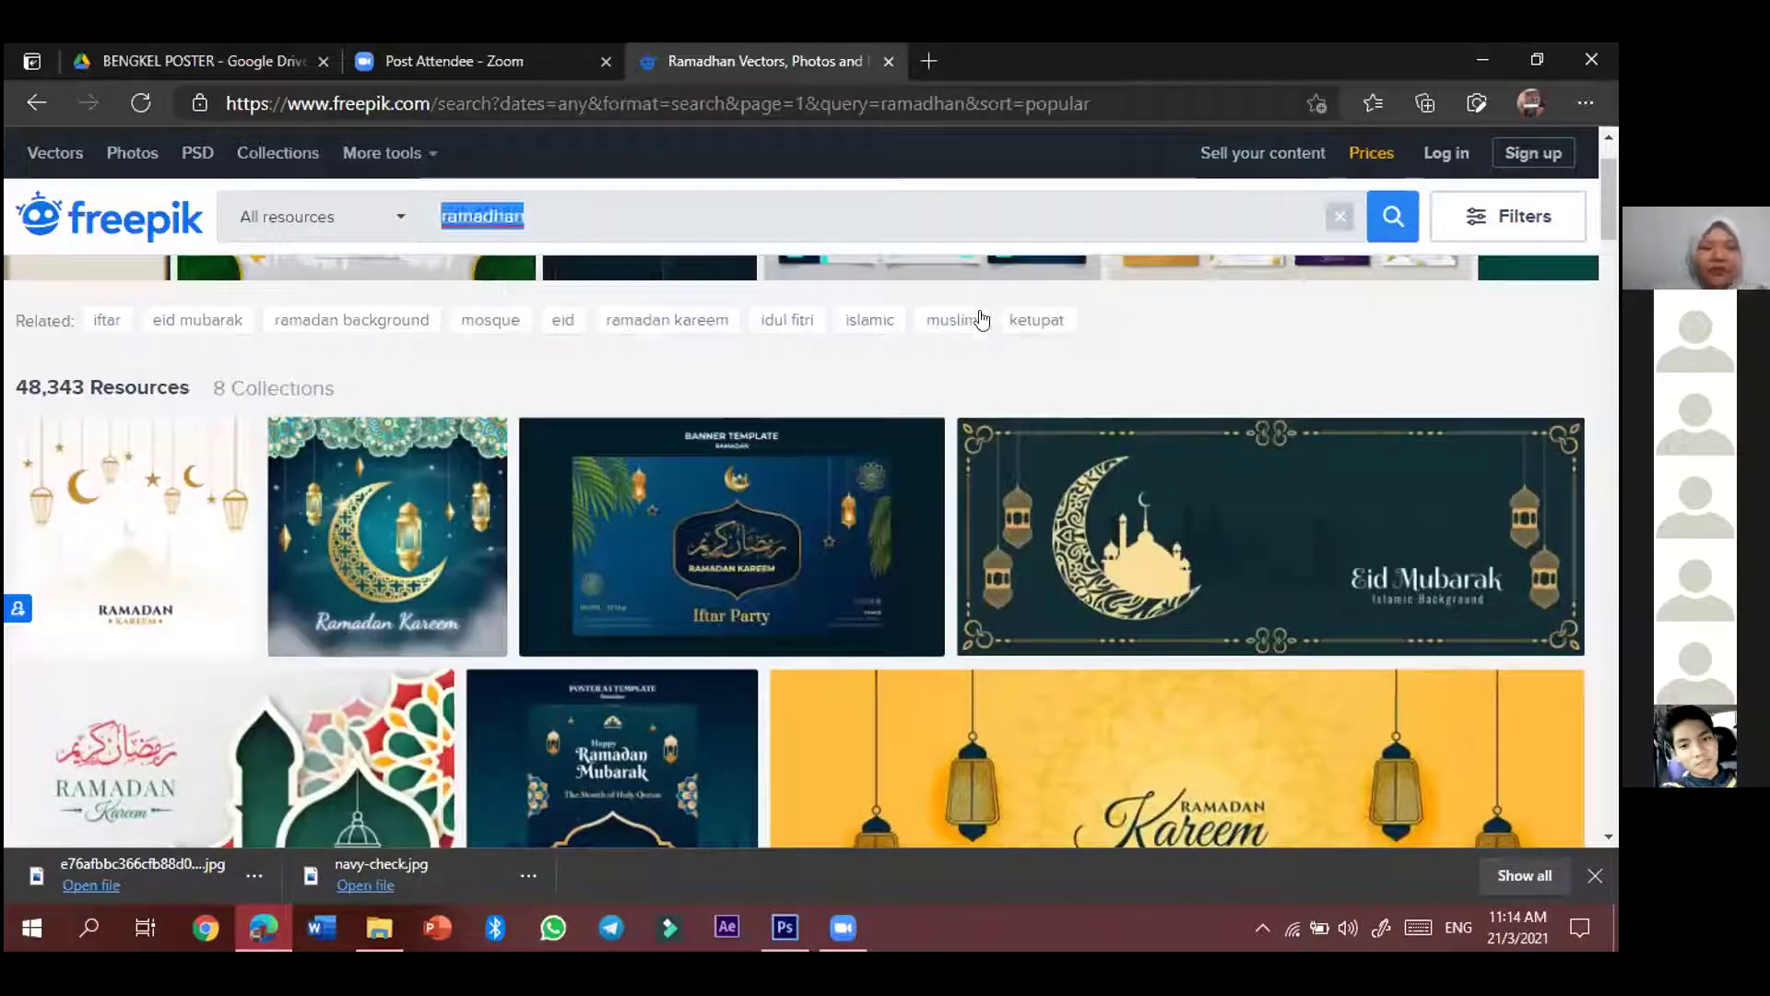
pyautogui.write('toms')
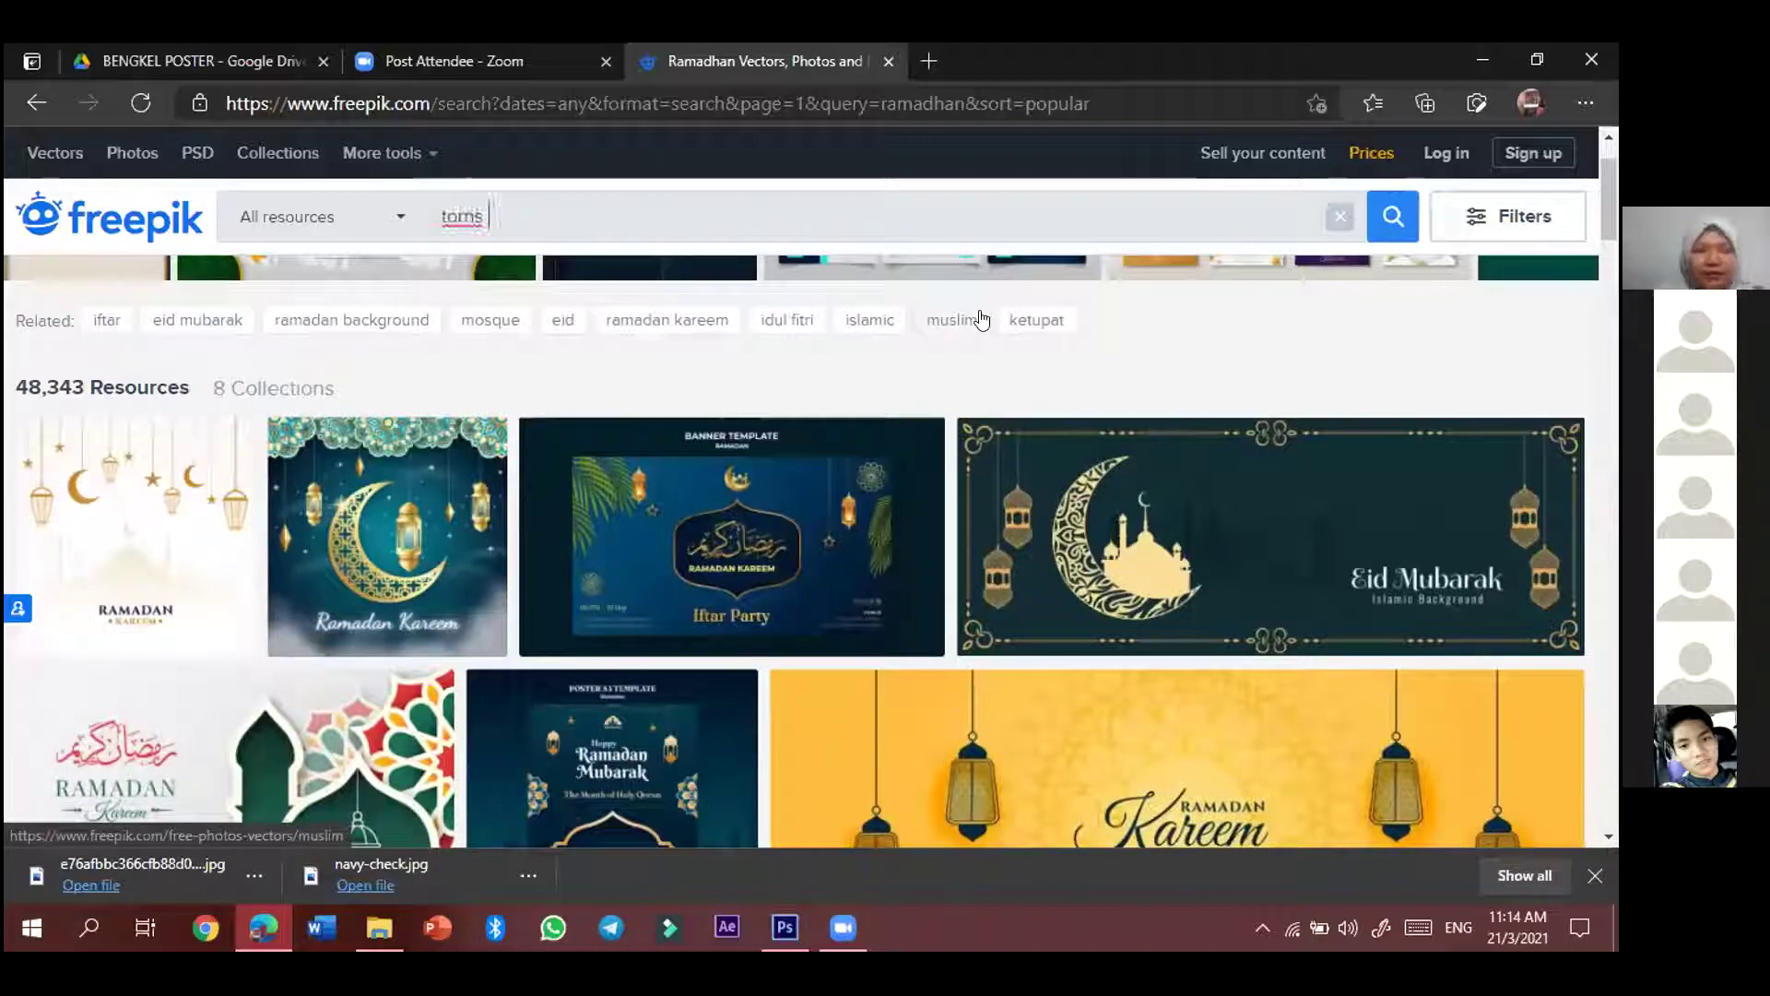
pyautogui.write(' paper')
pyautogui.press('Return')
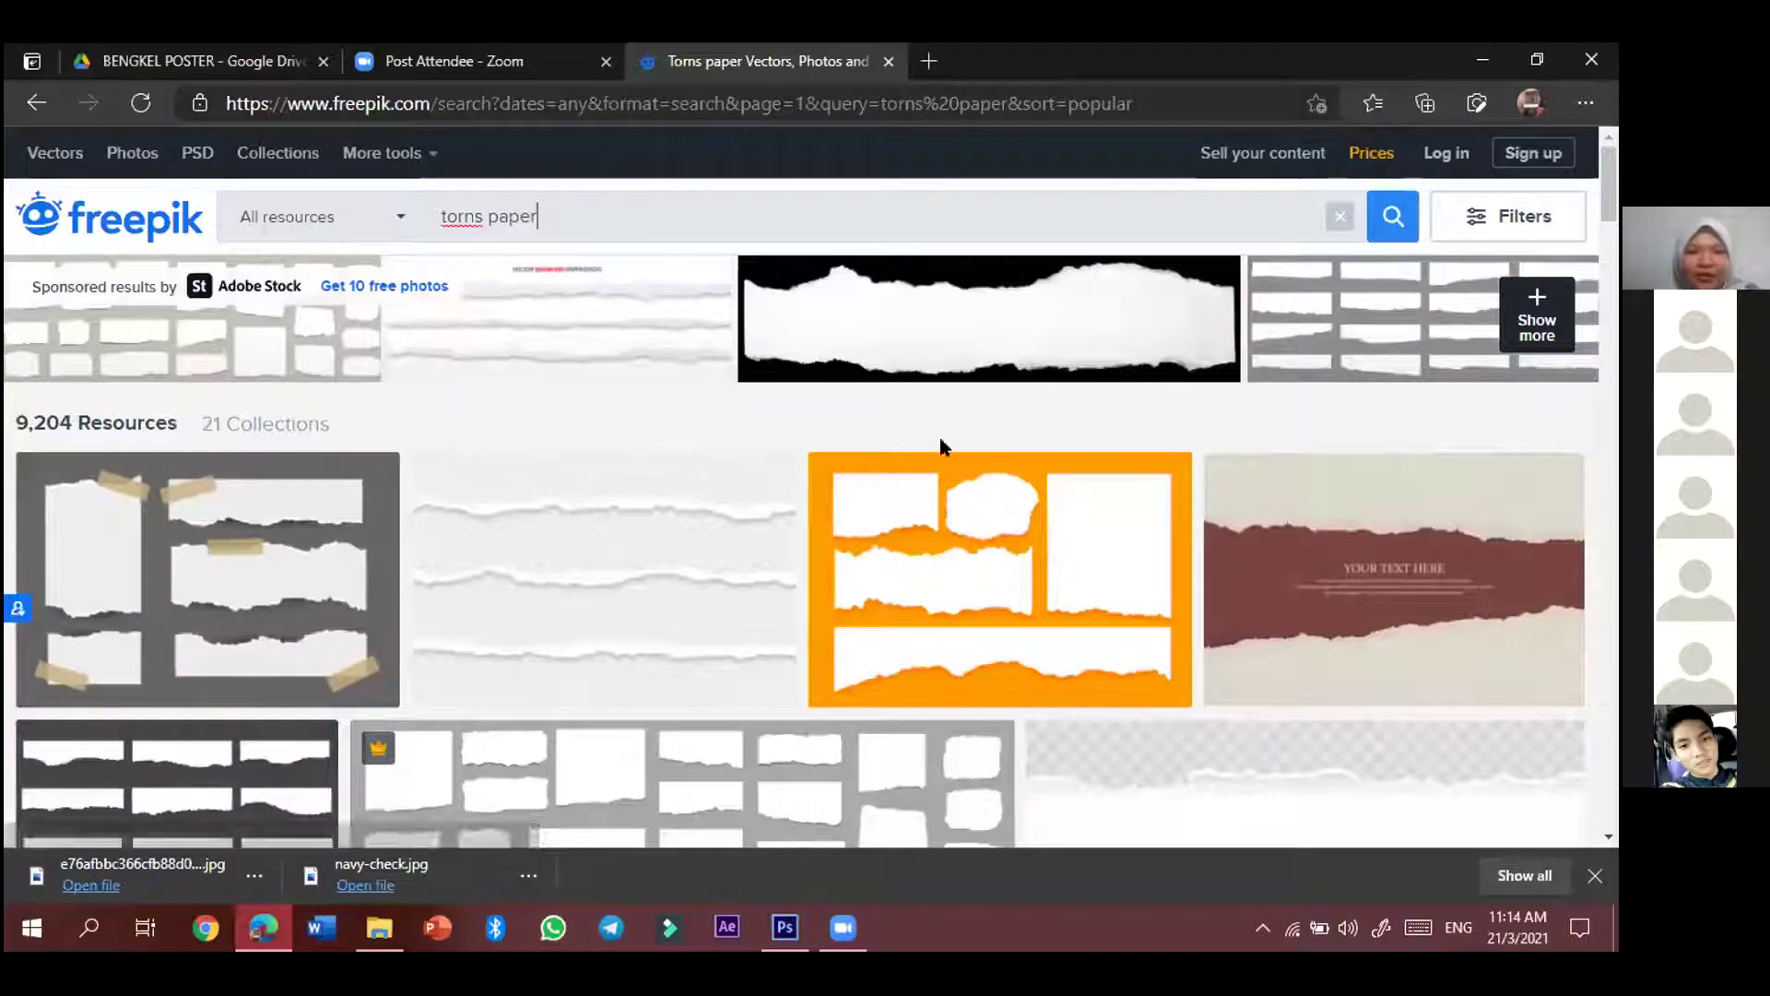
# - Examine the kinds of torn-paper graphics offered on Freepik, and return to nametag.psd in Photoshop
pyautogui.scroll(-5, 812, 406)
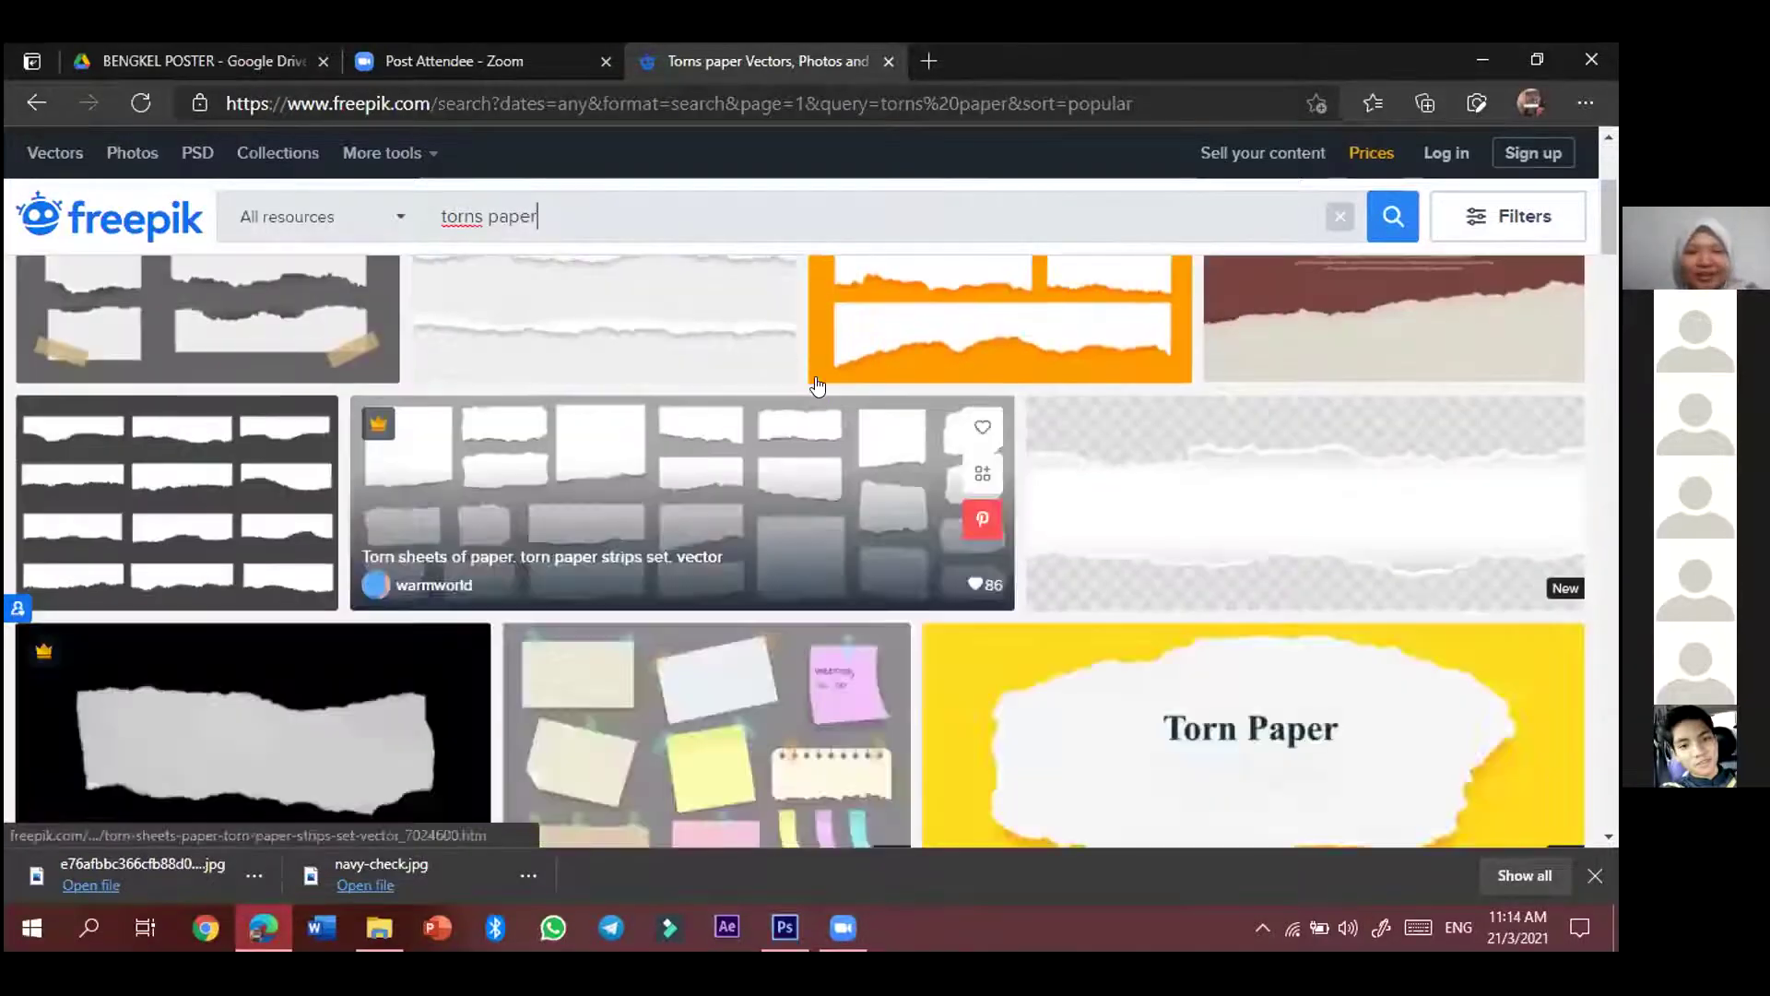
pyautogui.scroll(-8, 818, 386)
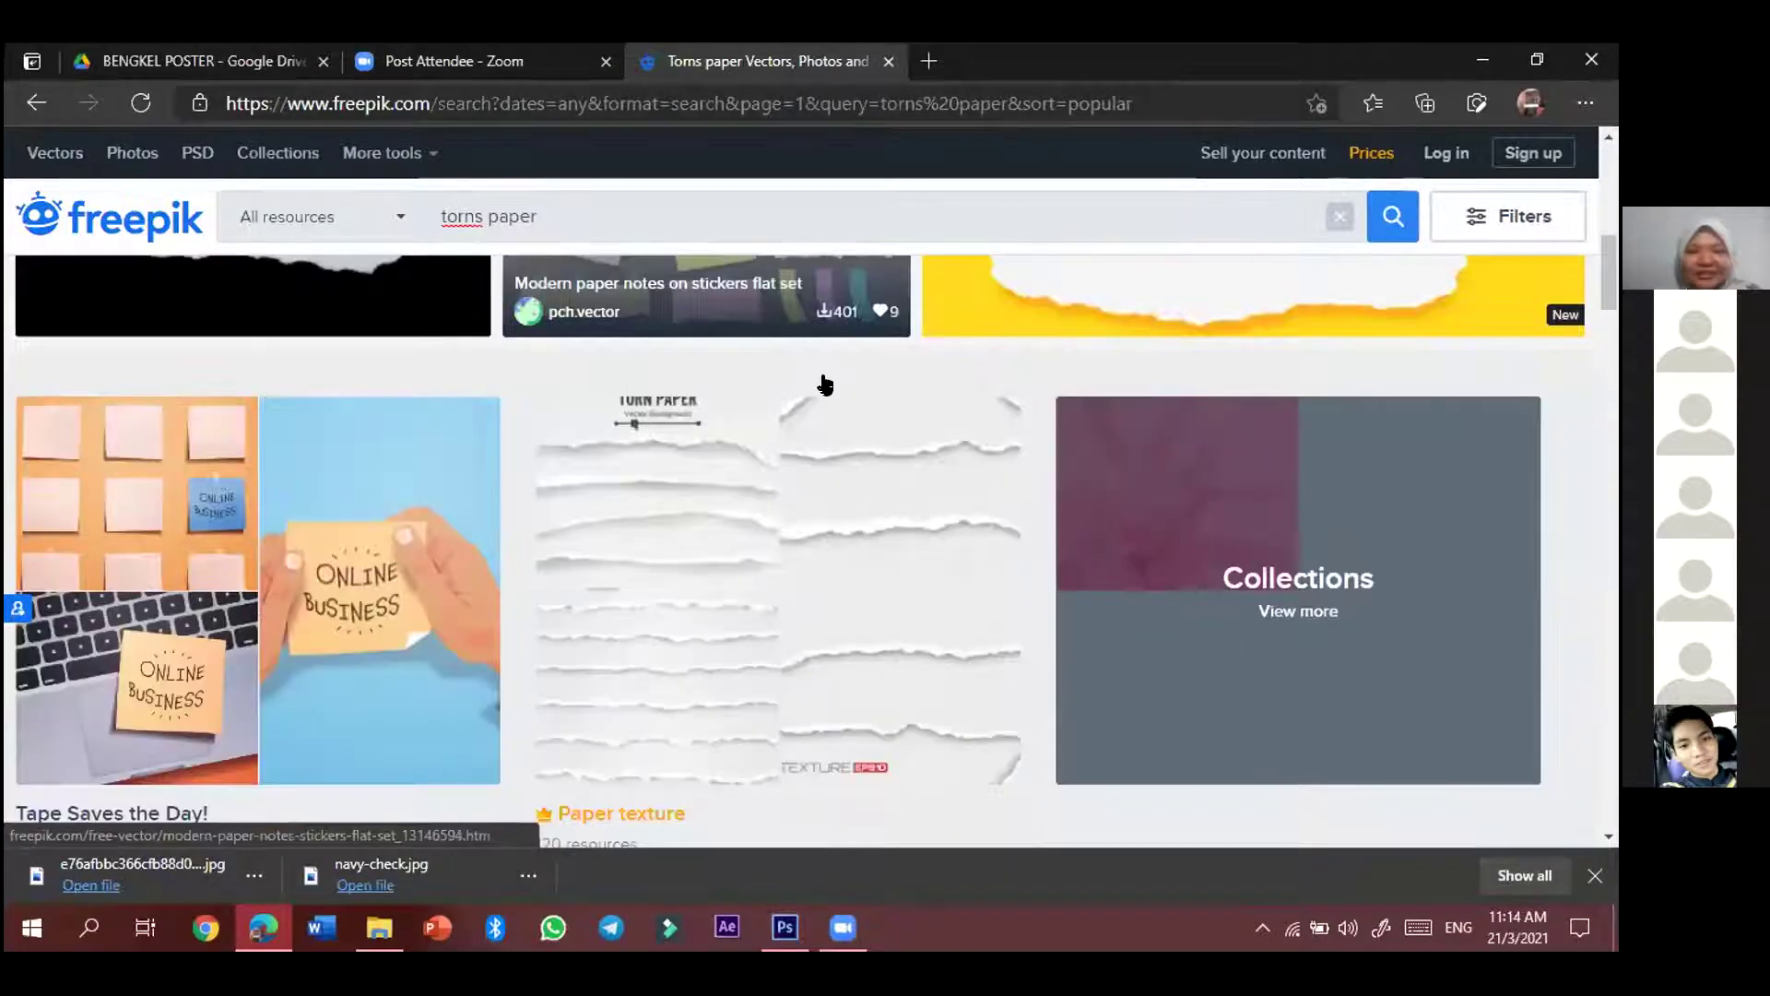
pyautogui.scroll(5, 825, 384)
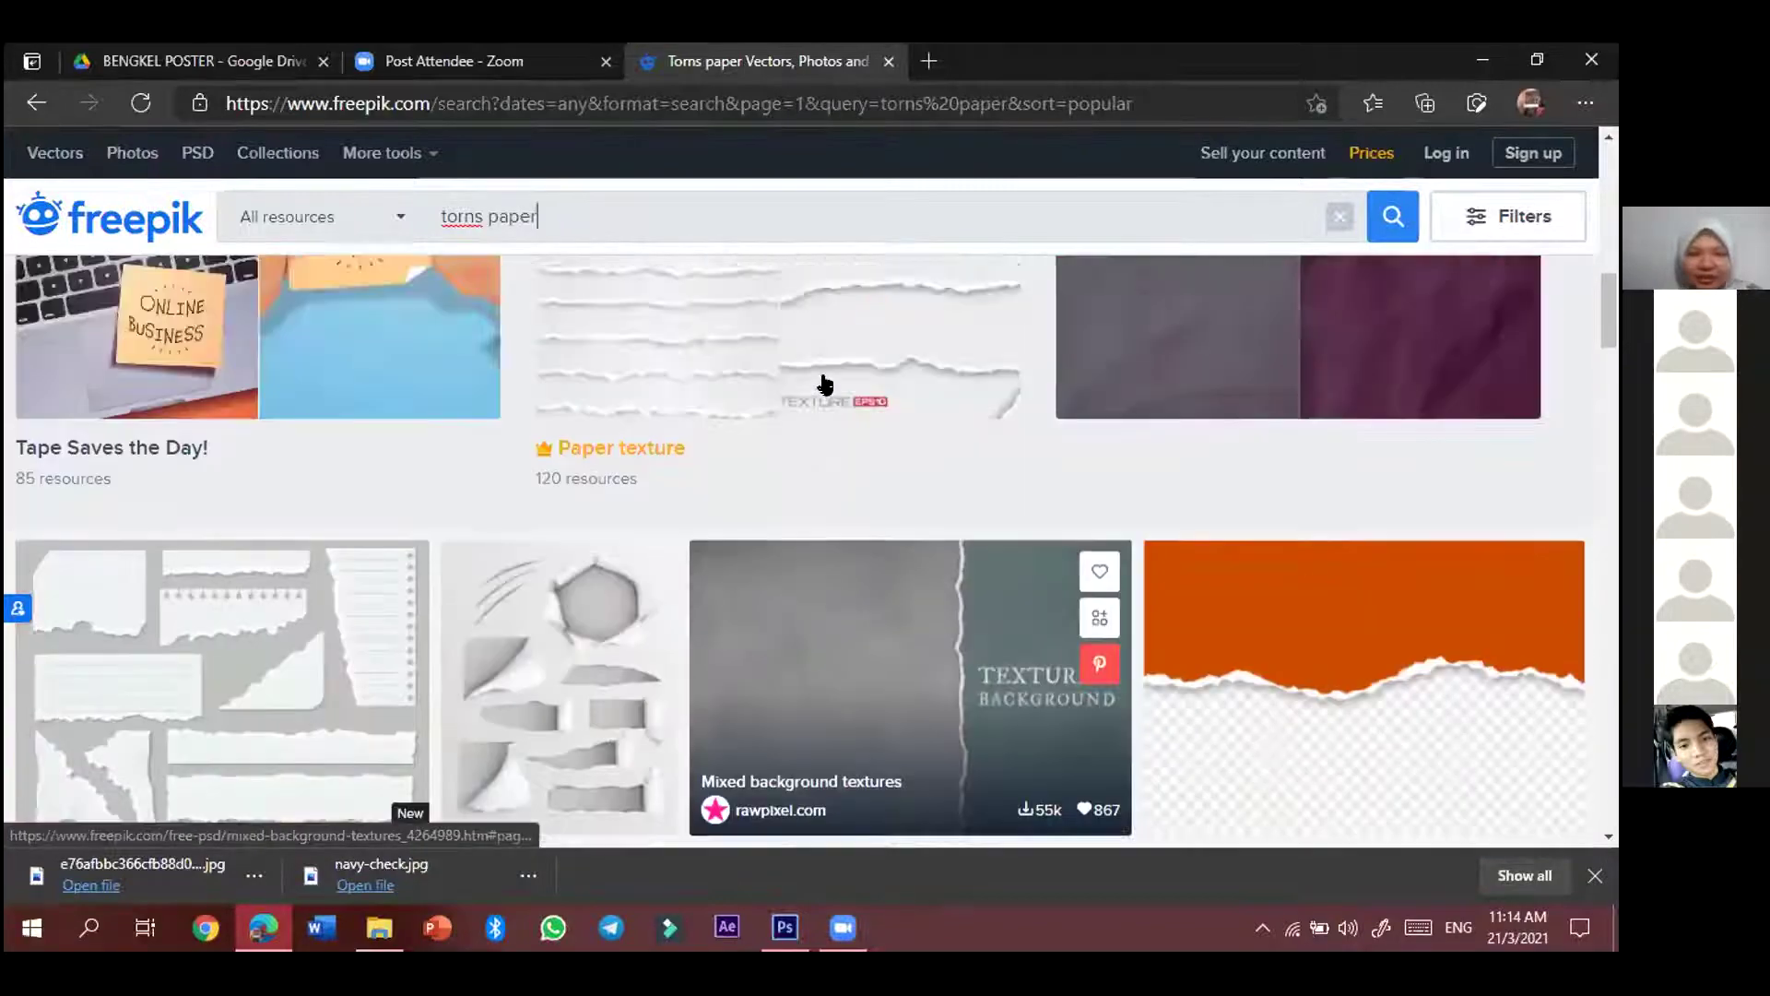
pyautogui.scroll(5, 740, 407)
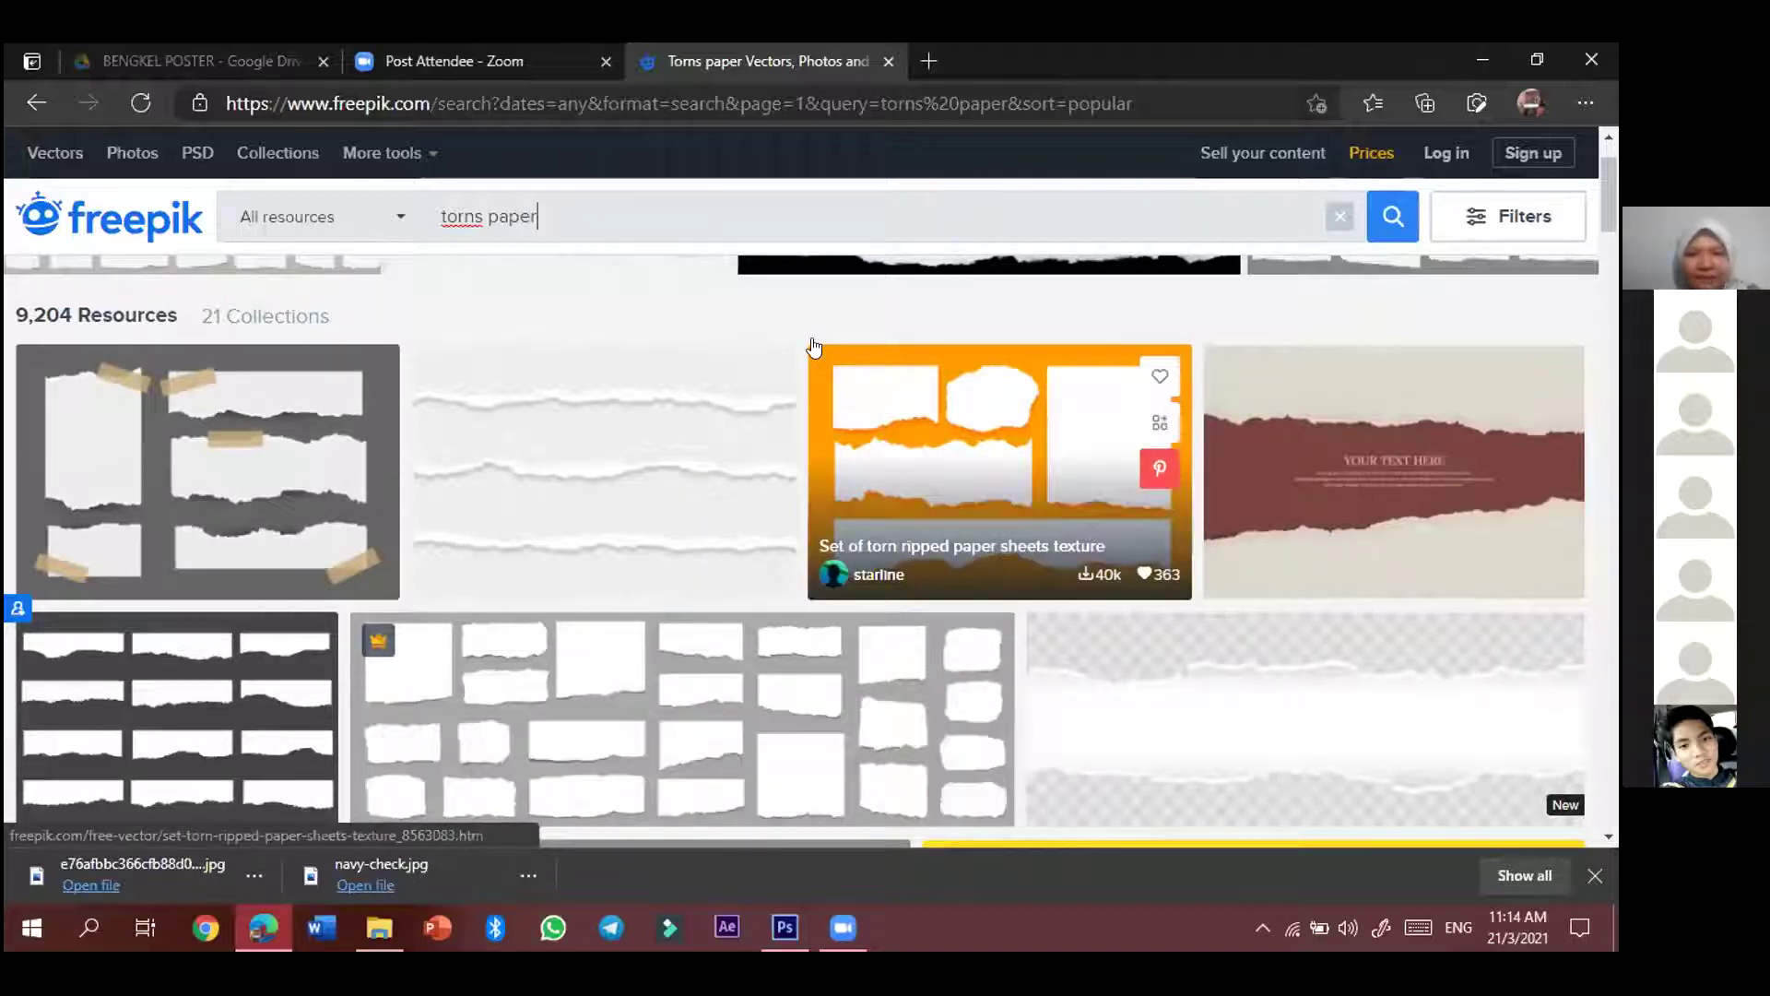
pyautogui.scroll(-5, 814, 346)
pyautogui.scroll(-10, 813, 346)
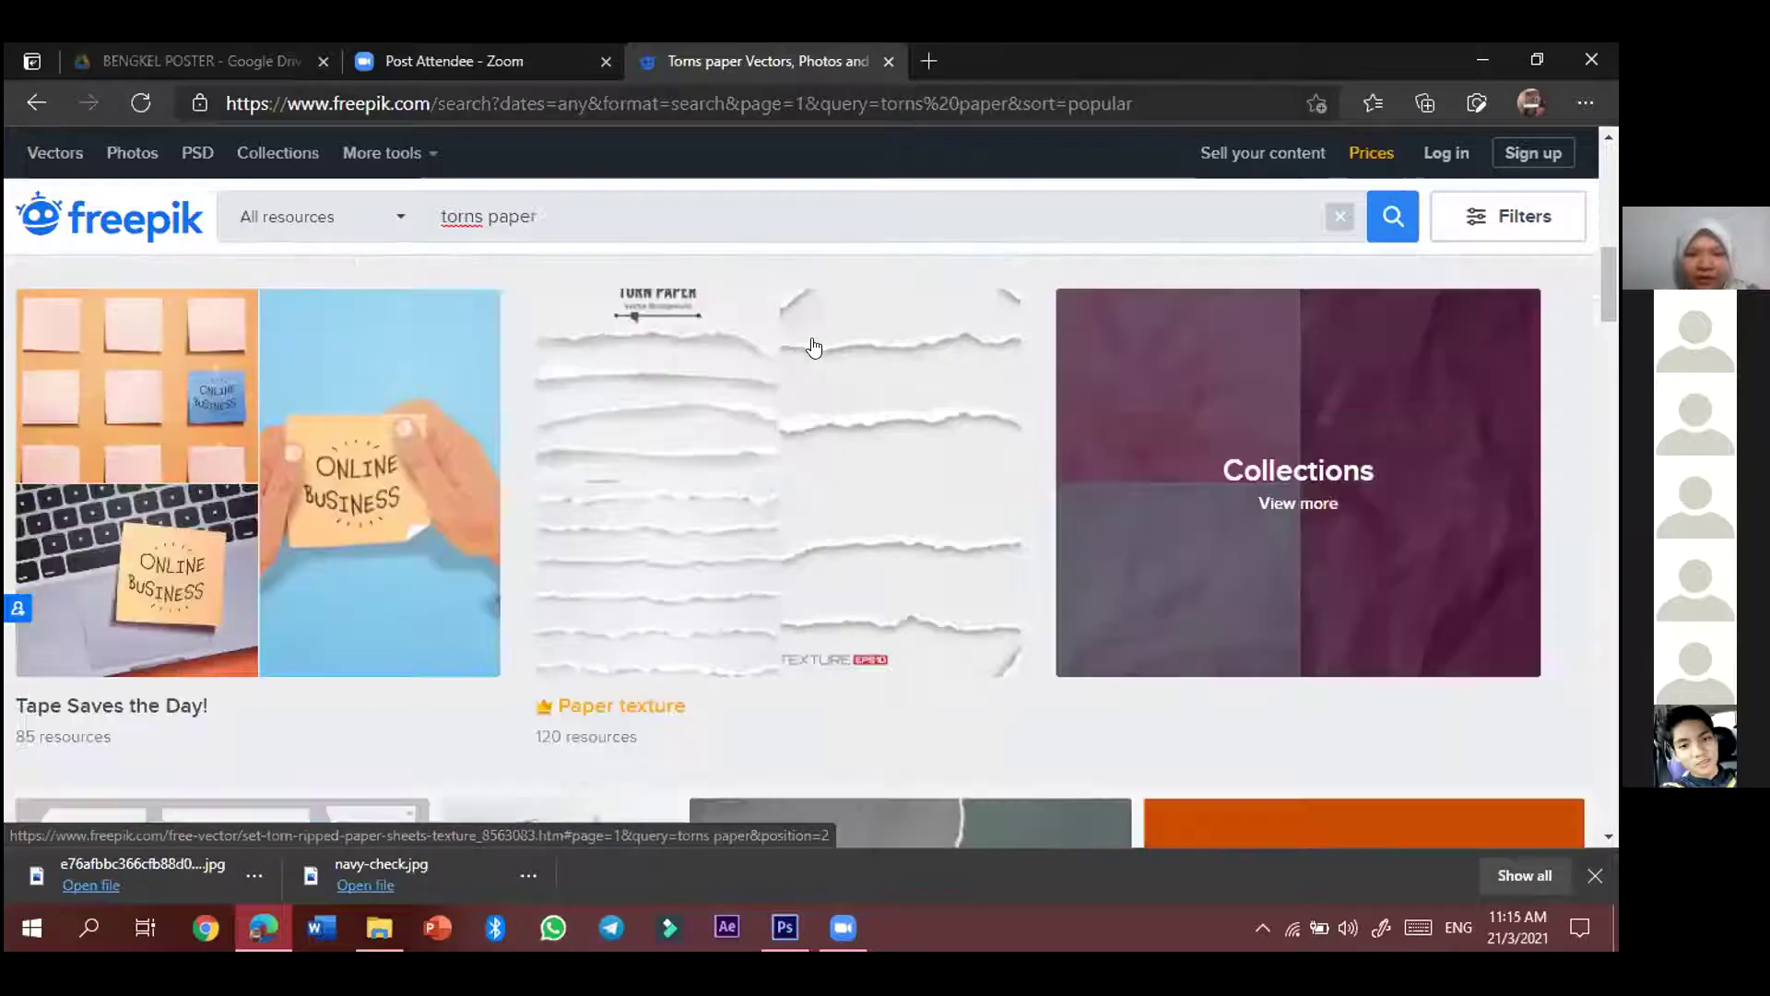
pyautogui.scroll(2, 813, 347)
pyautogui.scroll(1, 808, 472)
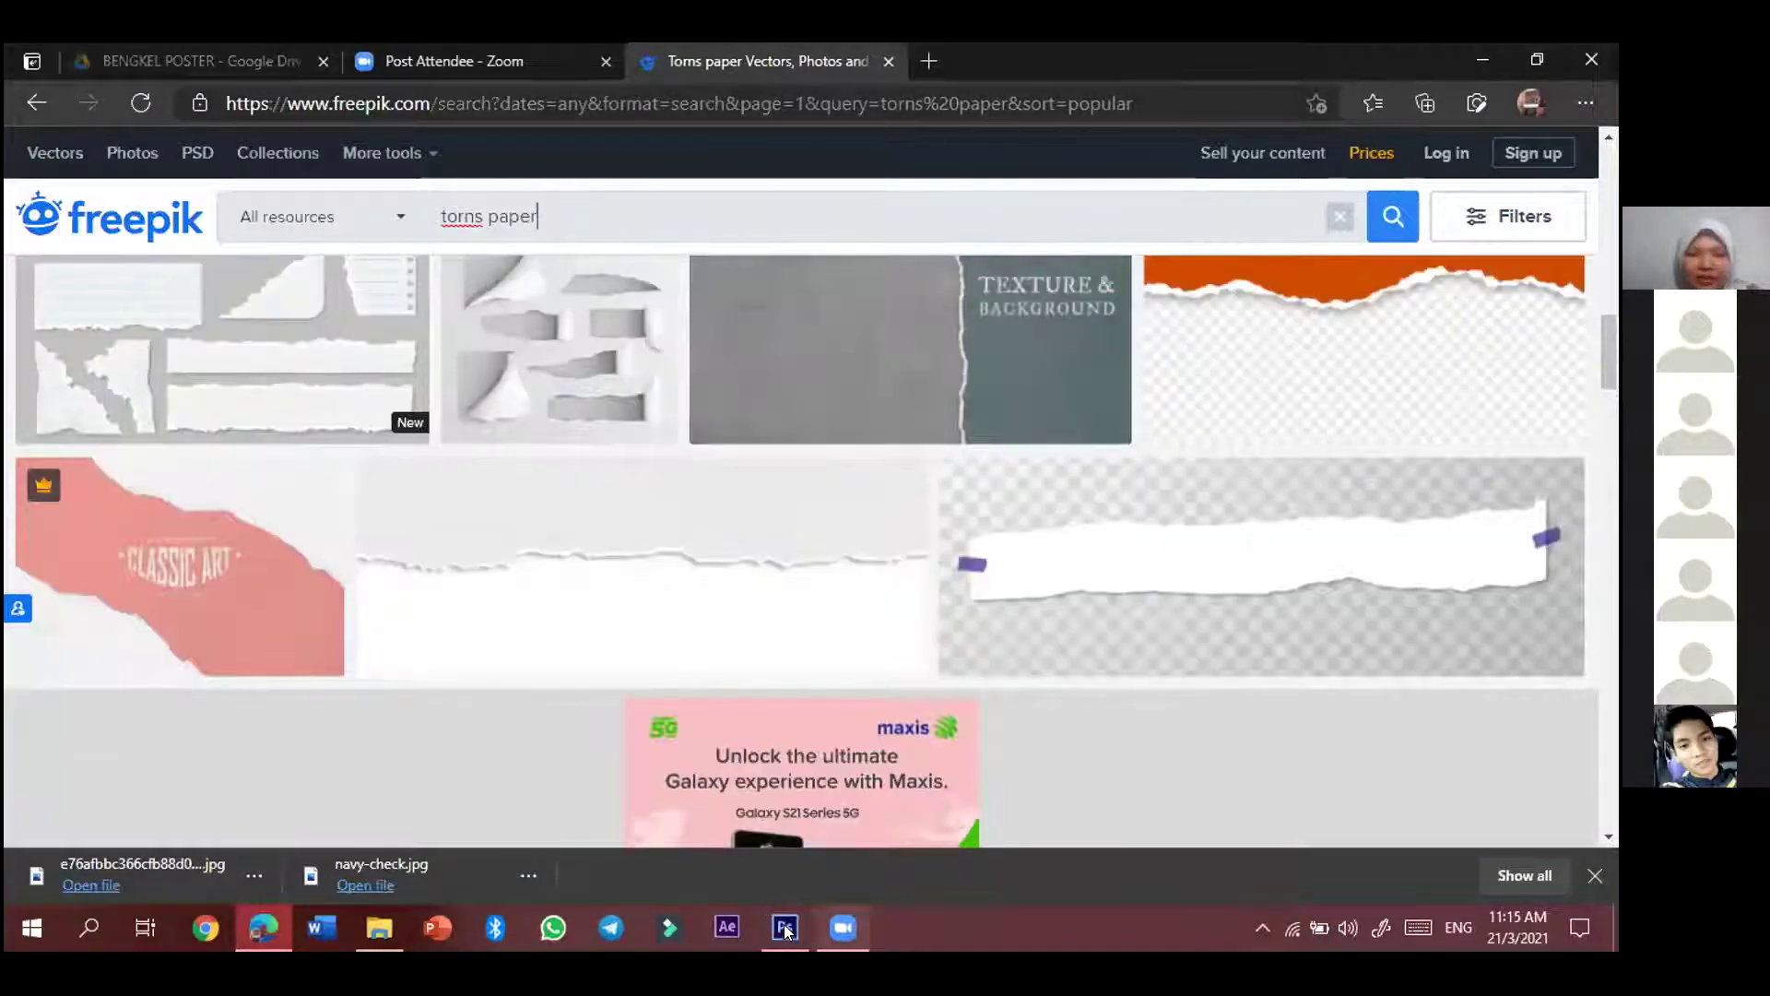
pyautogui.click(781, 939)
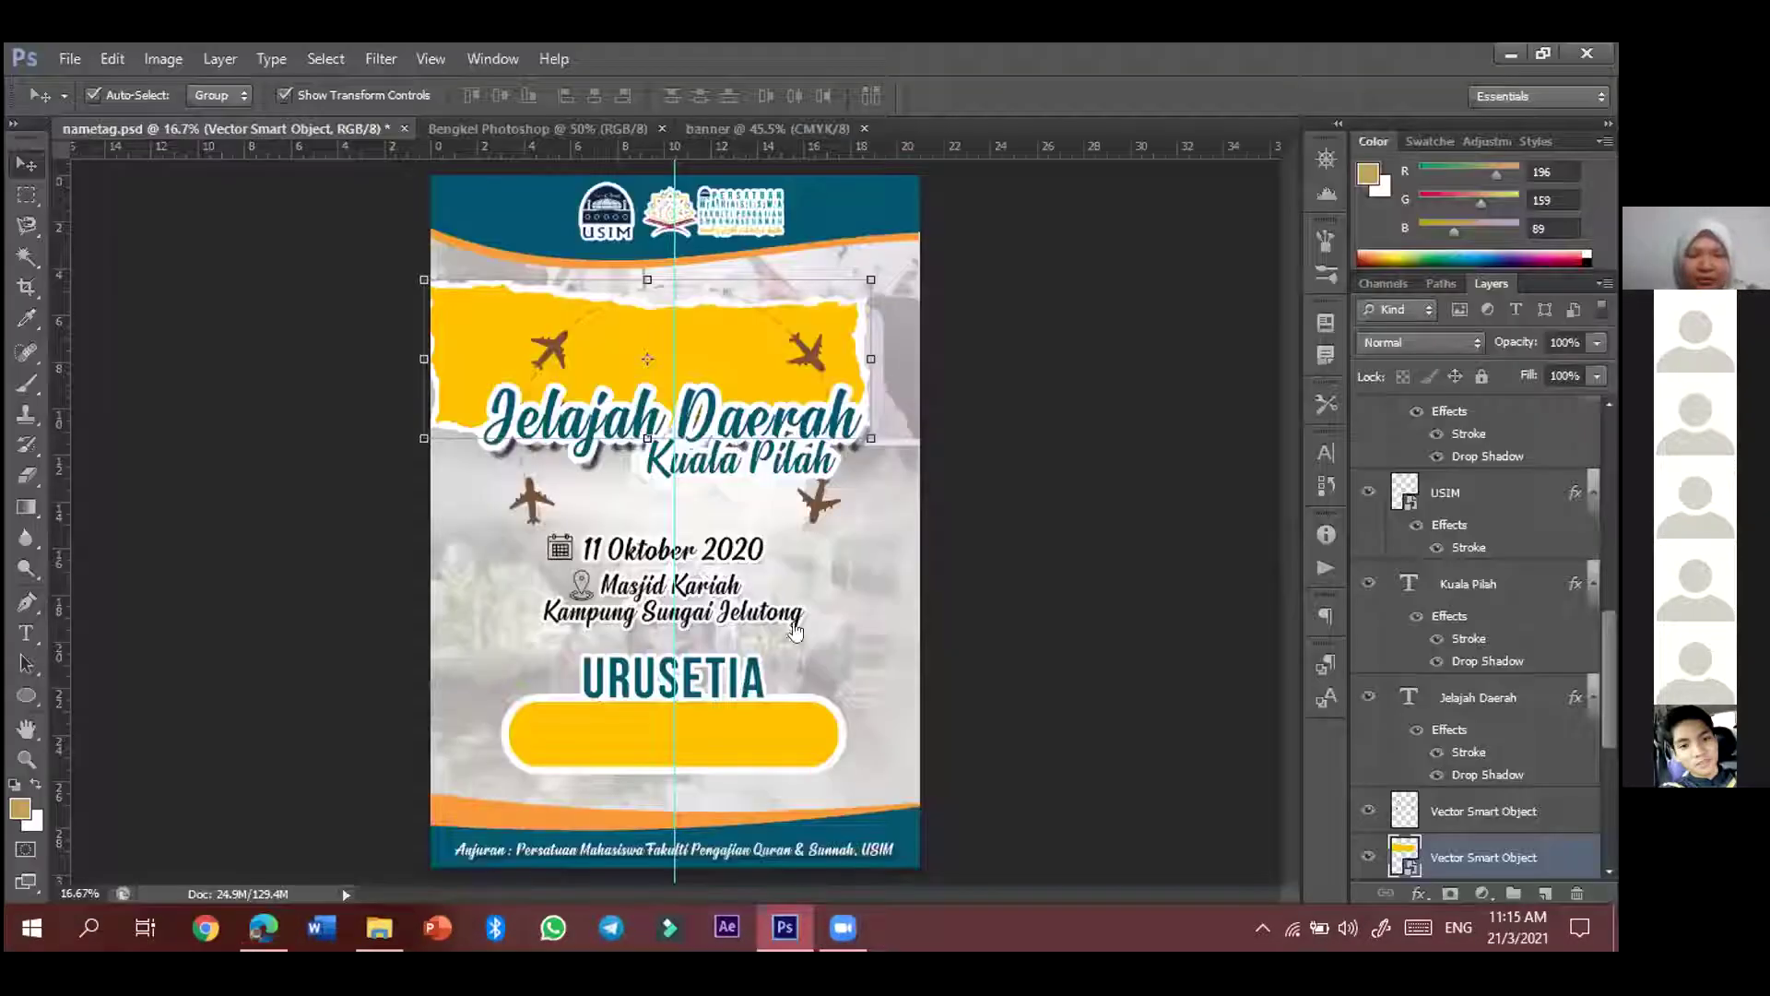
# - Switch to the Edge browser and examine the first page of Freepik's "torns paper" results down to its end
pyautogui.hotkey('alt', 'Tab')
pyautogui.scroll(-3, 864, 461)
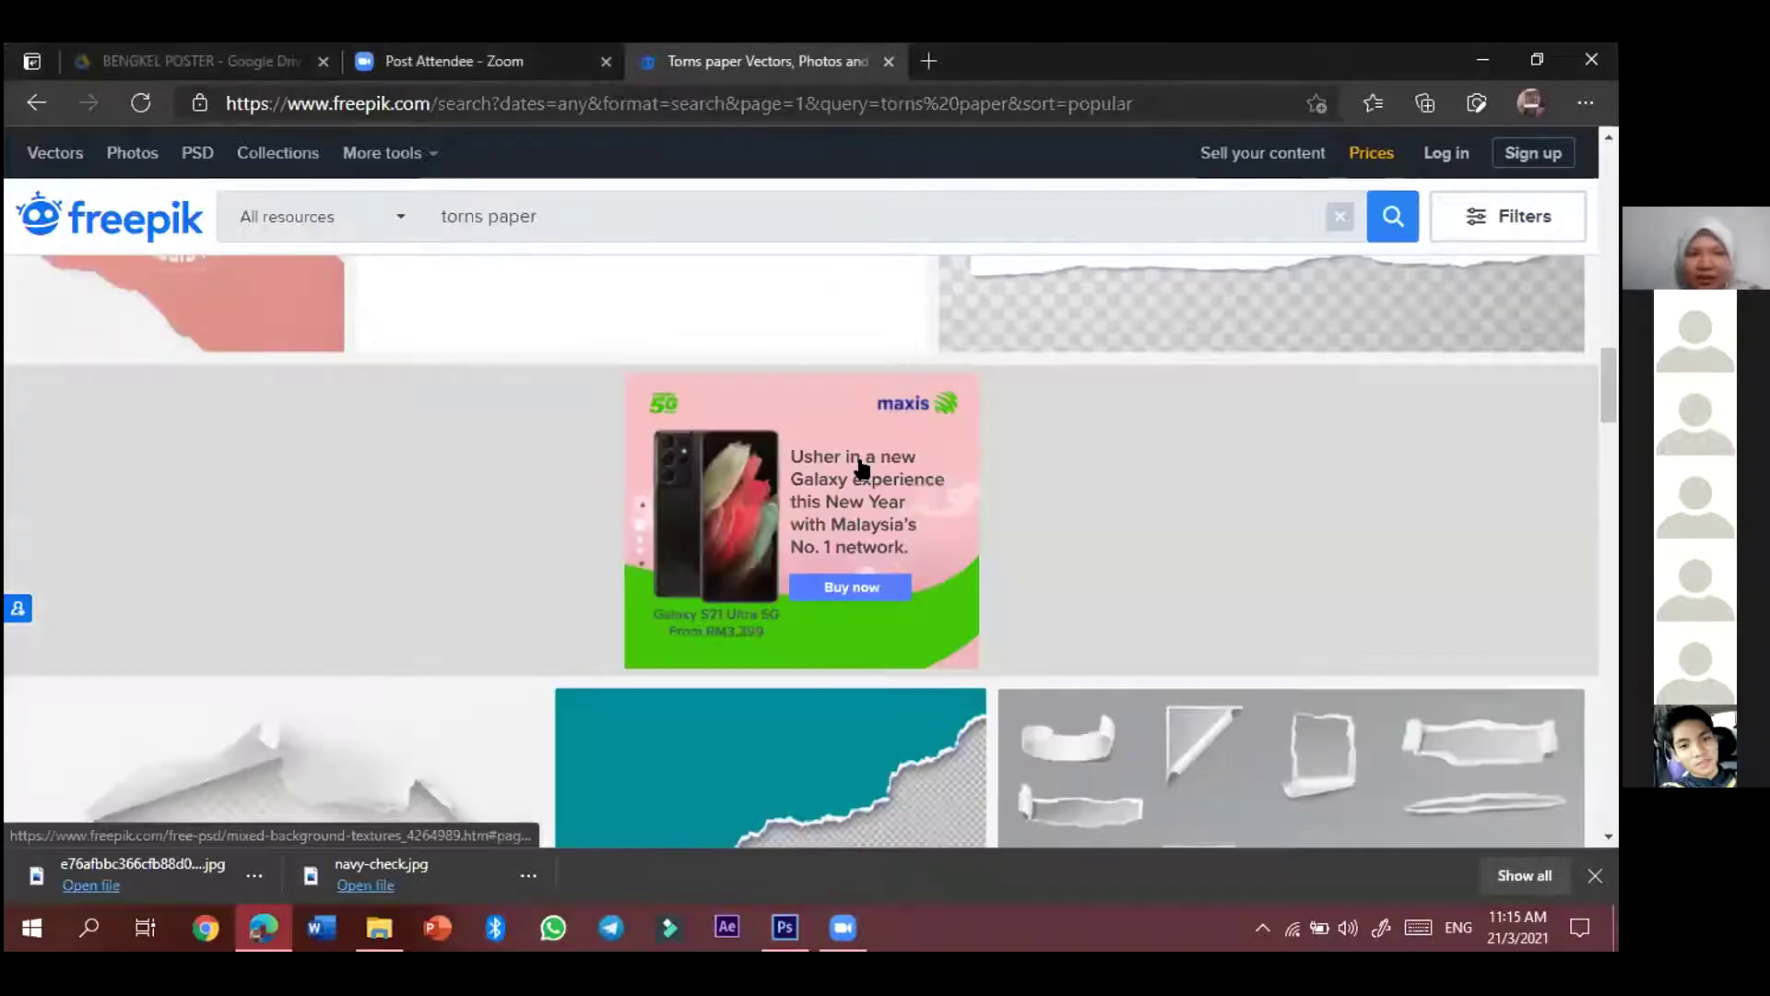
pyautogui.scroll(-2, 858, 472)
pyautogui.scroll(-4, 856, 472)
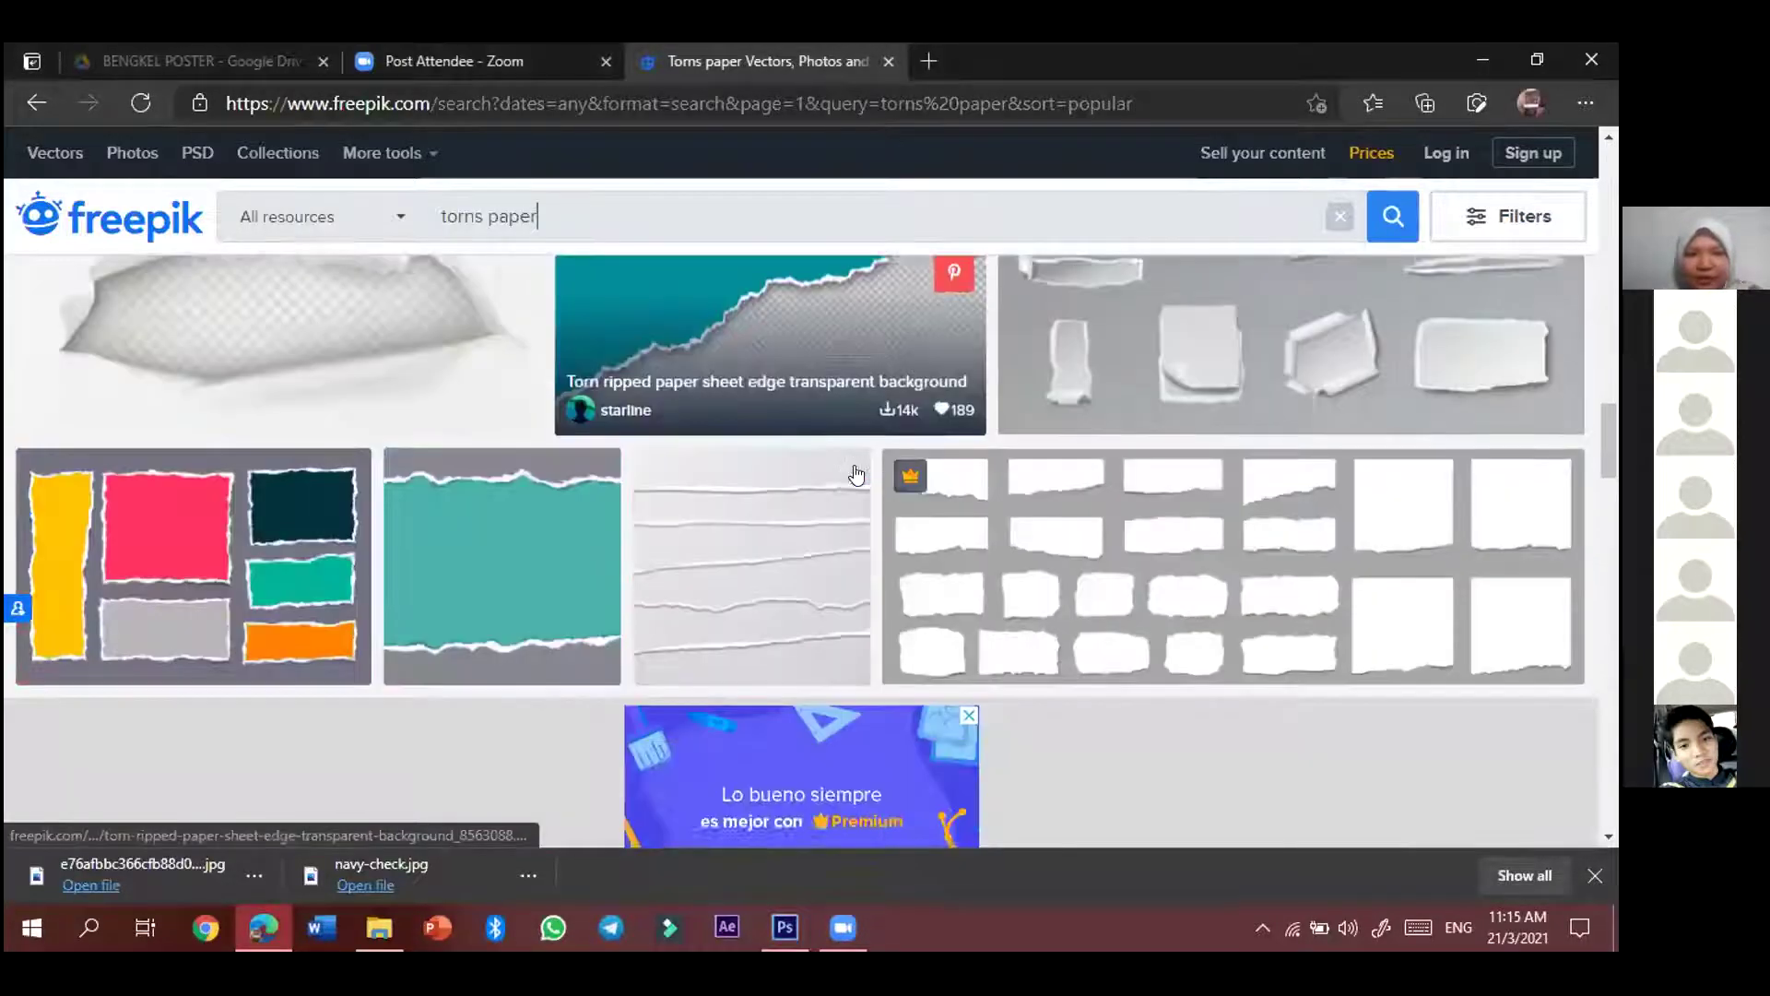
pyautogui.scroll(-5, 857, 458)
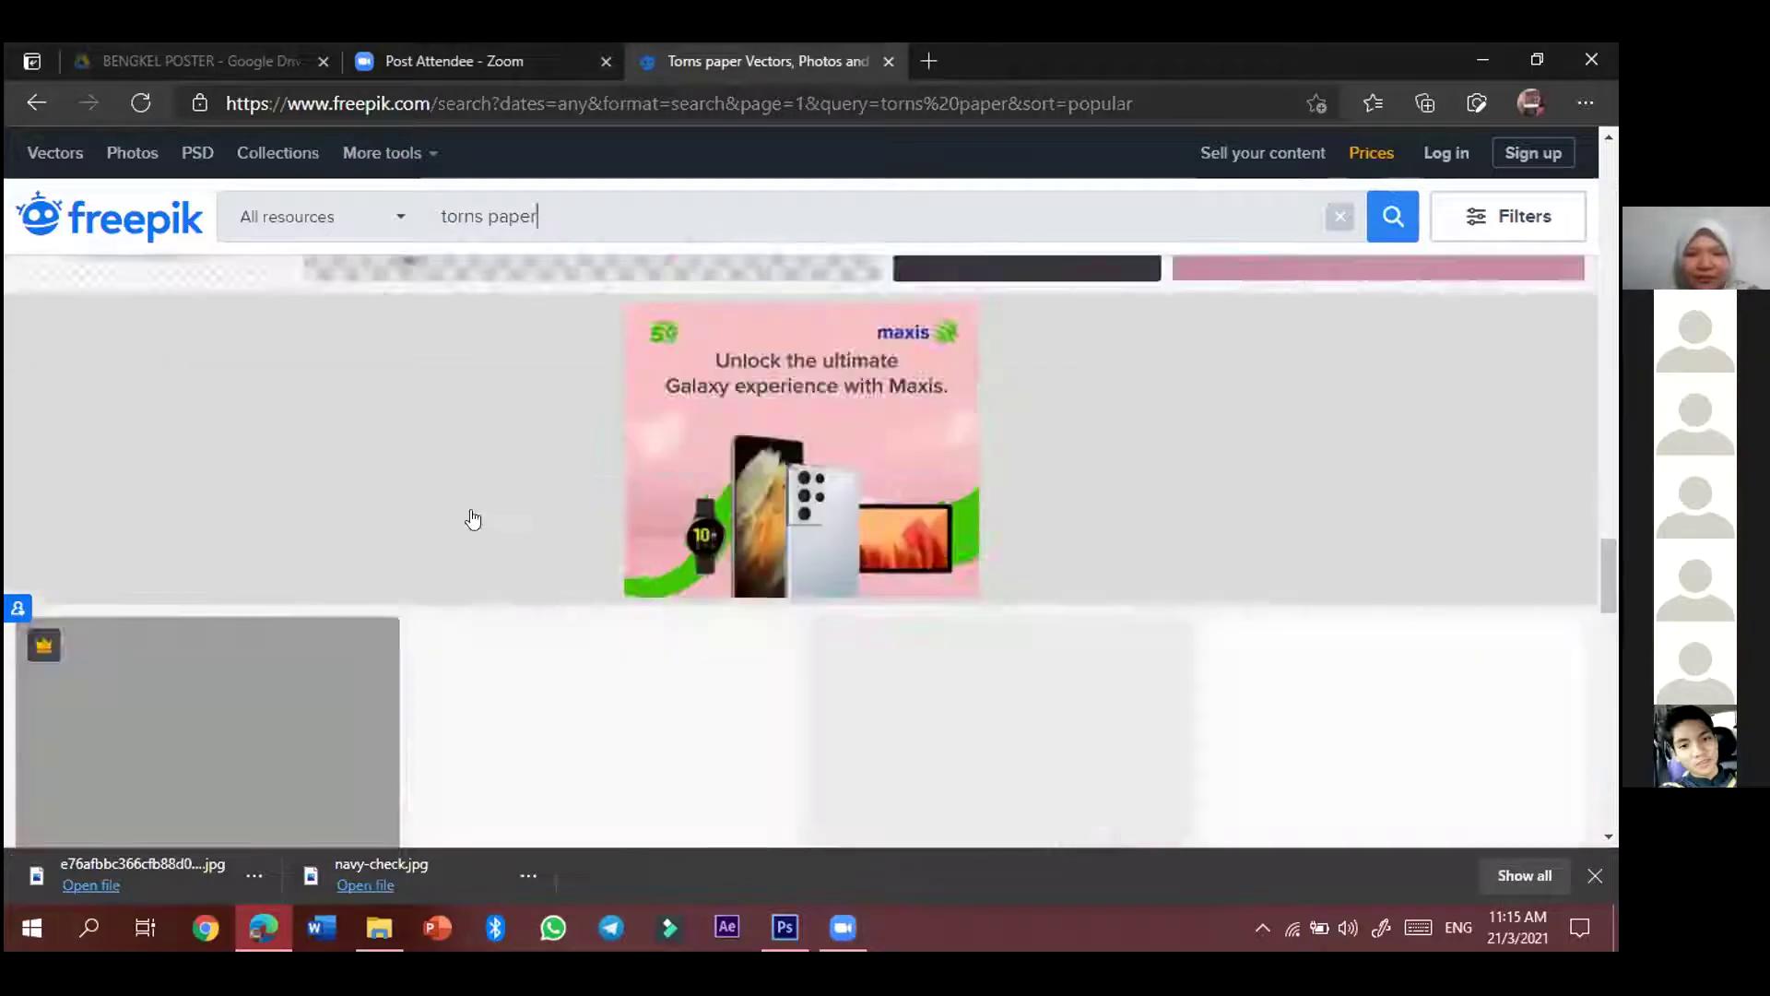
pyautogui.scroll(-2, 949, 498)
pyautogui.scroll(-4, 1133, 420)
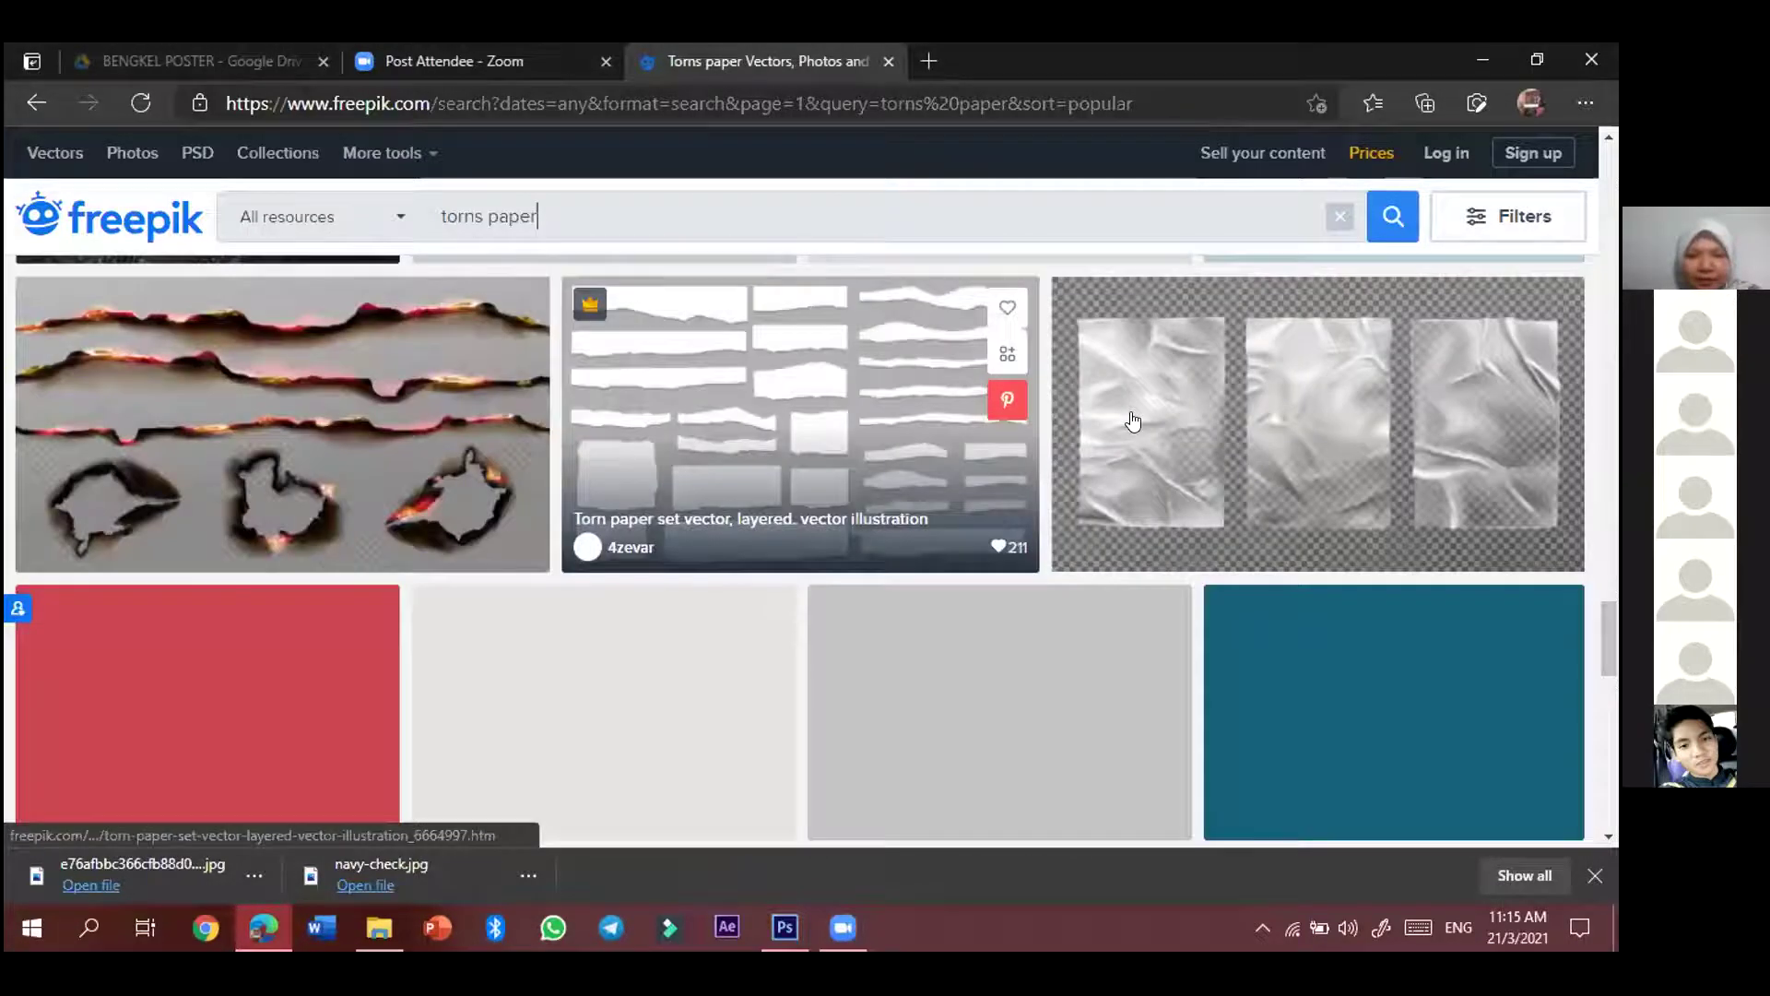
pyautogui.scroll(-3, 1134, 421)
pyautogui.scroll(-8, 1133, 421)
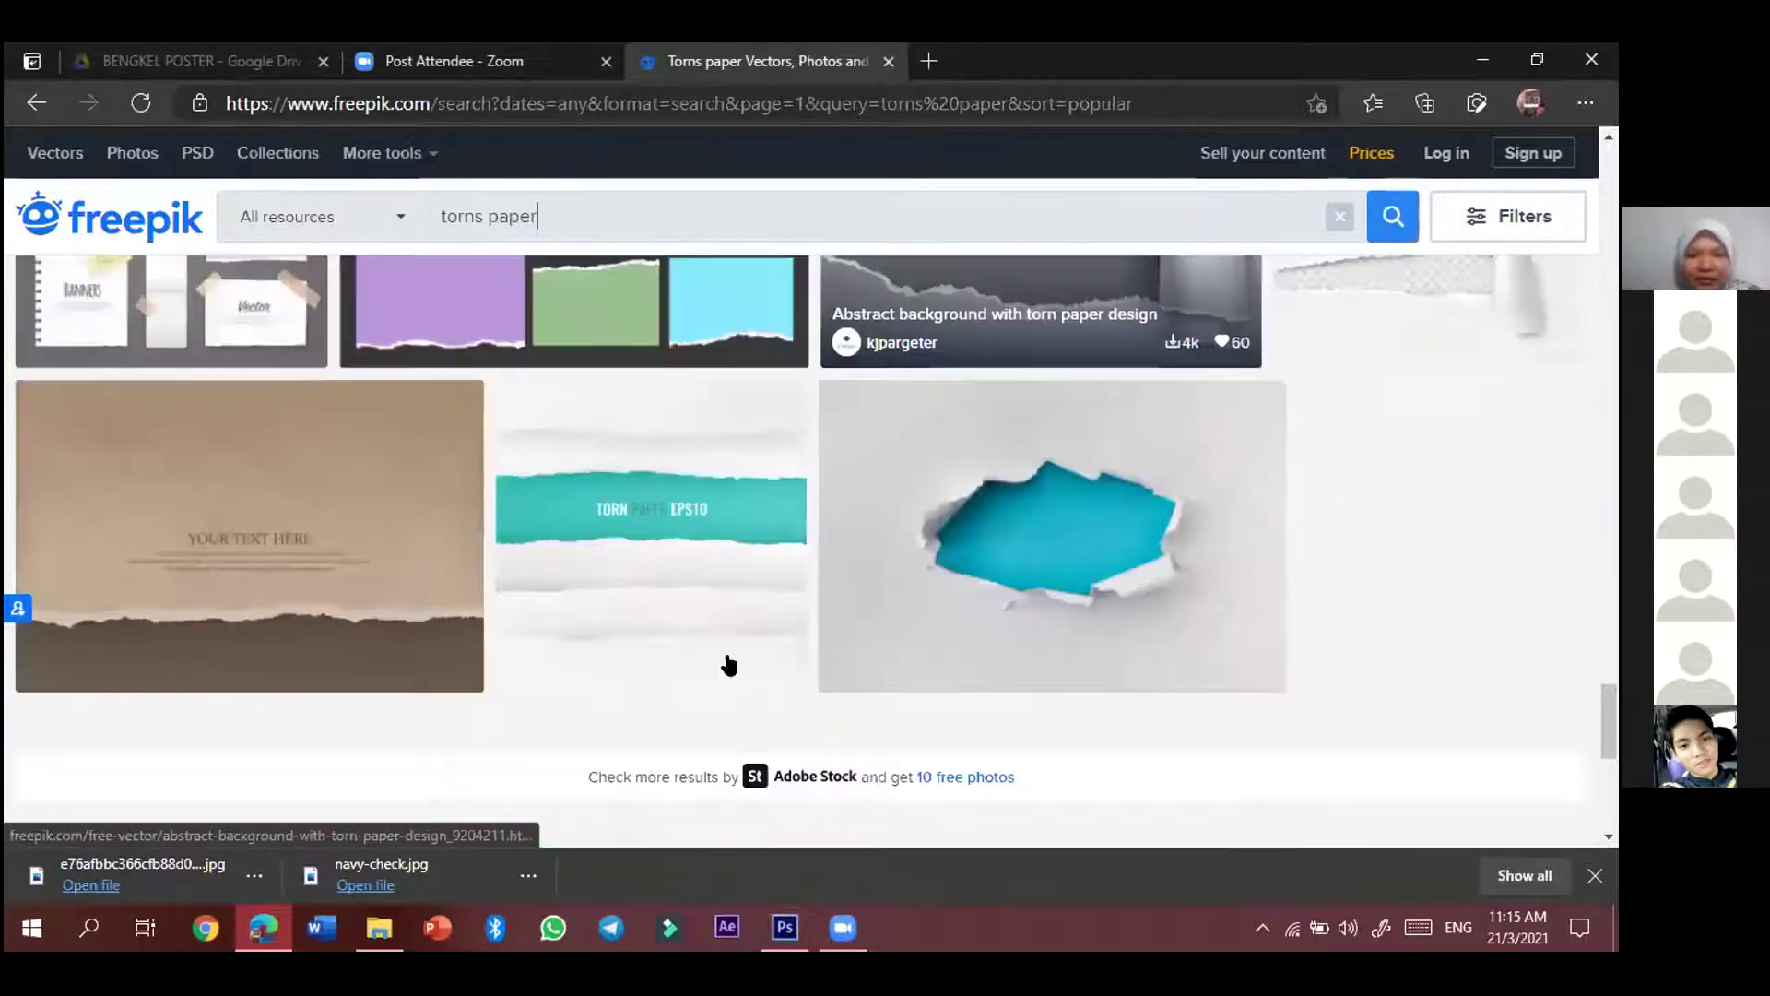
# - Go to the second page of torn-paper results and open the "Empty yellow torn paper banner with text space" vector
pyautogui.click(1014, 563)
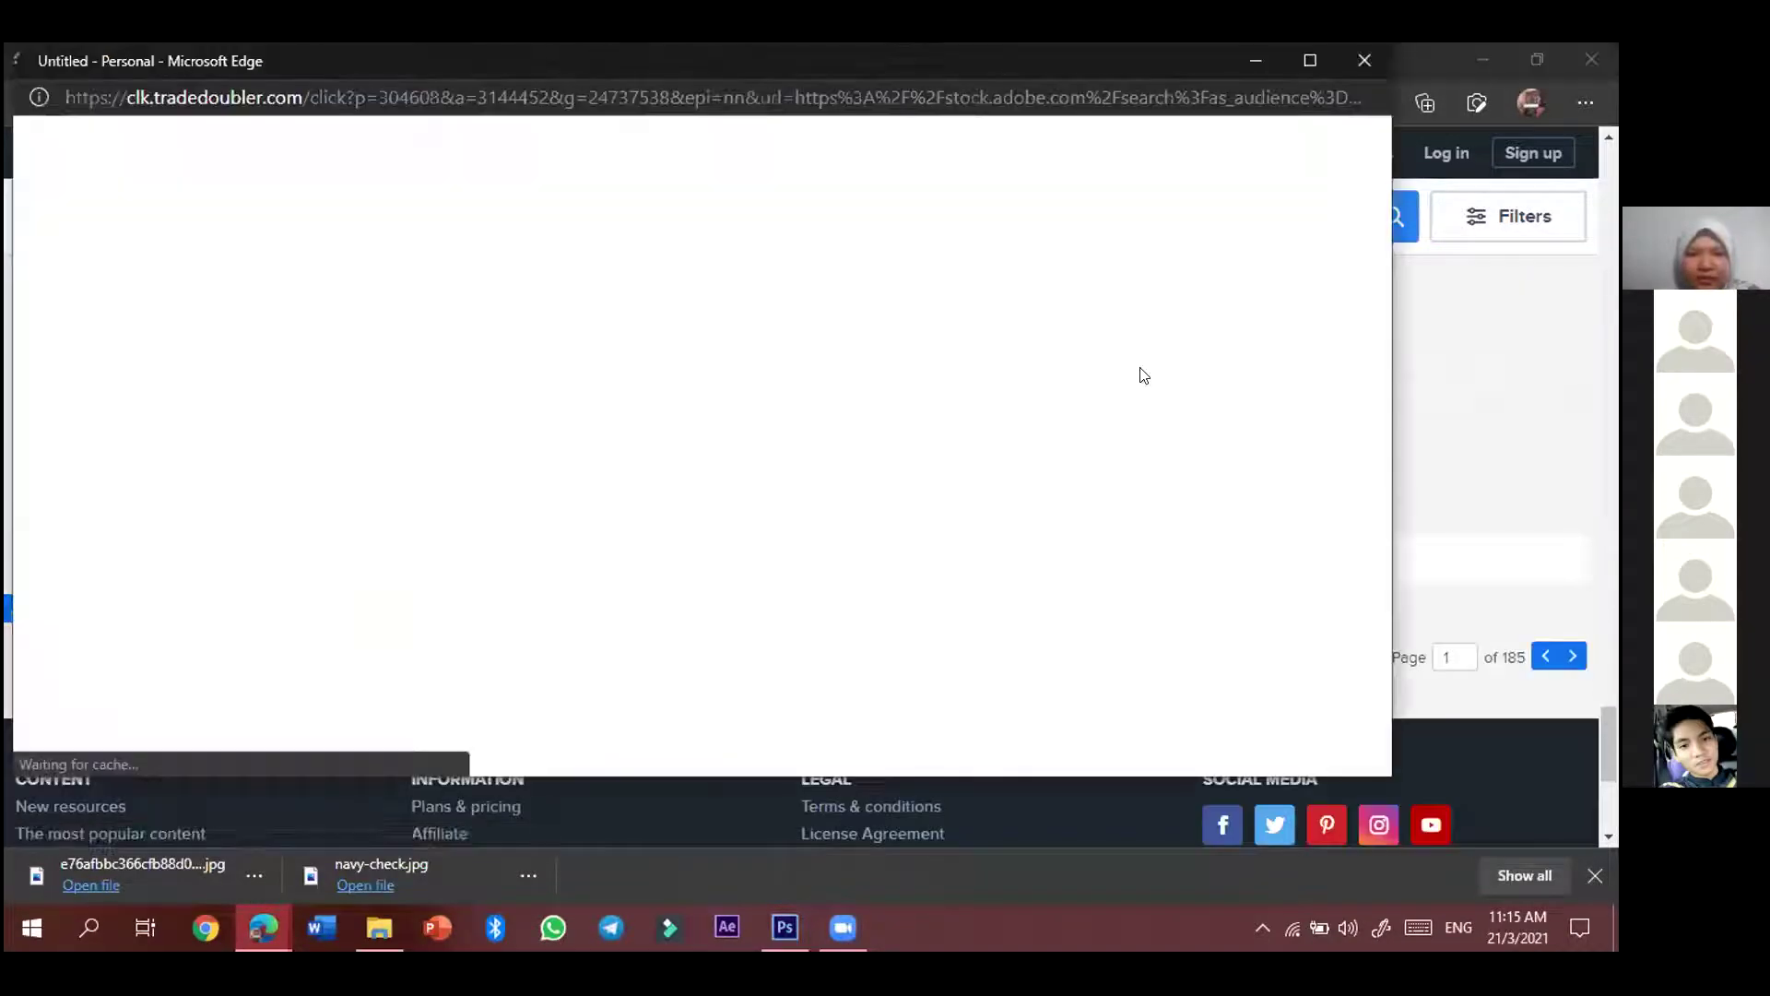
pyautogui.click(1360, 55)
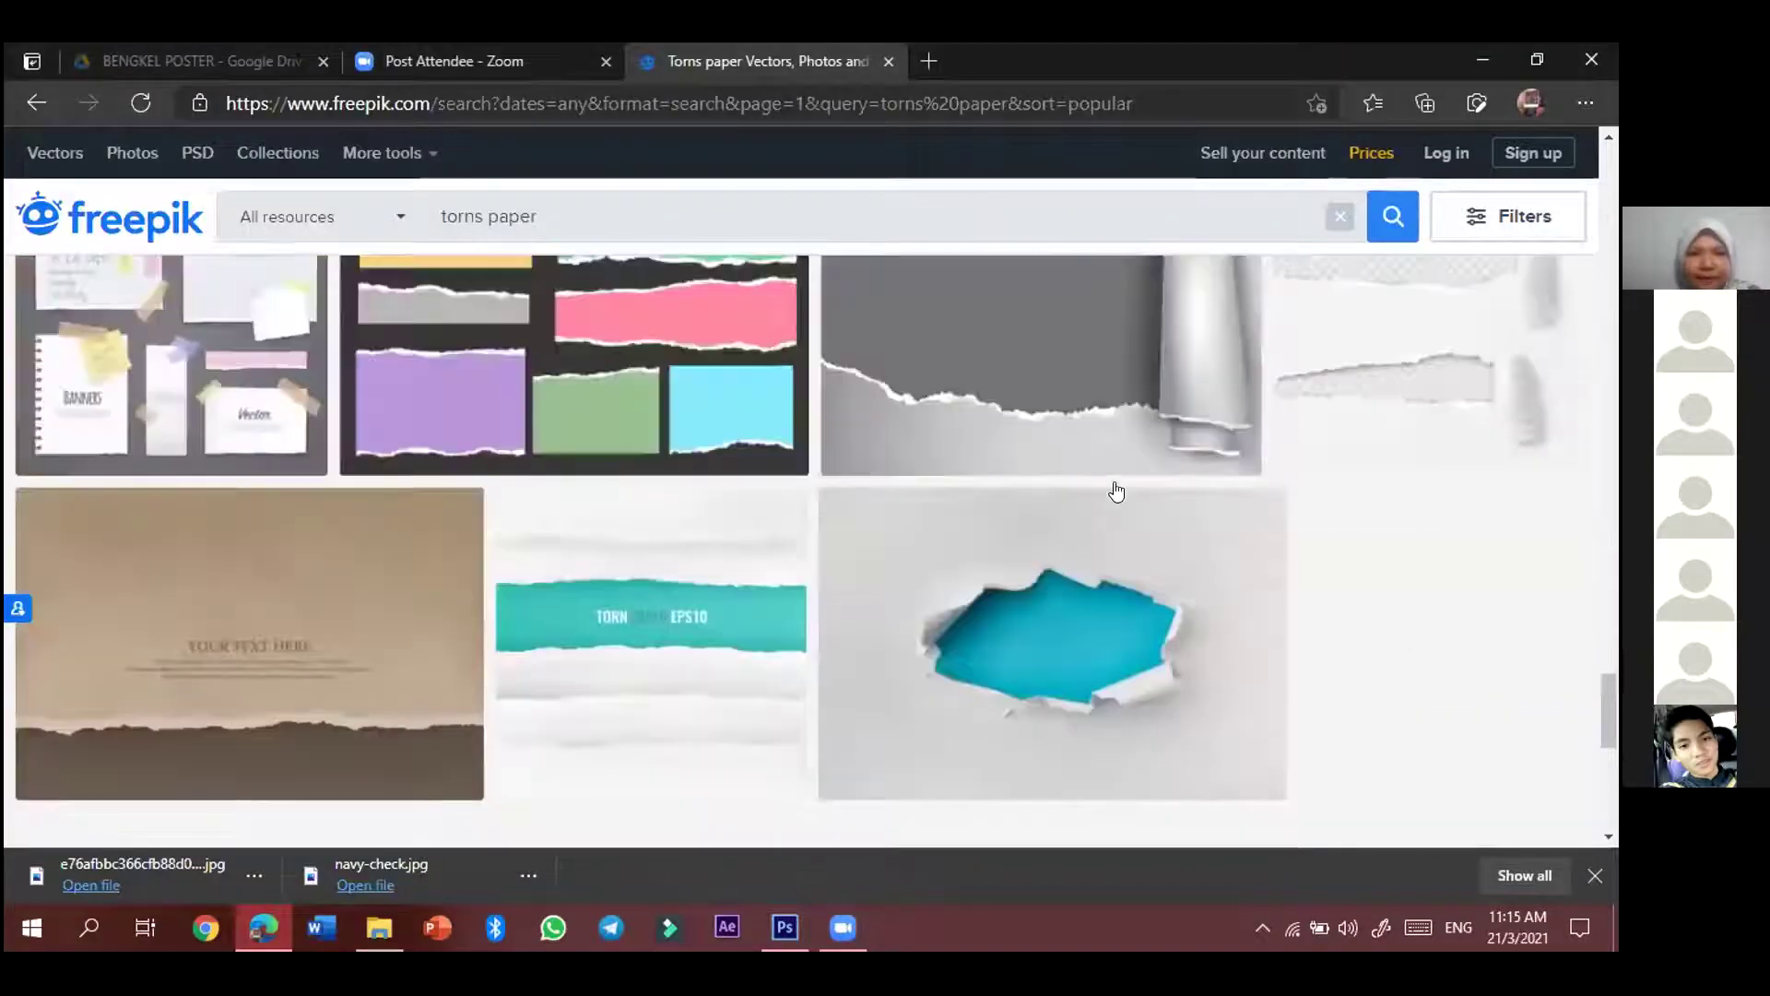
pyautogui.click(836, 657)
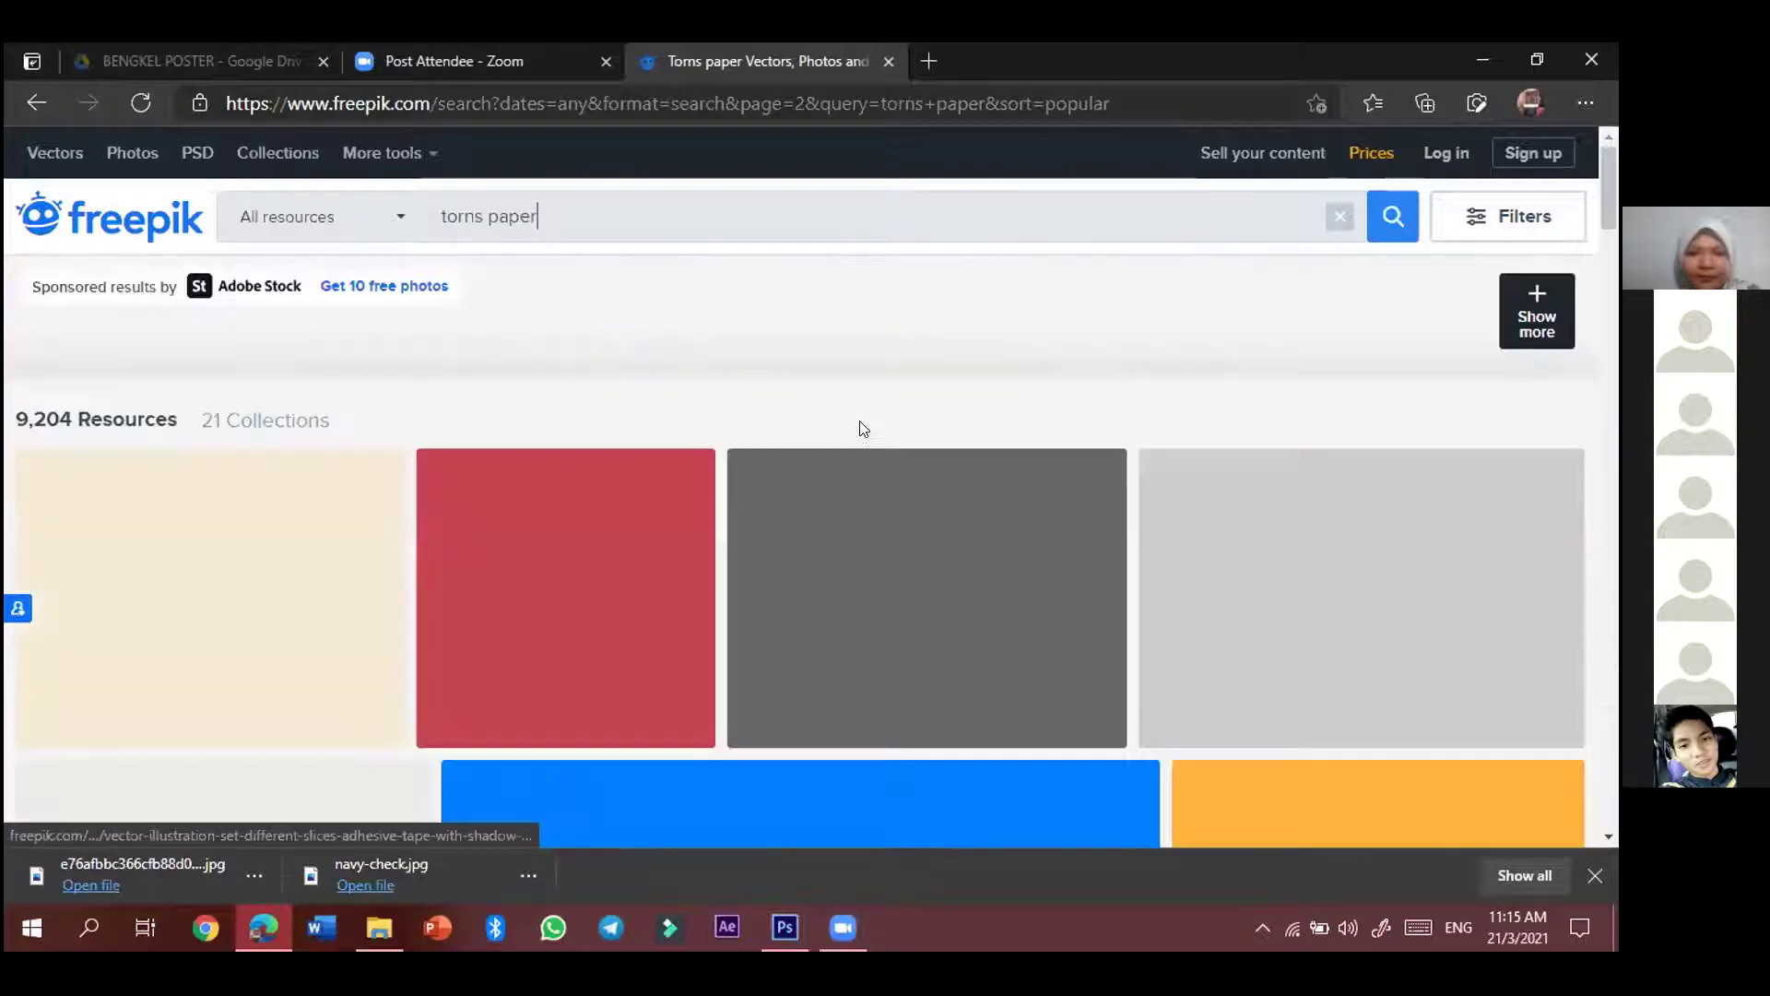
pyautogui.scroll(-3, 857, 424)
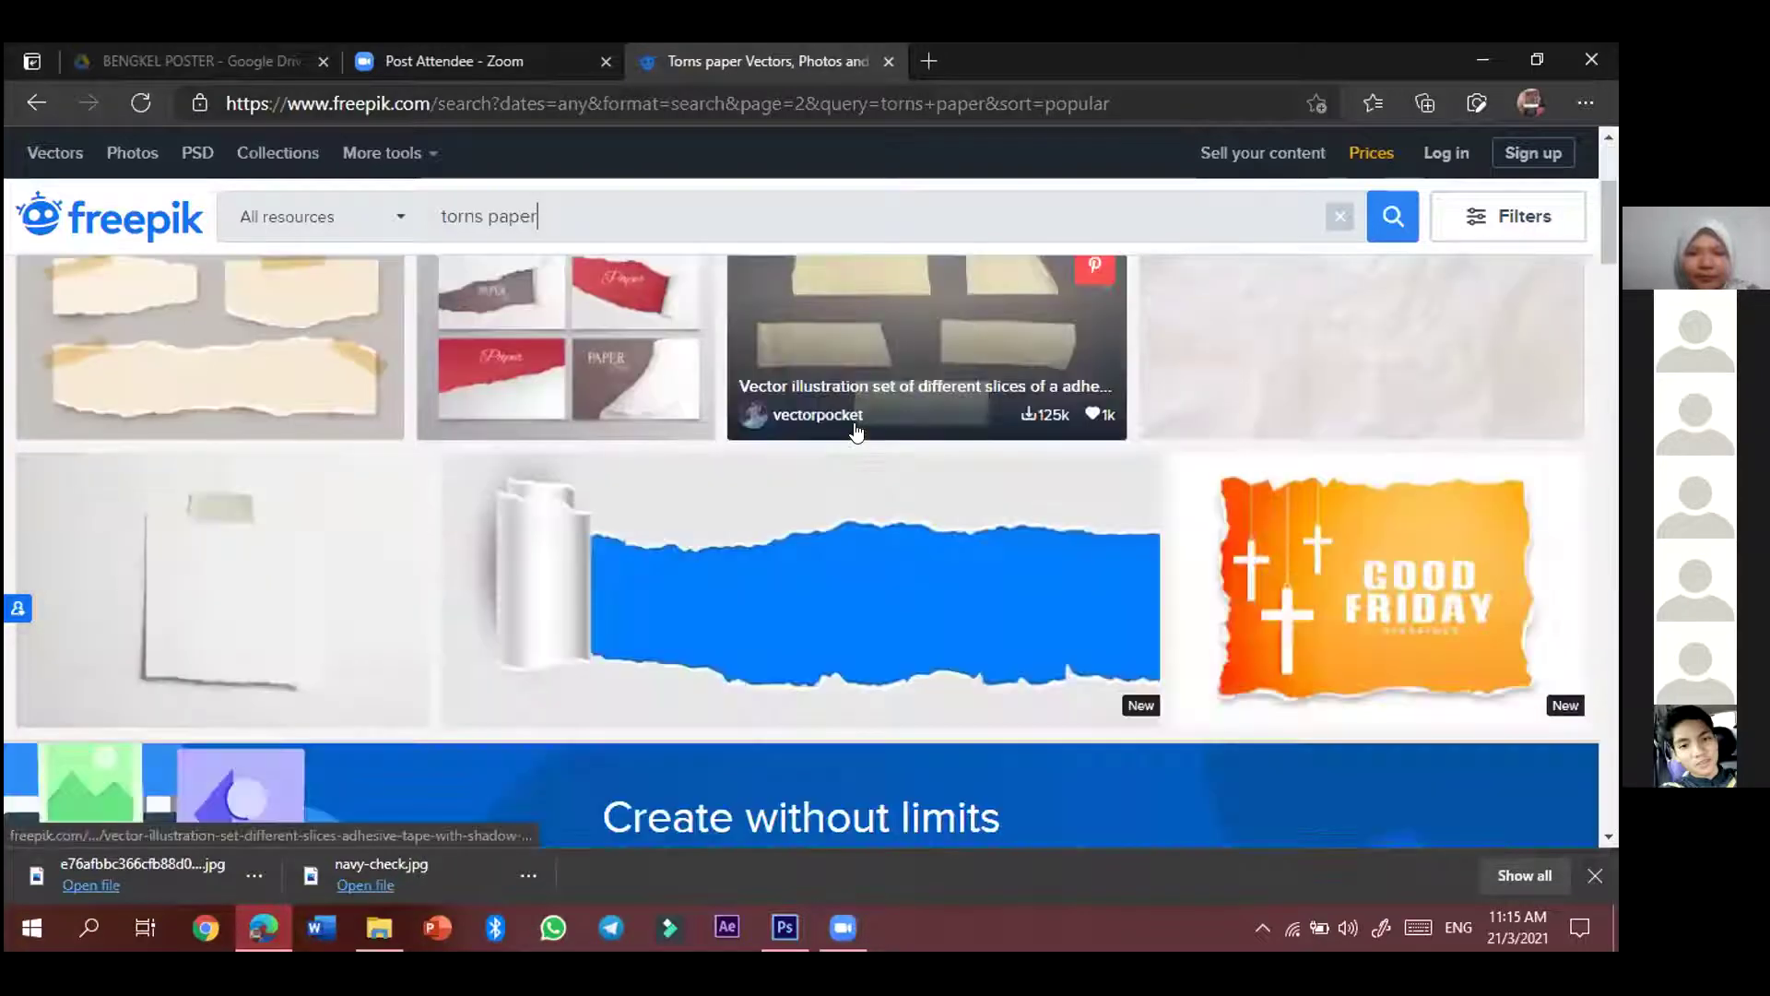
pyautogui.scroll(-5, 855, 431)
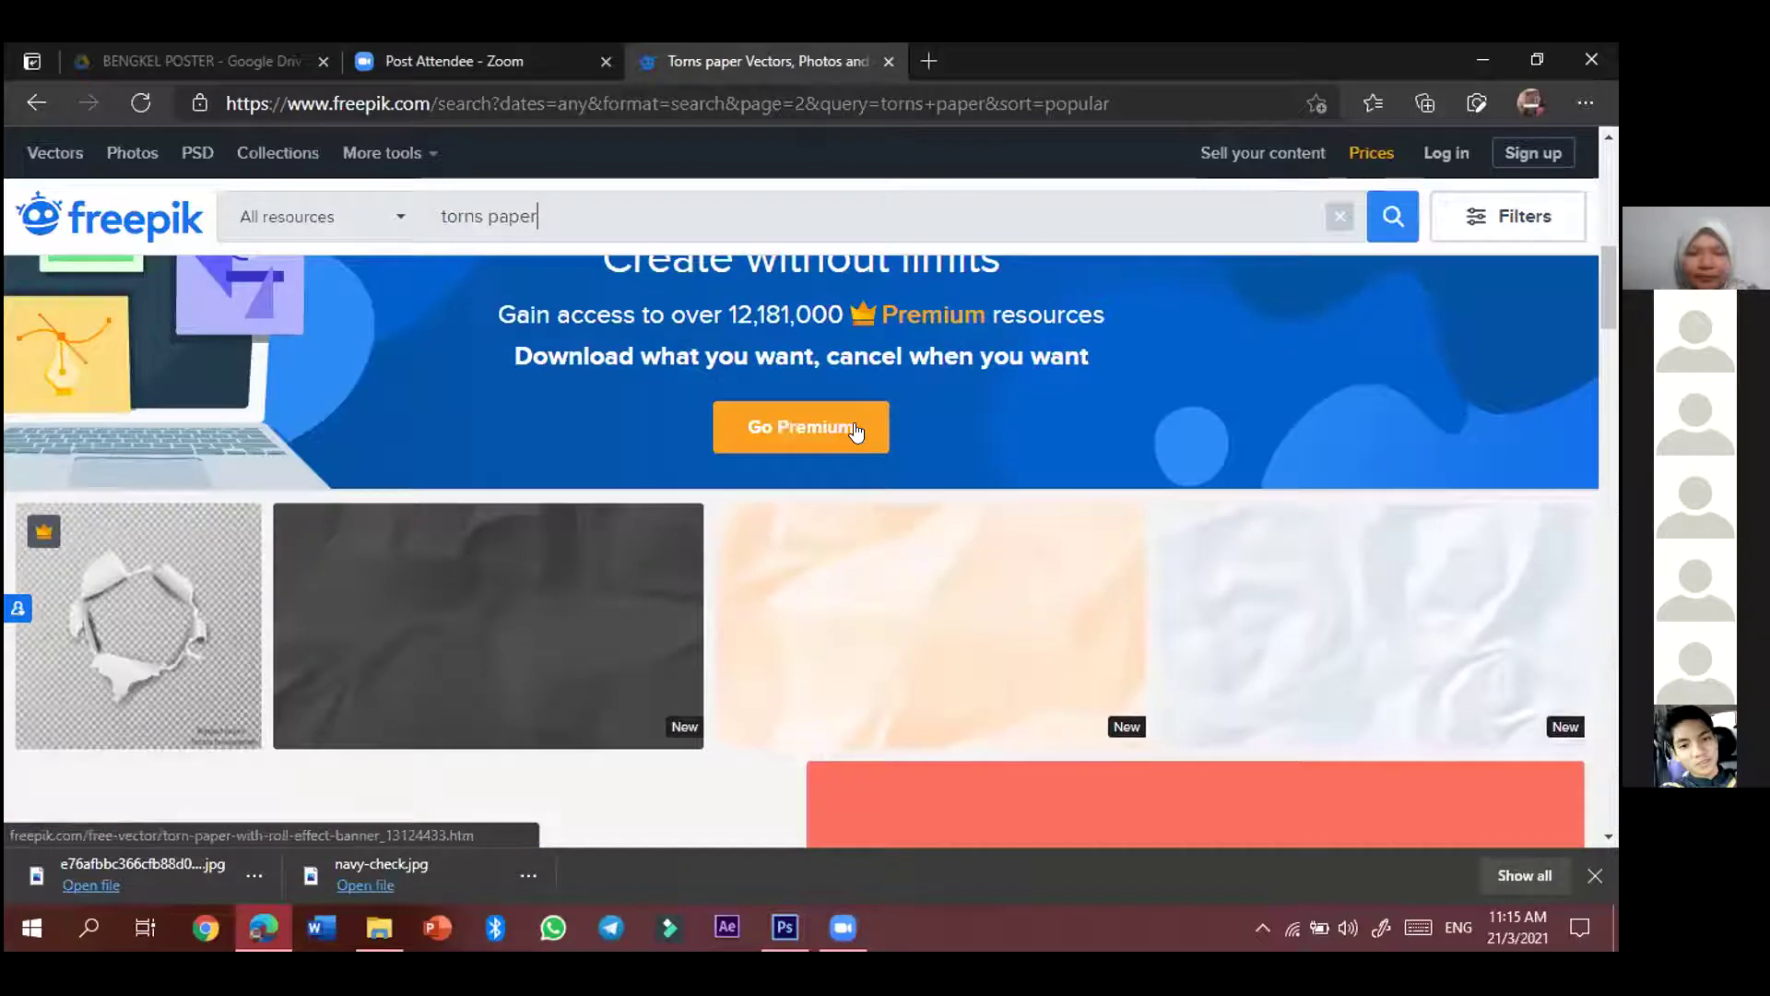
pyautogui.scroll(-8, 855, 430)
pyautogui.scroll(-2, 858, 420)
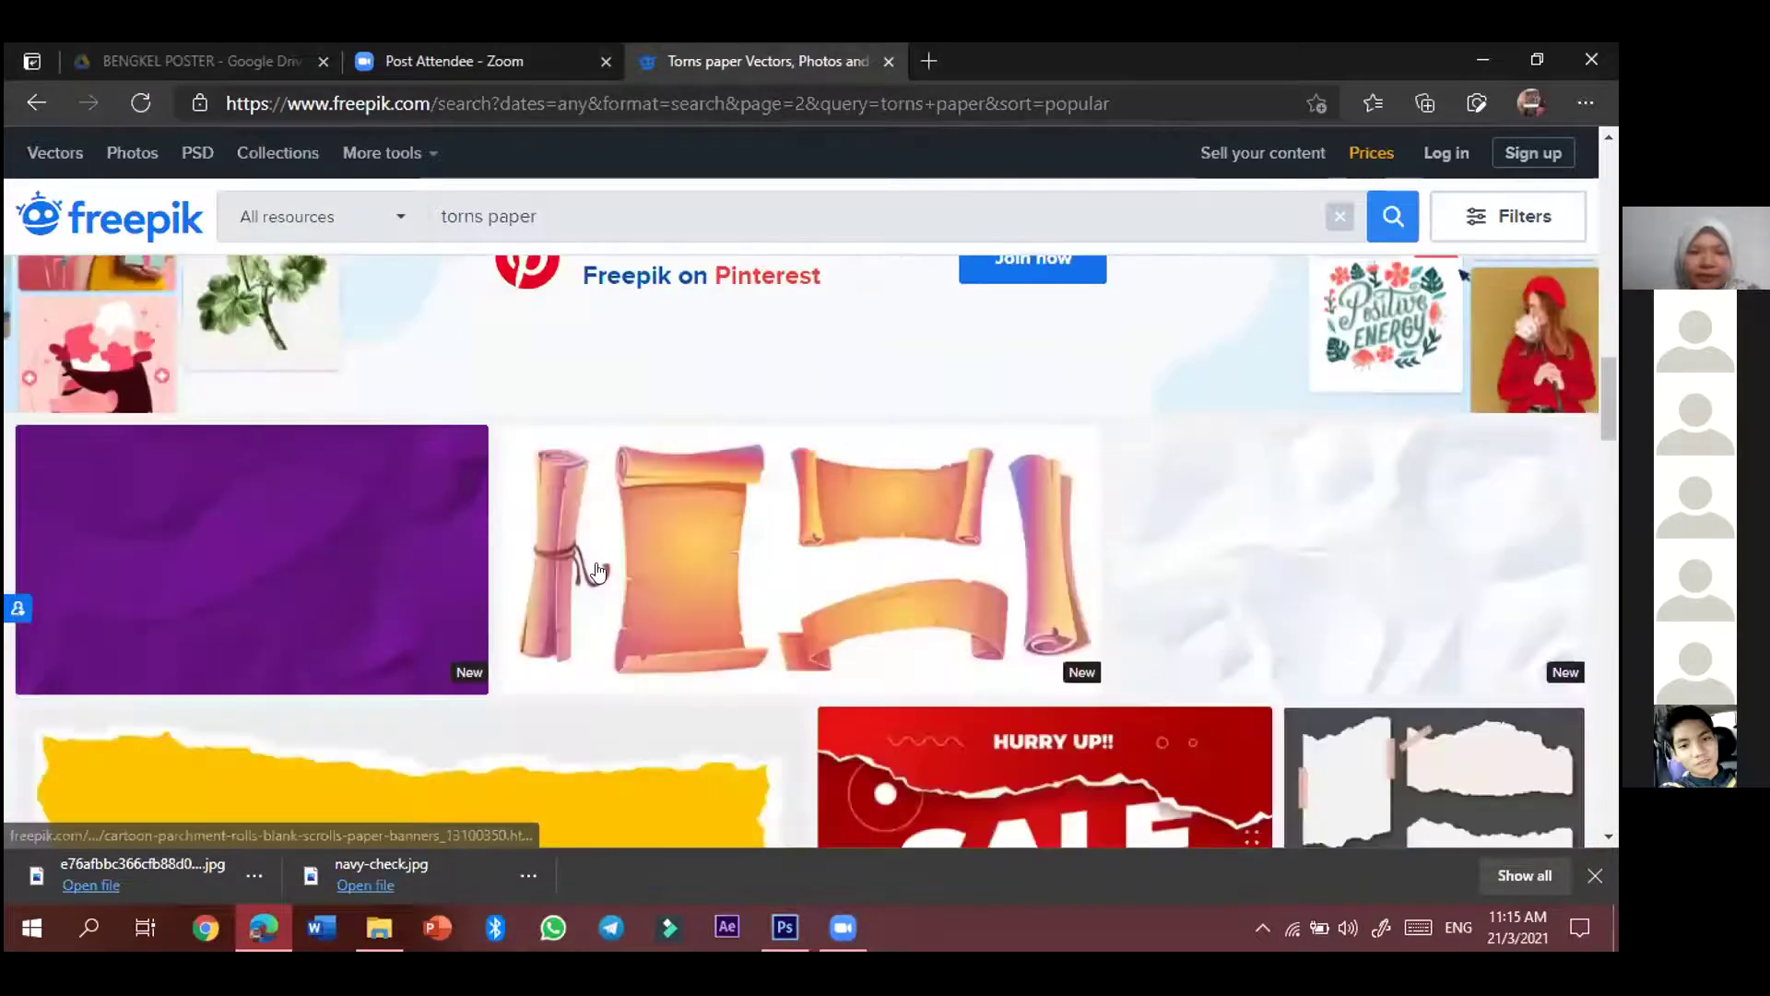
pyautogui.scroll(-2, 590, 553)
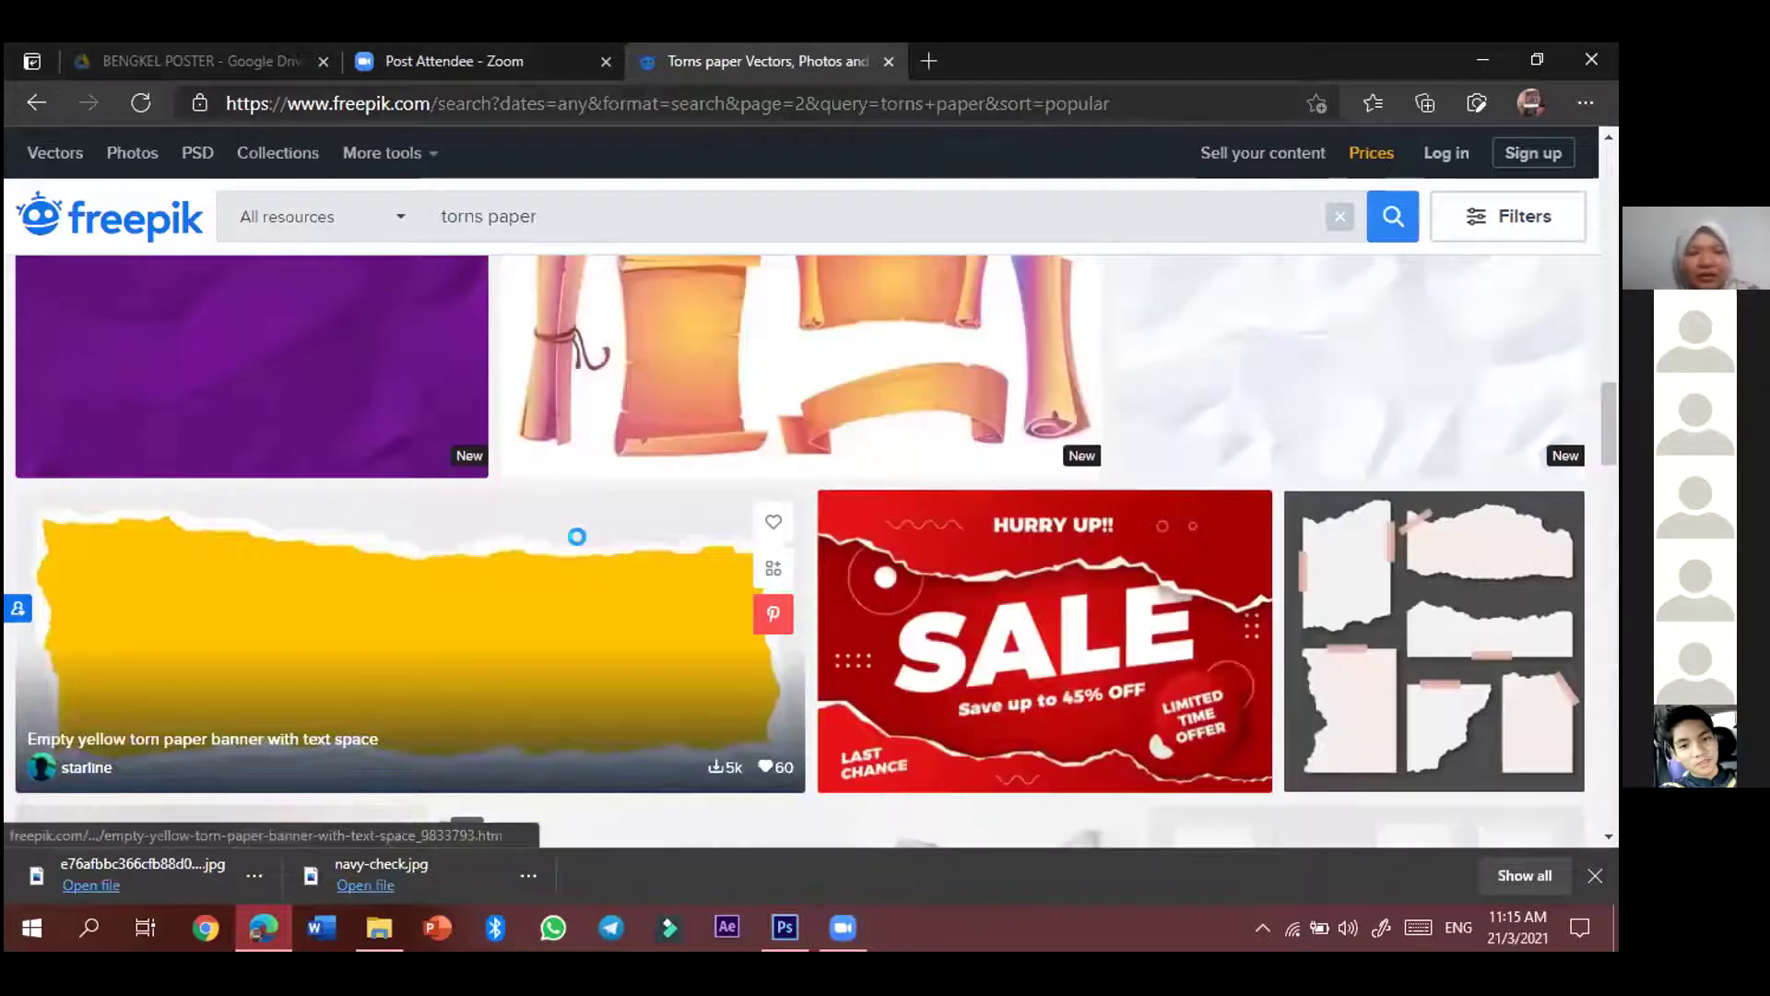
pyautogui.click(1097, 546)
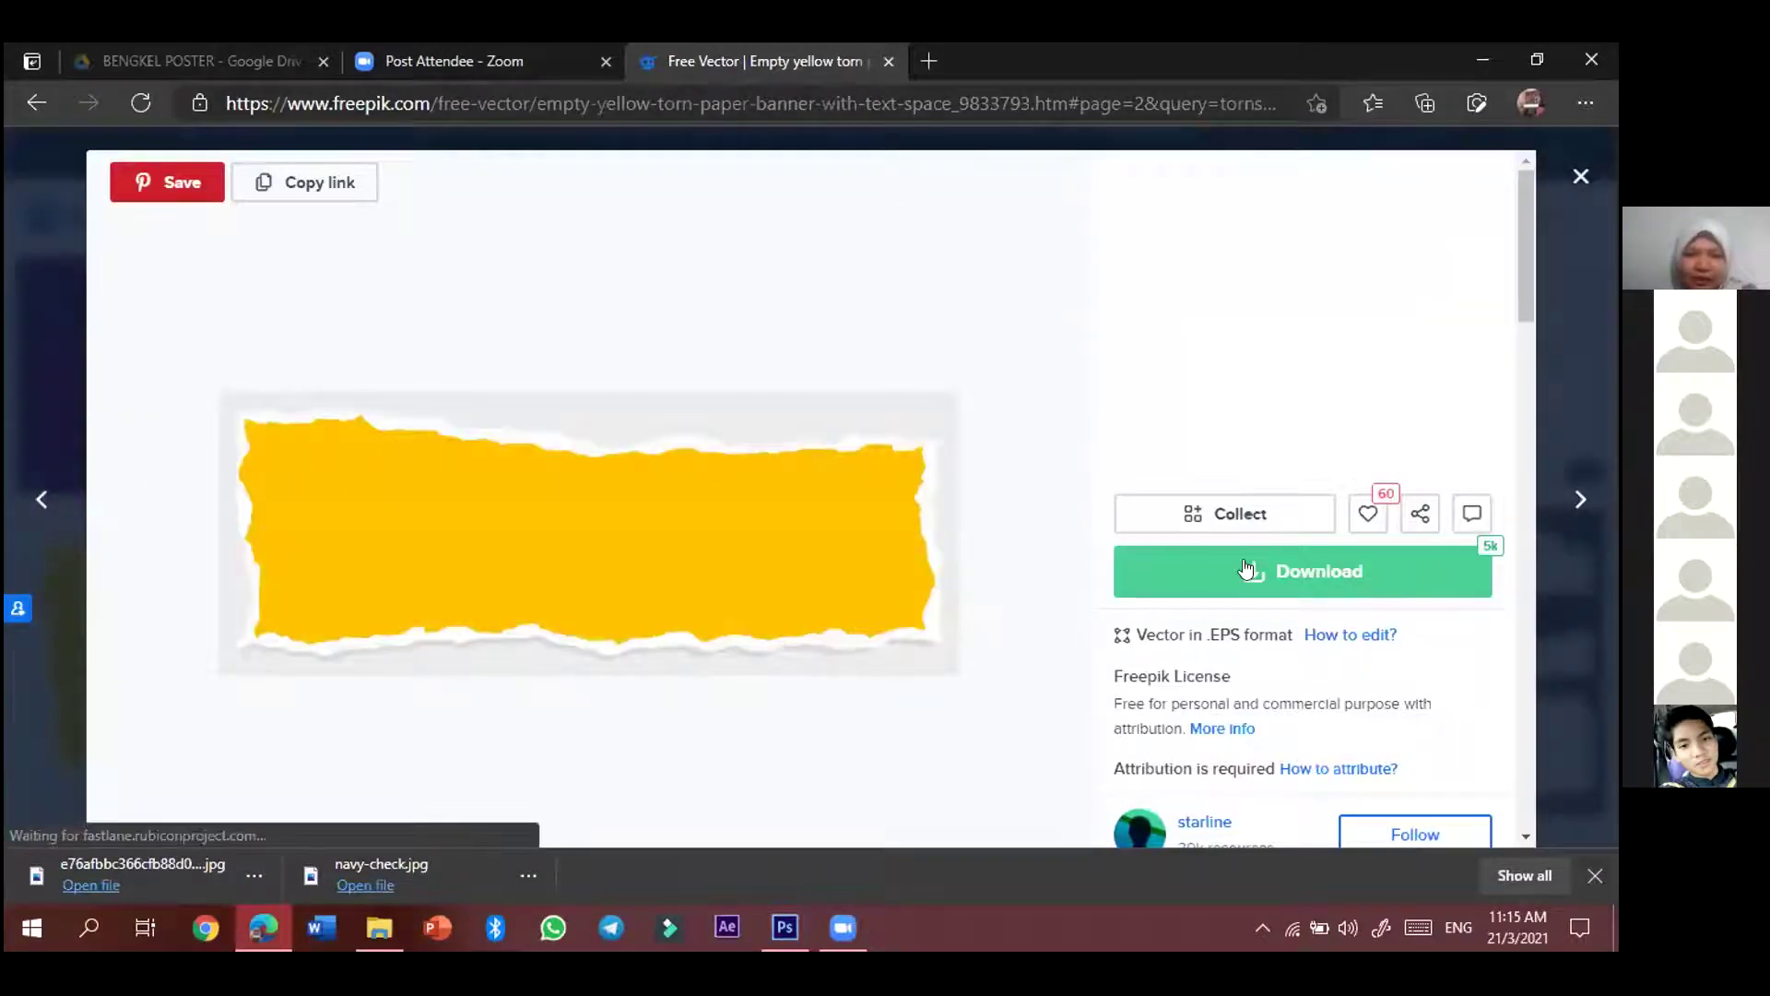
# - Show the download options for the yellow torn paper banner, then close its preview without downloading it
pyautogui.click(1246, 569)
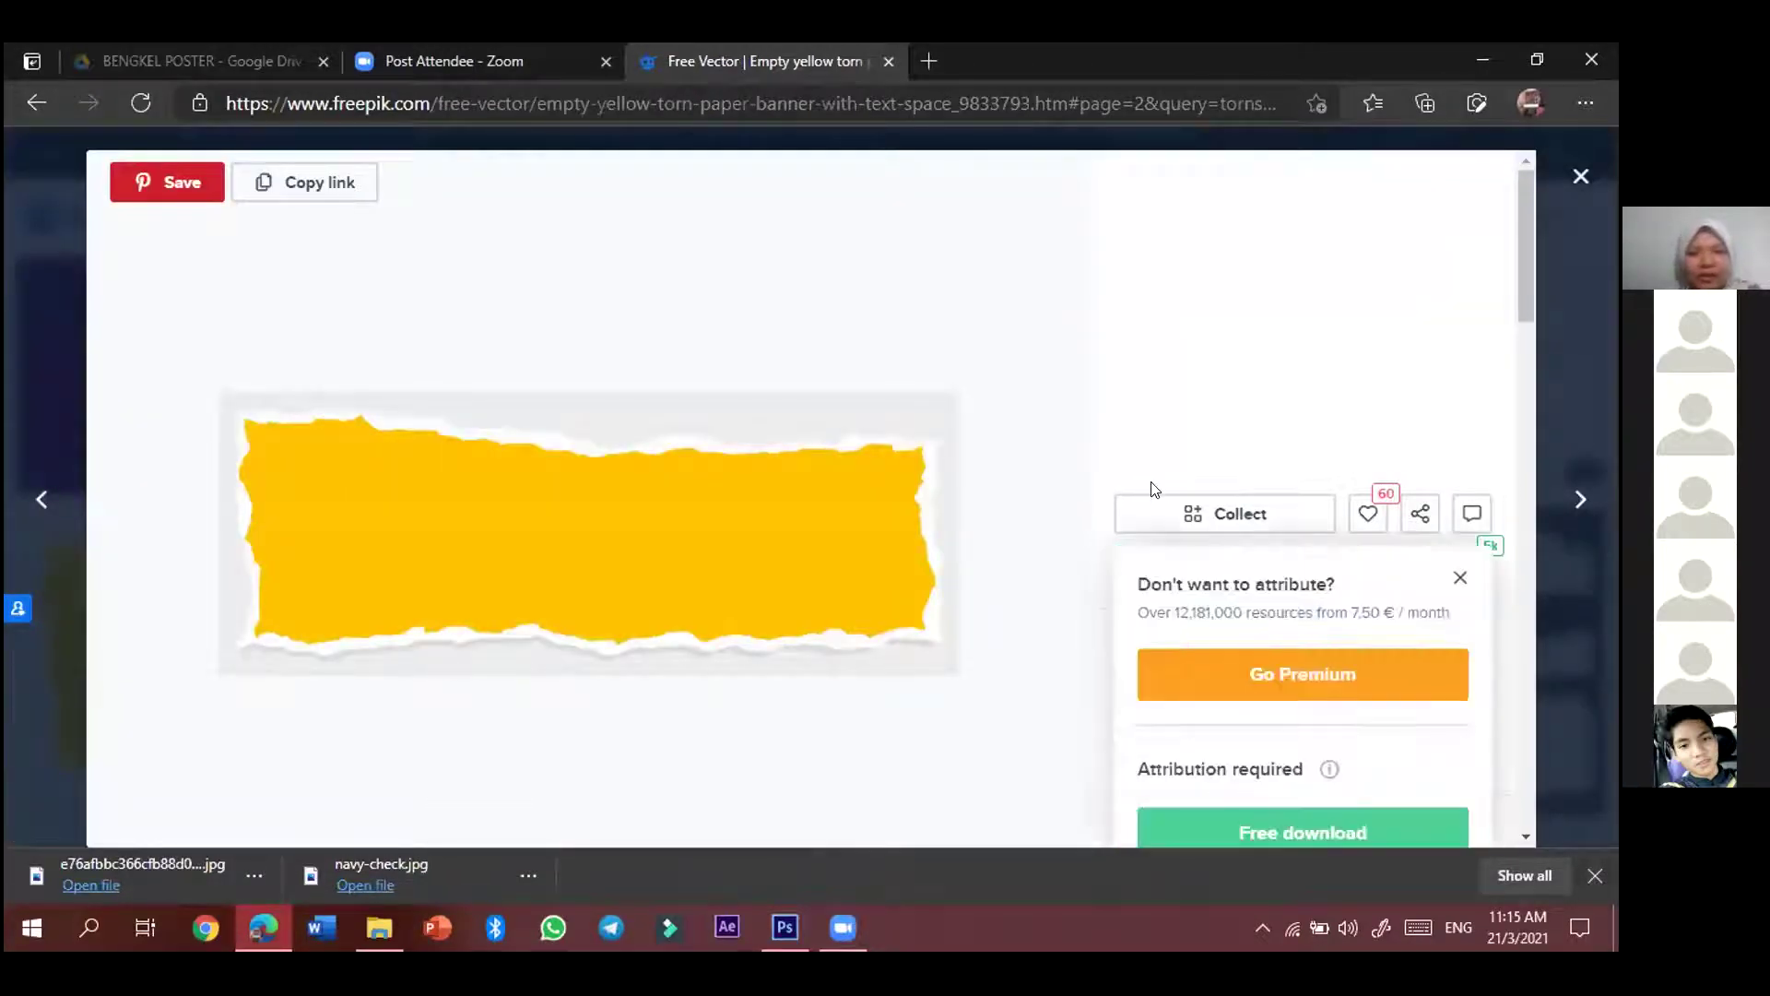
pyautogui.scroll(-1, 1160, 495)
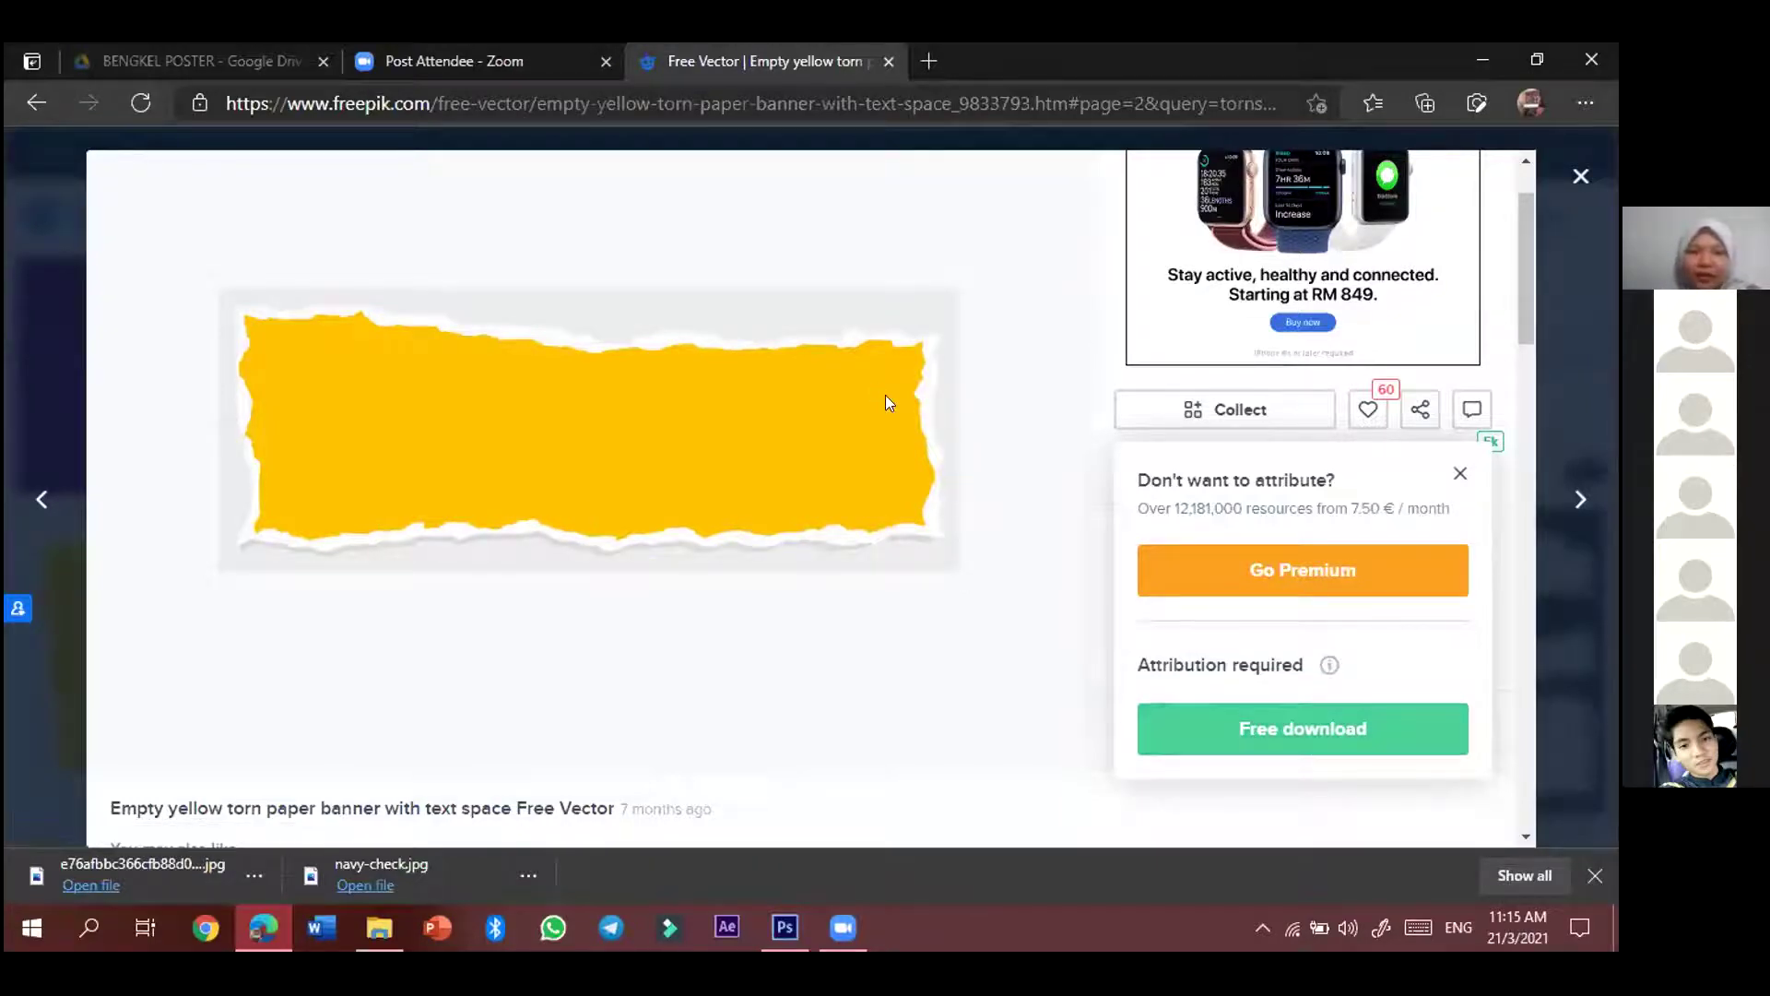
pyautogui.scroll(2, 1059, 604)
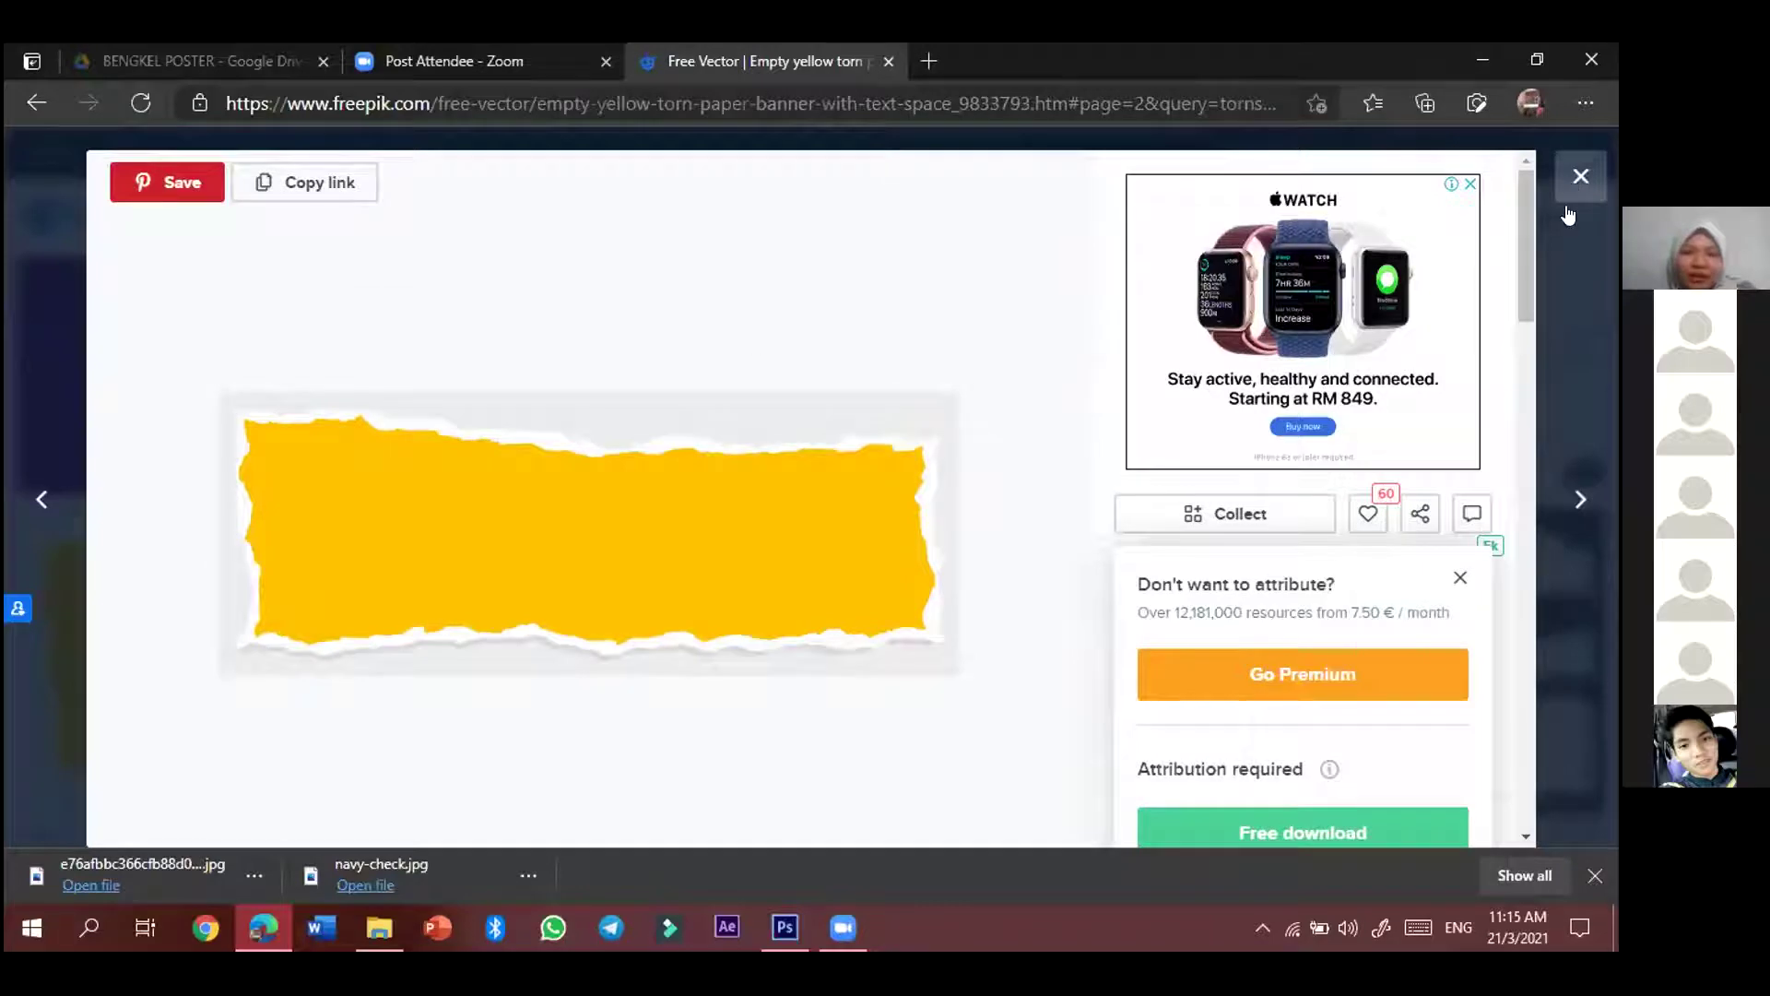
pyautogui.click(1580, 178)
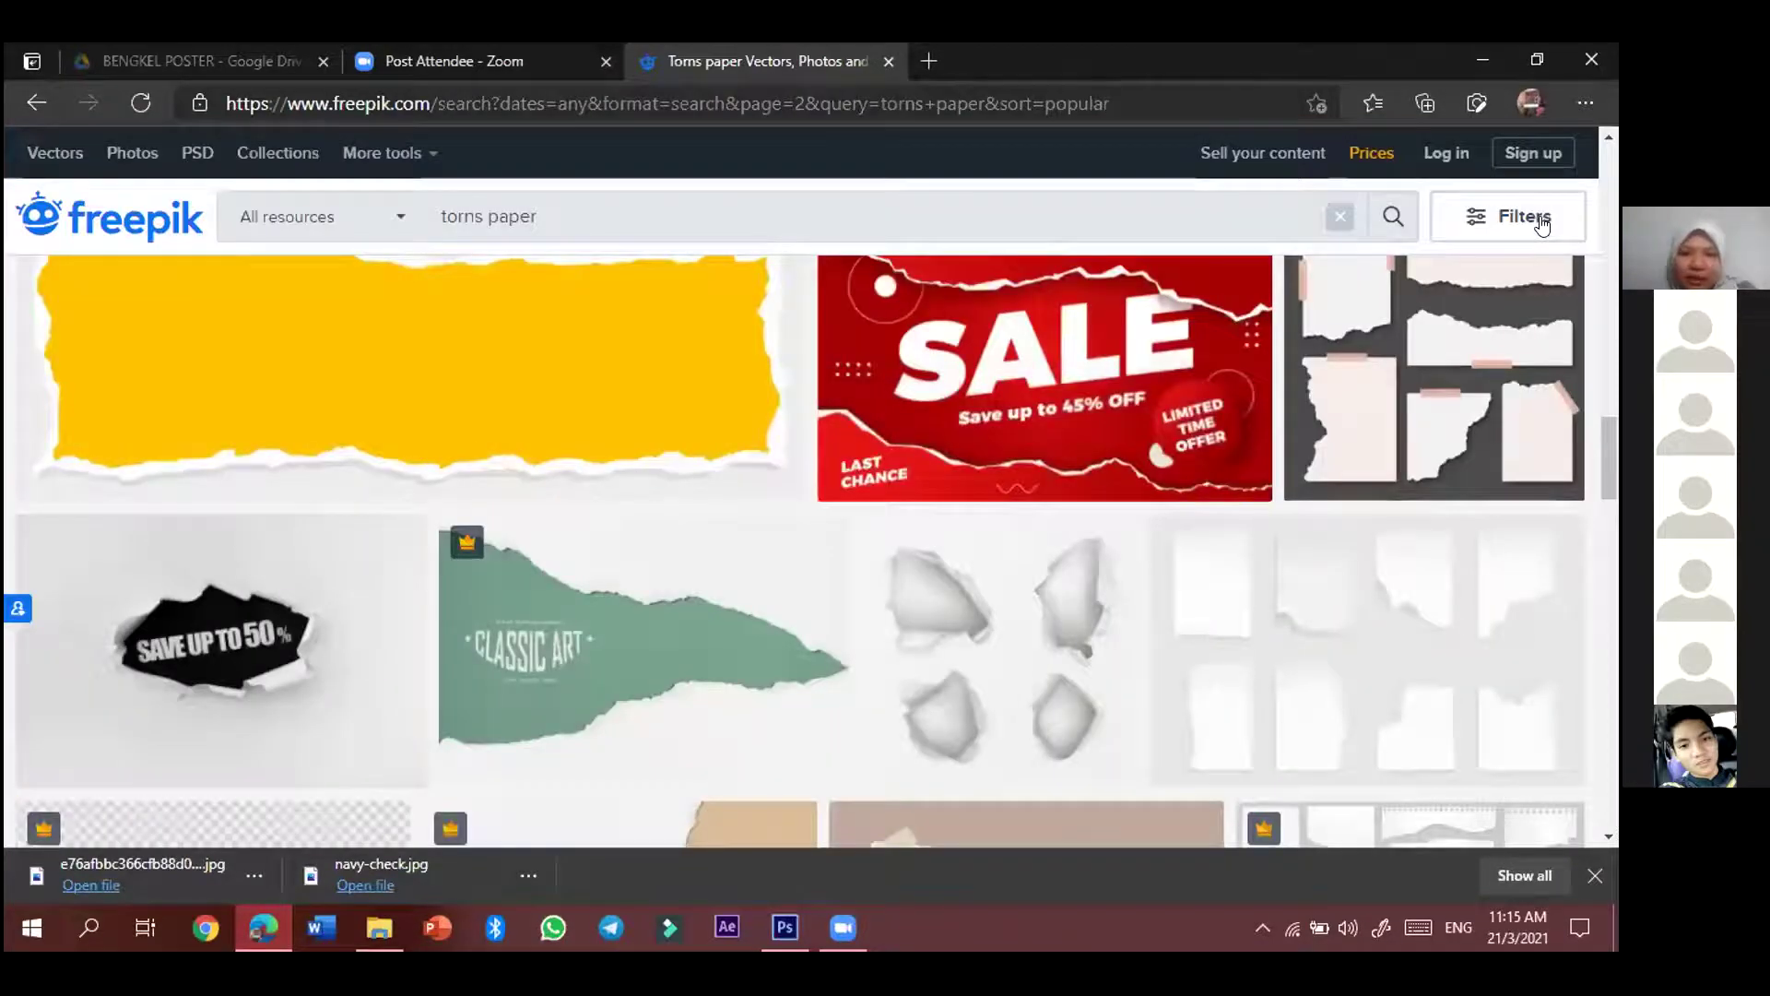
# - Filter the torn-paper results to the Psd category and look through the matching designs
pyautogui.click(1542, 225)
pyautogui.click(1321, 309)
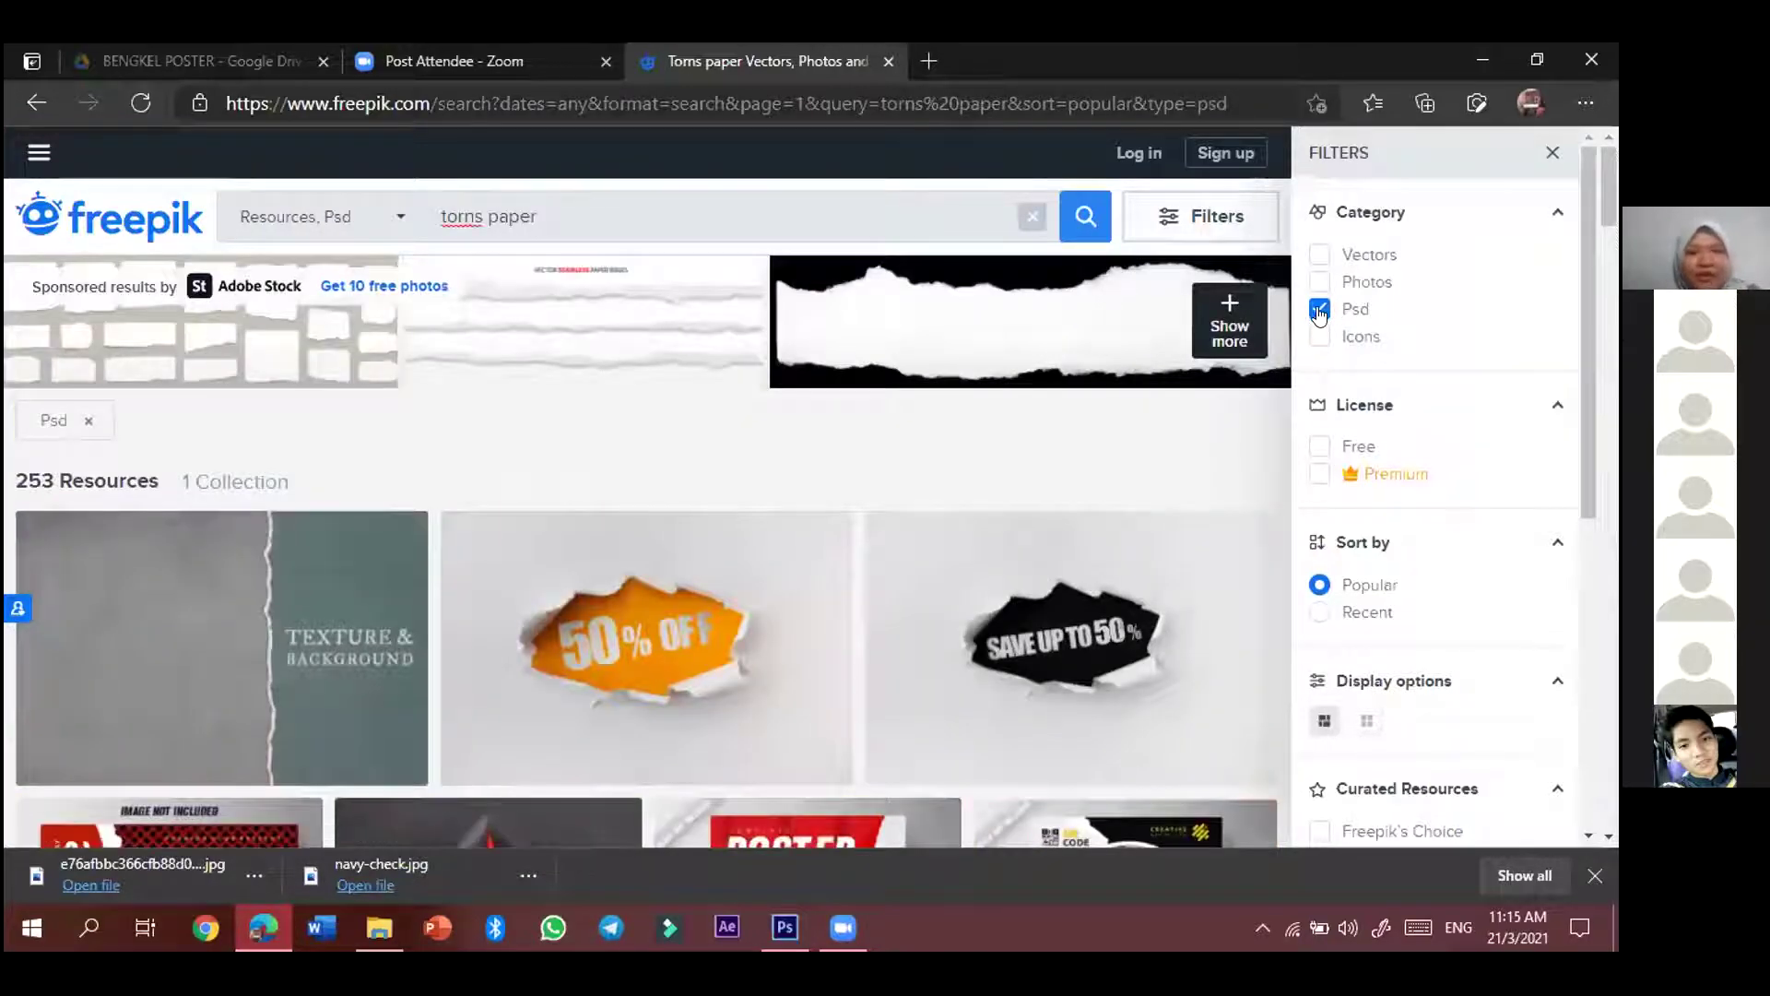
pyautogui.scroll(-2, 745, 492)
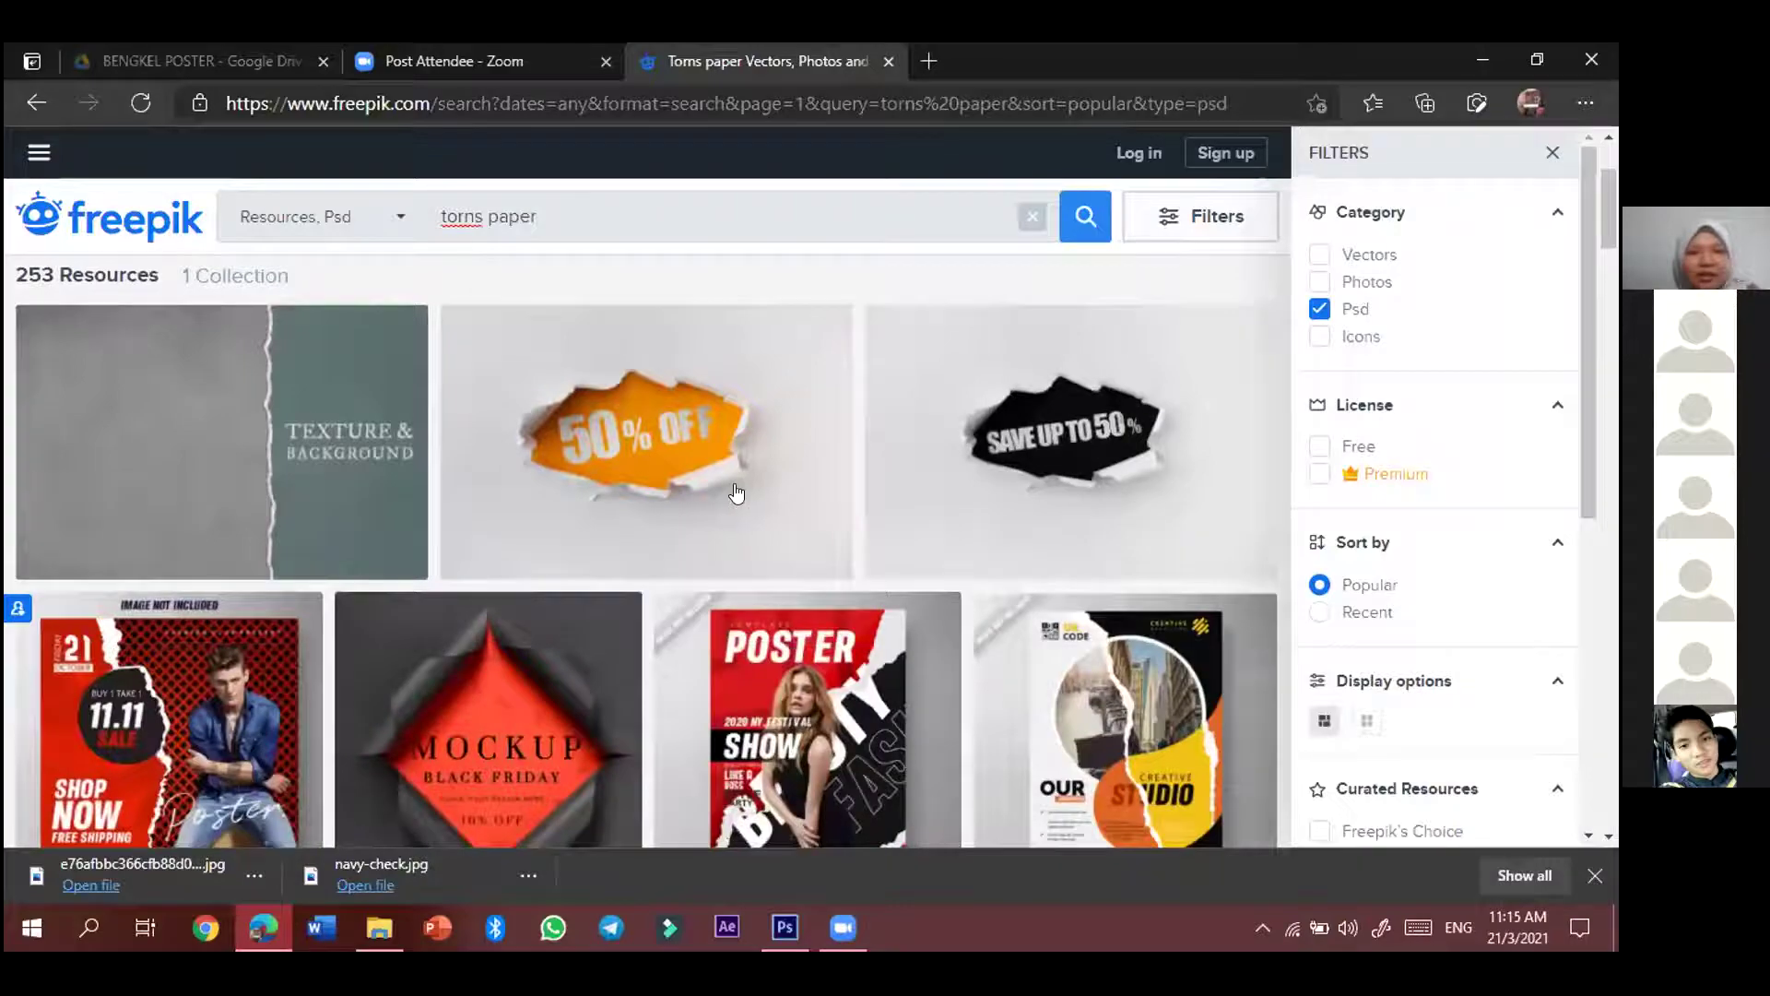
pyautogui.scroll(-11, 737, 494)
pyautogui.scroll(2, 1218, 359)
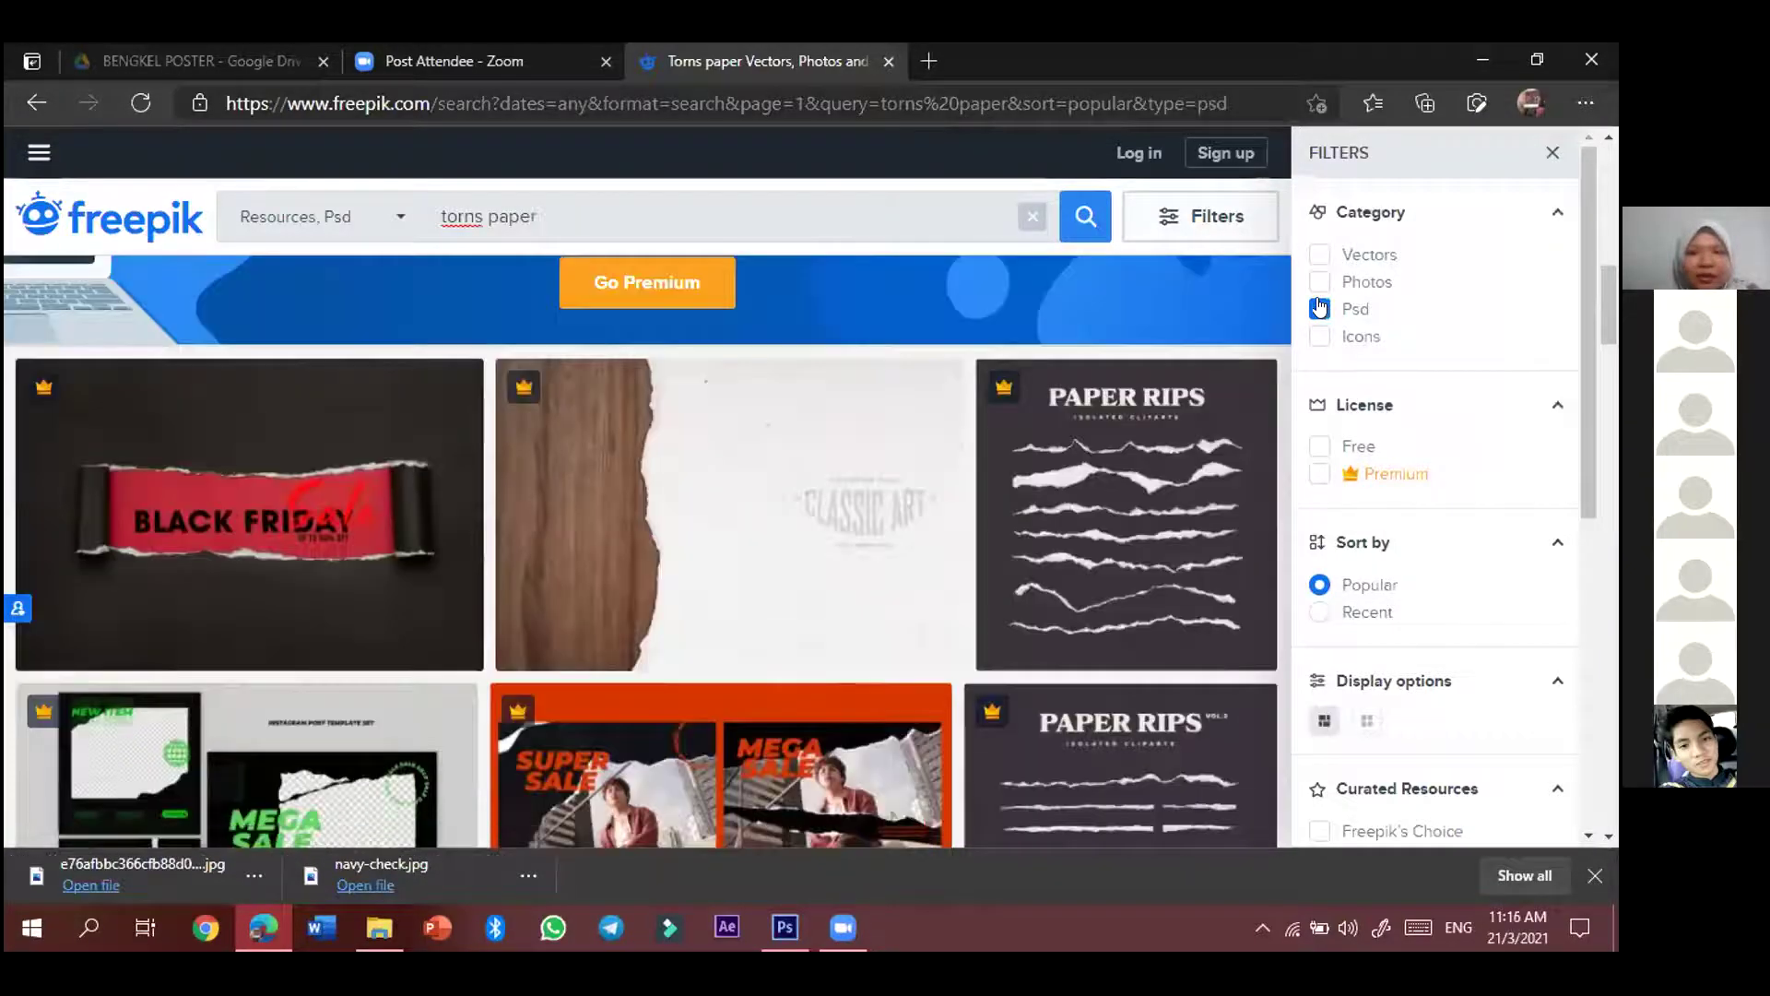
# - Remove the Psd filter, dismiss the Adobe Stock advert and examine the torn-paper graphics across all resource categories
pyautogui.click(1320, 308)
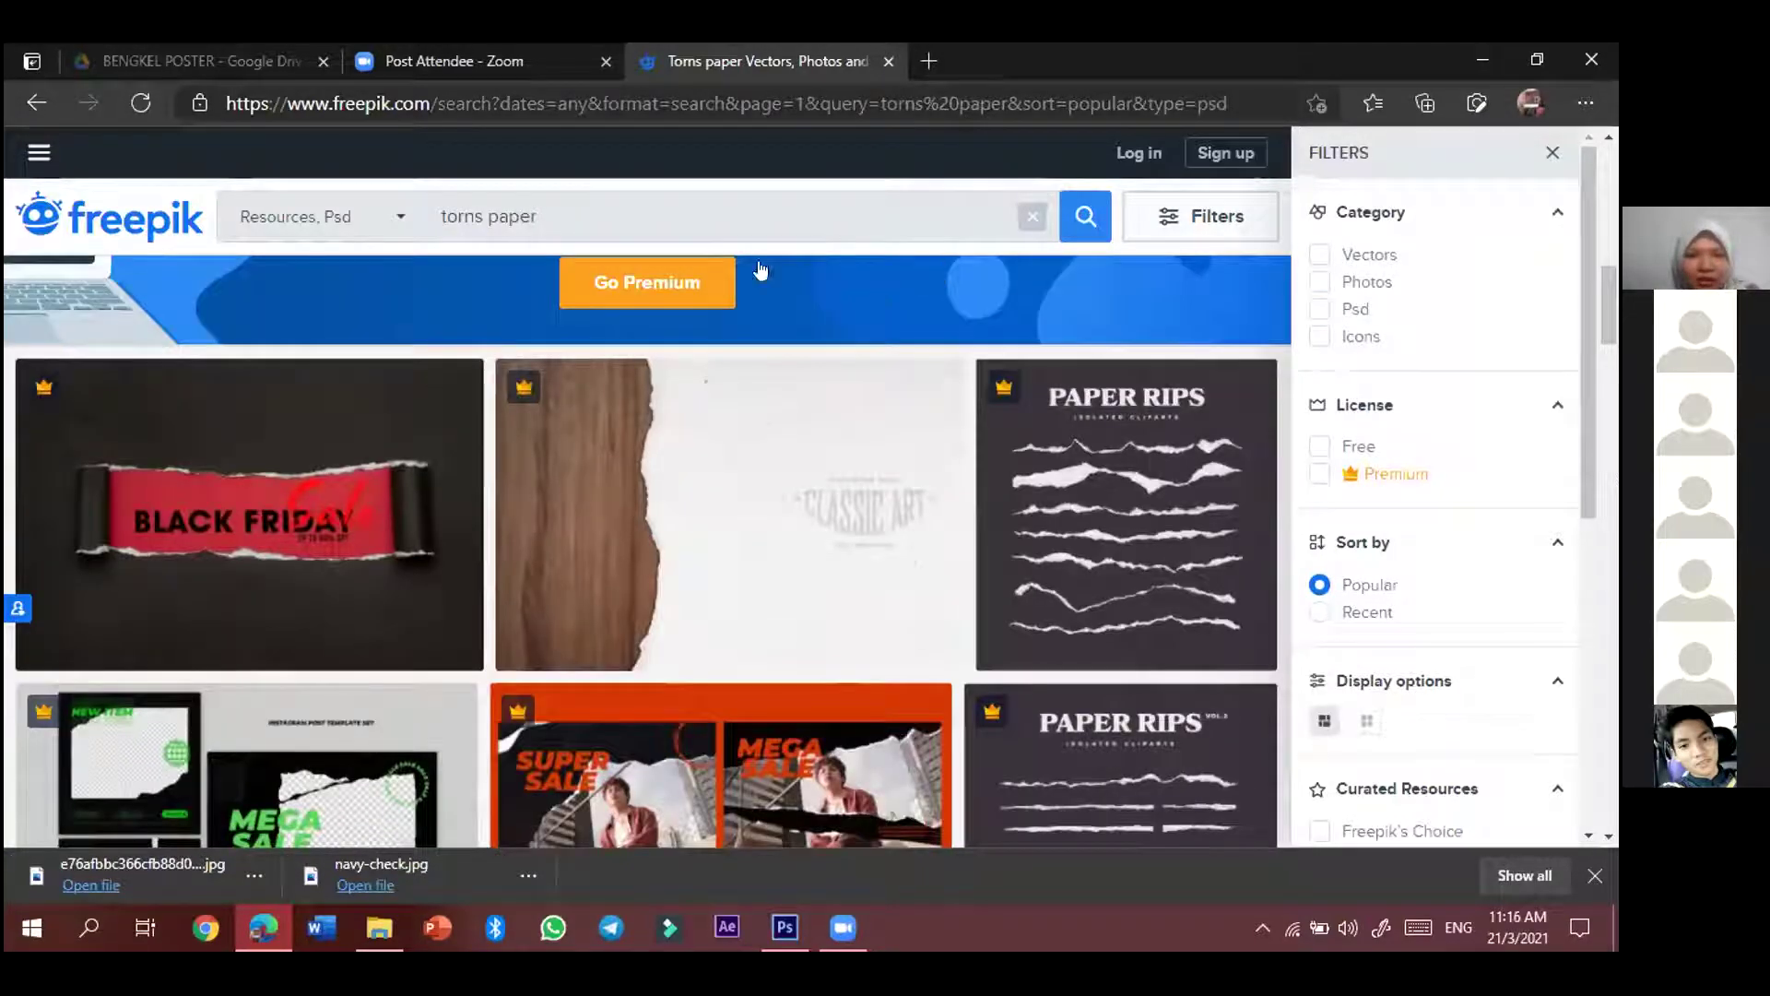
pyautogui.scroll(-5, 672, 343)
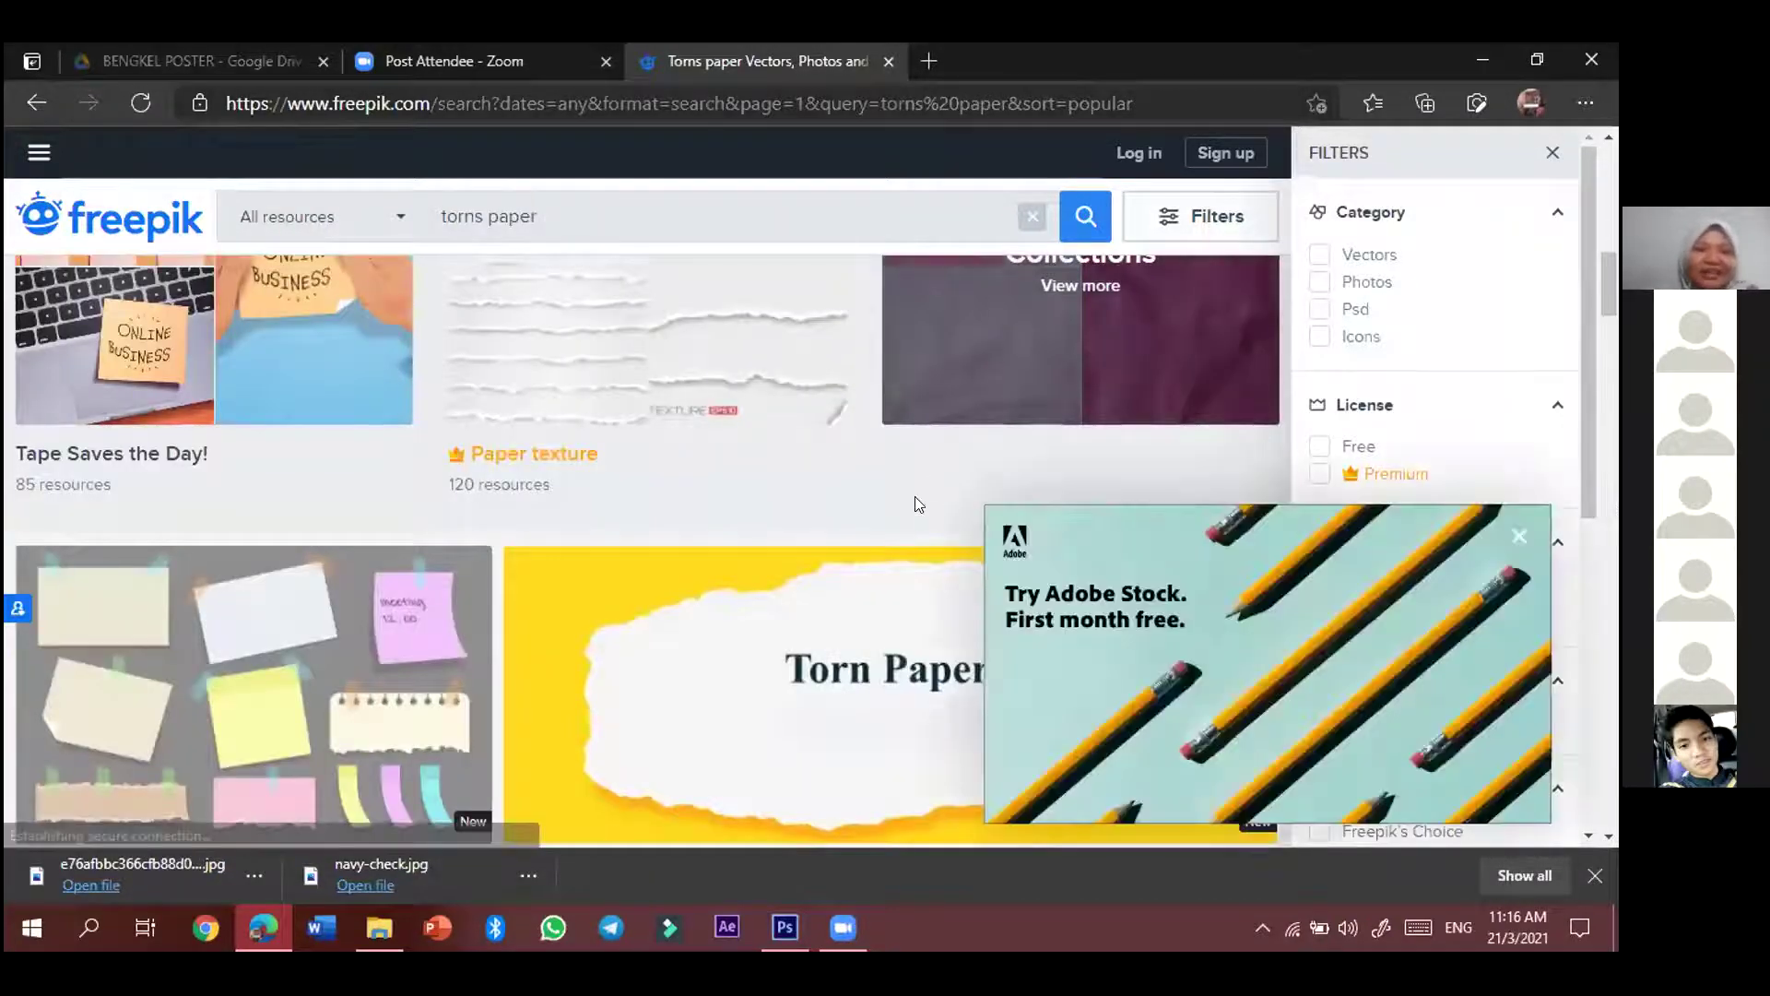
pyautogui.scroll(-4, 918, 500)
pyautogui.click(1515, 537)
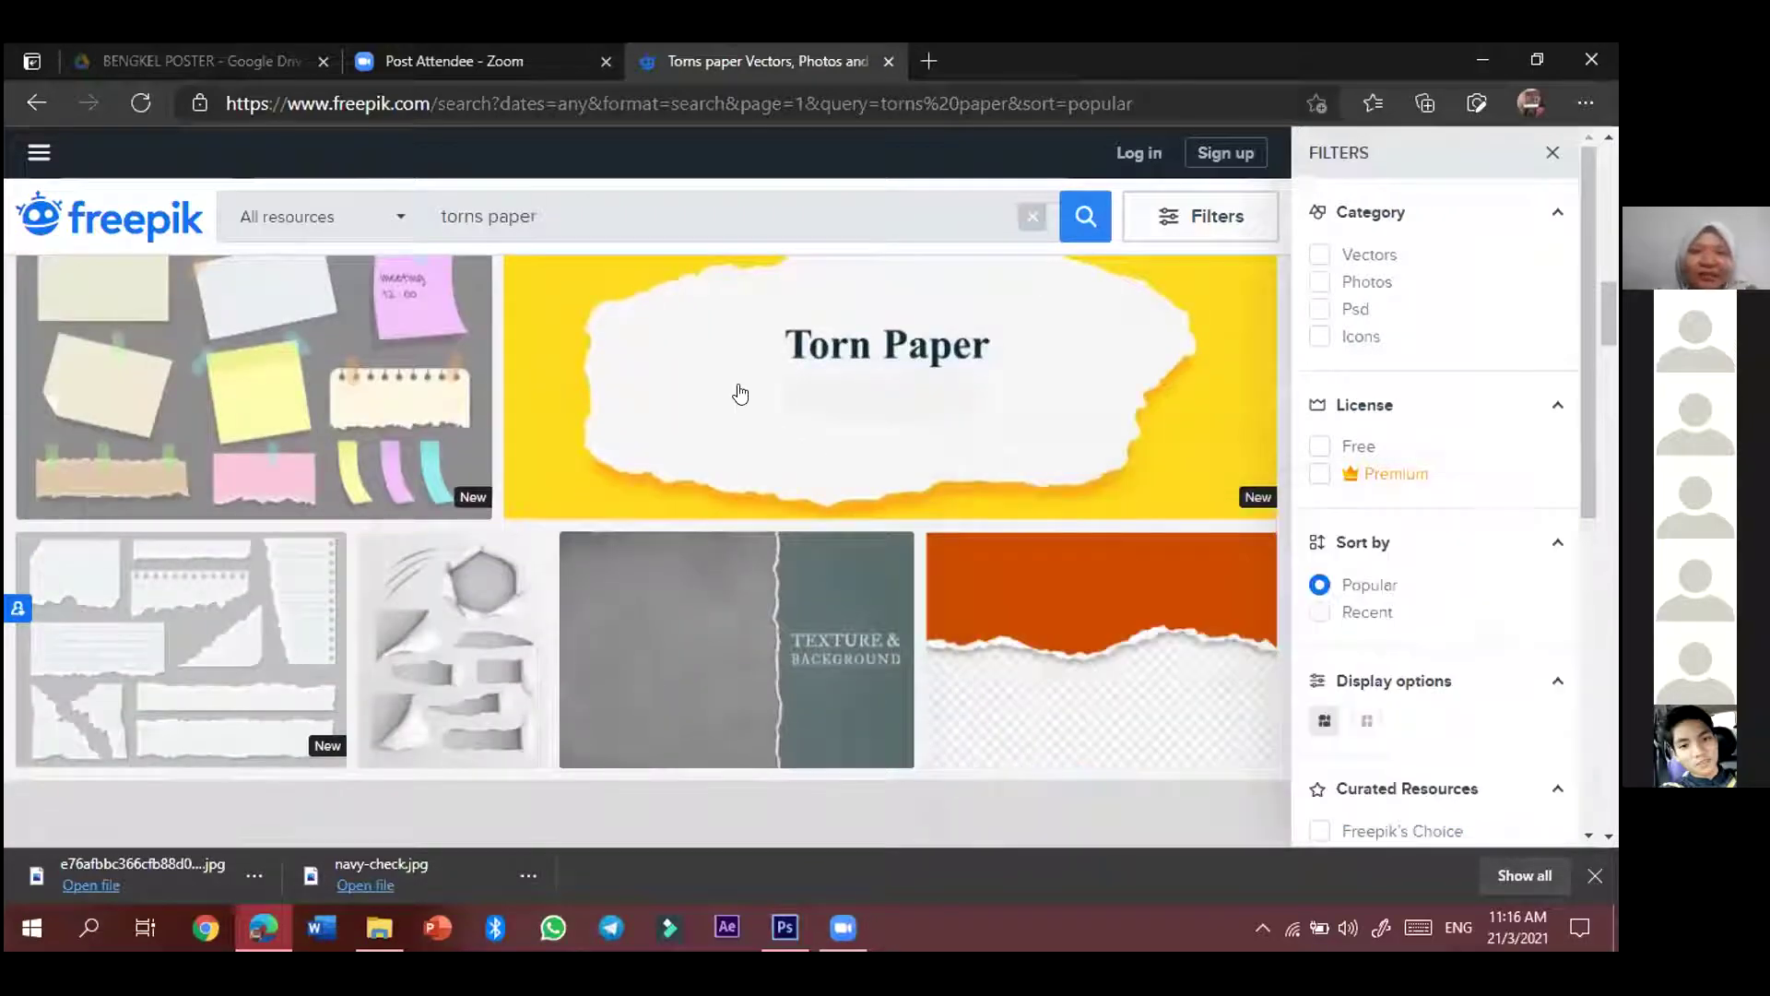
pyautogui.scroll(-6, 914, 445)
pyautogui.scroll(-6, 915, 445)
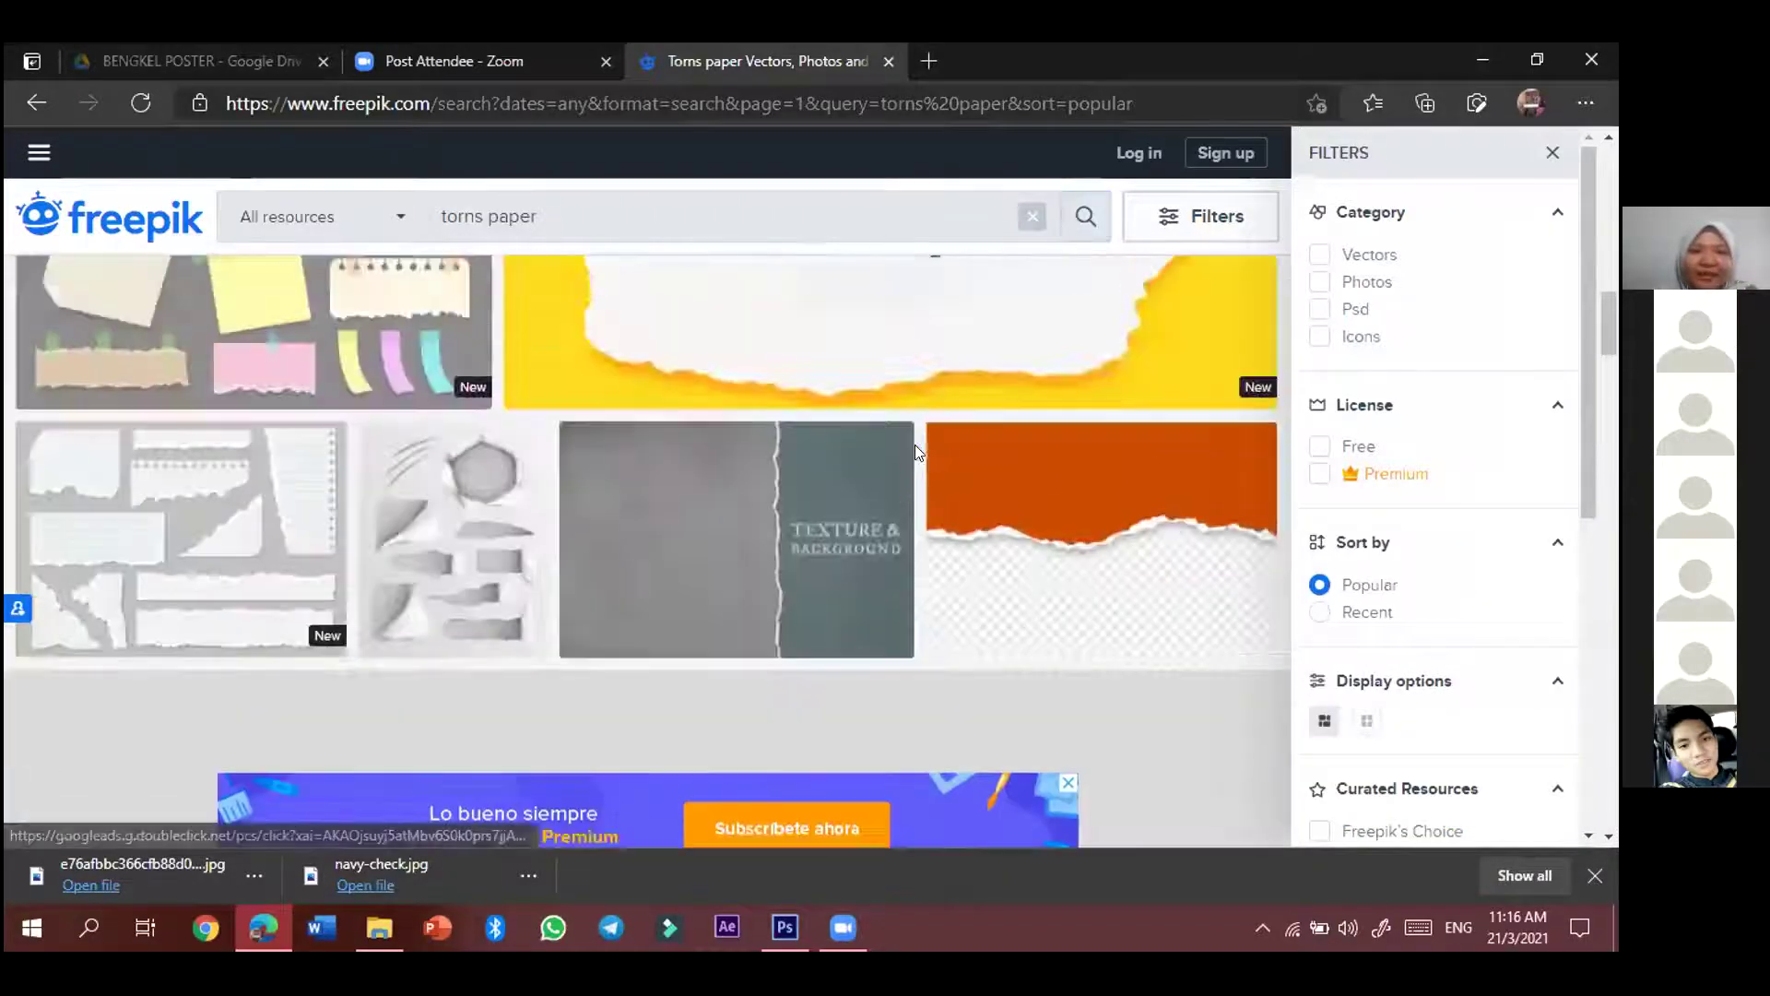
pyautogui.scroll(-10, 913, 452)
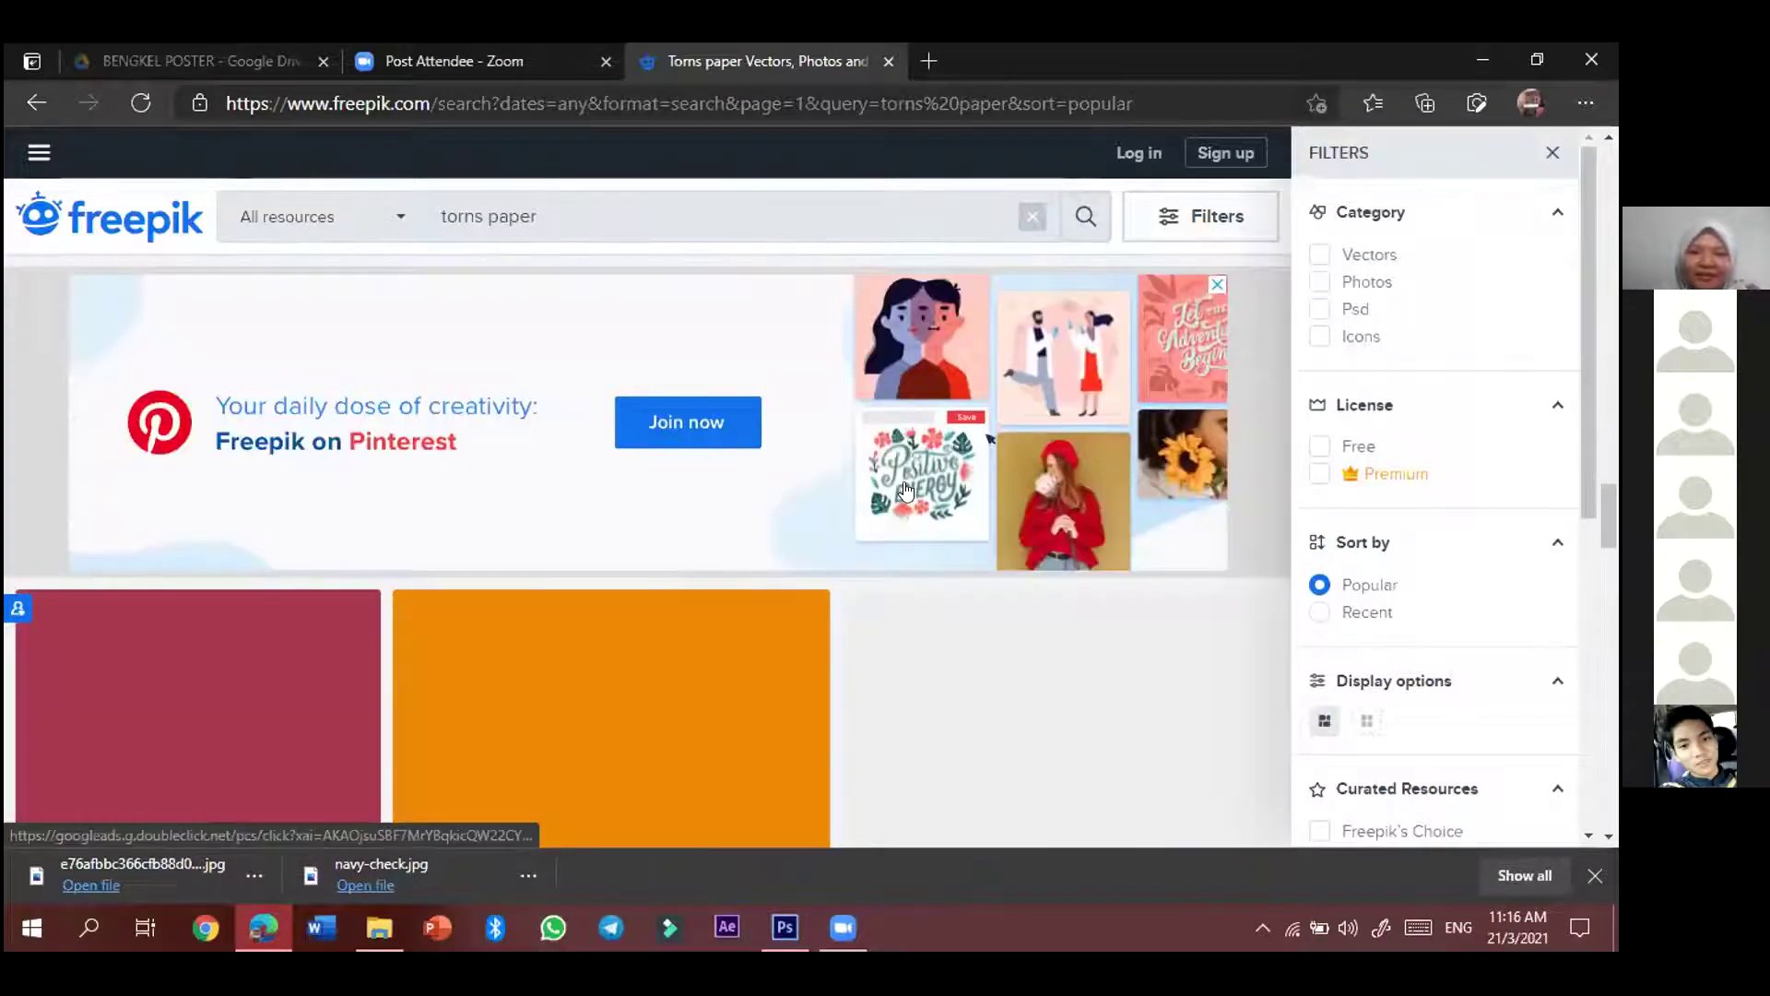
pyautogui.scroll(-10, 908, 471)
pyautogui.scroll(-5, 906, 488)
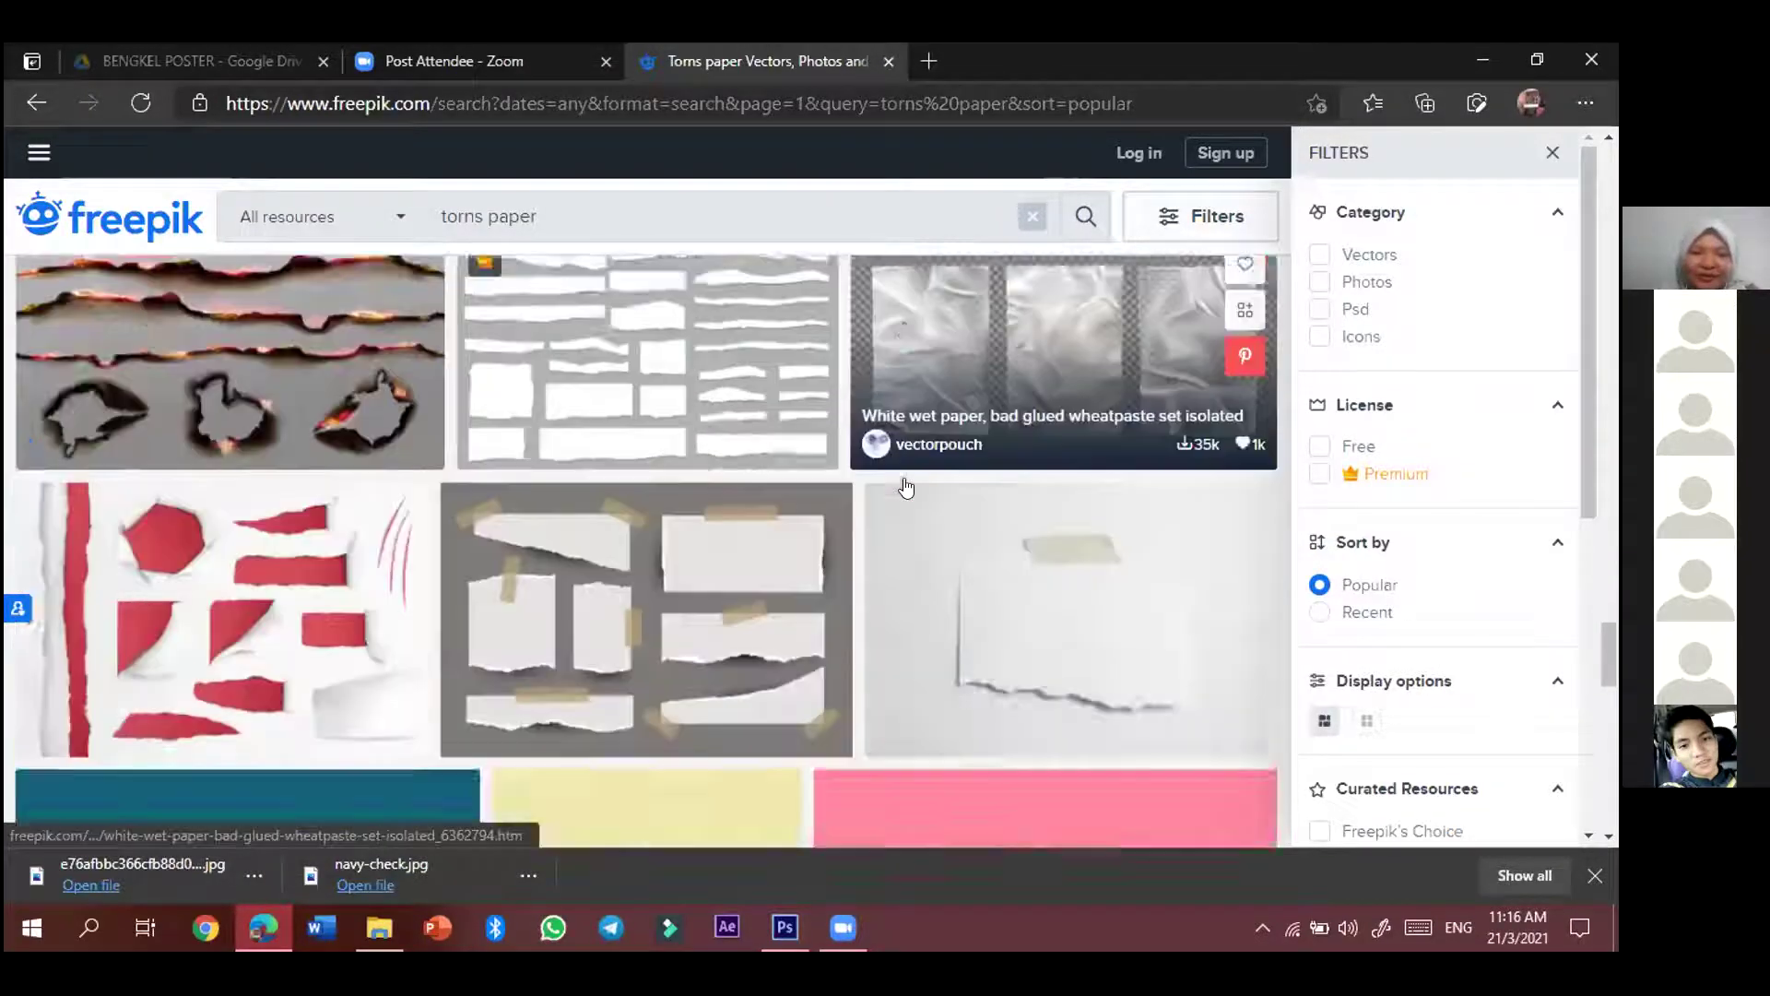
pyautogui.scroll(-5, 906, 488)
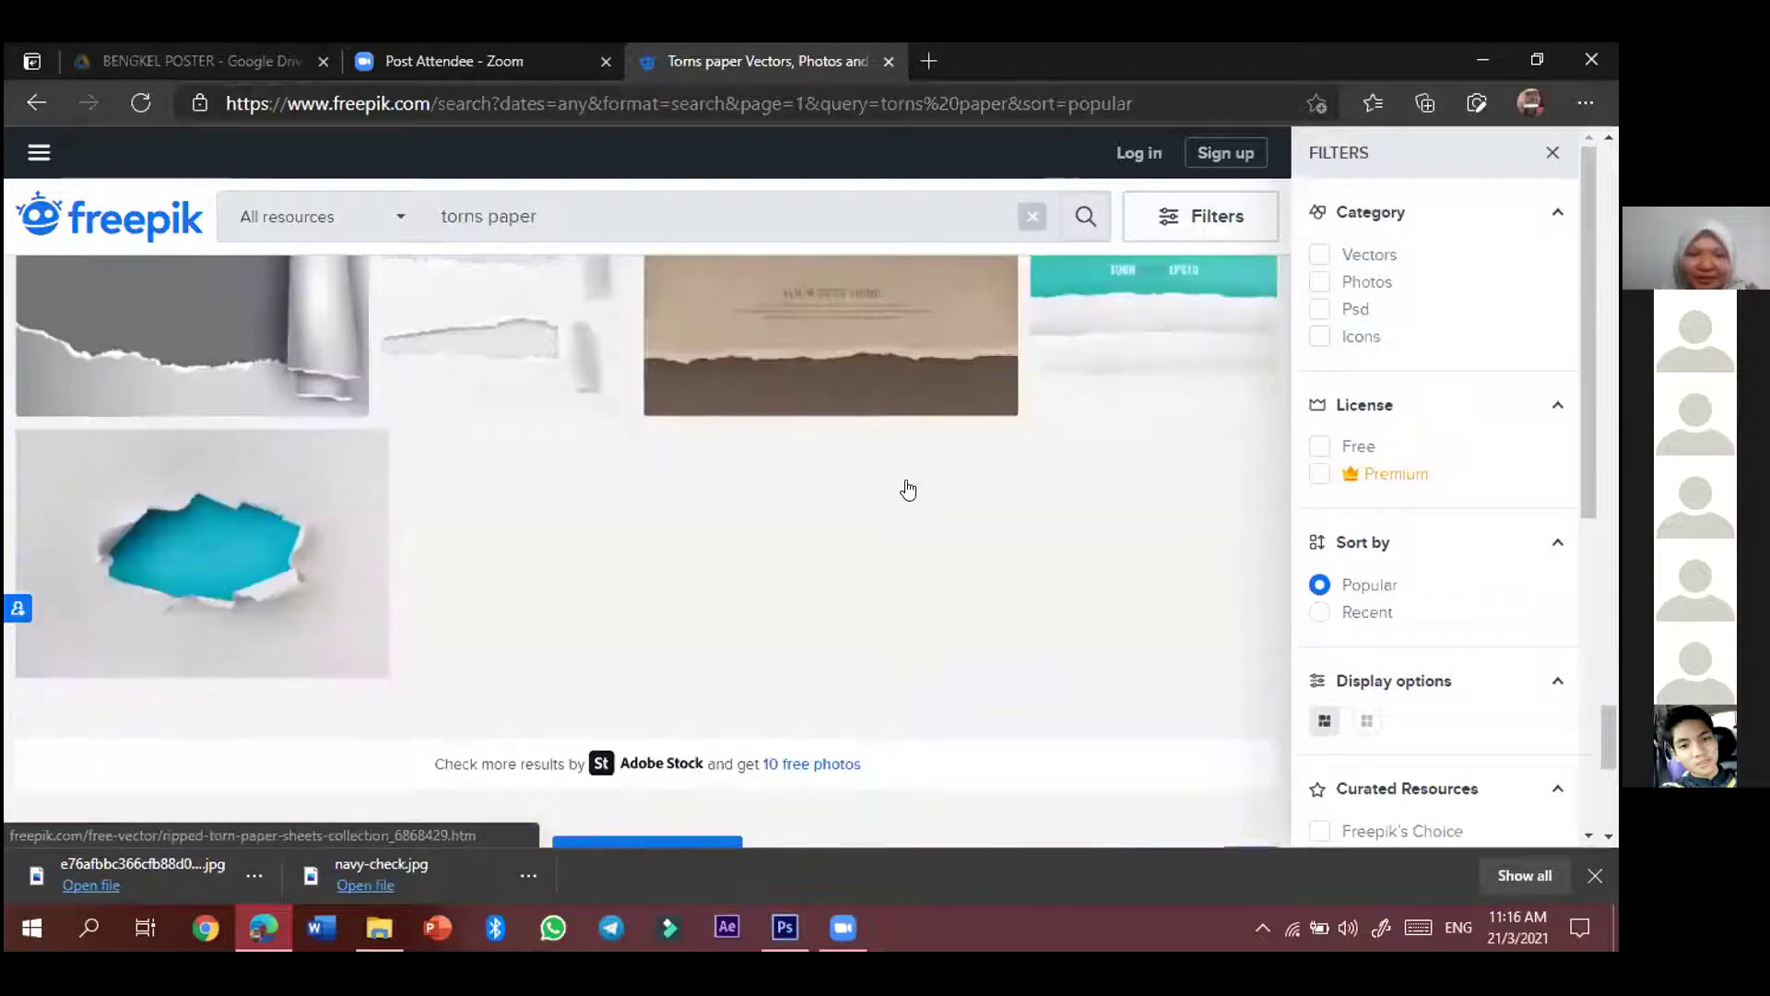
pyautogui.scroll(8, 908, 461)
pyautogui.scroll(3, 908, 488)
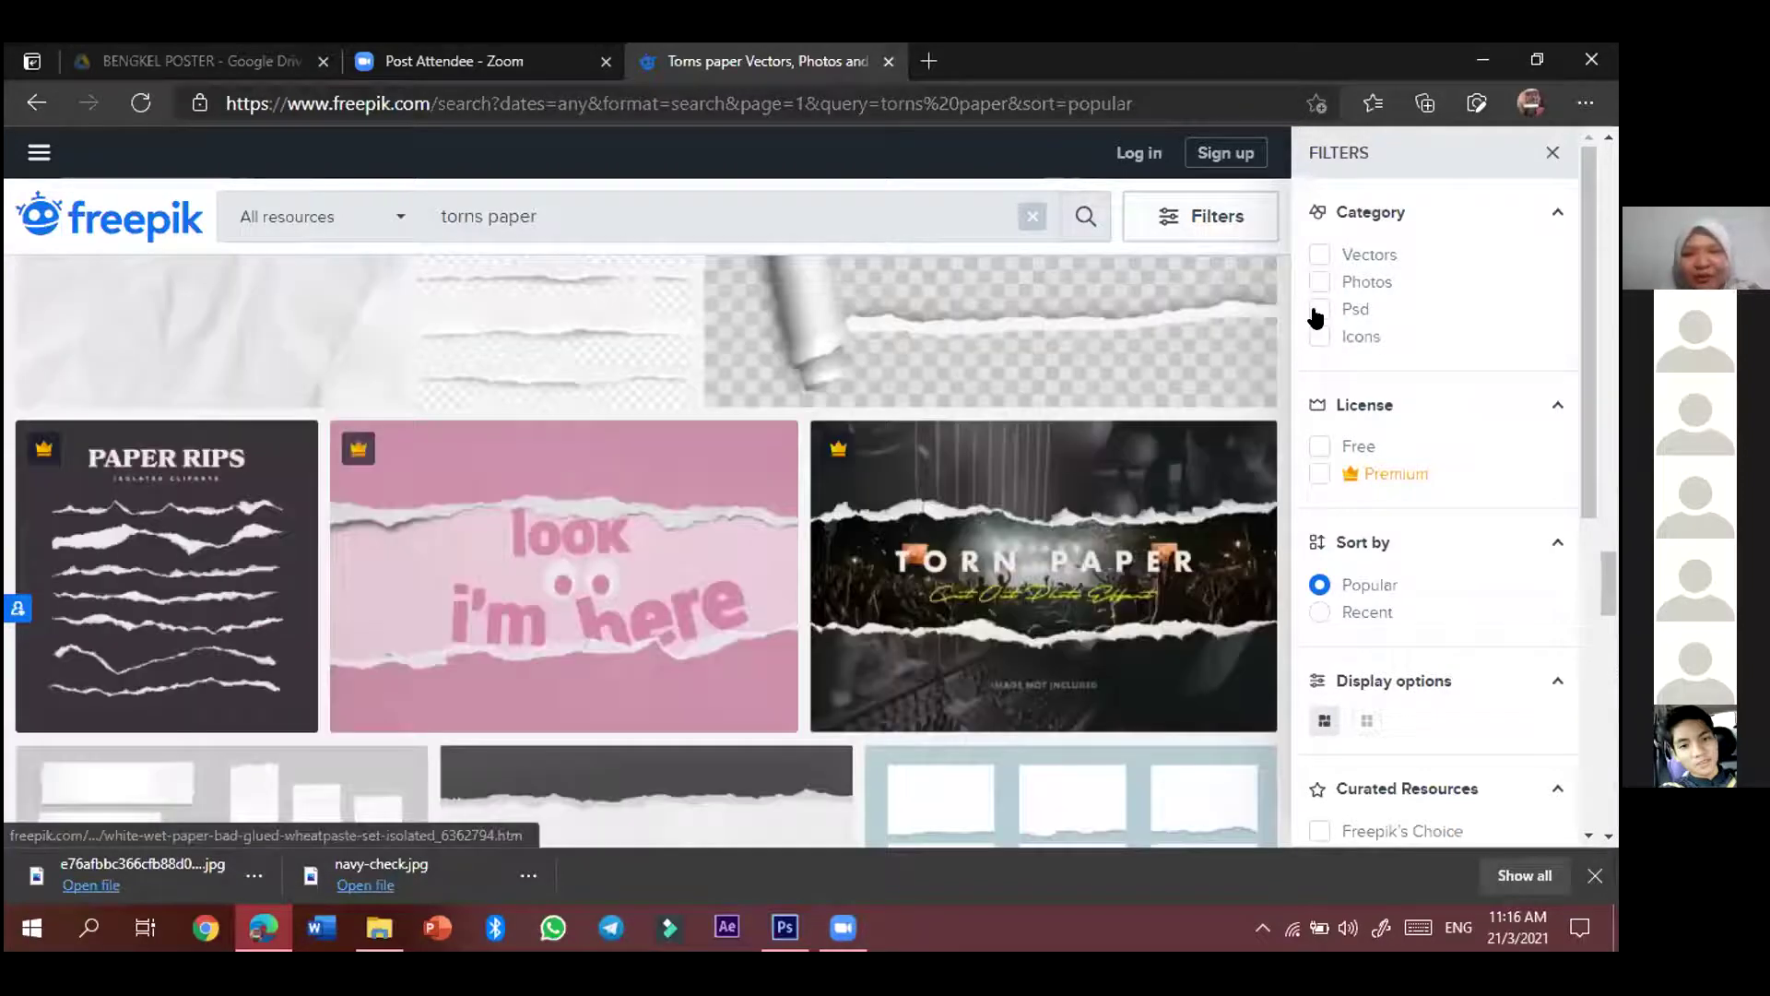
# - Limit the torn-paper results to the Psd category again and check which designs are marked premium
pyautogui.click(1318, 310)
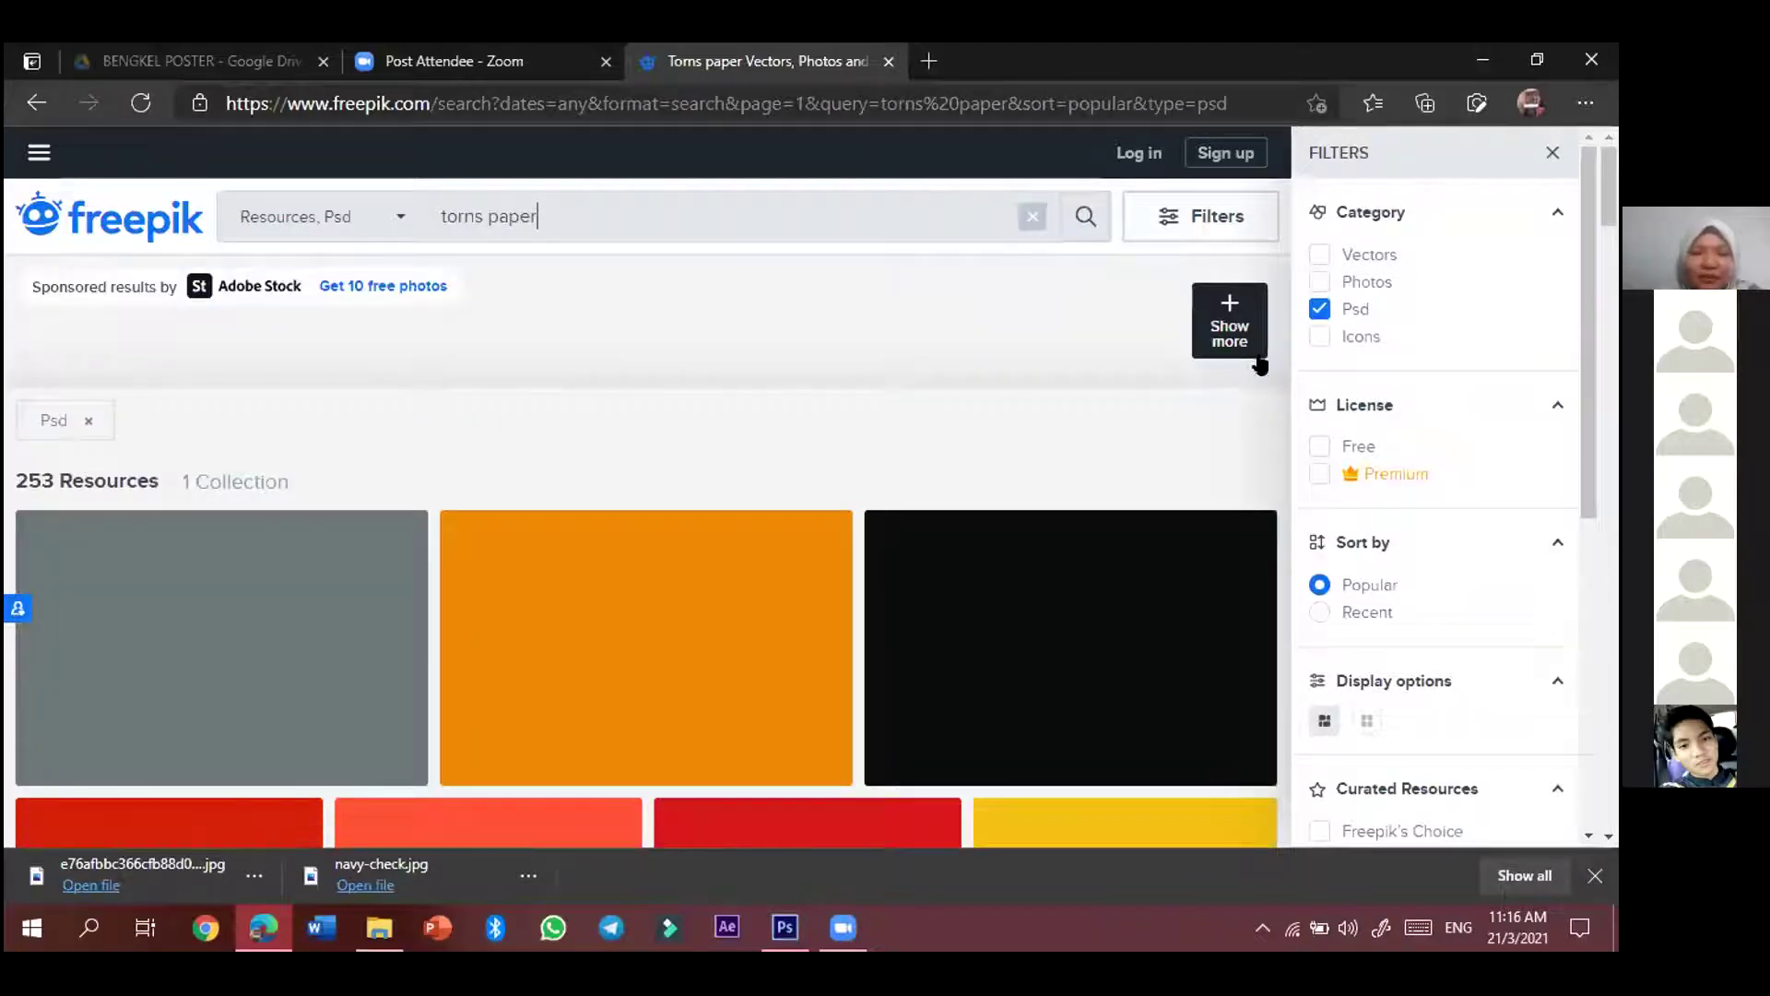
pyautogui.scroll(-5, 1225, 455)
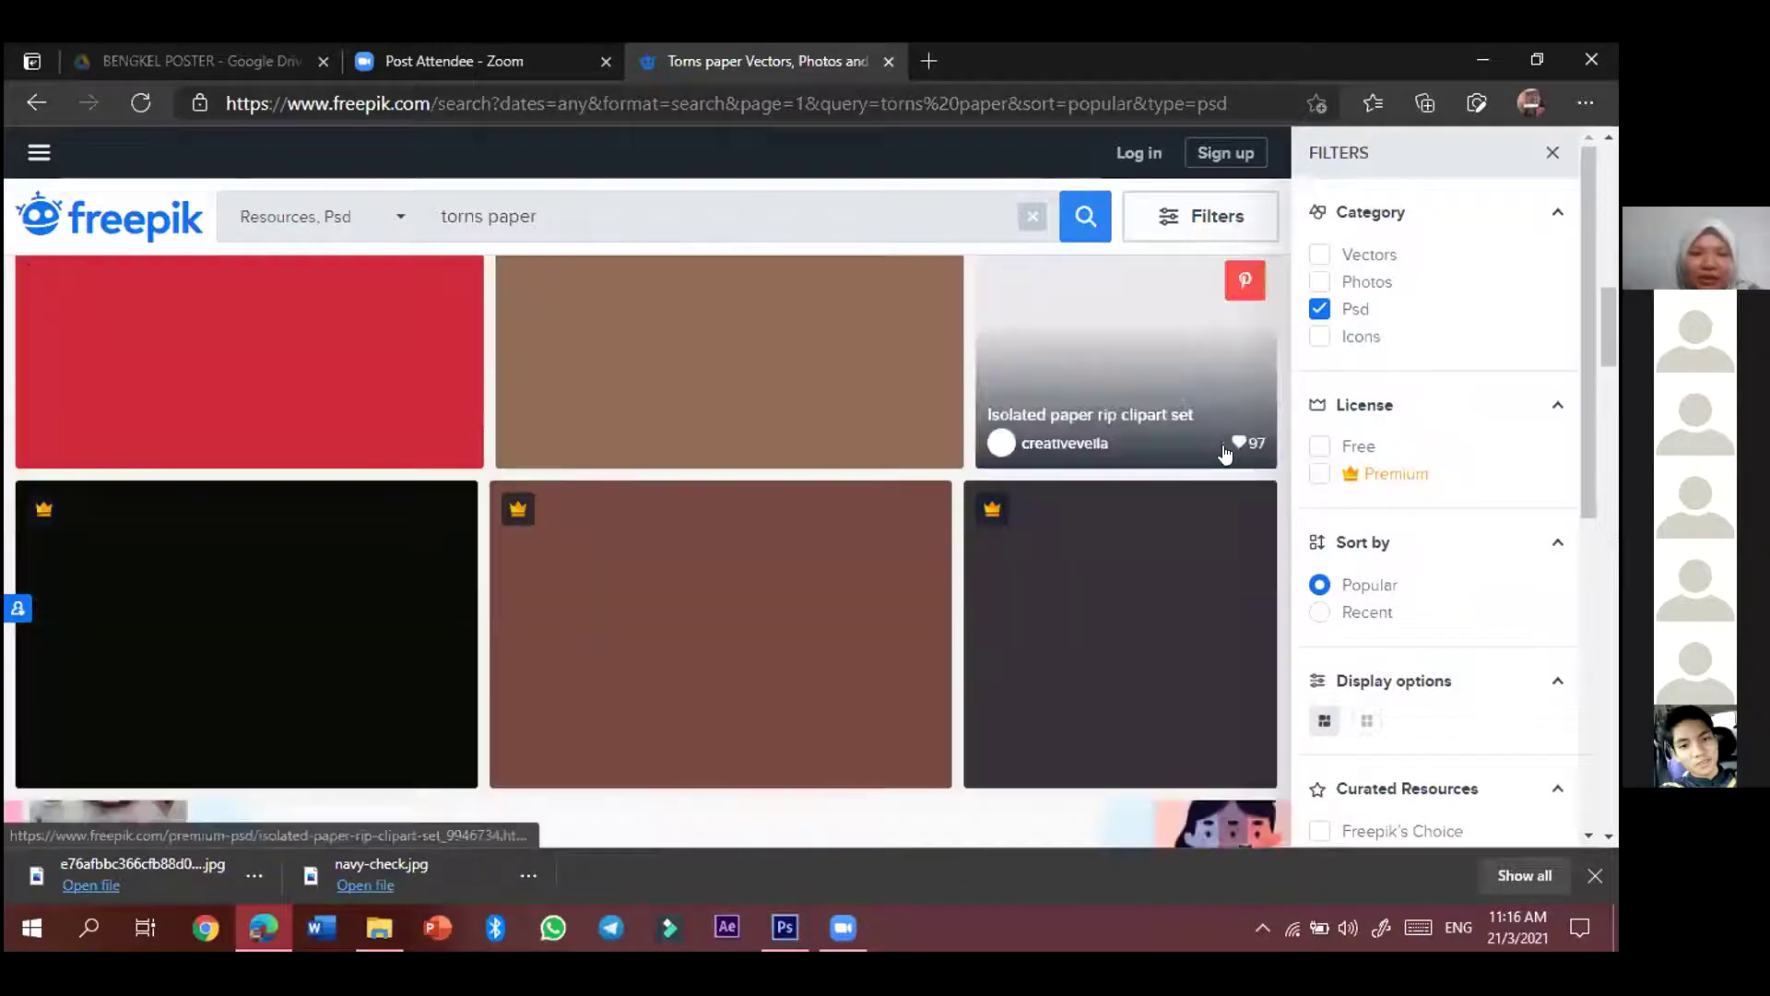
pyautogui.scroll(-1, 1224, 451)
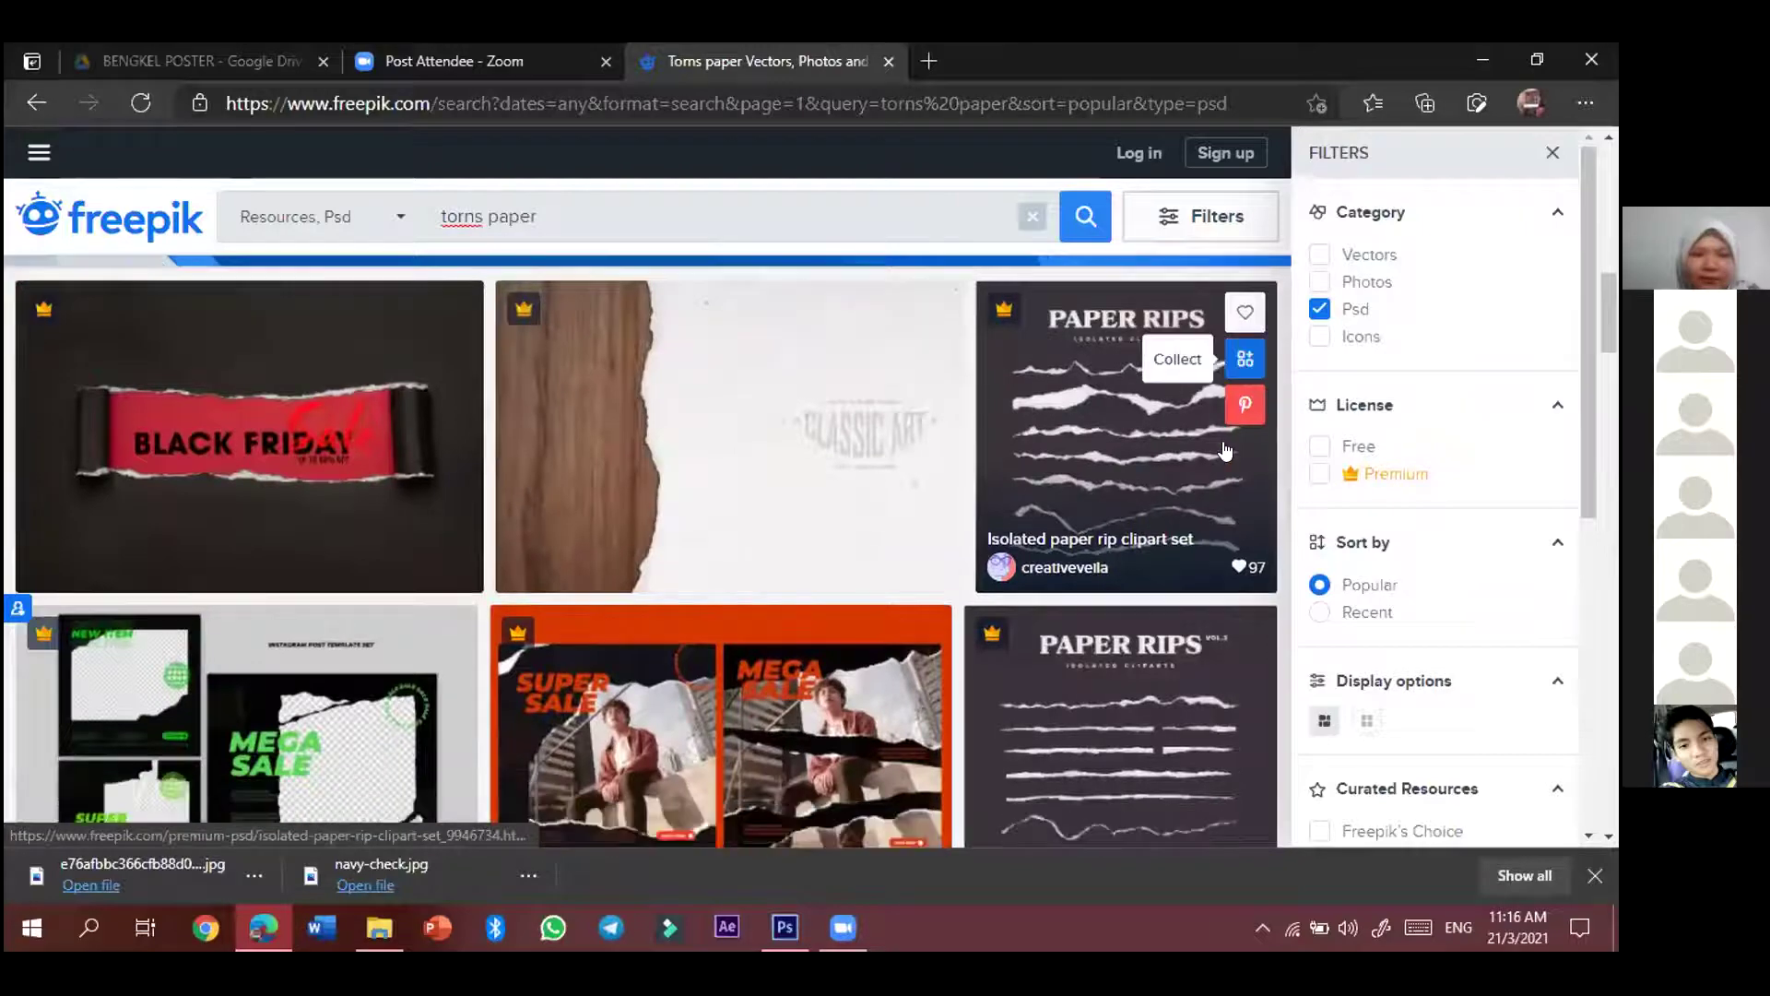
pyautogui.scroll(-8, 1224, 451)
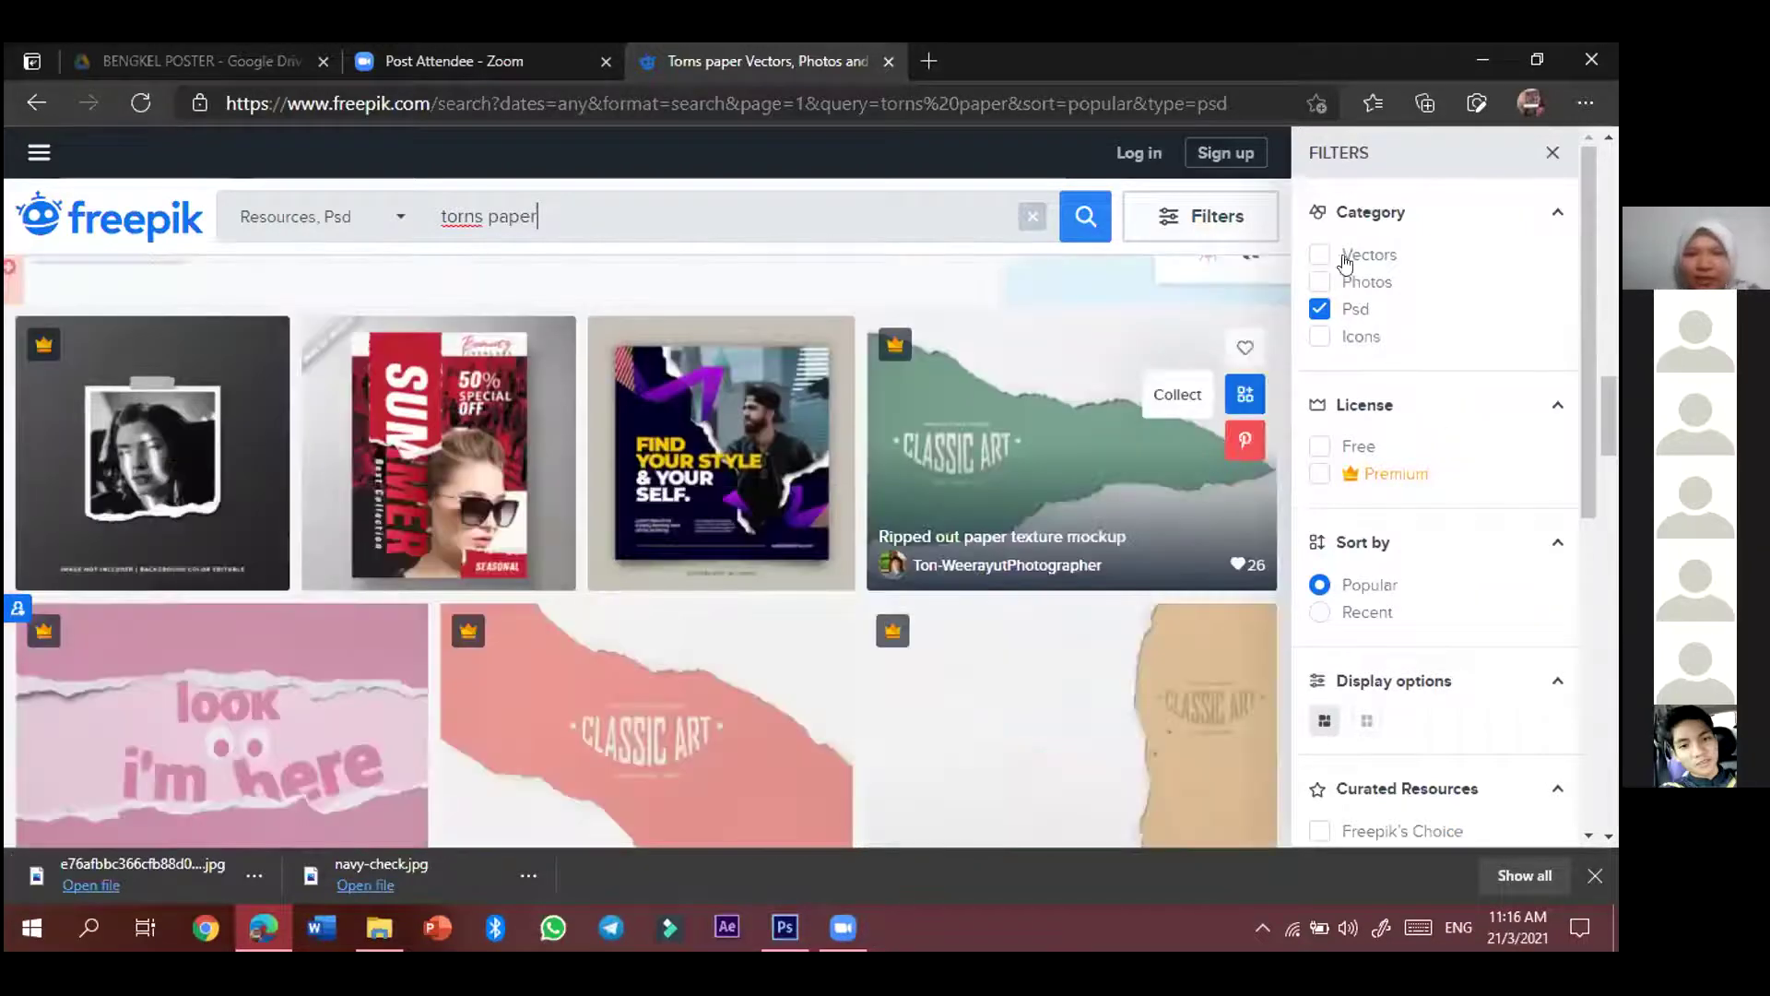
# - Restrict the Psd torn-paper results to the Free license and look through the free designs
pyautogui.scroll(-4, 1365, 475)
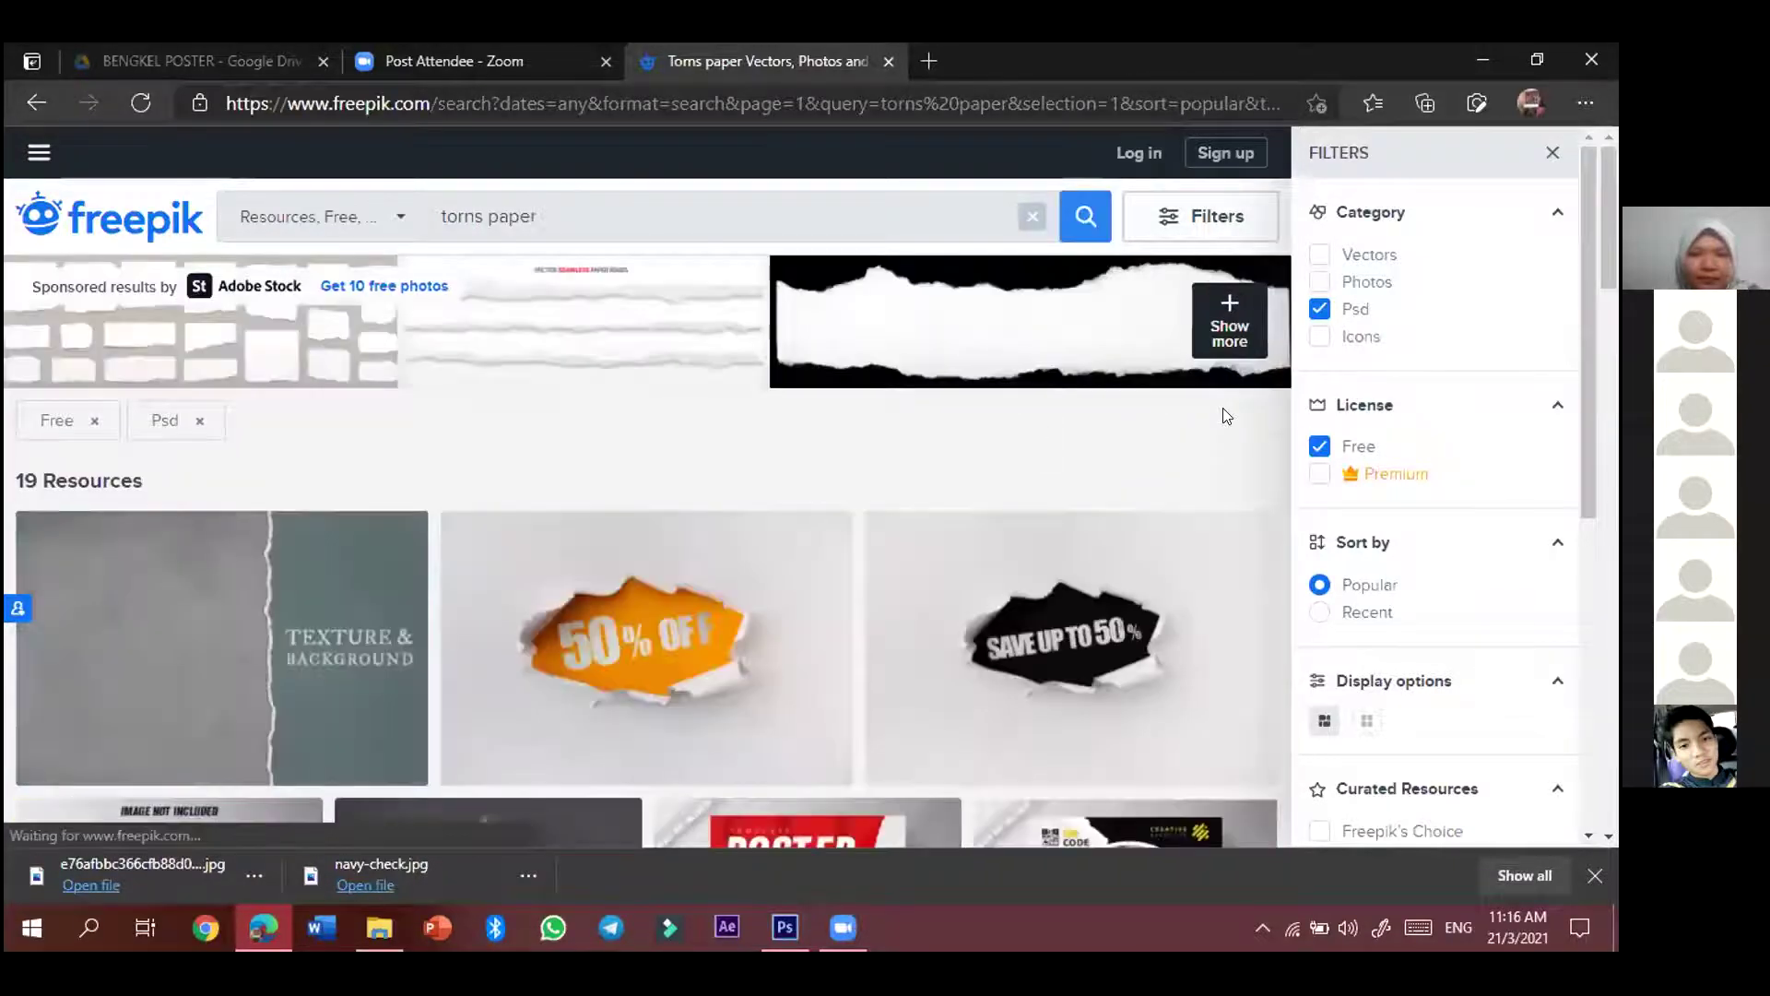
pyautogui.scroll(-5, 1222, 407)
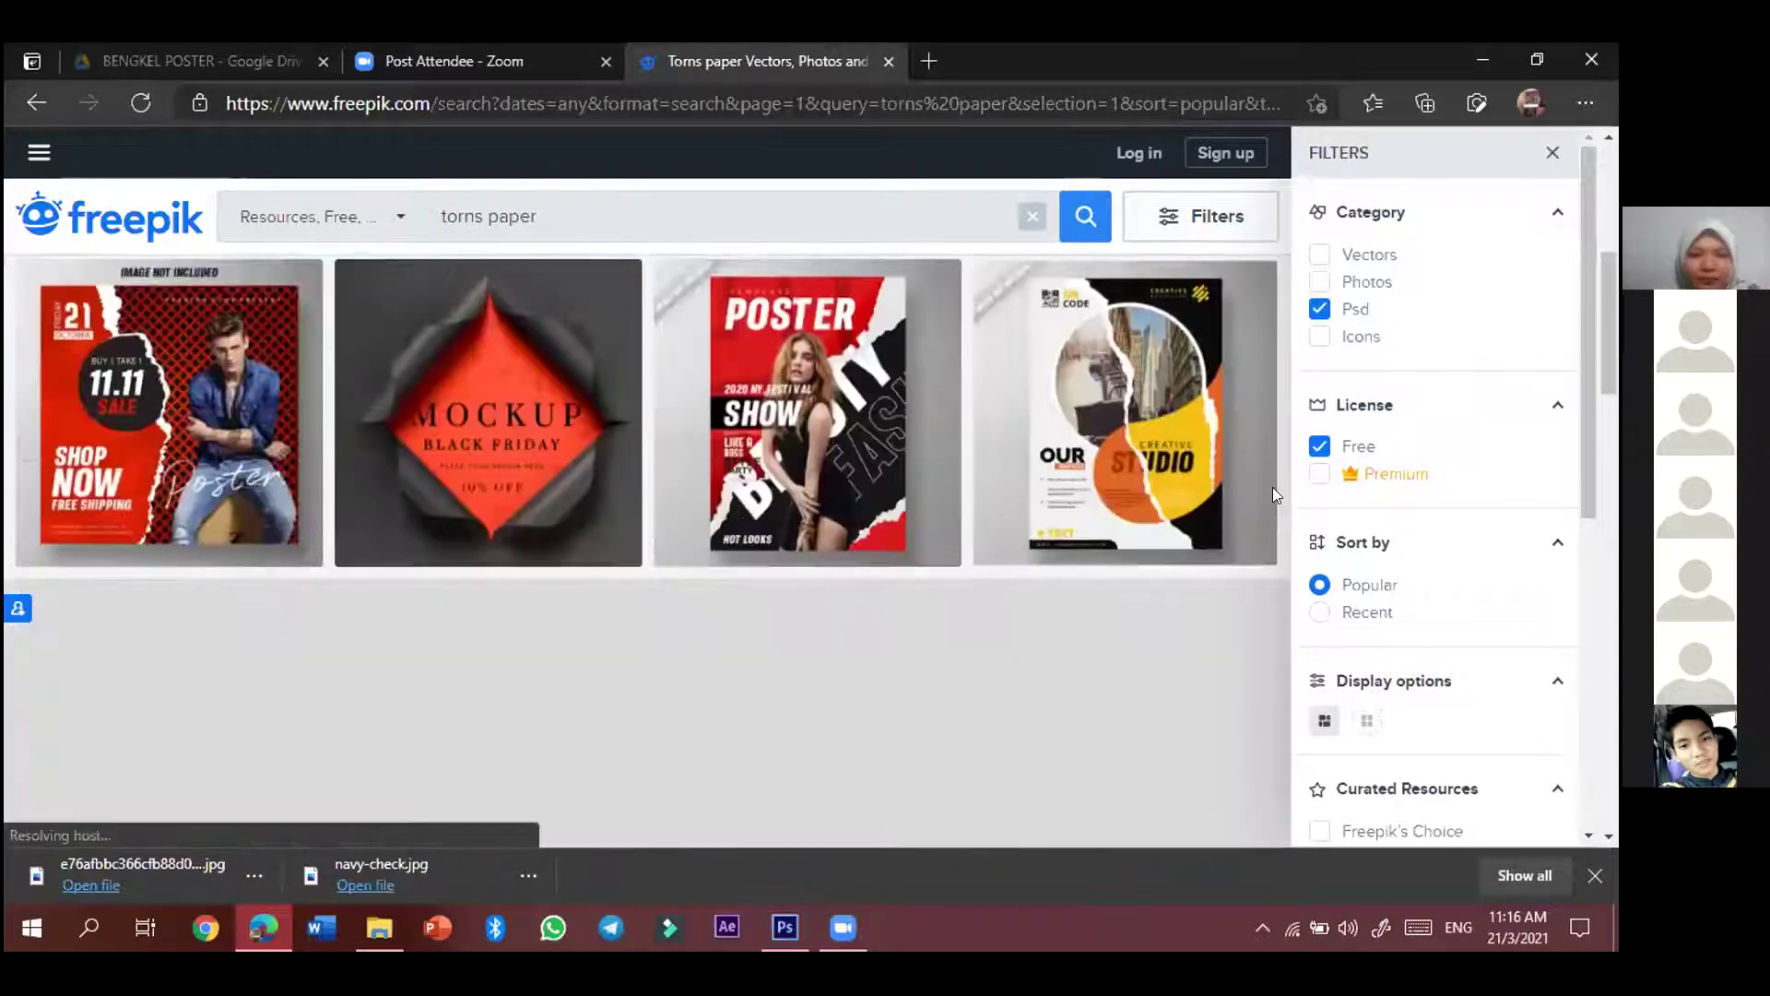
pyautogui.scroll(-1, 1272, 486)
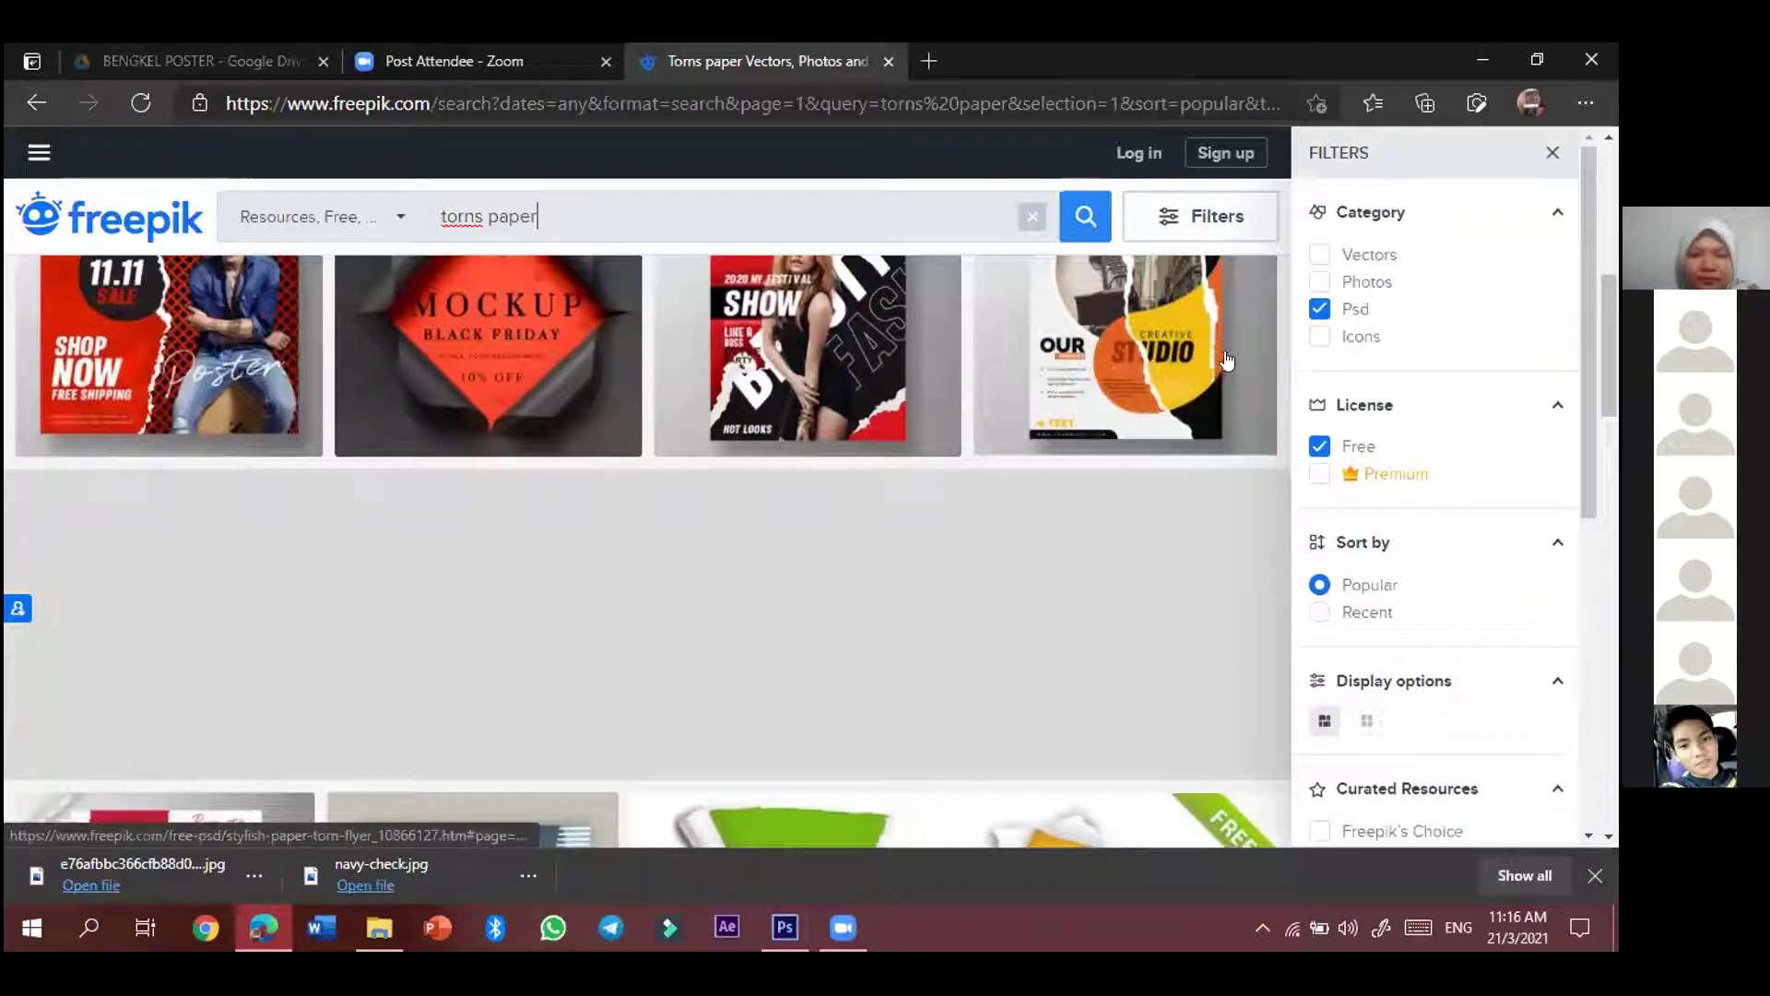
# - Look through the remaining free Psd torn-paper designs for a graphic suitable for a poster
pyautogui.scroll(-7, 1225, 352)
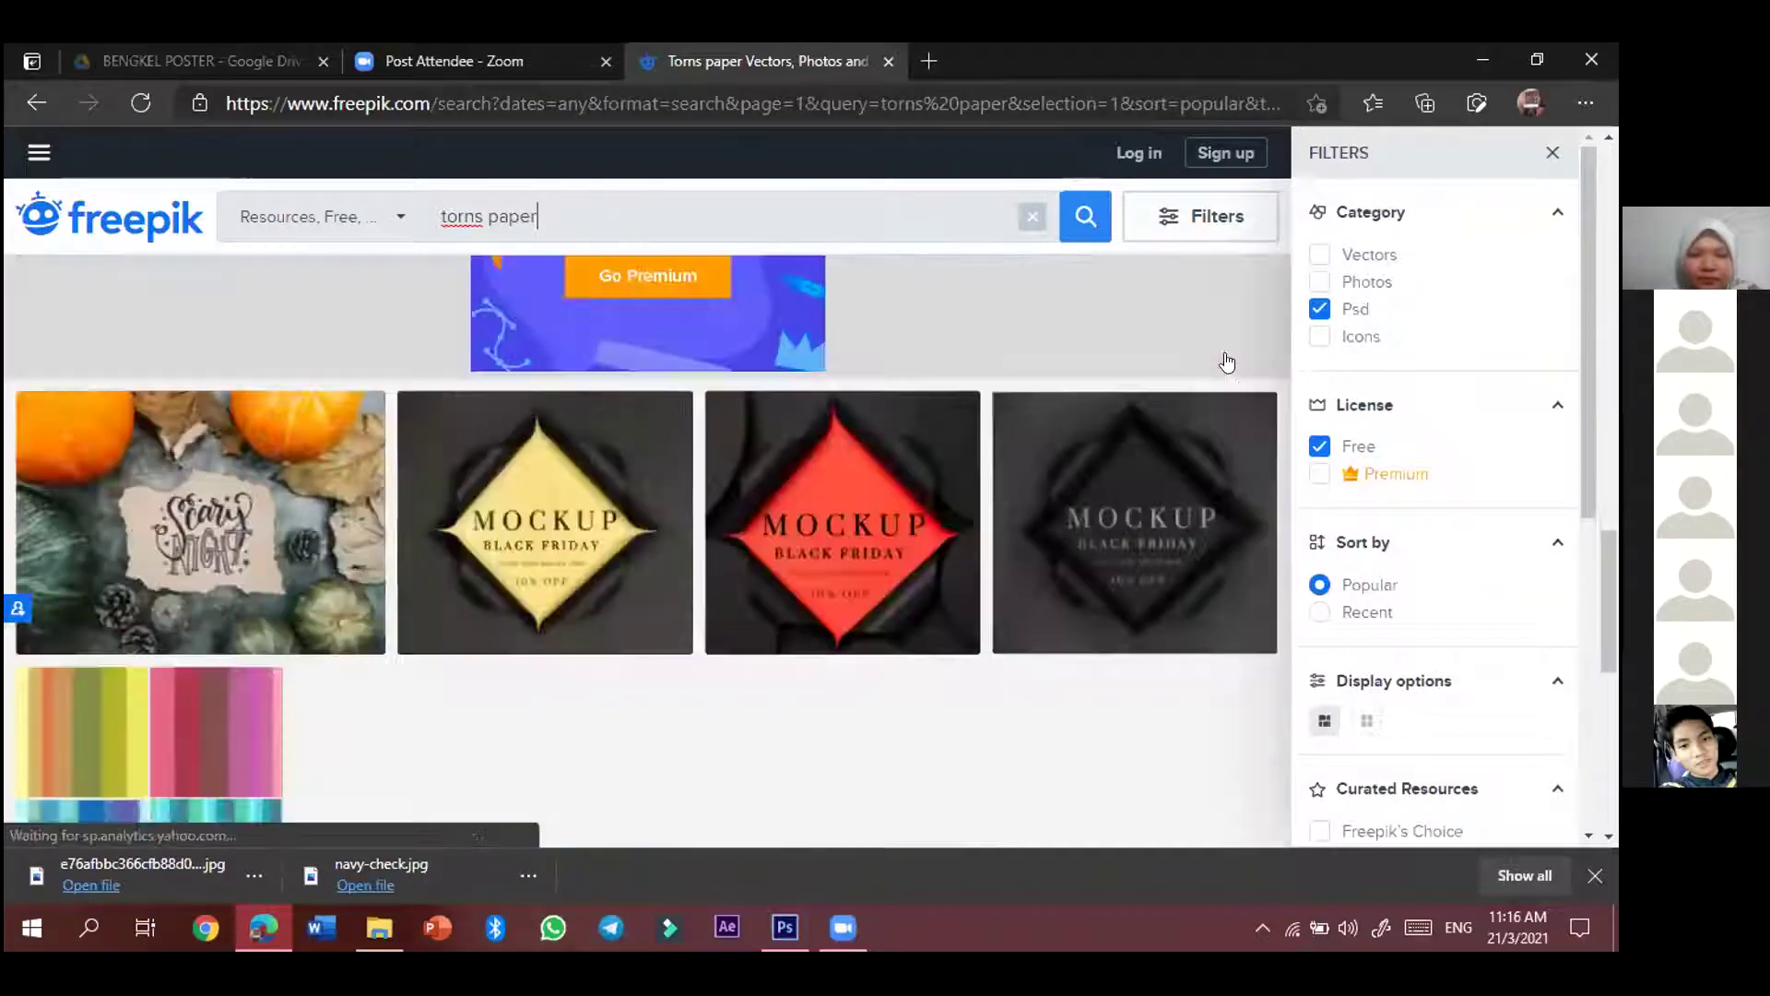
pyautogui.scroll(-3, 1228, 361)
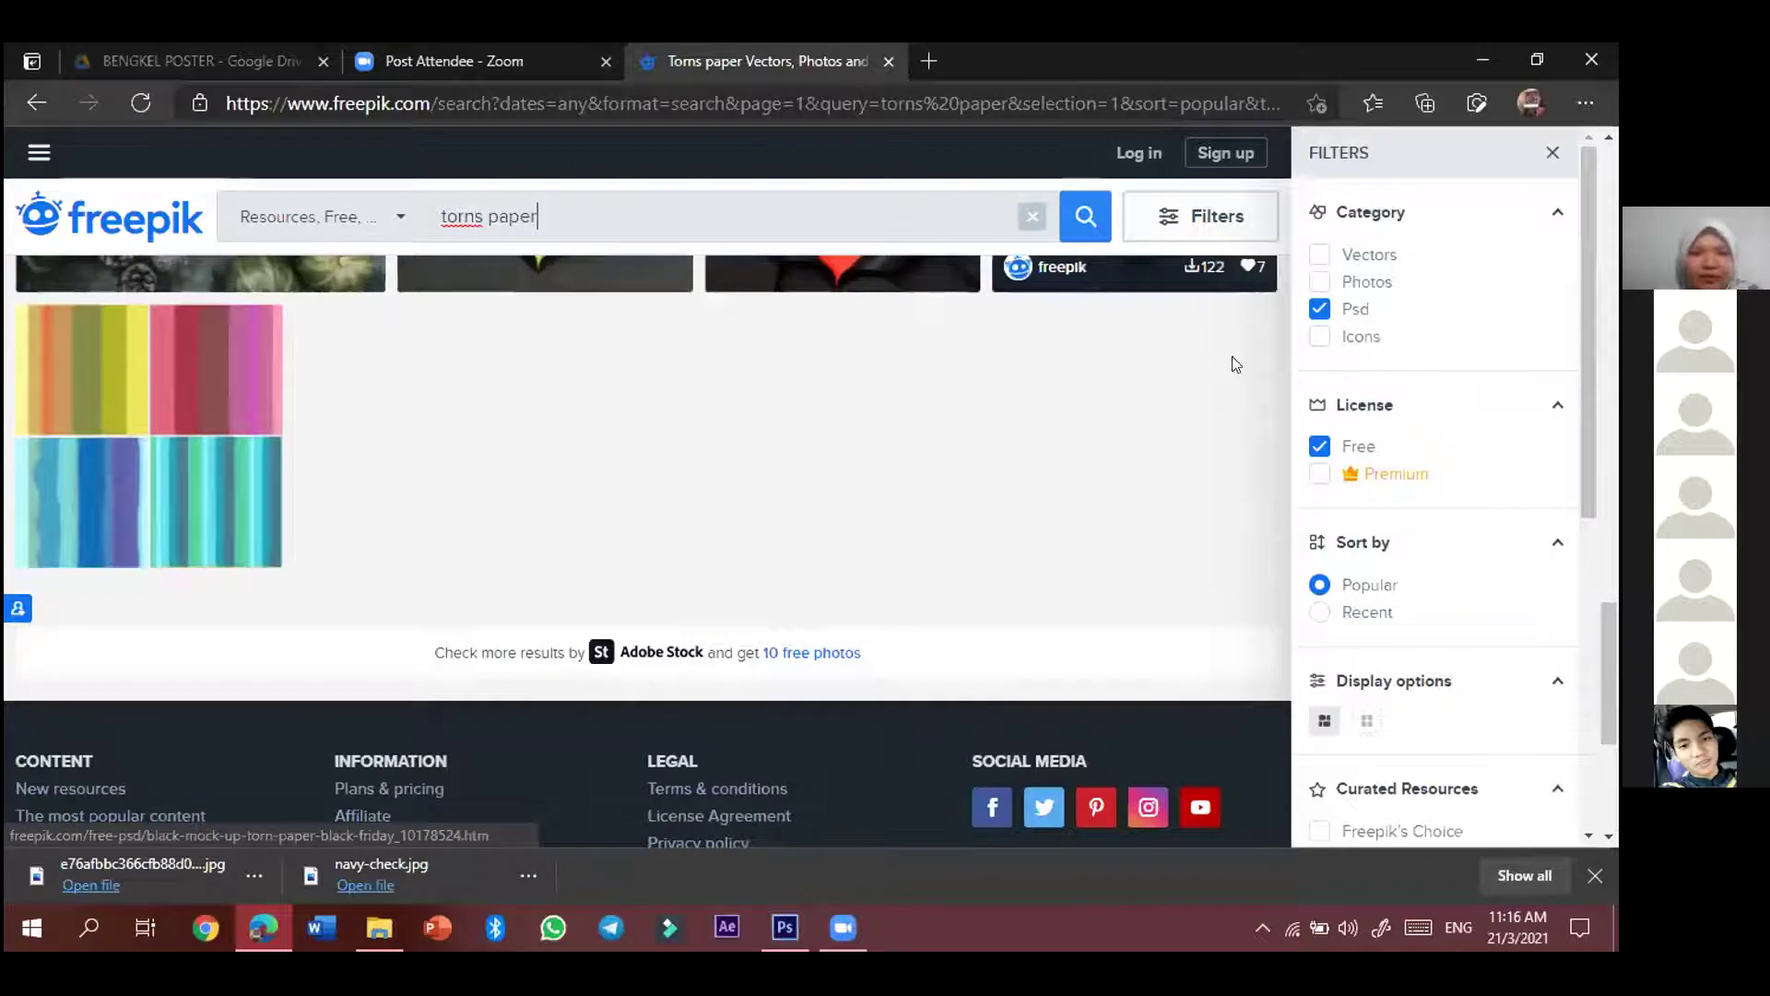
pyautogui.scroll(5, 1232, 360)
pyautogui.scroll(4, 1234, 389)
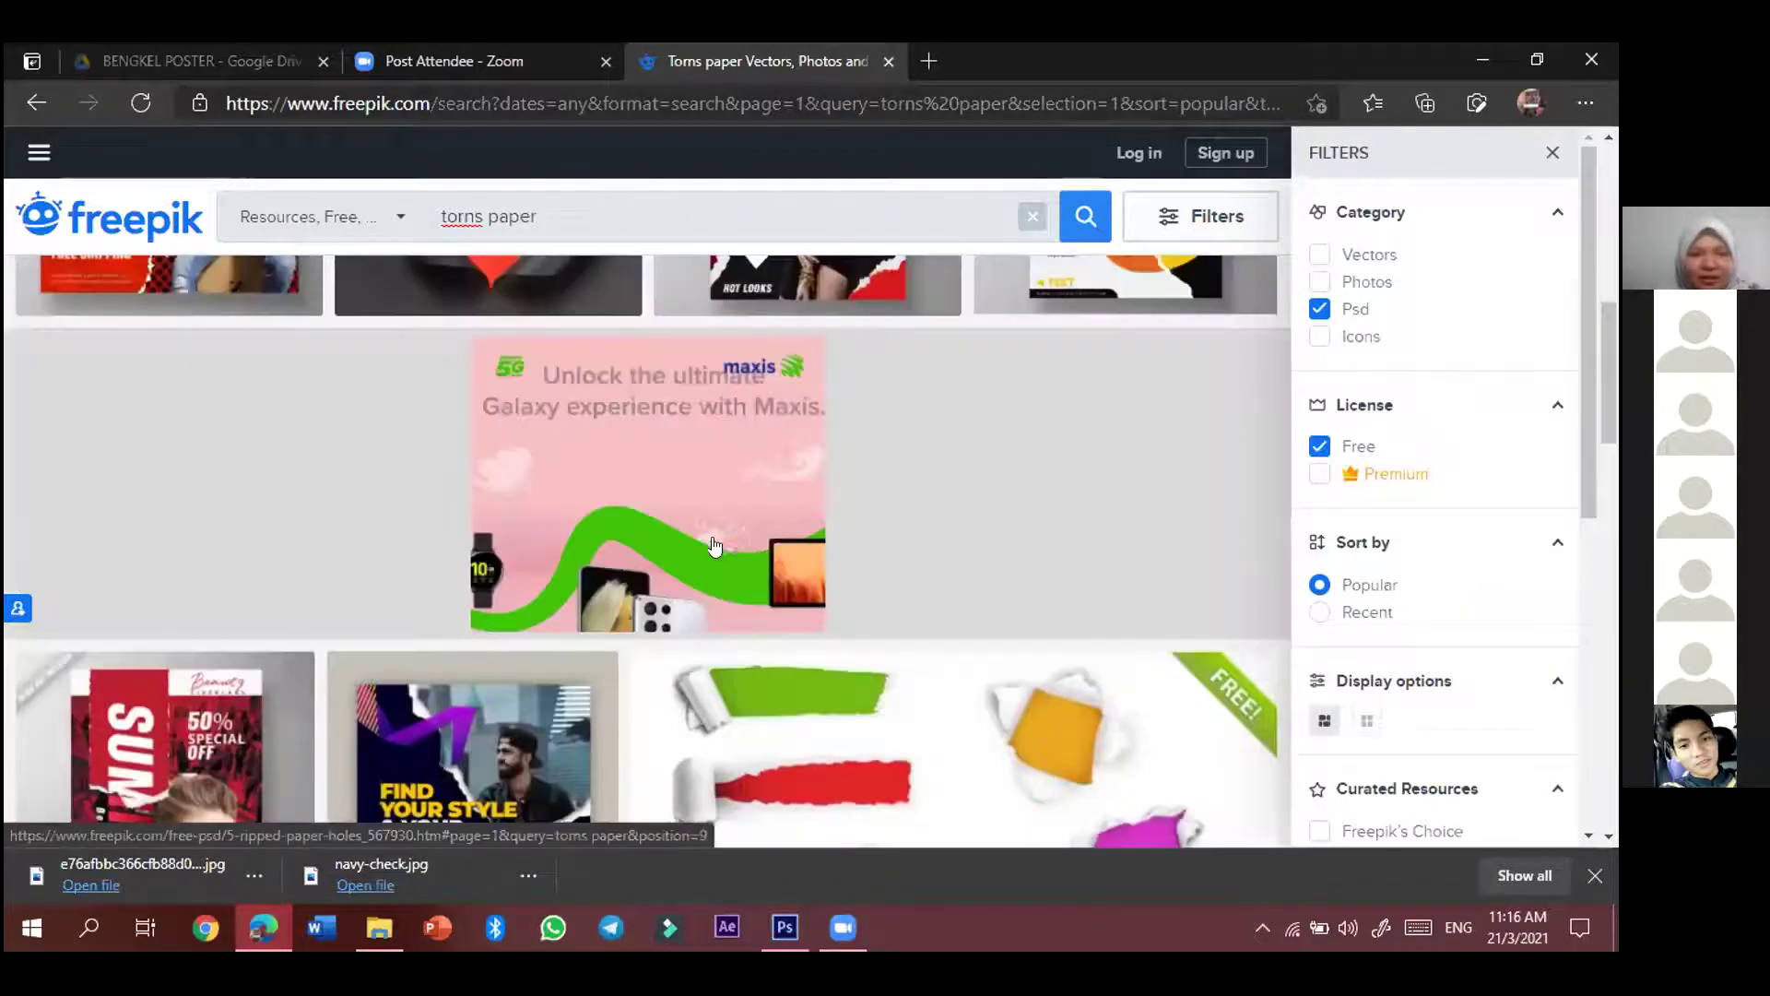
pyautogui.scroll(6, 699, 533)
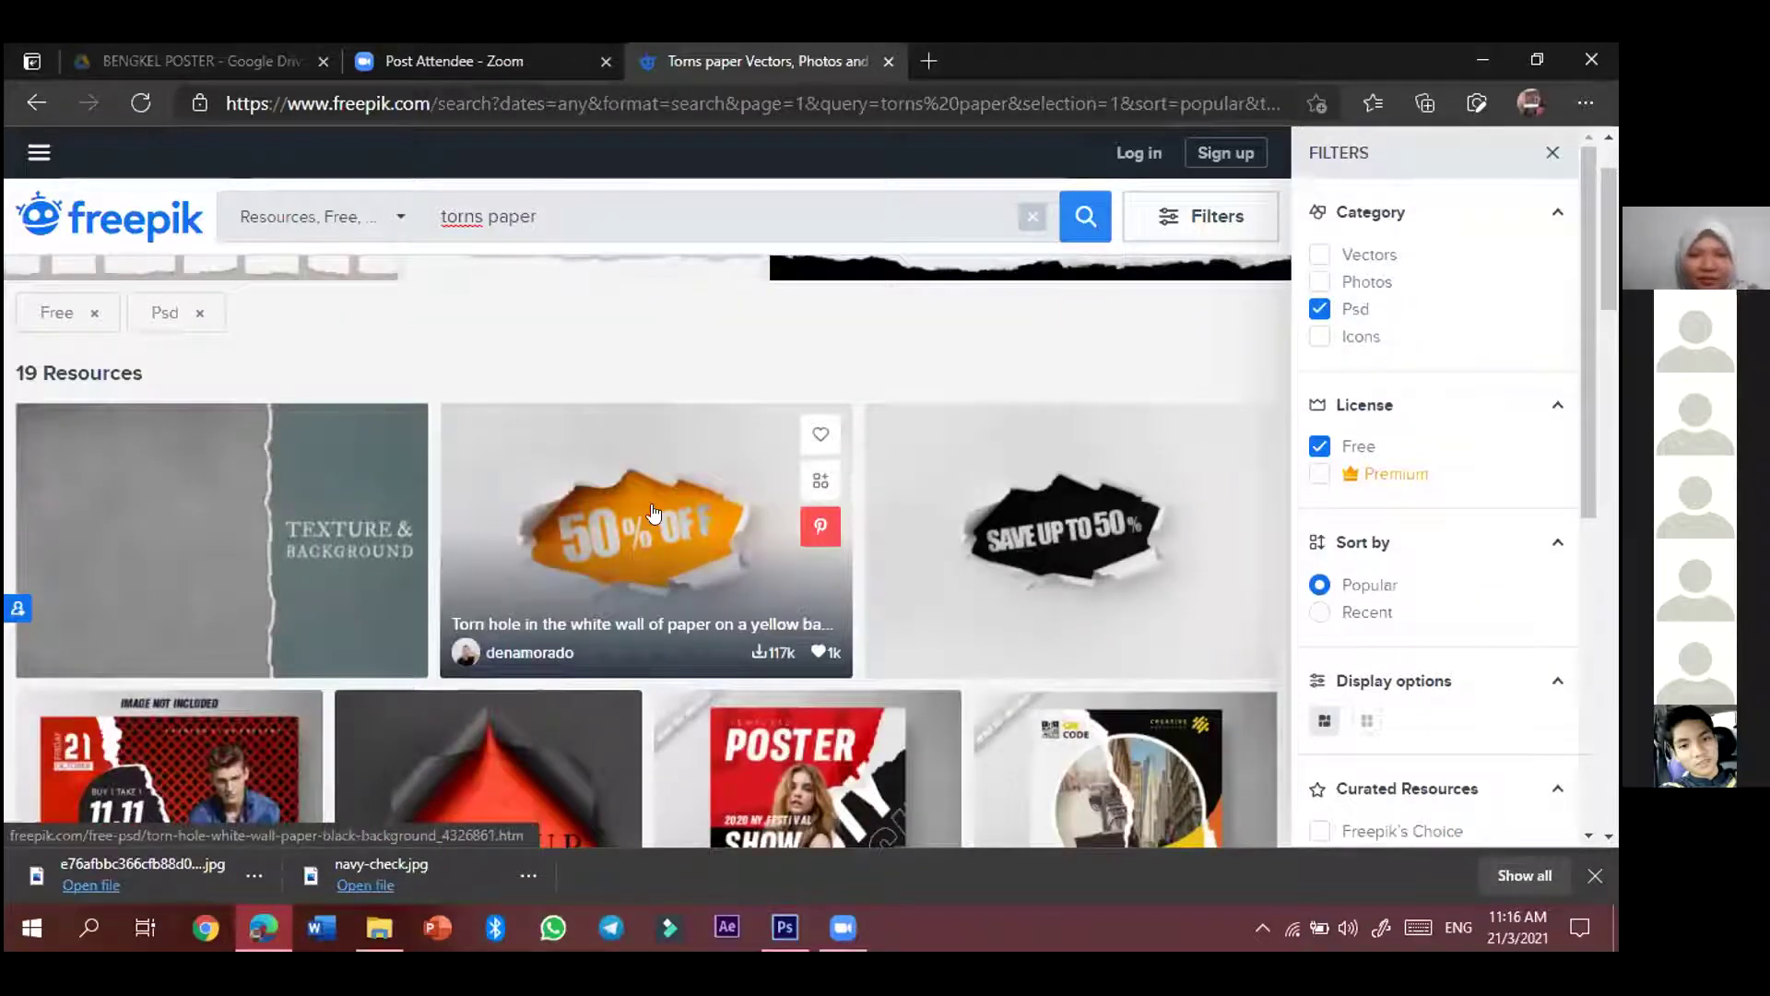
pyautogui.scroll(1, 748, 415)
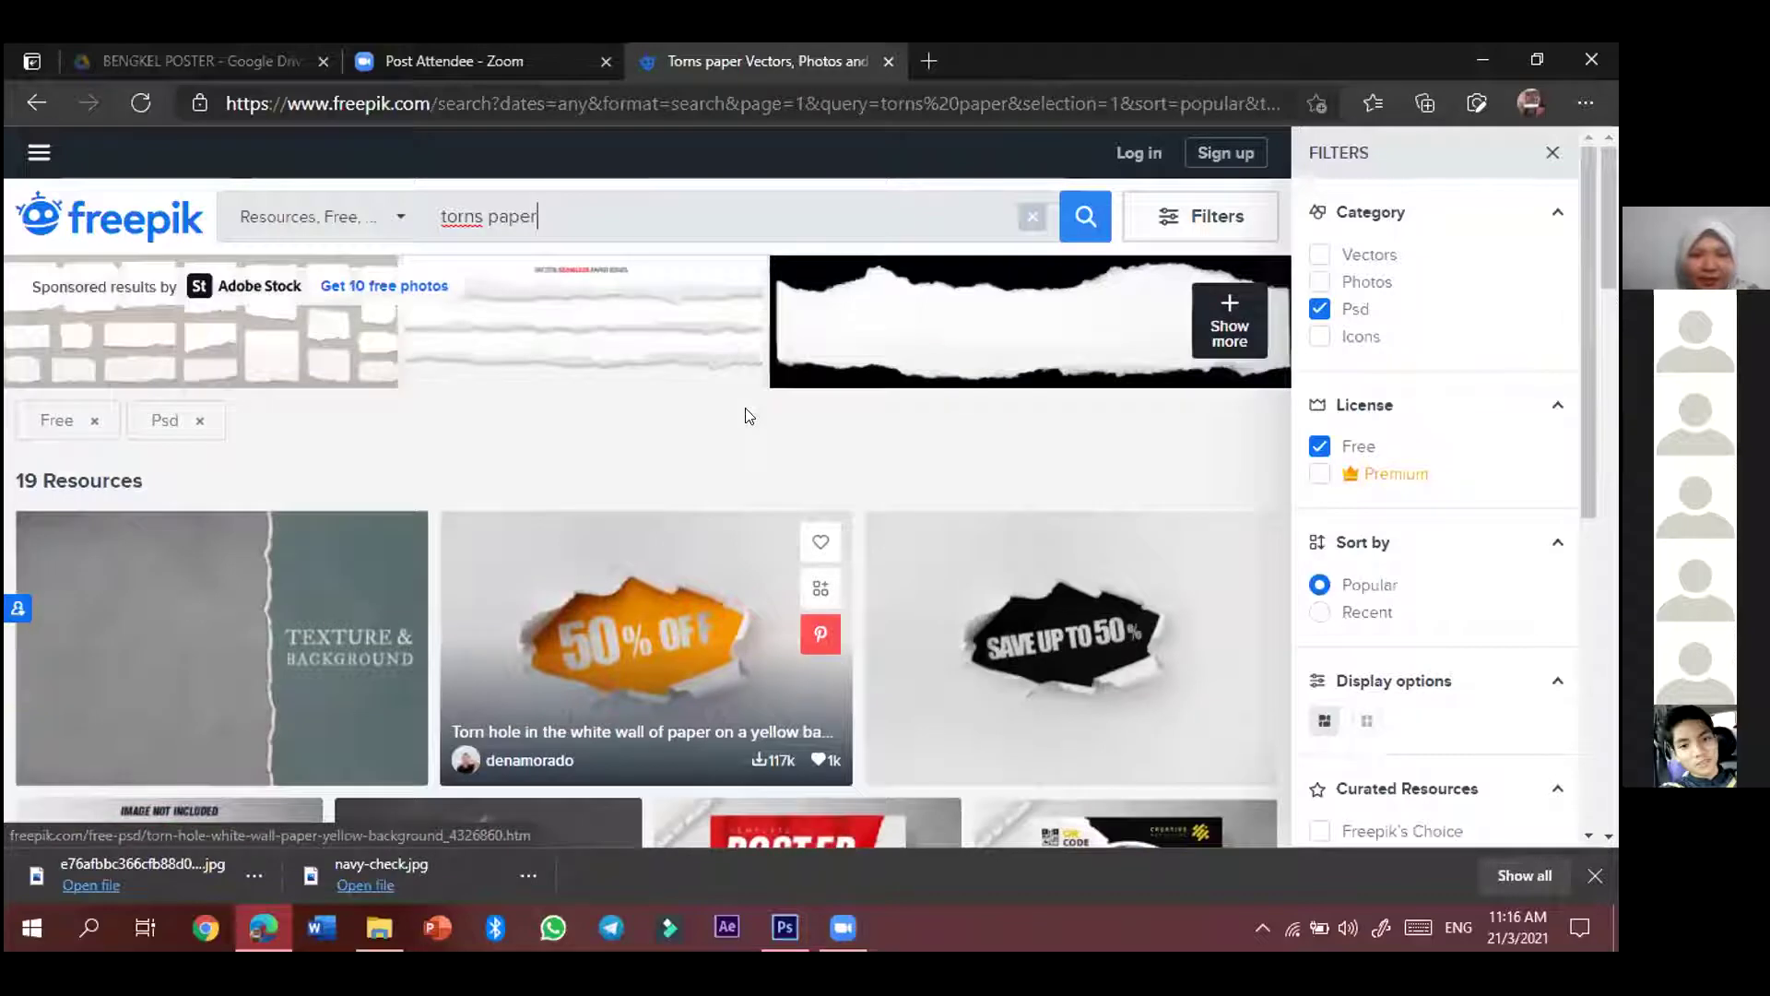
pyautogui.scroll(-5, 747, 567)
pyautogui.scroll(-3, 747, 563)
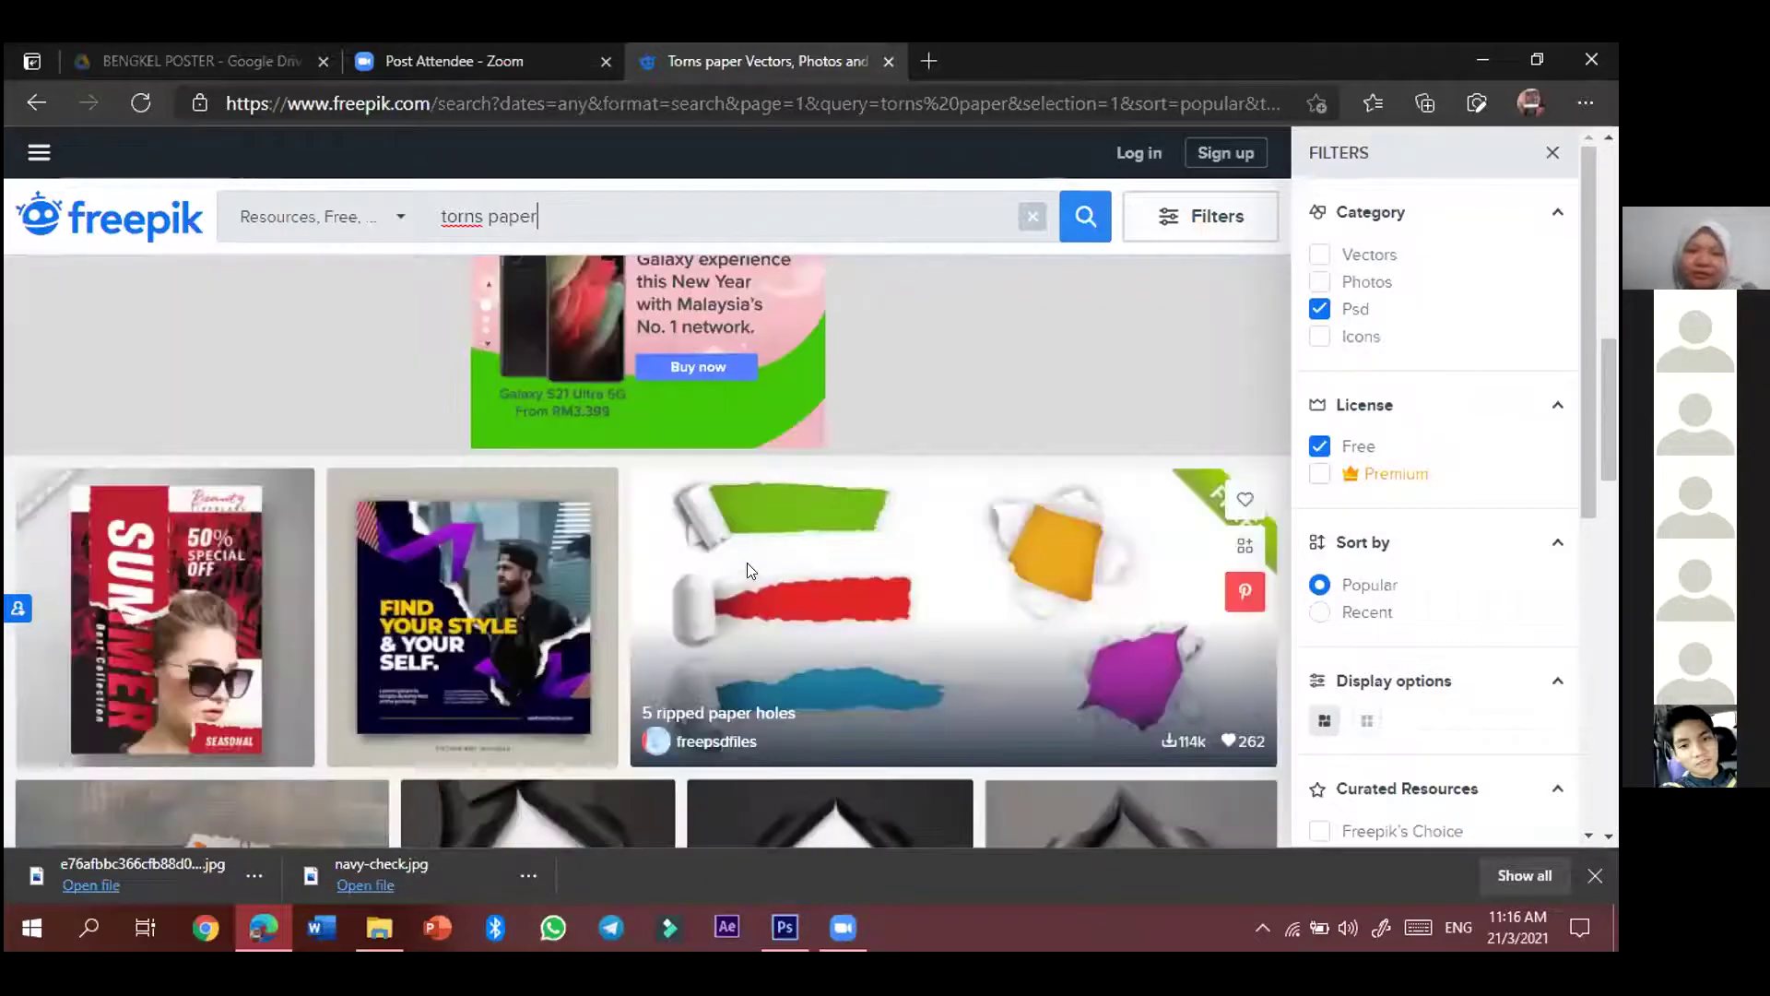
# - Try to download the free 5 ripped paper holes PSD from its external source, and close the opened page and the design preview
pyautogui.click(1148, 560)
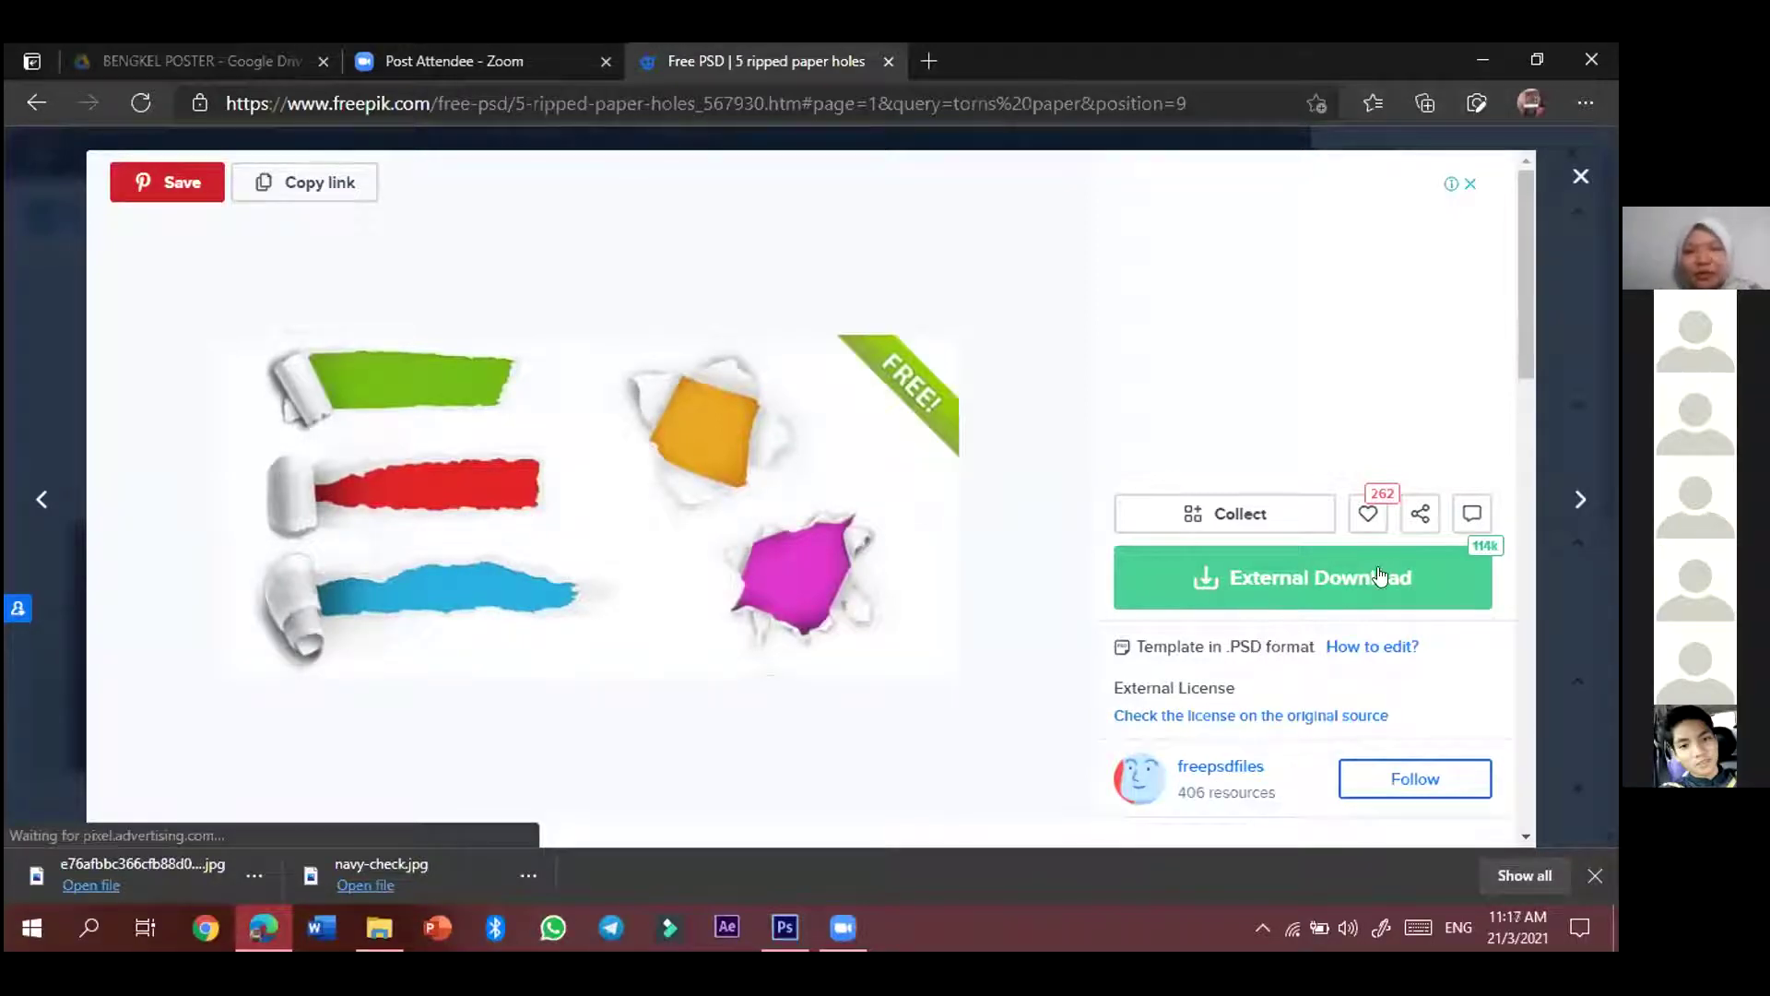
pyautogui.click(1257, 577)
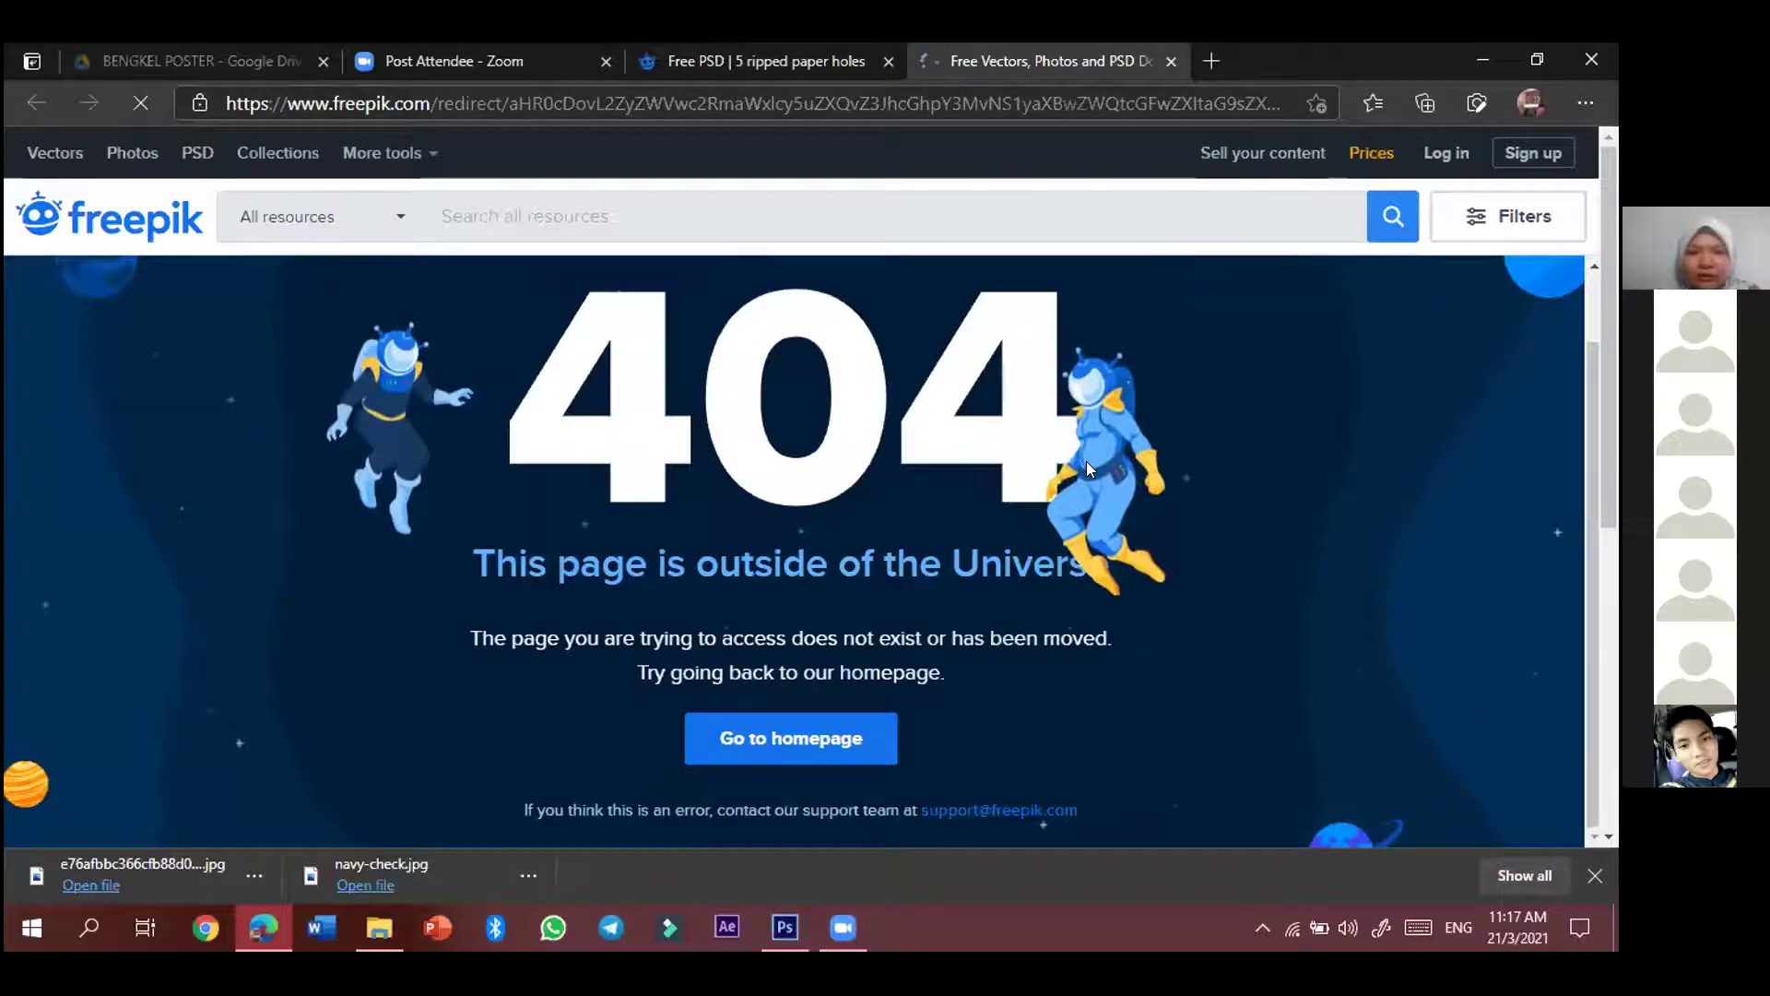
pyautogui.hotkey('ctrl', 'w')
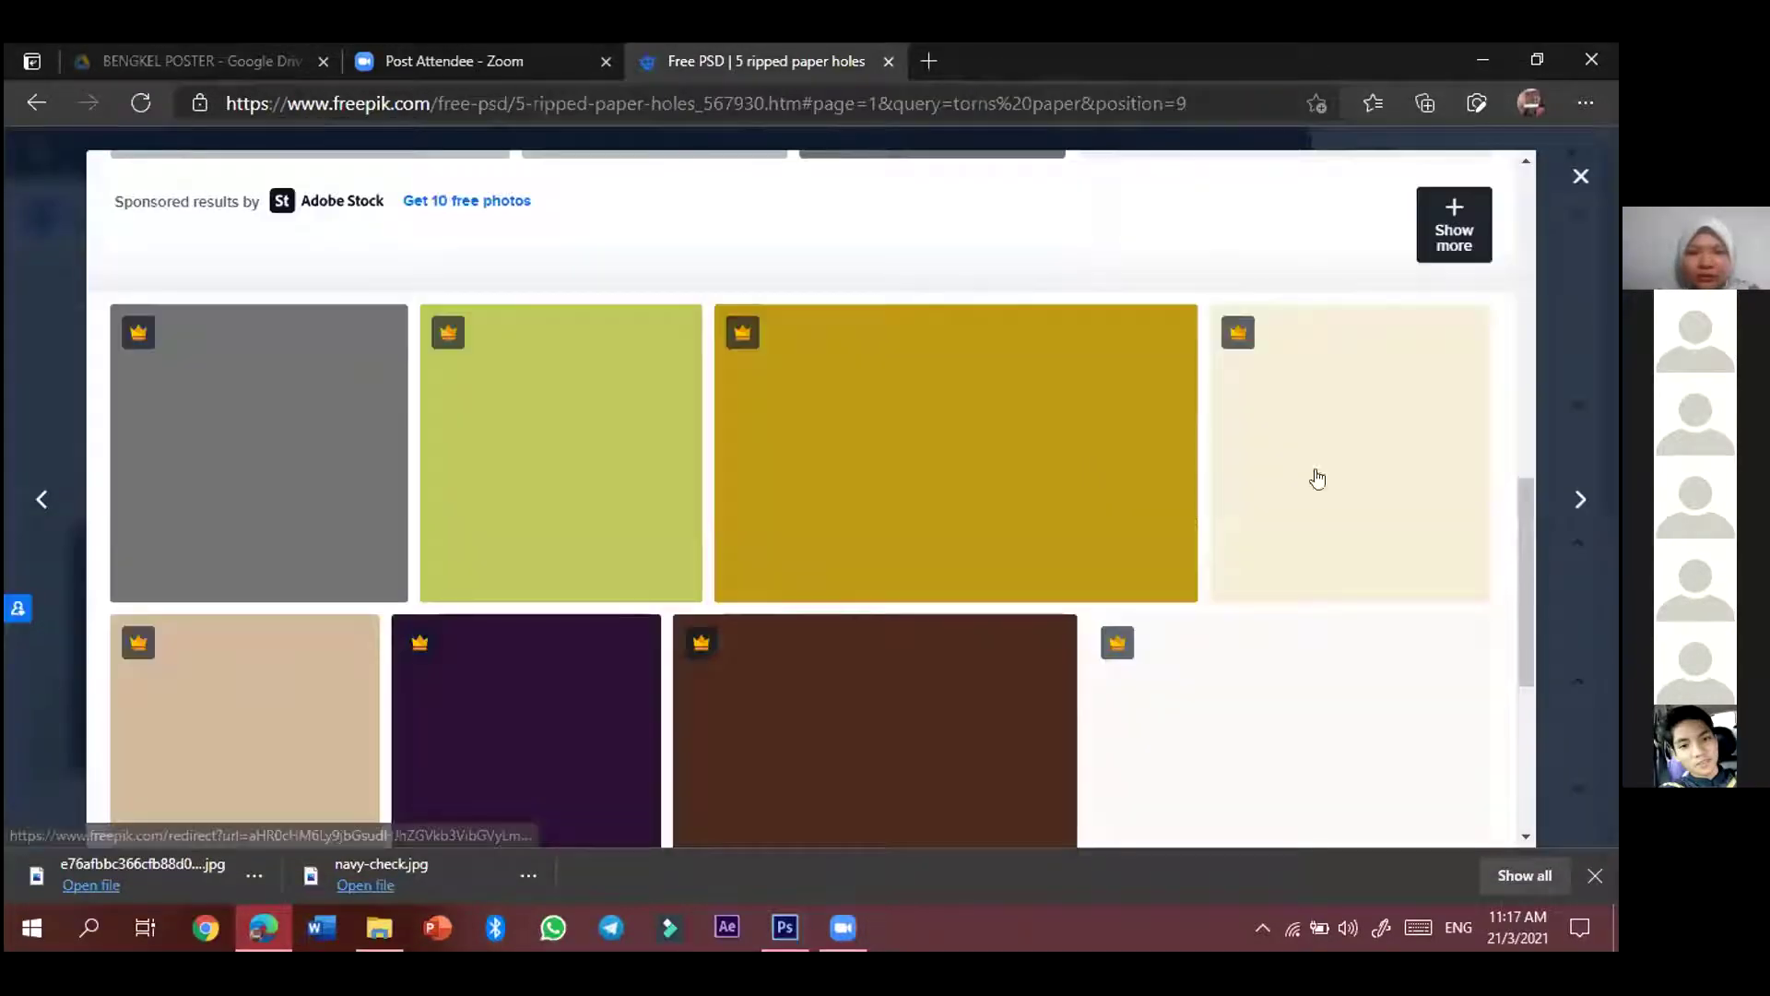
pyautogui.scroll(-5, 1317, 461)
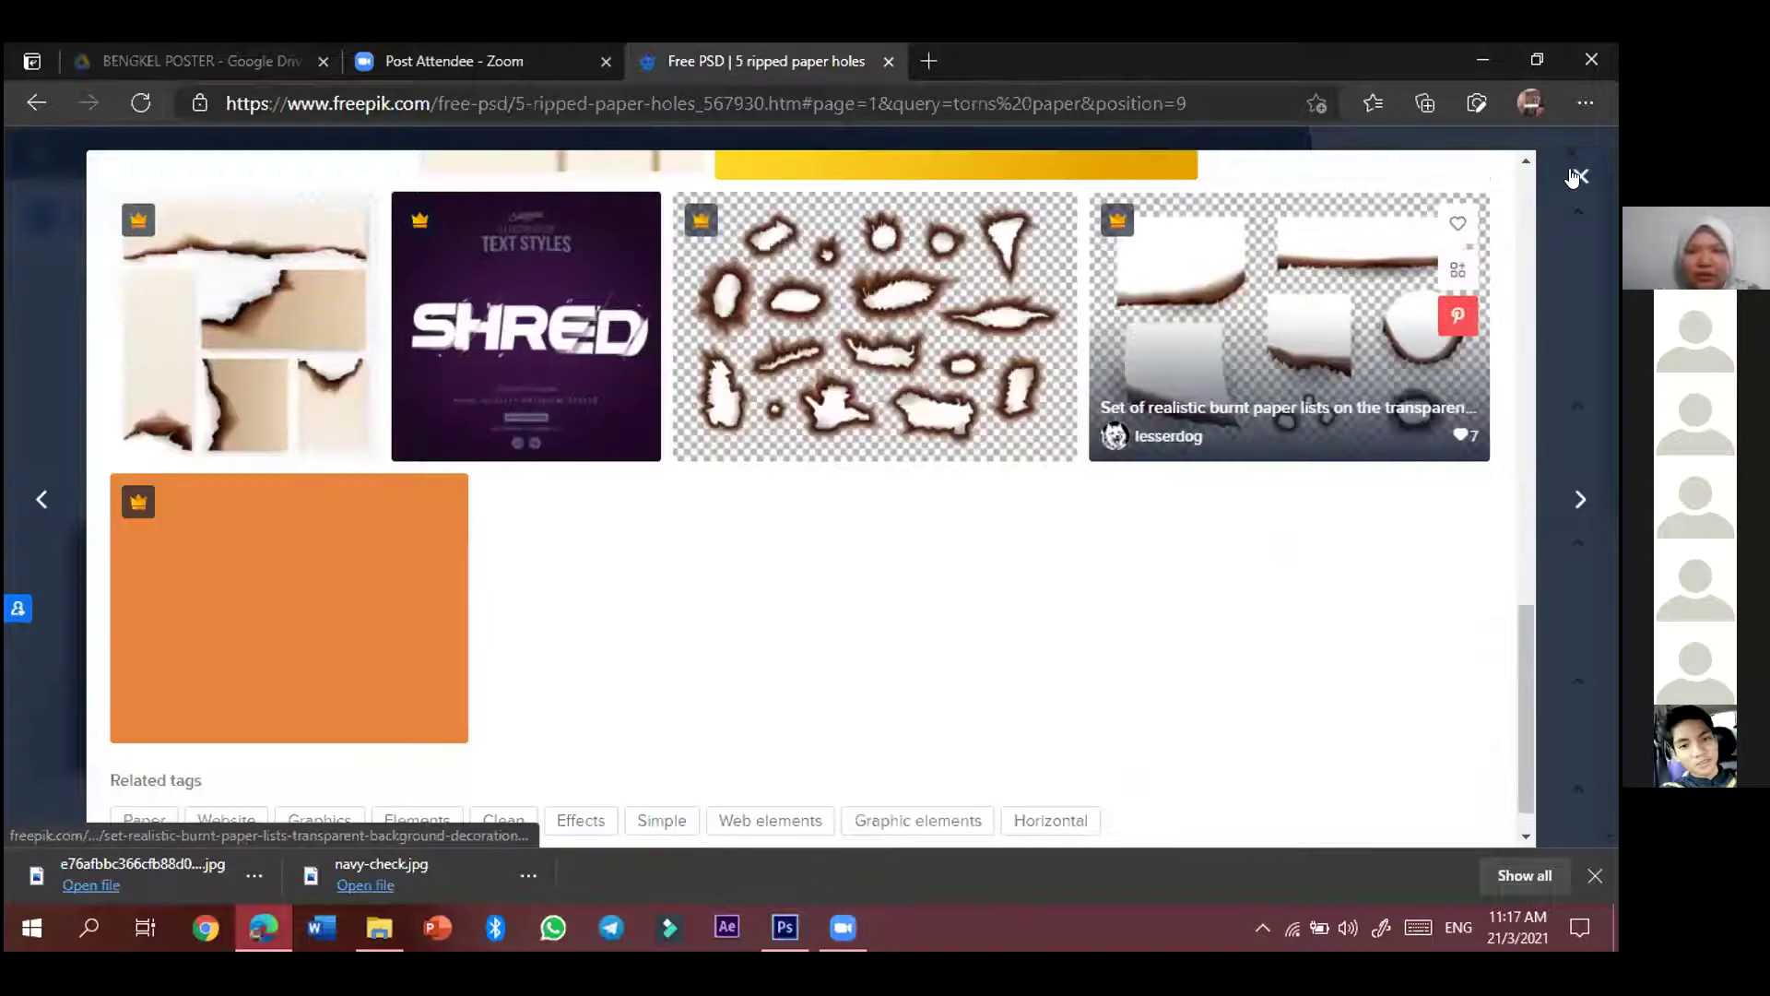
pyautogui.click(1575, 176)
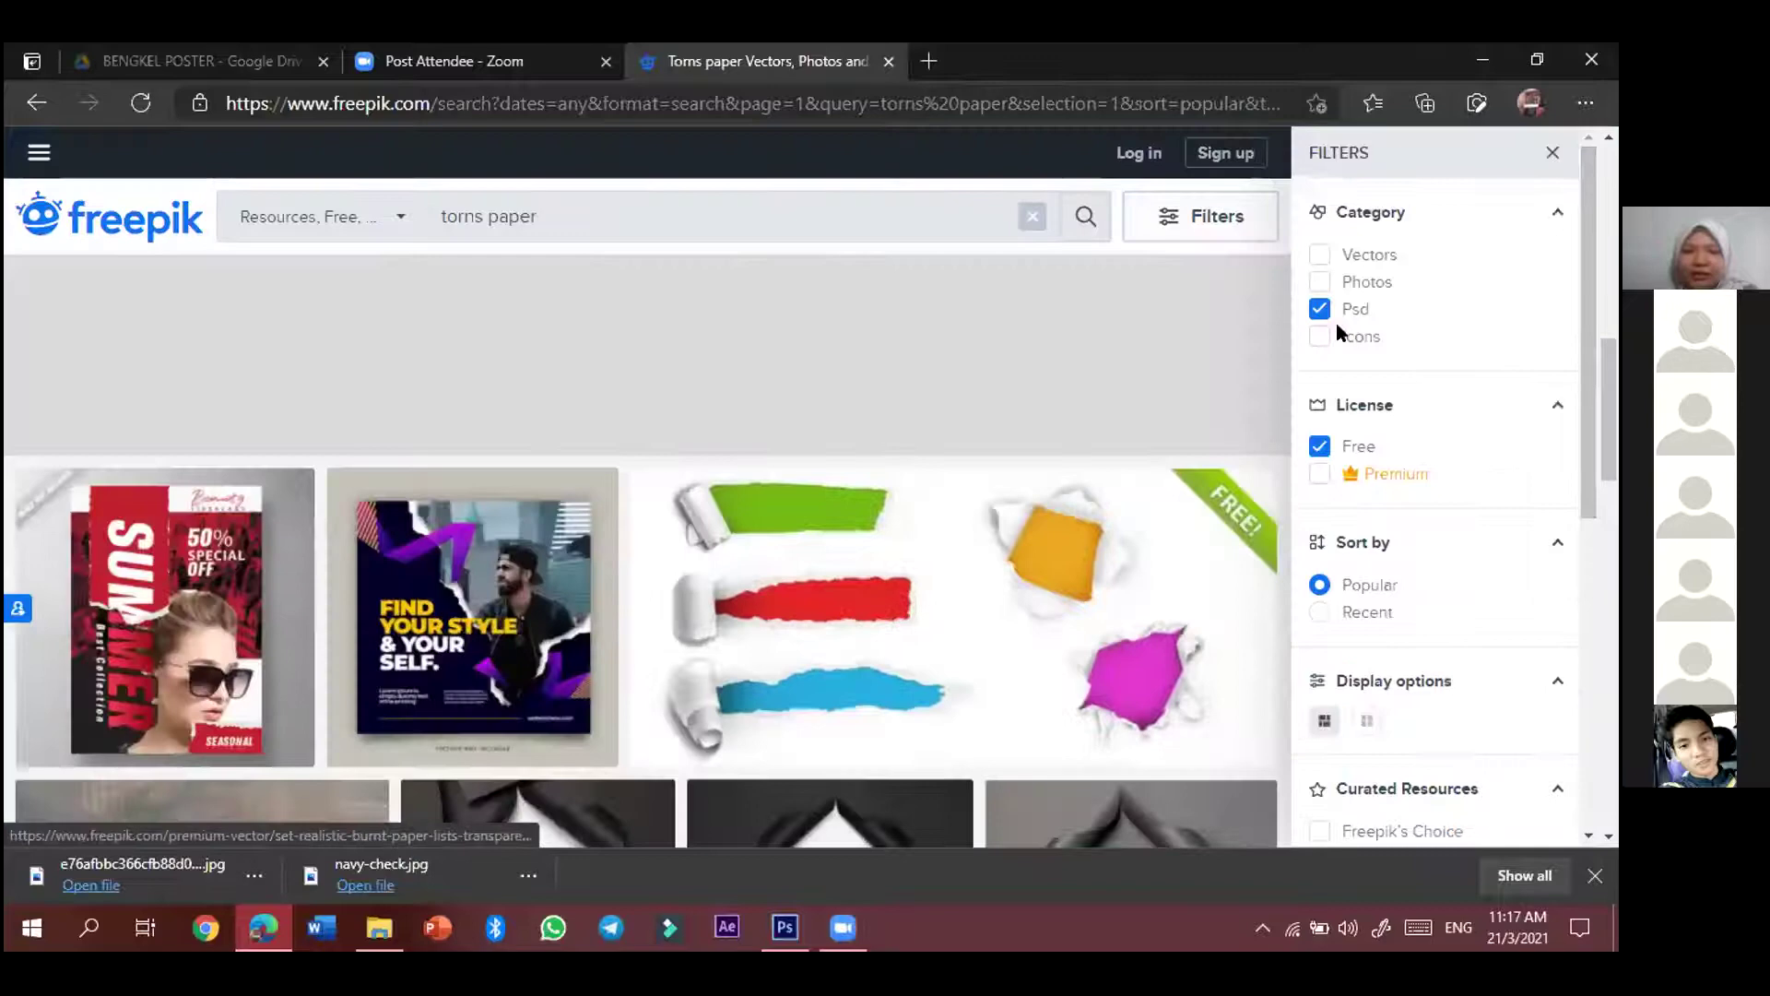
# - Remove the Psd category filter while keeping the Free license, and browse the torn-paper results for a yellow banner
pyautogui.click(1324, 313)
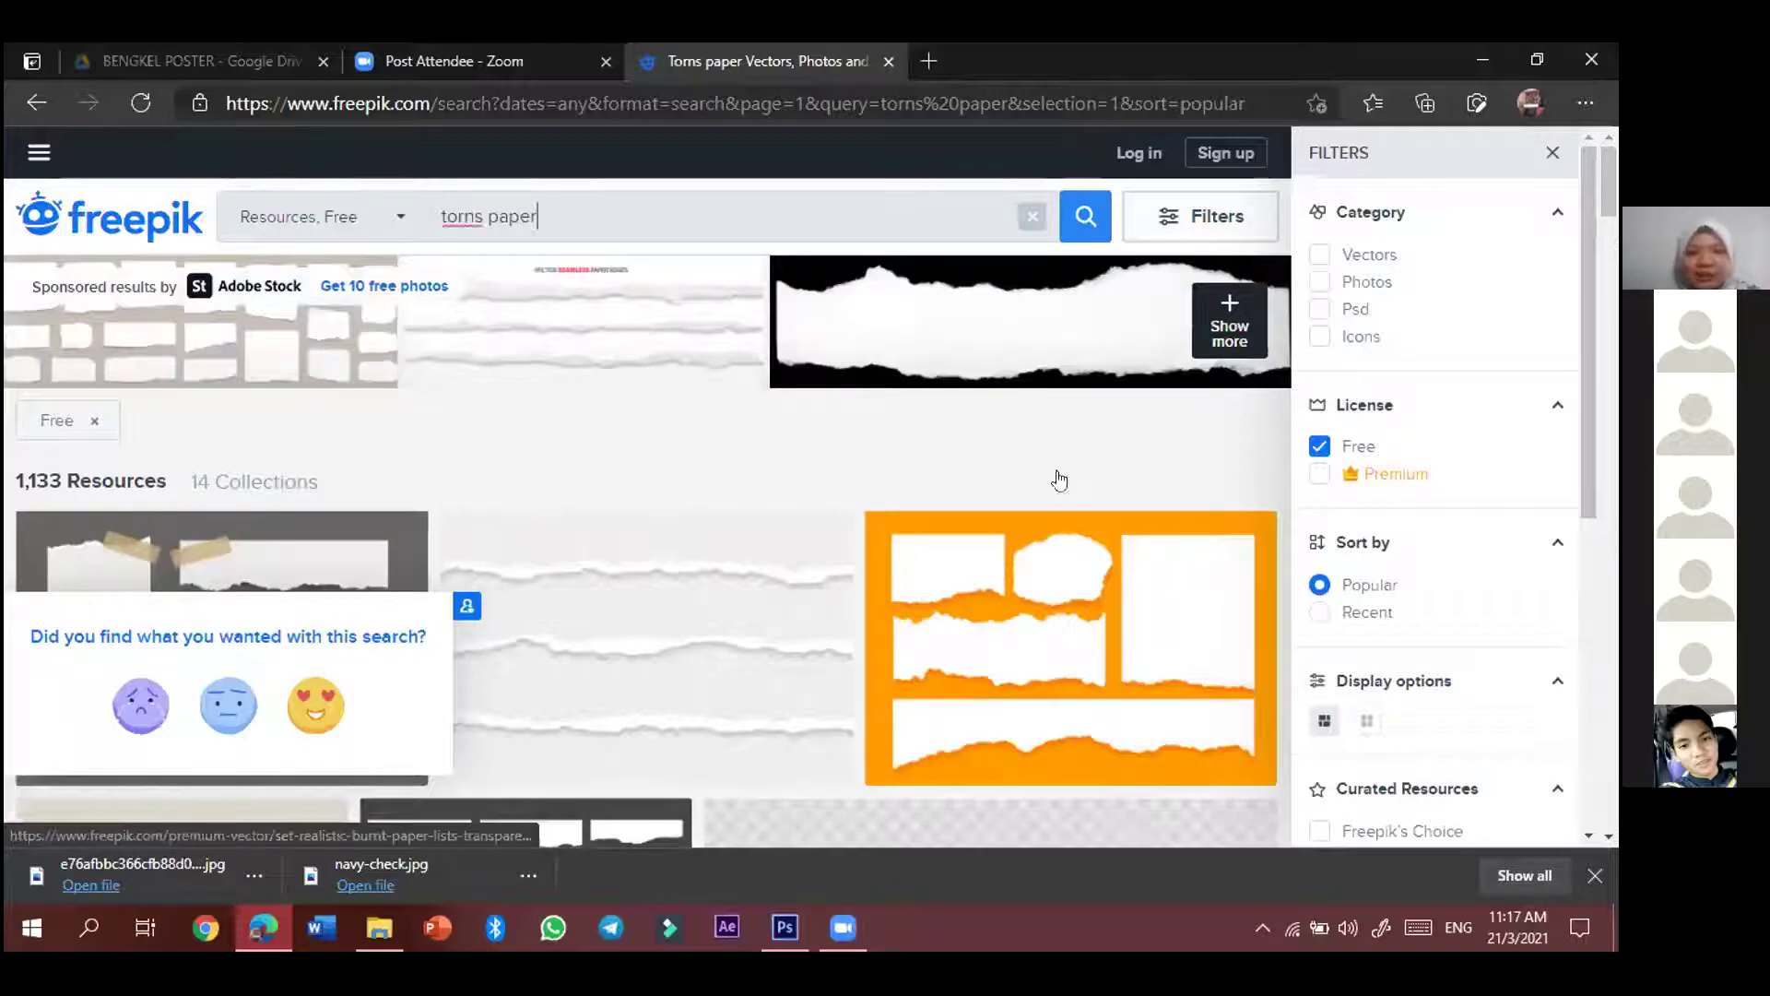
pyautogui.scroll(-3, 1059, 480)
pyautogui.scroll(-3, 1060, 480)
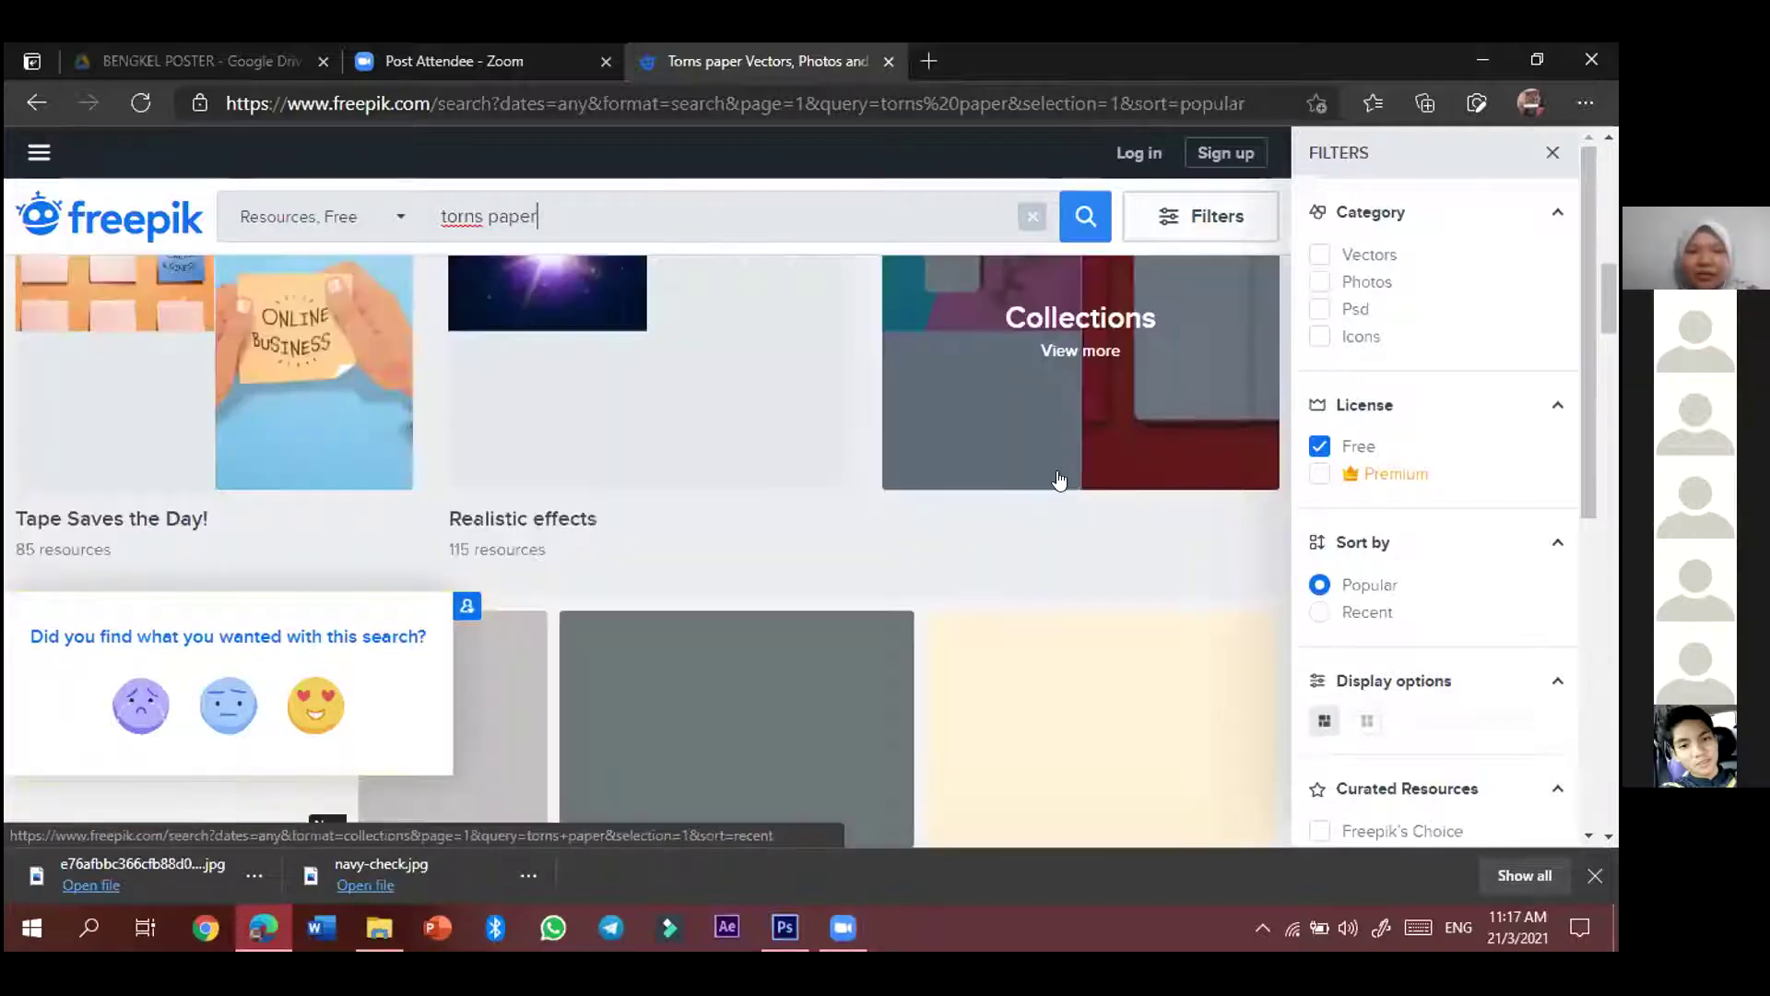
pyautogui.scroll(-3, 1061, 480)
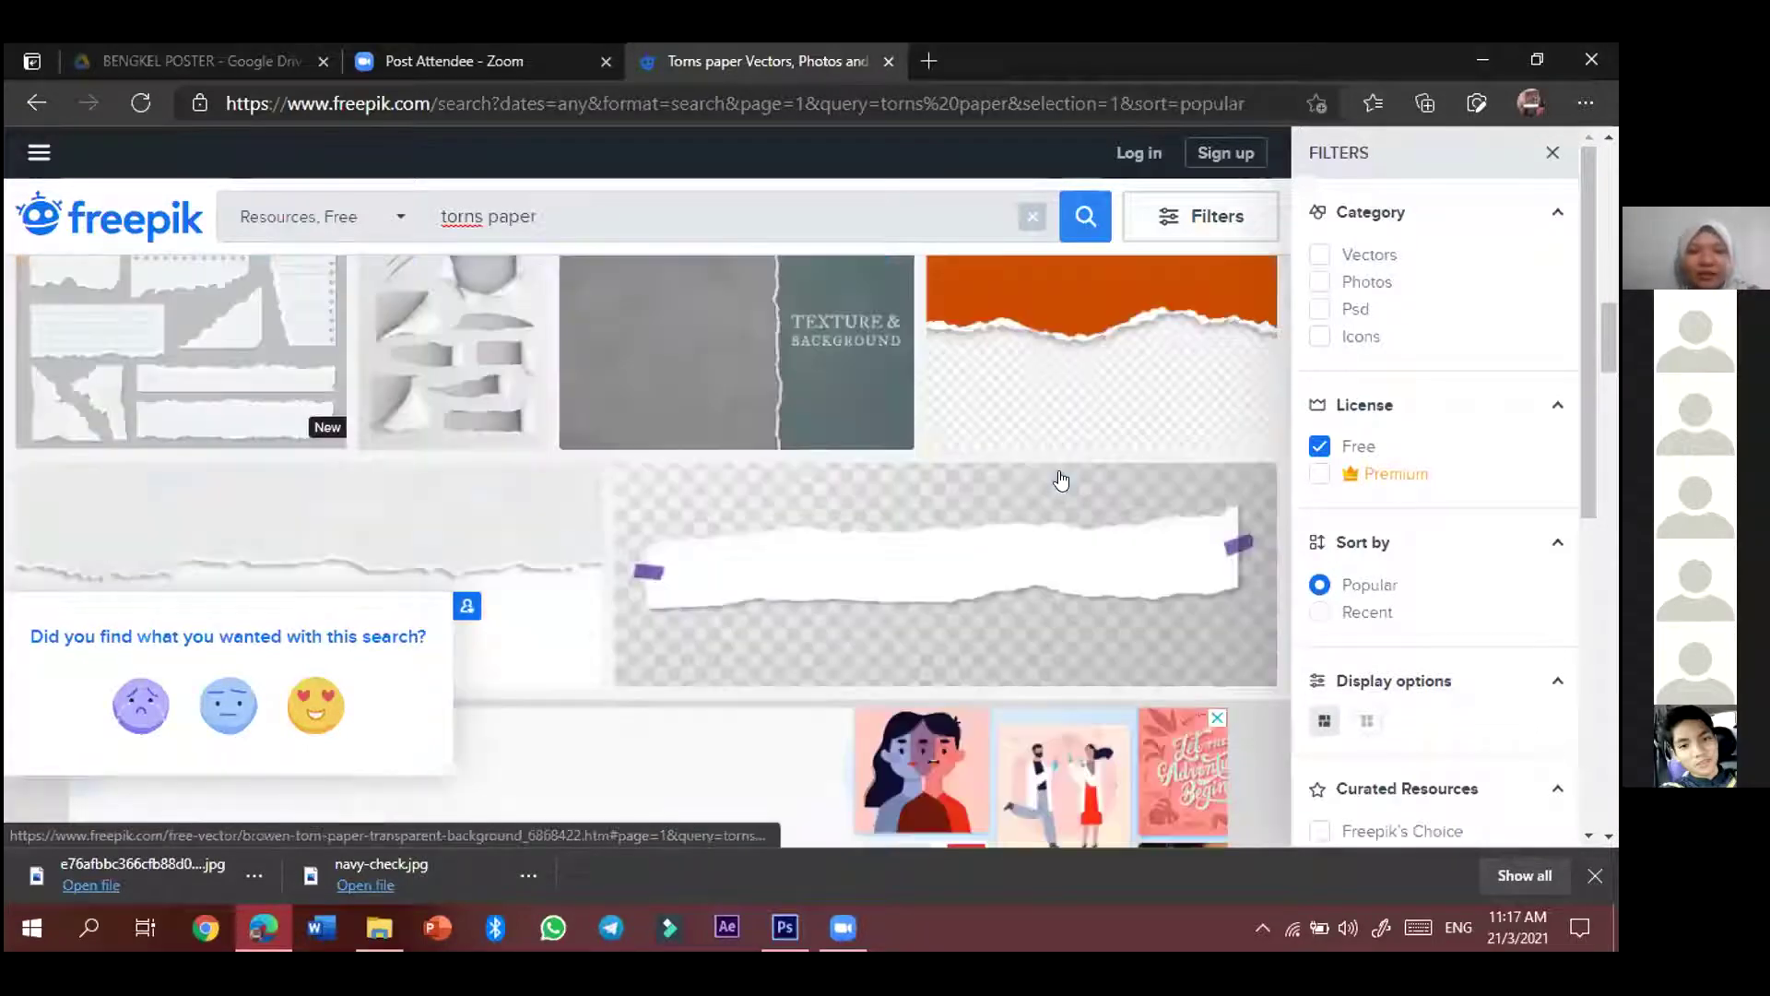
pyautogui.scroll(-6, 1060, 480)
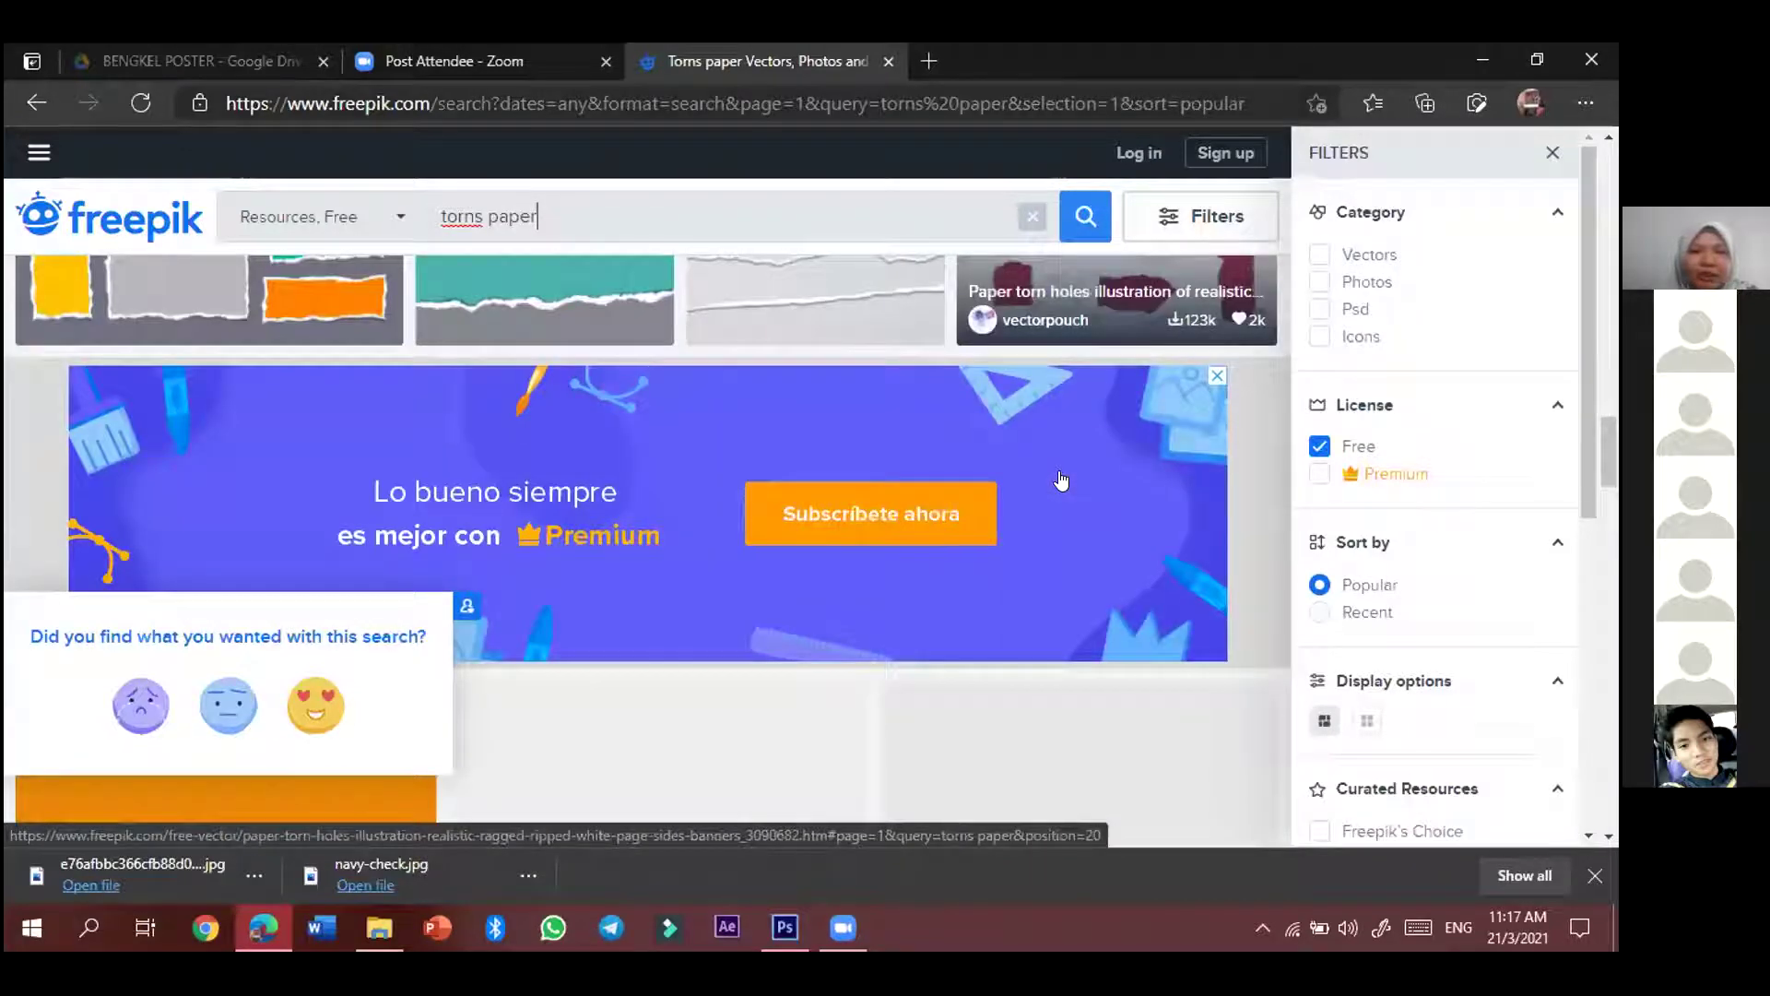
pyautogui.scroll(-3, 1061, 481)
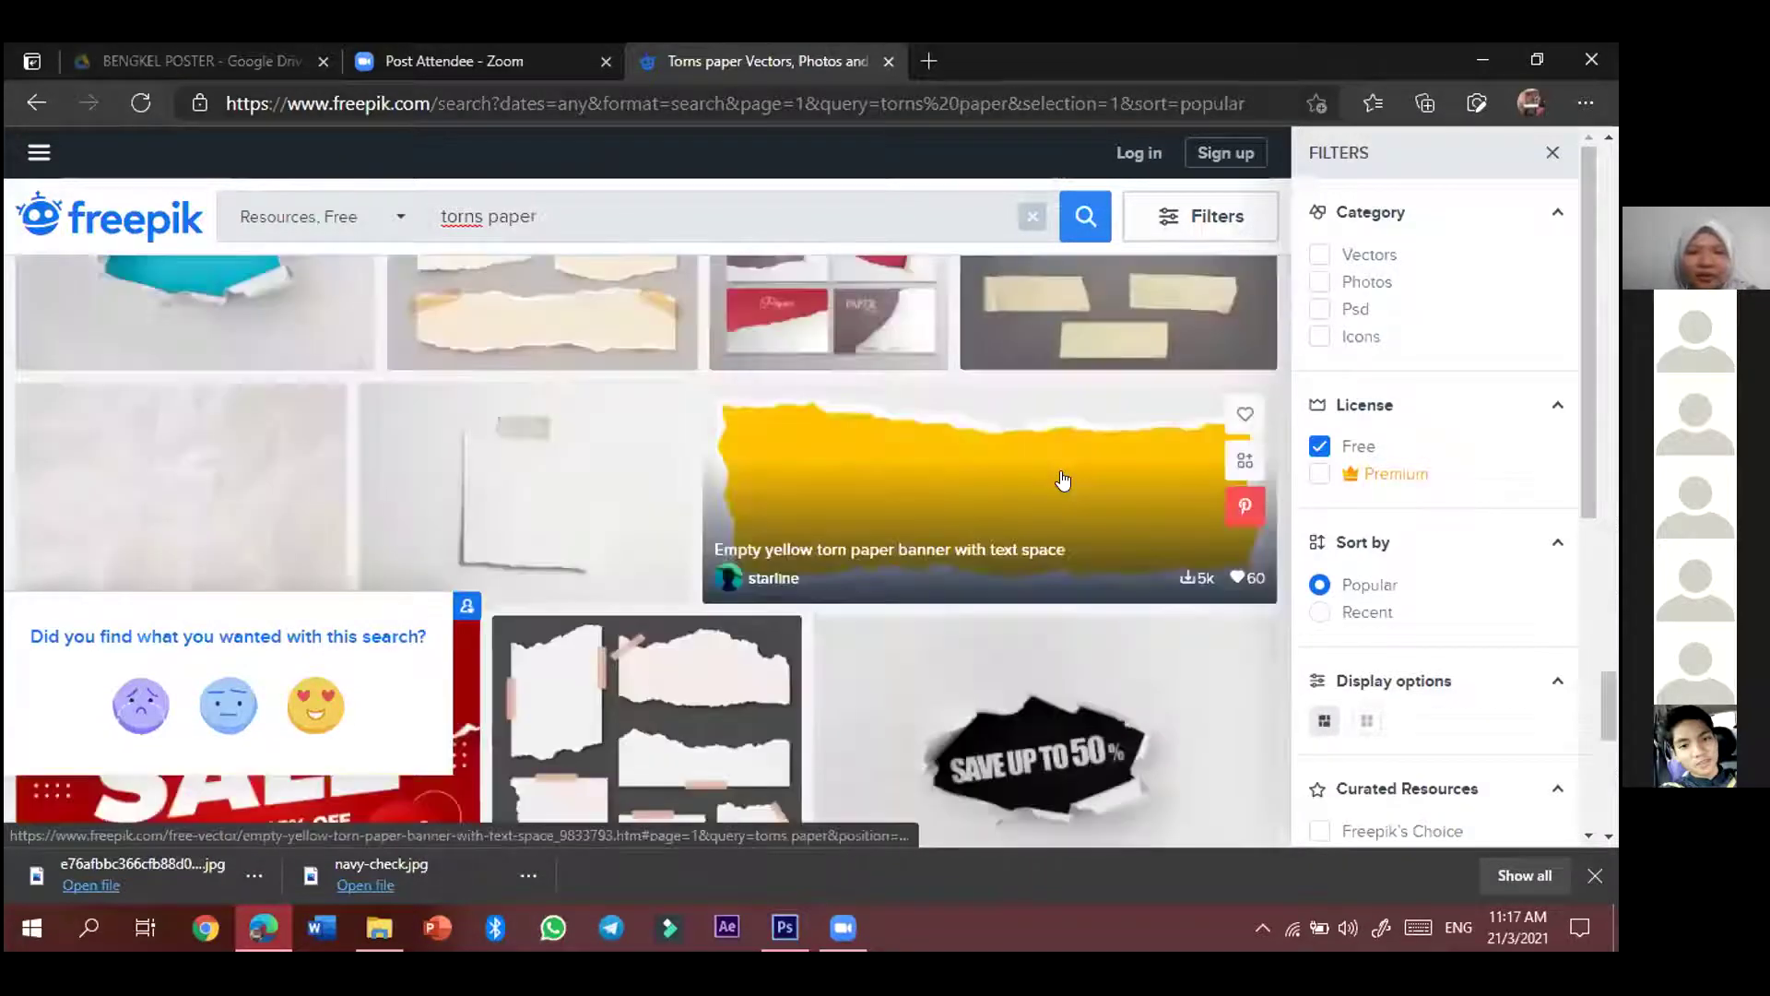
# - Download the free Empty yellow torn paper banner with text space vector and save its ZIP in Documents, replacing the existing copy
pyautogui.click(1064, 472)
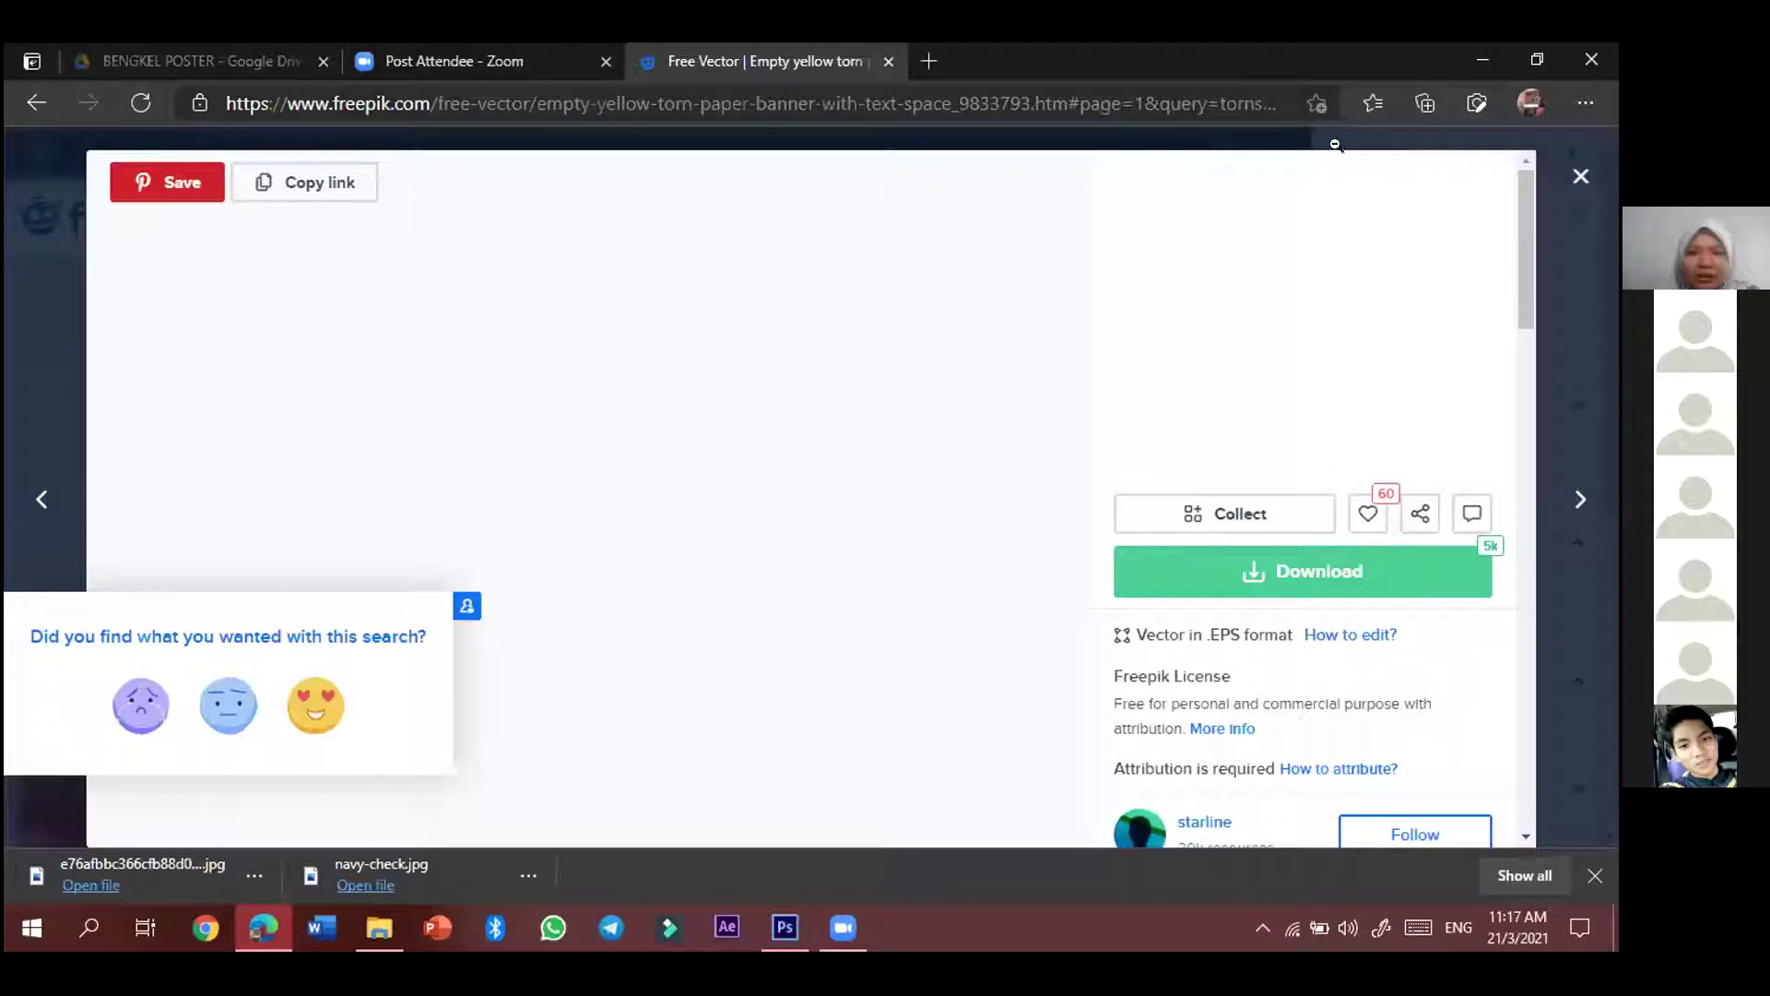
pyautogui.click(1372, 585)
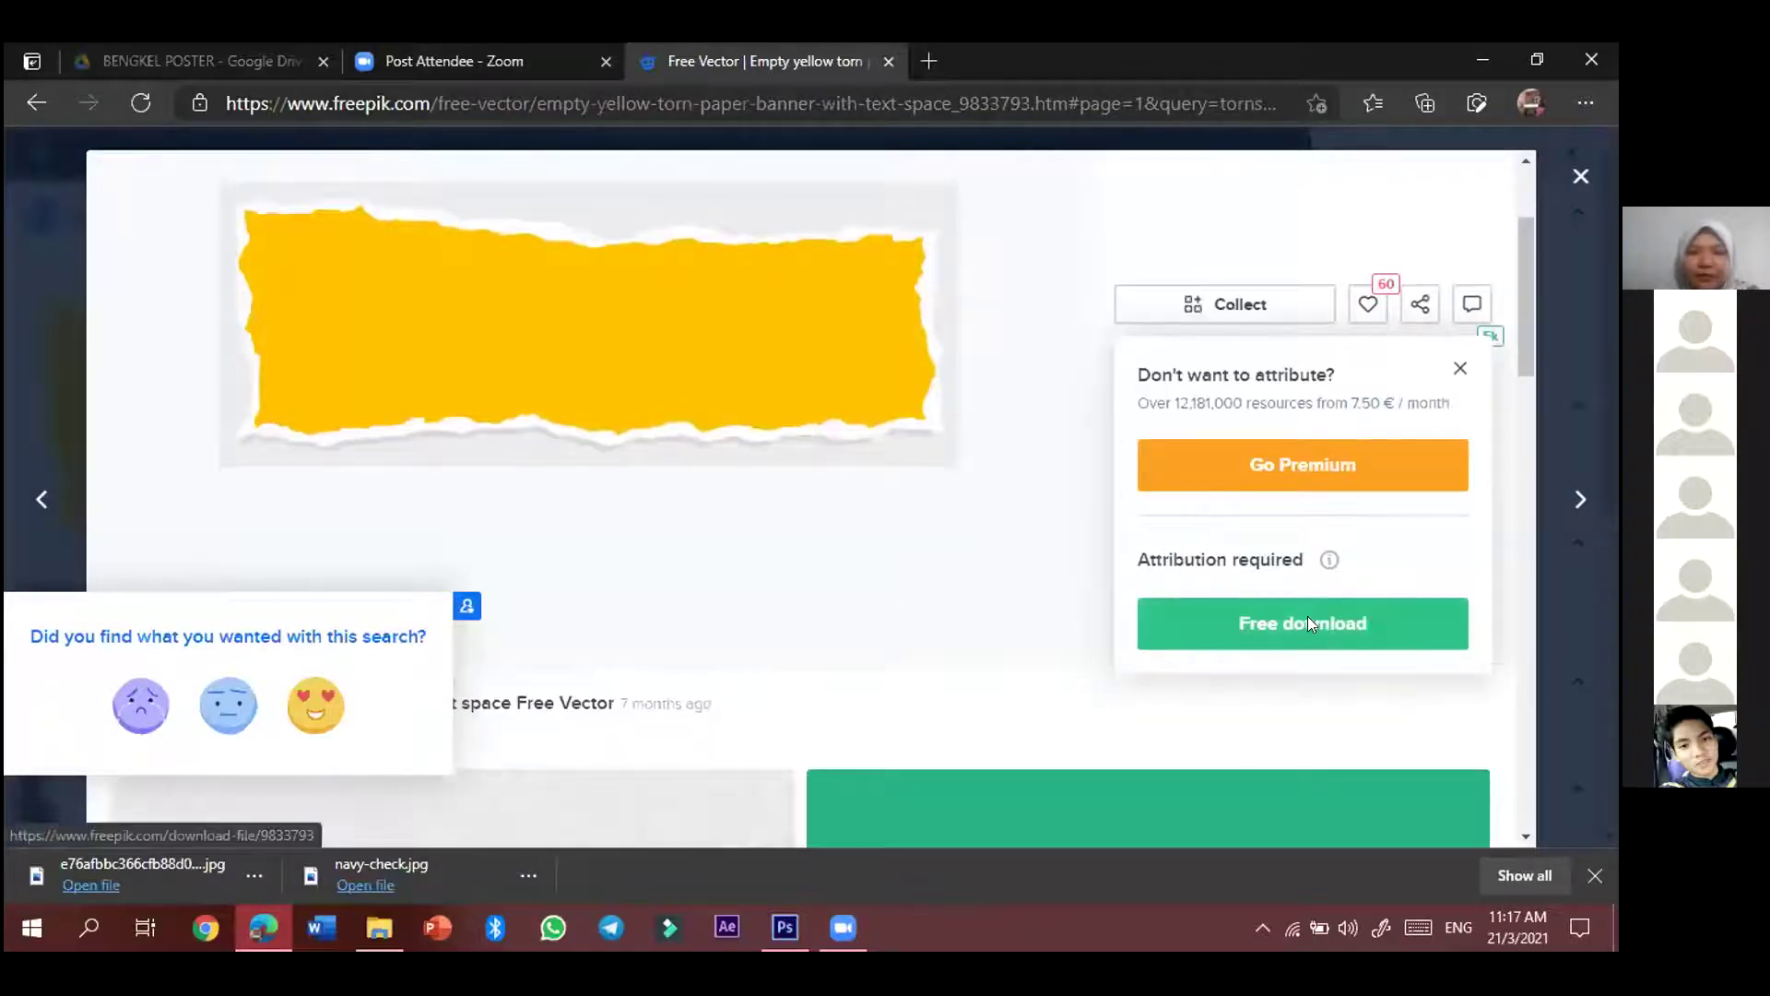
pyautogui.click(1305, 627)
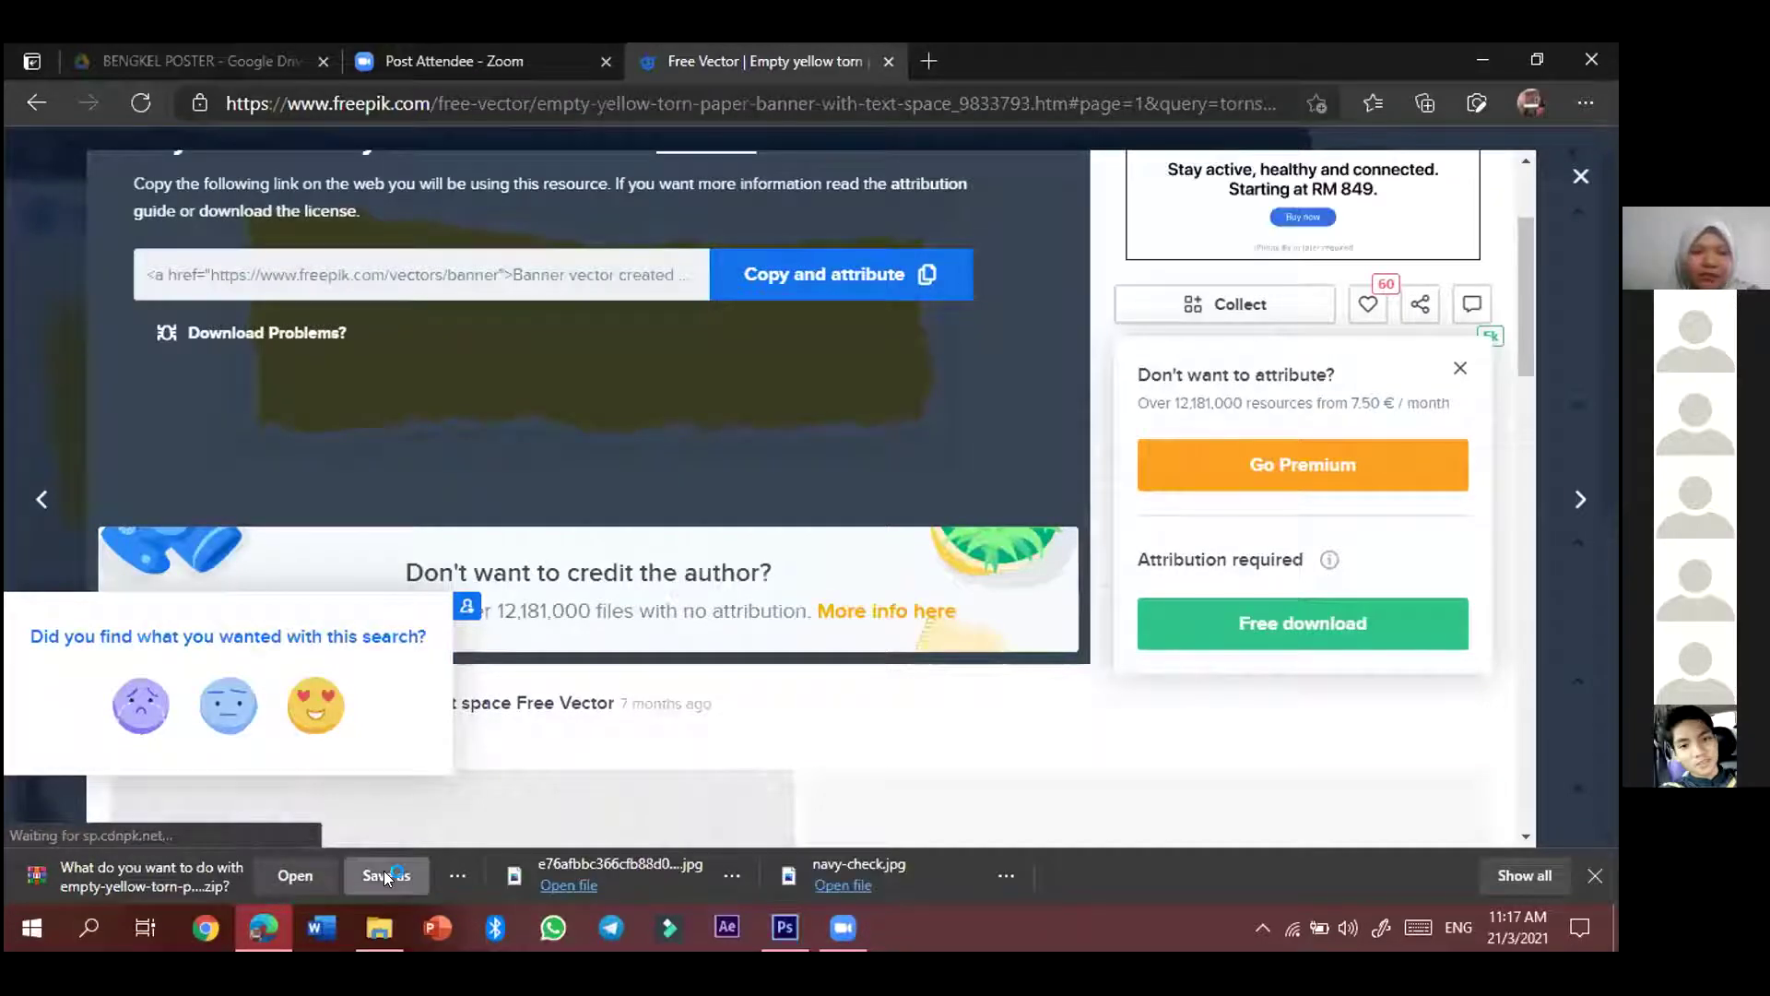
pyautogui.click(387, 876)
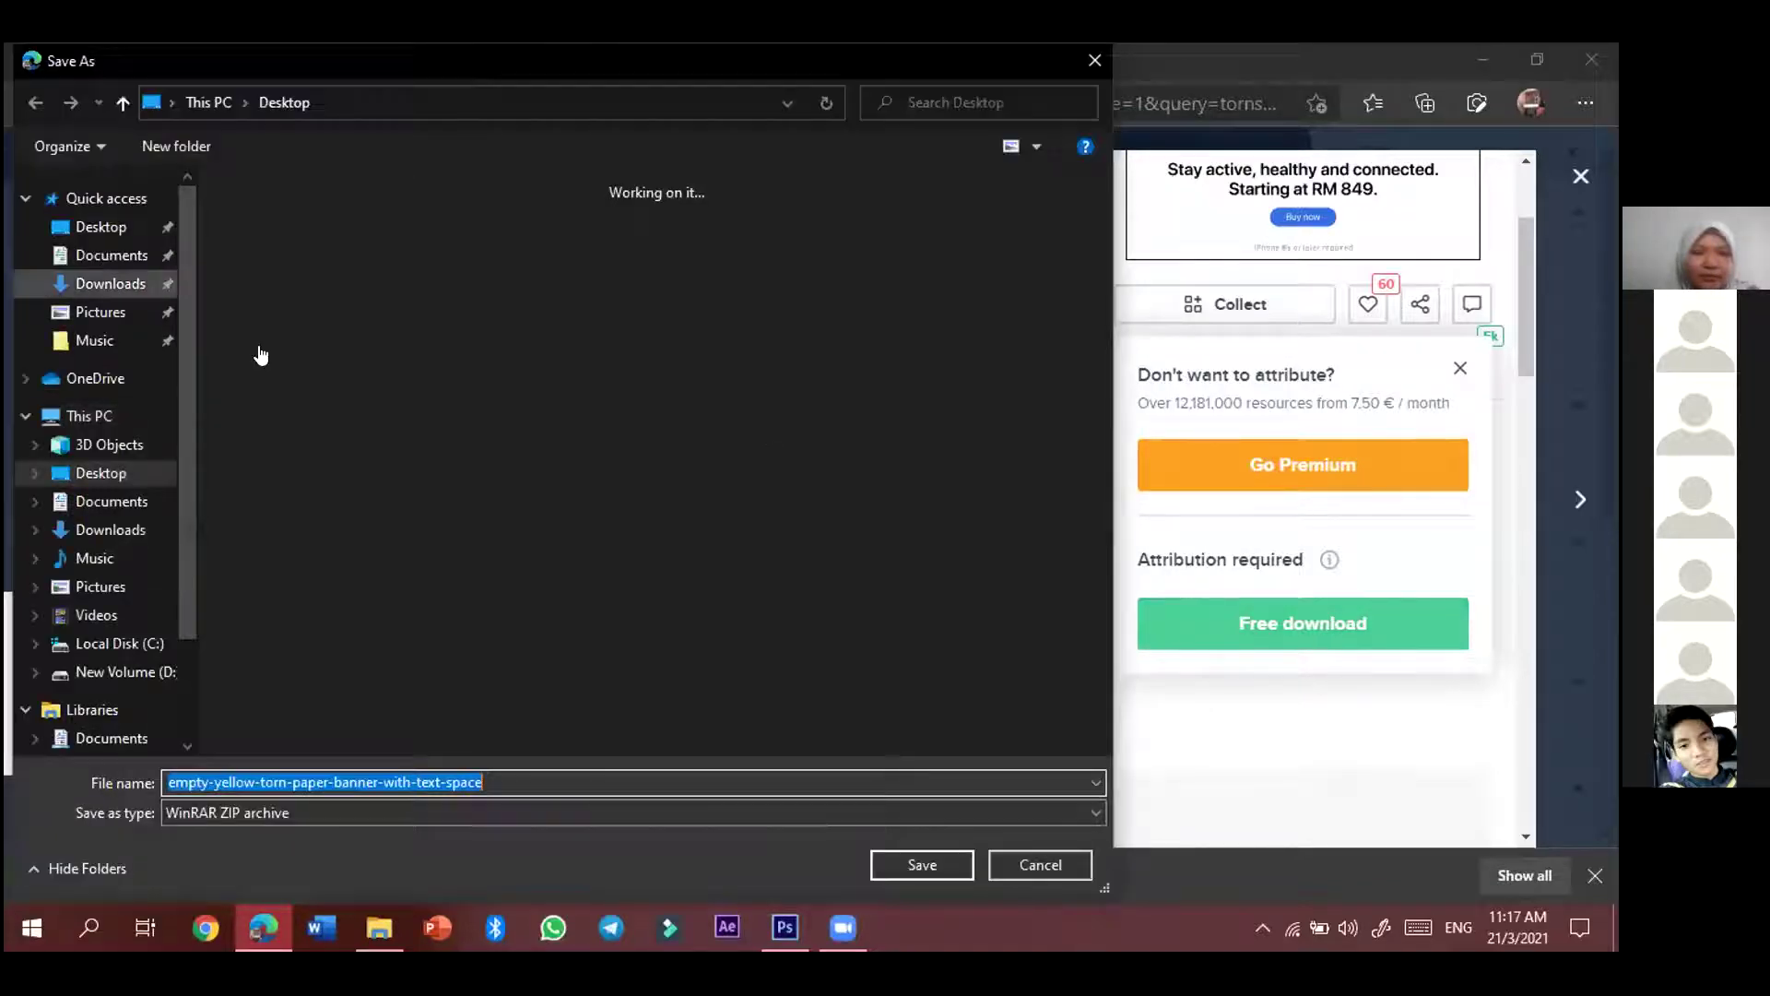
pyautogui.click(916, 876)
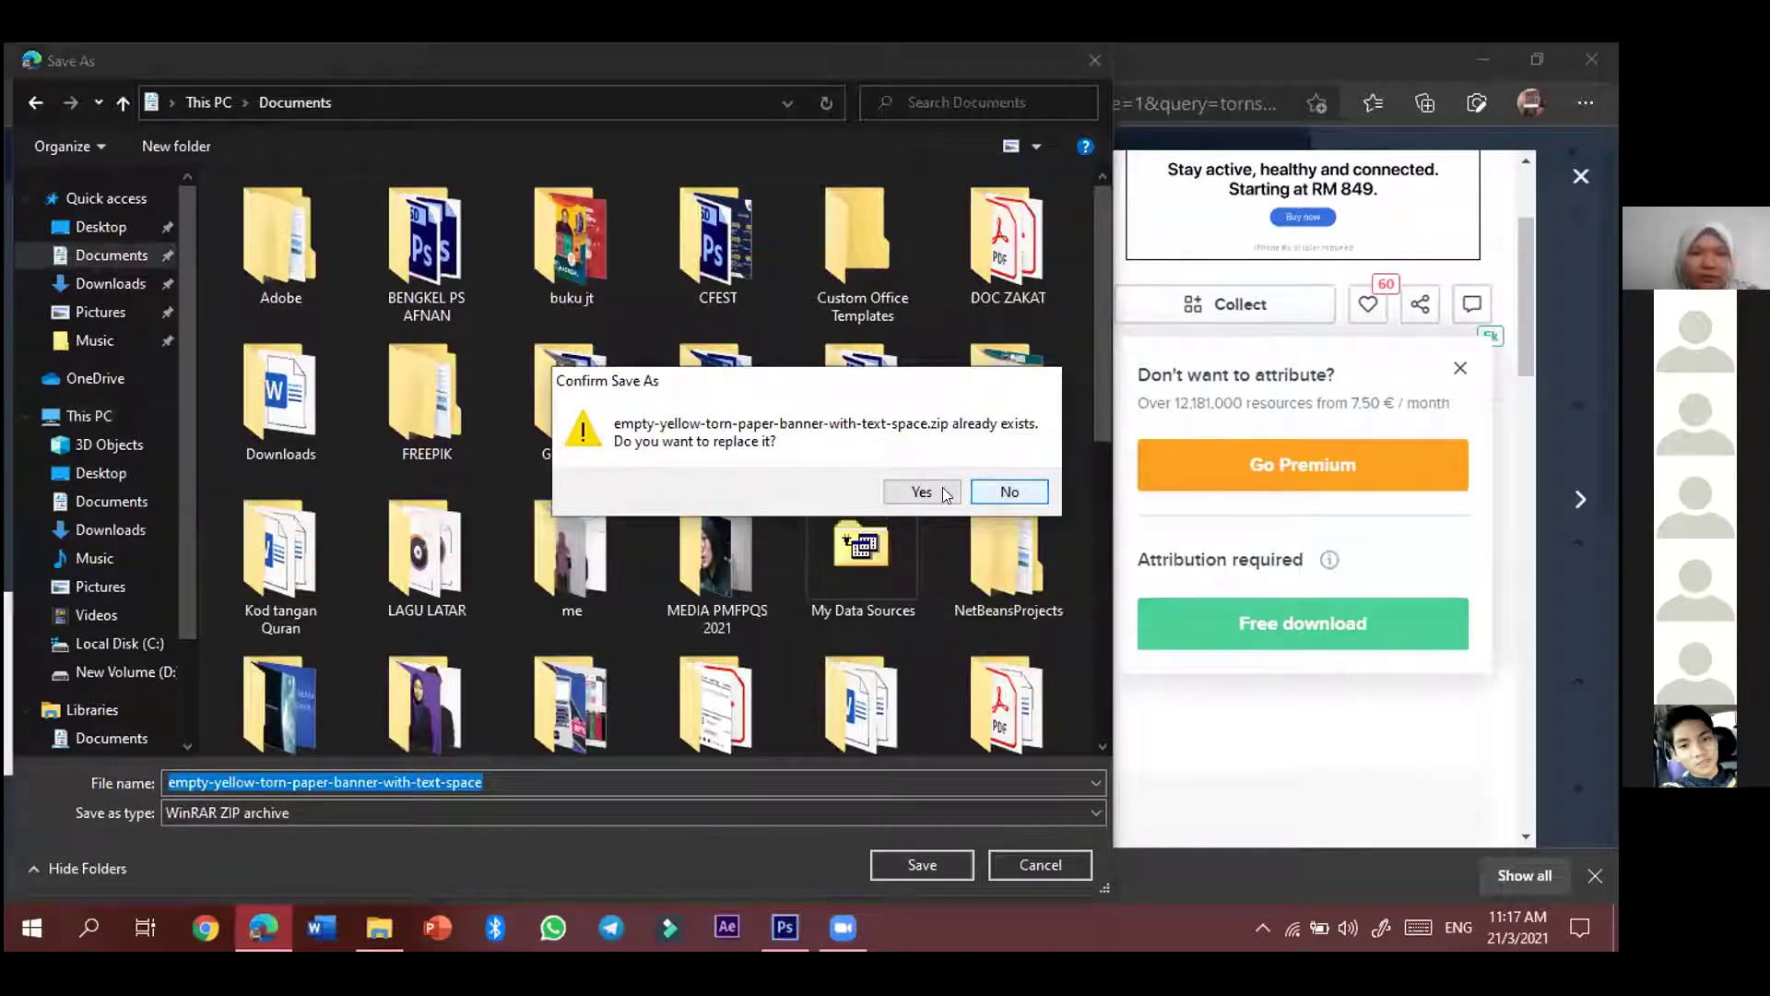
pyautogui.click(943, 488)
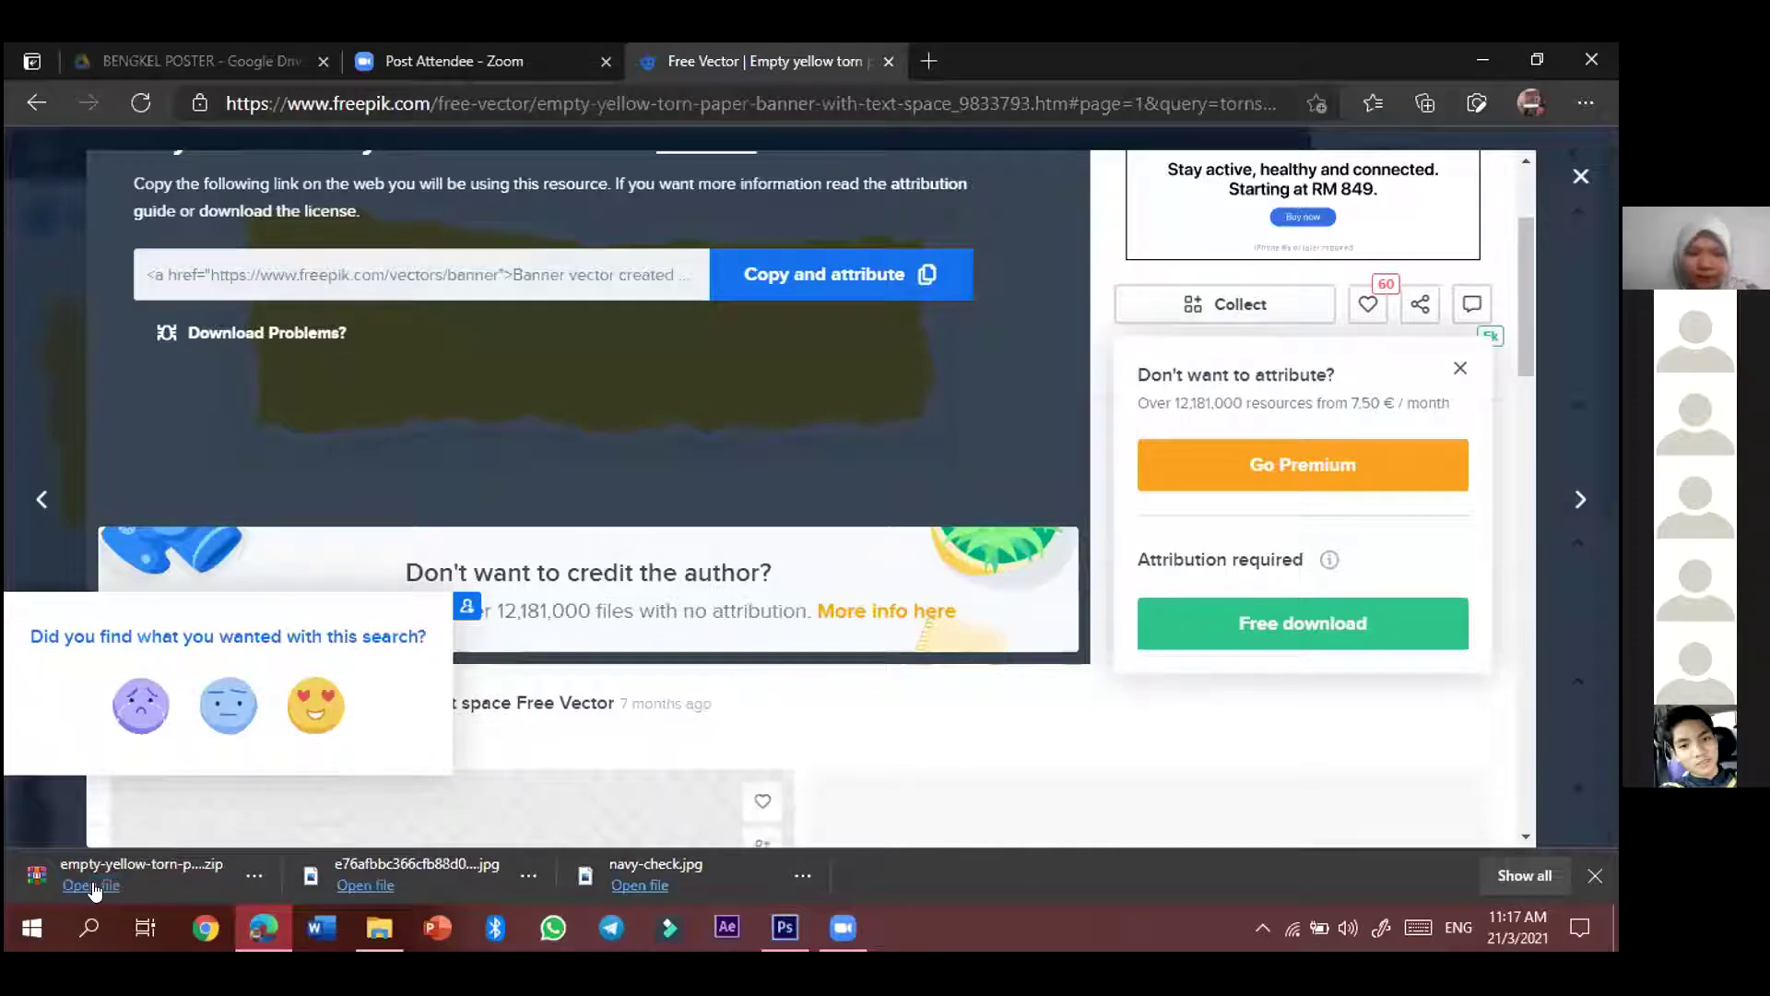
# - Open the downloaded torn-paper ZIP and open 27047.eps from it with Adobe Illustrator CS6
pyautogui.click(96, 888)
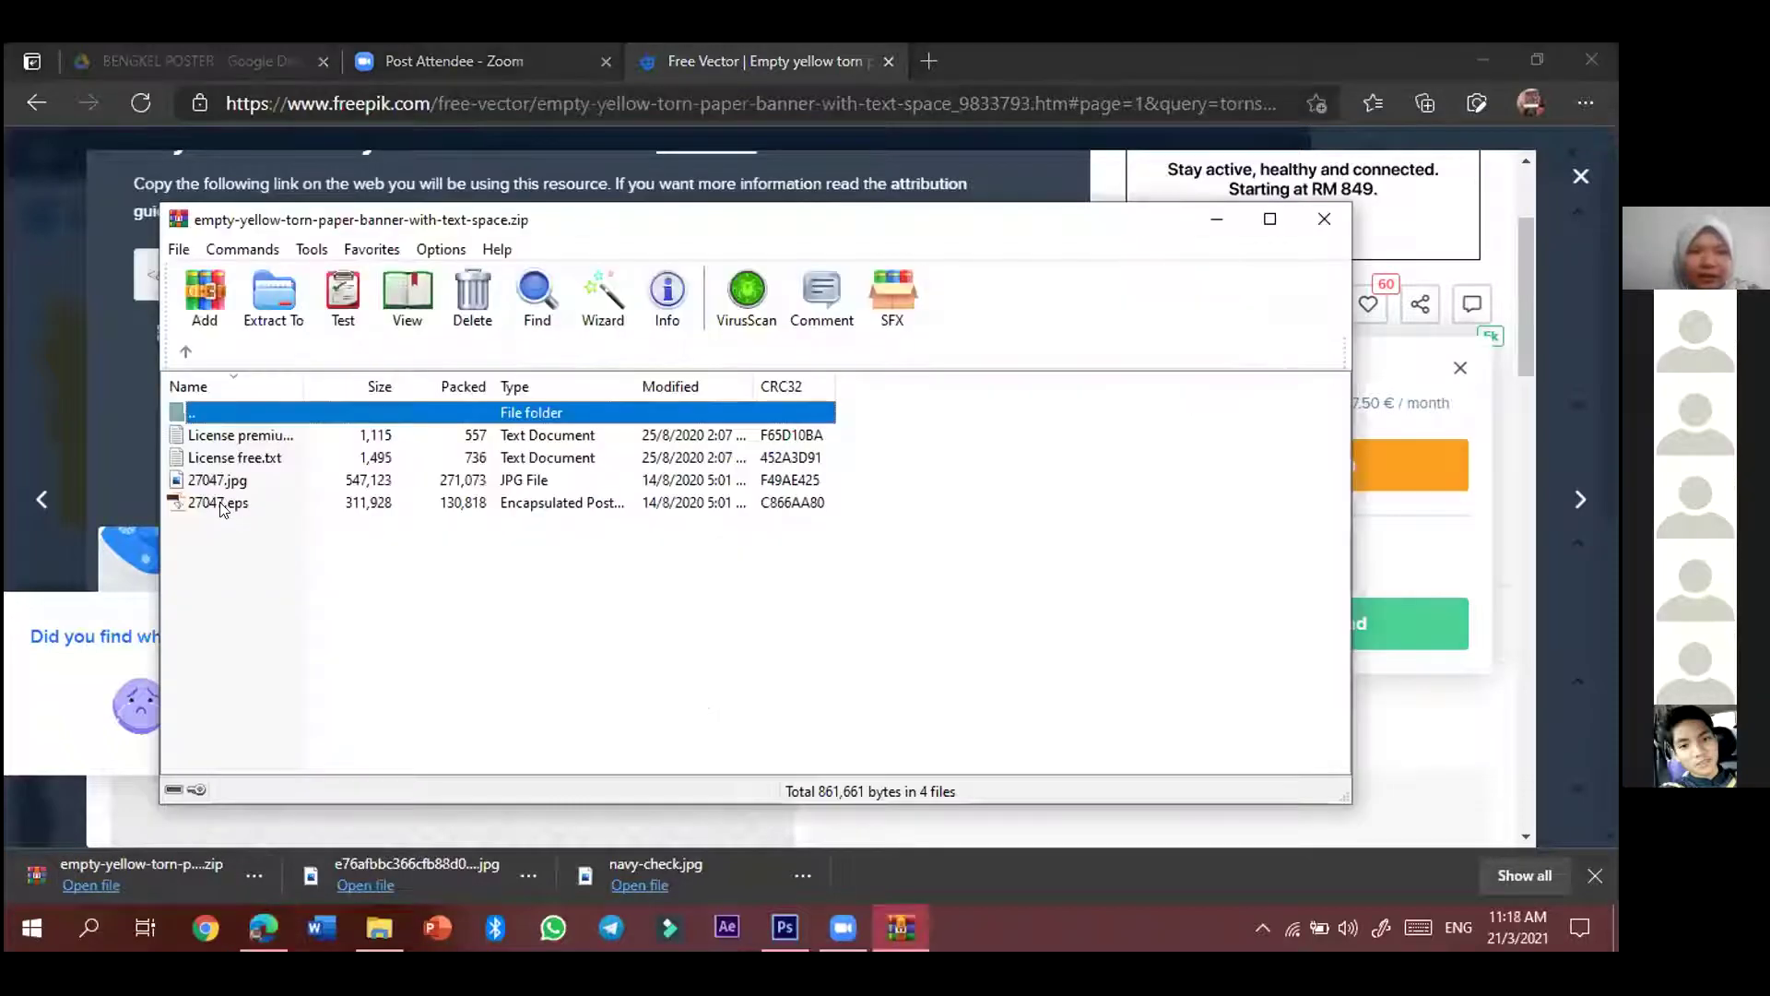
pyautogui.click(221, 506)
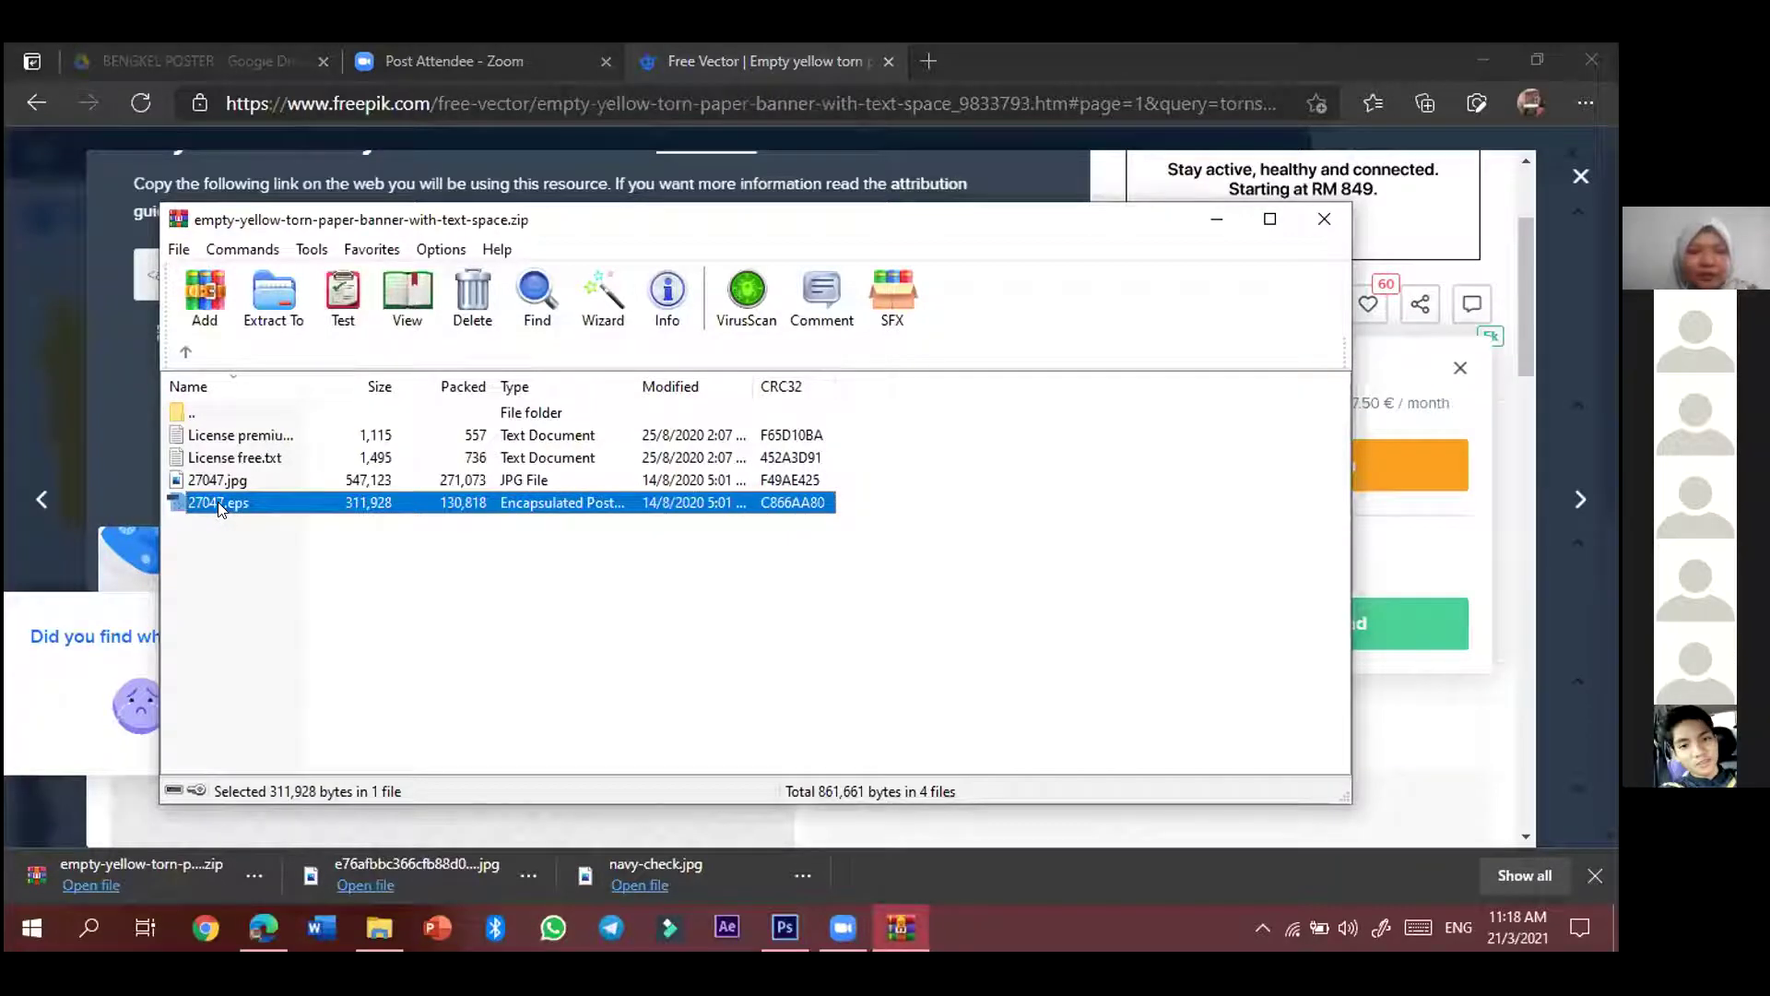
pyautogui.press('Return')
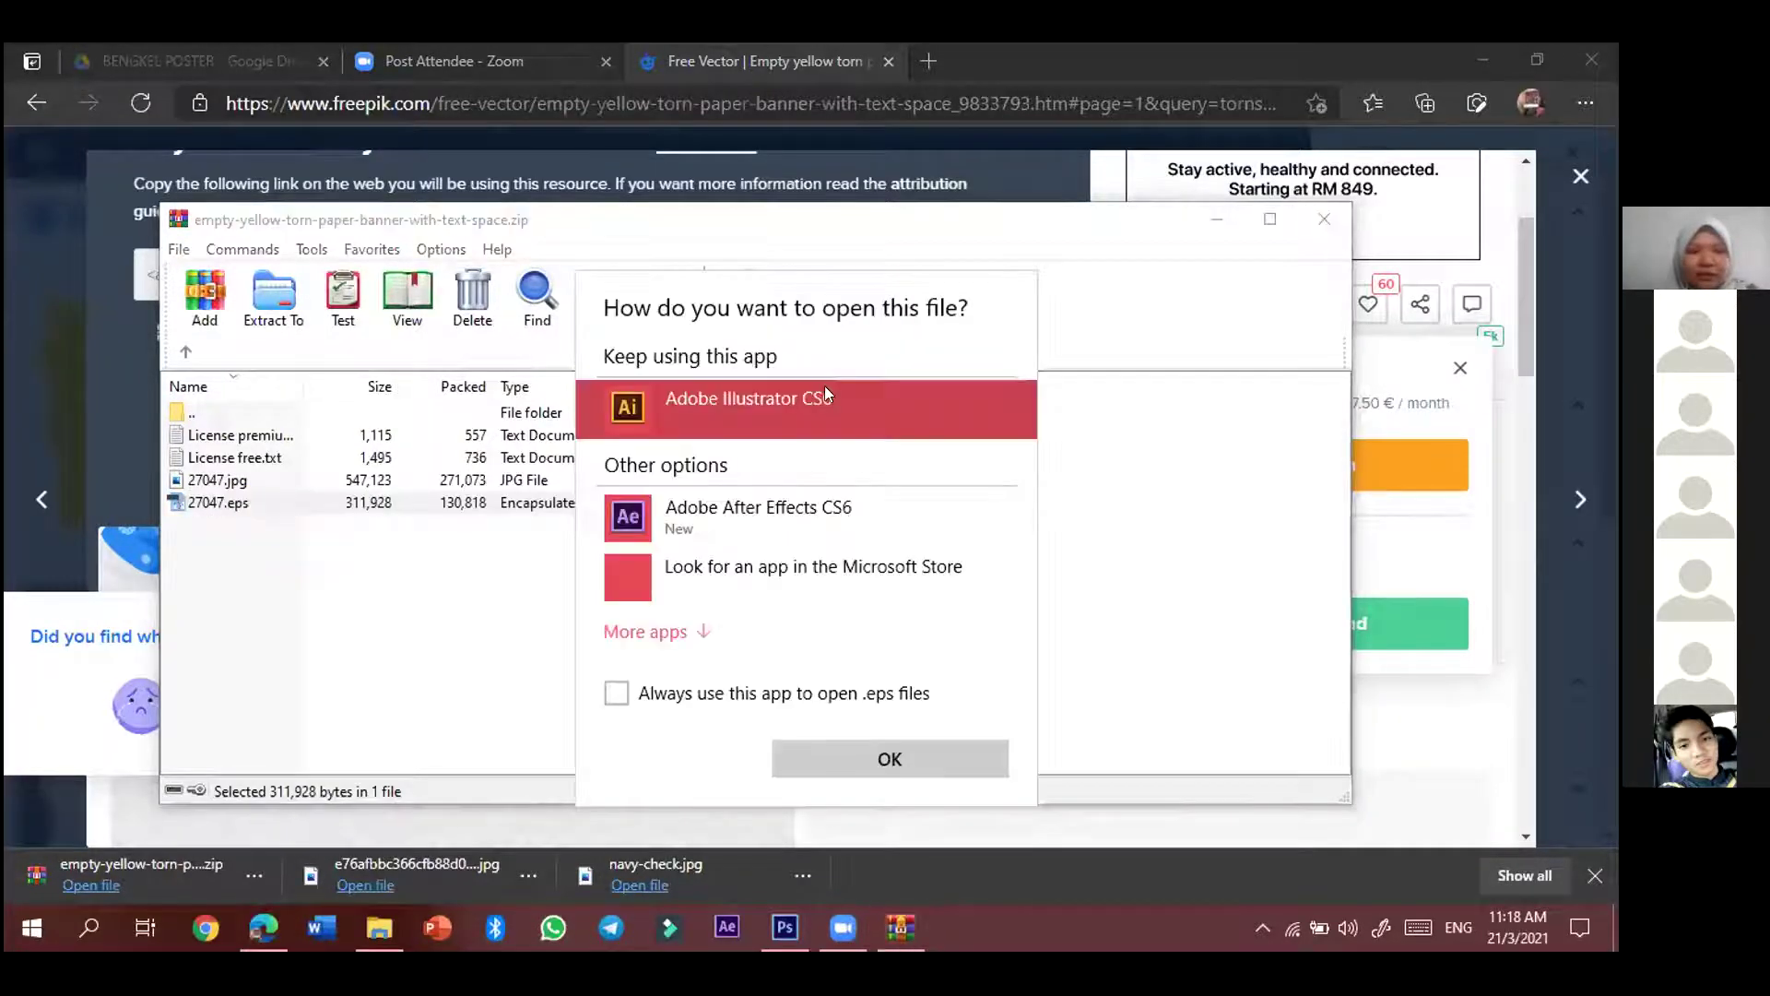
pyautogui.click(836, 754)
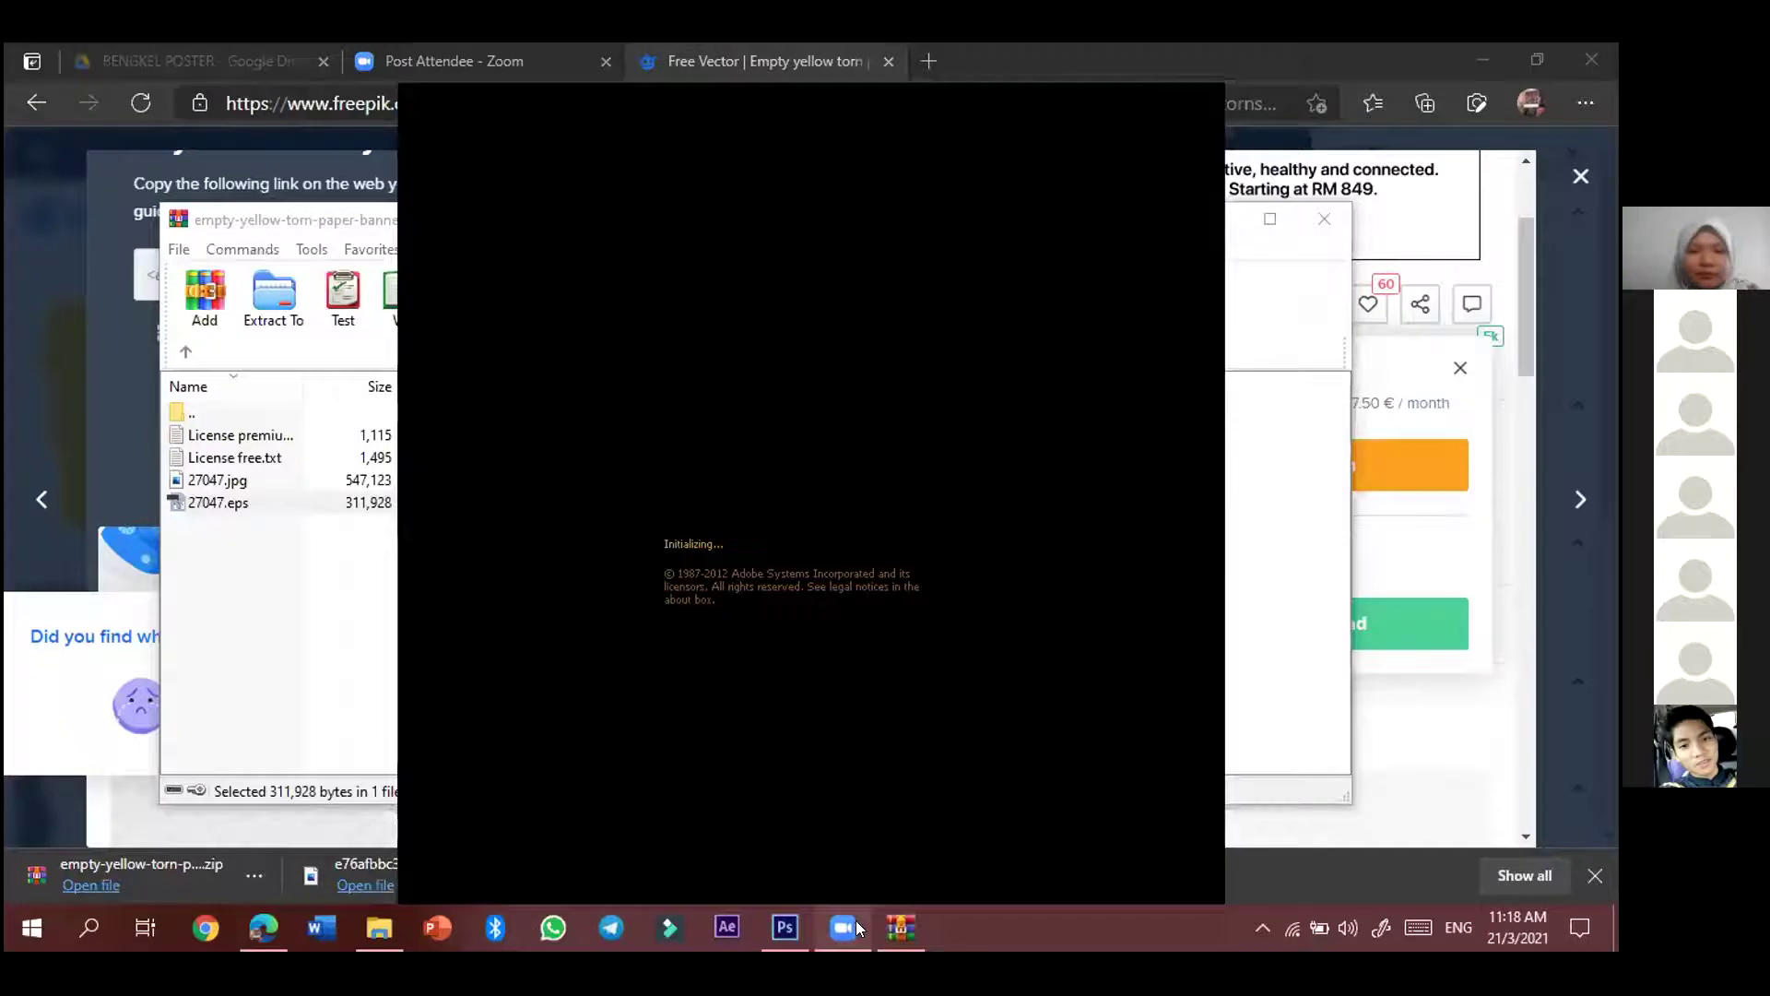
pyautogui.moveTo(862, 935)
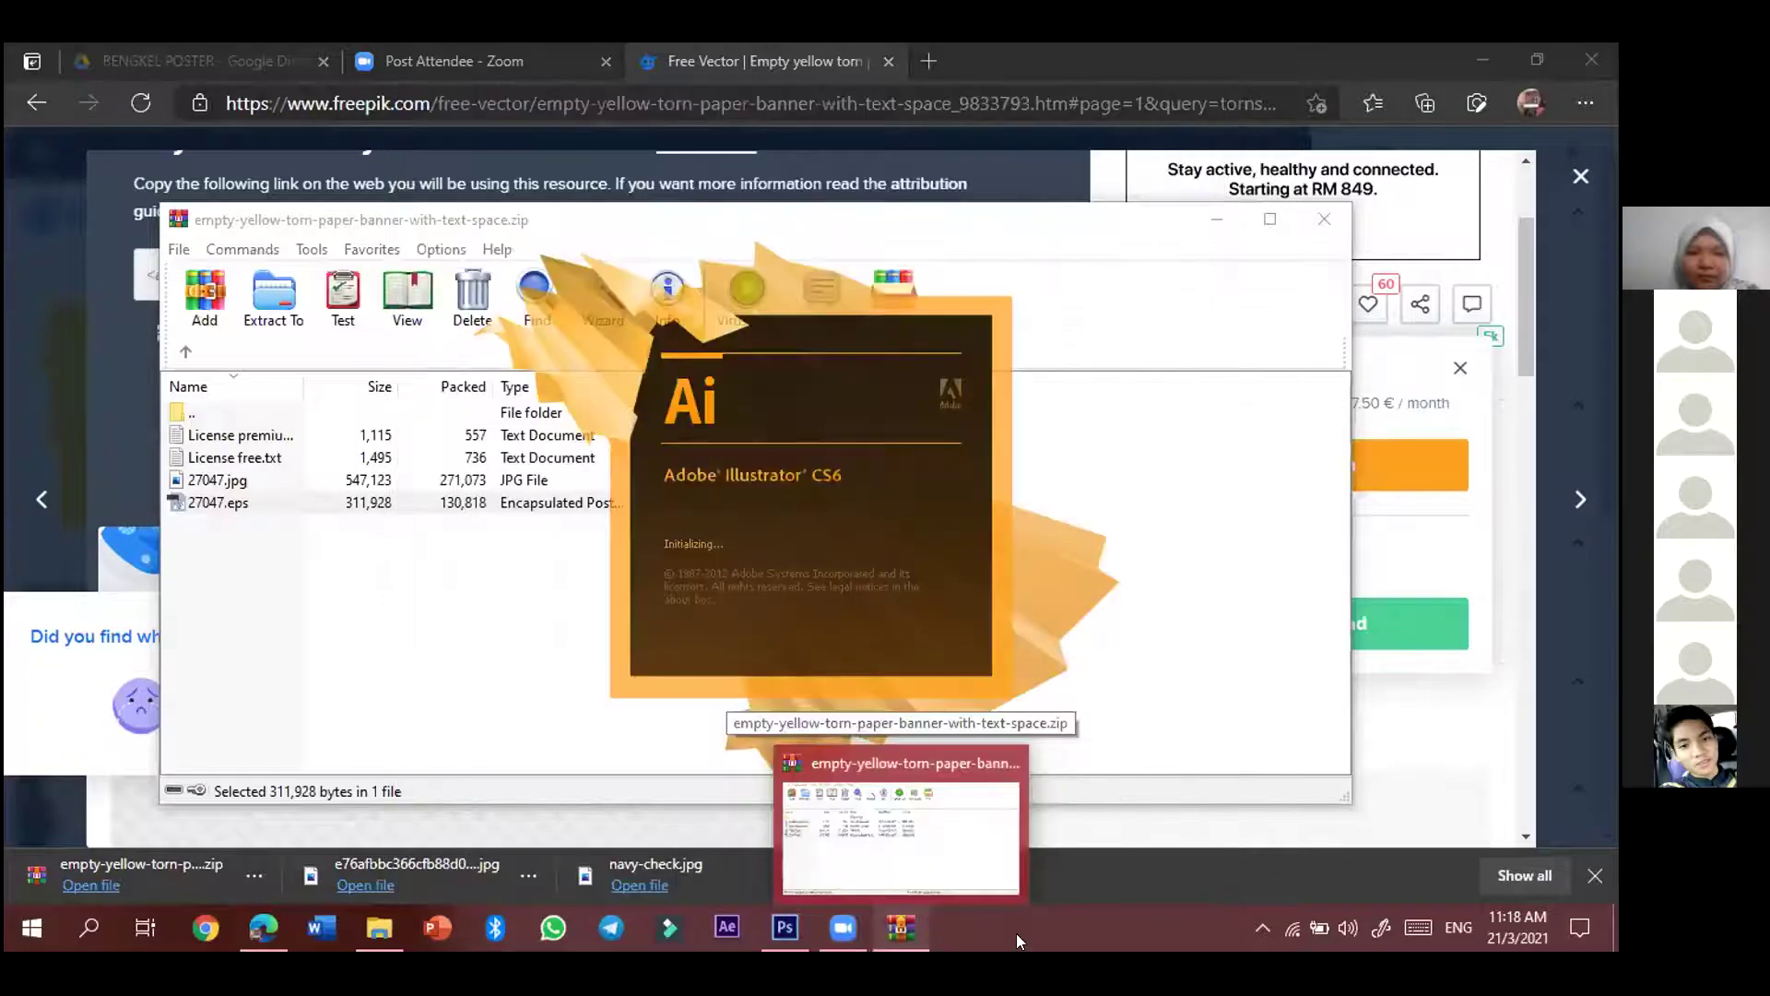
# - Switch to Photoshop, undo the last move of nametag.psd's yellow torn-paper banner, try shifting it slightly, and deselect it
pyautogui.click(798, 929)
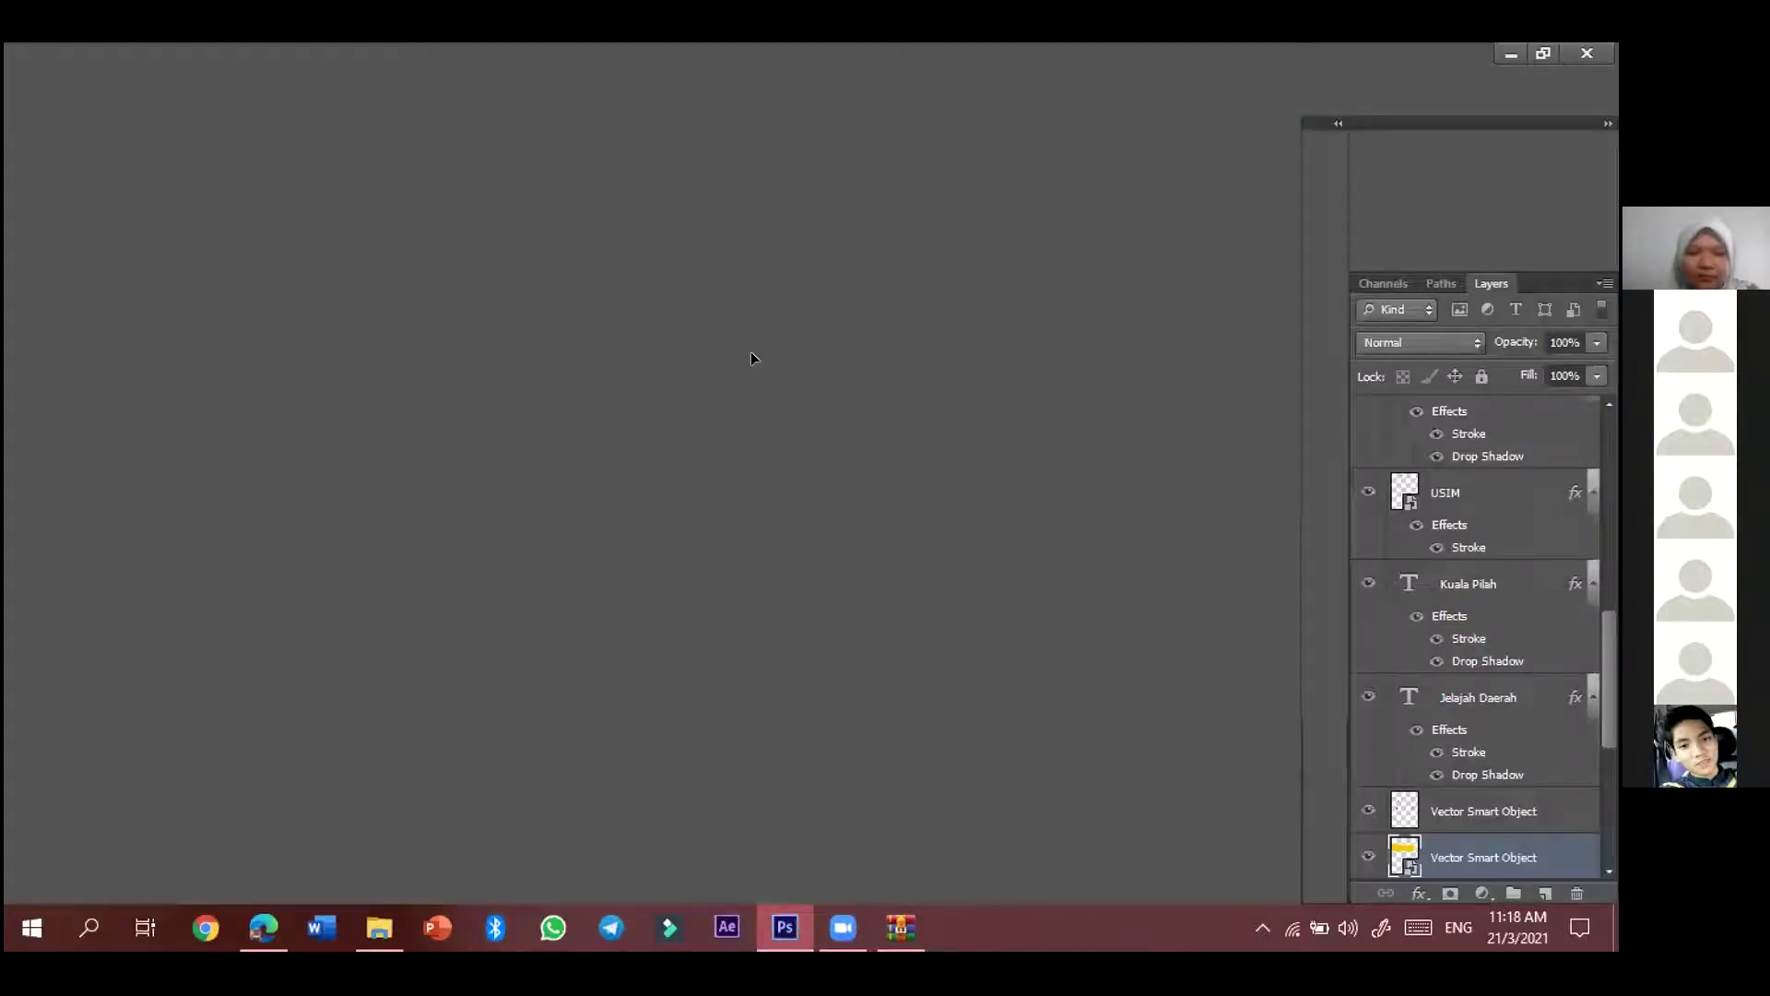
pyautogui.hotkey('ctrl', 'z')
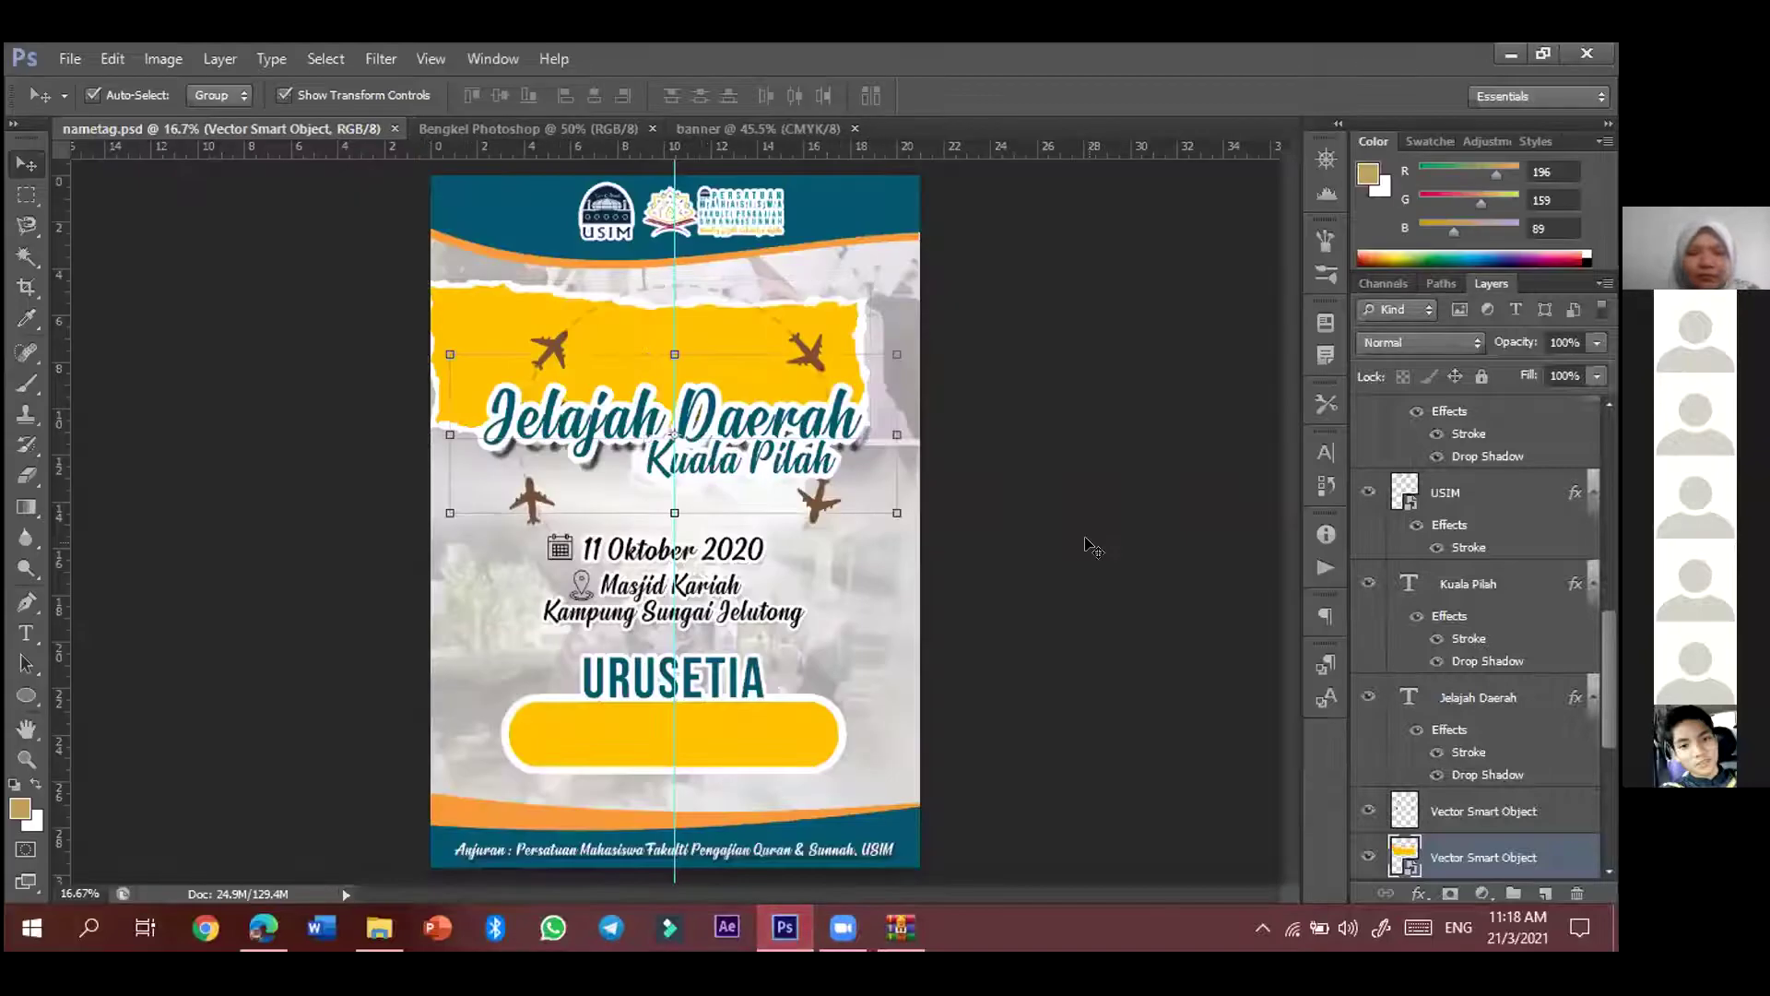
pyautogui.click(846, 933)
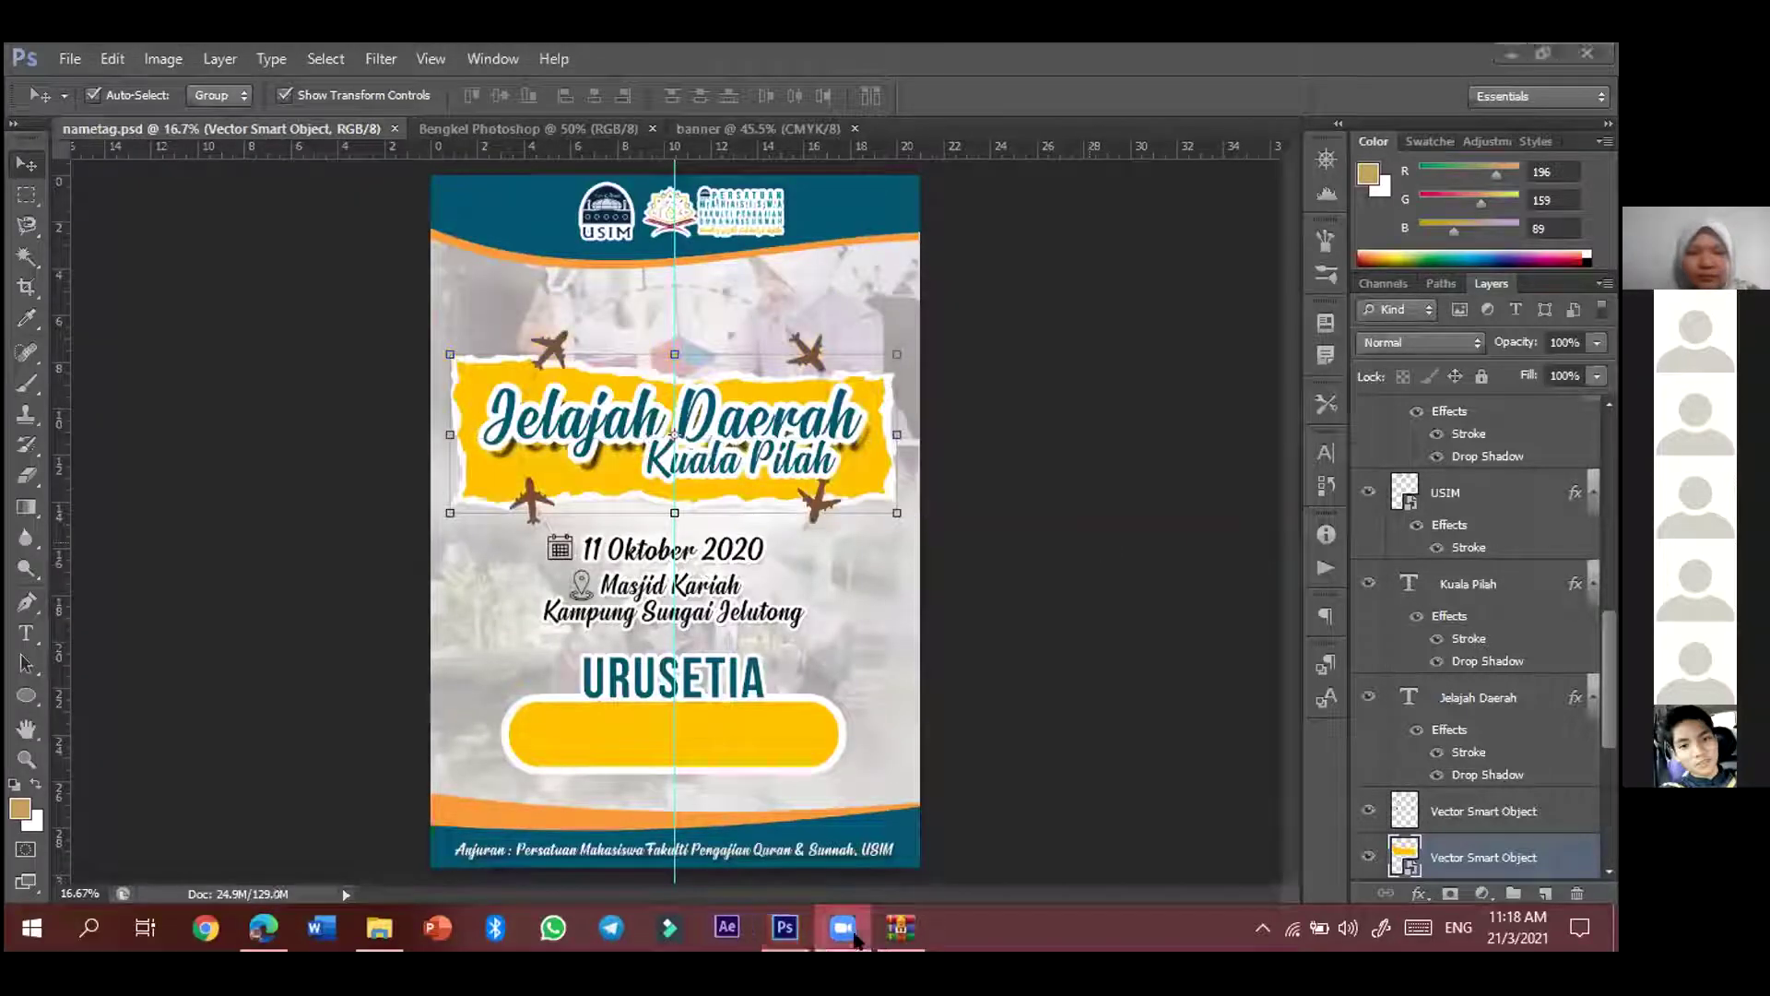
pyautogui.click(785, 932)
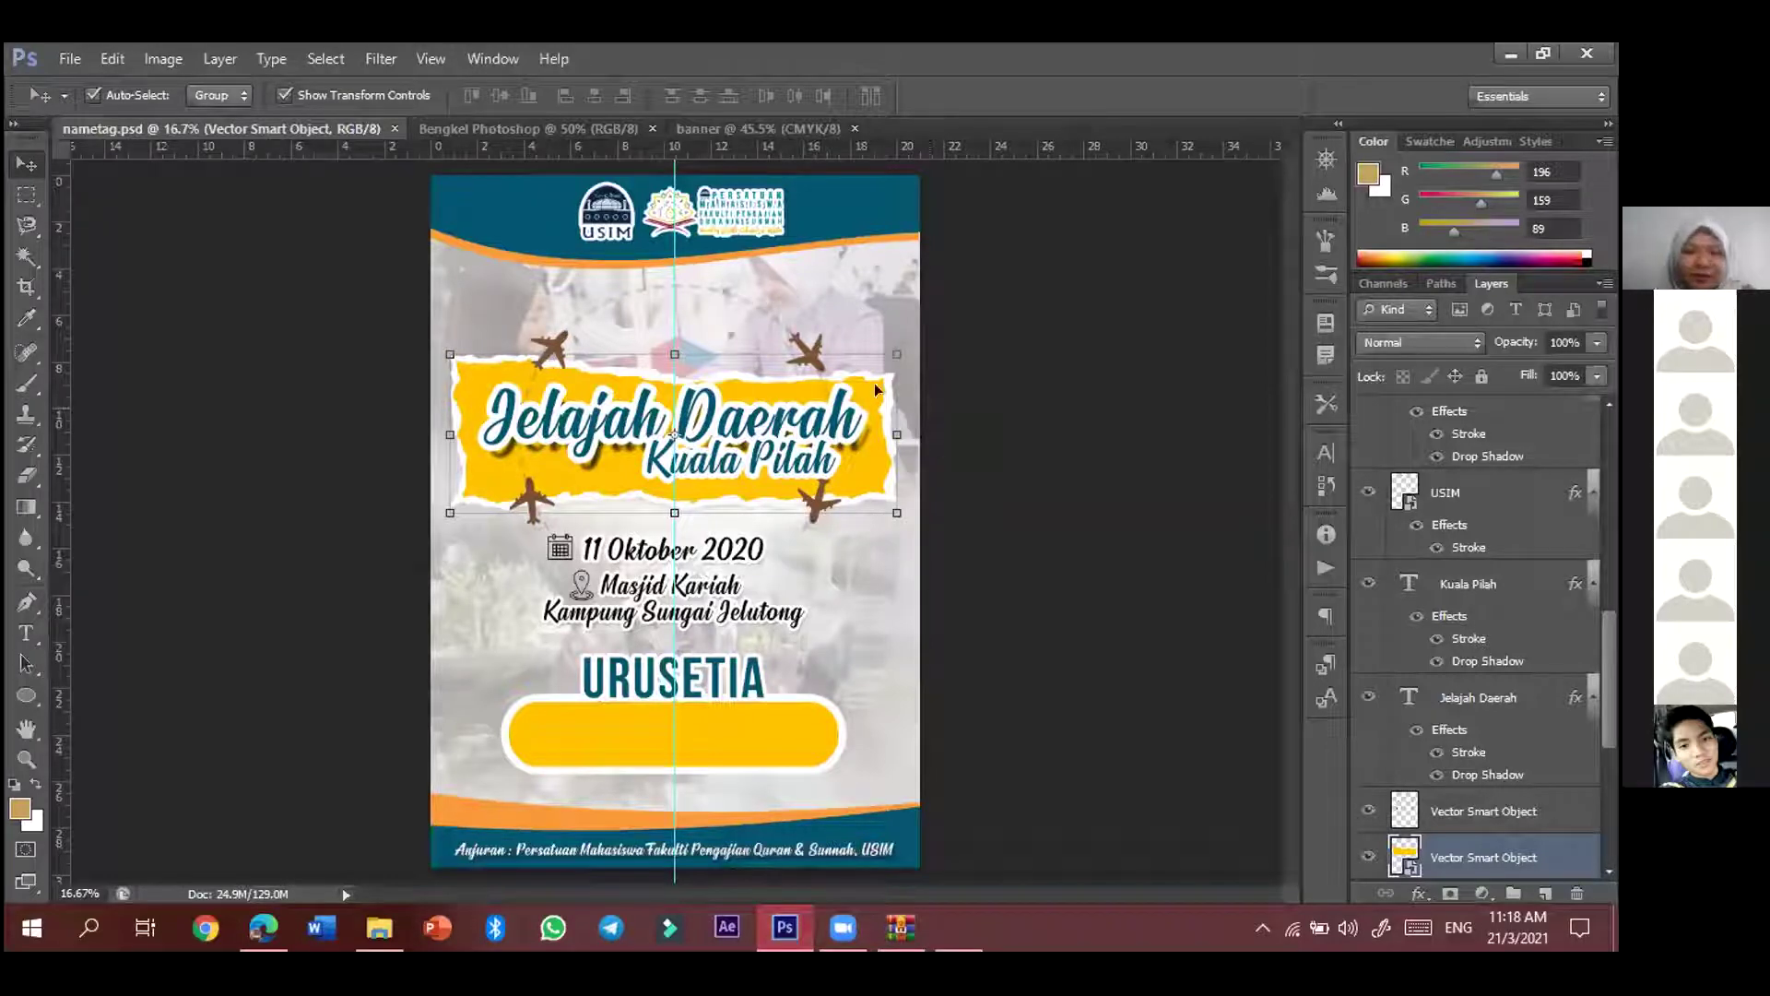
pyautogui.moveTo(881, 398); pyautogui.dragTo(945, 386)
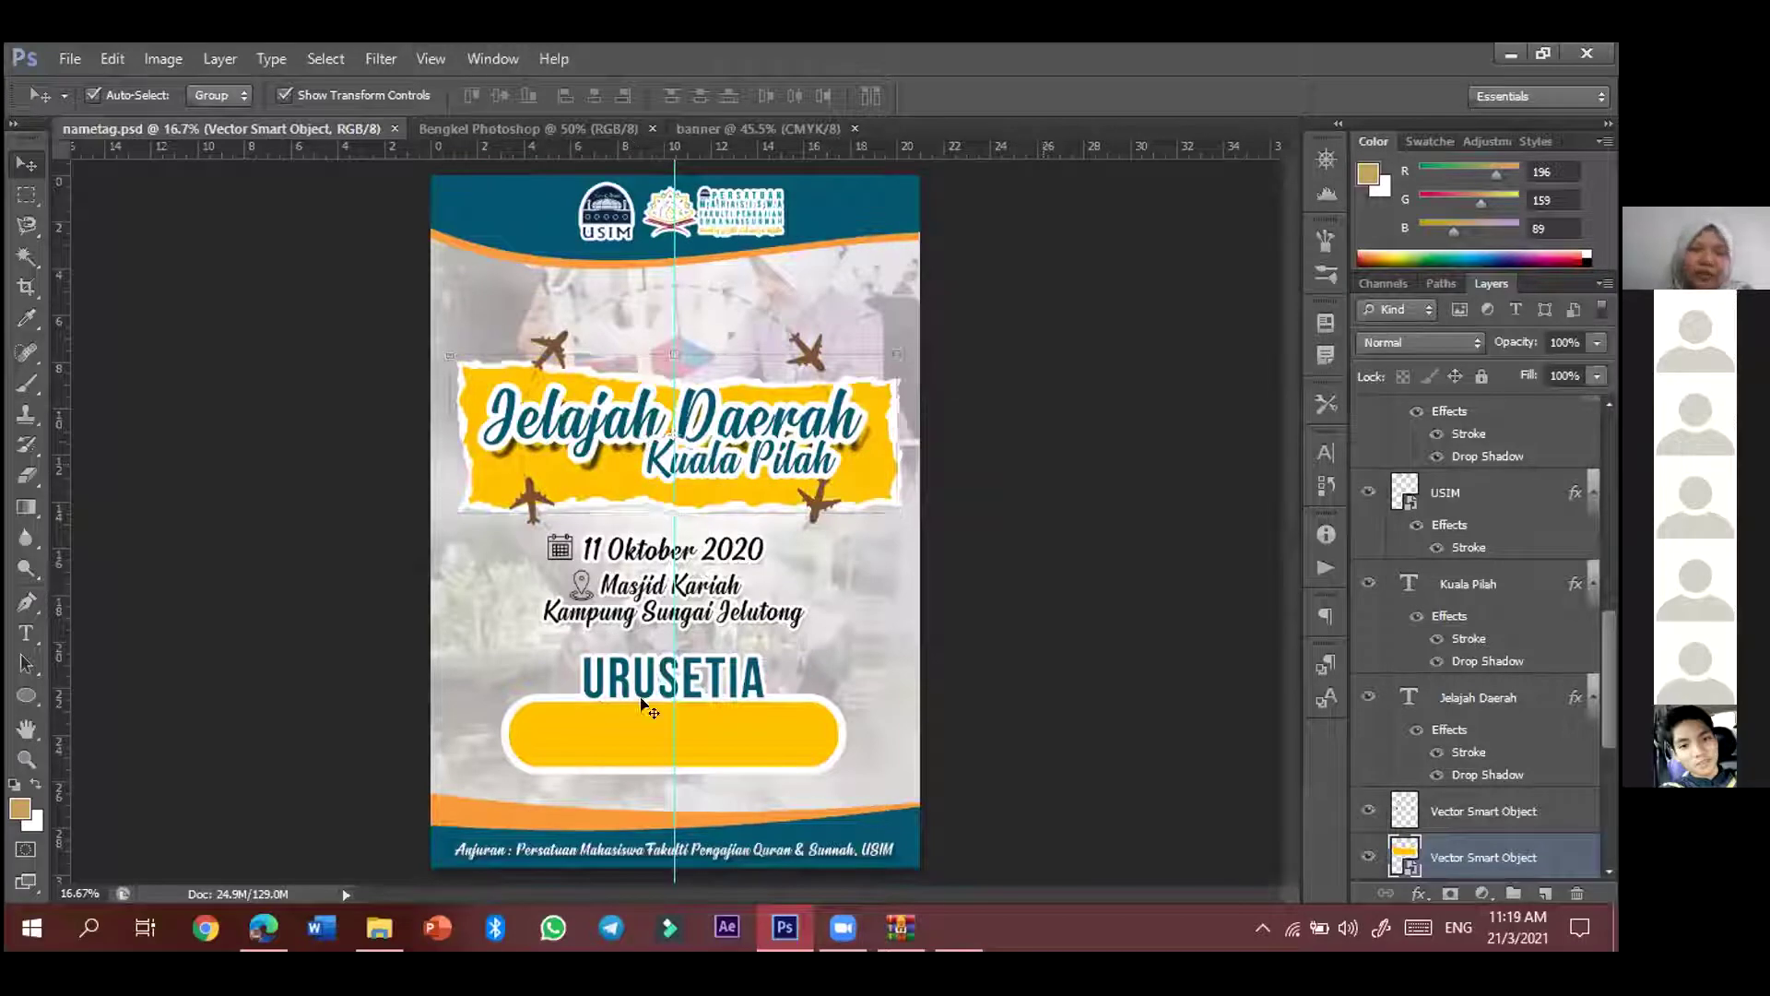
pyautogui.click(945, 385)
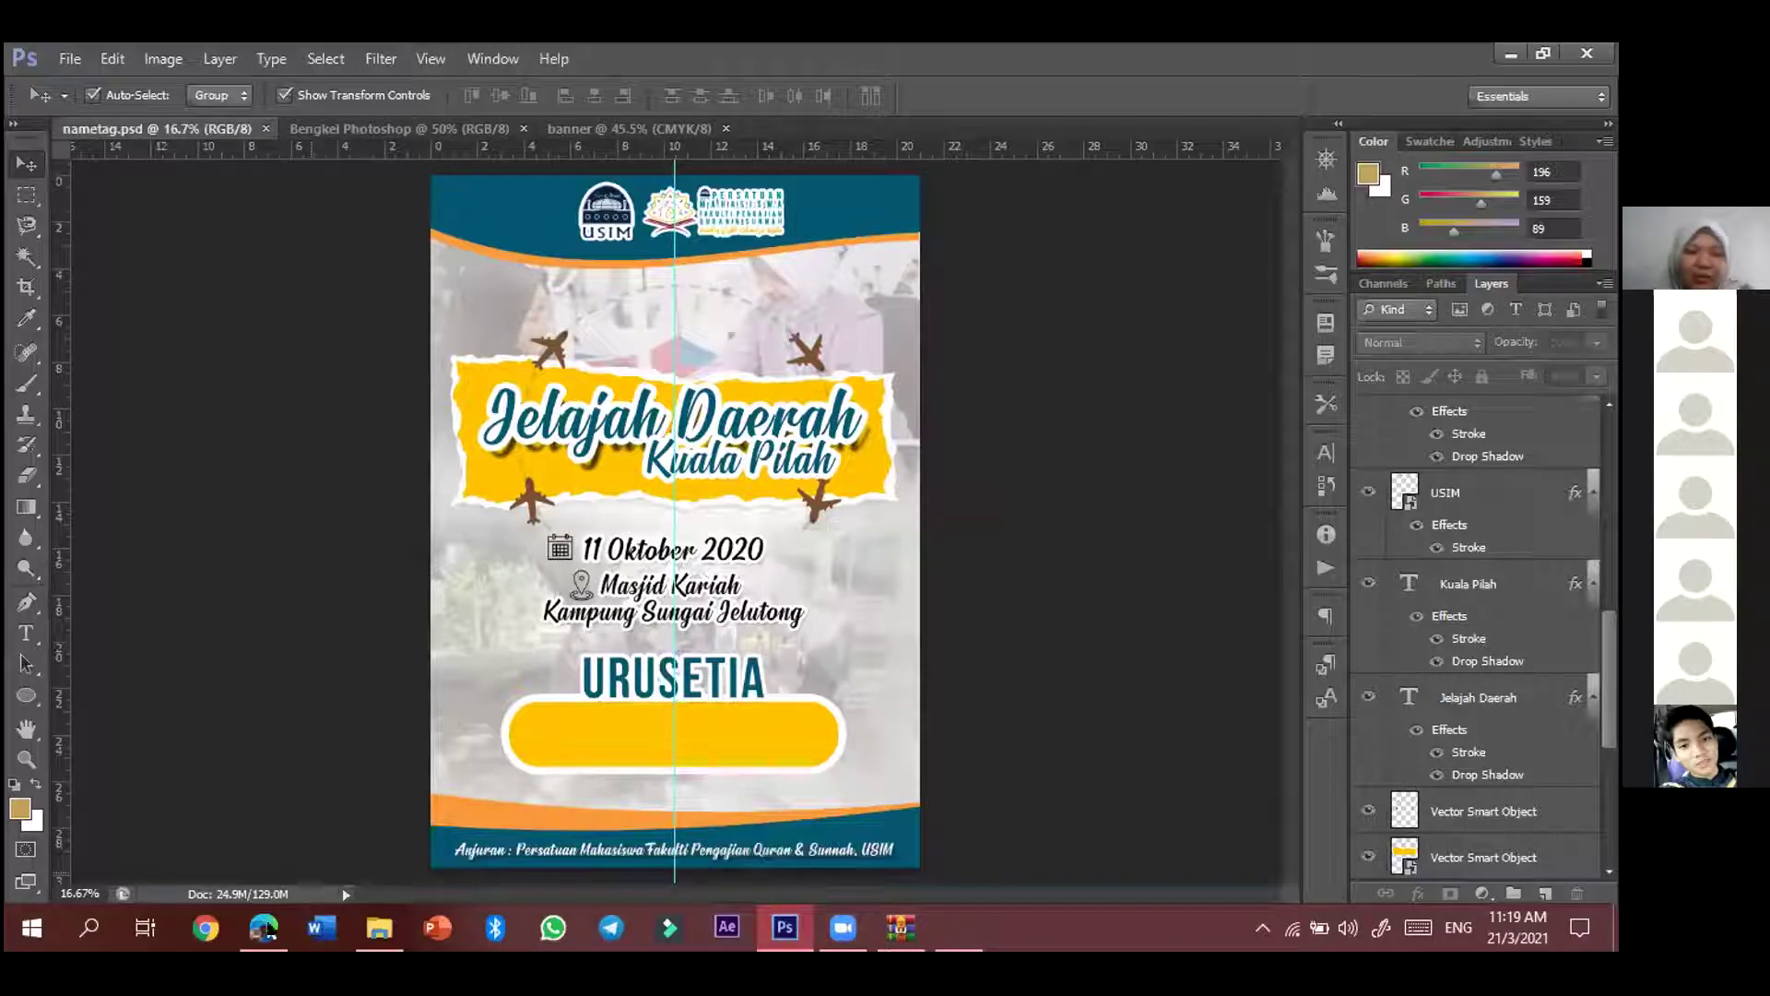
# - Switch to the browser, search the web for hiclipart in a new tab, and open the HiClipart website
pyautogui.hotkey('alt', 'Tab')
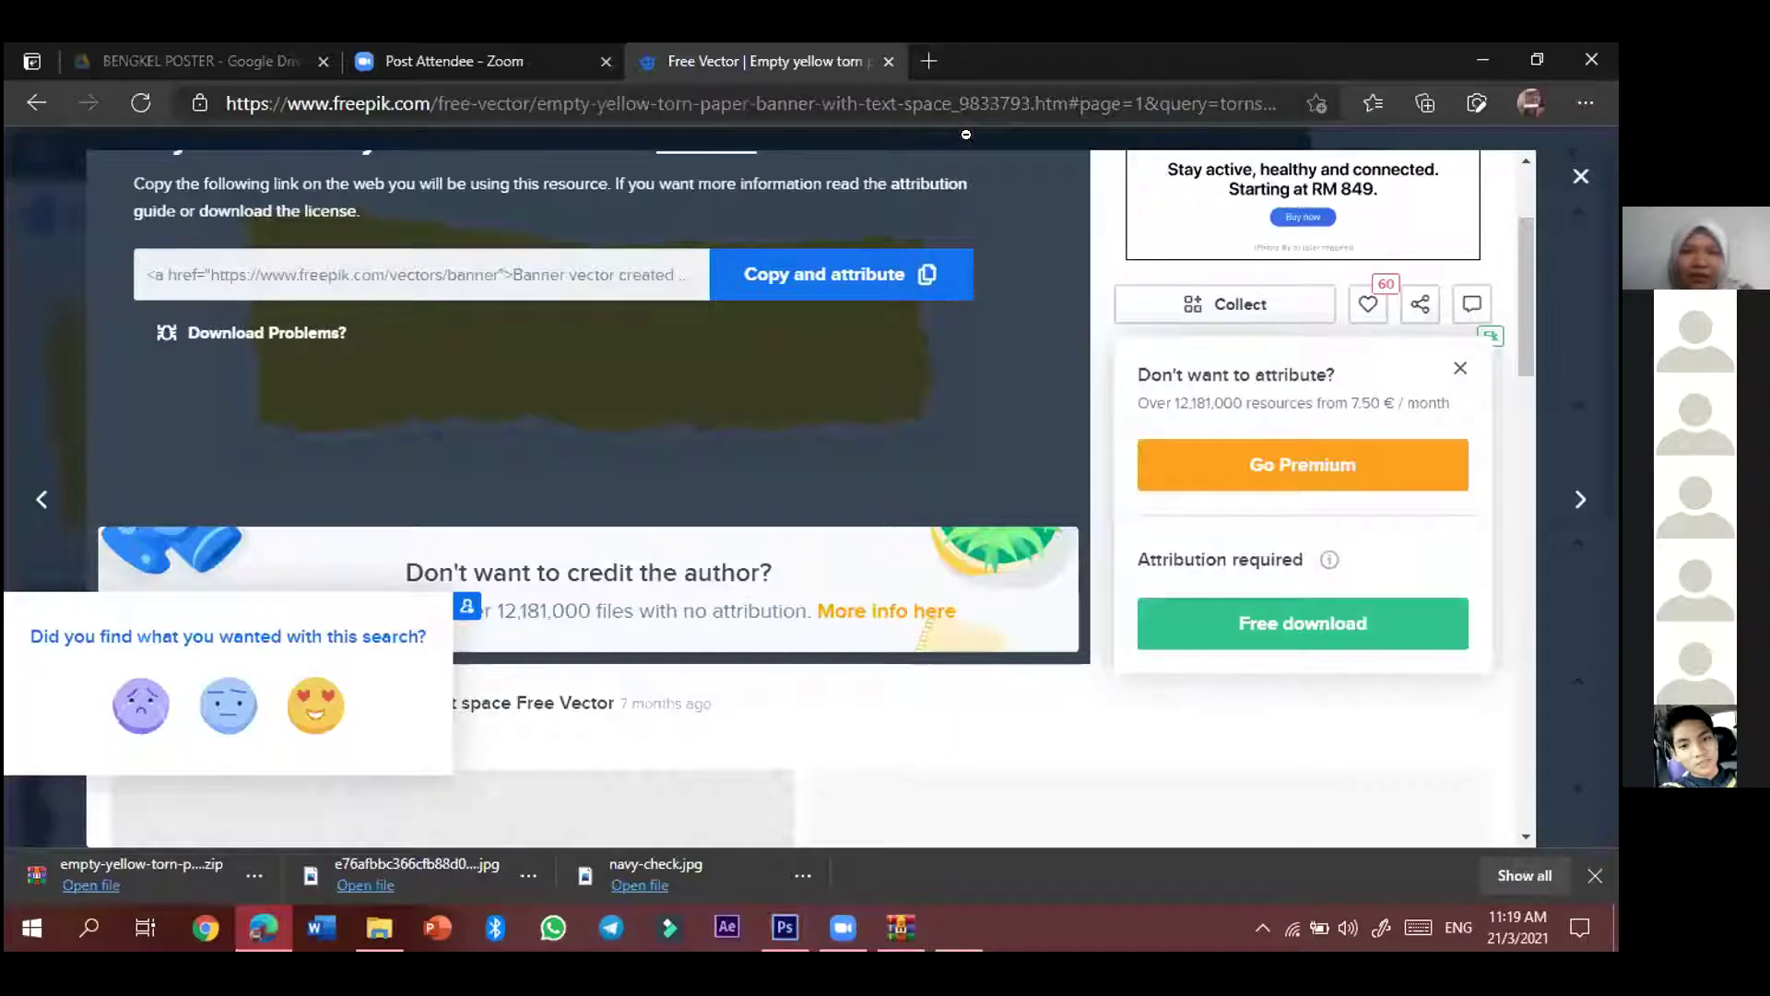
pyautogui.press('super+Right')
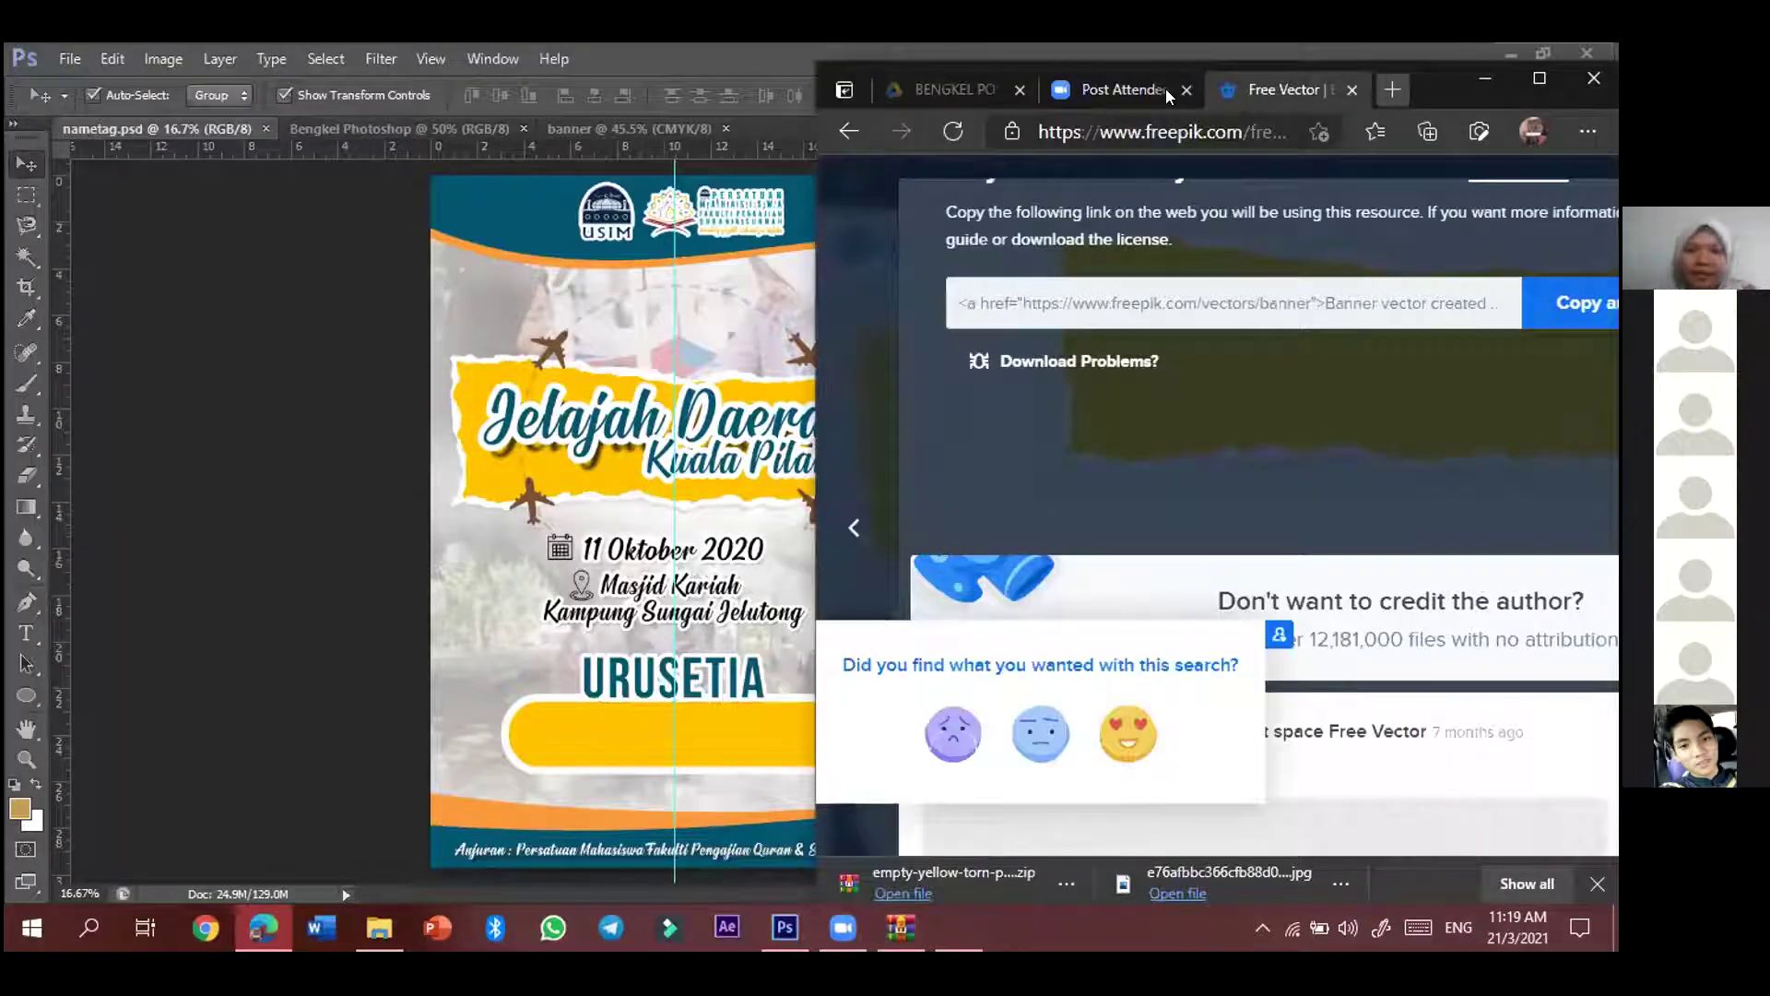
pyautogui.hotkey('ctrl', 't')
pyautogui.write('hiclipart')
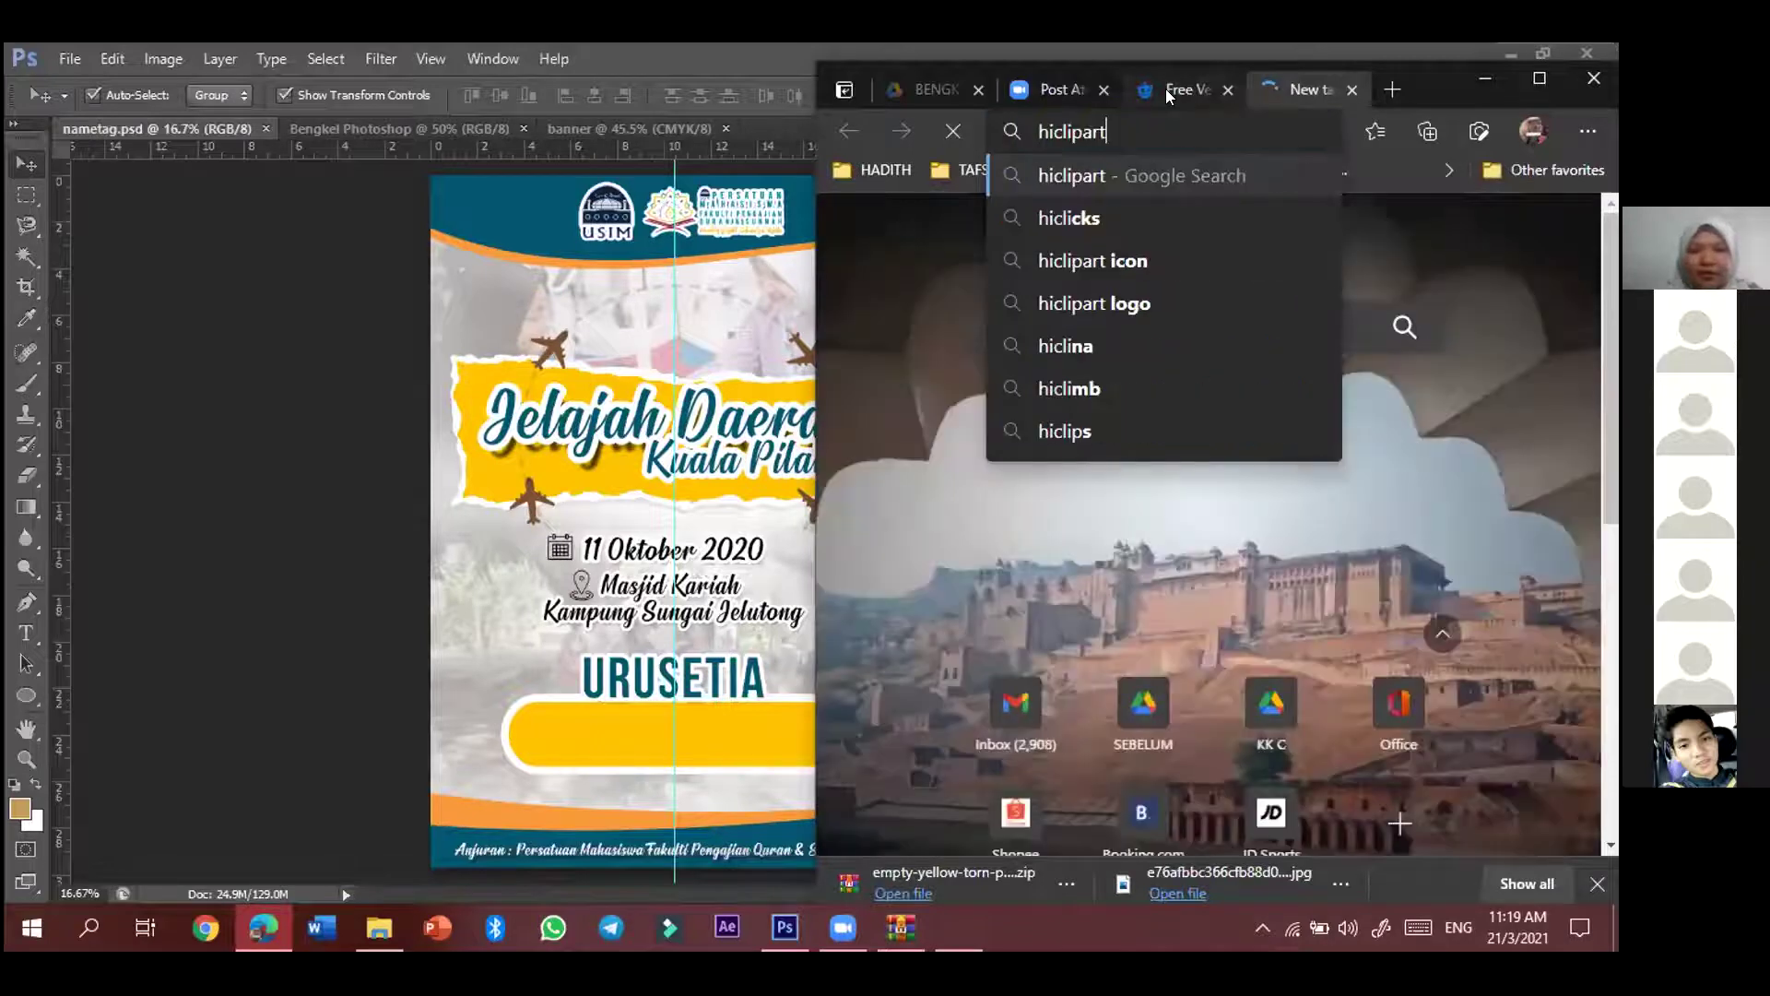
pyautogui.press('Return')
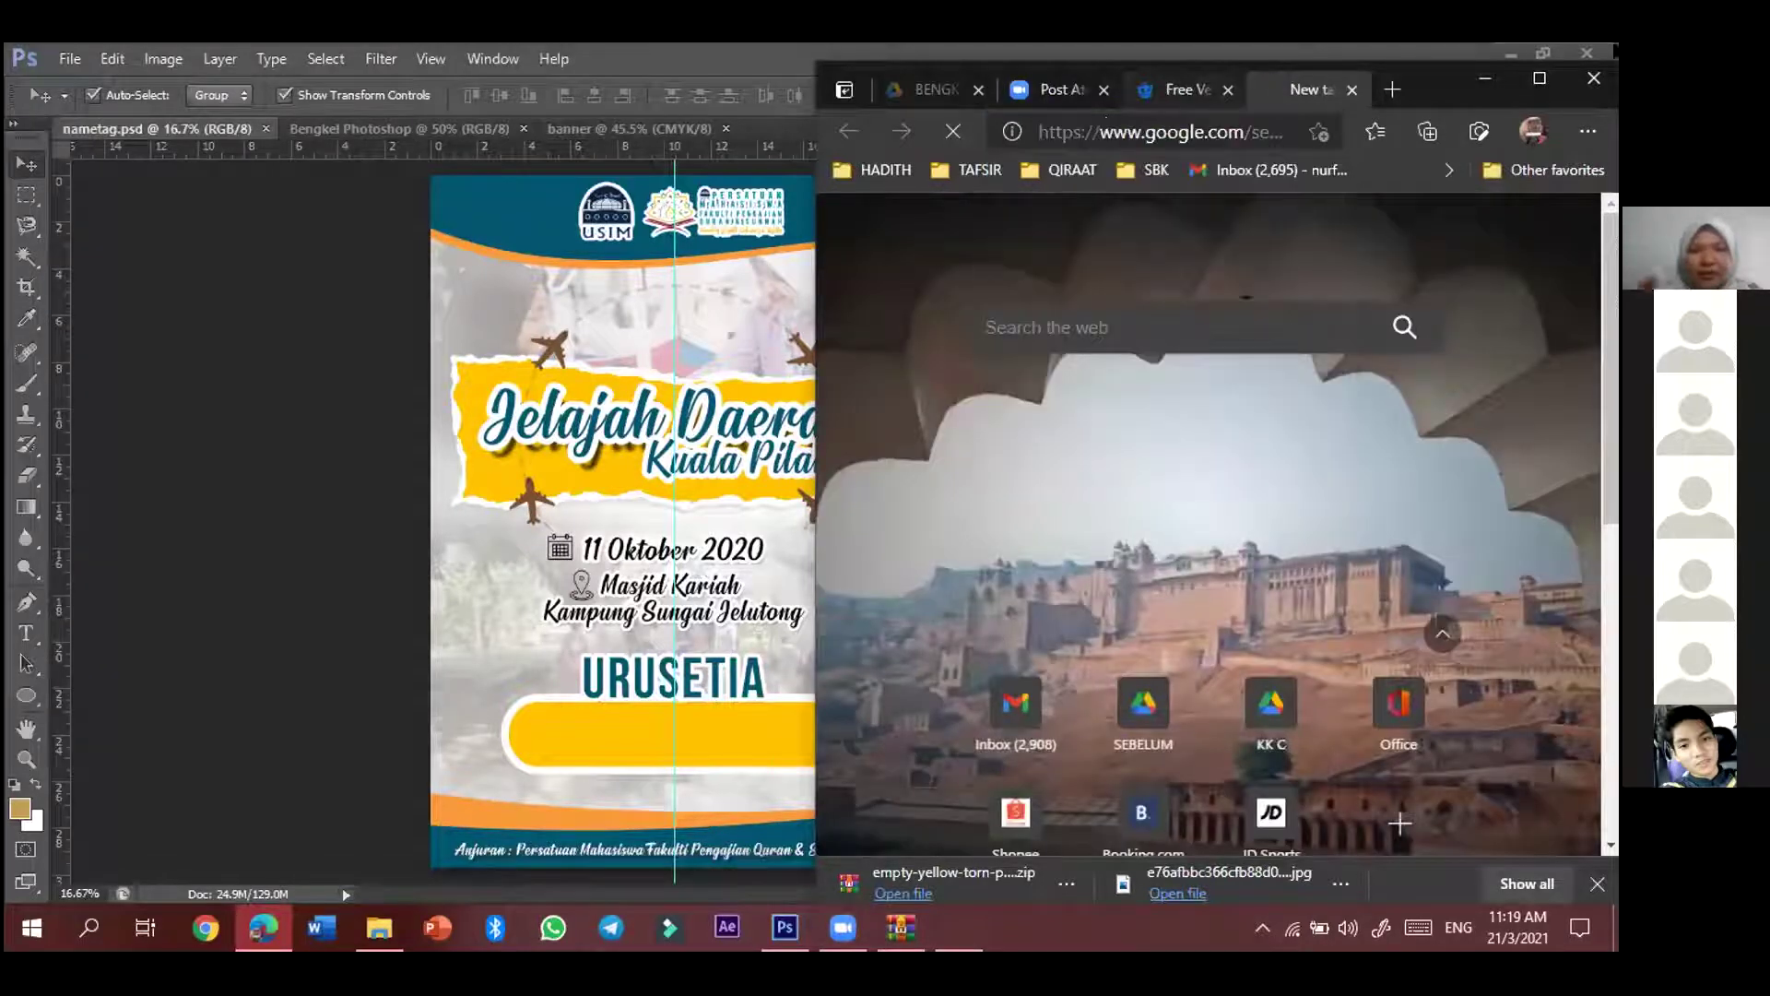
pyautogui.press('super+Up')
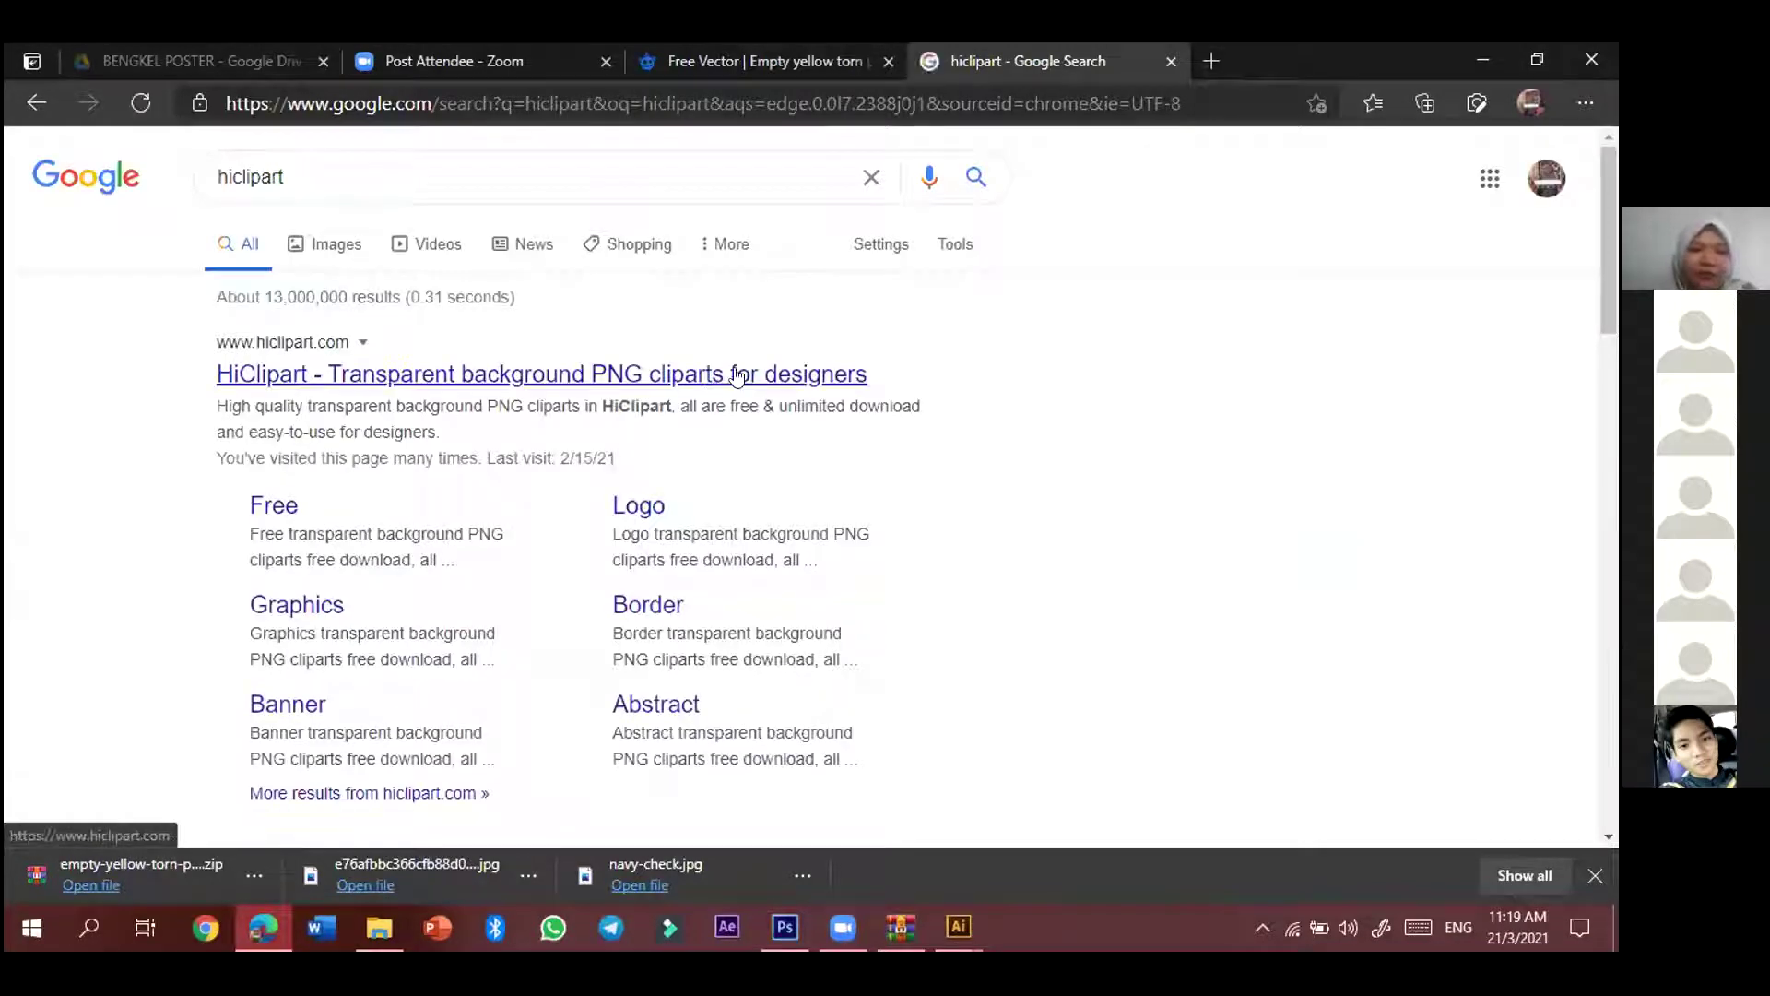
pyautogui.click(743, 378)
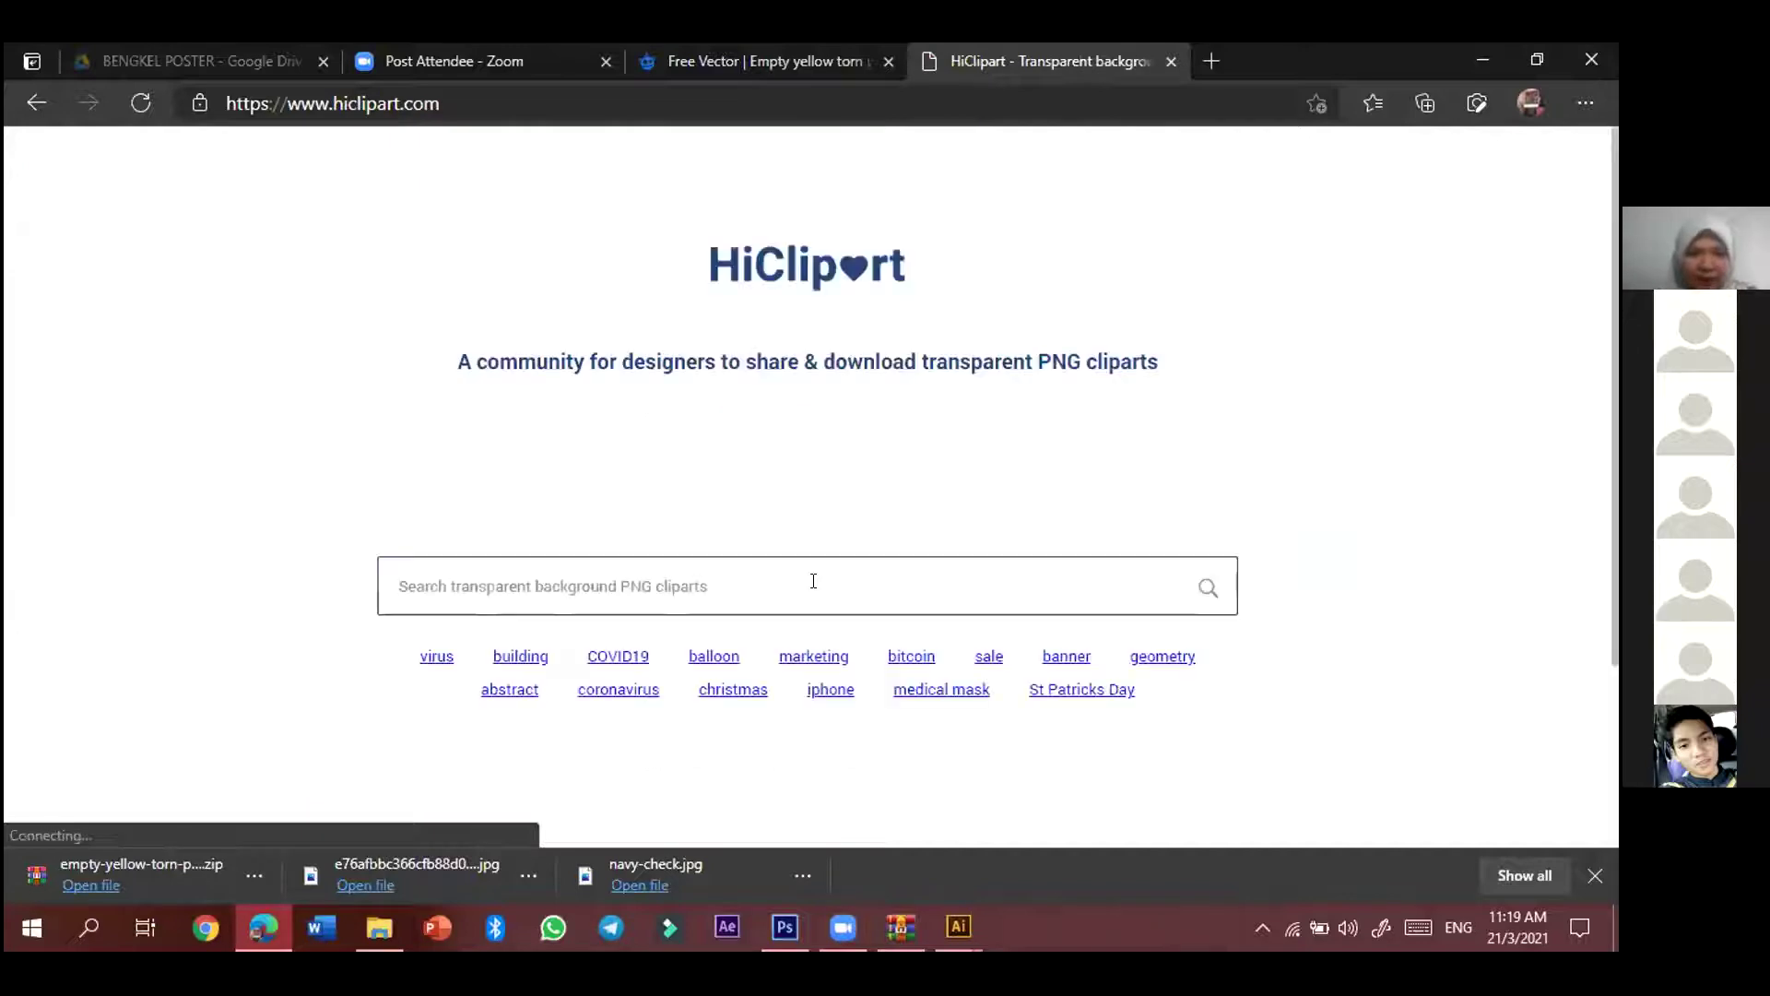
# - Search HiClipart for icon whatsapp and open the WhatsApp Logo Computer Icons clipart with the green gradient speech bubble
pyautogui.click(817, 583)
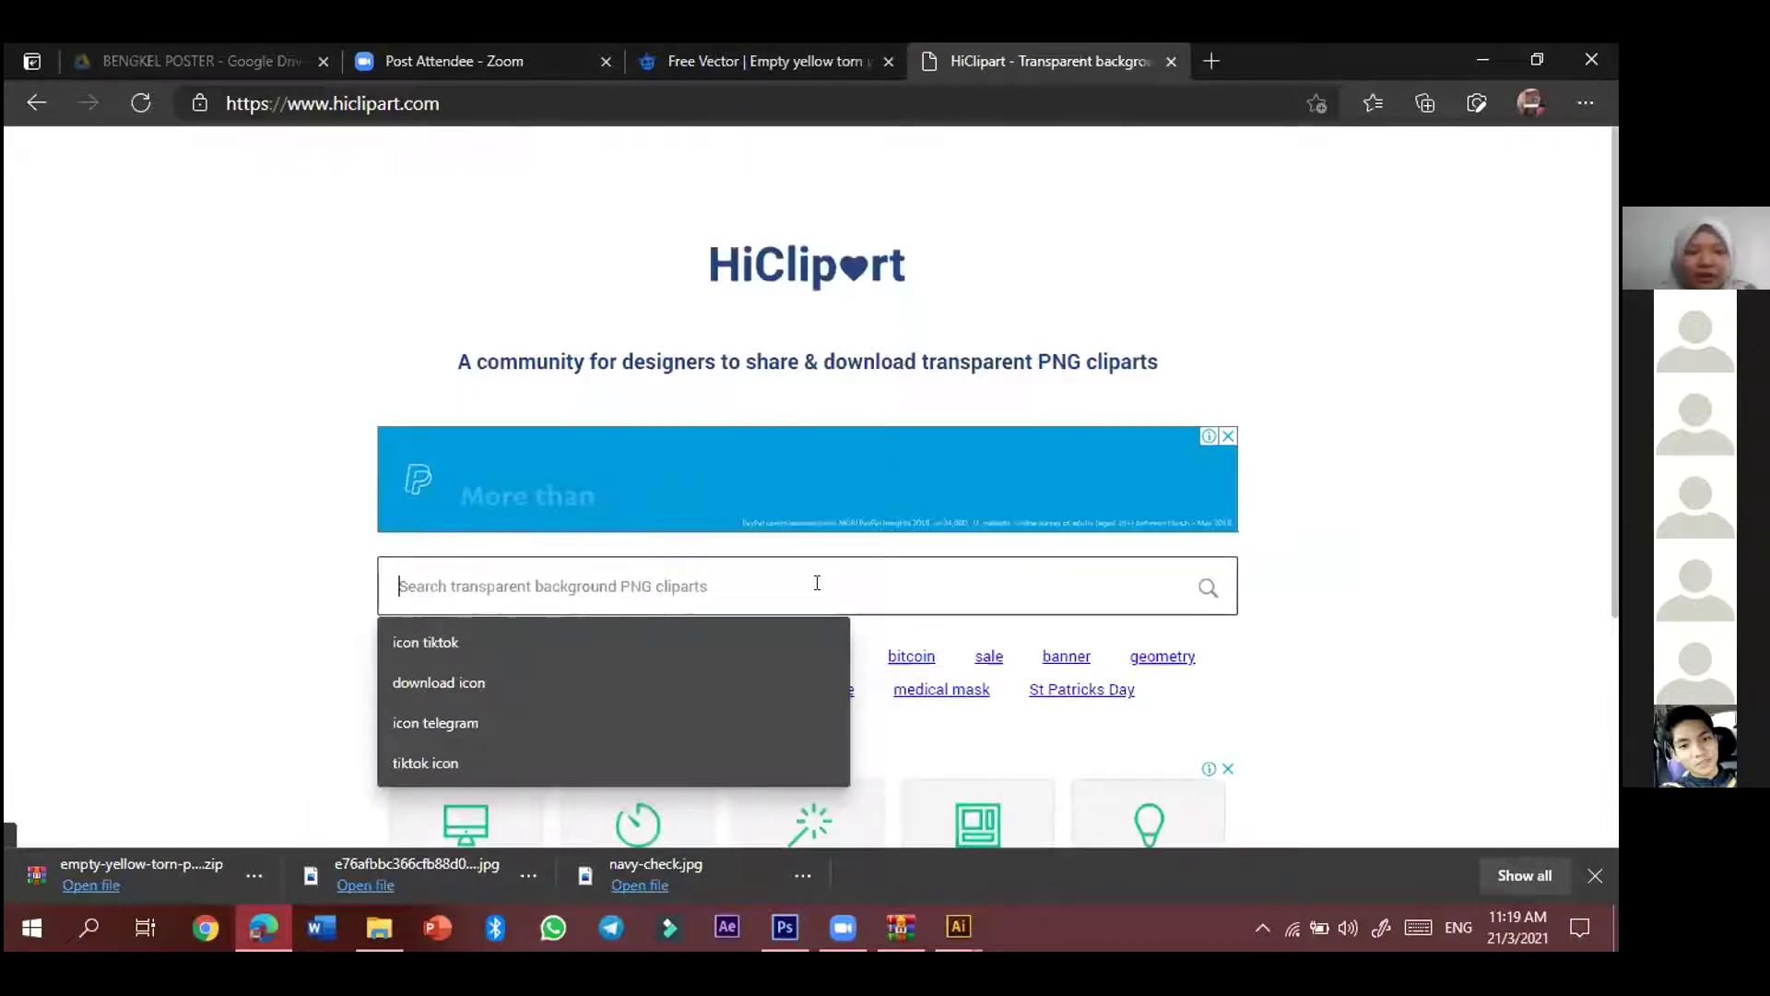
pyautogui.write('icon whats')
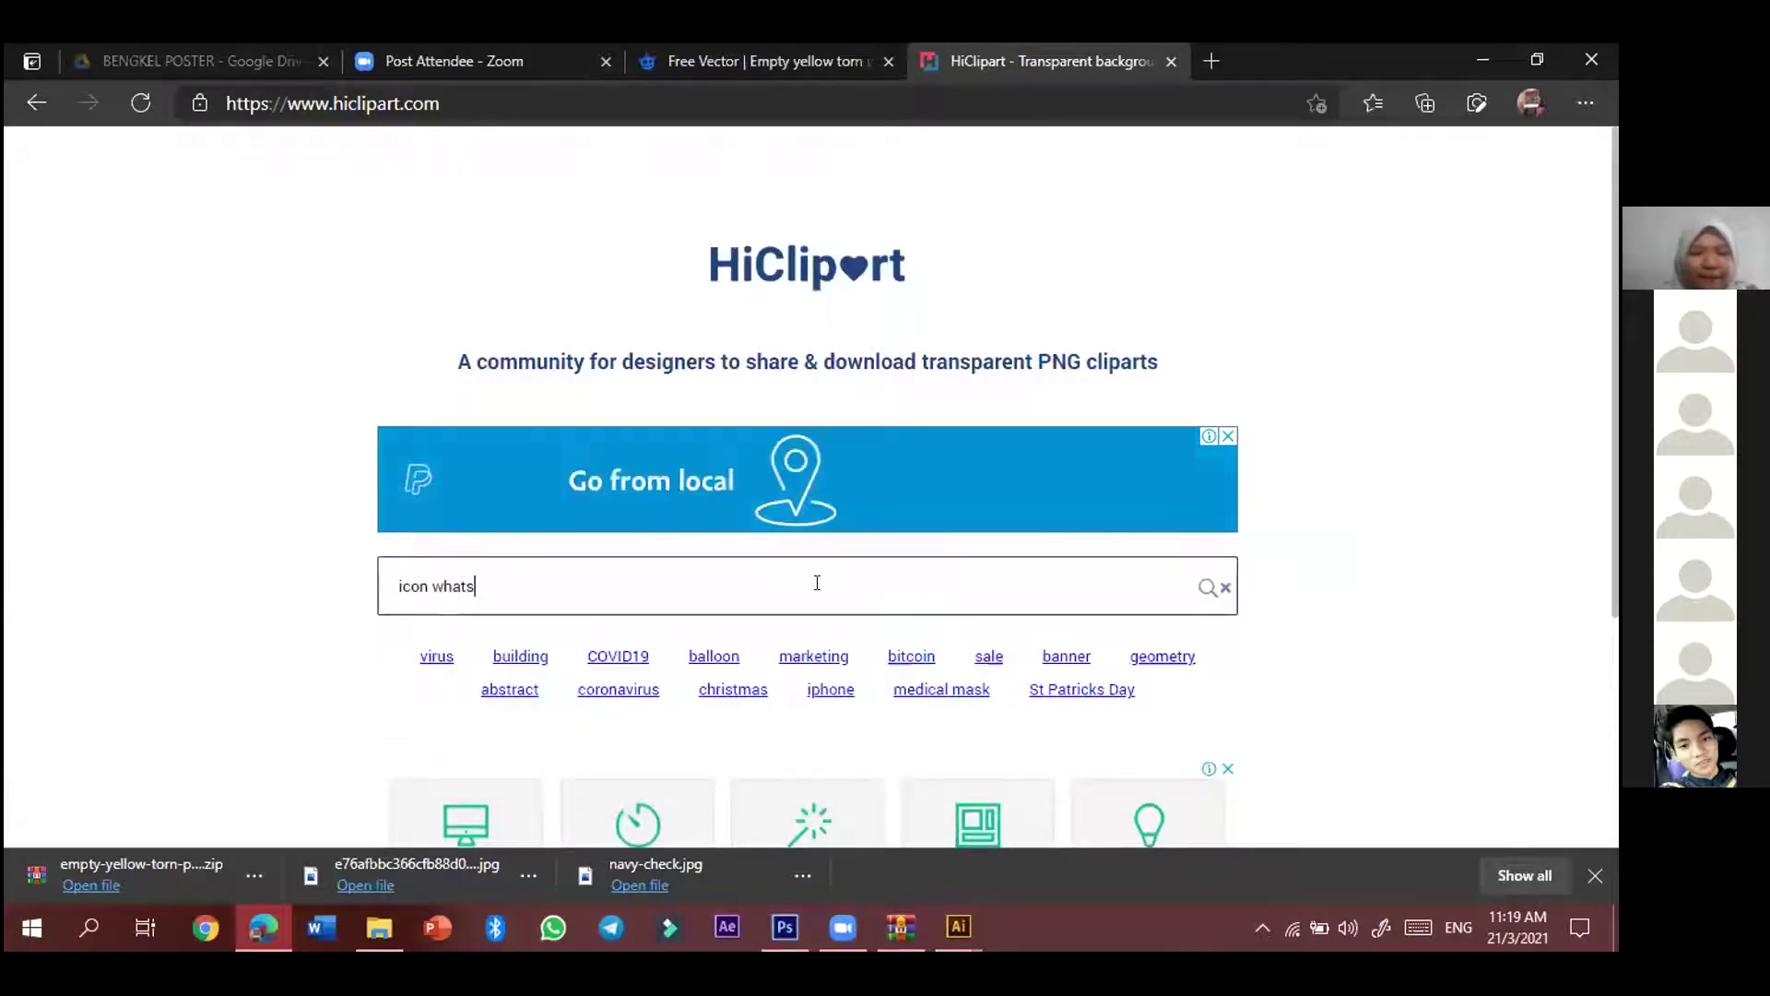
pyautogui.write('app')
pyautogui.press('Return')
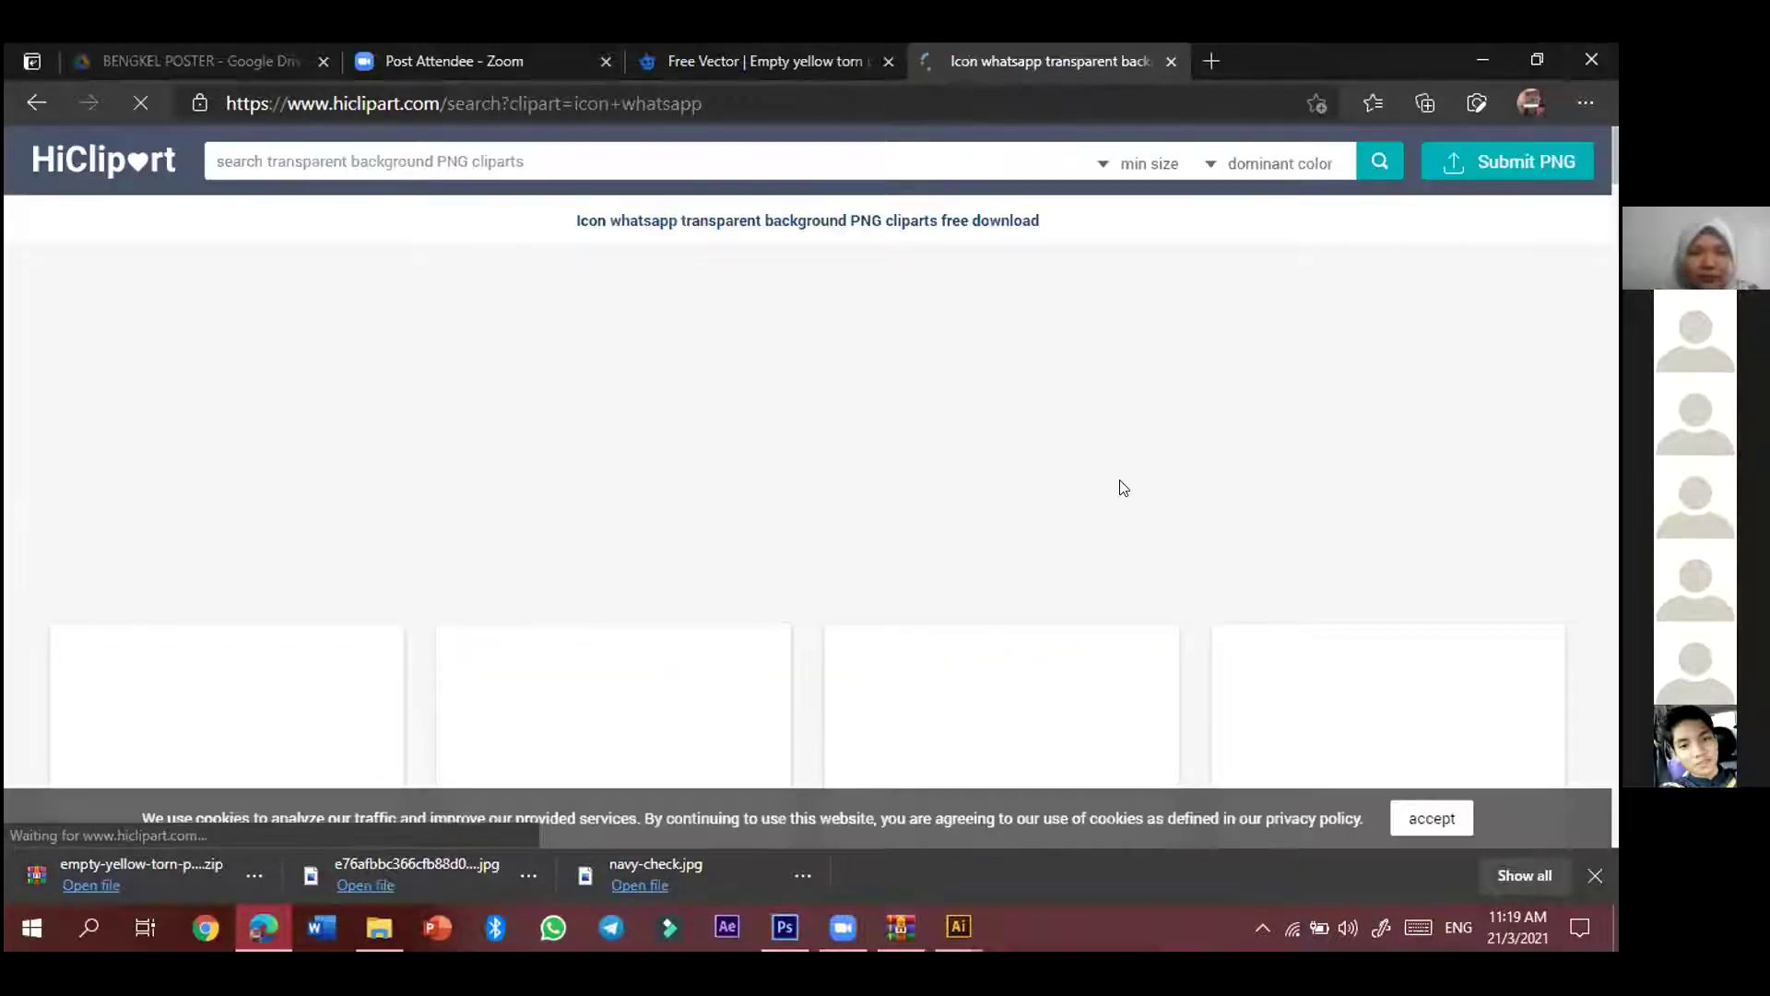
pyautogui.scroll(-1, 1070, 415)
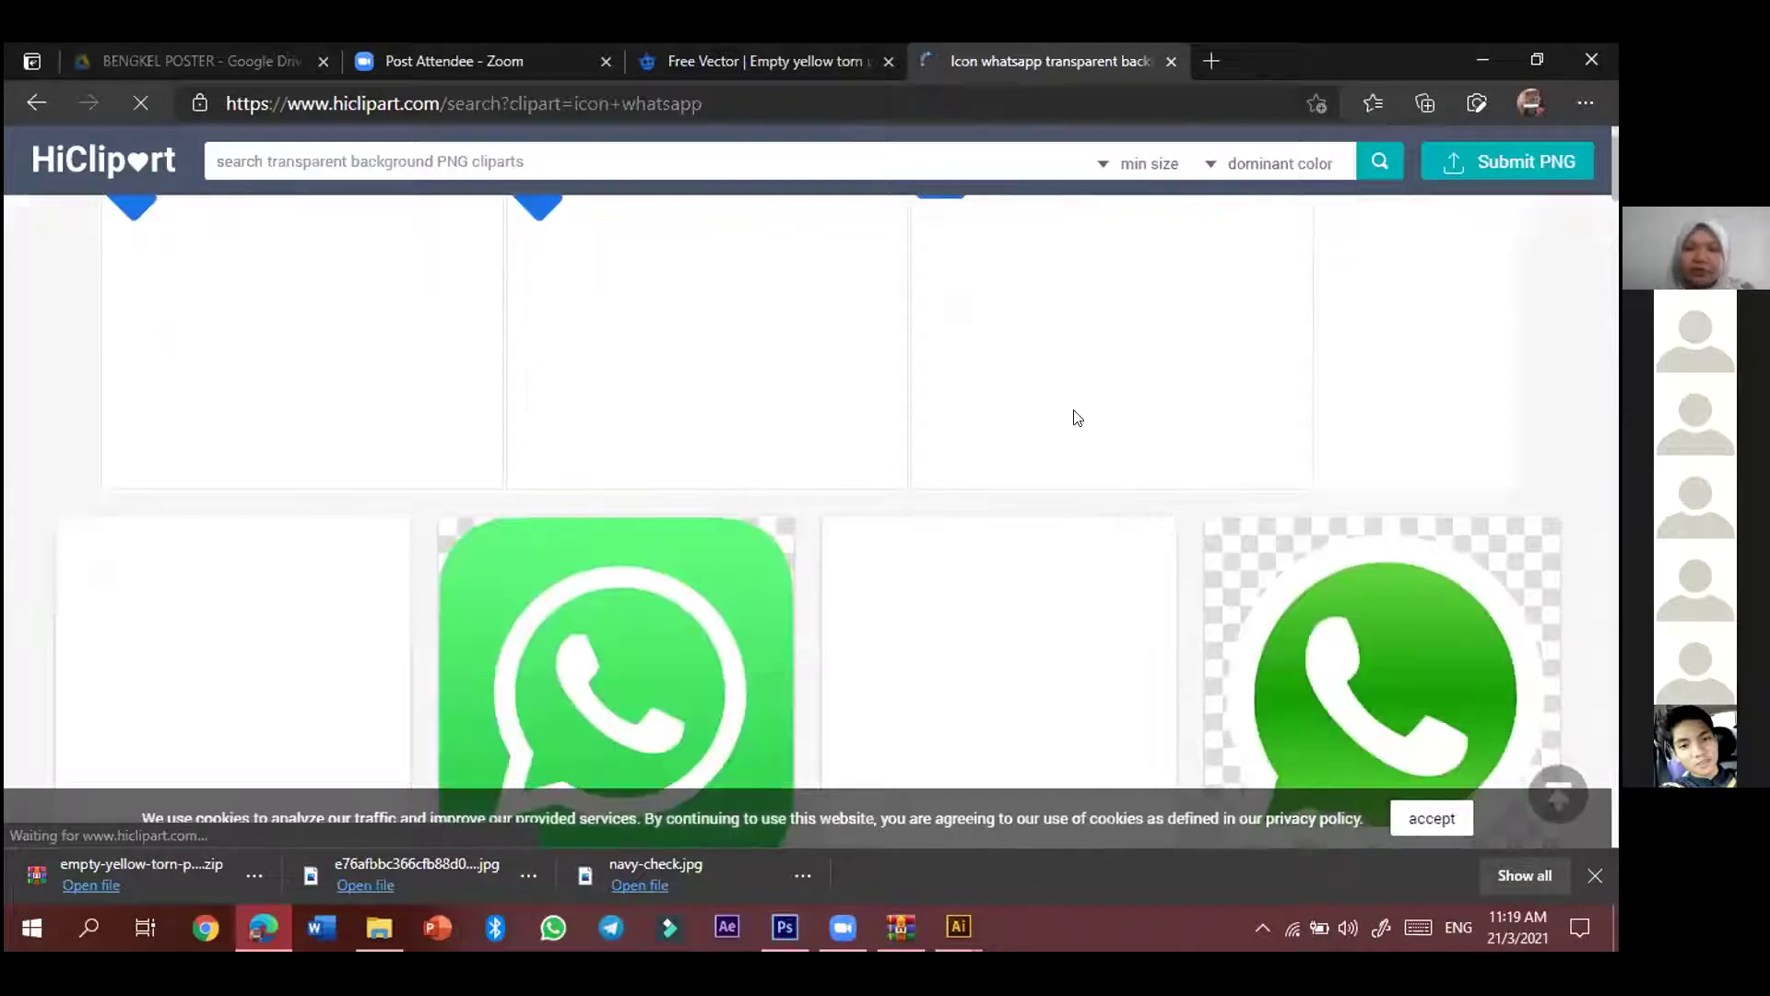
pyautogui.scroll(-1, 1409, 465)
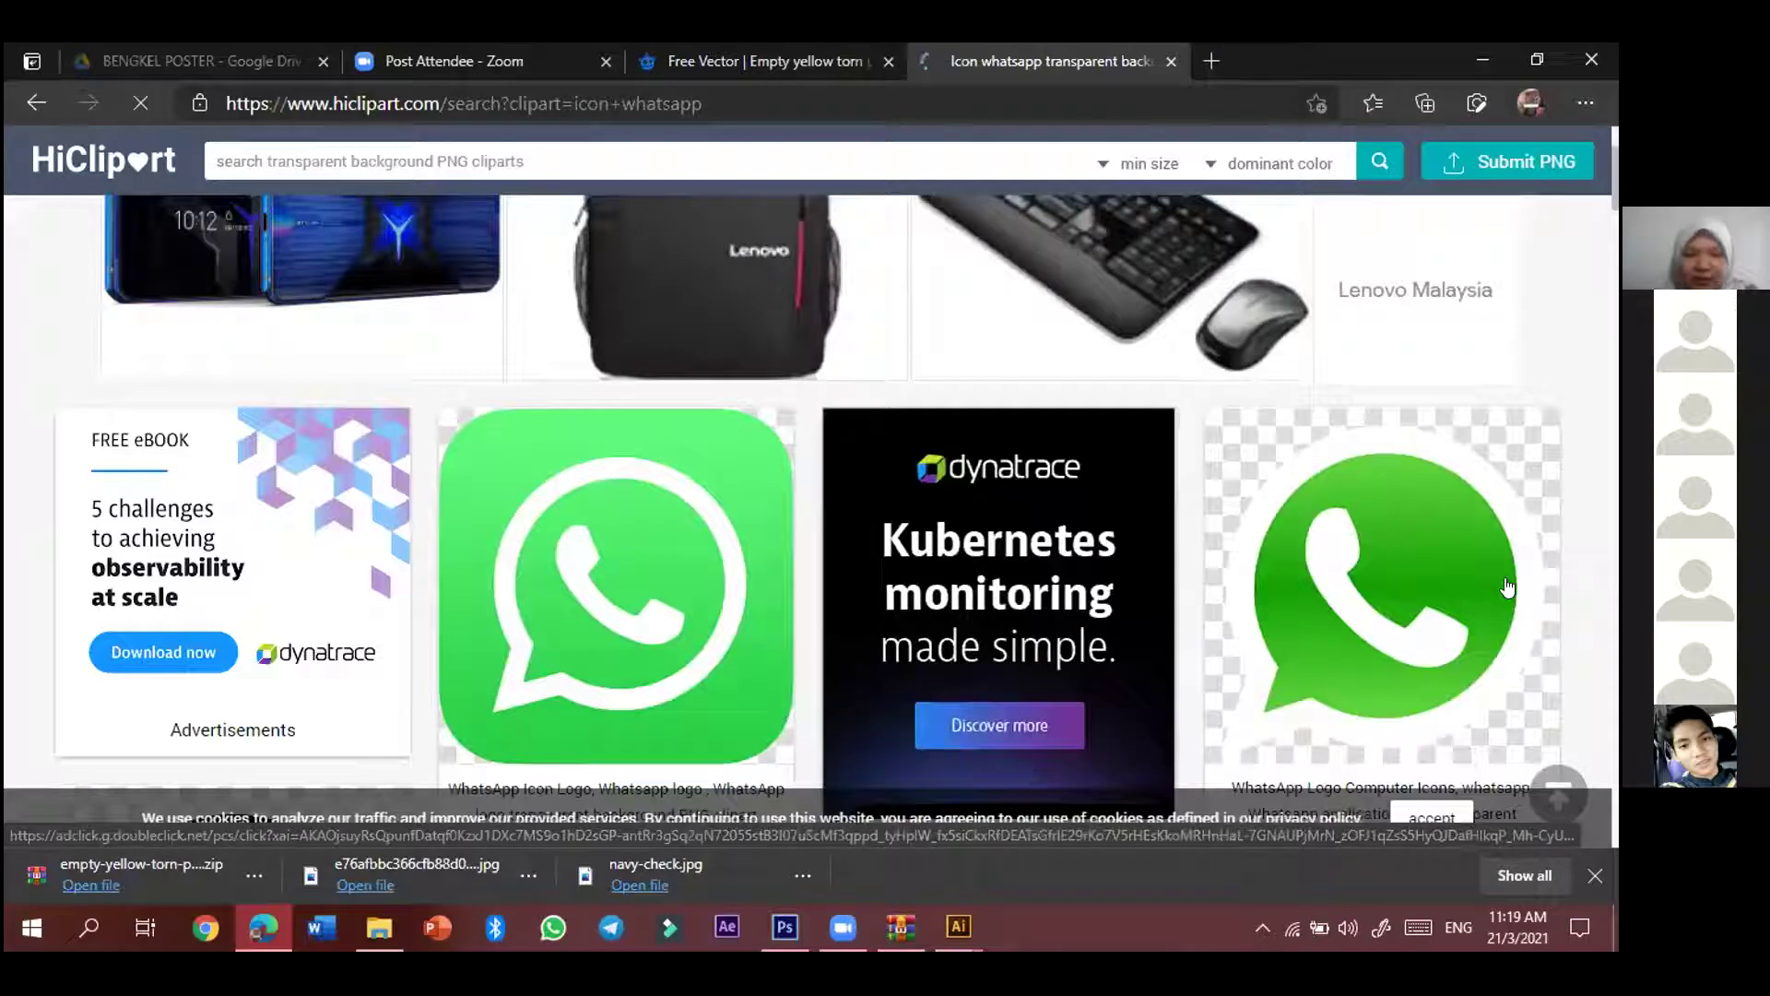
pyautogui.scroll(-1, 1444, 498)
pyautogui.click(1442, 487)
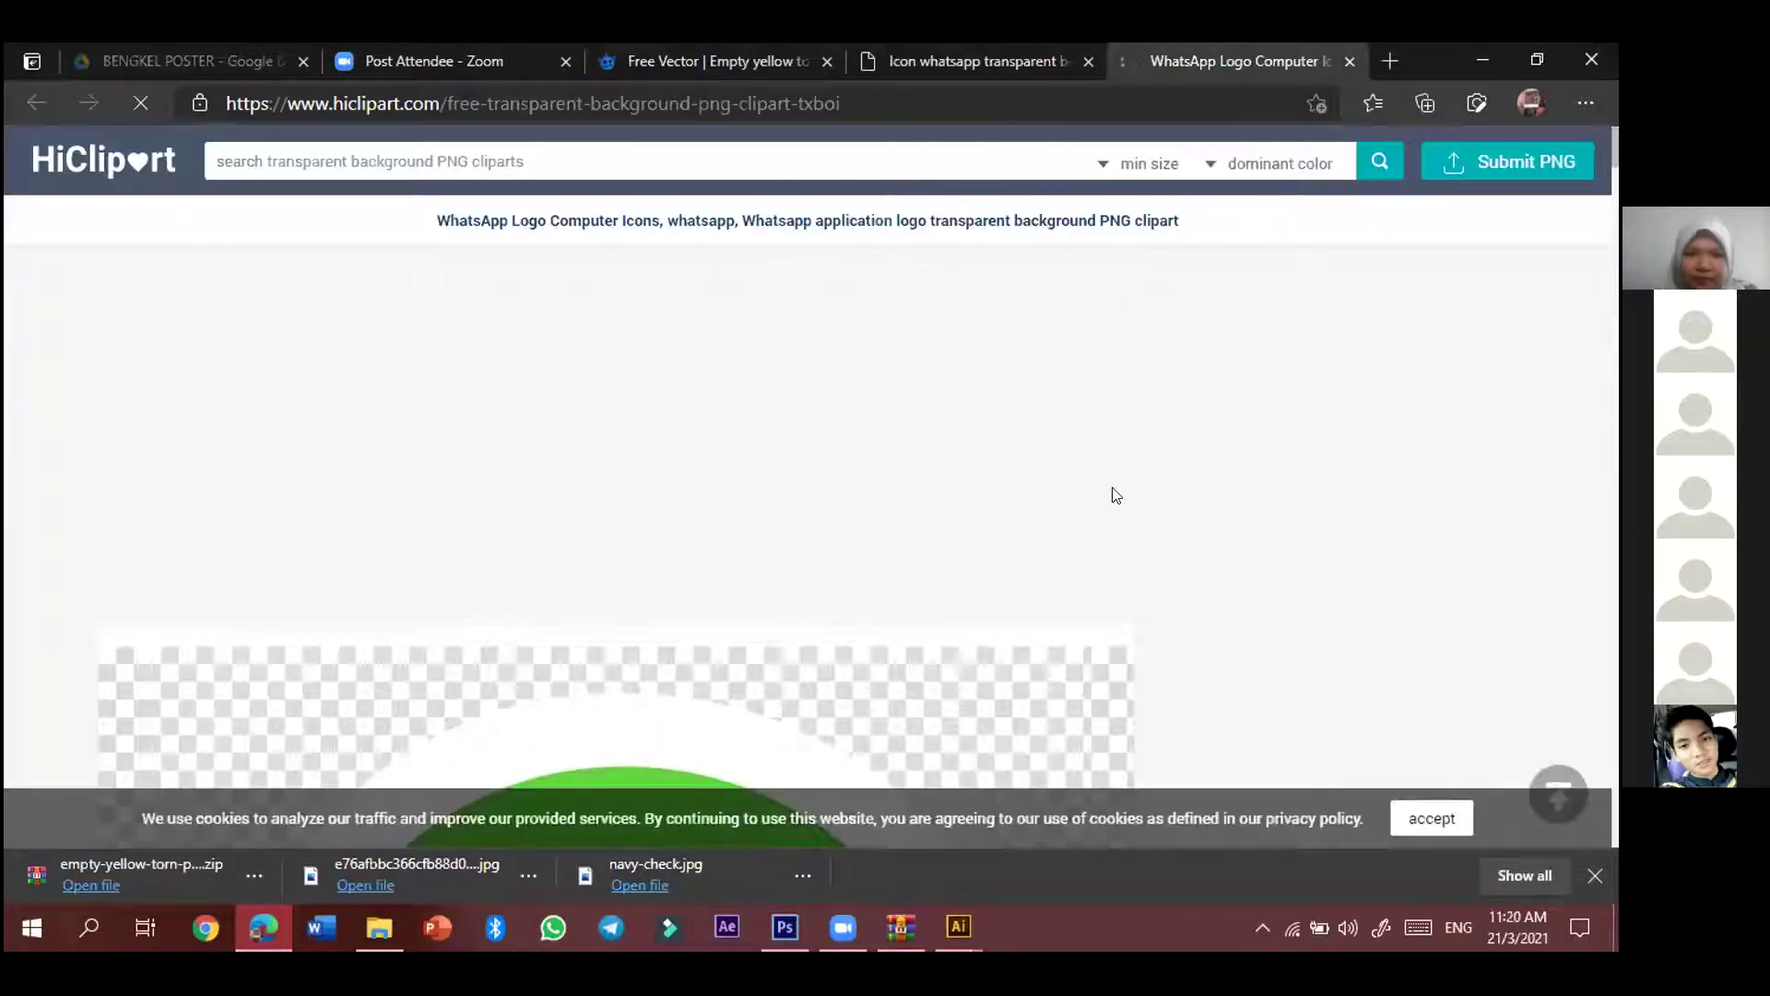
# - Request the original PNG download of the WhatsApp logo clipart and go to the download page's verification area
pyautogui.scroll(-4, 1116, 493)
pyautogui.scroll(-2, 1116, 491)
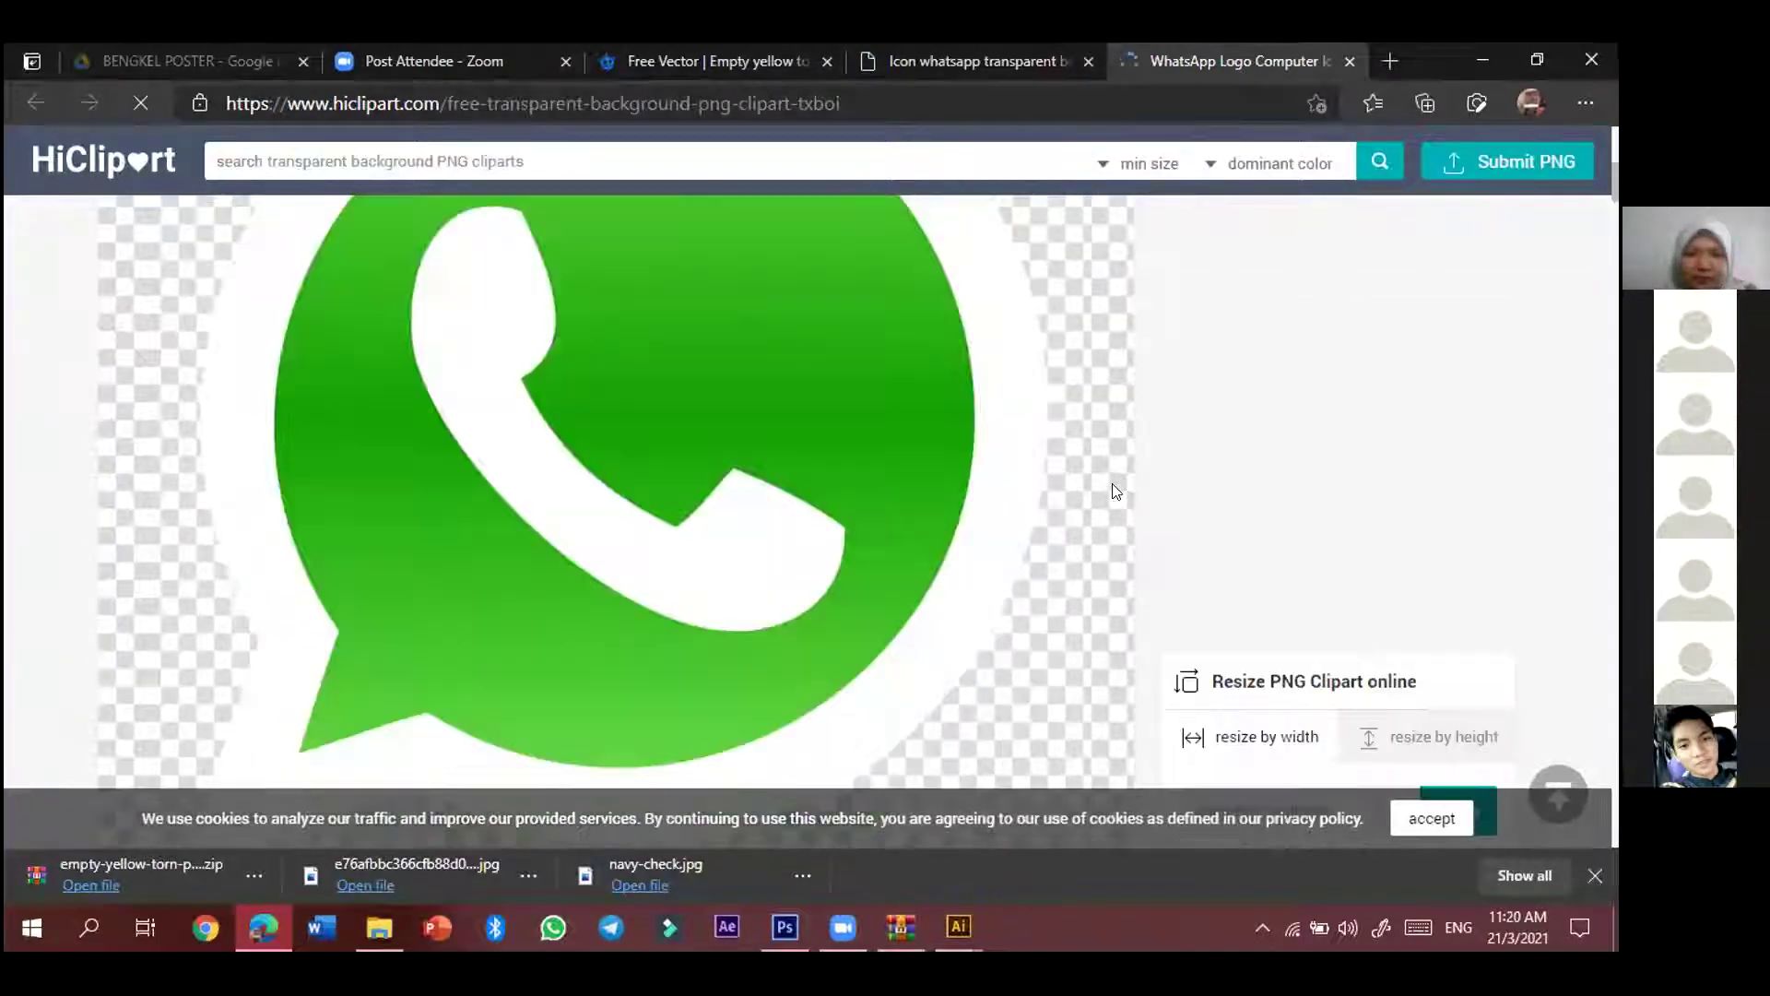
pyautogui.scroll(-3, 1277, 627)
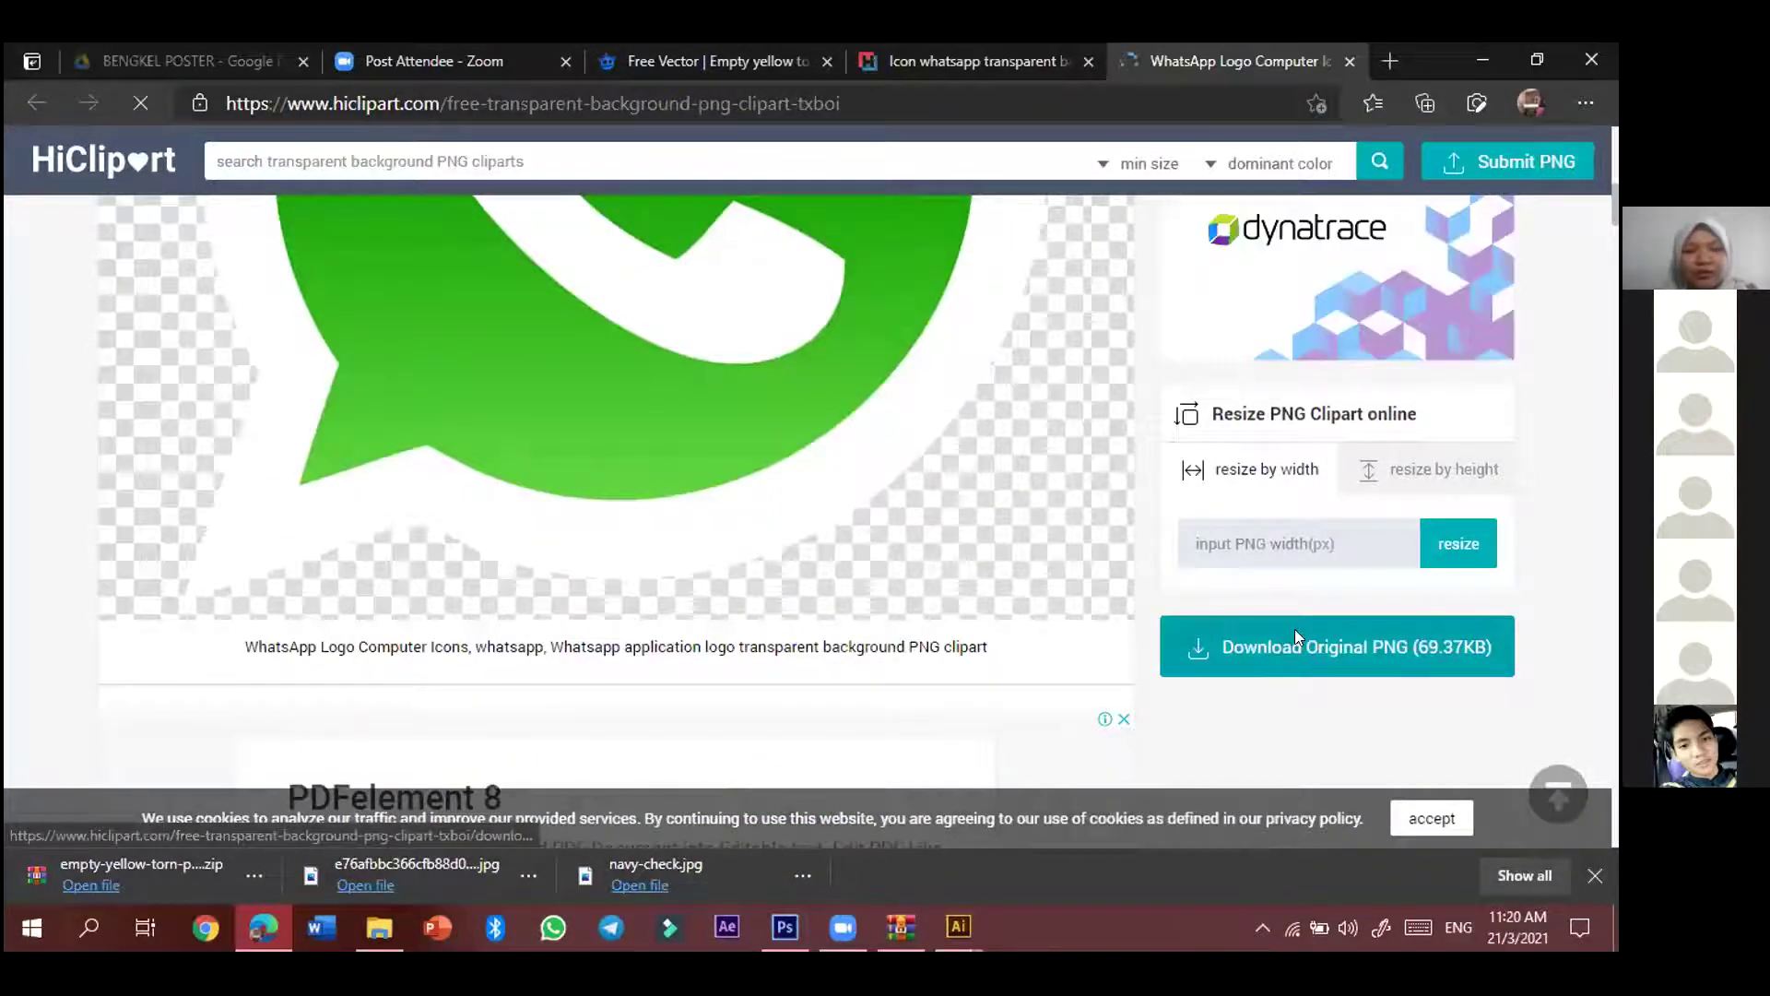
pyautogui.click(1297, 646)
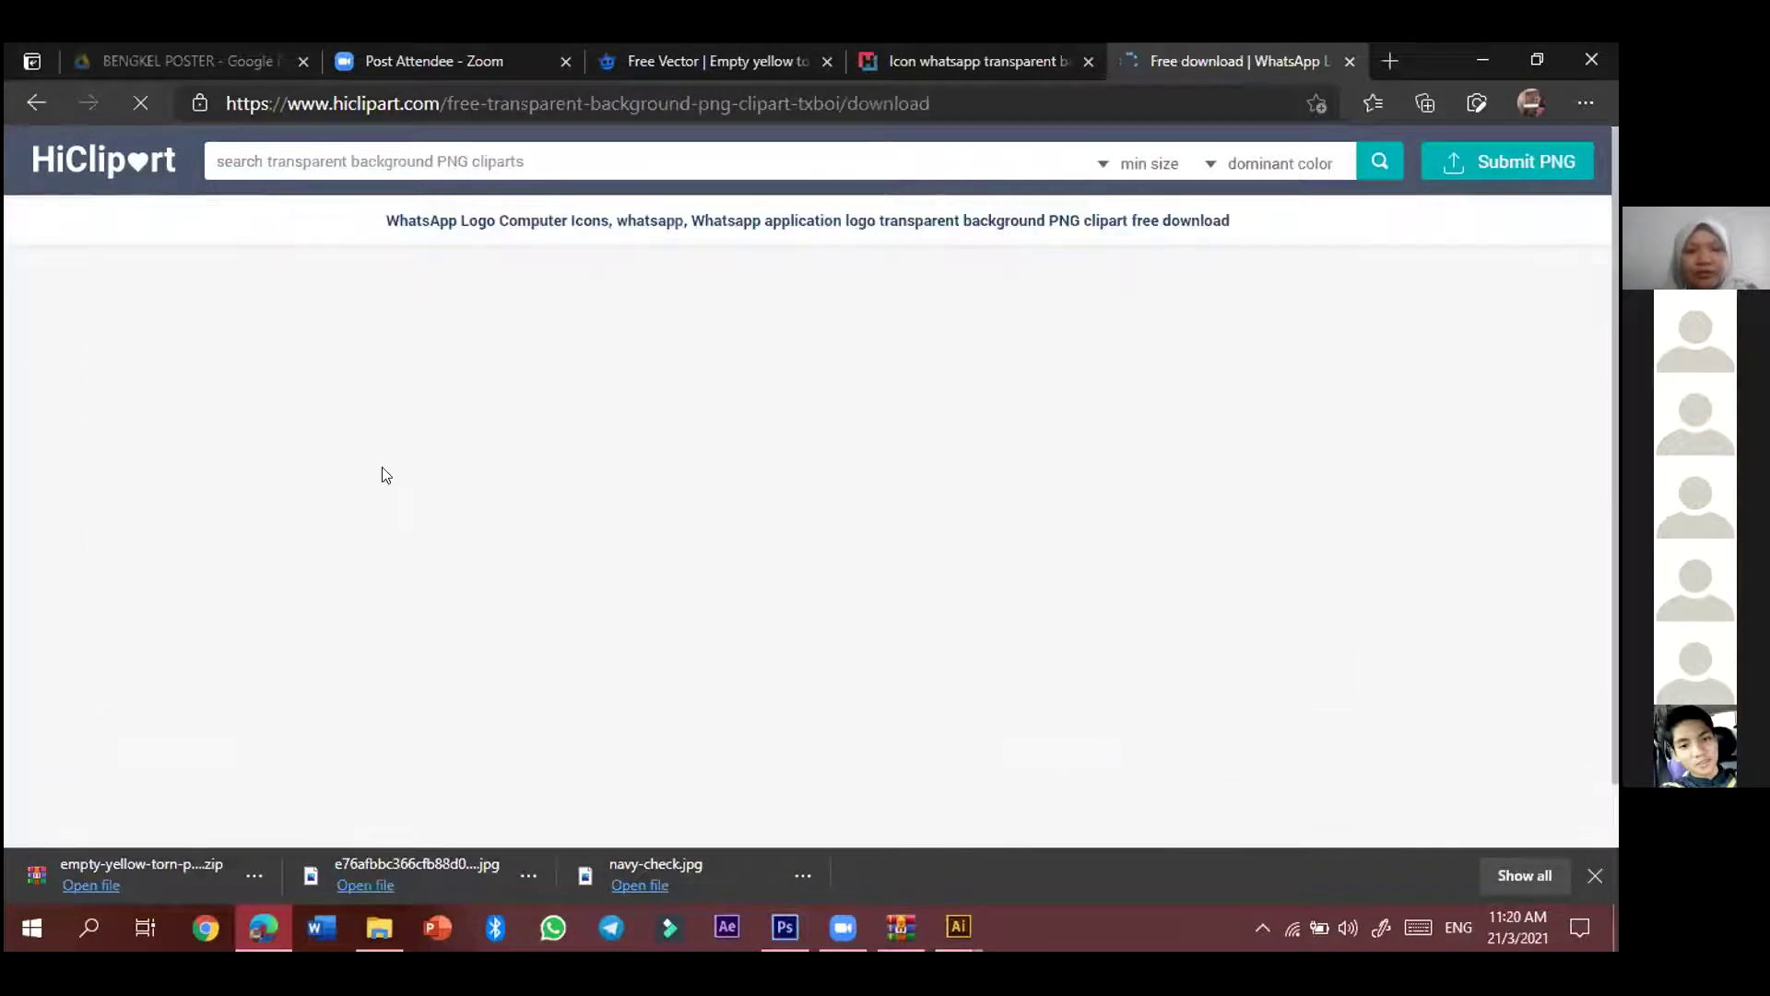
pyautogui.scroll(-6, 1171, 478)
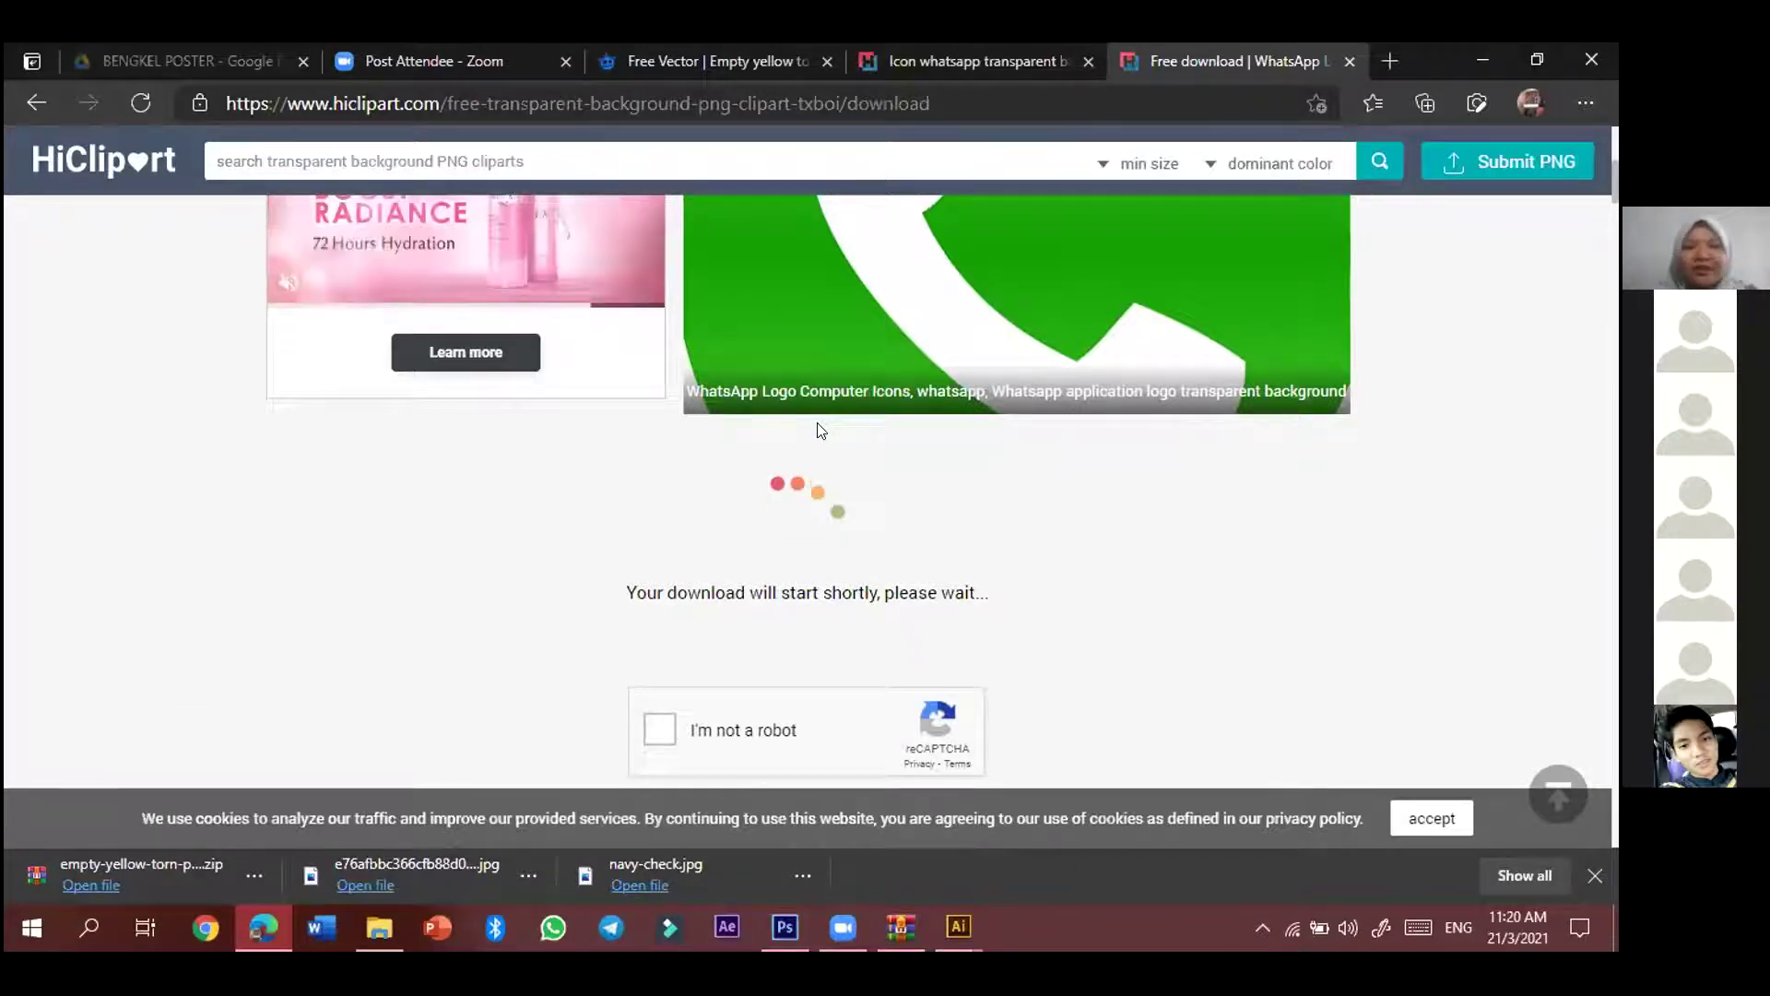
# - Show the graphics resource sites saved in the LUBUK MEDIA bookmarks folder, and return to the WhatsApp logo download page
pyautogui.click(1388, 59)
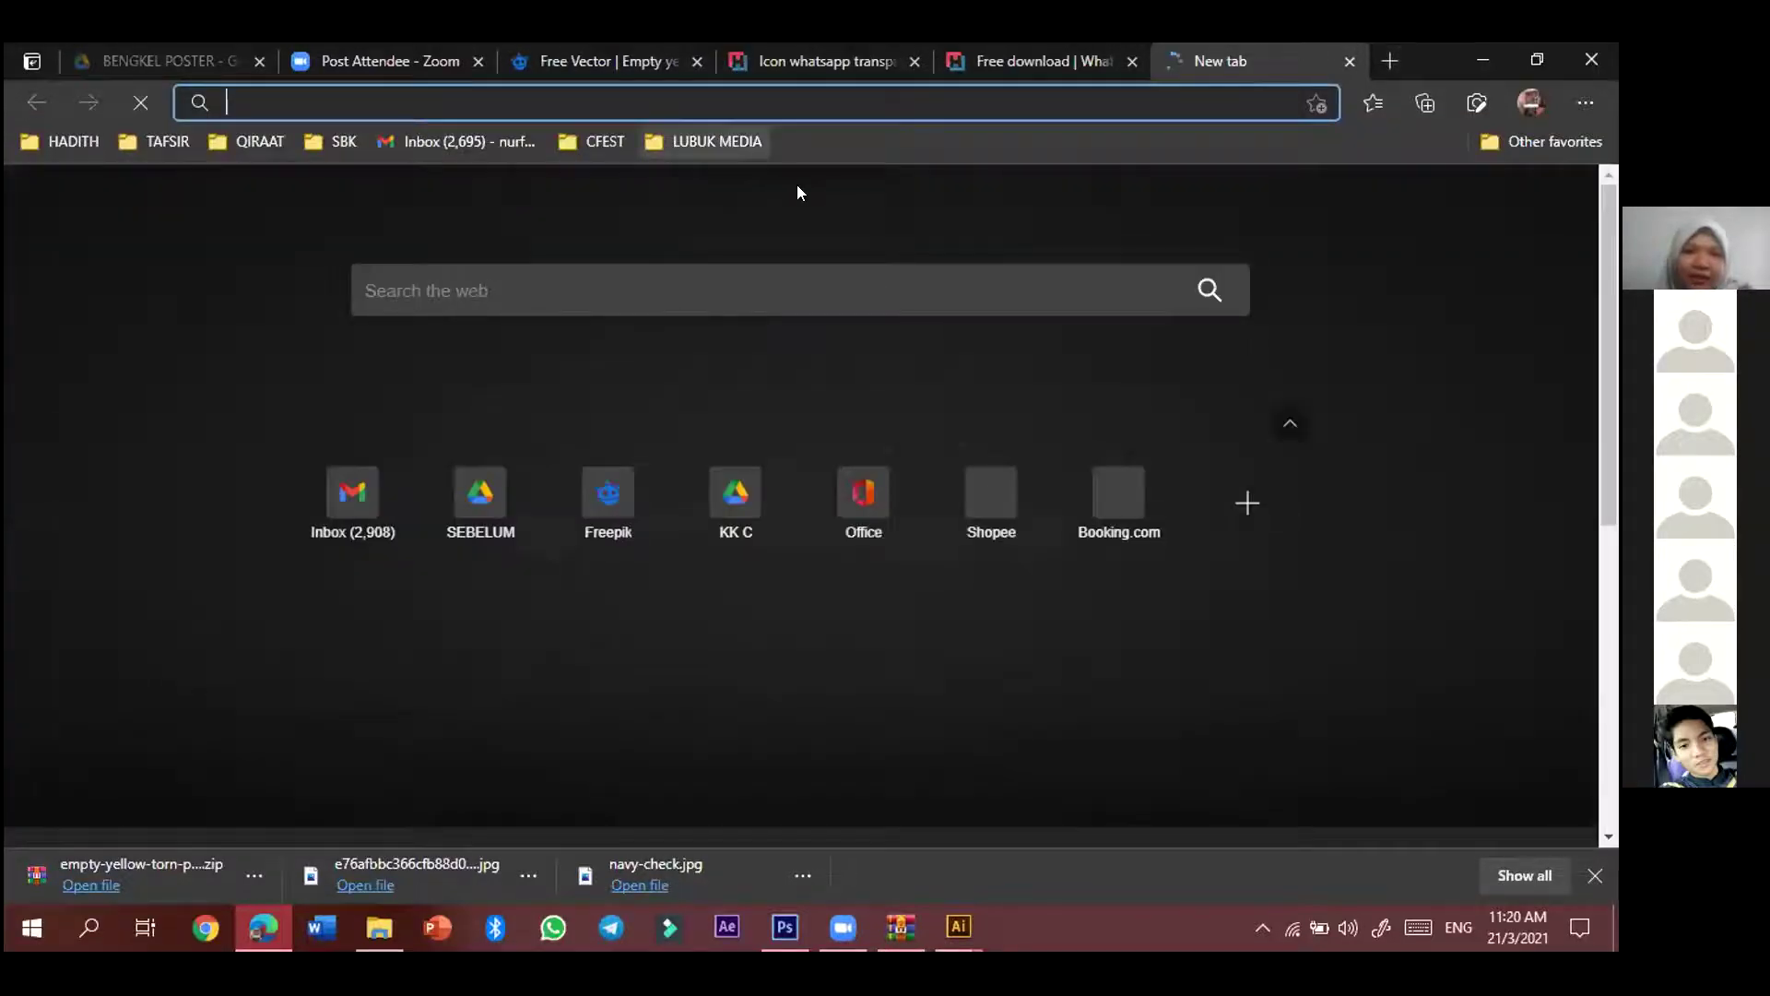
pyautogui.click(717, 141)
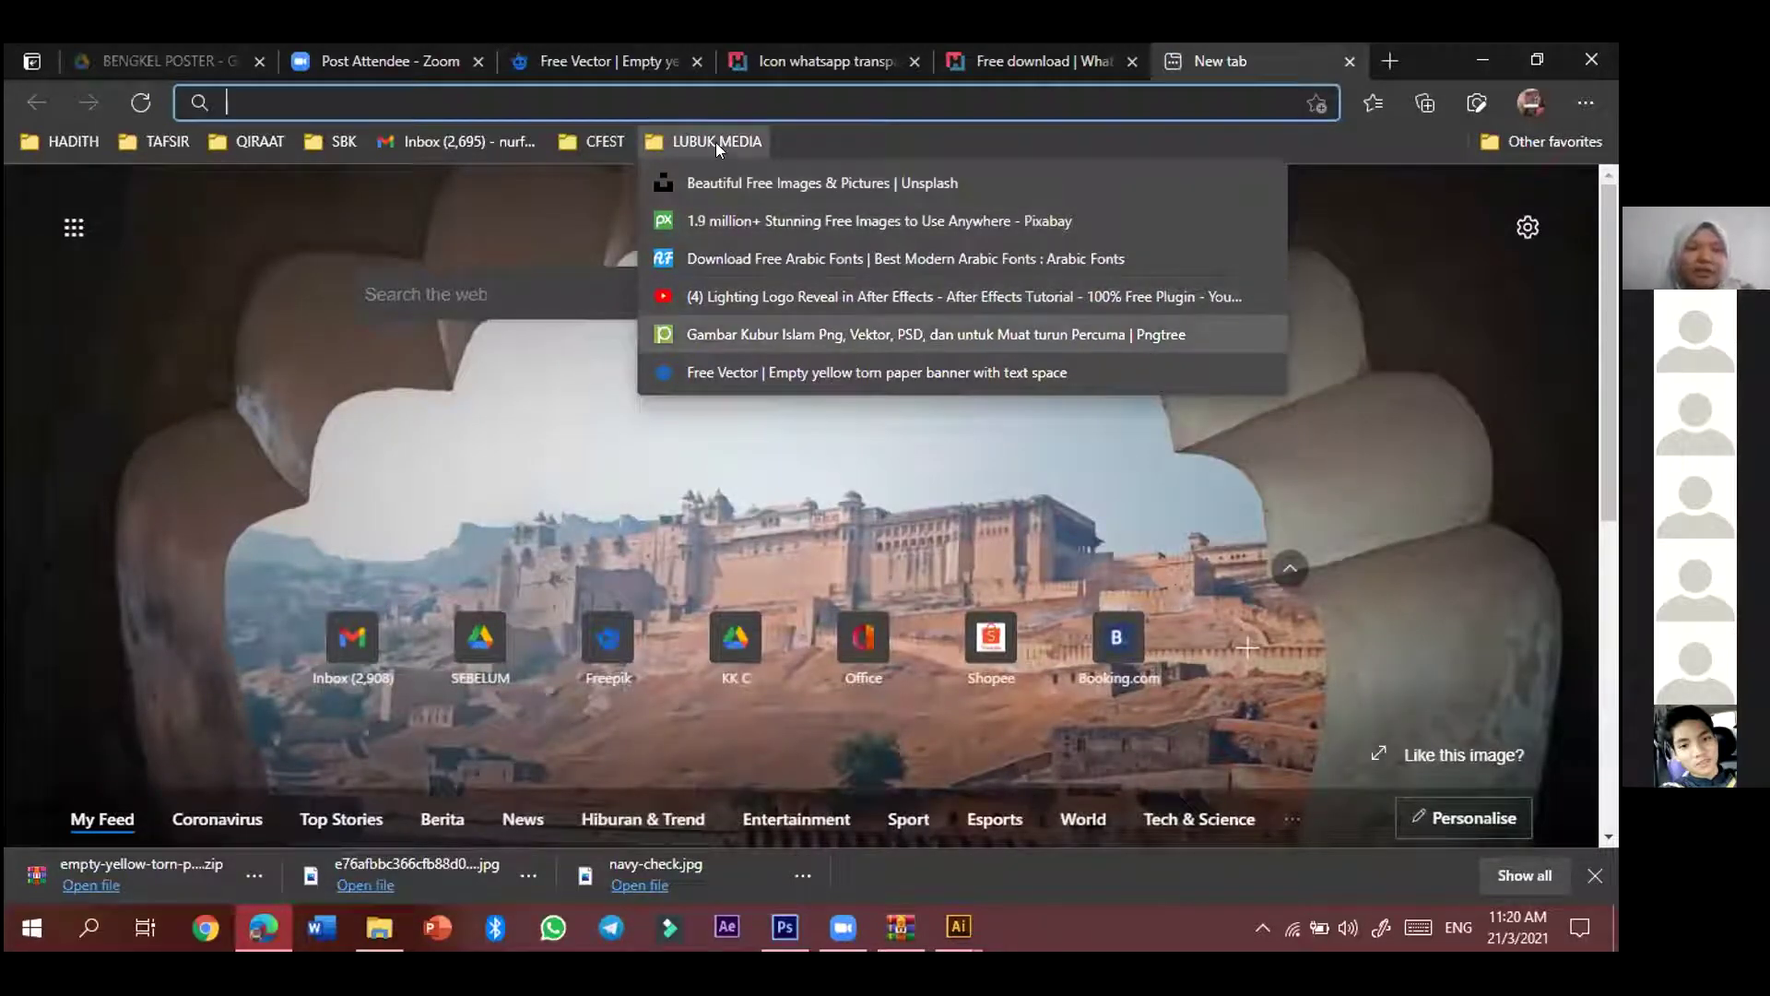
pyautogui.press('Escape')
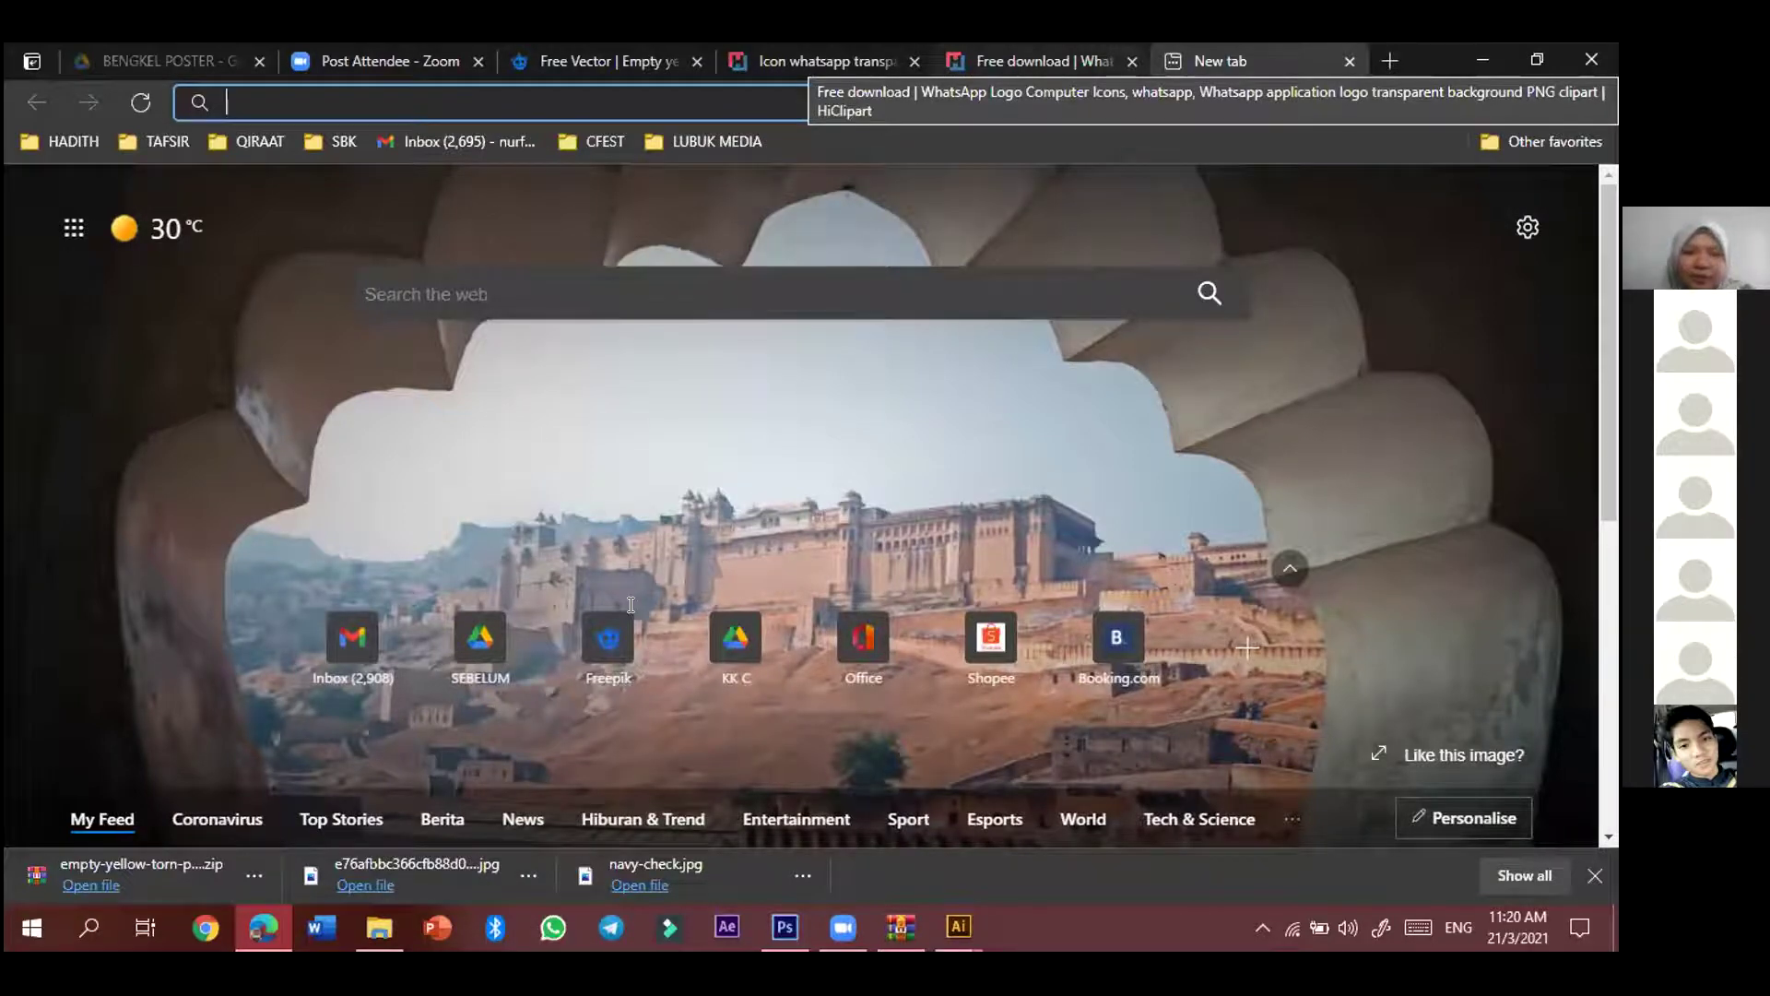
pyautogui.hotkey('ctrl', 'shift', 'Tab')
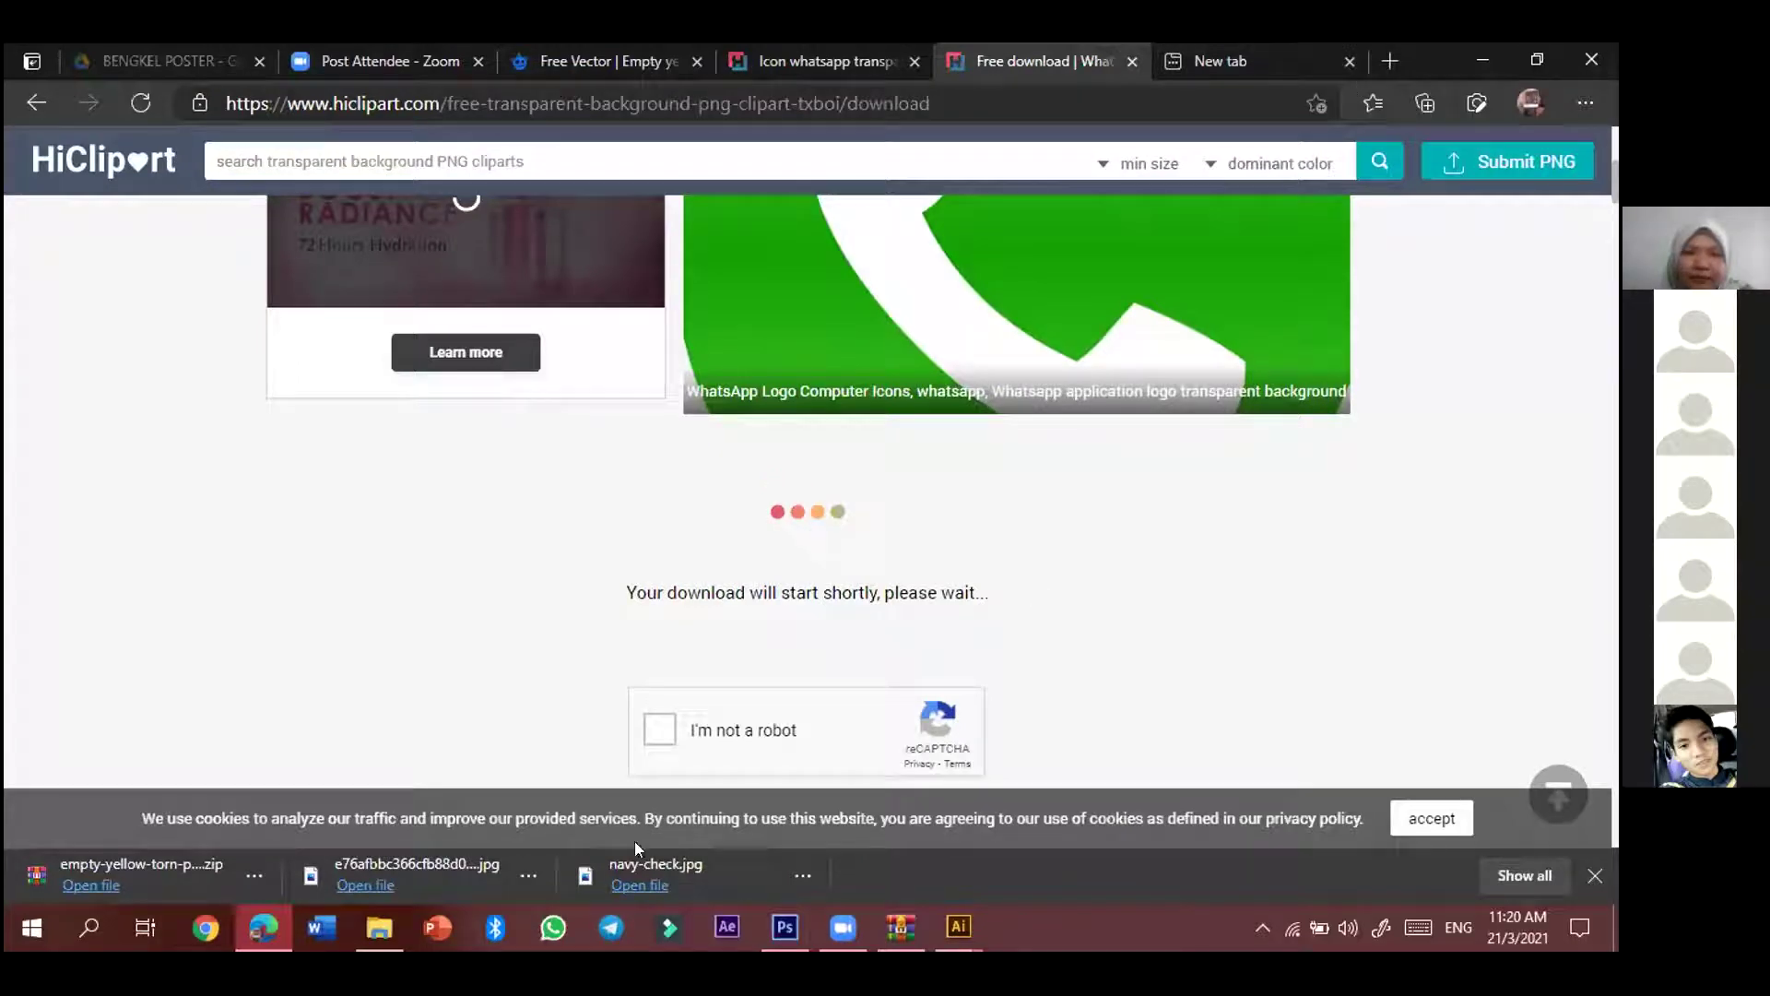
# - Minimize the browser and switch to the 27047 [Converted].eps artwork in Illustrator
pyautogui.click(846, 936)
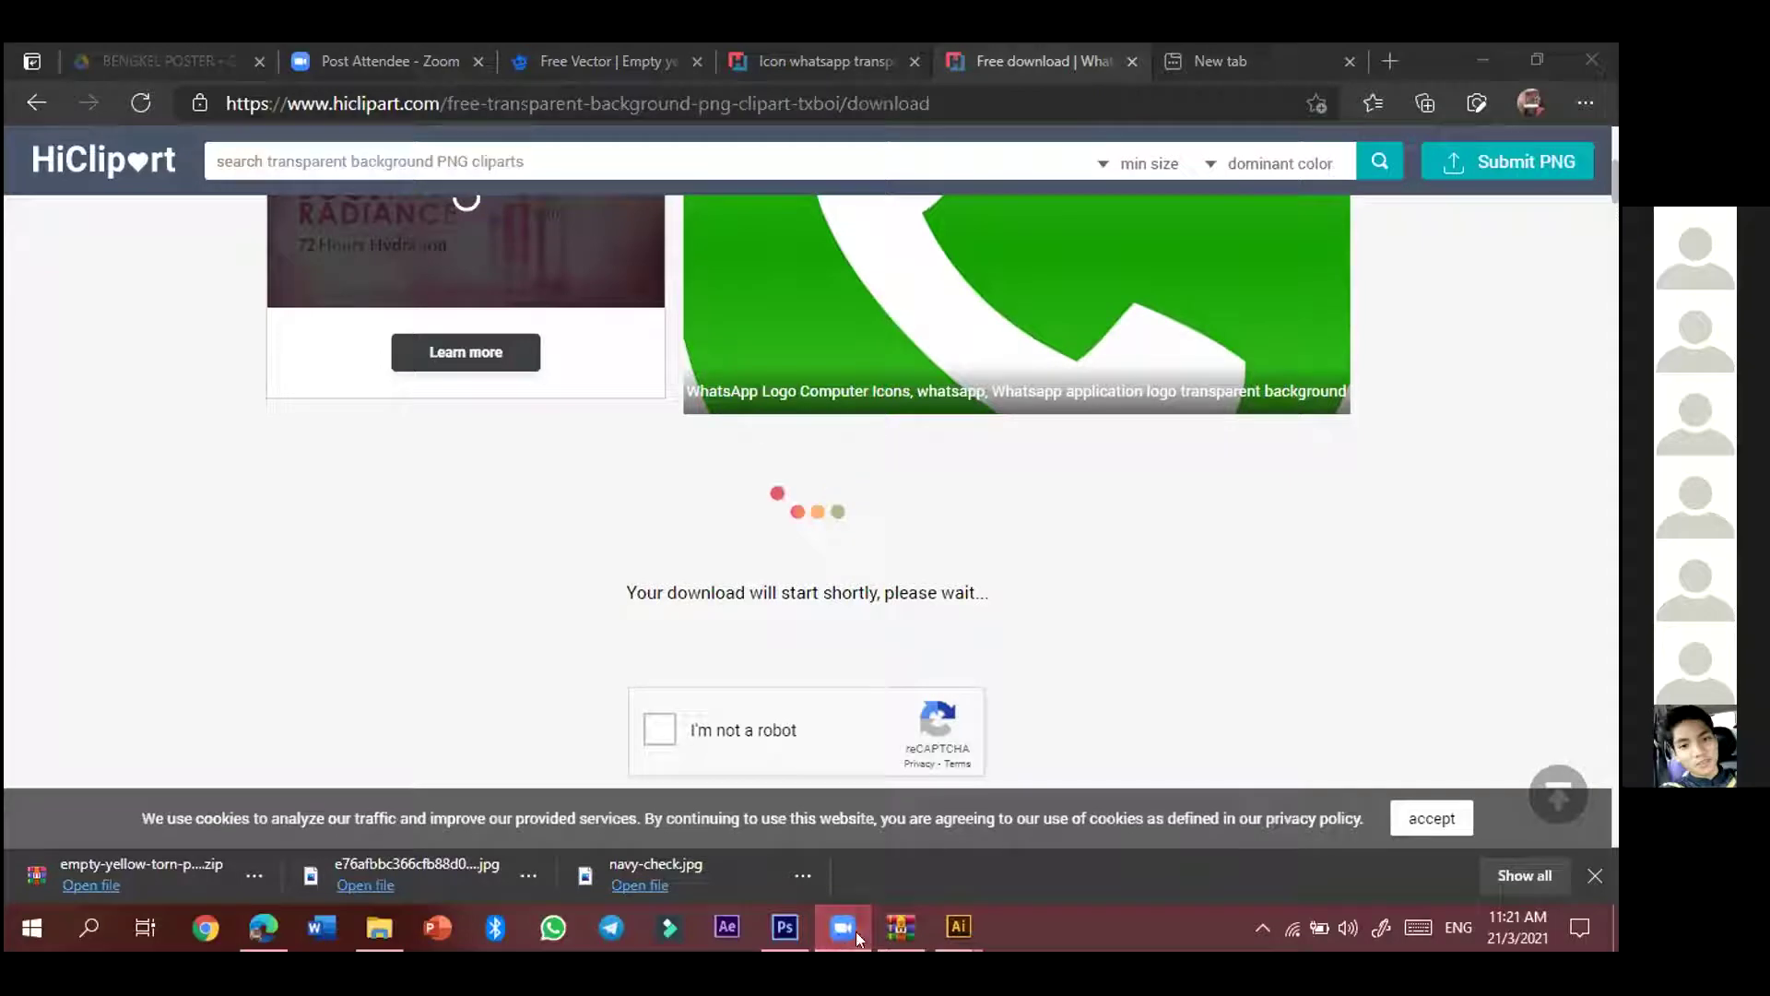
pyautogui.click(1473, 69)
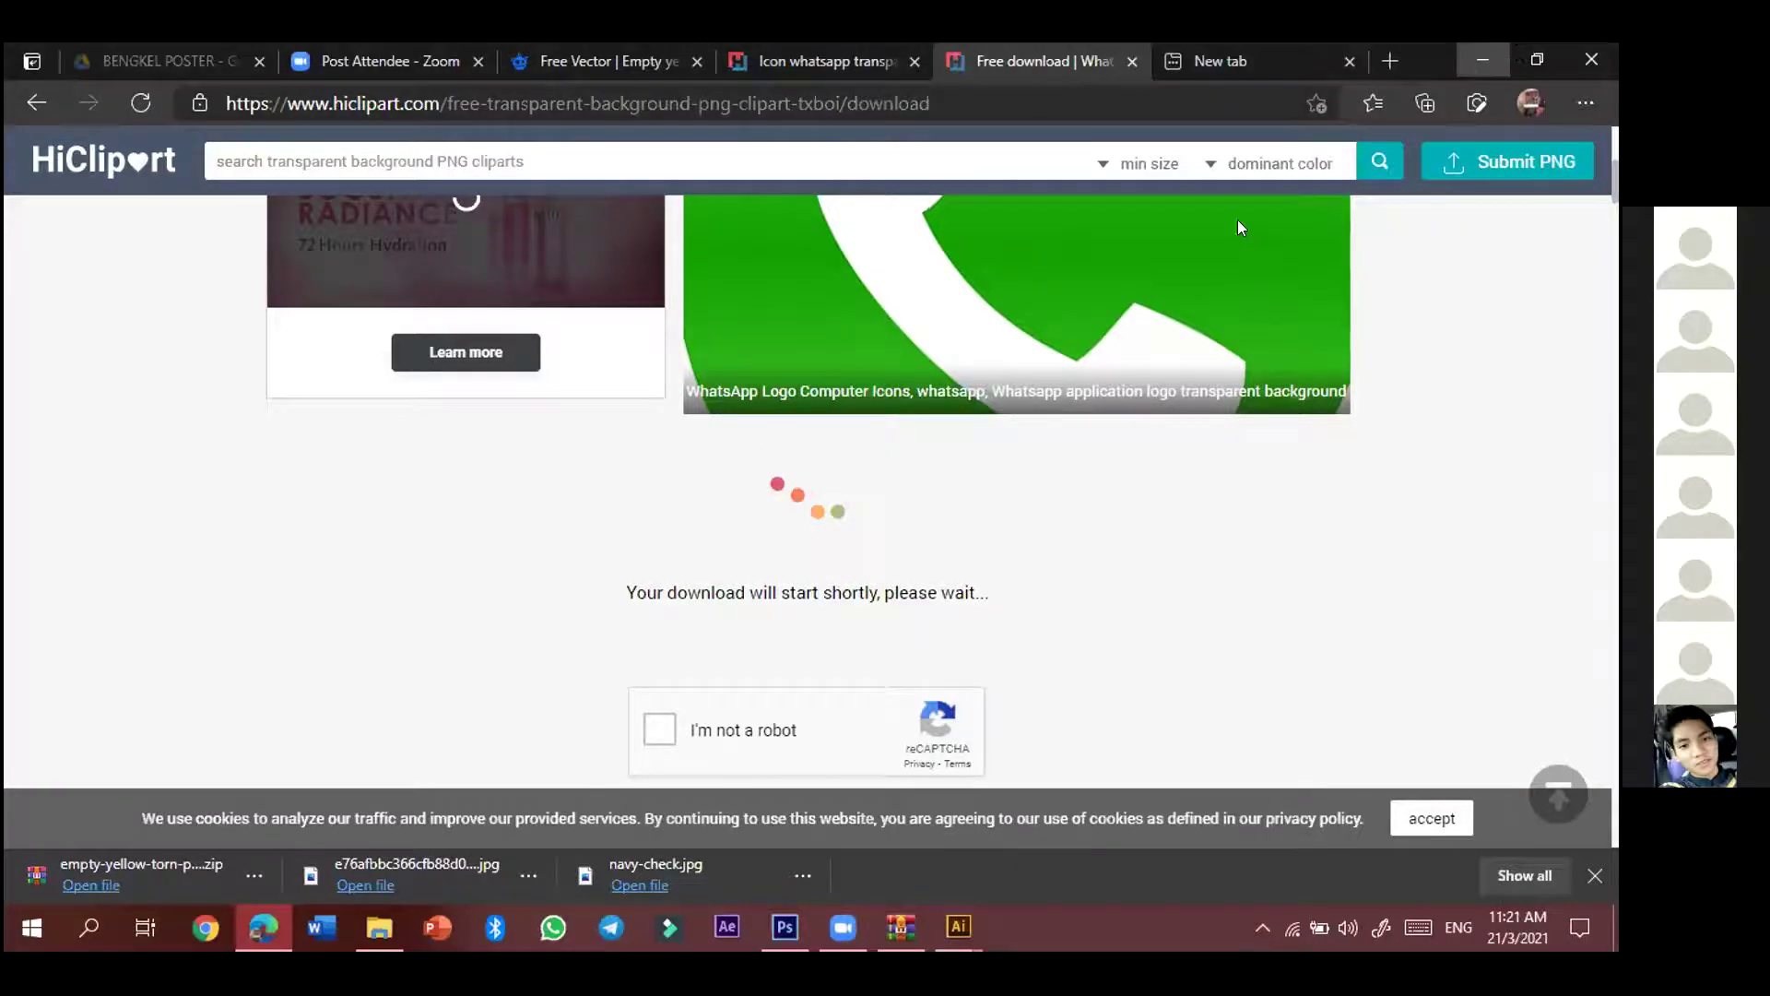
pyautogui.hotkey('alt', 'Tab')
pyautogui.click(841, 922)
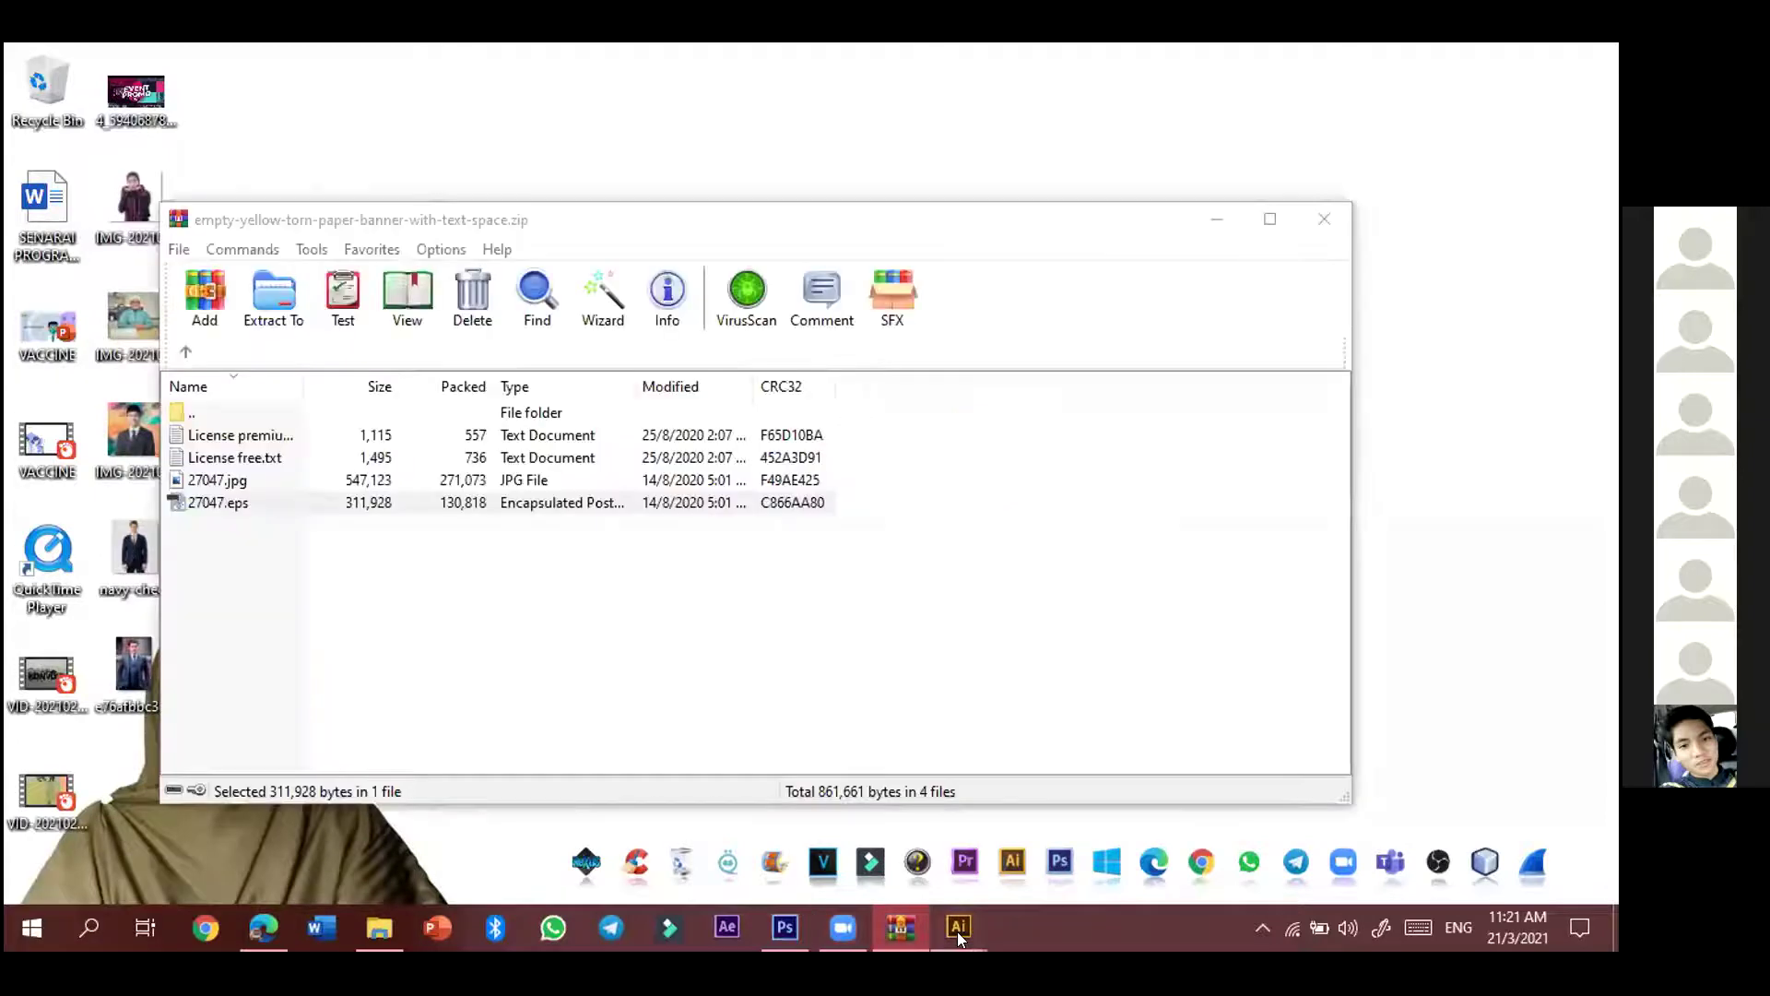
pyautogui.moveTo(959, 931)
pyautogui.click(1055, 850)
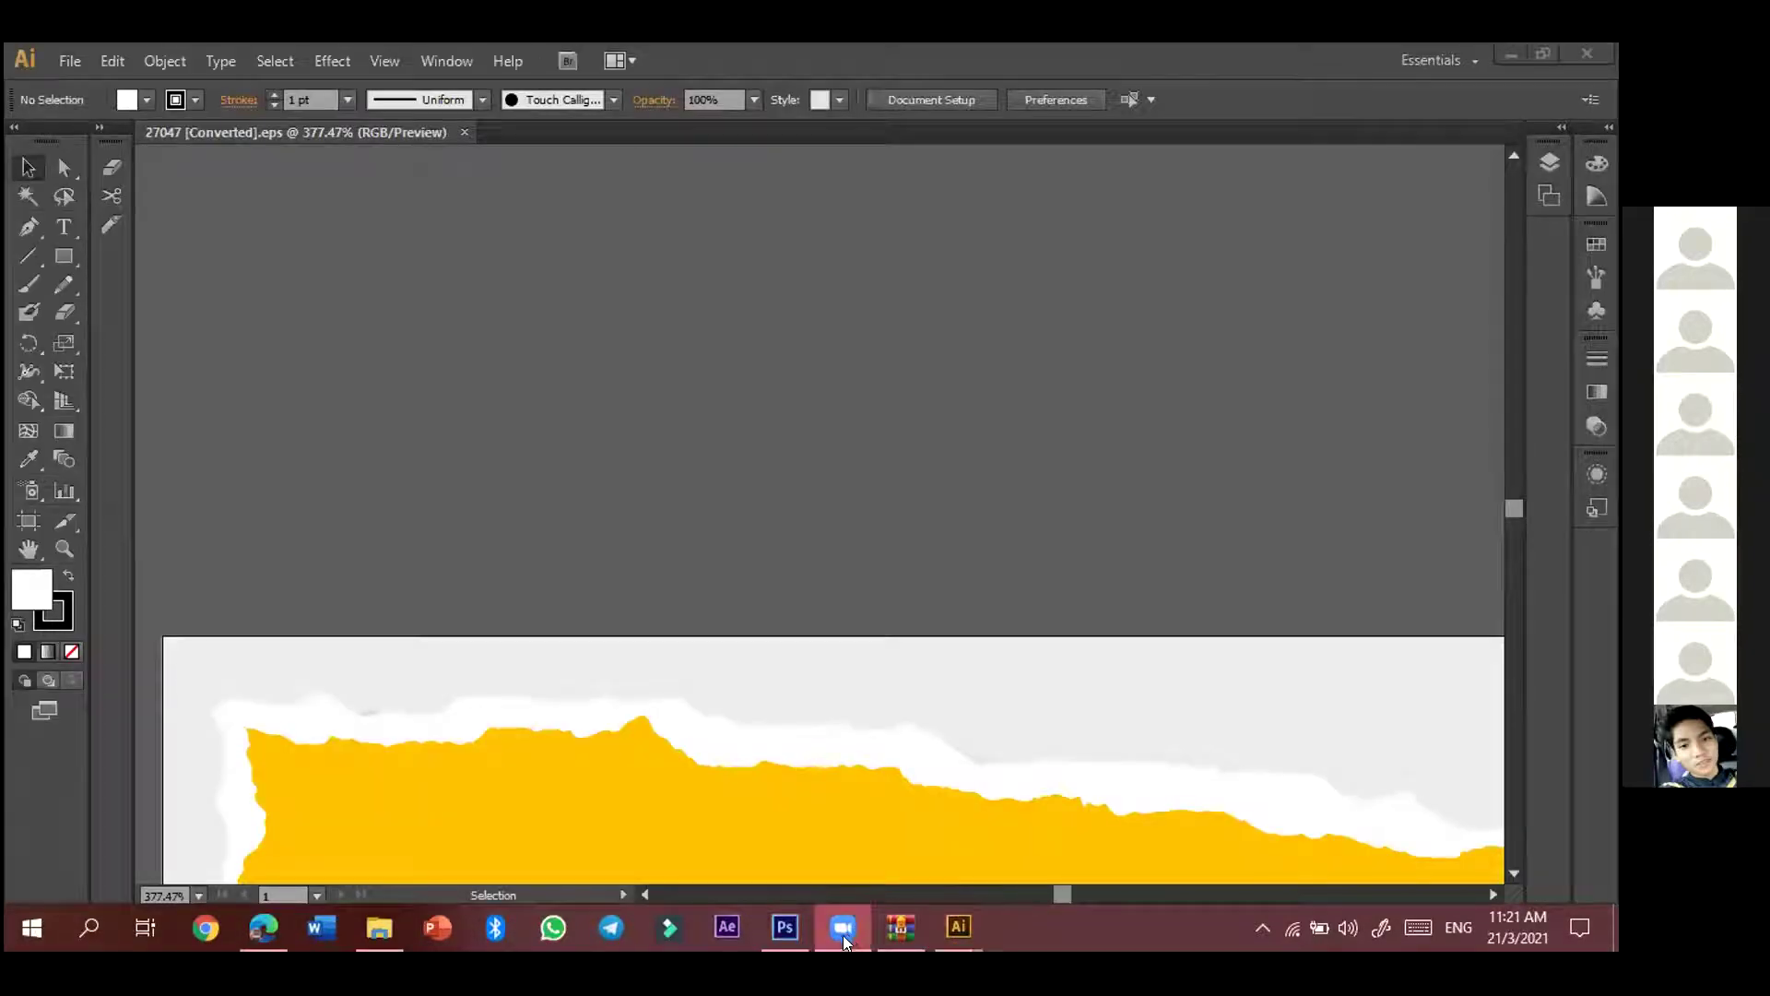
pyautogui.rightClick(846, 928)
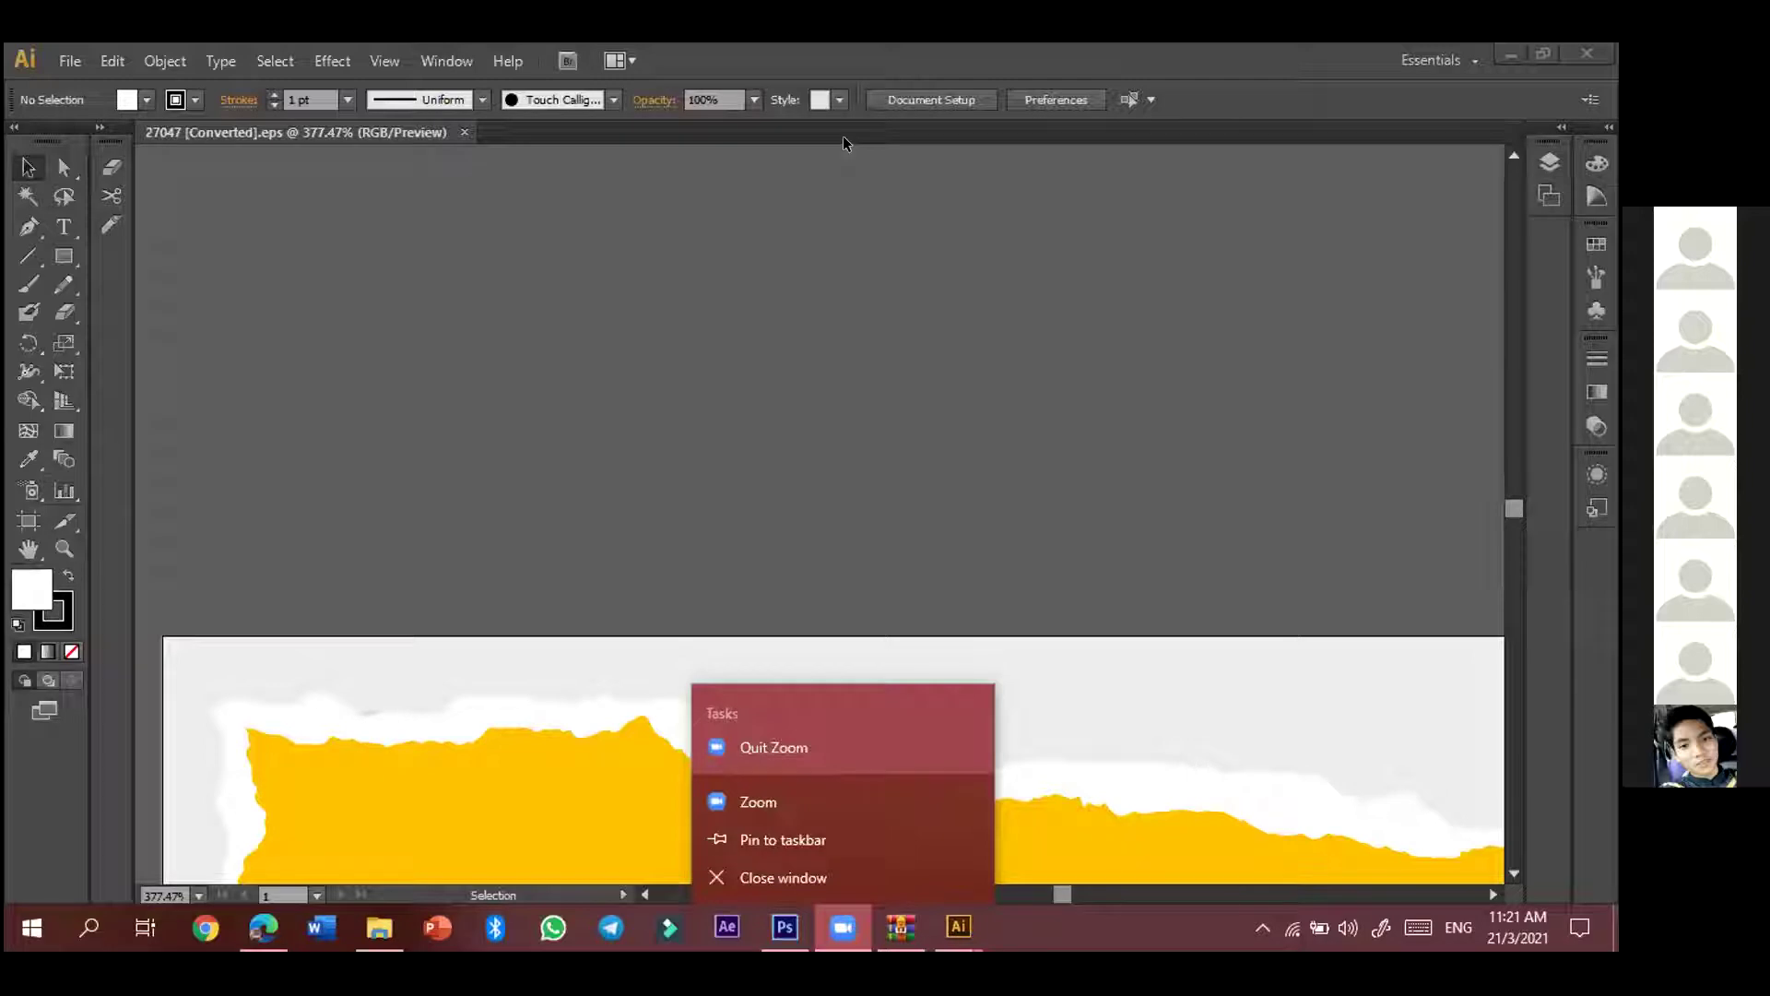
pyautogui.click(1243, 539)
# - Bring the yellow torn-paper banner artwork from Illustrator into Photoshop's blank banner document as a Vector Smart Object and commit its placement
pyautogui.keyDown('alt'); pyautogui.scroll(-3, 1189, 475); pyautogui.keyUp('alt')
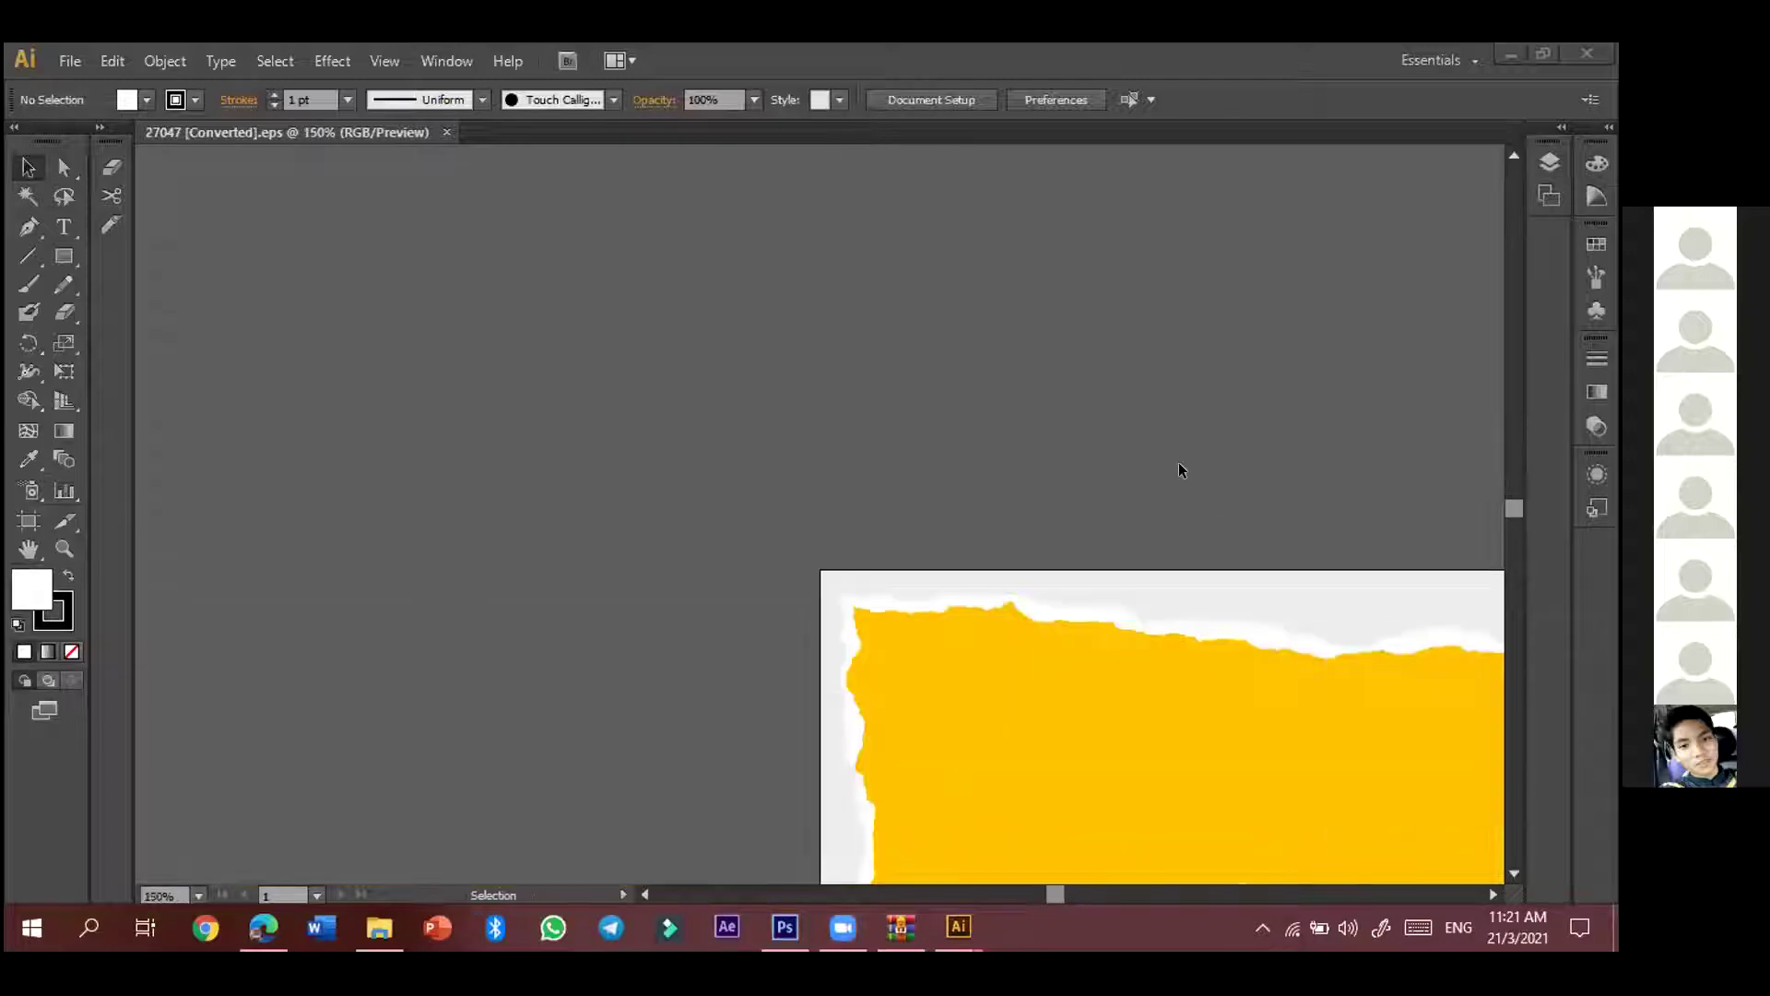
pyautogui.scroll(-1, 1179, 462)
pyautogui.scroll(-3, 1179, 462)
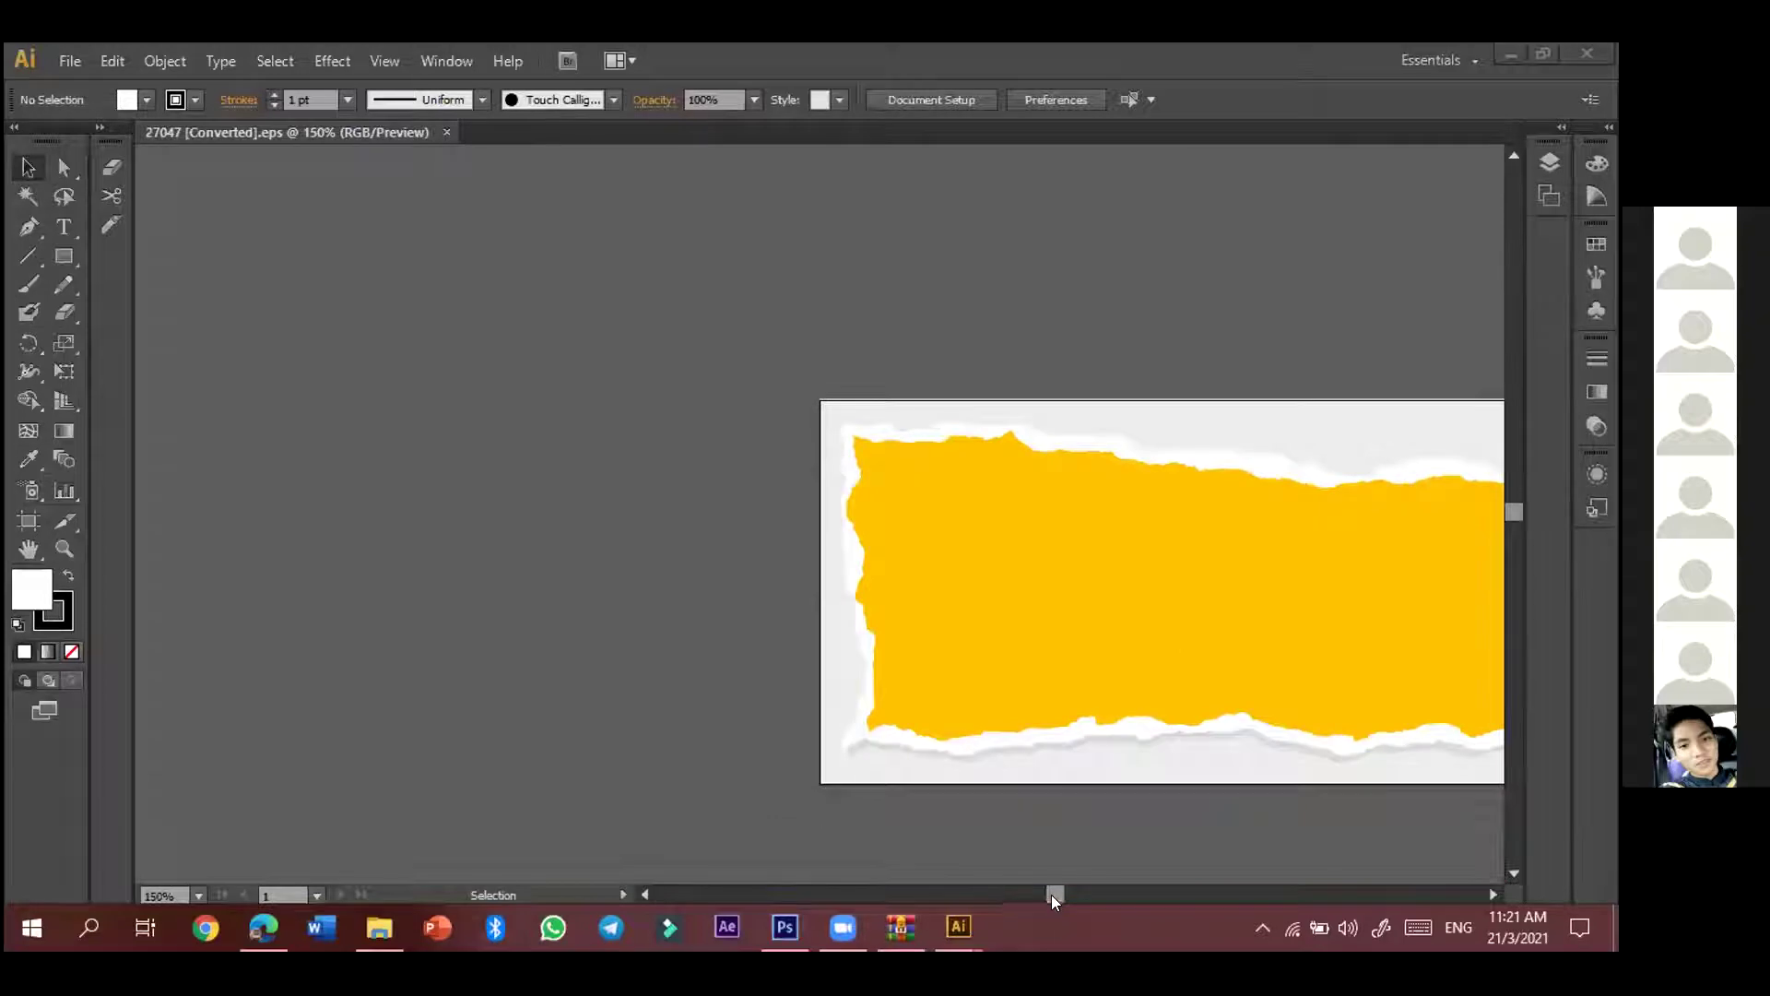
pyautogui.moveTo(1091, 899); pyautogui.dragTo(1070, 885)
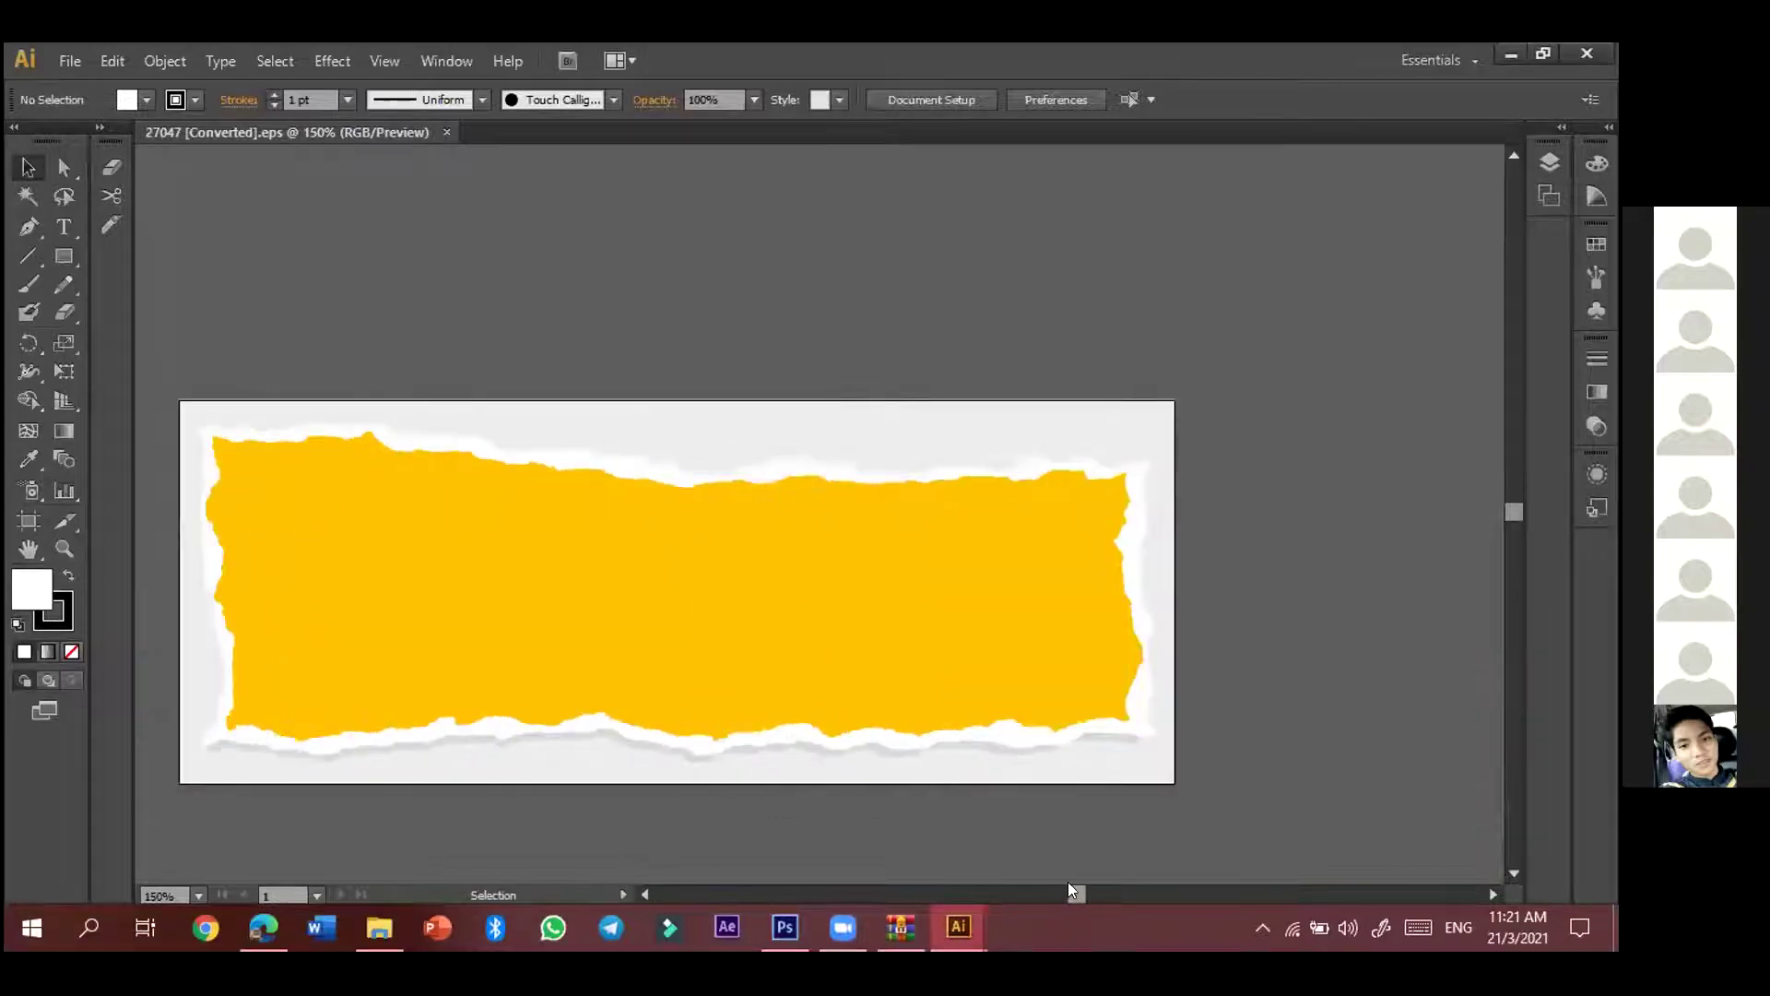
pyautogui.click(717, 556)
pyautogui.click(784, 923)
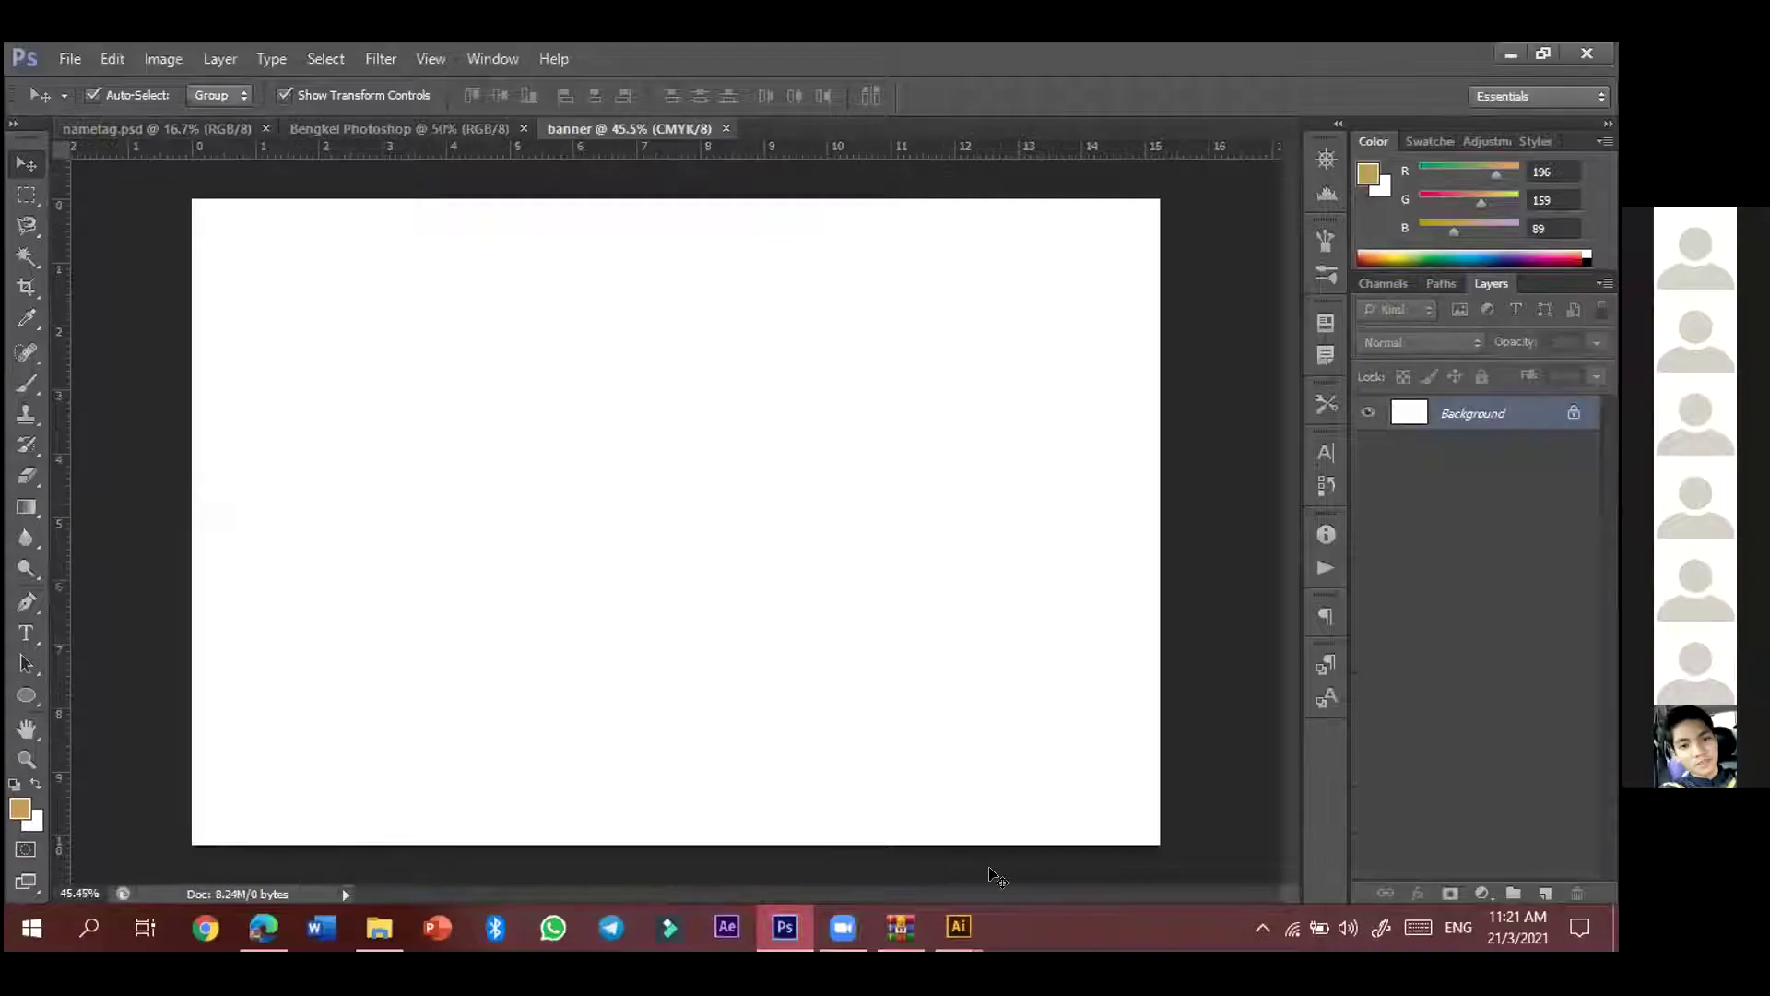
pyautogui.click(959, 926)
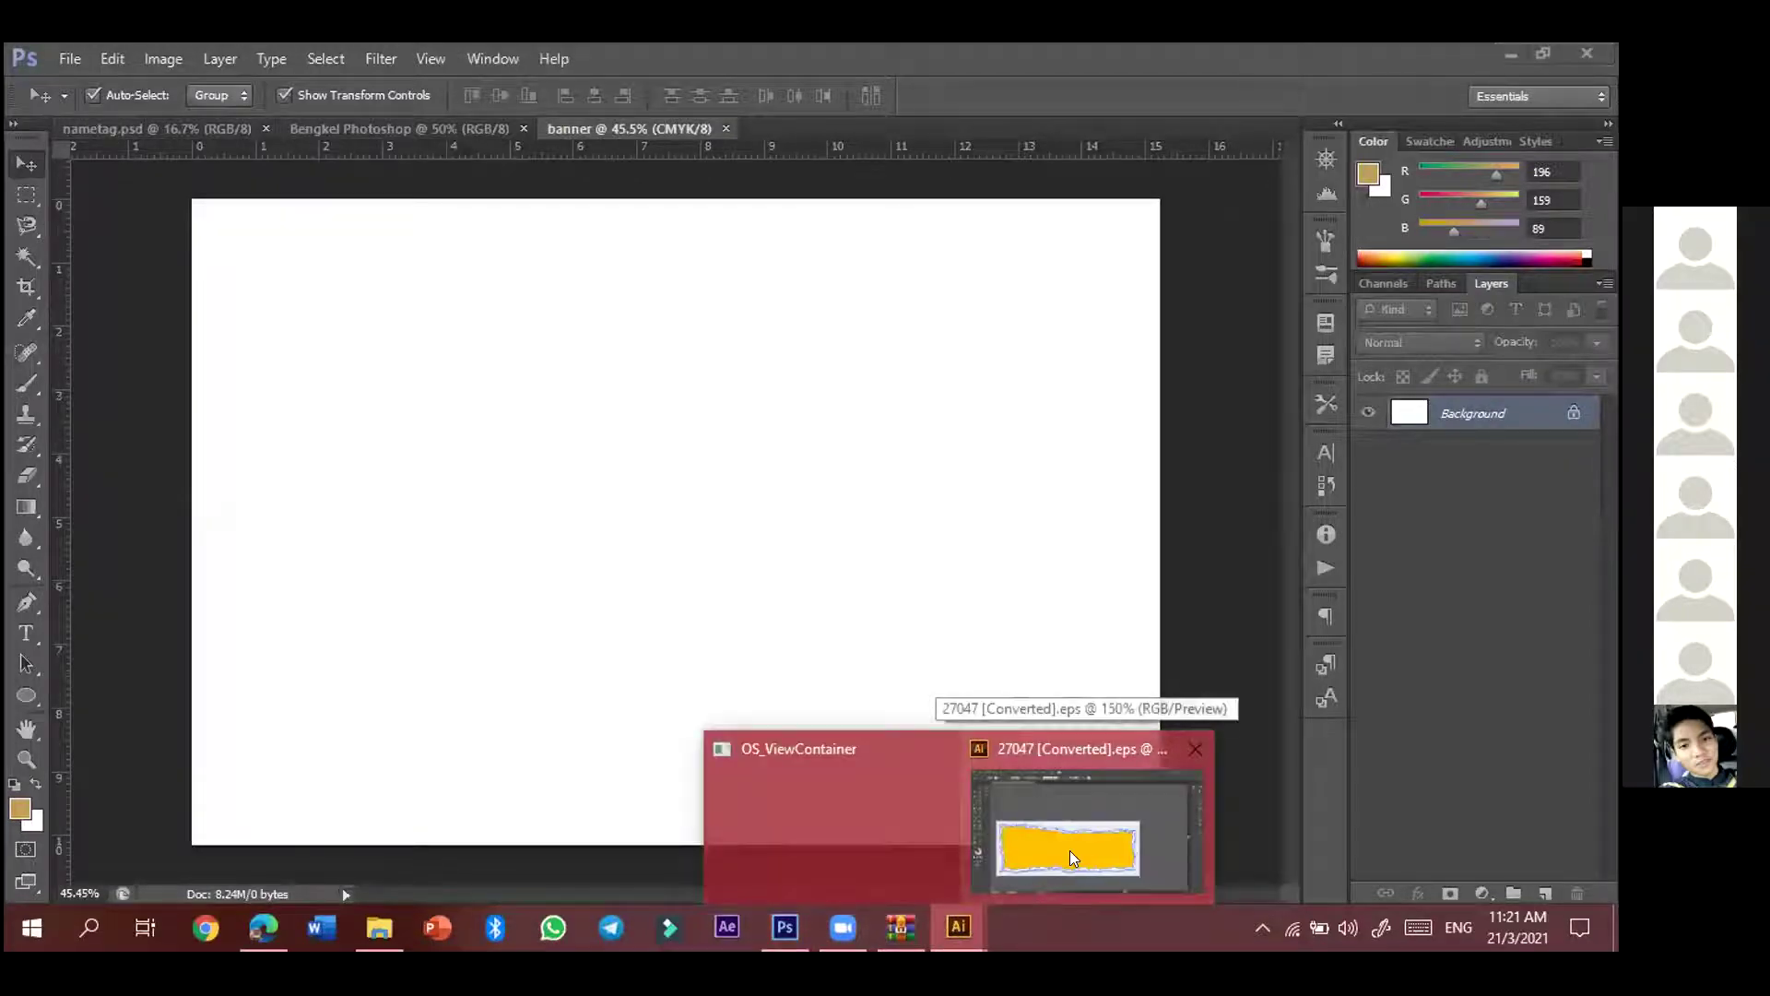
pyautogui.click(827, 775)
pyautogui.moveTo(827, 774); pyautogui.dragTo(963, 392)
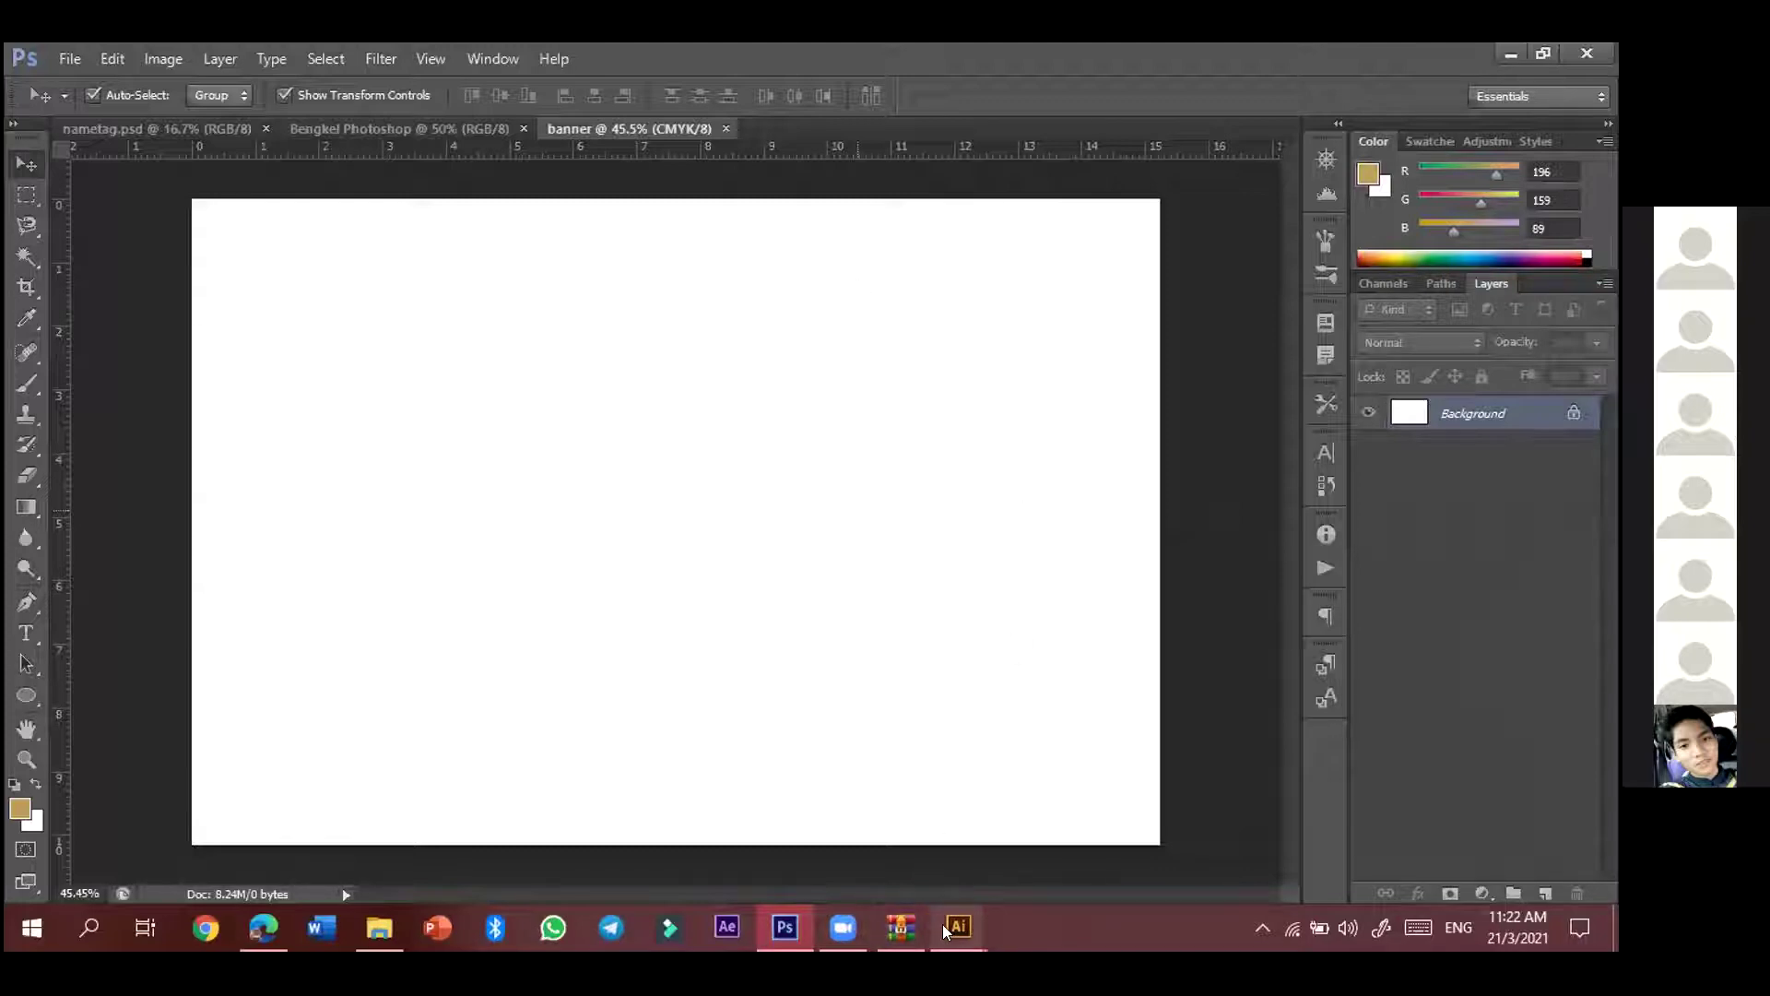
pyautogui.moveTo(949, 929)
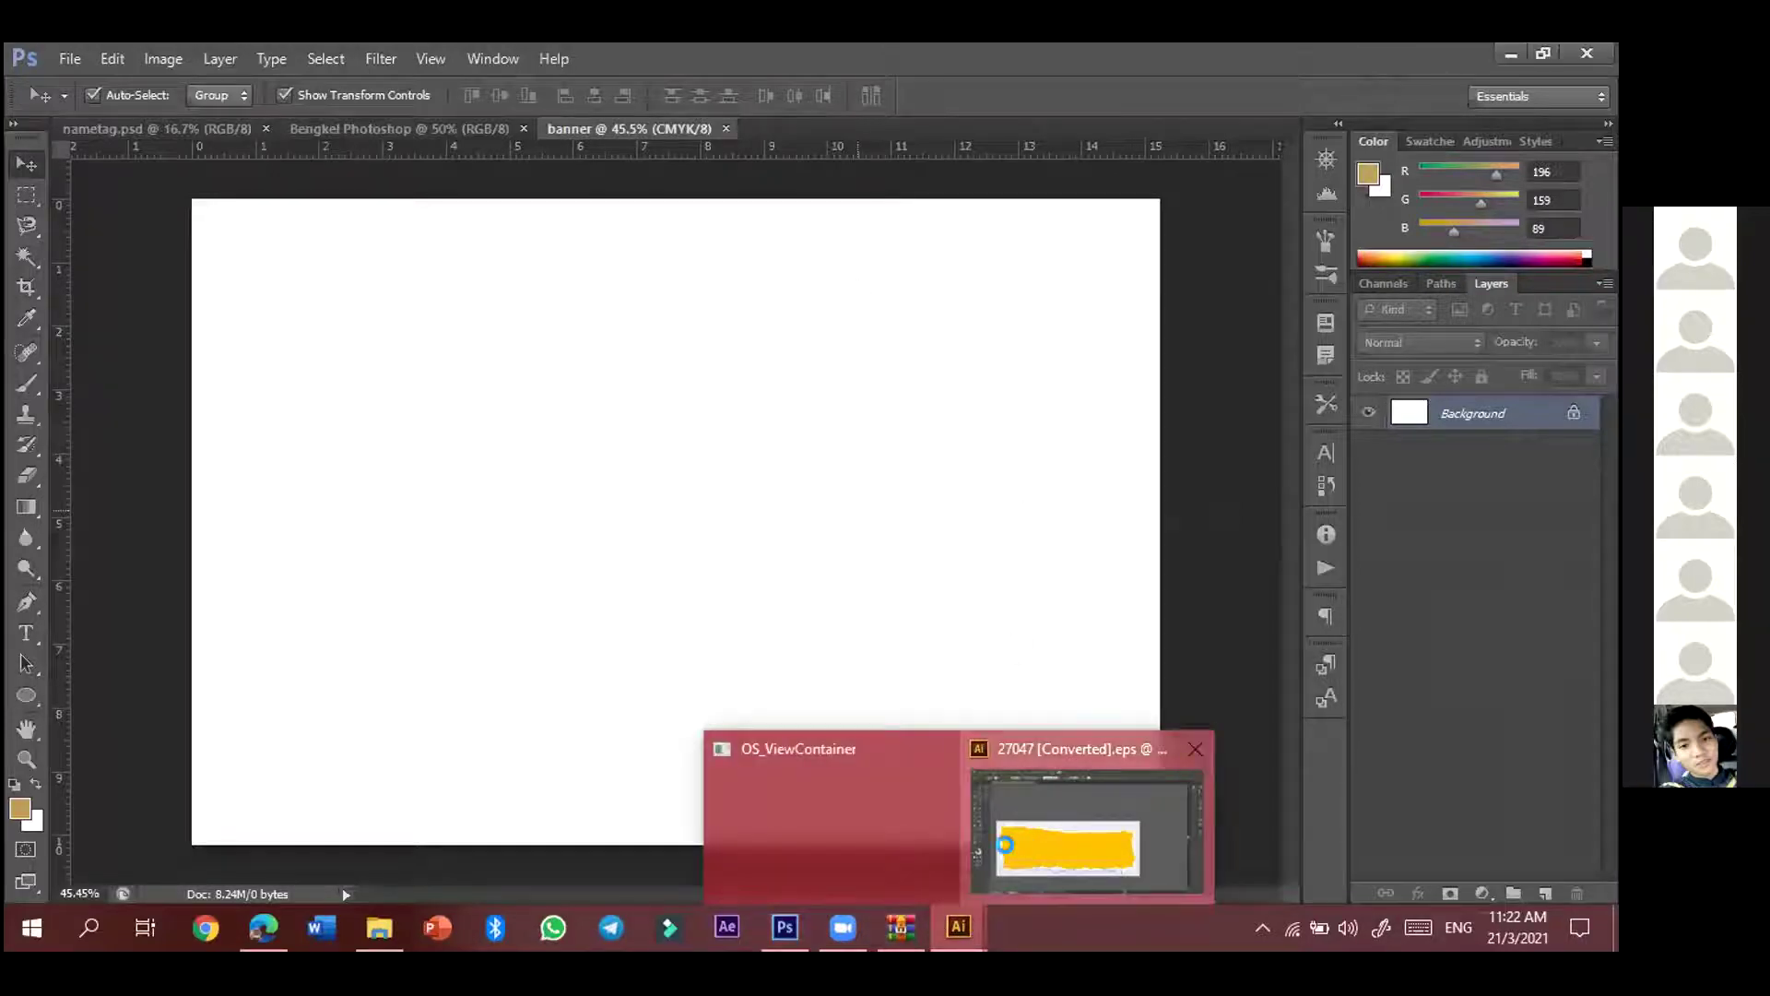
pyautogui.click(1008, 885)
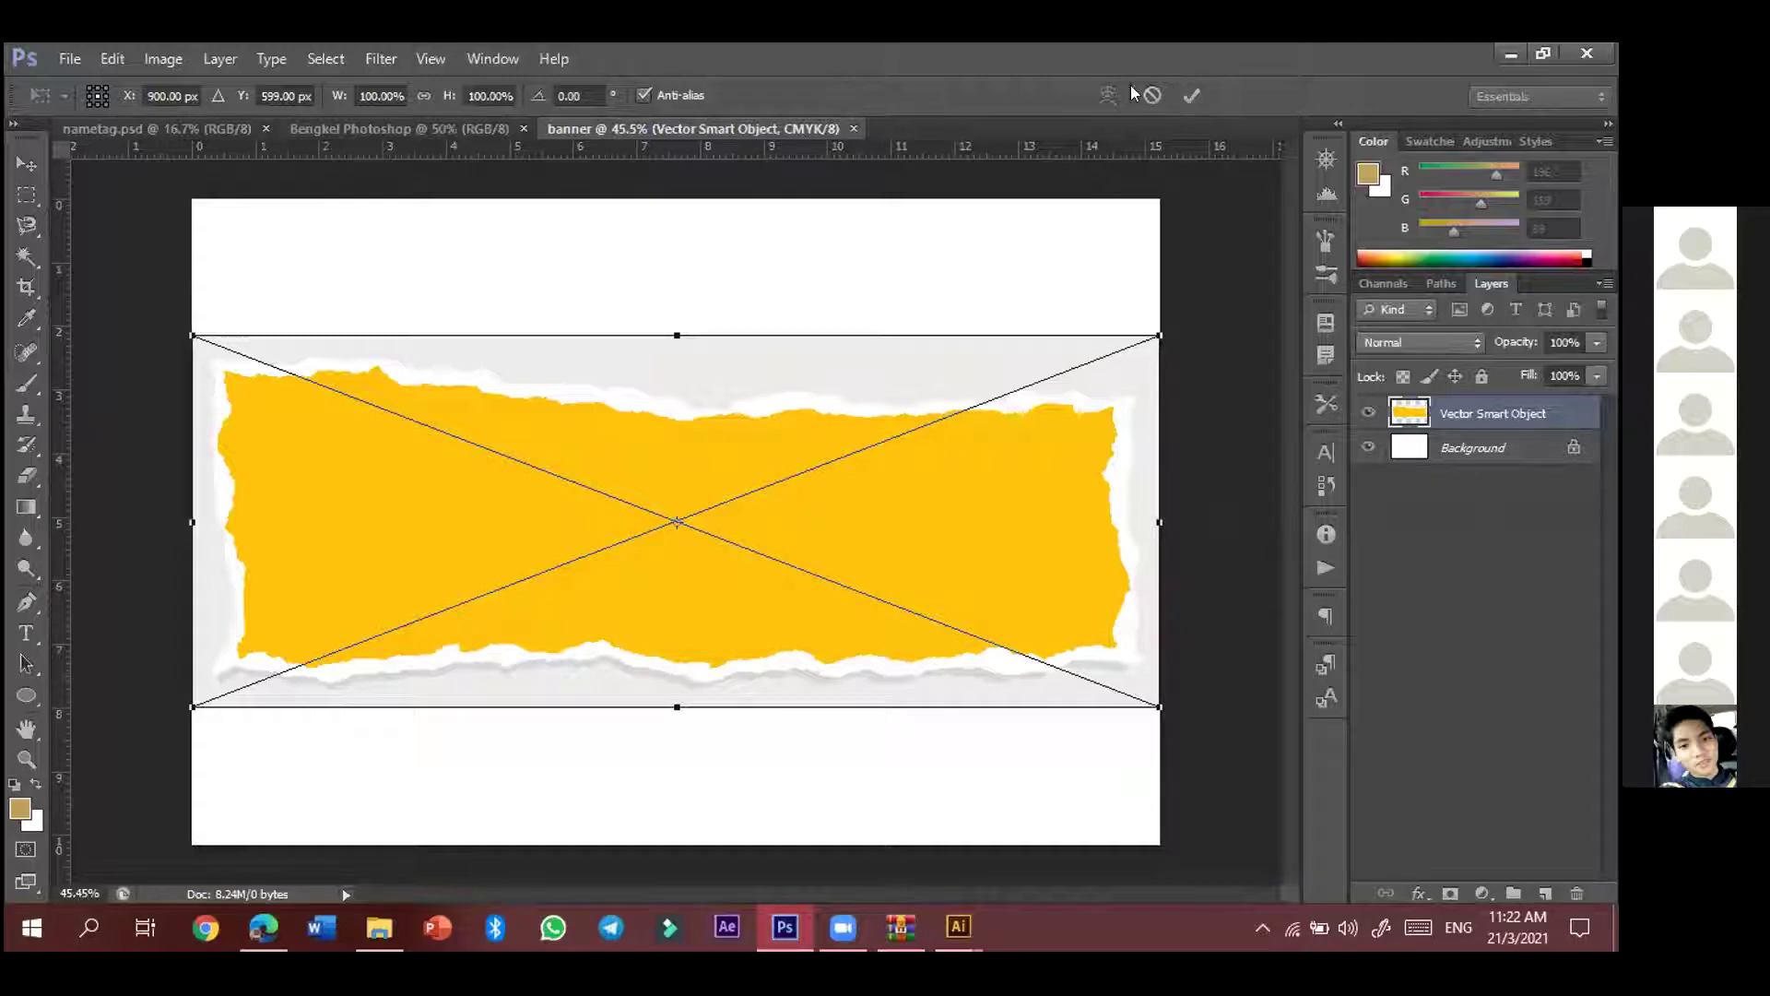
pyautogui.click(1190, 95)
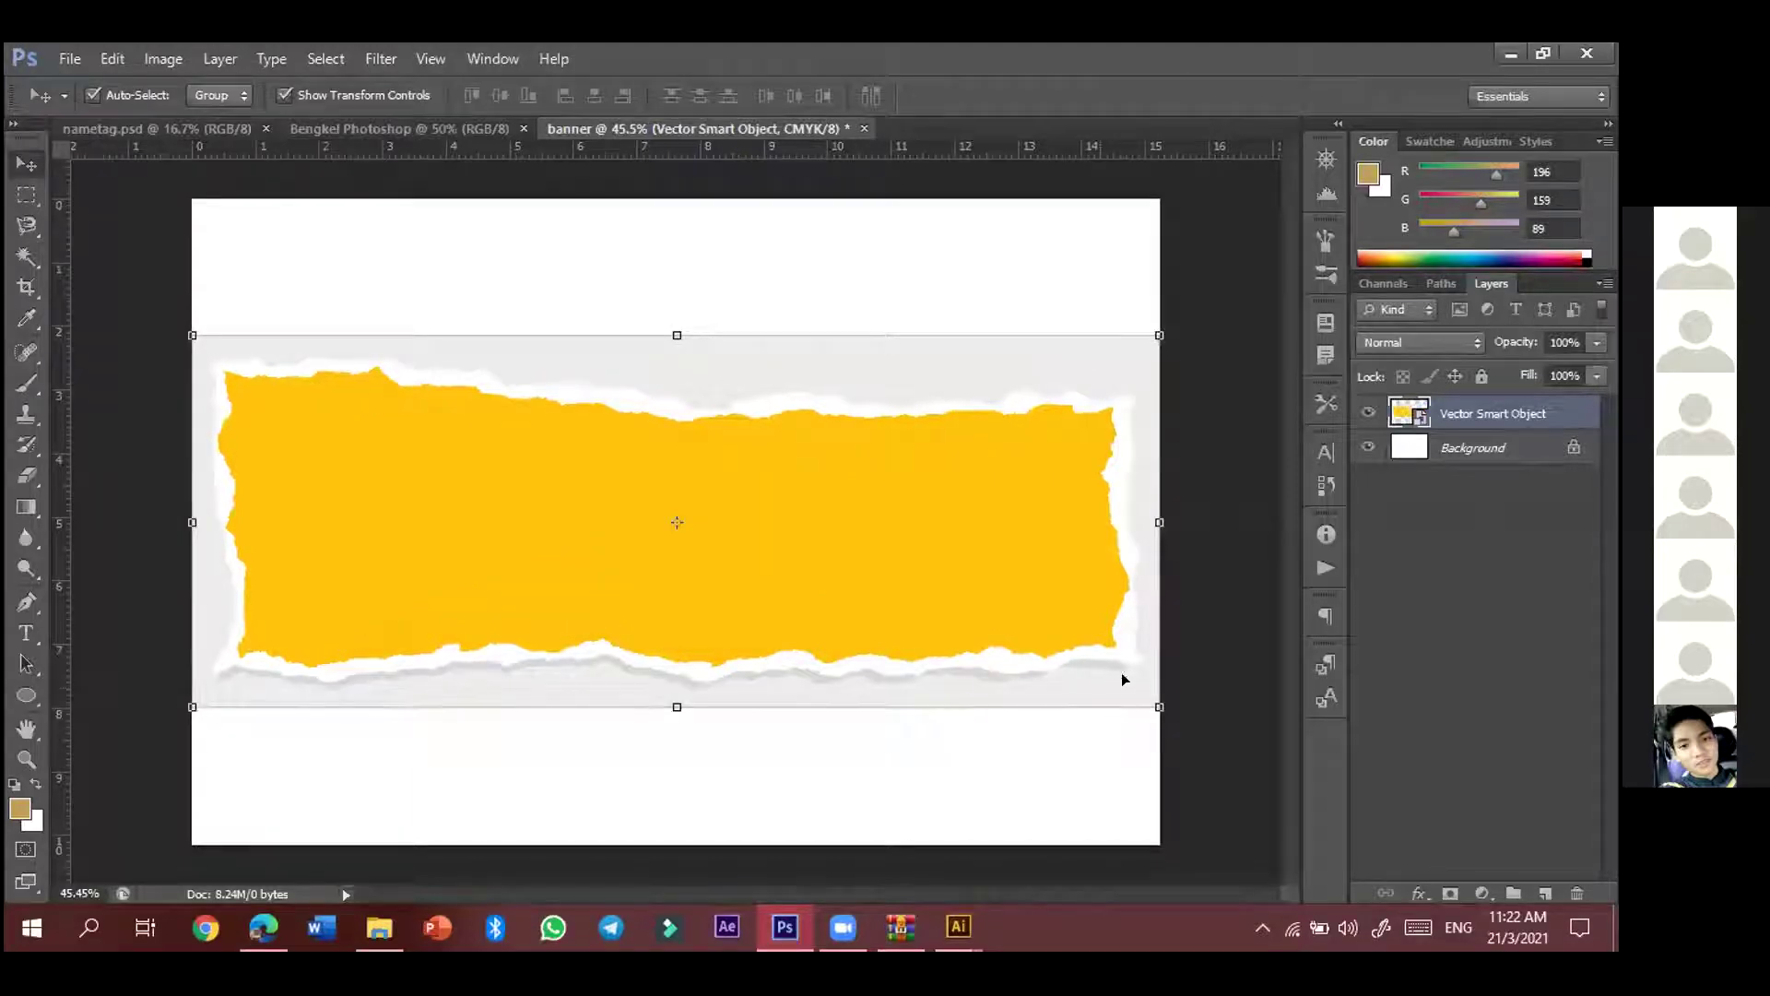
# - Scale the torn-paper smart object to about 41% and move it to the middle of the canvas
pyautogui.moveTo(1161, 708); pyautogui.dragTo(707, 534)
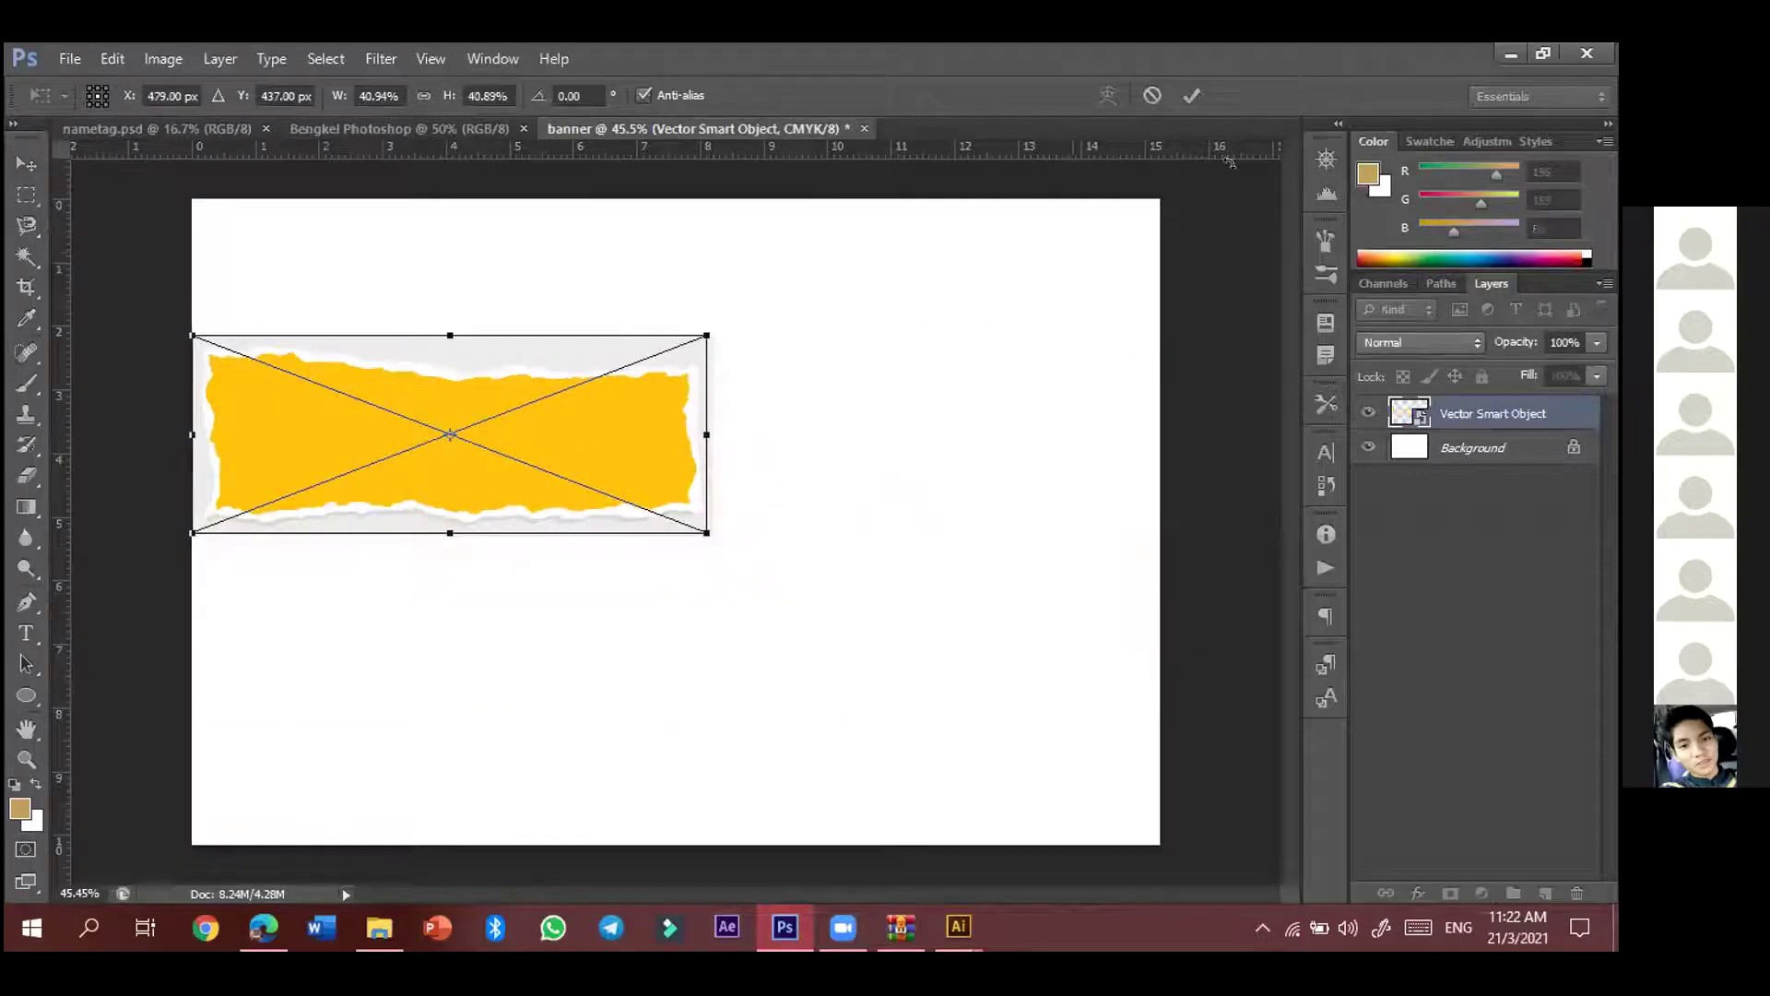
pyautogui.click(1192, 96)
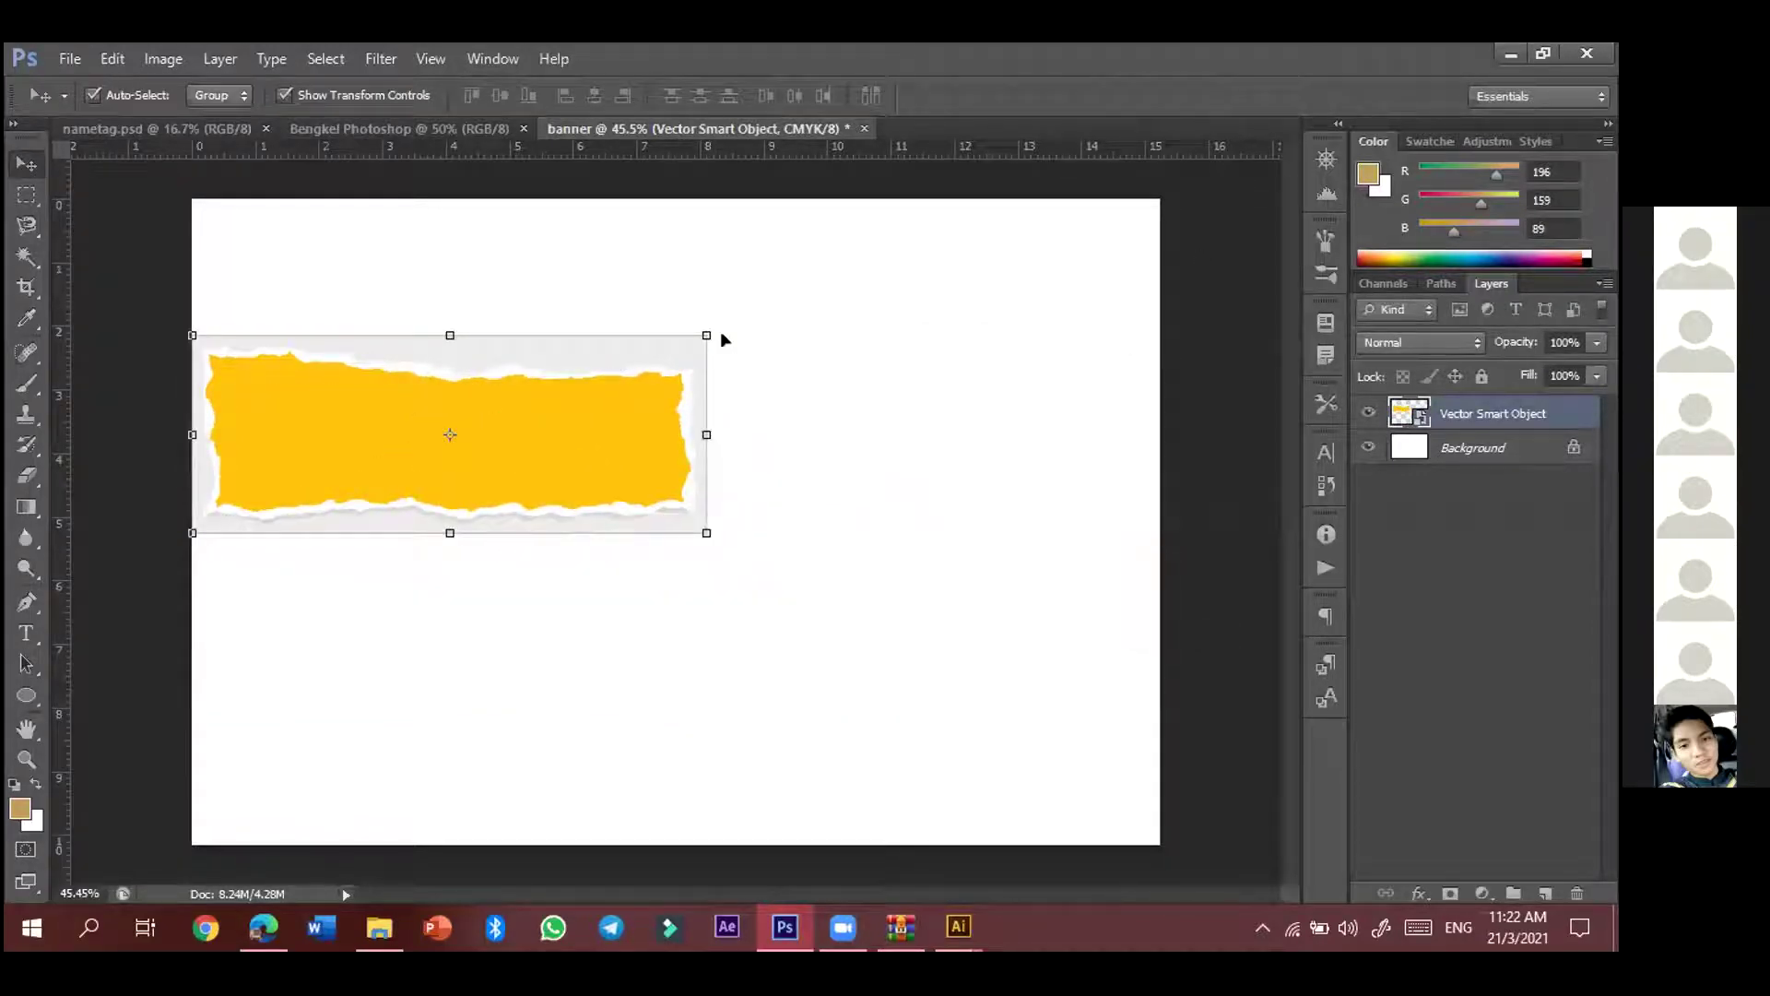
pyautogui.moveTo(677, 442); pyautogui.dragTo(898, 496)
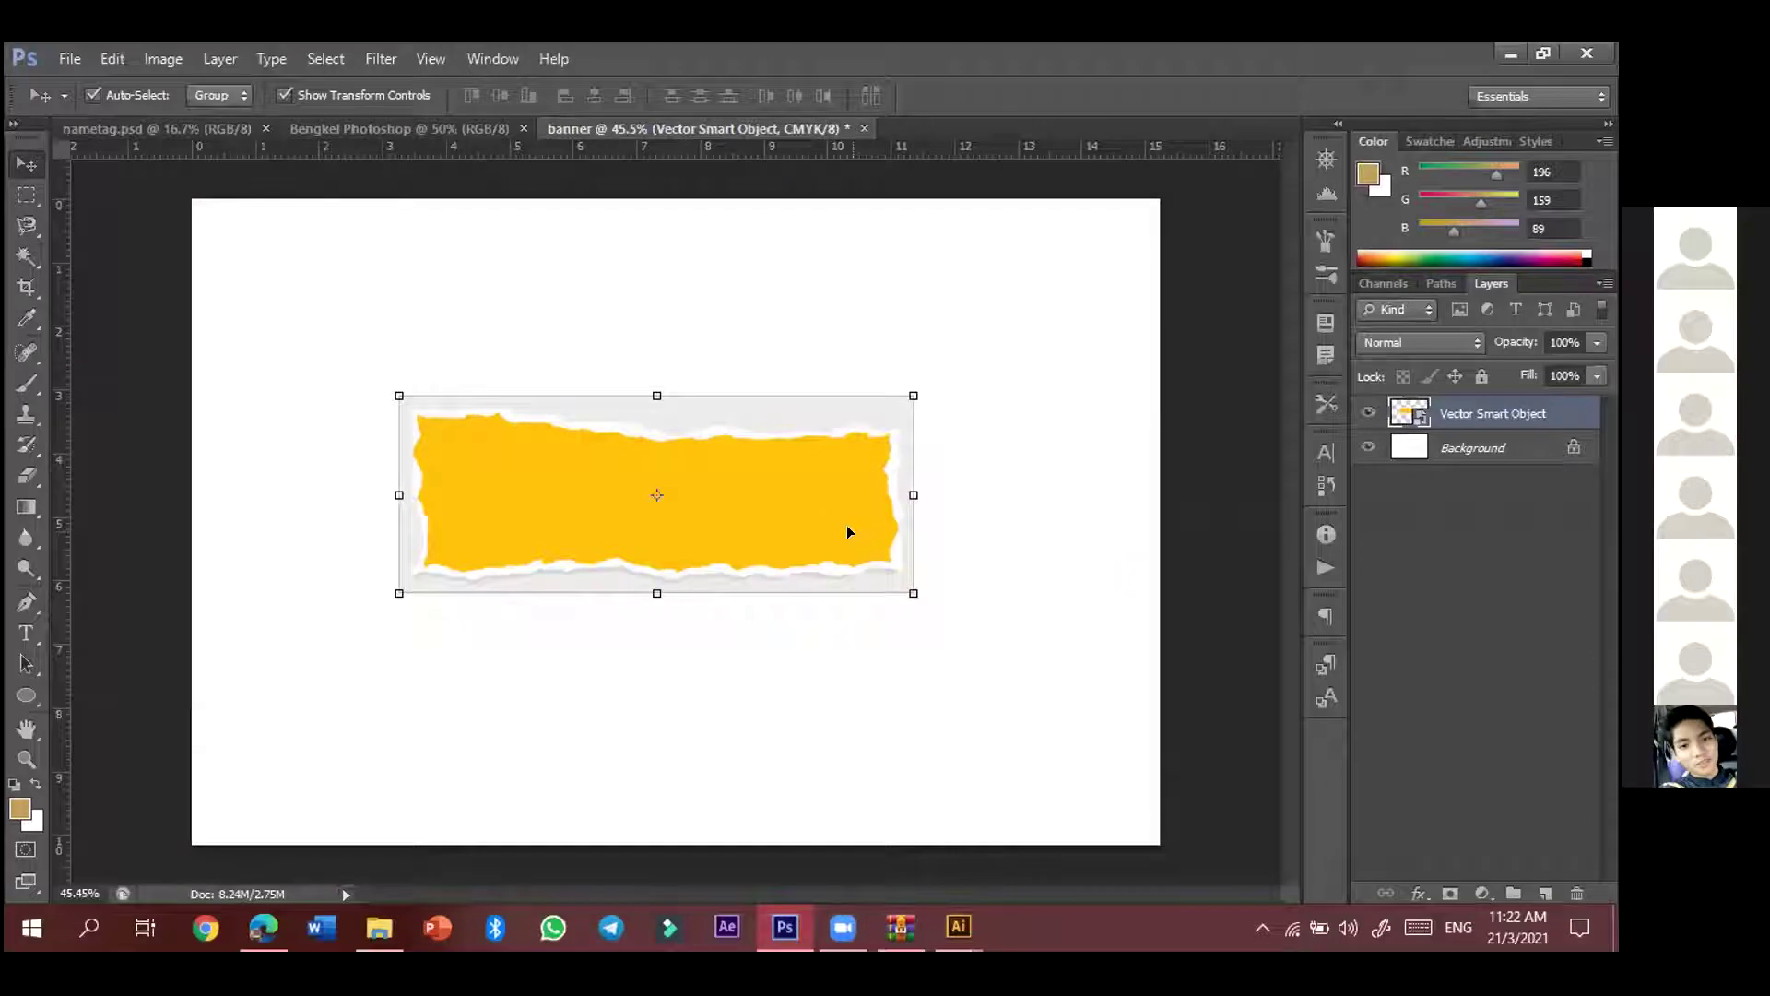
# - Delete the torn-paper smart object from the banner document
pyautogui.press('Delete')
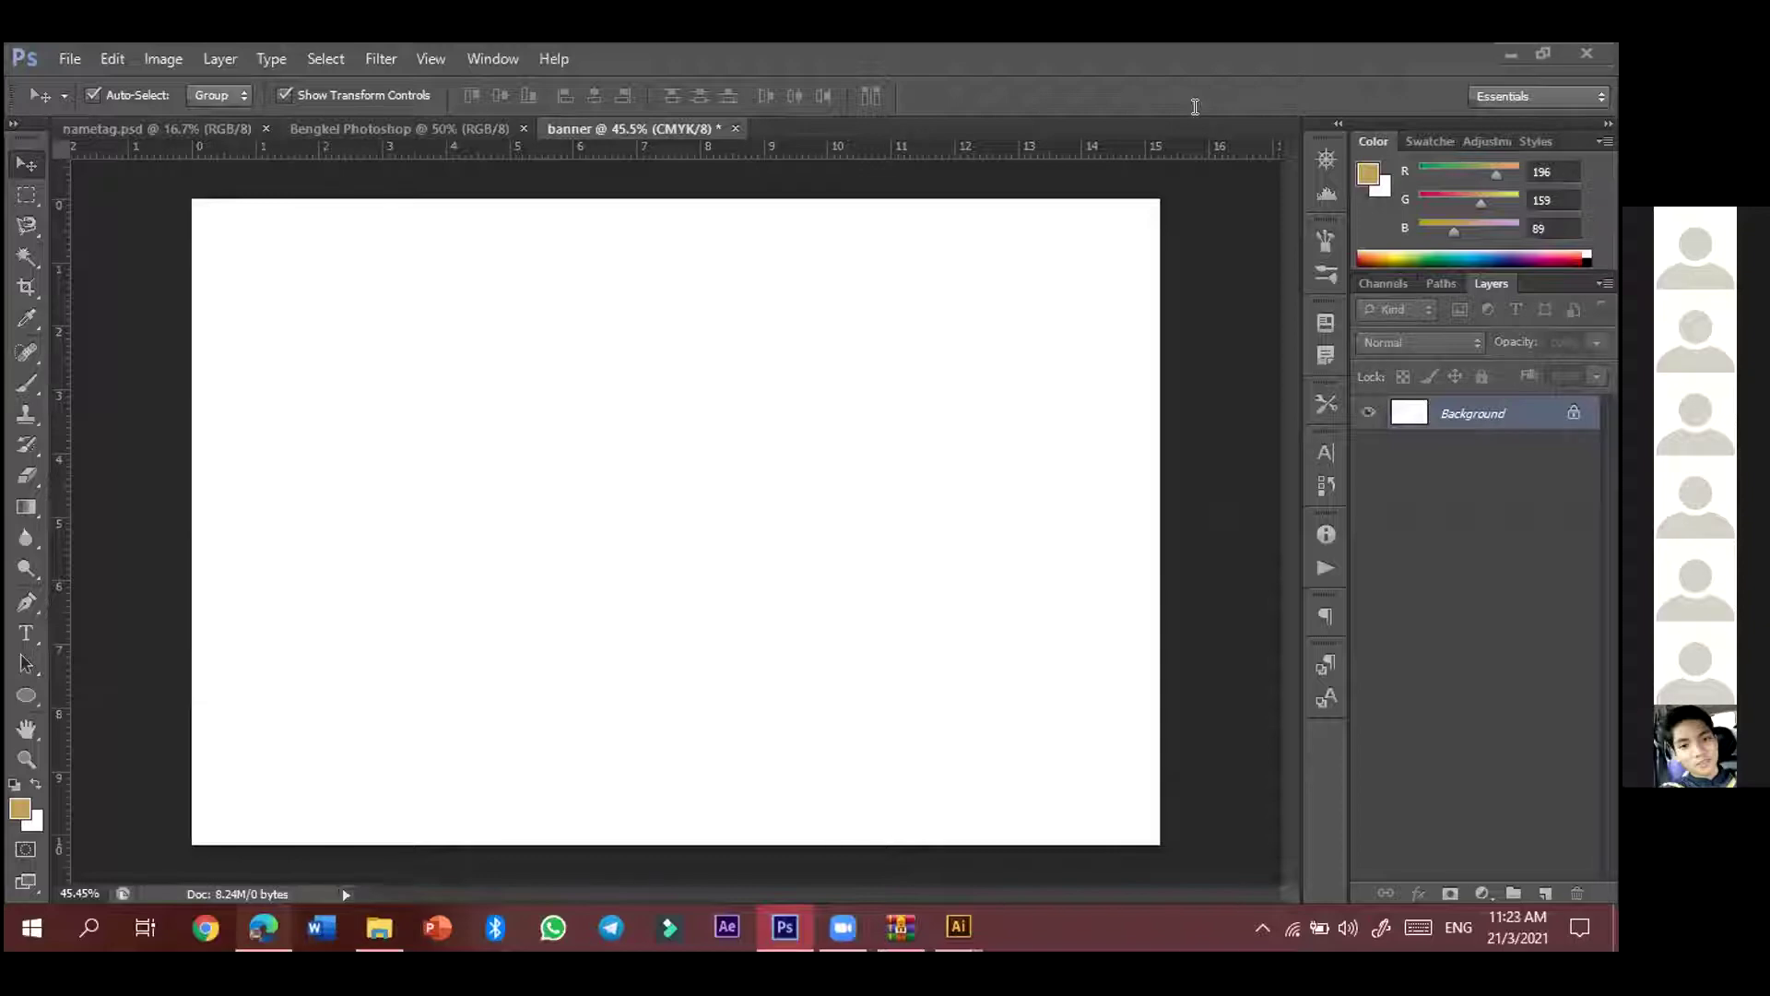
# - Switch to the Edge browser, search for dafont in a new tab, and open the DaFont website
pyautogui.hotkey('alt', 'Tab')
pyautogui.hotkey('ctrl', 't')
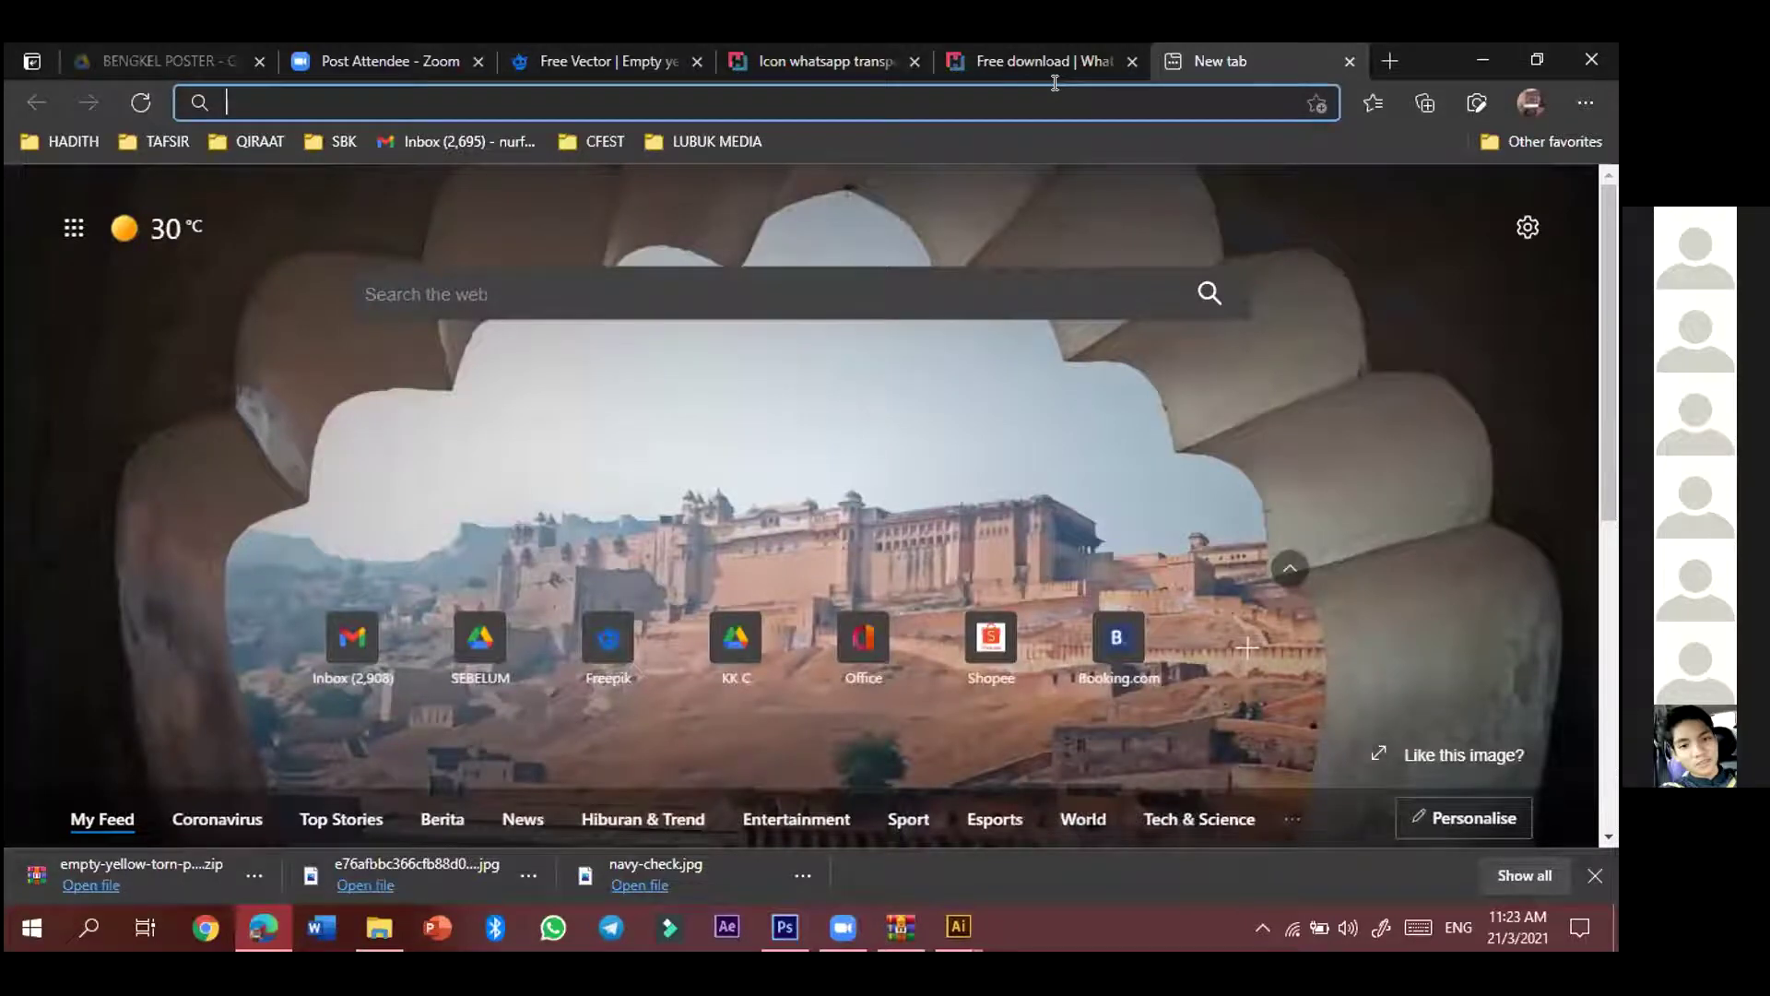
pyautogui.write('dafont')
pyautogui.press('Return')
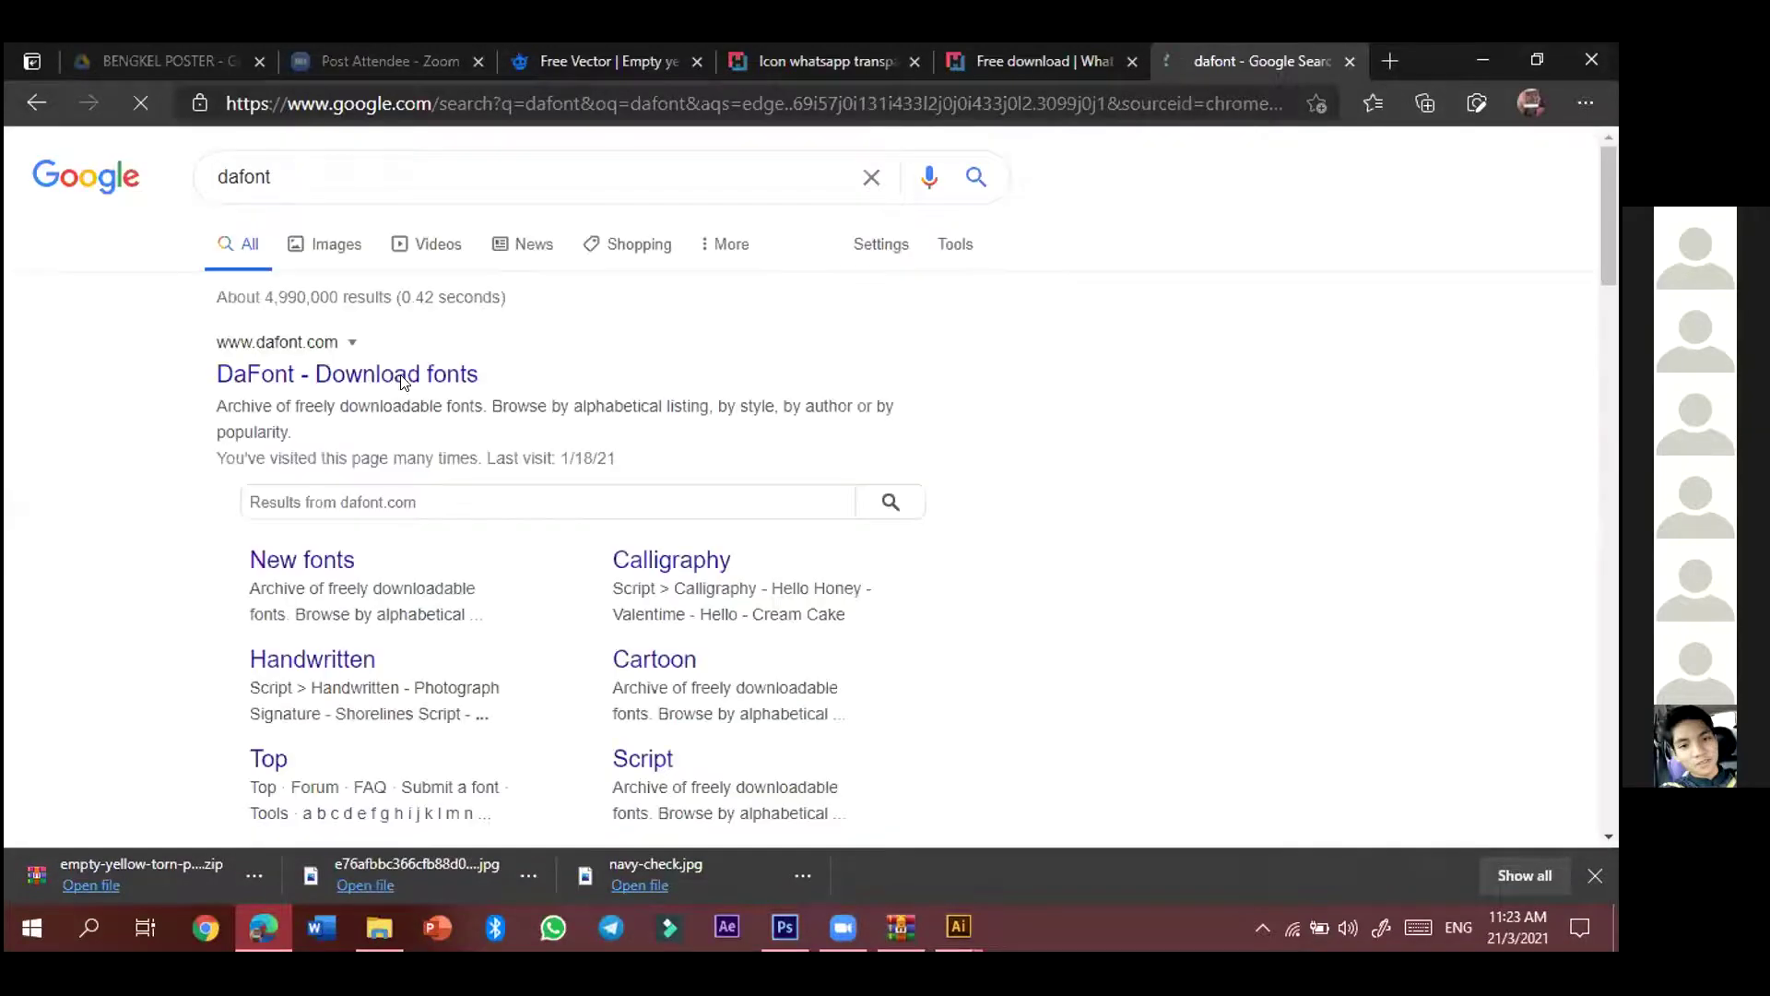
pyautogui.click(402, 376)
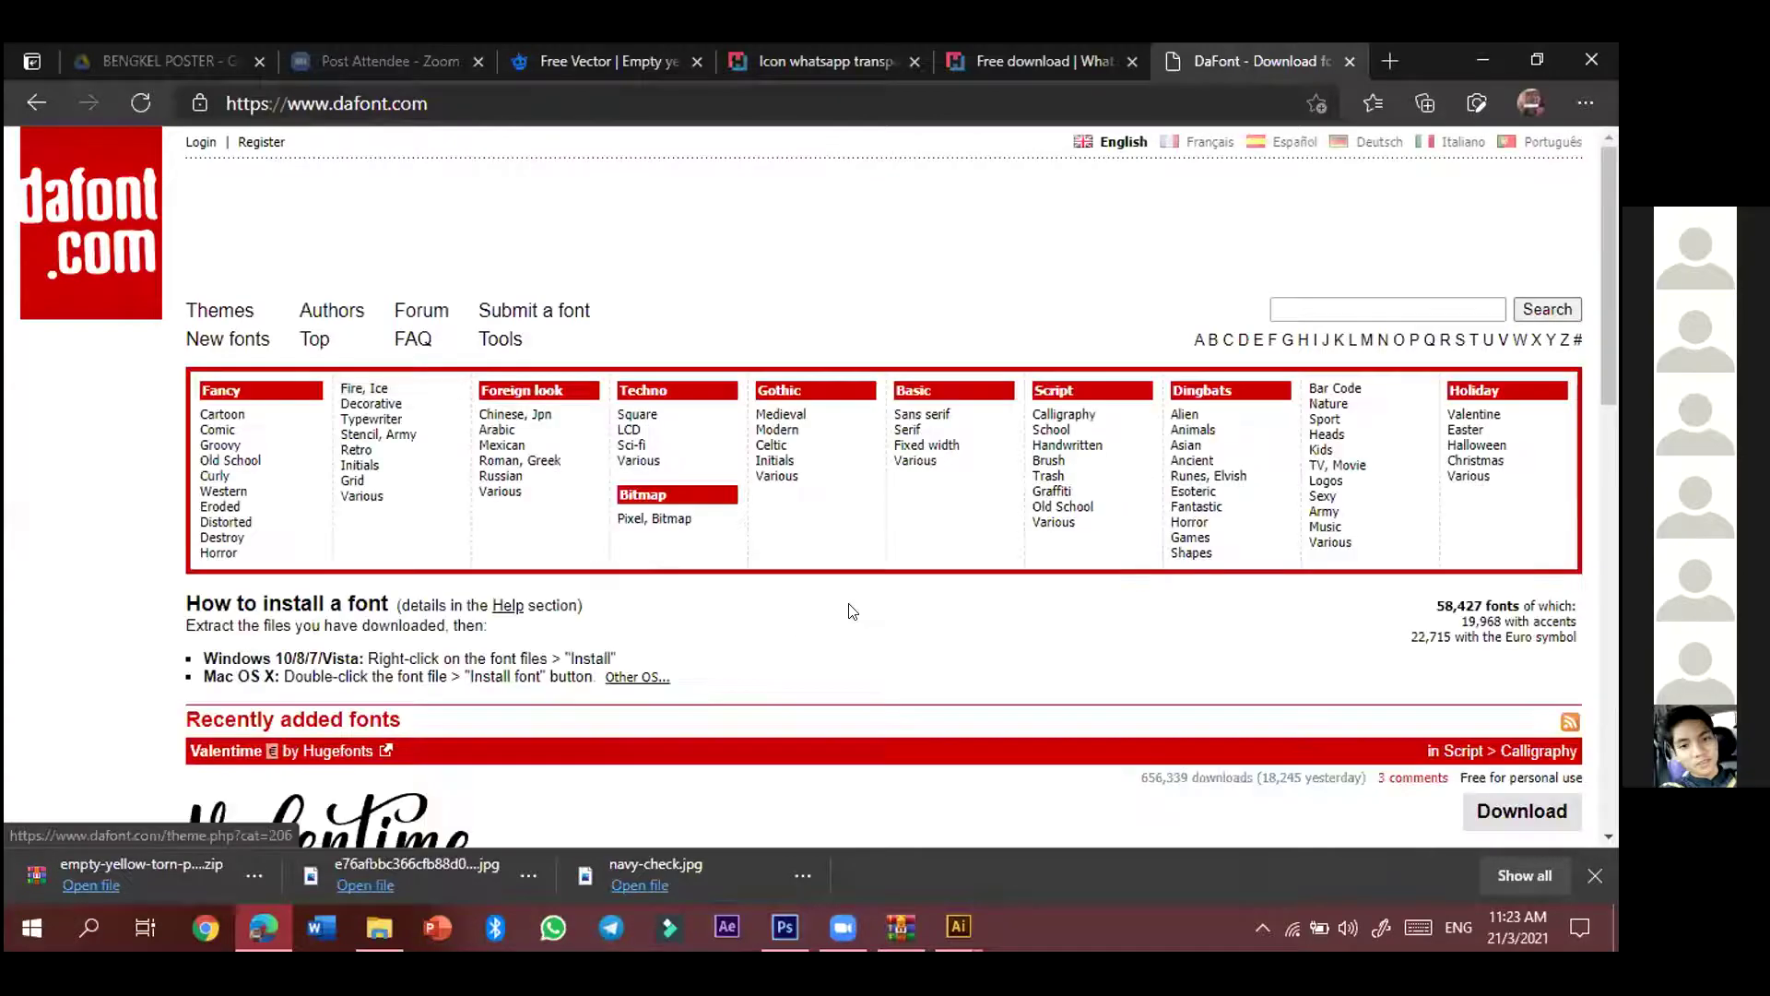
# - Look through DaFont's home page, examining the recently added fonts and the font category list
pyautogui.scroll(-4, 844, 613)
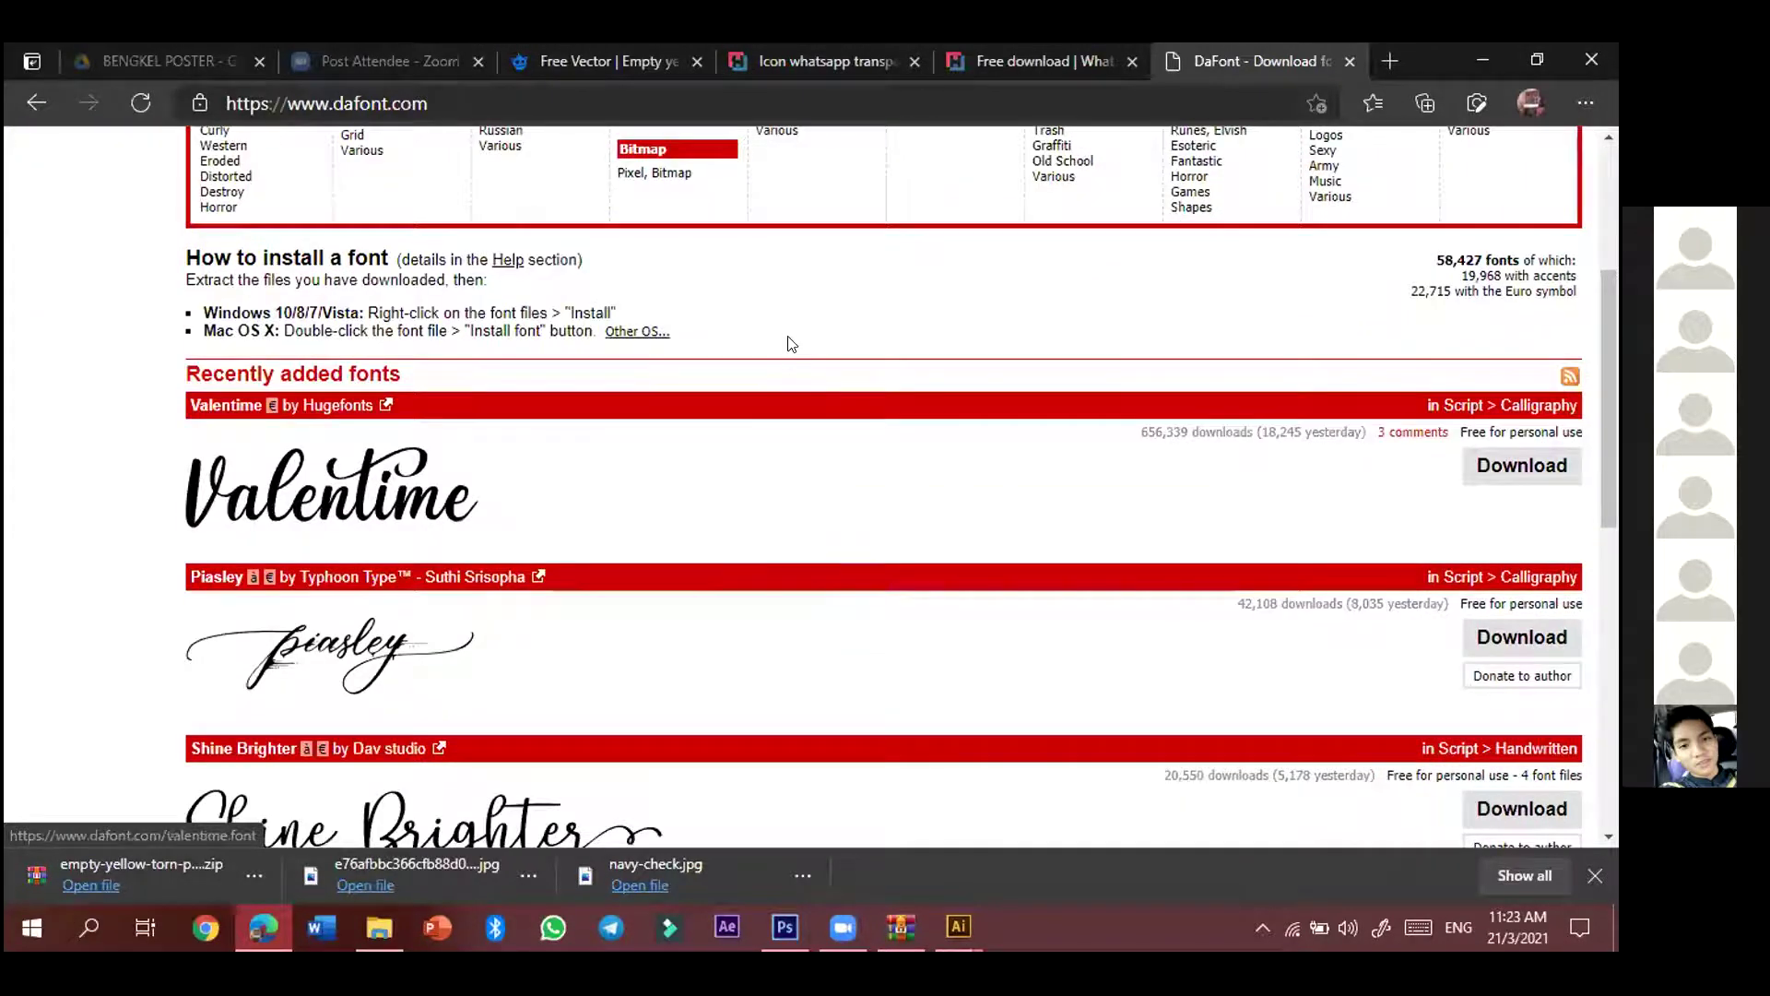
pyautogui.scroll(-7, 798, 369)
pyautogui.scroll(-2, 816, 493)
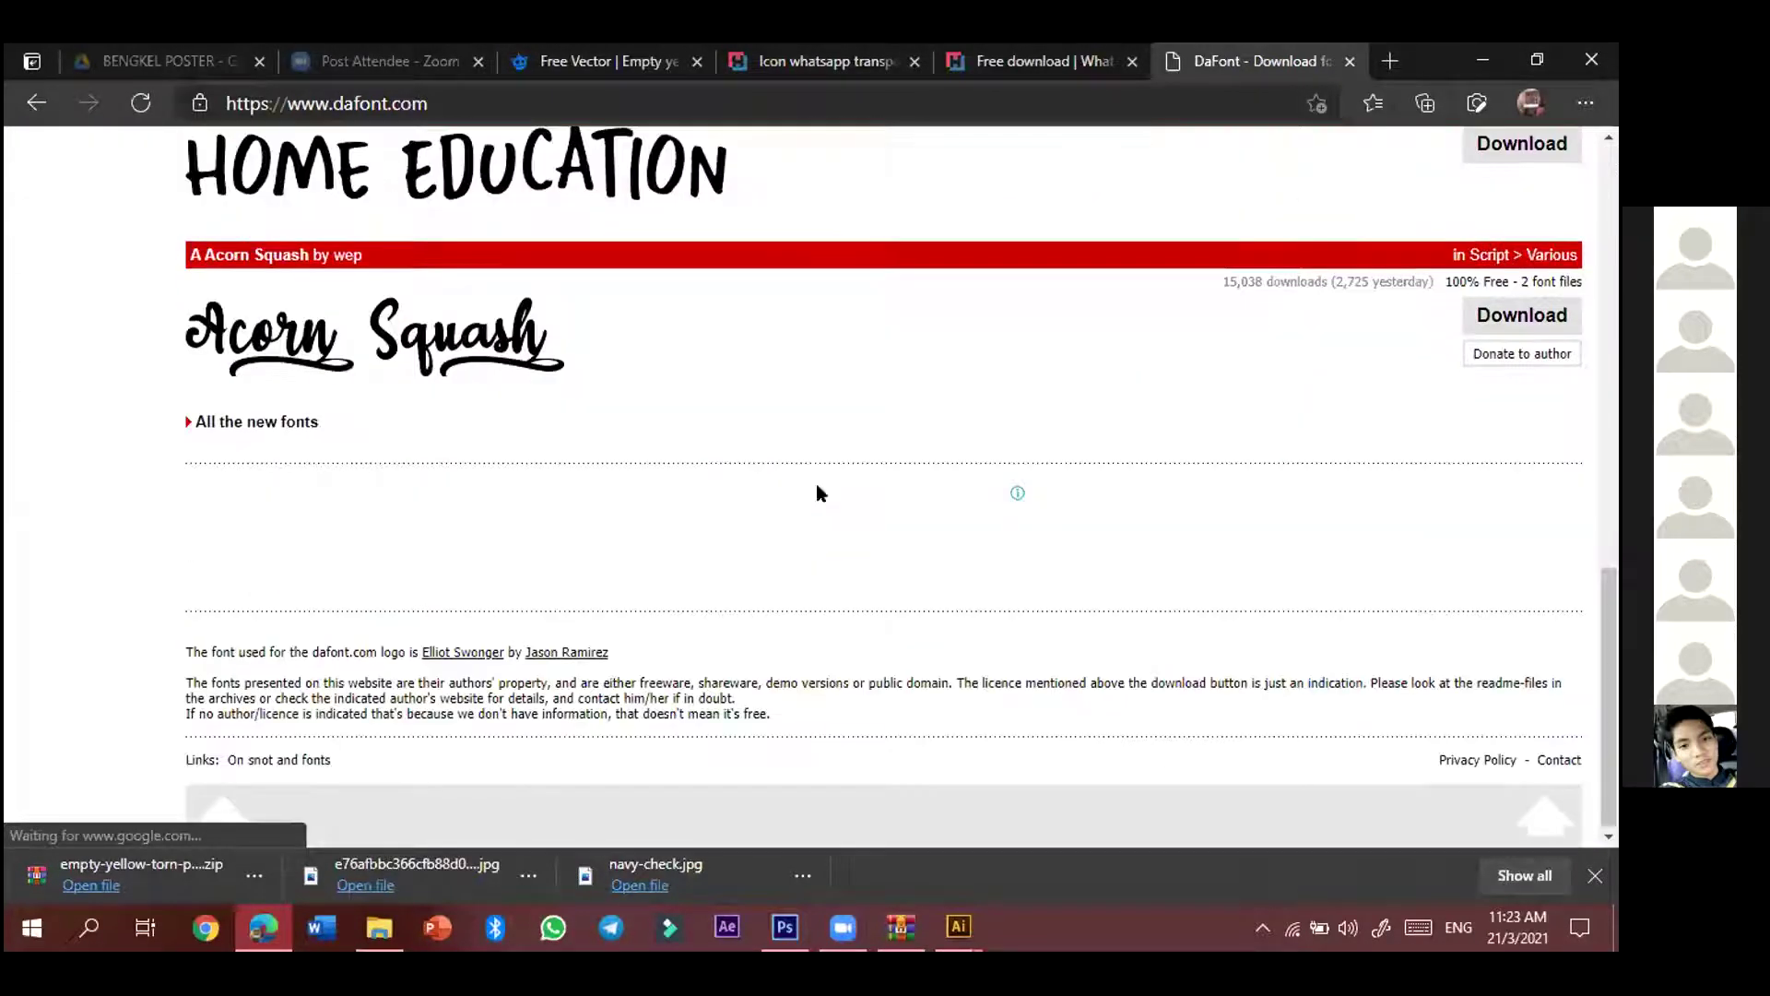
pyautogui.scroll(7, 988, 573)
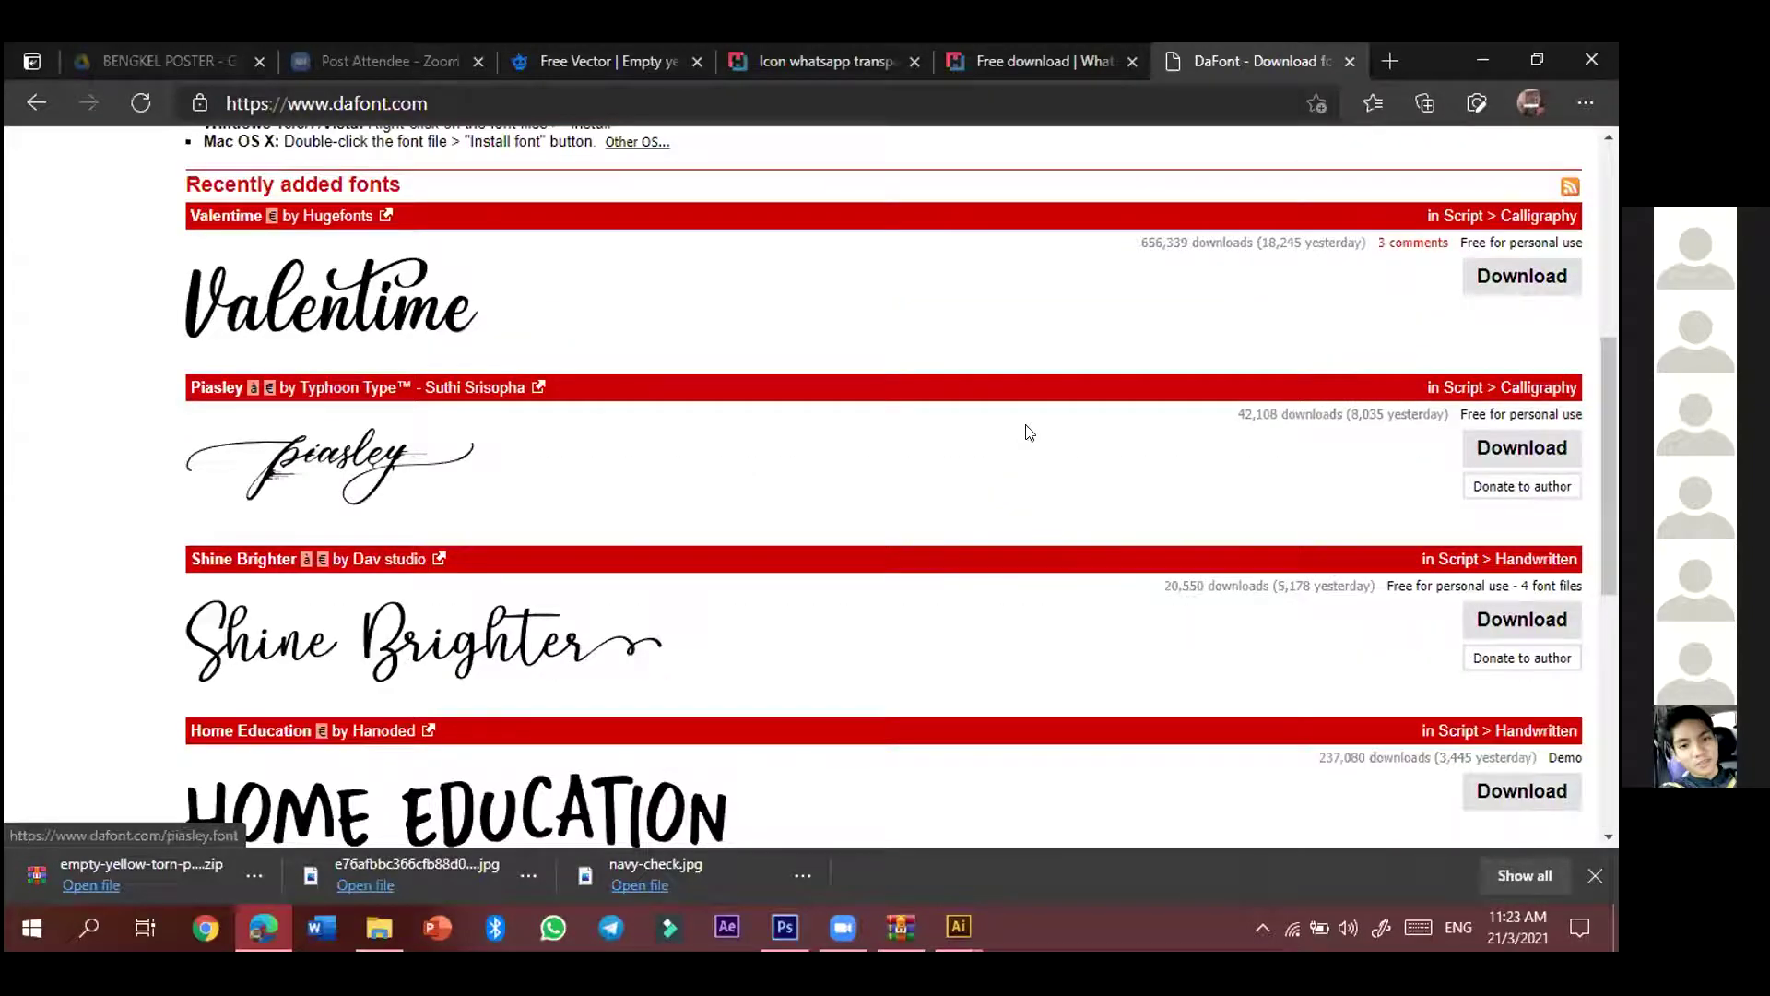
pyautogui.scroll(5, 1028, 432)
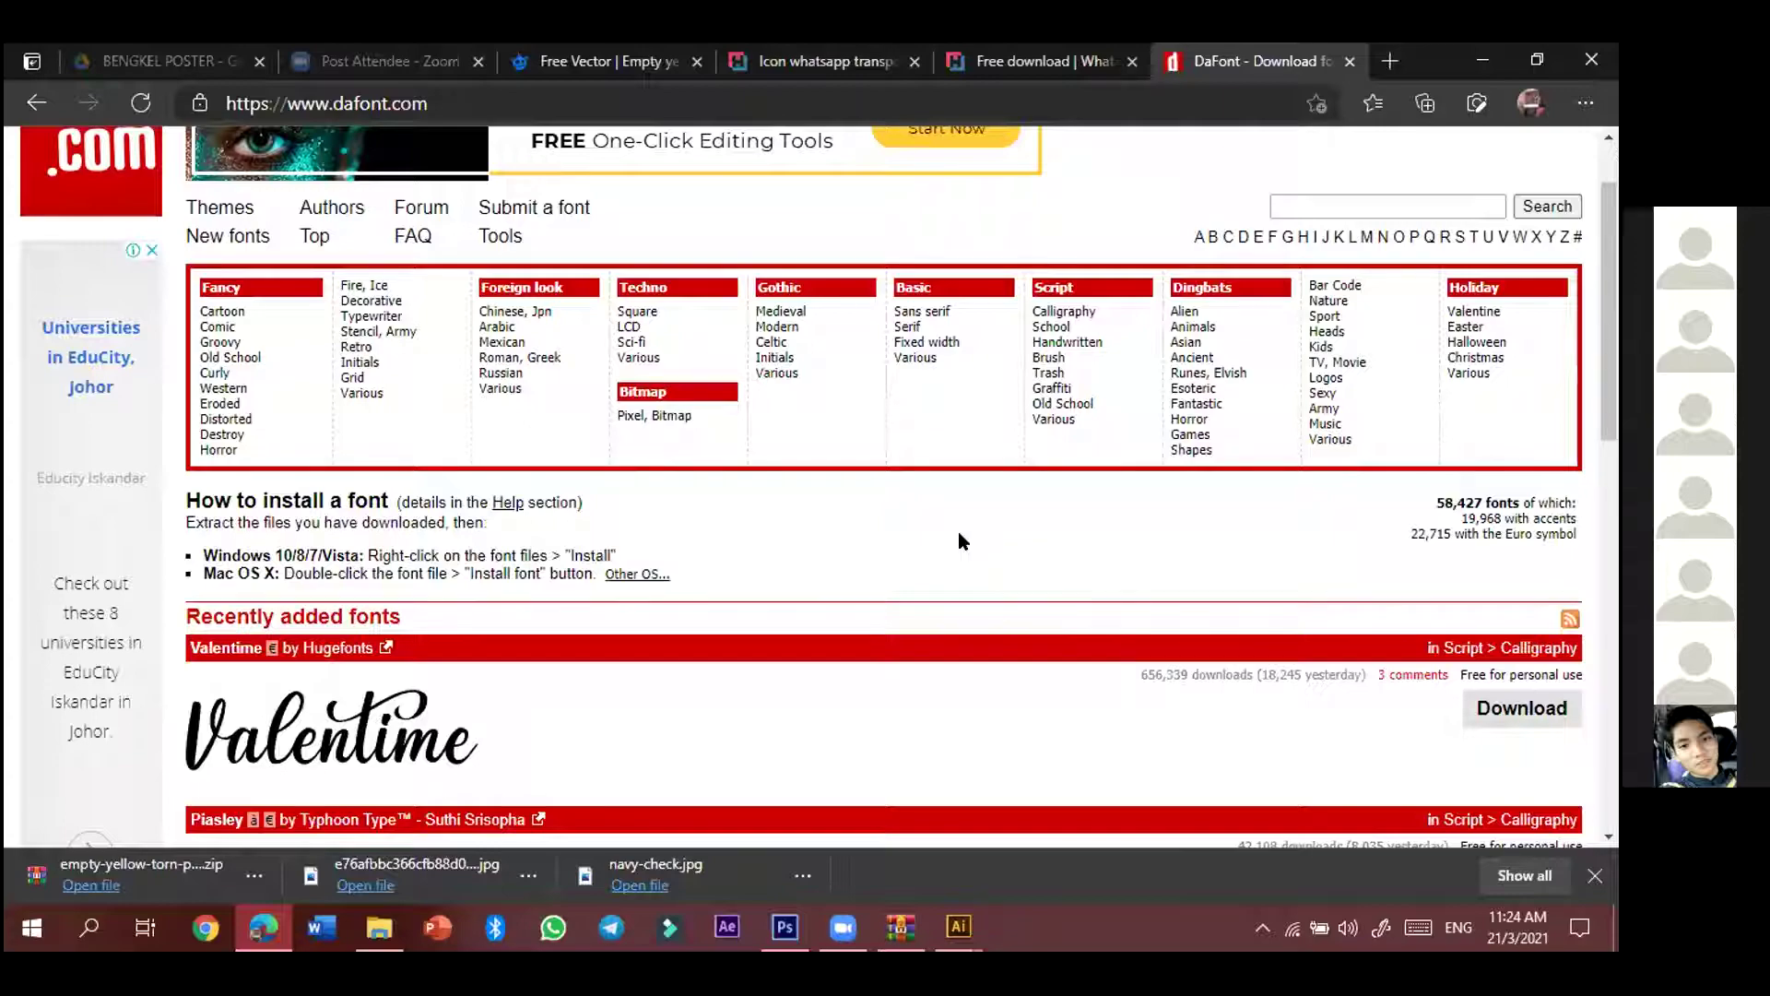
pyautogui.scroll(-2, 961, 542)
pyautogui.scroll(-10, 964, 544)
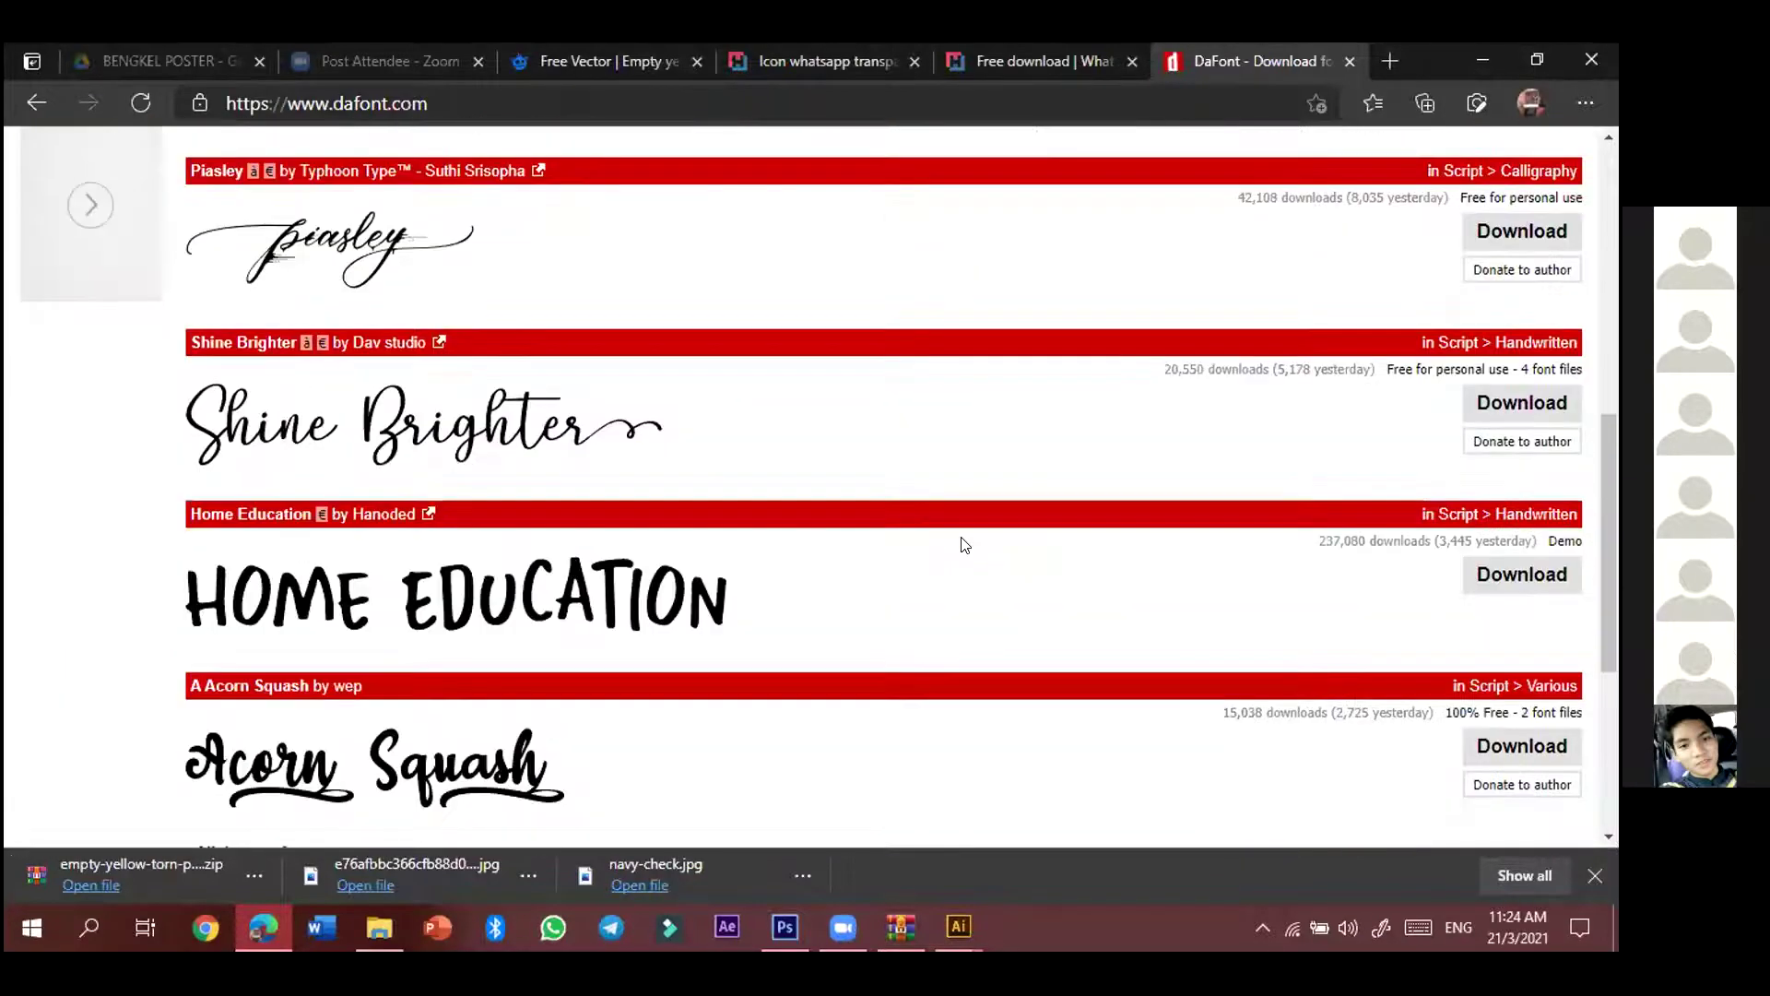
pyautogui.scroll(5, 967, 542)
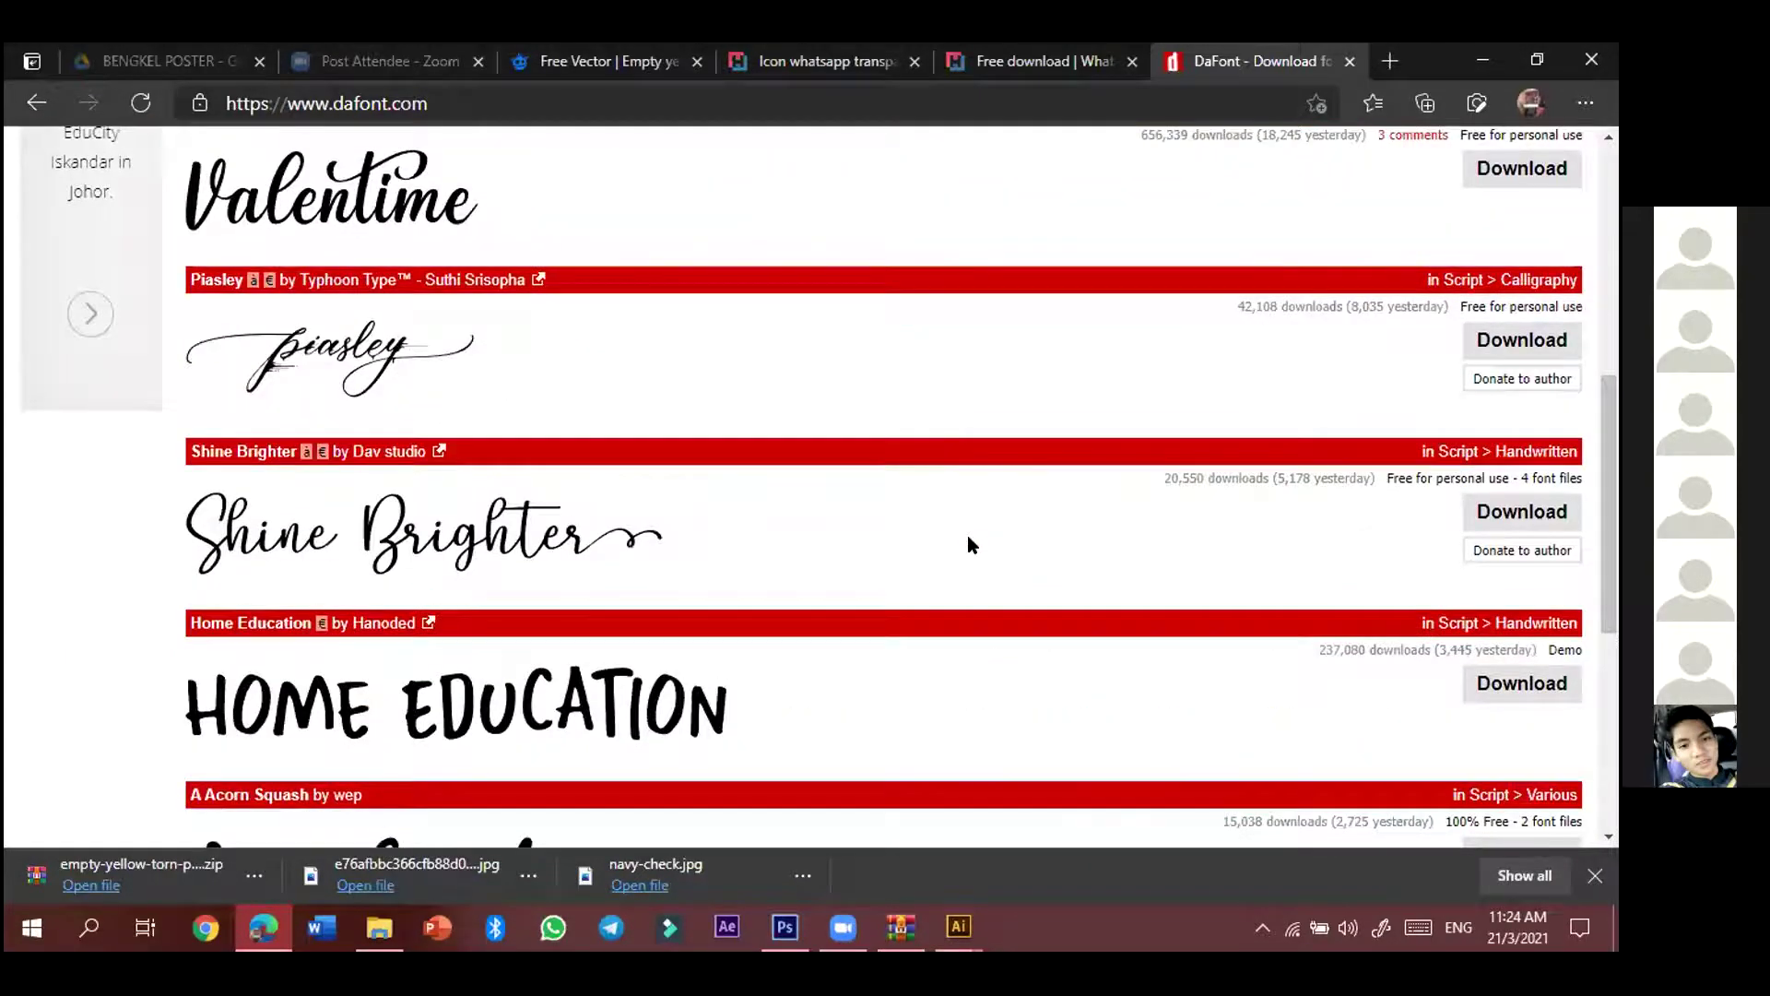
pyautogui.scroll(7, 966, 543)
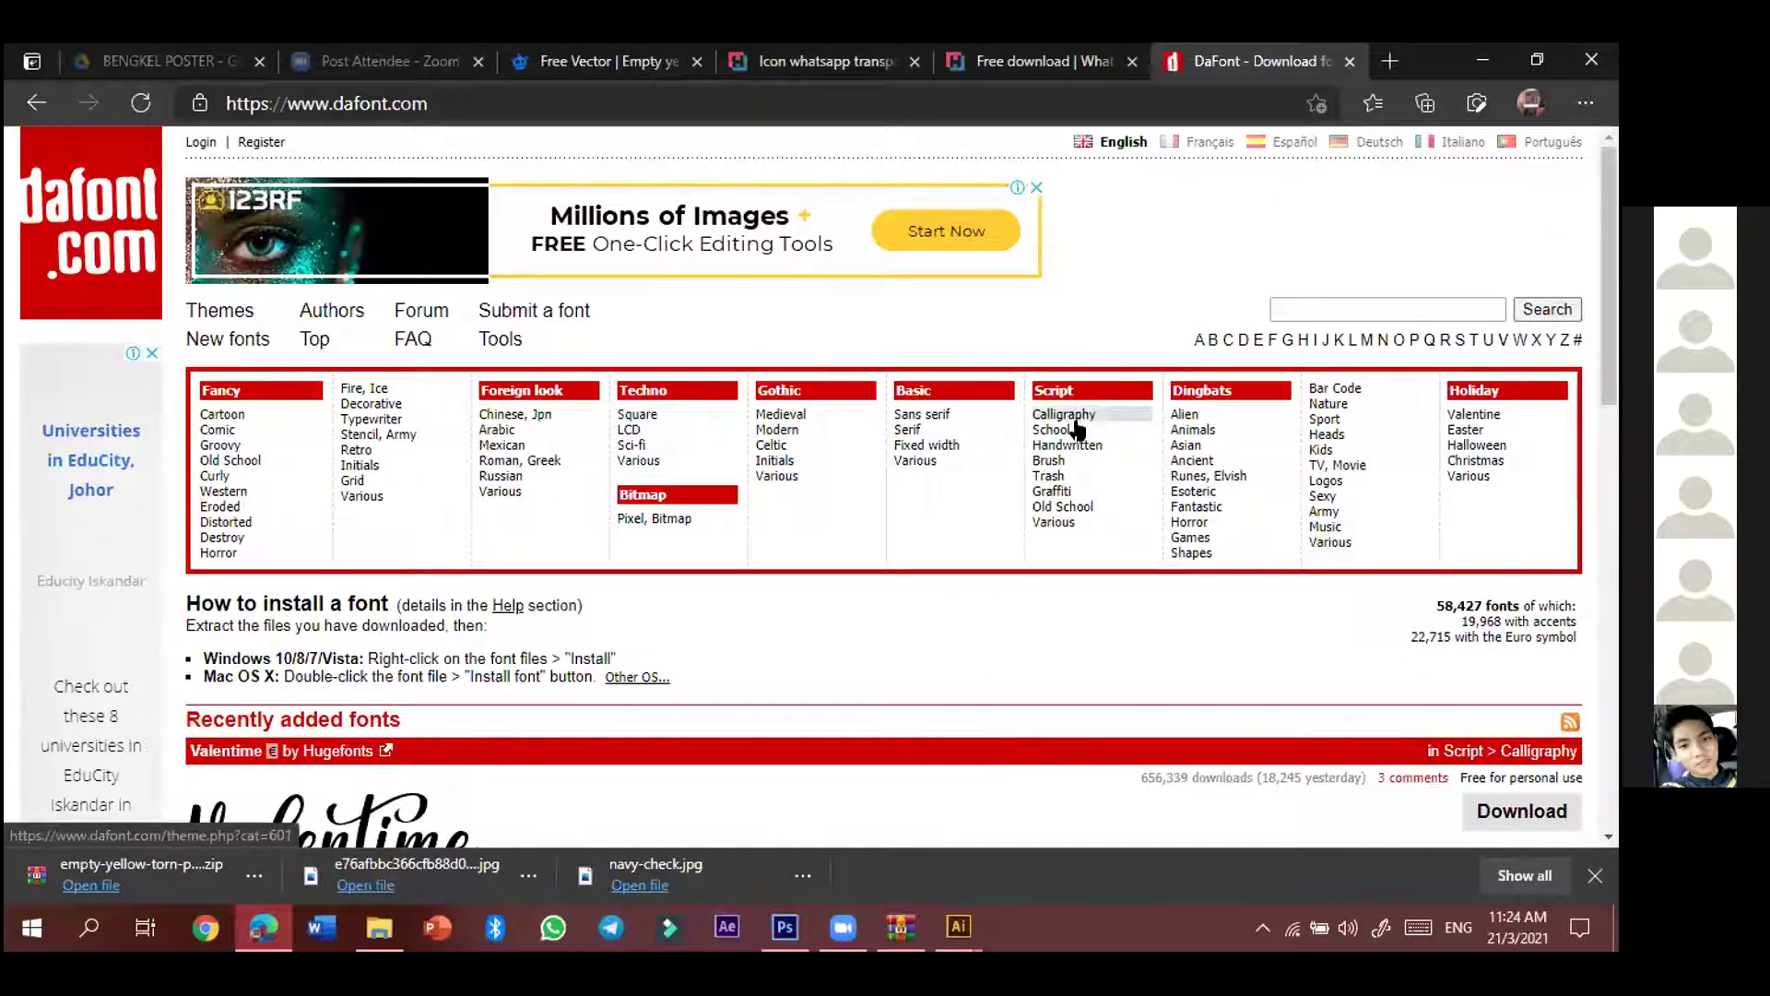
# - Open the Basic > Serif category on DaFont and look through its font previews
pyautogui.click(945, 431)
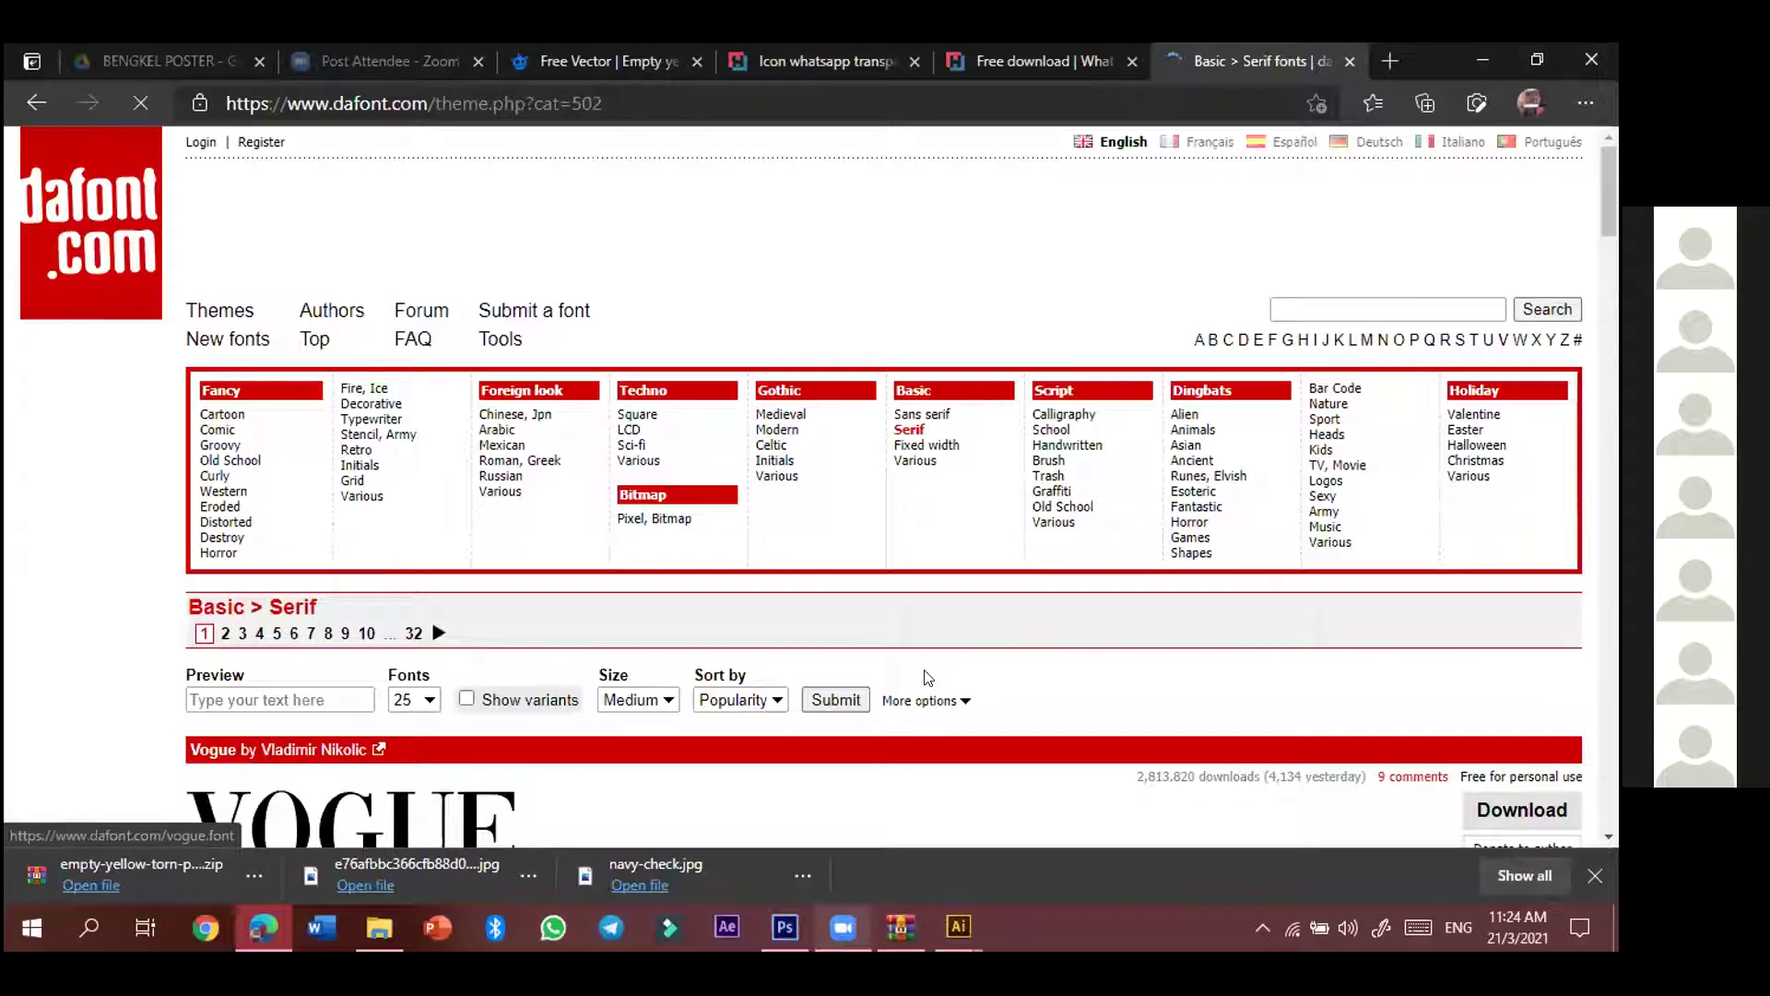
pyautogui.scroll(-3, 926, 668)
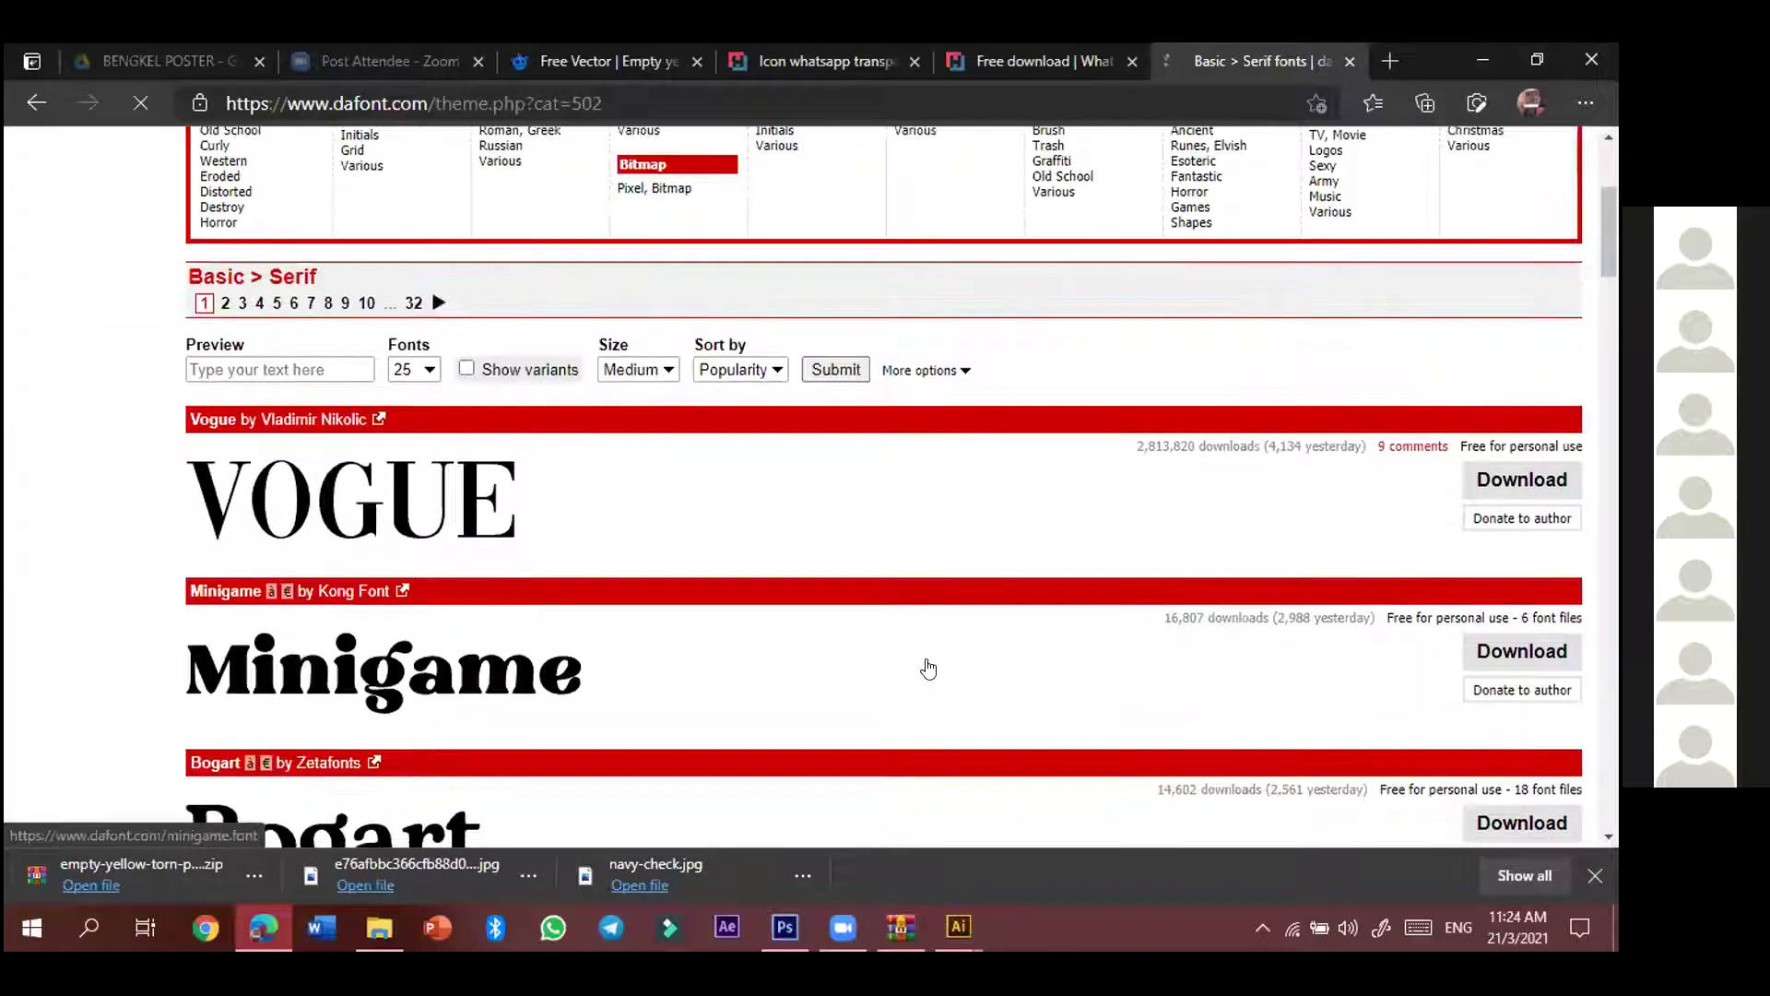
pyautogui.scroll(-4, 929, 669)
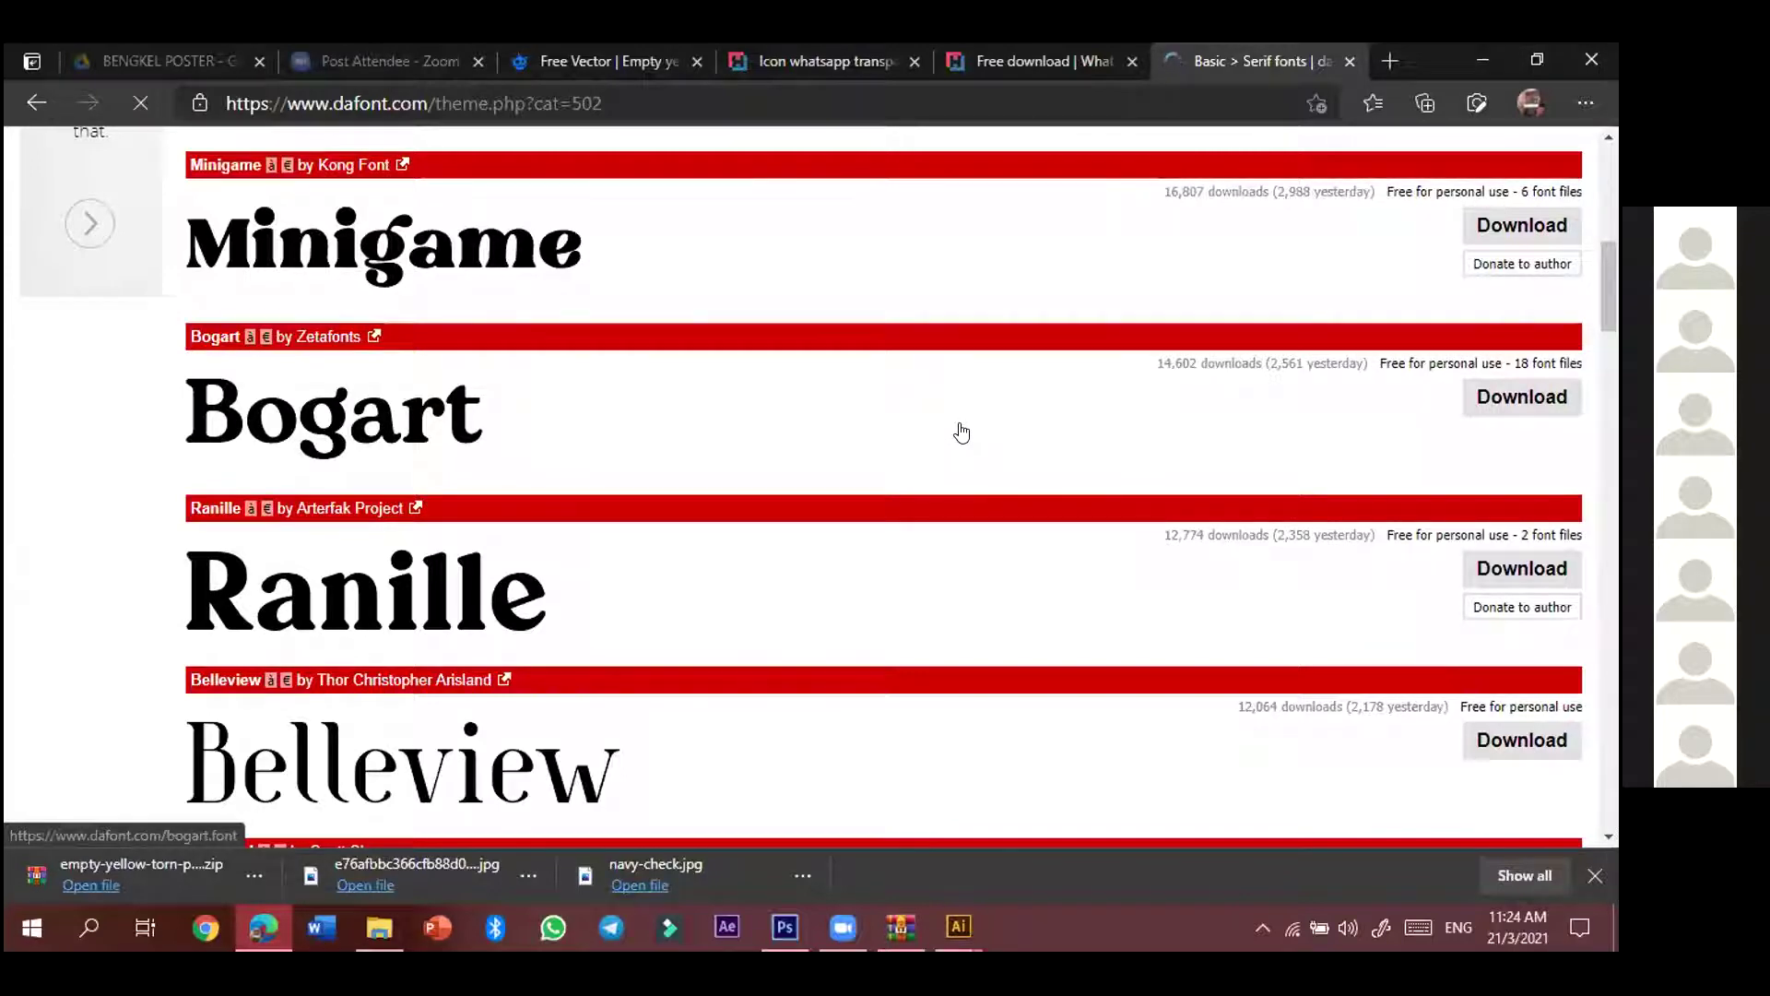
pyautogui.scroll(-4, 962, 432)
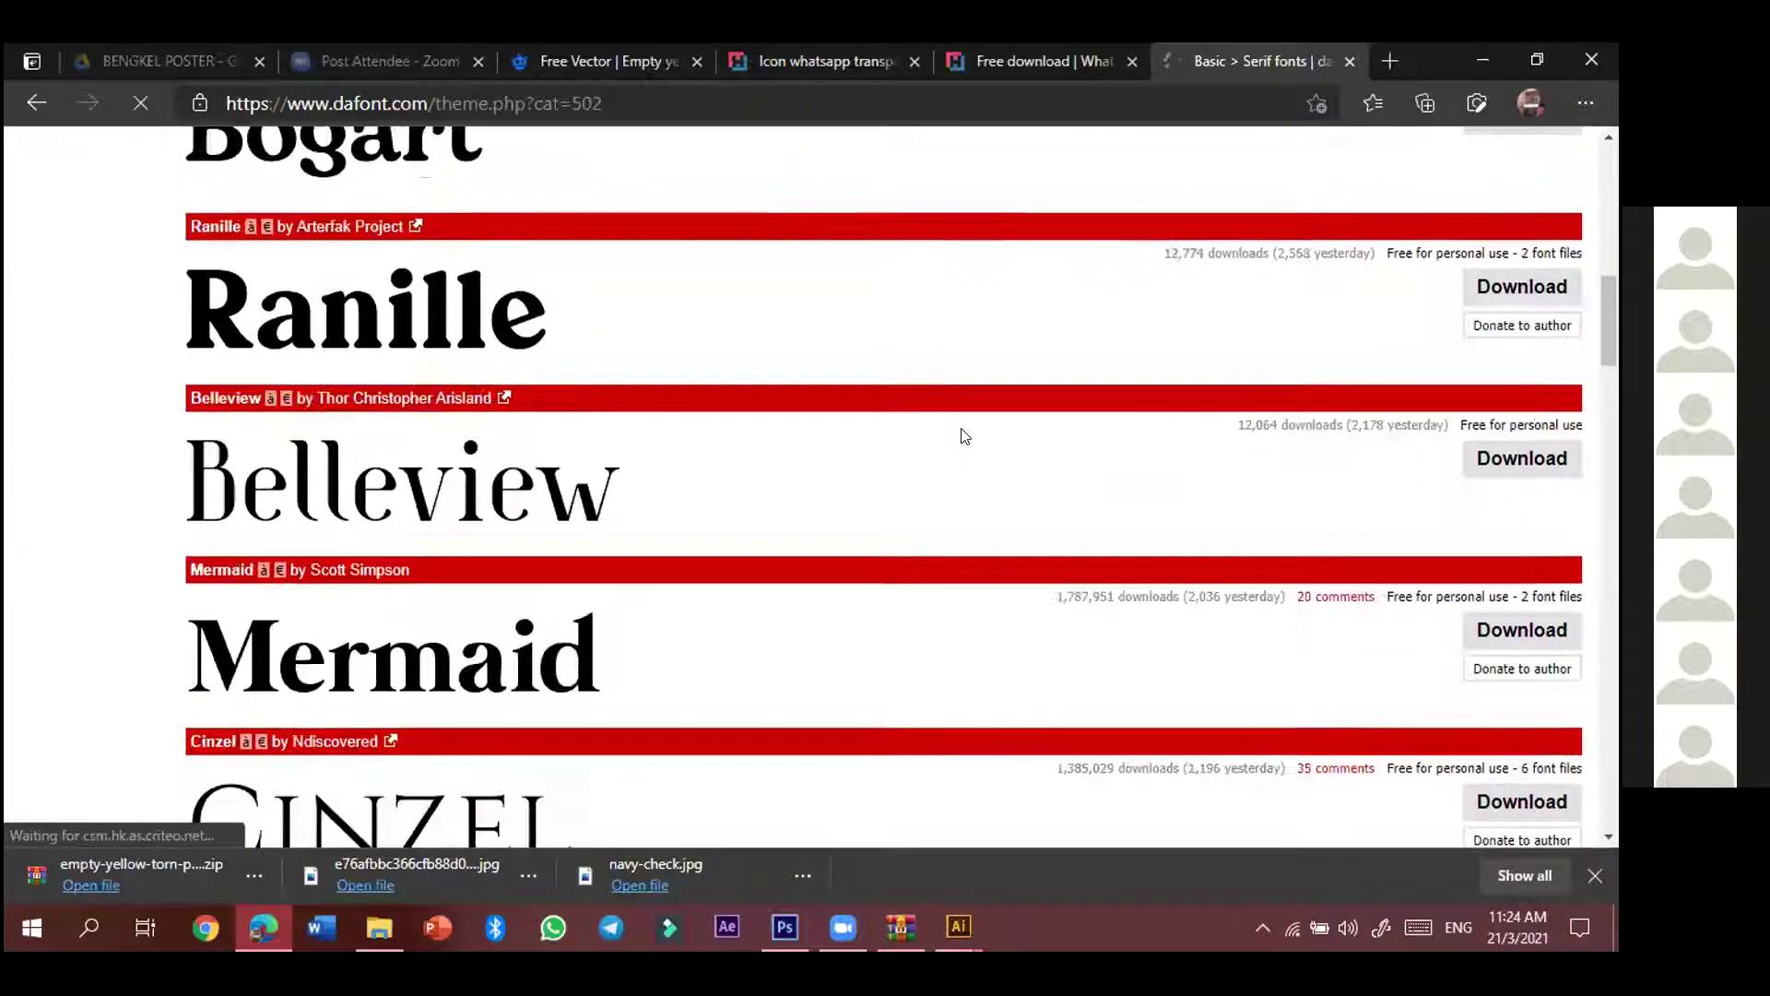
pyautogui.scroll(-6, 970, 436)
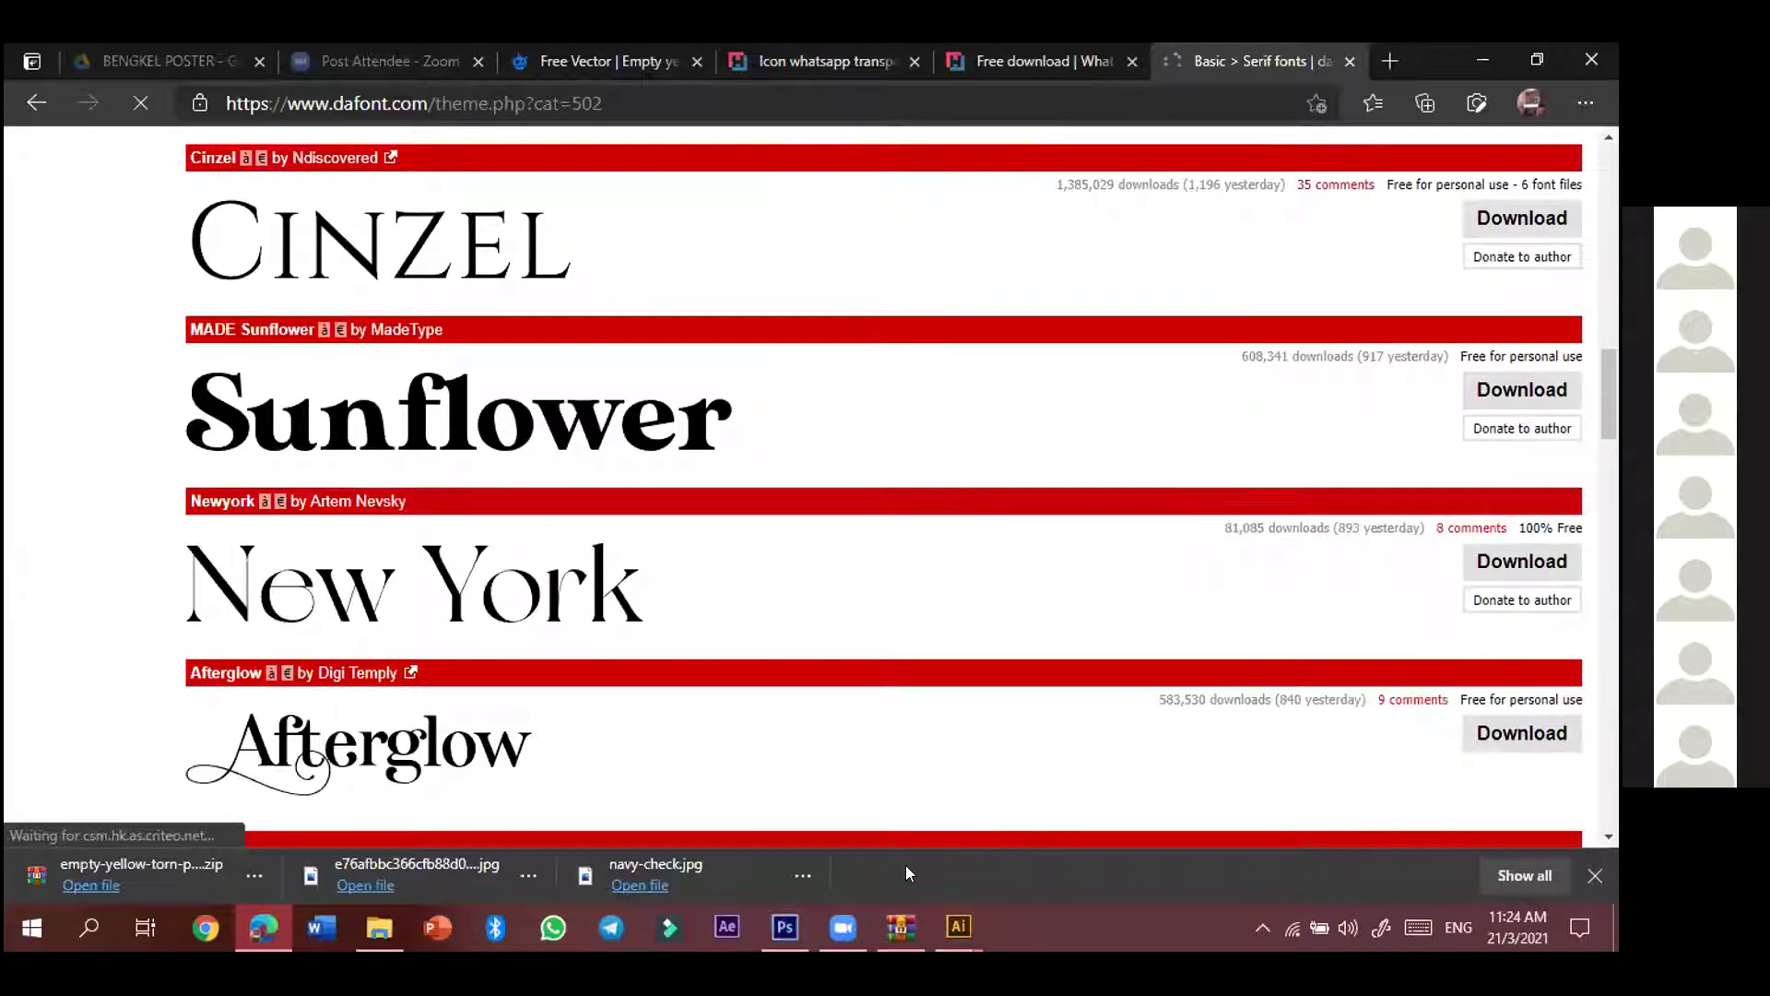
pyautogui.moveTo(847, 926)
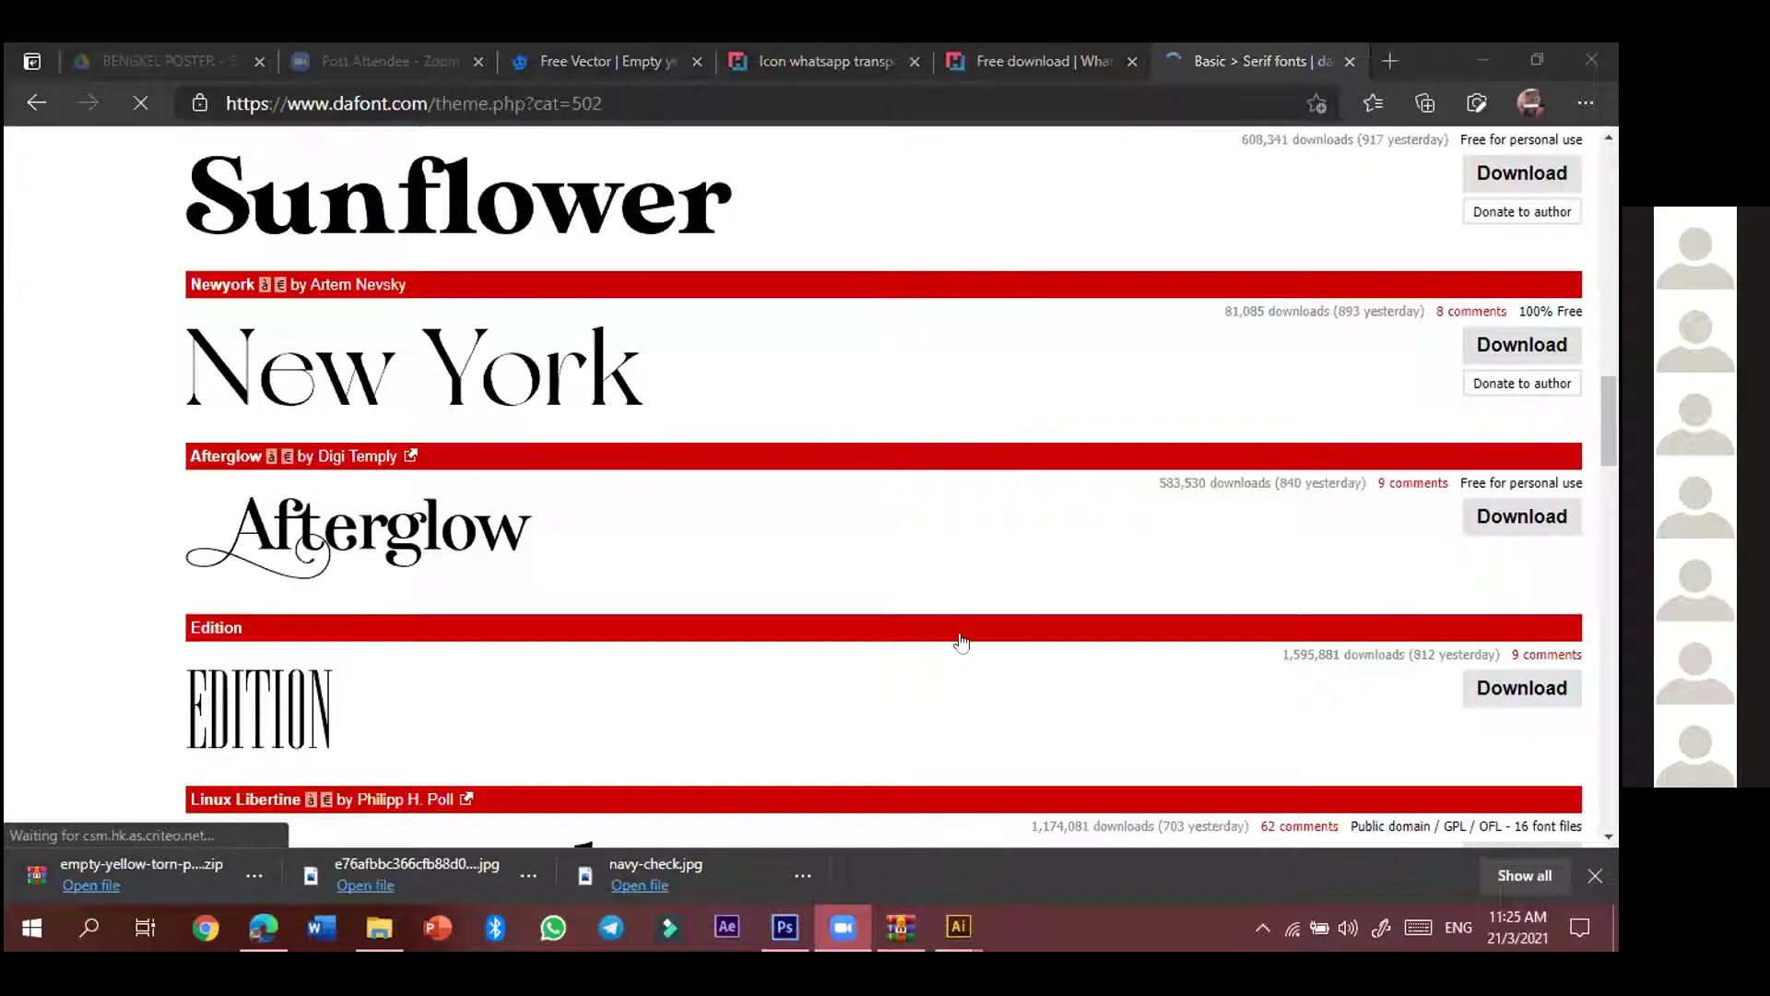
pyautogui.scroll(-5, 931, 526)
pyautogui.scroll(-4, 918, 512)
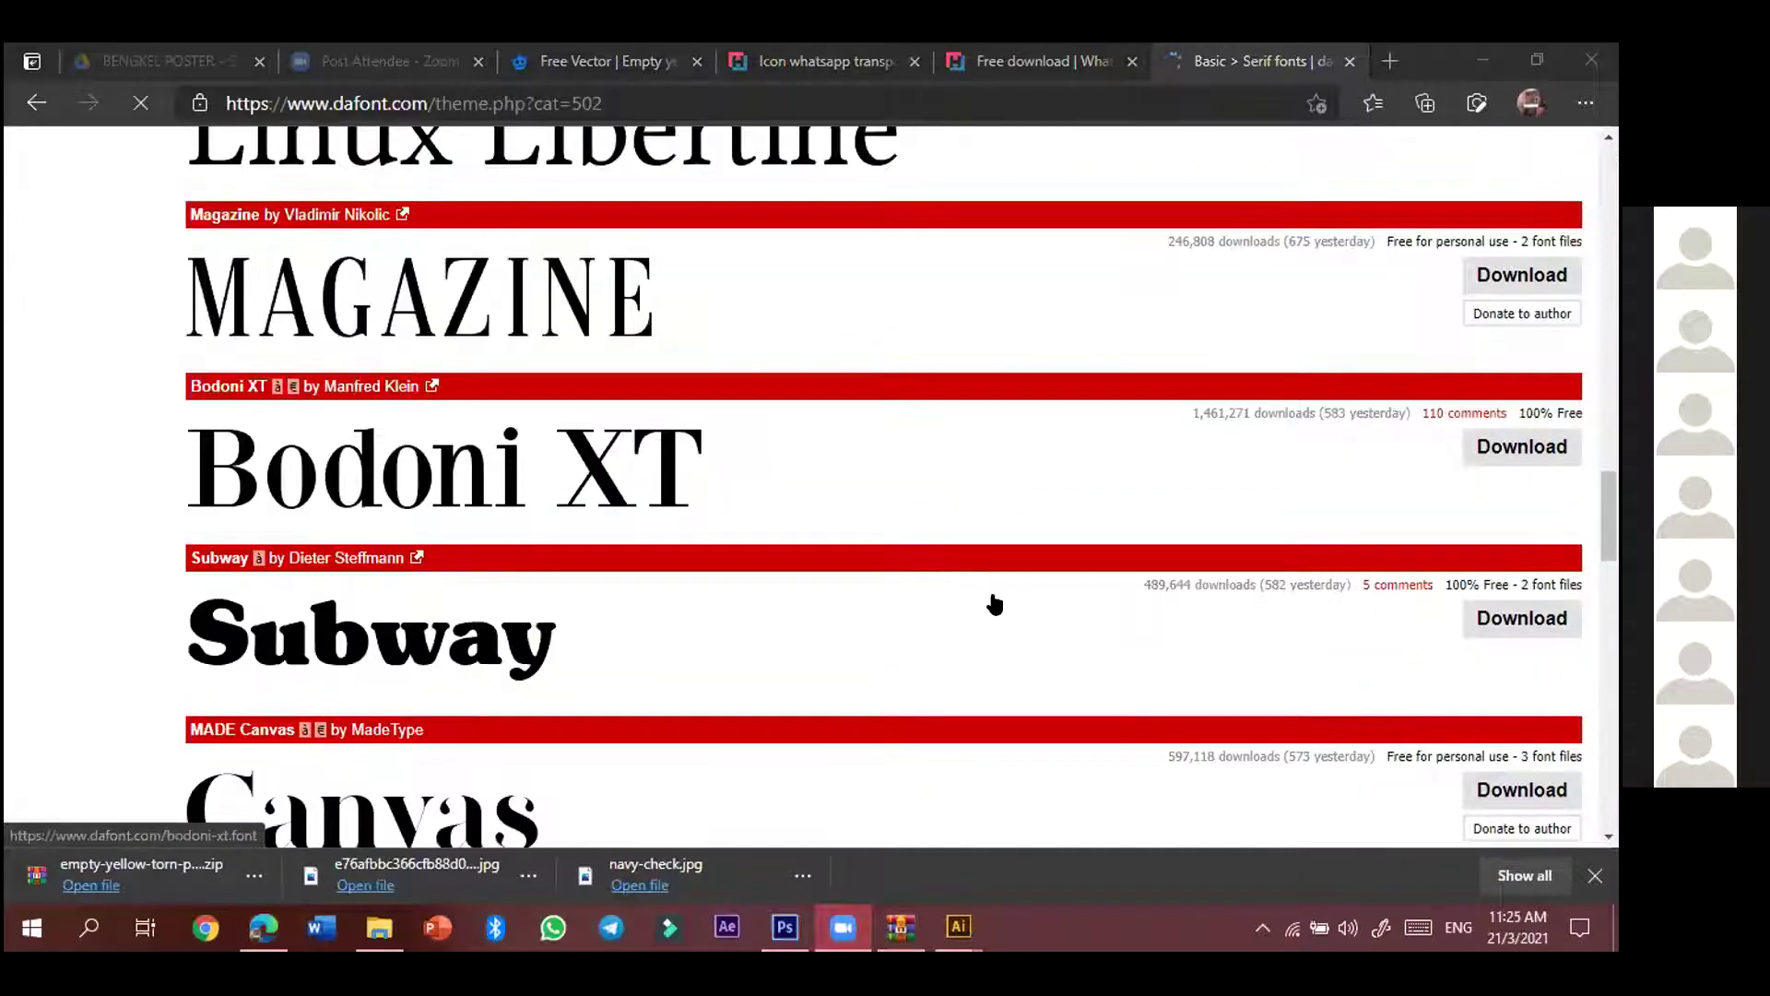
pyautogui.scroll(-2, 996, 601)
pyautogui.scroll(-5, 994, 628)
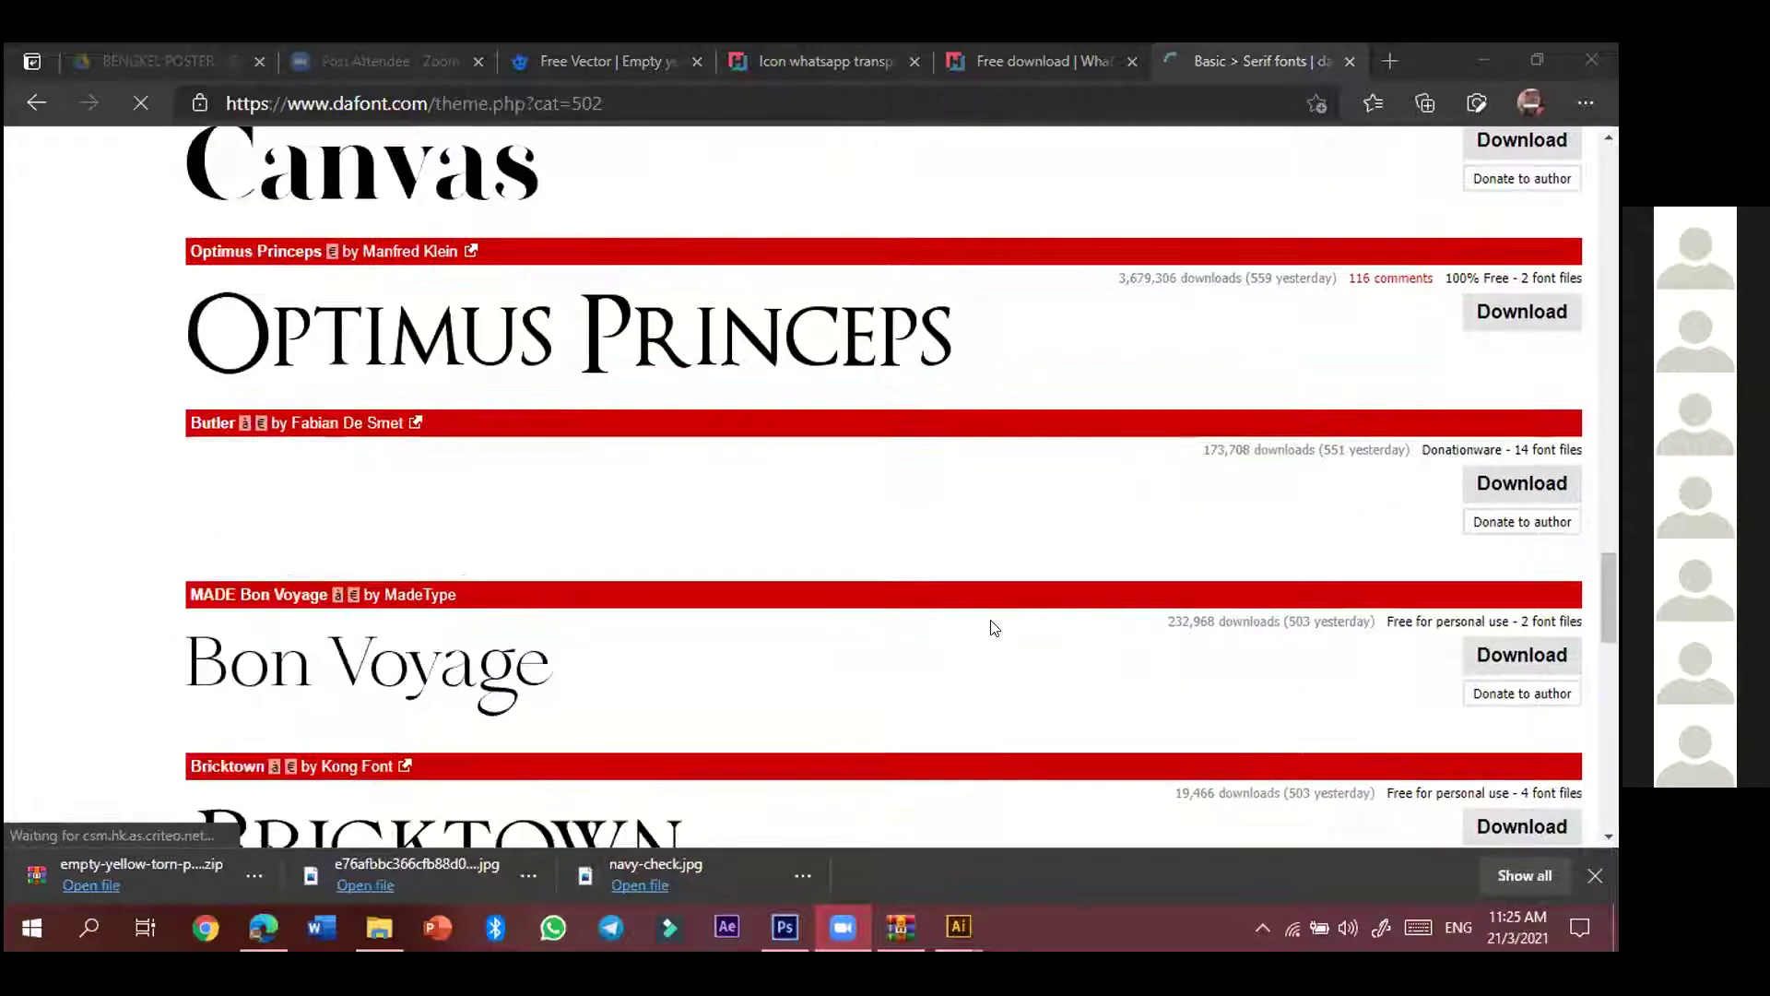
pyautogui.scroll(7, 994, 628)
pyautogui.scroll(10, 994, 627)
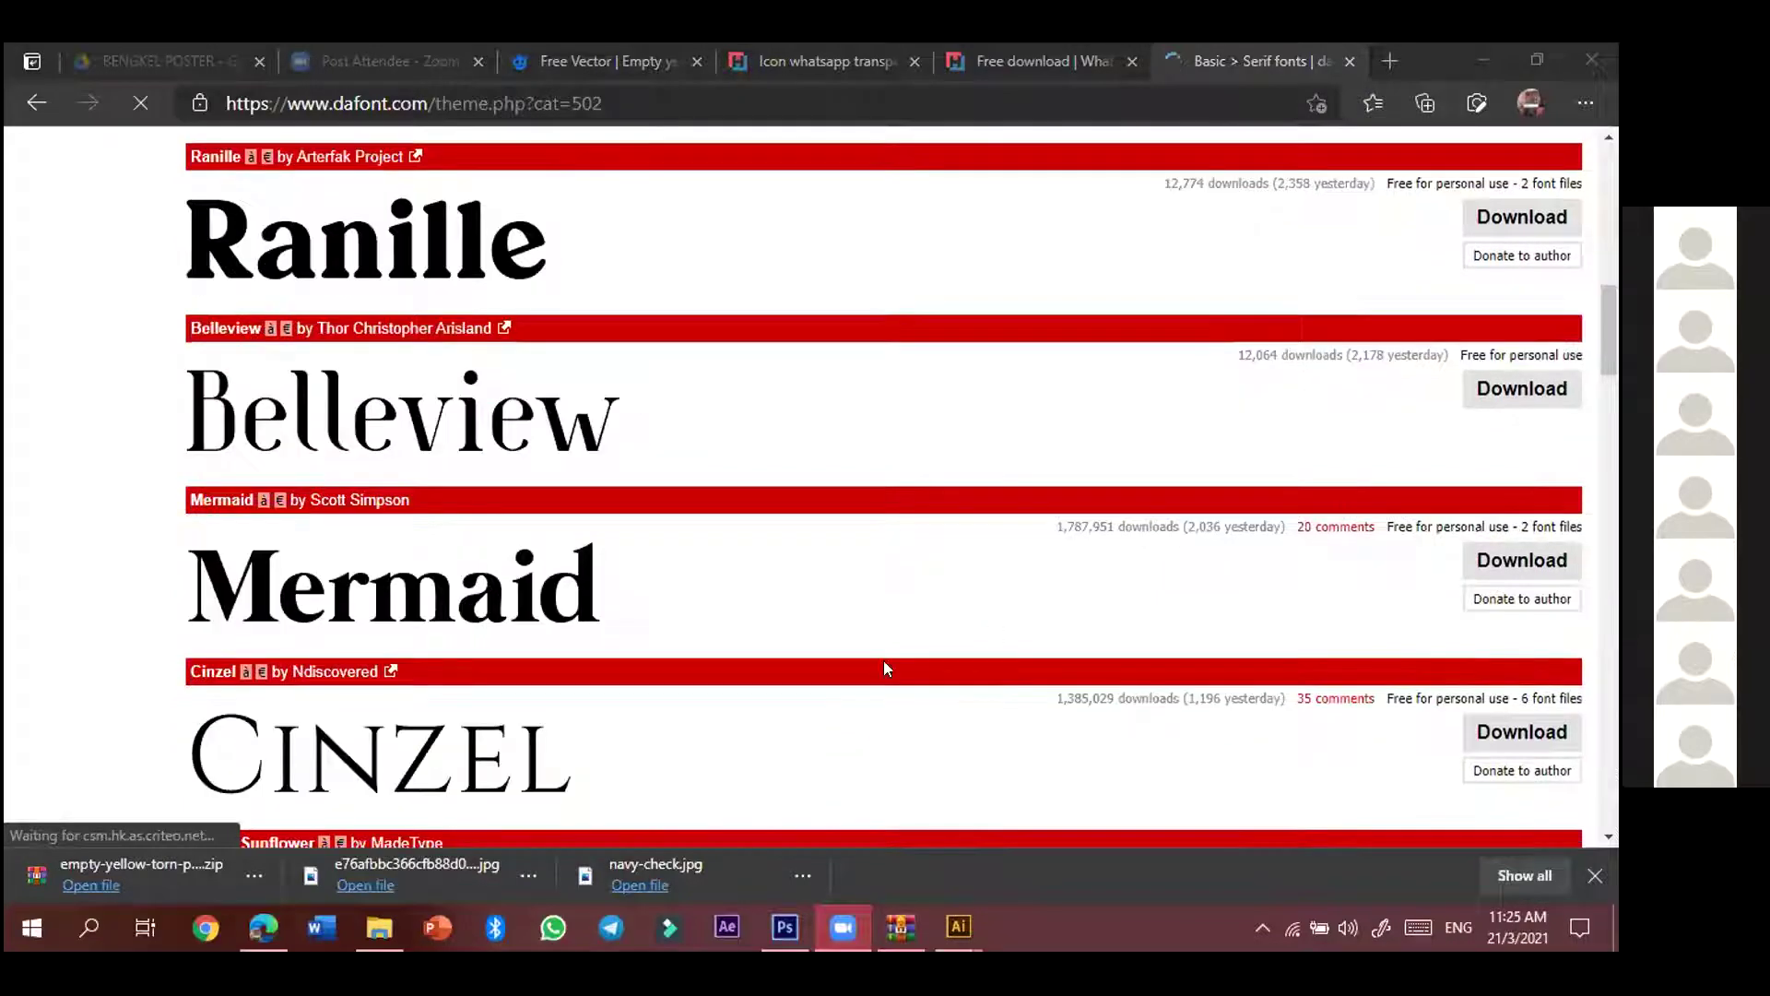
pyautogui.scroll(10, 511, 724)
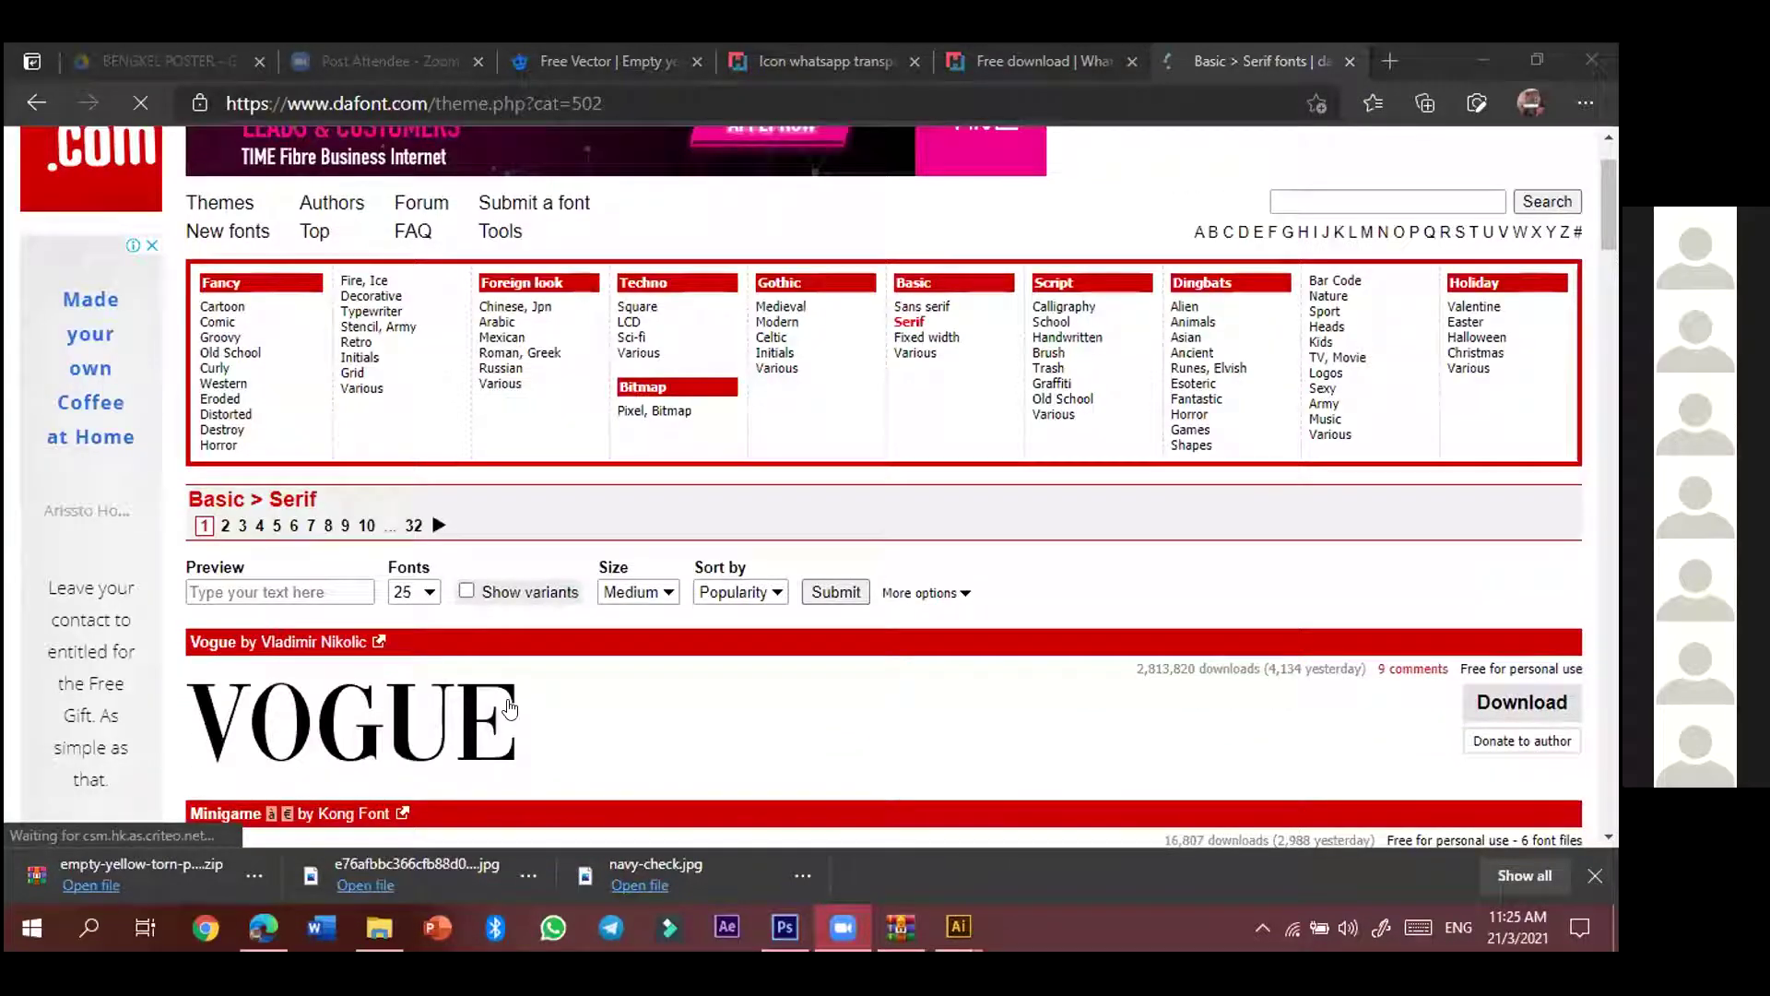
# - Open the Basic > Sans serif category and look through its most popular font previews
pyautogui.click(932, 307)
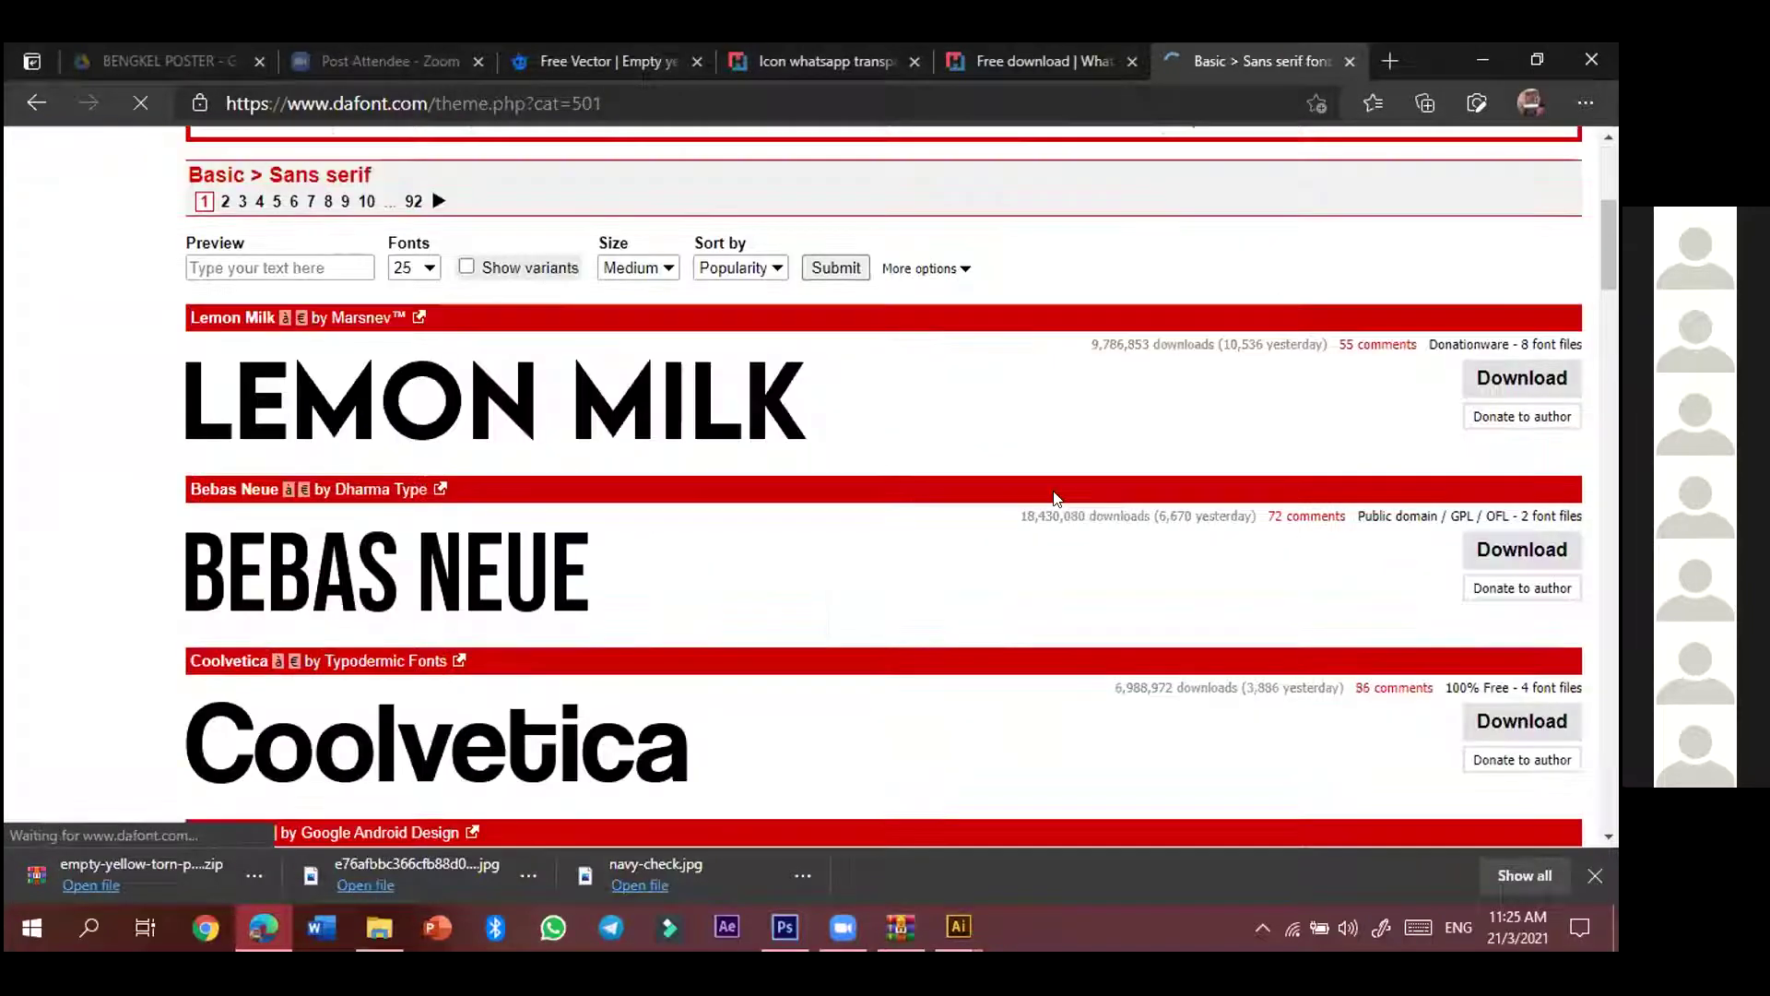
pyautogui.scroll(-5, 999, 497)
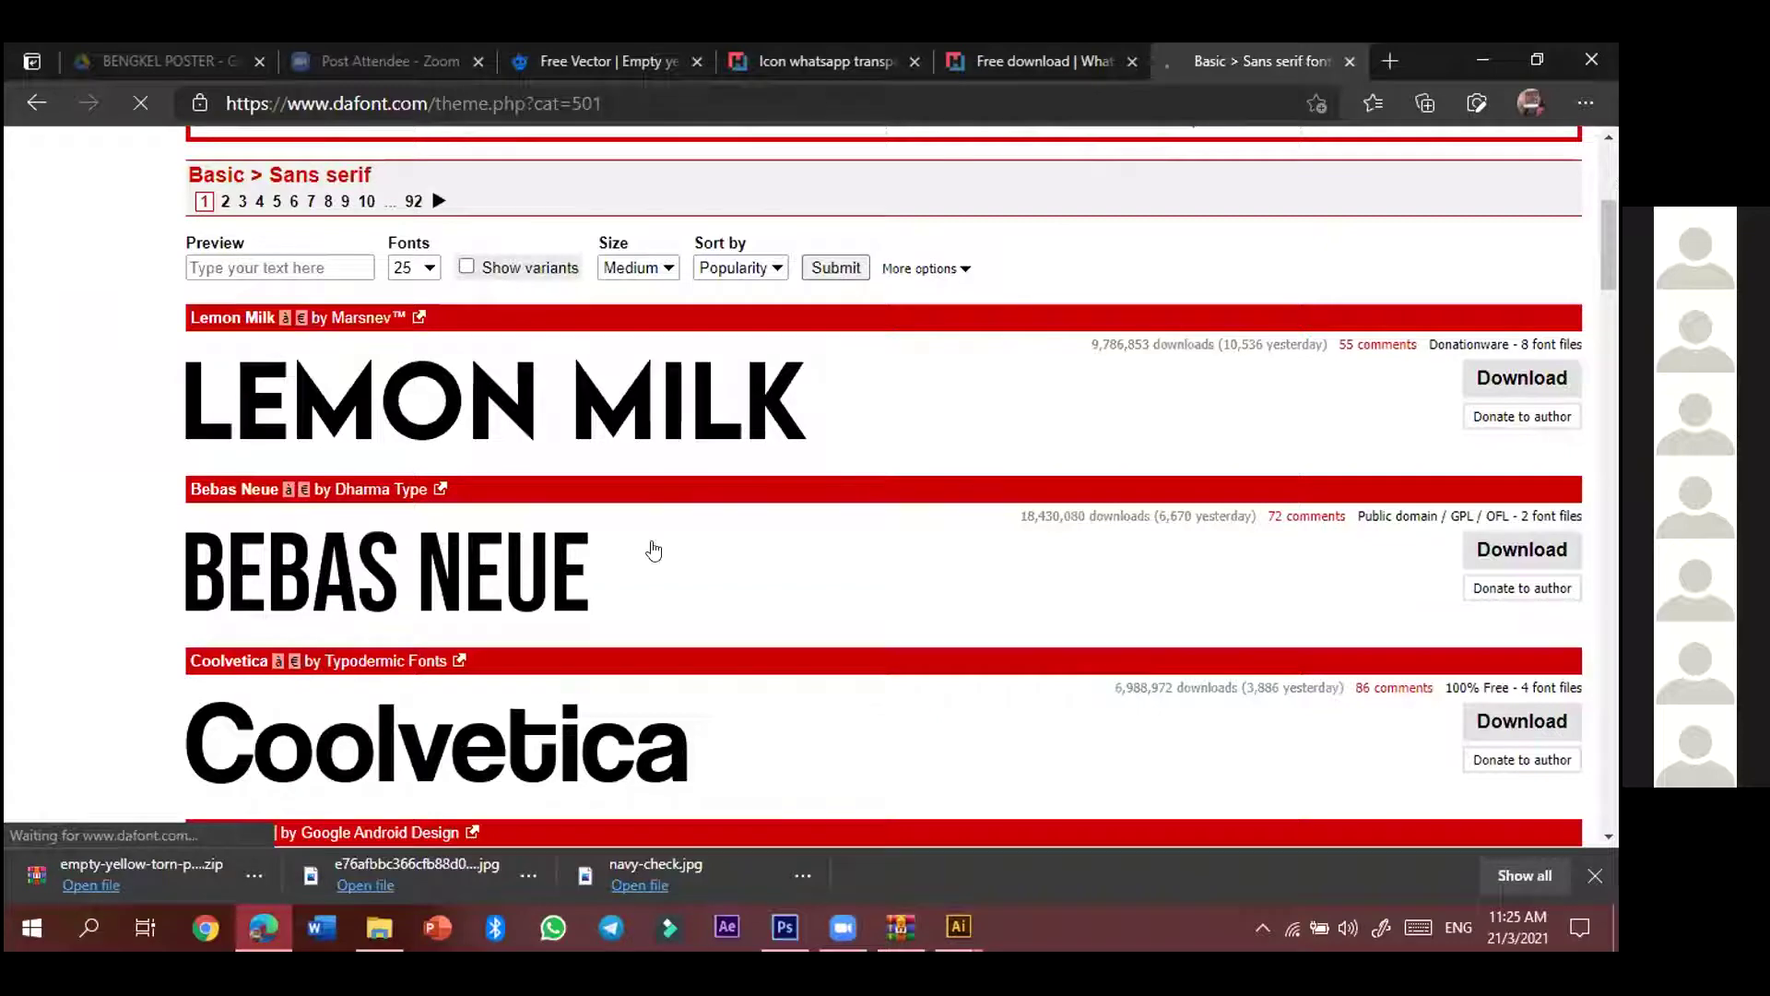
pyautogui.scroll(-5, 637, 379)
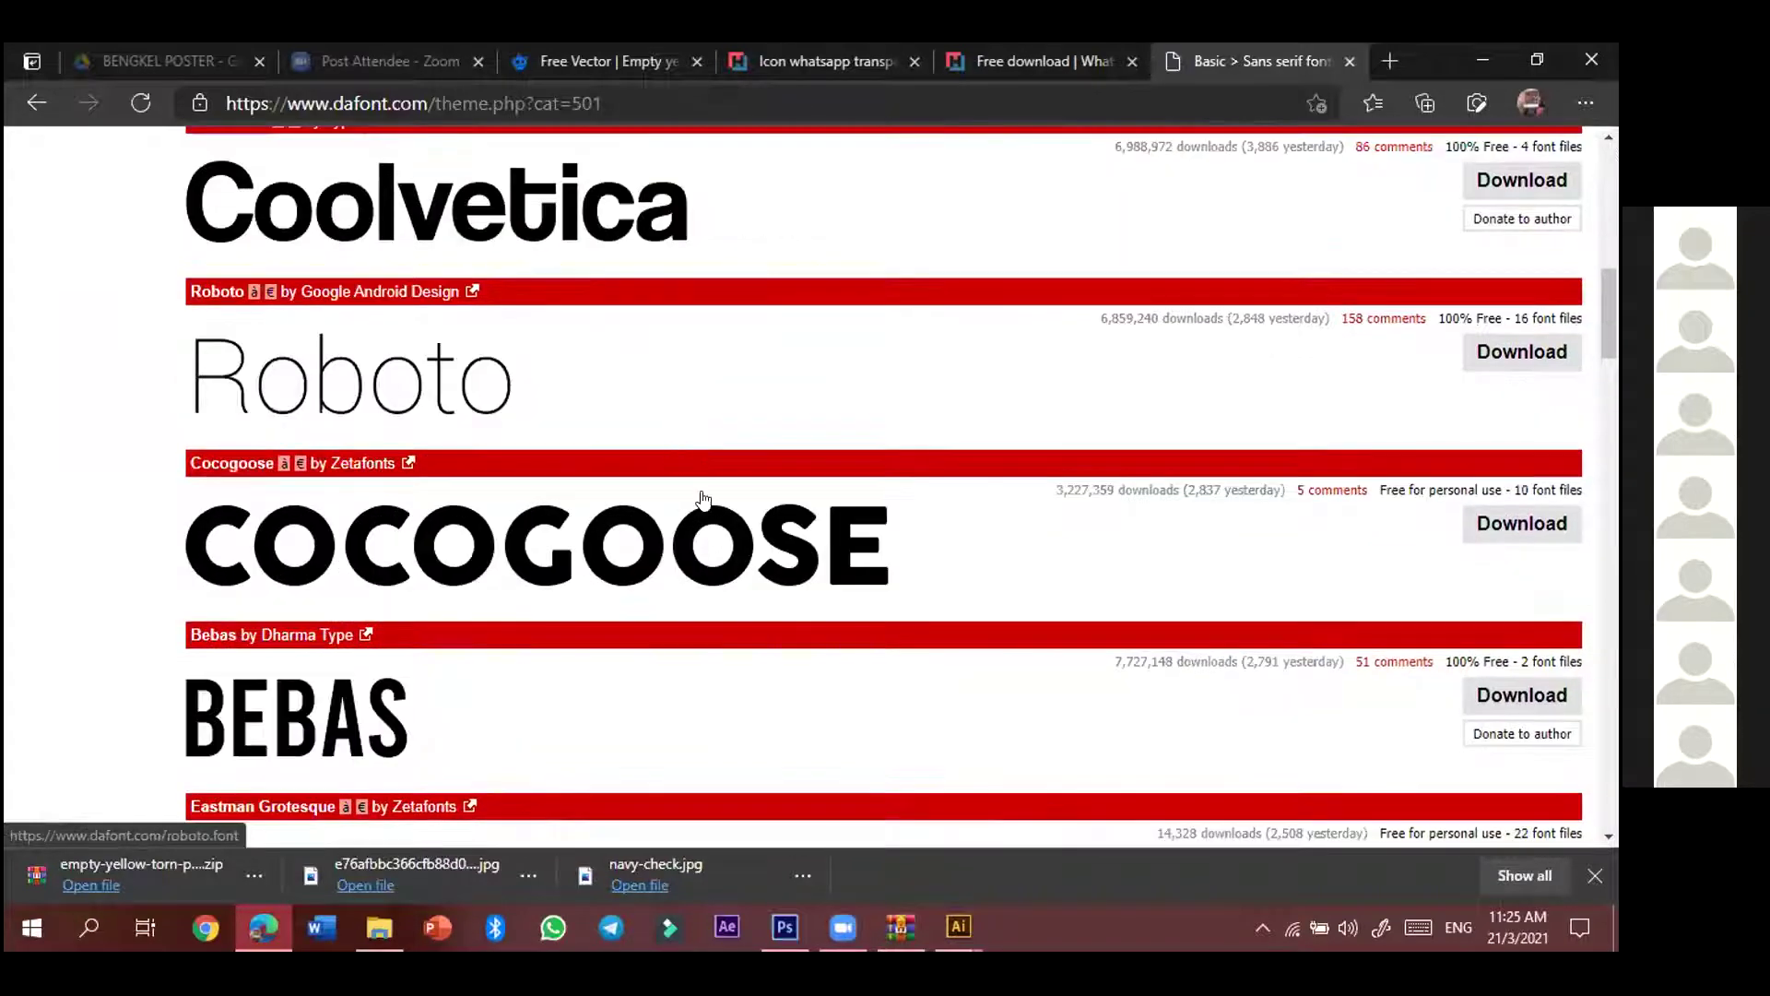
pyautogui.scroll(1, 698, 566)
pyautogui.scroll(2, 803, 225)
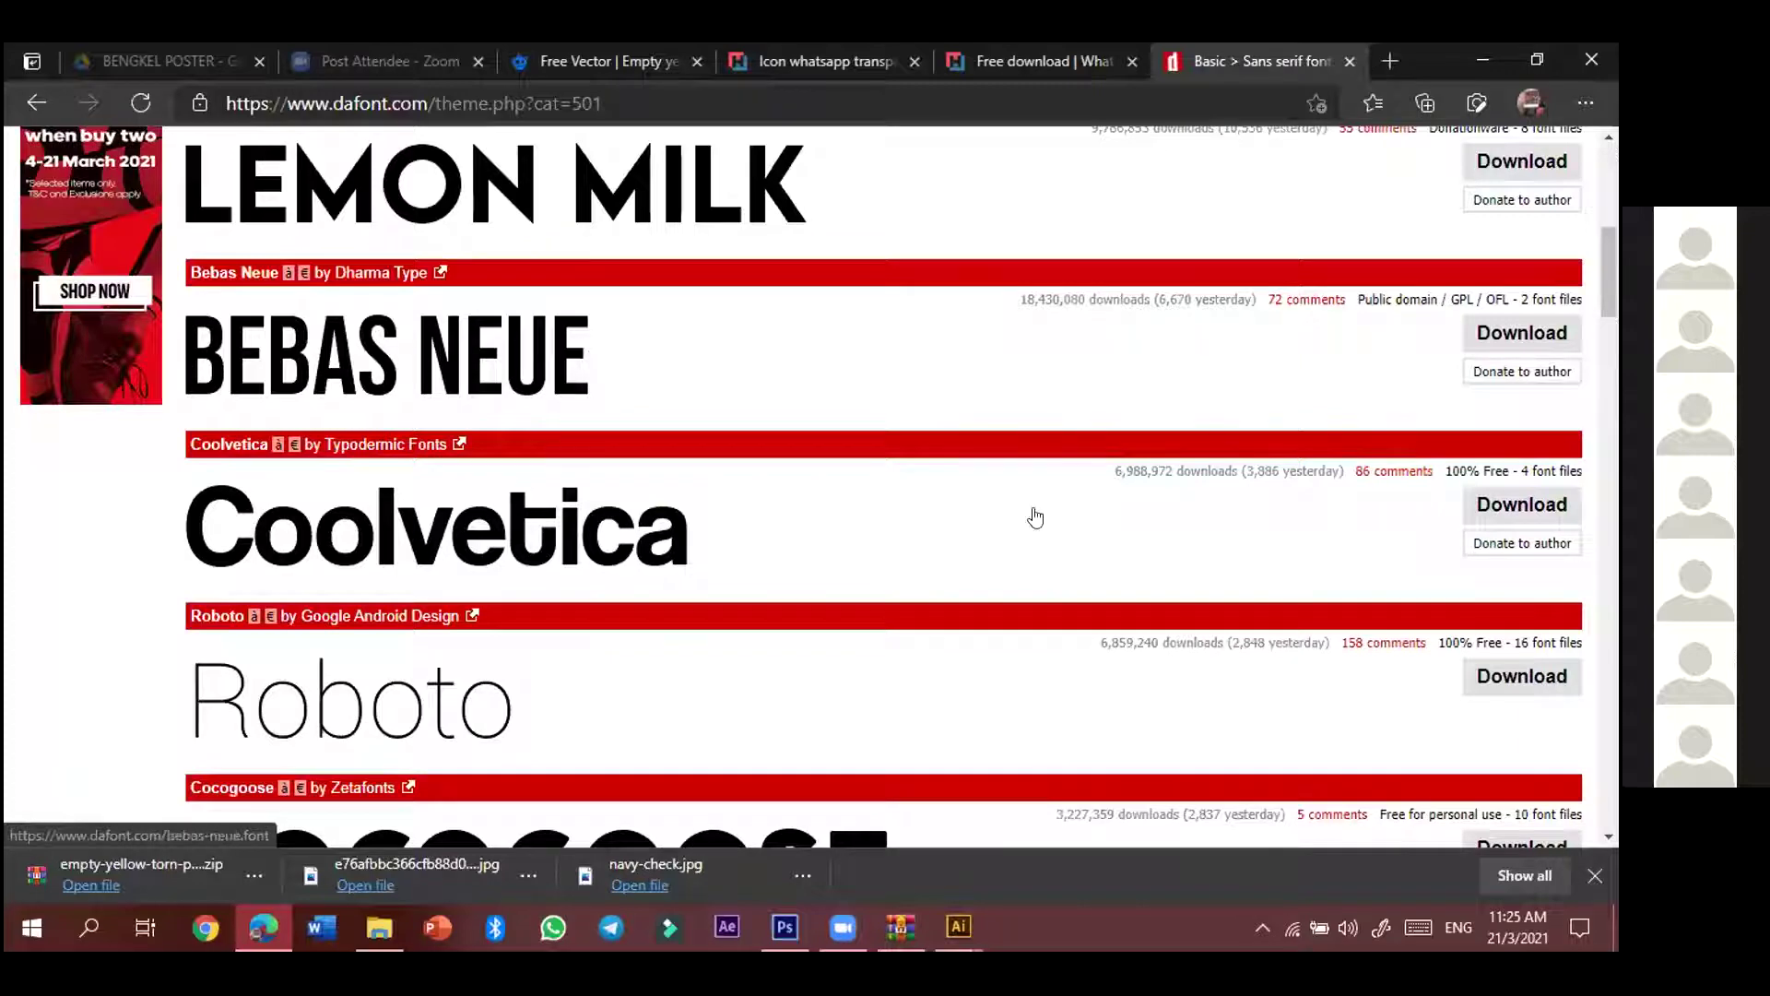
# - Download the Coolvetica font archive and save it as coolvetica in the Documents folder
pyautogui.click(1517, 508)
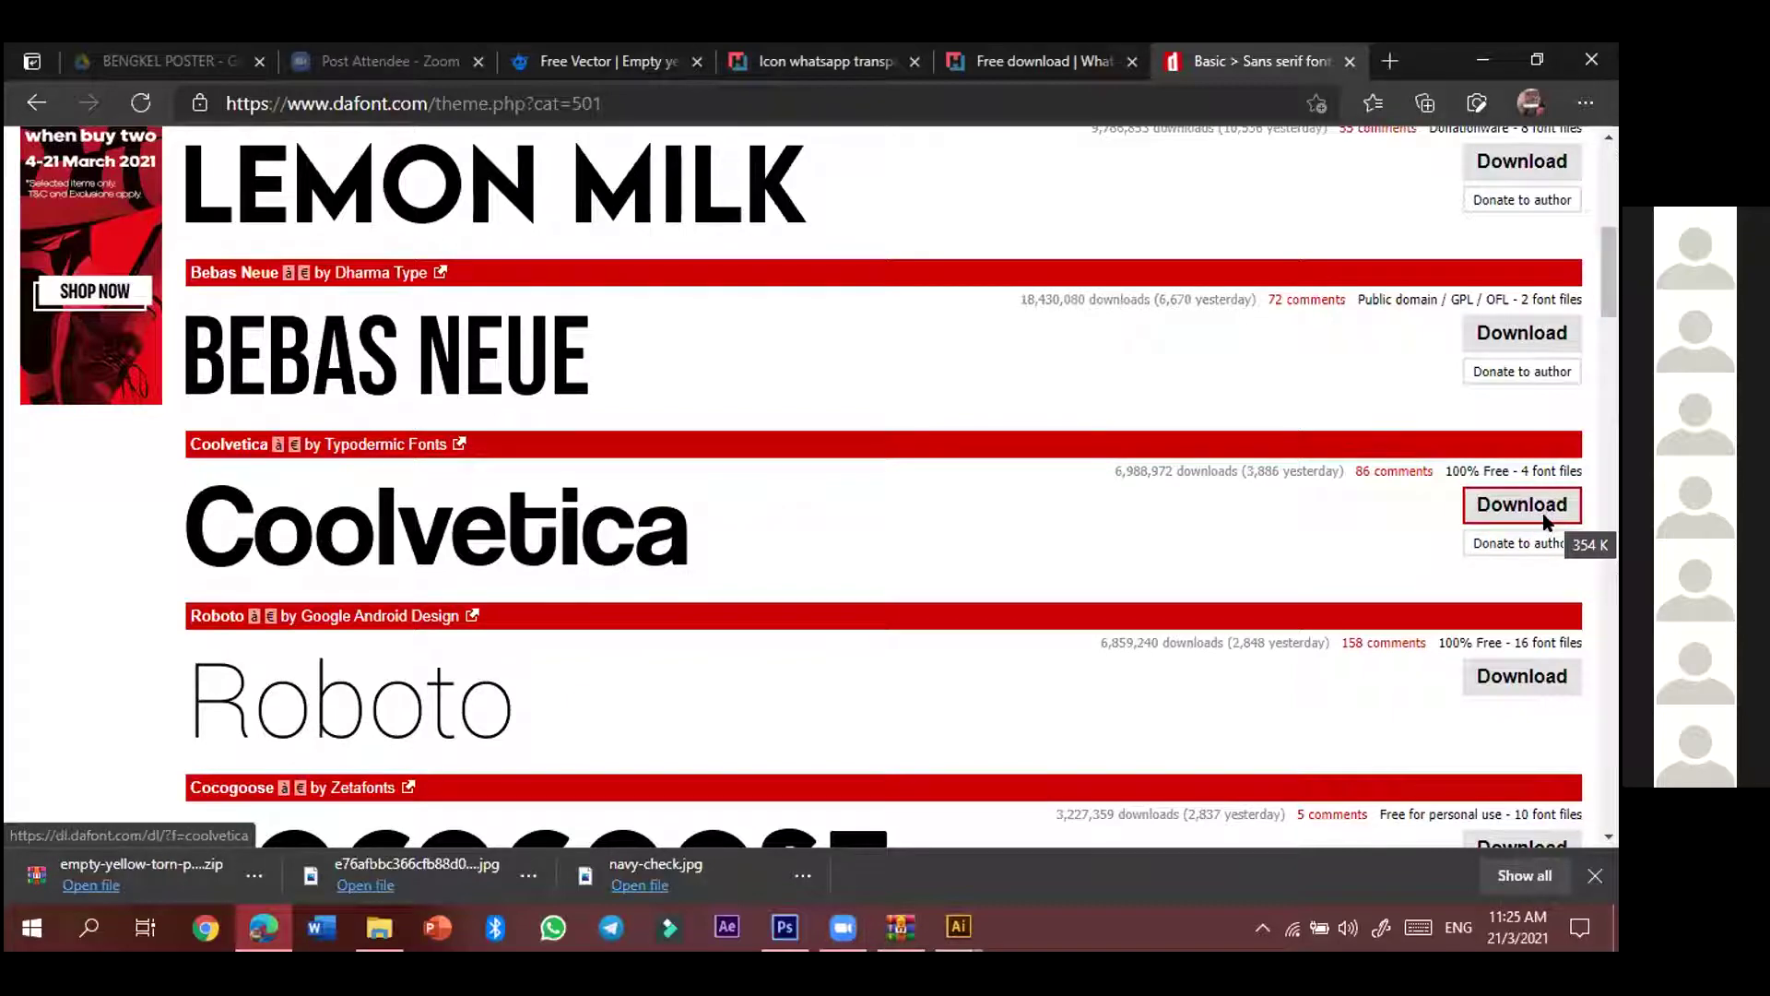
pyautogui.click(1534, 509)
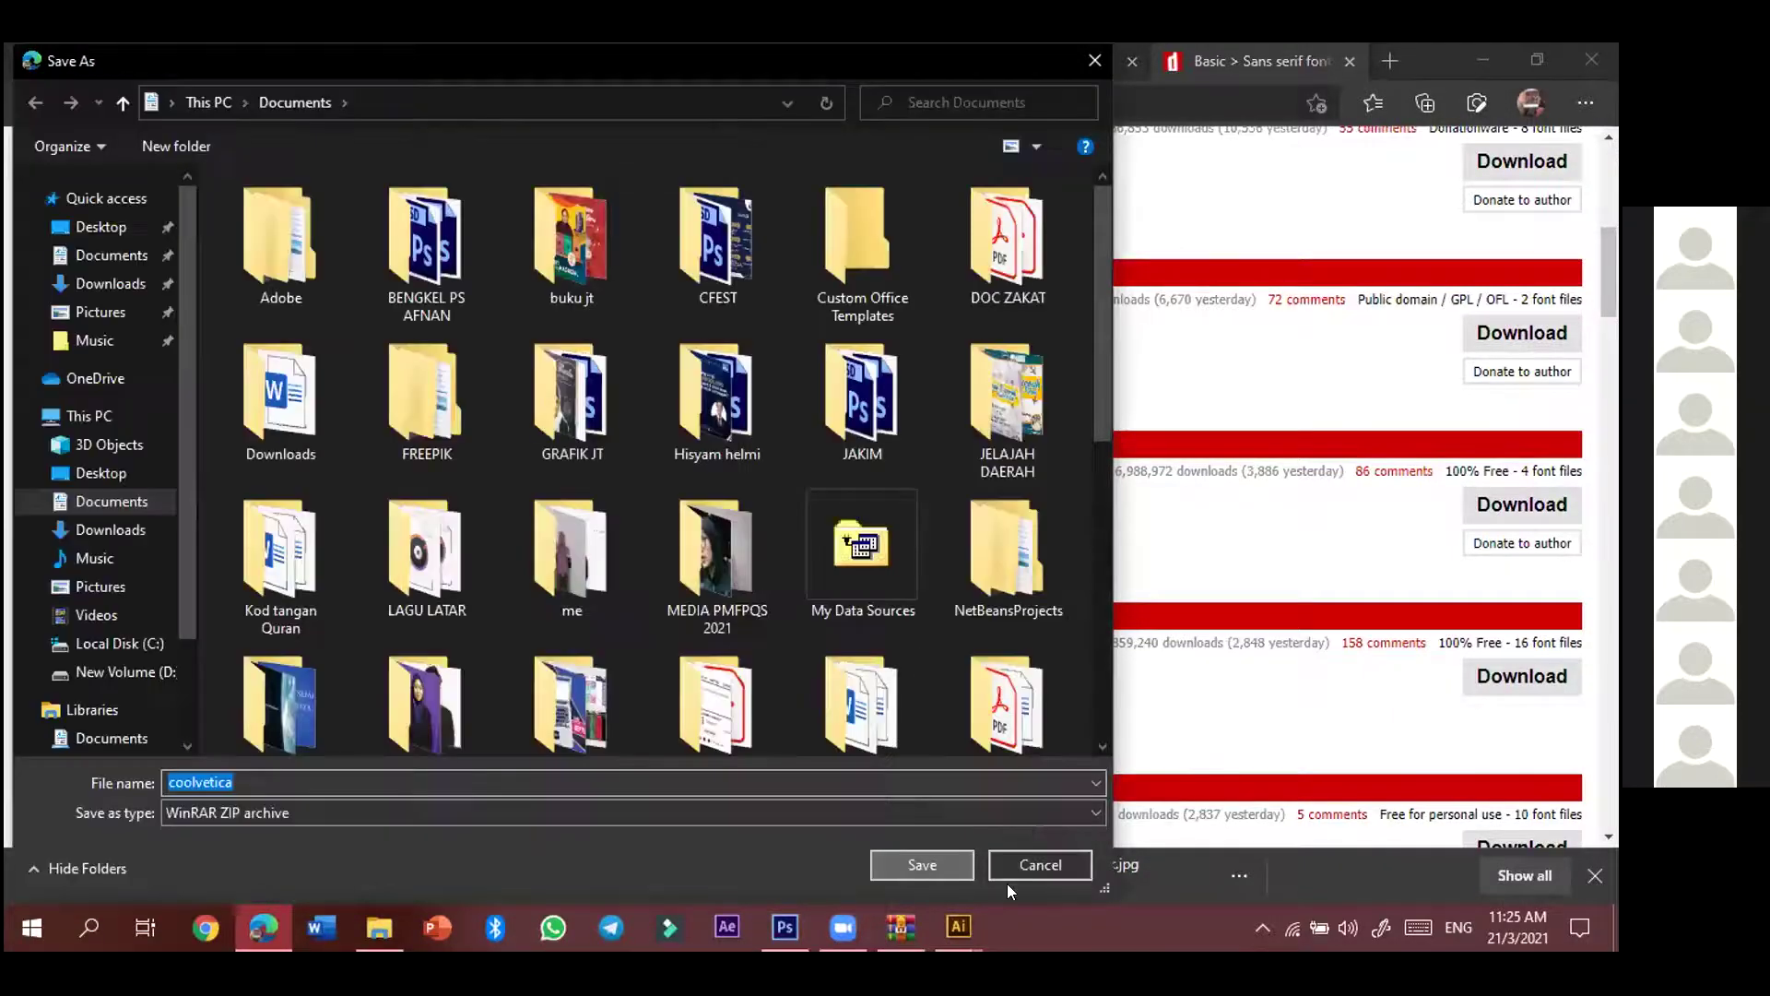
pyautogui.press('Return')
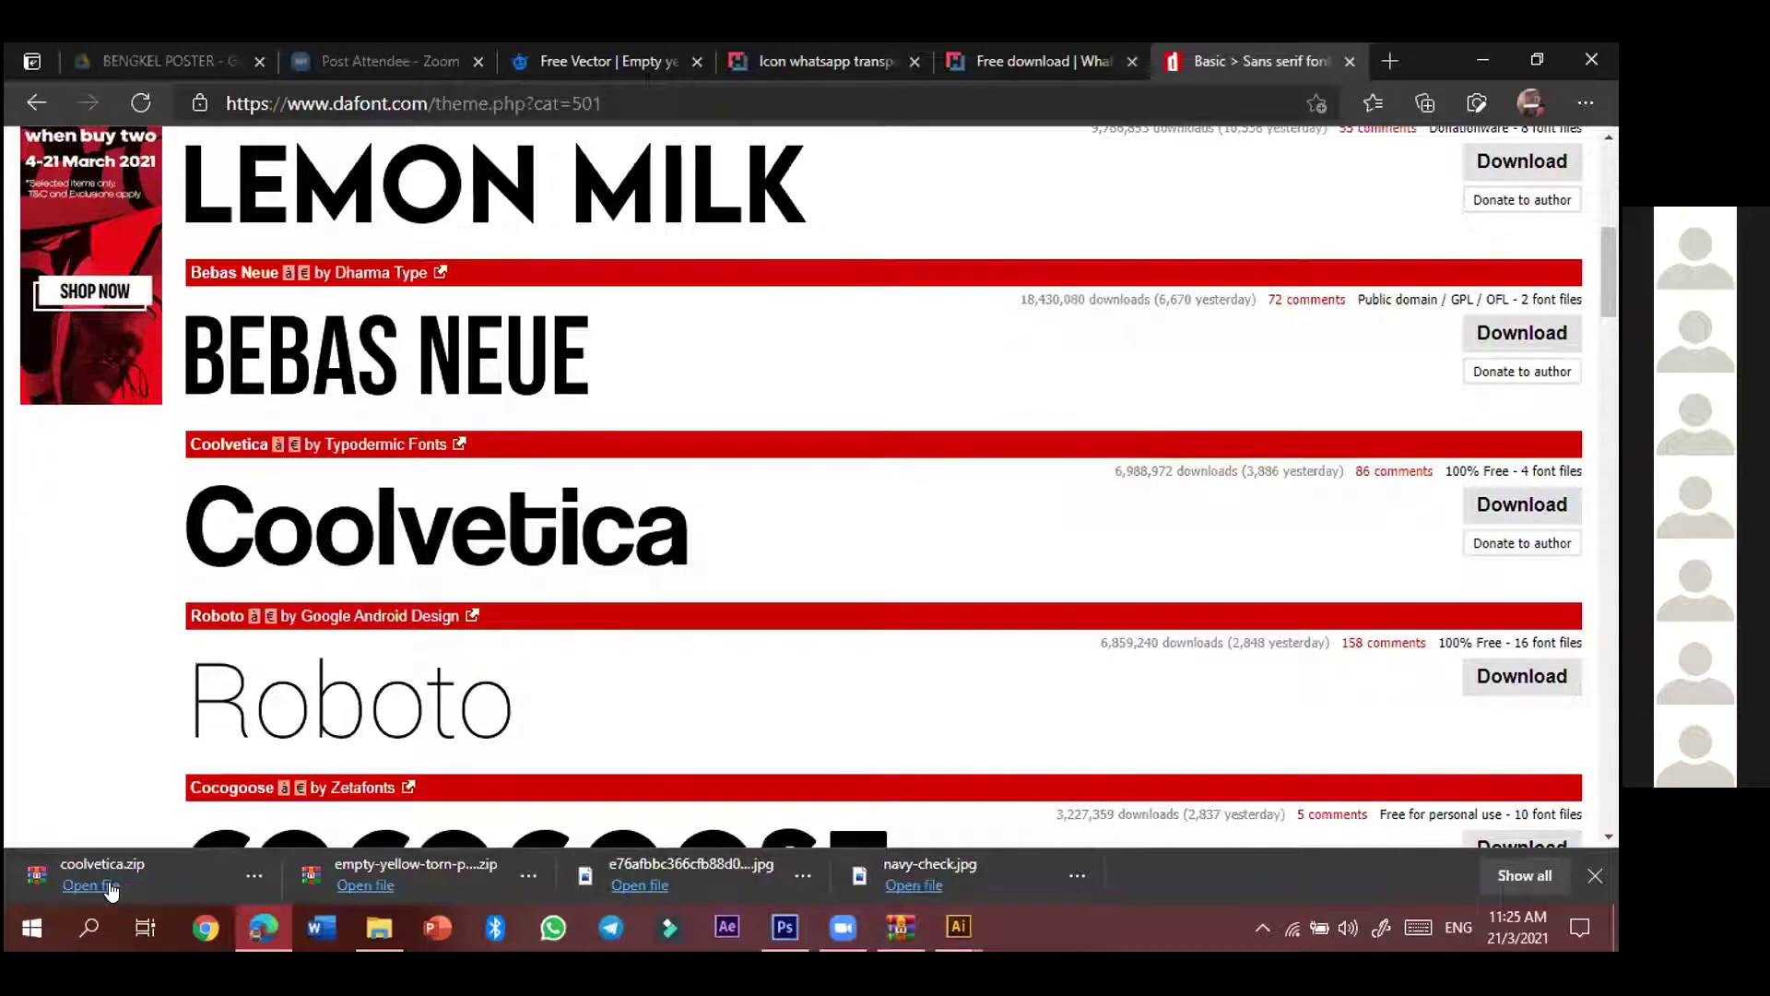
# - Open the downloaded coolvetica.zip archive and install the font file coolvetica rg.ttf
pyautogui.click(91, 885)
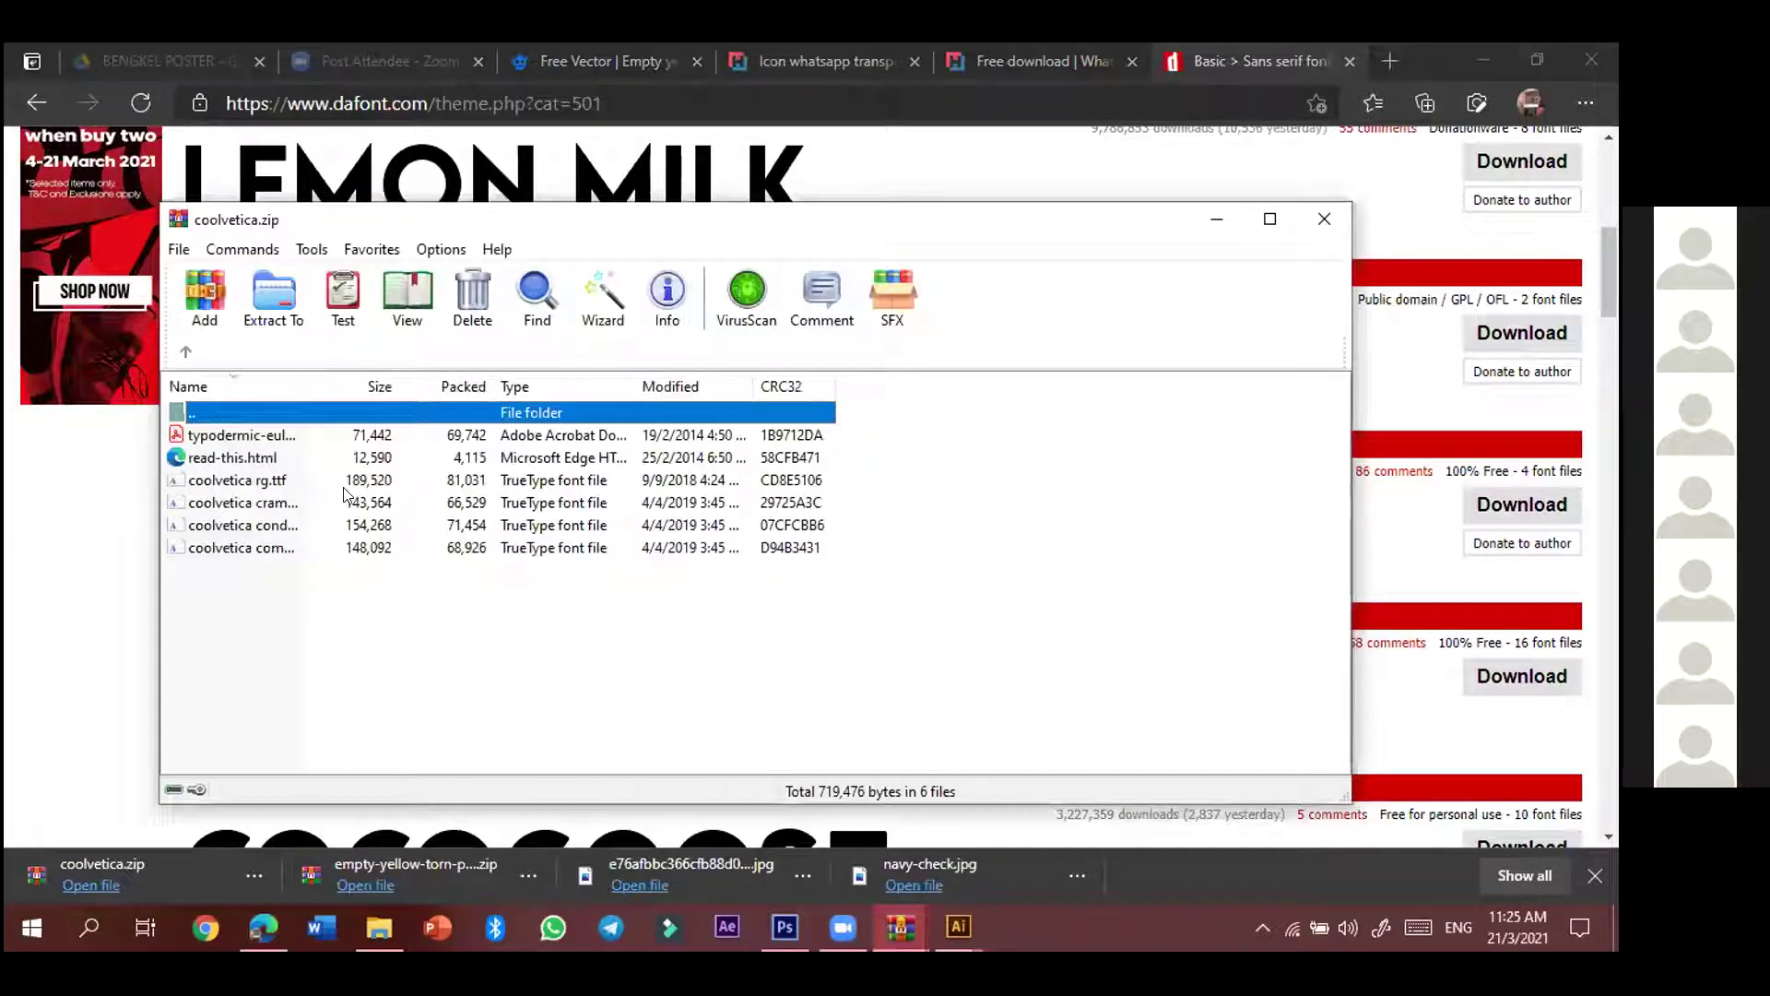
pyautogui.click(196, 478)
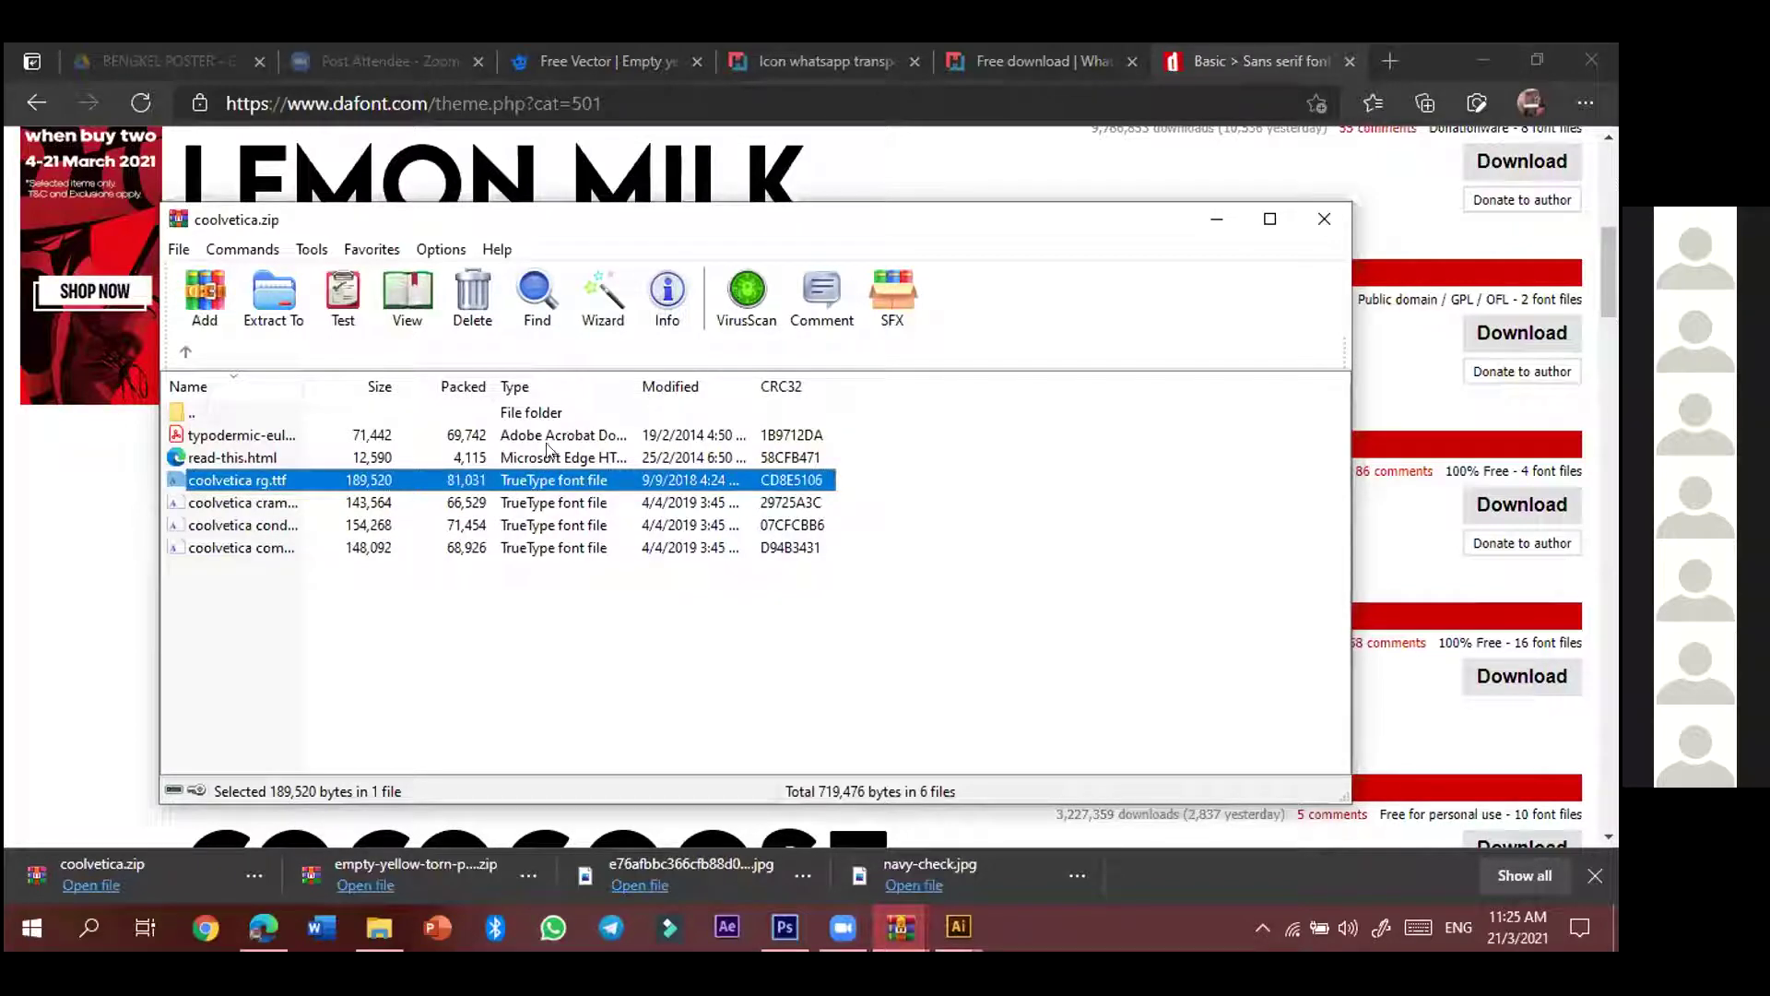
pyautogui.doubleClick(269, 481)
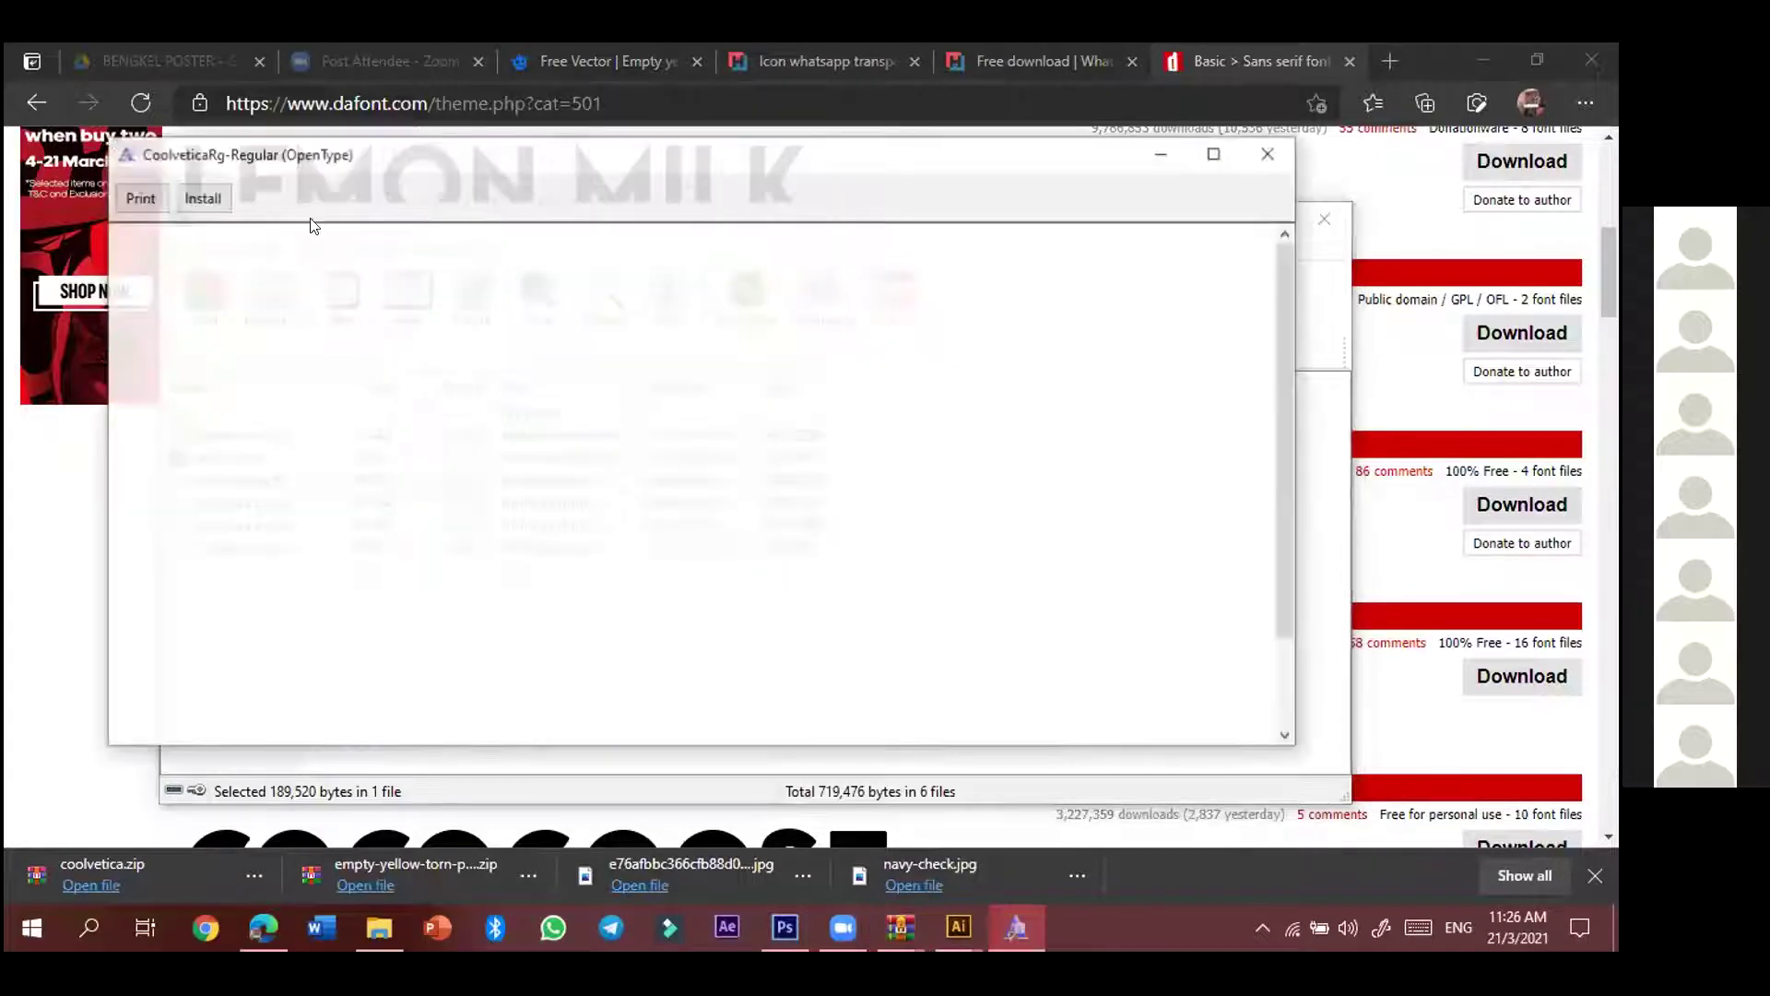
pyautogui.click(201, 196)
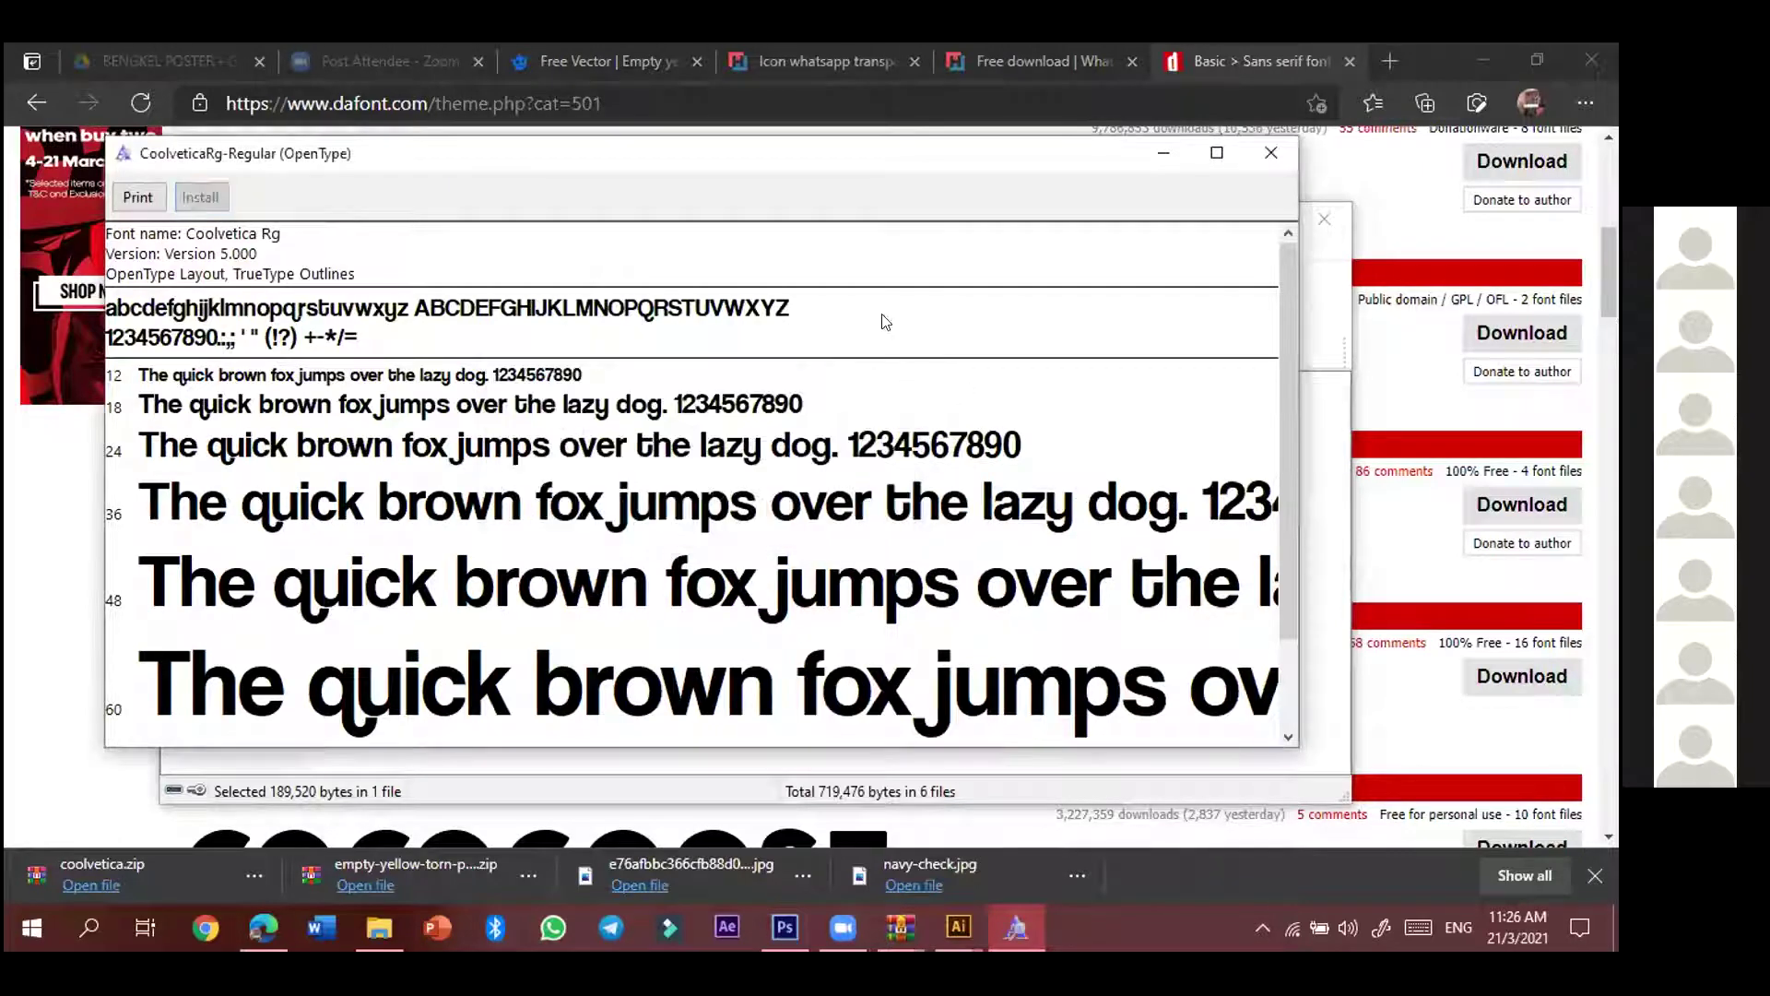
# - Close the Coolvetica font preview and switch to Photoshop's banner document with the Type tool ready
pyautogui.click(1270, 153)
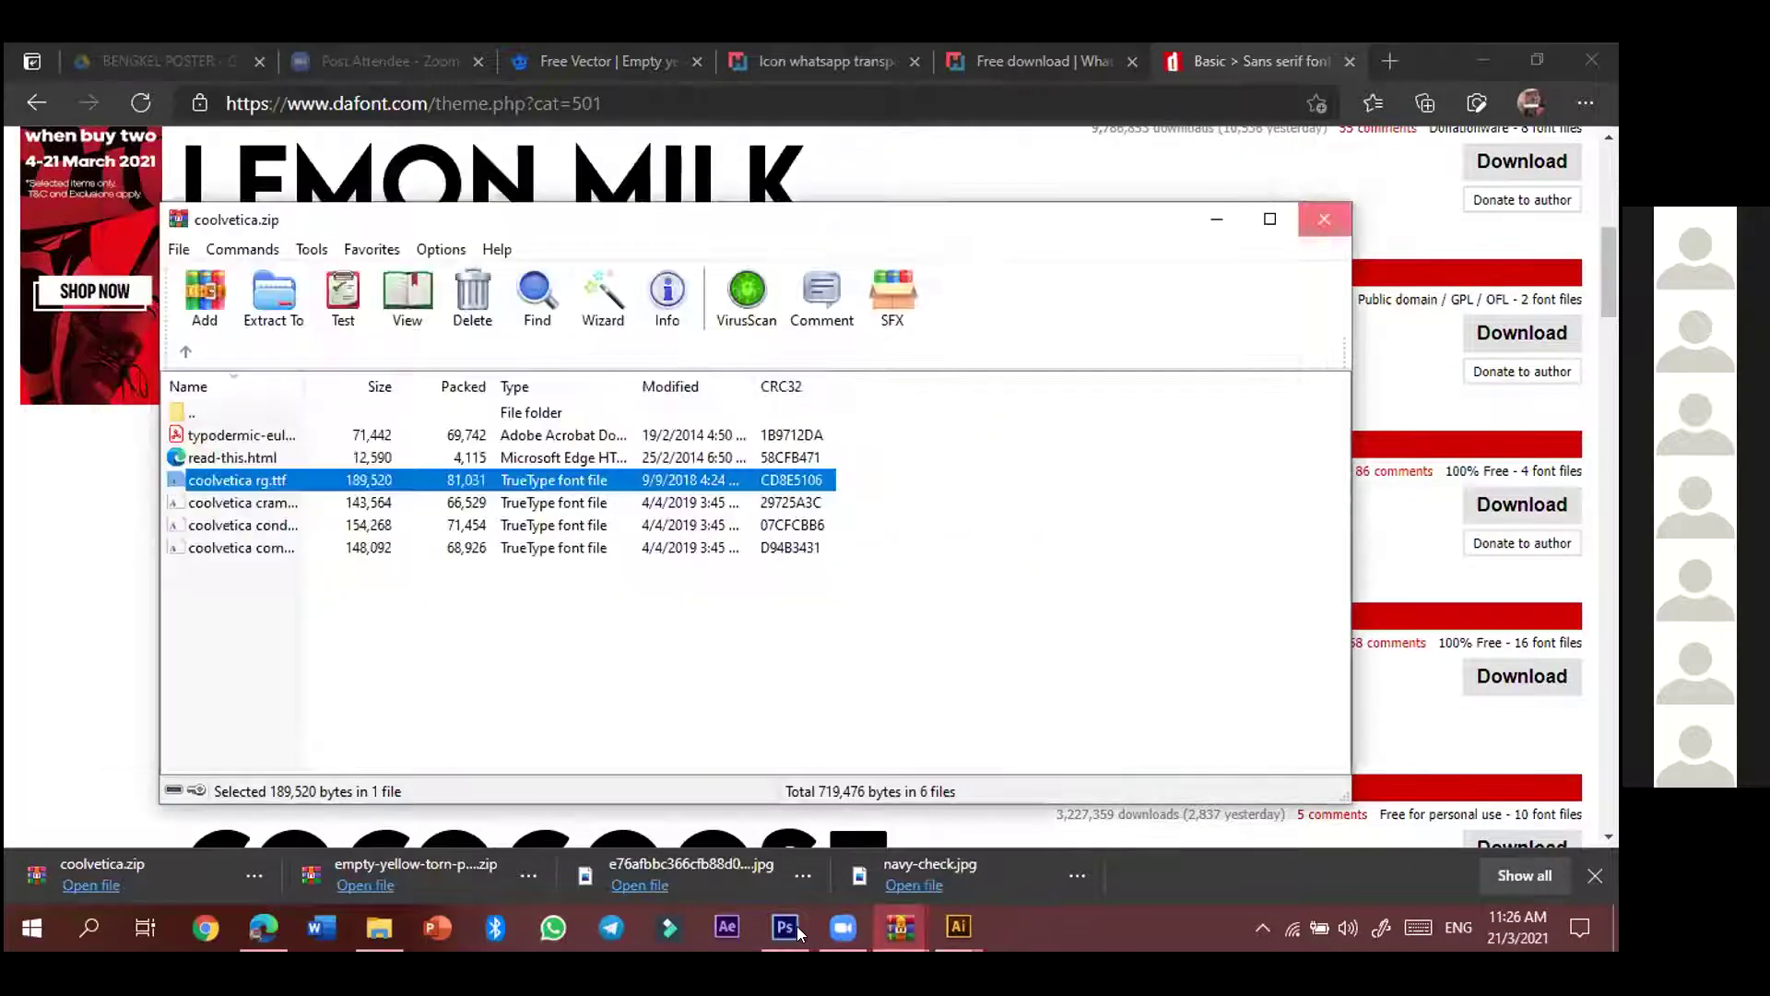
pyautogui.click(785, 926)
pyautogui.click(28, 636)
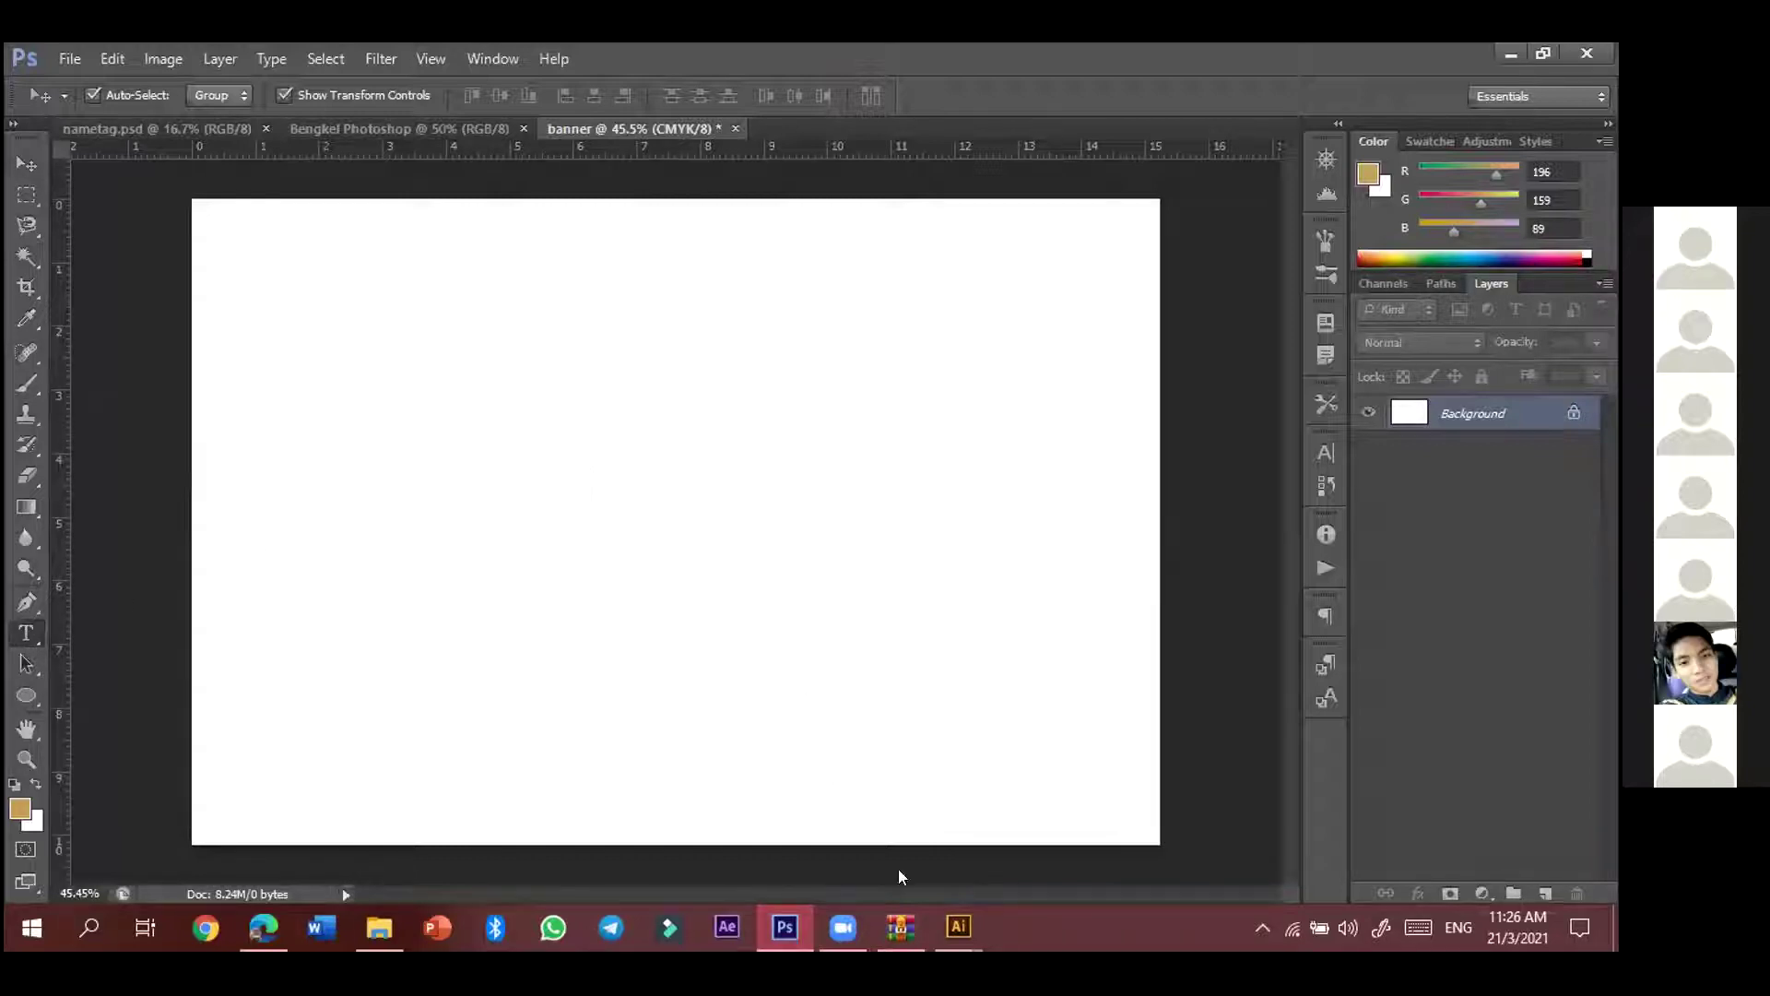
# - Switch to the browser to view DaFont's category list, and return to the banner document in Photoshop
pyautogui.click(264, 927)
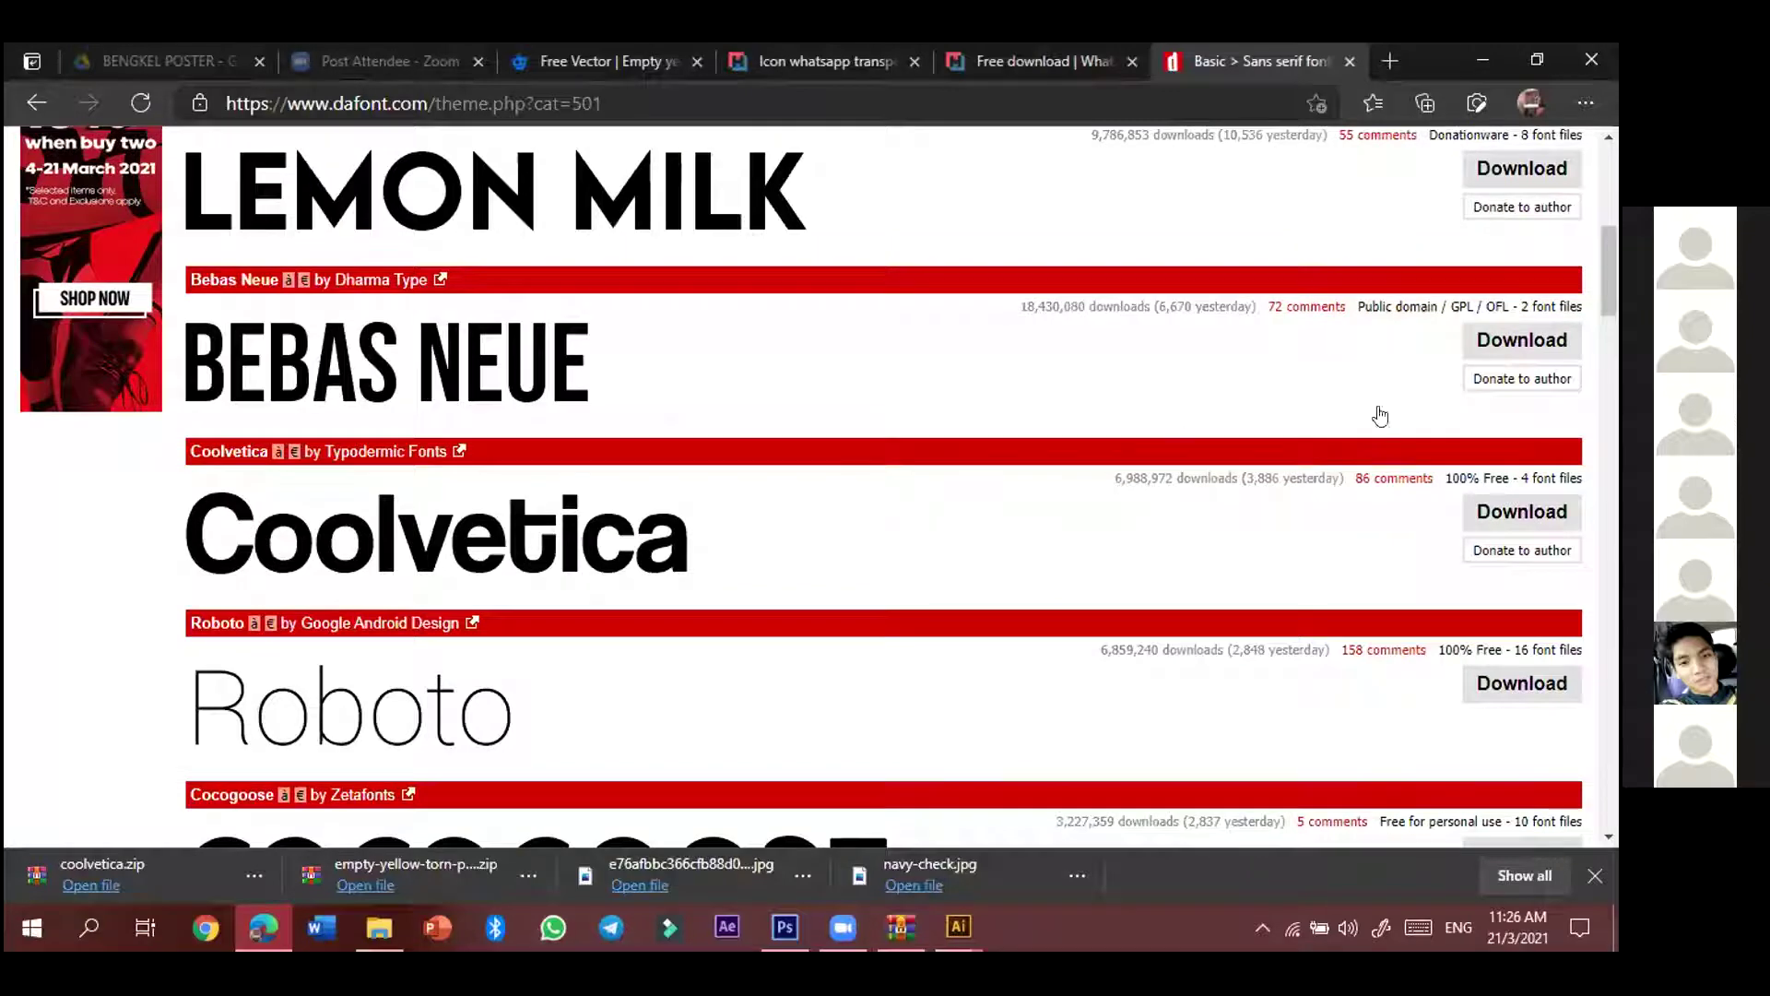
pyautogui.scroll(5, 1381, 412)
pyautogui.scroll(1, 639, 309)
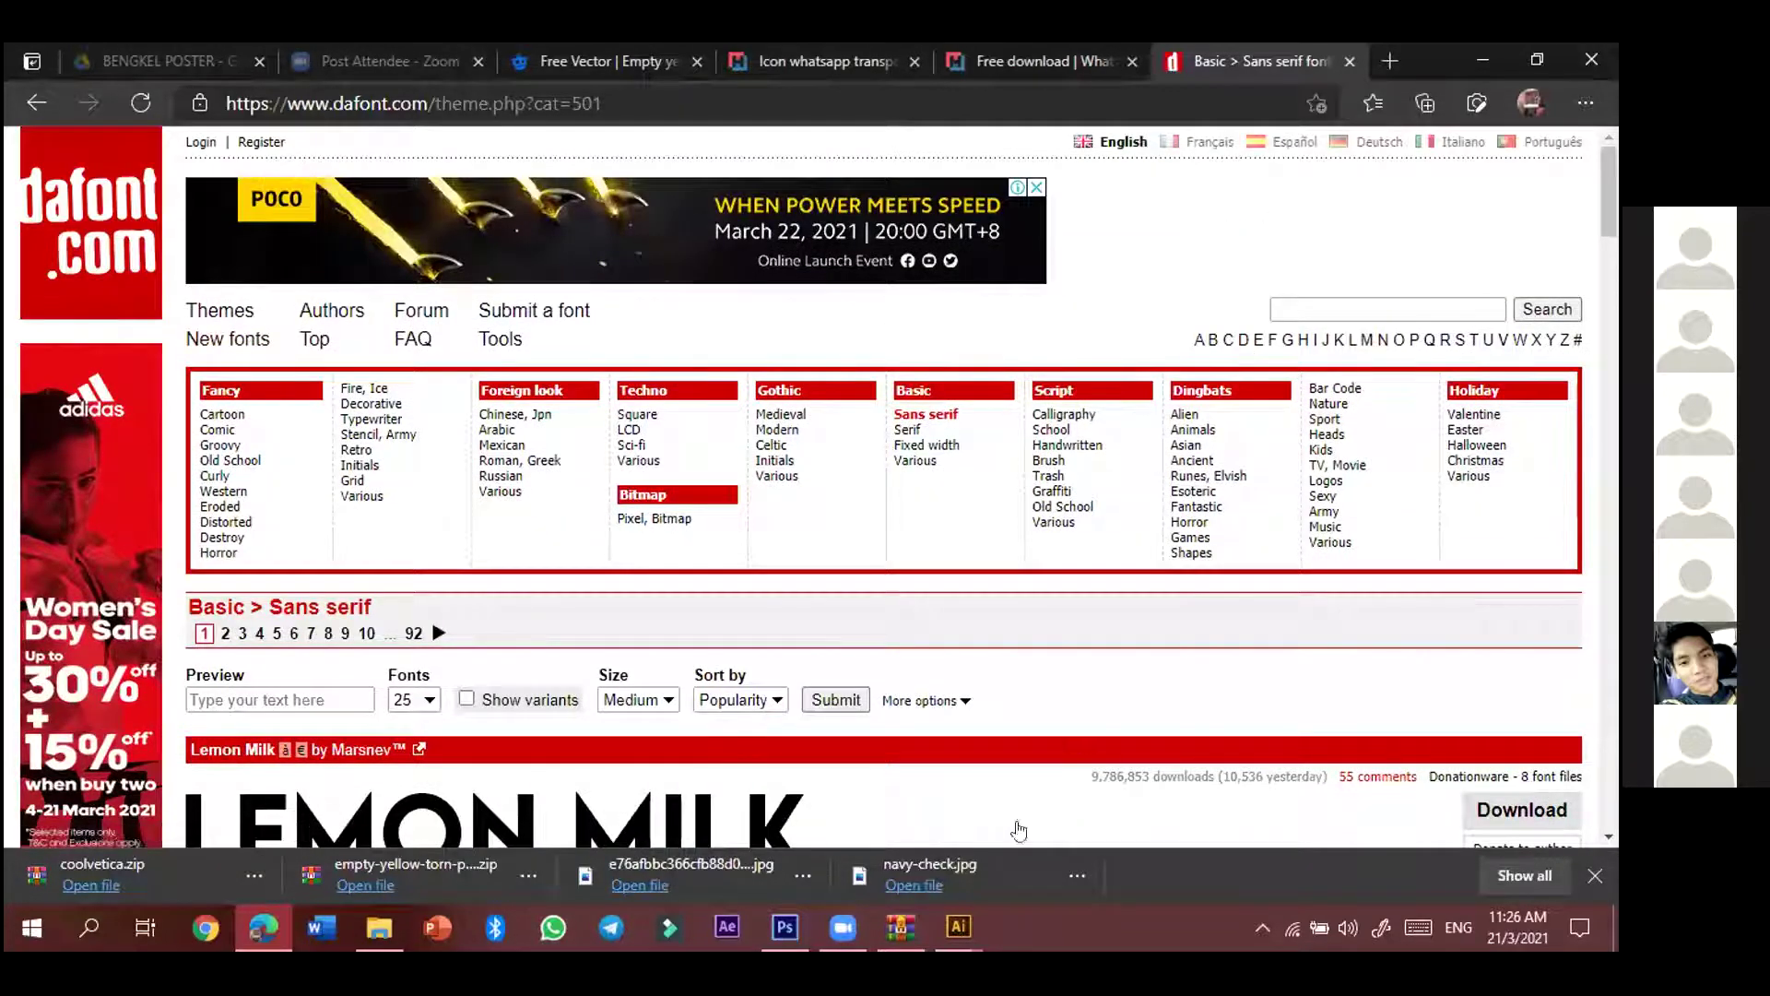
pyautogui.click(784, 928)
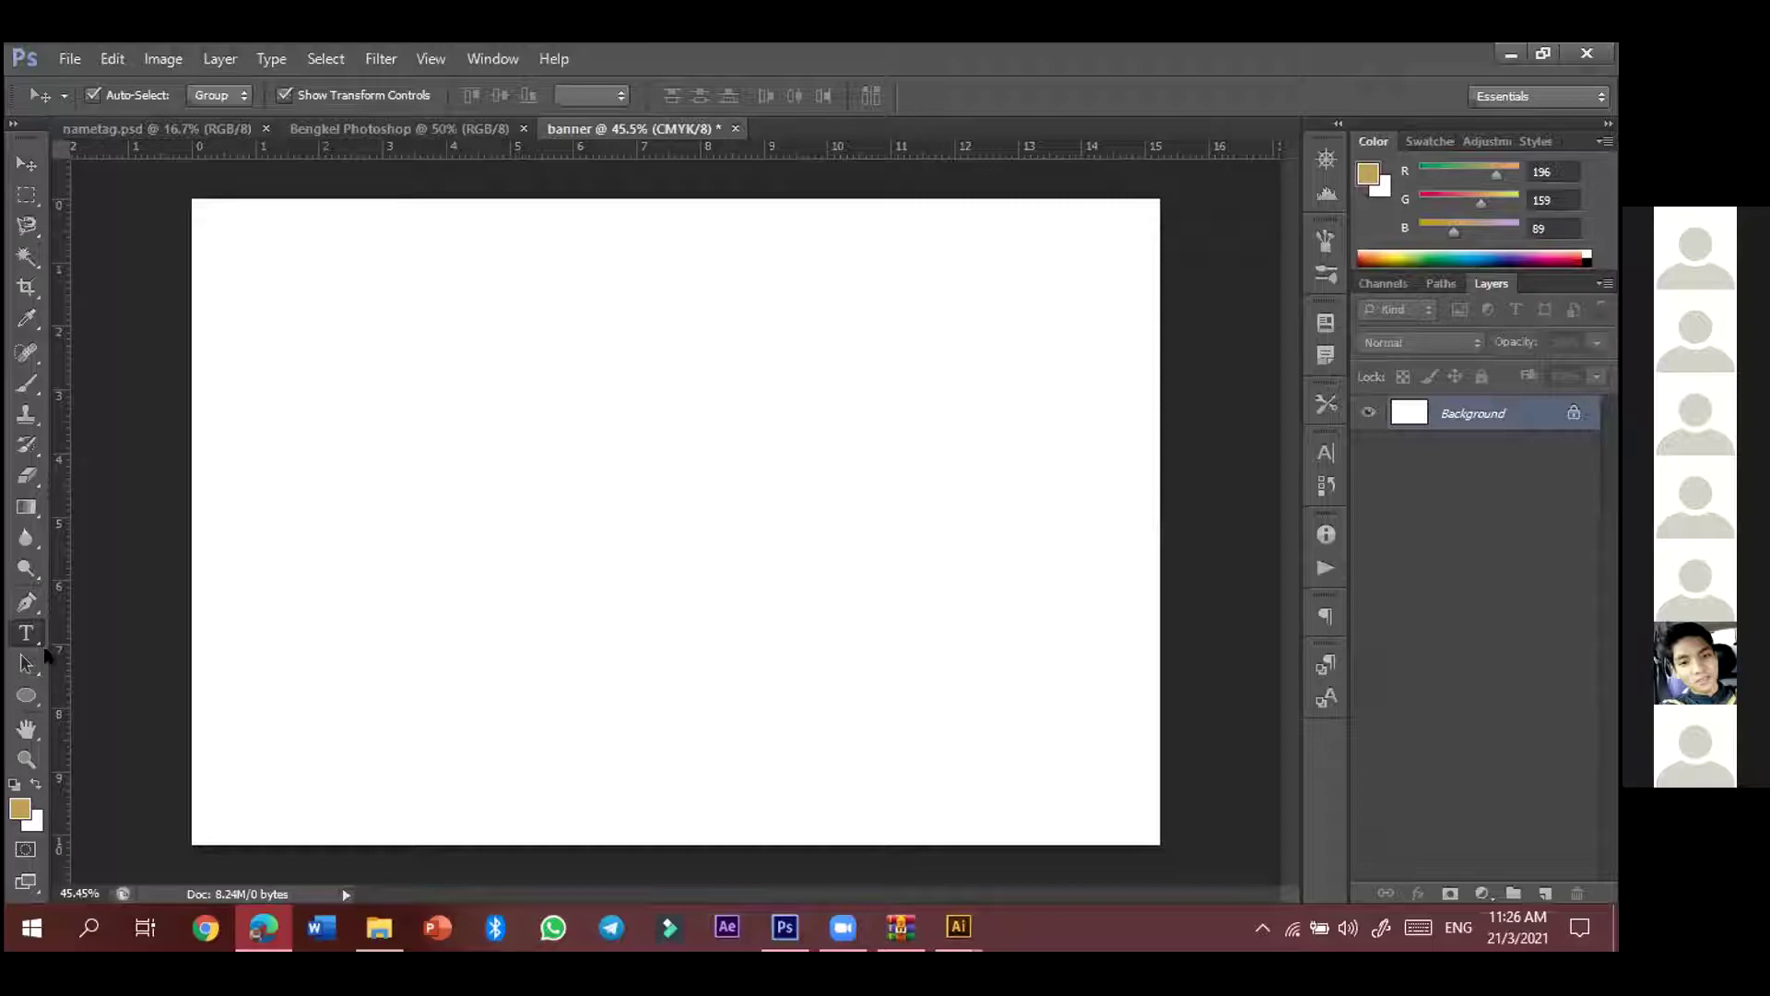
pyautogui.click(28, 636)
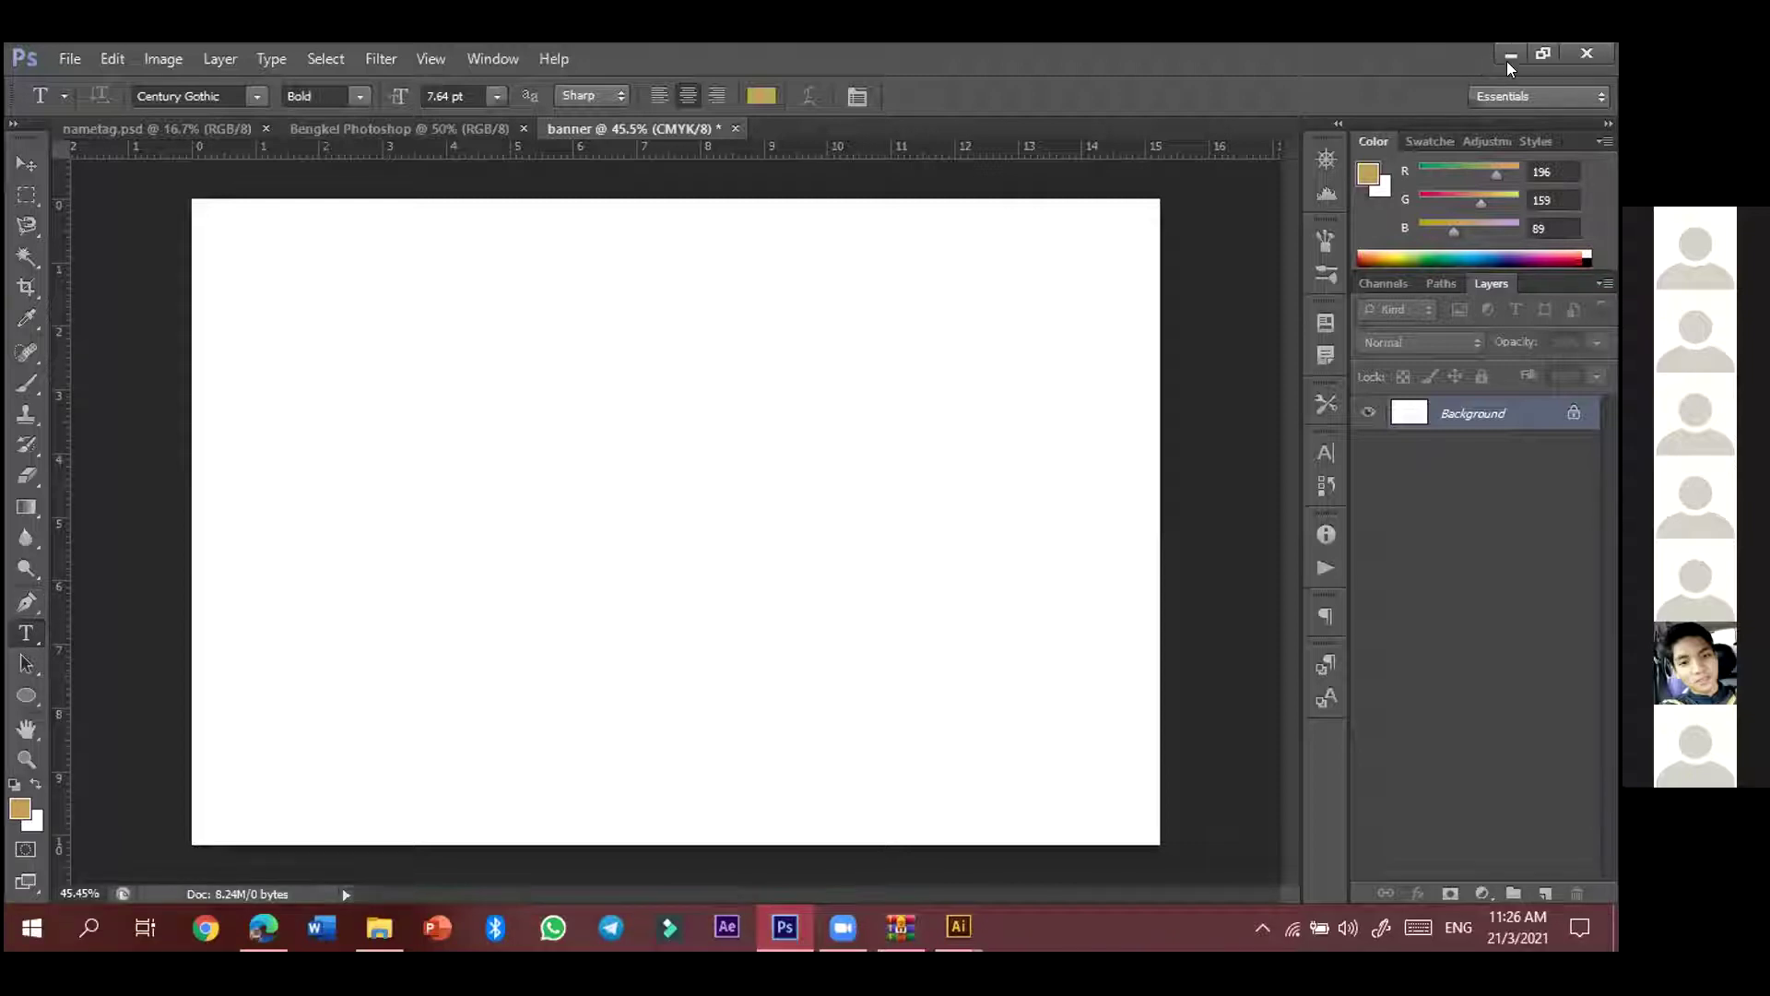
pyautogui.click(527, 533)
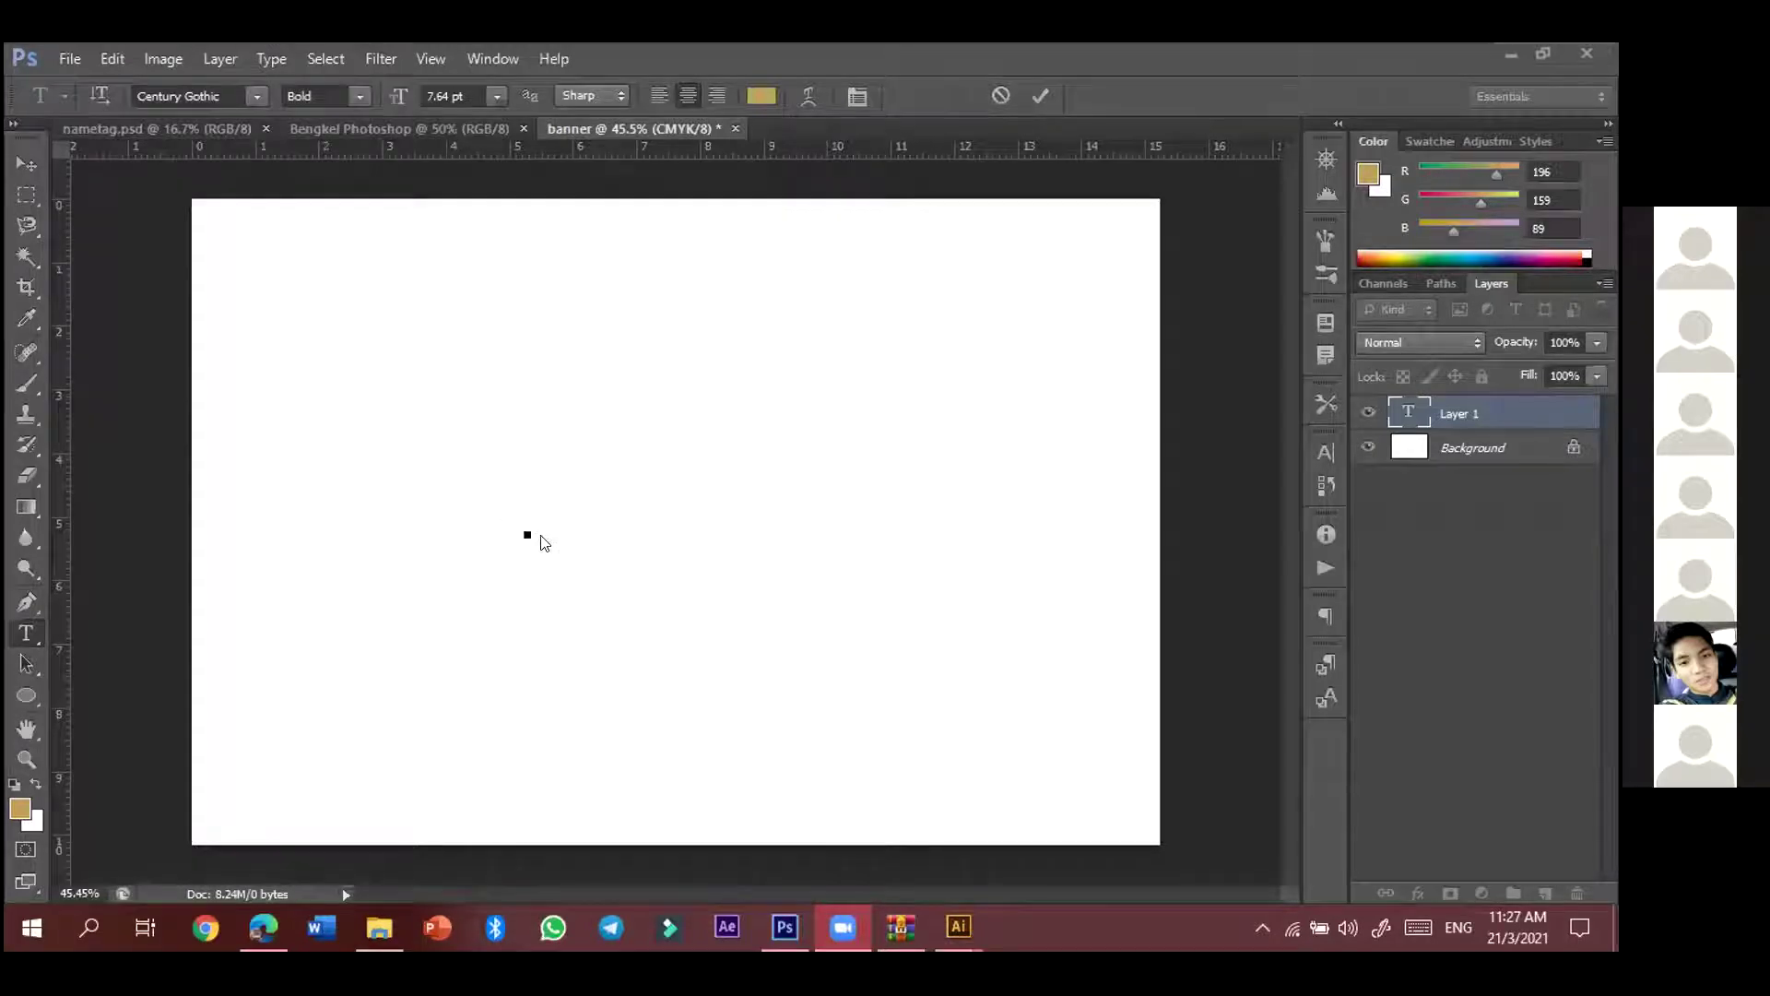
pyautogui.click(1008, 110)
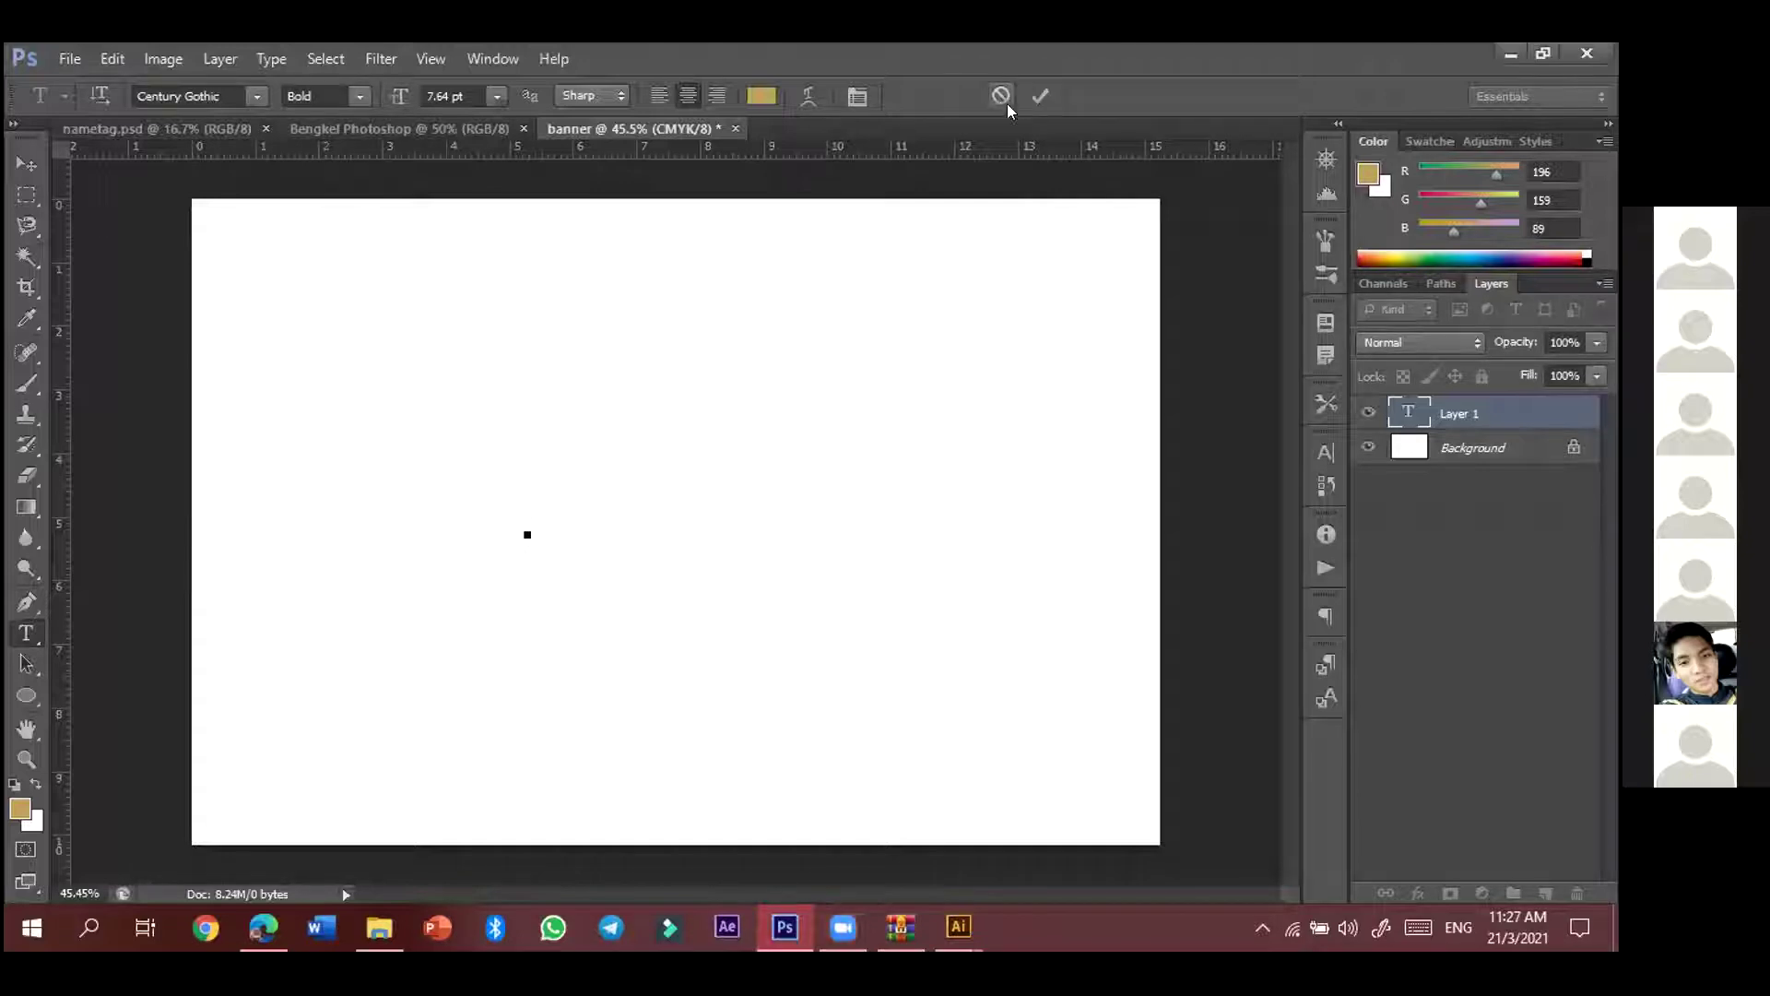
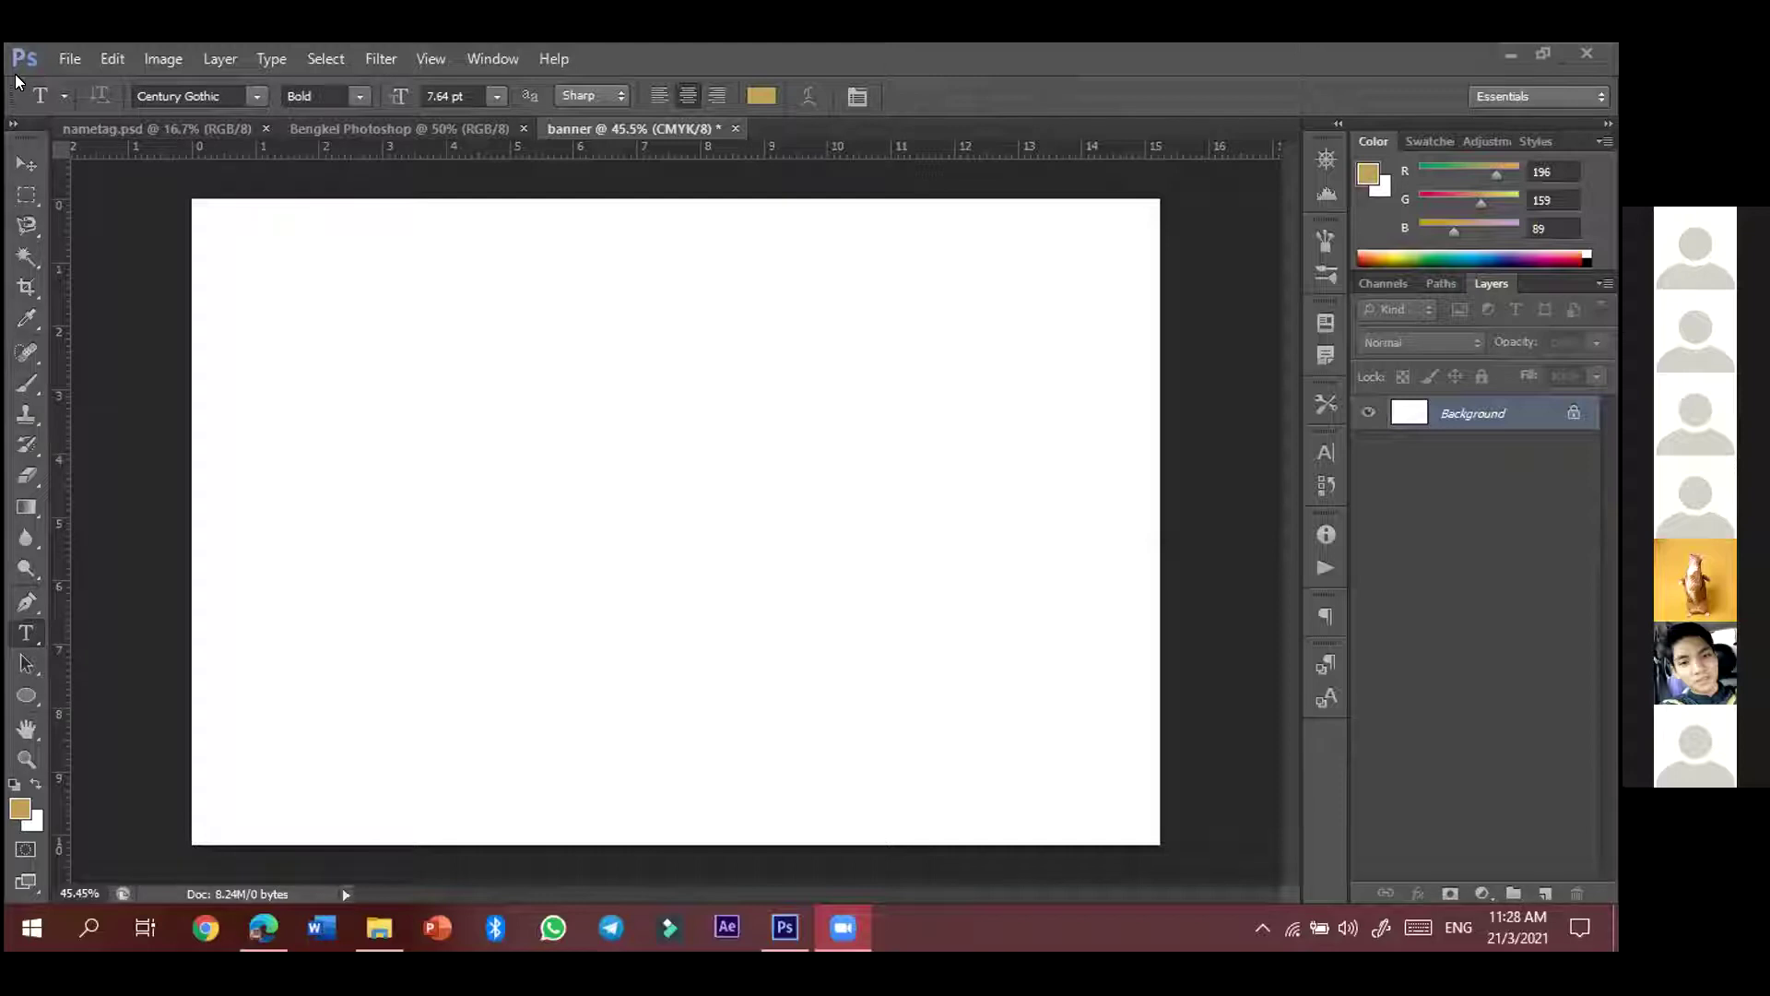
# - Add a text layer reading "Jelajah Daerah" left of centre on the blank banner canvas
pyautogui.click(27, 636)
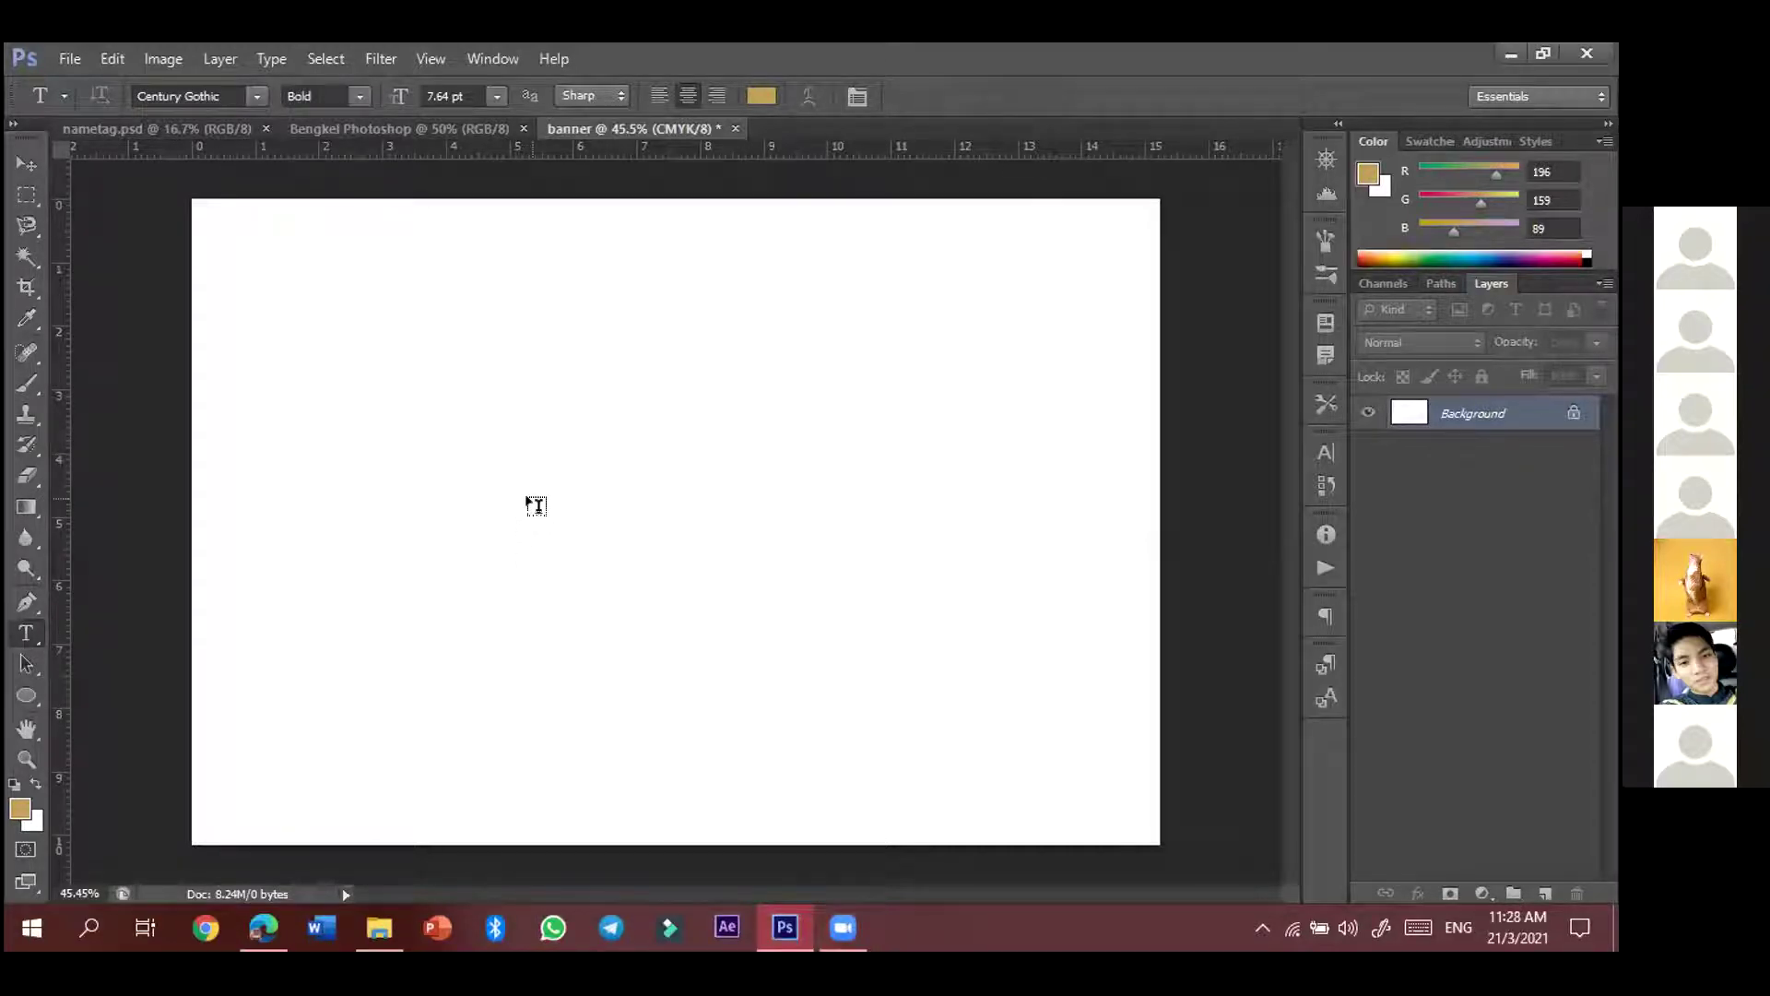
pyautogui.click(537, 503)
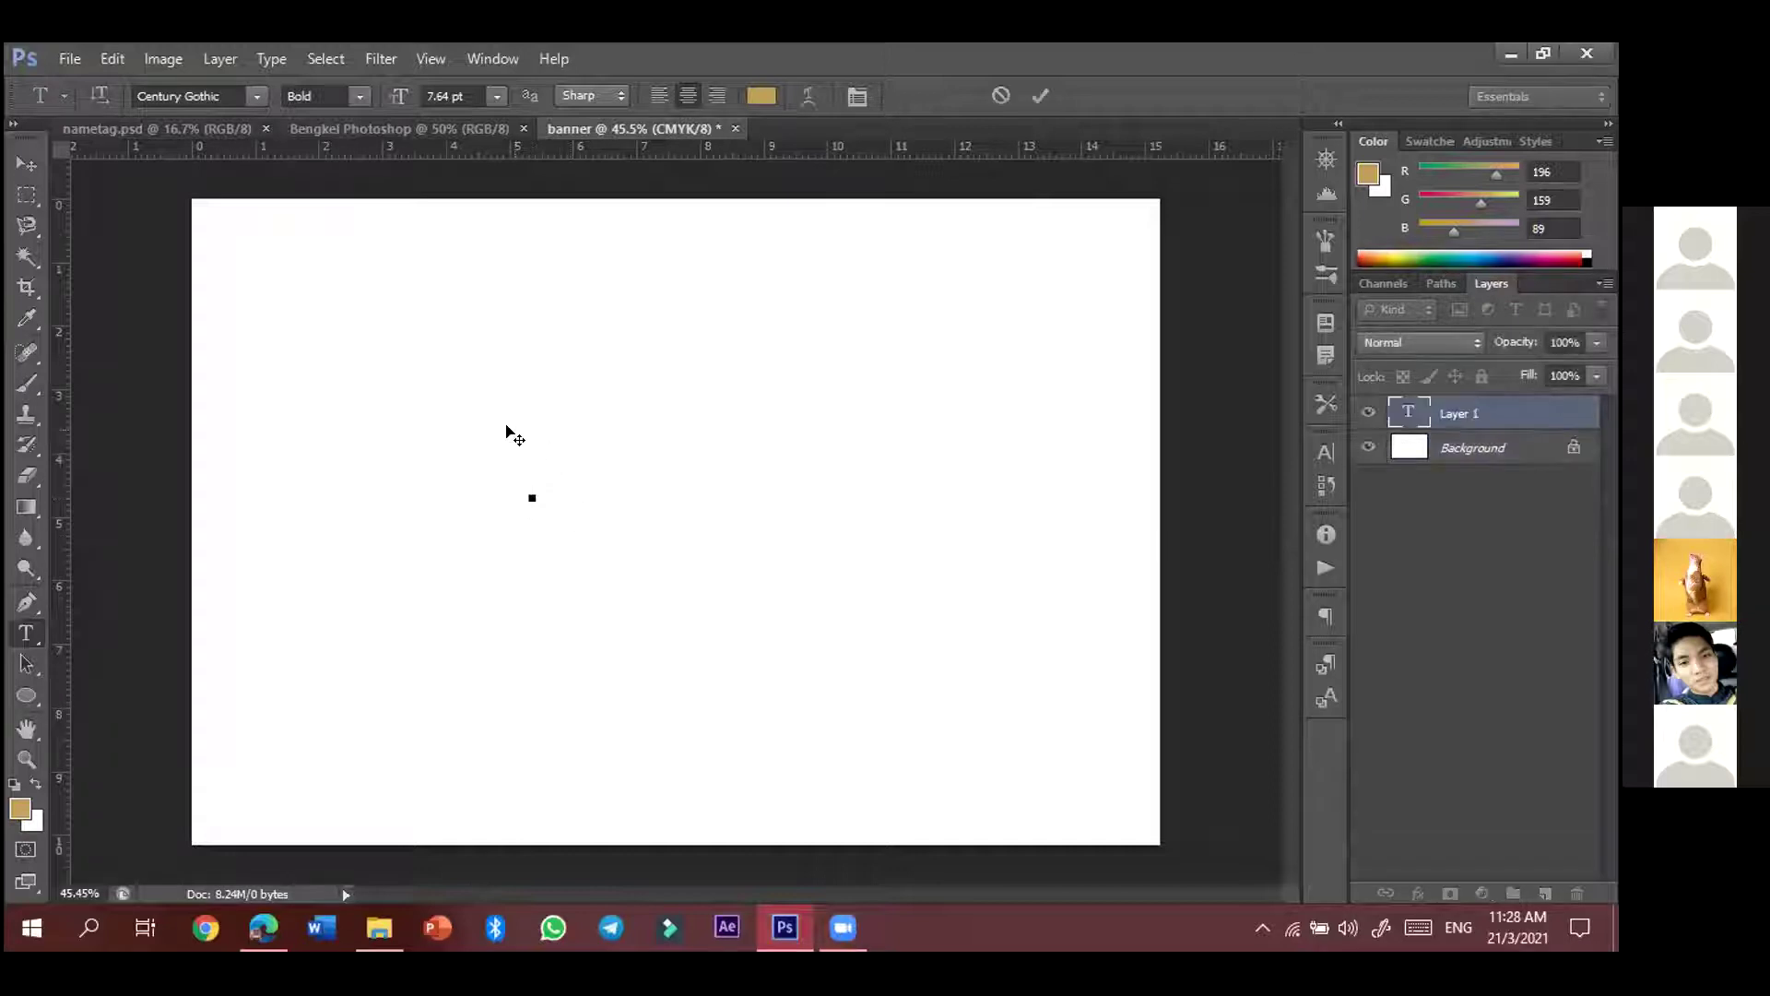
pyautogui.write('Ba')
pyautogui.write('lajah')
pyautogui.write(' Daer')
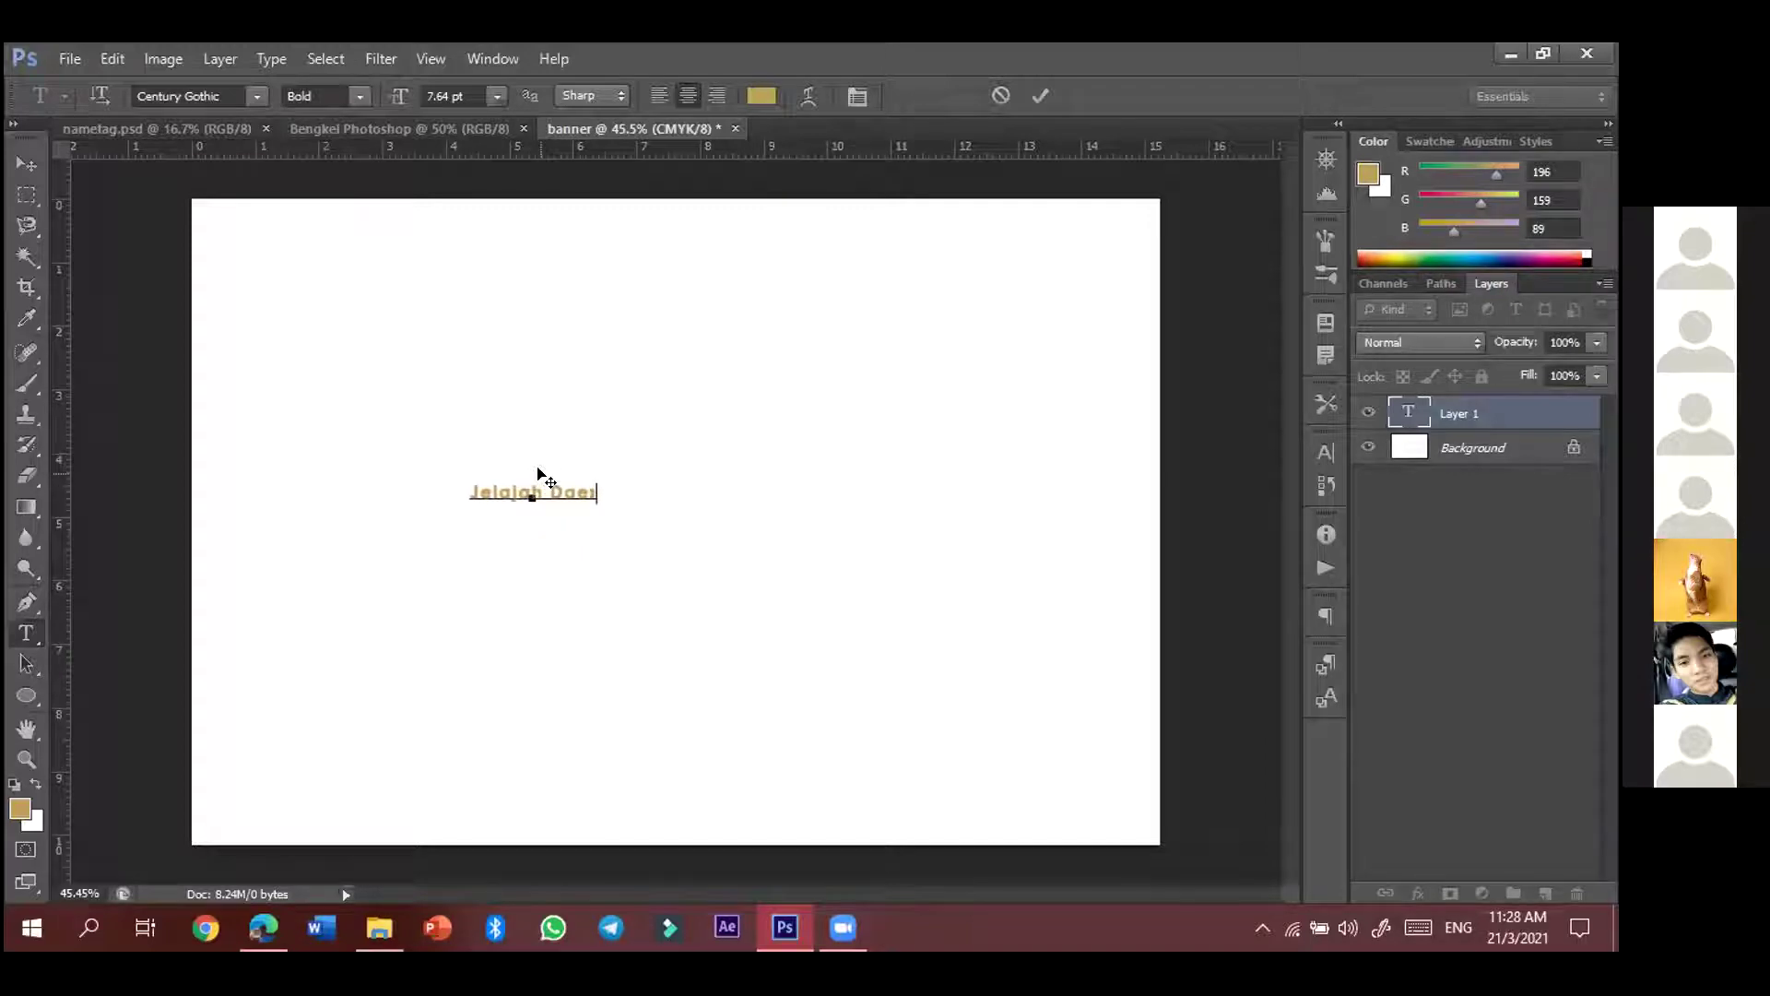
pyautogui.write('ah')
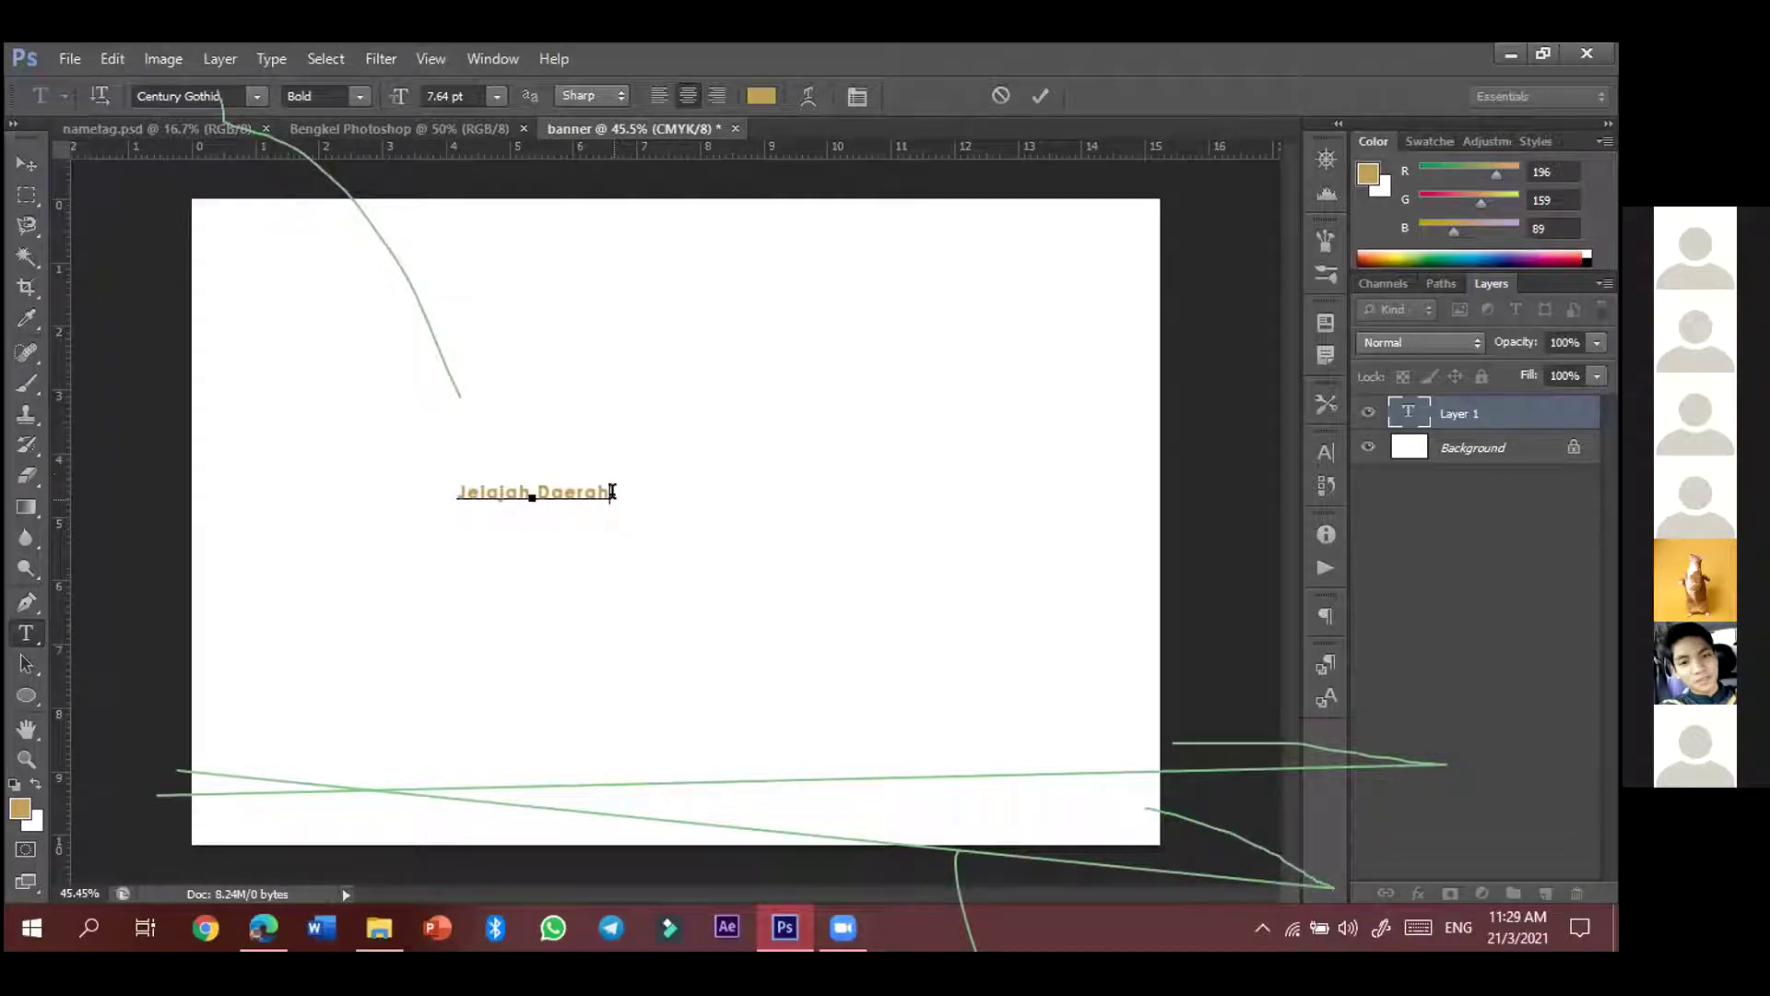
# - Set the font of the whole "Jelajah Daerah" text to Coolvetica and commit the text
pyautogui.hotkey('ctrl', 'a')
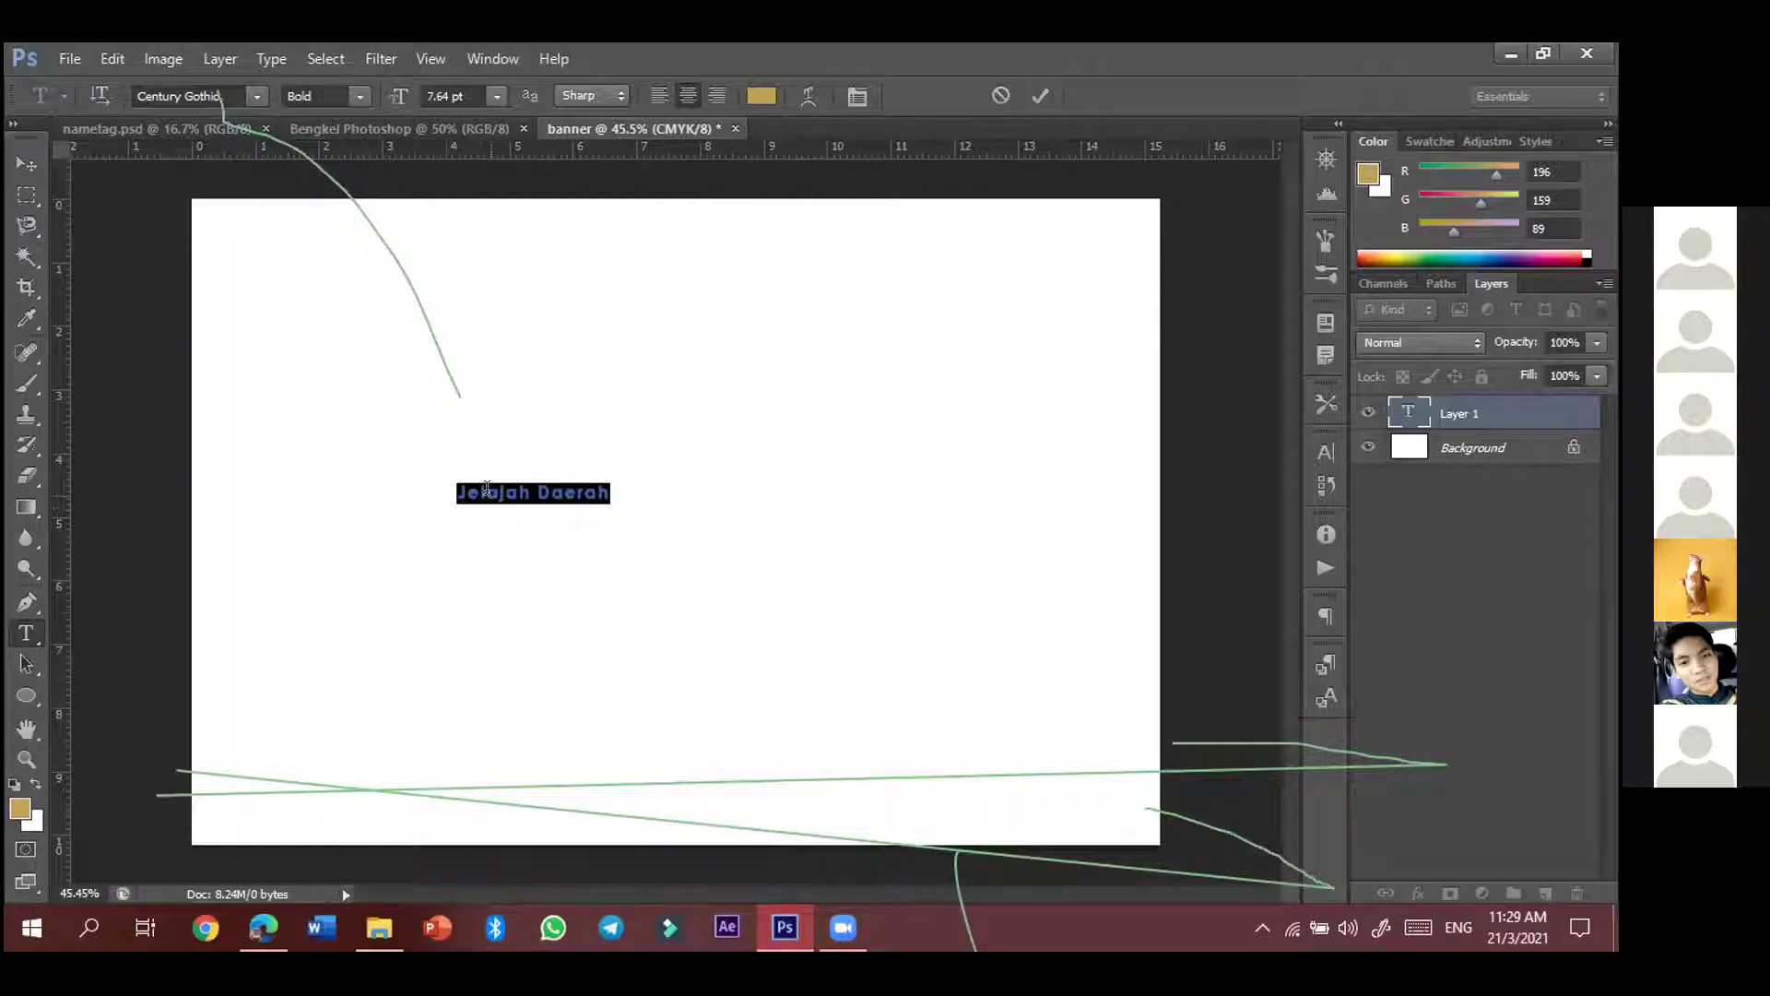
pyautogui.click(256, 97)
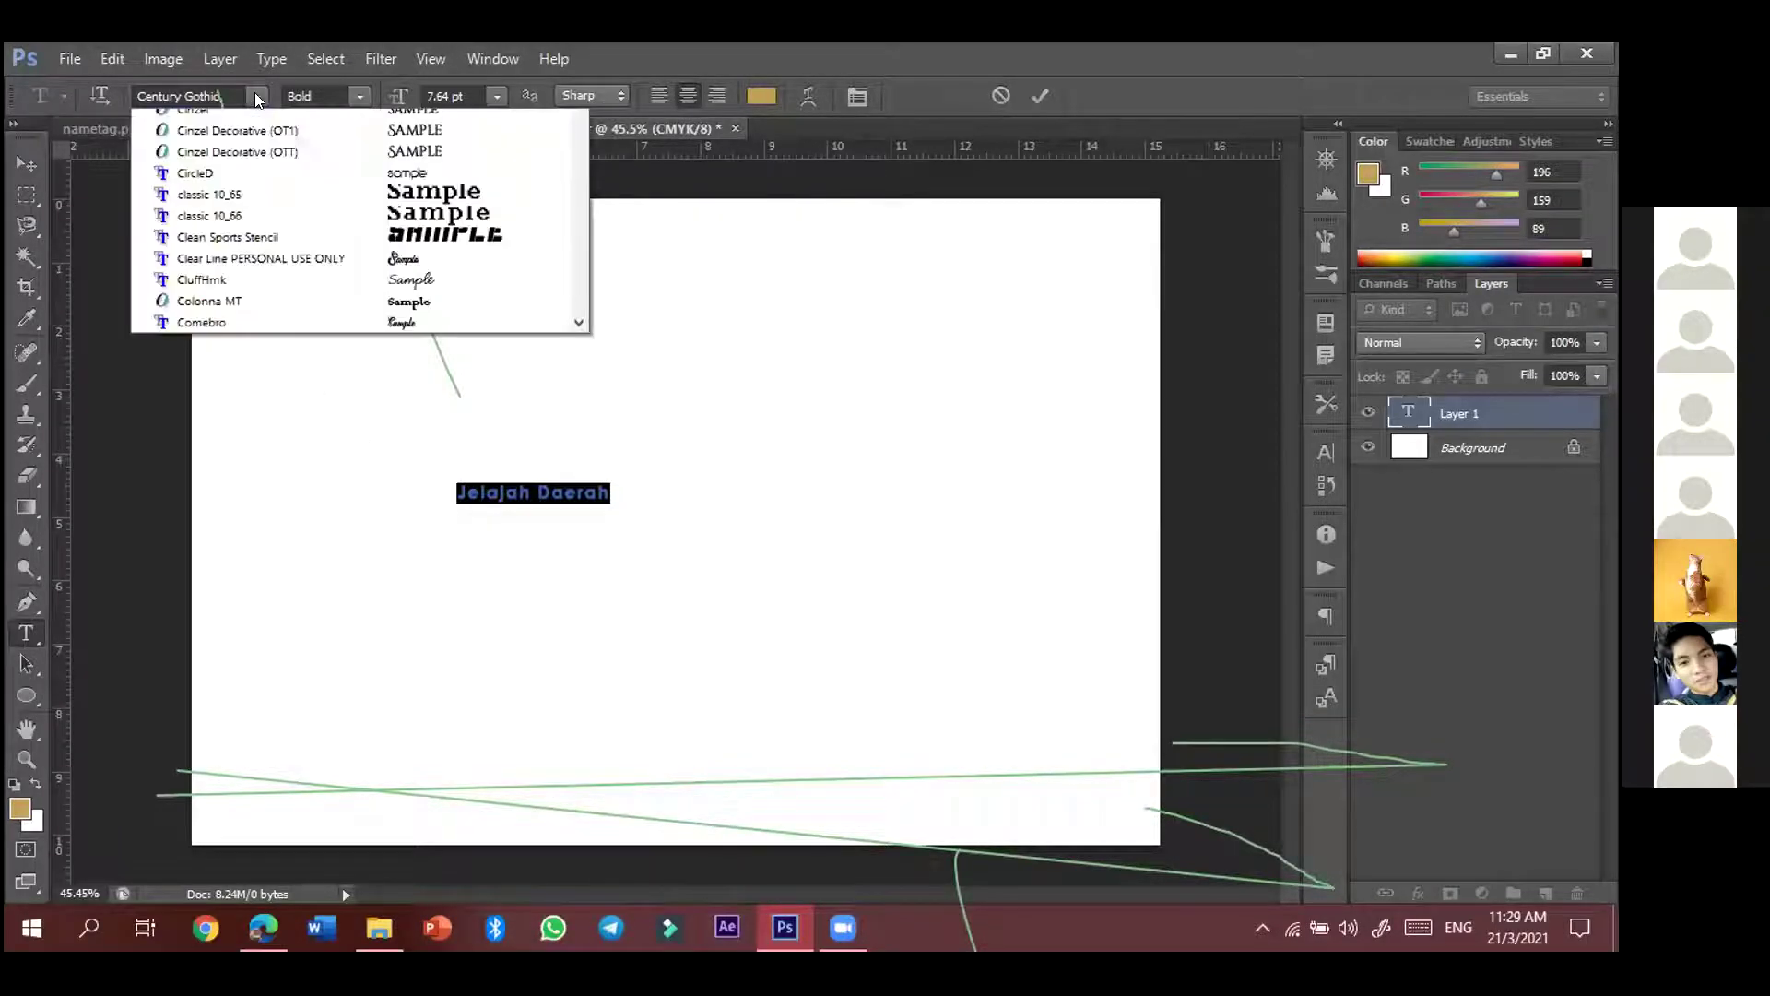
pyautogui.click(218, 98)
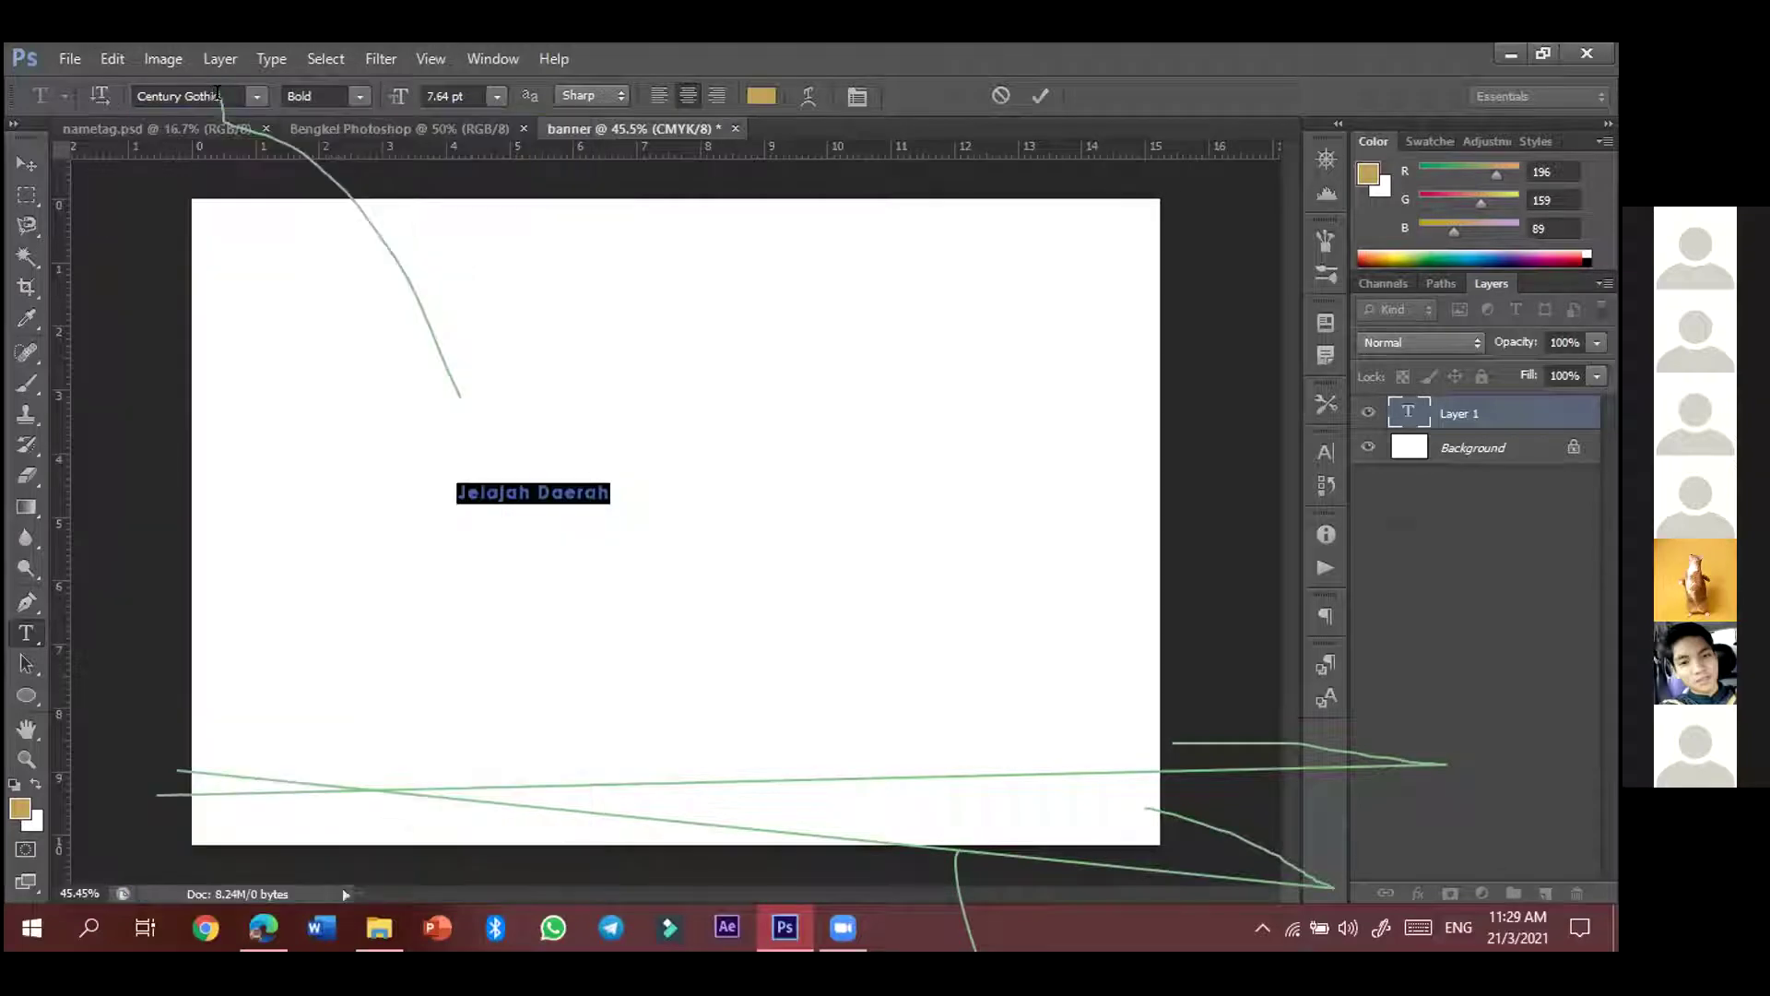
pyautogui.click(216, 96)
pyautogui.write('Coolvetica')
pyautogui.press('Return')
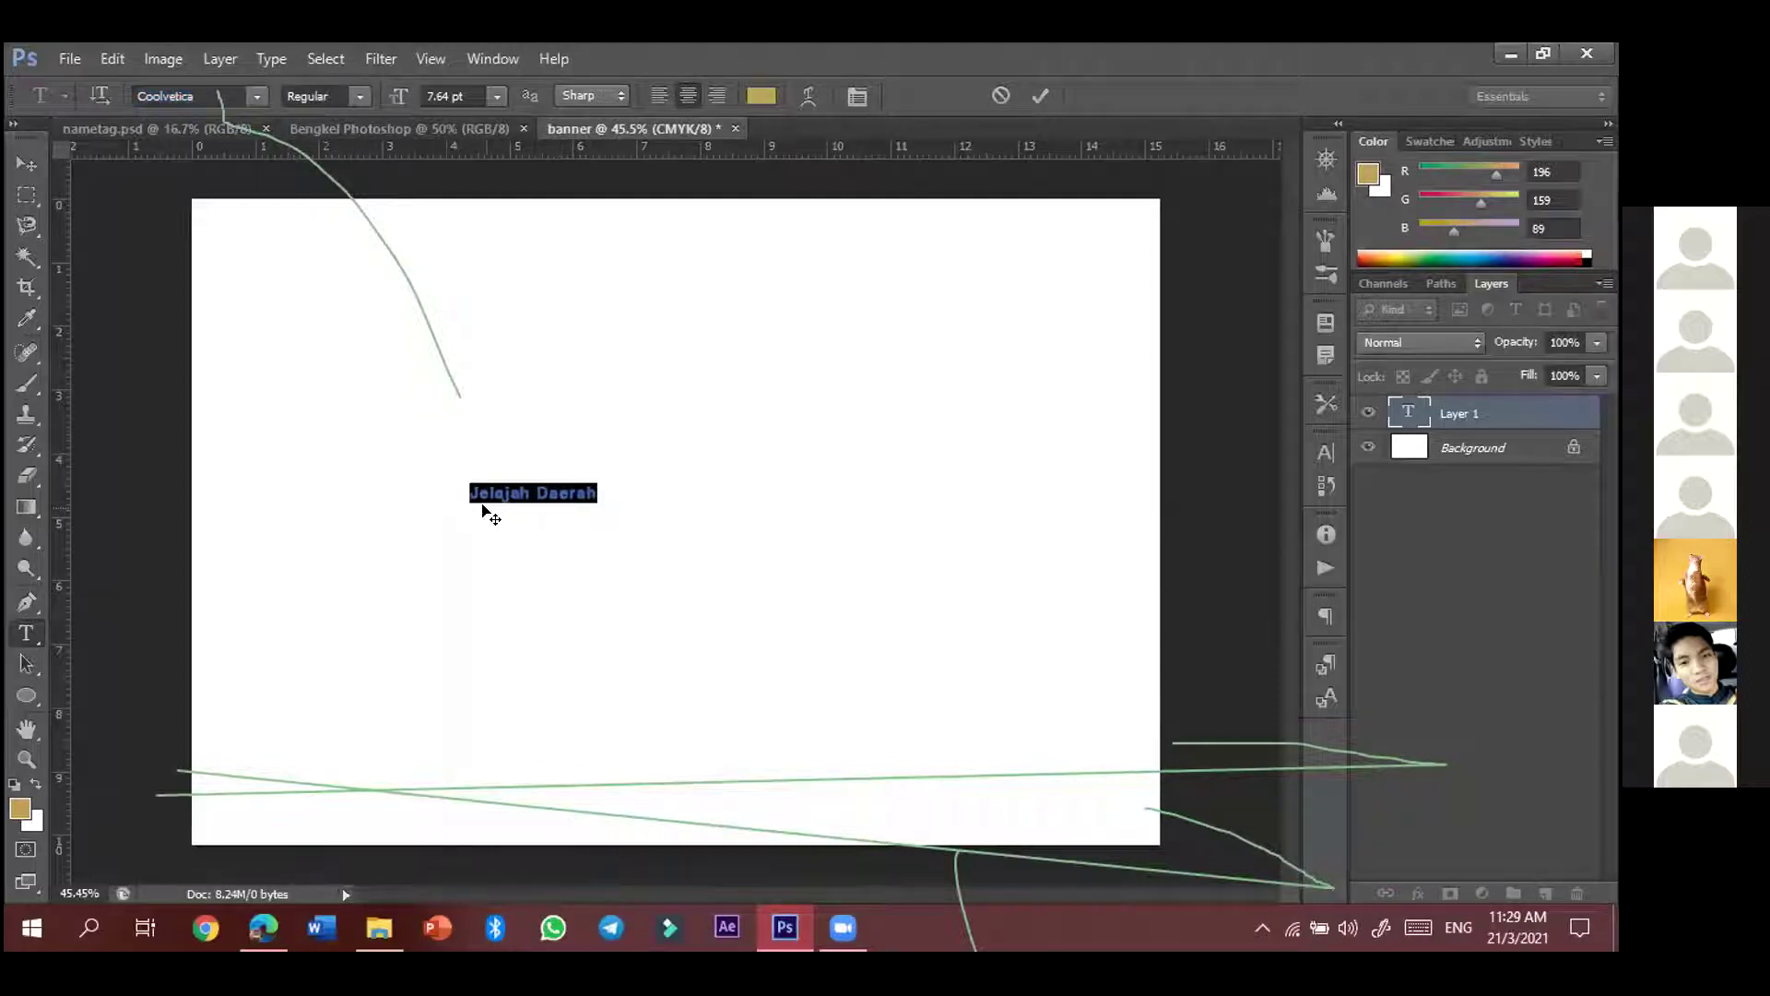
pyautogui.click(1036, 98)
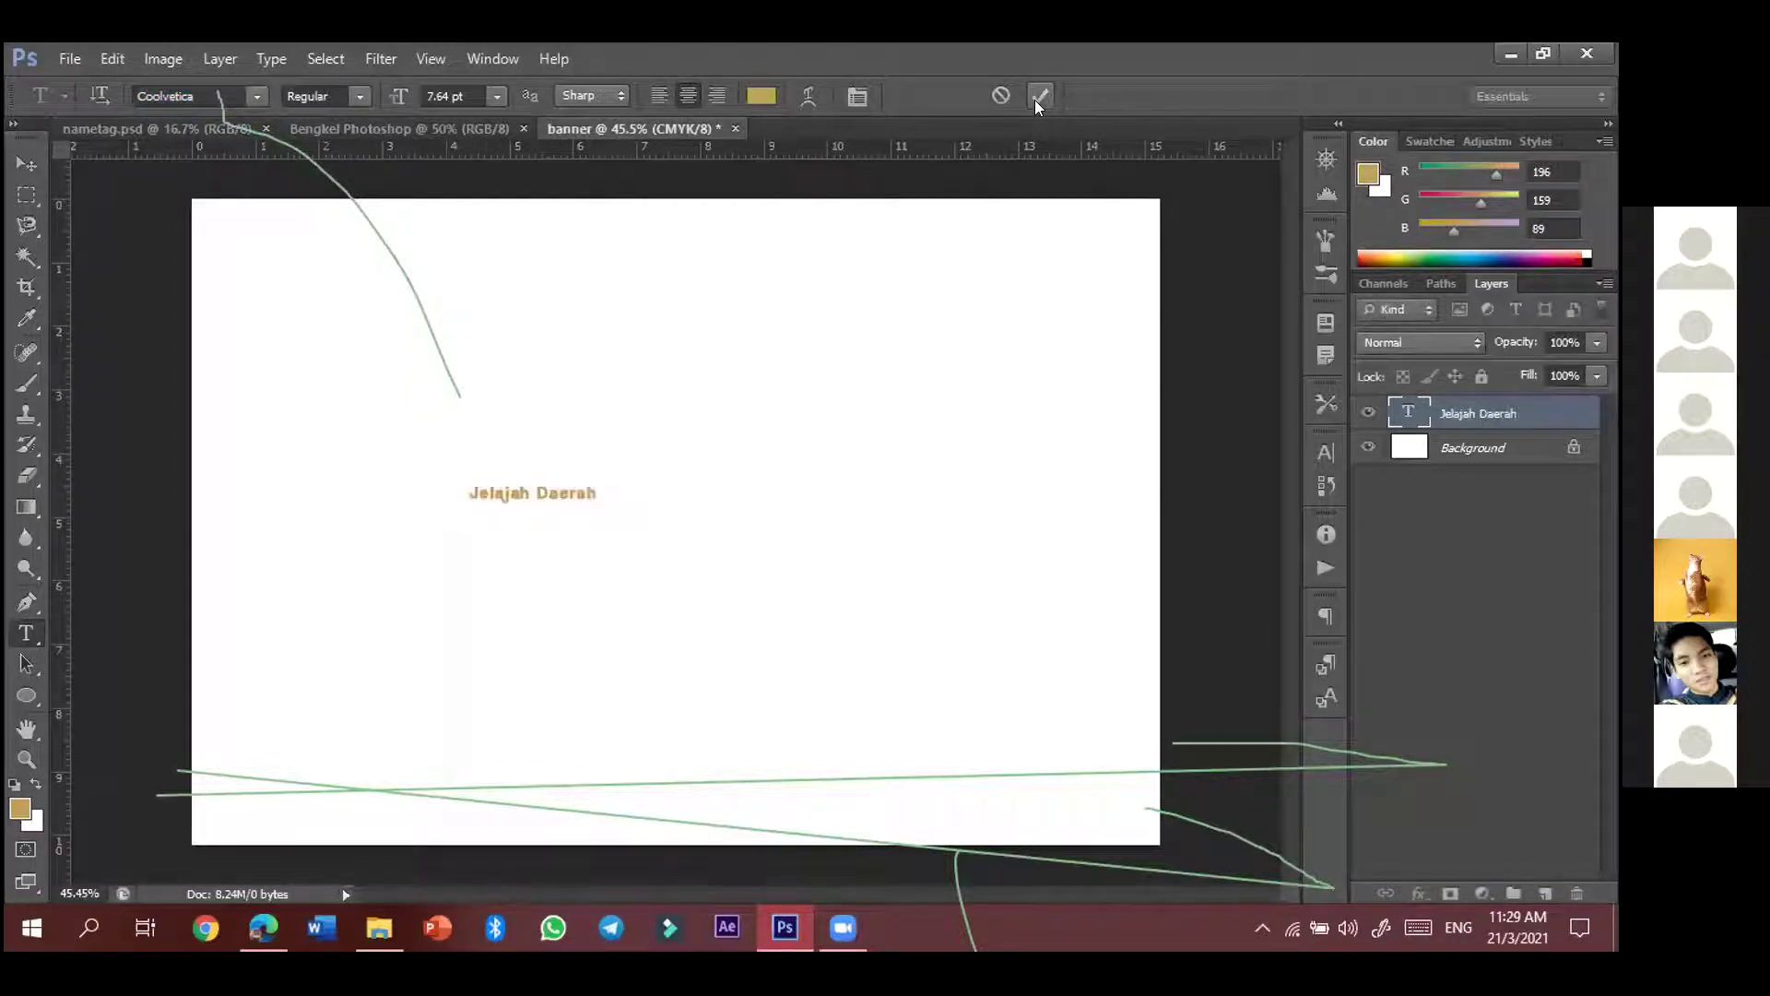
# - Enlarge the whole "Jelajah Daerah" text to 28 pt and choose the Regular font style
pyautogui.click(577, 492)
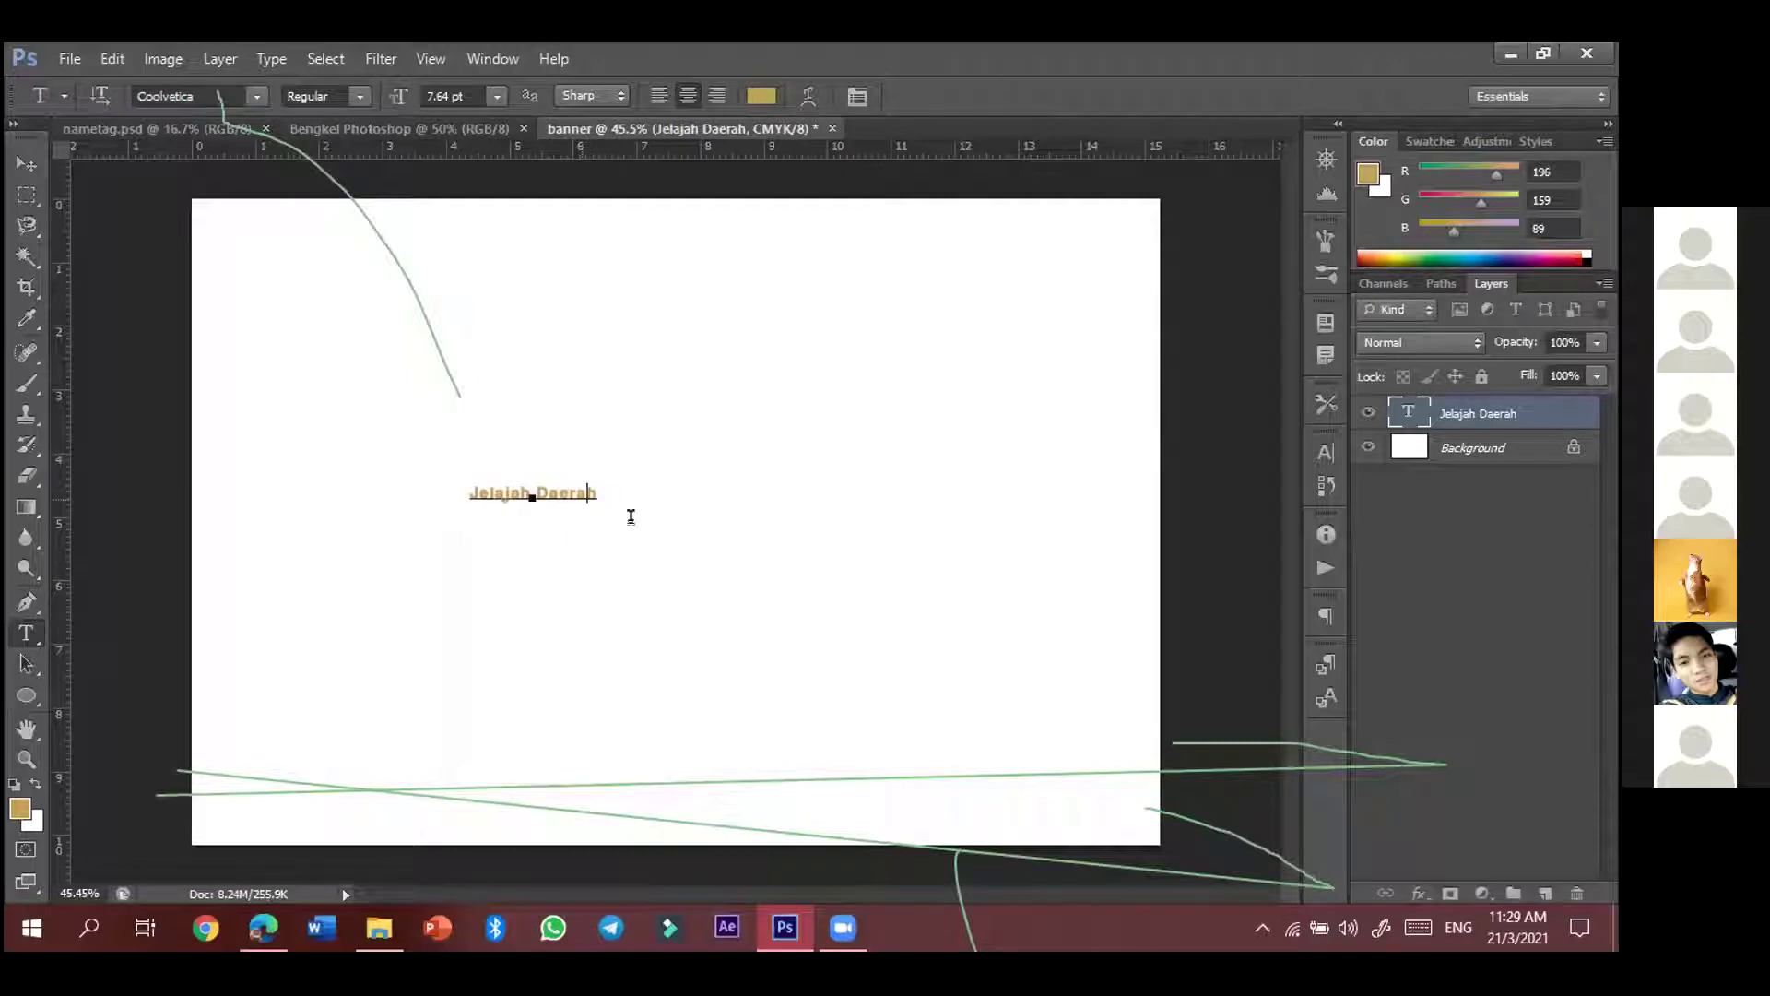
pyautogui.hotkey('ctrl', 'a')
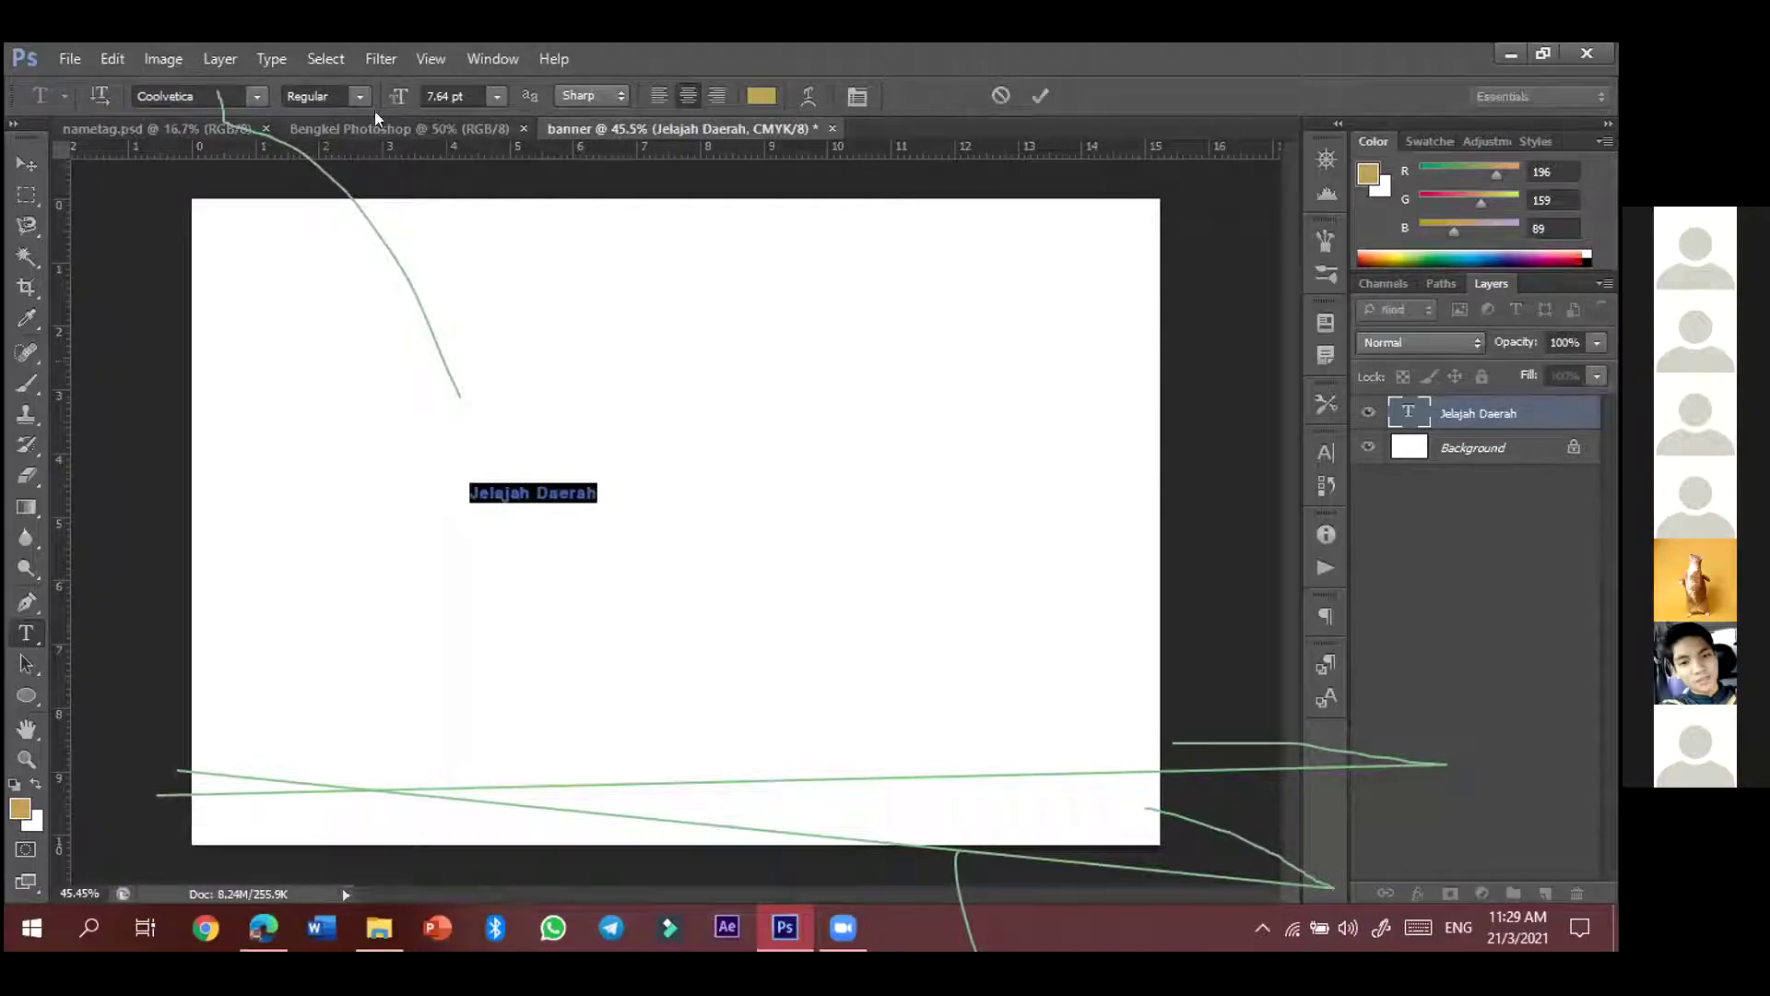
pyautogui.click(496, 98)
pyautogui.click(541, 312)
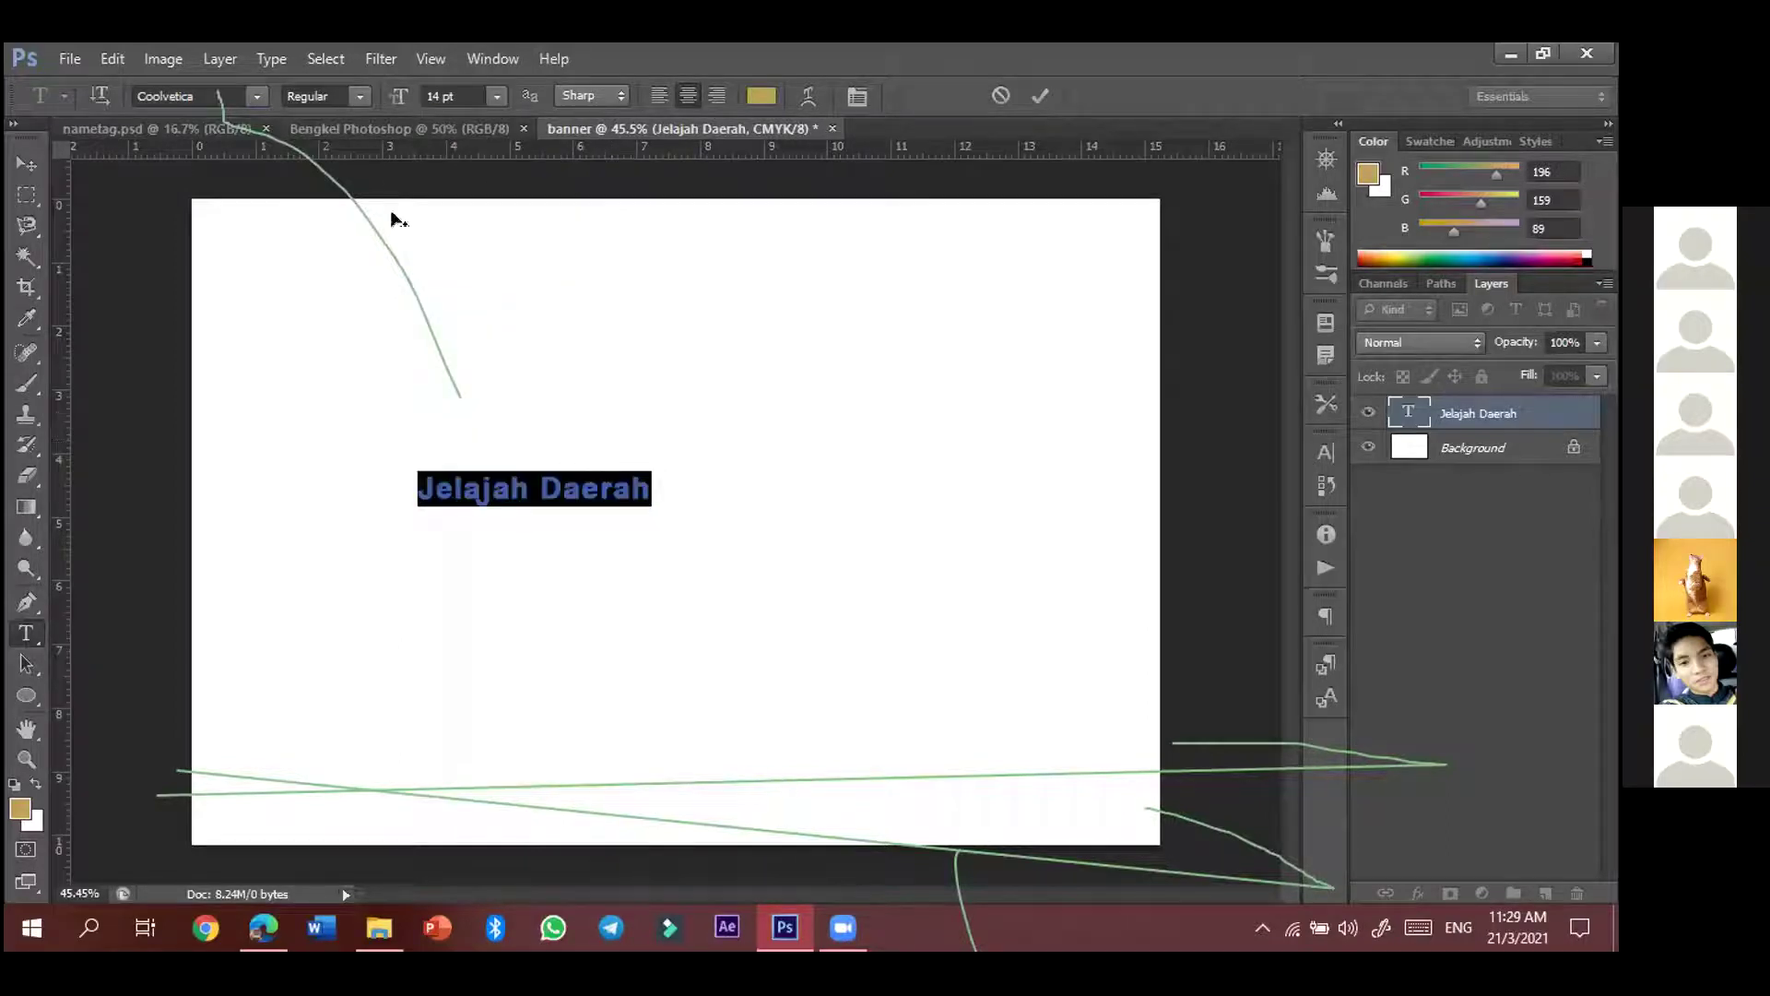
pyautogui.moveTo(398, 95); pyautogui.dragTo(405, 95)
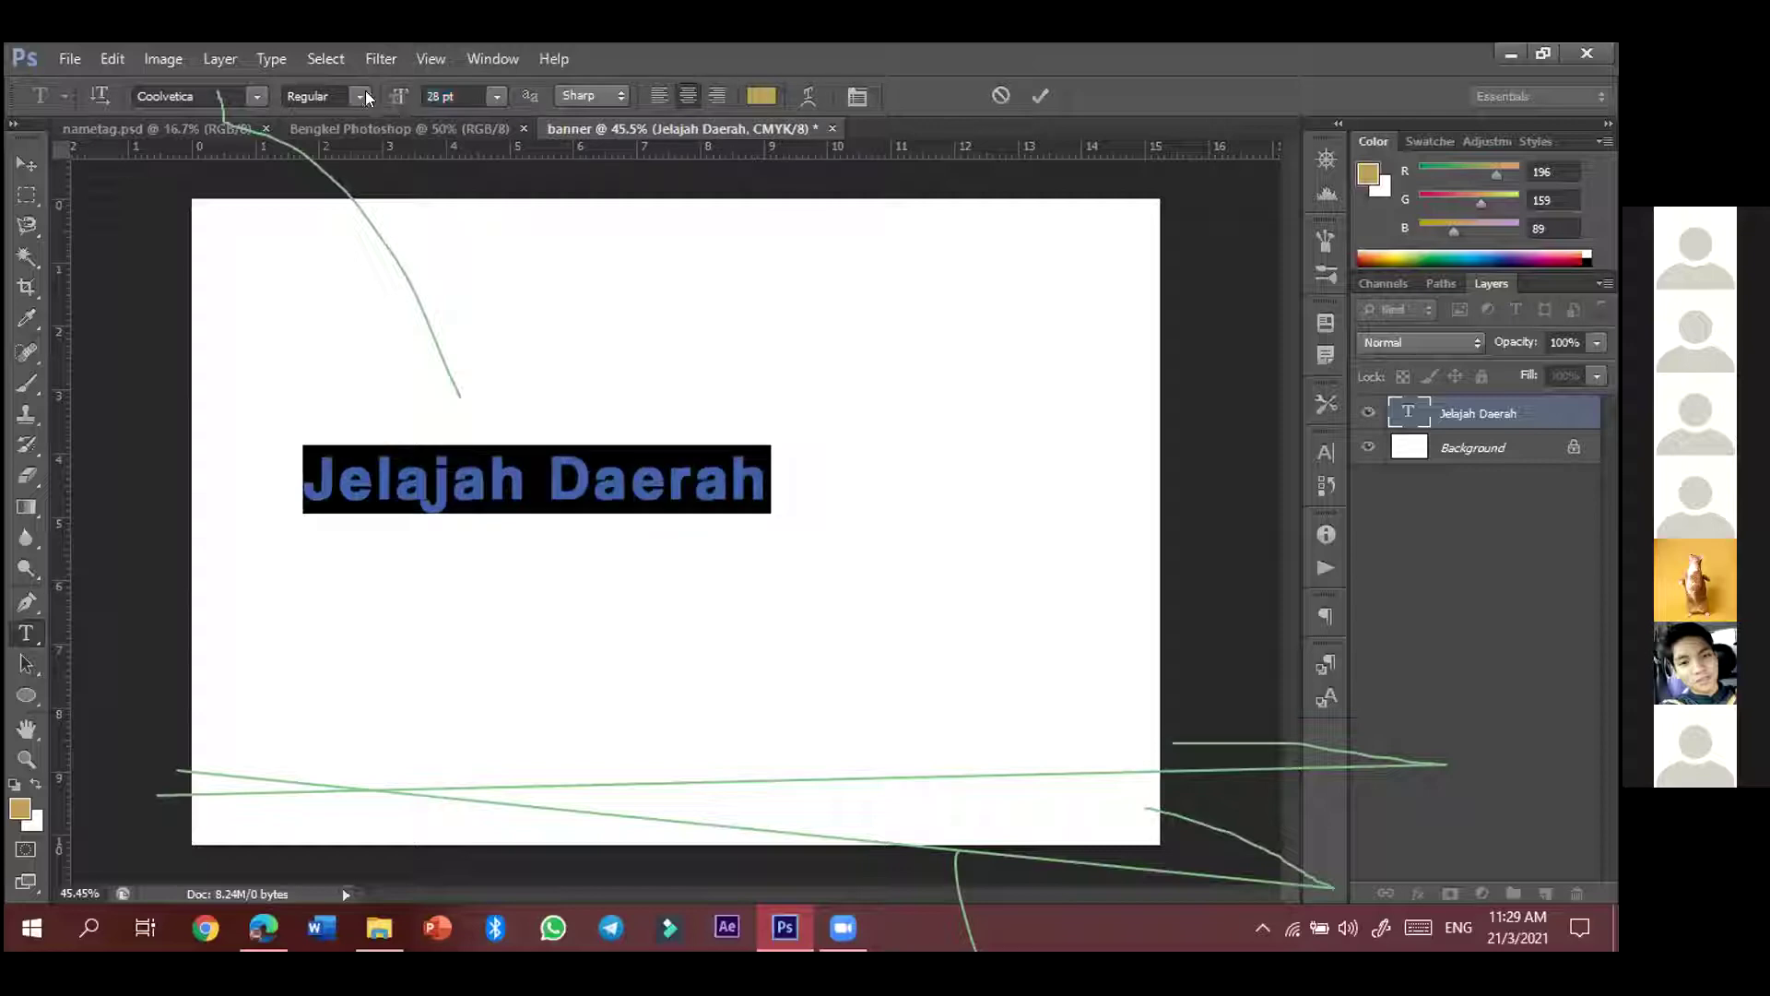
pyautogui.click(365, 90)
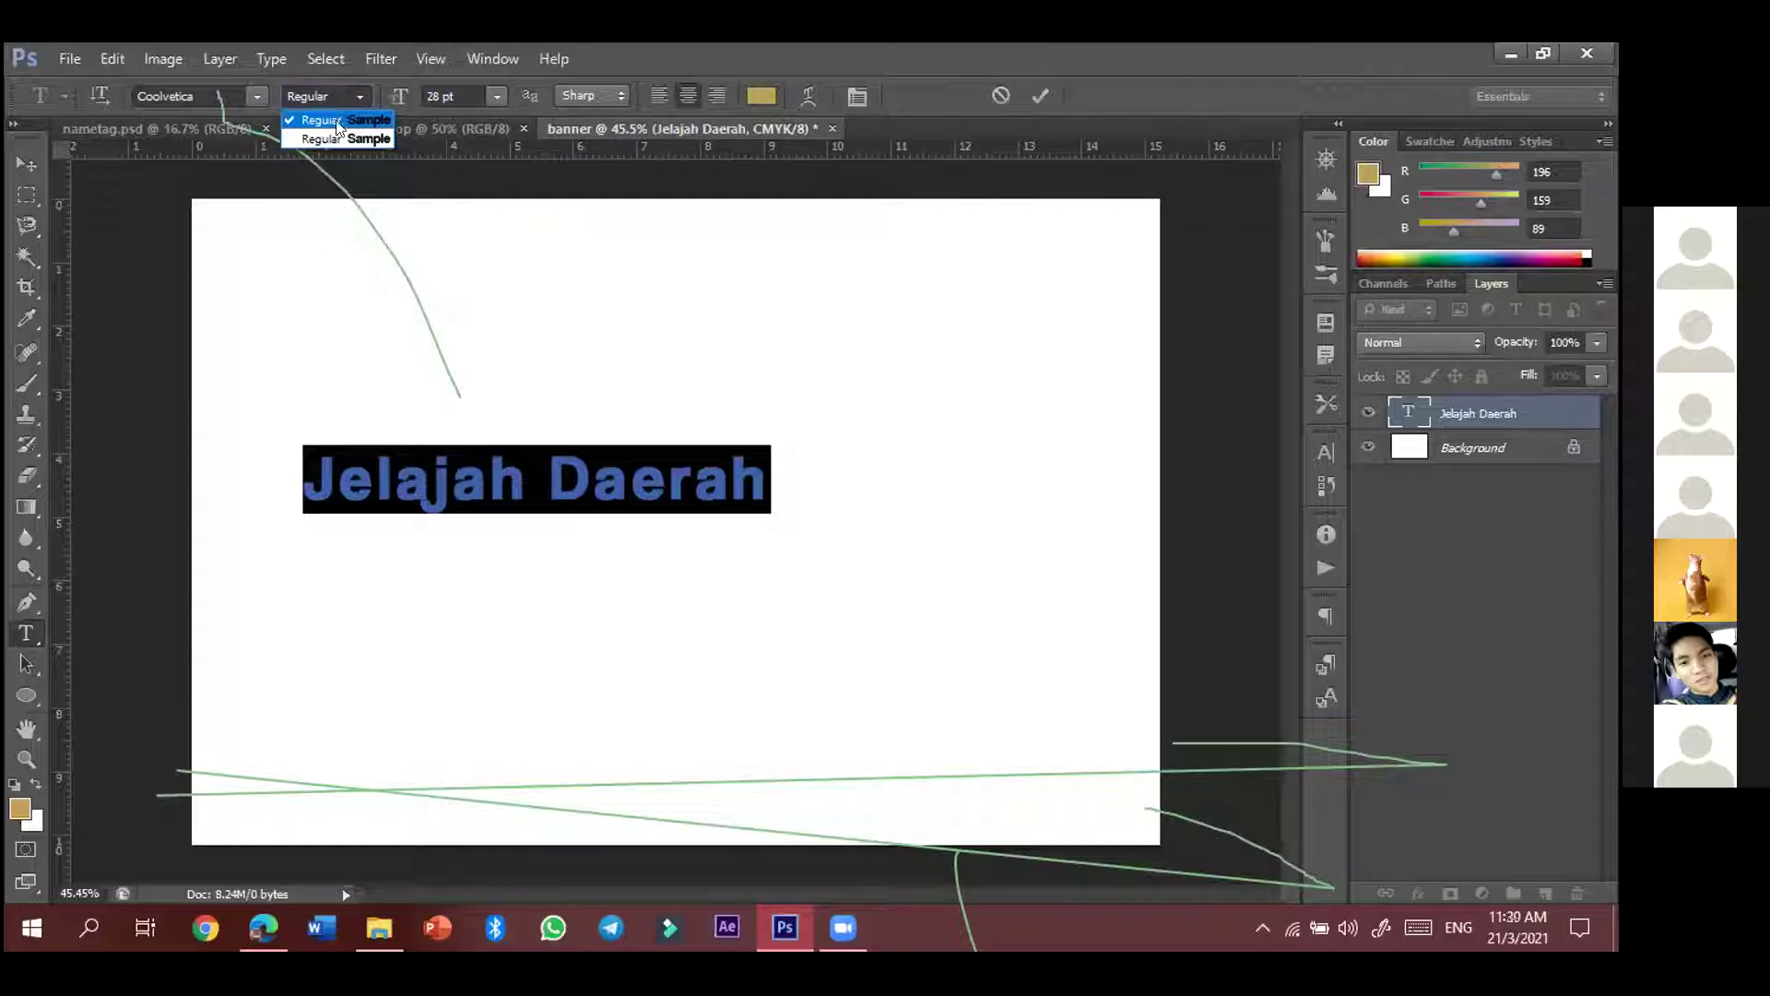
pyautogui.click(337, 123)
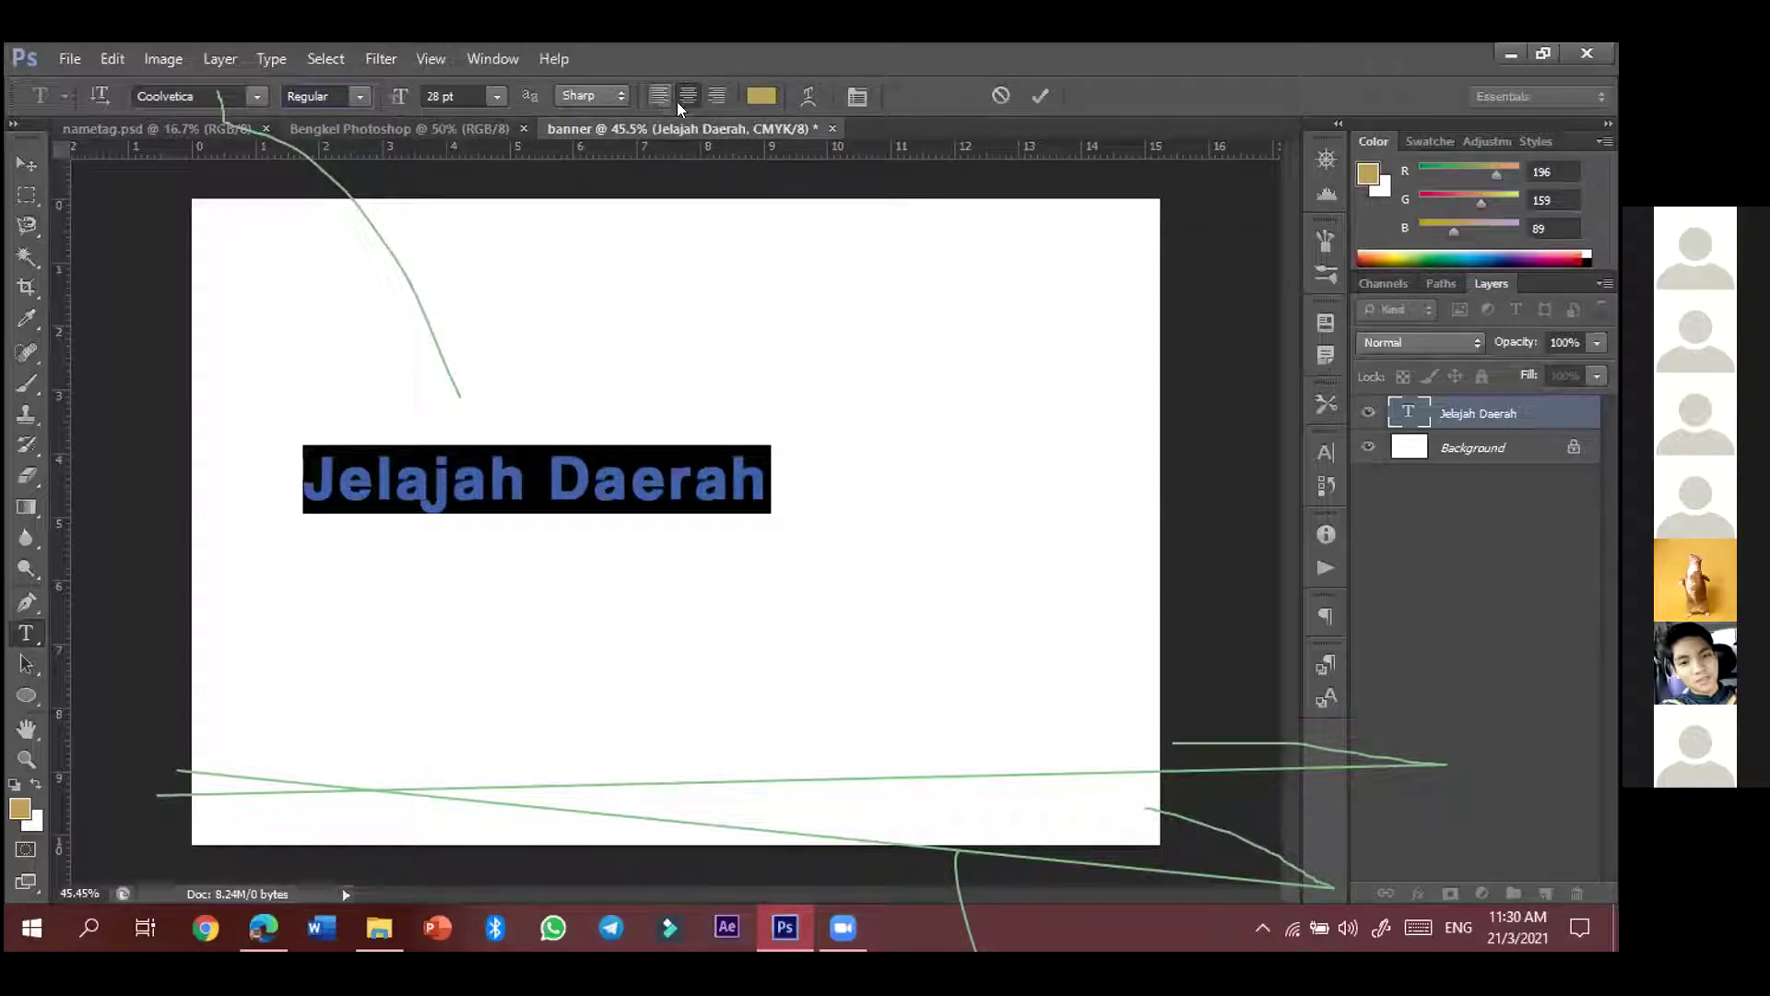
# - Change the "Jelajah Daerah" text colour to black (000000), commit the edit and deselect the layer with the Move tool
pyautogui.click(760, 96)
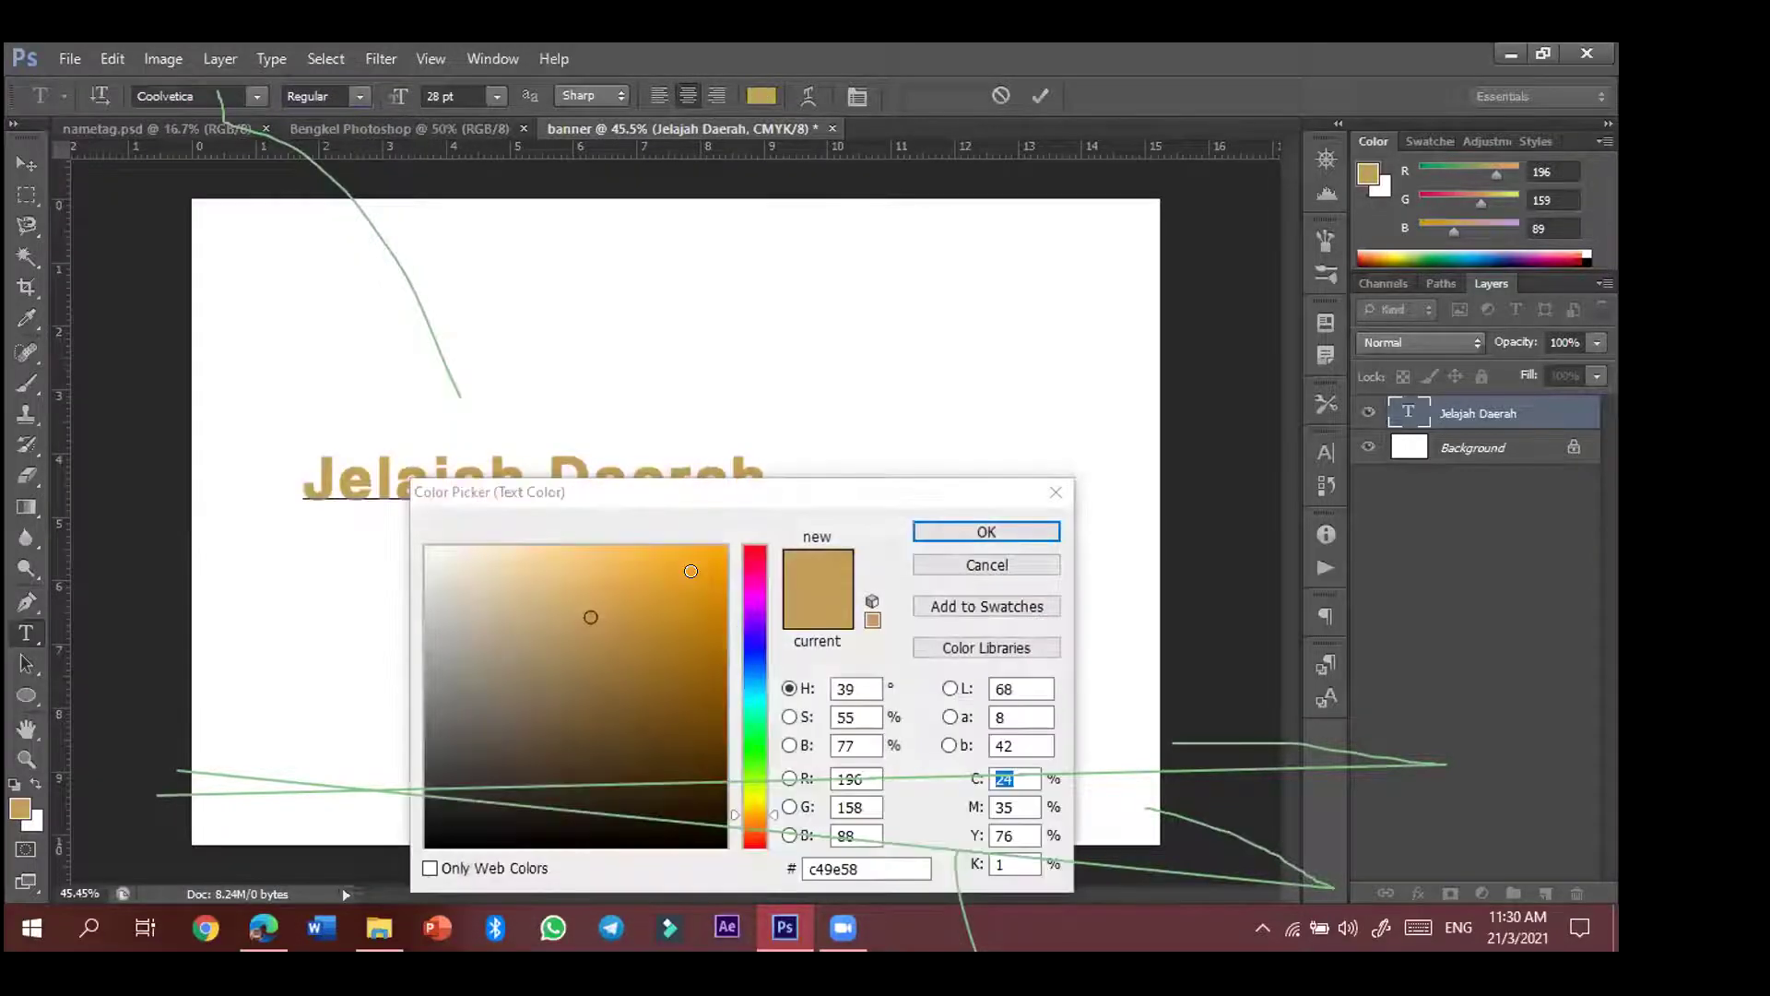
pyautogui.click(694, 576)
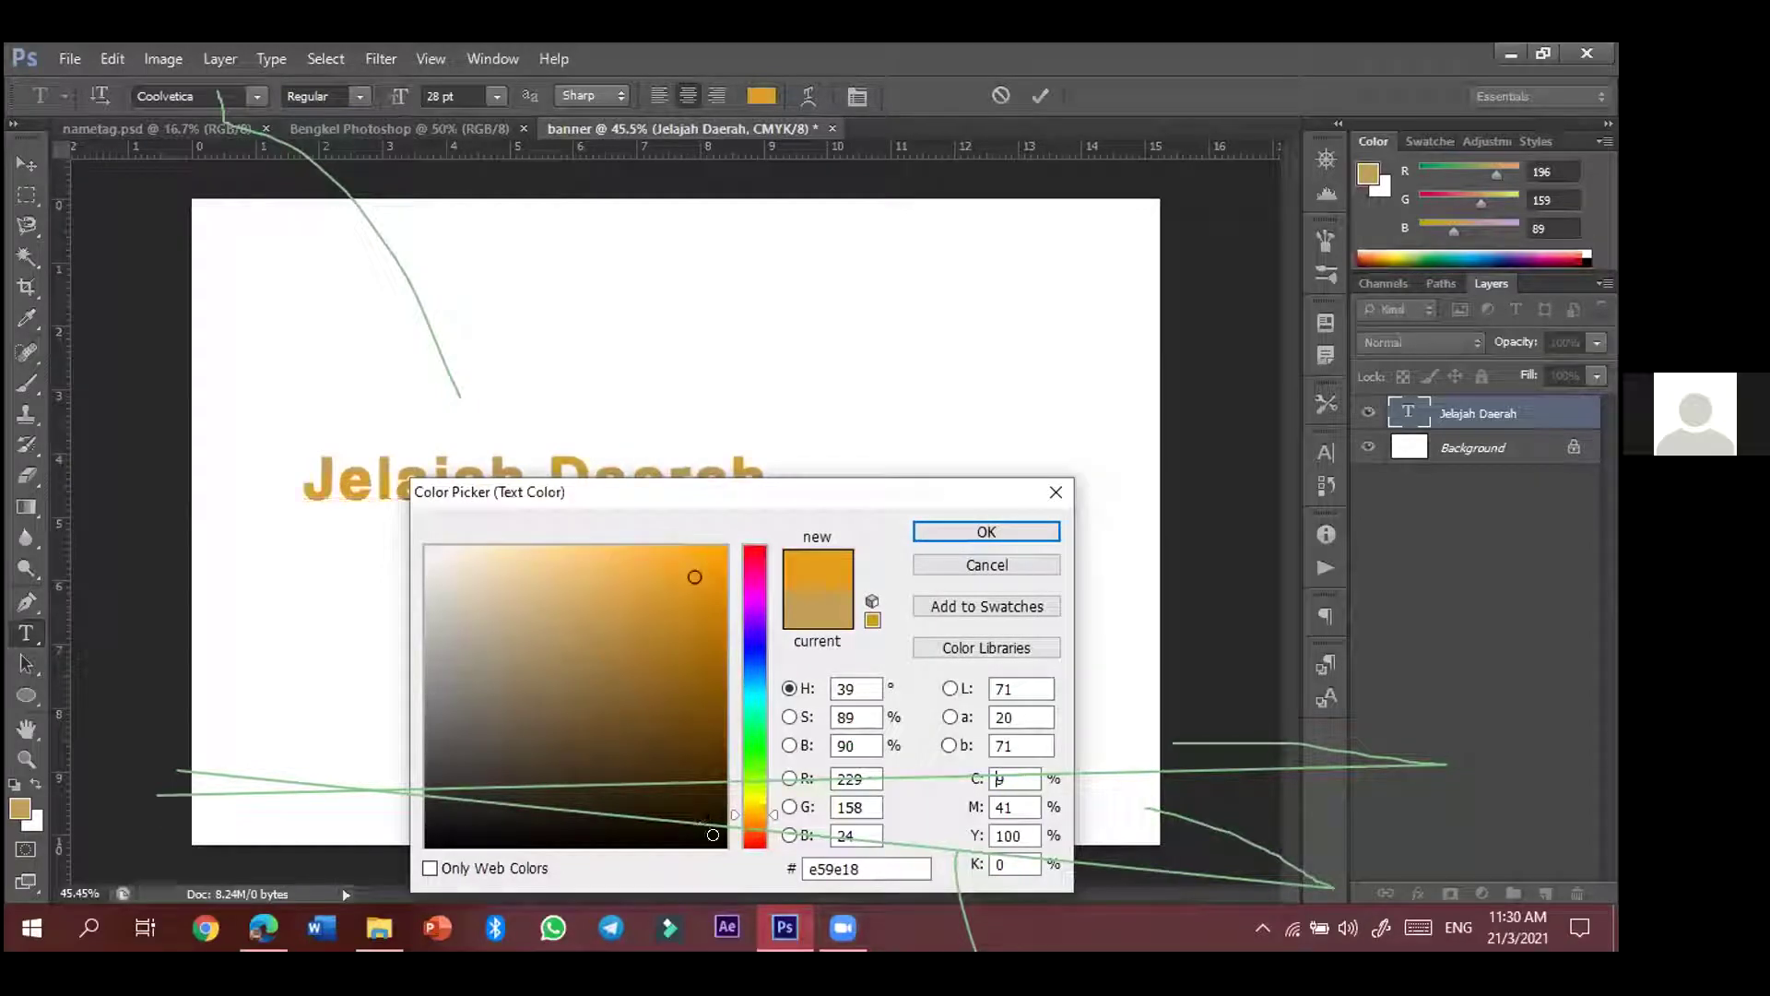
pyautogui.click(725, 847)
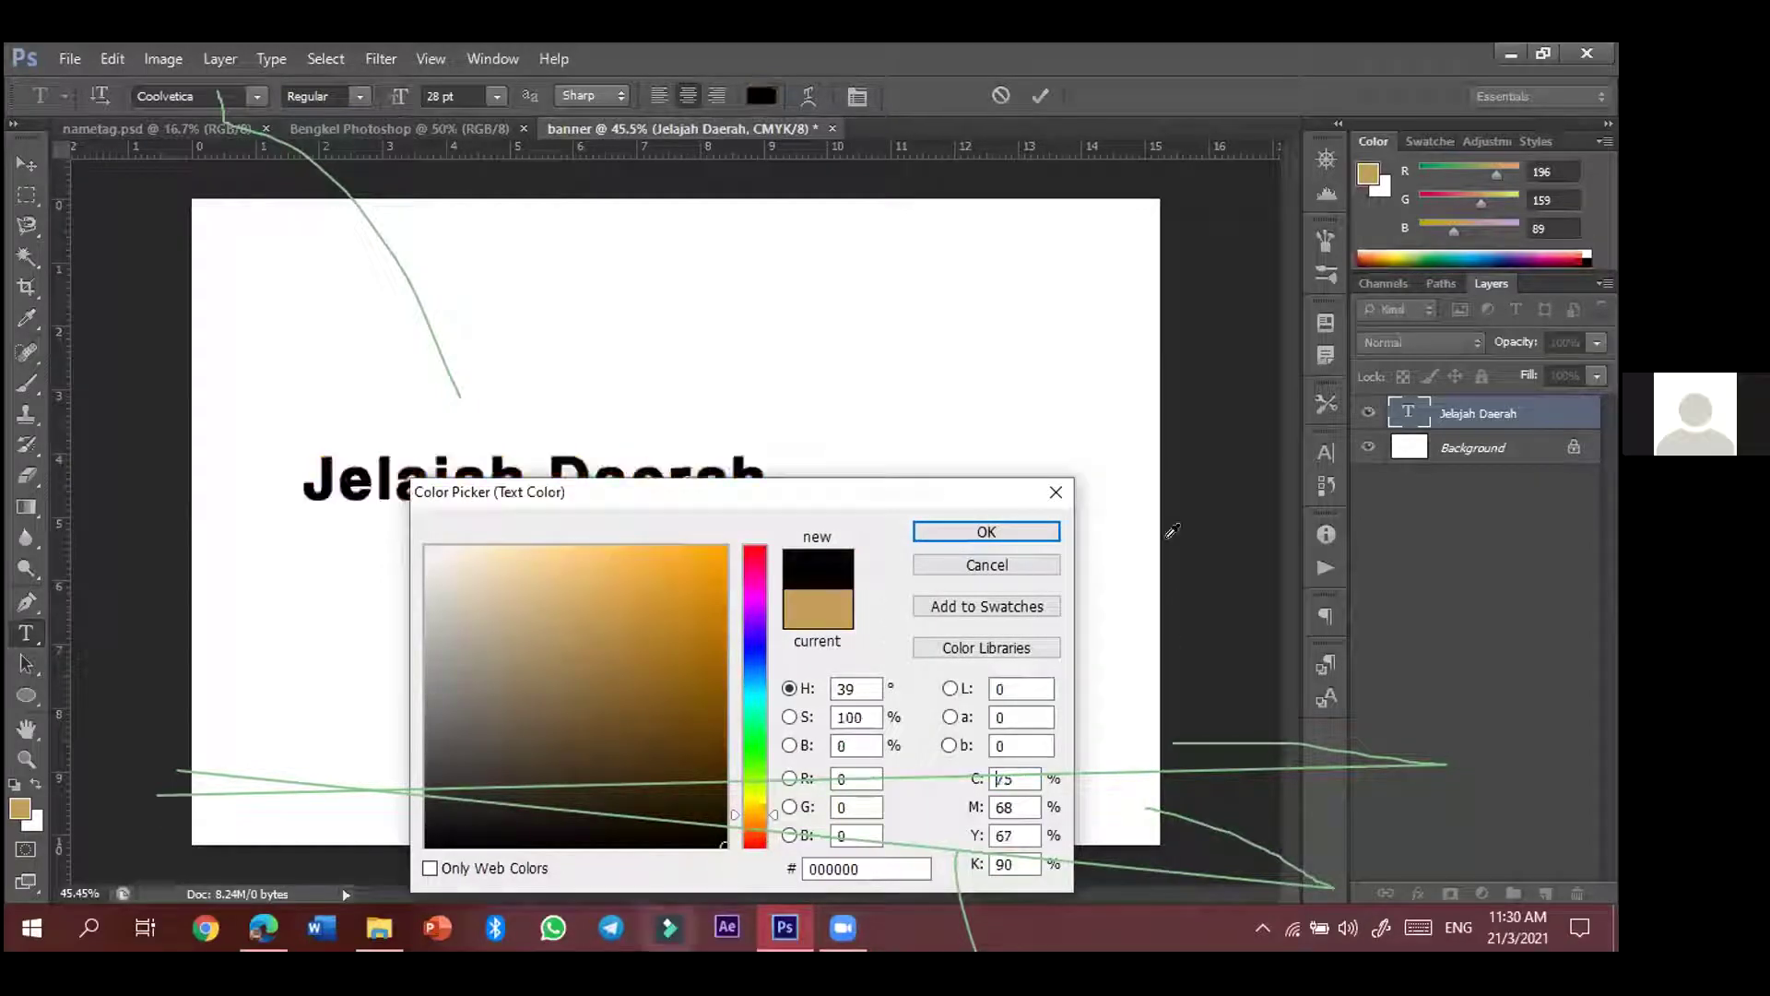
pyautogui.click(1018, 533)
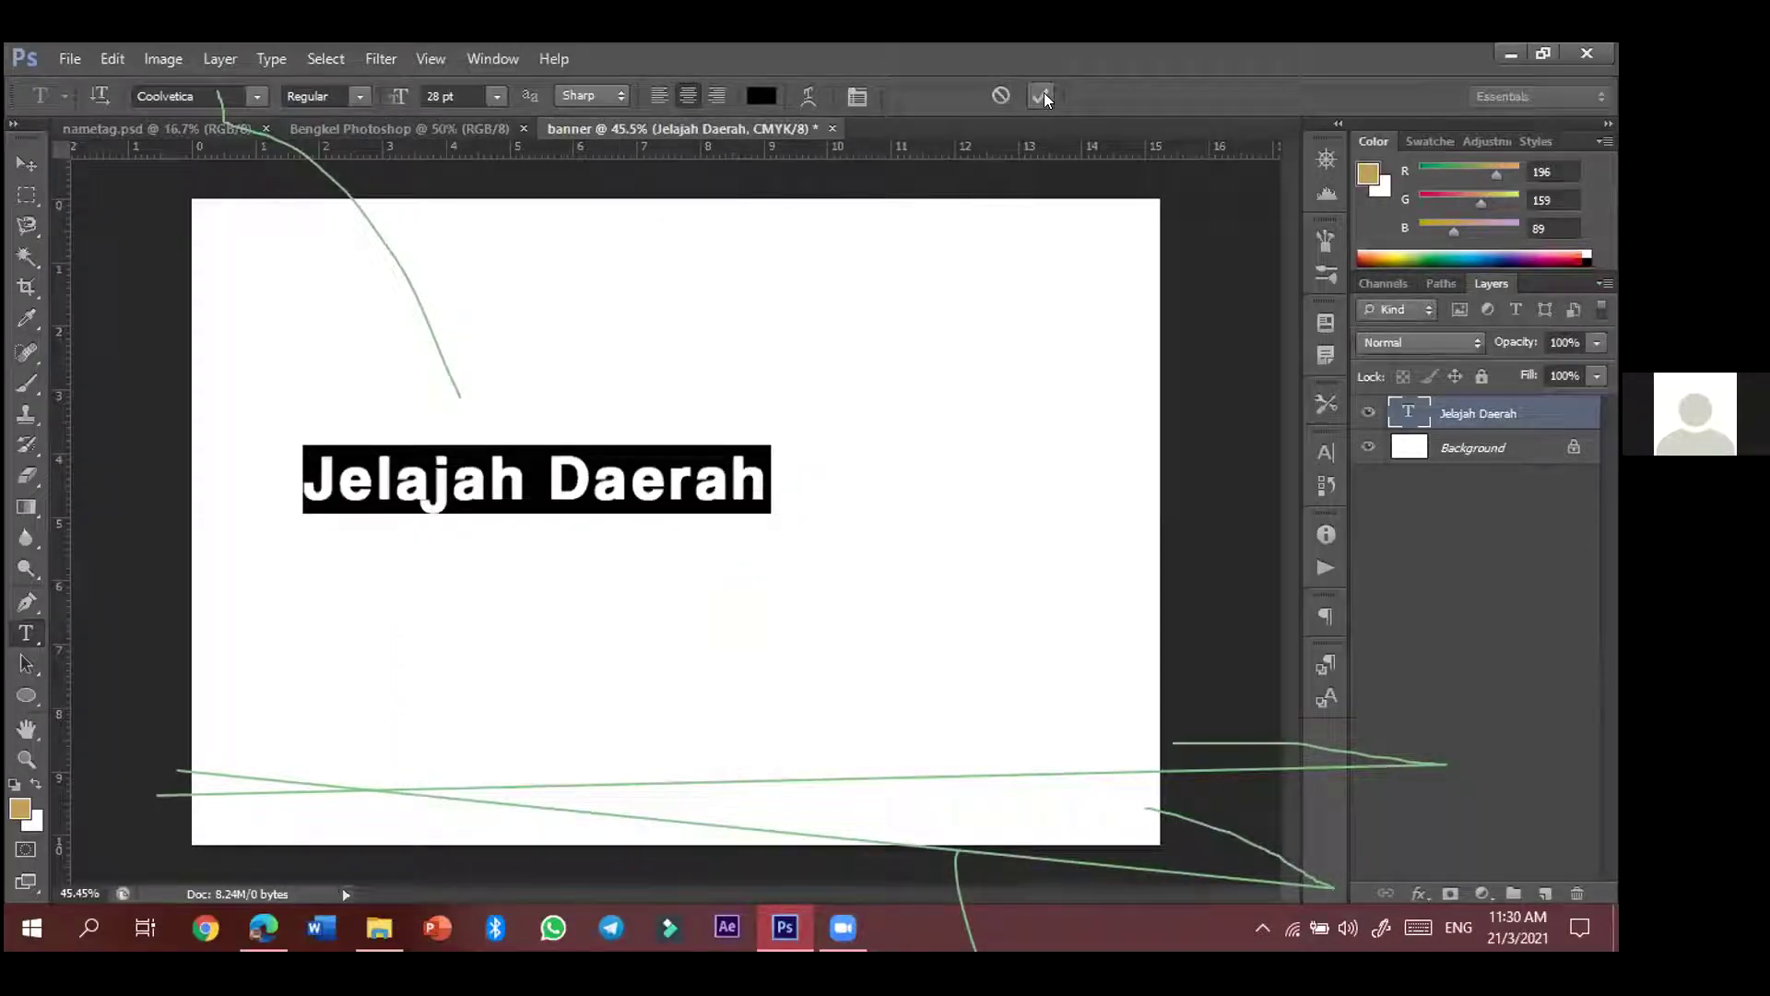
pyautogui.click(1041, 95)
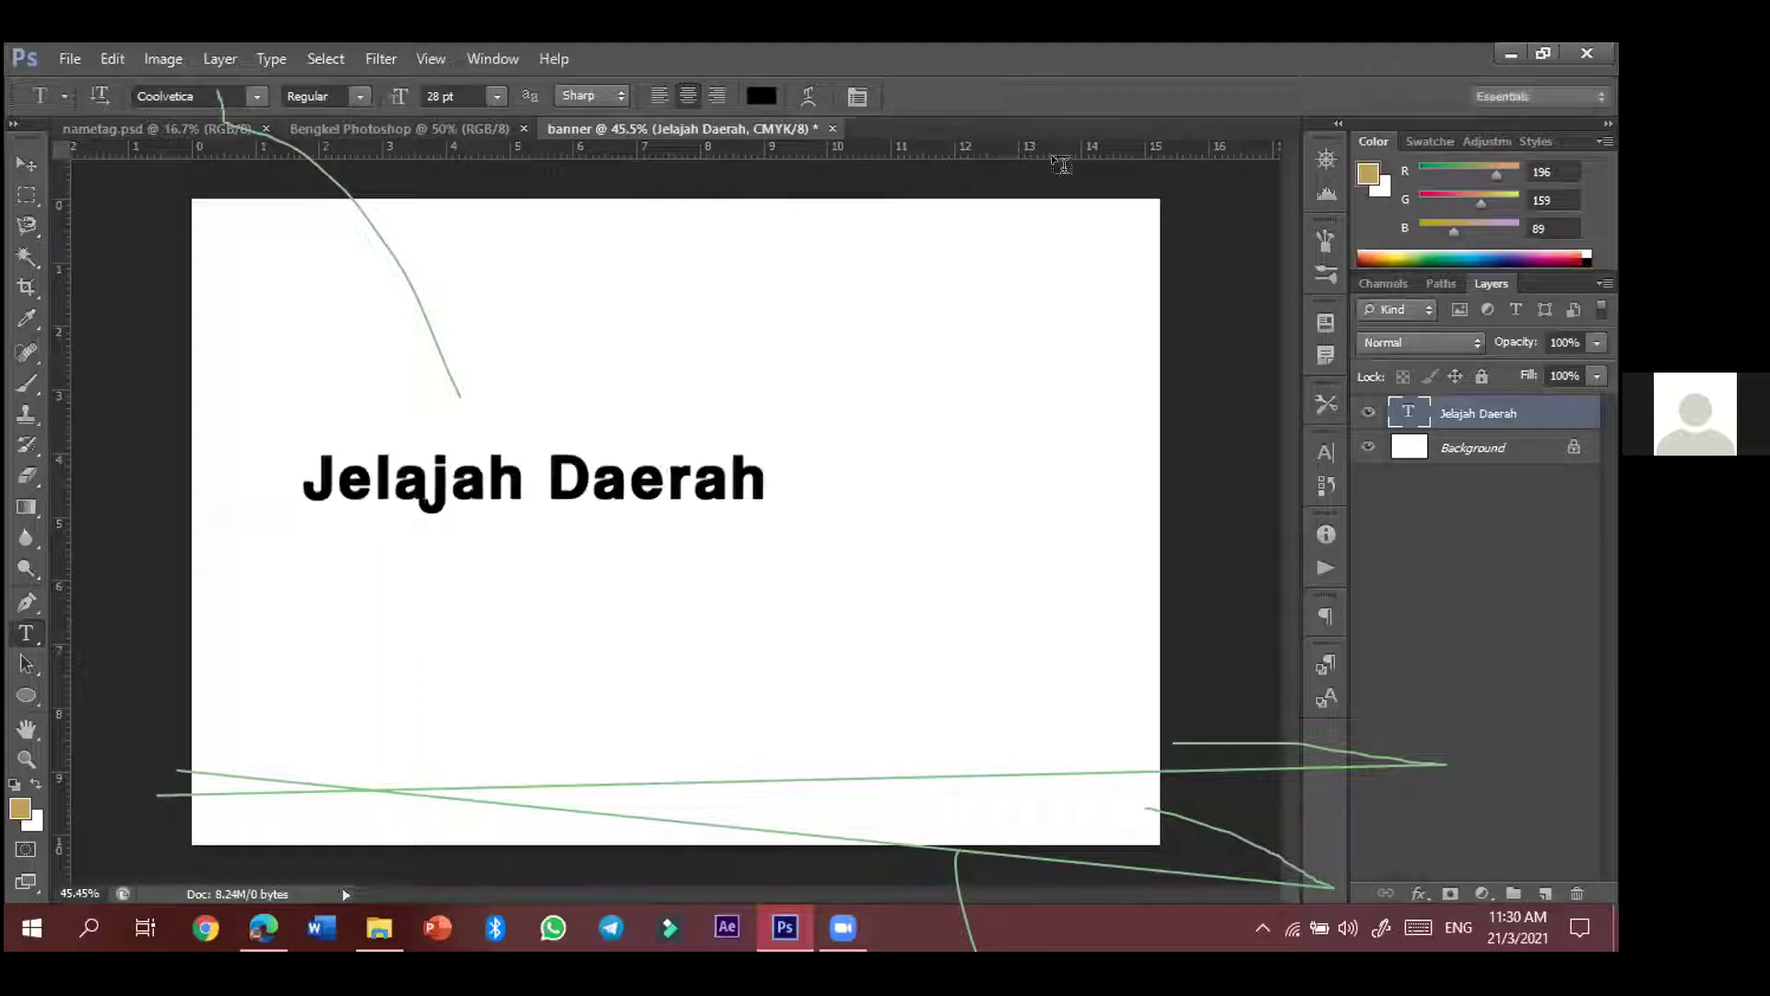
pyautogui.click(26, 163)
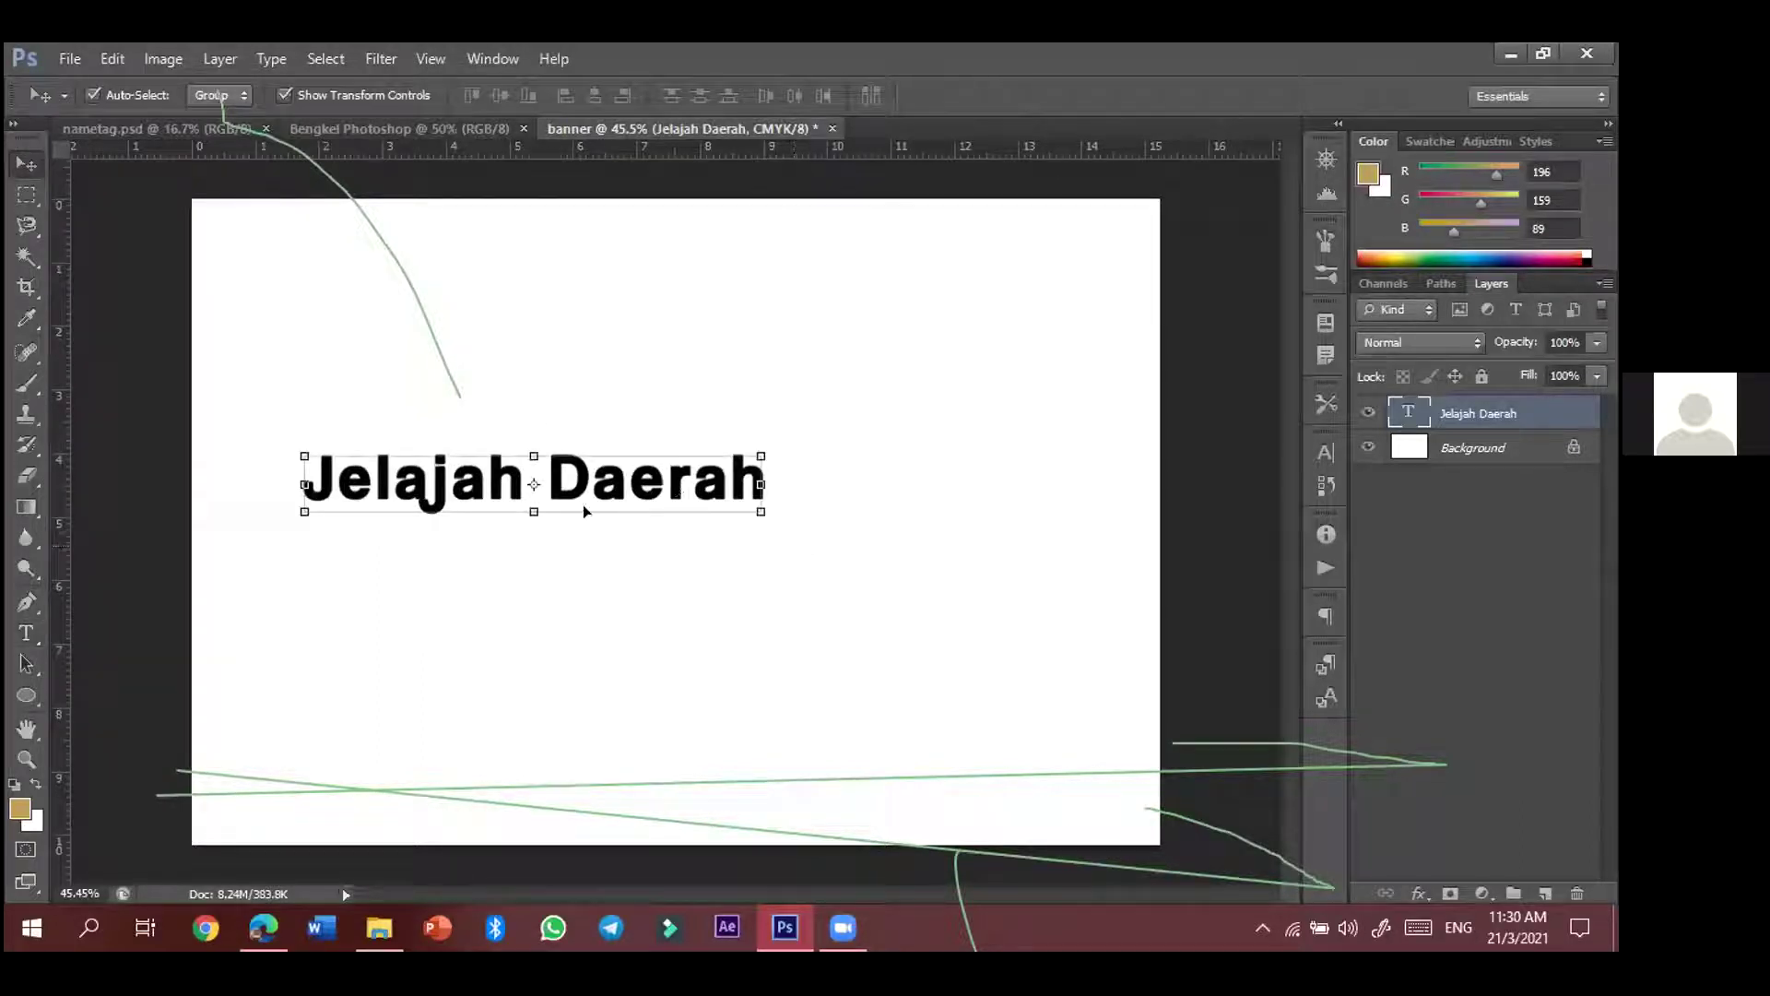
pyautogui.click(1017, 403)
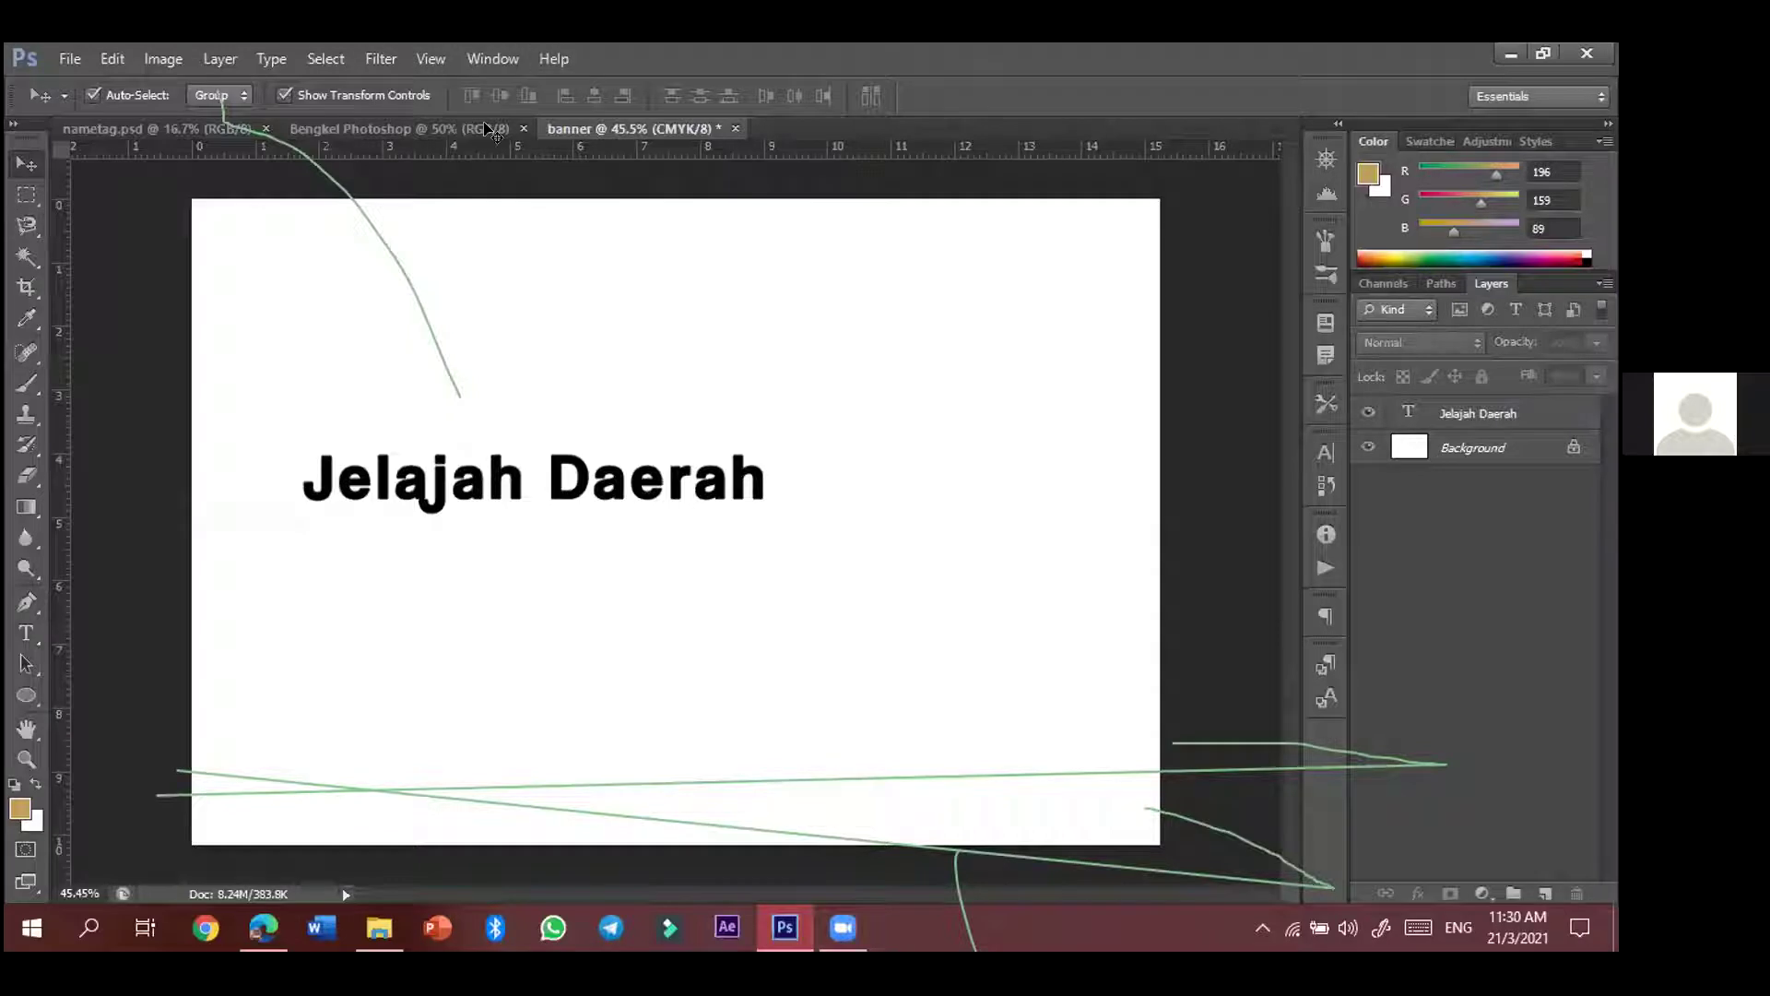
pyautogui.hotkey('alt', 'v')
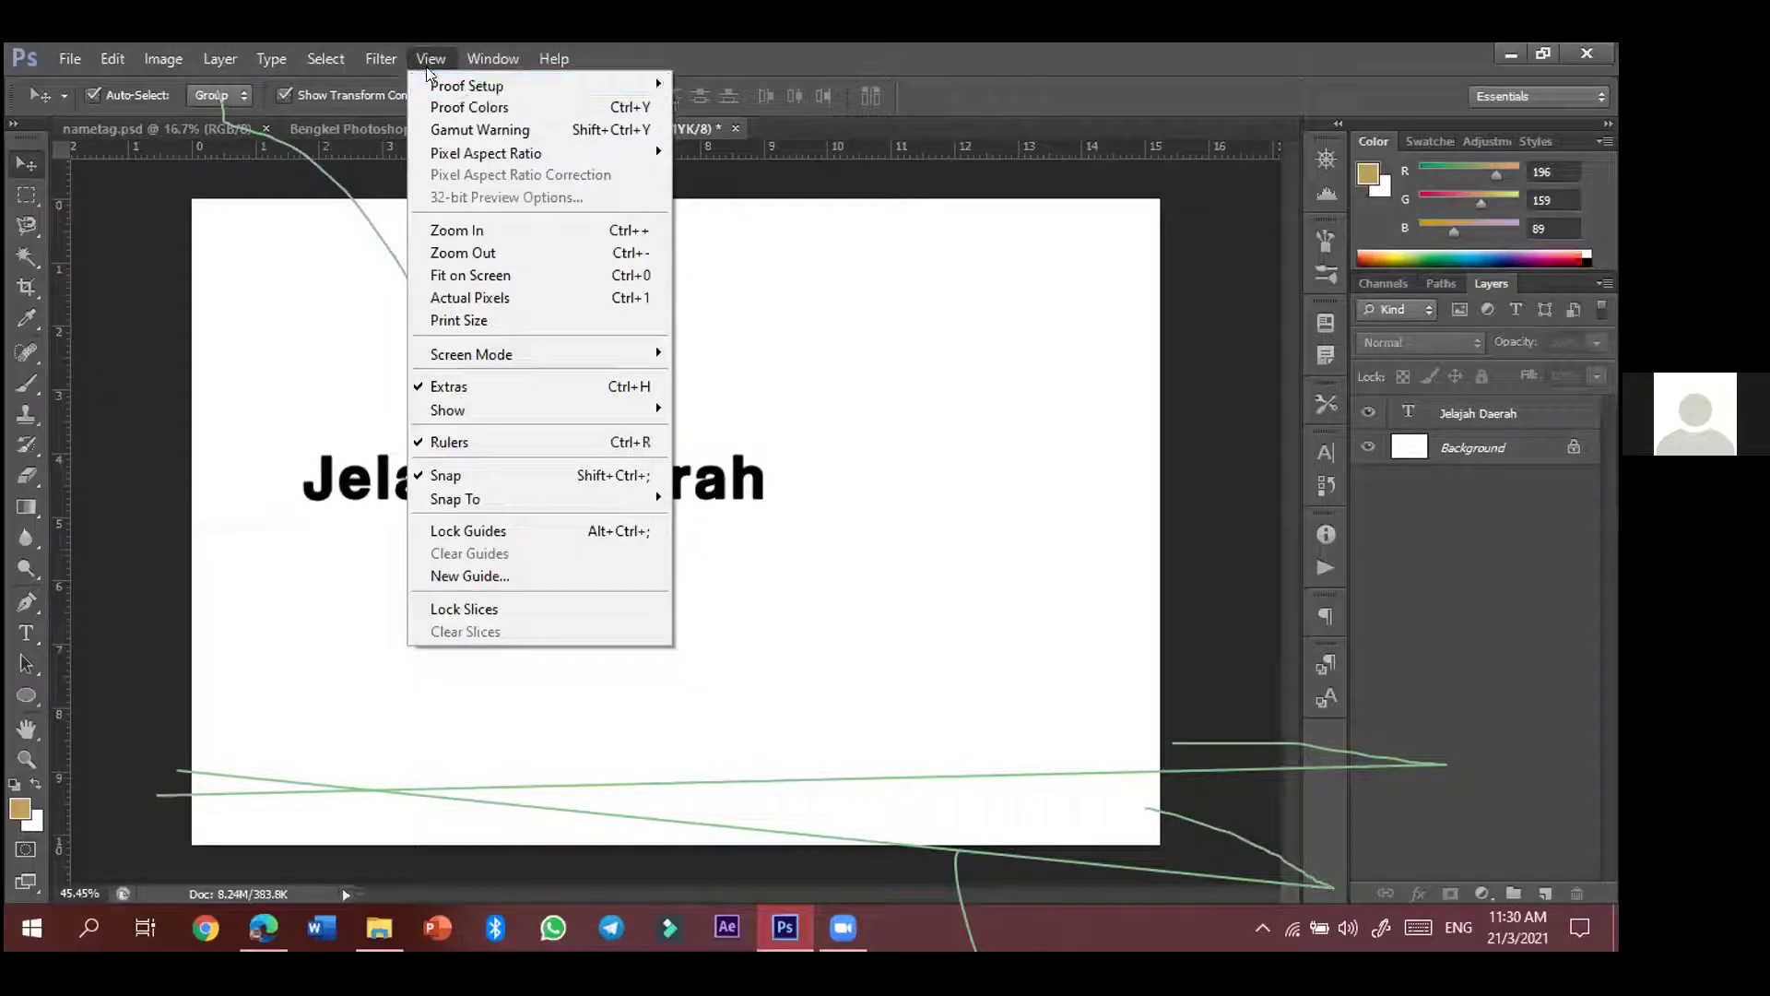
pyautogui.click(323, 189)
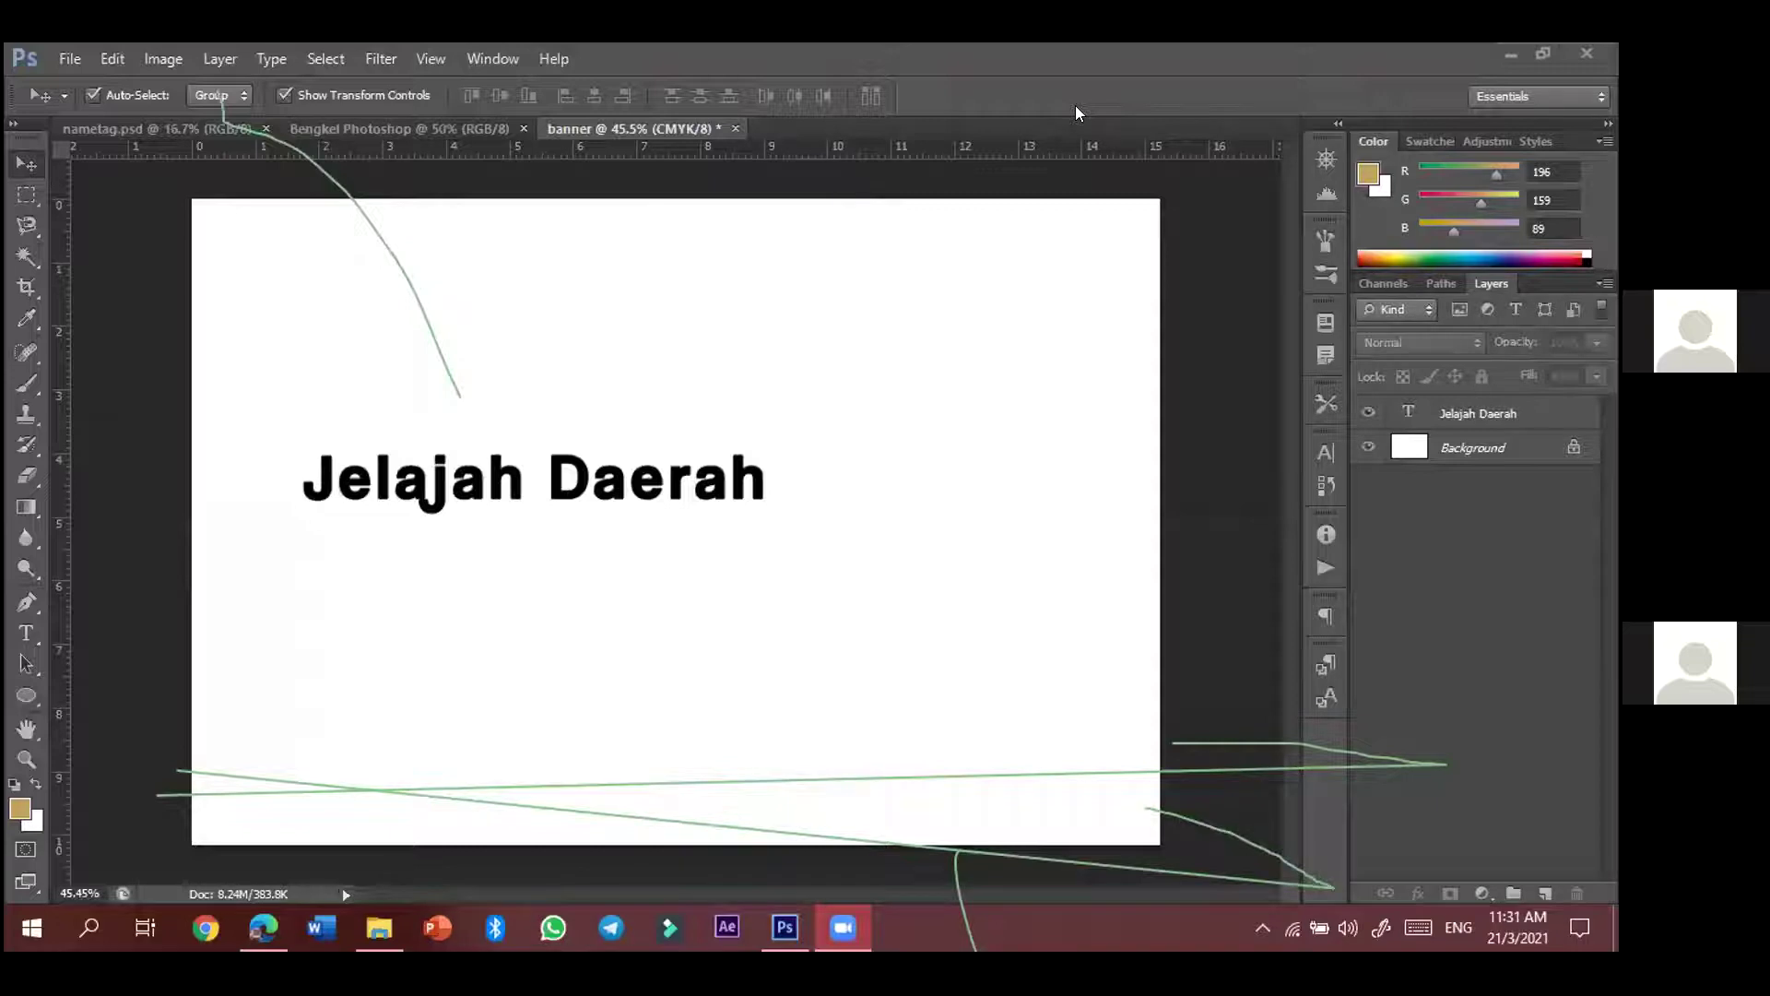
pyautogui.moveTo(399, 324); pyautogui.dragTo(442, 323)
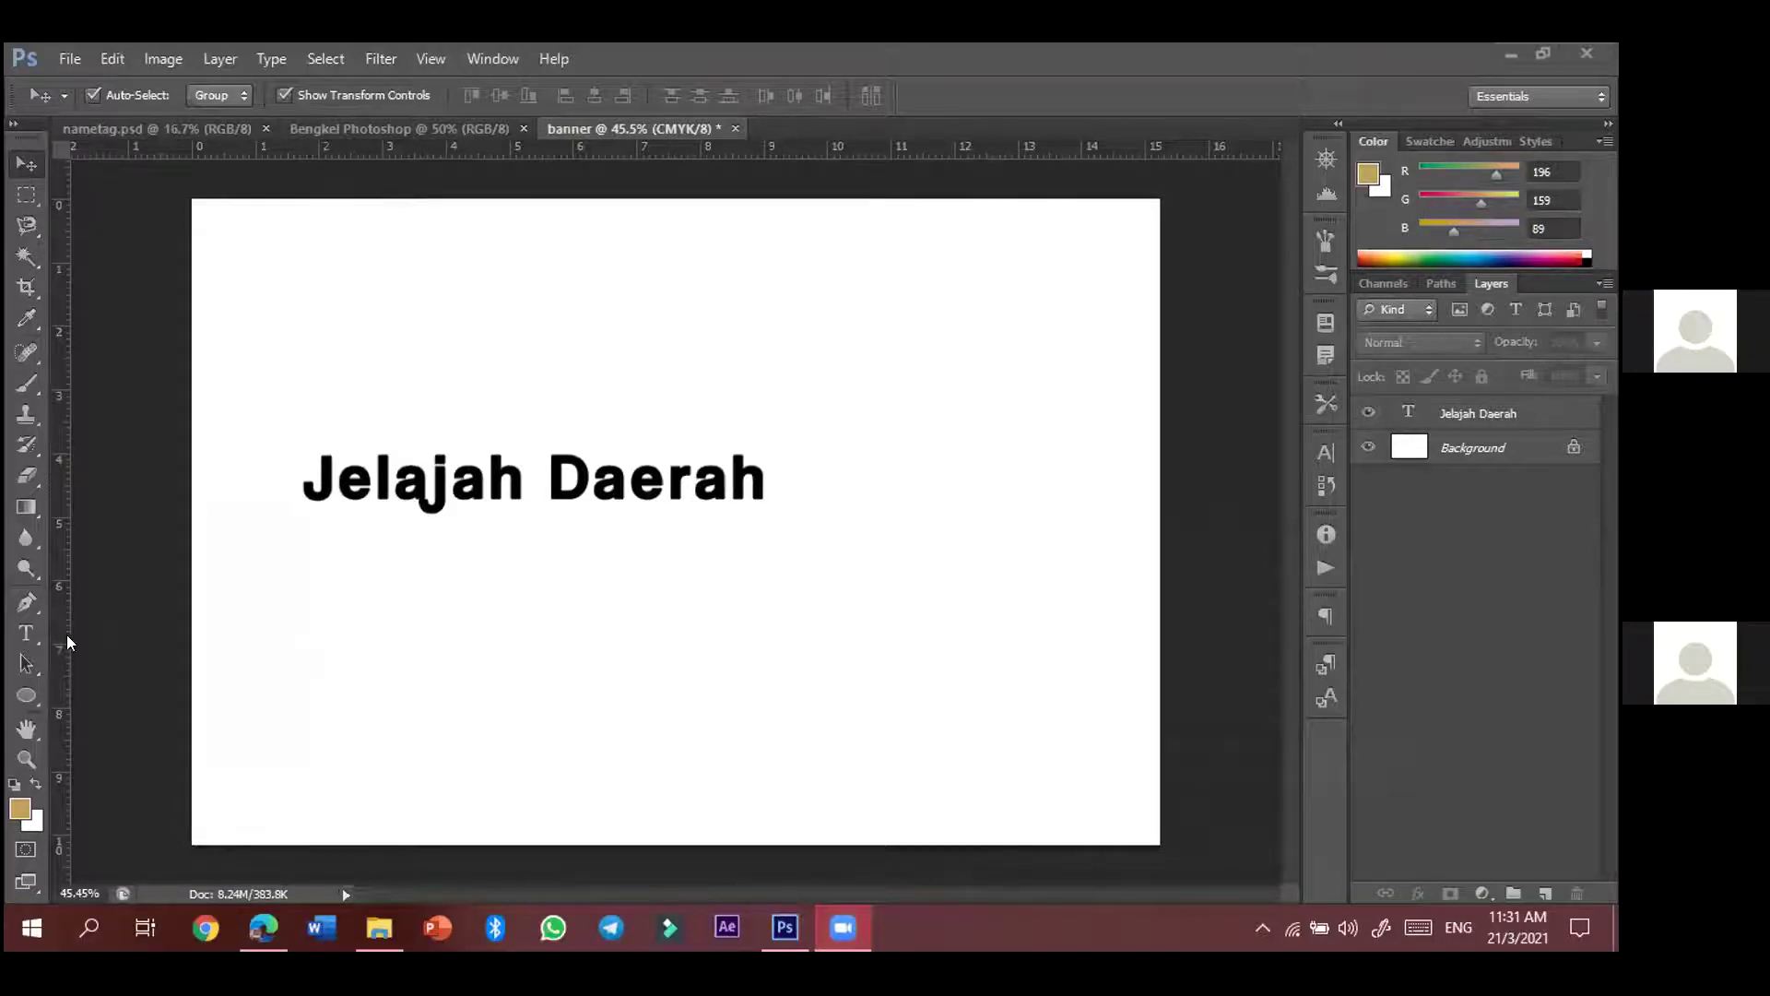
pyautogui.click(48, 577)
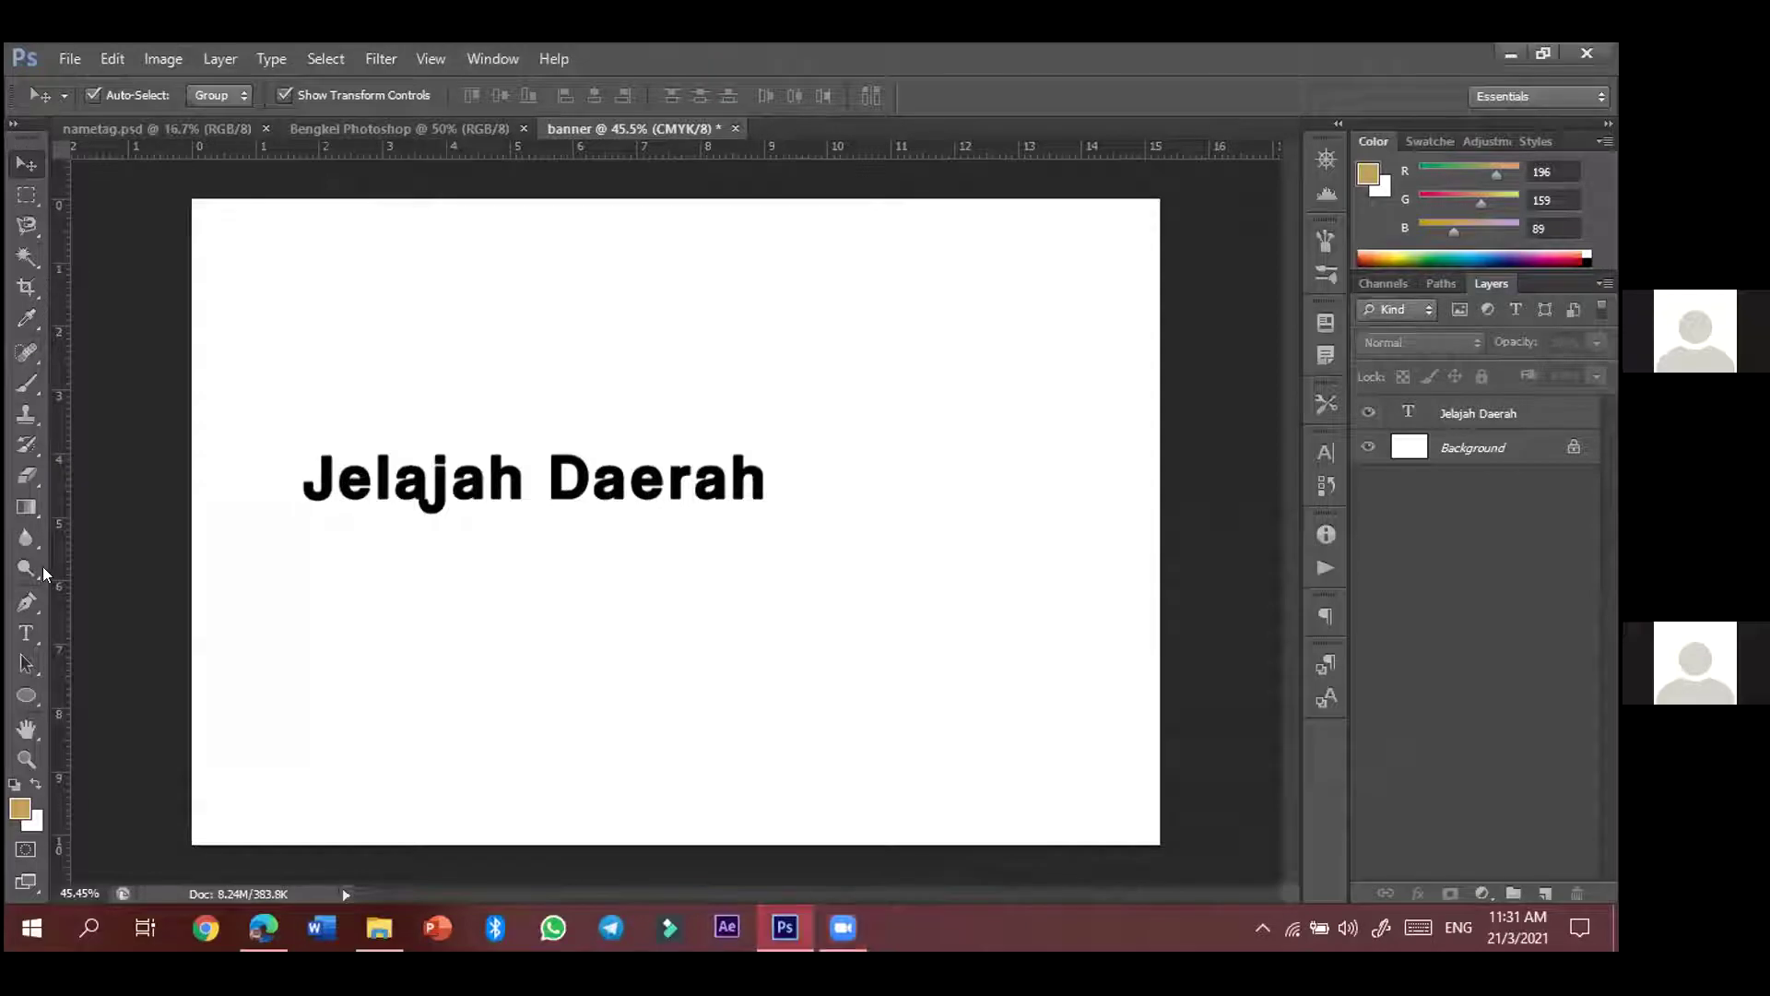
# - Open the "Jelajah Daerah" text for editing with the Type tool and select all of its characters
pyautogui.click(26, 638)
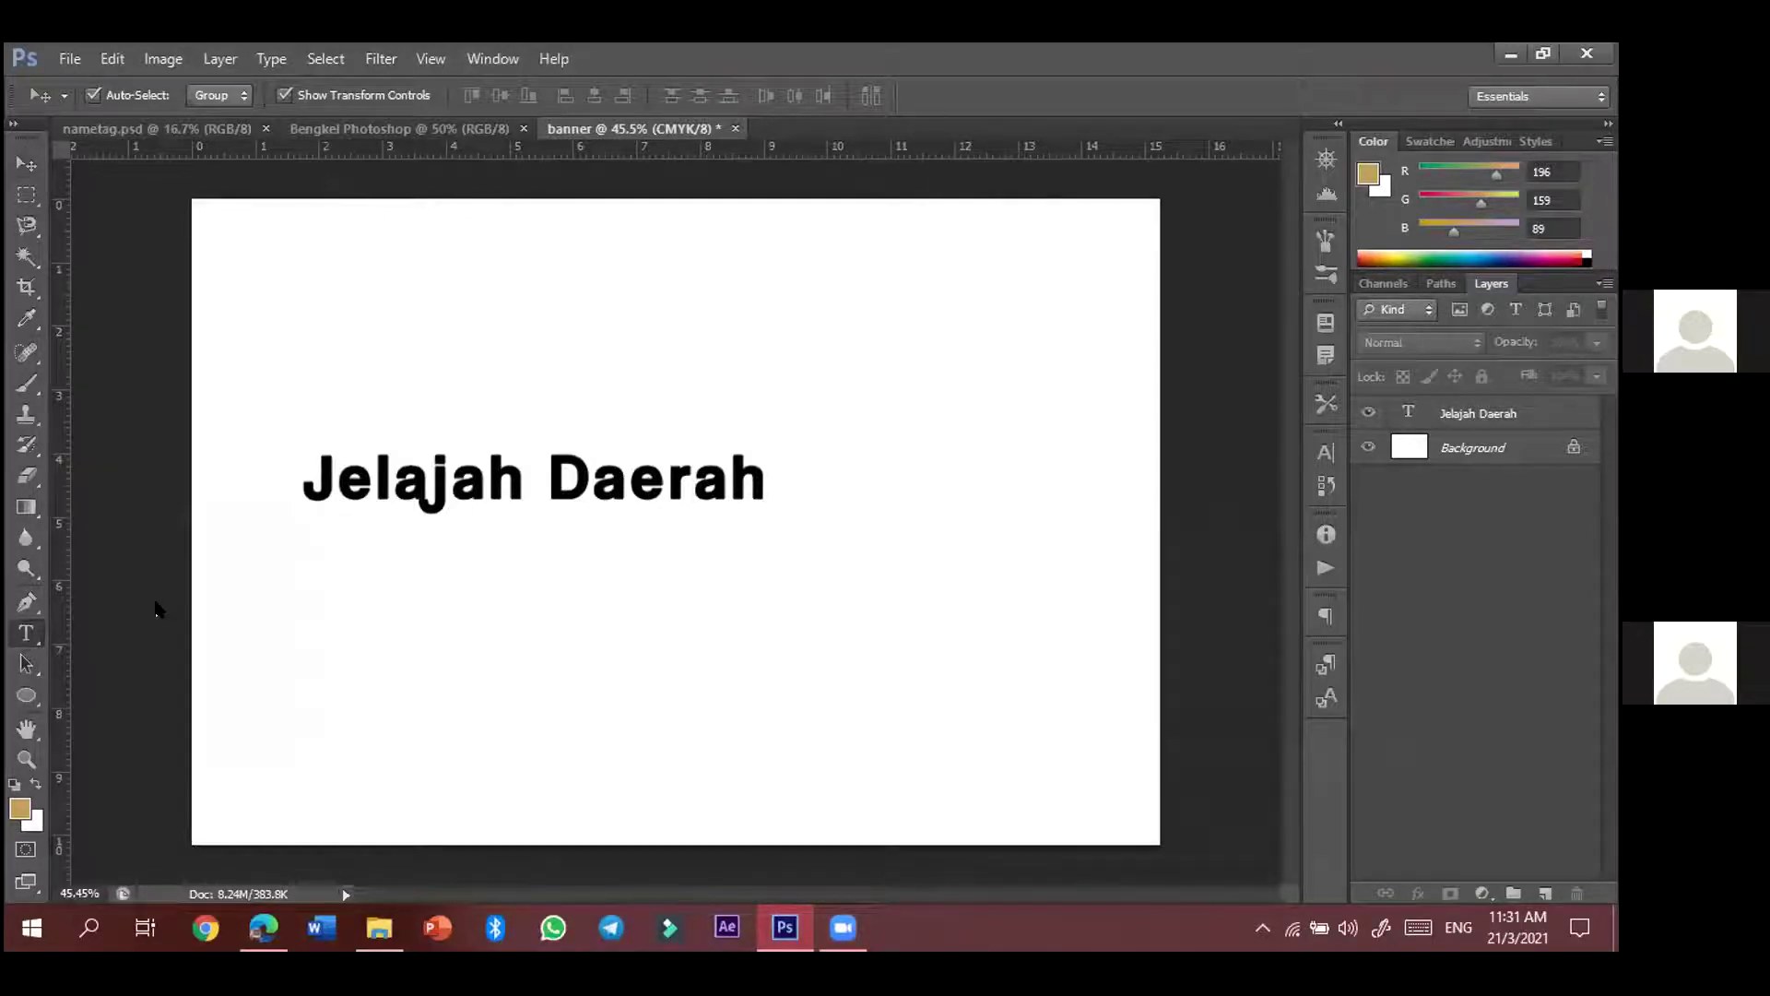
pyautogui.click(598, 472)
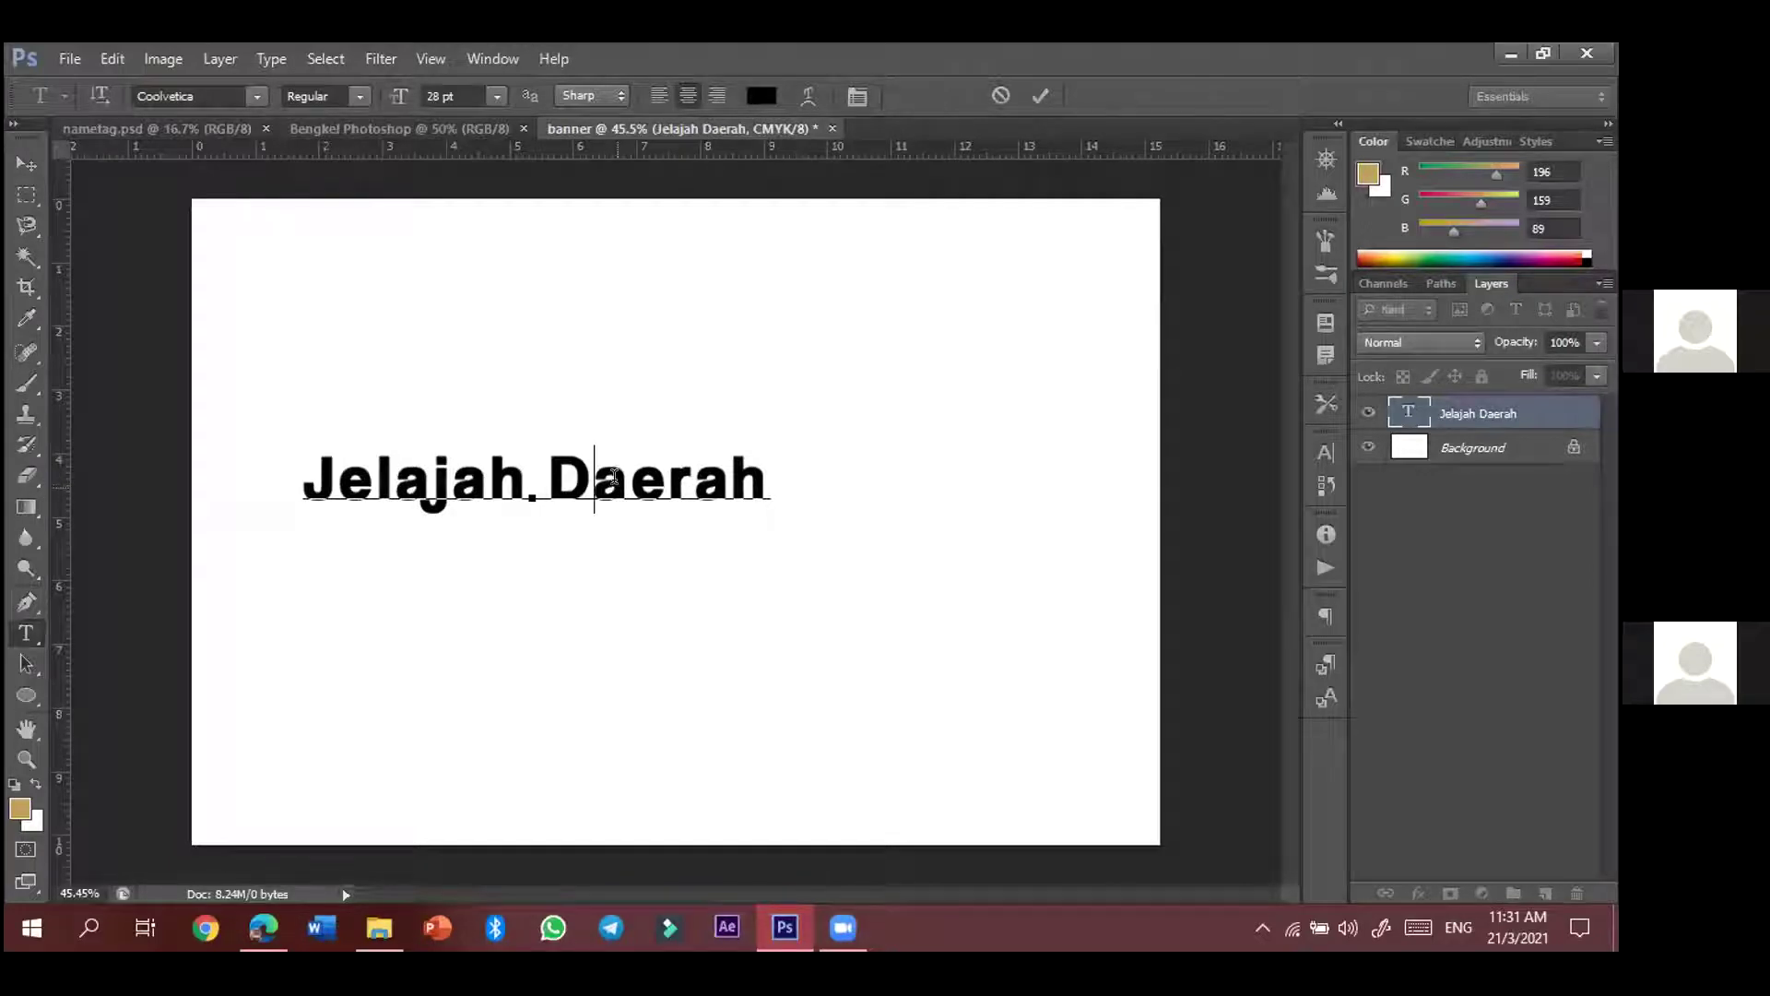
pyautogui.moveTo(771, 476); pyautogui.dragTo(213, 435)
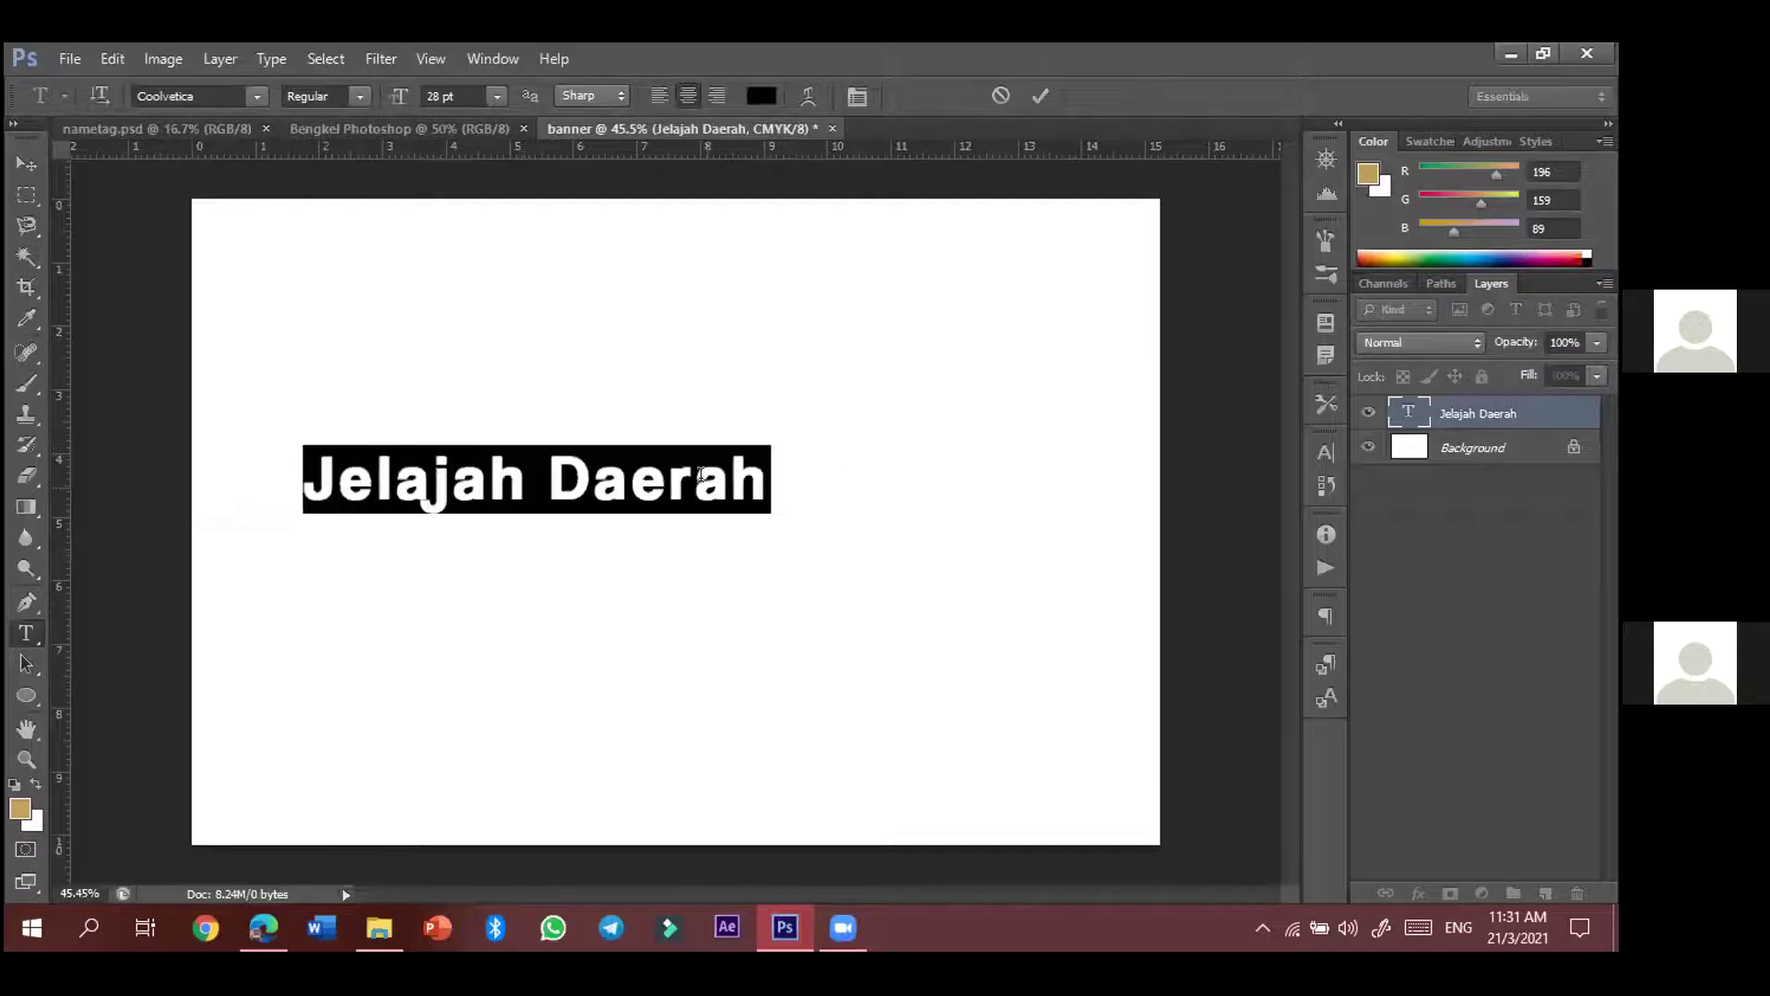
pyautogui.click(701, 475)
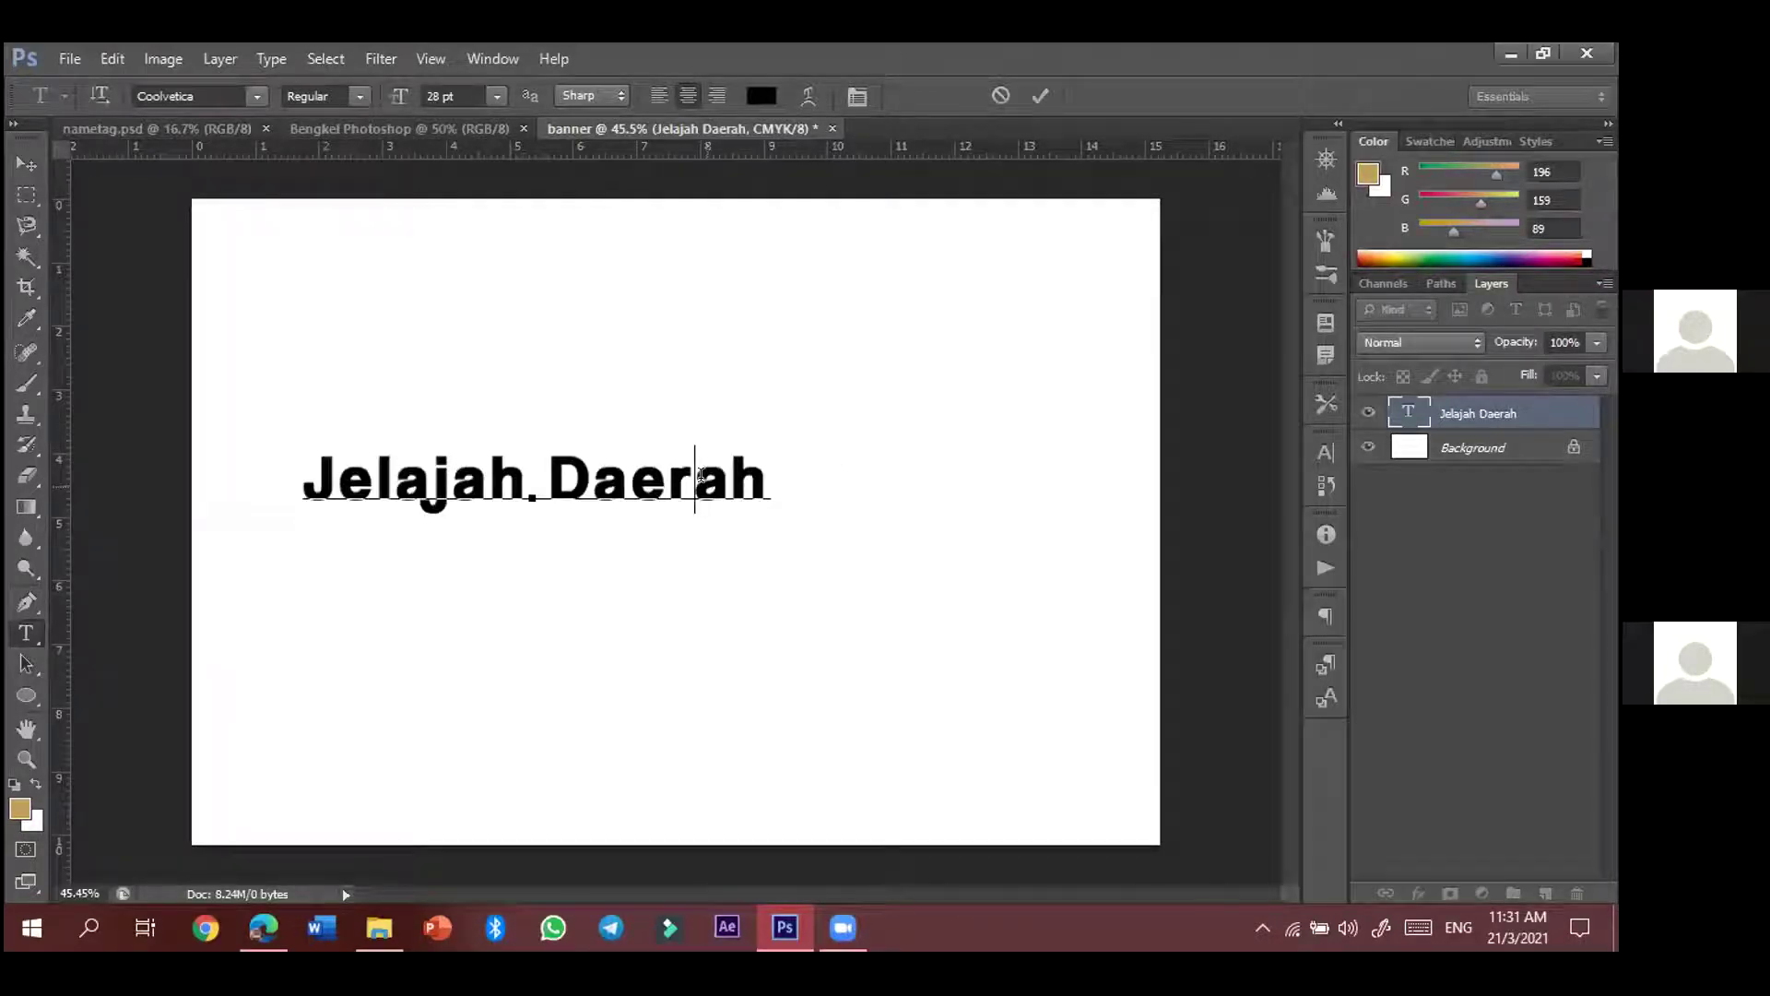
pyautogui.hotkey('ctrl', 'a')
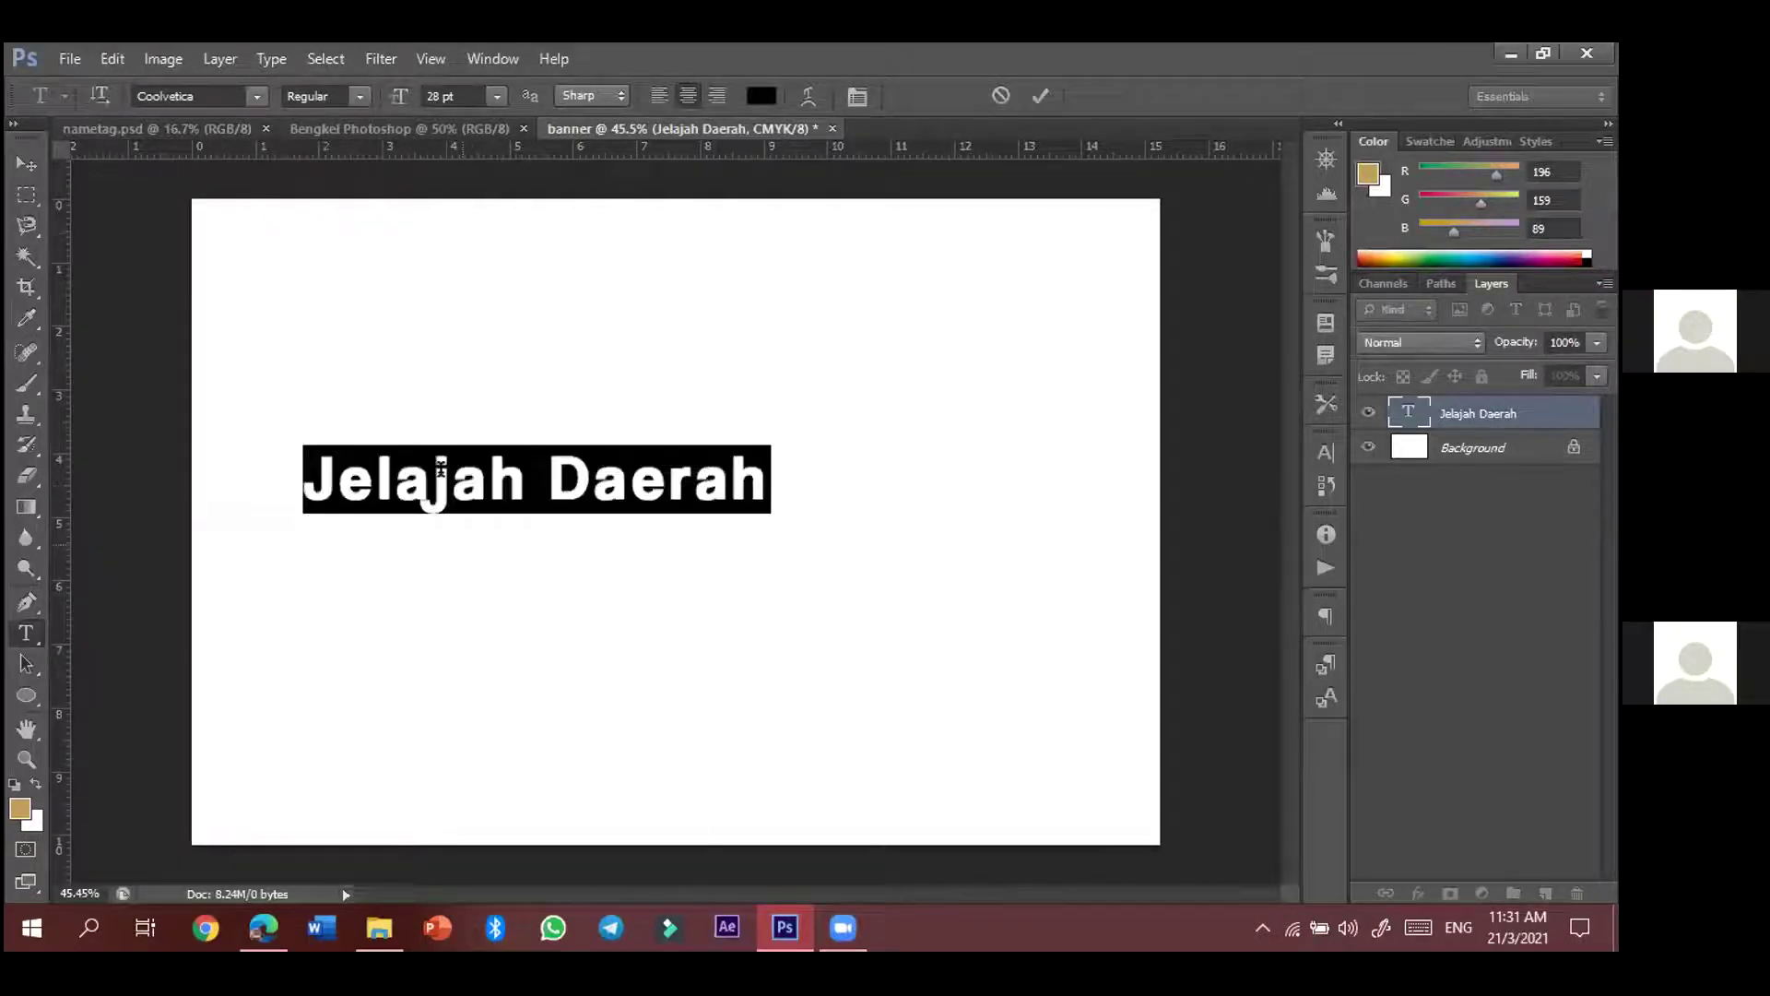
# - Browse the installed font families and their samples for the selected "Jelajah Daerah" text
pyautogui.click(251, 102)
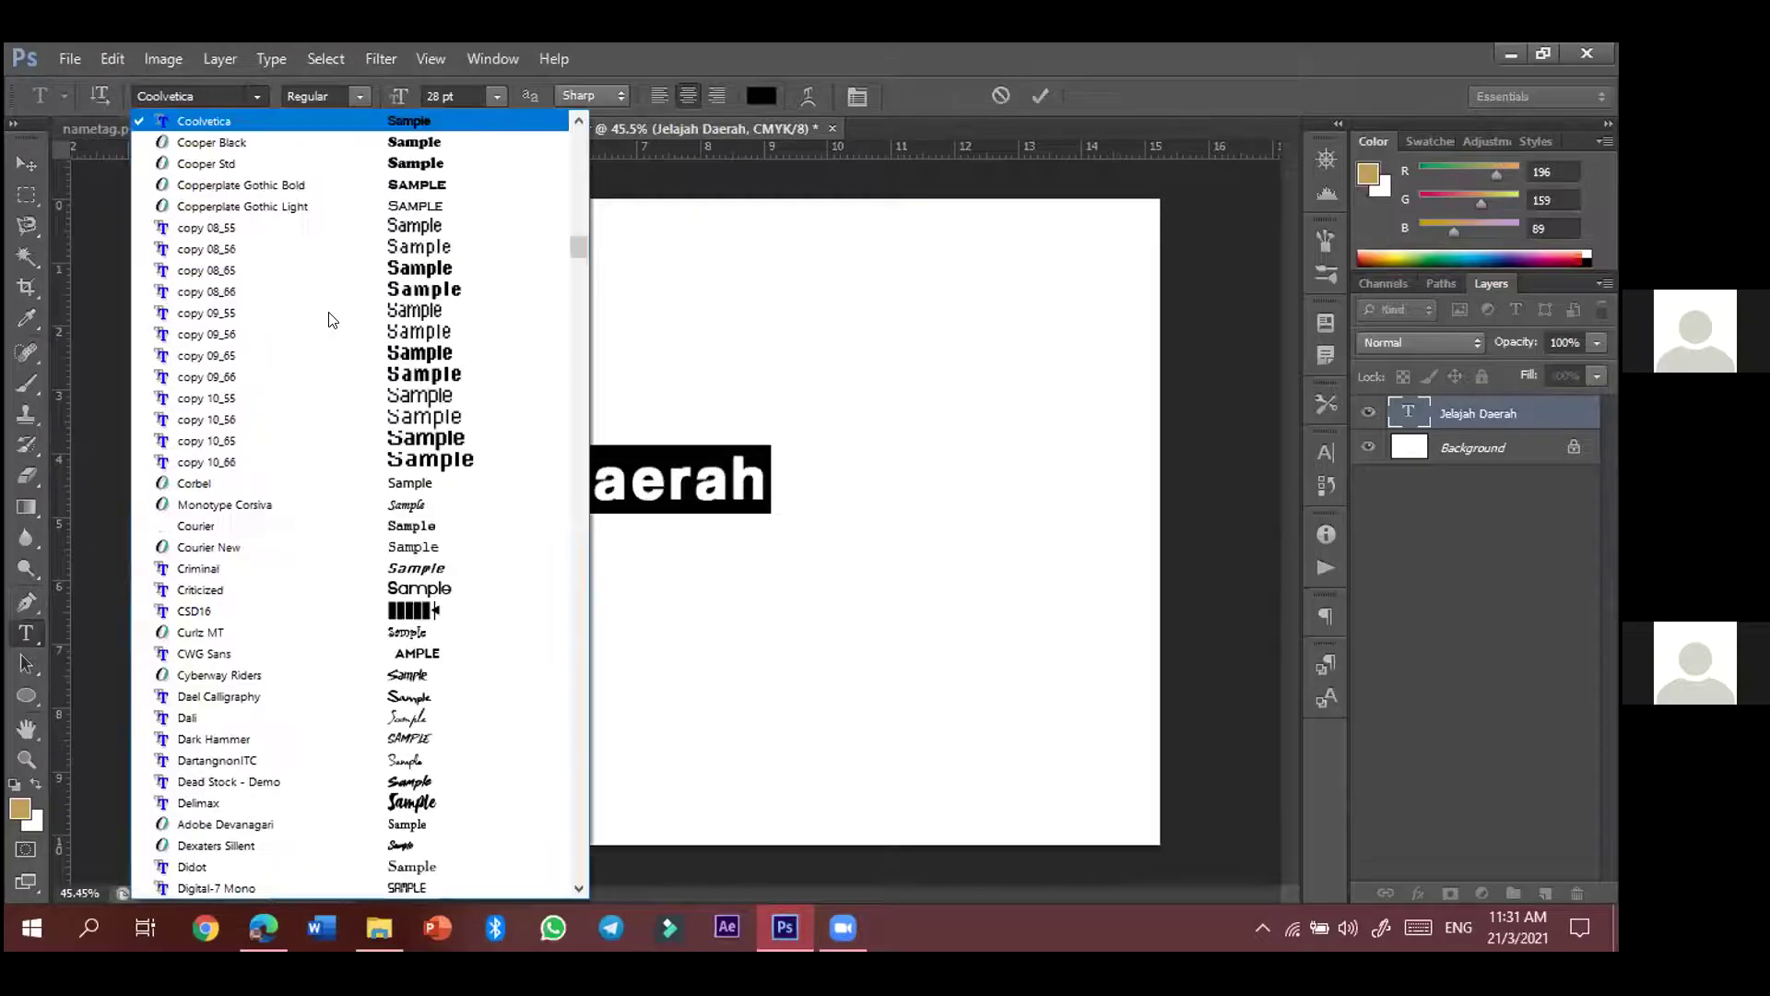
pyautogui.scroll(5, 416, 295)
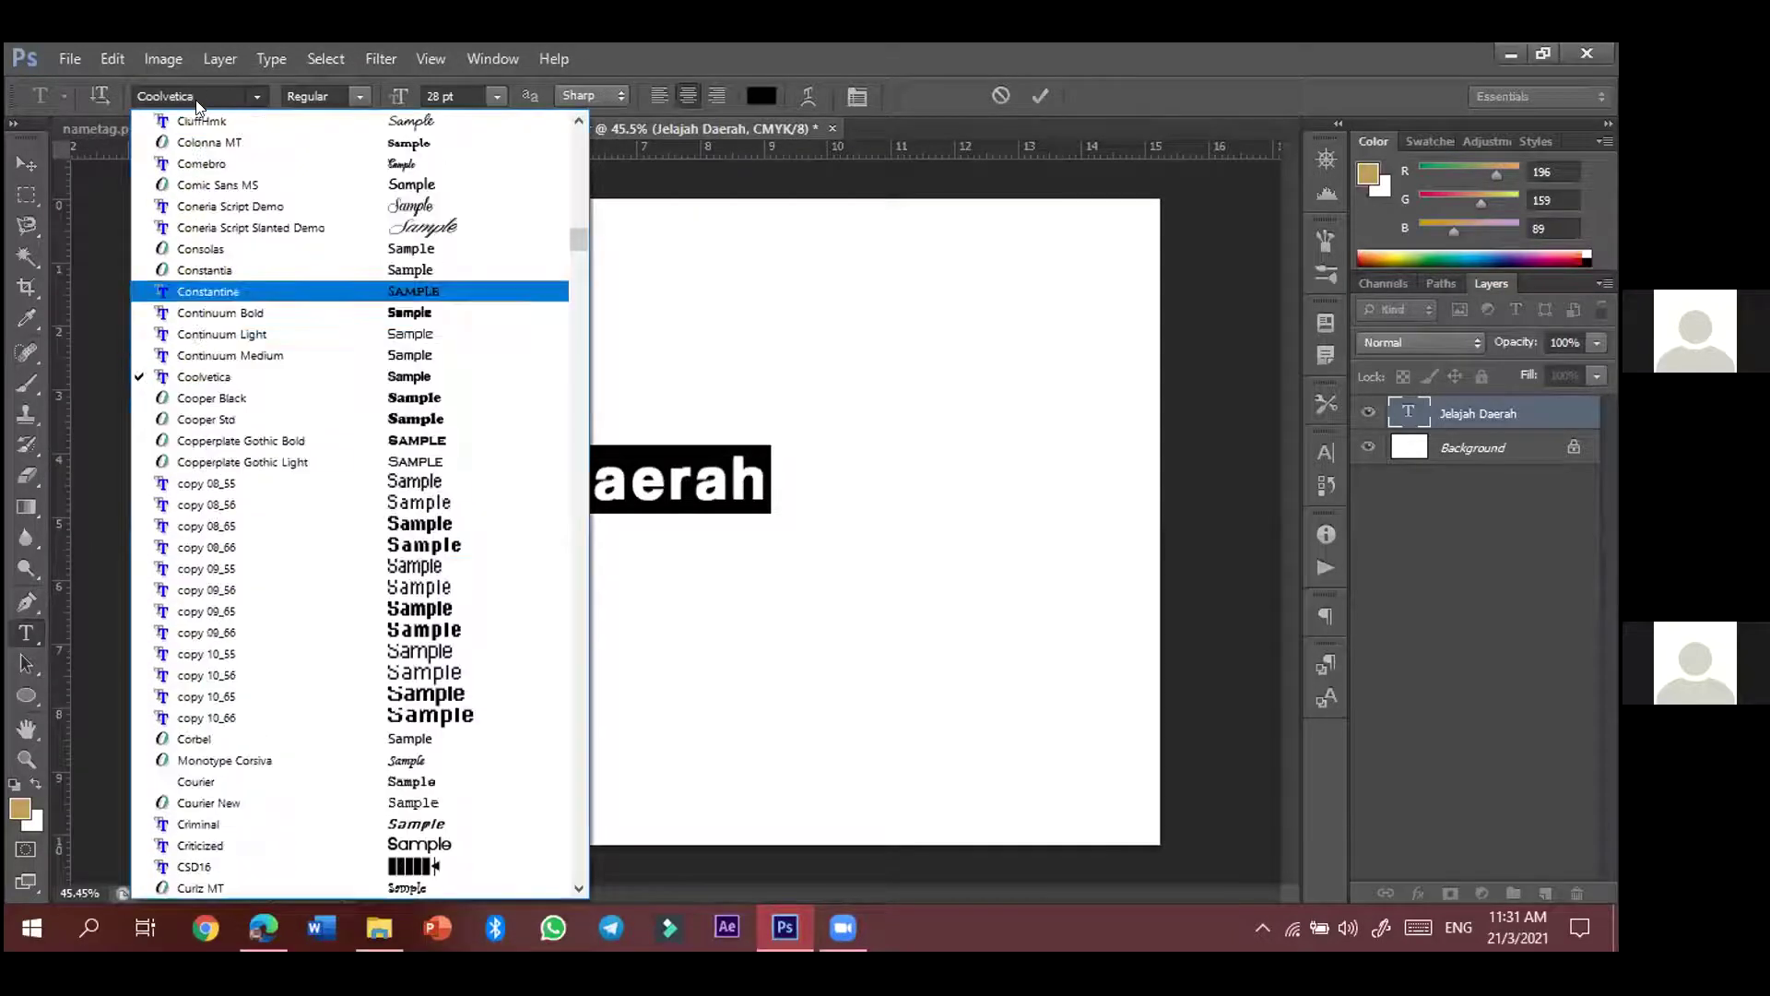
pyautogui.click(204, 440)
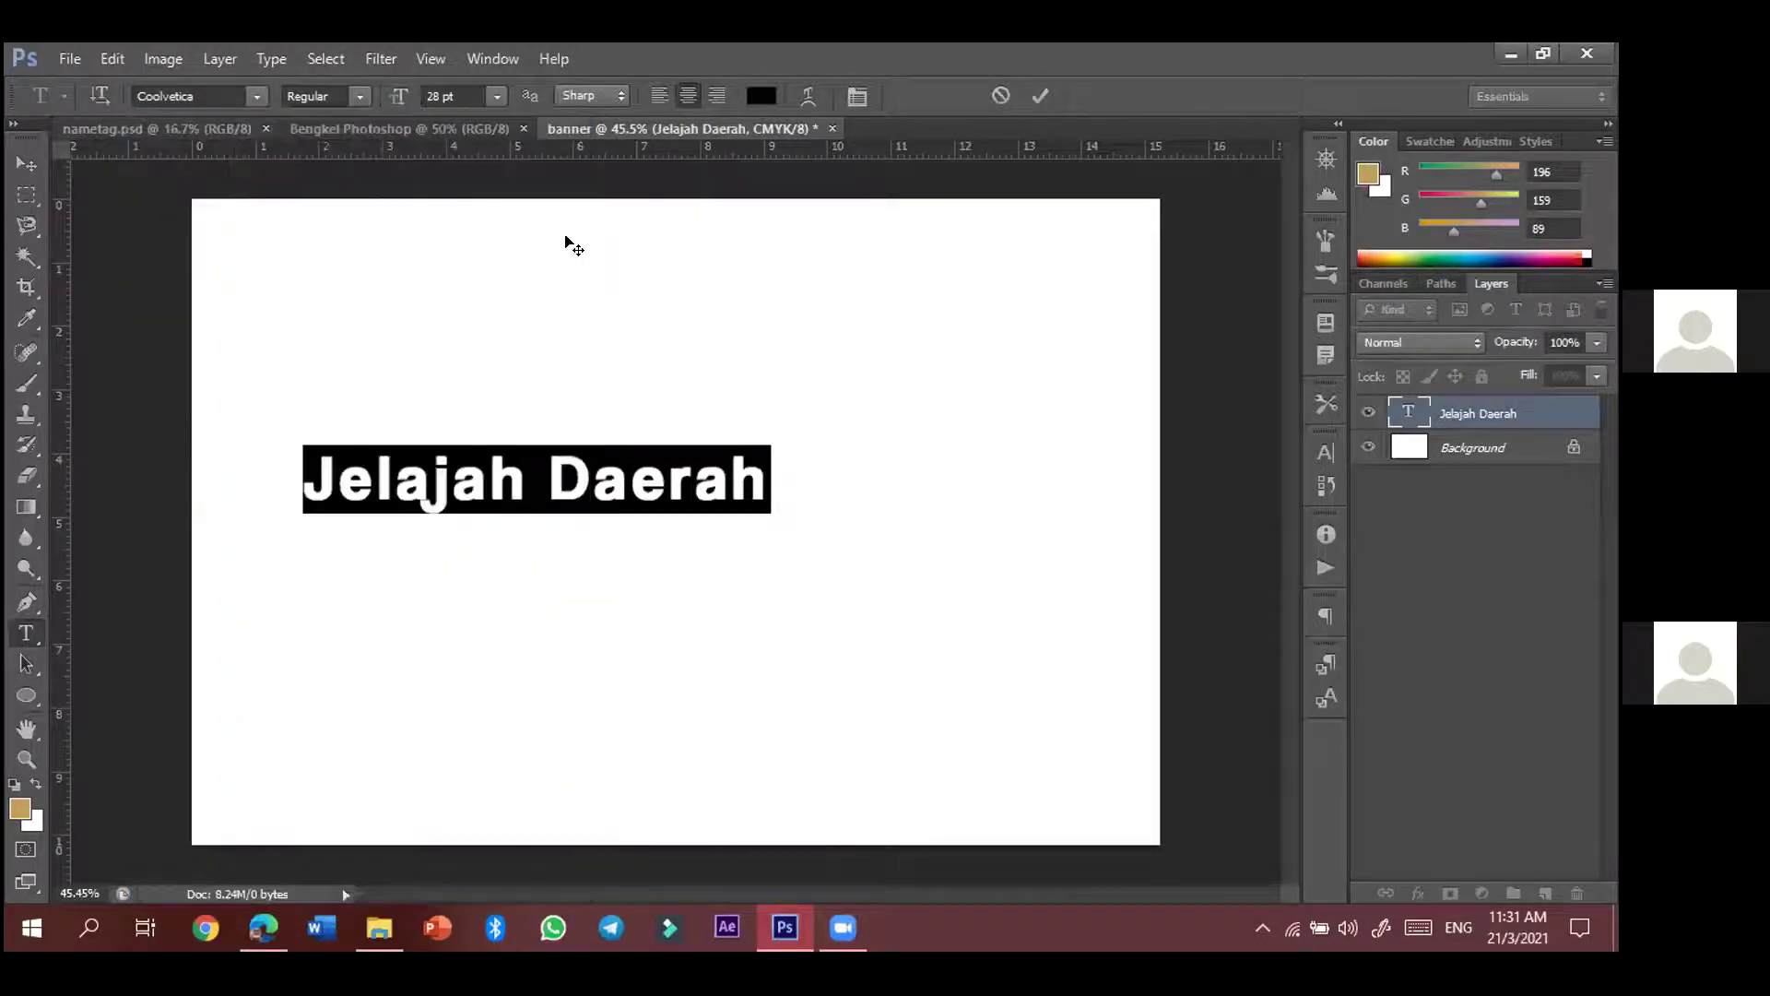
pyautogui.click(256, 96)
pyautogui.scroll(-10, 581, 295)
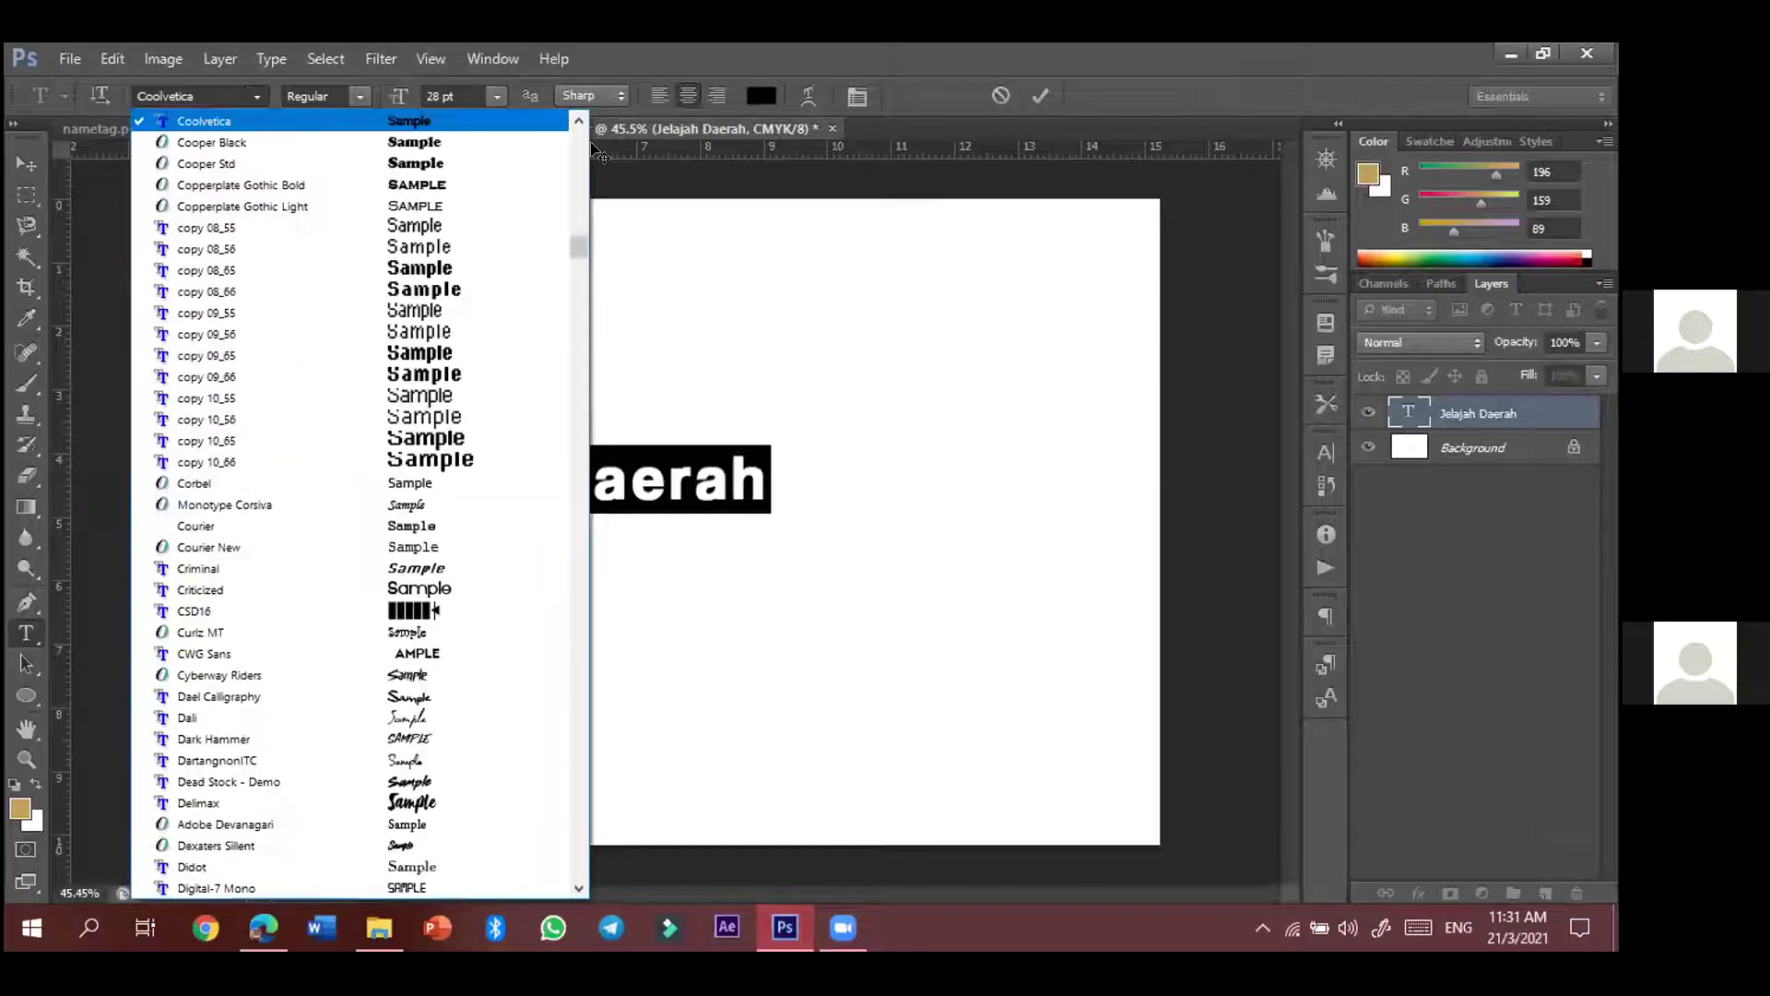
pyautogui.click(199, 94)
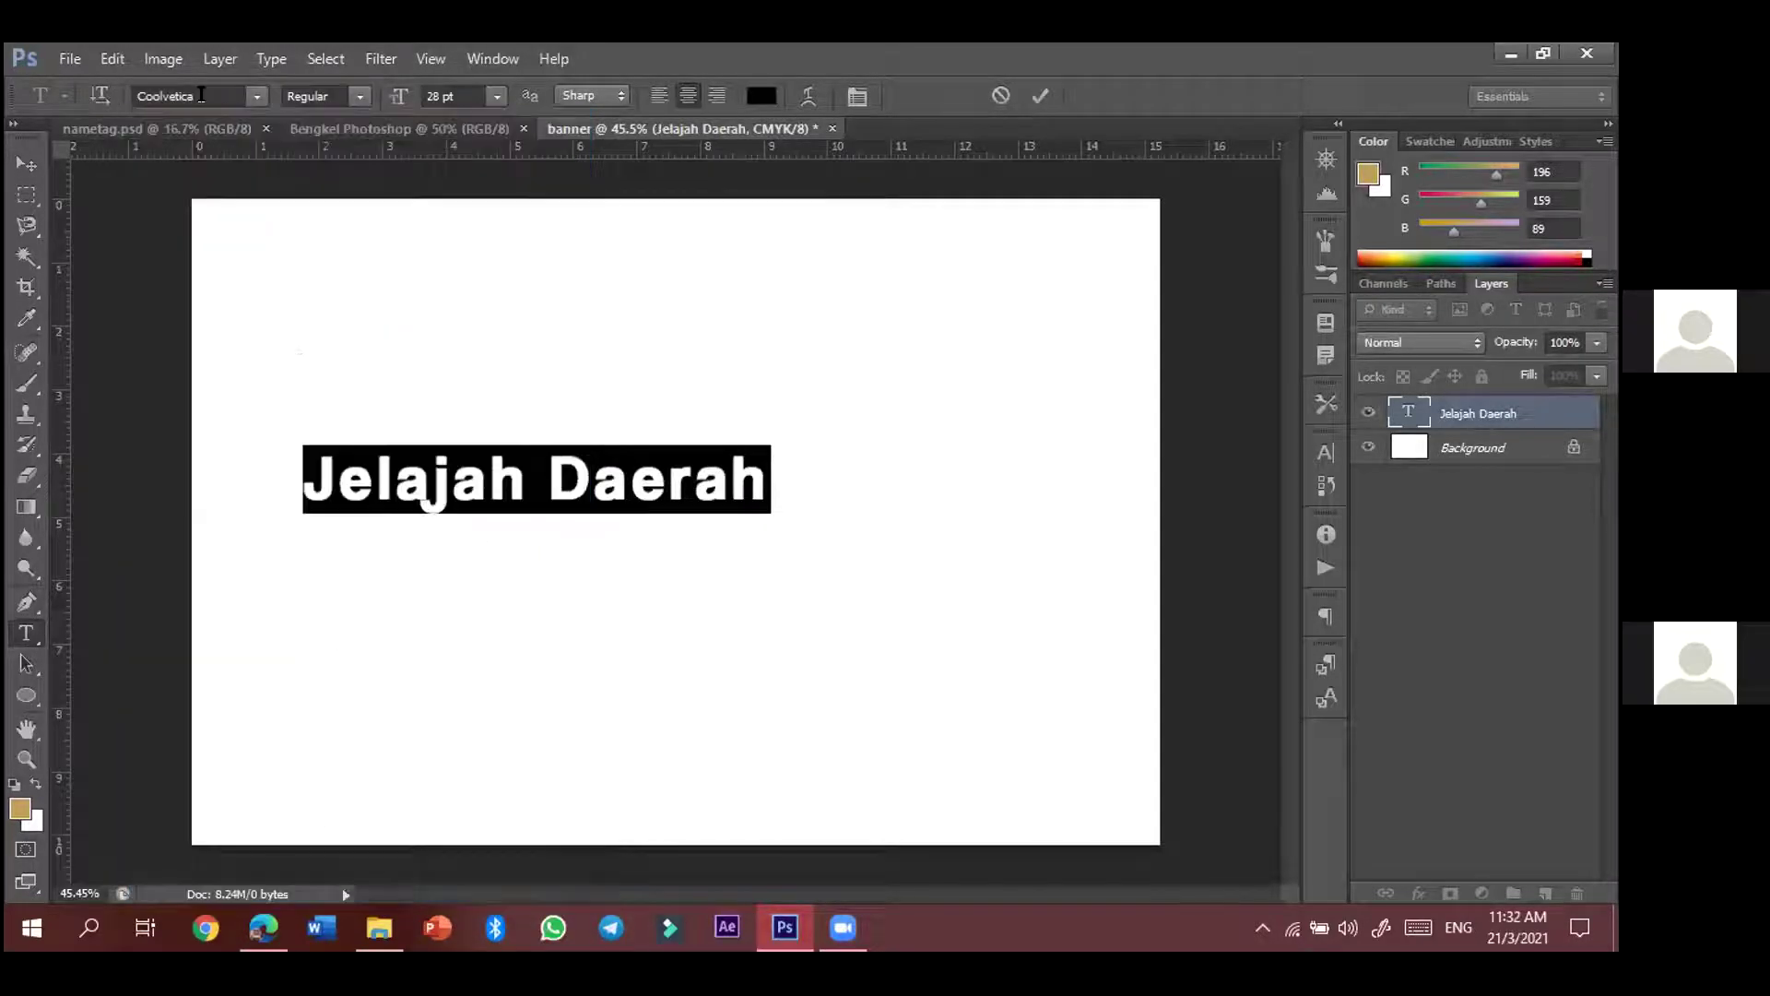
pyautogui.click(205, 89)
pyautogui.click(258, 97)
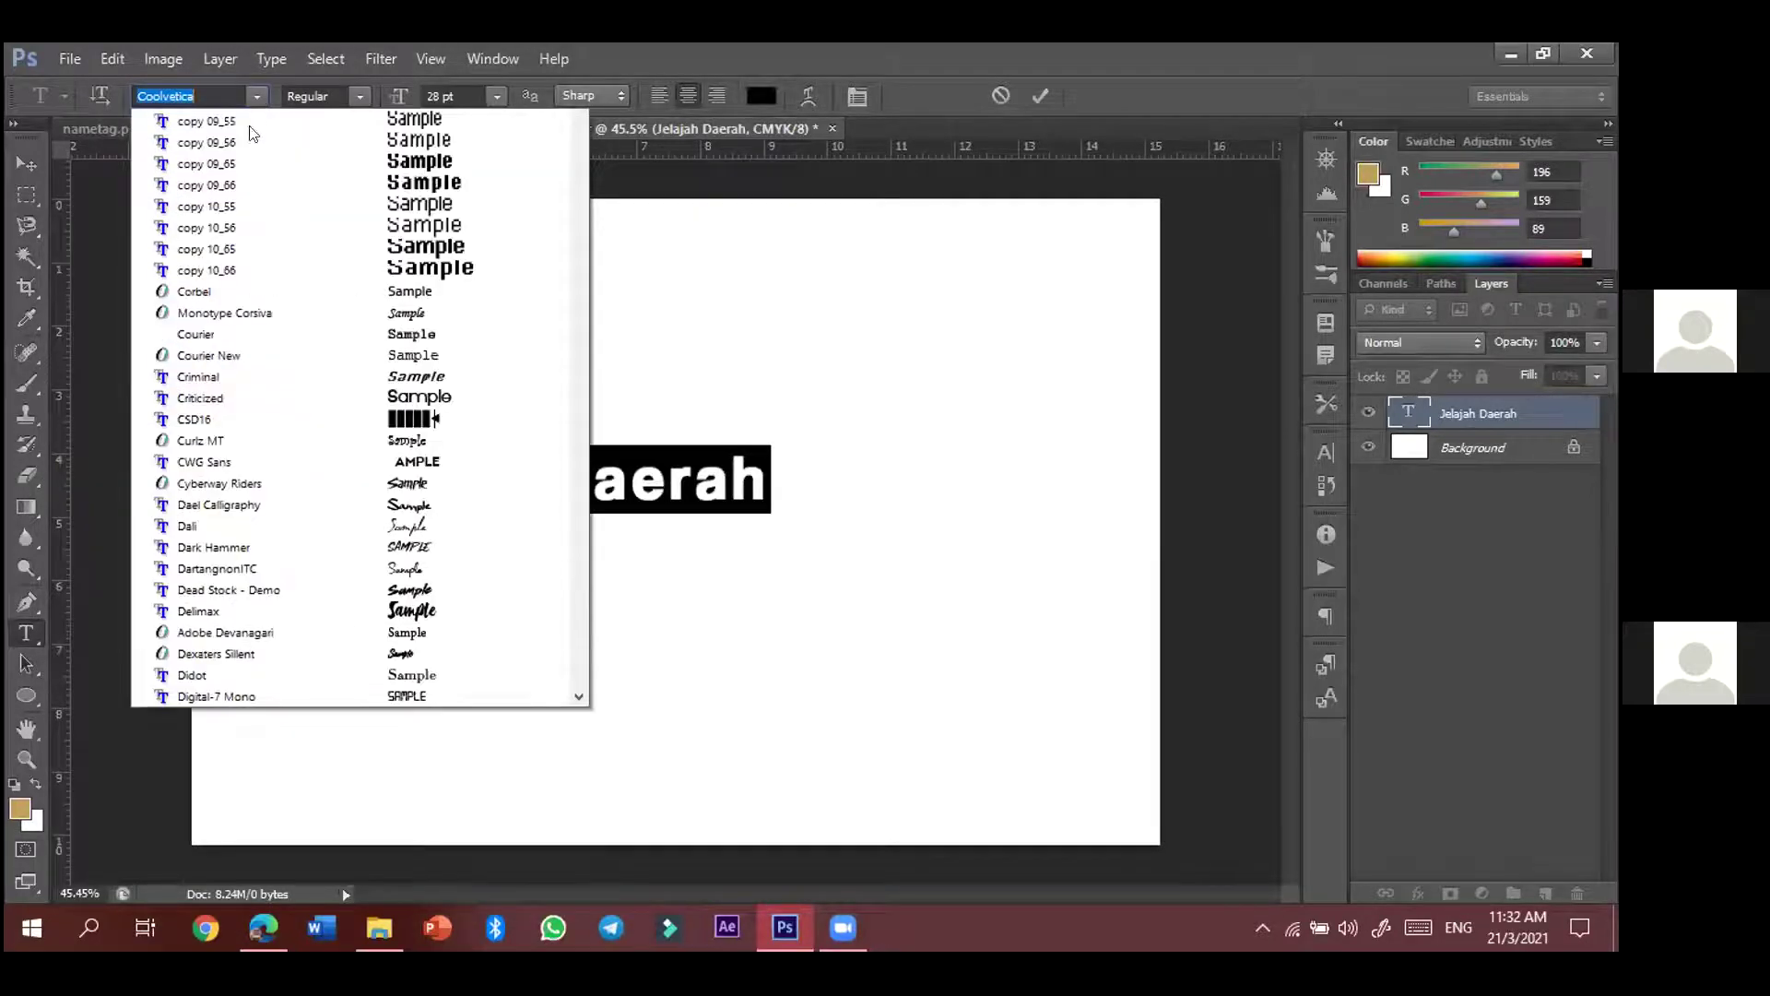
pyautogui.scroll(-2, 438, 616)
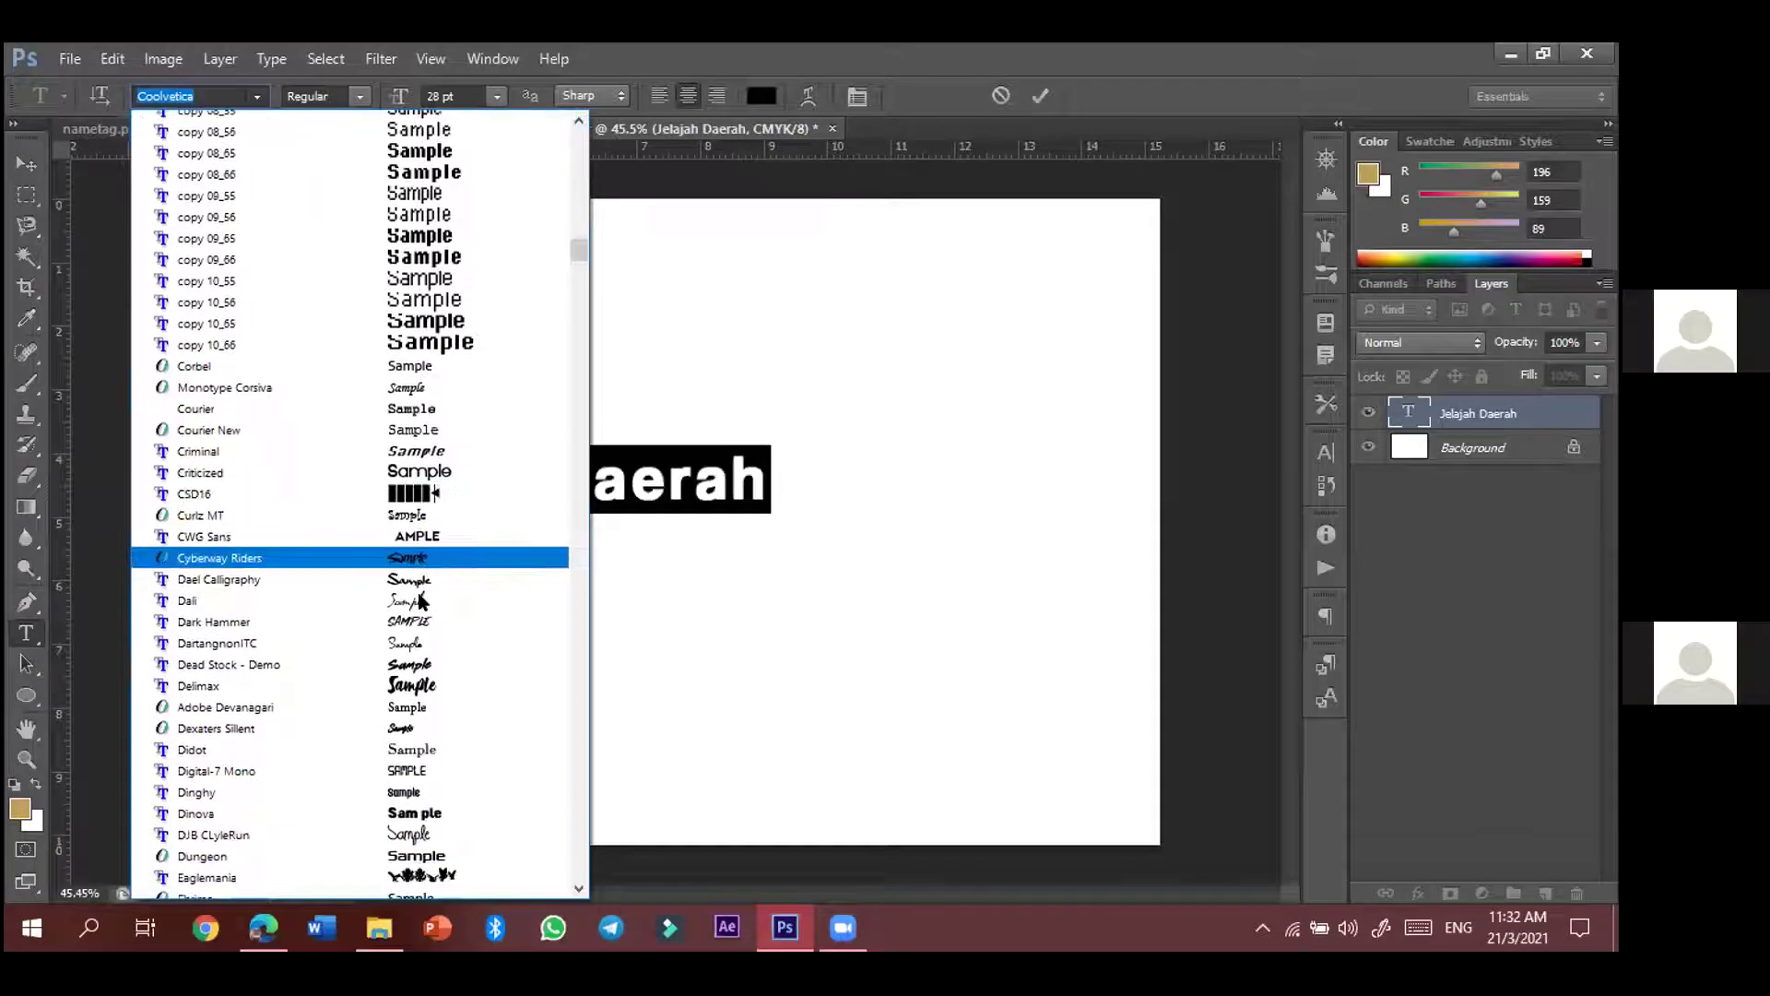
# - Set the font family of the "Jelajah Daerah" text to Underland and deselect the characters
pyautogui.click(212, 94)
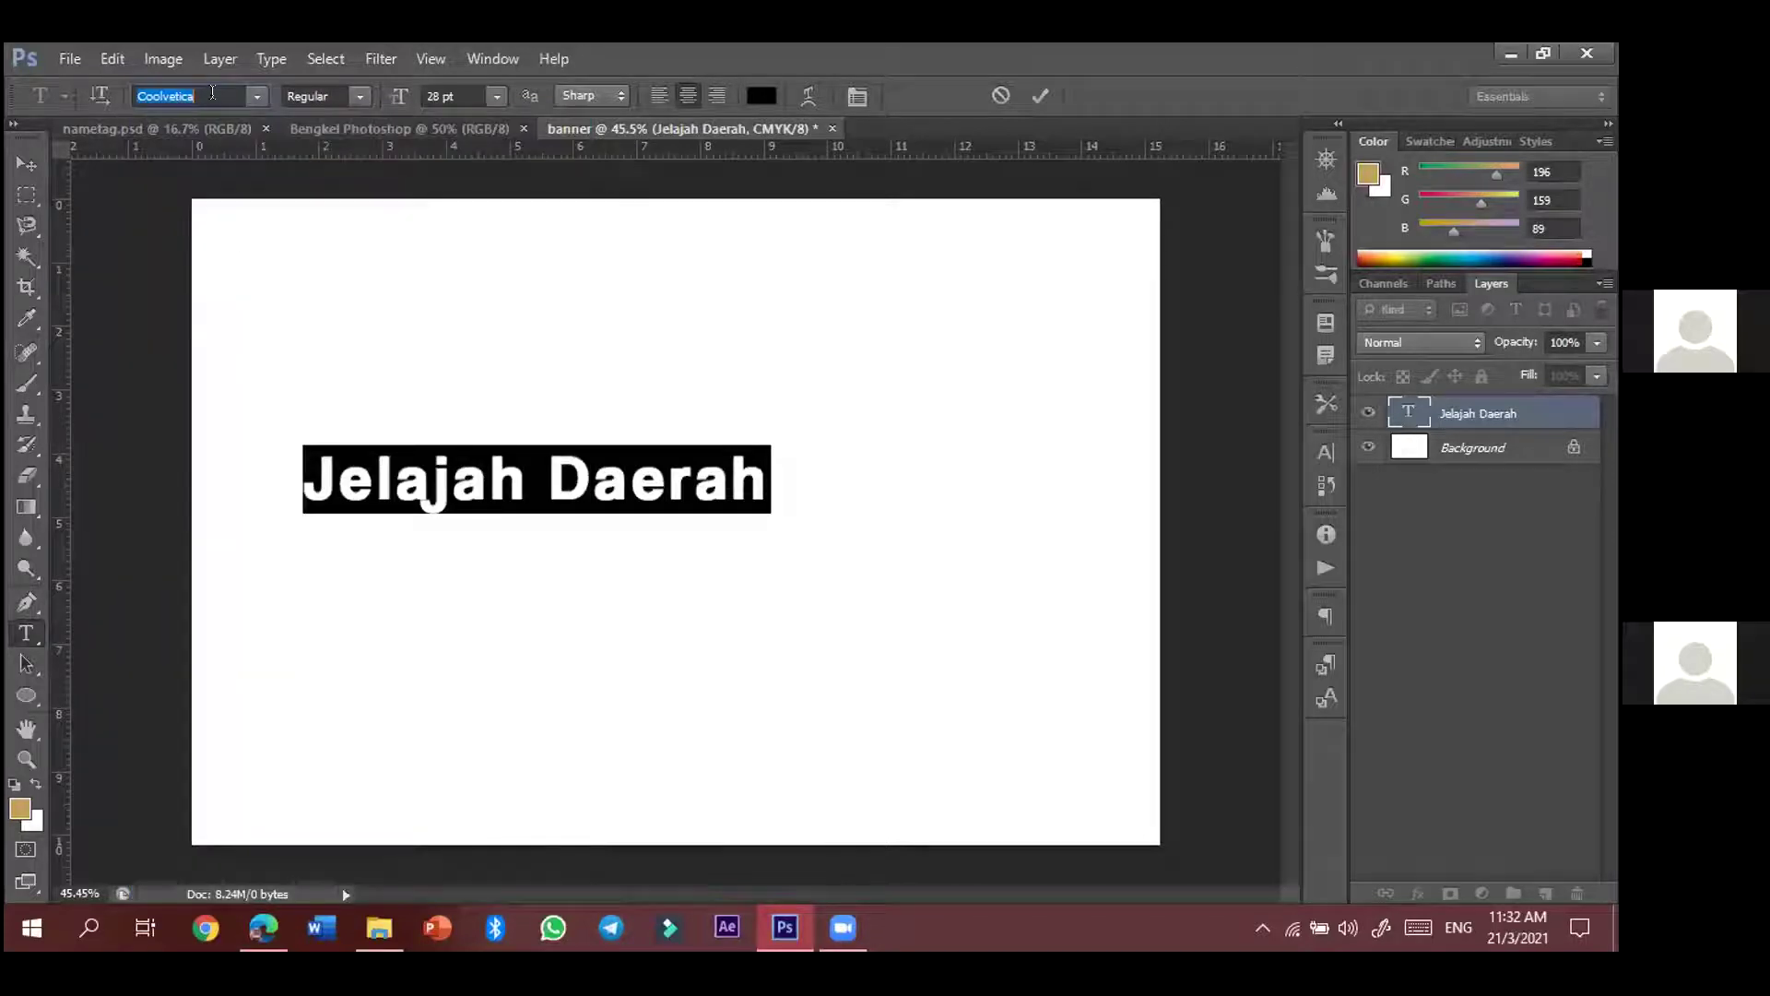
pyautogui.write('Underland')
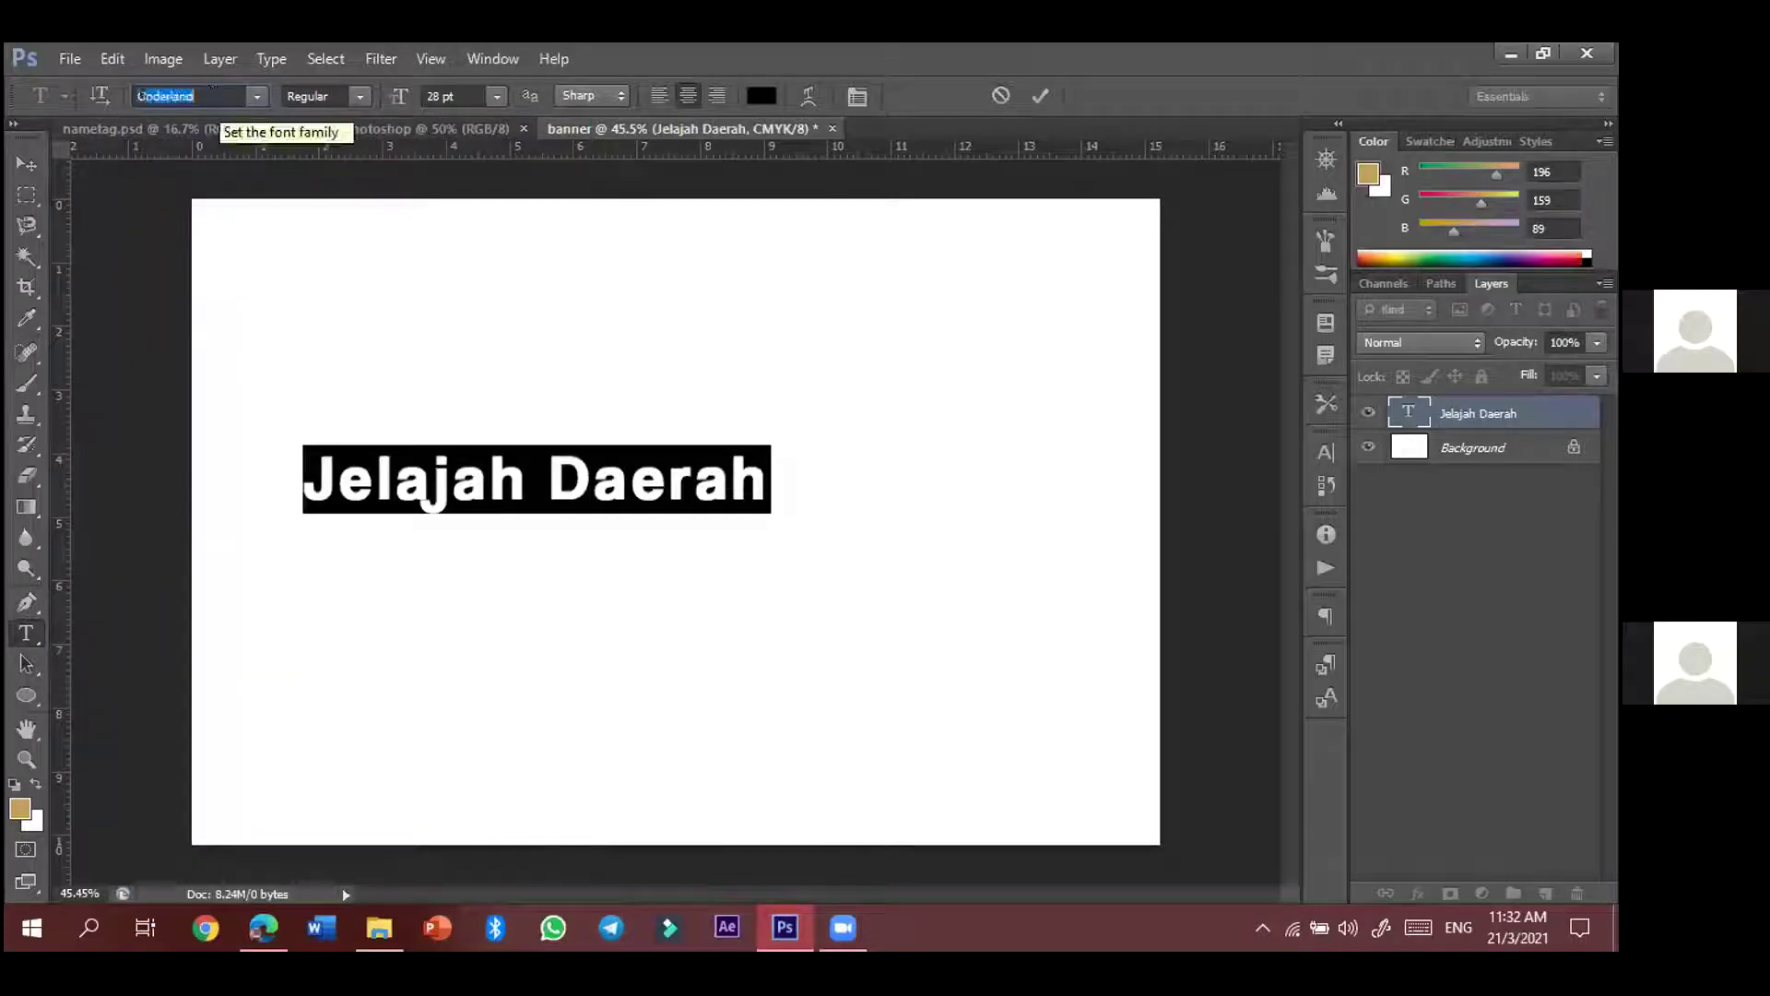
pyautogui.press('Return')
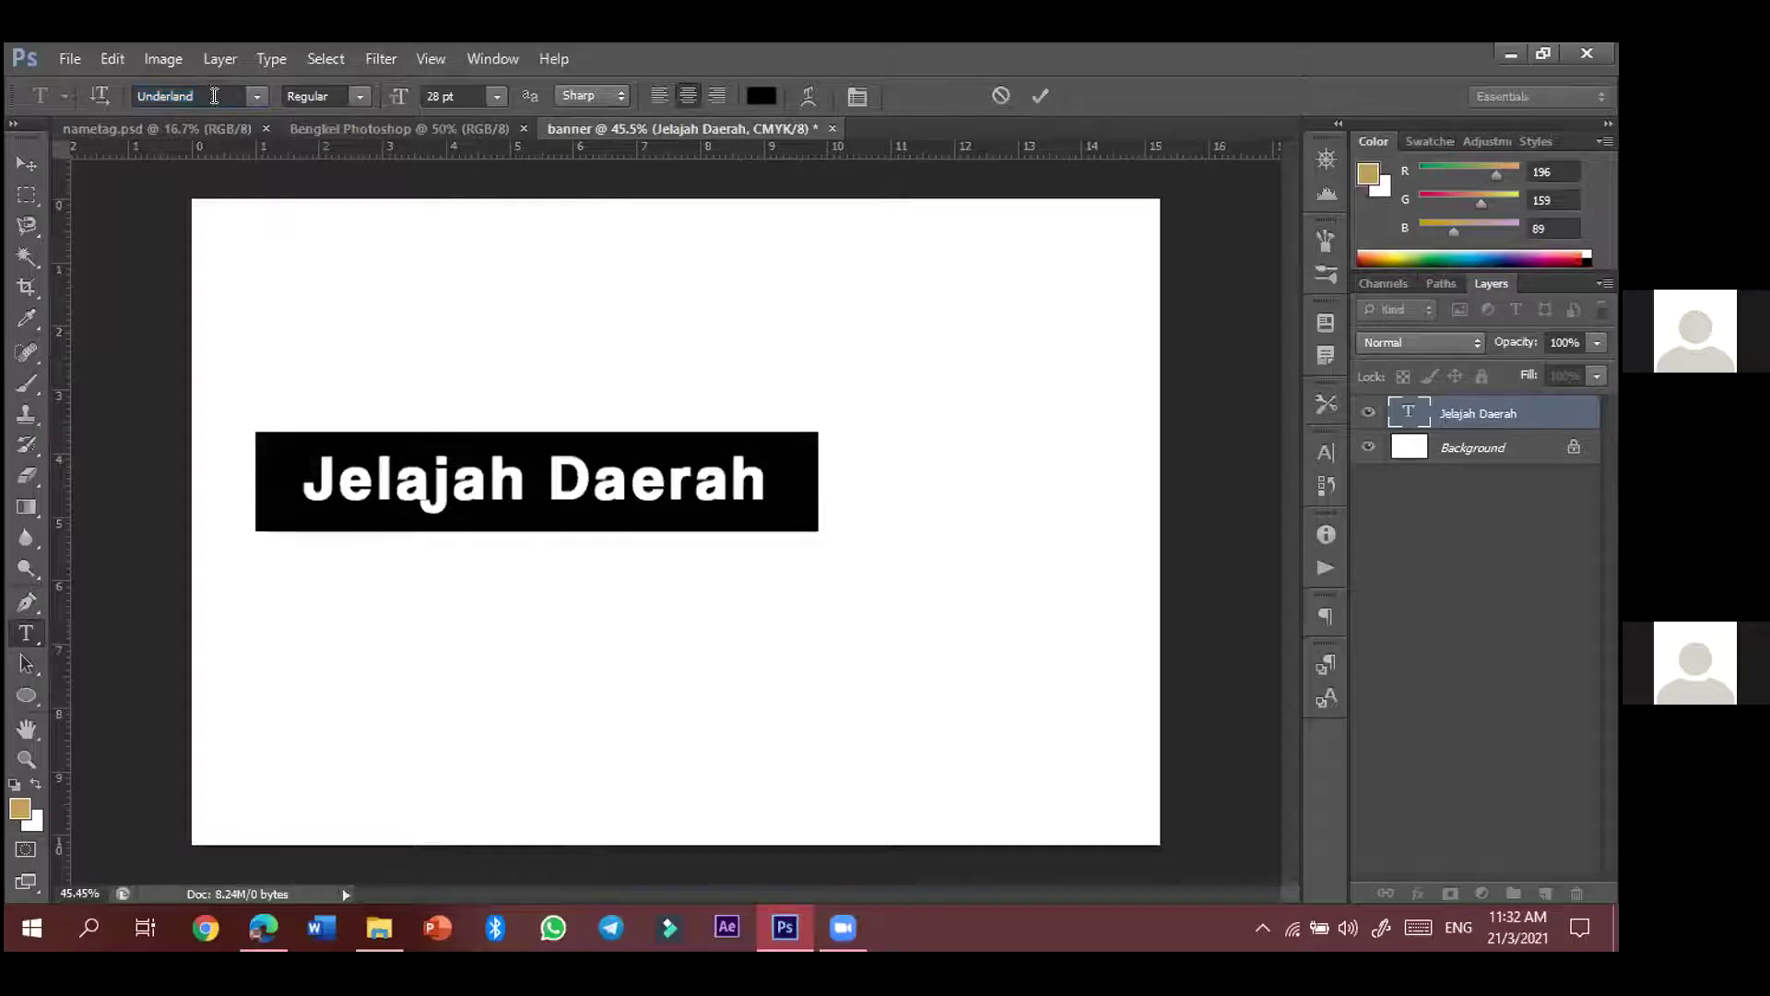
pyautogui.click(681, 422)
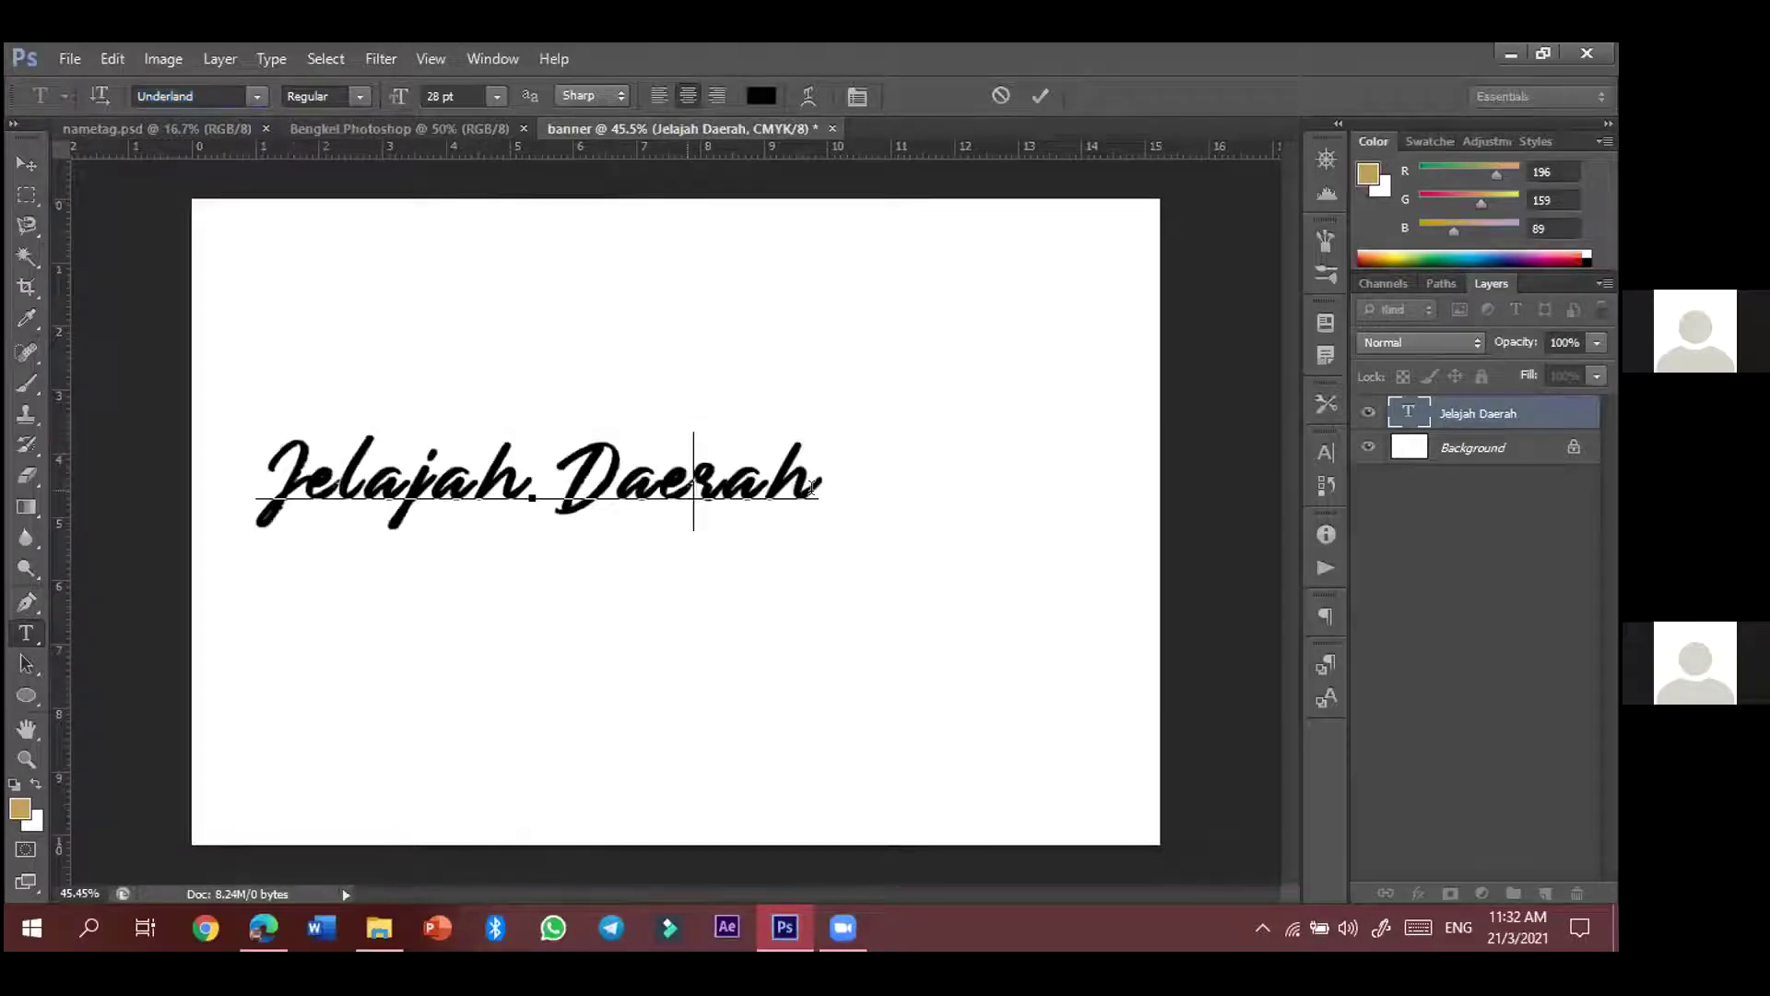
# - Reduce the whole "Jelajah Daerah" text to 13 pt and left-align it
pyautogui.hotkey('ctrl', 'a')
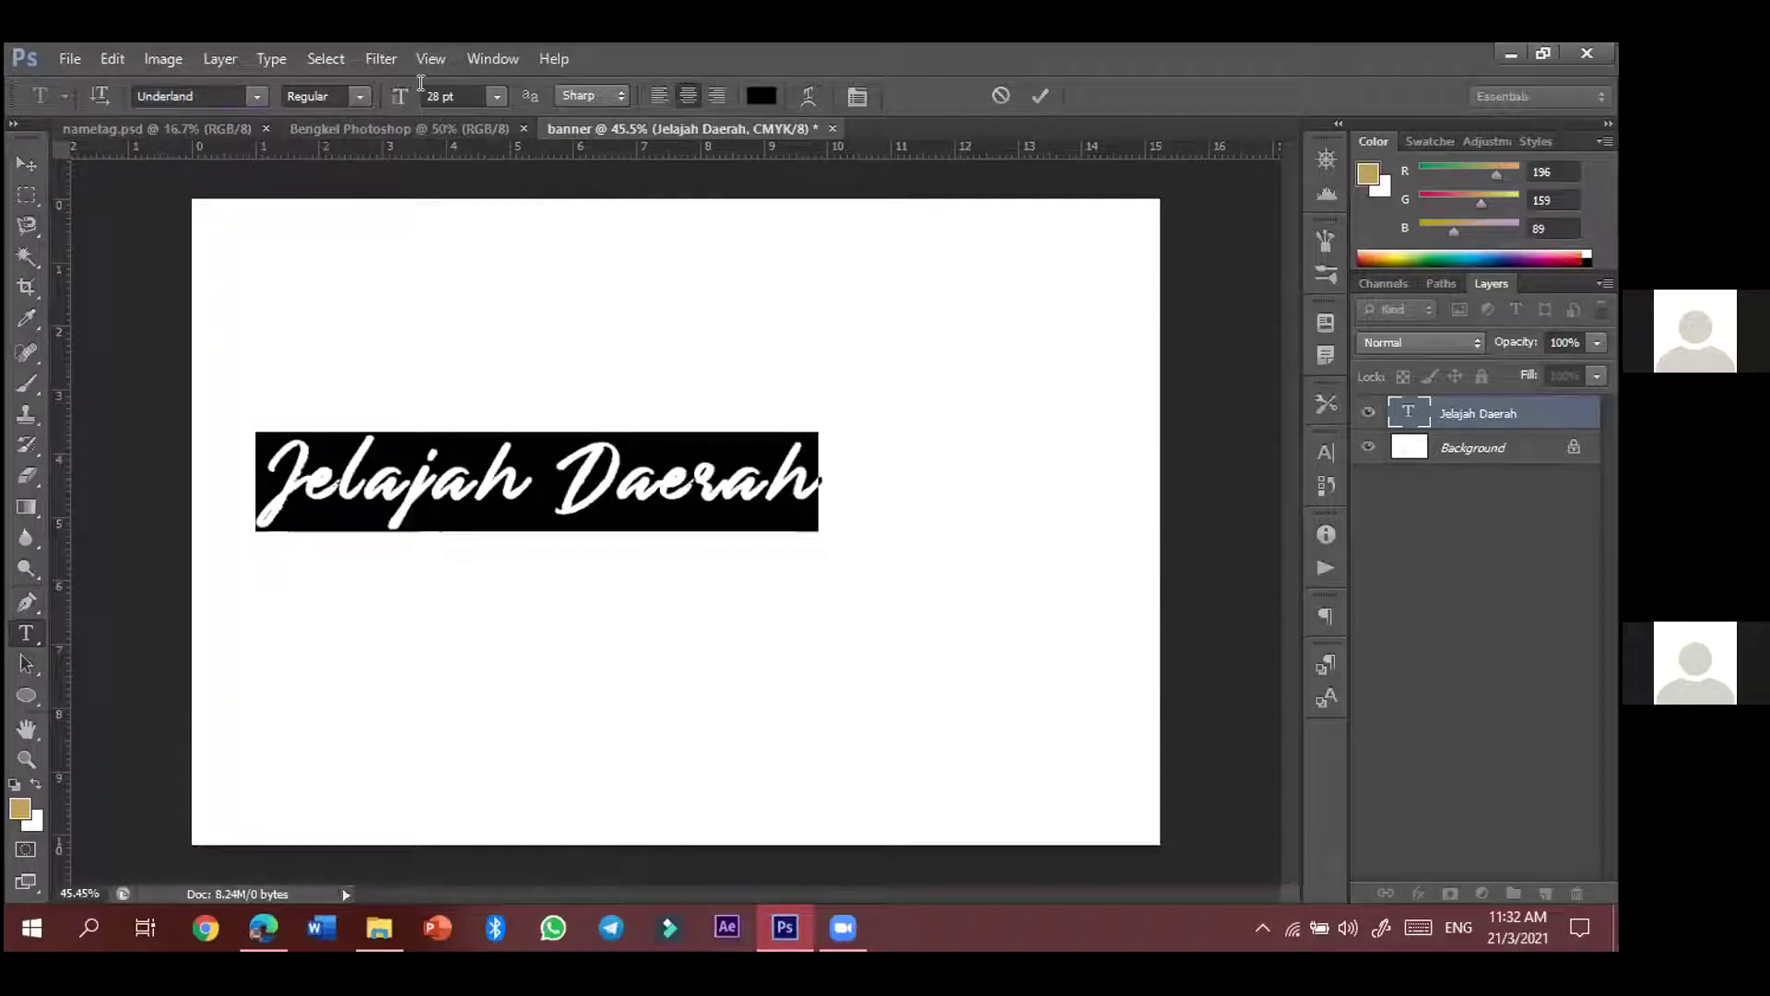
pyautogui.click(496, 96)
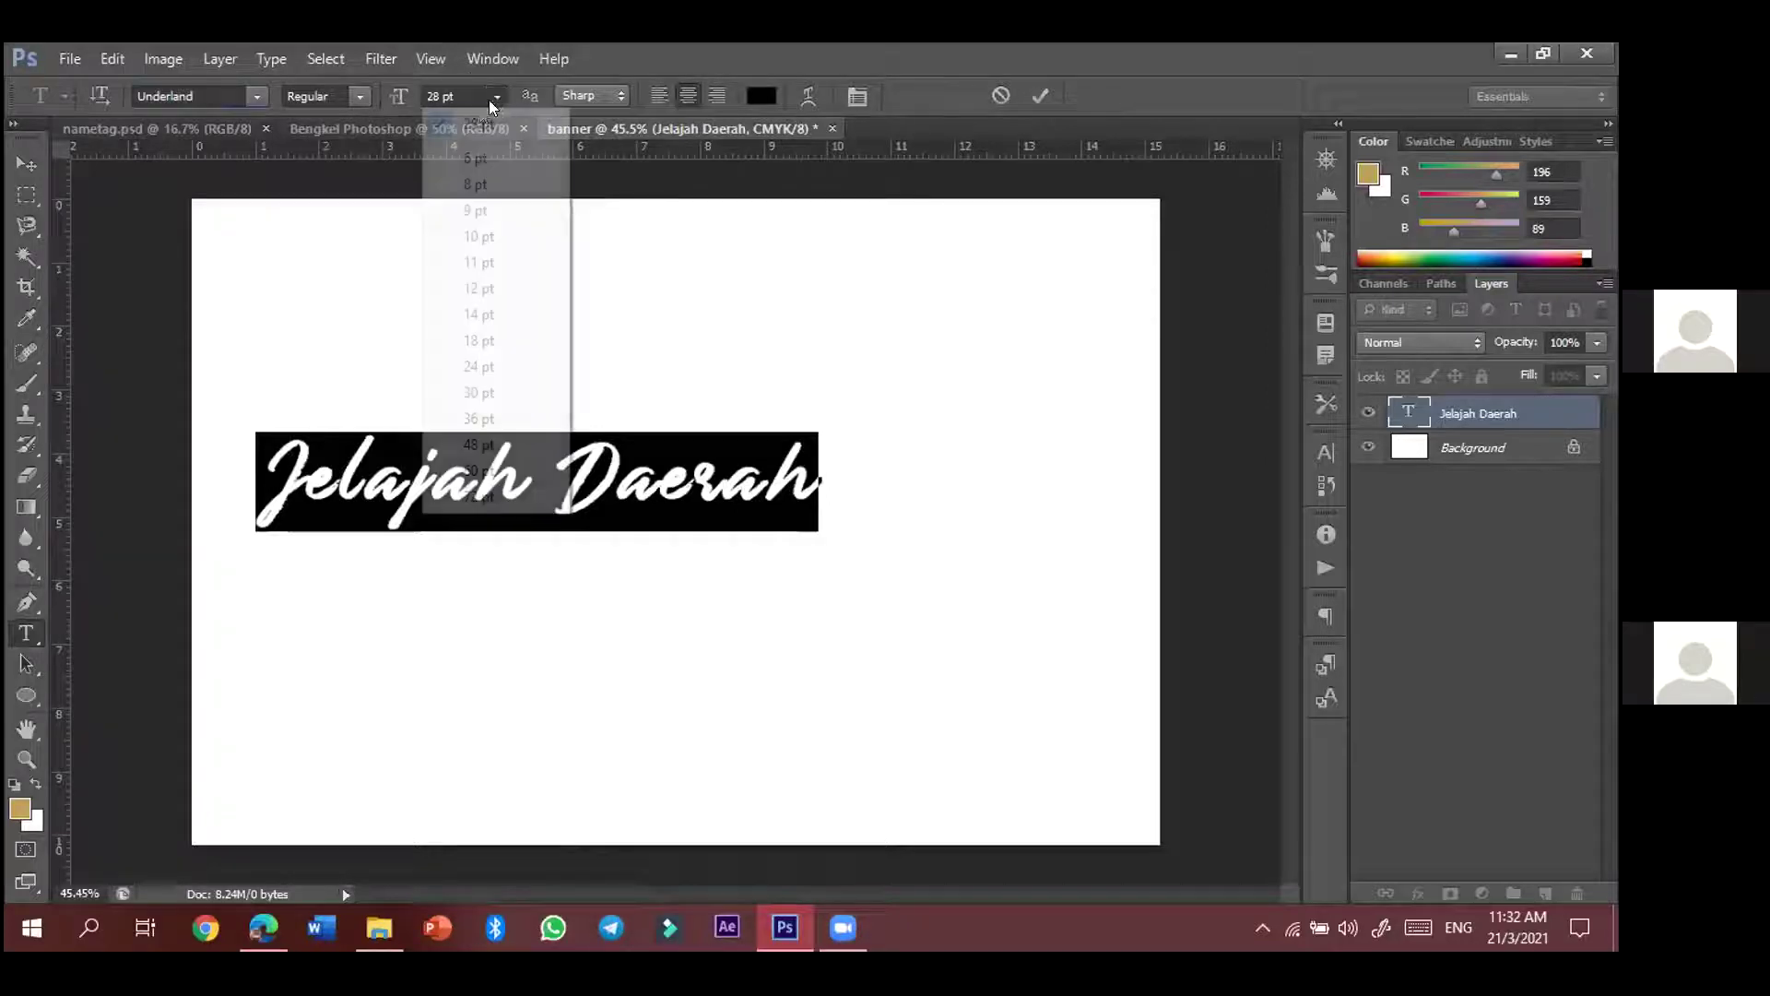
pyautogui.click(500, 211)
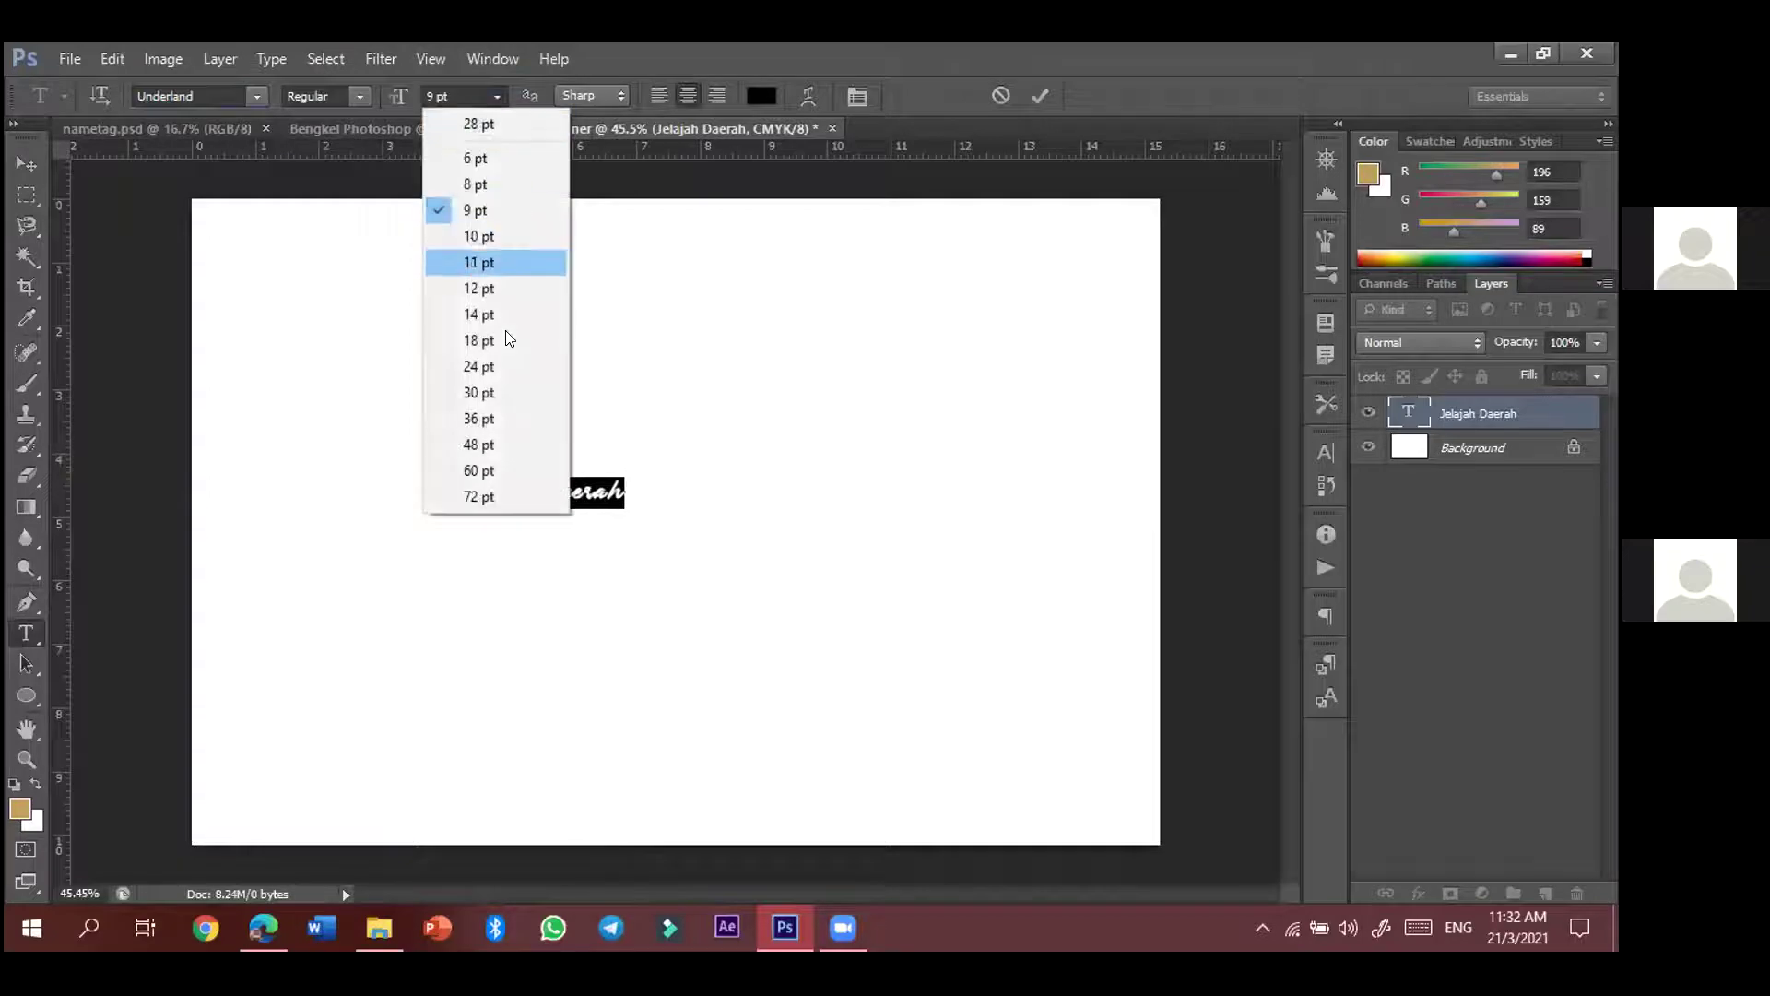
pyautogui.click(506, 341)
pyautogui.moveTo(394, 97)
pyautogui.mouseDown()
pyautogui.moveTo(426, 99)
pyautogui.moveTo(376, 103)
pyautogui.mouseUp()
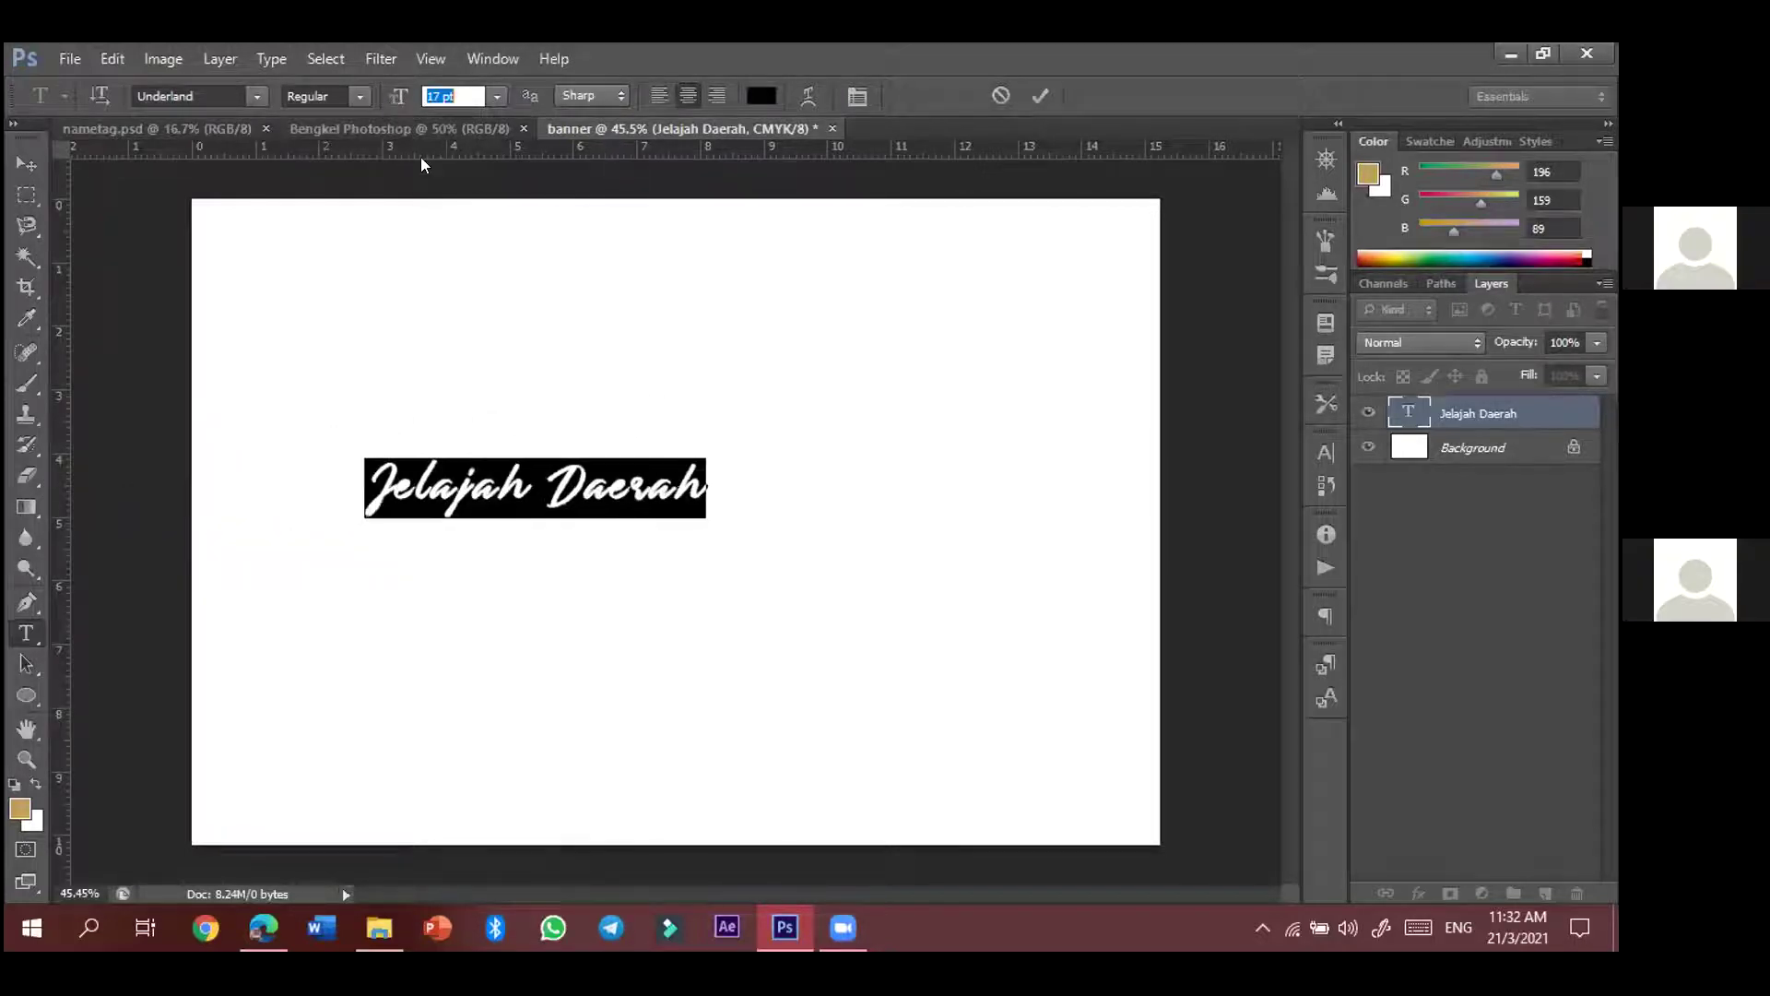
pyautogui.moveTo(394, 99); pyautogui.dragTo(382, 103)
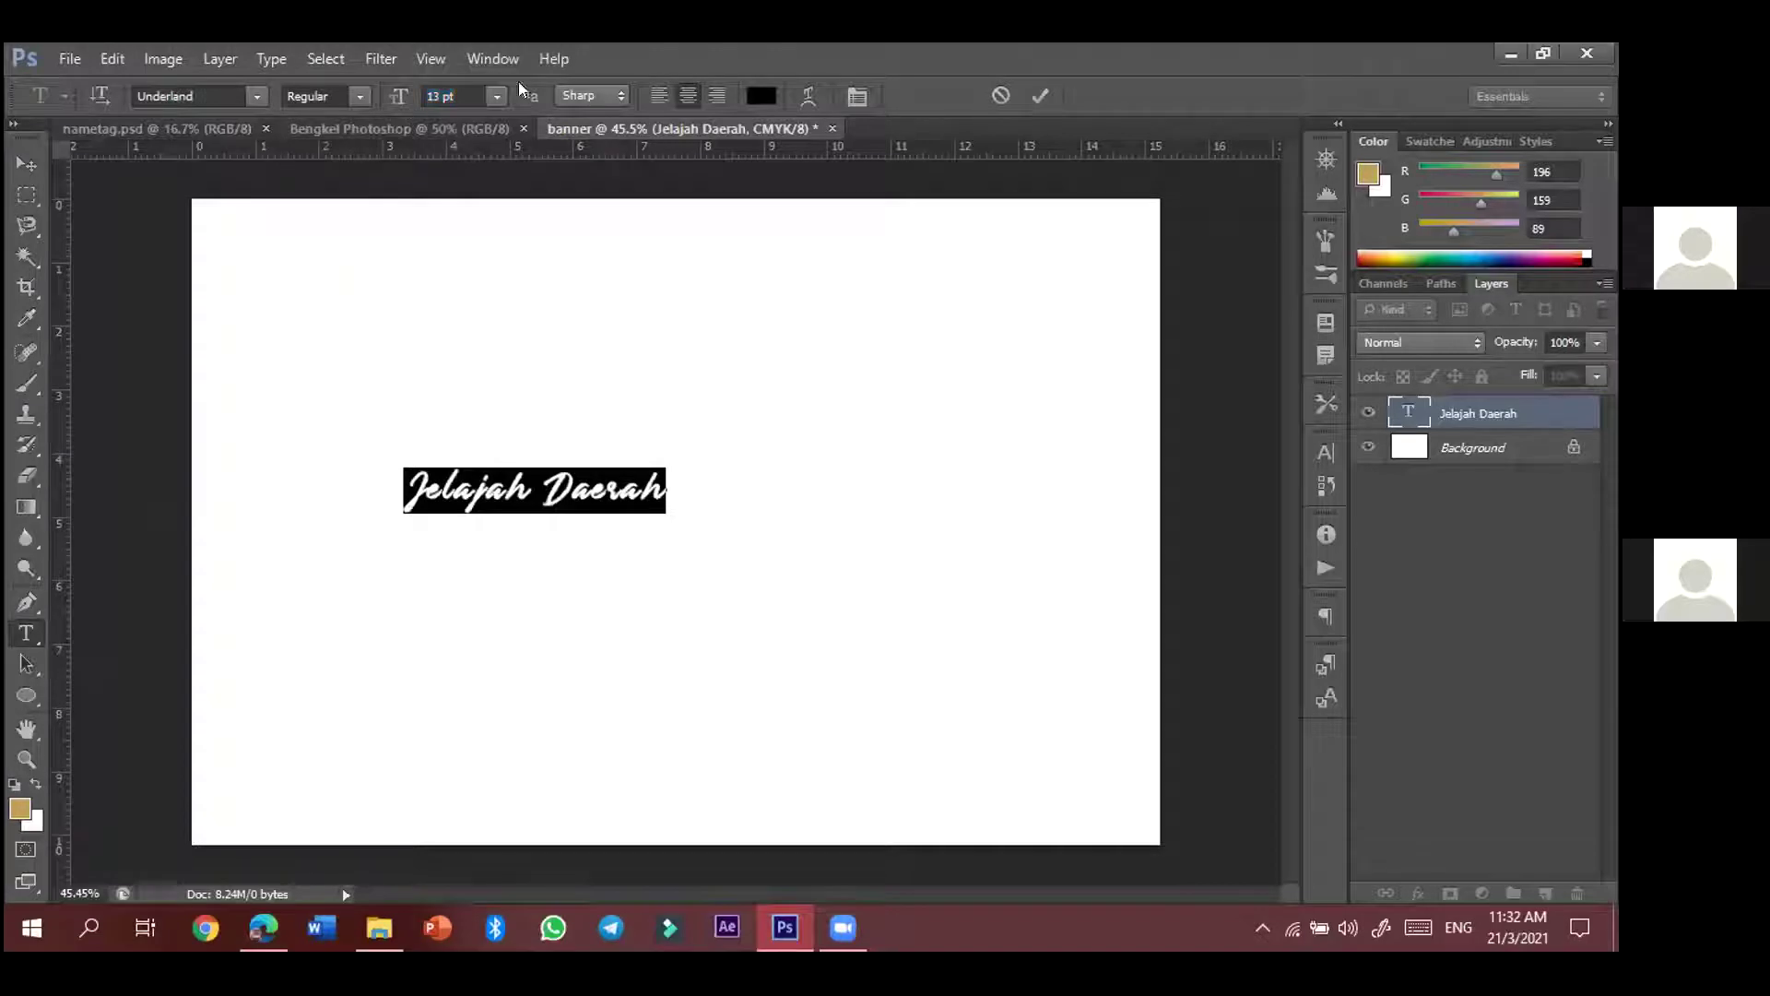
pyautogui.click(657, 95)
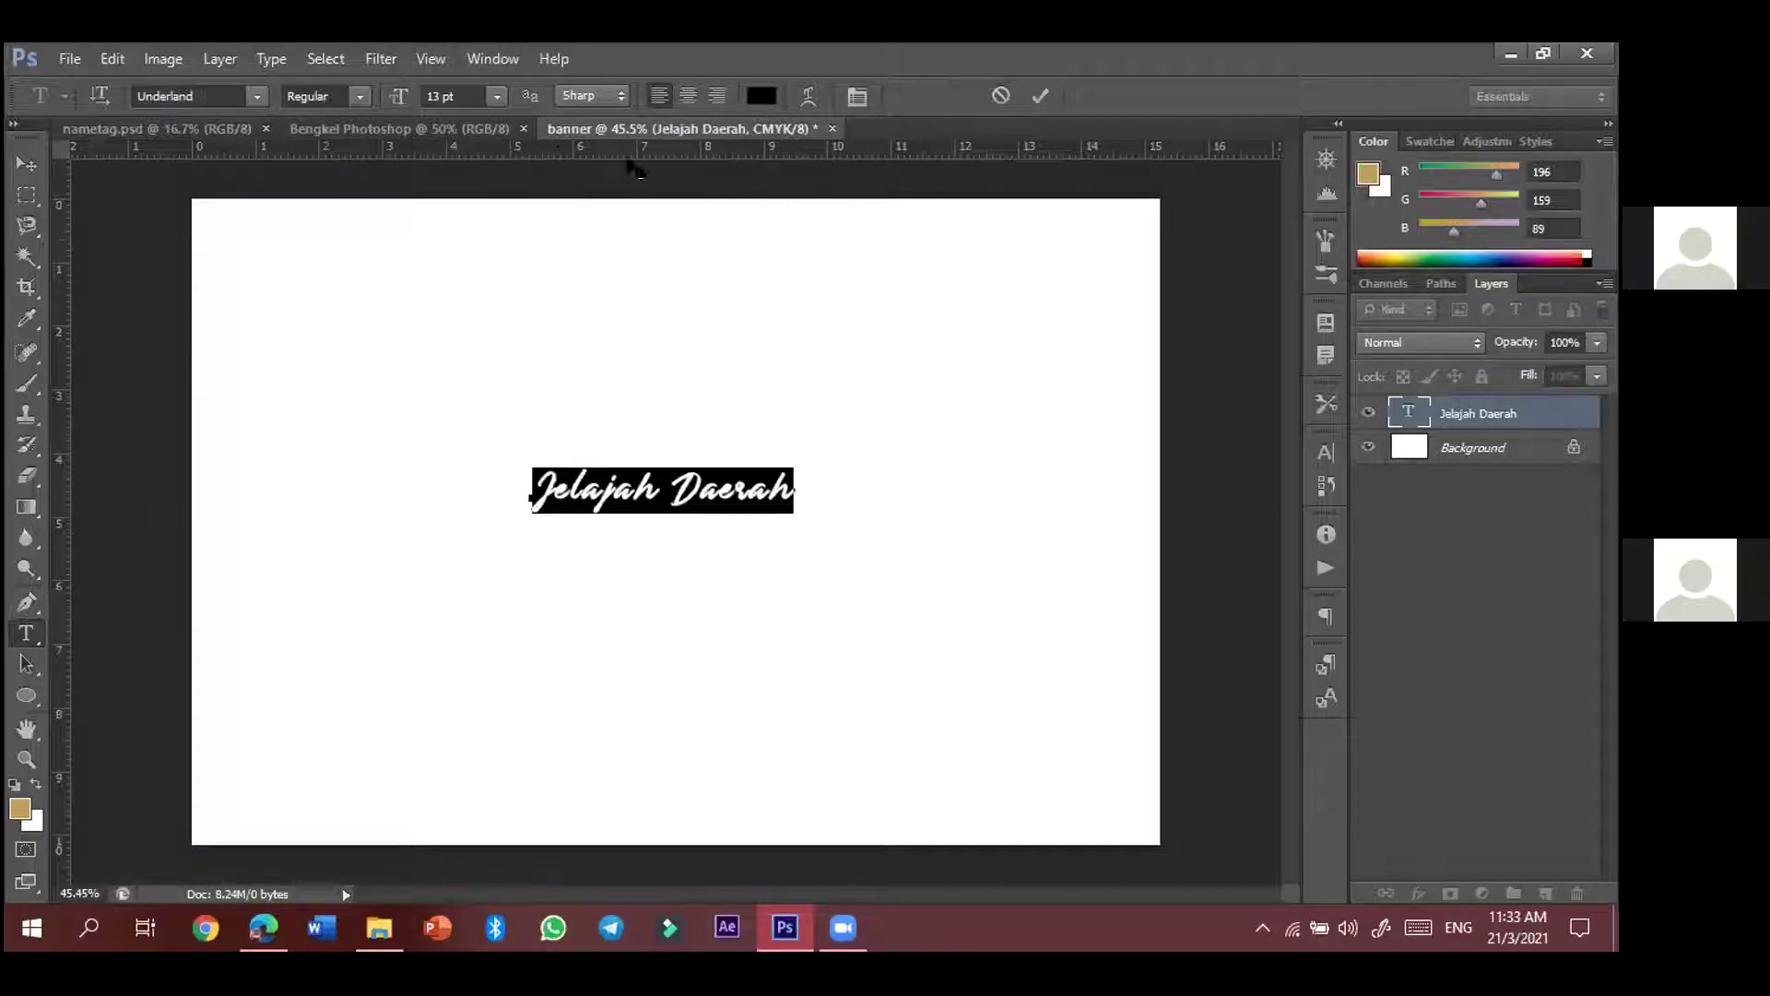
# - Change the "Jelajah Daerah" text colour to dark teal (096f77) and commit the text edit
pyautogui.click(762, 96)
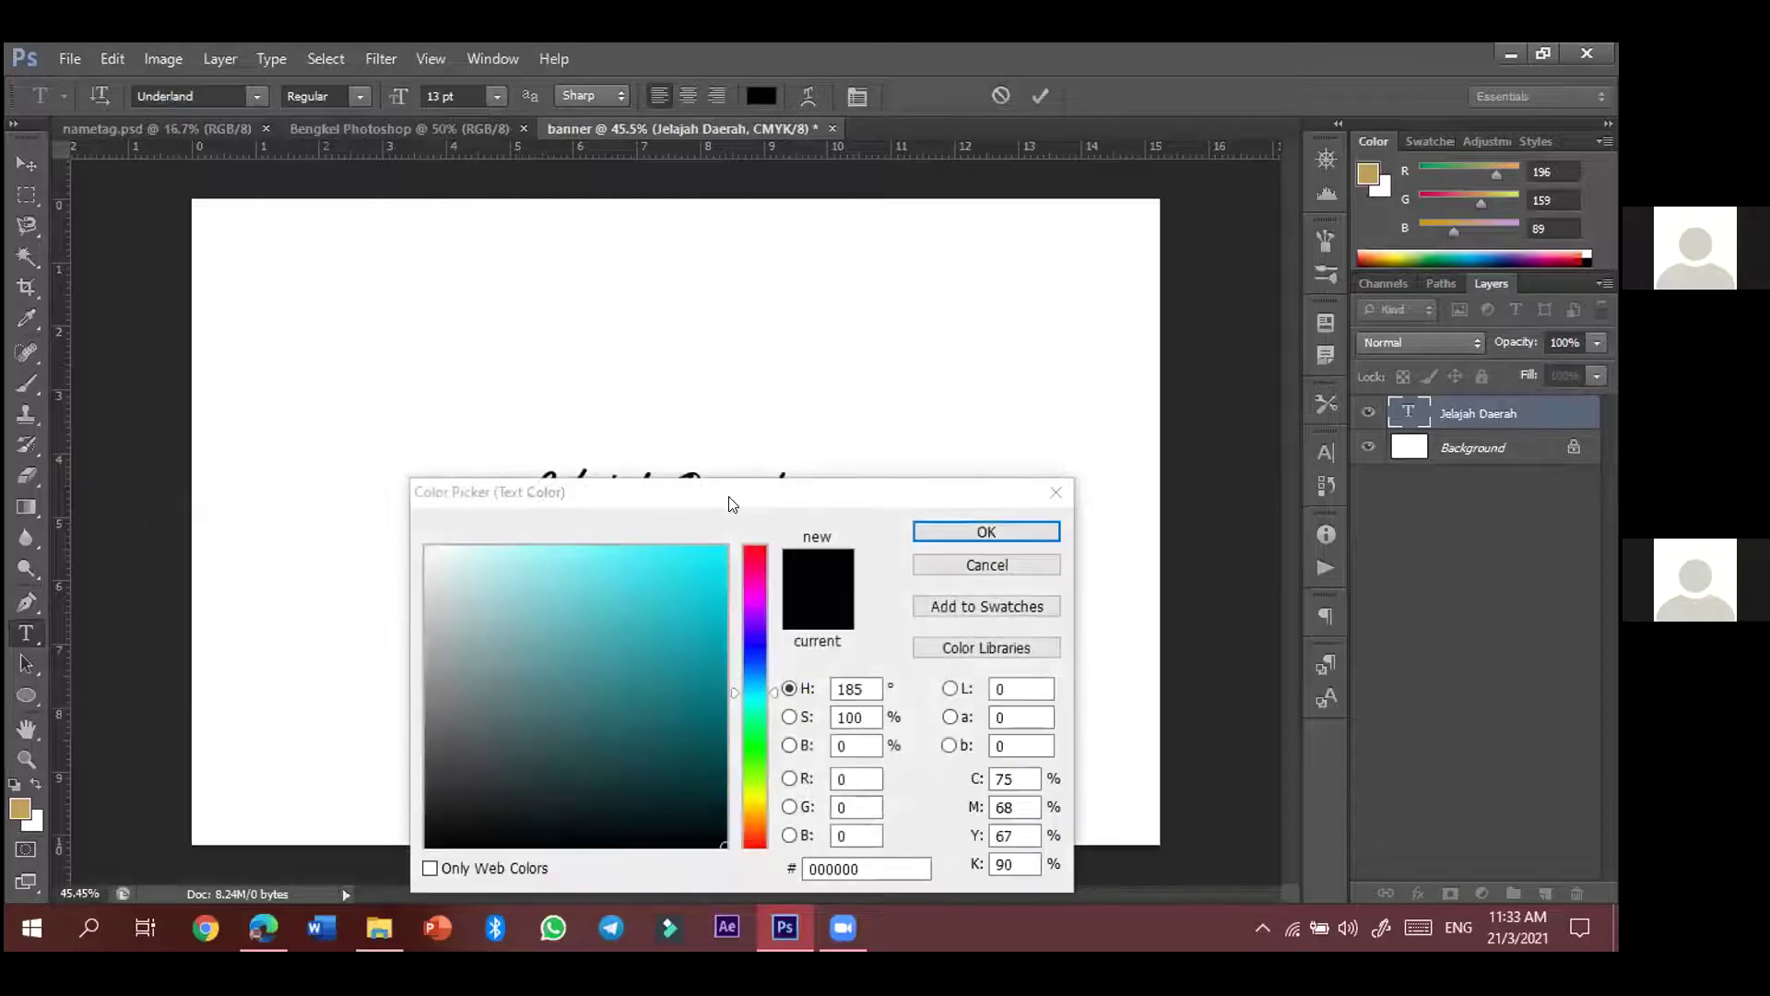
pyautogui.moveTo(738, 506); pyautogui.dragTo(771, 554)
pyautogui.click(740, 676)
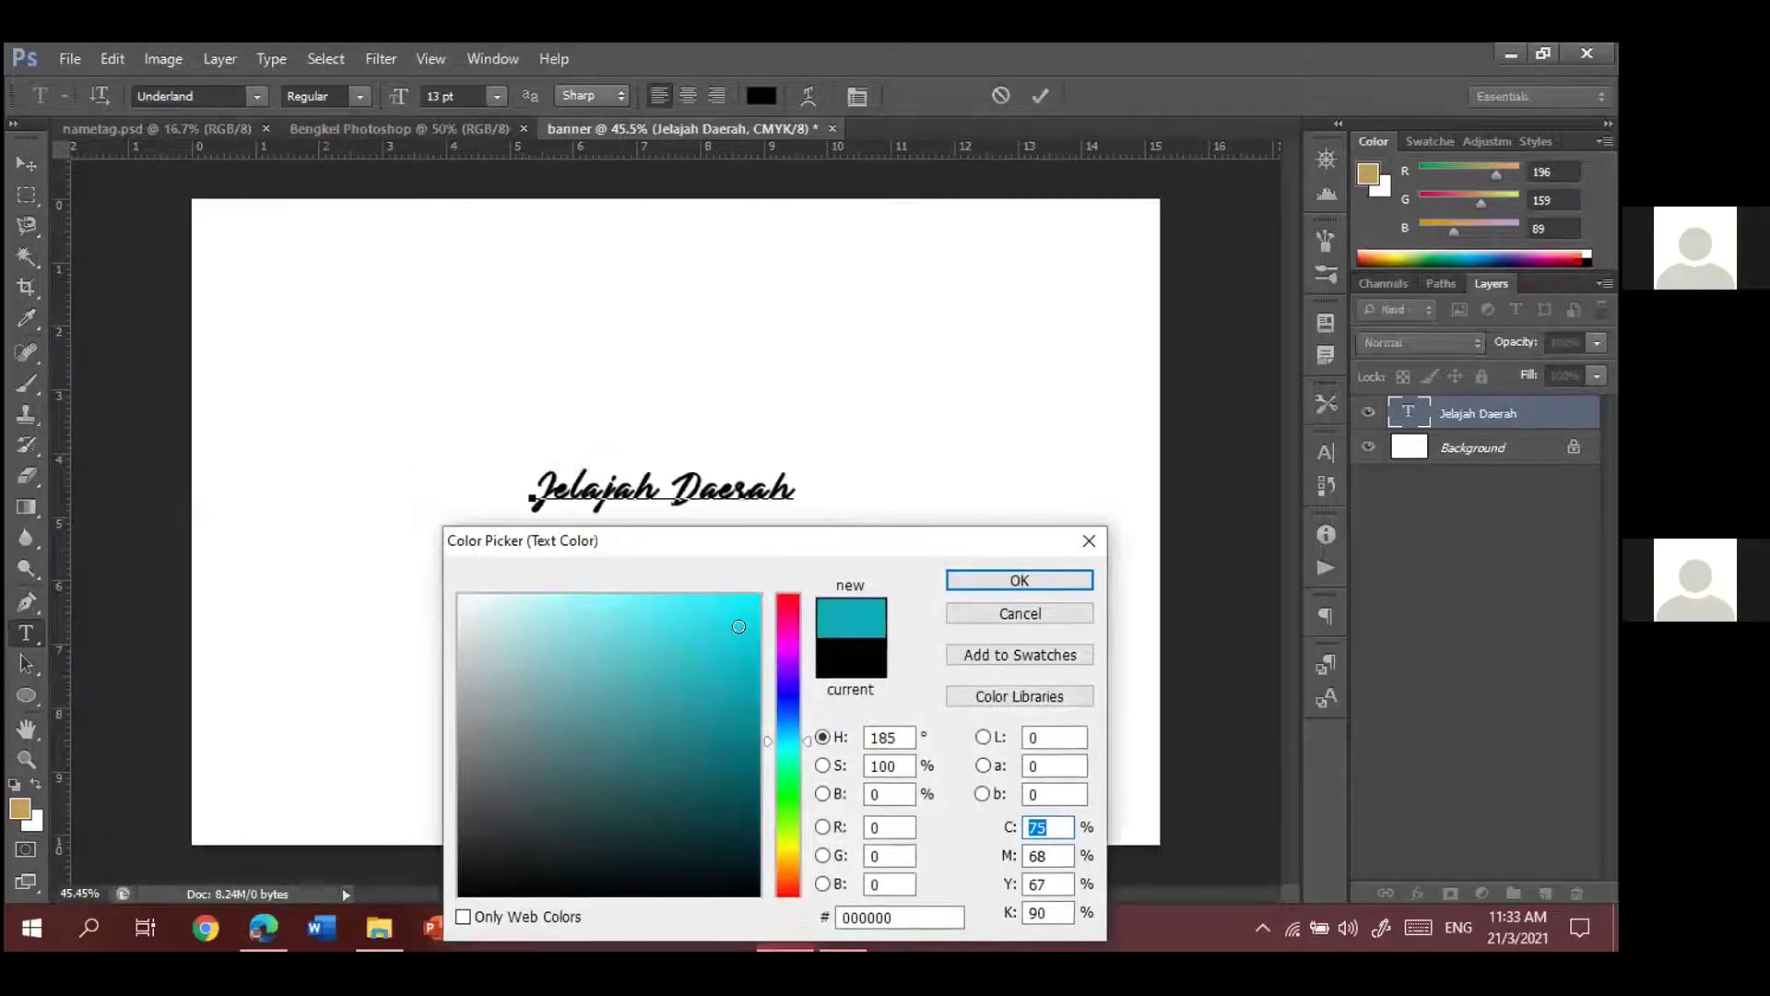
pyautogui.click(671, 704)
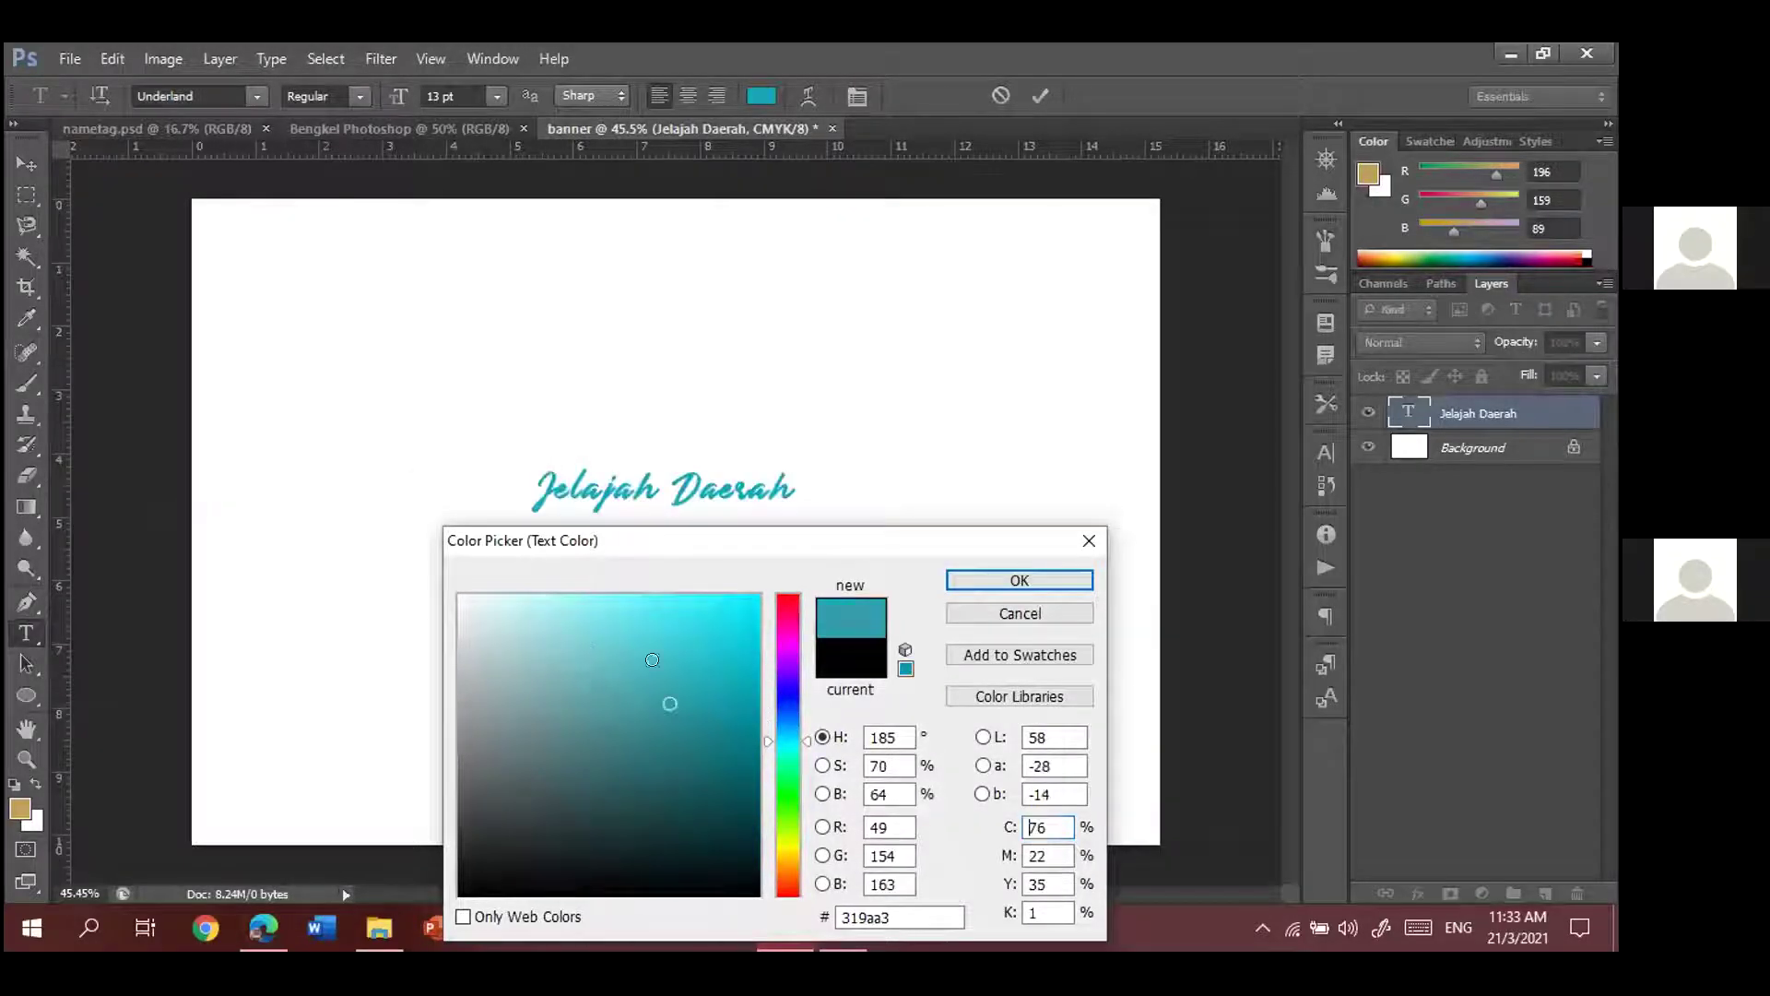
pyautogui.click(736, 755)
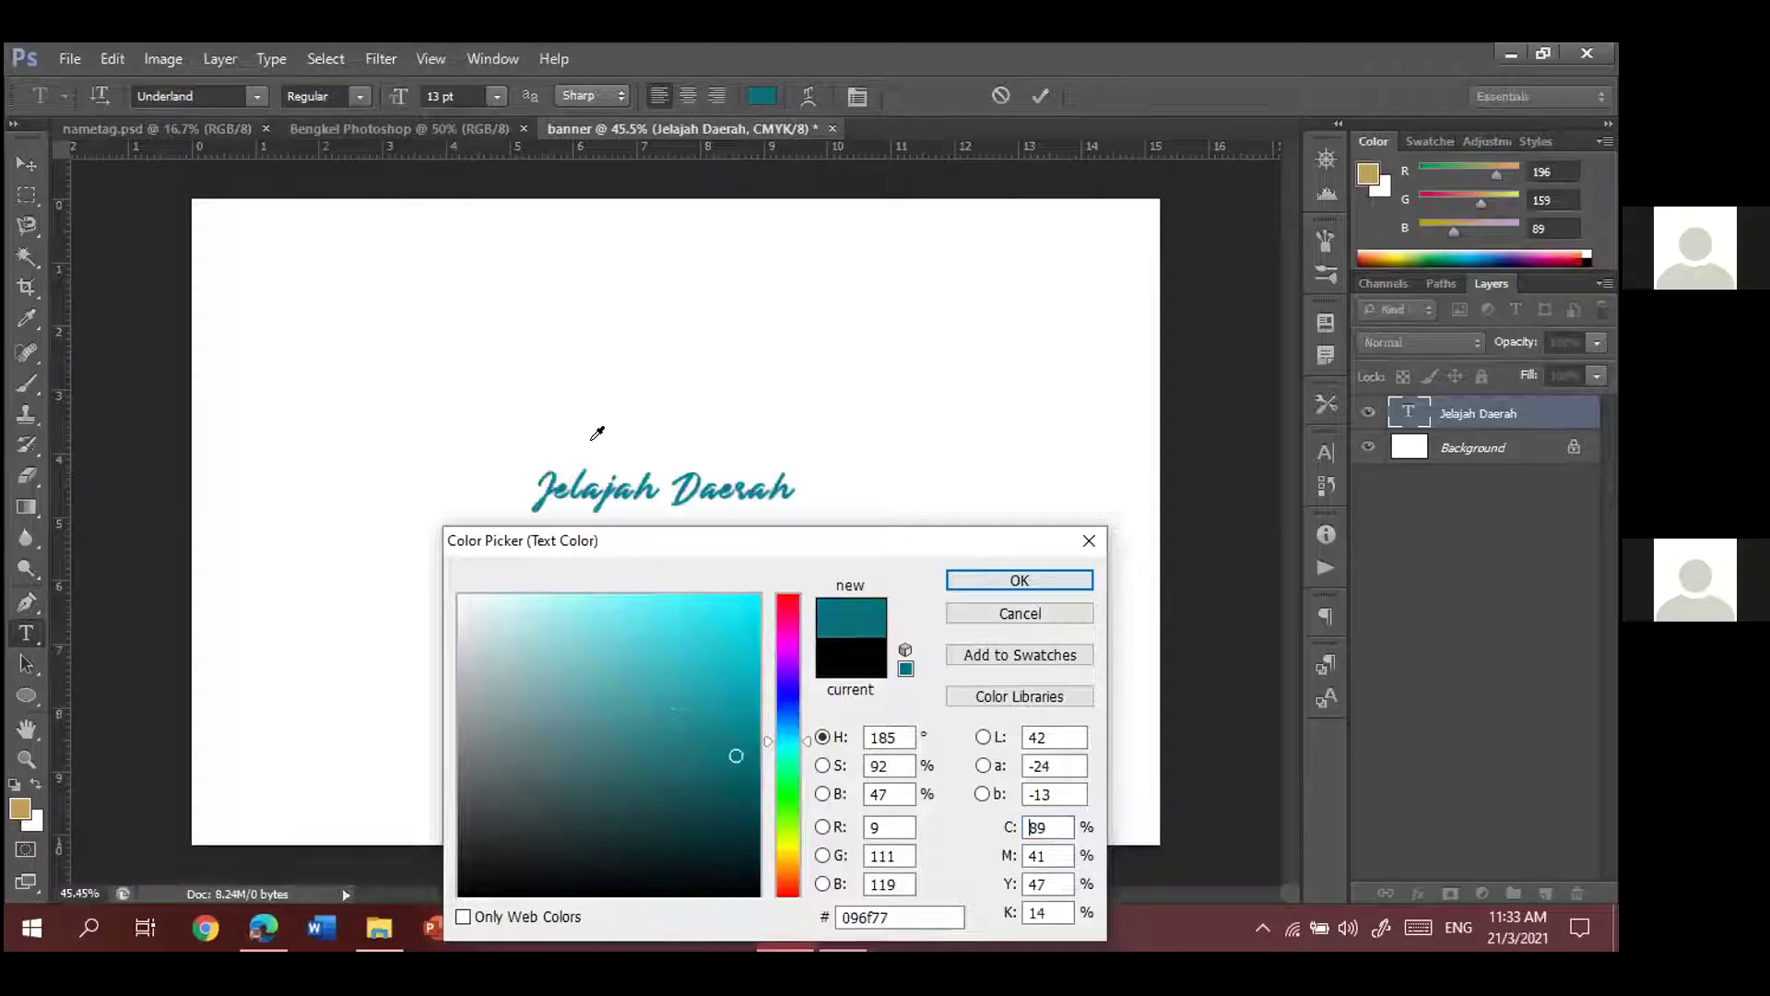
pyautogui.click(1020, 581)
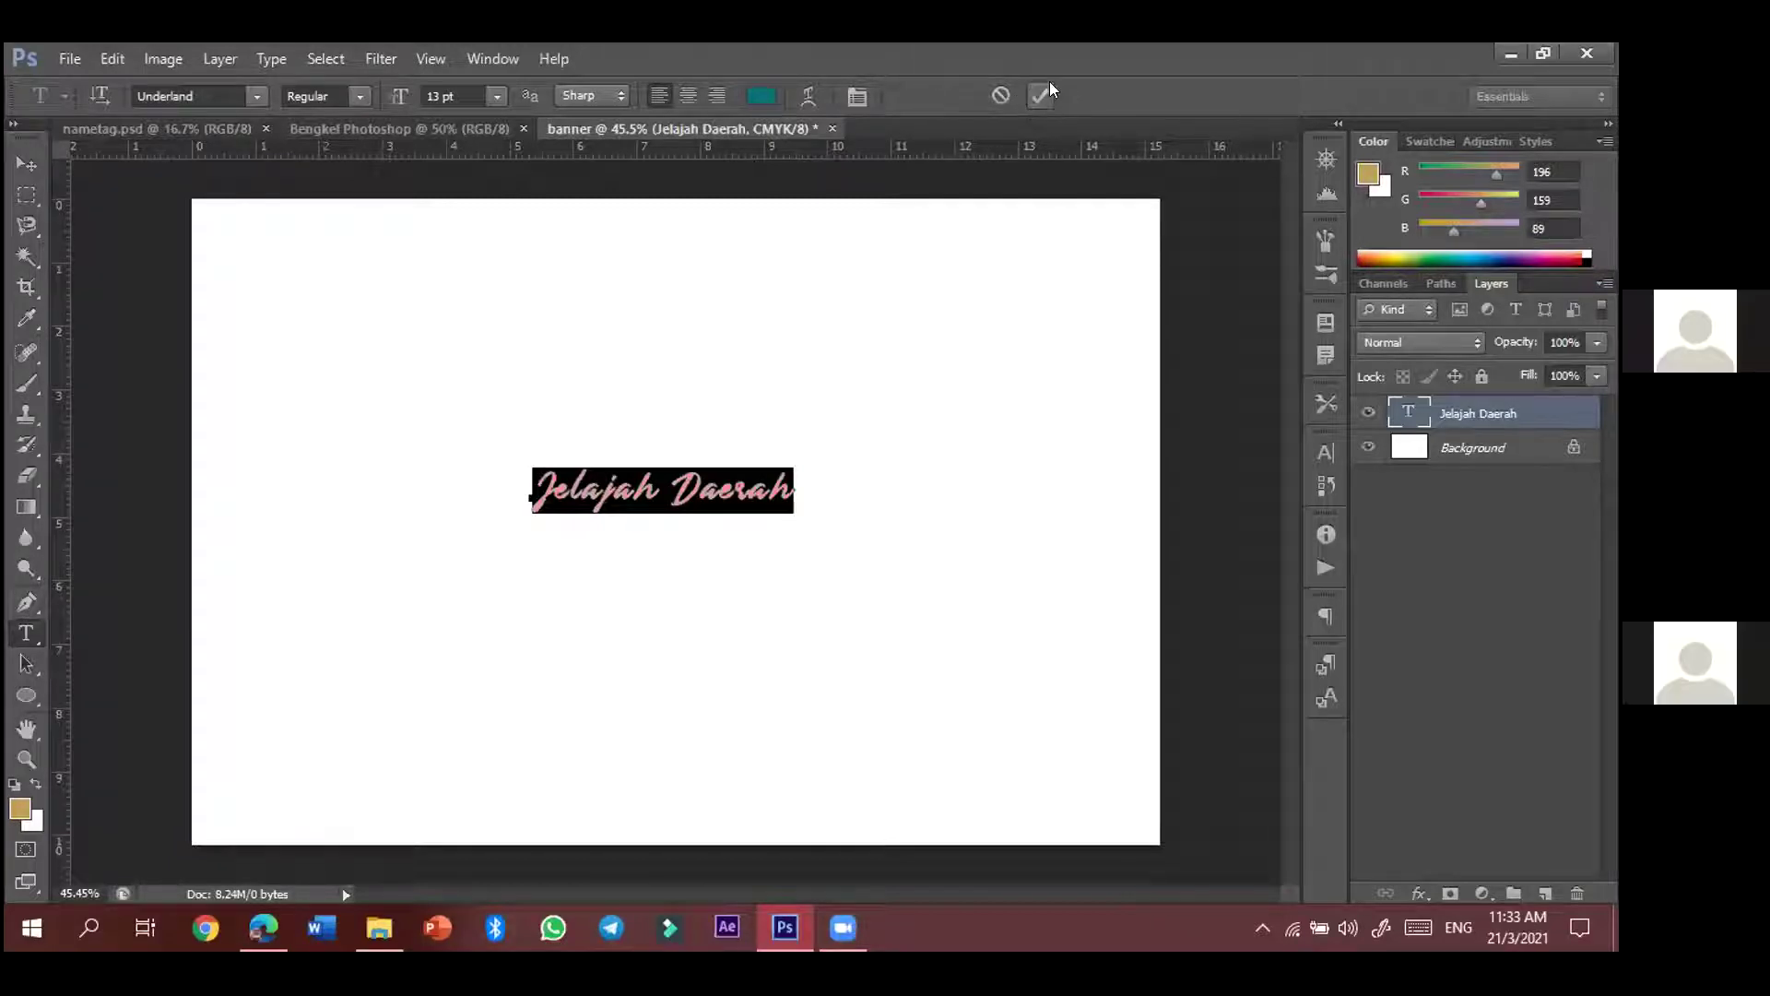
pyautogui.hotkey('ctrl', 'h')
pyautogui.hotkey('ctrl', 'Return')
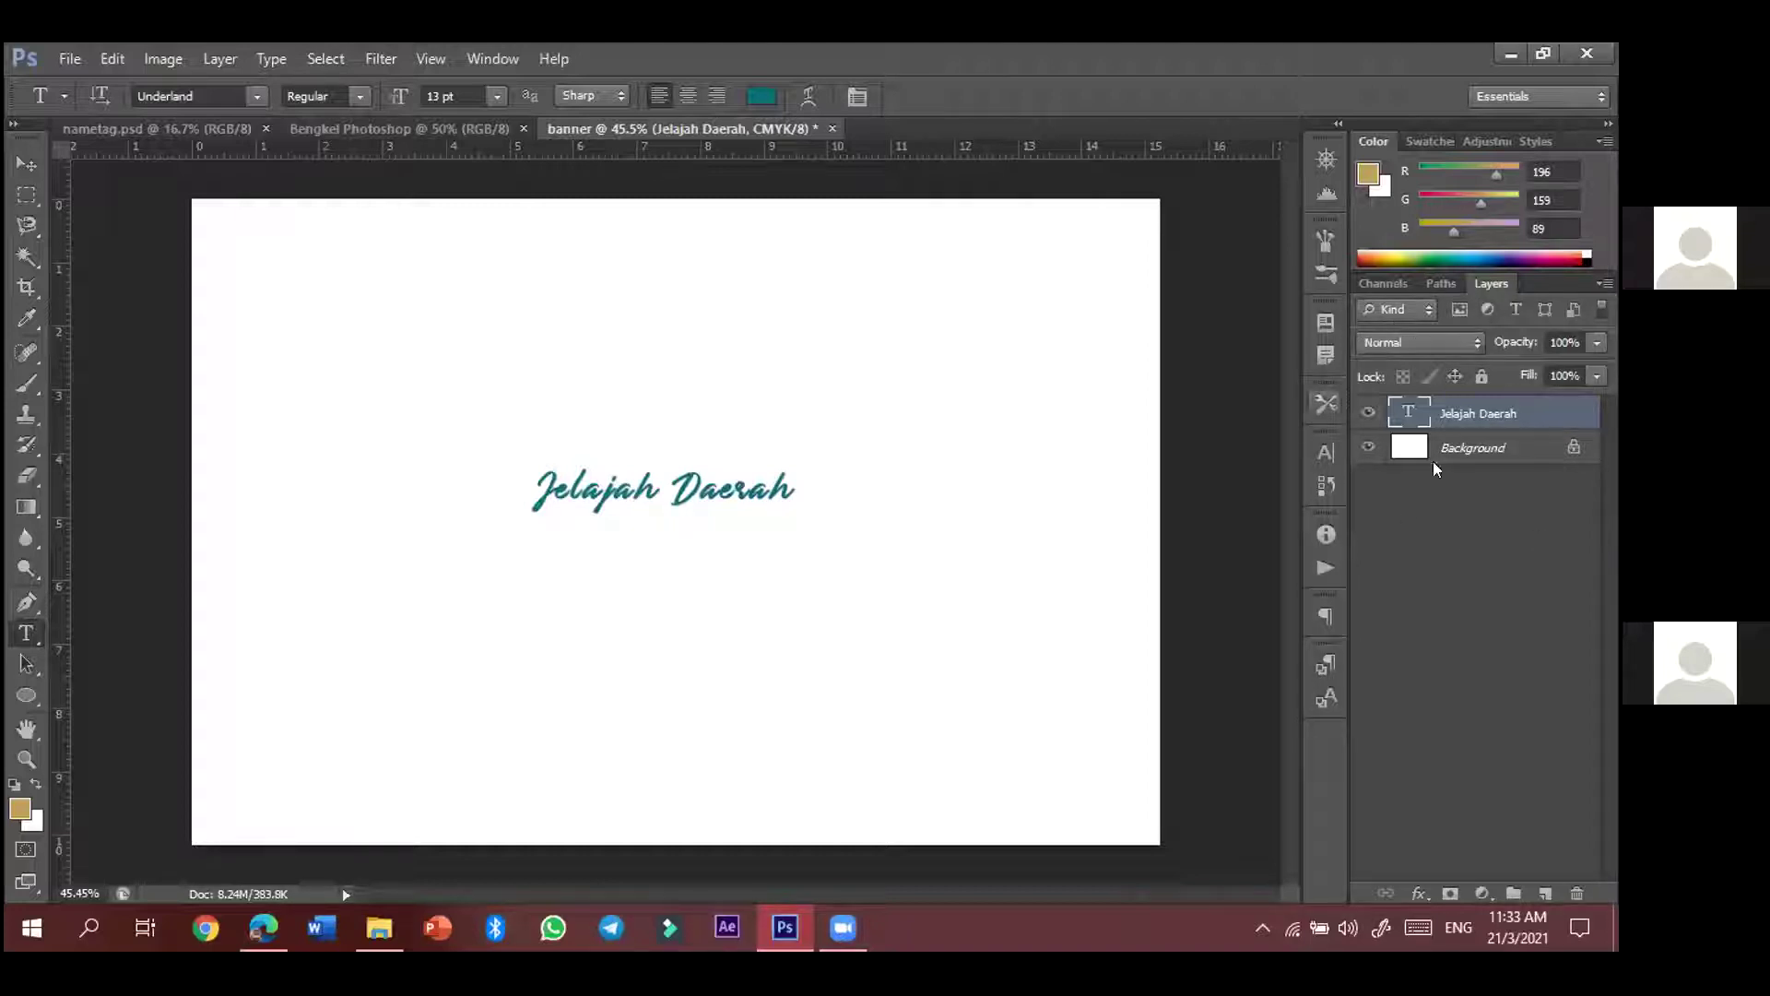
# - Add a Color Overlay in the blending options of the "Jelajah Daerah" layer and set its colour to blue
pyautogui.rightClick(1490, 410)
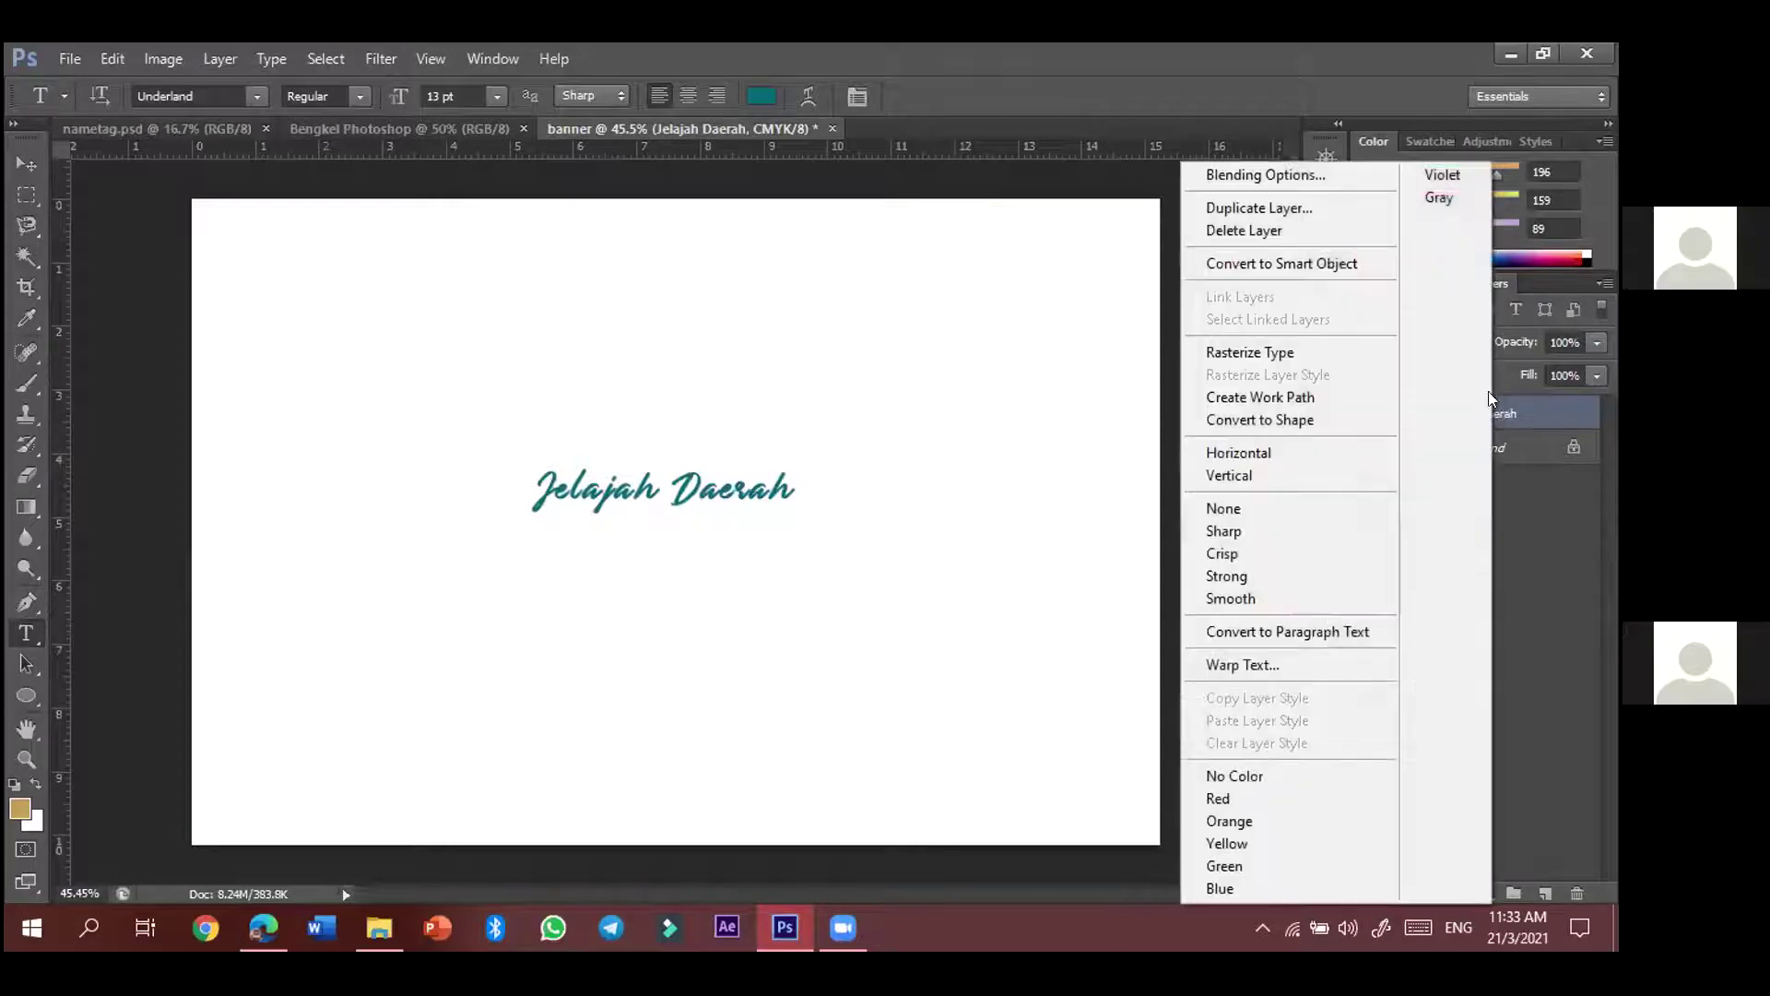
pyautogui.click(1293, 175)
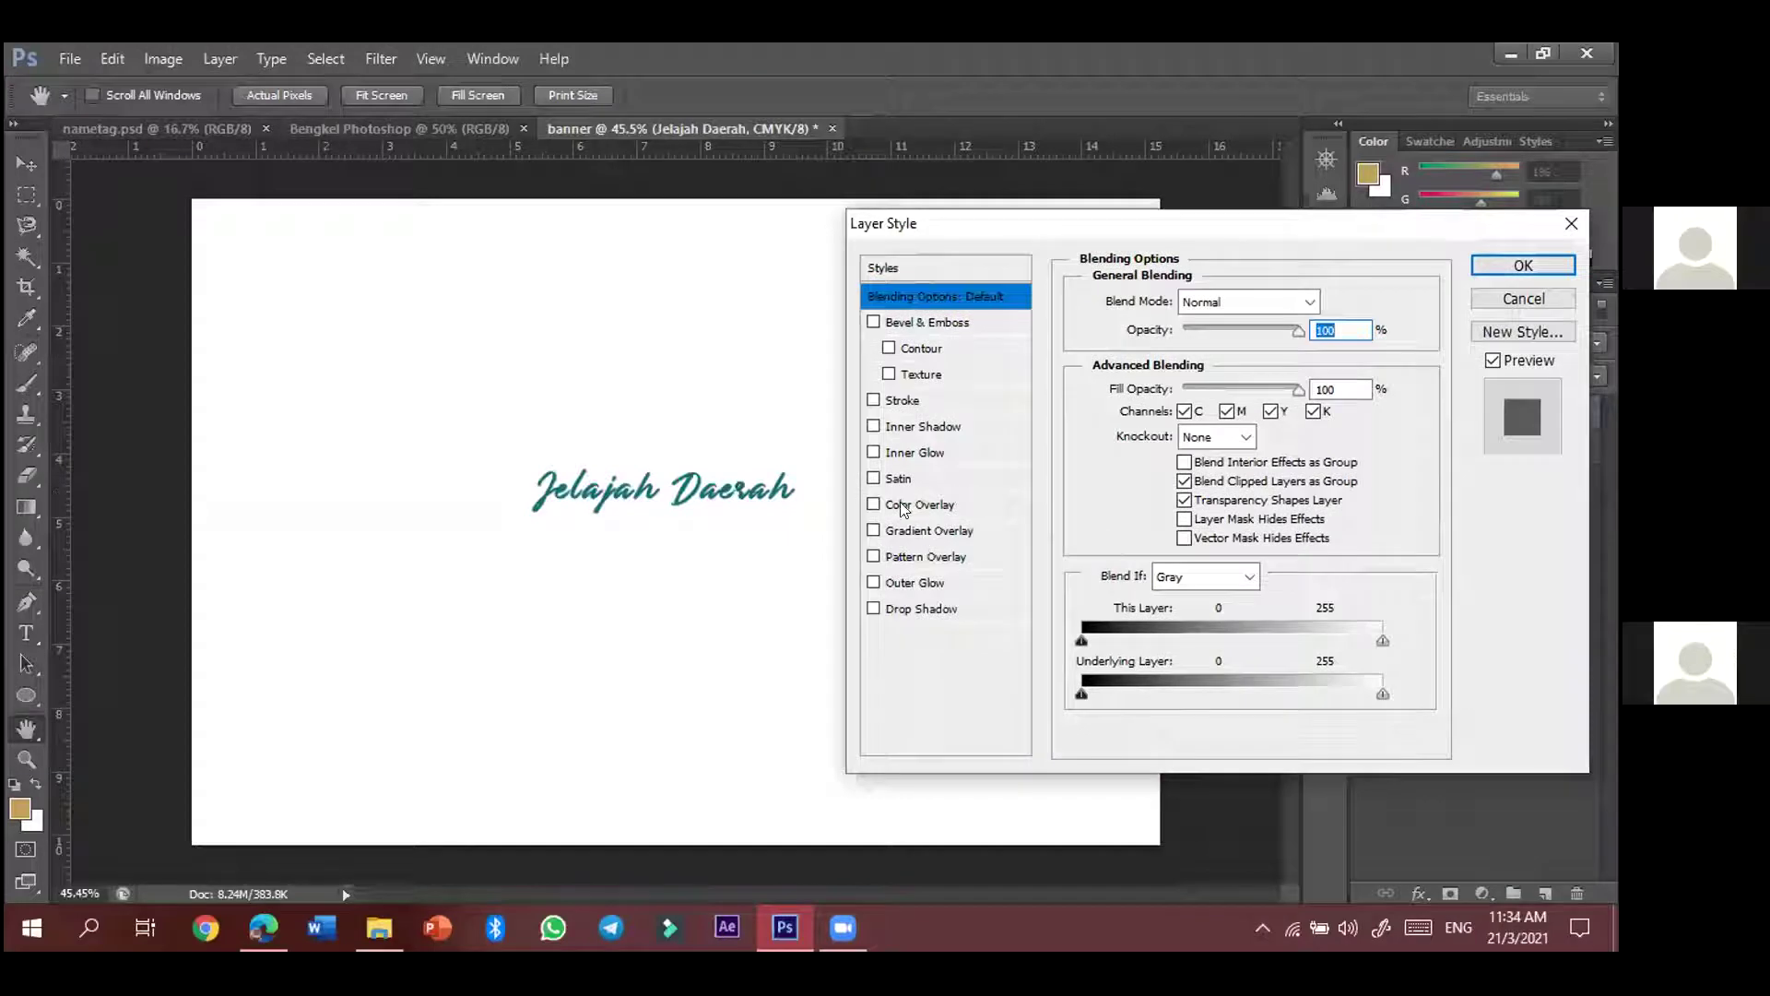
pyautogui.click(897, 505)
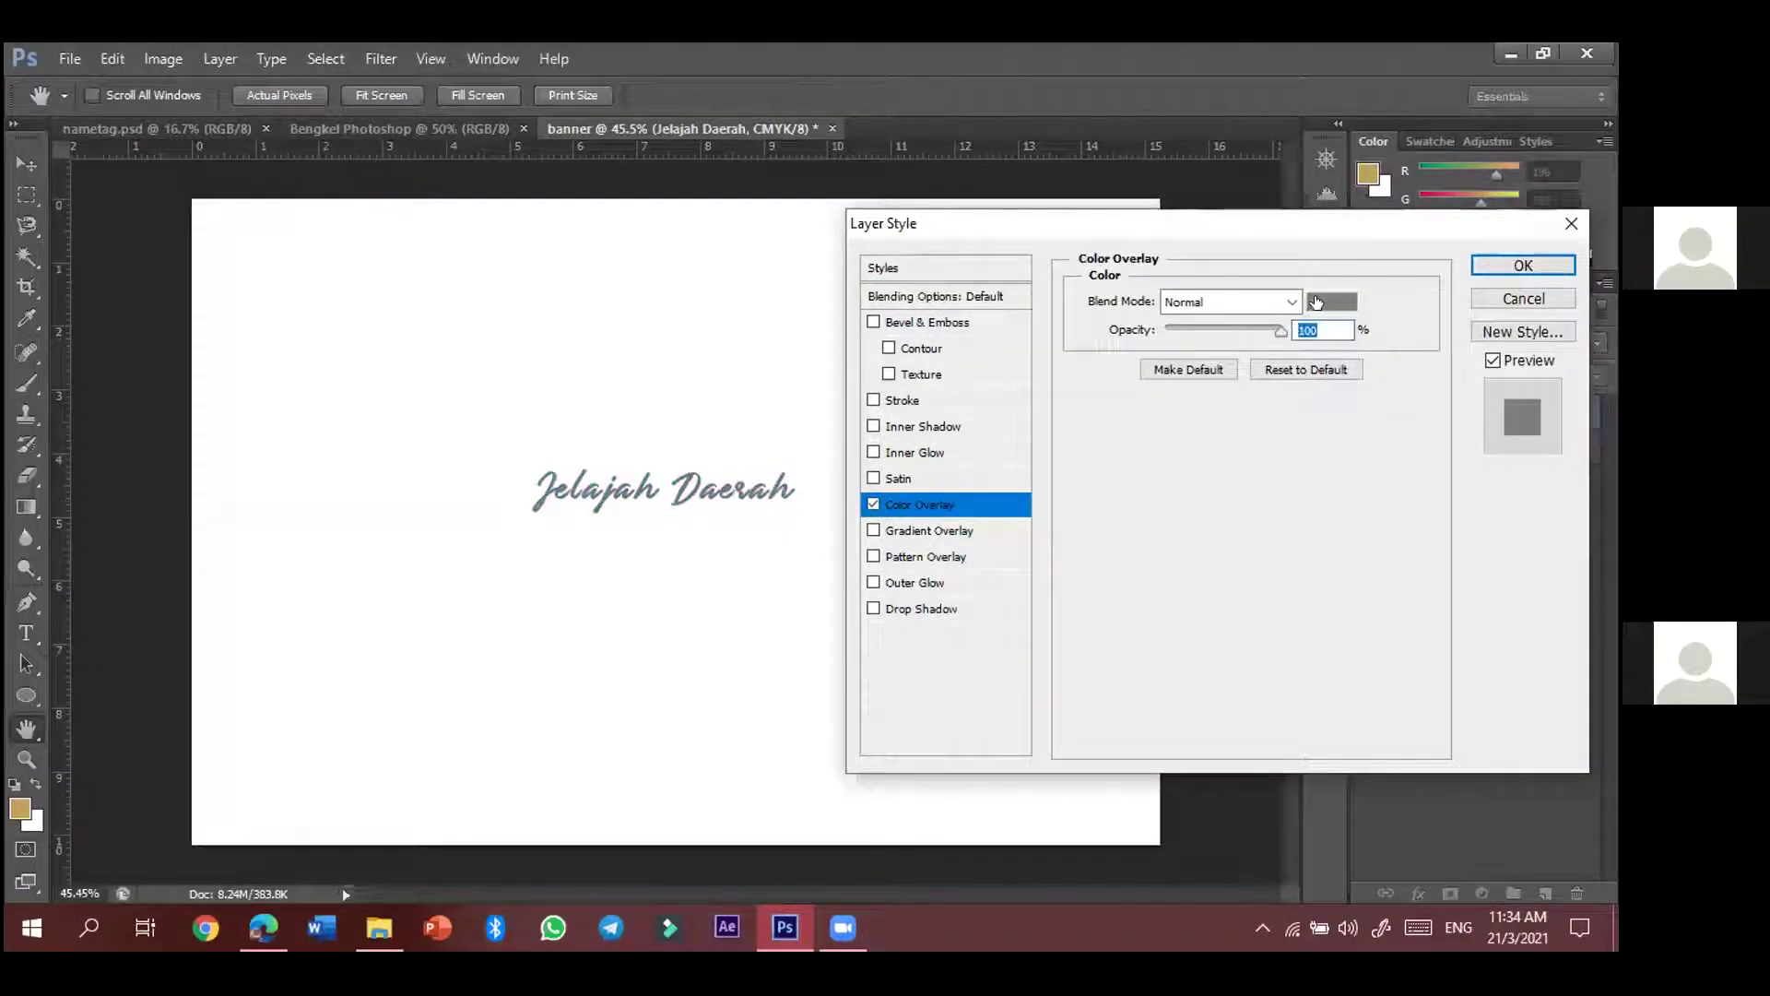
pyautogui.click(1317, 301)
pyautogui.click(723, 637)
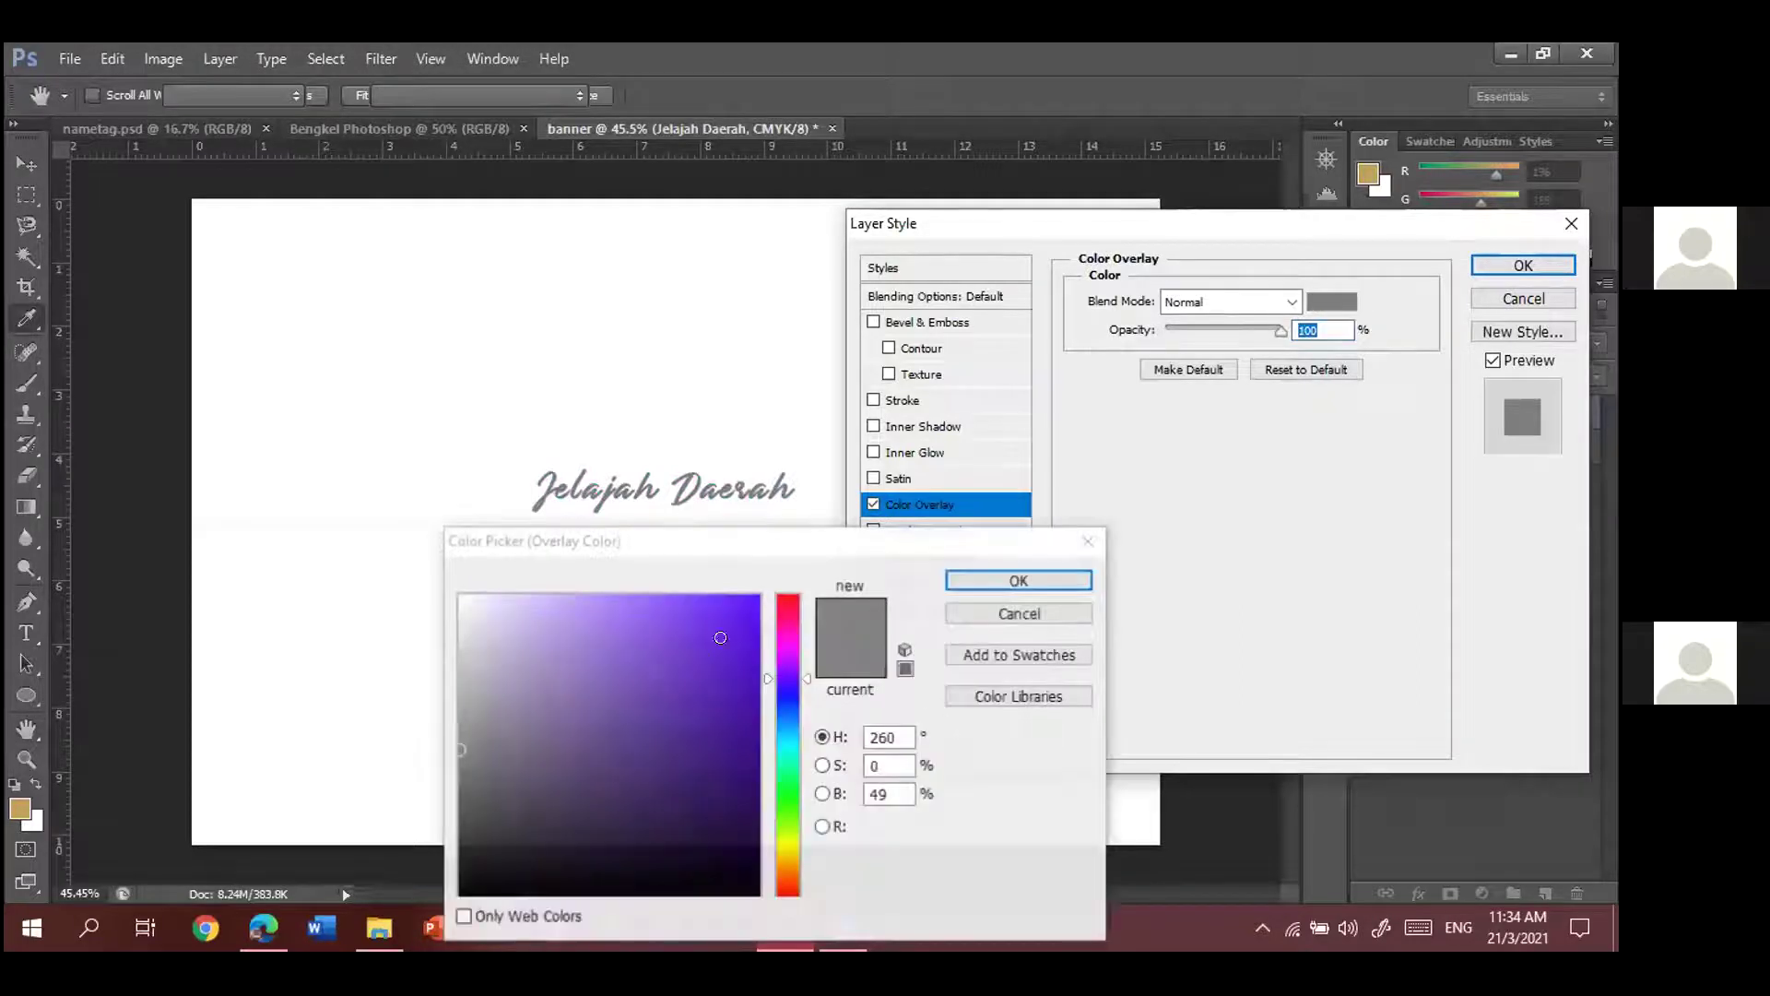
pyautogui.click(702, 659)
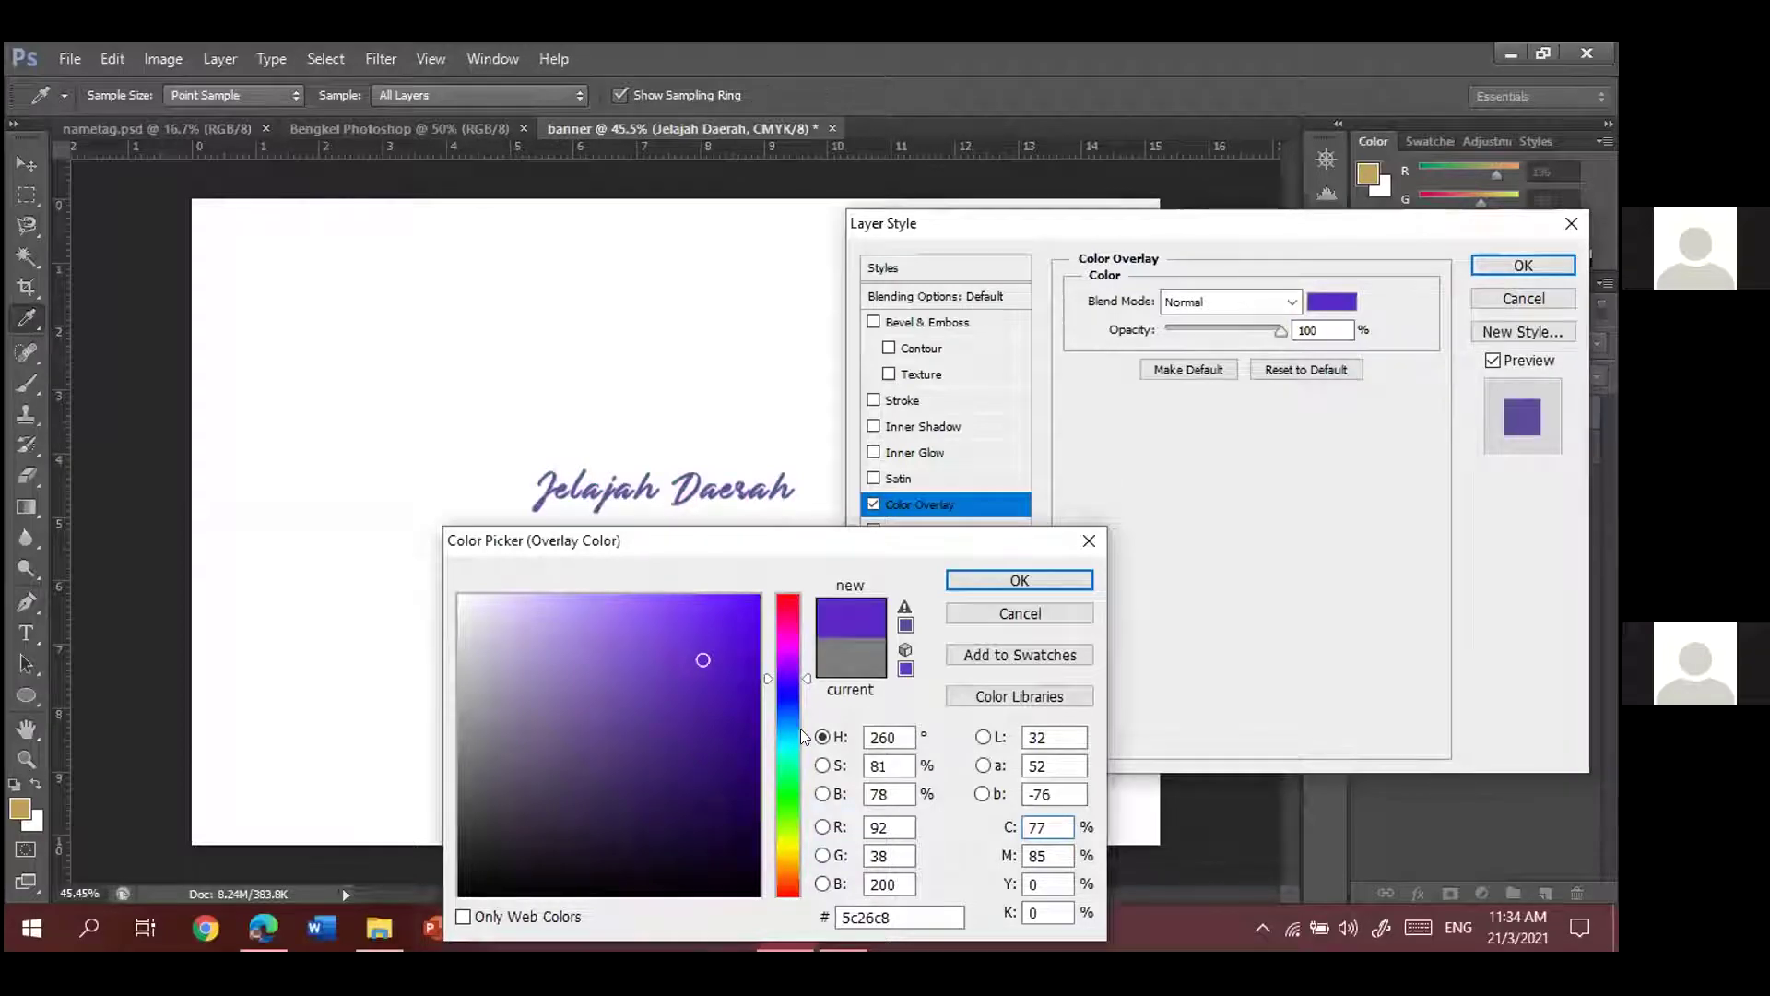
pyautogui.moveTo(804, 677); pyautogui.dragTo(809, 727)
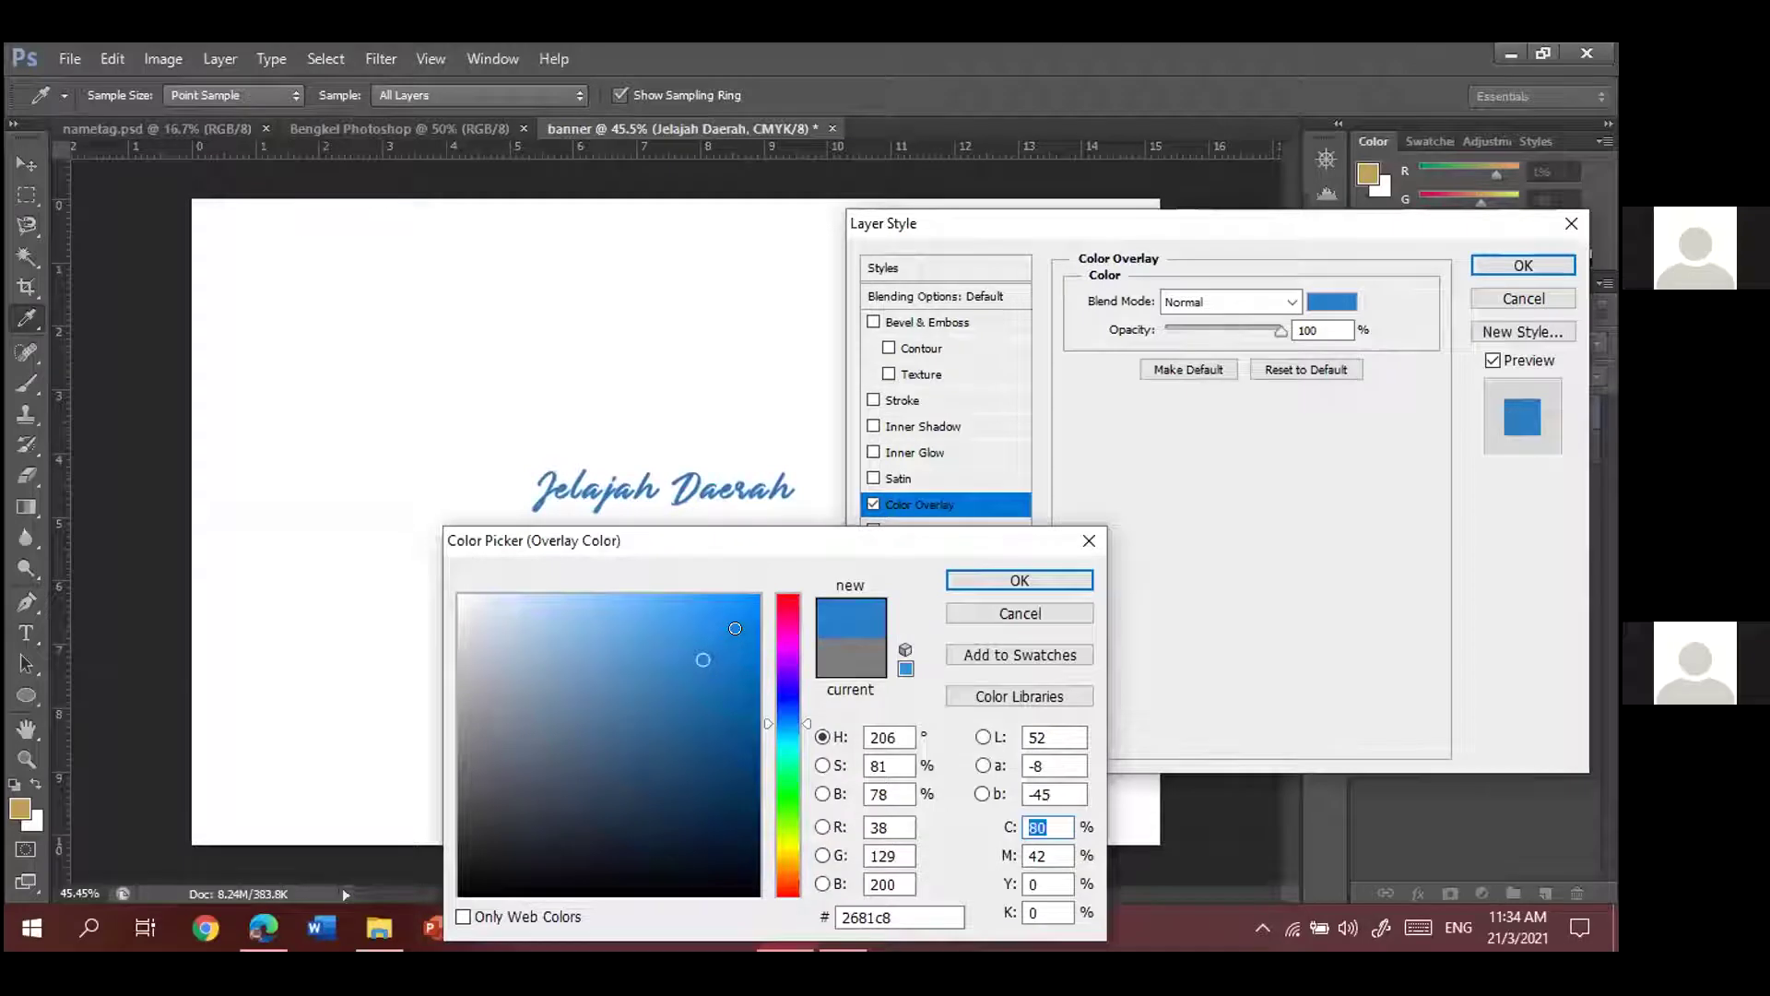
pyautogui.click(981, 580)
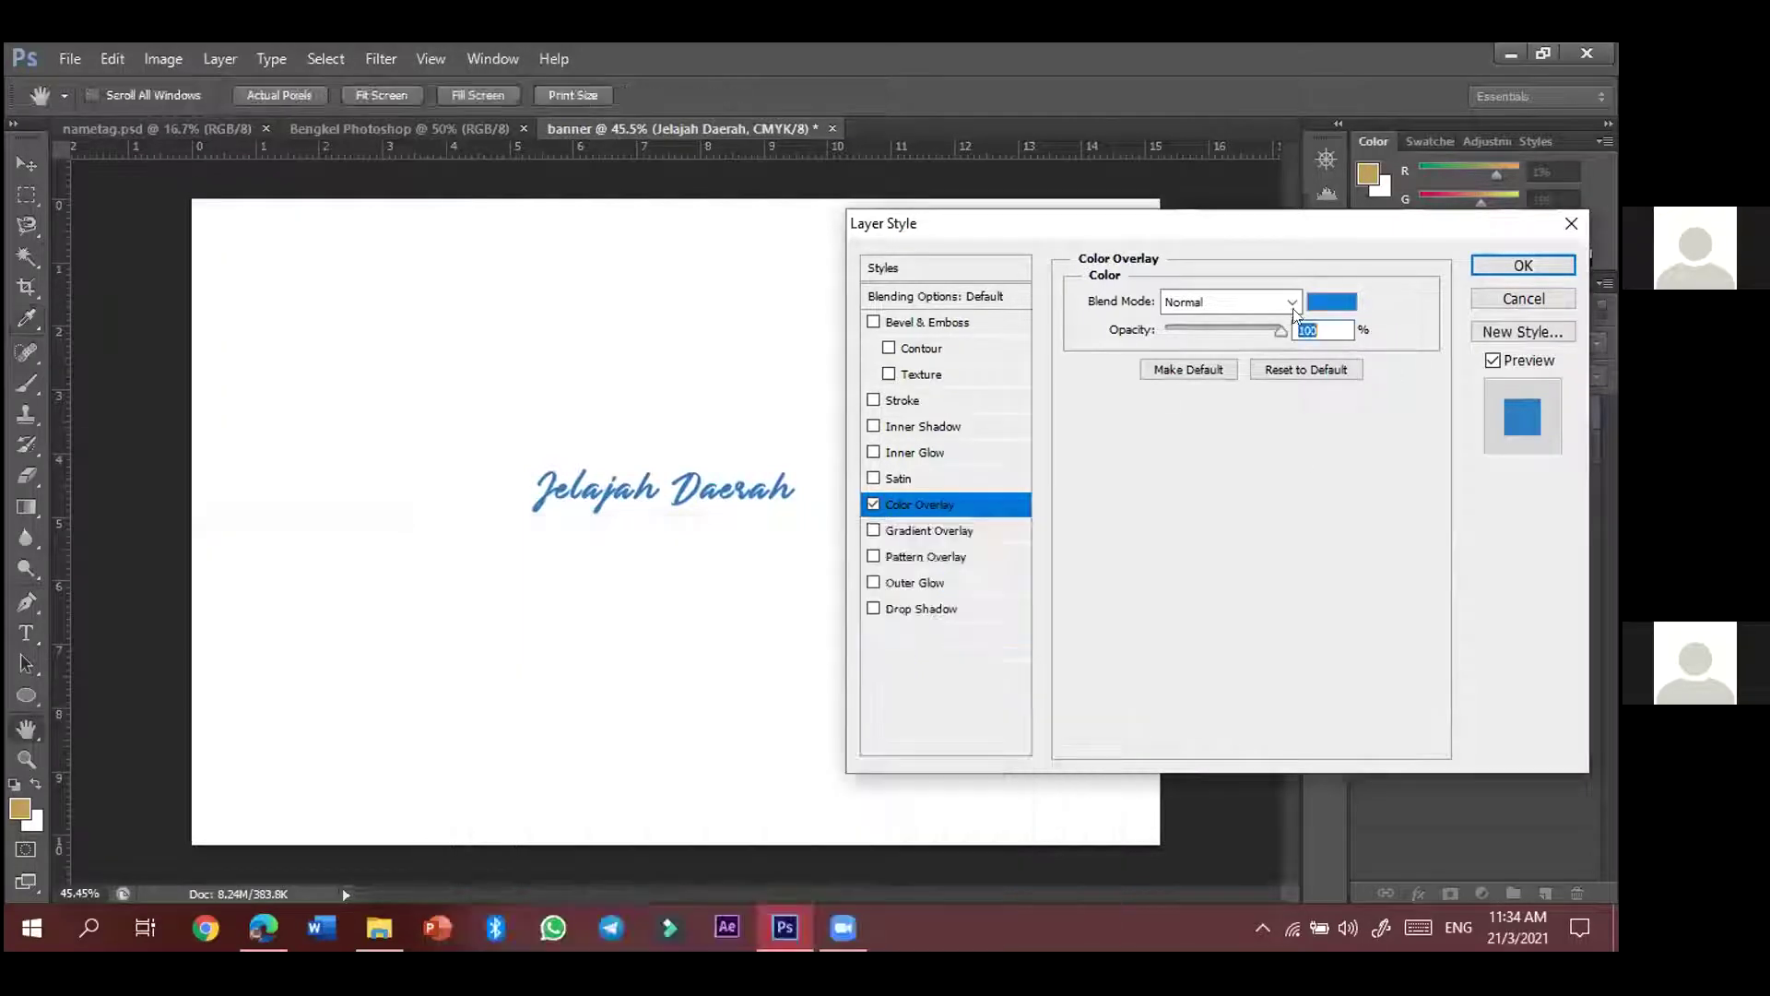
# - Replace the Color Overlay on the "Jelajah Daerah" layer with a Gradient Overlay
pyautogui.click(874, 531)
pyautogui.click(873, 504)
pyautogui.click(920, 534)
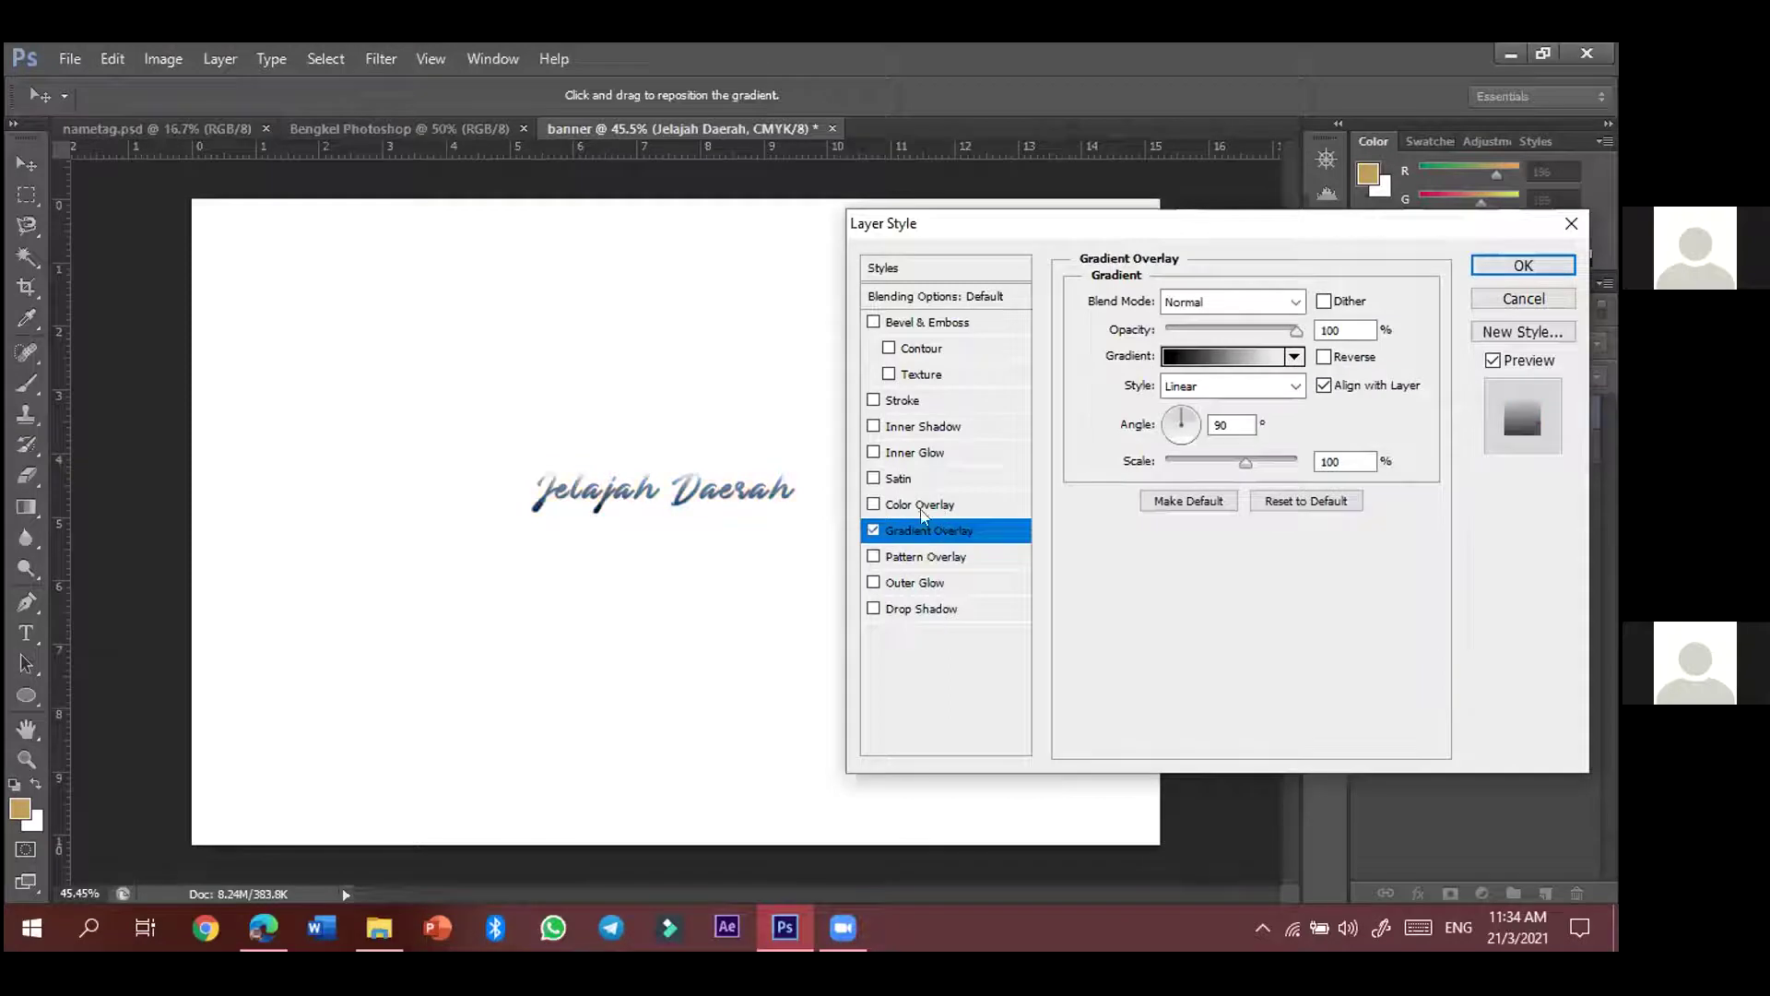
pyautogui.press('space')
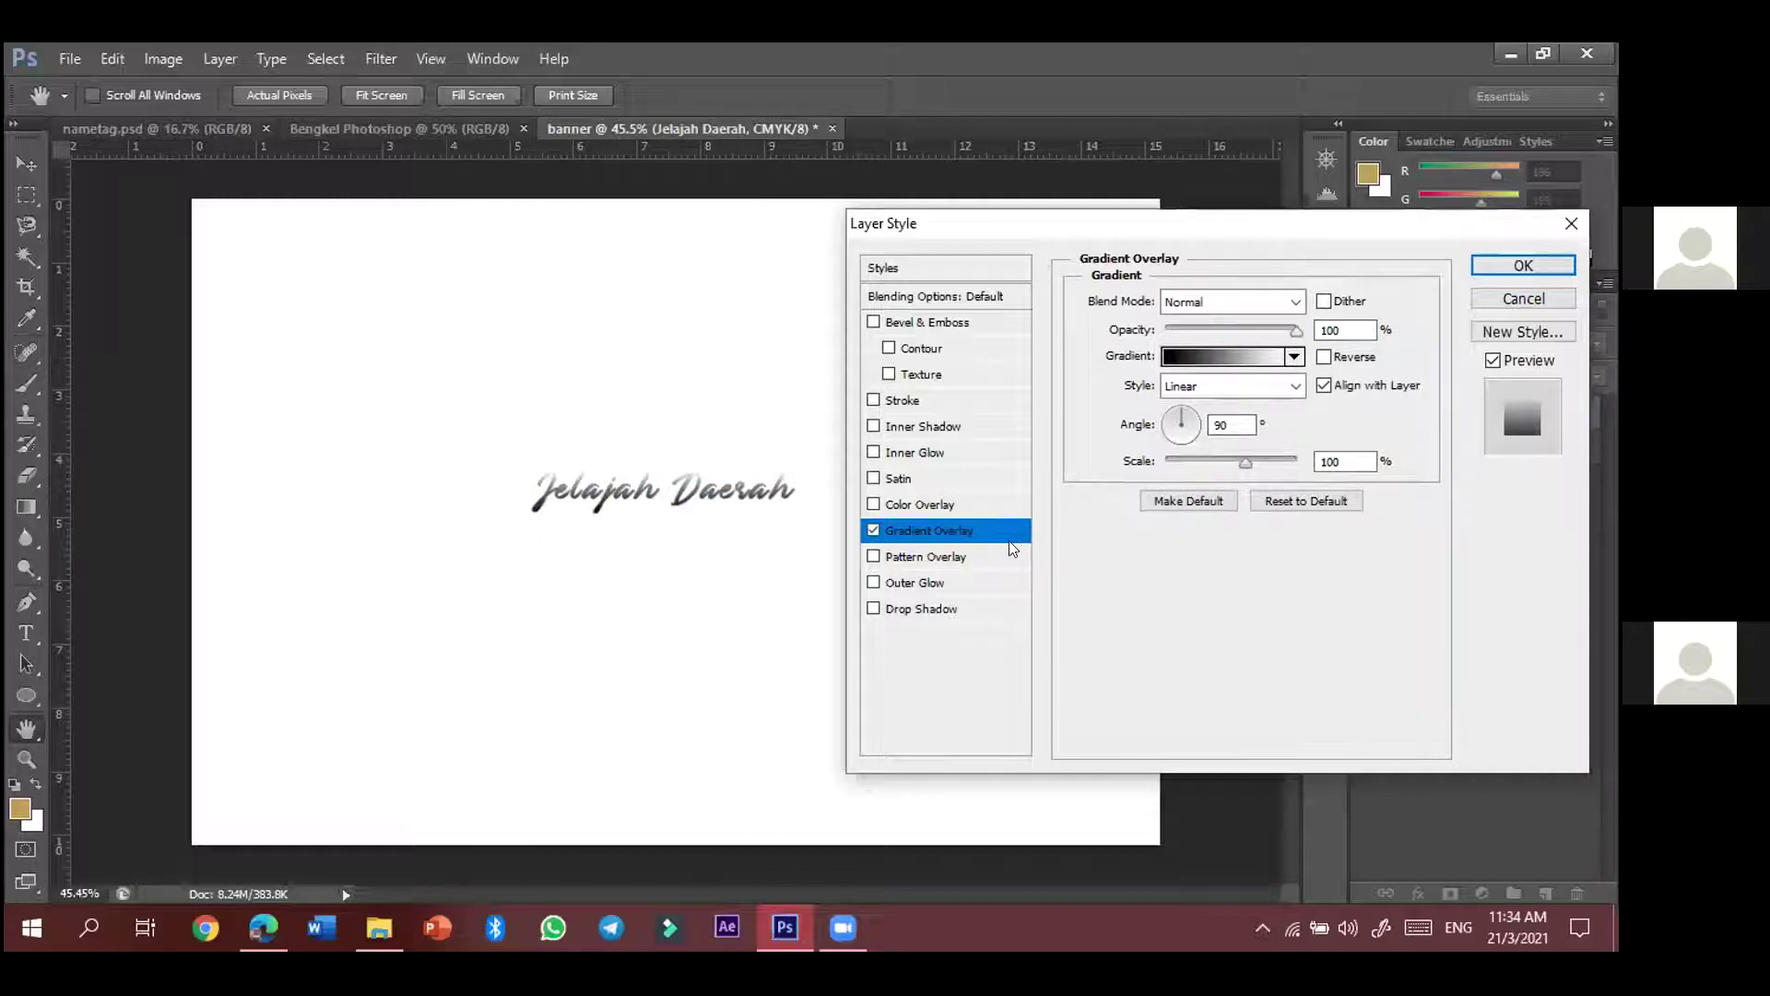
# - Open the overlay's gradient for editing, browse the presets and try a dark navy one and a light grey one
pyautogui.click(1268, 358)
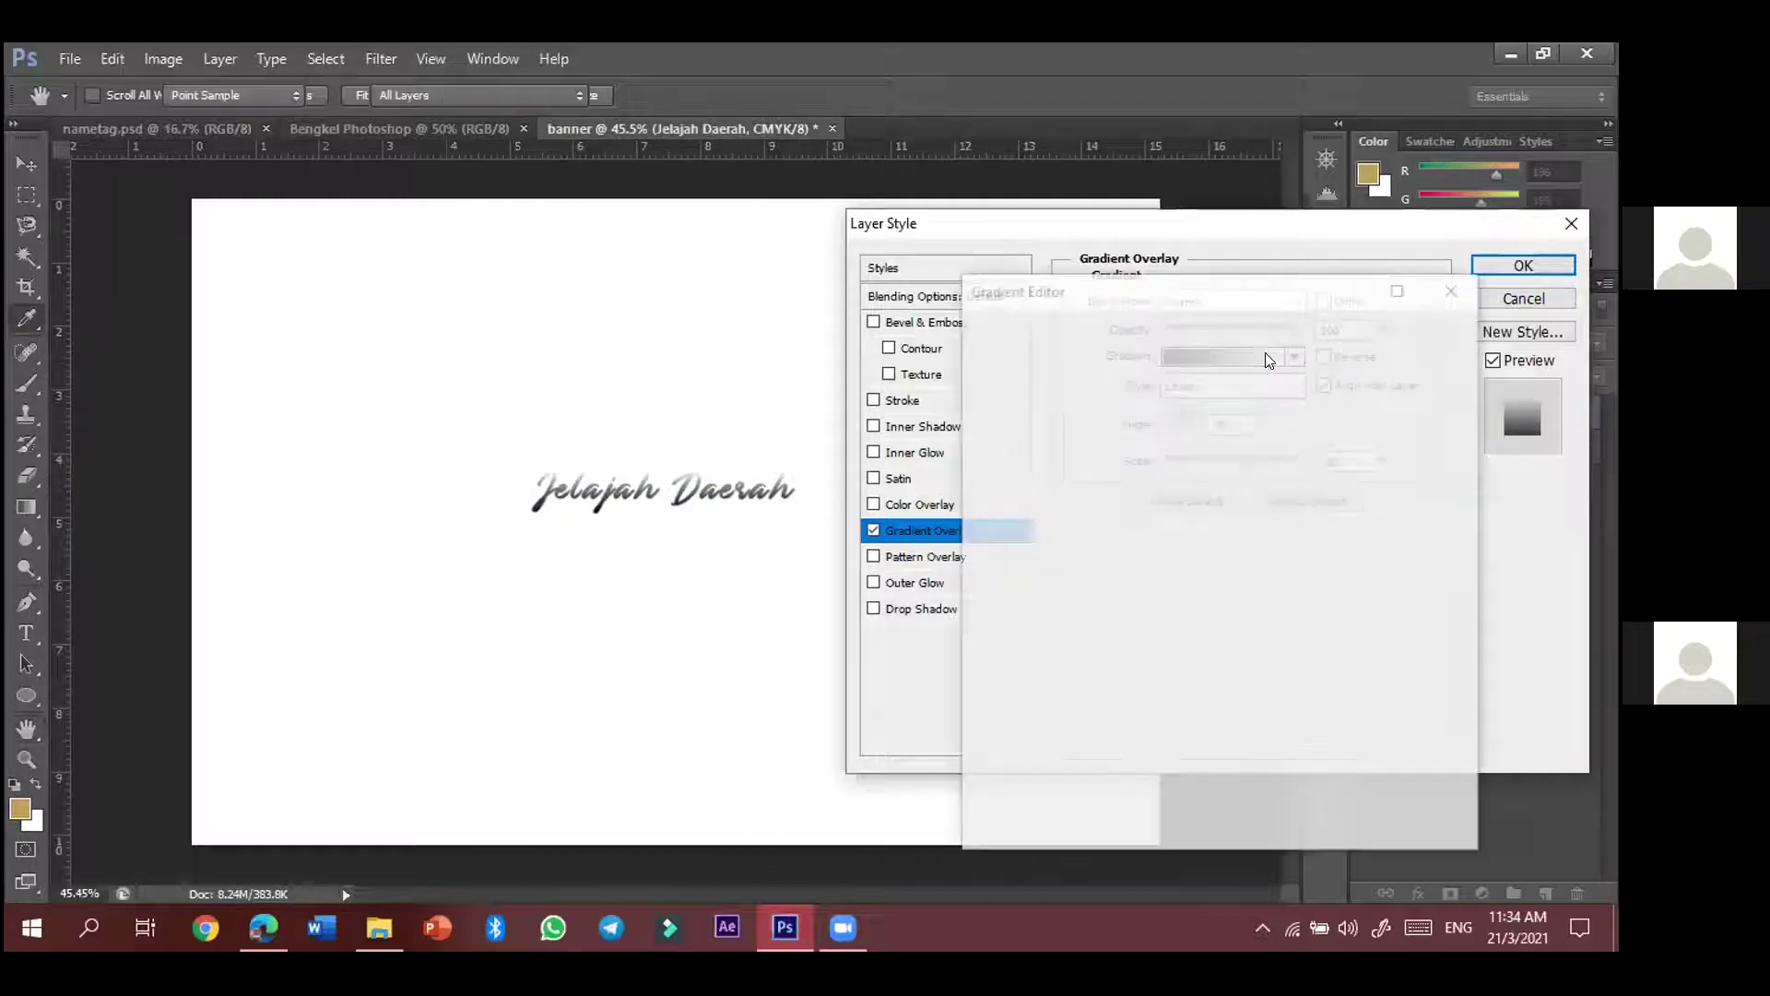
pyautogui.scroll(-10, 1333, 396)
pyautogui.scroll(-5, 1339, 465)
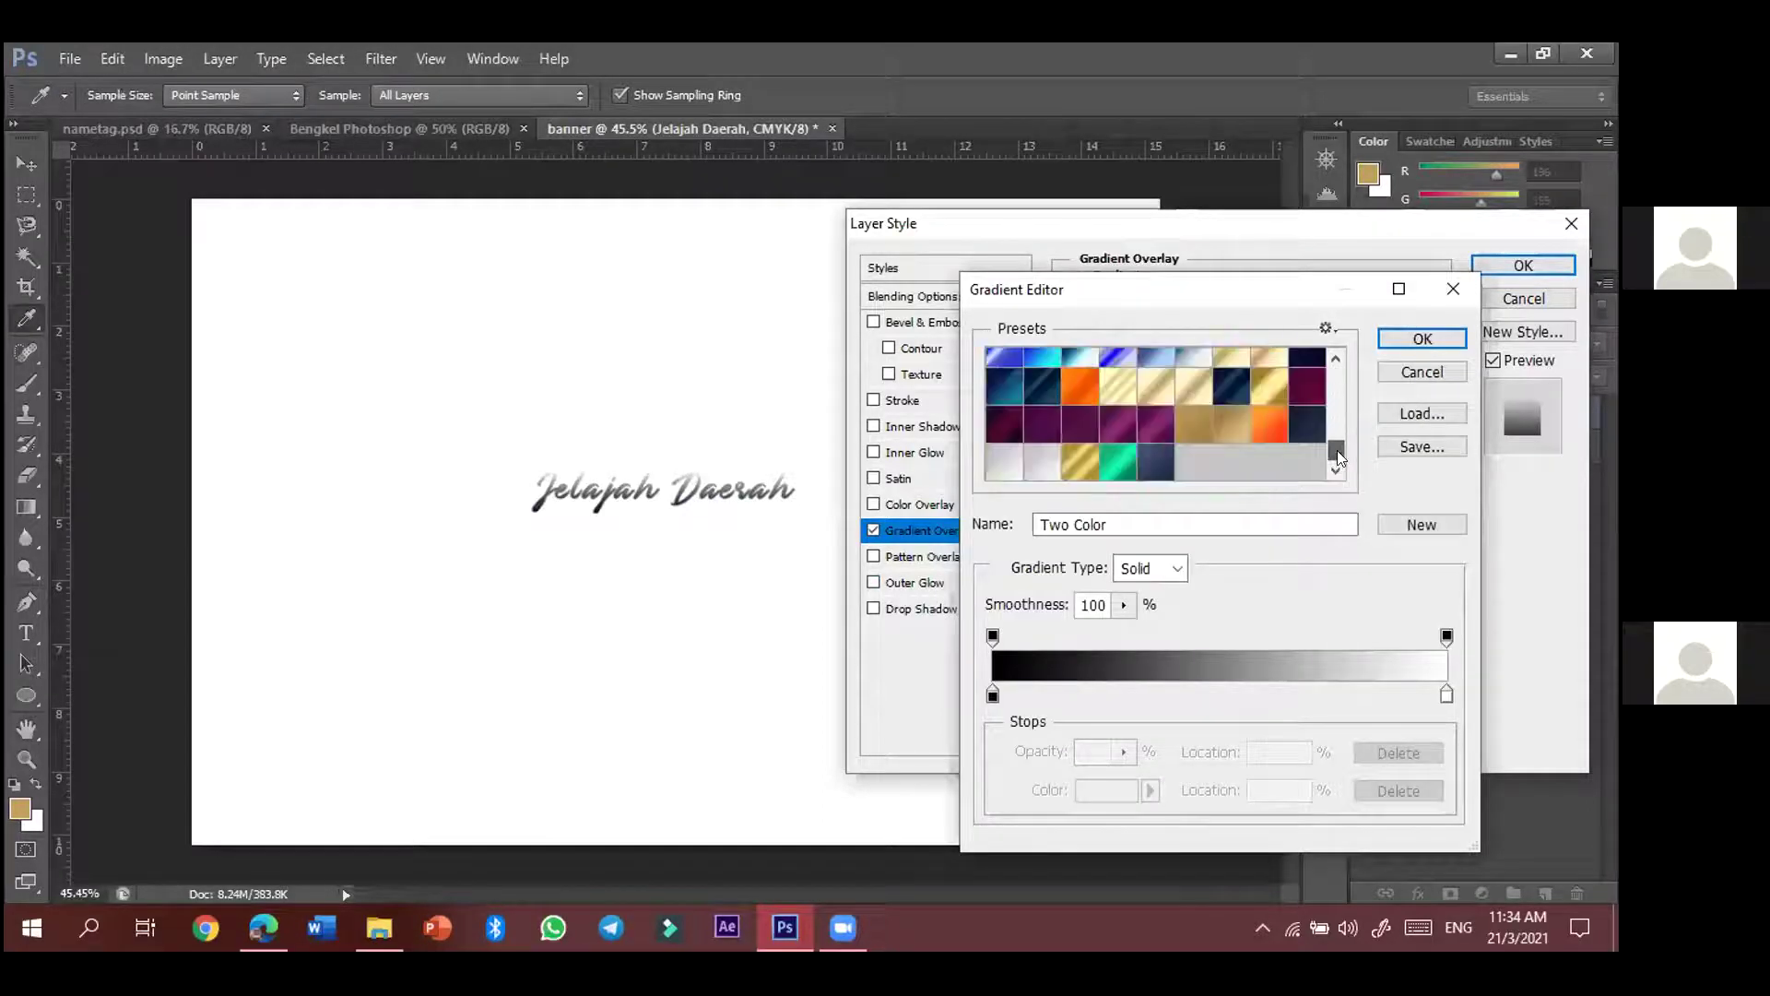
pyautogui.moveTo(1339, 446); pyautogui.dragTo(1348, 402)
pyautogui.scroll(-3, 1349, 397)
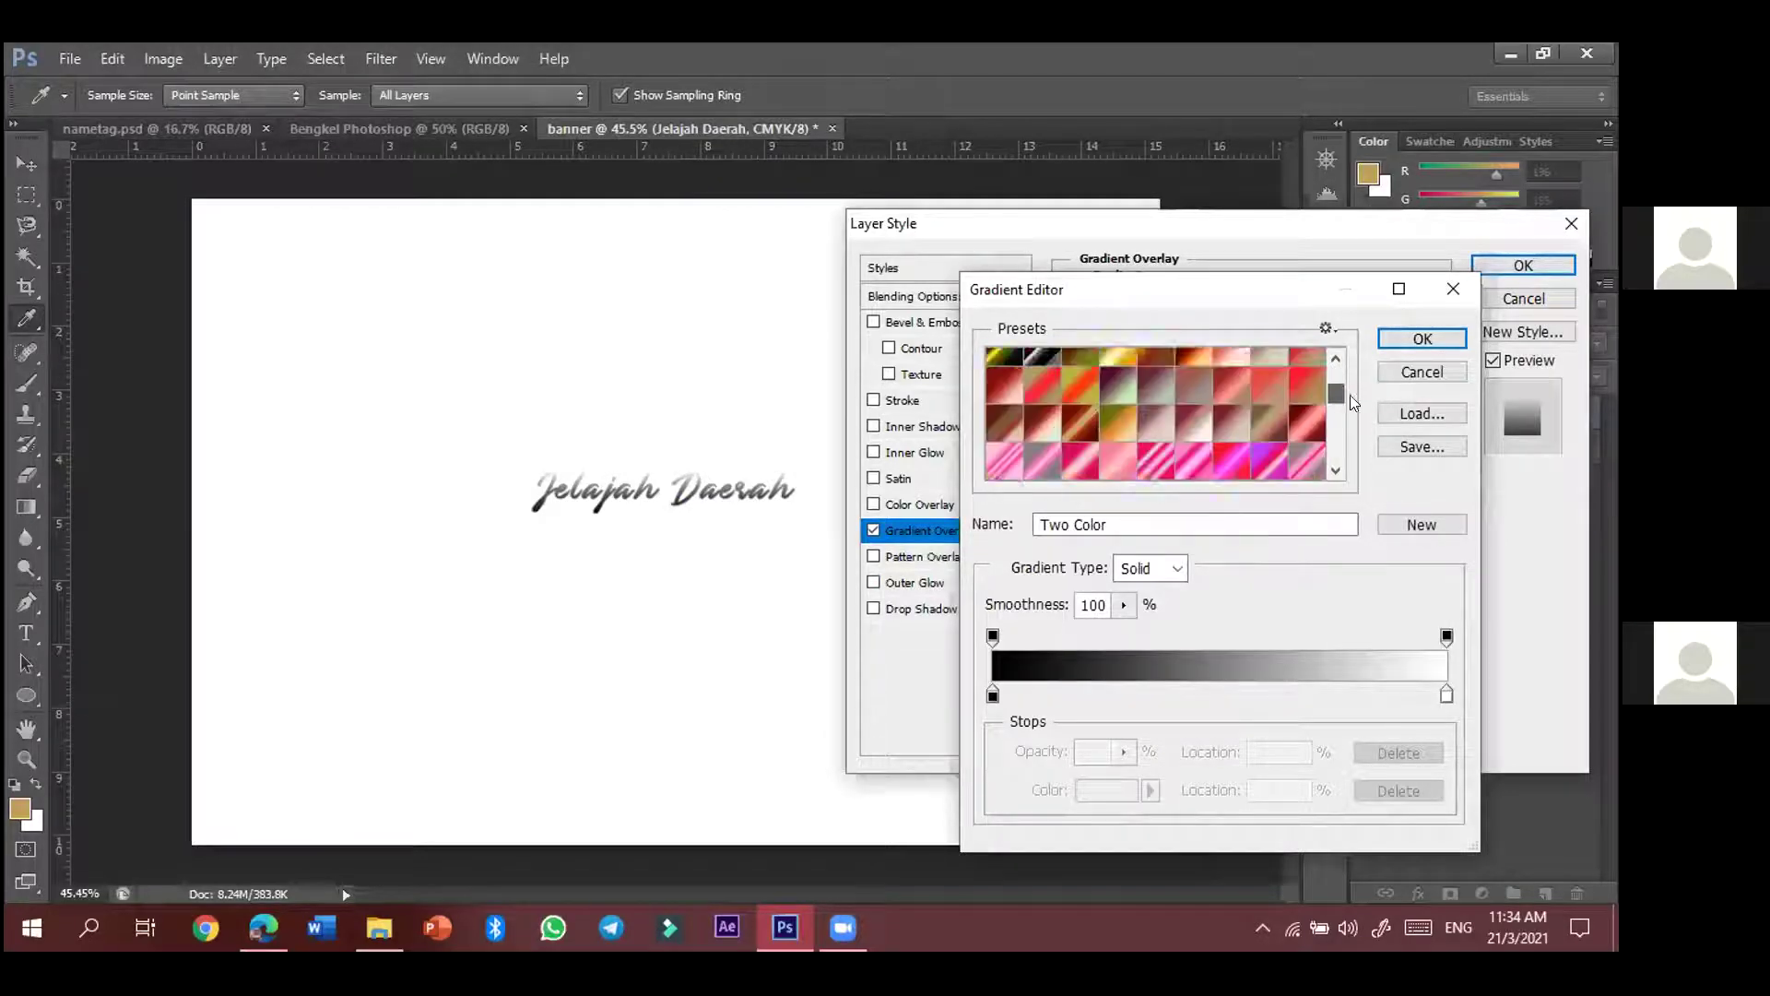
pyautogui.click(993, 694)
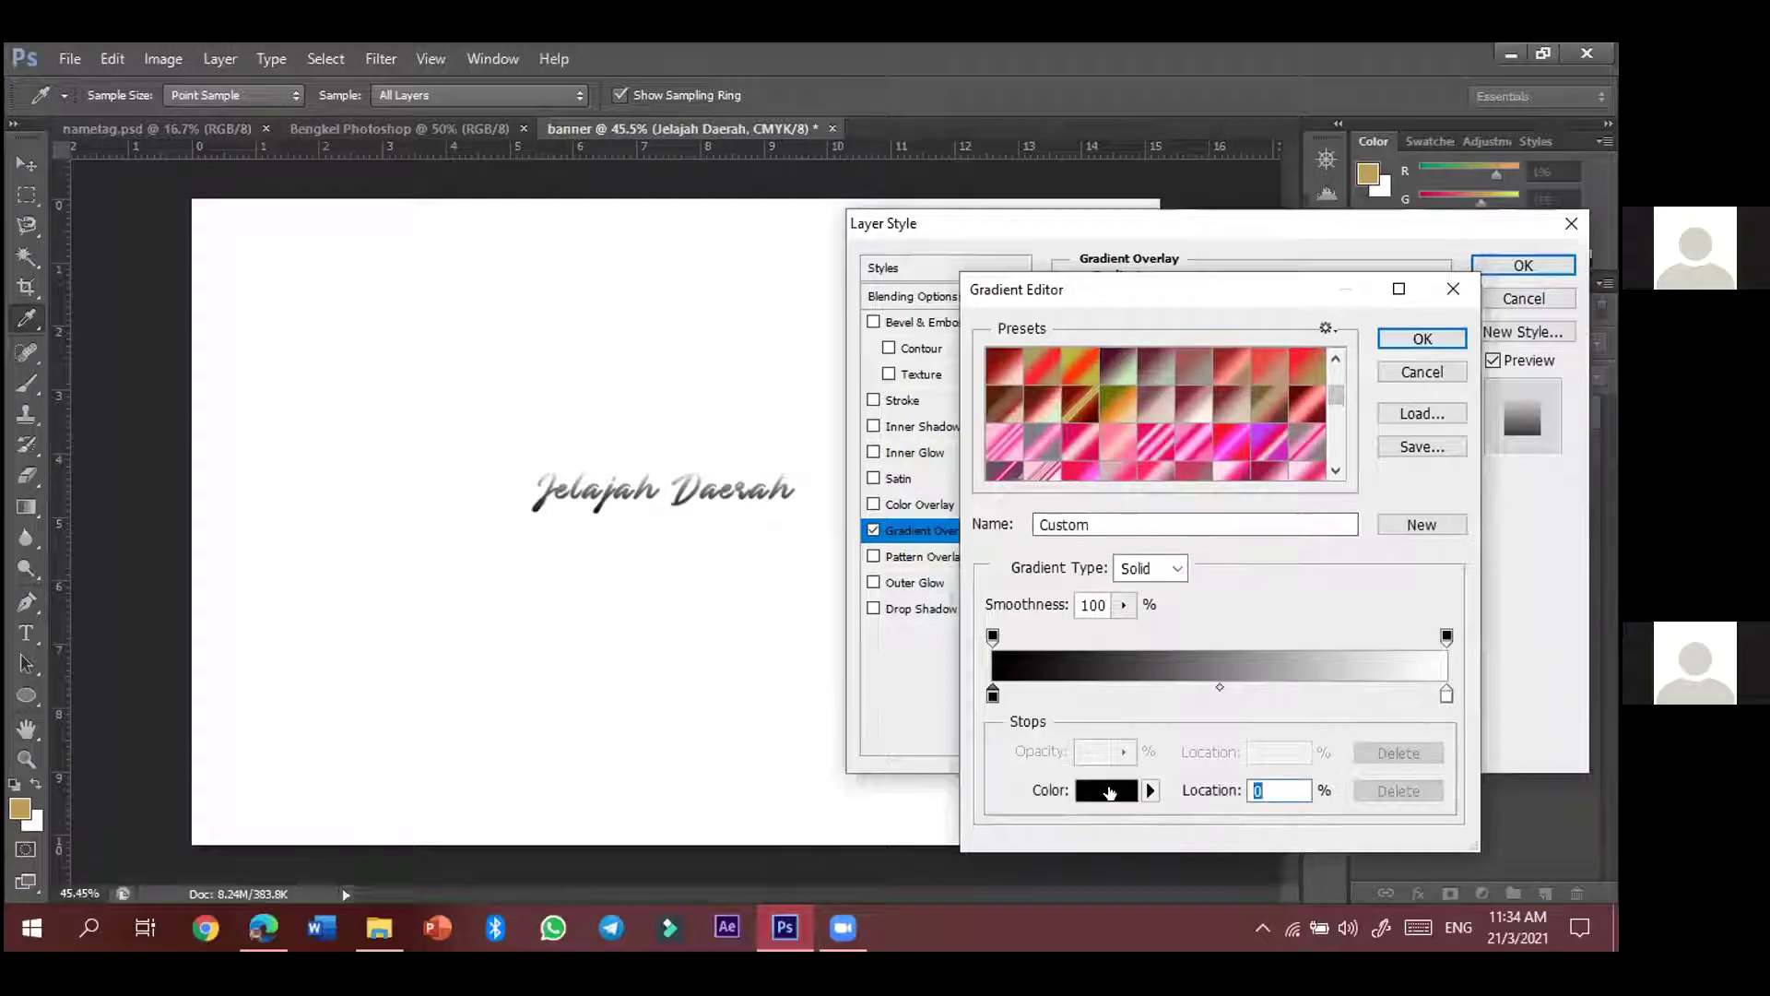
pyautogui.scroll(-5, 1337, 405)
pyautogui.scroll(-5, 1351, 452)
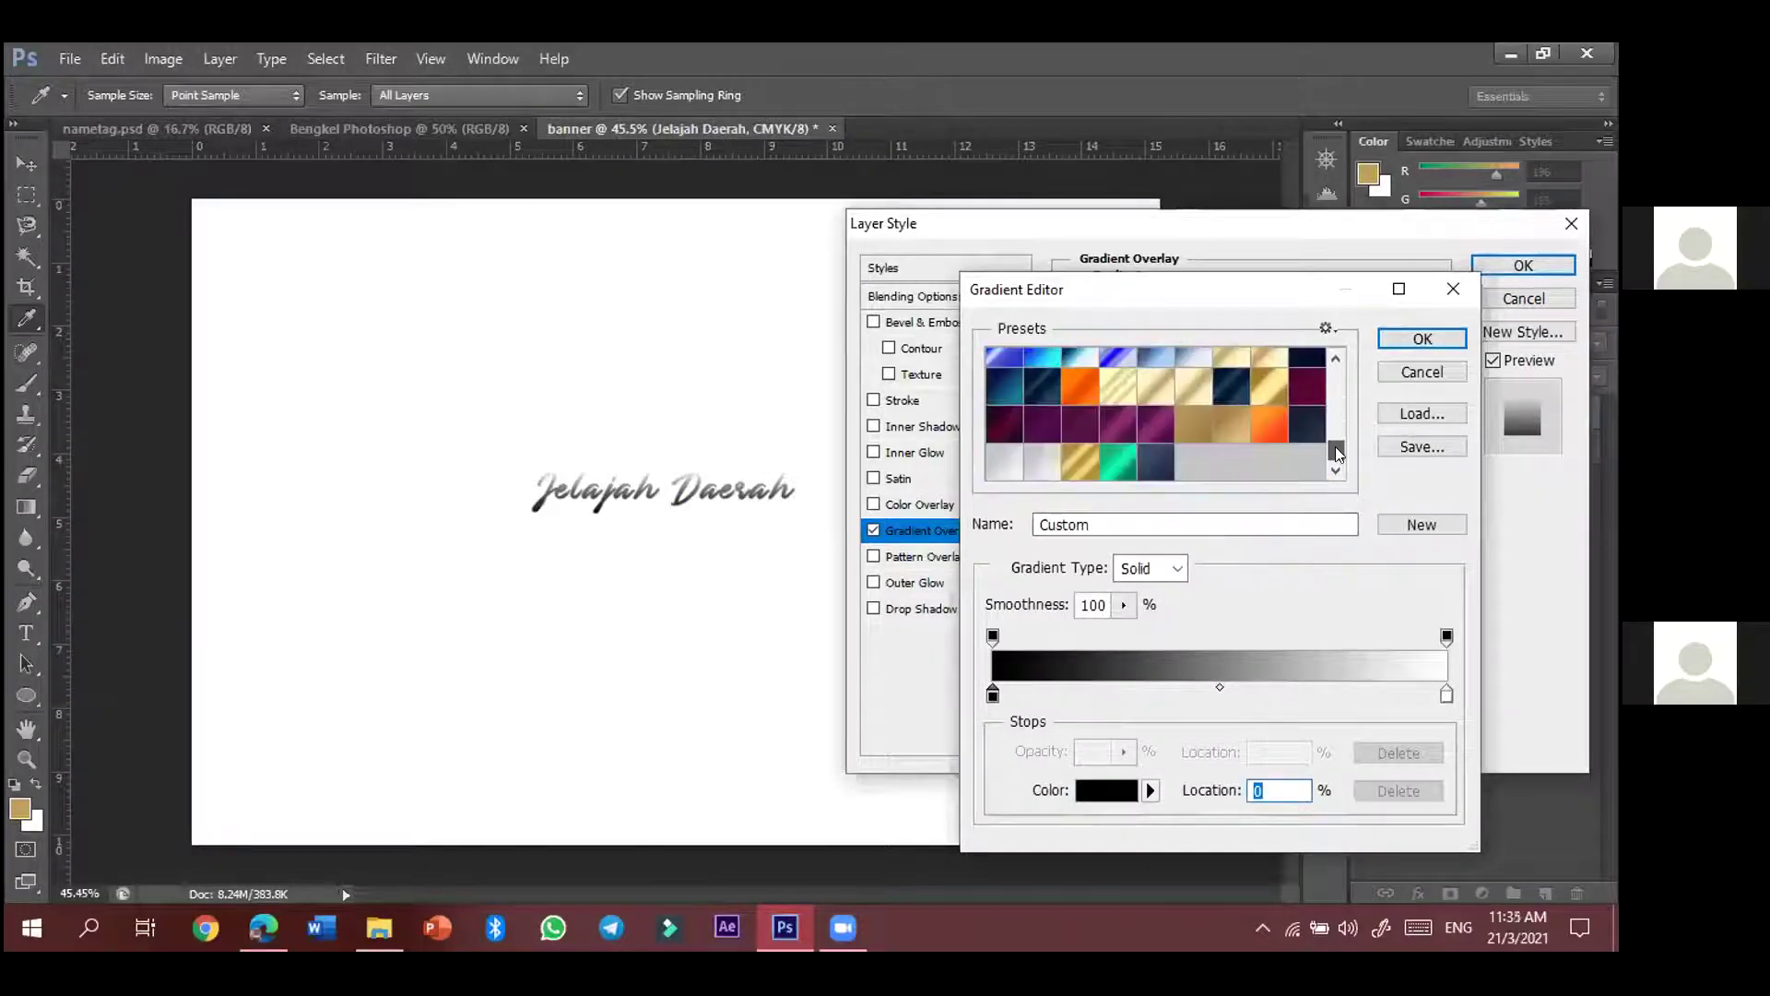
pyautogui.click(1240, 399)
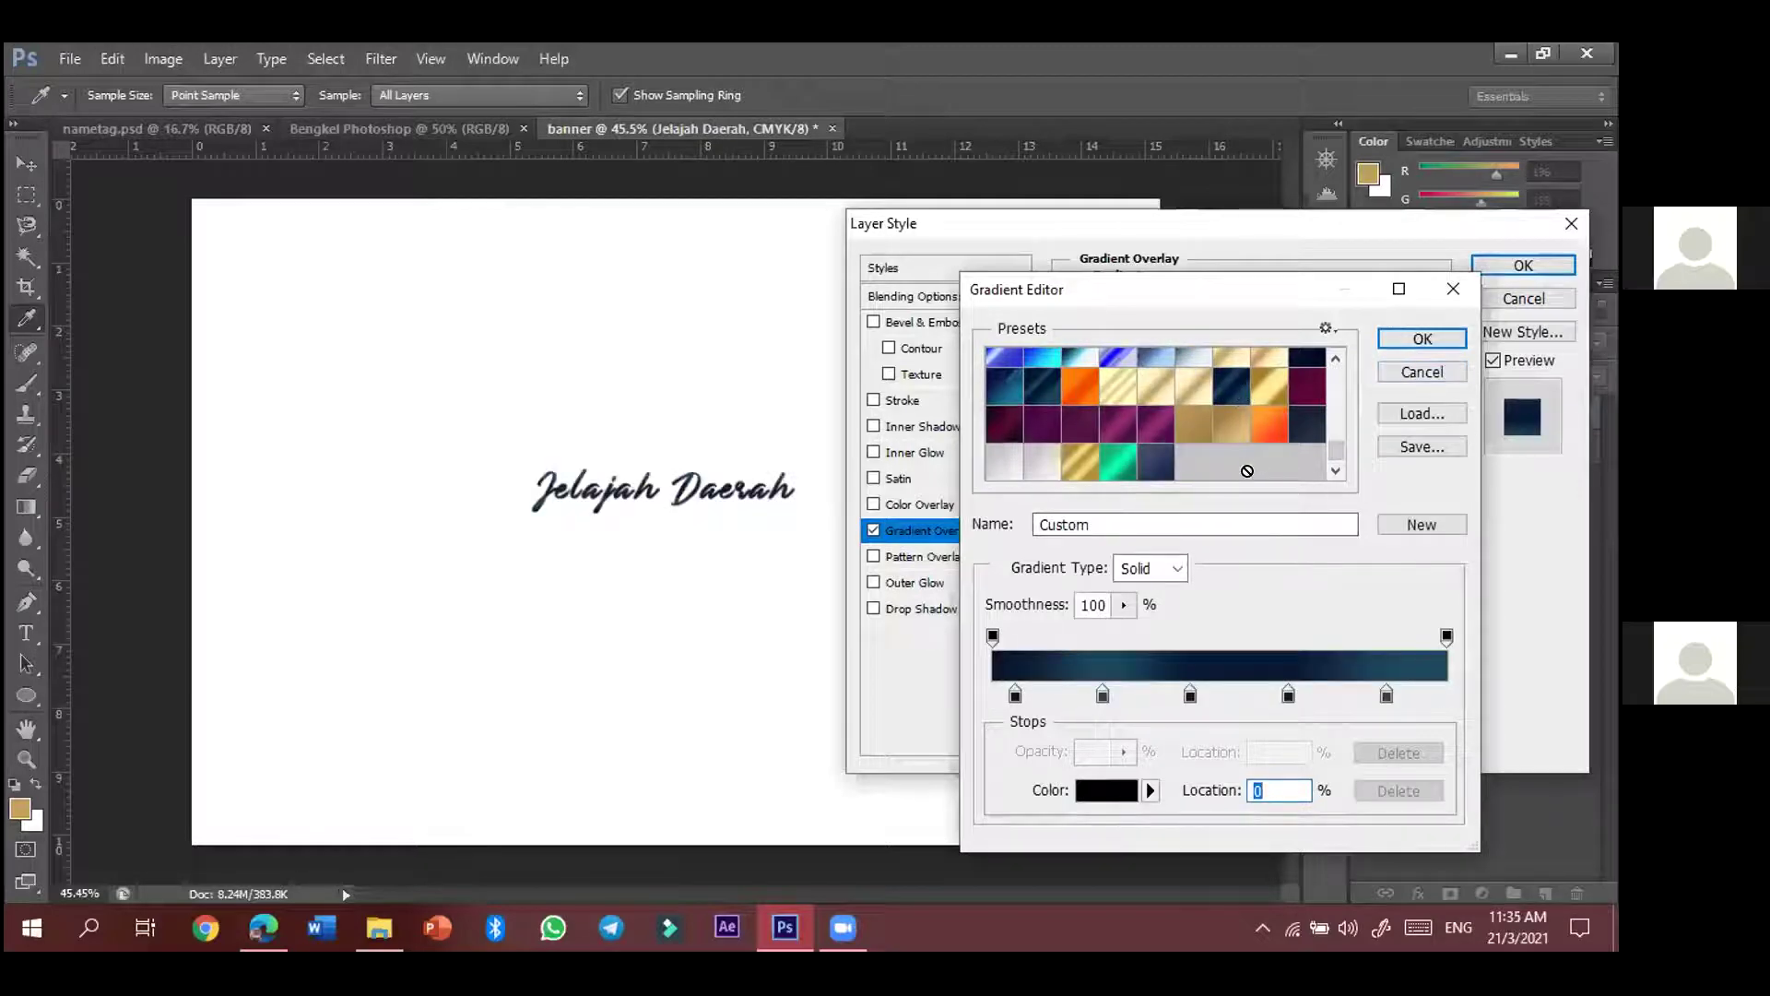
pyautogui.click(1106, 790)
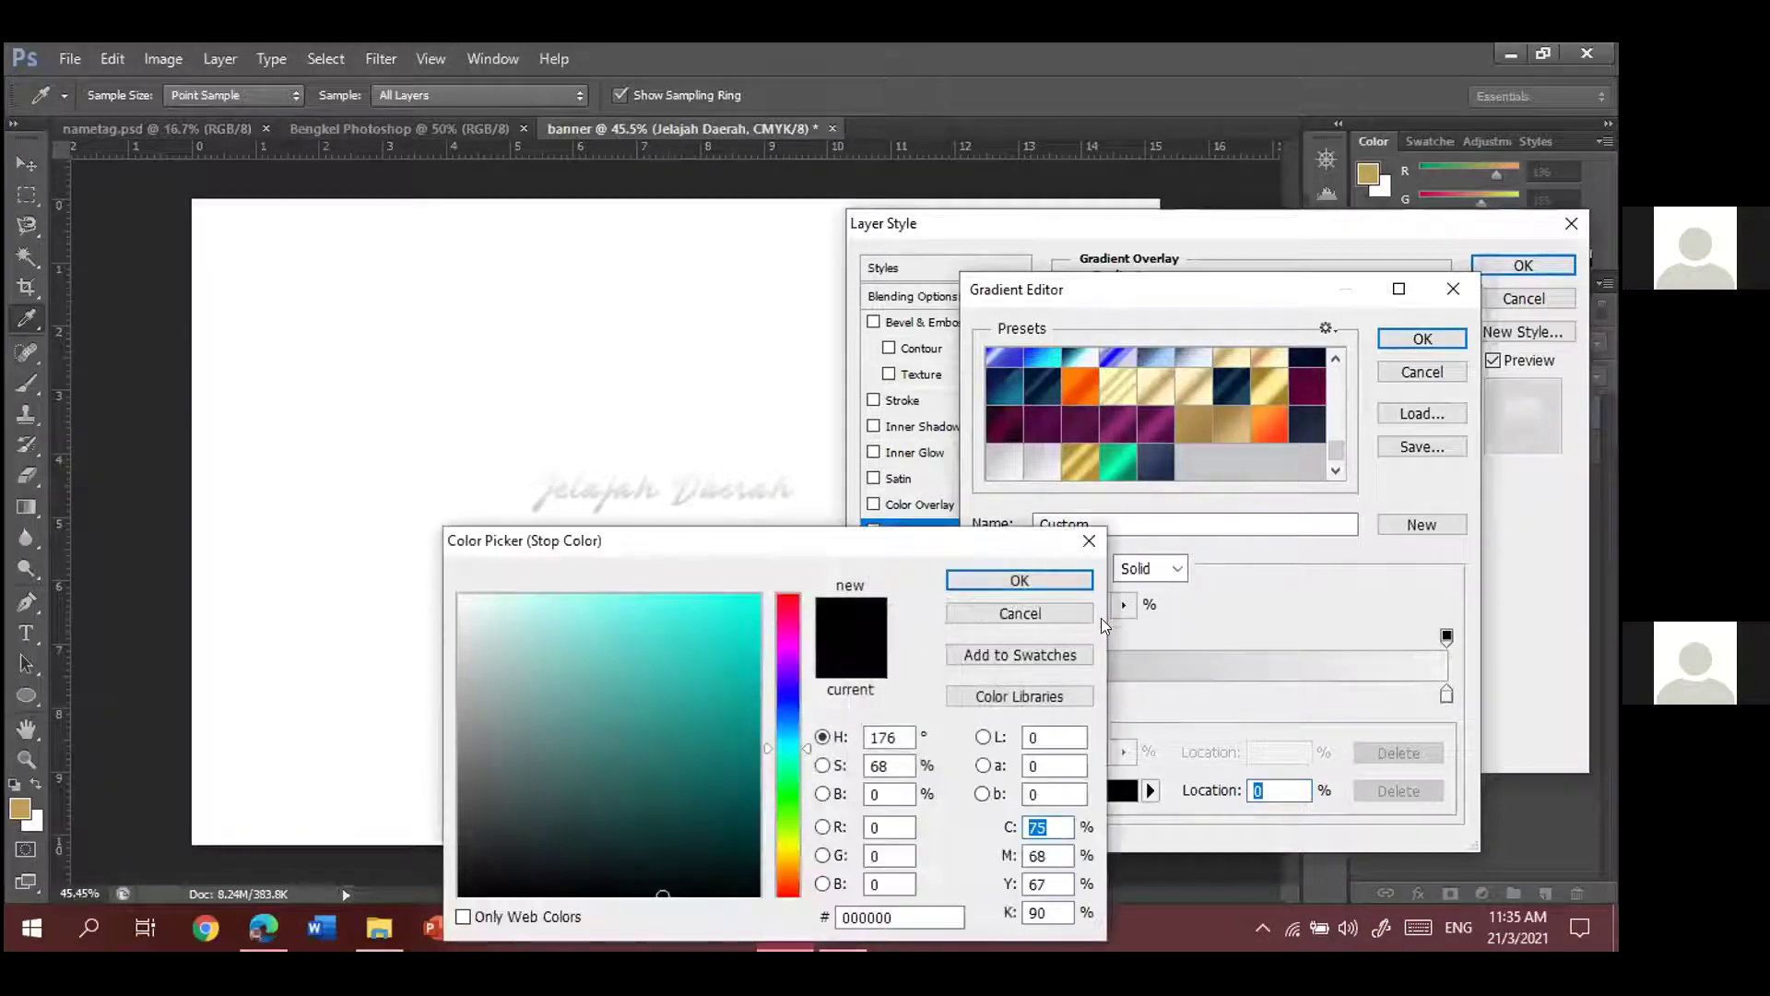
pyautogui.click(1088, 538)
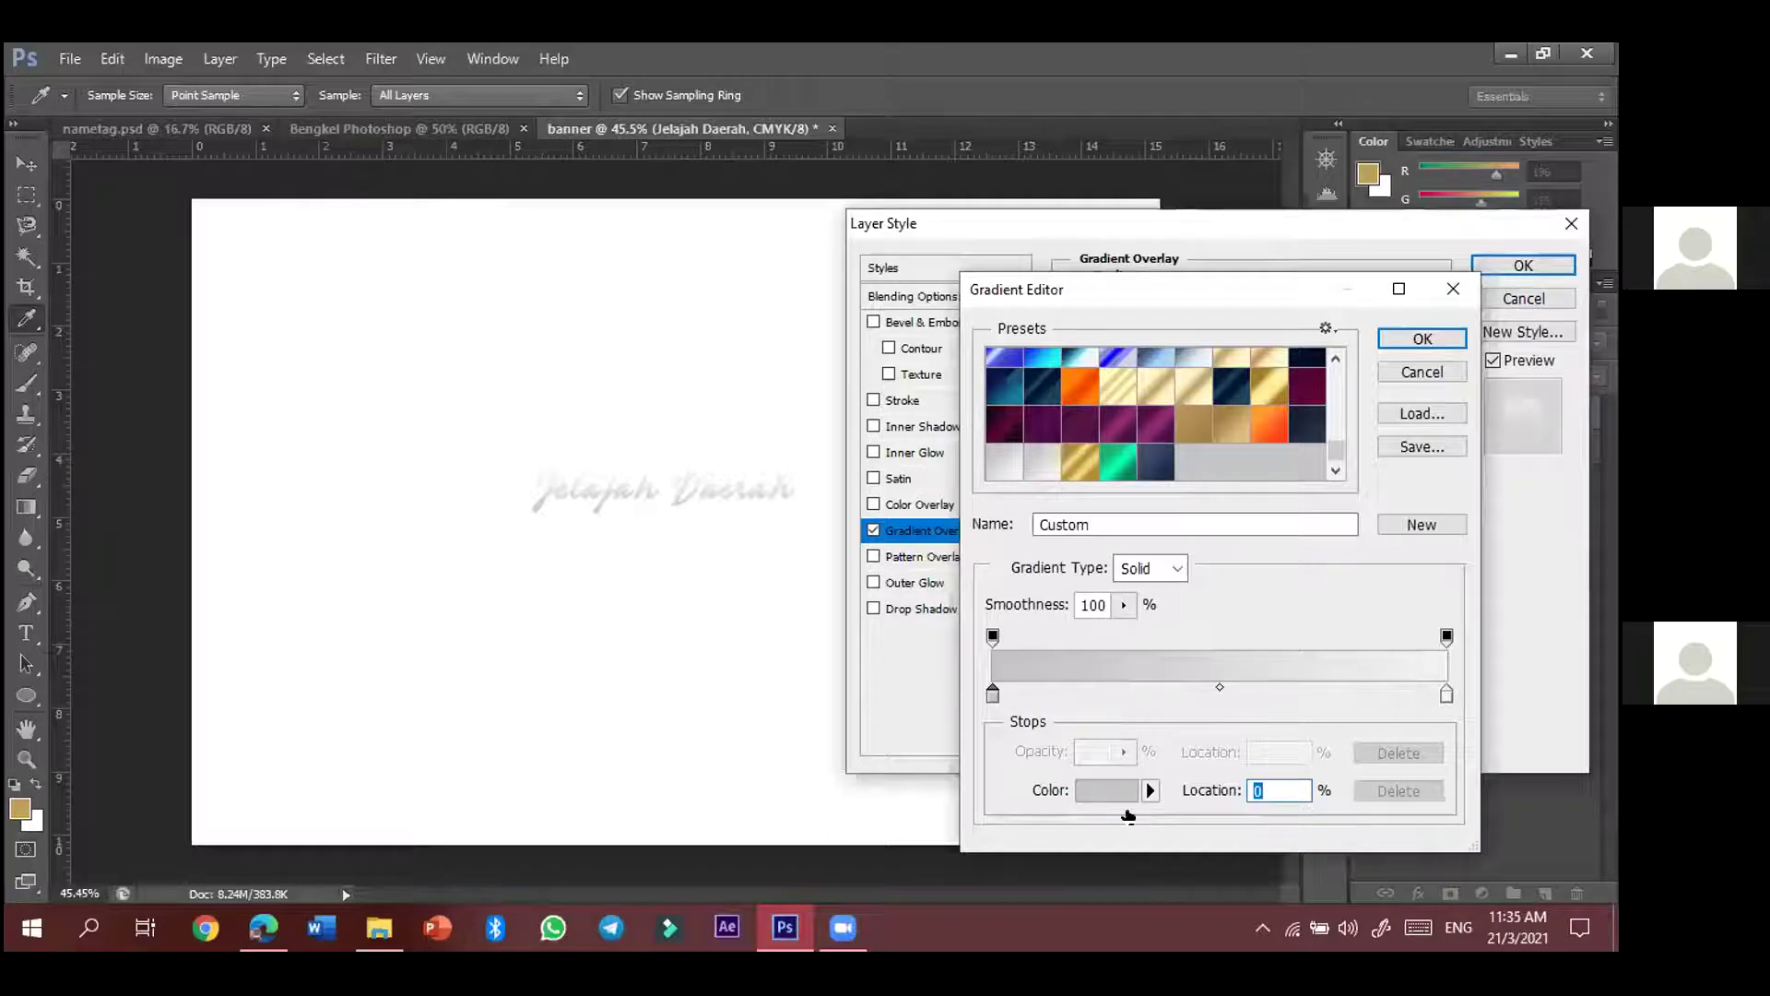
# - Set the gradient's starting colour stop at 0% to a strong medium blue
pyautogui.click(1111, 790)
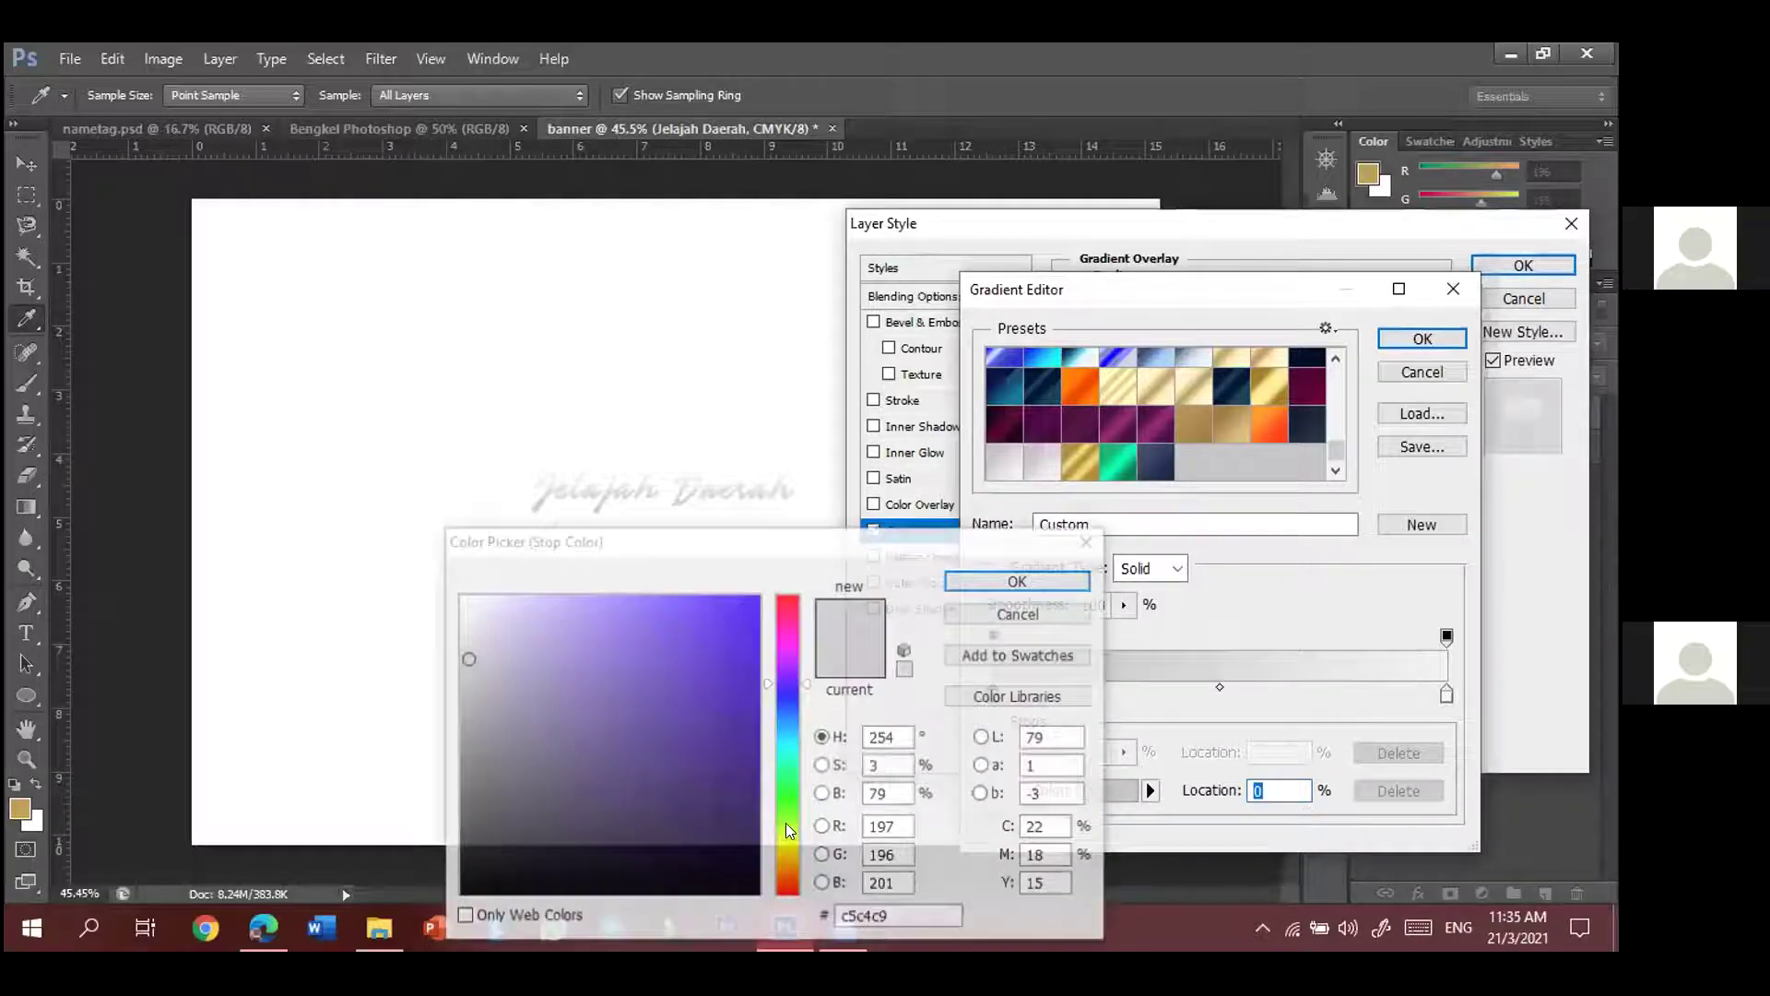
pyautogui.click(803, 717)
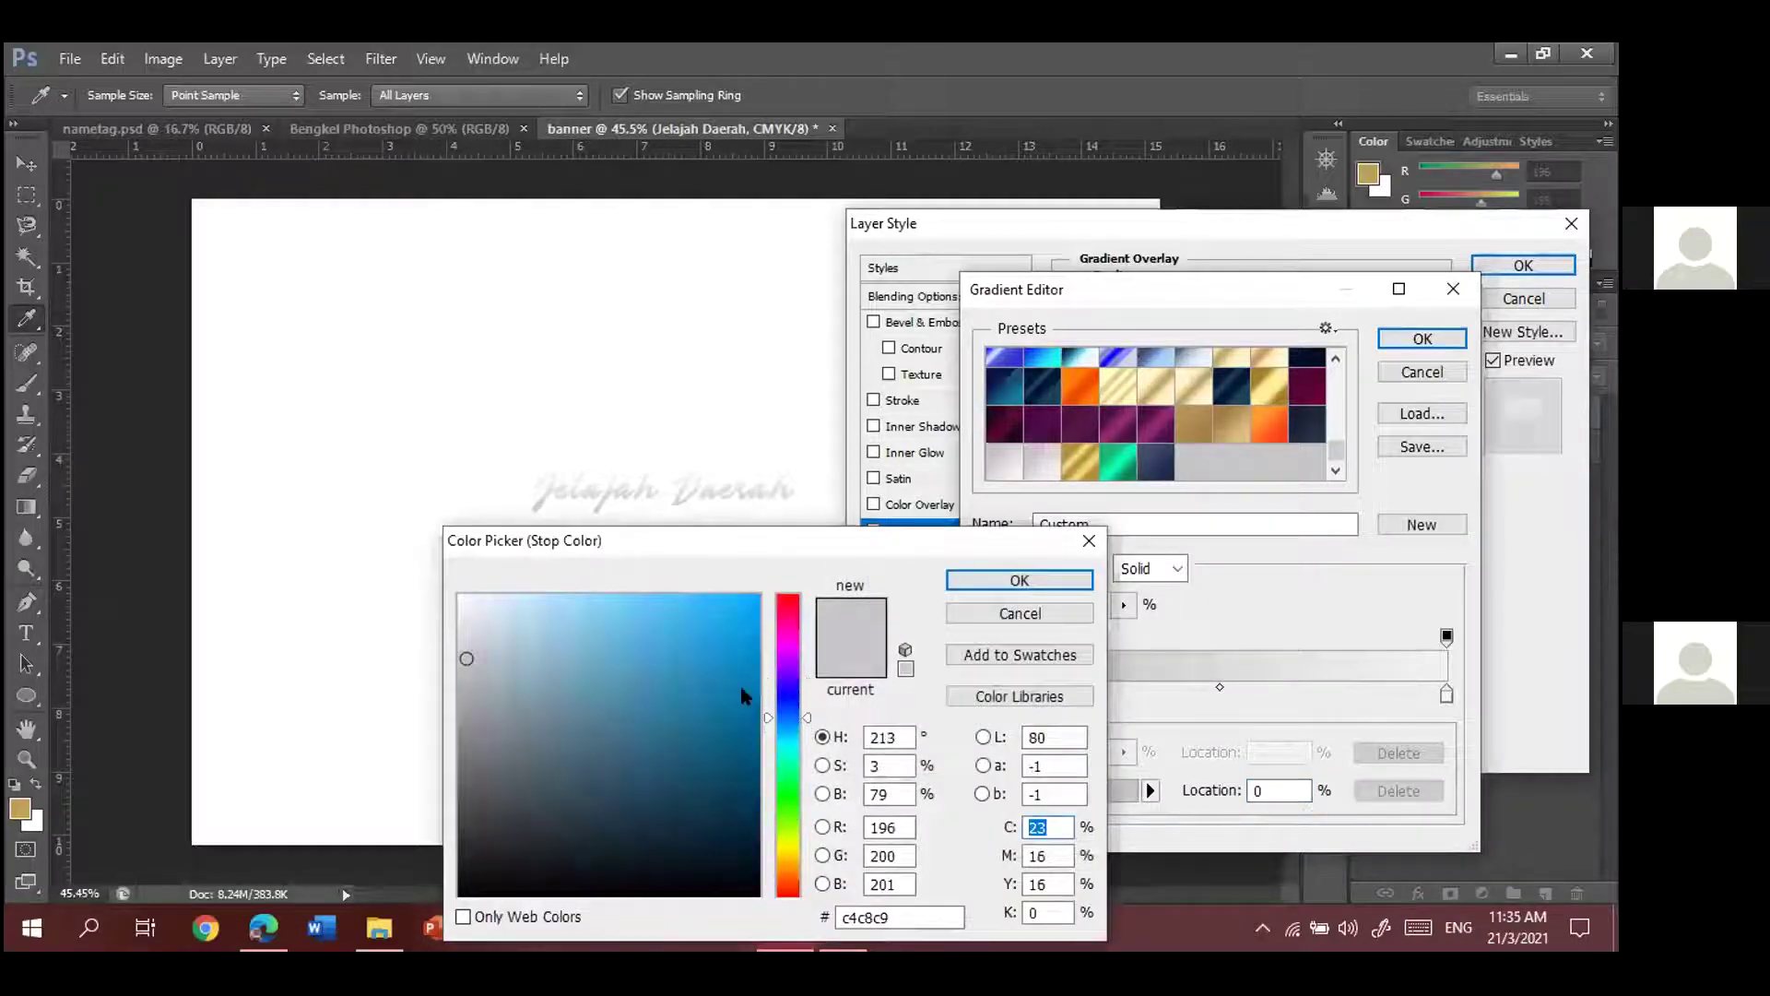
pyautogui.click(743, 700)
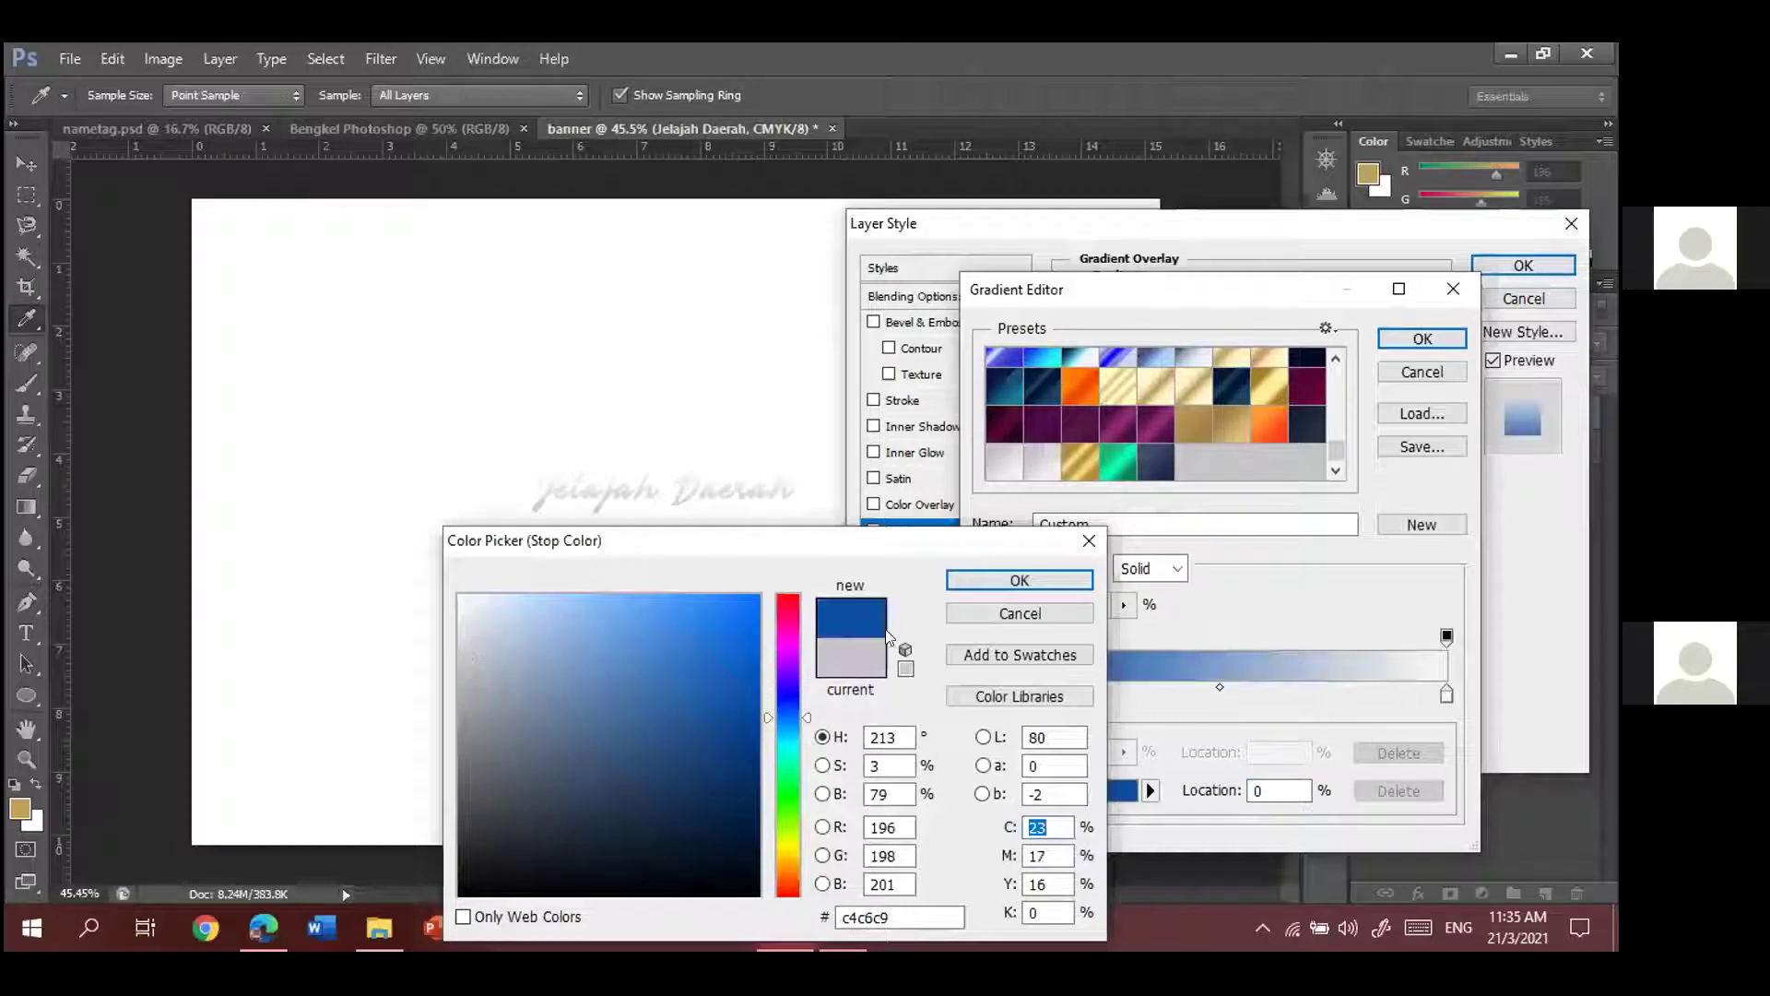
pyautogui.click(1018, 577)
pyautogui.press('Return')
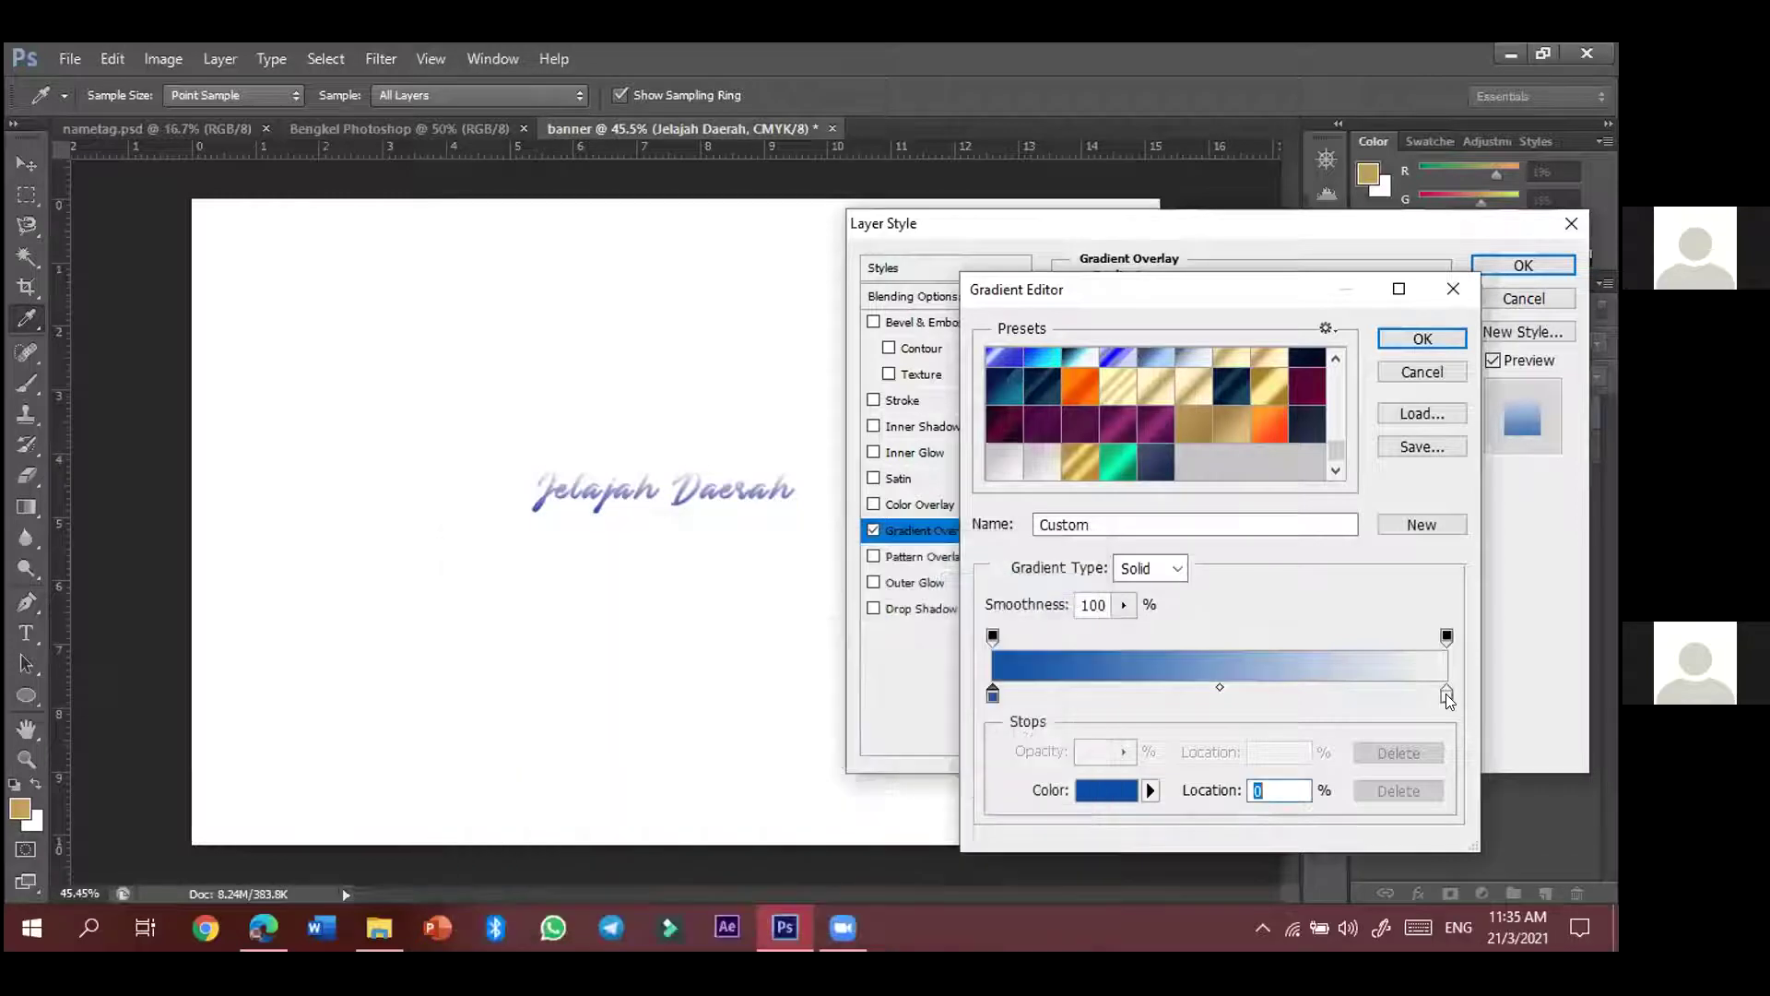
# - Set the gradient's end colour stop at 100% to light lavender and accept the gradient
pyautogui.click(1447, 694)
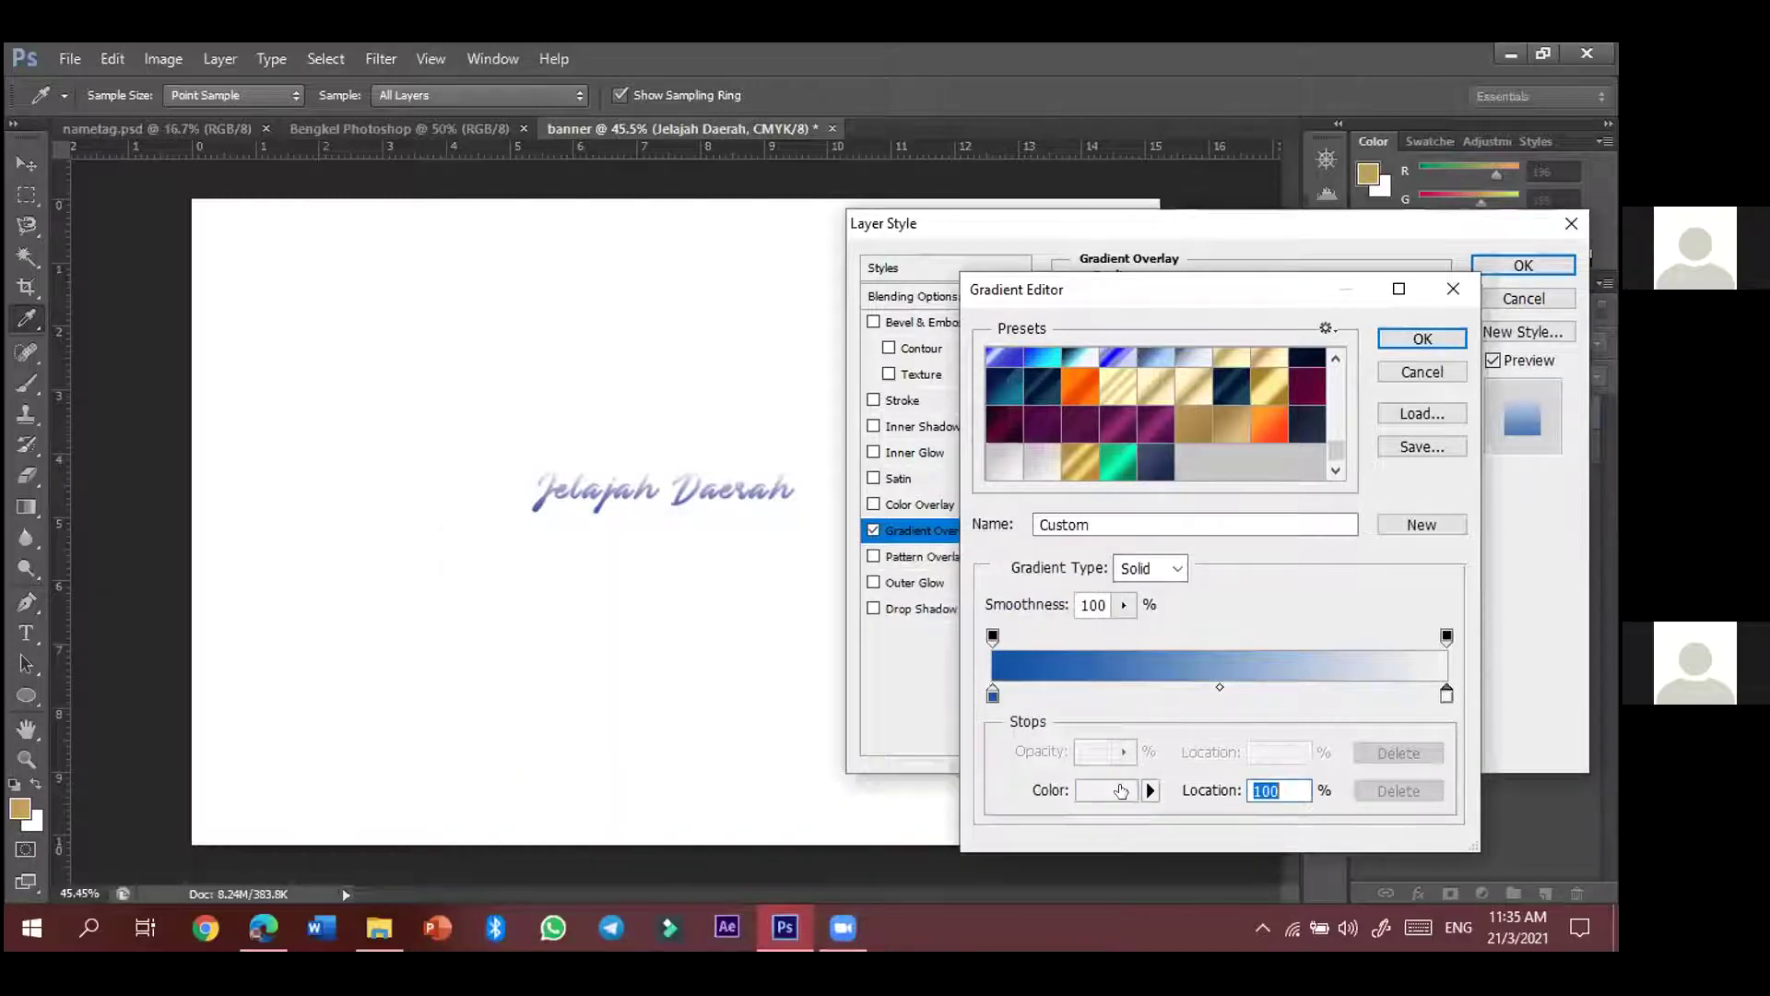
pyautogui.click(1110, 792)
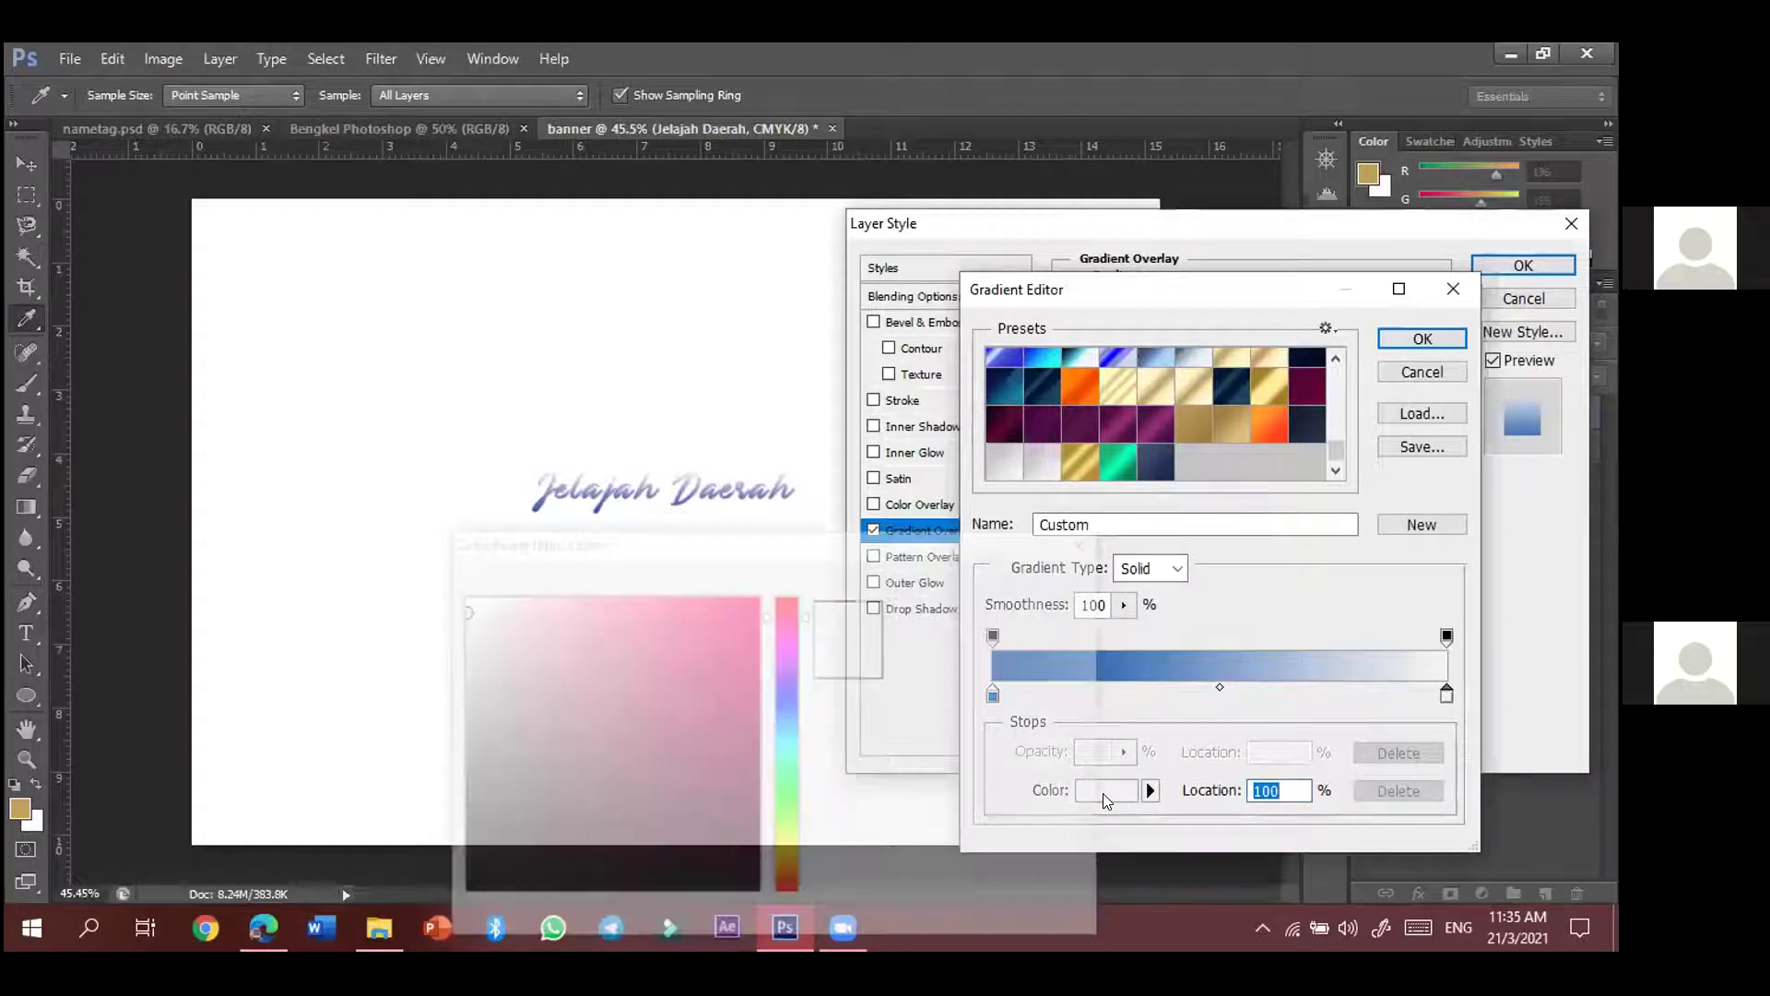
pyautogui.click(789, 726)
pyautogui.moveTo(800, 704); pyautogui.dragTo(801, 698)
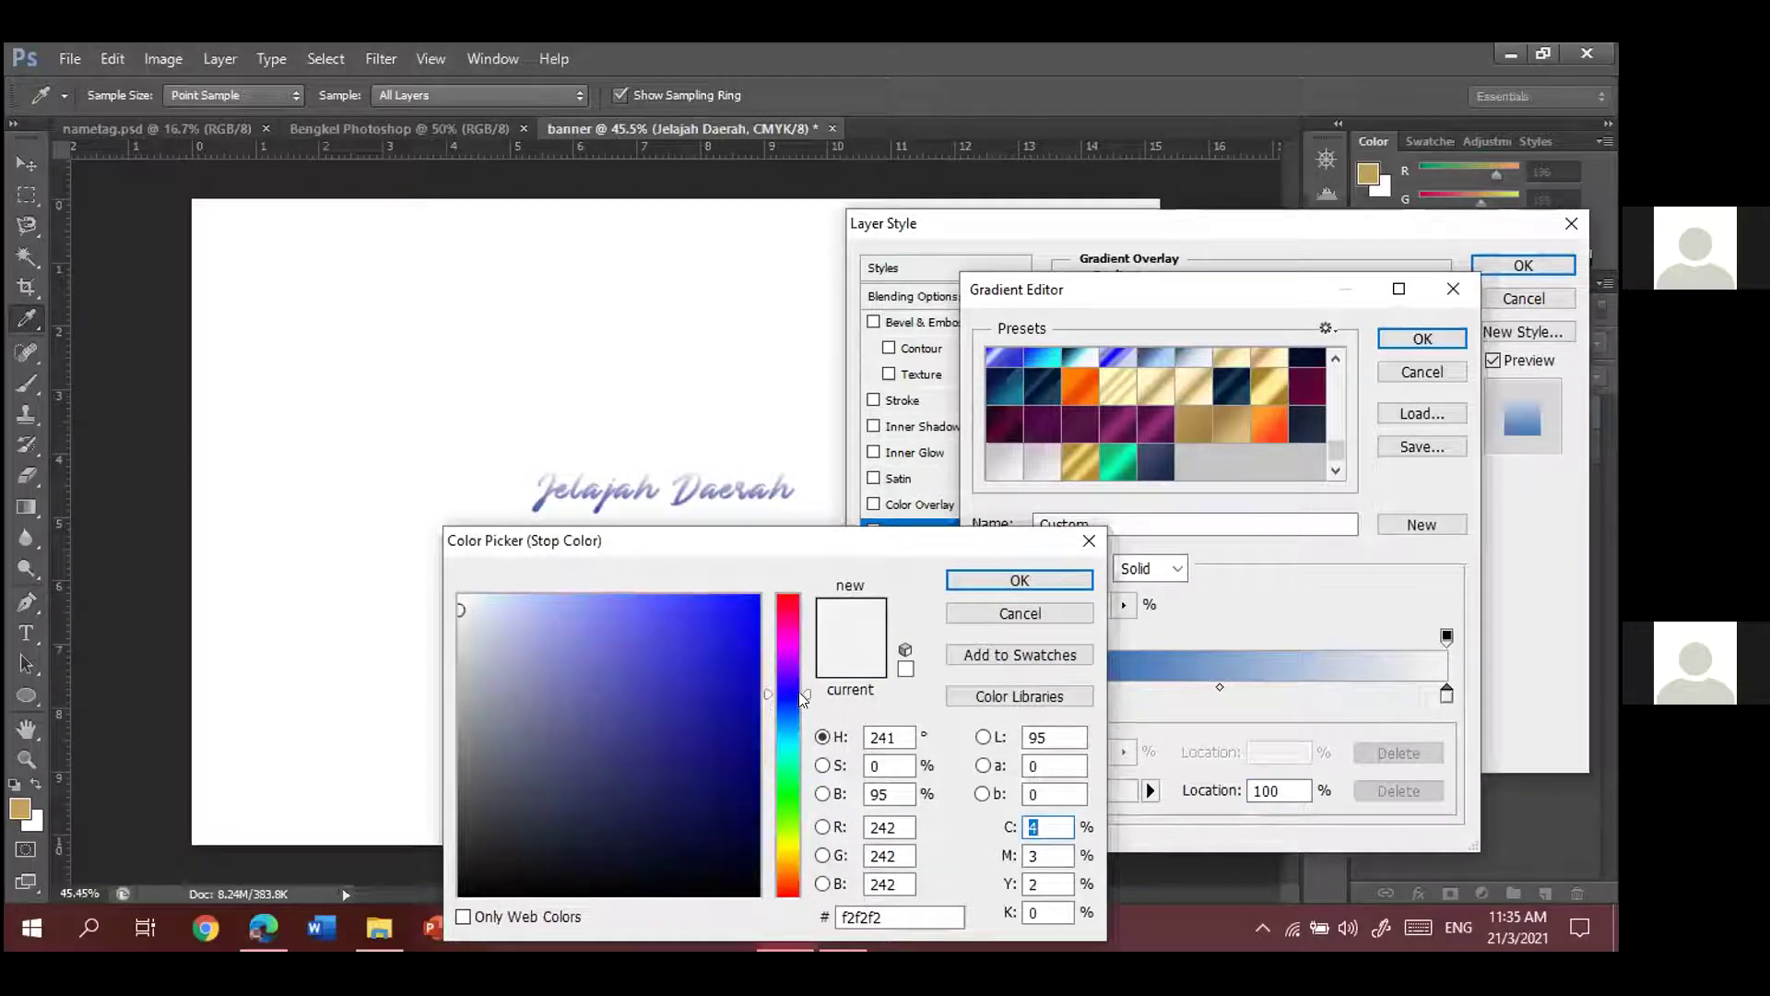
pyautogui.click(742, 649)
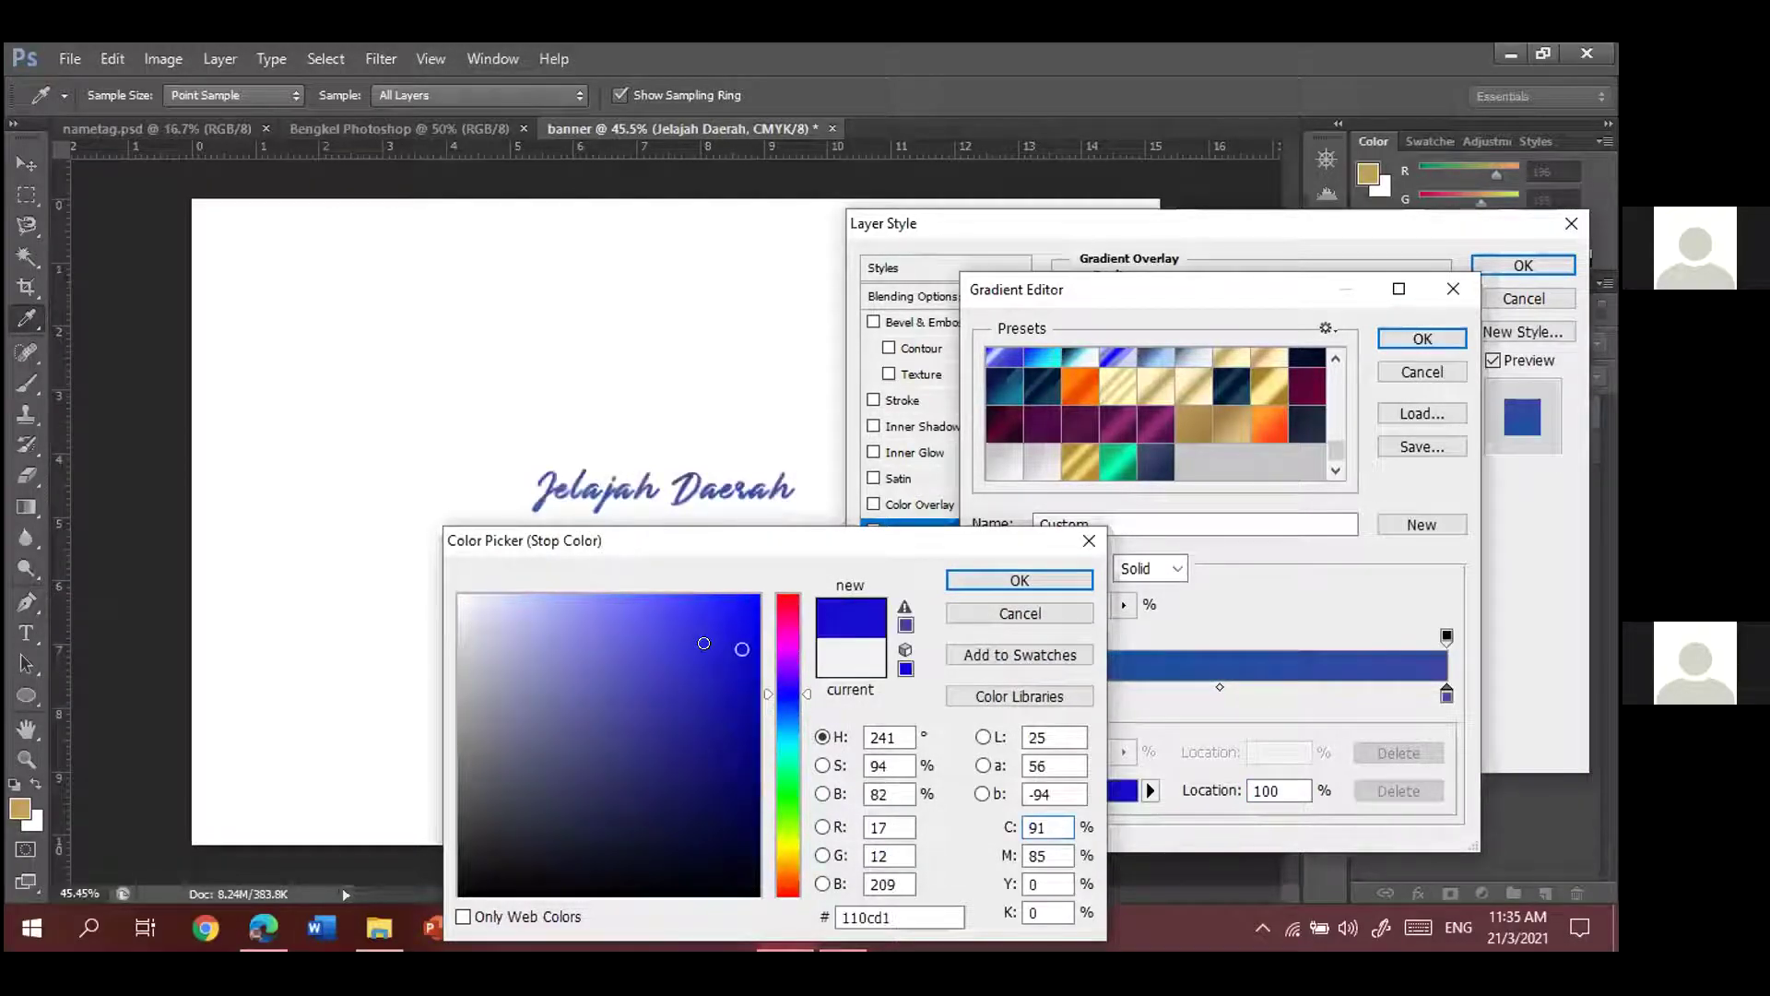
pyautogui.click(711, 649)
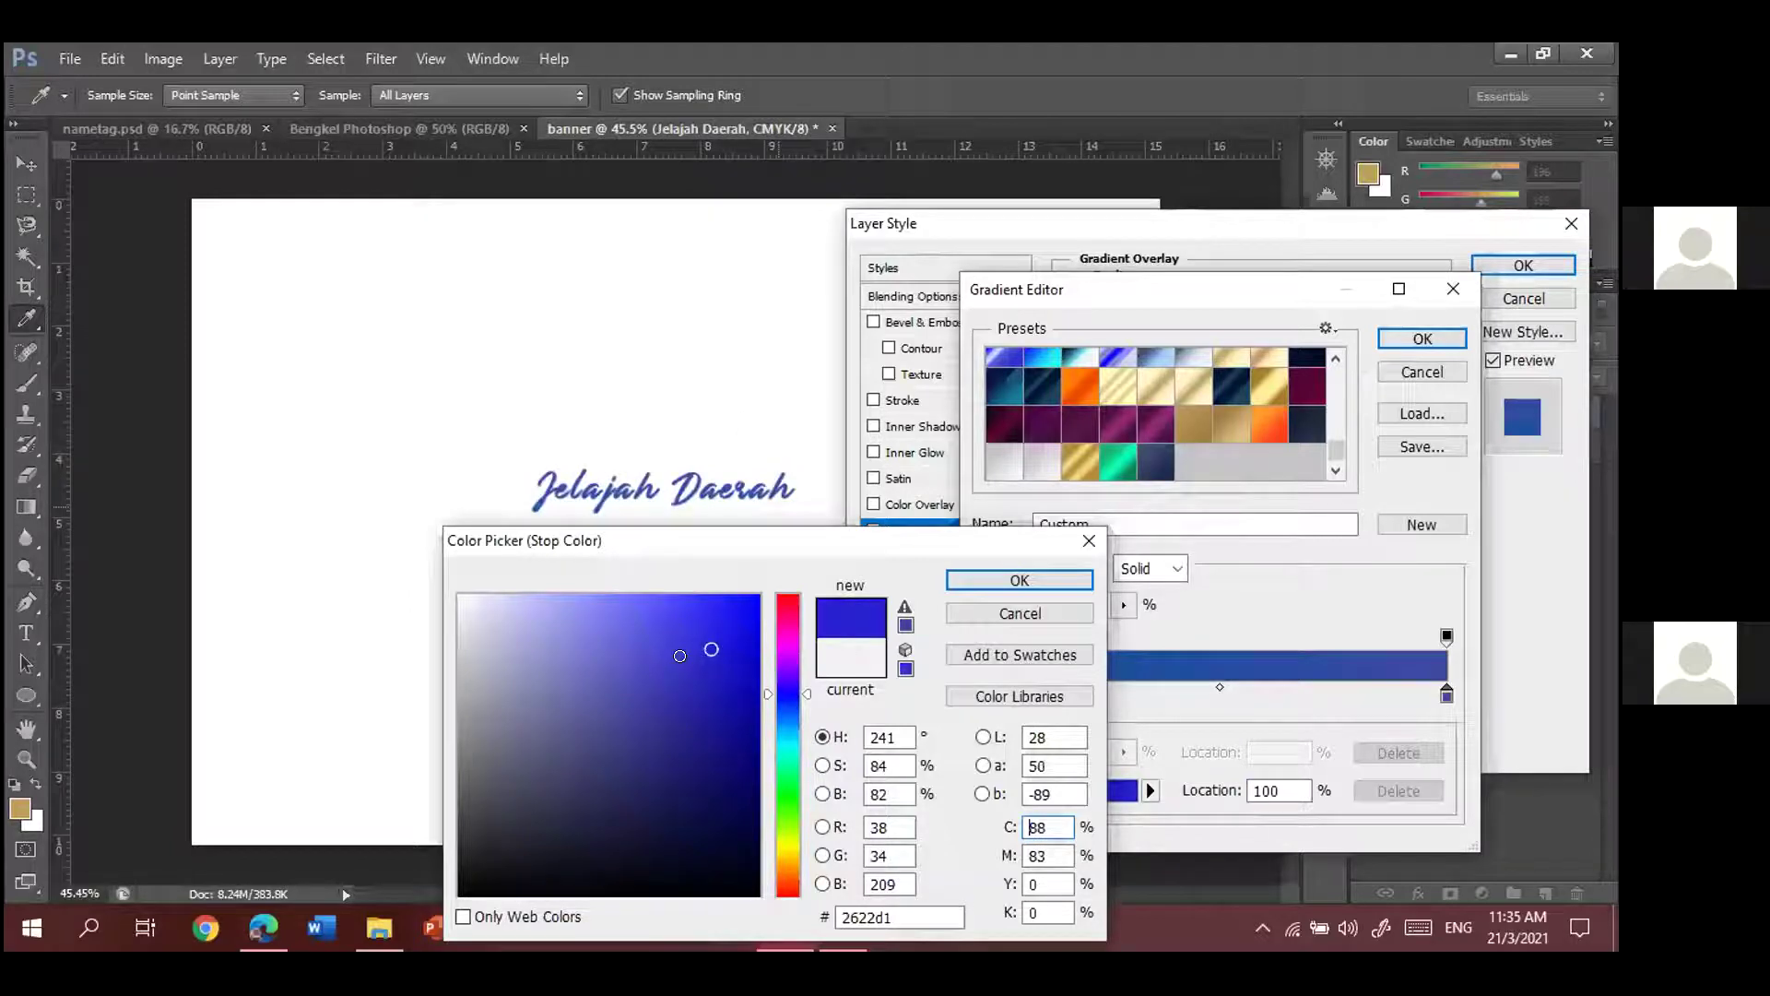
pyautogui.click(644, 650)
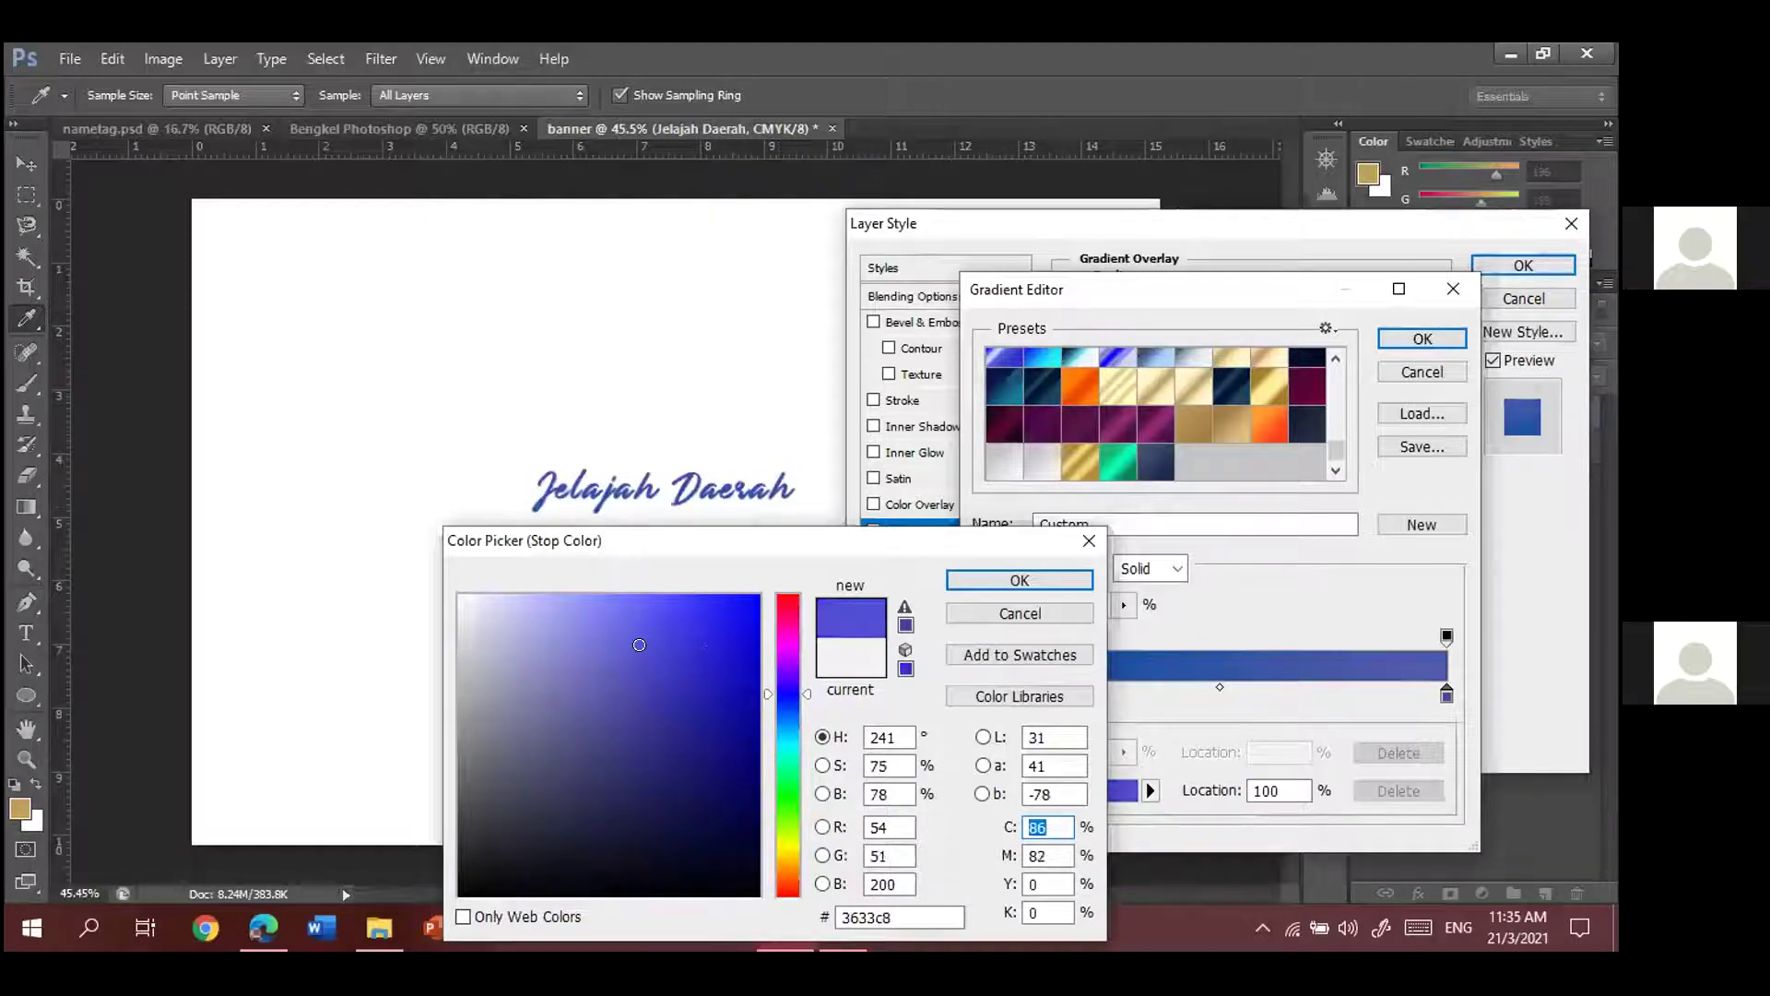
pyautogui.click(596, 661)
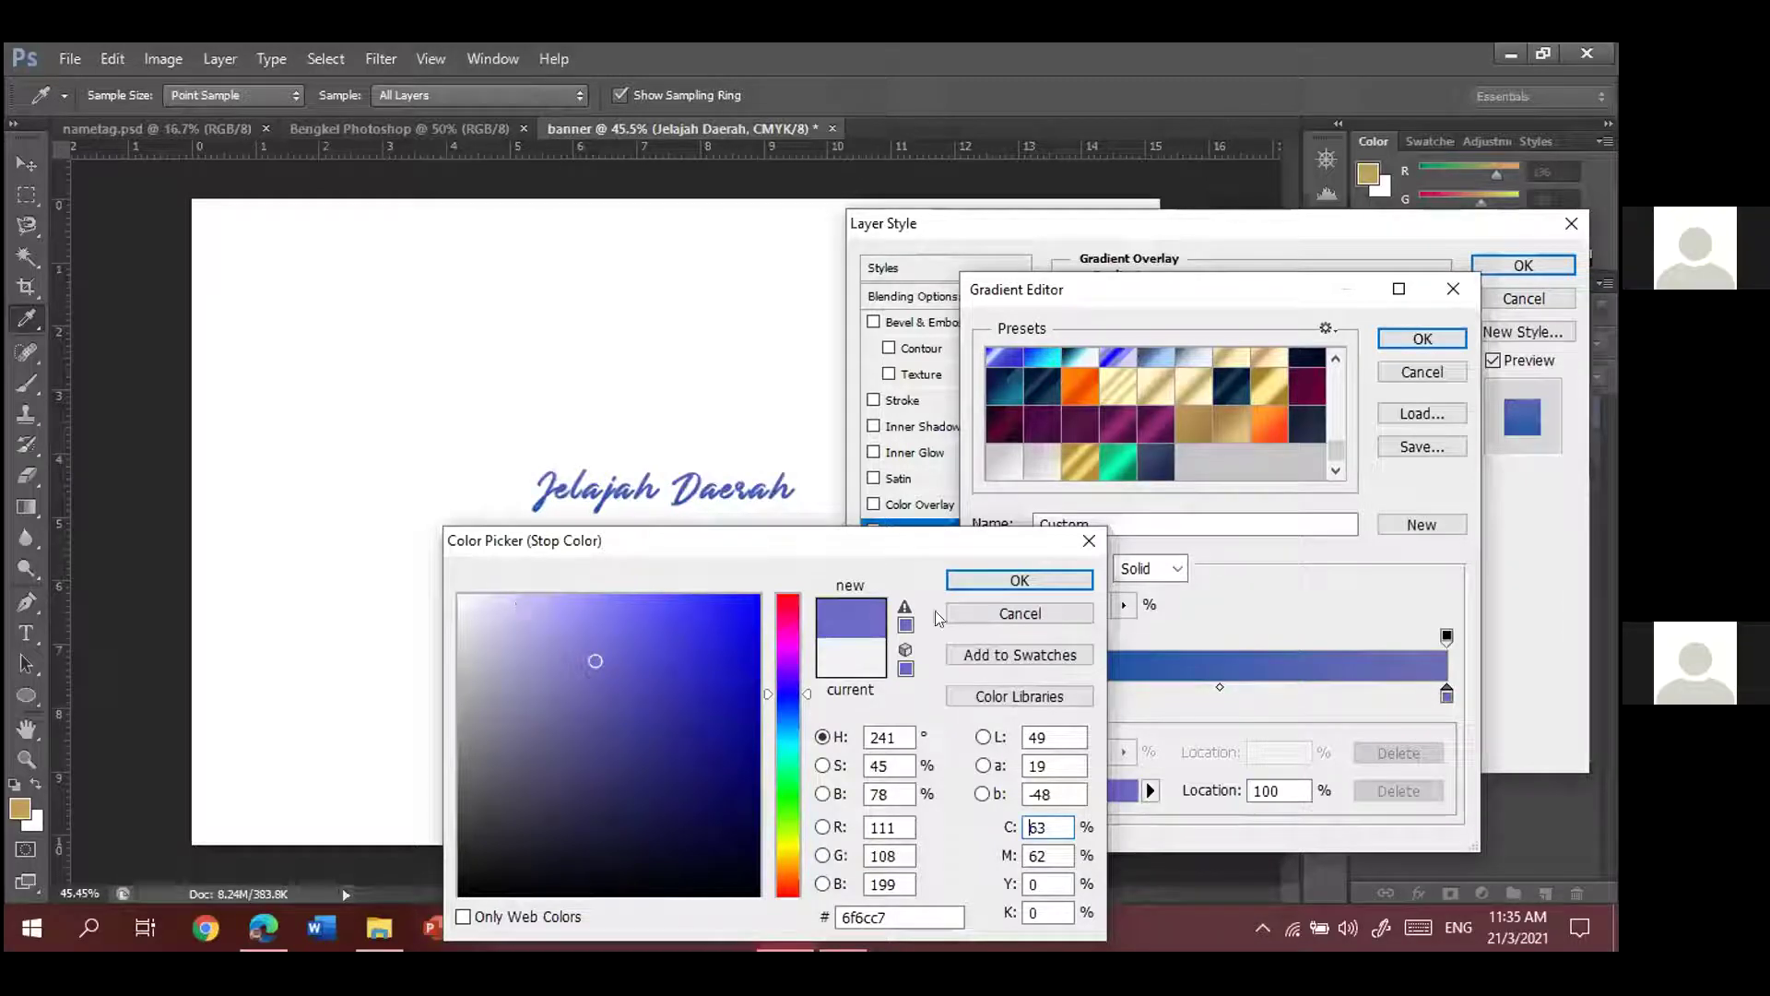
pyautogui.click(525, 612)
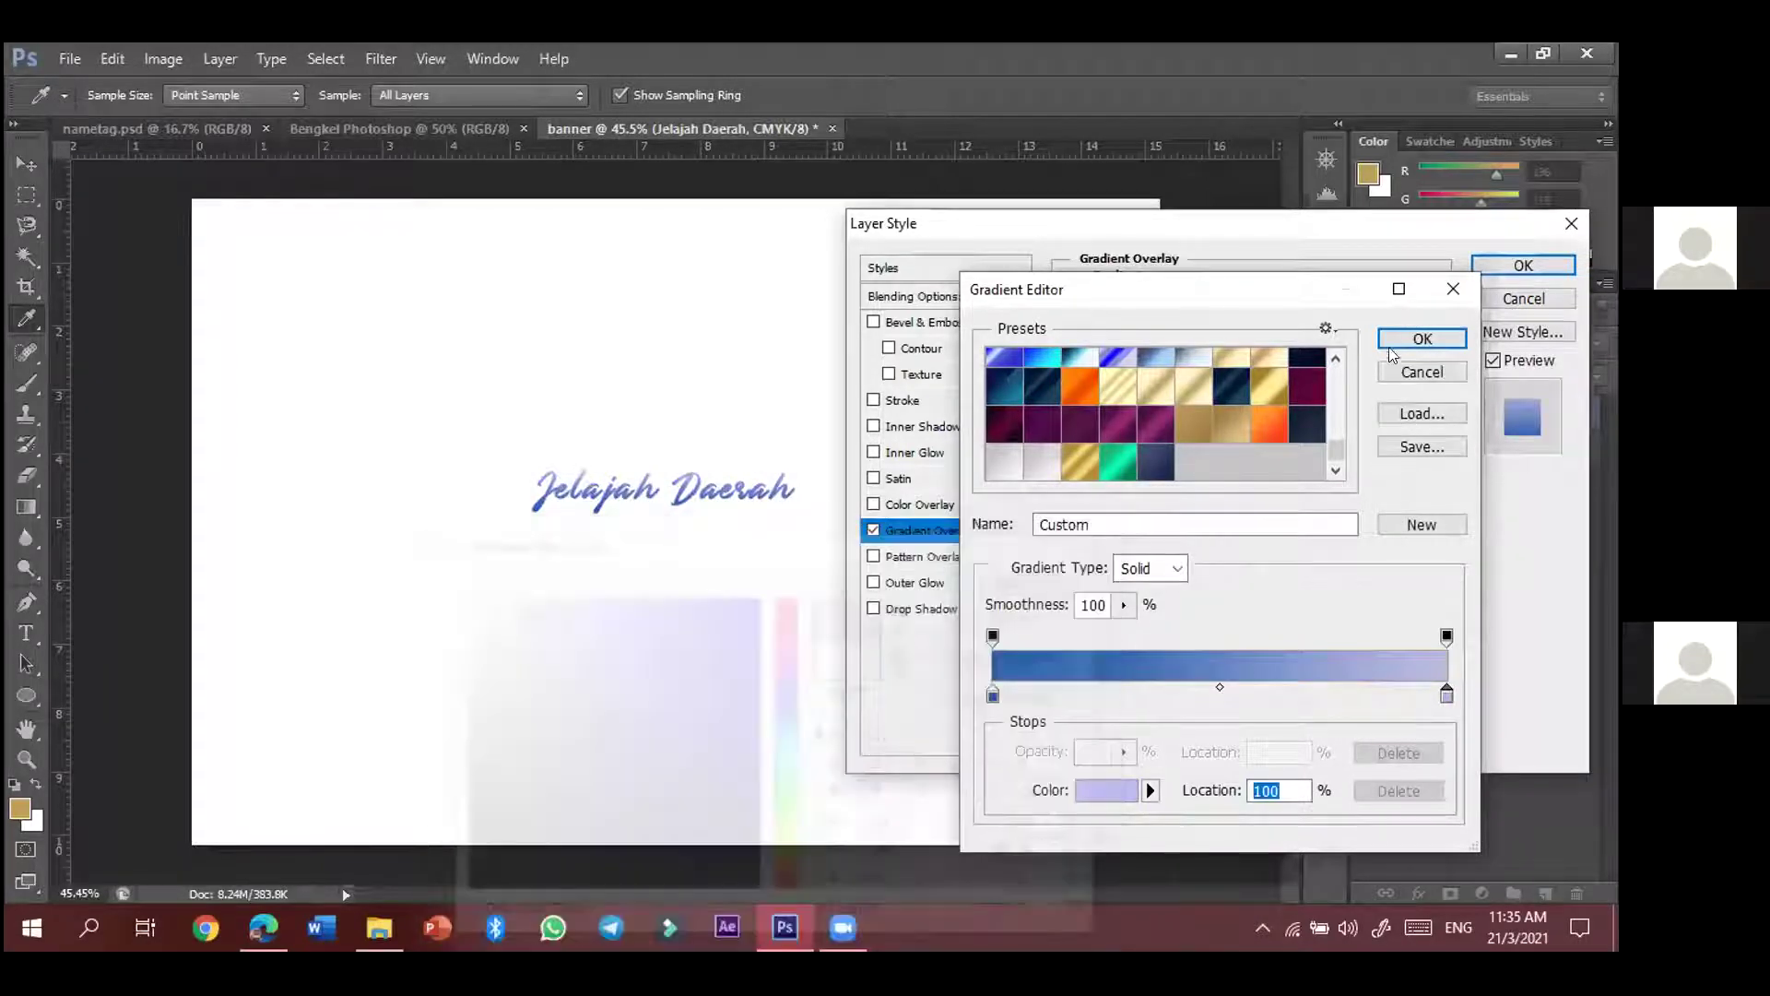
pyautogui.click(1392, 337)
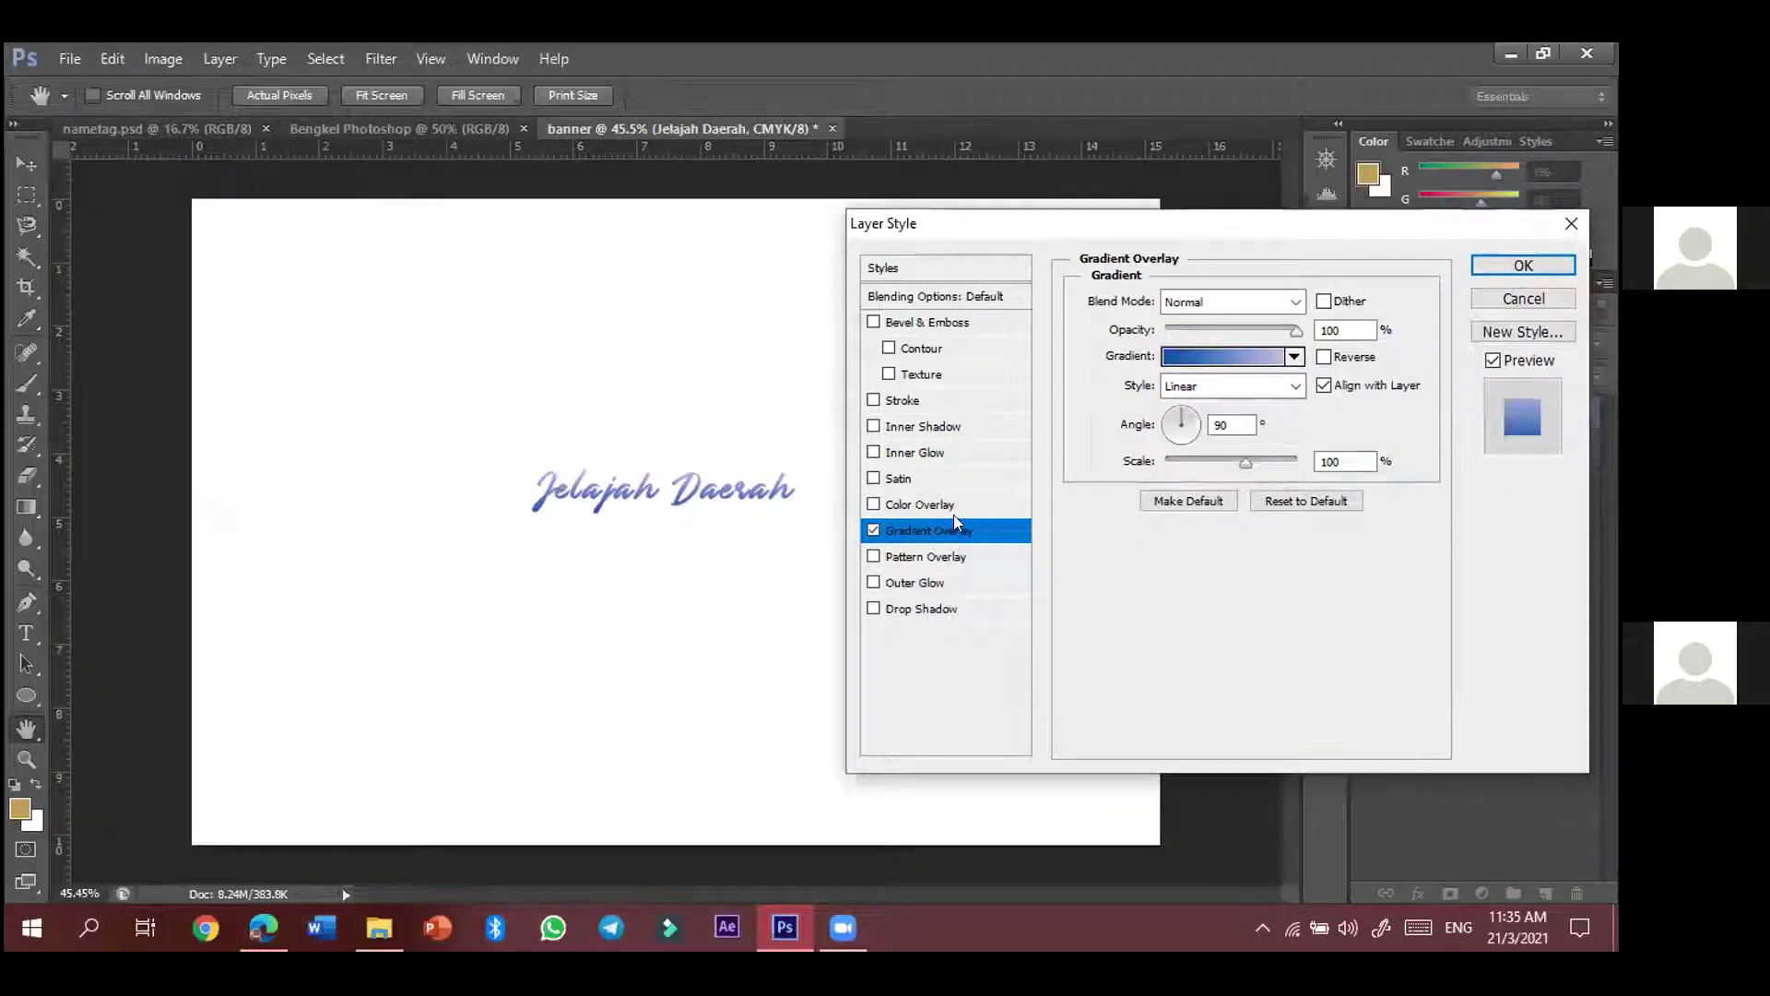
pyautogui.click(1262, 362)
pyautogui.click(1446, 298)
# - Add a Drop Shadow to the text with a distance of 4 px and a spread of 17%, and adjust its size
pyautogui.click(873, 583)
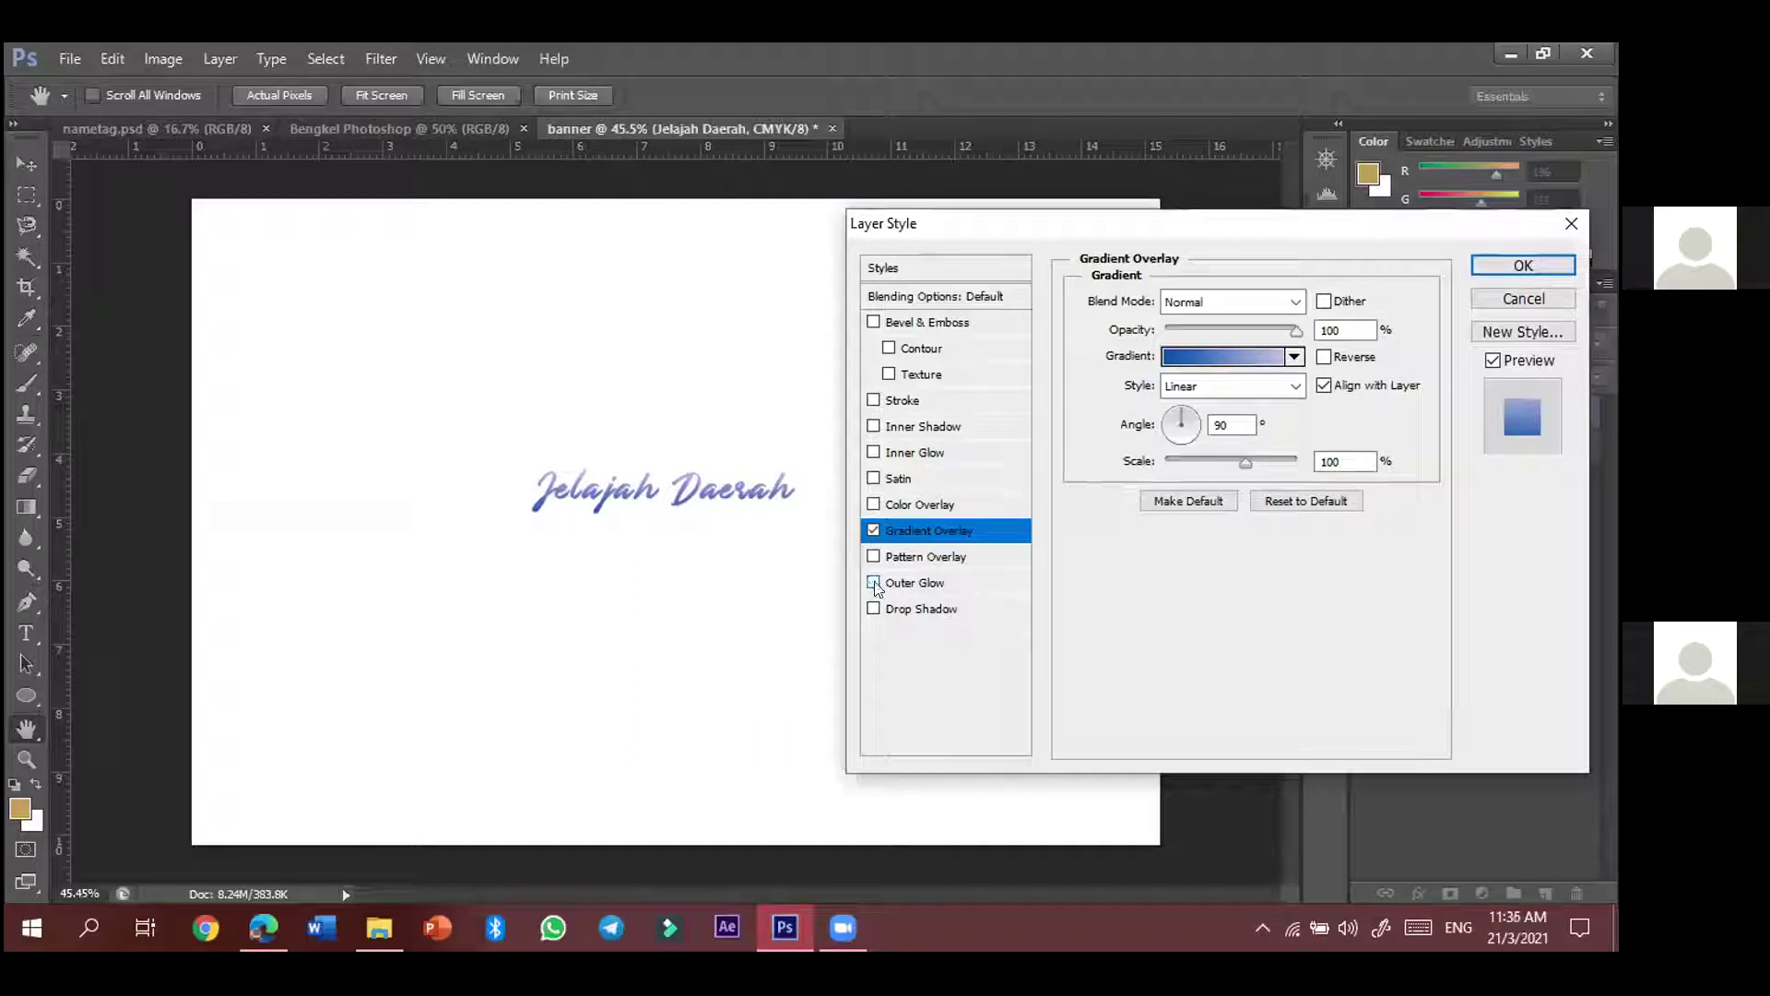
pyautogui.click(873, 610)
pyautogui.click(921, 610)
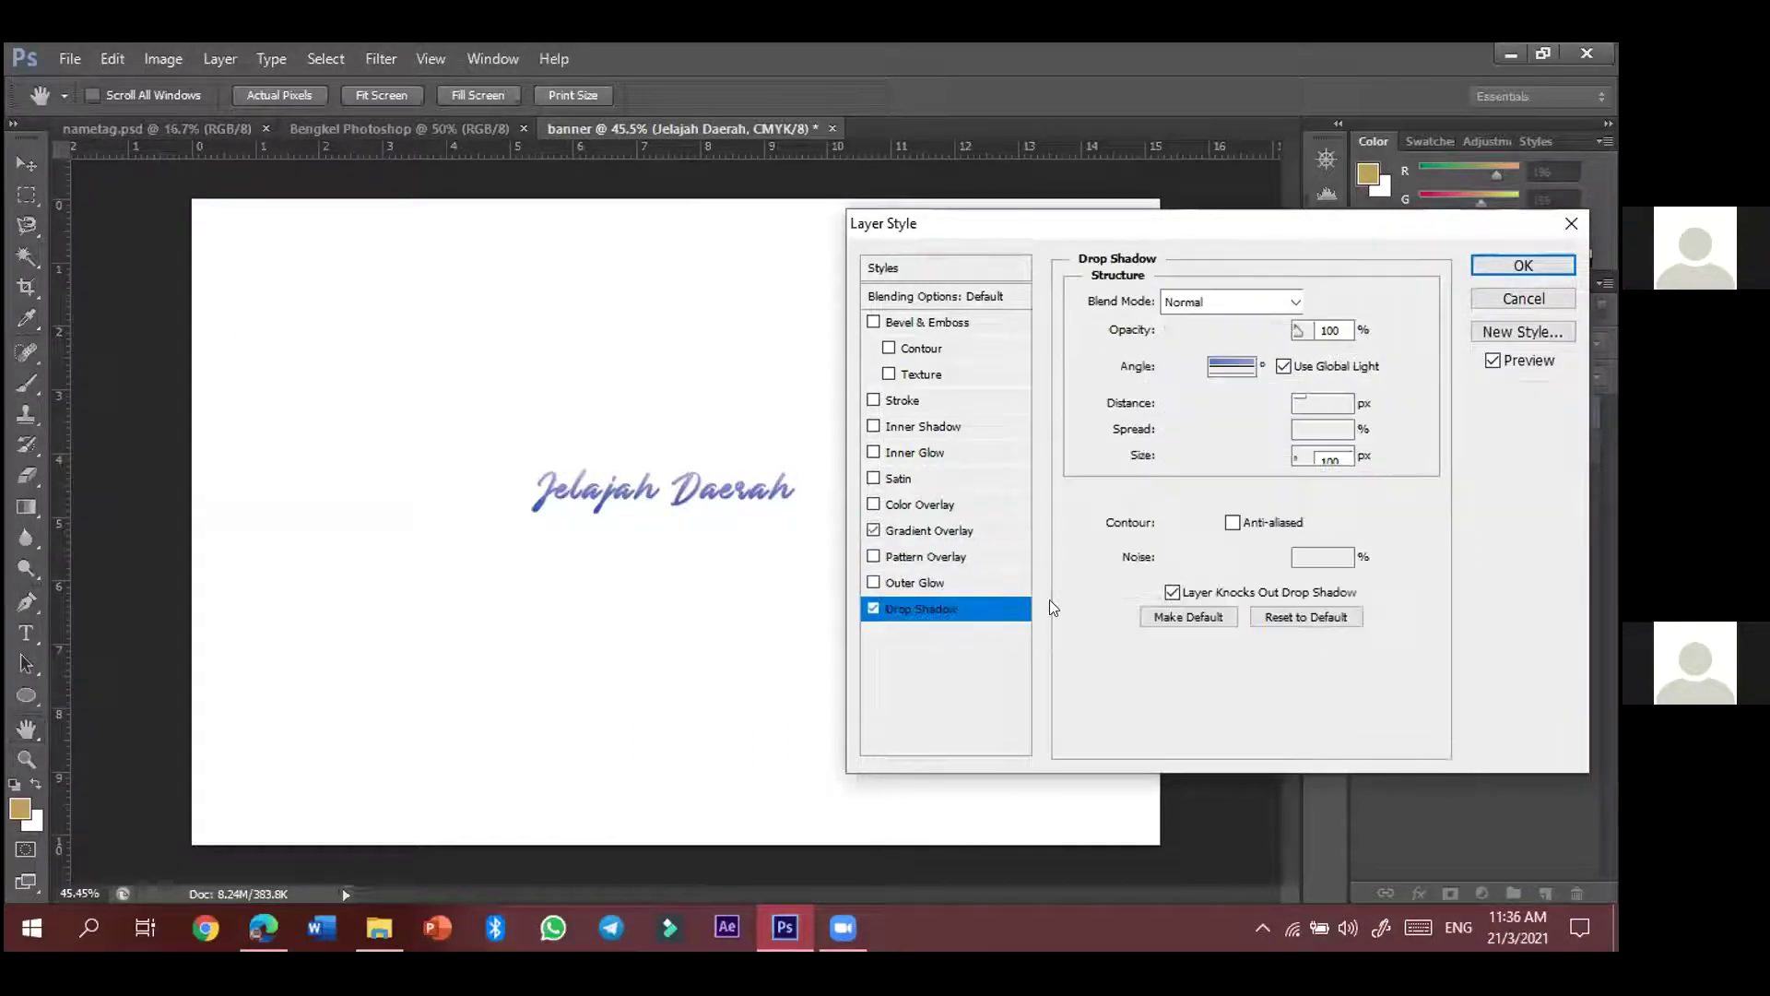
pyautogui.moveTo(1163, 405); pyautogui.dragTo(1169, 459)
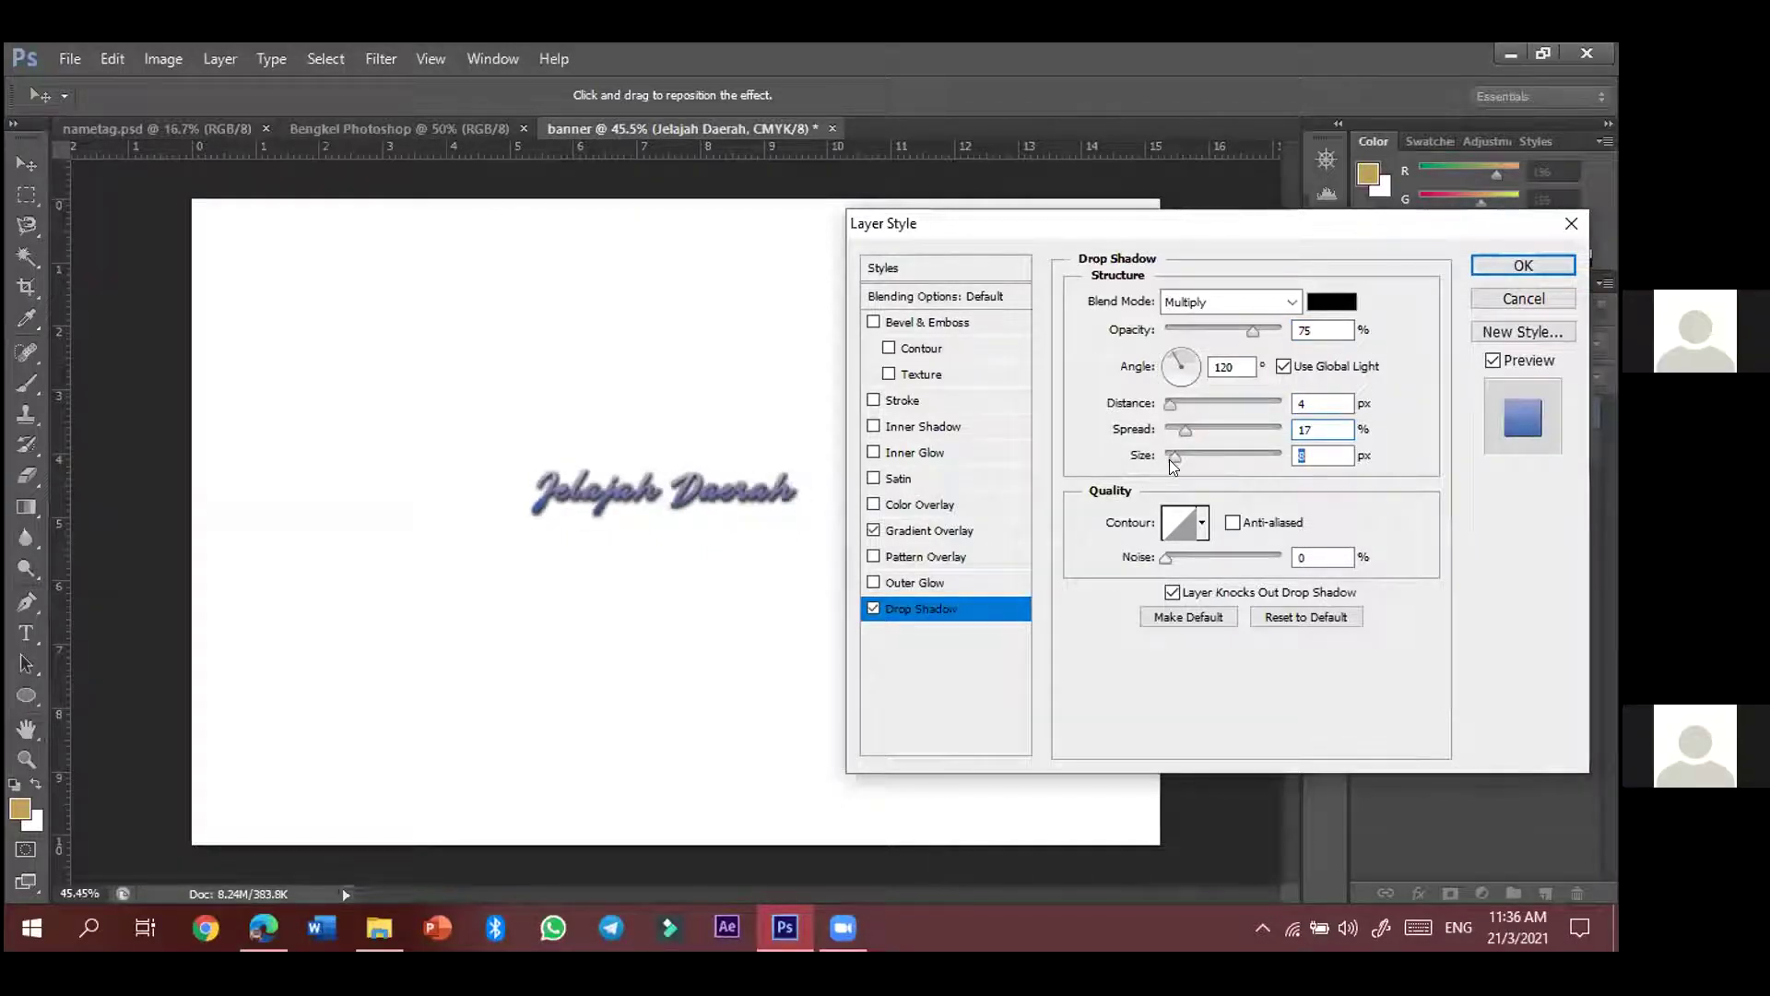
# - Add a 6 px outside Stroke to the text at 100% opacity and set its colour to bright turquoise
pyautogui.click(866, 401)
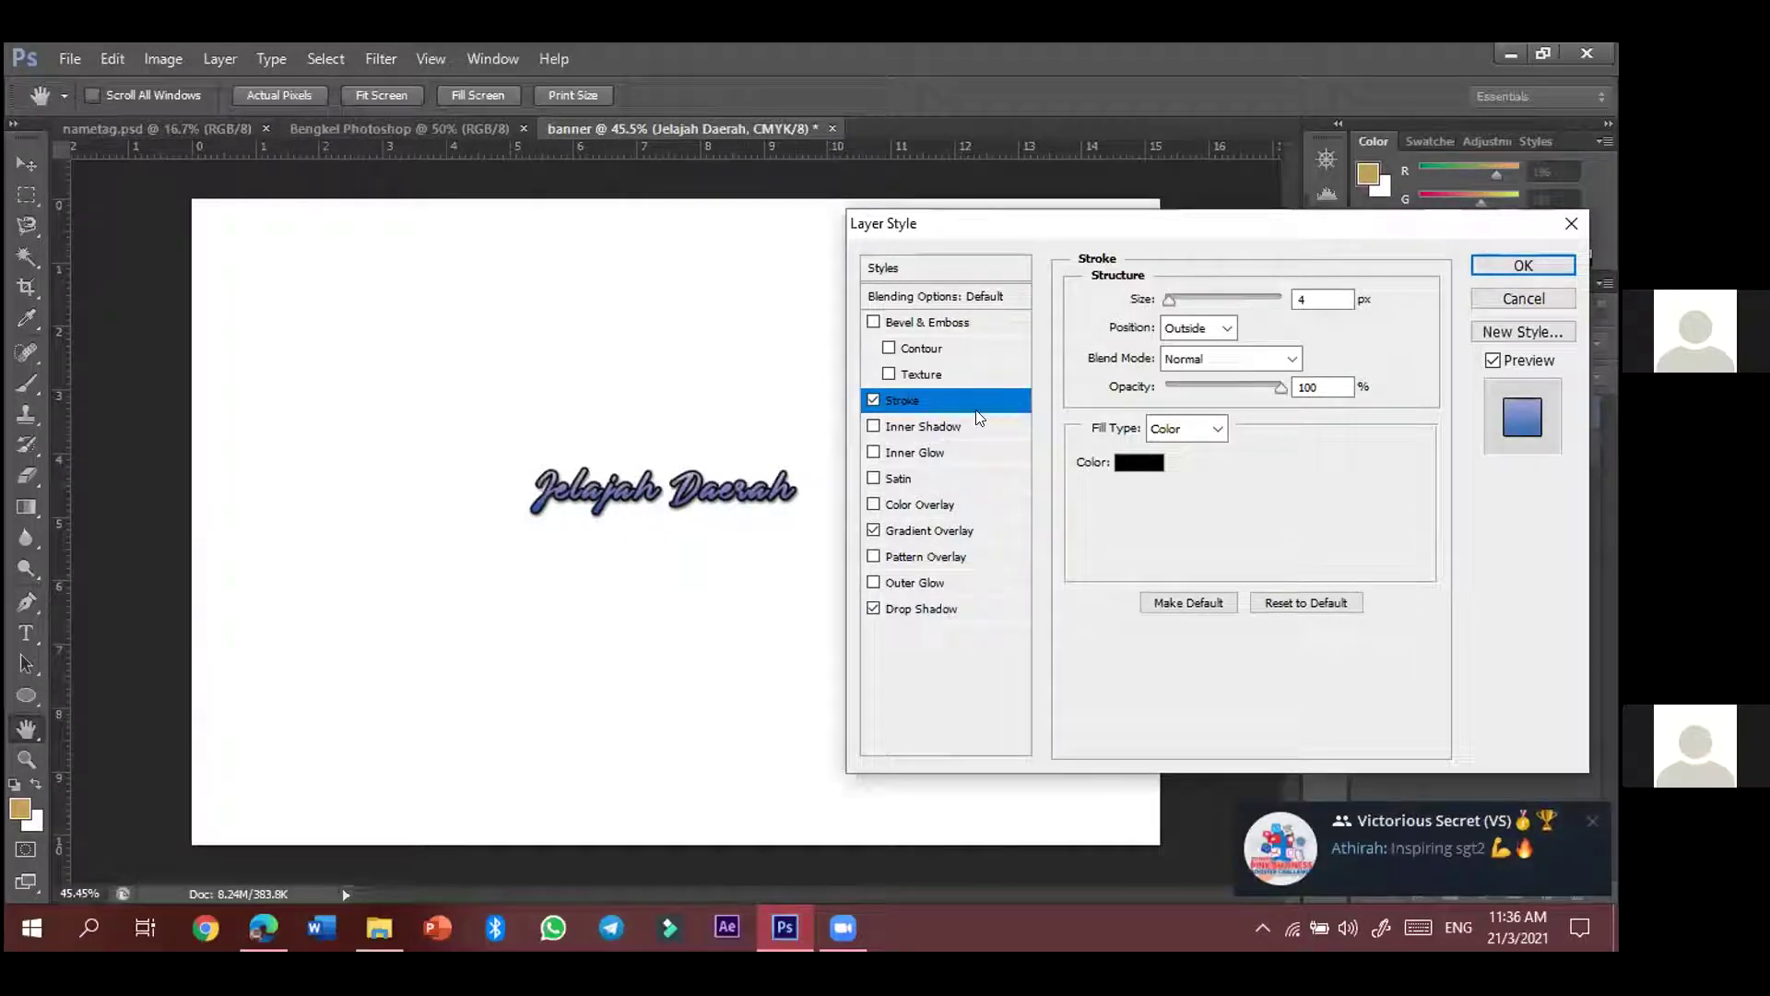
pyautogui.moveTo(1164, 296); pyautogui.dragTo(1170, 309)
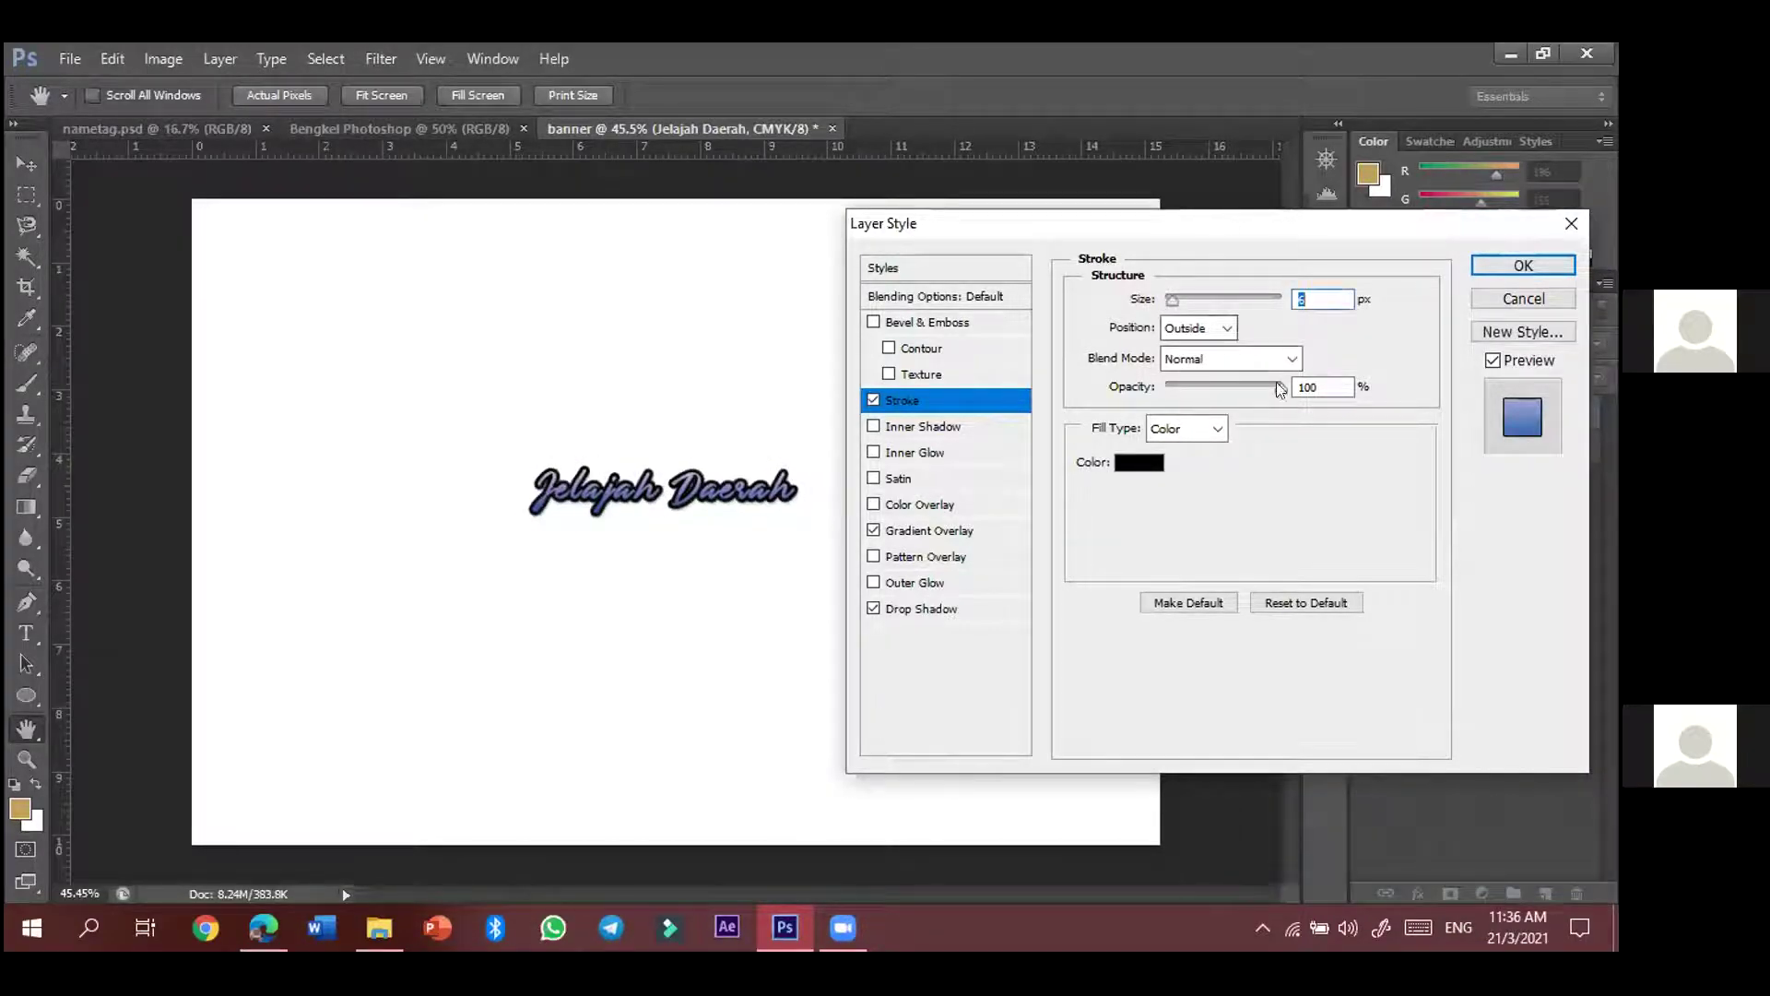
pyautogui.write('6')
pyautogui.click(1307, 385)
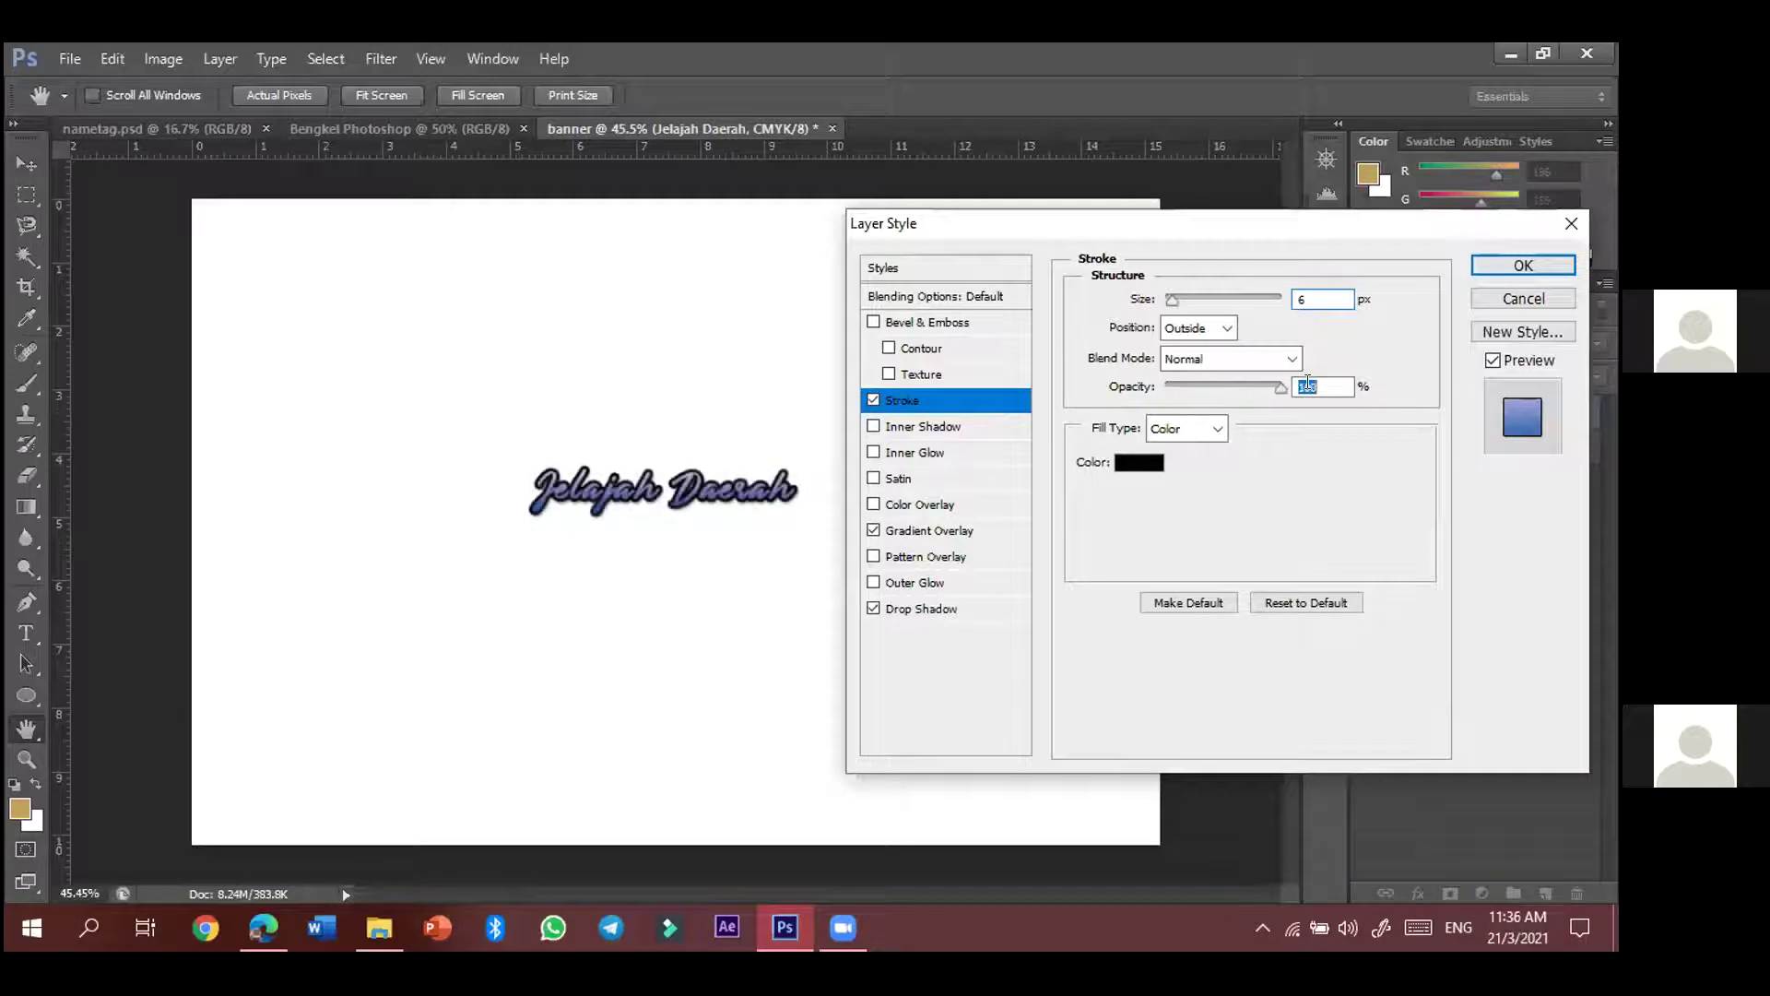
pyautogui.click(1143, 463)
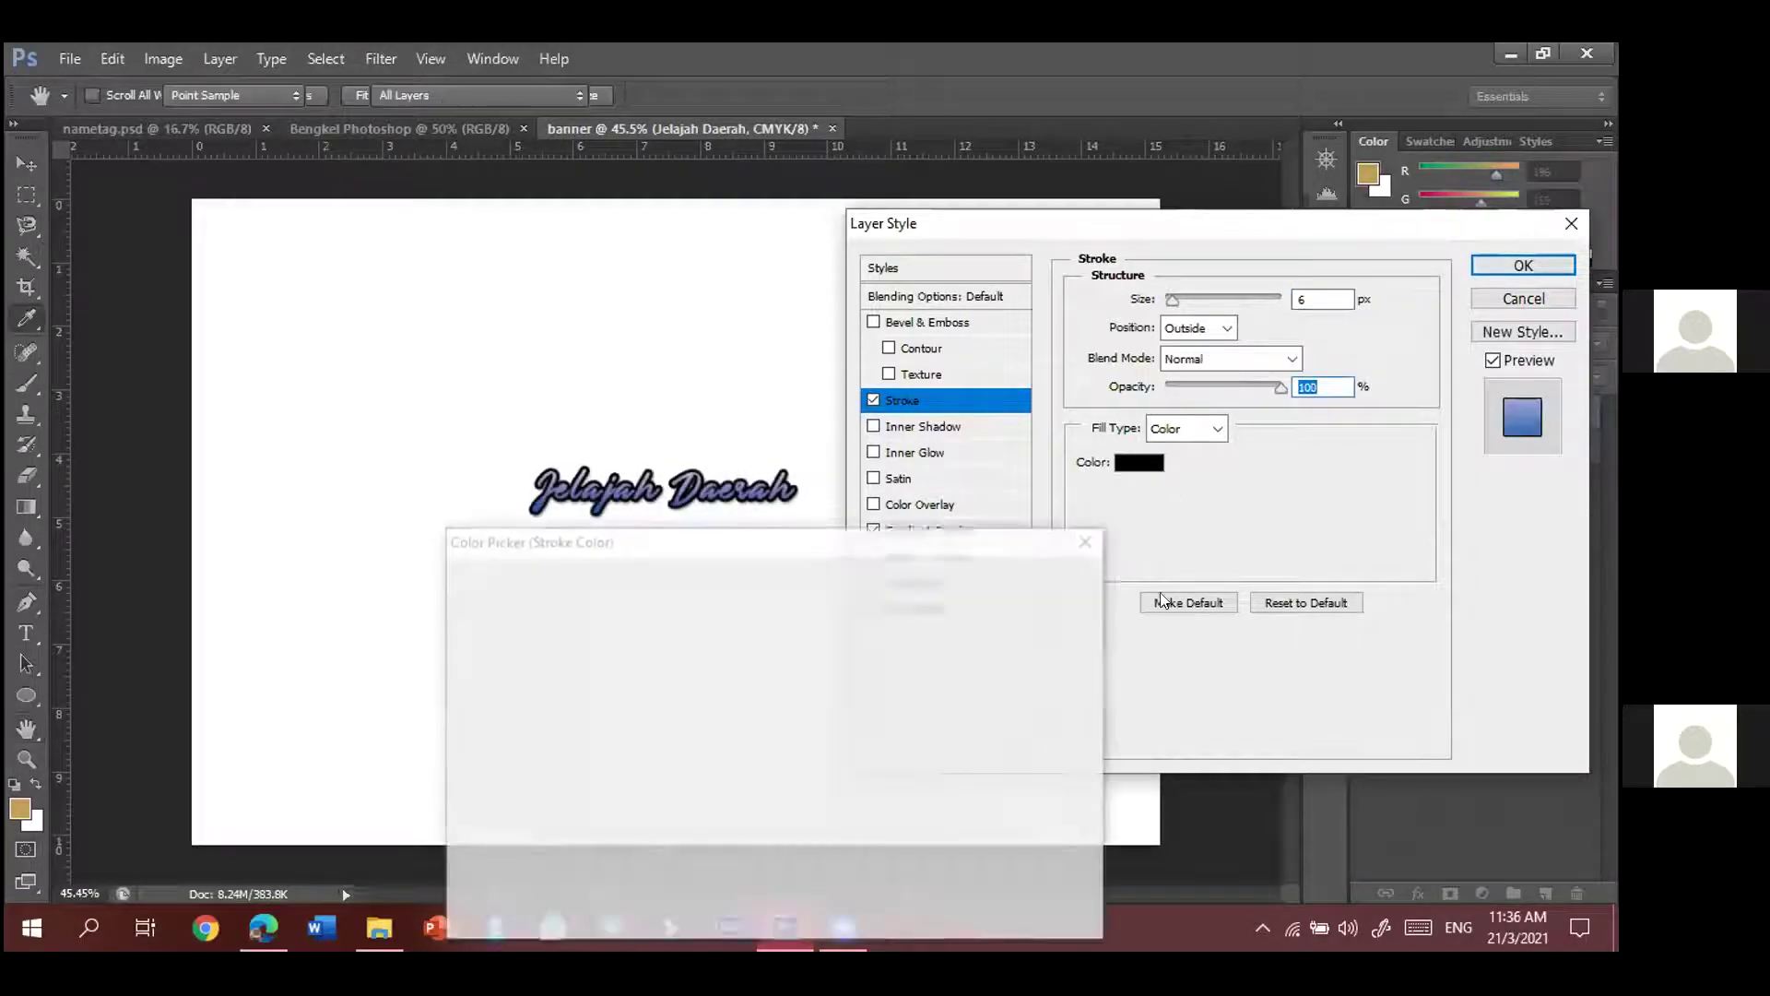
pyautogui.click(743, 636)
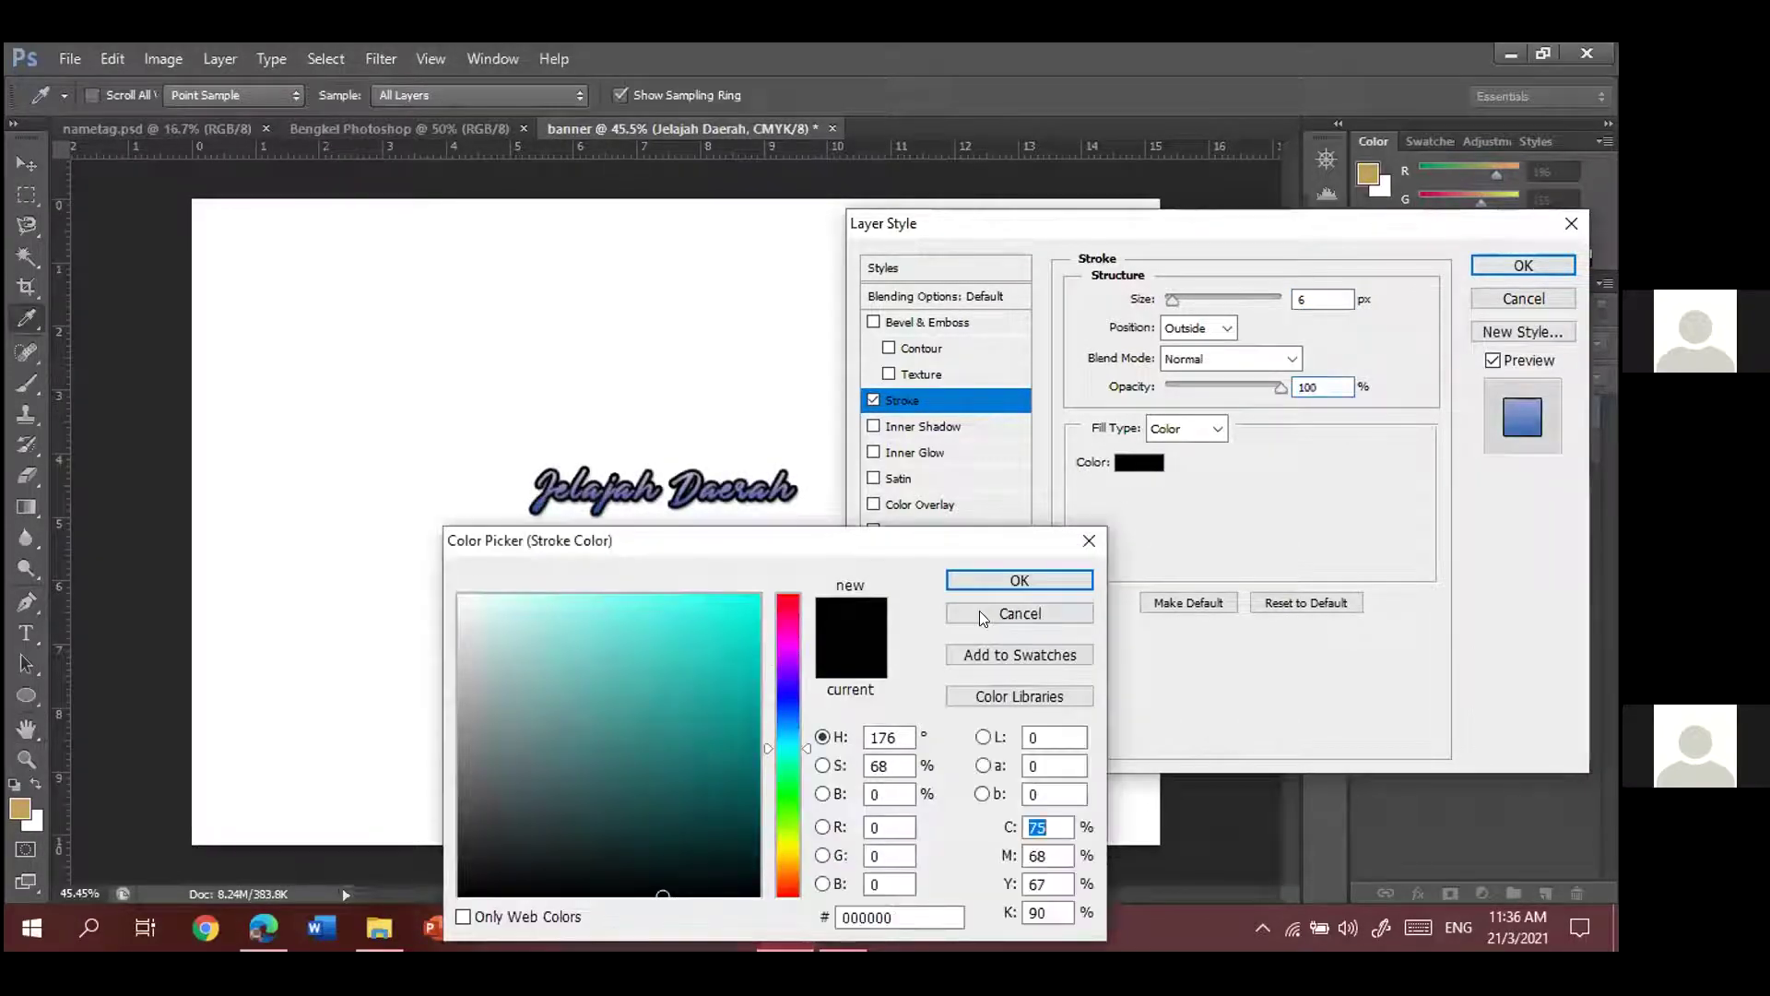
pyautogui.click(1014, 578)
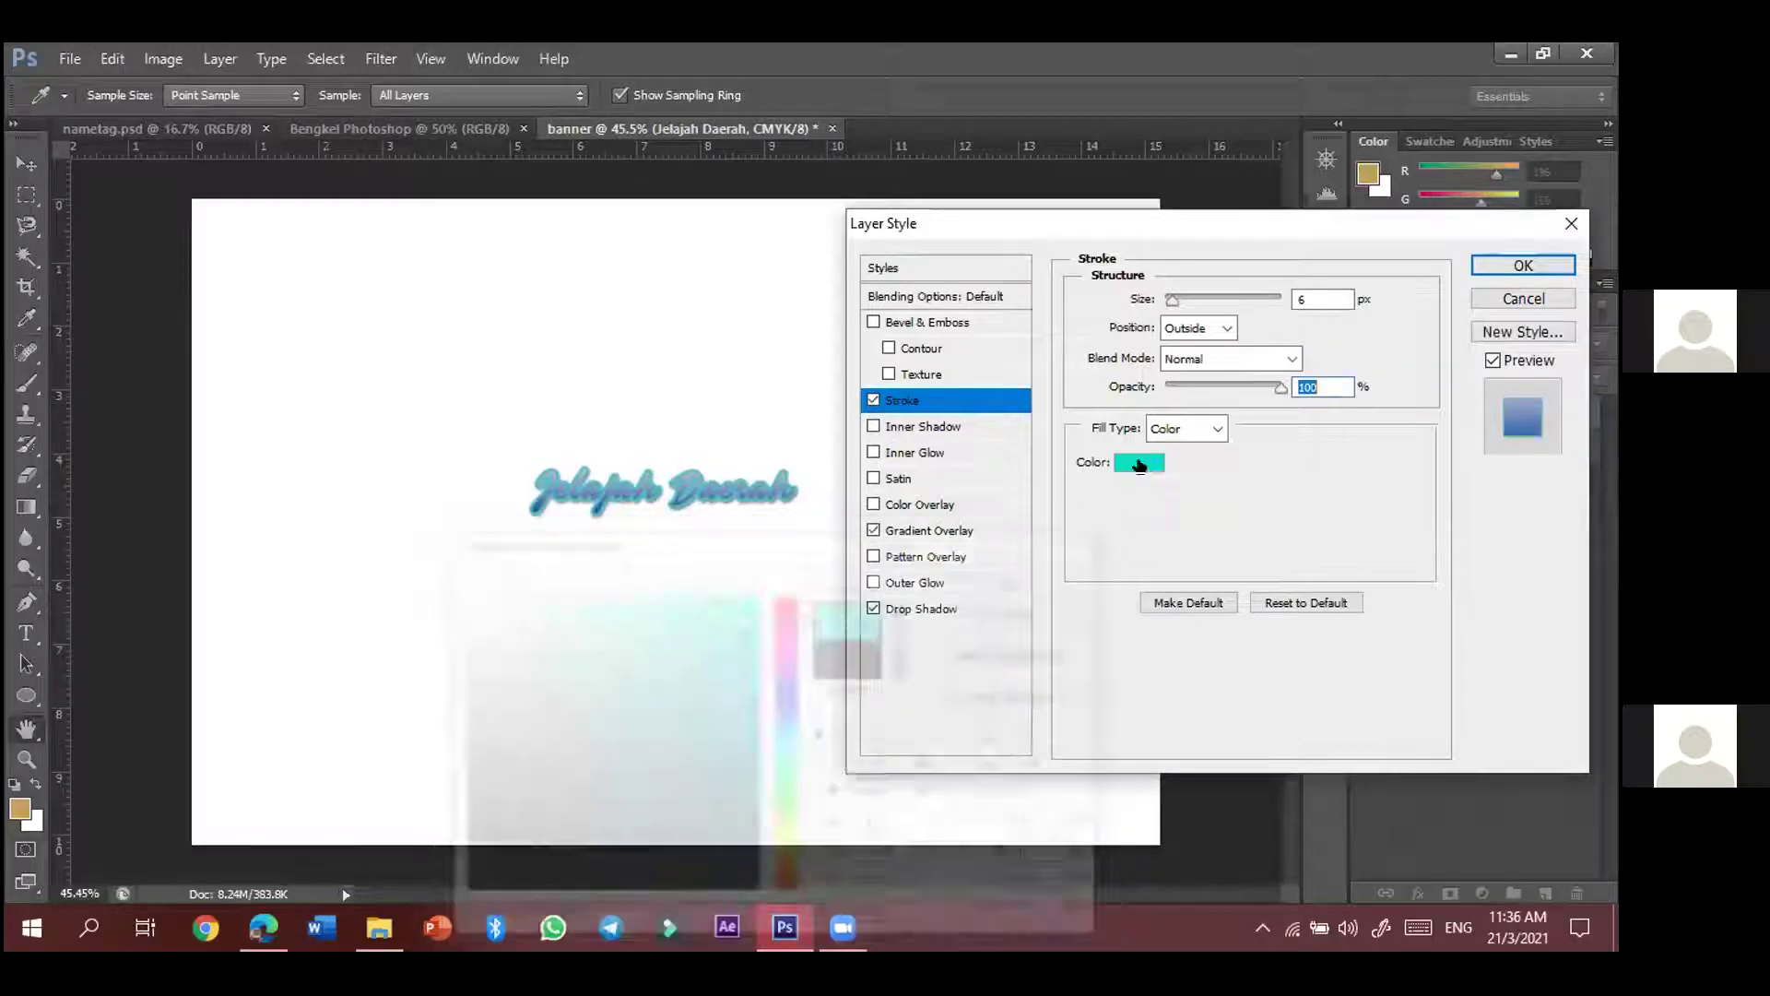
# - Change the stroke fill type to Gradient, choose the dark navy-to-teal preset, and accept the layer style
pyautogui.click(1218, 428)
pyautogui.click(1204, 472)
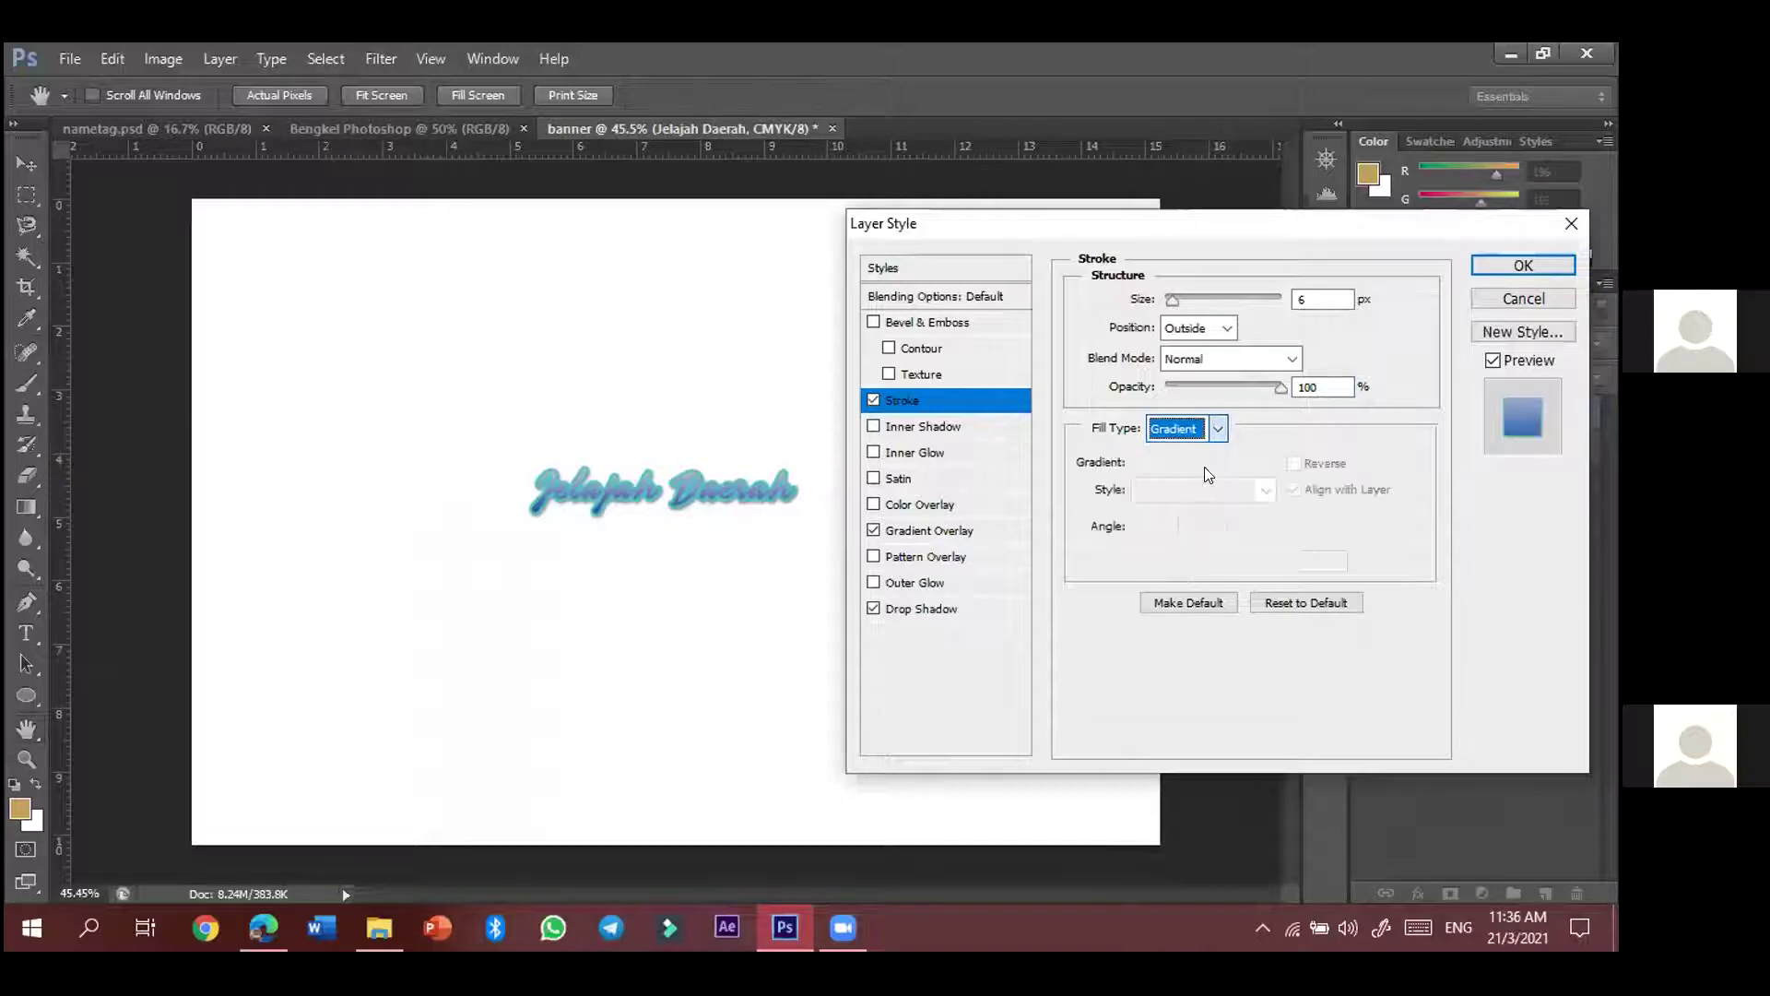
pyautogui.click(1222, 472)
pyautogui.scroll(-5, 1134, 466)
pyautogui.click(1119, 461)
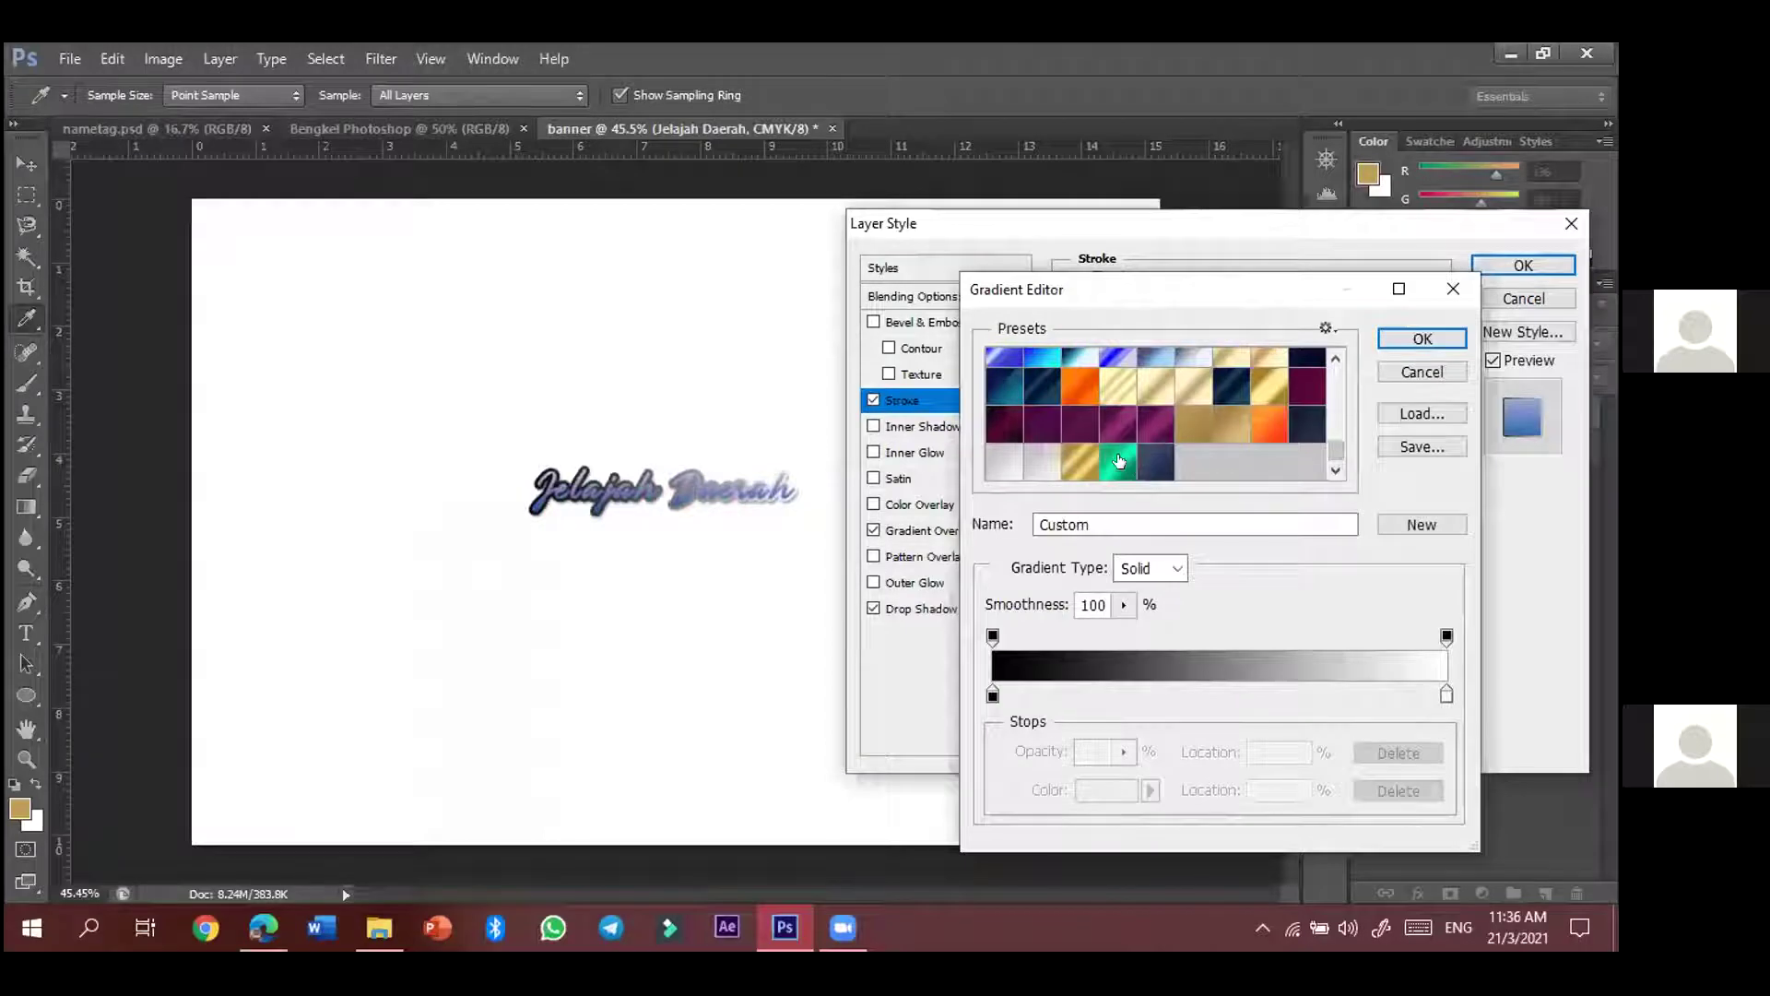
pyautogui.click(1155, 463)
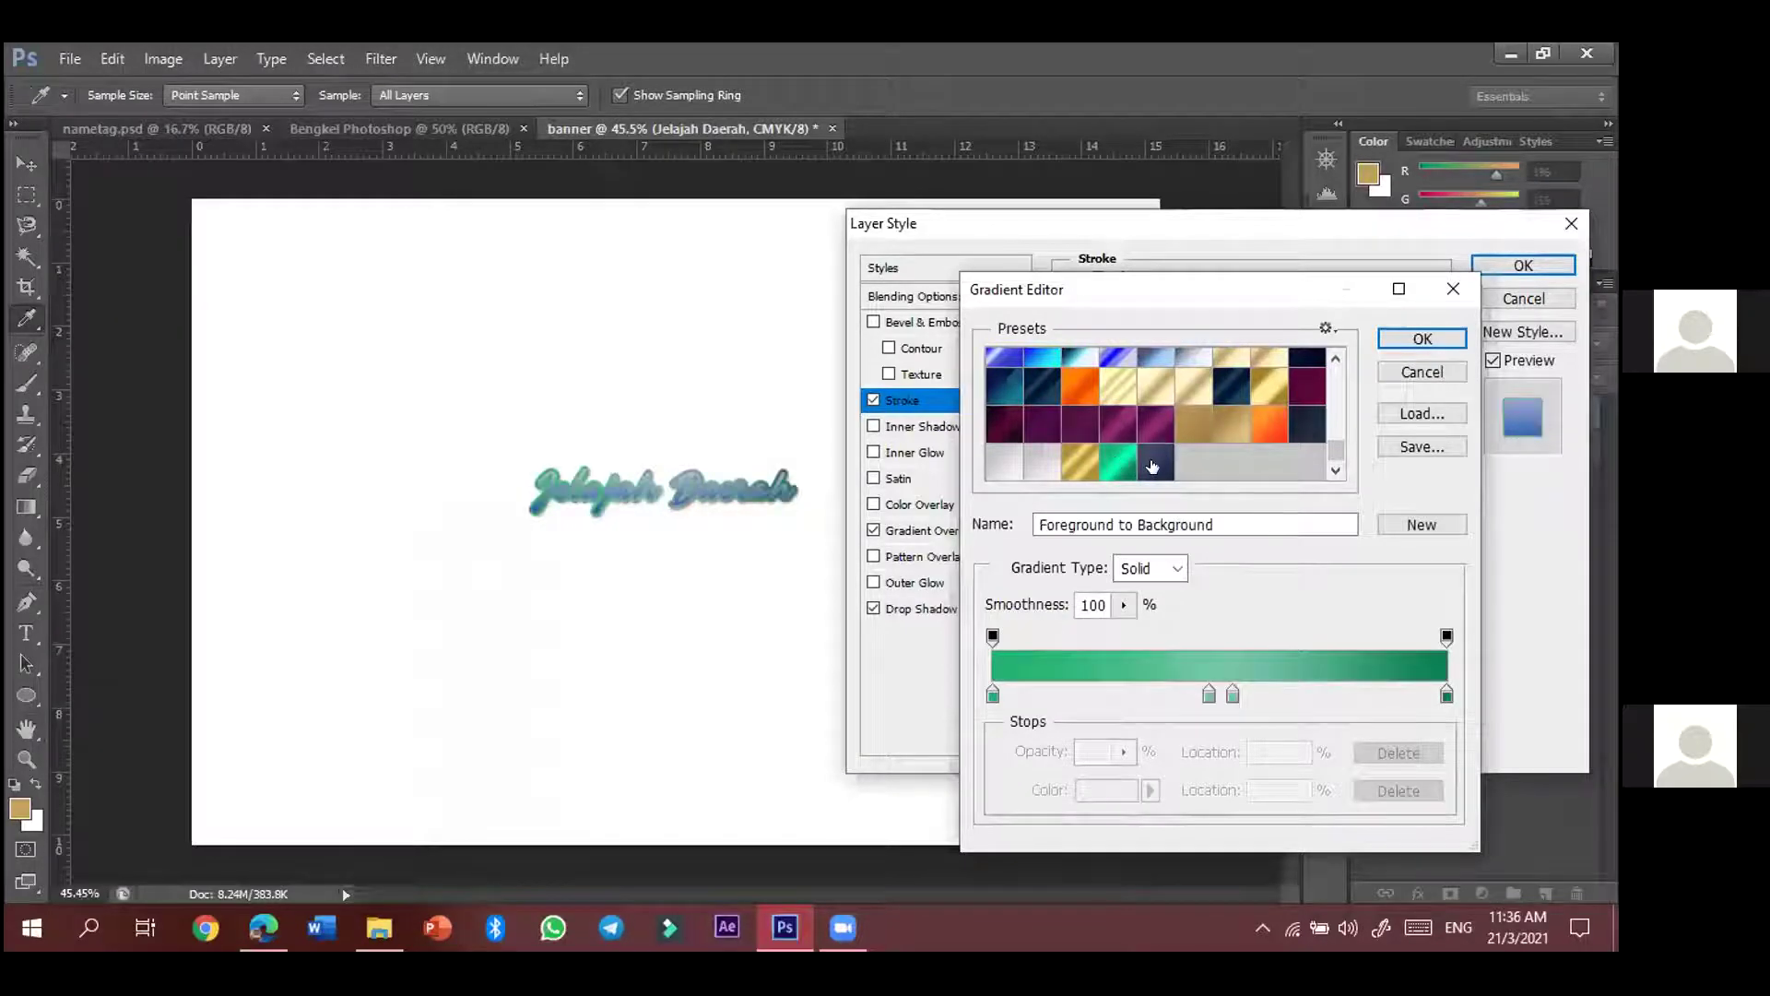
pyautogui.click(1295, 426)
pyautogui.click(1241, 386)
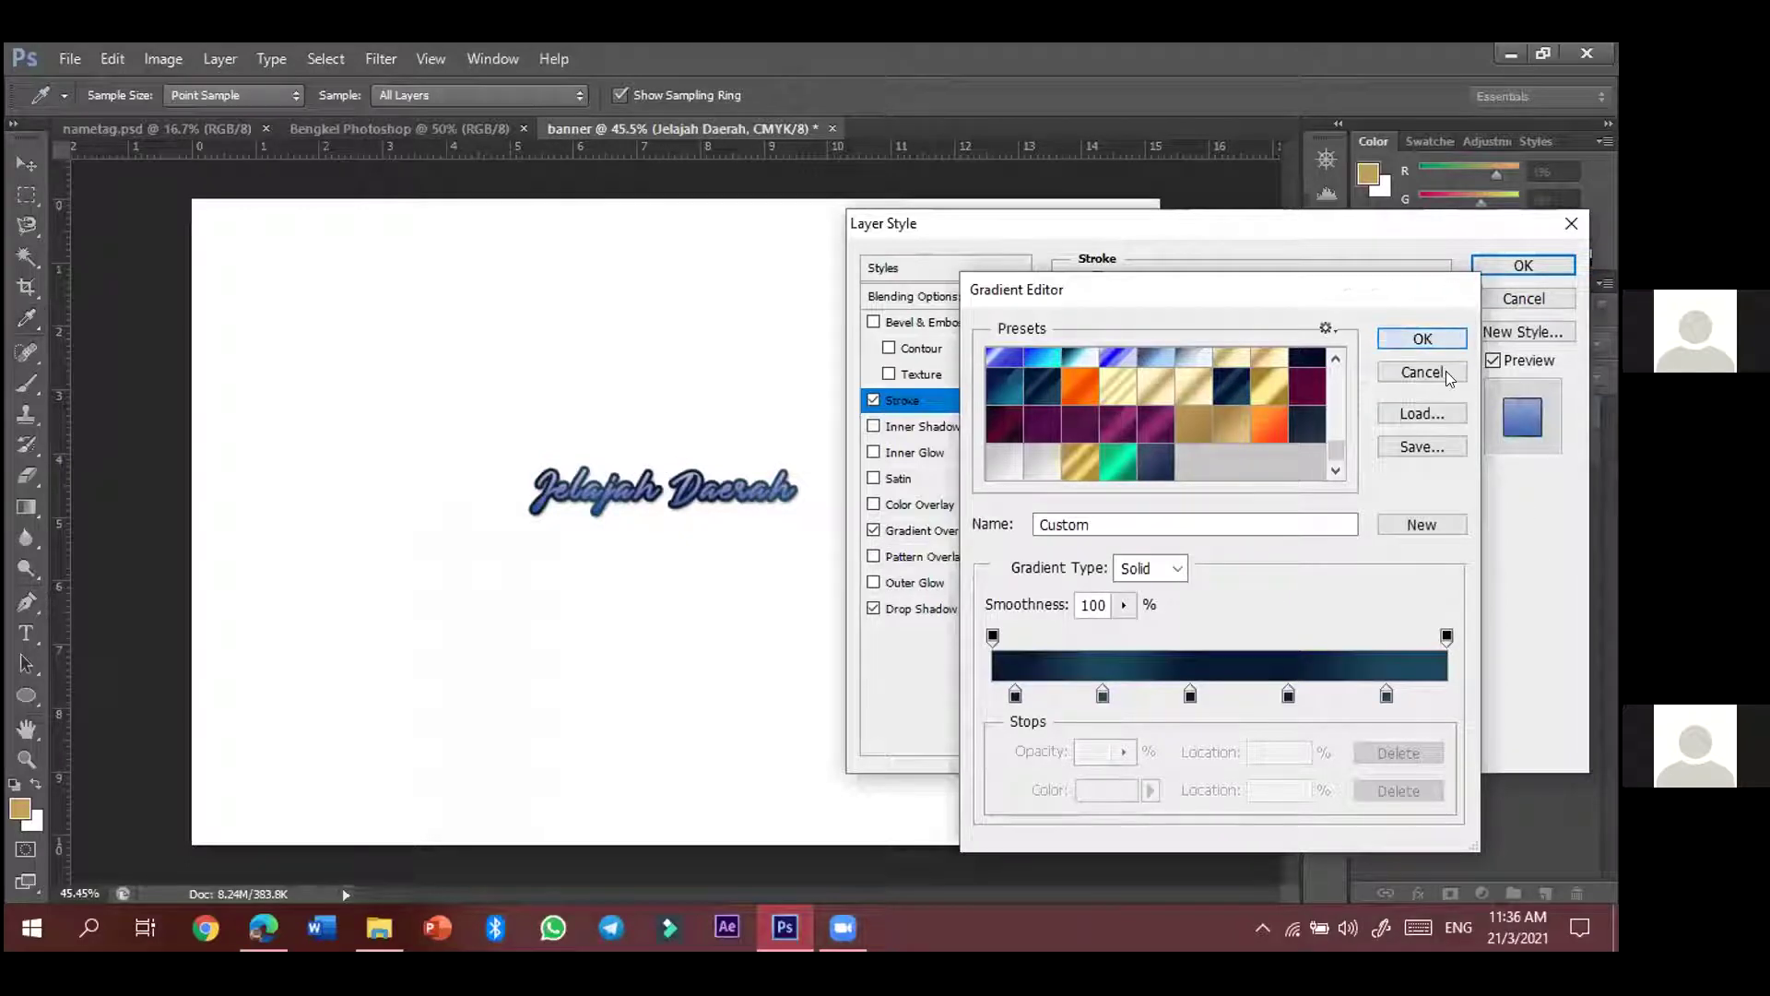
pyautogui.press('Return')
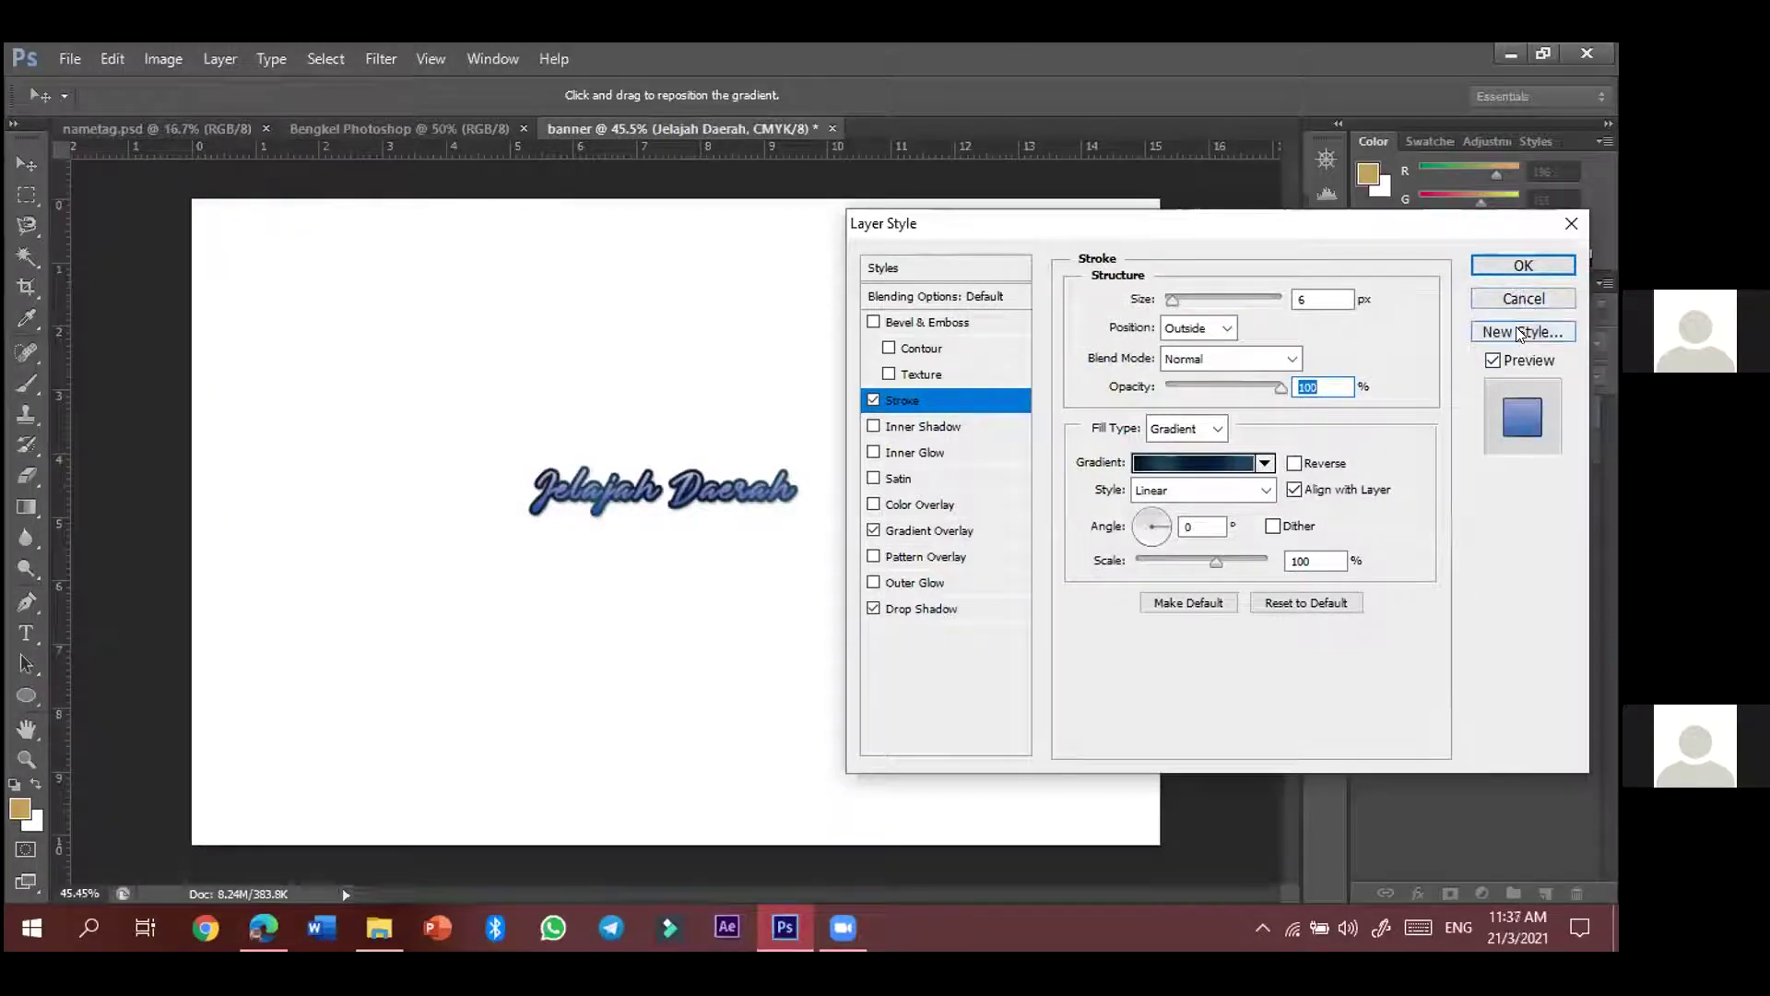
pyautogui.click(1523, 267)
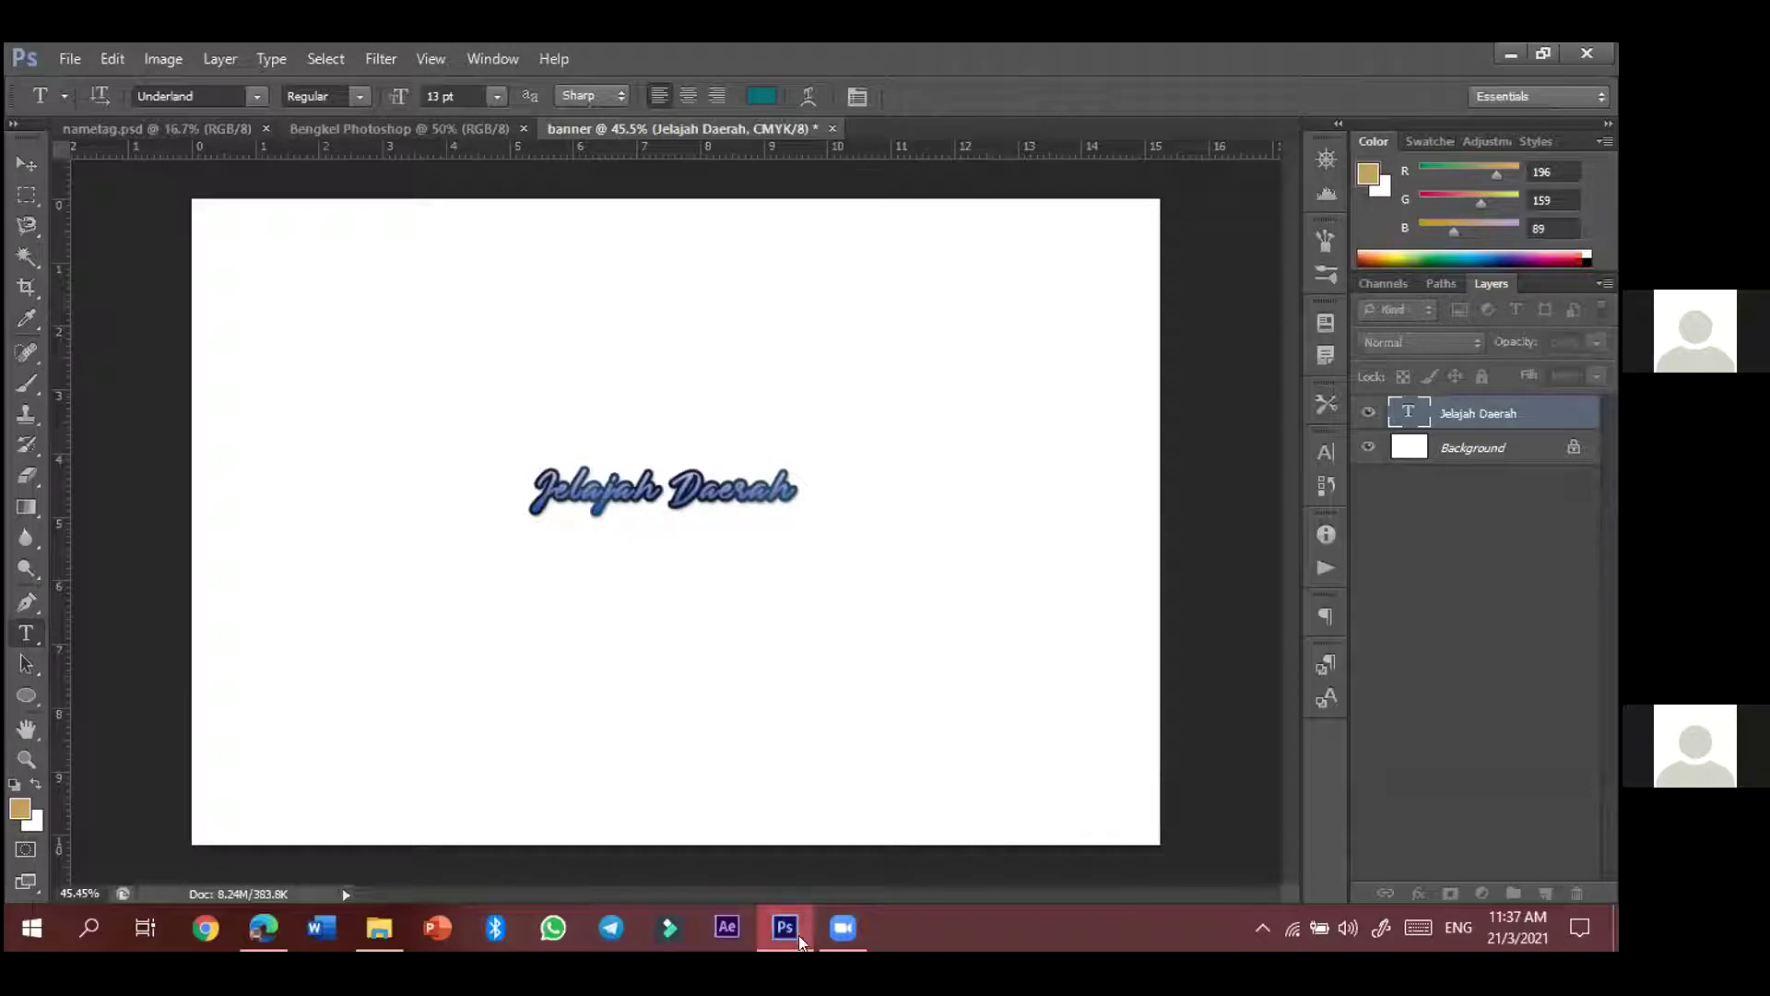
# - Activate the Move tool and shift the Jelajah Daerah text slightly right and down on the canvas
pyautogui.click(846, 937)
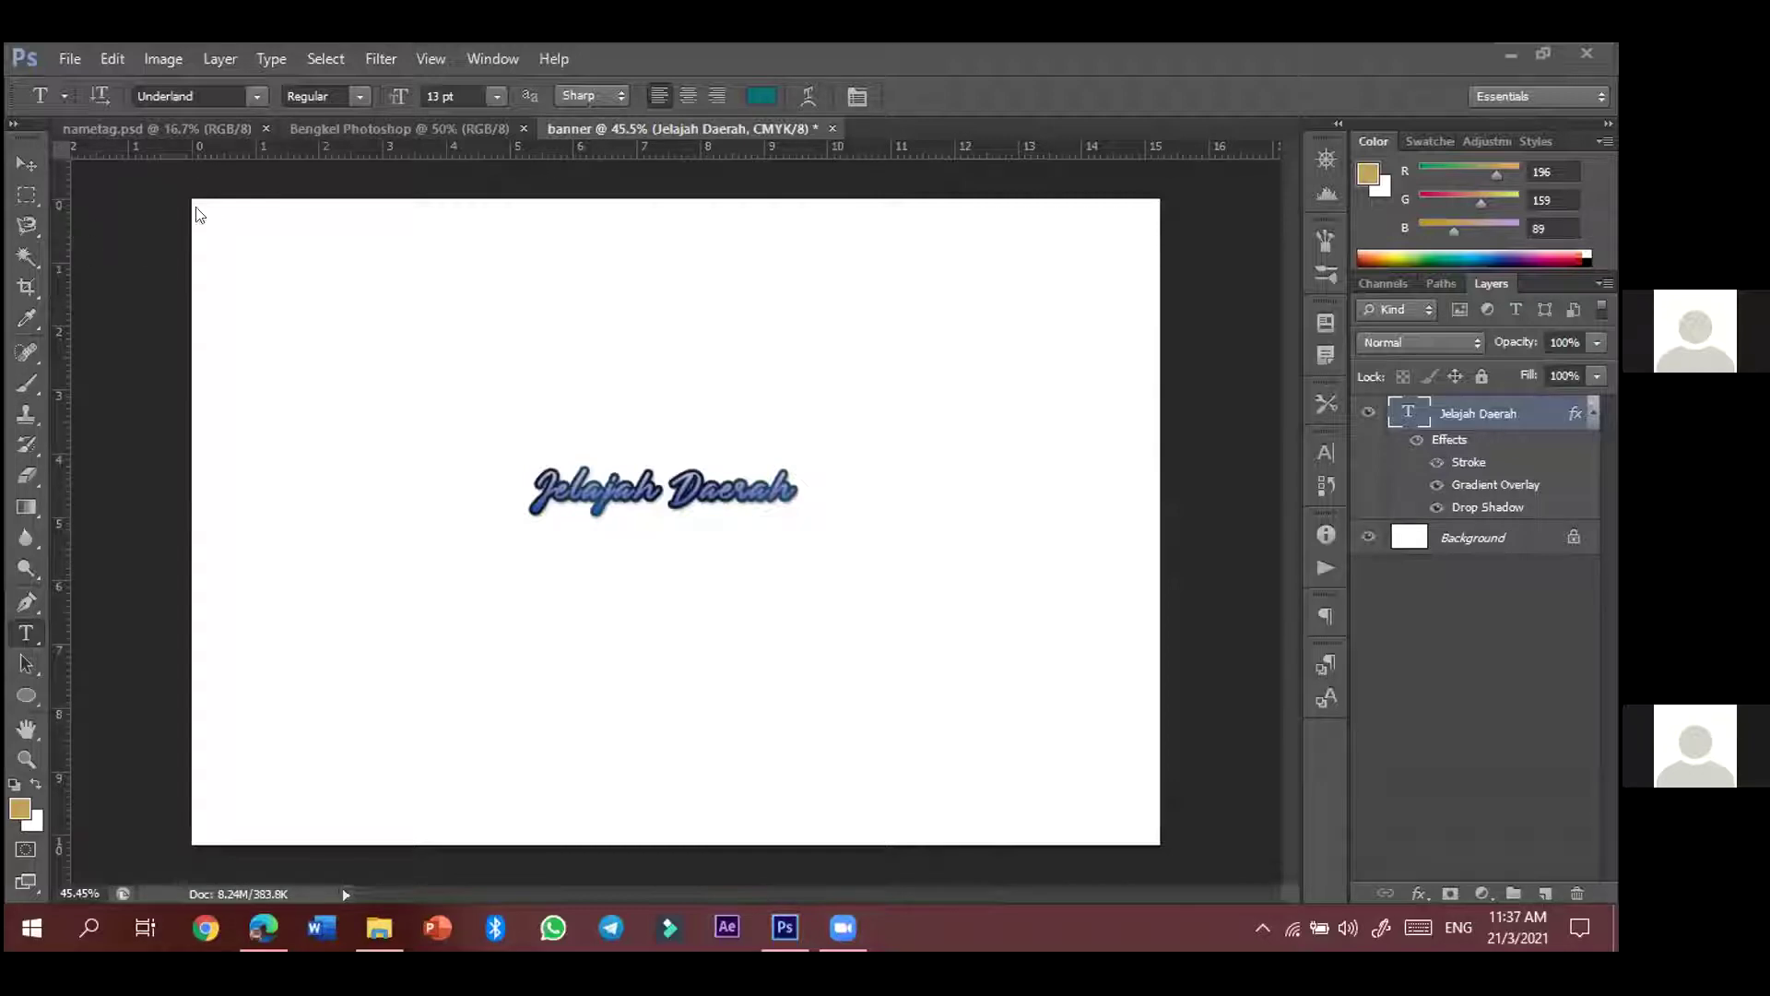
pyautogui.click(28, 163)
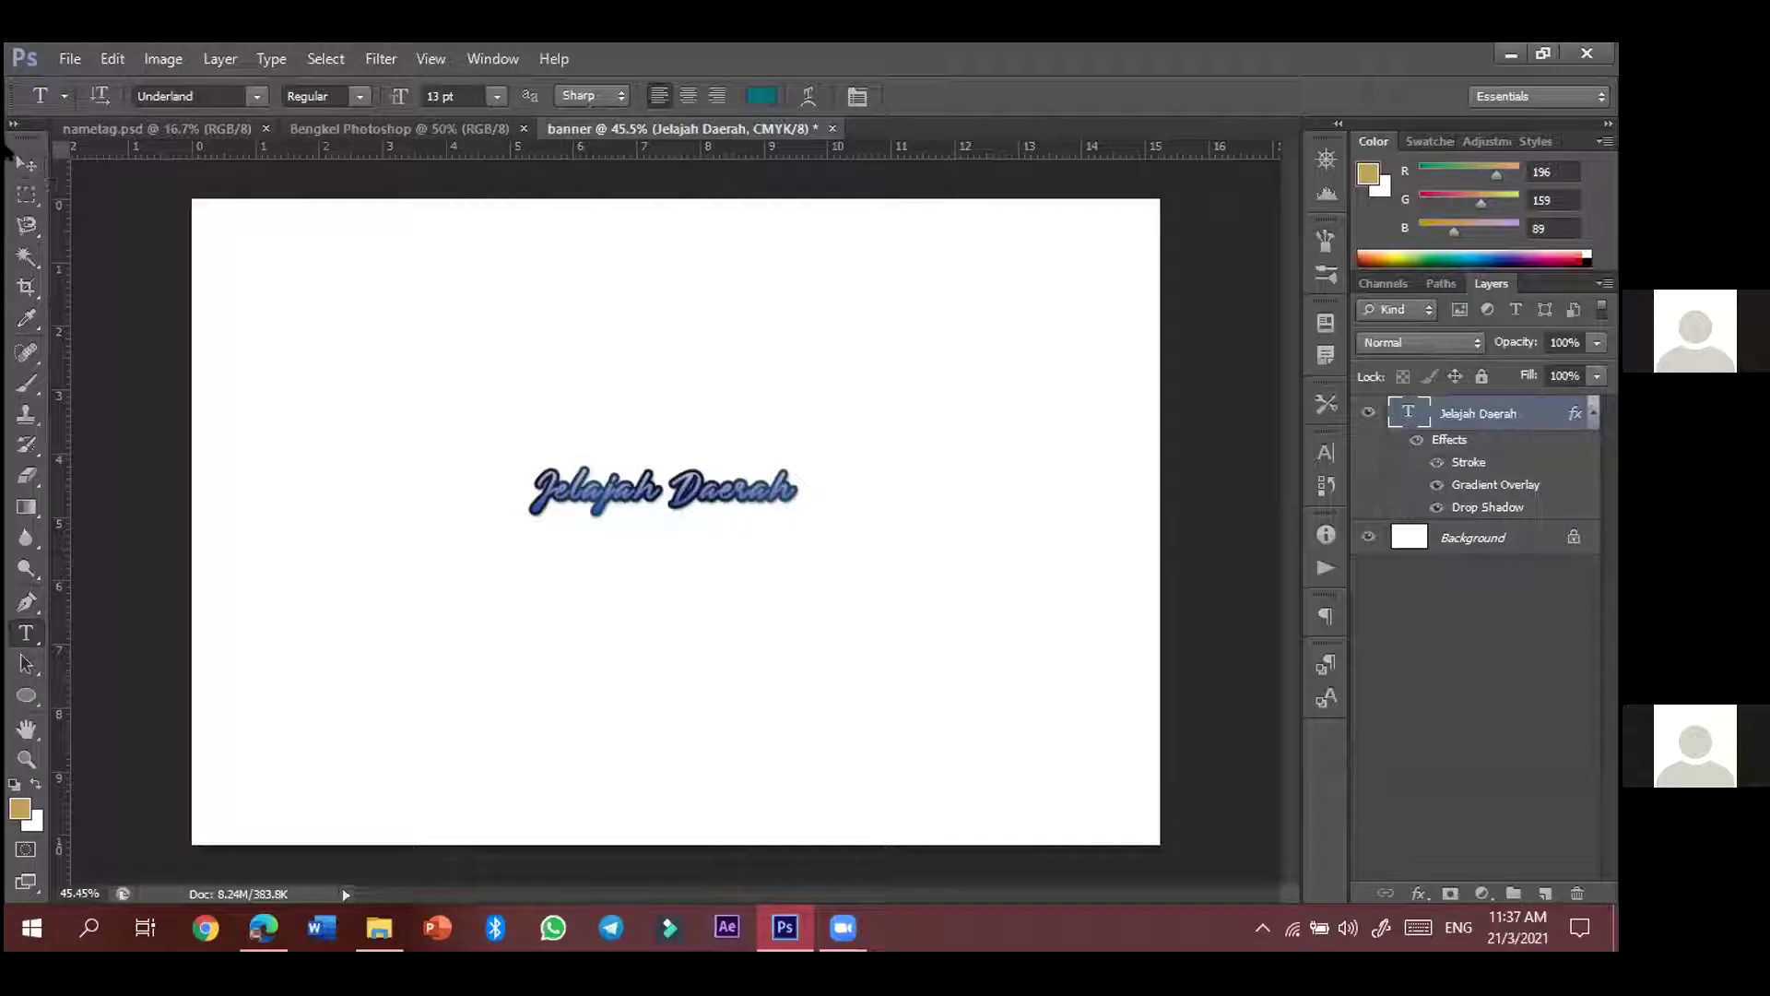
pyautogui.click(27, 164)
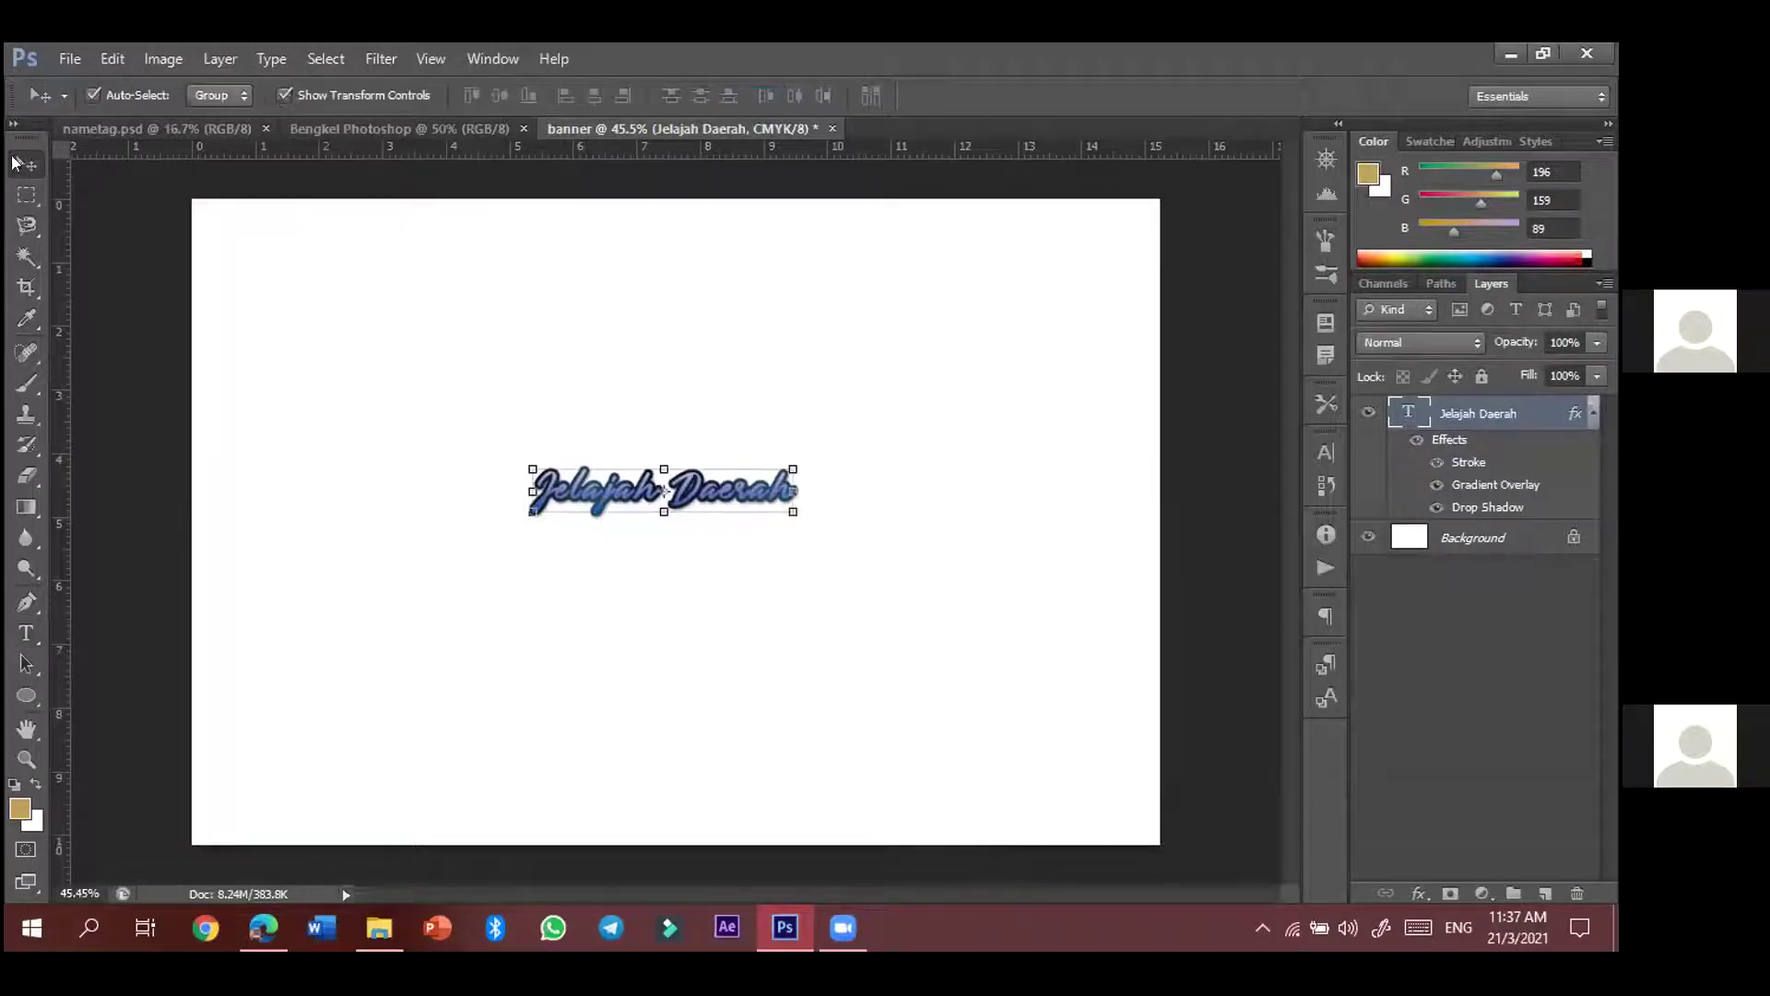
pyautogui.click(25, 633)
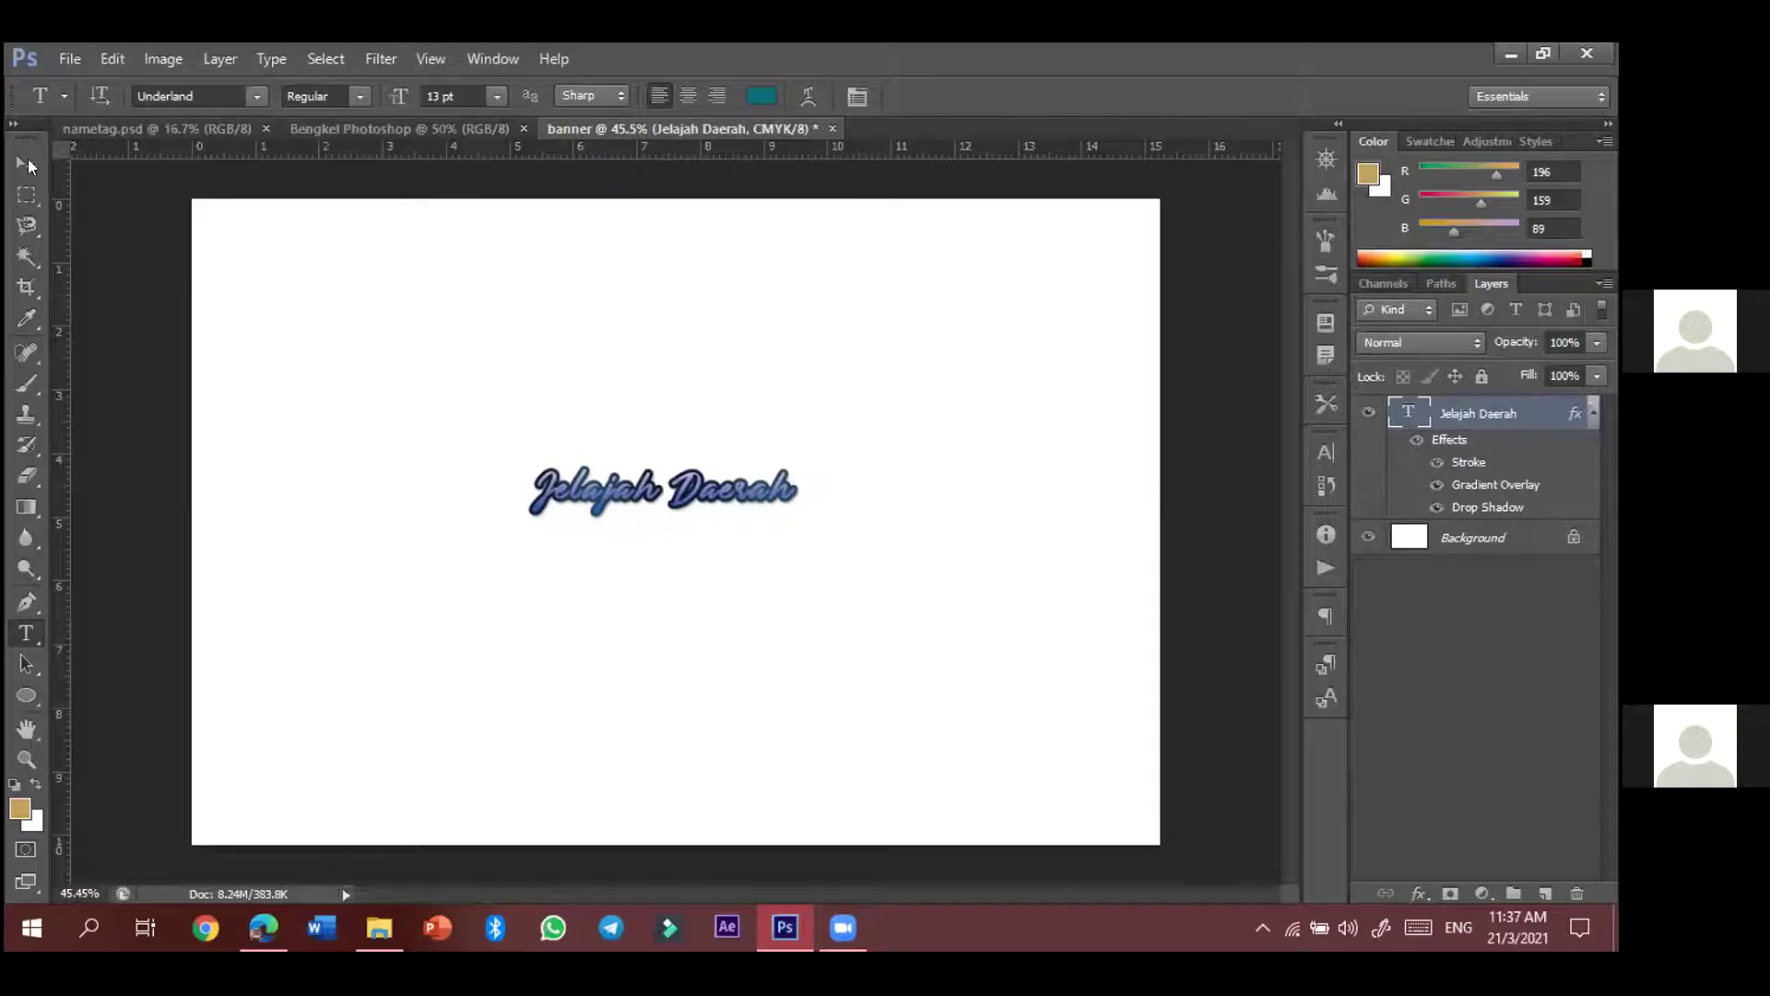
pyautogui.press('v')
pyautogui.moveTo(714, 493); pyautogui.dragTo(708, 491)
pyautogui.moveTo(581, 289); pyautogui.dragTo(745, 620)
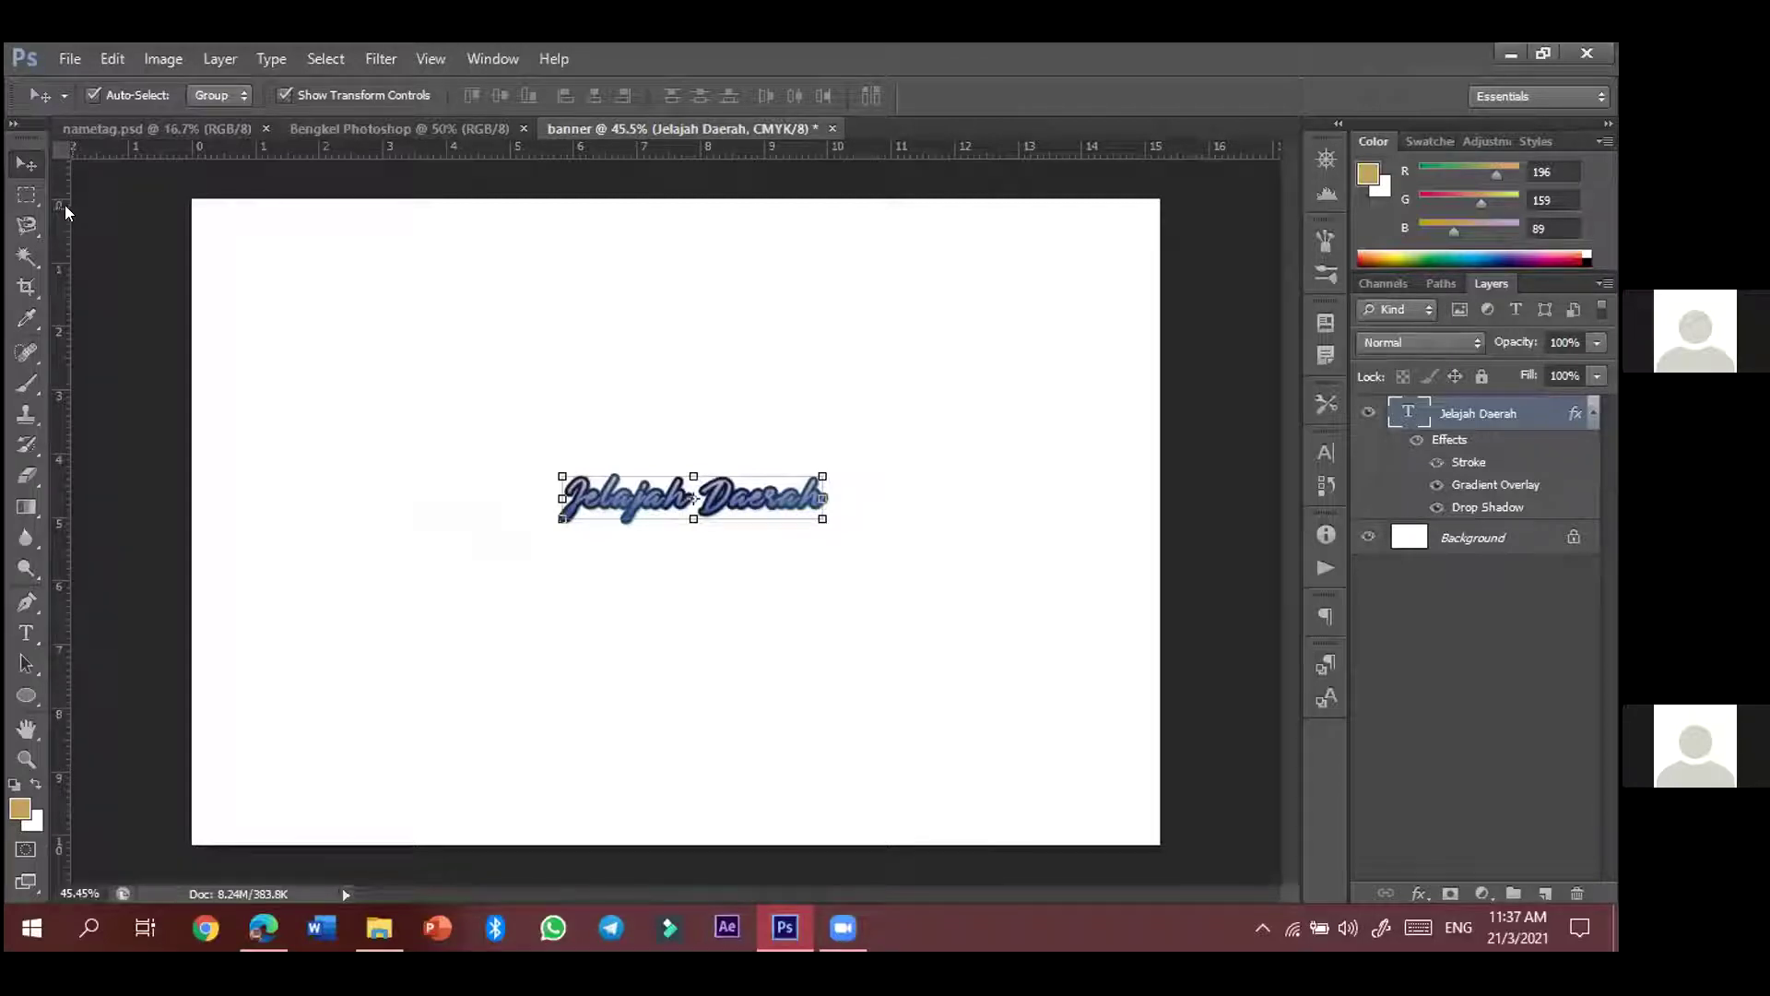
# - Place a vertical guide at the canvas's horizontal centre and move the text off it into the lower right area
pyautogui.moveTo(66, 212); pyautogui.dragTo(676, 545)
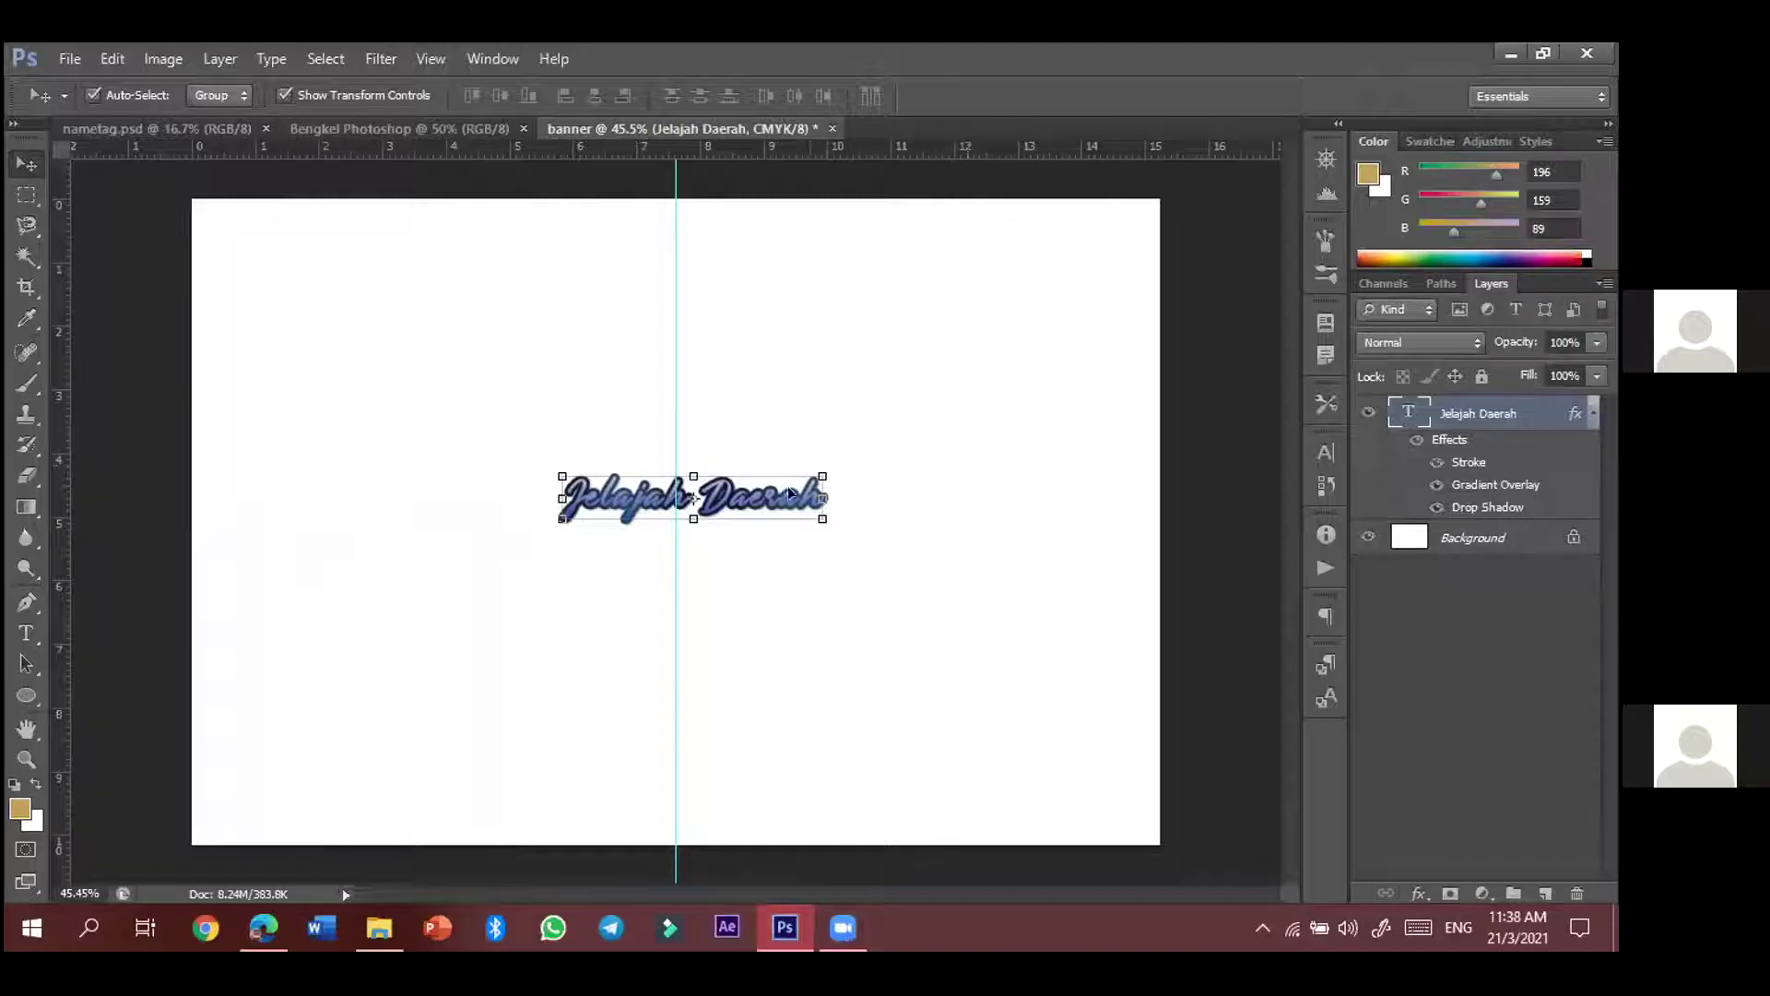
pyautogui.moveTo(864, 521); pyautogui.dragTo(1137, 598)
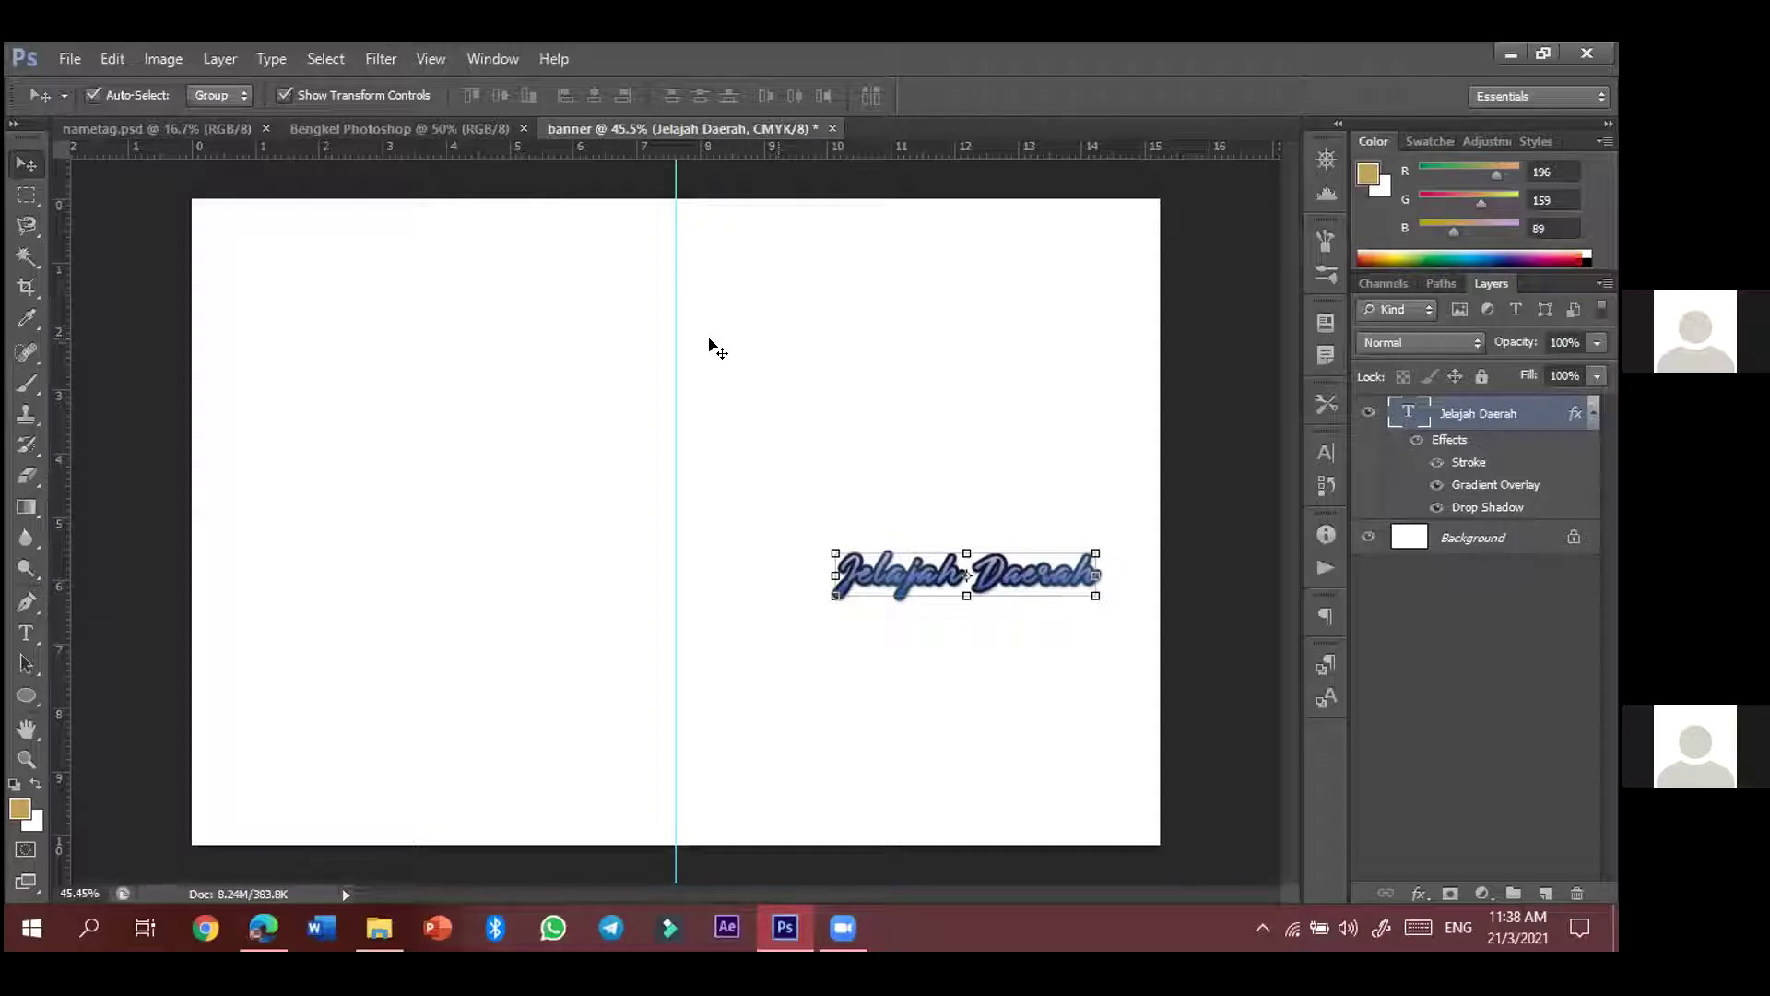
# - Remove the vertical guide from the canvas and place a new one at the horizontal centre
pyautogui.moveTo(671, 358); pyautogui.dragTo(68, 376)
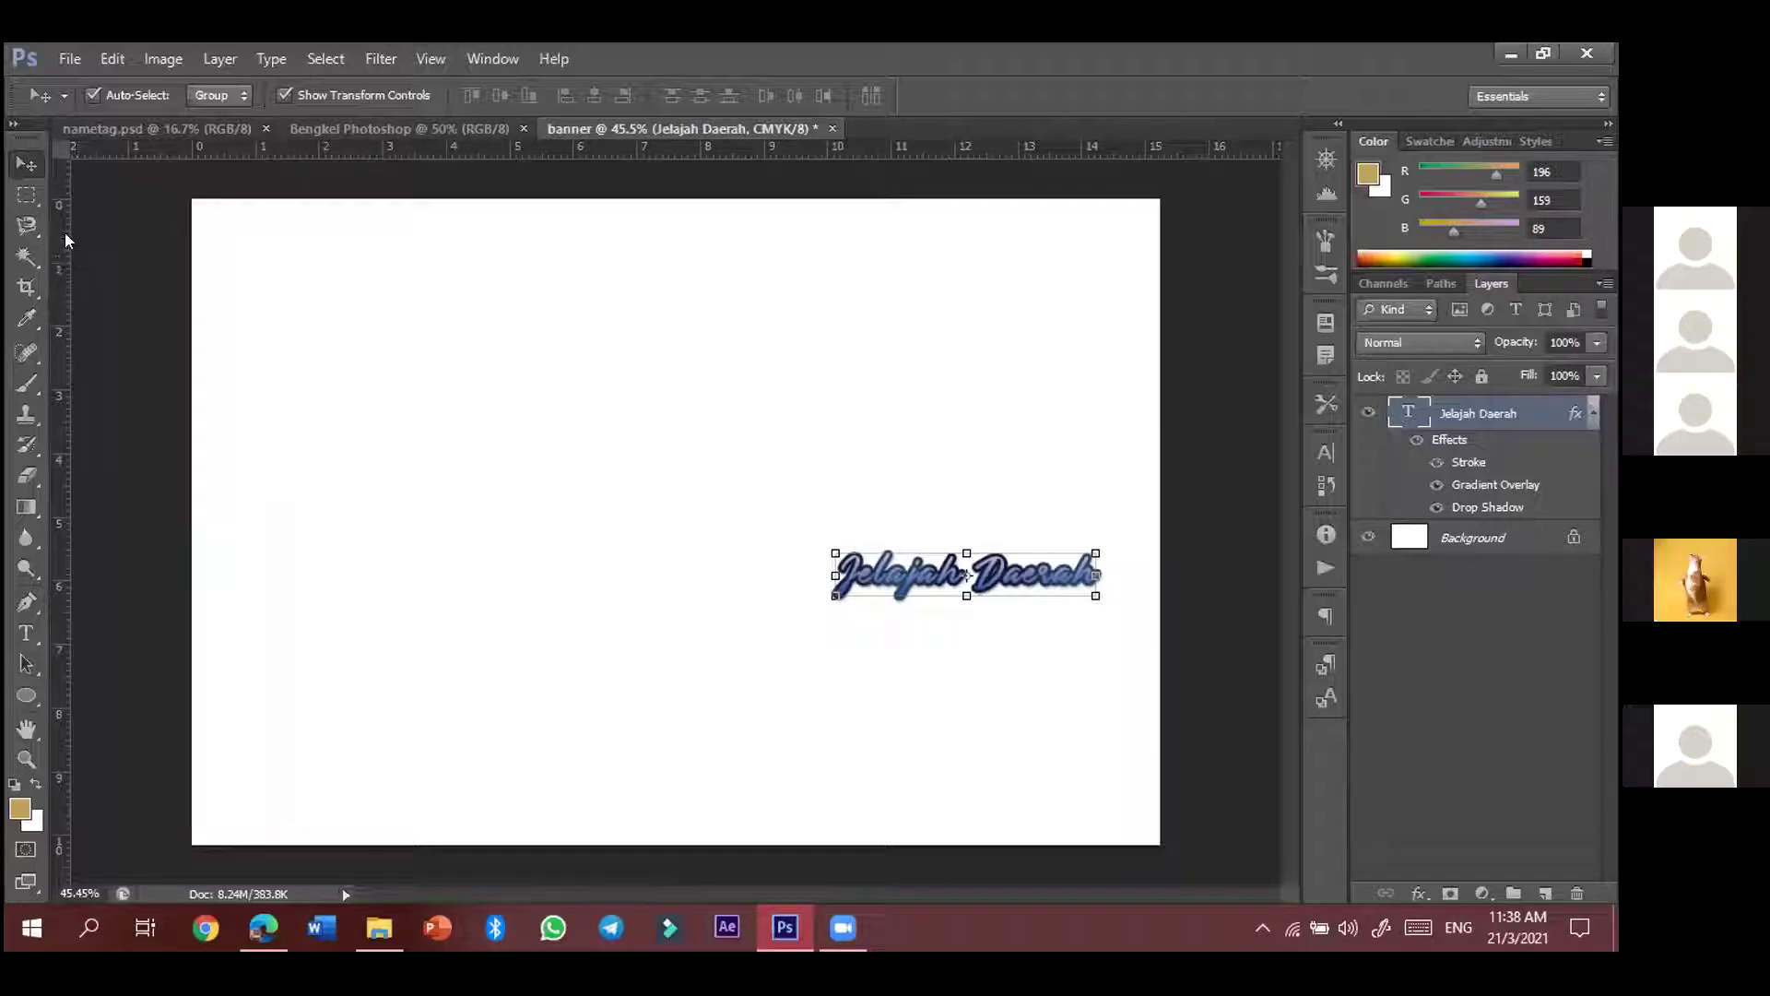
pyautogui.moveTo(65, 240); pyautogui.dragTo(652, 525)
pyautogui.moveTo(661, 522); pyautogui.dragTo(676, 516)
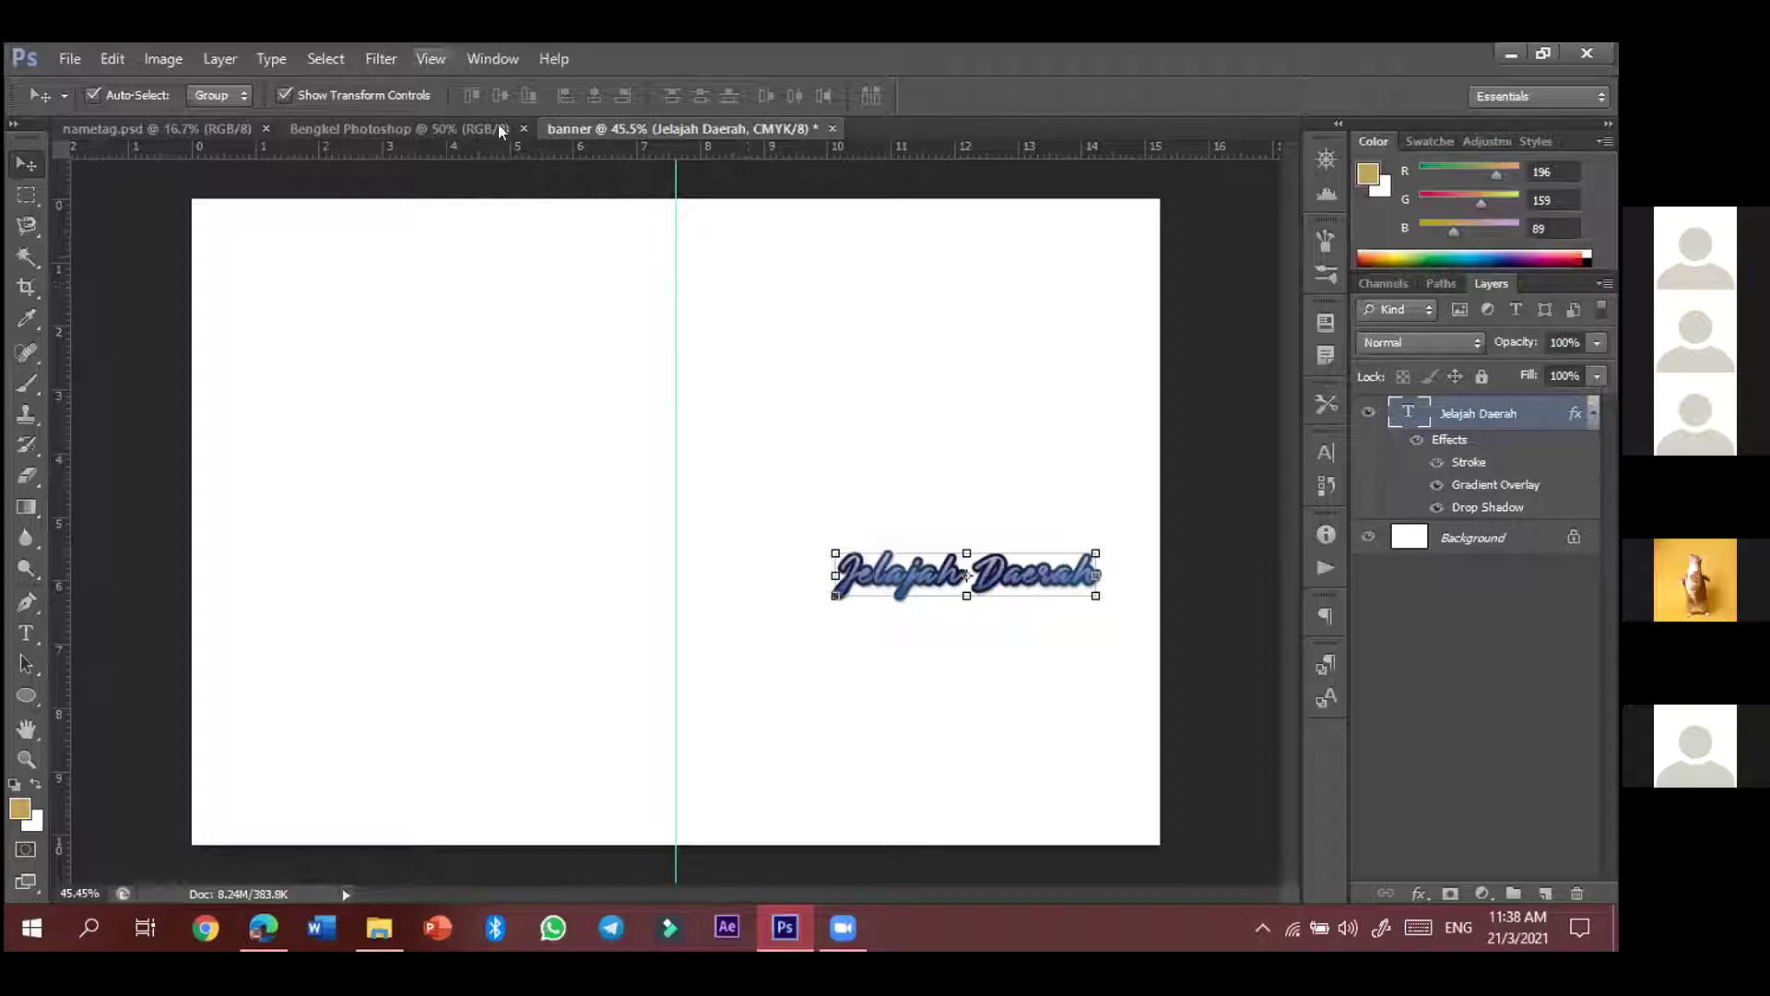
pyautogui.hotkey('alt', 'v')
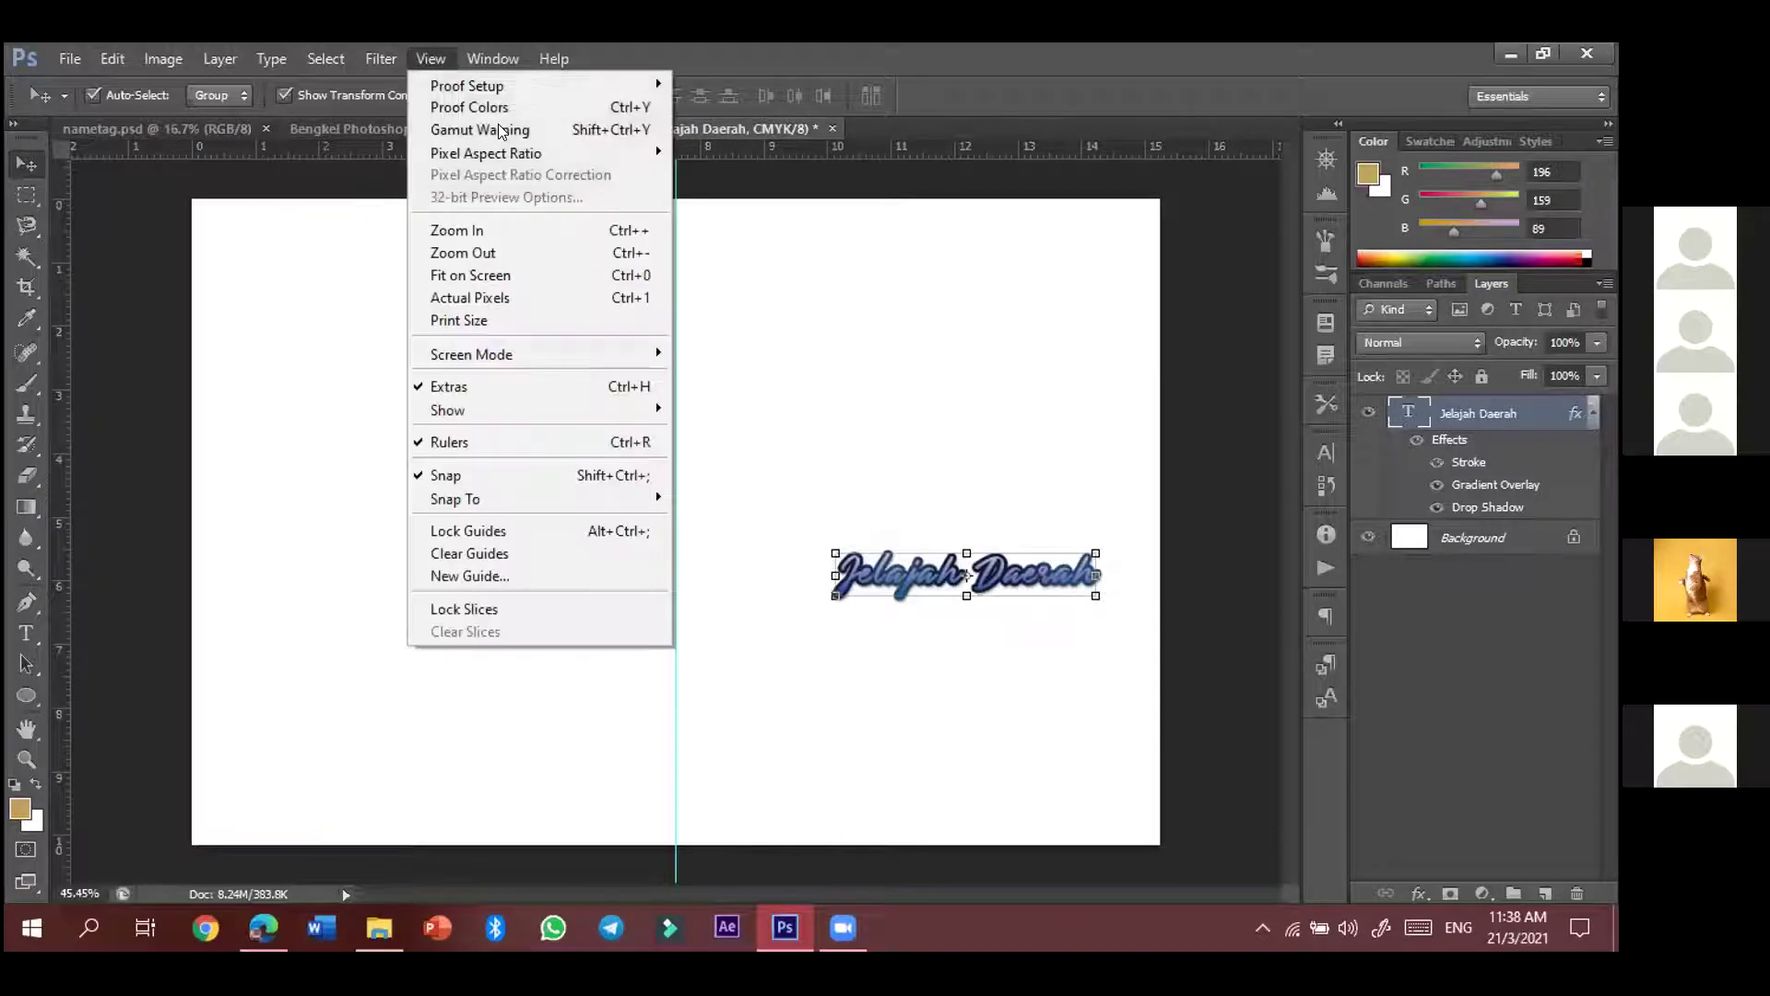
pyautogui.press('Escape')
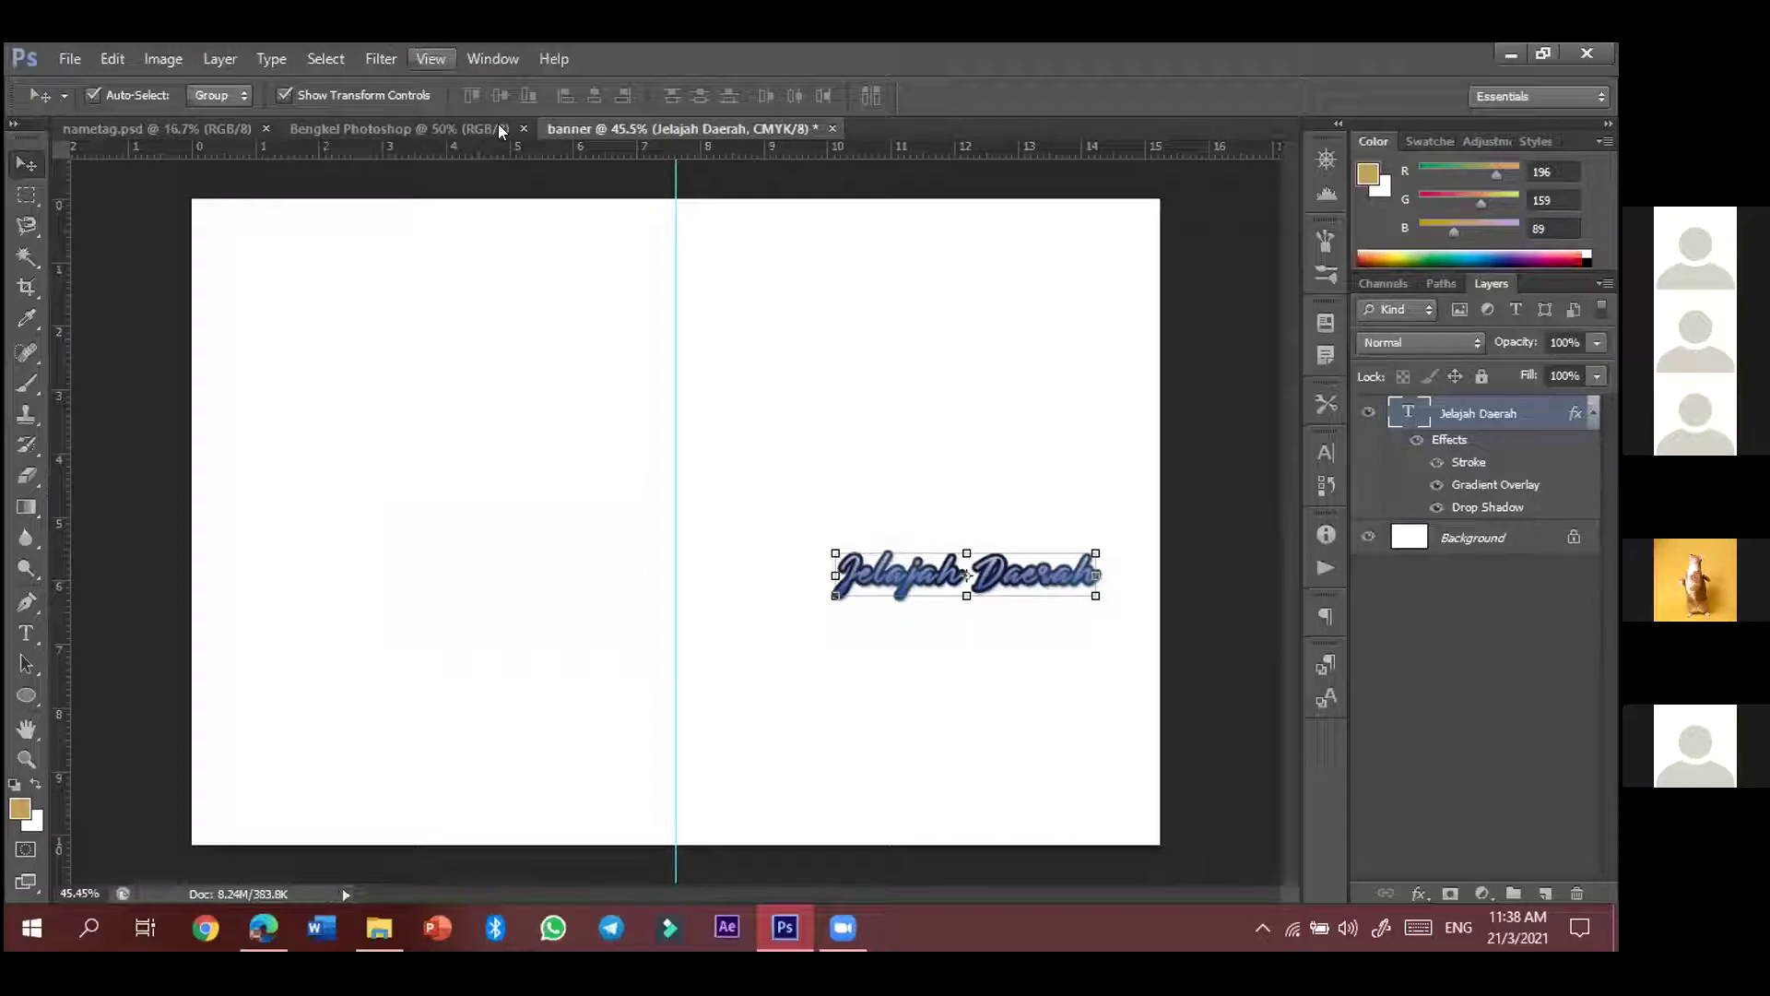
pyautogui.press('Escape')
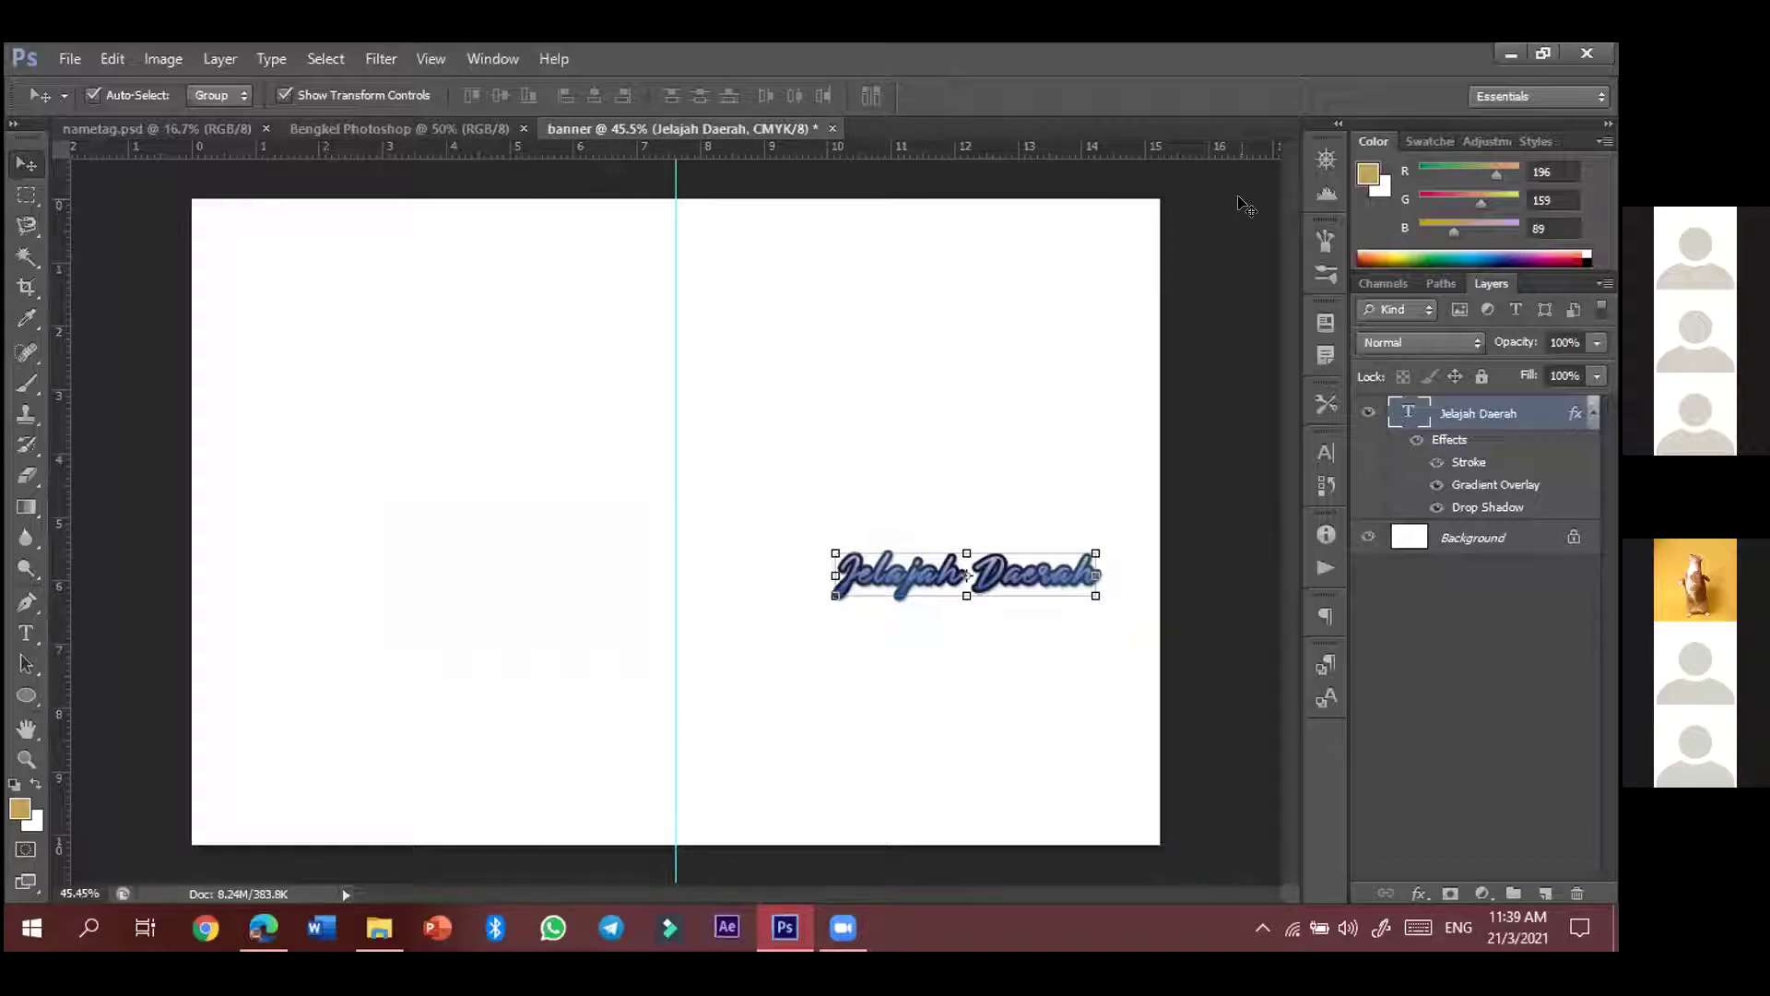
# - Try a horizontal guide slightly below the canvas's middle, and undo back to before the guides and the text move
pyautogui.moveTo(1197, 146); pyautogui.dragTo(1176, 539)
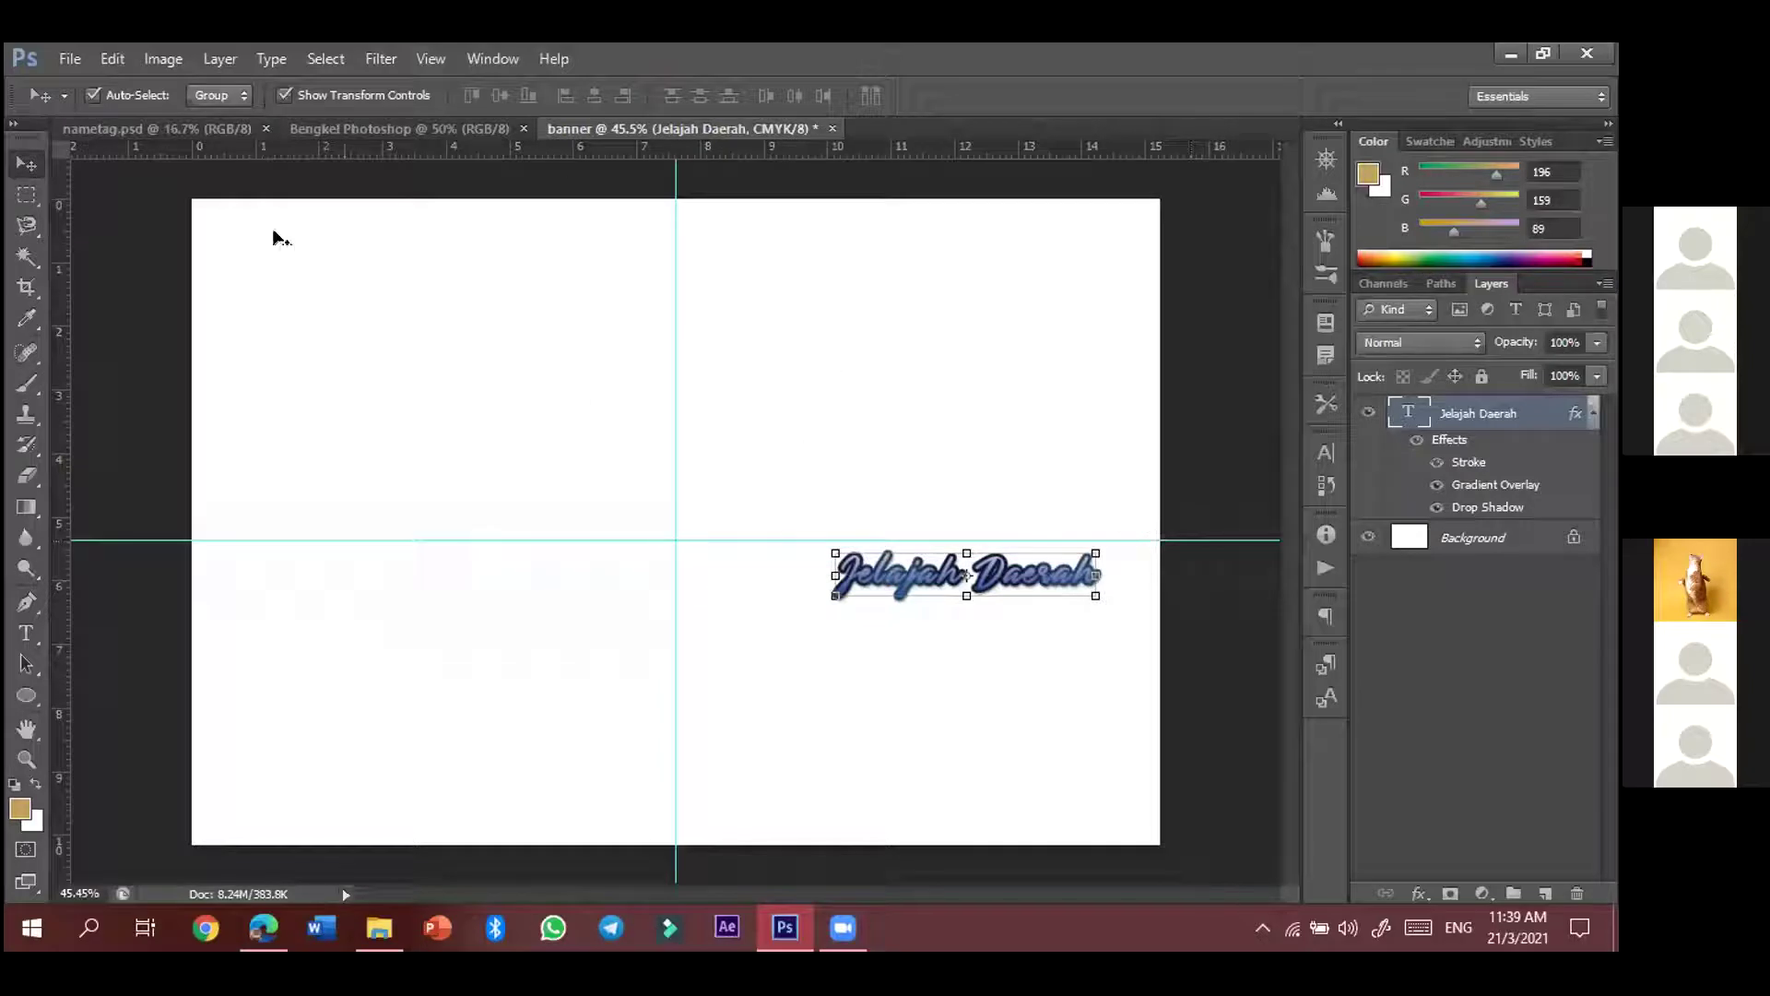
pyautogui.moveTo(957, 571); pyautogui.dragTo(716, 538)
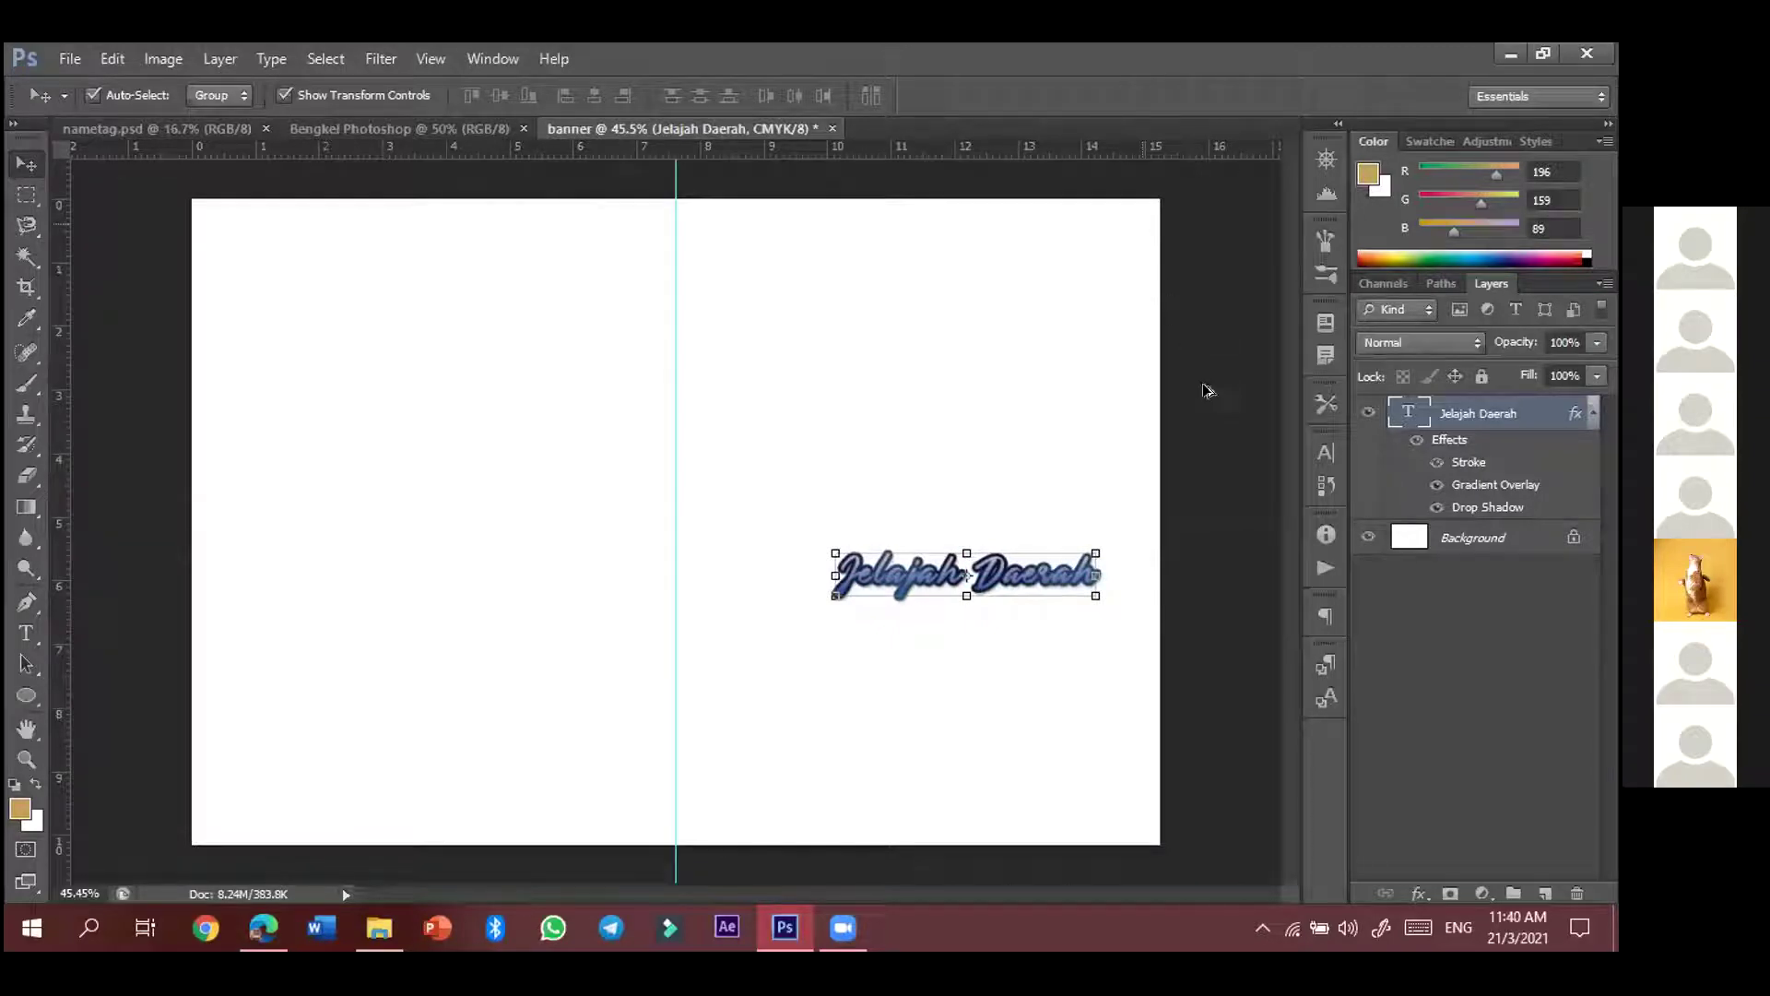
pyautogui.hotkey('ctrl', 'z')
pyautogui.hotkey('ctrl', 'alt', 'z')
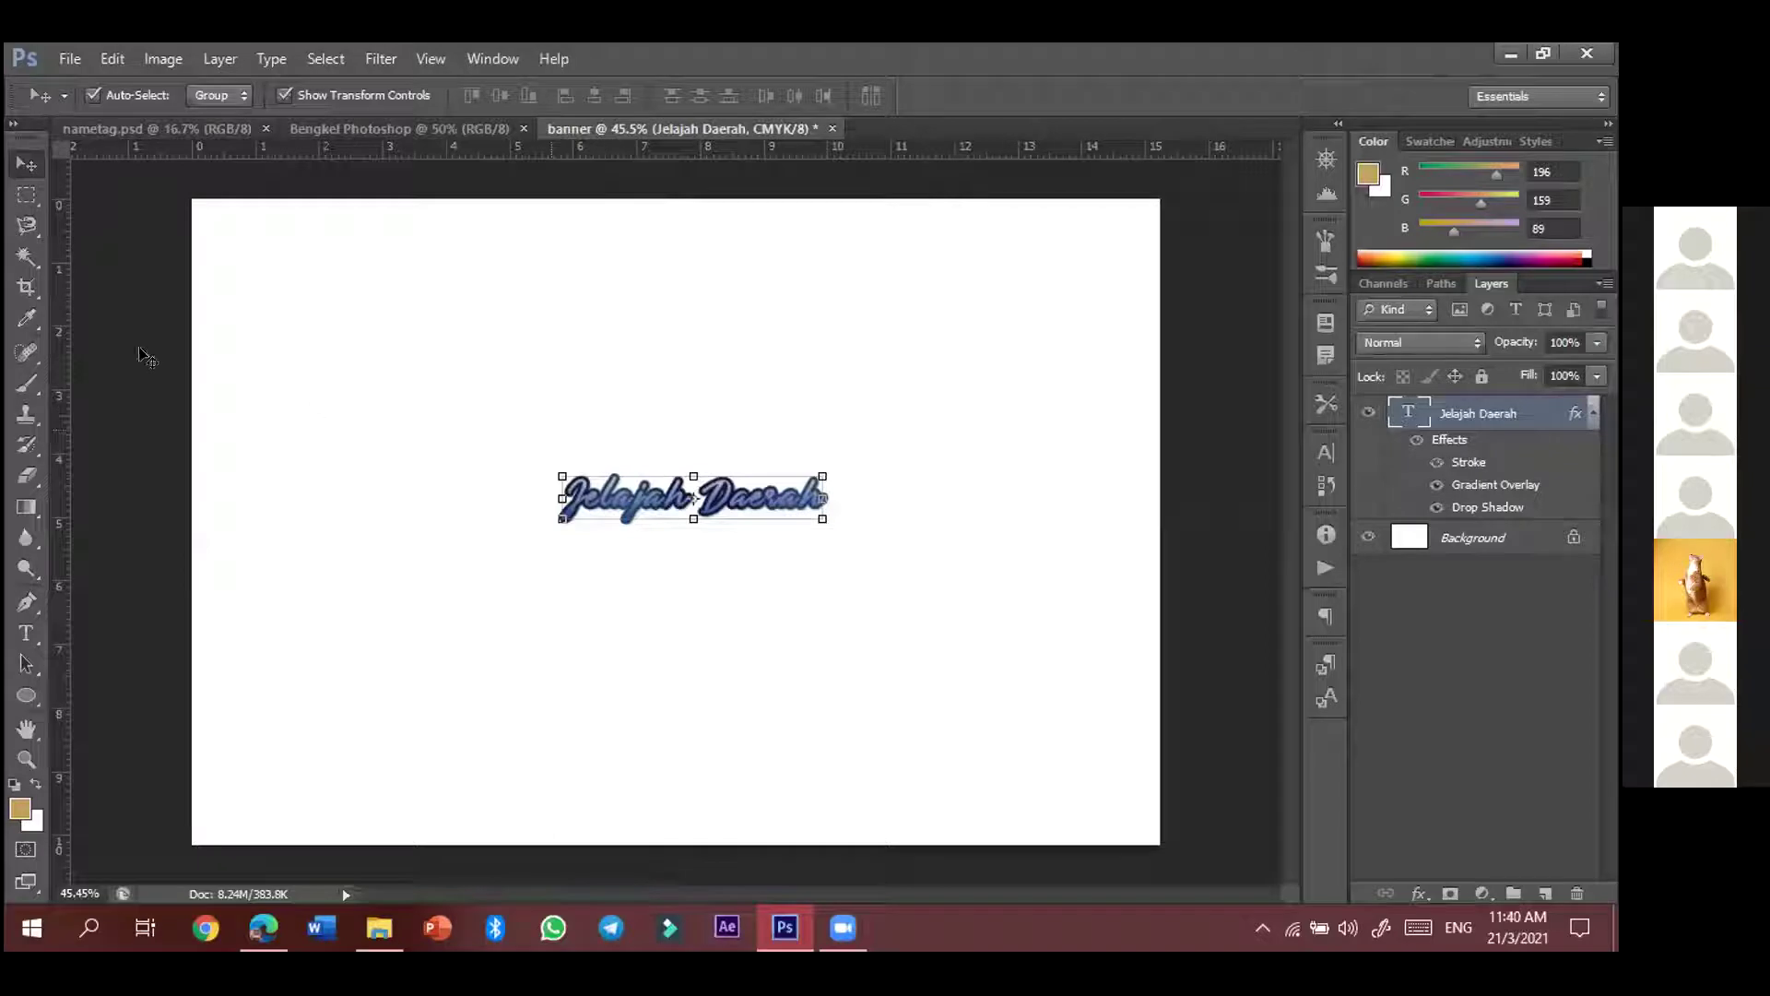
# - Place a vertical guide at the canvas's horizontal centre and move the text clear of it toward the lower right
pyautogui.moveTo(62, 323); pyautogui.dragTo(347, 411)
pyautogui.moveTo(671, 522); pyautogui.dragTo(1030, 642)
pyautogui.moveTo(341, 297); pyautogui.dragTo(676, 409)
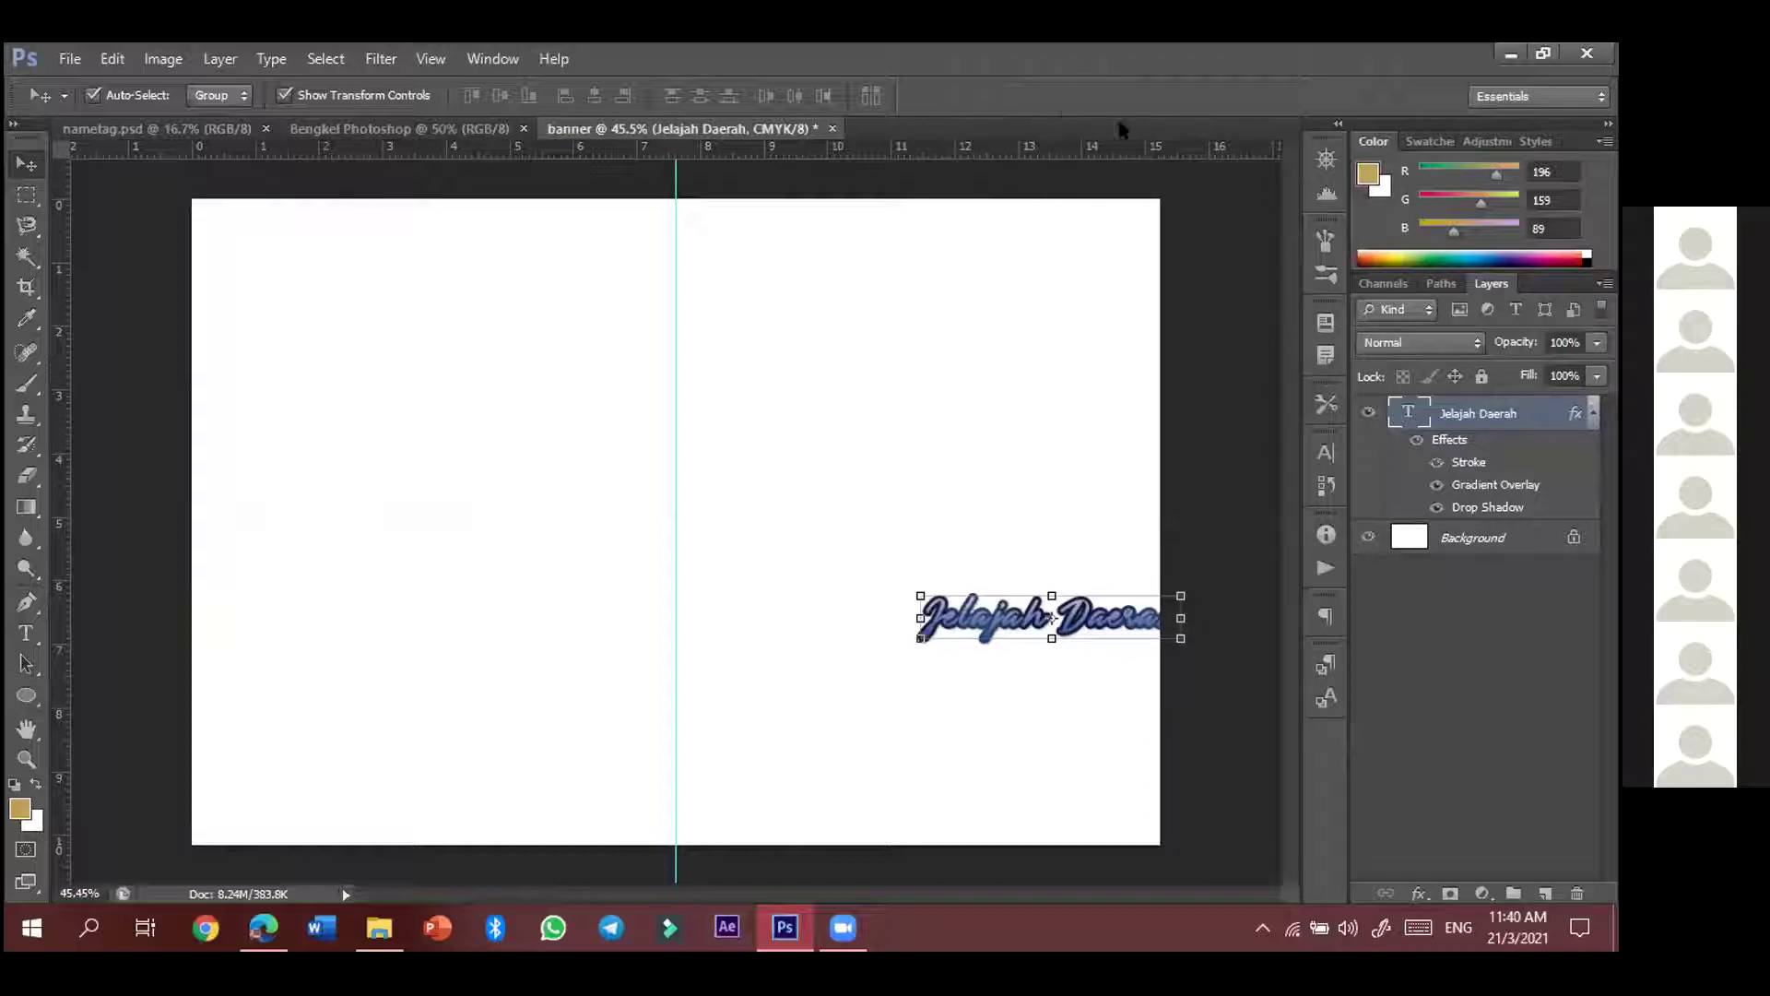
# - Move the text back to the middle of the canvas with its centre point on the vertical guide
pyautogui.click(841, 936)
pyautogui.moveTo(1125, 624); pyautogui.dragTo(1003, 557)
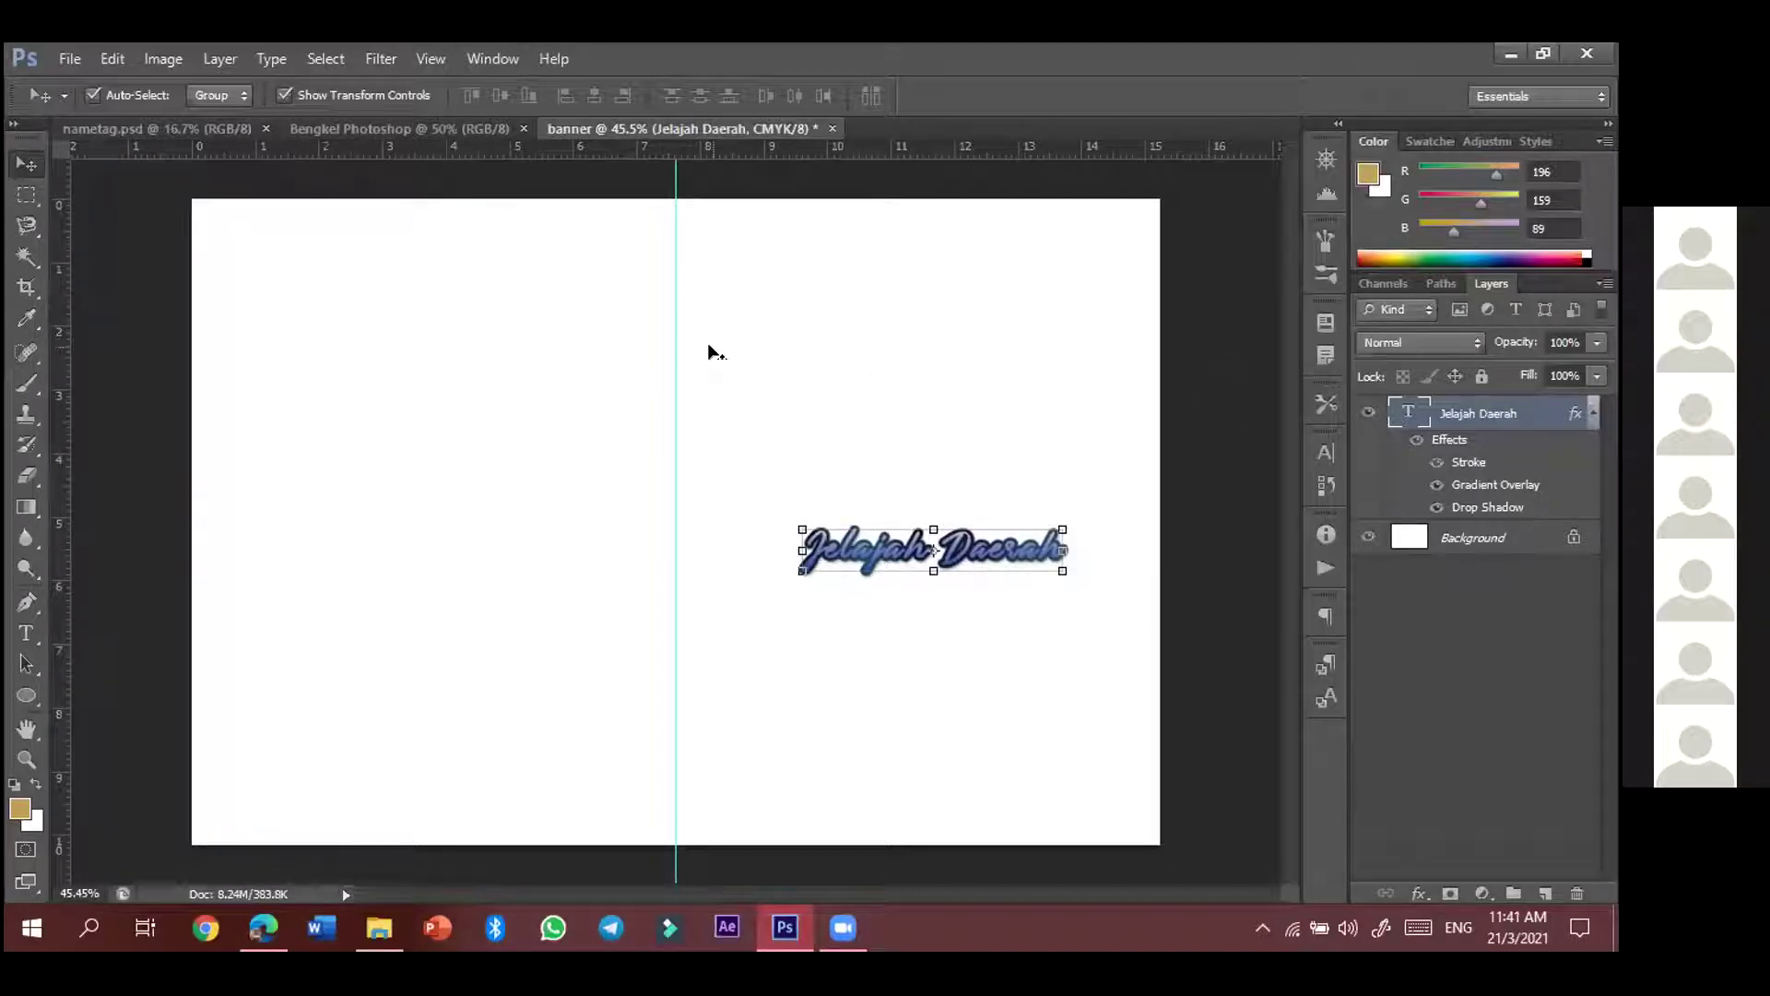
pyautogui.moveTo(994, 549); pyautogui.dragTo(729, 506)
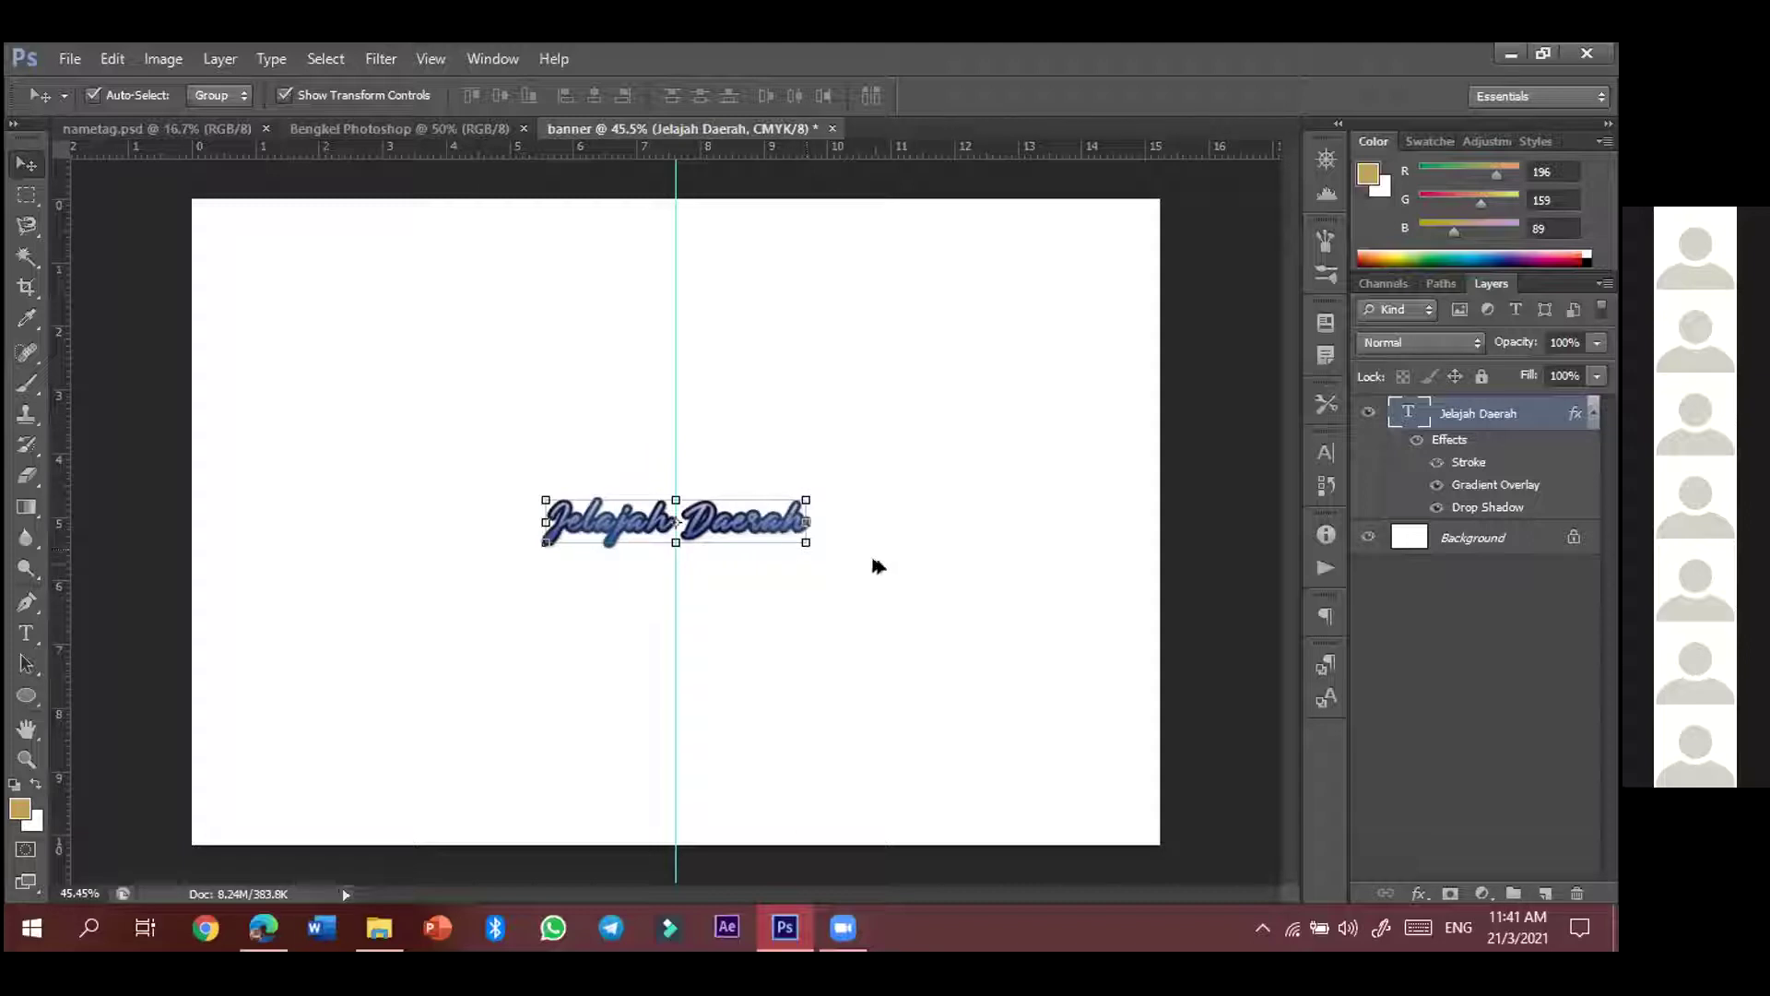
# - Inspect the text's centre point against the guide up close and nudge the text down by one increment
pyautogui.hotkey('ctrl', '+')
pyautogui.scroll(4, 873, 559)
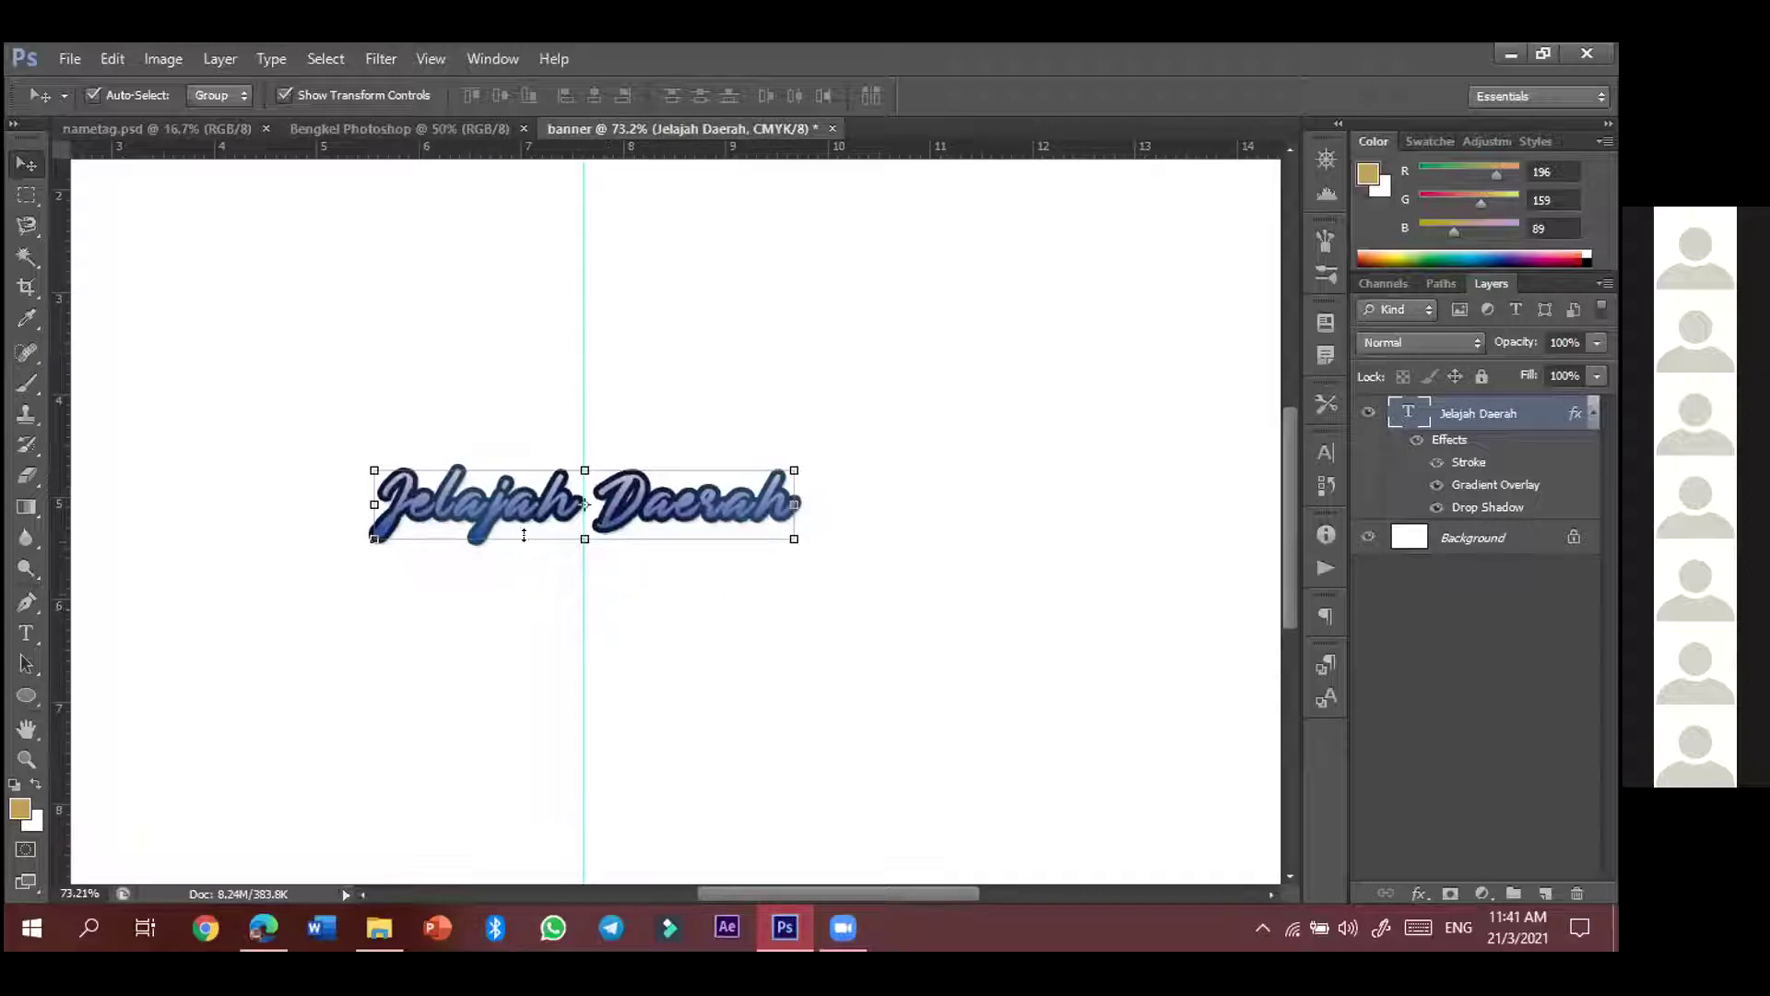
pyautogui.scroll(2, 636, 579)
pyautogui.scroll(4, 638, 579)
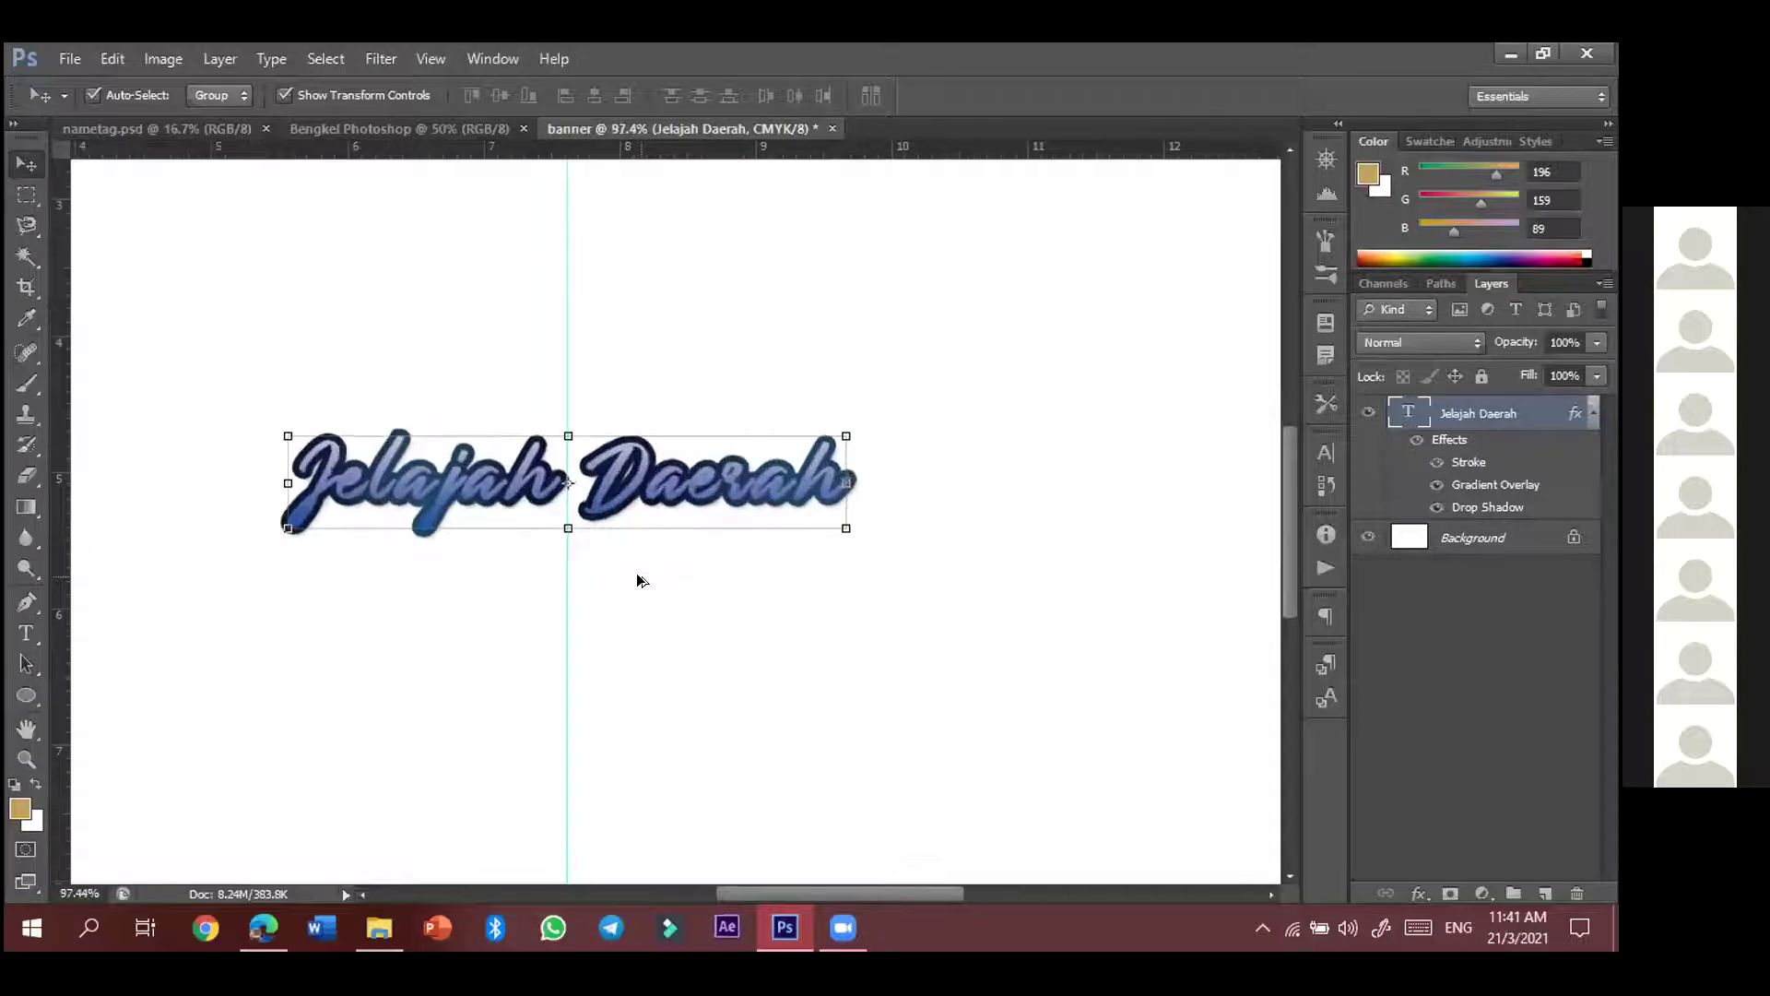
pyautogui.scroll(1, 860, 849)
pyautogui.moveTo(857, 892); pyautogui.dragTo(821, 892)
pyautogui.scroll(1, 725, 521)
pyautogui.scroll(4, 737, 512)
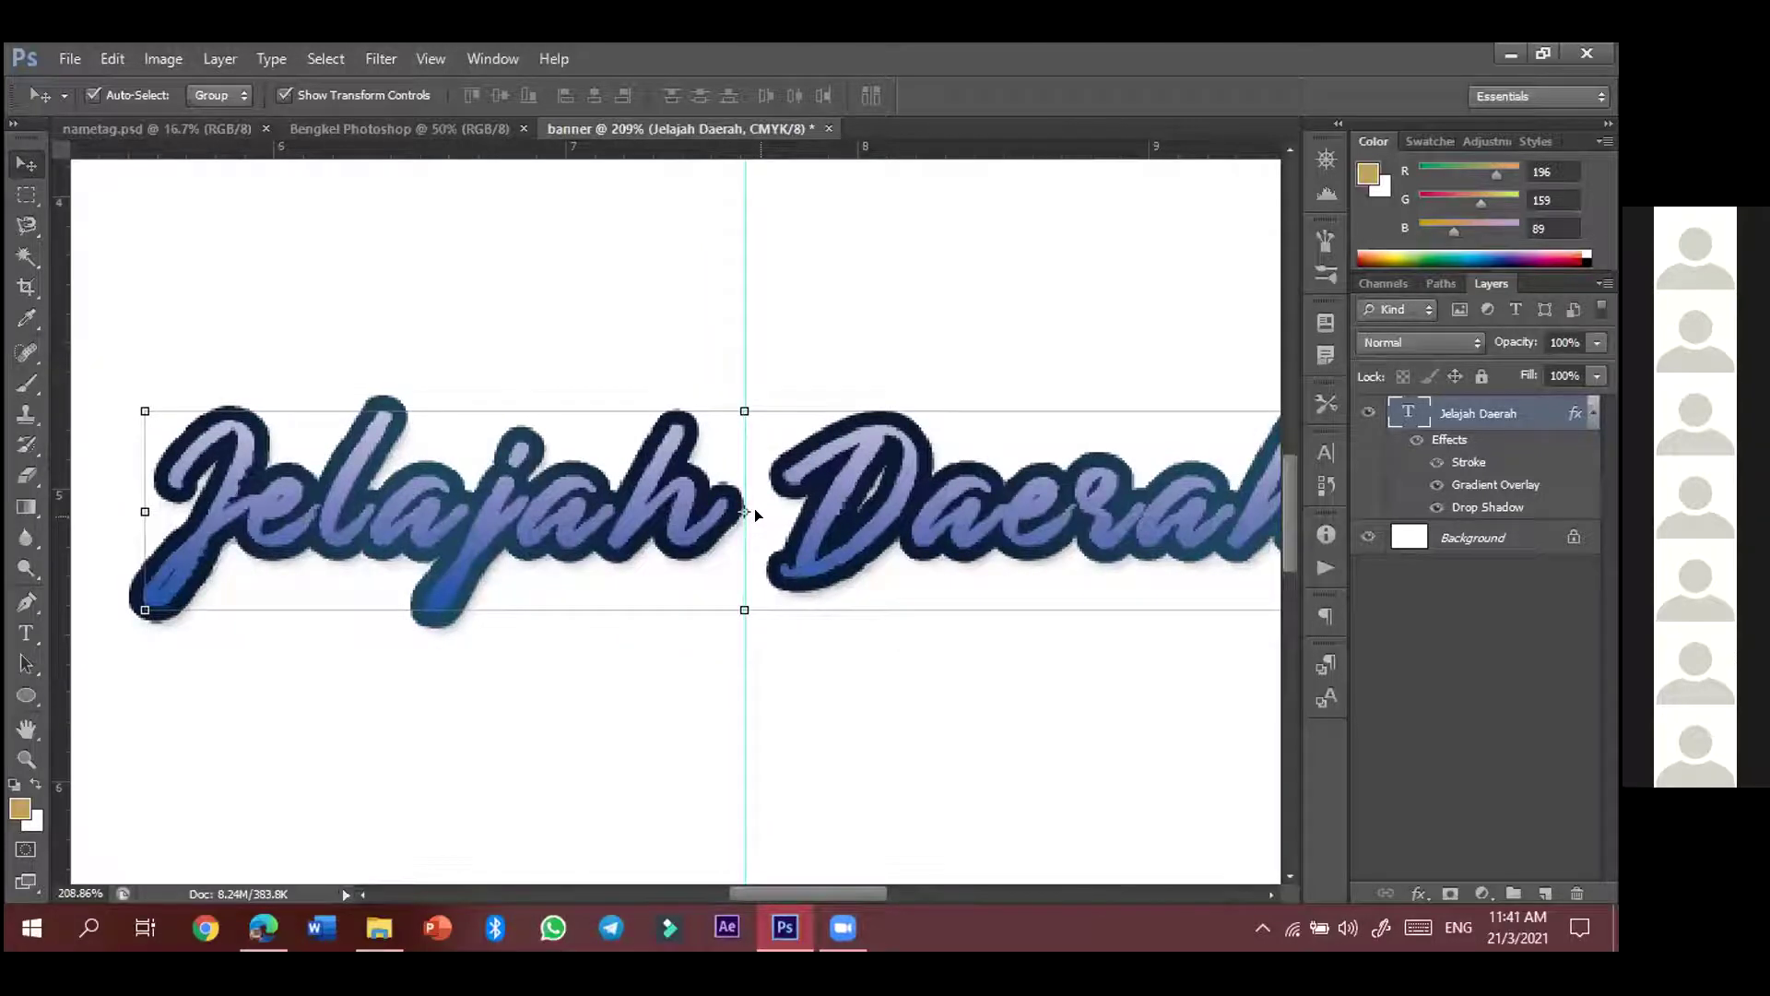
pyautogui.press('Down')
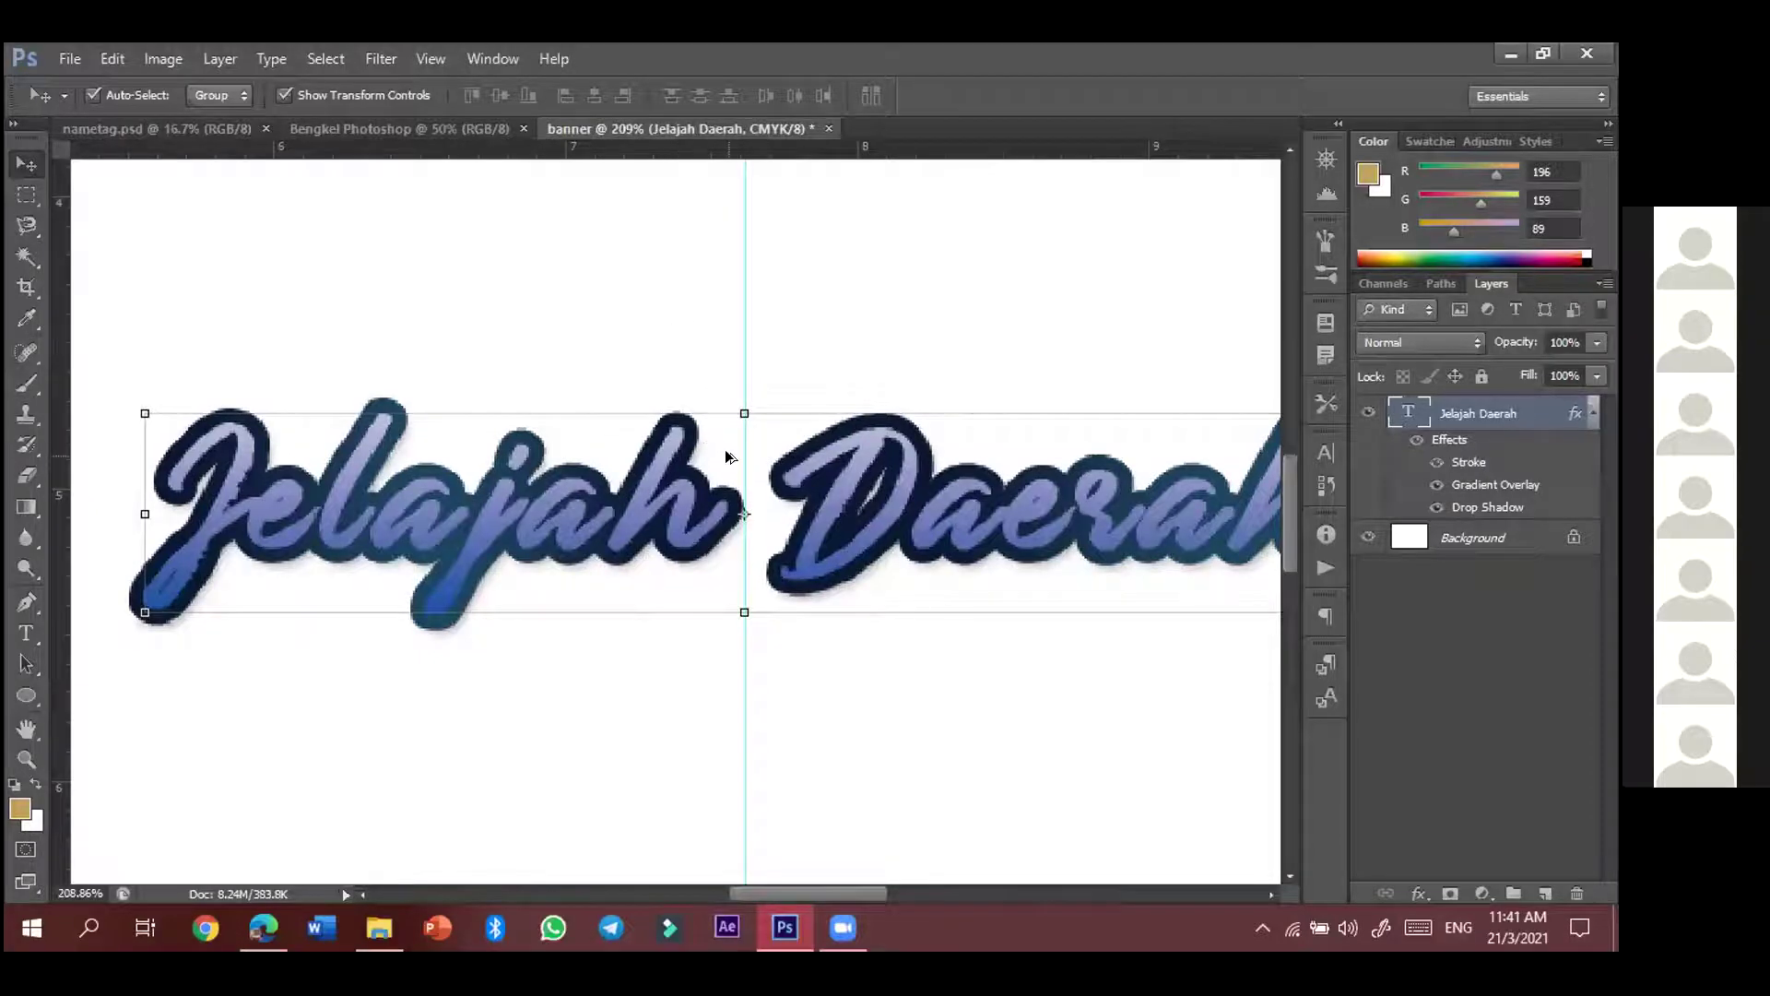
# - Shift the text right off the guide and nudge it back left until its centre point aligns with the guide
pyautogui.scroll(-4, 729, 457)
pyautogui.moveTo(814, 430); pyautogui.dragTo(1000, 470)
pyautogui.press('Left')
pyautogui.press('Left')
pyautogui.press('Left')
pyautogui.press('Left')
pyautogui.press('Left')
pyautogui.press('Left')
pyautogui.press('Left')
pyautogui.press('Left')
pyautogui.press('Left')
pyautogui.press('Left')
pyautogui.press('Left')
pyautogui.press('Left')
pyautogui.press('Left')
pyautogui.press('Left')
pyautogui.press('Left')
pyautogui.press('Left')
pyautogui.press('Left')
pyautogui.press('Left')
pyautogui.press('Left')
pyautogui.press('Left')
pyautogui.moveTo(970, 439); pyautogui.dragTo(910, 428)
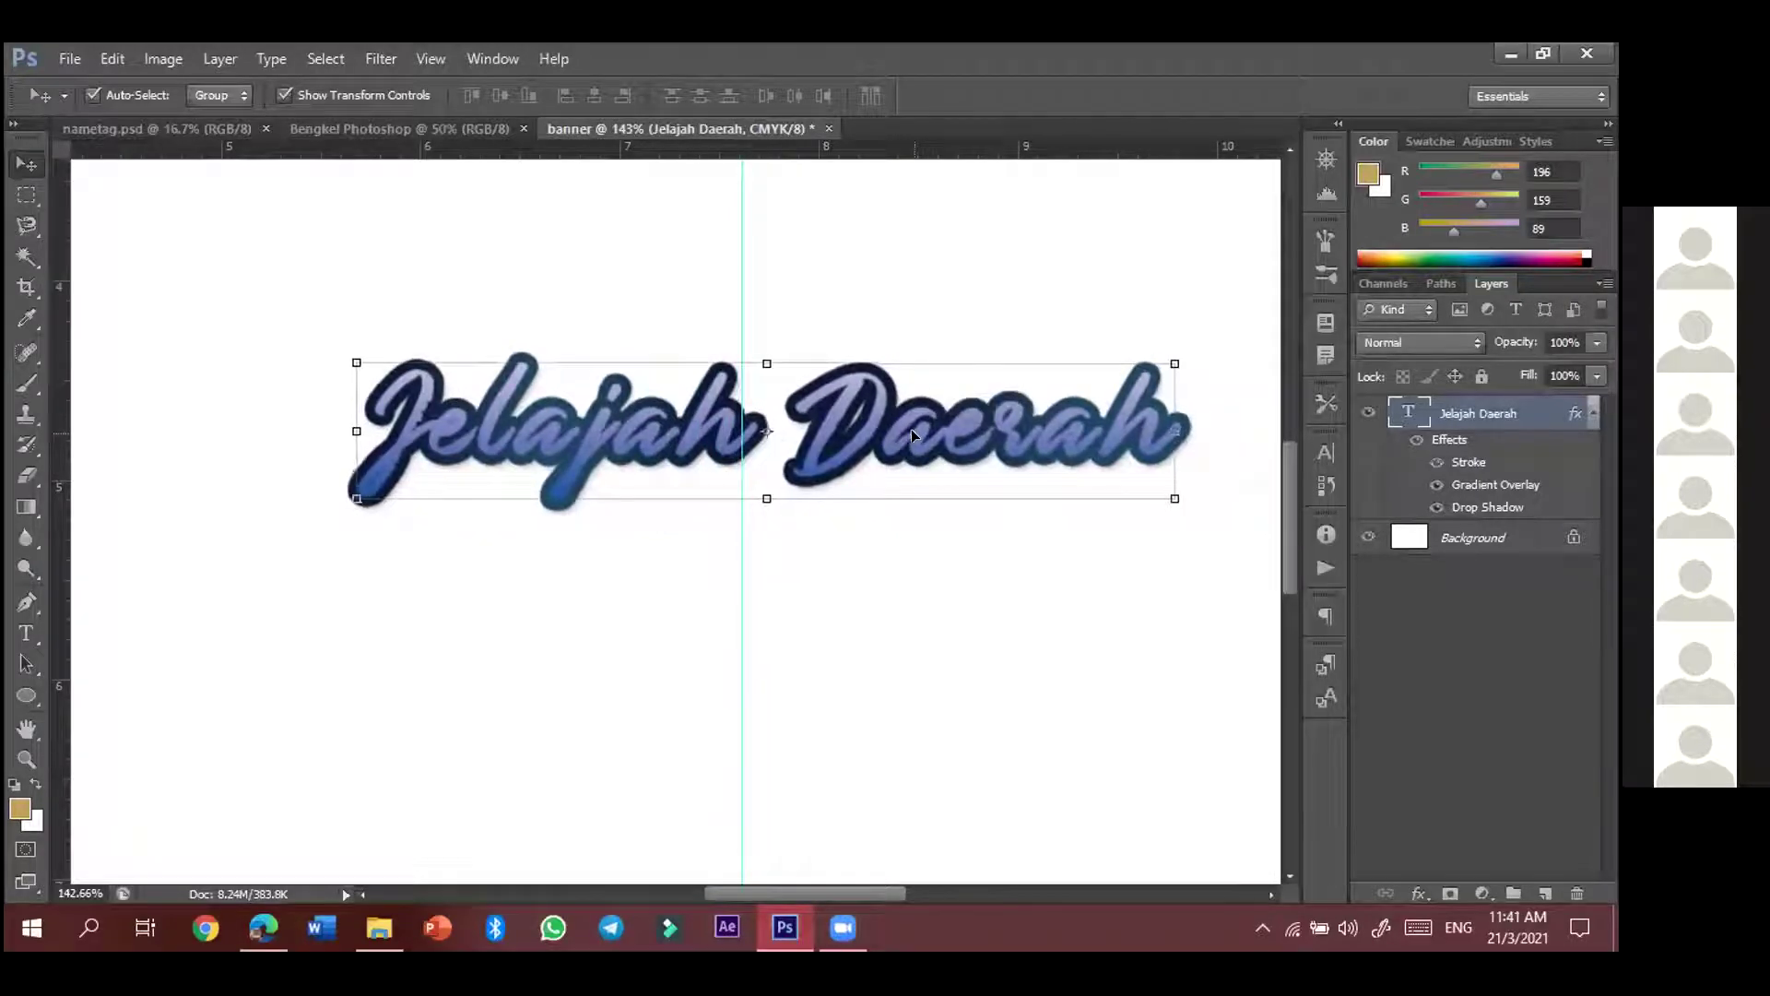
pyautogui.press('Left')
pyautogui.press('Left')
pyautogui.press('Left')
pyautogui.press('Left')
pyautogui.press('Left')
pyautogui.press('Left')
pyautogui.press('Left')
pyautogui.press('Left')
pyautogui.press('Left')
pyautogui.press('Left')
pyautogui.press('Left')
pyautogui.press('Left')
pyautogui.press('Left')
pyautogui.press('Left')
pyautogui.press('Left')
pyautogui.press('Left')
pyautogui.press('Left')
pyautogui.press('Left')
pyautogui.press('Left')
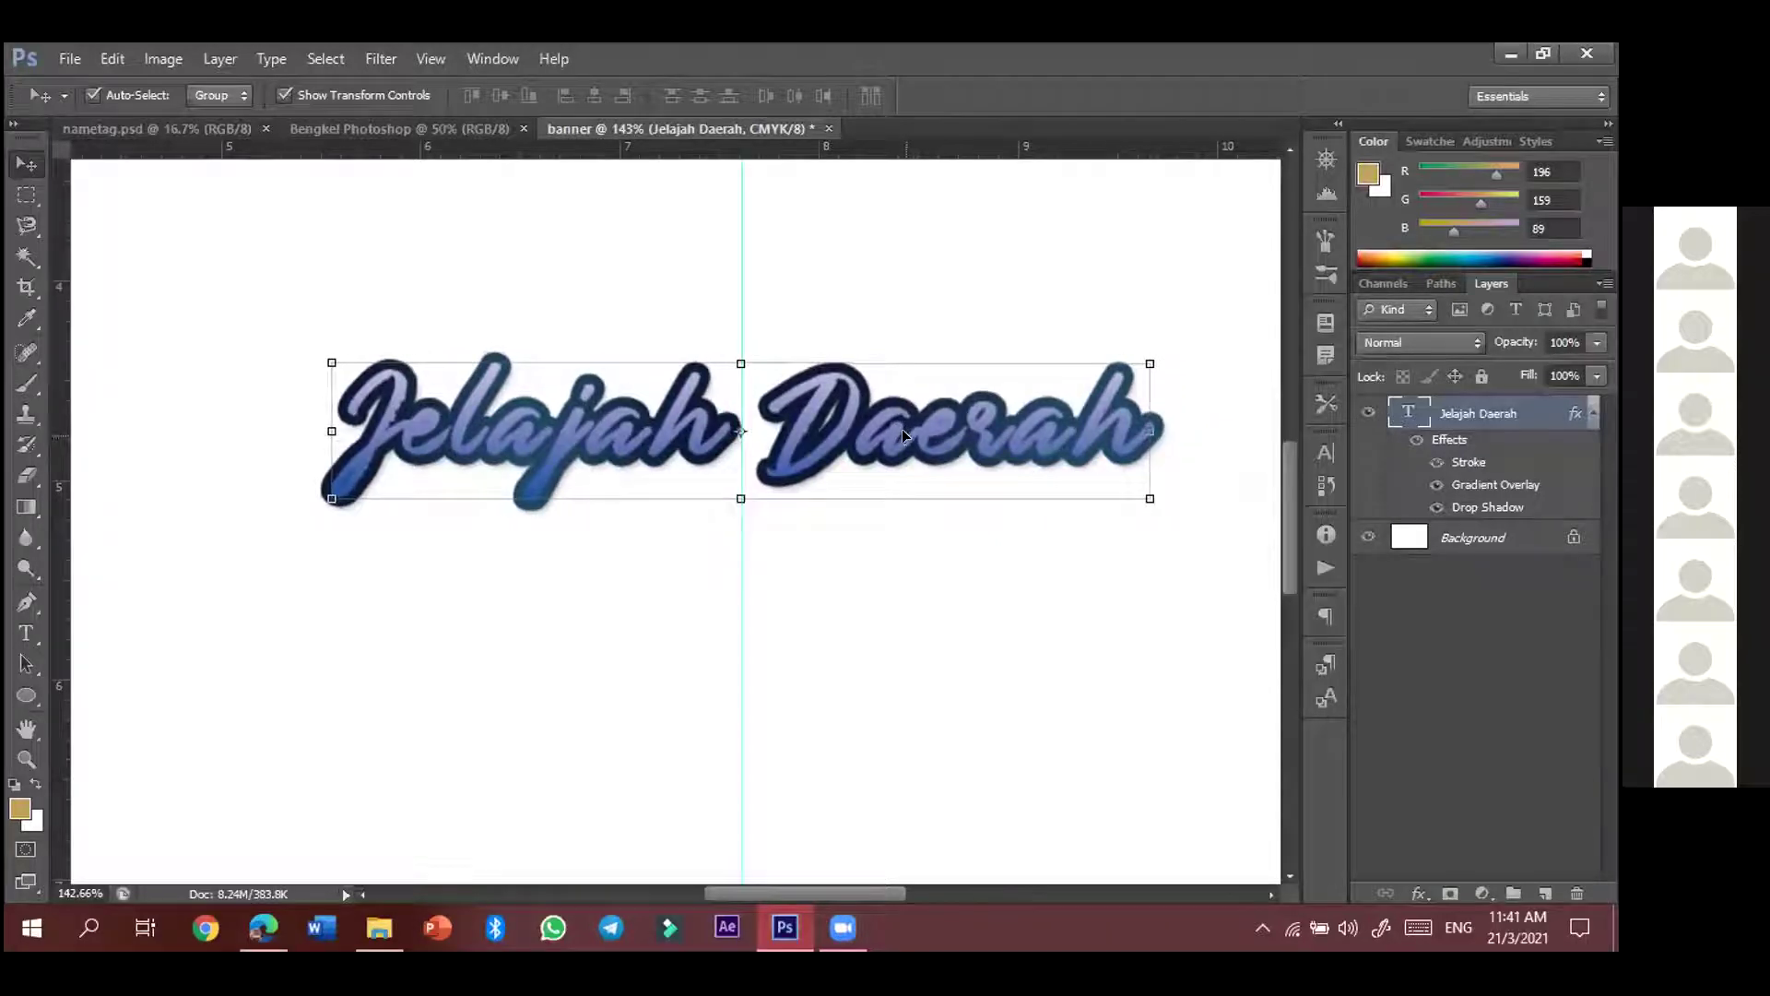
pyautogui.scroll(-1, 812, 333)
pyautogui.scroll(-9, 811, 333)
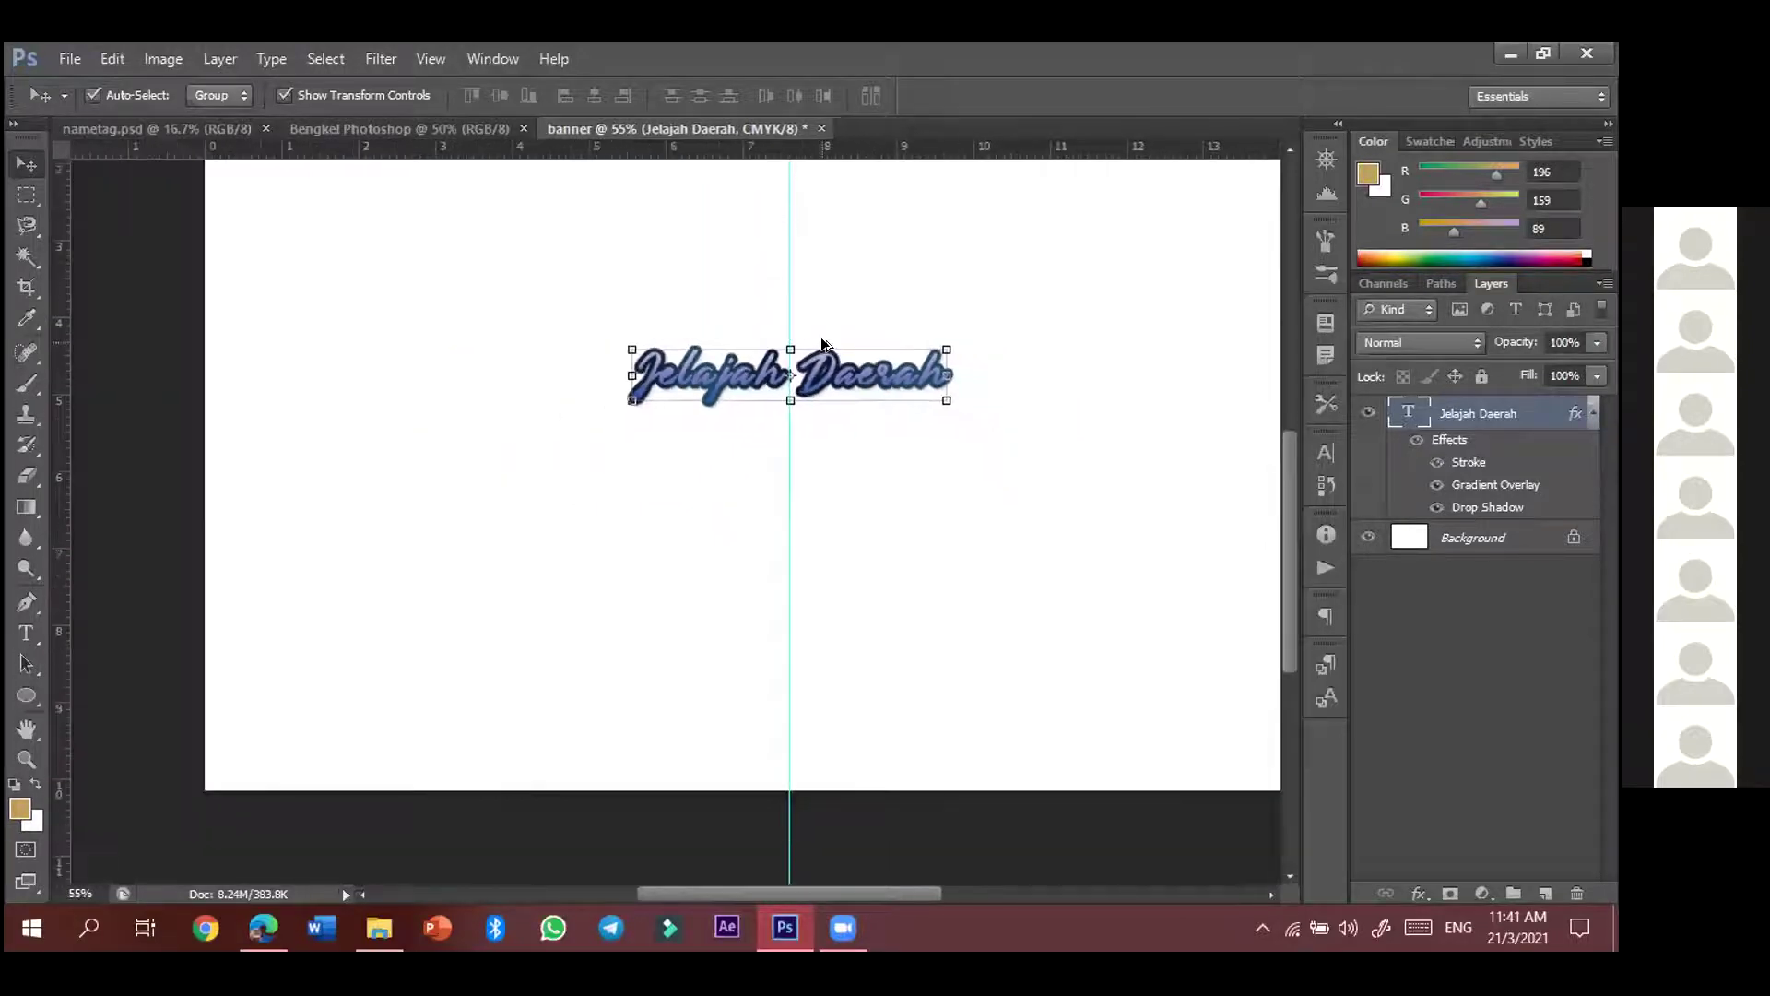
pyautogui.scroll(-1, 823, 344)
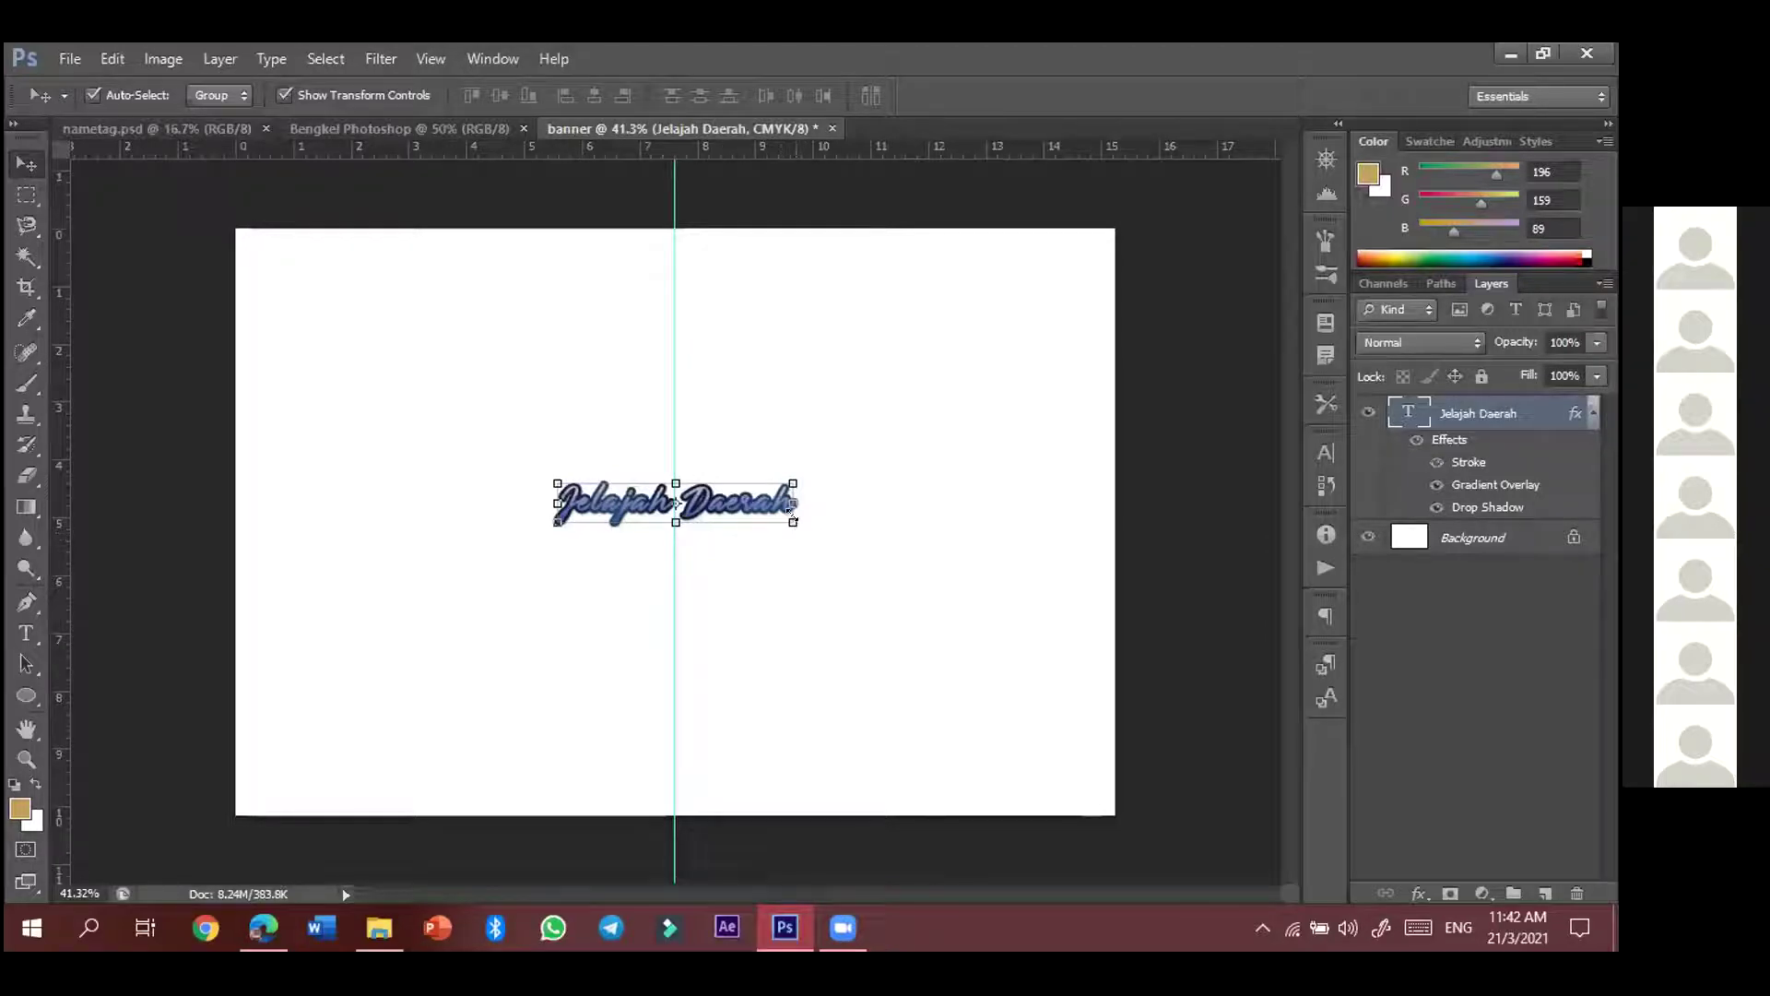
# - Enlarge the Jelajah Daerah text proportionally to about 213% from its upper-left corner and apply the transform
pyautogui.click(788, 515)
pyautogui.moveTo(789, 515); pyautogui.dragTo(1042, 682)
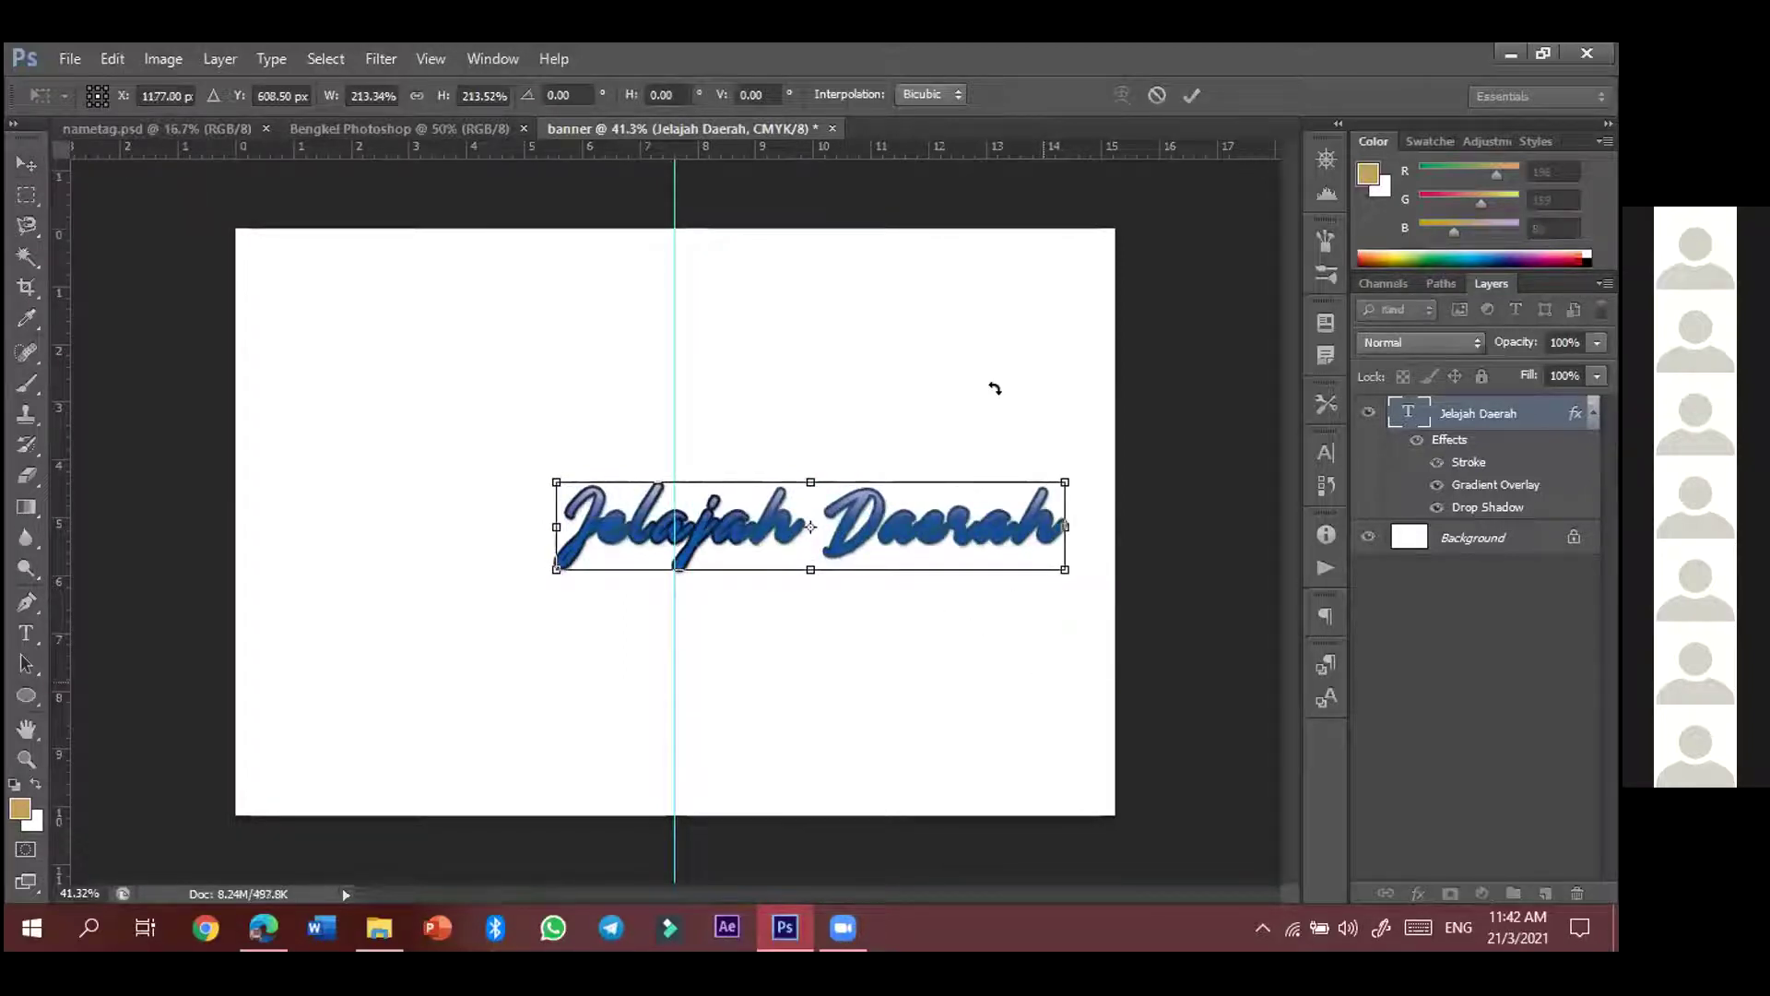
pyautogui.click(1192, 96)
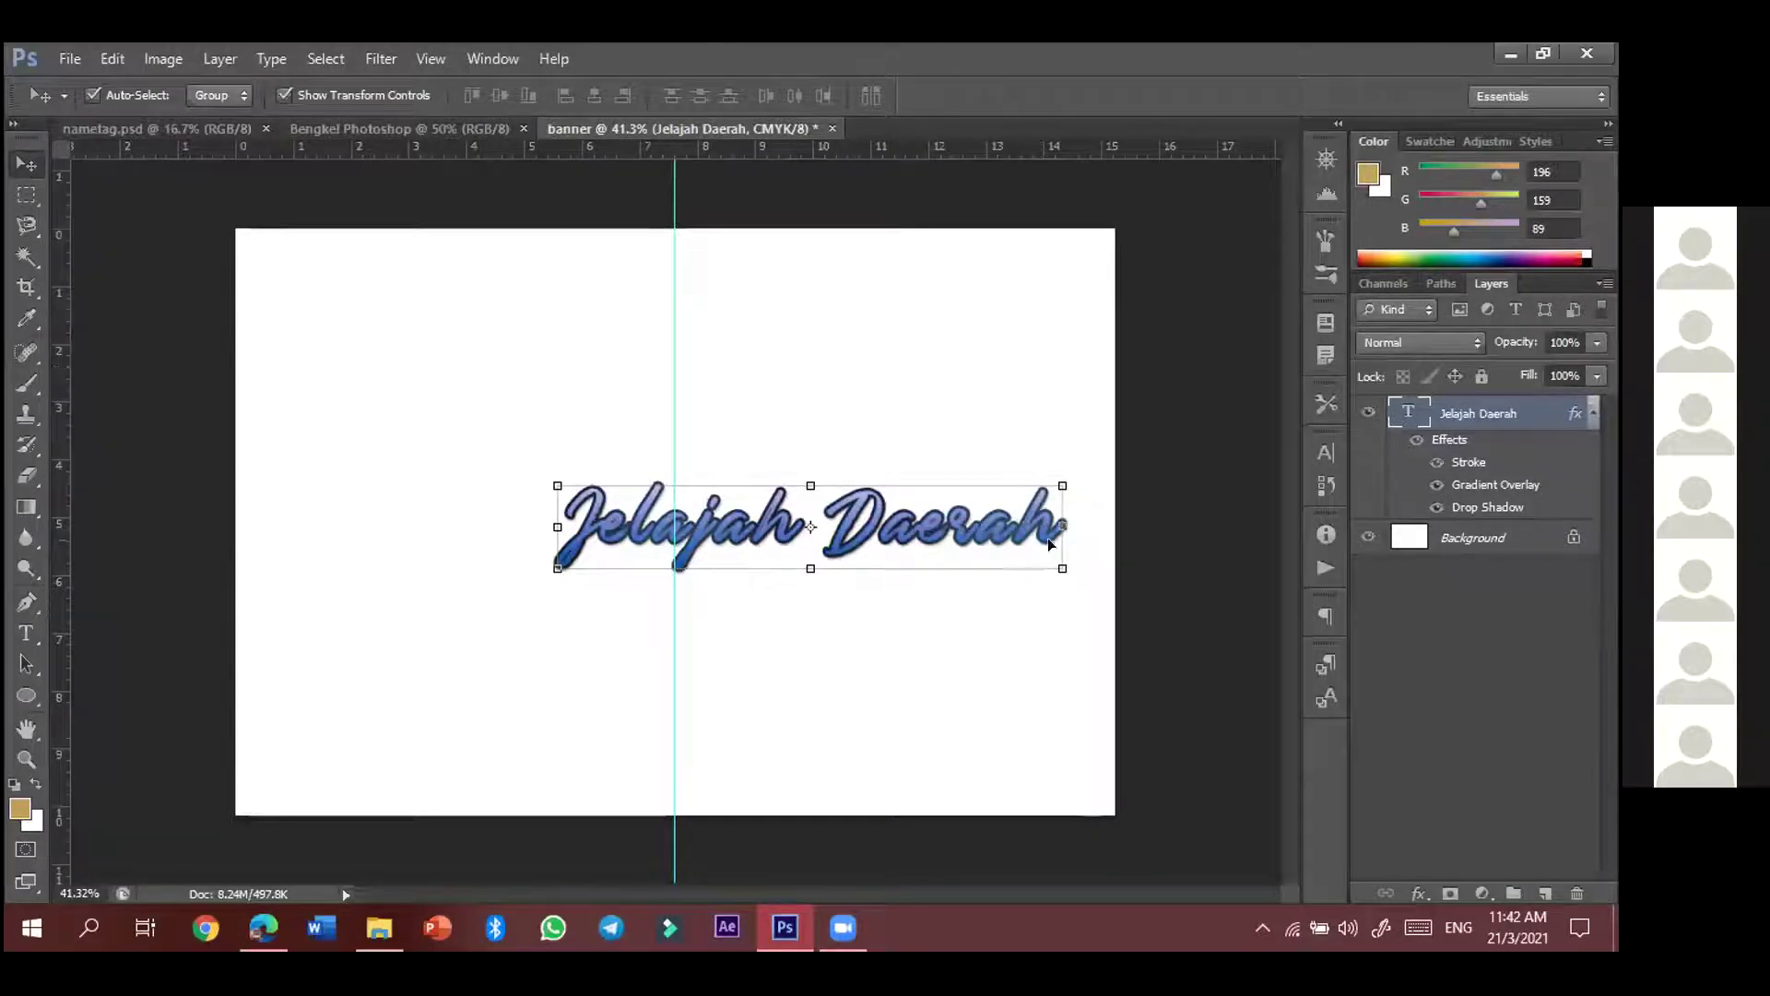
pyautogui.moveTo(1056, 562); pyautogui.dragTo(963, 552)
pyautogui.click(1192, 95)
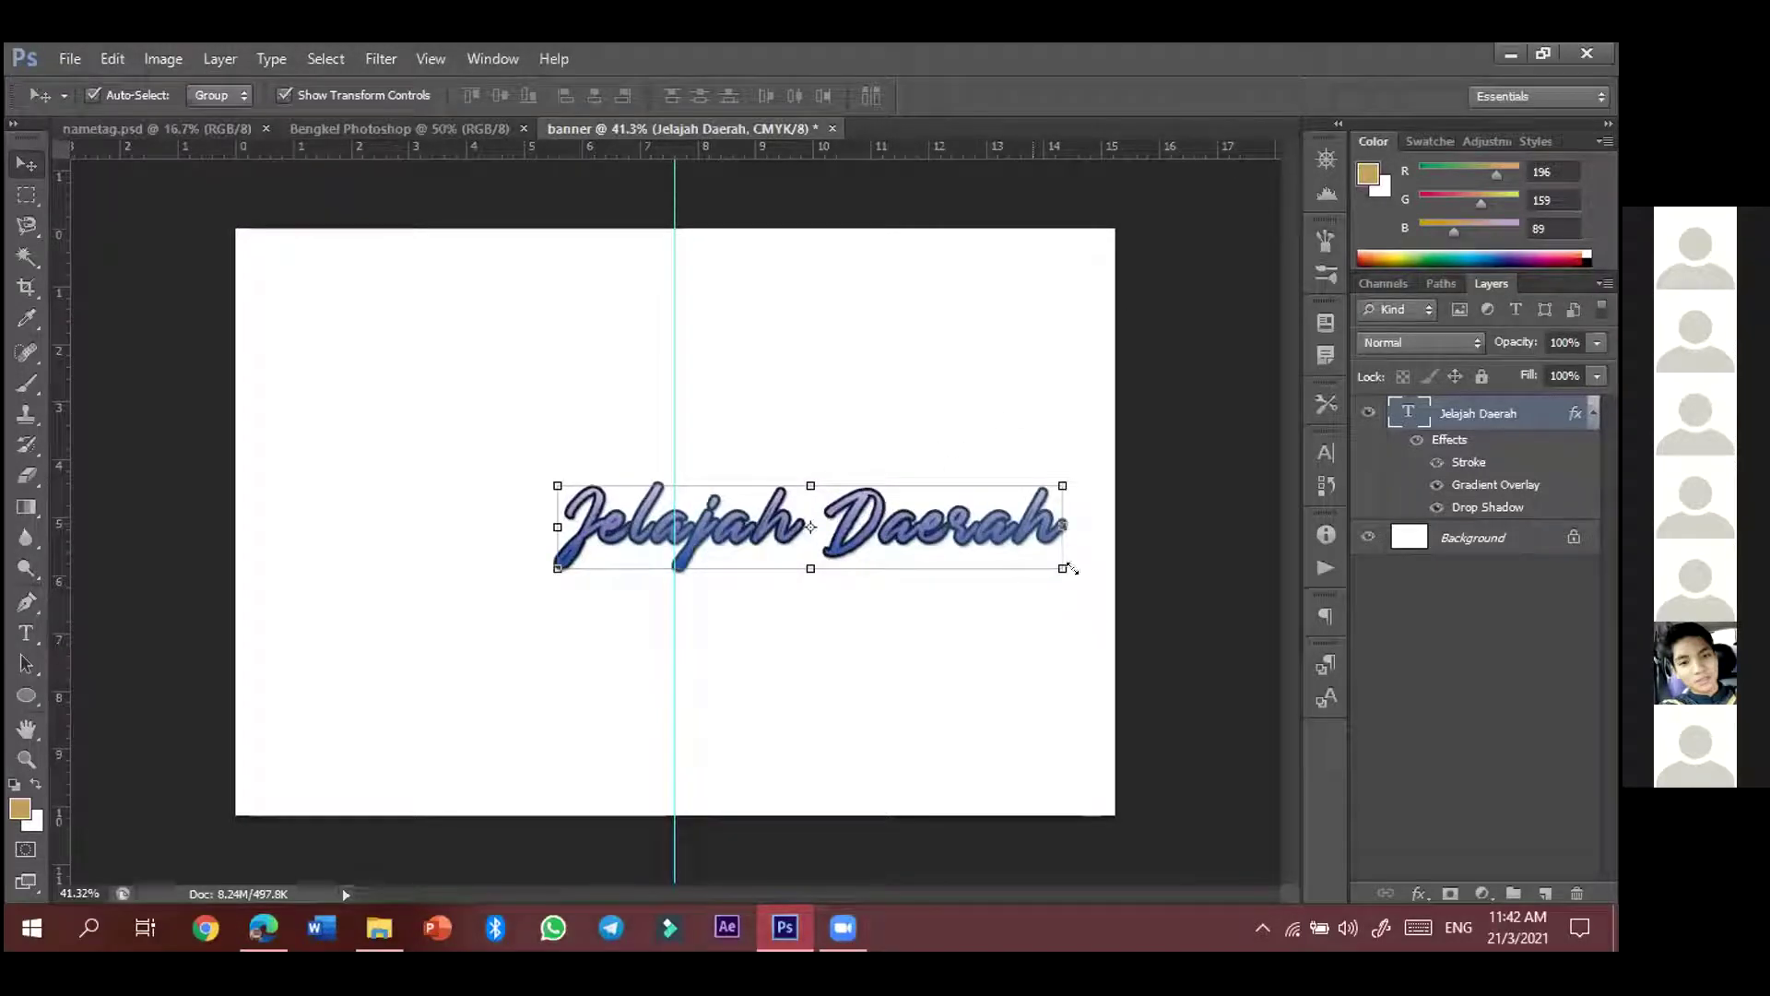
# - Scale the Jelajah Daerah text proportionally to about 98.9%, apply the transform, and move the text up and to the left
pyautogui.moveTo(1069, 569)
pyautogui.mouseDown()
pyautogui.moveTo(1098, 605)
pyautogui.moveTo(1052, 590)
pyautogui.mouseUp()
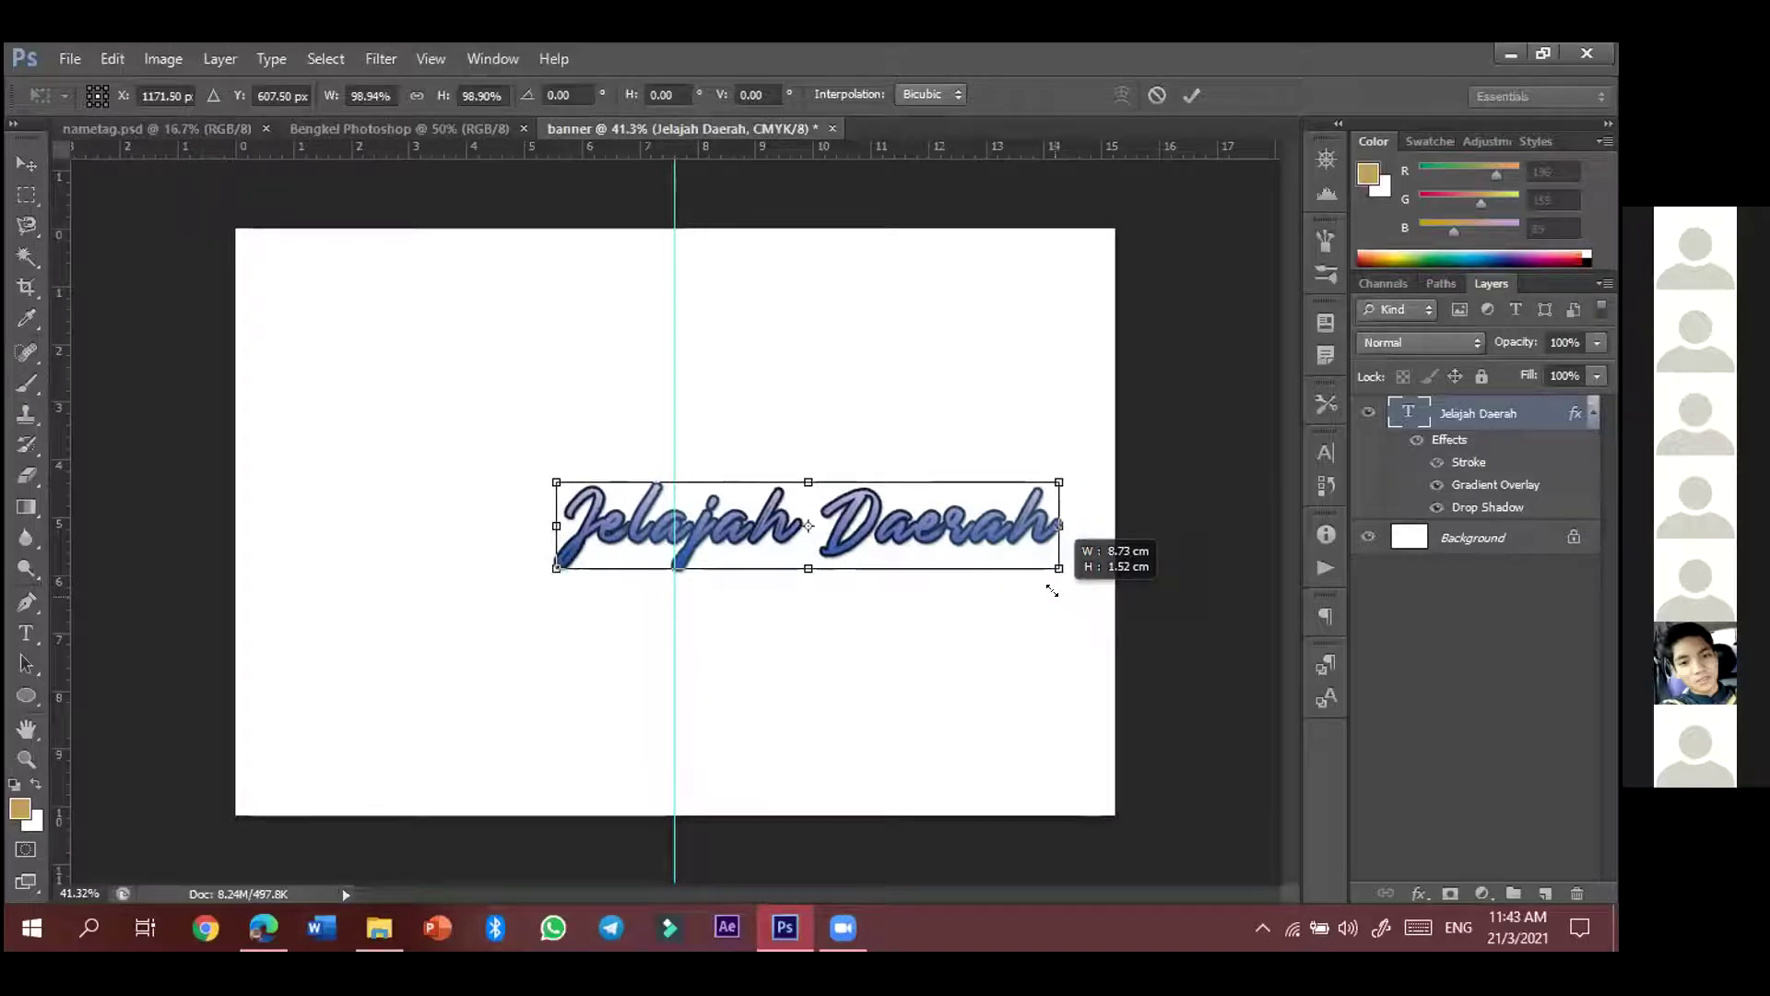
pyautogui.moveTo(1052, 590); pyautogui.dragTo(1052, 588)
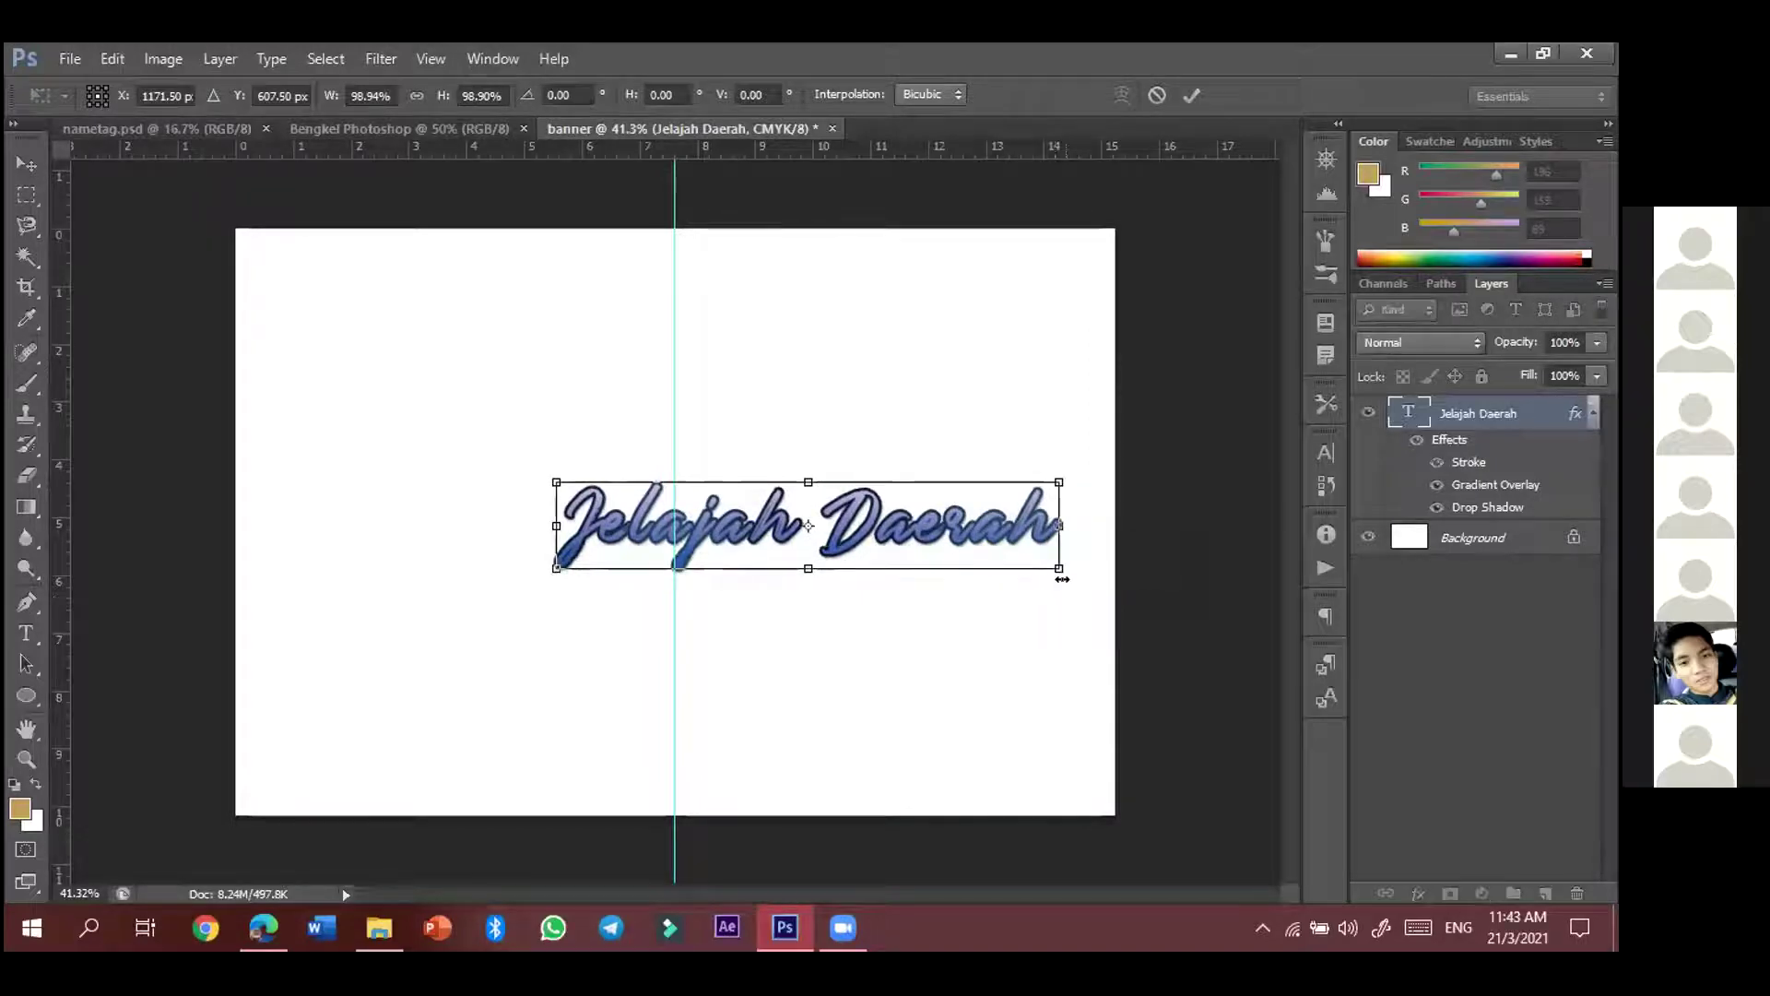
pyautogui.click(1195, 92)
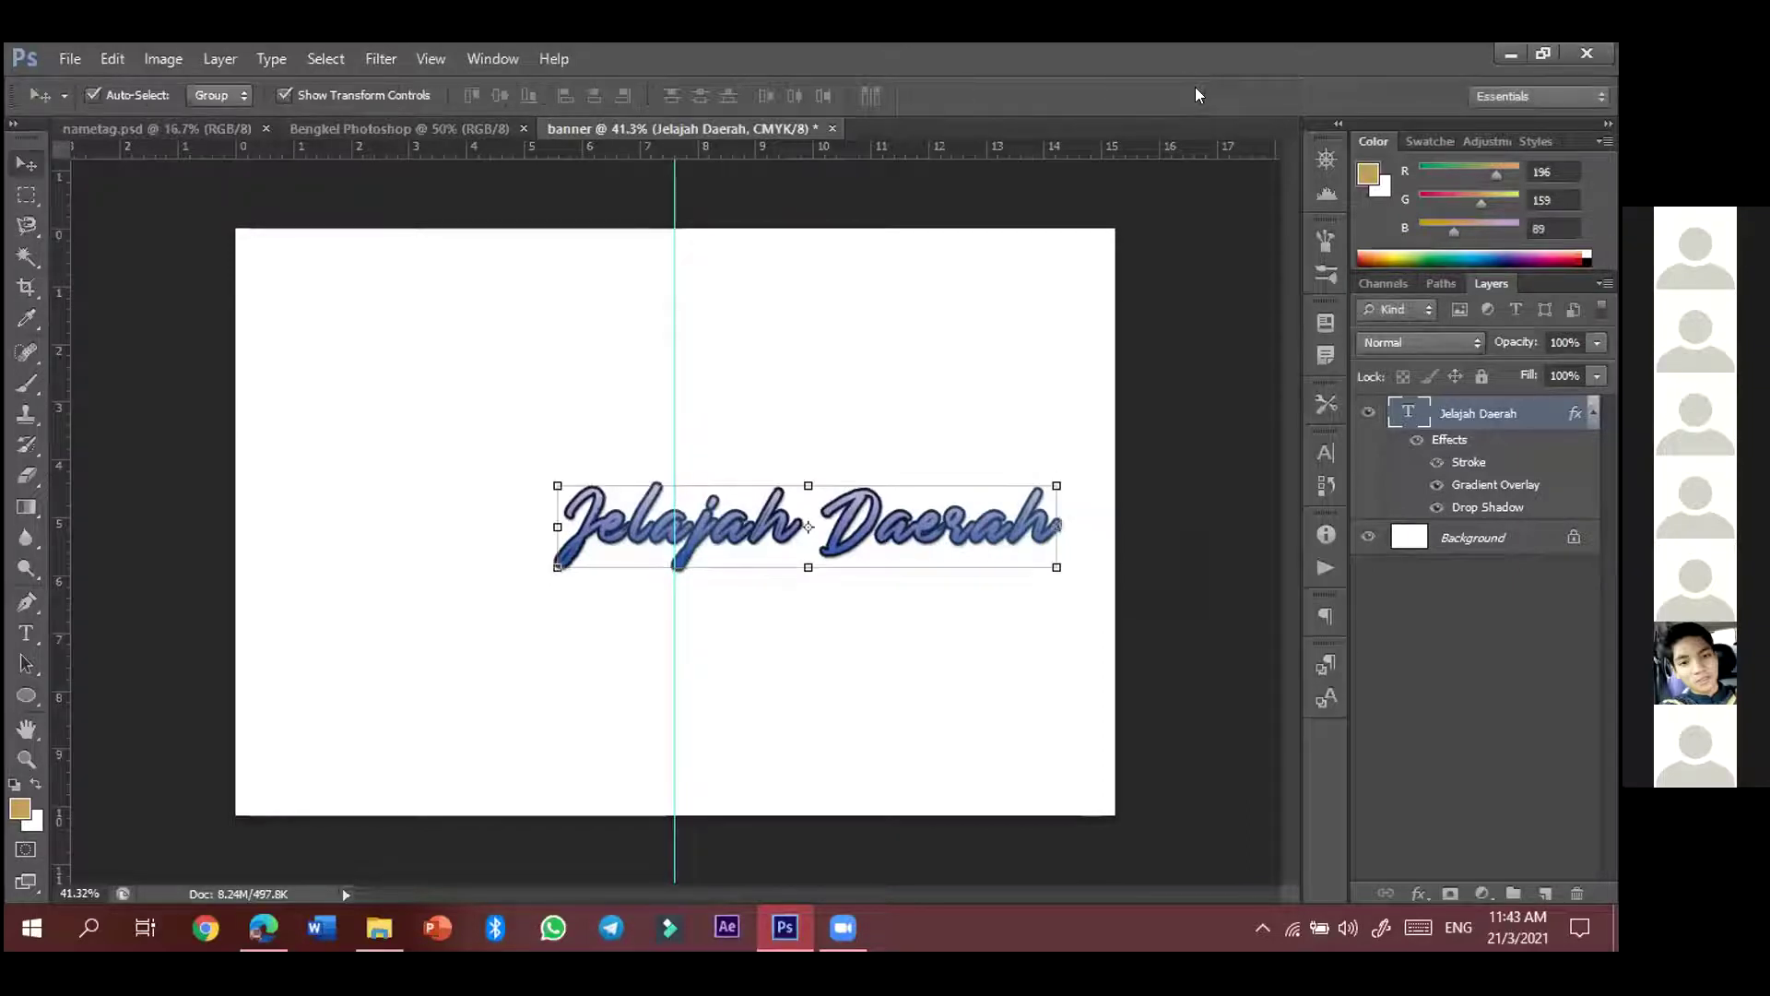
pyautogui.moveTo(873, 493); pyautogui.dragTo(779, 448)
# - Try to stretch the text non-proportionally to 113.39% width and 213.41% height
pyautogui.hotkey('ctrl', 't')
pyautogui.moveTo(953, 478); pyautogui.dragTo(1005, 476)
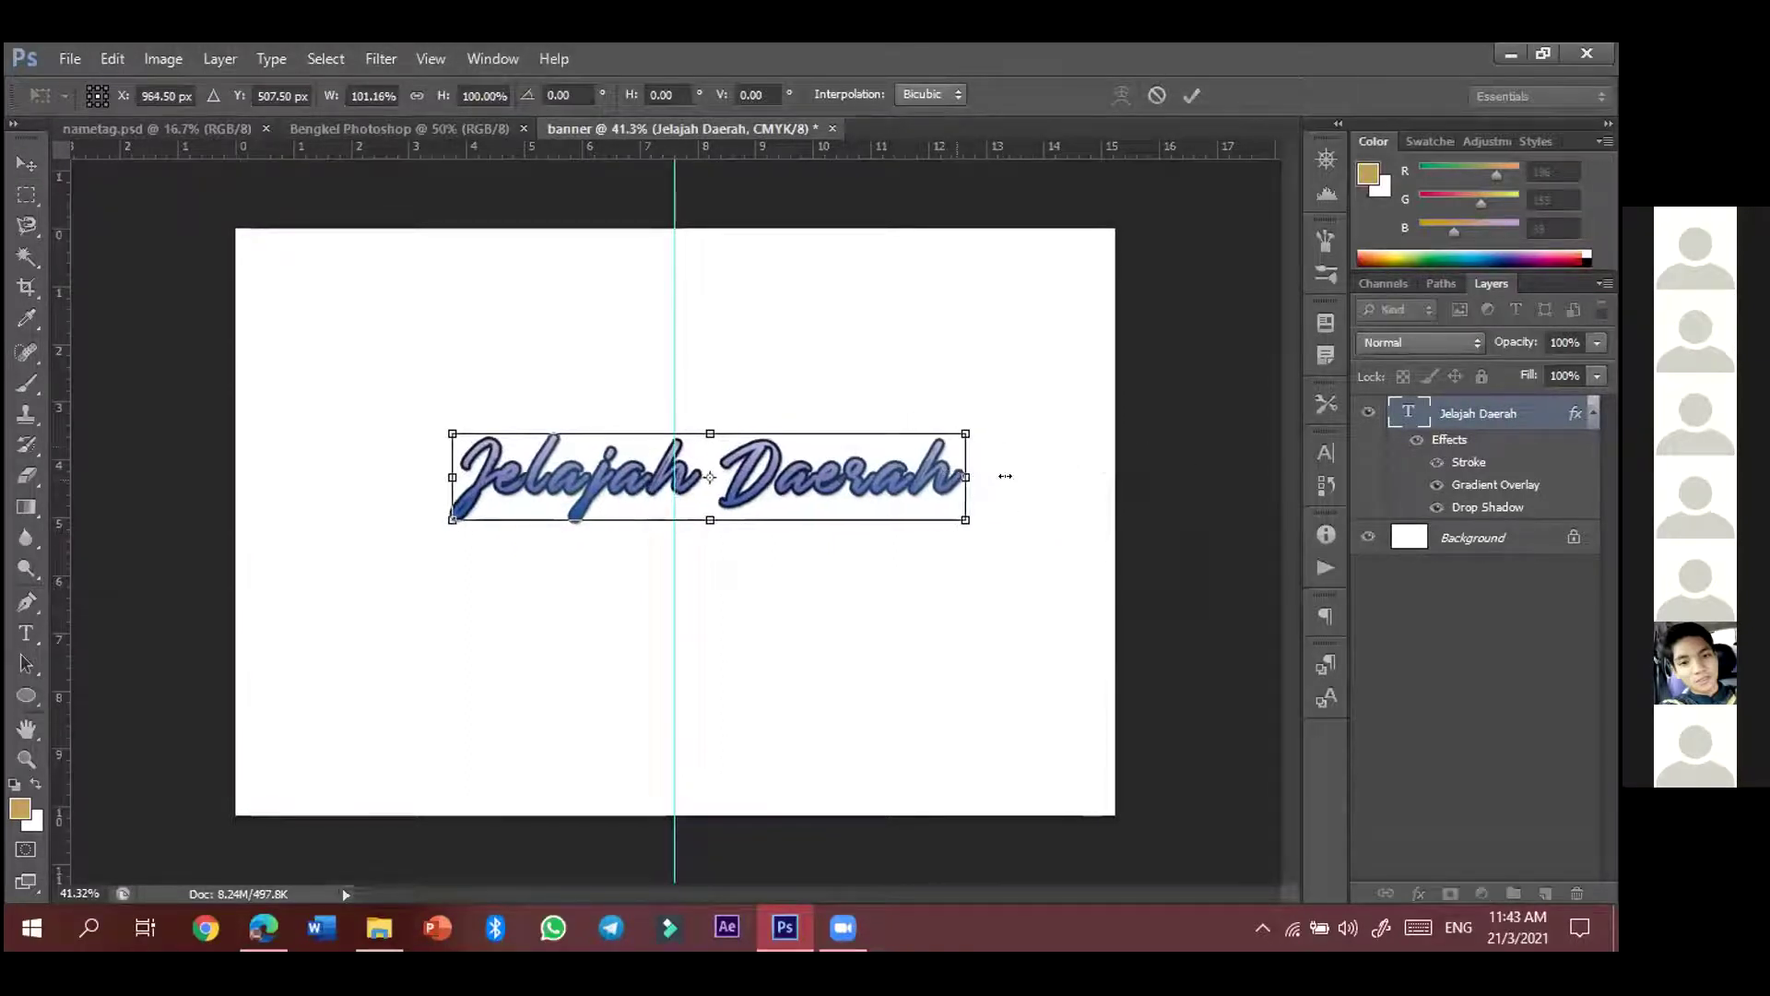
pyautogui.moveTo(1047, 488); pyautogui.dragTo(1065, 477)
pyautogui.moveTo(786, 587); pyautogui.dragTo(788, 618)
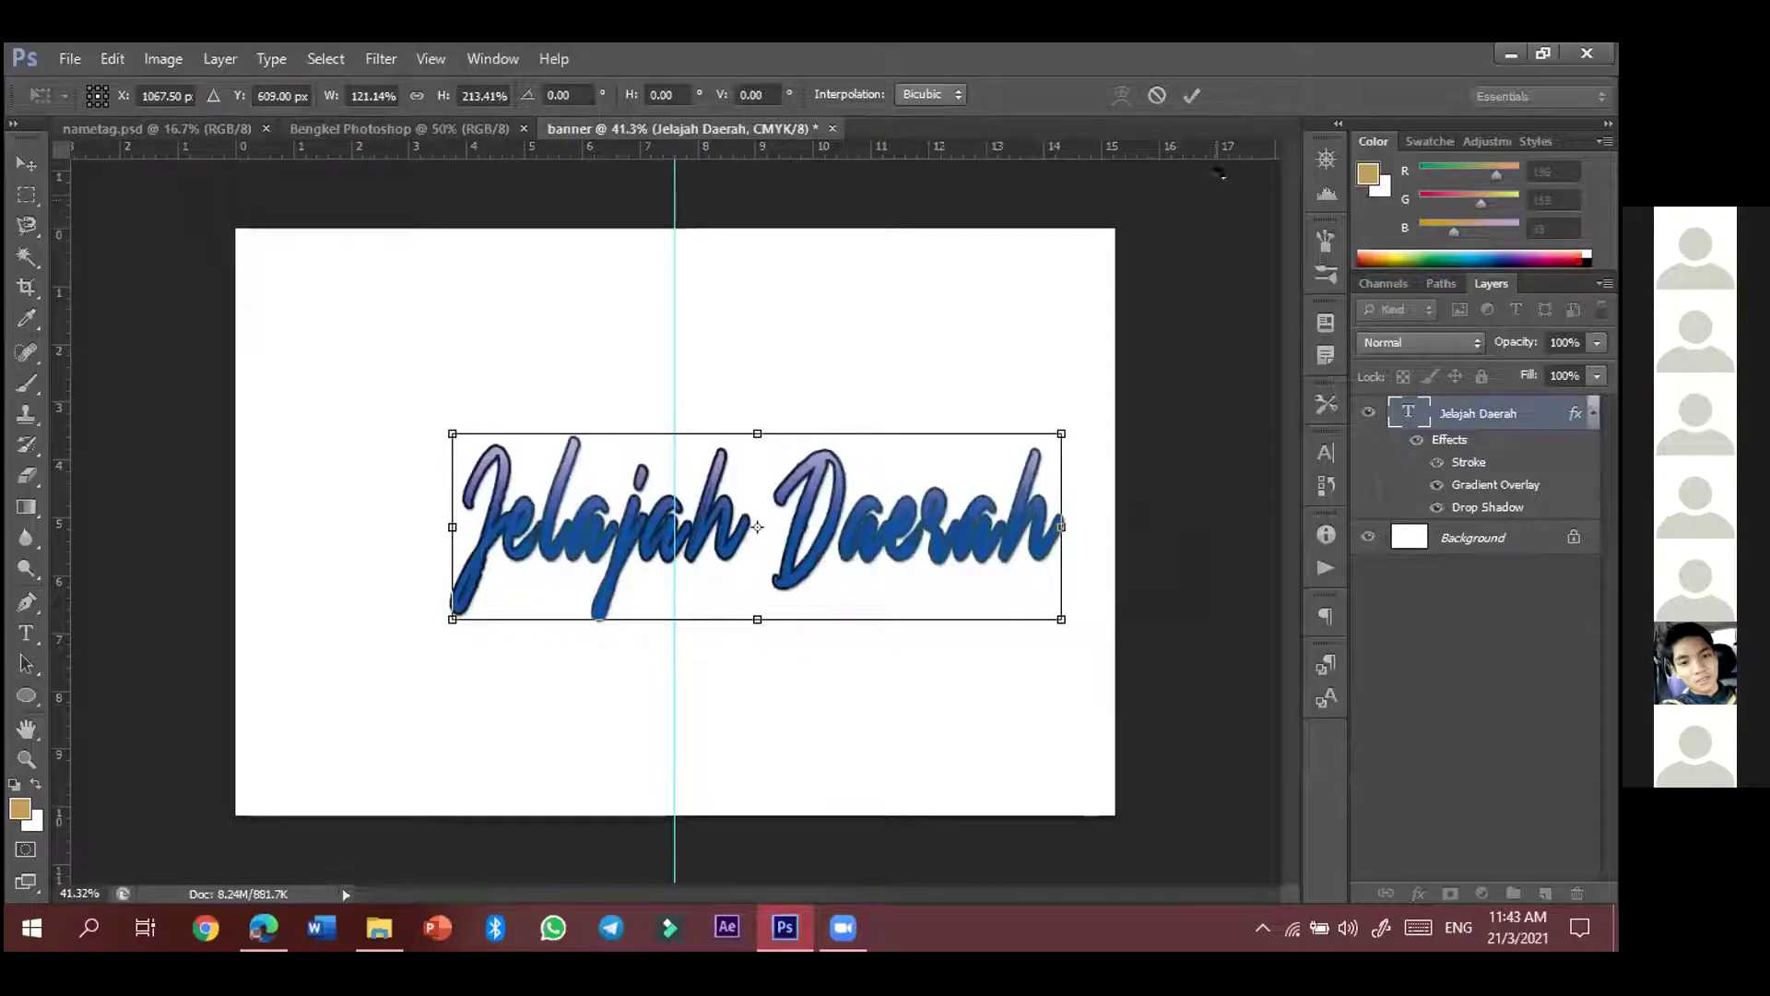
pyautogui.moveTo(1061, 527); pyautogui.dragTo(1022, 530)
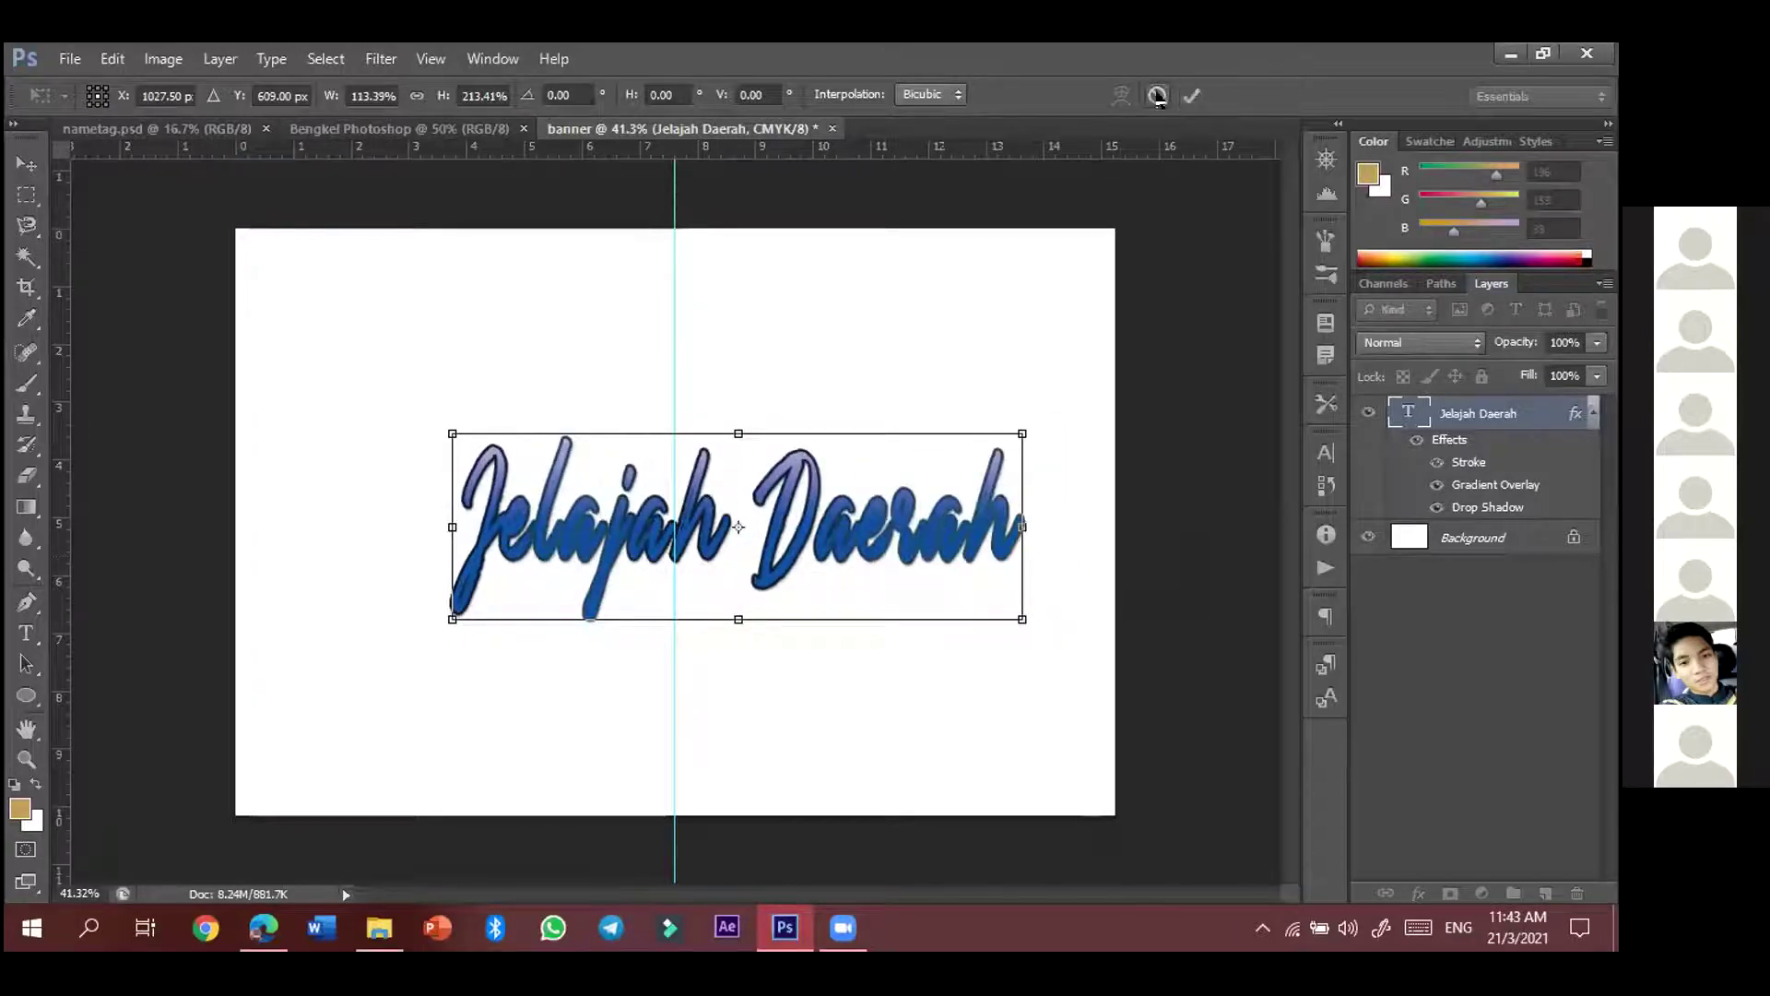
pyautogui.click(1192, 94)
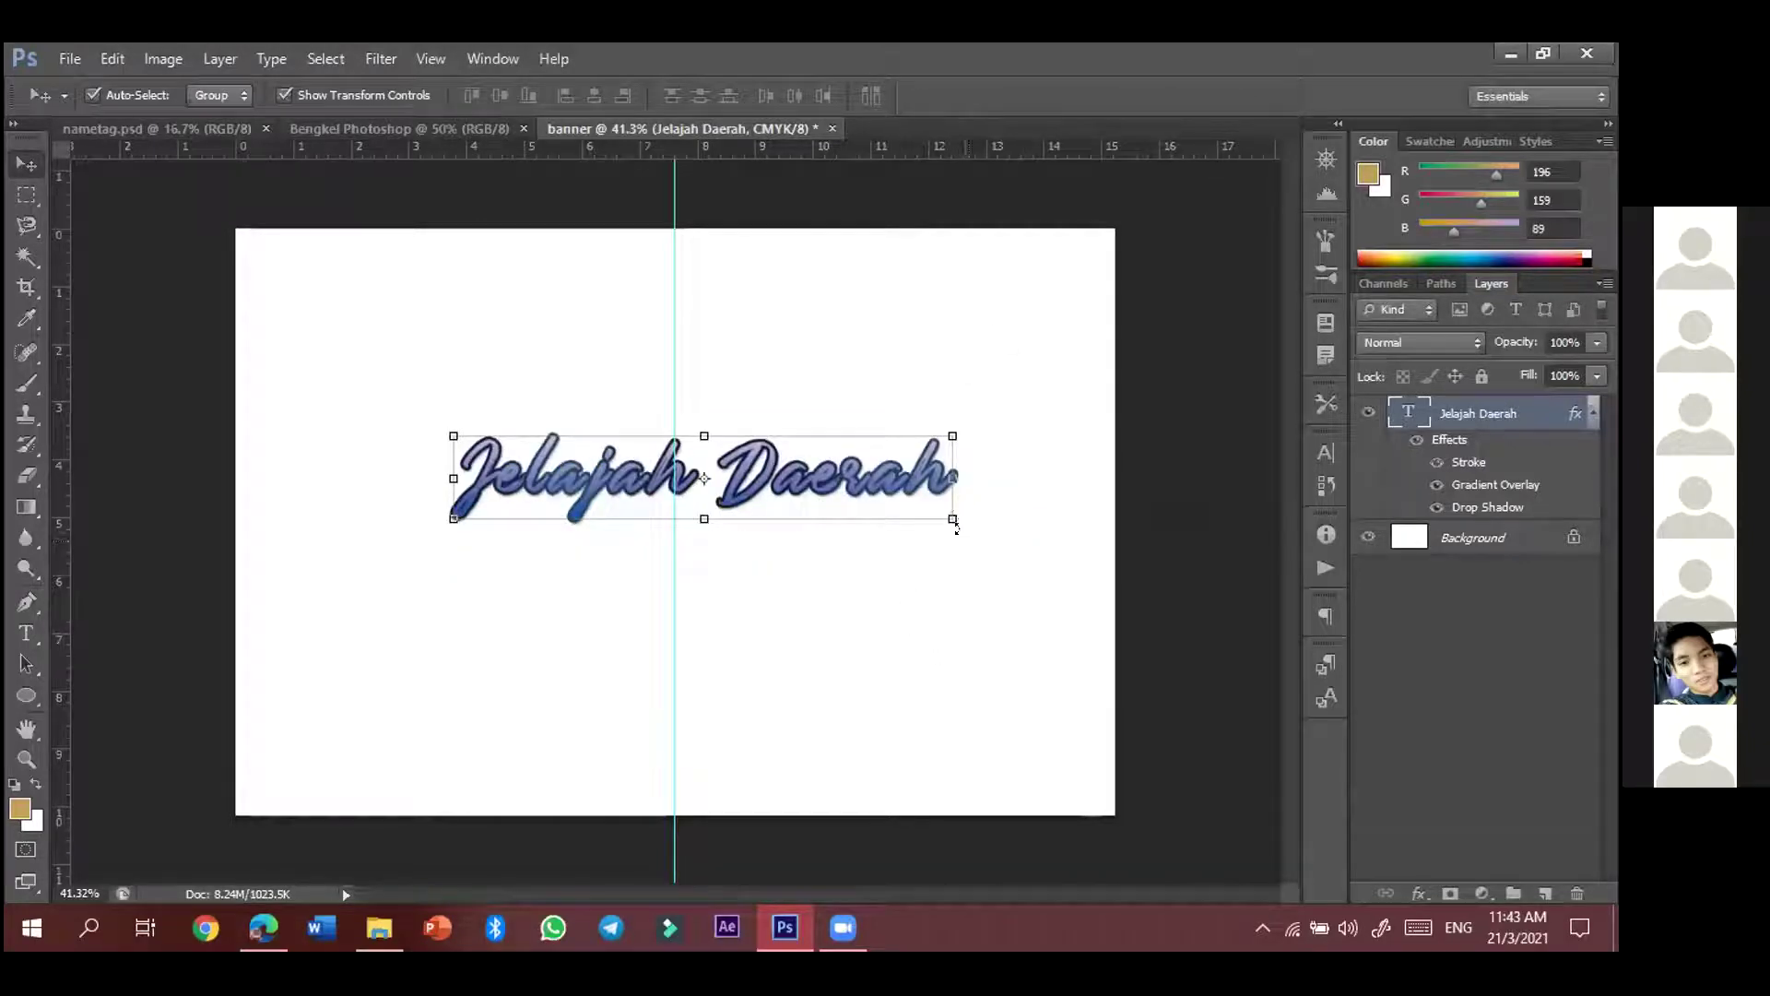
# - Try to enlarge the text proportionally to about 118% from its upper-left corner
pyautogui.click(952, 520)
pyautogui.moveTo(952, 520); pyautogui.dragTo(1034, 586)
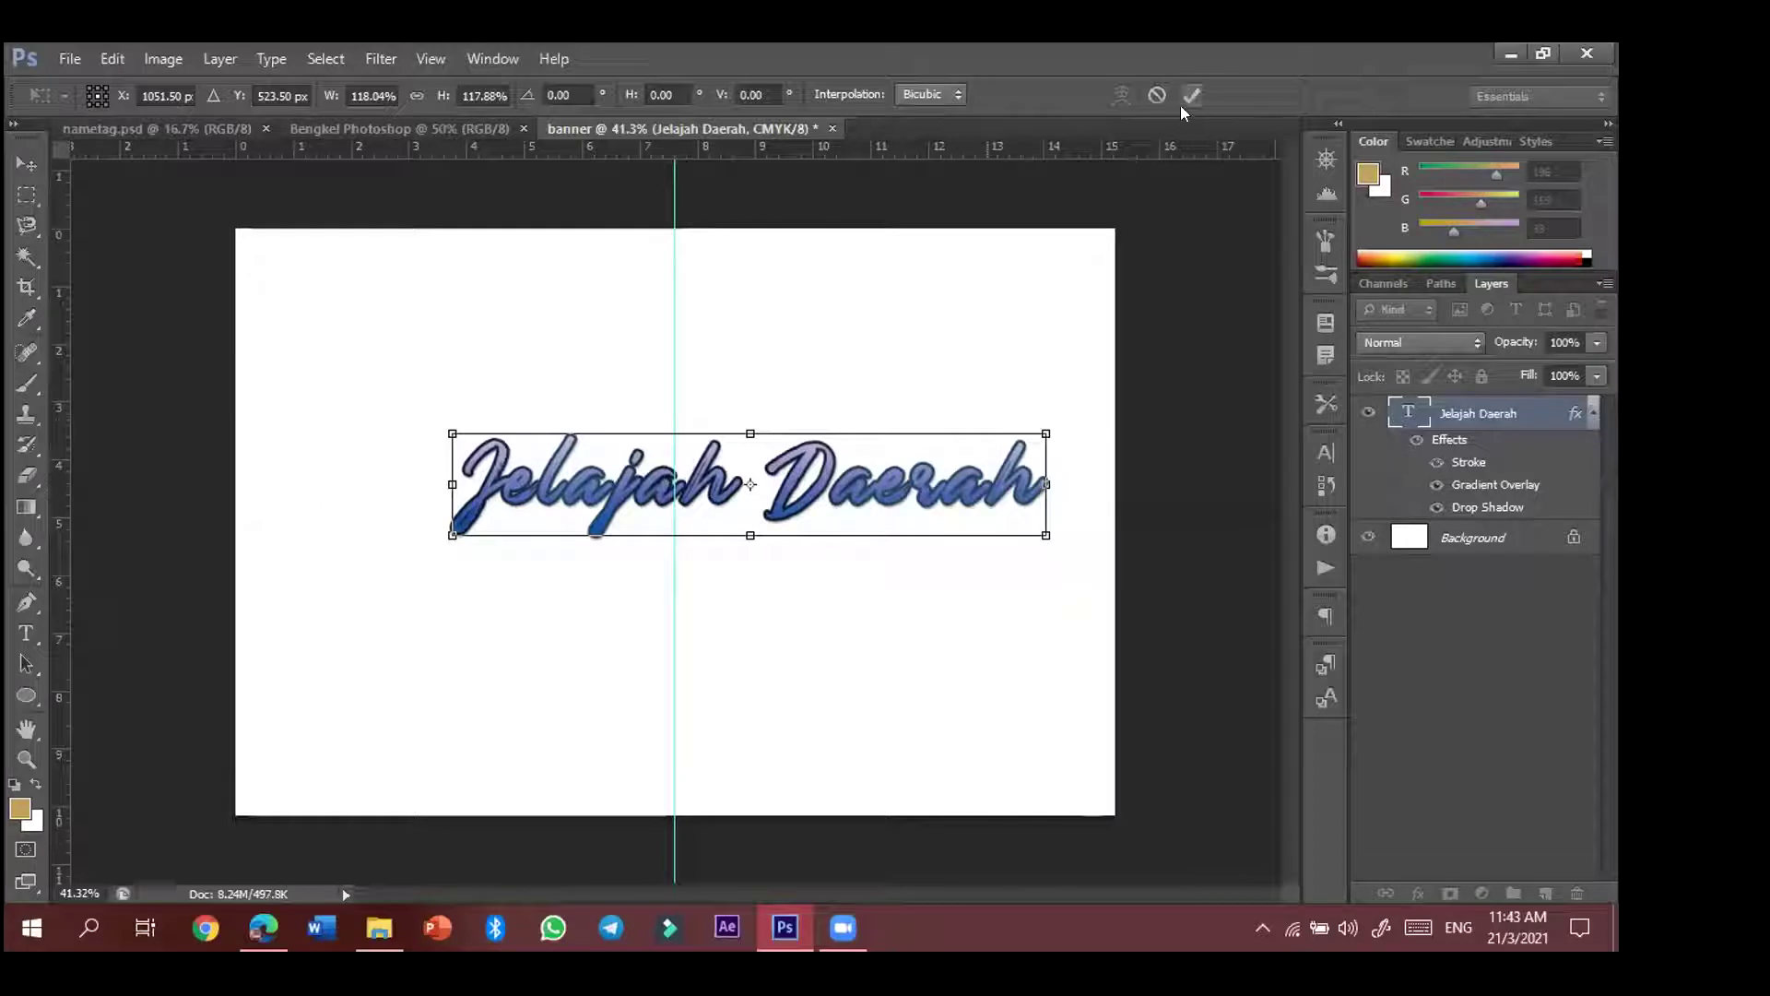
pyautogui.click(1157, 95)
# - Move the text left so its centre point sits on the vertical guide
pyautogui.moveTo(819, 477); pyautogui.dragTo(793, 478)
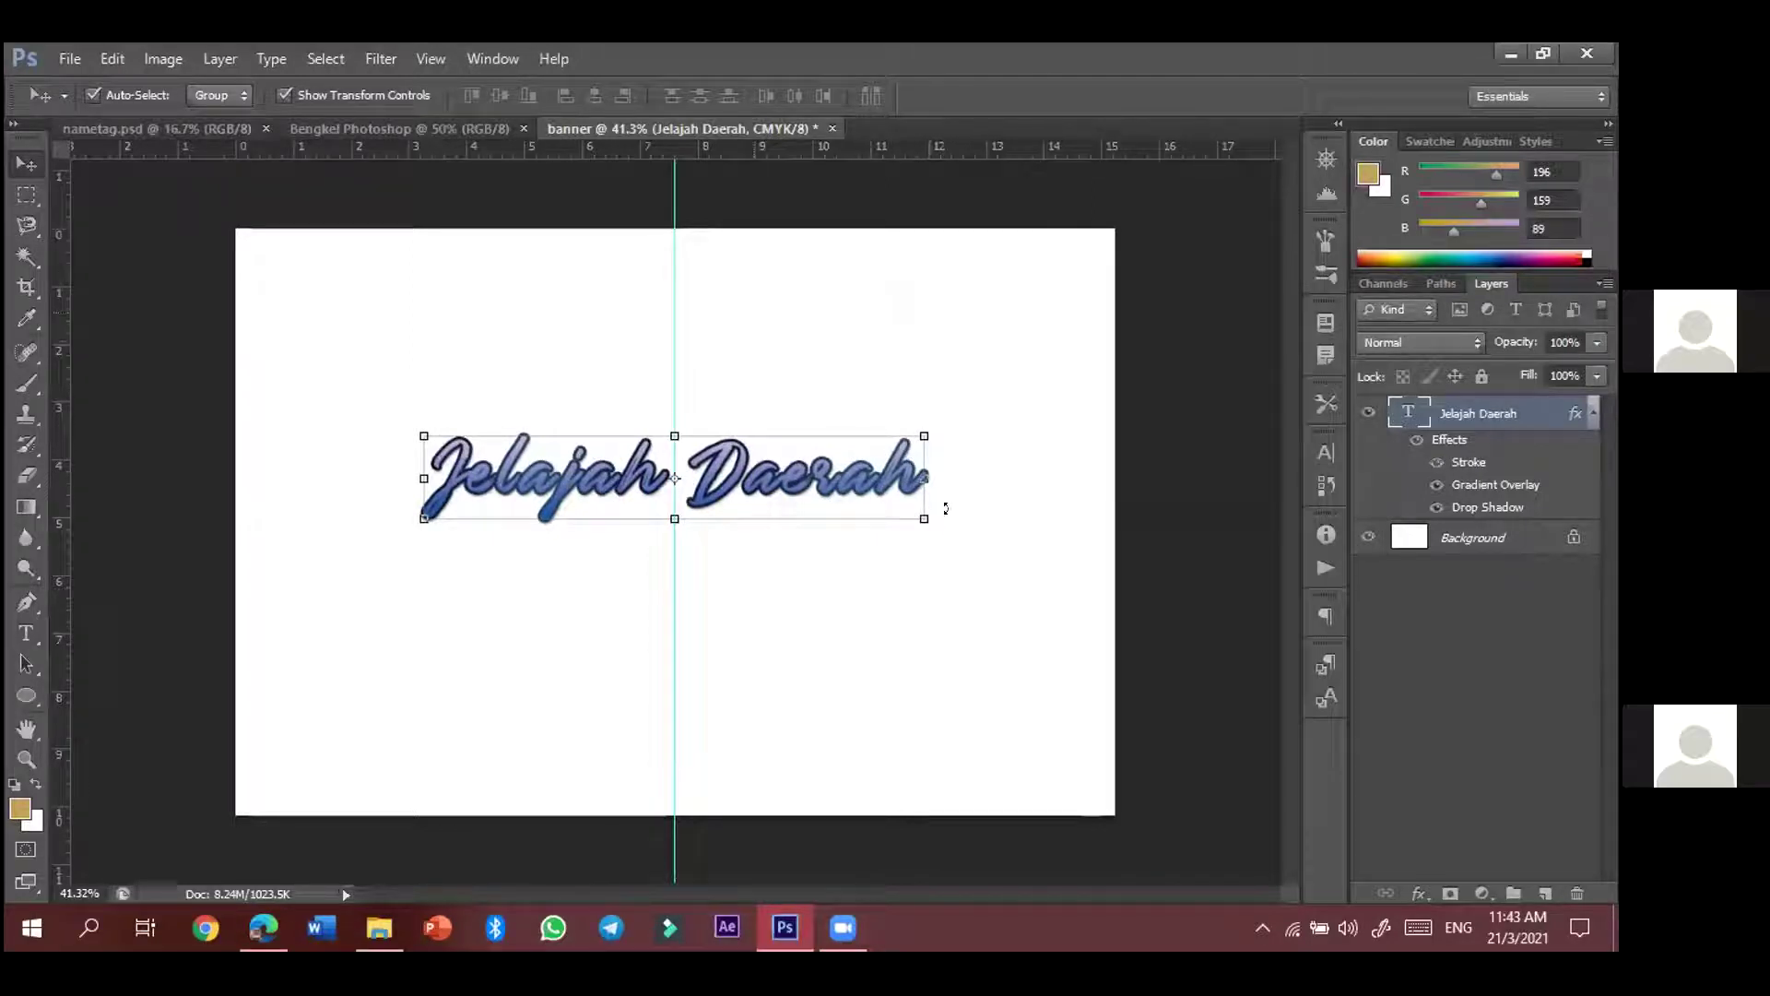
# - Try to enlarge the text to 127.93% from its upper-left corner and shift its centre back onto the guide
pyautogui.moveTo(925, 518); pyautogui.dragTo(1039, 580)
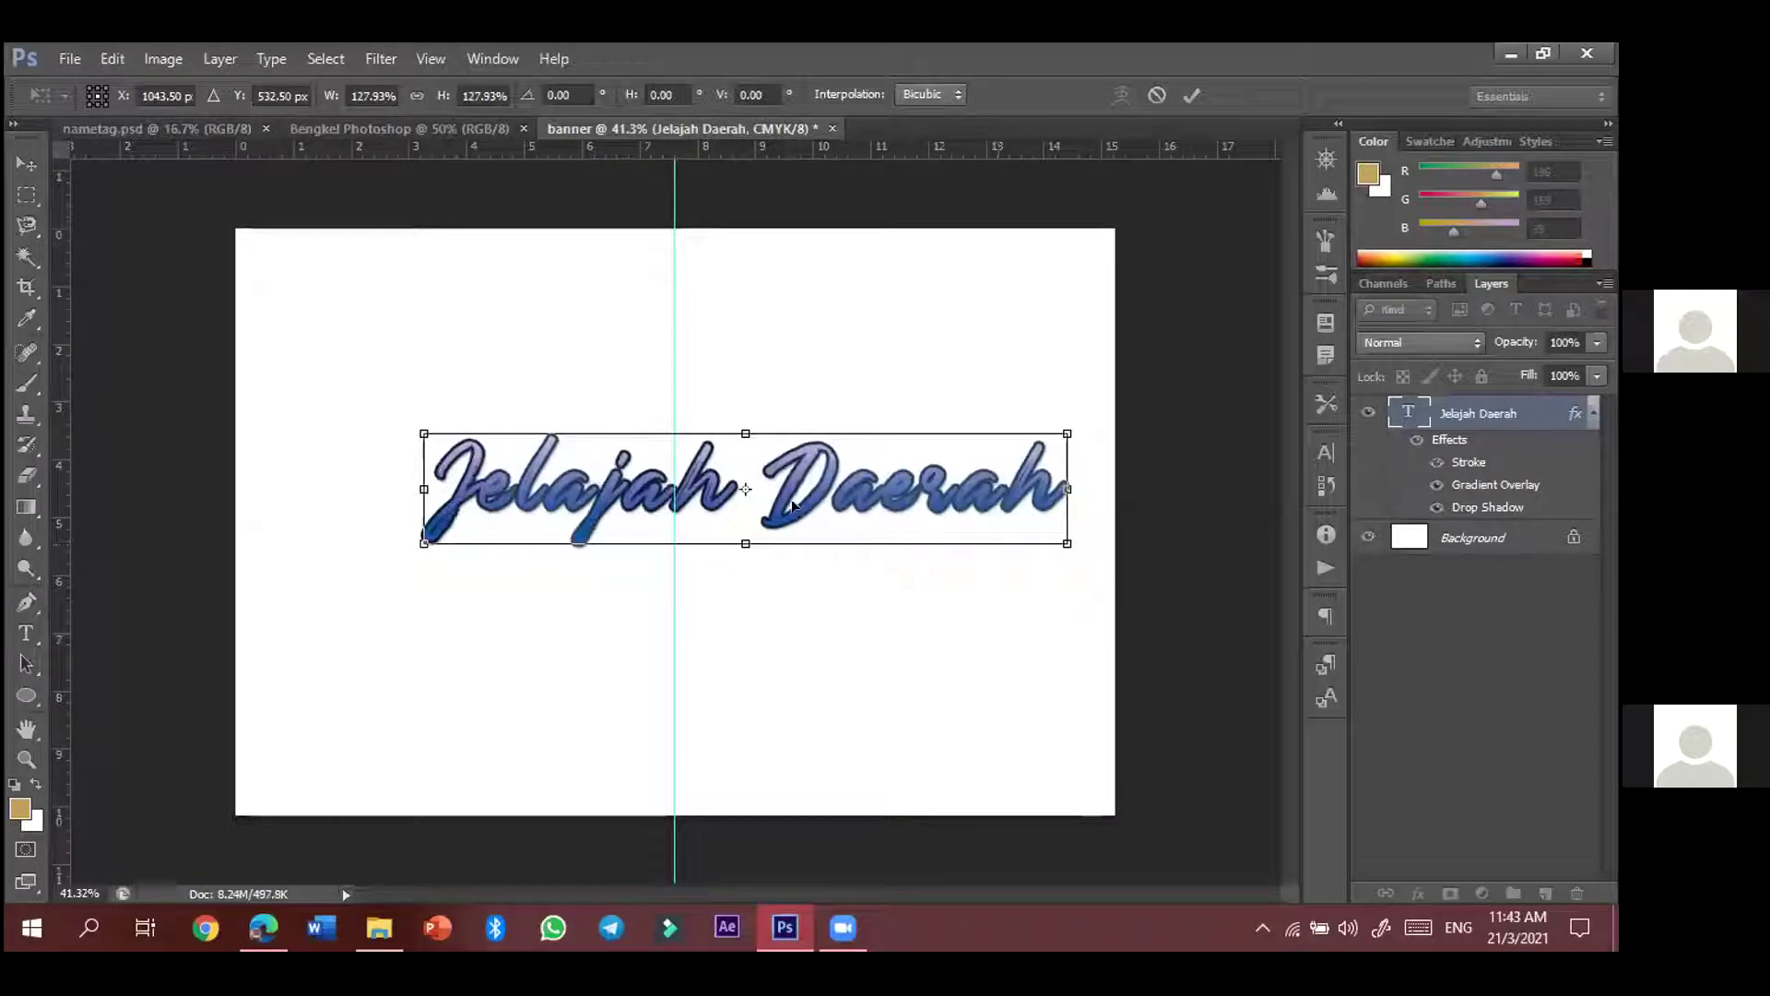
pyautogui.moveTo(759, 481); pyautogui.dragTo(729, 481)
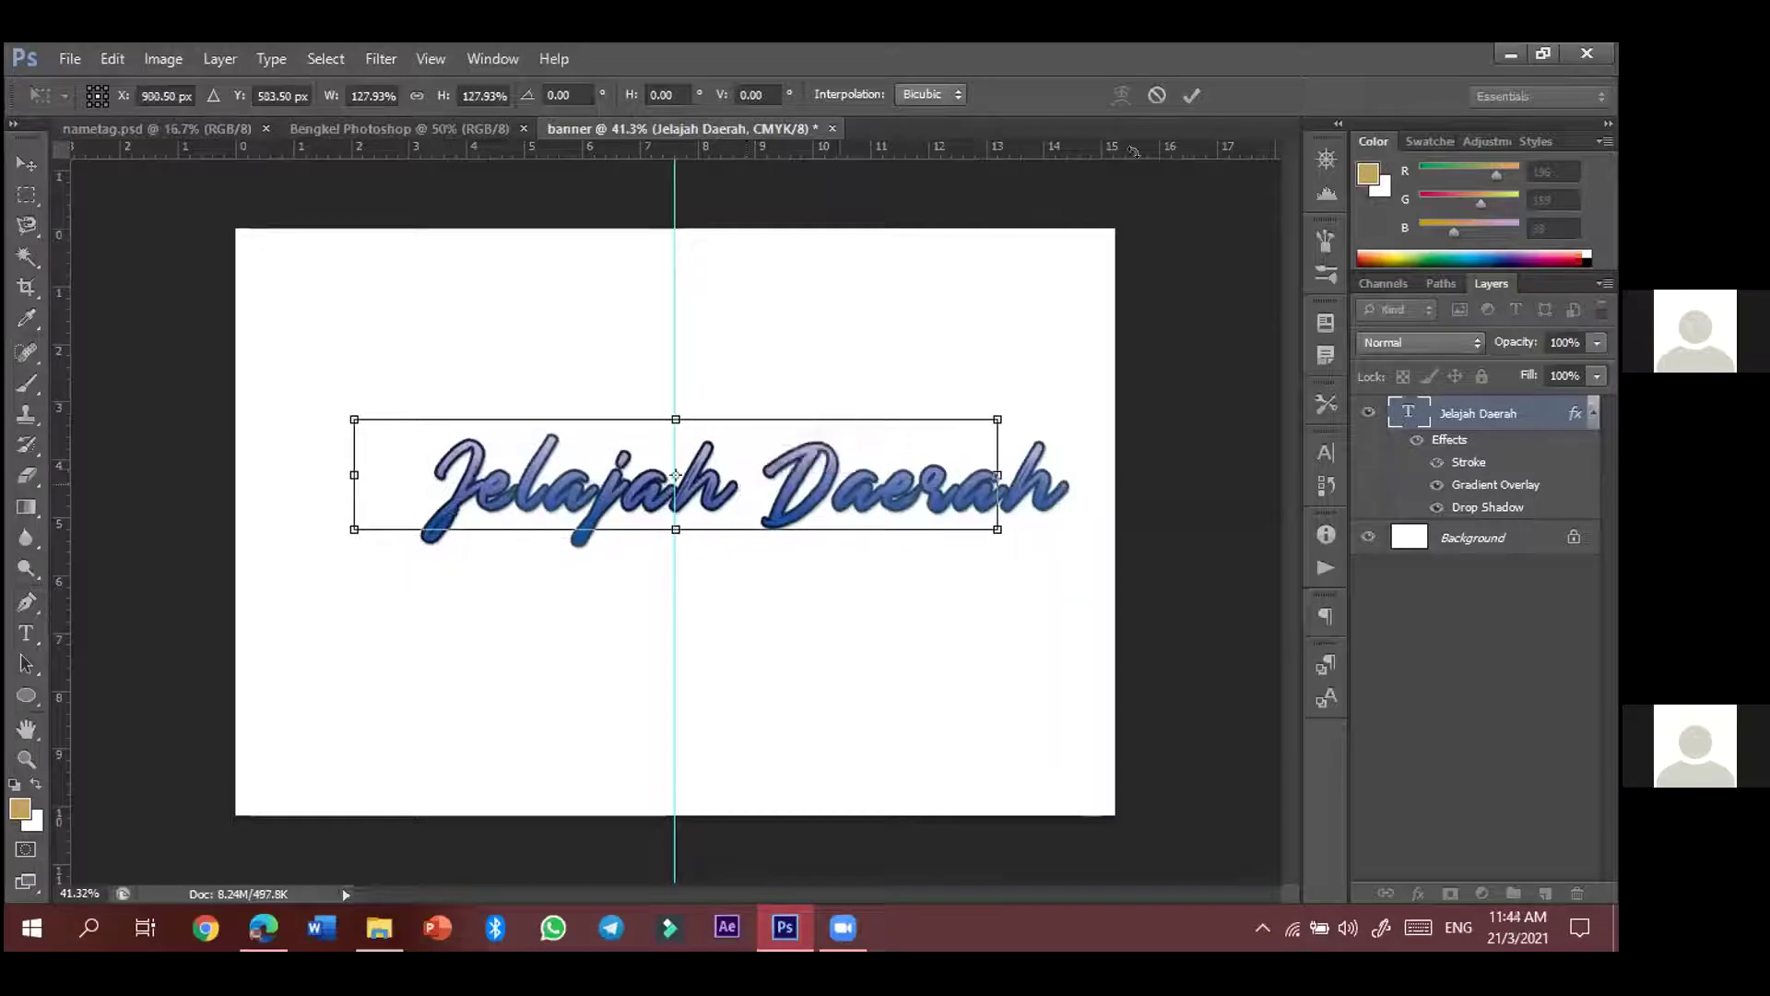
pyautogui.click(1157, 95)
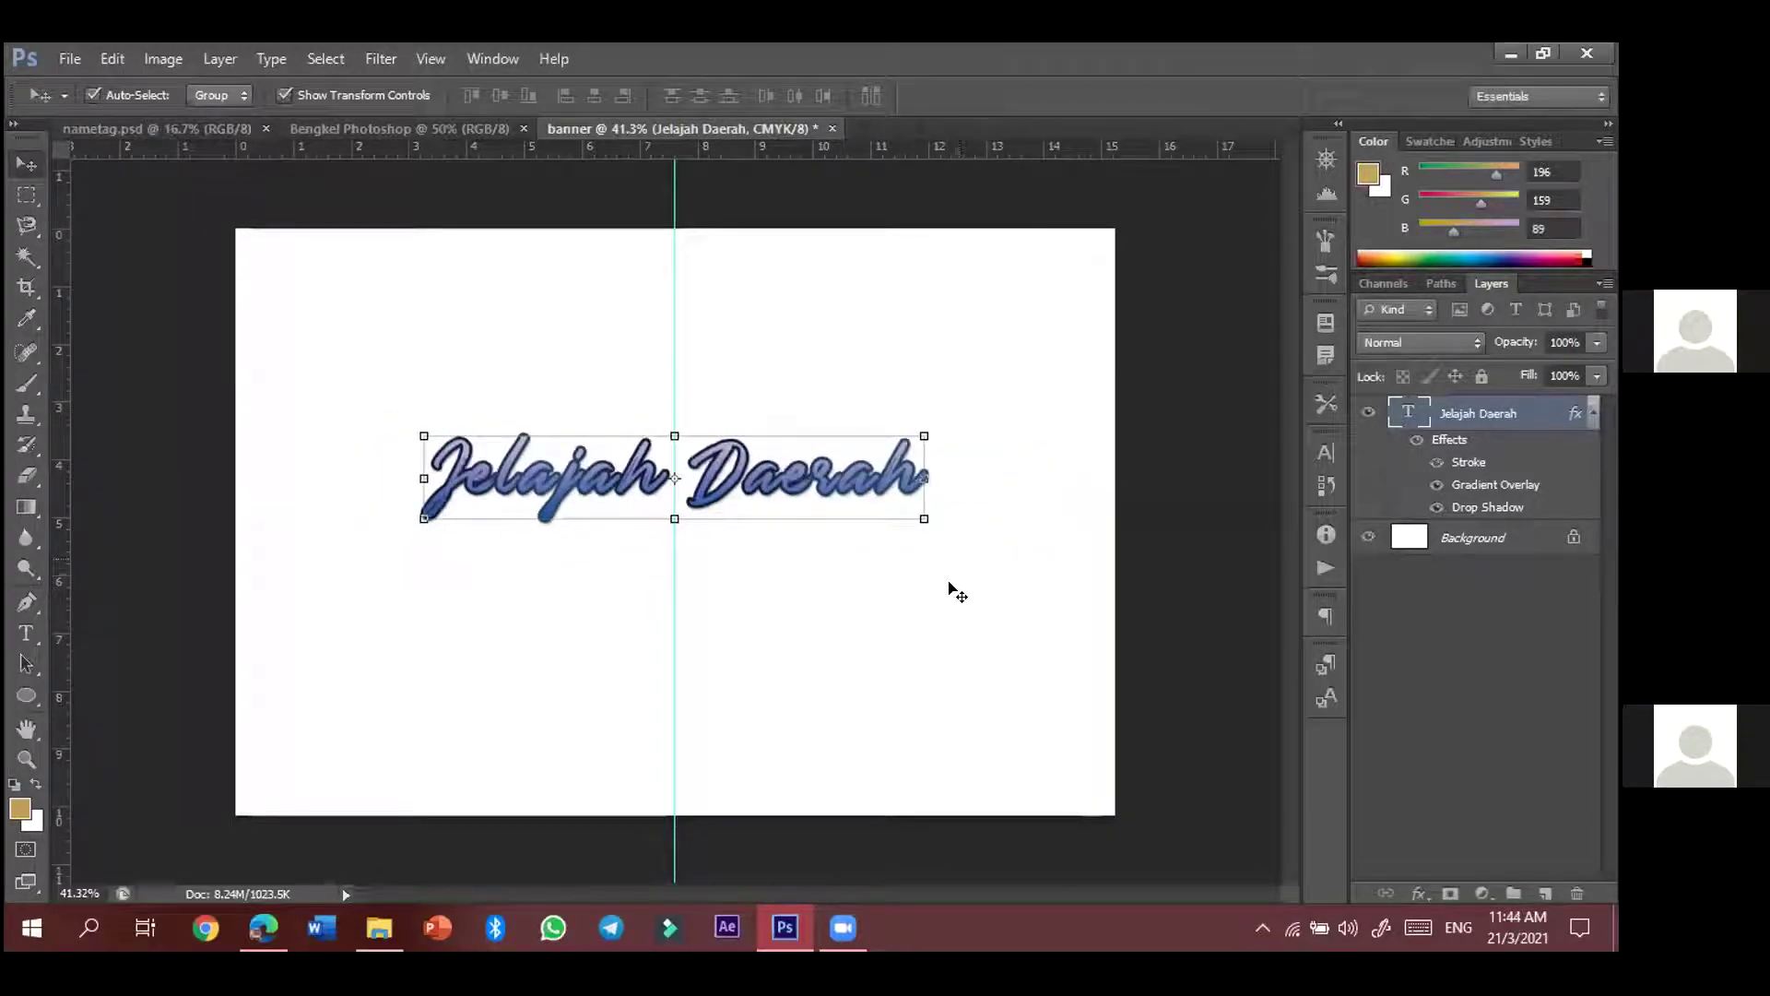
# - Enlarge the text proportionally about its centre point to about 133% and apply the transform
pyautogui.click(935, 526)
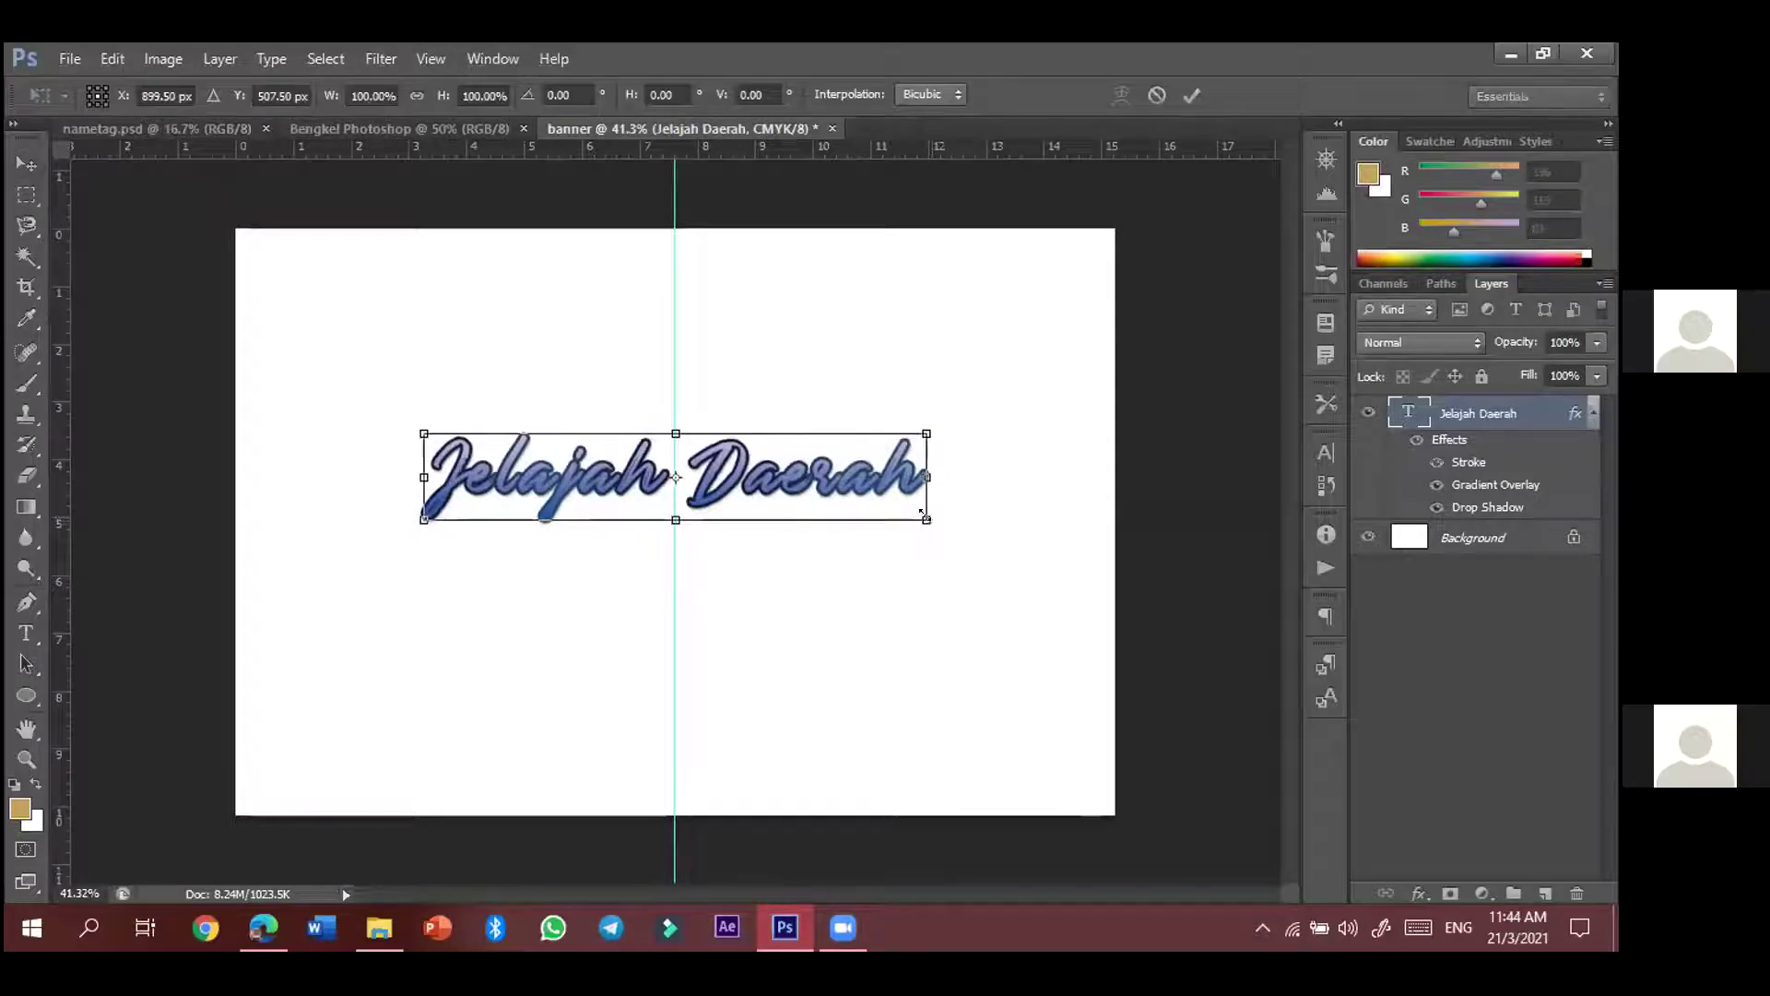
pyautogui.moveTo(965, 544); pyautogui.dragTo(1005, 560)
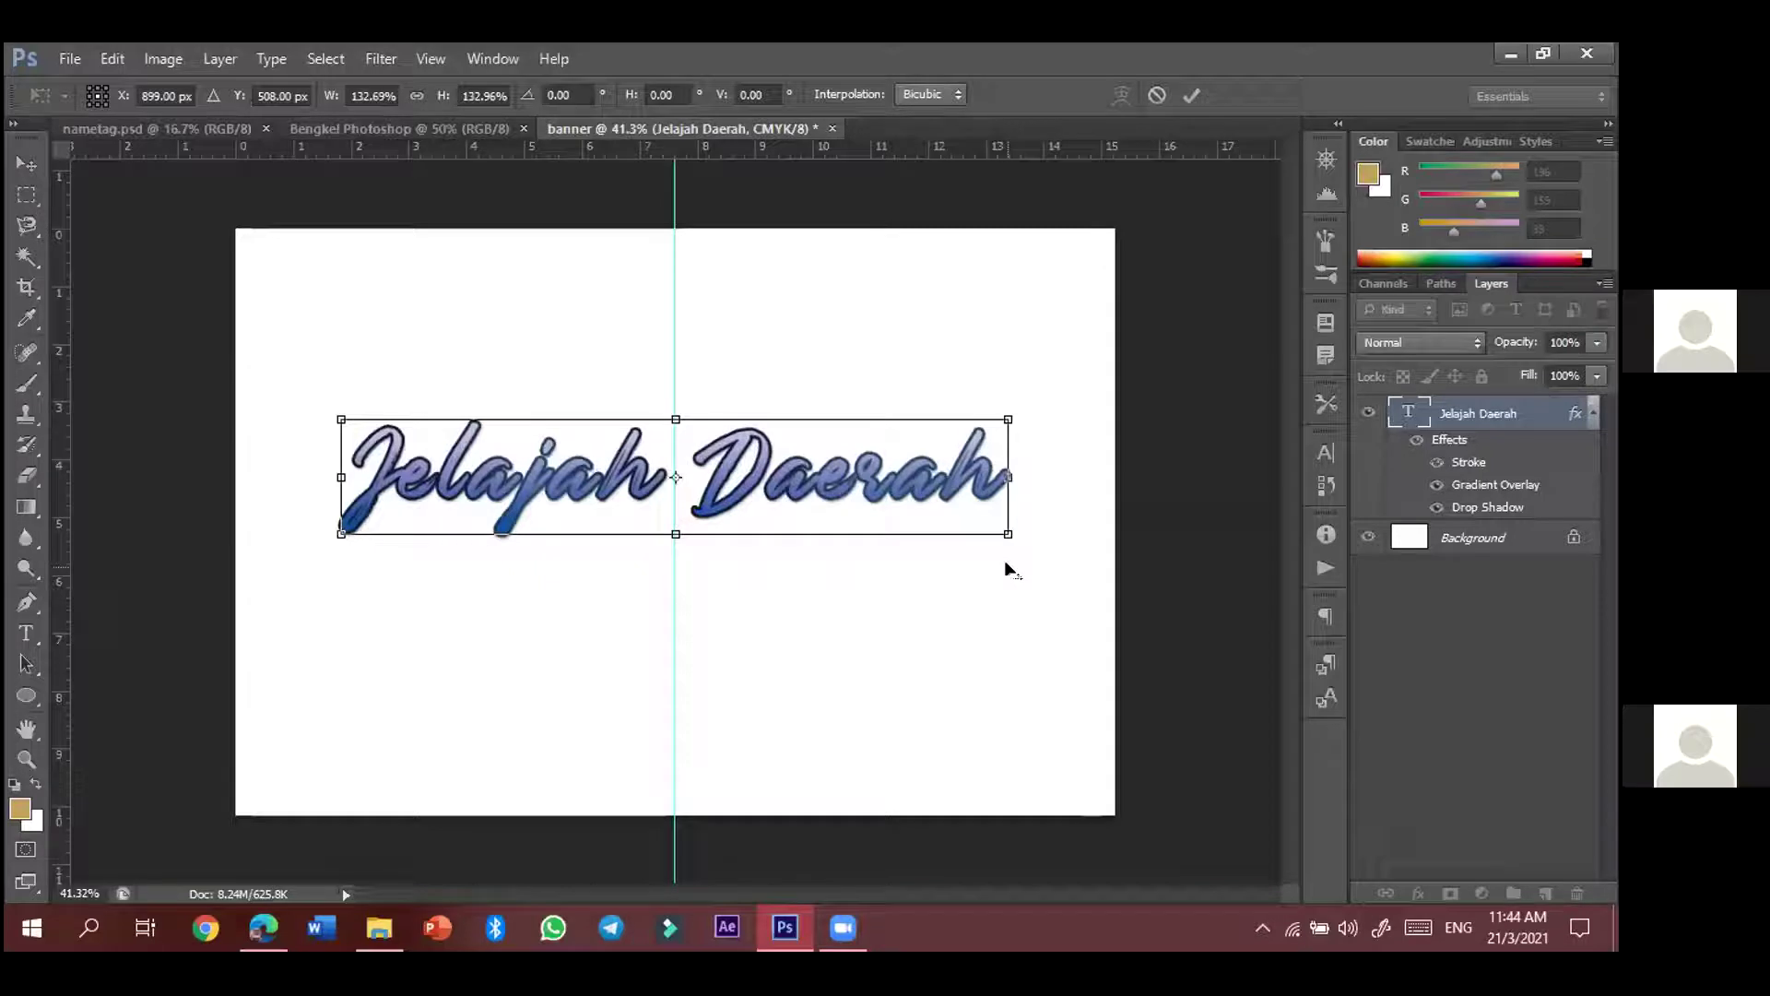
pyautogui.click(1193, 95)
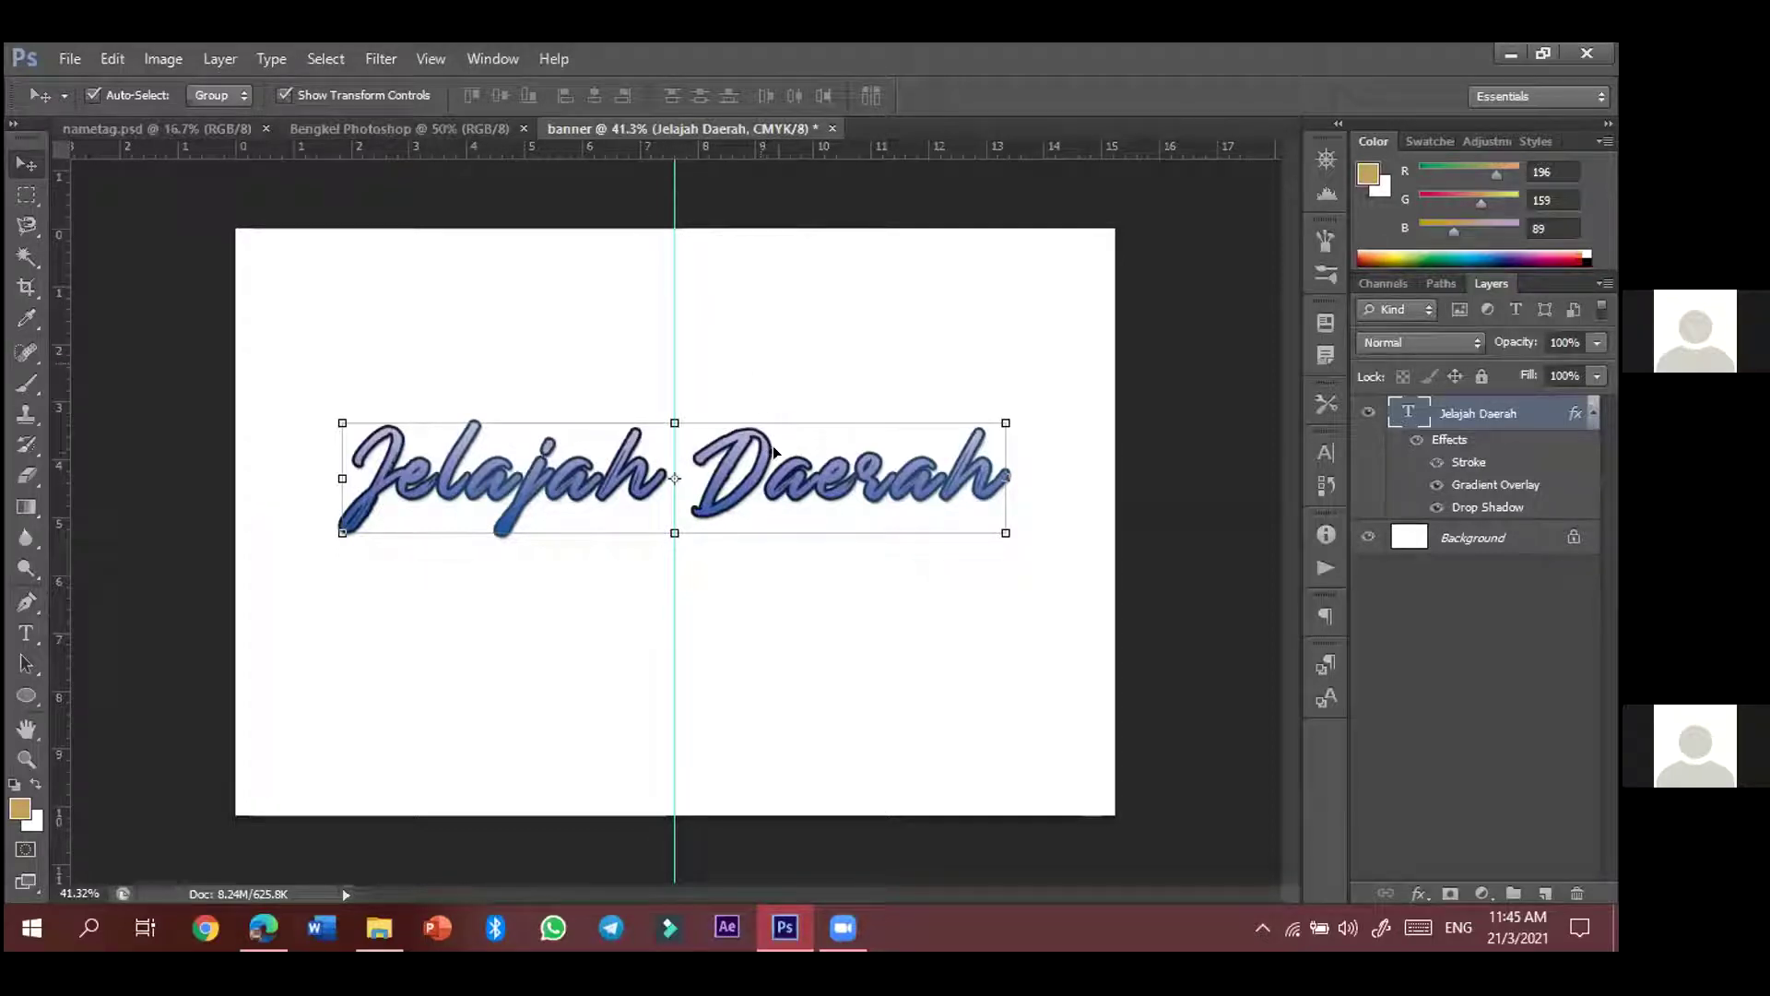
# - Move the text right off the vertical guide, and bring it partway back towards the guide
pyautogui.hotkey('ctrl', '+')
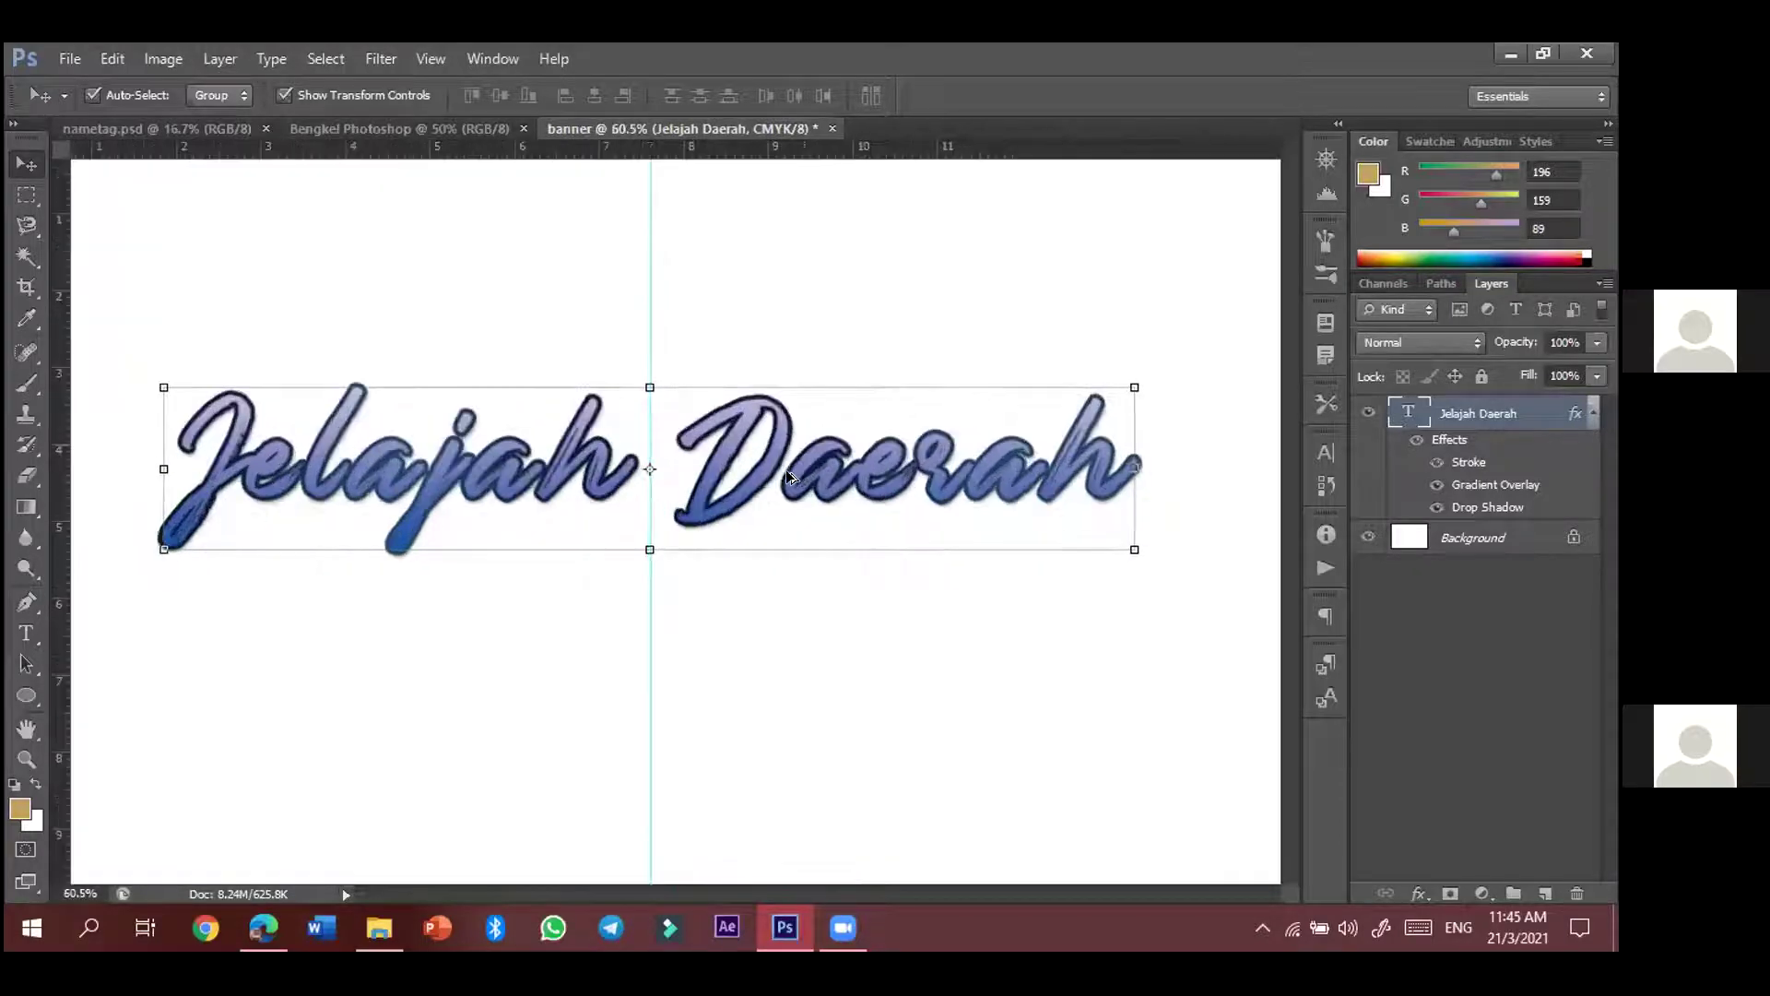
pyautogui.scroll(3, 786, 472)
pyautogui.moveTo(664, 457); pyautogui.dragTo(828, 502)
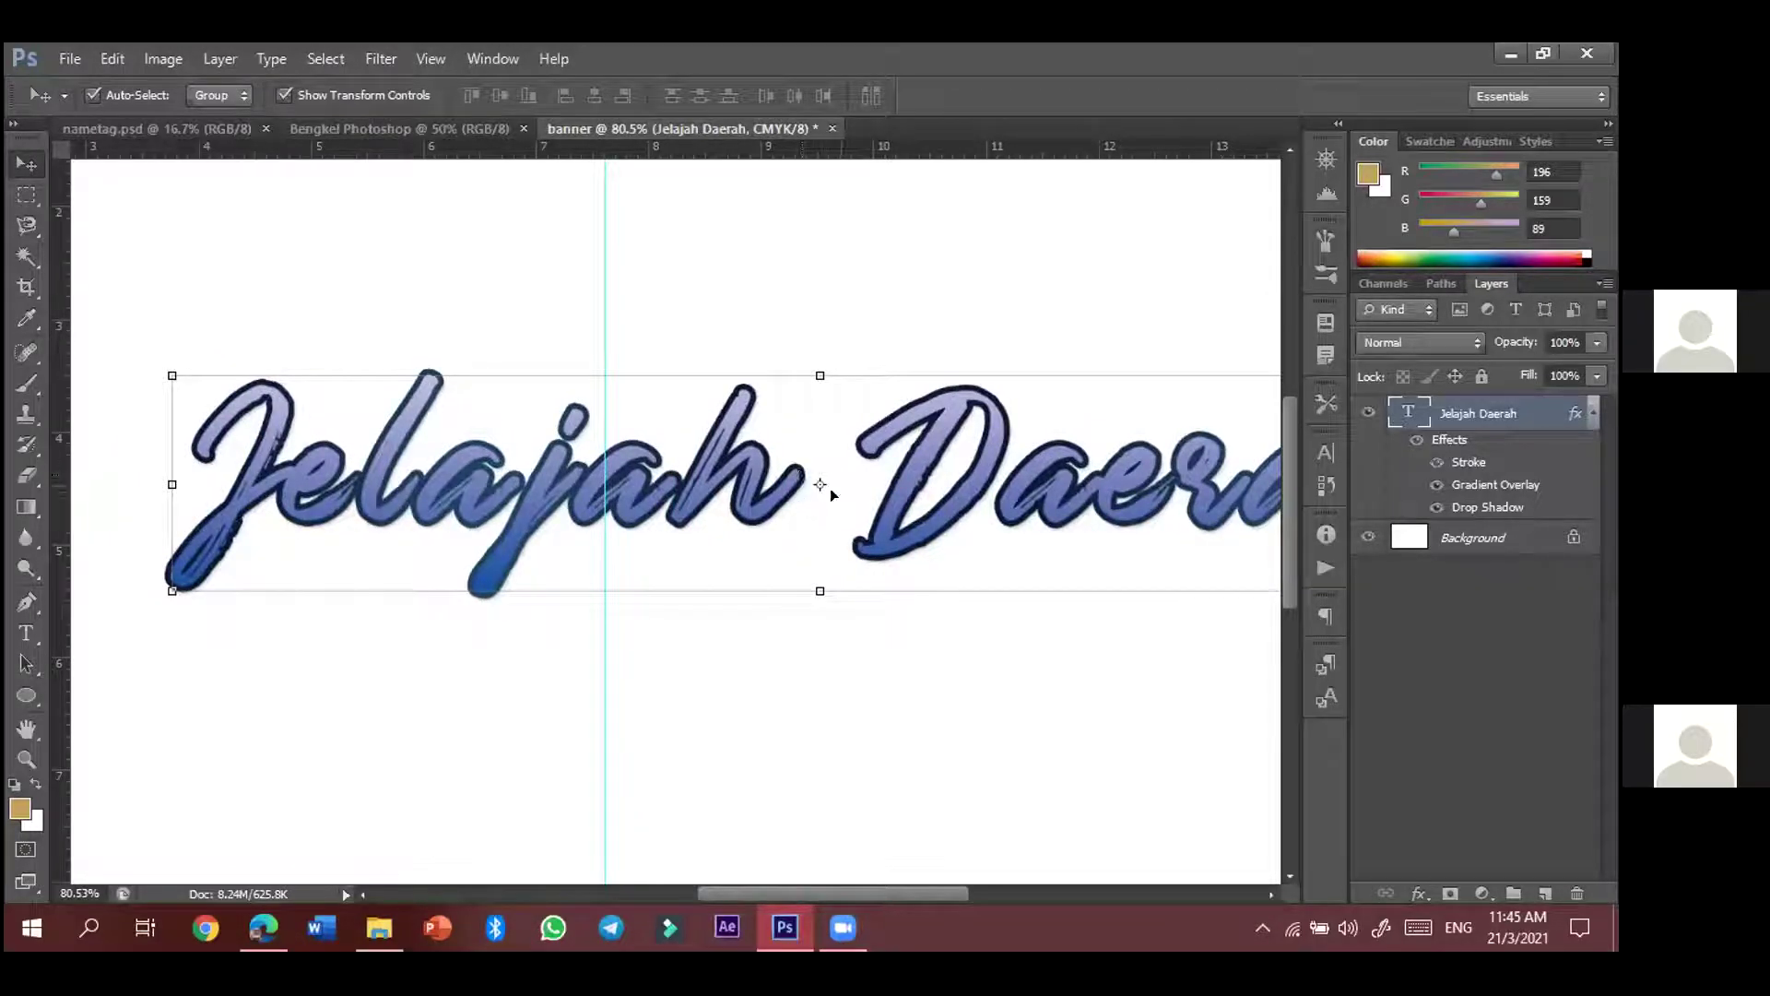
pyautogui.moveTo(896, 485); pyautogui.dragTo(698, 473)
# - Nudge the text left towards the vertical guide in single small increments
pyautogui.press('Left')
pyautogui.press('Left')
pyautogui.press('Left')
pyautogui.press('Left')
pyautogui.press('Left')
pyautogui.press('Left')
pyautogui.press('Left')
pyautogui.press('Left')
pyautogui.press('Left')
pyautogui.press('Left')
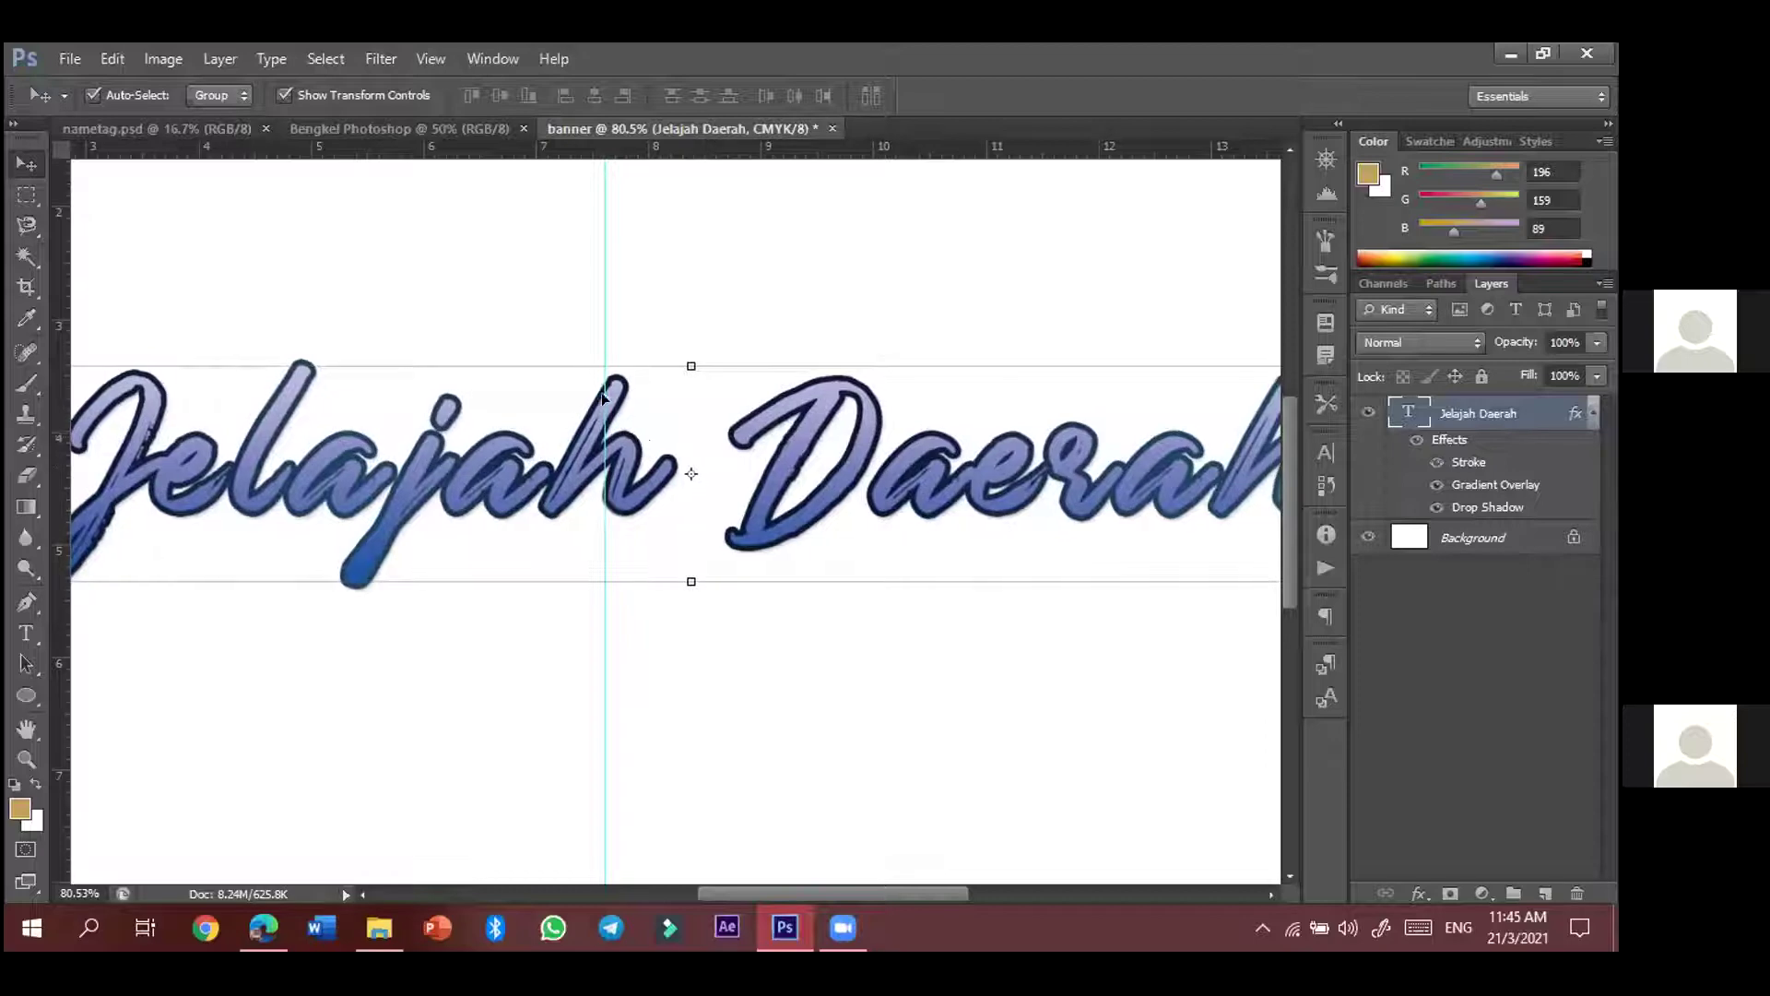
pyautogui.press('Left')
pyautogui.press('Left')
pyautogui.press('Left')
pyautogui.press('Left')
pyautogui.press('Left')
pyautogui.press('Left')
pyautogui.press('Left')
pyautogui.press('Left')
pyautogui.press('Left')
pyautogui.press('Left')
pyautogui.press('Left')
pyautogui.press('Left')
pyautogui.press('Left')
pyautogui.press('Left')
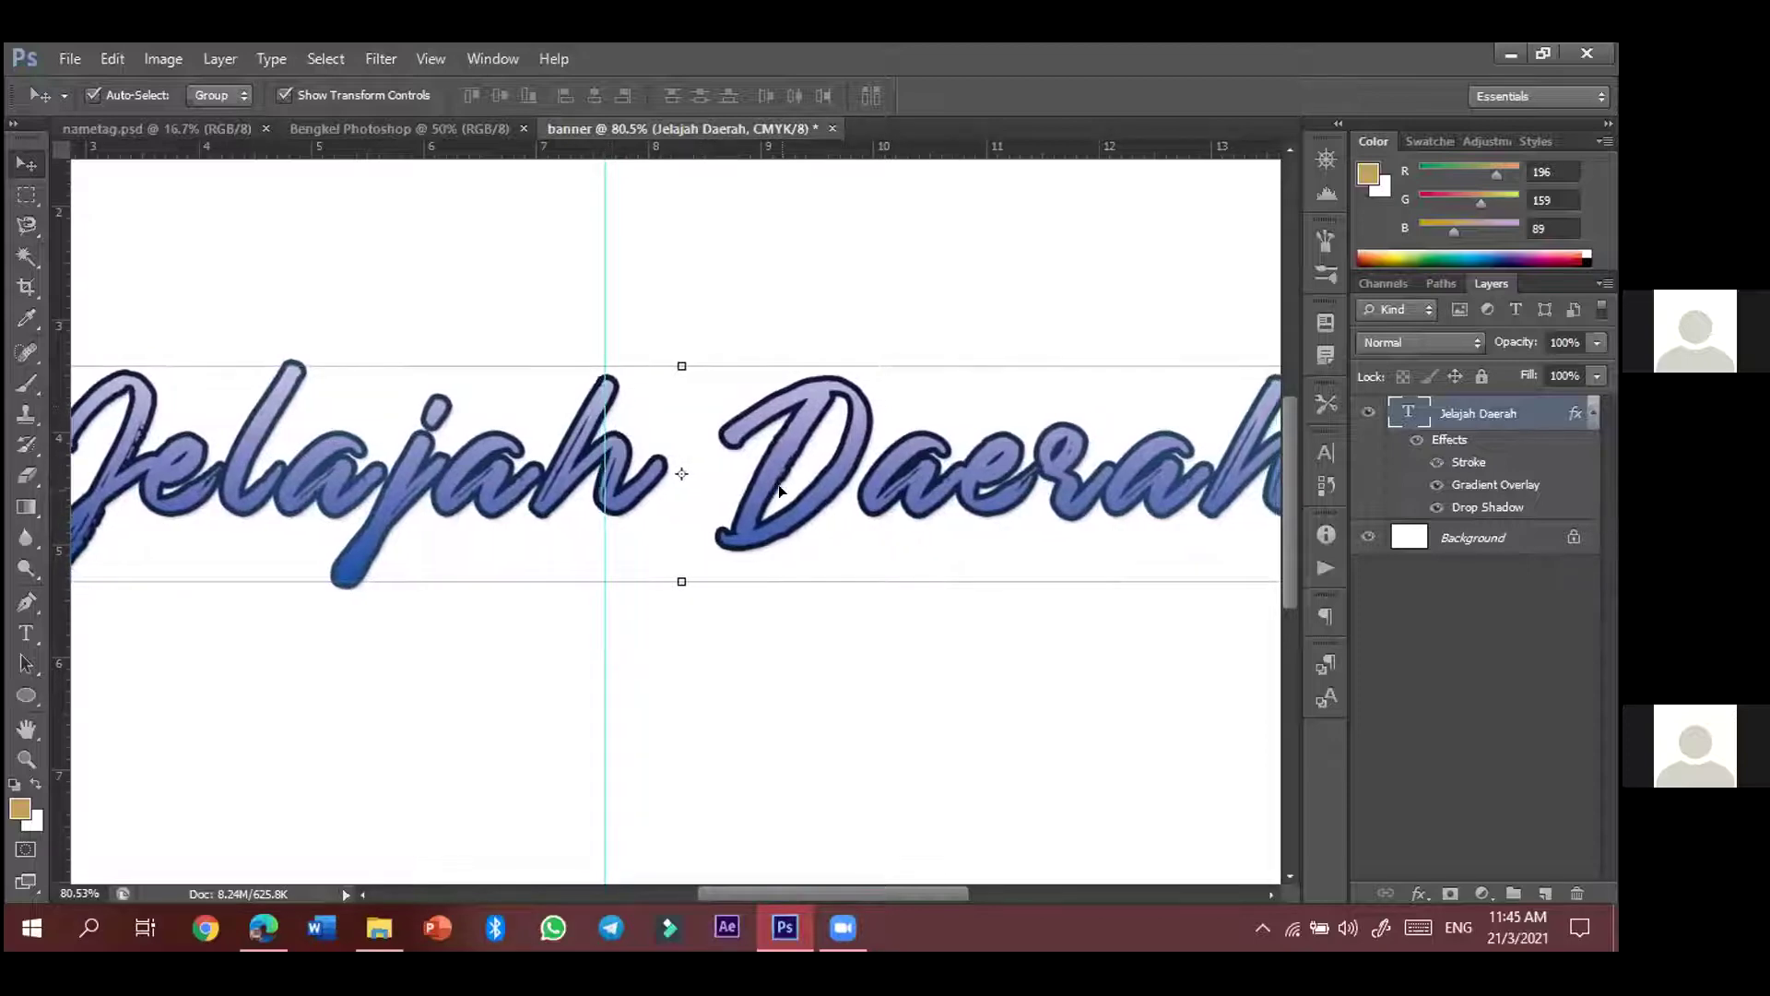
pyautogui.press('Left')
pyautogui.press('Left')
pyautogui.press('Left')
pyautogui.press('Left')
pyautogui.press('Left')
pyautogui.press('Left')
pyautogui.press('Left')
pyautogui.press('Left')
pyautogui.press('Left')
pyautogui.press('Left')
pyautogui.press('Left')
pyautogui.press('Left')
pyautogui.press('Left')
pyautogui.press('Left')
pyautogui.press('Left')
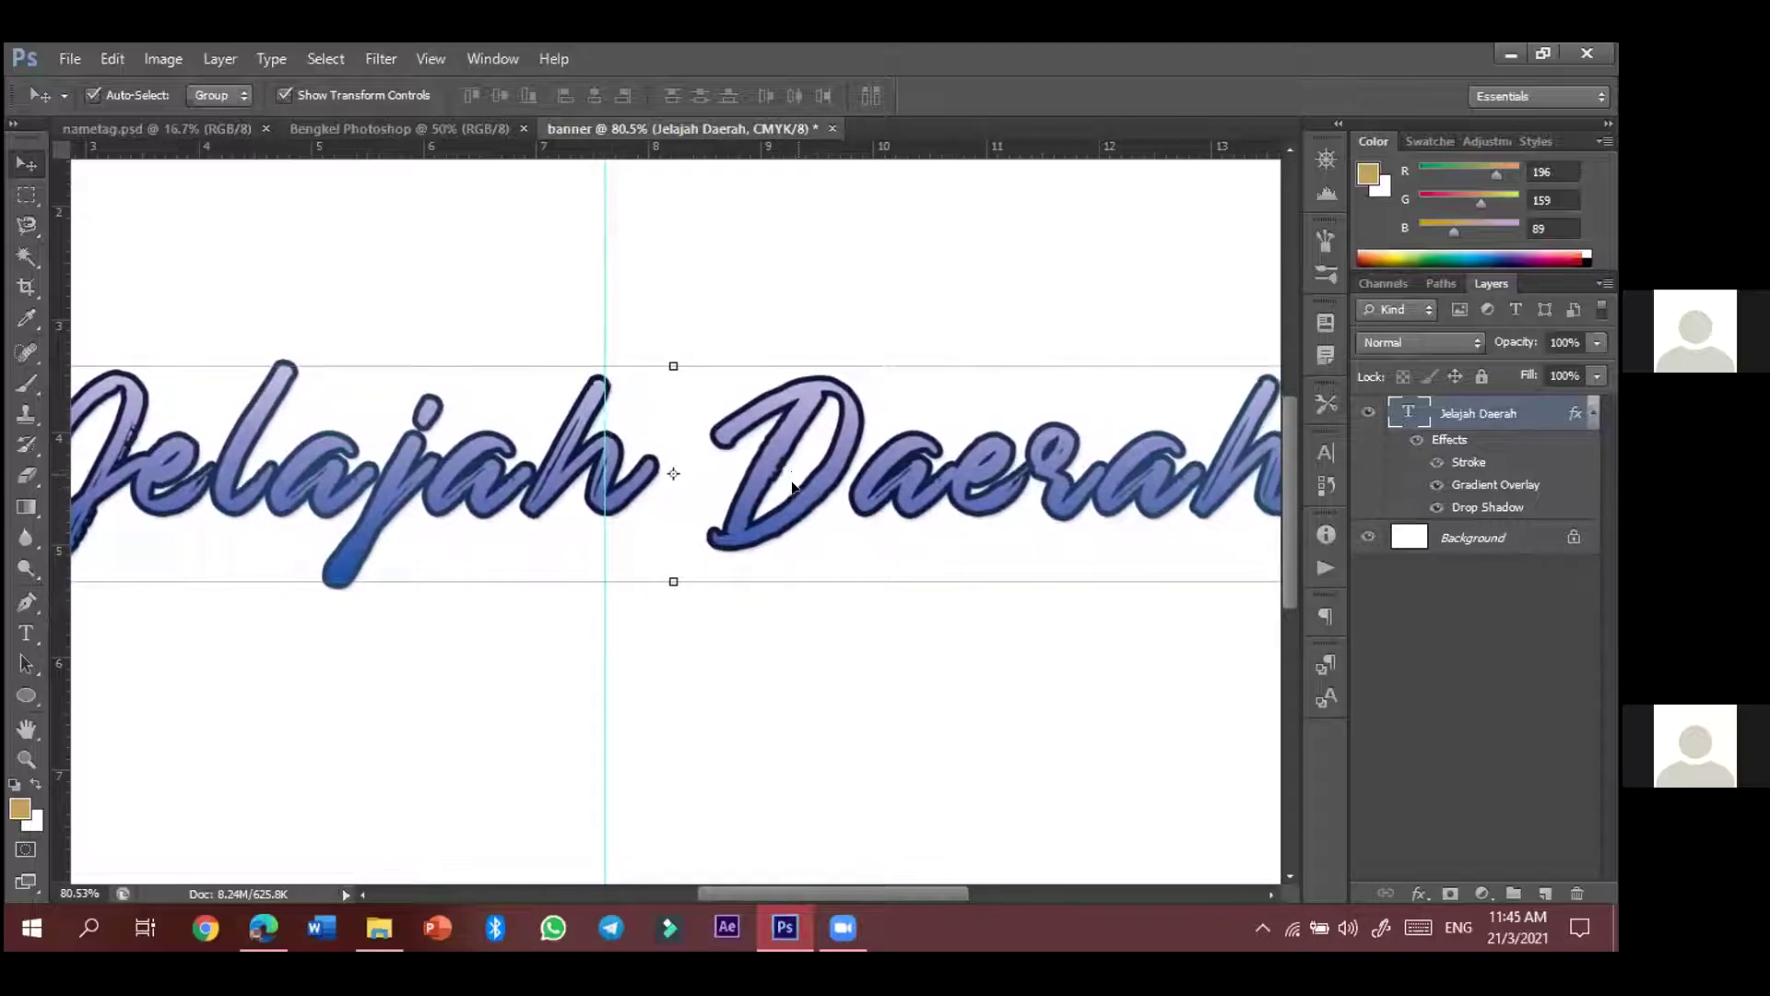
pyautogui.press('Left')
pyautogui.press('Left')
pyautogui.press('Left')
pyautogui.press('Left')
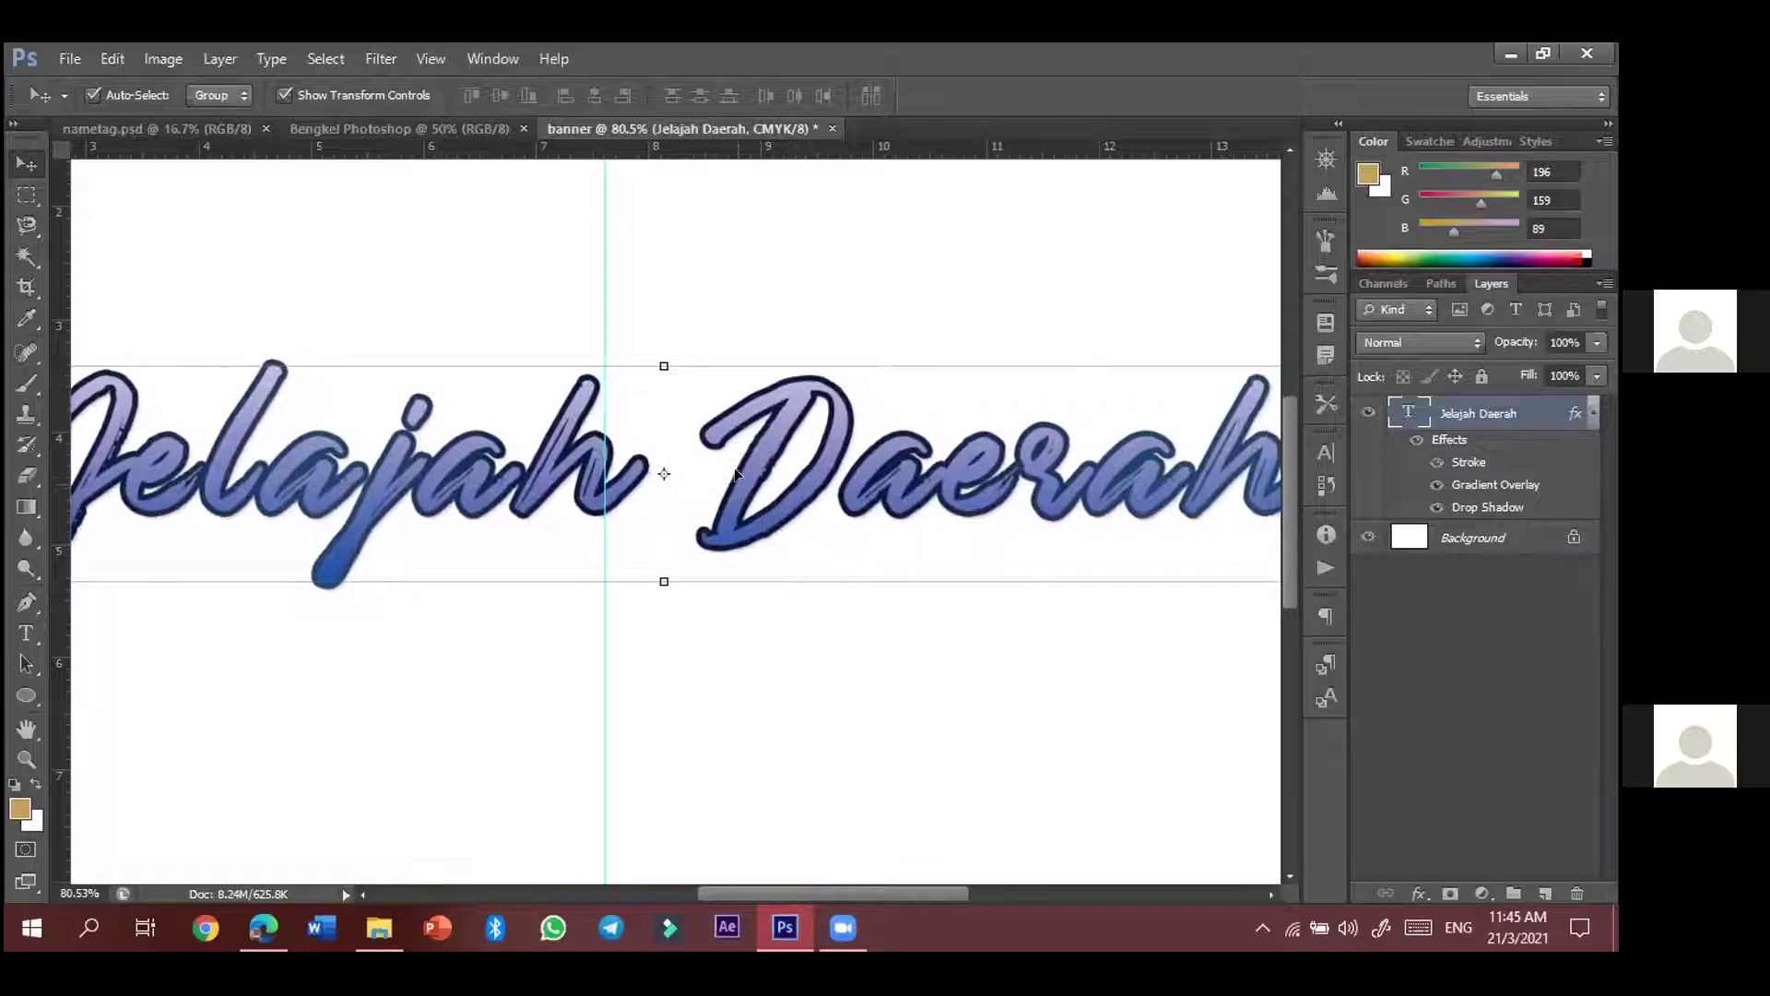
# - Nudge the text left in larger increments and one small one until its centre point aligns with the guide
pyautogui.hotkey('shift', 'Left')
pyautogui.hotkey('shift', 'Left')
pyautogui.hotkey('shift', 'Left')
pyautogui.hotkey('shift', 'Left')
pyautogui.hotkey('shift', 'Left')
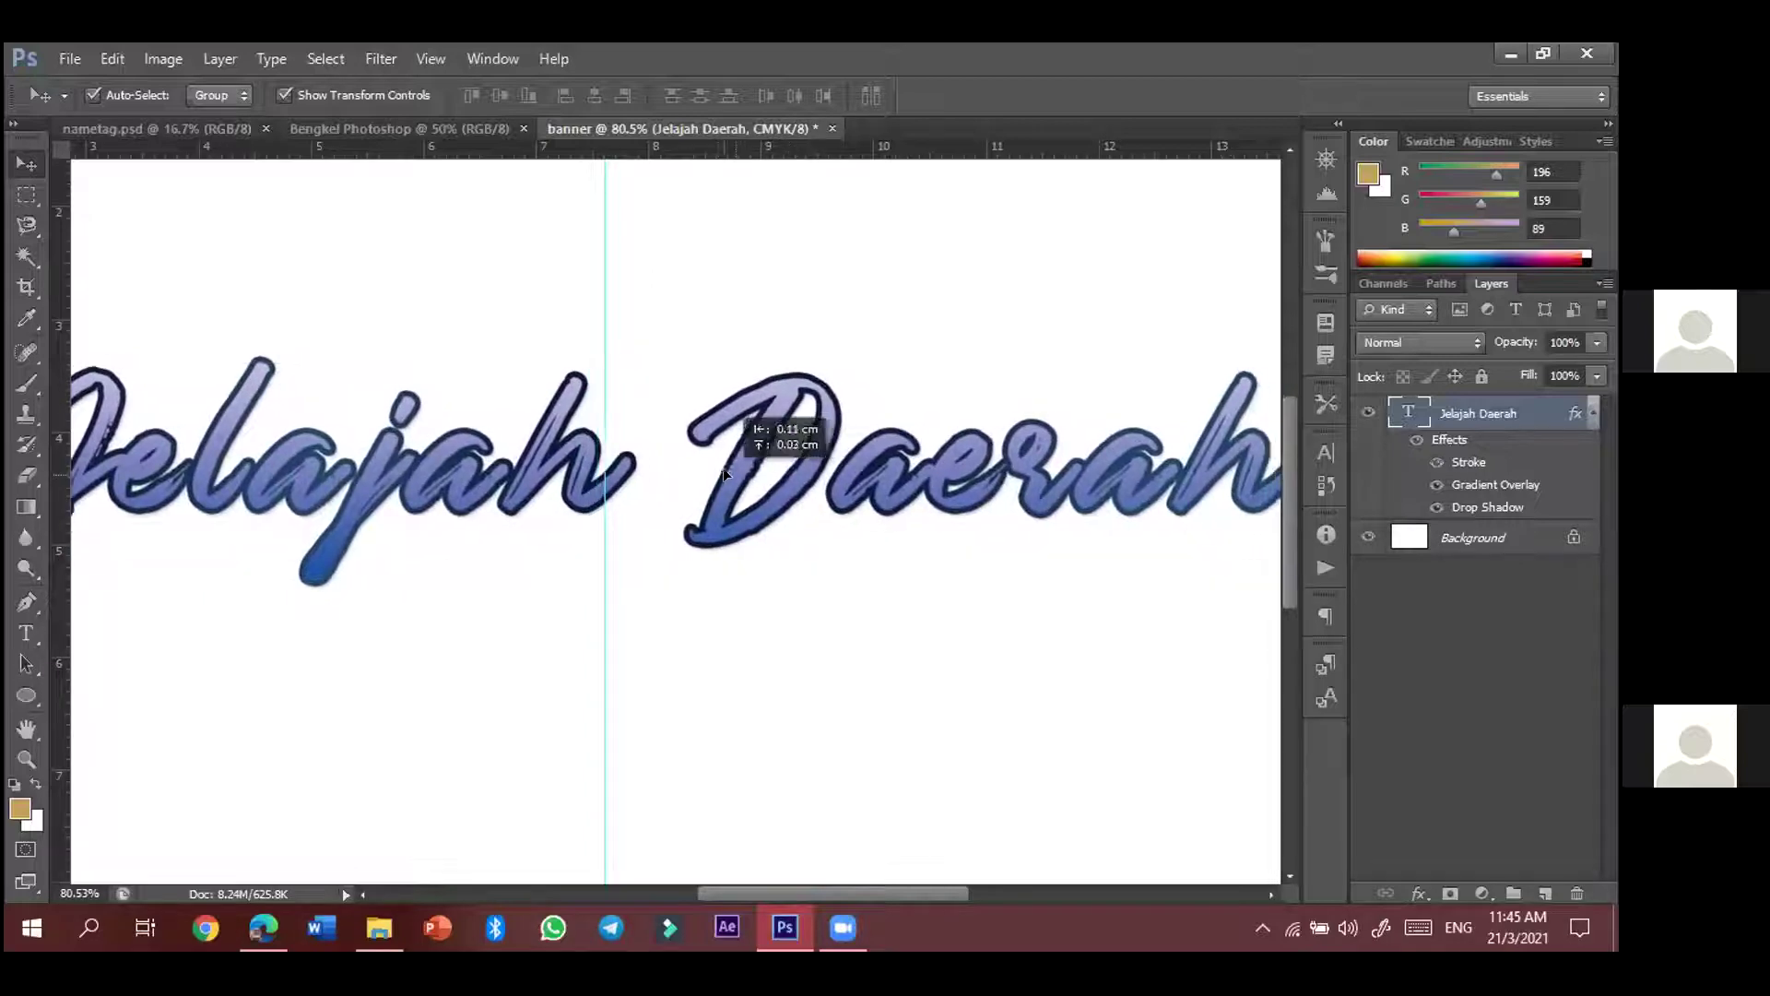
pyautogui.hotkey('shift', 'Left')
pyautogui.hotkey('shift', 'Left')
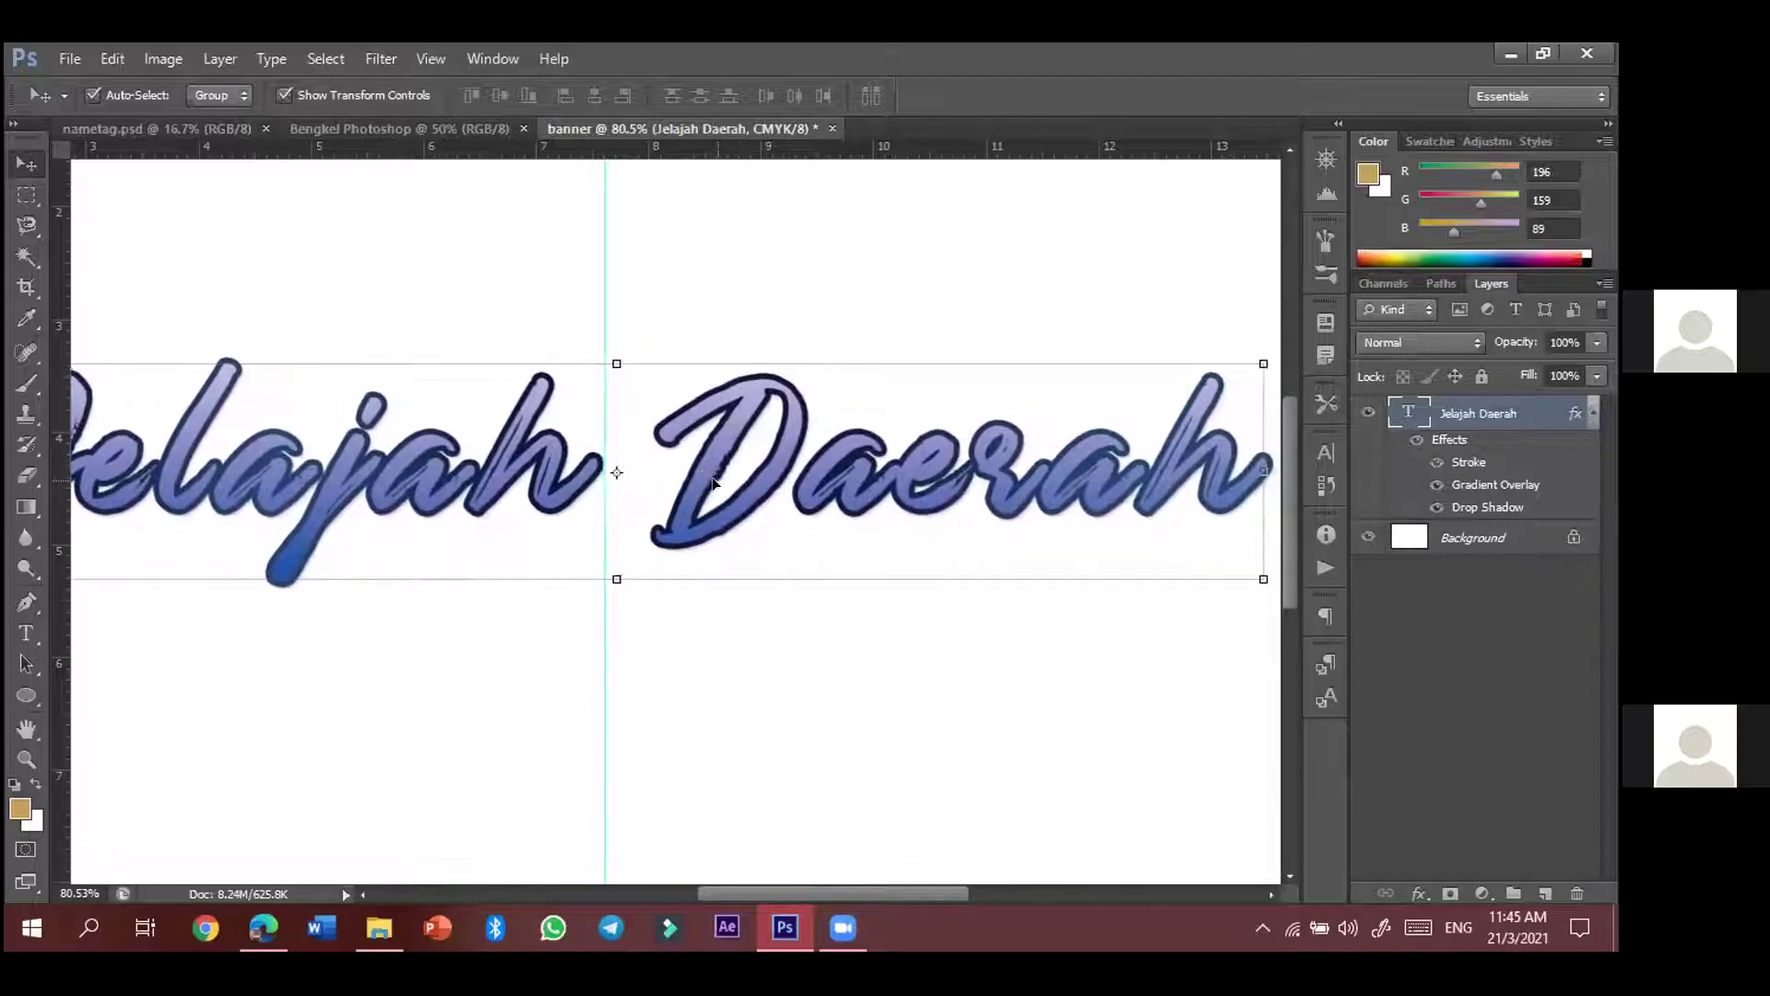
pyautogui.hotkey('shift', 'Left')
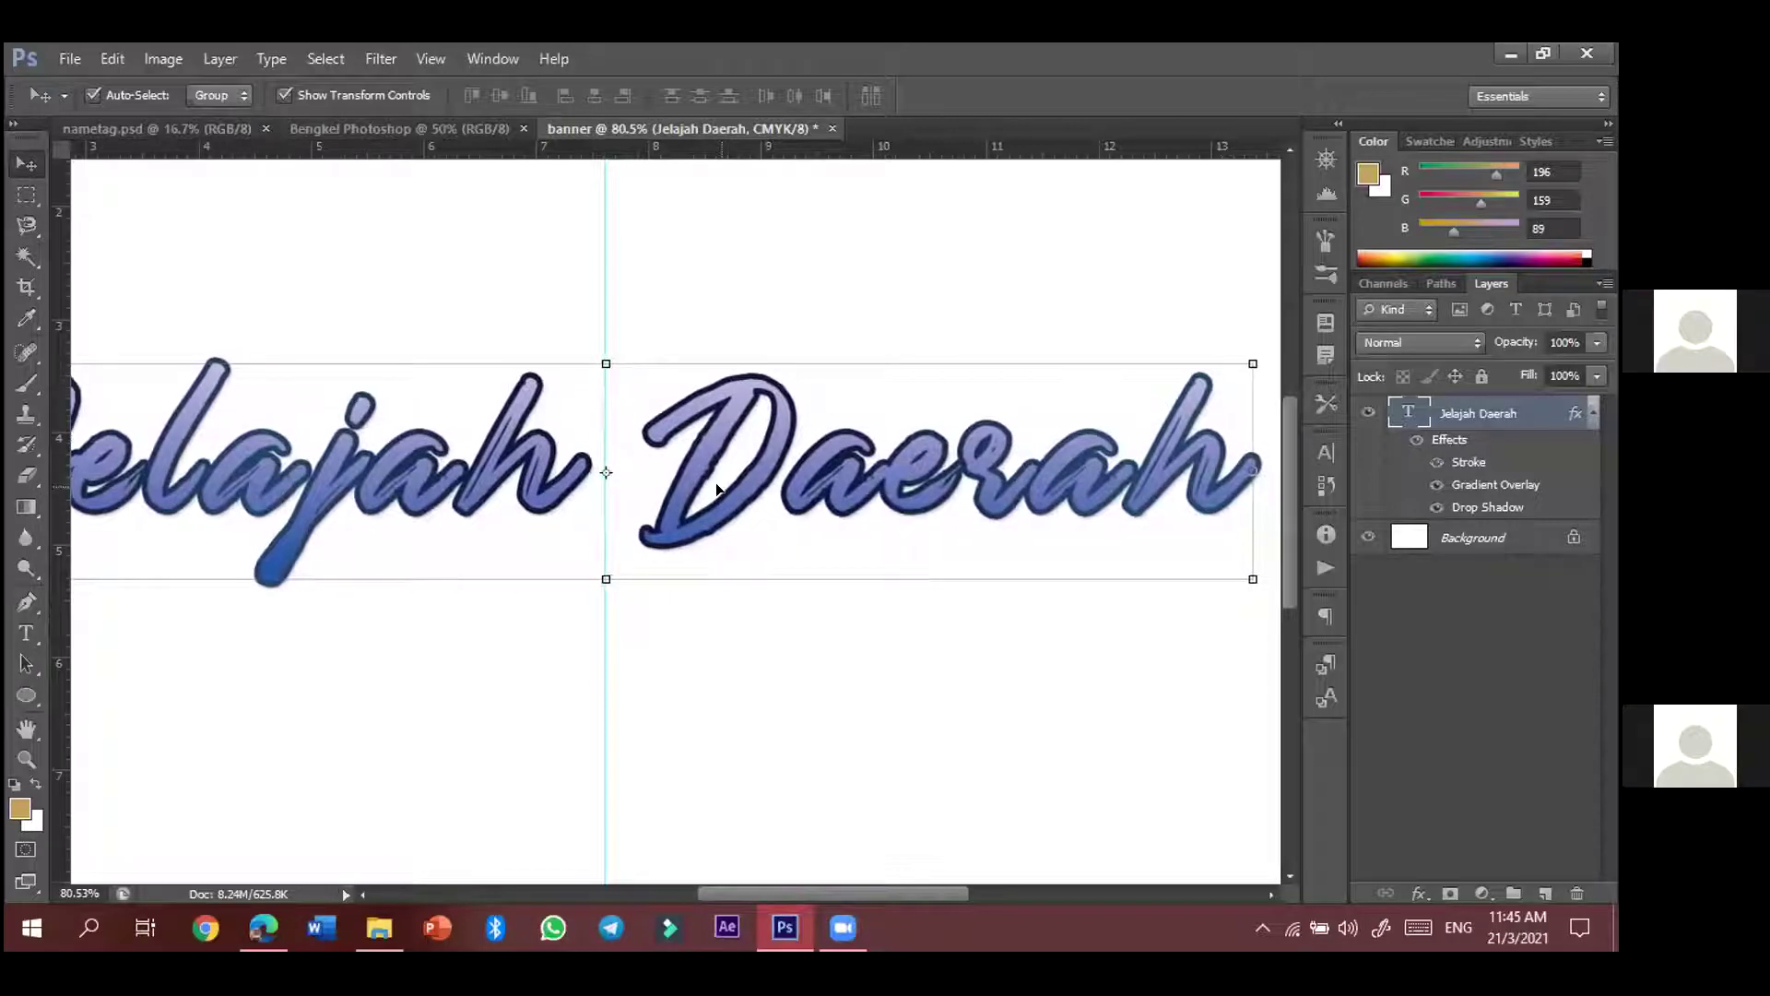
pyautogui.press('Left')
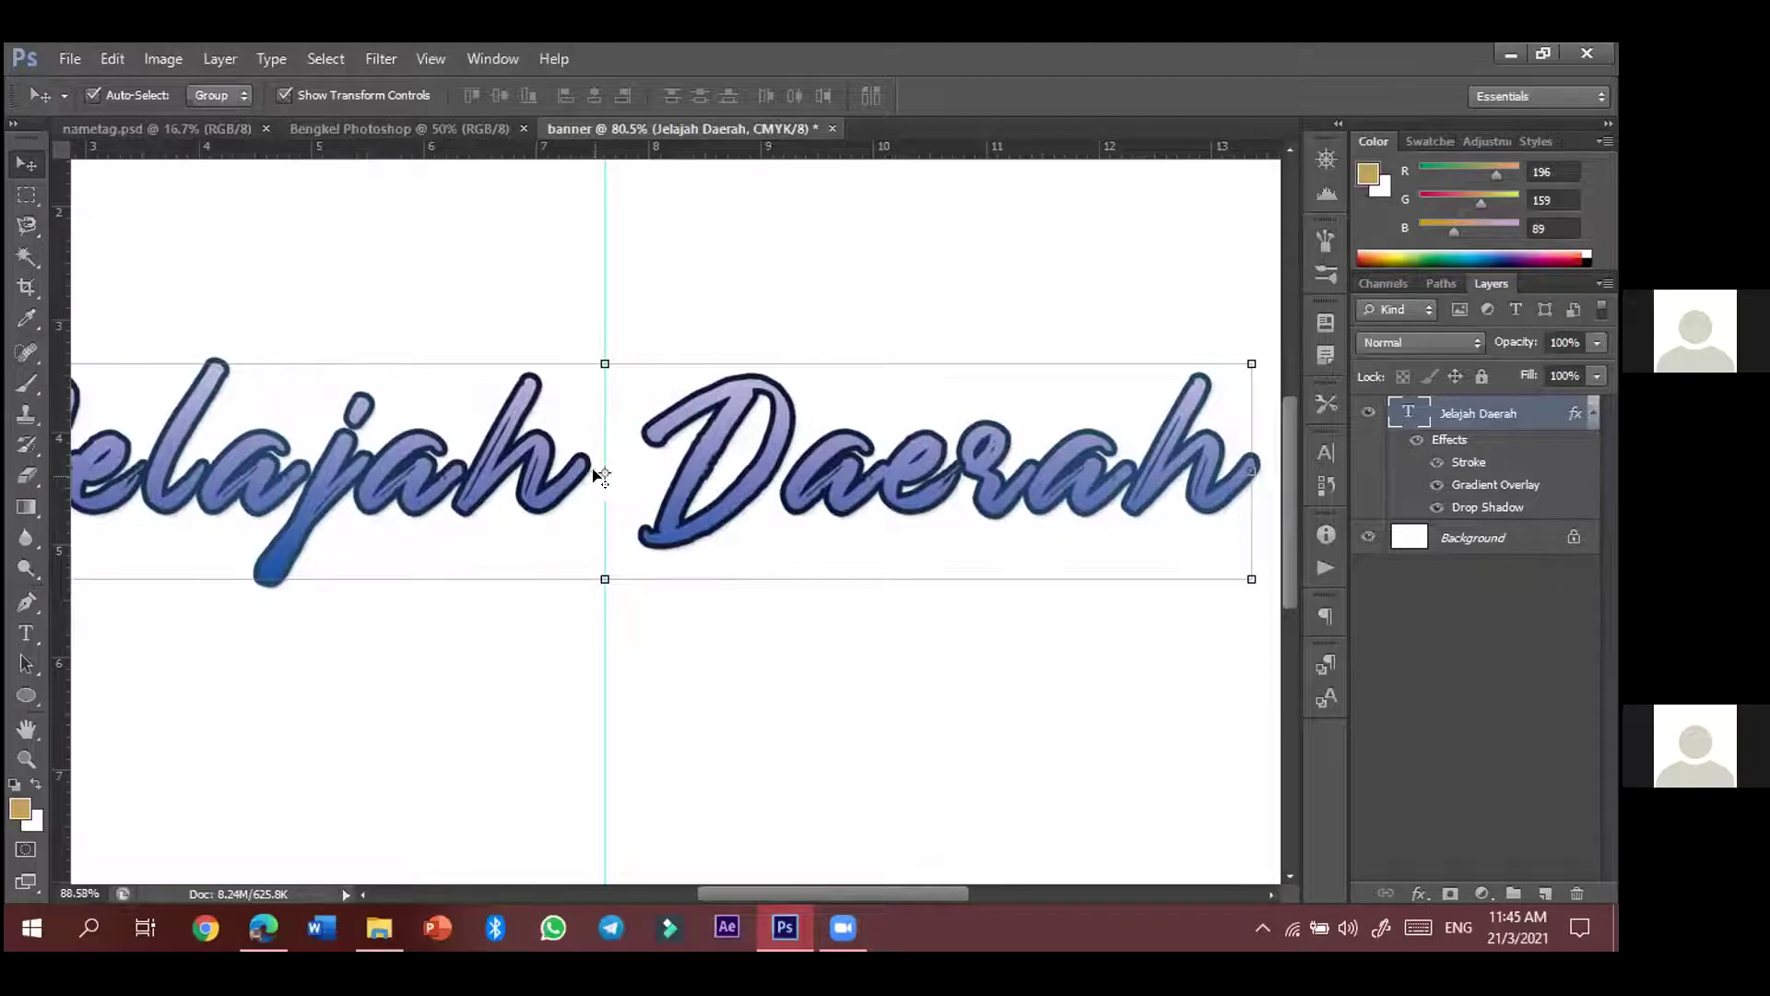
# - Examine the alignment of the text's centre point with the vertical guide up close and on the full canvas
pyautogui.scroll(1, 584, 453)
pyautogui.scroll(1, 586, 456)
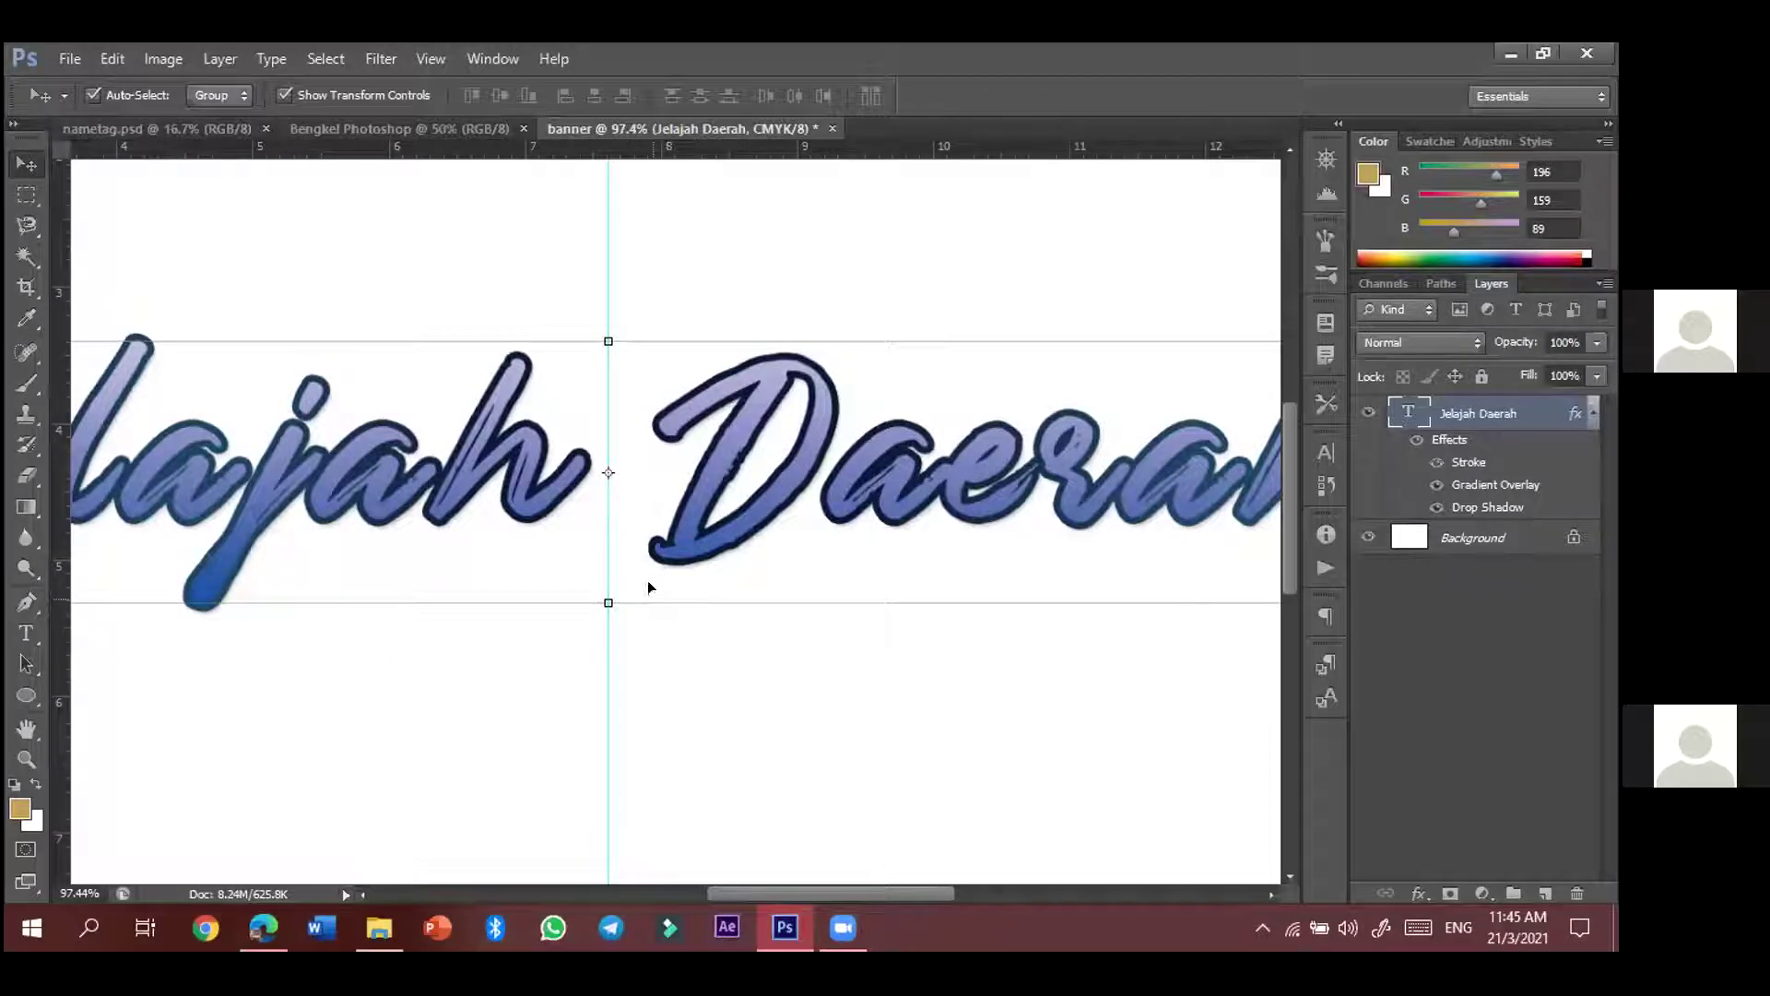
pyautogui.scroll(1, 653, 562)
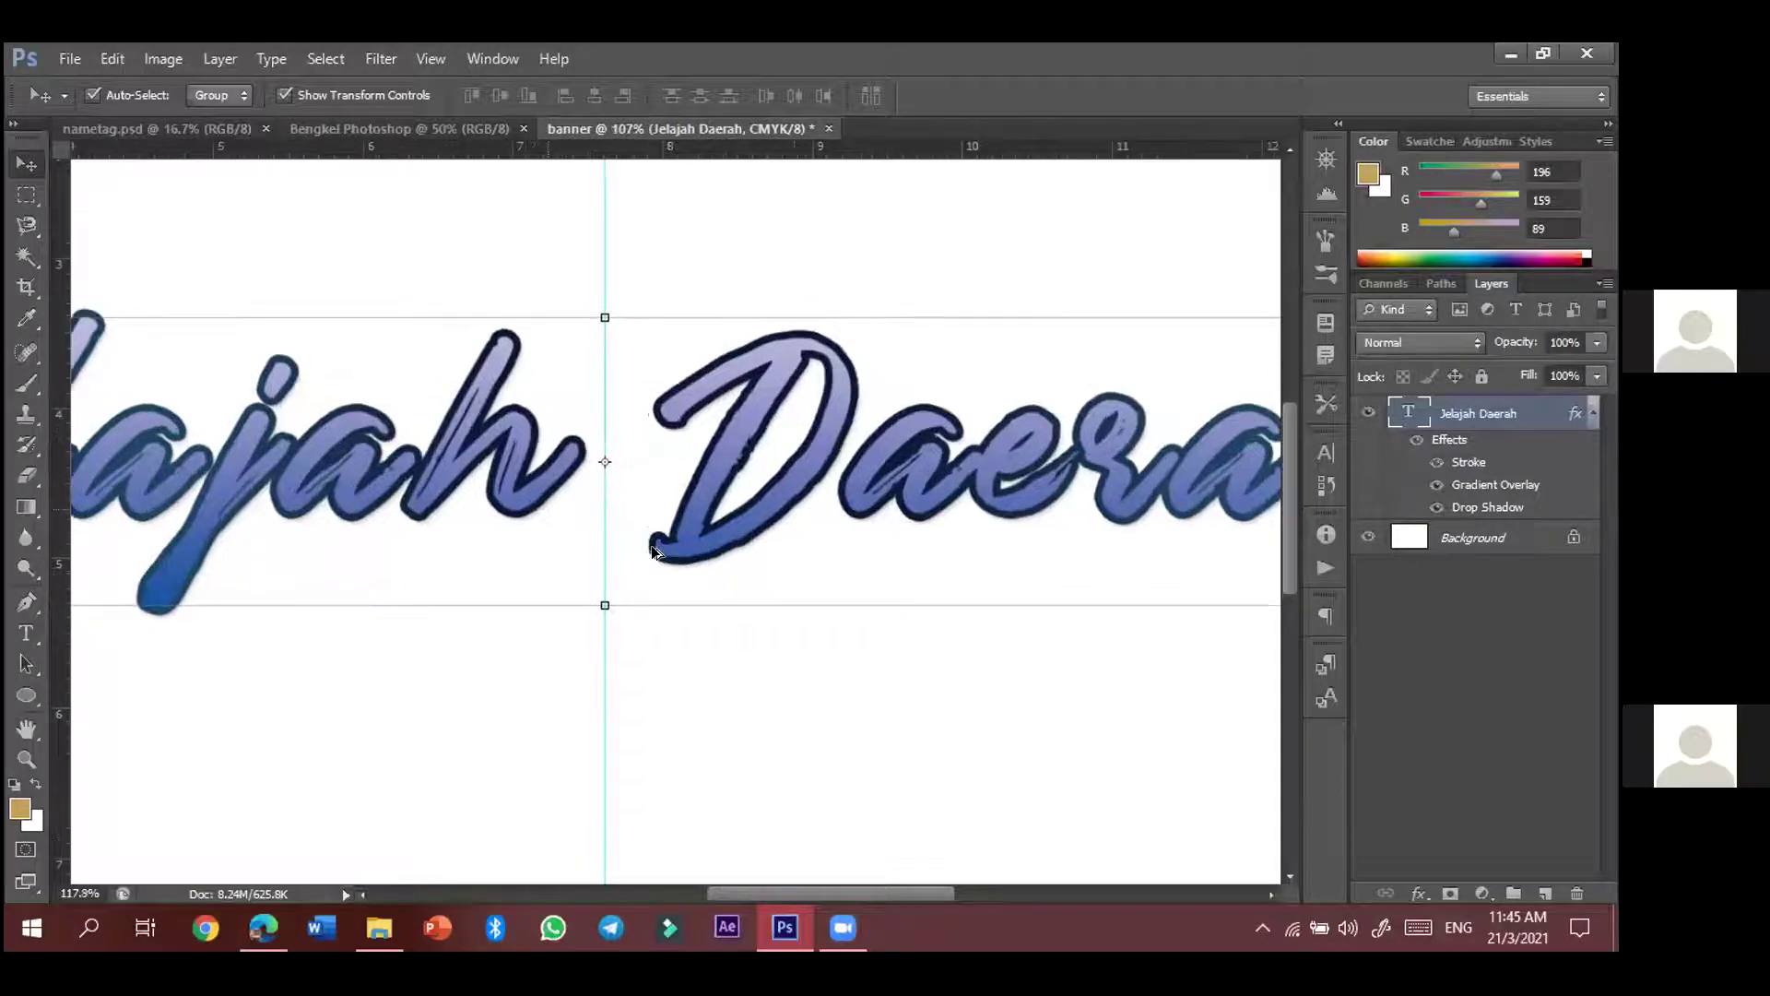
pyautogui.scroll(2, 653, 551)
pyautogui.scroll(-3, 597, 421)
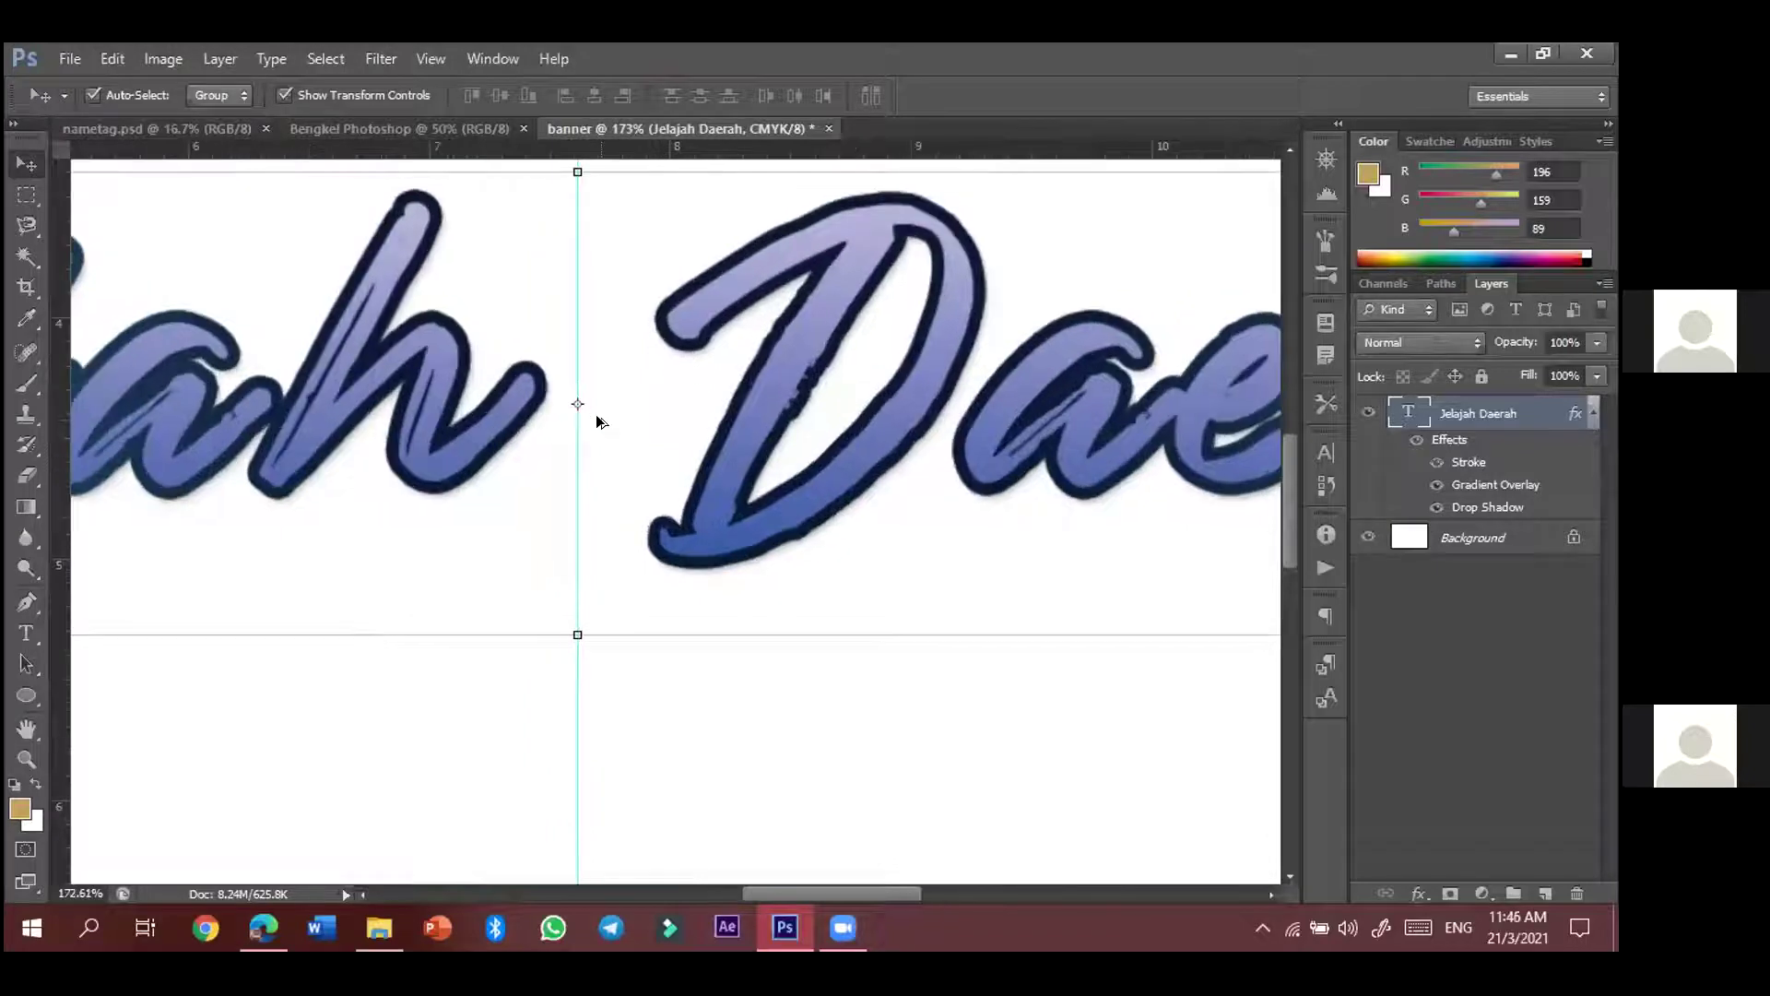
pyautogui.scroll(-4, 600, 417)
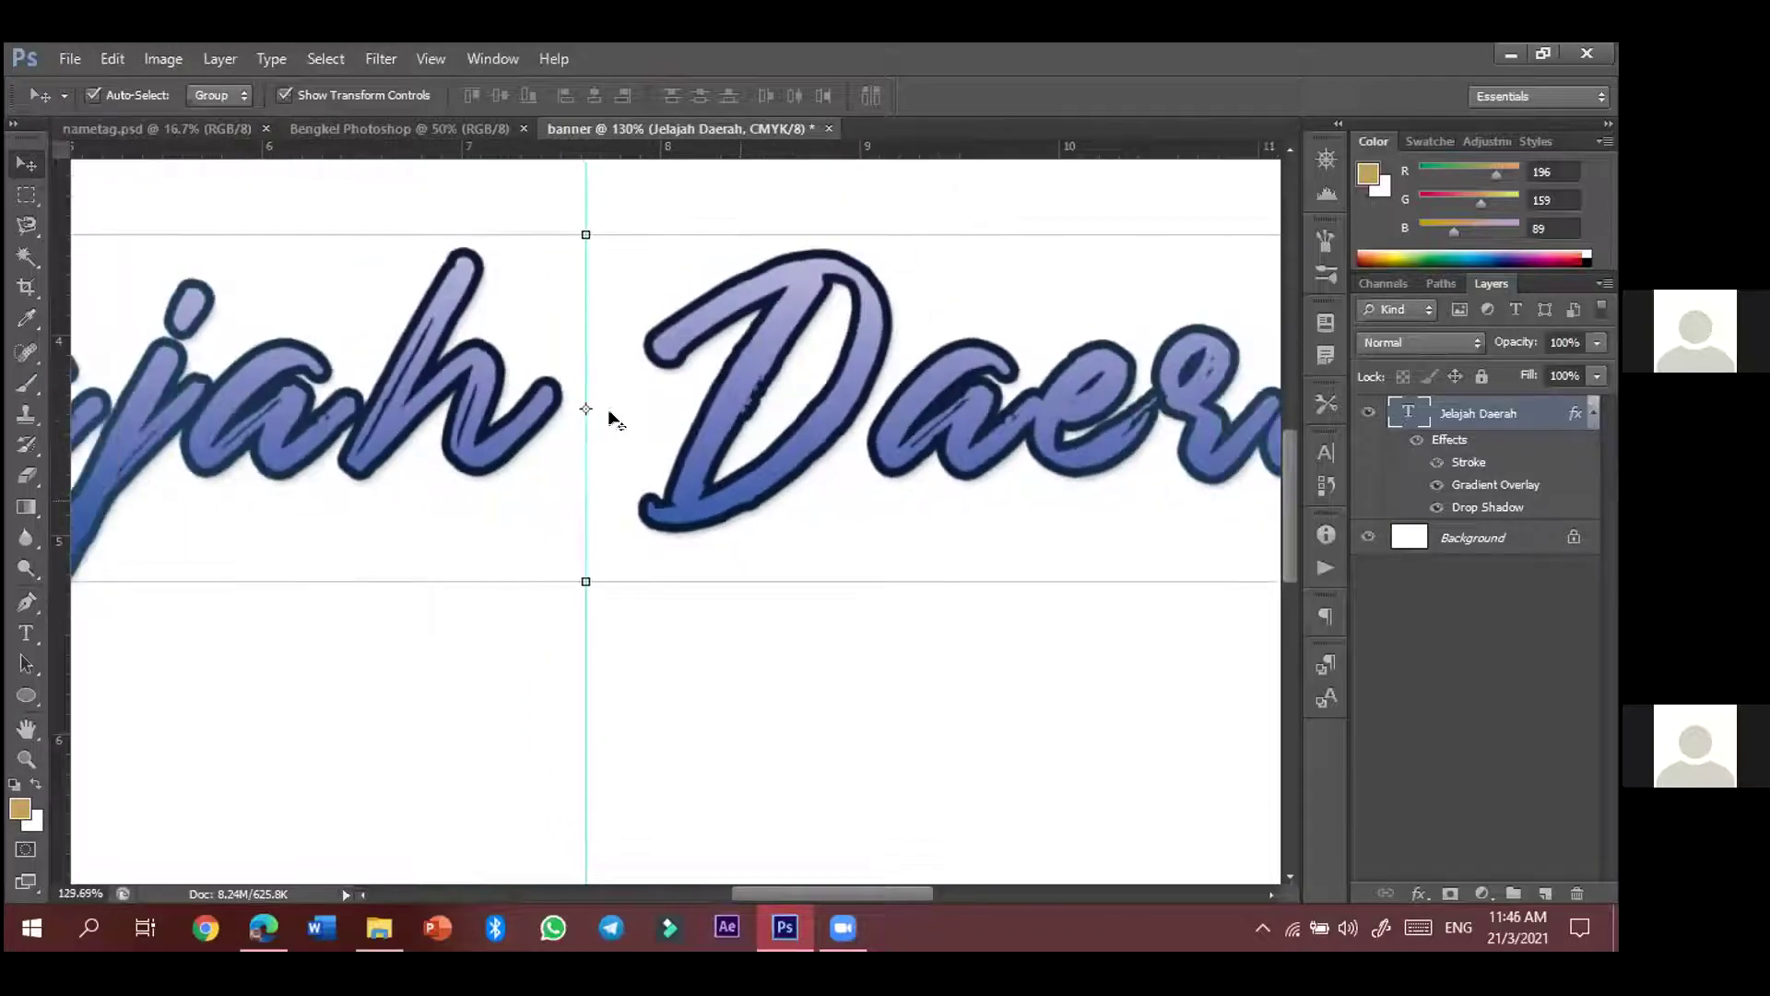
pyautogui.scroll(-4, 611, 420)
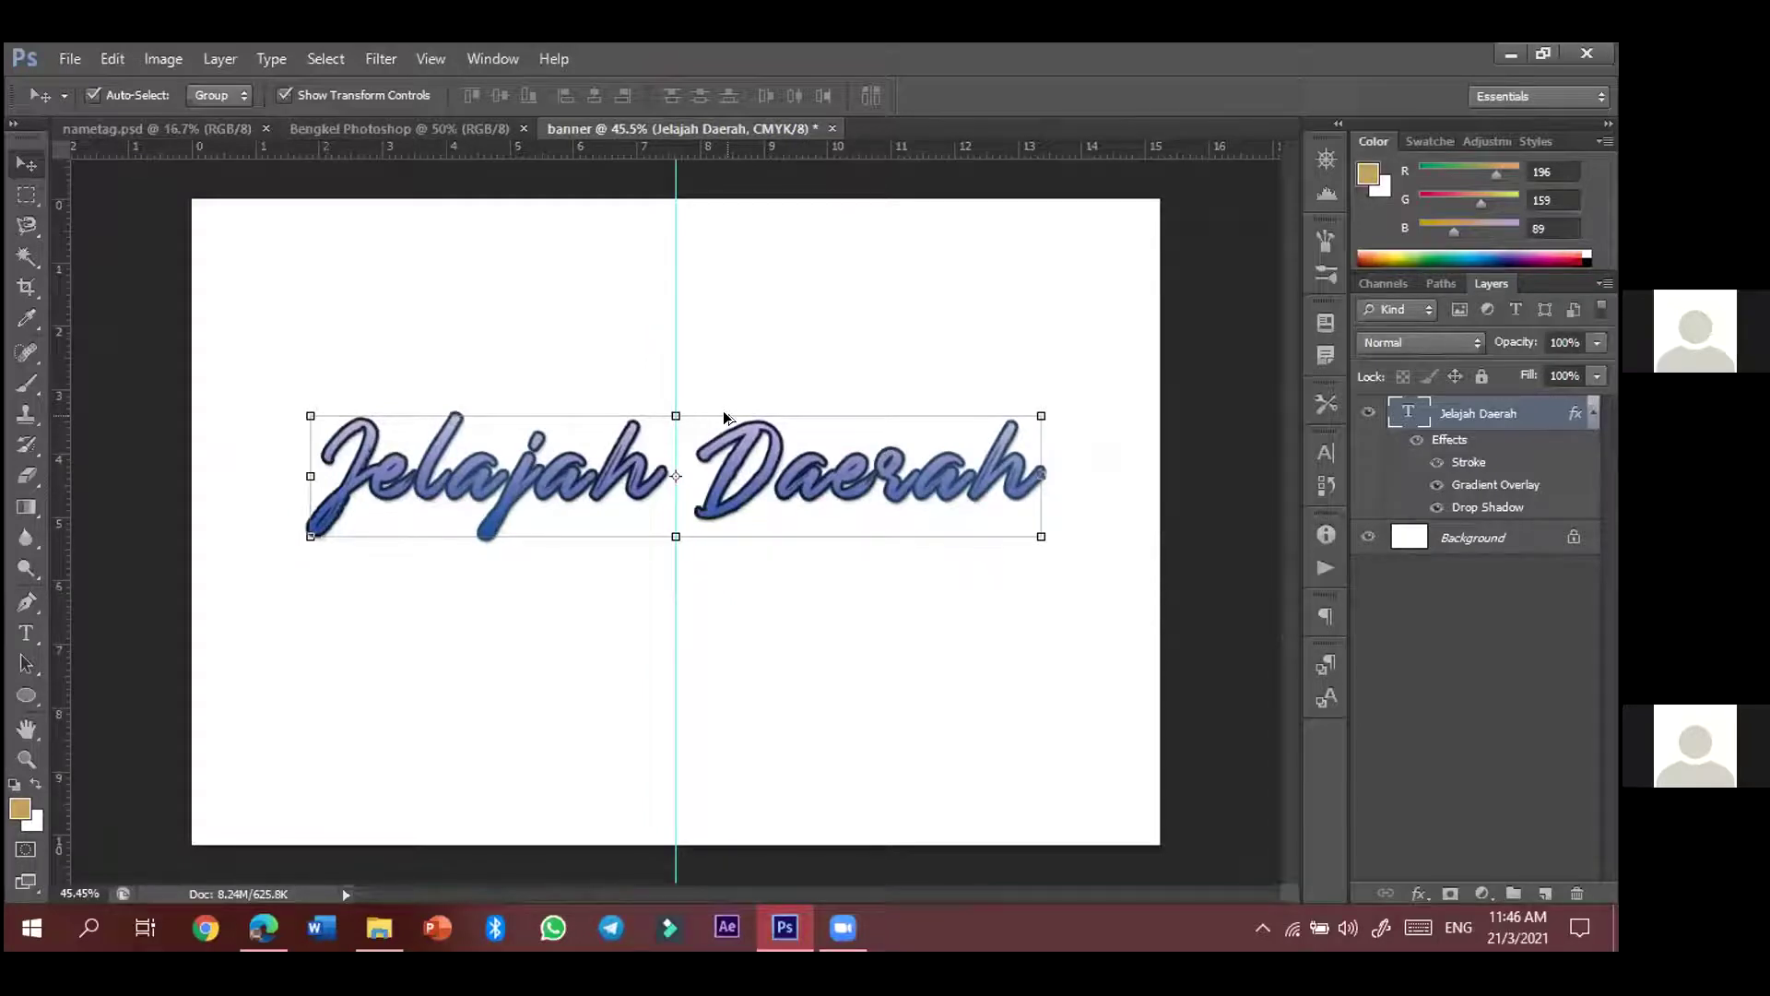
# - Deselect the Jelajah Daerah text layer
pyautogui.hotkey('shift', '+')
pyautogui.hotkey('shift', '+')
pyautogui.click(822, 335)
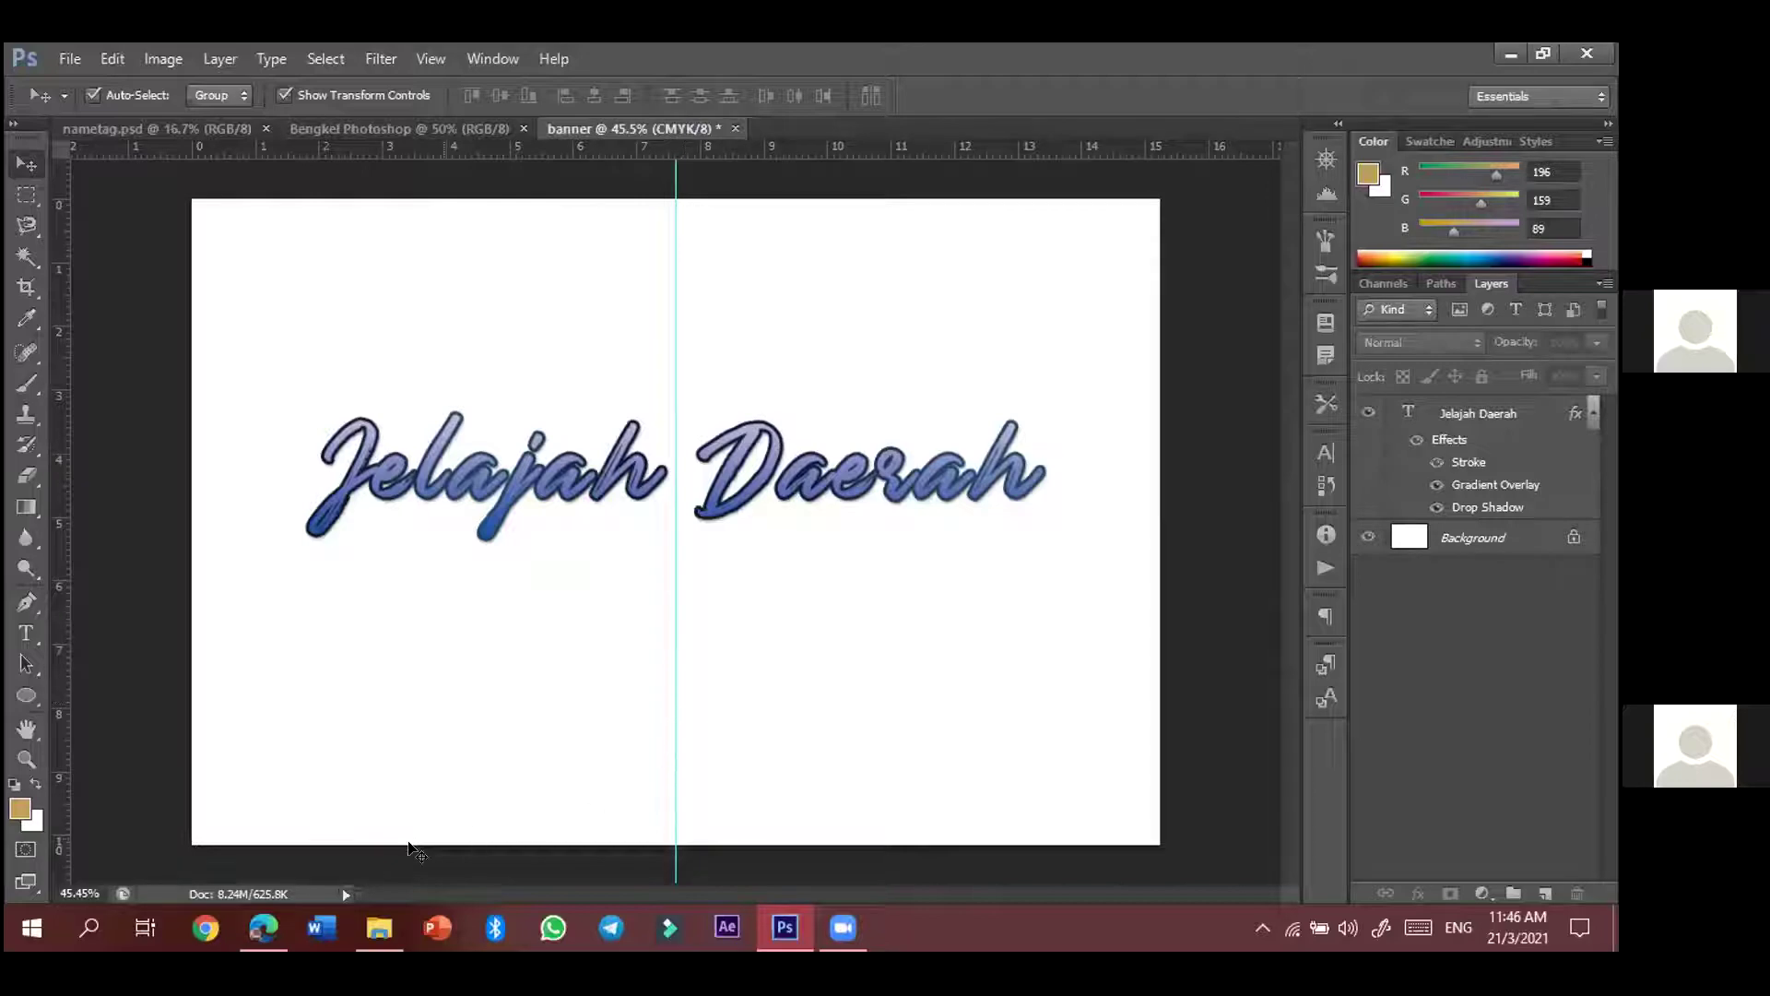
# - Switch to the browser and bring the downloaded navy-check.jpg into the banner document, committing it at its default placement
pyautogui.click(255, 935)
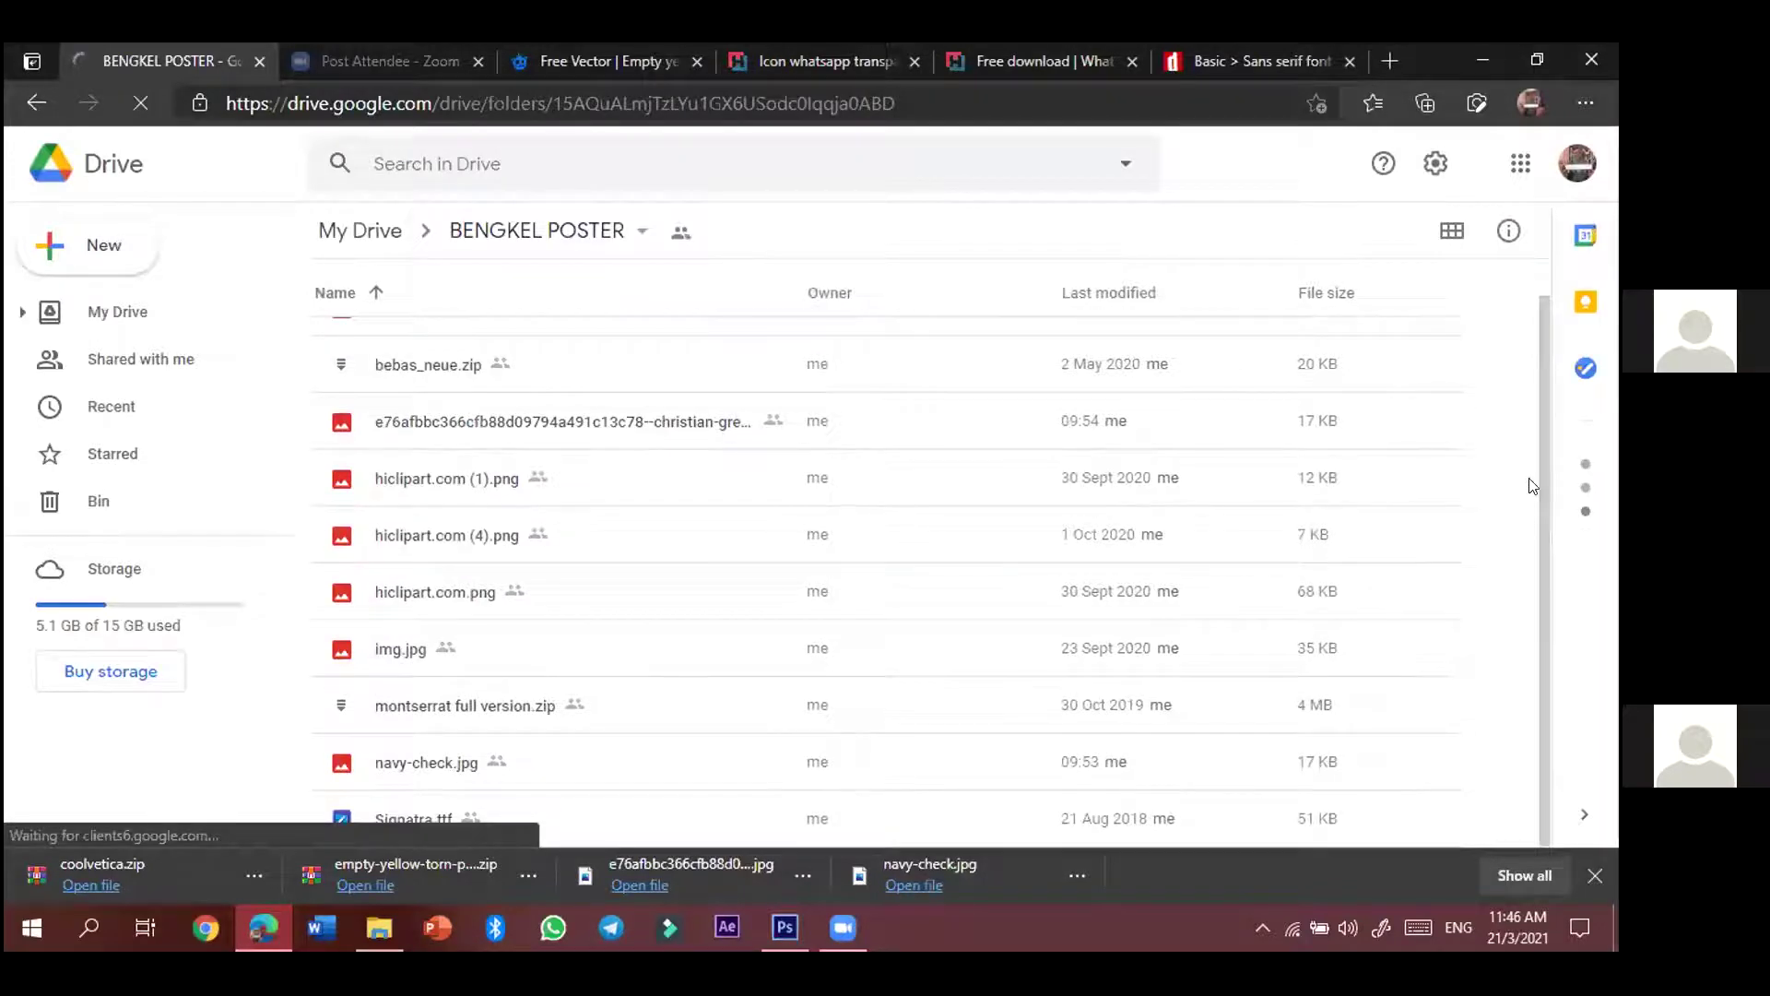
pyautogui.scroll(1, 1527, 498)
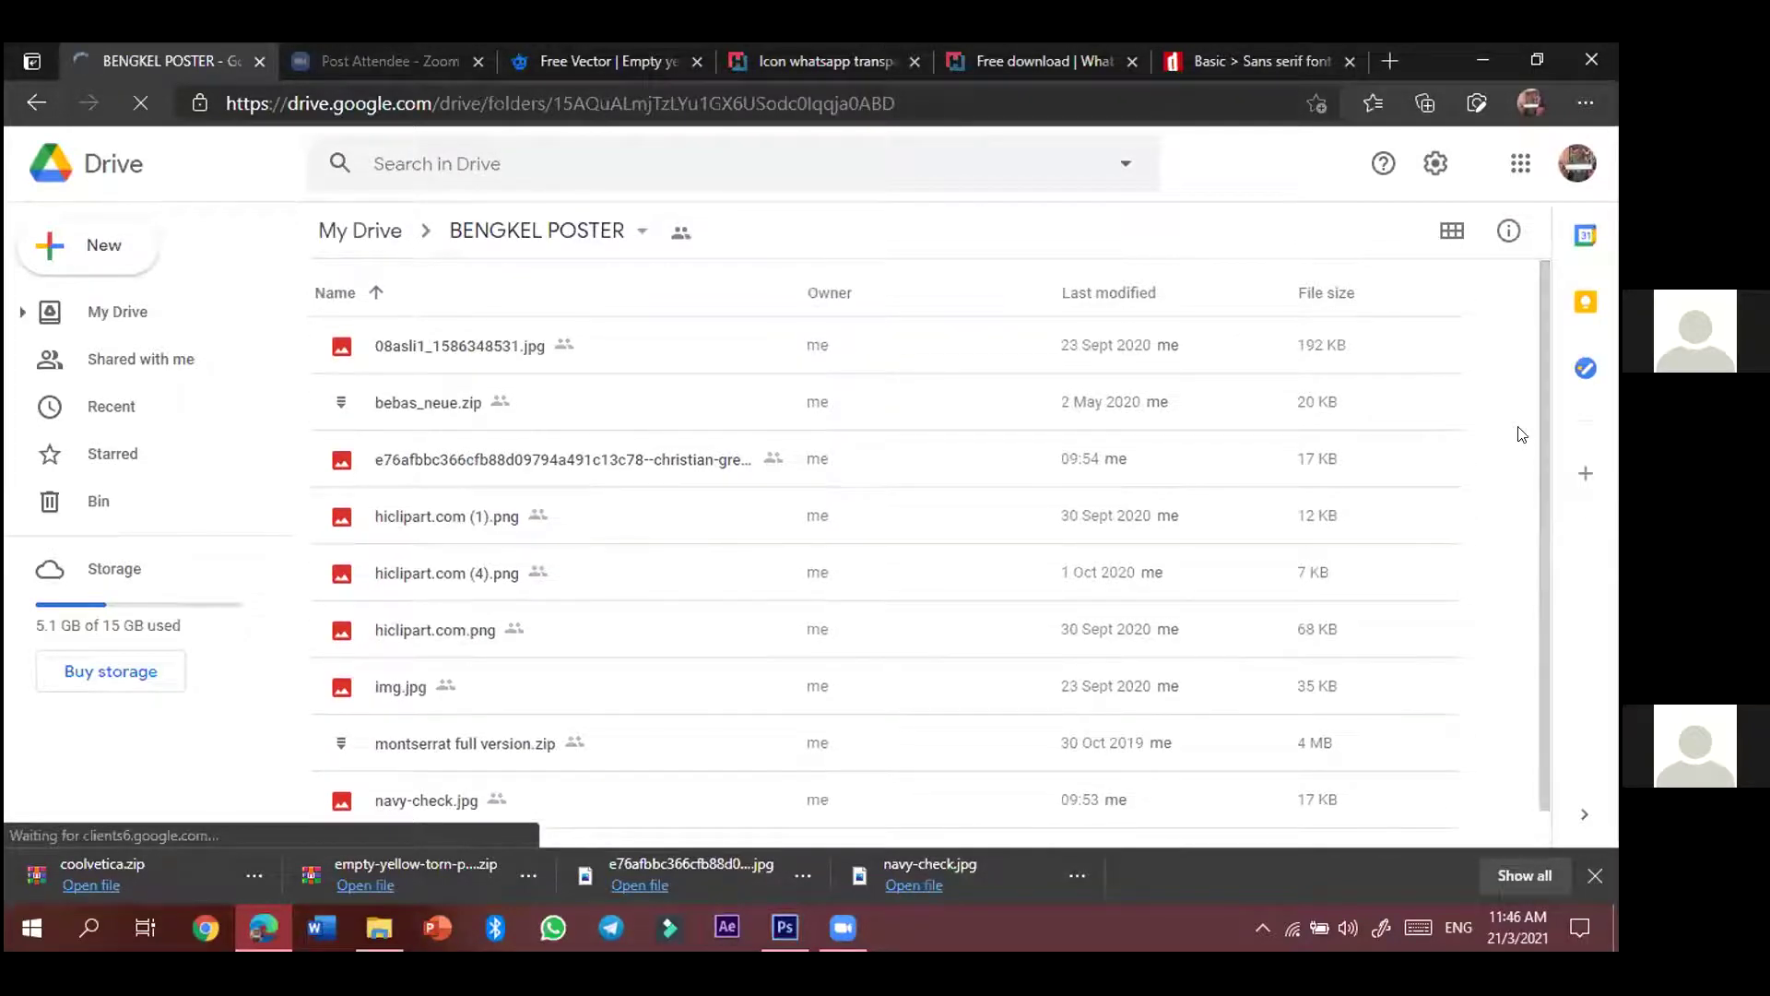
pyautogui.scroll(-1, 1466, 451)
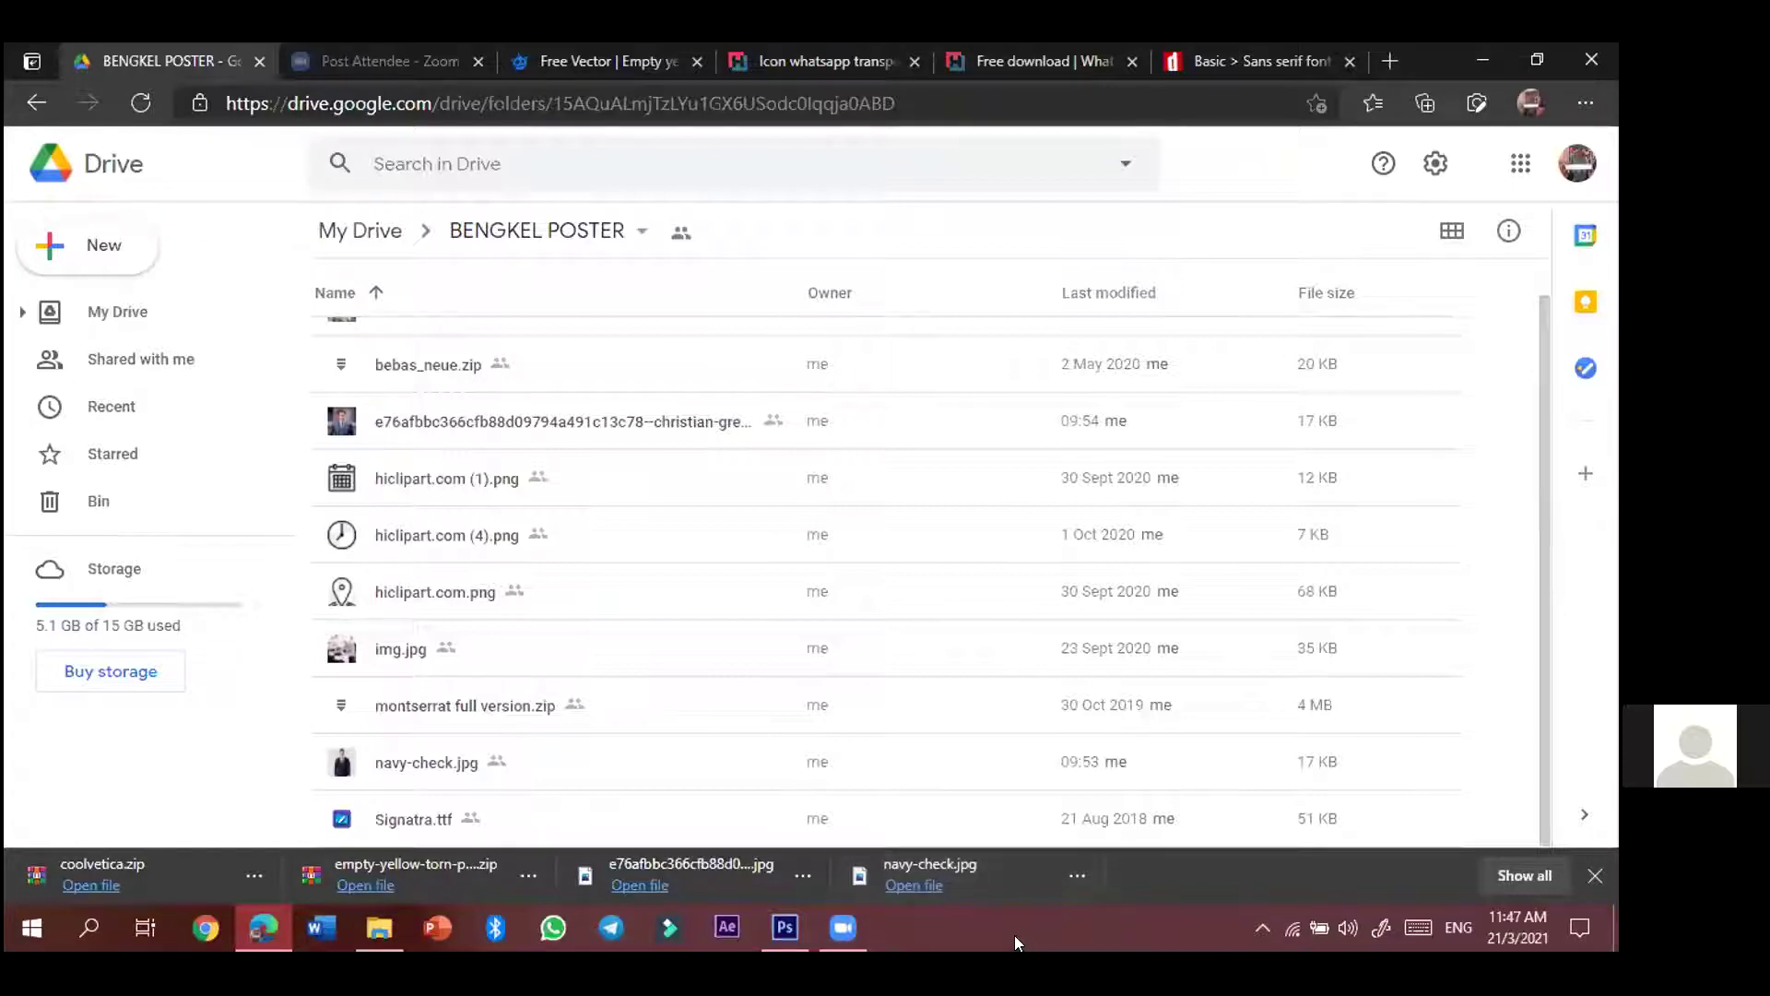
pyautogui.moveTo(991, 878); pyautogui.dragTo(764, 673)
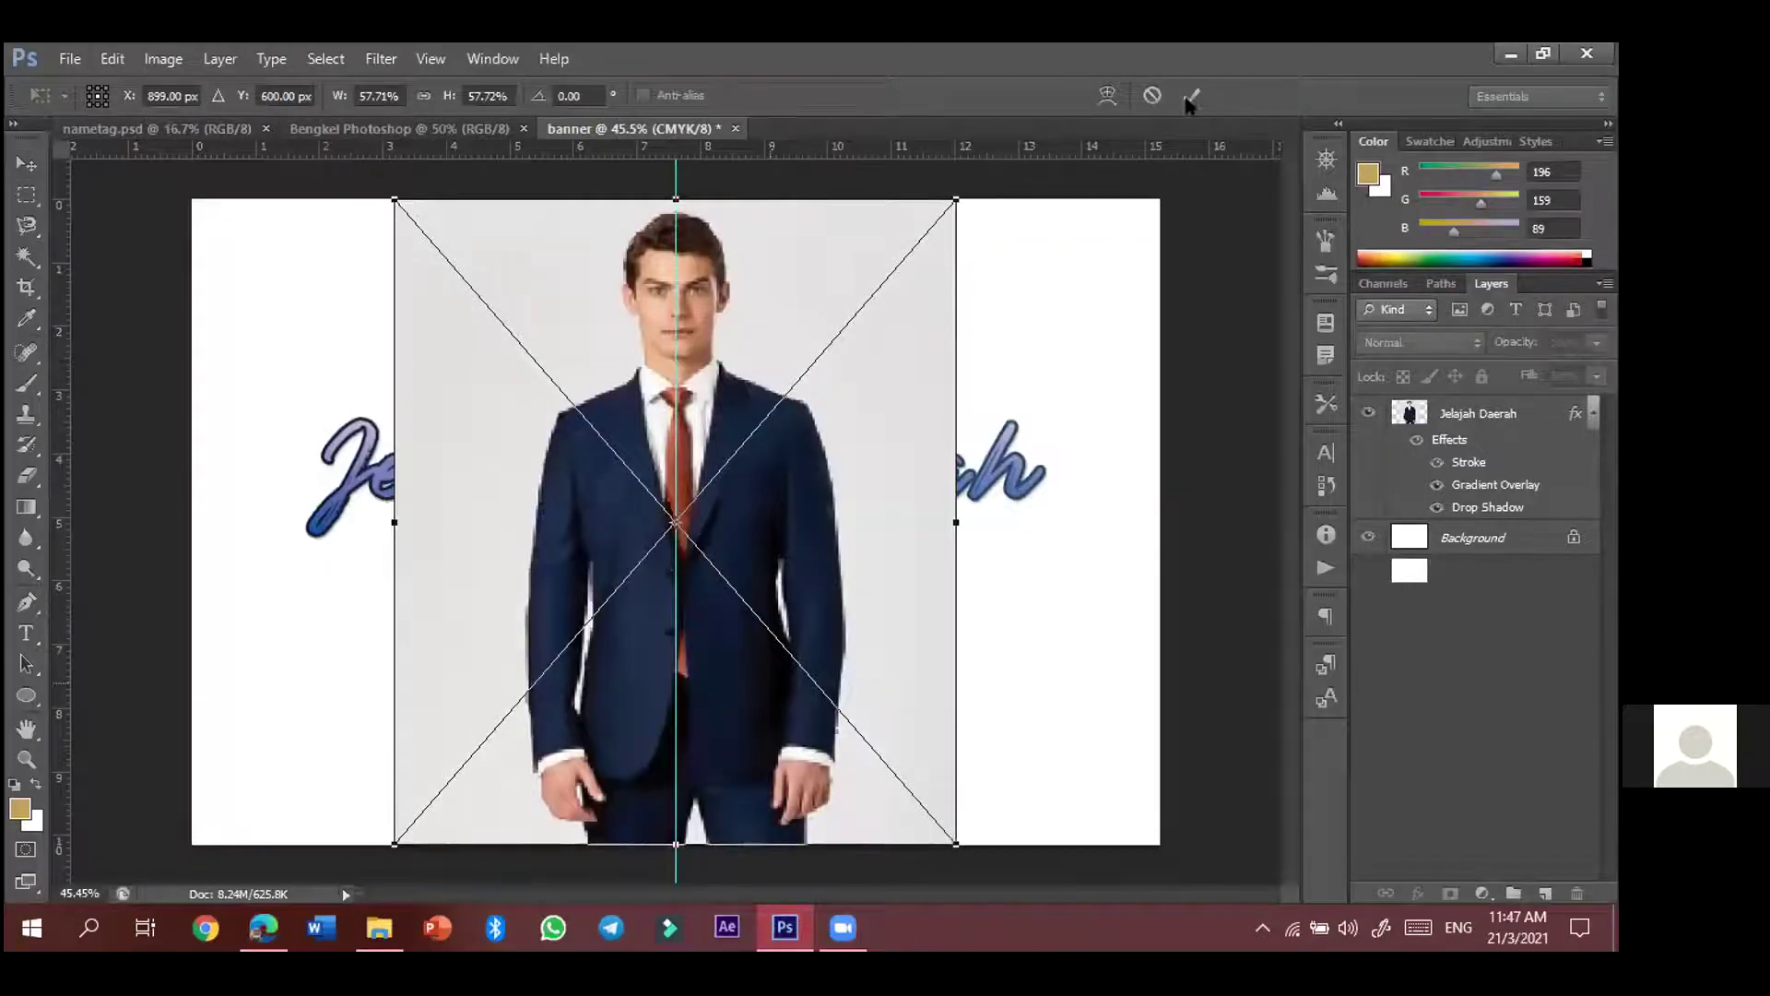
pyautogui.click(1191, 96)
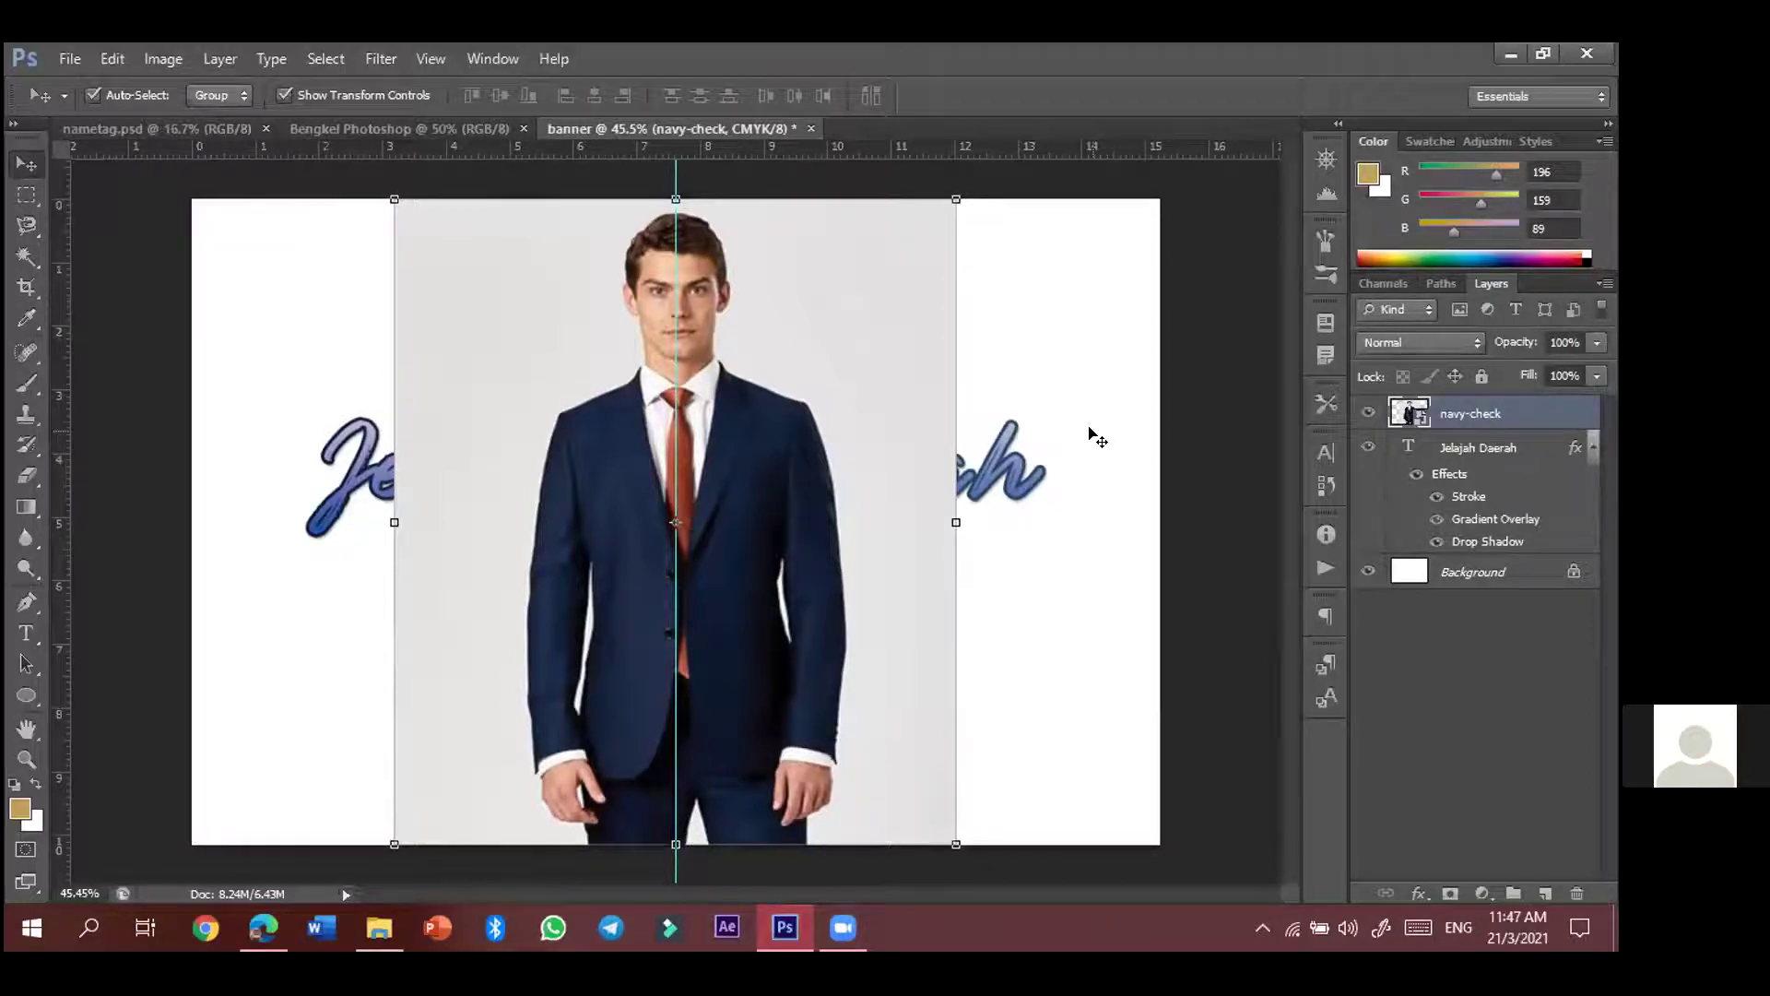
# - Place the navy-check JPG from the Desktop into the banner document as another layer
pyautogui.click(67, 59)
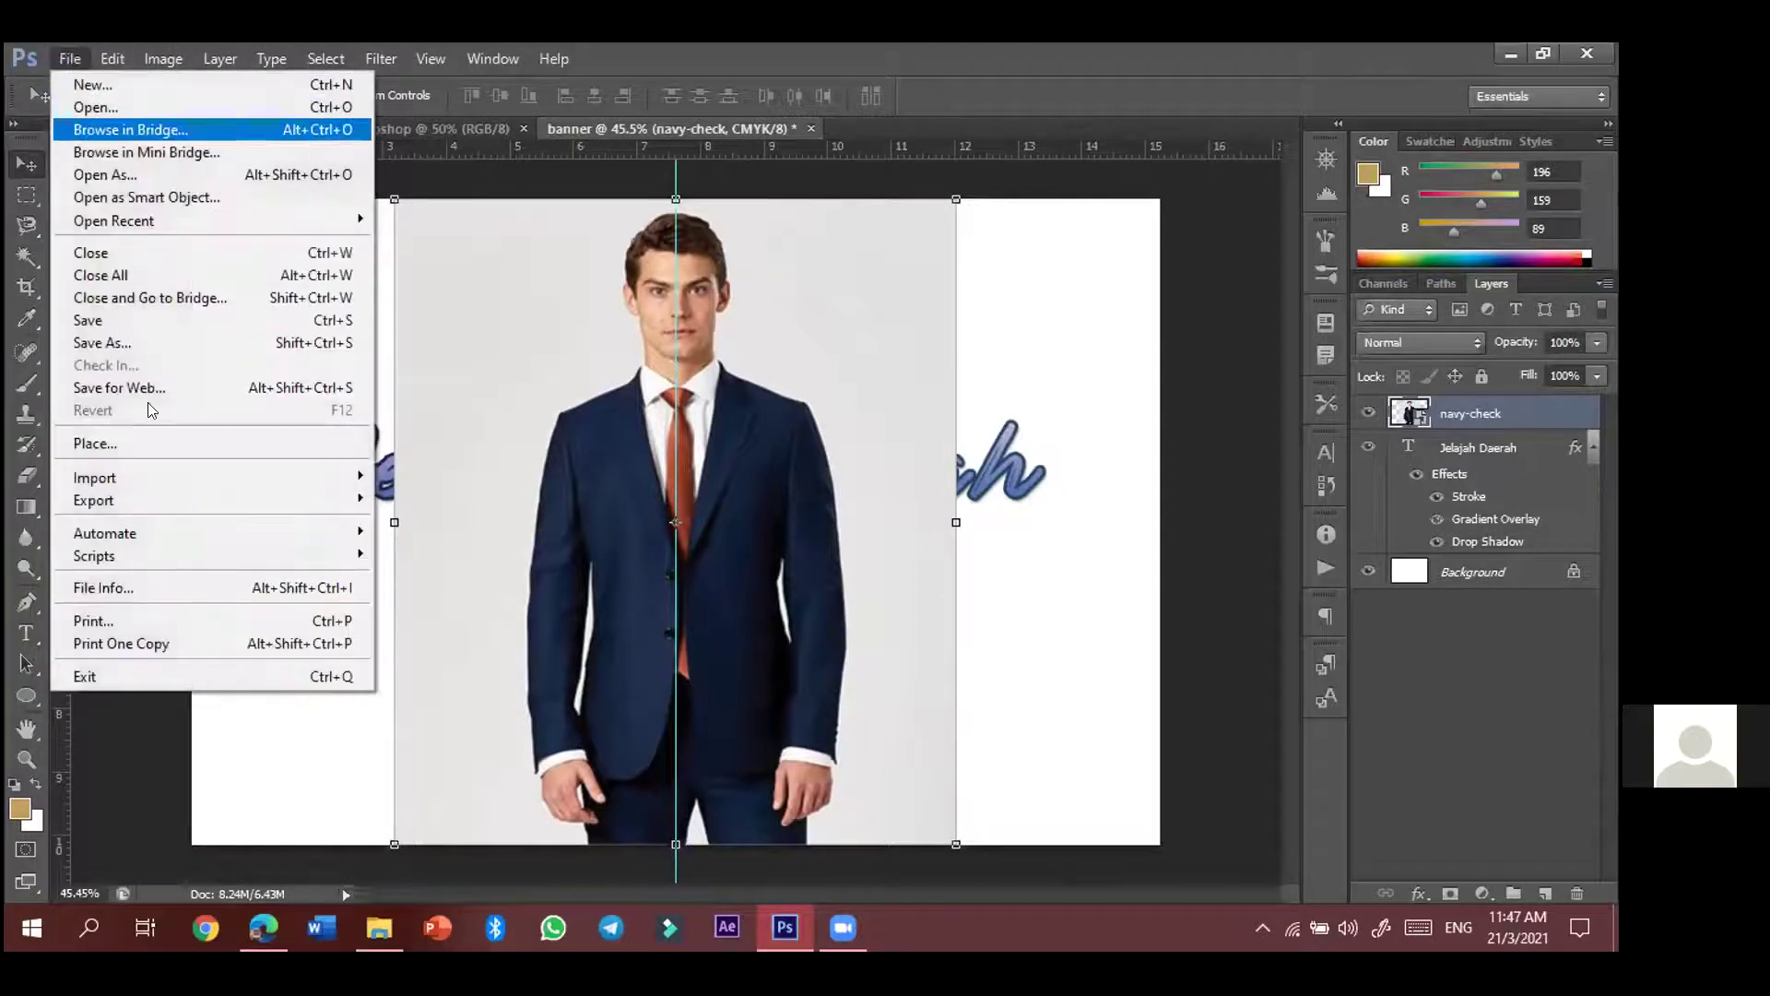
pyautogui.click(139, 443)
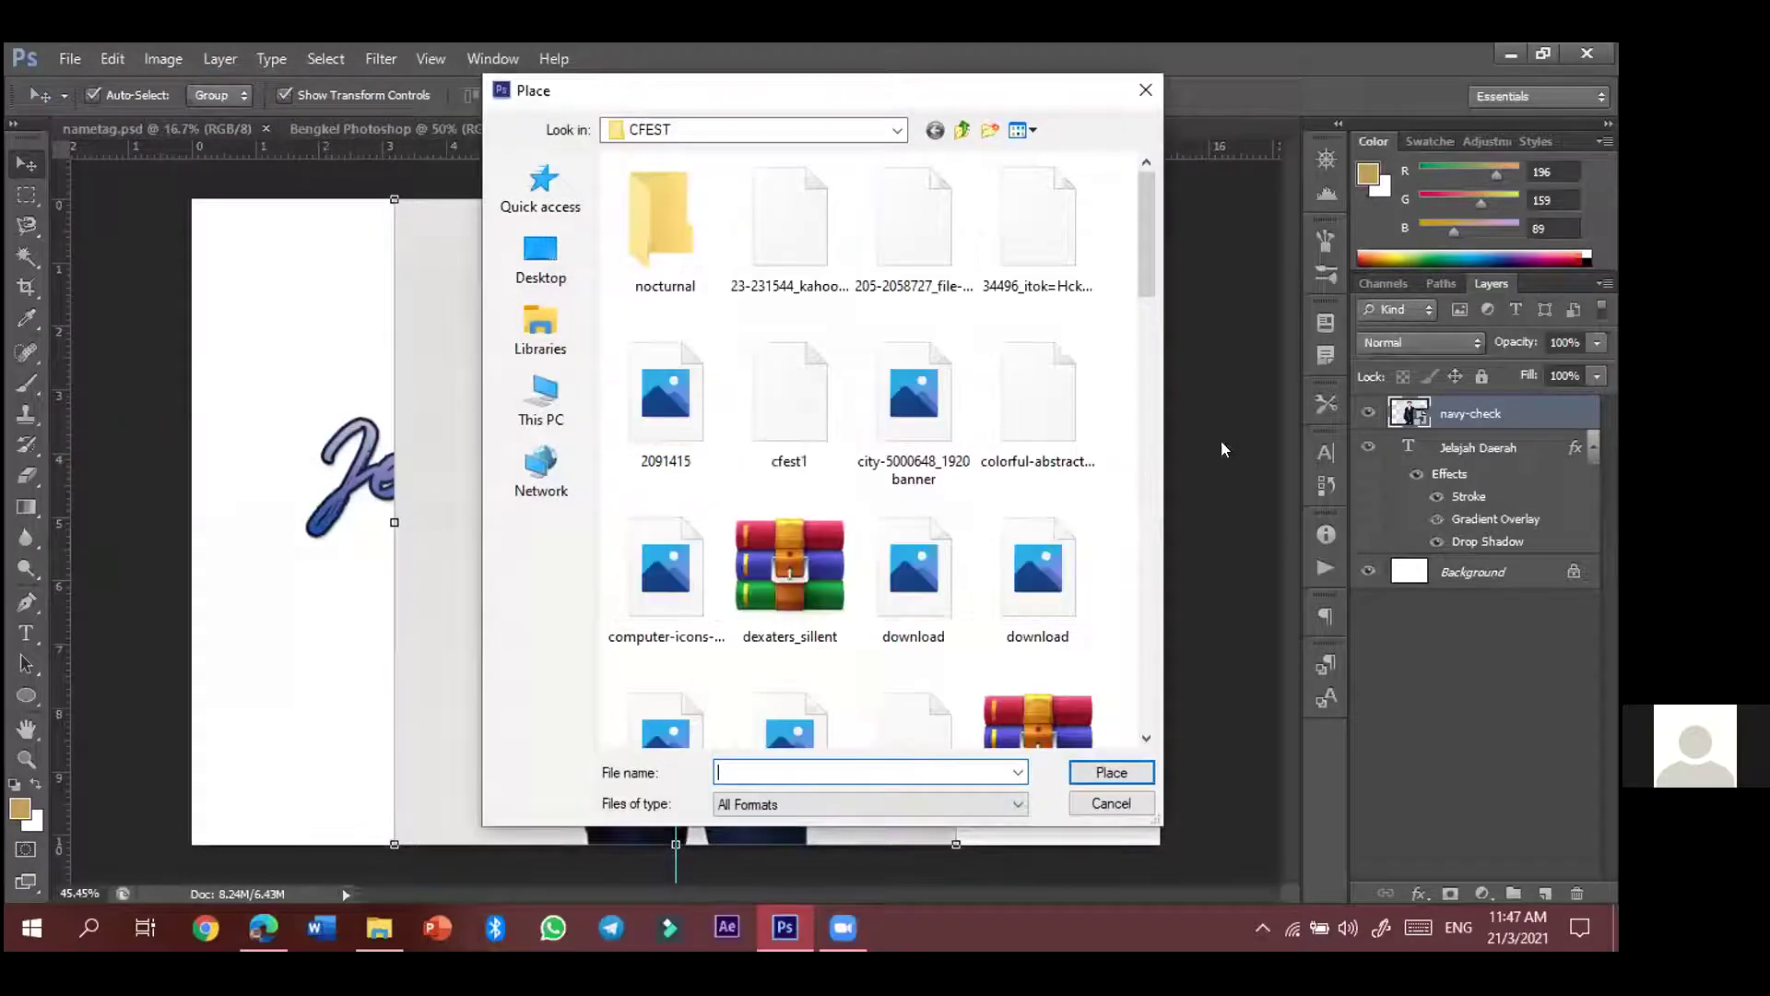
pyautogui.click(539, 276)
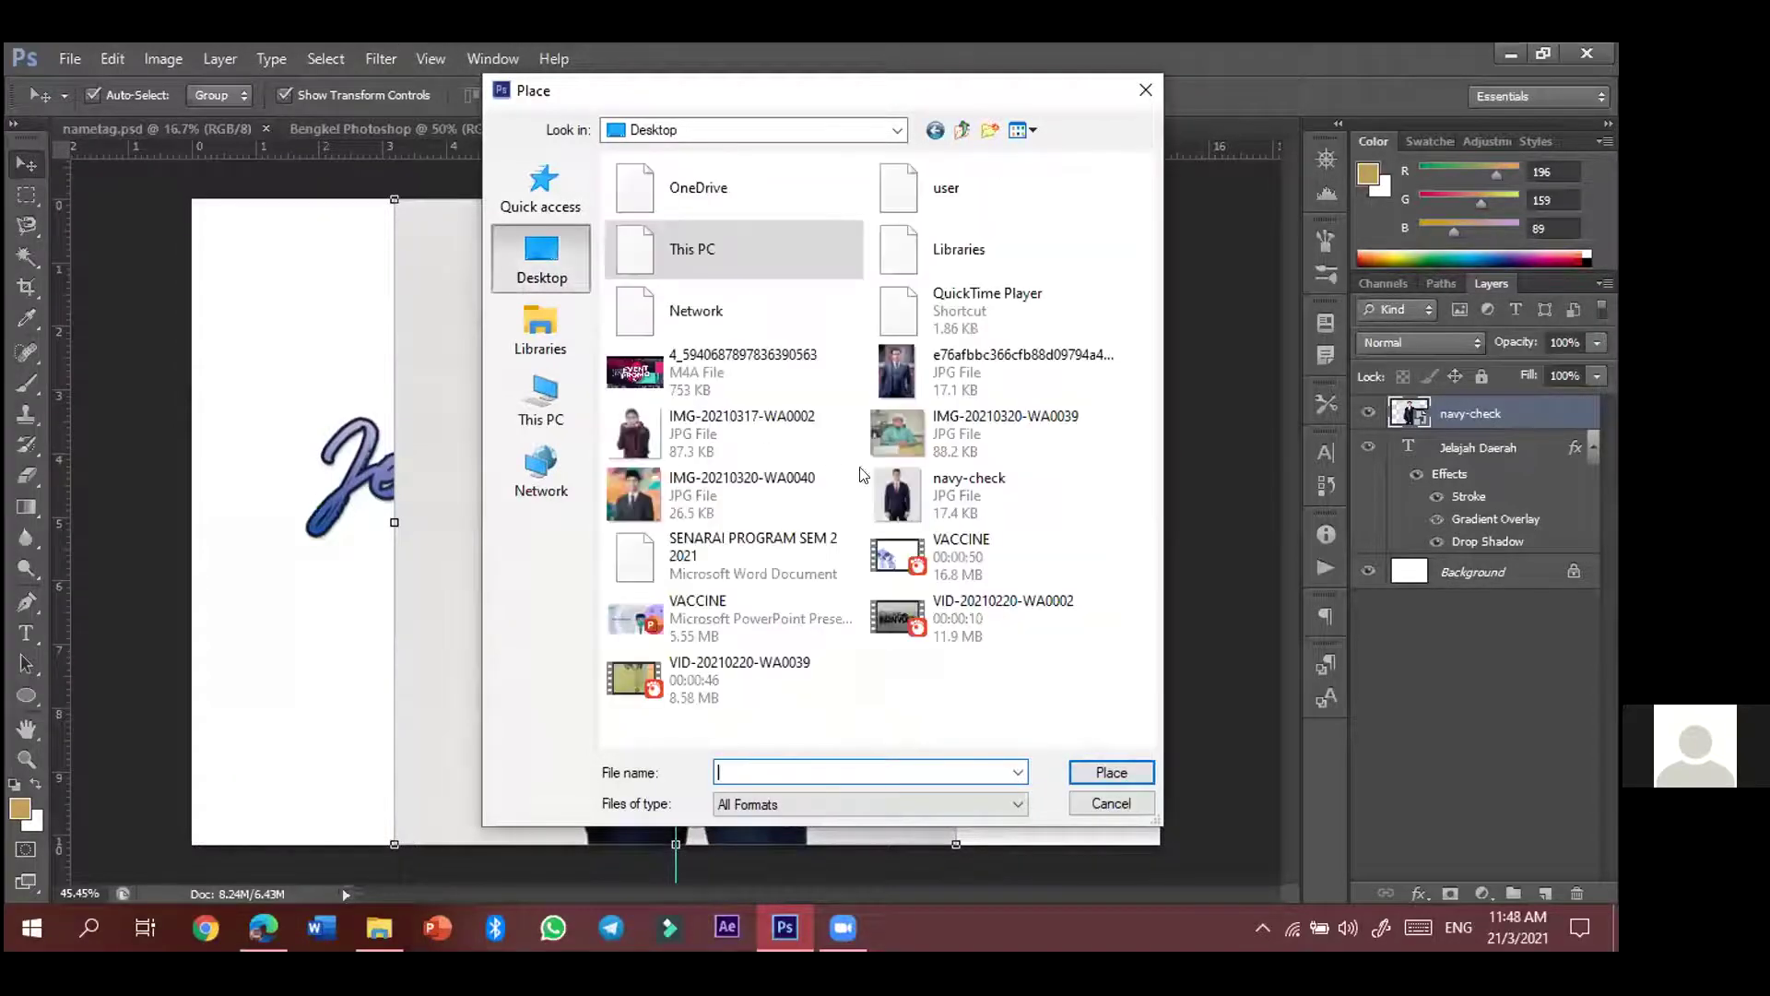
pyautogui.click(954, 498)
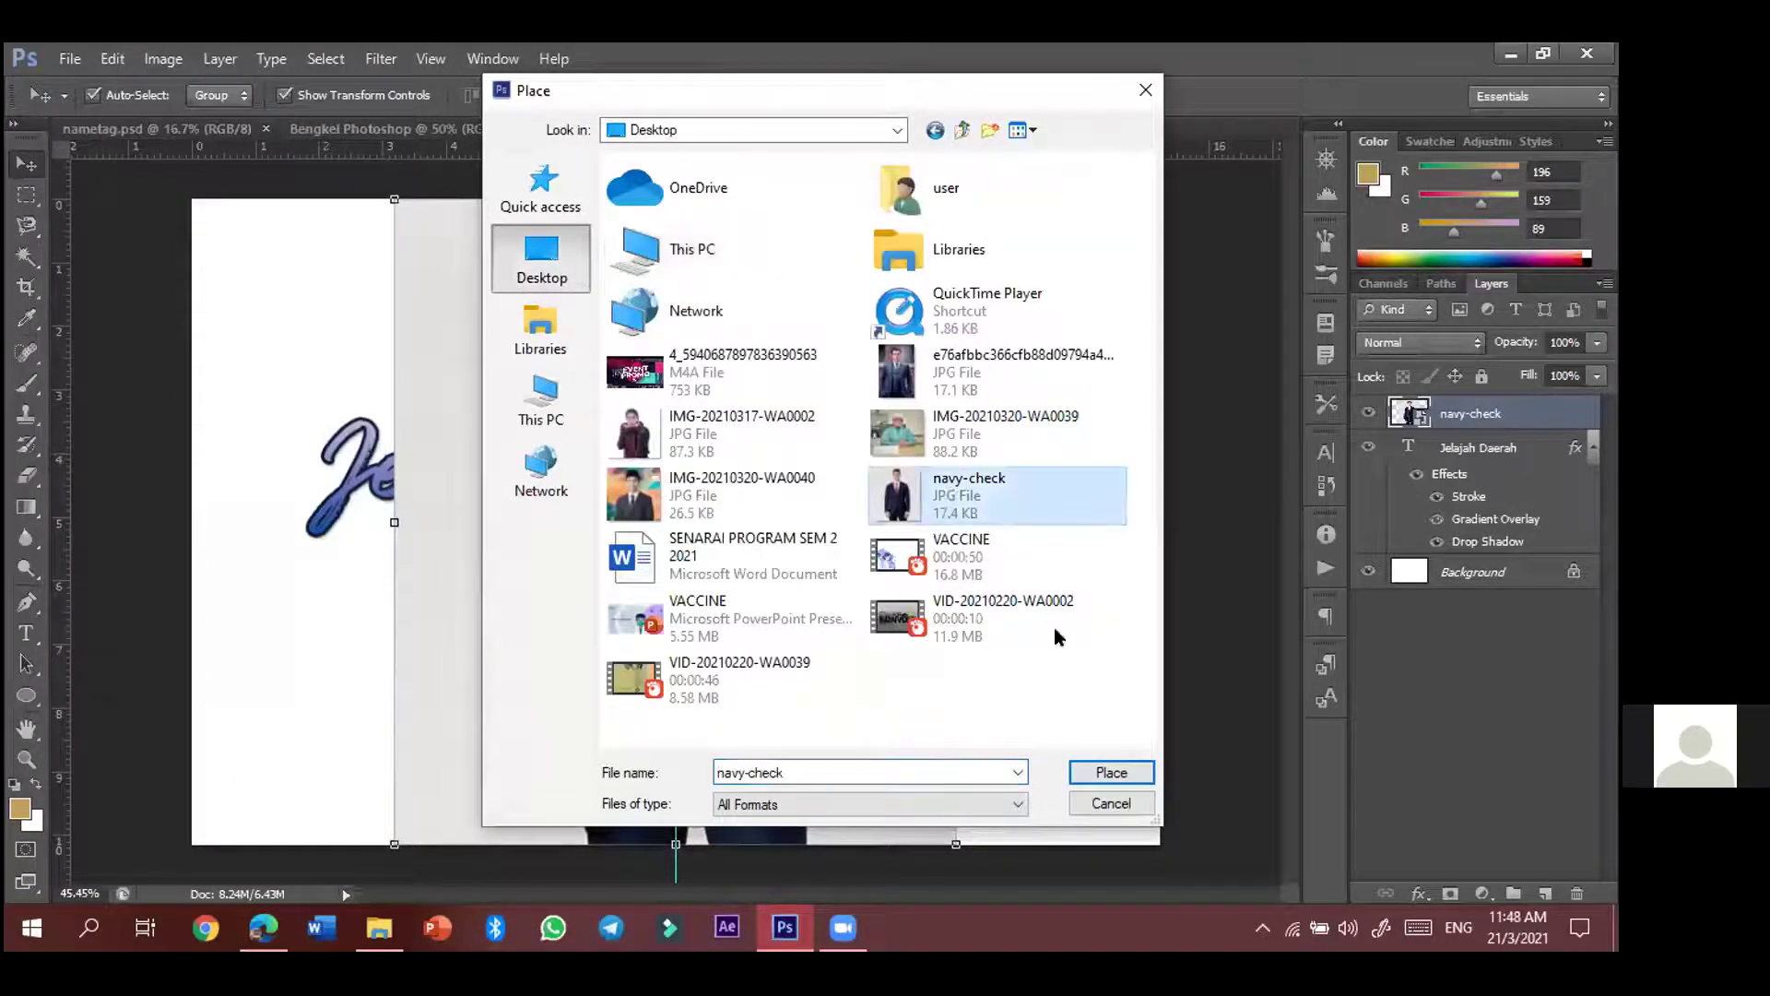
pyautogui.click(1099, 769)
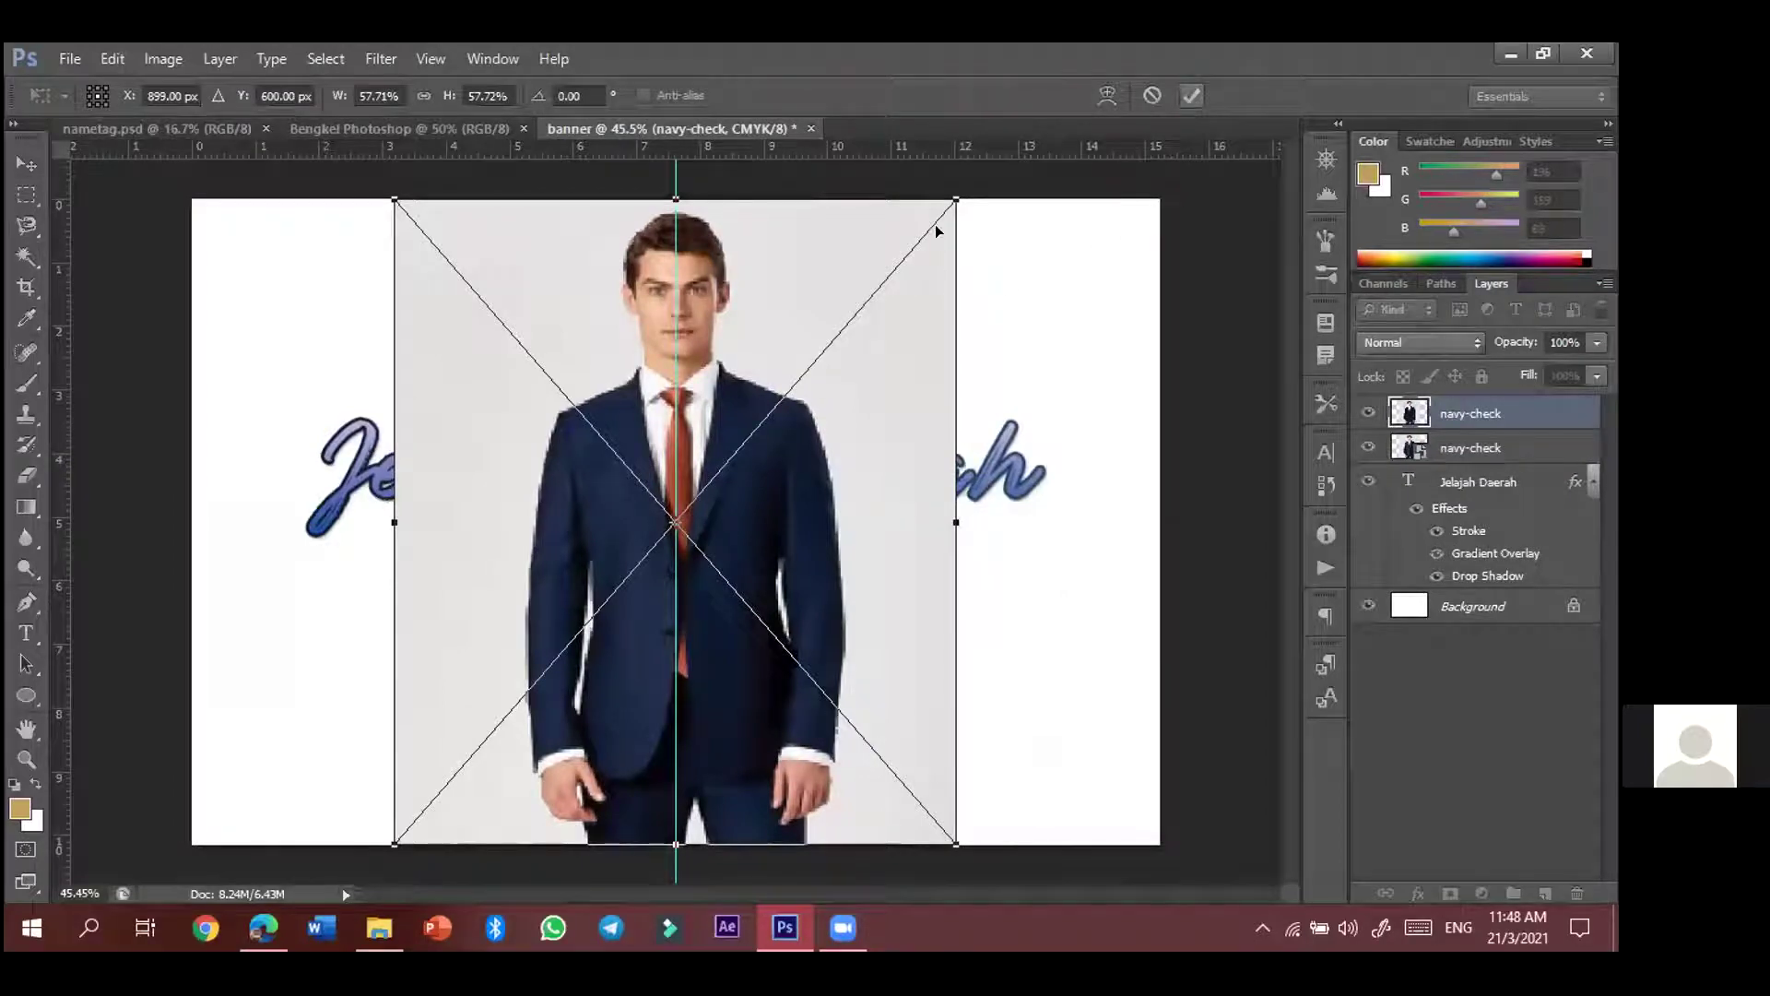
pyautogui.press('Return')
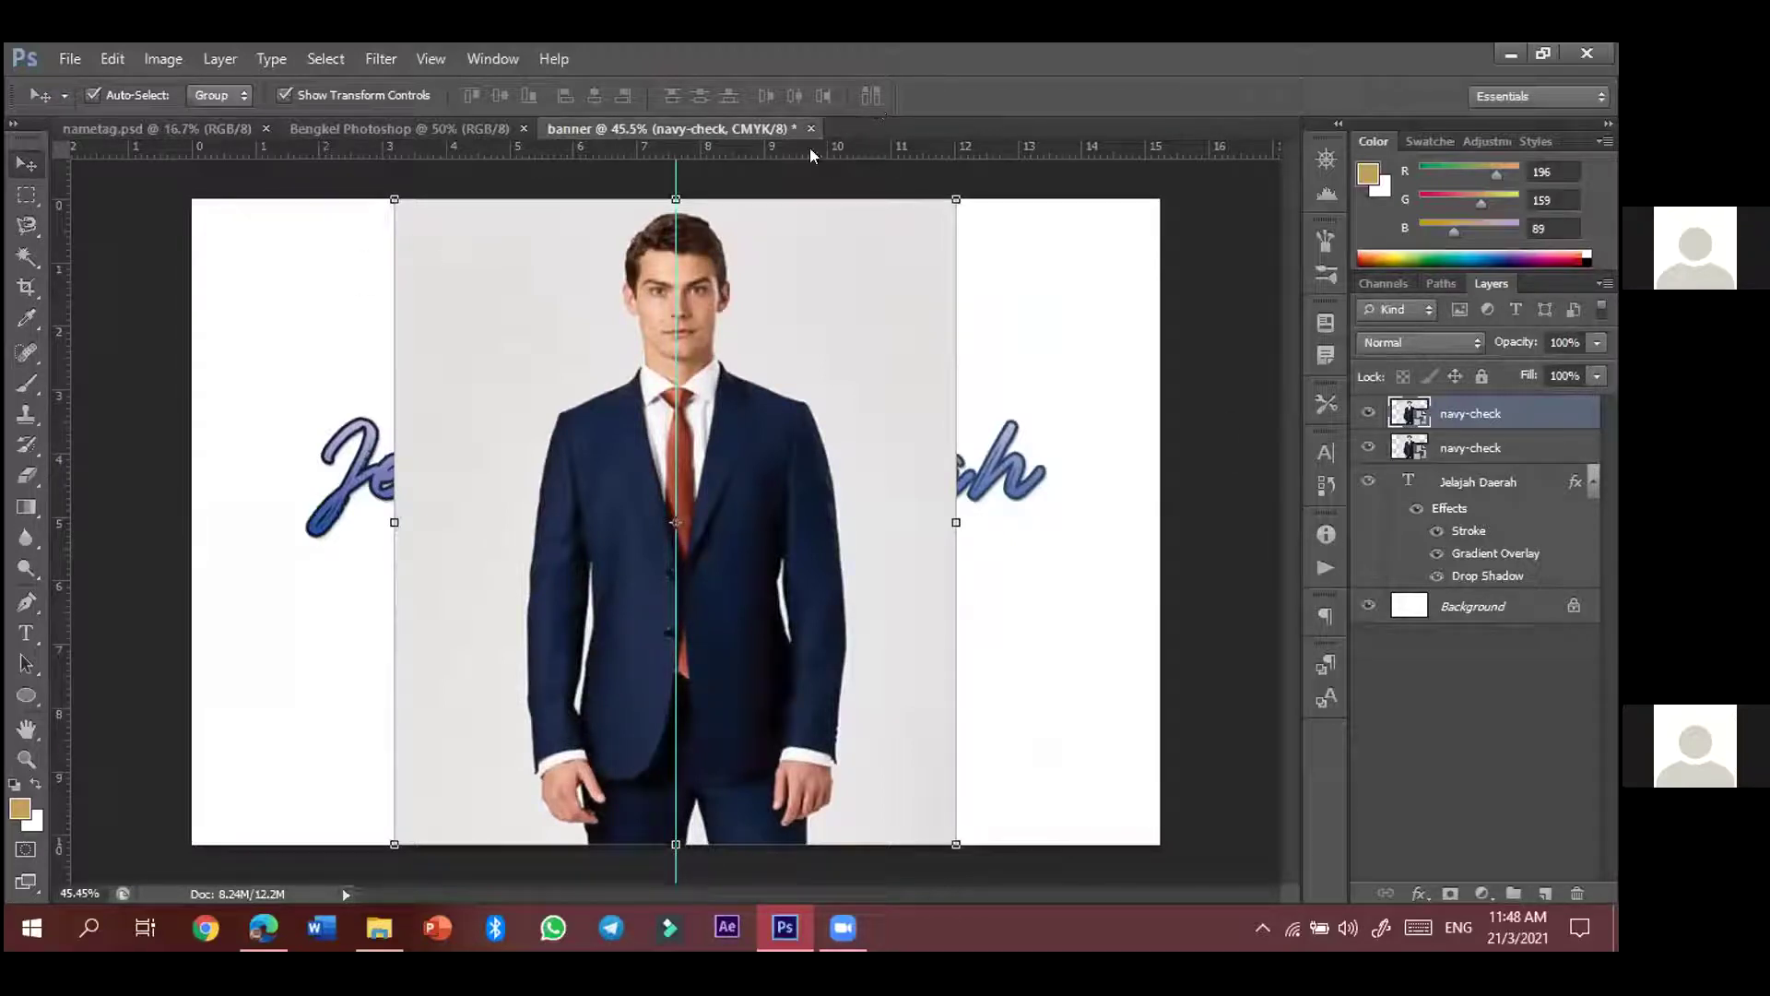
pyautogui.click(68, 59)
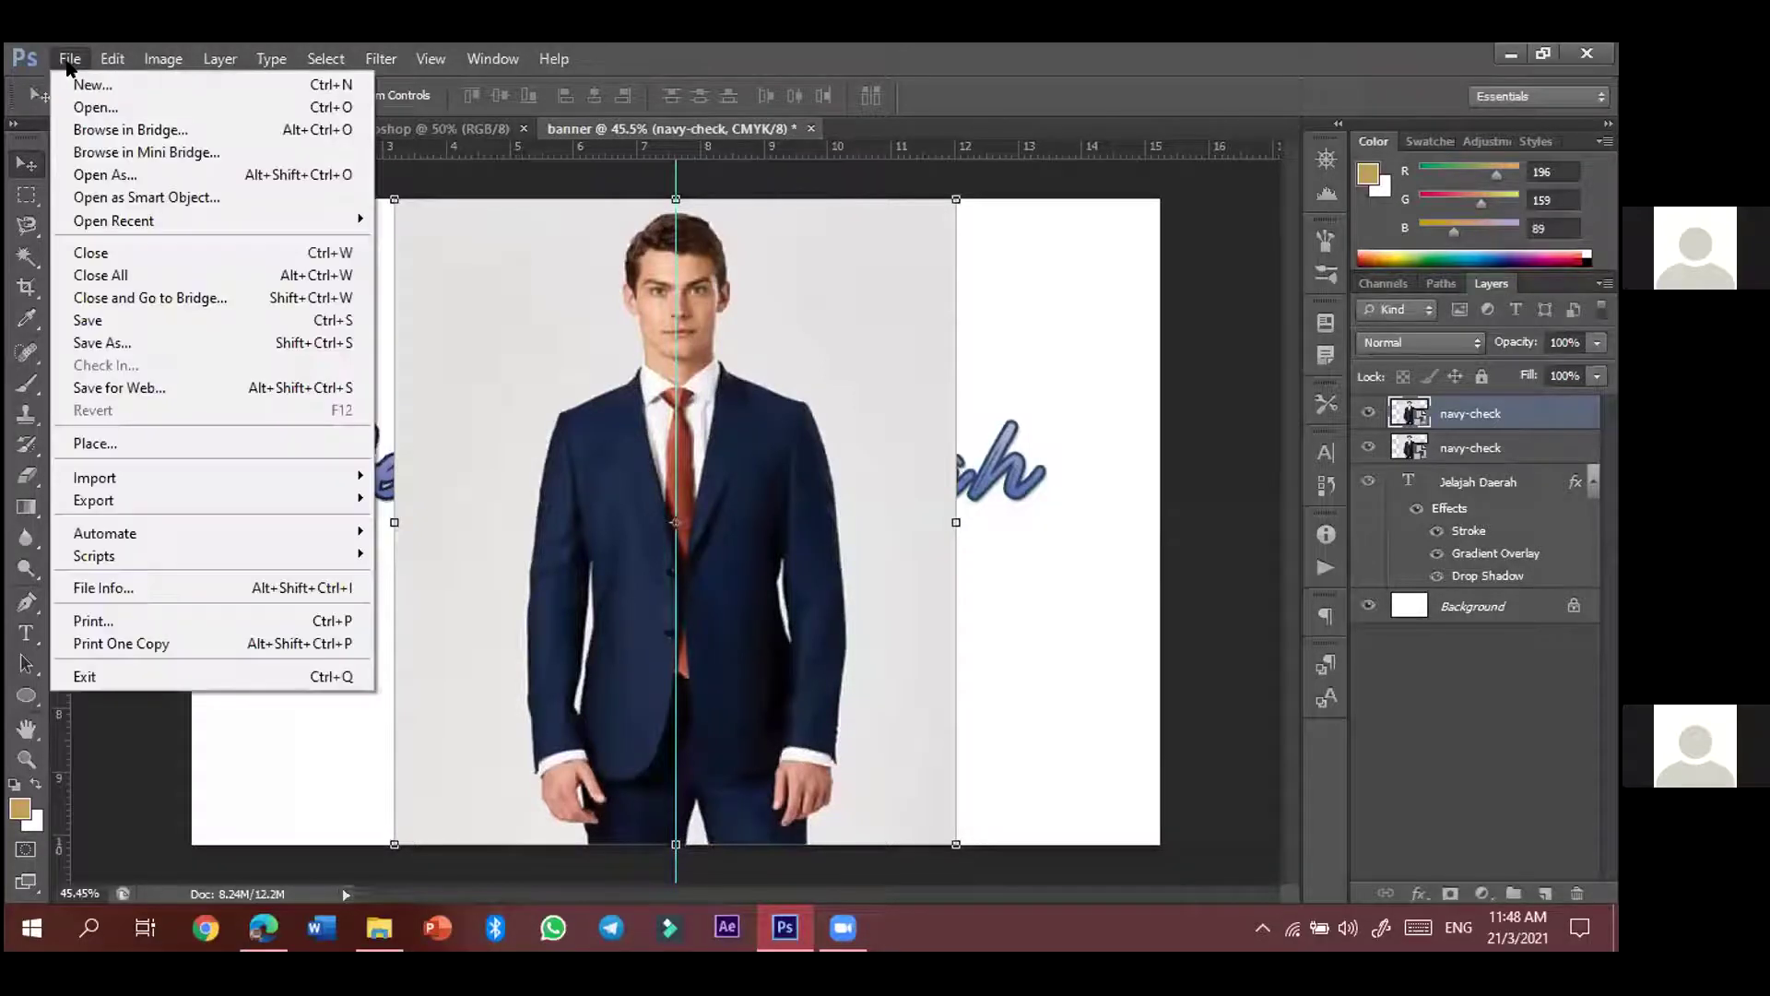
pyautogui.click(83, 85)
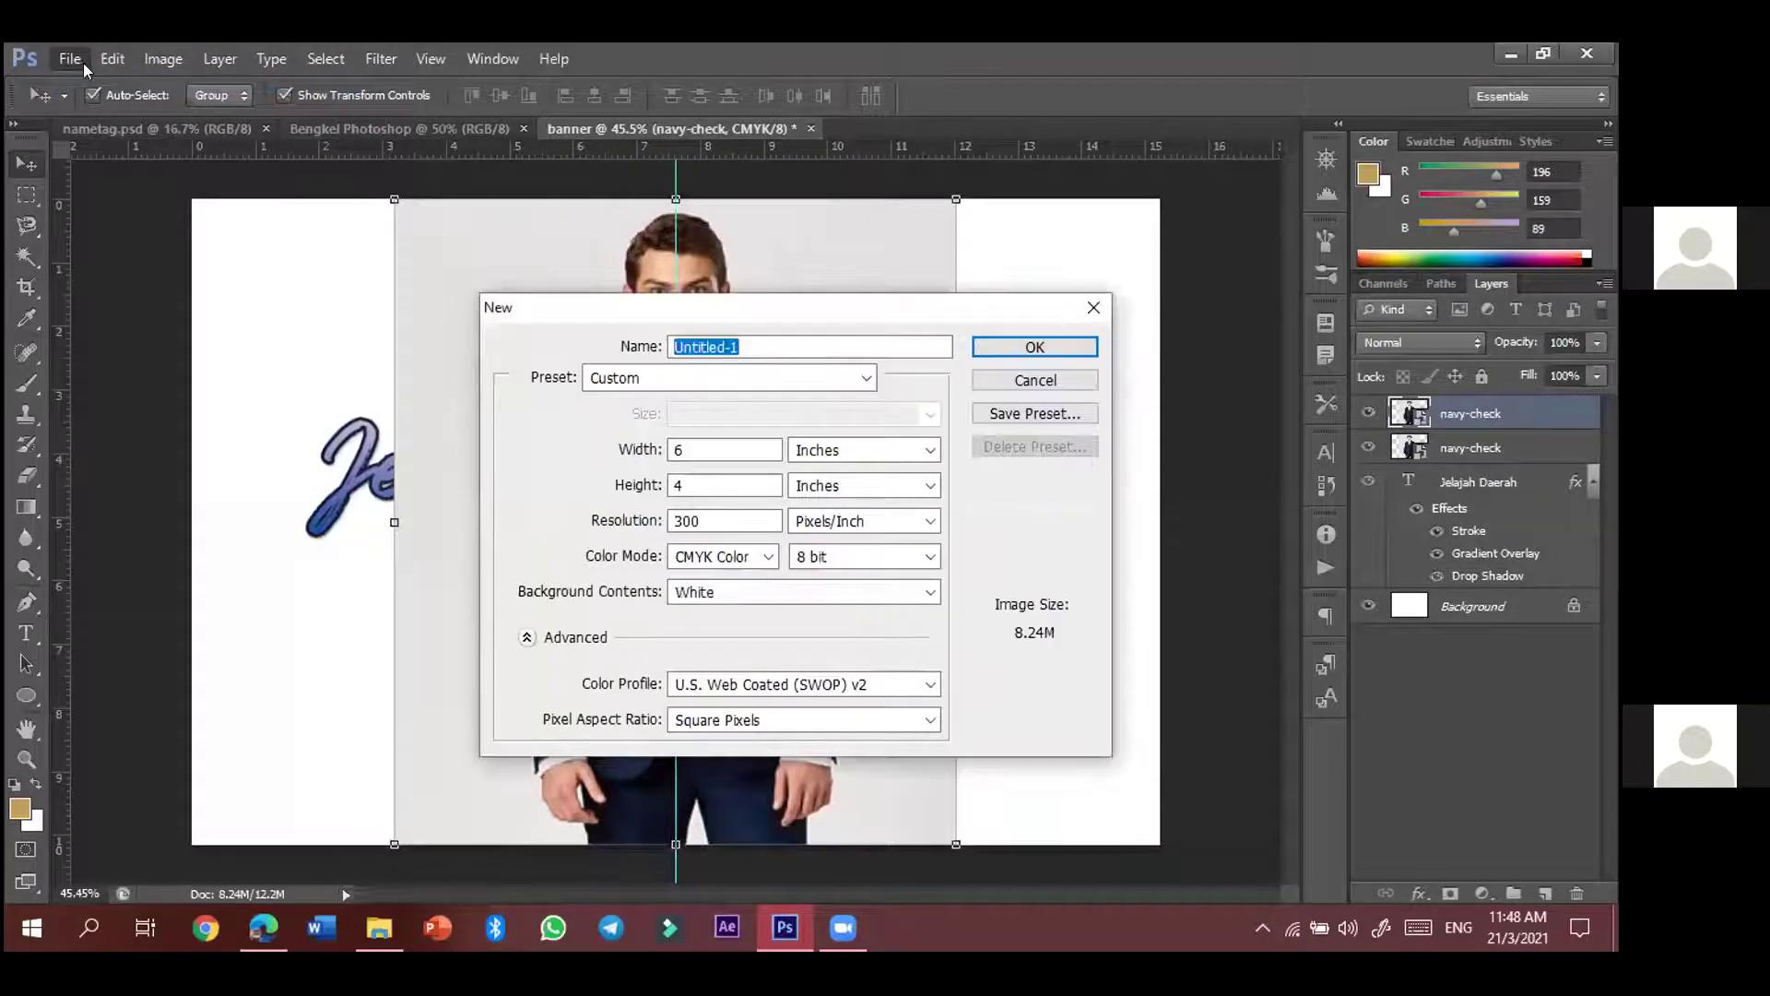
pyautogui.press('Escape')
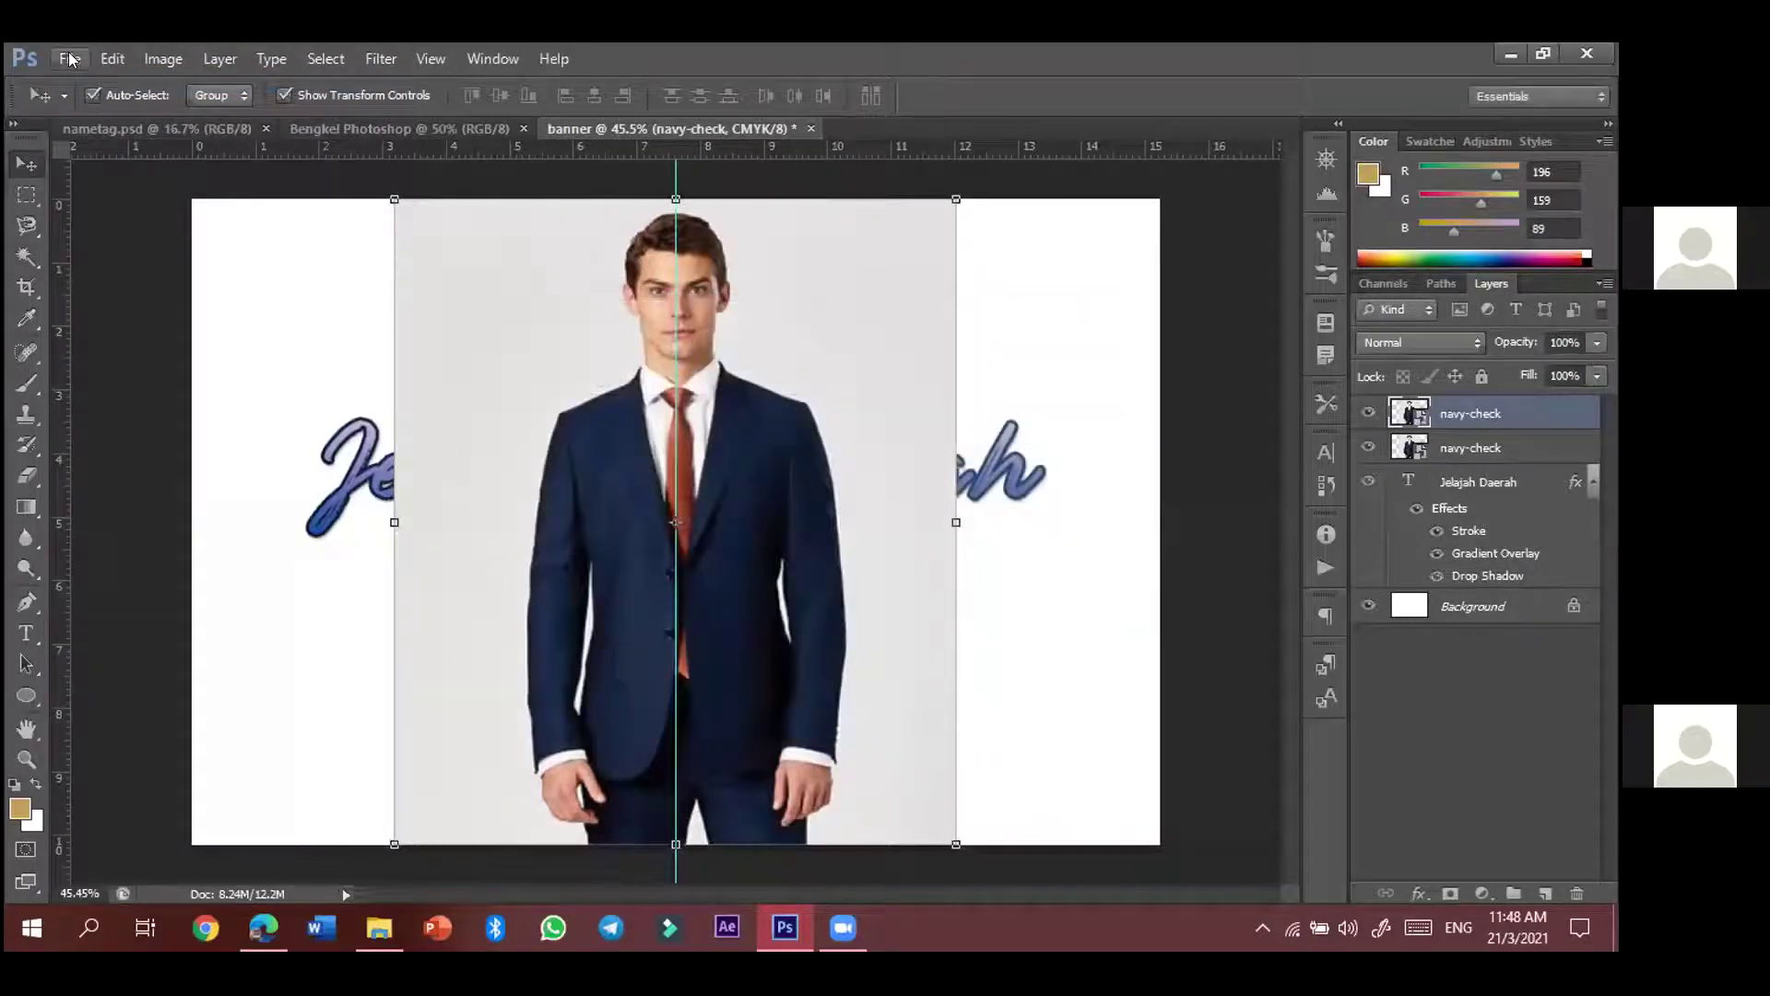
# - Open the navy-check JPG from the Desktop as a separate document, viewing the files as thumbnails
pyautogui.click(69, 60)
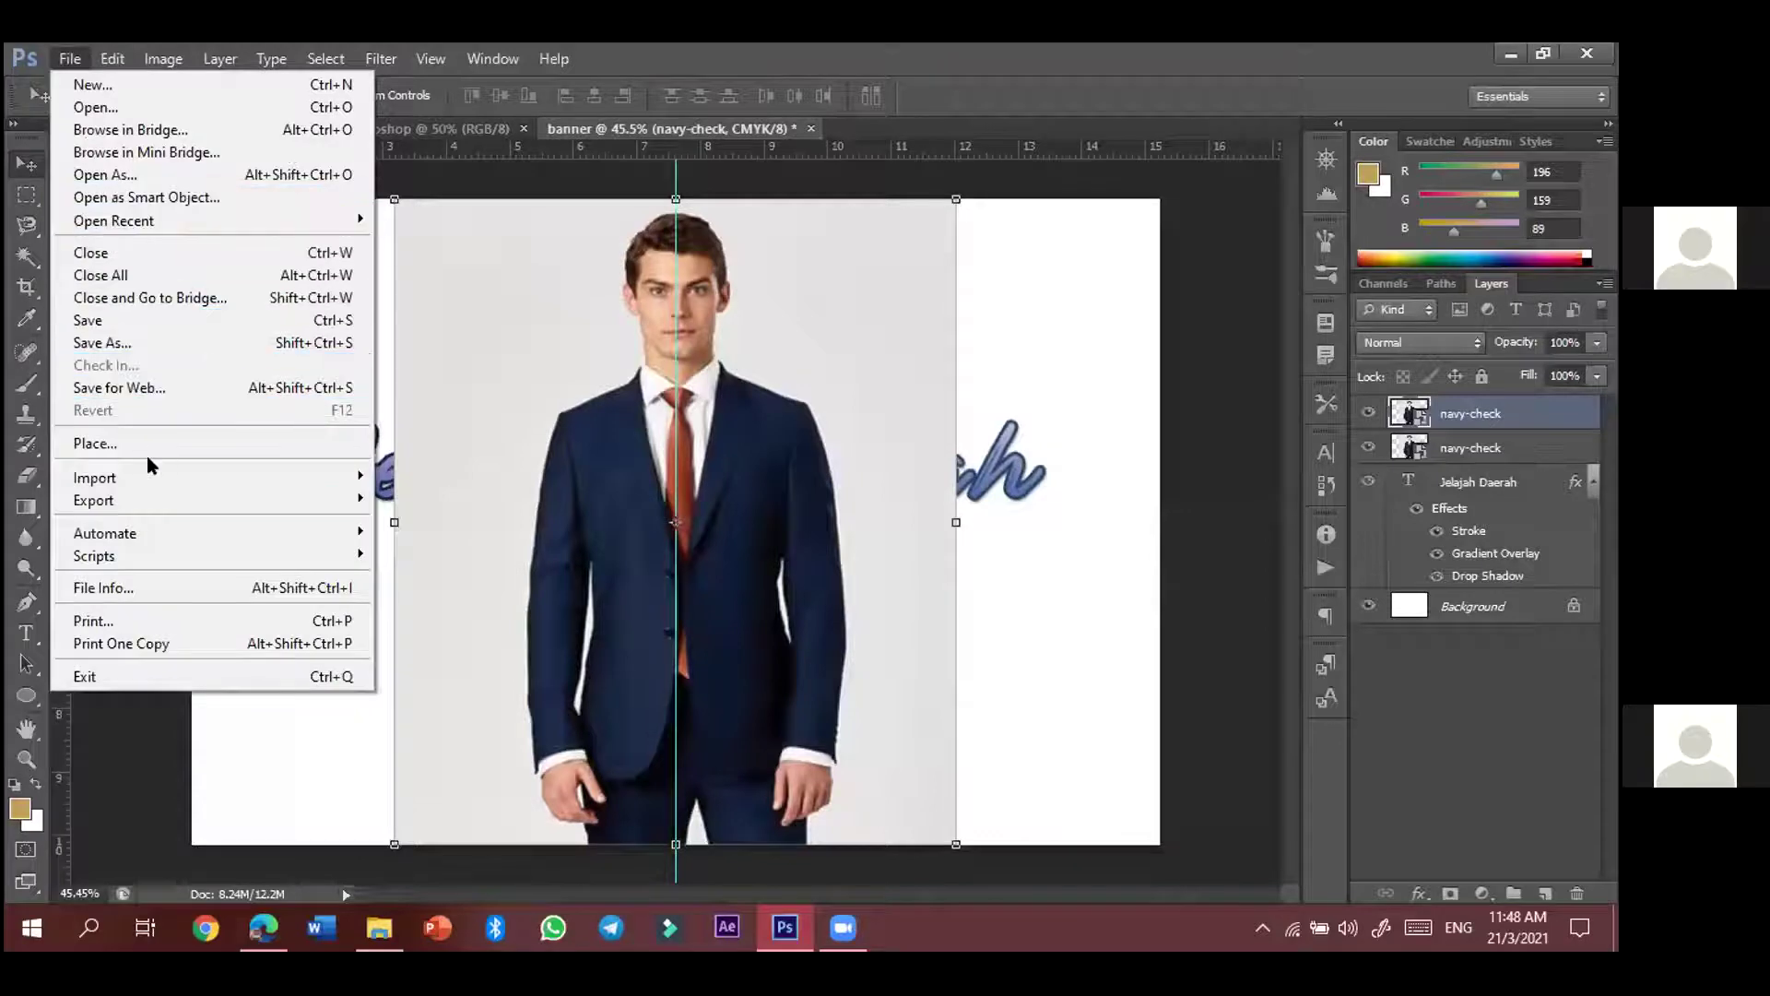
pyautogui.moveTo(149, 477)
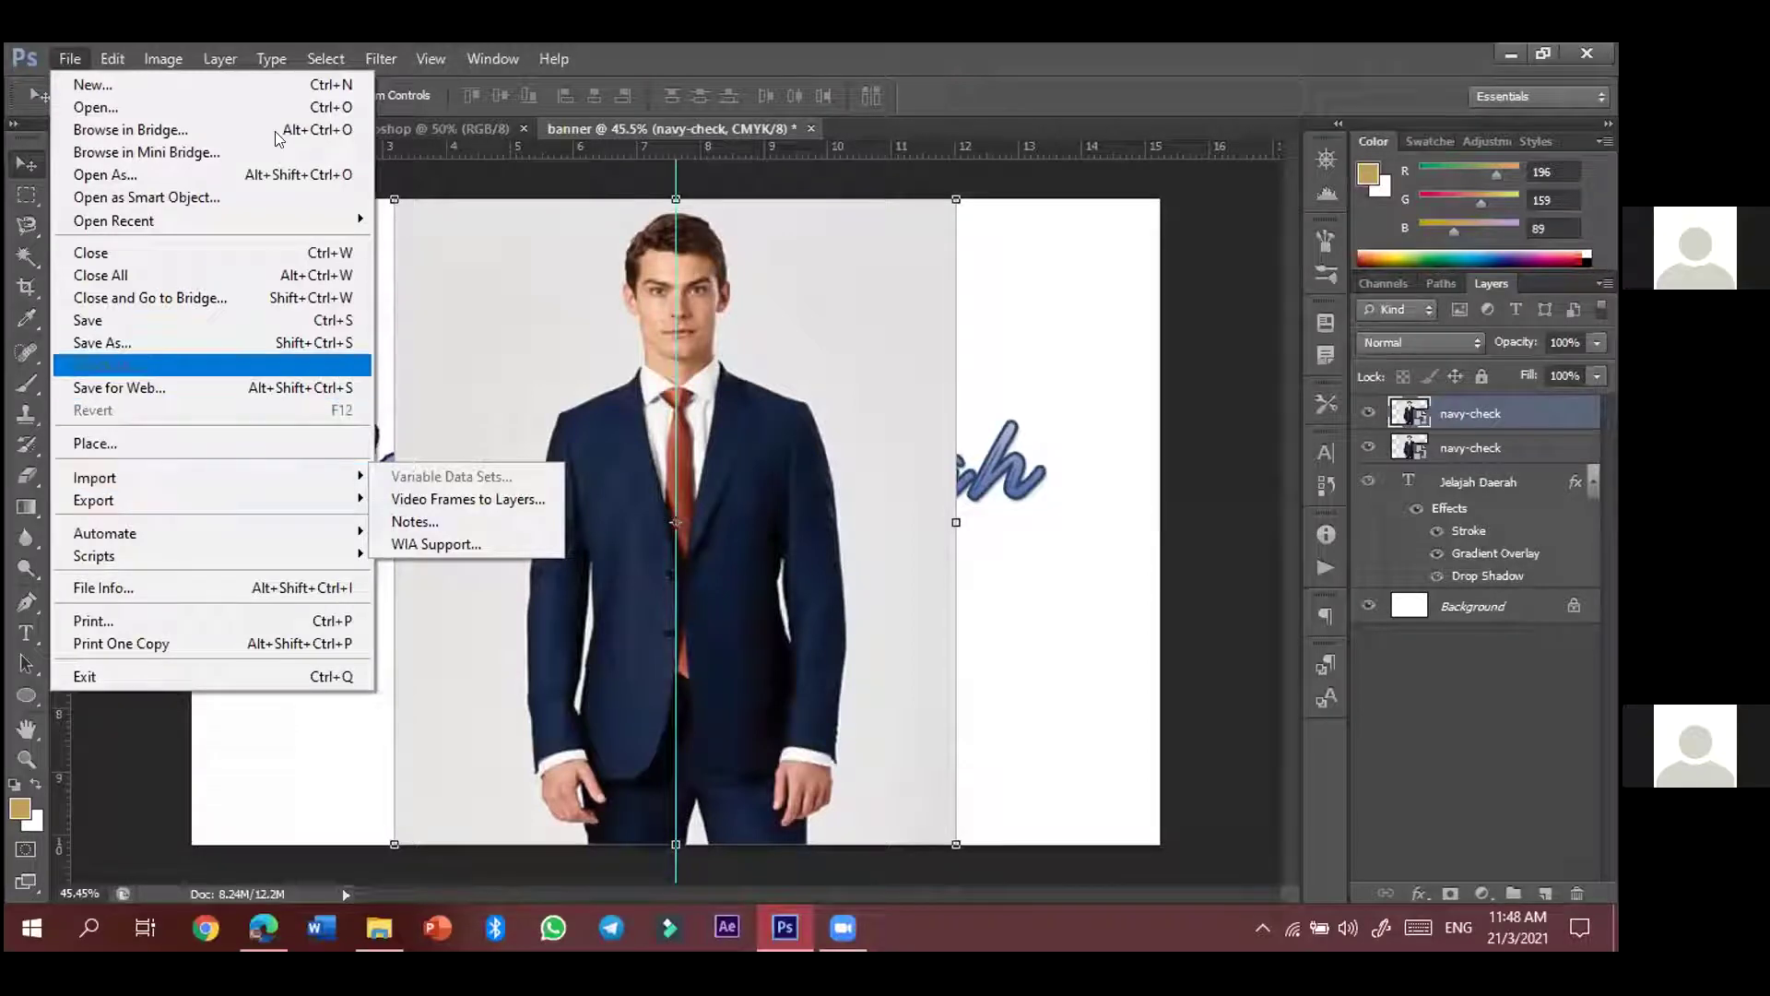
pyautogui.click(98, 107)
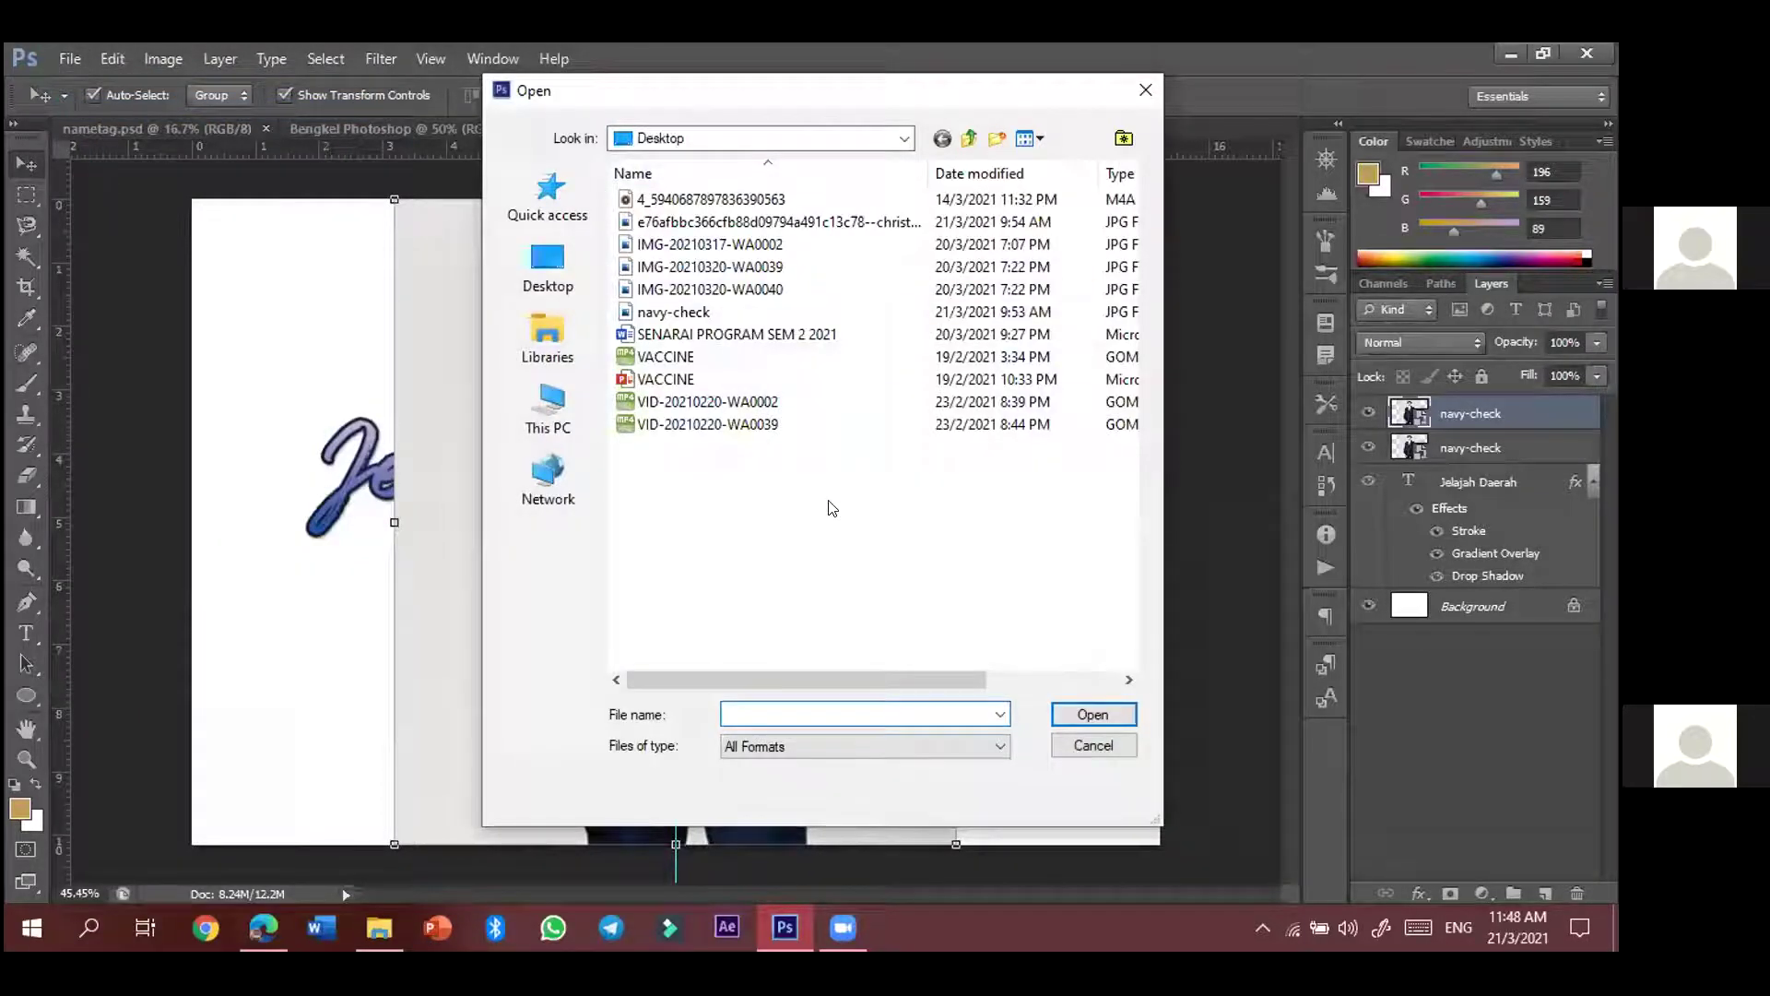
pyautogui.click(1035, 142)
pyautogui.click(1037, 195)
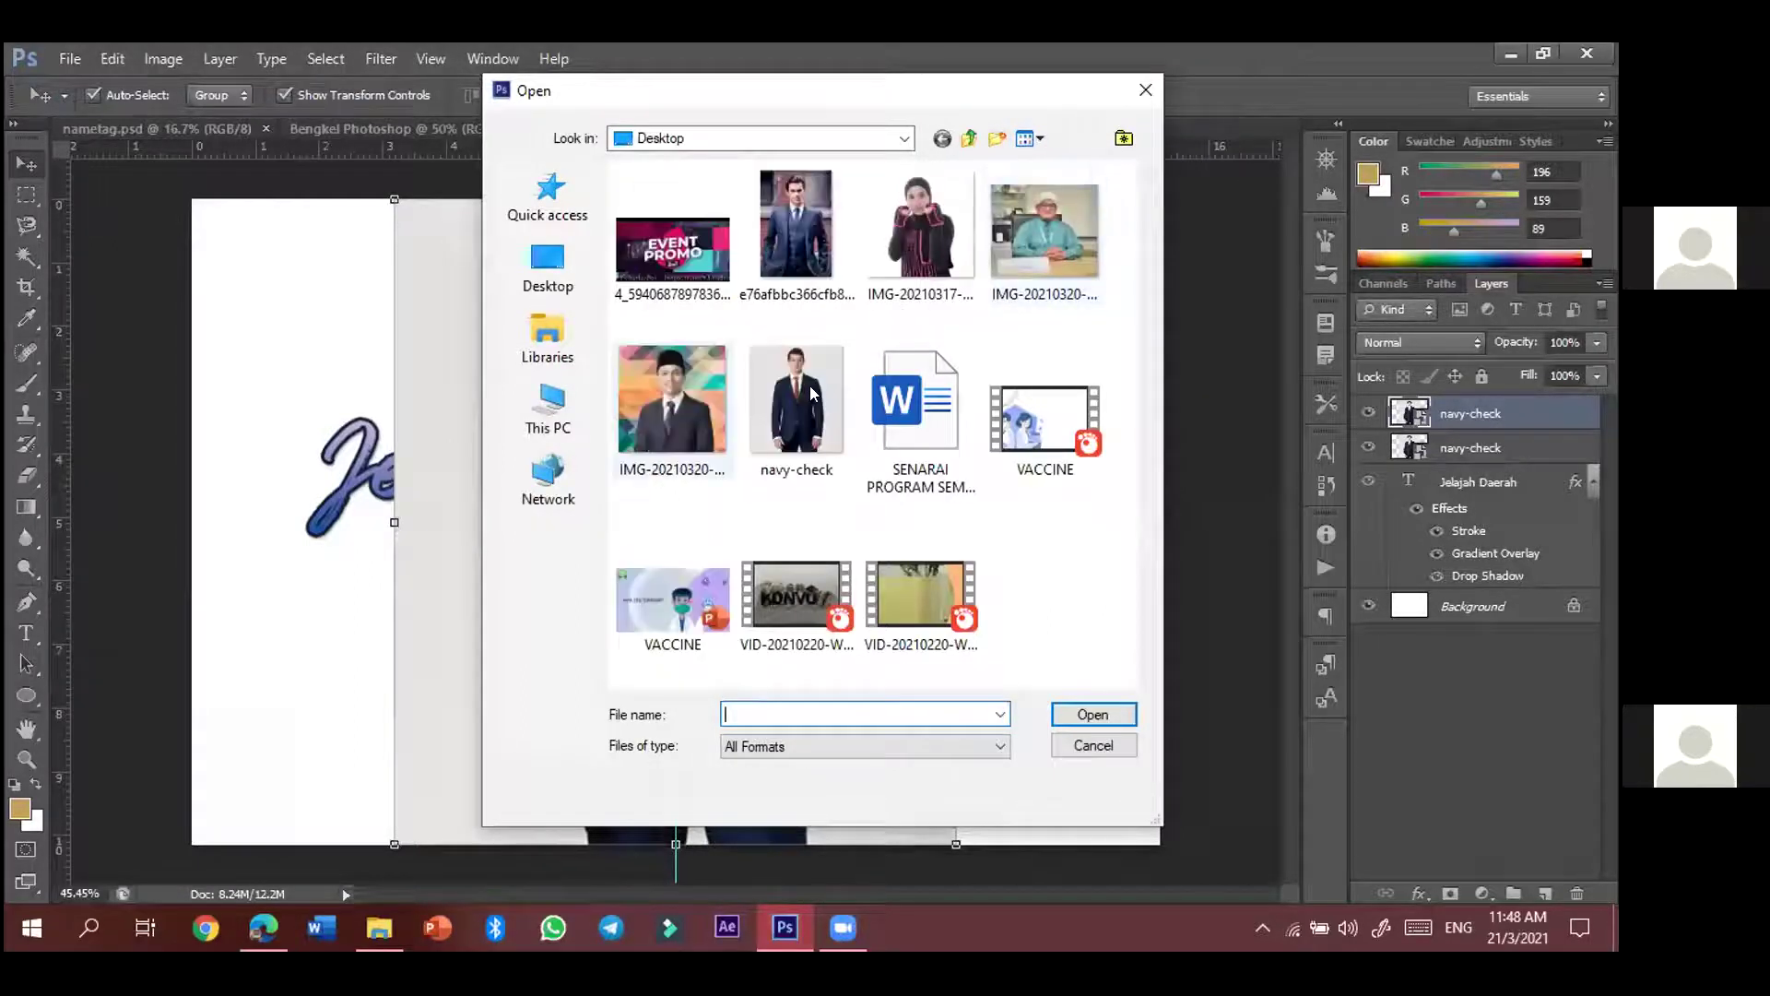
pyautogui.click(797, 405)
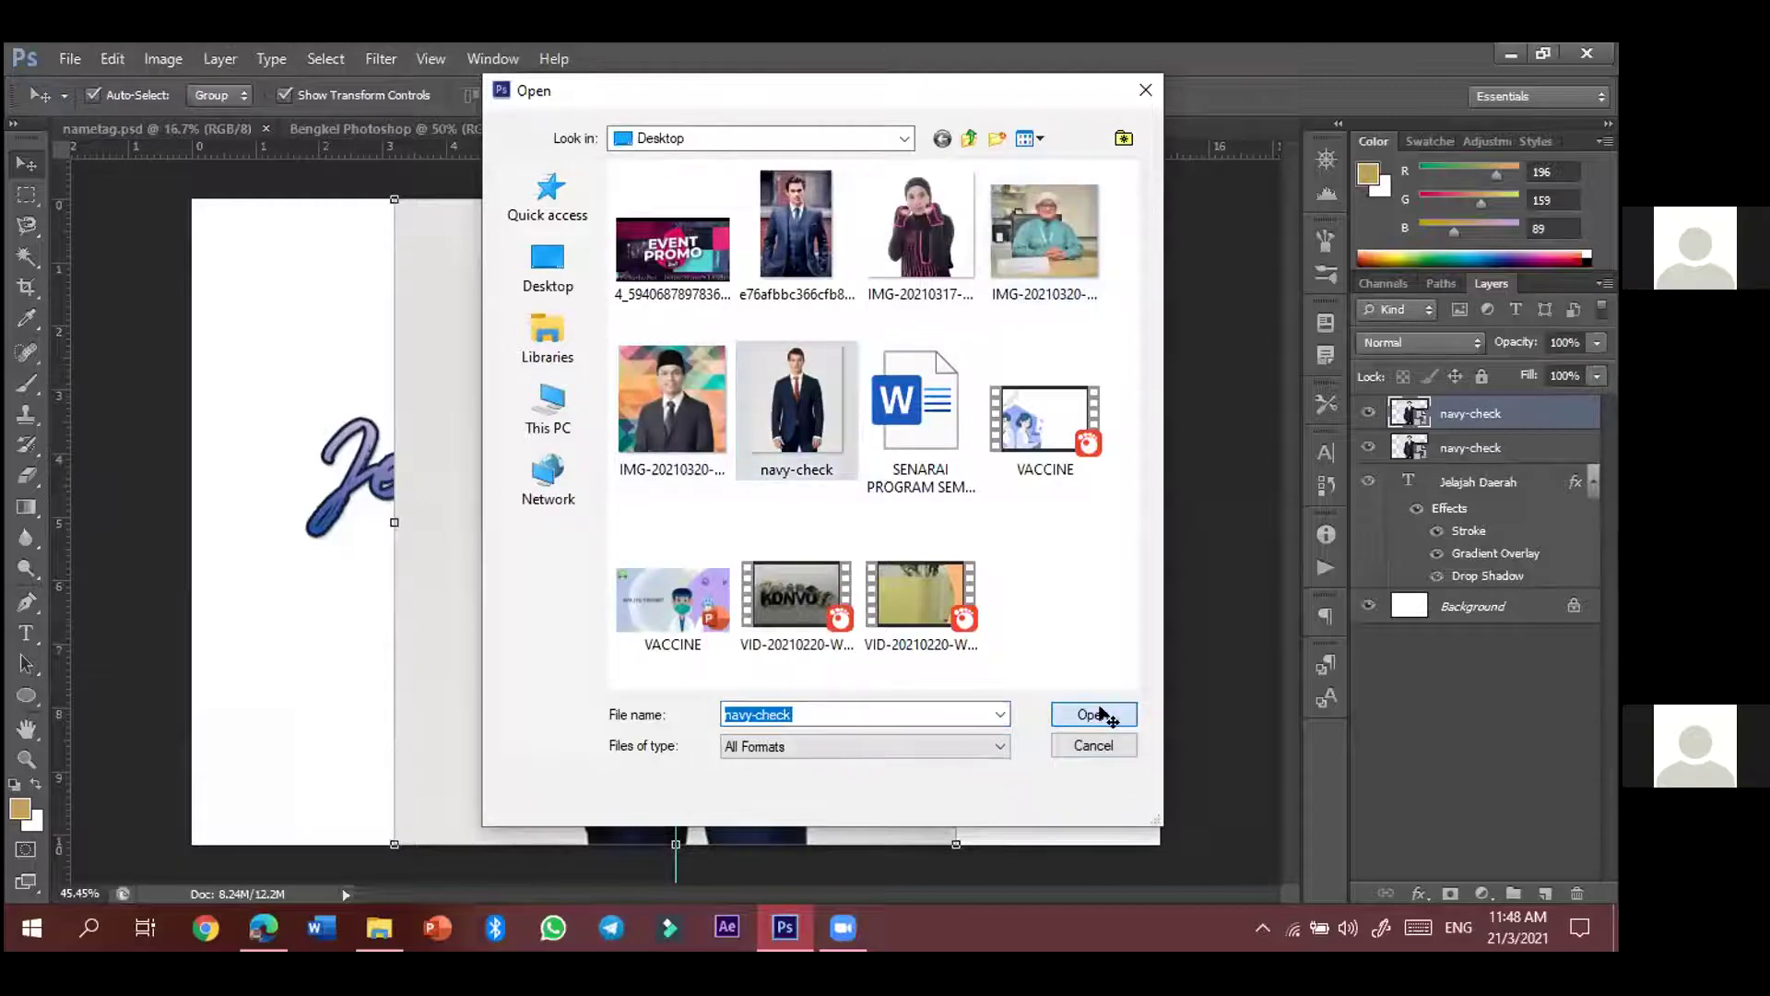
pyautogui.click(1094, 714)
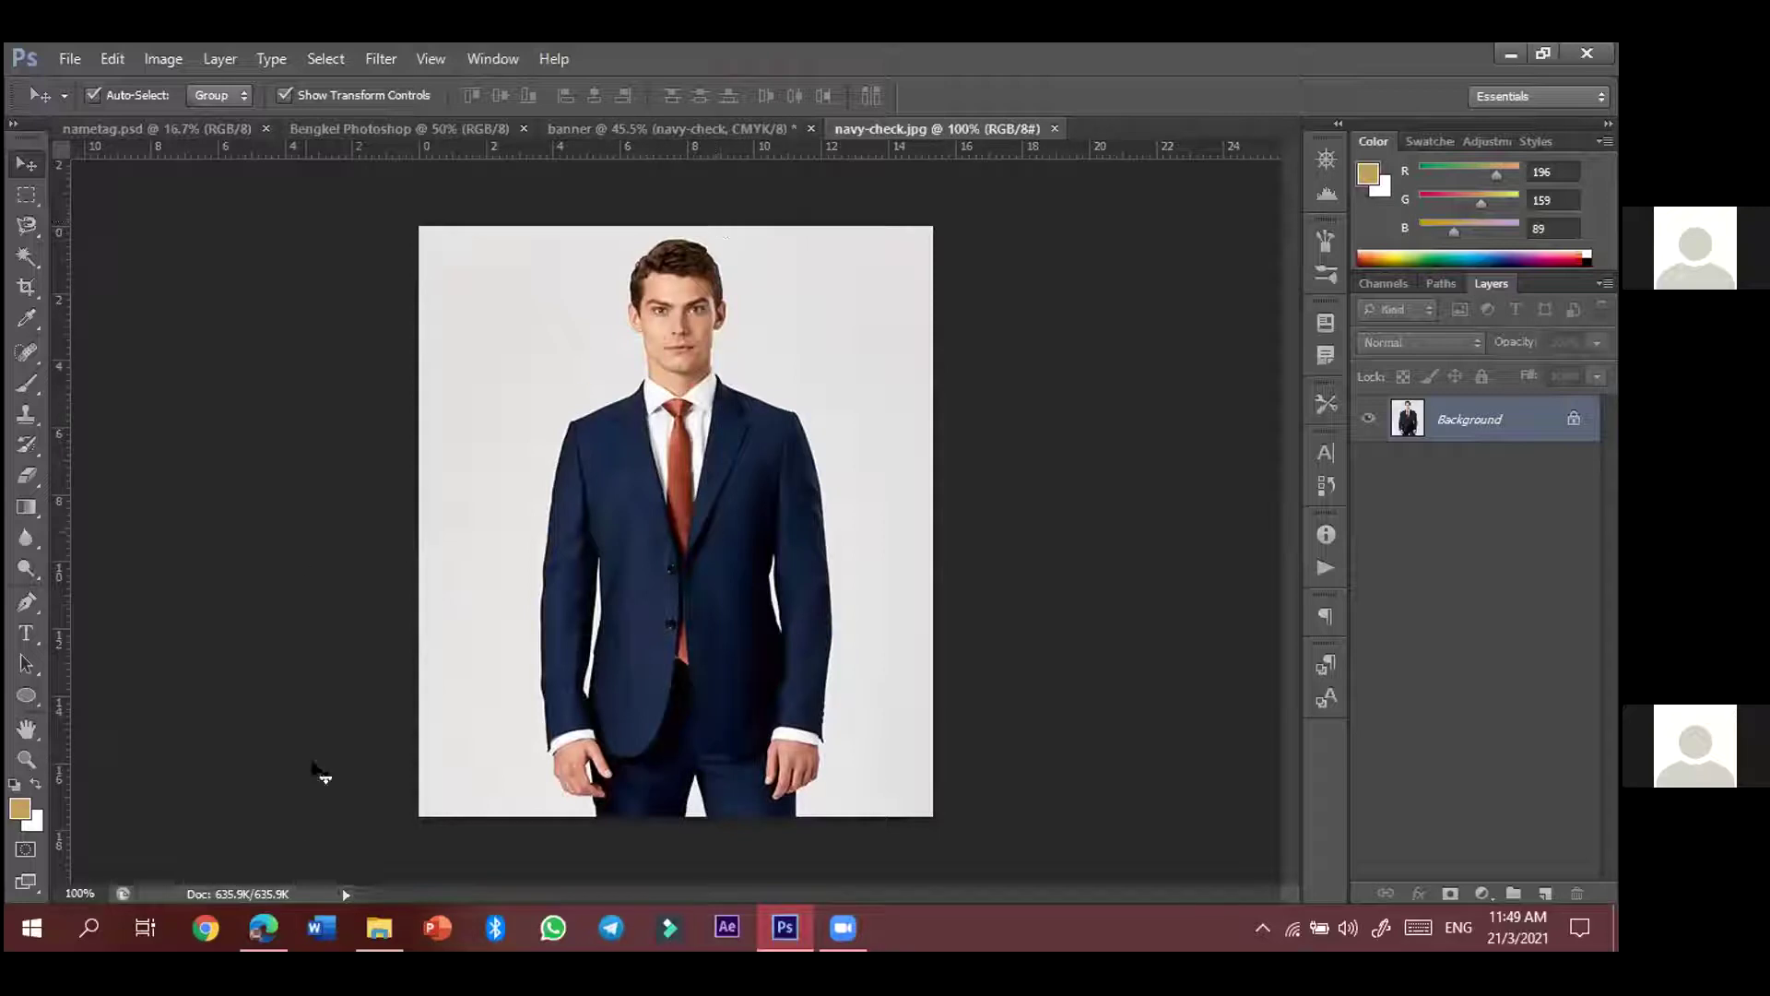
# - Open the downloaded e76afbbc366cfb88d0 JPG from the browser as its own document and return to the navy-check.jpg document
pyautogui.moveTo(262, 935)
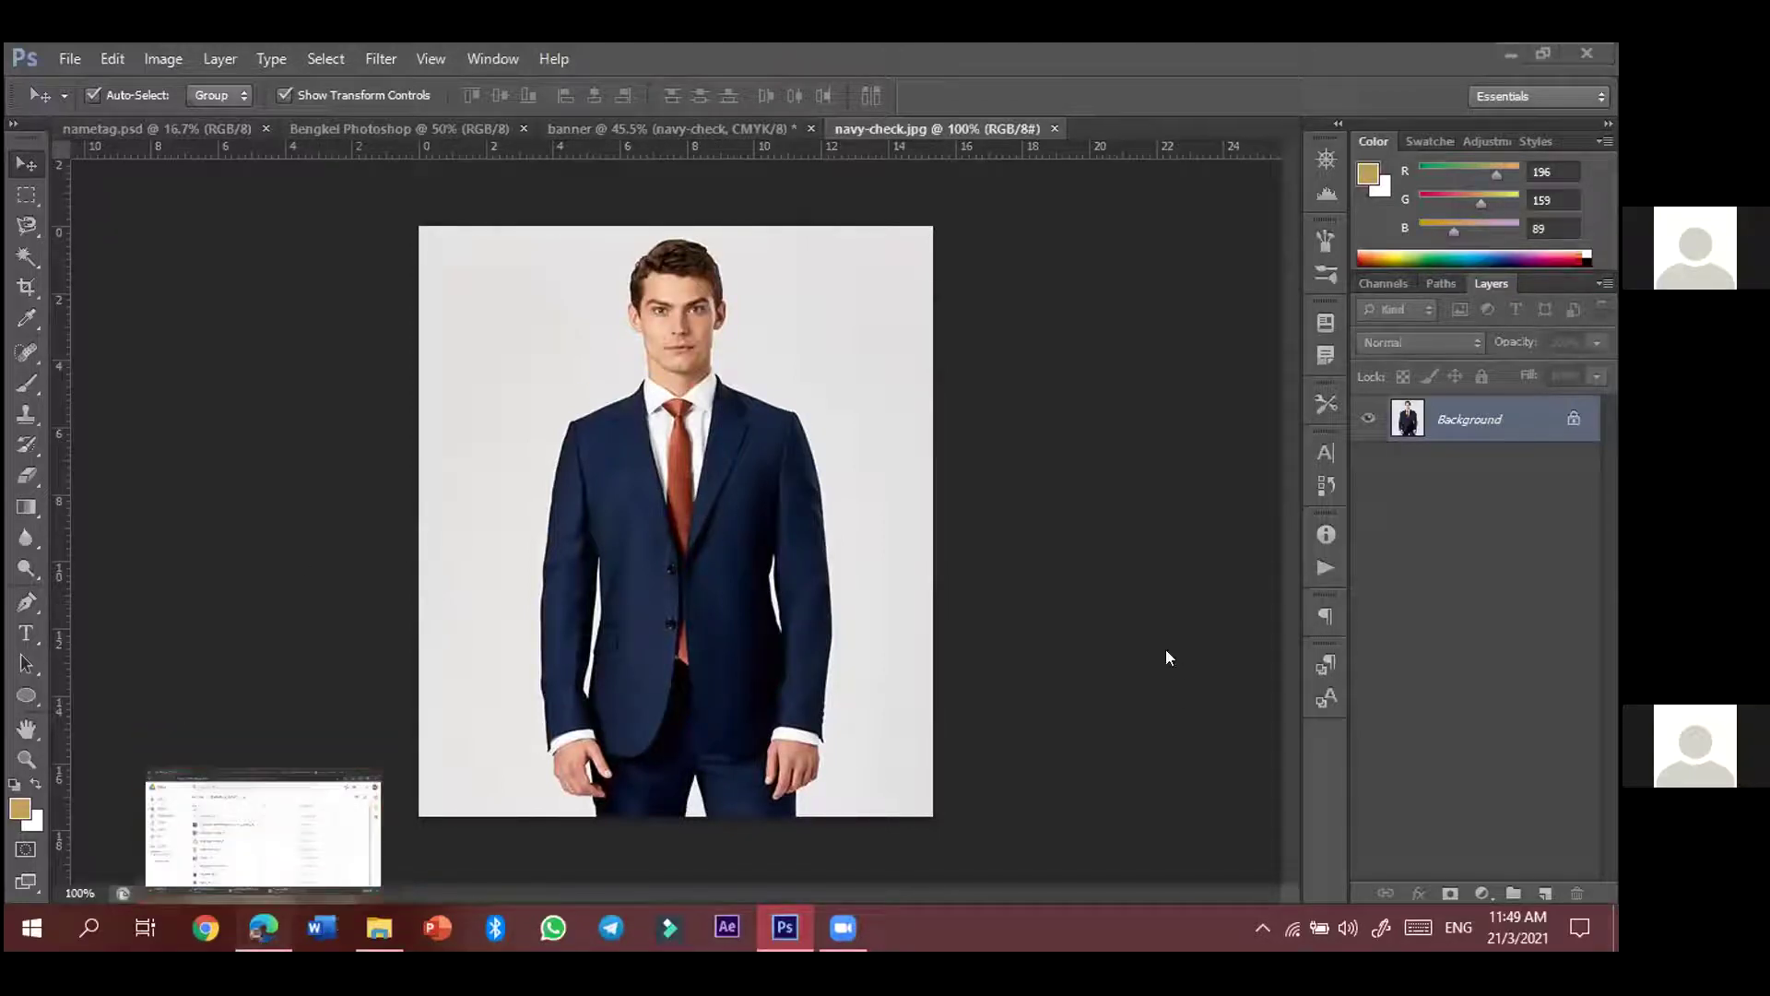
pyautogui.hotkey('alt', 'Tab')
pyautogui.moveTo(760, 892); pyautogui.dragTo(1204, 124)
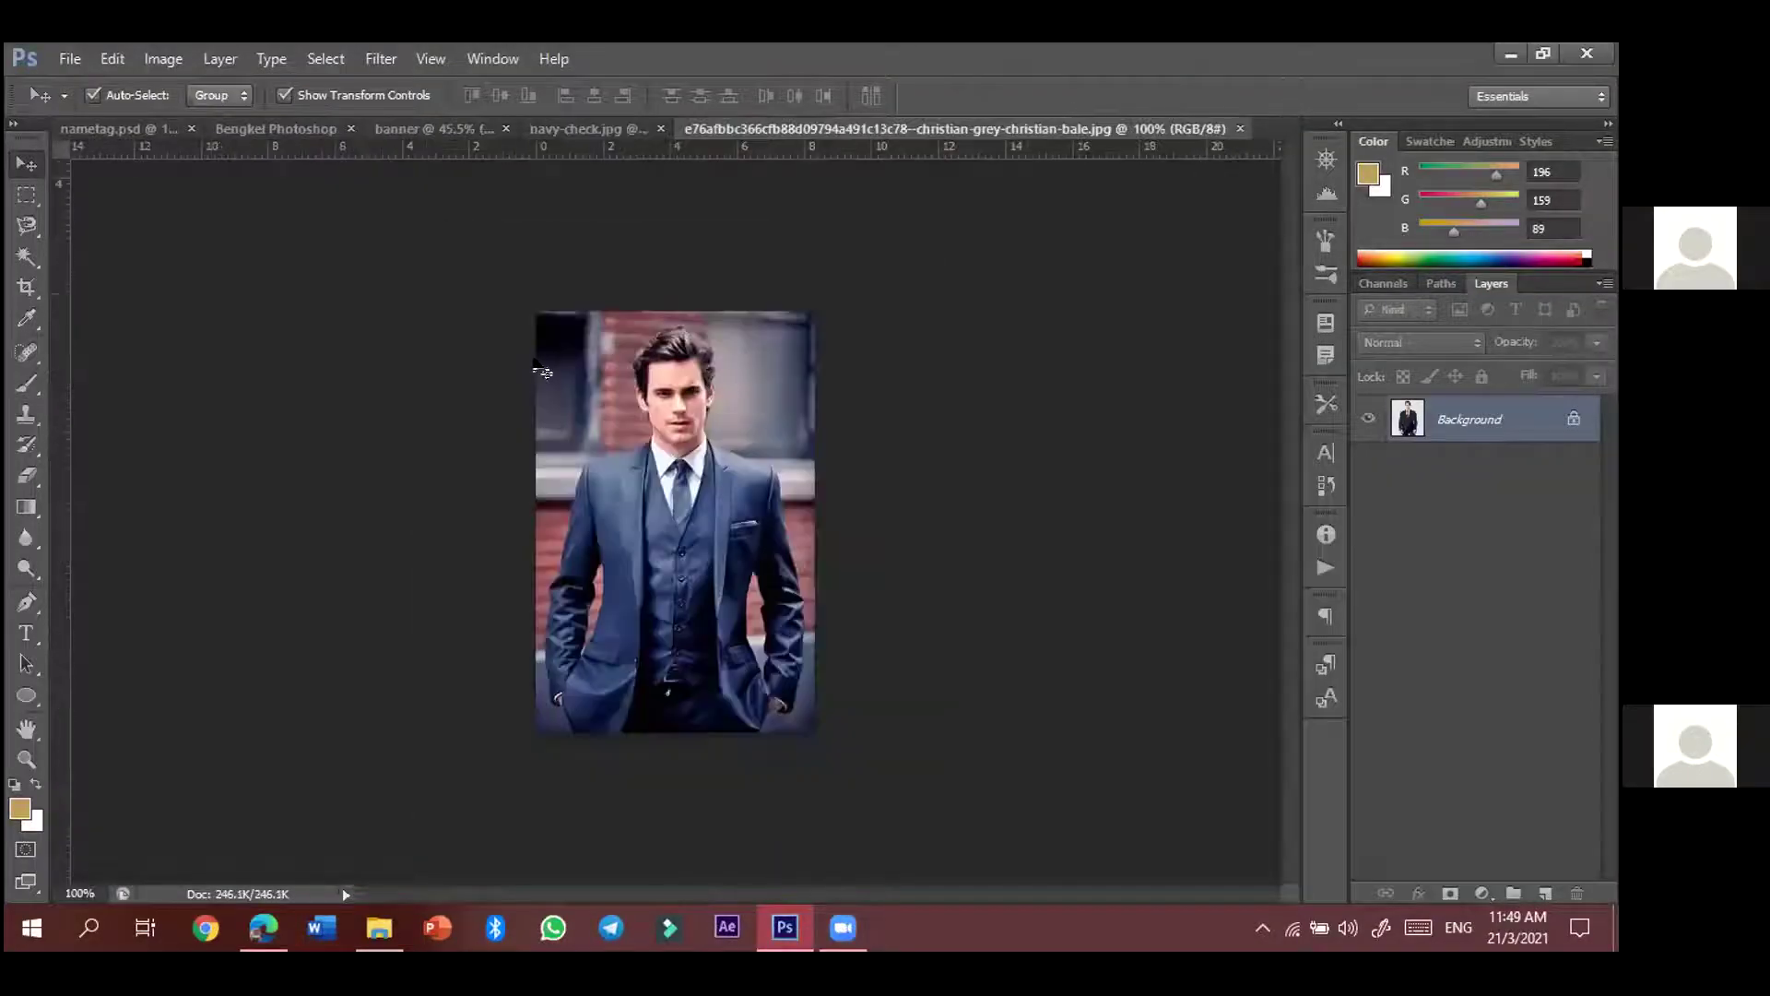
pyautogui.scroll(3, 752, 508)
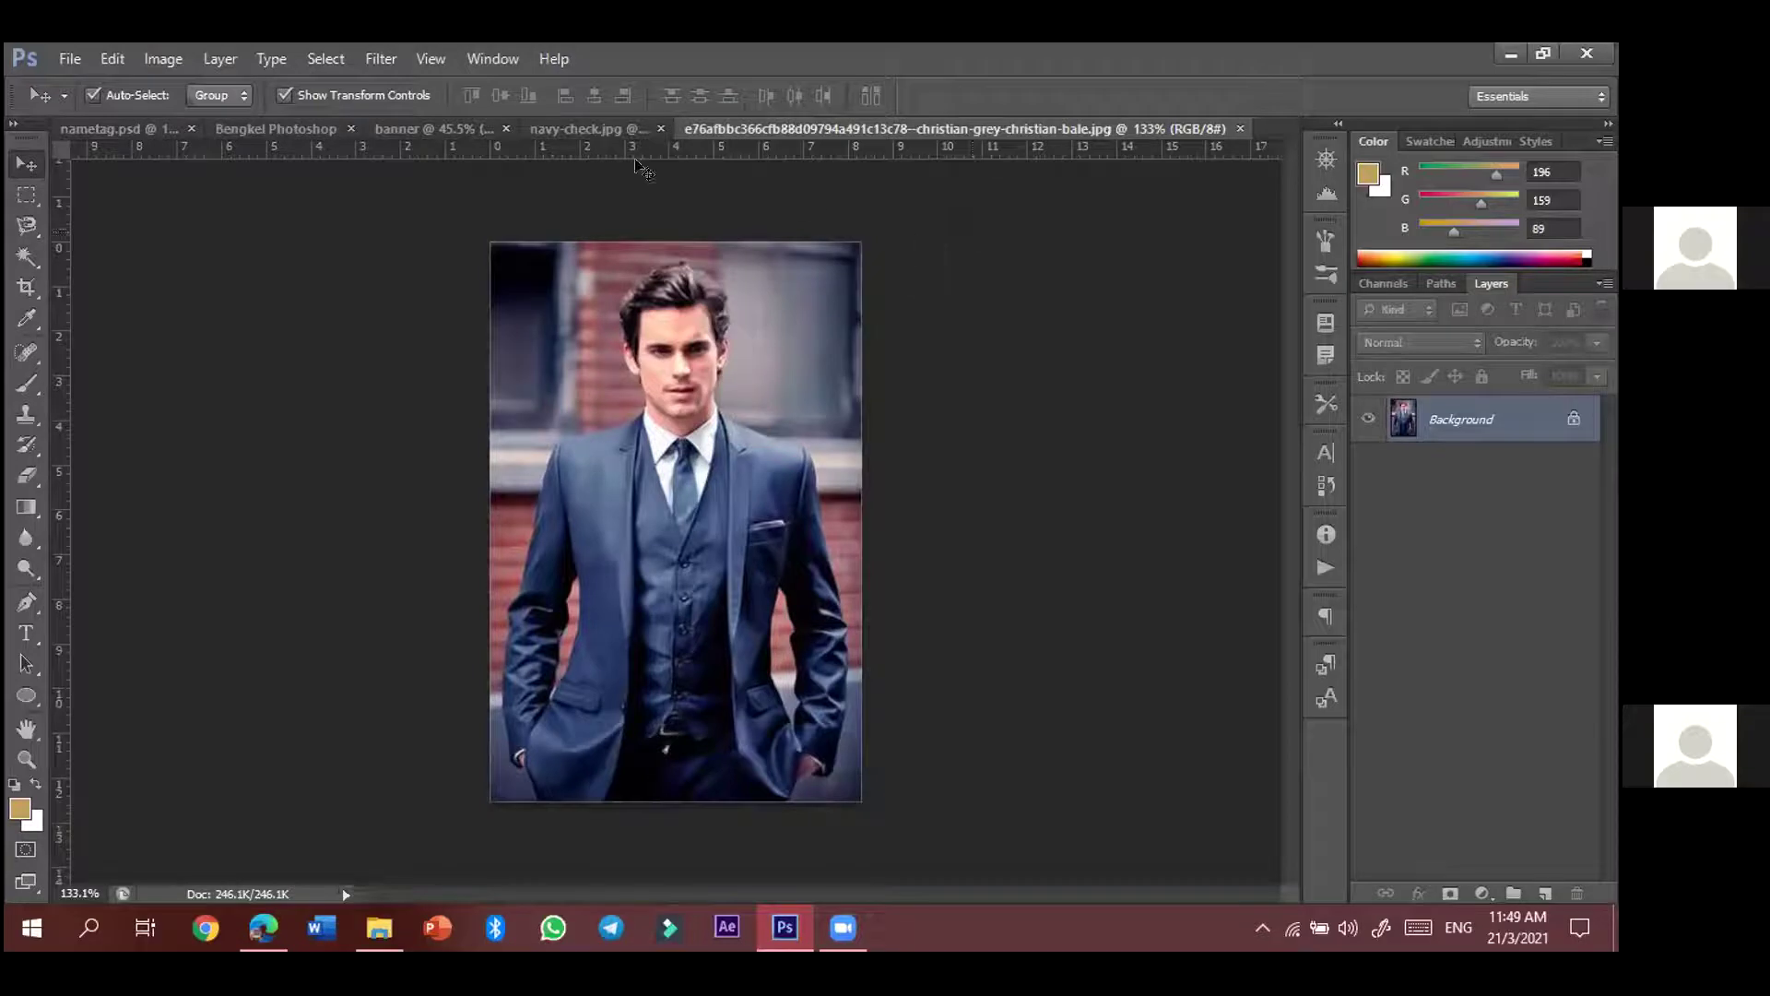
pyautogui.click(618, 129)
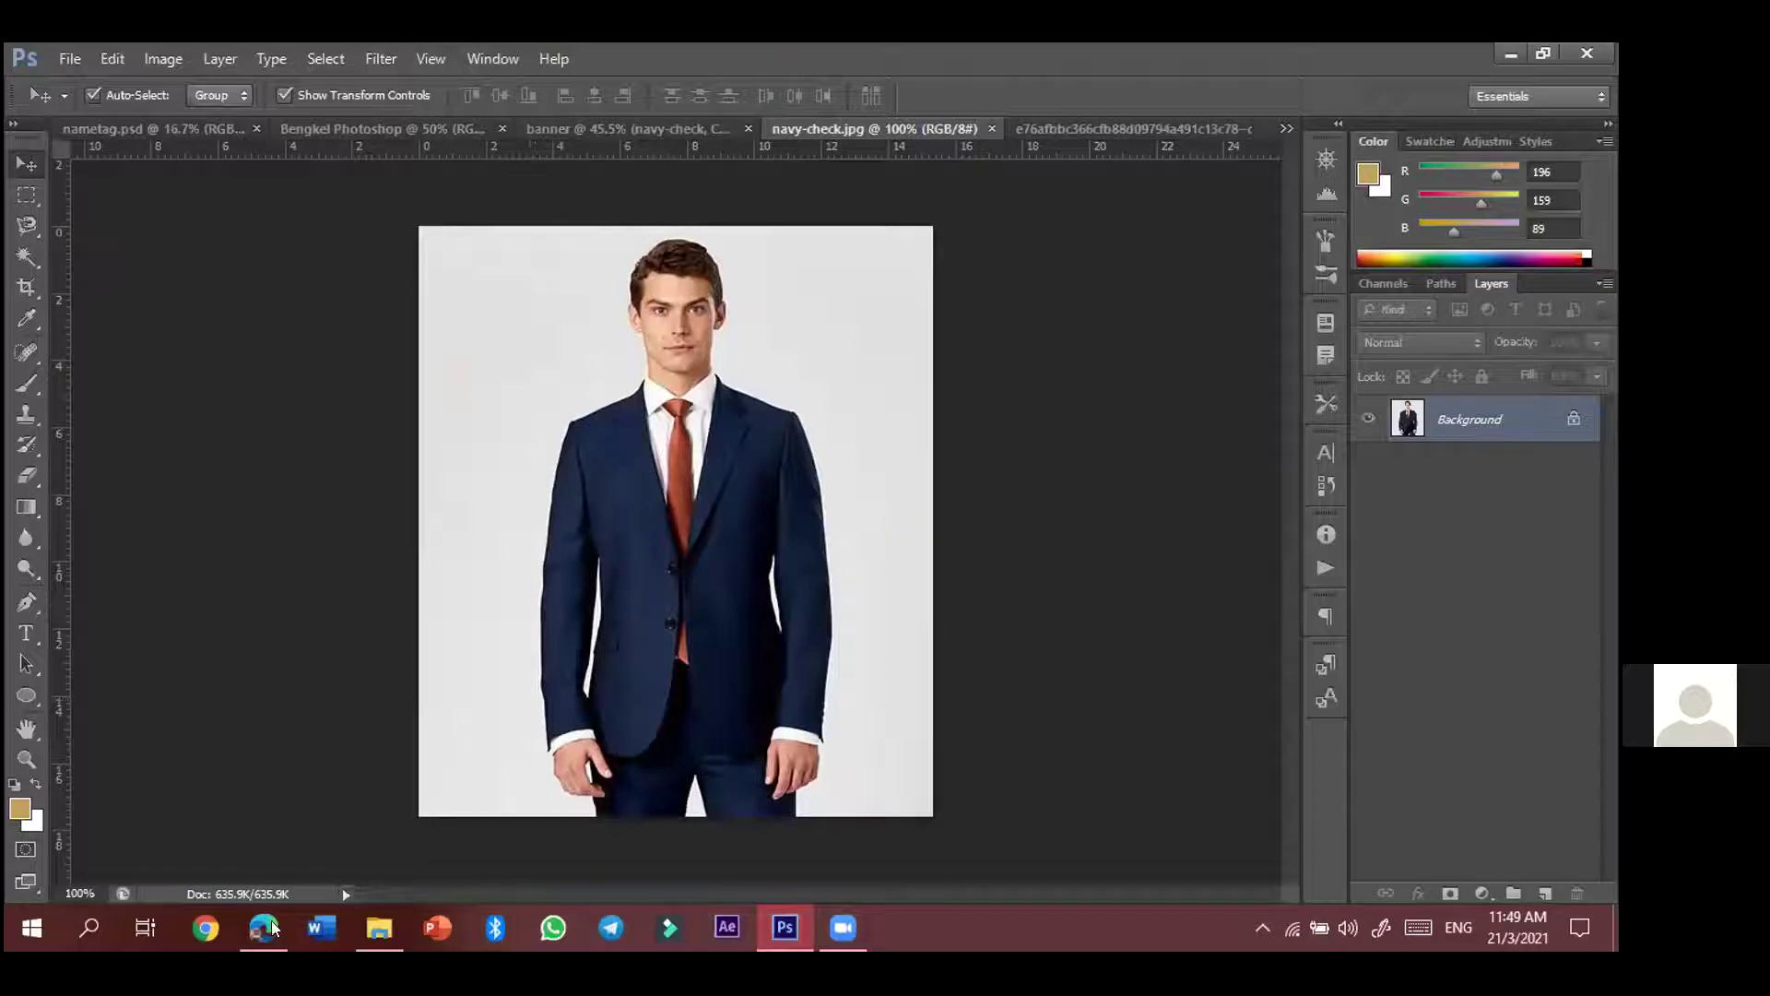
# - Switch to the browser and open the remove.bg website in a new tab
pyautogui.moveTo(262, 927)
pyautogui.click(265, 928)
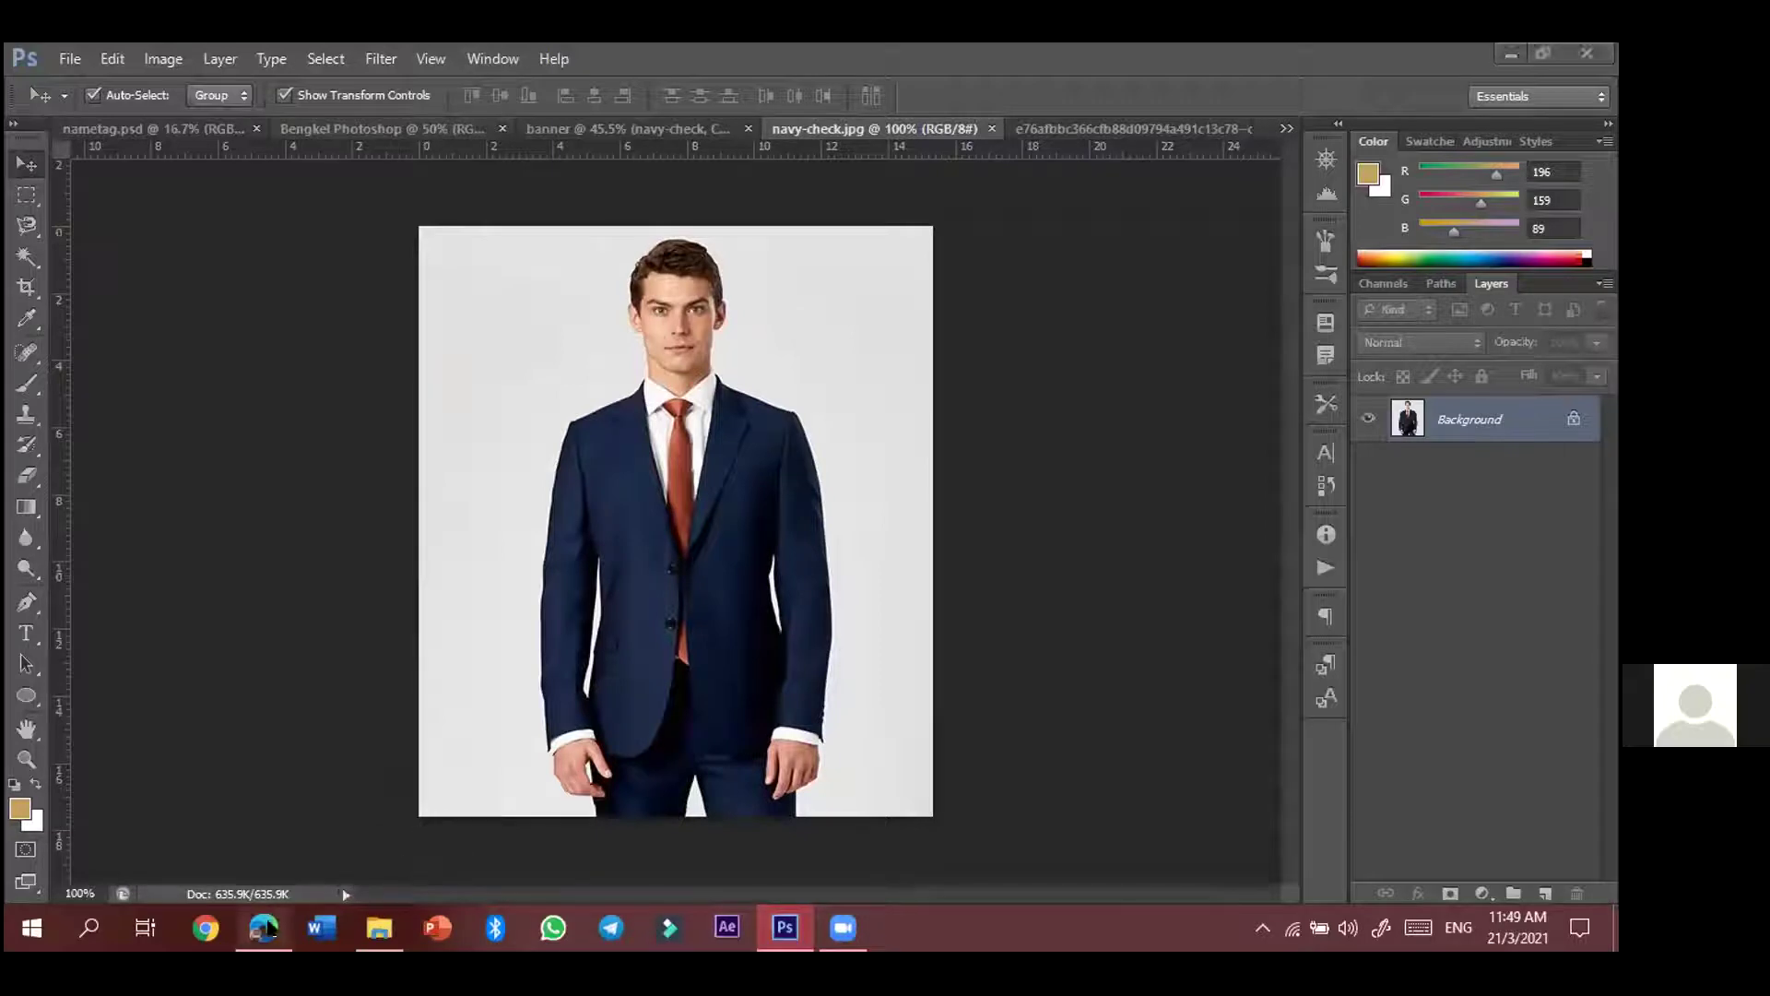
pyautogui.click(1391, 71)
pyautogui.hotkey('alt', 'Tab')
pyautogui.hotkey('ctrl', 't')
pyautogui.write('r')
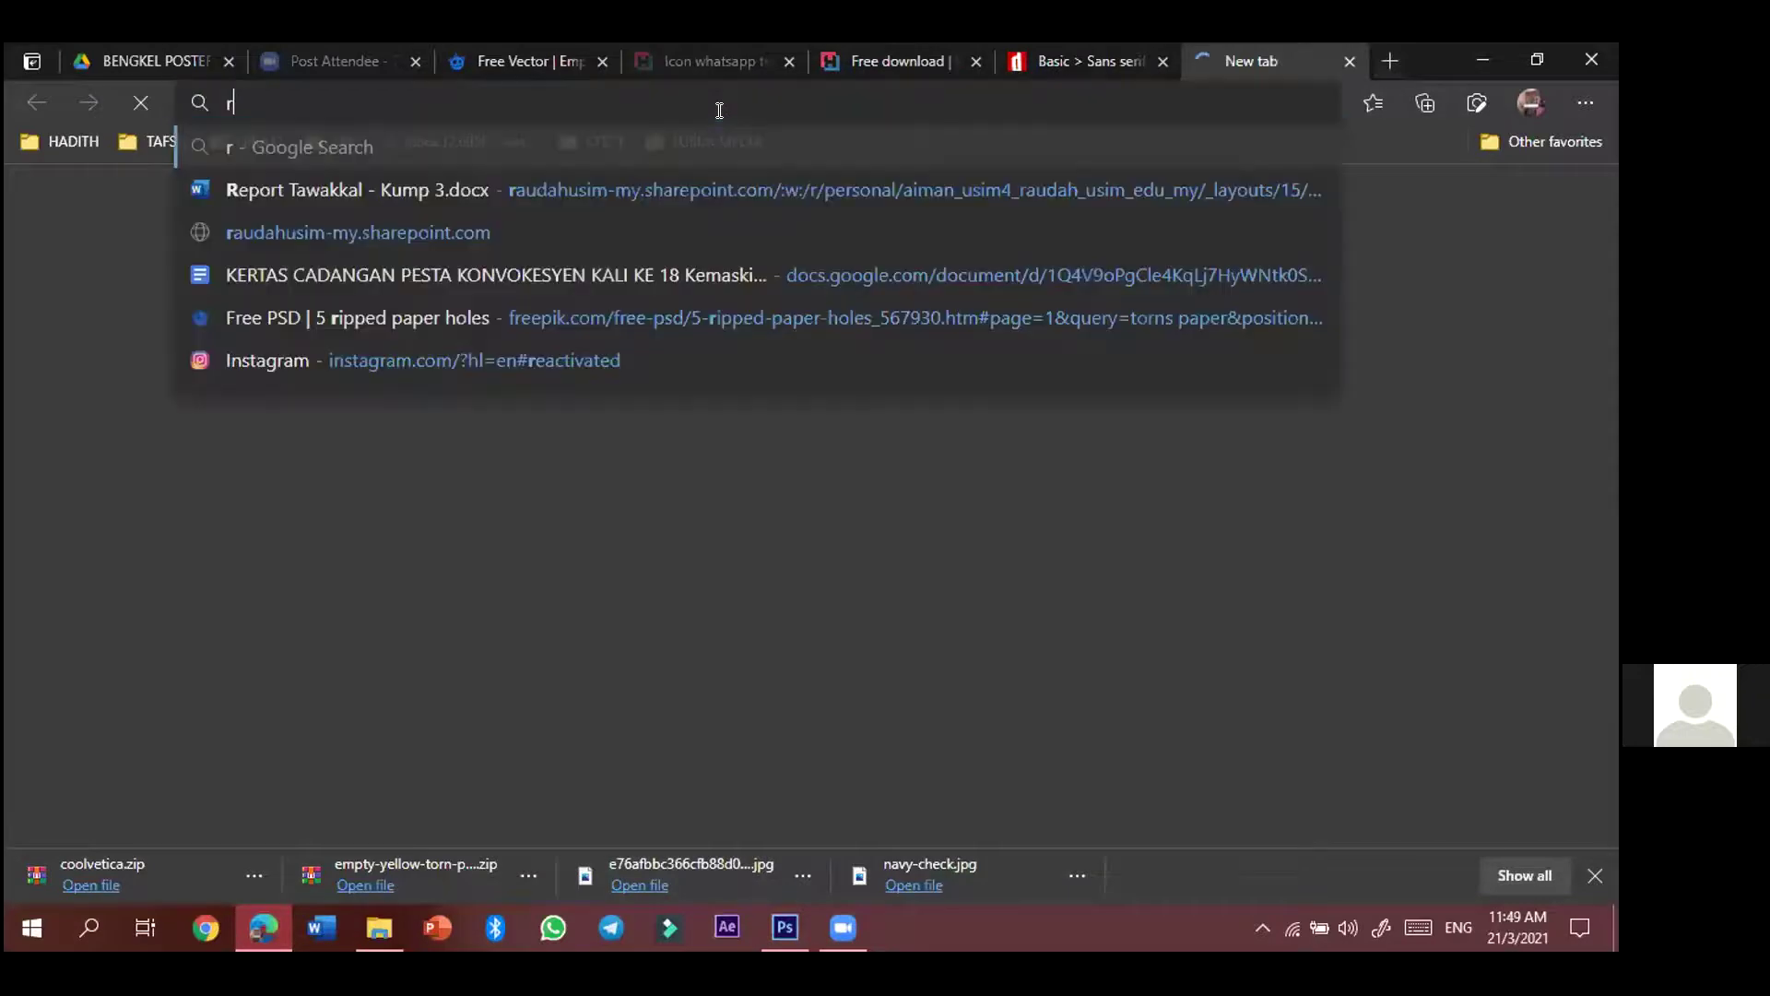
pyautogui.write('emove.')
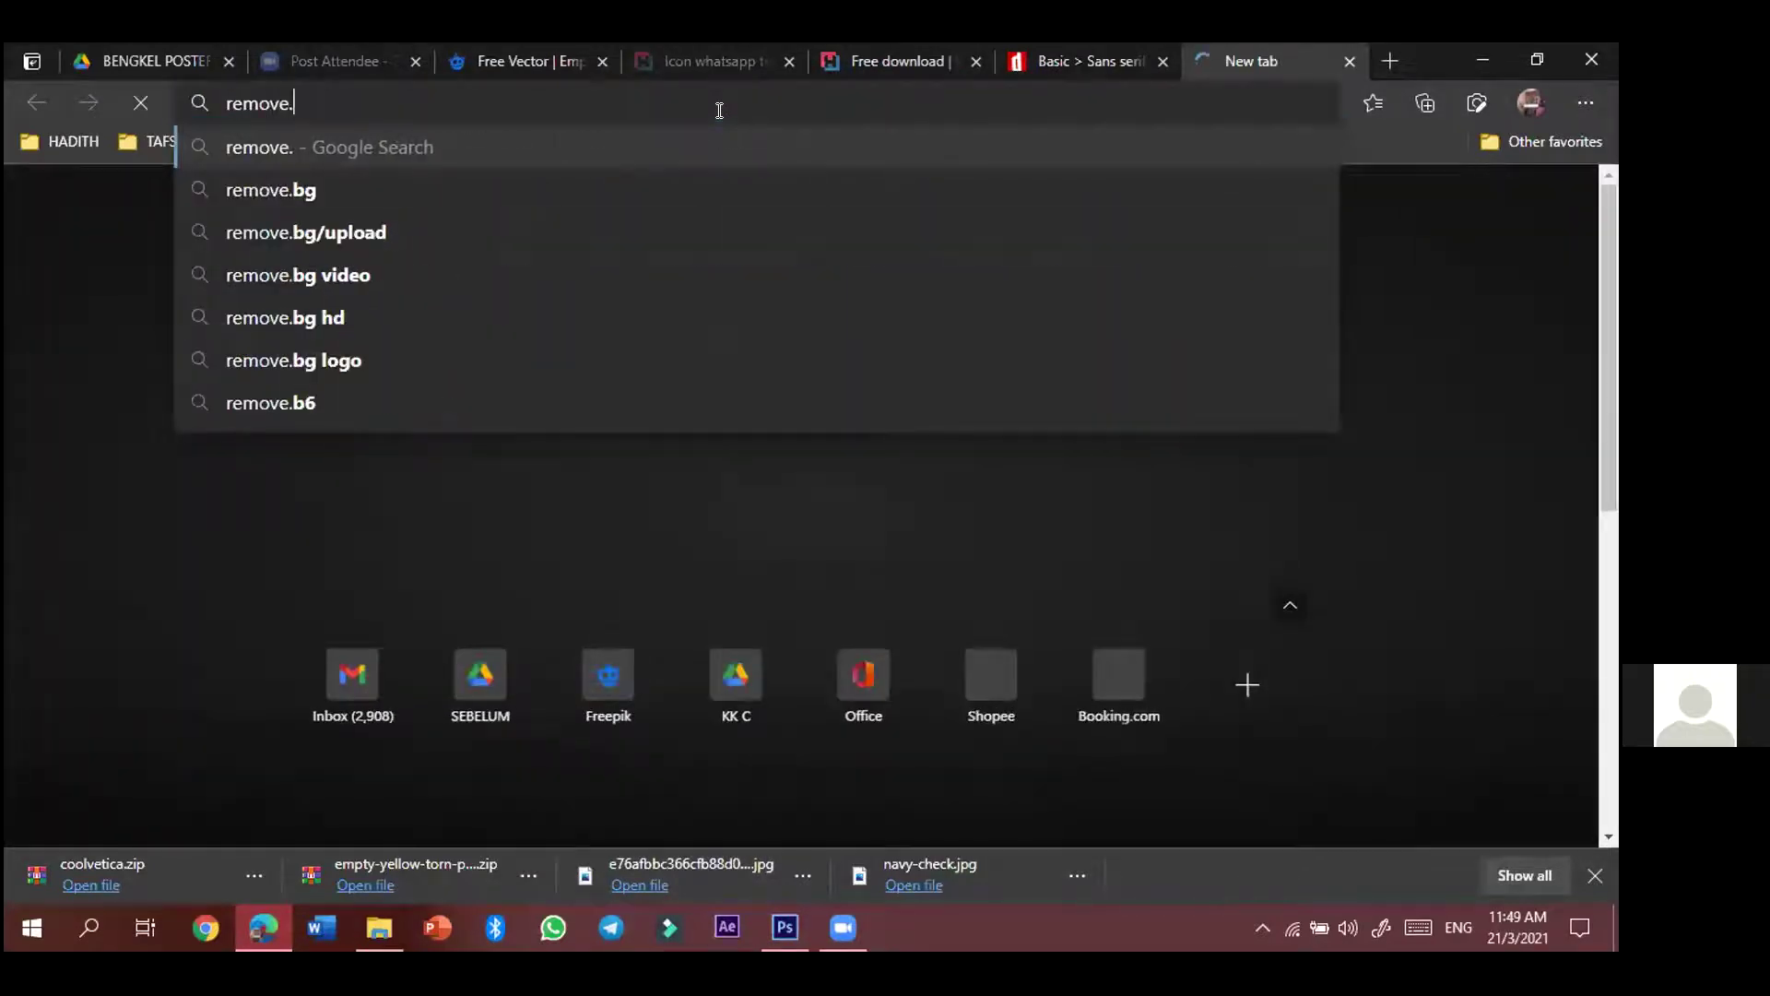
pyautogui.write('bg')
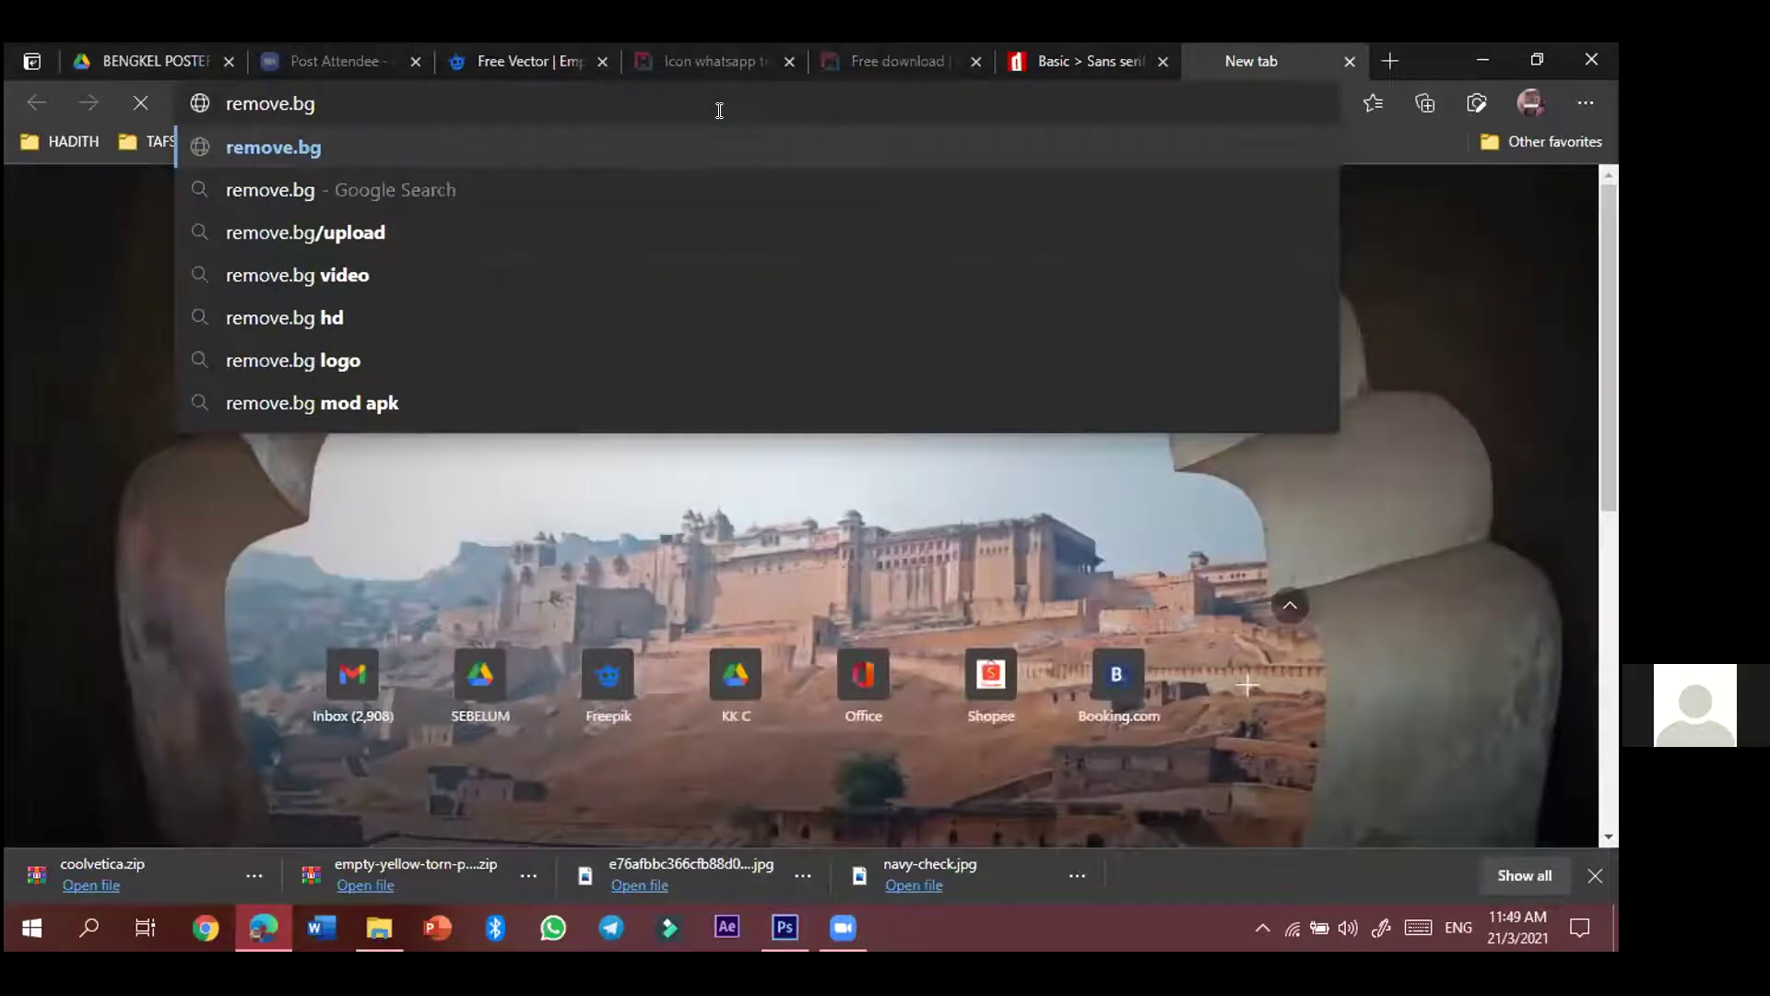
pyautogui.press('Return')
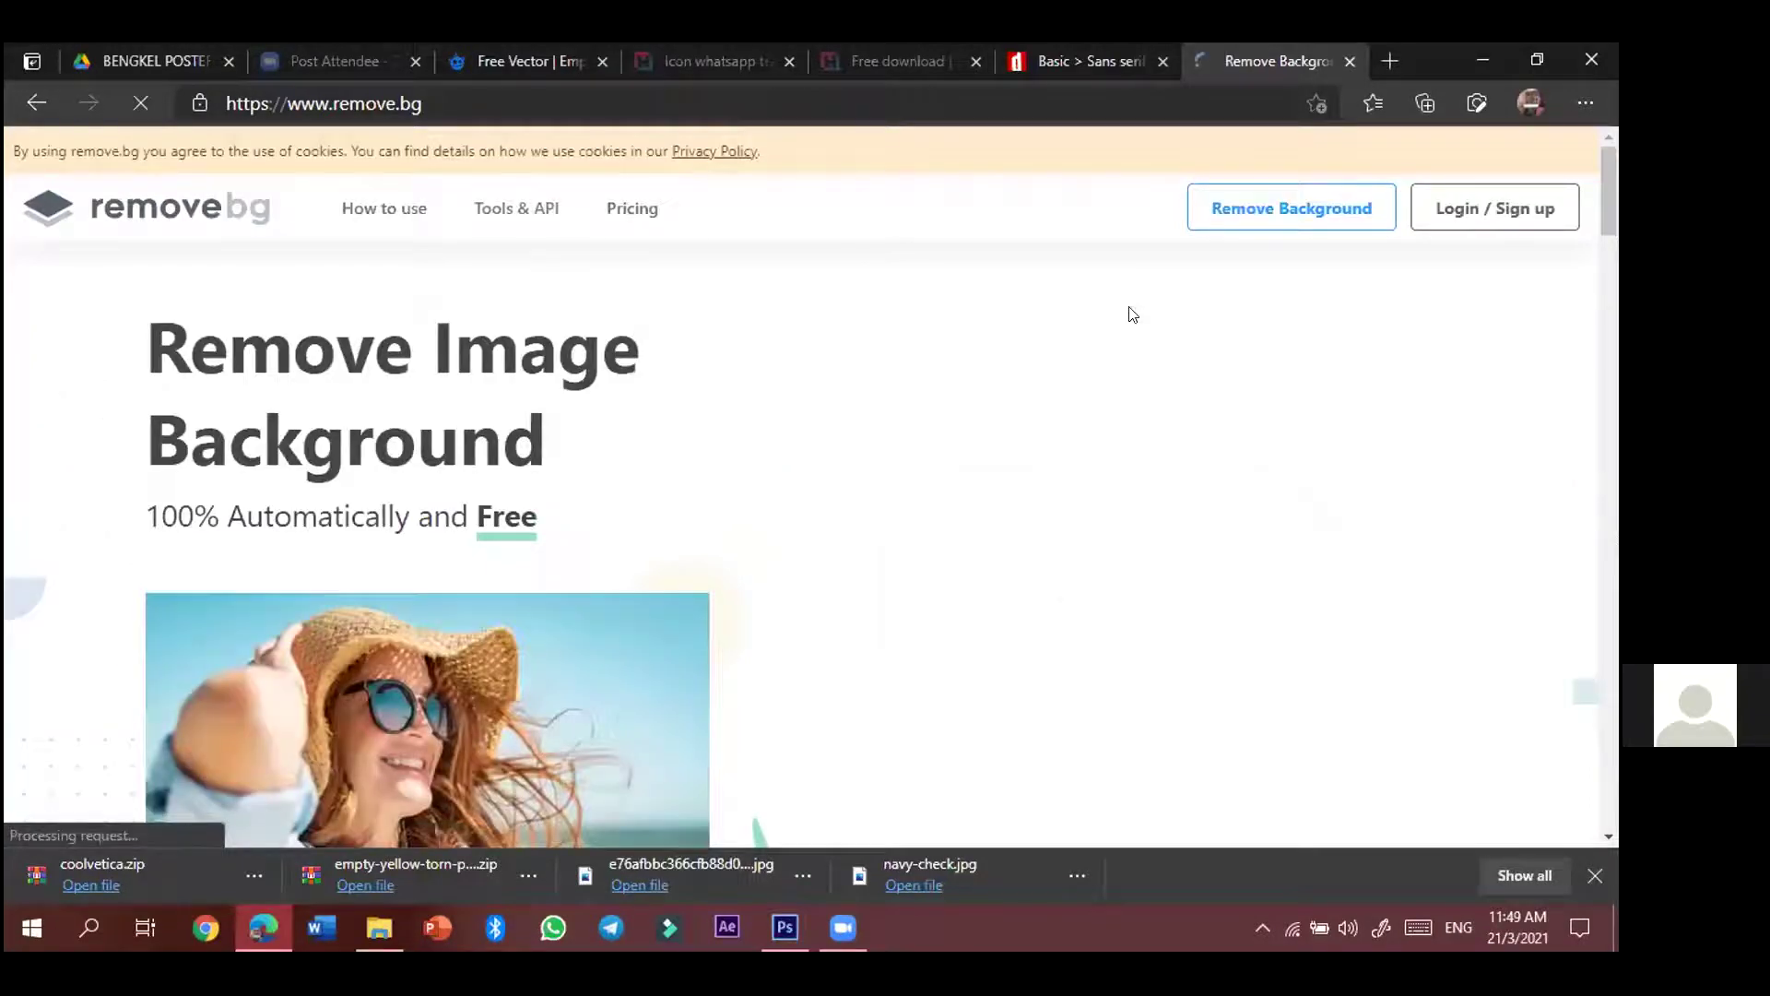
# - Upload the downloaded navy-check.jpg to remove.bg to remove its background
pyautogui.scroll(-1, 1032, 692)
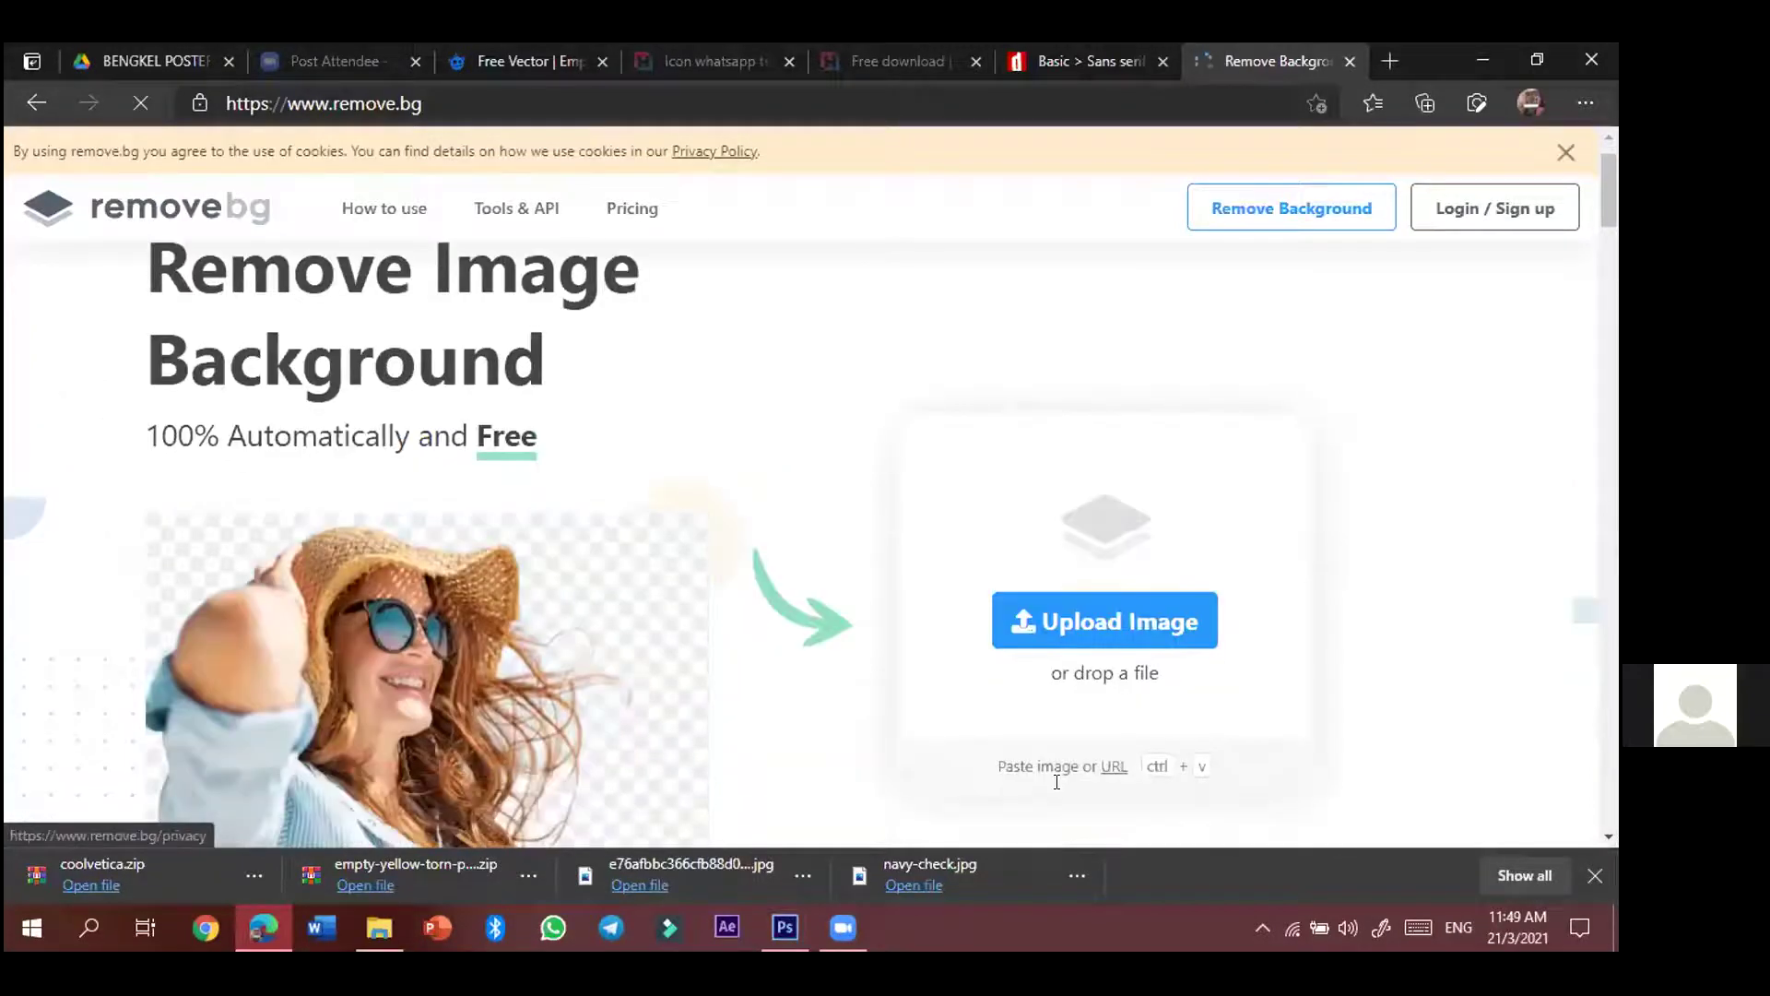
pyautogui.scroll(-1, 1074, 820)
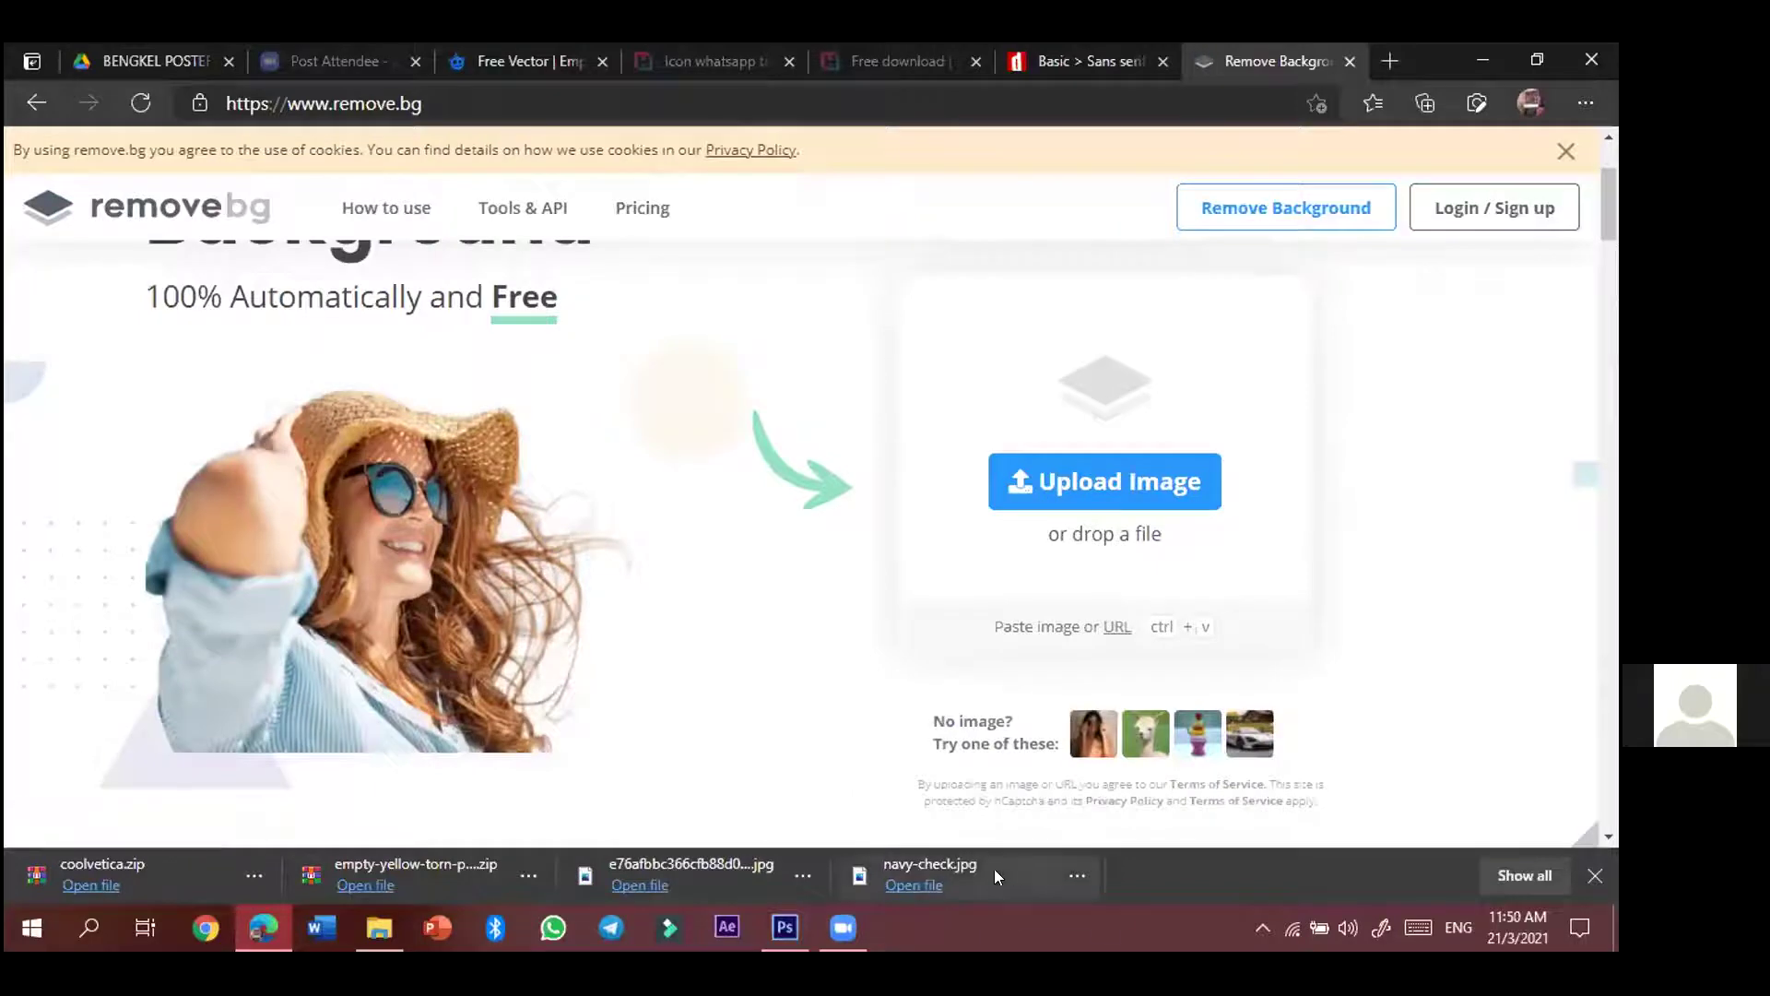
pyautogui.moveTo(977, 876); pyautogui.dragTo(747, 476)
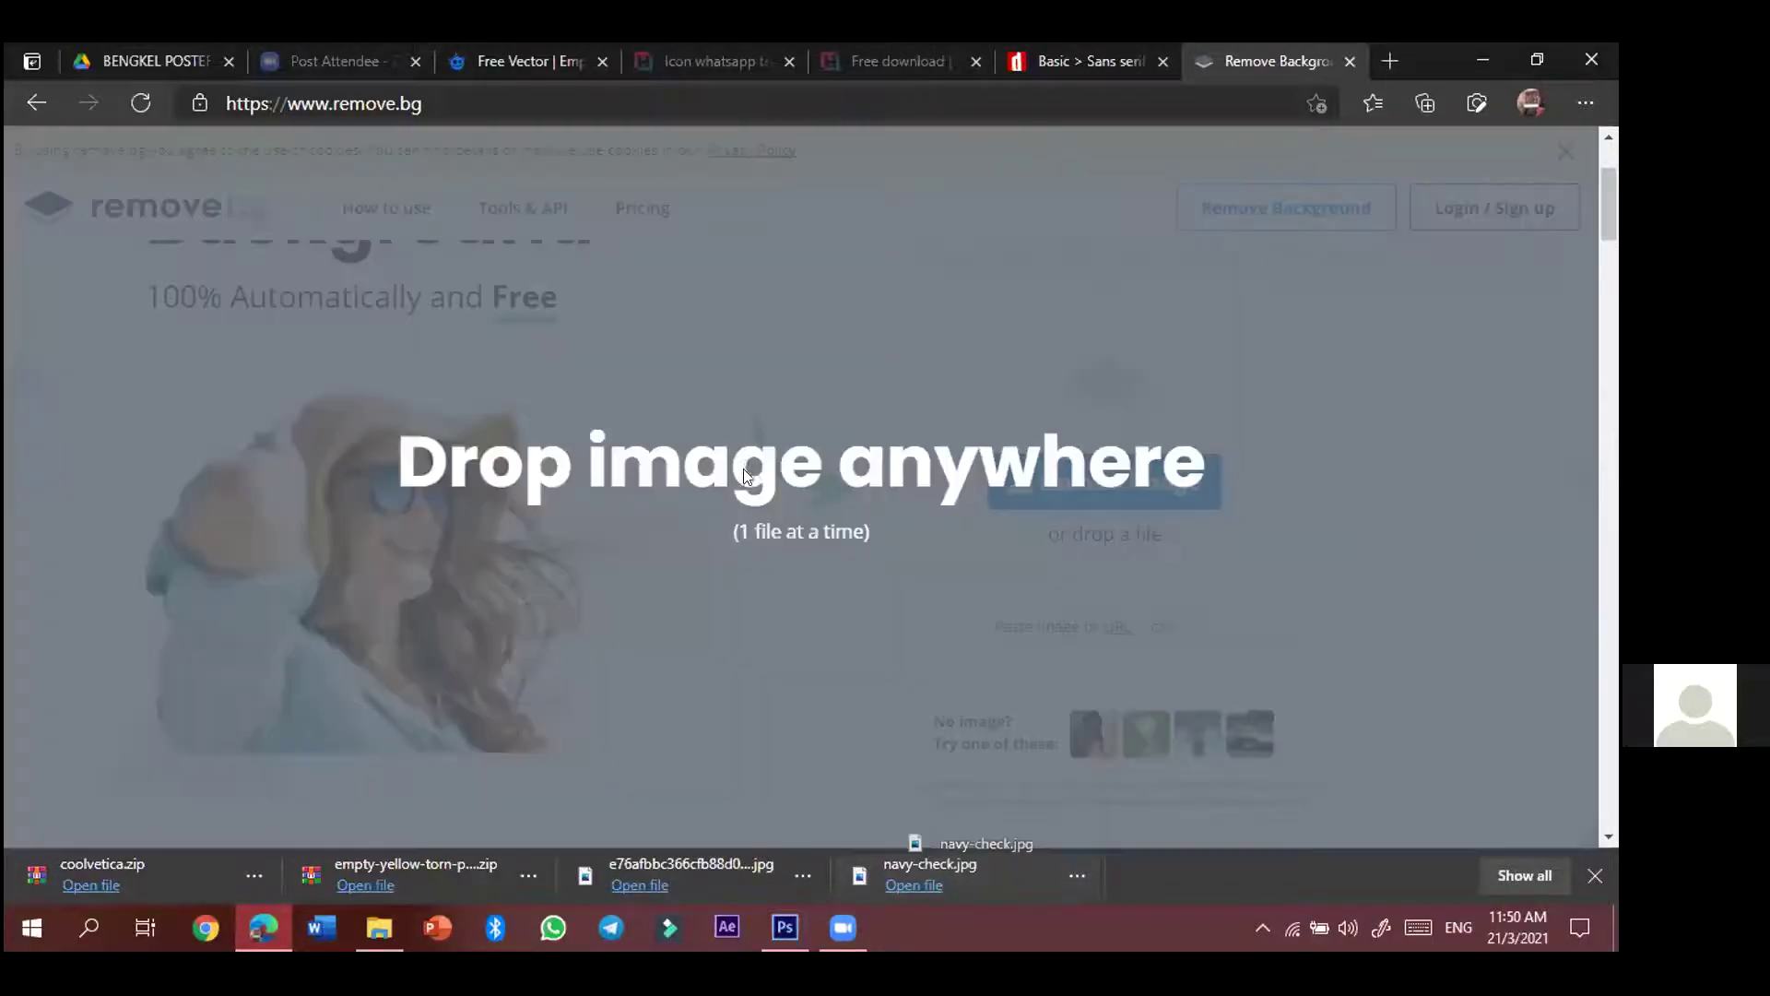
pyautogui.moveTo(1463, 526); pyautogui.dragTo(1462, 524)
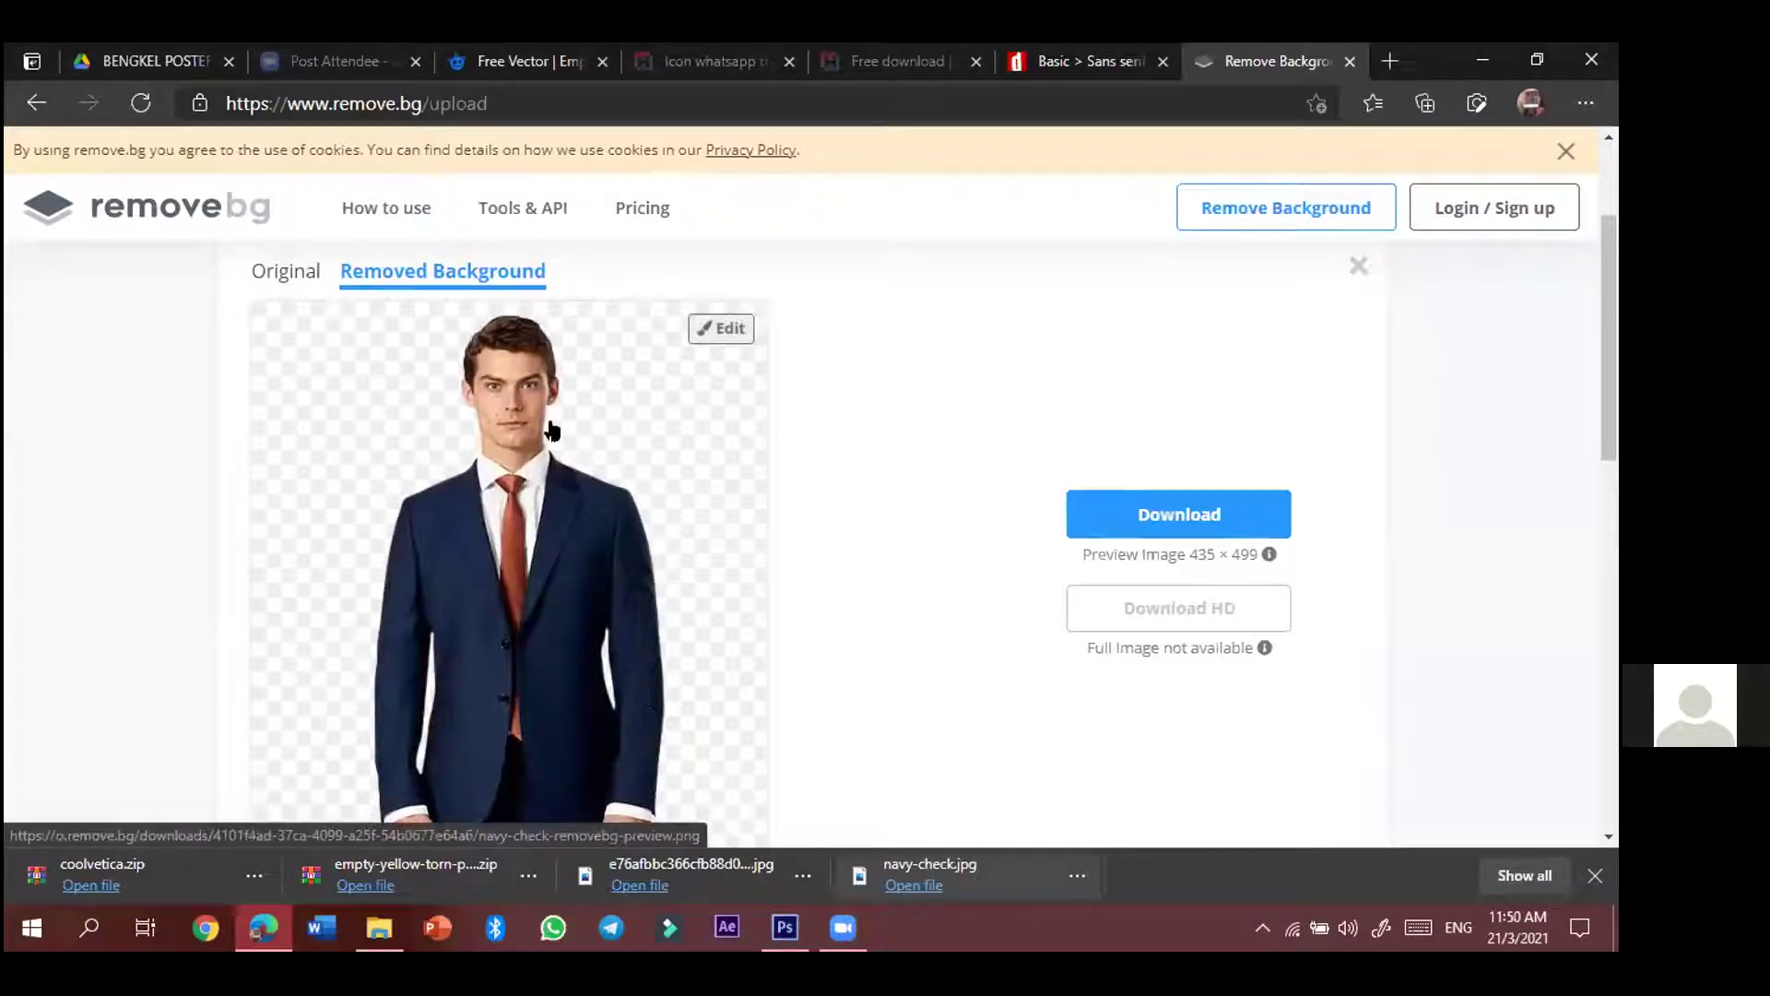
# - Download the background-free preview image to the Desktop as navy-check-removebg-preview
pyautogui.click(1099, 528)
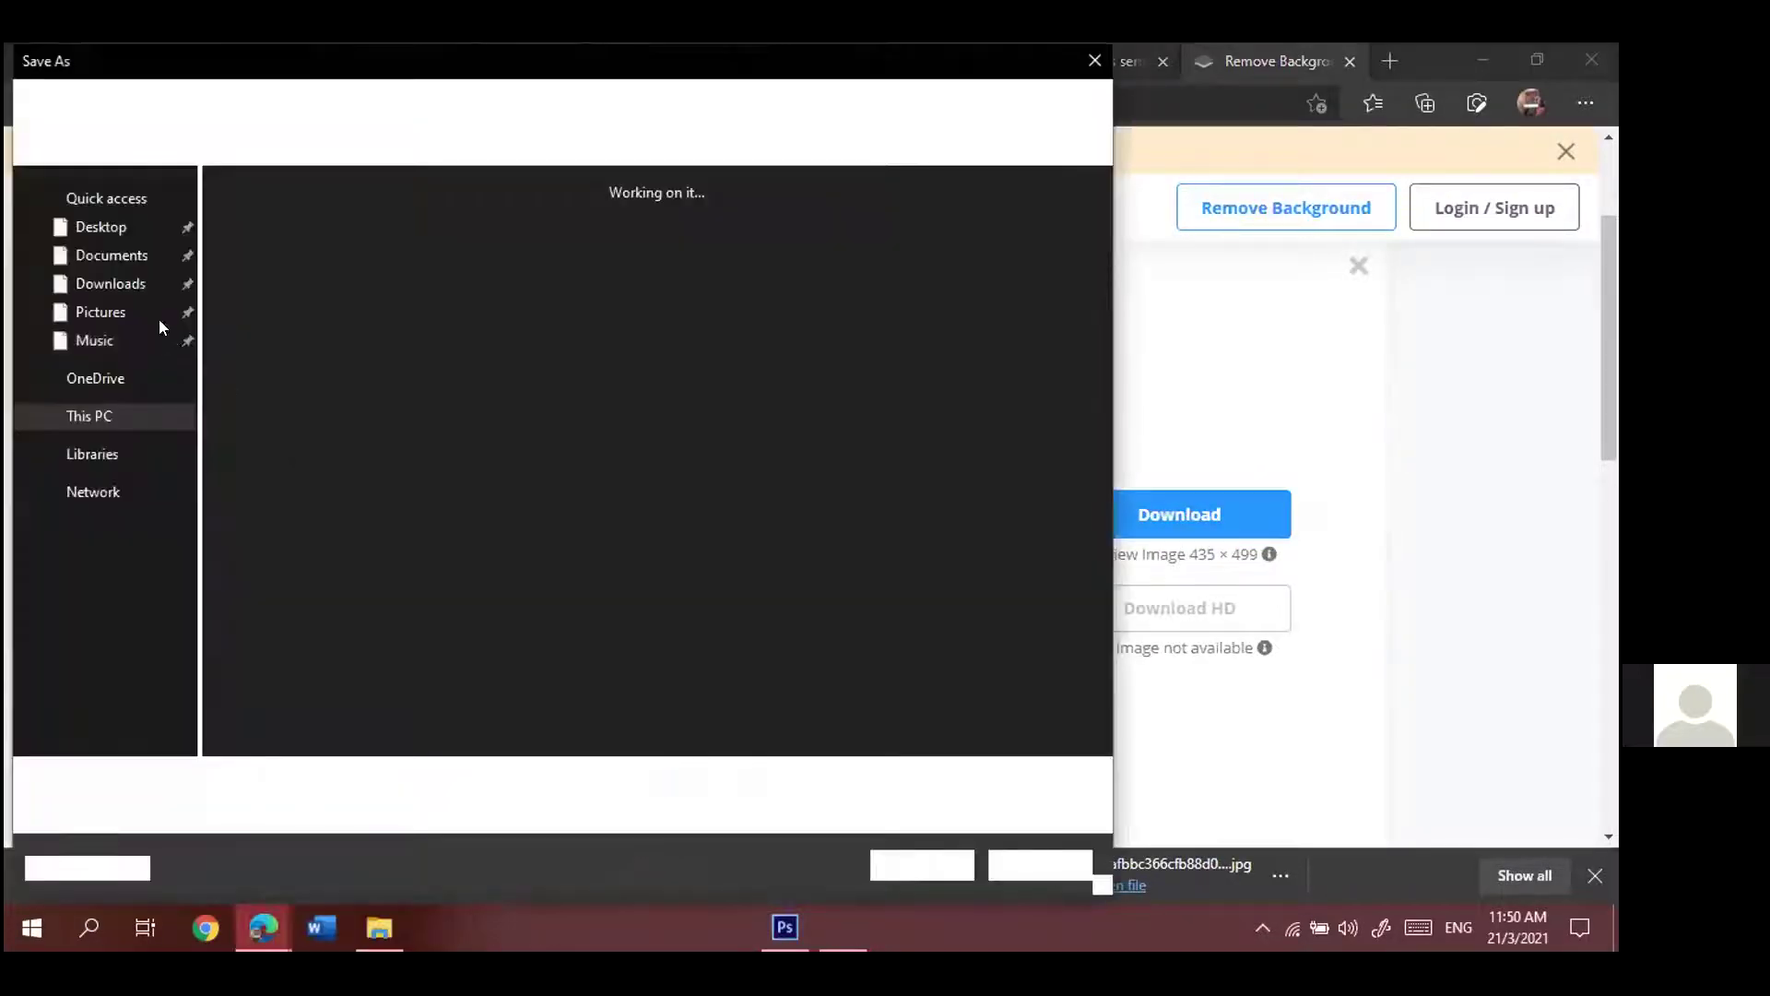
pyautogui.click(102, 227)
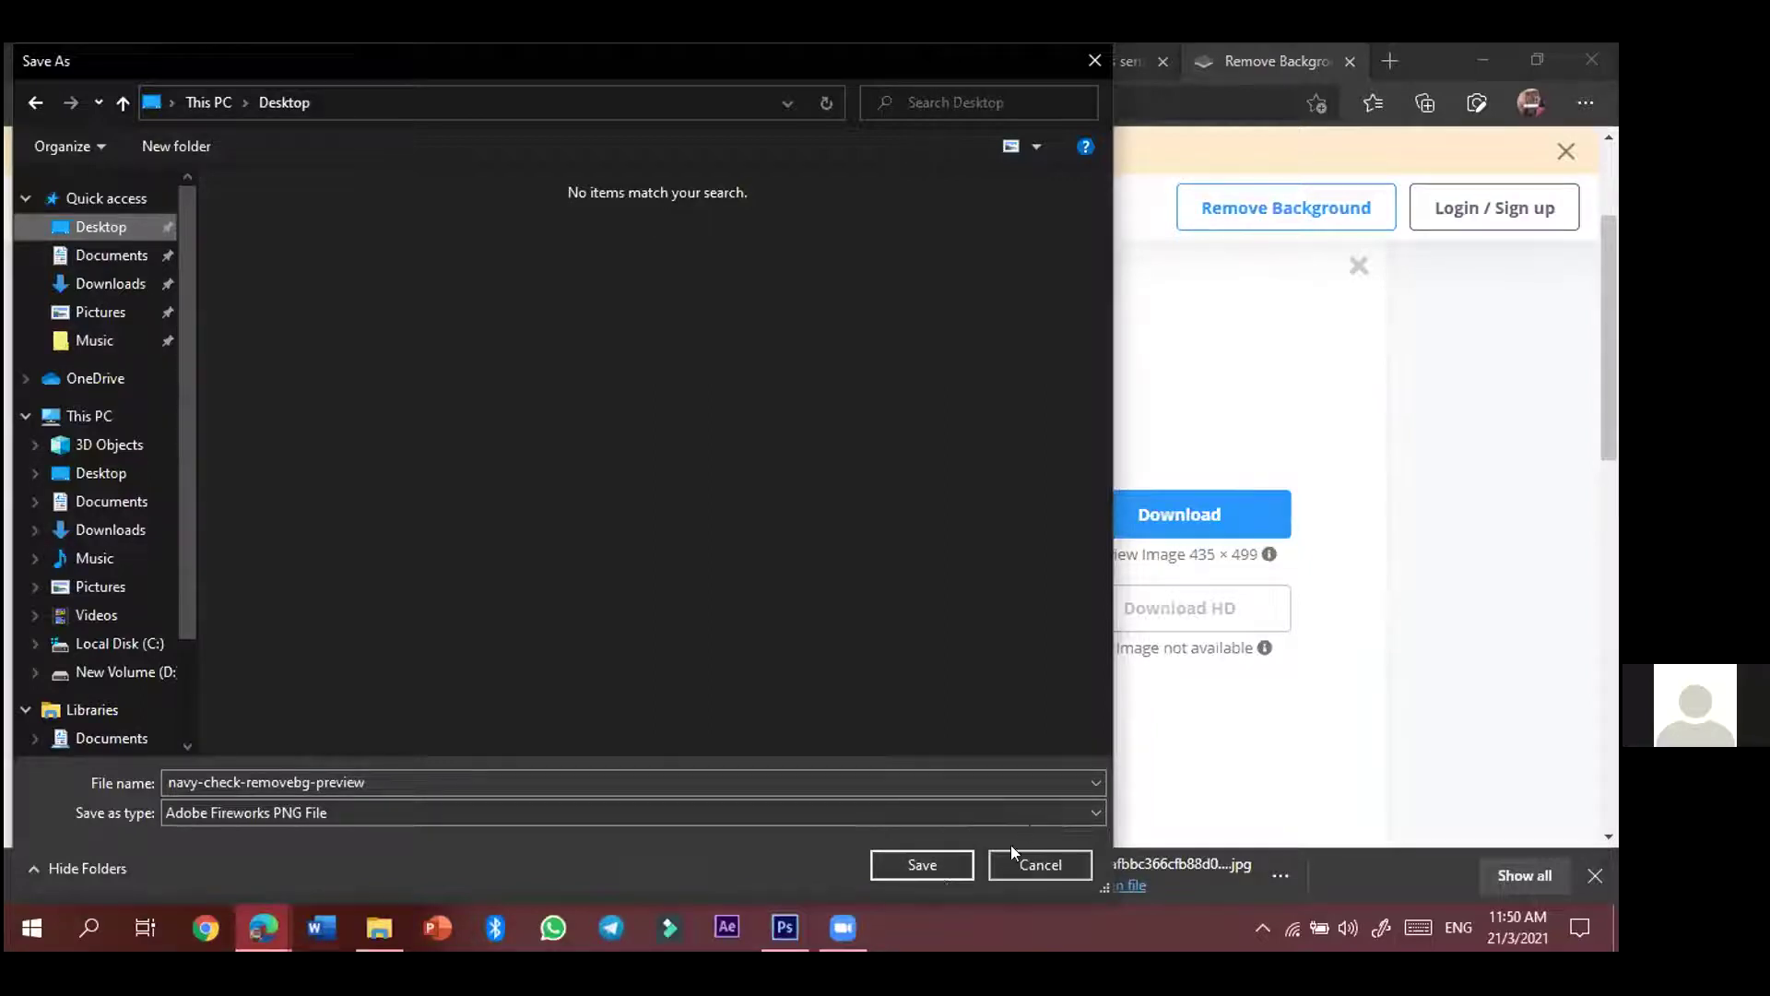
pyautogui.click(919, 864)
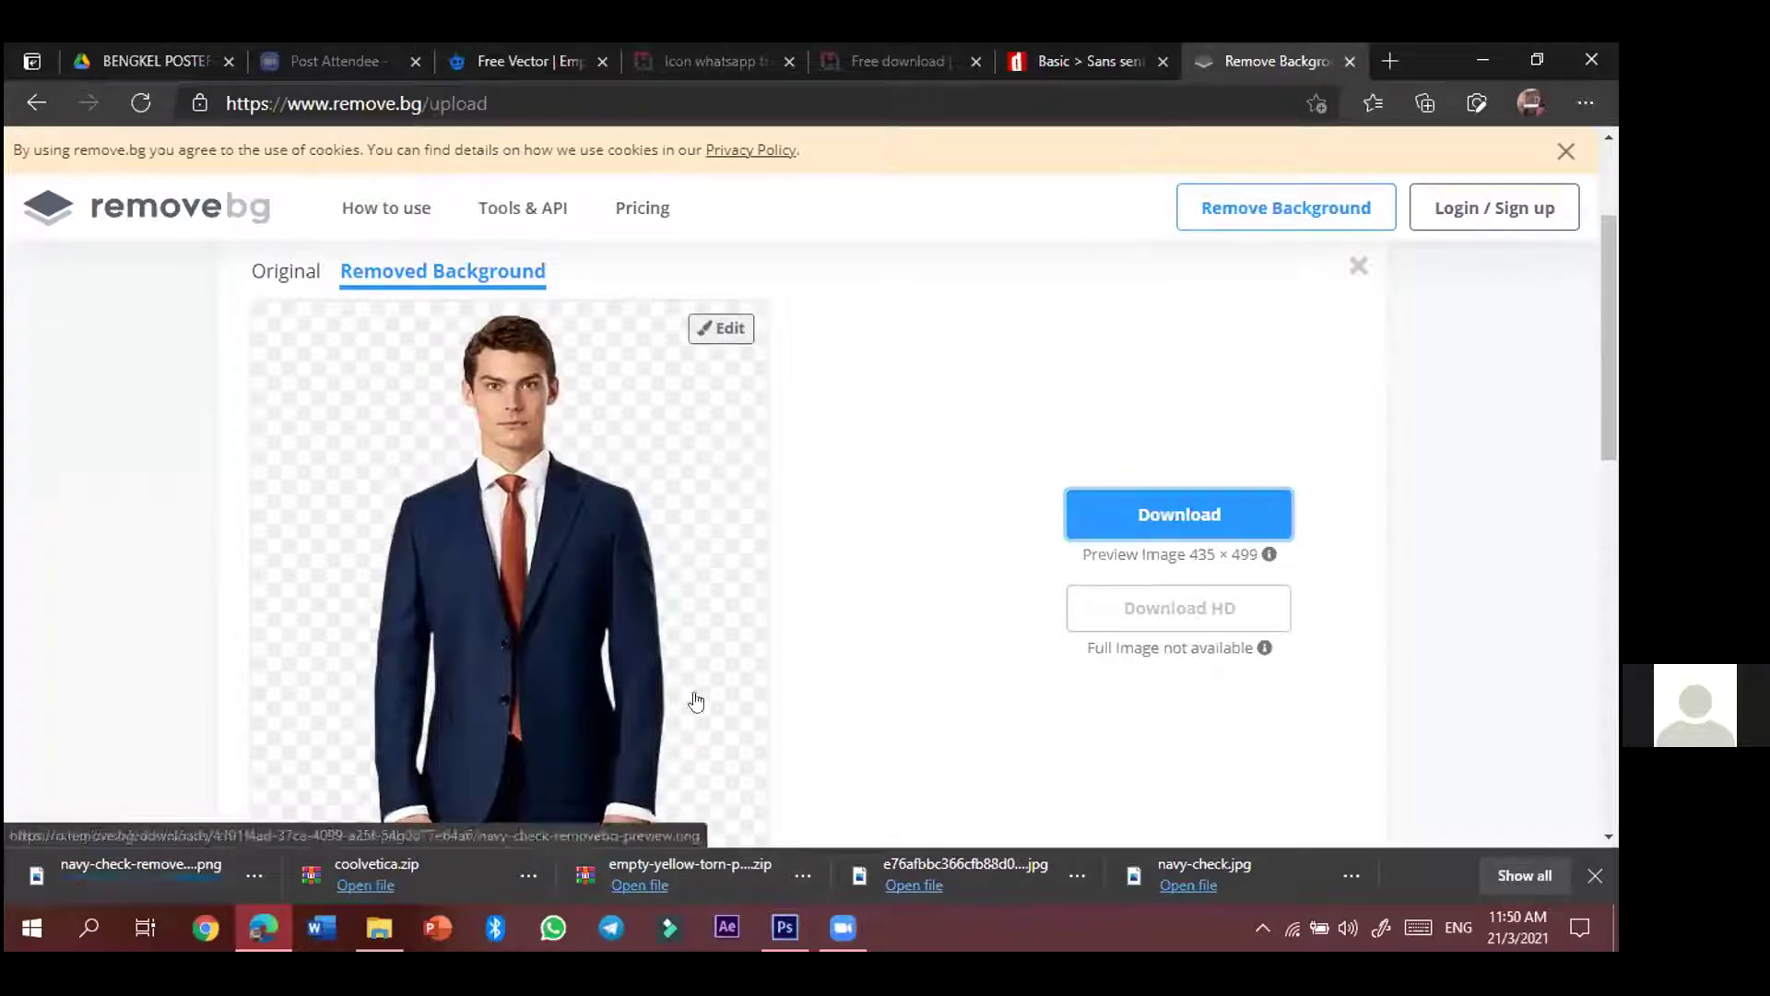
# - Place the downloaded navy-check-removebg-preview PNG into the Photoshop banner document and move it about 5 cm to the right
pyautogui.moveTo(165, 869); pyautogui.dragTo(1040, 633)
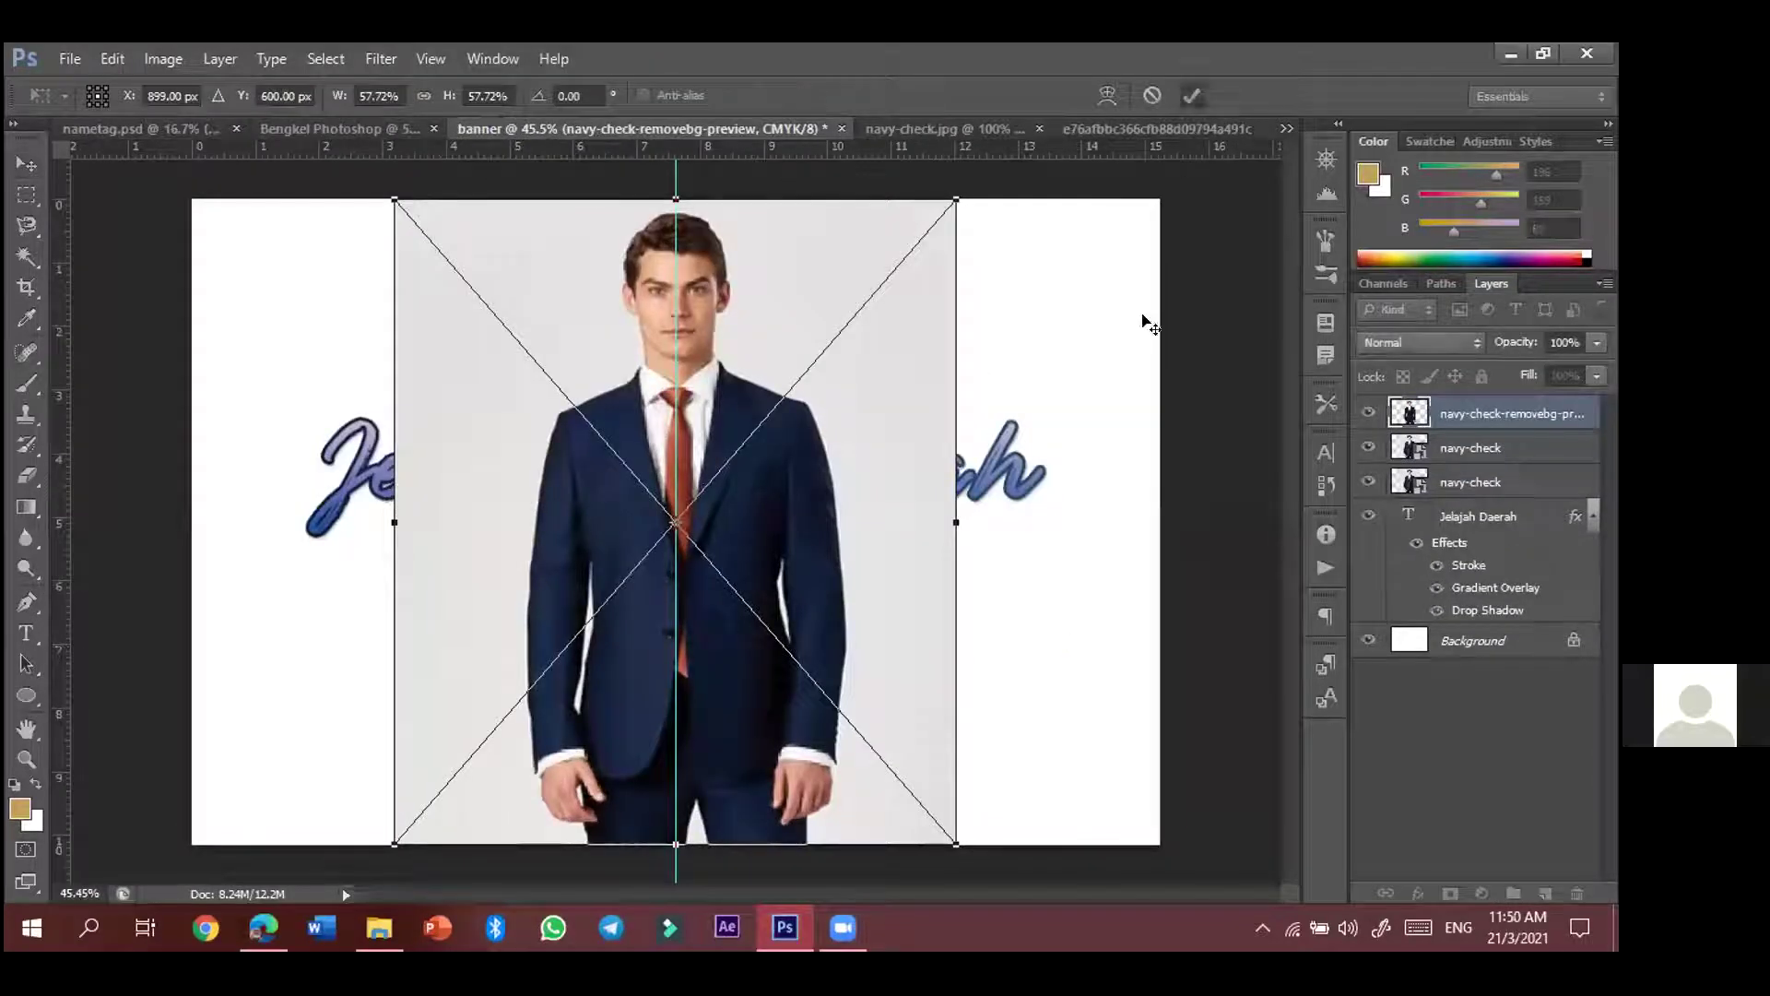
pyautogui.press('Return')
pyautogui.moveTo(1122, 553); pyautogui.dragTo(1436, 571)
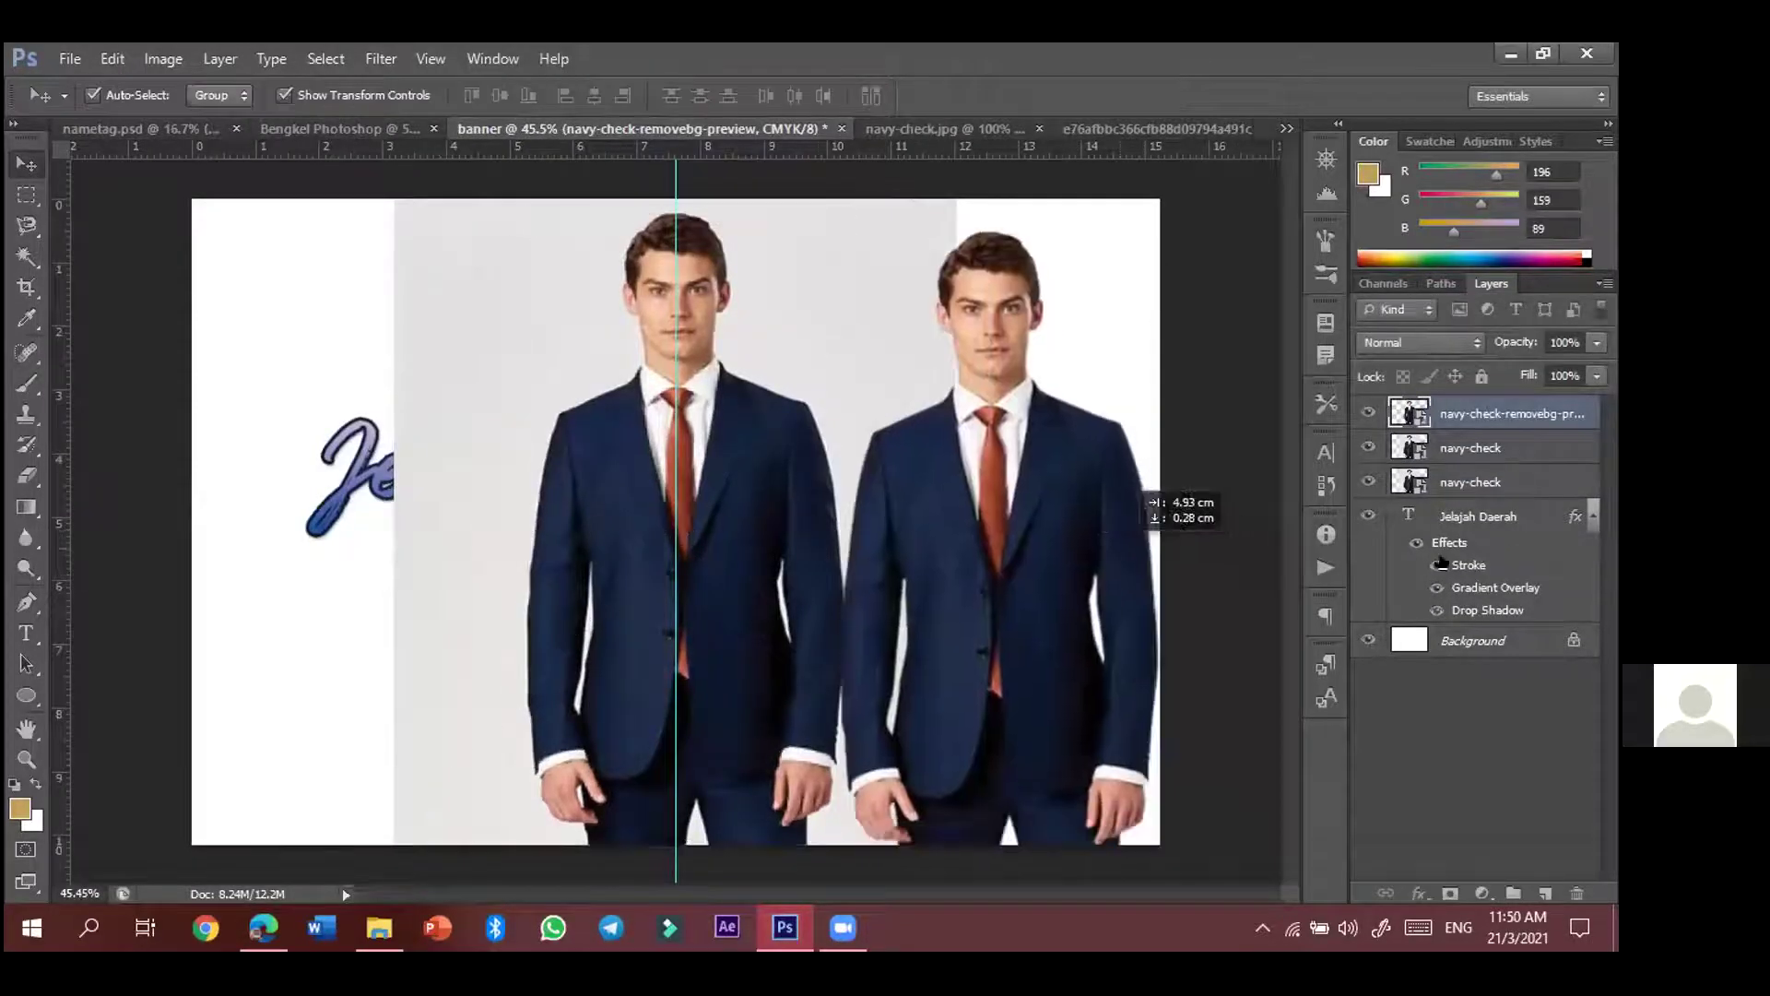
# - Delete both navy-check photo layers that still have the grey background from the banner
pyautogui.moveTo(1473, 449); pyautogui.dragTo(1473, 449)
pyautogui.click(1472, 449)
pyautogui.press('Delete')
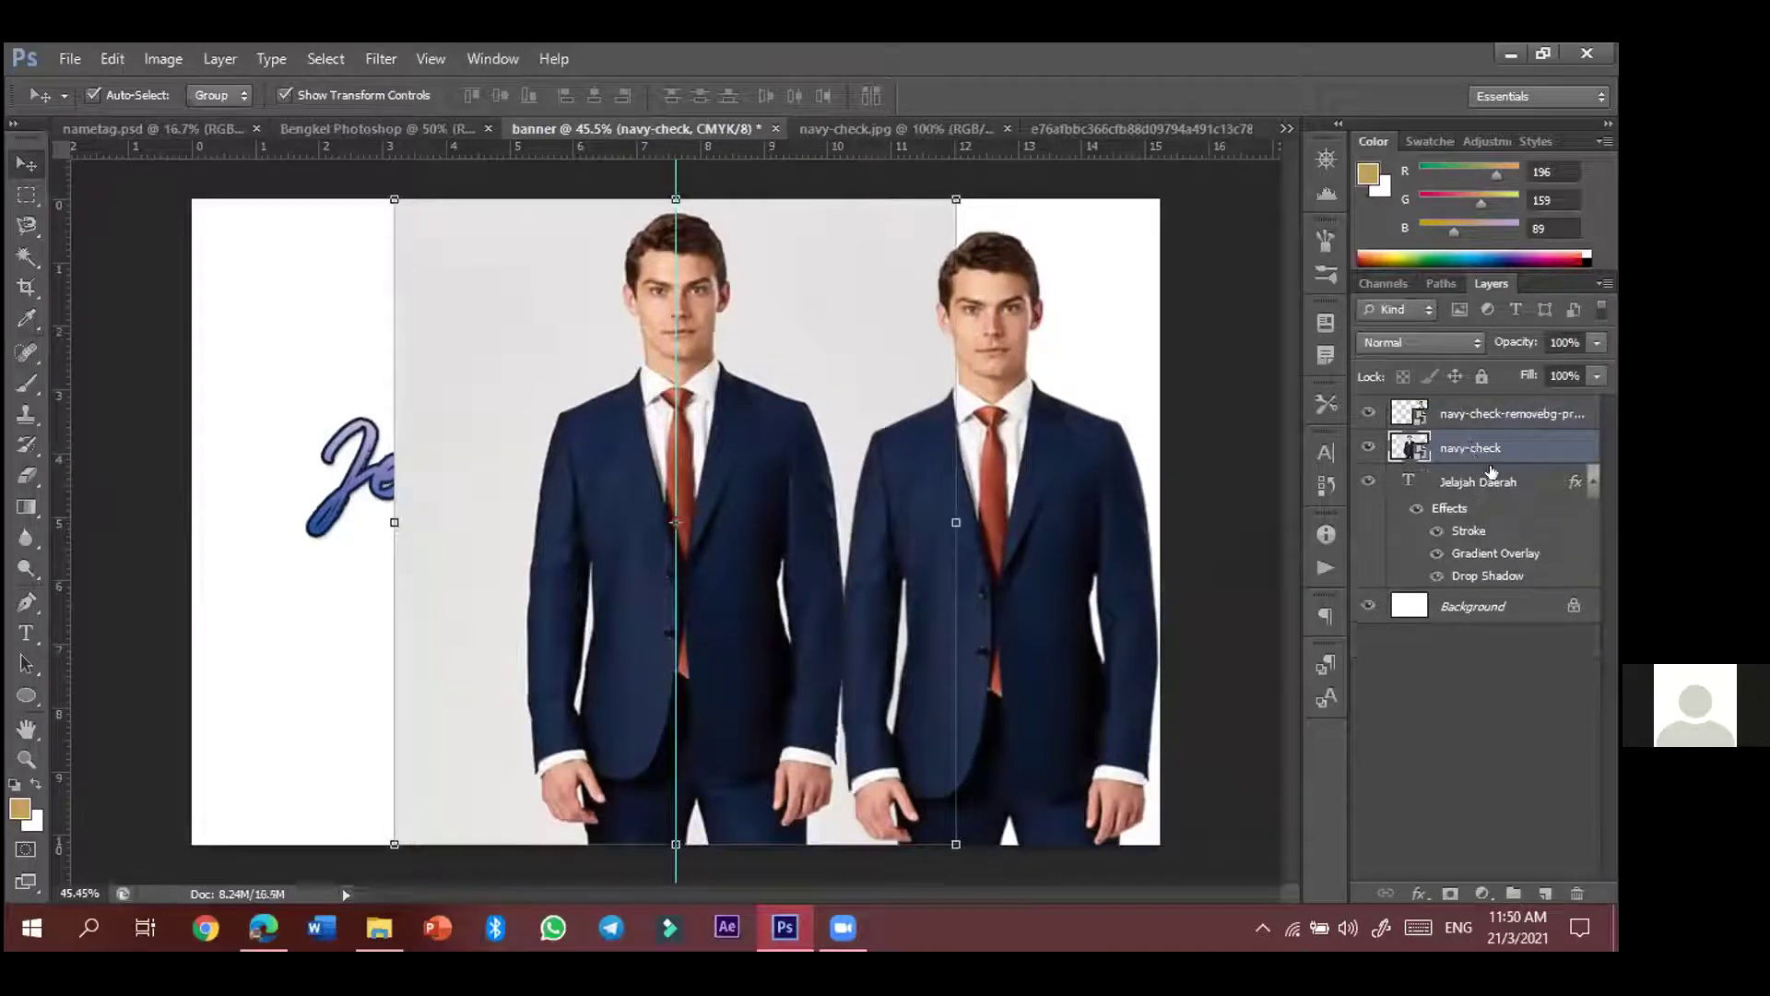
pyautogui.press('Delete')
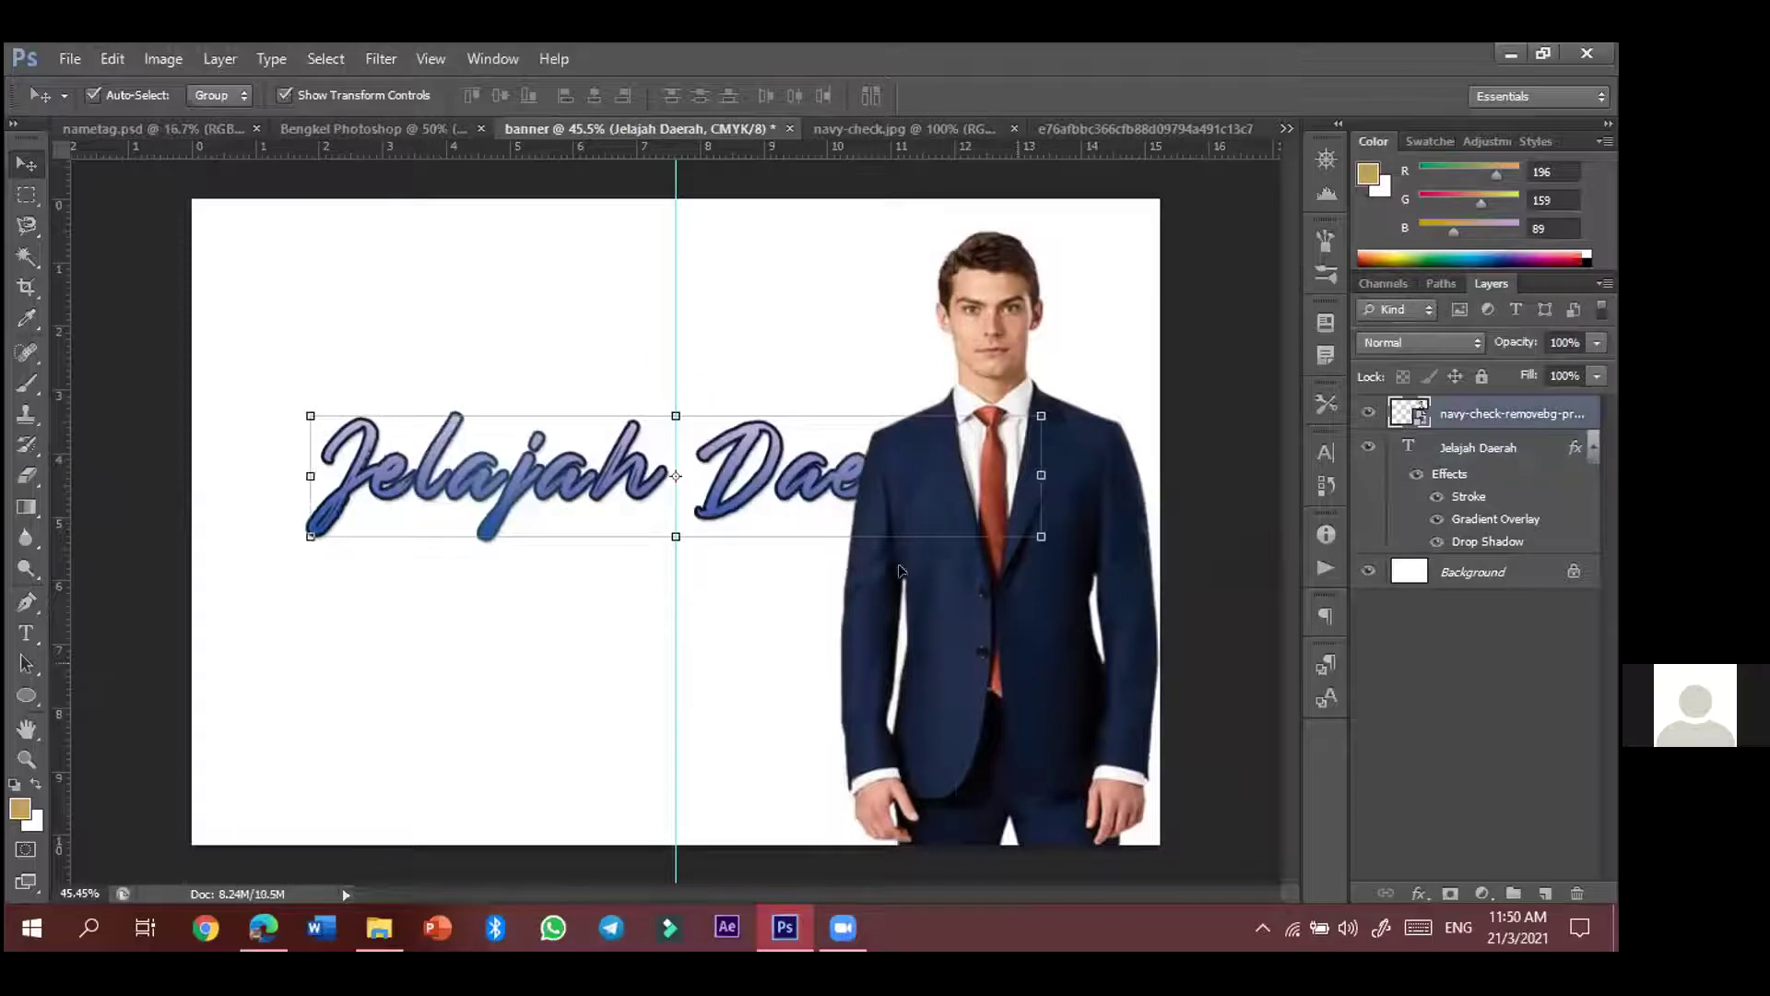
# - Scale down the cut-out man and position him in the lower right area of the banner
pyautogui.moveTo(1120, 687); pyautogui.dragTo(1025, 656)
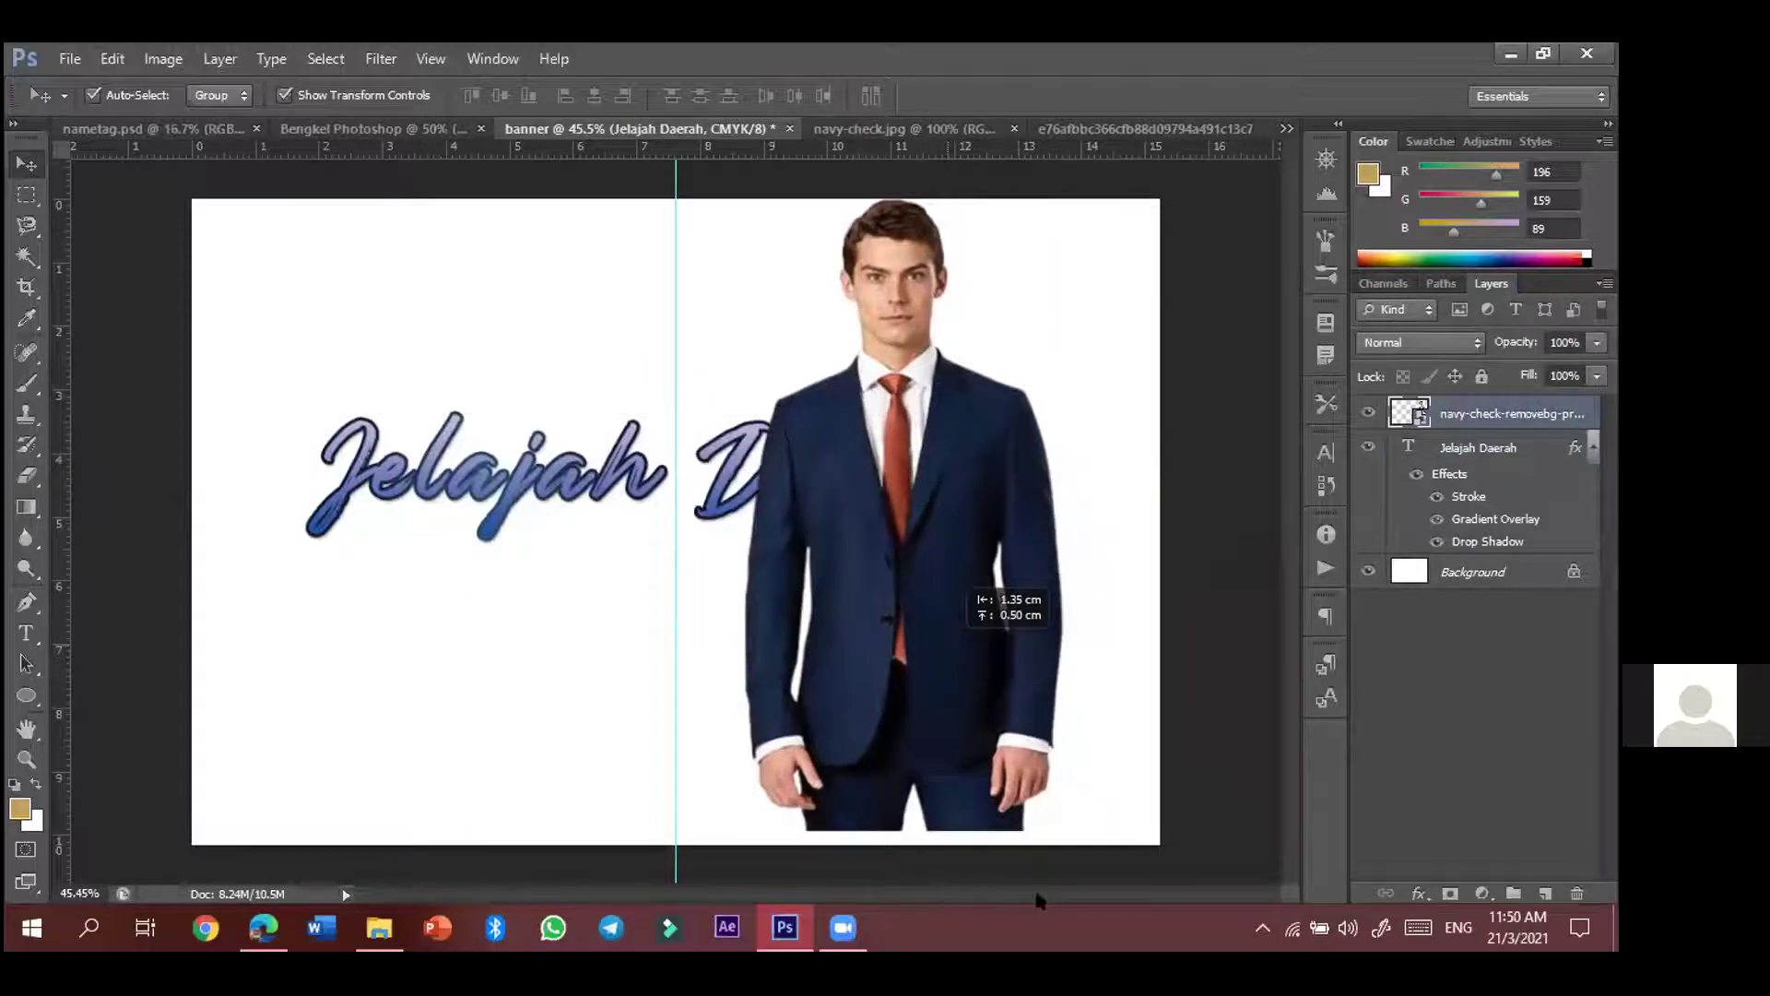
pyautogui.hotkey('ctrl', 'alt', 'z')
pyautogui.hotkey('ctrl', 'alt', 'z')
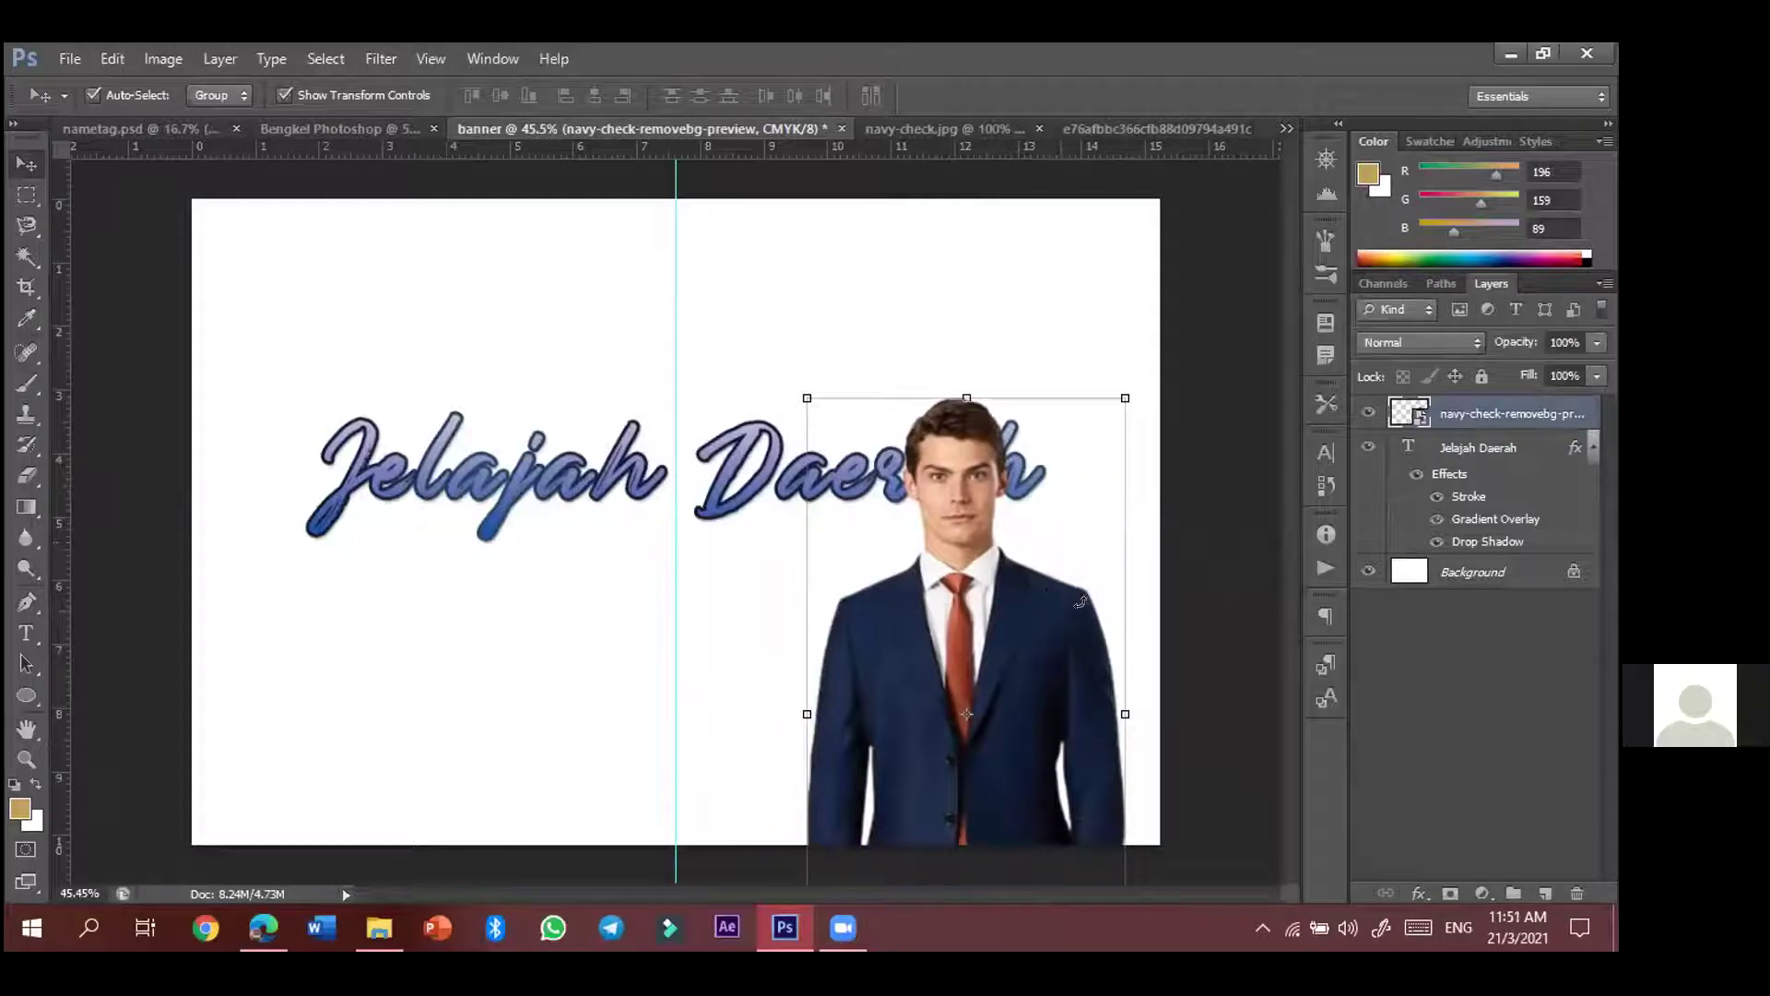
# - Switch to the navy-check.jpg document
pyautogui.click(941, 126)
pyautogui.click(65, 57)
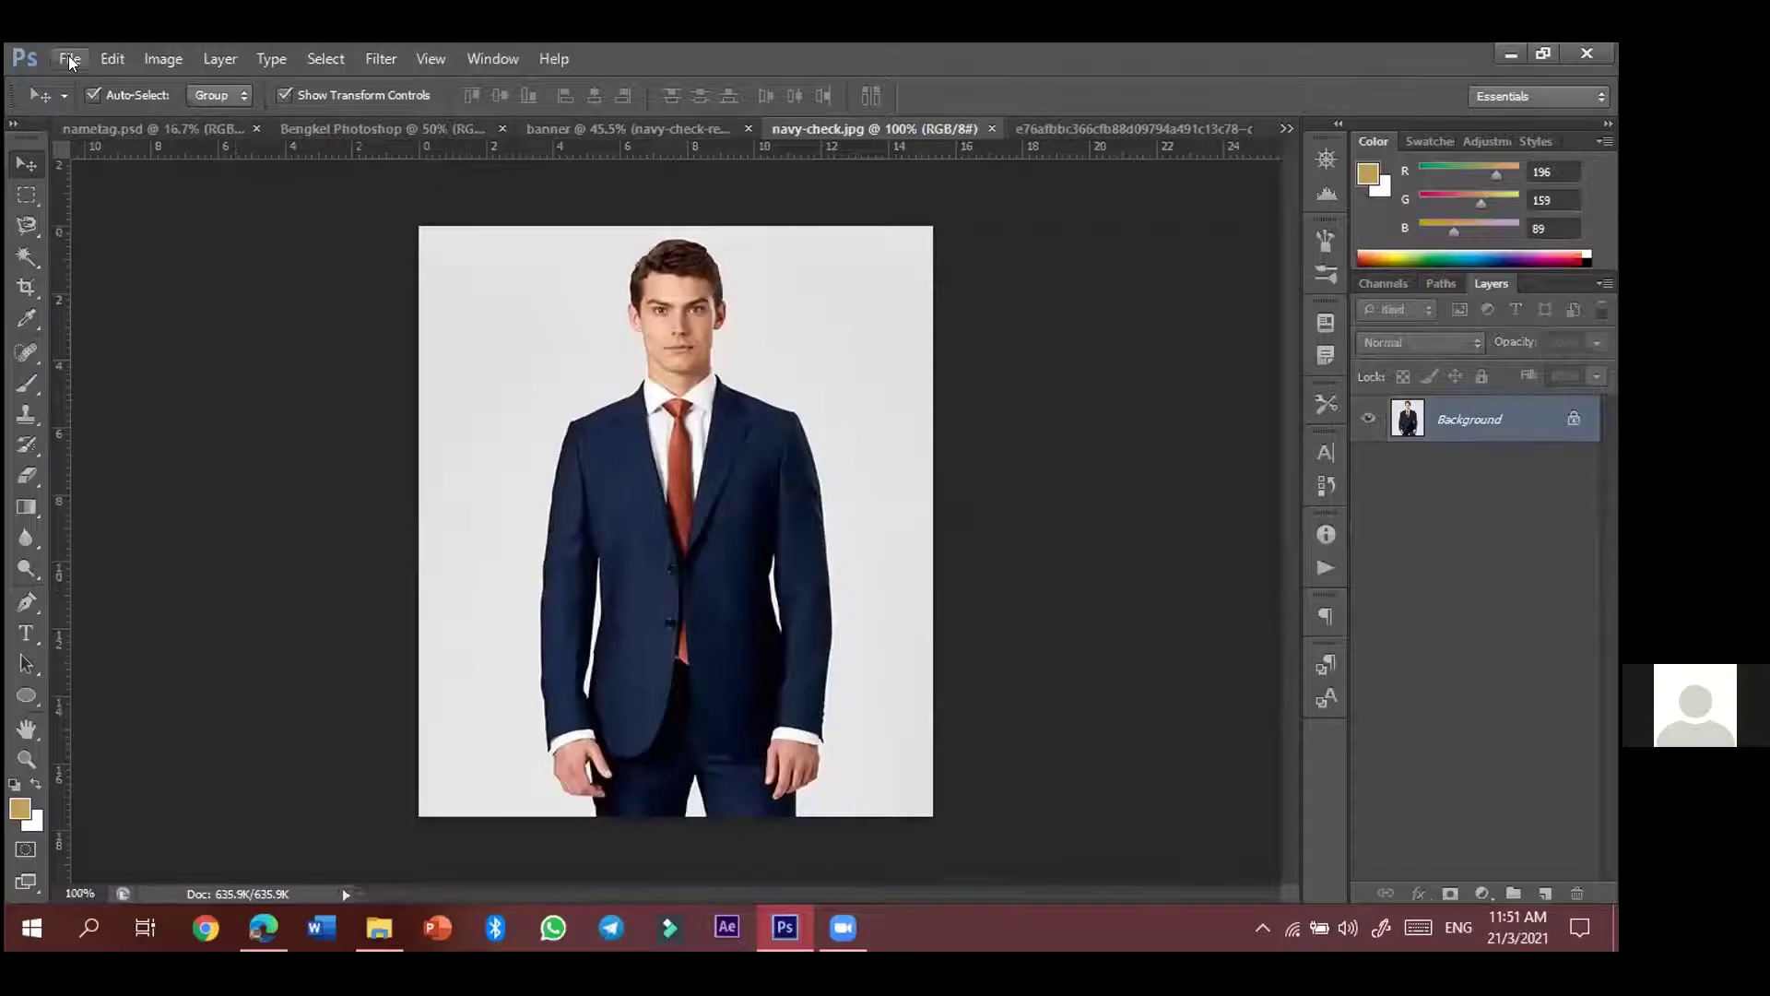
pyautogui.press('Down')
pyautogui.press('Down')
pyautogui.press('Down')
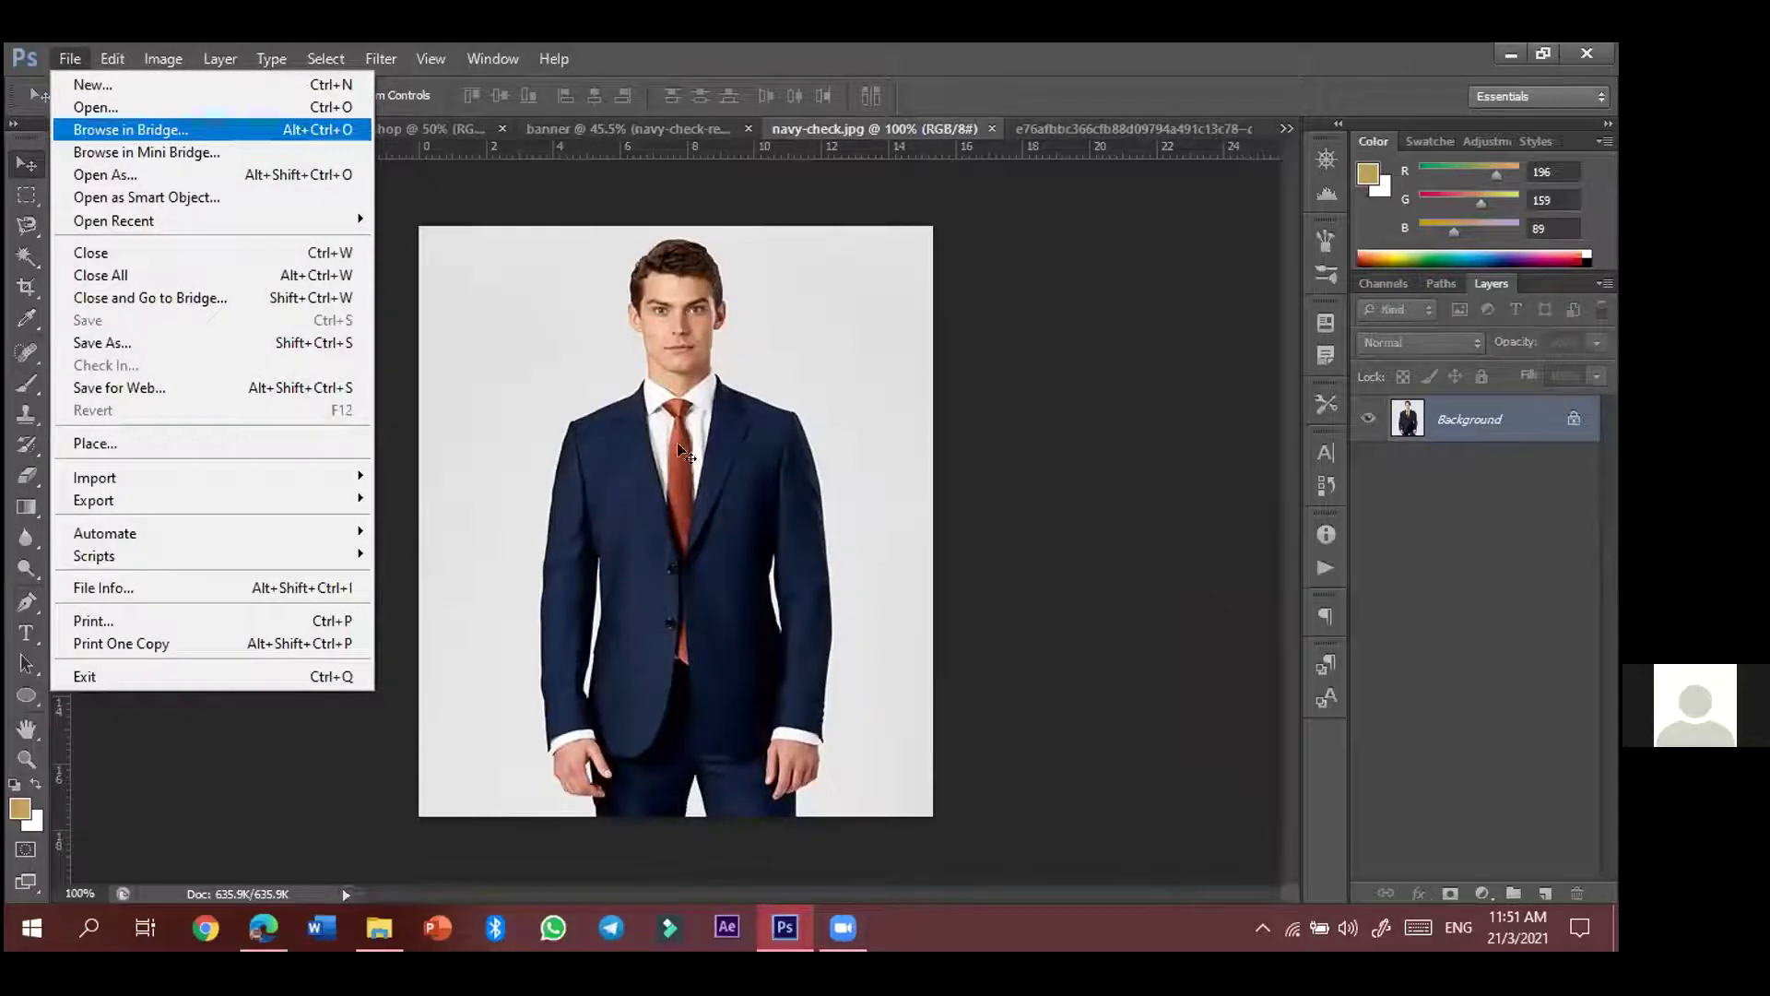
pyautogui.press('Escape')
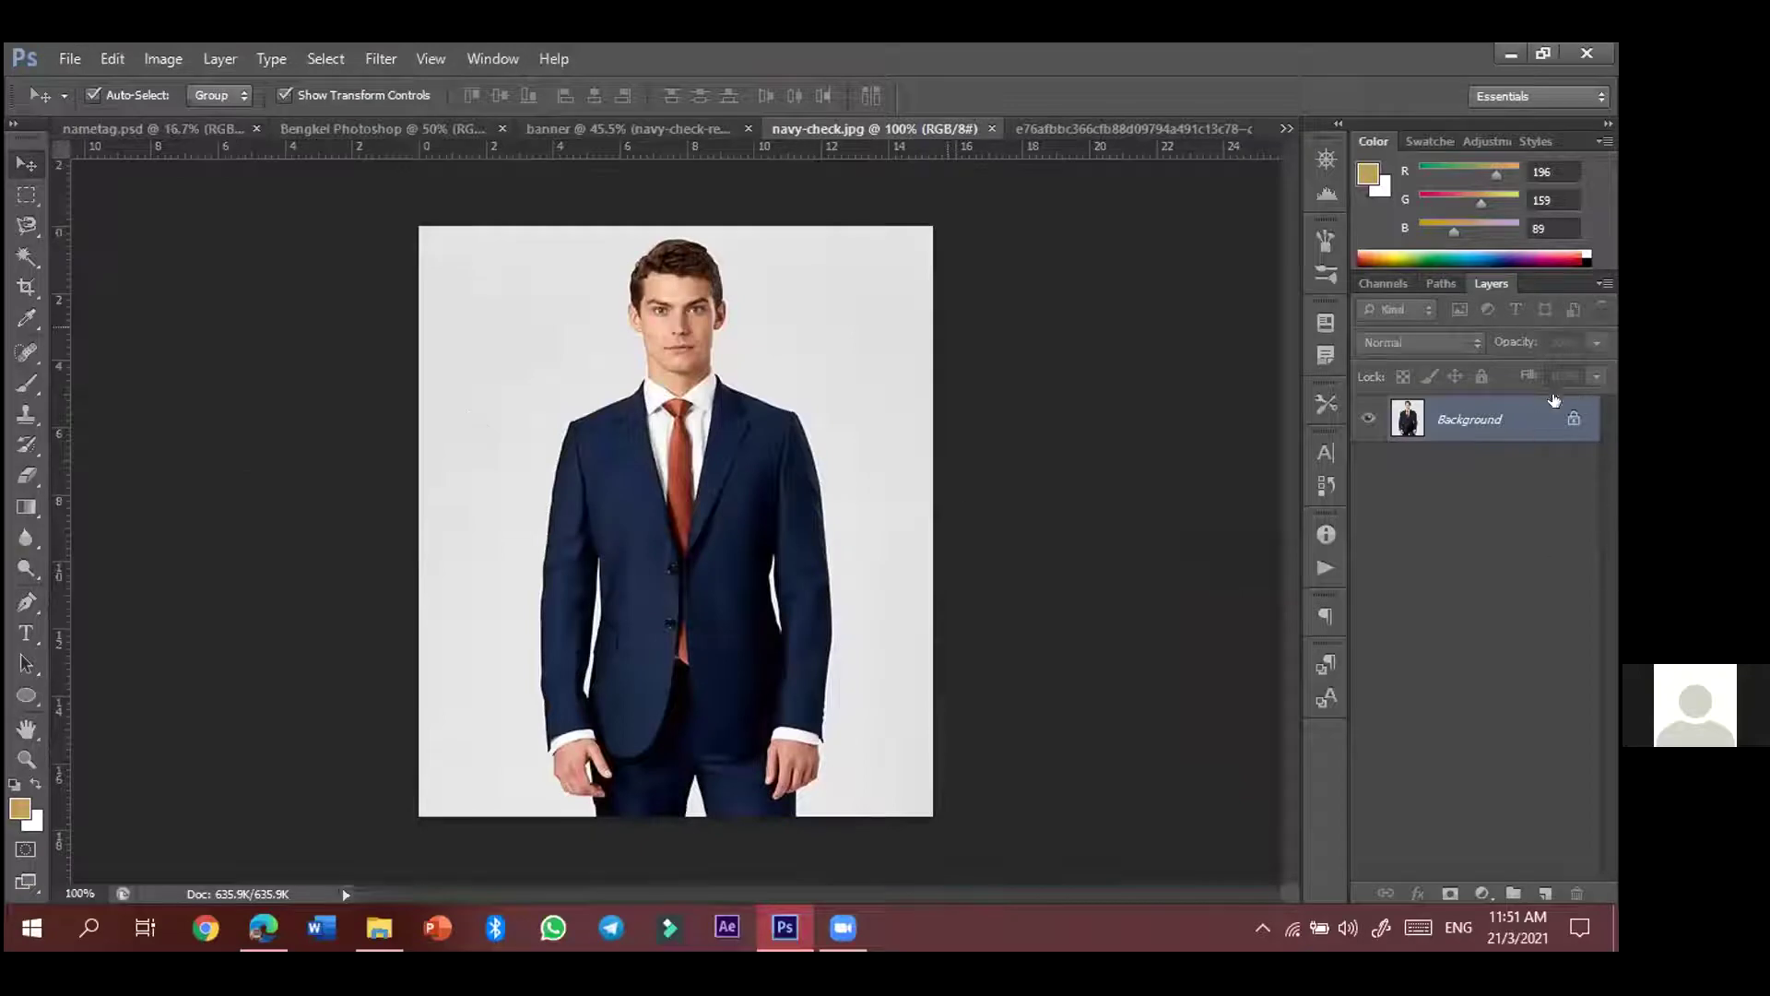
pyautogui.scroll(1, 1555, 410)
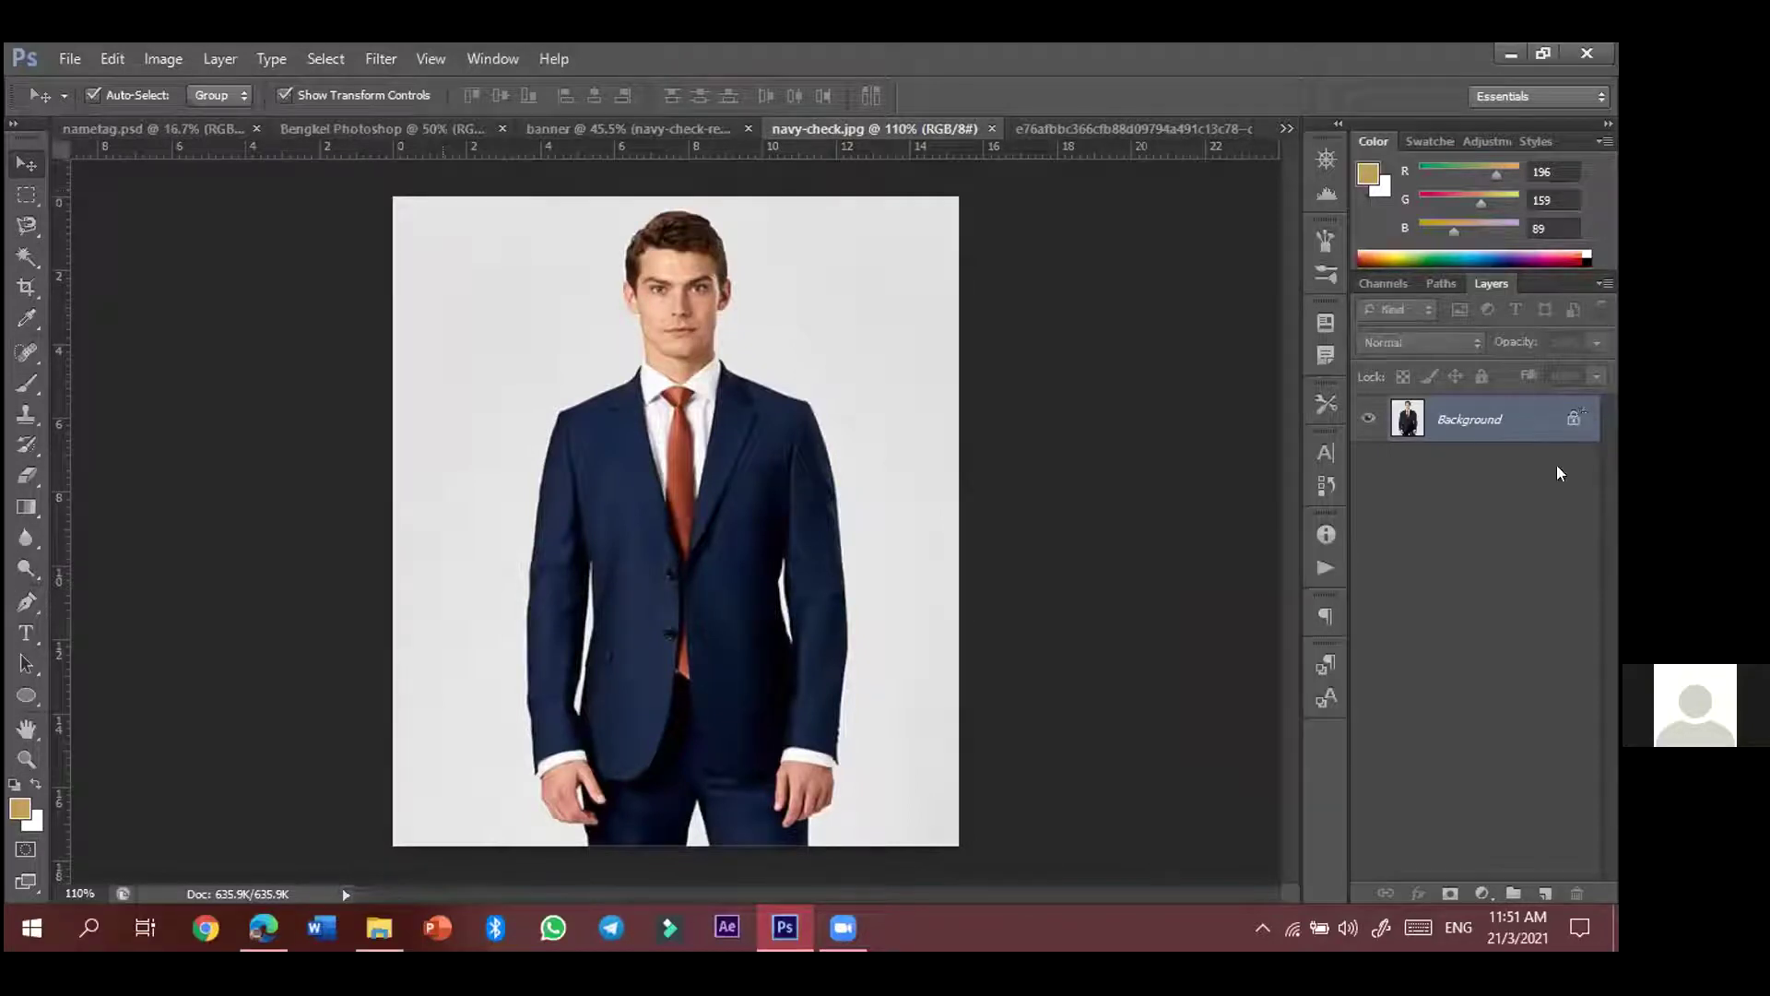
# - Unlock the photo's Background layer so it becomes a regular layer, and leave no layer selected
pyautogui.moveTo(1571, 422); pyautogui.dragTo(1582, 889)
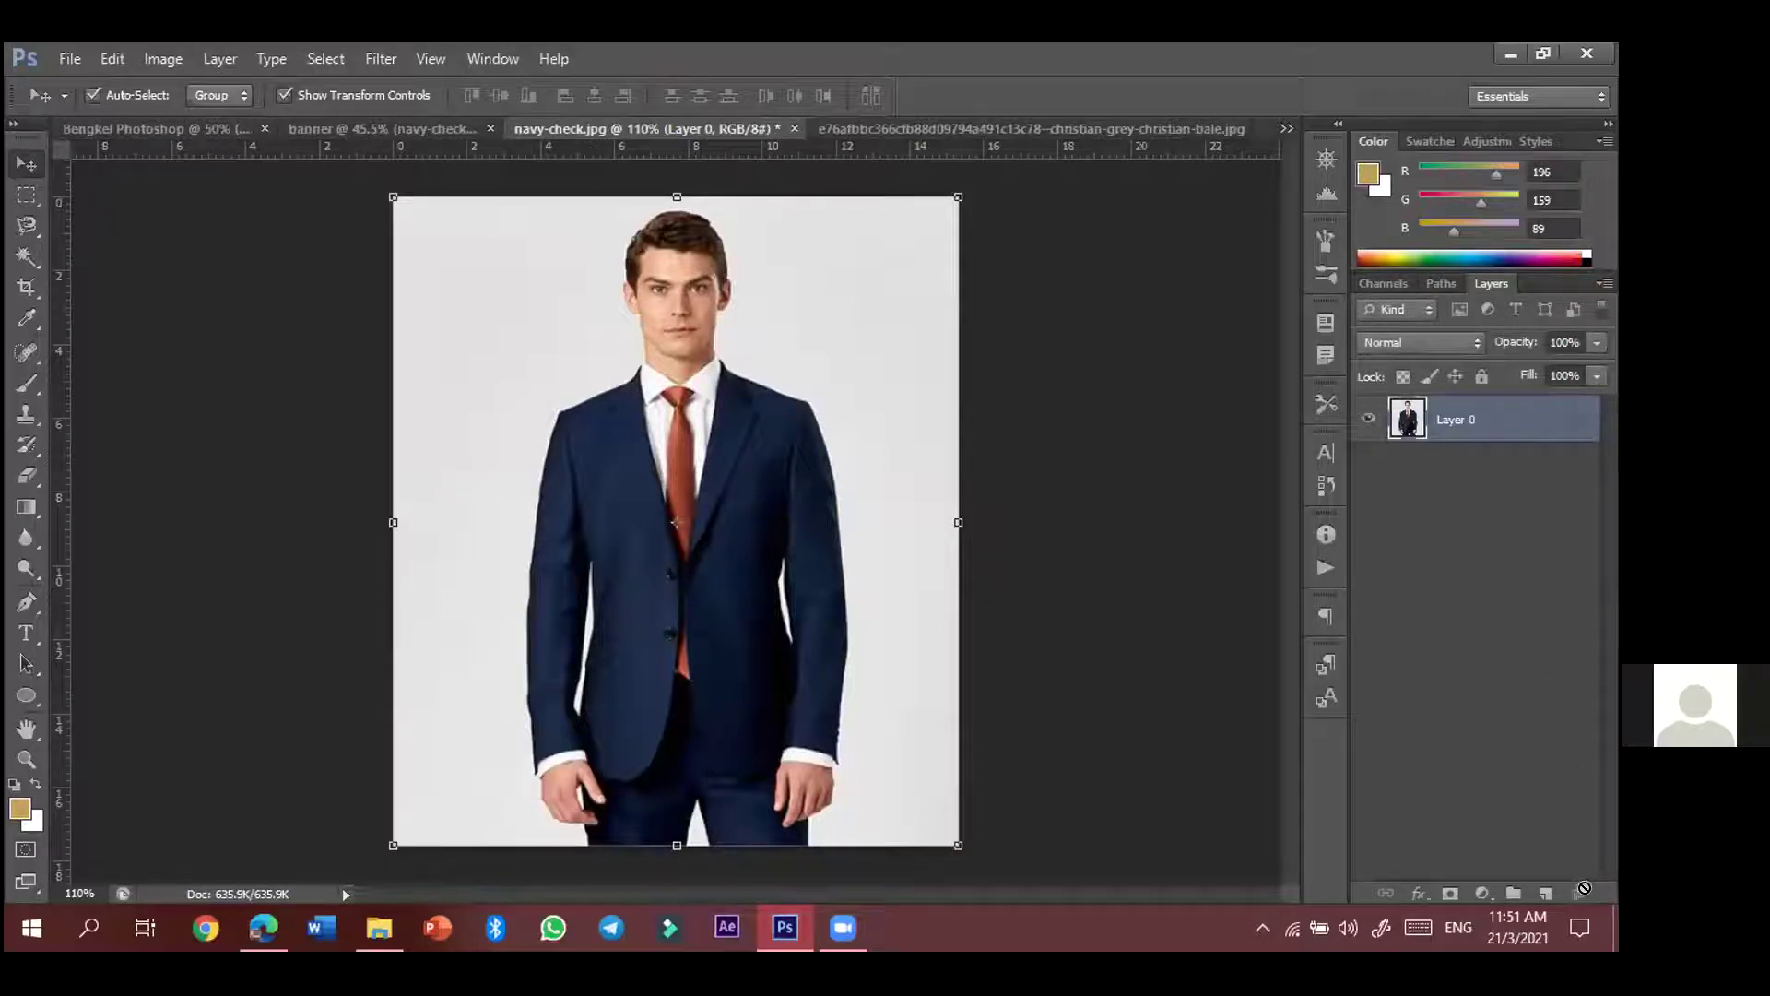
pyautogui.hotkey('ctrl', 'z')
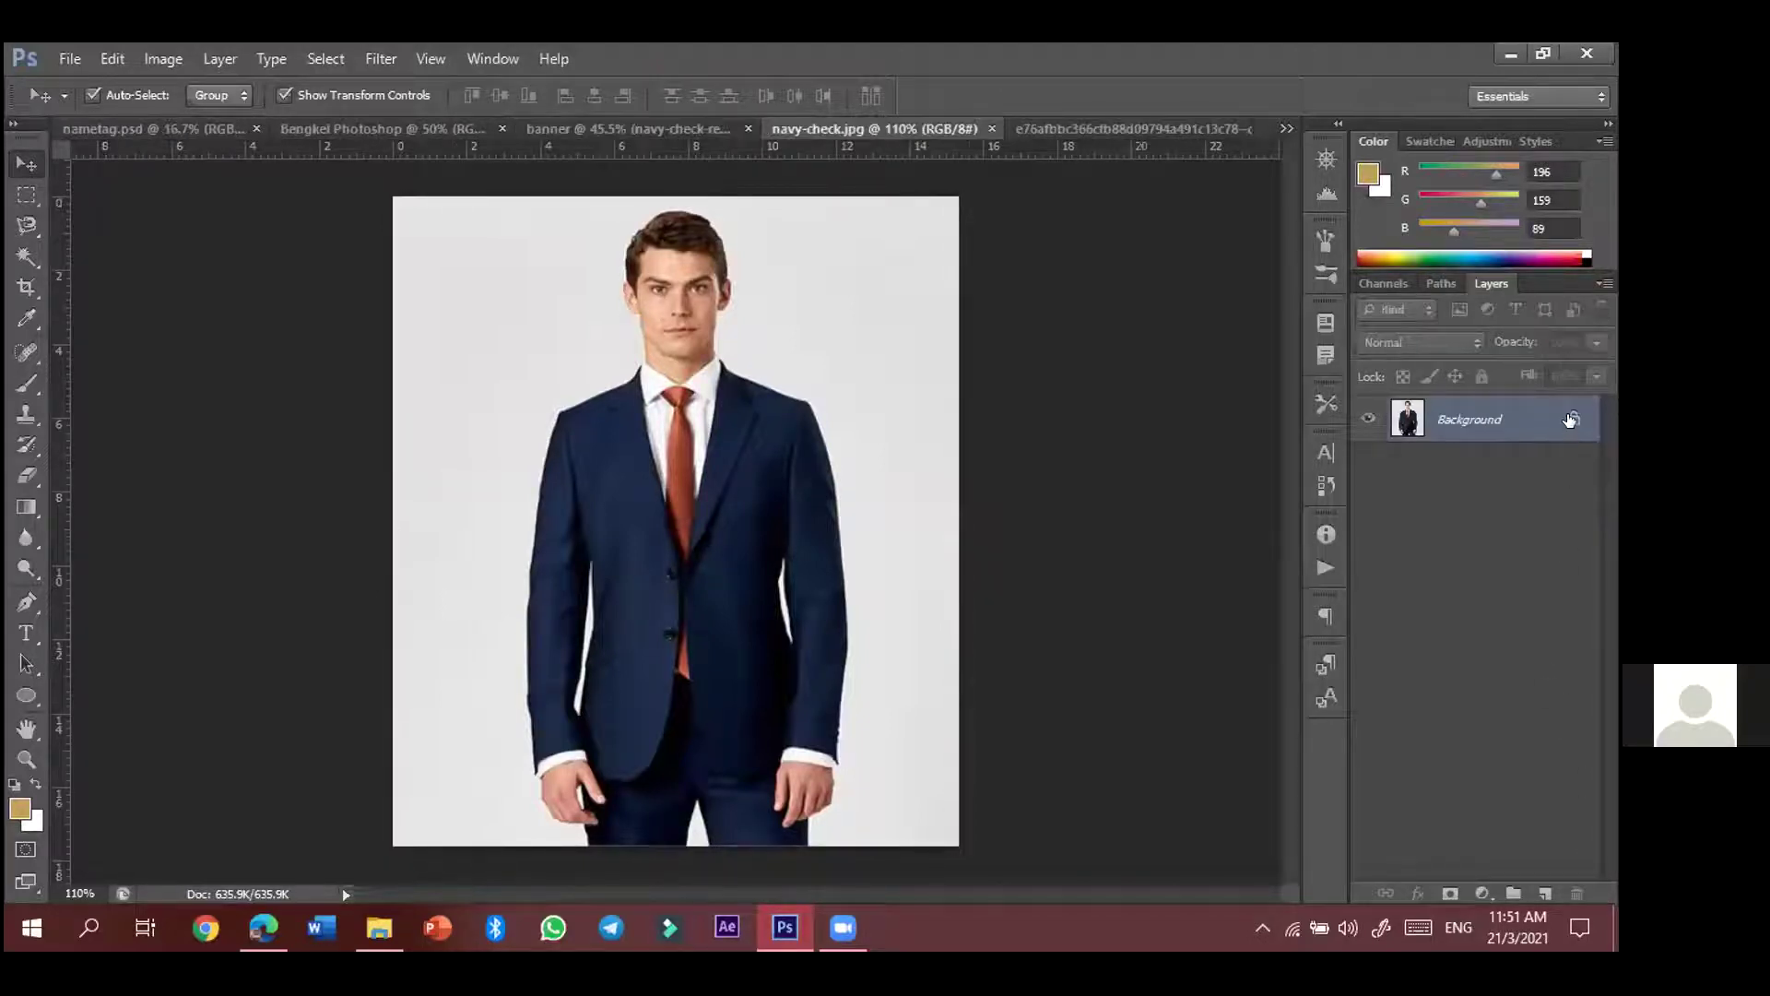
pyautogui.moveTo(1567, 421); pyautogui.dragTo(1576, 891)
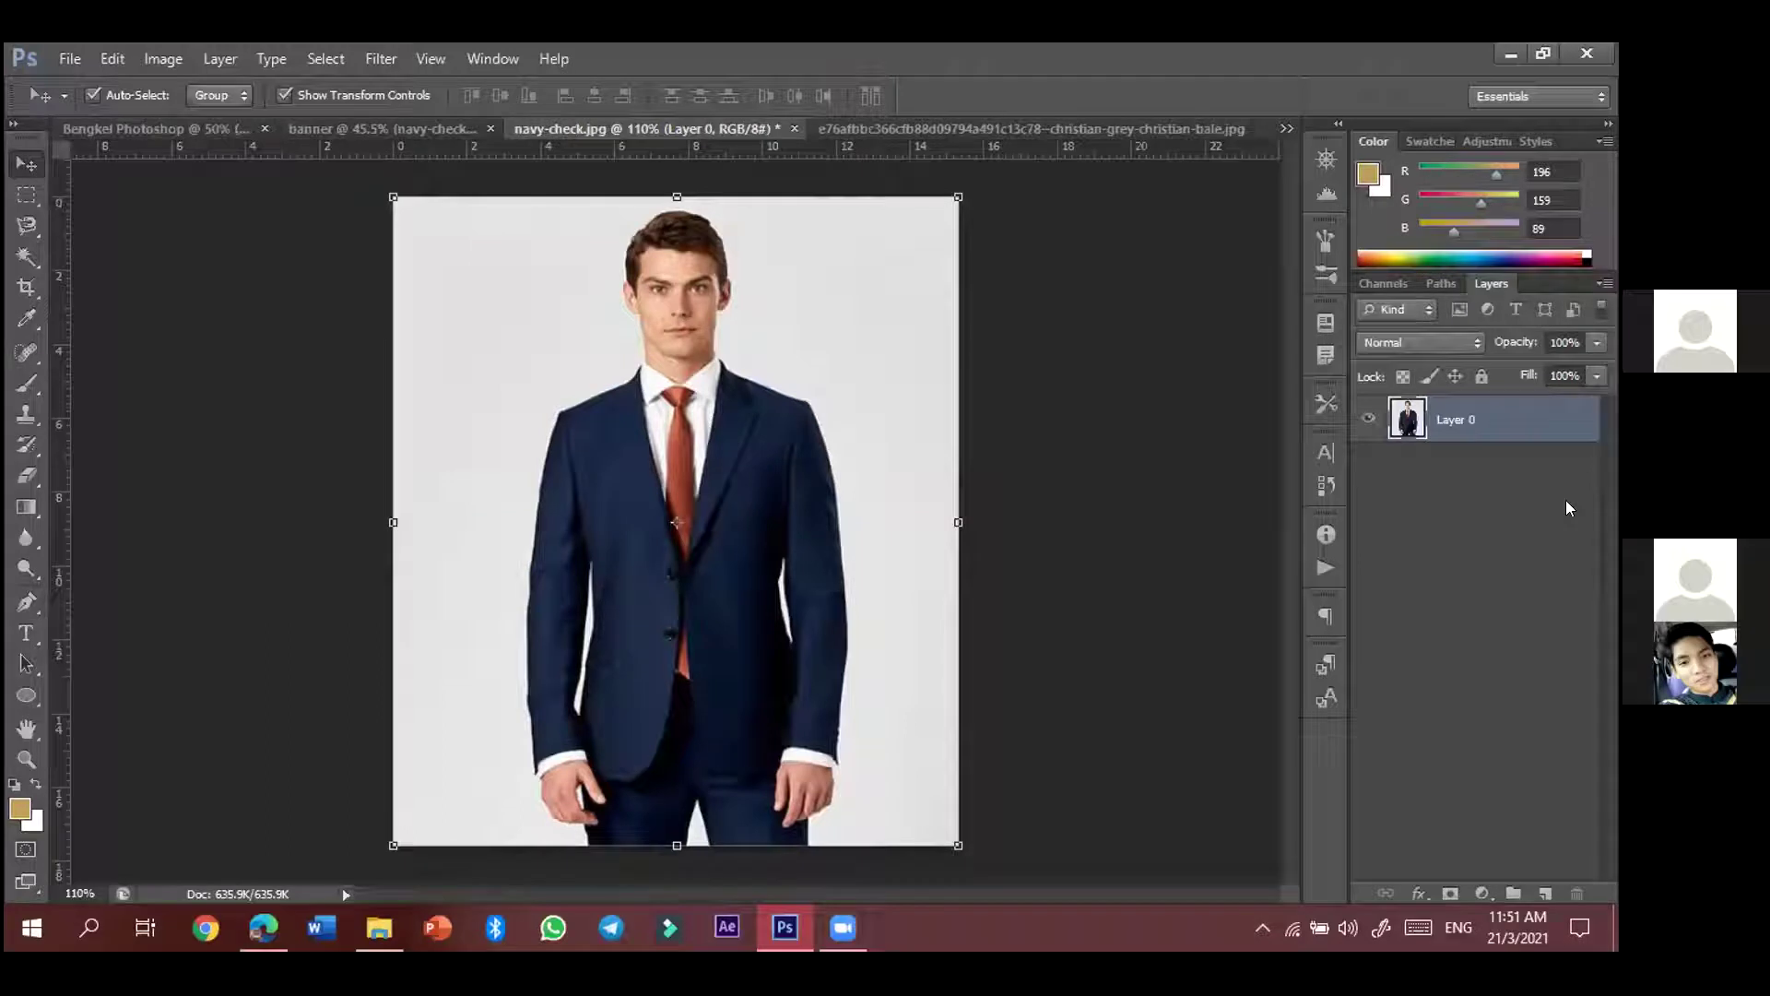
pyautogui.click(1060, 507)
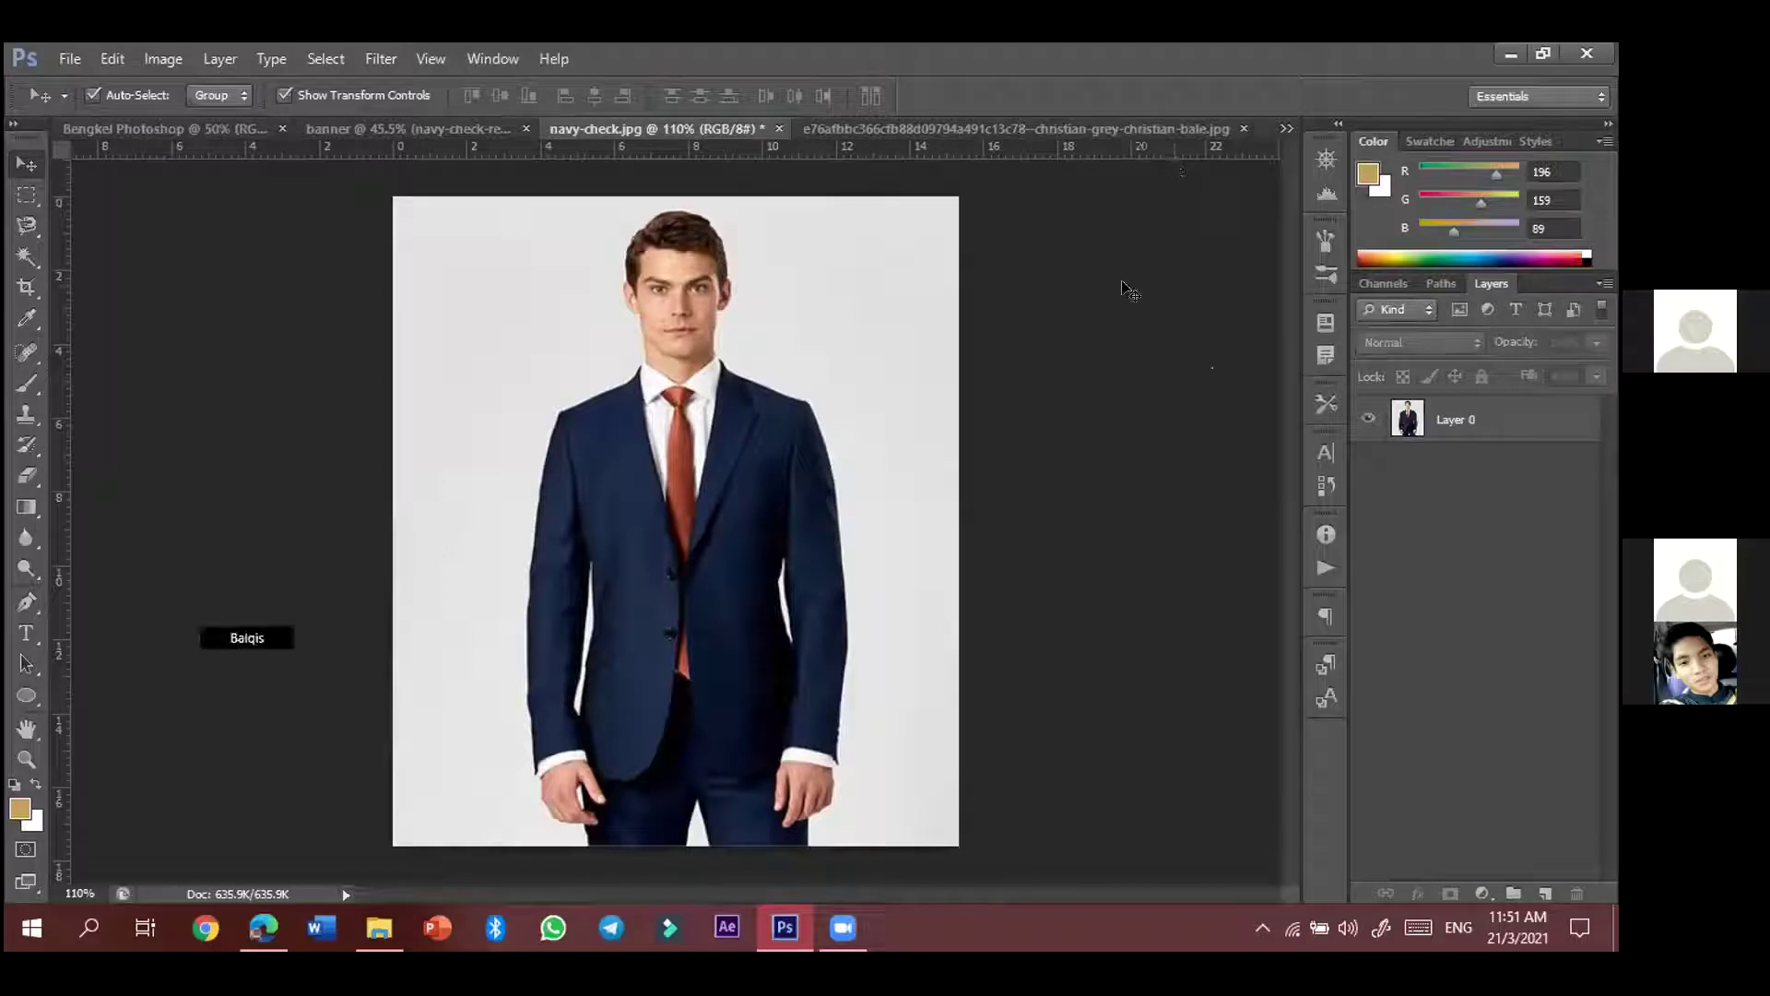
# - Switch between the Magnetic Lasso, Magic Wand and Quick Selection tools to compare them
pyautogui.click(26, 225)
pyautogui.rightClick(26, 225)
pyautogui.click(120, 268)
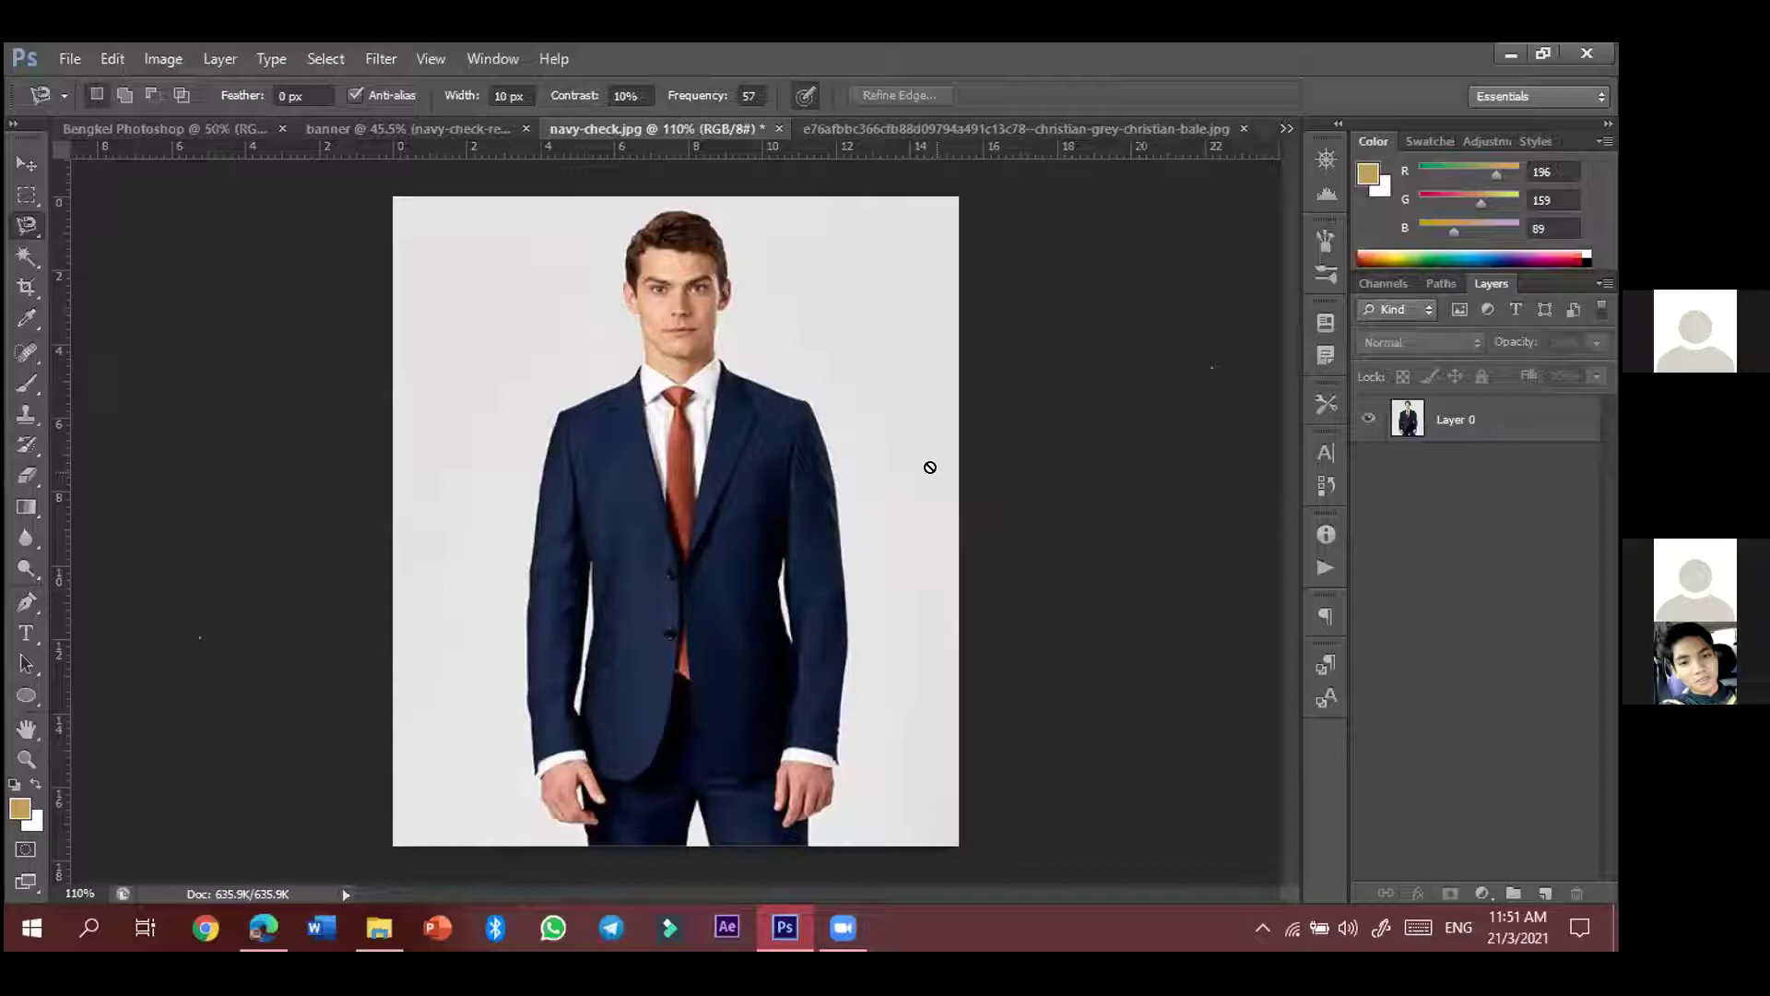
pyautogui.click(30, 263)
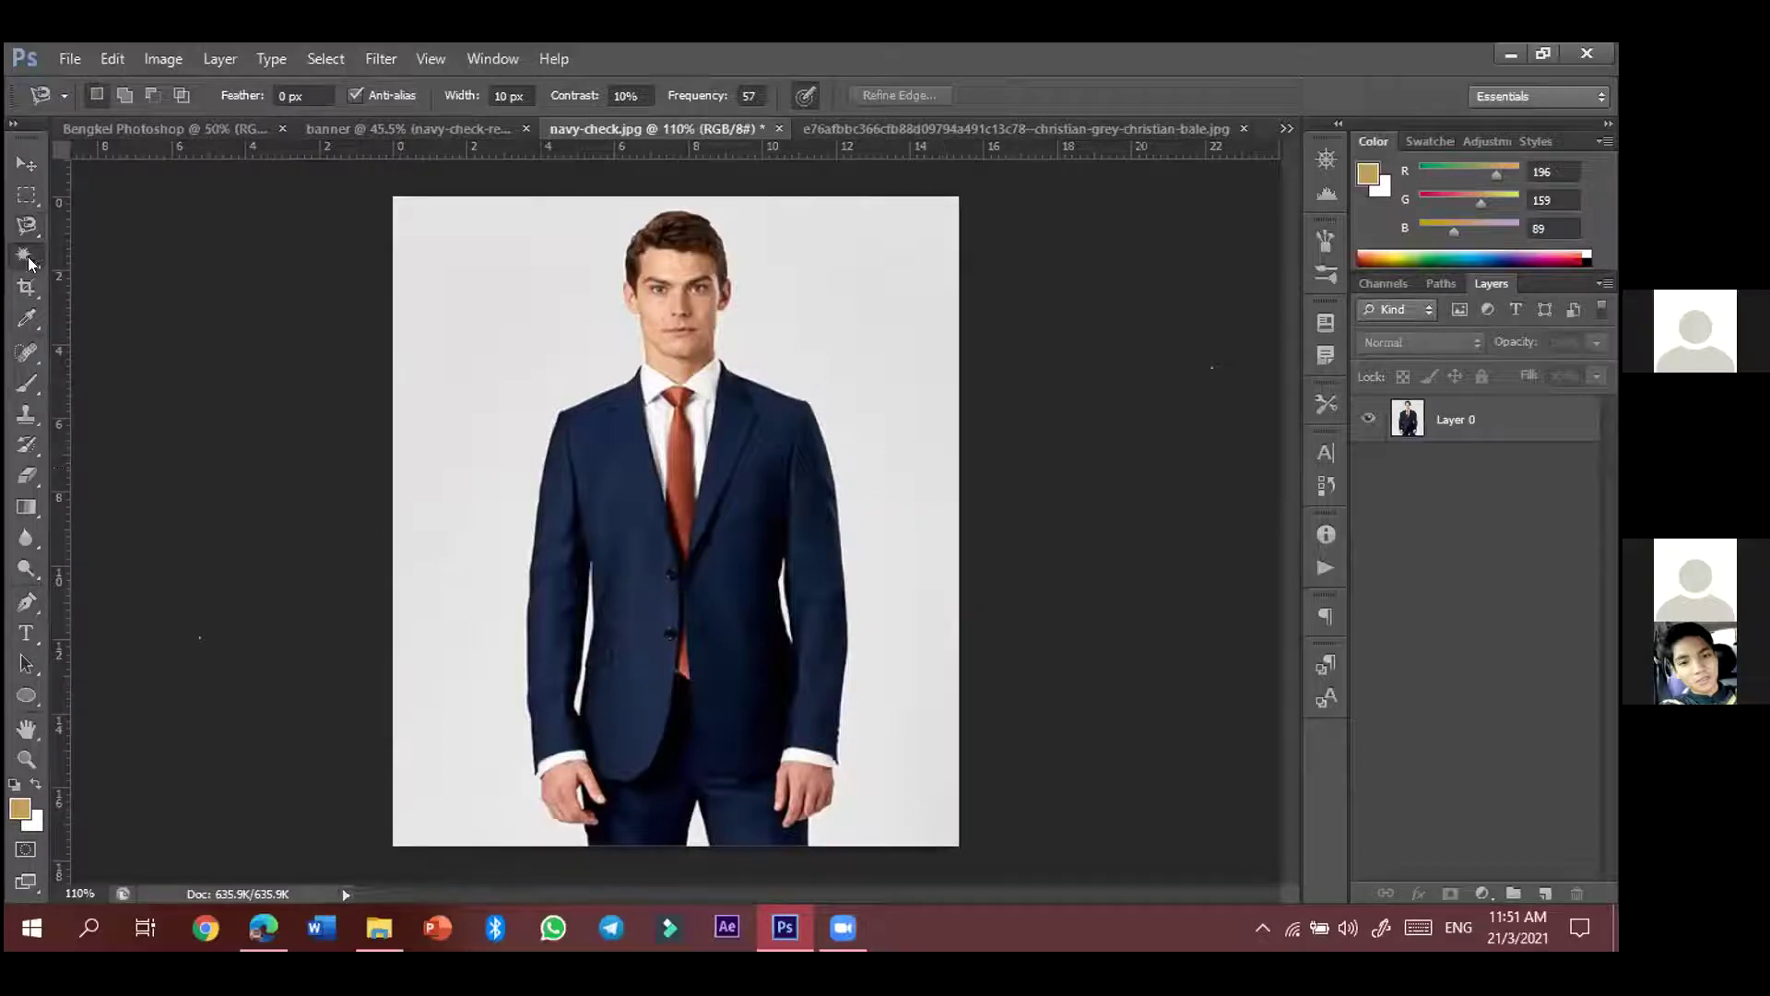
pyautogui.click(31, 262)
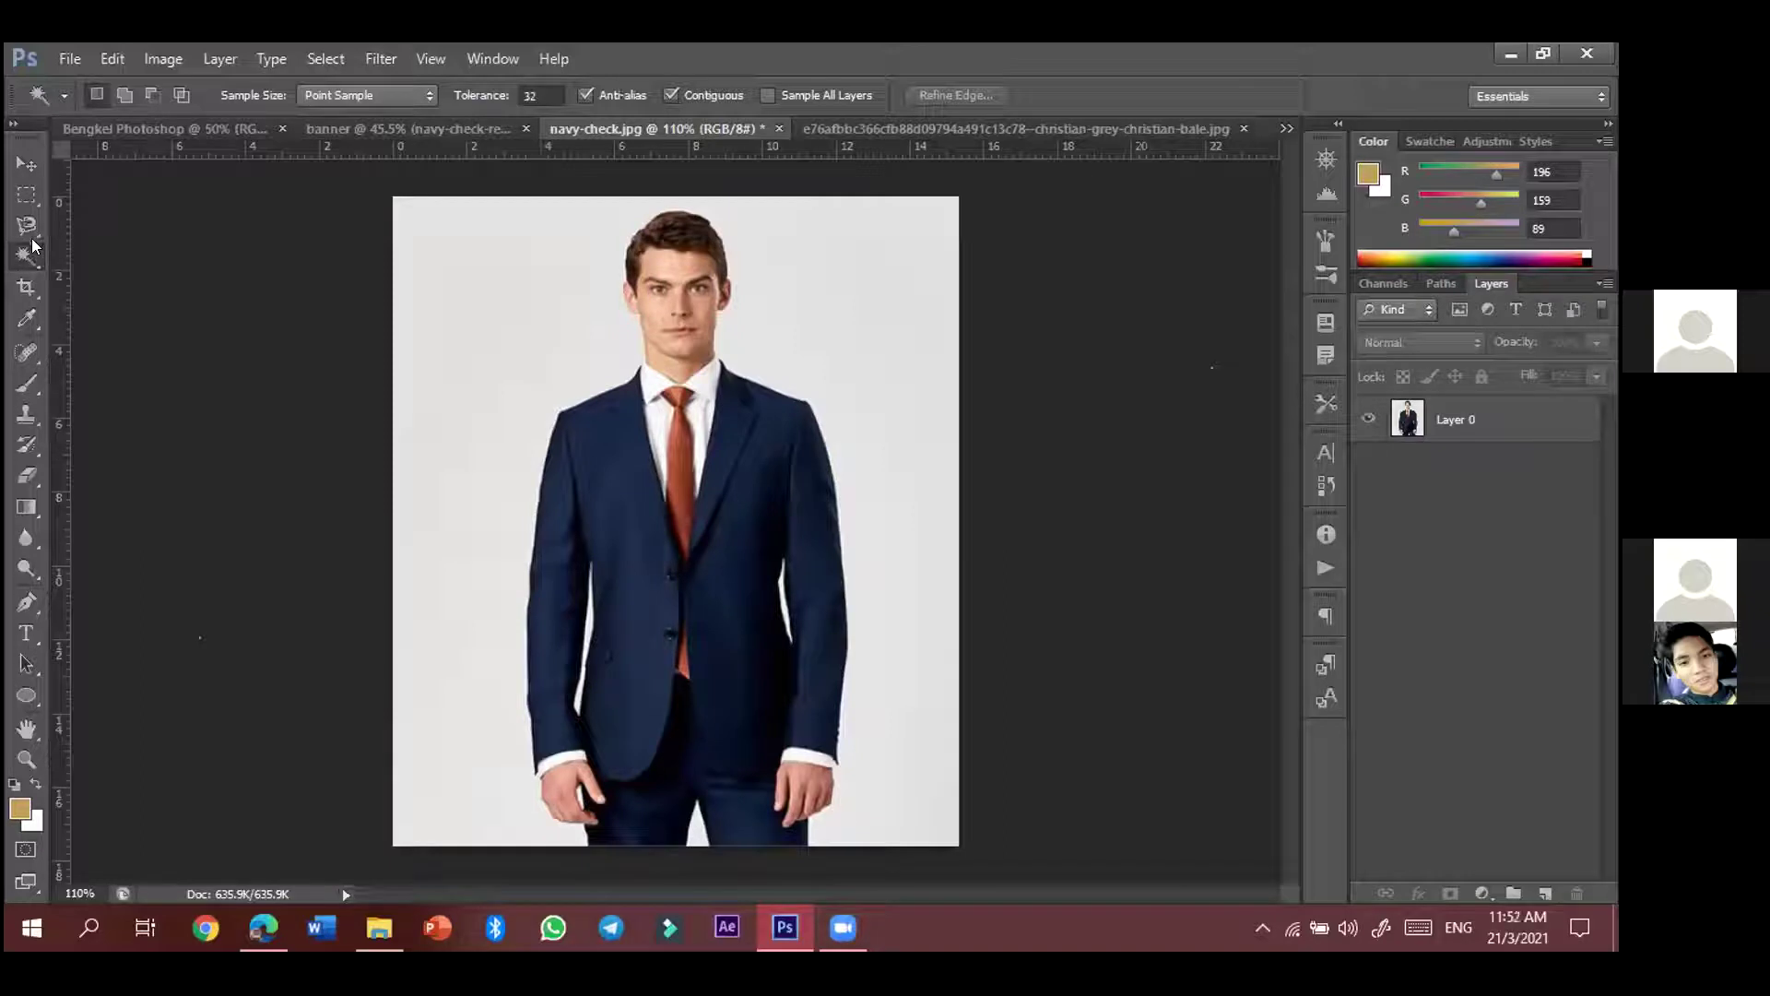
pyautogui.click(28, 258)
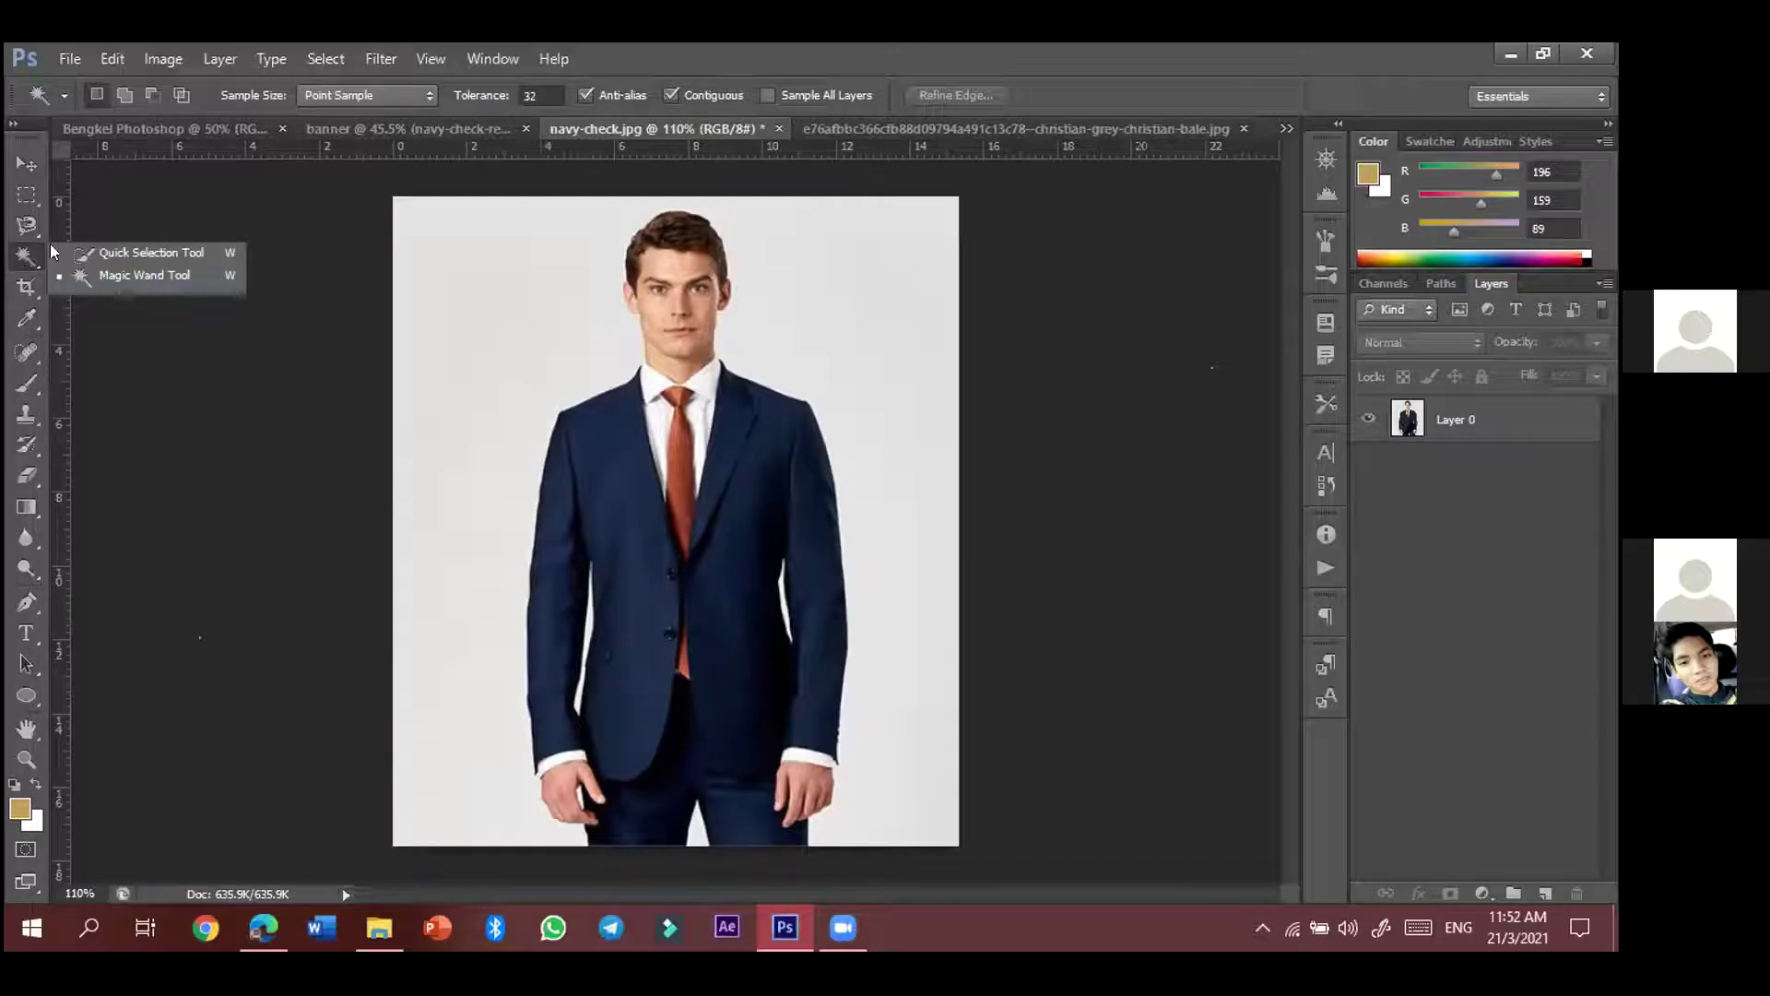
pyautogui.click(81, 261)
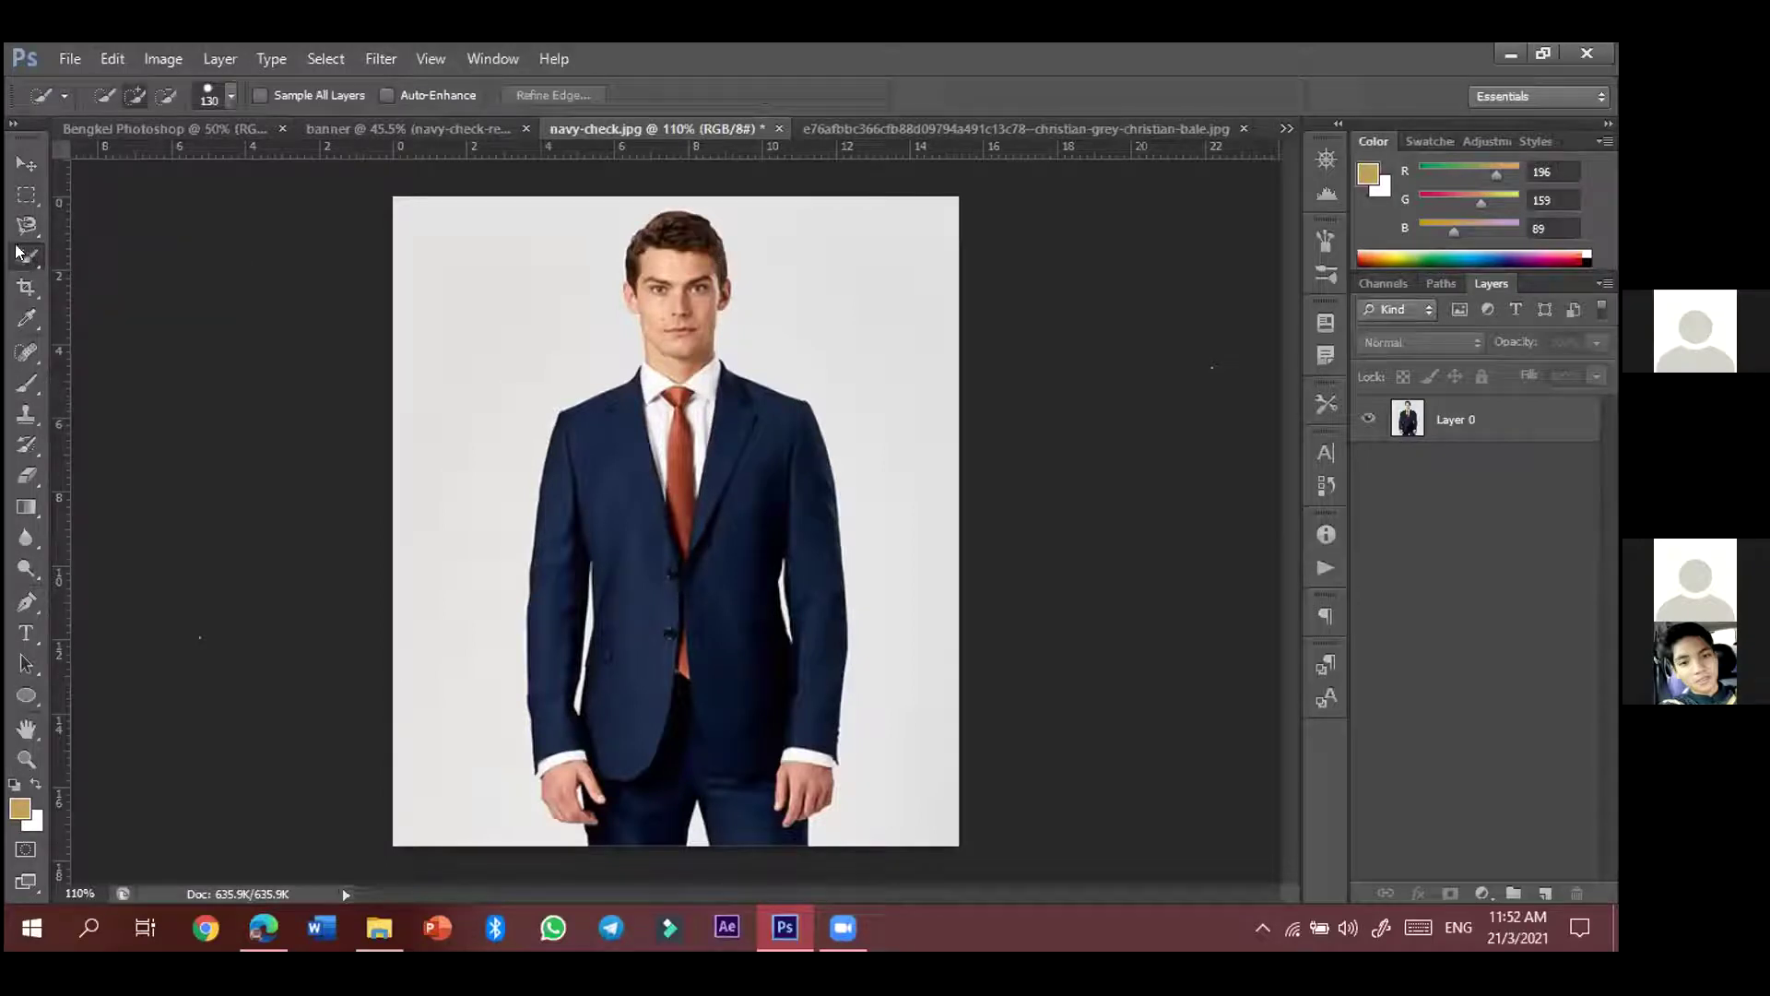
pyautogui.rightClick(26, 258)
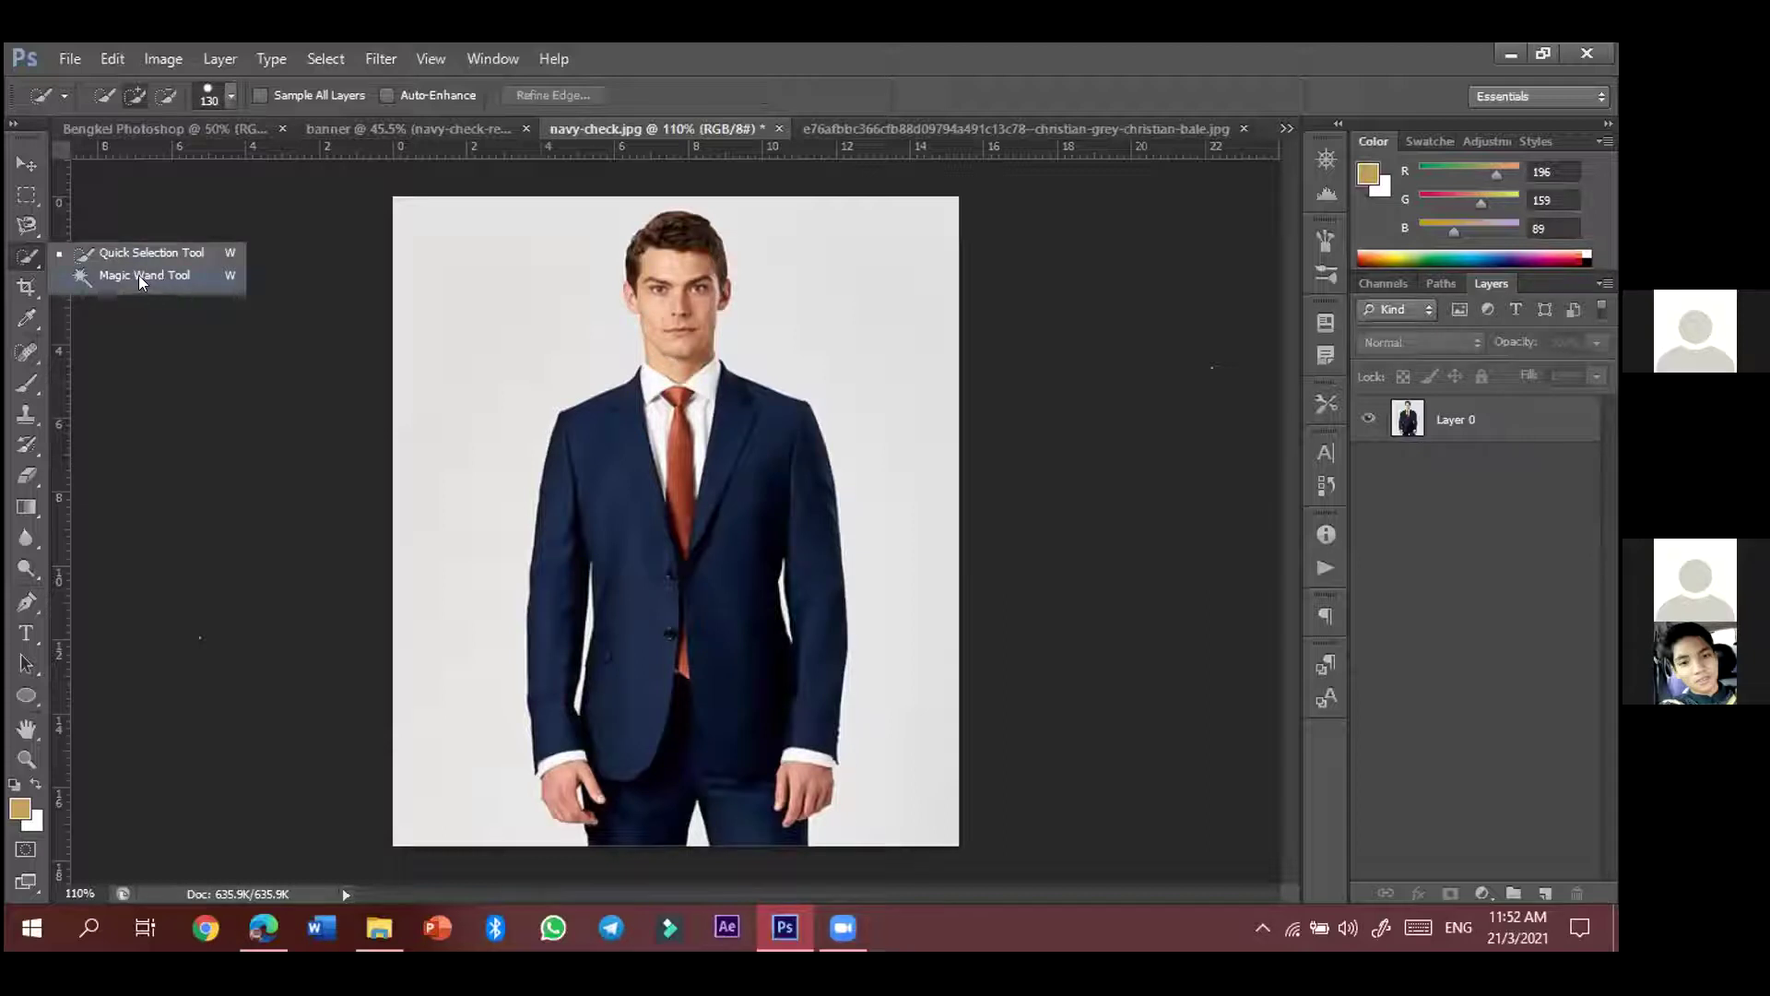
pyautogui.click(87, 247)
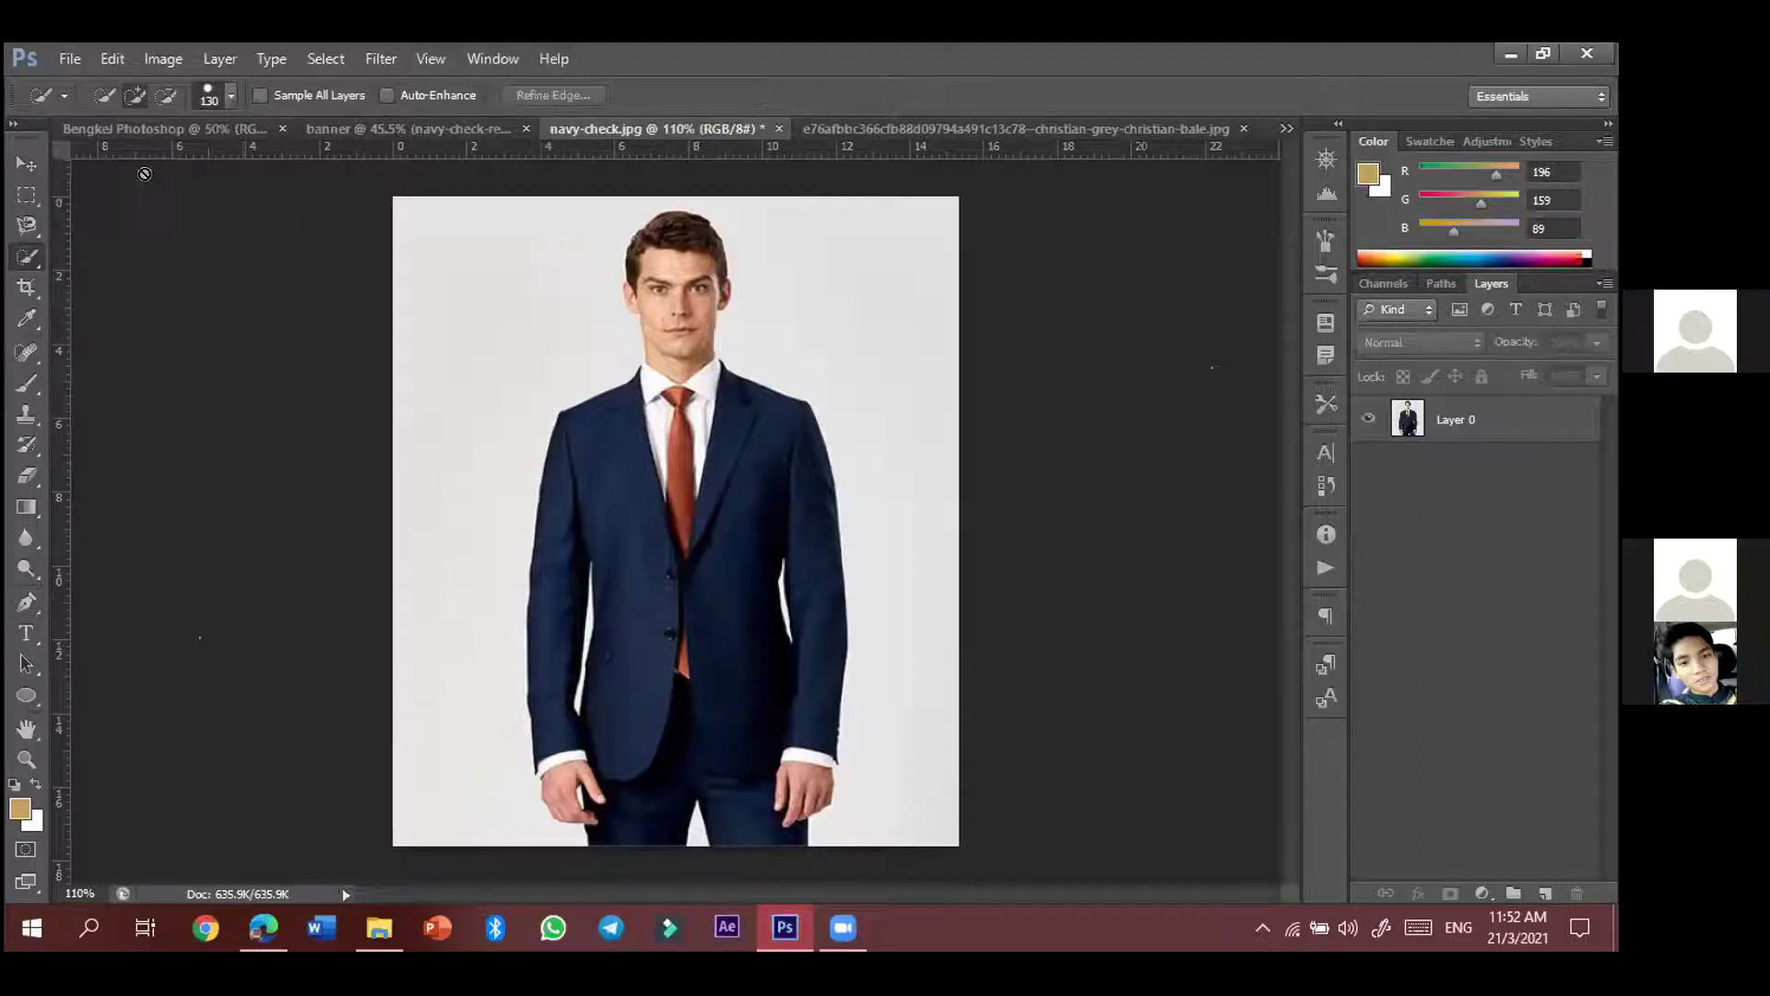
# - Try deleting the grey backdrop from Layer 0 using a Quick Selection around the man, deselect, and undo the deletion
pyautogui.click(26, 163)
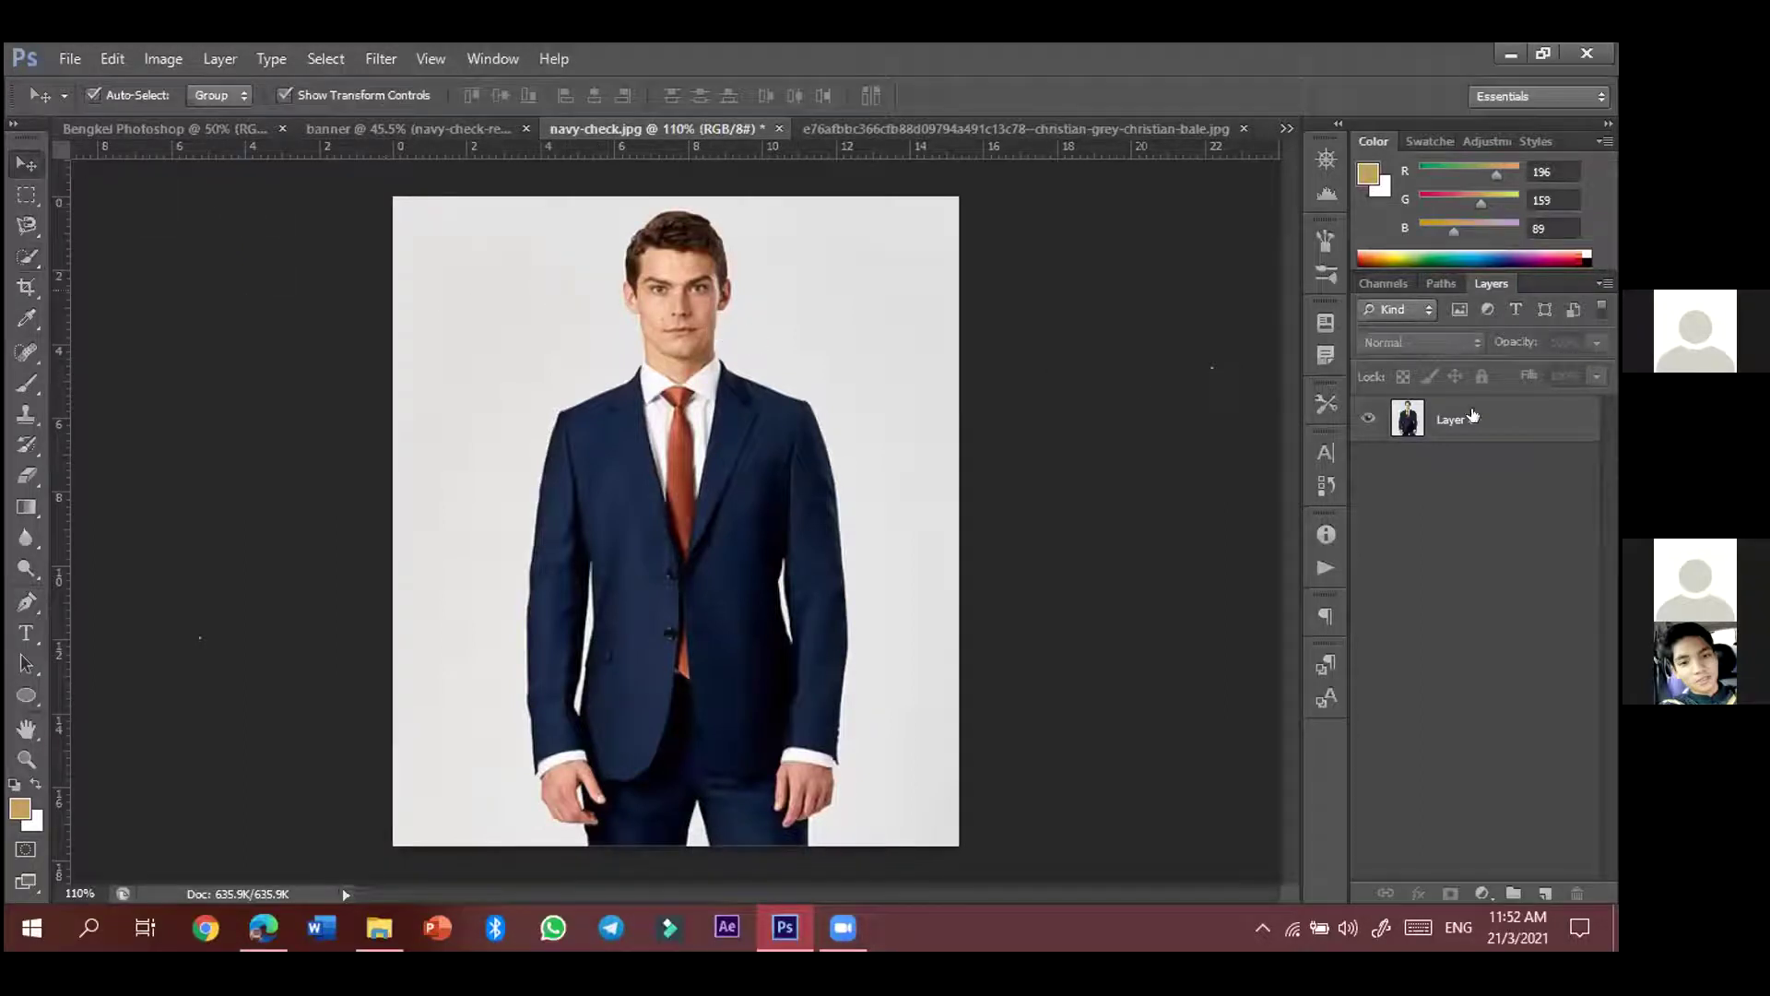
pyautogui.click(1413, 429)
pyautogui.click(27, 258)
pyautogui.click(158, 98)
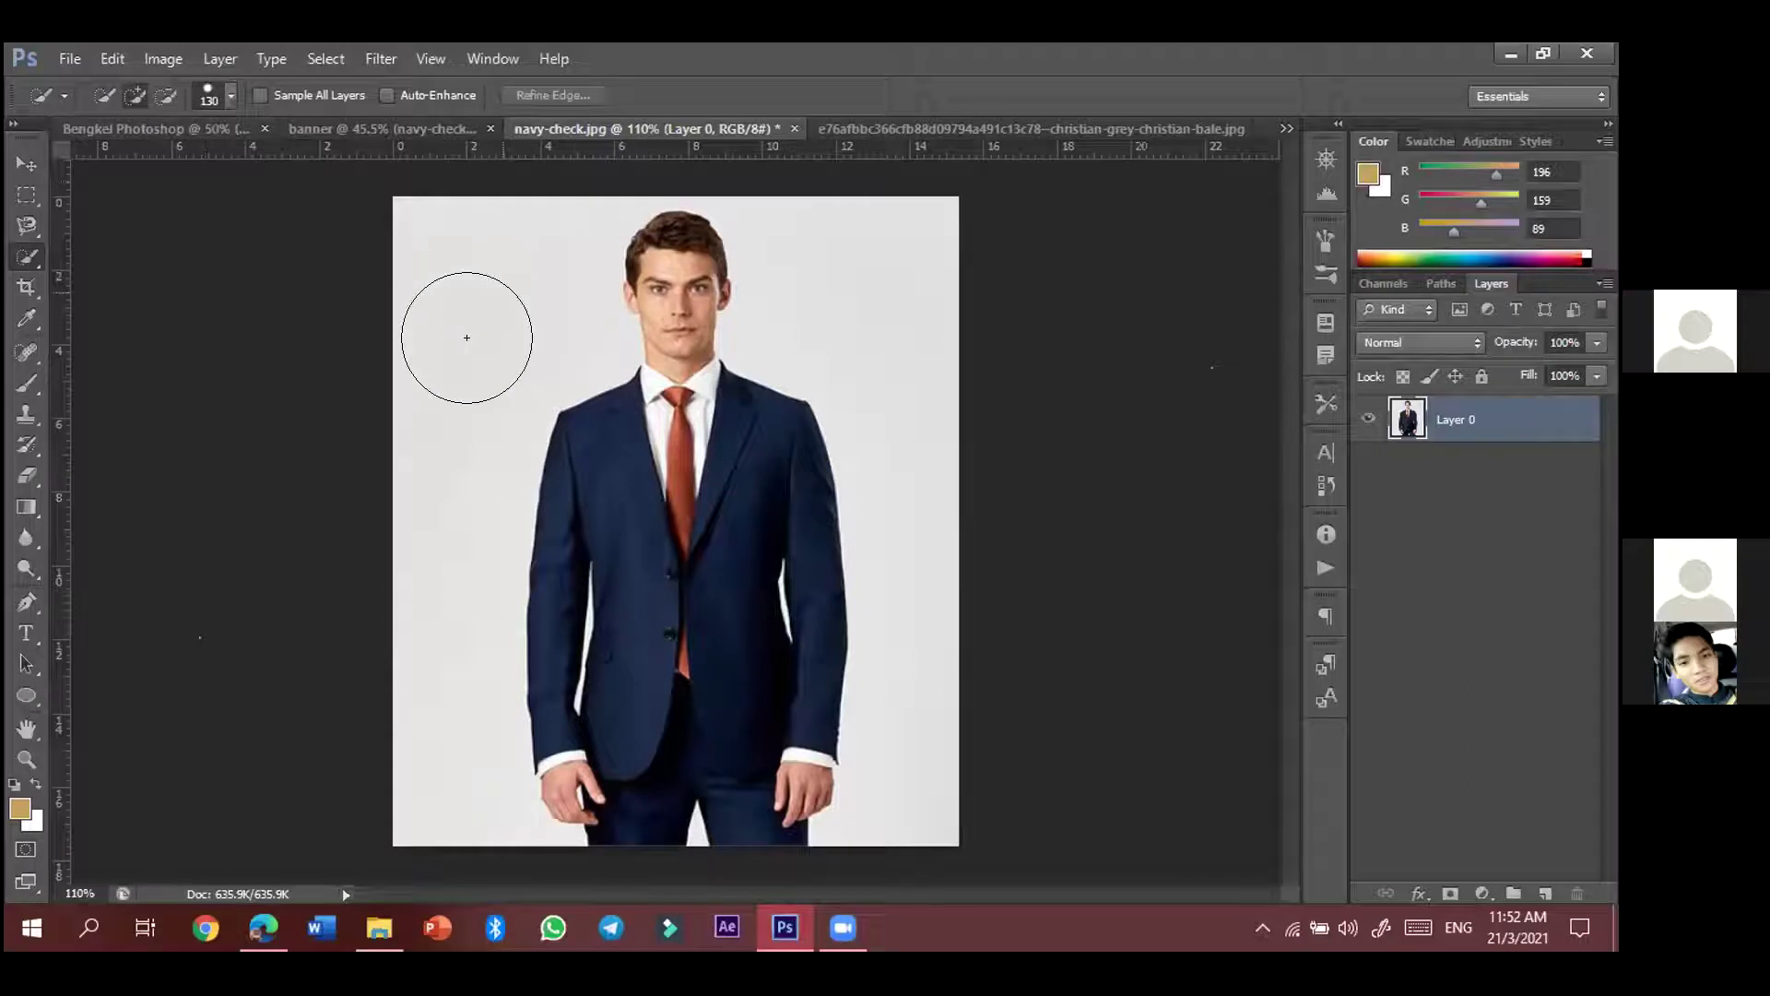
pyautogui.moveTo(918, 282)
pyautogui.mouseDown()
pyautogui.moveTo(887, 247)
pyautogui.moveTo(922, 301)
pyautogui.moveTo(984, 542)
pyautogui.moveTo(895, 557)
pyautogui.mouseUp()
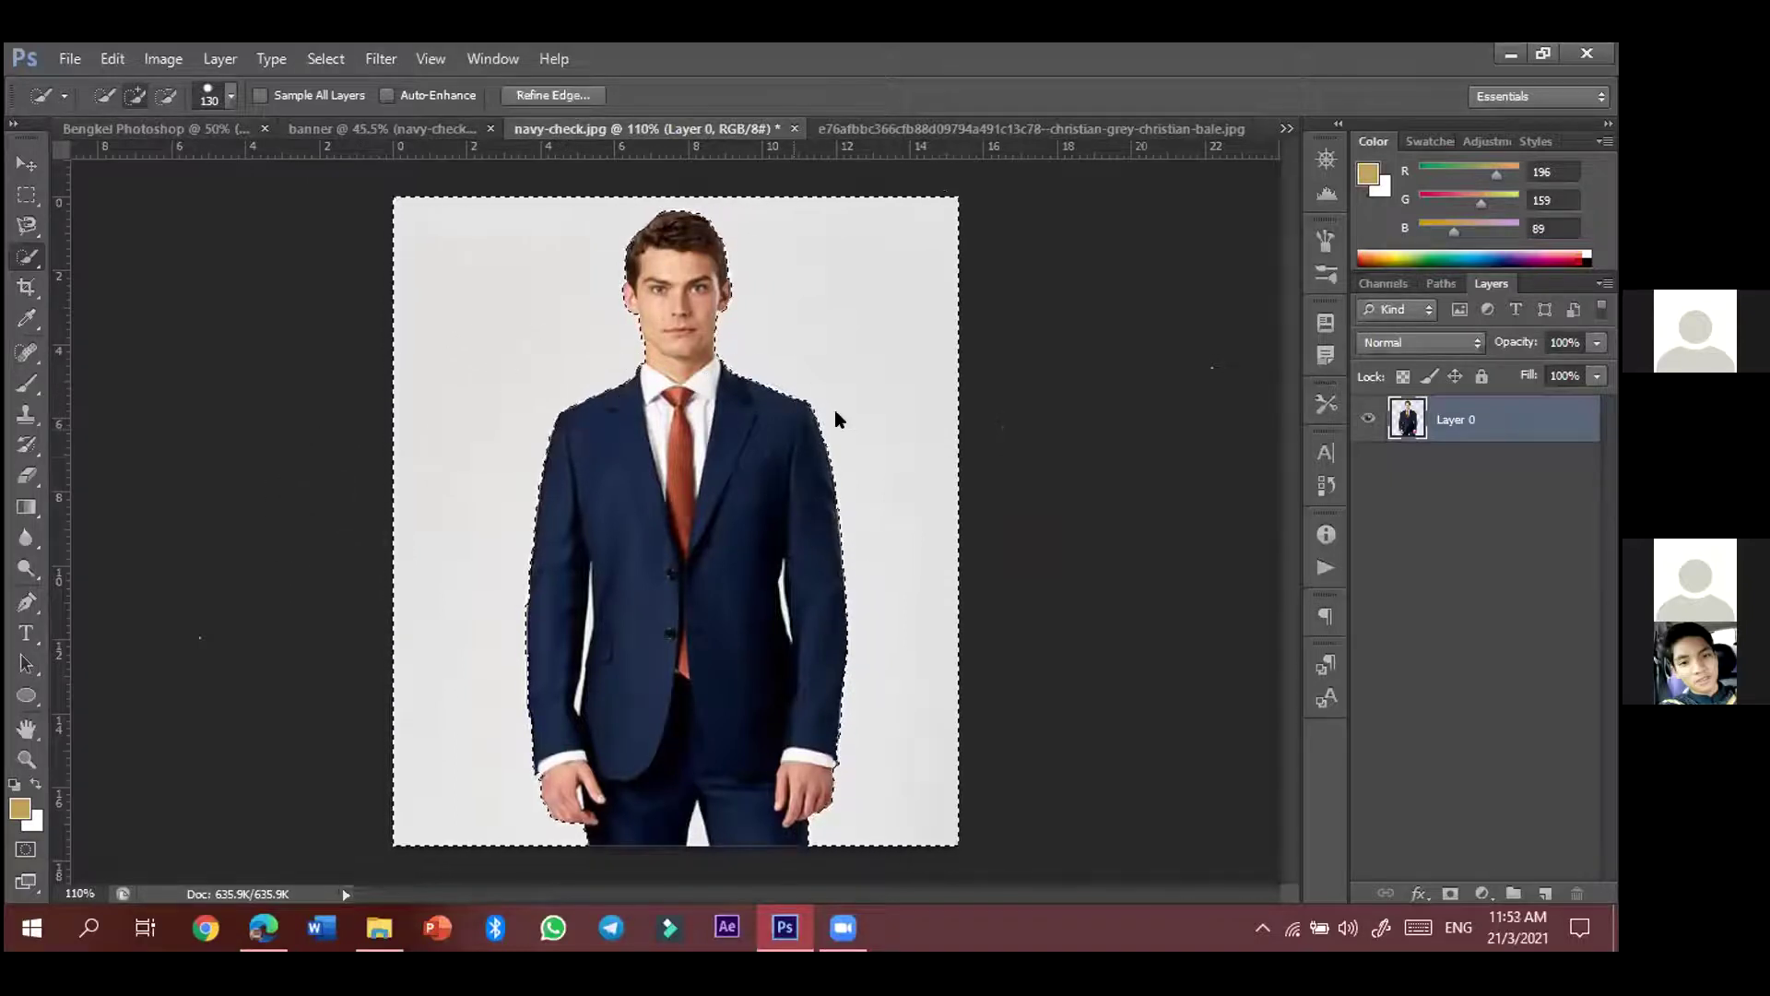
pyautogui.press('Delete')
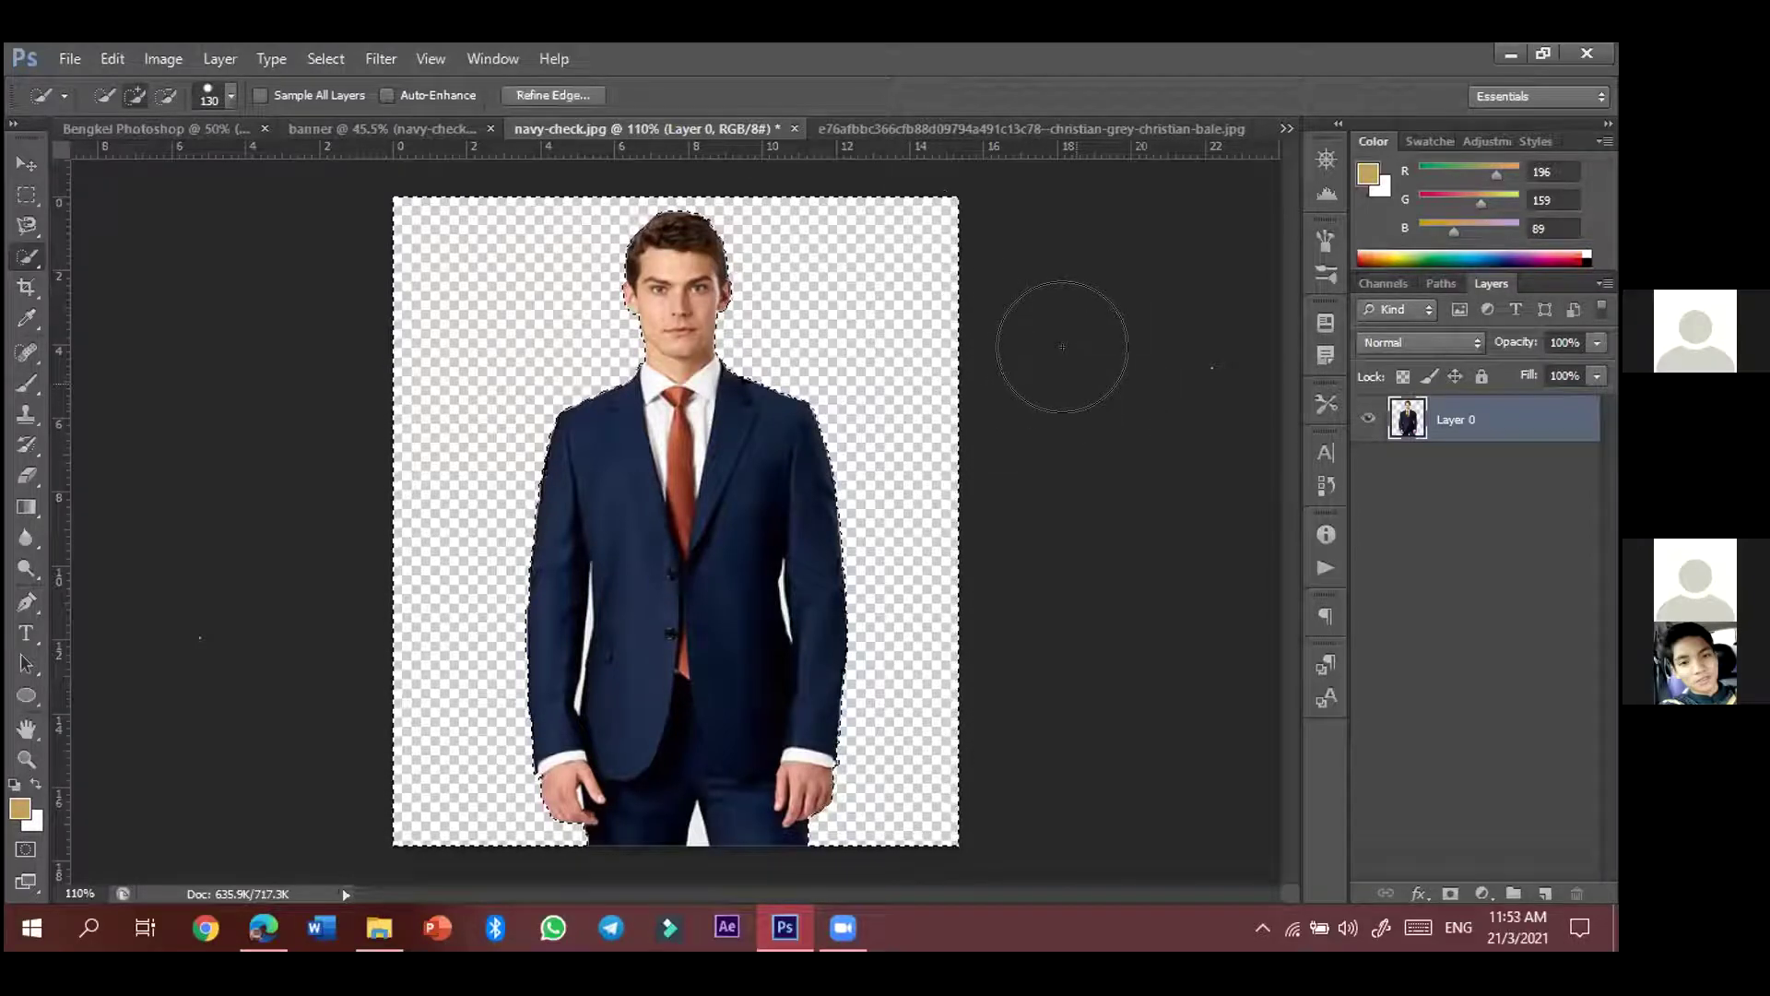
pyautogui.hotkey('ctrl', 'd')
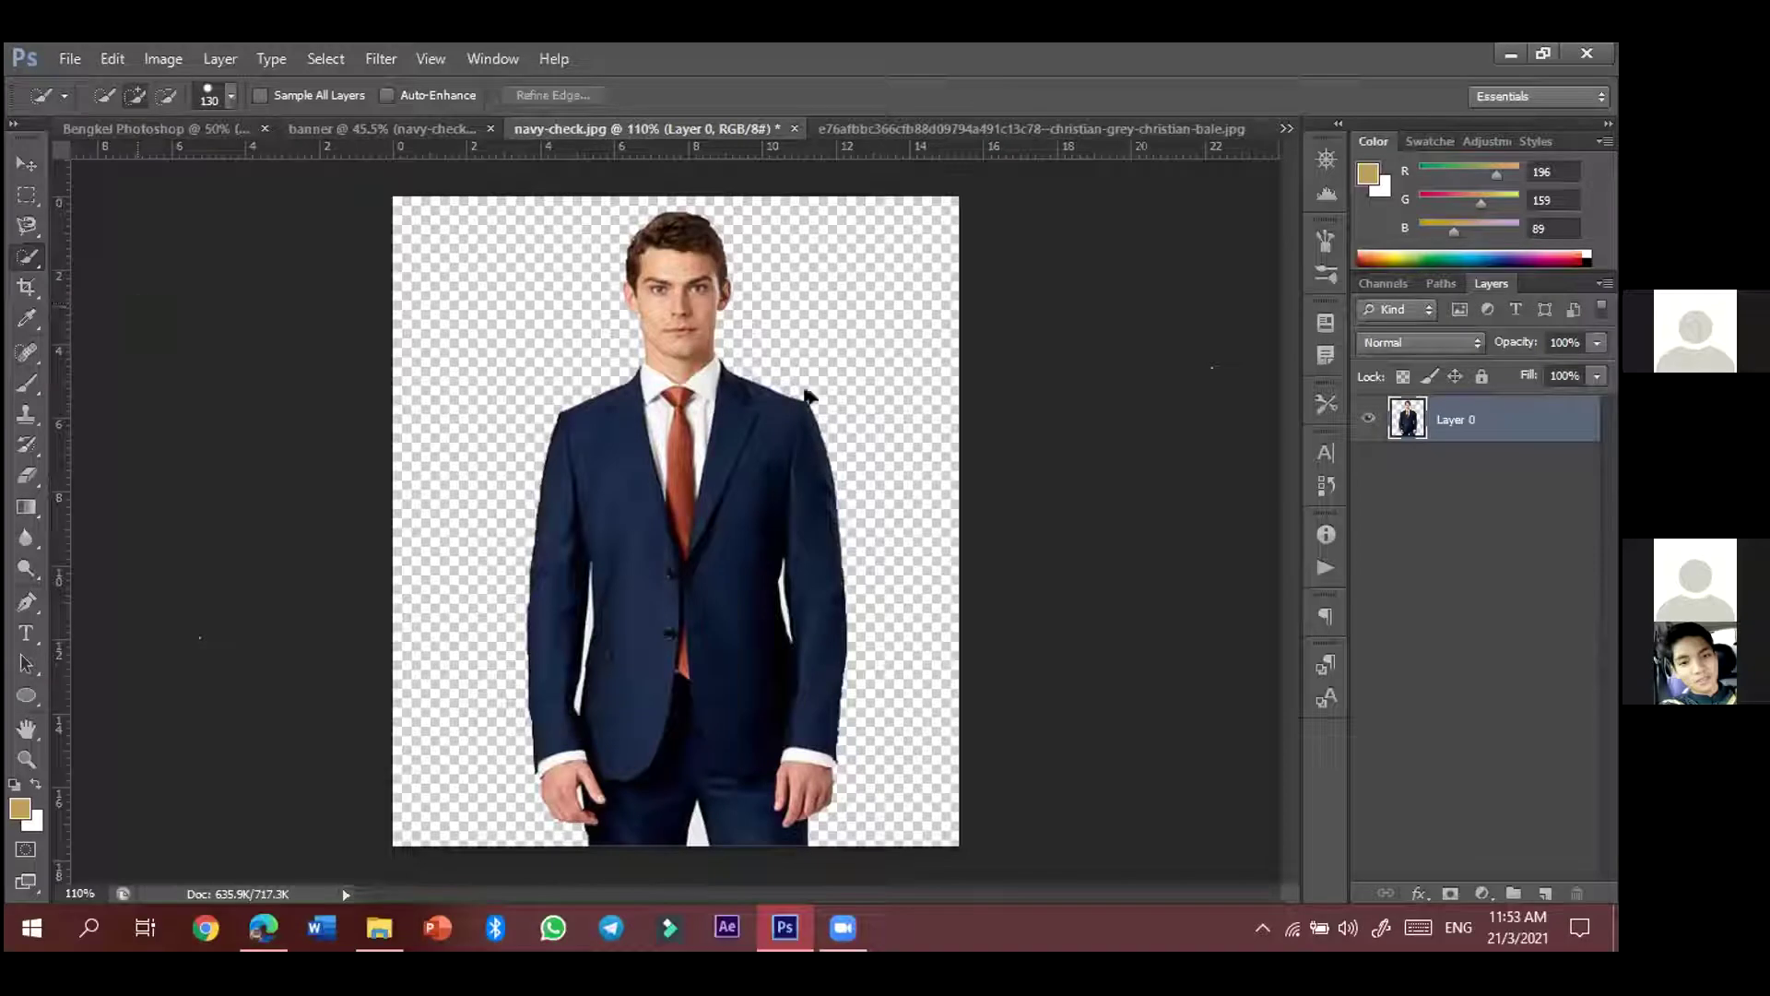
pyautogui.hotkey('ctrl', 'alt', 'z')
pyautogui.hotkey('ctrl', 'alt', 'z')
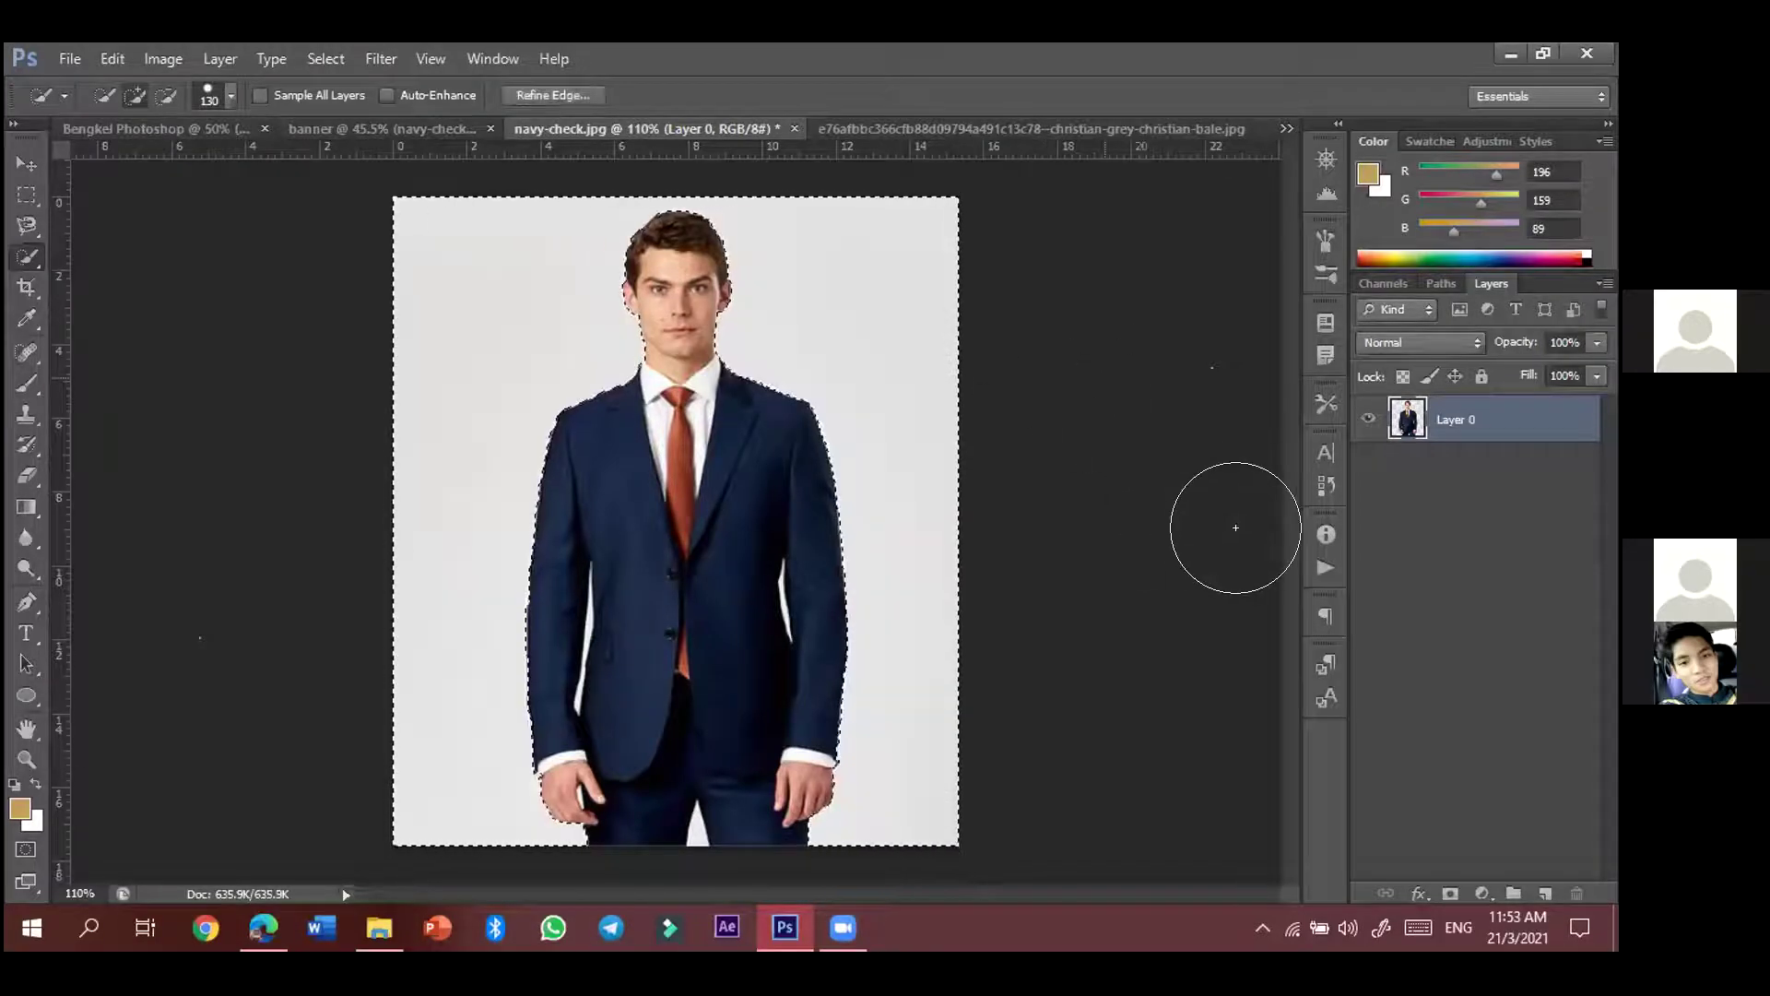
# - Clear the current selection, select the grey backdrop on Layer 0 with the Magic Wand at tolerance 32, and delete it
pyautogui.rightClick(30, 259)
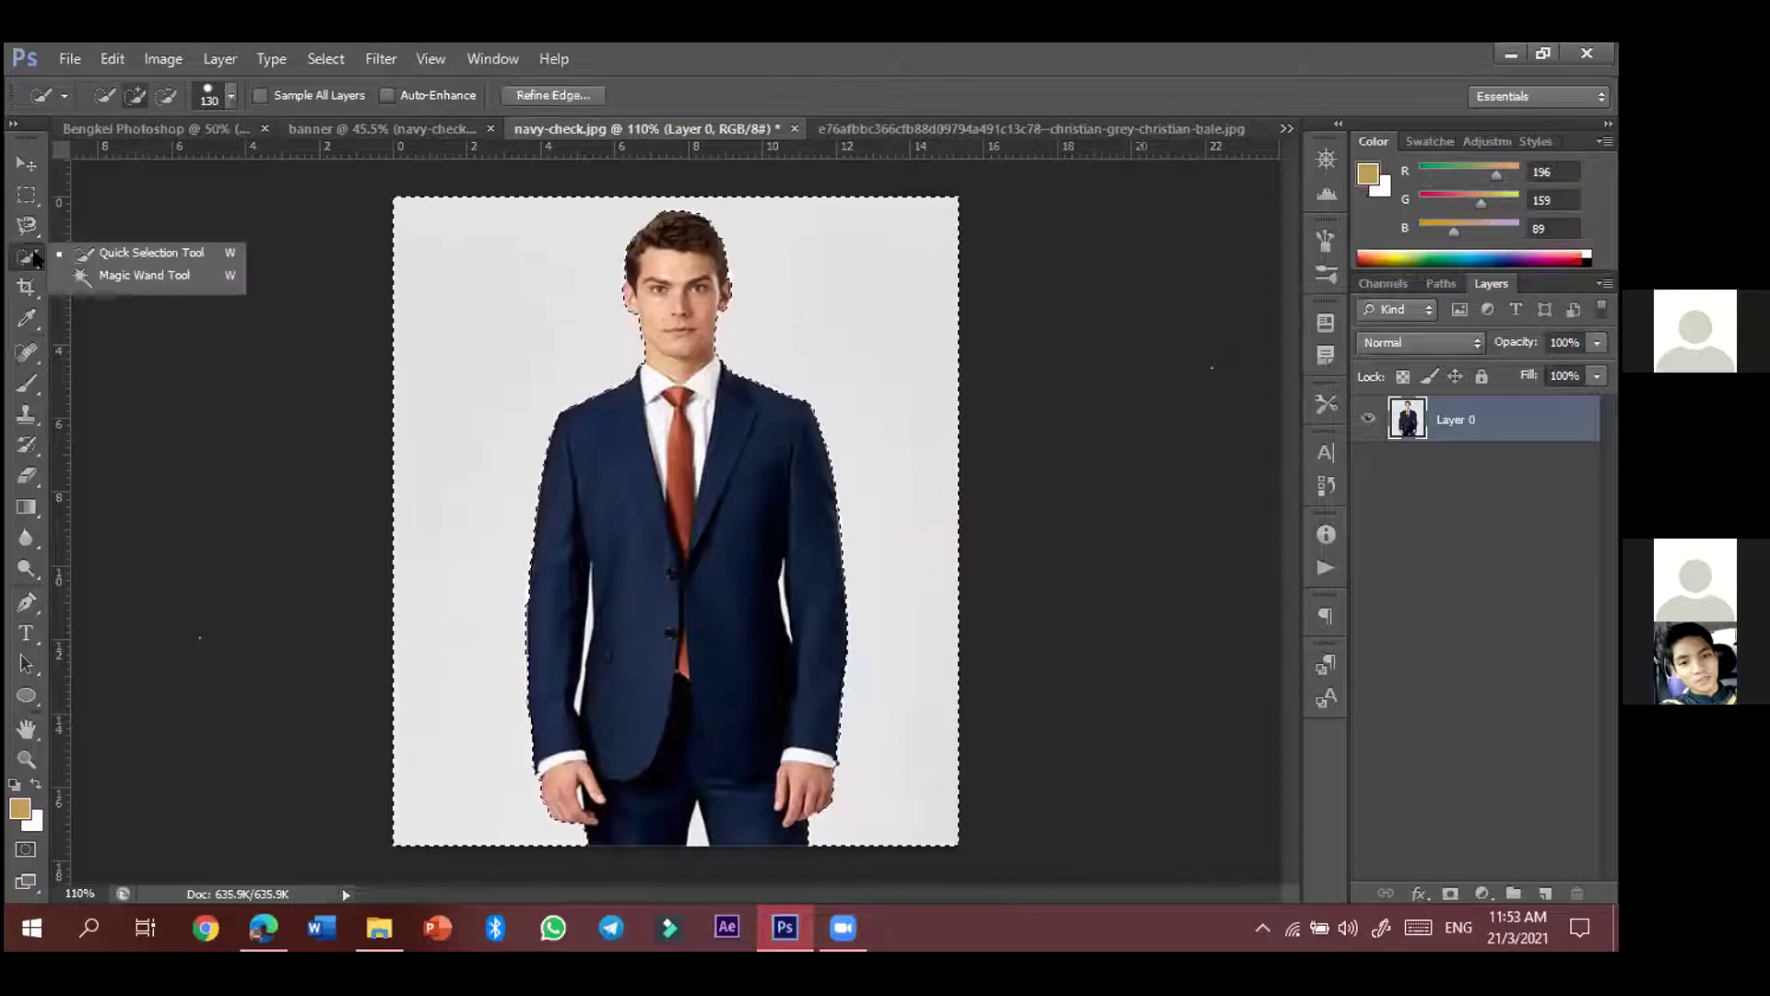
pyautogui.click(129, 276)
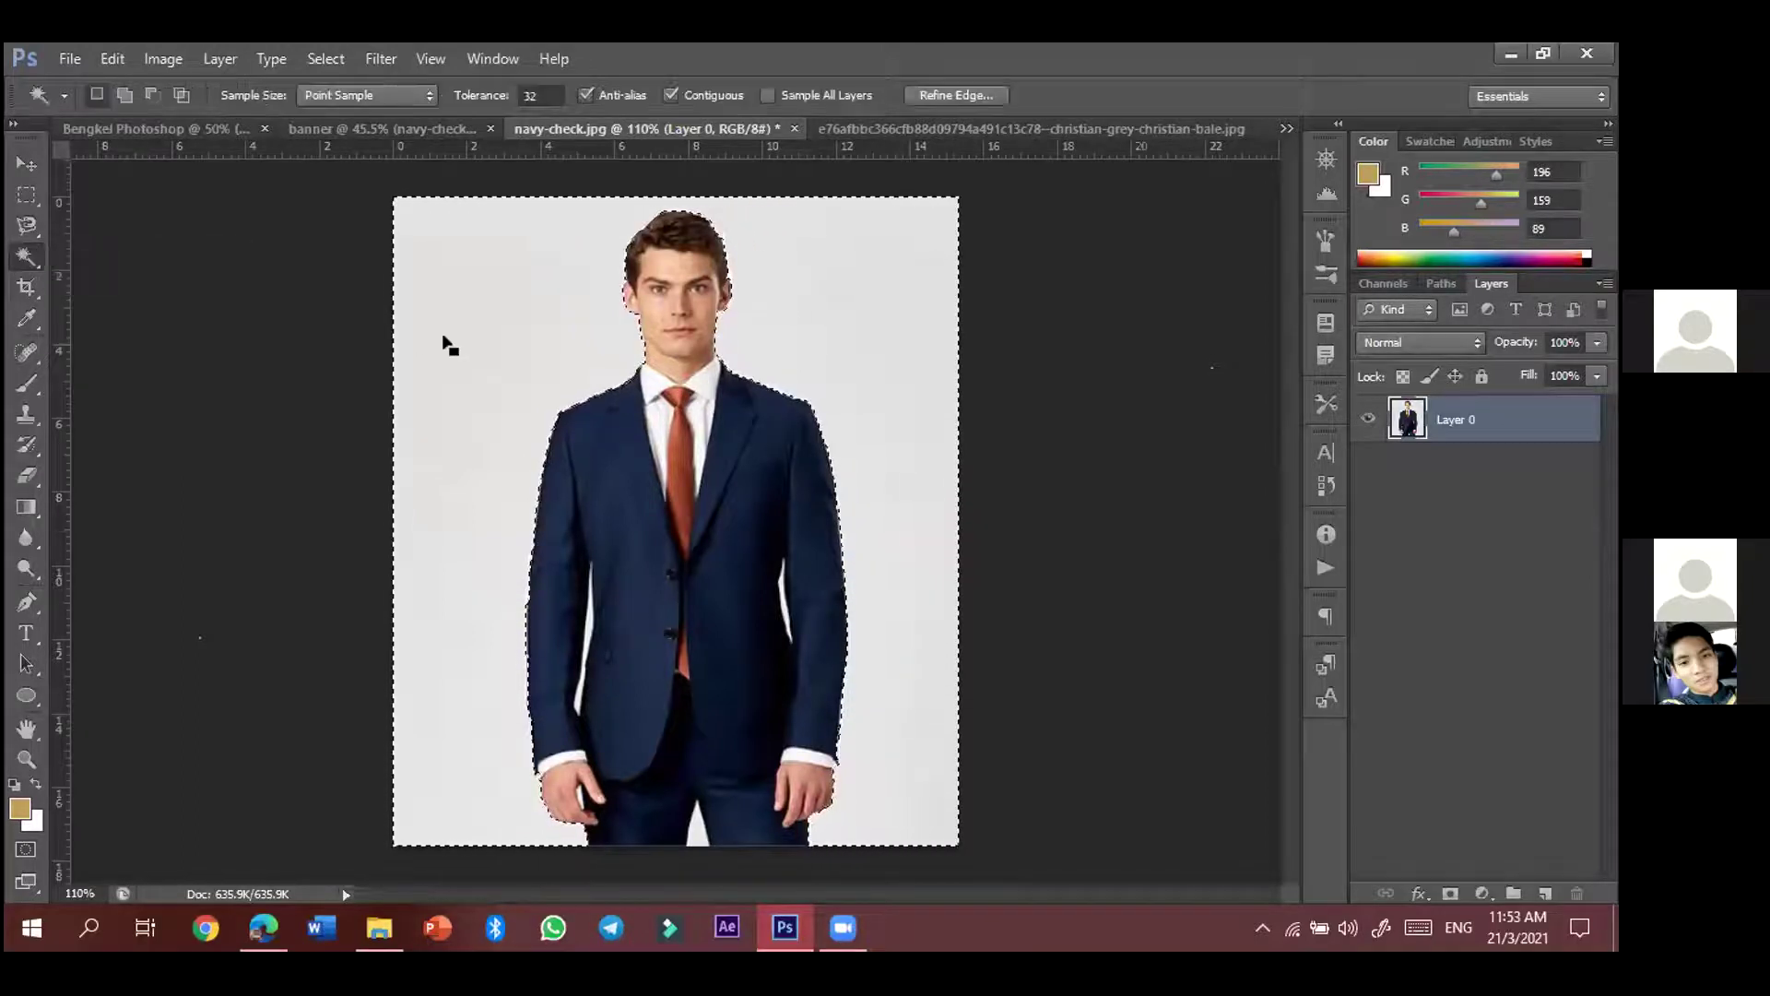
pyautogui.hotkey('ctrl', 'd')
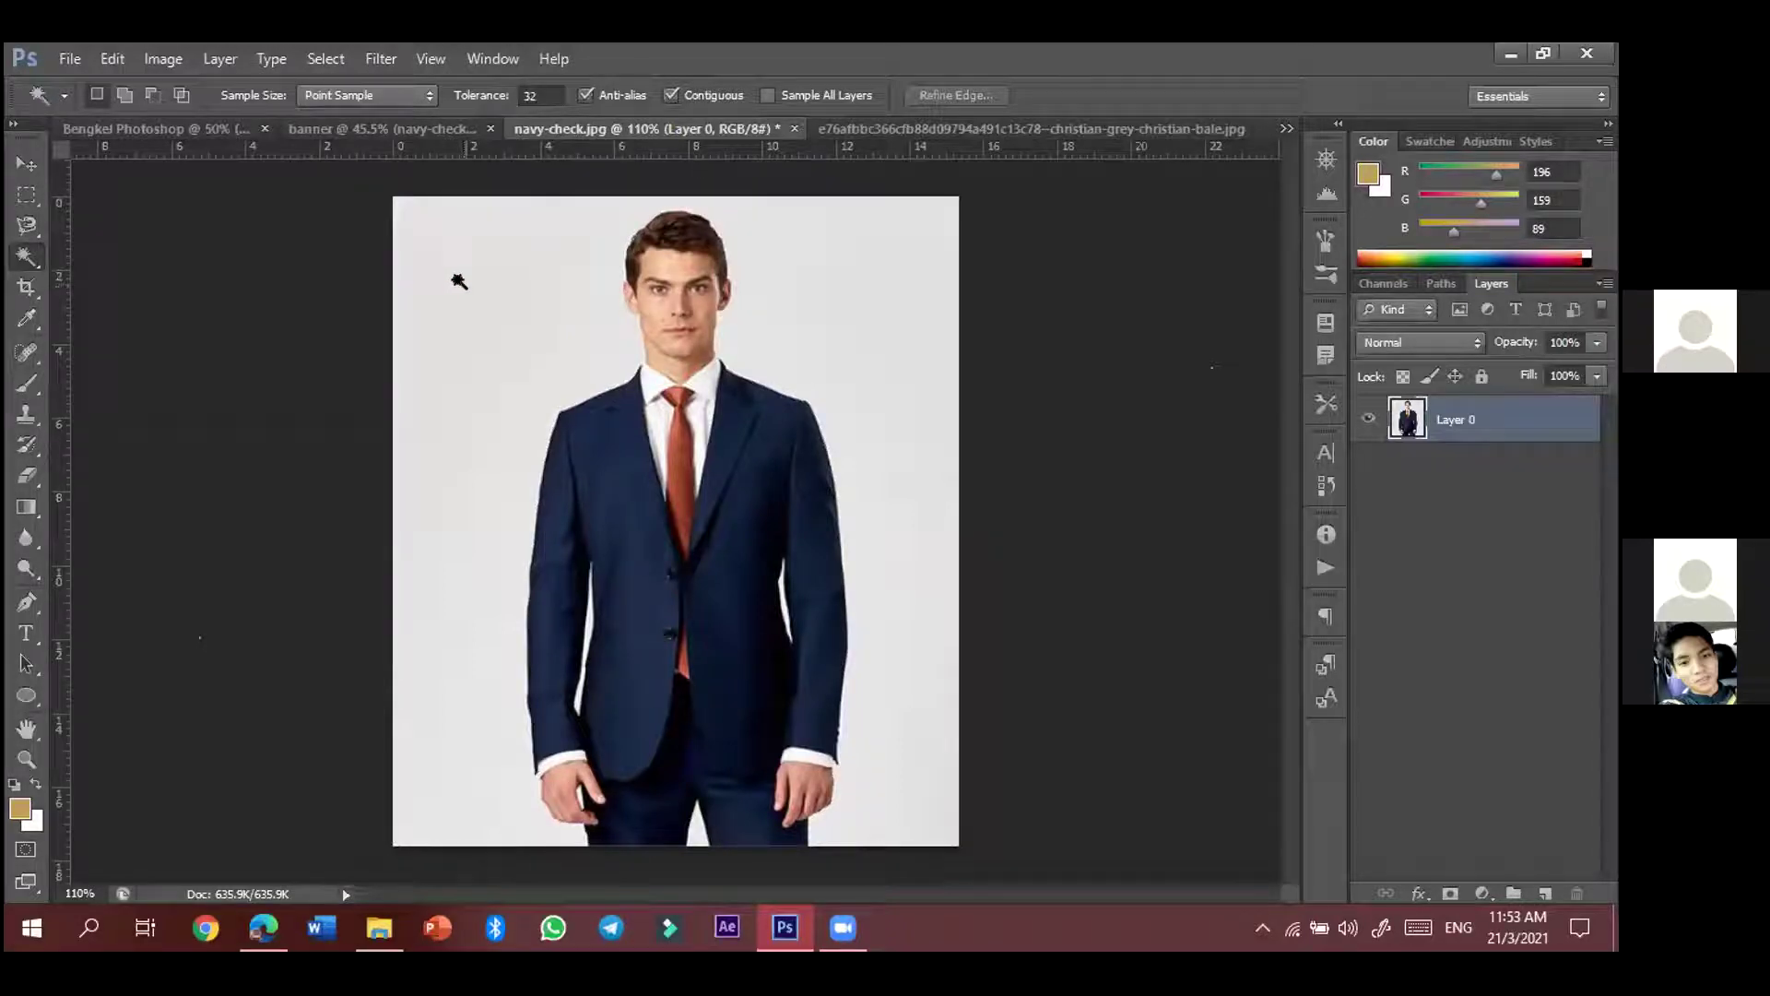
pyautogui.click(848, 297)
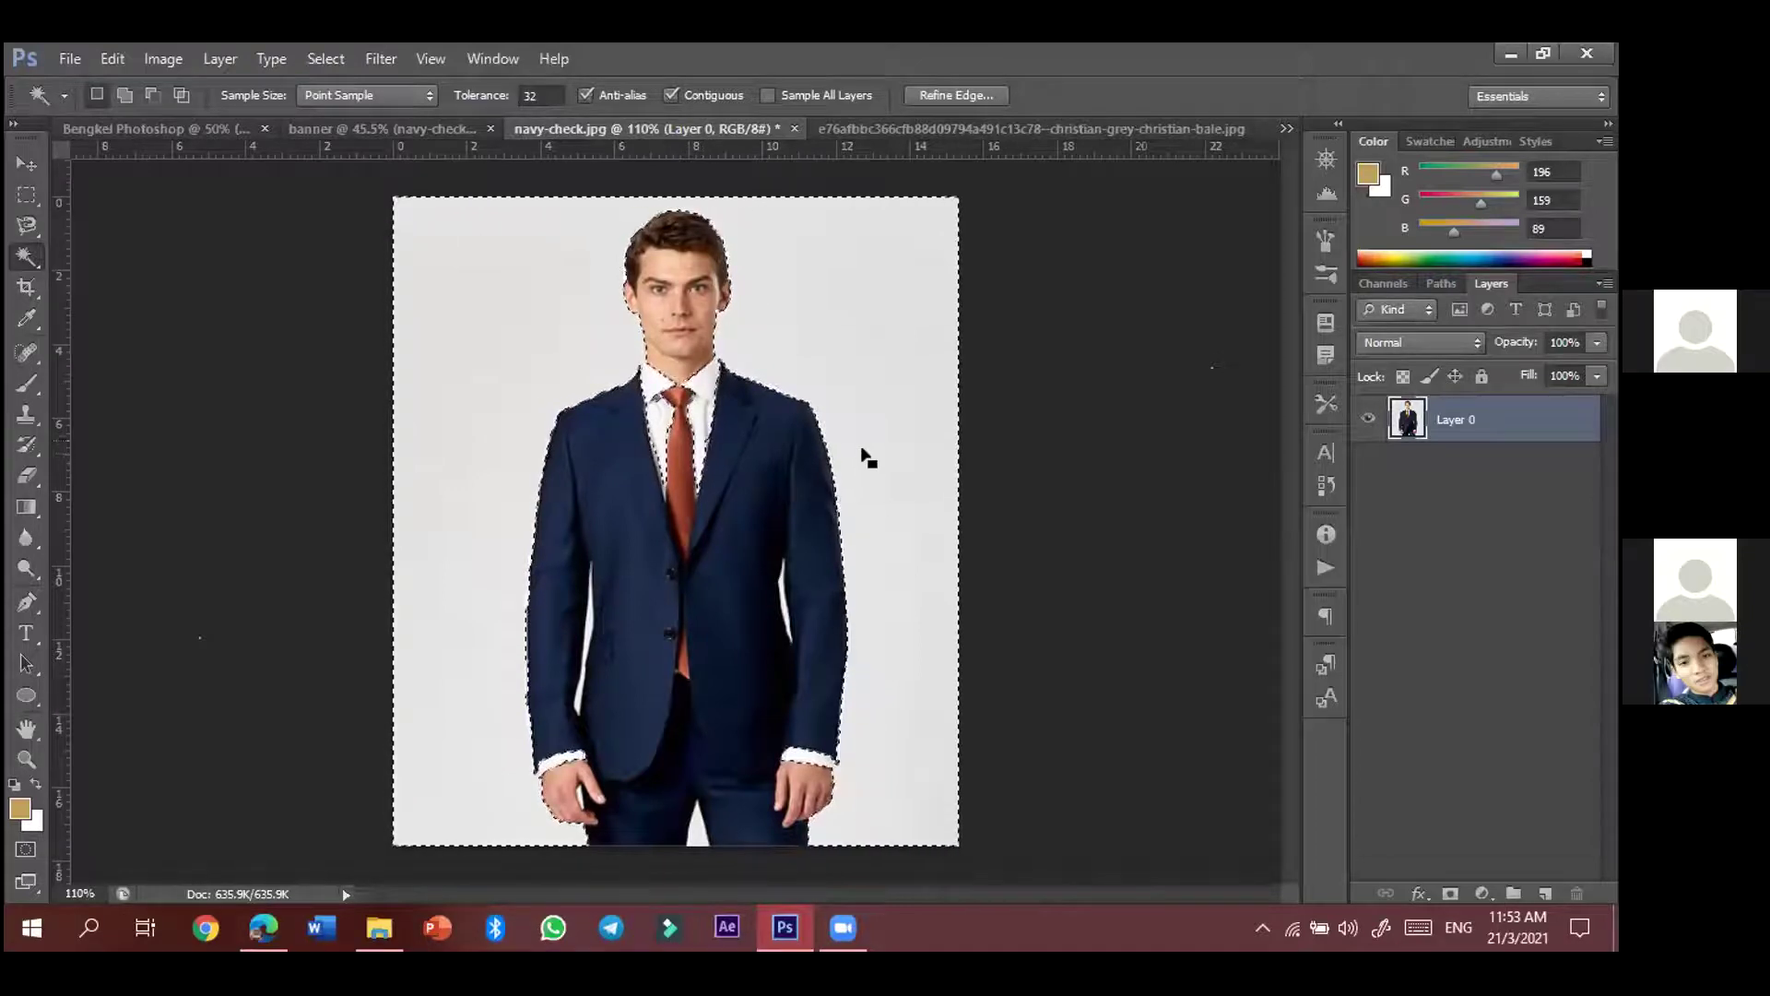
pyautogui.press('Delete')
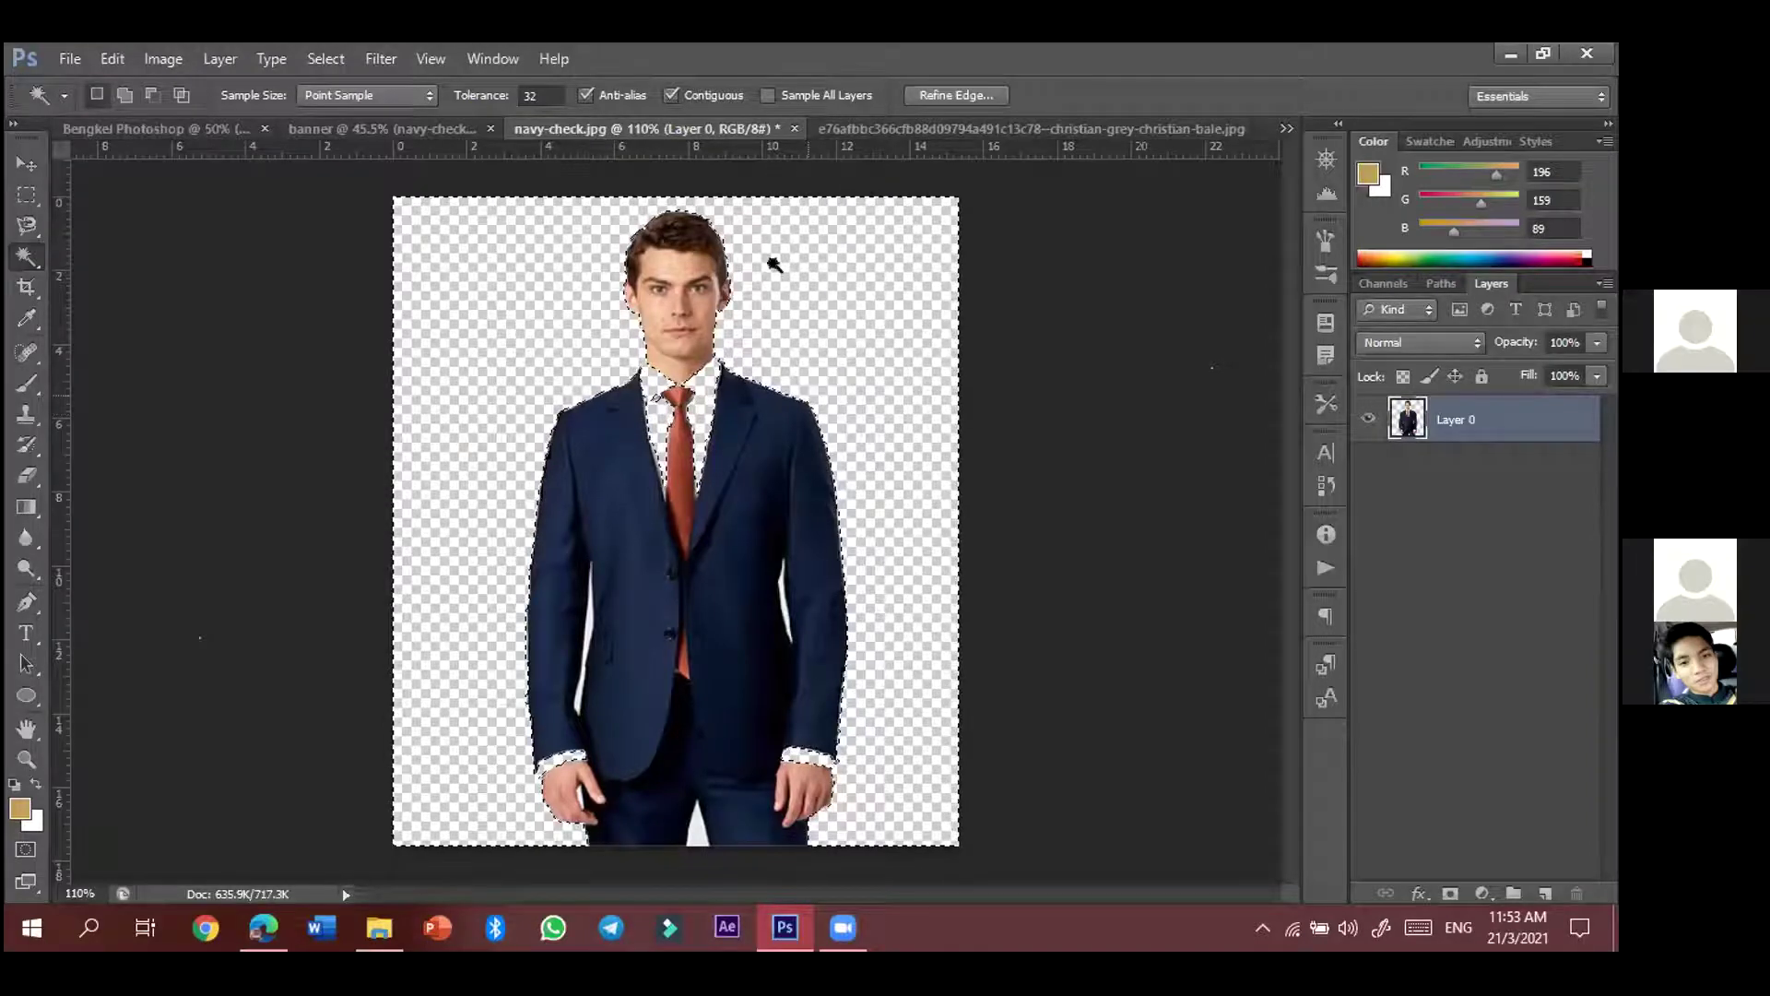
# - Undo the Magic Wand deletion of the grey backdrop and clear the selection
pyautogui.hotkey('ctrl', 'z')
pyautogui.hotkey('ctrl', 'd')
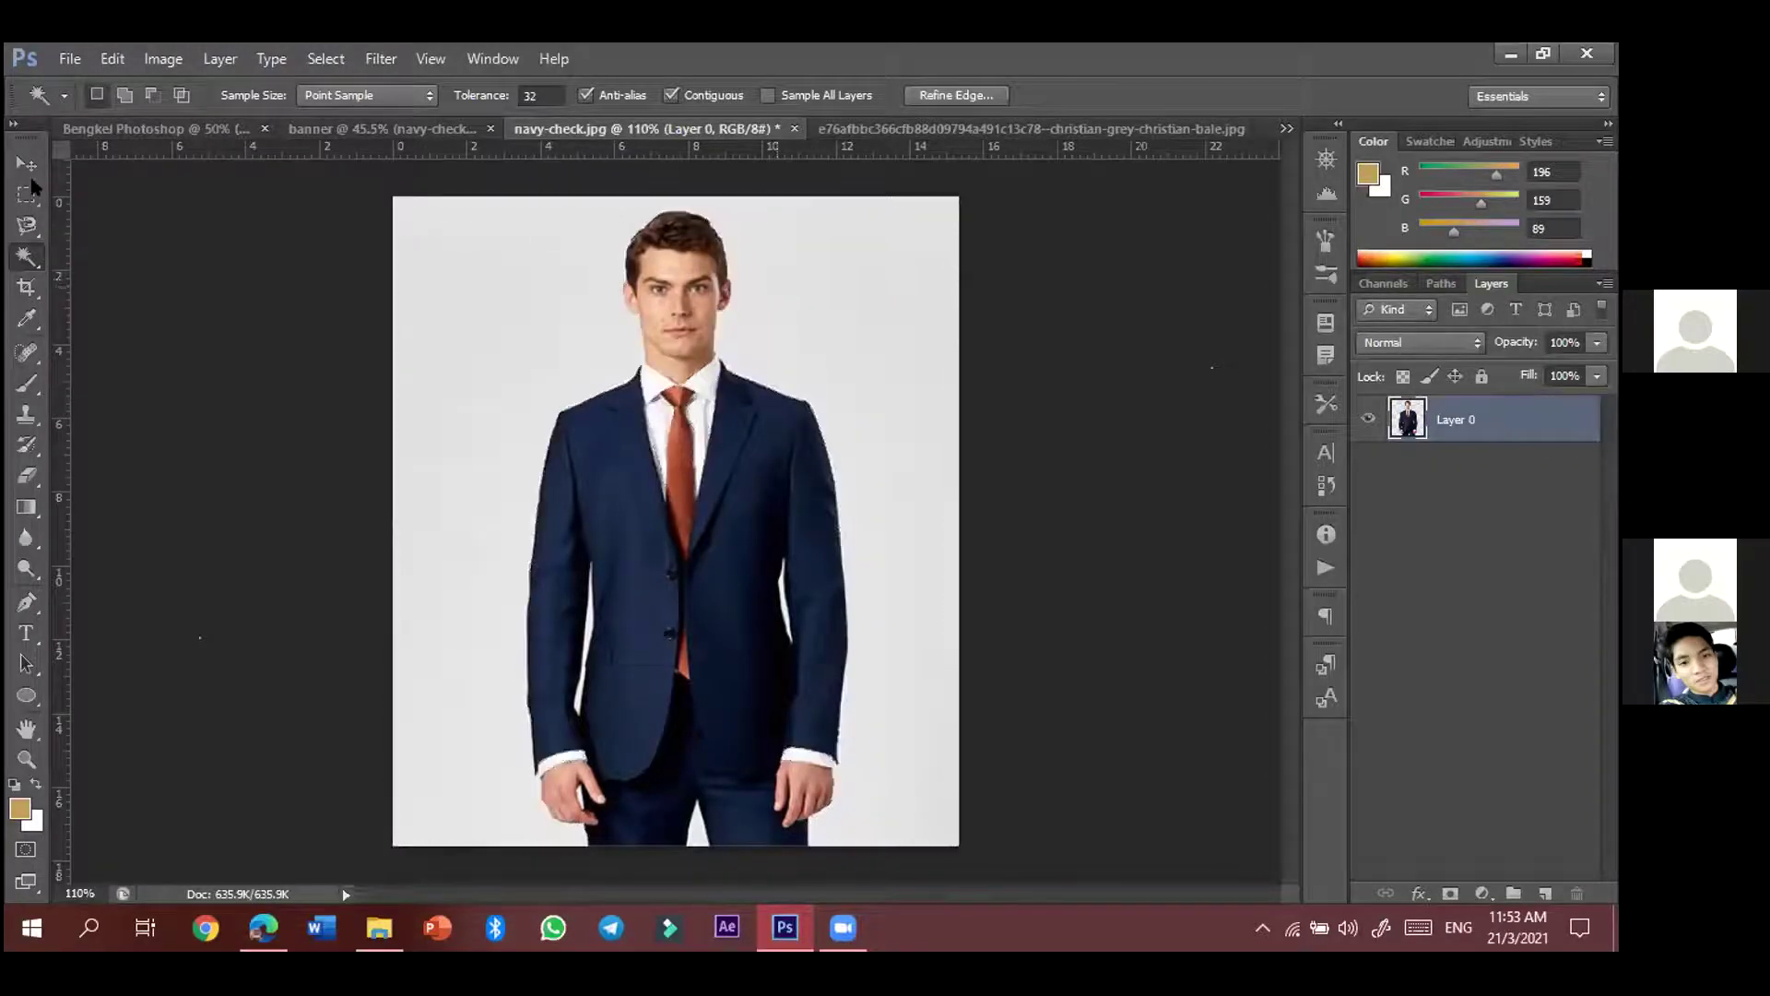
# - Outline the whole man with a closed Magnetic Lasso selection, starting and ending at the trouser edge below his hand
pyautogui.click(27, 225)
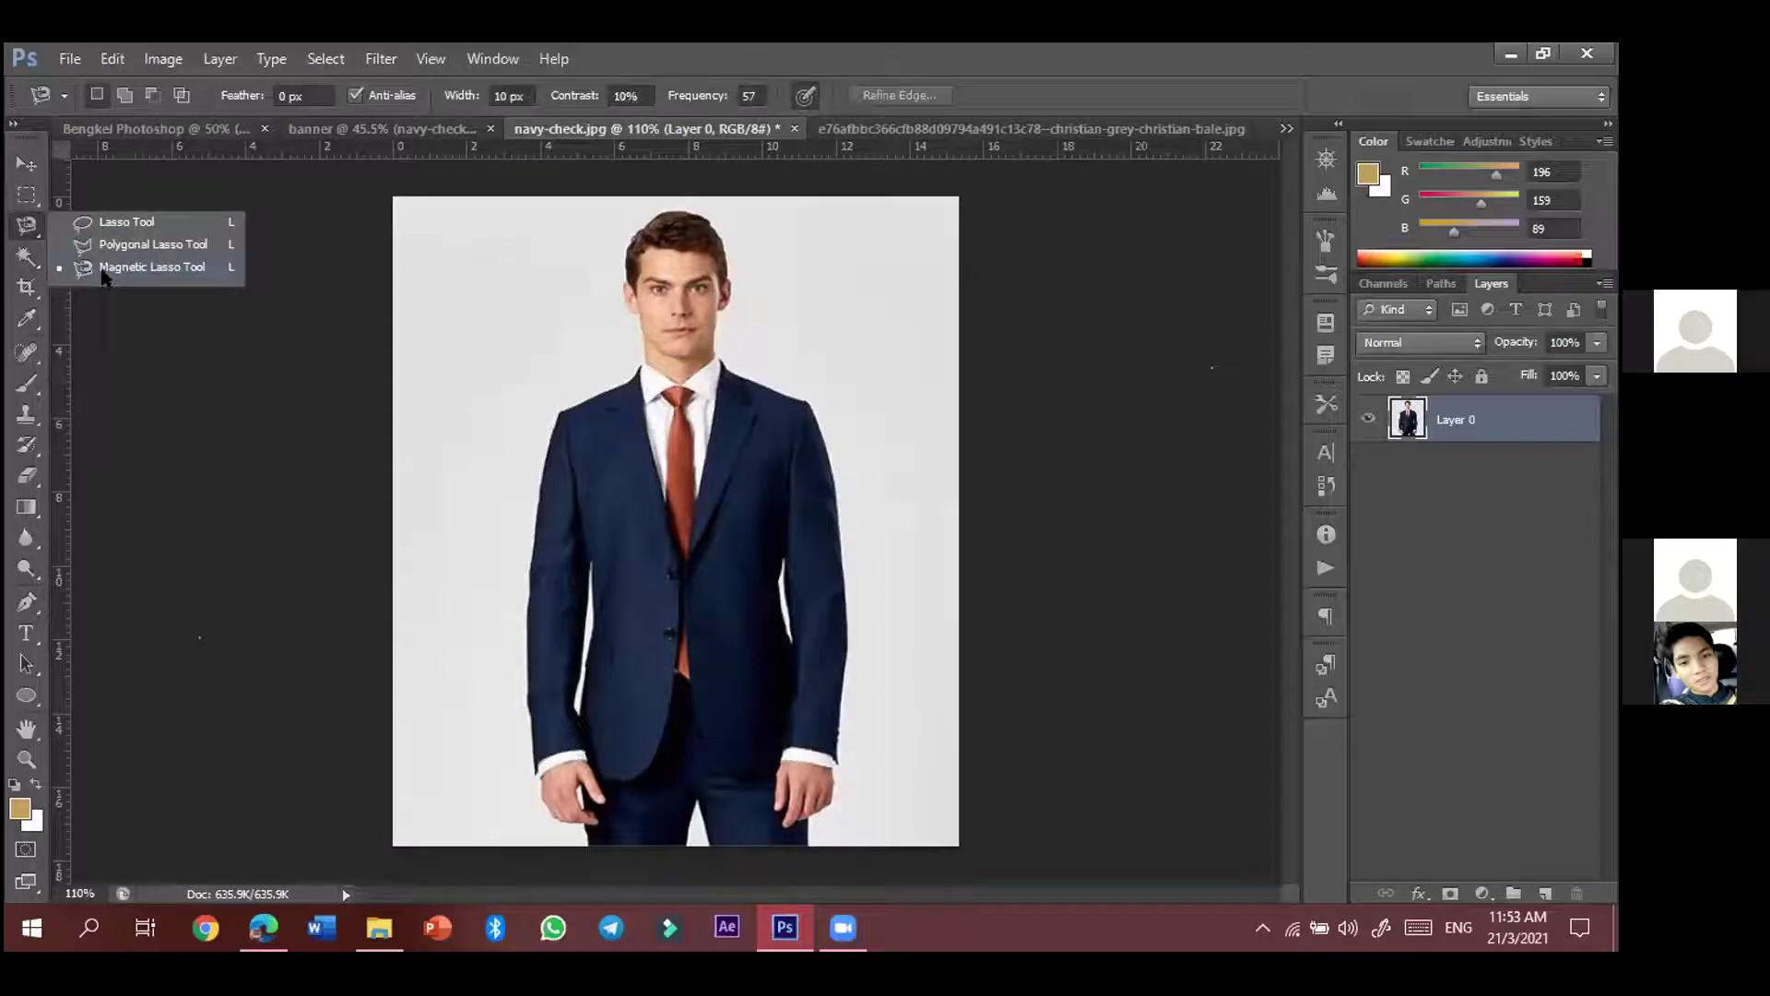
pyautogui.click(69, 223)
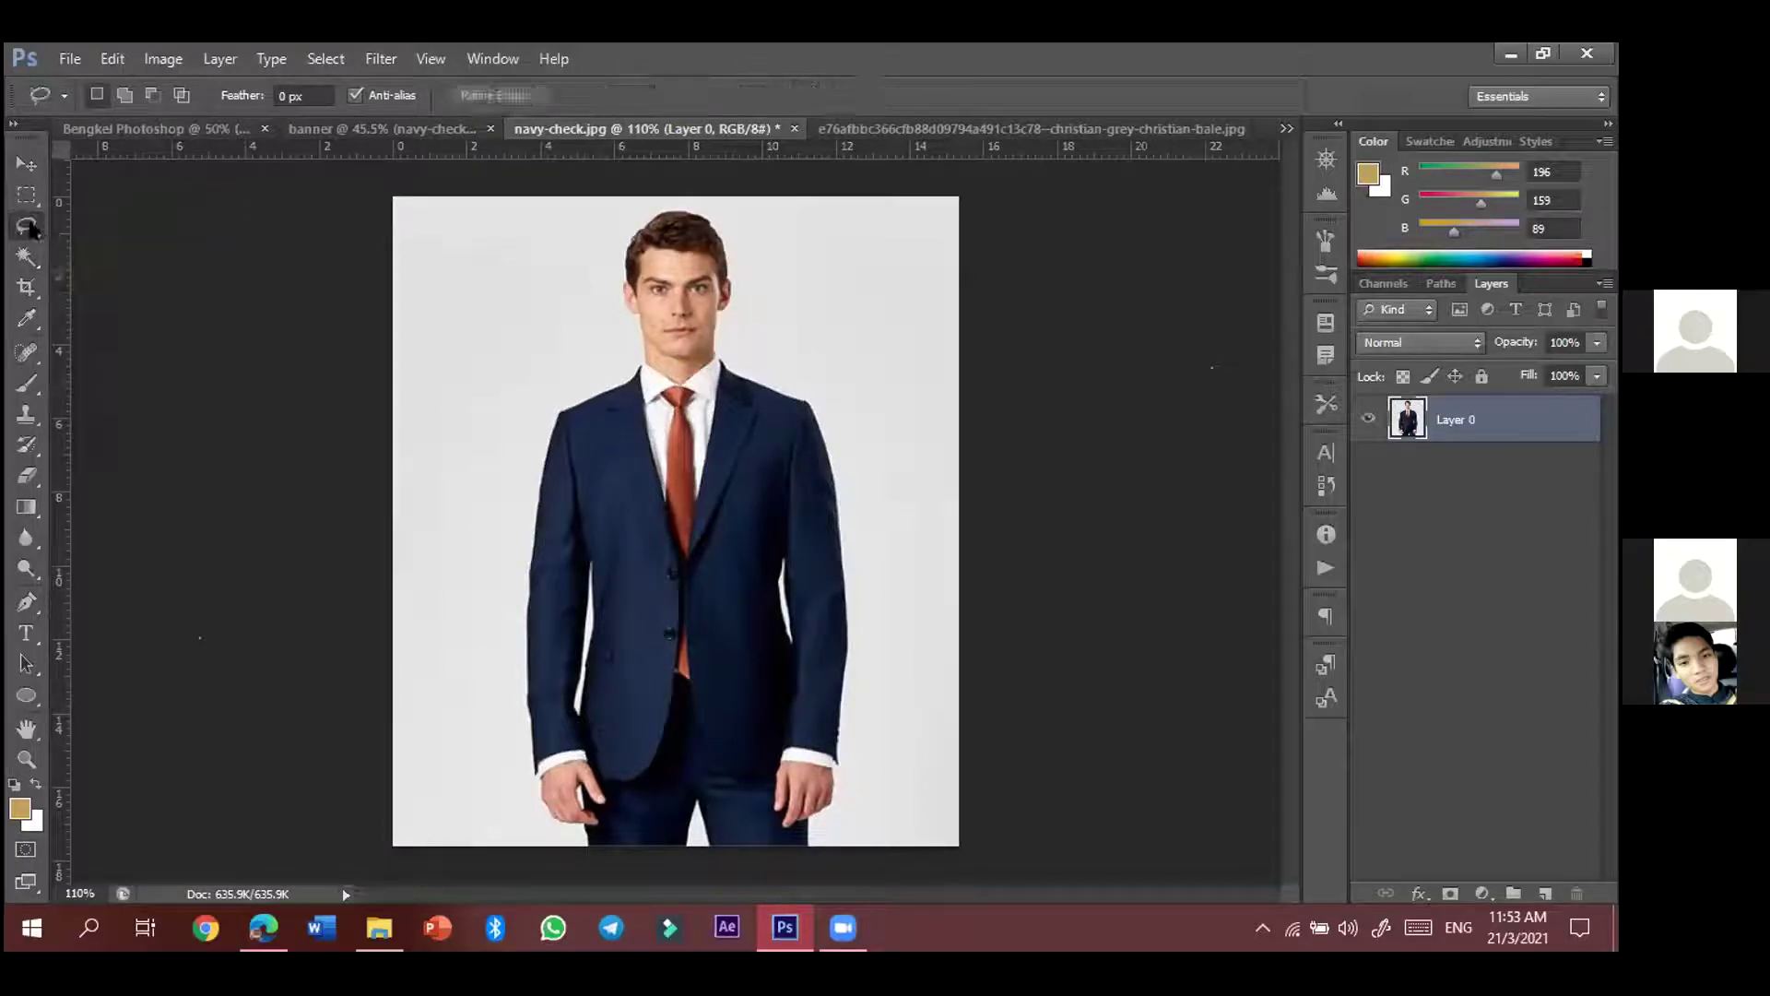
pyautogui.click(30, 227)
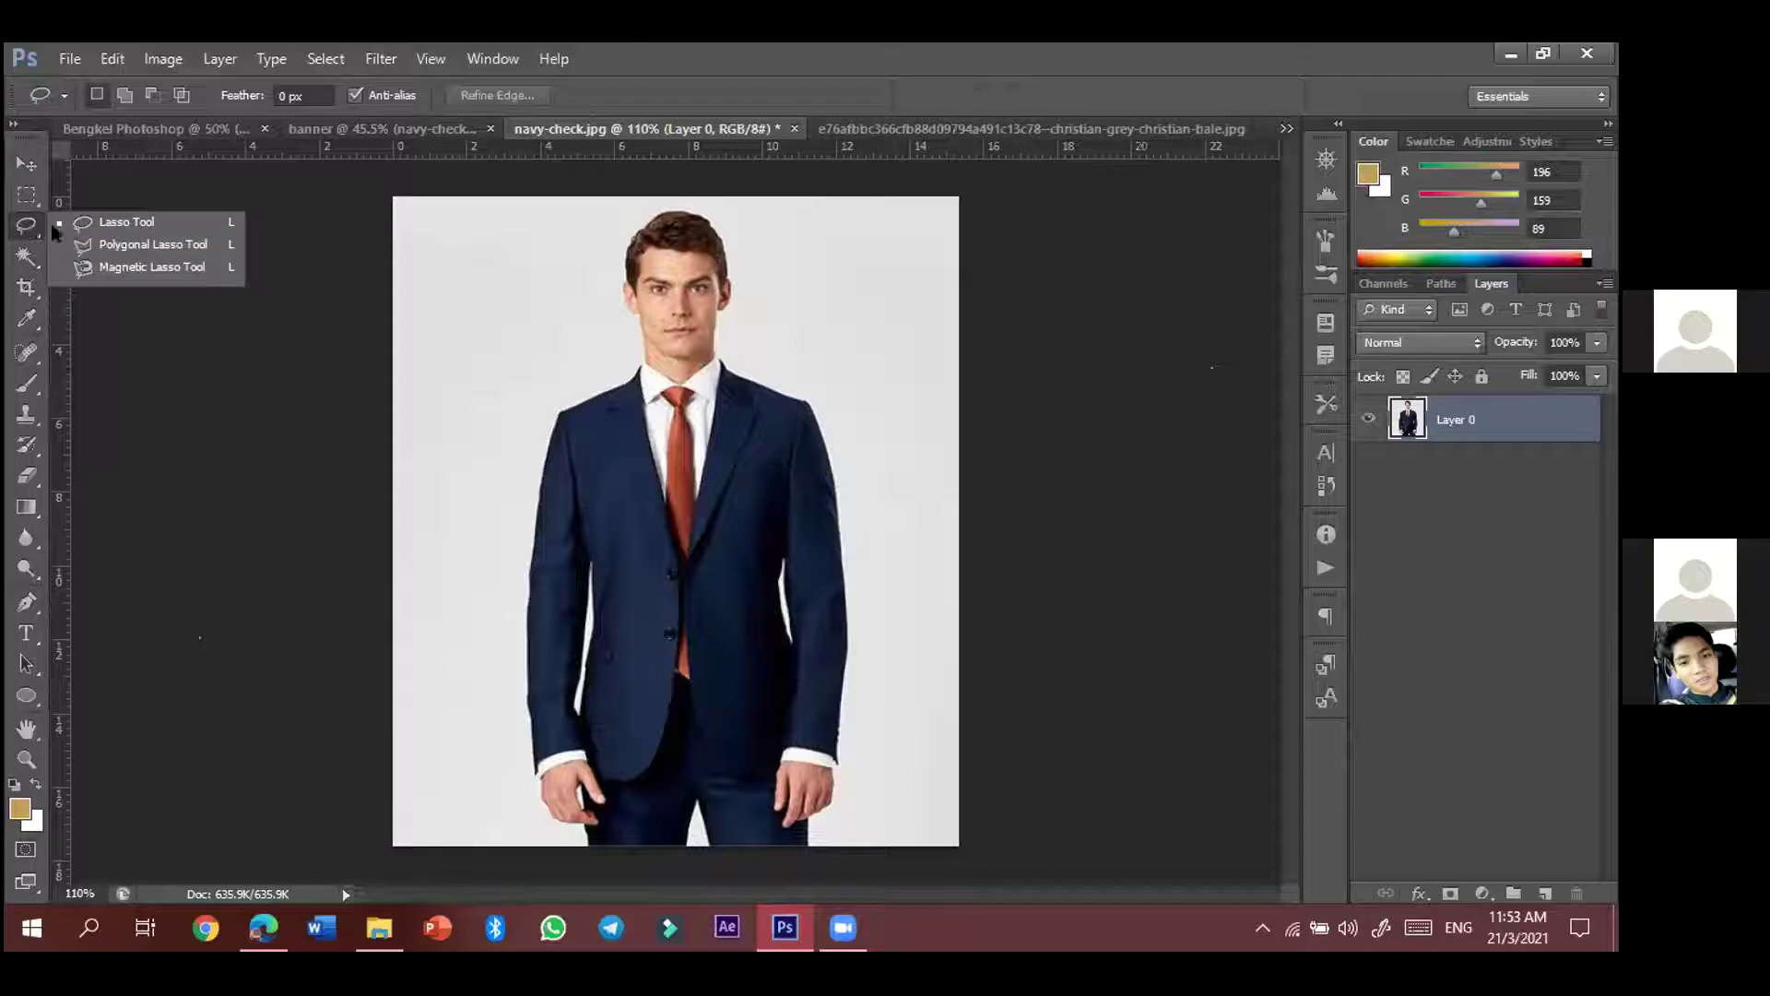
pyautogui.click(121, 267)
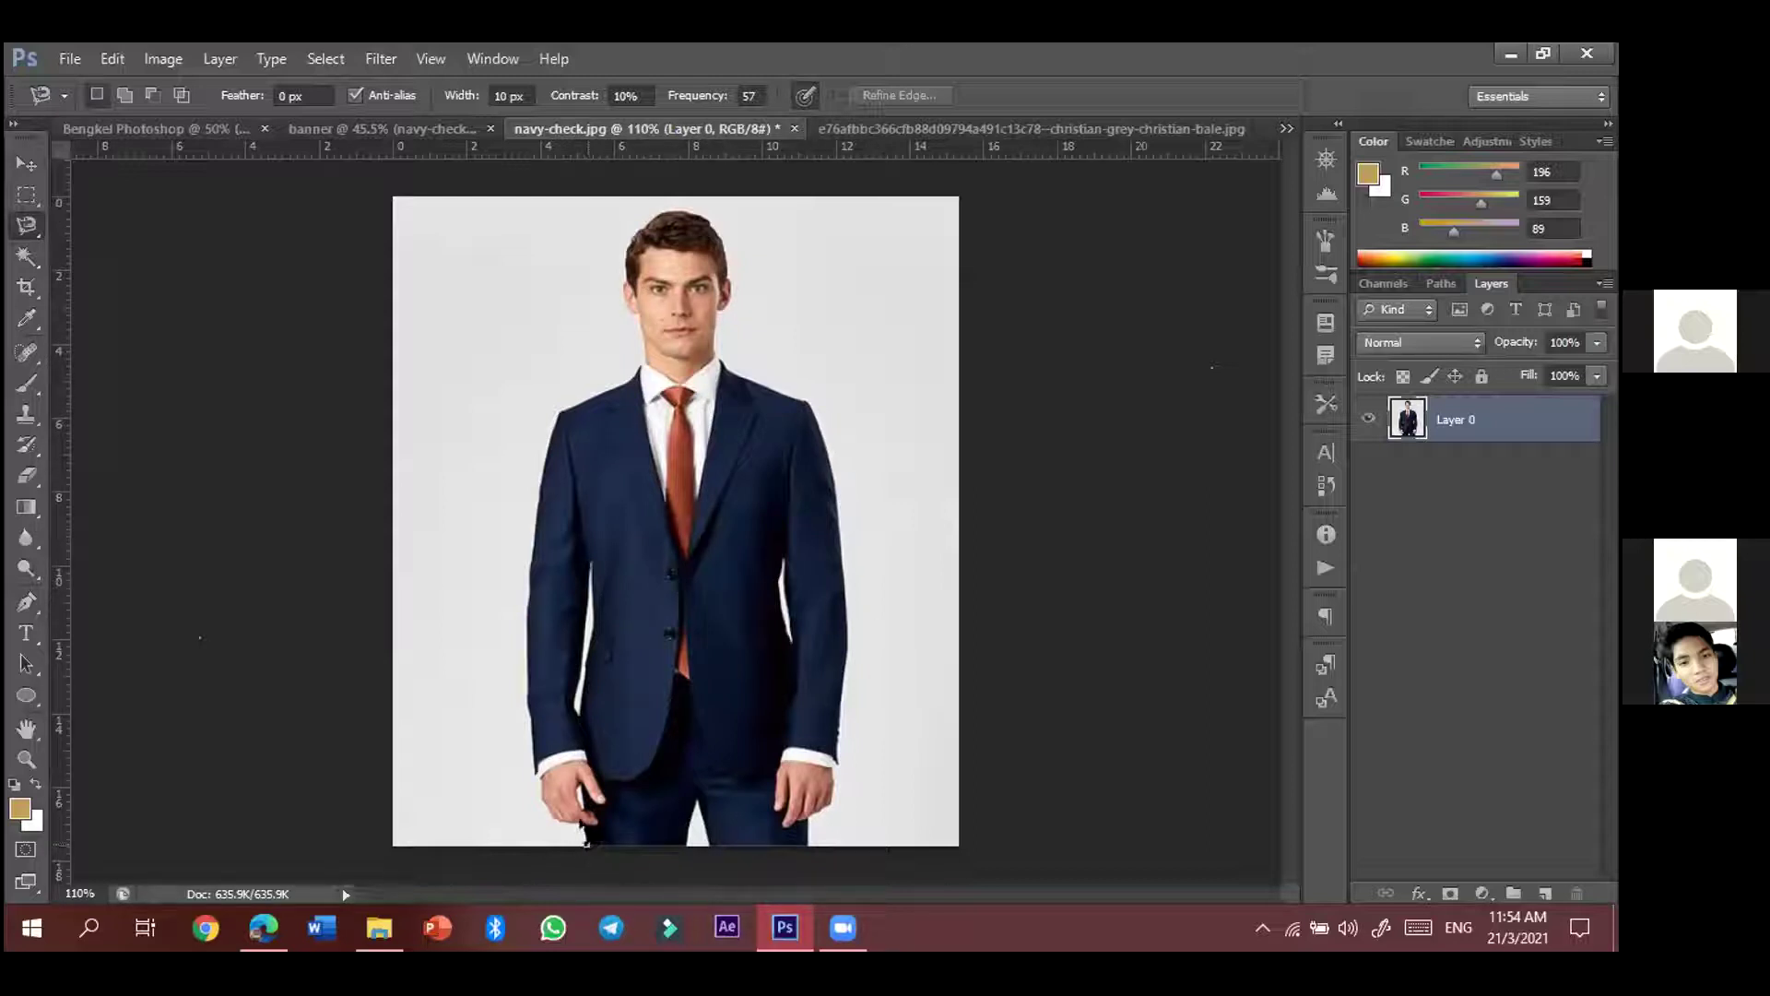
pyautogui.click(584, 839)
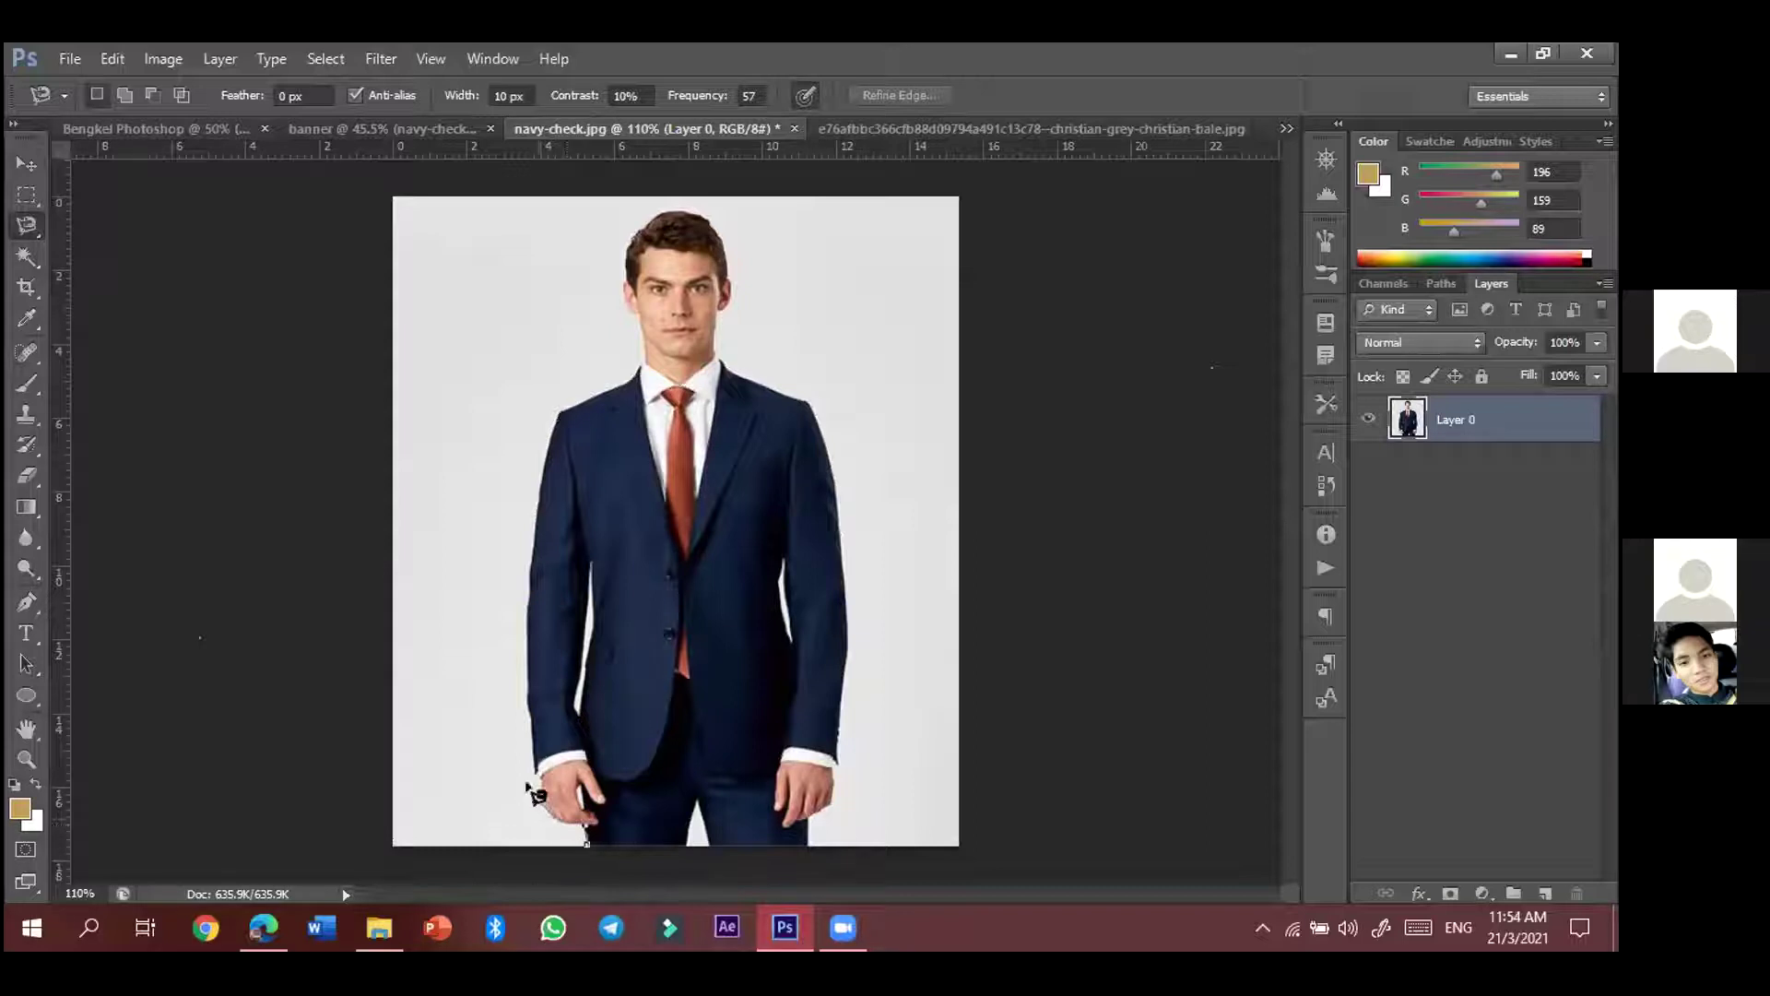
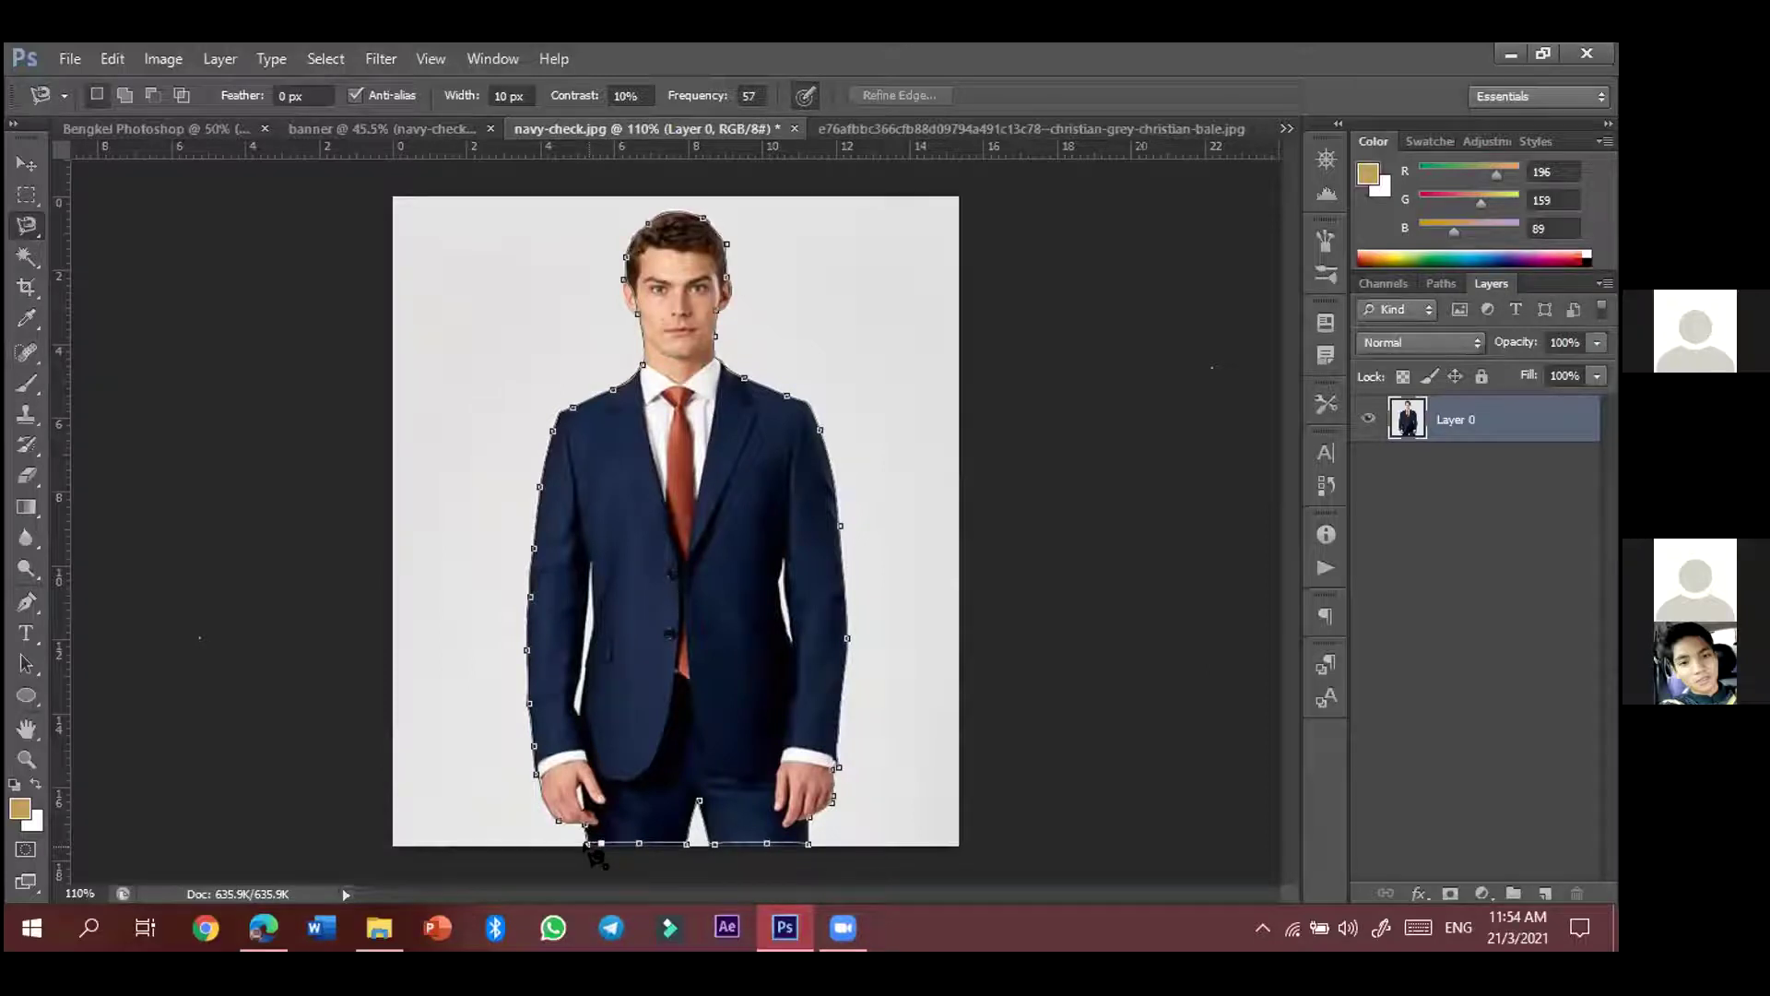
pyautogui.click(590, 848)
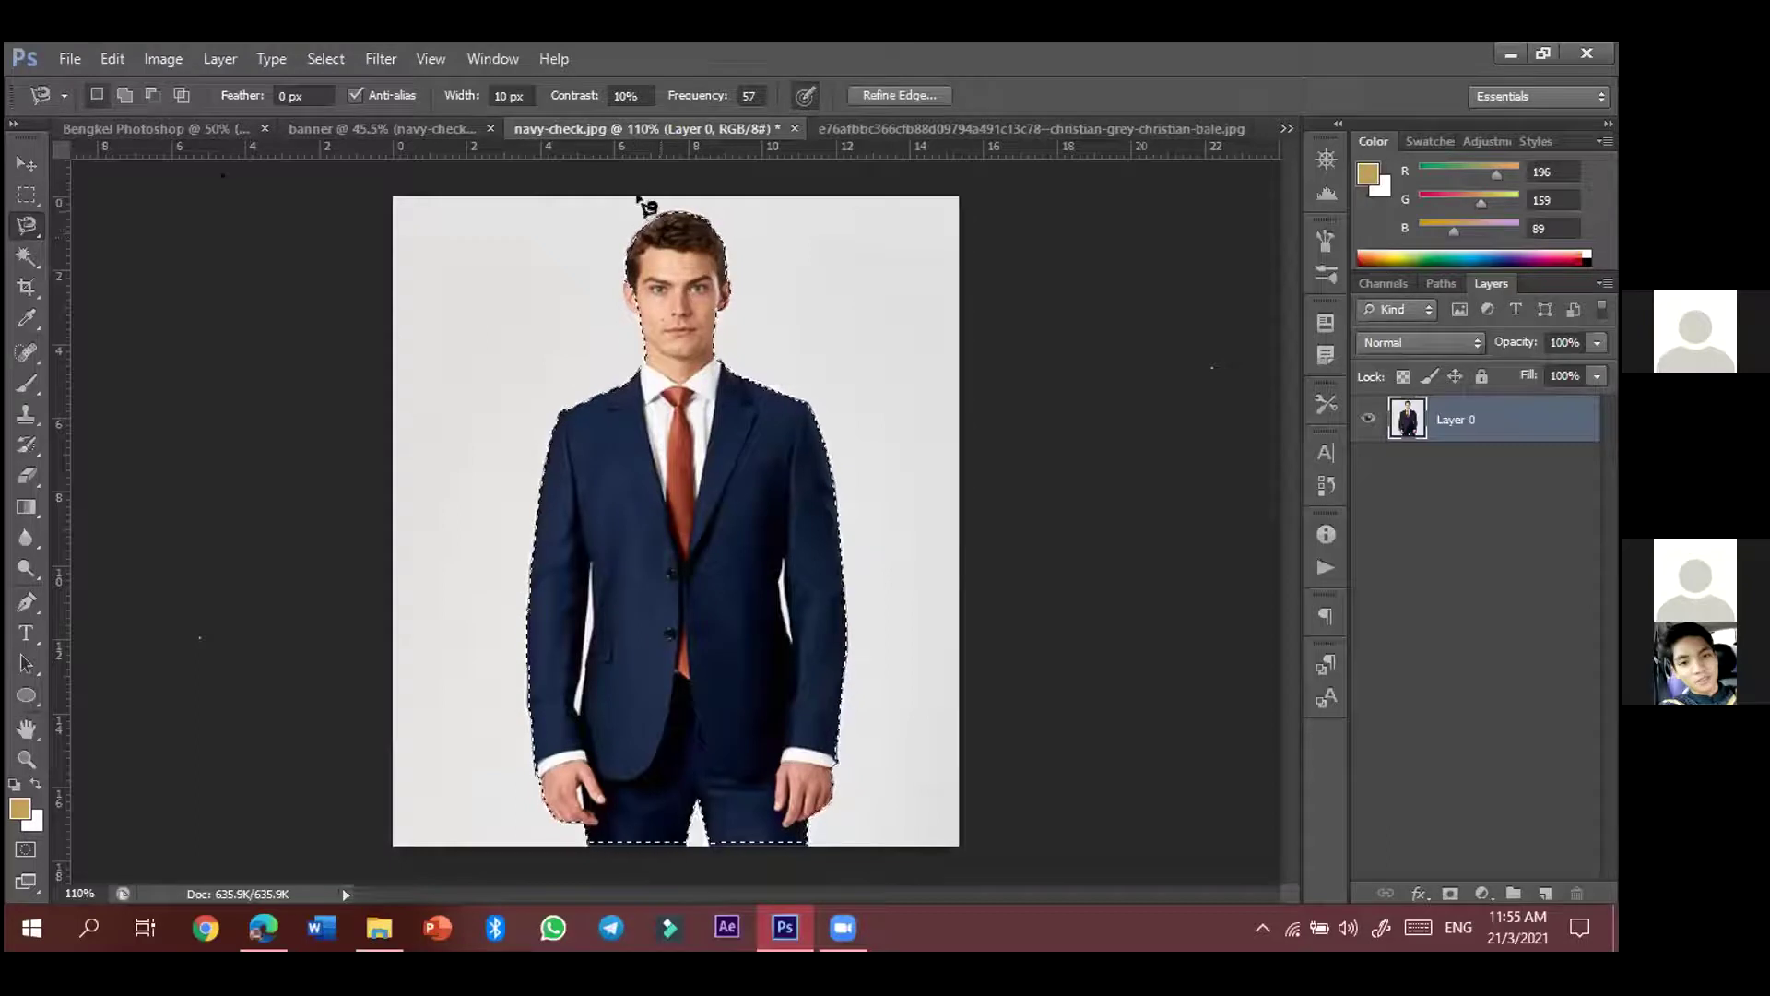
# - Try subtracting part of the face from the selection with a 38 px Quick Selection brush, and return to add mode
pyautogui.click(25, 258)
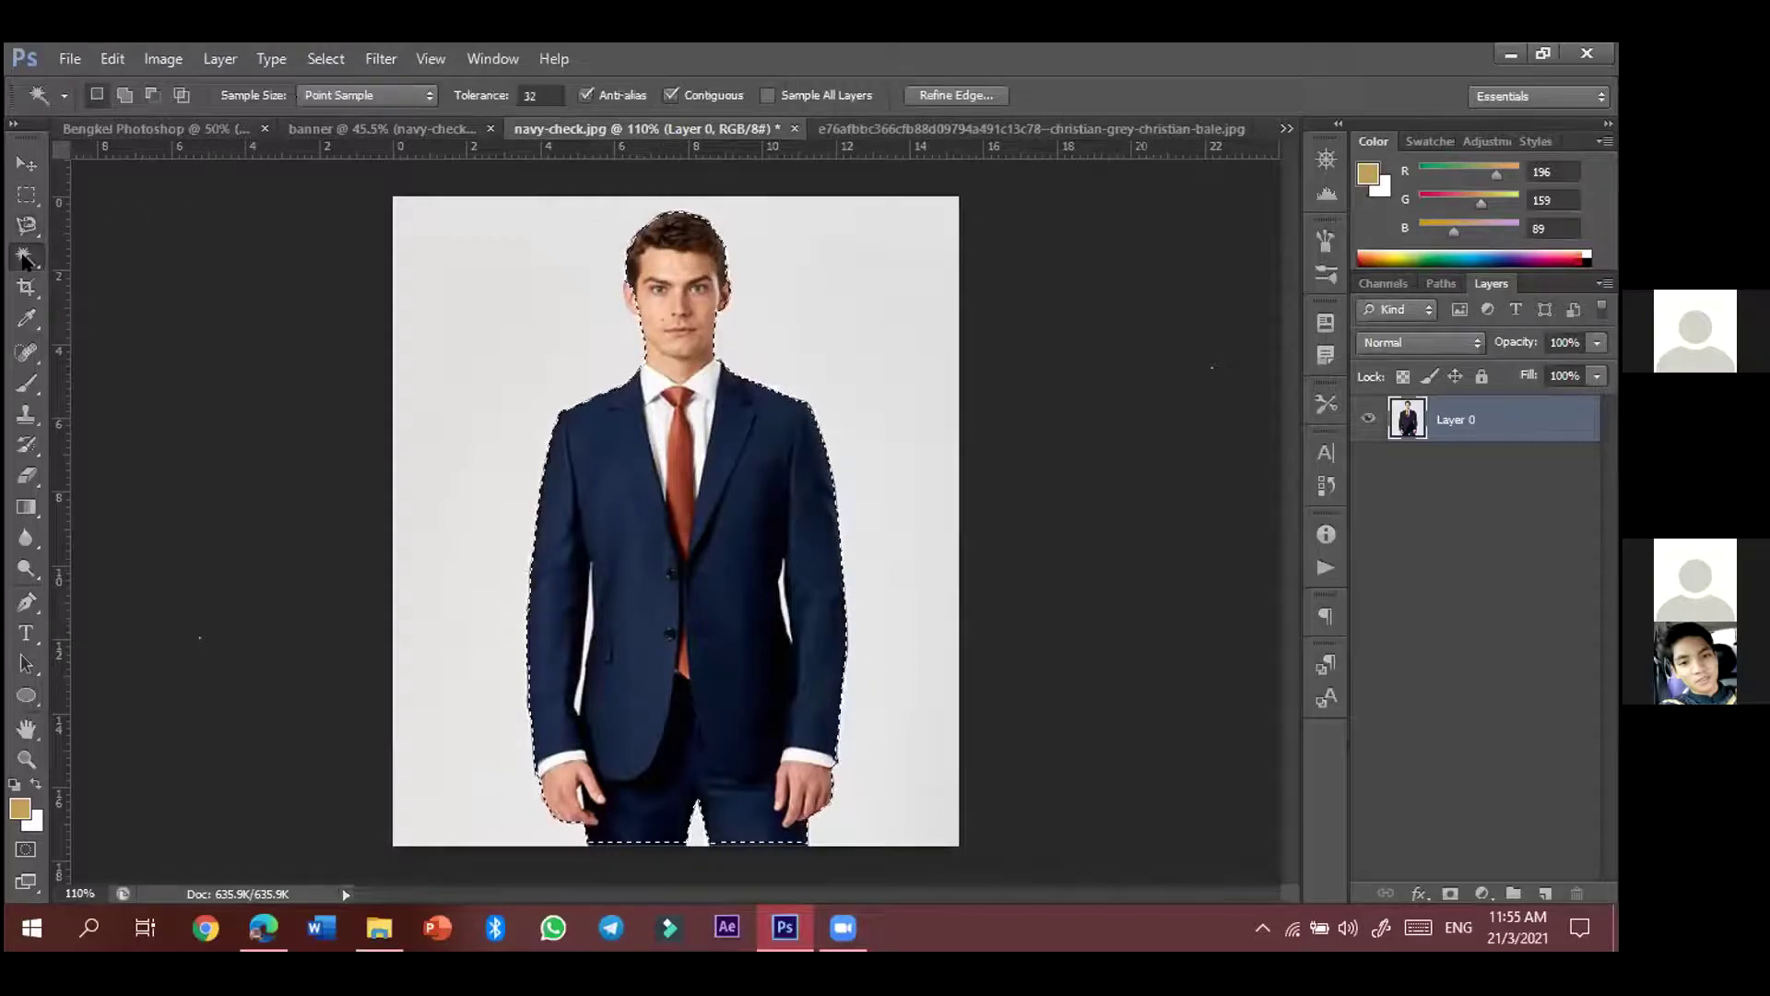
pyautogui.click(107, 254)
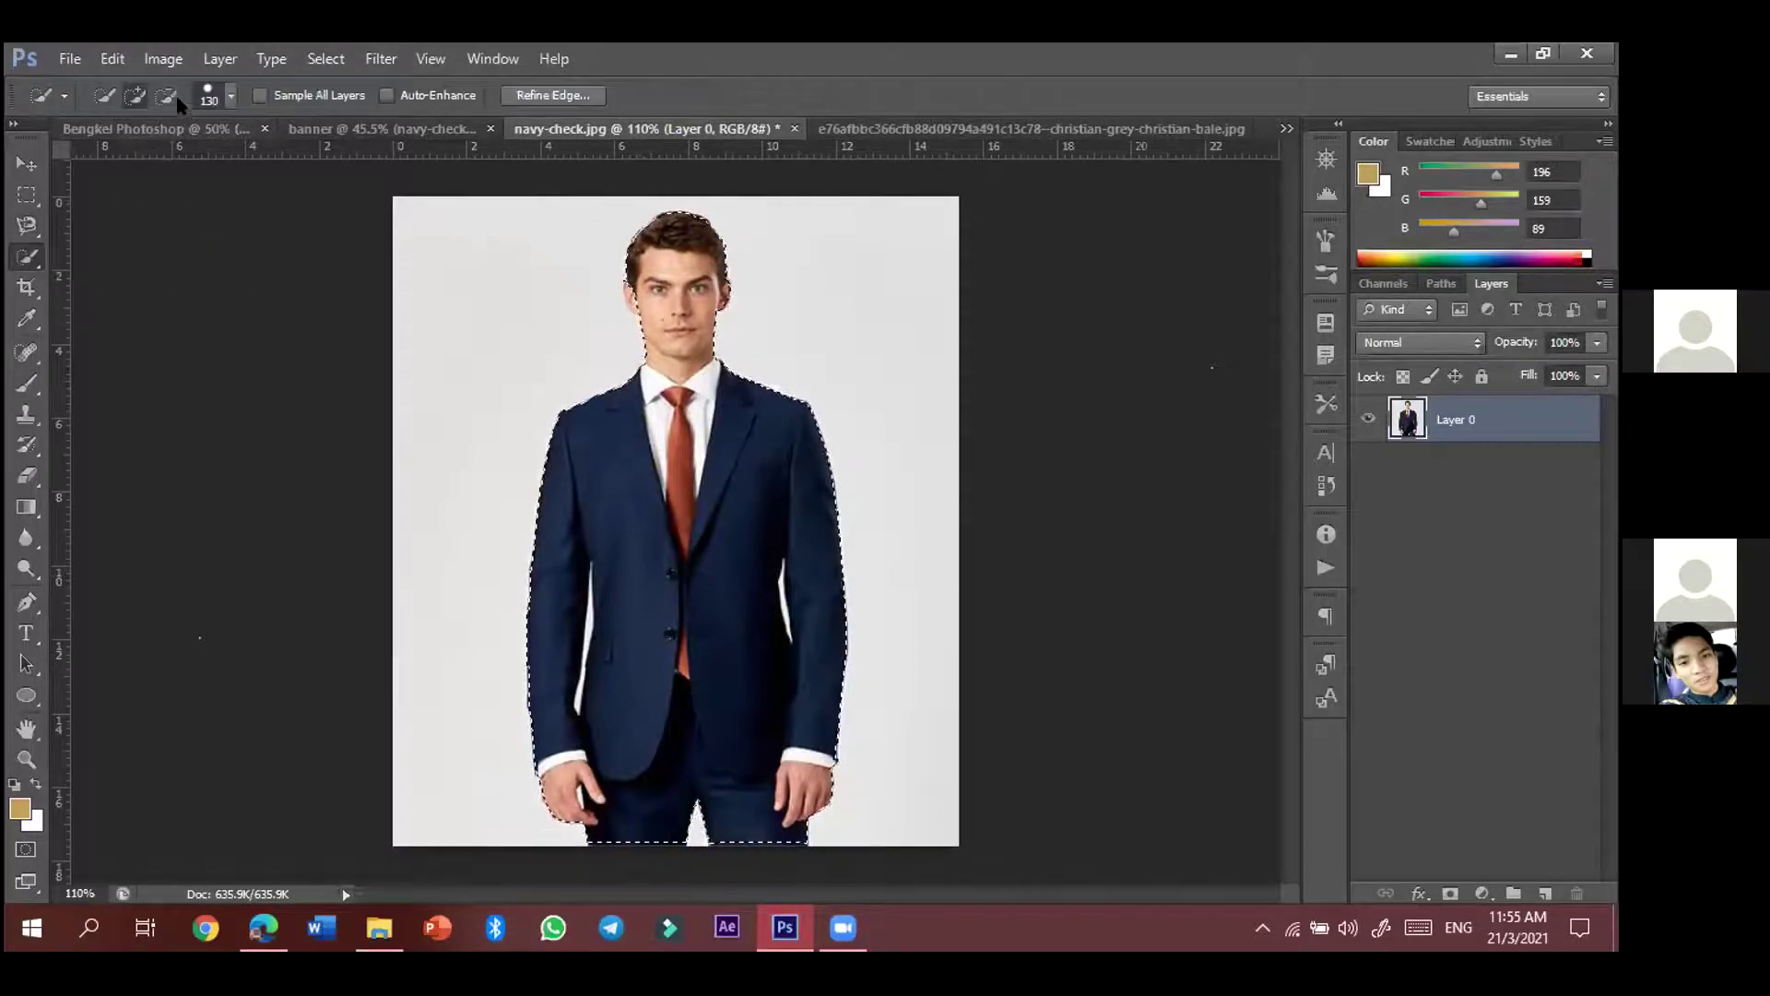
pyautogui.click(223, 96)
pyautogui.moveTo(226, 167); pyautogui.dragTo(143, 167)
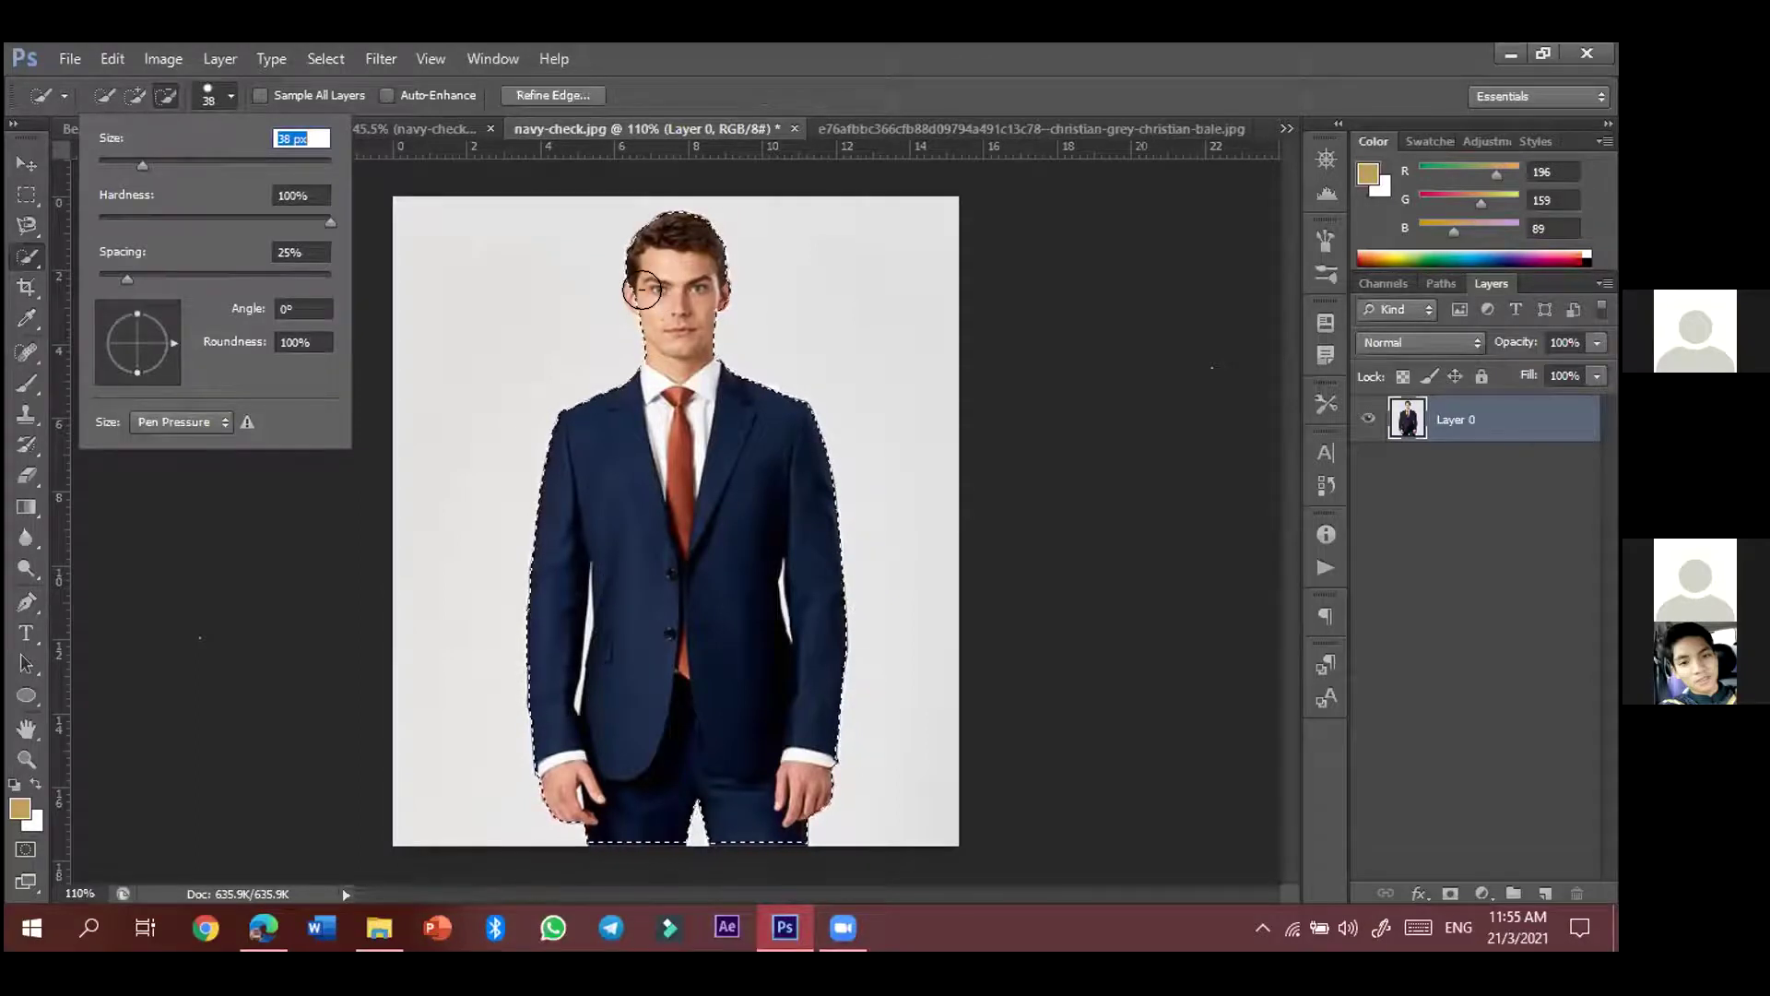
pyautogui.moveTo(670, 299); pyautogui.dragTo(652, 283)
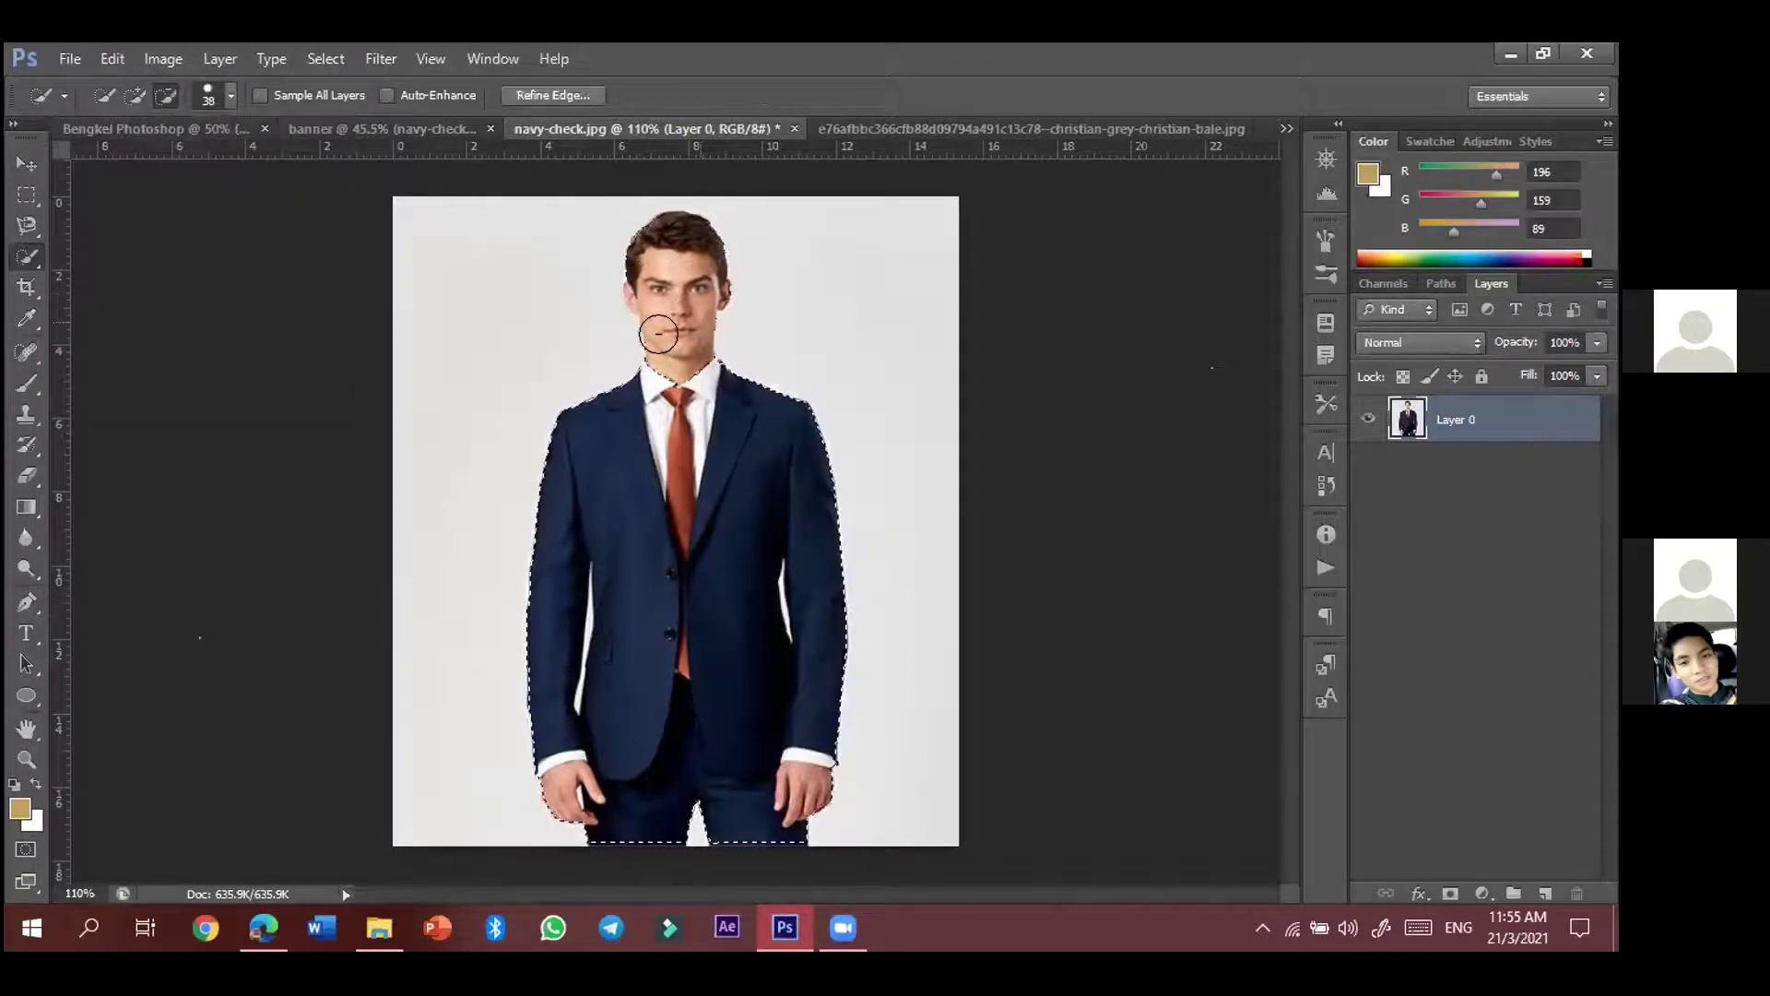
pyautogui.click(134, 95)
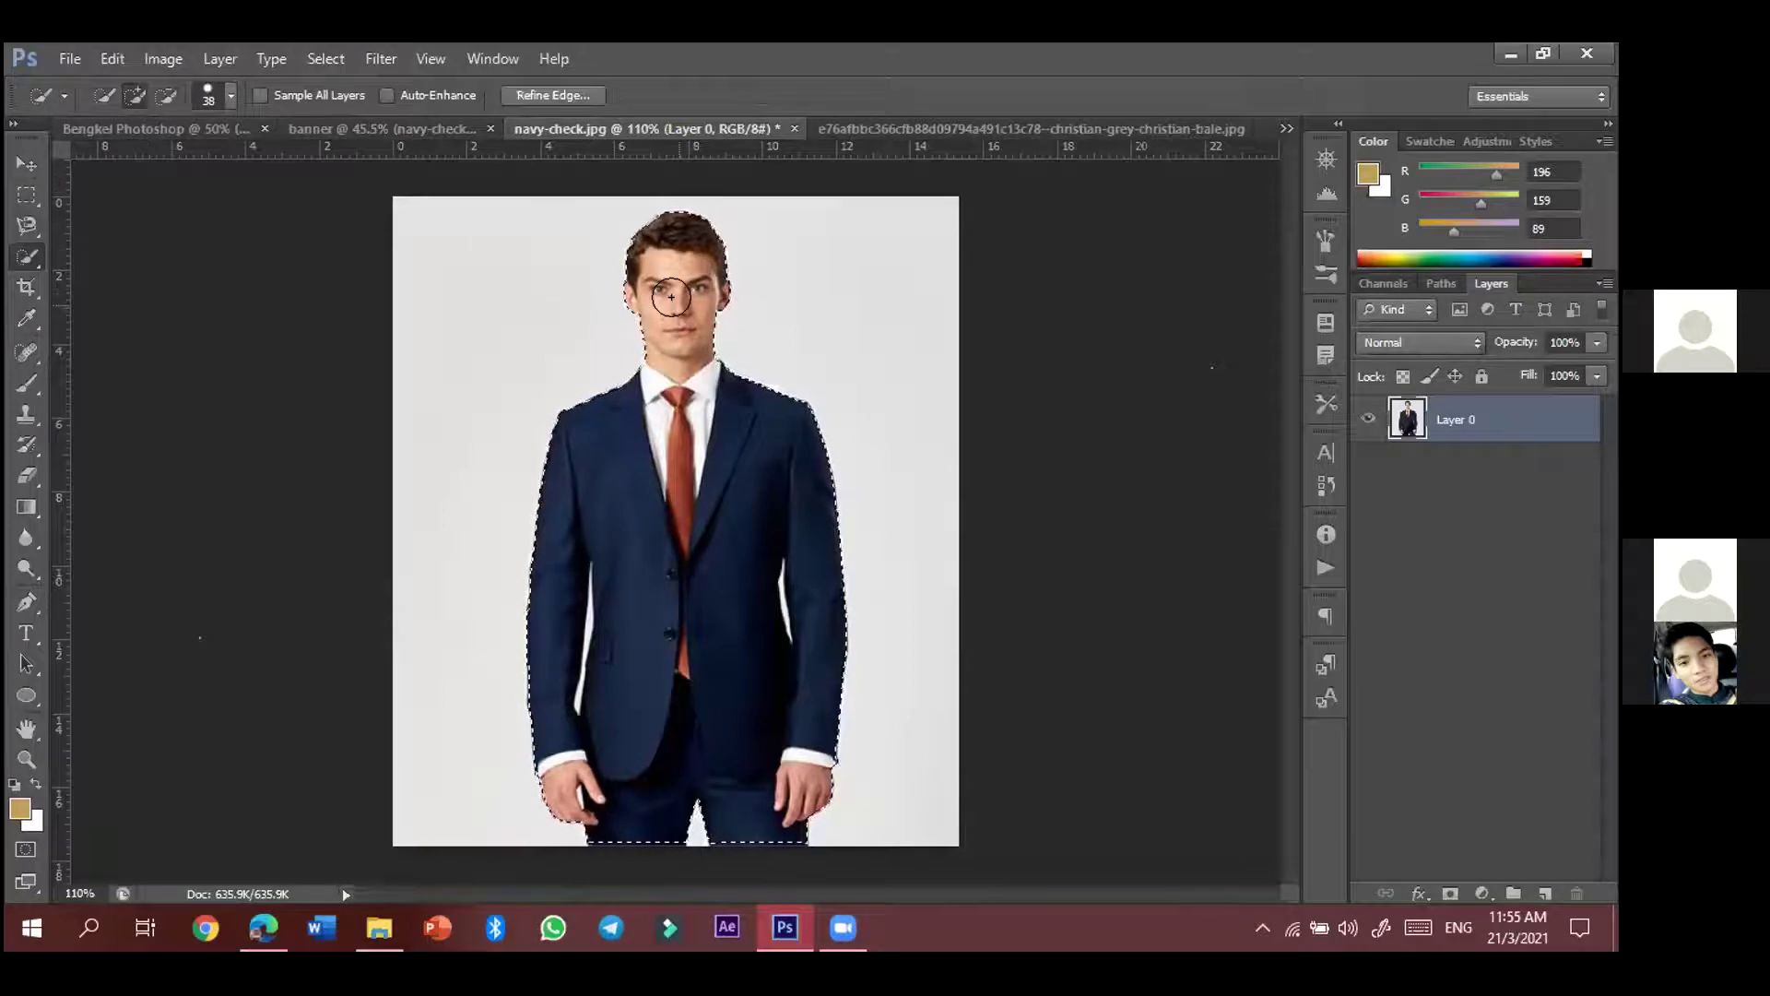
# - Invert the selection around the man and delete the grey backdrop from Layer 0
pyautogui.rightClick(672, 296)
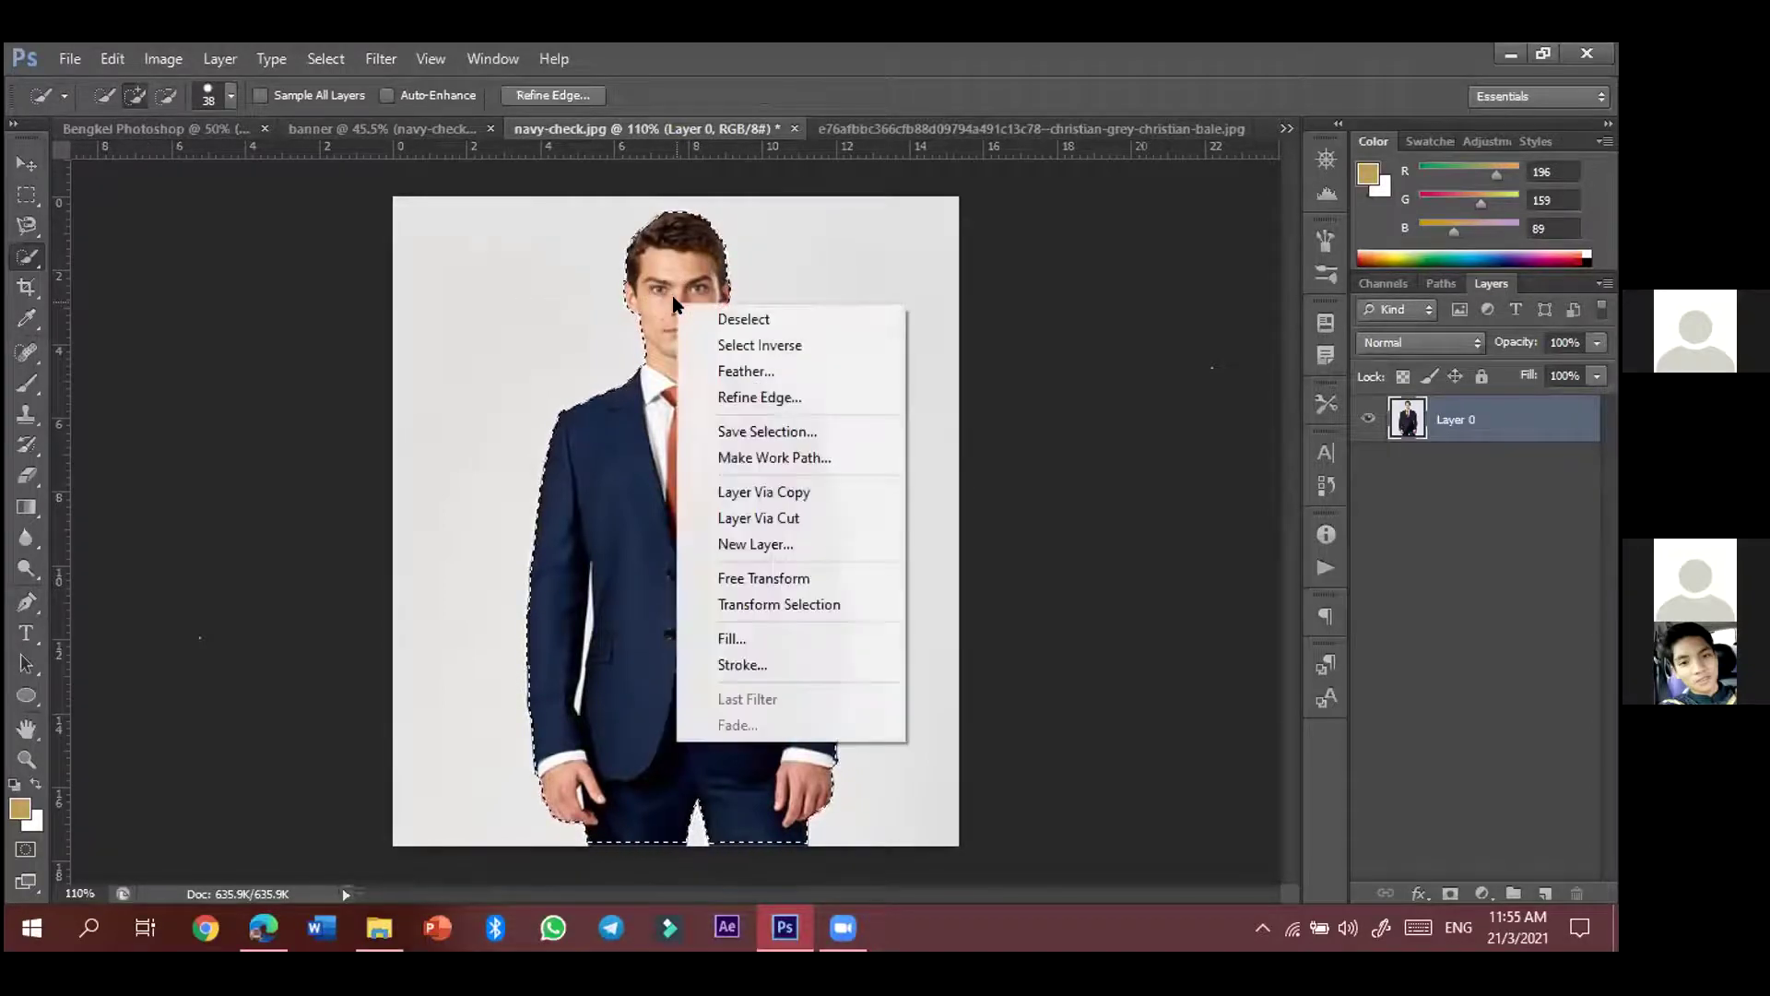
pyautogui.click(712, 343)
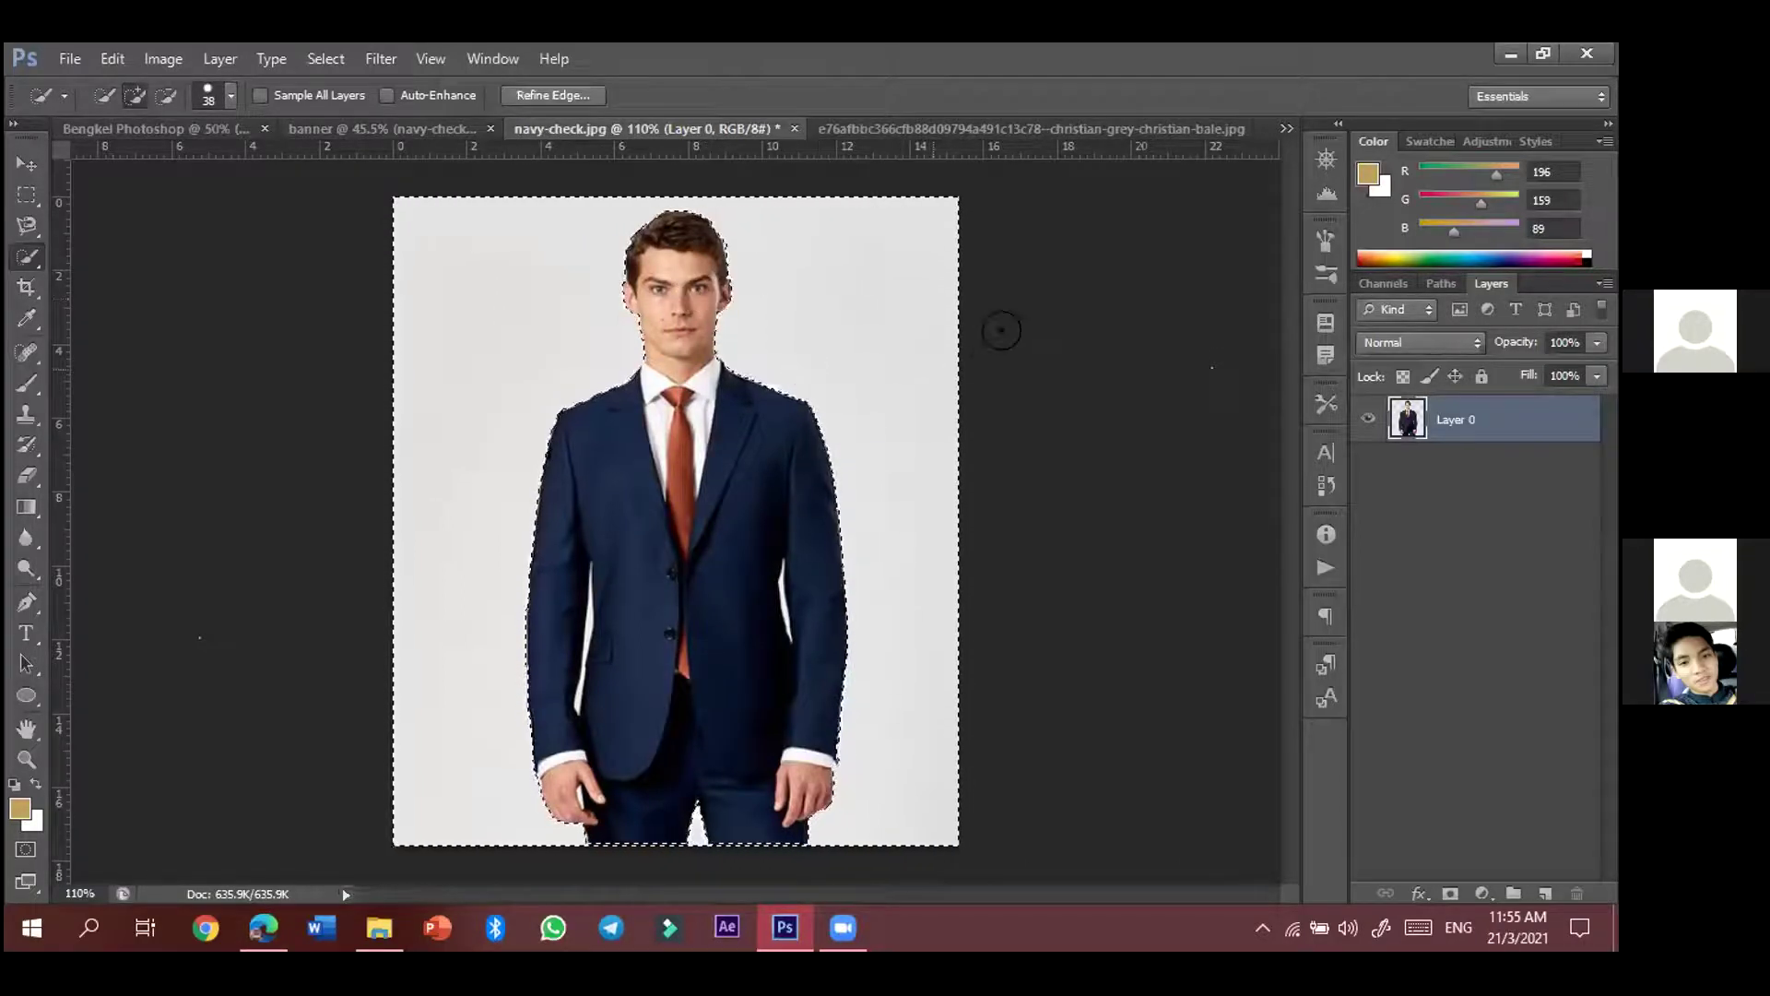
pyautogui.press('Delete')
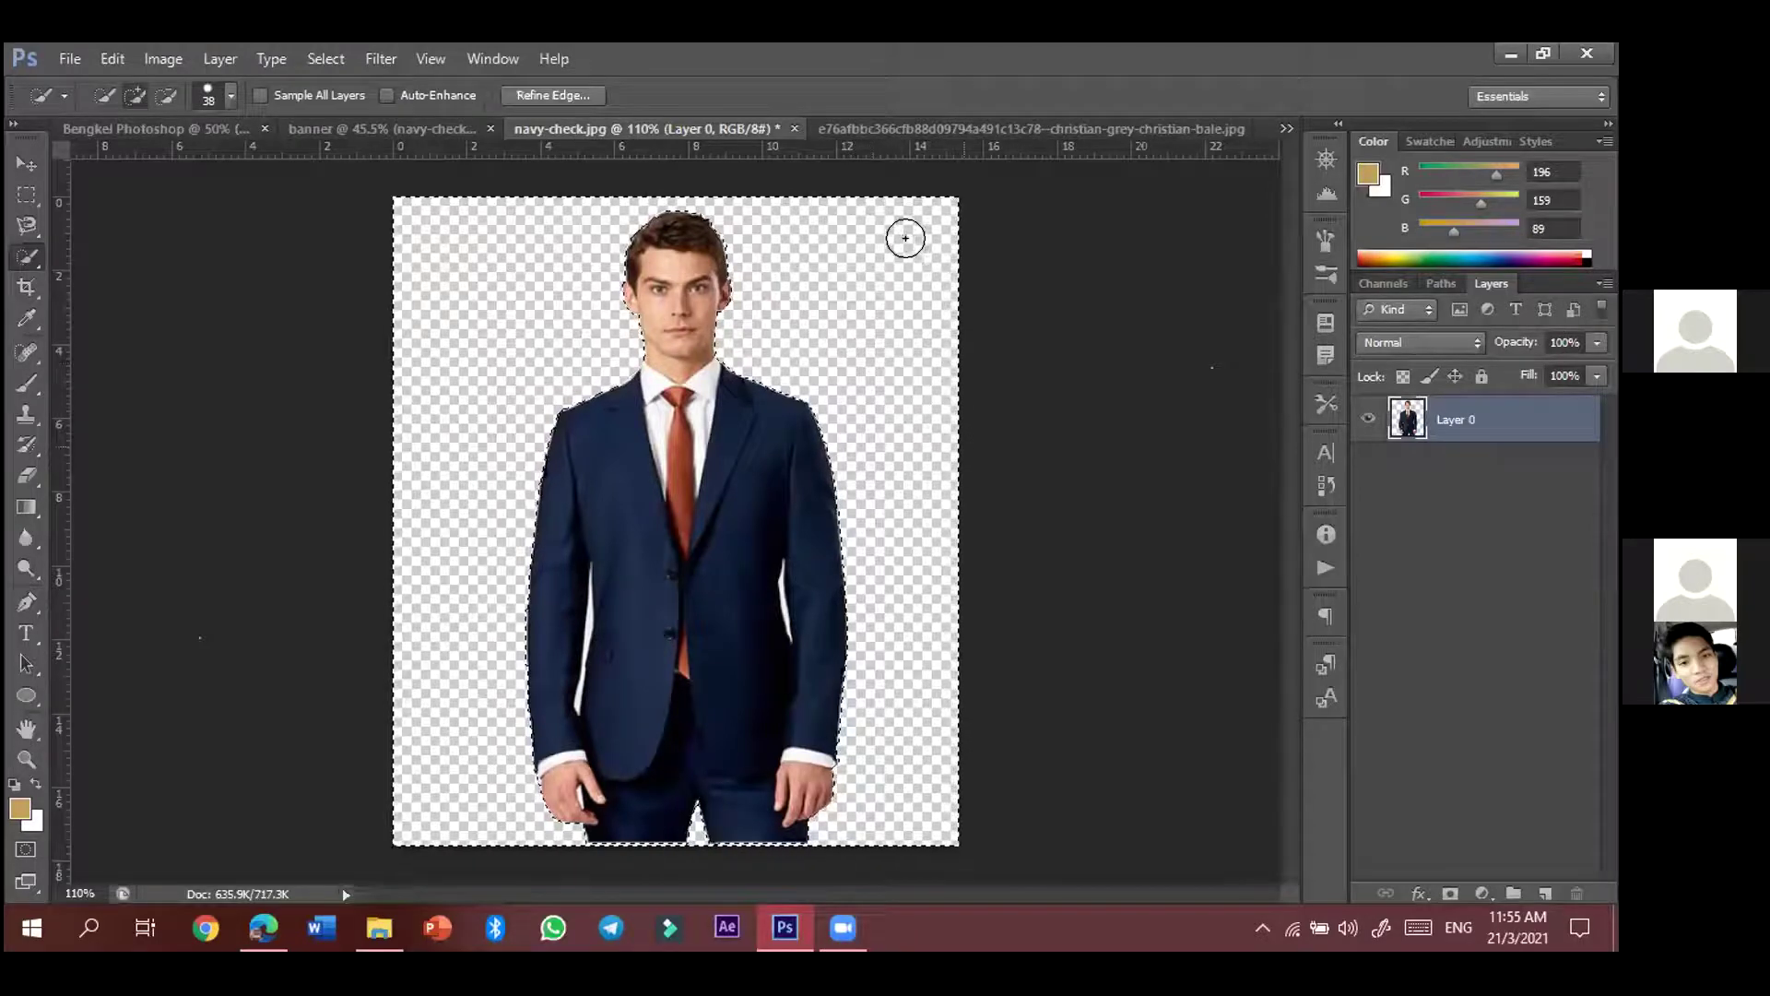
pyautogui.click(21, 159)
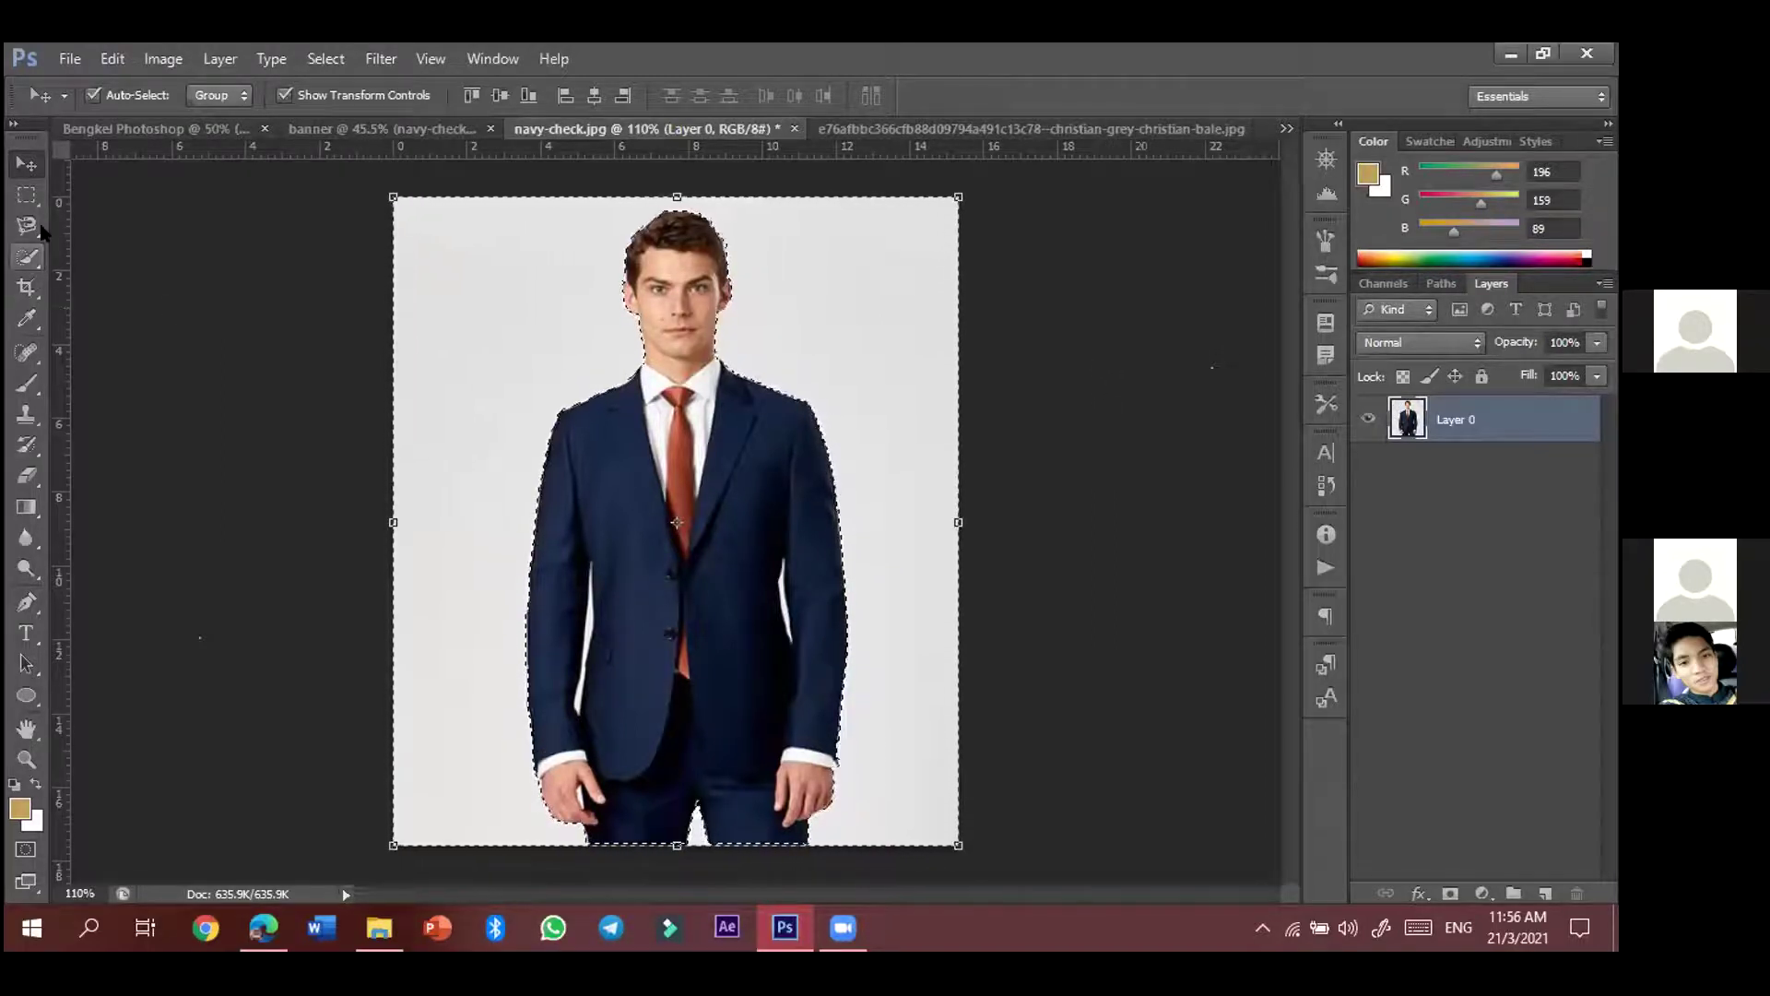
pyautogui.click(41, 259)
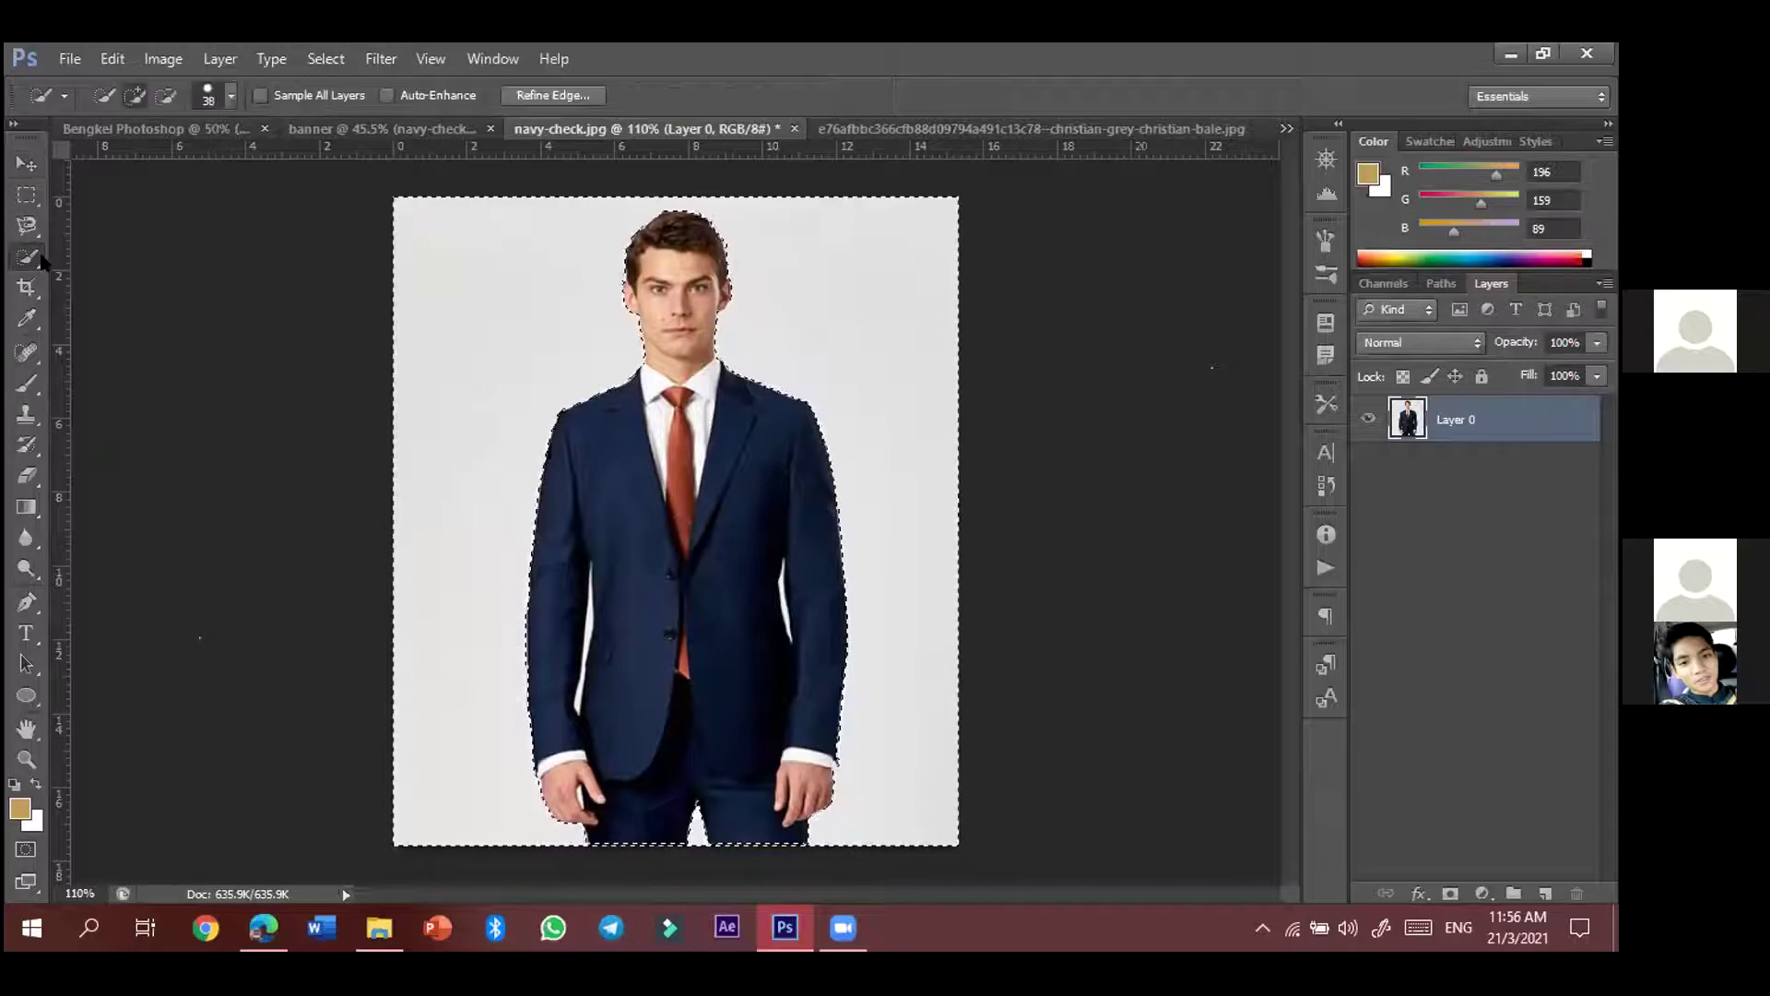
pyautogui.rightClick(41, 259)
pyautogui.click(33, 237)
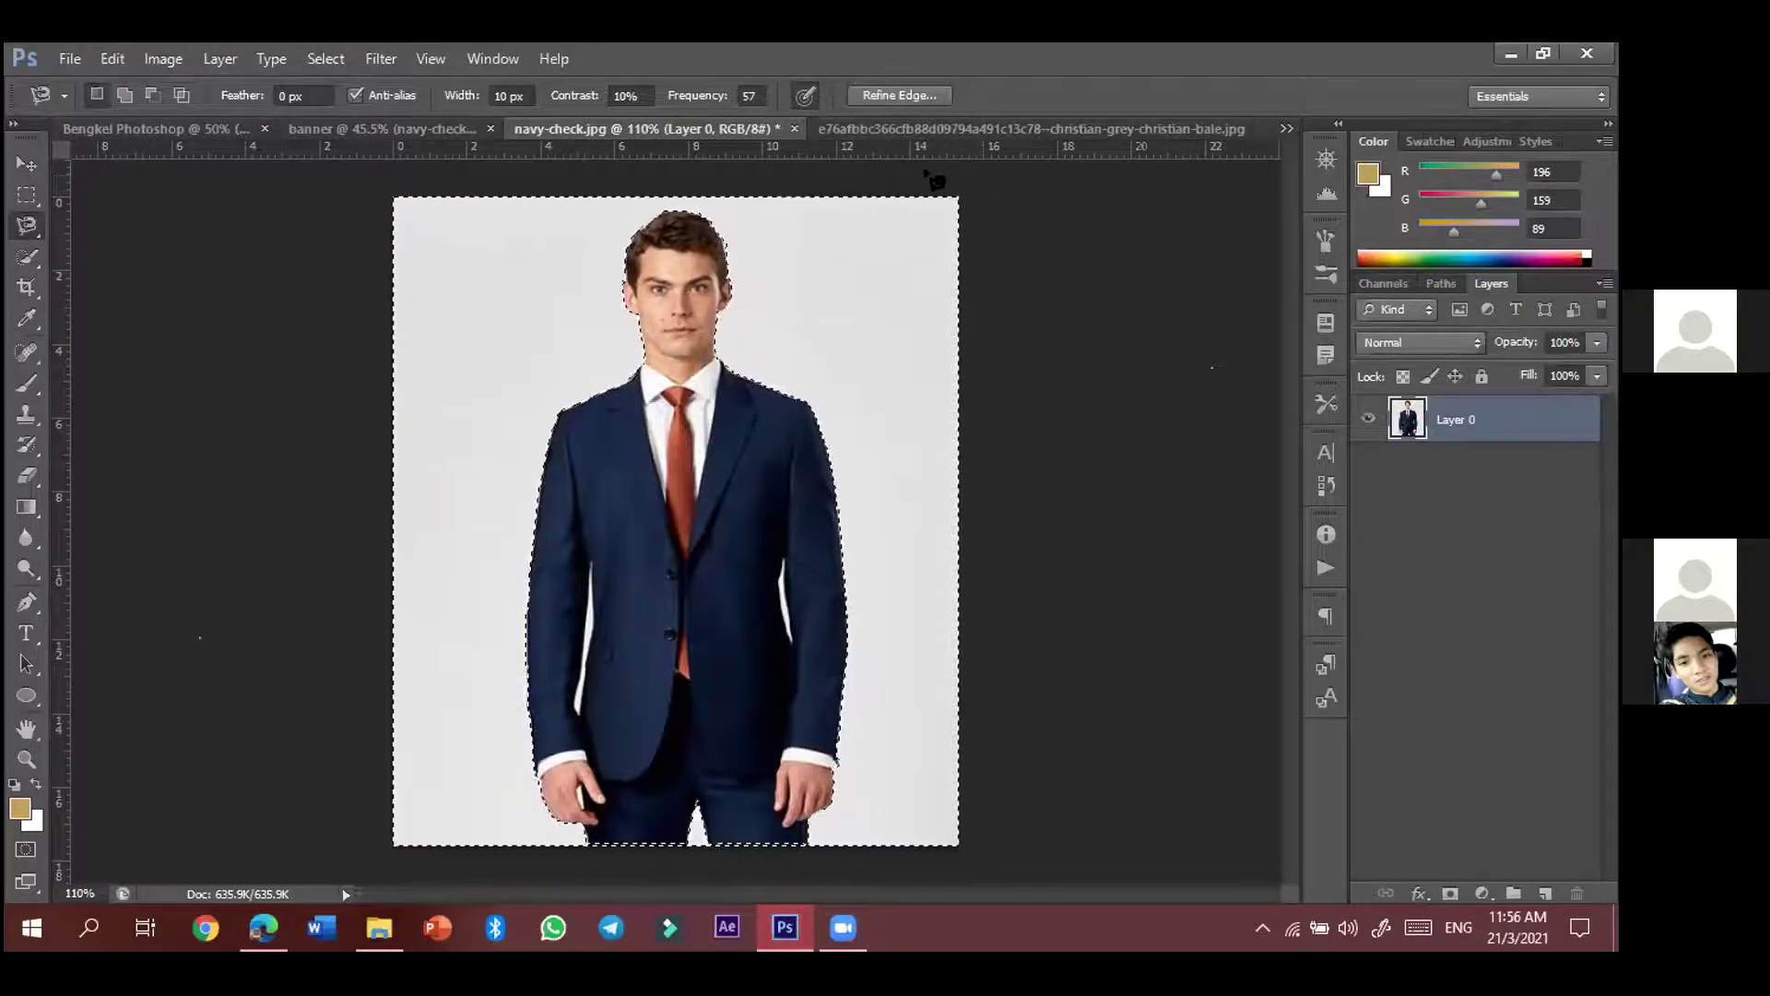
pyautogui.click(33, 256)
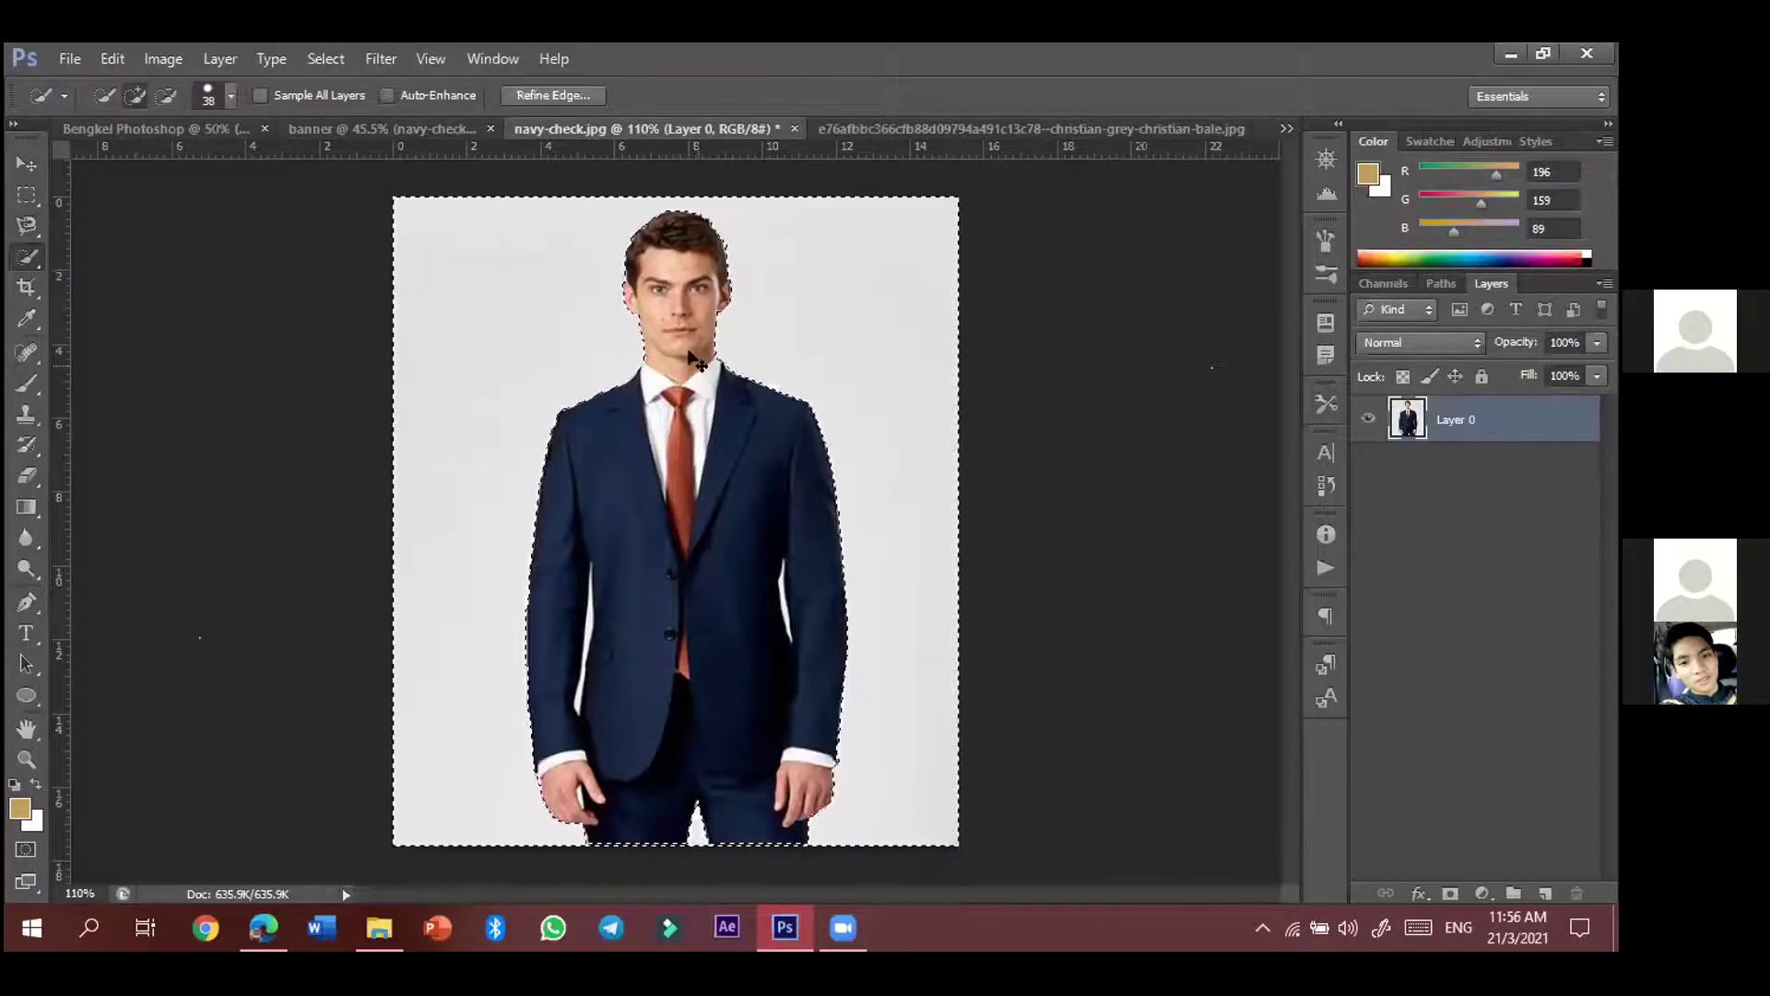
# - Try deleting the grey backdrop through a fresh Magic Wand selection at tolerance 32, and undo the deletion
pyautogui.hotkey('ctrl', 'd')
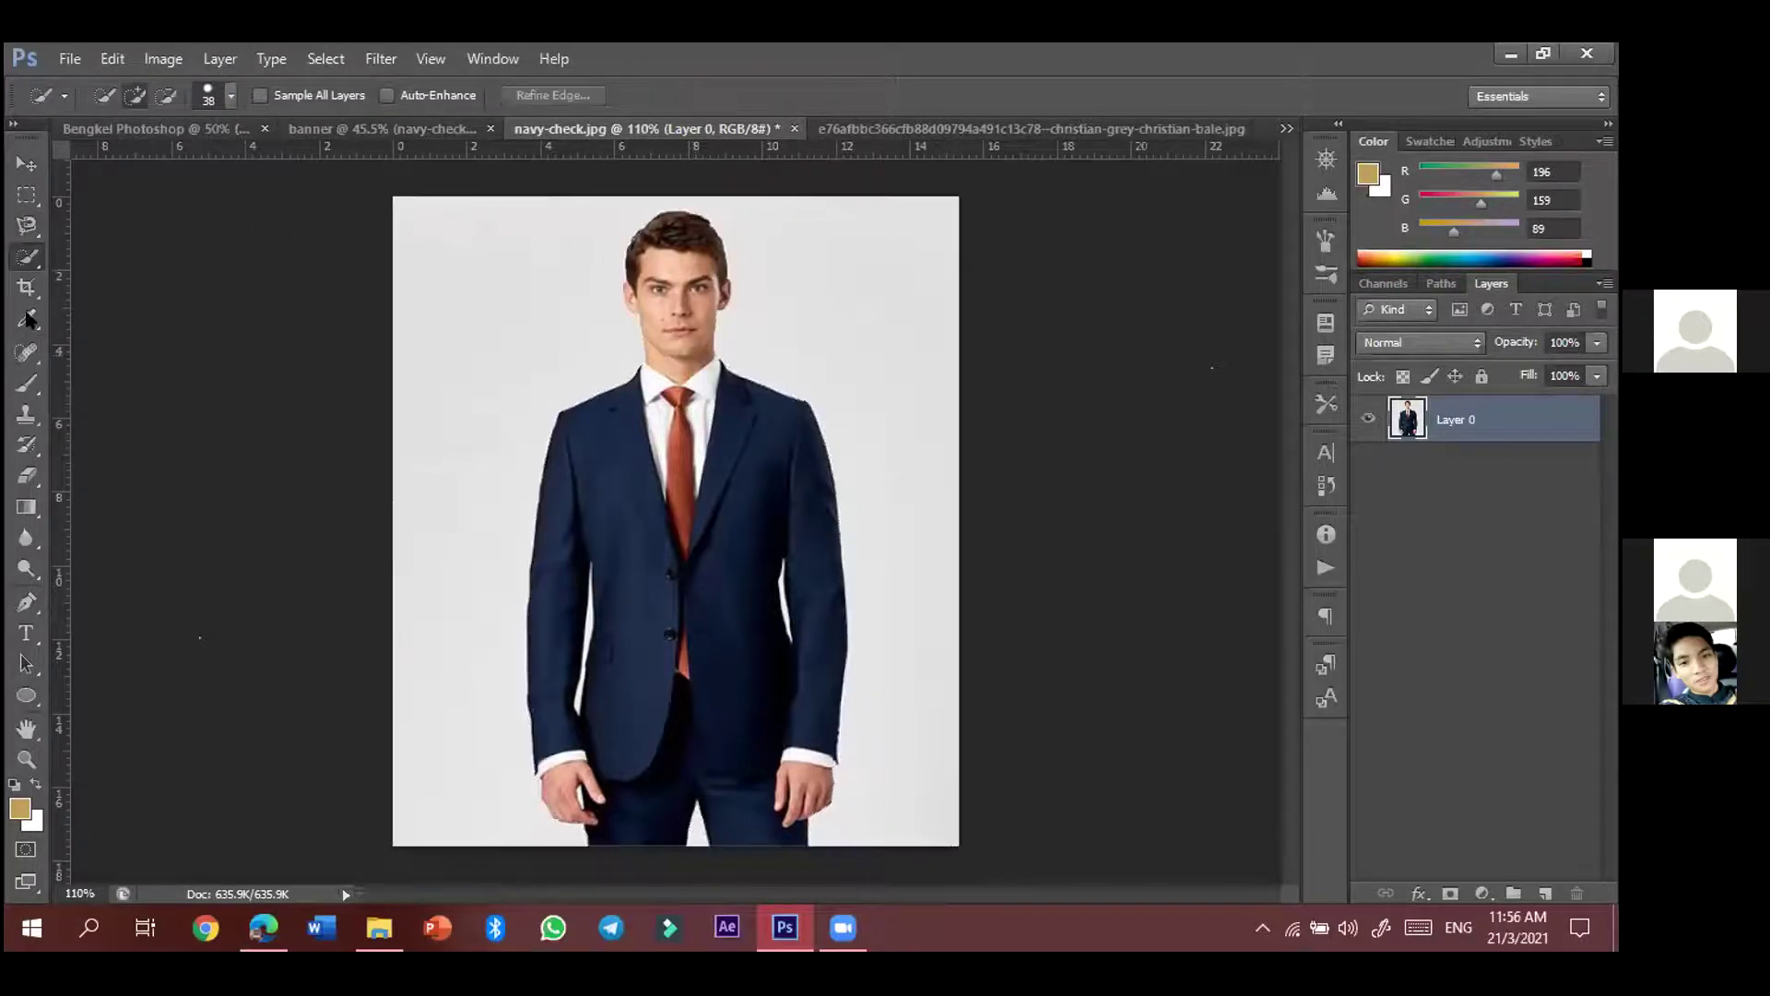
pyautogui.rightClick(30, 259)
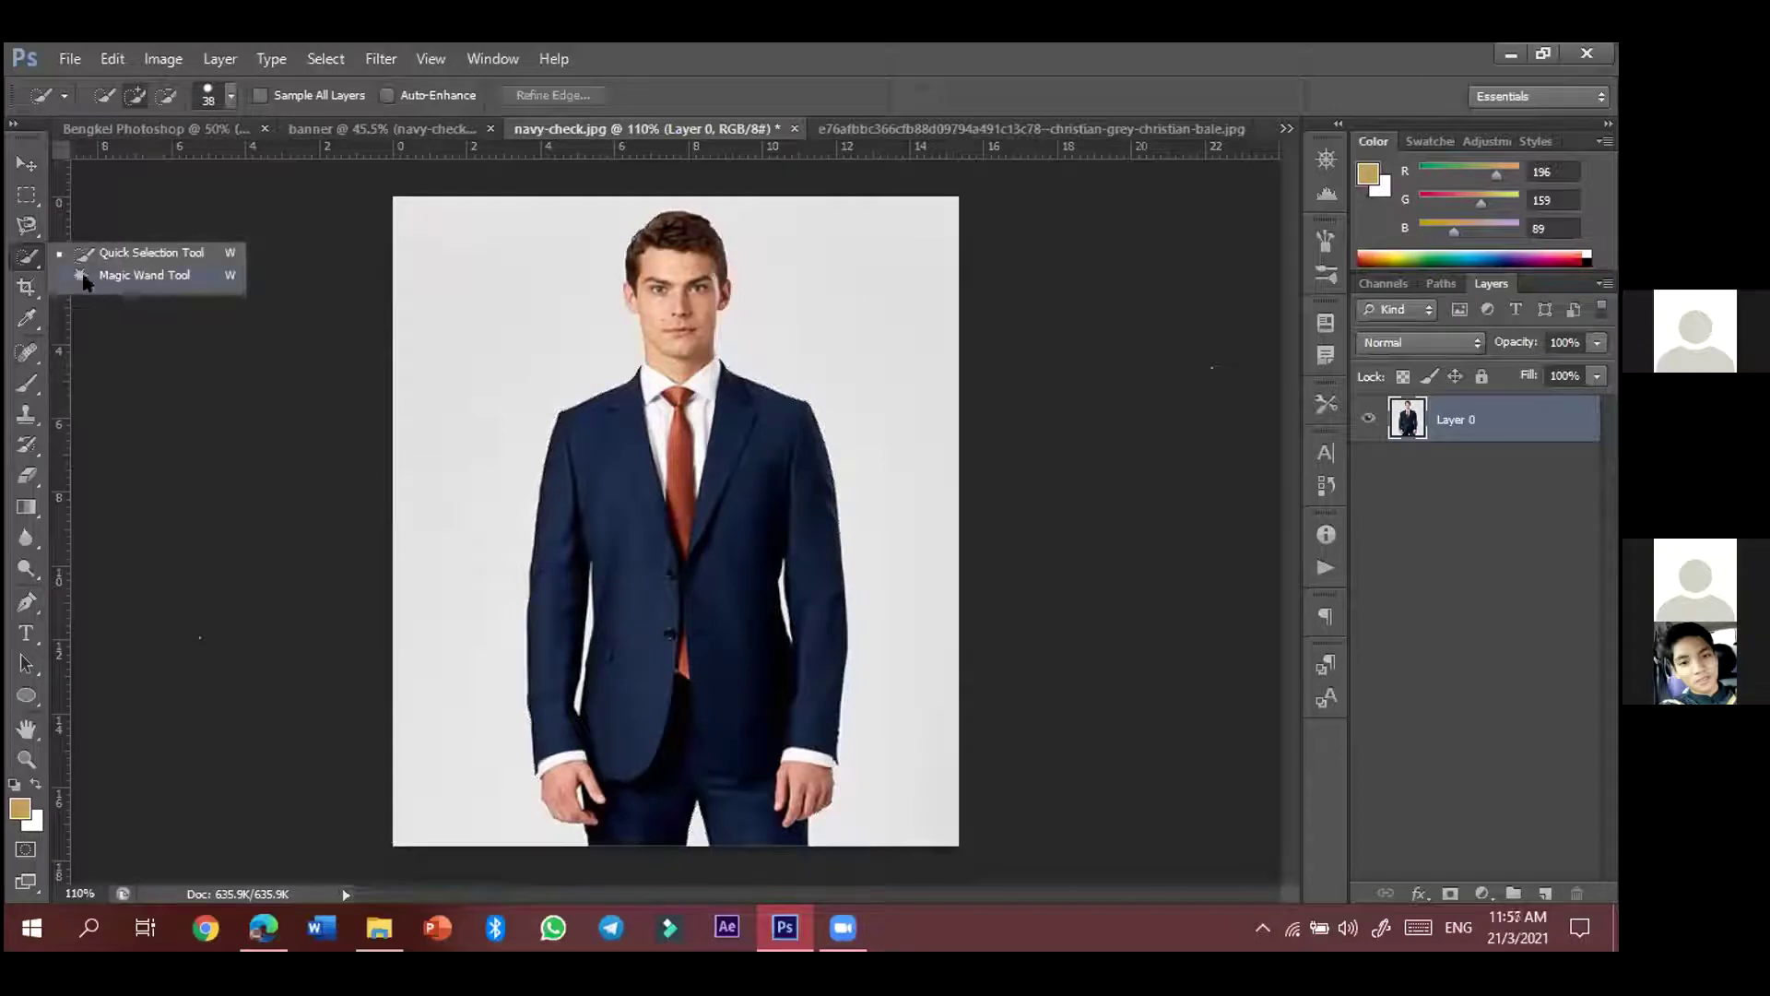
pyautogui.click(138, 275)
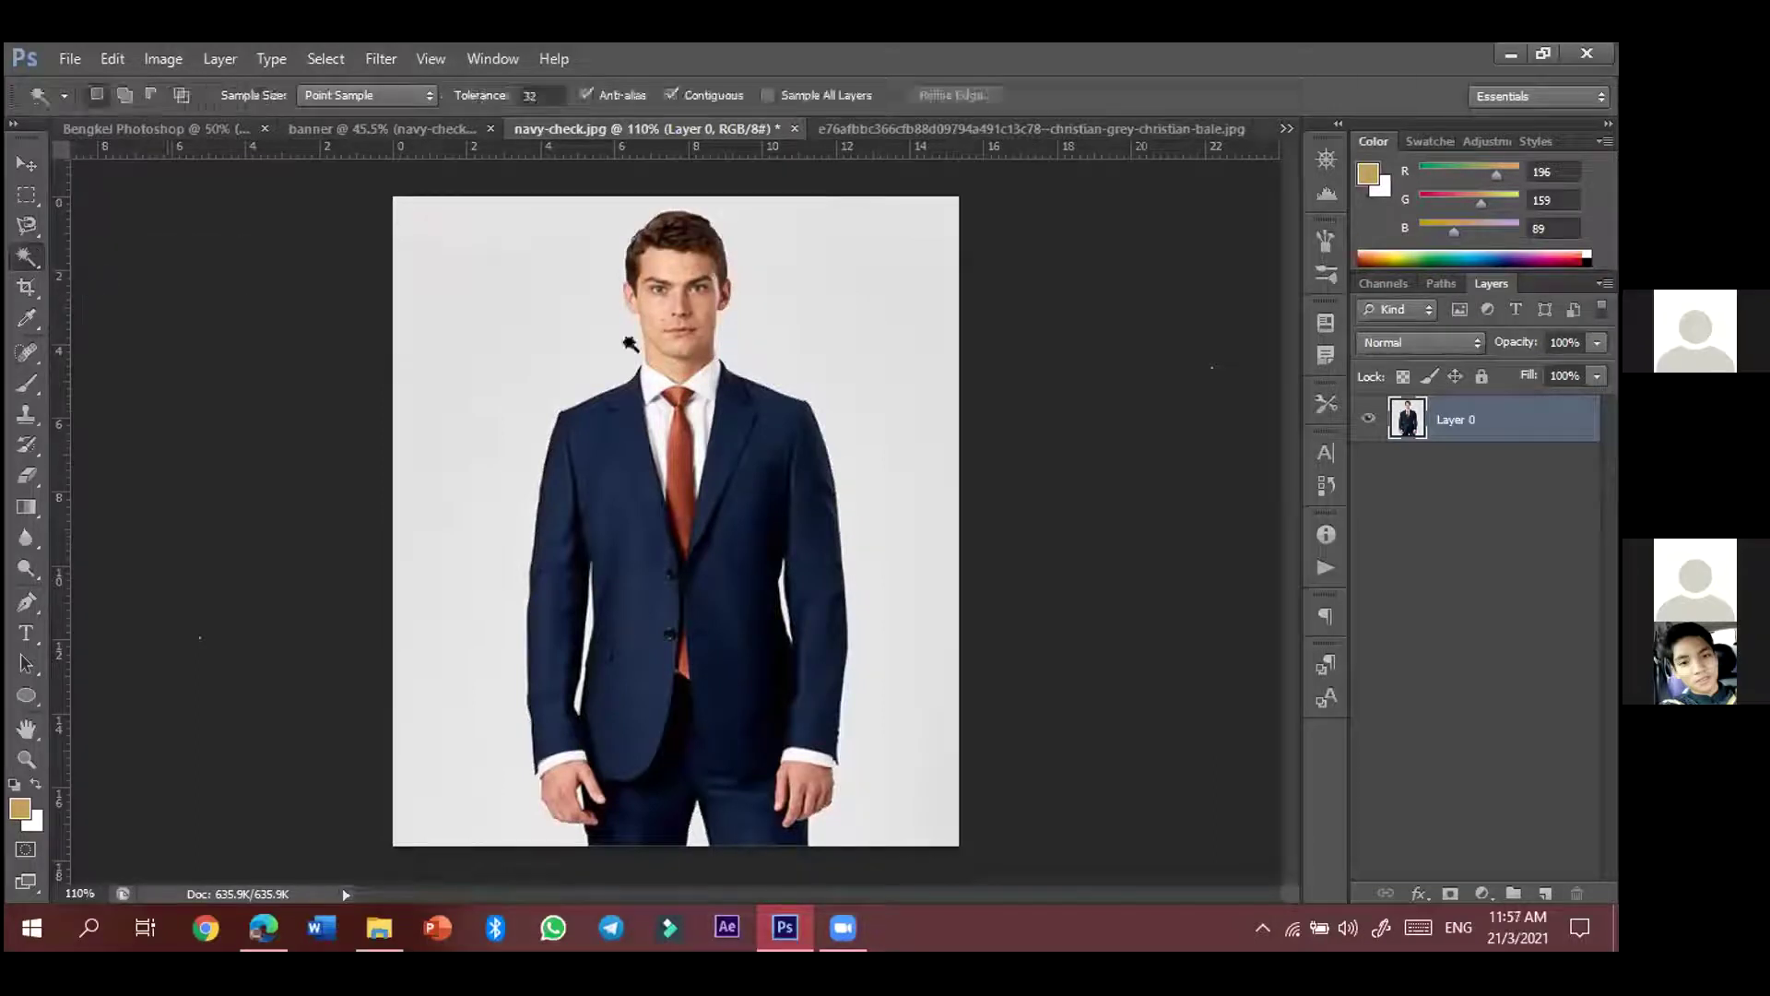
pyautogui.click(900, 285)
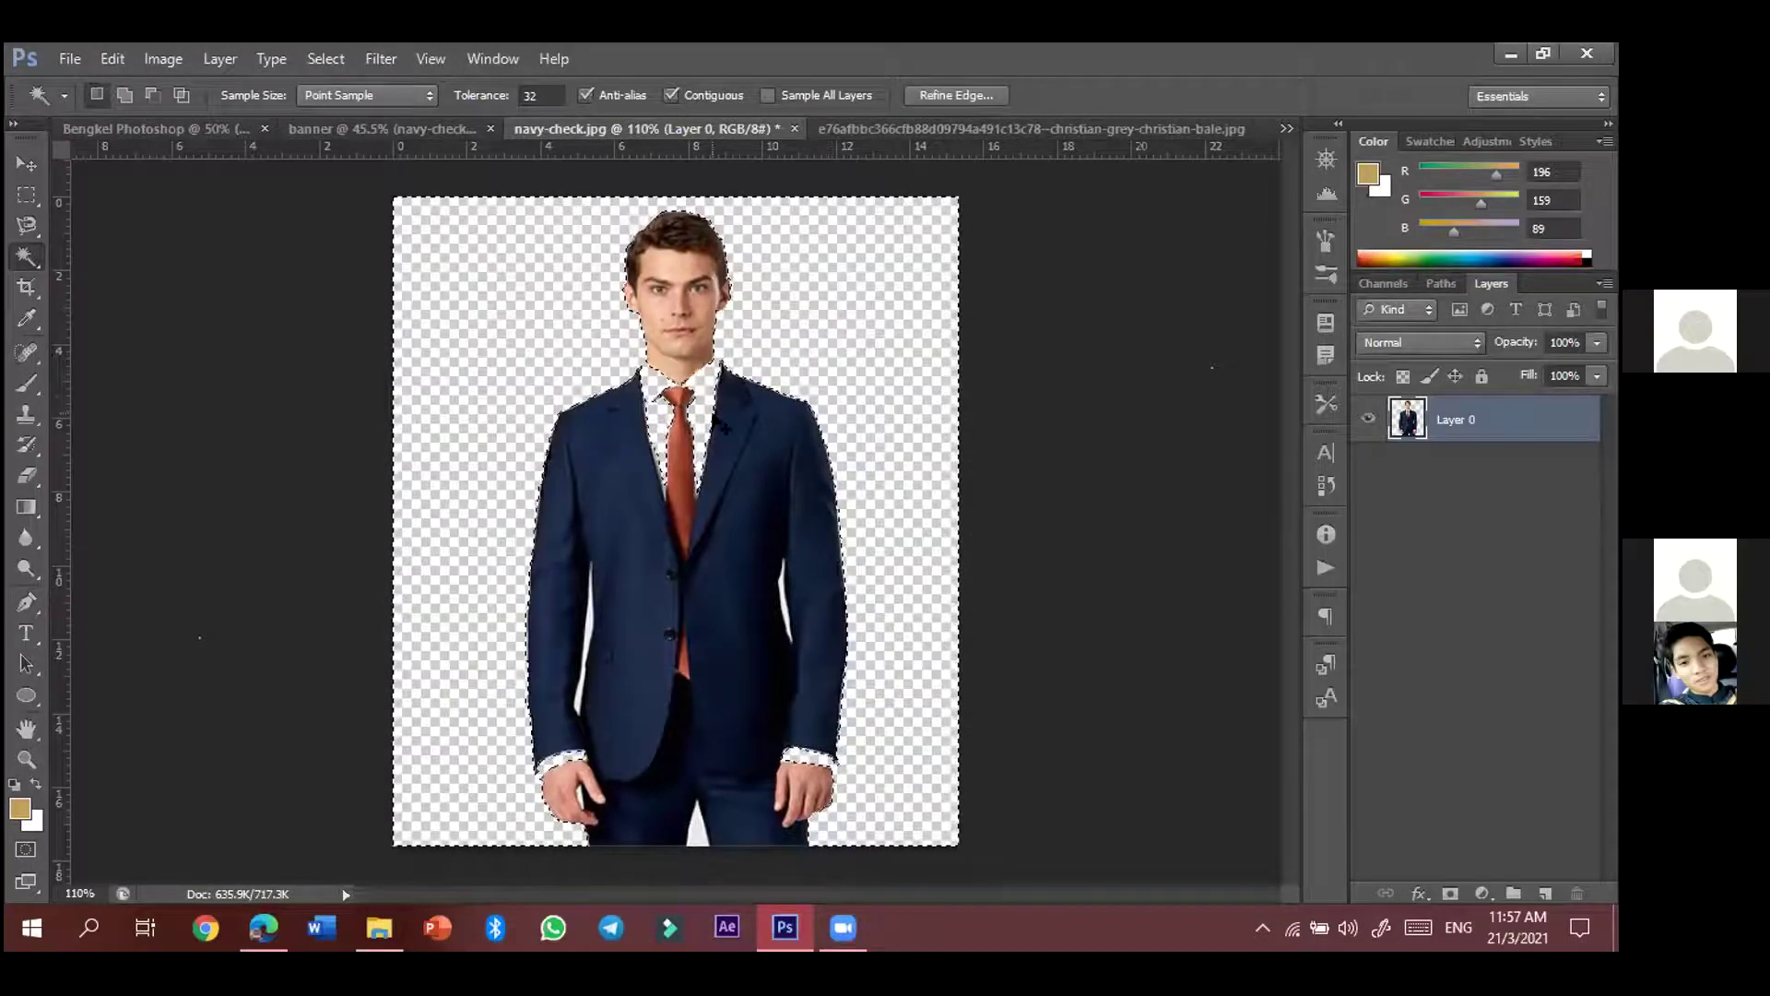
pyautogui.hotkey('ctrl', 'z')
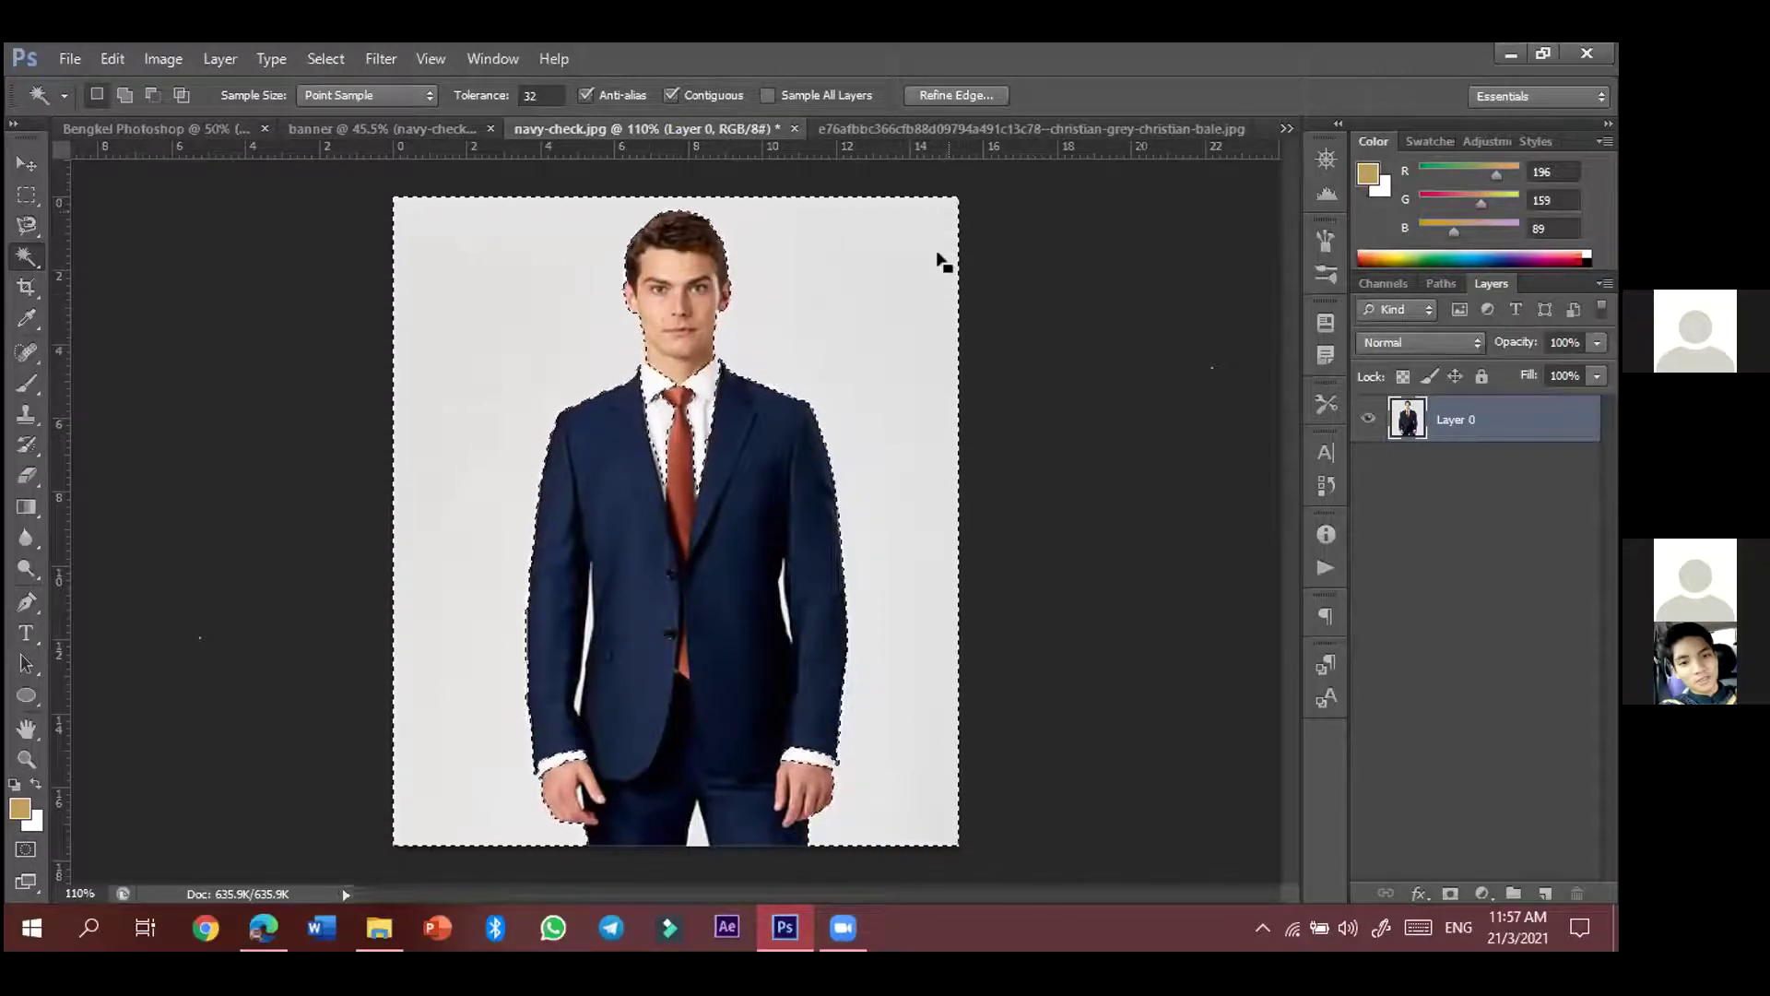
pyautogui.press('Delete')
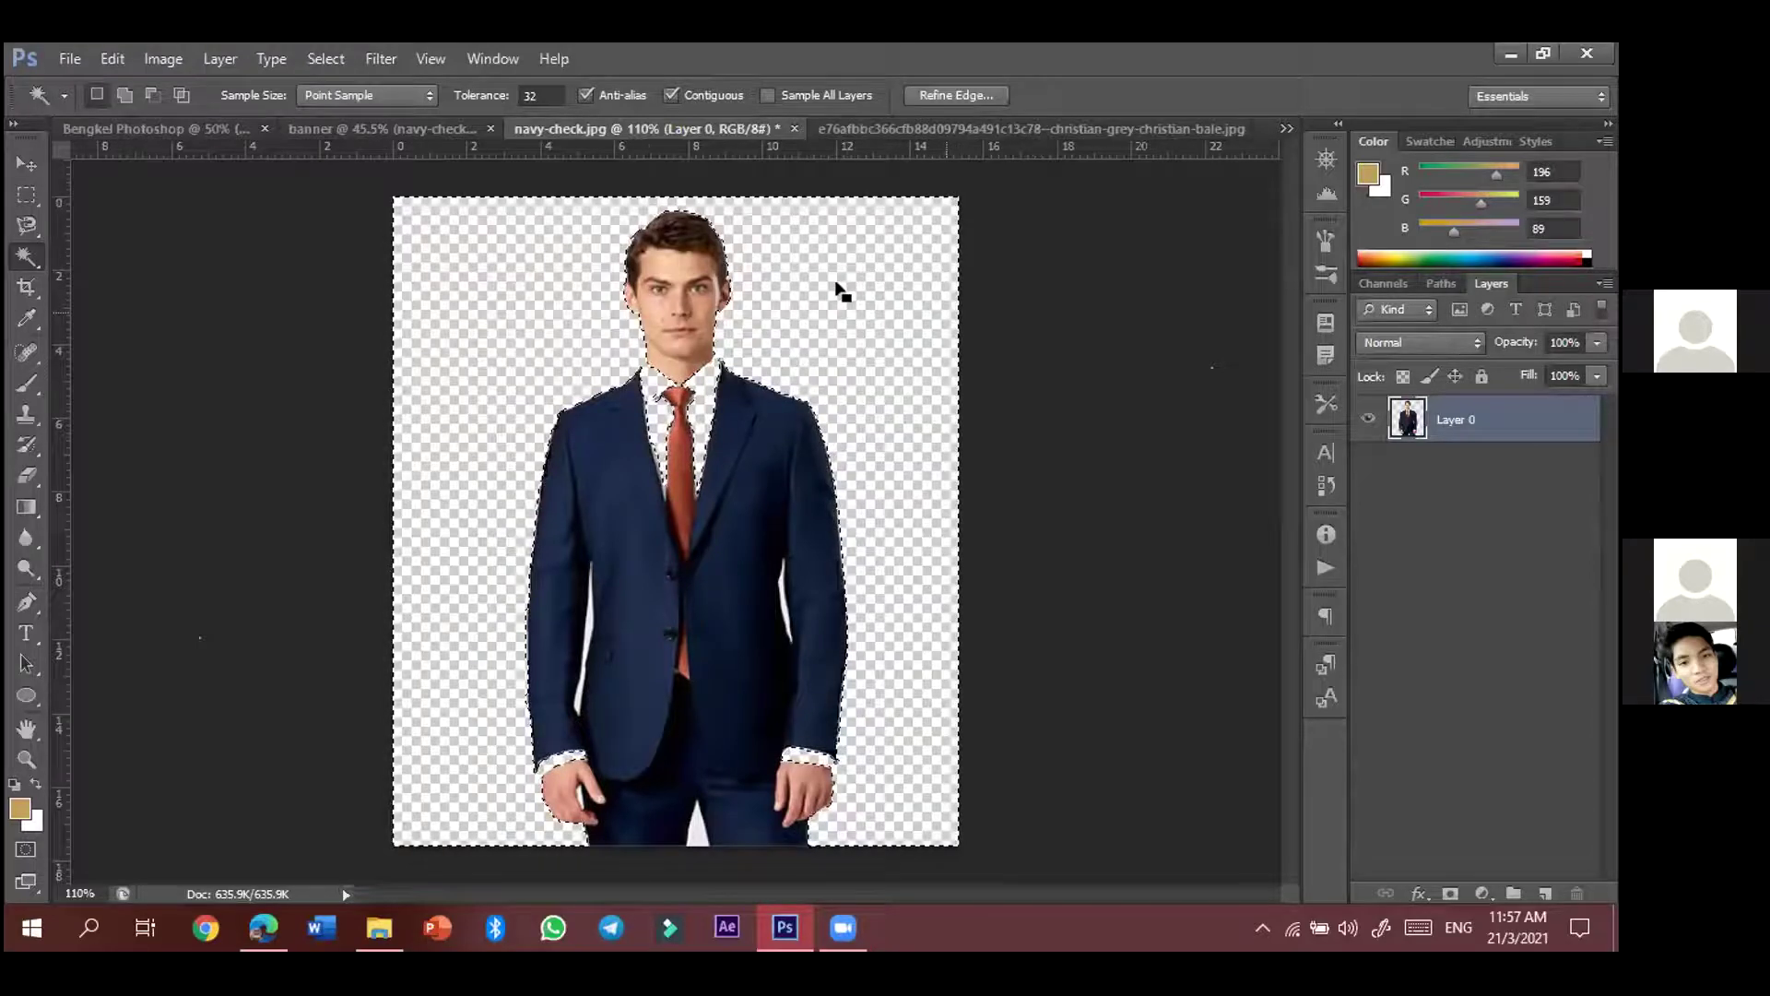
pyautogui.hotkey('ctrl', 'z')
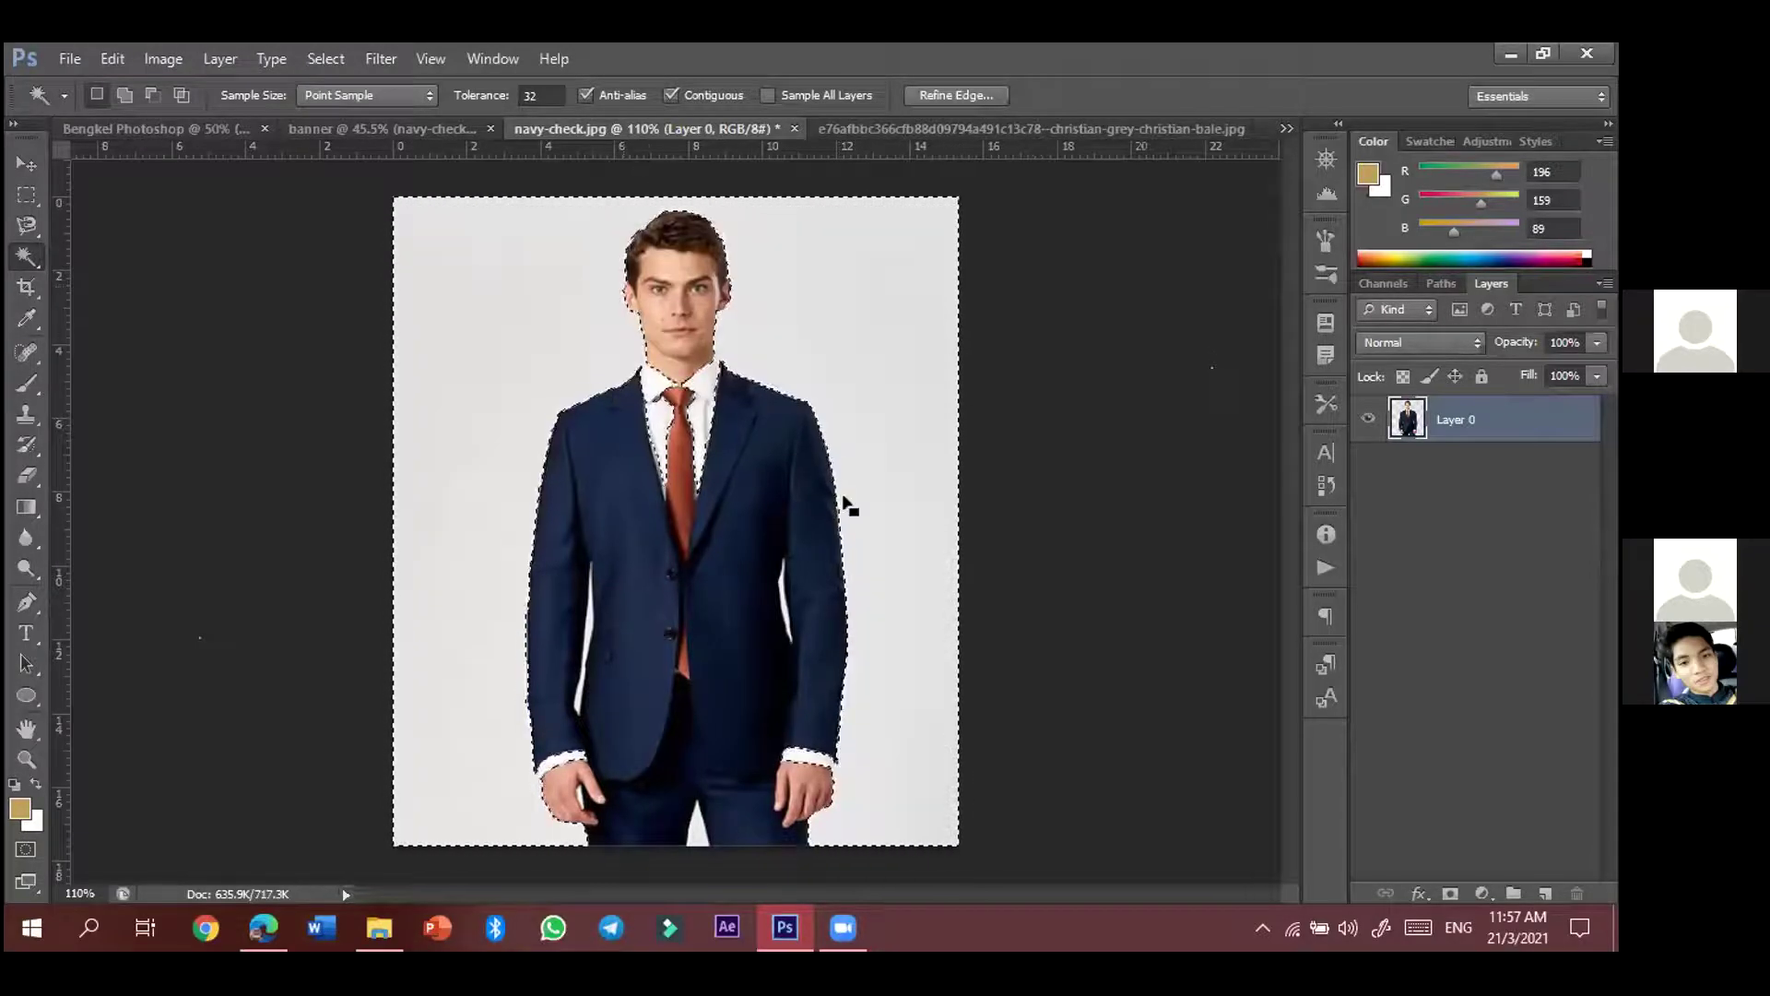
# - Replace the selection with a Quick Selection of the backdrop on both sides of the man, delete that area, and deselect
pyautogui.rightClick(27, 259)
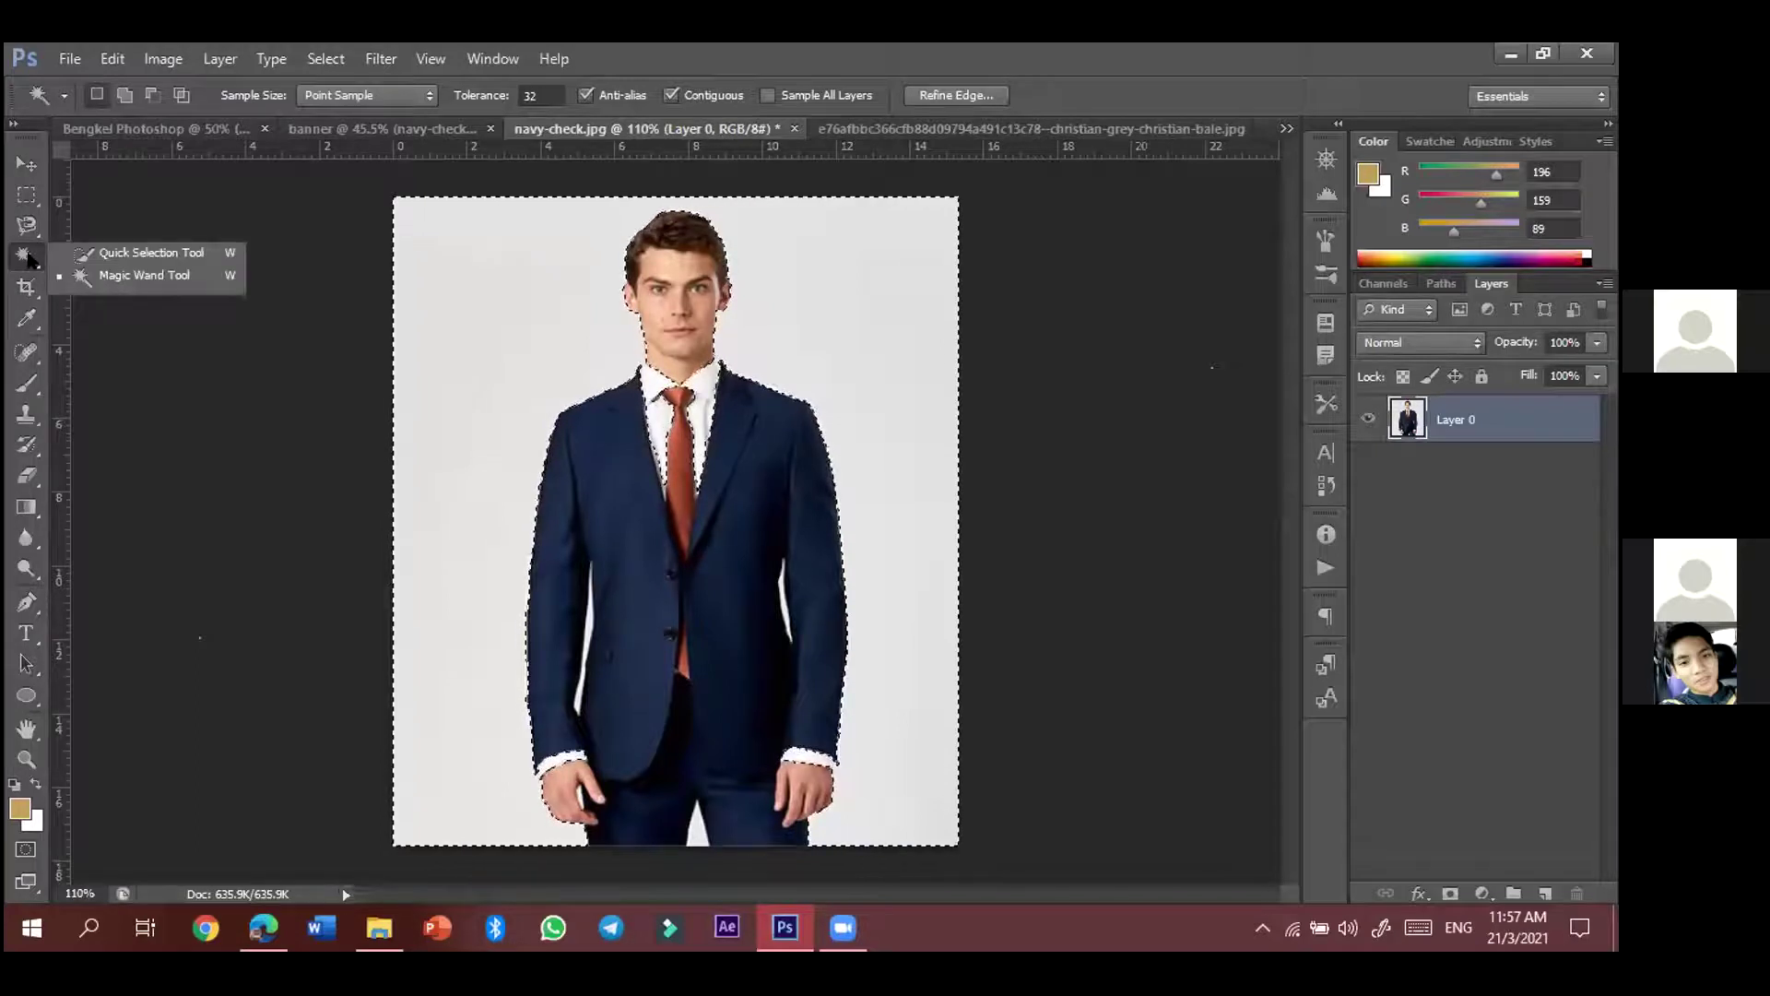
pyautogui.click(87, 254)
pyautogui.hotkey('ctrl', 'd')
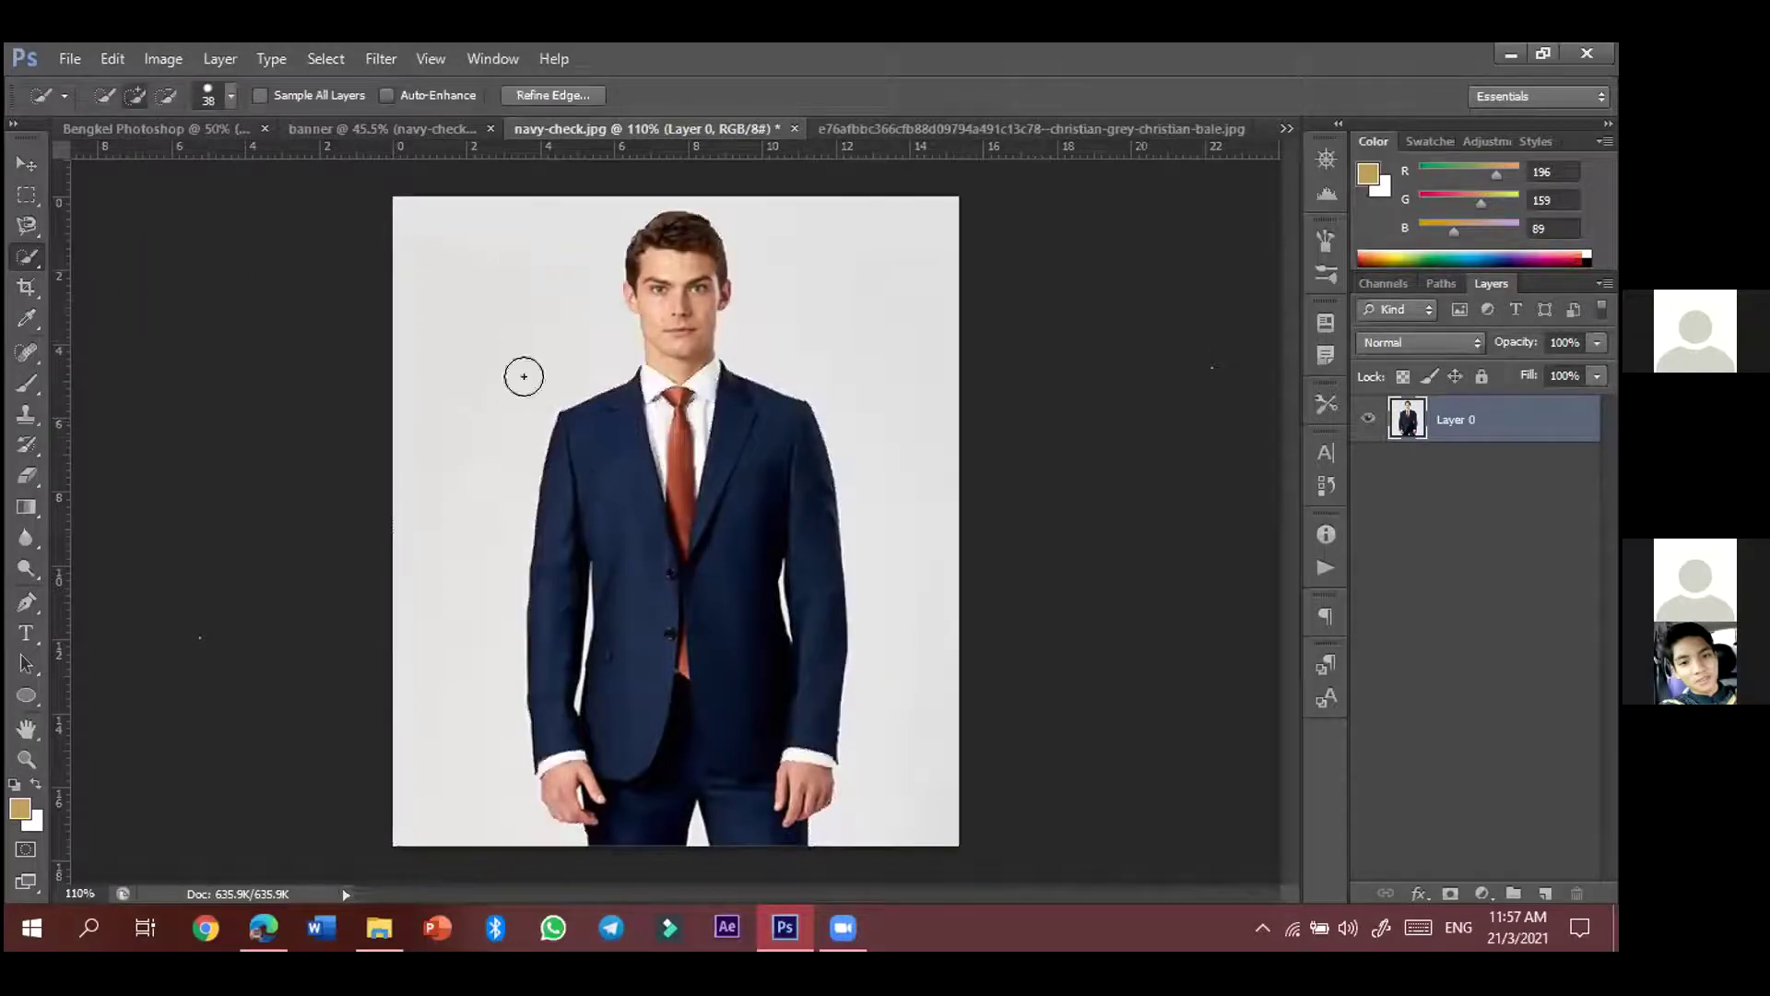
pyautogui.click(430, 257)
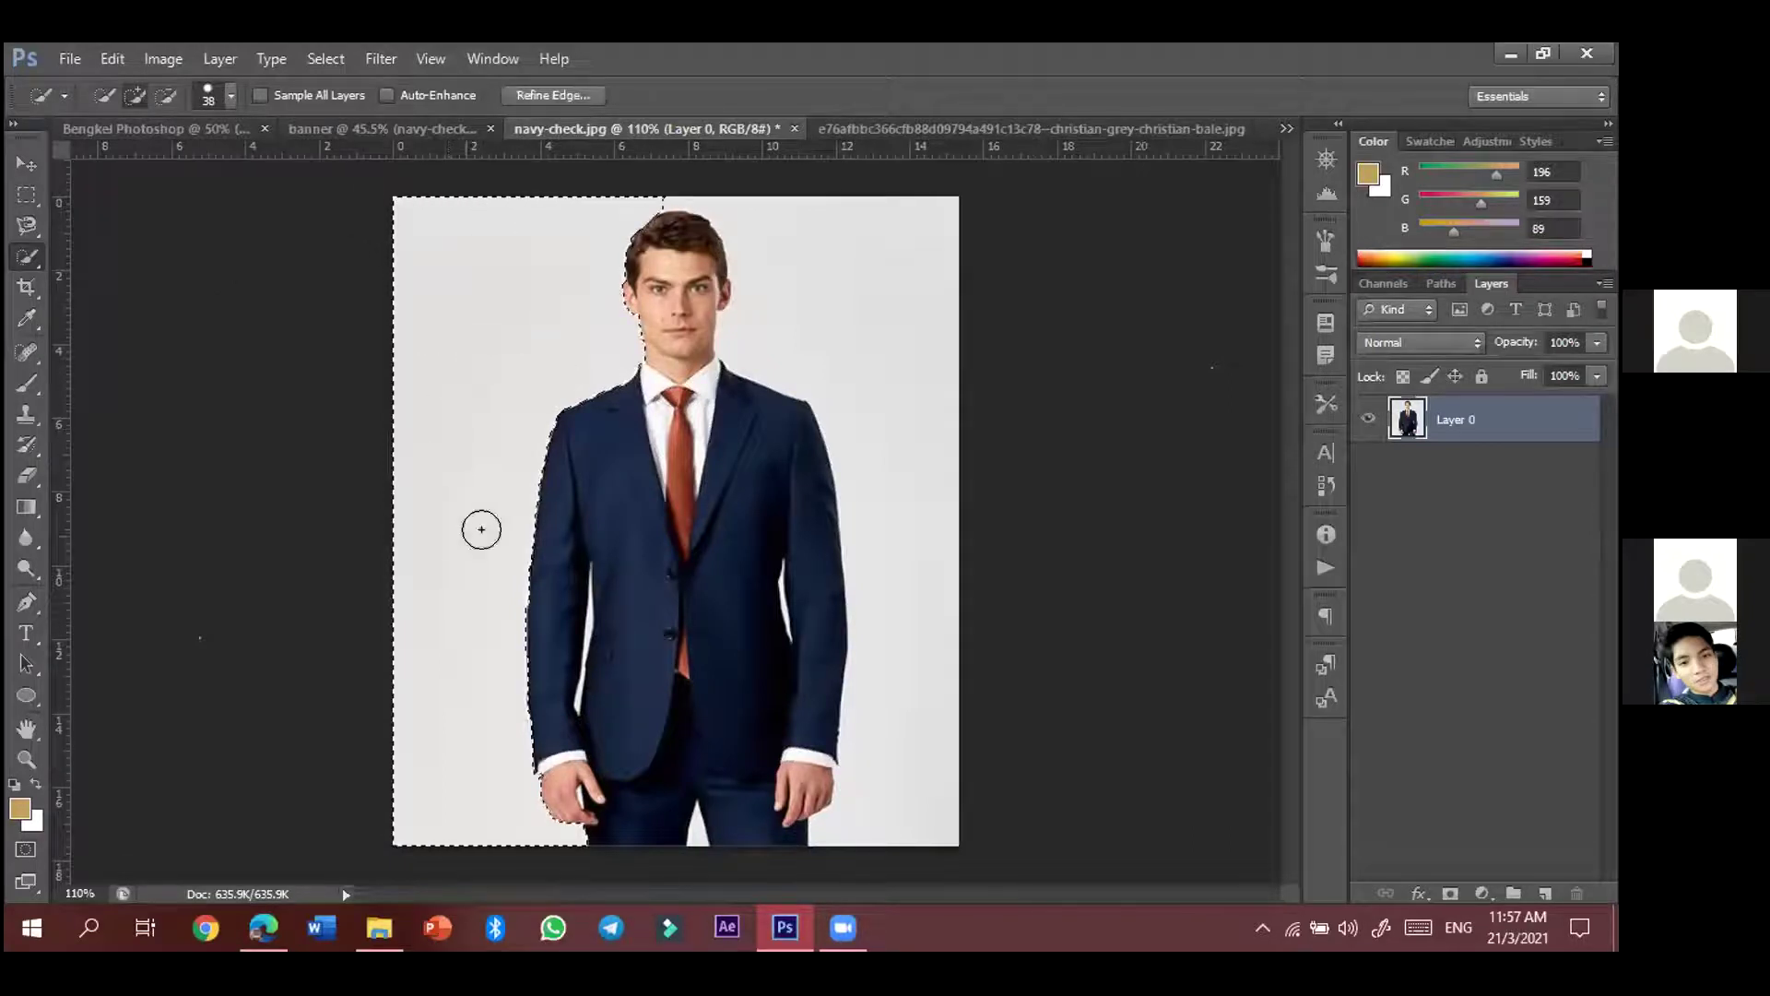
pyautogui.moveTo(847, 481)
pyautogui.mouseDown()
pyautogui.moveTo(814, 221)
pyautogui.moveTo(762, 205)
pyautogui.moveTo(933, 587)
pyautogui.mouseUp()
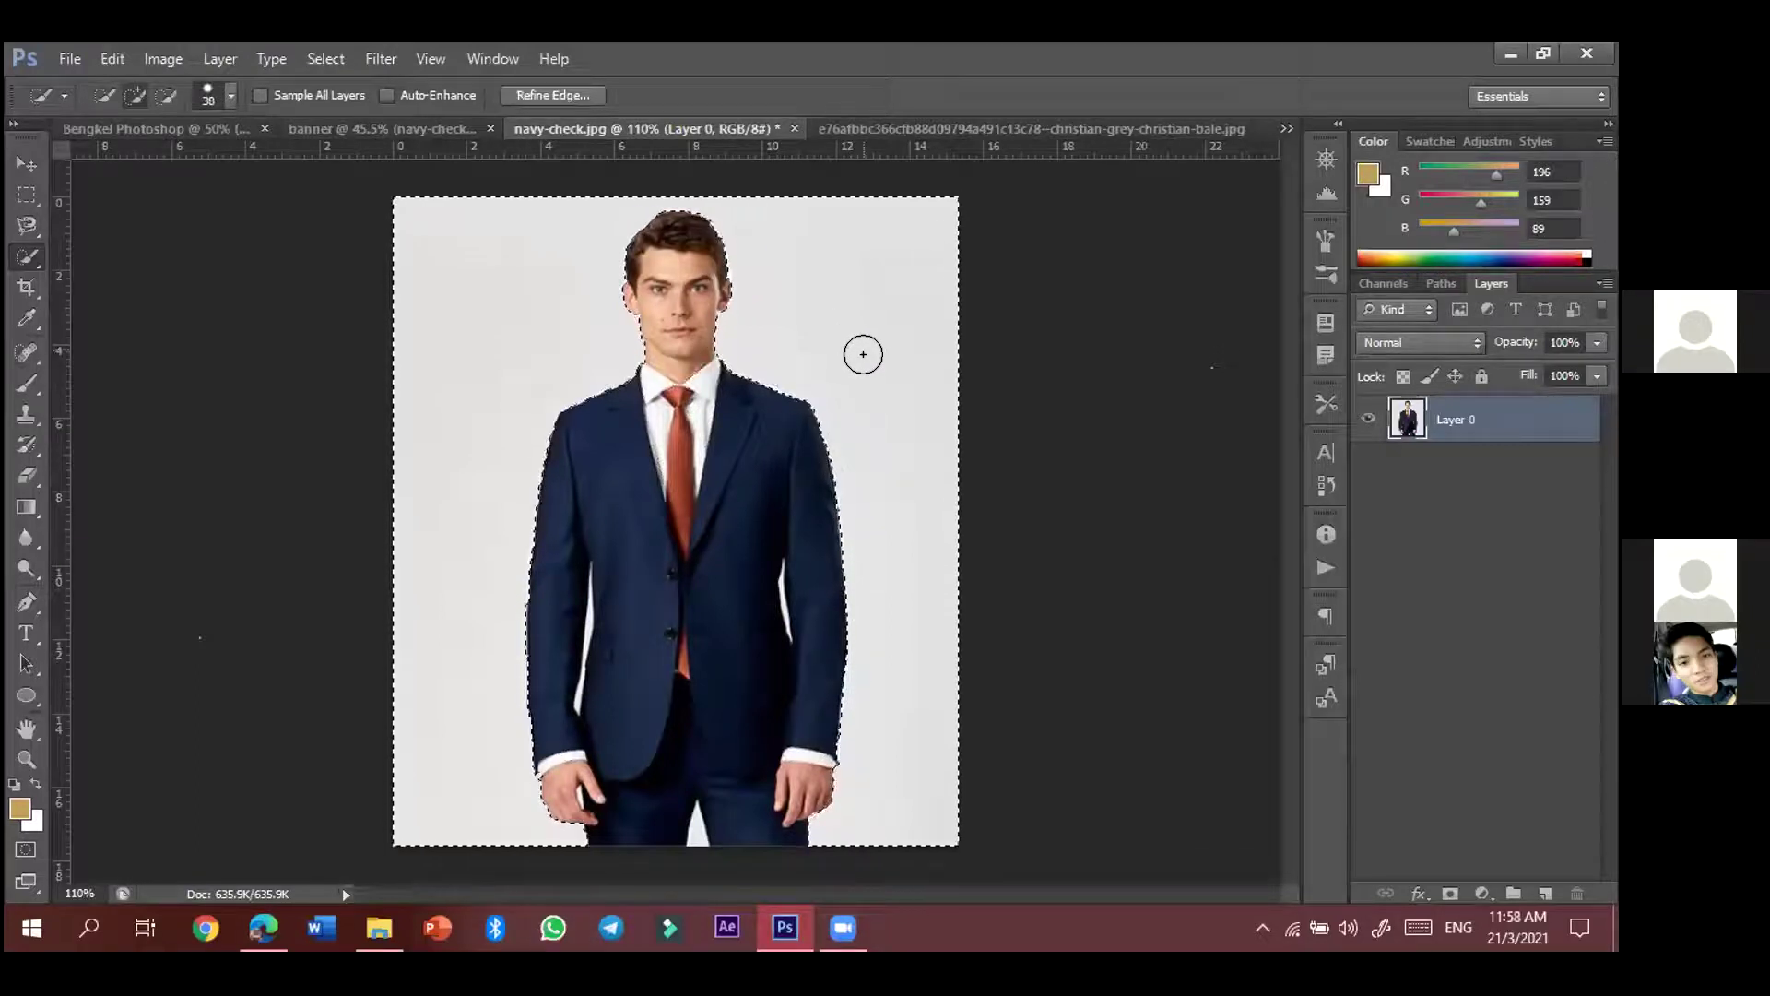
pyautogui.press('Delete')
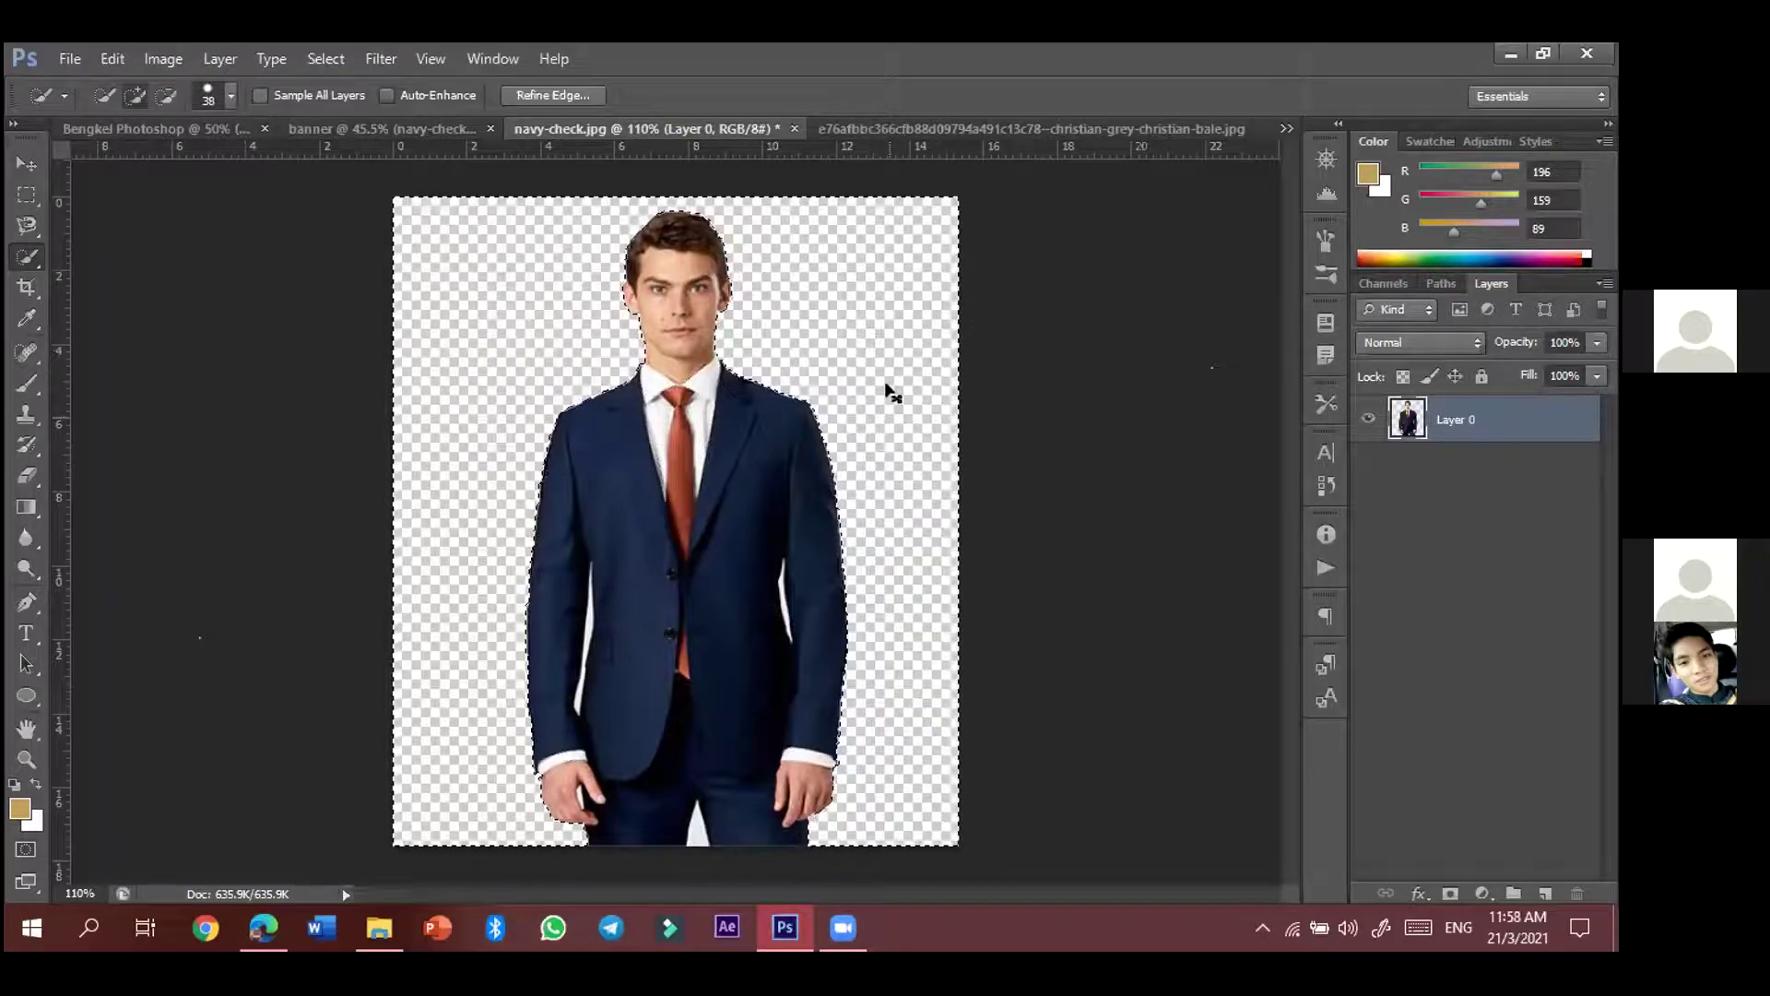
pyautogui.hotkey('ctrl', 'd')
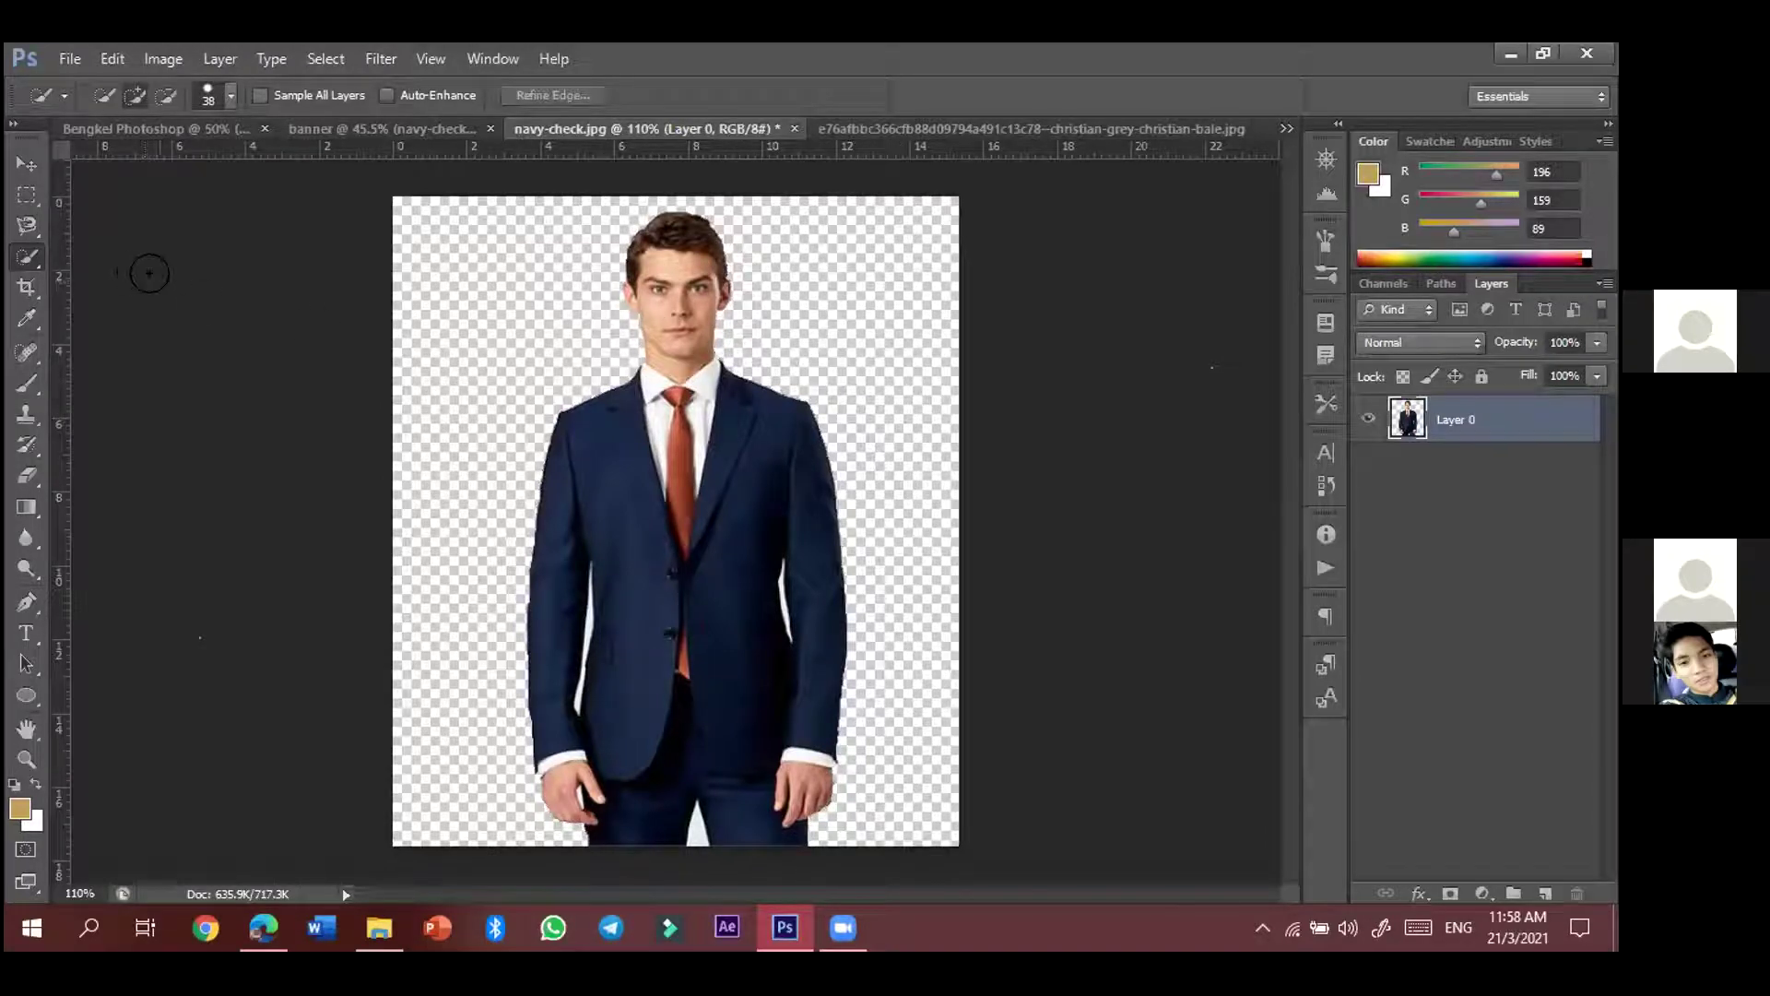
# - Switch to the Magnetic Lasso tool
pyautogui.click(29, 229)
pyautogui.rightClick(30, 231)
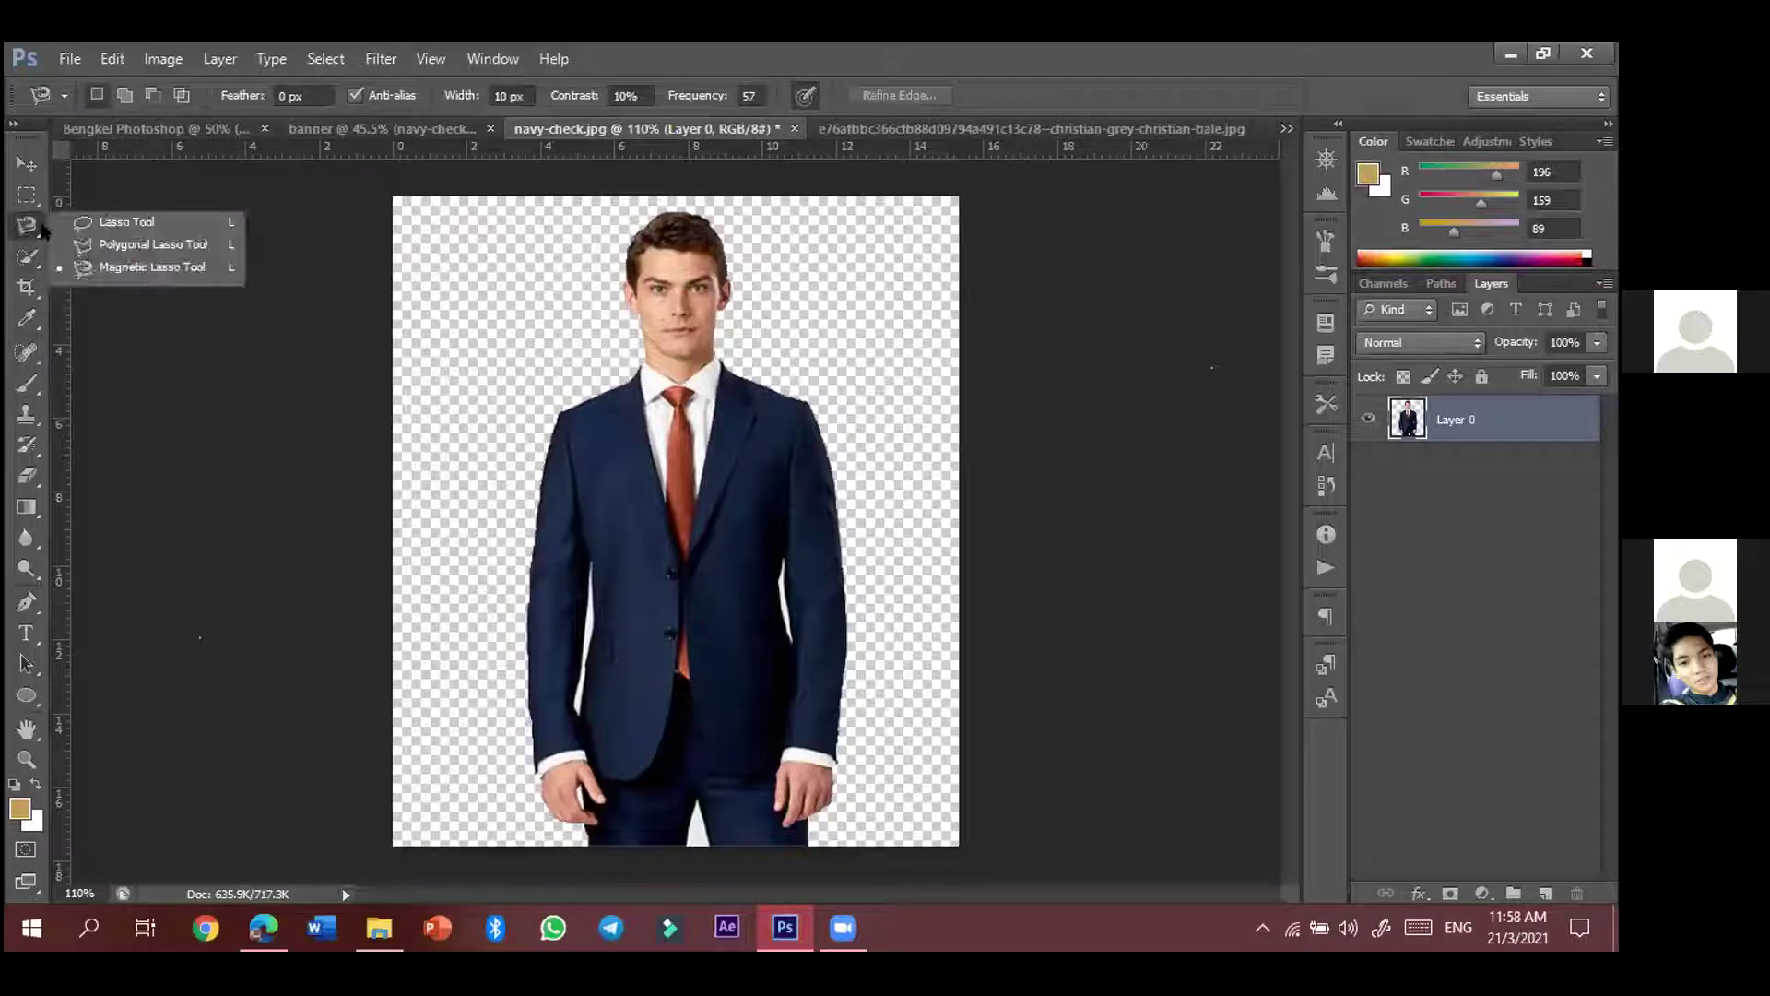
pyautogui.click(83, 267)
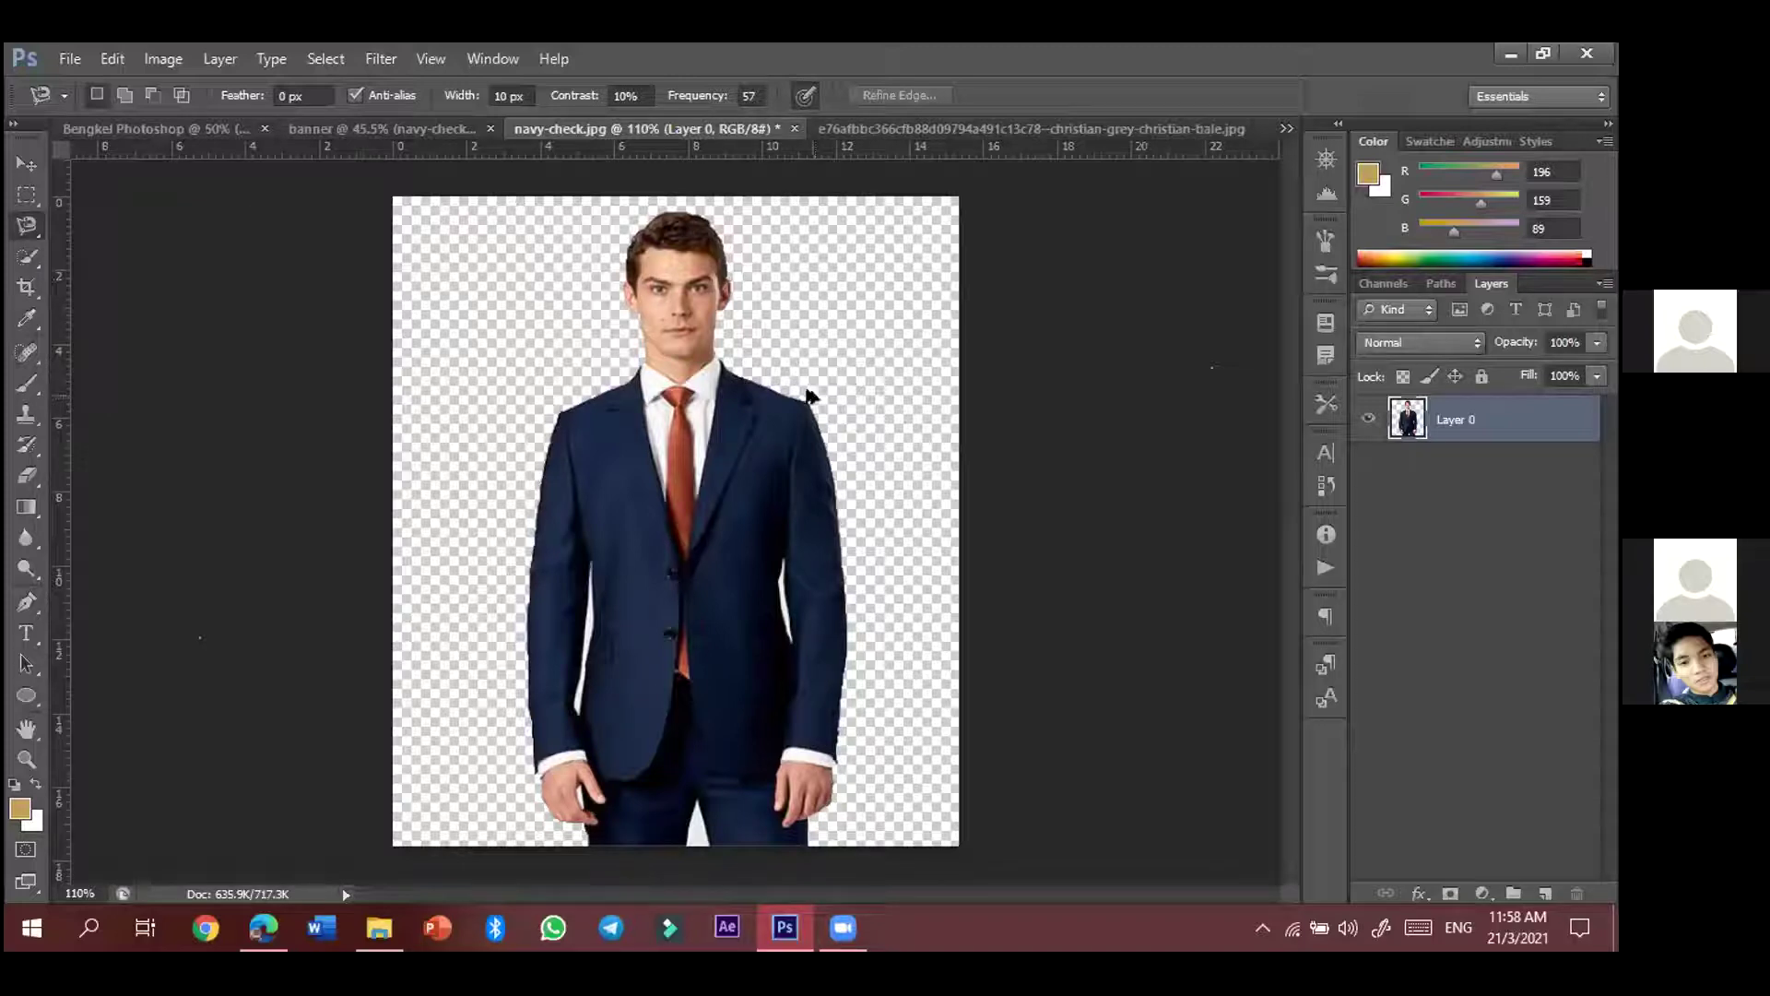
# - Undo the Quick Selection deletion of the grey backdrop and clear the restored selection
pyautogui.hotkey('ctrl', 'alt', 'z')
pyautogui.hotkey('ctrl', 'alt', 'z')
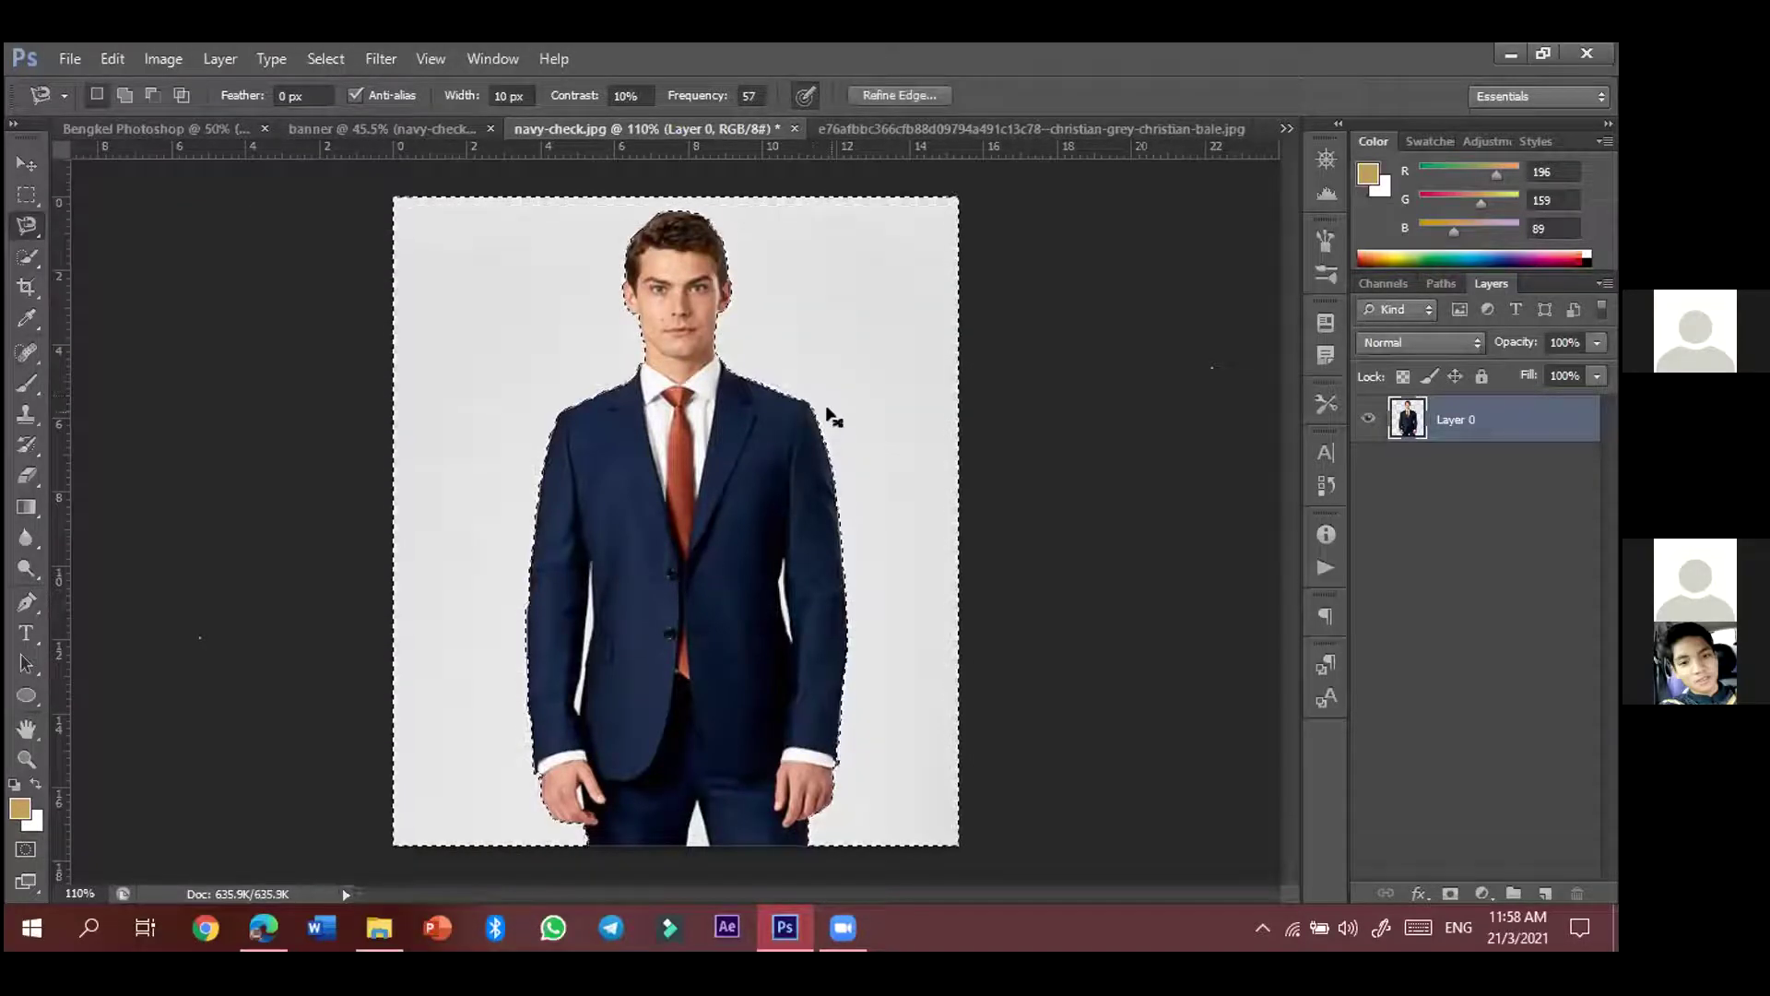
pyautogui.hotkey('ctrl', 'd')
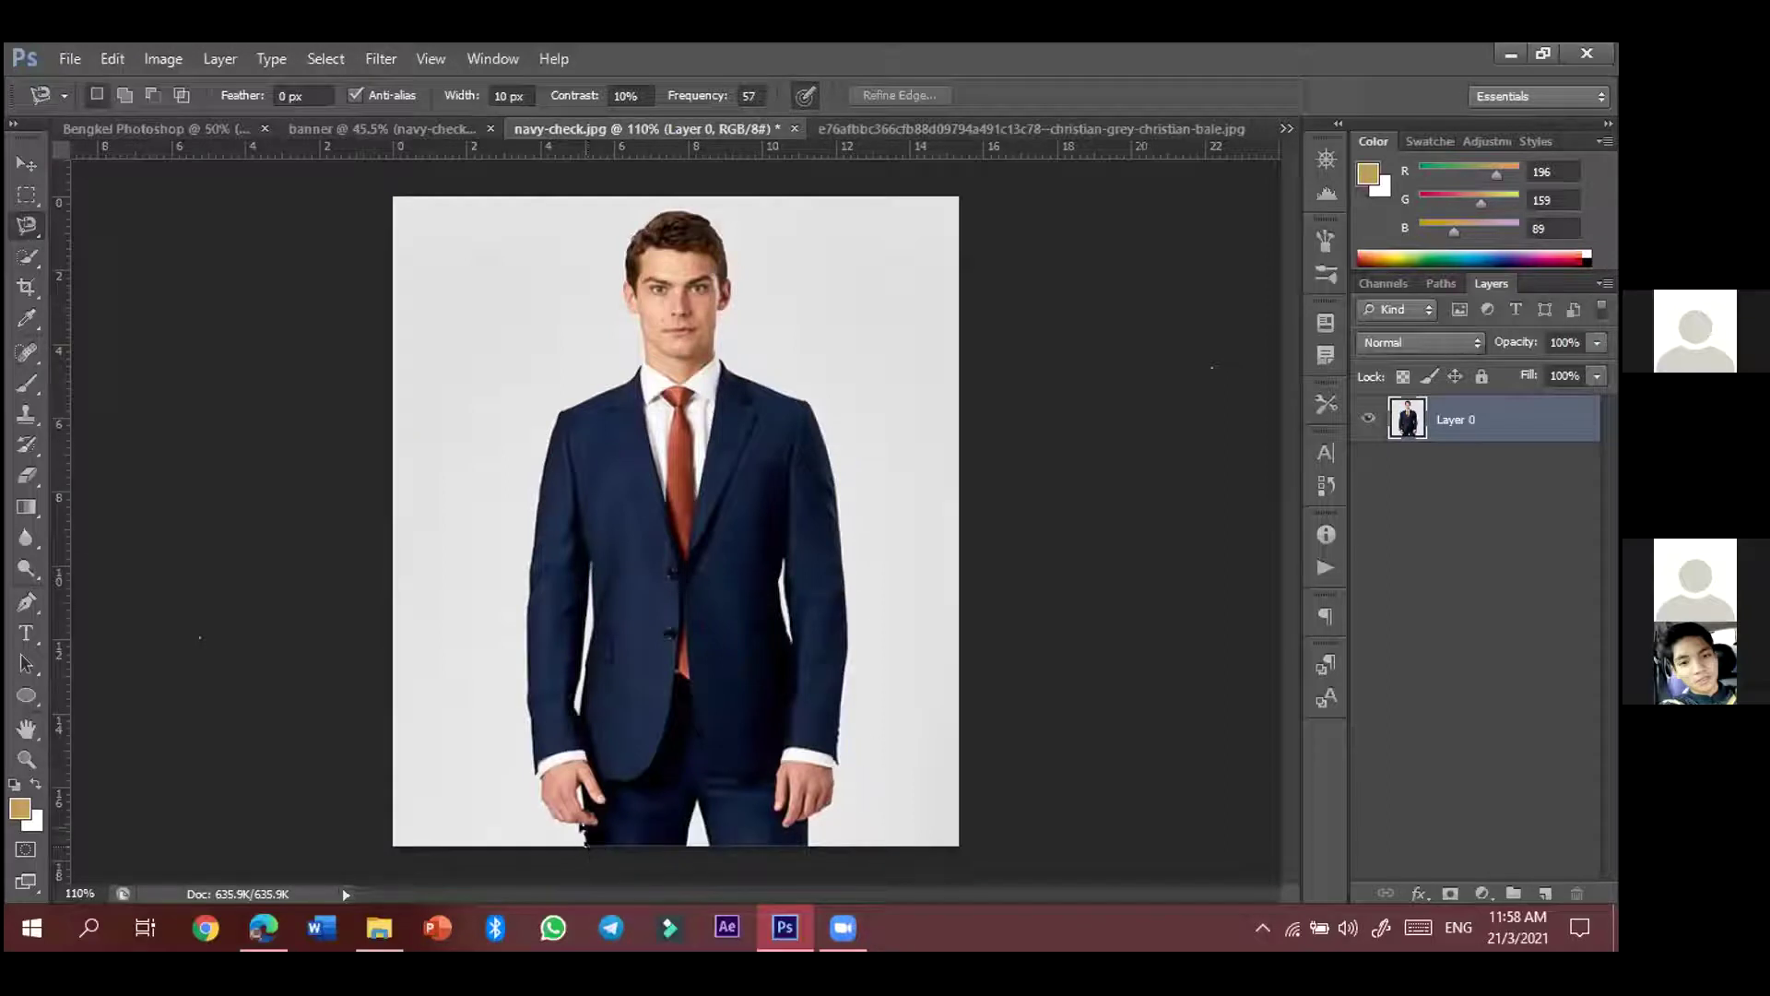
# - Outline the man with the Magnetic Lasso, delete the backdrop outside that outline through the inverse selection, and deselect
pyautogui.click(586, 841)
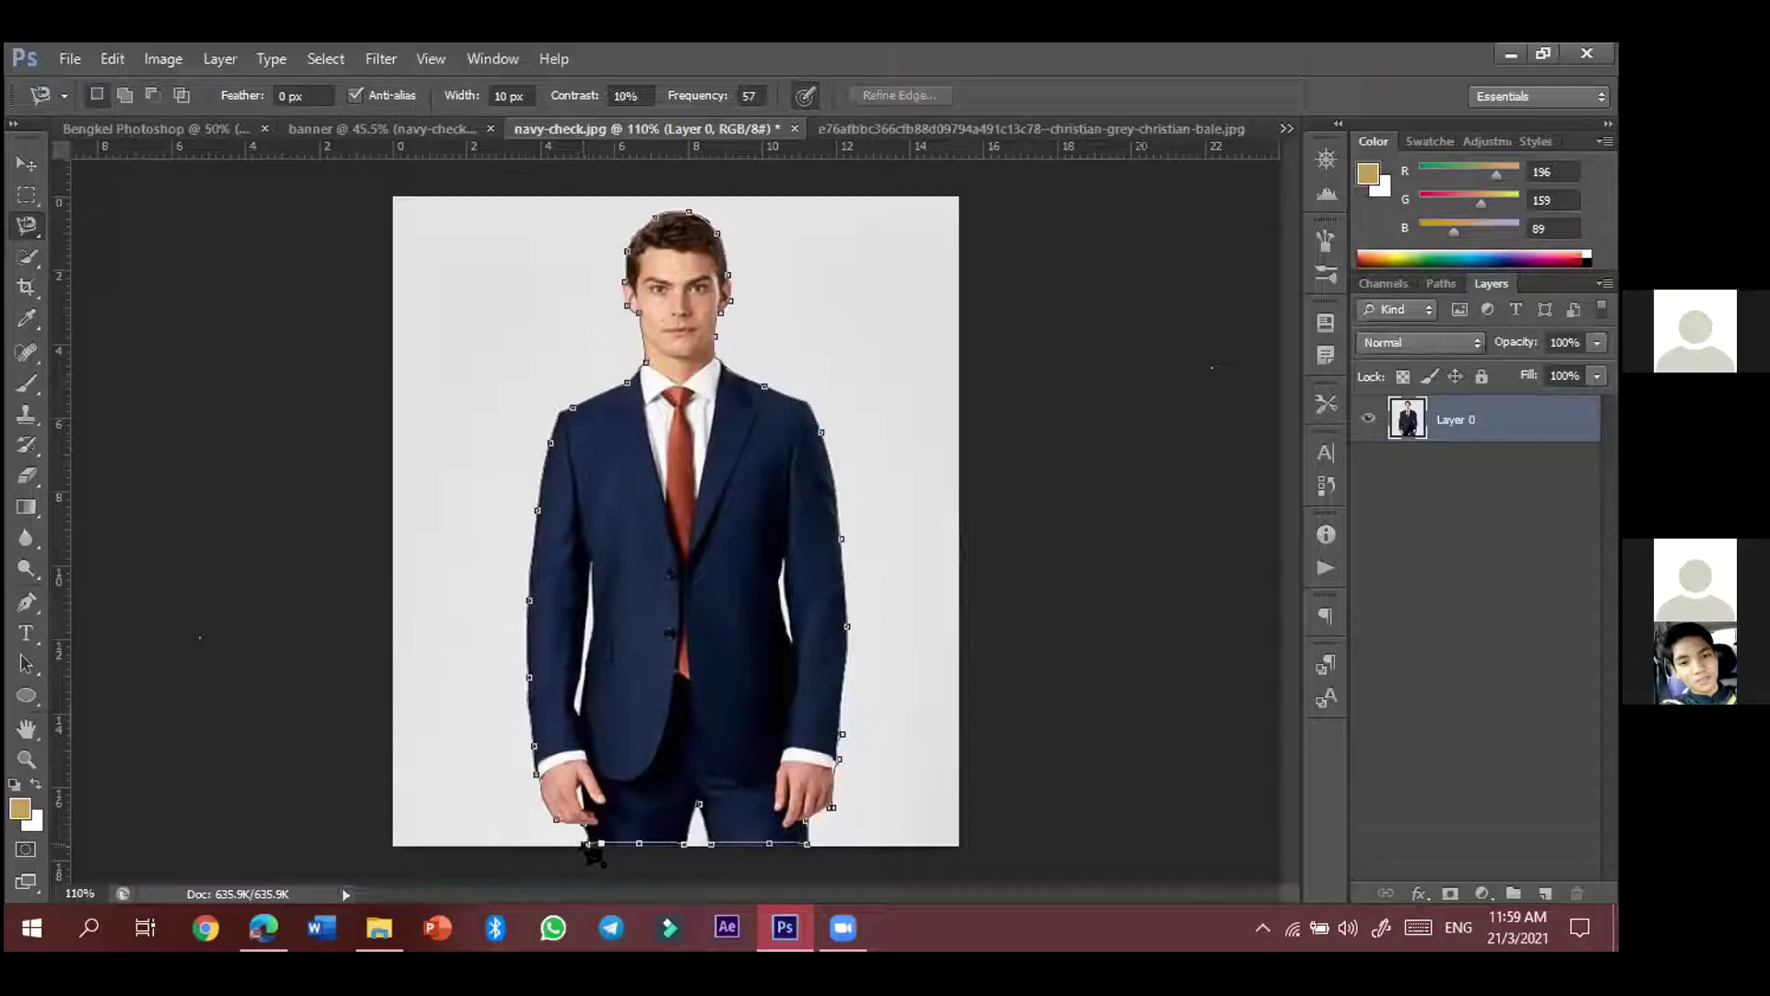
pyautogui.click(587, 844)
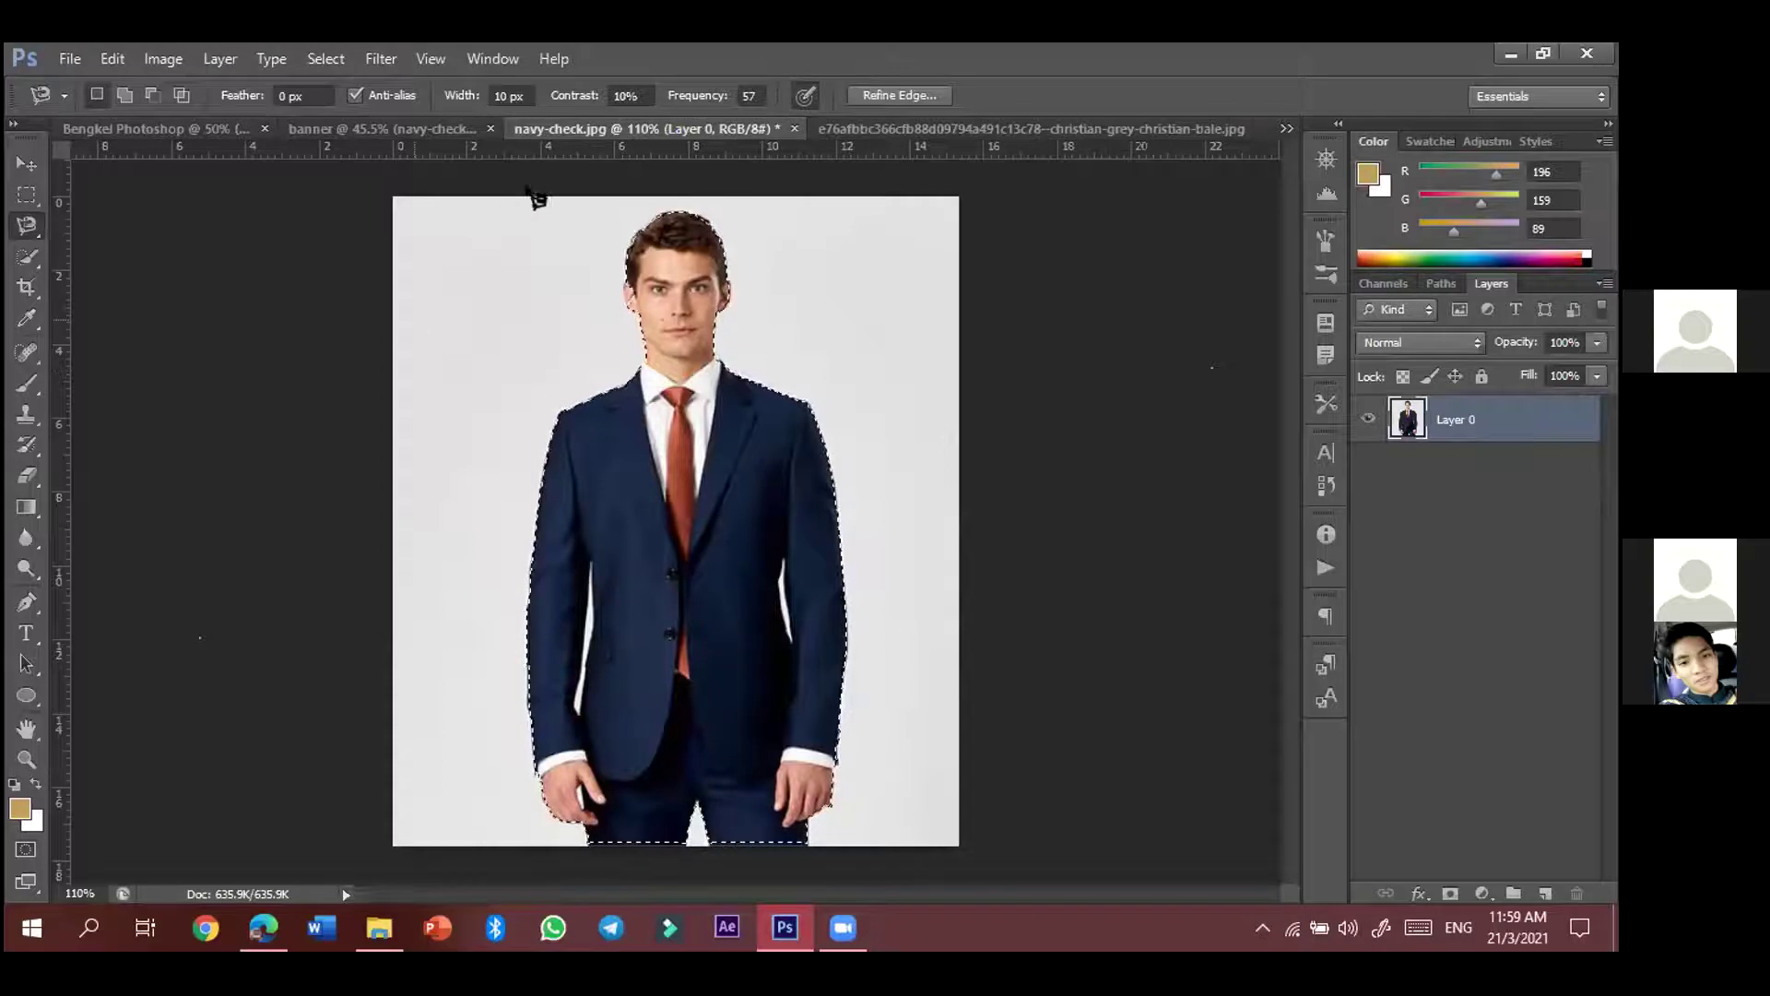
pyautogui.rightClick(679, 303)
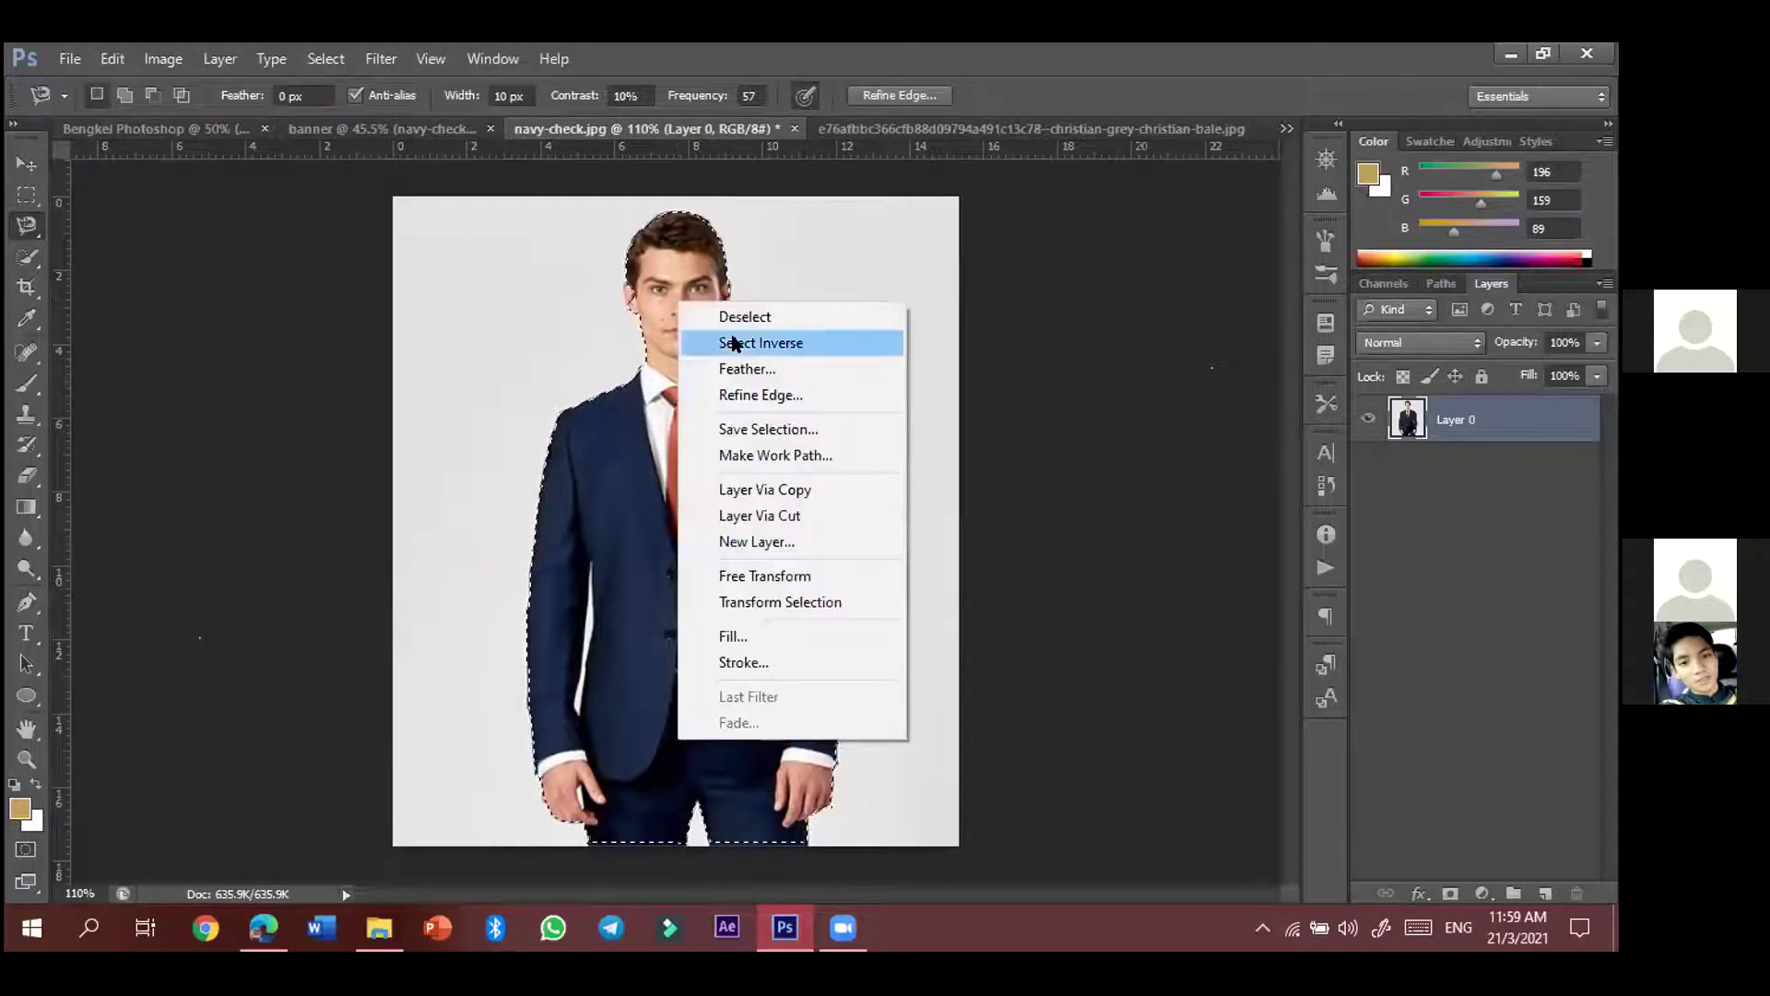
pyautogui.click(734, 344)
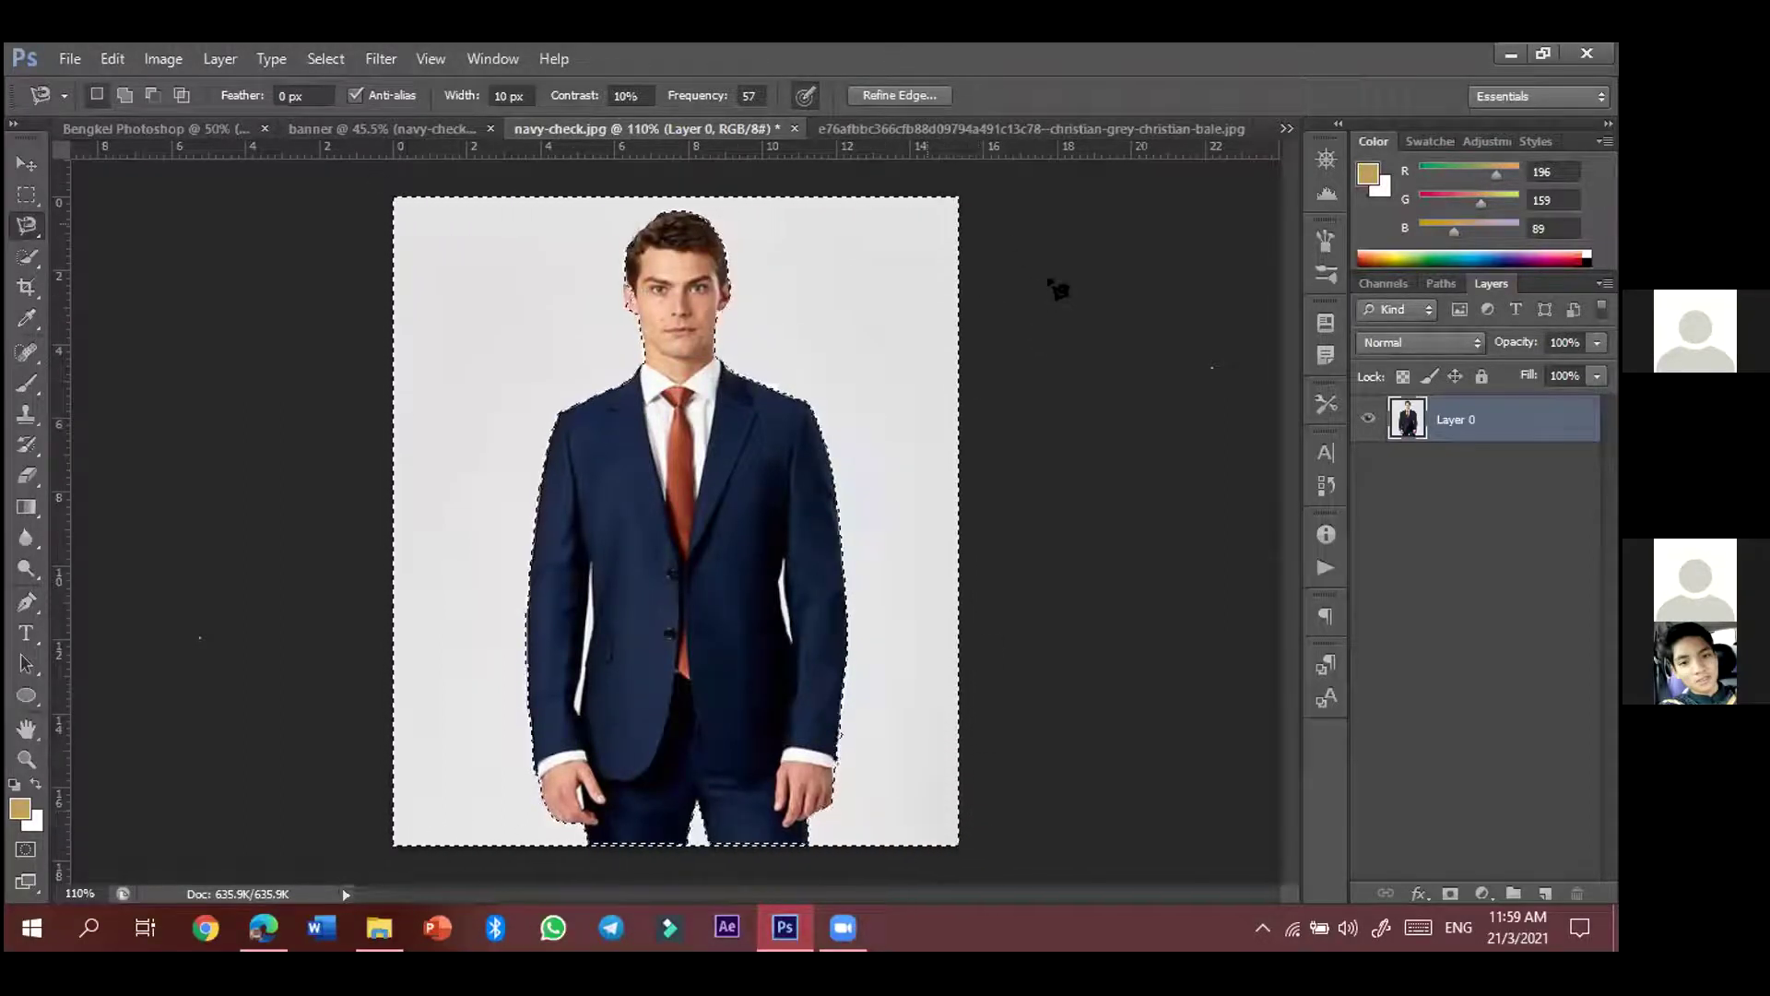
pyautogui.press('Delete')
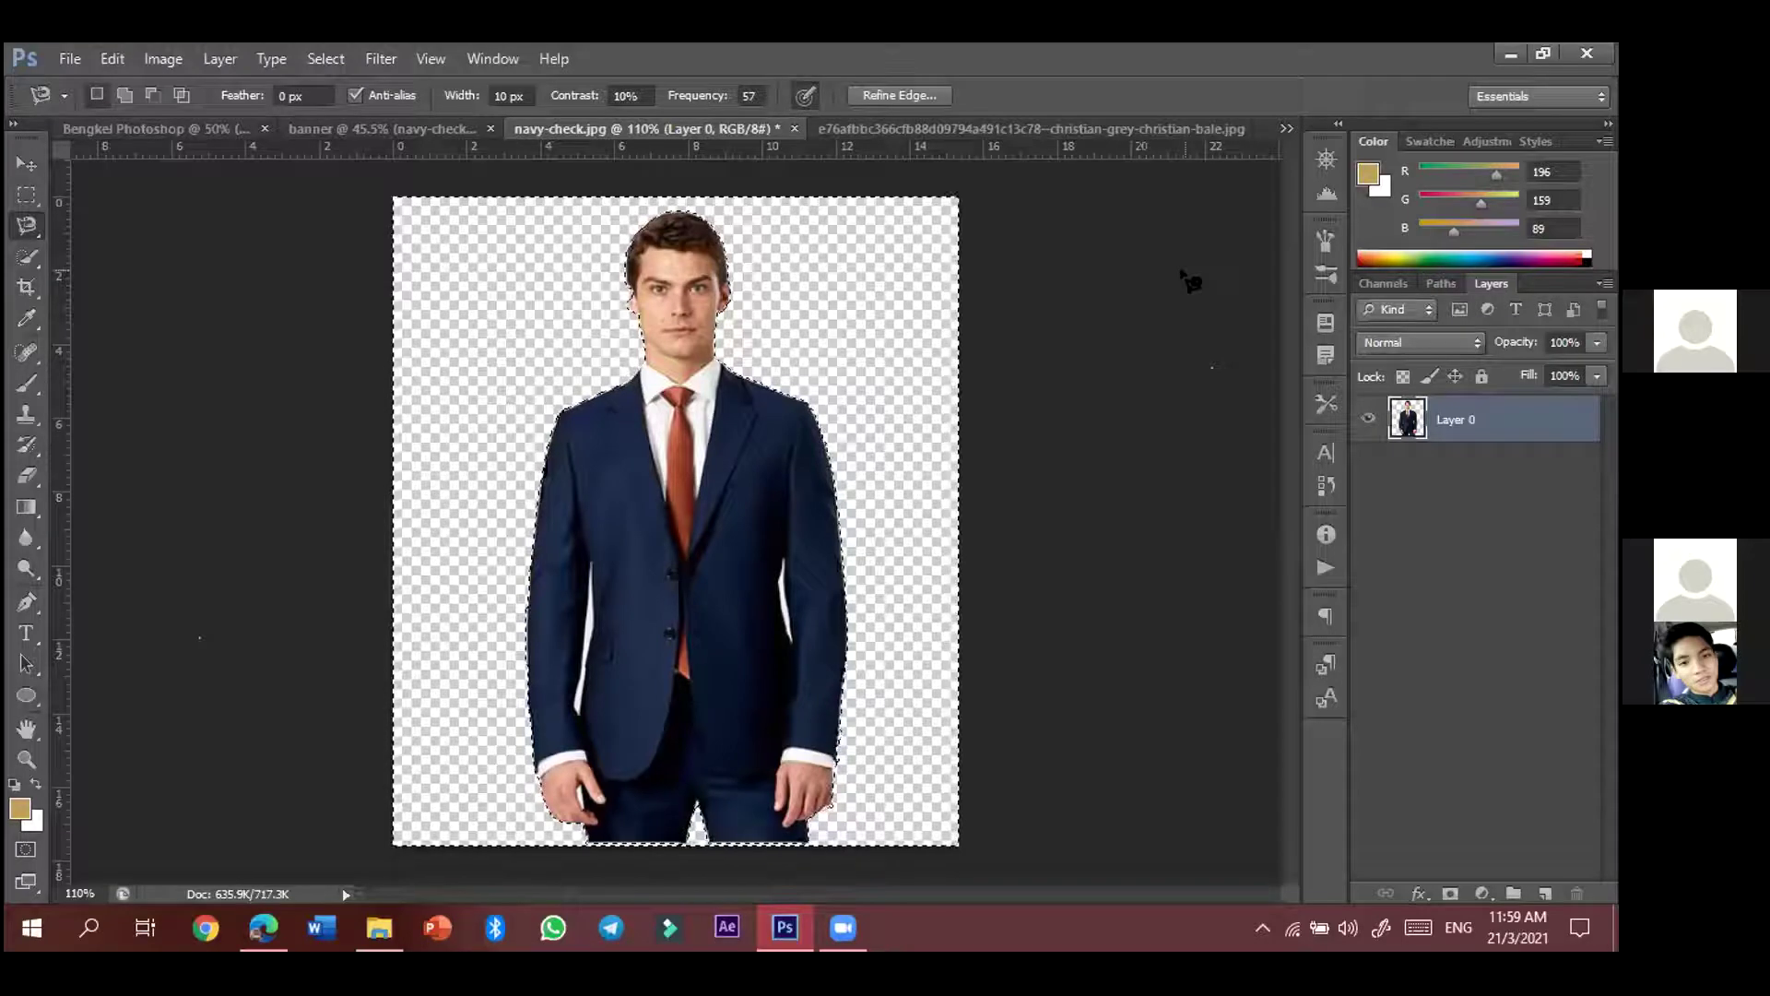
pyautogui.hotkey('ctrl', 'd')
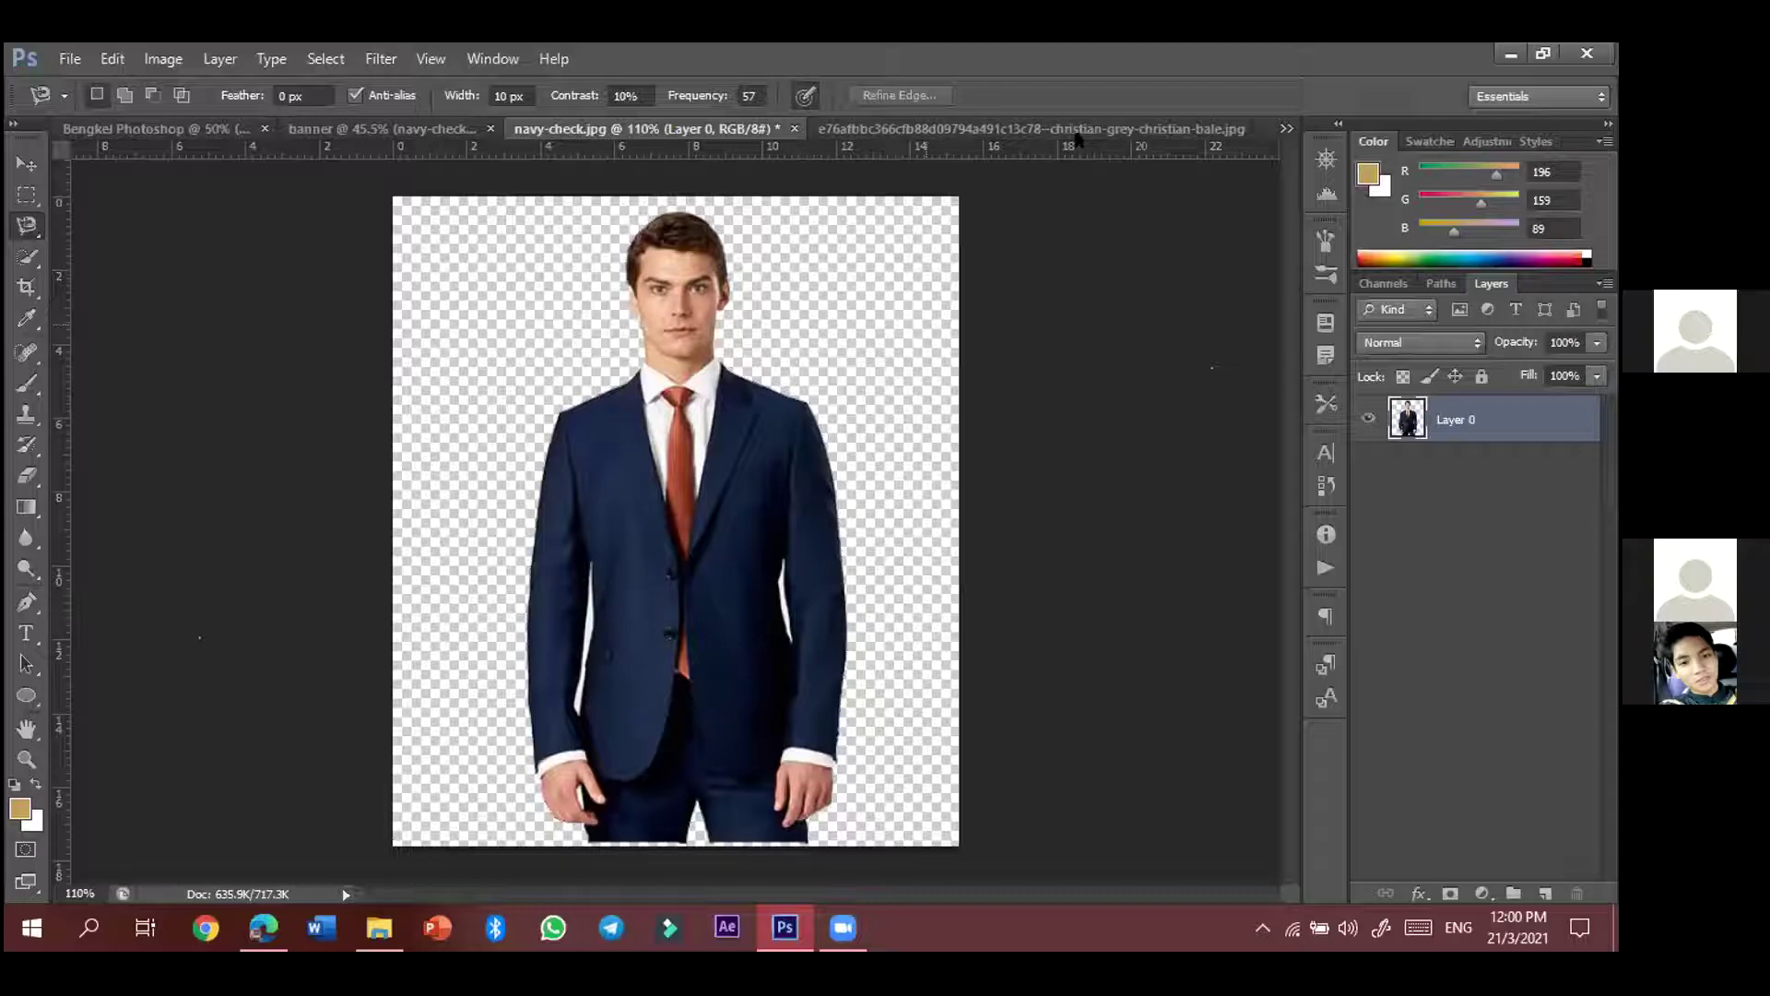
pyautogui.press('v')
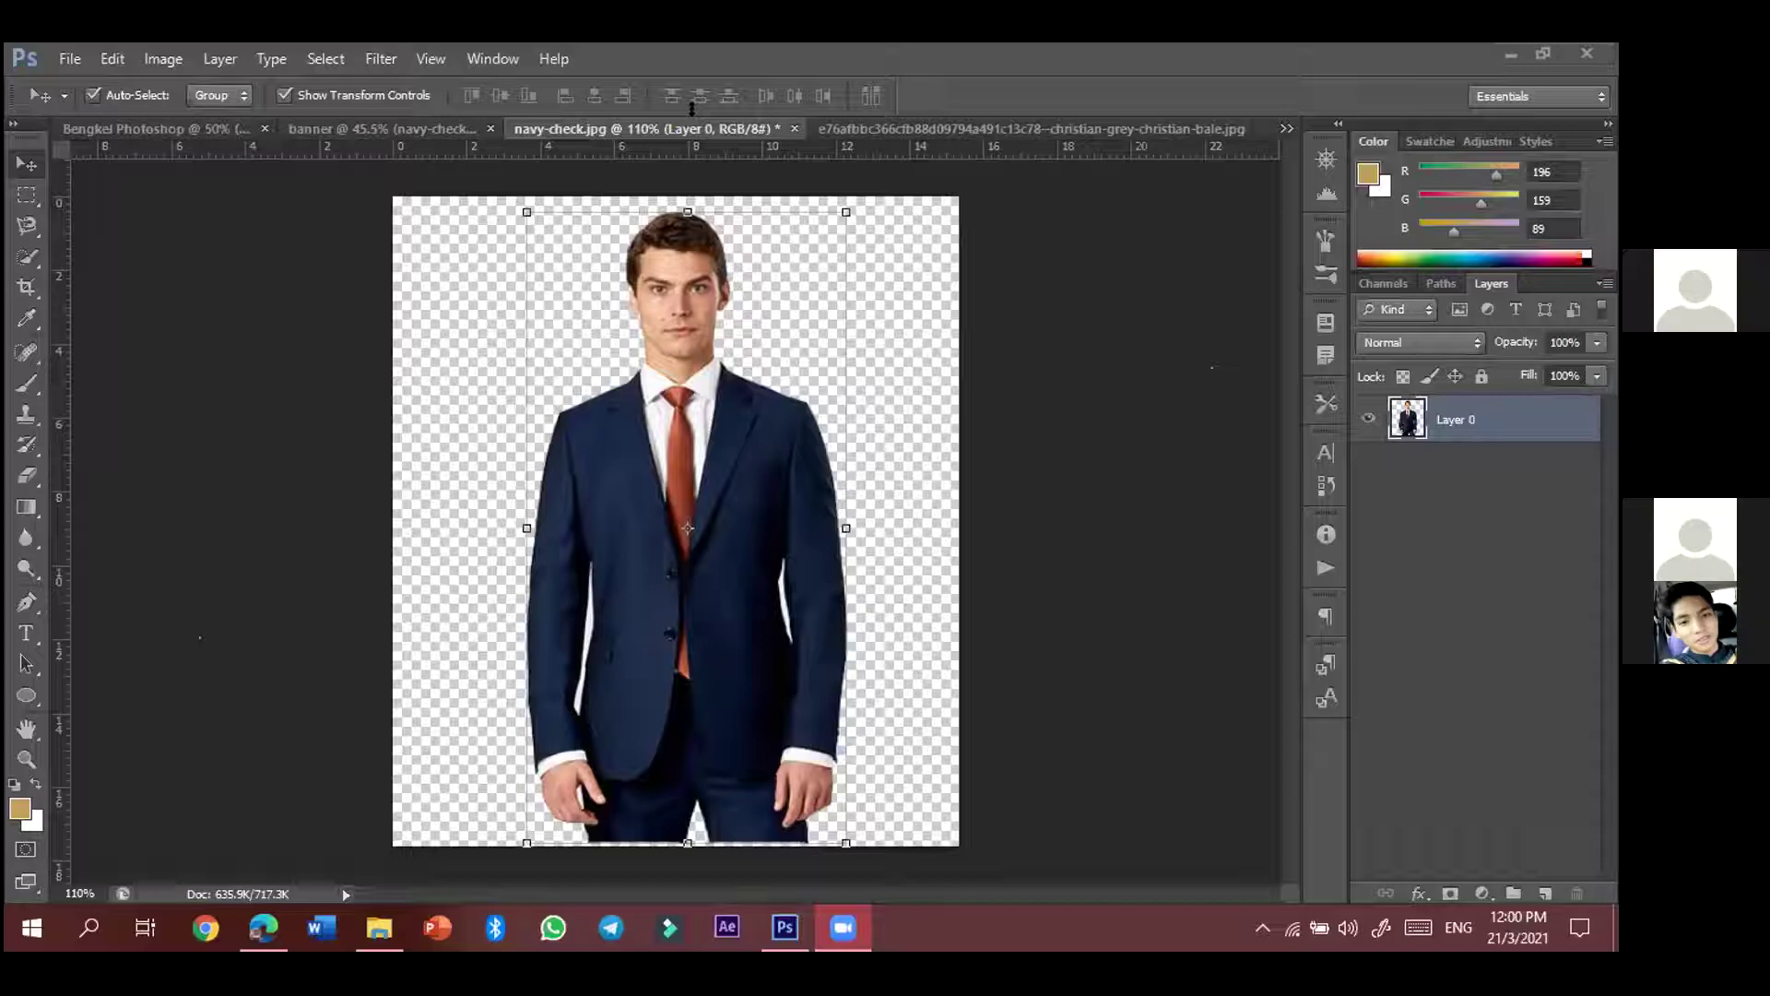
pyautogui.click(606, 299)
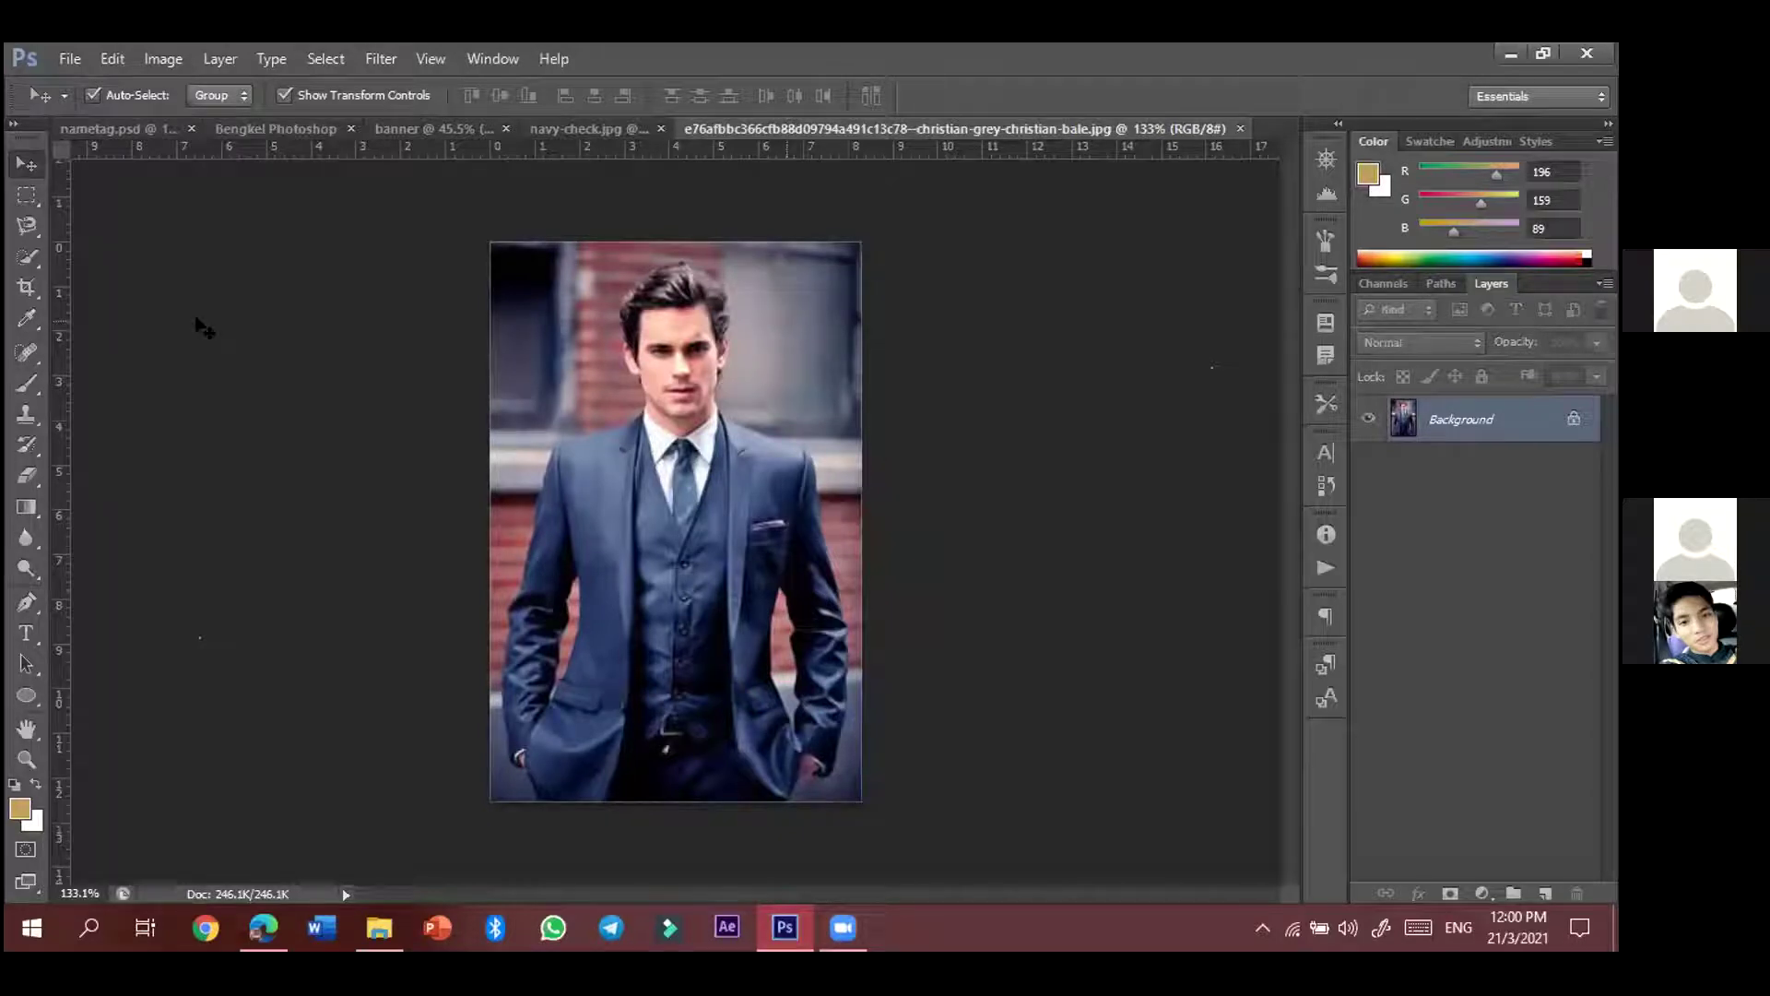
pyautogui.click(29, 227)
pyautogui.rightClick(29, 227)
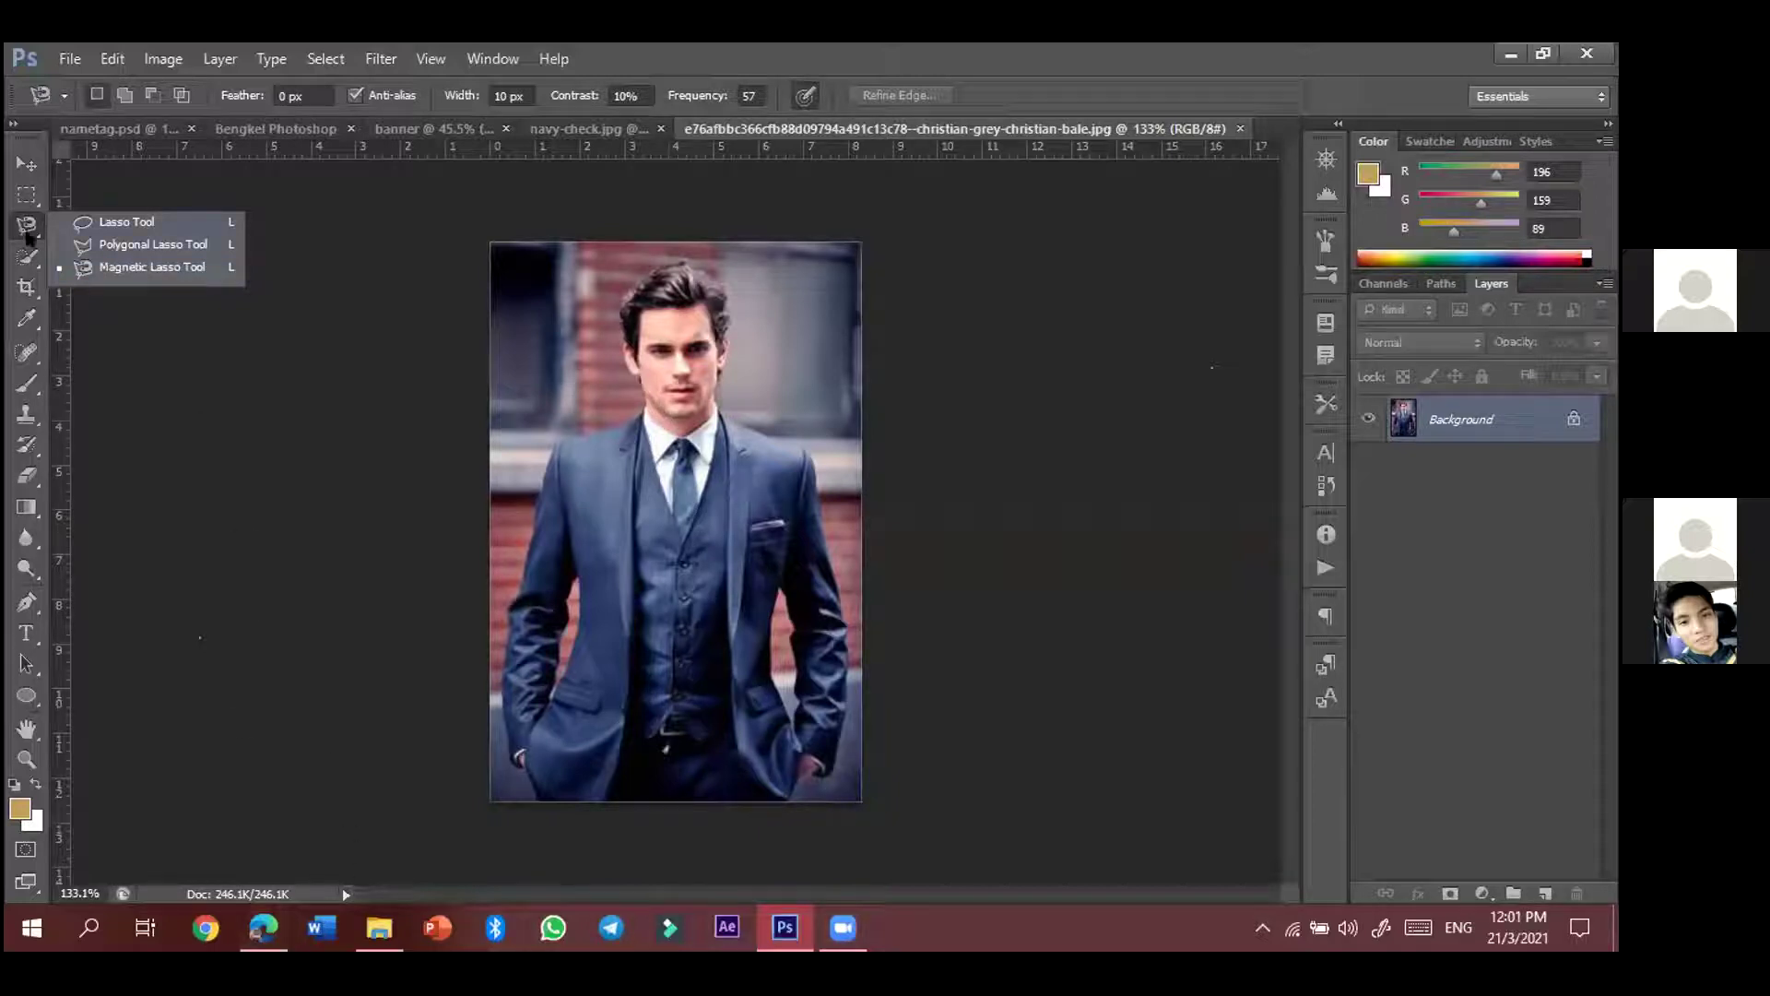
pyautogui.click(26, 232)
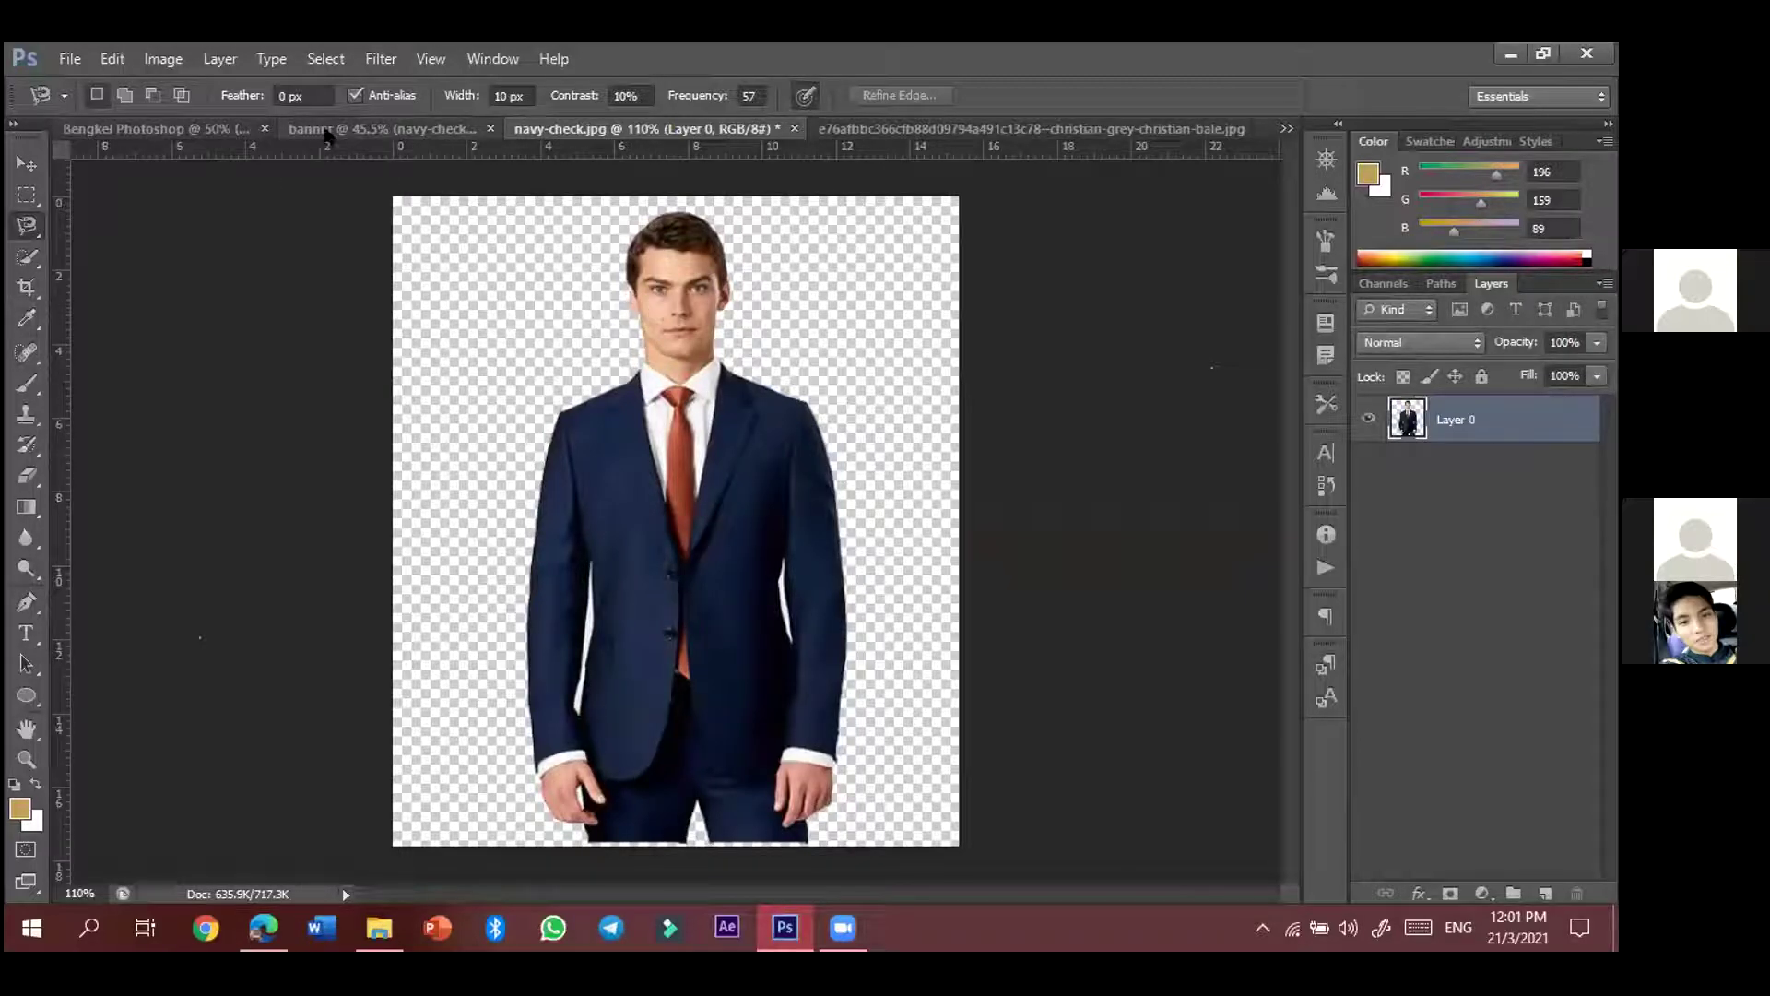
# - Copy the cut-out man from navy-check.jpg into the banner twice, placing both copies below the title's first word
pyautogui.moveTo(693, 134)
pyautogui.mouseDown()
pyautogui.moveTo(701, 106)
pyautogui.moveTo(696, 129)
pyautogui.mouseUp()
pyautogui.click(20, 165)
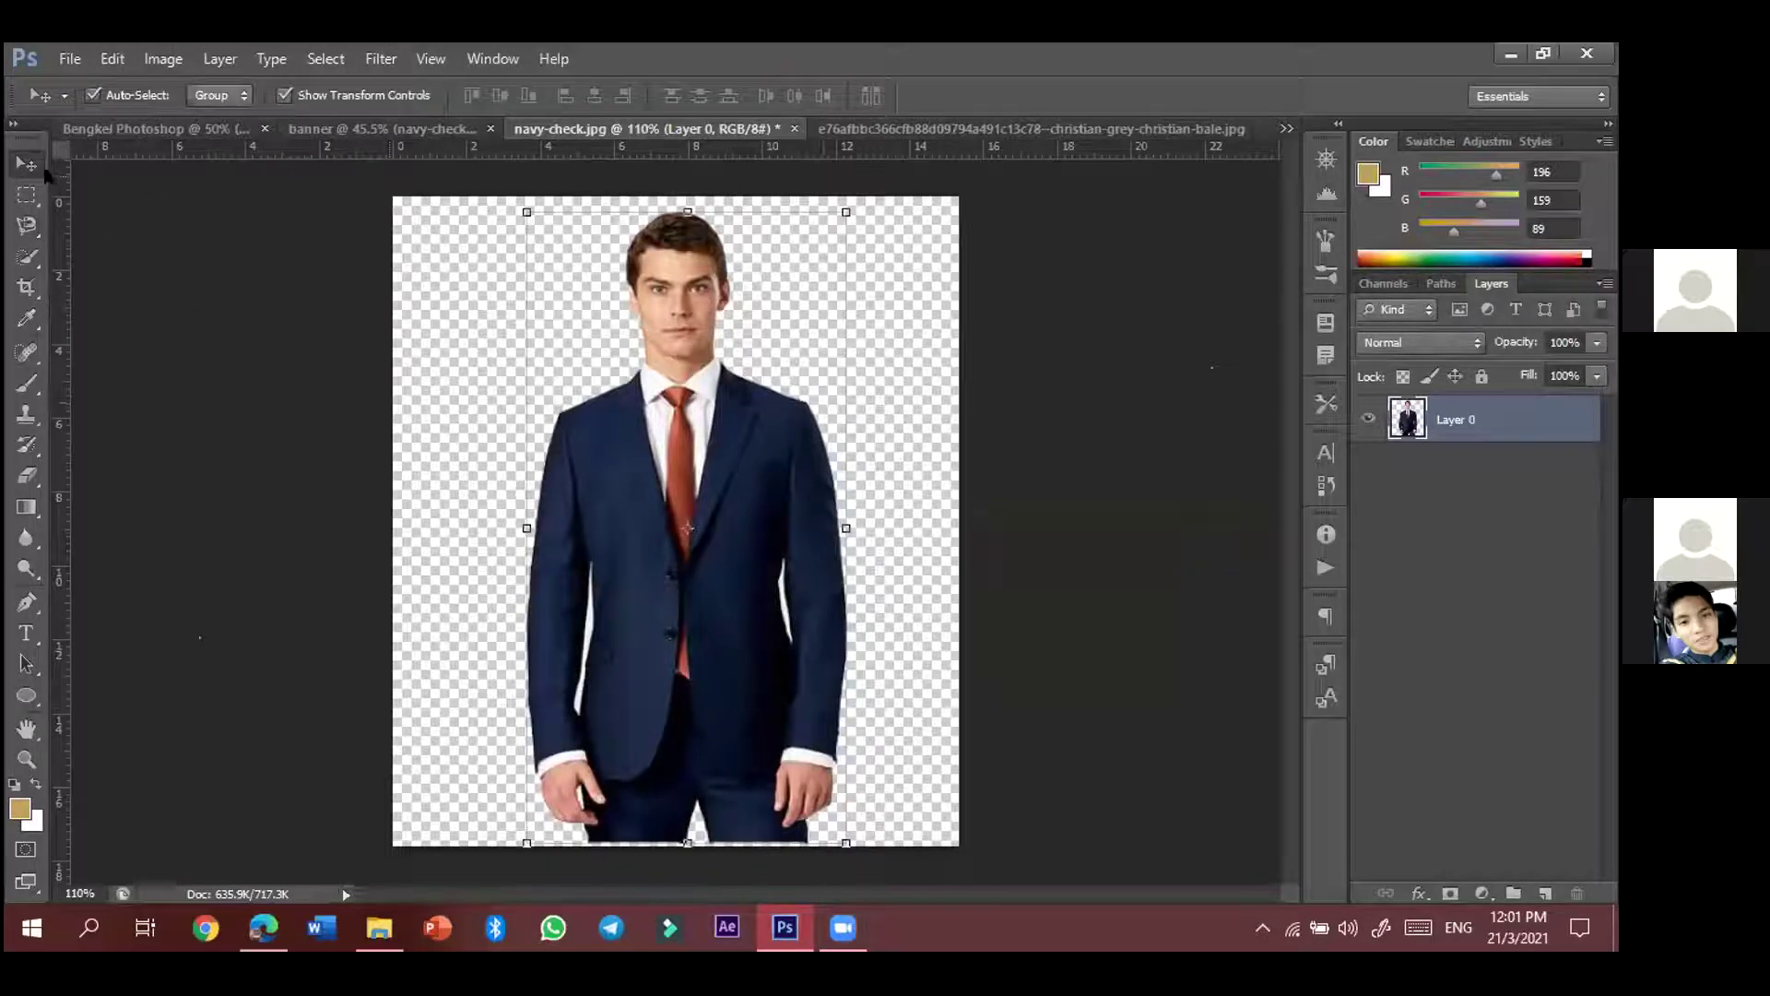
pyautogui.hotkey('ctrl', 'z')
pyautogui.moveTo(696, 421); pyautogui.dragTo(474, 683)
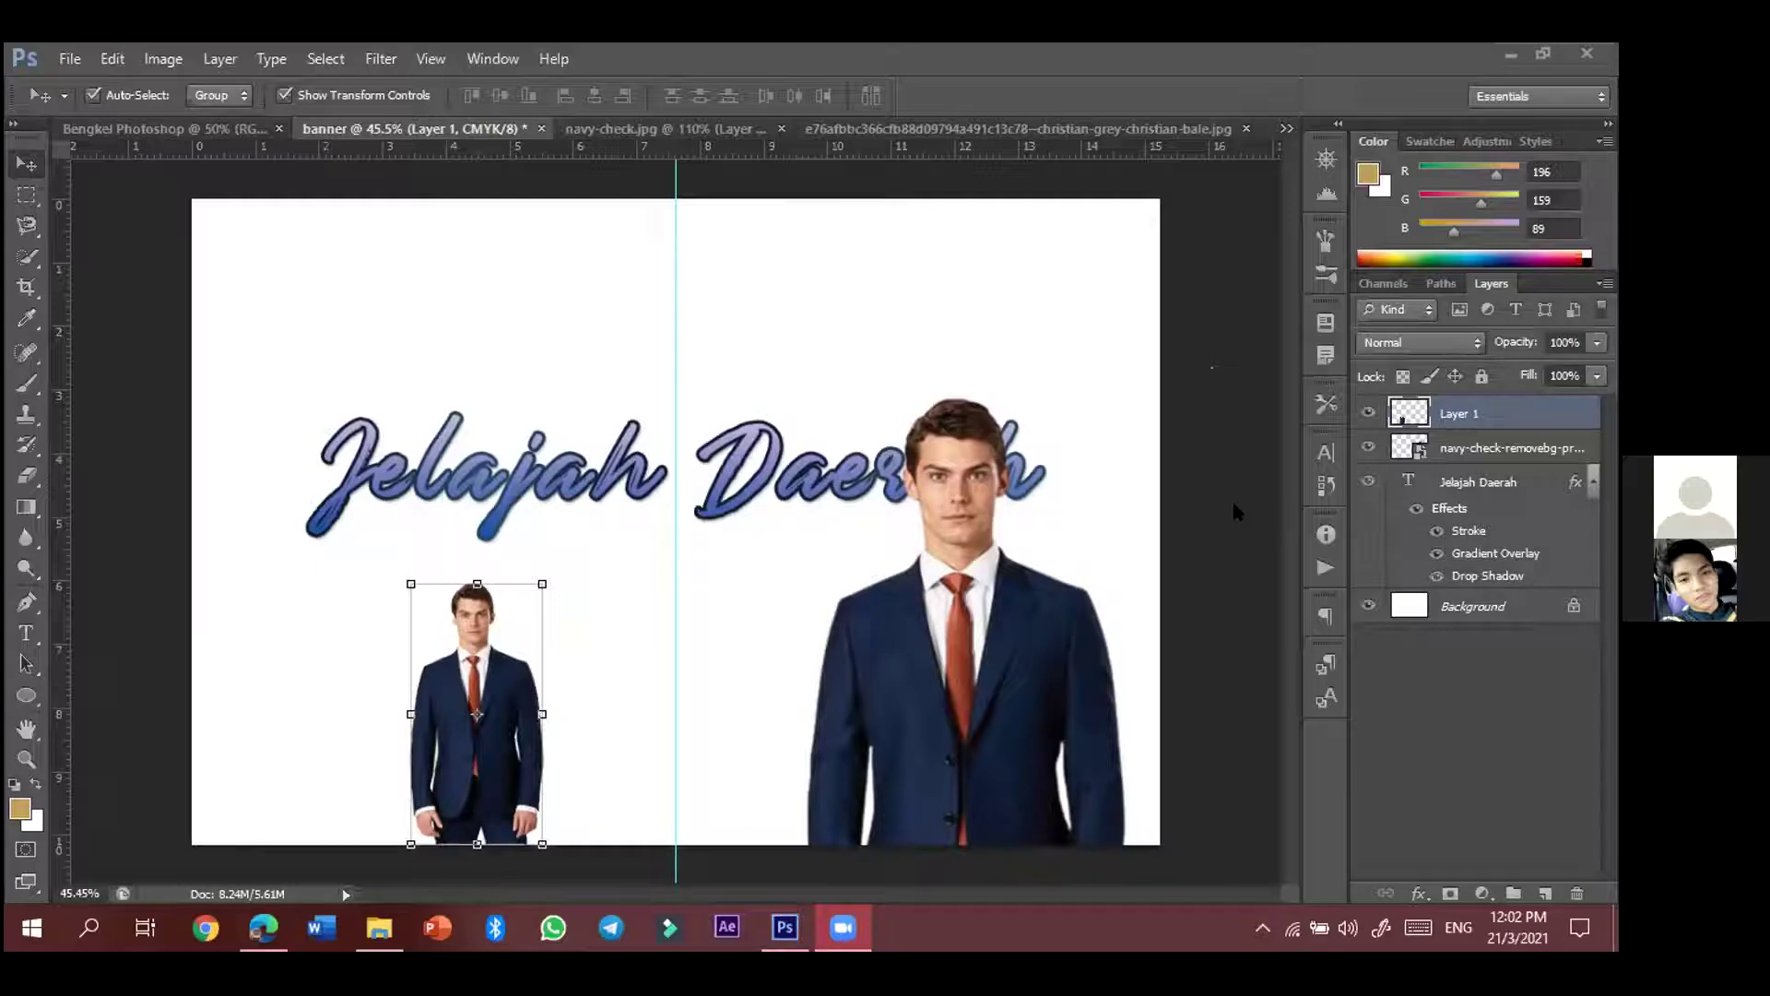
pyautogui.click(634, 132)
pyautogui.click(634, 128)
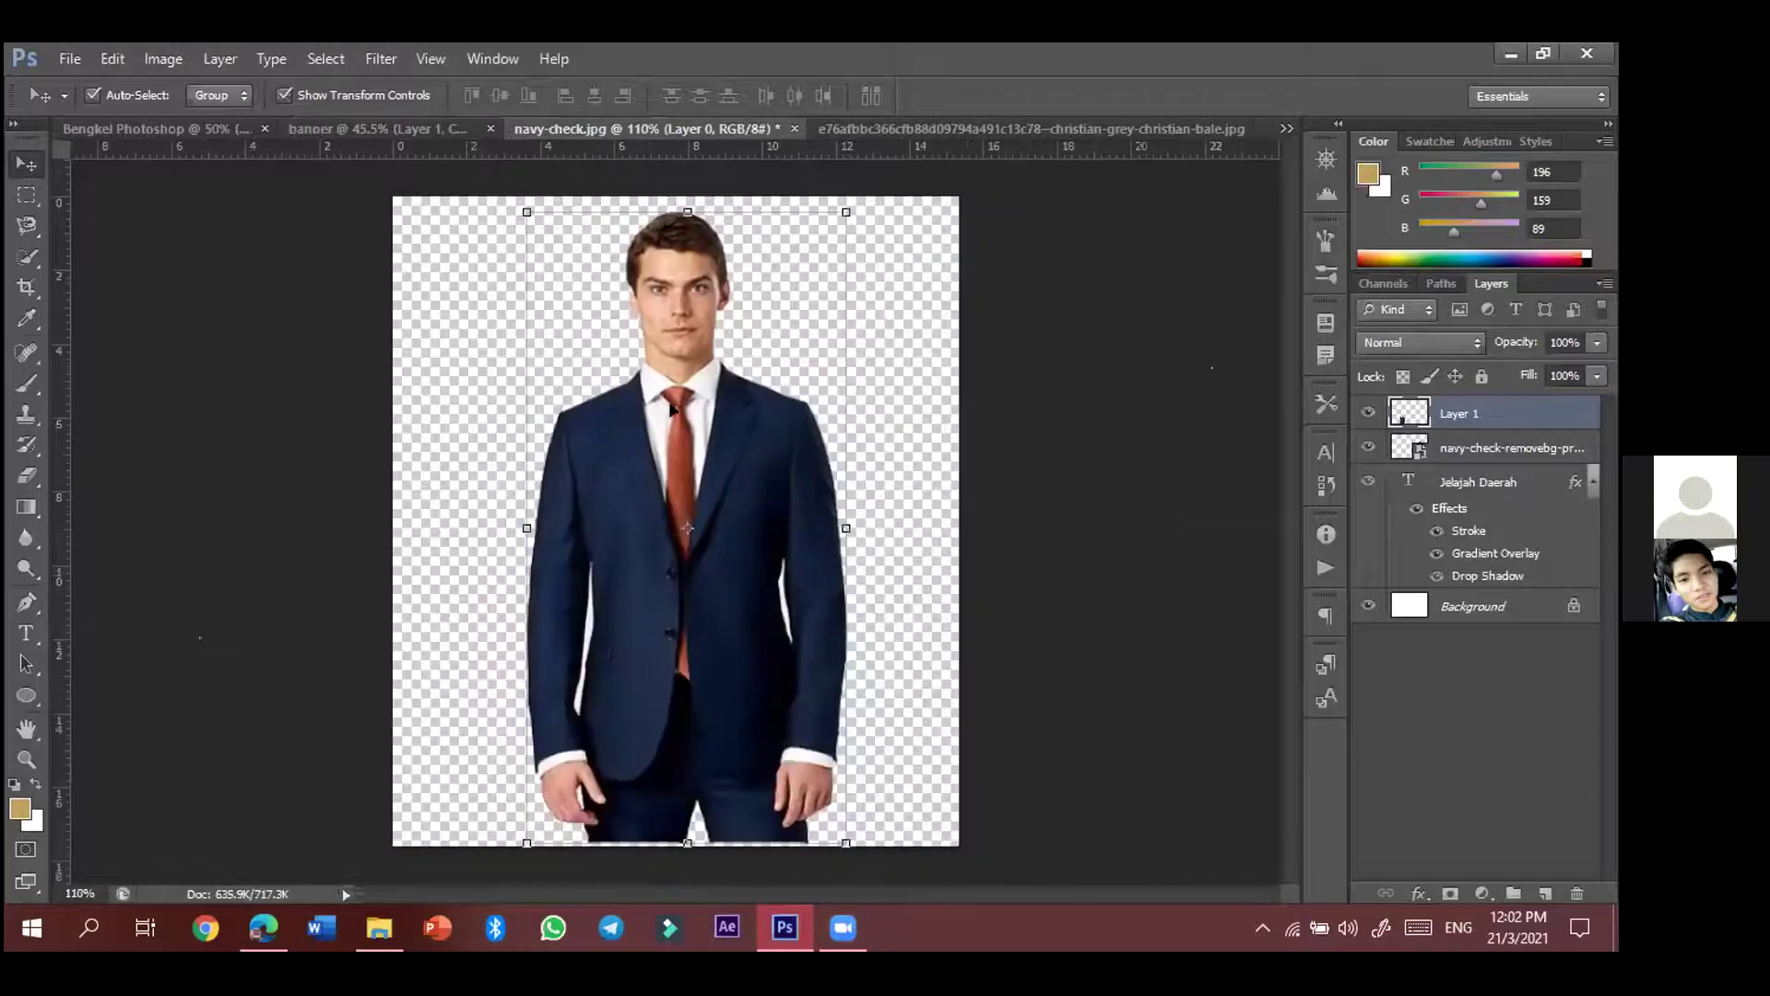
pyautogui.moveTo(731, 353); pyautogui.dragTo(588, 350)
pyautogui.moveTo(408, 311); pyautogui.dragTo(651, 604)
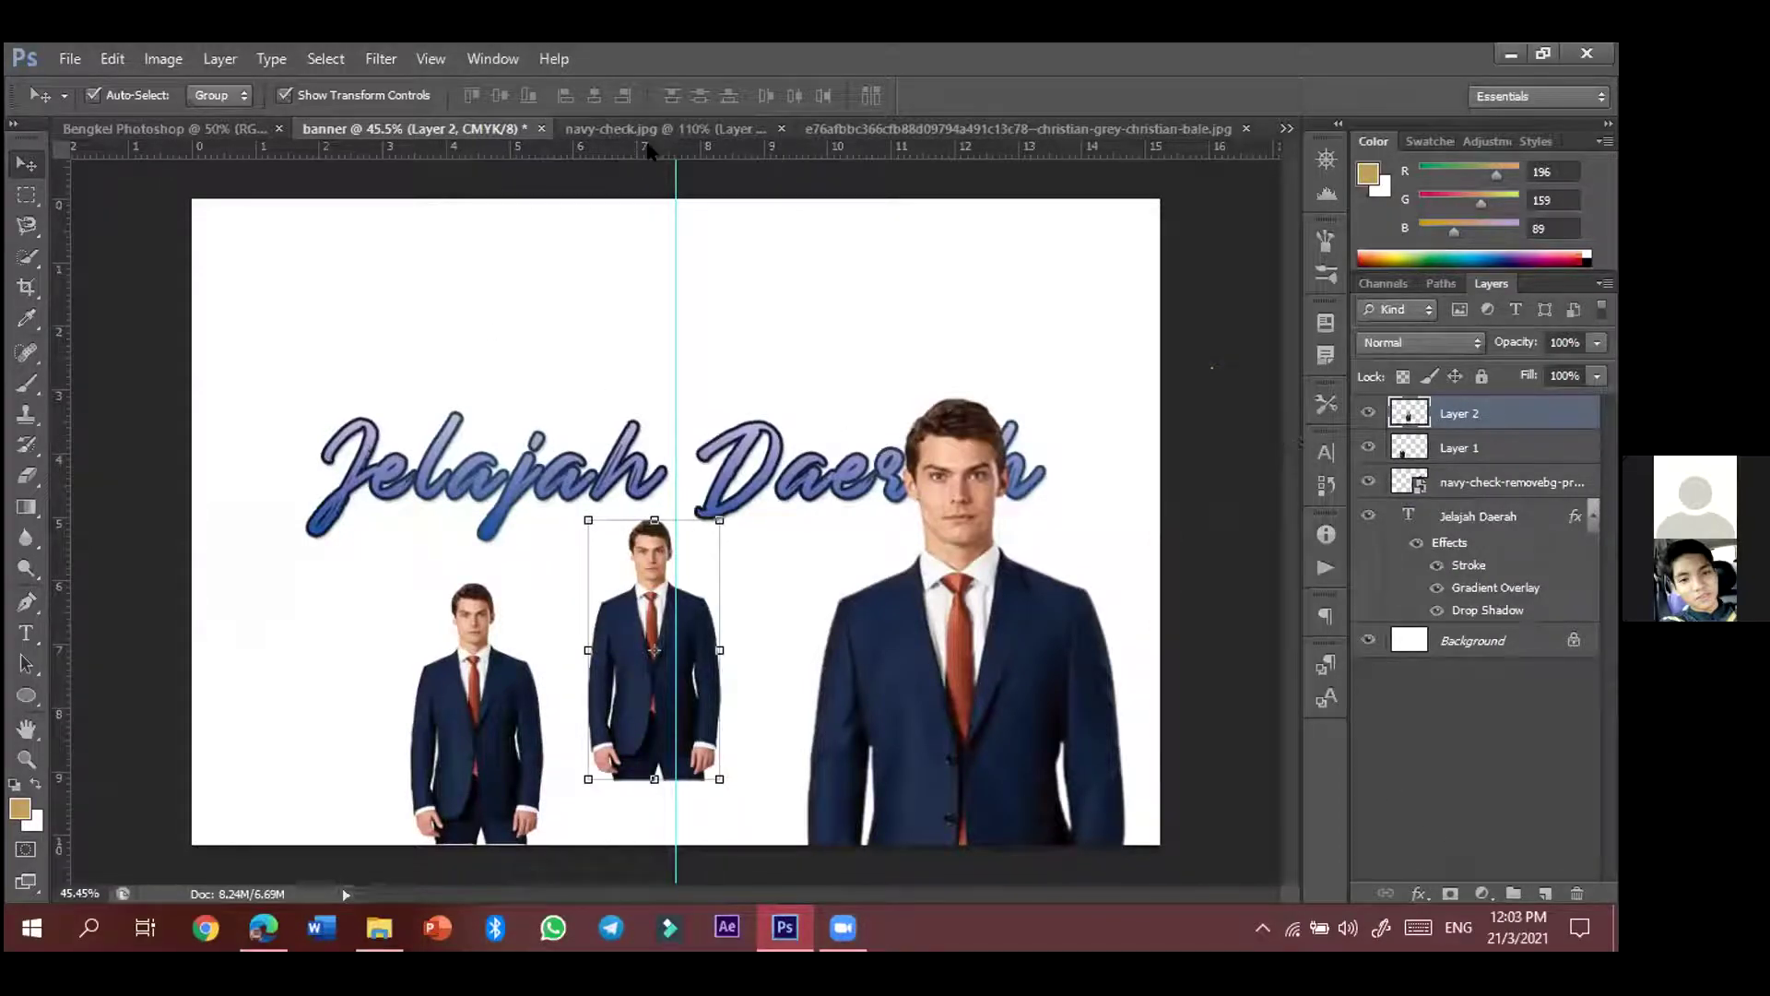
# - Save the navy-check cut-out to the Desktop as navy-check.png with Smallest / Slow compression and no interlacing
pyautogui.click(647, 131)
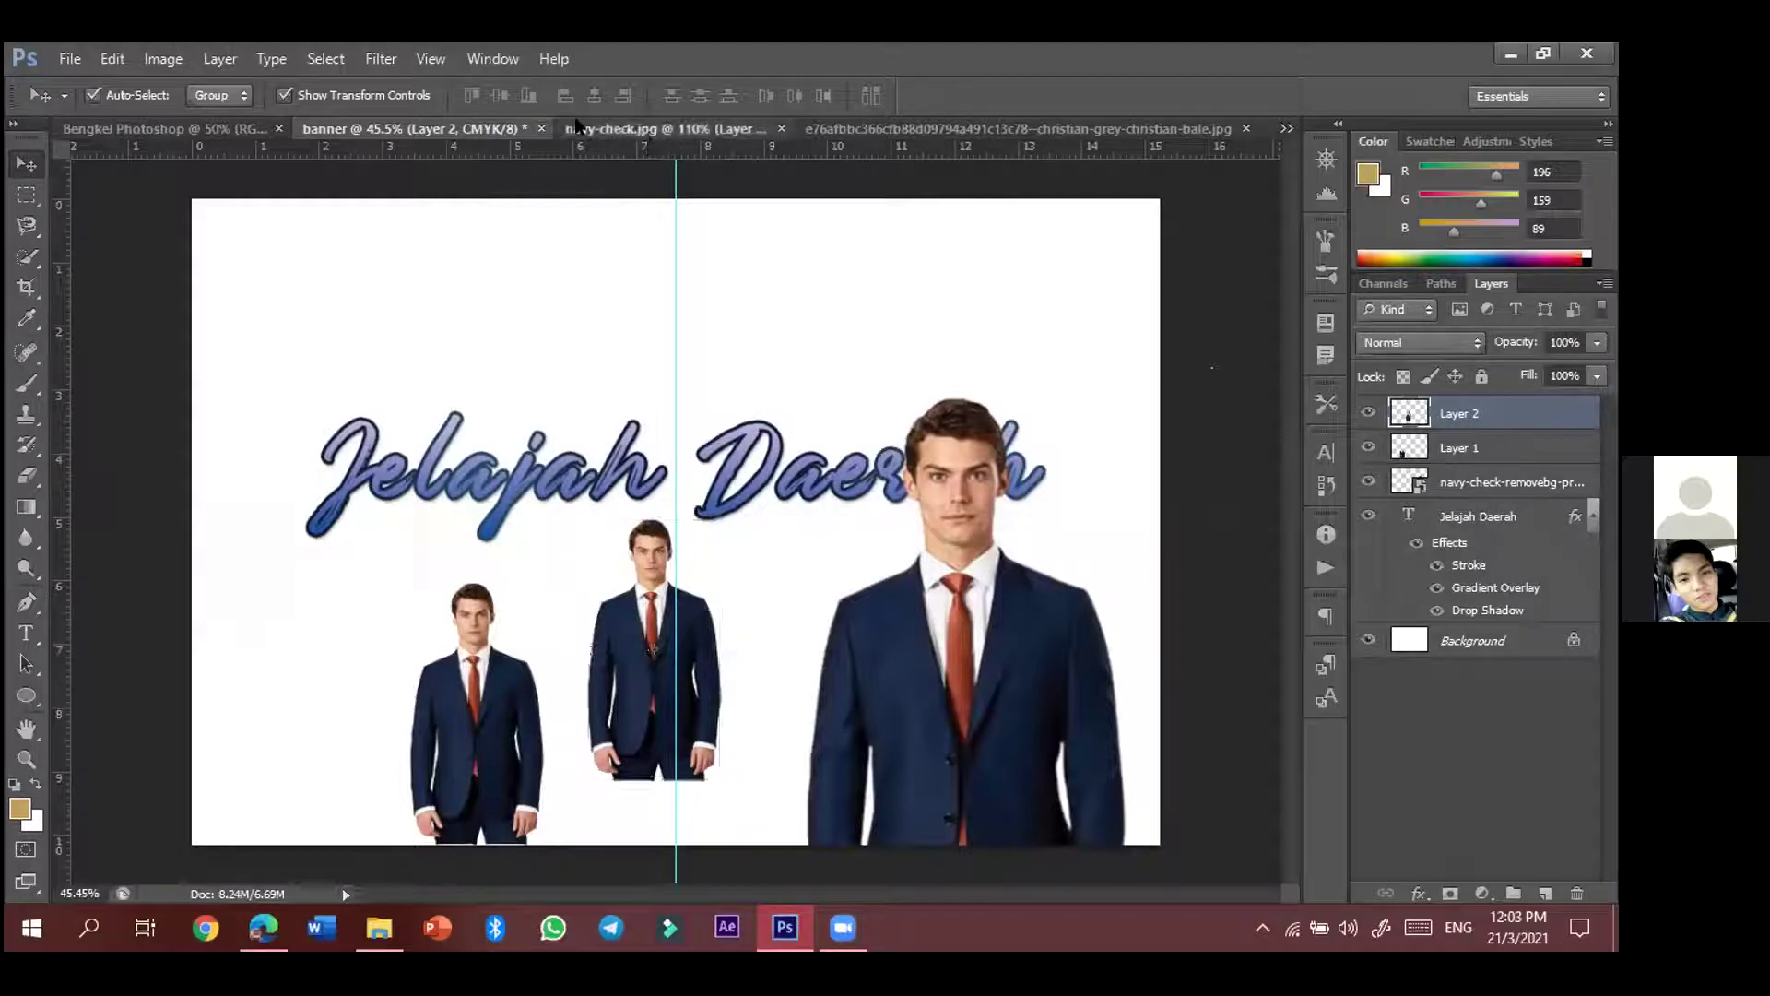
pyautogui.click(70, 59)
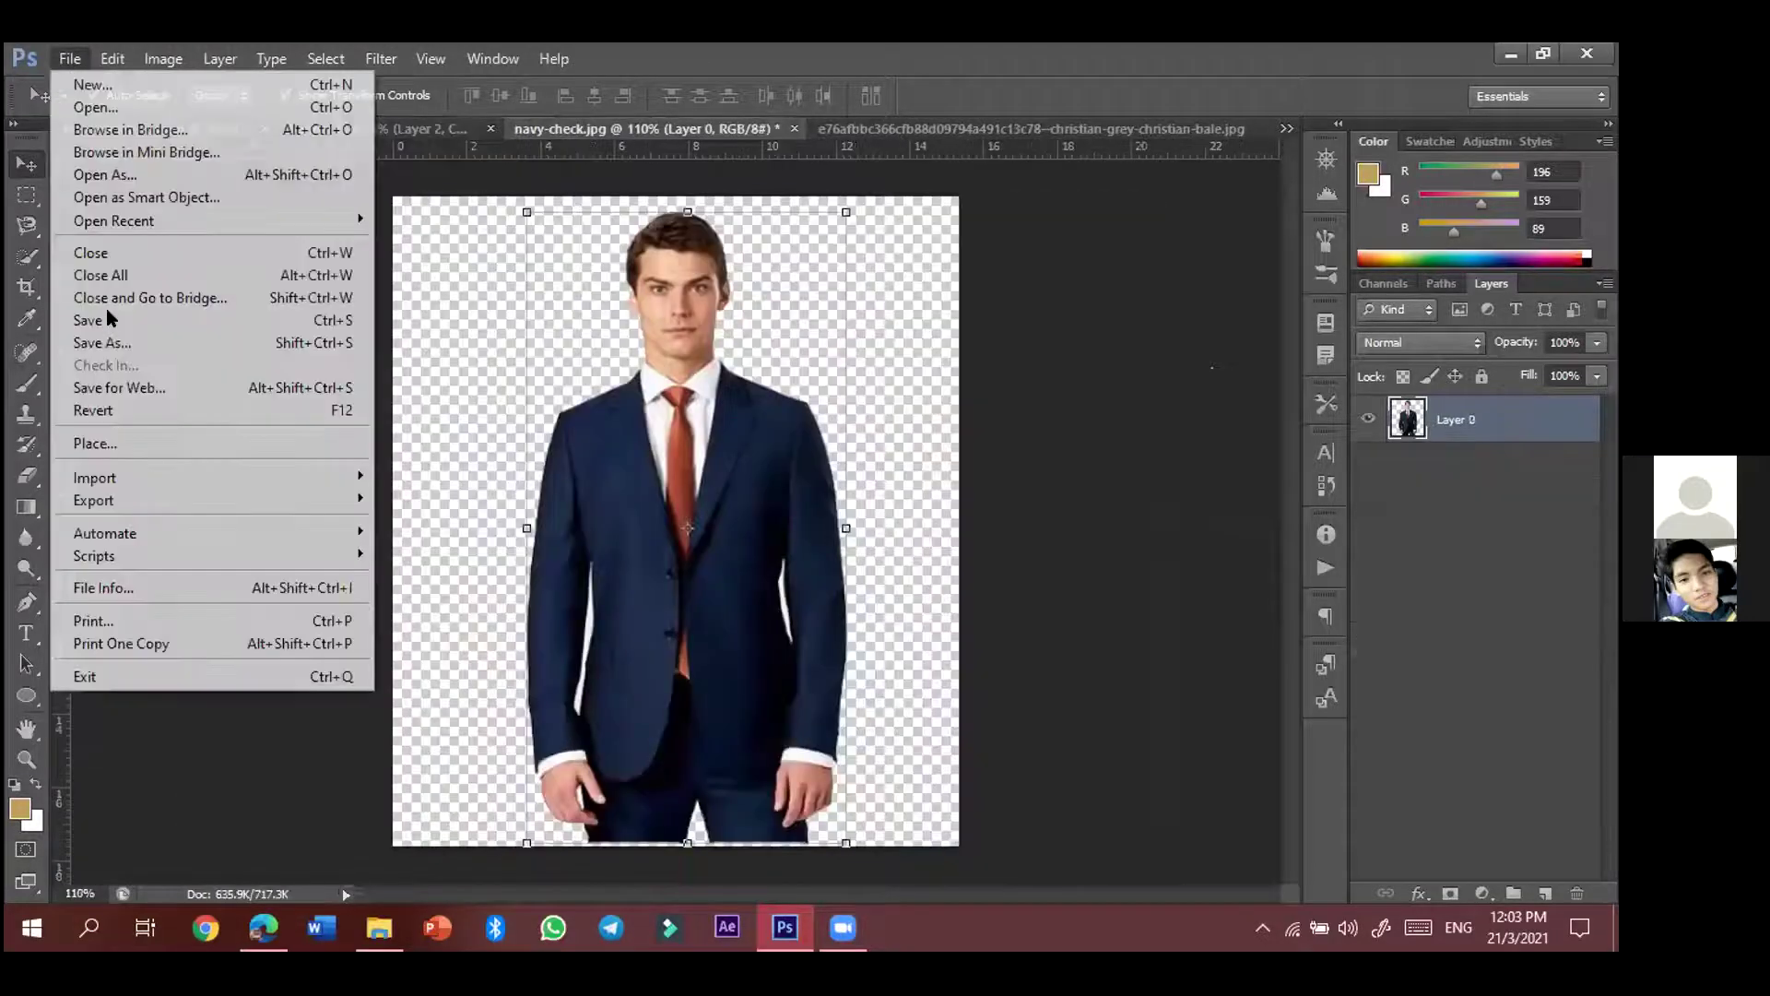
pyautogui.click(109, 347)
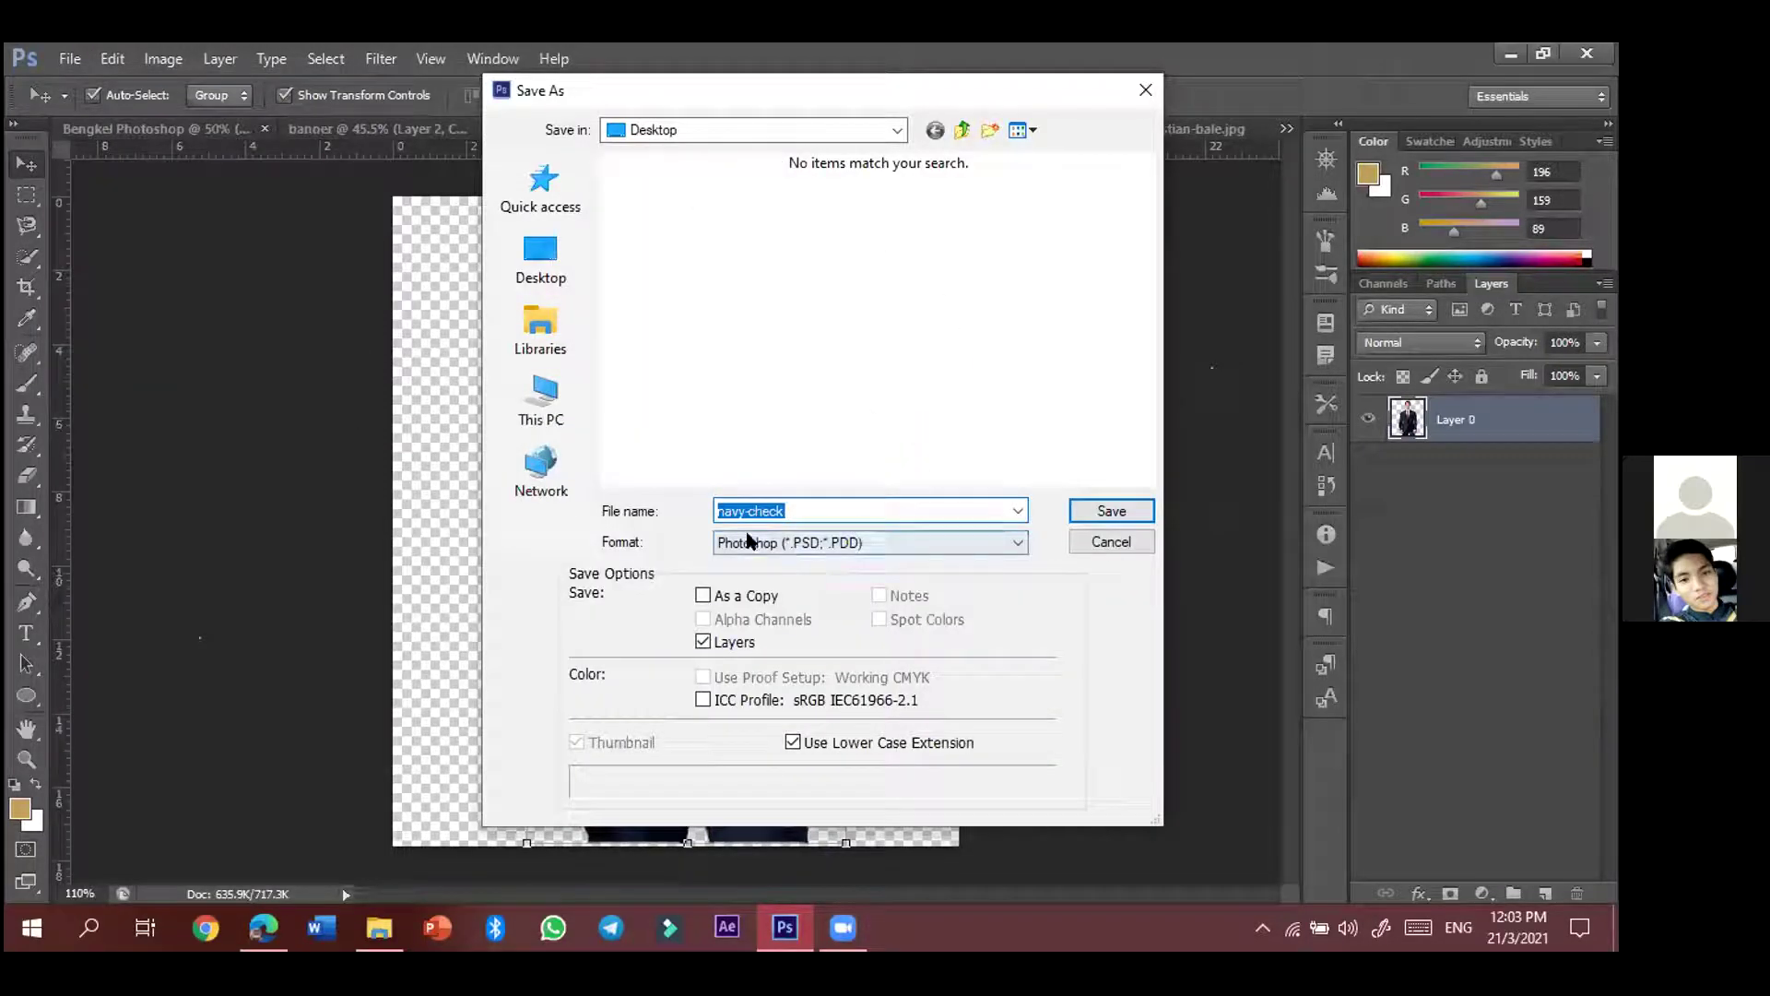
pyautogui.click(918, 543)
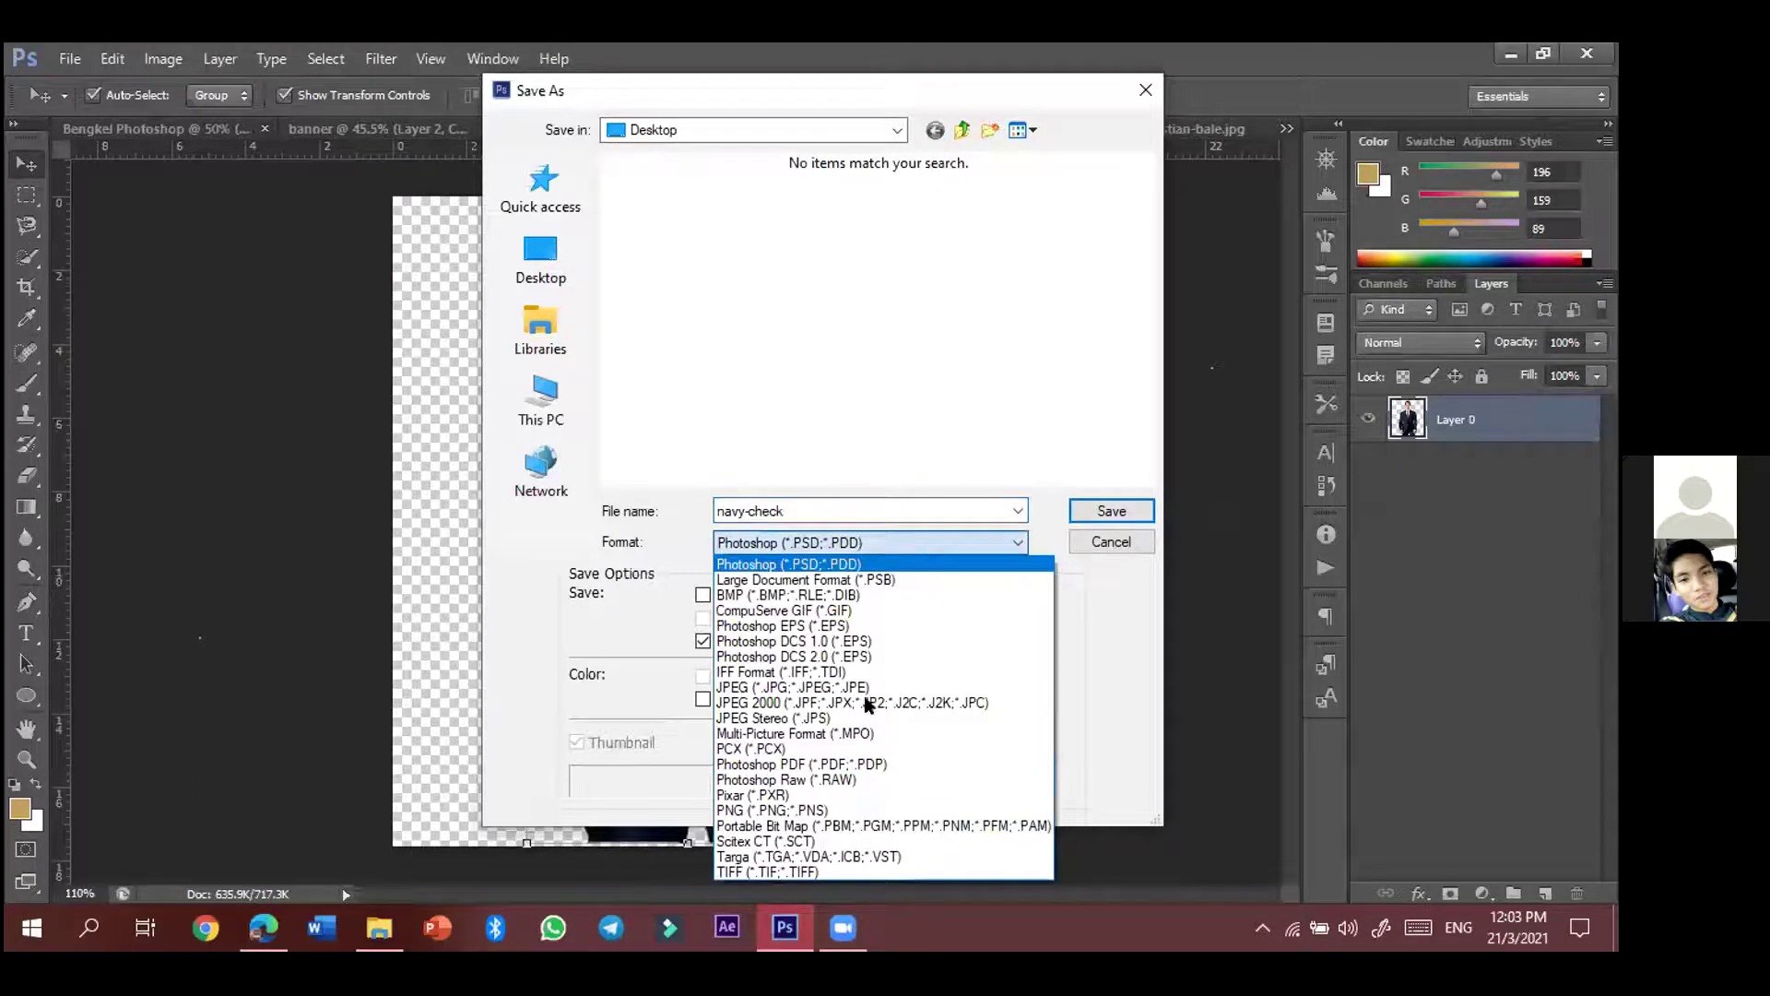
pyautogui.click(828, 808)
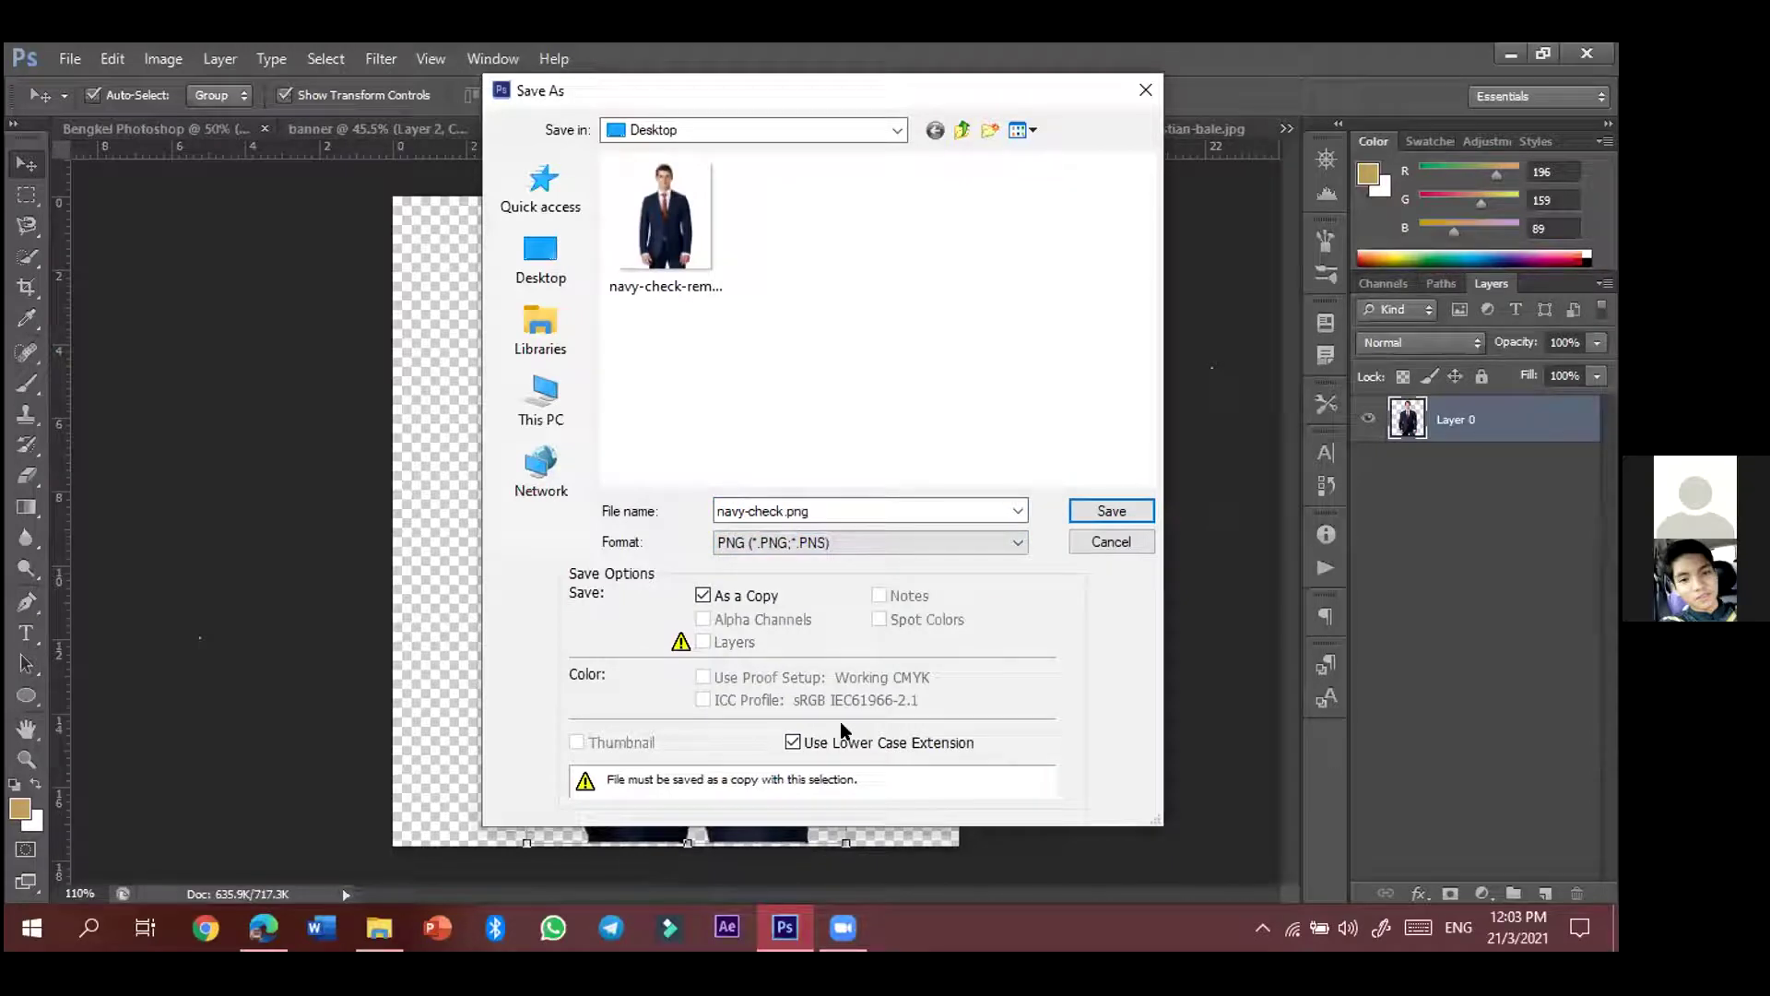
pyautogui.click(1141, 513)
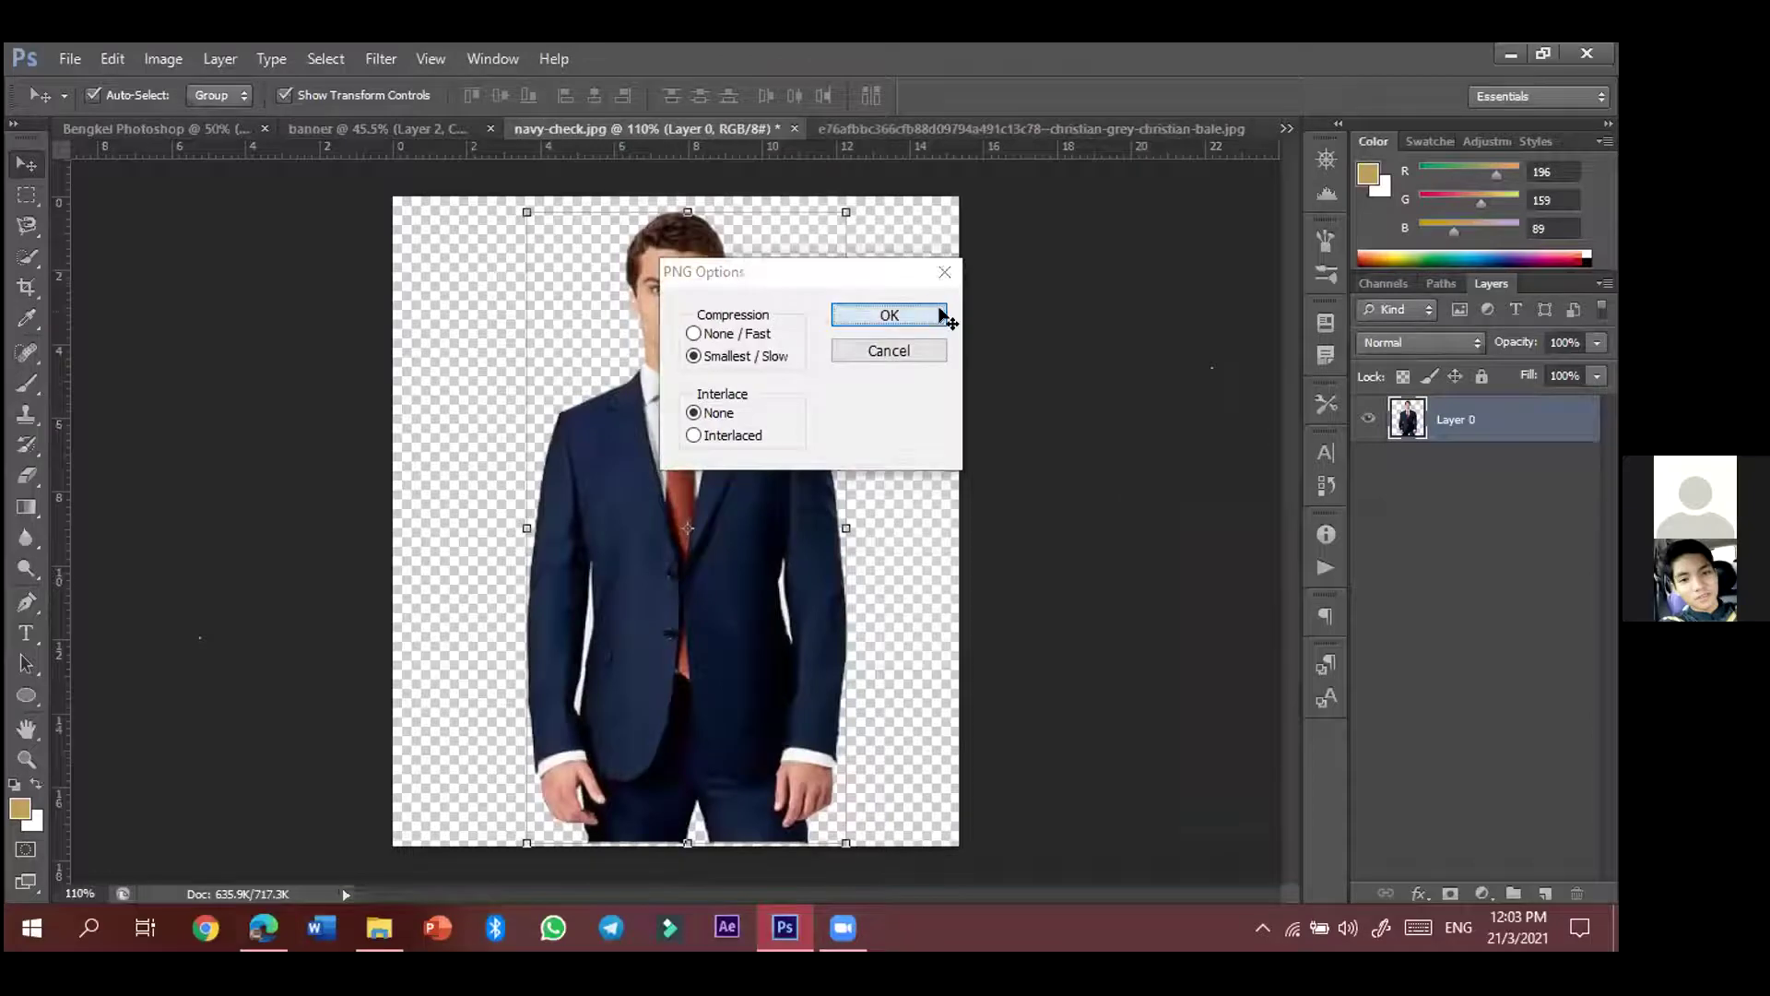
pyautogui.click(942, 315)
# - Place the navy-check PNG with the transparent background into the banner and move it to the banner's left edge
pyautogui.moveTo(362, 203); pyautogui.dragTo(679, 581)
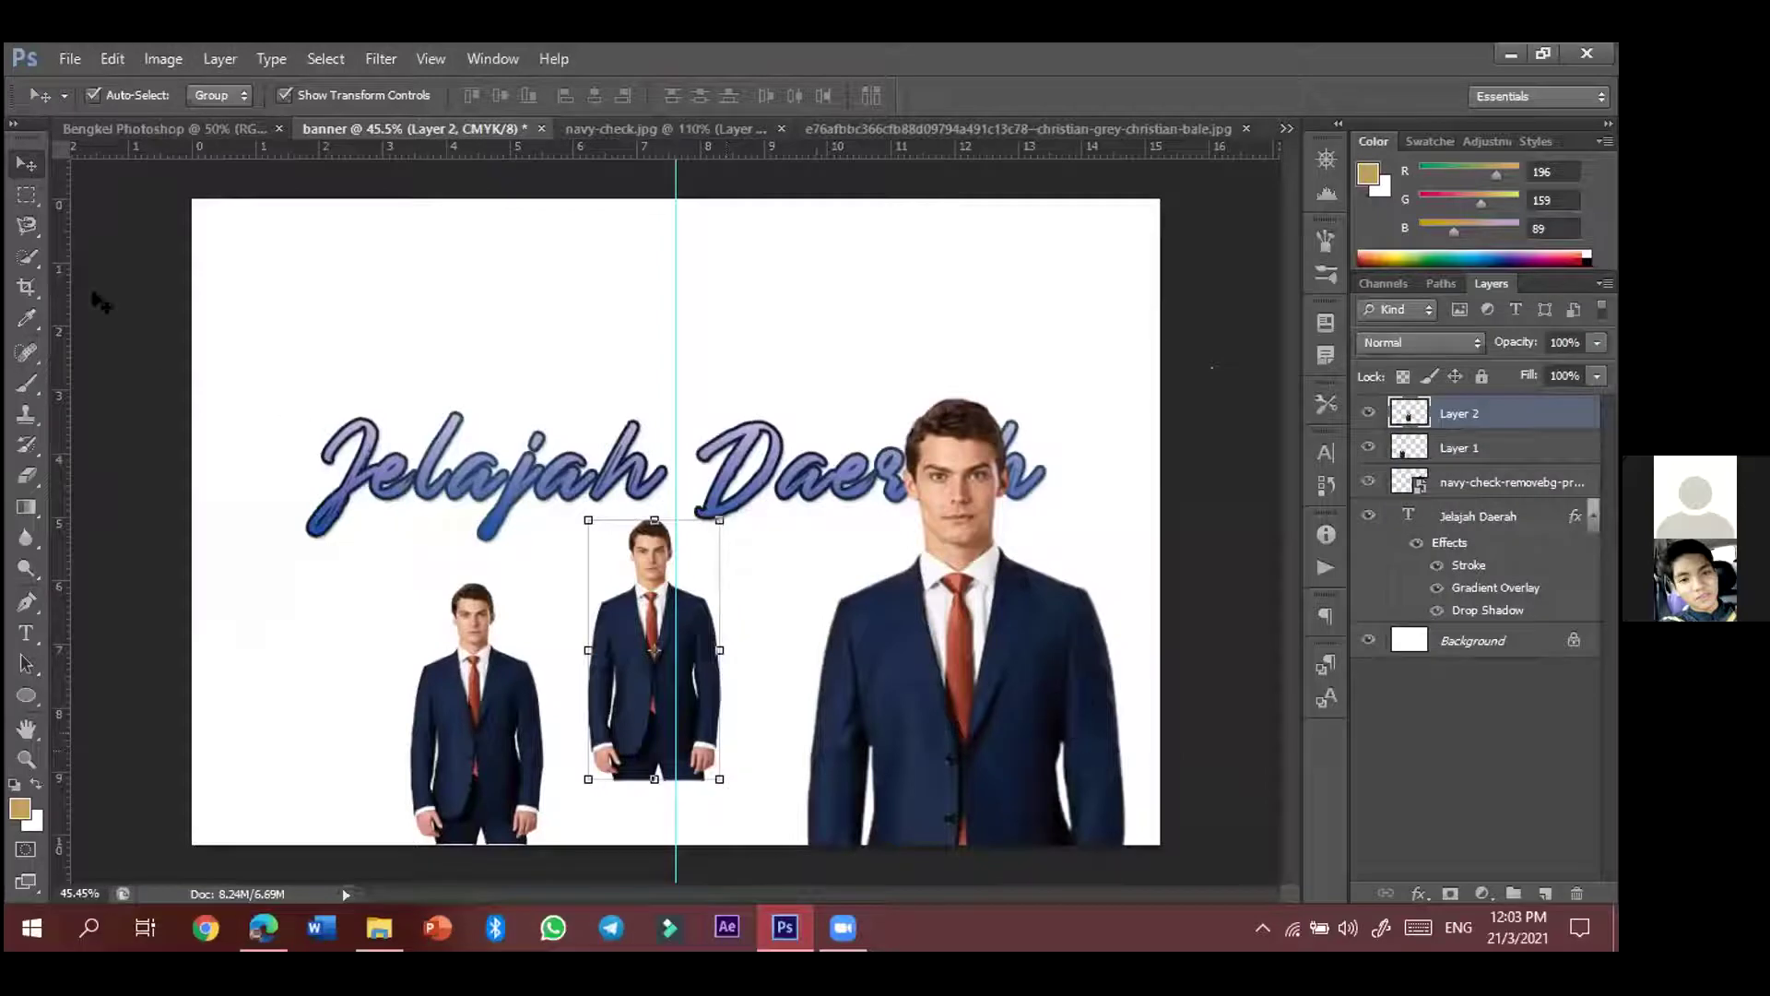
pyautogui.click(70, 58)
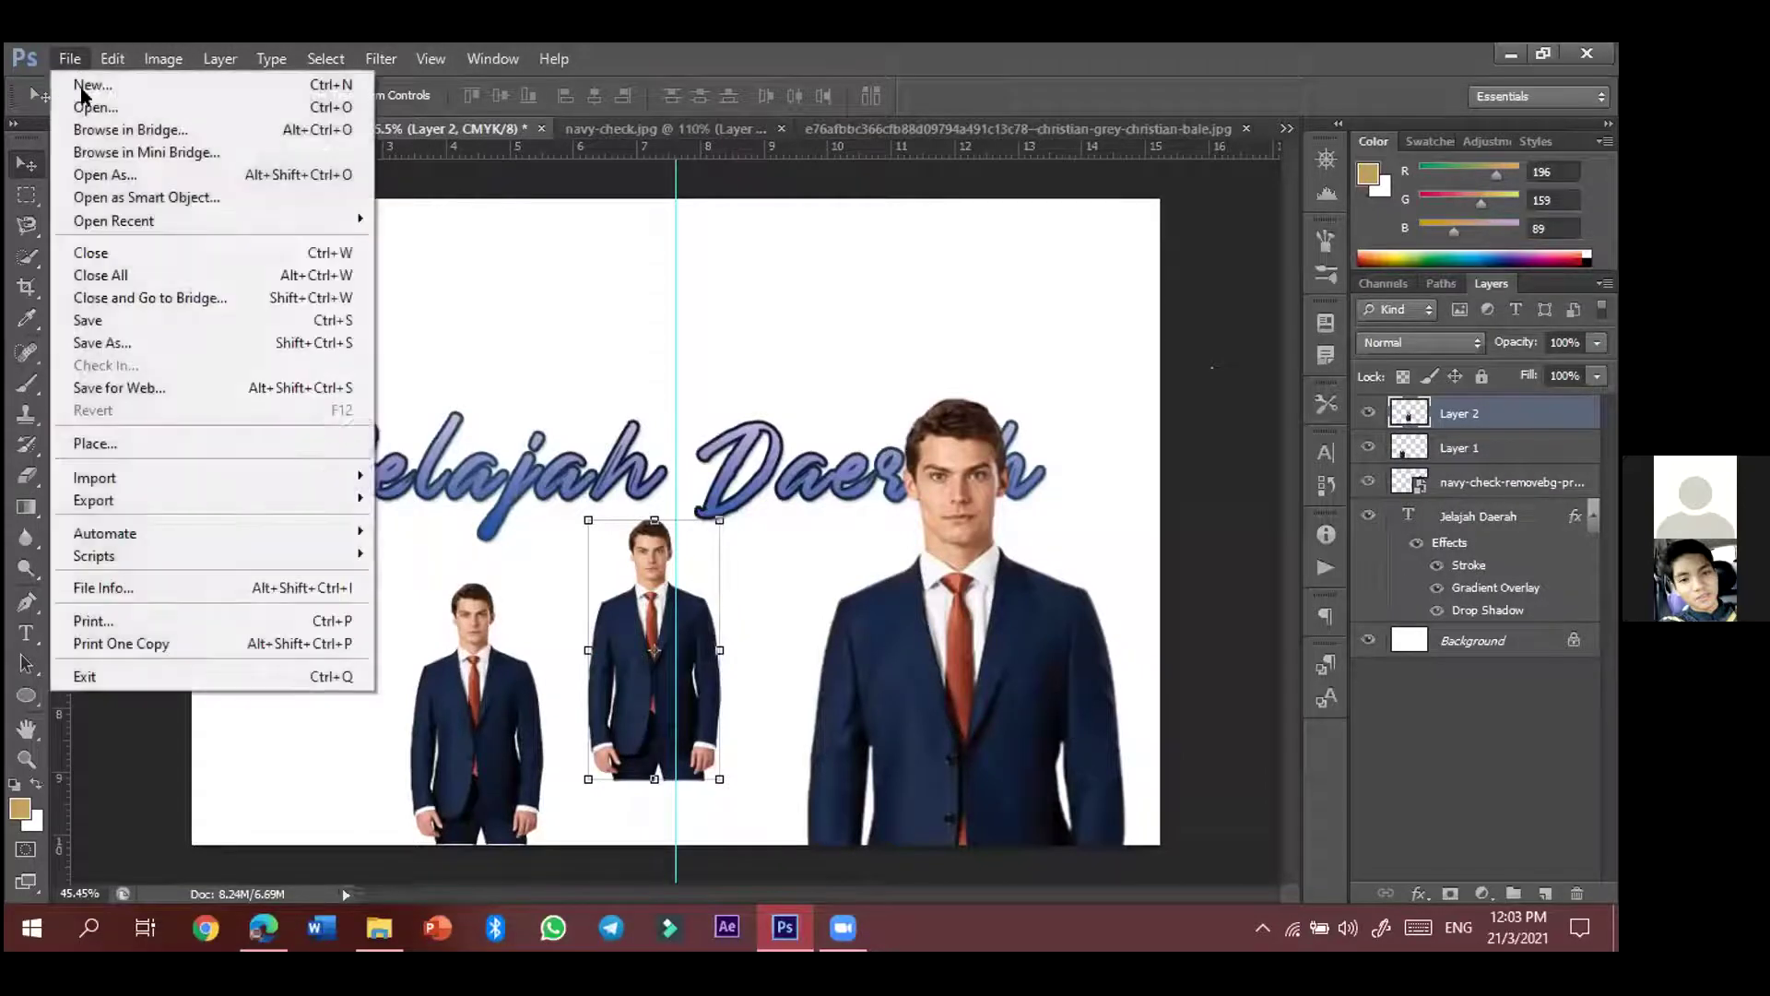
pyautogui.click(134, 443)
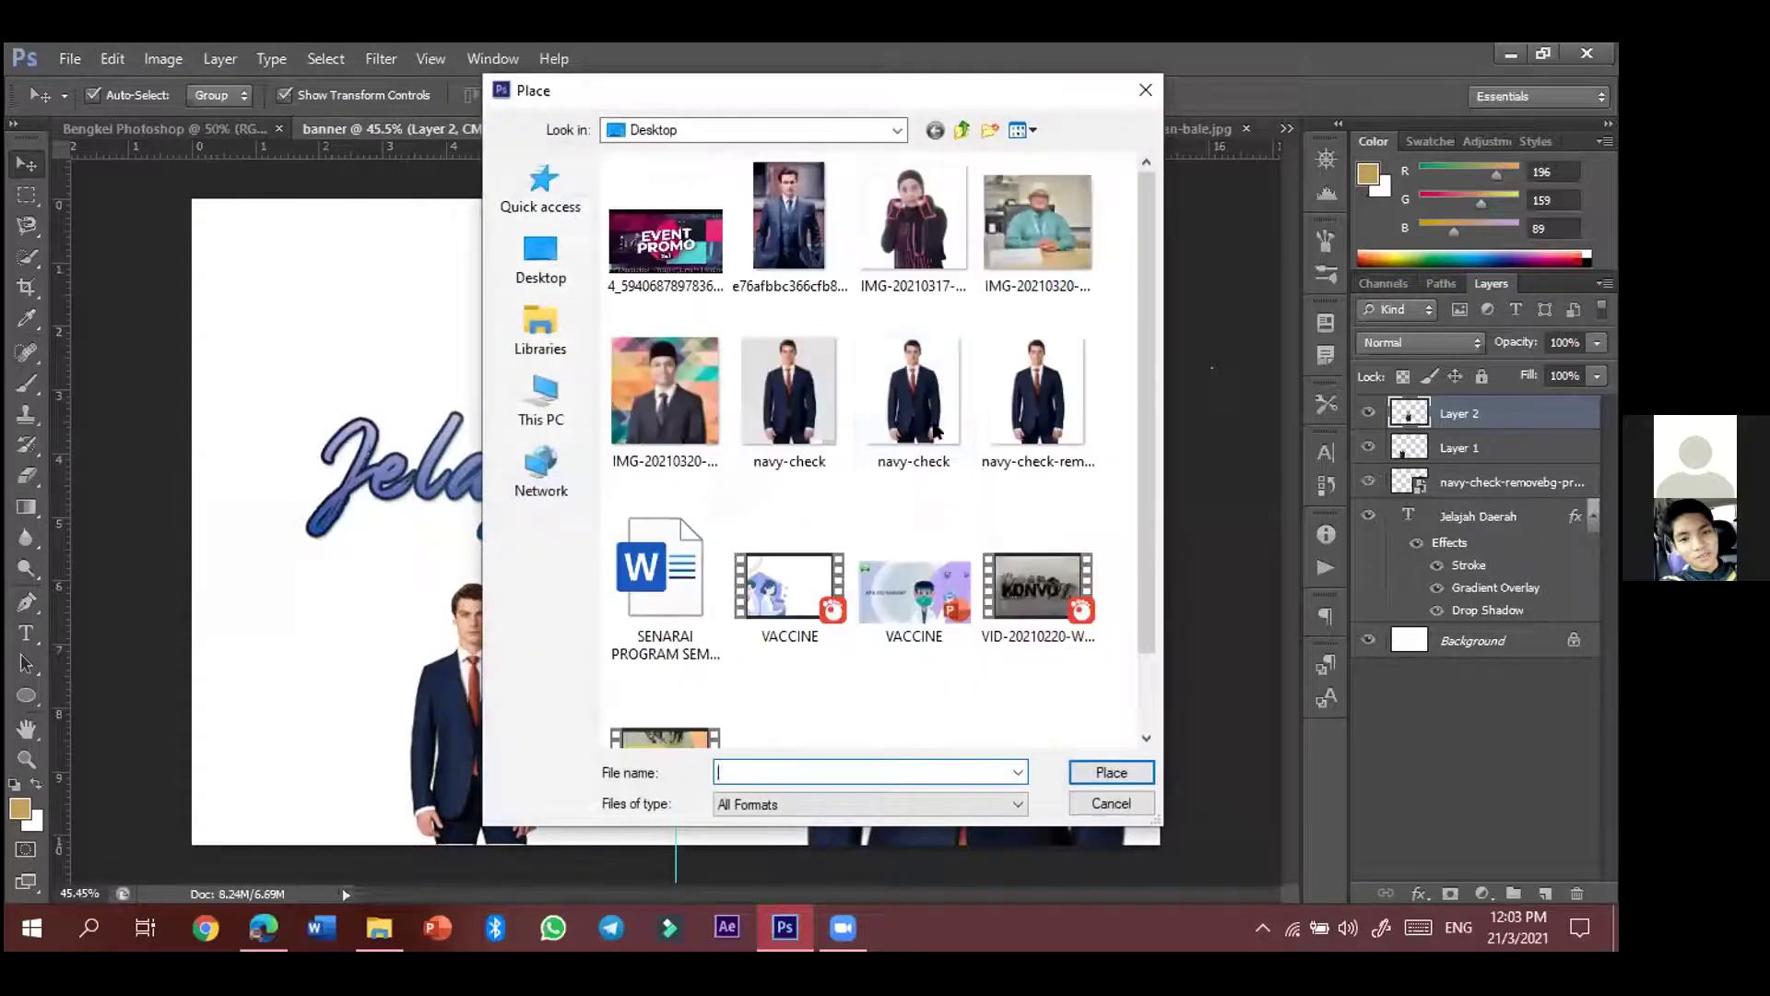
pyautogui.click(936, 428)
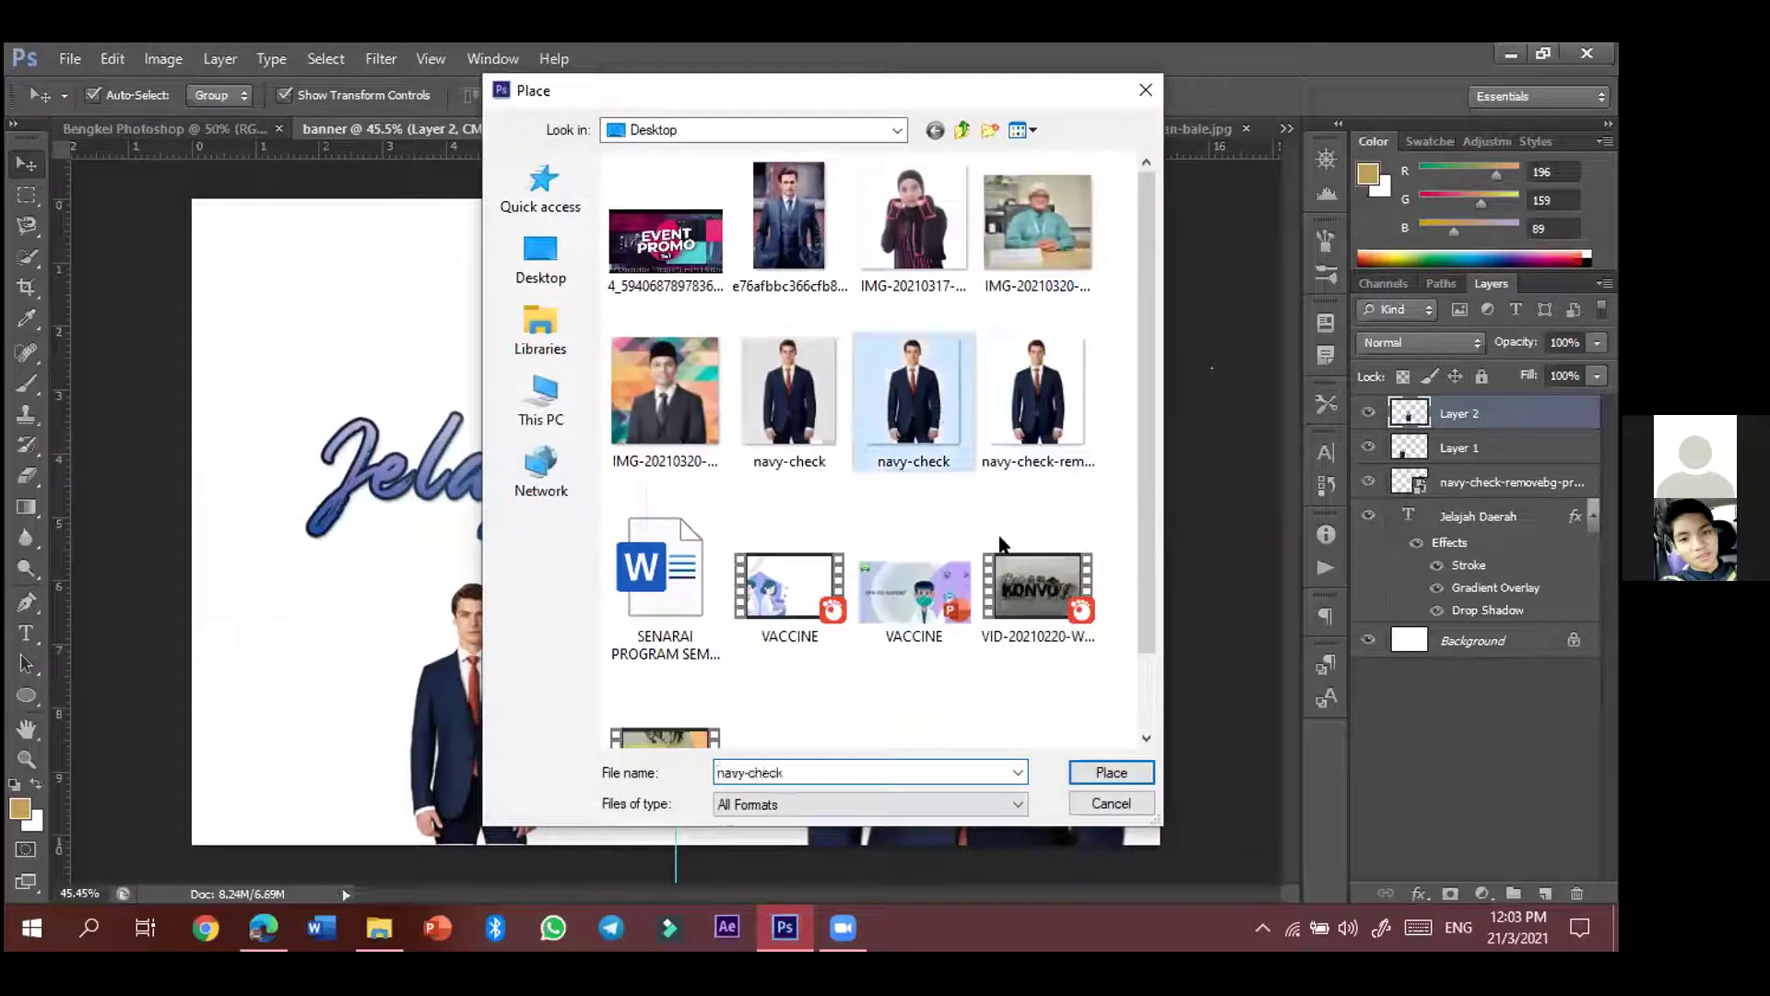
pyautogui.click(1093, 772)
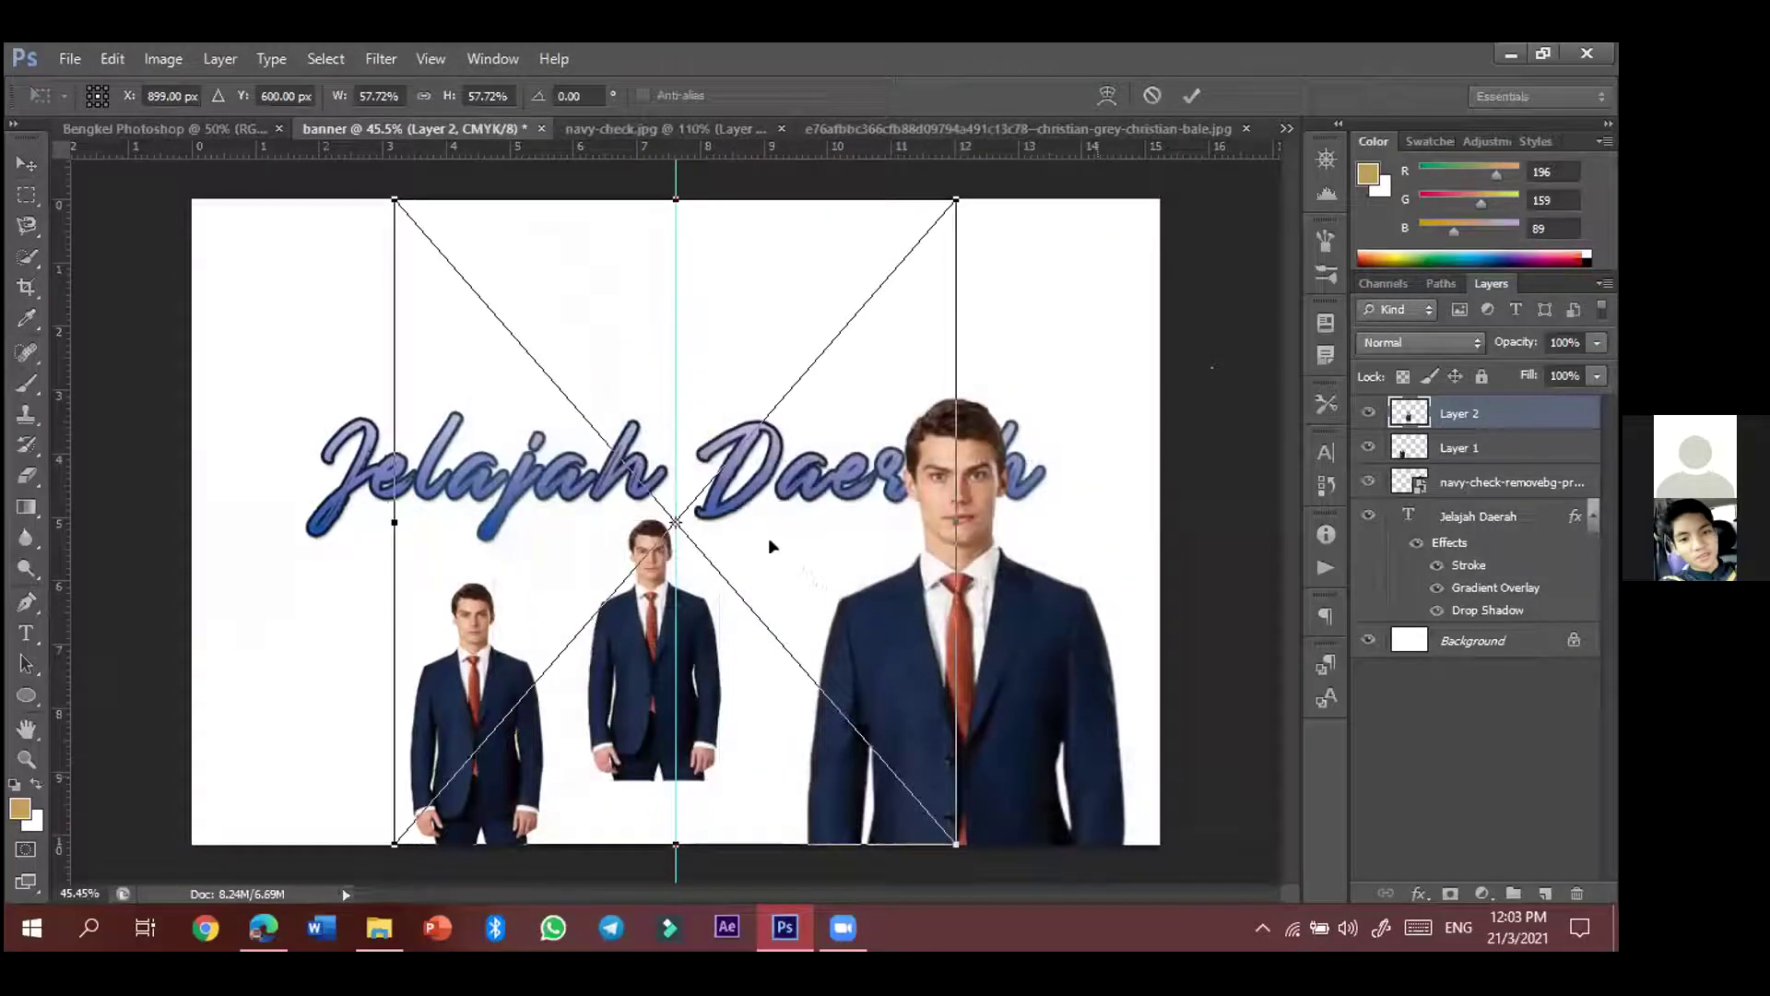
pyautogui.press('Return')
pyautogui.moveTo(825, 433); pyautogui.dragTo(424, 428)
# - Delete the remove.bg cut-out and both small copies of the man, and move the placed navy-check man to the banner's right side
pyautogui.click(814, 687)
pyautogui.press('Delete')
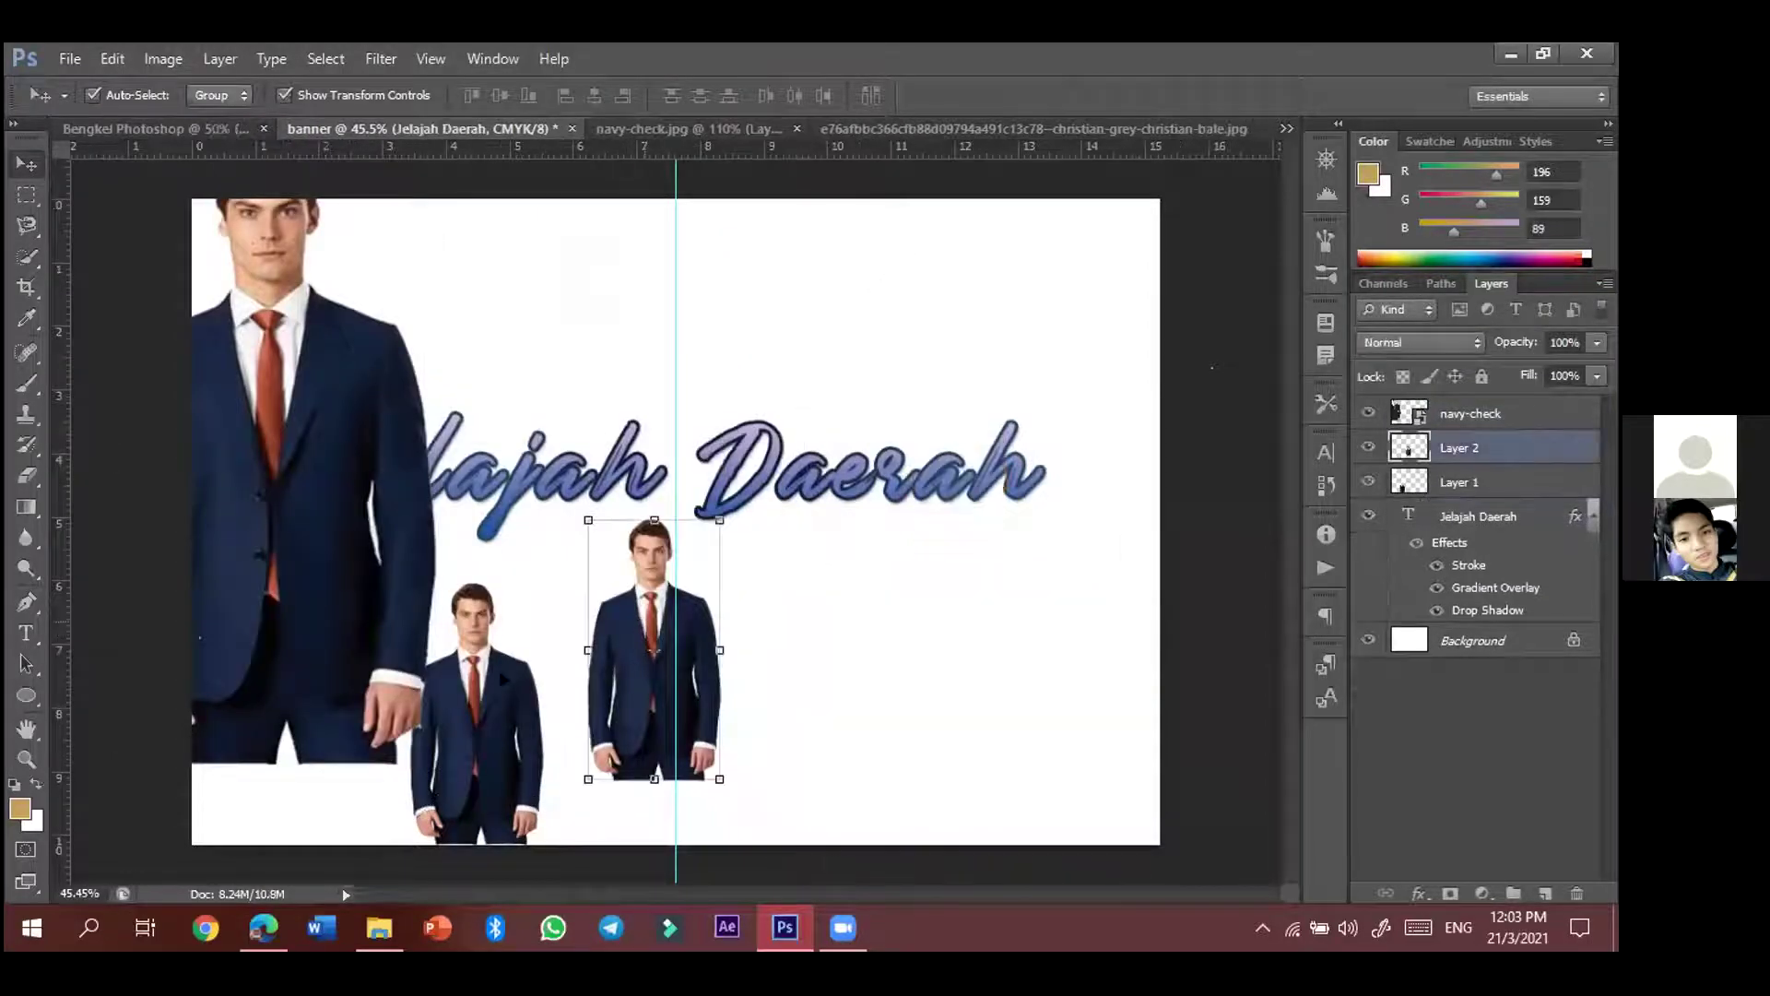
pyautogui.click(488, 701)
pyautogui.moveTo(427, 759); pyautogui.dragTo(959, 523)
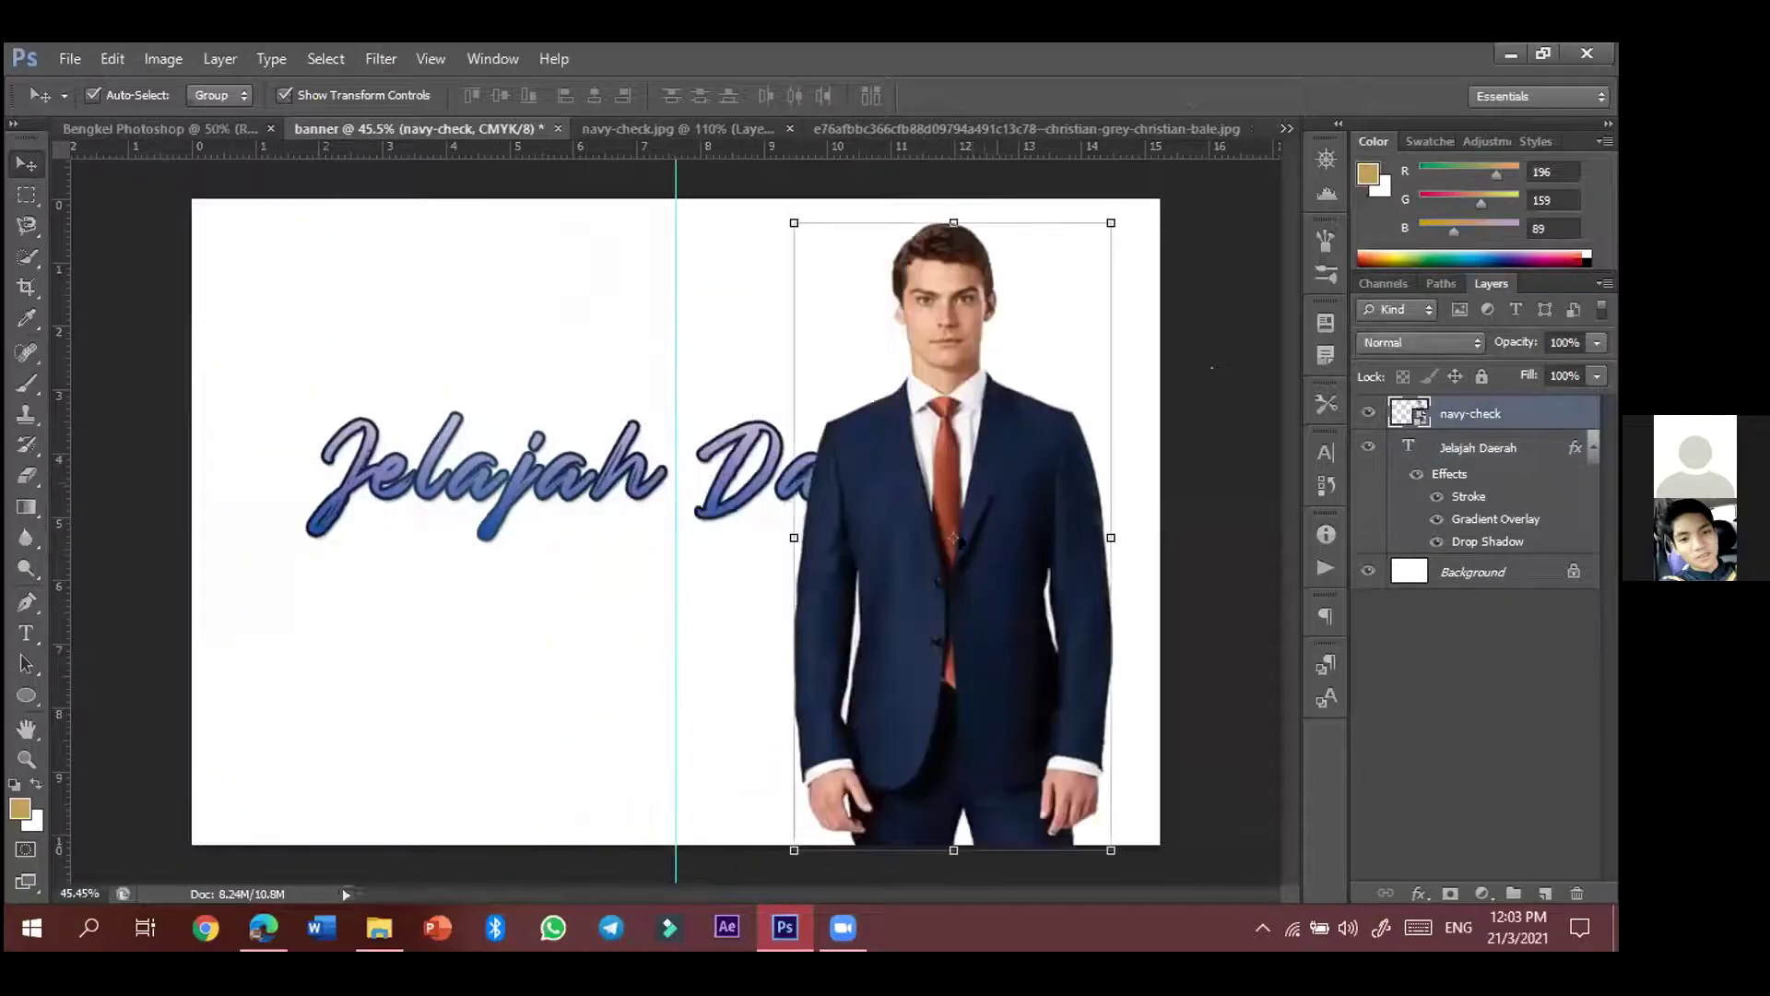
pyautogui.hotkey('ctrl', 't')
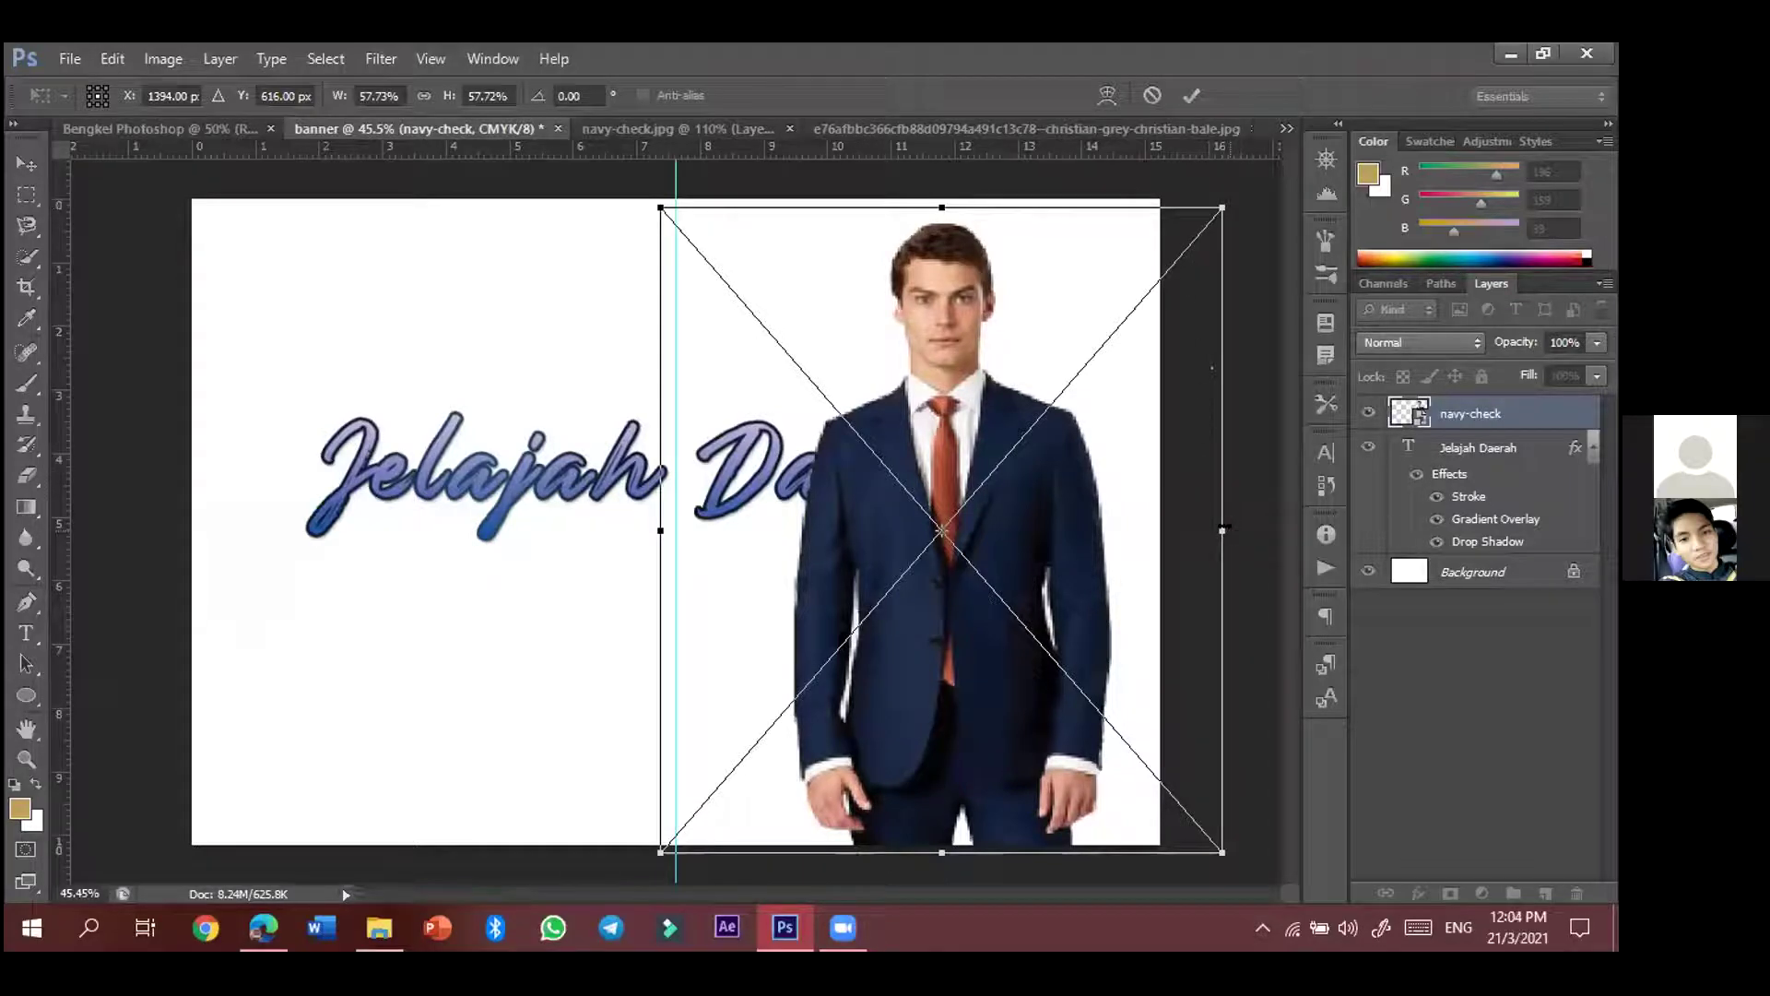
pyautogui.moveTo(1223, 526); pyautogui.dragTo(1219, 636)
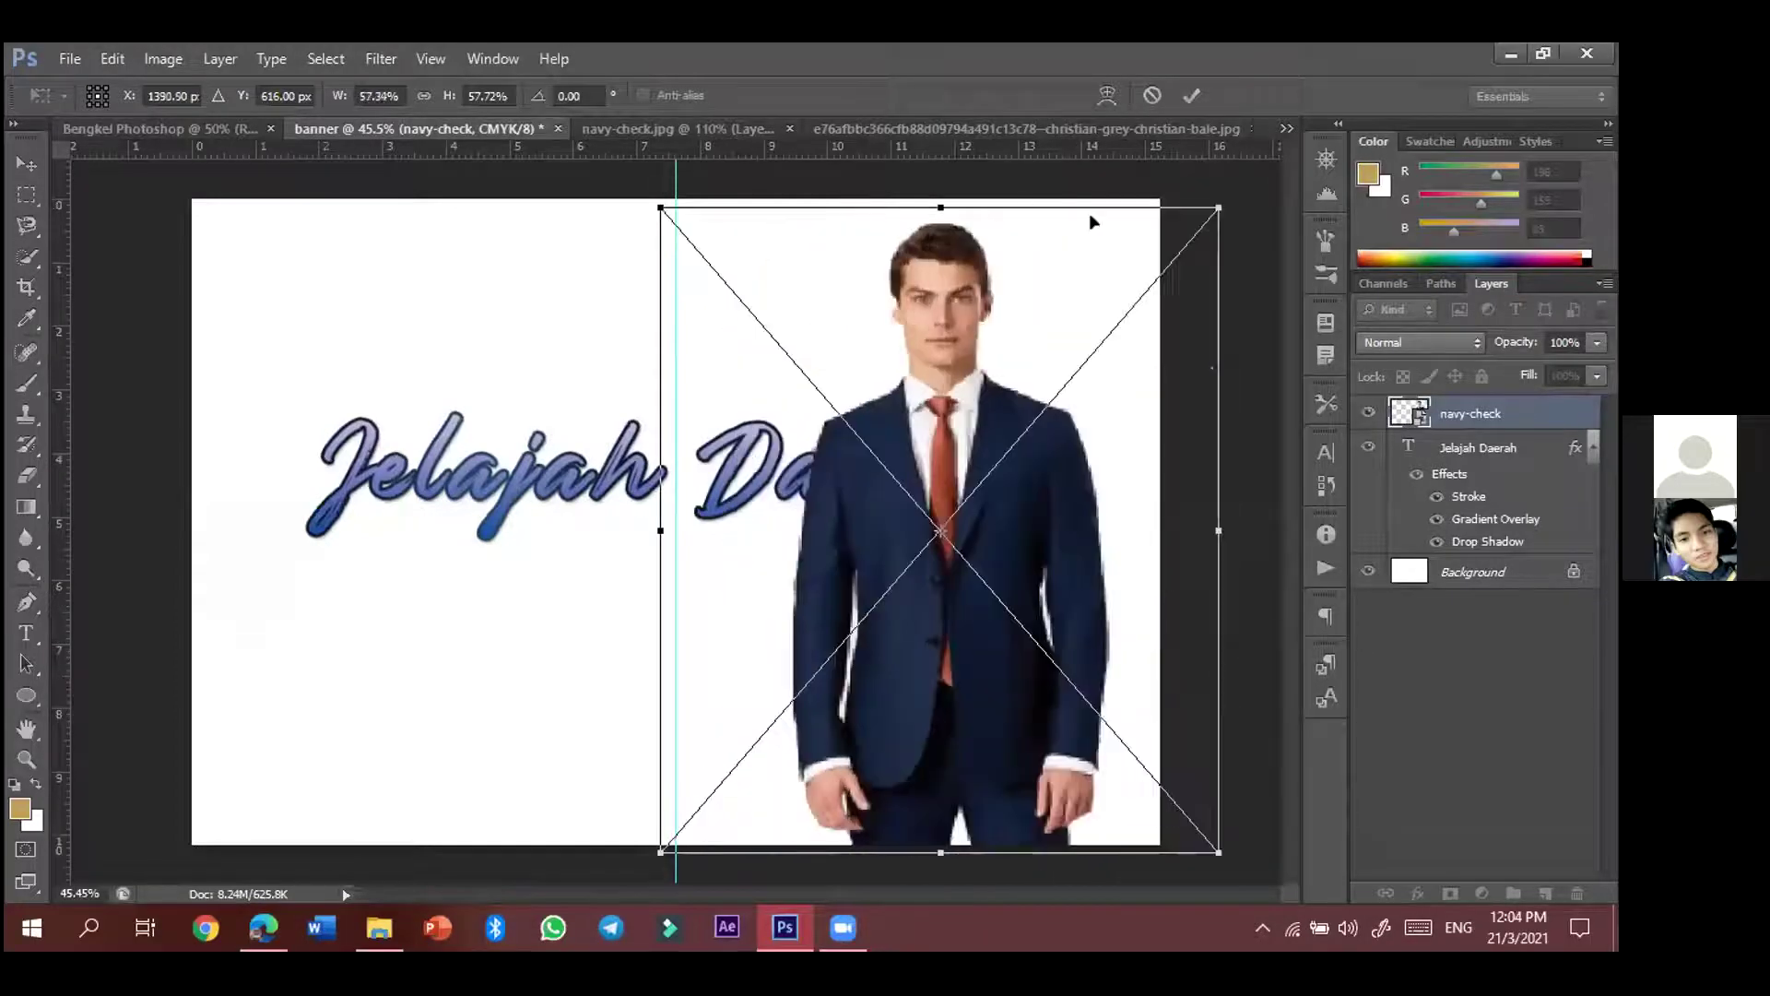
pyautogui.click(1152, 95)
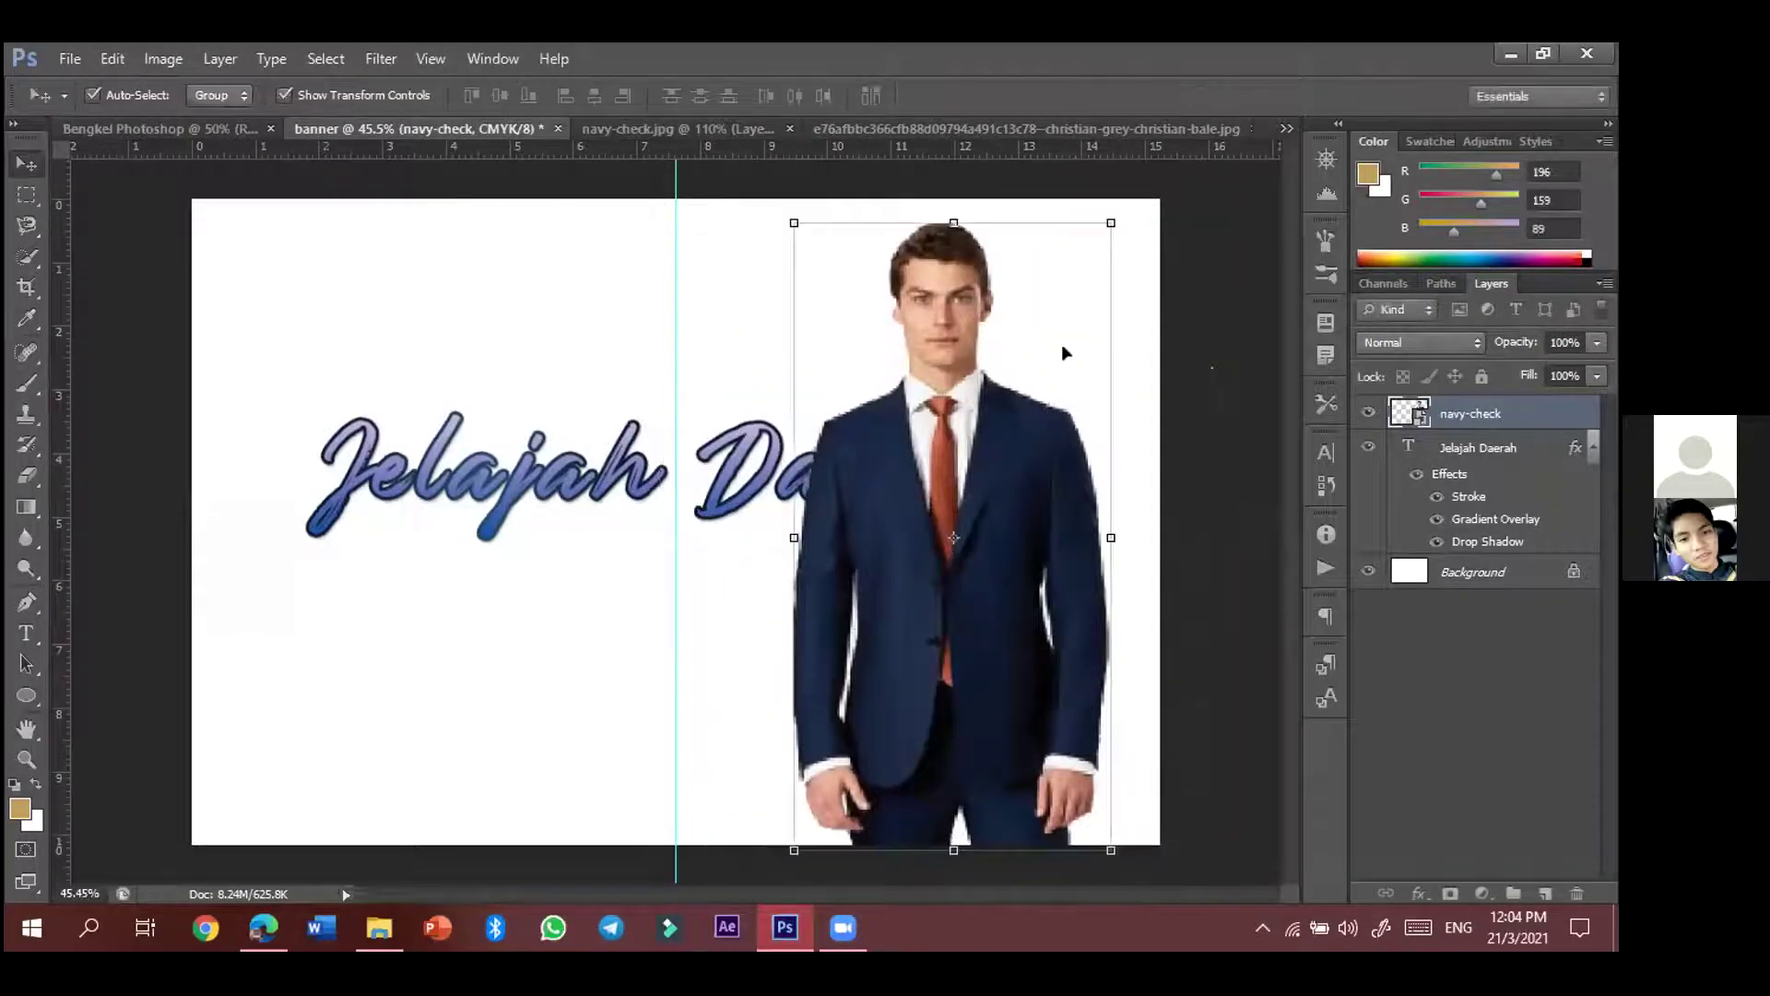
# - Scale down the placed navy-check man and position him at the banner's lower right, under the end of the title
pyautogui.moveTo(1110, 225); pyautogui.dragTo(1130, 276)
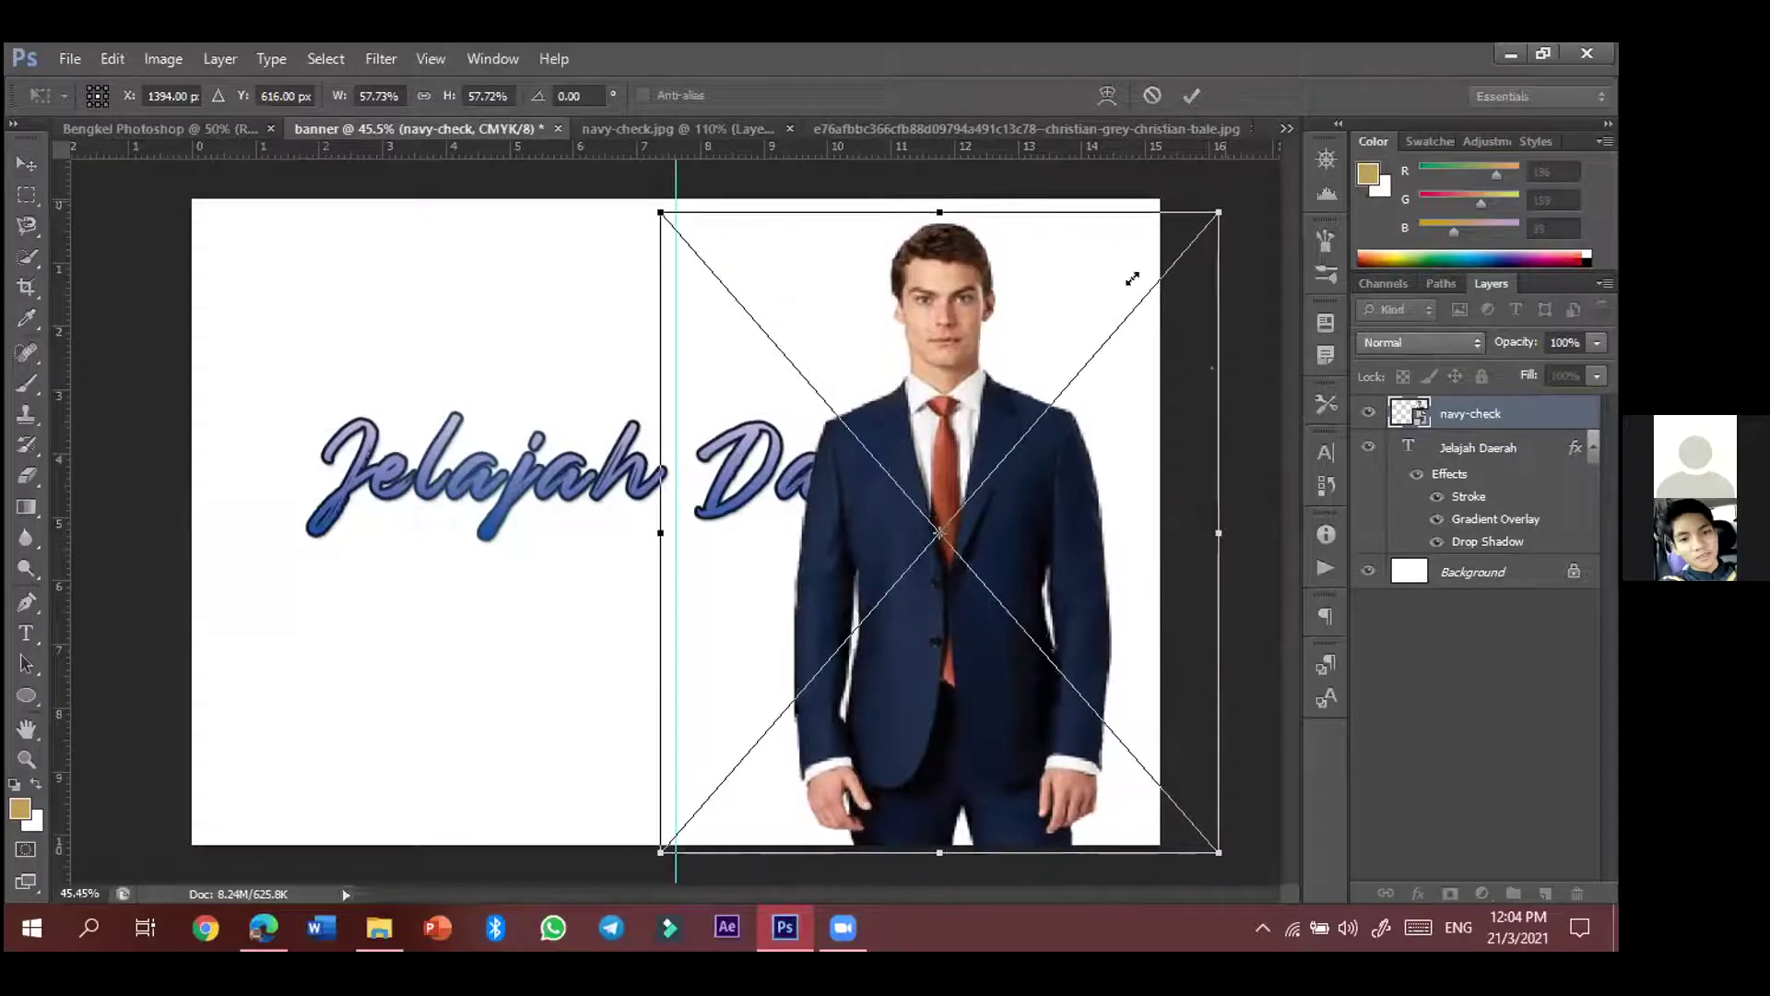
pyautogui.moveTo(929, 399); pyautogui.dragTo(914, 433)
pyautogui.moveTo(833, 625); pyautogui.dragTo(1015, 636)
pyautogui.click(1192, 95)
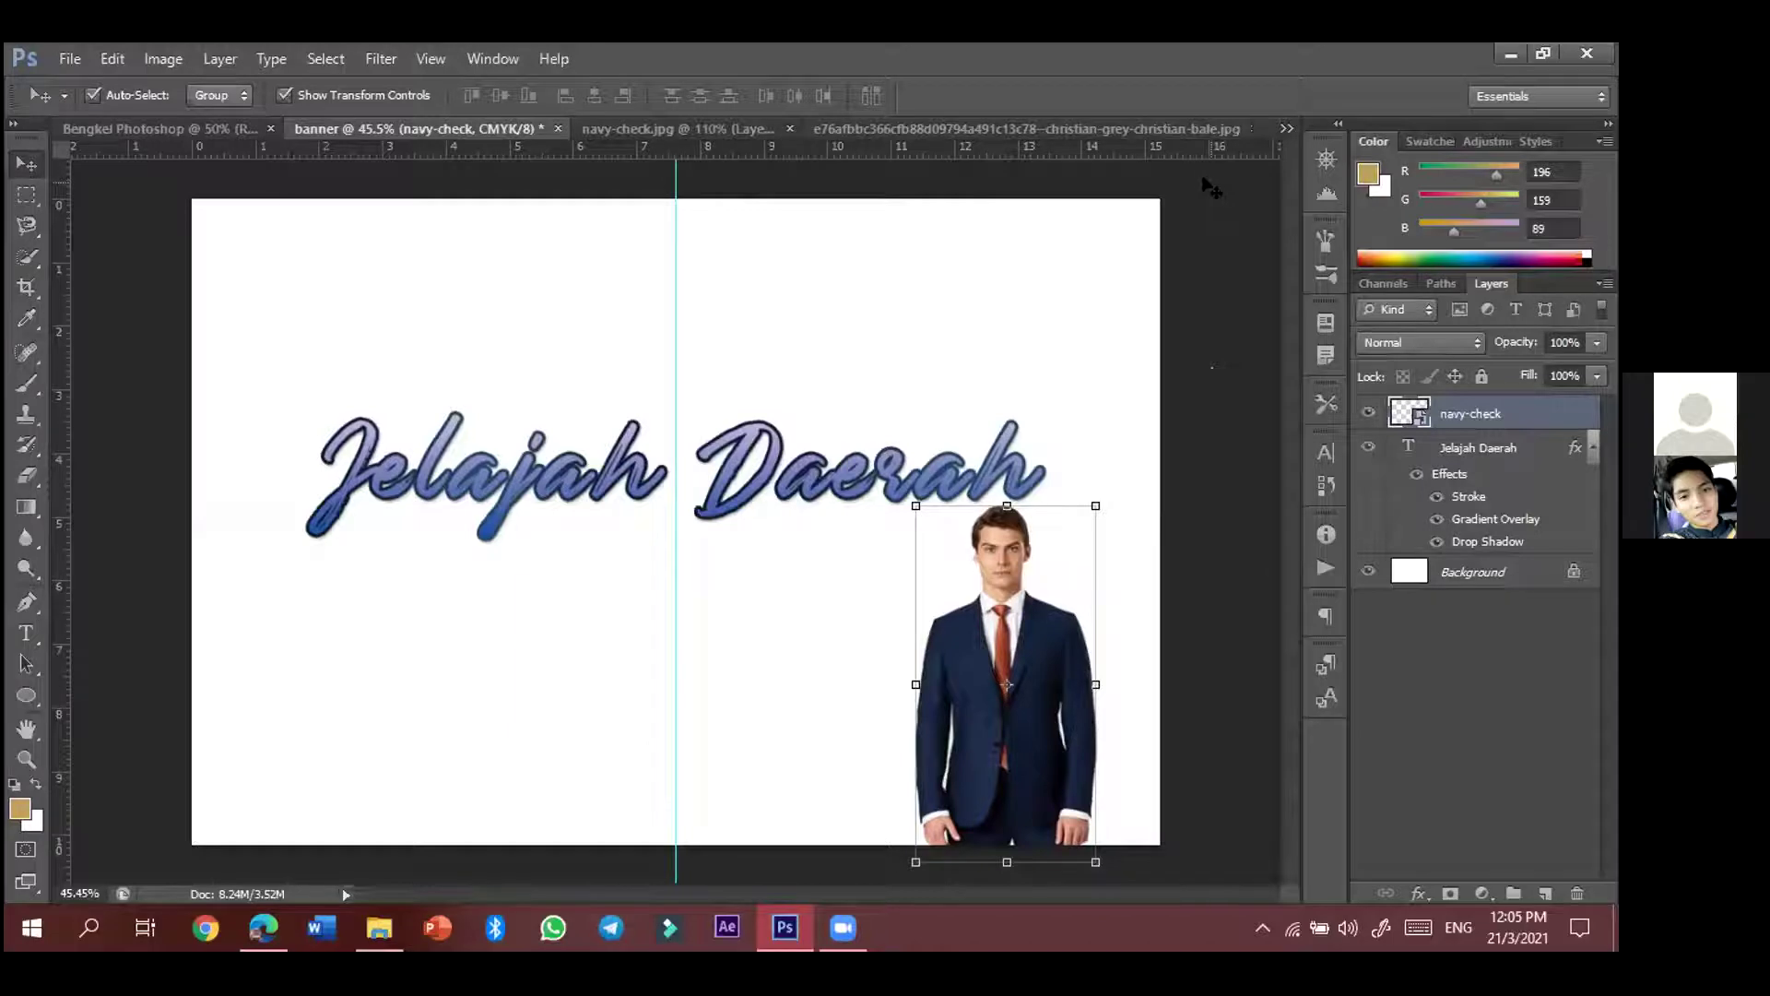
# - Switch to navy-check.jpg and reposition the cut-out man on its transparent canvas, keeping him near the middle
pyautogui.click(1152, 130)
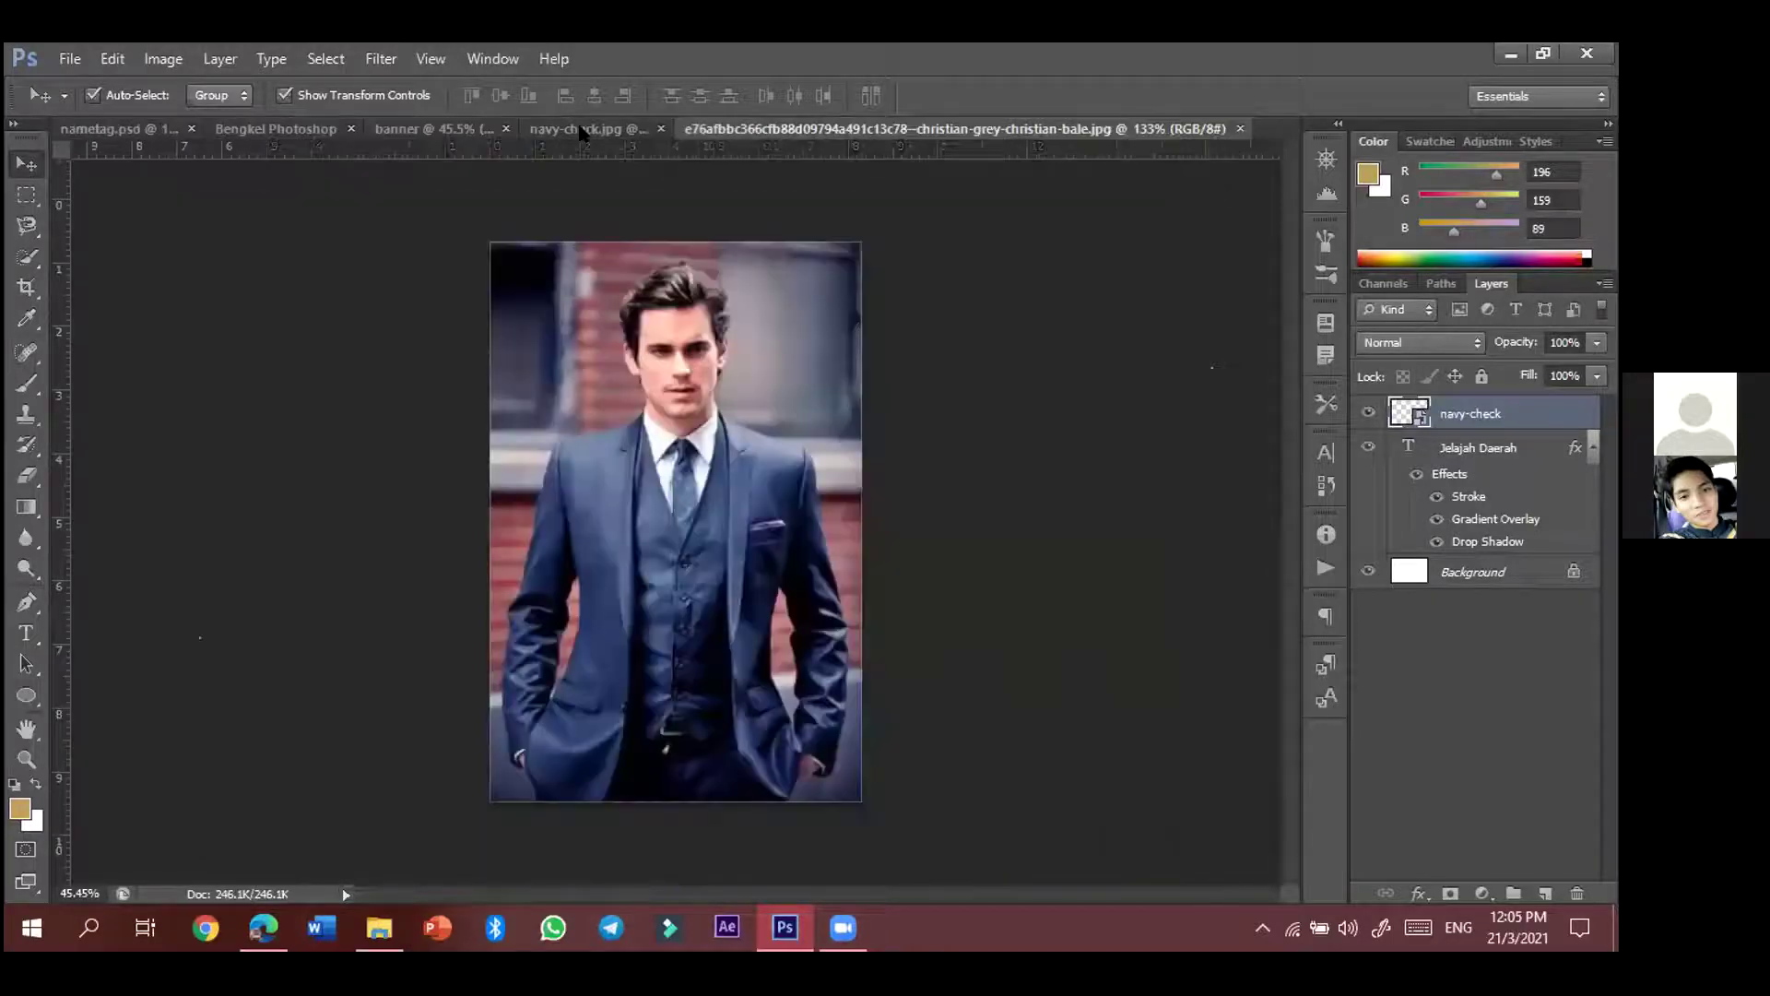
pyautogui.click(590, 129)
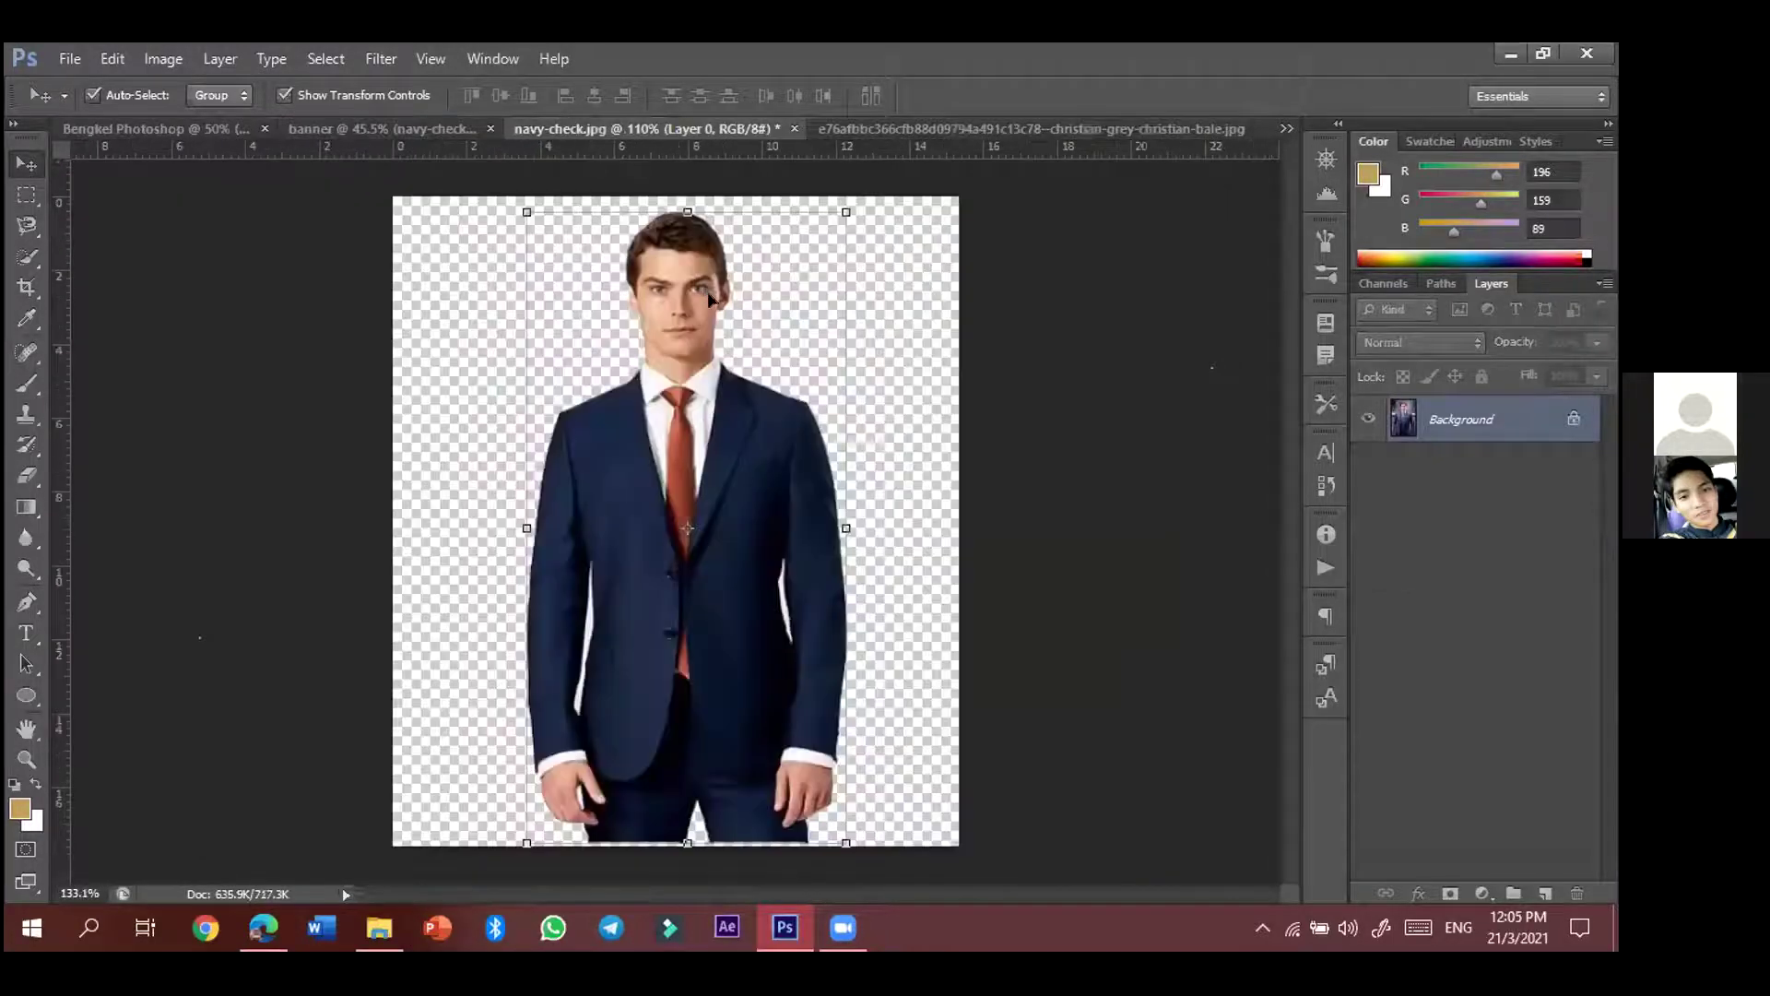
pyautogui.moveTo(786, 296); pyautogui.dragTo(868, 299)
pyautogui.moveTo(651, 288); pyautogui.dragTo(588, 267)
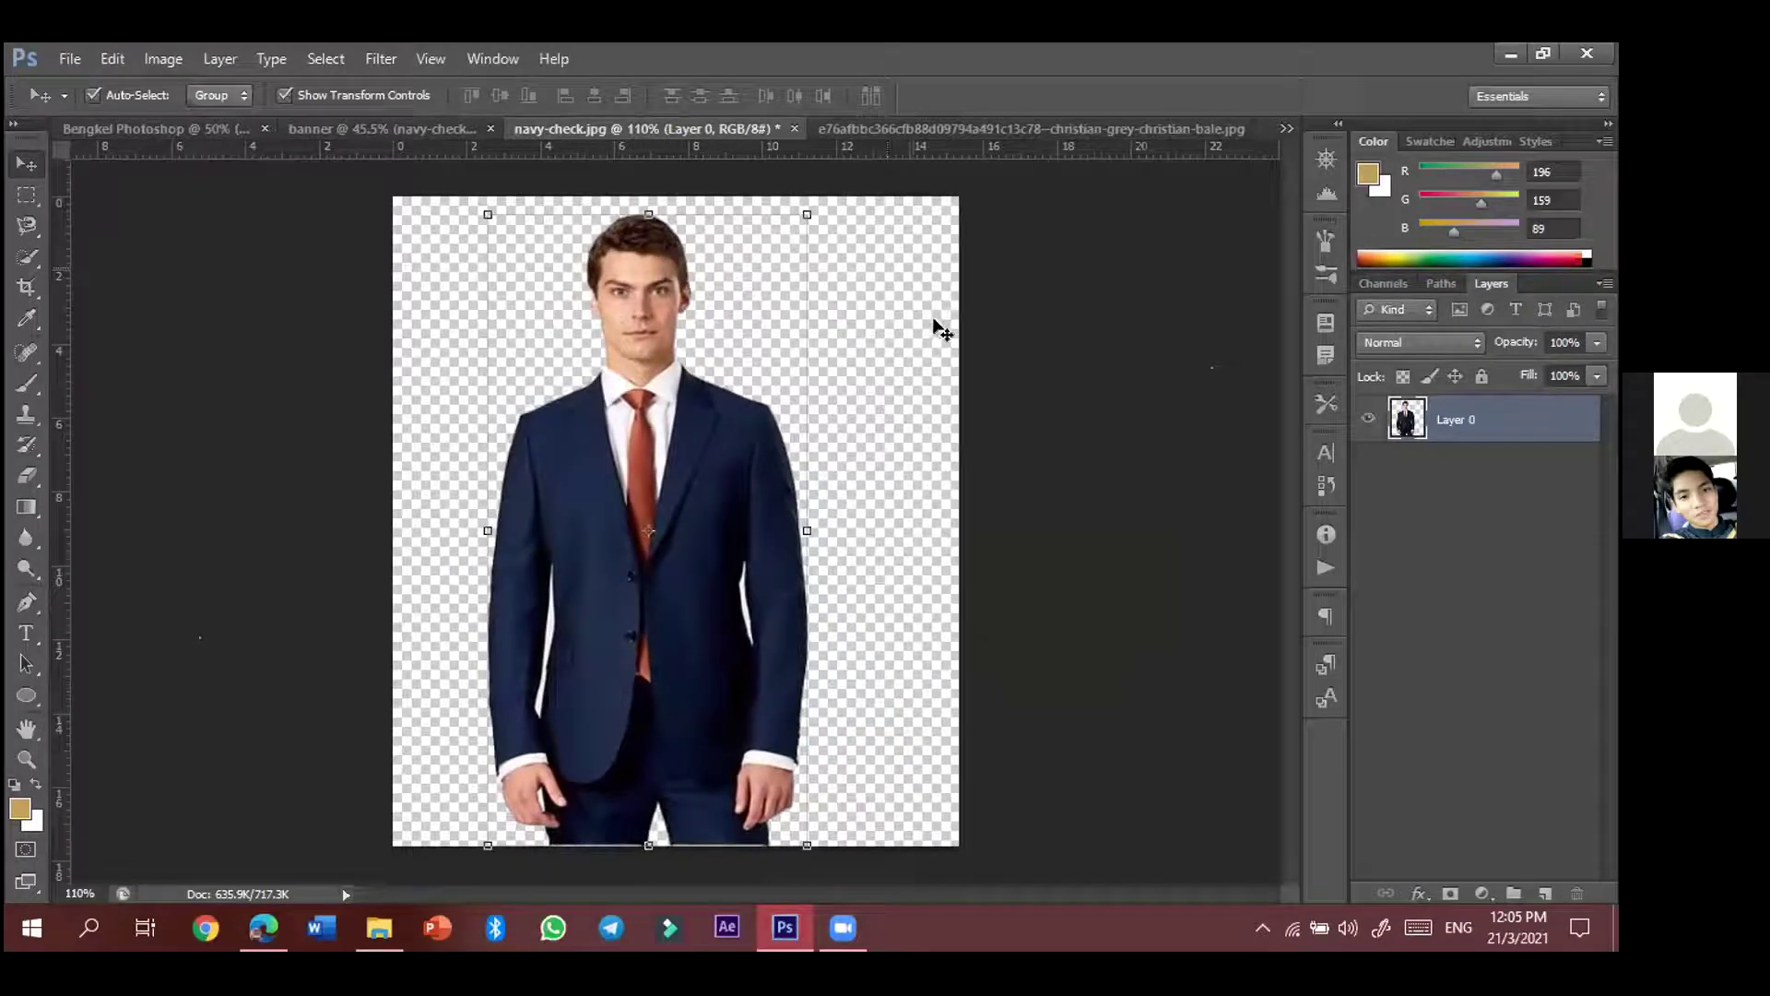
pyautogui.moveTo(687, 304); pyautogui.dragTo(668, 258)
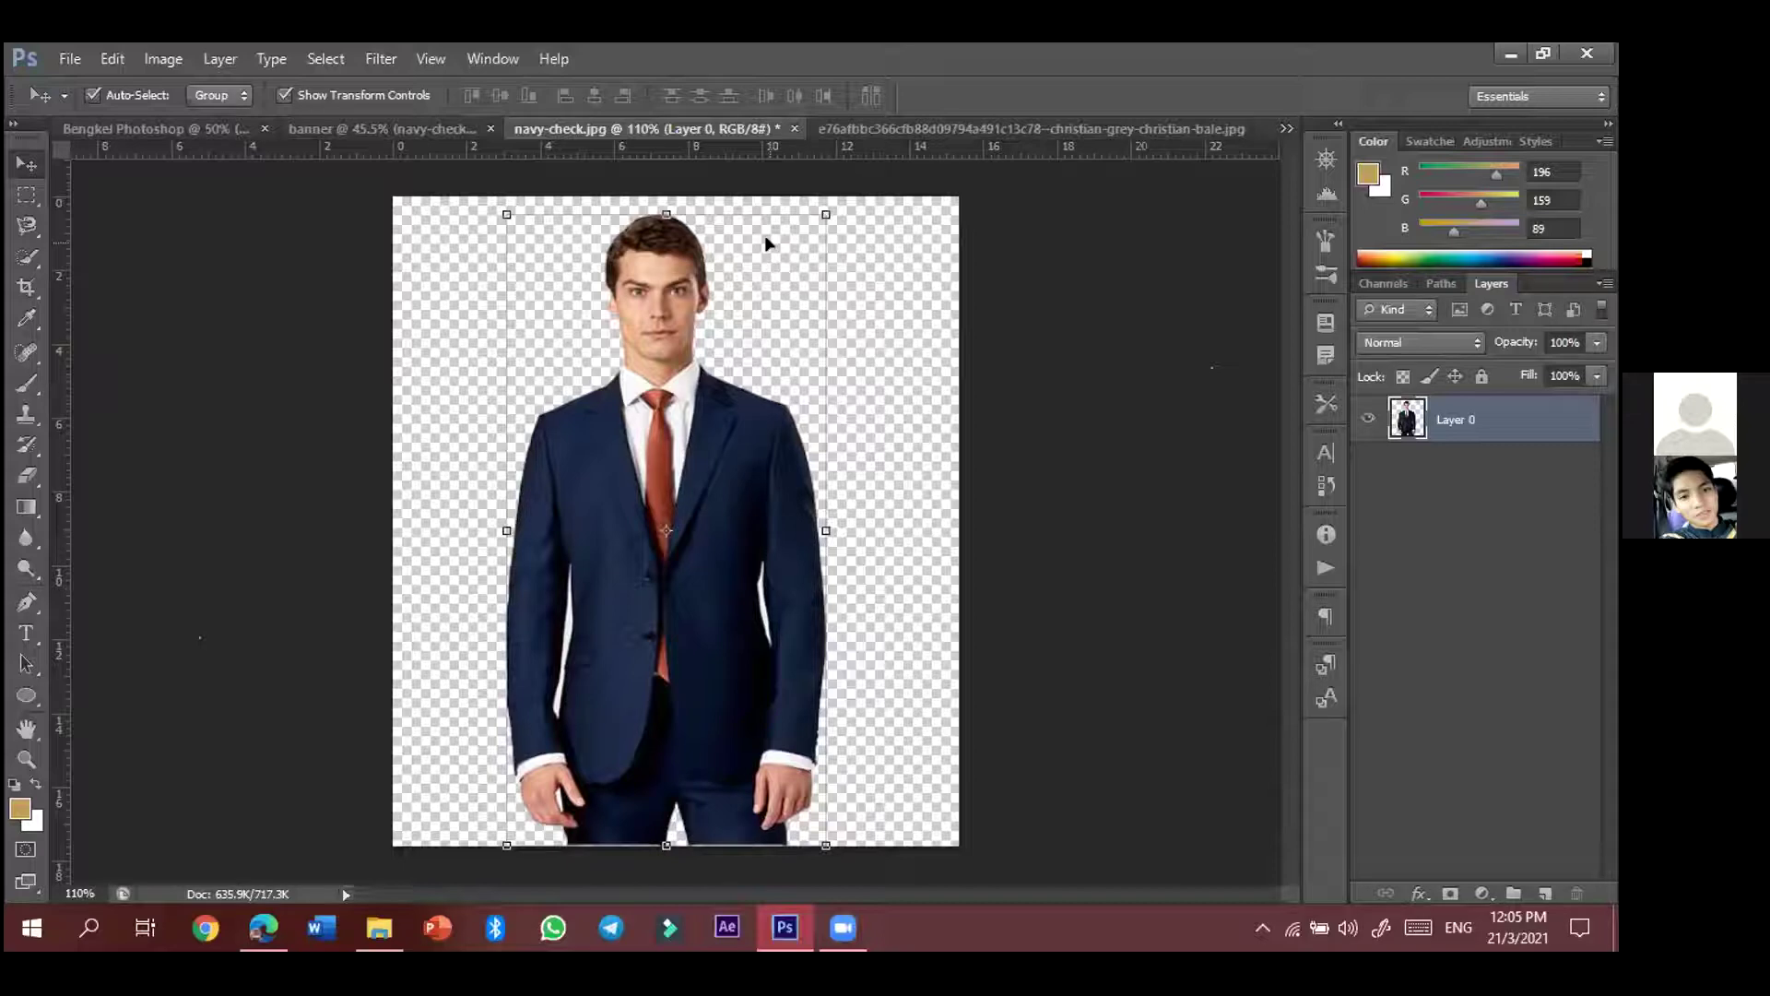
# - Toggle the extras display off and on, and move the cut-out man toward the canvas's centre with his head near the upper edge
pyautogui.hotkey('ctrl', 'h')
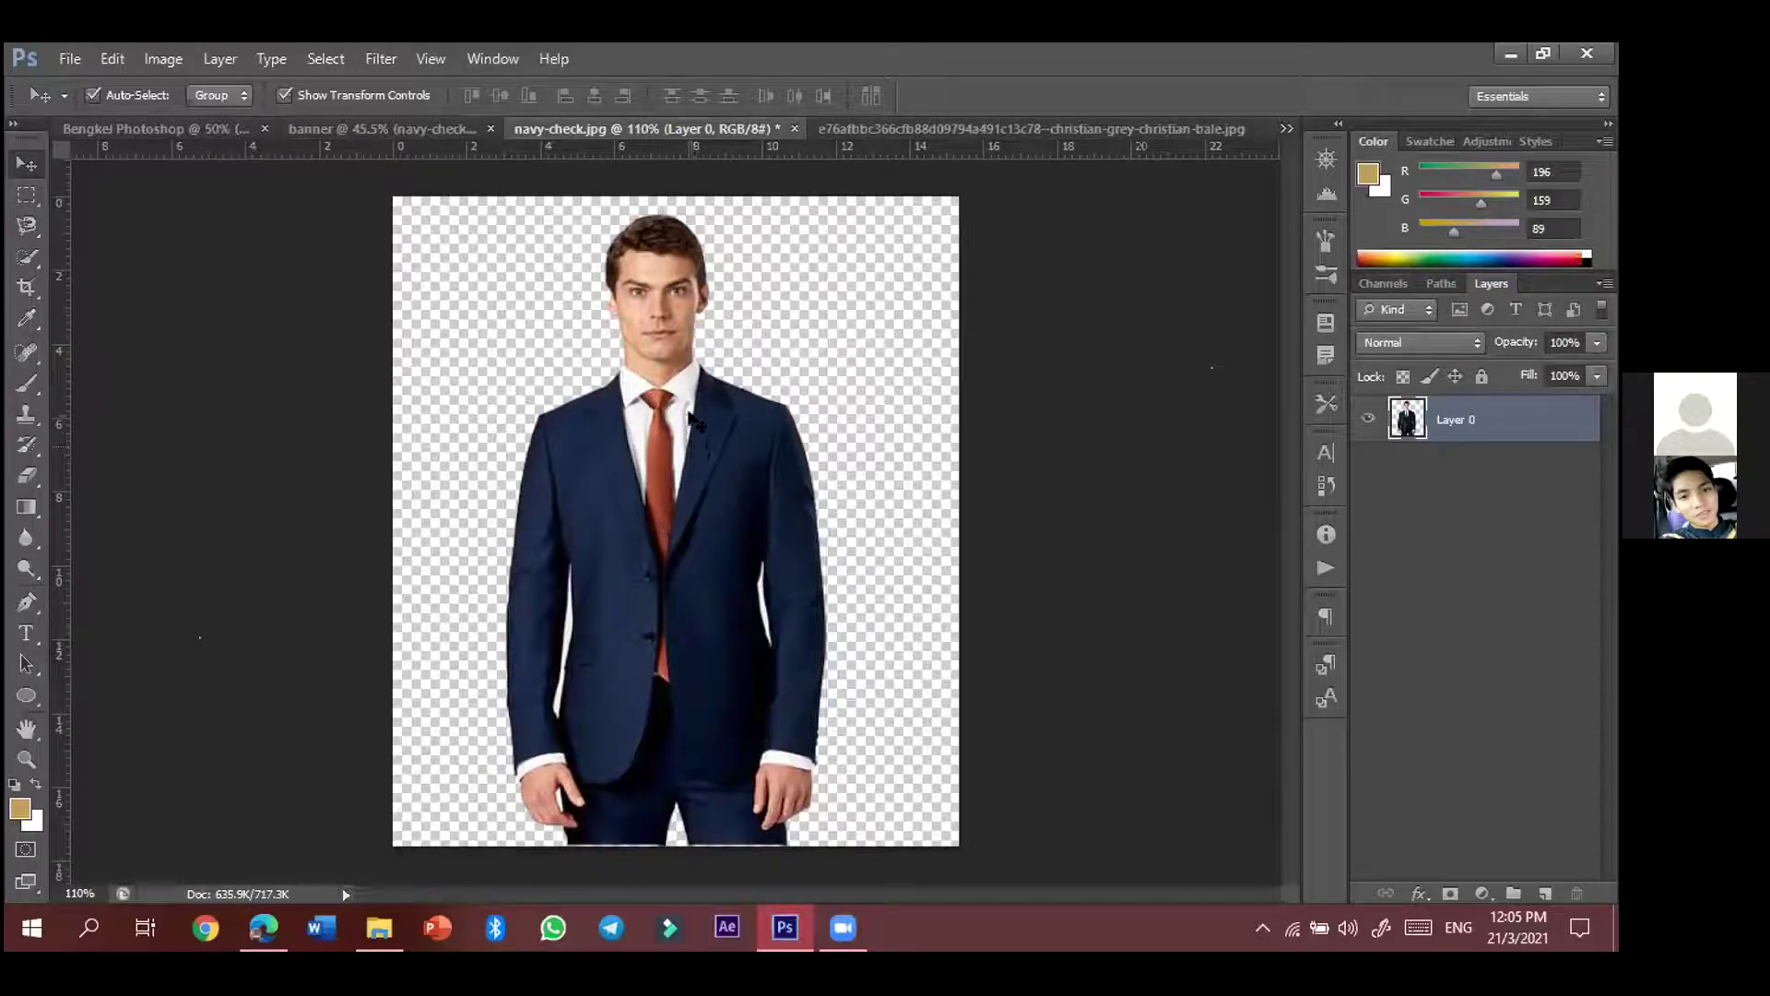
pyautogui.moveTo(693, 420); pyautogui.dragTo(842, 434)
pyautogui.hotkey('ctrl', 'z')
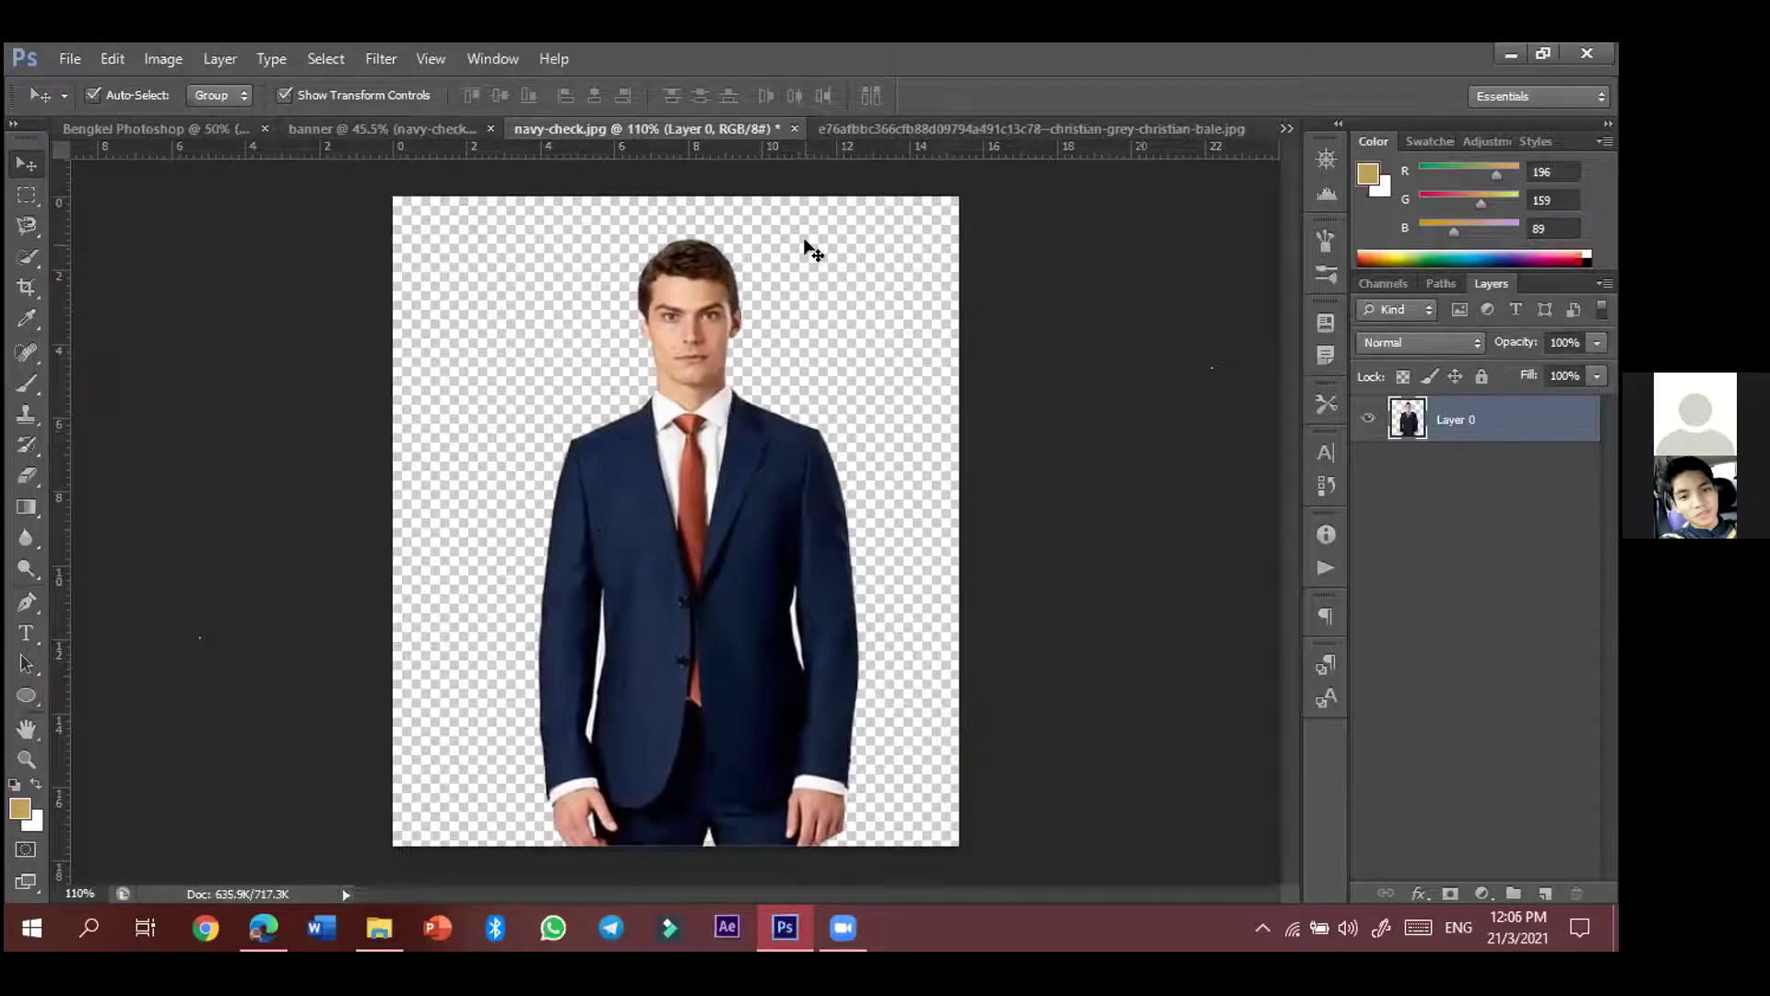
pyautogui.hotkey('ctrl', 'h')
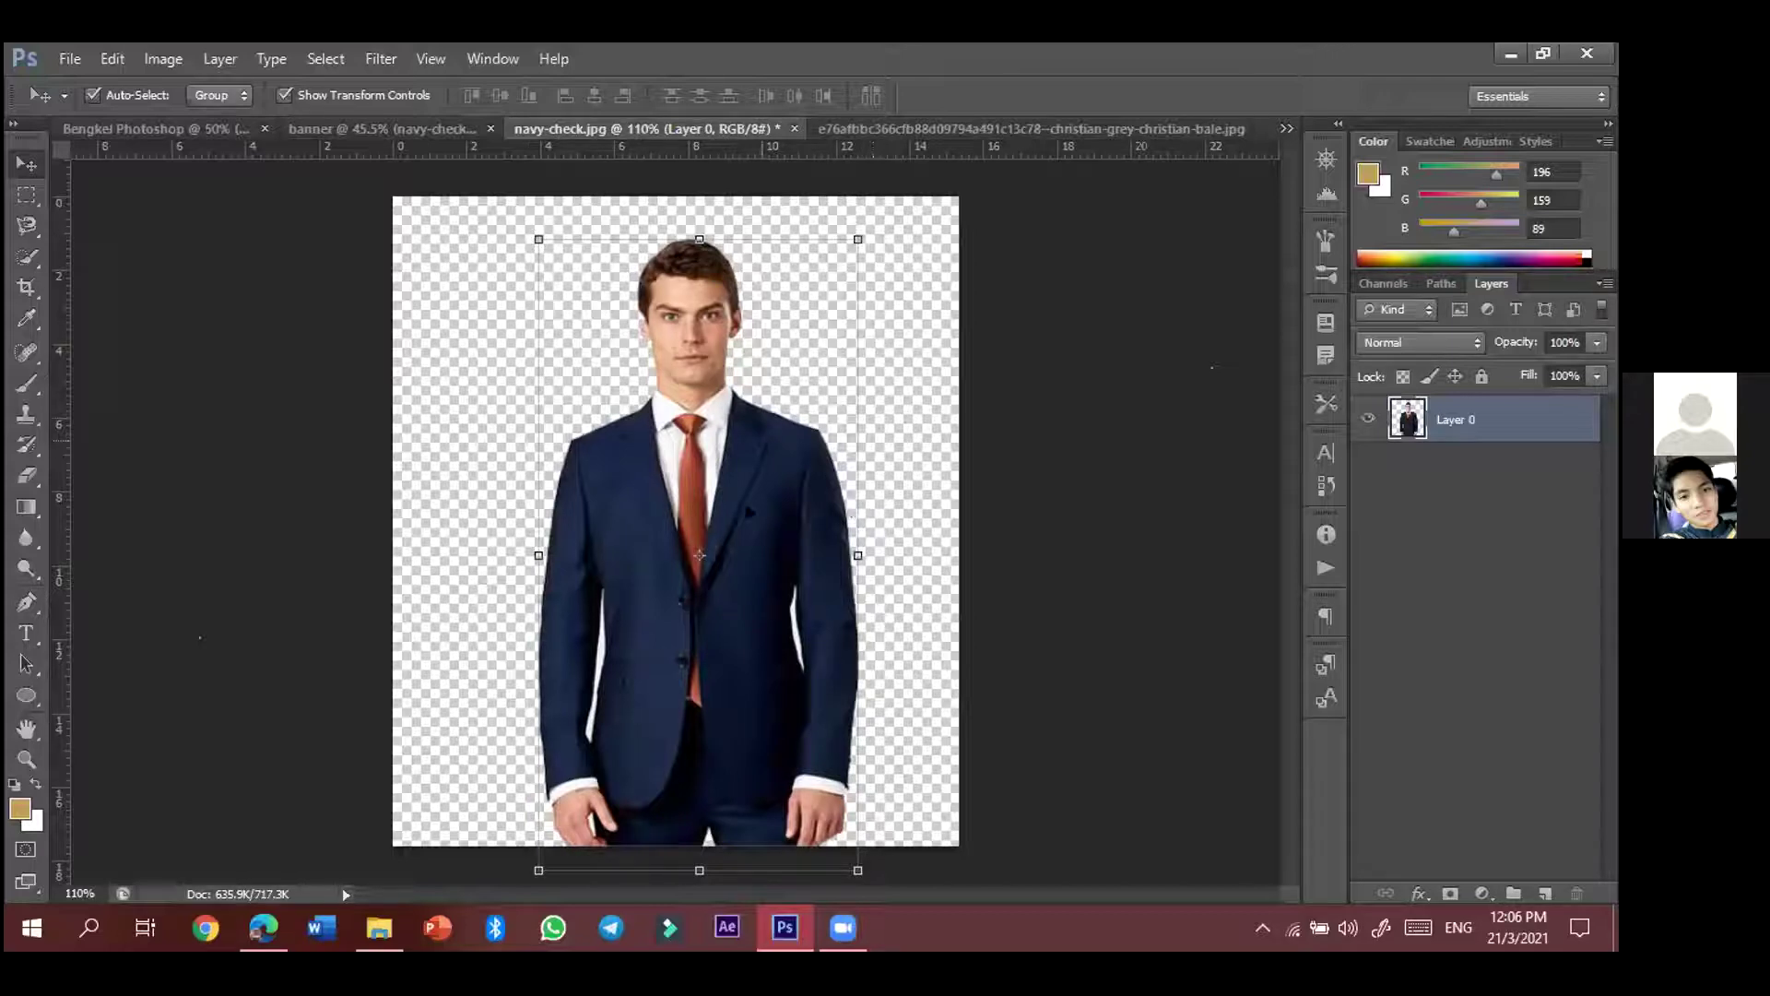
pyautogui.moveTo(758, 495); pyautogui.dragTo(764, 473)
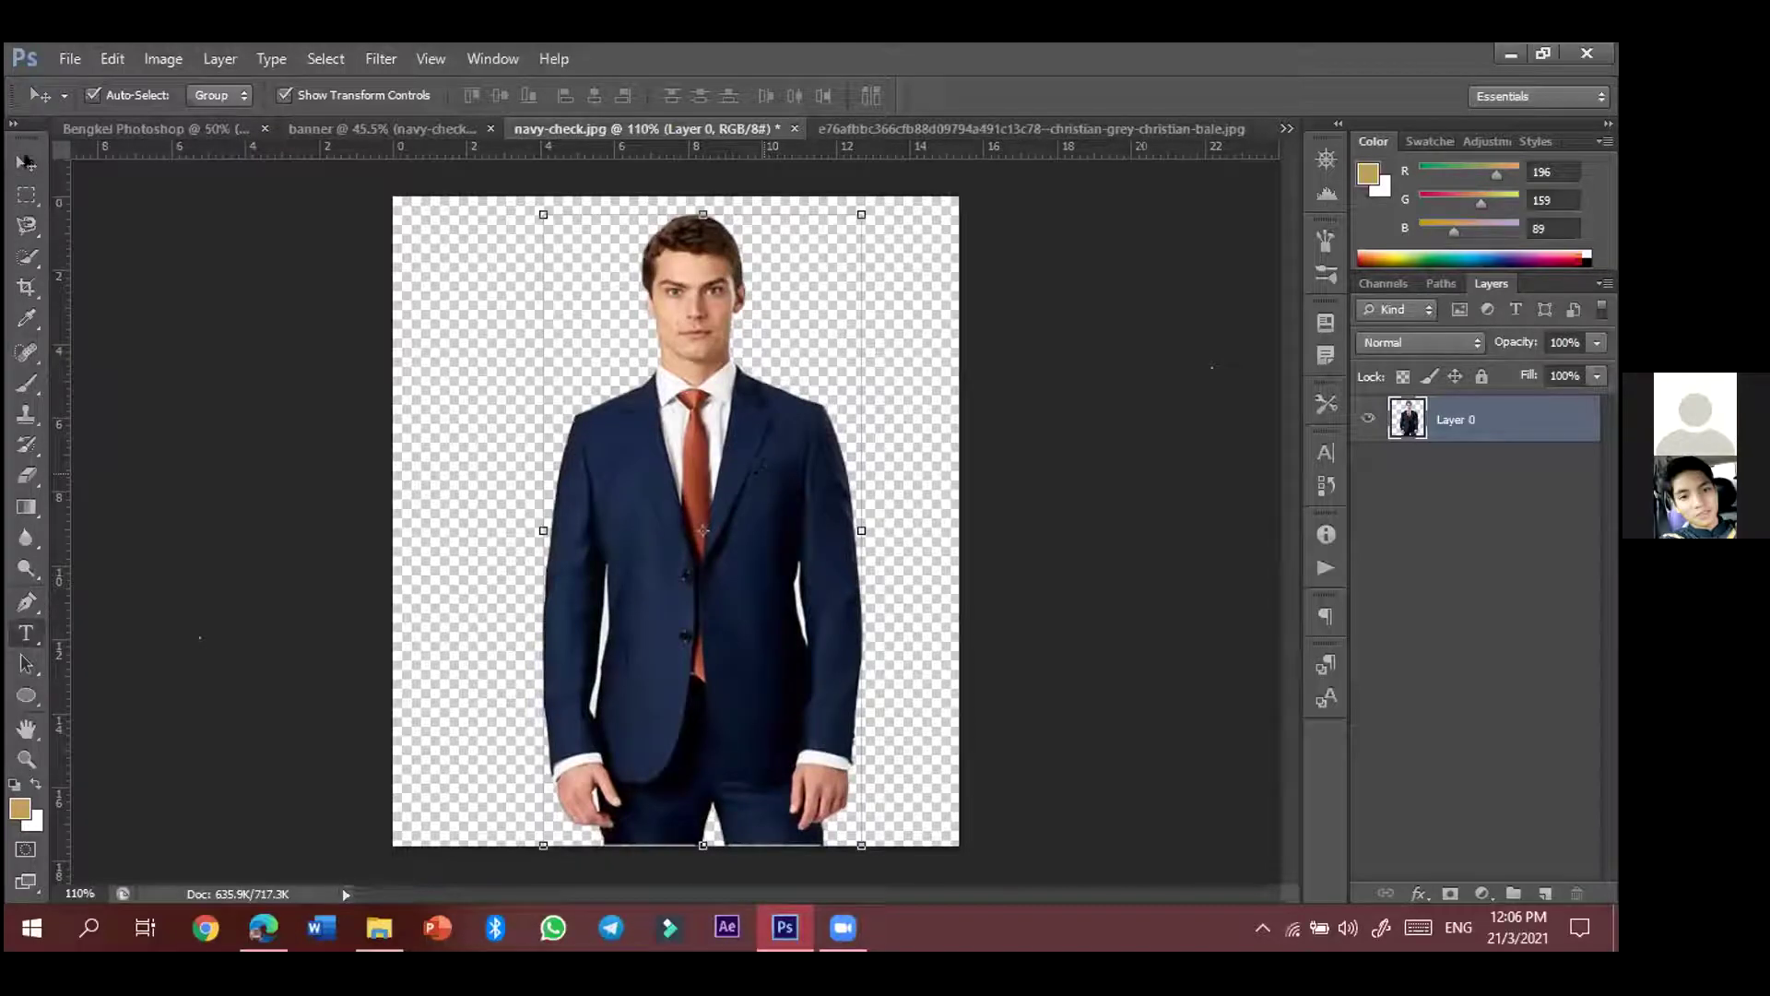
pyautogui.press('t')
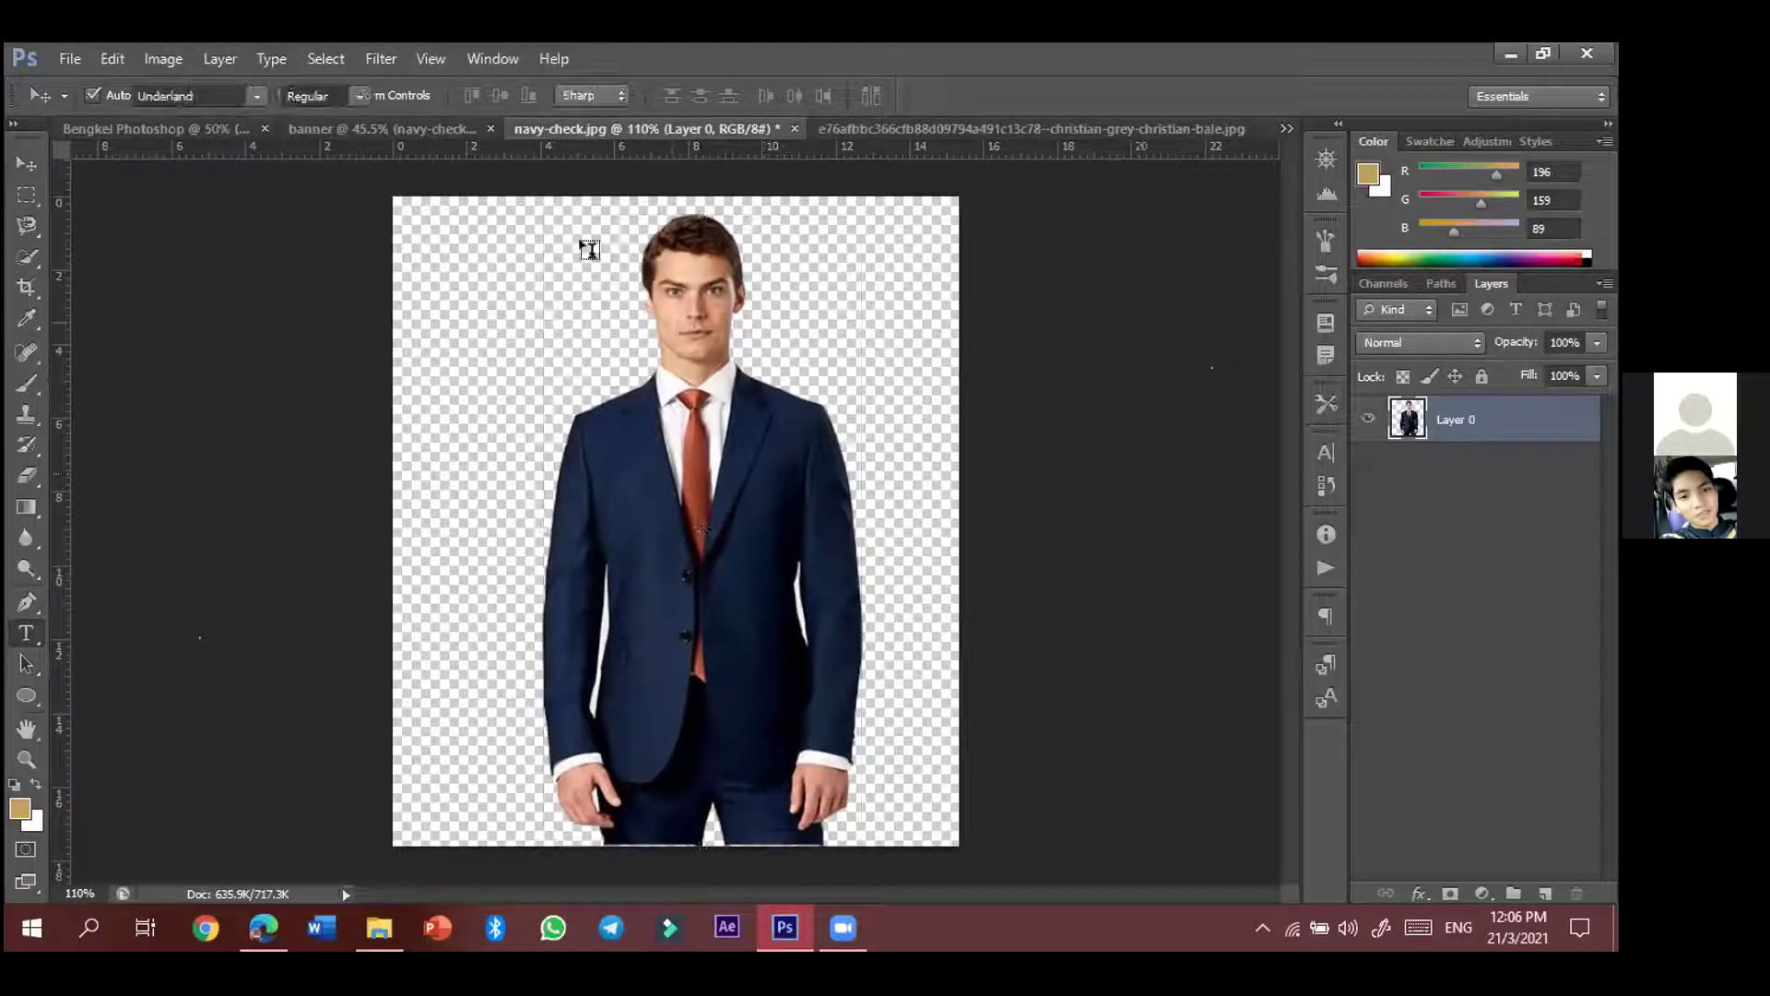
pyautogui.click(524, 263)
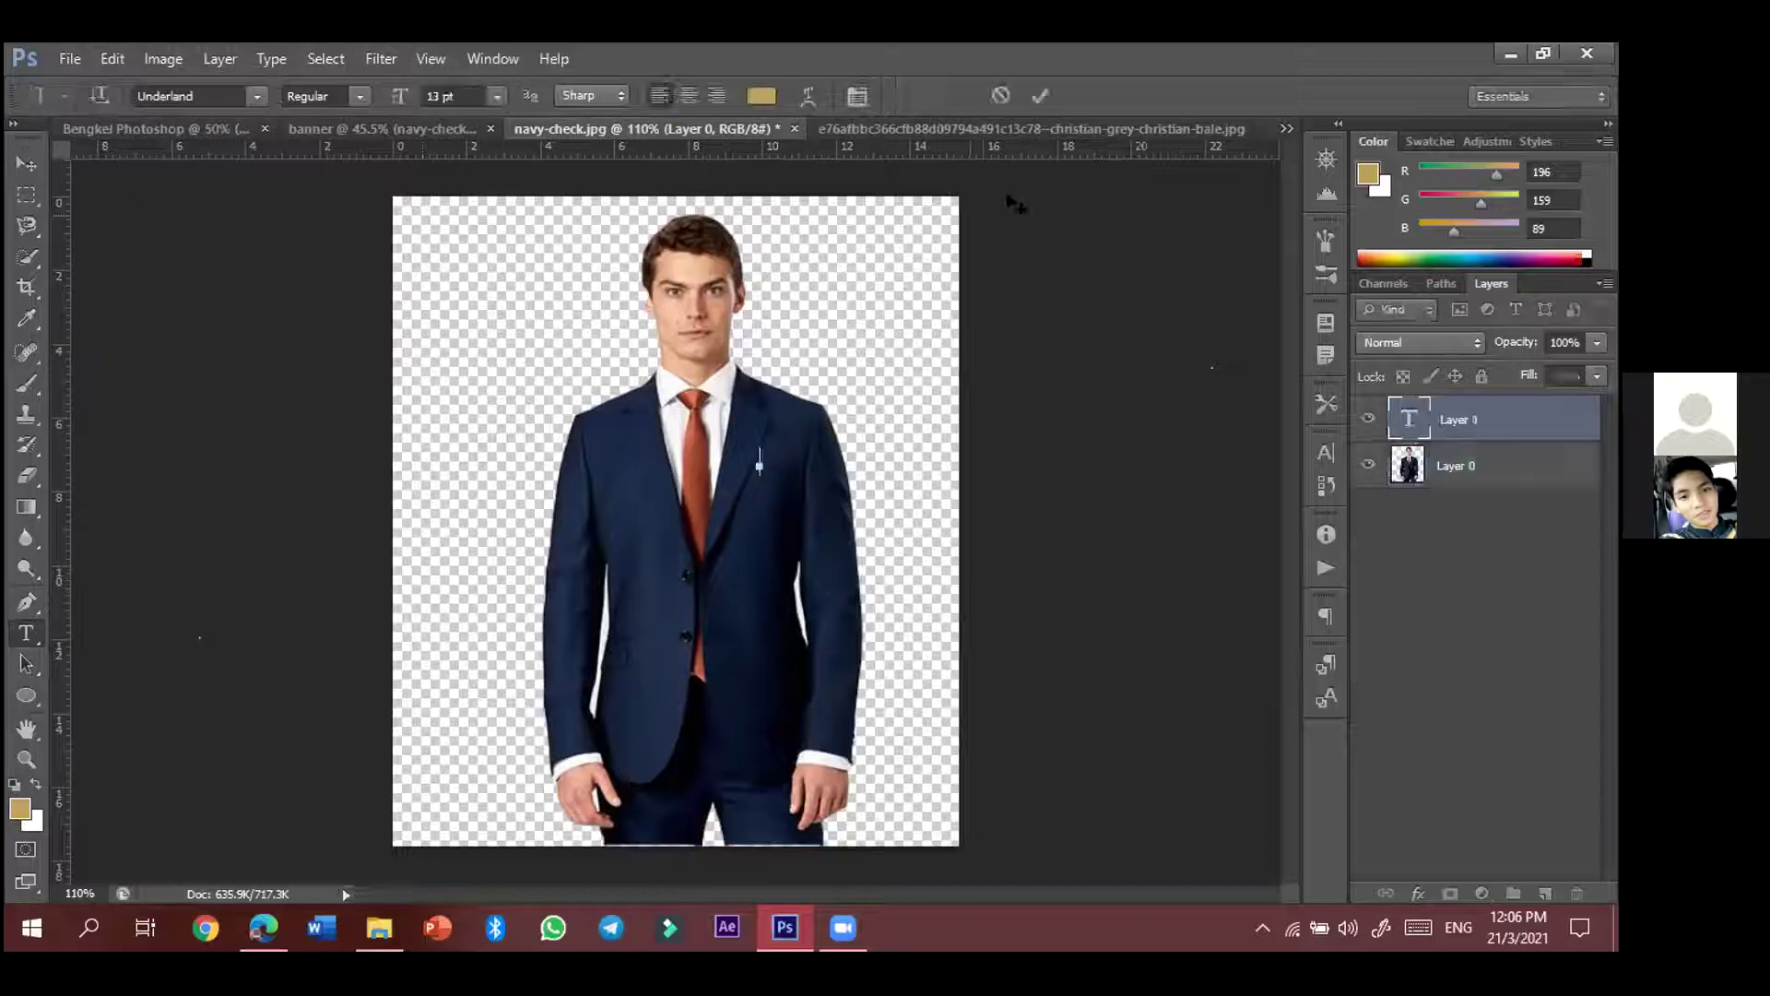
pyautogui.click(1000, 95)
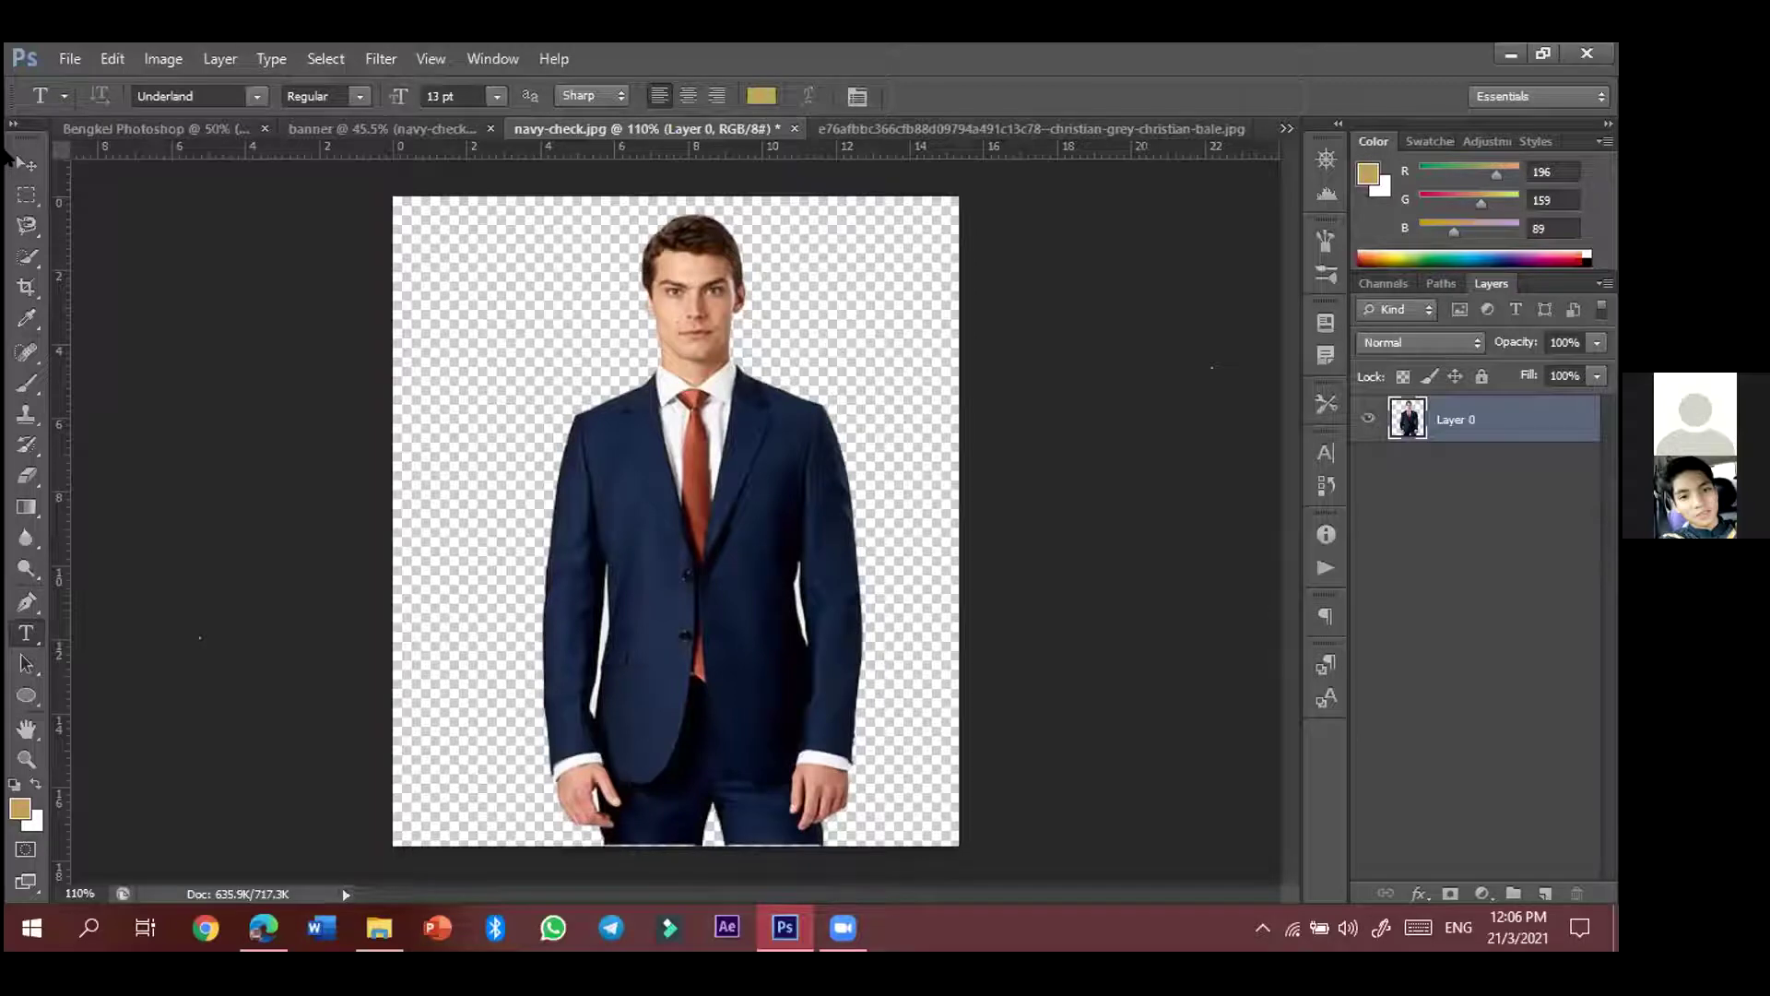
pyautogui.click(22, 164)
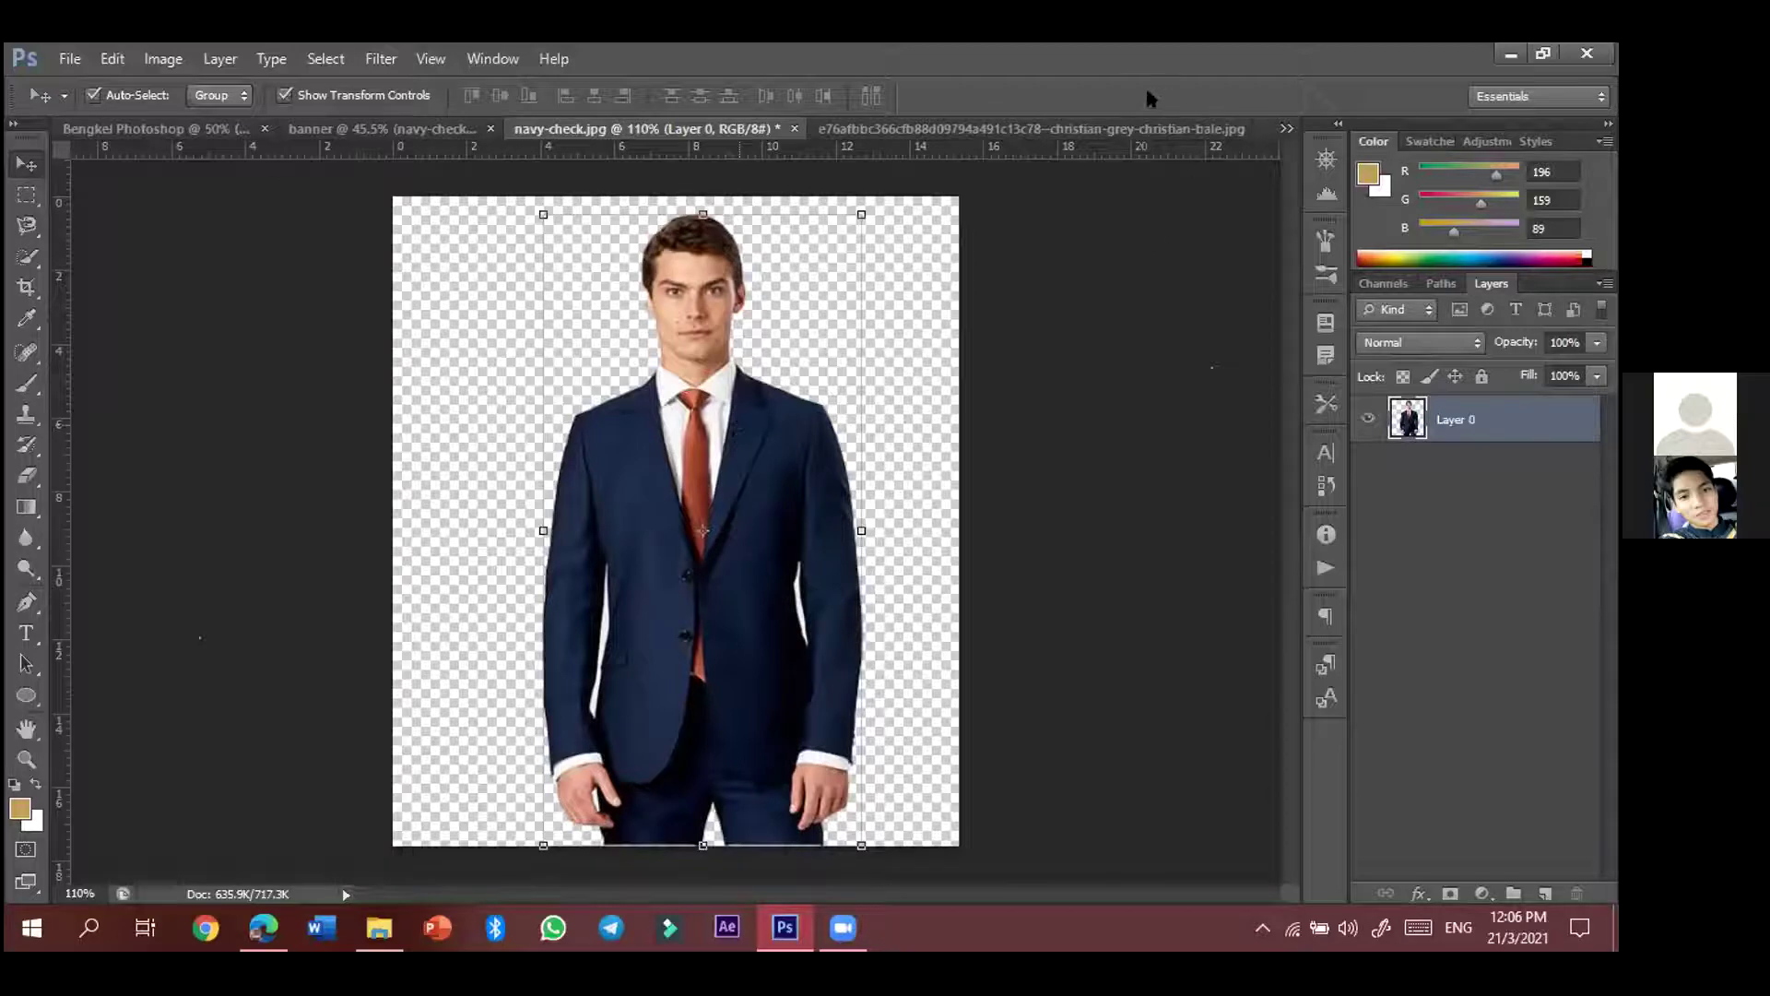
# - Move the cut-out man slightly down and to the left in navy-check.jpg, and apply a Free Transform at 100% scale
pyautogui.click(1146, 494)
pyautogui.click(635, 455)
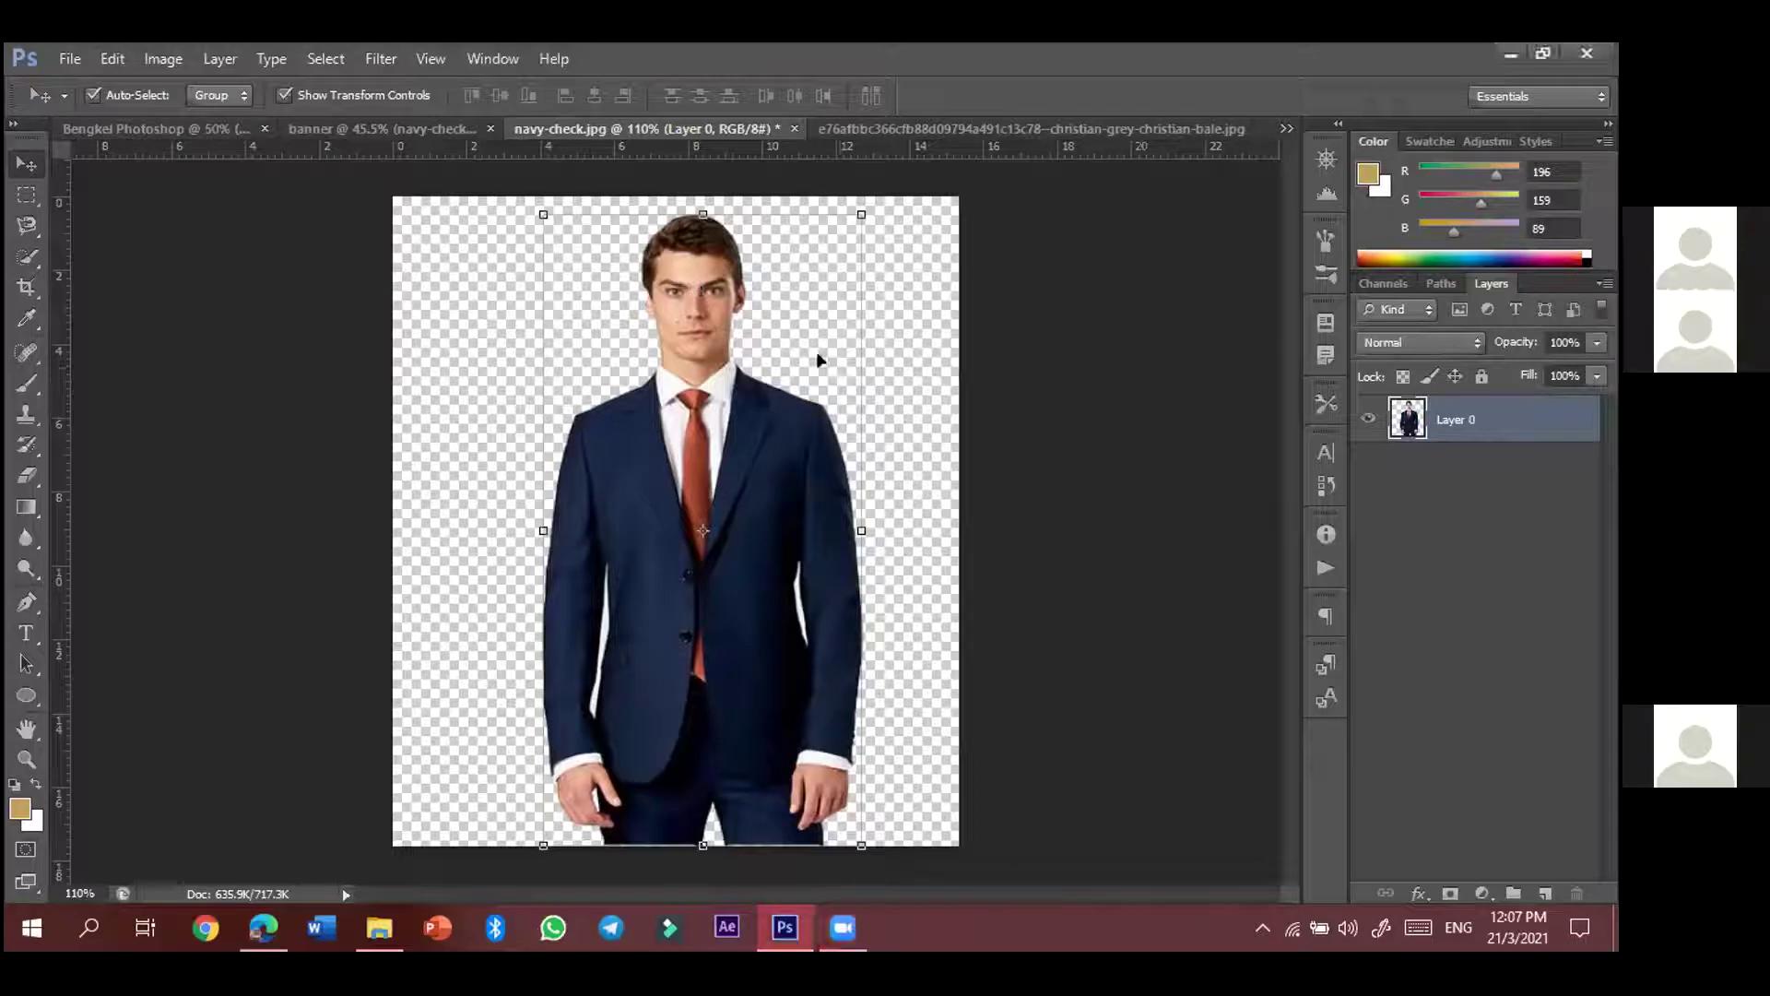
pyautogui.moveTo(765, 321)
pyautogui.mouseDown()
pyautogui.moveTo(756, 342)
pyautogui.moveTo(793, 313)
pyautogui.moveTo(743, 331)
pyautogui.mouseUp()
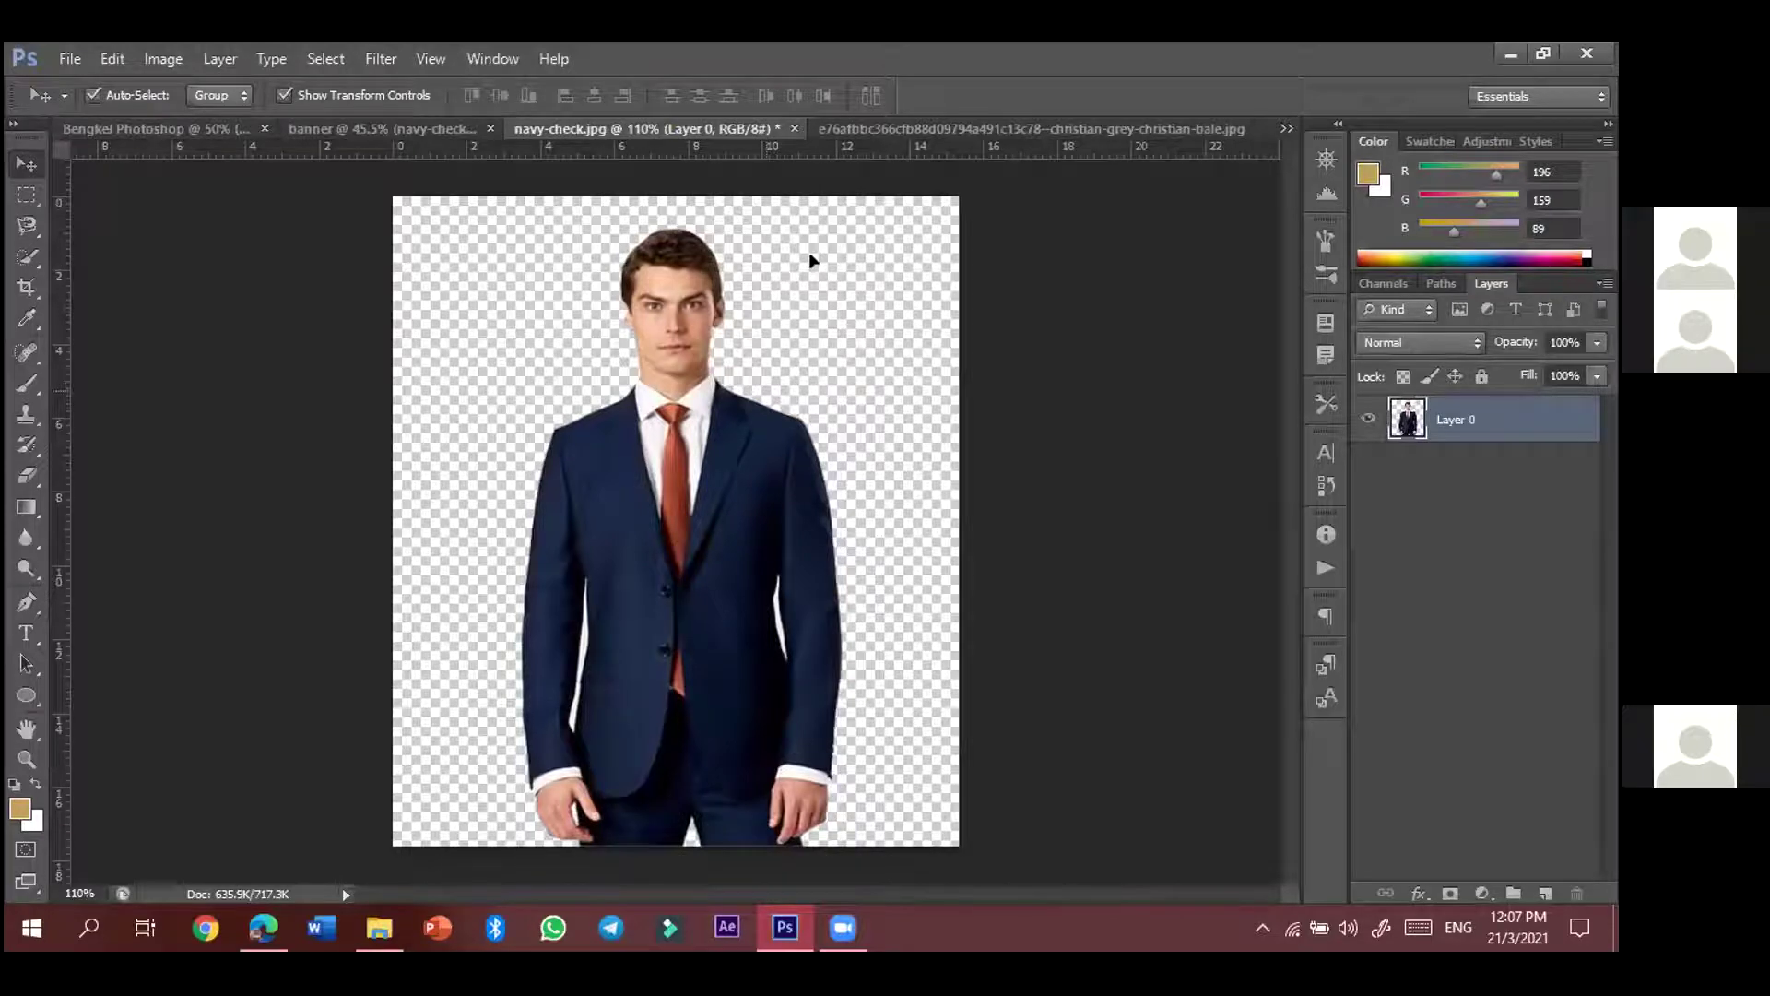
pyautogui.hotkey('ctrl', 't')
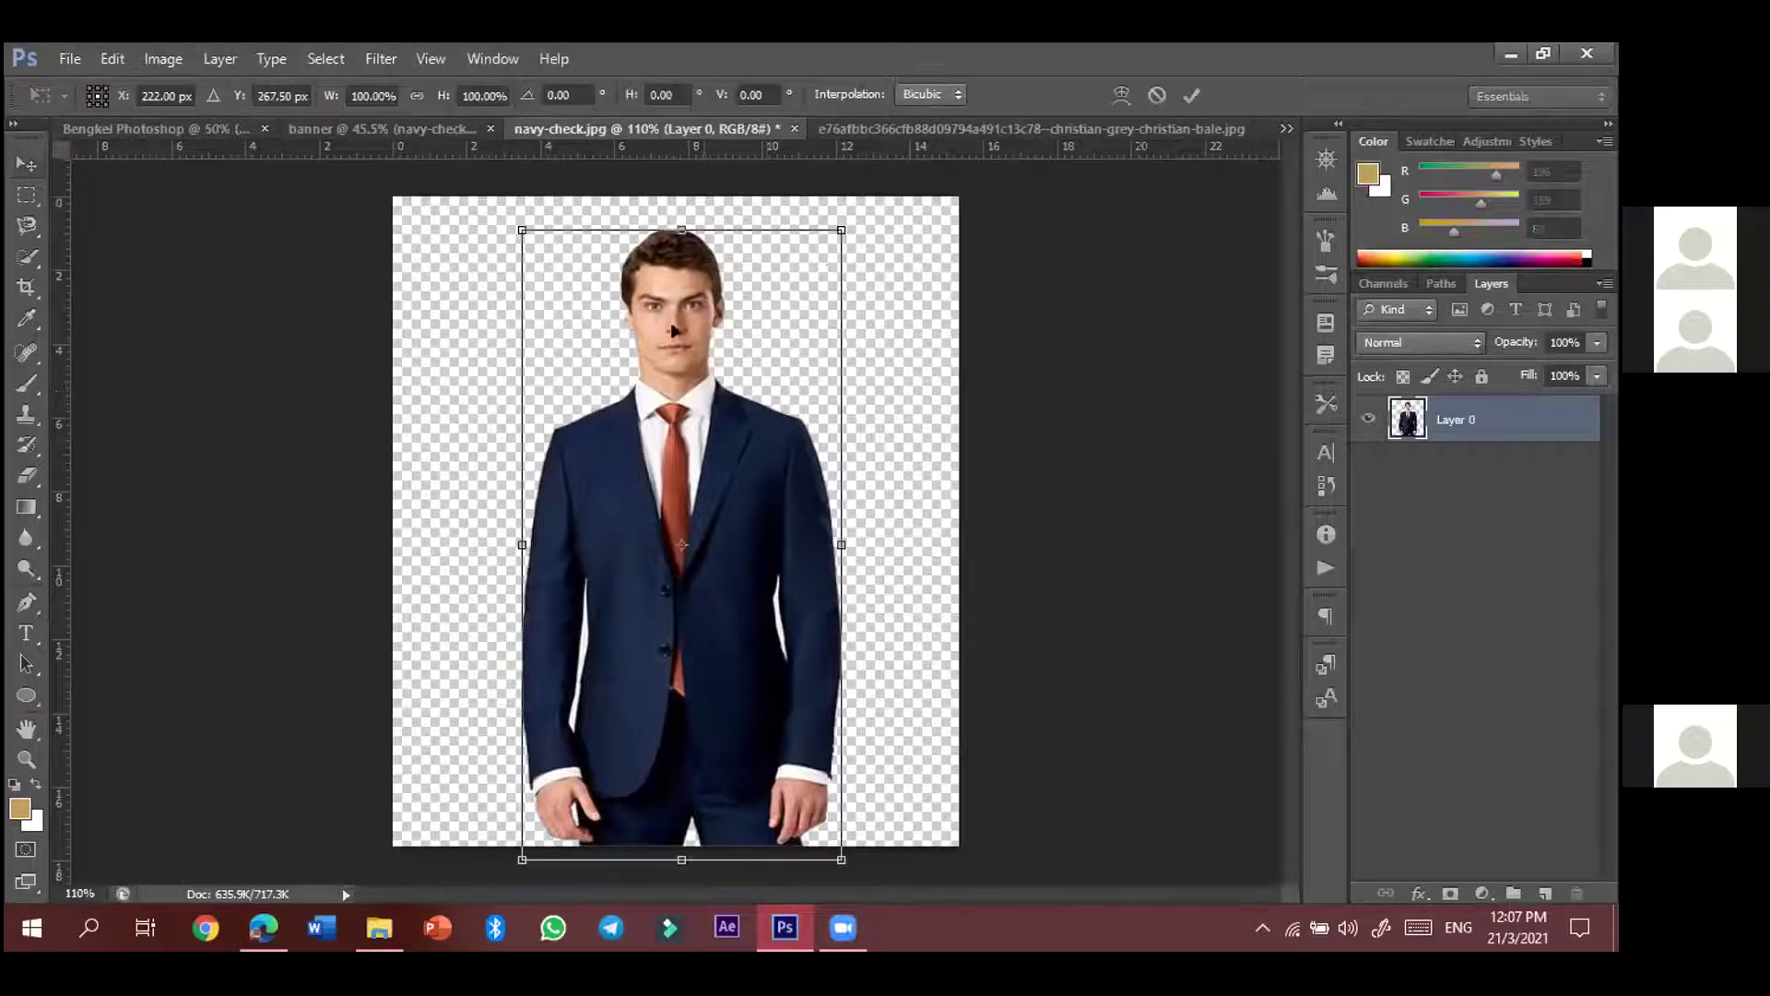
pyautogui.click(1193, 95)
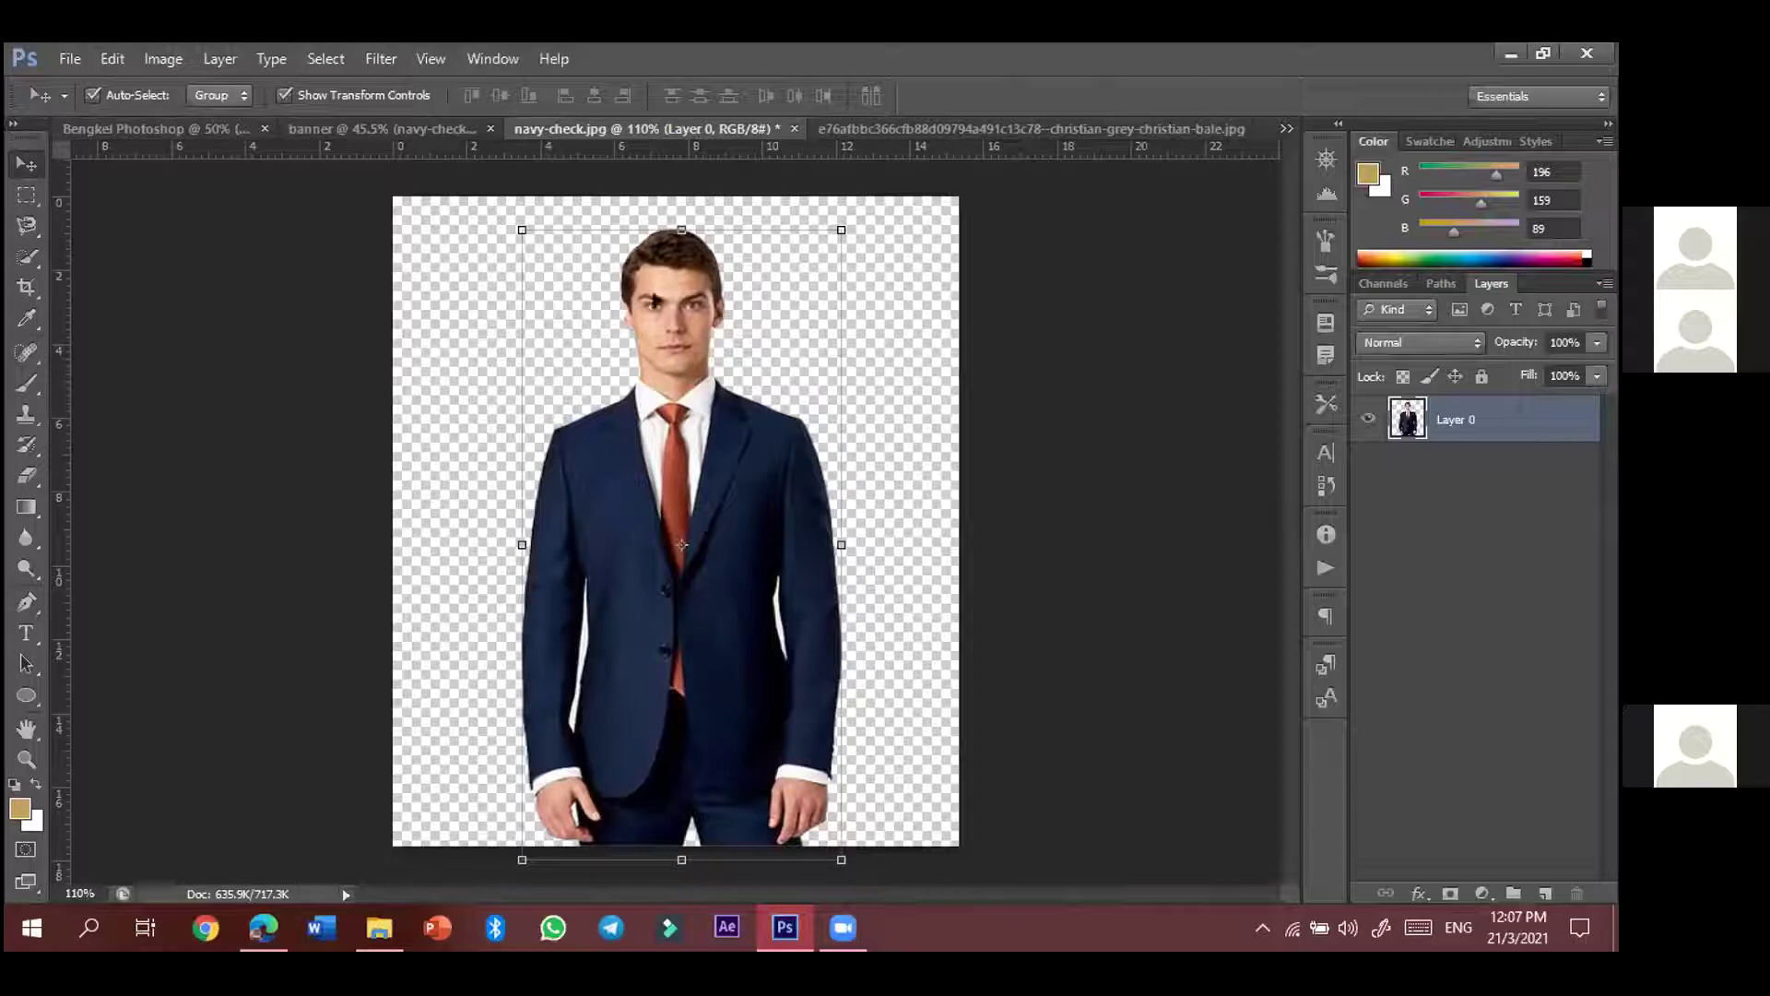
# - Copy the cut-out man from navy-check.jpg into the banner beside the placed man, and delete that copy
pyautogui.moveTo(677, 282); pyautogui.dragTo(325, 195)
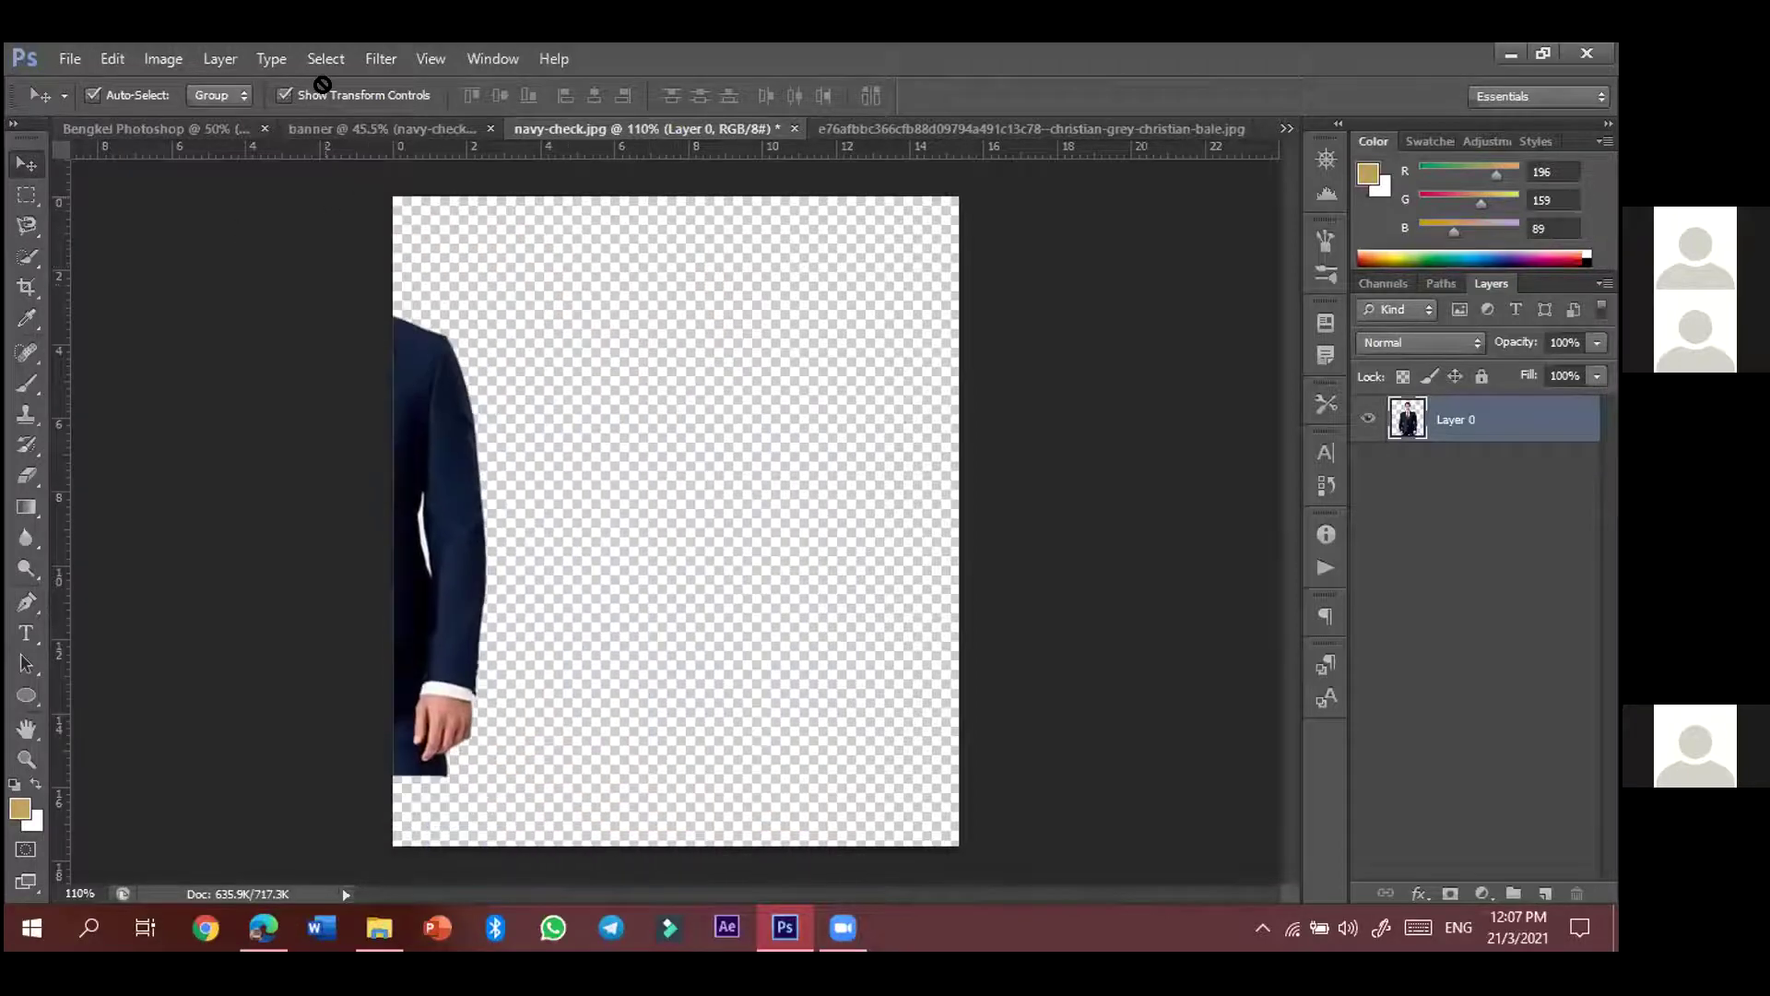
pyautogui.hotkey('ctrl', 'shift', 'Tab')
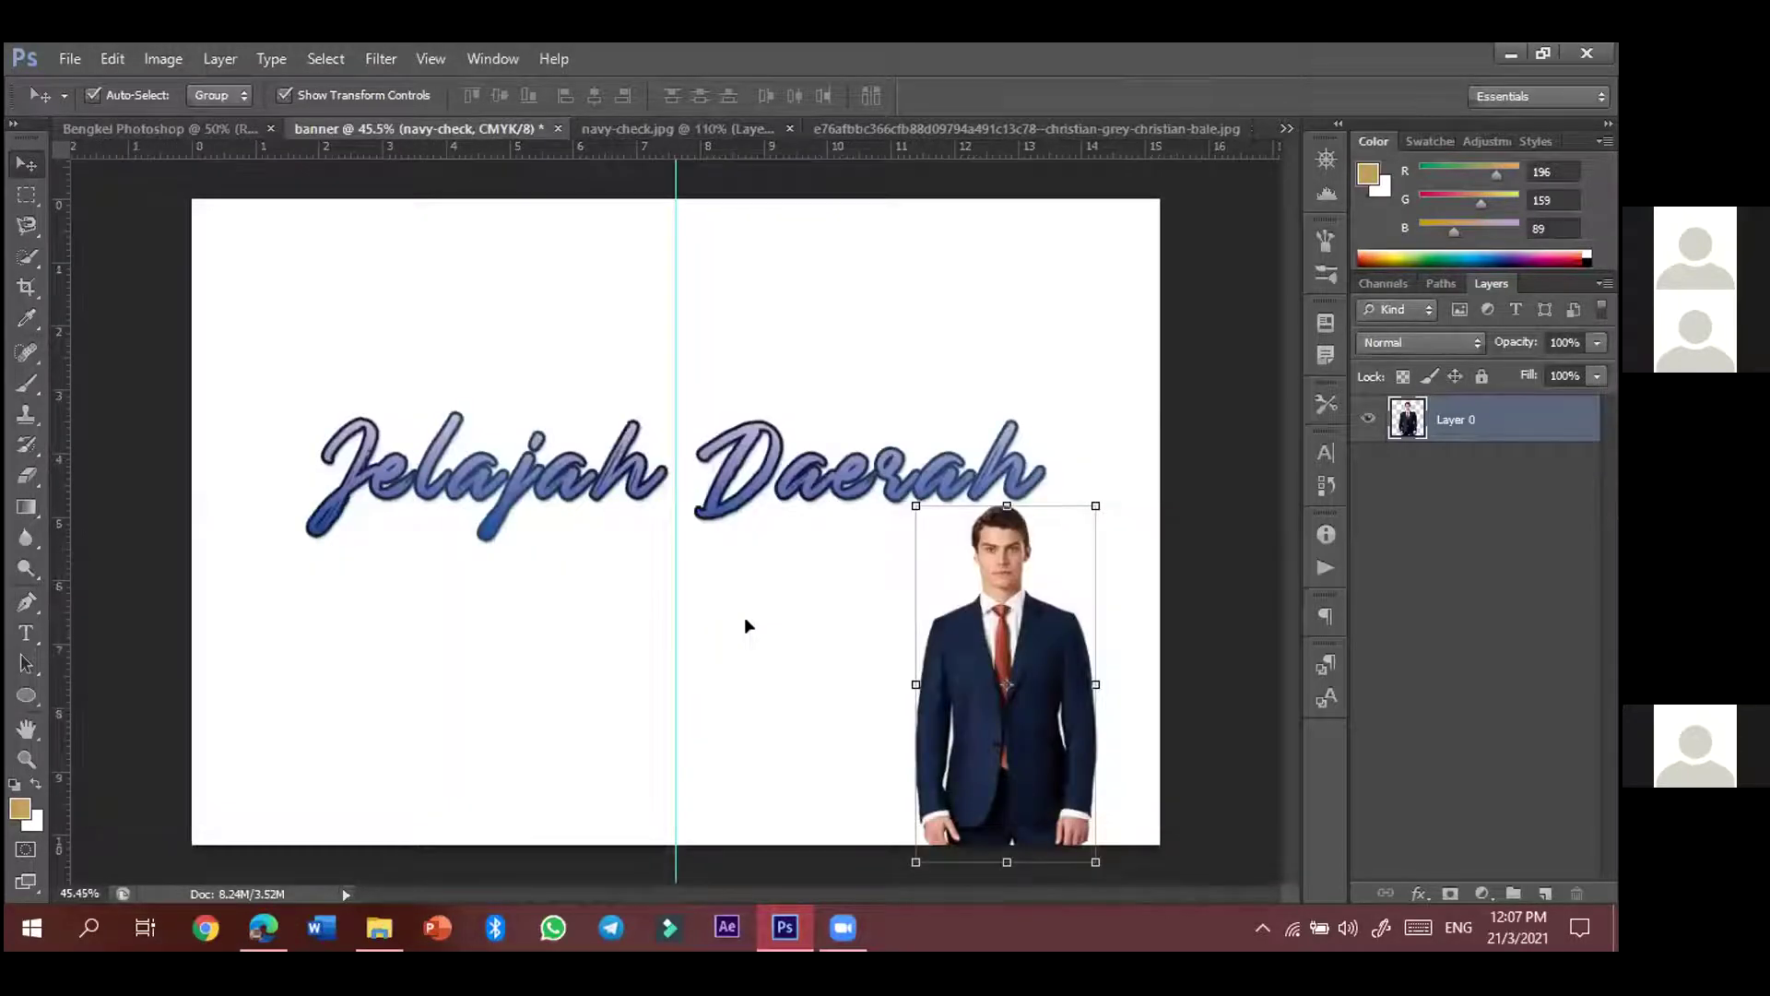
pyautogui.hotkey('ctrl', 'v')
pyautogui.click(68, 65)
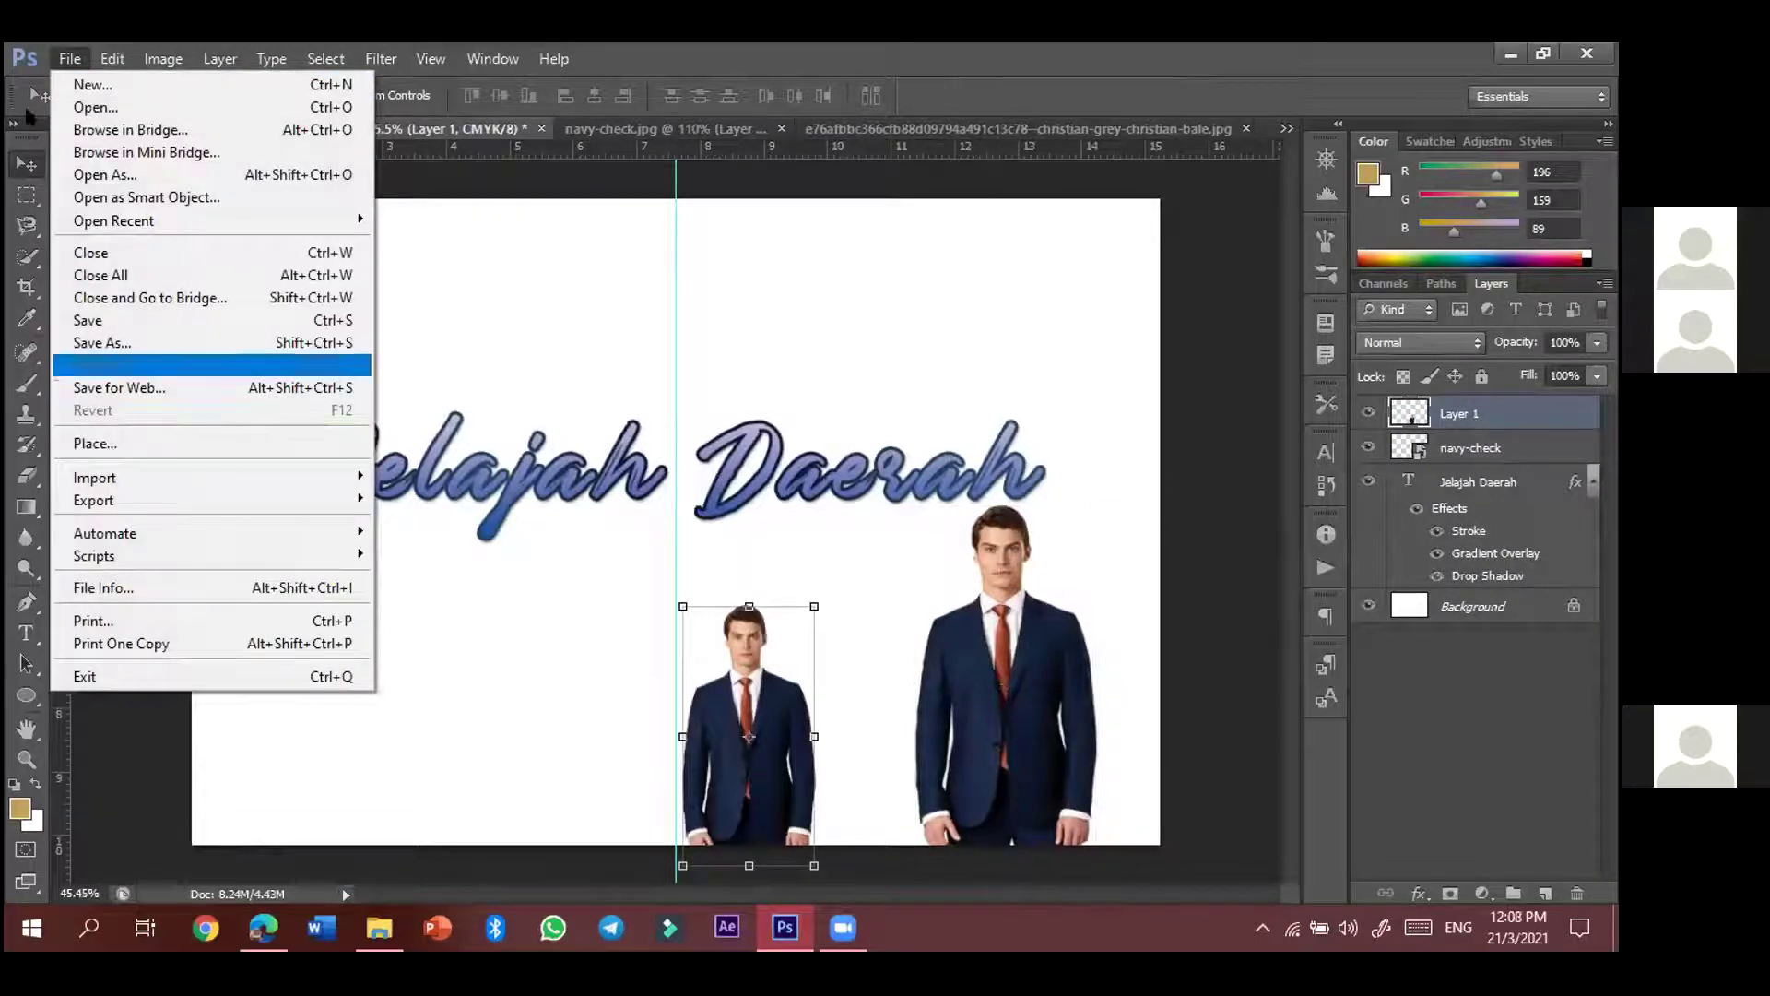
pyautogui.click(32, 166)
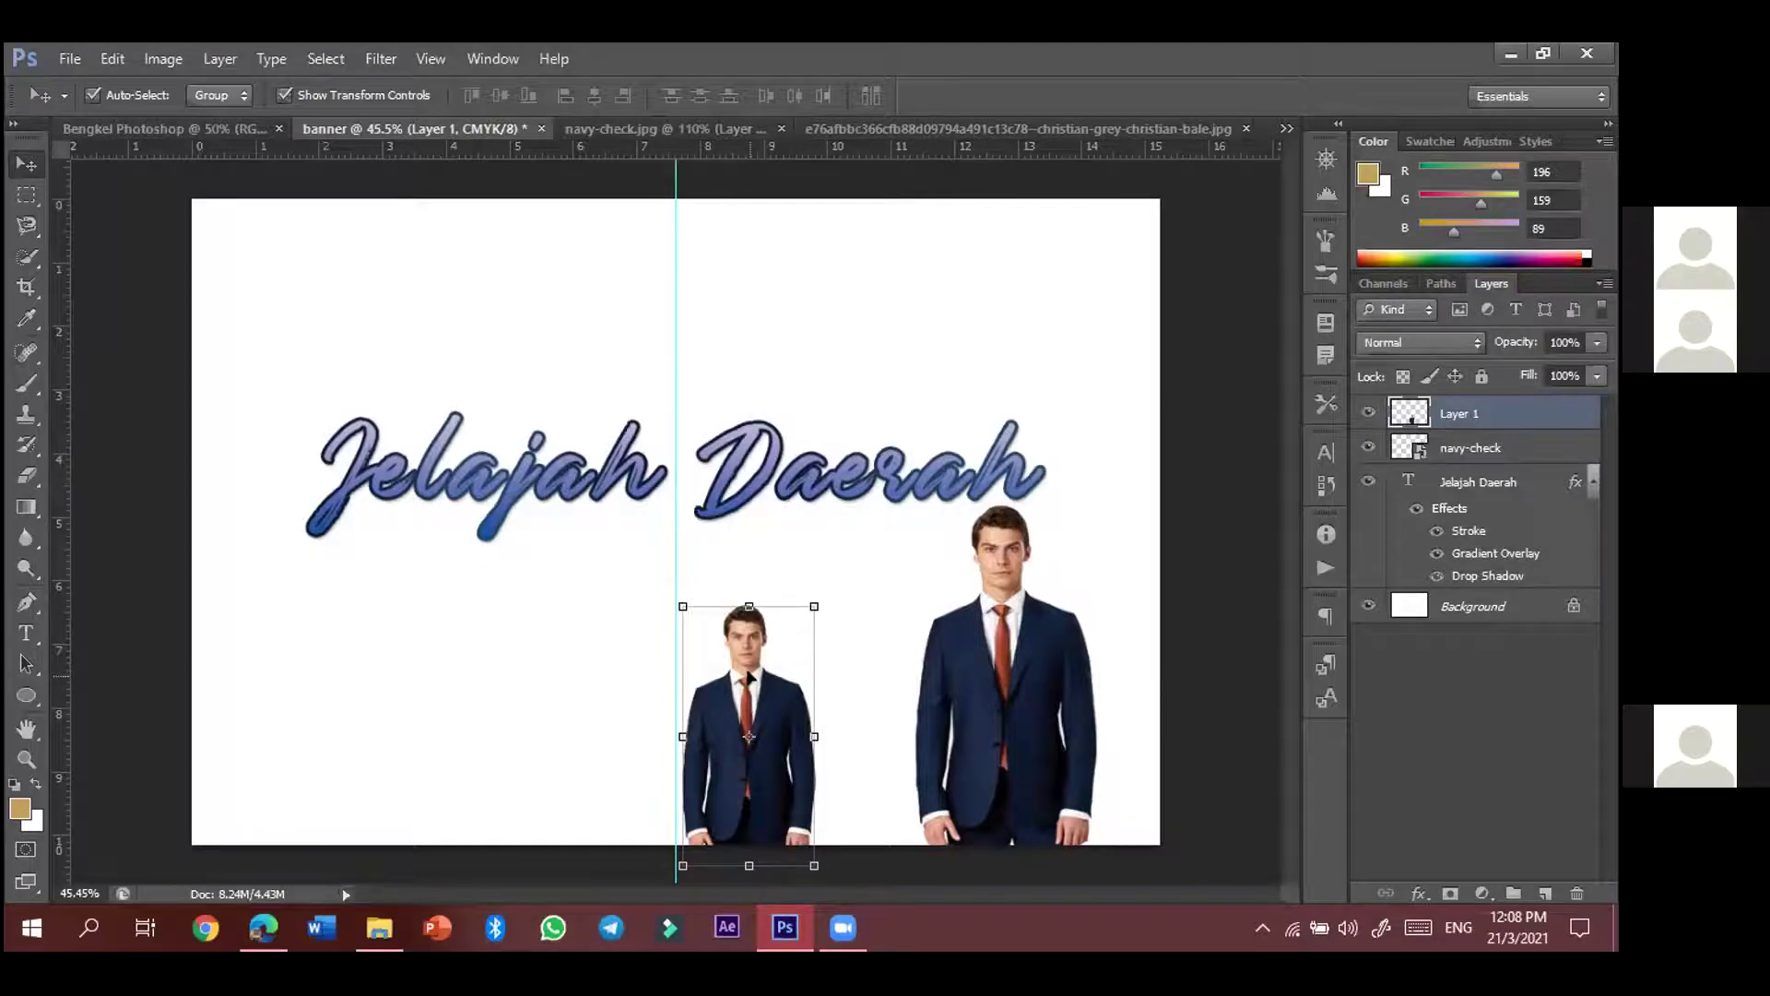
pyautogui.press('Delete')
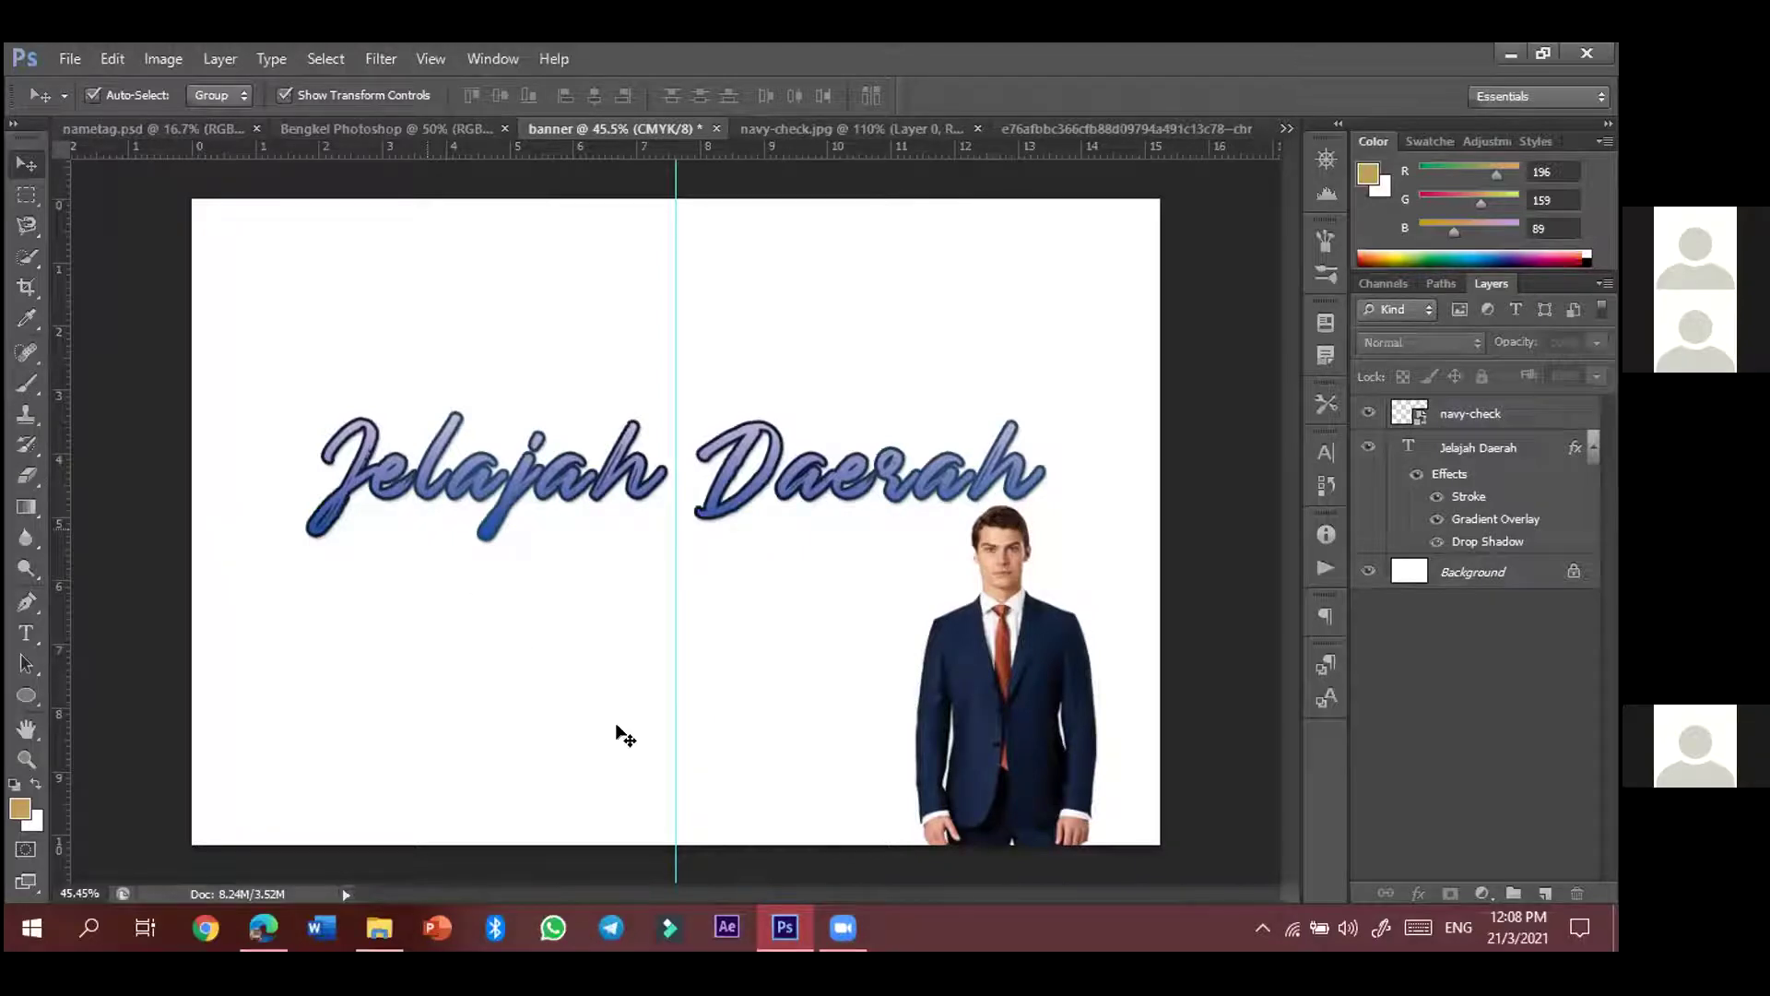
# - Switch to nametag.psd and try moving the curved Rectangle 1 band along the design's lower edge
pyautogui.click(137, 130)
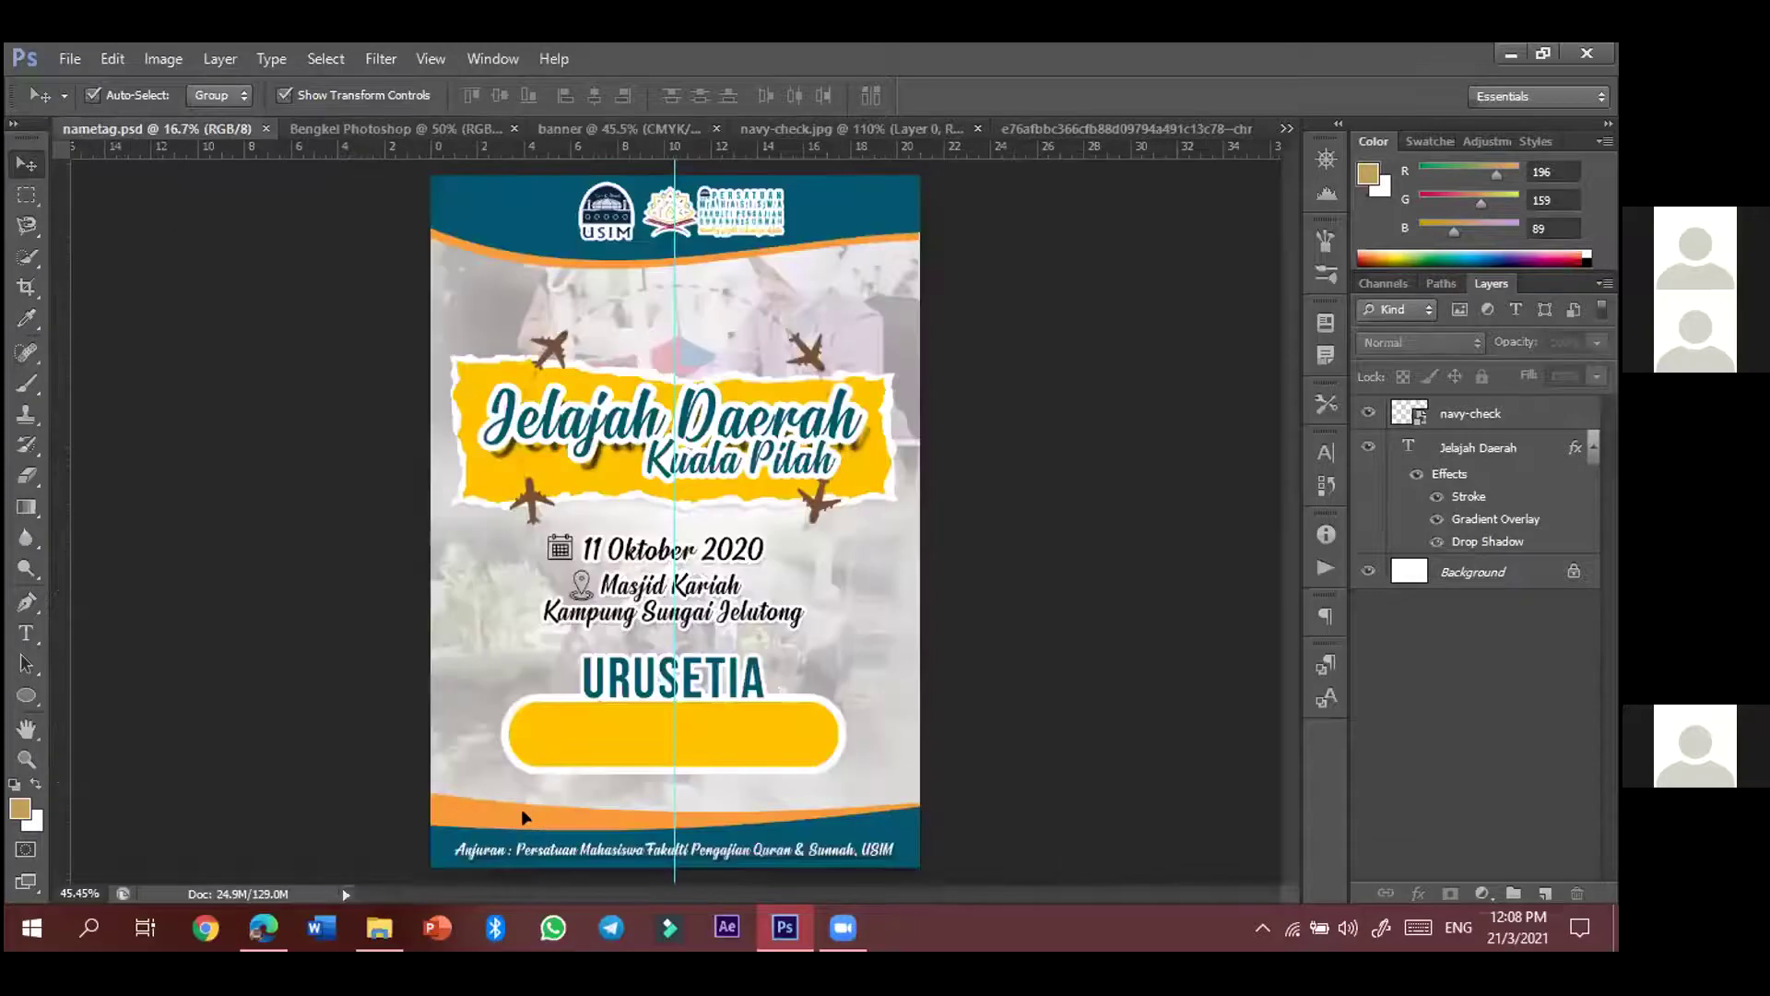
pyautogui.click(1036, 705)
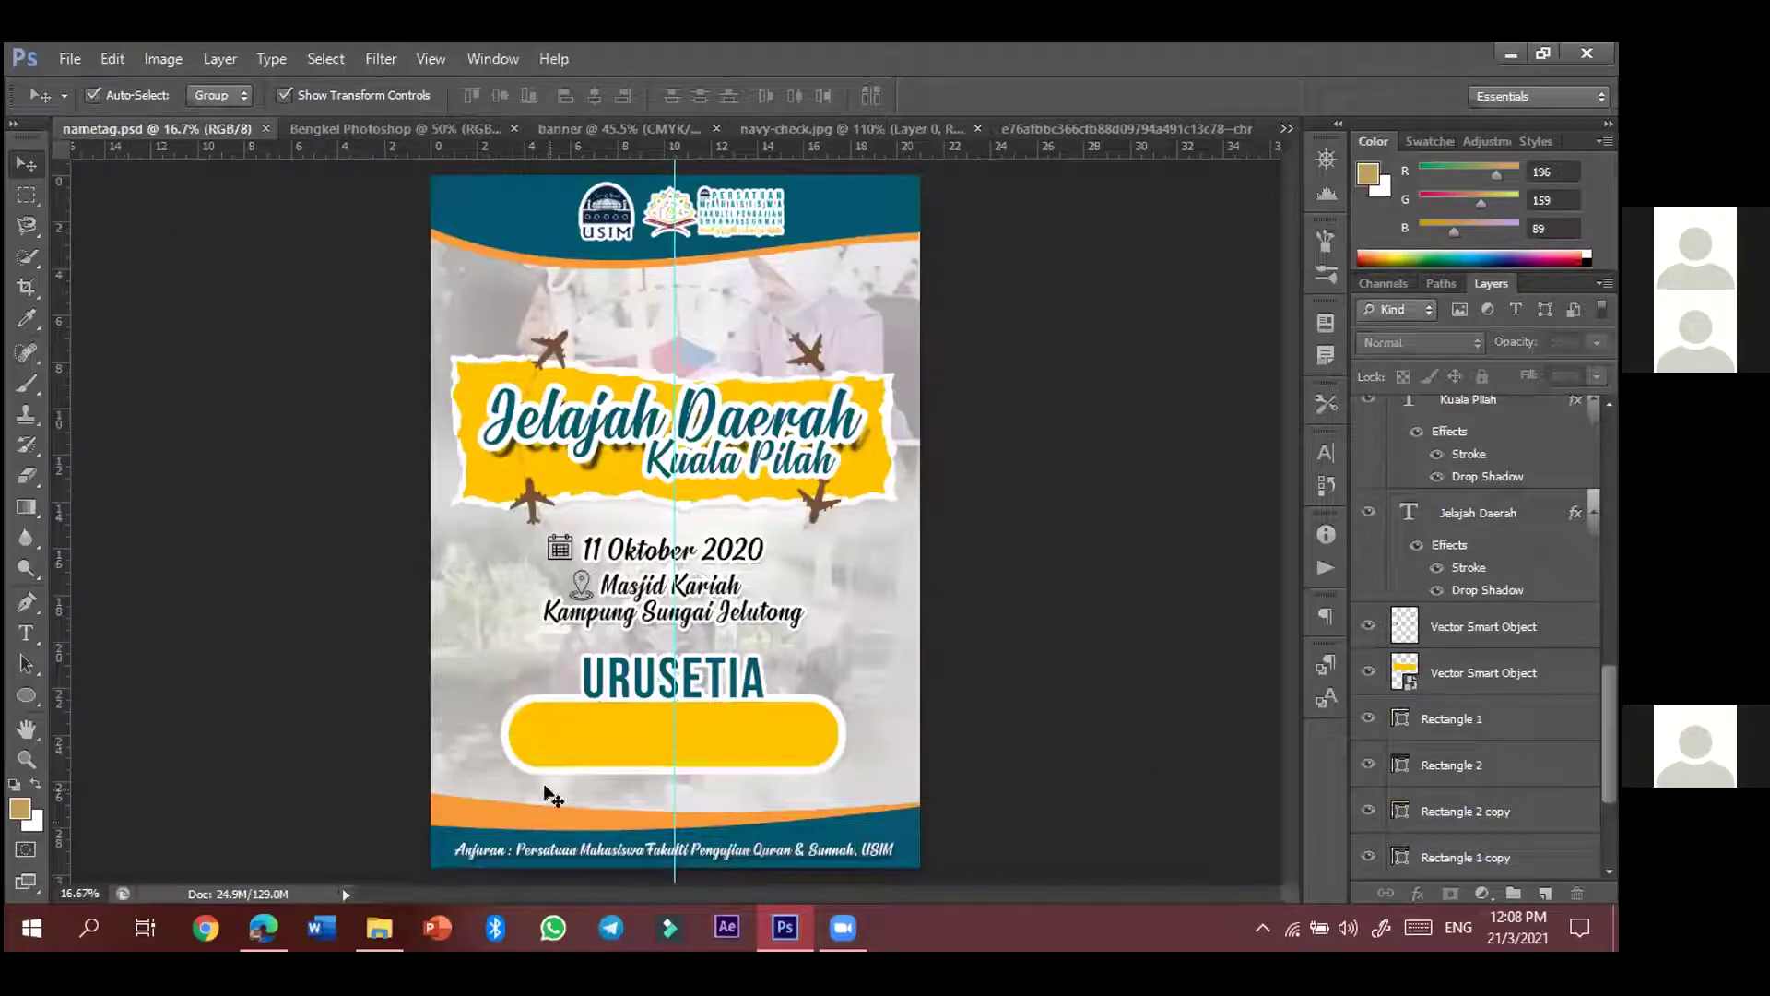
pyautogui.moveTo(785, 764); pyautogui.dragTo(979, 835)
pyautogui.moveTo(1016, 847)
pyautogui.mouseDown()
pyautogui.moveTo(980, 719)
pyautogui.moveTo(992, 850)
pyautogui.mouseUp()
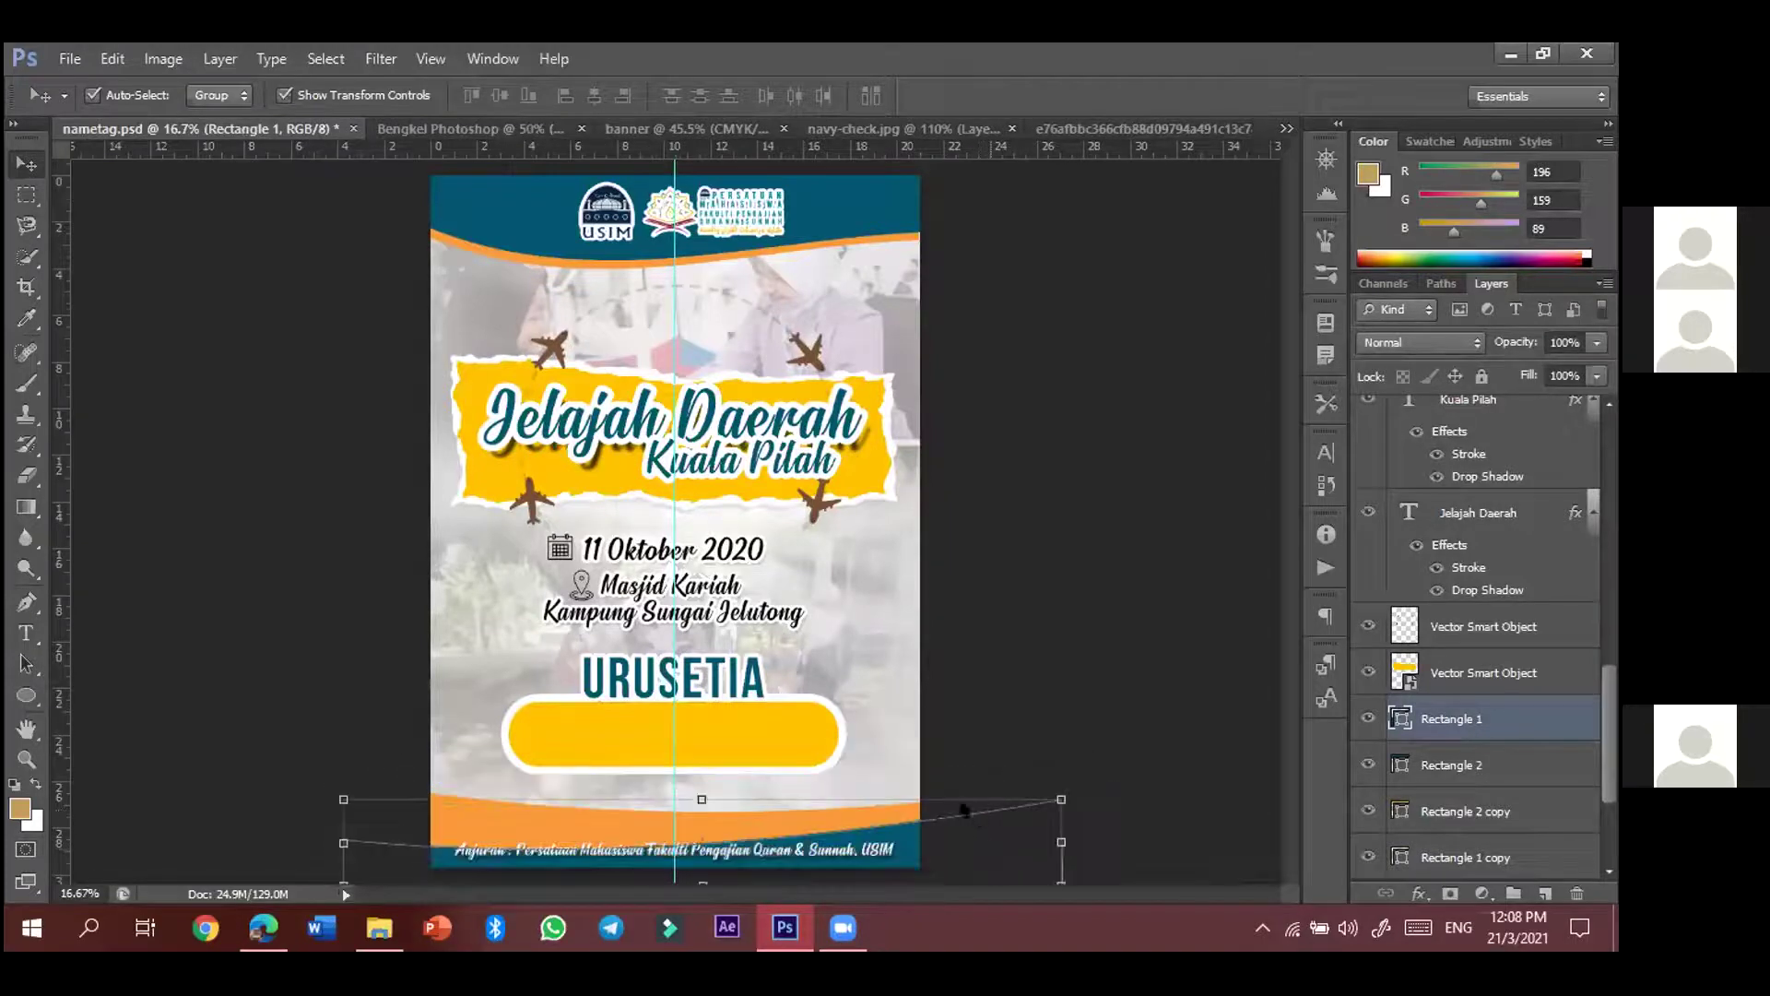
pyautogui.press('Return')
# - Close the blank Bengkel Photoshop document and return to the banner document
pyautogui.click(440, 132)
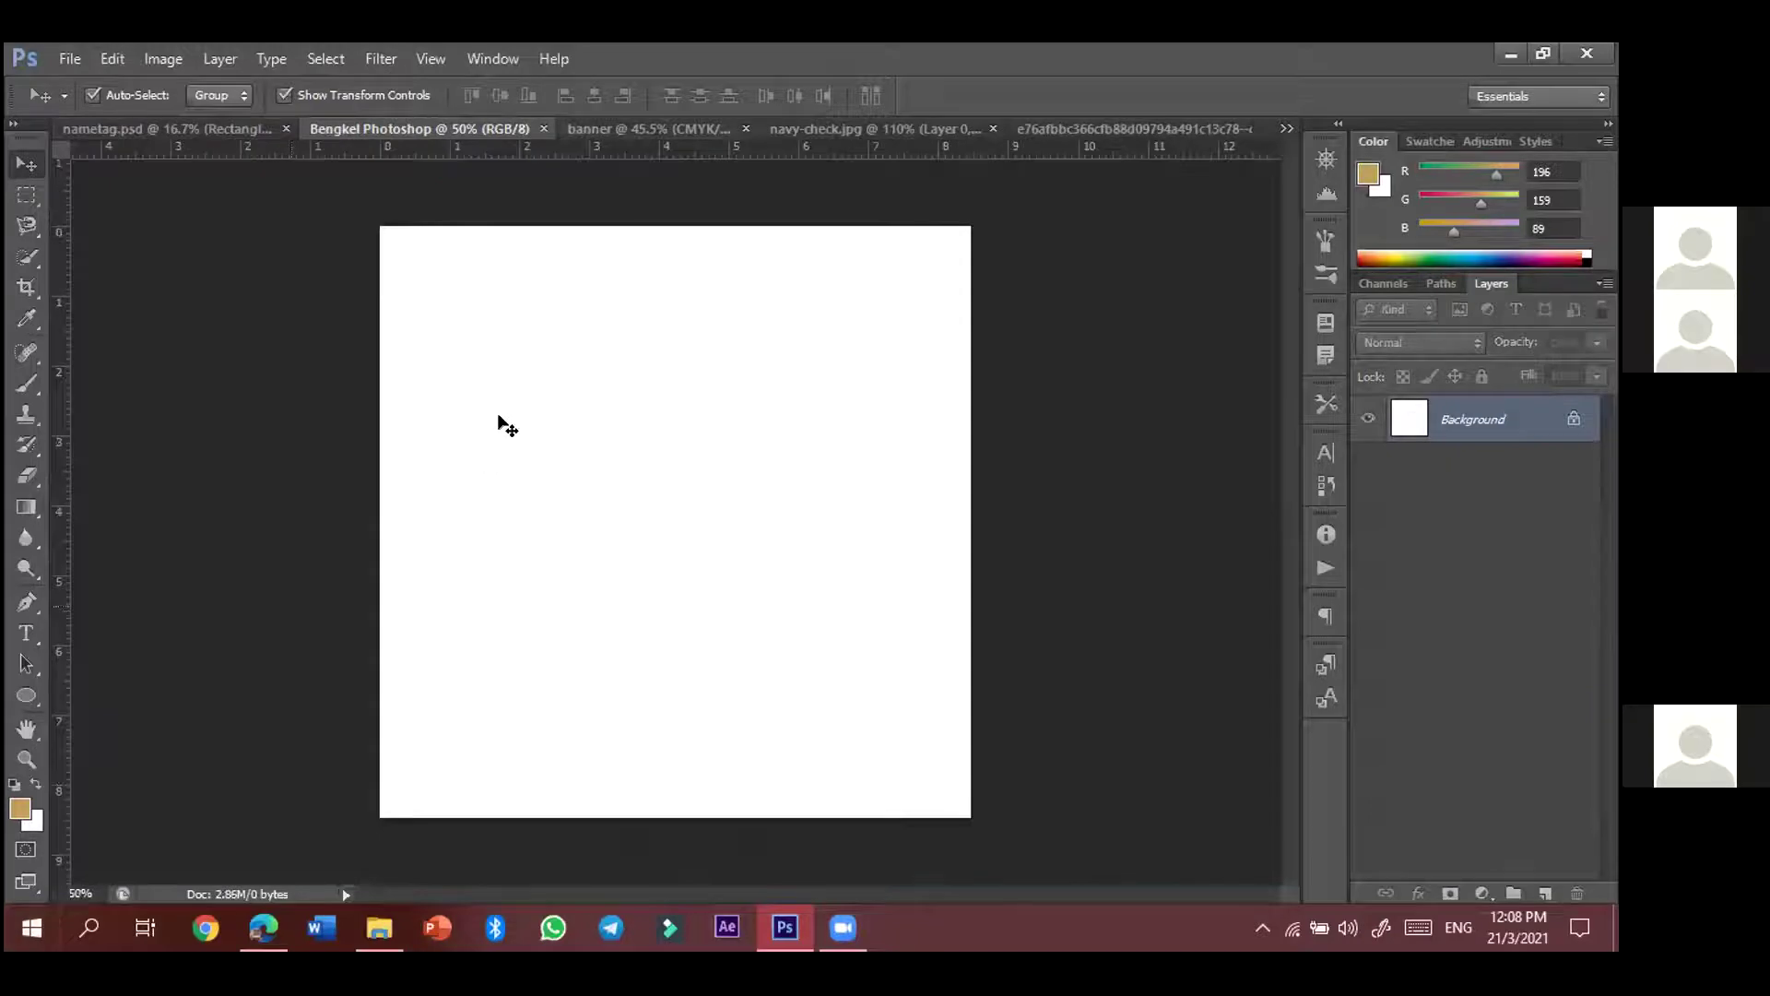
pyautogui.hotkey('ctrl', 'w')
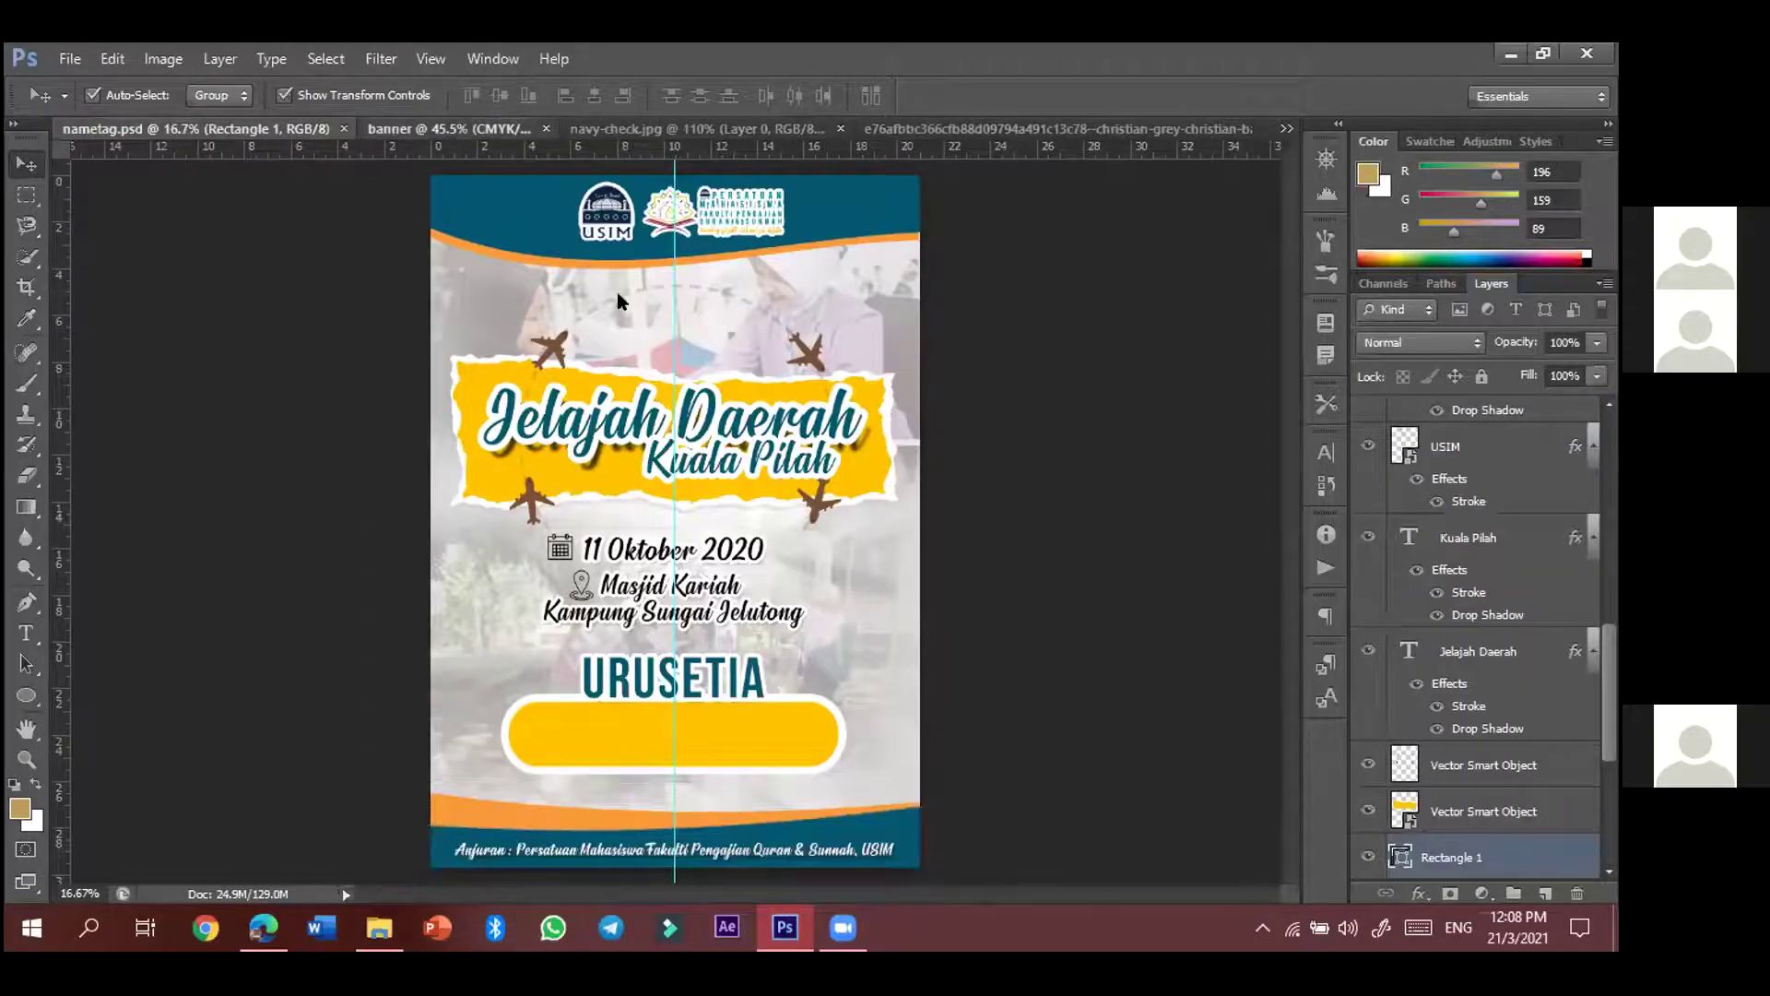
pyautogui.hotkey('ctrl', 'Tab')
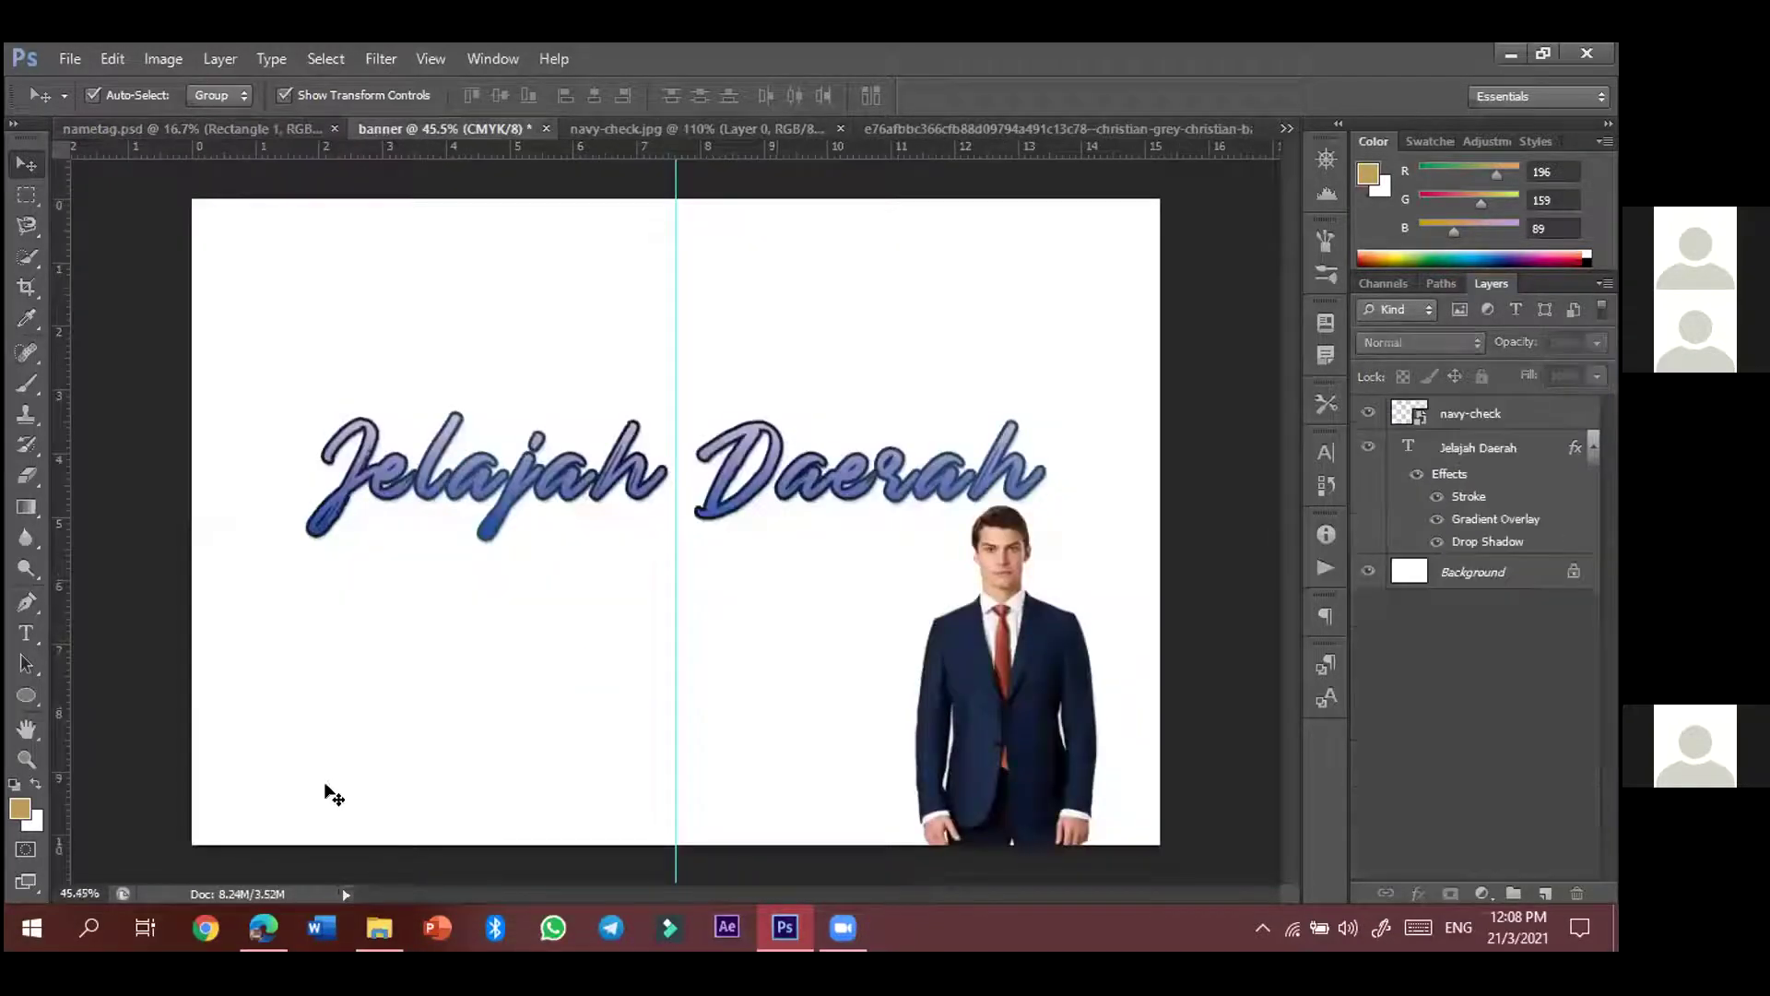
# - Draw a gold rectangle without a stroke, about 1803 by 122 px, across the banner's bottom edge and deselect it
pyautogui.click(26, 664)
pyautogui.click(27, 697)
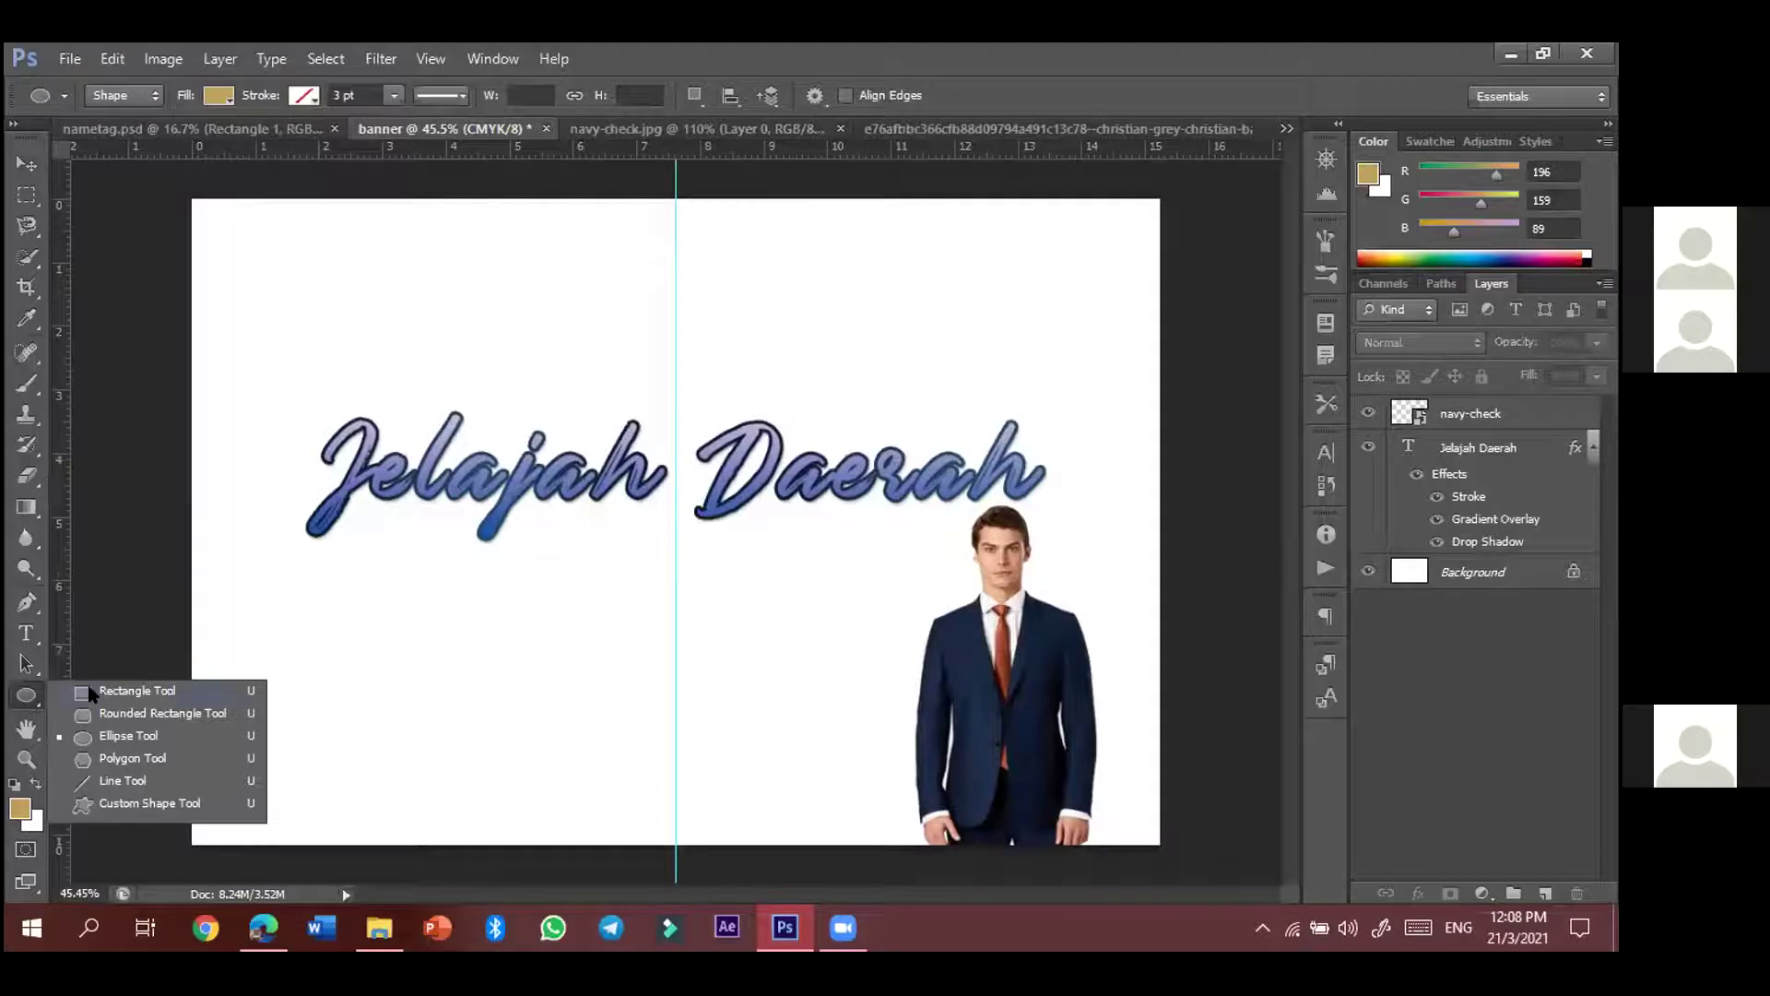
pyautogui.click(120, 693)
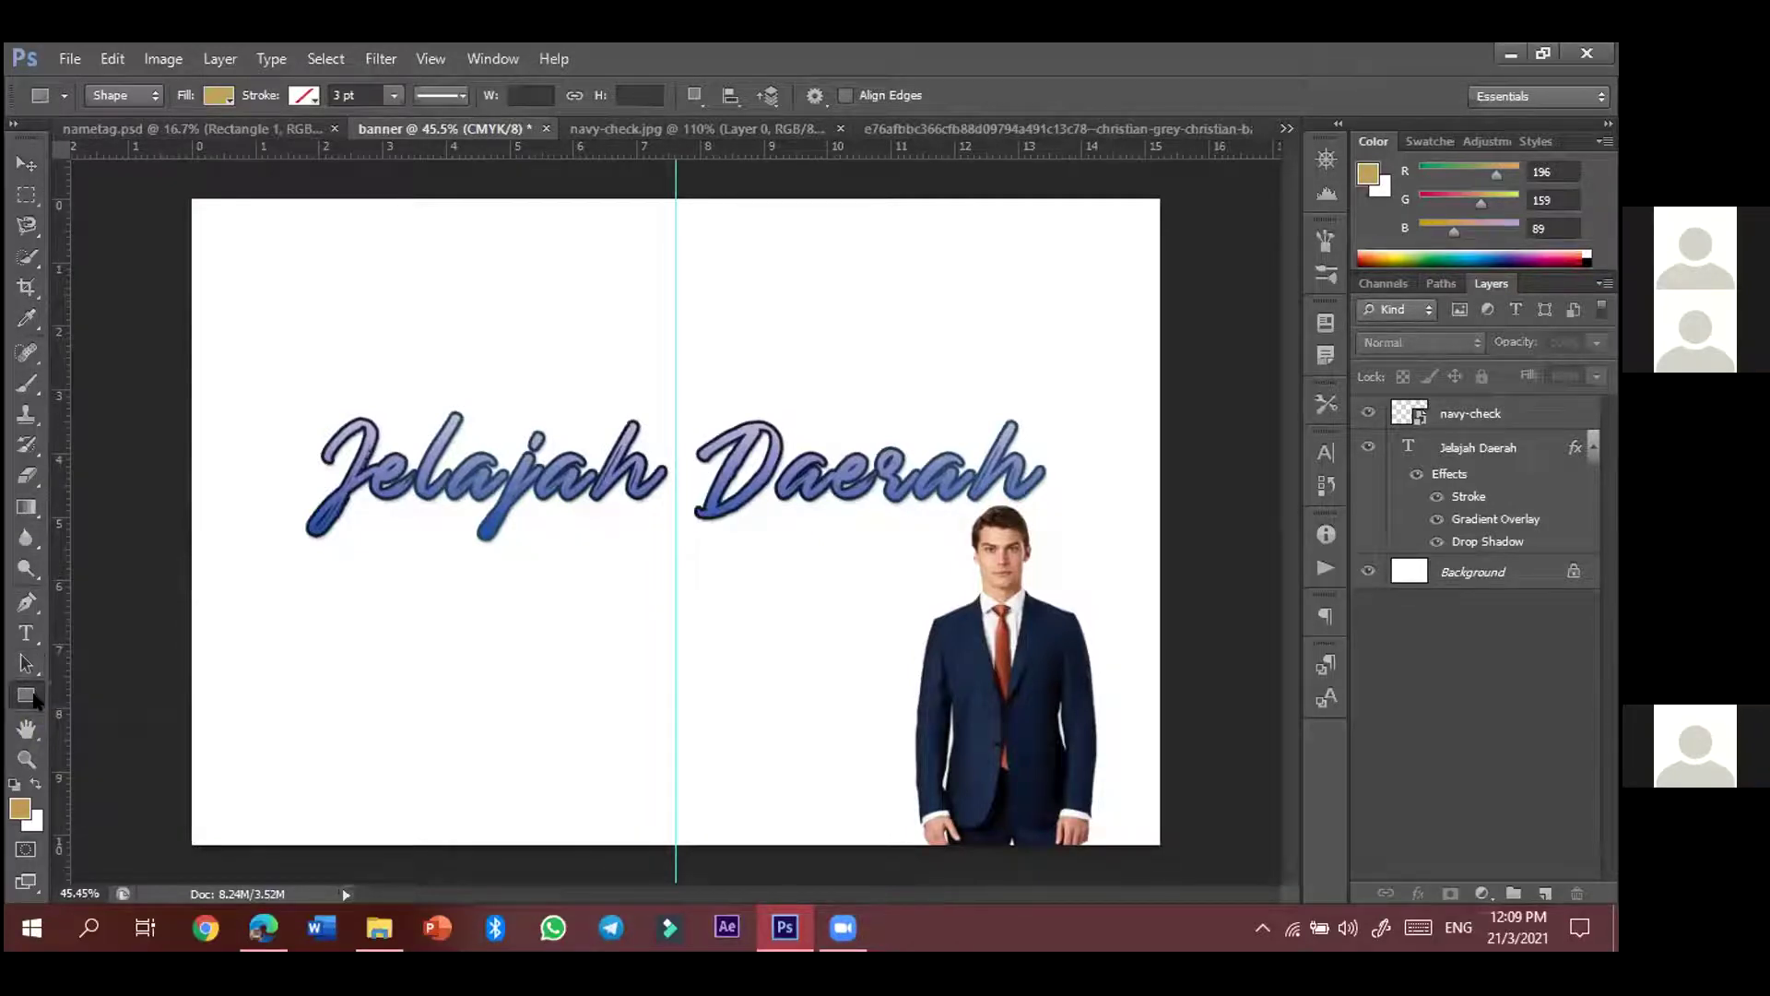
pyautogui.rightClick(27, 698)
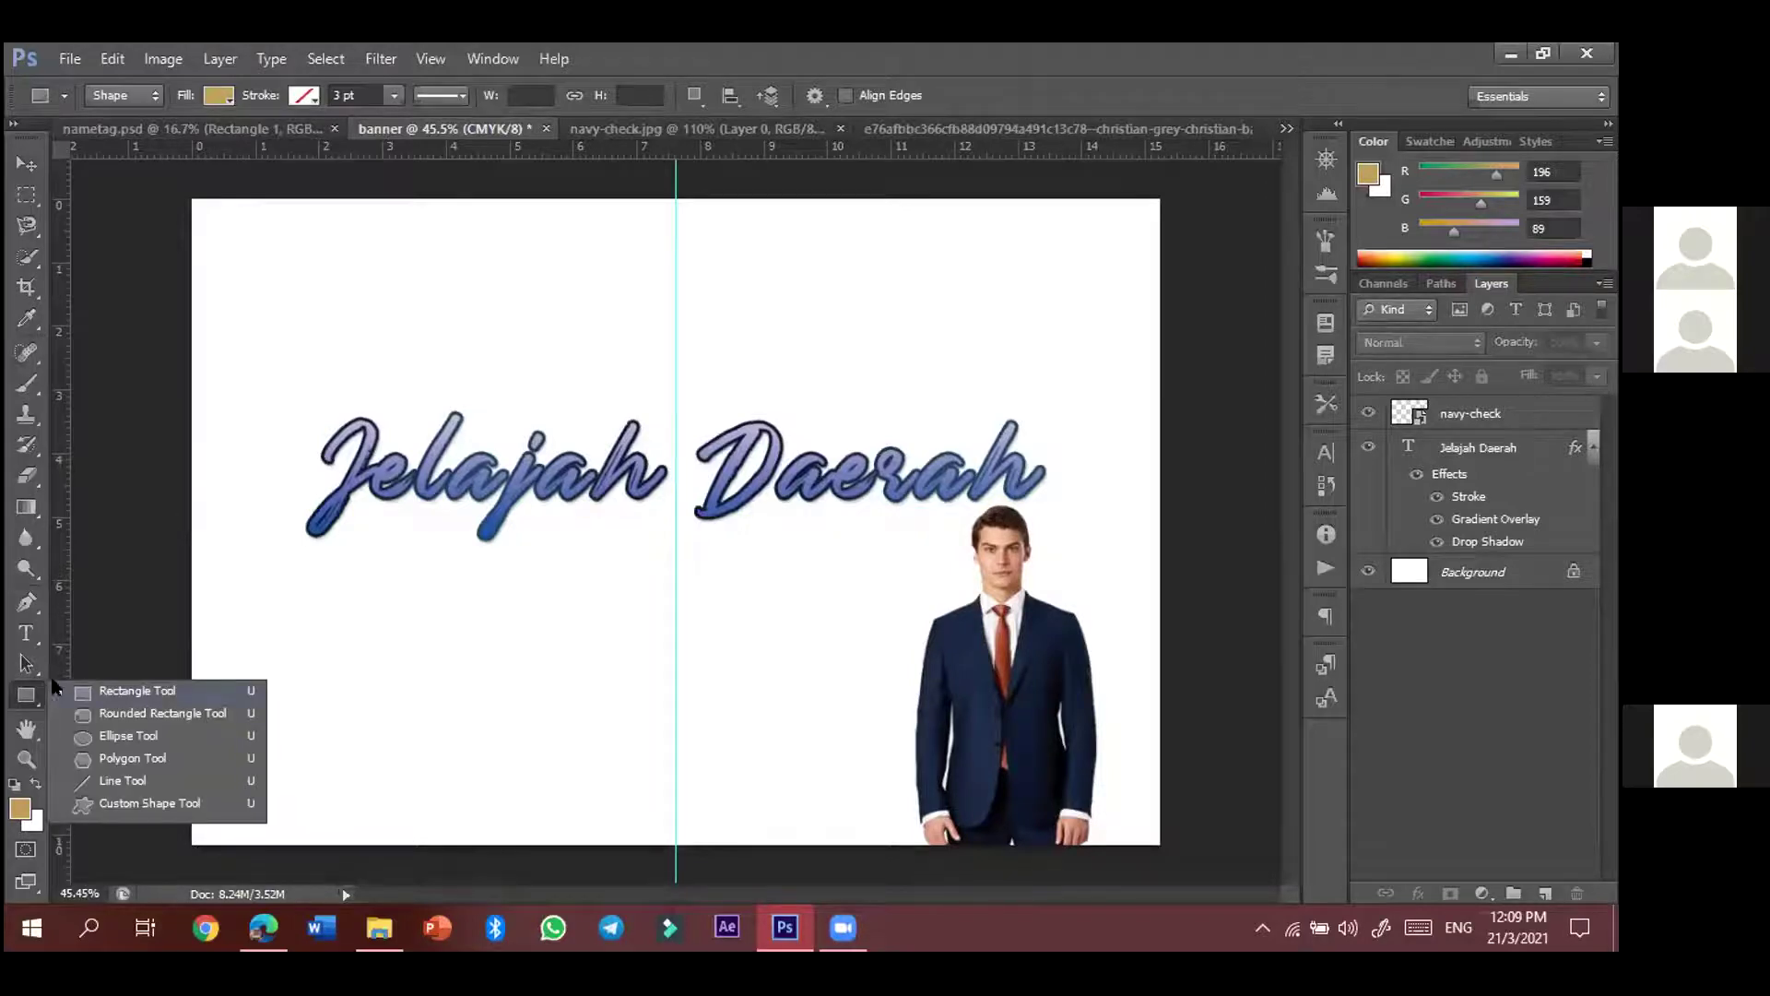
pyautogui.click(18, 701)
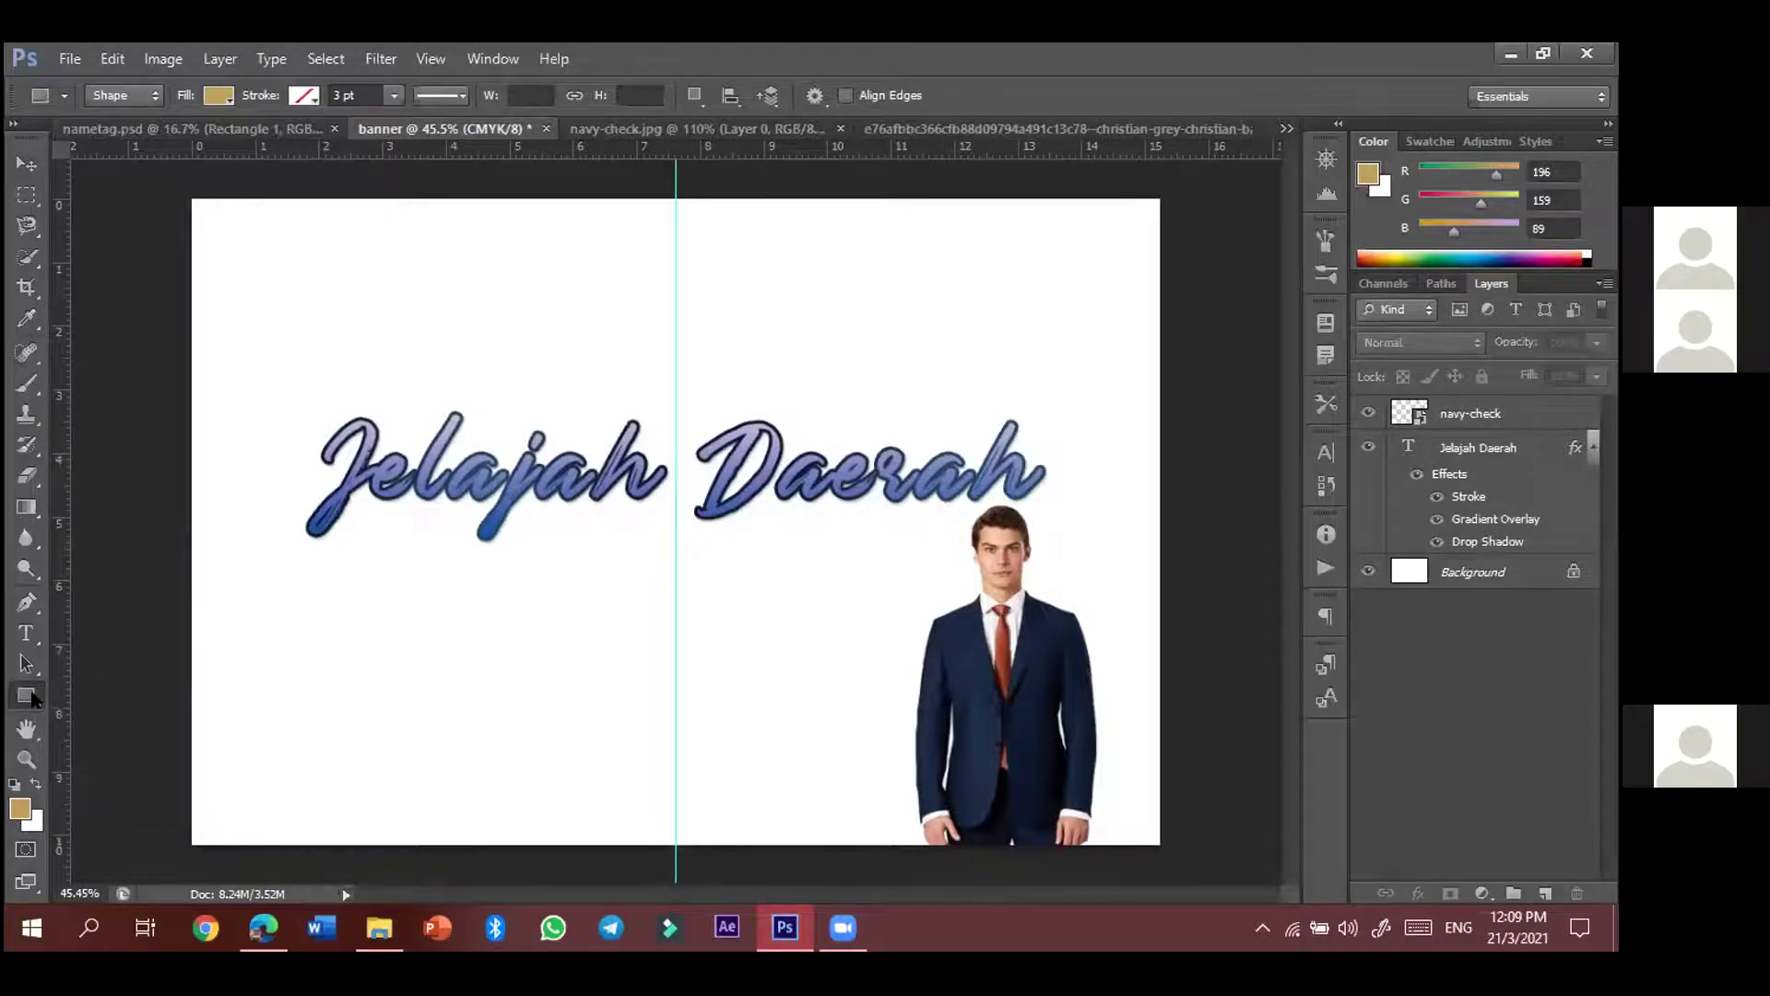
pyautogui.rightClick(28, 701)
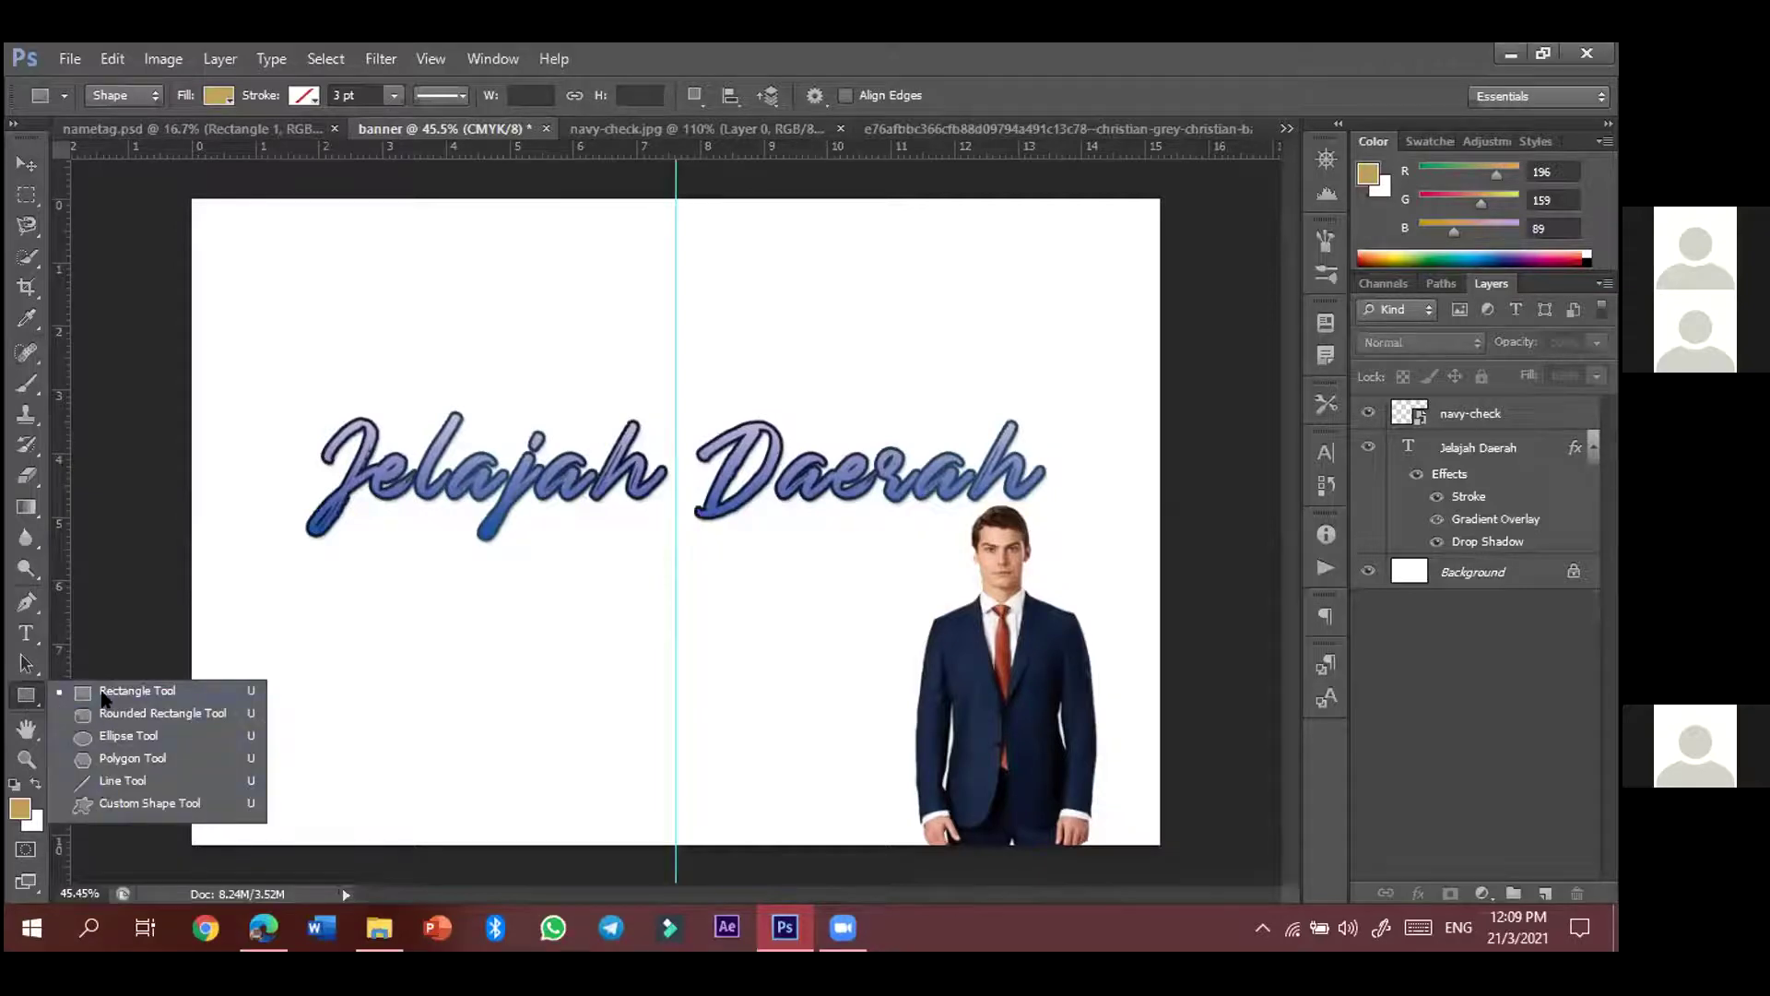
pyautogui.click(99, 687)
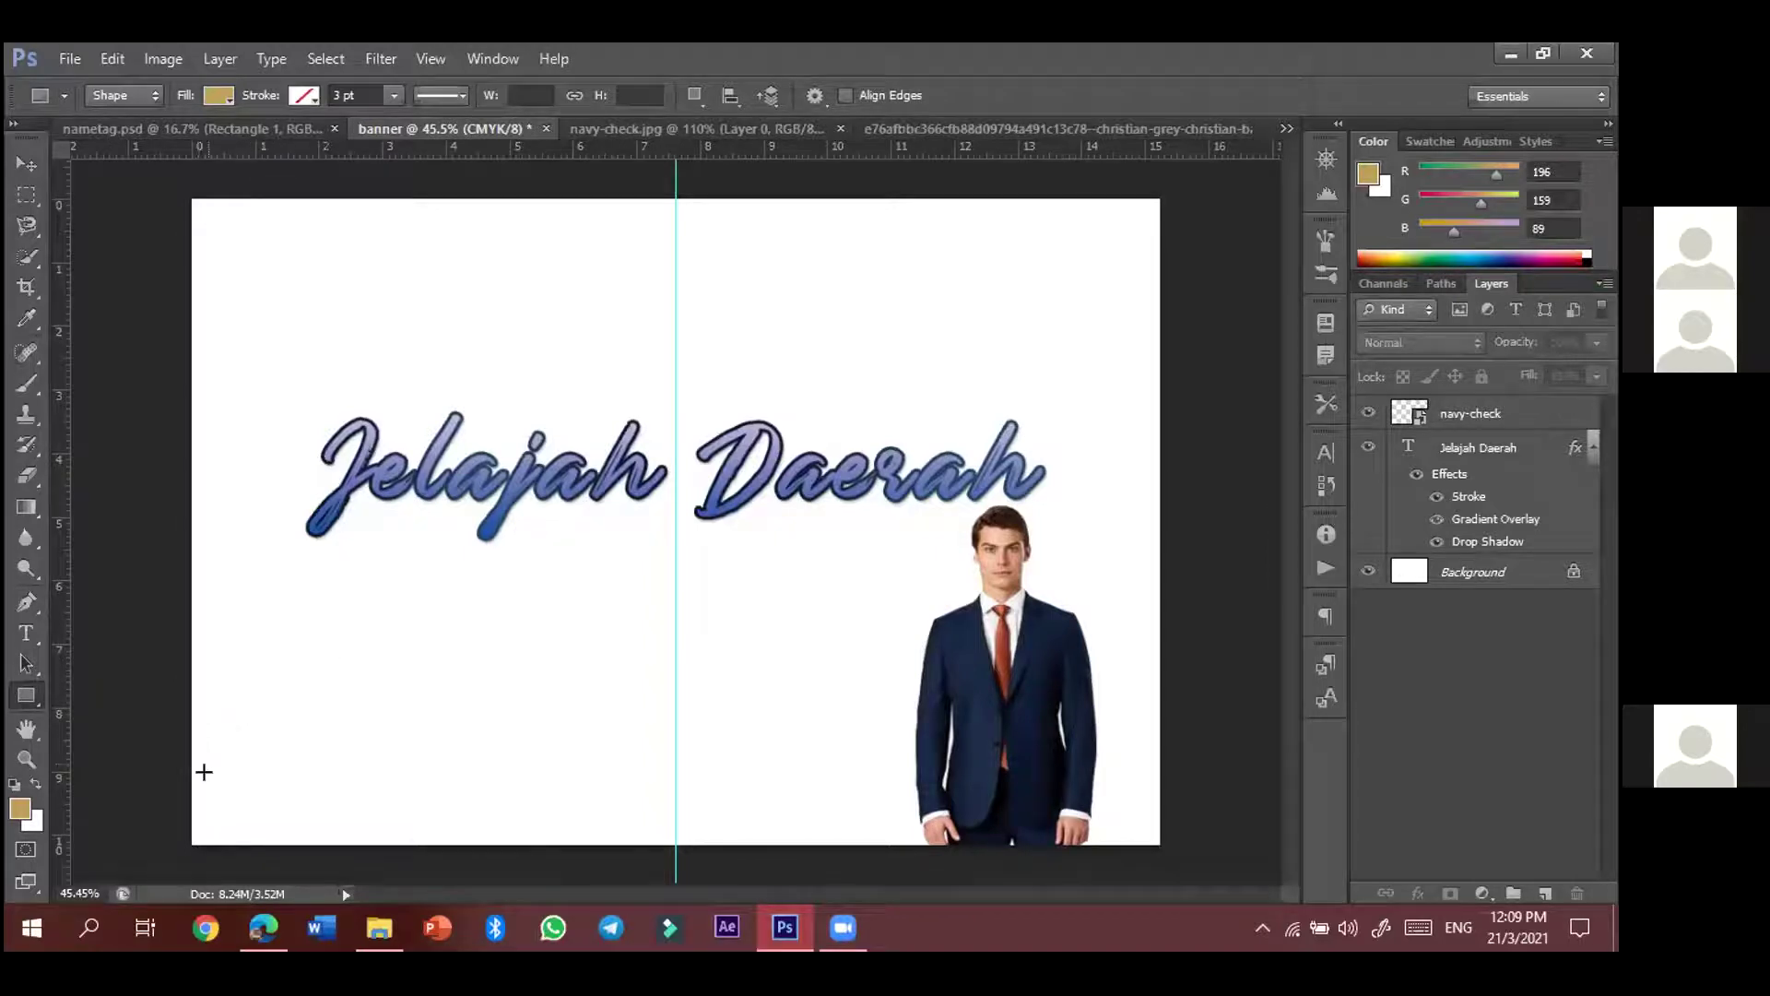
pyautogui.moveTo(188, 775); pyautogui.dragTo(1151, 835)
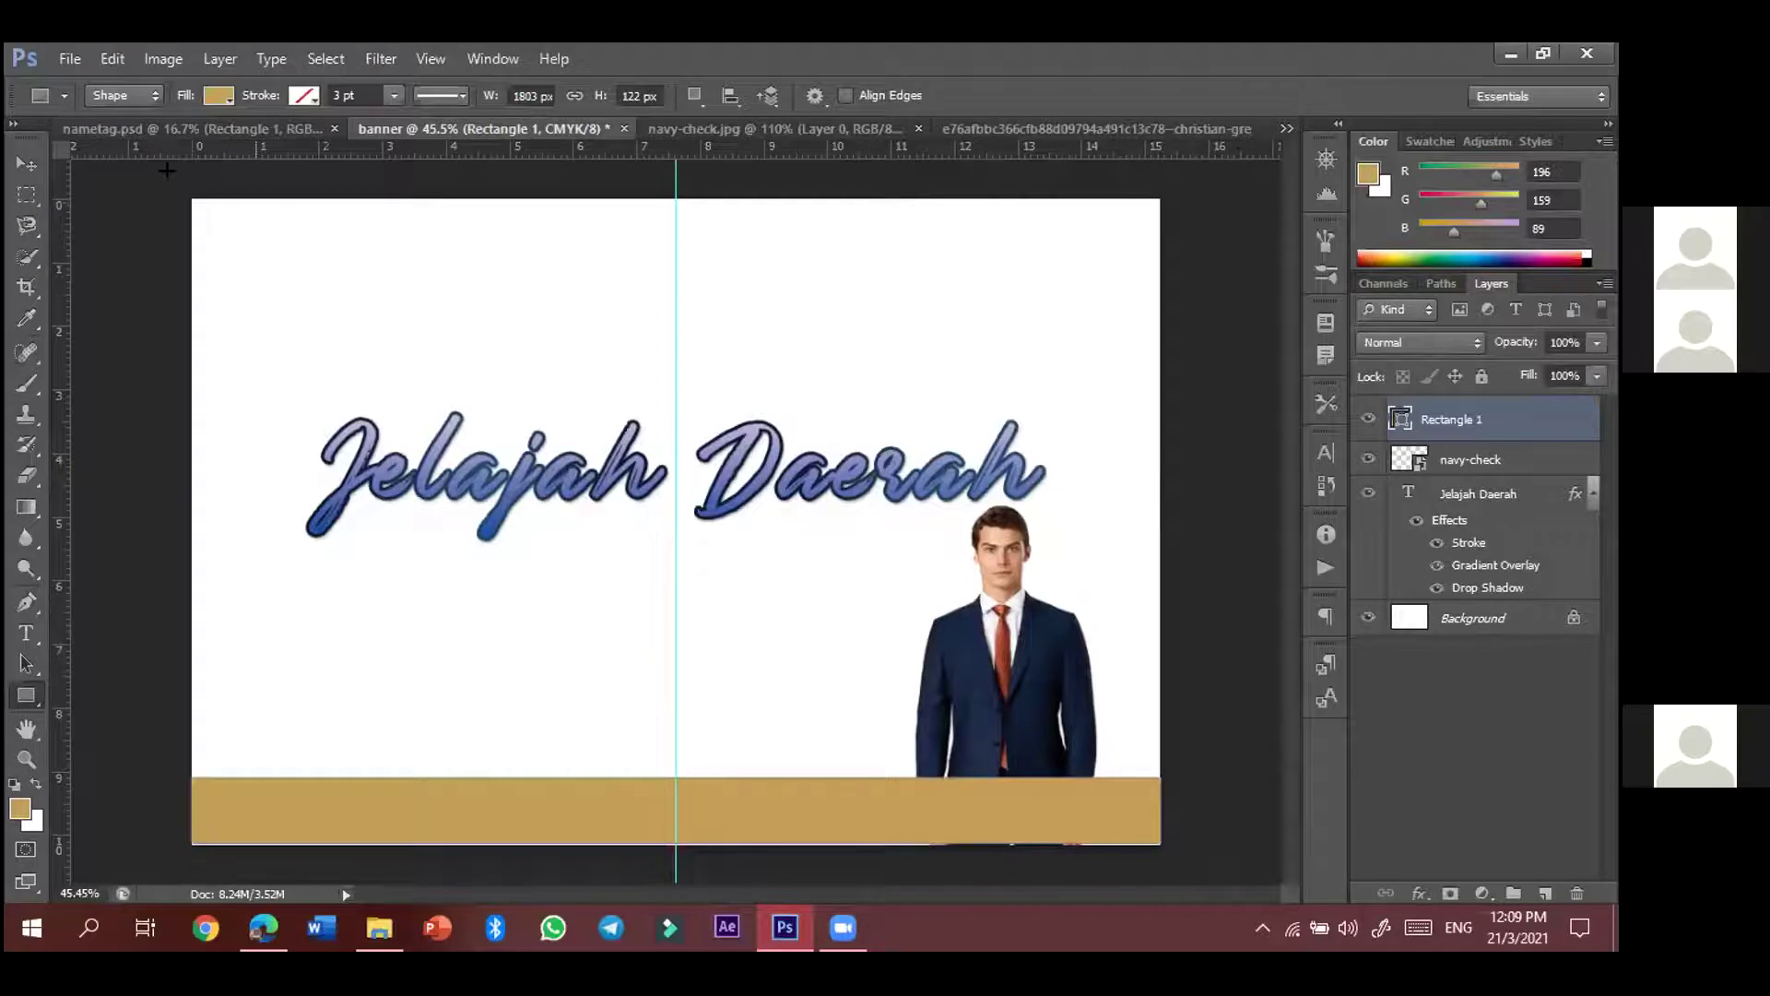
pyautogui.click(24, 165)
pyautogui.click(719, 288)
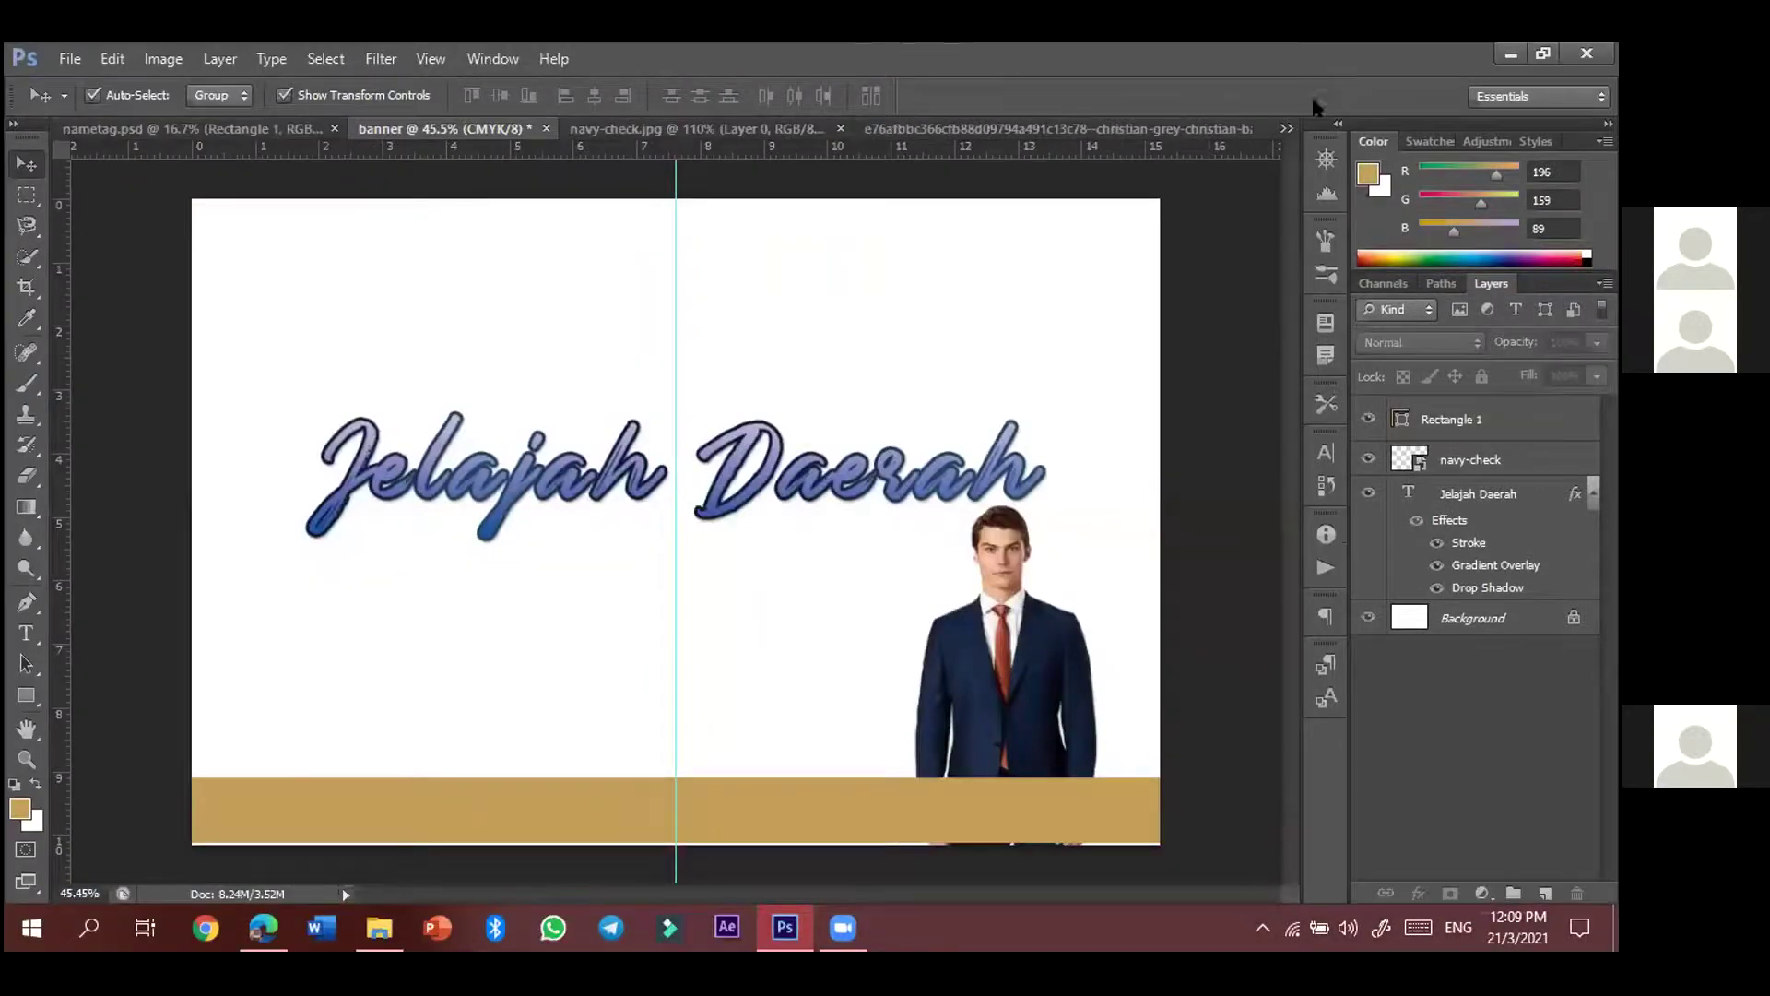
# - Replace the thin gold band with a taller gold rectangle about 1803 by 193 px across the banner's bottom edge
pyautogui.click(959, 830)
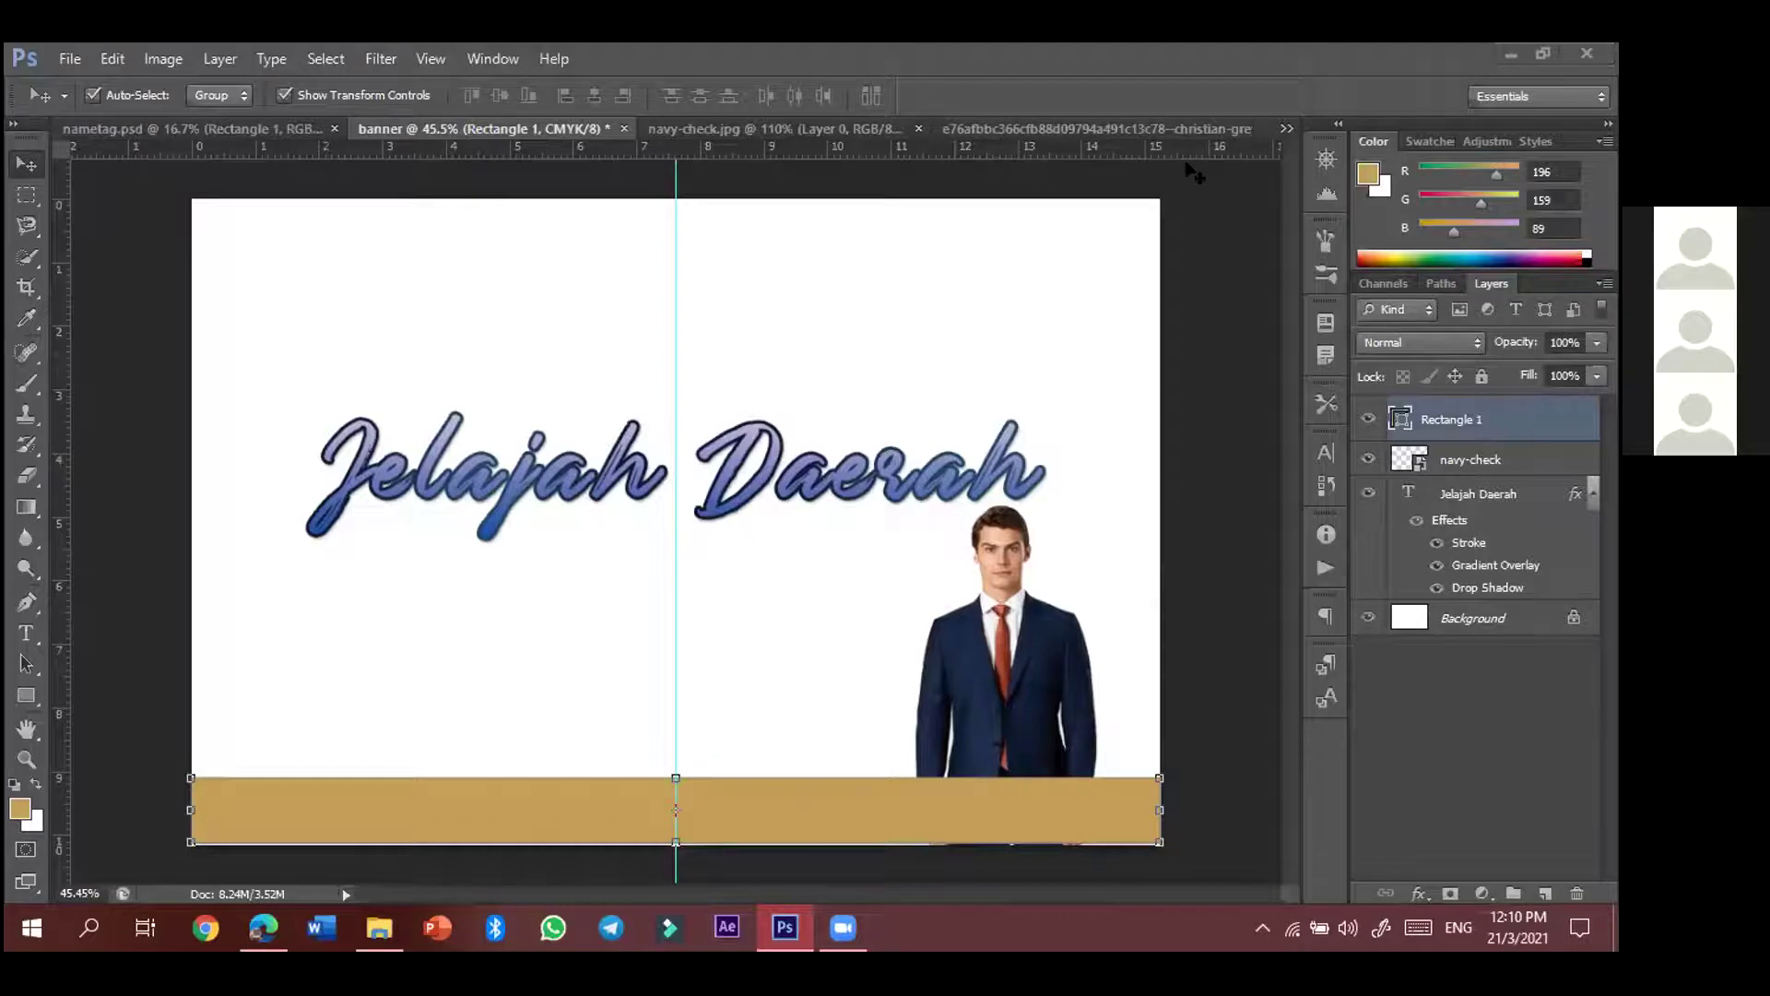
pyautogui.press('Delete')
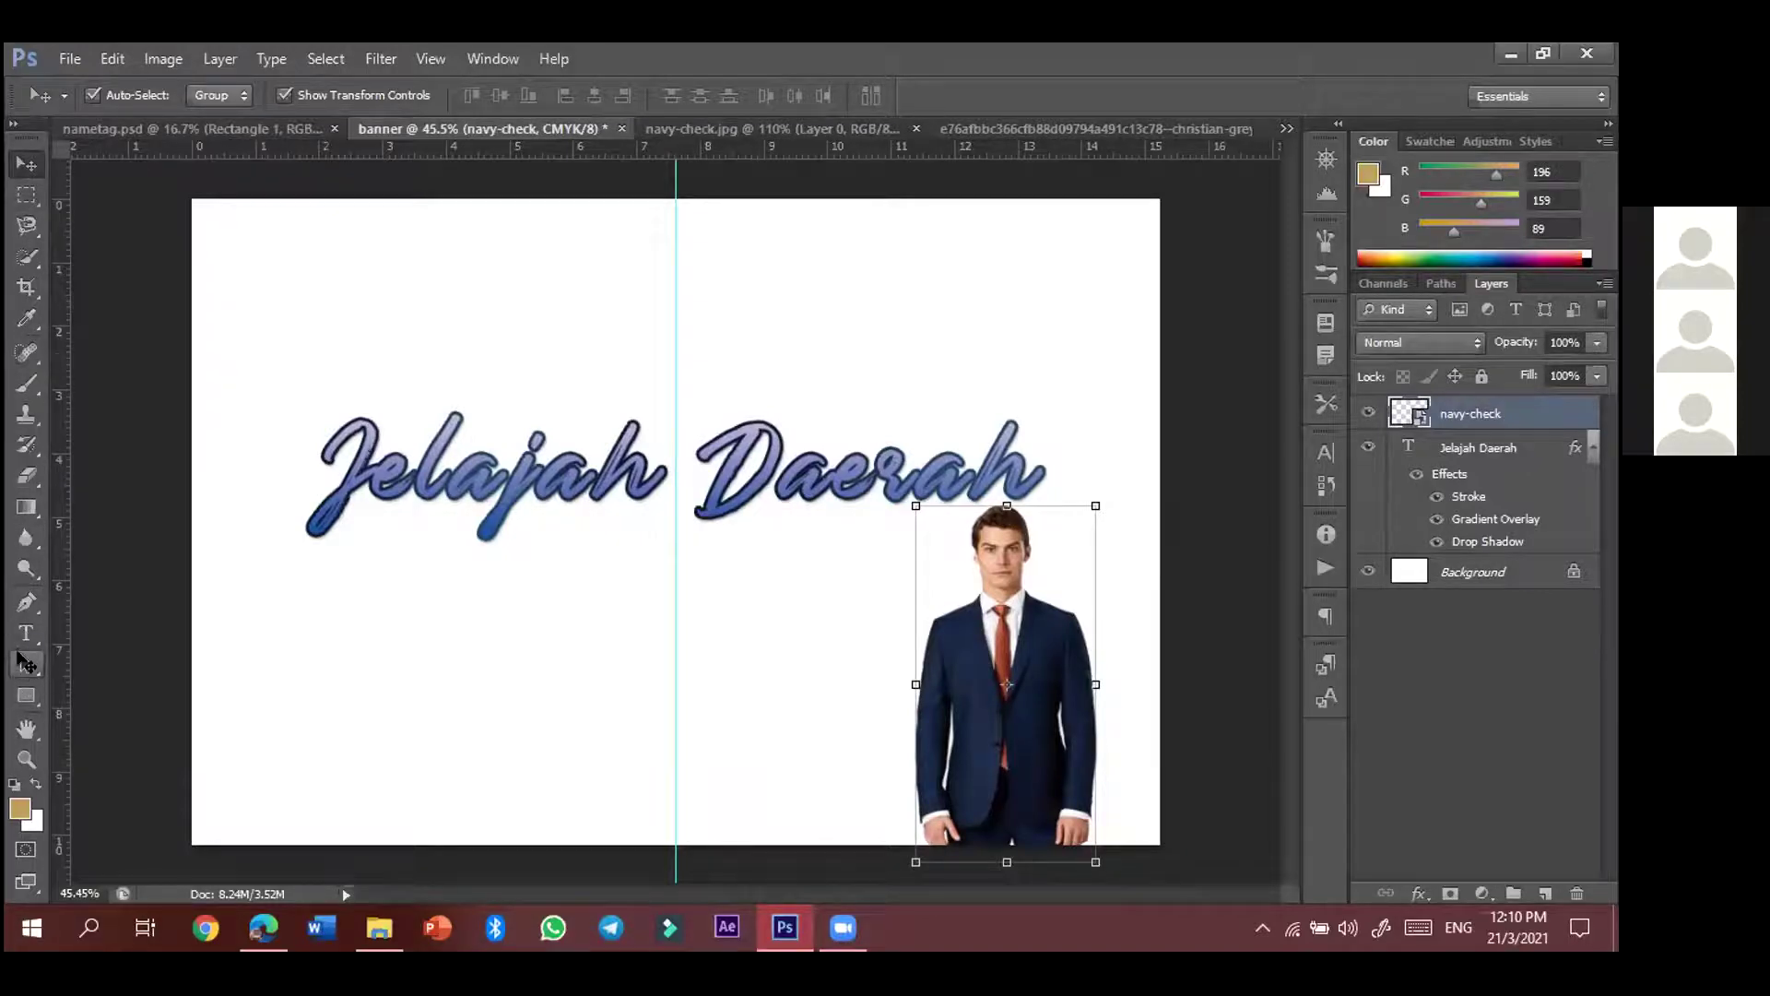
pyautogui.click(29, 698)
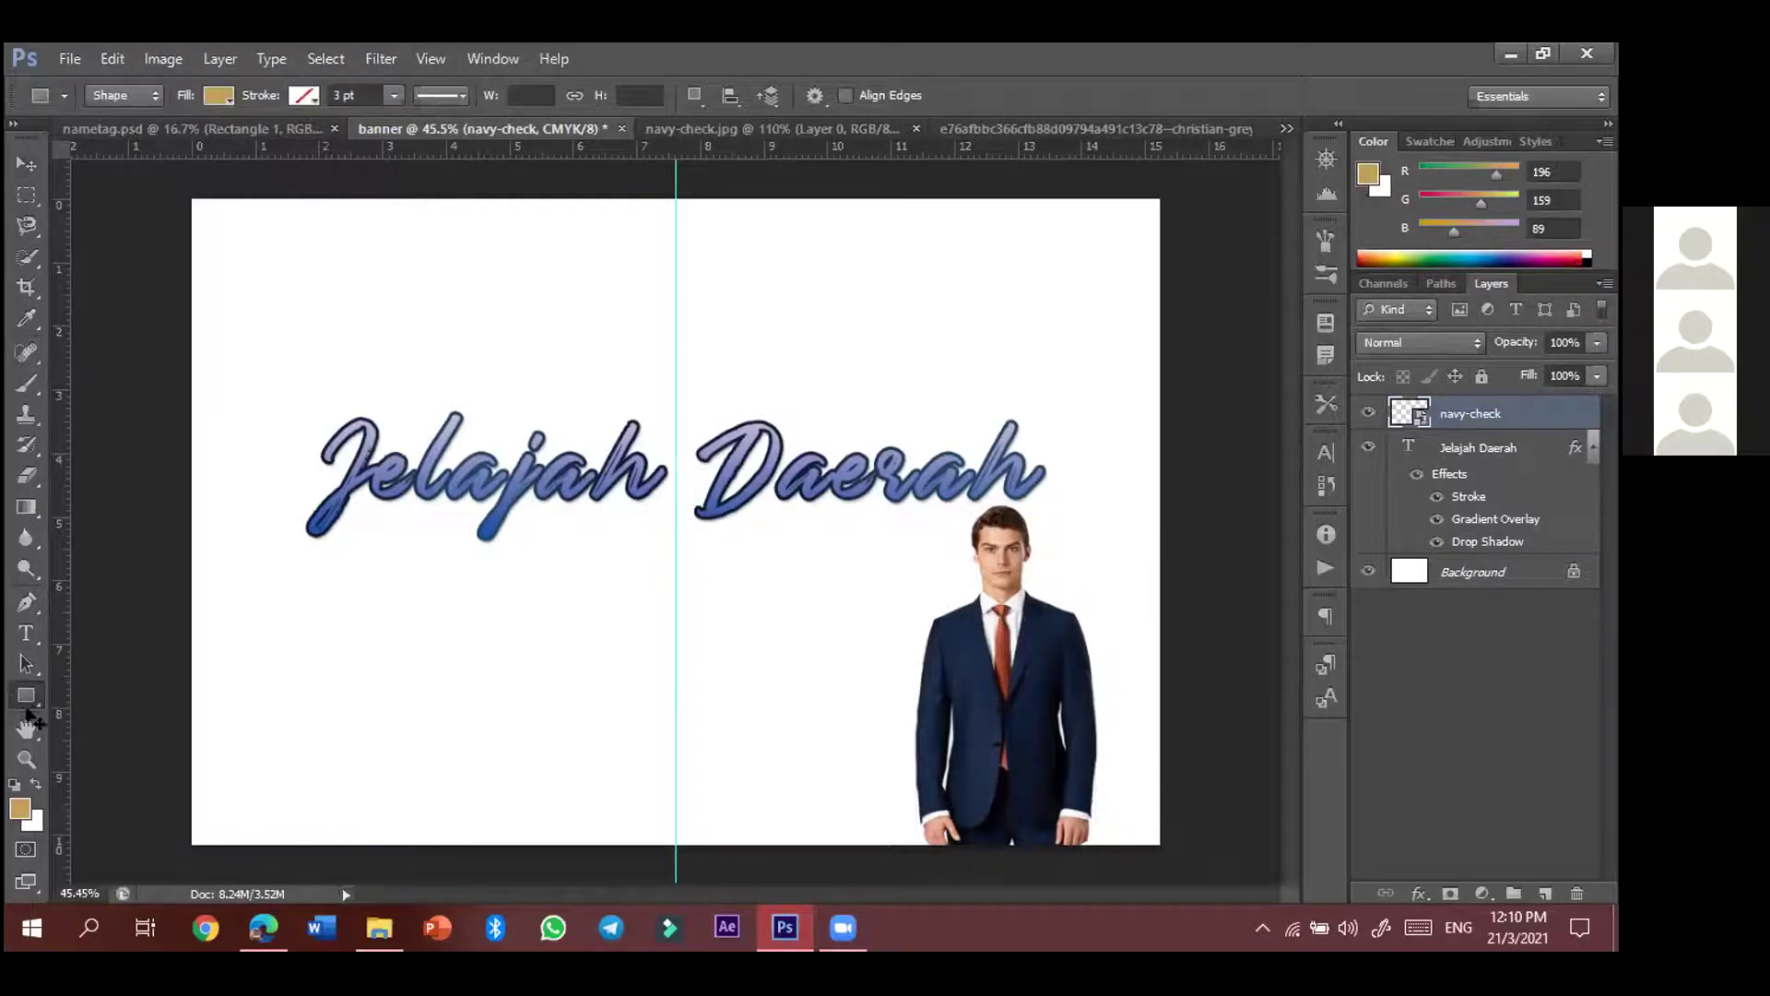
pyautogui.rightClick(32, 695)
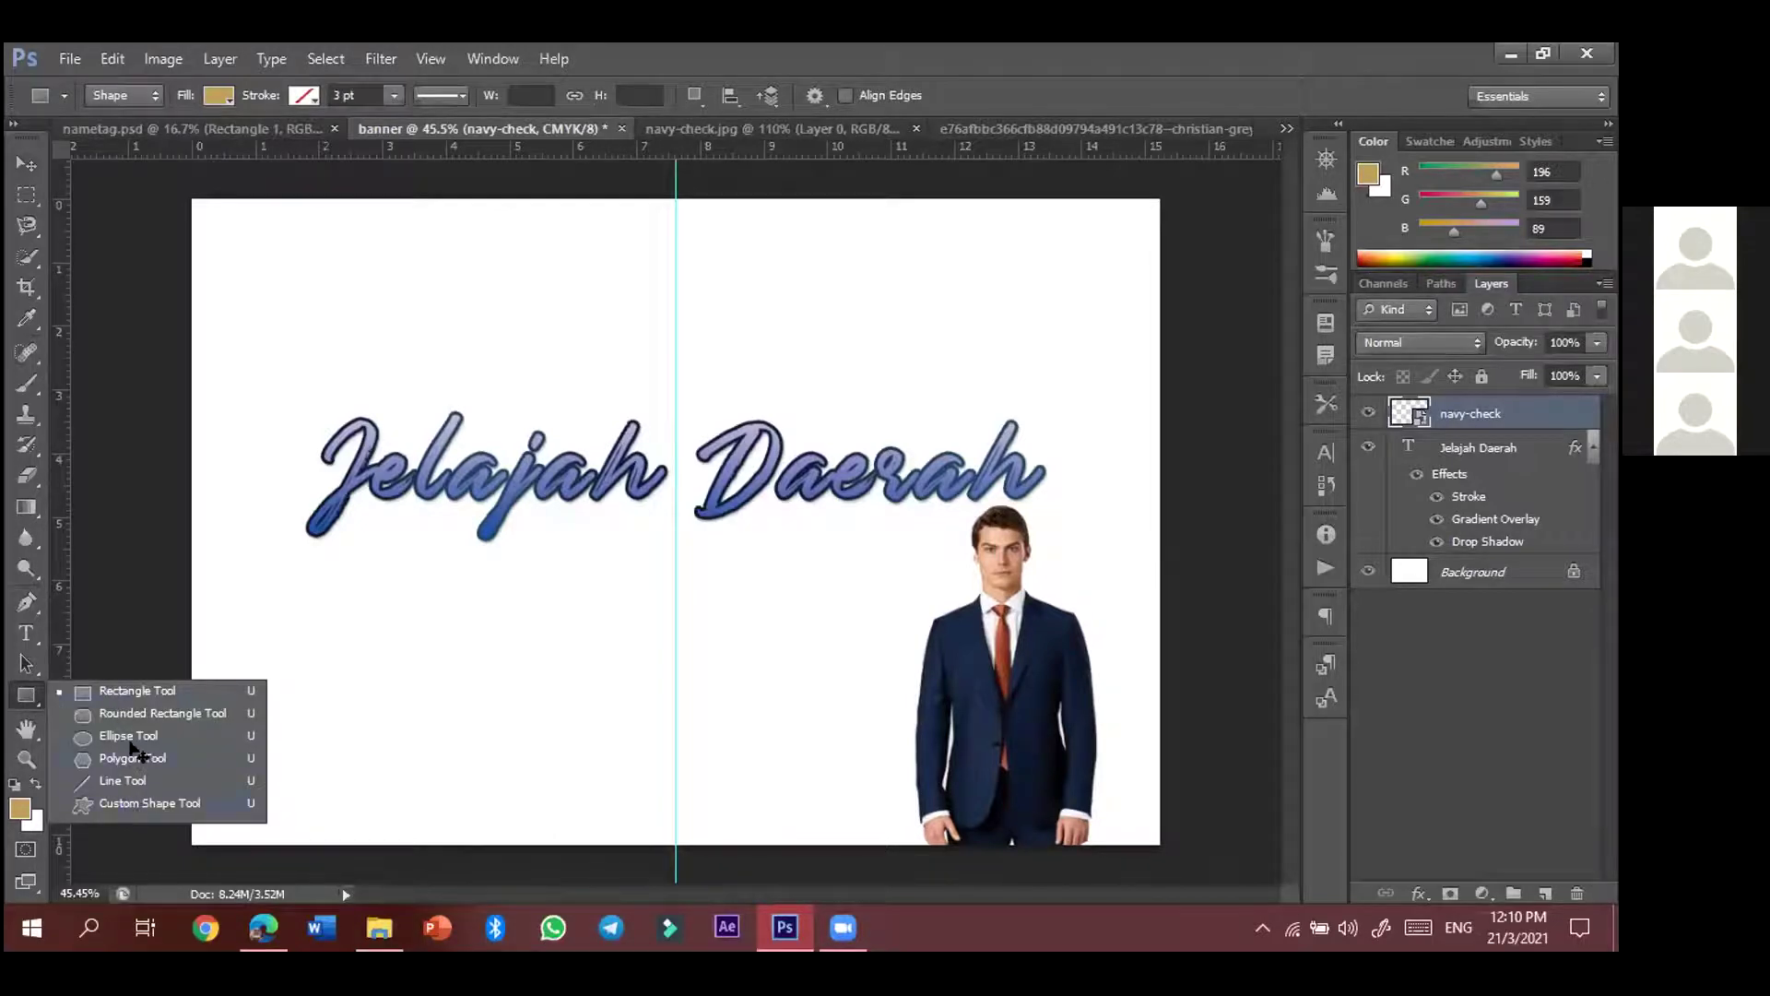
pyautogui.click(116, 698)
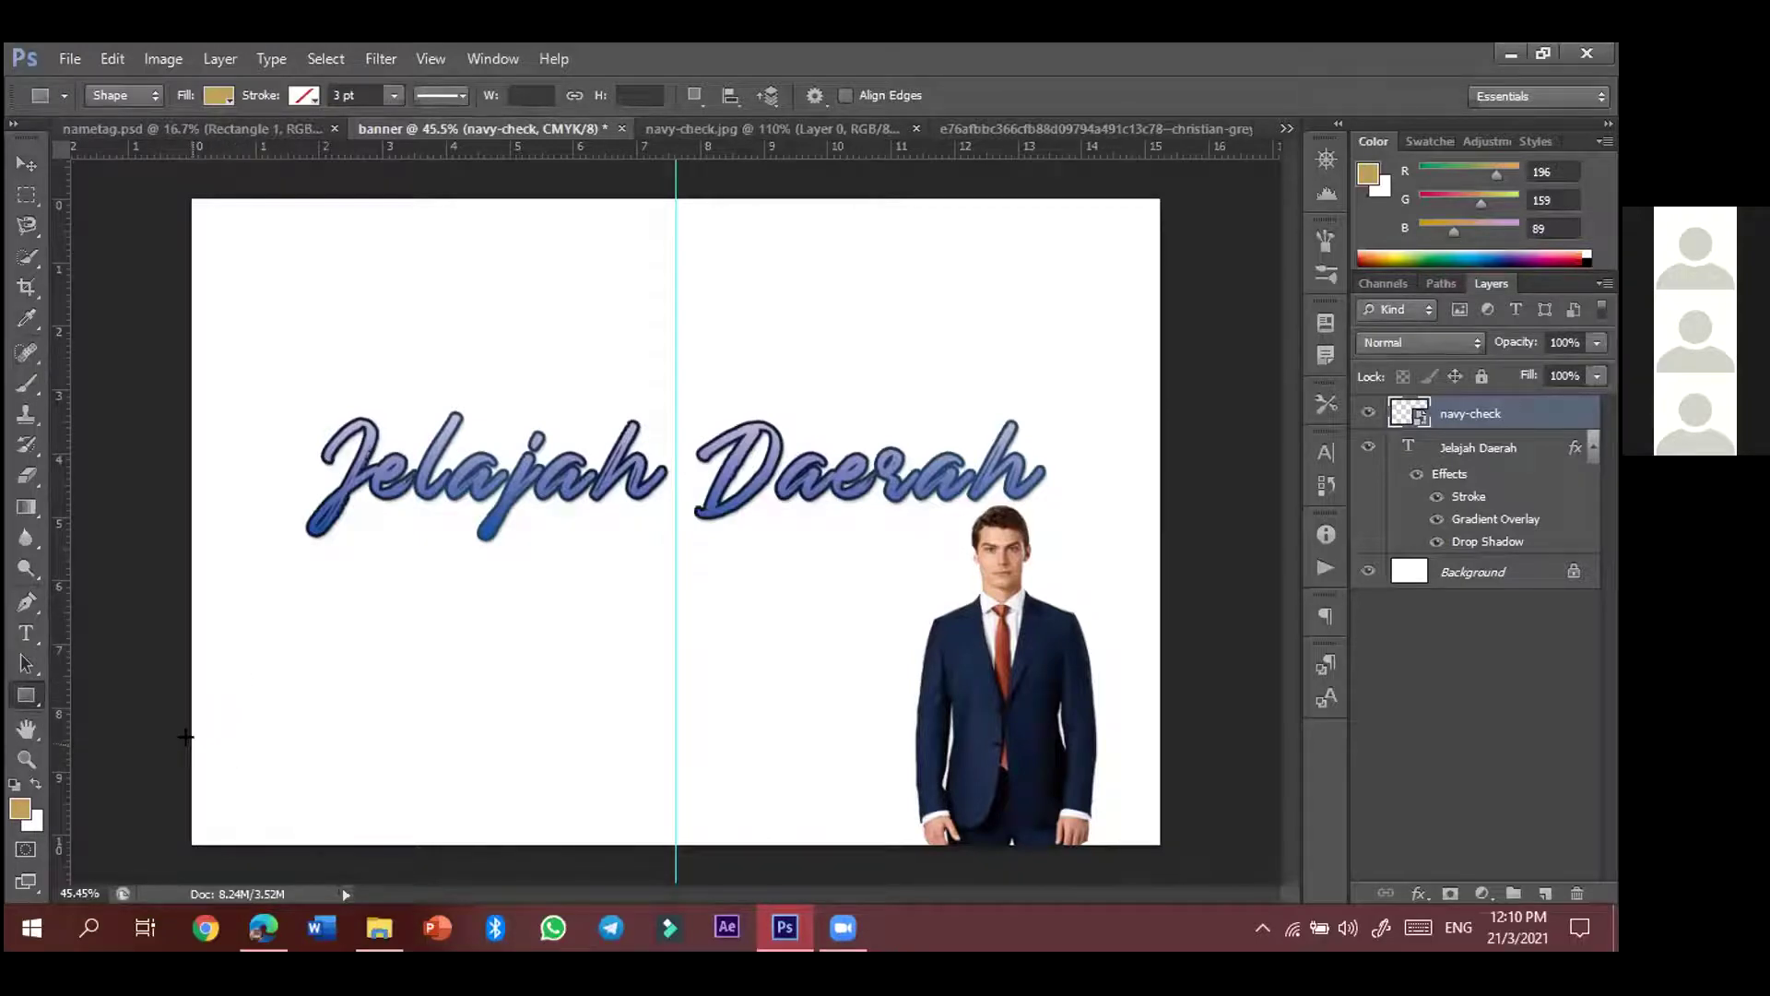
pyautogui.moveTo(188, 736); pyautogui.dragTo(1153, 836)
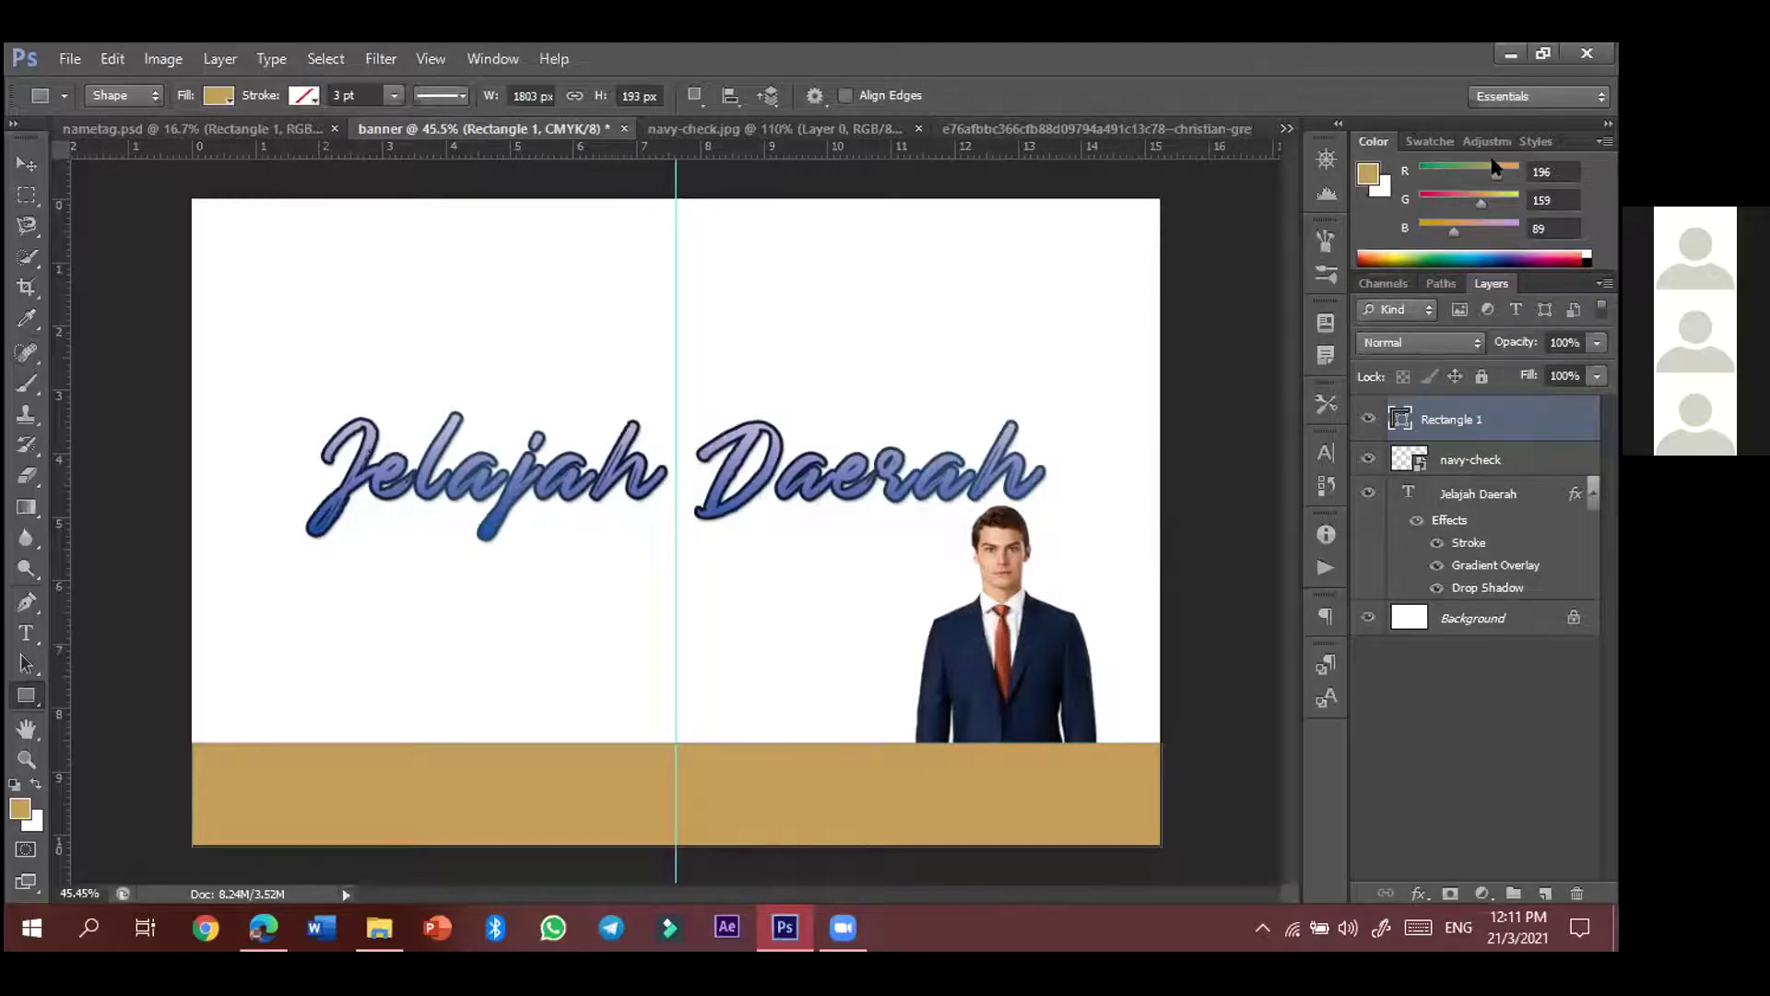
# - Maximize the Photoshop window and move the gold rectangle slightly down past the banner's bottom edge
pyautogui.hotkey('alt', 'Tab')
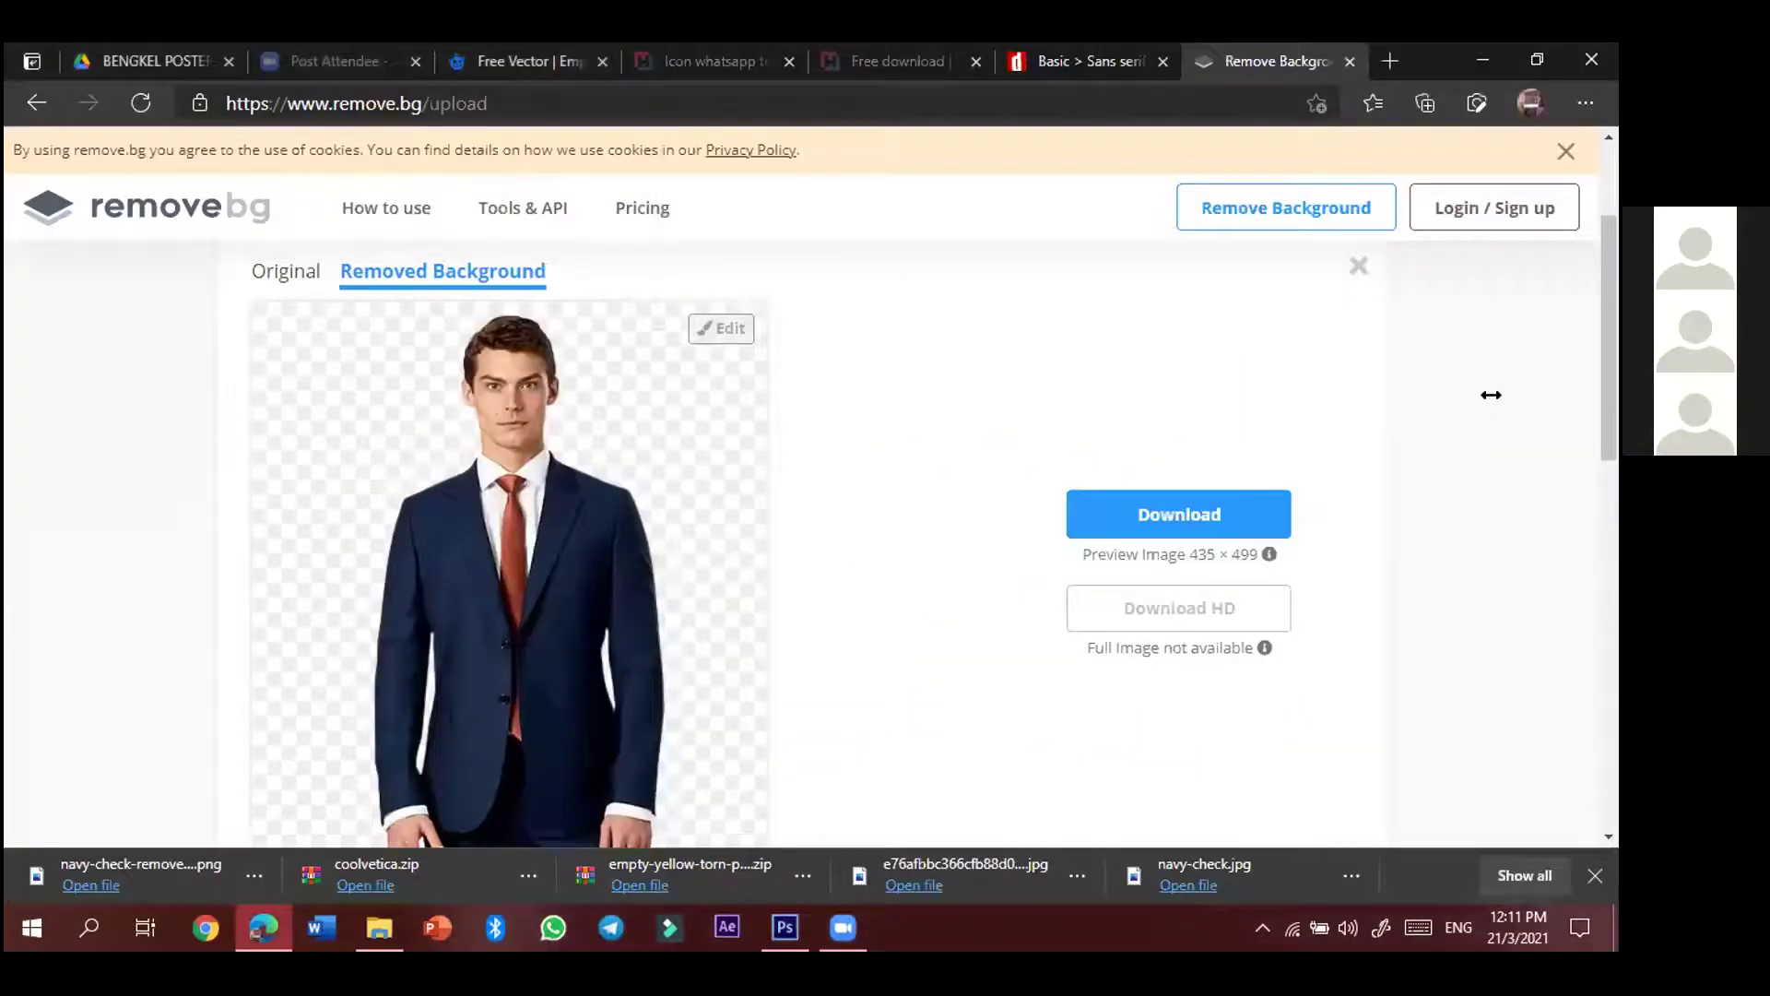
pyautogui.hotkey('alt', 'Tab')
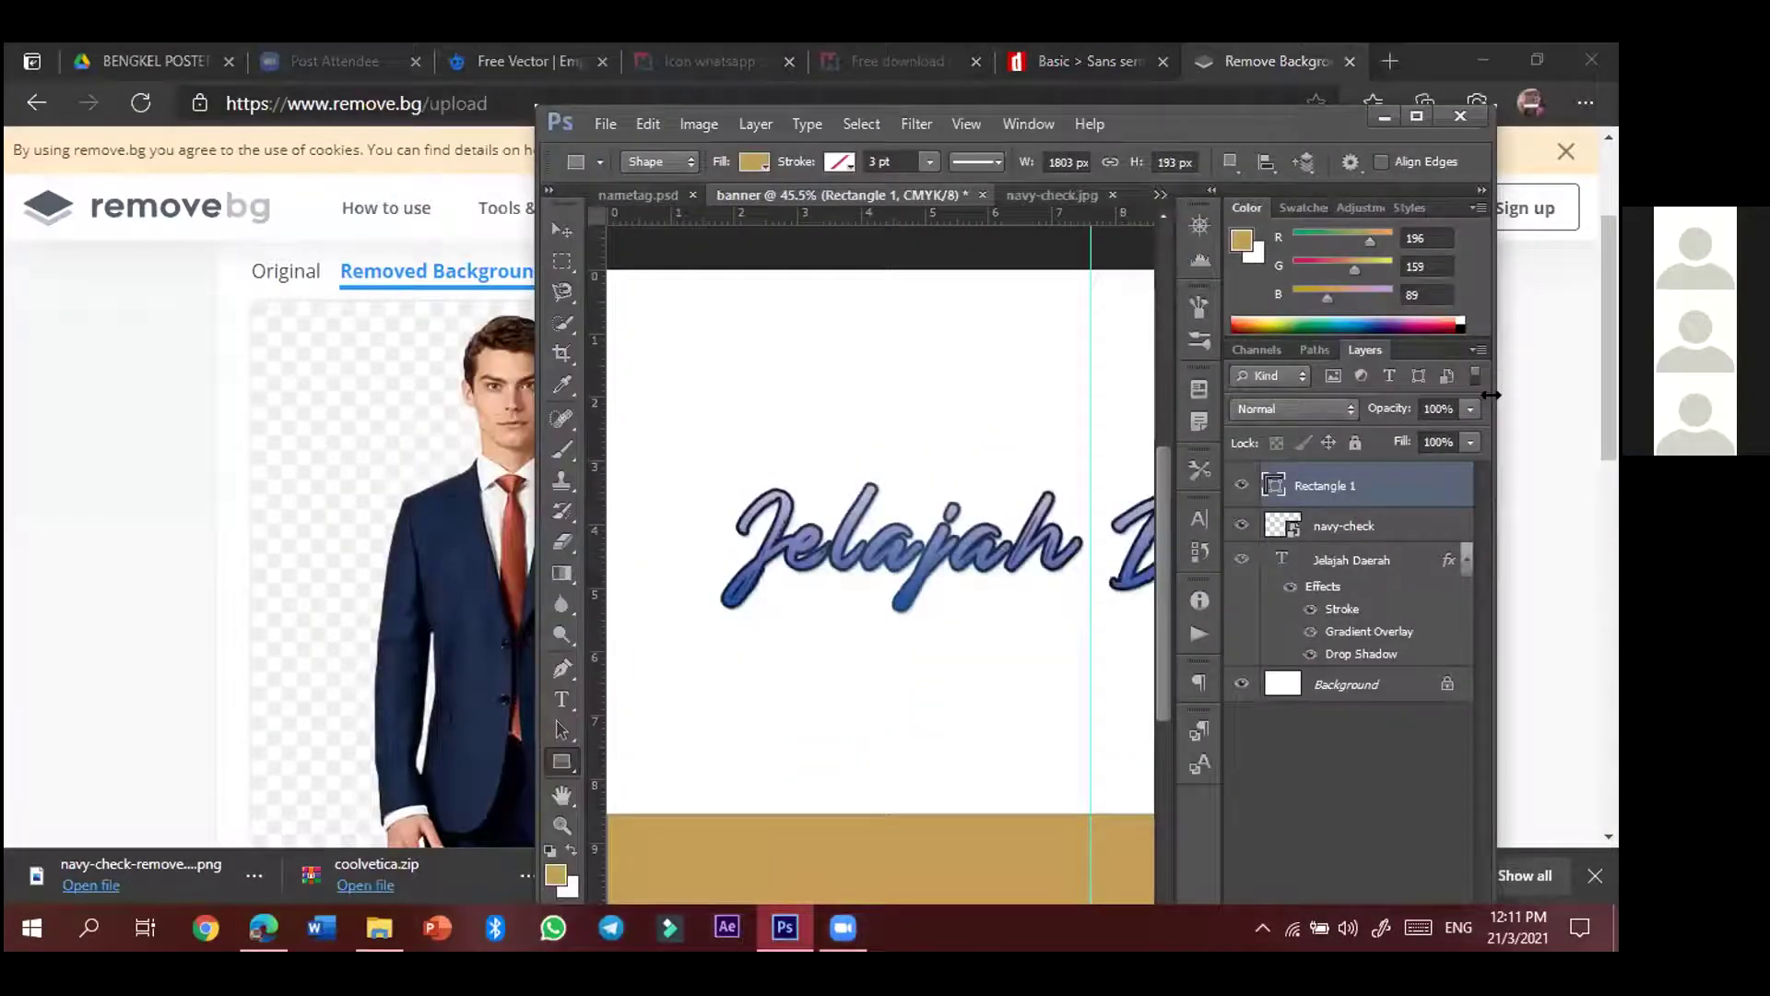
pyautogui.moveTo(1491, 395); pyautogui.dragTo(1616, 394)
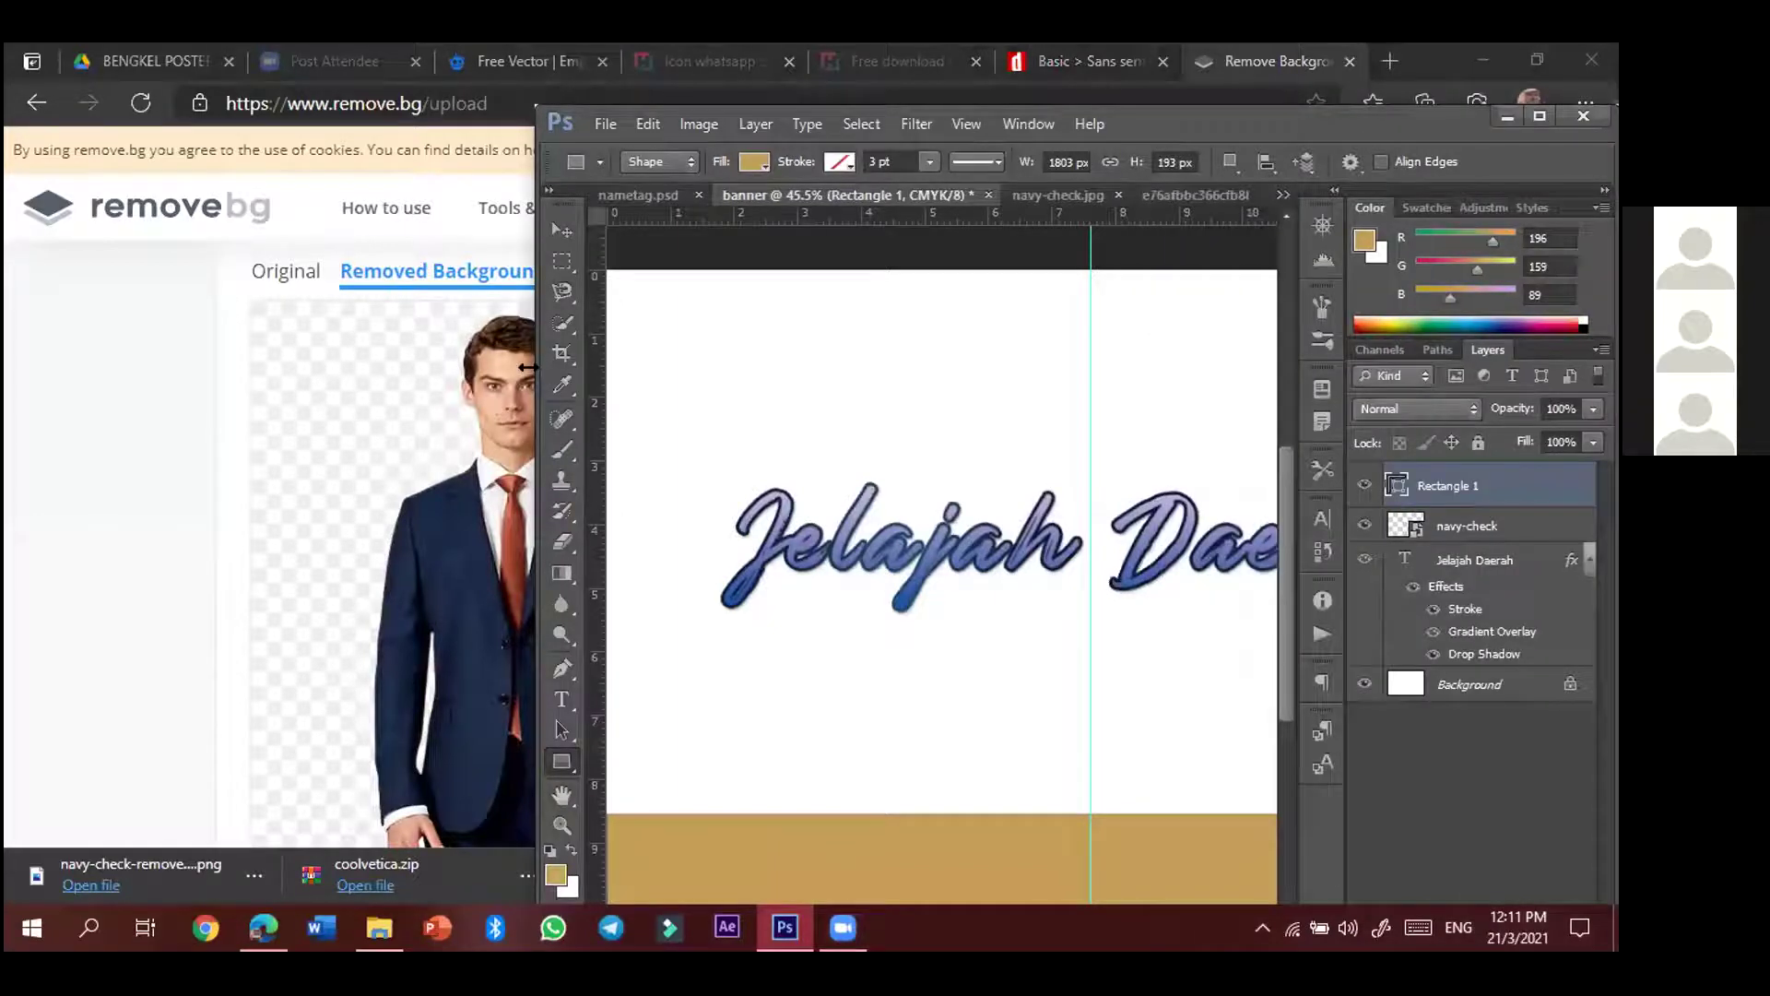
pyautogui.moveTo(527, 367); pyautogui.dragTo(154, 328)
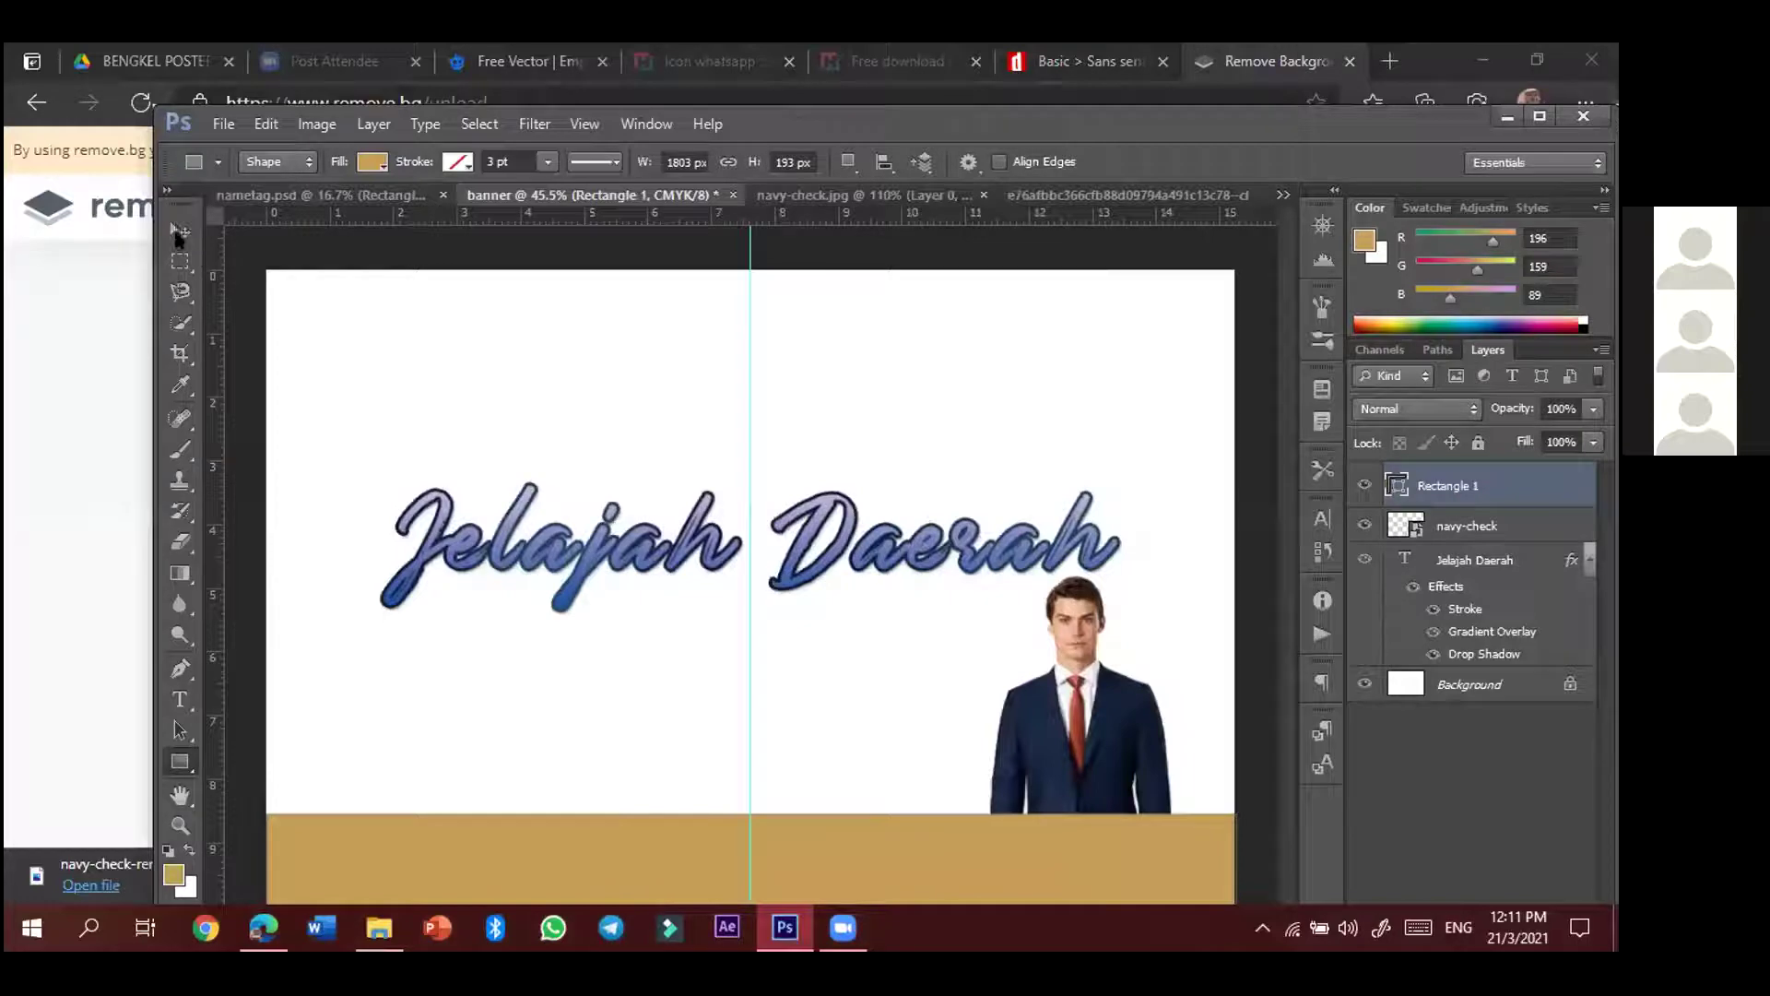
pyautogui.click(181, 236)
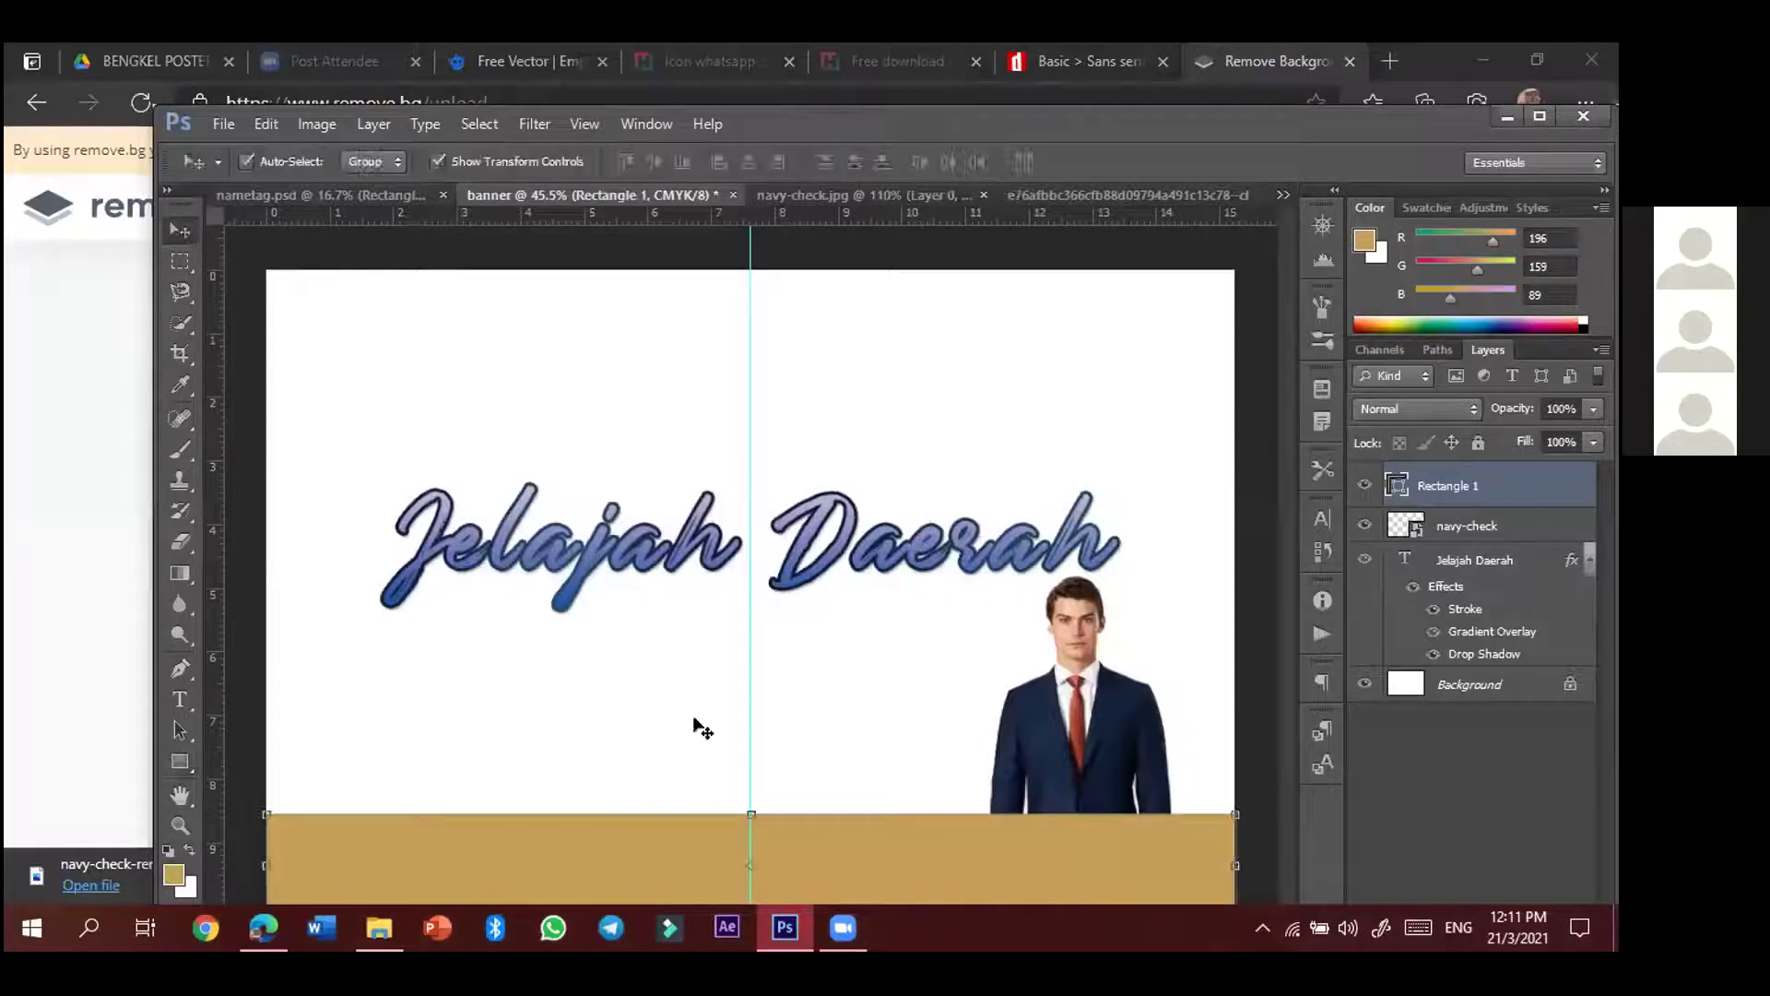
pyautogui.moveTo(1429, 126); pyautogui.dragTo(1422, 121)
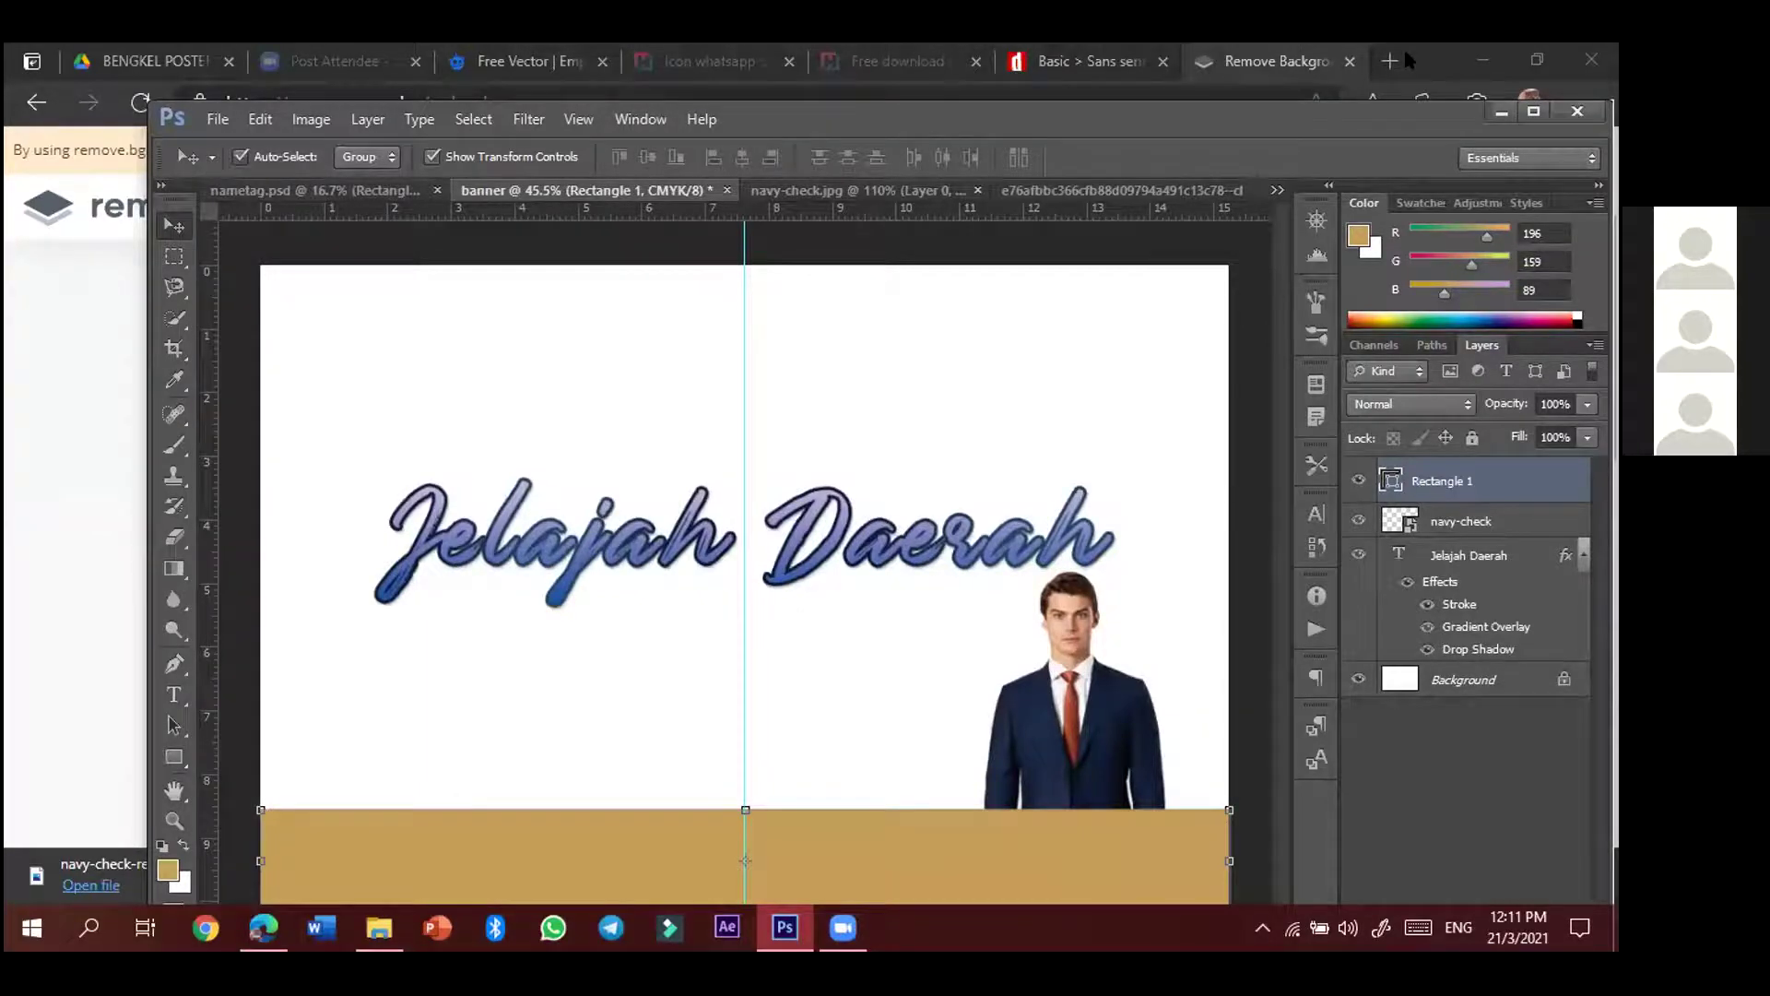
pyautogui.moveTo(1405, 116); pyautogui.dragTo(1271, 58)
pyautogui.press('super+Up')
pyautogui.moveTo(965, 797); pyautogui.dragTo(866, 794)
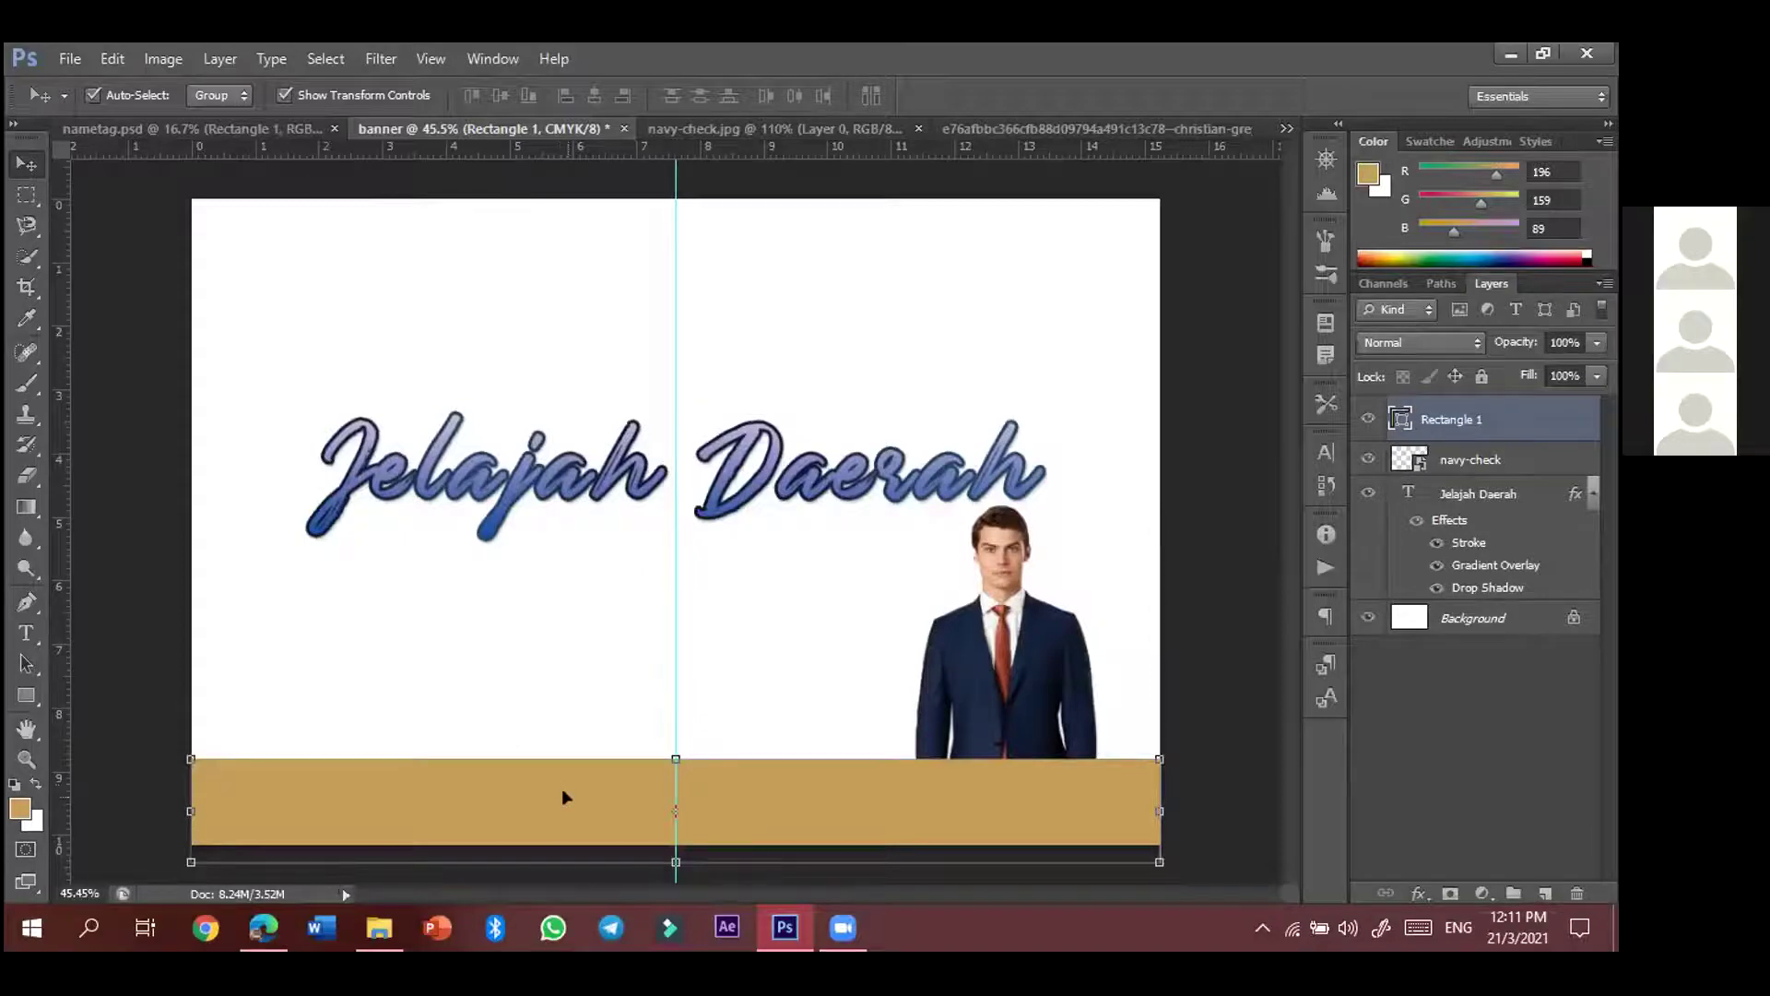
pyautogui.hotkey('ctrl', 't')
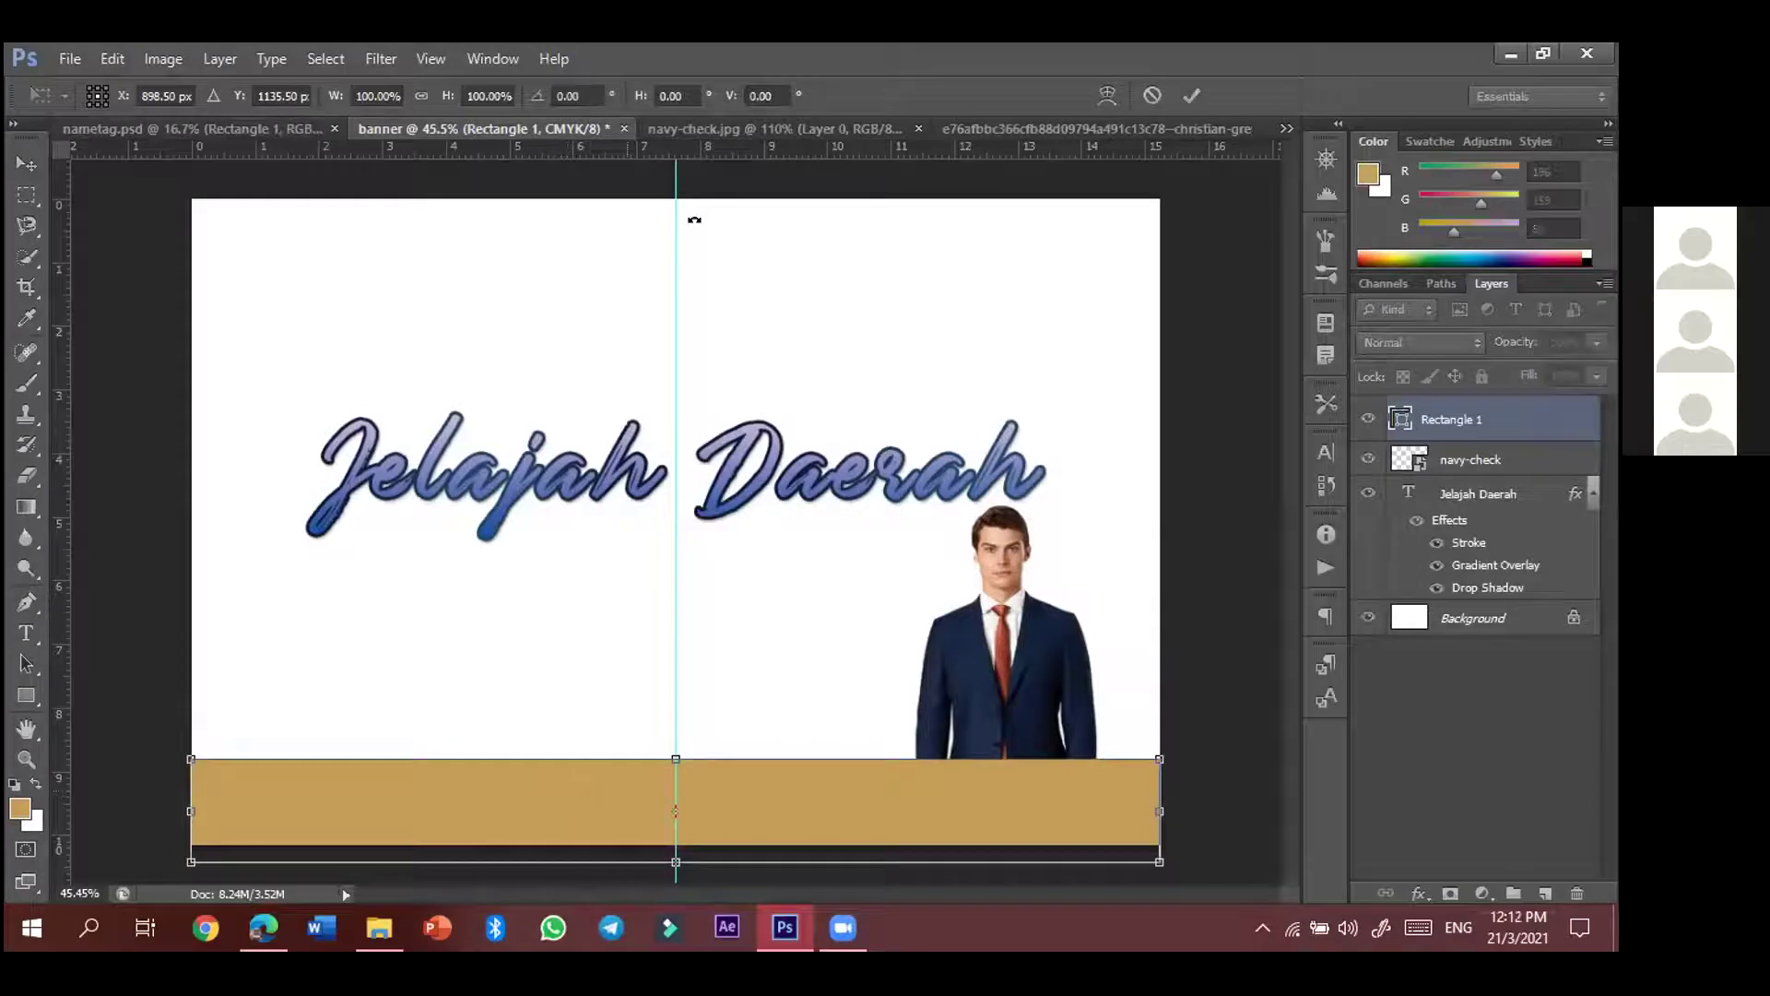
pyautogui.rightClick(752, 790)
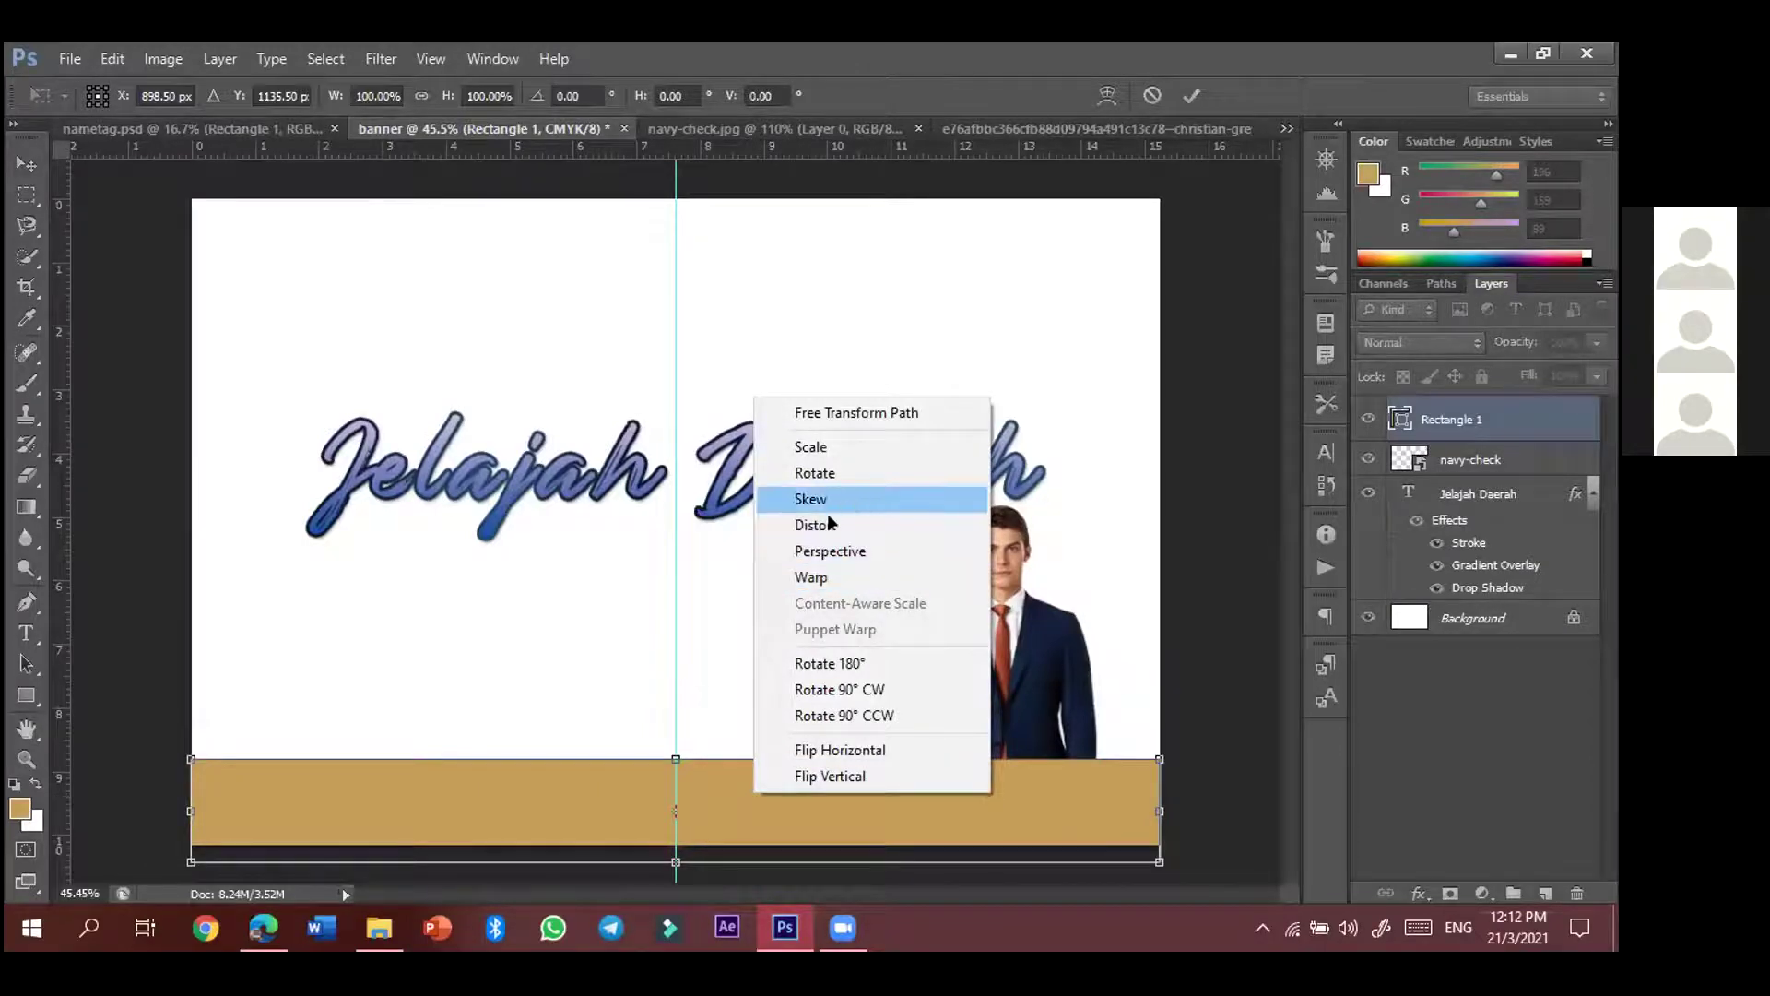
pyautogui.click(811, 577)
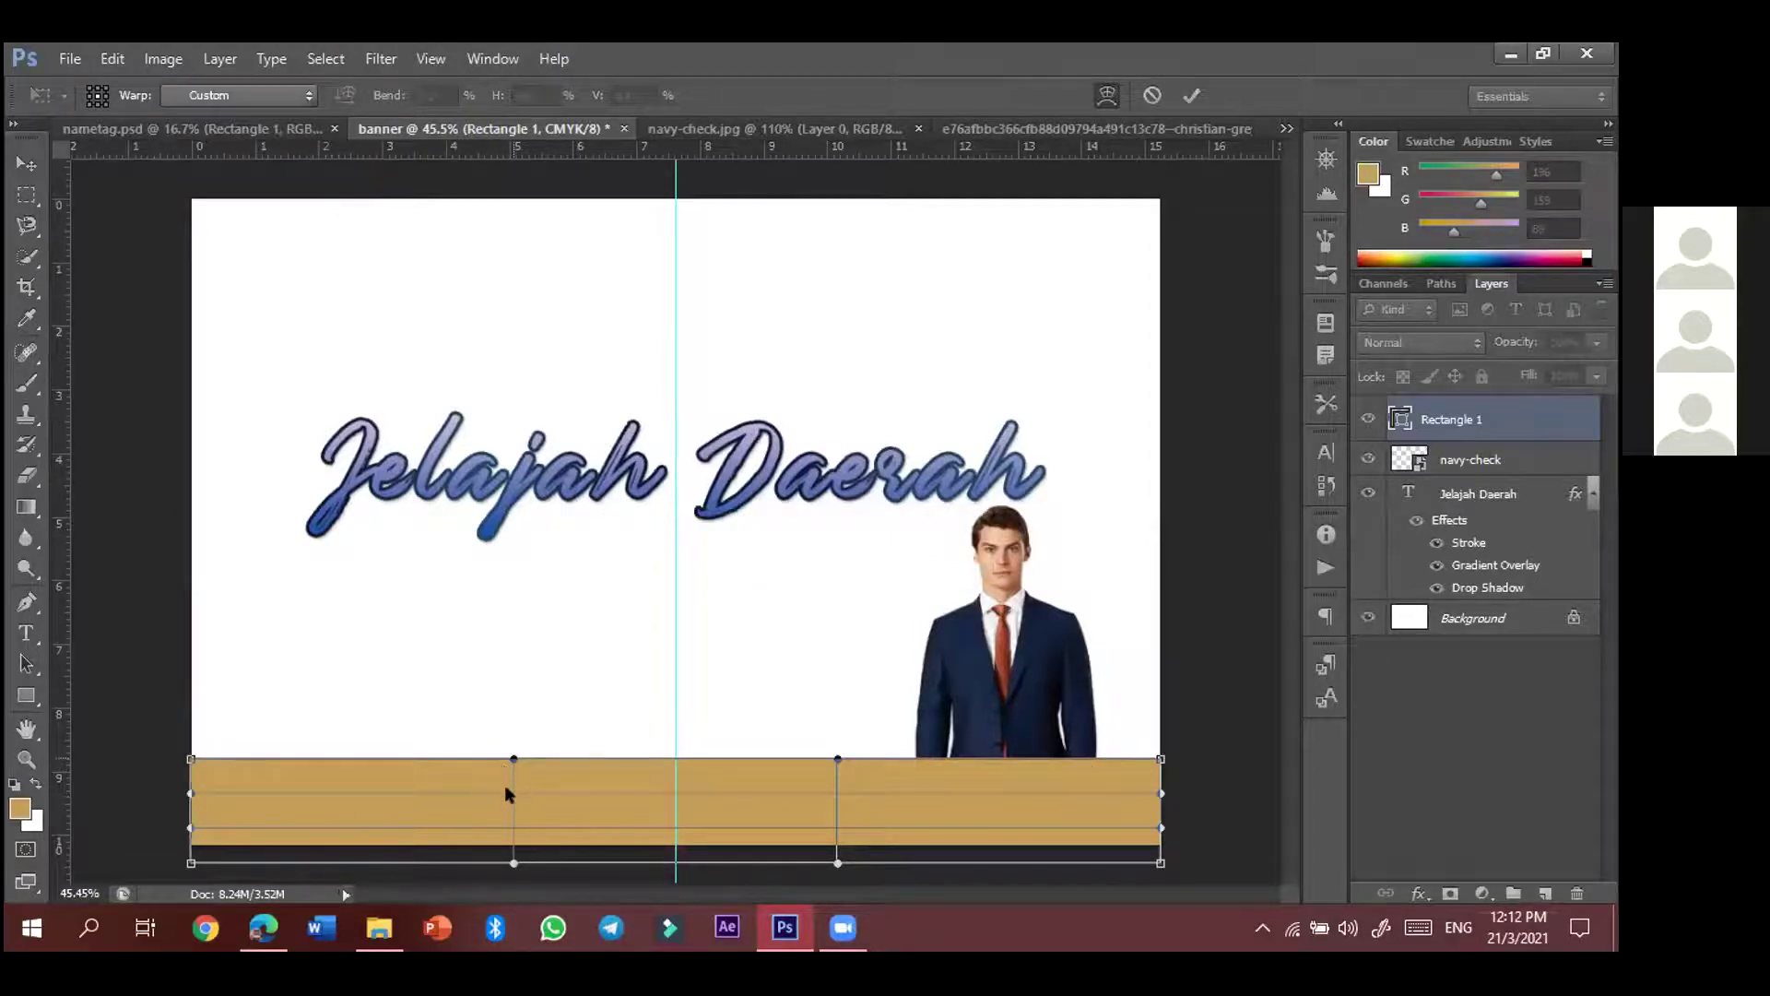
pyautogui.moveTo(499, 849); pyautogui.dragTo(790, 811)
pyautogui.moveTo(838, 757); pyautogui.dragTo(762, 833)
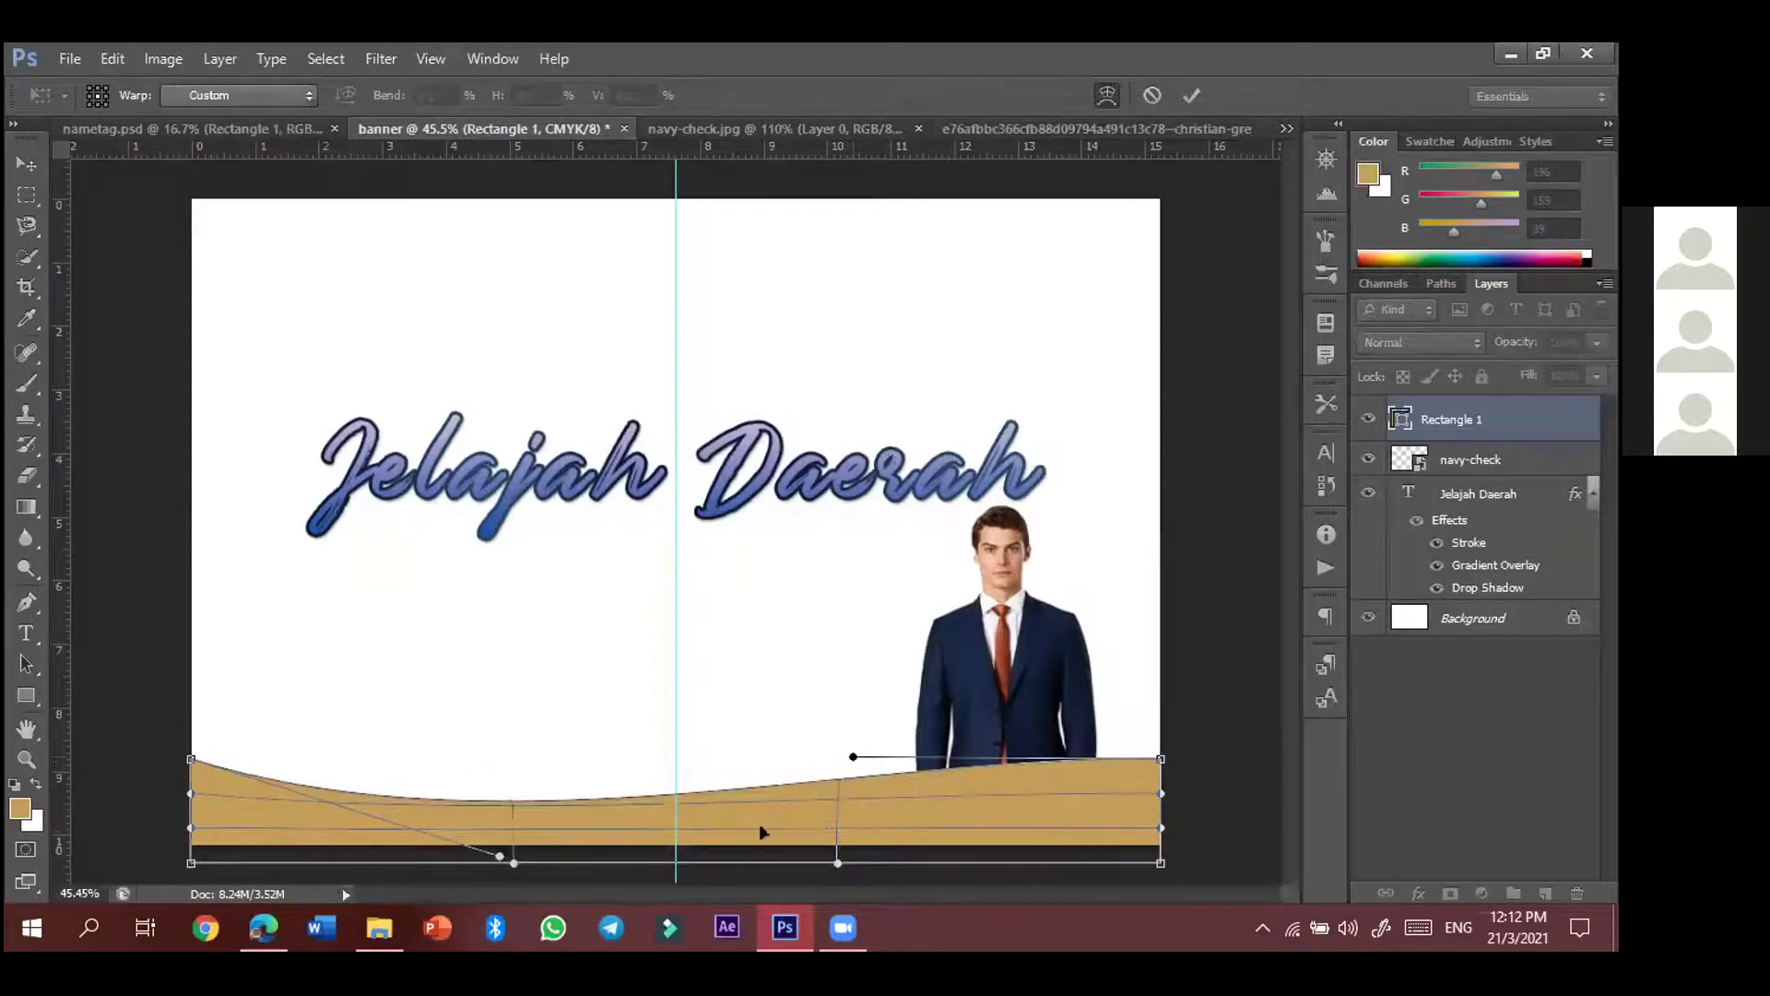
pyautogui.moveTo(514, 863)
pyautogui.mouseDown()
pyautogui.moveTo(521, 833)
pyautogui.moveTo(505, 883)
pyautogui.moveTo(514, 869)
pyautogui.mouseUp()
pyautogui.moveTo(405, 812); pyautogui.dragTo(542, 793)
pyautogui.hotkey('ctrl', 'z')
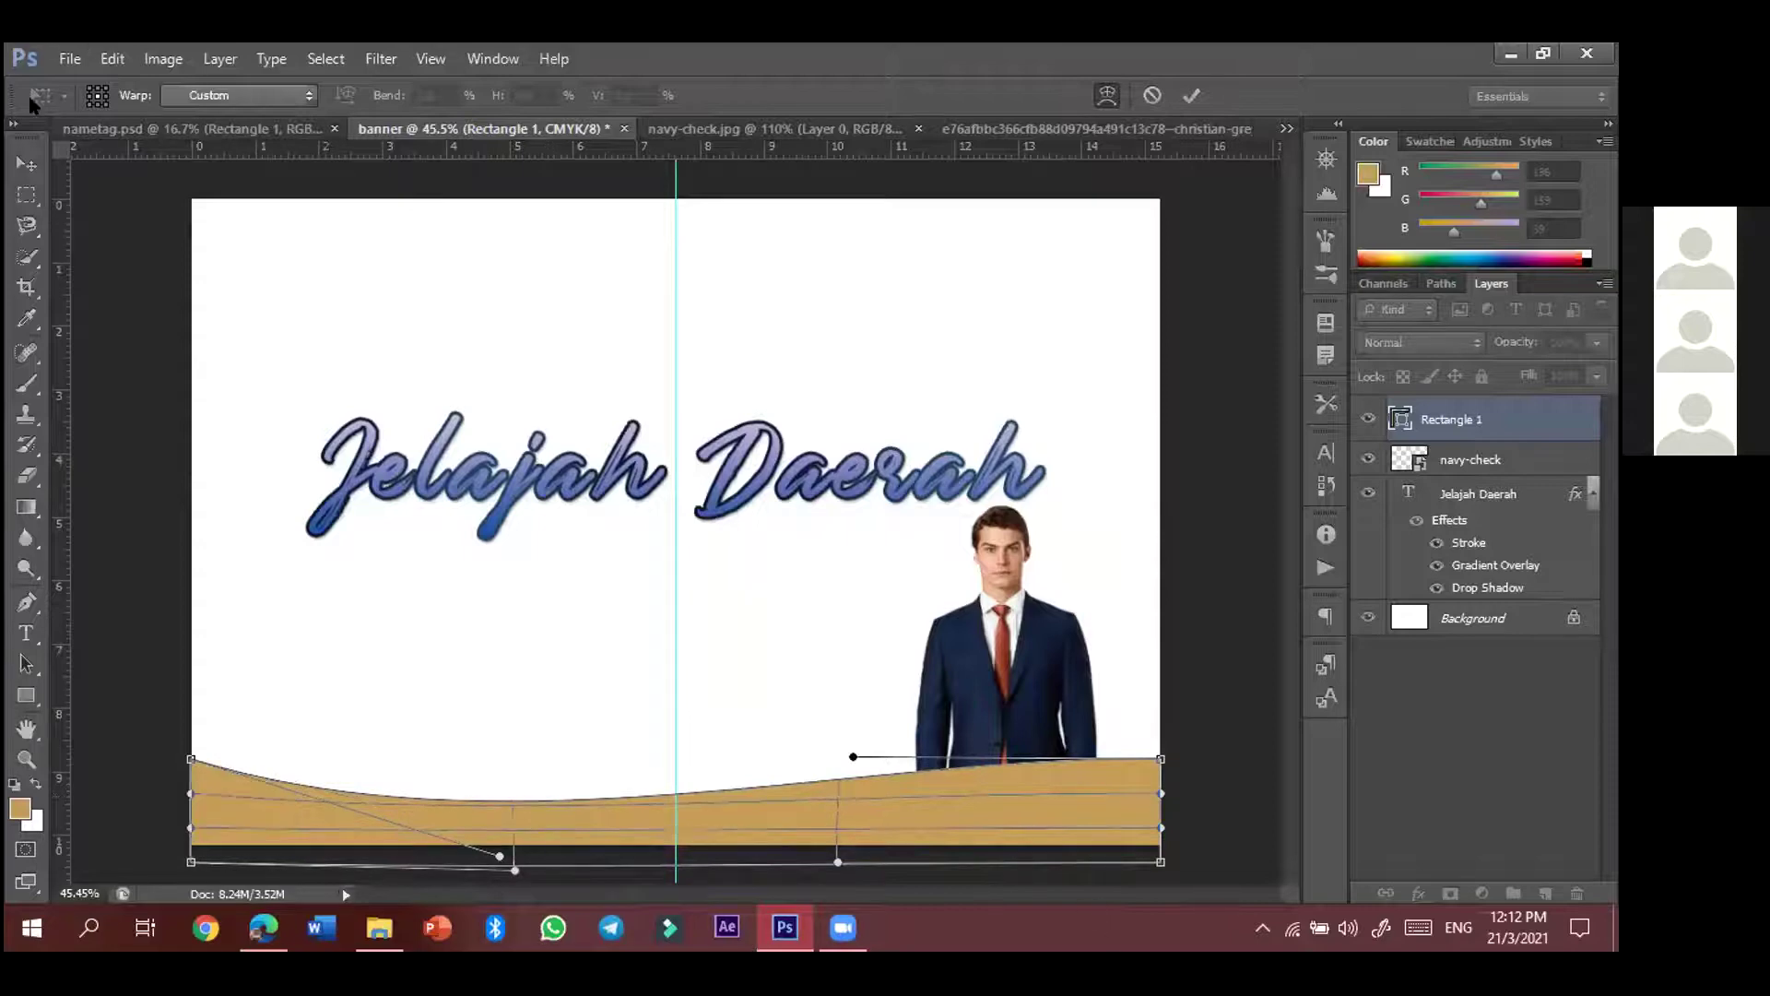
# - Warp the gold rectangle's upper edge into a gentle wave dipping left of centre, modelled on the lower band in nametag.psd
pyautogui.click(132, 128)
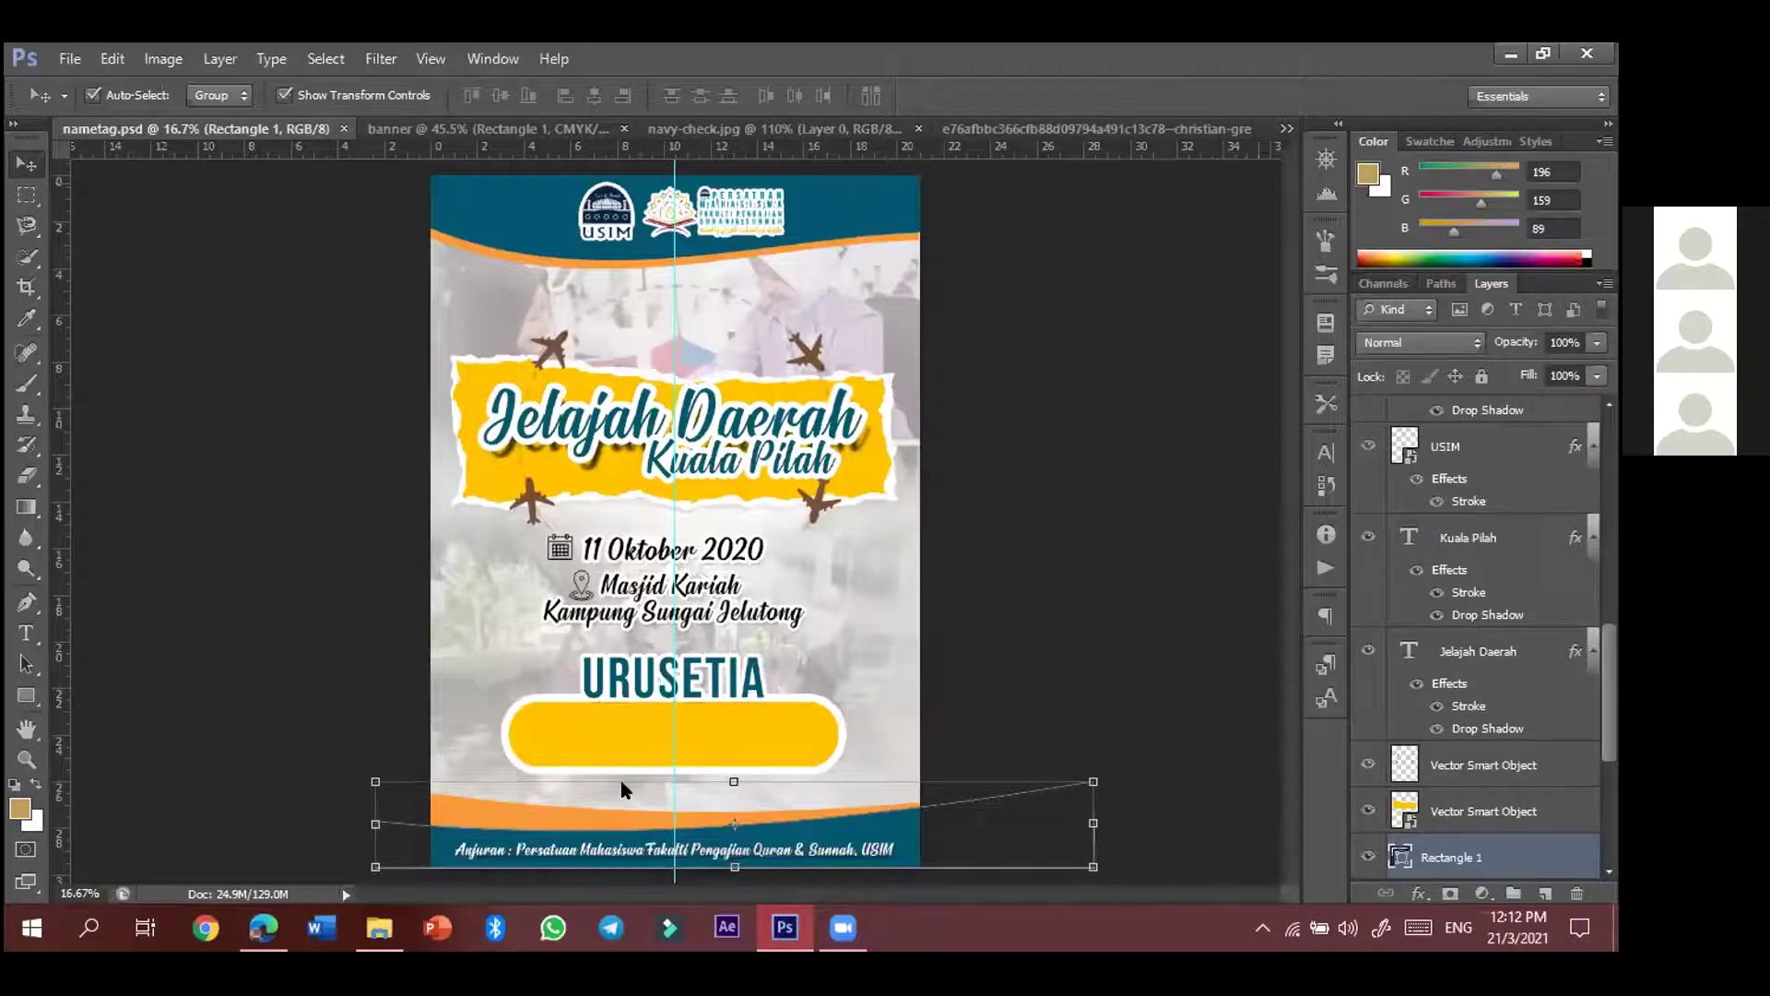
pyautogui.hotkey('ctrl', 'Tab')
pyautogui.rightClick(710, 564)
pyautogui.click(706, 566)
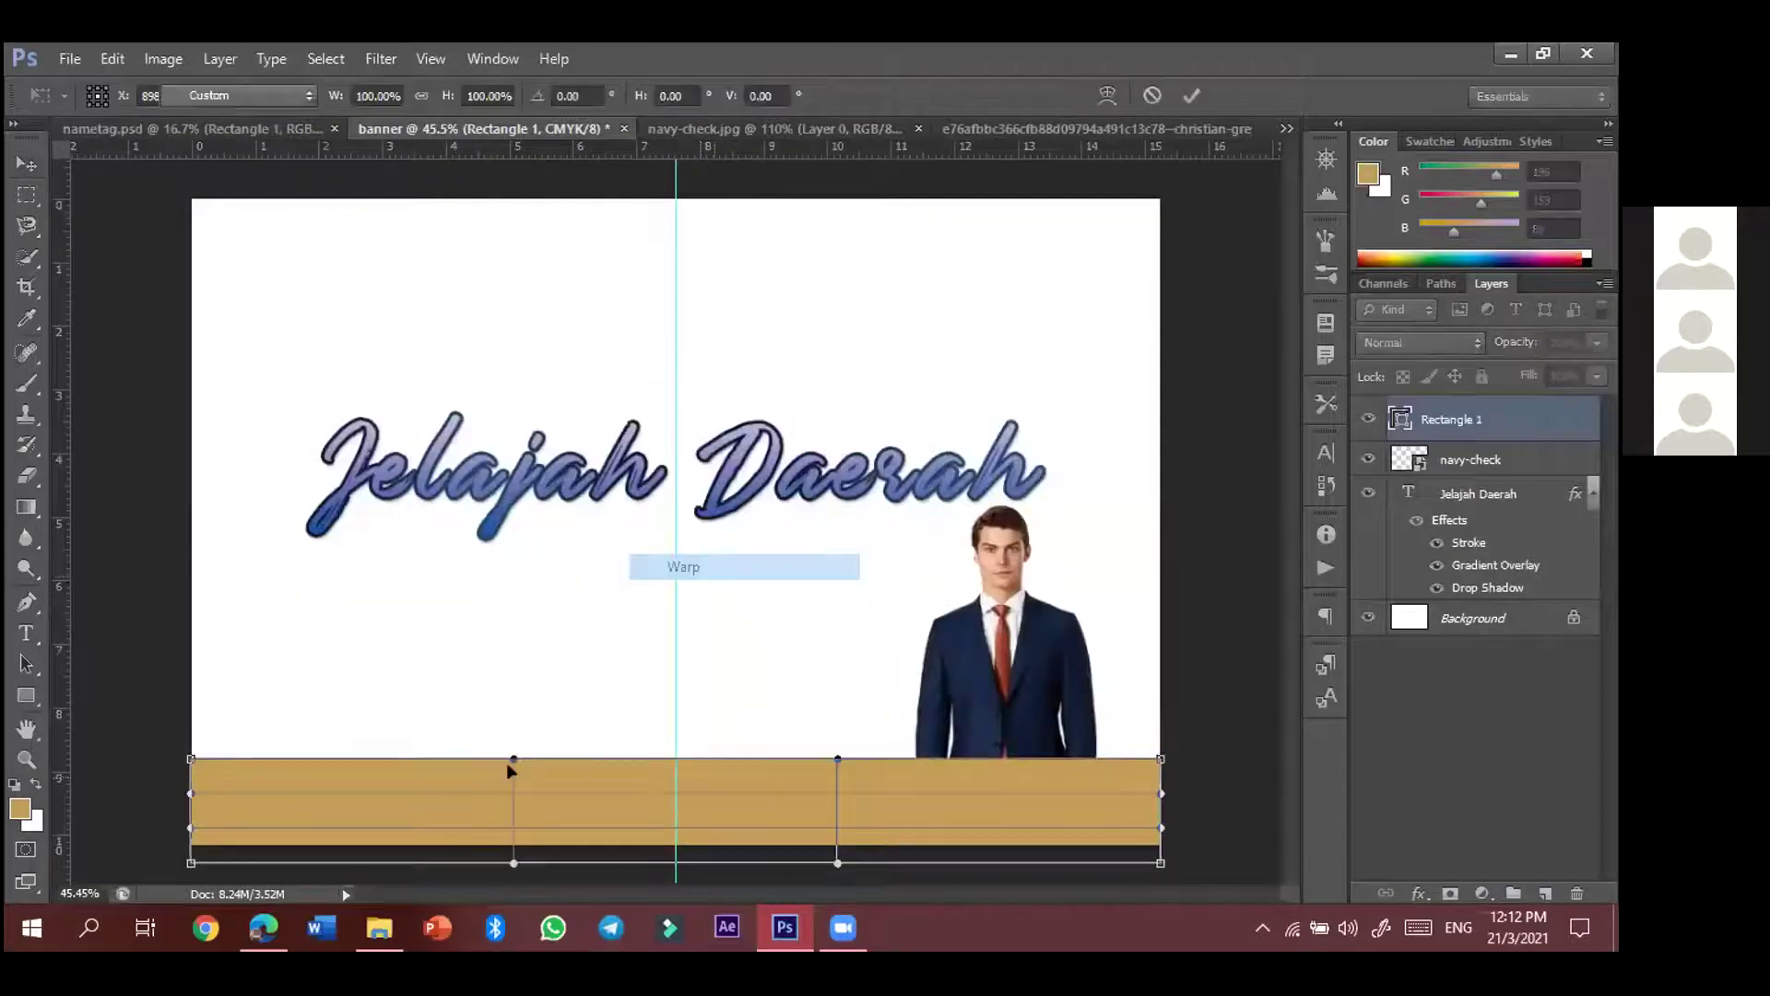
pyautogui.moveTo(507, 762); pyautogui.dragTo(516, 843)
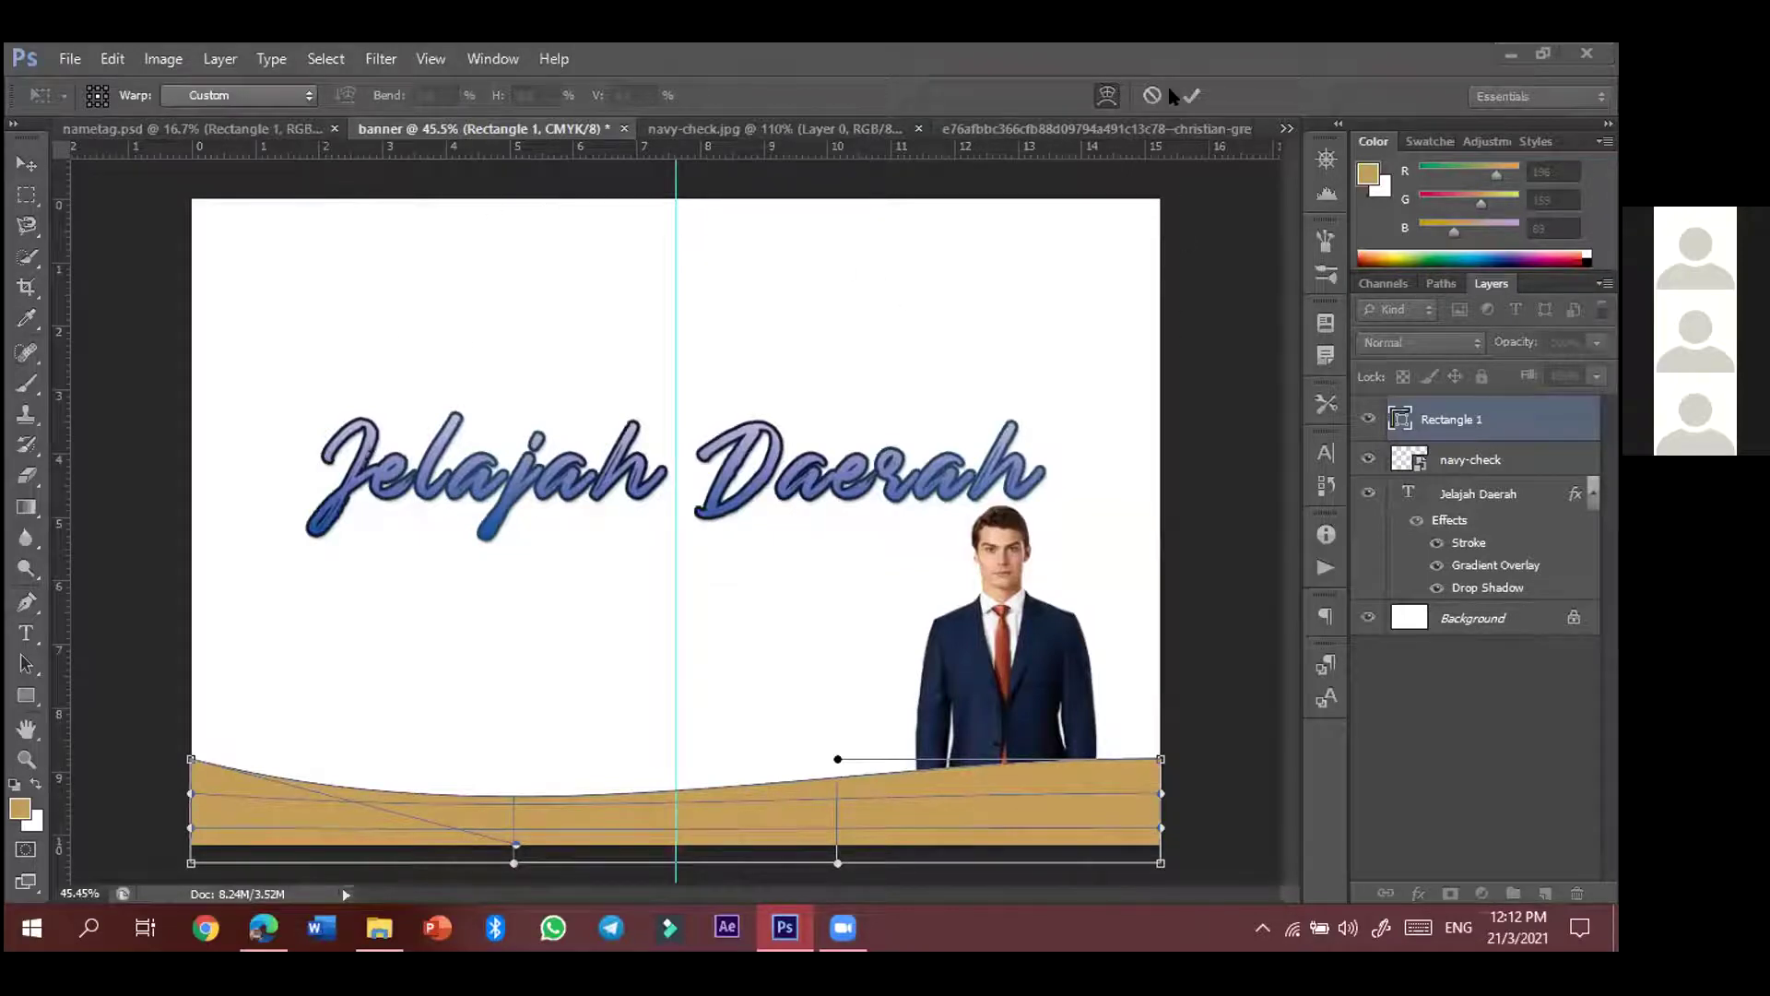
pyautogui.click(1192, 96)
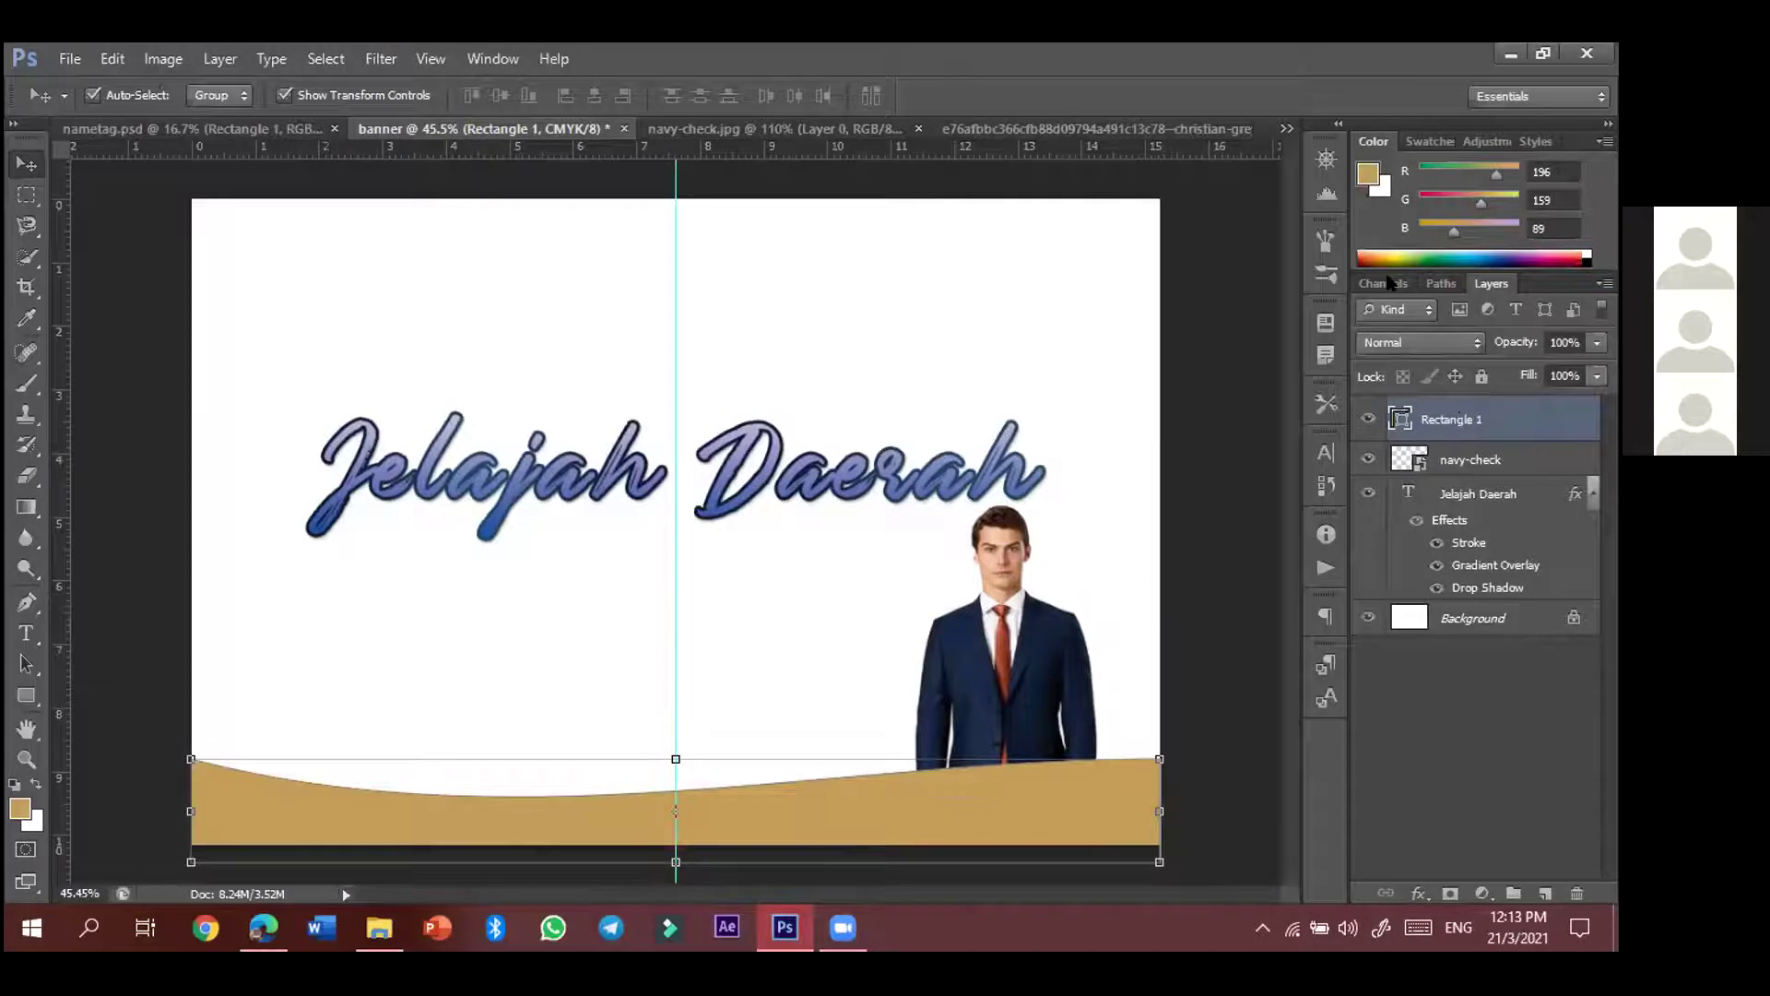
# - Try stacking the navy-check layer above the gold band, and return it below the band
pyautogui.rightClick(1462, 419)
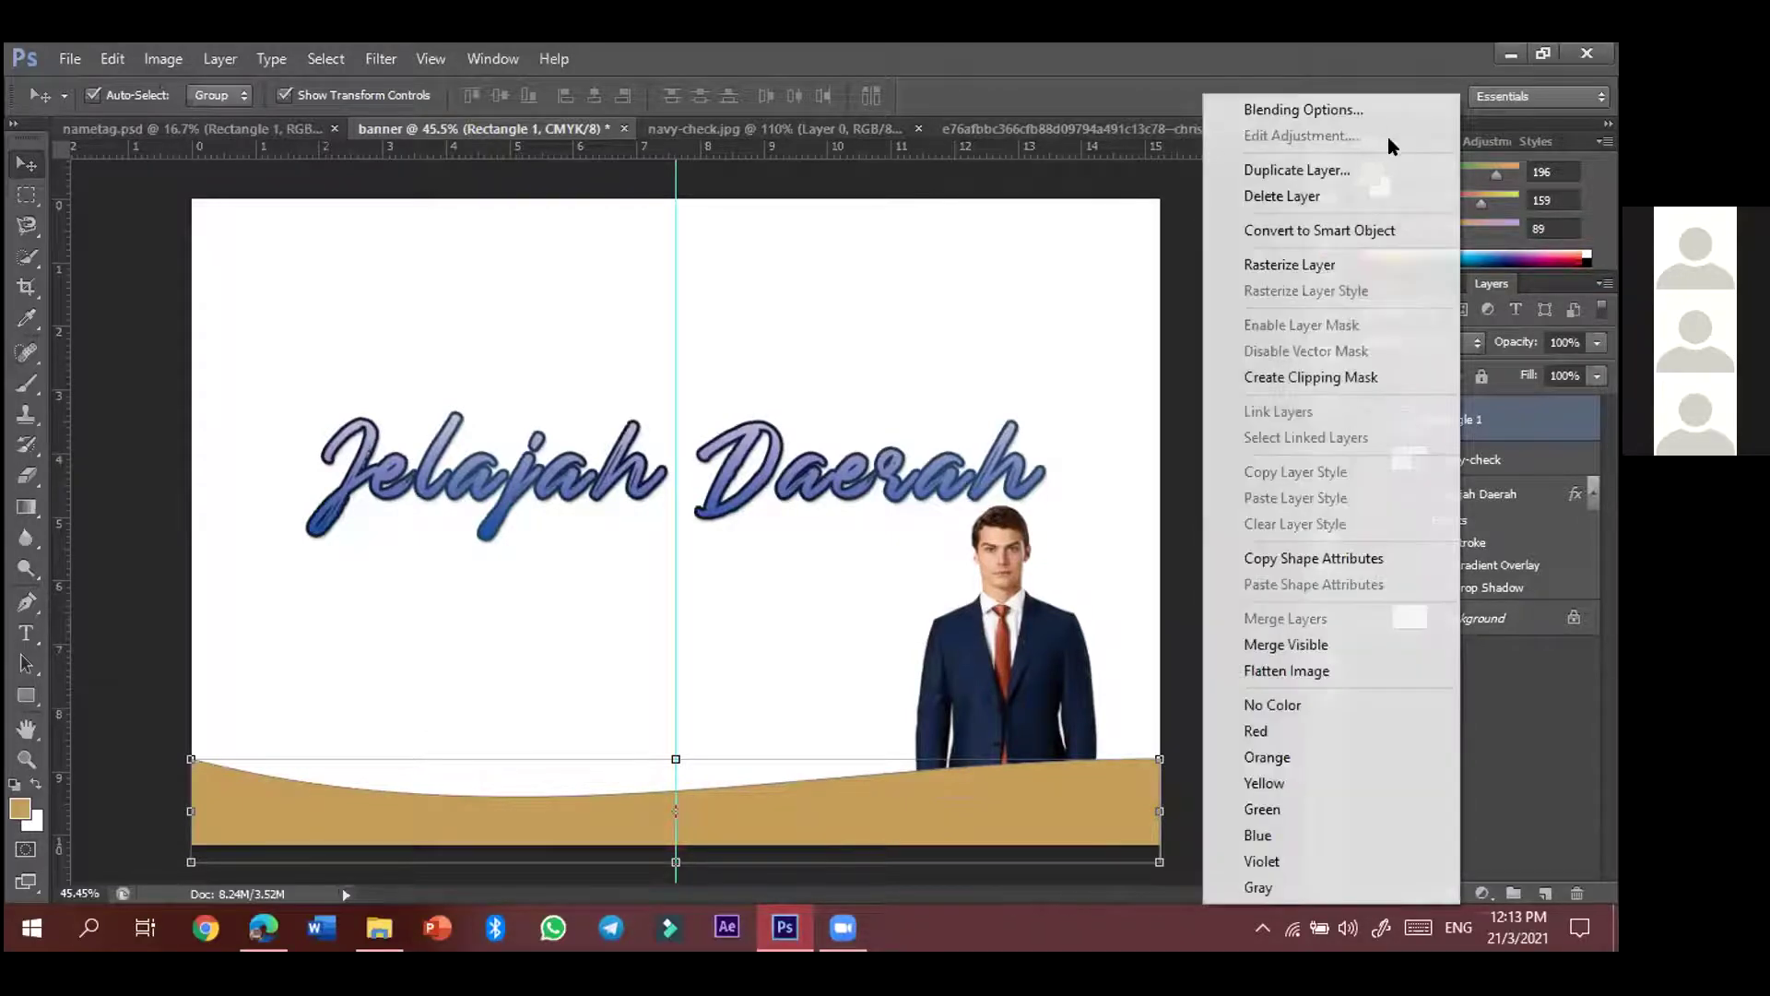
pyautogui.click(1523, 419)
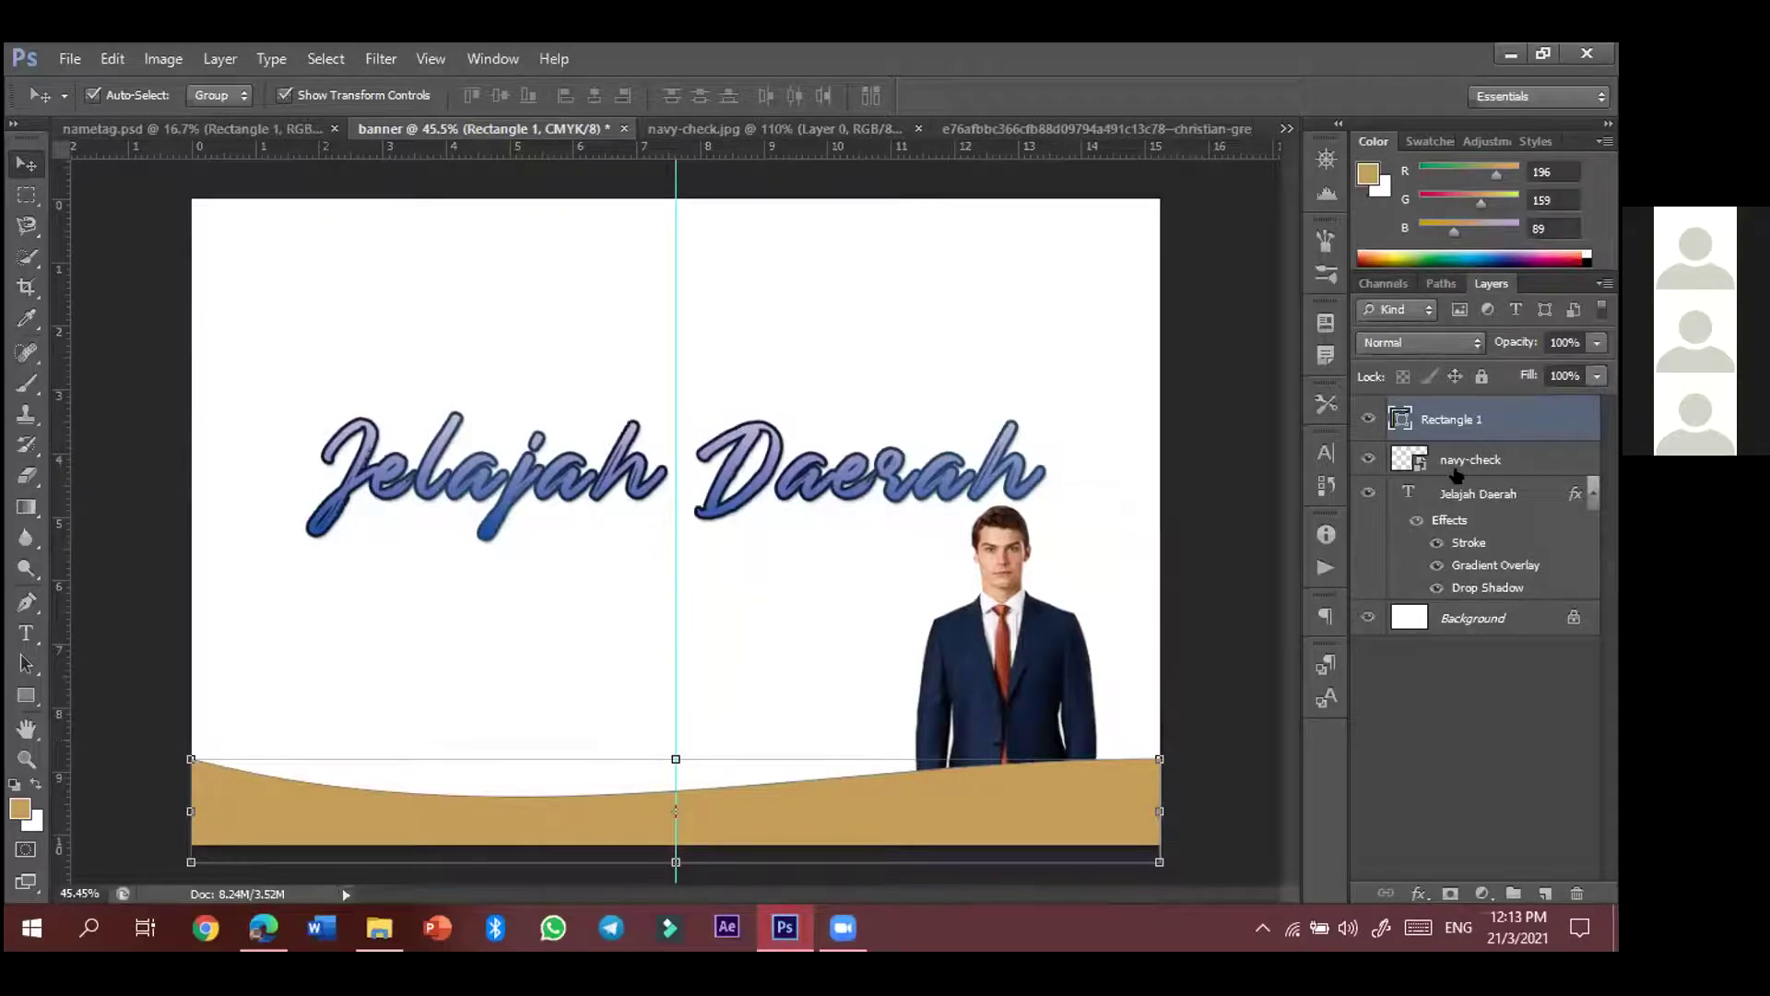
pyautogui.click(1490, 464)
pyautogui.moveTo(1490, 463); pyautogui.dragTo(1484, 413)
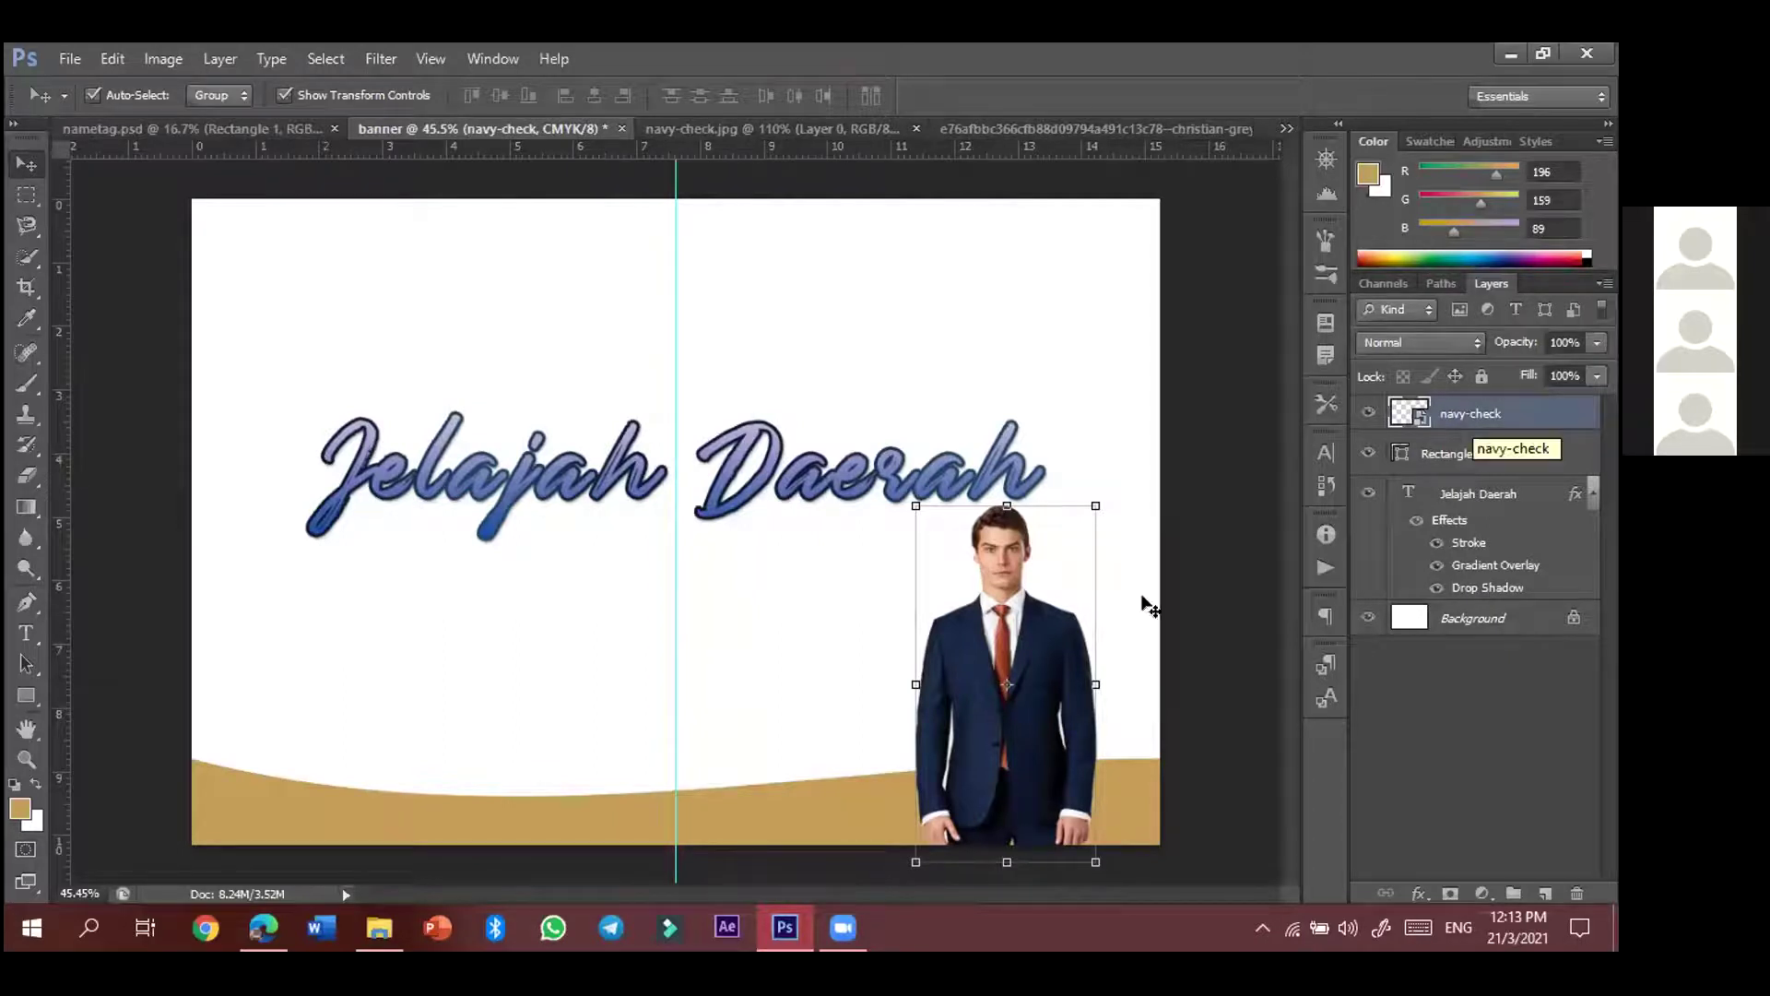
pyautogui.moveTo(1498, 417); pyautogui.dragTo(1495, 474)
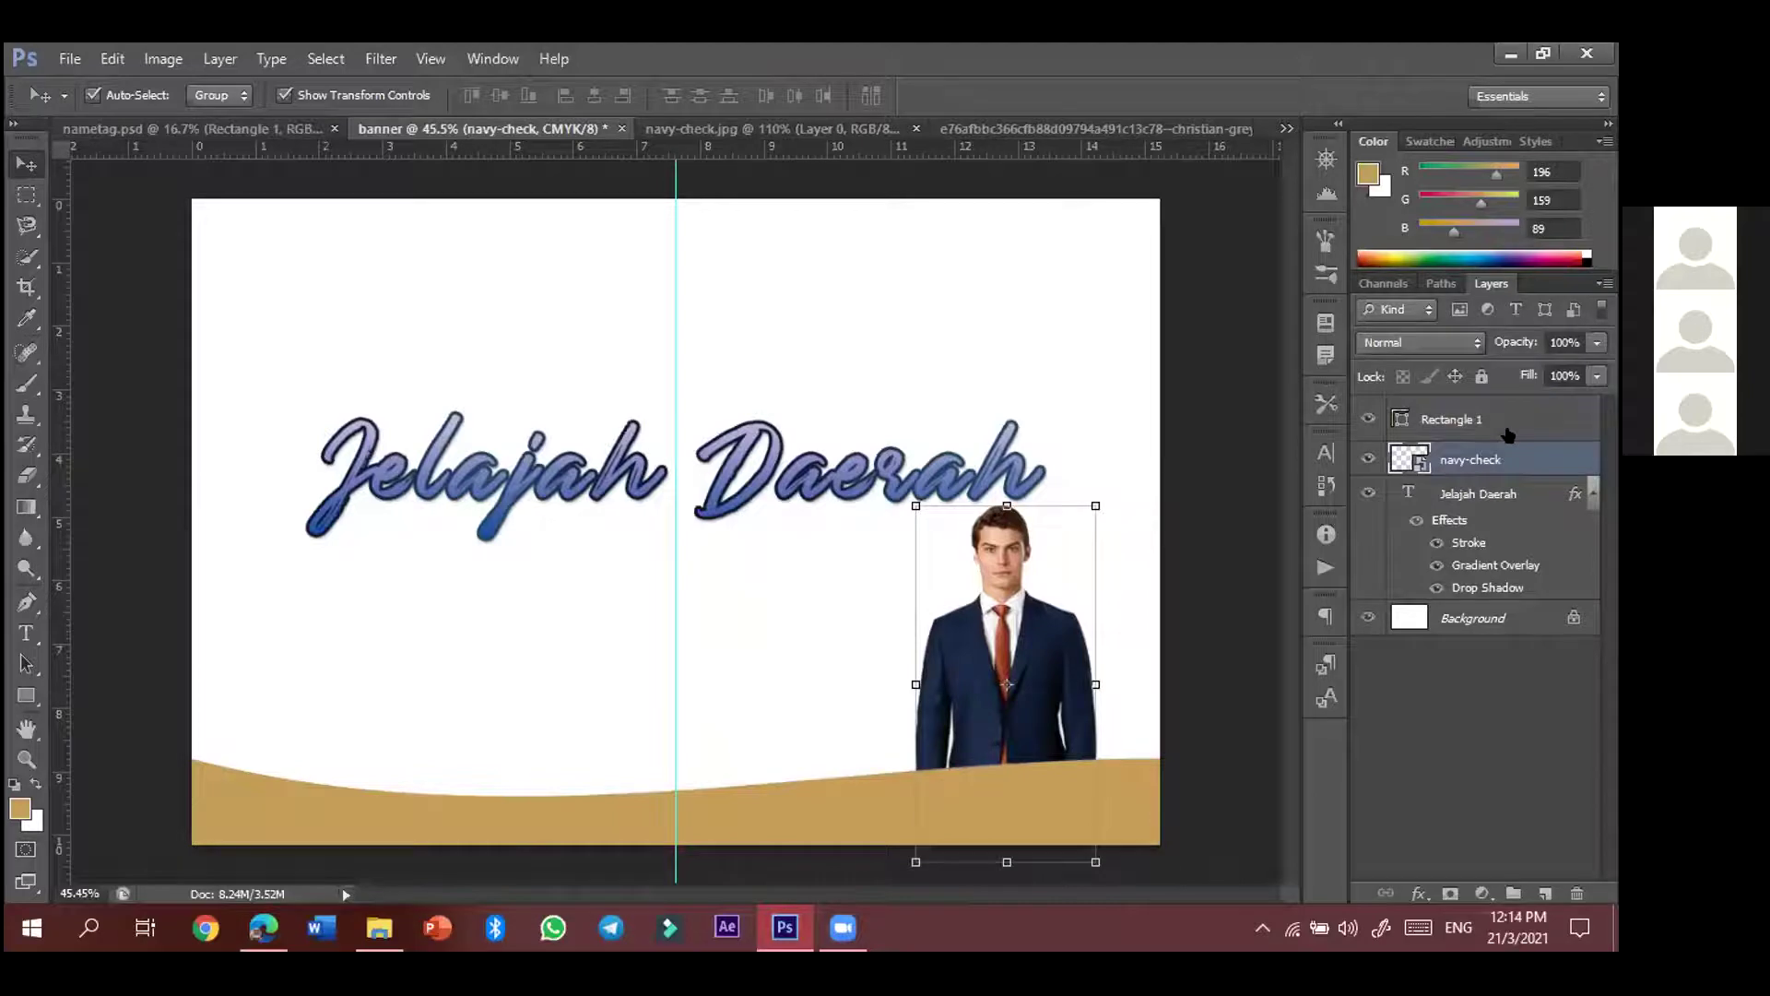
# - Select the curved gold band and open its layer style settings
pyautogui.click(1056, 811)
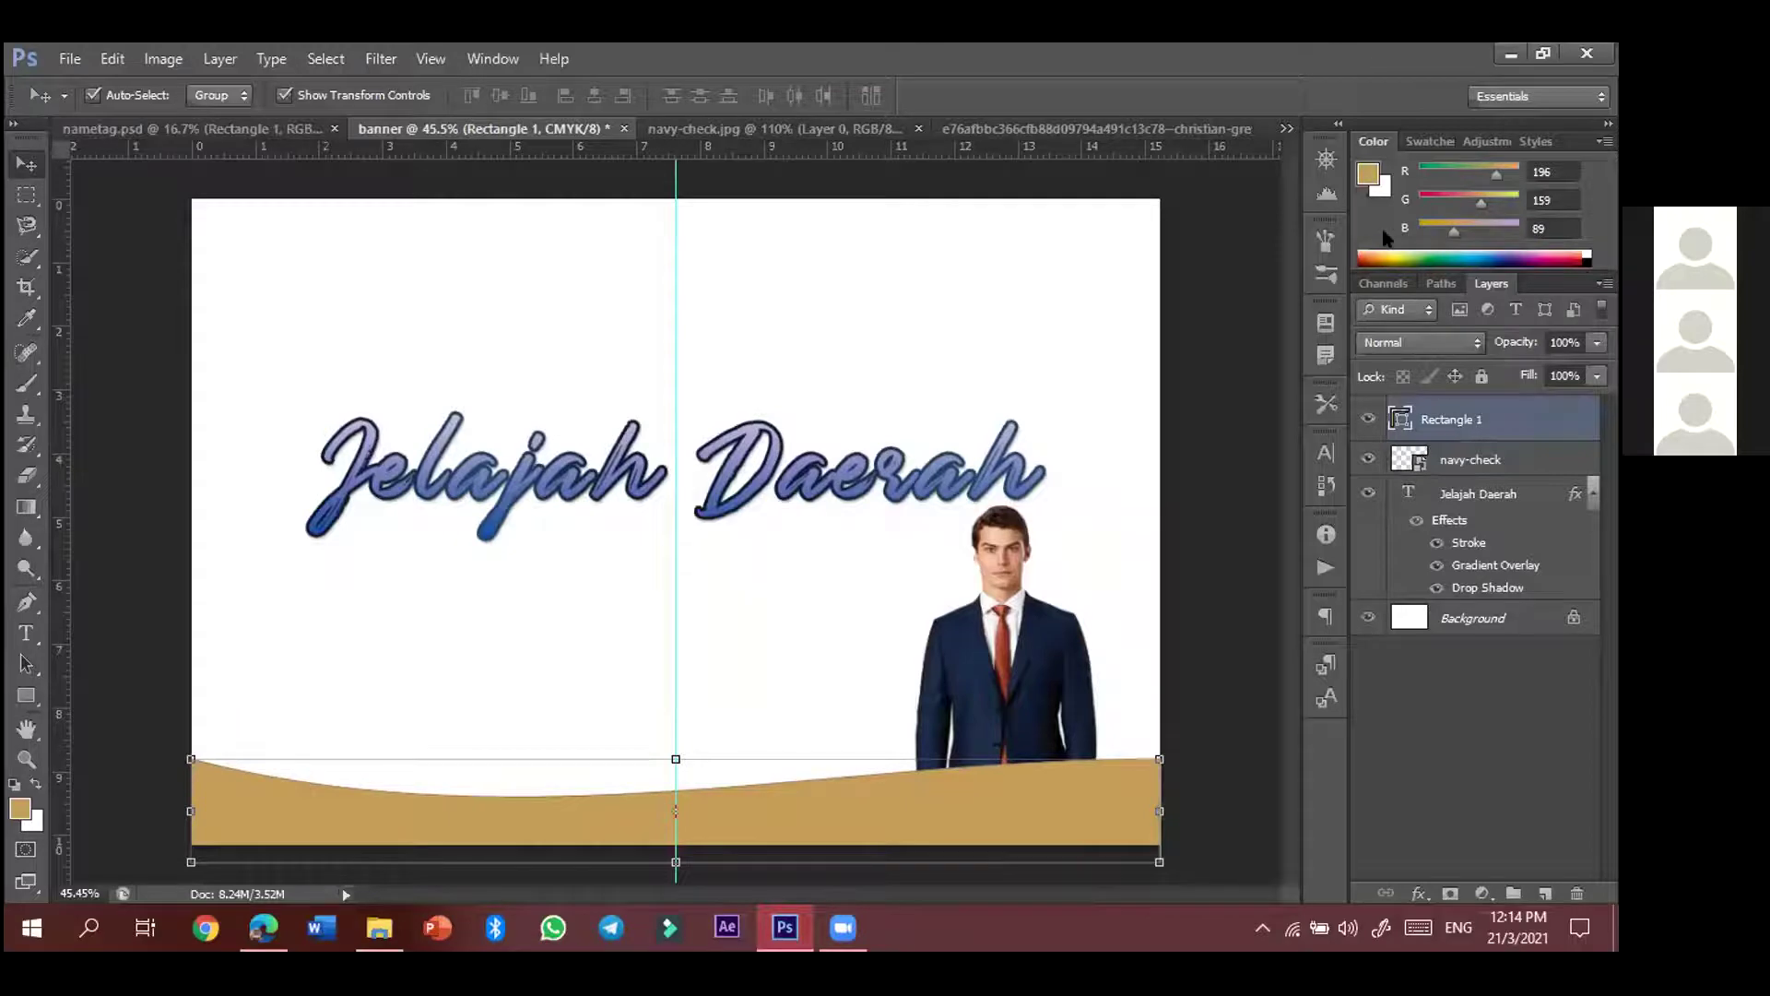
pyautogui.rightClick(1491, 546)
pyautogui.press('Escape')
pyautogui.doubleClick(1450, 418)
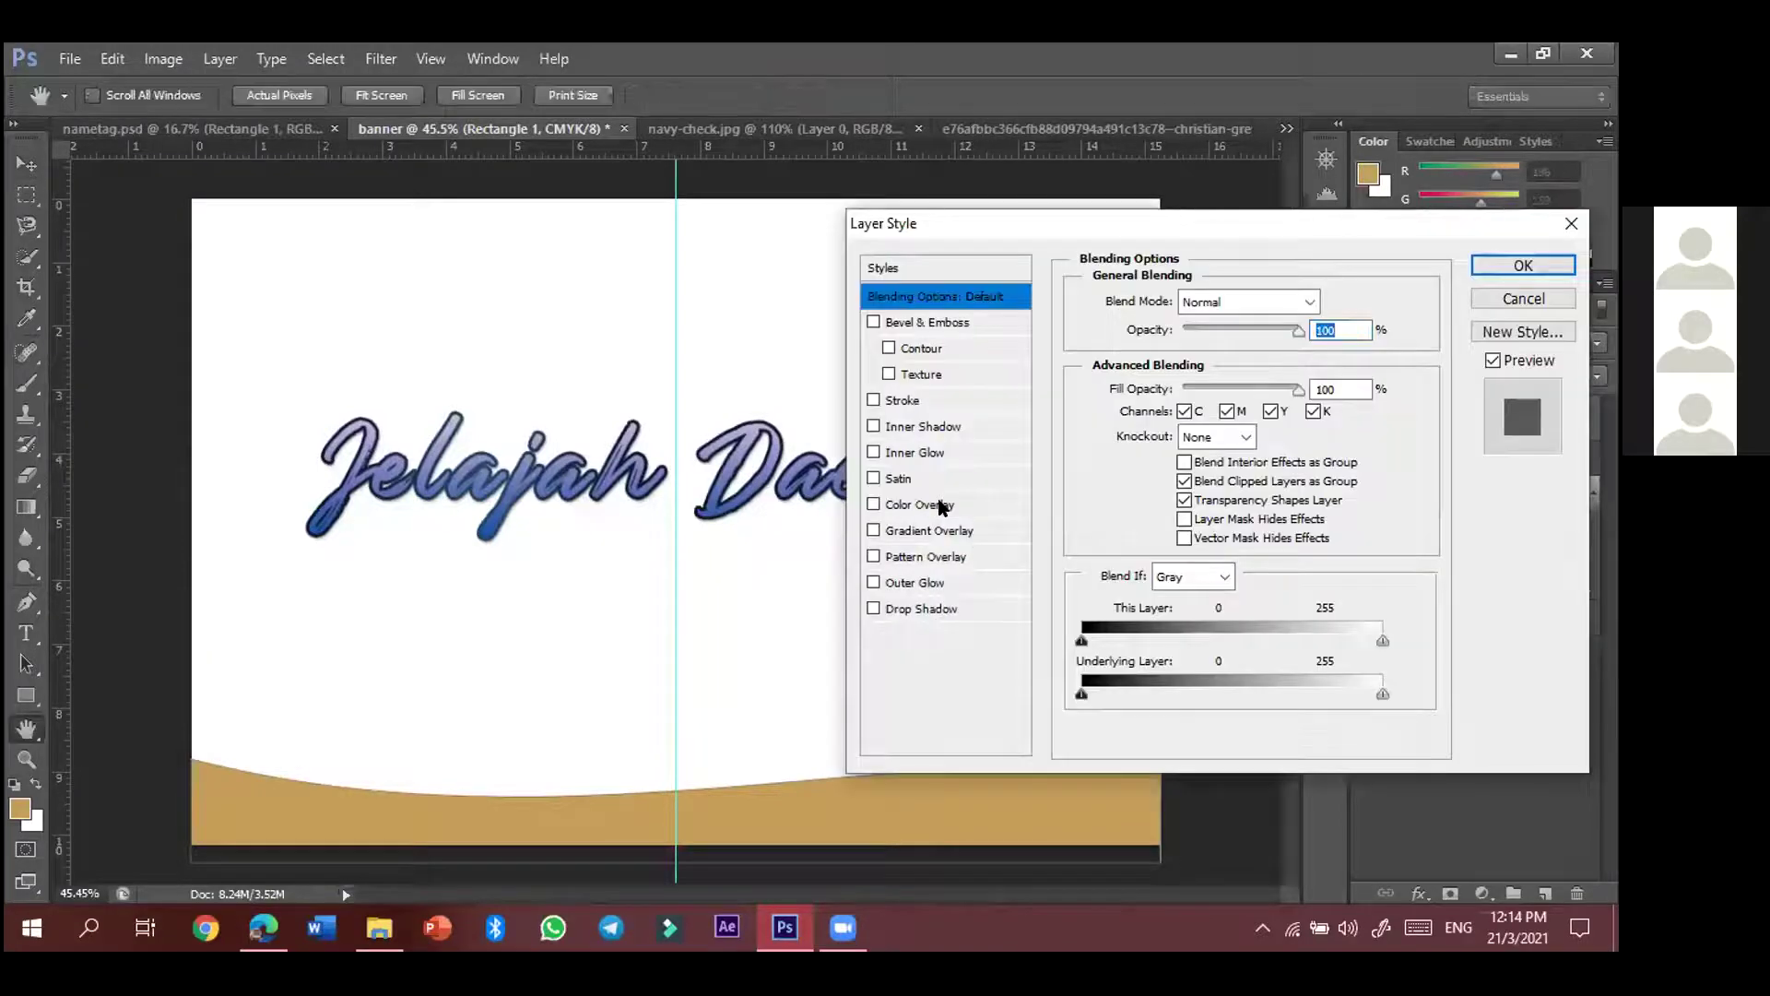
# - Try a Color Overlay of RGB 95, 96, 127 sampled from the title on the band, and turn it off
pyautogui.click(940, 505)
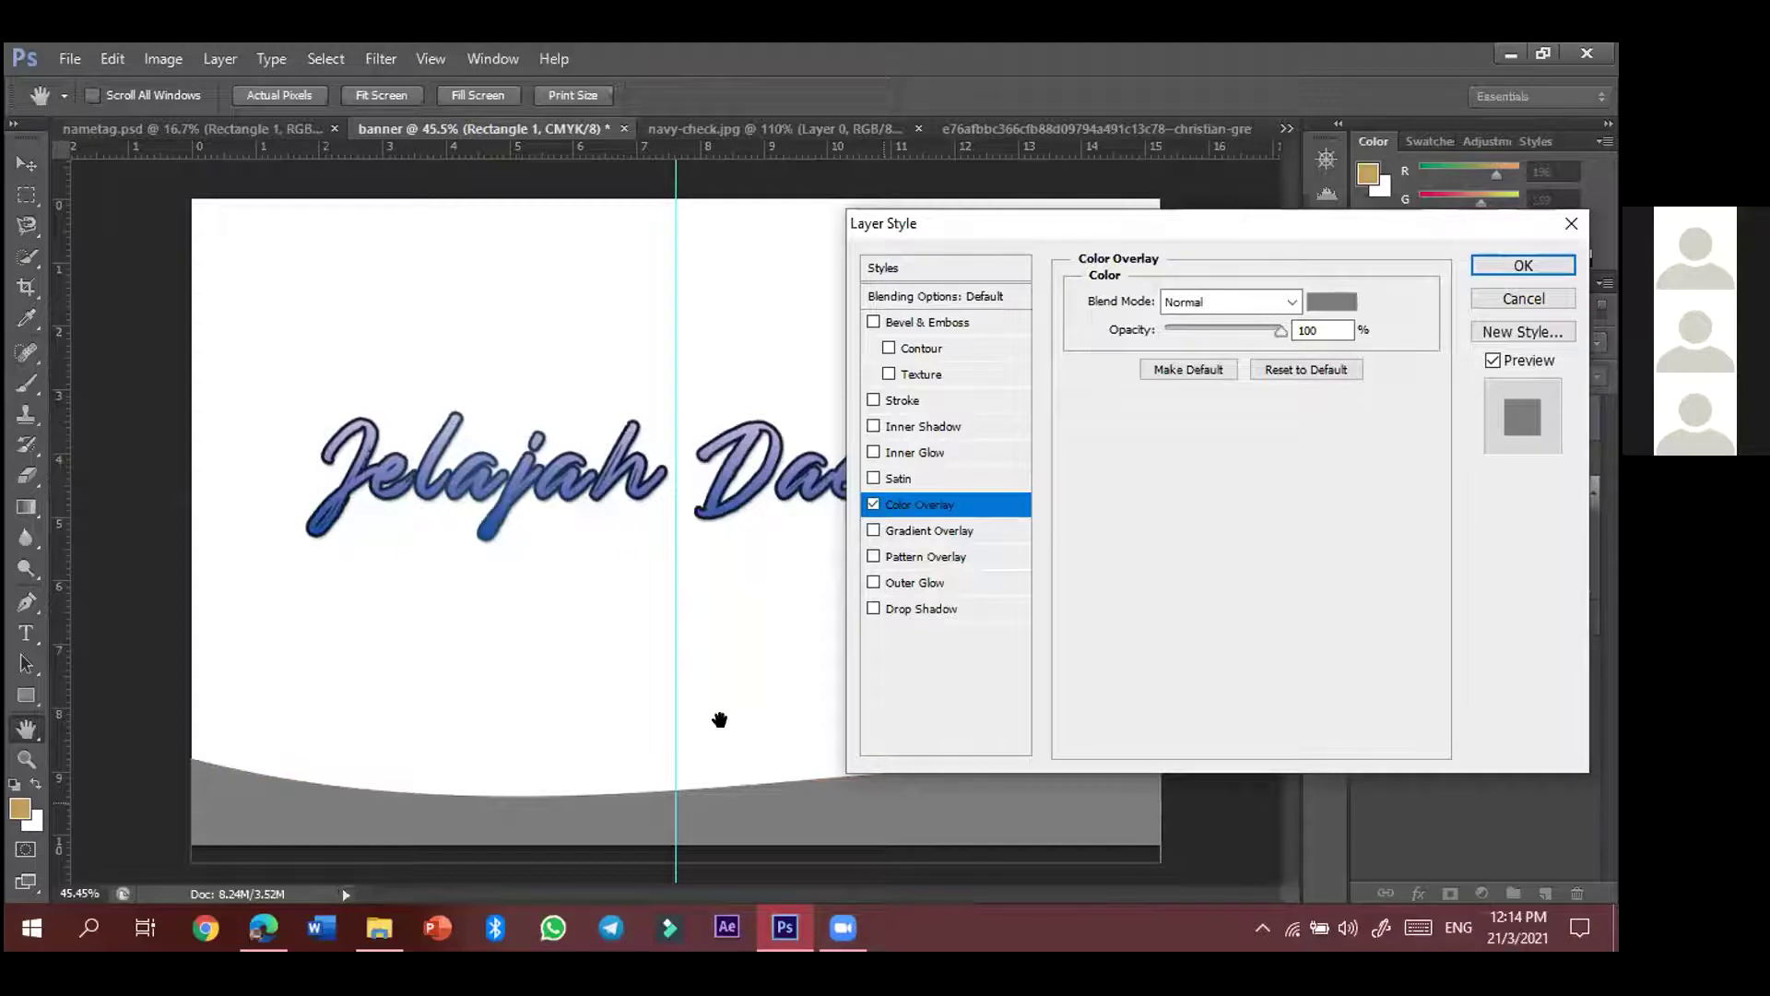
pyautogui.click(1331, 302)
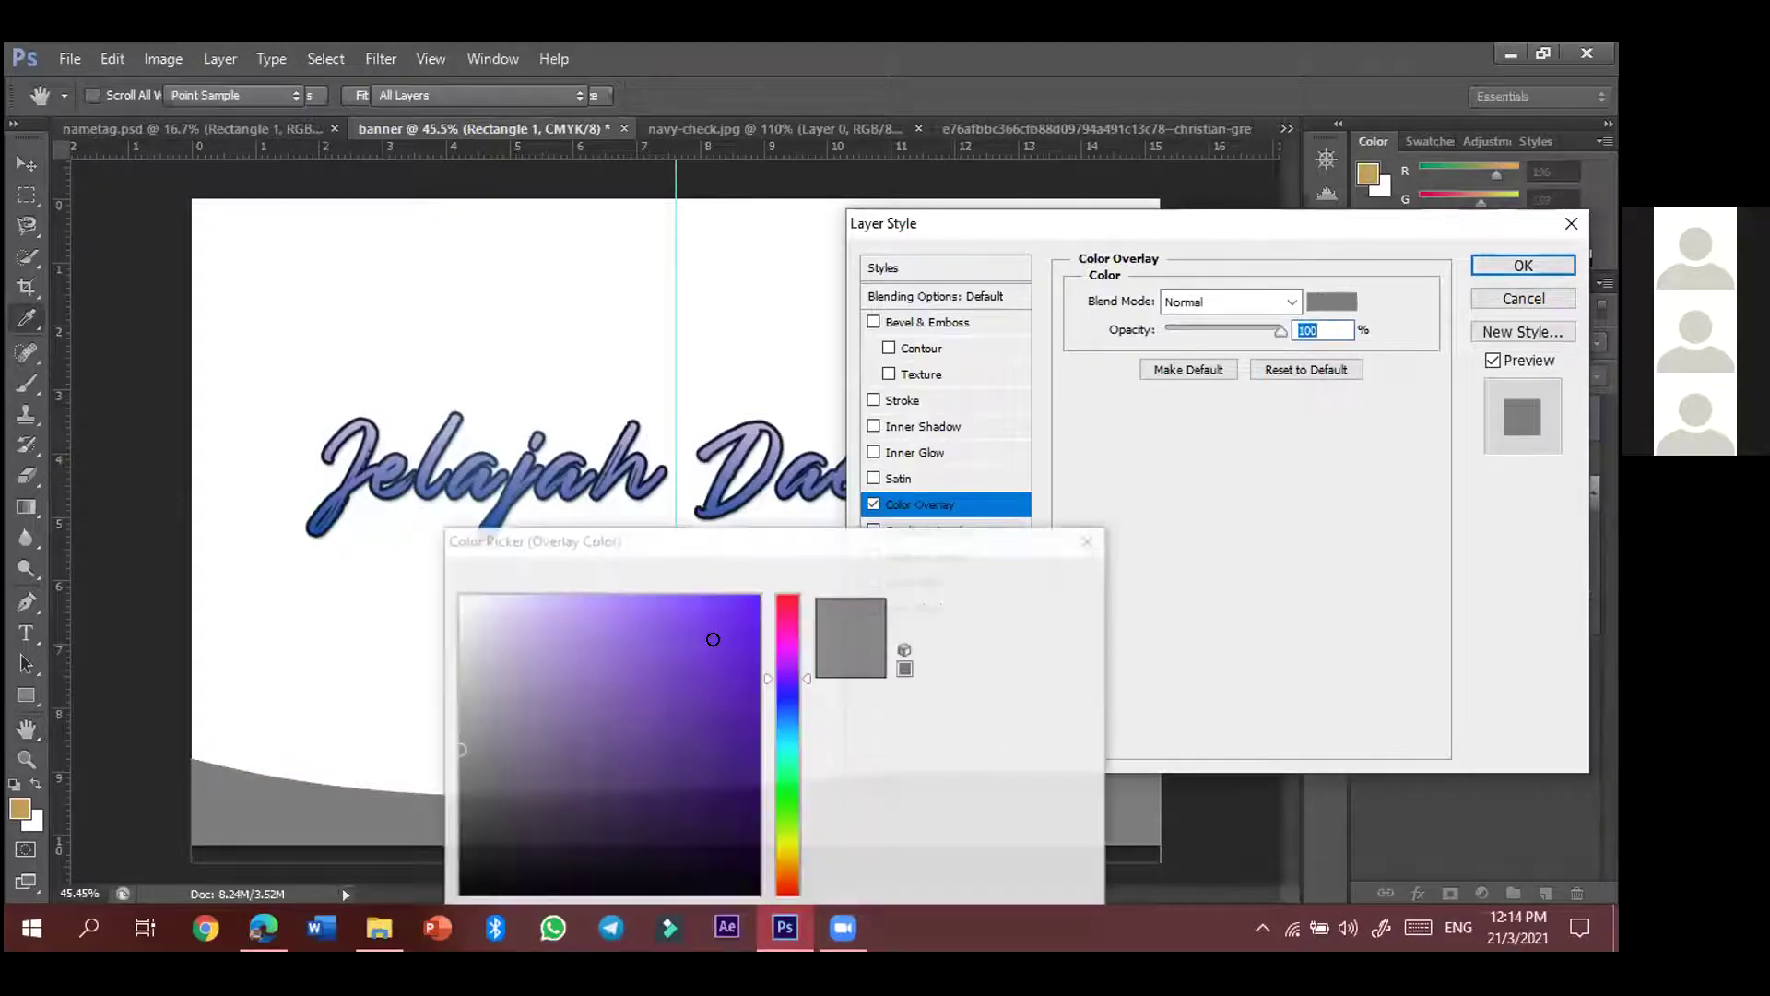
pyautogui.click(788, 719)
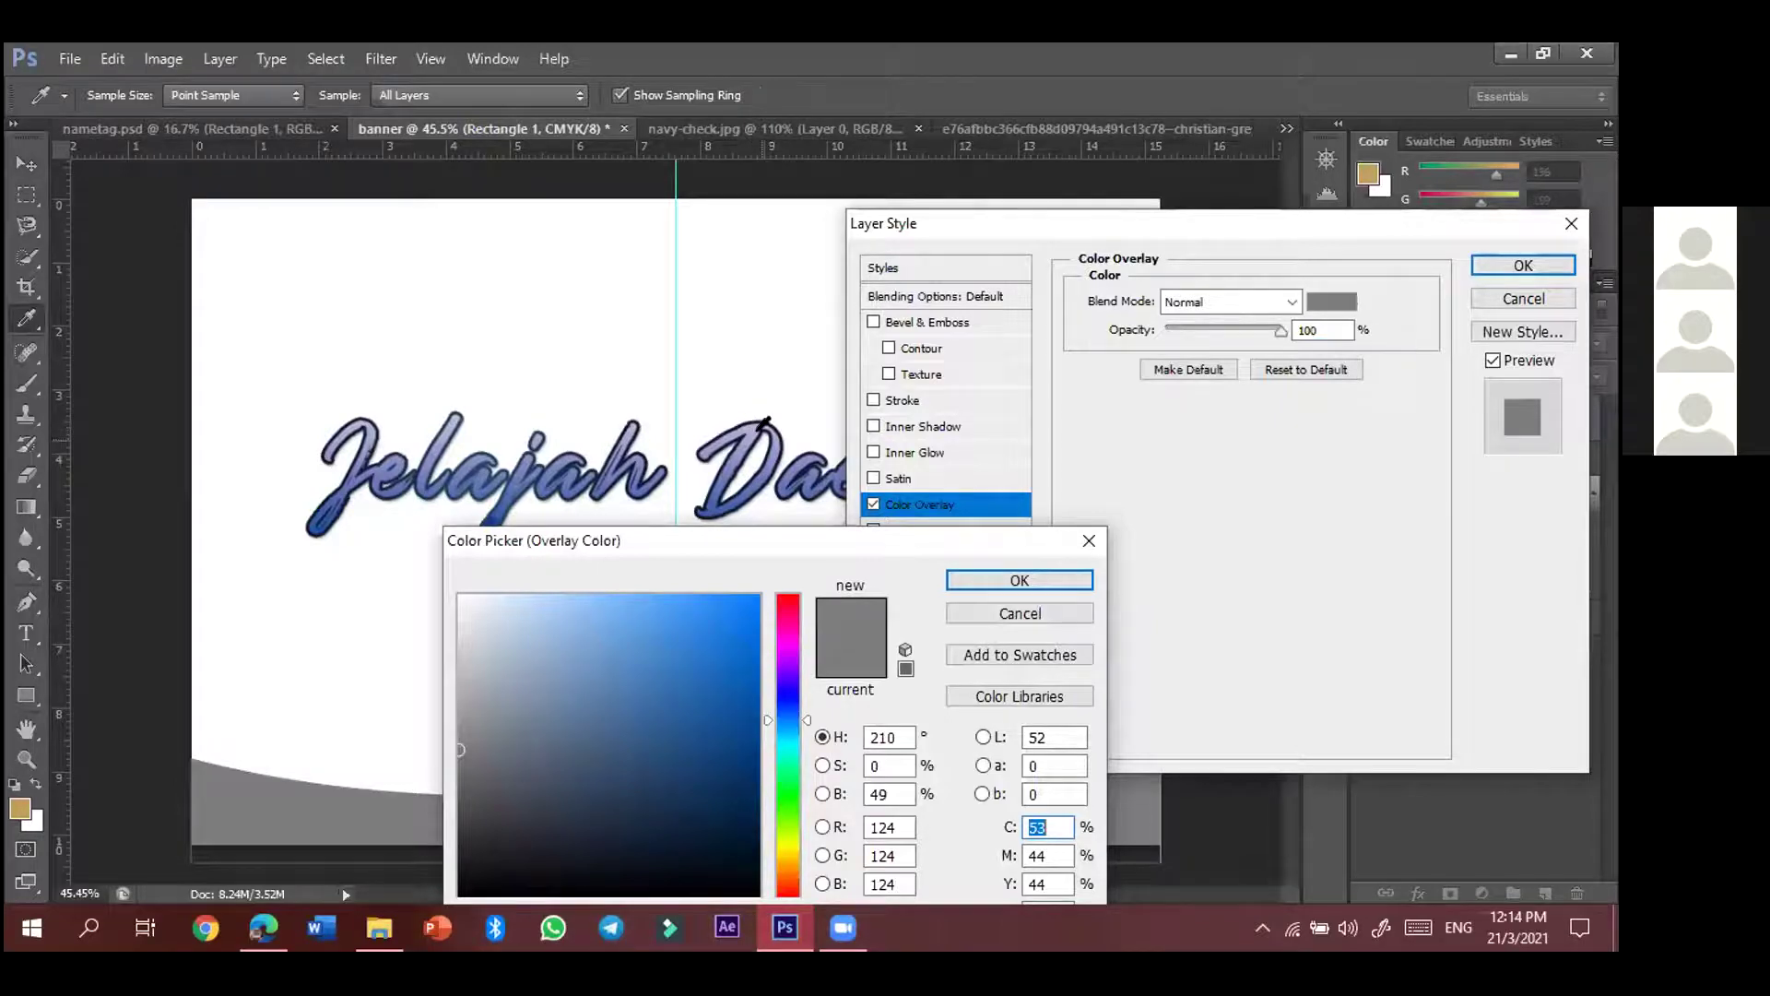
pyautogui.click(759, 419)
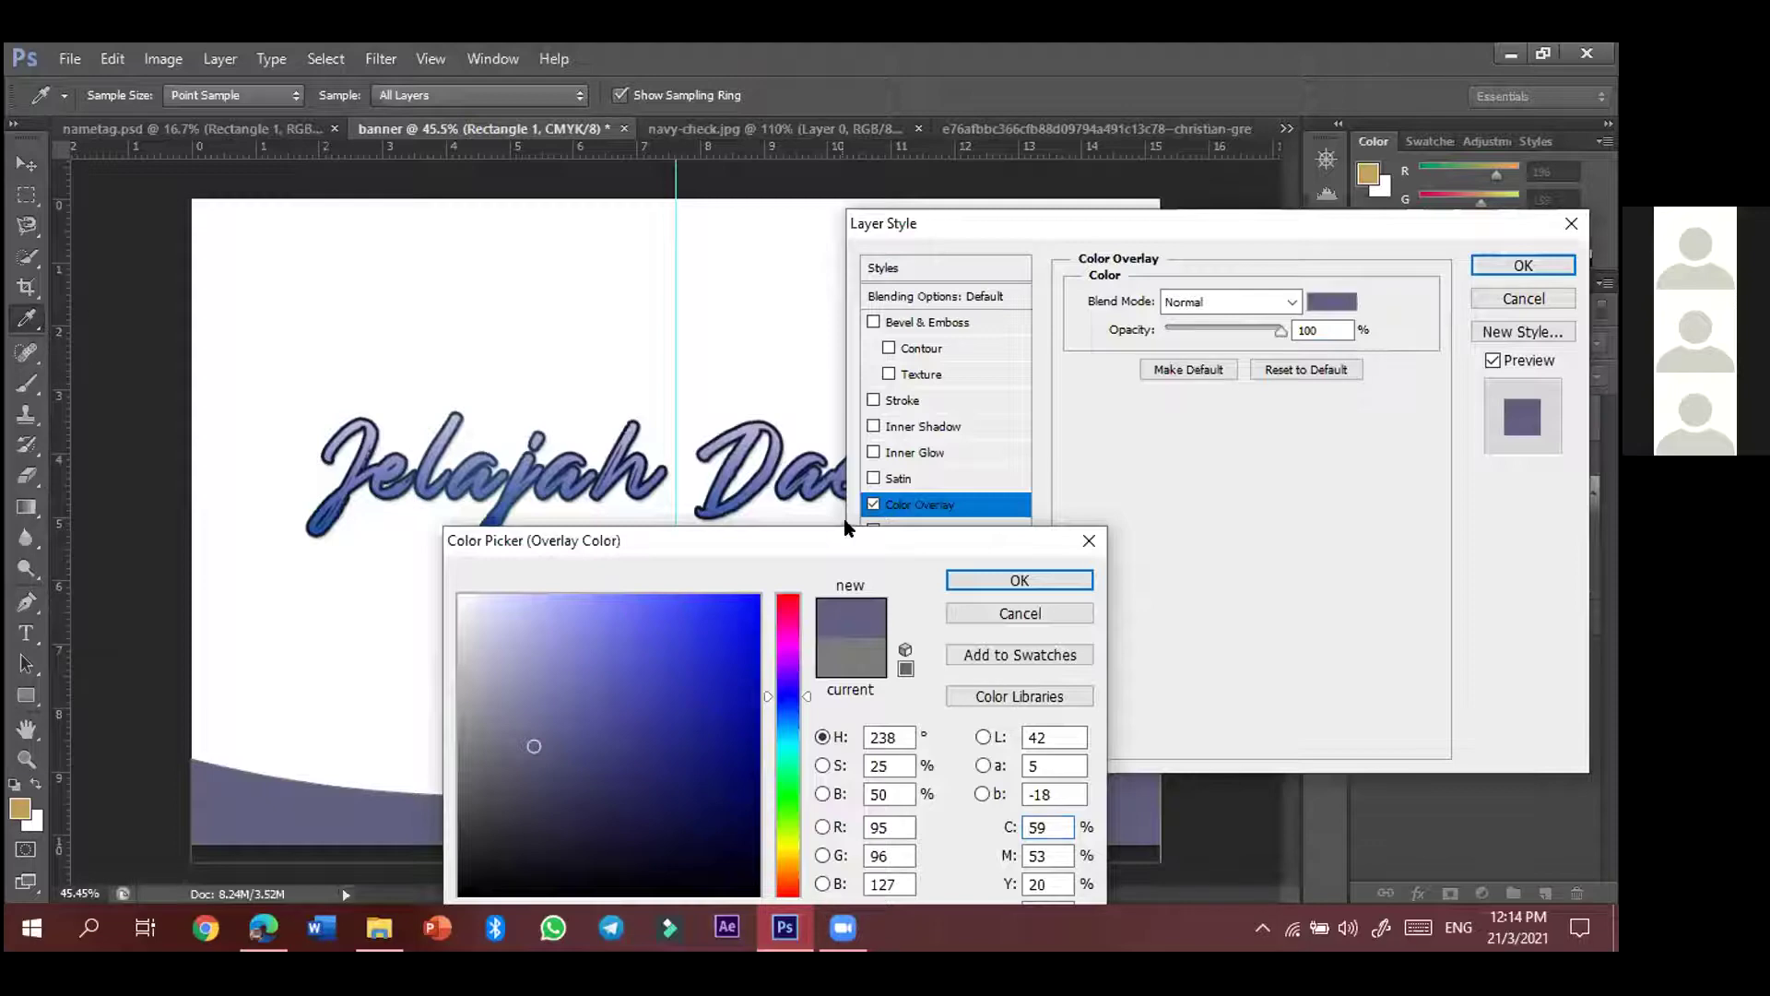
pyautogui.click(980, 582)
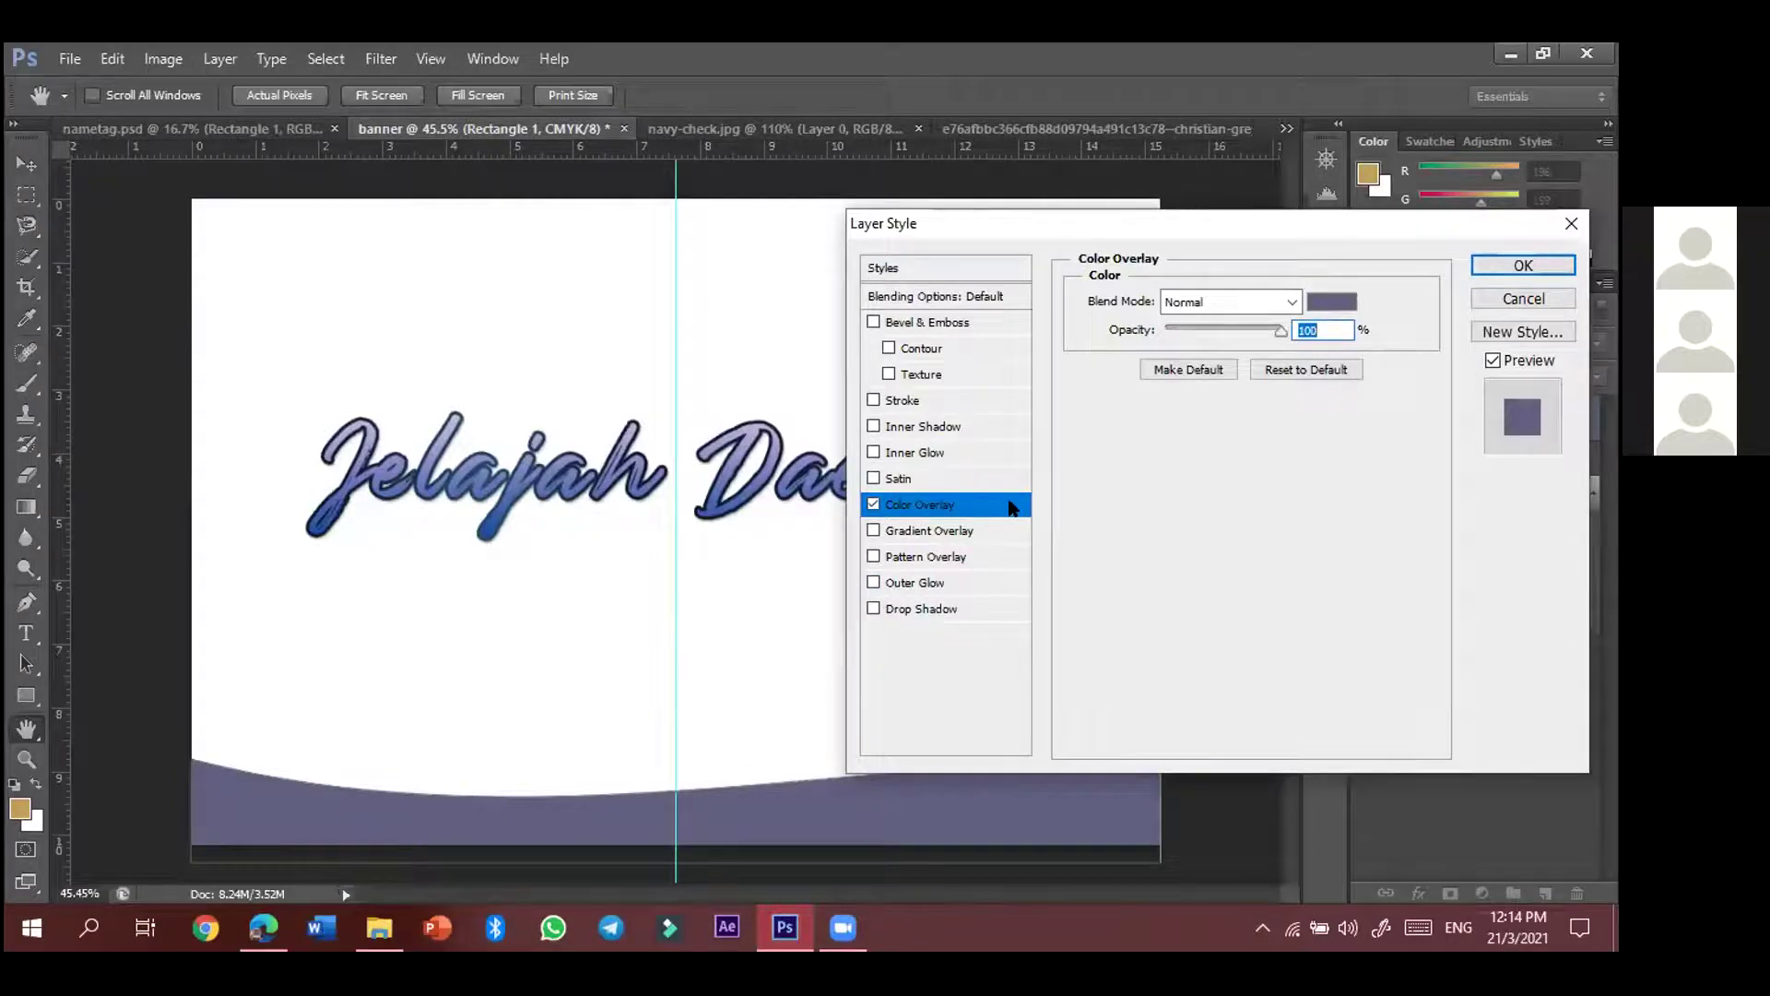
pyautogui.click(872, 504)
# - Try a purple Gradient Overlay preset on the band, and turn it off
pyautogui.click(915, 533)
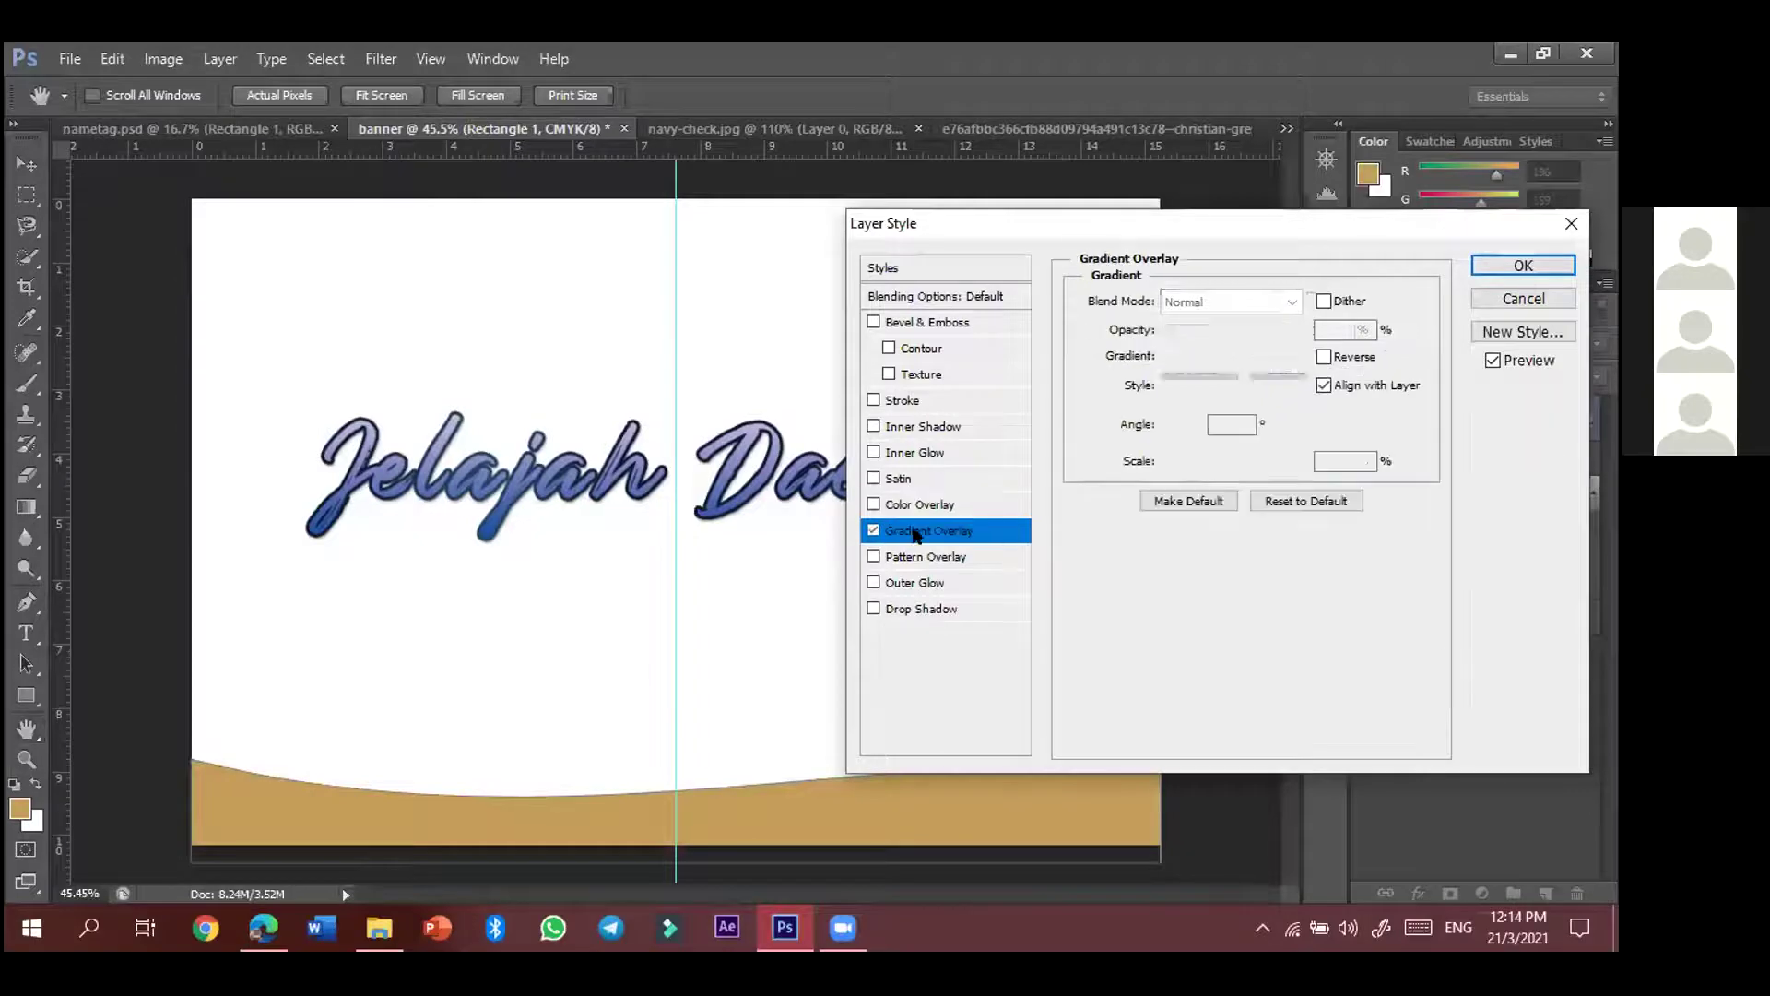
pyautogui.click(1246, 360)
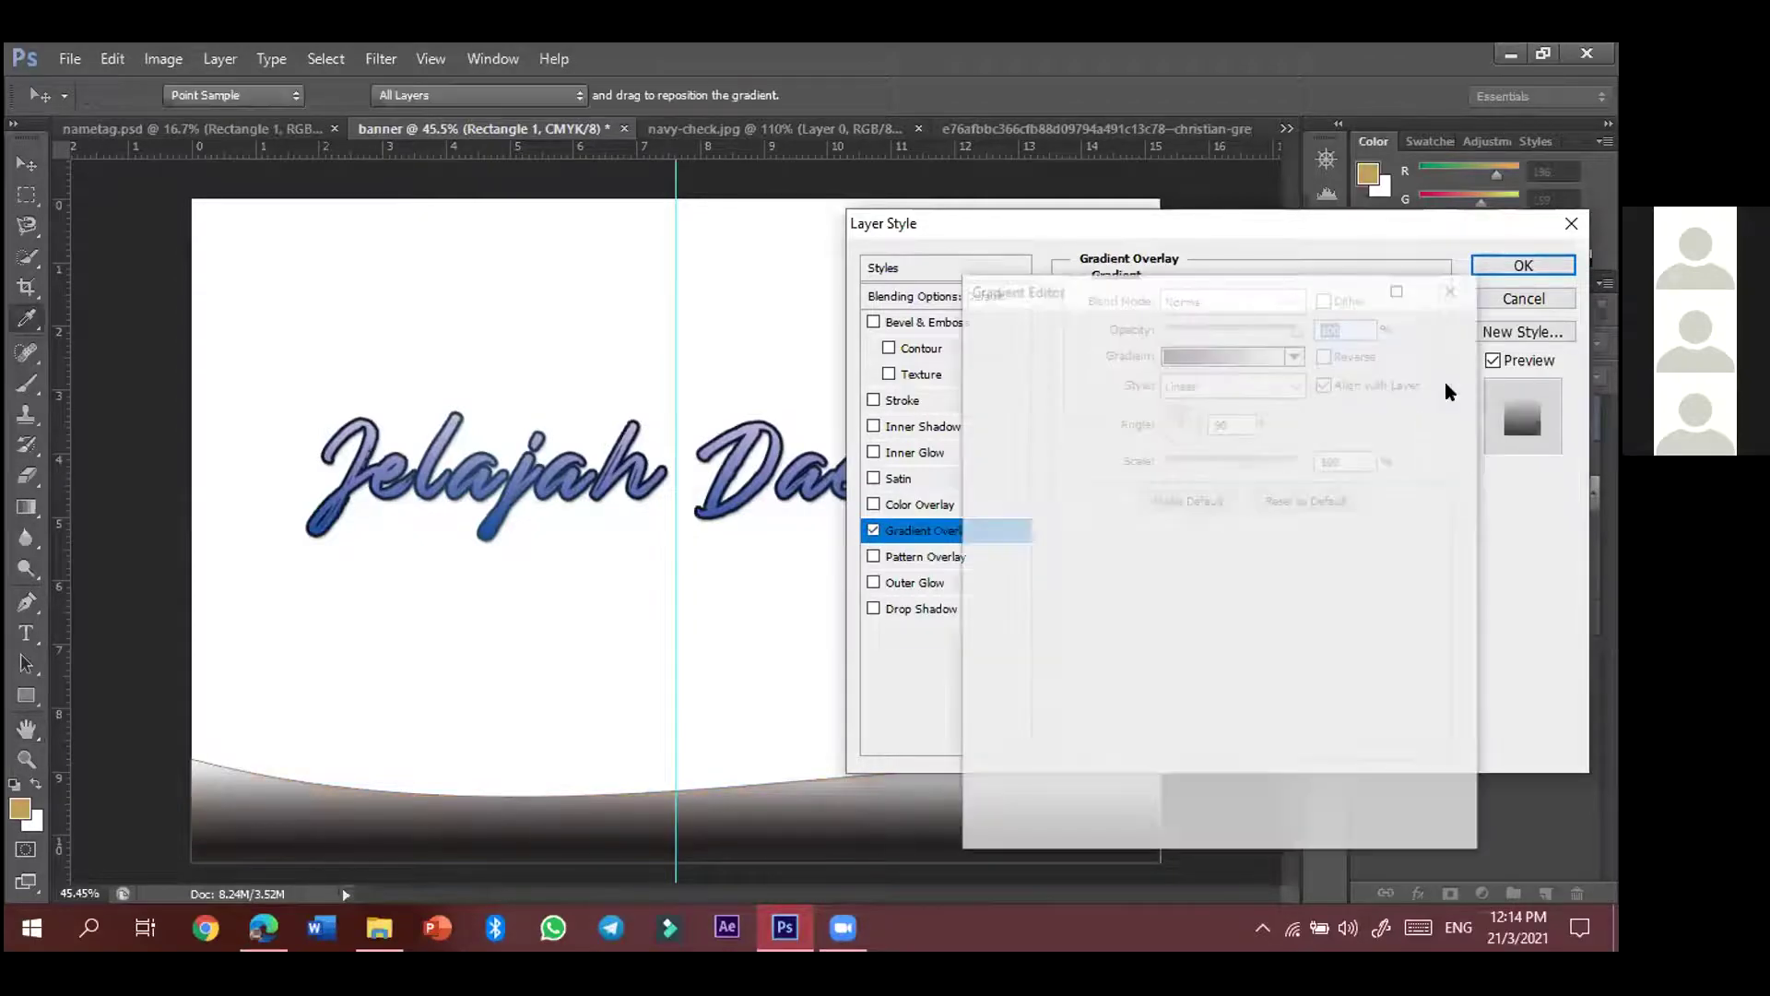
pyautogui.scroll(-10, 1335, 425)
pyautogui.click(1156, 421)
pyautogui.click(1424, 340)
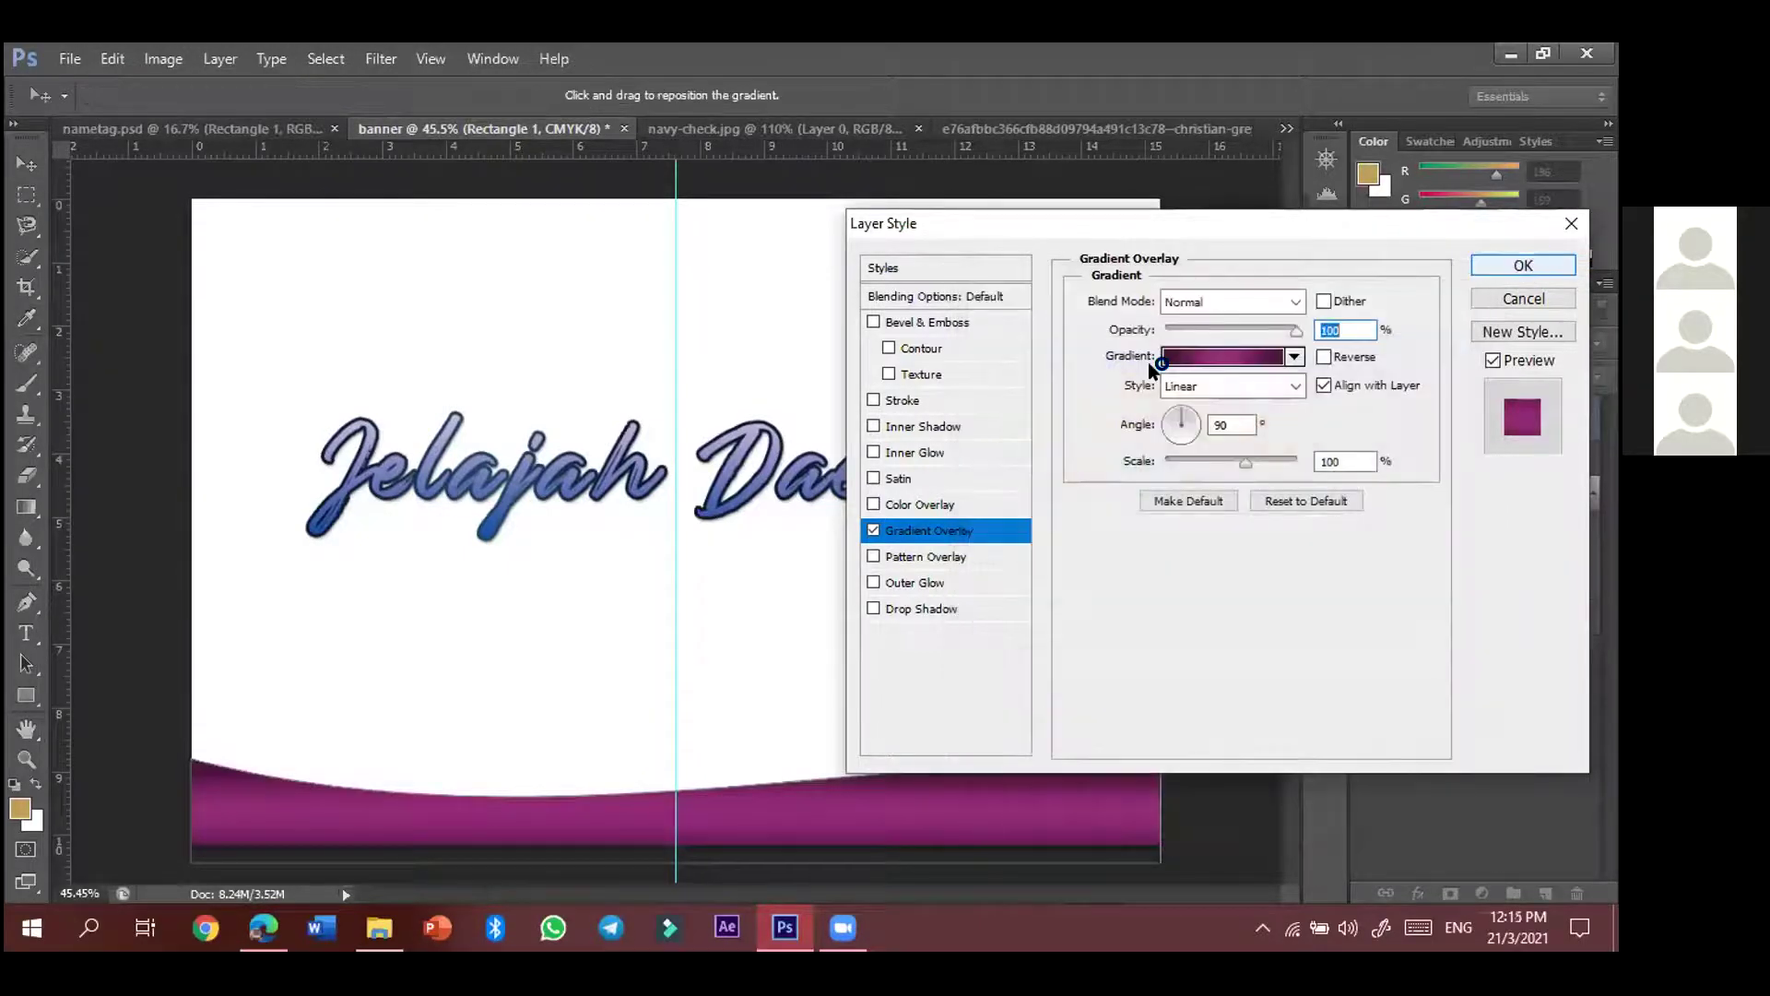
pyautogui.click(874, 531)
pyautogui.click(1572, 225)
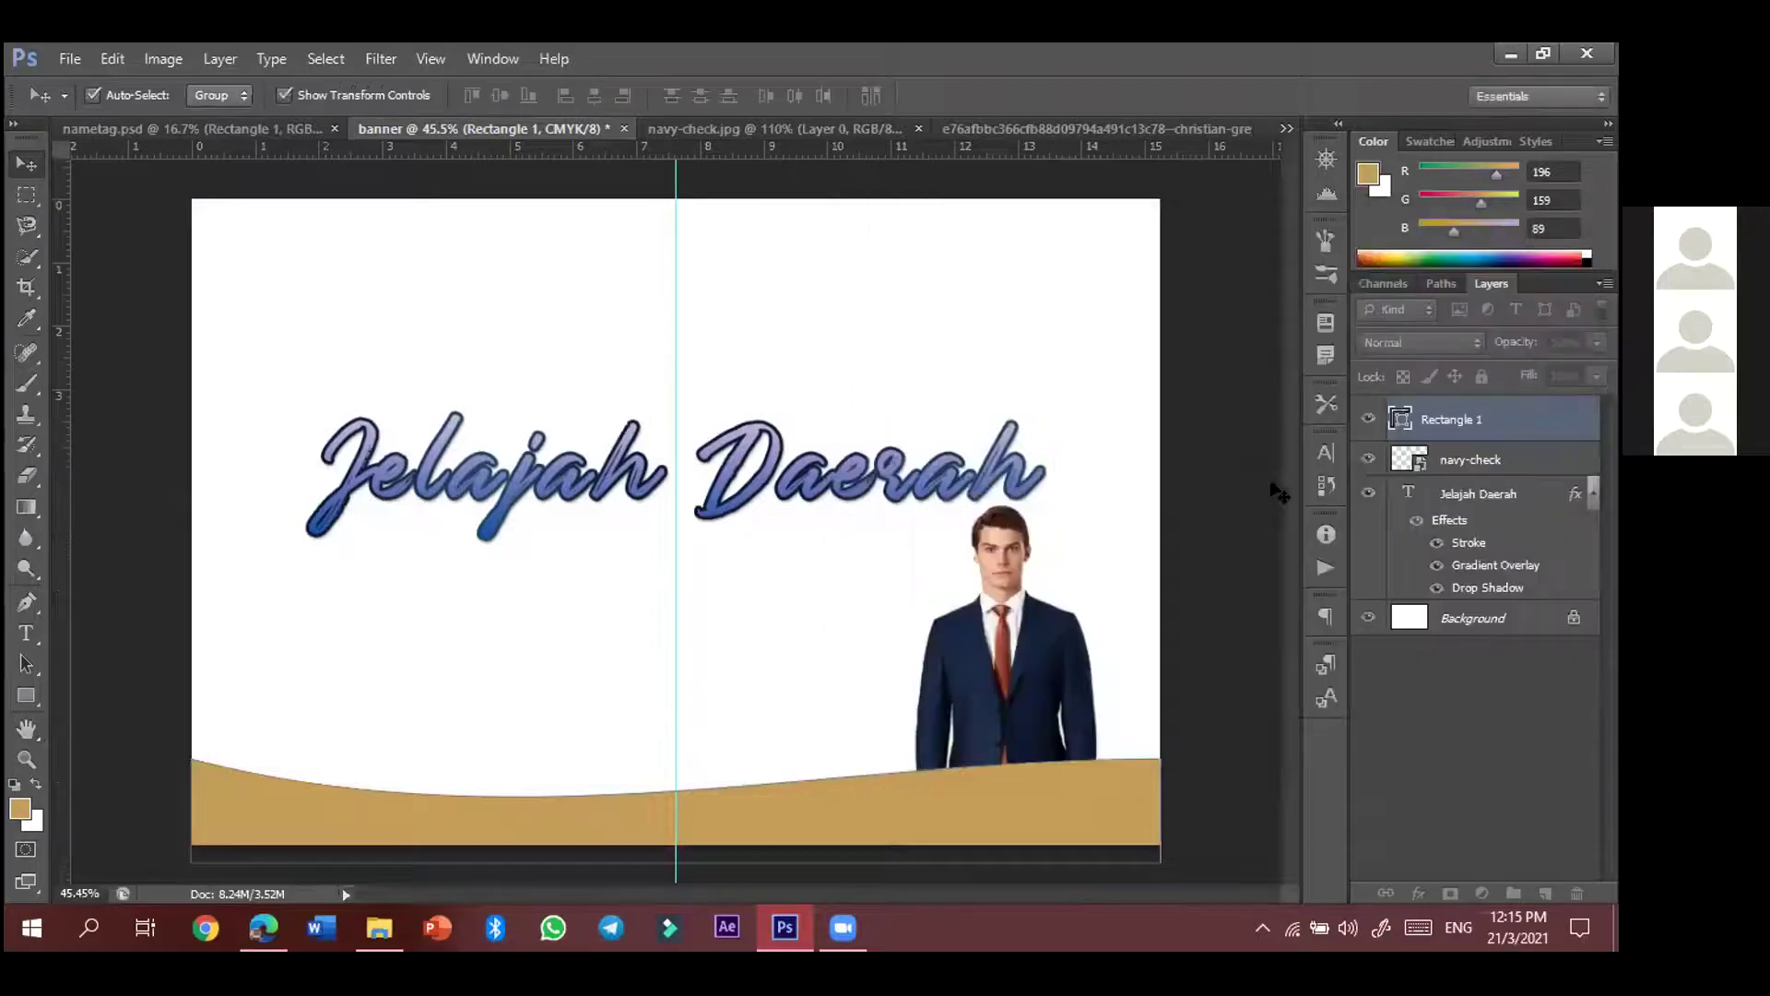
# - Change the curved band's fill from gold to teal 138ba5, trying orange and blue shades on the way
pyautogui.doubleClick(1399, 420)
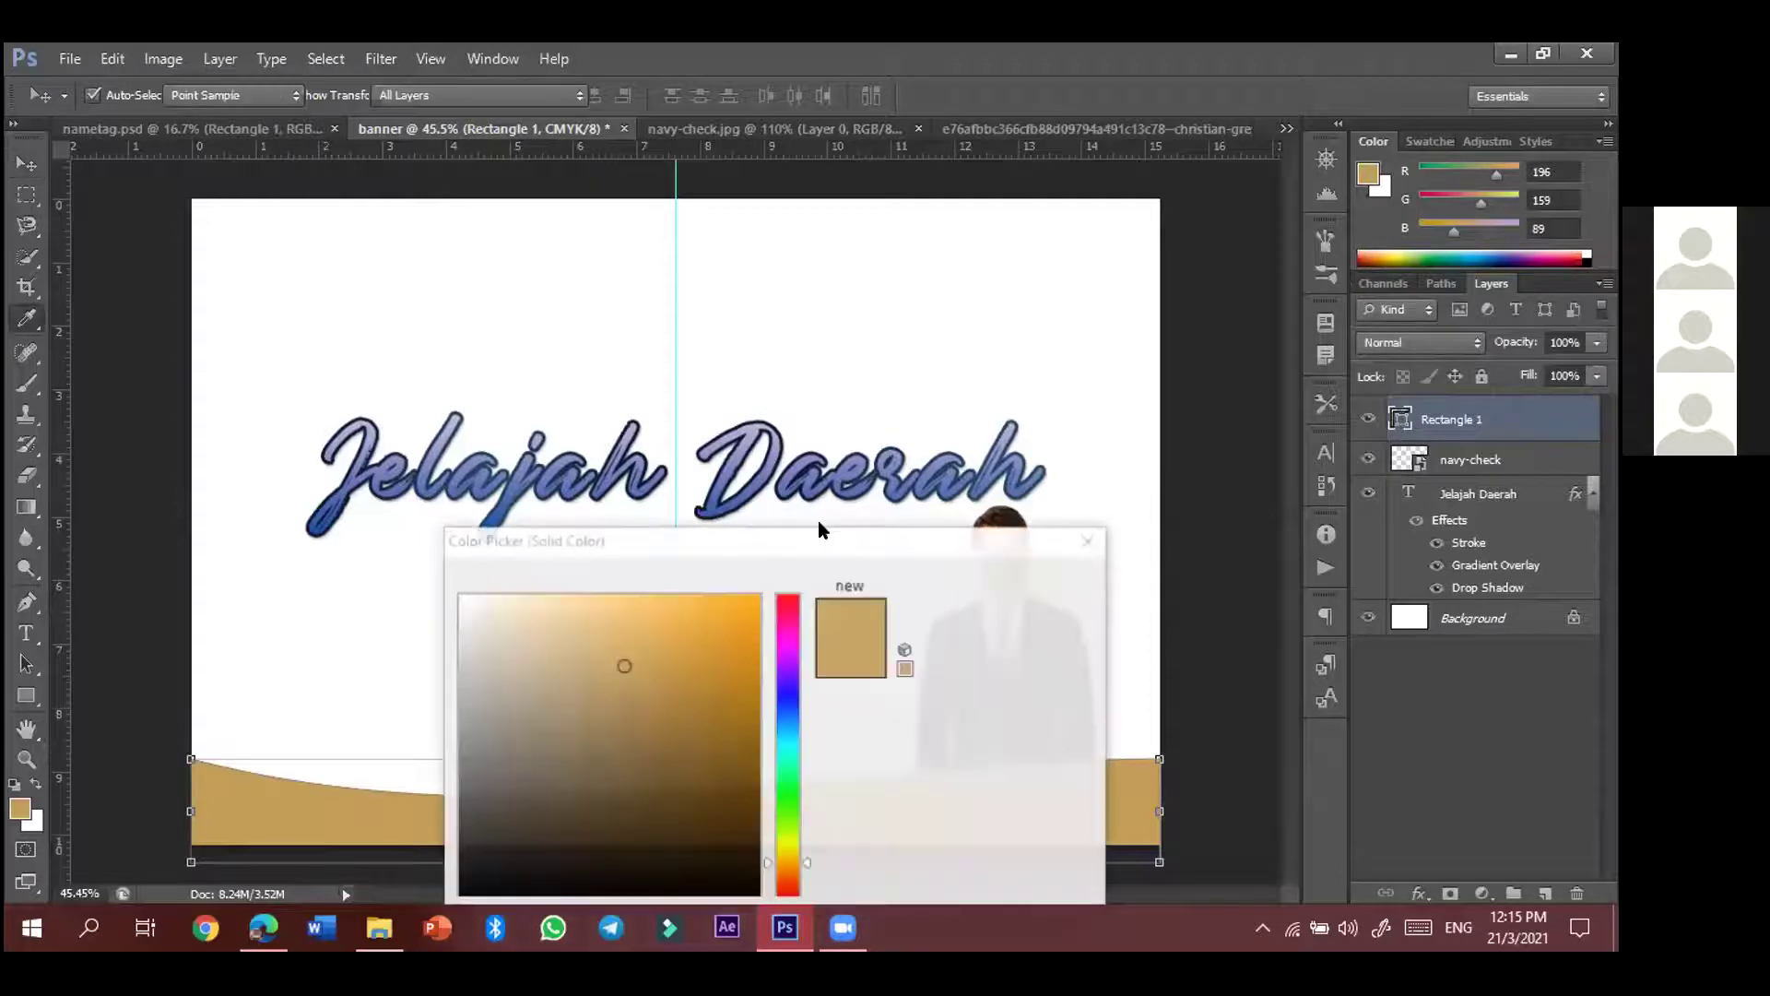
pyautogui.moveTo(646, 541); pyautogui.dragTo(793, 198)
pyautogui.click(904, 260)
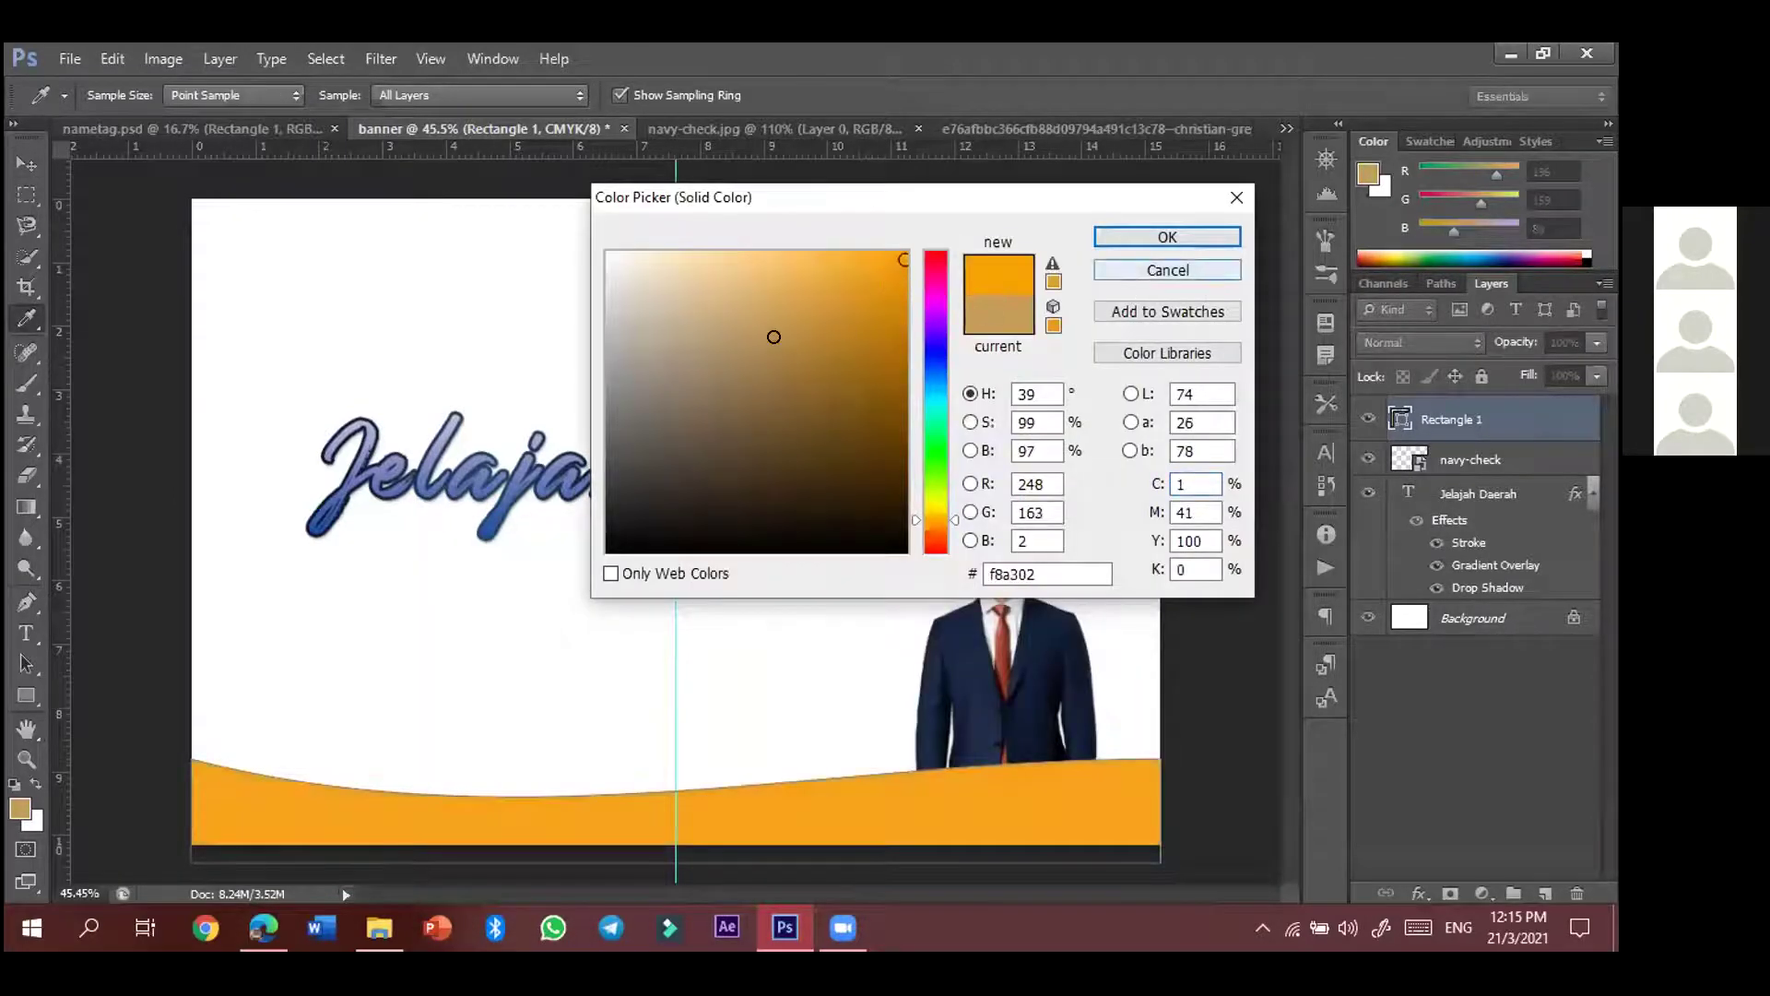
pyautogui.moveTo(953, 523); pyautogui.dragTo(959, 377)
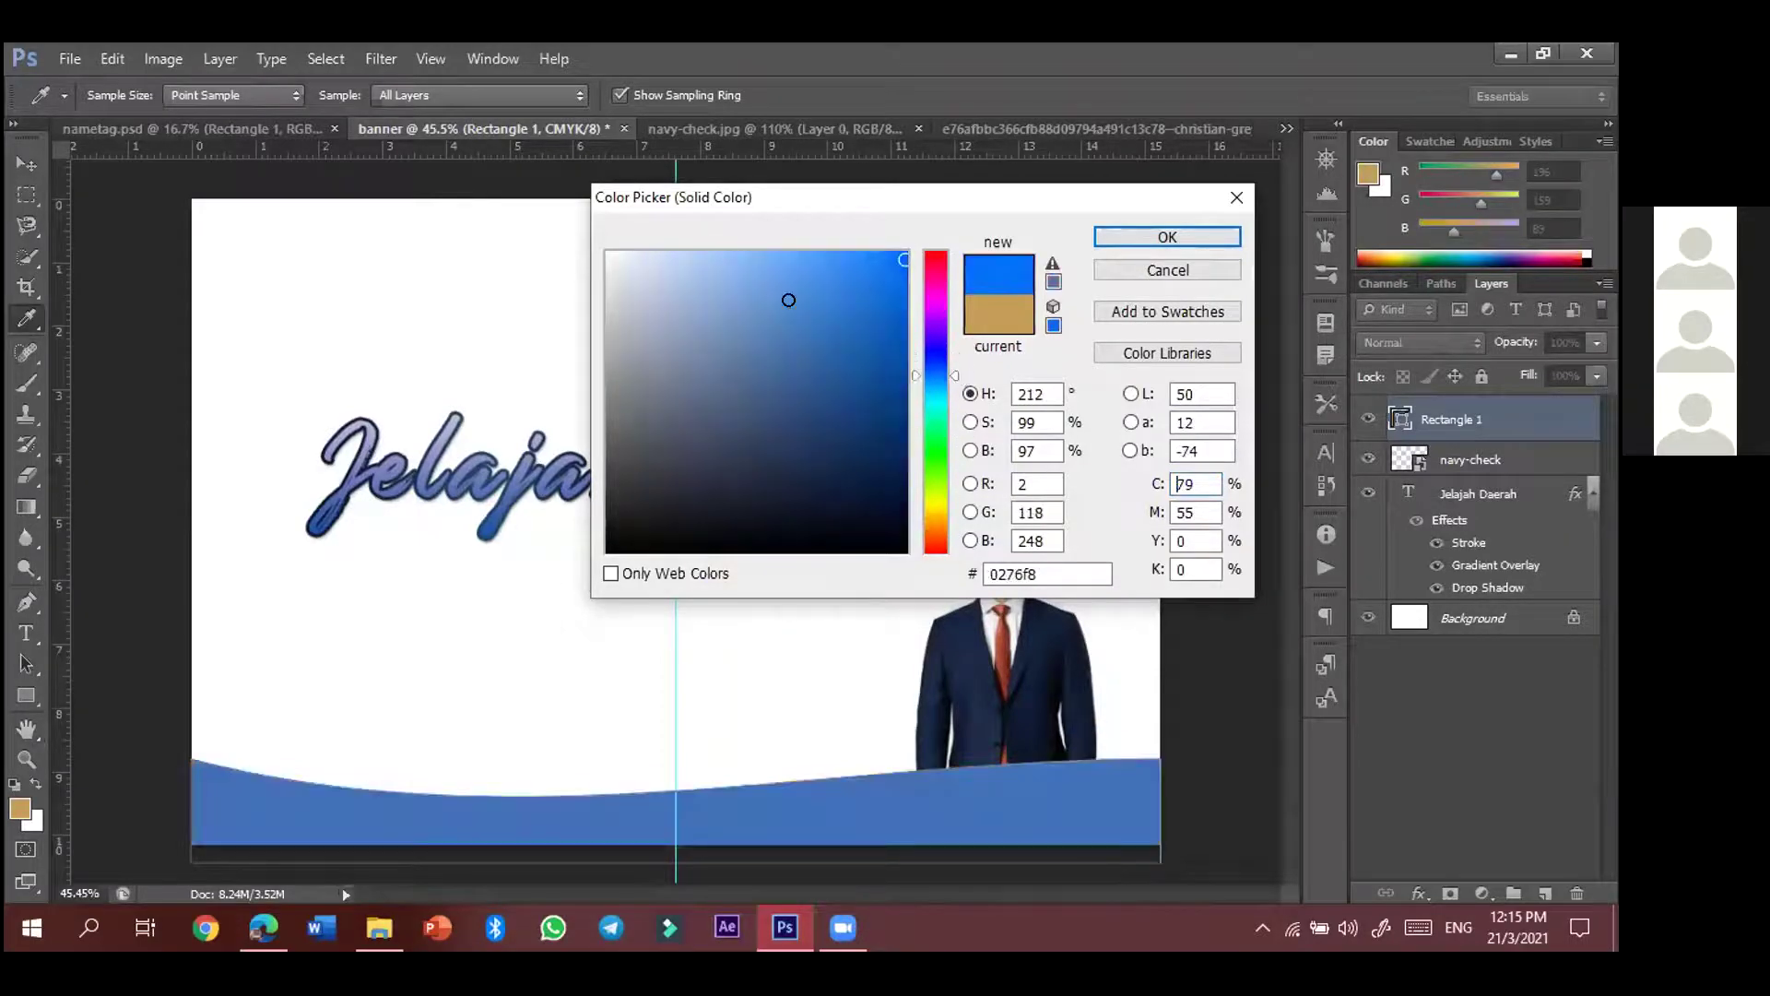
pyautogui.click(839, 291)
pyautogui.moveTo(953, 378); pyautogui.dragTo(950, 395)
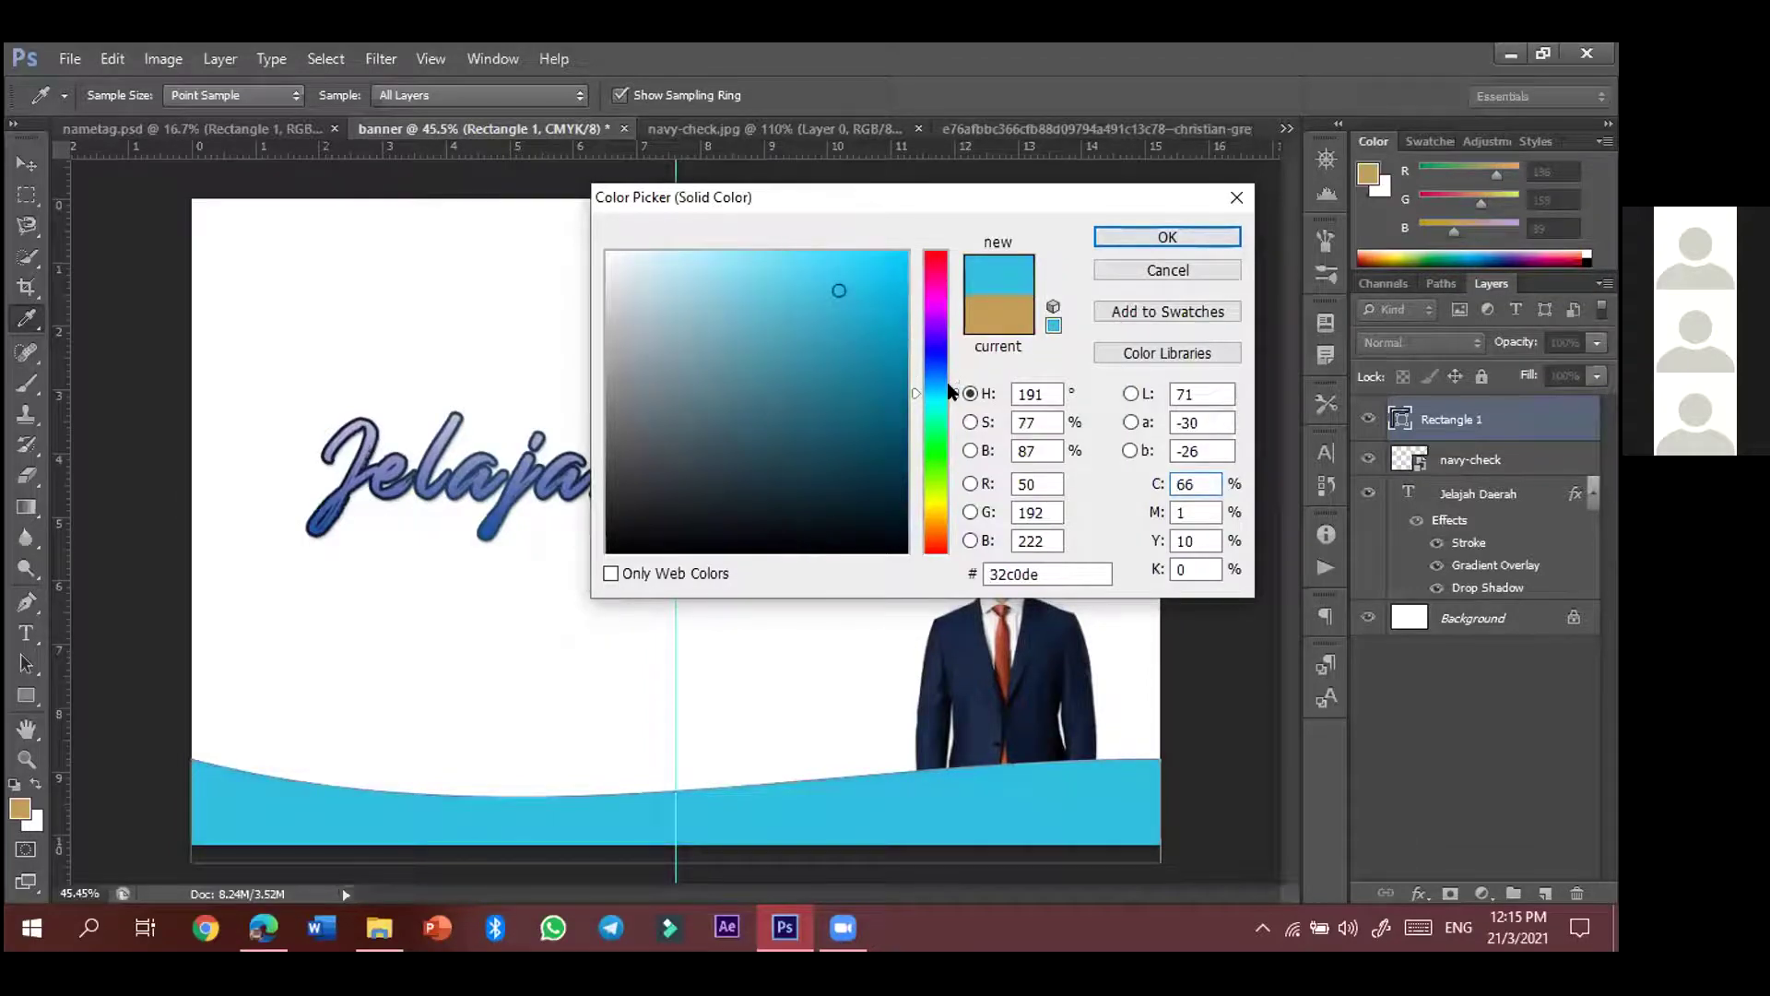
pyautogui.click(872, 358)
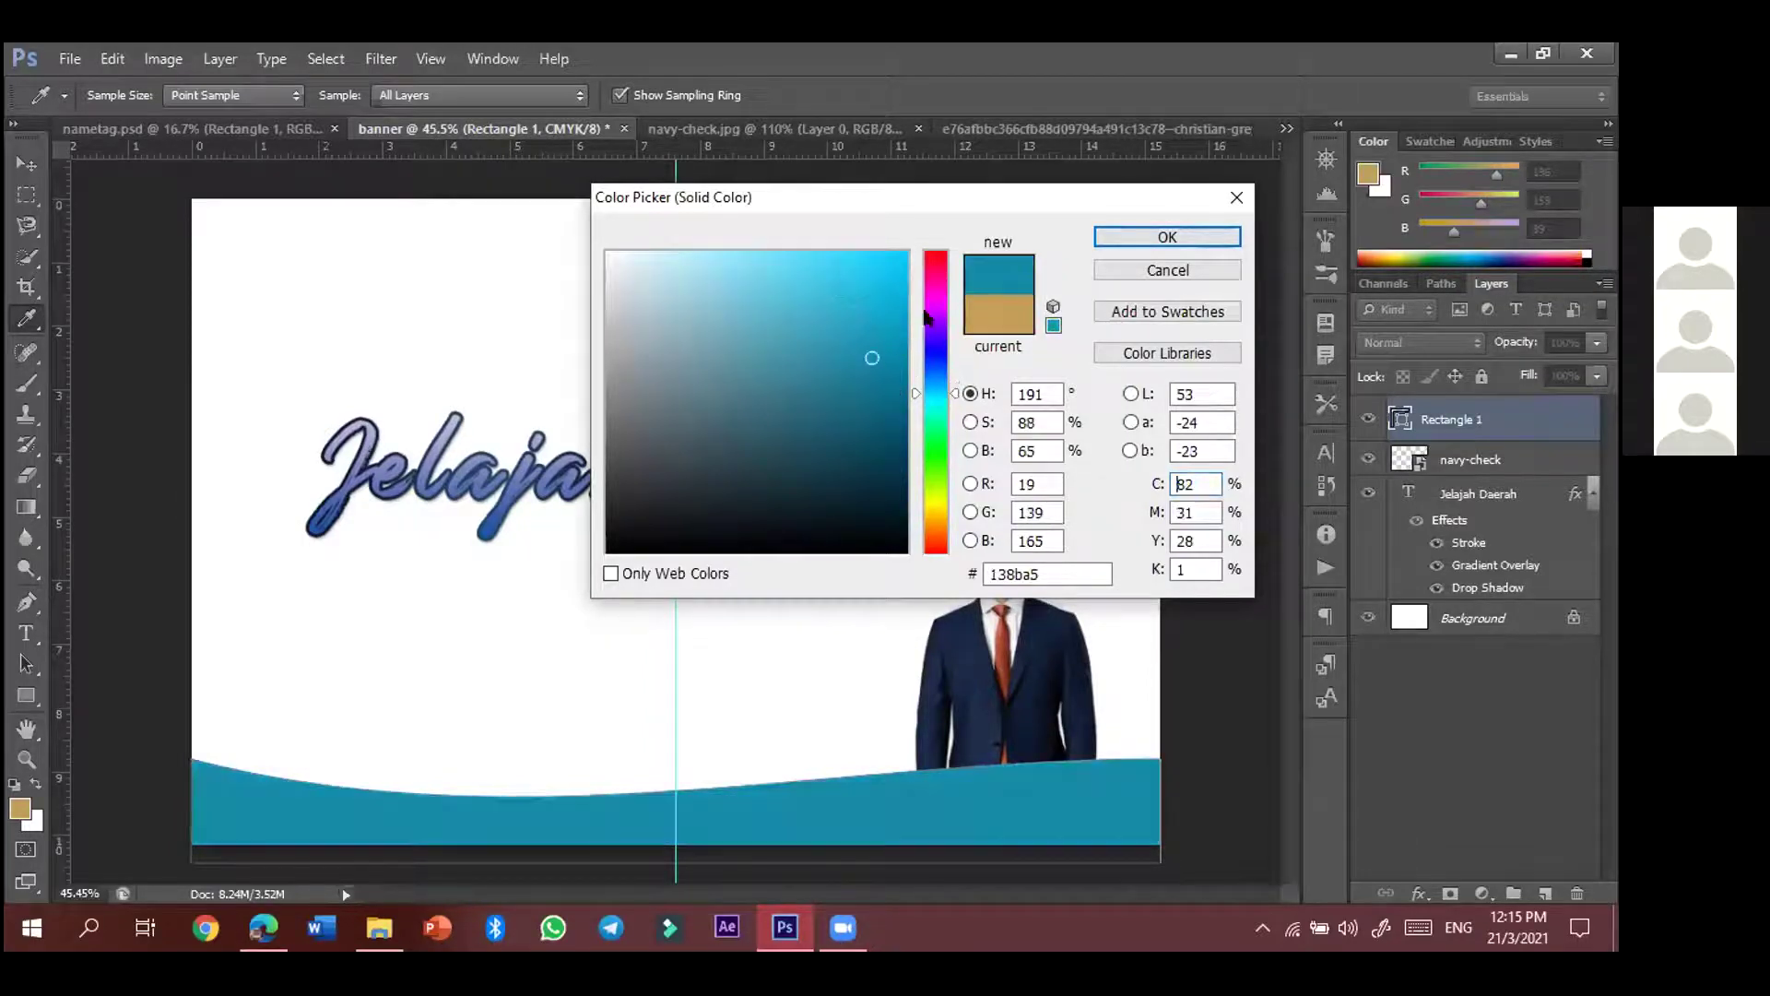
pyautogui.click(1157, 239)
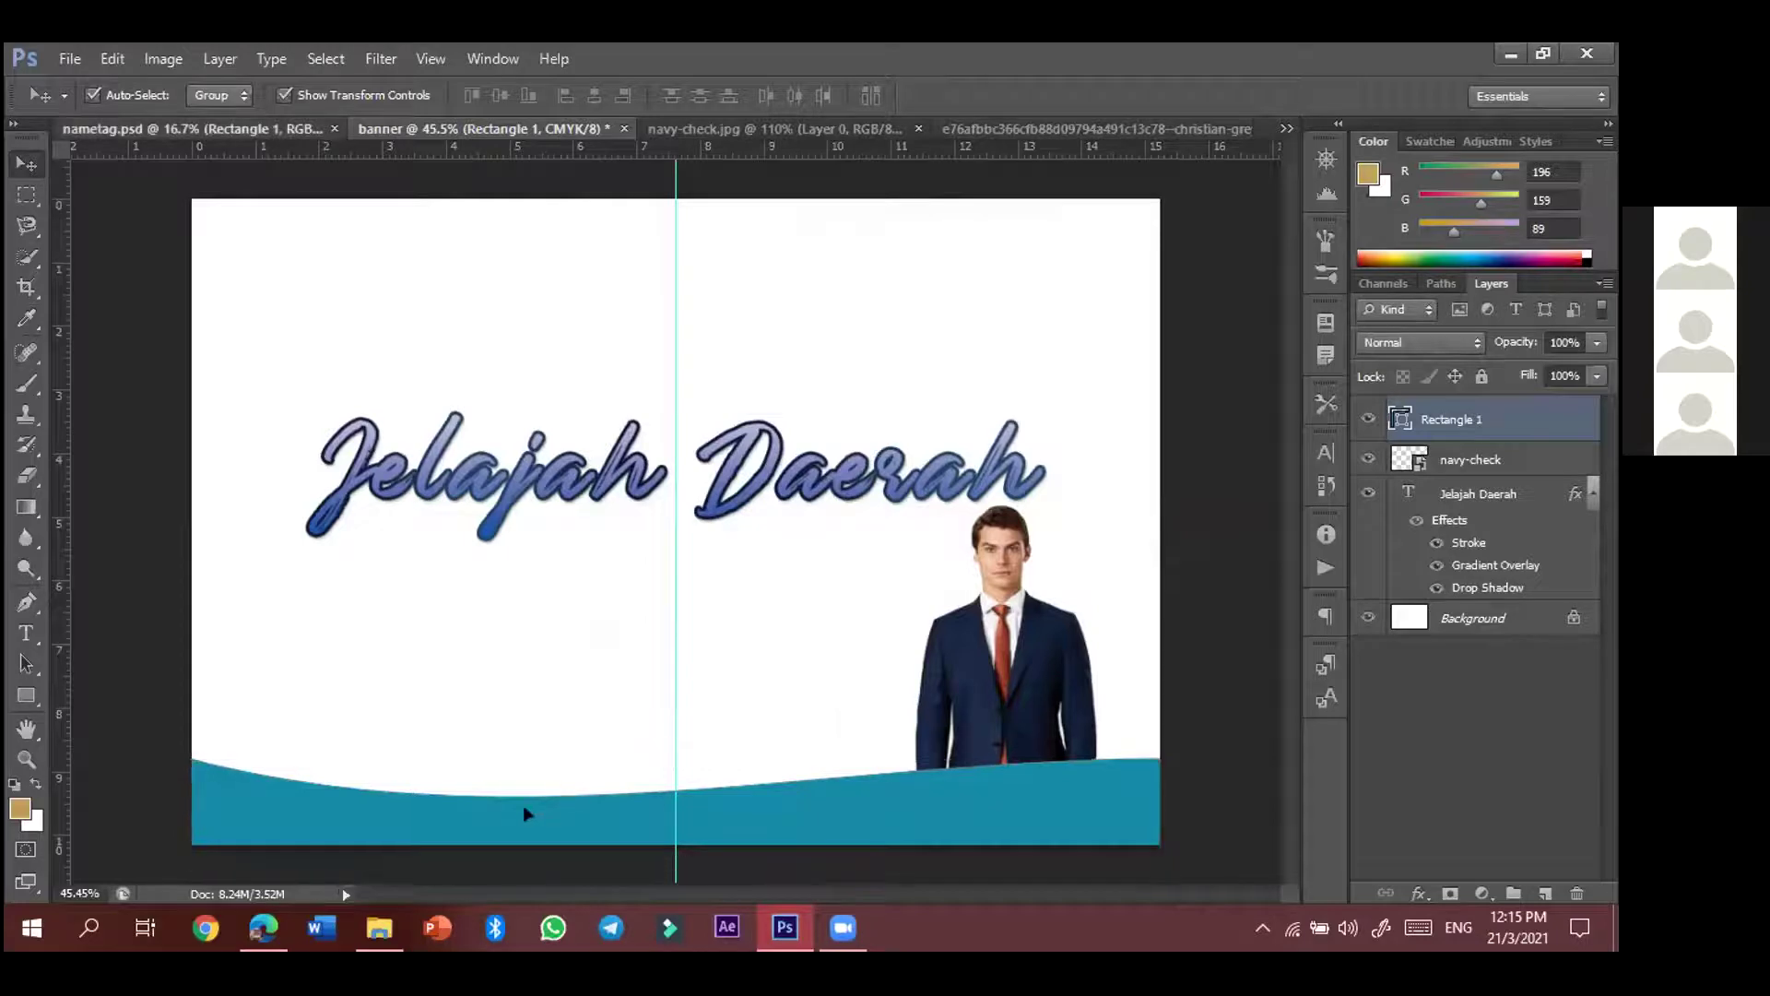
# - Check the orange strip above the lower band in nametag.psd, and return to the banner document
pyautogui.hotkey('ctrl', 'shift', 'Tab')
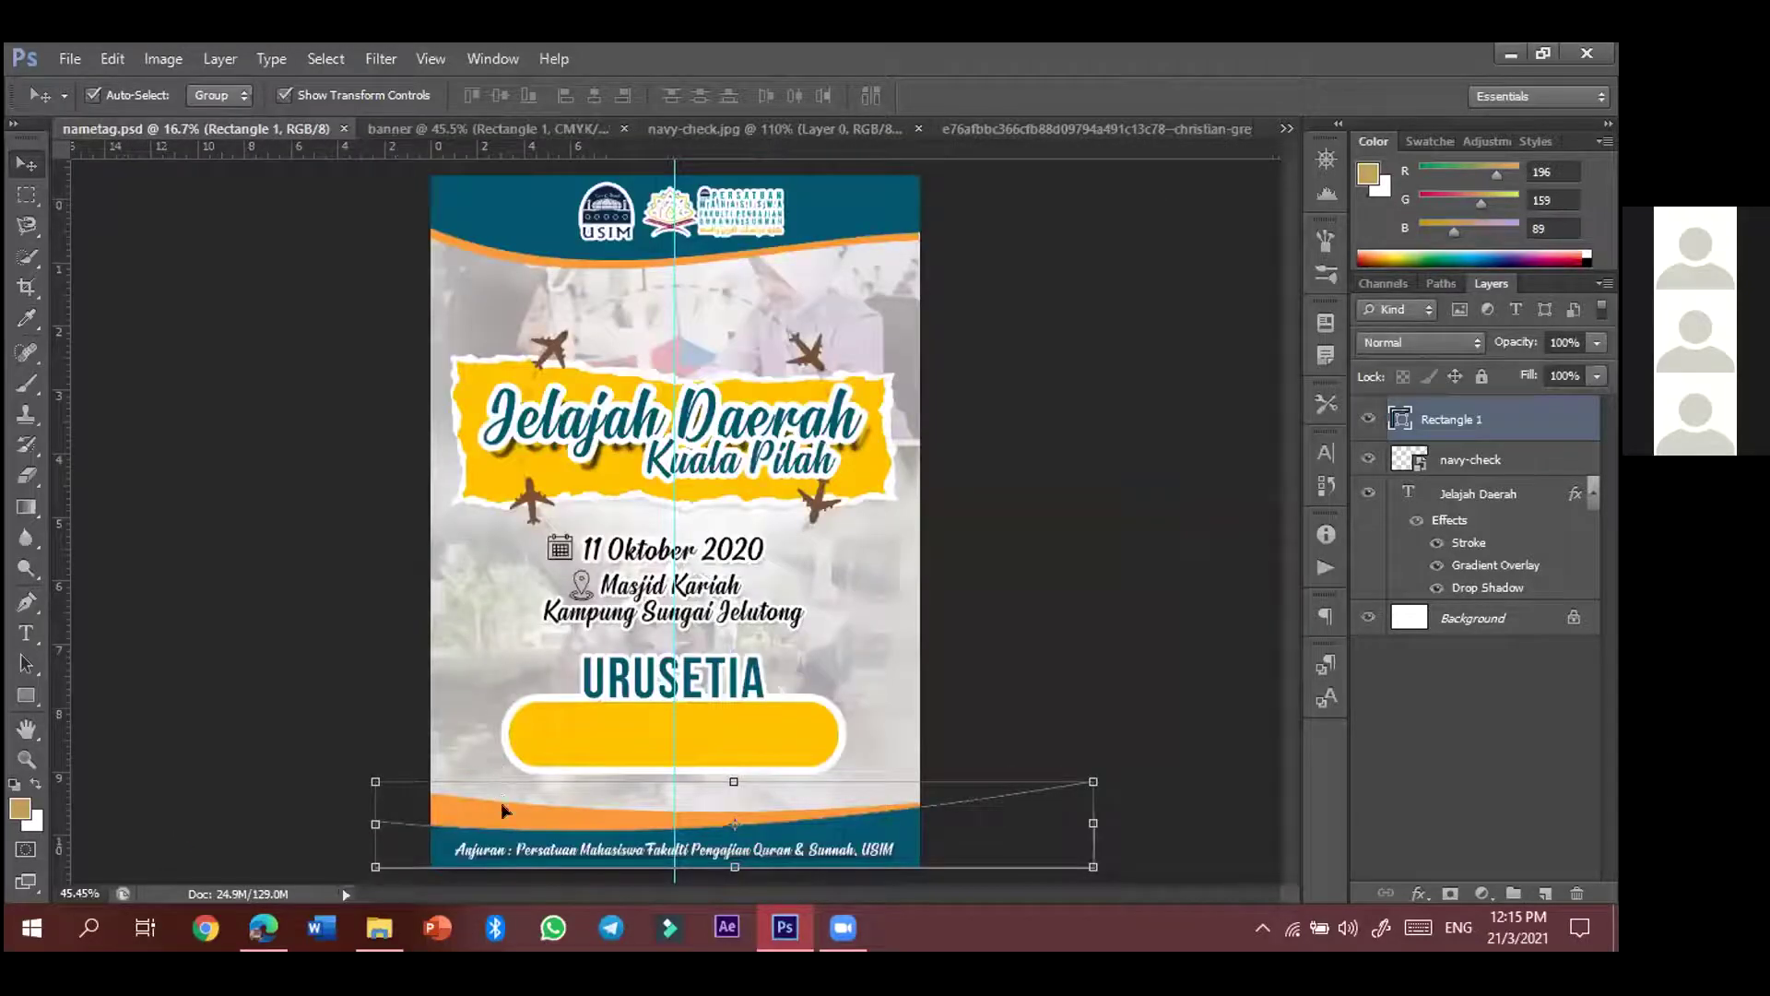
pyautogui.moveTo(502, 807); pyautogui.dragTo(501, 800)
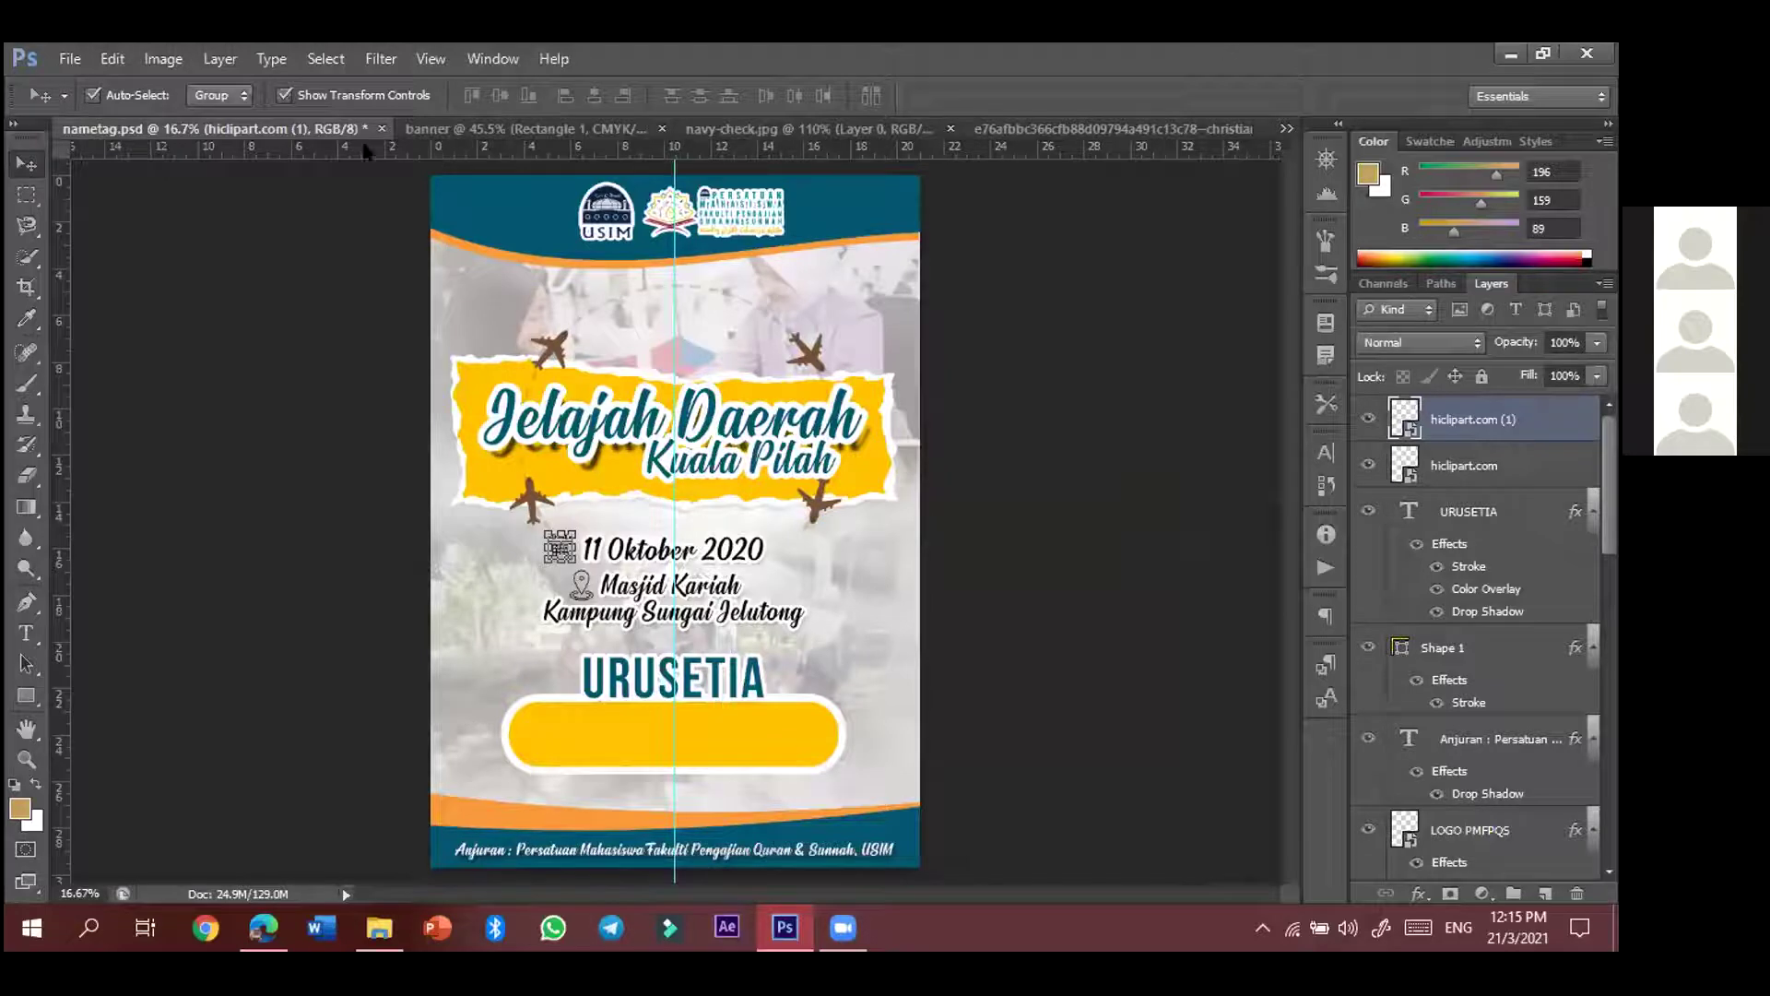
pyautogui.click(411, 129)
# - Duplicate the teal band, try shifting the copy slightly down, and return it to its original position
pyautogui.moveTo(854, 826)
pyautogui.mouseDown()
pyautogui.moveTo(842, 790)
pyautogui.moveTo(857, 818)
pyautogui.mouseUp()
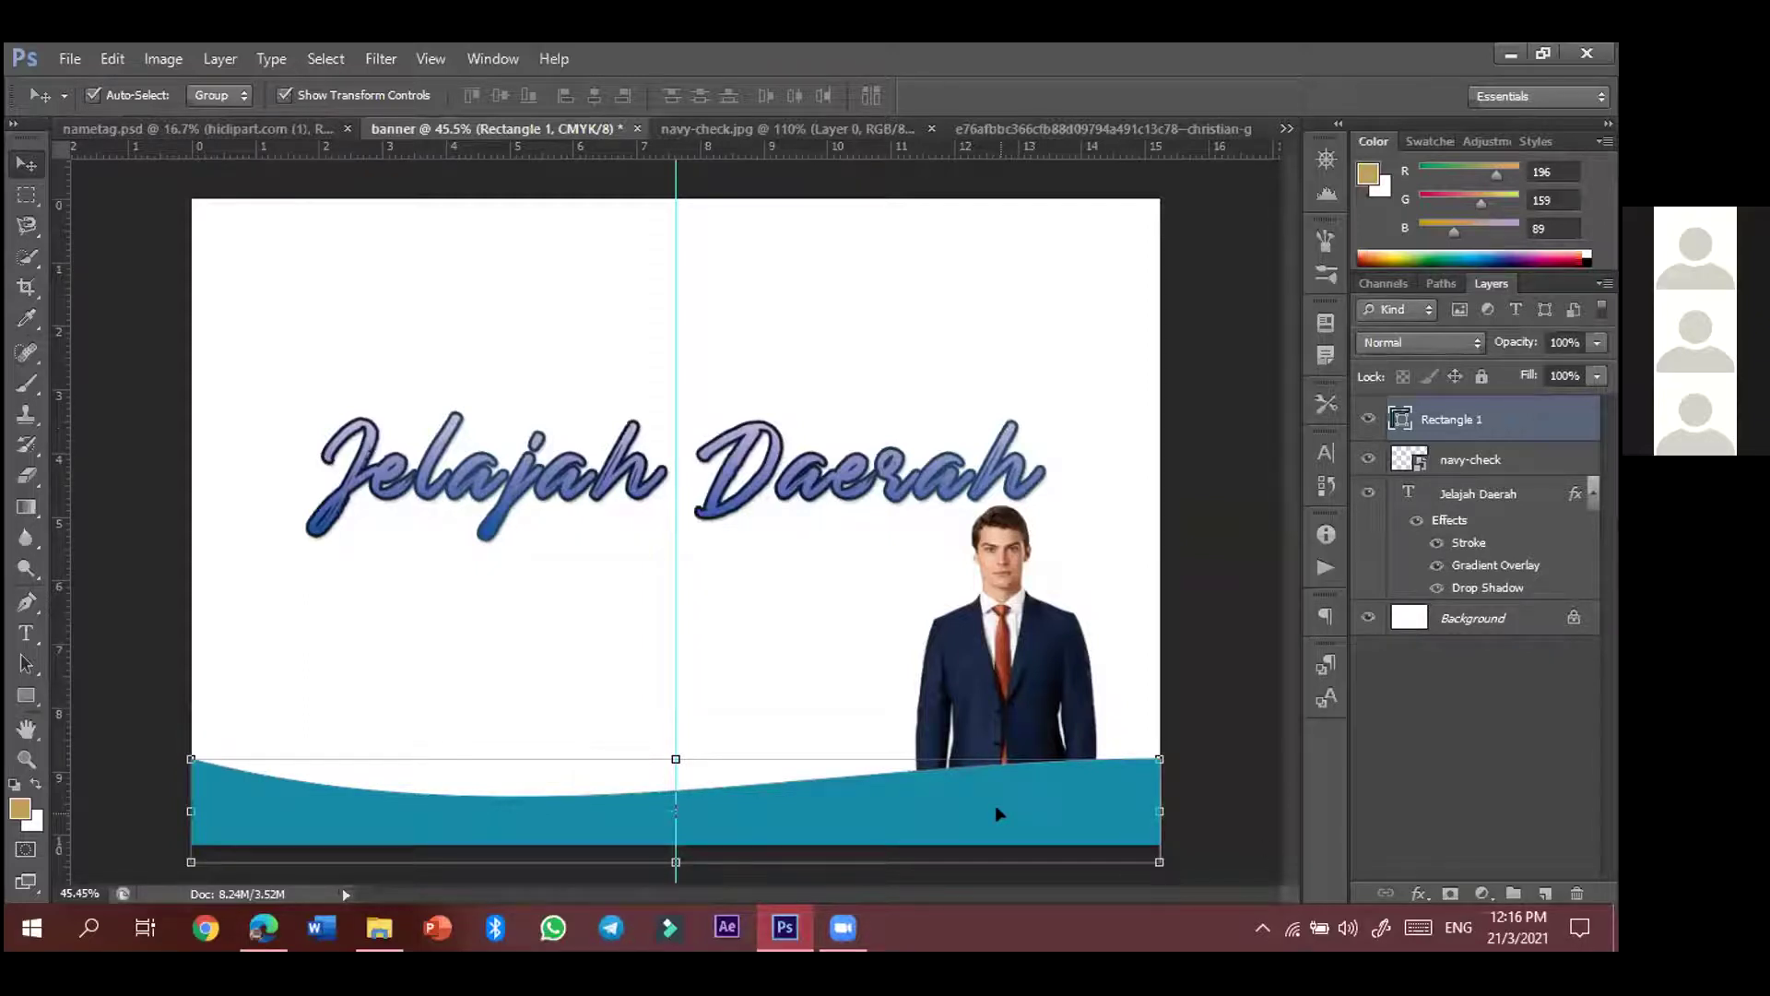
pyautogui.hotkey('ctrl', 'j')
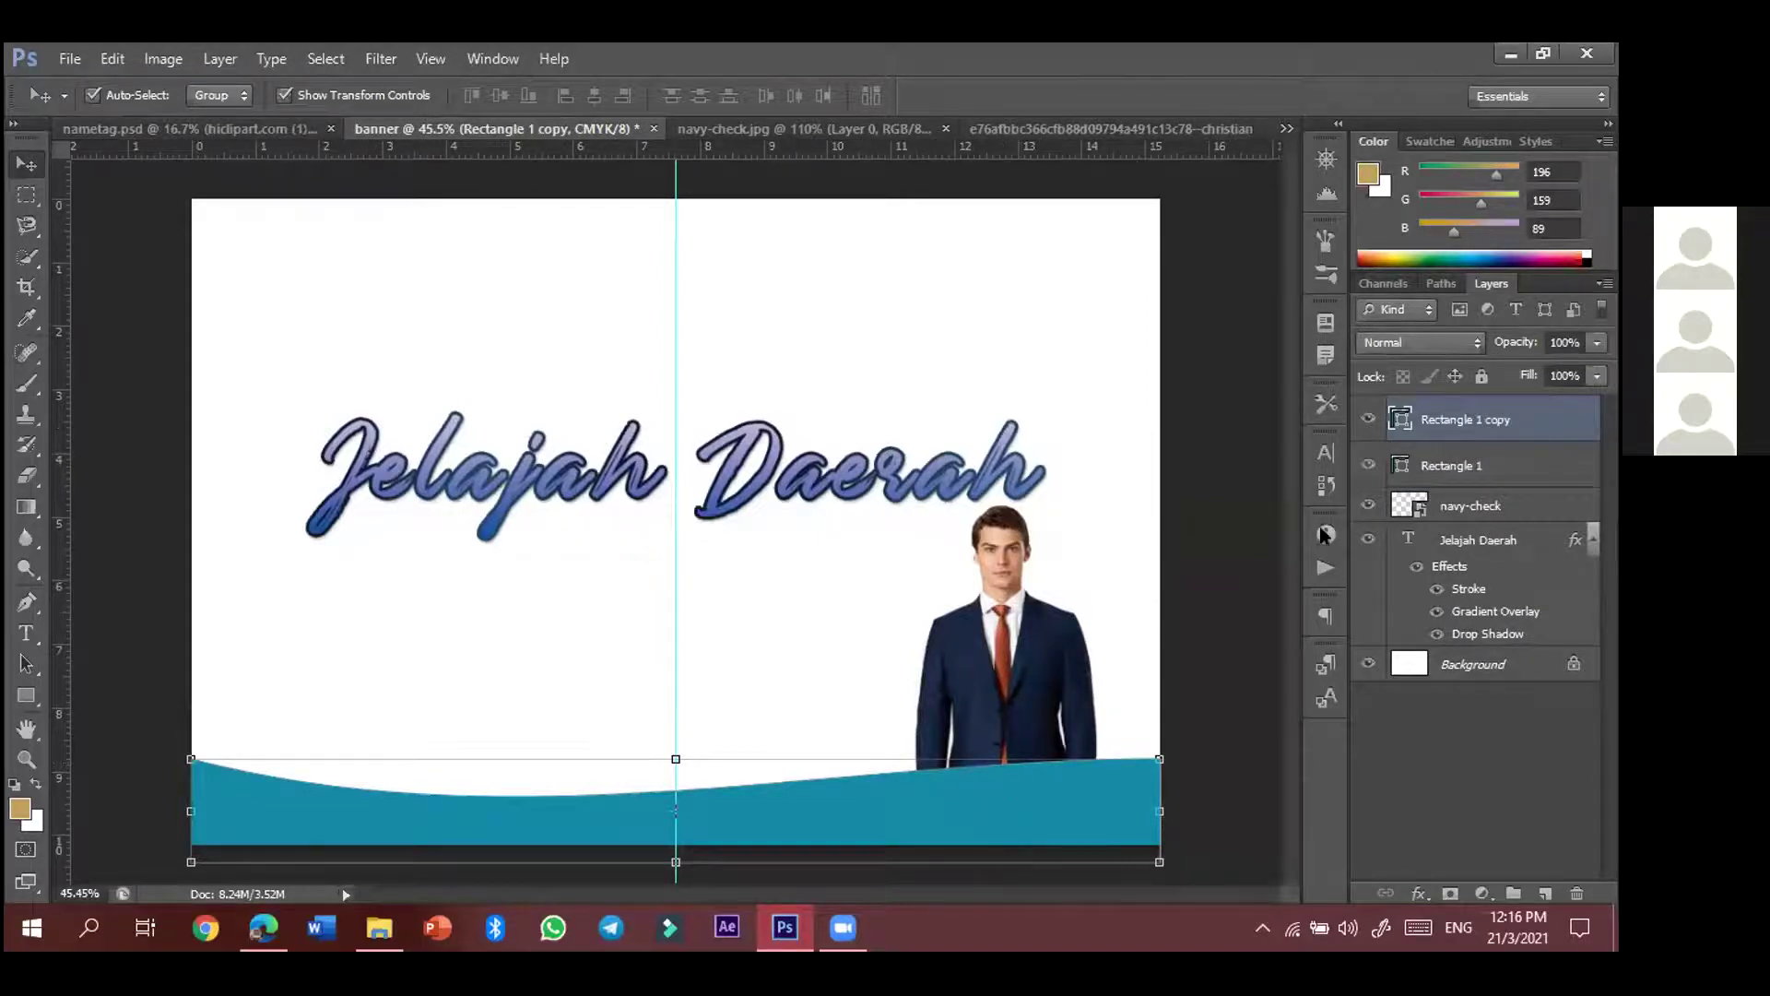
pyautogui.moveTo(1064, 794); pyautogui.dragTo(1049, 844)
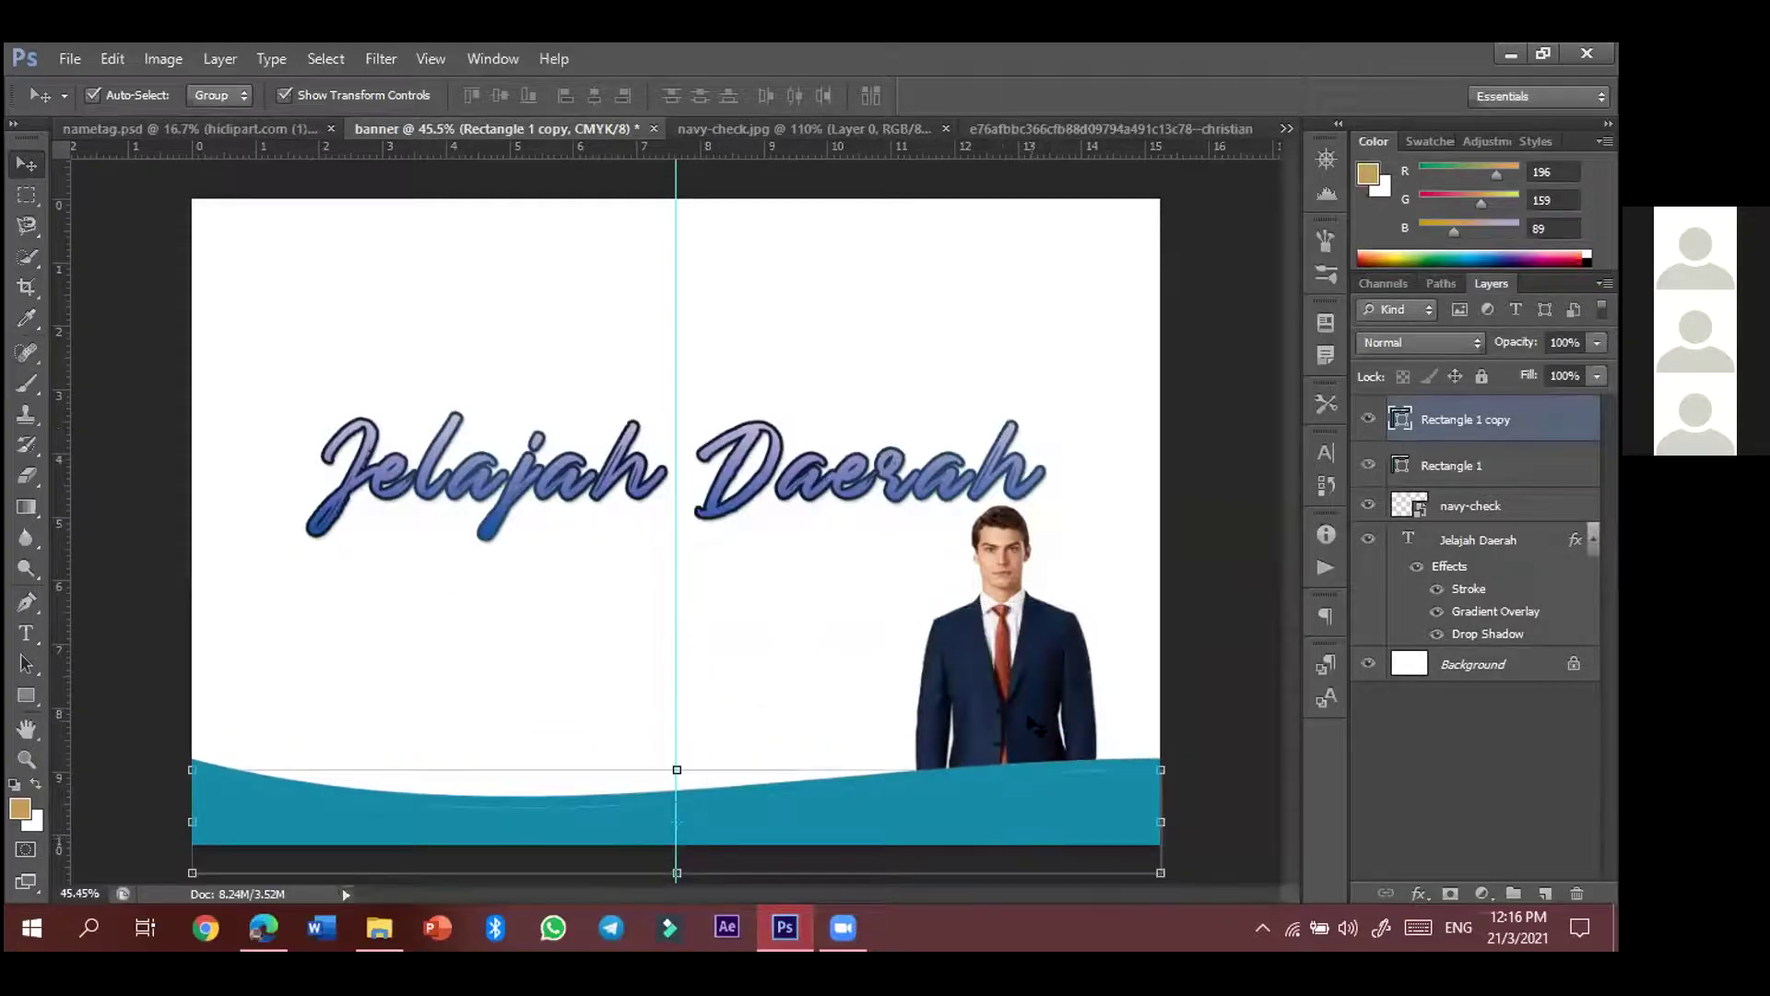
pyautogui.hotkey('shift', 'Up')
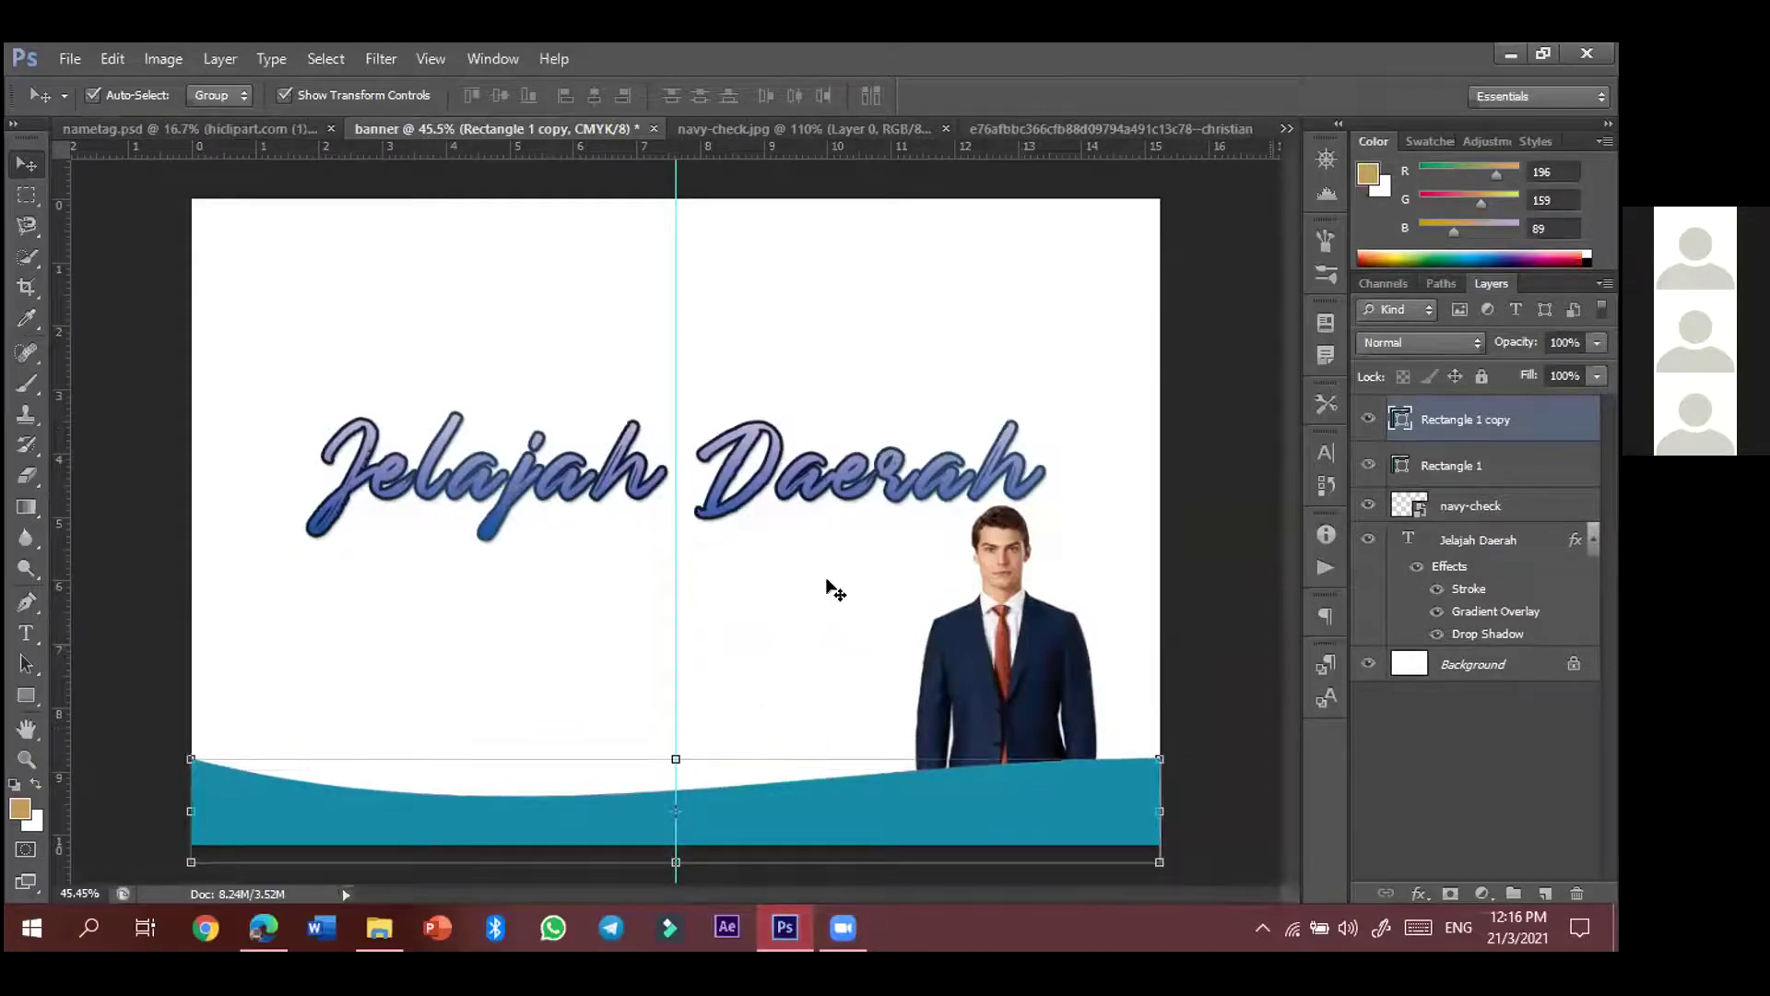
# - Draw a rectangle about 1854 by 166 px across the banner below the title, and fill it with orange ffb400
pyautogui.click(25, 695)
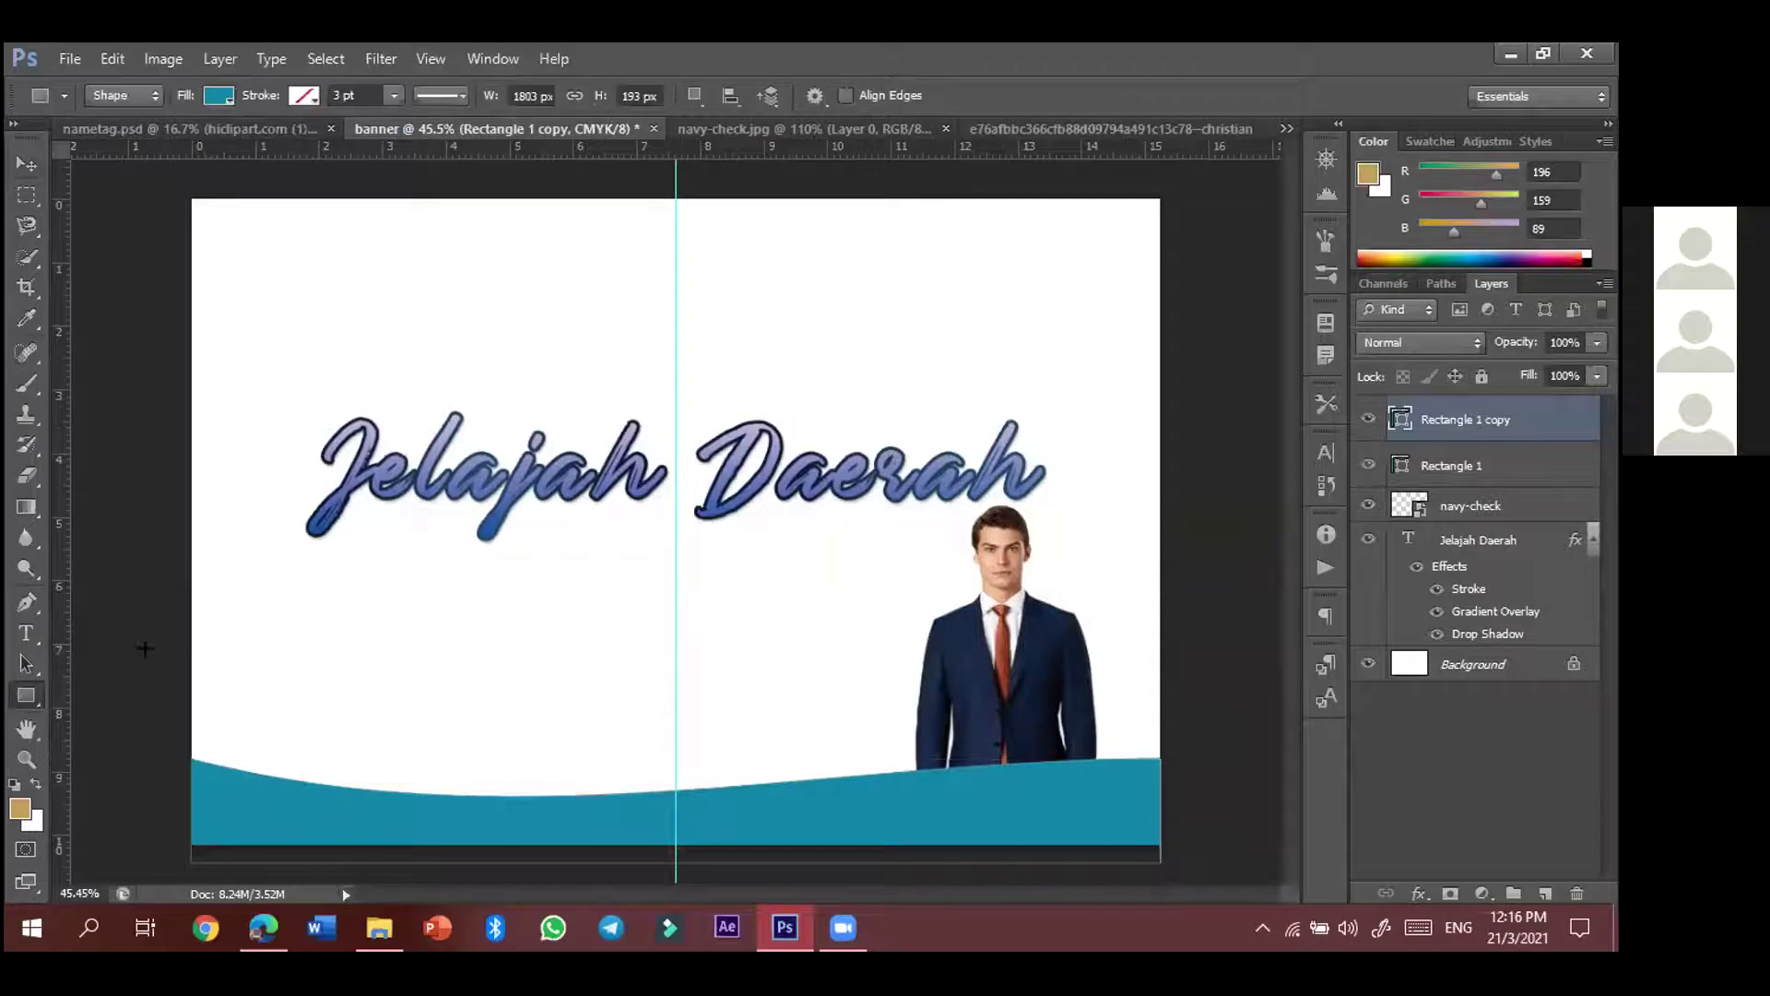
pyautogui.moveTo(187, 615); pyautogui.dragTo(1173, 701)
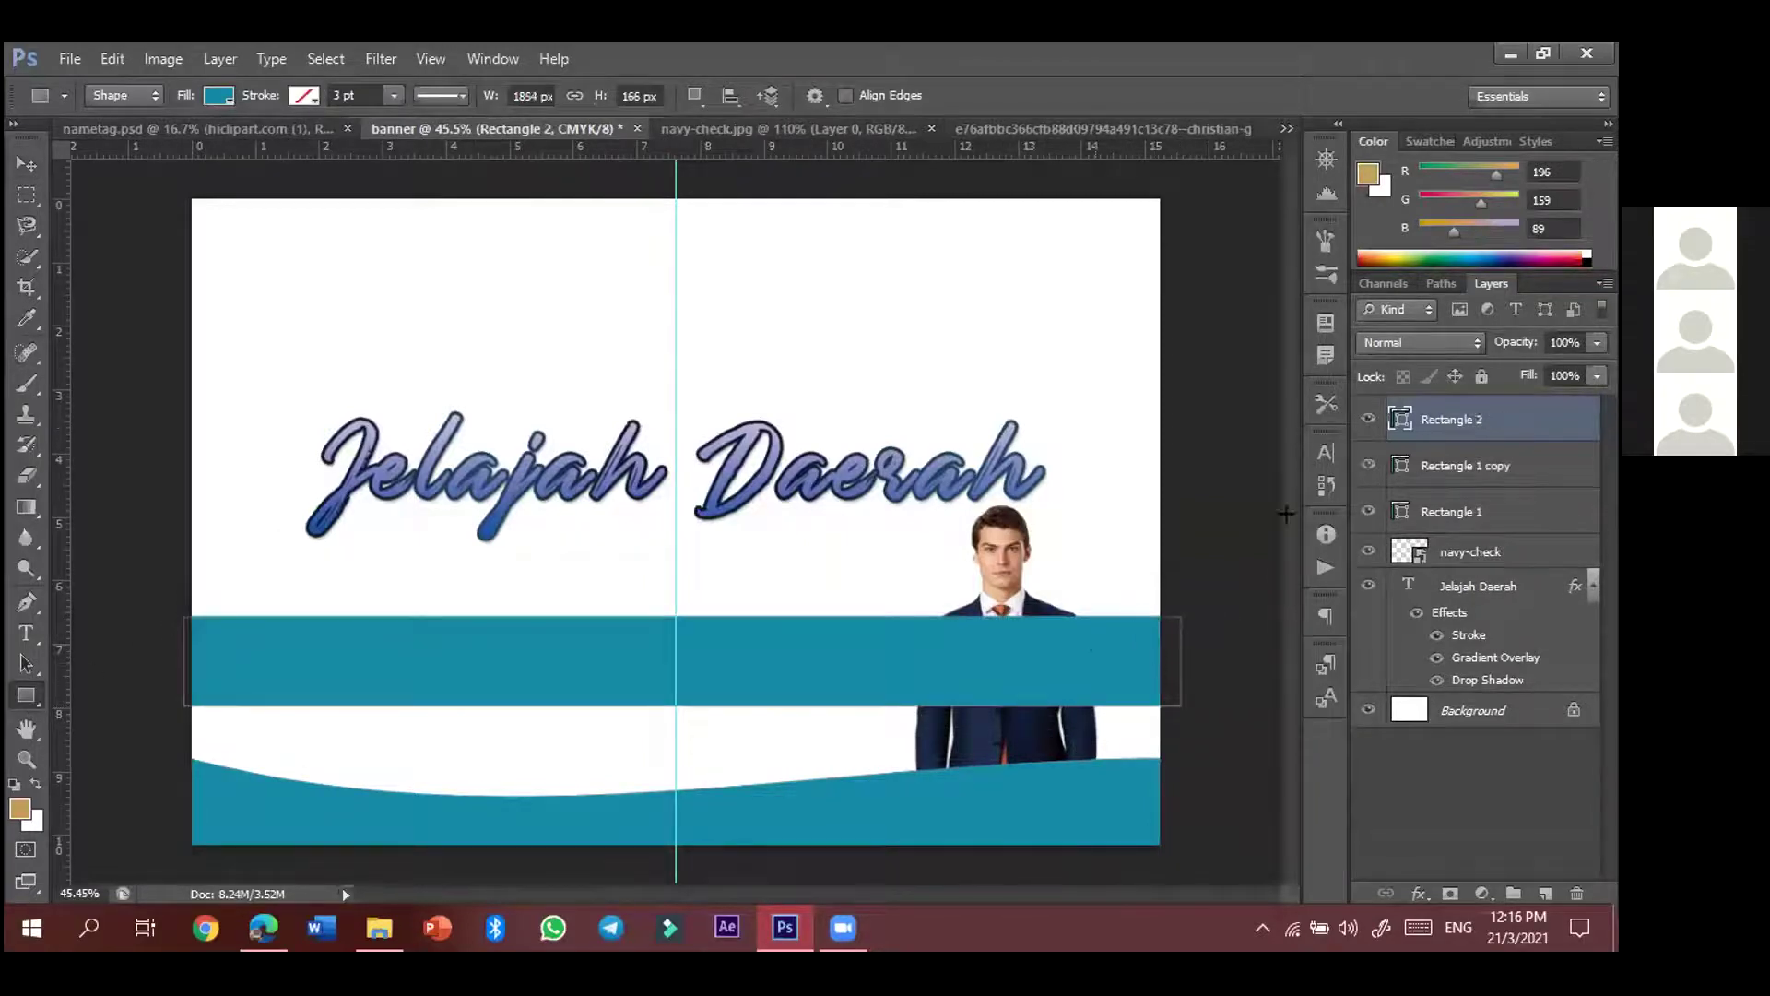
pyautogui.doubleClick(1402, 423)
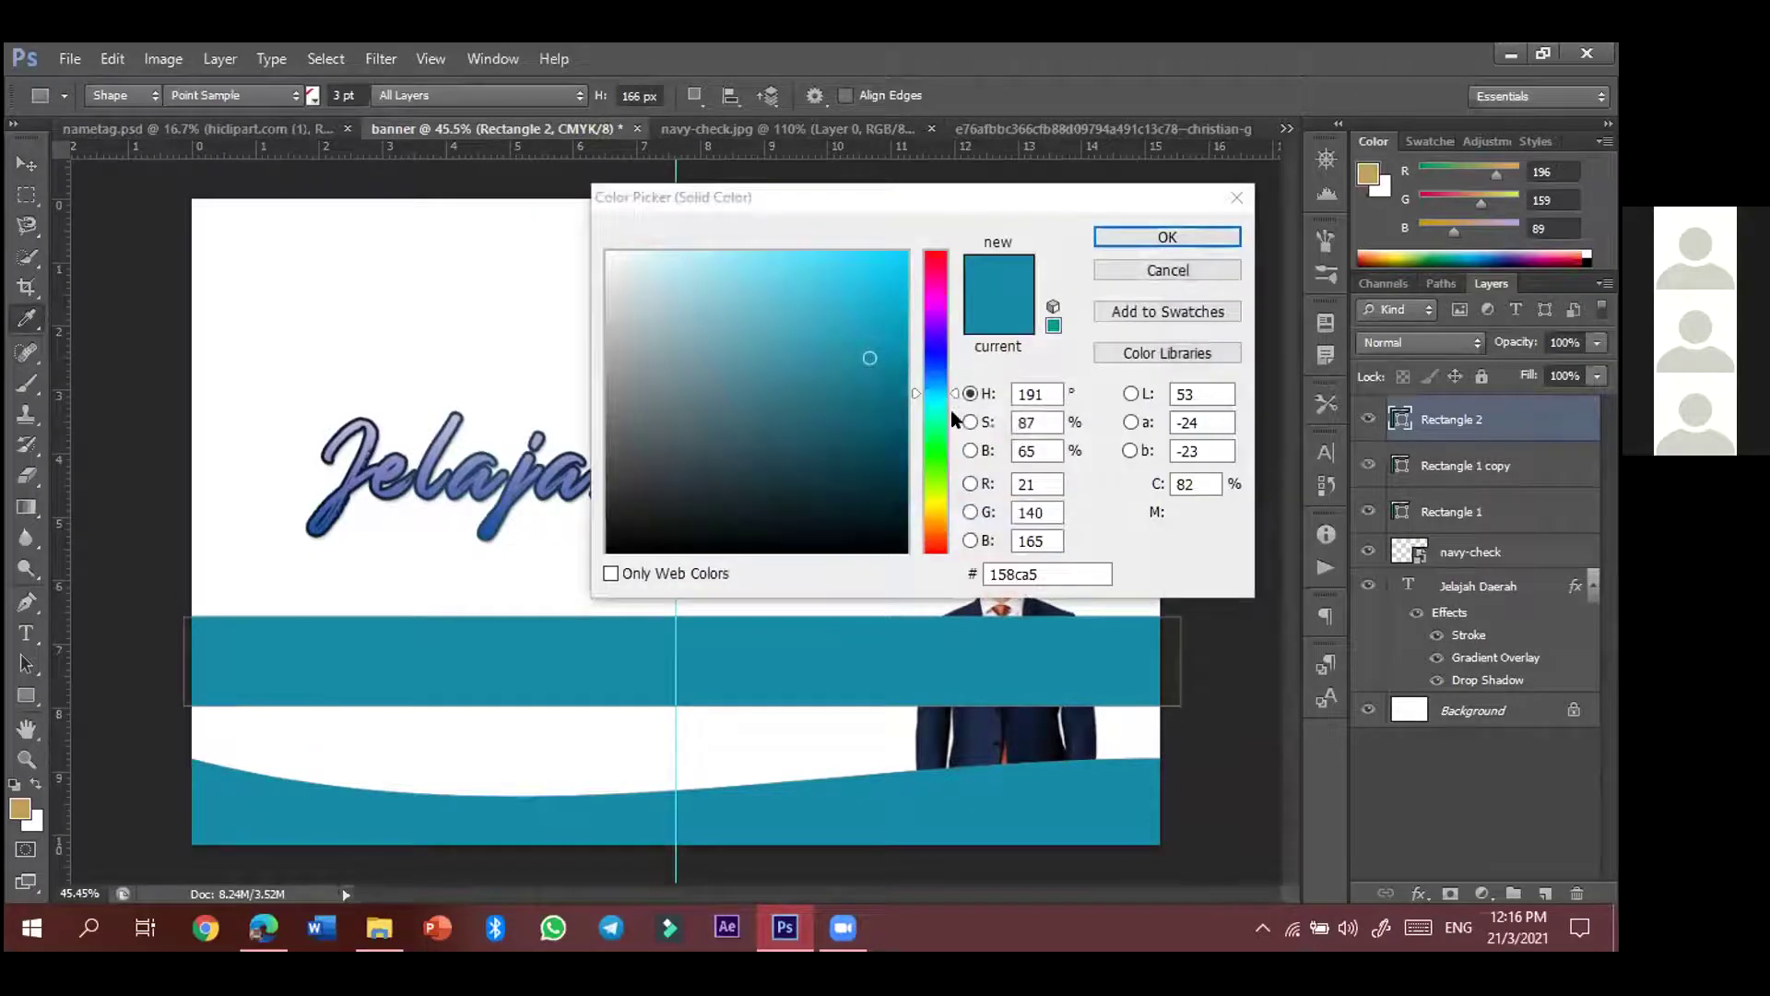
pyautogui.moveTo(952, 457); pyautogui.dragTo(950, 513)
pyautogui.click(905, 251)
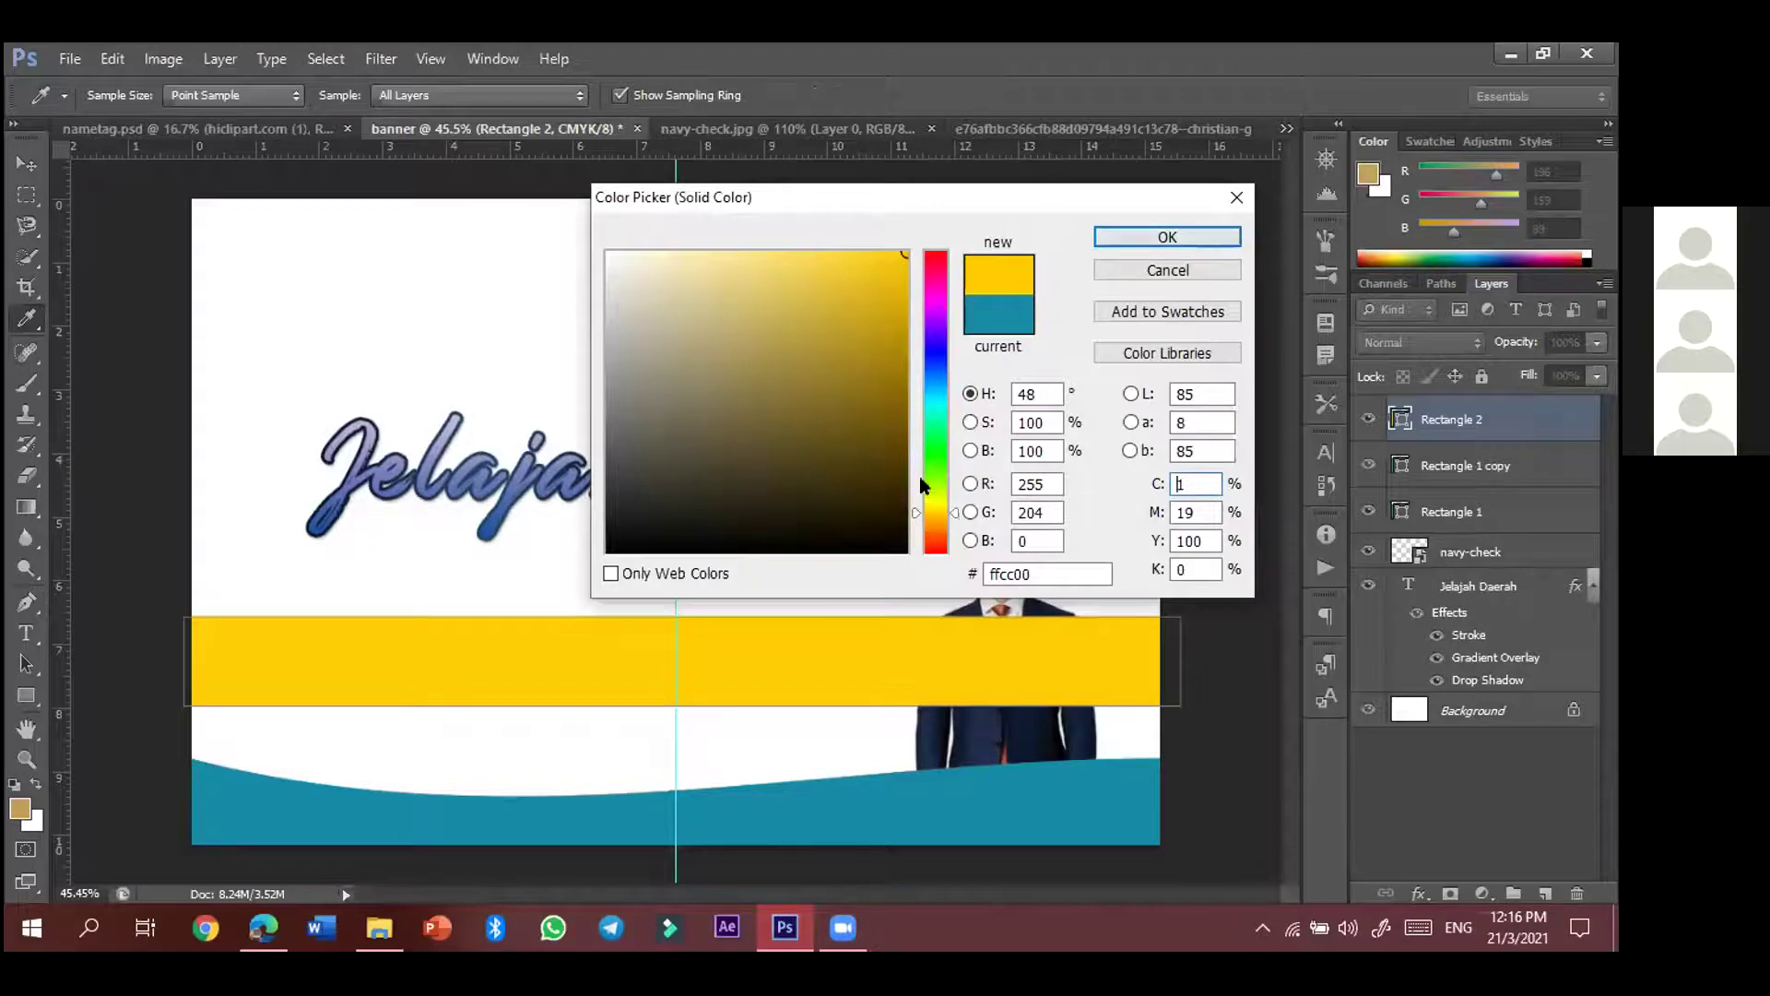
pyautogui.moveTo(951, 510); pyautogui.dragTo(951, 515)
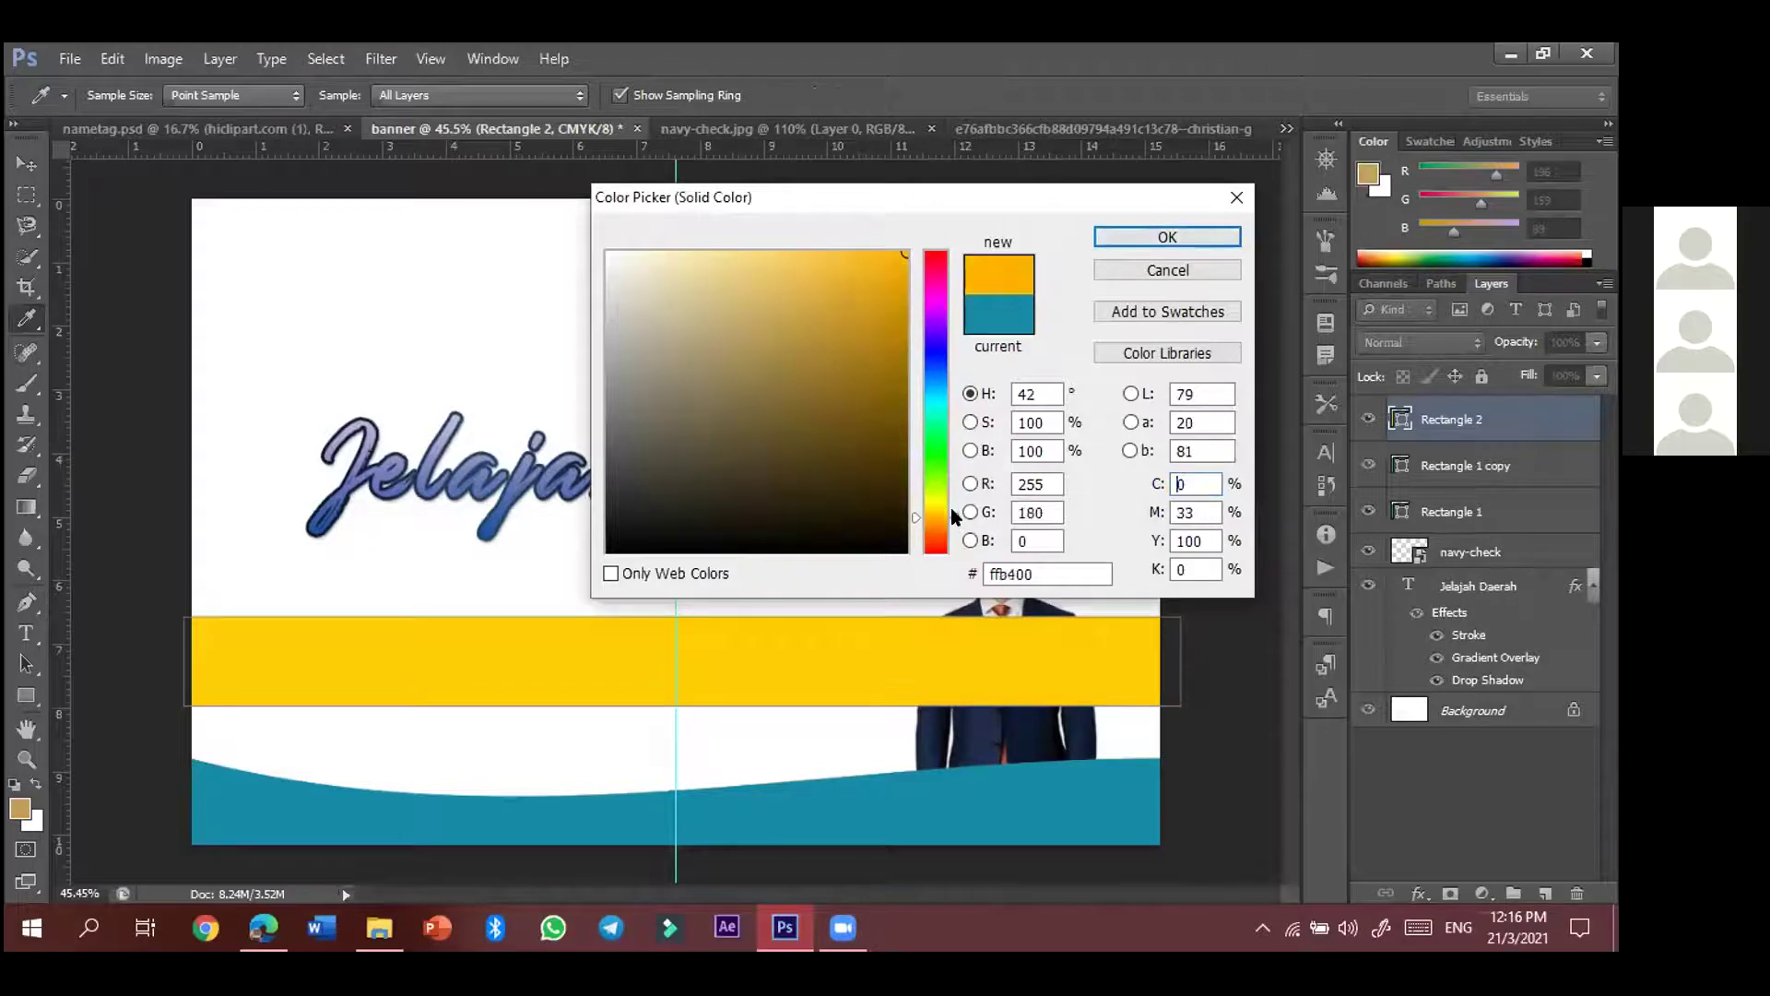
pyautogui.click(1135, 237)
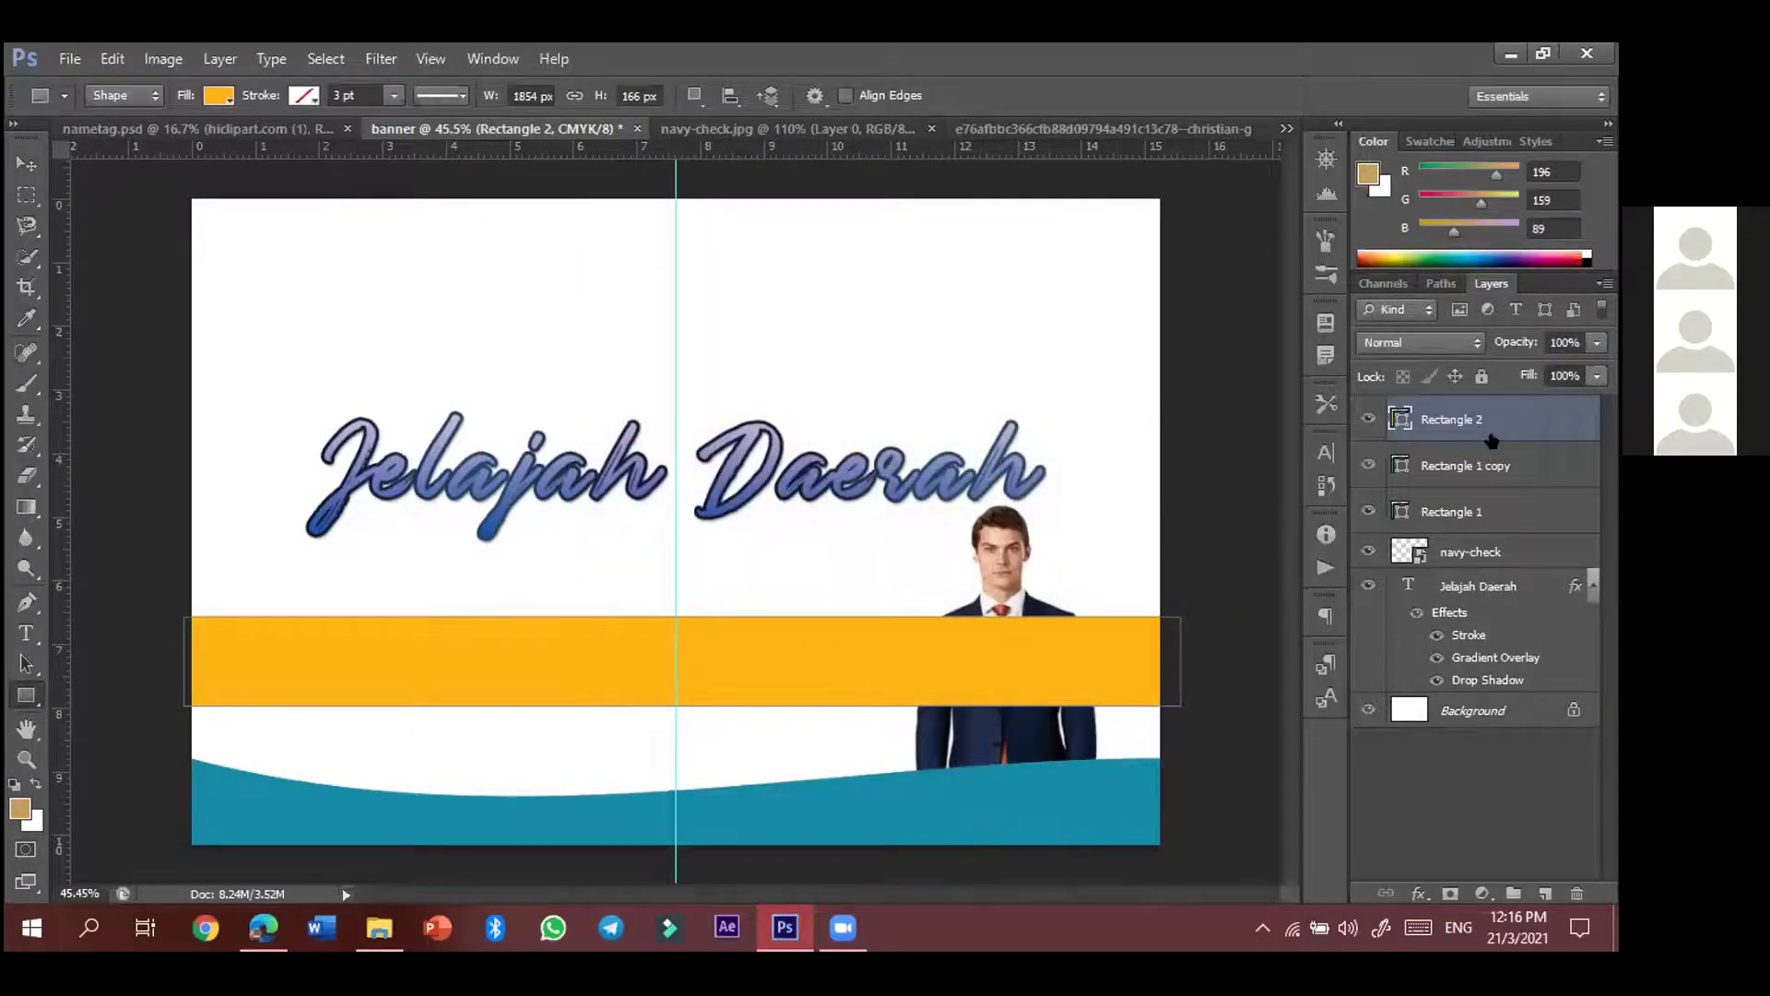
# - Stack the orange rectangle between the two teal bands, and move it down so it shows just above their curved edge
pyautogui.moveTo(1487, 422); pyautogui.dragTo(1489, 467)
pyautogui.press('v')
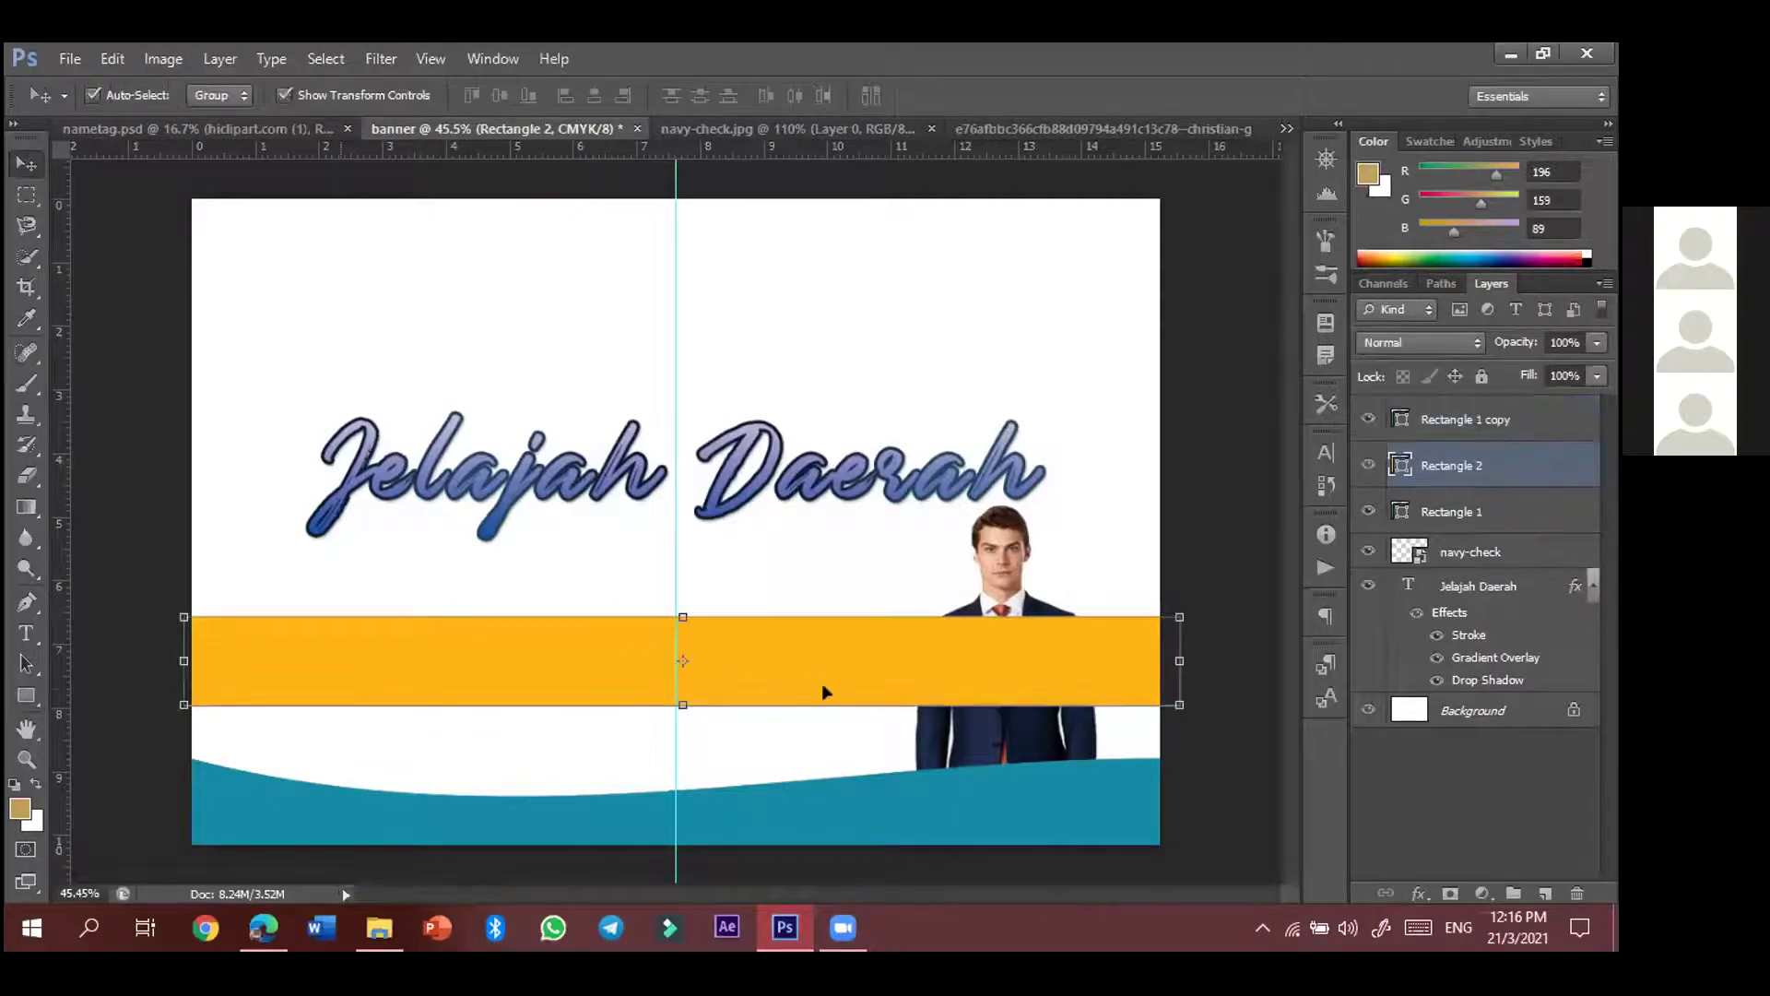
pyautogui.moveTo(837, 680); pyautogui.dragTo(833, 851)
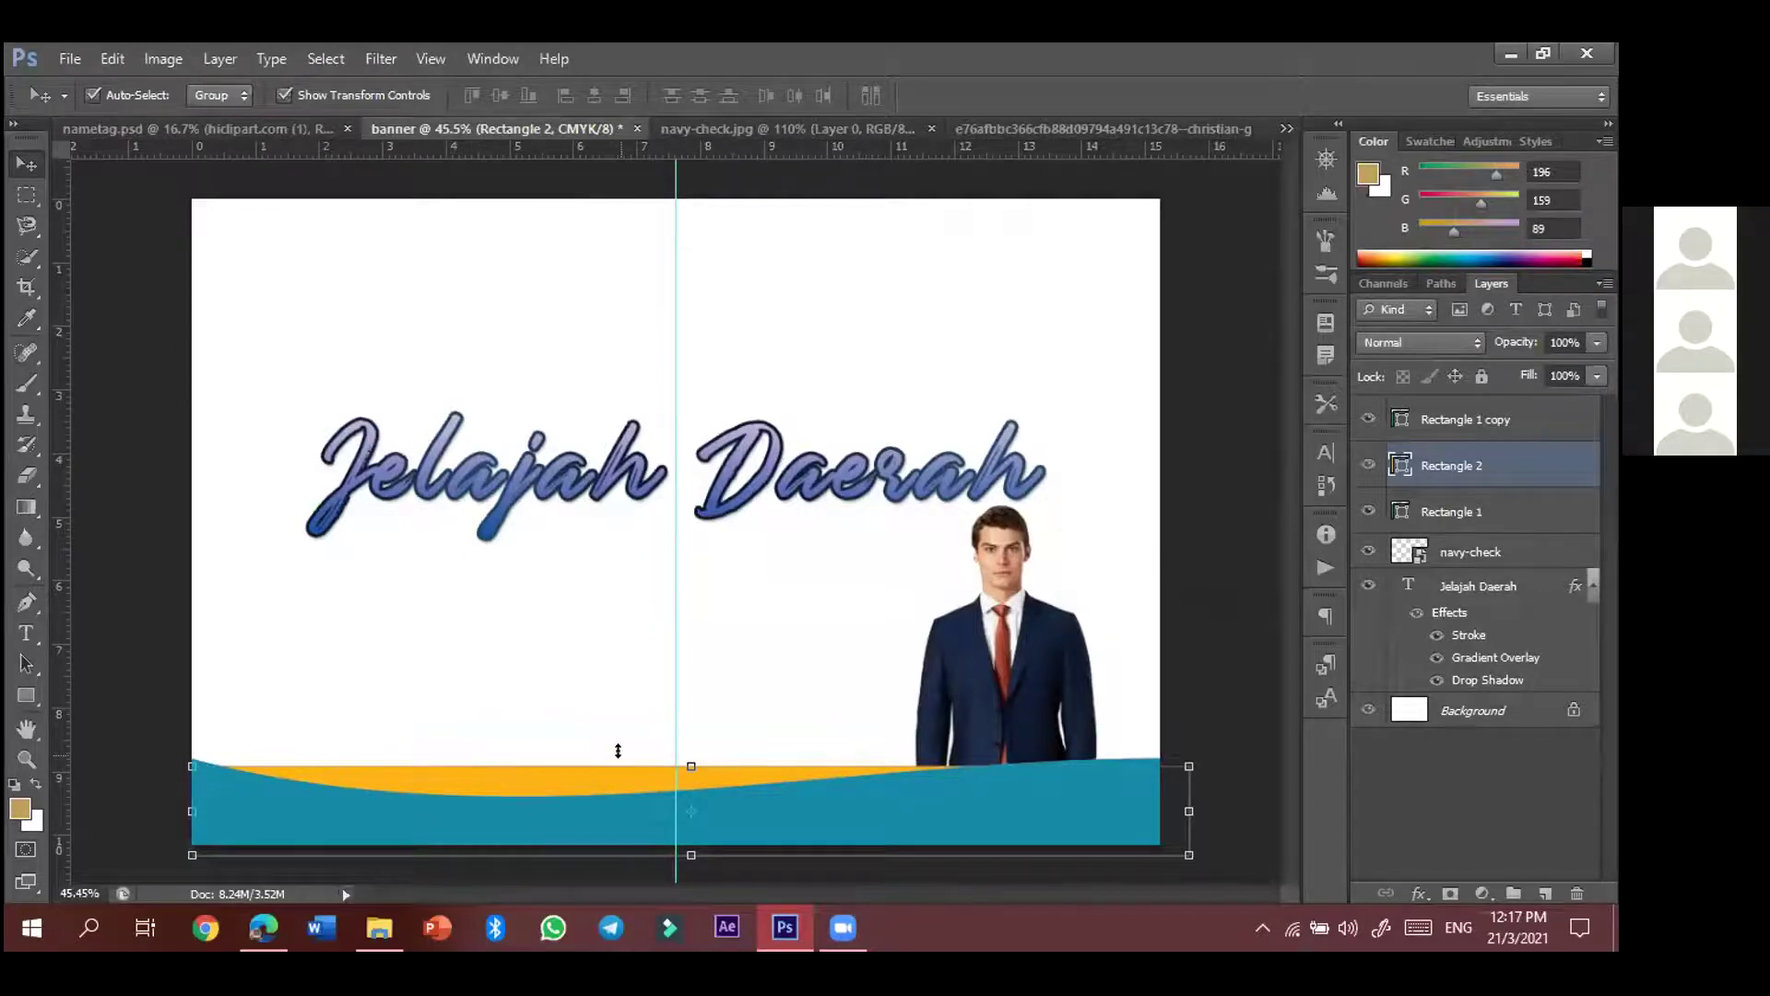
# - Warp the orange rectangle's upper edge into a shallow downward curve that leaves a thin strip above the teal wave
pyautogui.hotkey('ctrl', 't')
pyautogui.rightClick(642, 785)
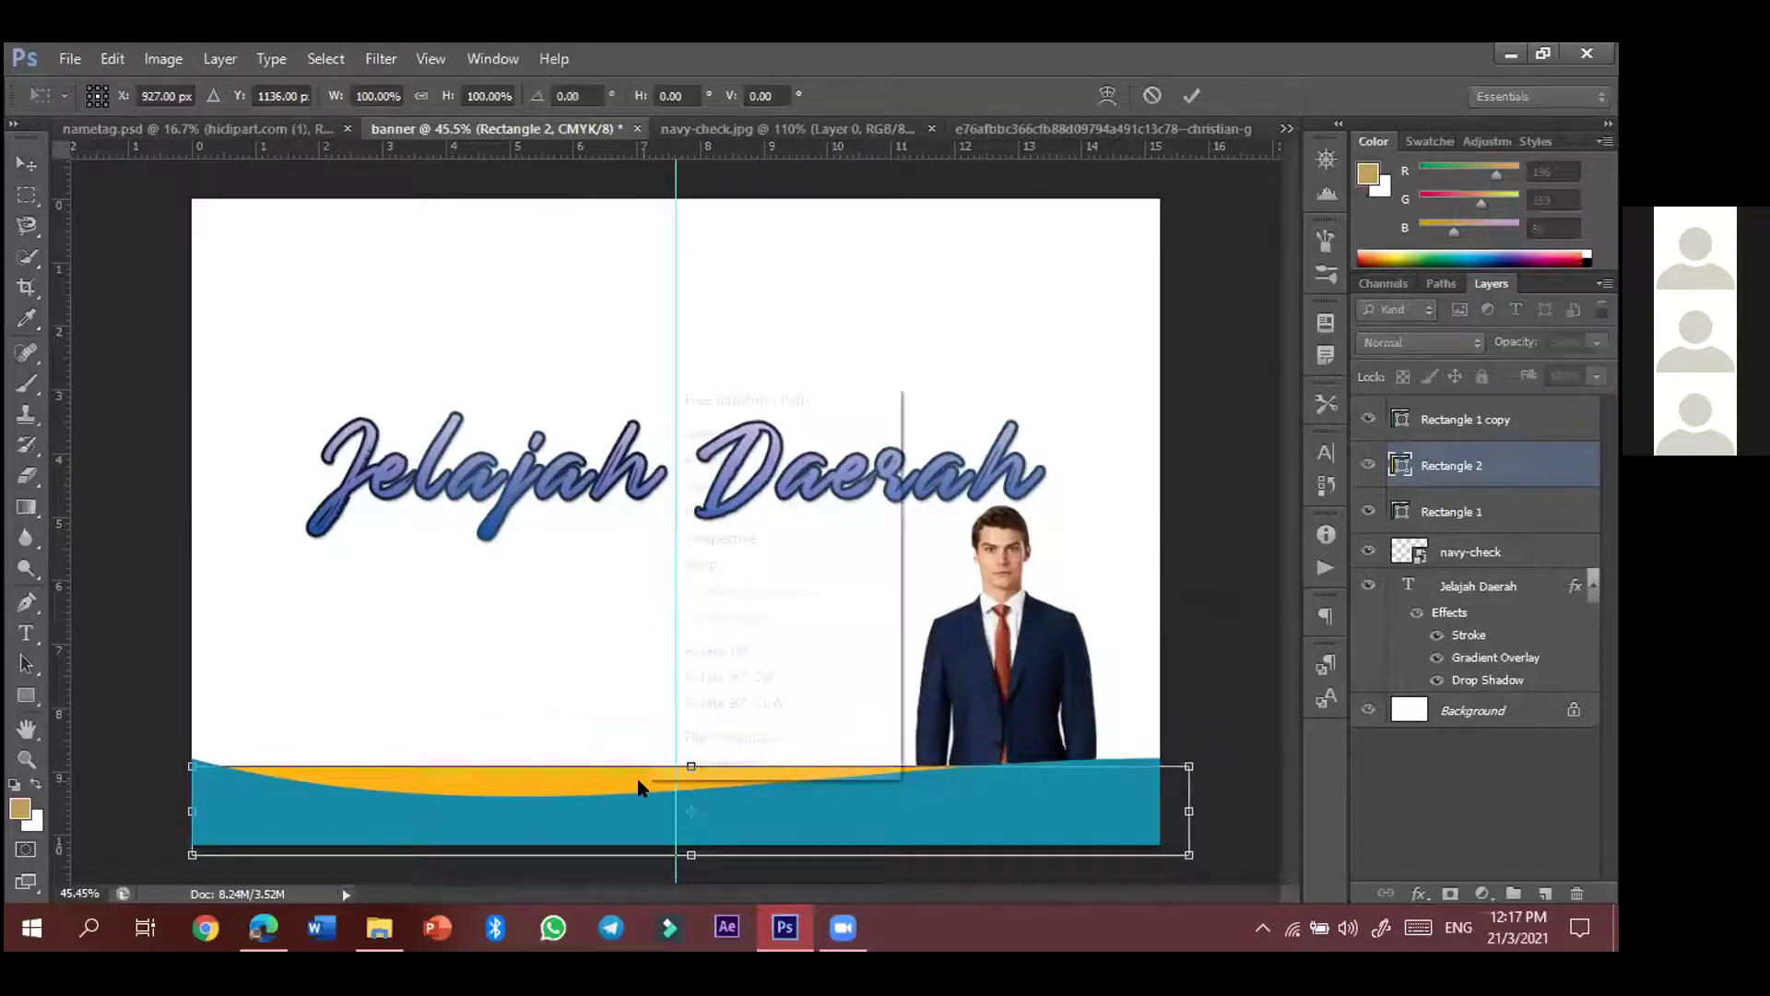
pyautogui.click(770, 564)
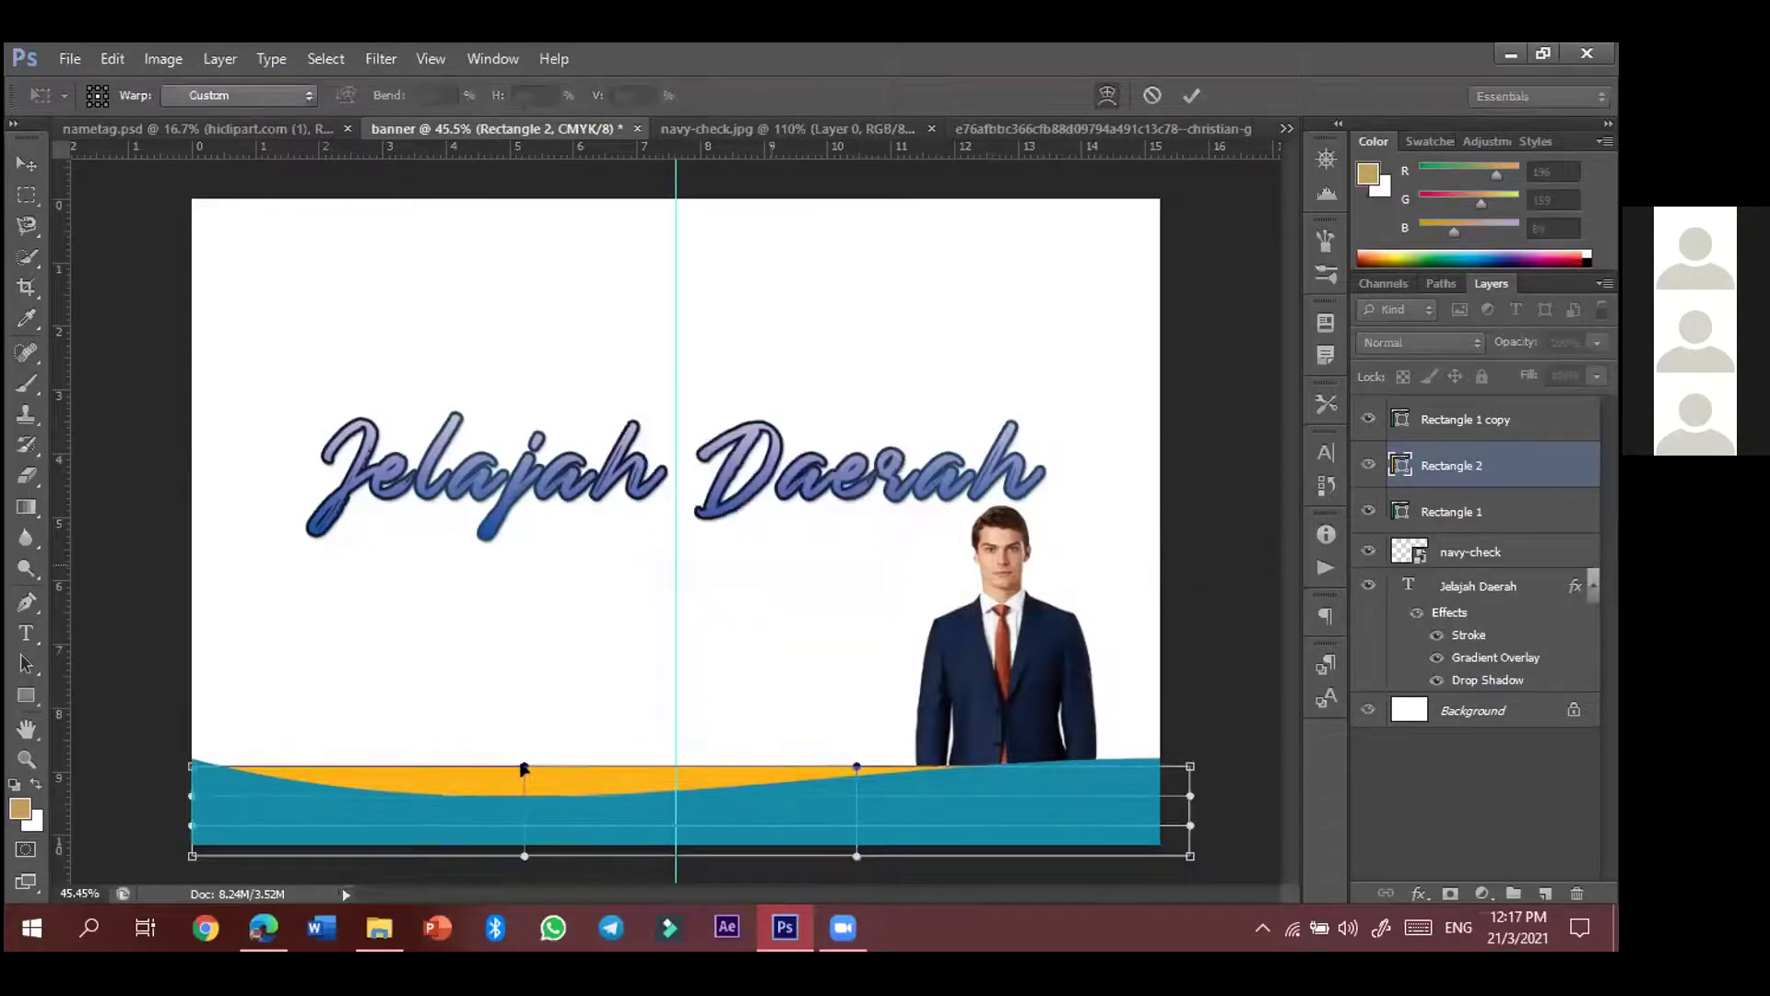
pyautogui.moveTo(517, 811); pyautogui.dragTo(621, 790)
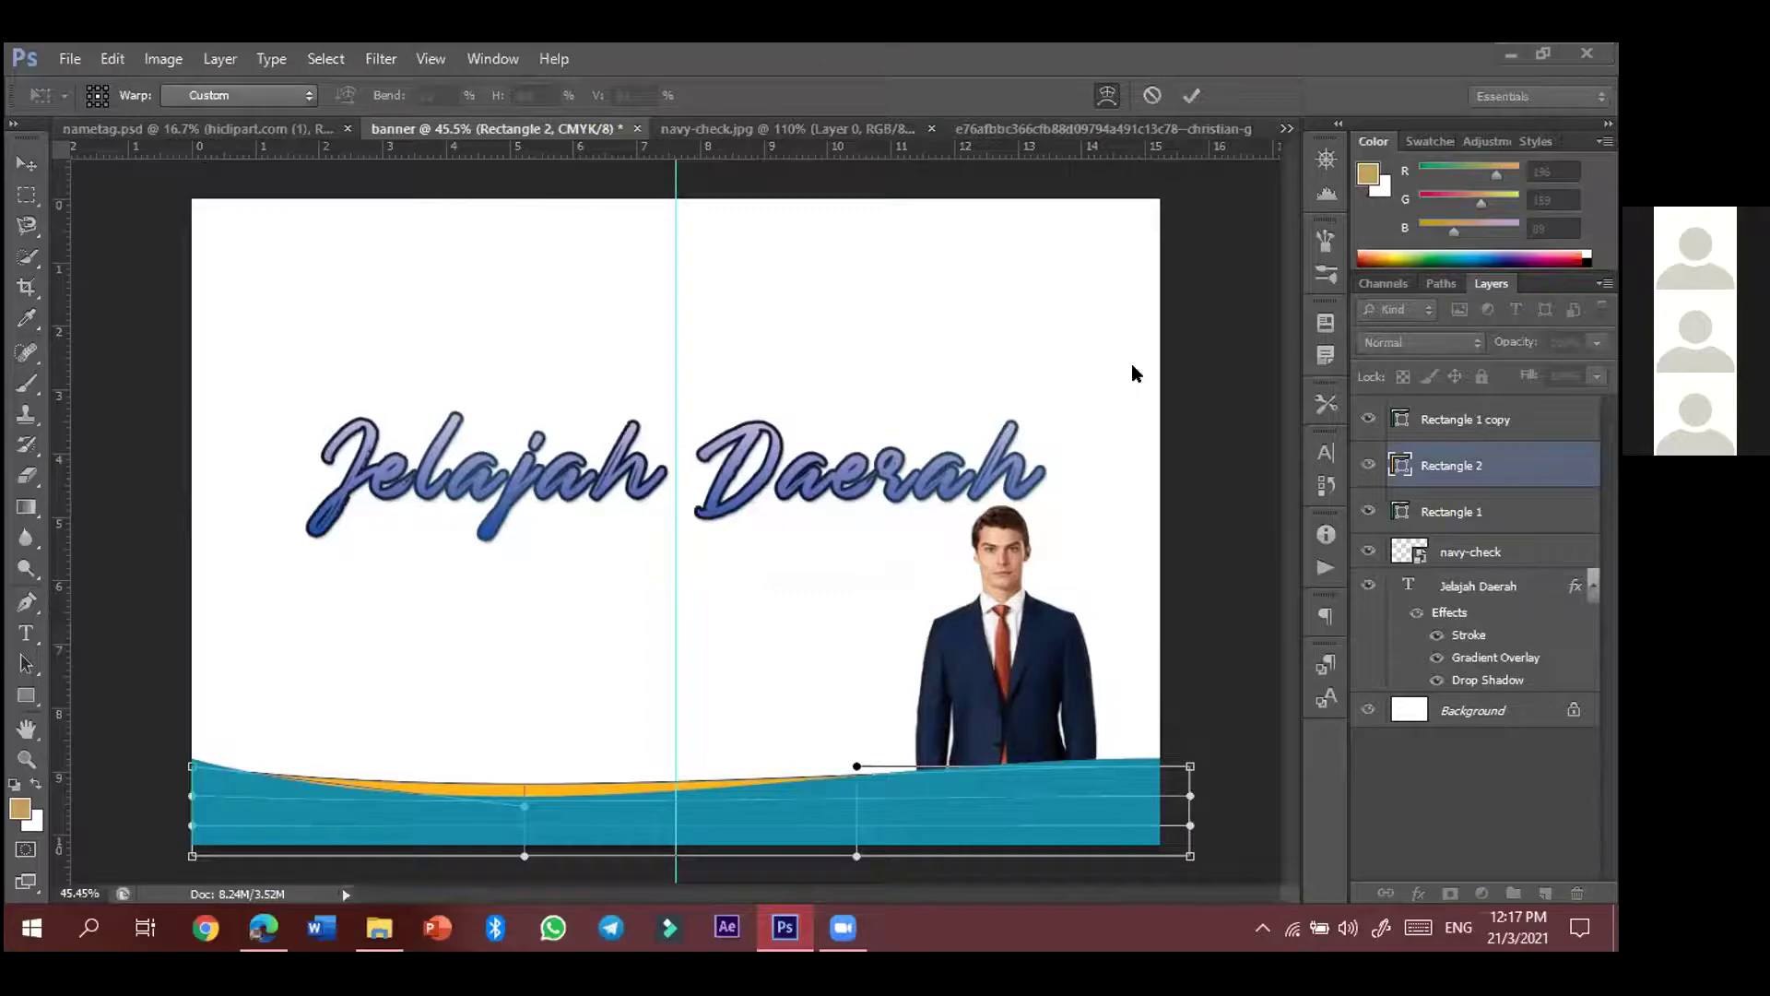
pyautogui.click(1190, 96)
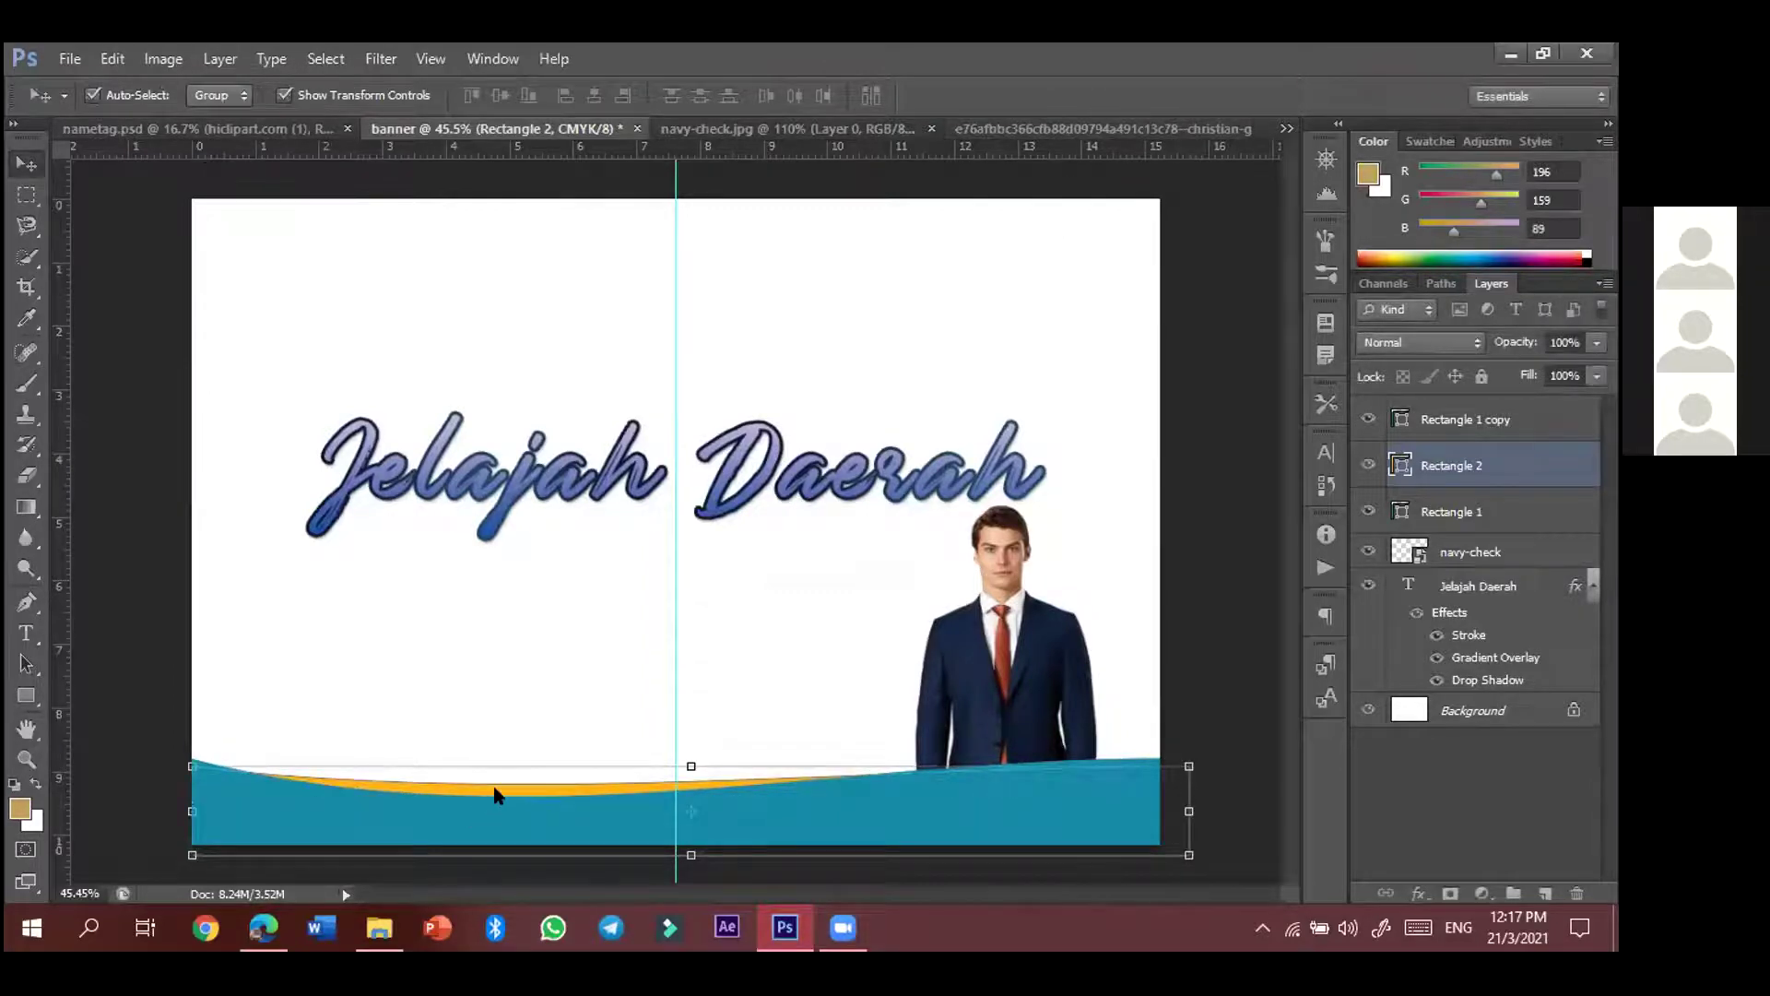
# - Delete the duplicate teal band, and place the original, slightly lowered, above the orange band
pyautogui.moveTo(496, 791); pyautogui.dragTo(489, 793)
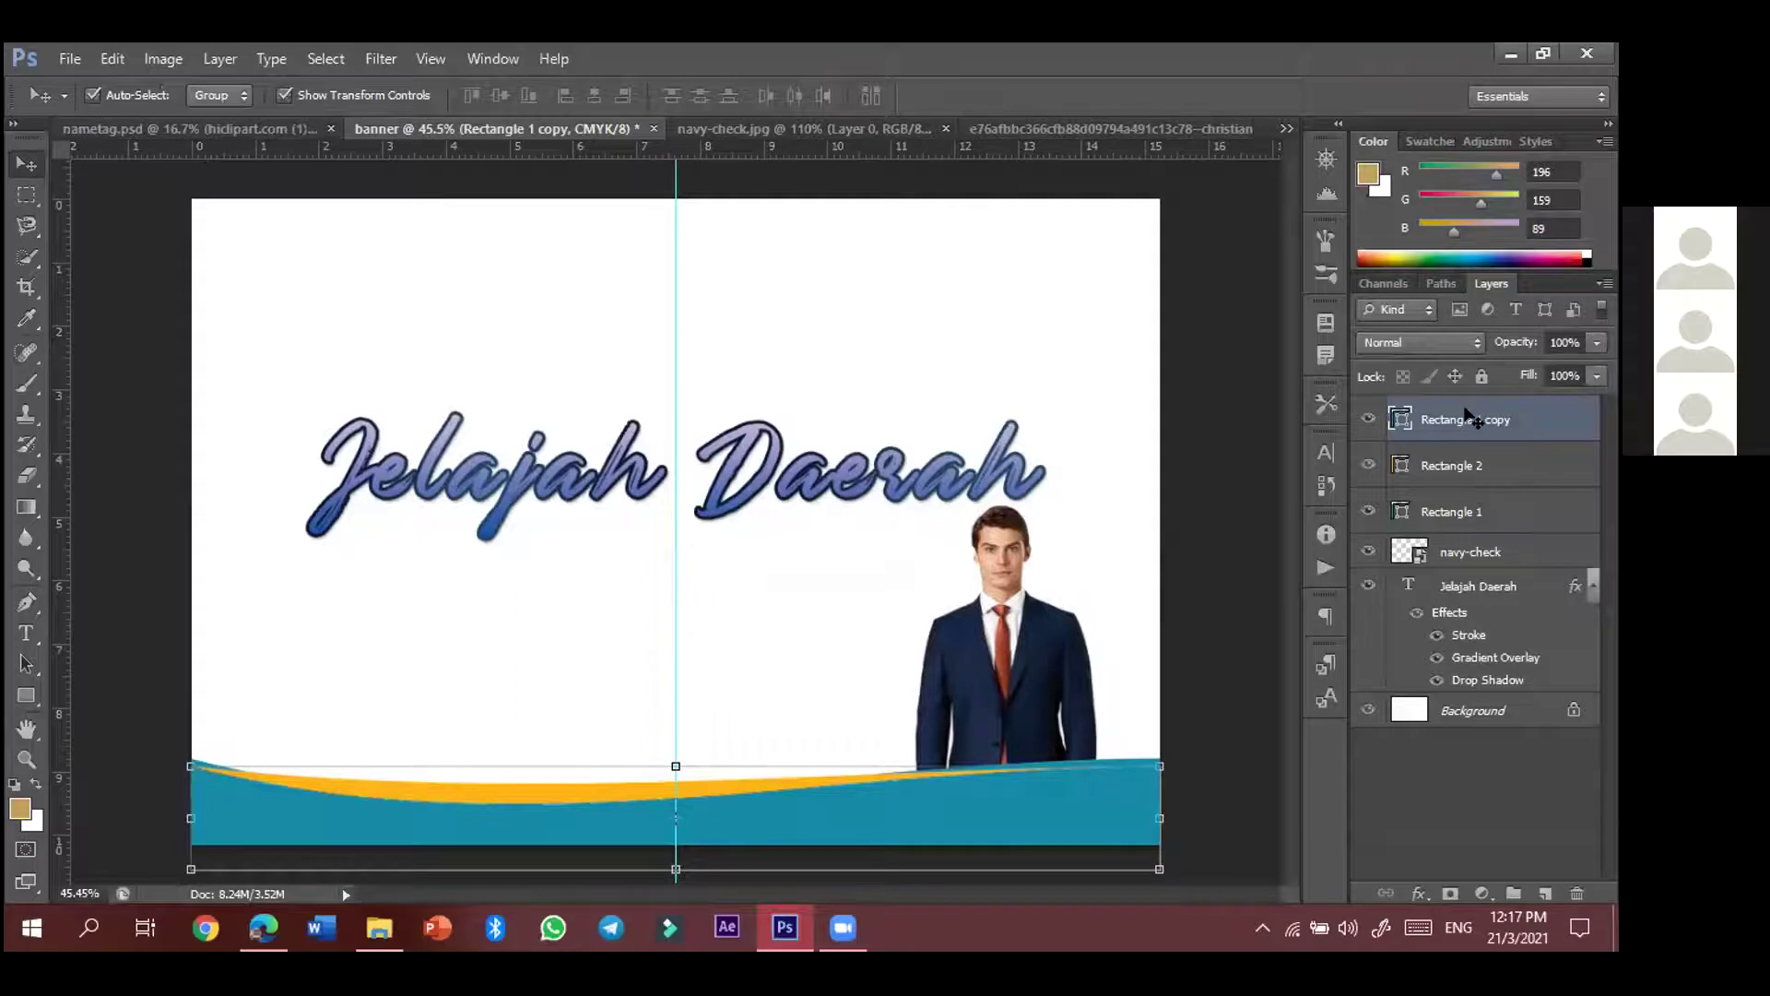
pyautogui.press('Delete')
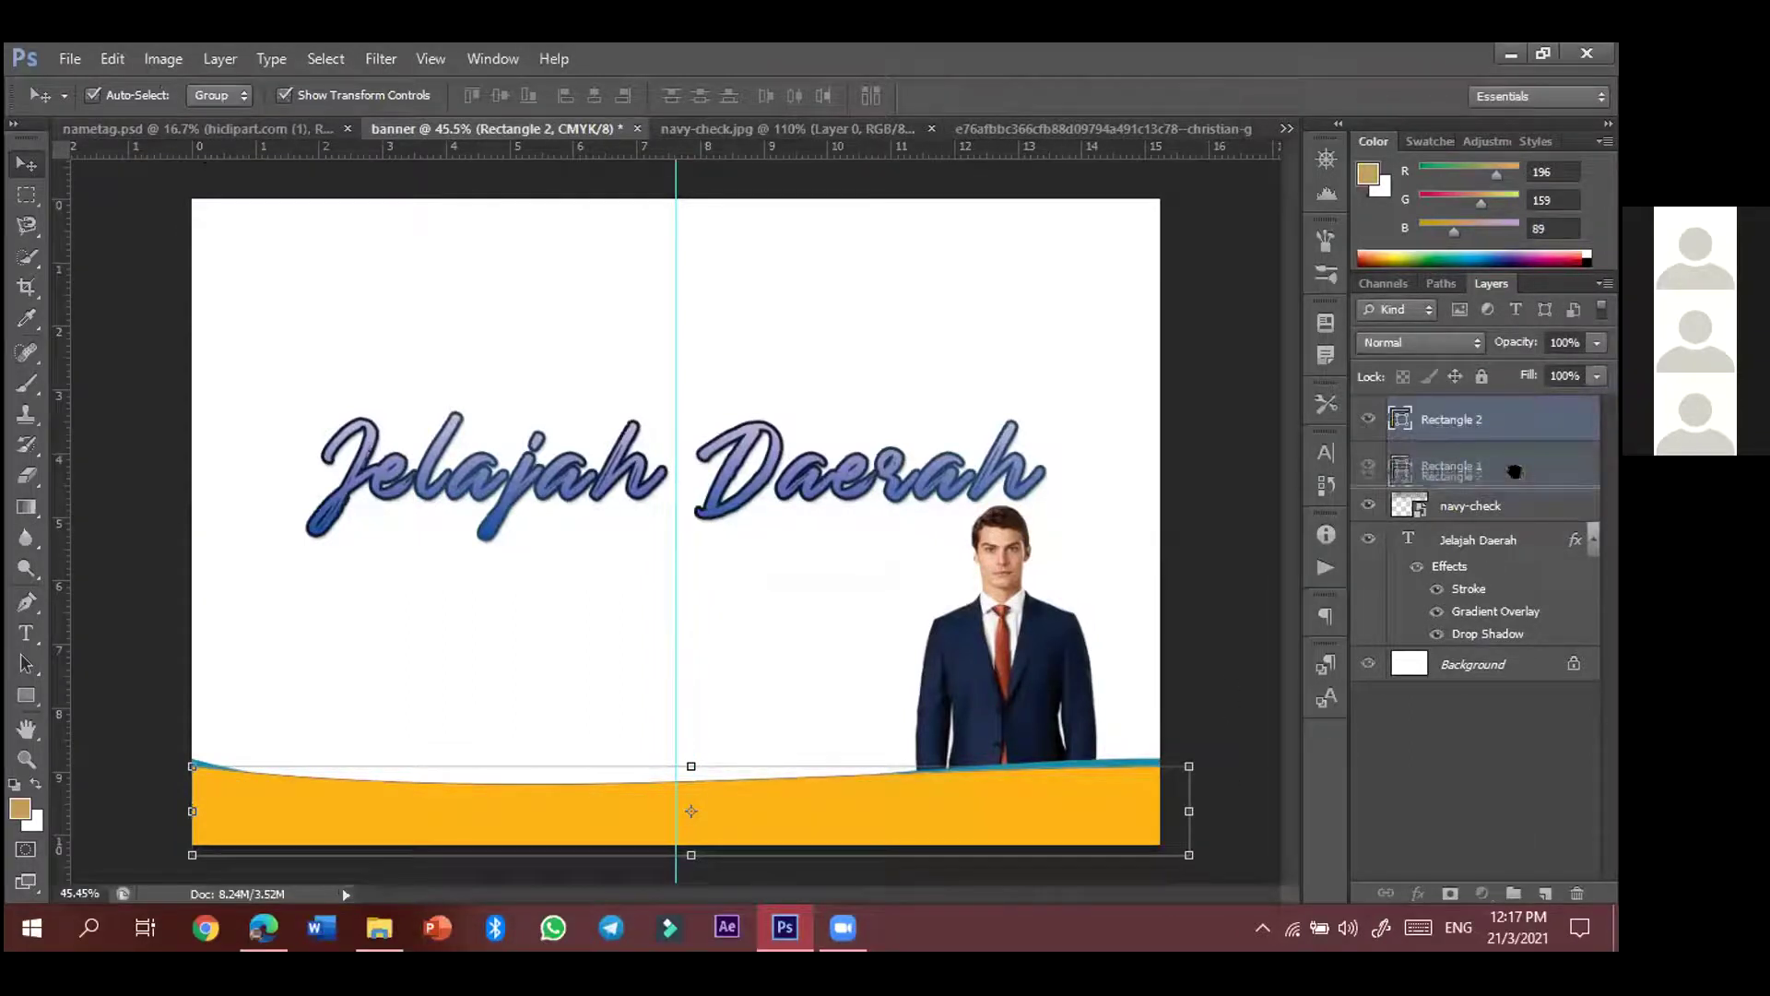
pyautogui.hotkey('ctrl', '[')
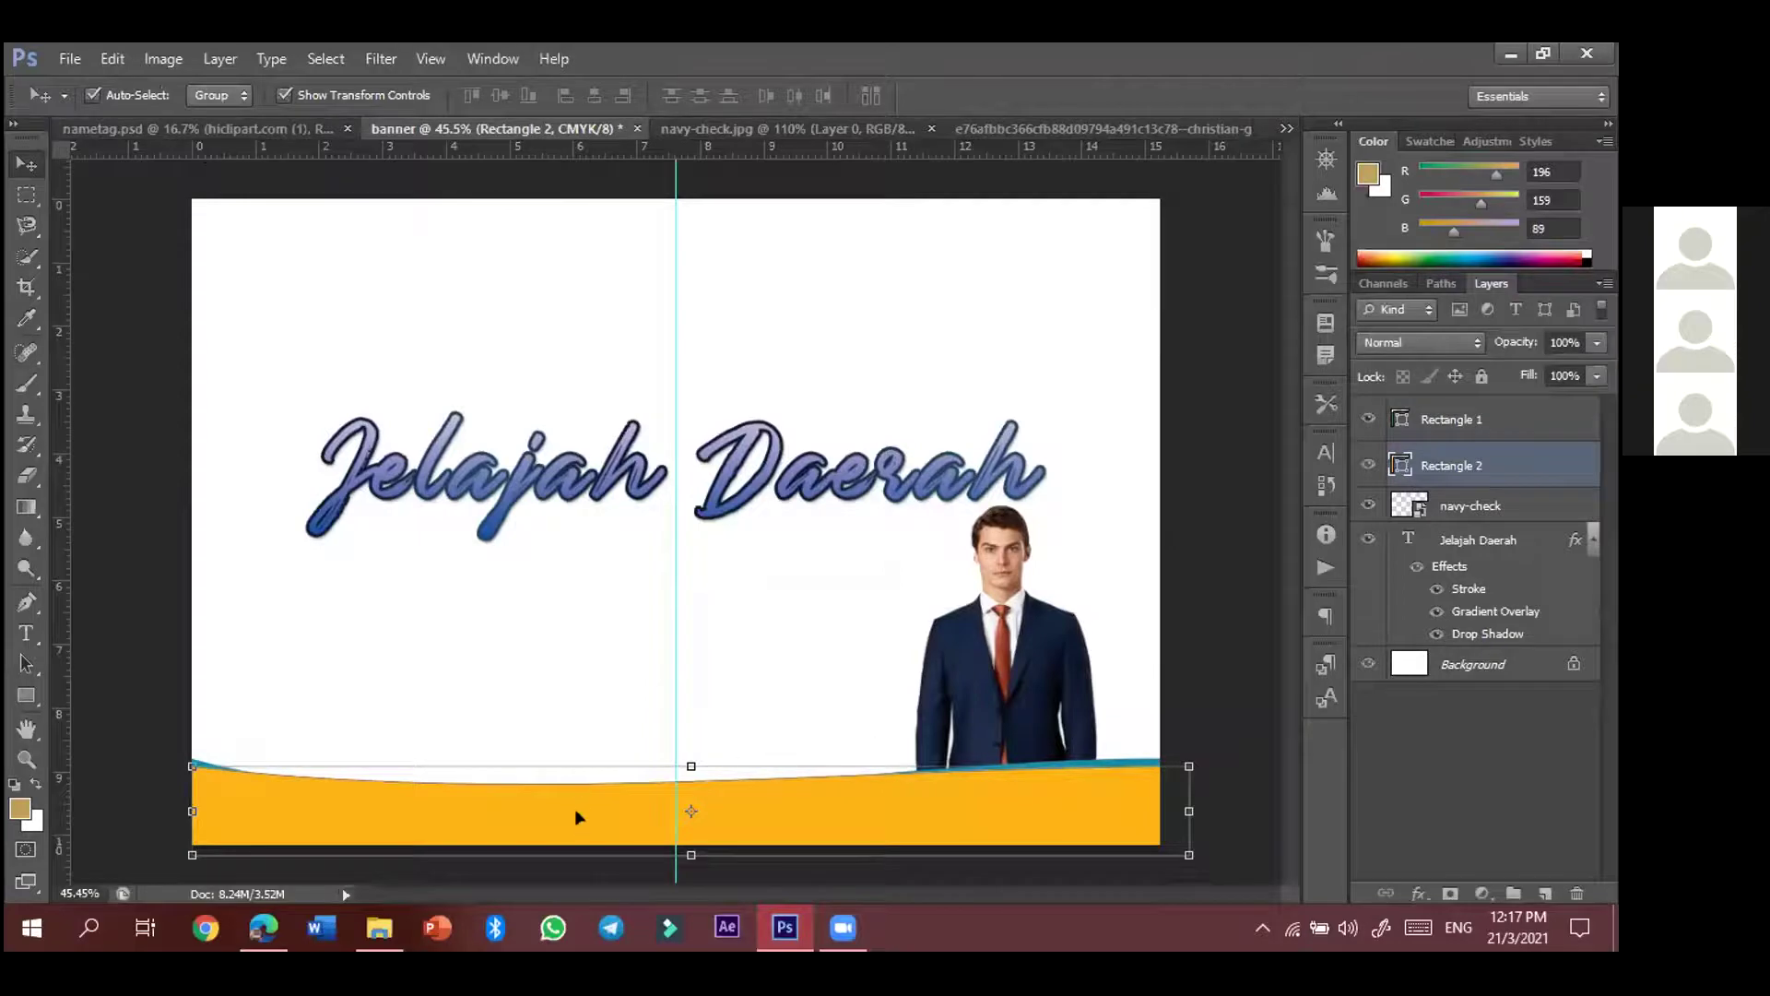
pyautogui.hotkey('alt', ']')
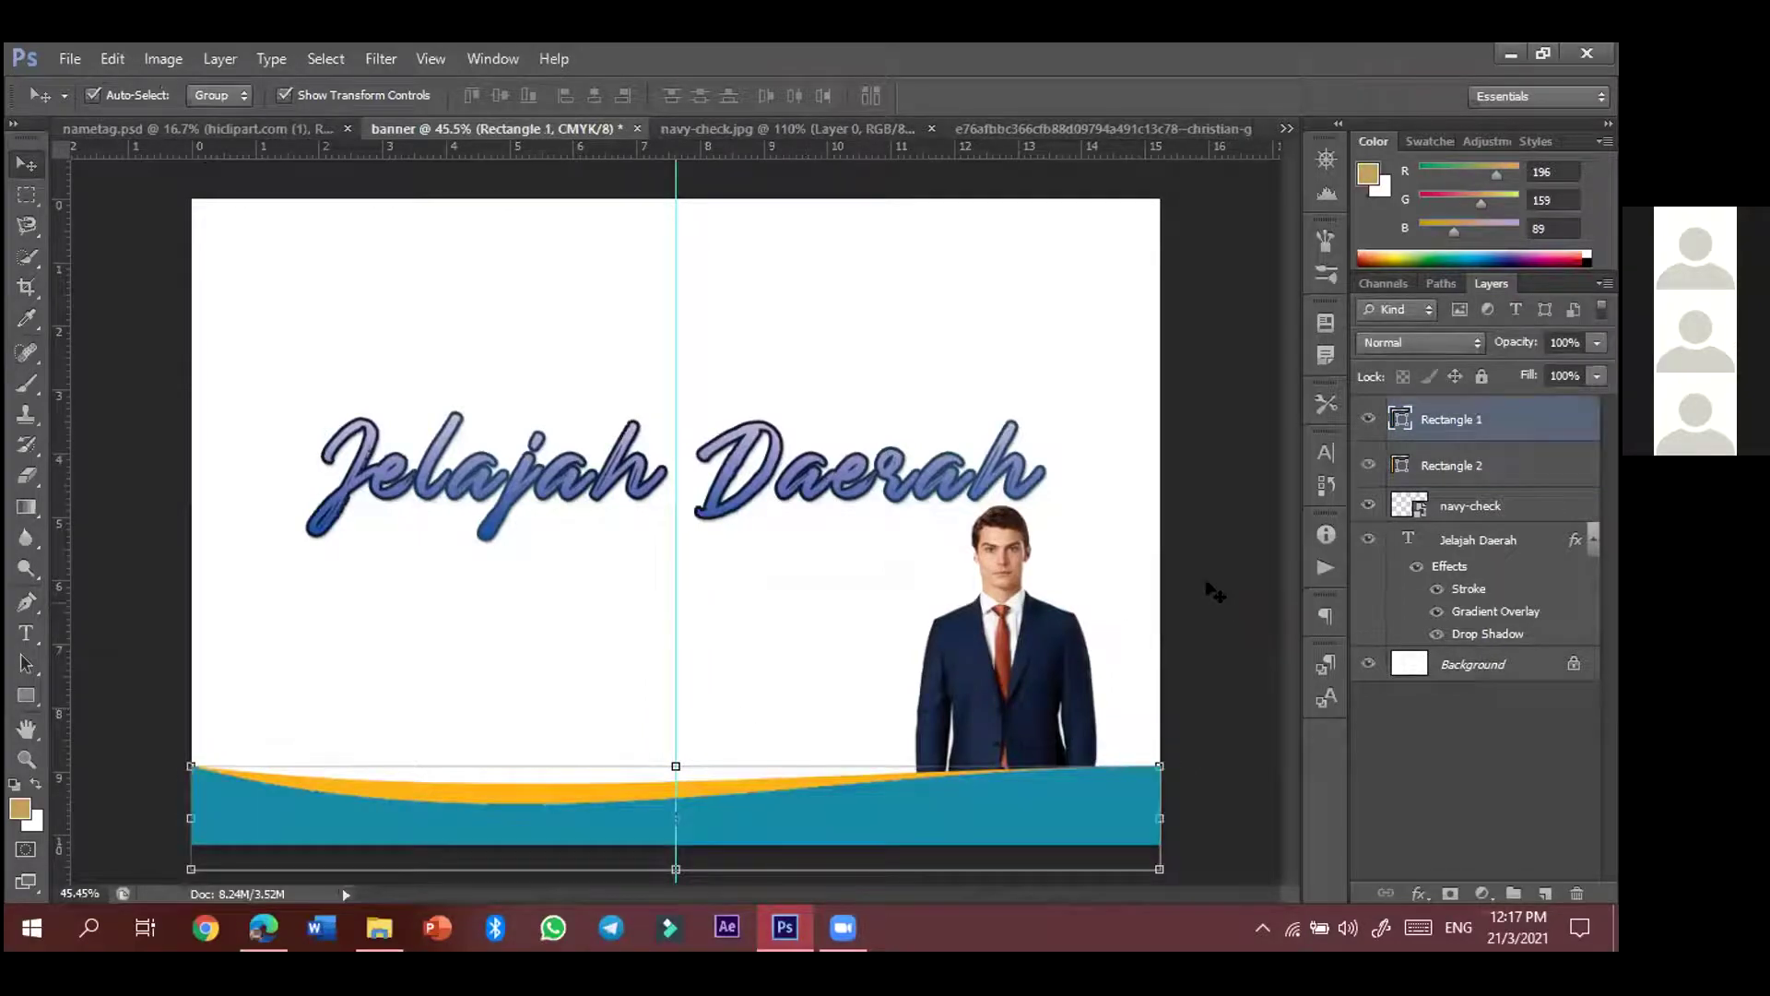
pyautogui.click(1210, 591)
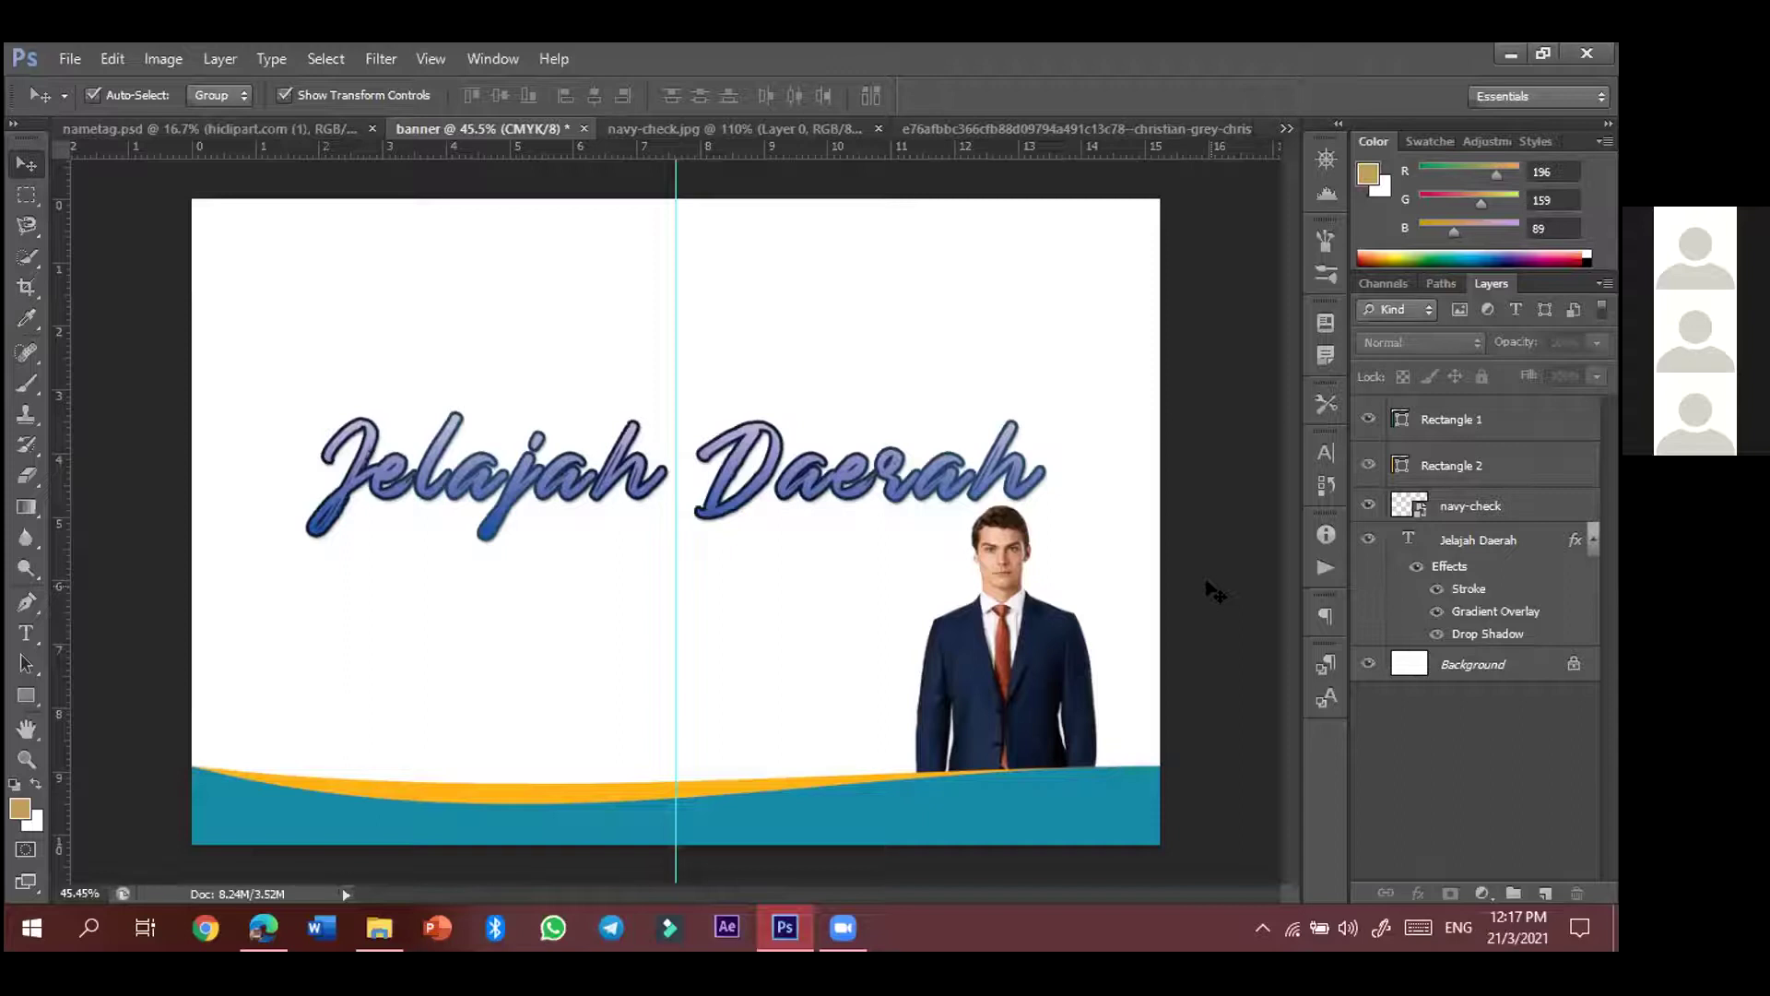
# - Draw a gold rectangle about 1798 by 151 px across the banner's full width below the title
pyautogui.click(28, 697)
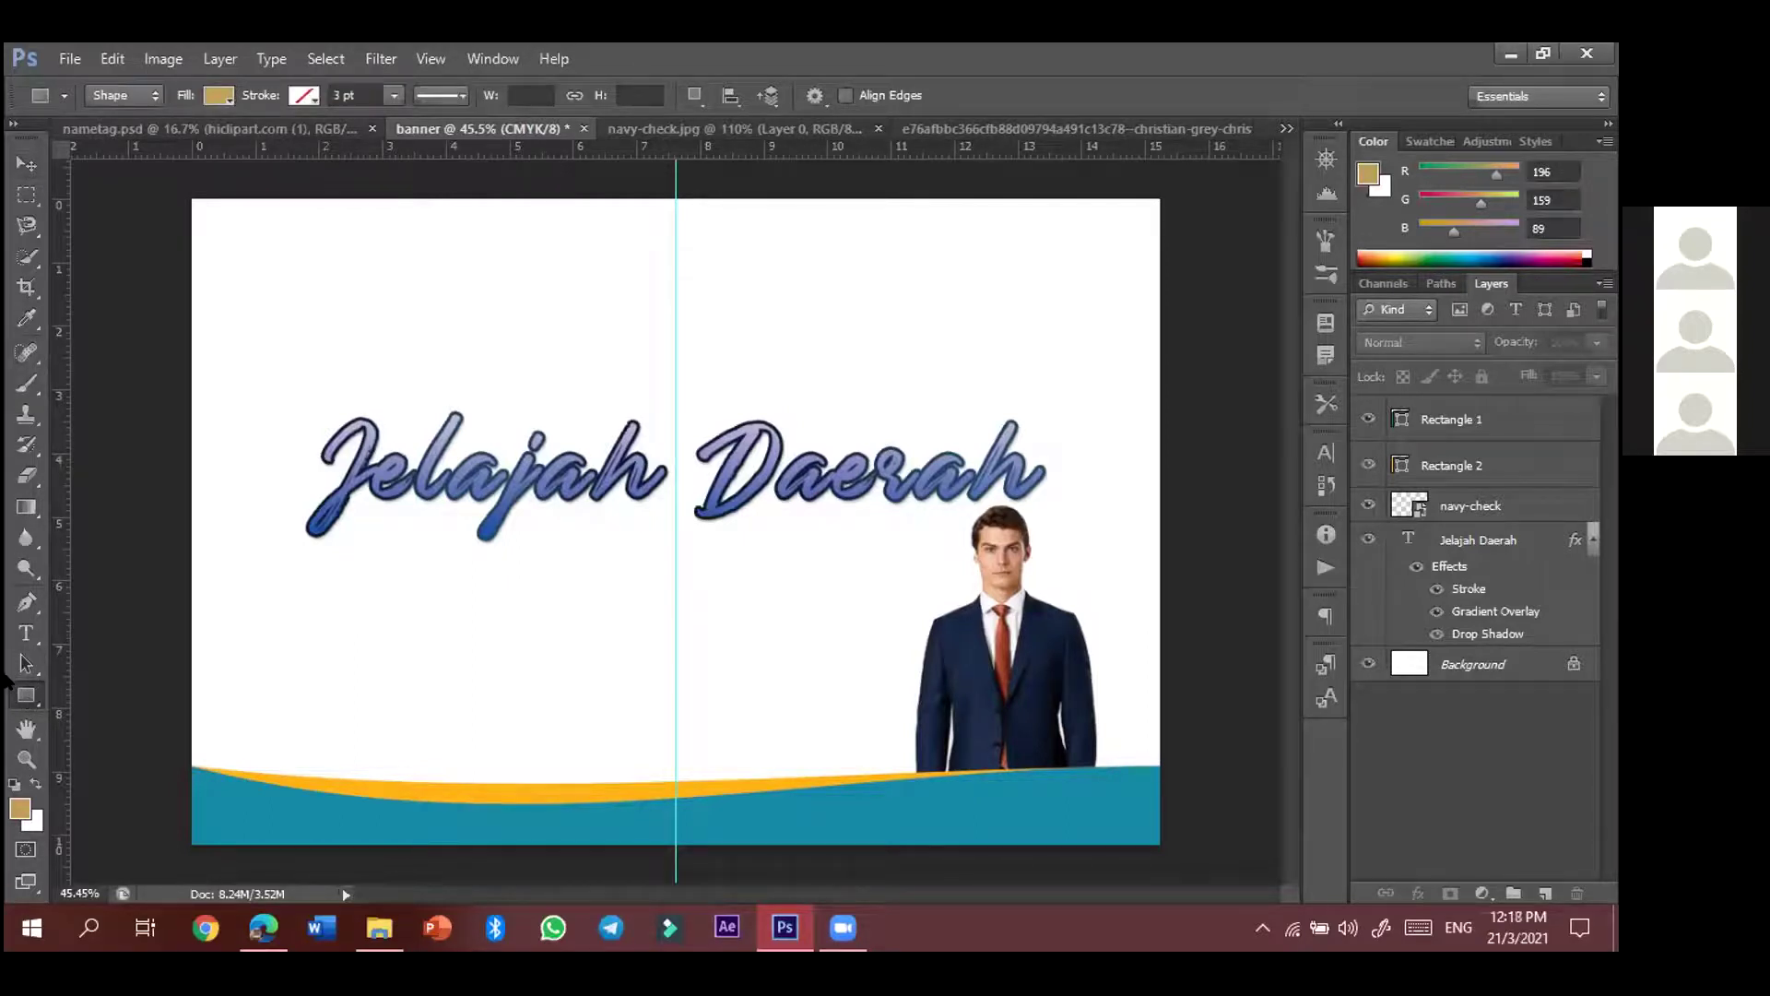
pyautogui.rightClick(31, 697)
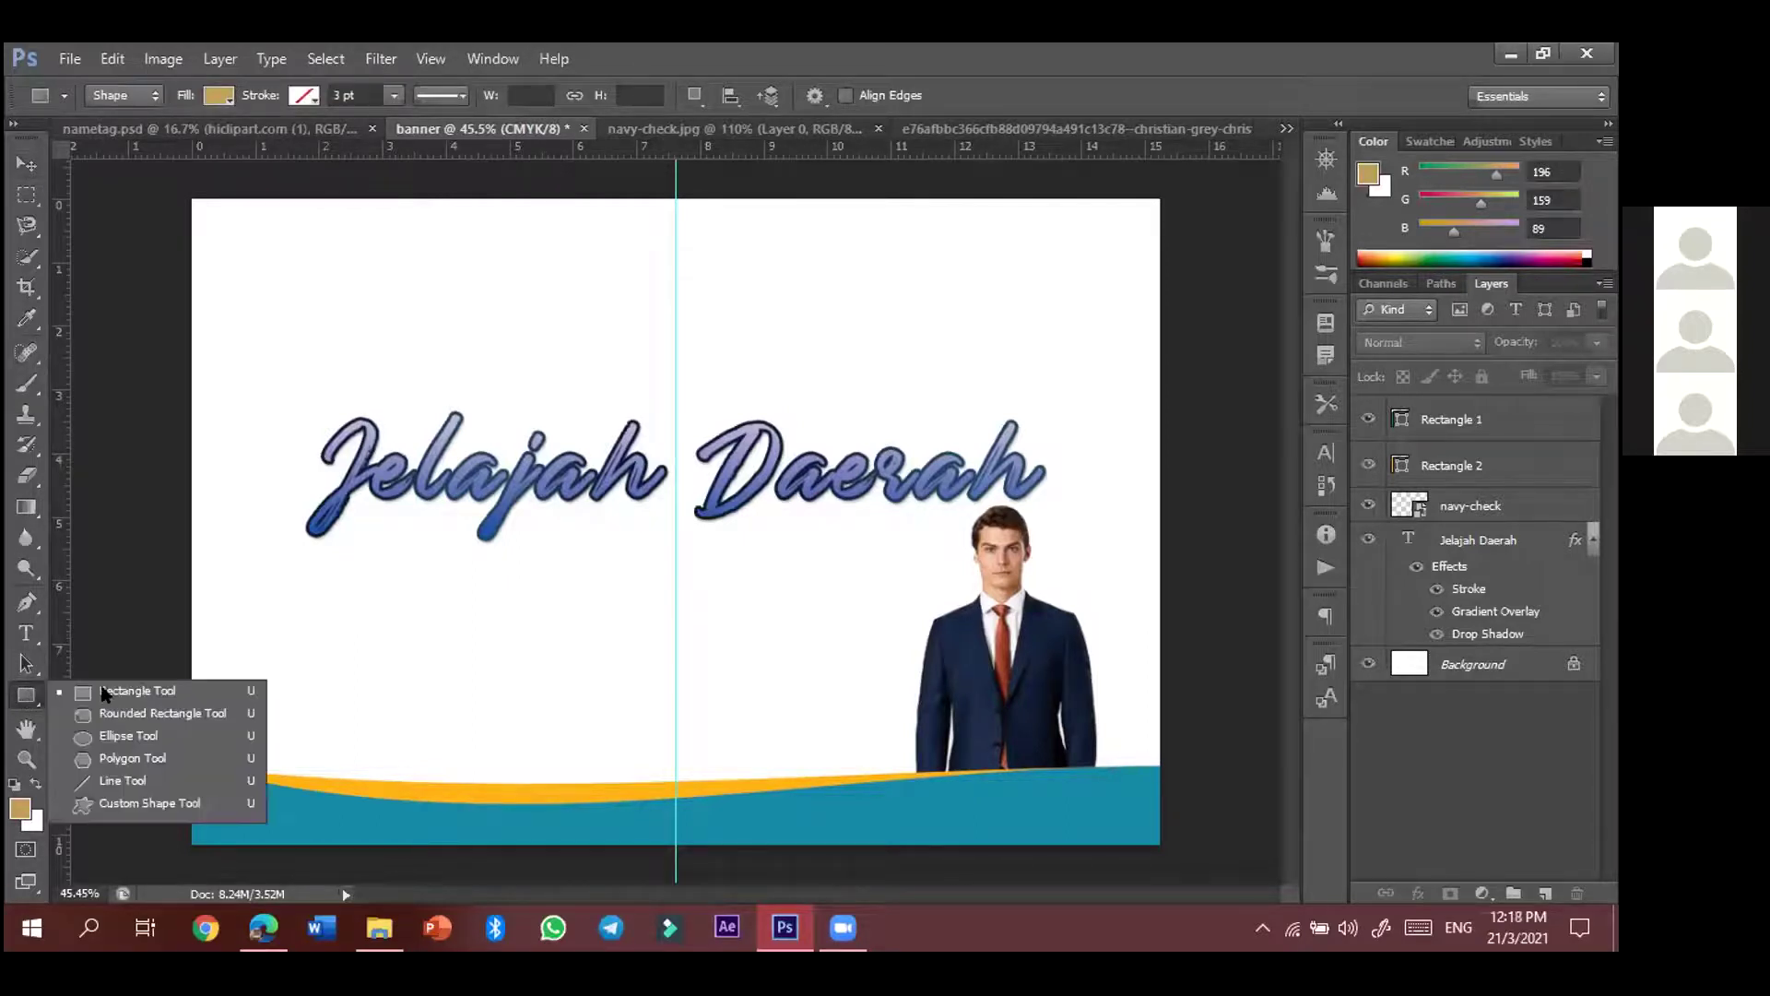
pyautogui.click(181, 693)
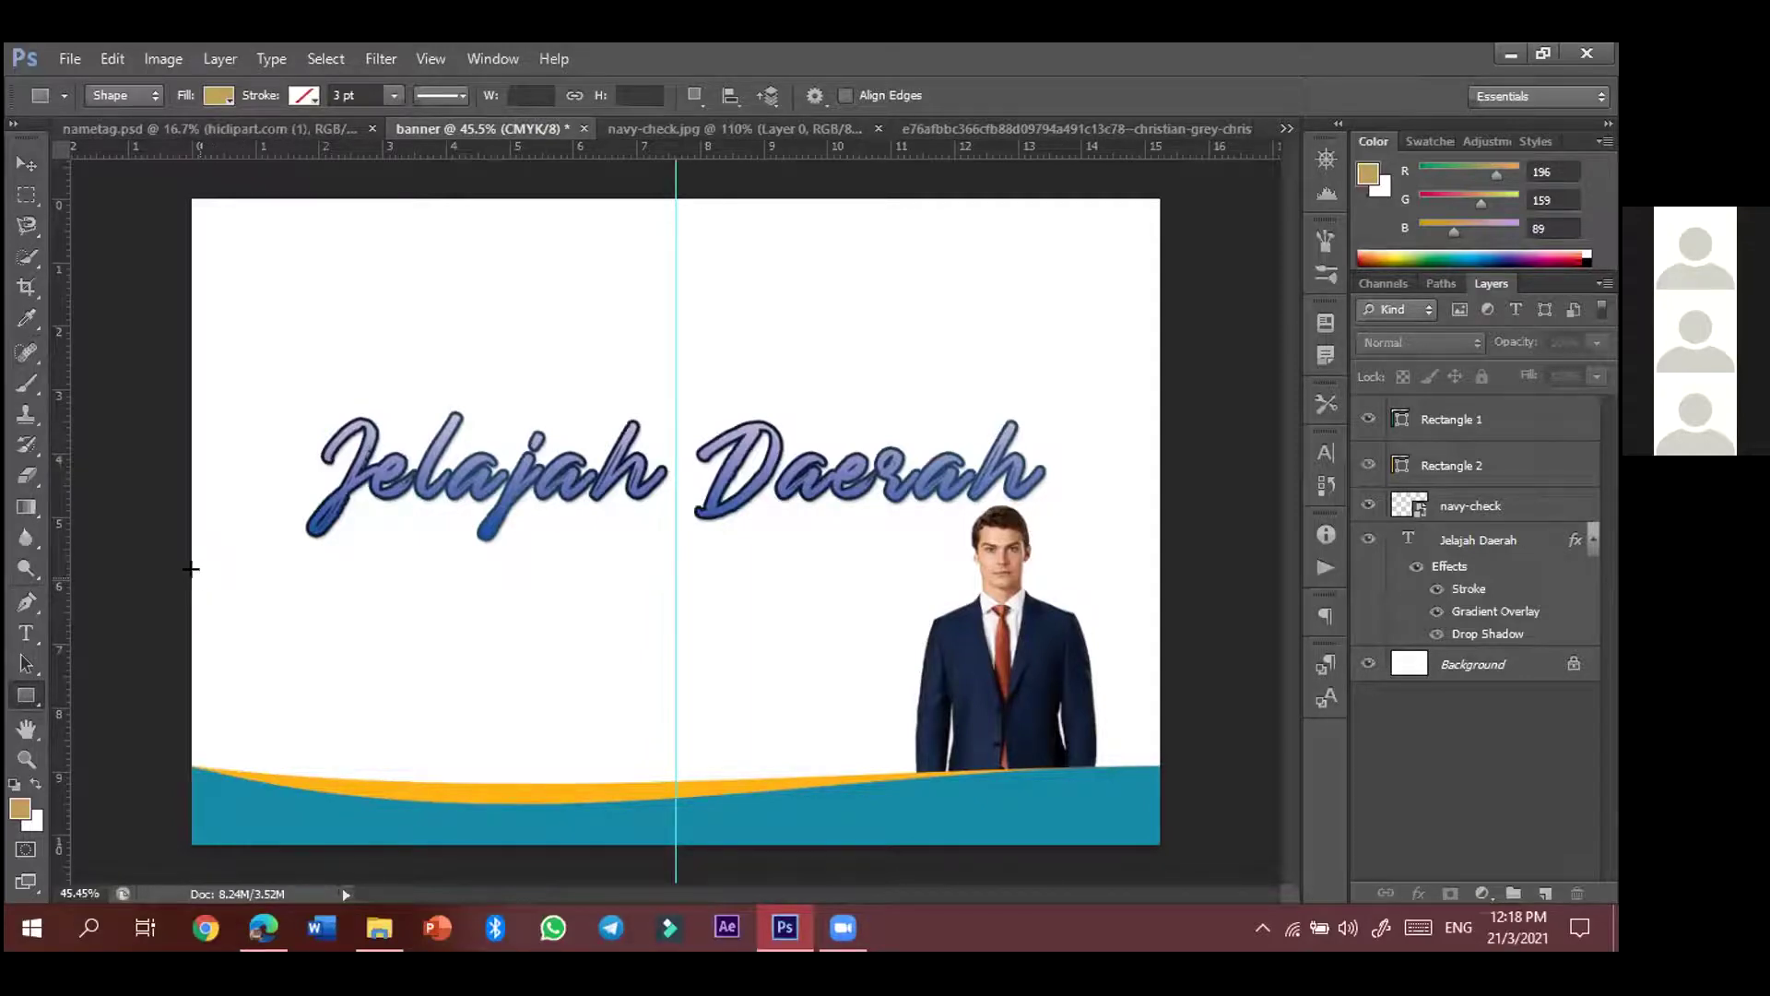
pyautogui.moveTo(187, 569); pyautogui.dragTo(1151, 656)
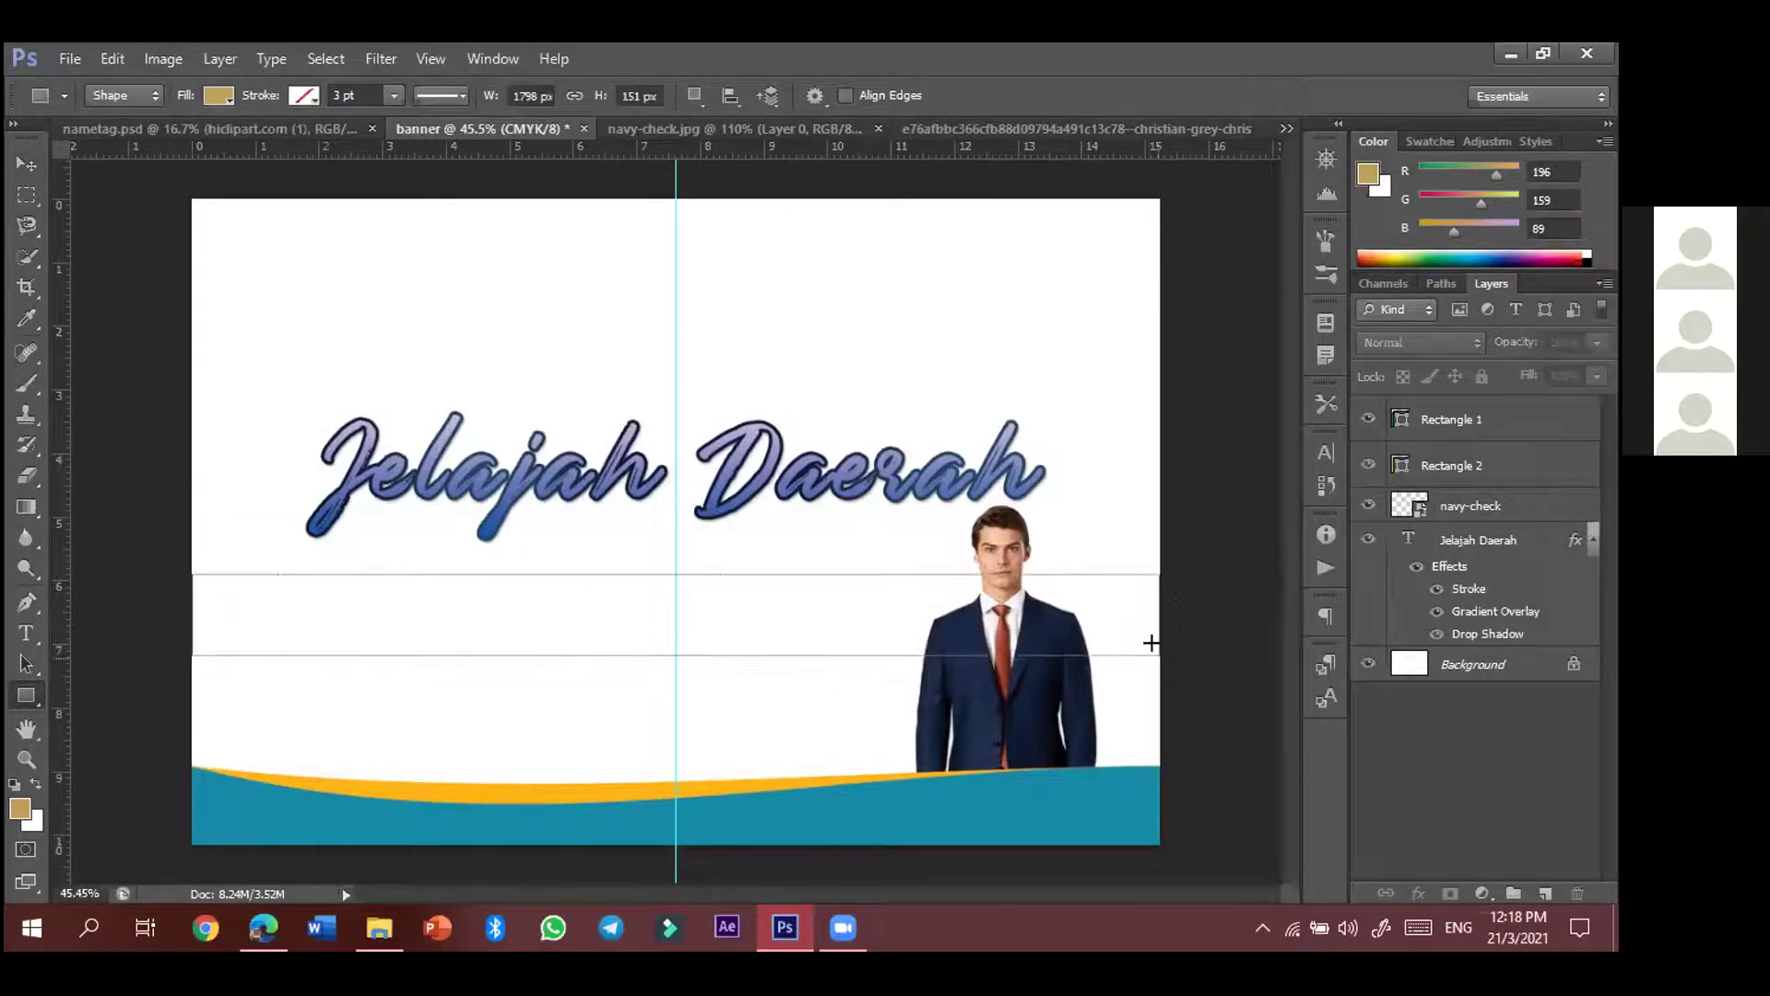
# - Delete the curved teal and orange bands, and select the new gold rectangle
pyautogui.click(27, 164)
pyautogui.click(1033, 800)
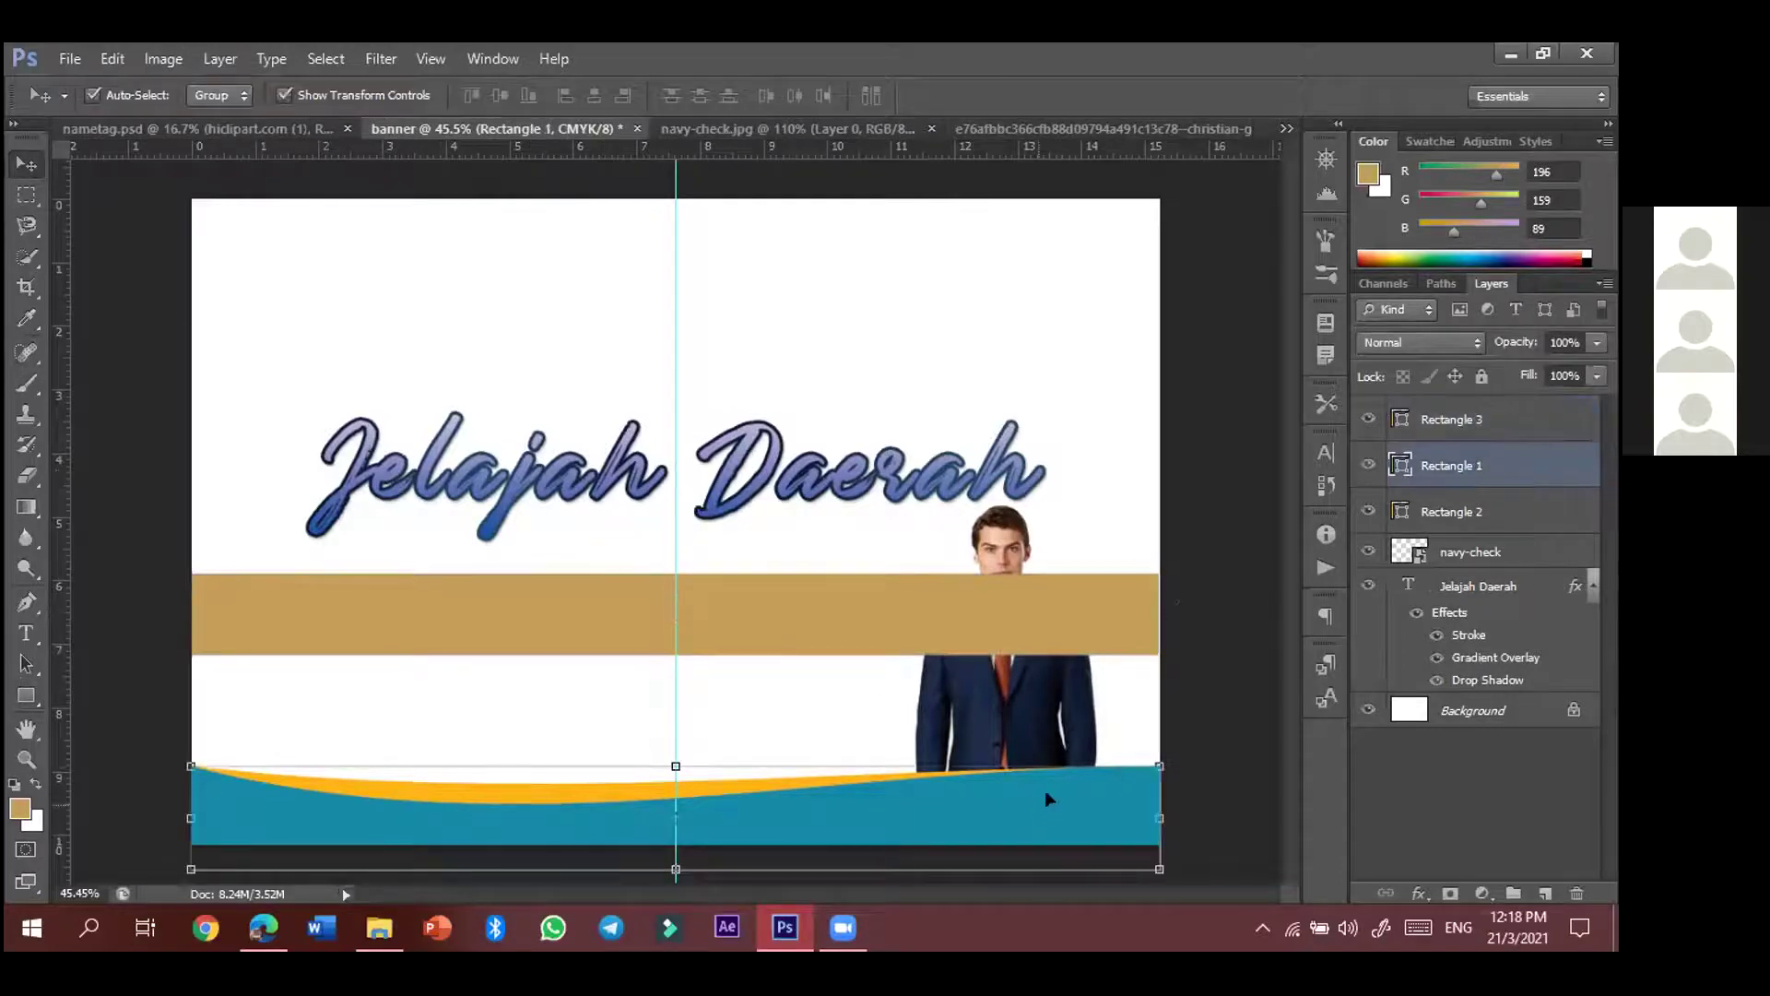
pyautogui.press('Delete')
pyautogui.press('Delete')
pyautogui.click(790, 630)
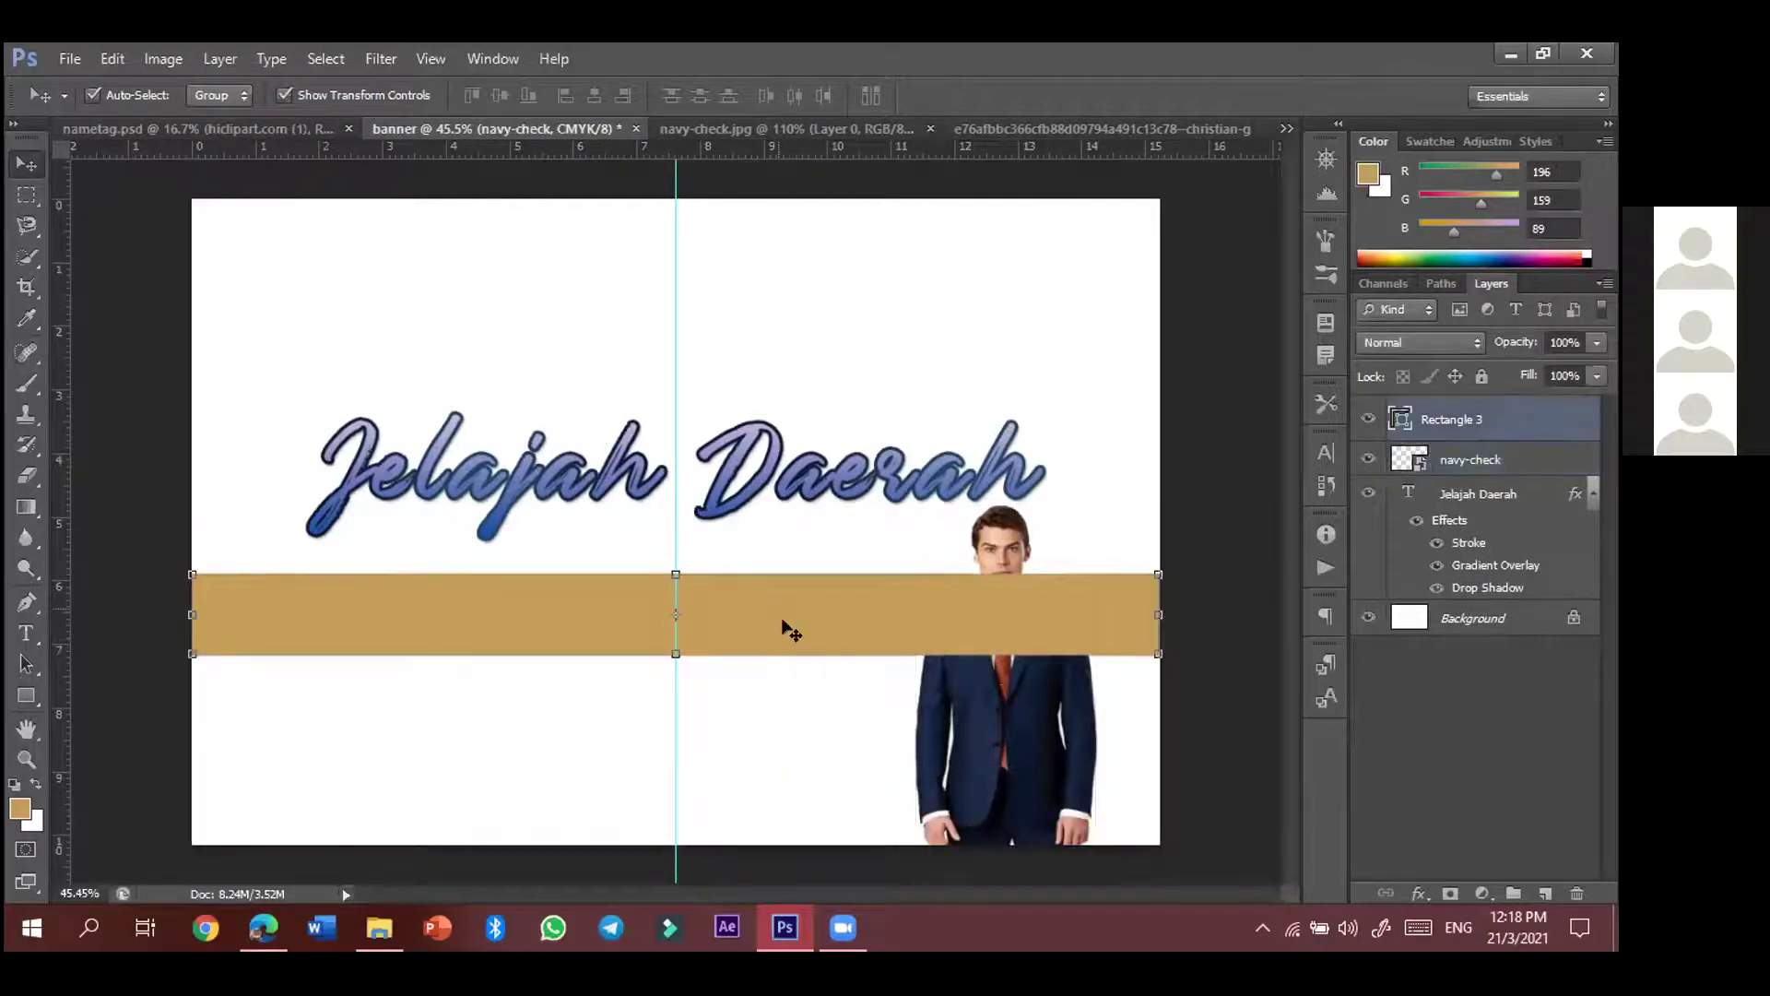
# - Move the gold rectangle straight down so it sits along the banner's bottom edge
pyautogui.moveTo(798, 621); pyautogui.dragTo(800, 807)
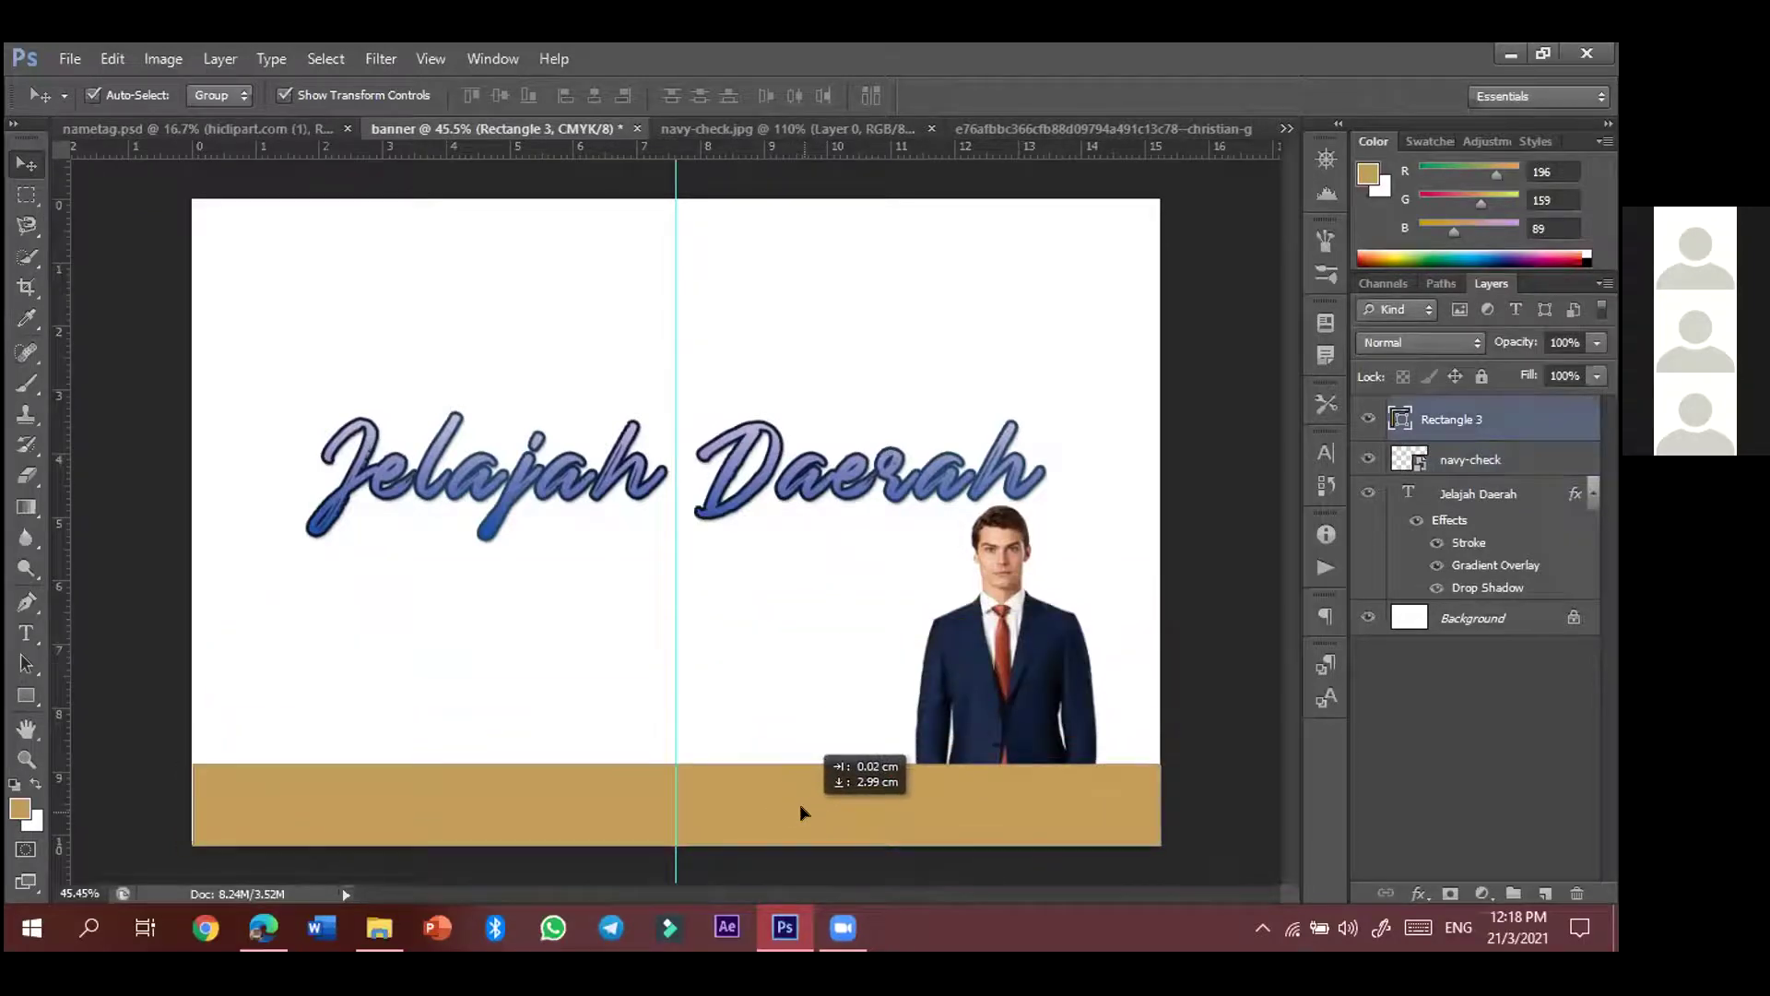
pyautogui.moveTo(799, 803); pyautogui.dragTo(798, 804)
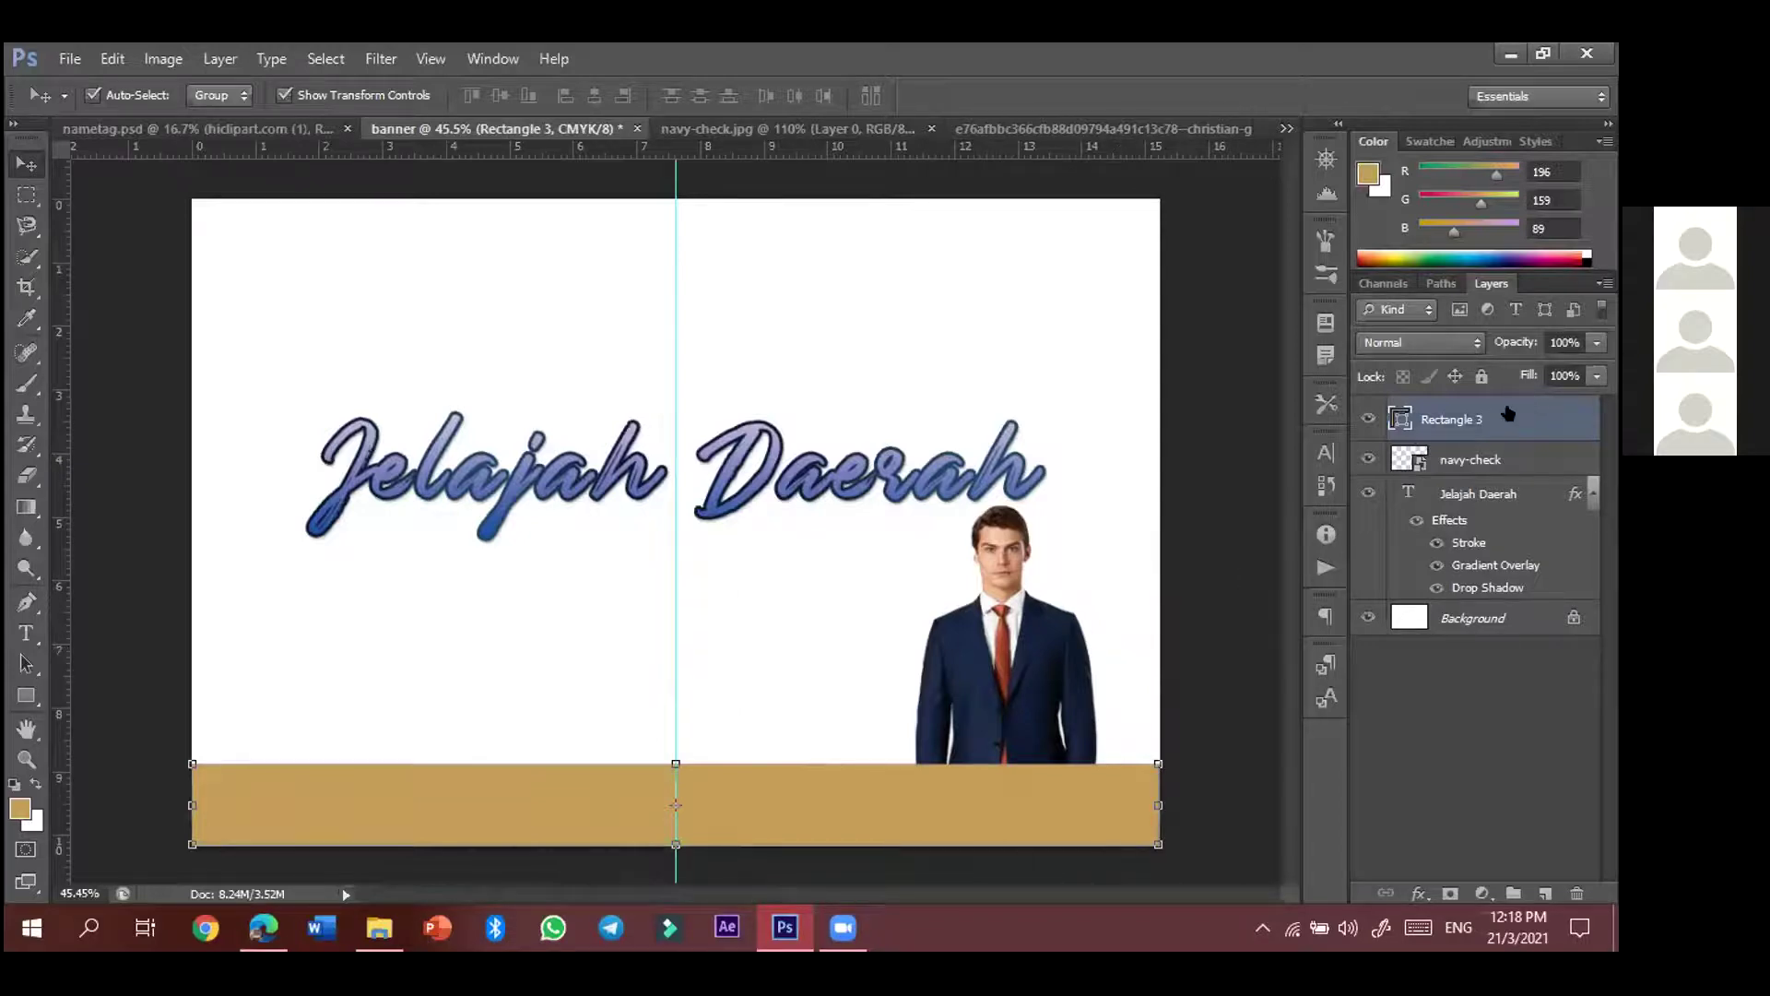
# - Rename the navy-check layer as man
pyautogui.click(1483, 461)
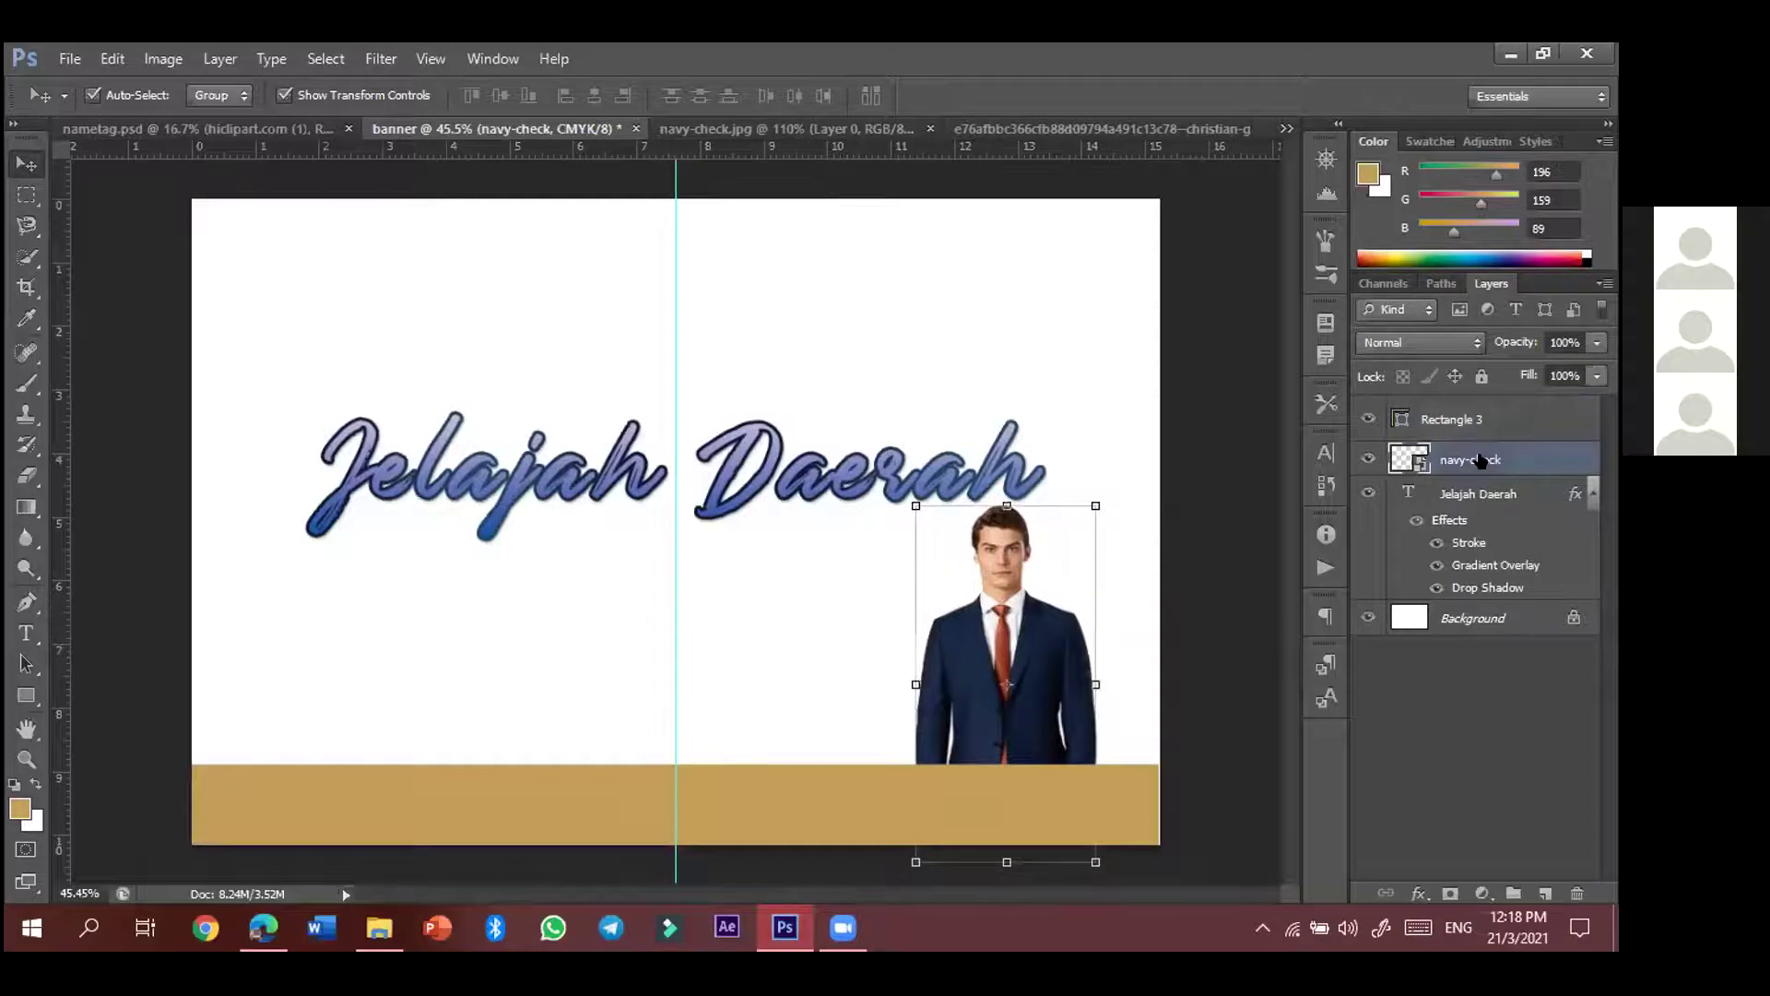
pyautogui.rightClick(1489, 464)
pyautogui.press('Escape')
pyautogui.doubleClick(1490, 460)
pyautogui.write('man')
pyautogui.press('Return')
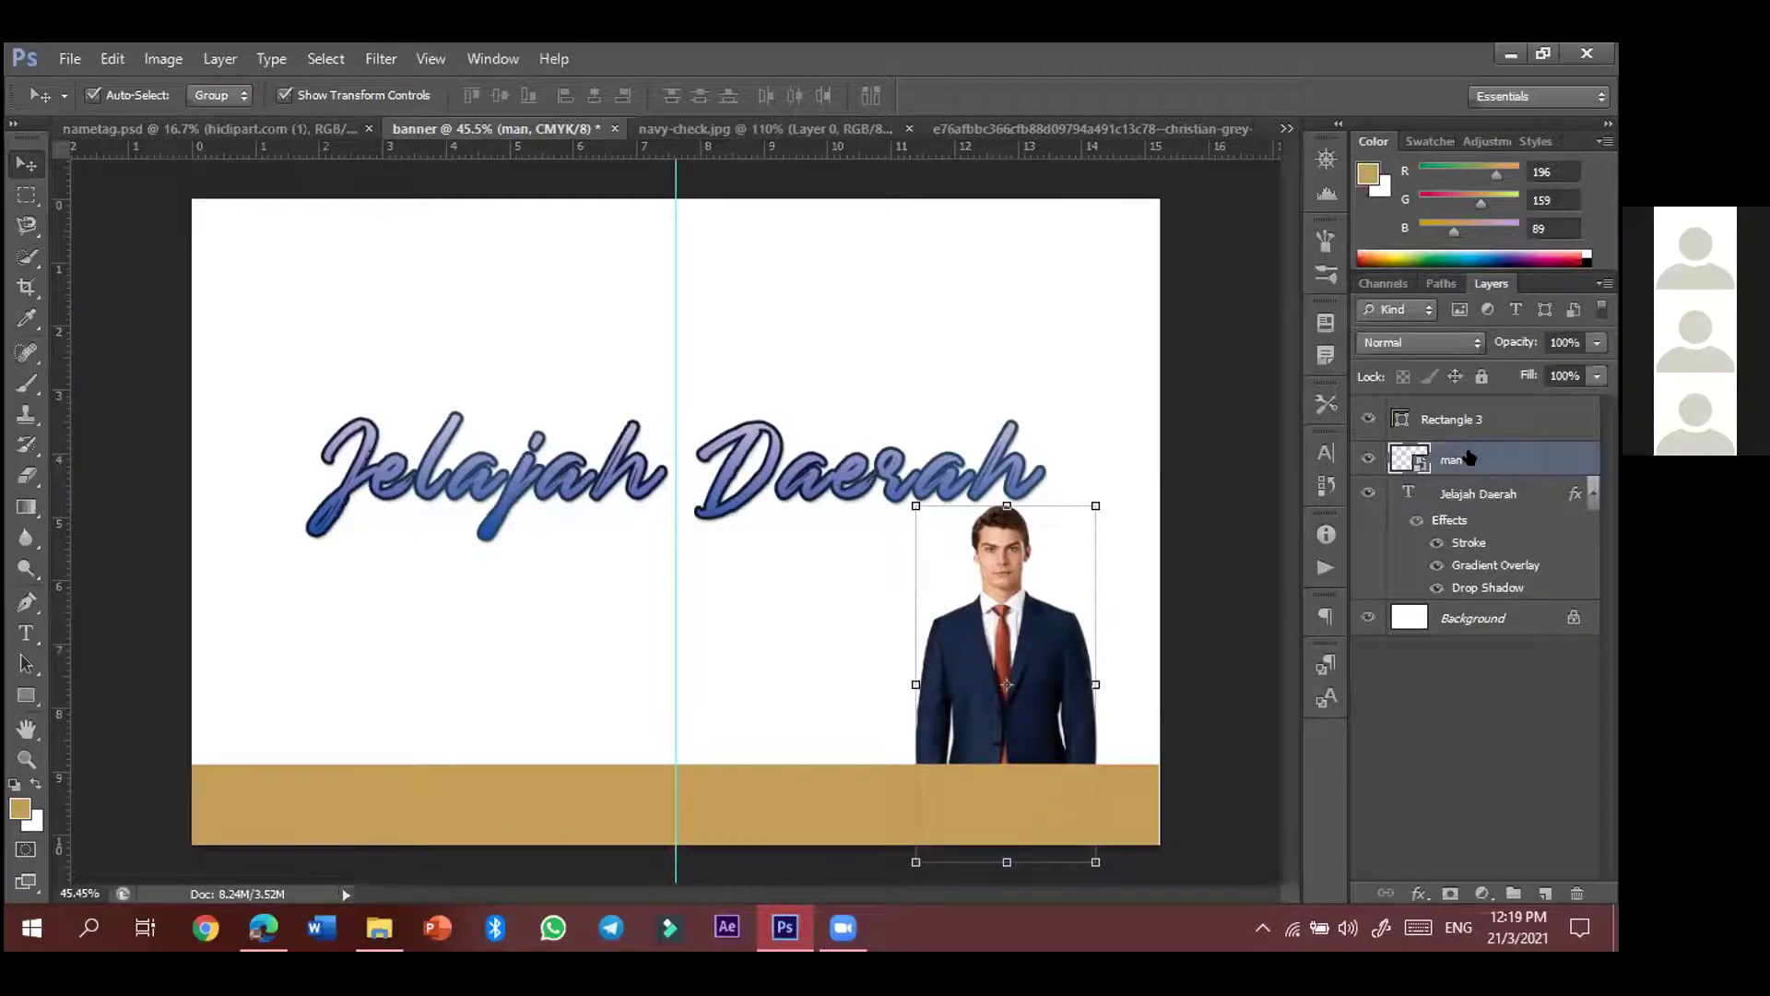
# - Try the man layer above Rectangle 3, and return Rectangle 3 to the top of the layer stack
pyautogui.moveTo(1473, 460); pyautogui.dragTo(1473, 410)
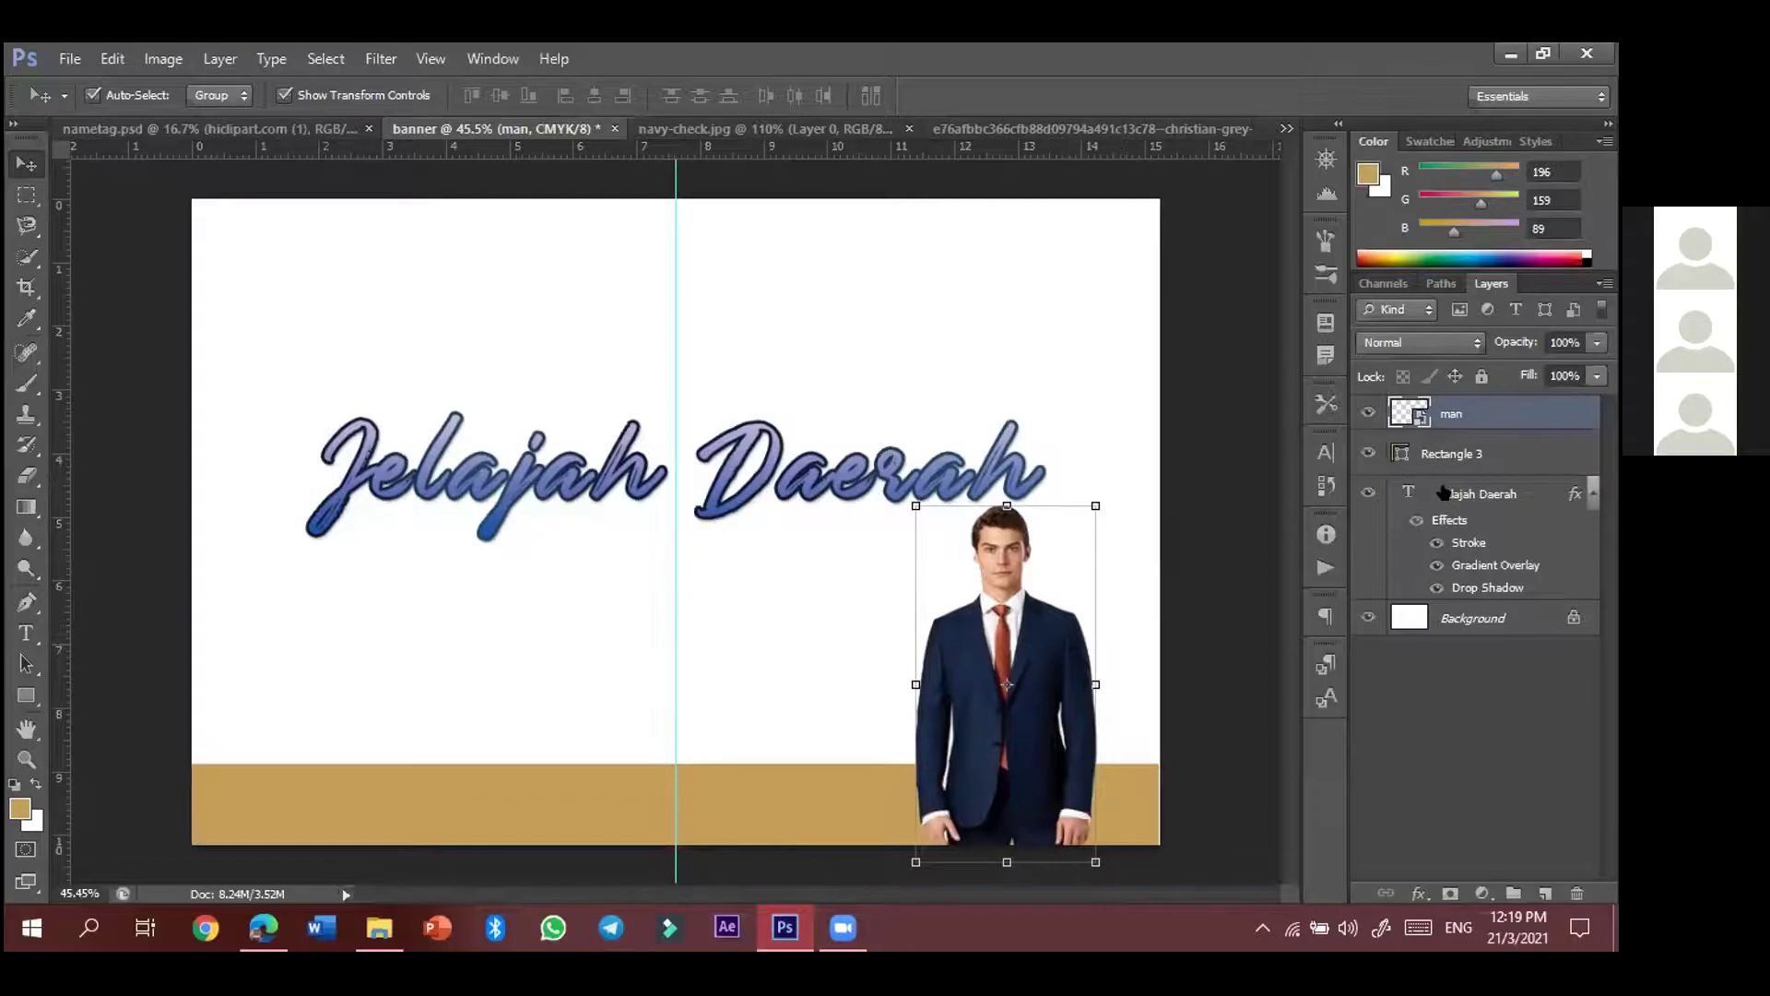
pyautogui.moveTo(1447, 440); pyautogui.dragTo(1444, 414)
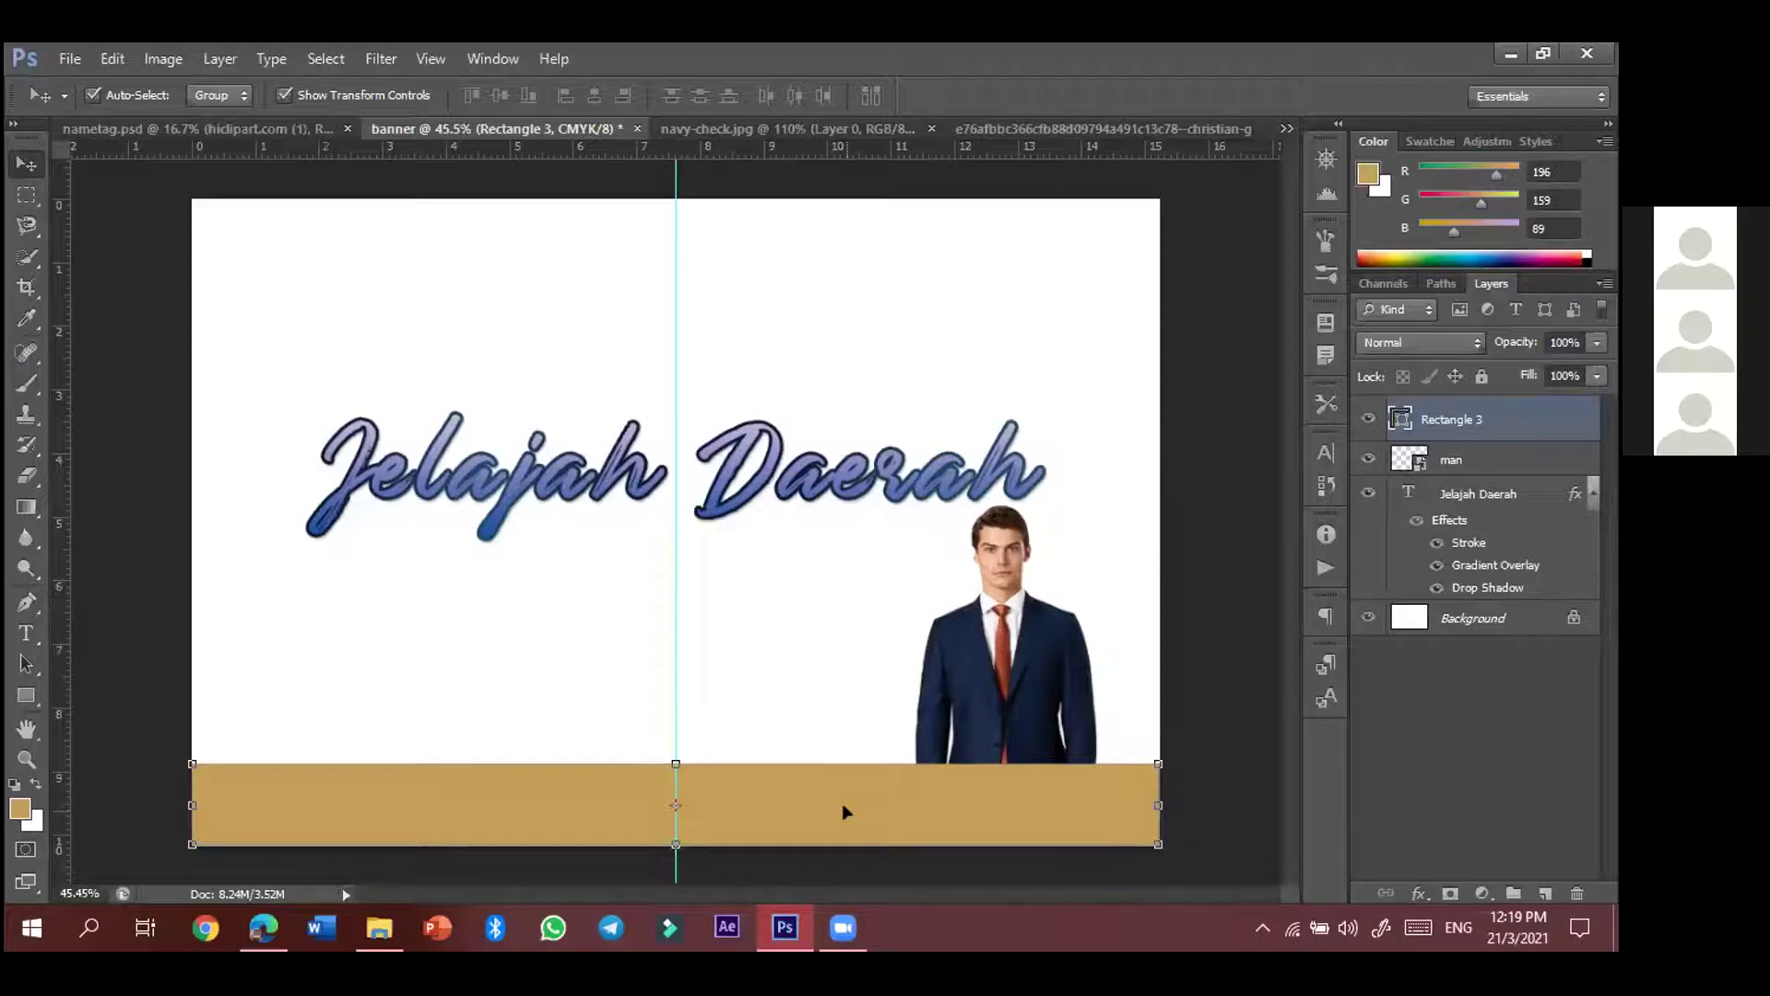
# - Warp the gold rectangle so its upper edge dips in a gentle wave toward the man and rises slightly at the far end
pyautogui.hotkey('ctrl', 't')
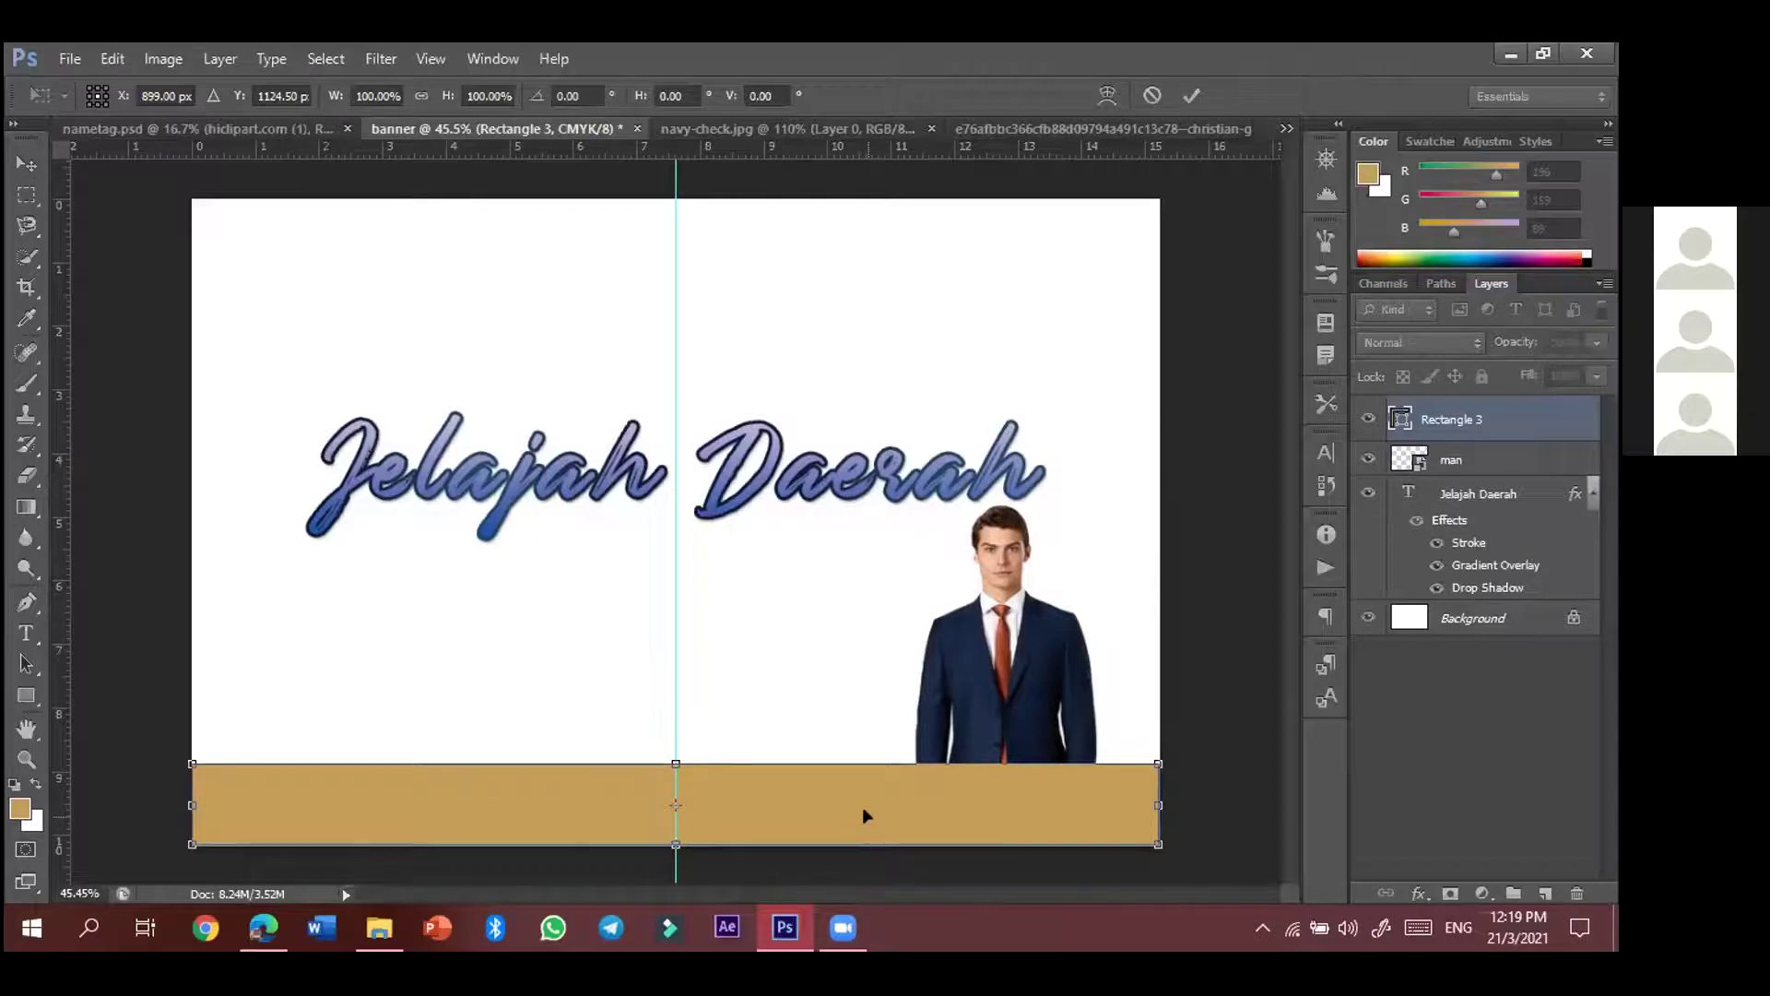
pyautogui.rightClick(806, 797)
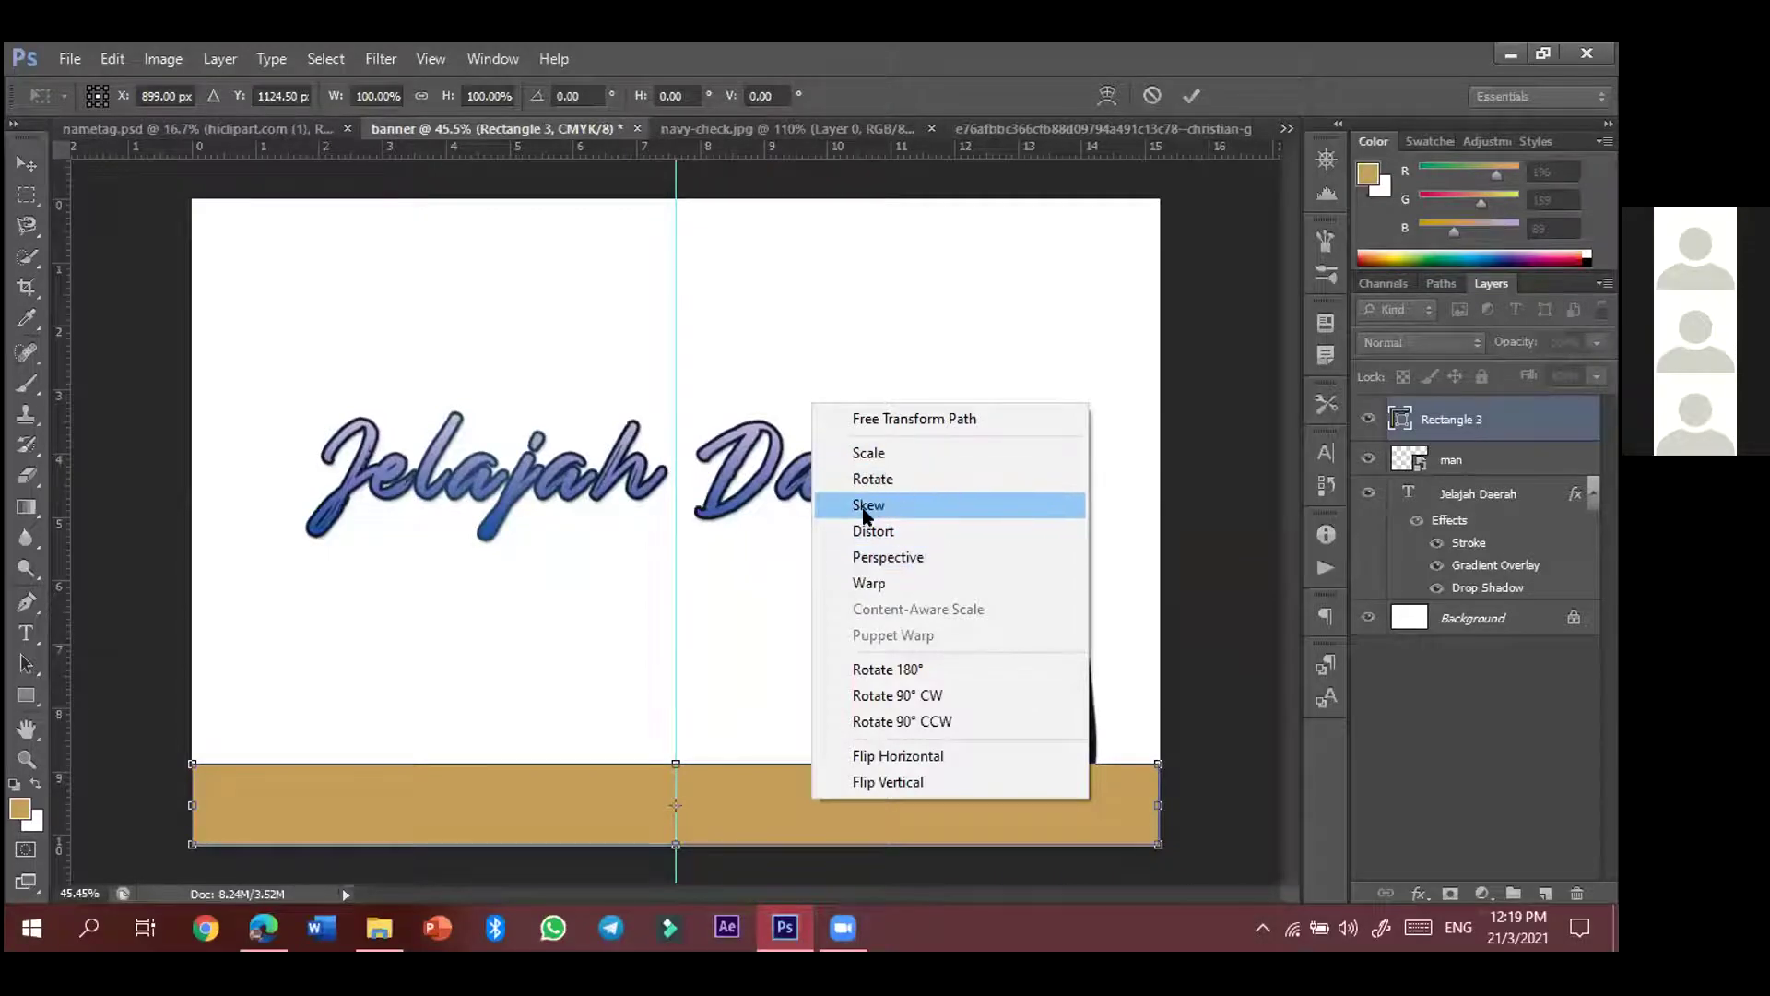
pyautogui.click(896, 581)
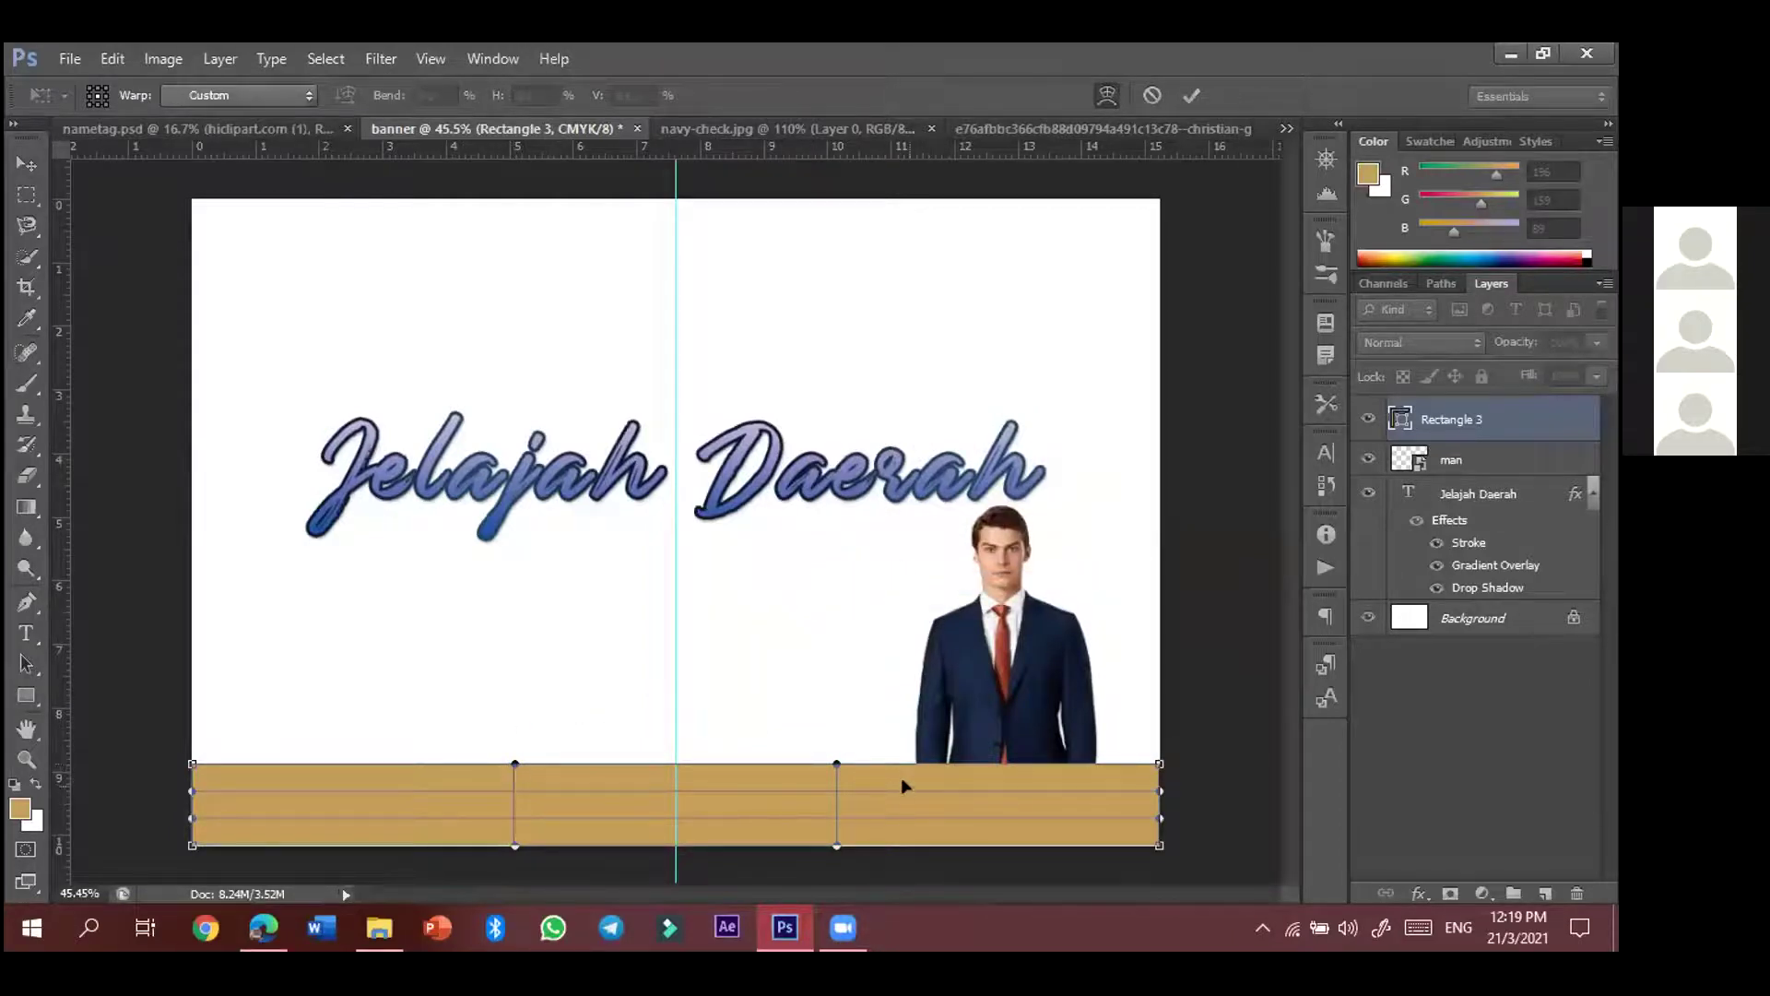
pyautogui.moveTo(831, 773); pyautogui.dragTo(827, 862)
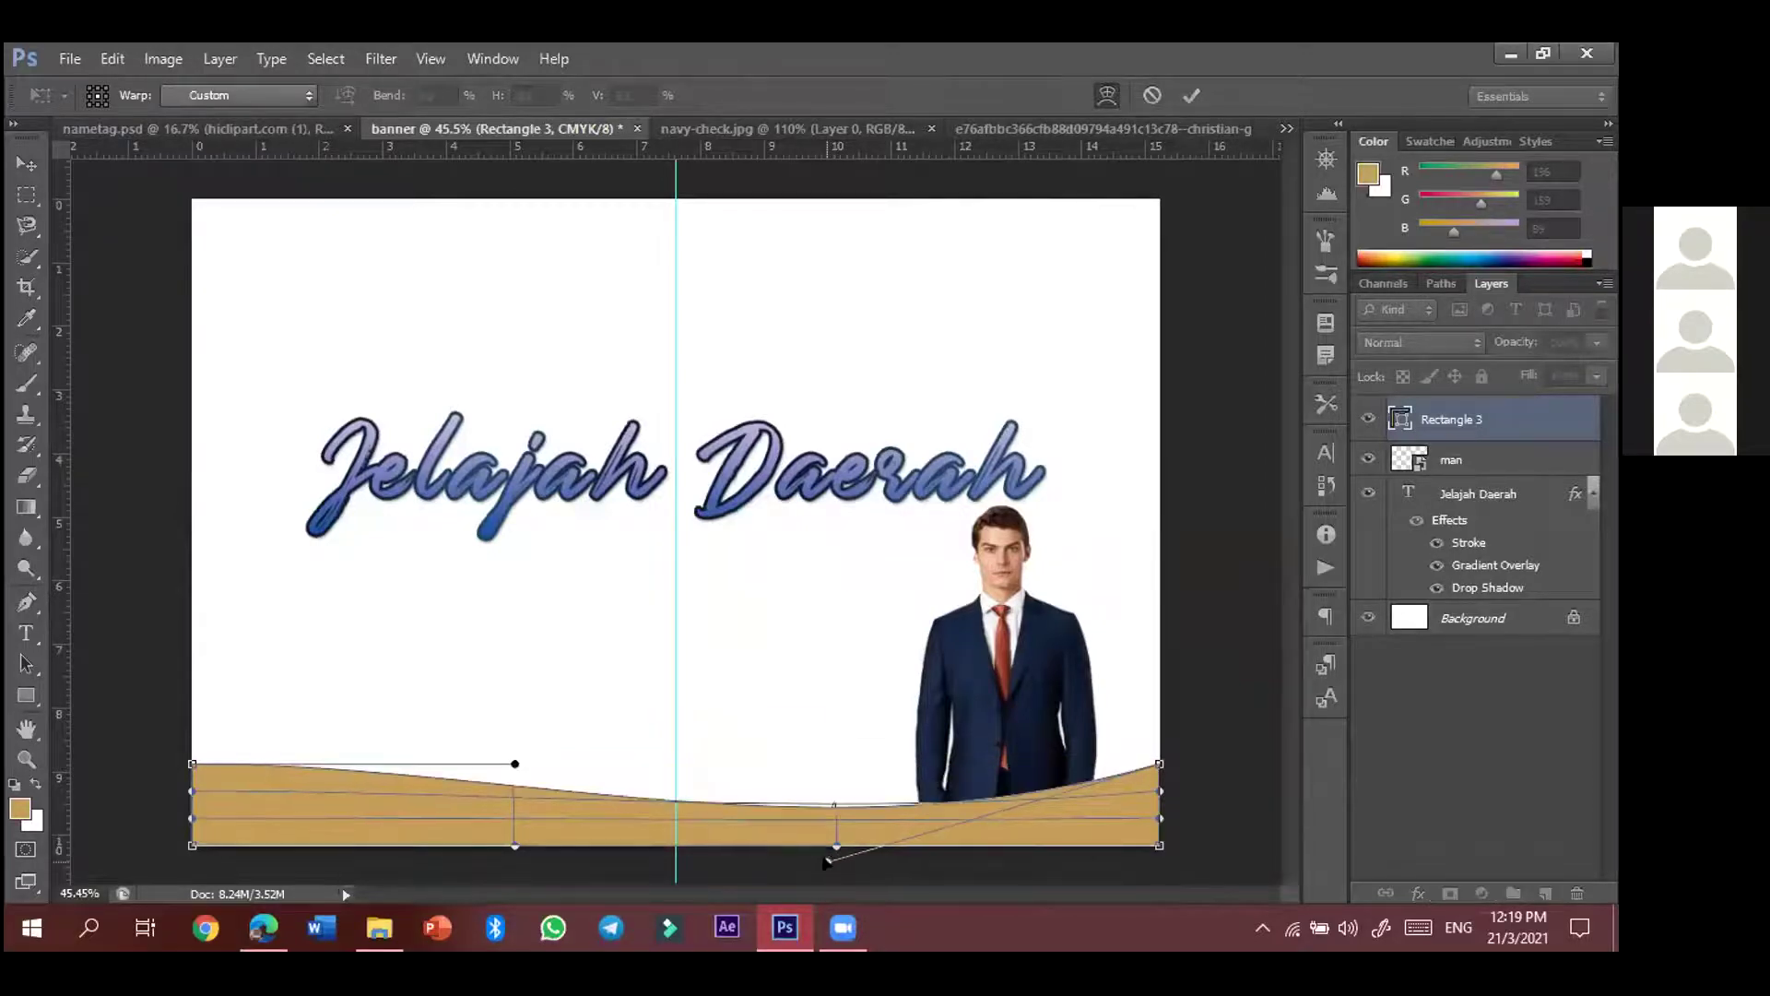
pyautogui.moveTo(1159, 762)
pyautogui.mouseDown()
pyautogui.moveTo(1159, 800)
pyautogui.moveTo(1168, 769)
pyautogui.mouseUp()
pyautogui.moveTo(841, 815)
pyautogui.mouseDown()
pyautogui.moveTo(839, 850)
pyautogui.moveTo(836, 804)
pyautogui.mouseUp()
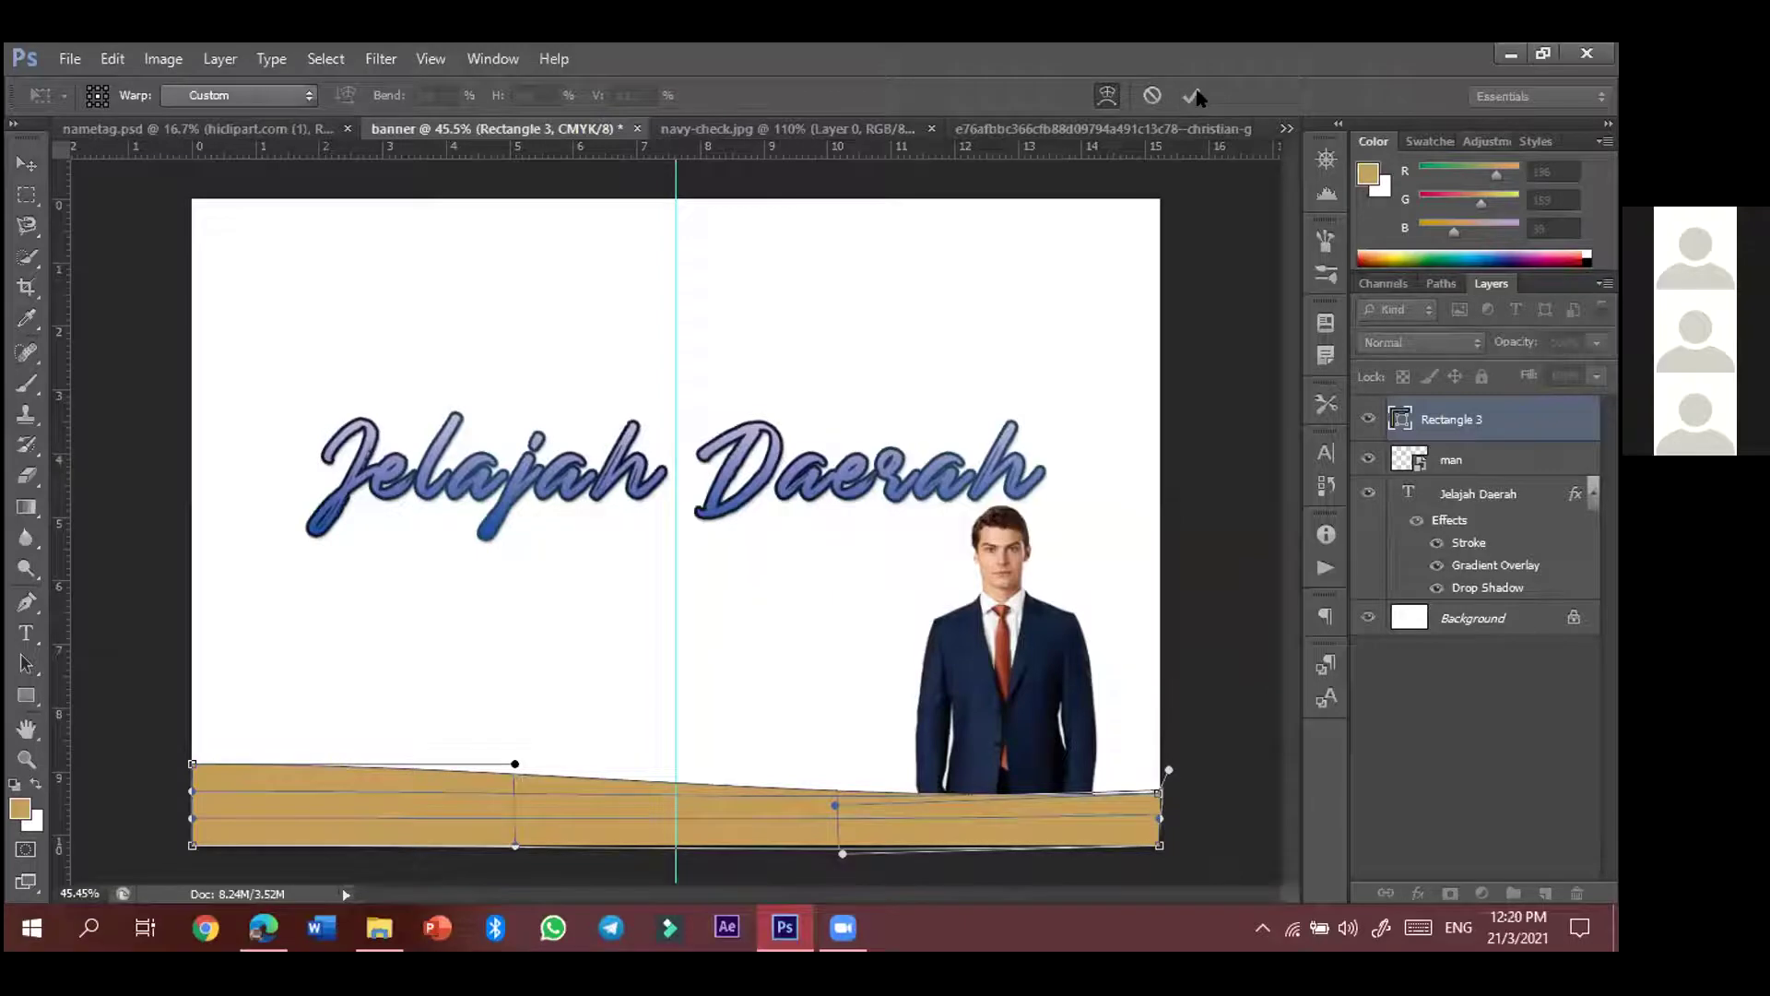
pyautogui.moveTo(831, 821); pyautogui.dragTo(835, 840)
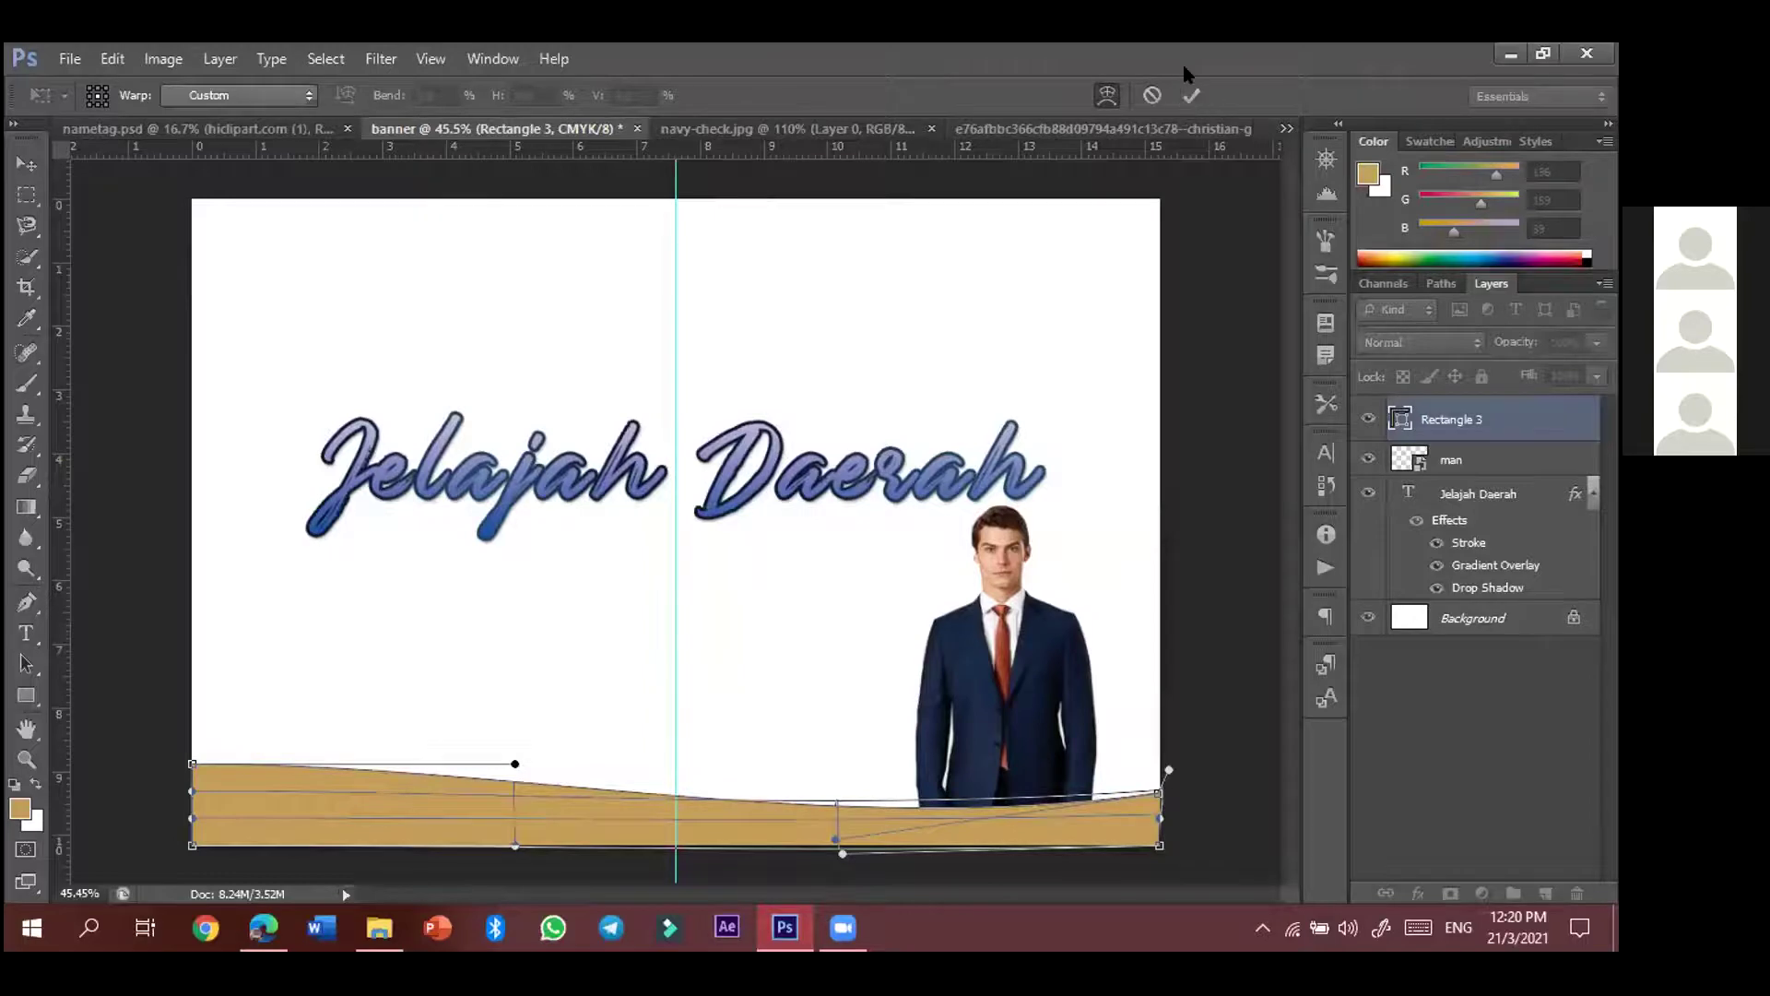
pyautogui.click(1190, 95)
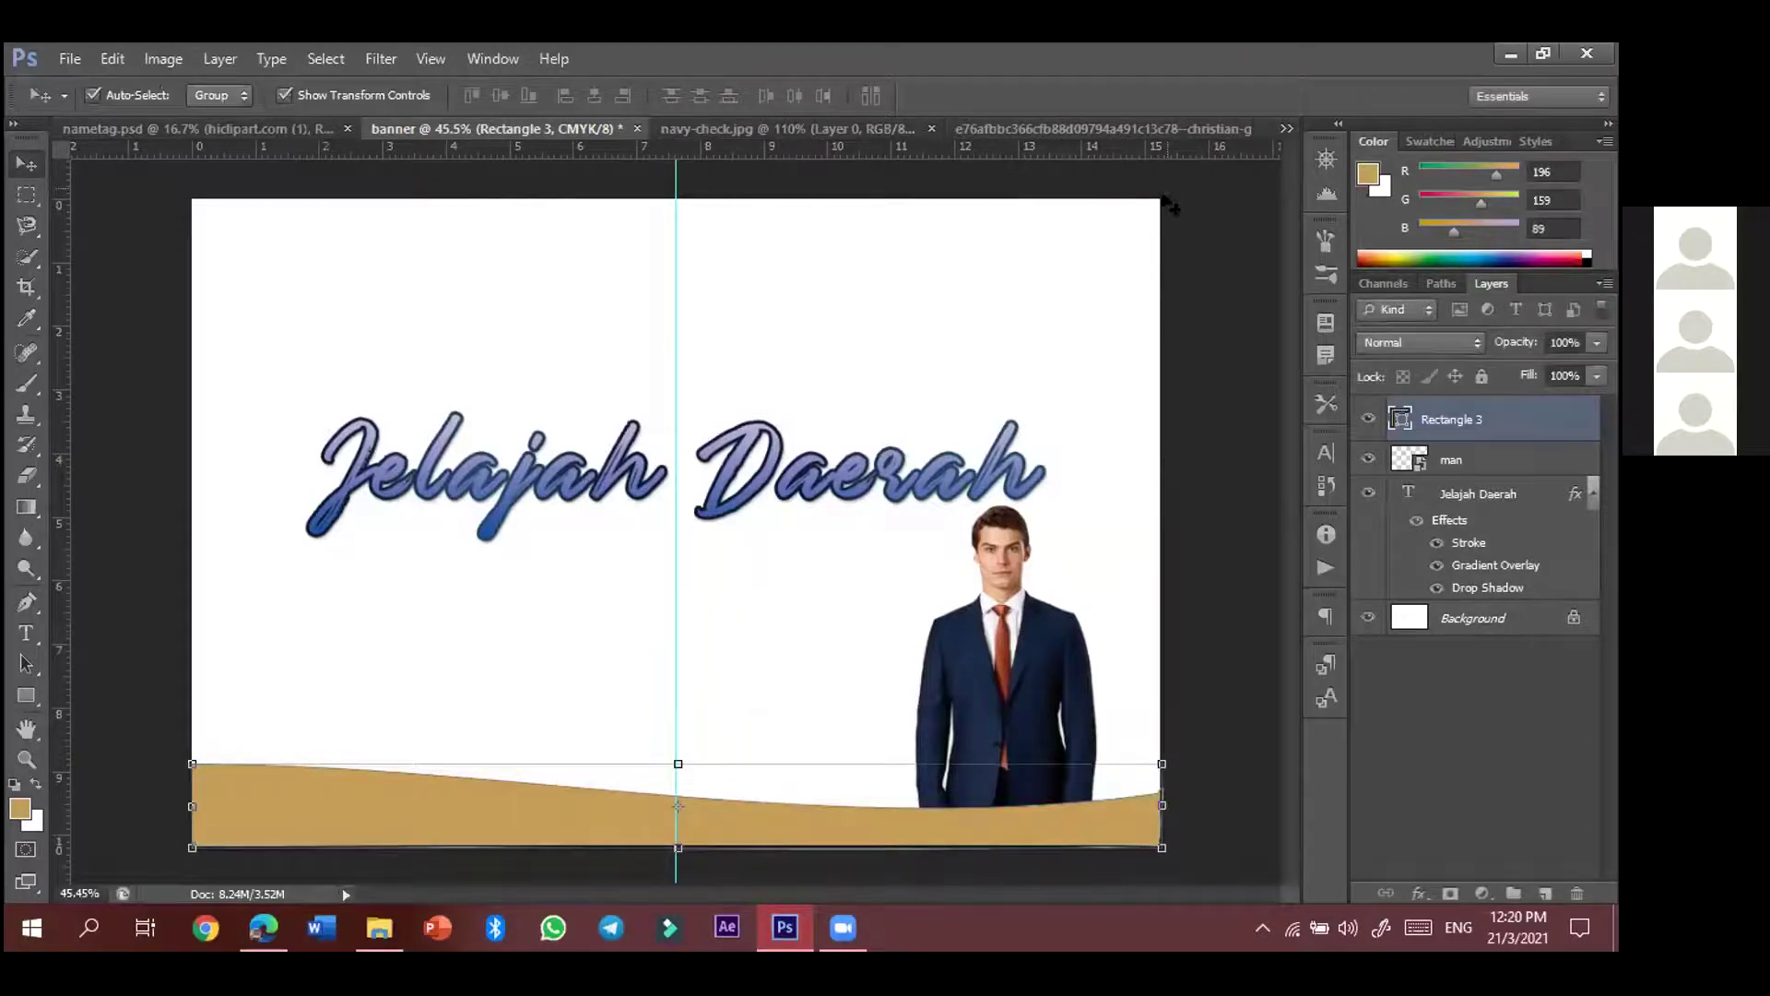
# - Recolour the wavy Rectangle 3 shape from gold to dark blue, #006392
pyautogui.doubleClick(1400, 420)
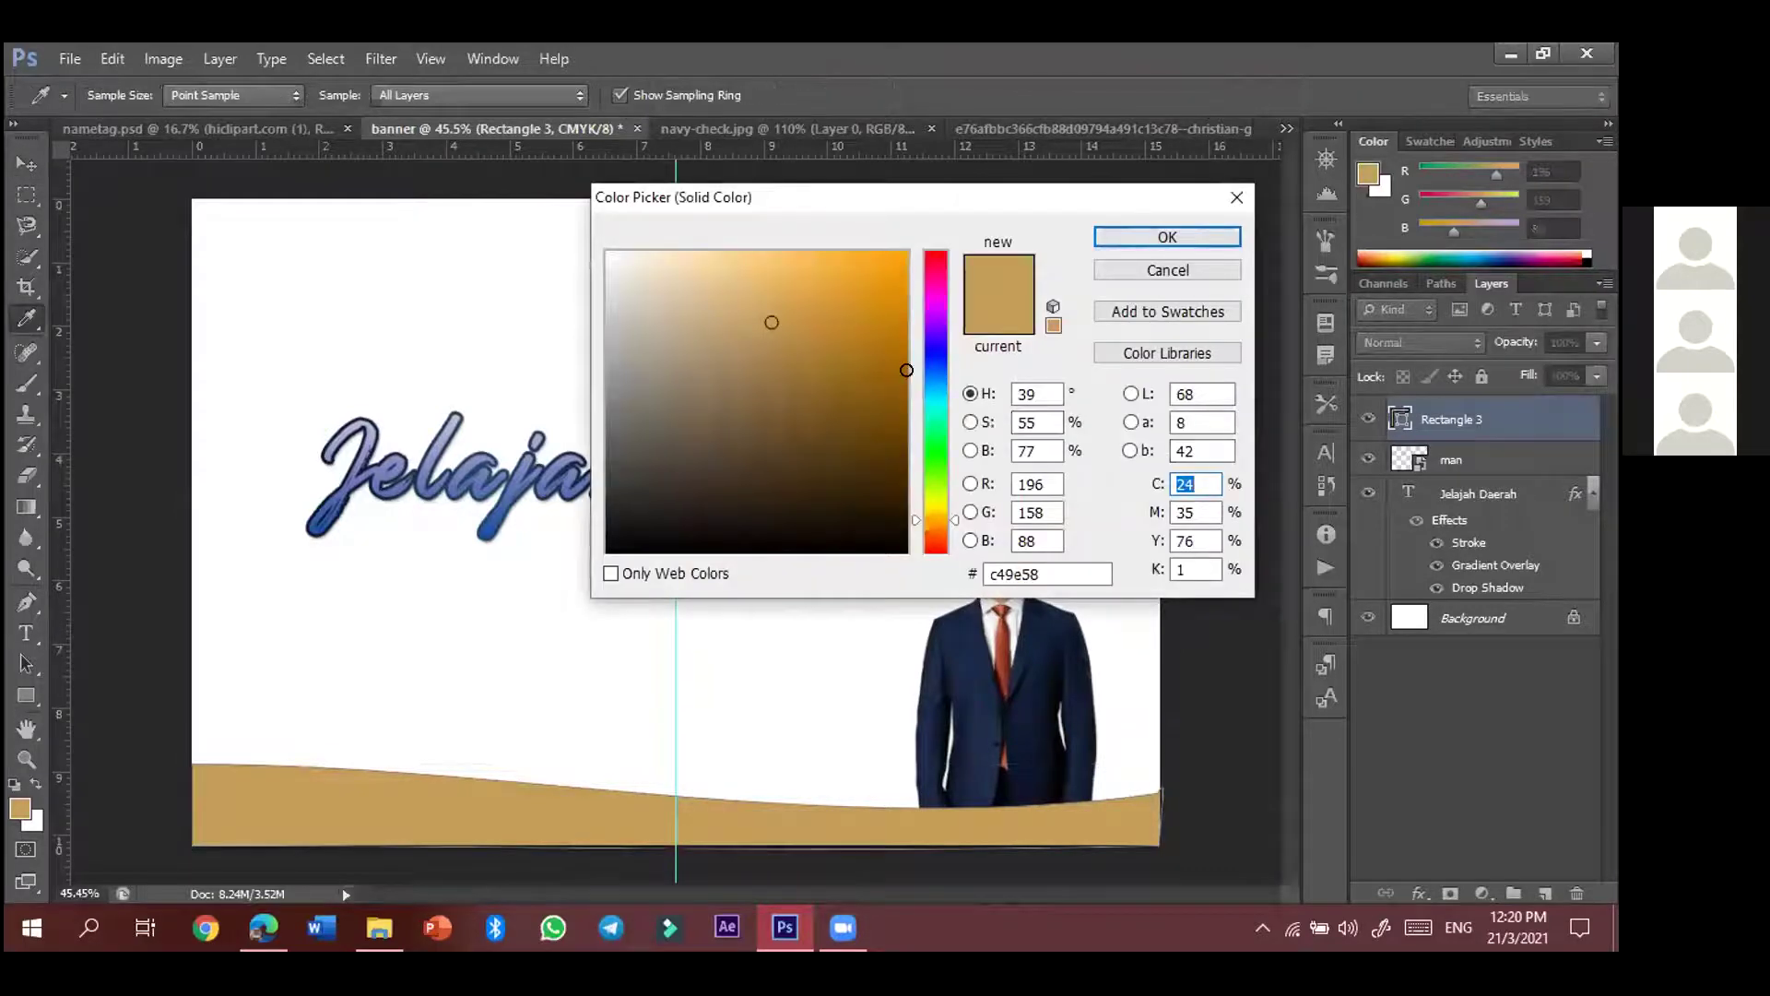
pyautogui.click(907, 377)
pyautogui.moveTo(928, 375); pyautogui.dragTo(929, 380)
pyautogui.moveTo(950, 523); pyautogui.dragTo(972, 395)
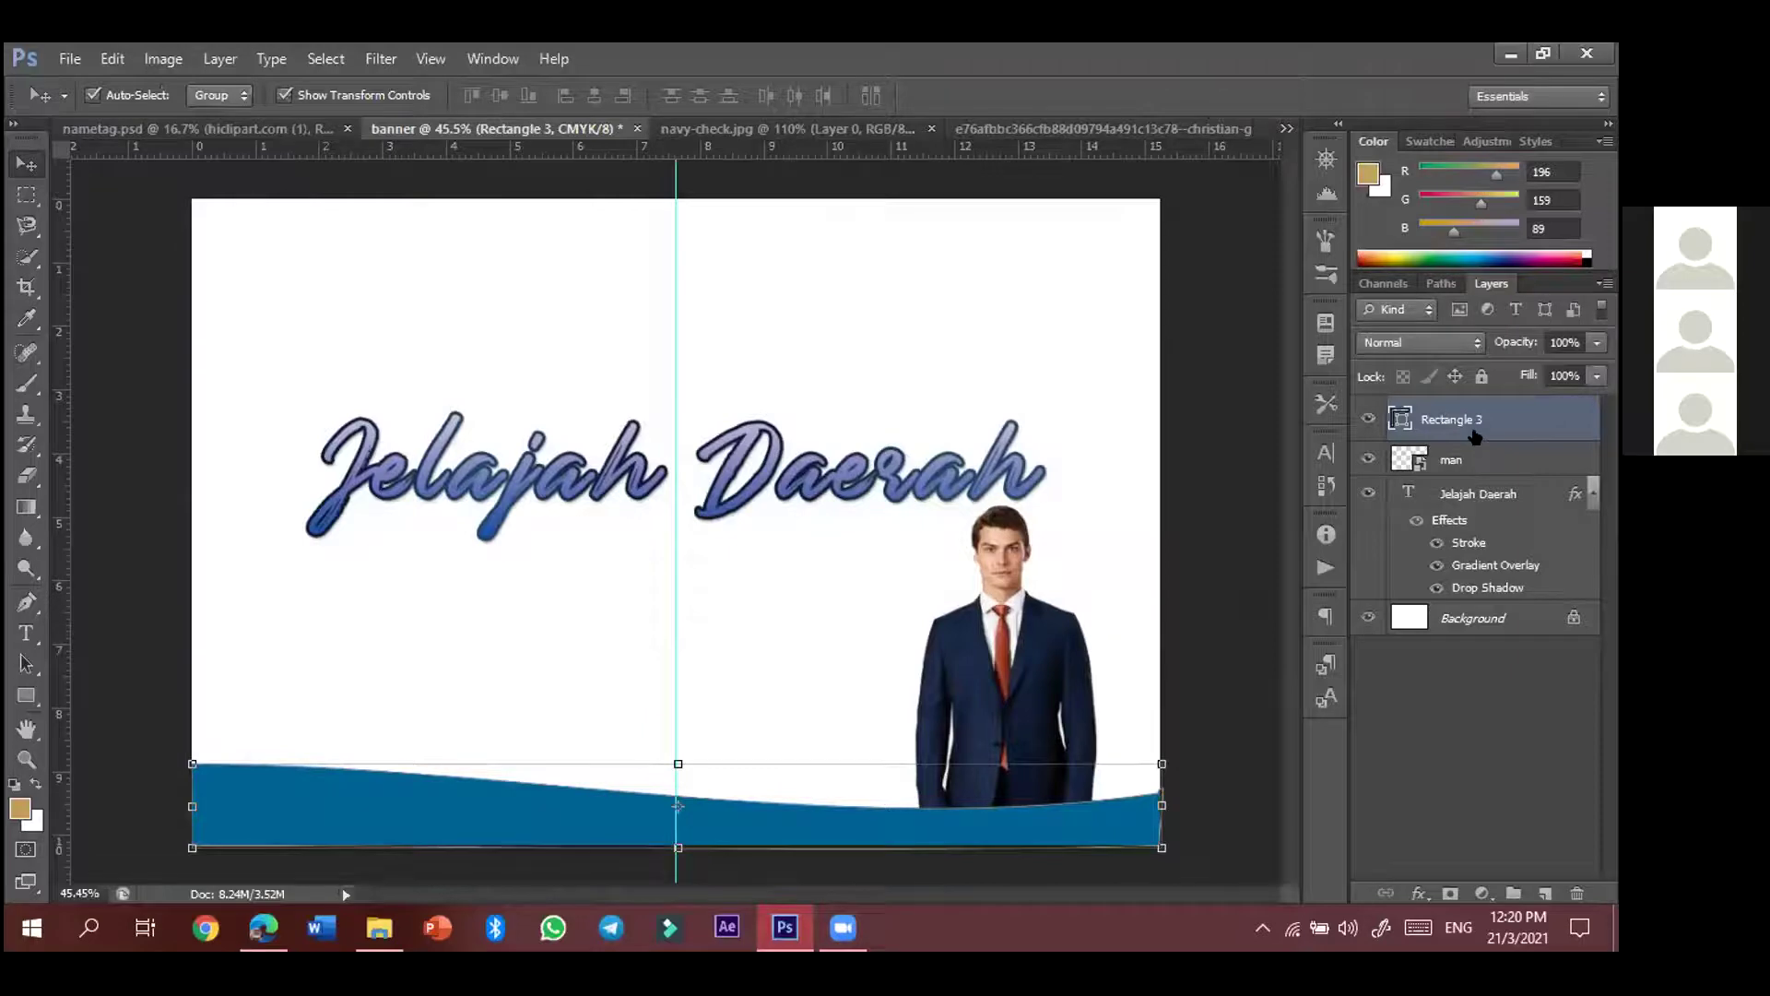
pyautogui.hotkey('ctrl', 'j')
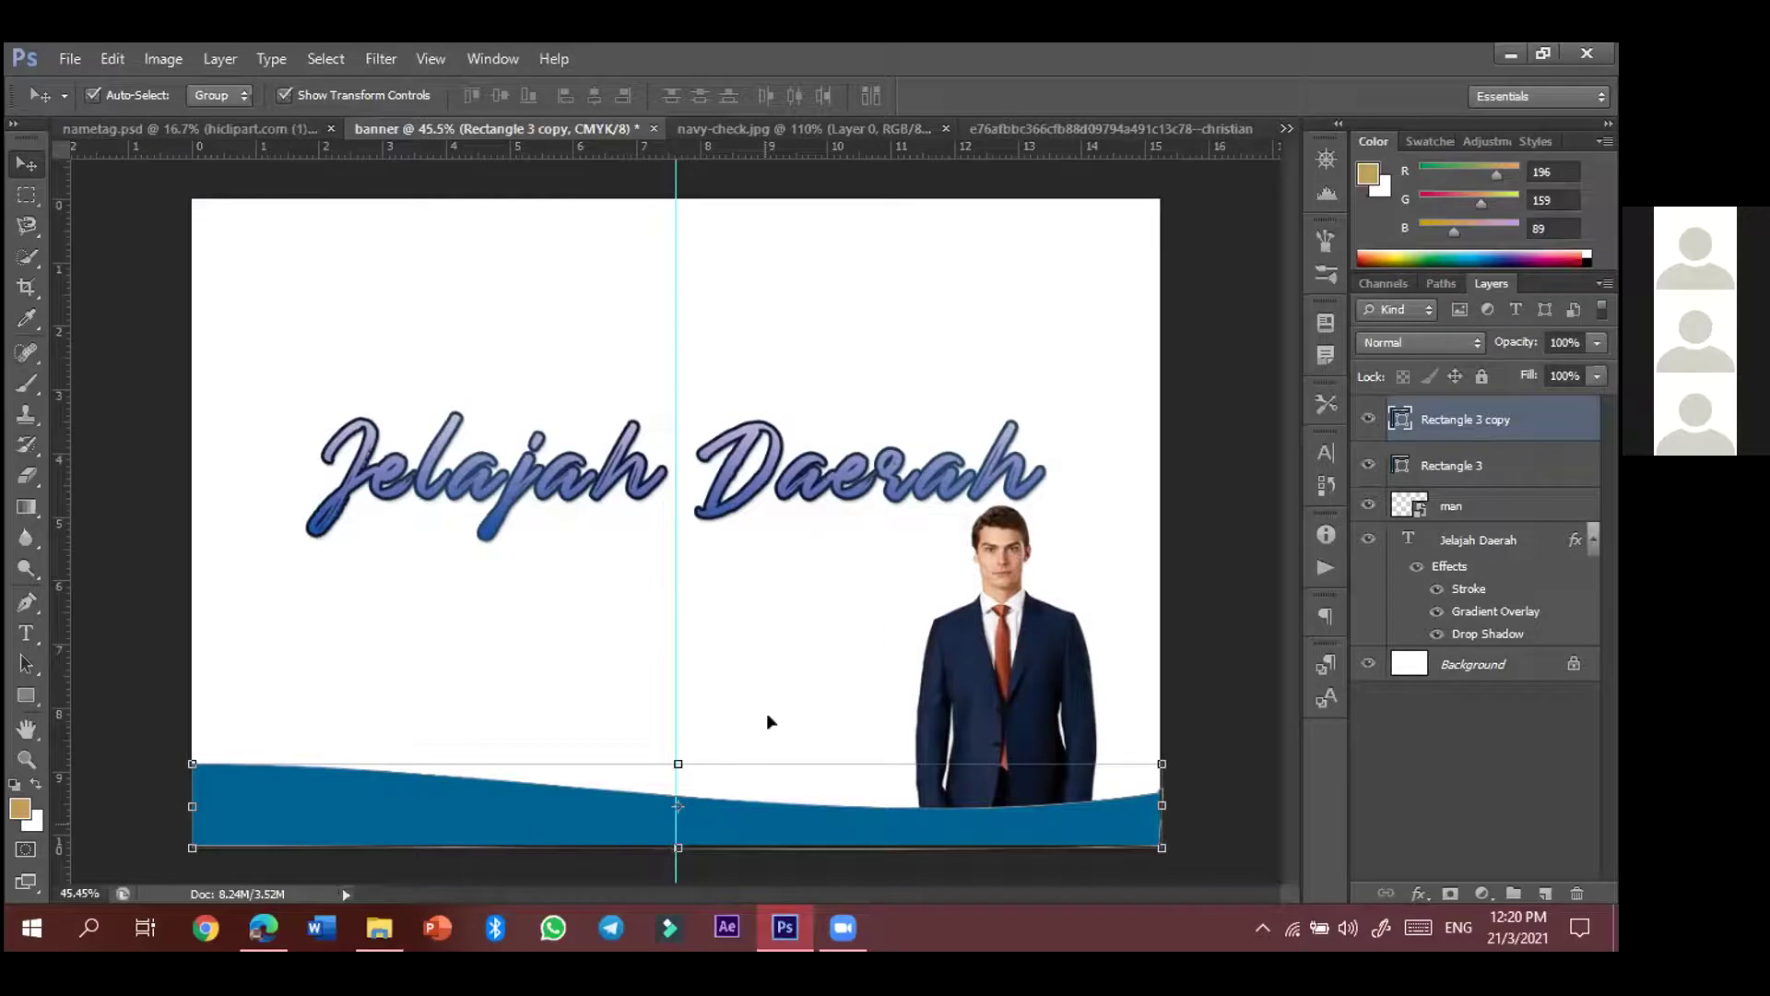
pyautogui.moveTo(767, 715); pyautogui.dragTo(768, 716)
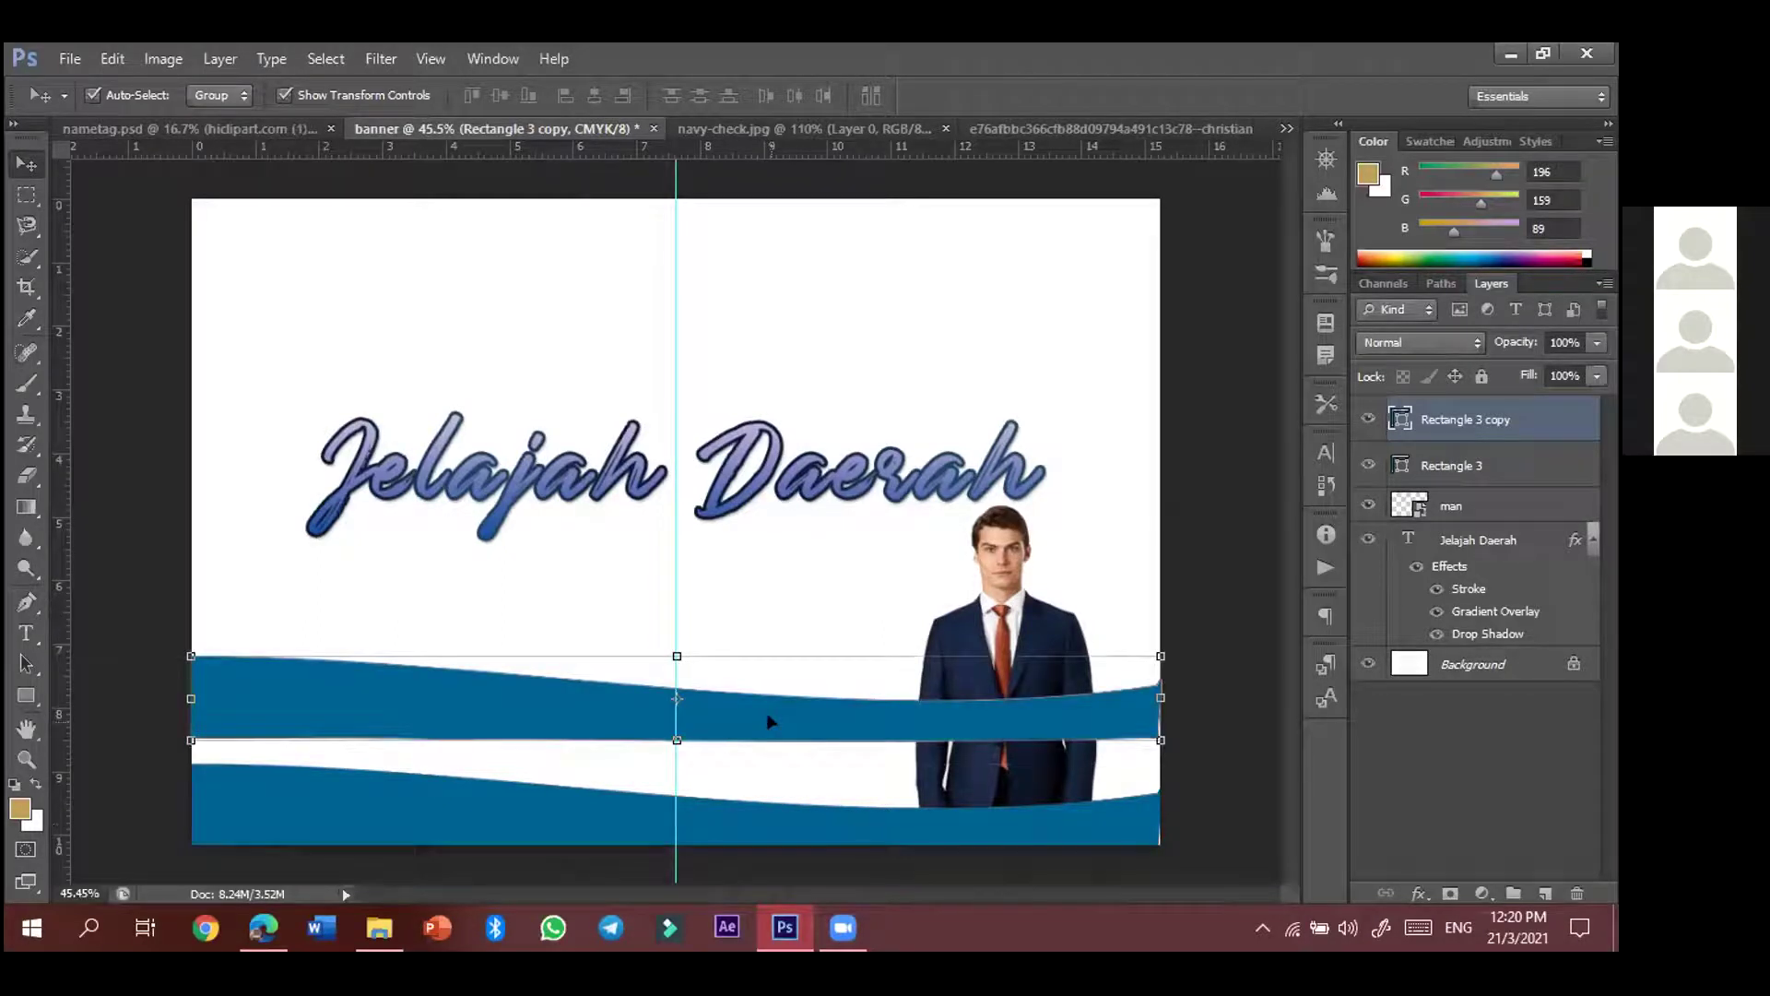
pyautogui.press('Delete')
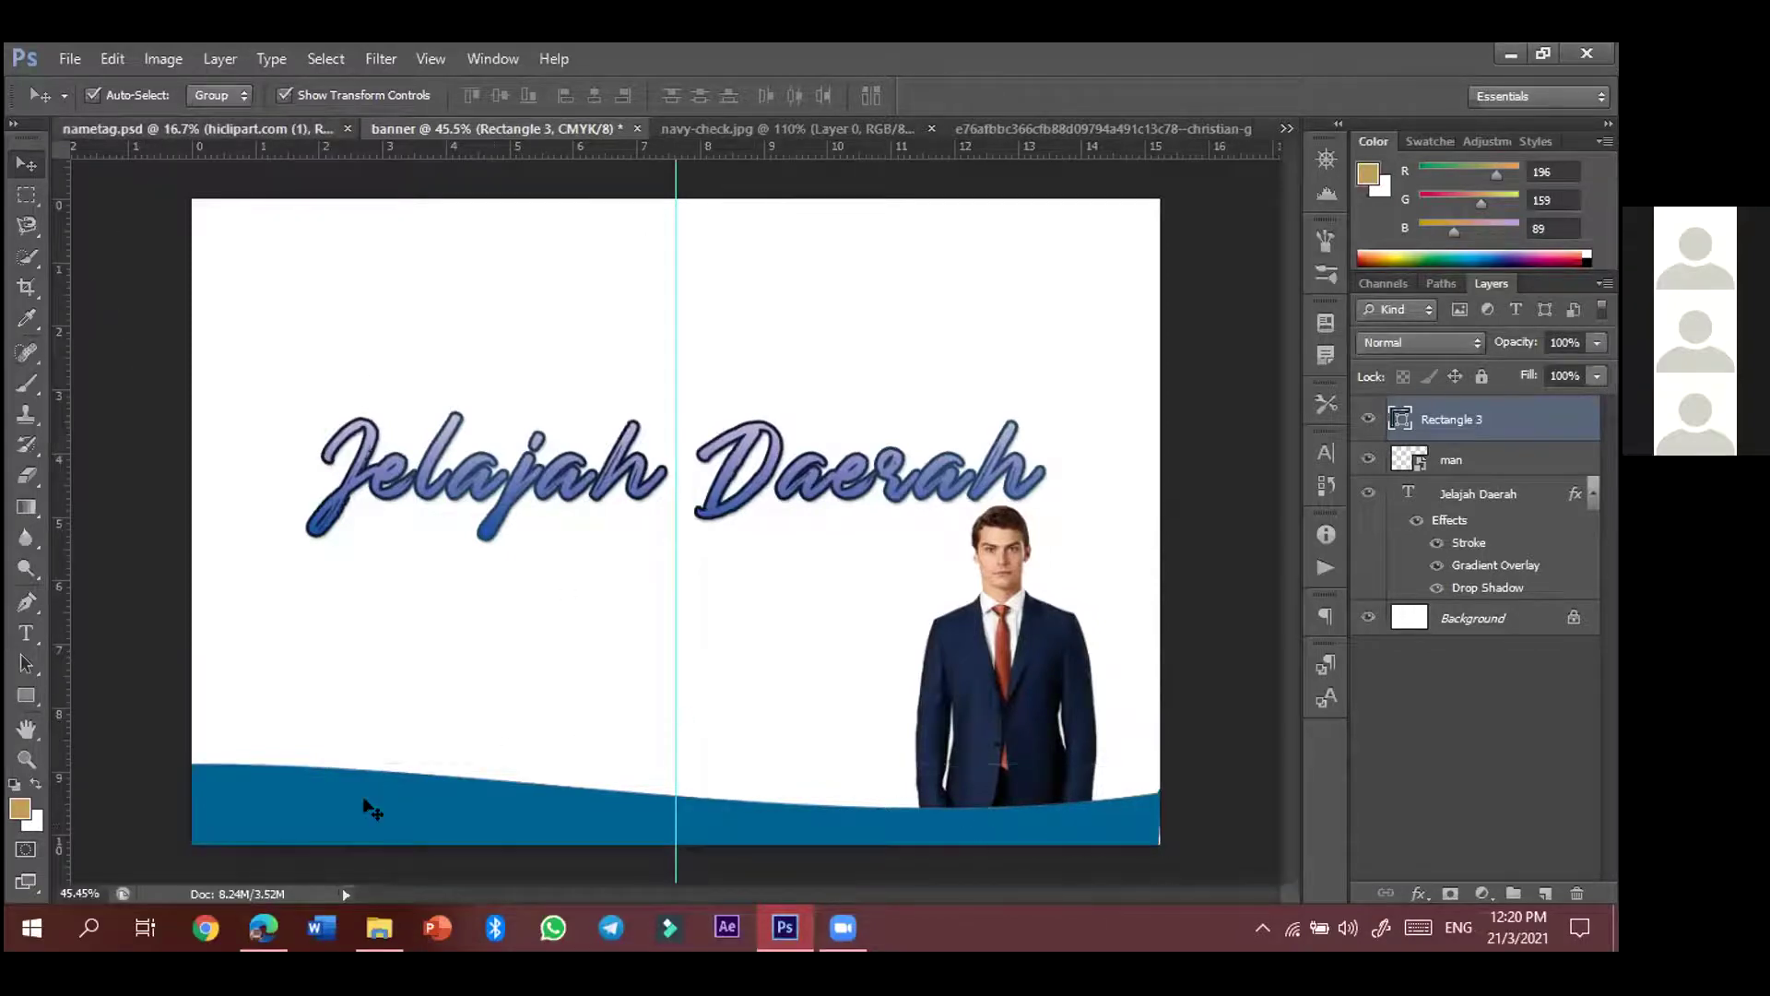
pyautogui.hotkey('ctrl', 'shift', 'Tab')
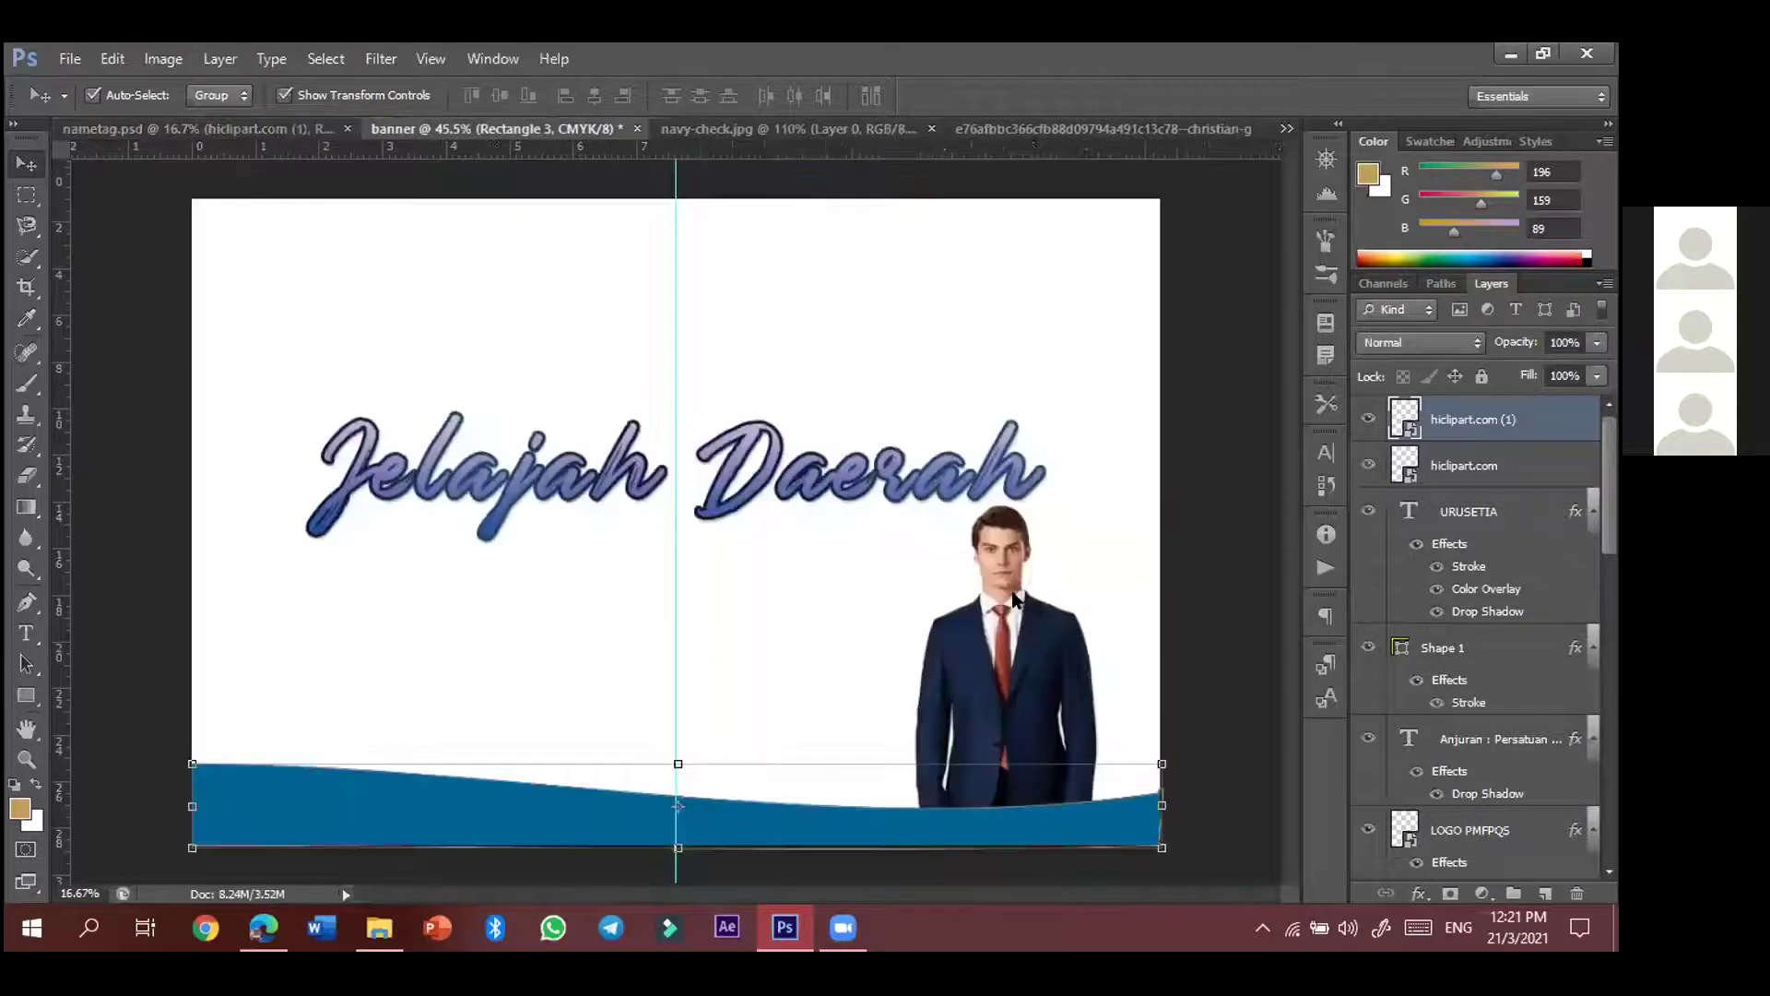
pyautogui.click(461, 129)
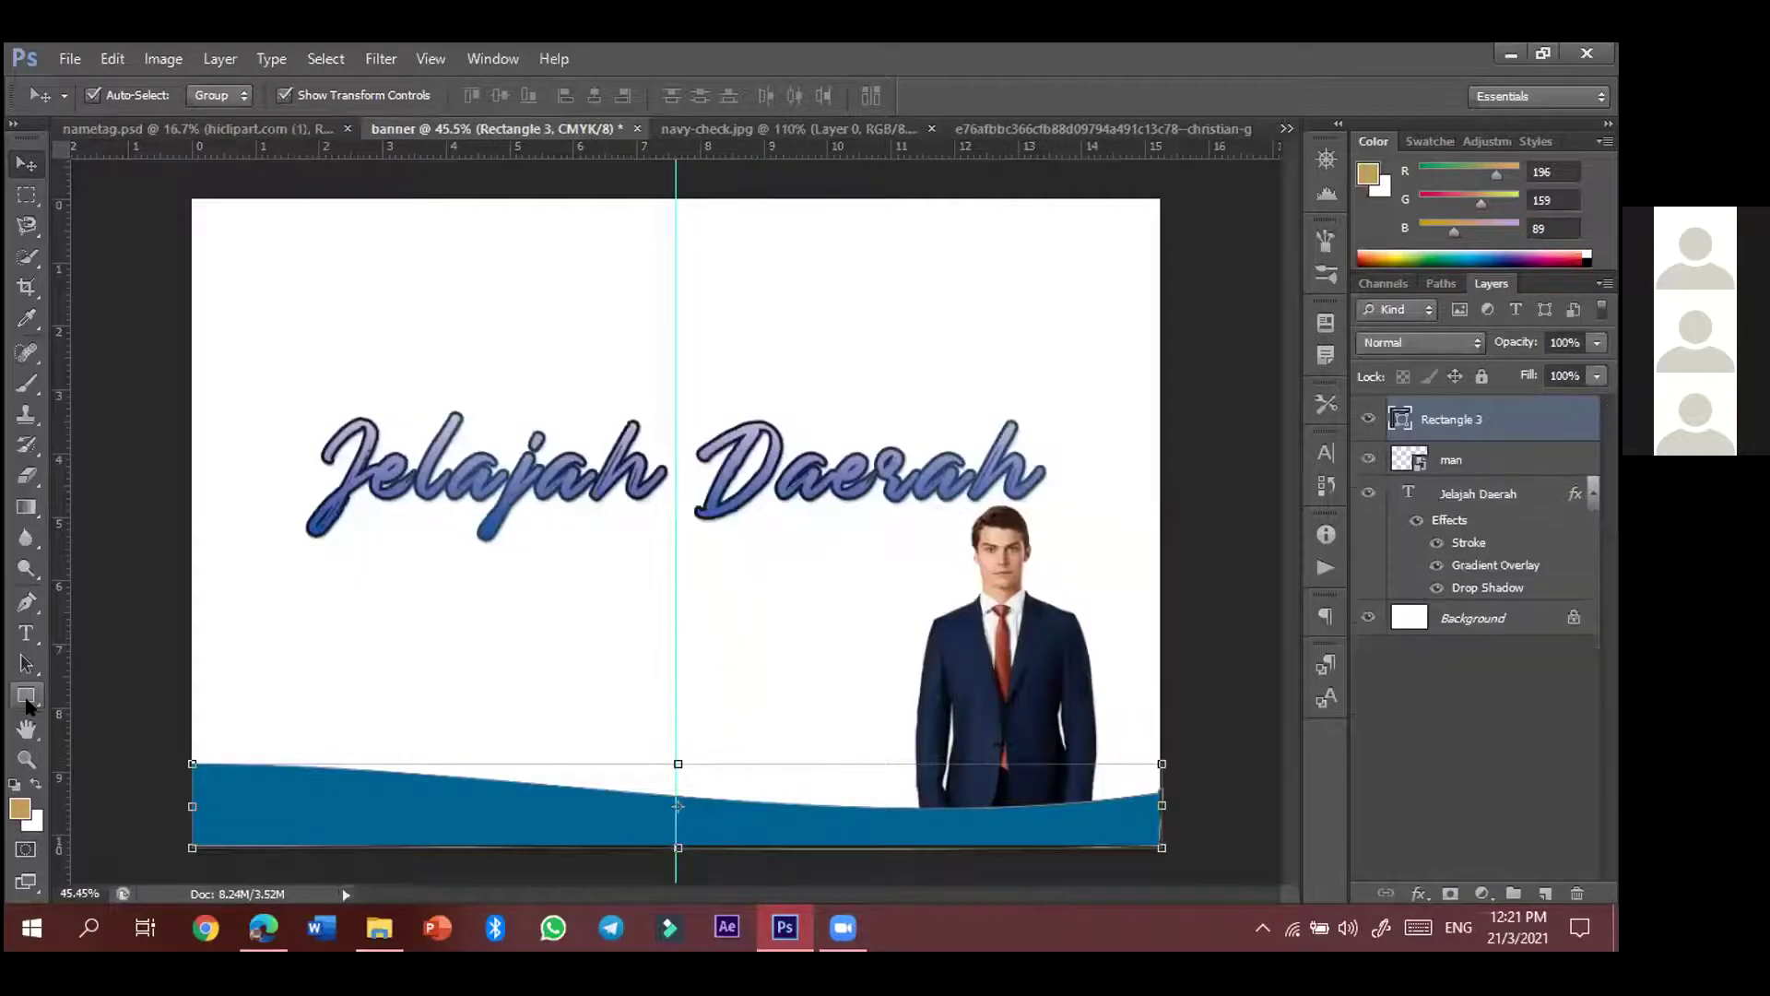
# - Draw a full-width rectangle about 1801 × 126 px above the blue wave and fill it with orange #ffa800
pyautogui.click(26, 696)
pyautogui.moveTo(185, 656); pyautogui.dragTo(1151, 719)
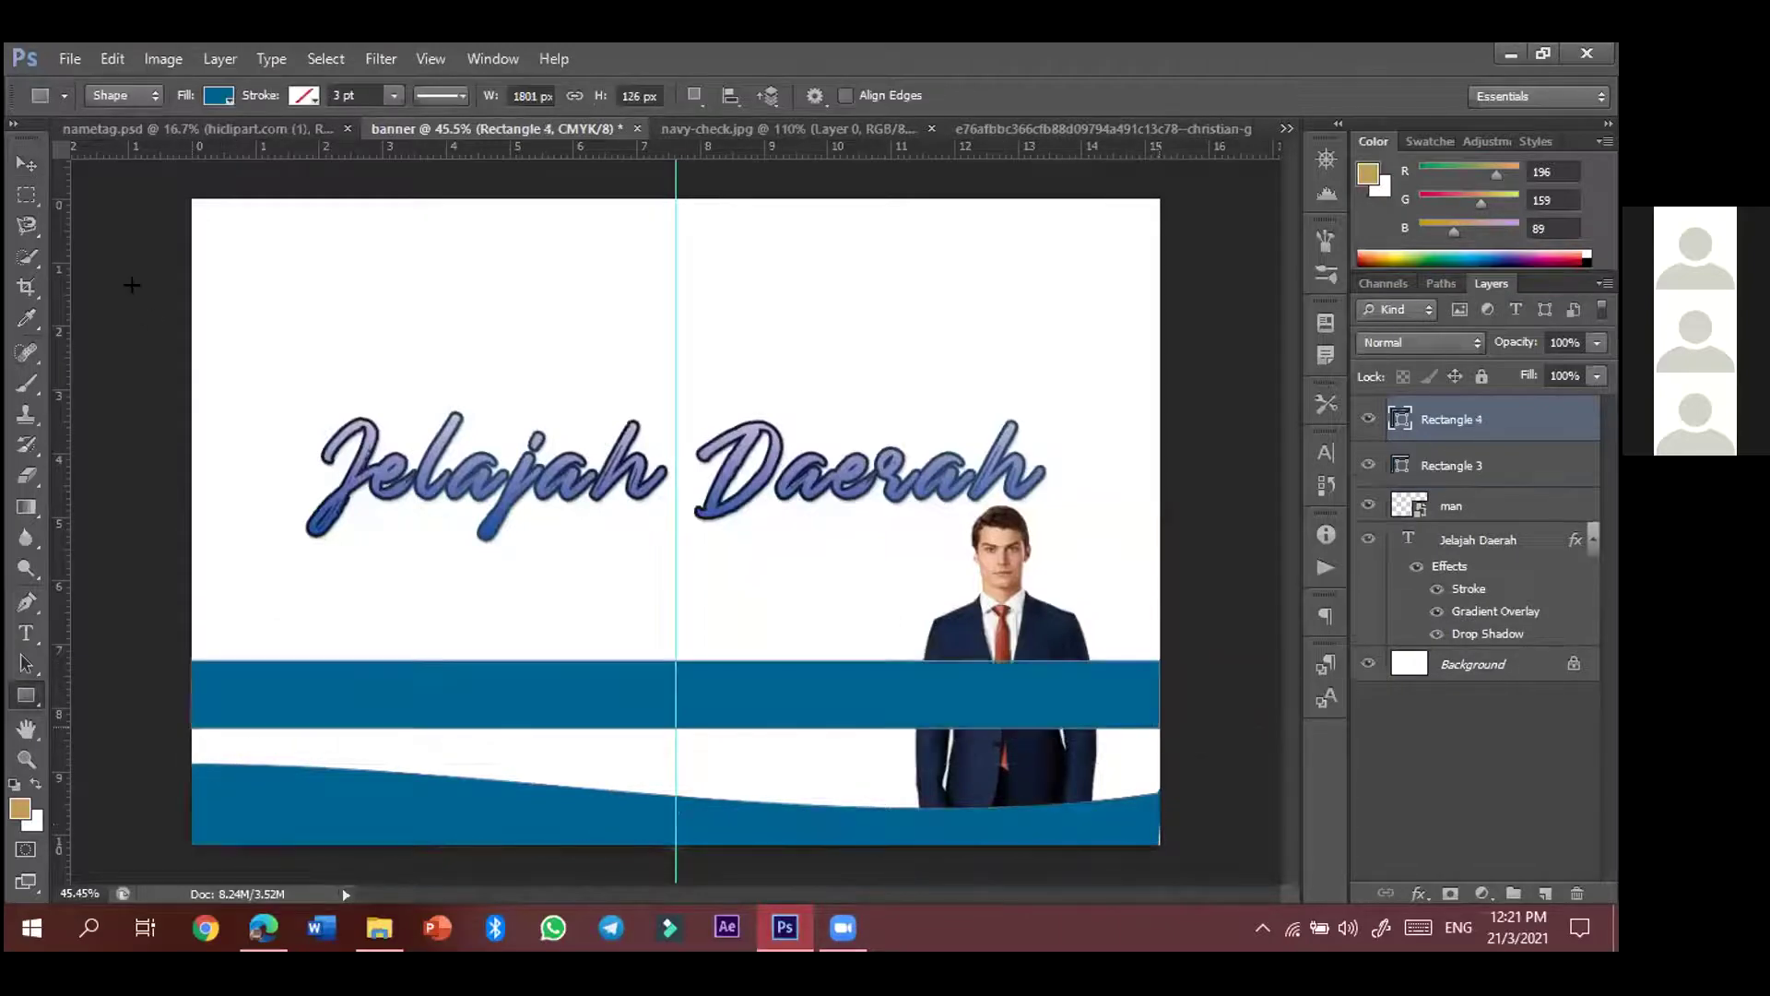
pyautogui.doubleClick(1401, 420)
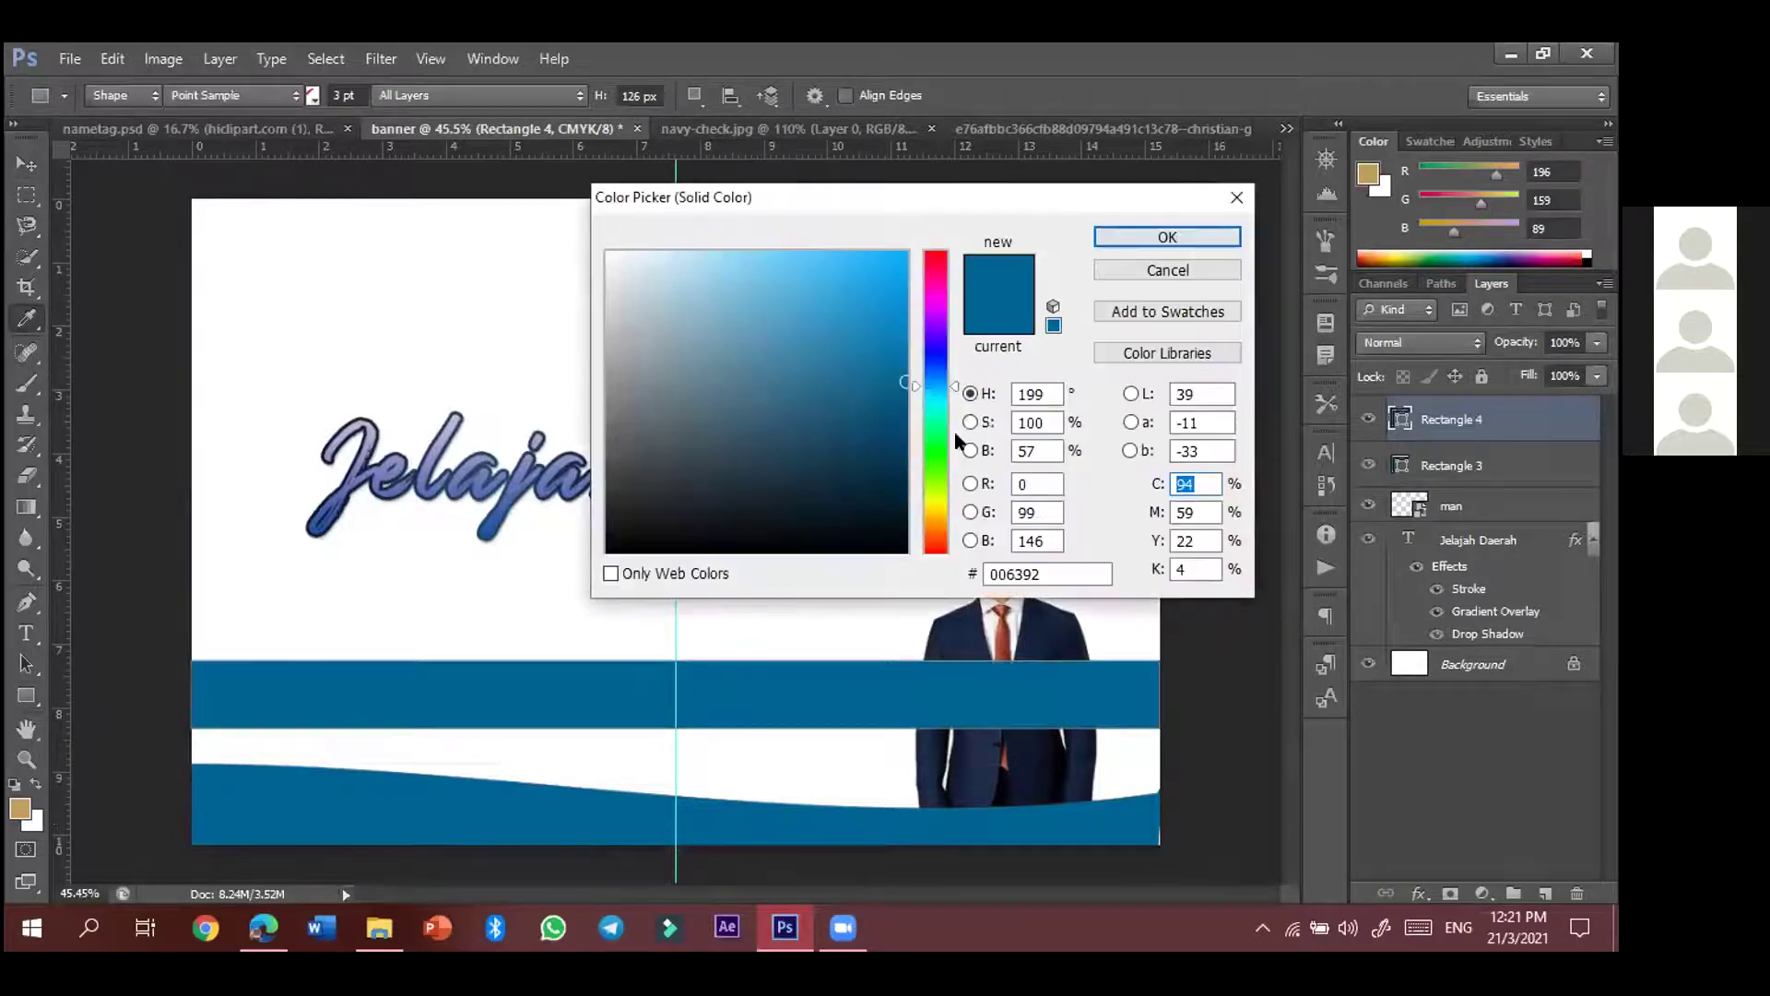
pyautogui.moveTo(950, 389); pyautogui.dragTo(944, 510)
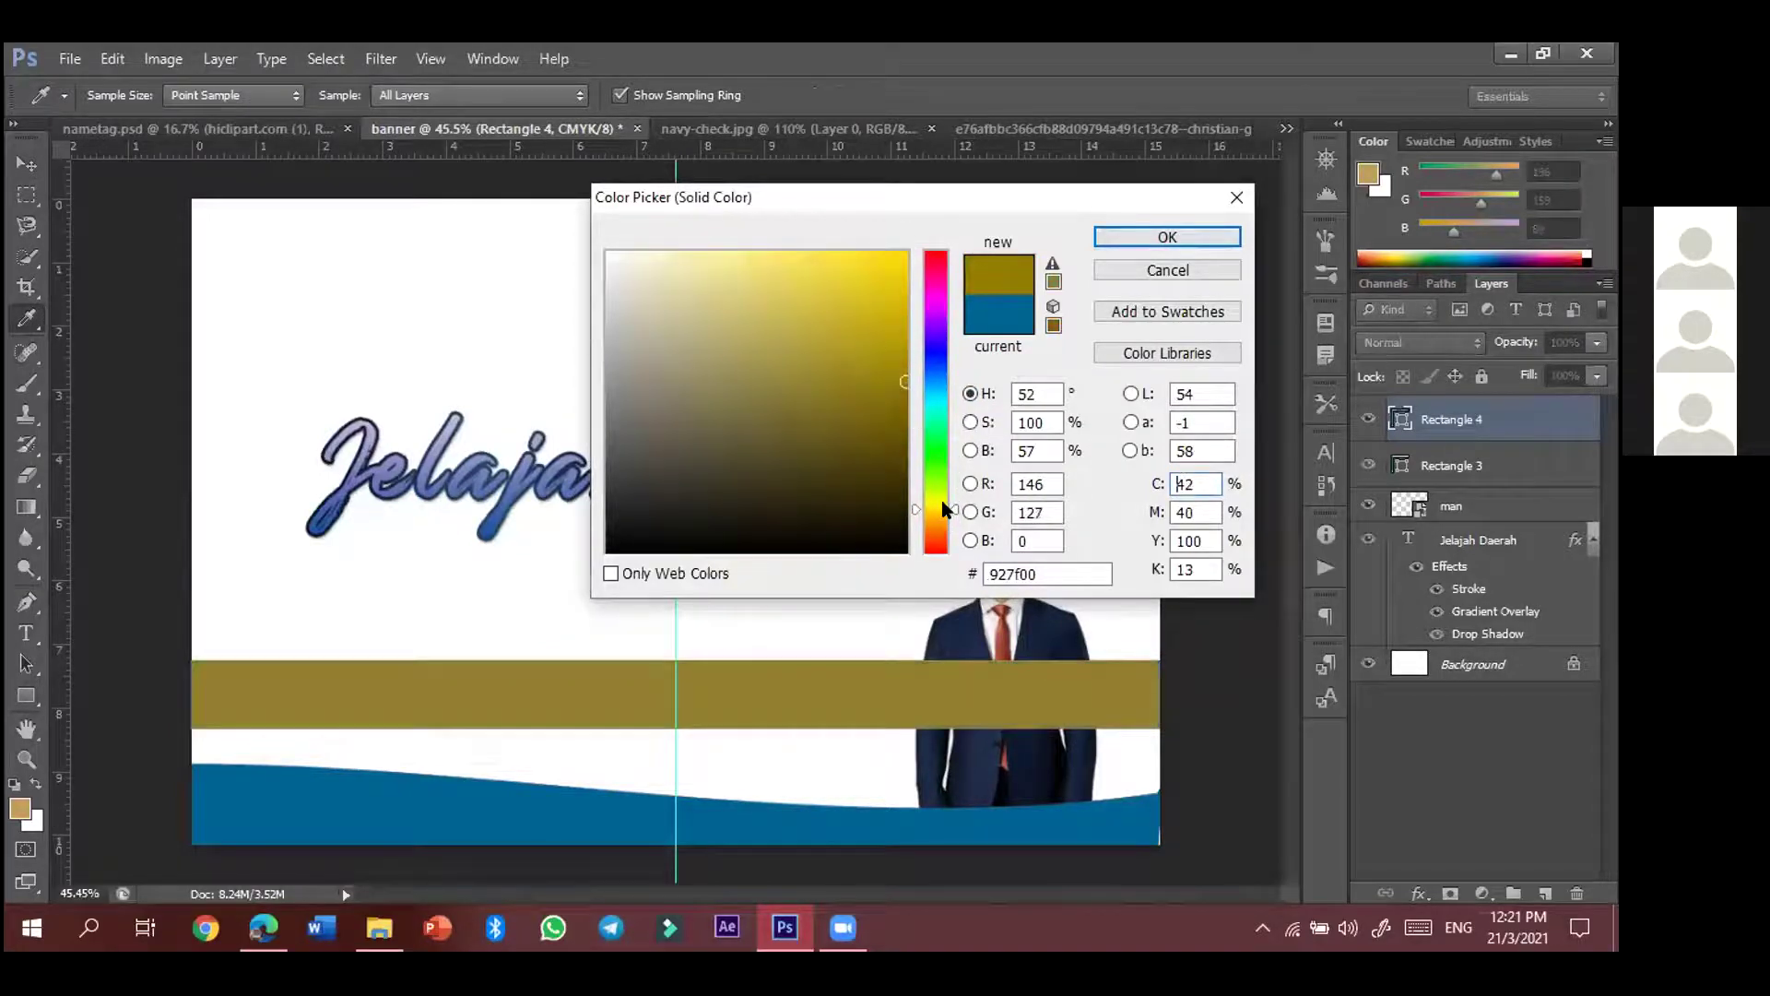
pyautogui.moveTo(902, 267); pyautogui.dragTo(924, 246)
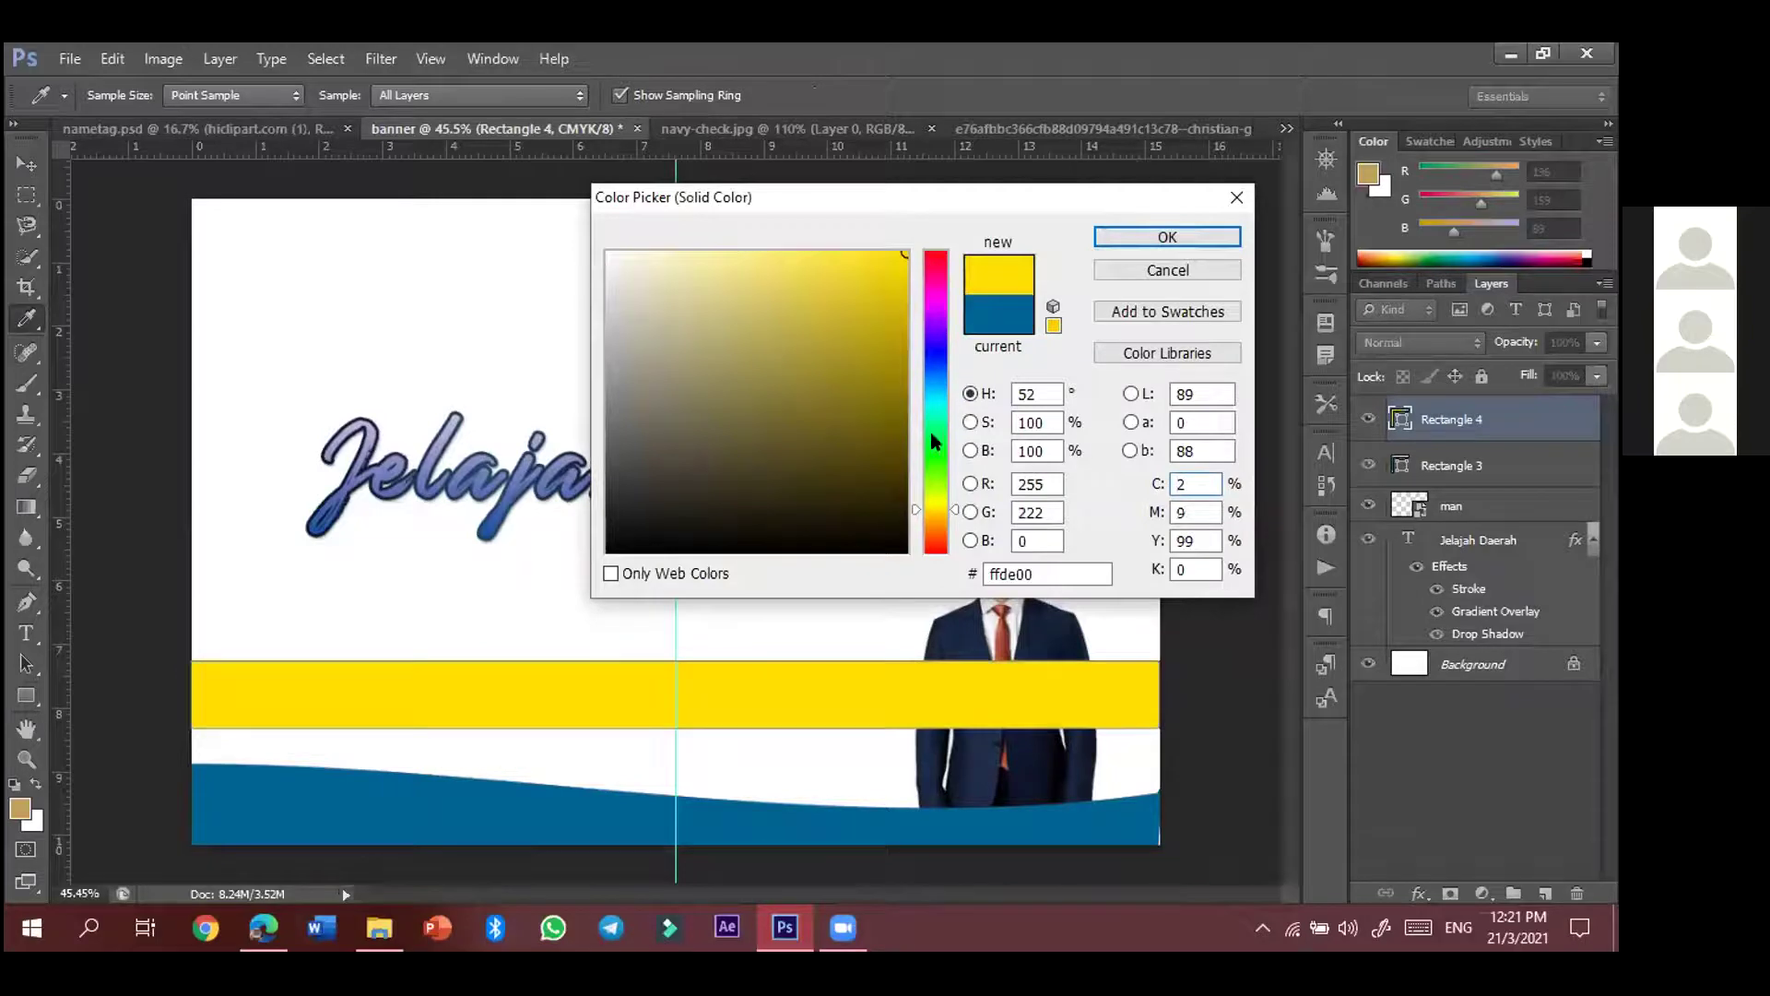
pyautogui.moveTo(945, 513); pyautogui.dragTo(950, 519)
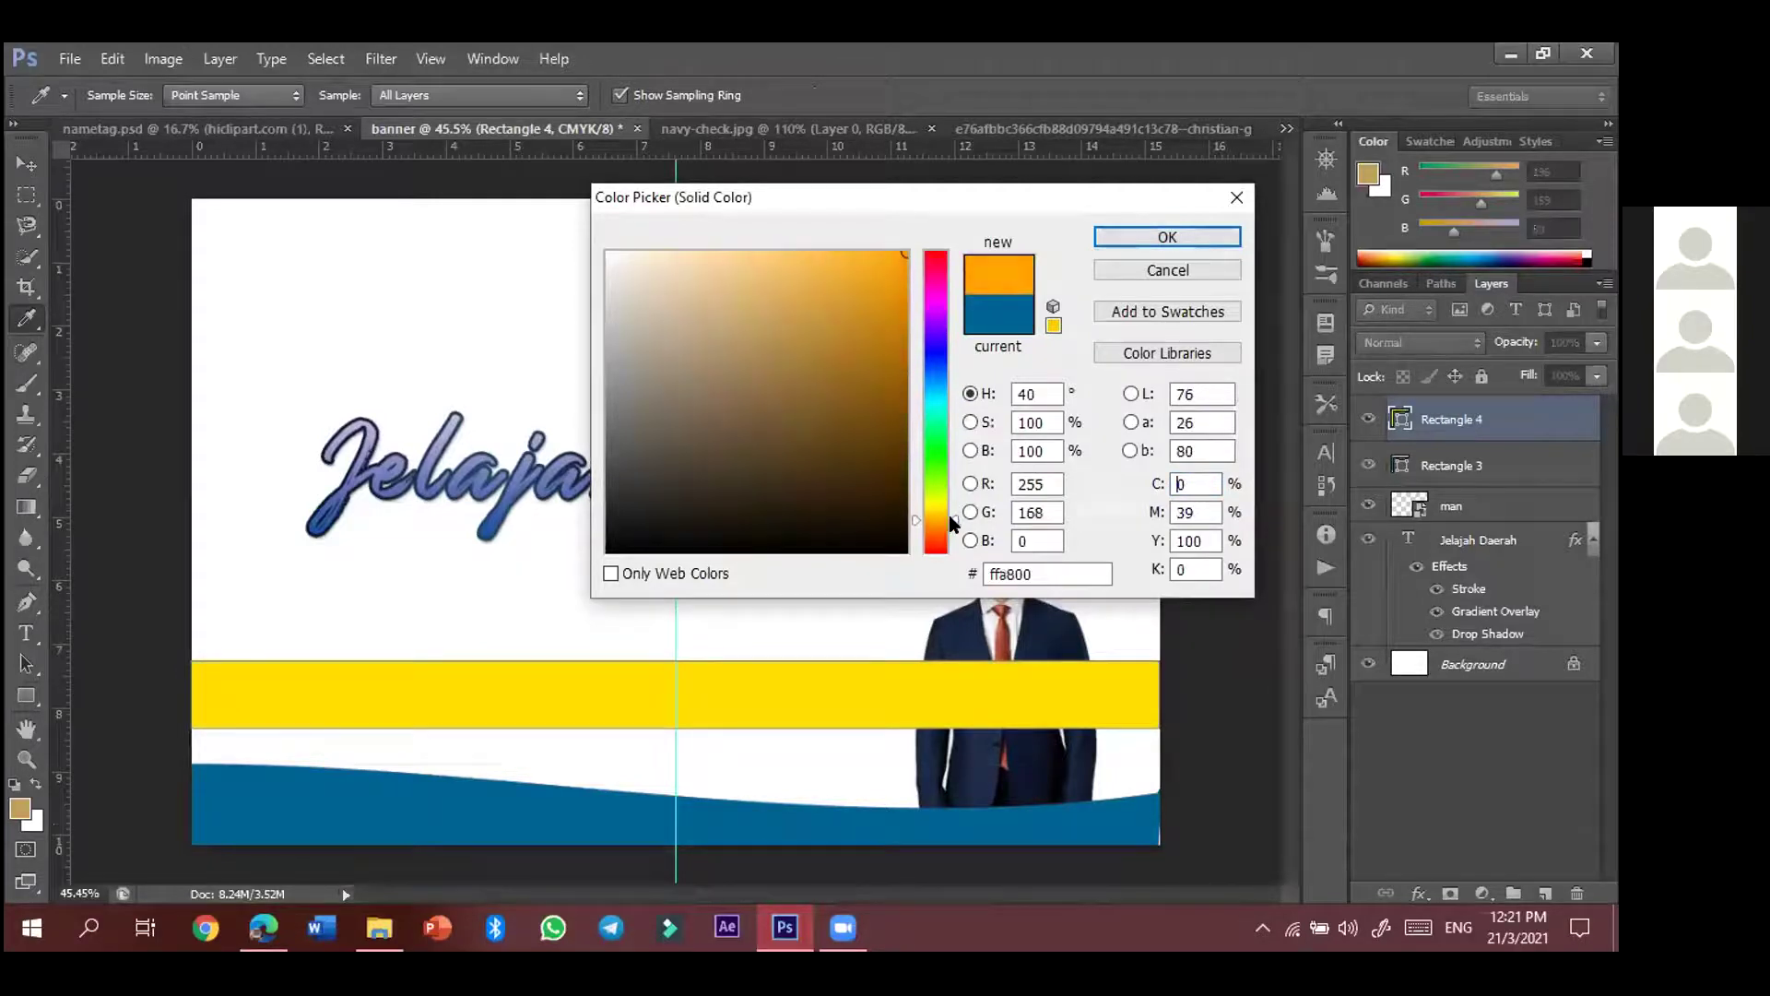
pyautogui.click(1181, 237)
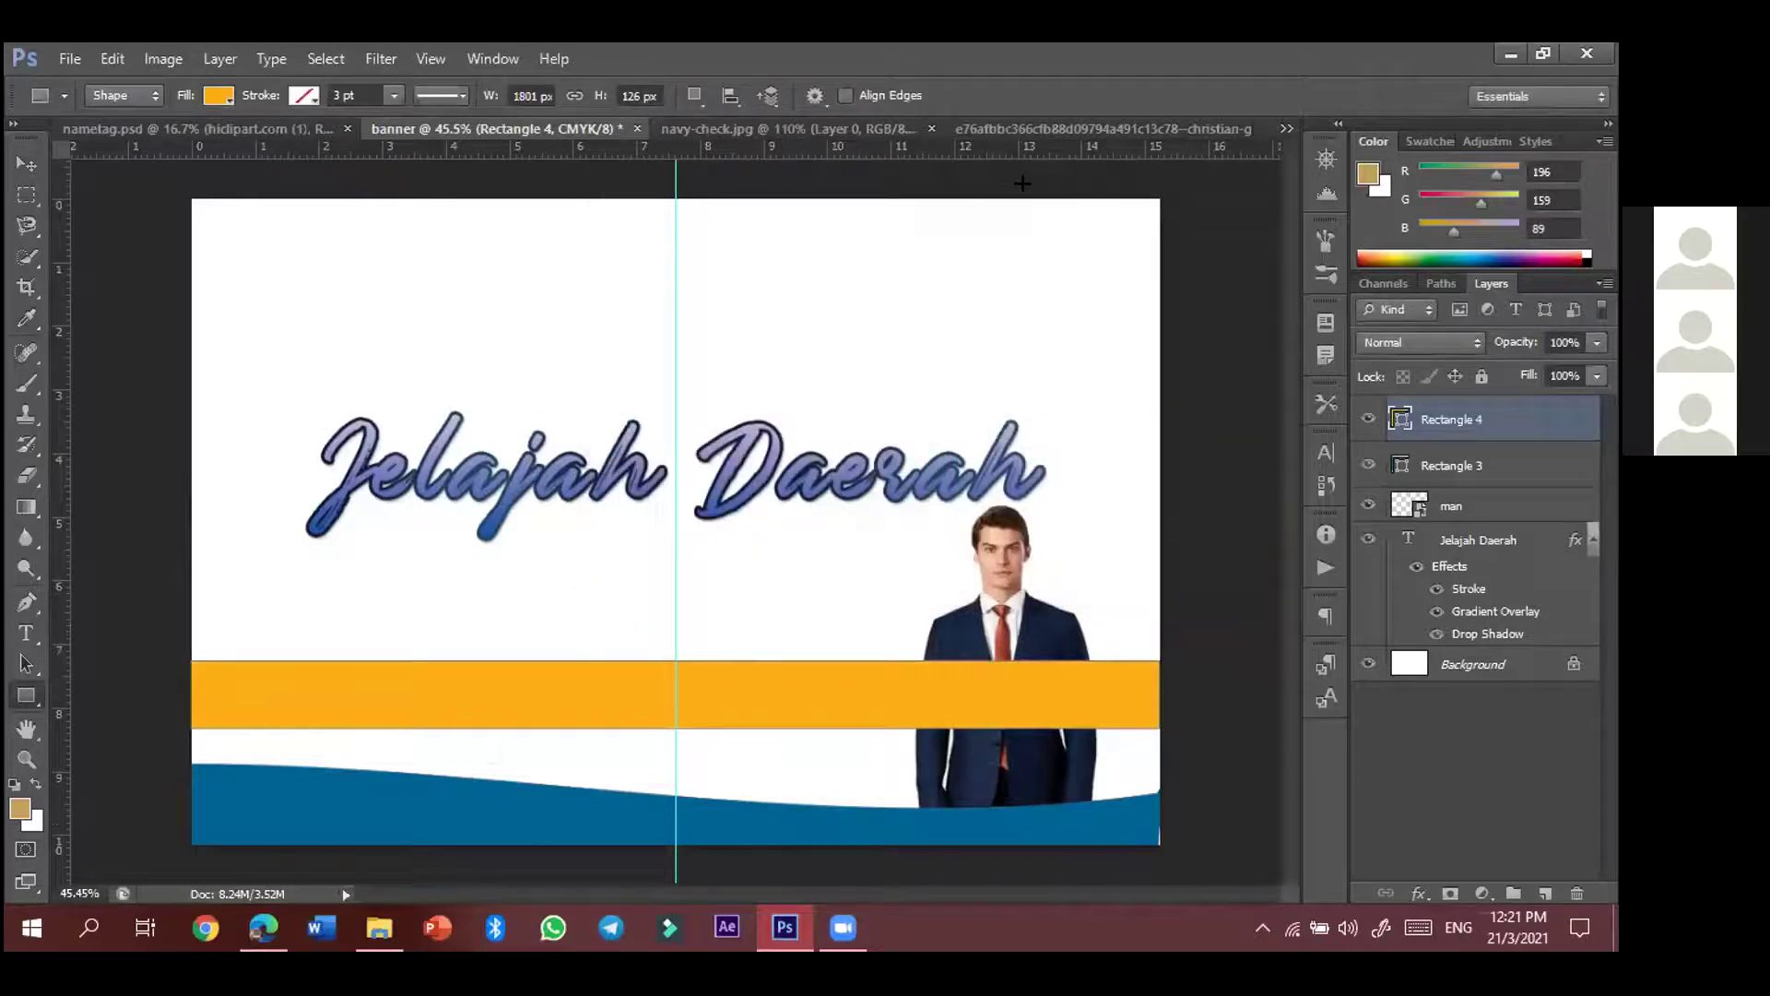
# - Place the orange rectangle behind the blue wave, below Rectangle 3 in the layer order, with its upper edge level with the wave's highest point
pyautogui.click(26, 163)
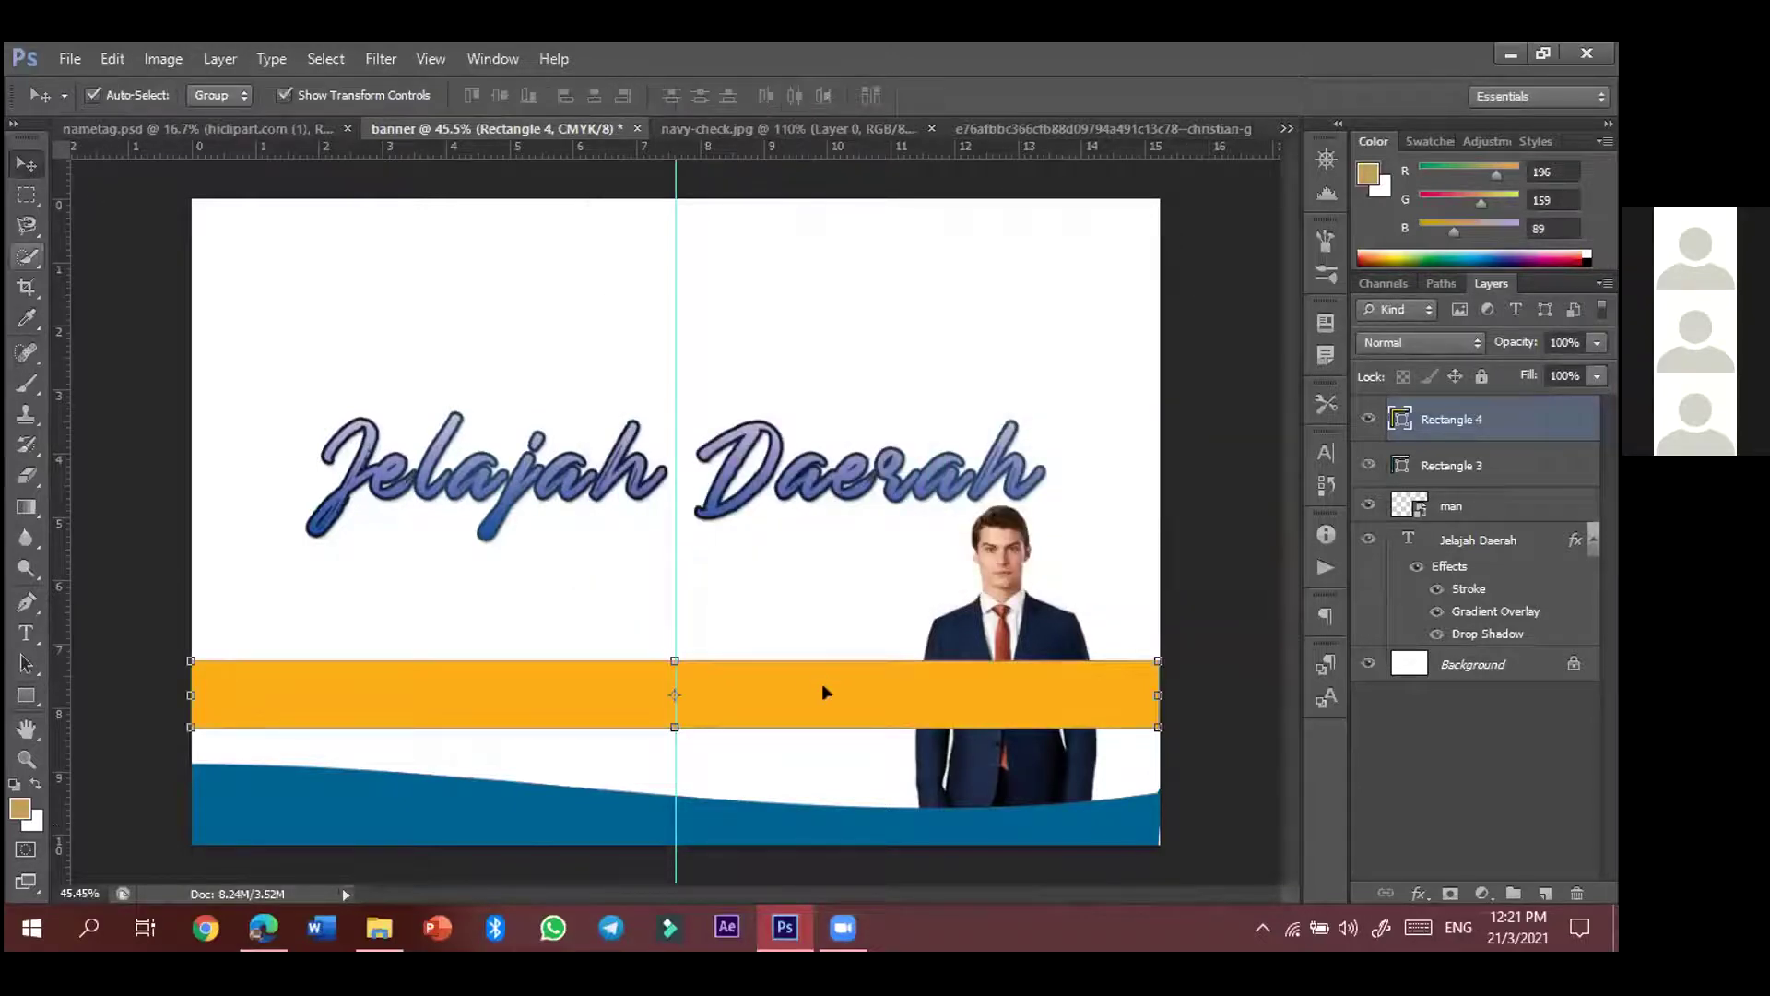
pyautogui.moveTo(825, 691); pyautogui.dragTo(817, 800)
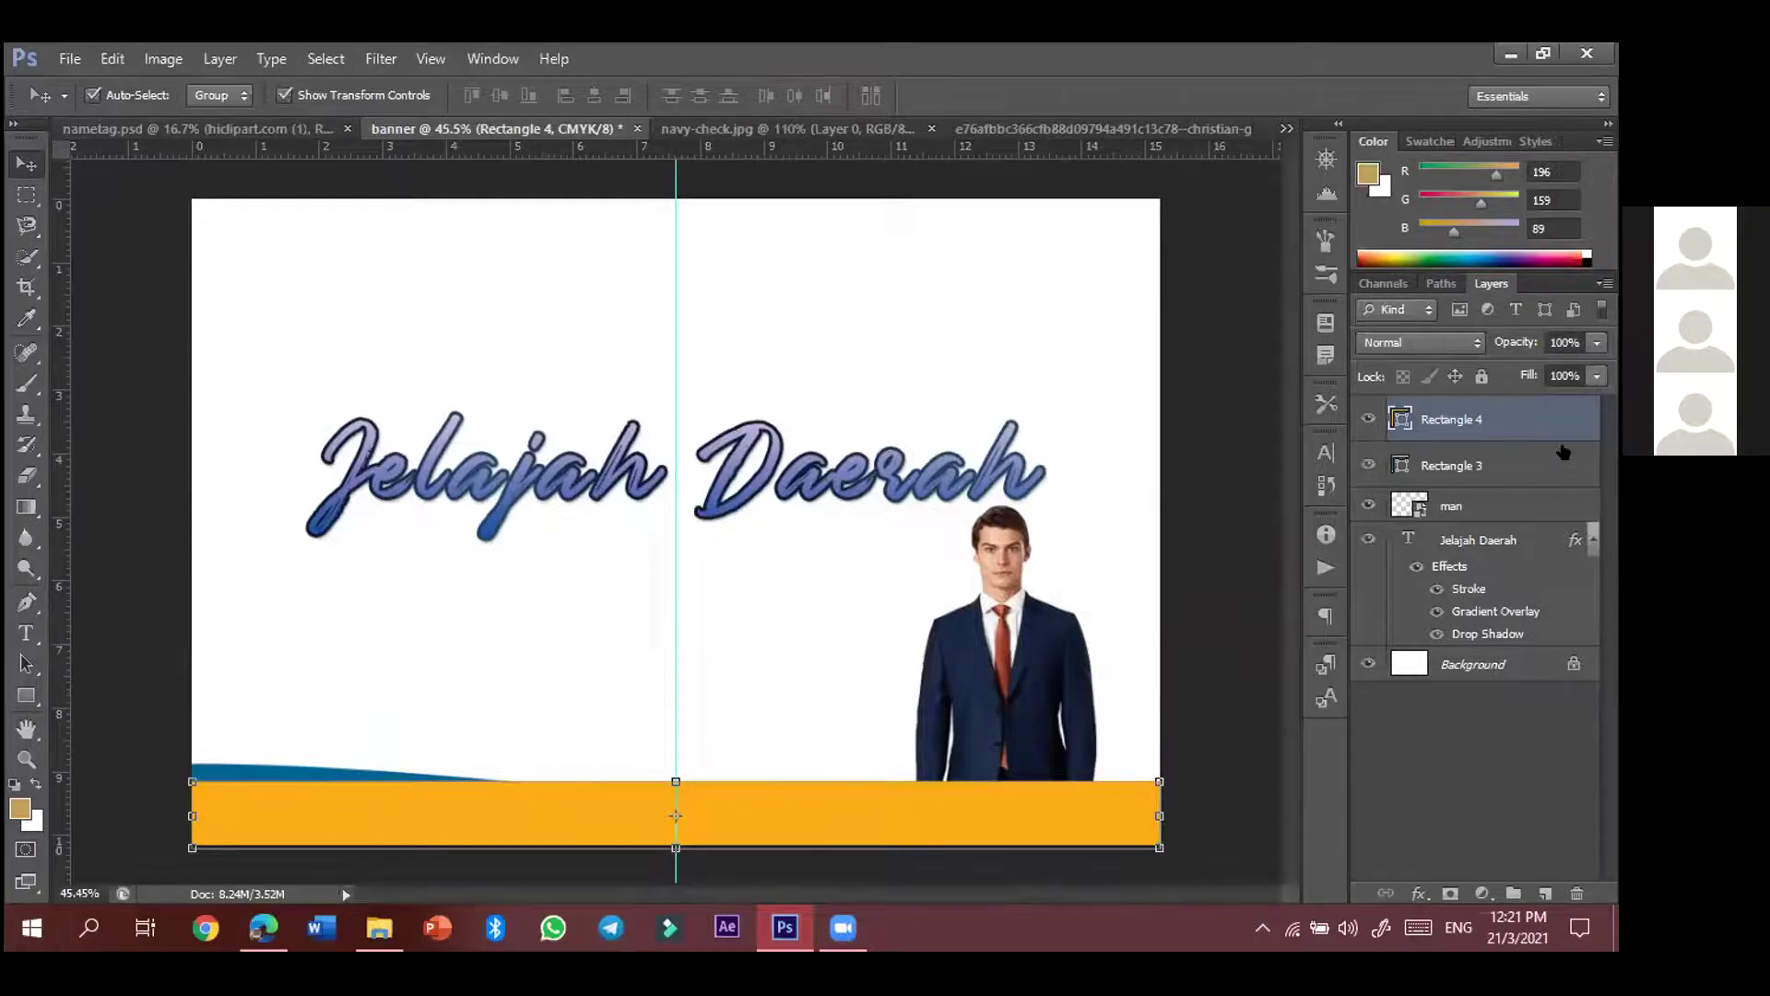
pyautogui.moveTo(1490, 426); pyautogui.dragTo(1494, 472)
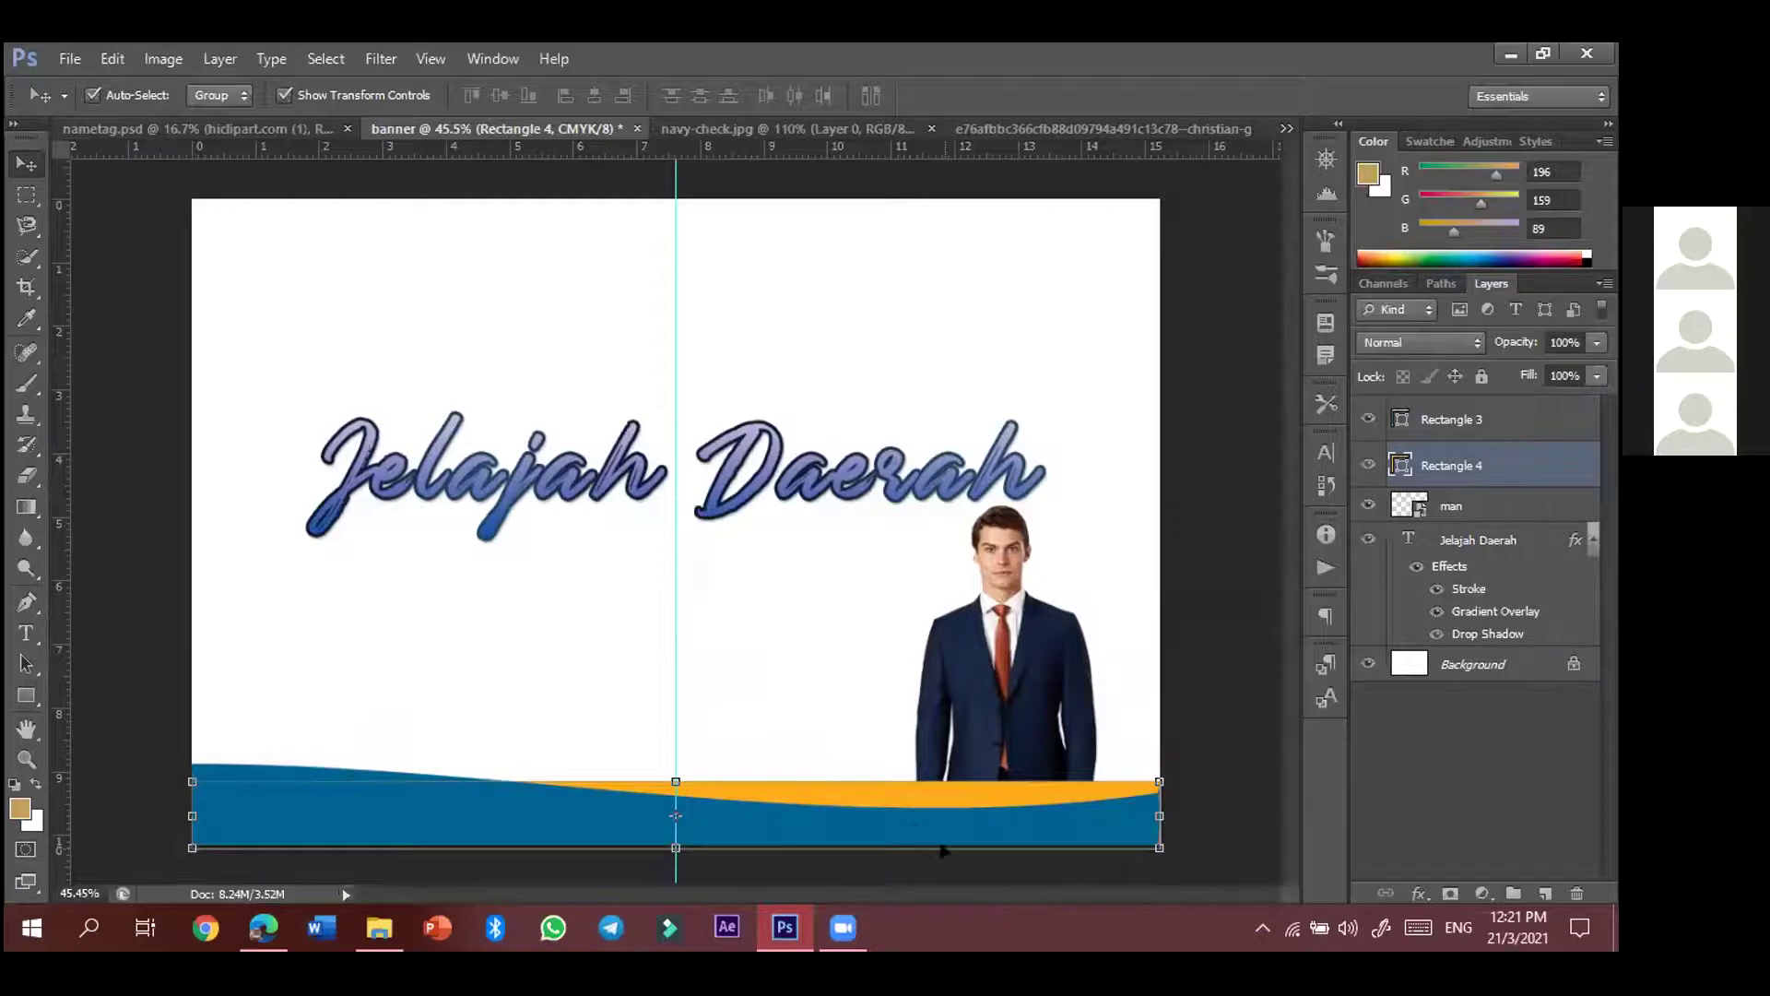
pyautogui.moveTo(955, 786); pyautogui.dragTo(959, 791)
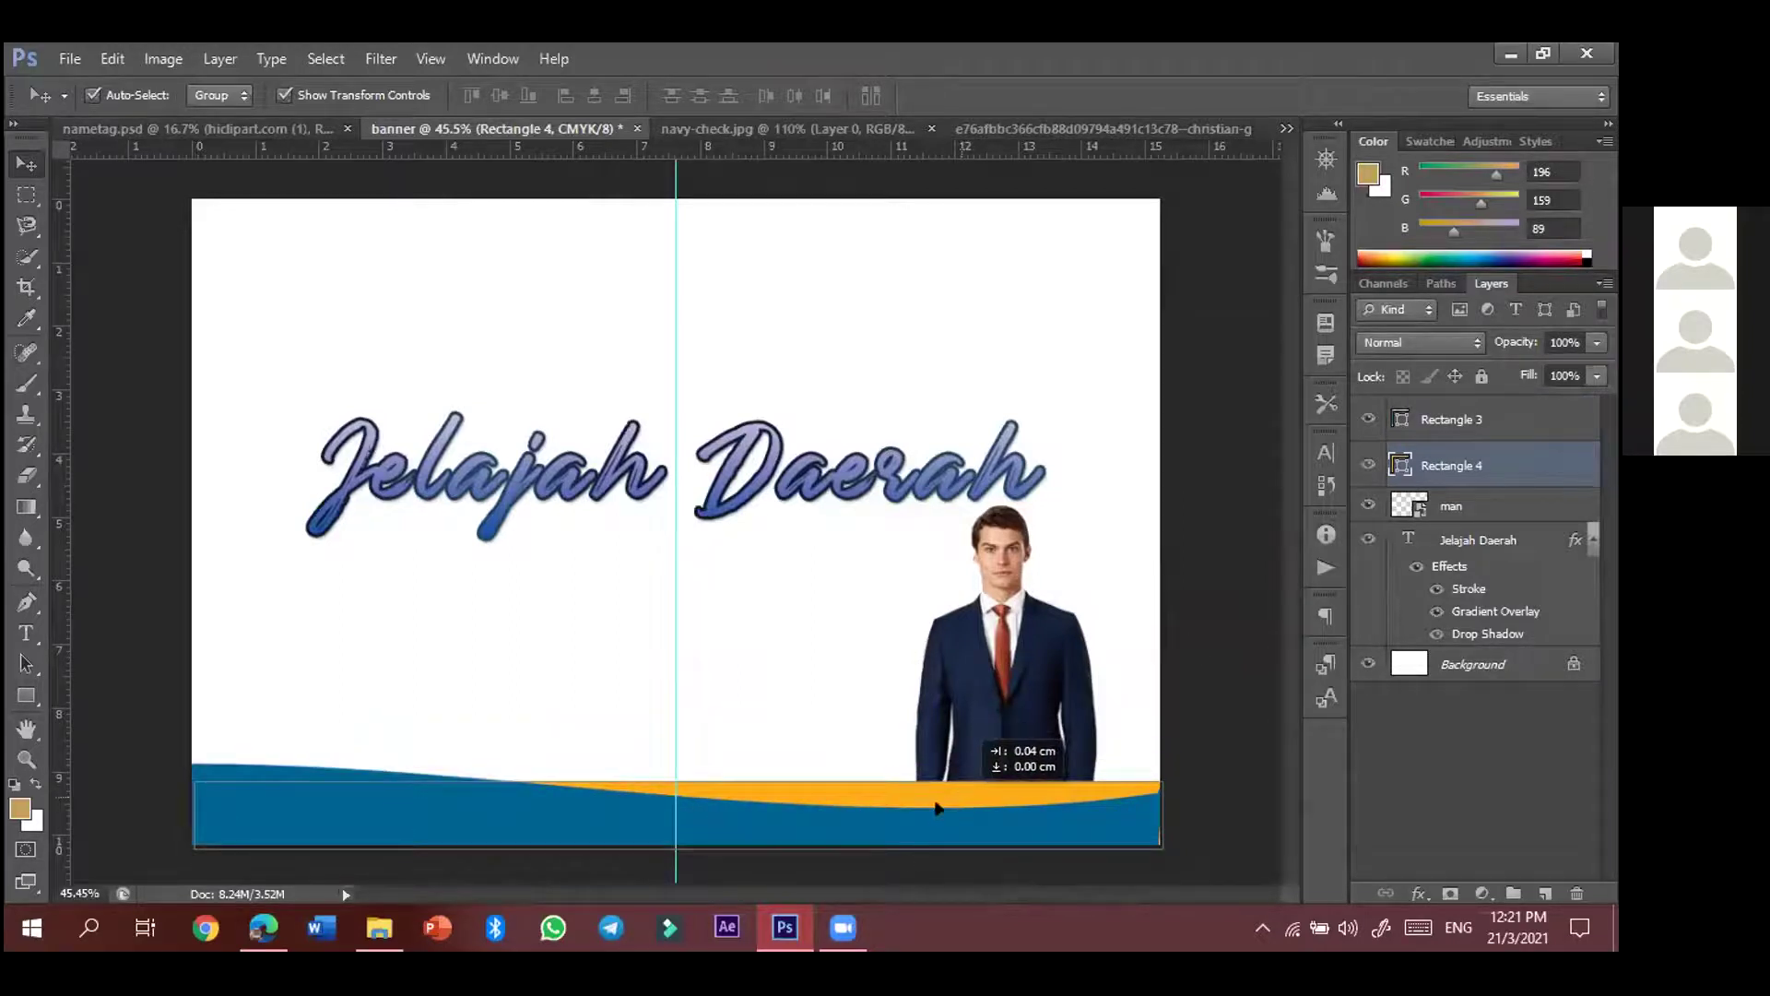
pyautogui.moveTo(903, 774); pyautogui.dragTo(904, 776)
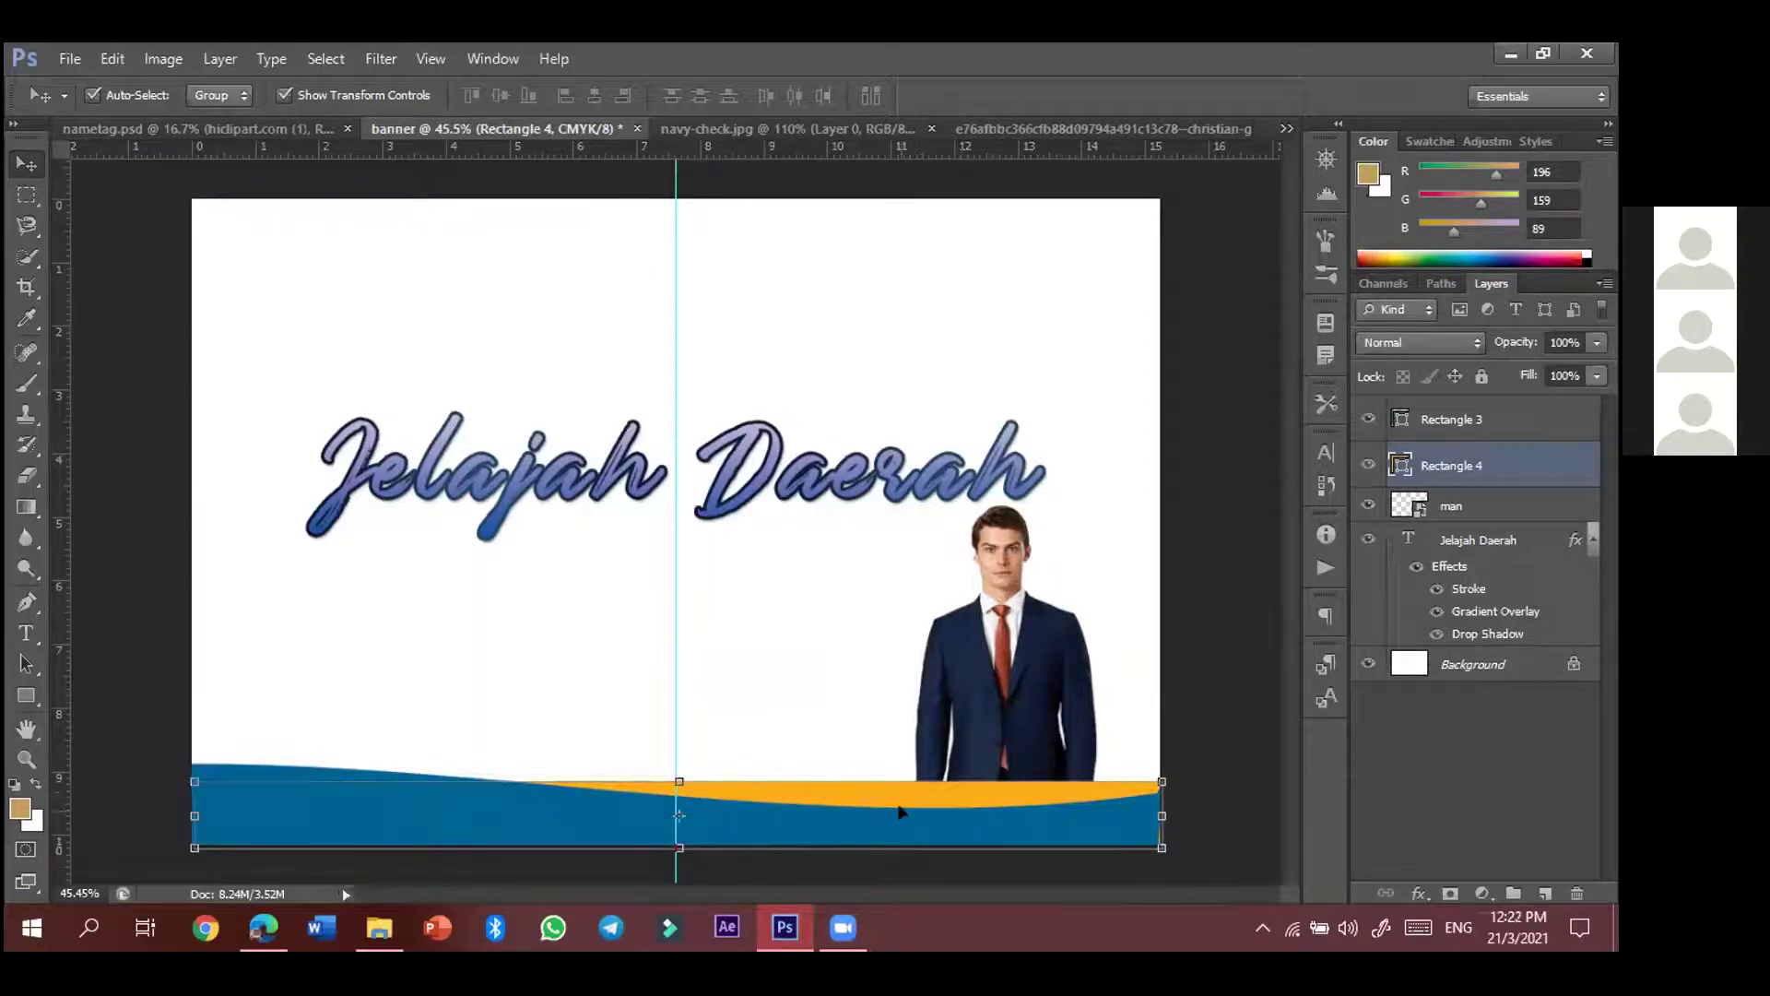
pyautogui.moveTo(901, 760); pyautogui.dragTo(901, 778)
pyautogui.moveTo(899, 770); pyautogui.dragTo(894, 771)
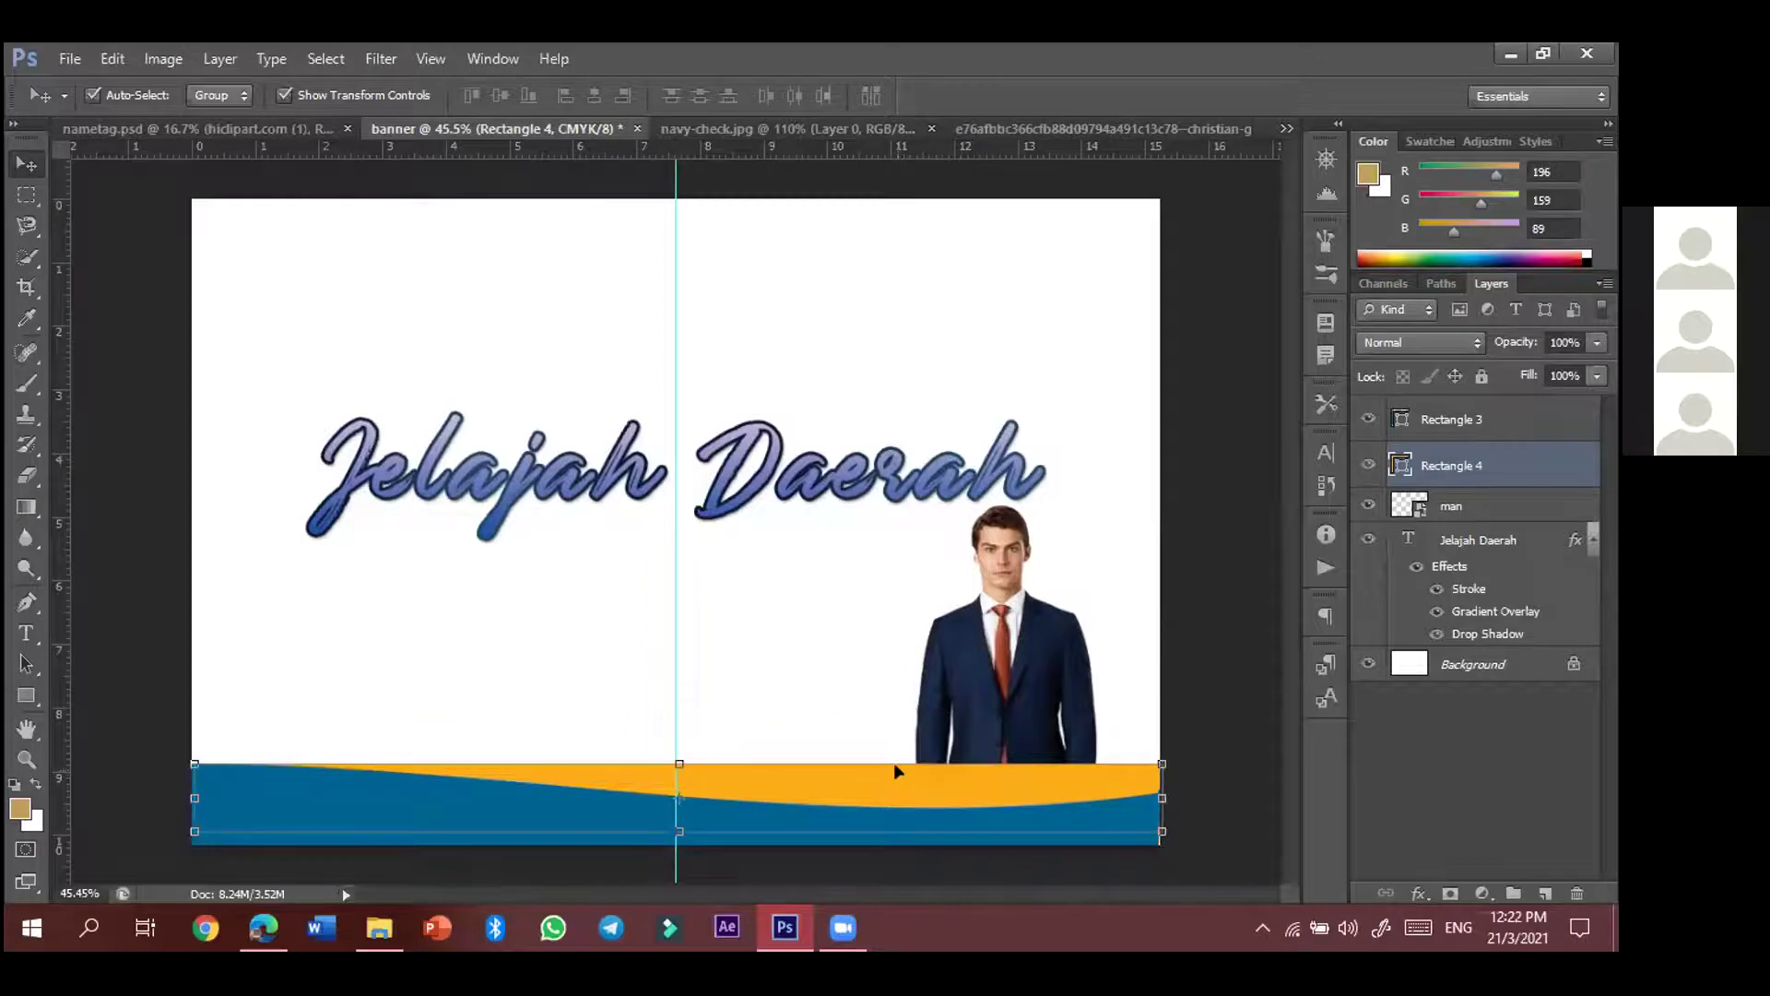
# - Warp the orange Rectangle 4 so its upper edge dips in a wave, leaving a thin band above the blue wave that widens past the man
pyautogui.hotkey('ctrl', 't')
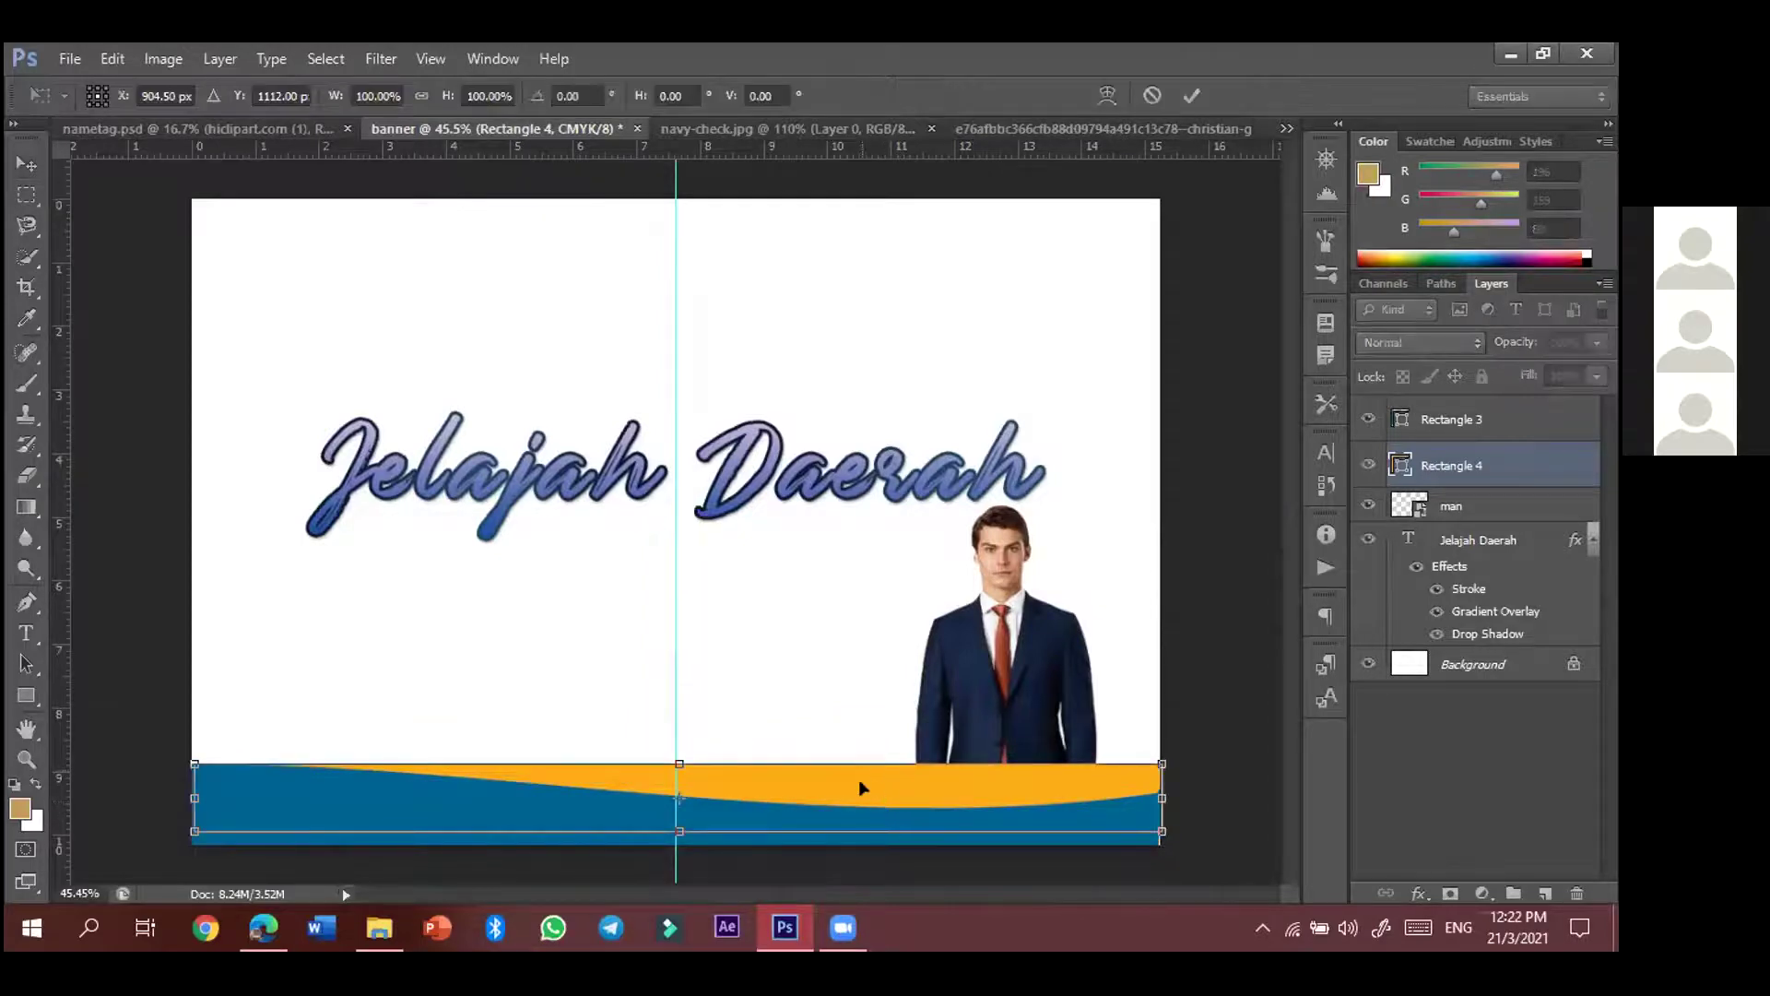
pyautogui.rightClick(867, 795)
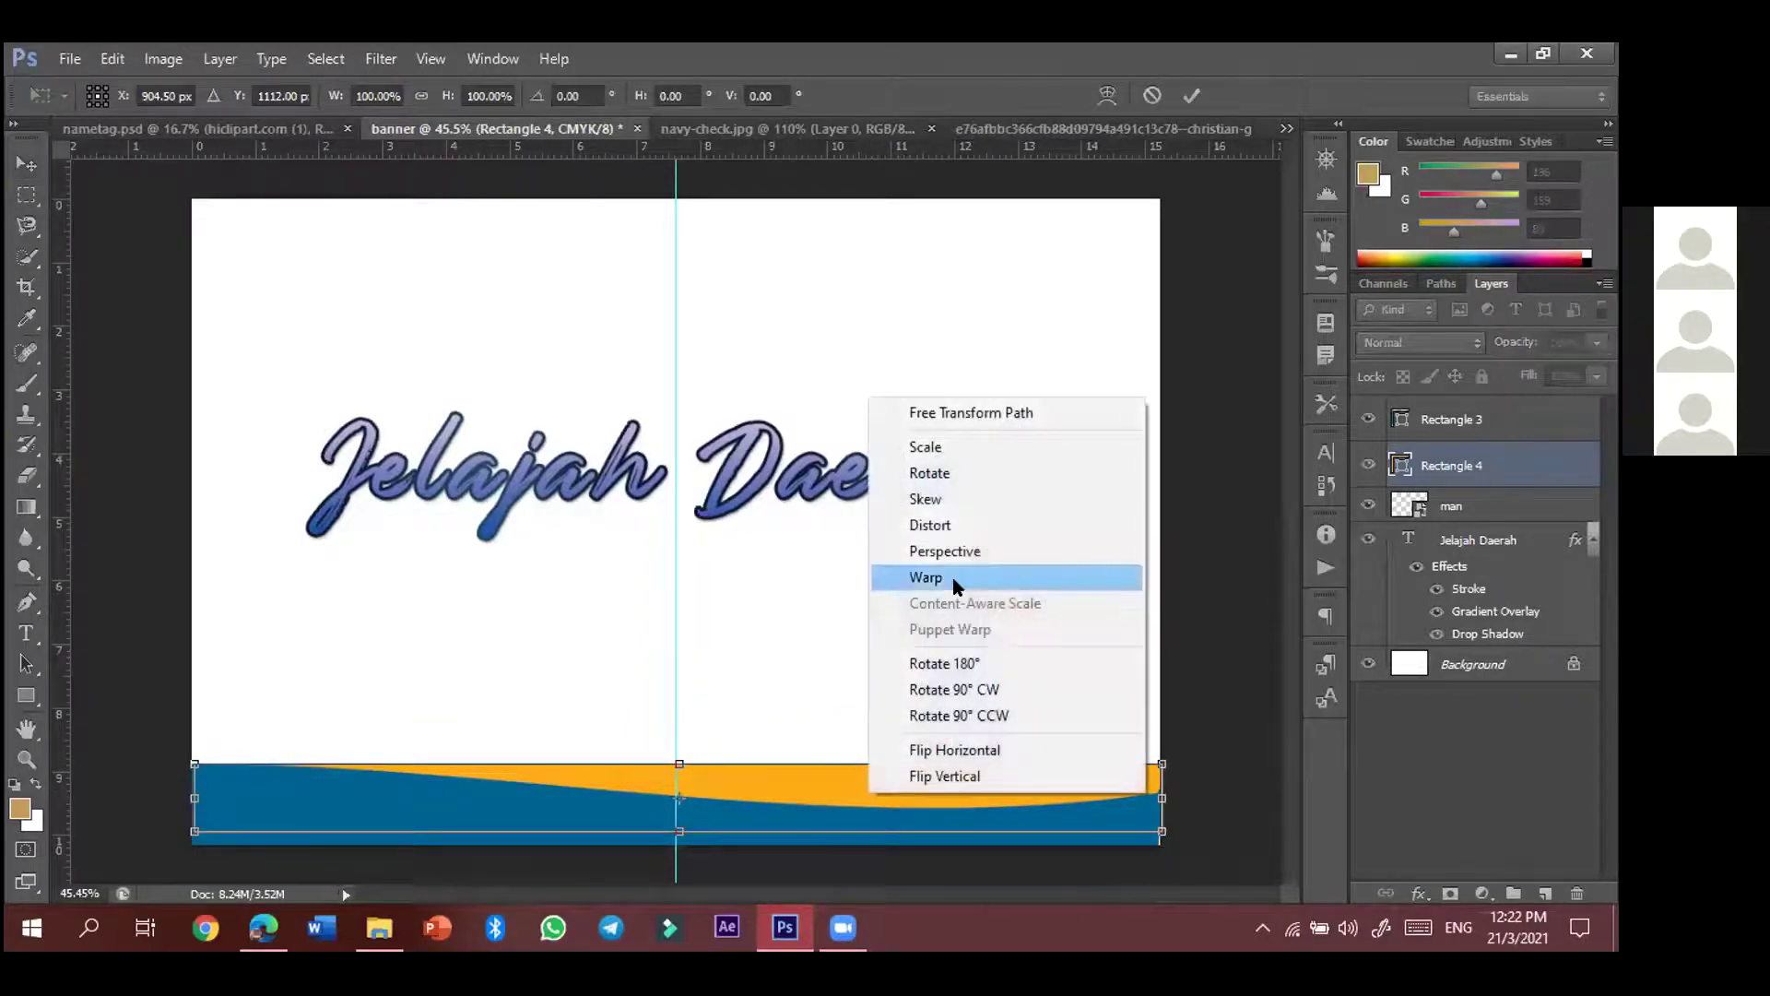
pyautogui.click(954, 577)
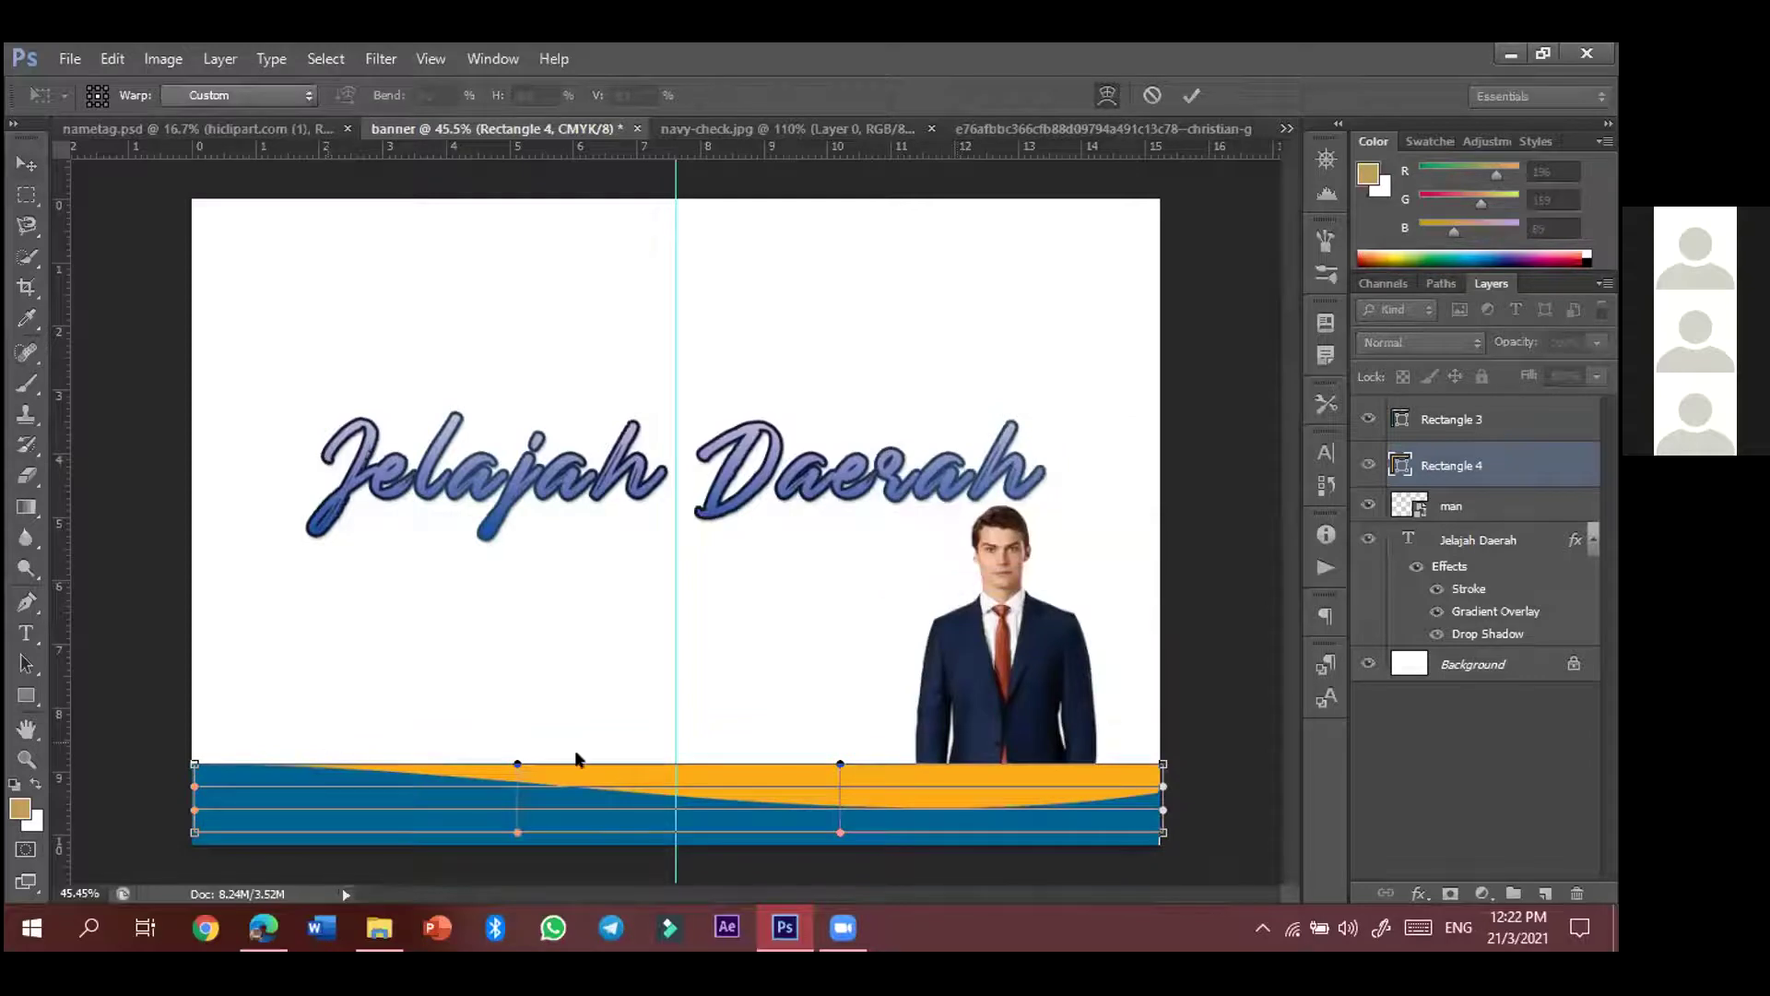
pyautogui.moveTo(839, 786); pyautogui.dragTo(1074, 809)
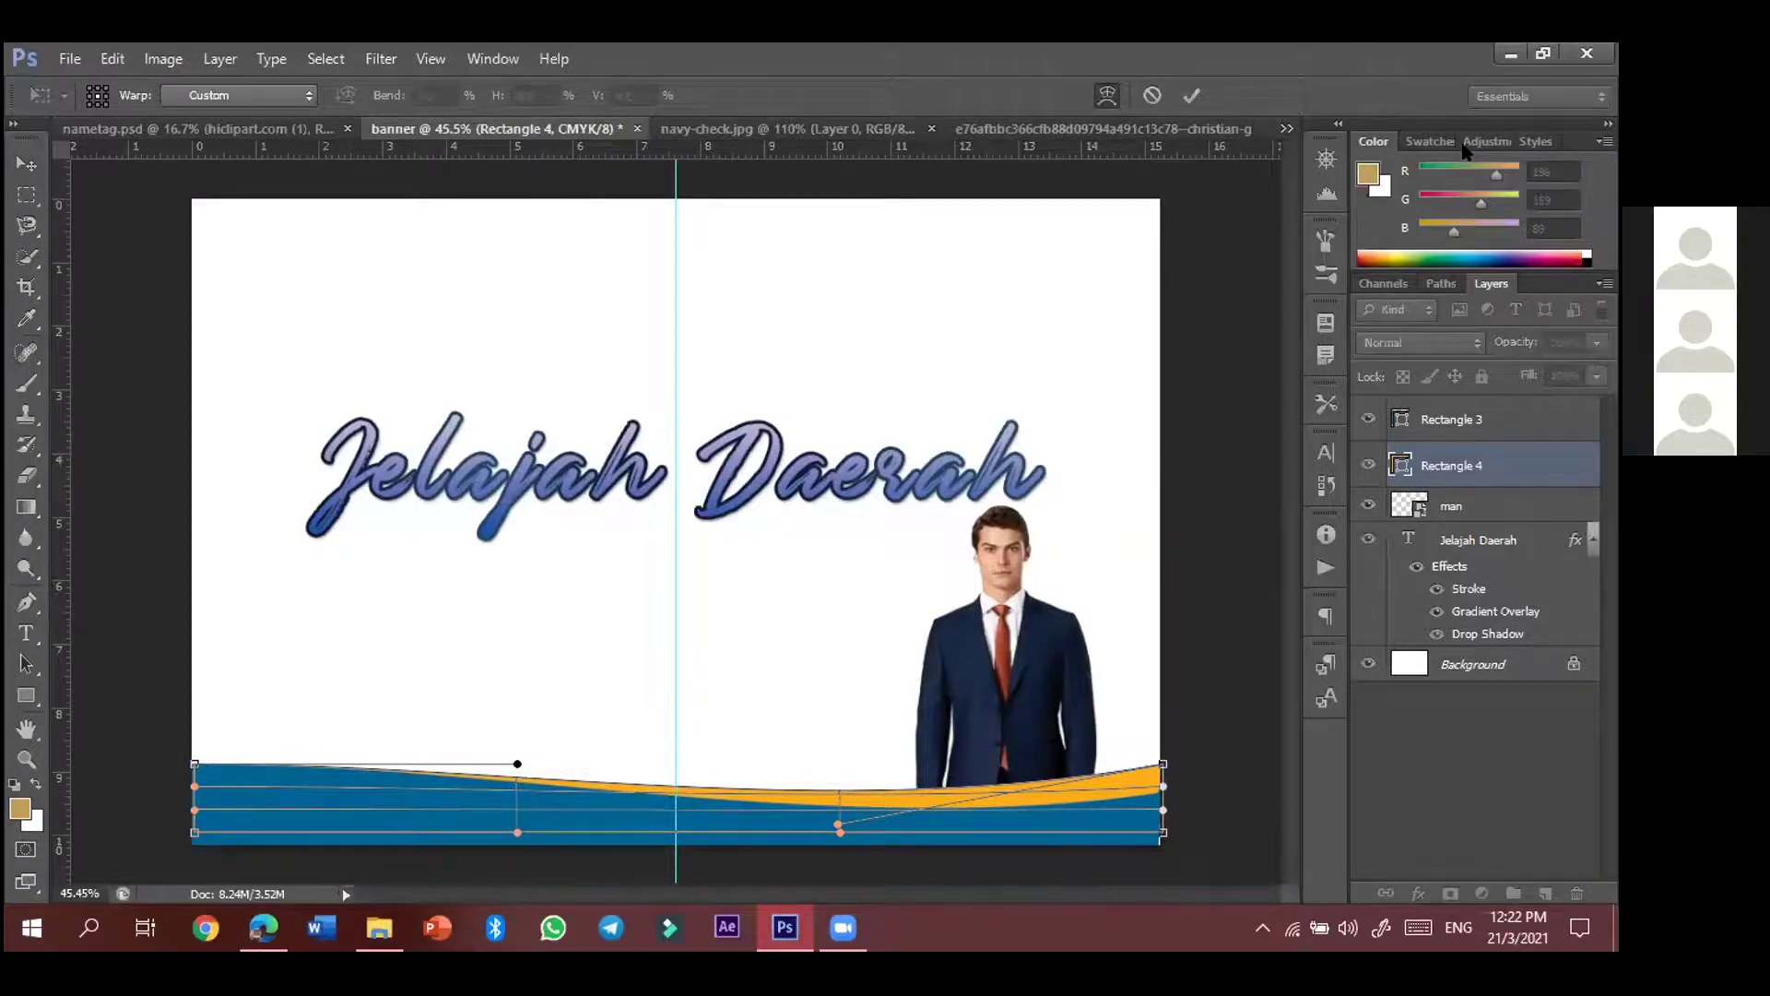
pyautogui.click(1192, 95)
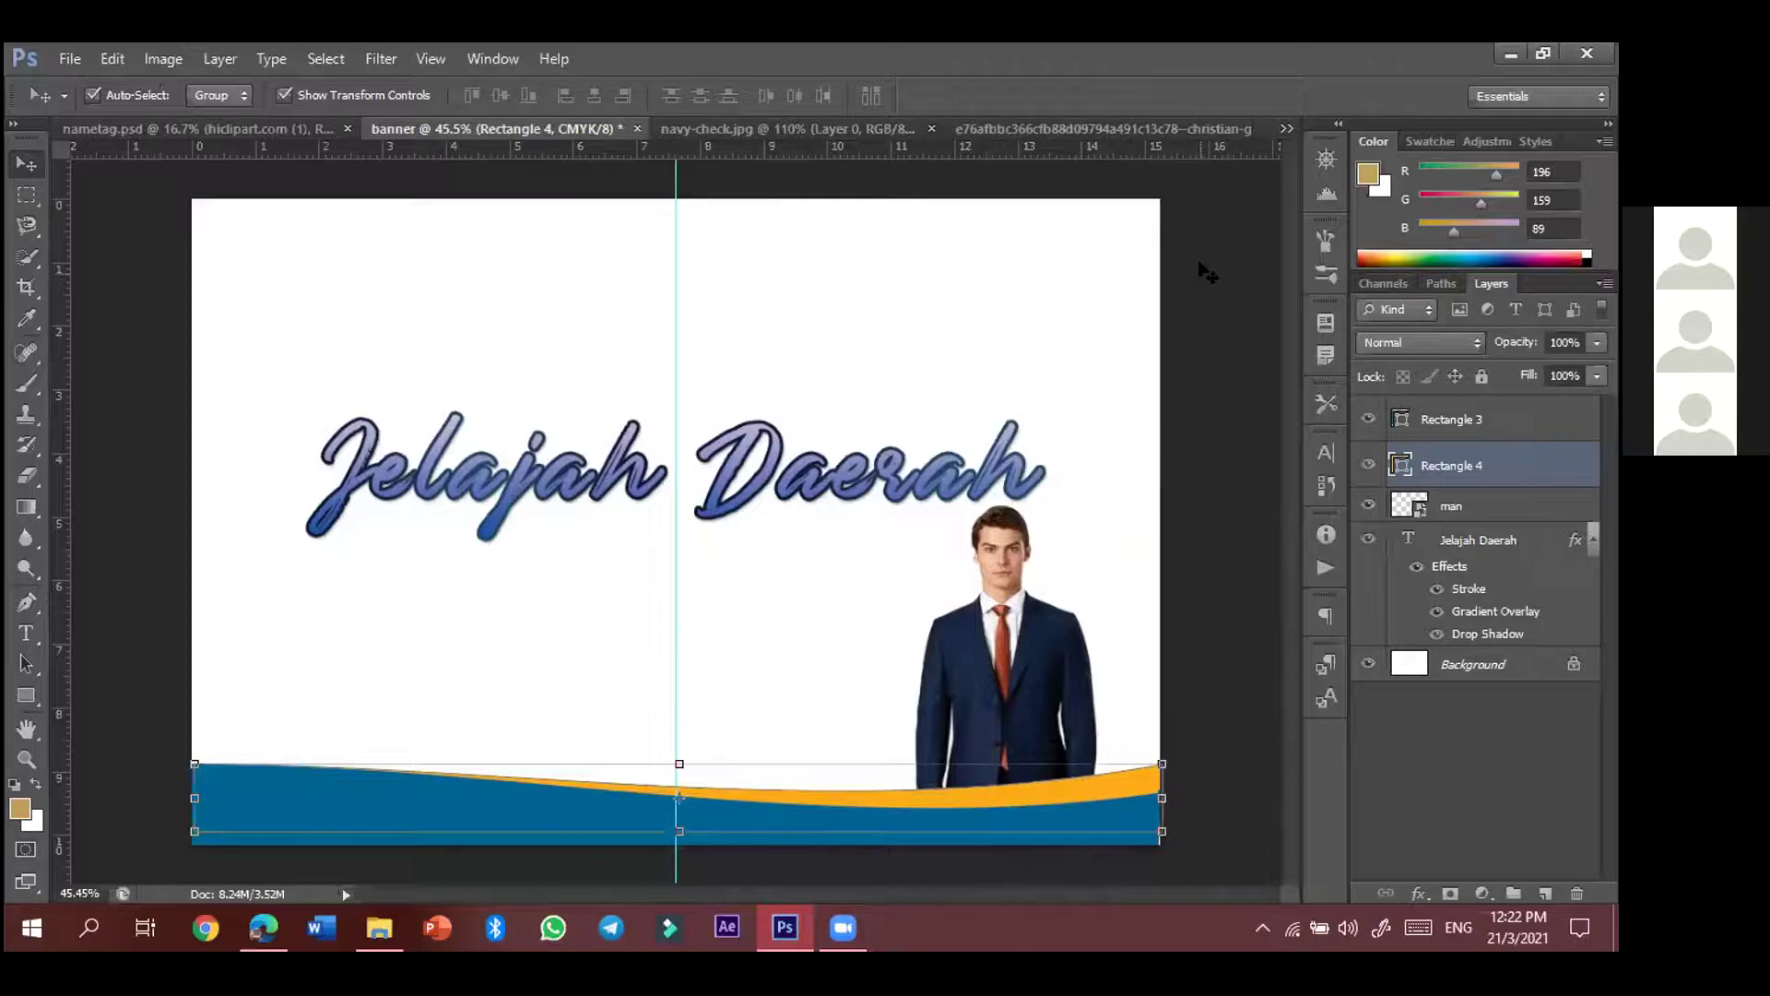
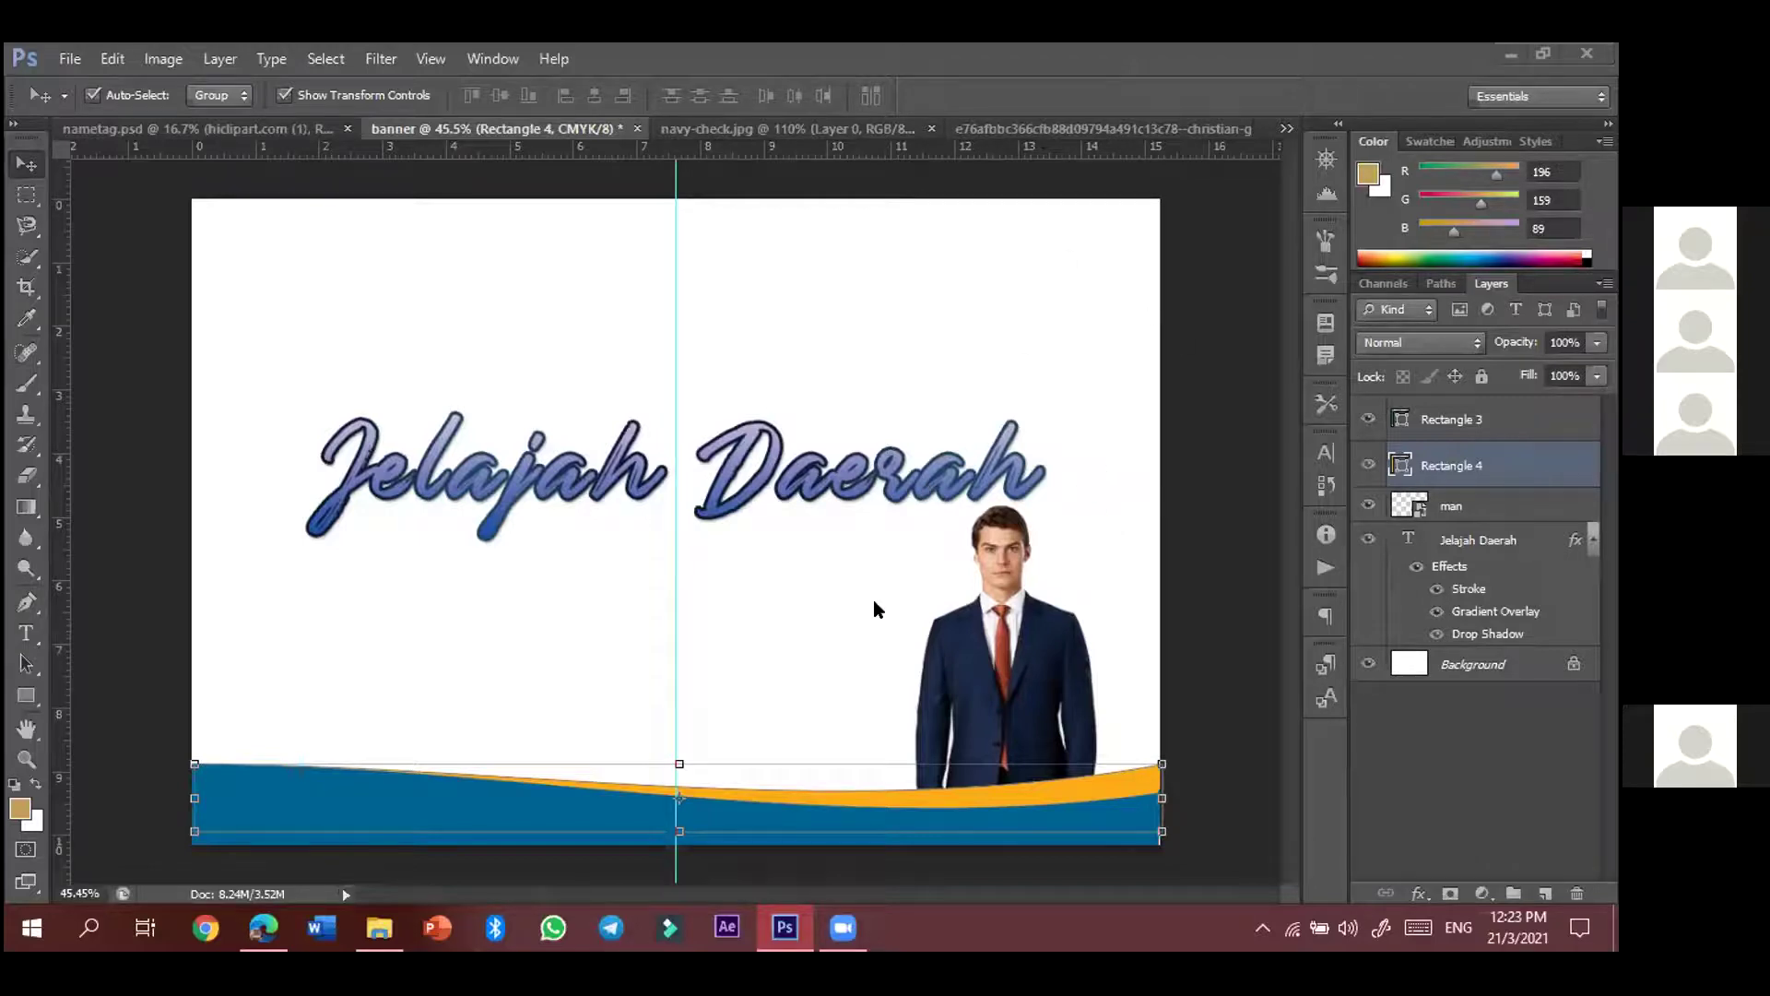
pyautogui.click(1198, 657)
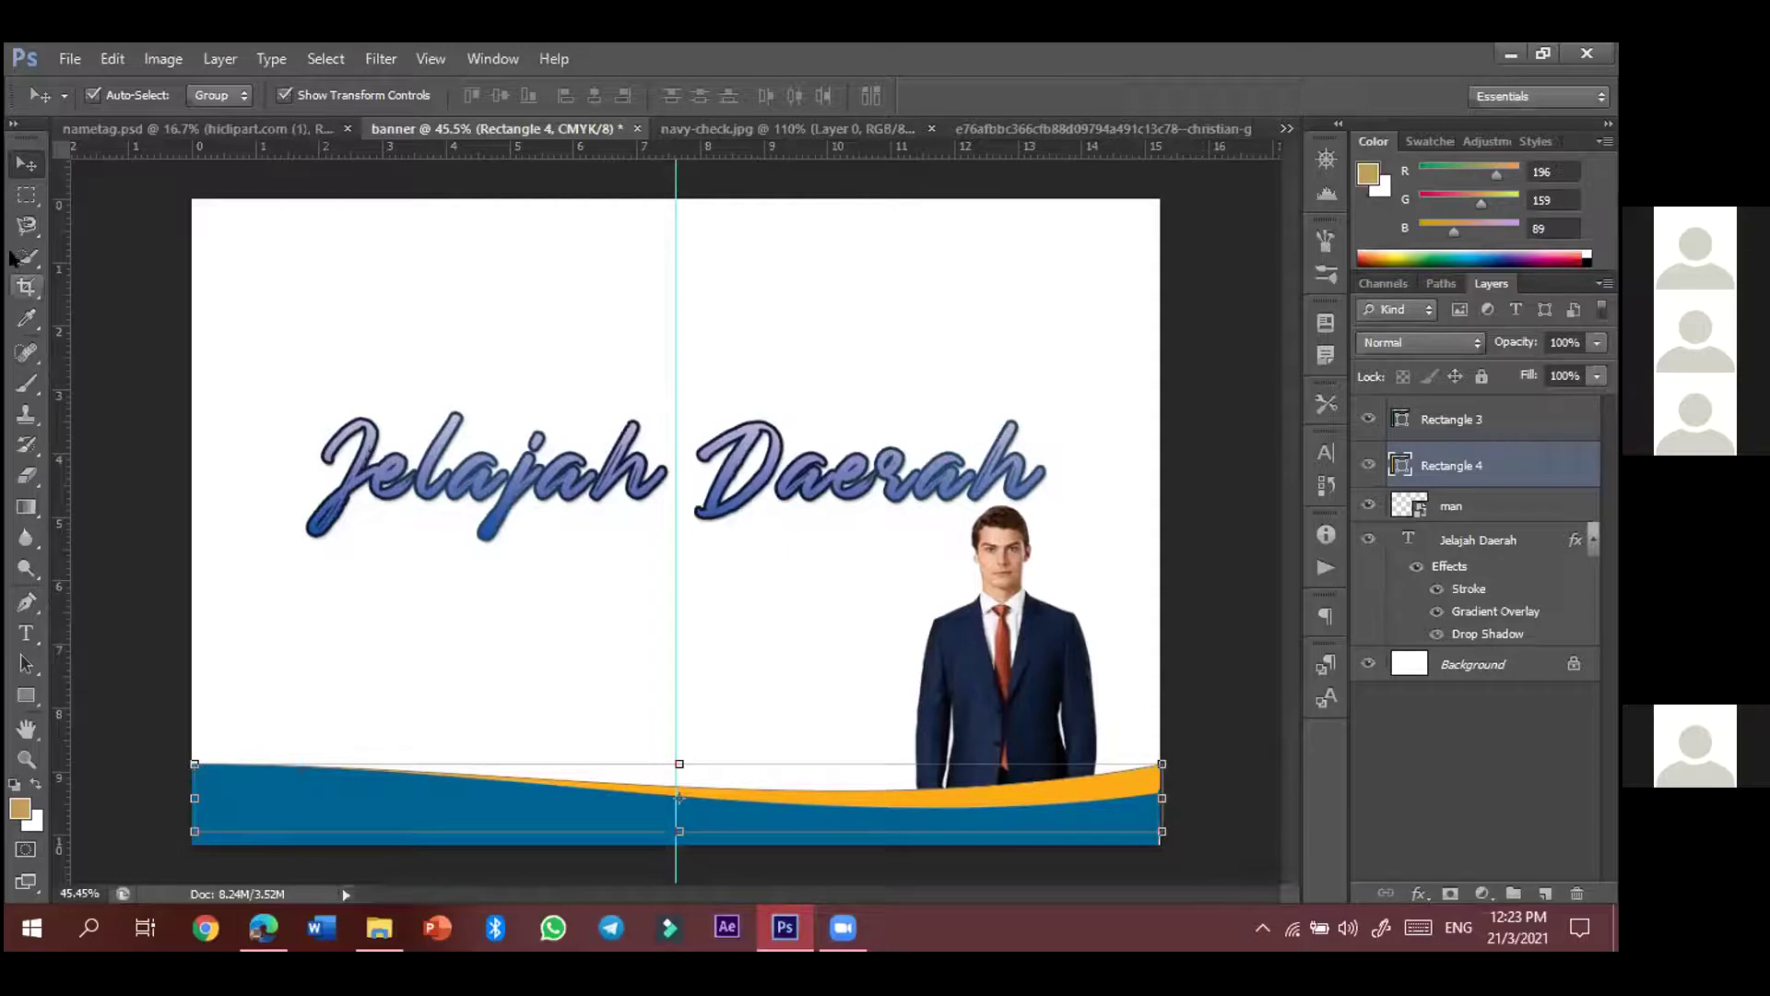
# - Look at the nametag.psd design and browse the BENGKEL POSTER folder in Google Drive for a background photo
pyautogui.click(1205, 506)
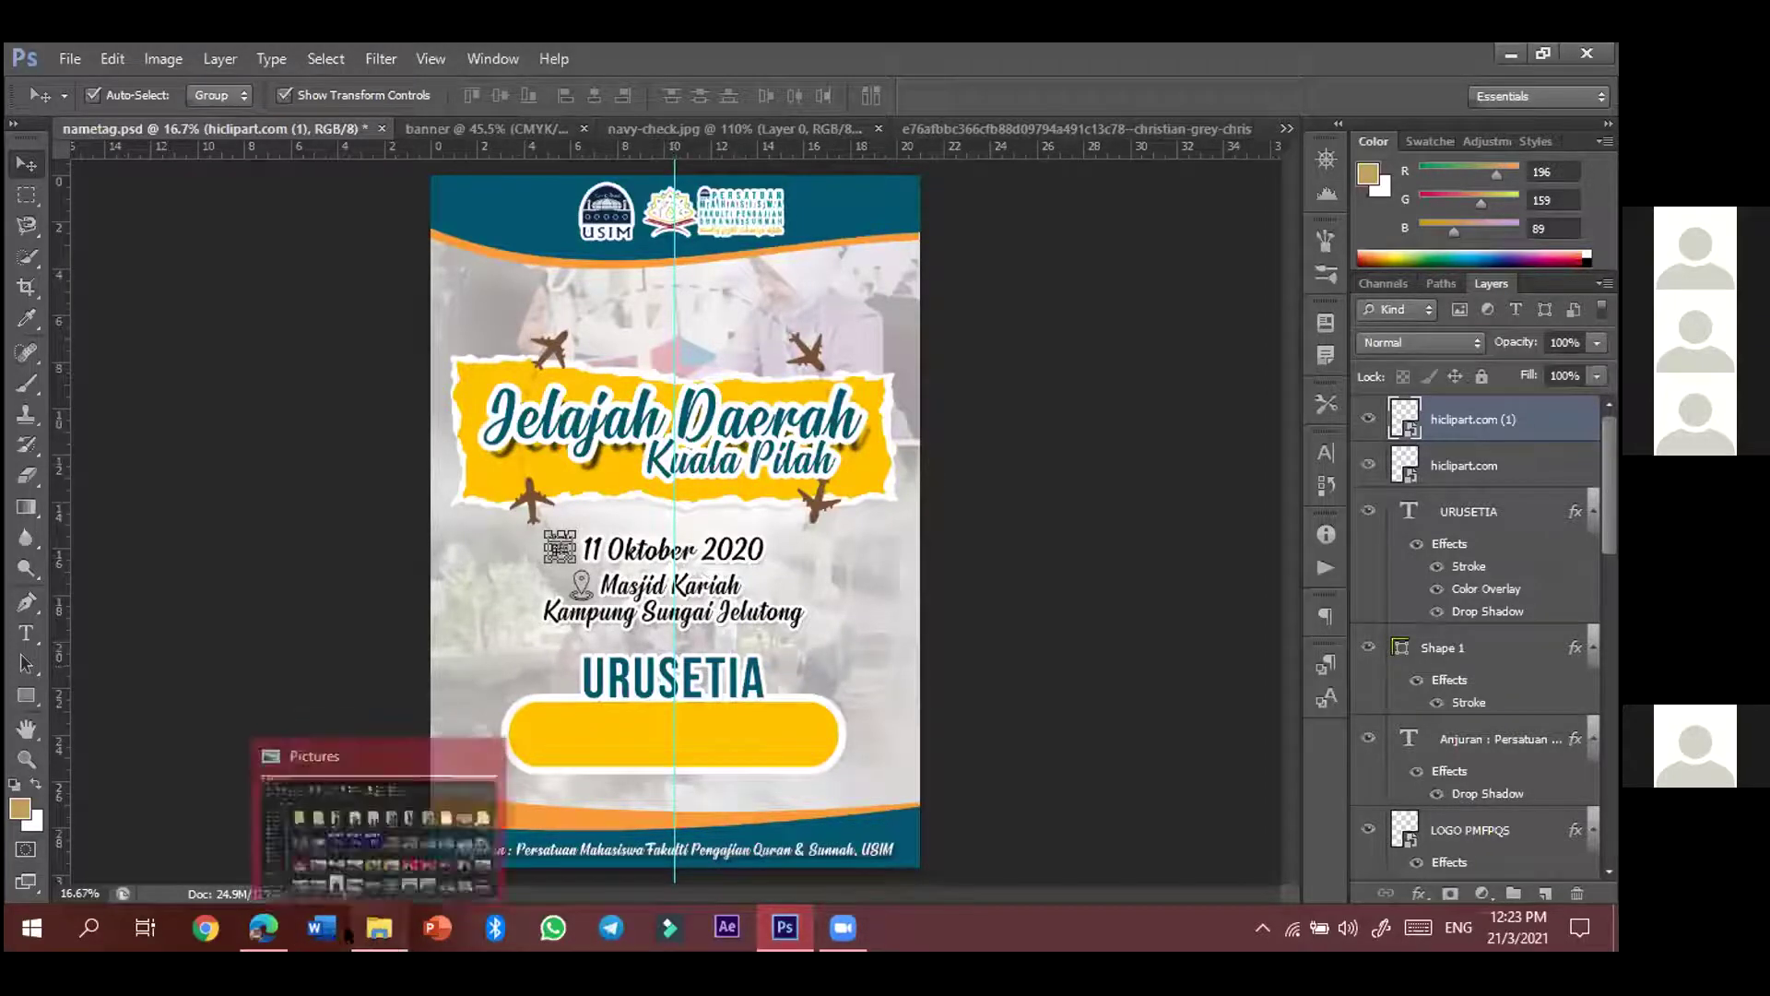
pyautogui.moveTo(268, 928)
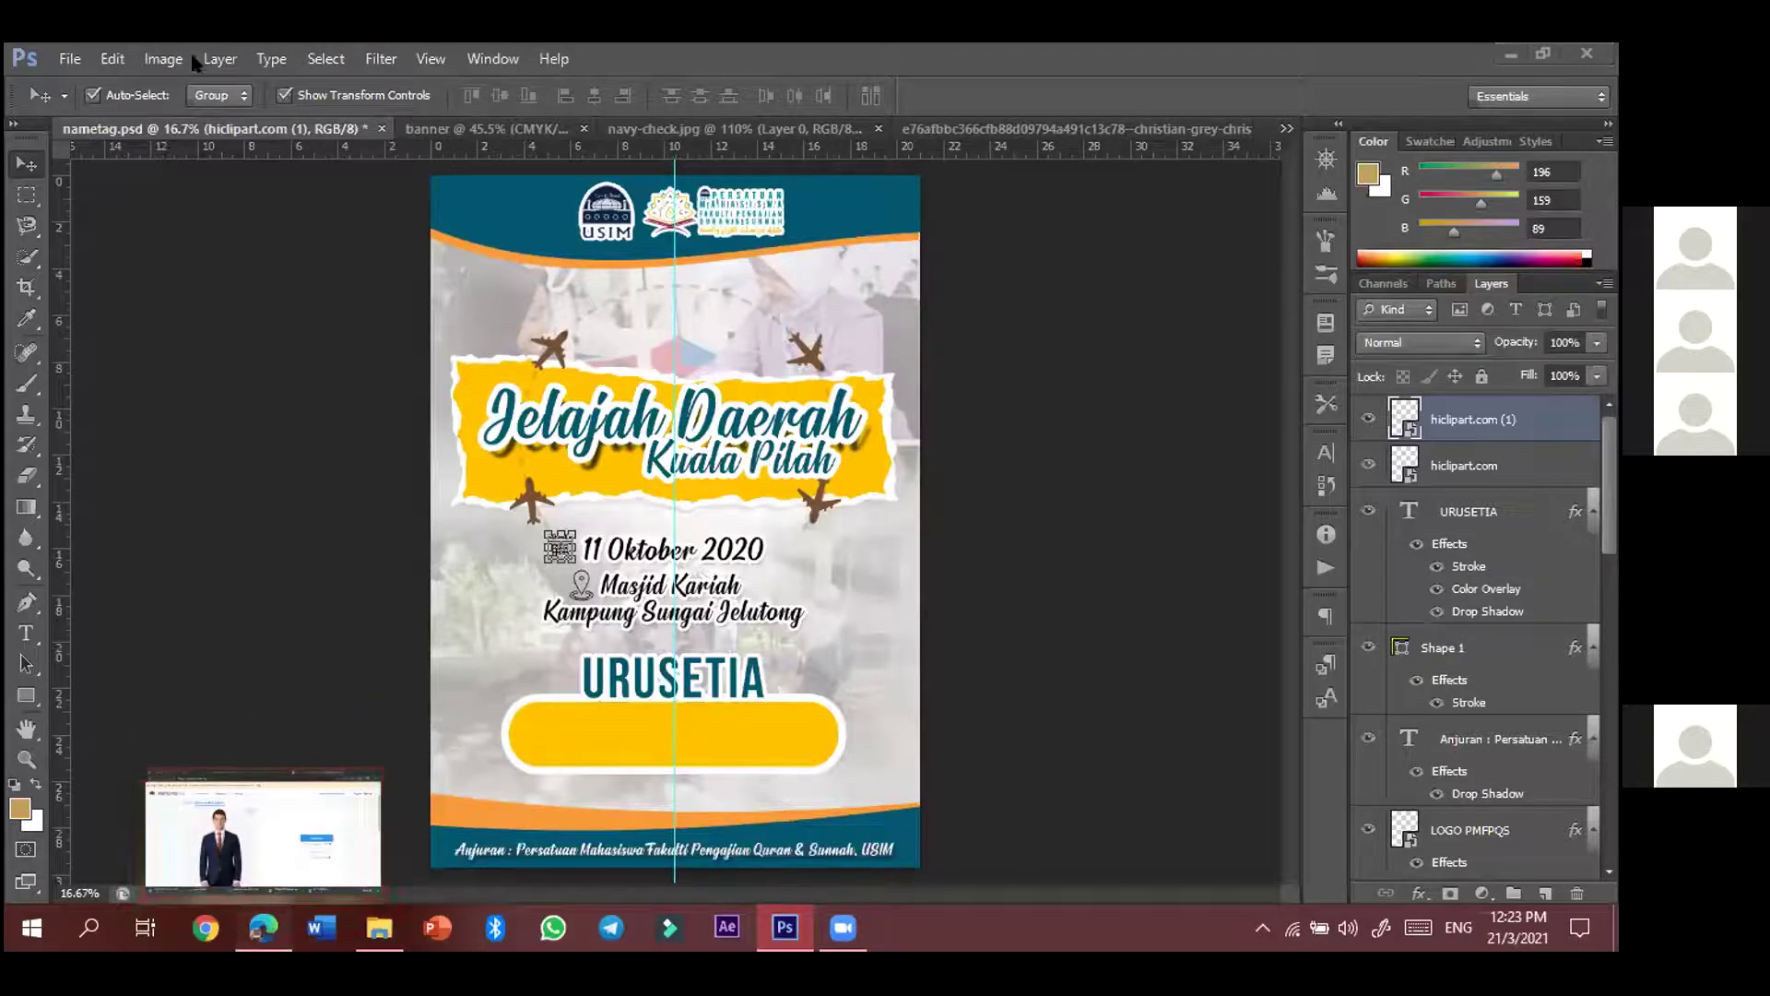
pyautogui.hotkey('alt', 'Tab')
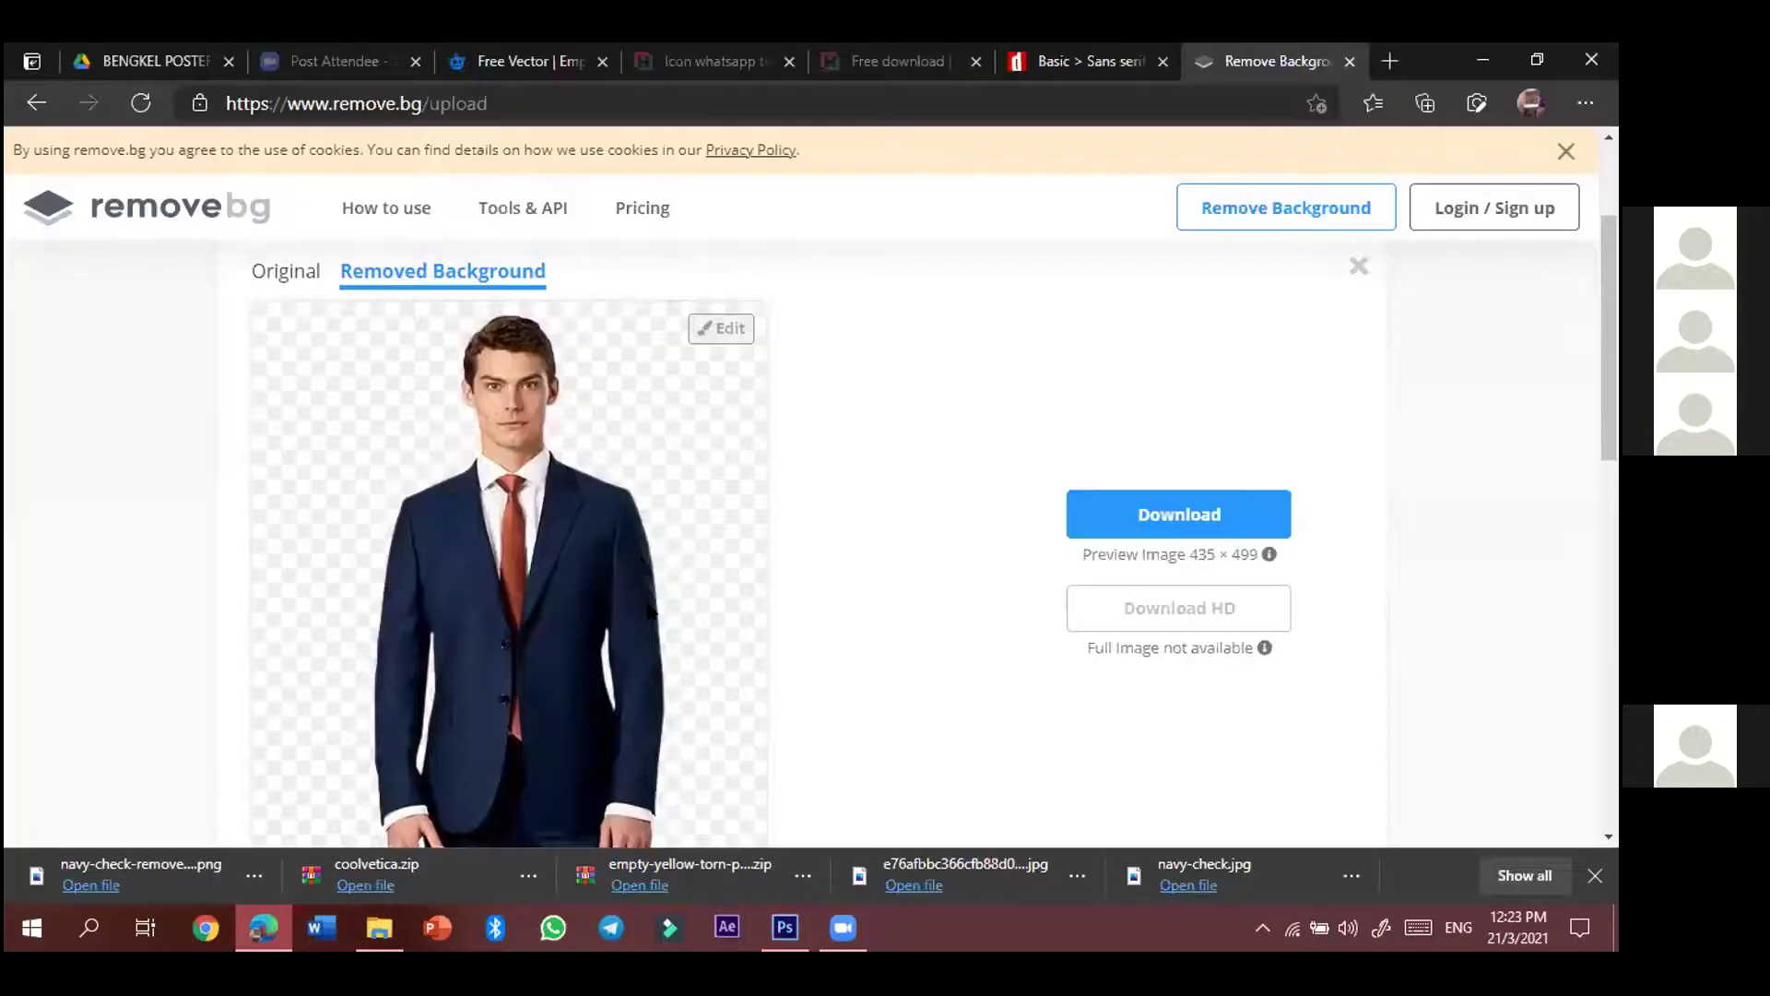
pyautogui.hotkey('ctrl', '1')
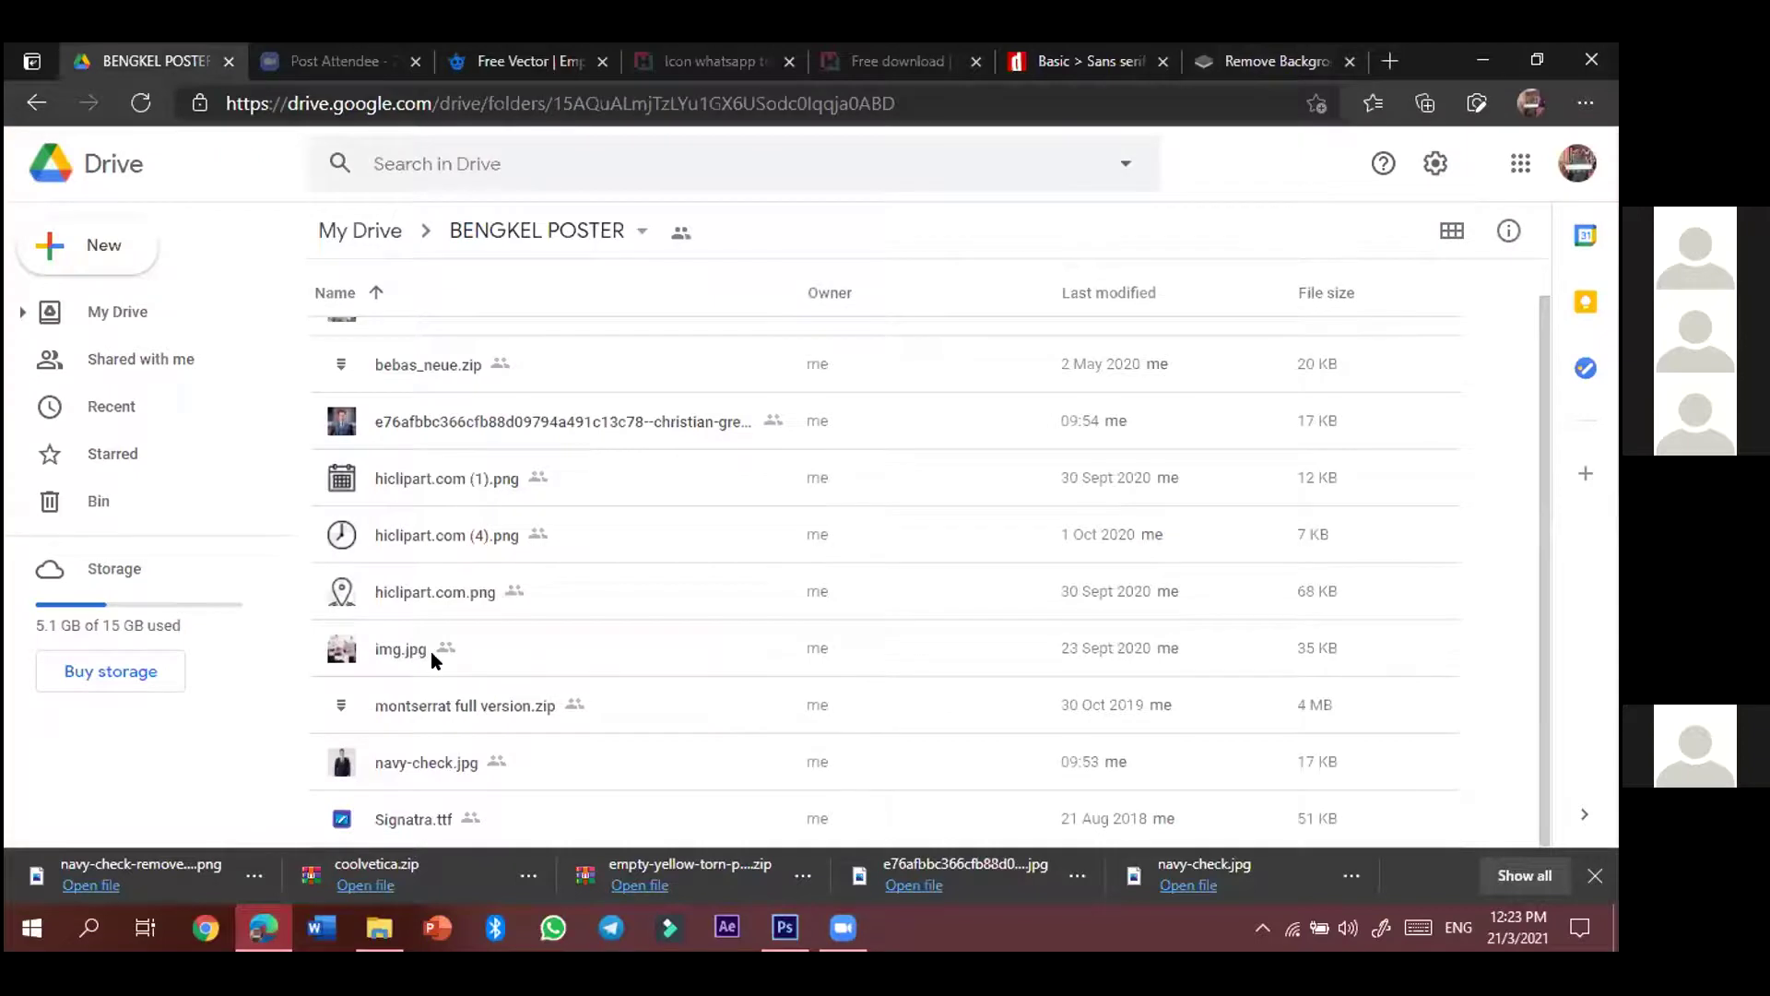
pyautogui.scroll(1, 387, 349)
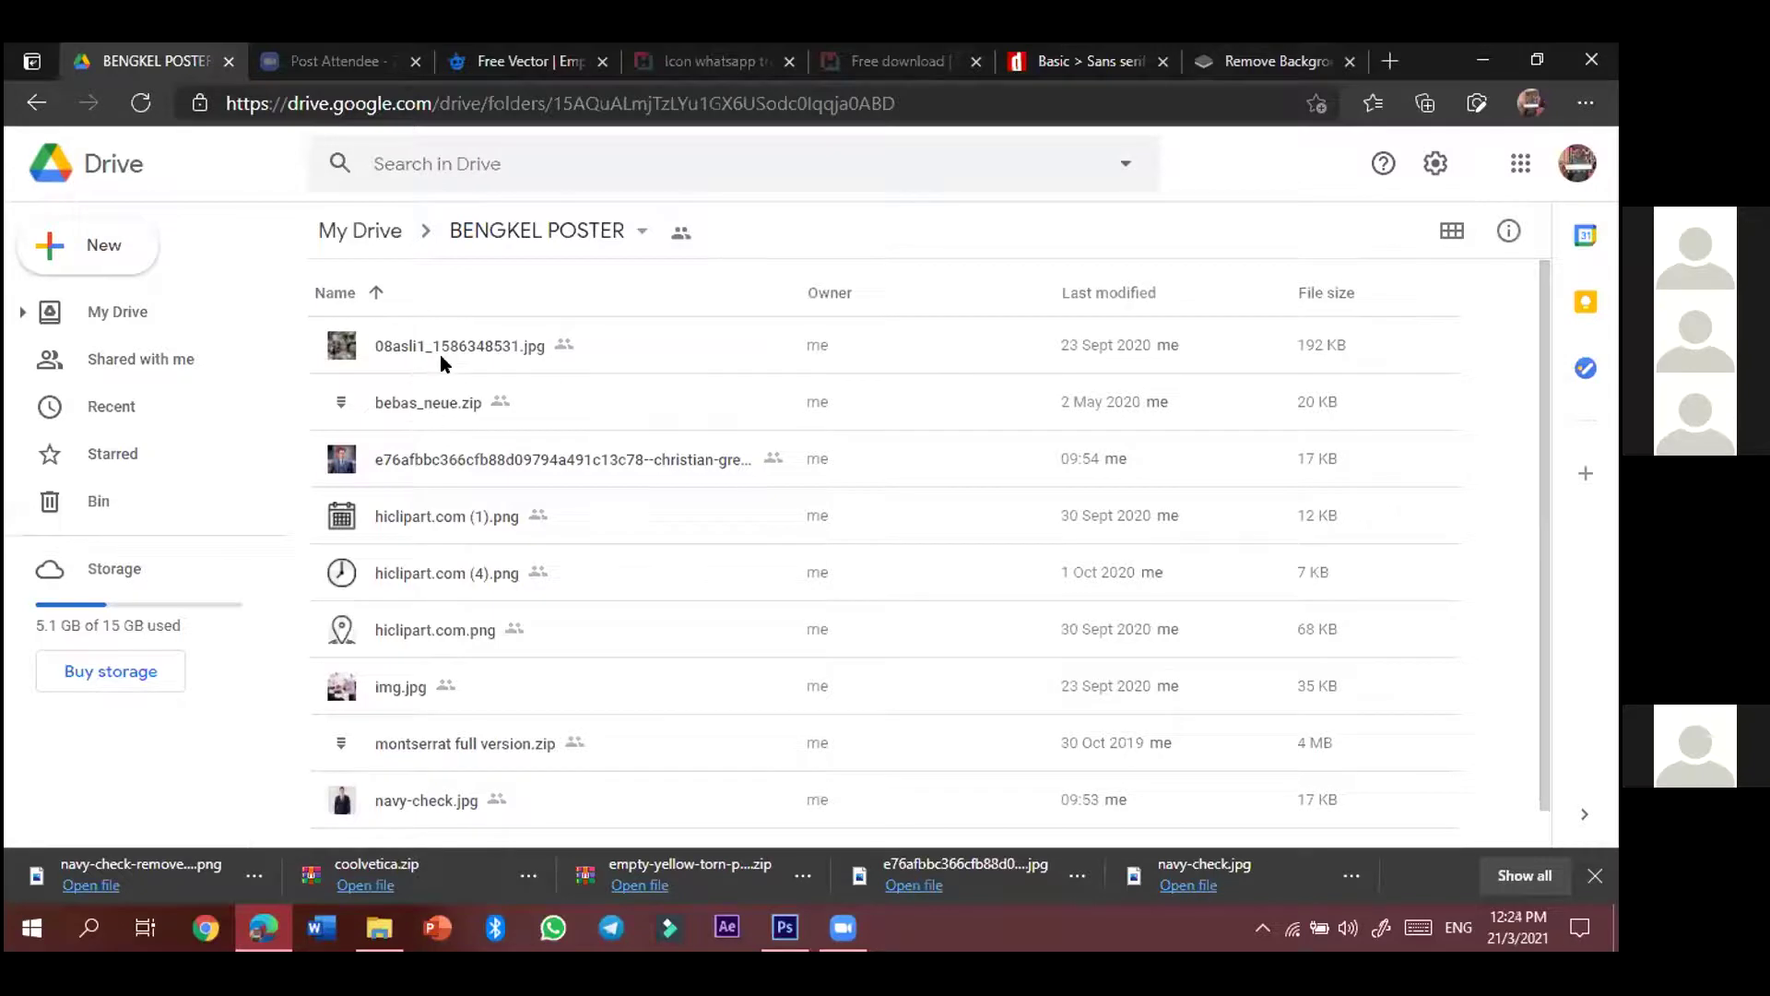
pyautogui.click(388, 941)
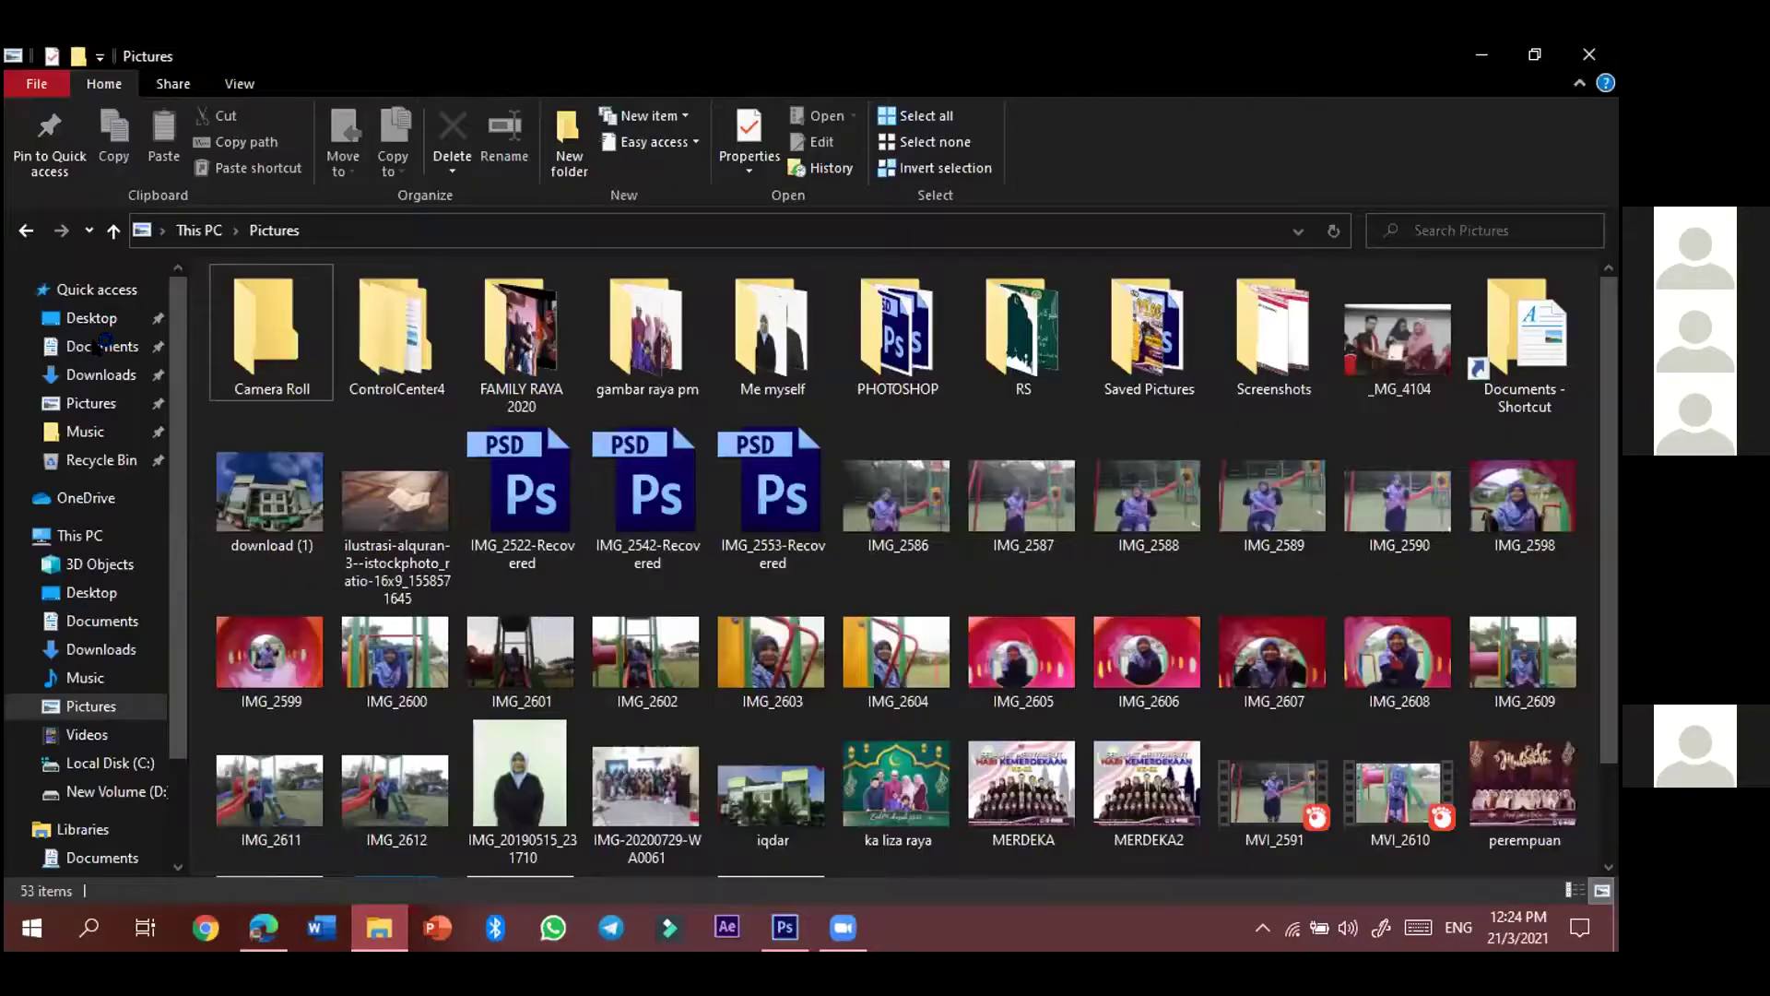
pyautogui.click(96, 348)
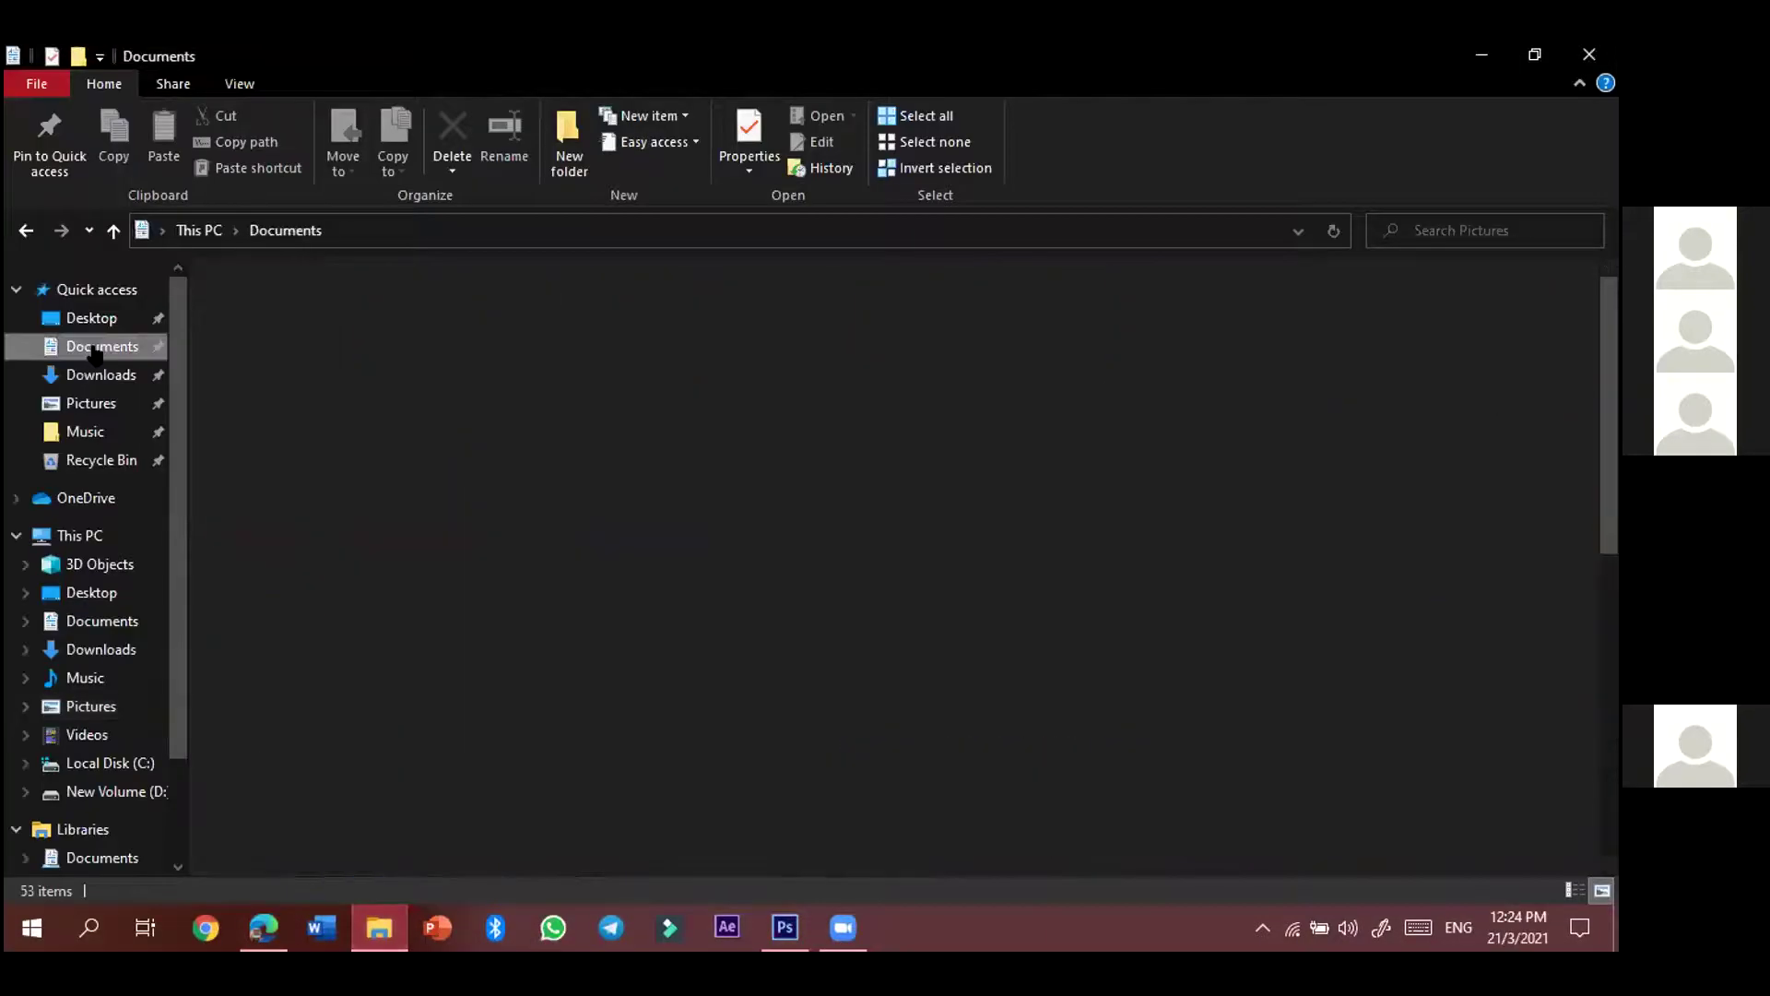
pyautogui.doubleClick(275, 499)
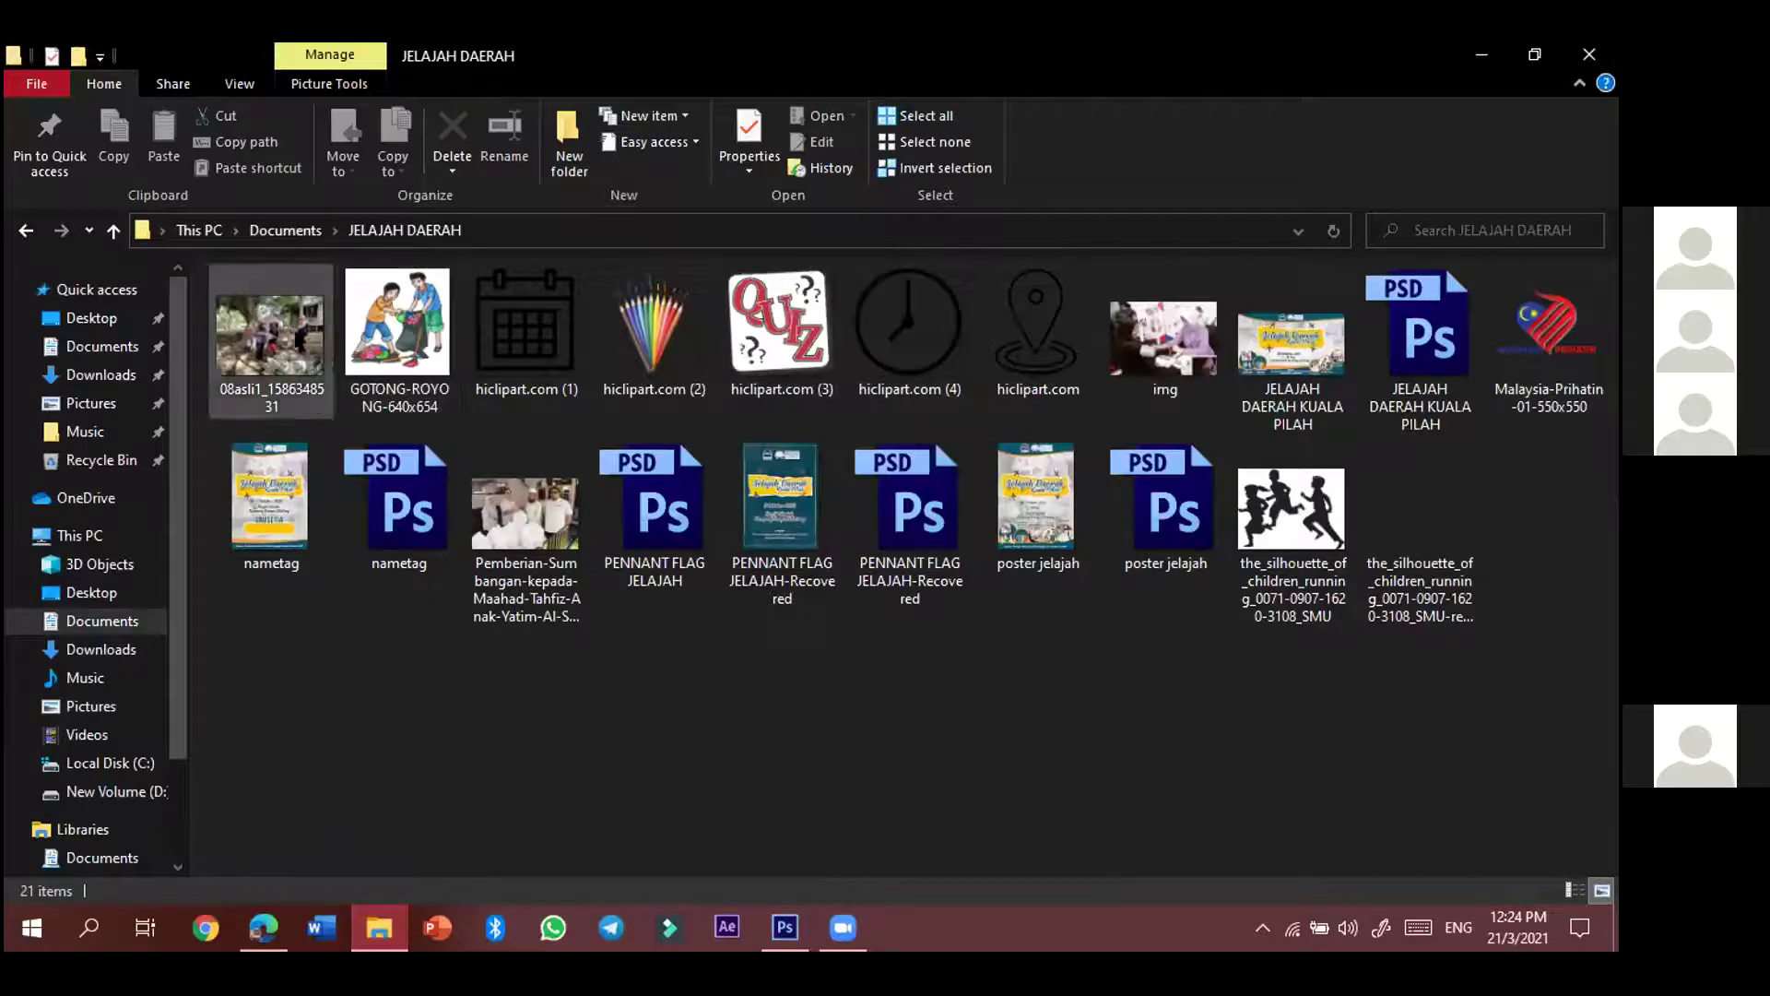
pyautogui.click(277, 332)
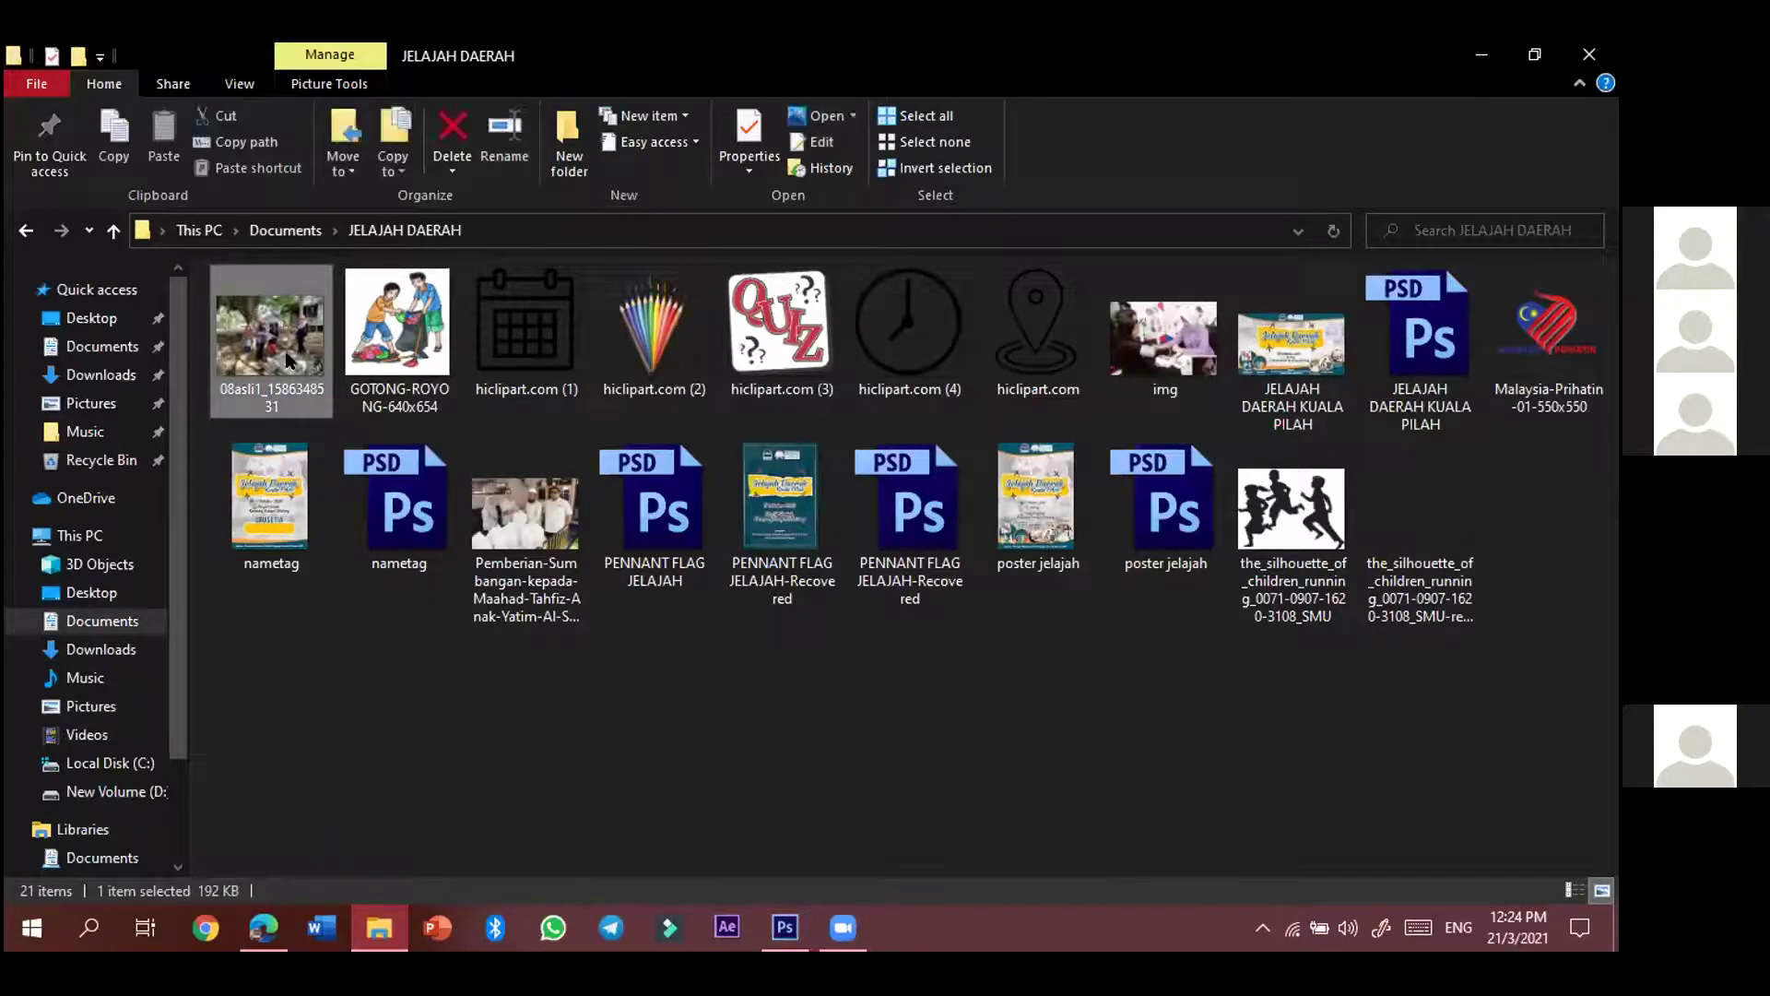
pyautogui.moveTo(272, 363); pyautogui.dragTo(780, 929)
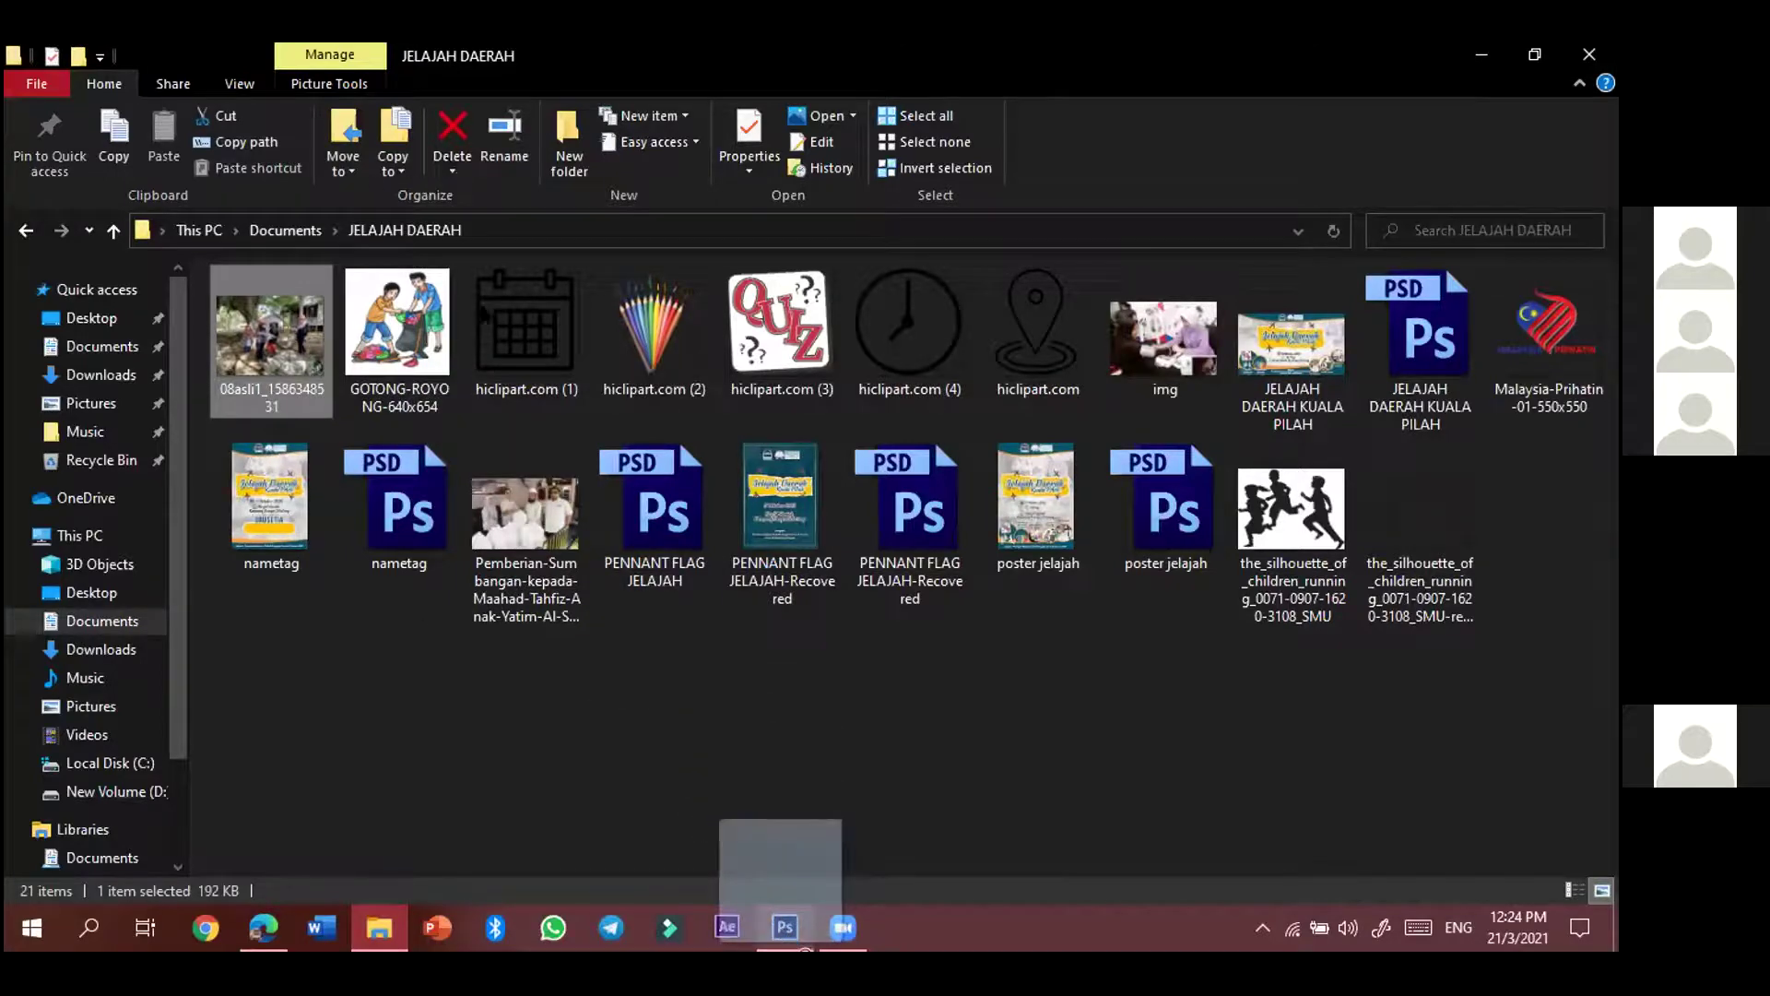
pyautogui.hotkey('ctrl', 'Tab')
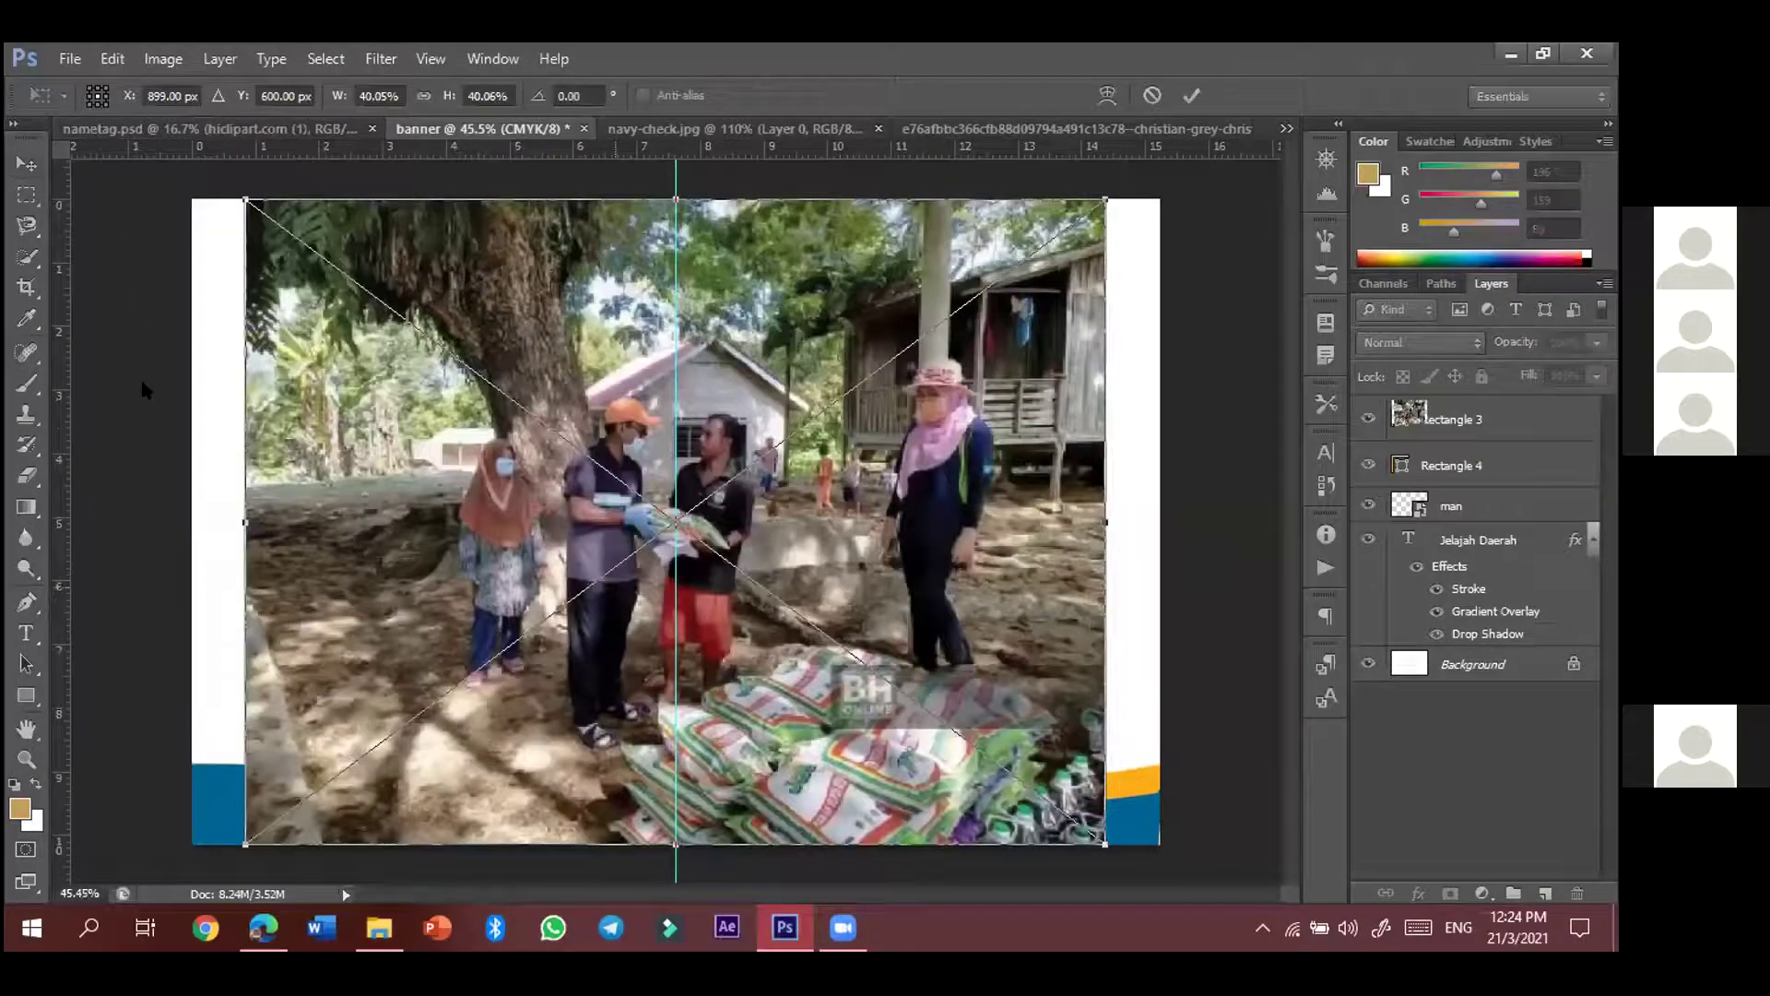
pyautogui.hotkey('alt', 'f')
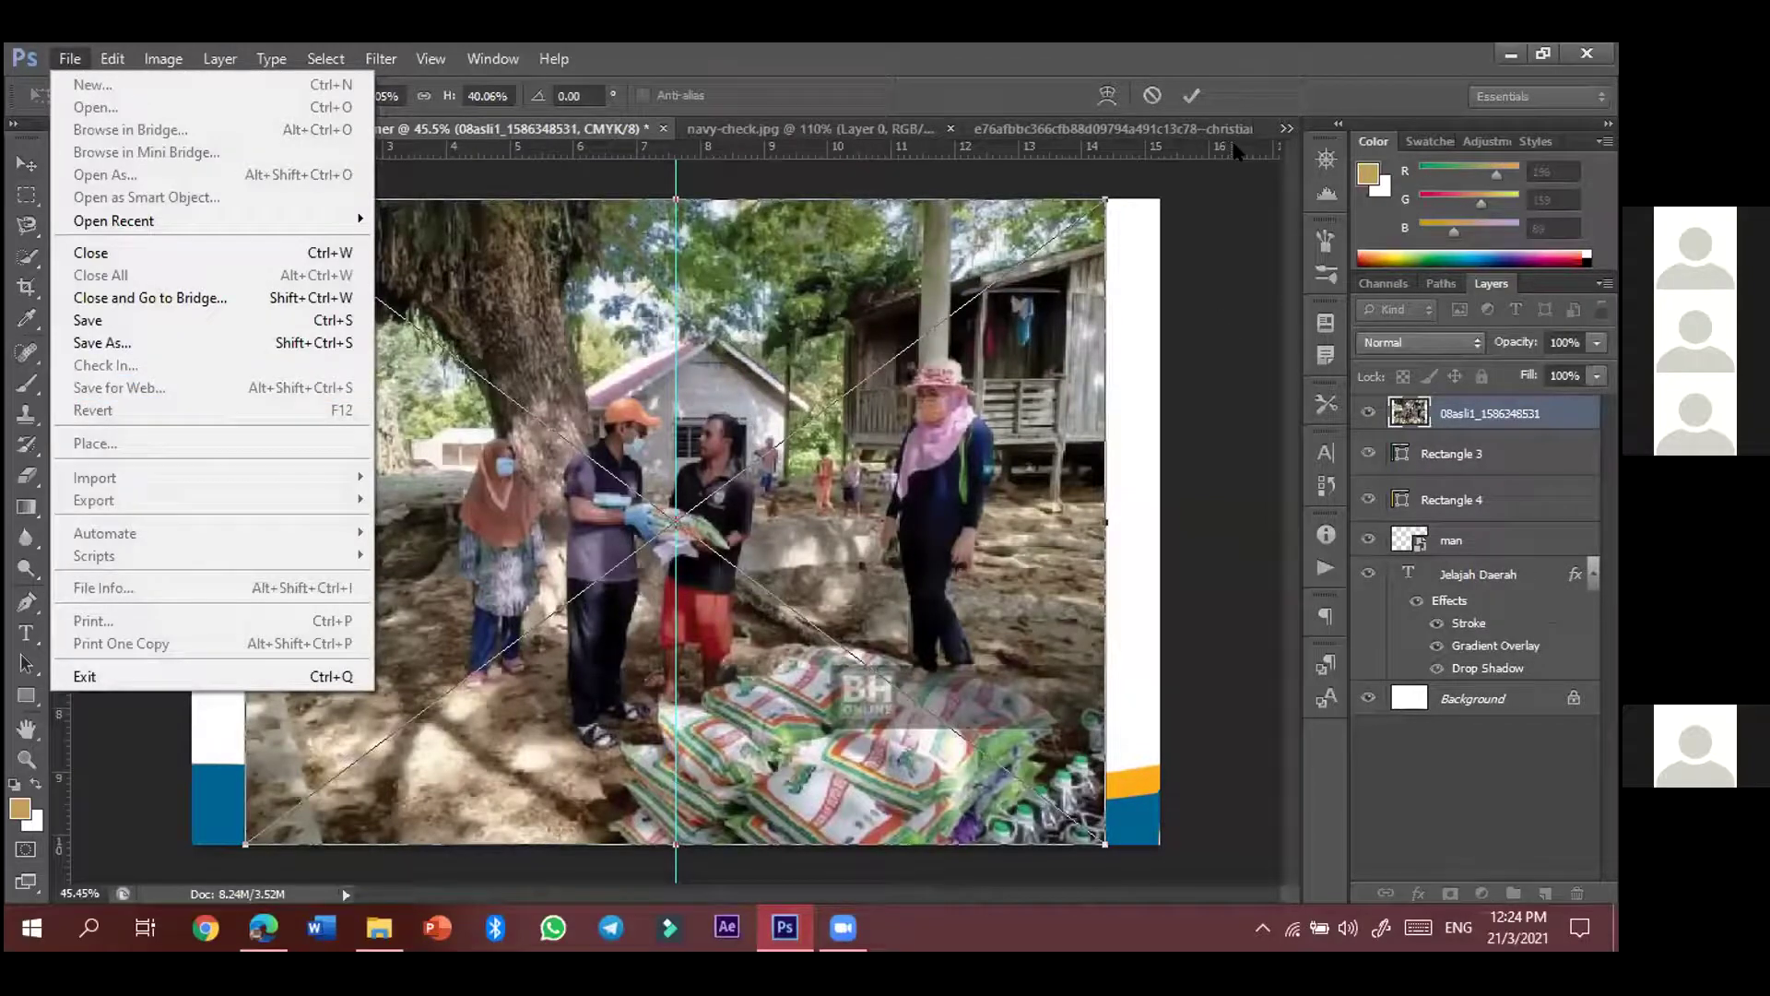
pyautogui.press('Escape')
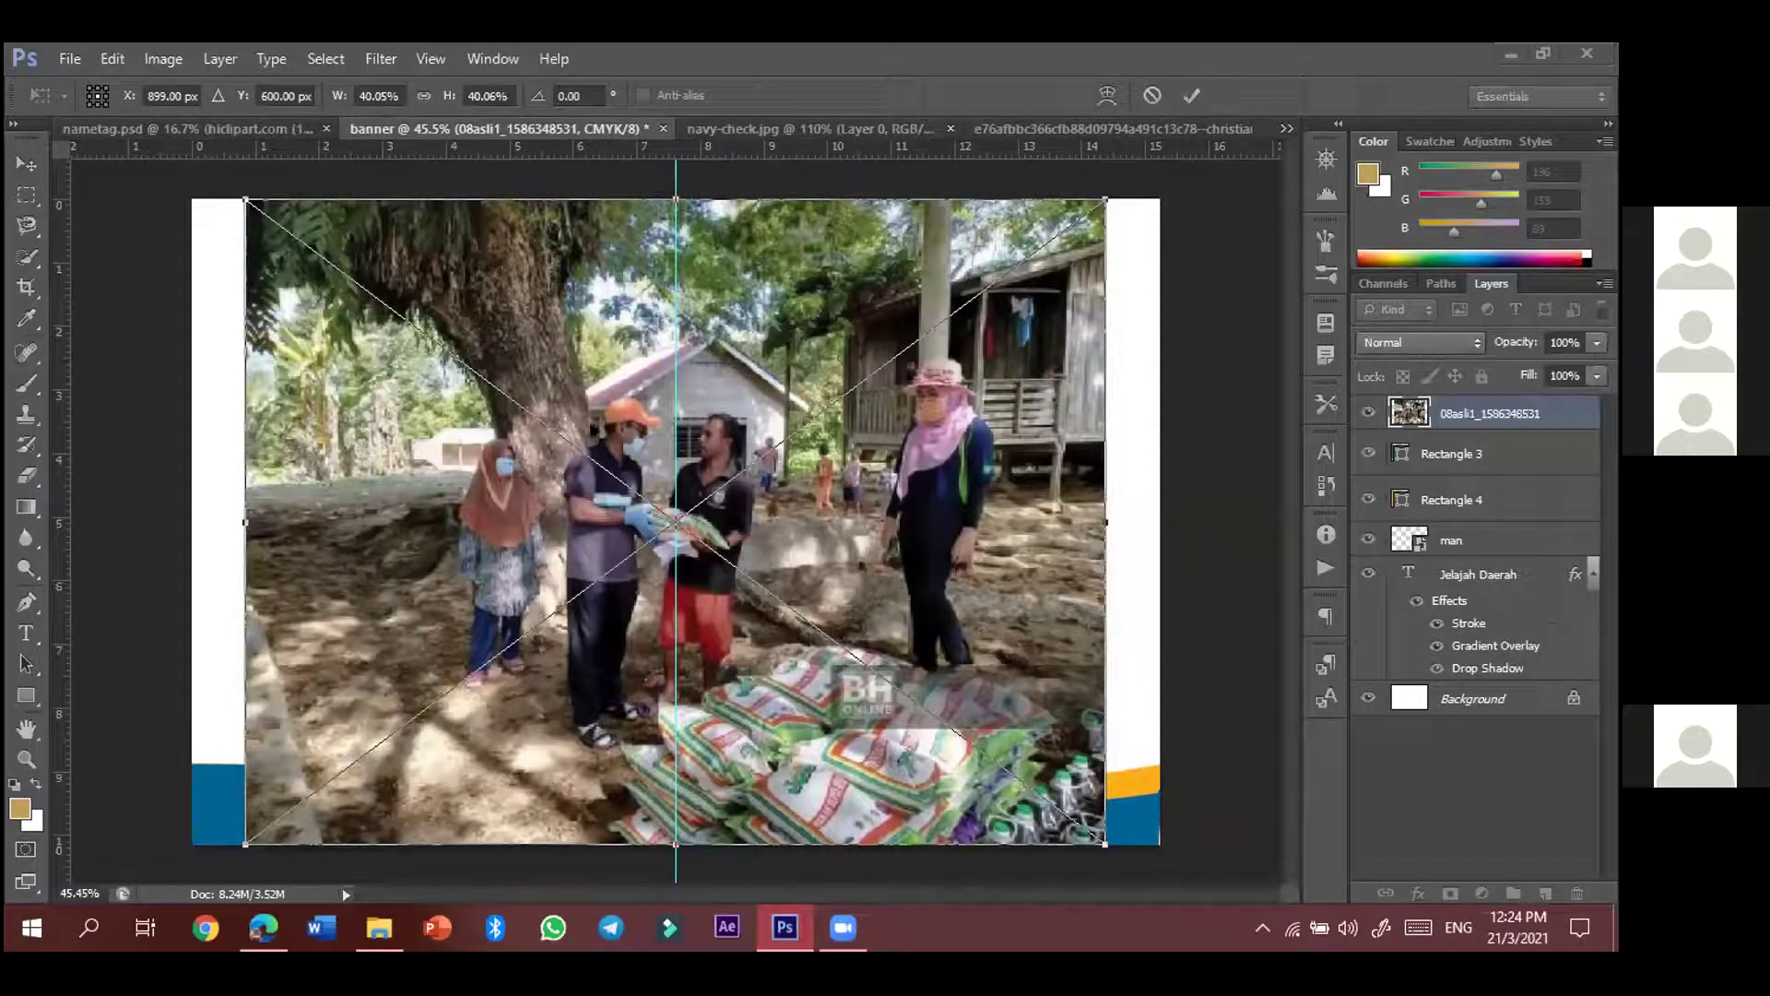
pyautogui.press('Return')
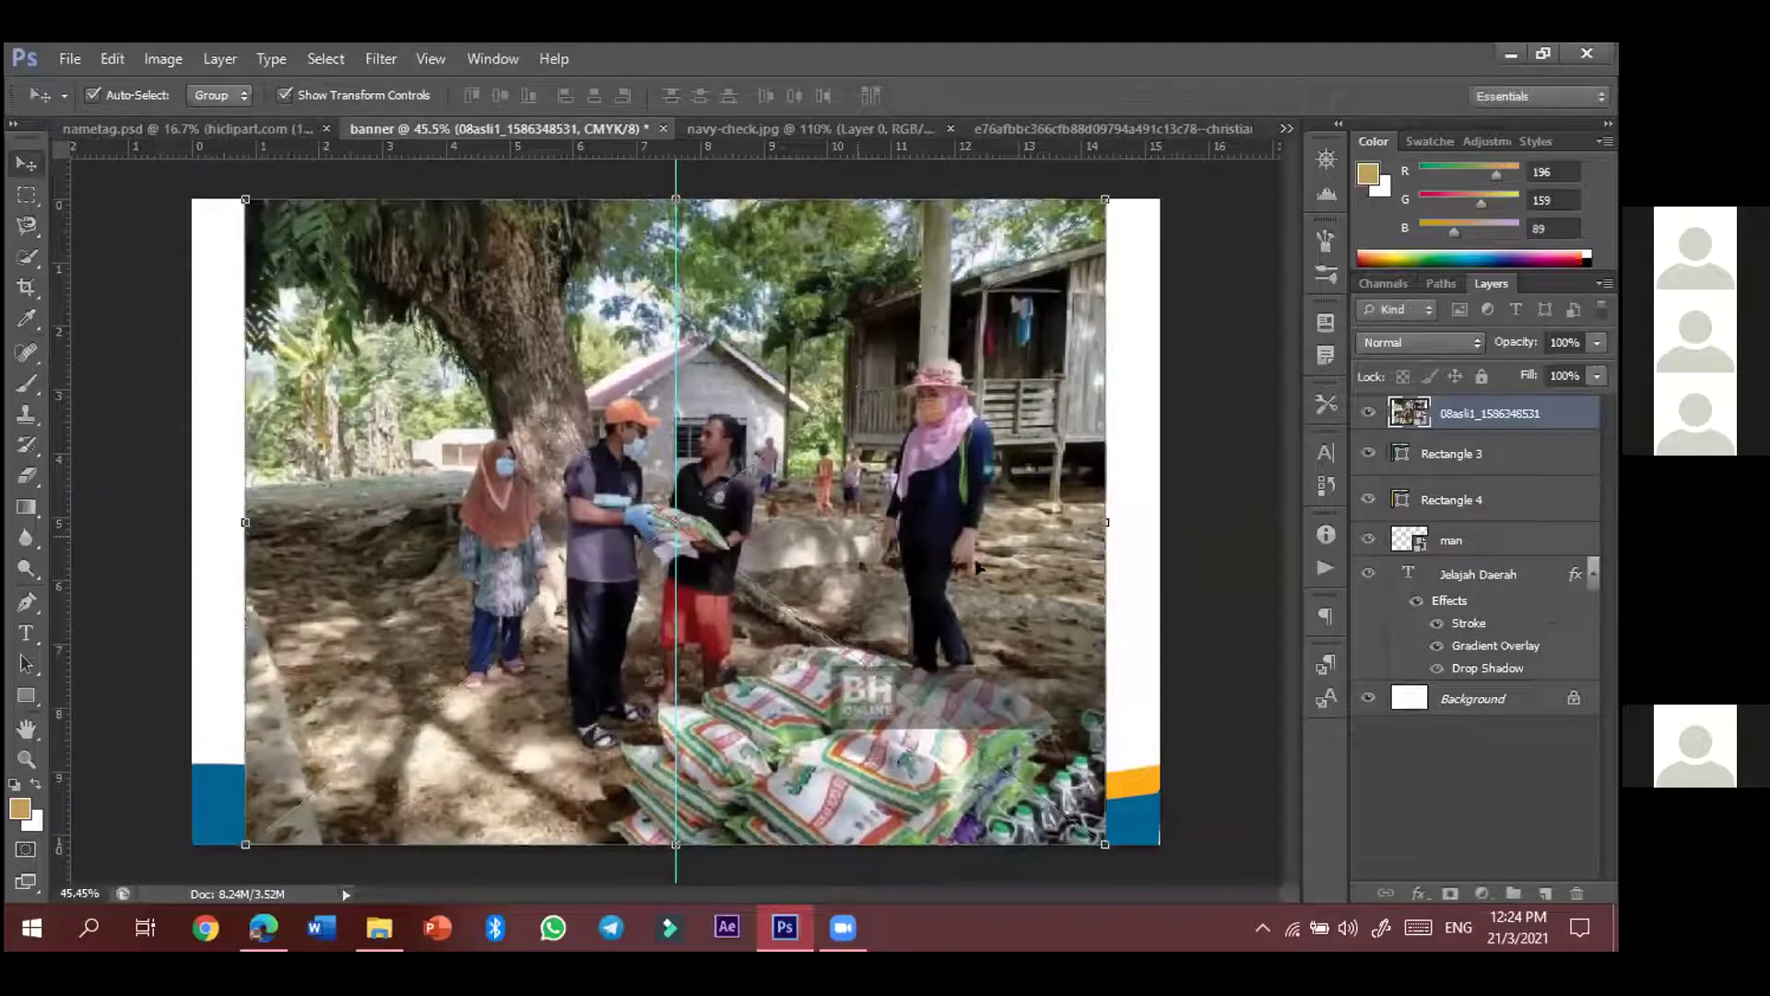
pyautogui.moveTo(850, 482); pyautogui.dragTo(889, 472)
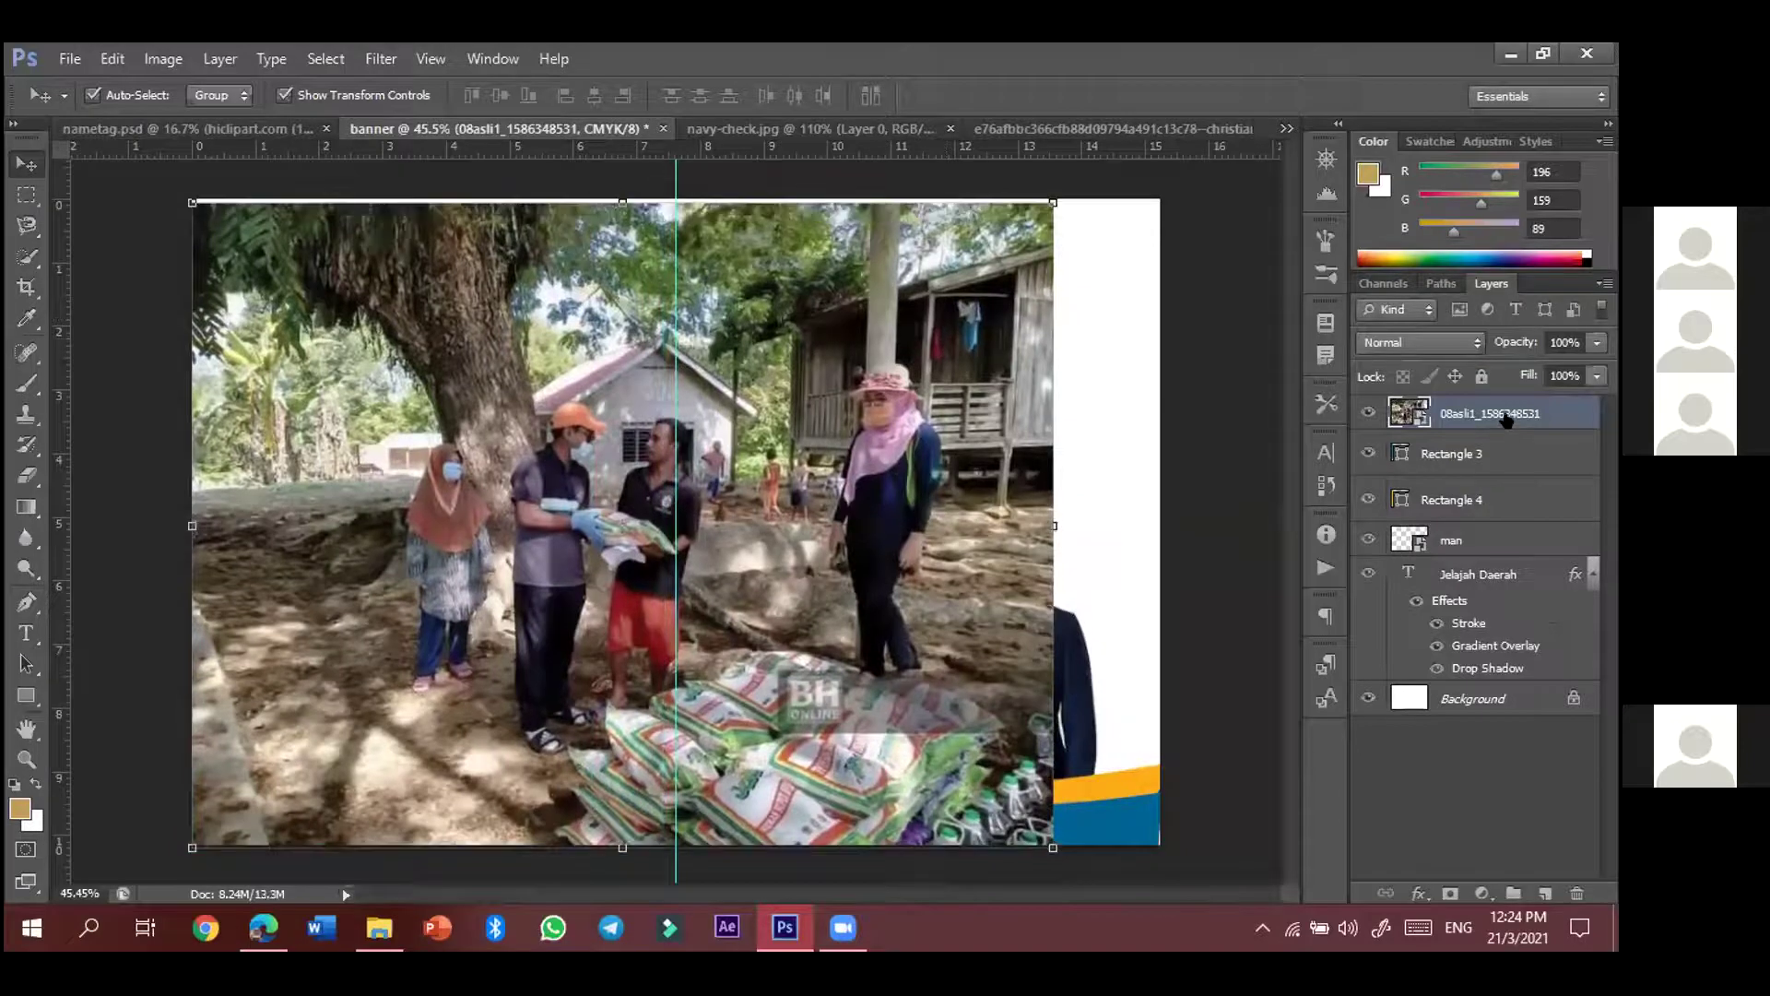
pyautogui.moveTo(1502, 415); pyautogui.dragTo(1531, 666)
pyautogui.moveTo(1503, 483); pyautogui.dragTo(378, 659)
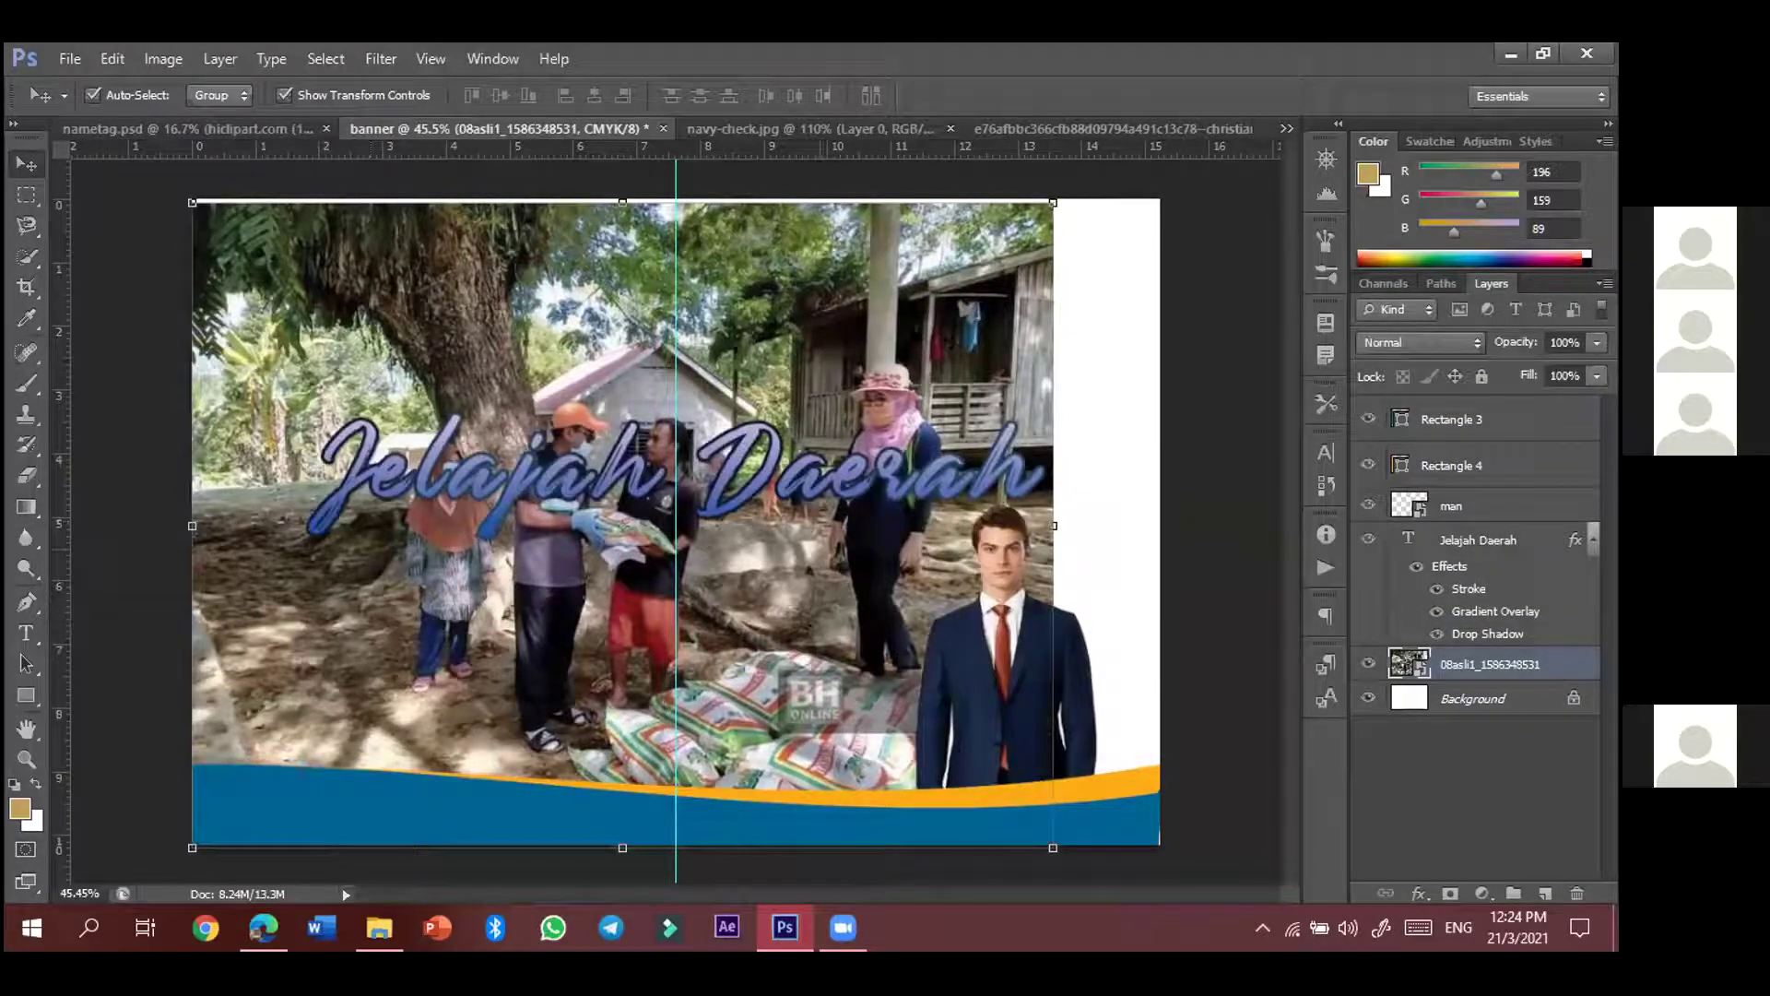
pyautogui.moveTo(876, 340)
pyautogui.mouseDown()
pyautogui.moveTo(919, 341)
pyautogui.moveTo(864, 336)
pyautogui.mouseUp()
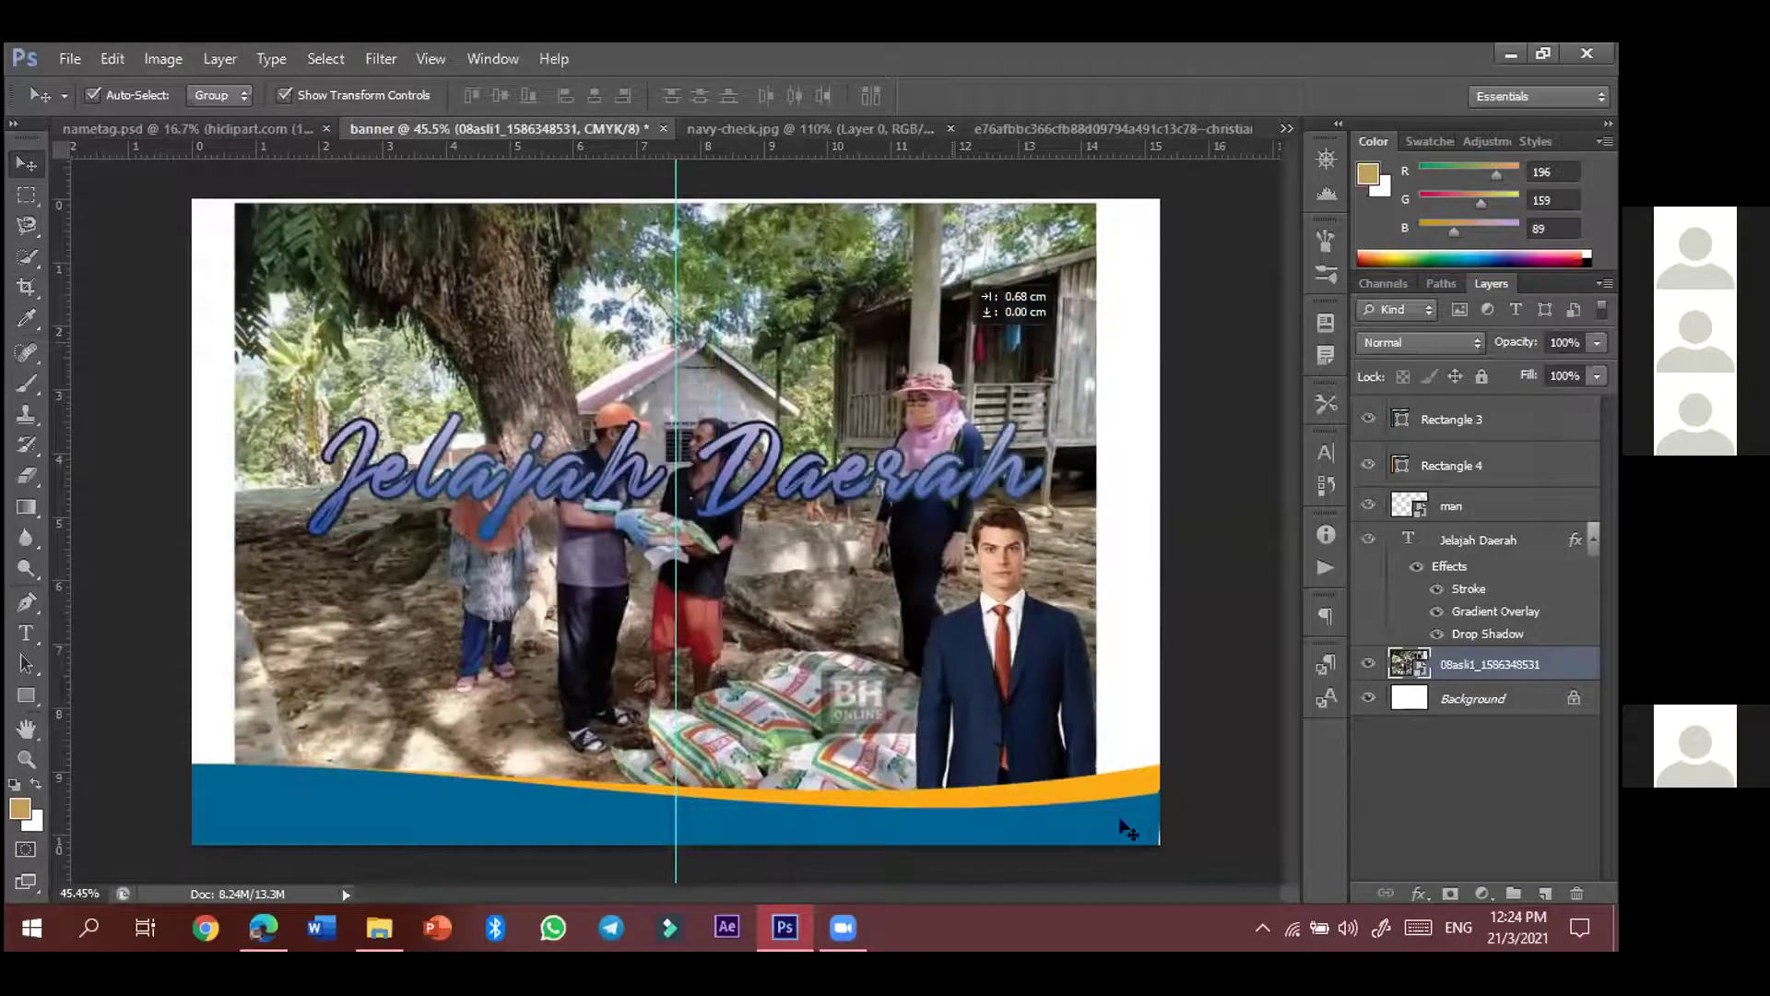
pyautogui.moveTo(1054, 845); pyautogui.dragTo(1065, 845)
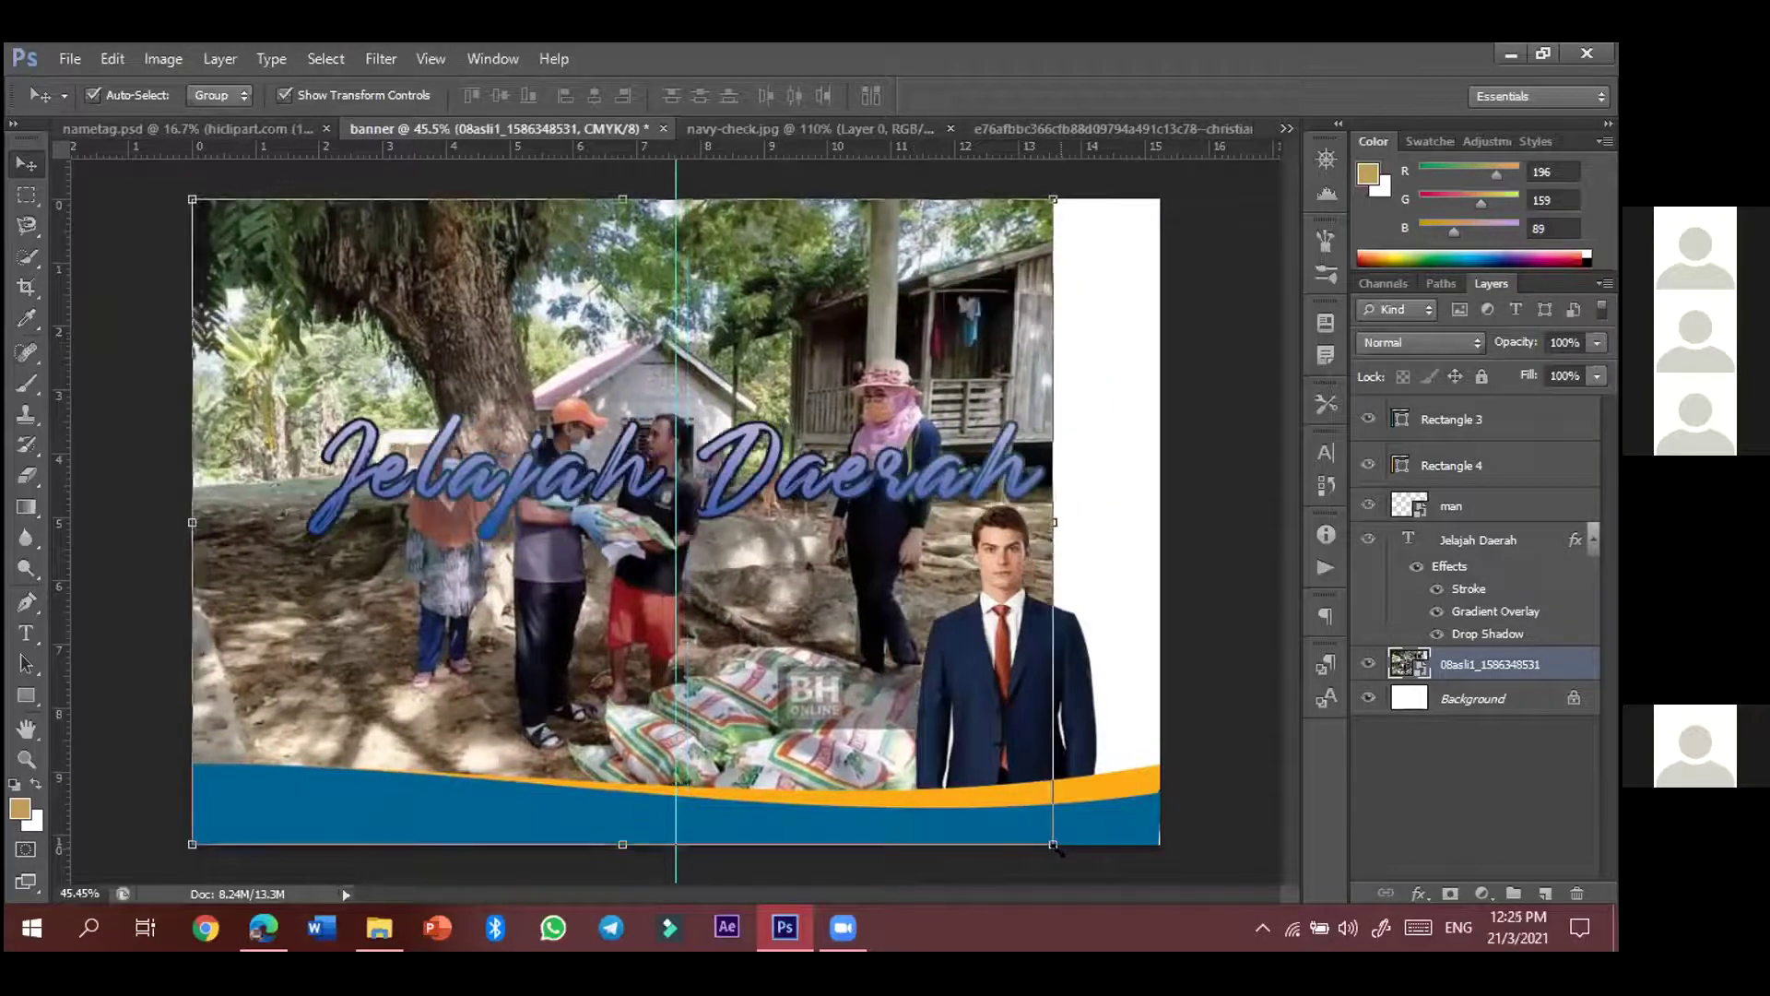
pyautogui.hotkey('ctrl', 't')
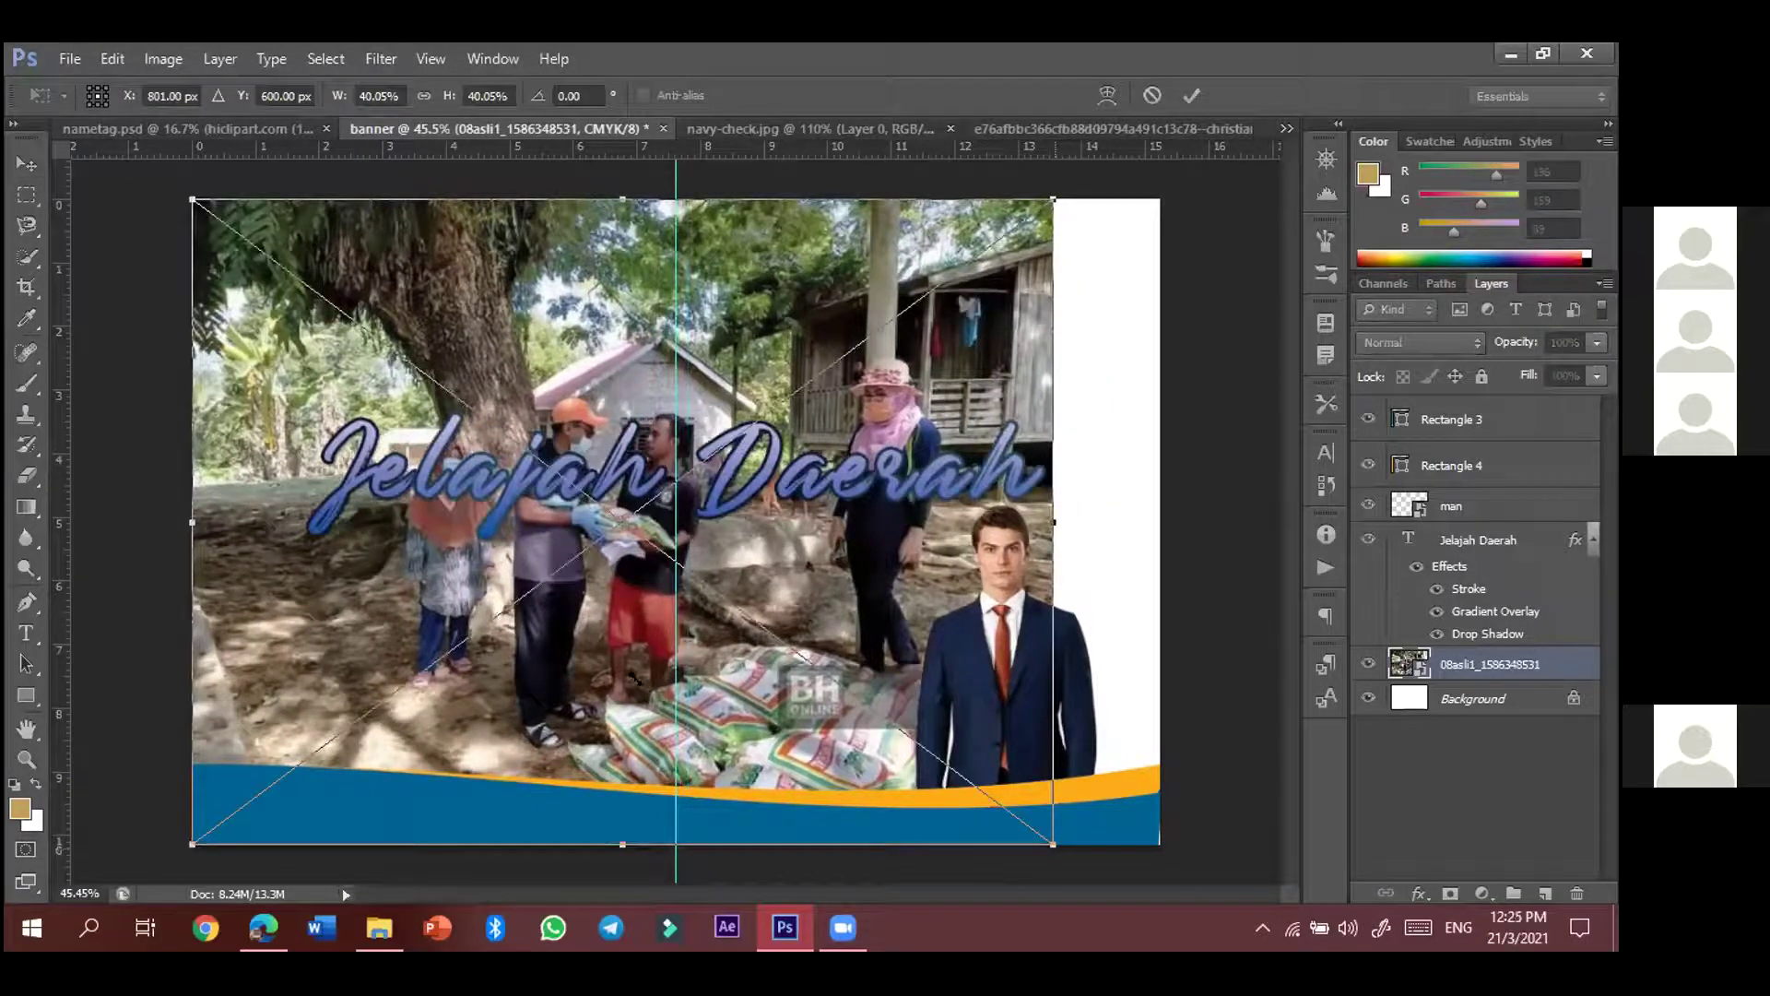
pyautogui.moveTo(1053, 844); pyautogui.dragTo(837, 683)
pyautogui.moveTo(600, 657); pyautogui.dragTo(675, 560)
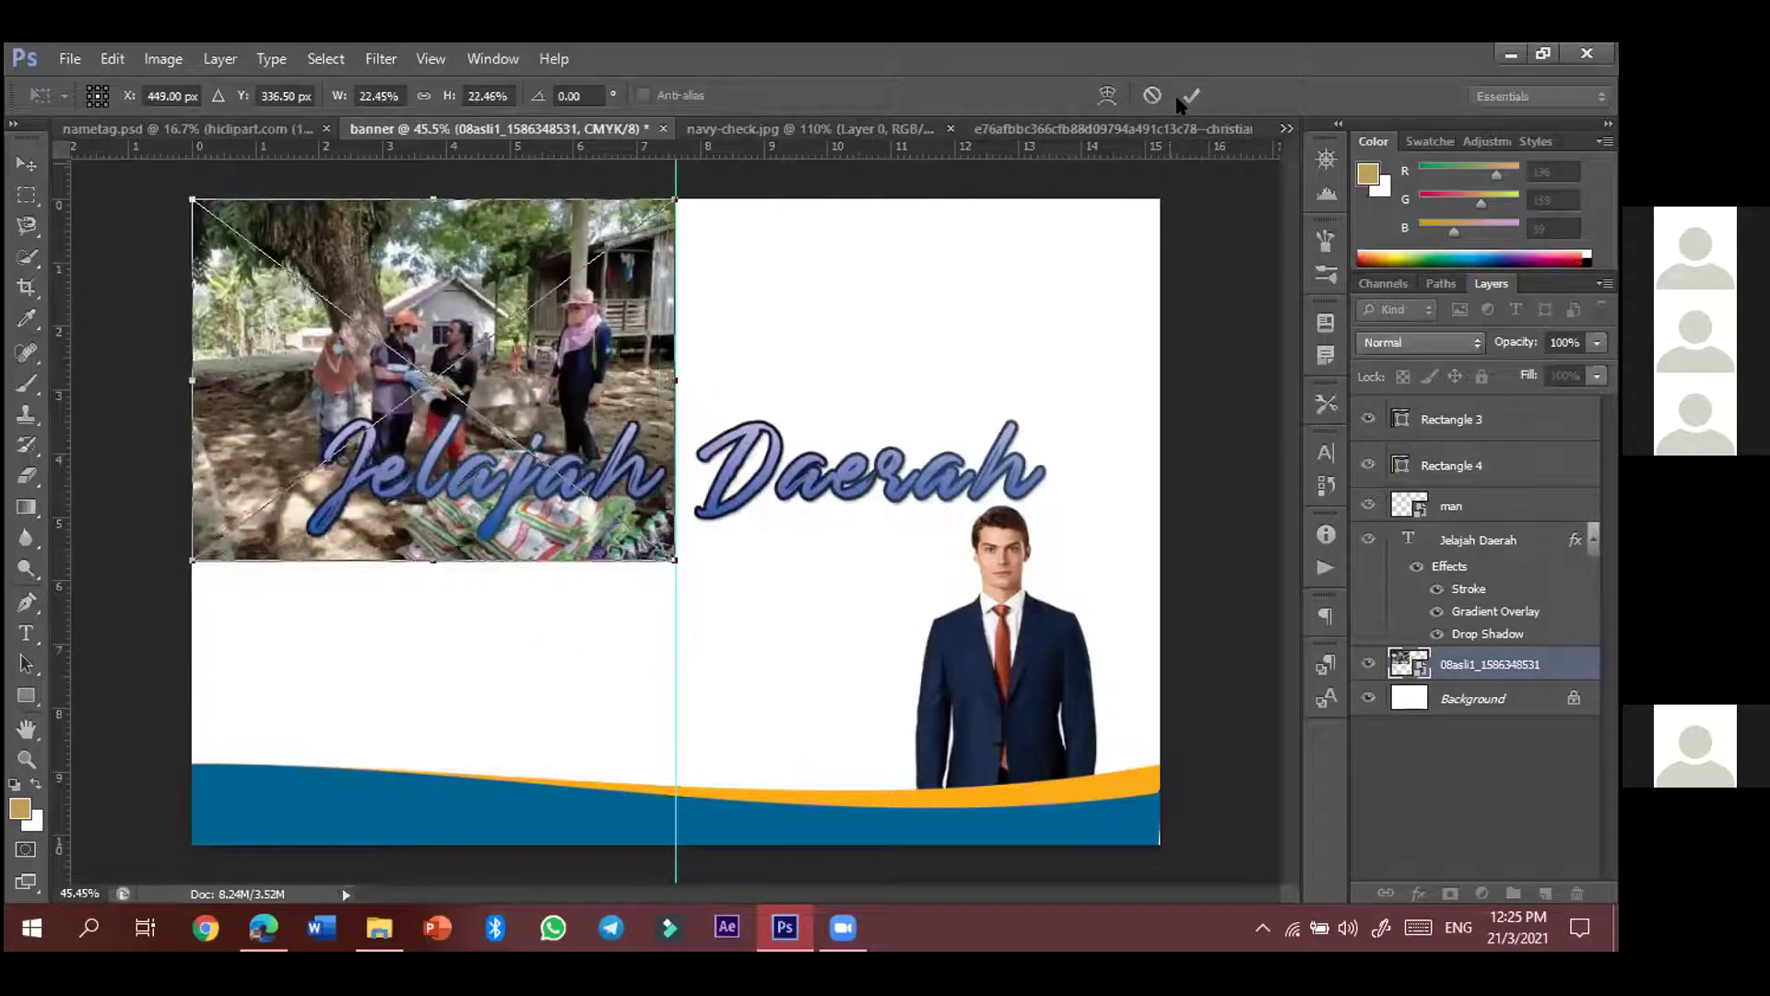
pyautogui.press('Return')
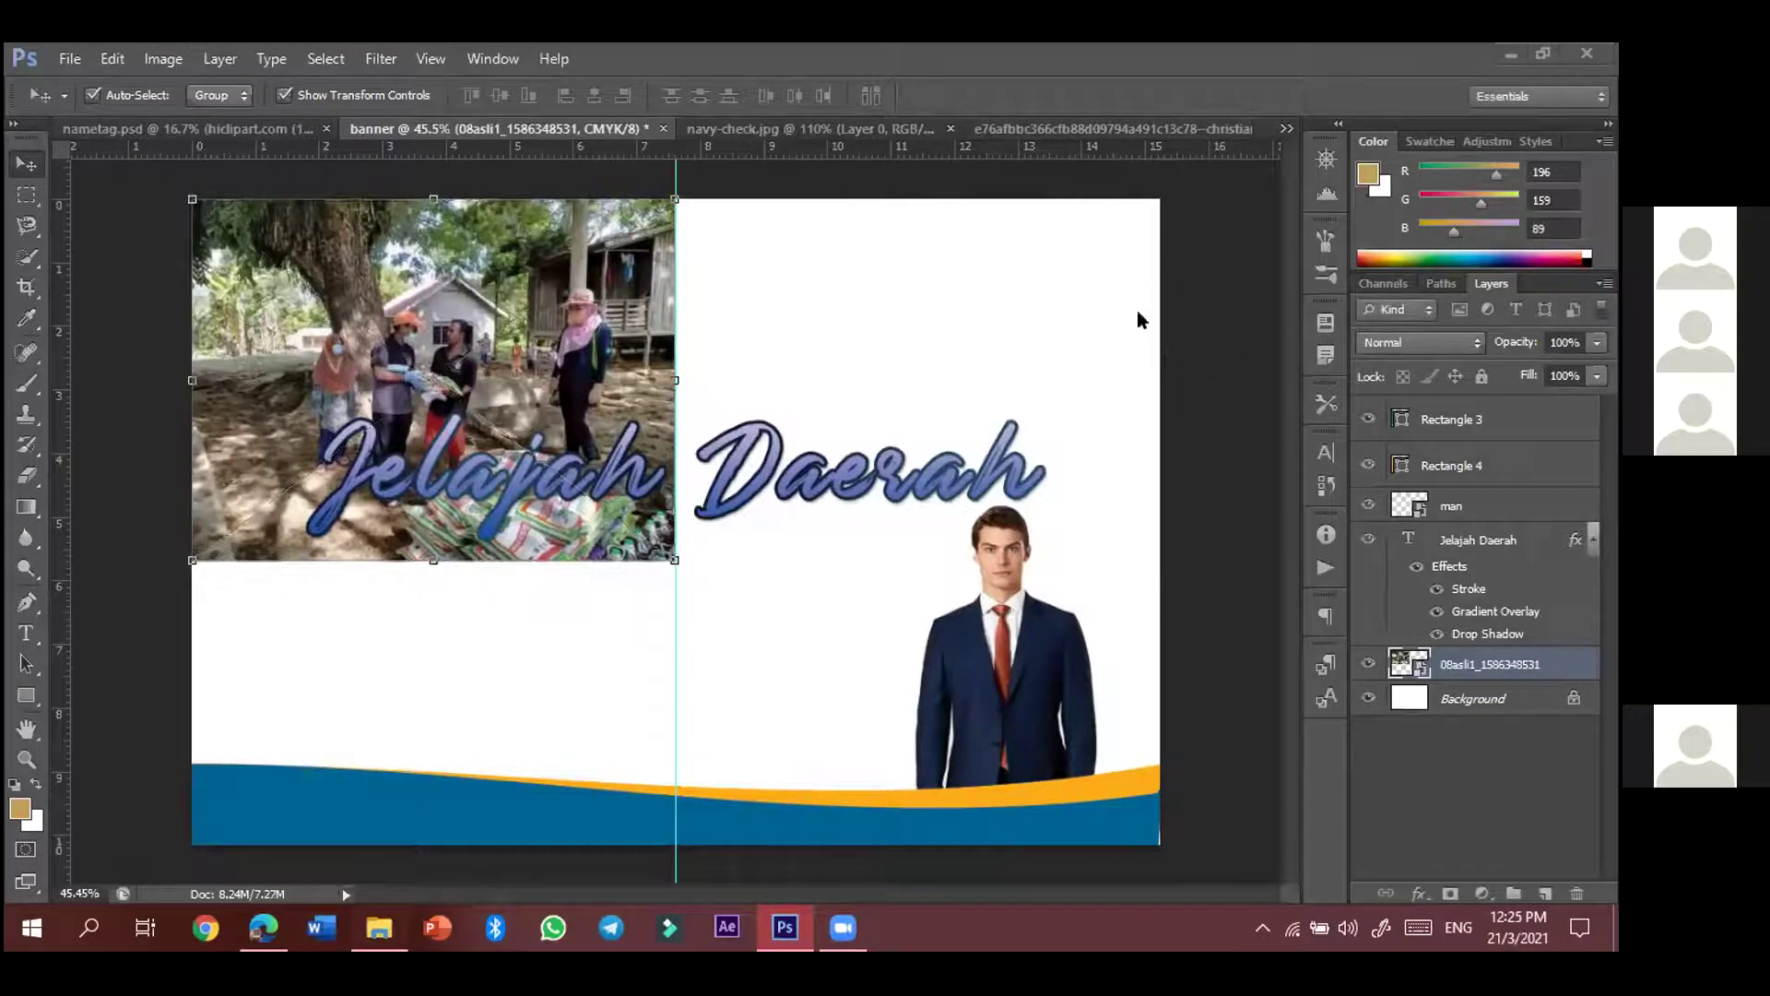
pyautogui.hotkey('alt', 'Tab')
pyautogui.moveTo(1164, 351); pyautogui.dragTo(914, 310)
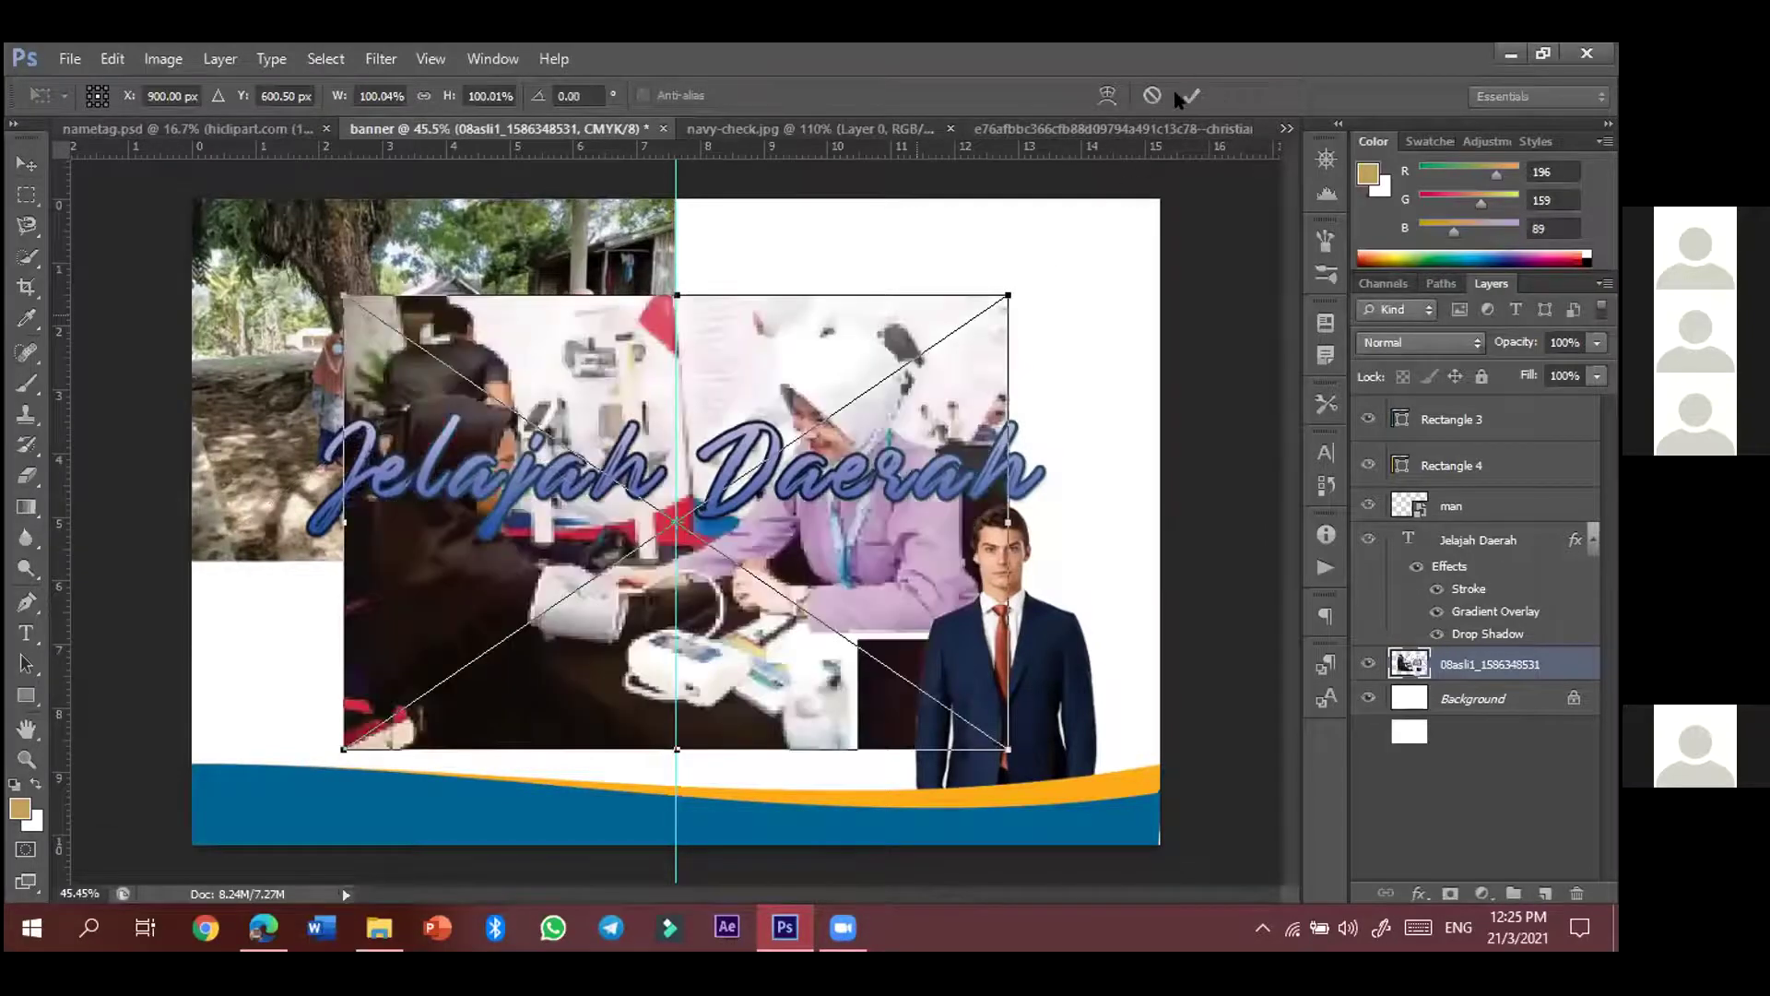
pyautogui.click(1188, 96)
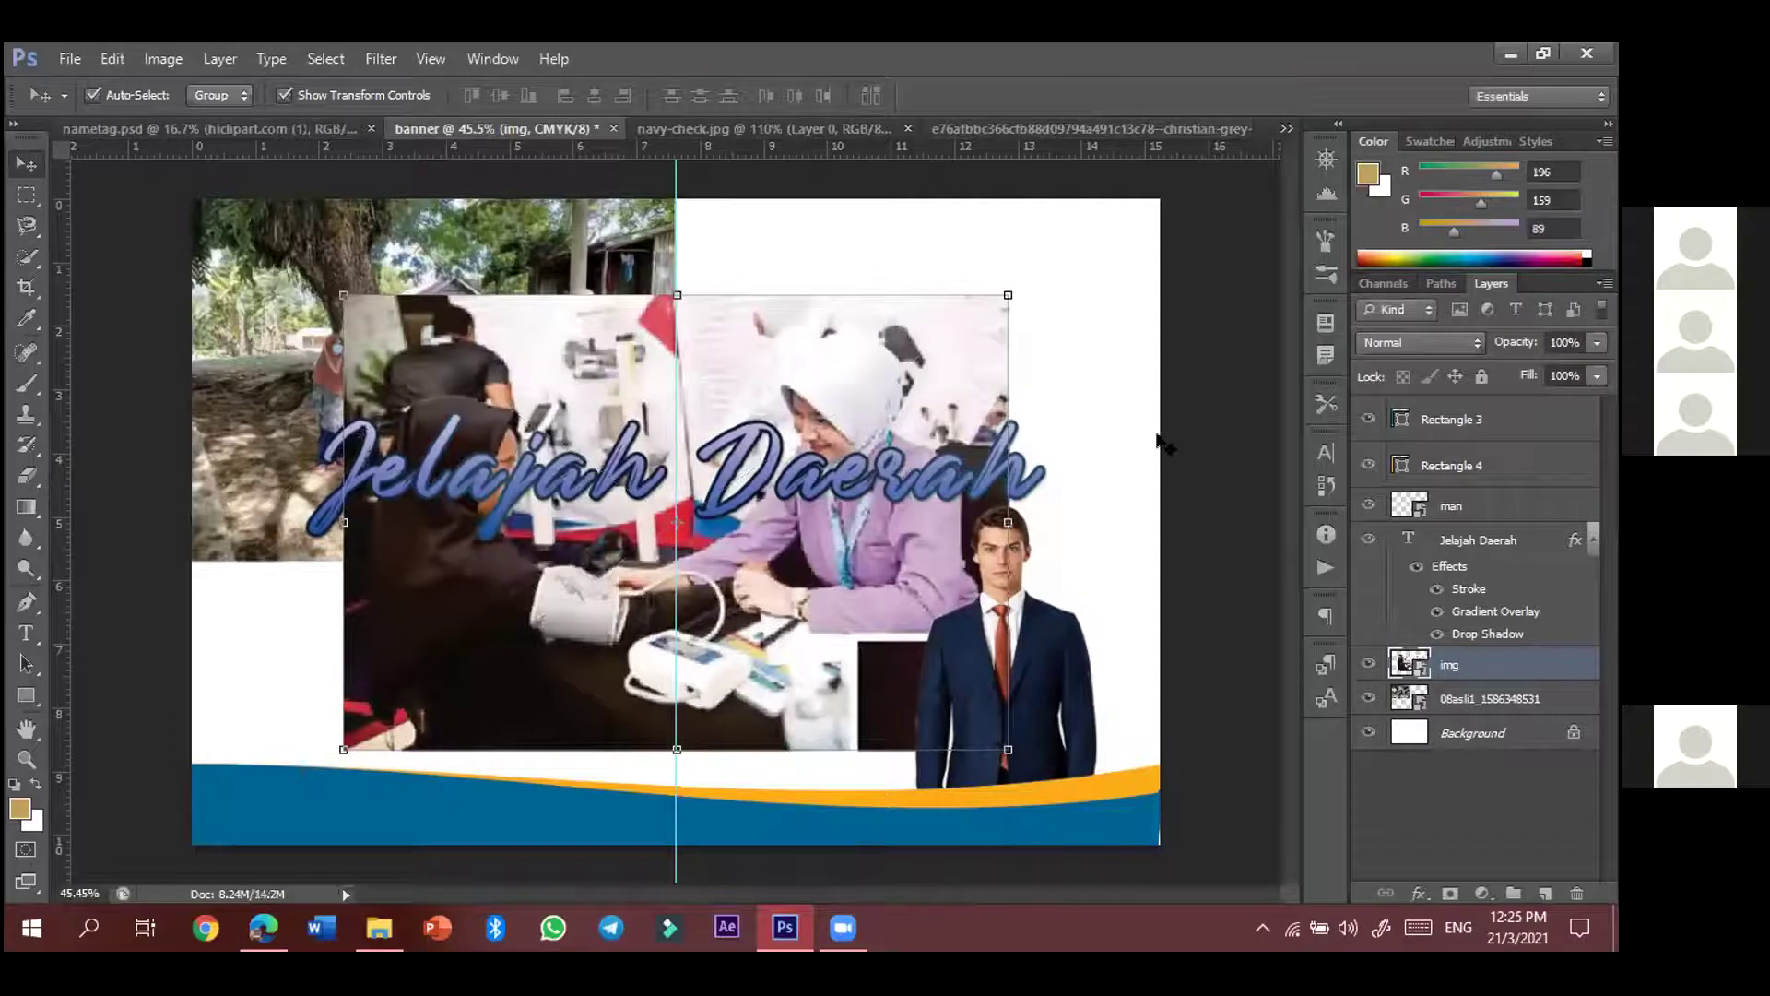
# - Shrink the img photo and fit it along the canvas's upper edge, from the centre guide to the right edge
pyautogui.moveTo(1008, 748); pyautogui.dragTo(945, 706)
pyautogui.moveTo(1088, 533); pyautogui.dragTo(1314, 441)
pyautogui.moveTo(1271, 604); pyautogui.dragTo(1129, 543)
pyautogui.click(1182, 91)
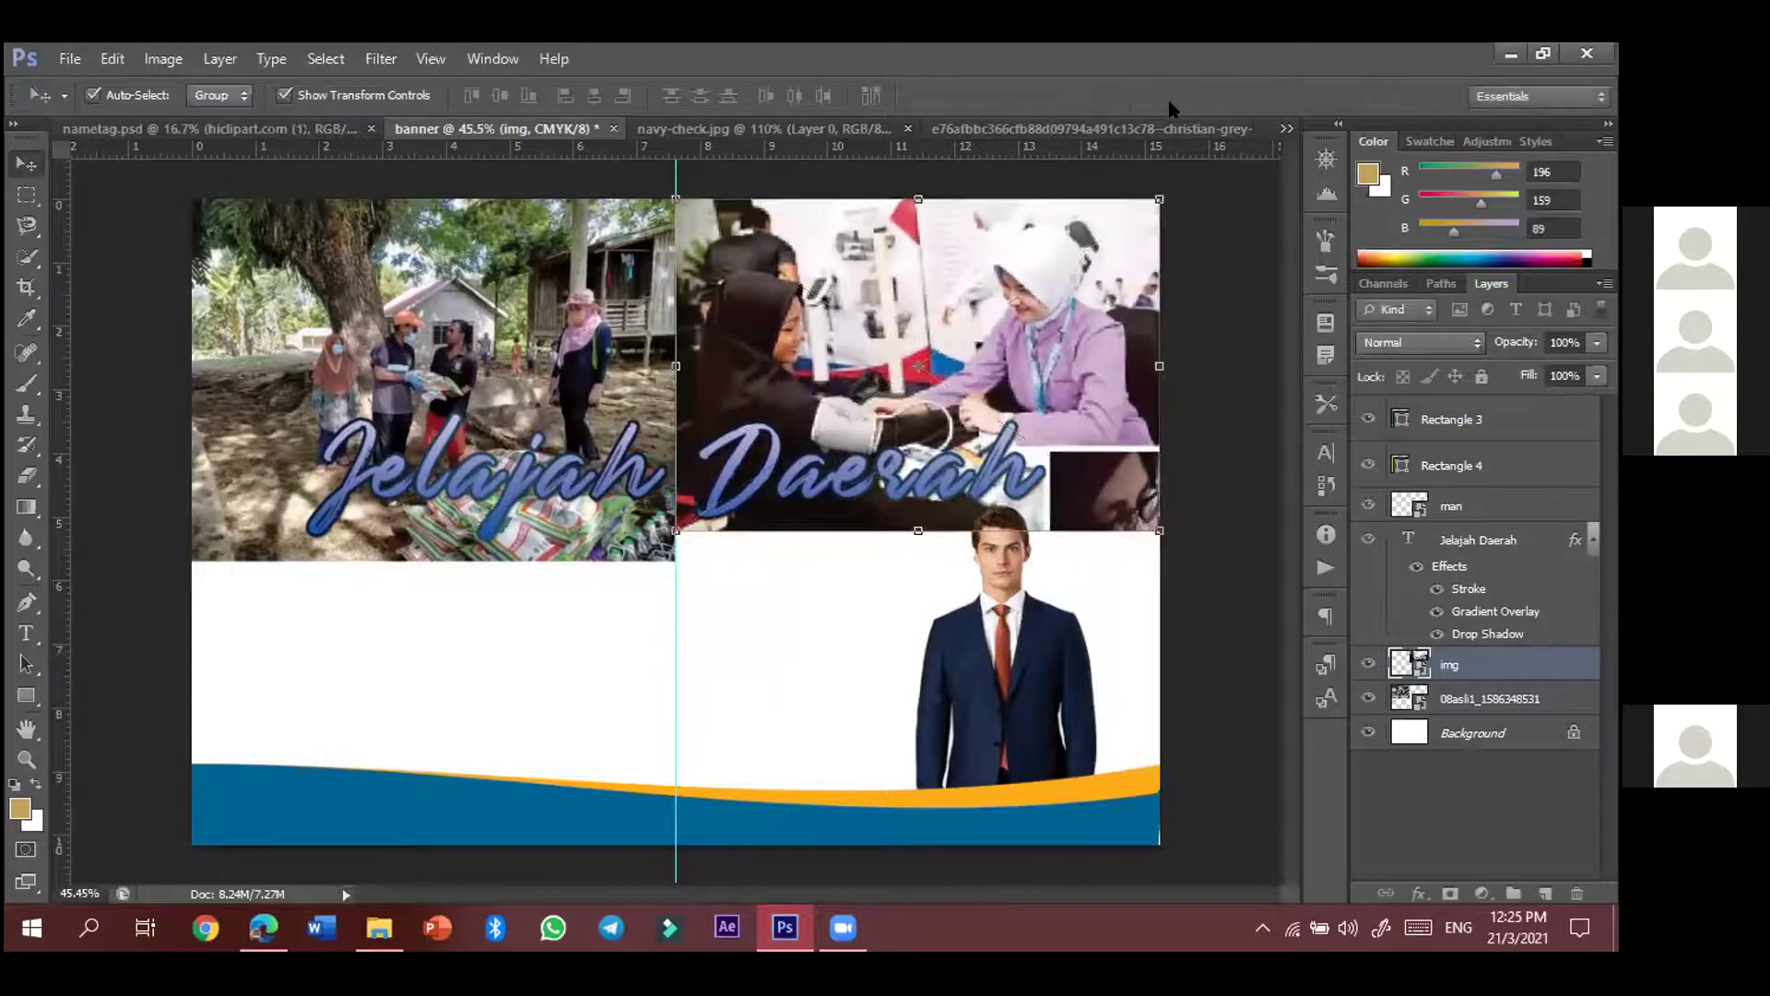
# - Try stacking the img photo above the village photo, and return both to their side-by-side positions along the upper edge
pyautogui.click(783, 645)
pyautogui.click(881, 225)
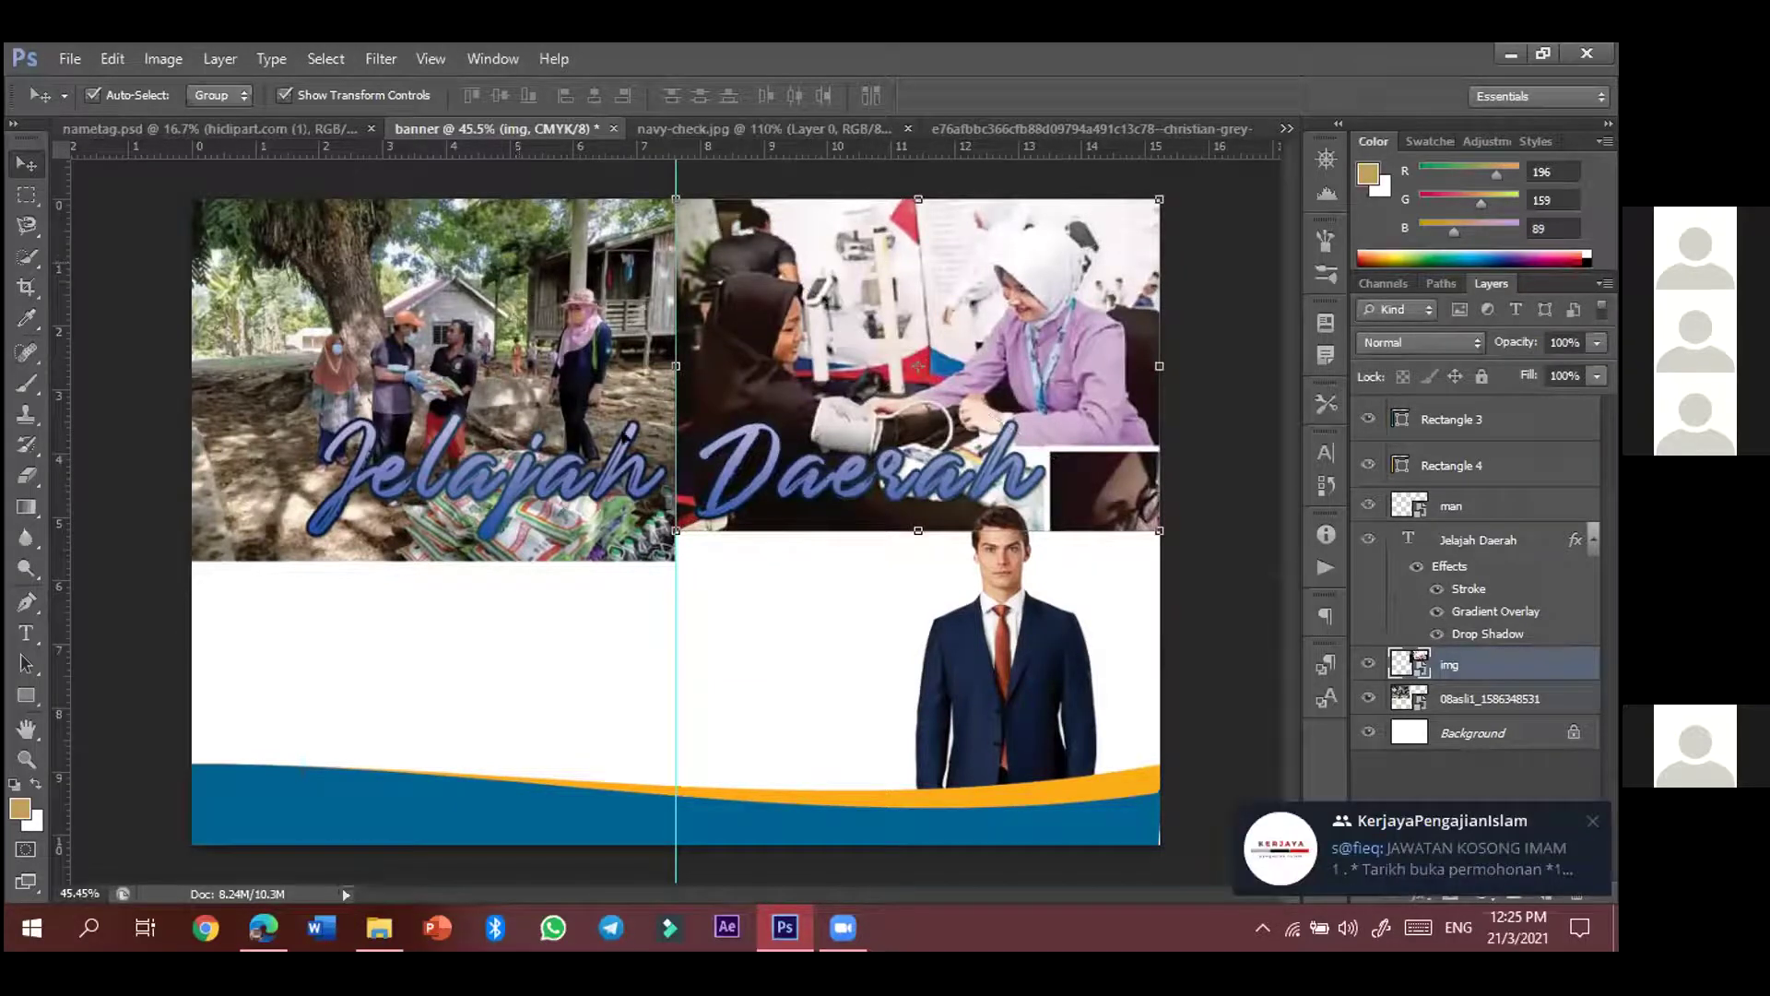
pyautogui.keyDown('shift'); pyautogui.click(637, 498); pyautogui.keyUp('shift')
pyautogui.moveTo(655, 608); pyautogui.dragTo(797, 811)
pyautogui.moveTo(704, 555); pyautogui.dragTo(667, 691)
pyautogui.moveTo(960, 373); pyautogui.dragTo(642, 399)
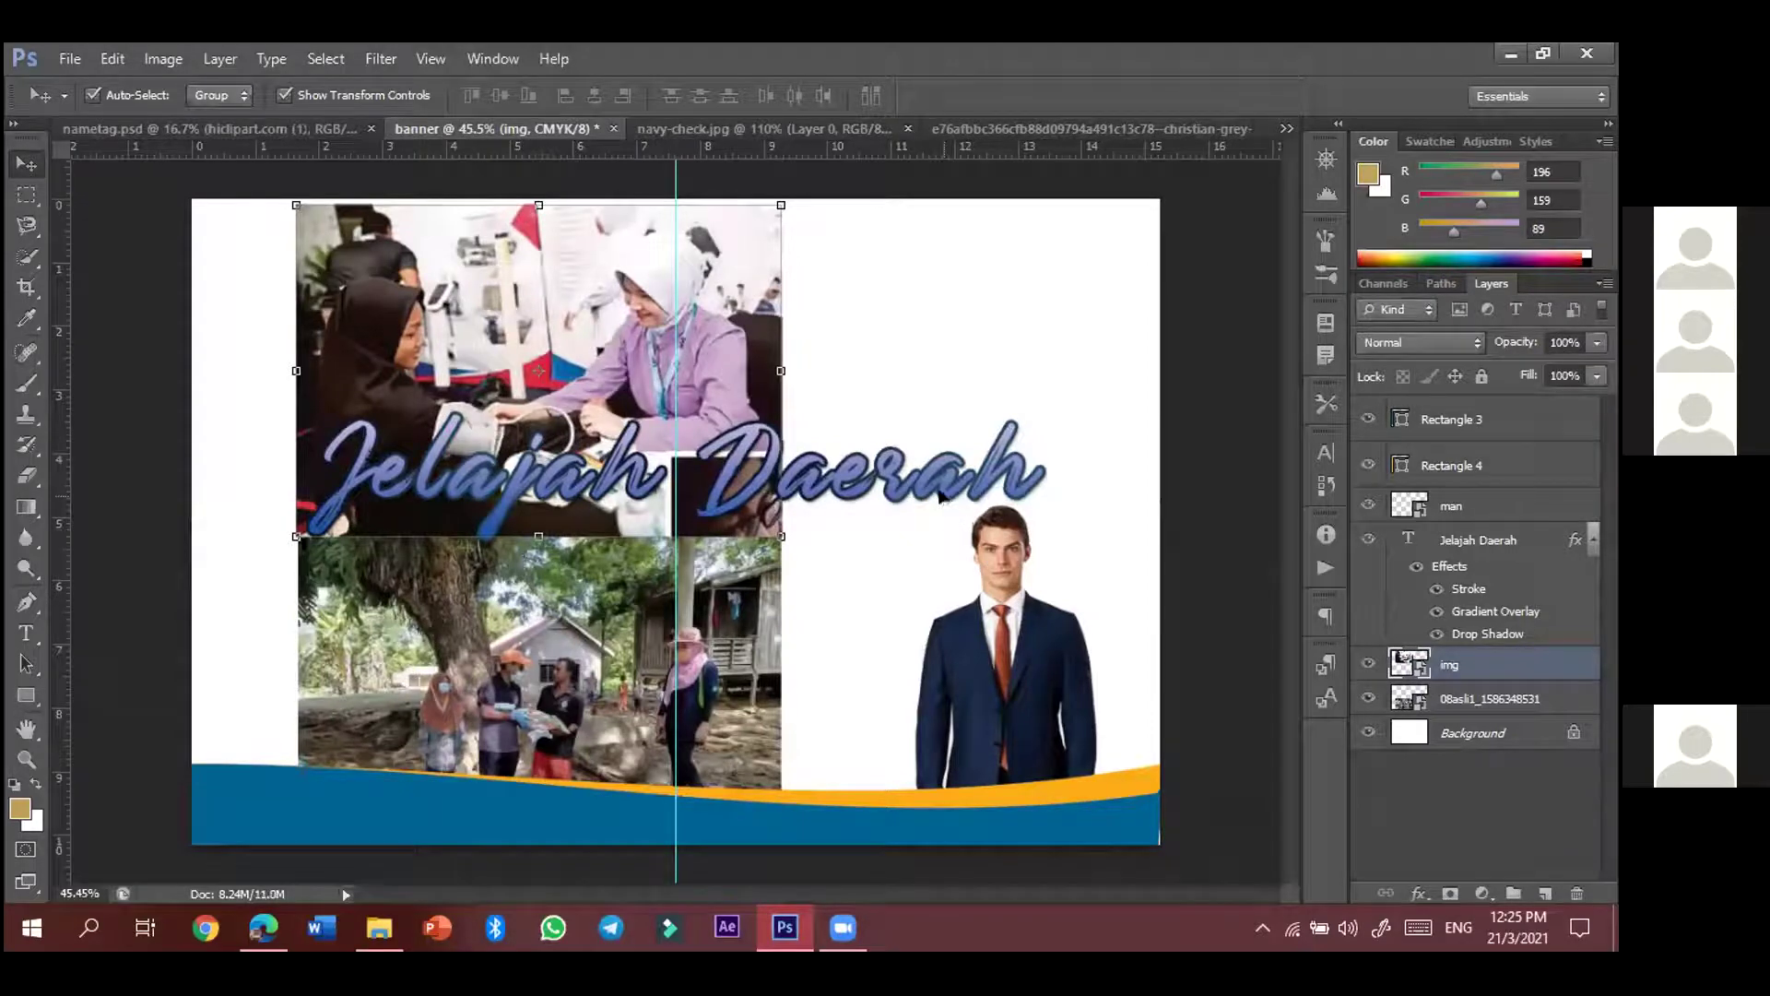
pyautogui.moveTo(565, 378); pyautogui.dragTo(944, 372)
pyautogui.click(571, 645)
pyautogui.moveTo(572, 645); pyautogui.dragTo(465, 308)
# - Enlarge the img photo proportionally from the centre guide until its lower edge is level with that of the neighbouring photo
pyautogui.click(954, 374)
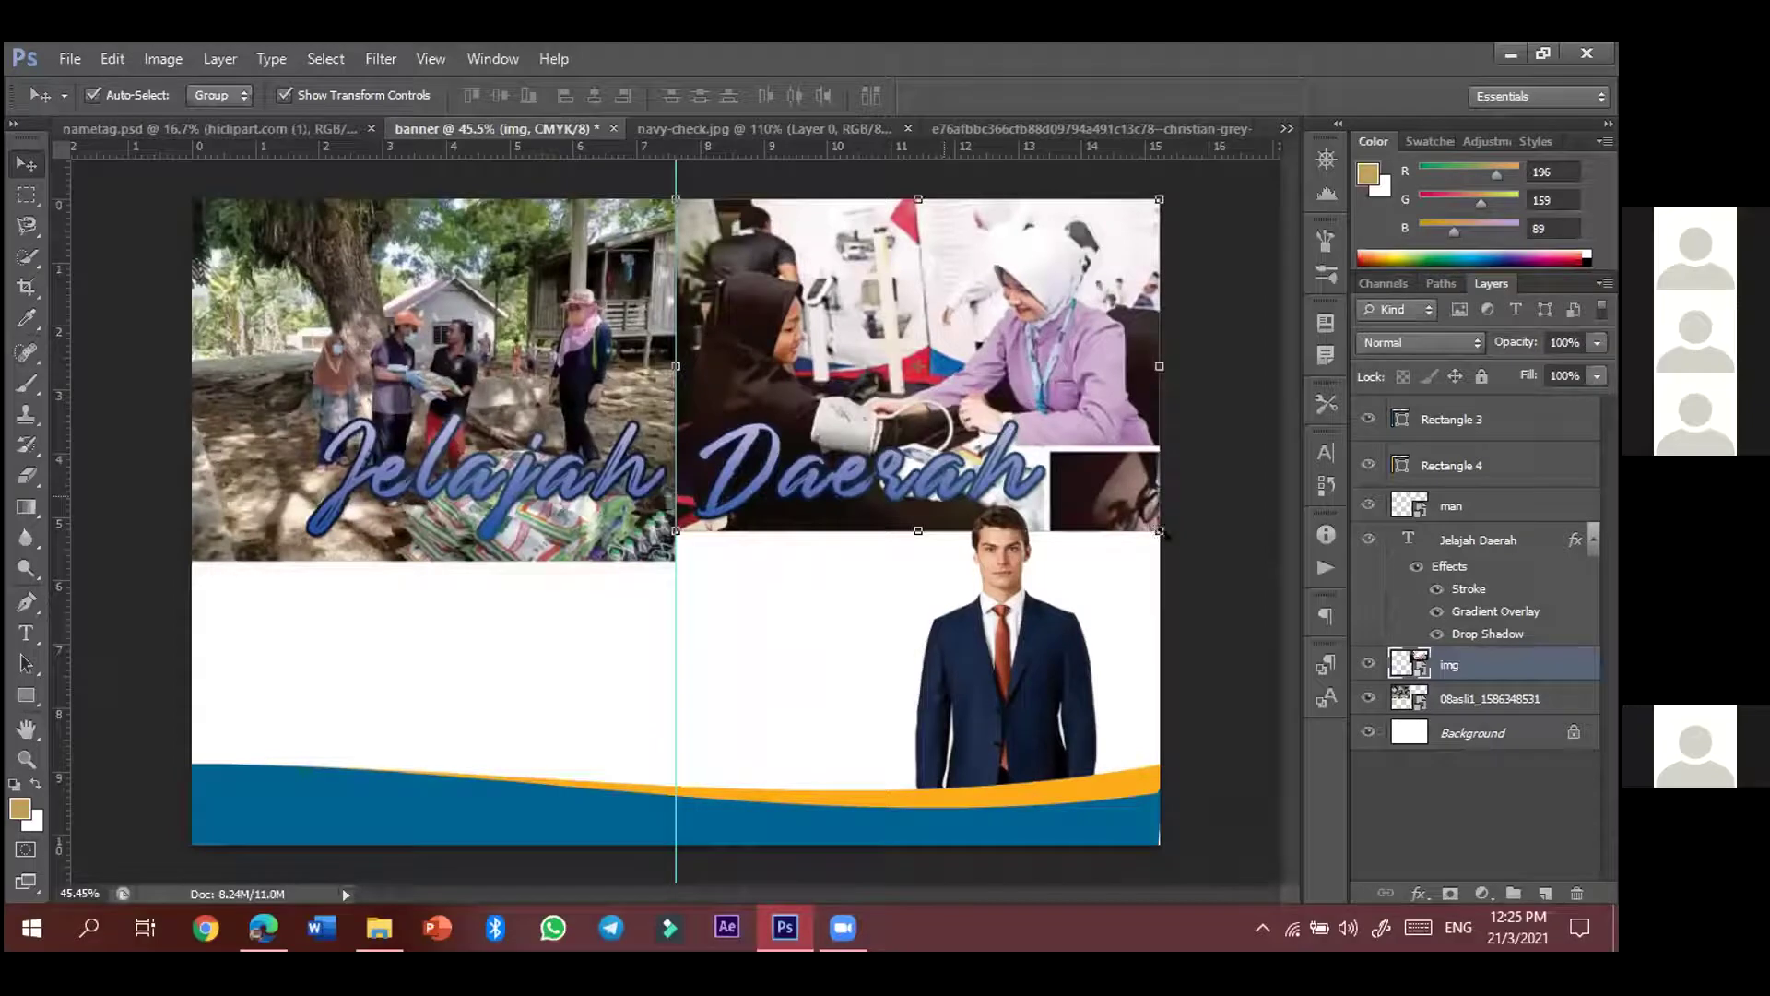
pyautogui.moveTo(1159, 530); pyautogui.dragTo(1204, 560)
pyautogui.press('Return')
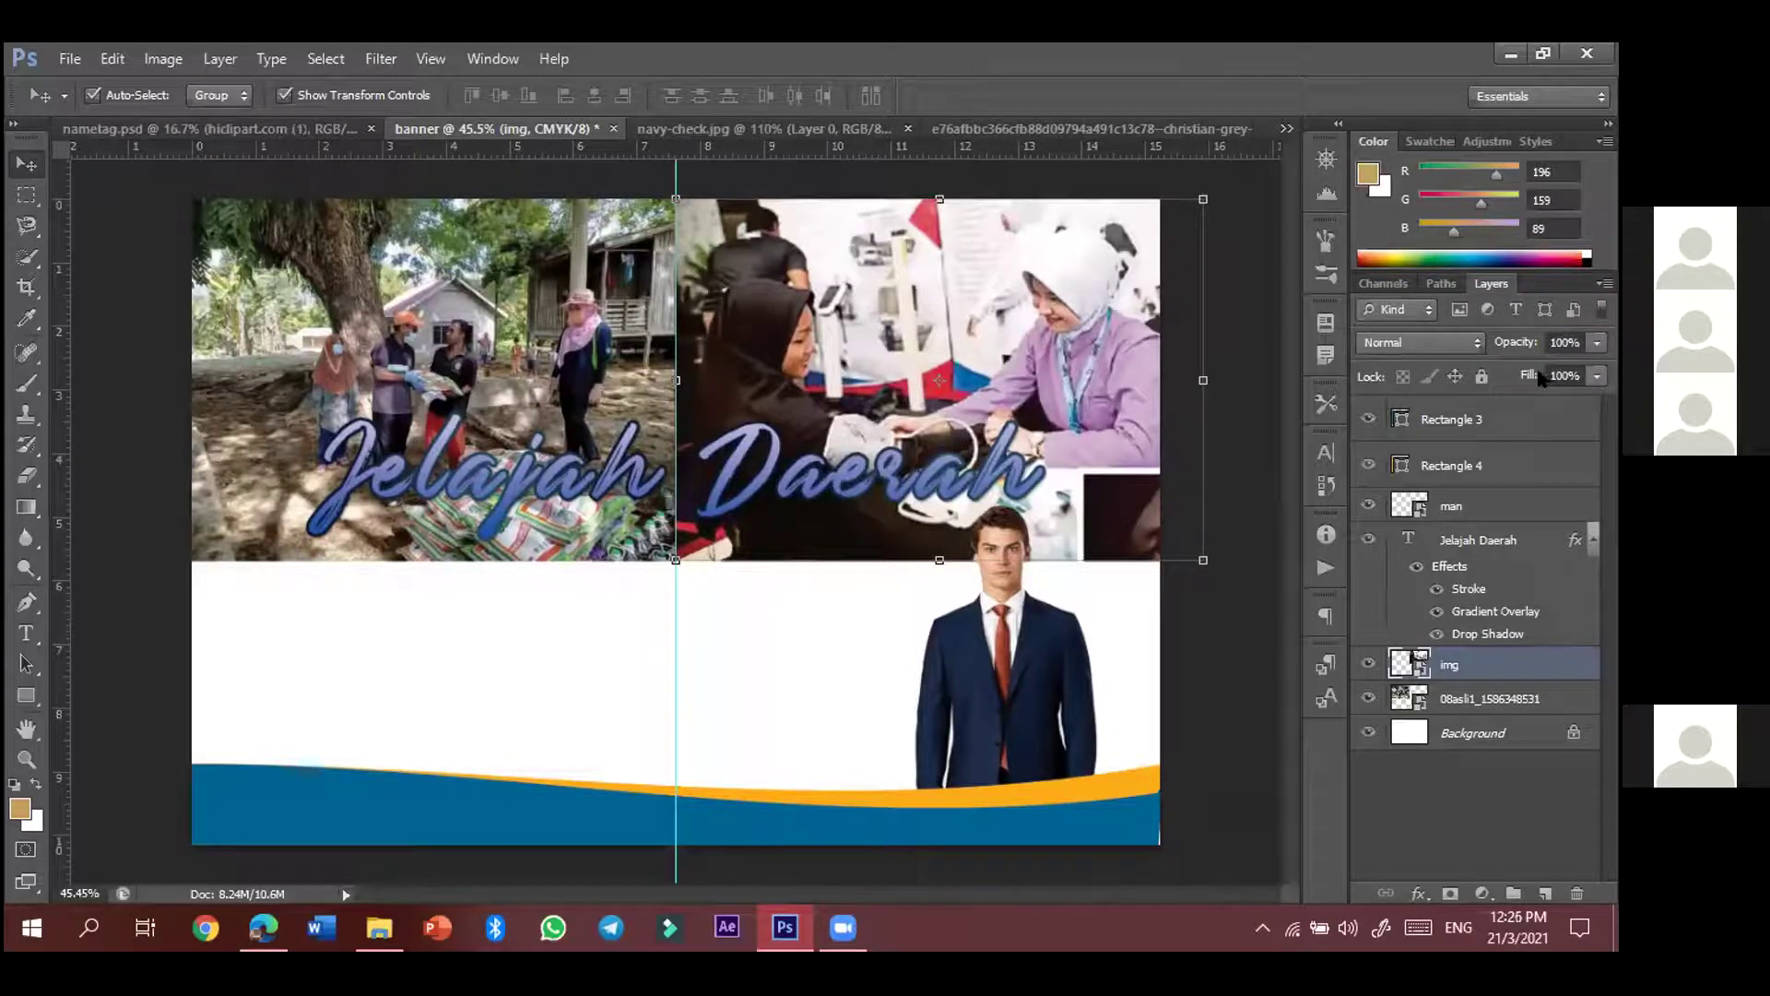
# - Fade the img photo by setting its layer opacity to 38% and its fill to 61%
pyautogui.moveTo(1597, 343); pyautogui.dragTo(1522, 380)
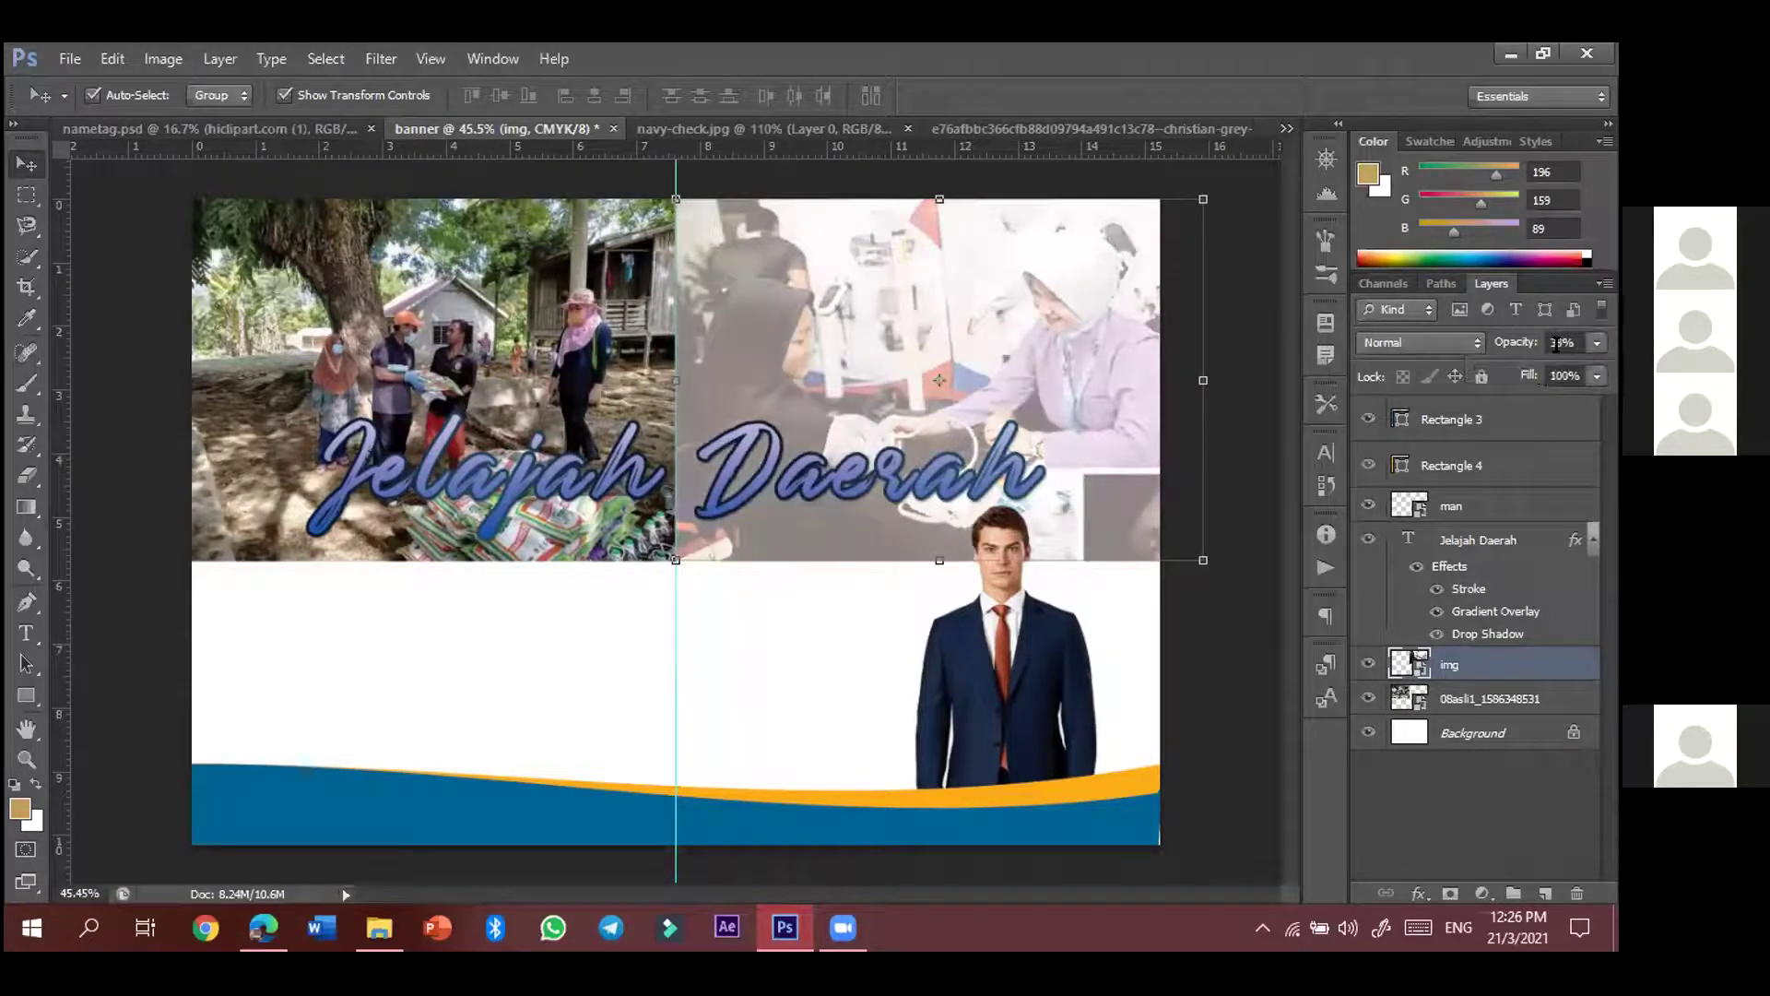
pyautogui.click(1596, 375)
pyautogui.moveTo(1596, 402); pyautogui.dragTo(1547, 402)
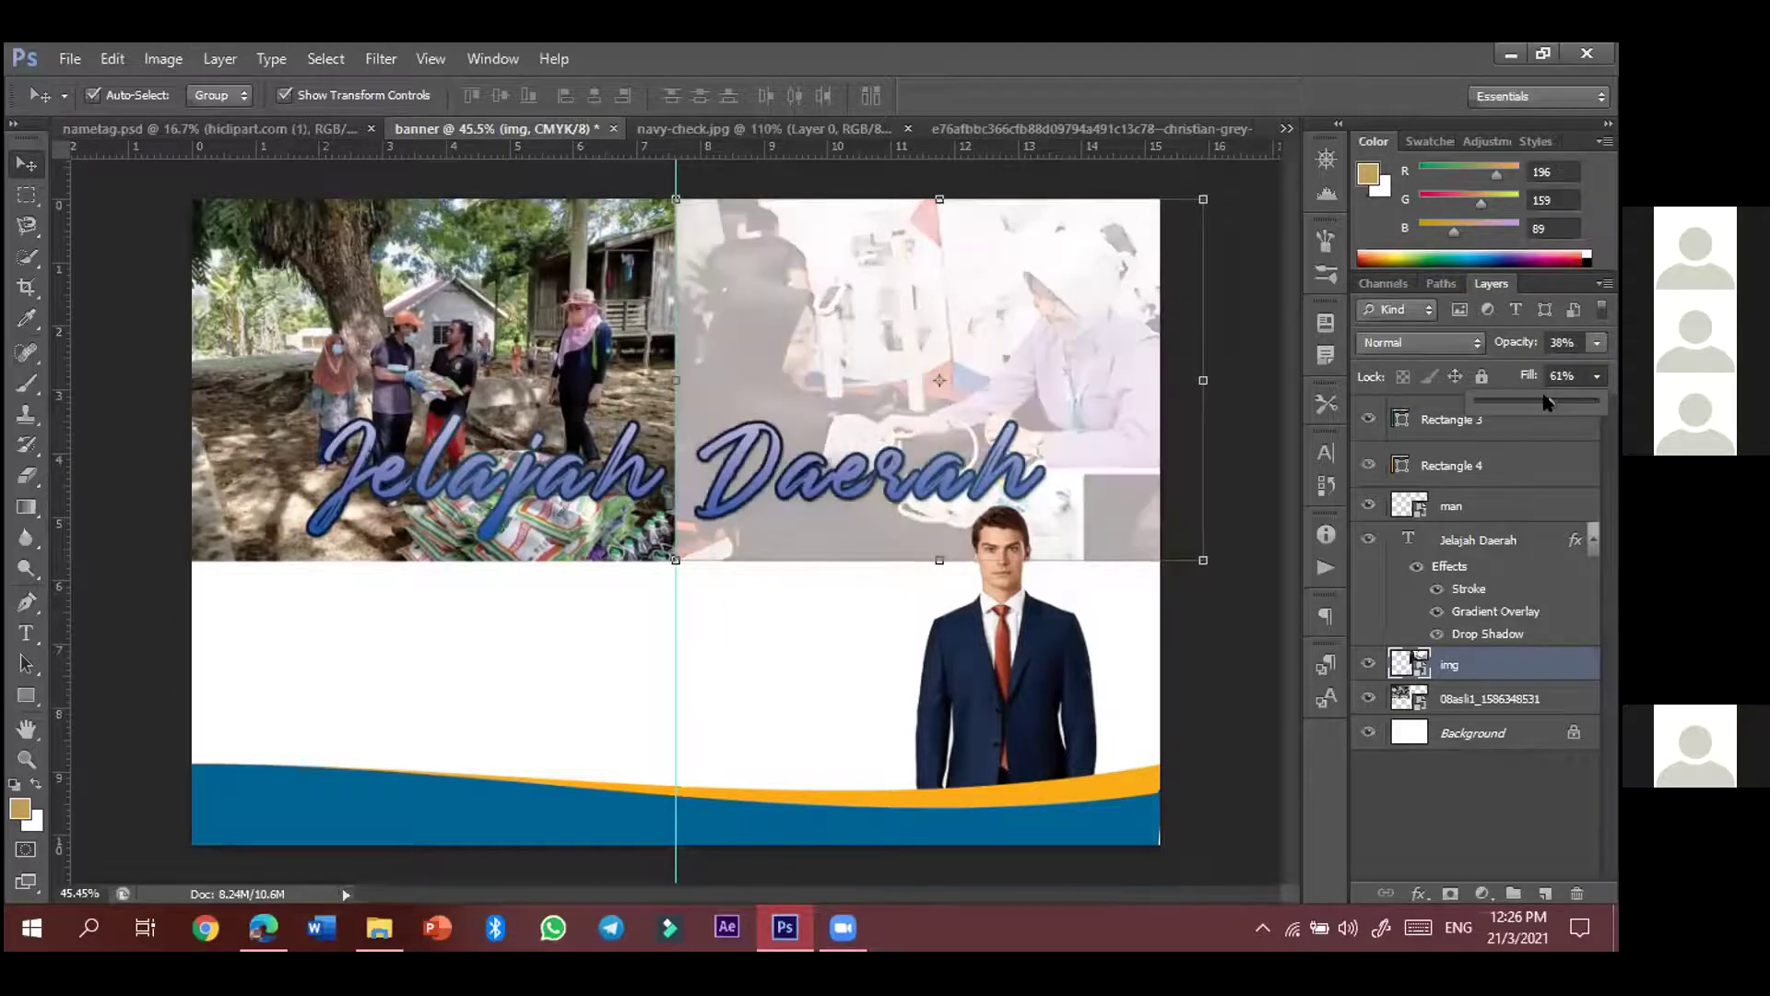
pyautogui.click(1514, 698)
pyautogui.click(1514, 698)
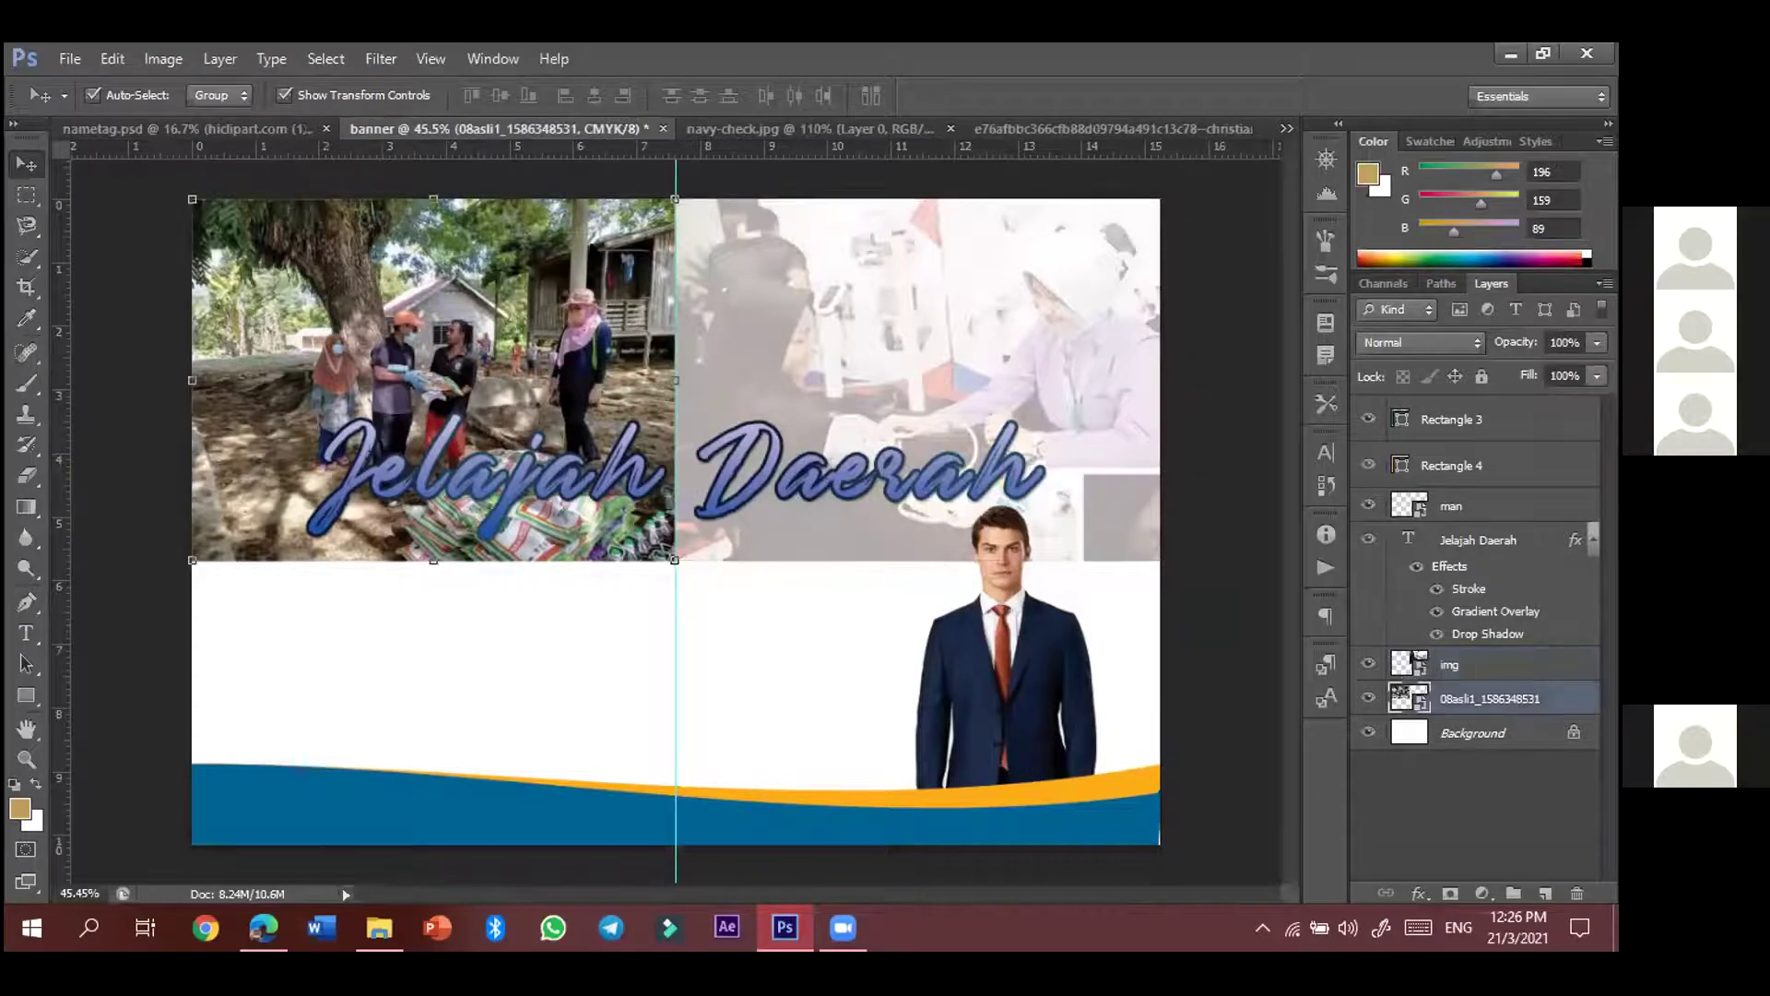
pyautogui.click(1597, 342)
pyautogui.moveTo(1596, 371); pyautogui.dragTo(1514, 373)
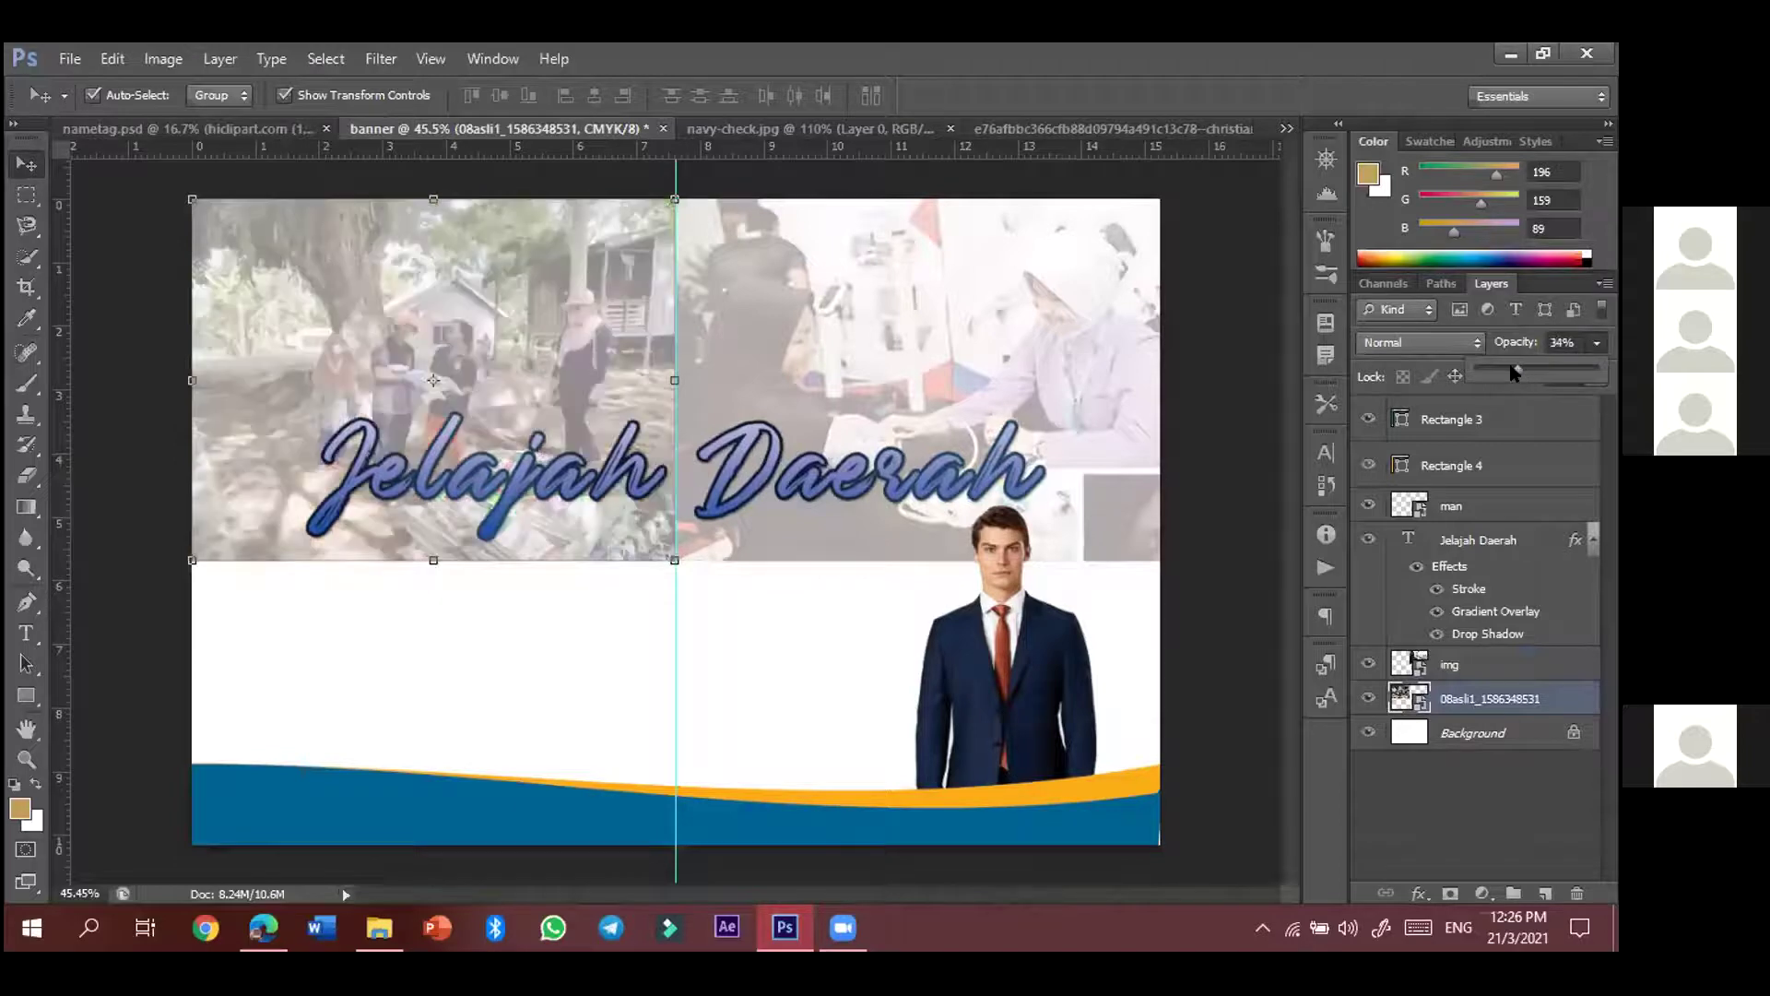
pyautogui.click(1613, 339)
pyautogui.click(1597, 376)
pyautogui.moveTo(1594, 400); pyautogui.dragTo(1530, 402)
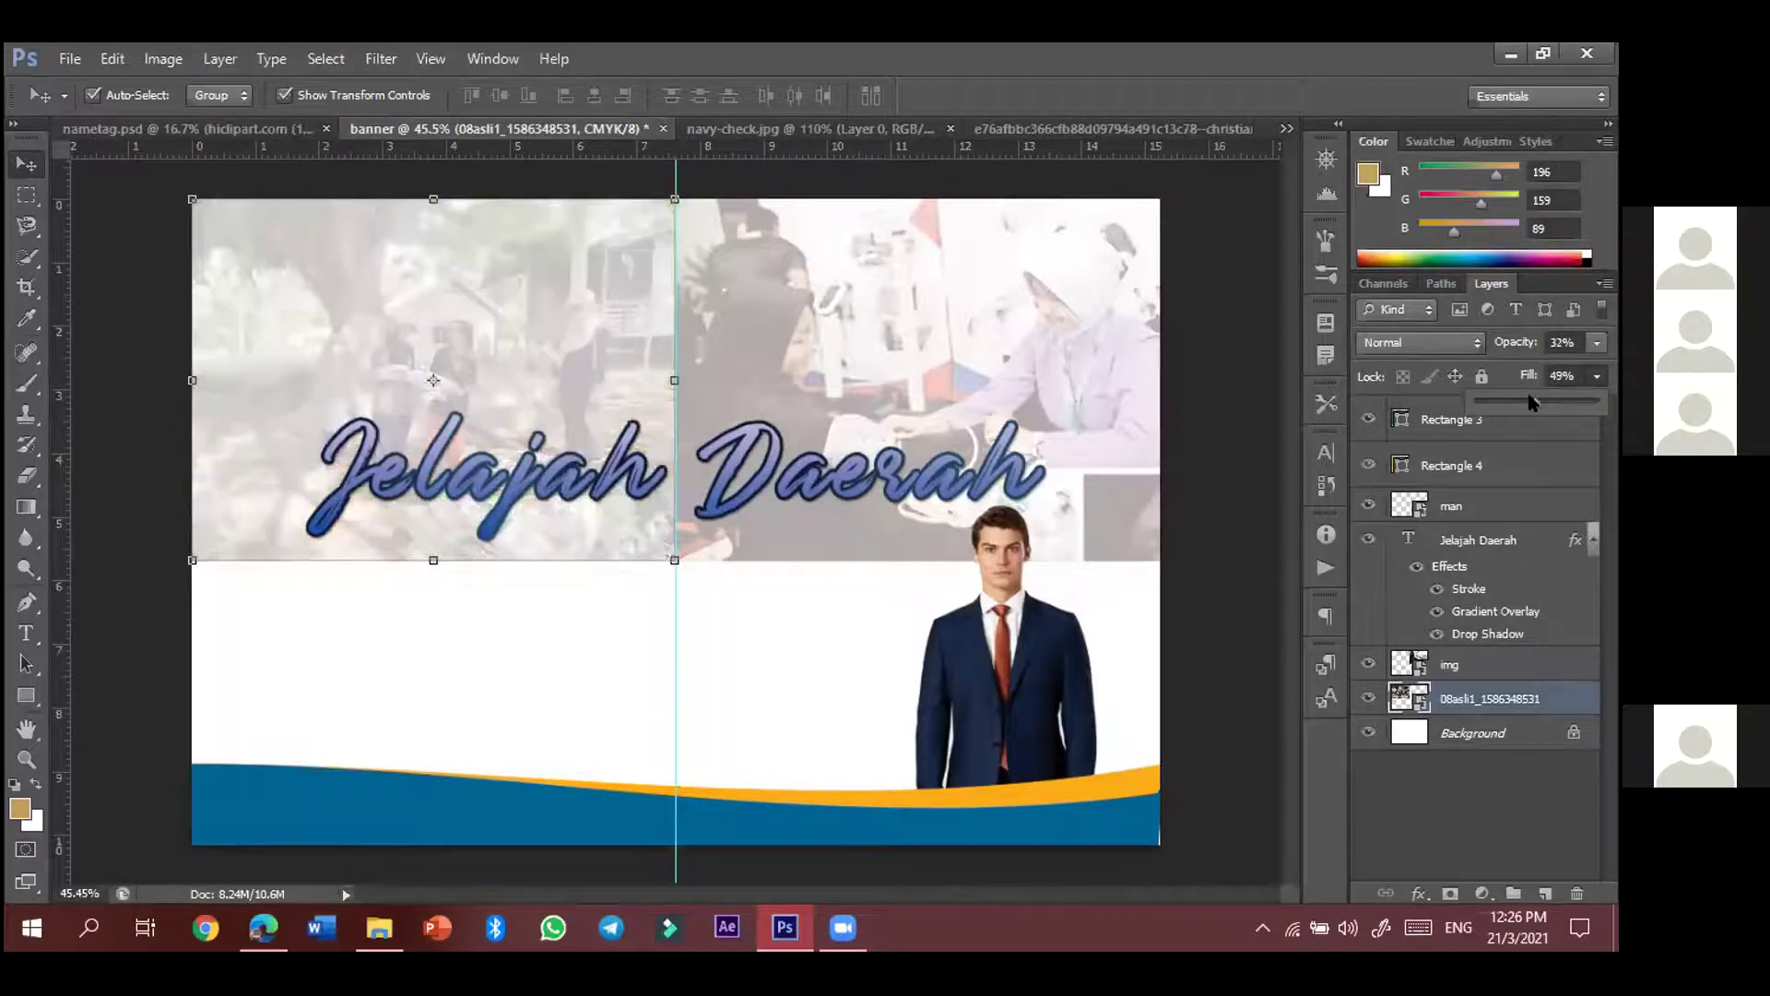
pyautogui.click(1612, 355)
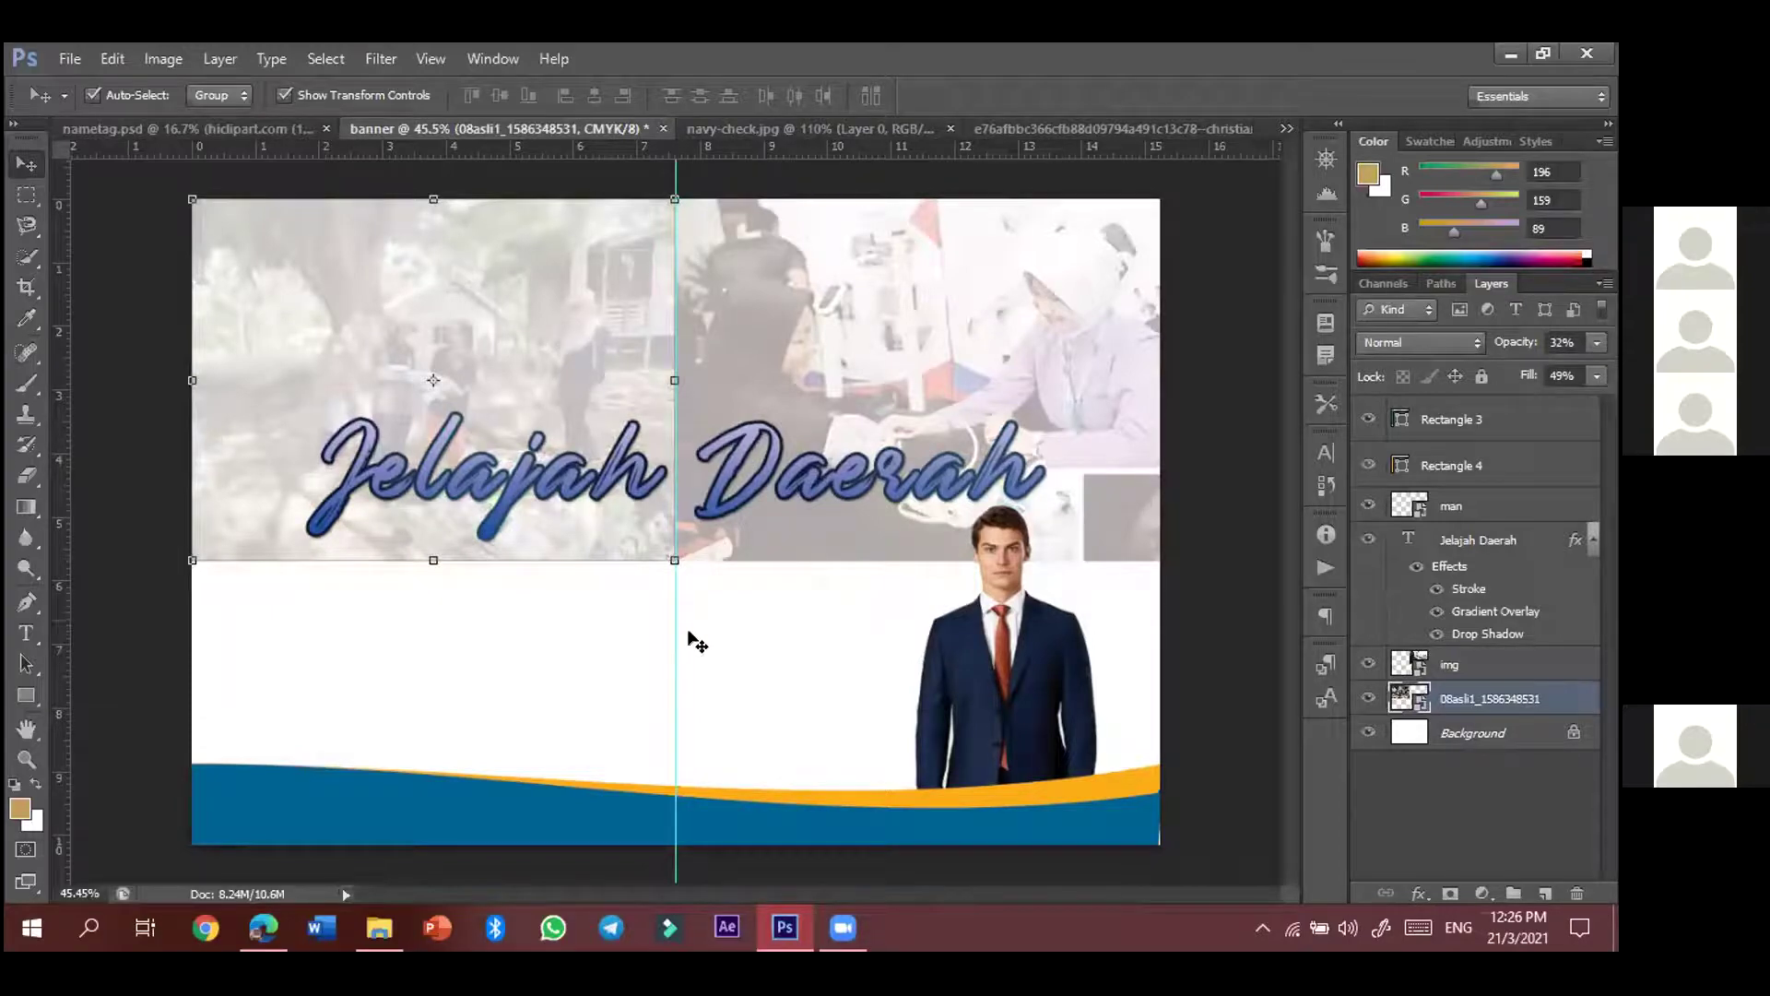
# - Remove the vertical centre guide and add a layer mask to the img photo
pyautogui.moveTo(676, 624); pyautogui.dragTo(52, 568)
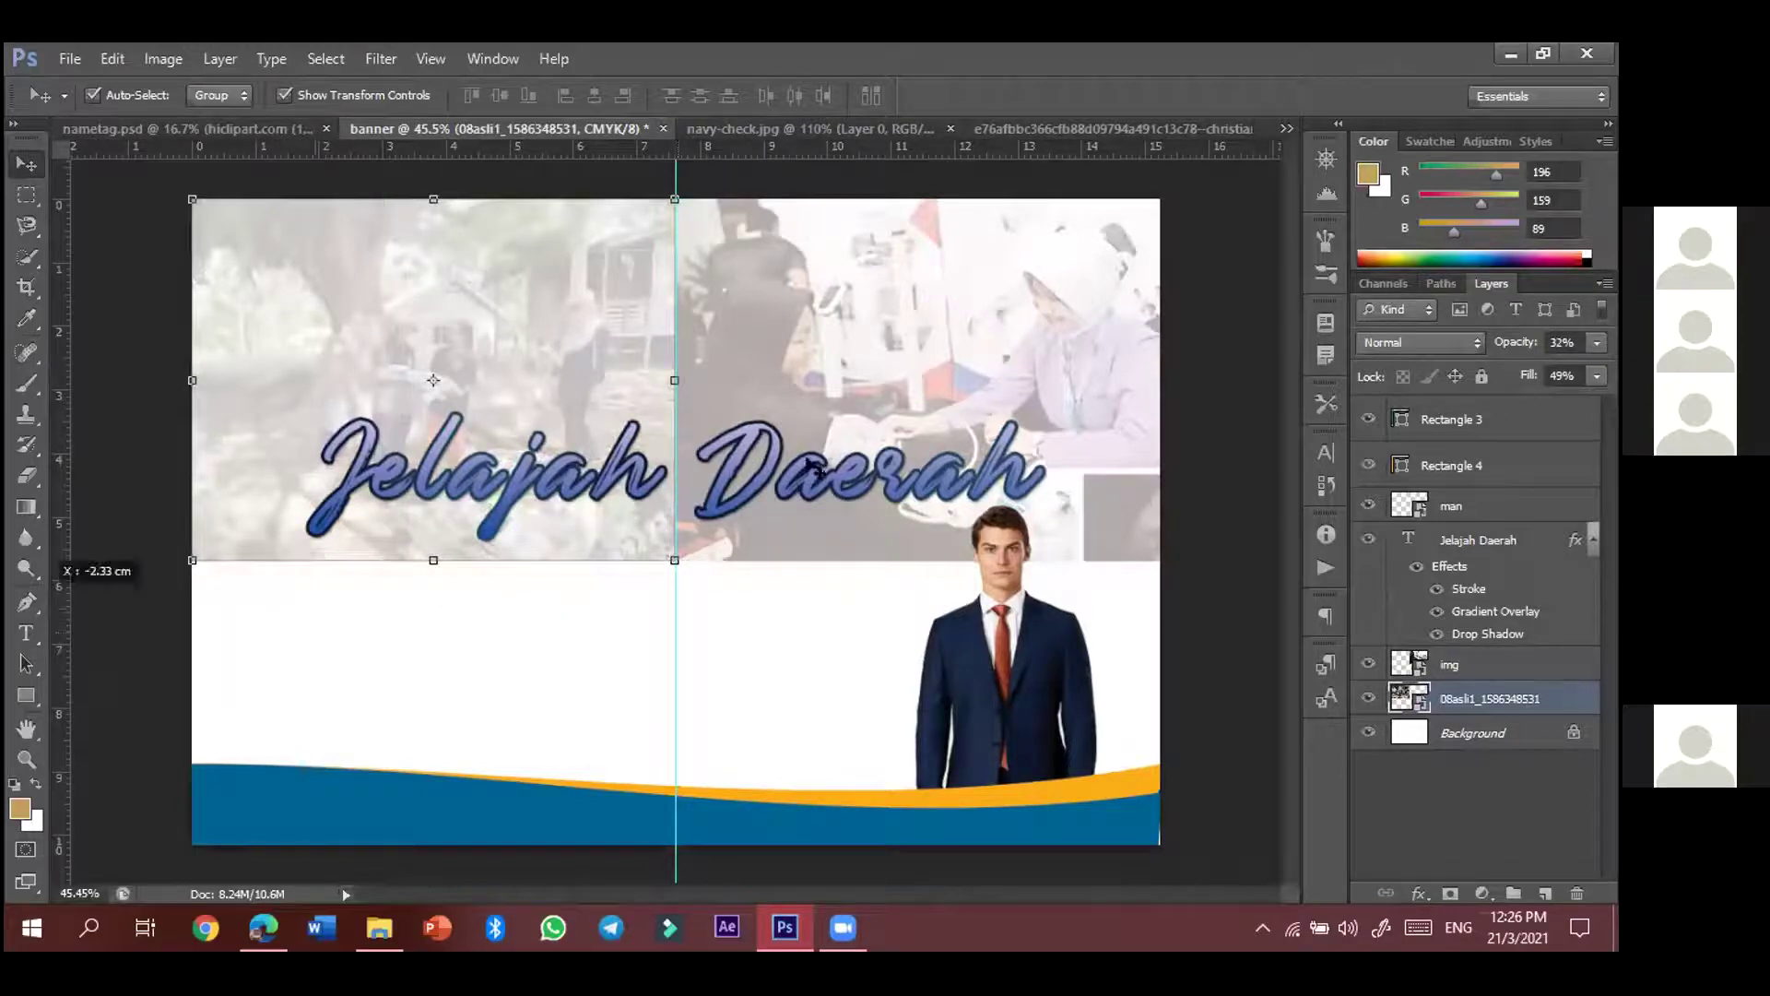
pyautogui.click(729, 347)
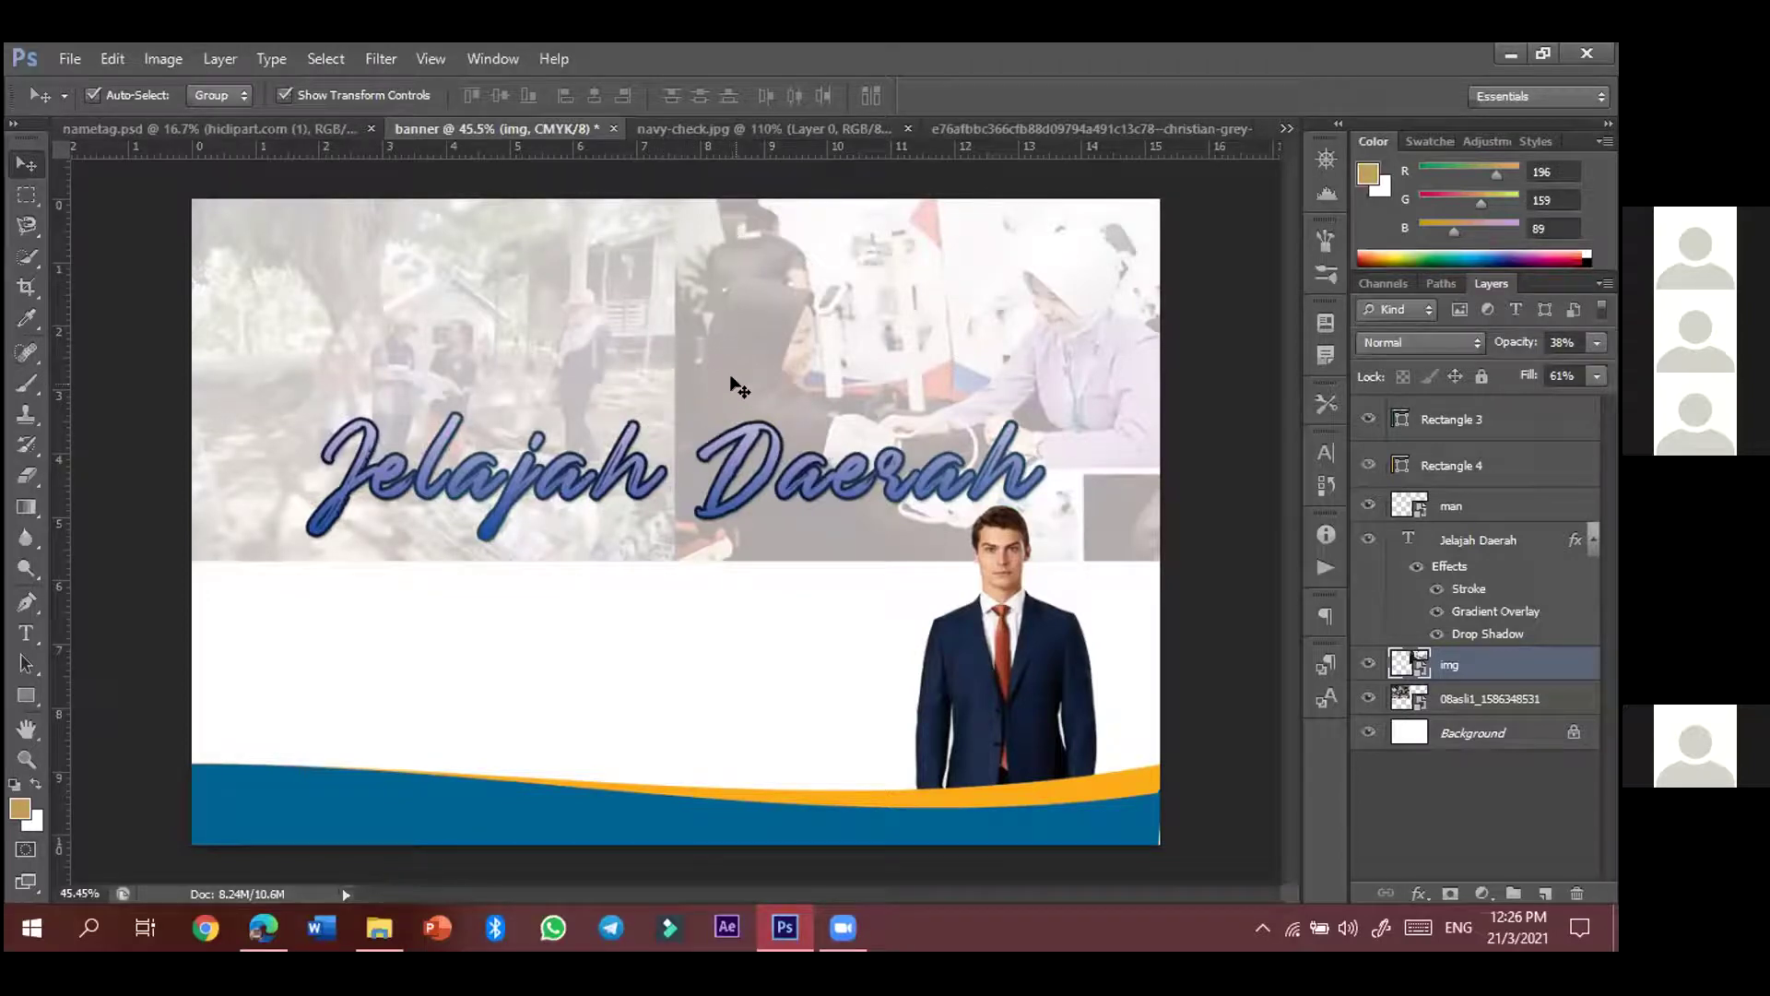
pyautogui.click(775, 430)
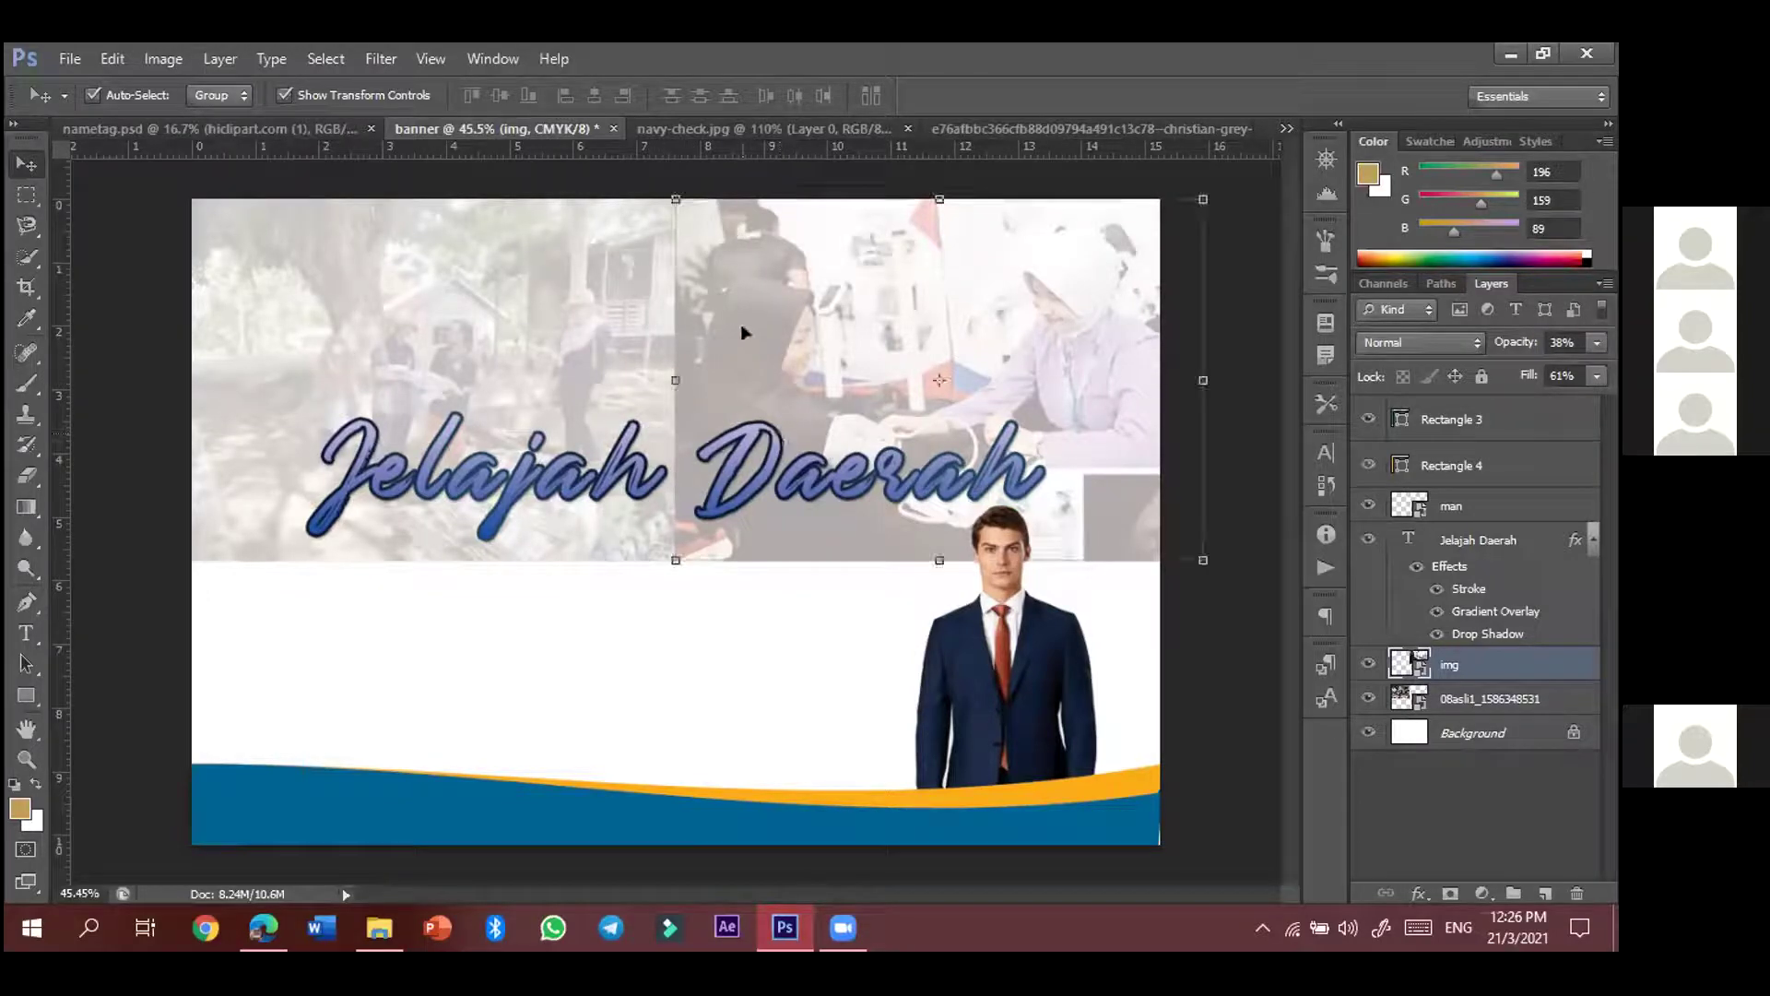
pyautogui.click(1451, 895)
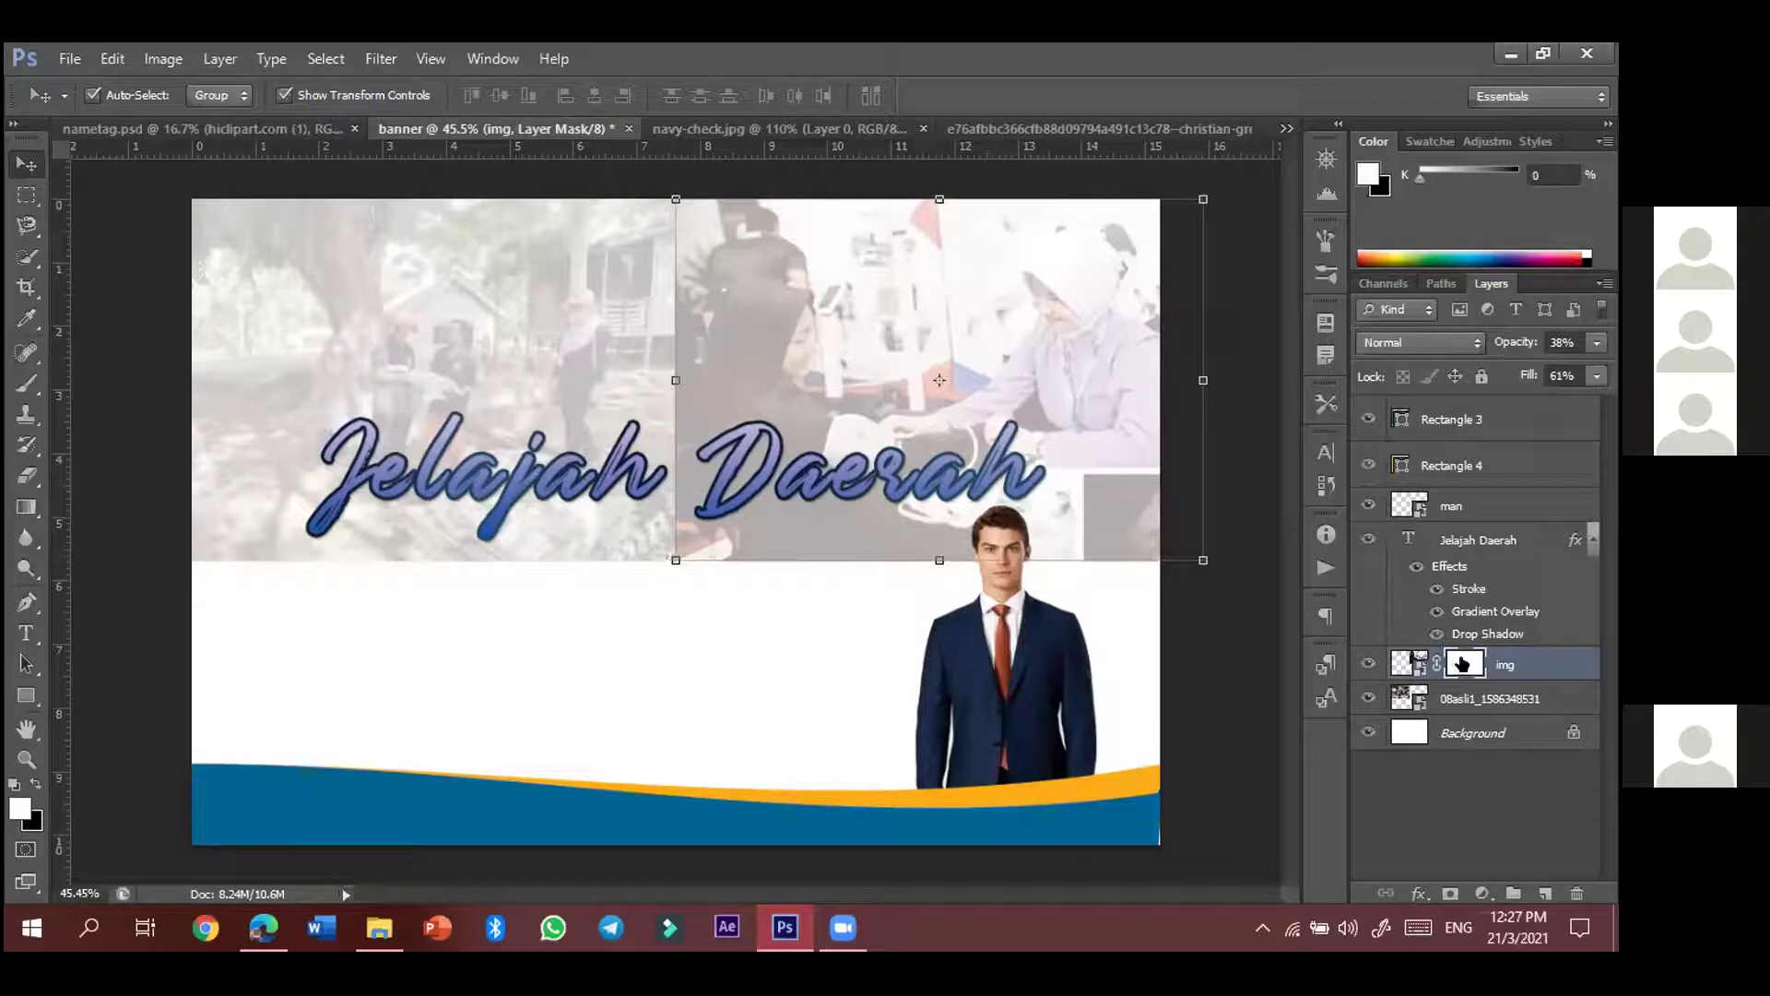
# - Try a short black-to-white linear gradient on the img mask, undo it, and redraw it across the edge beside the village photo
pyautogui.click(28, 511)
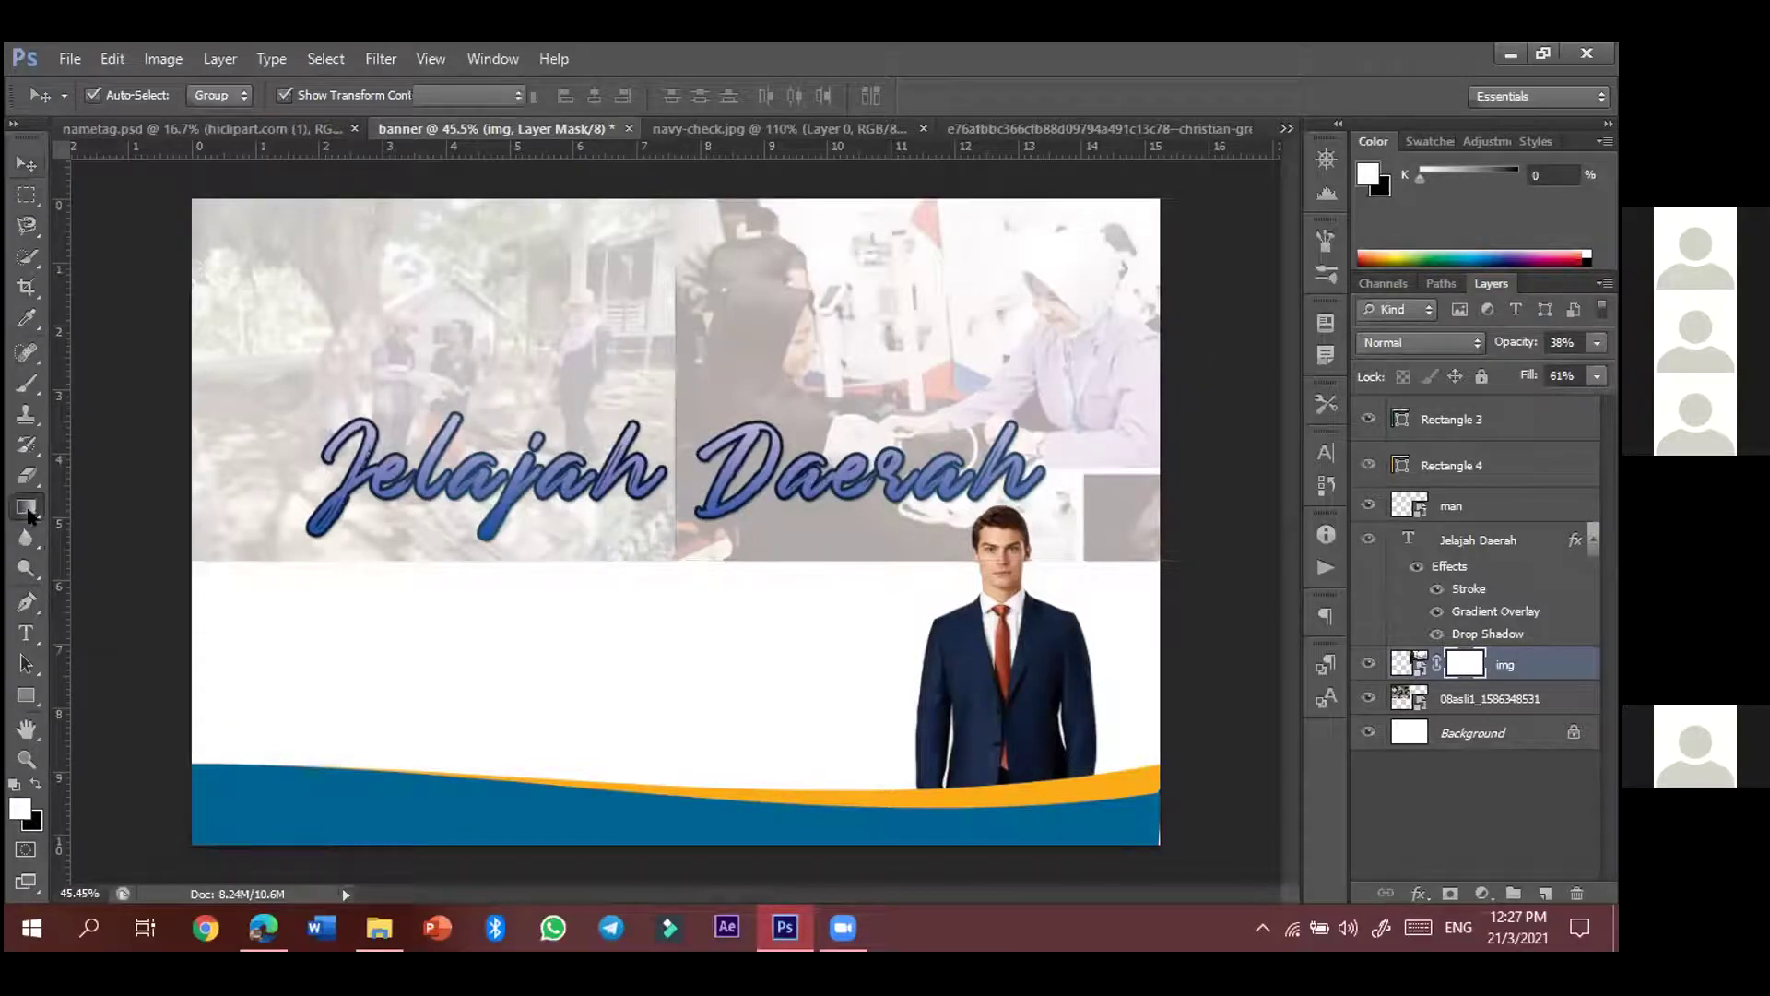
pyautogui.click(36, 510)
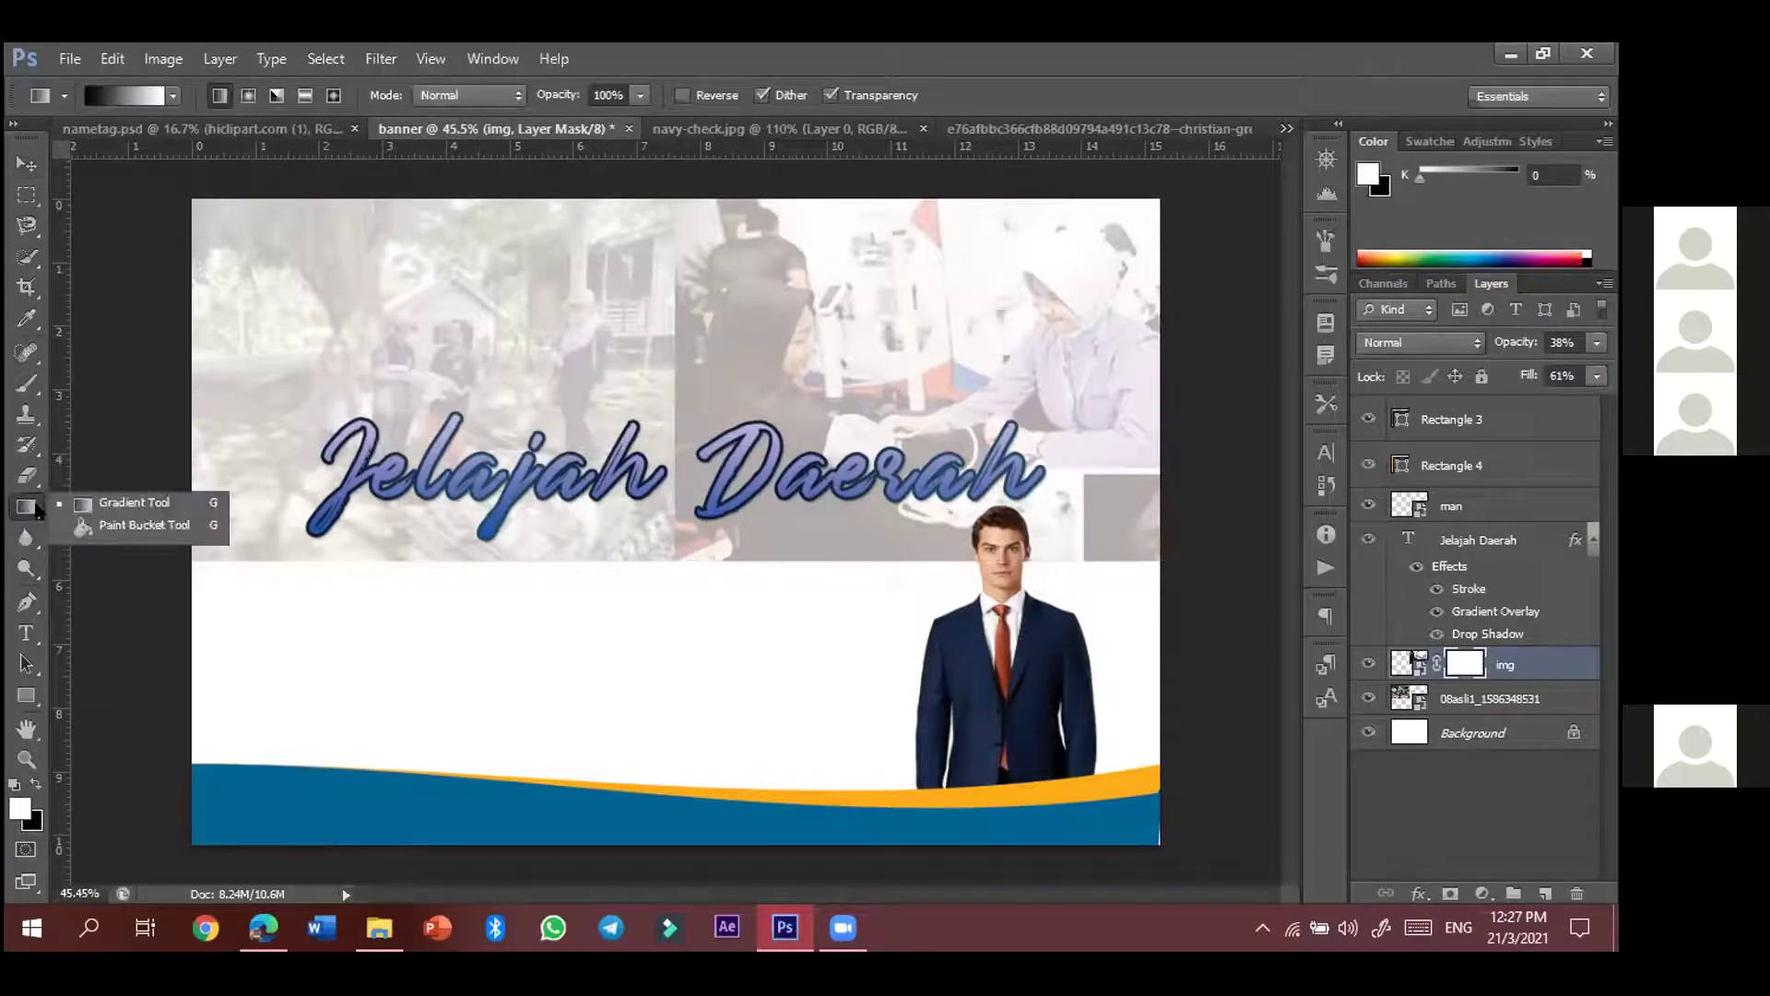
pyautogui.click(100, 505)
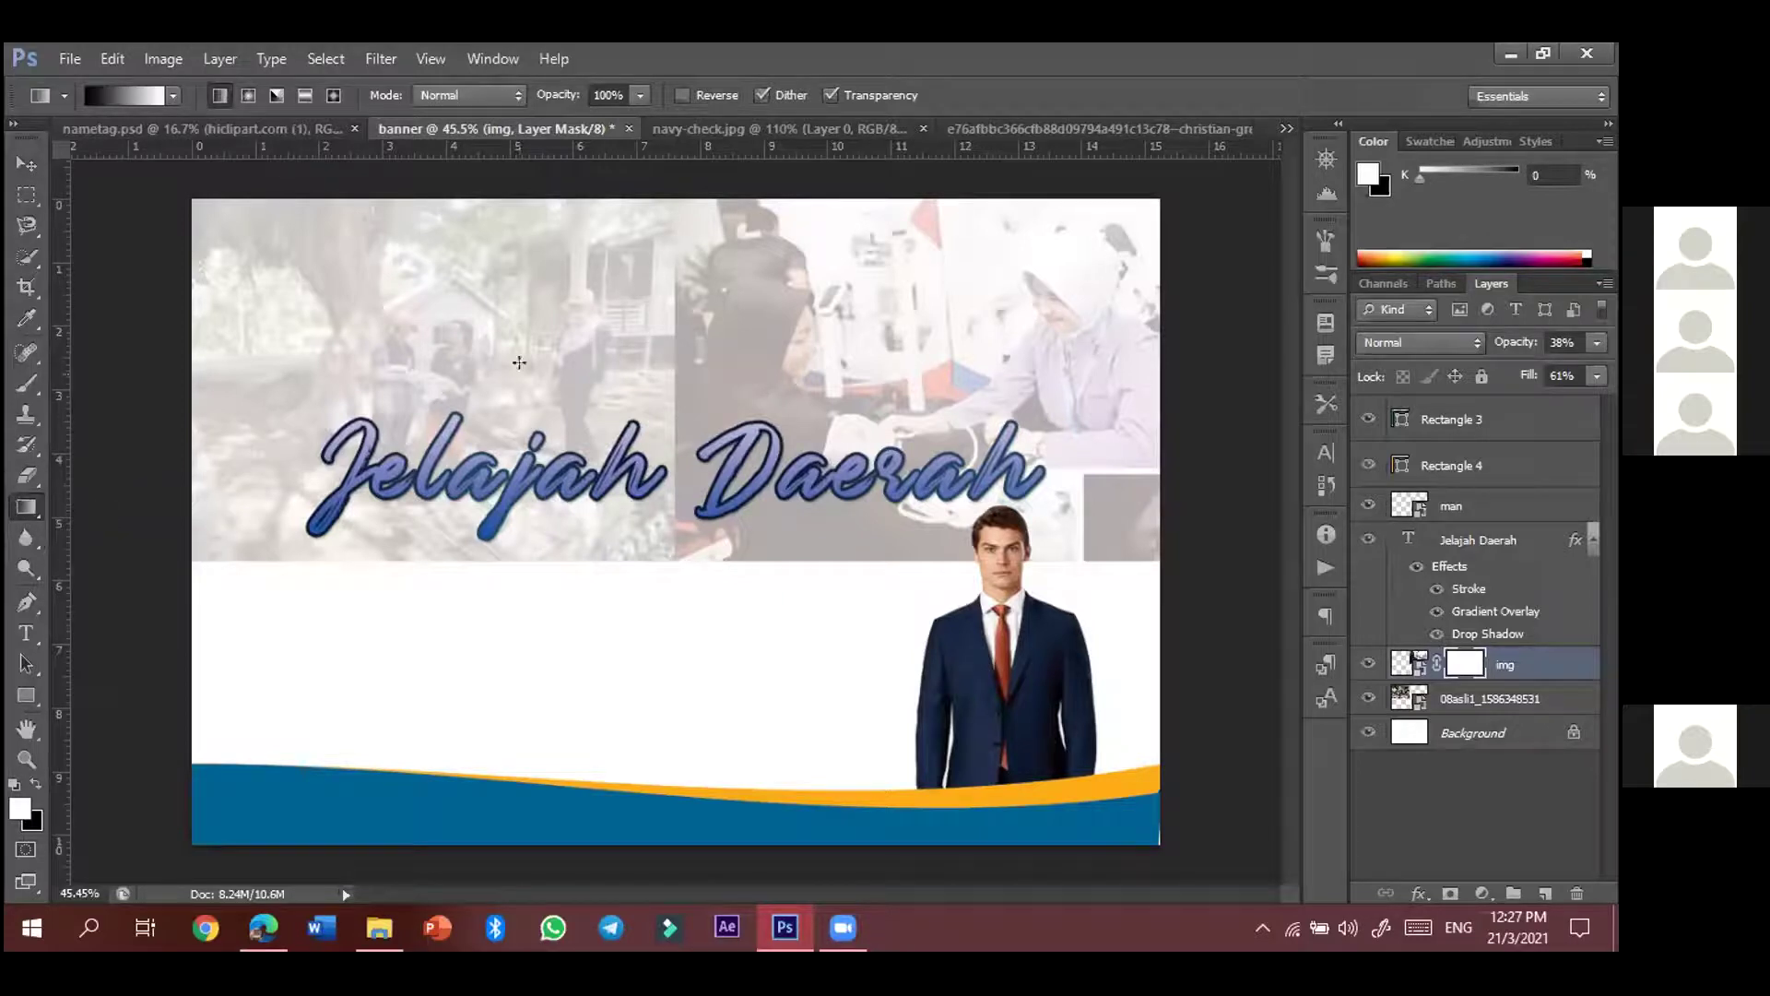
pyautogui.moveTo(653, 322); pyautogui.dragTo(763, 314)
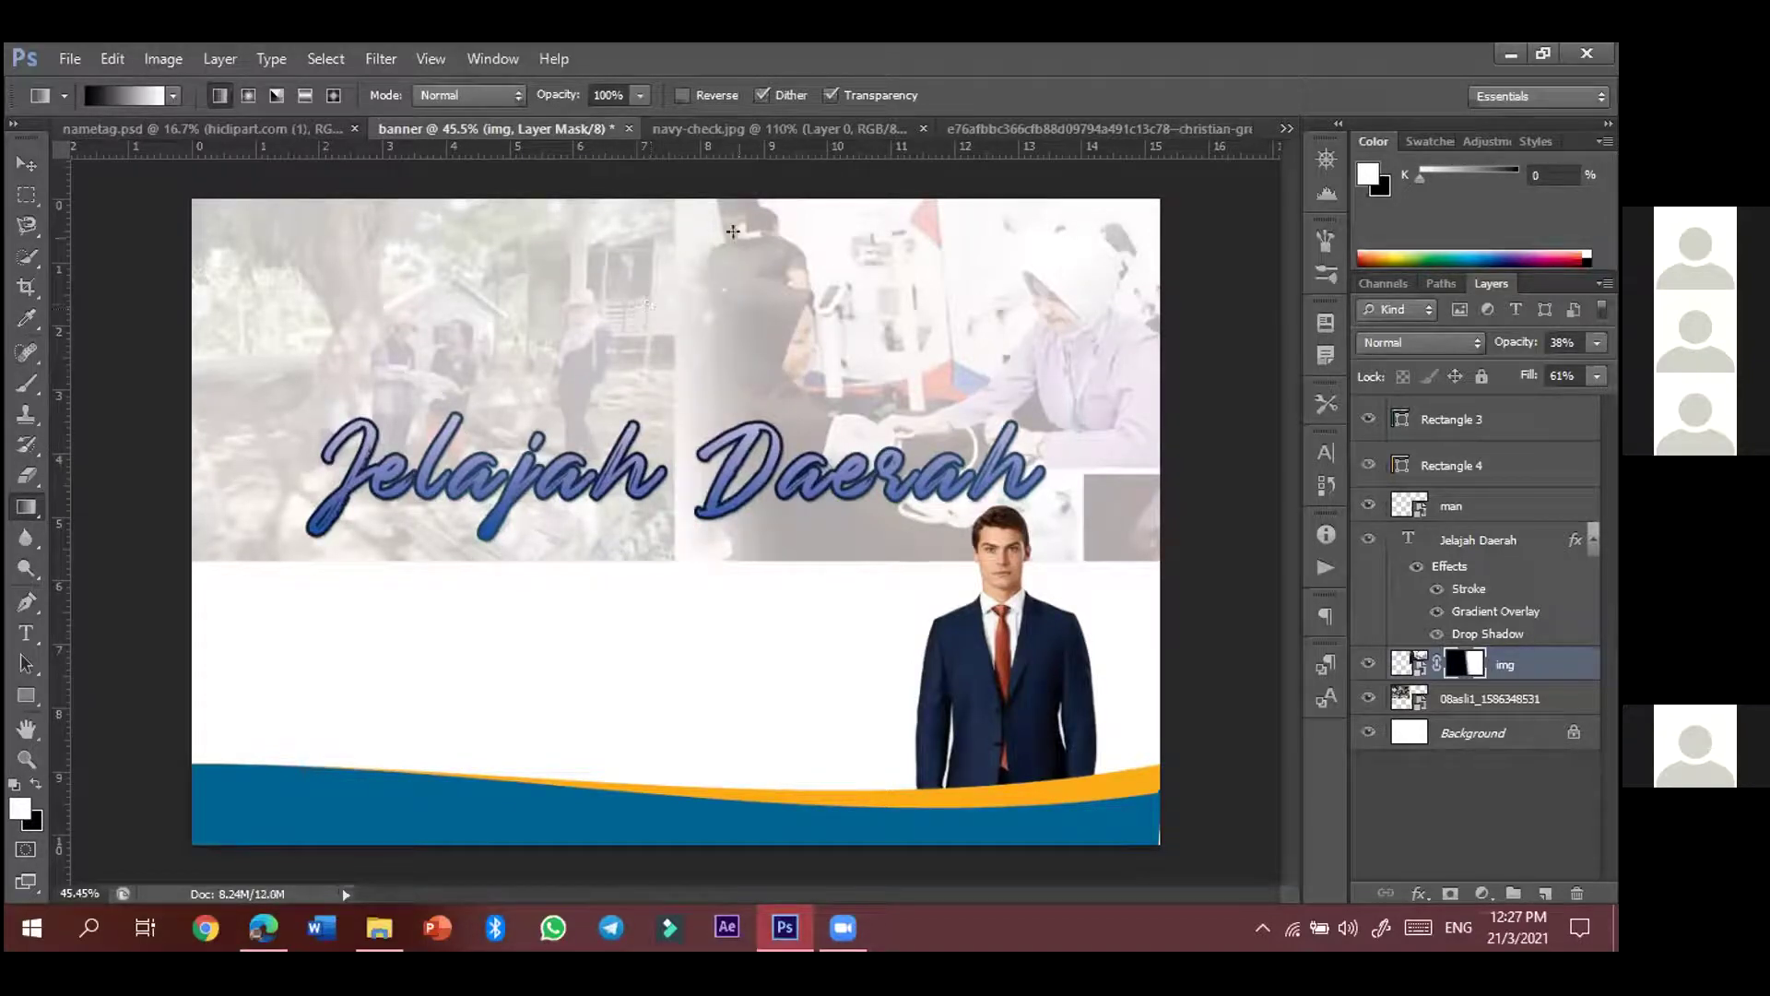
pyautogui.hotkey('ctrl', 'z')
pyautogui.hotkey('ctrl', 'alt', 'z')
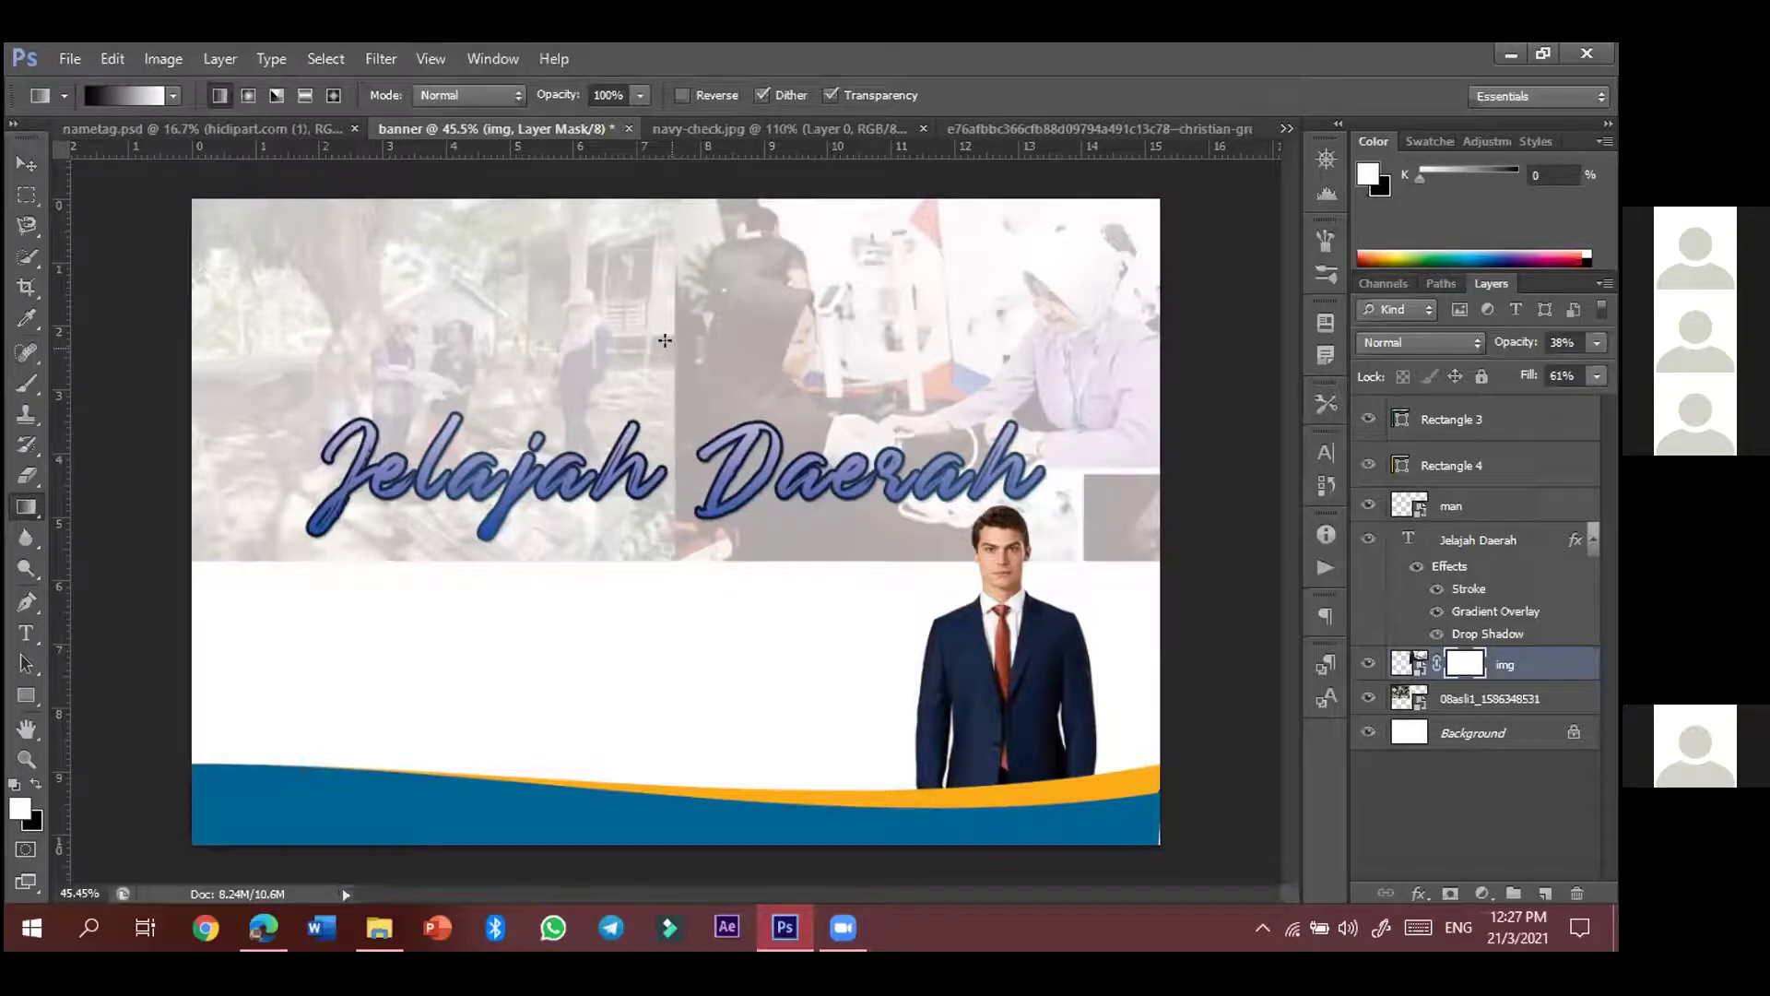
pyautogui.moveTo(656, 343); pyautogui.dragTo(766, 344)
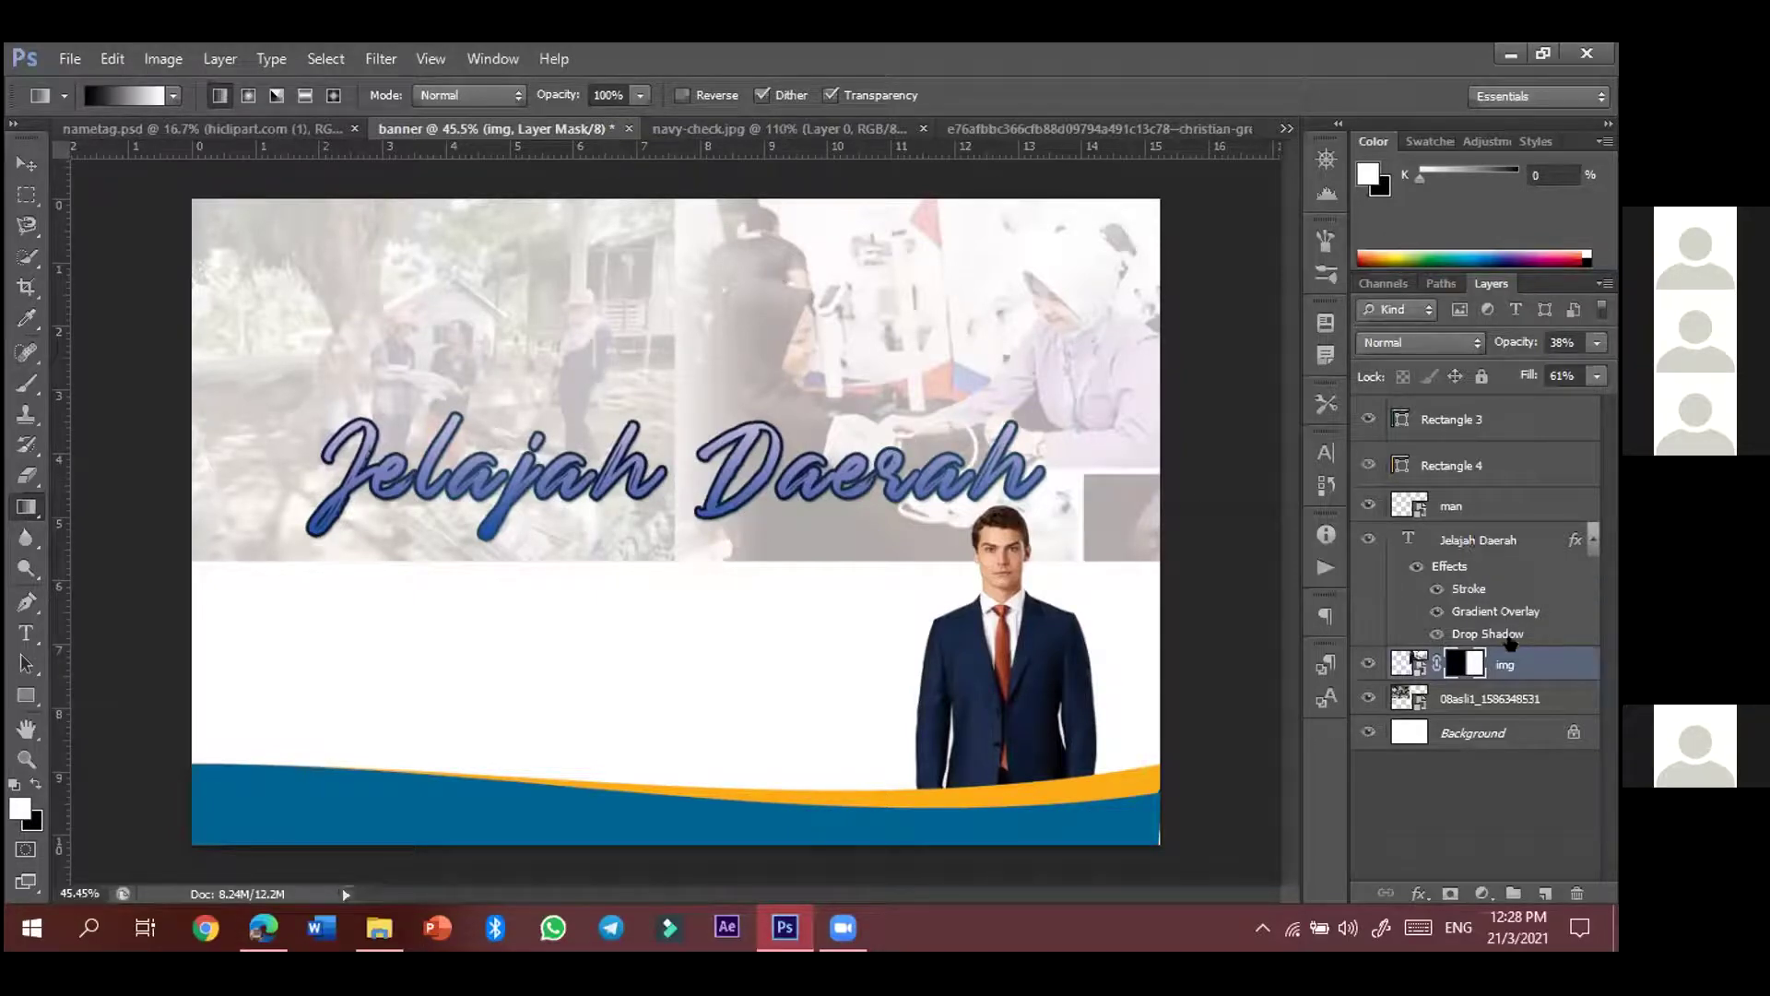
pyautogui.click(1517, 706)
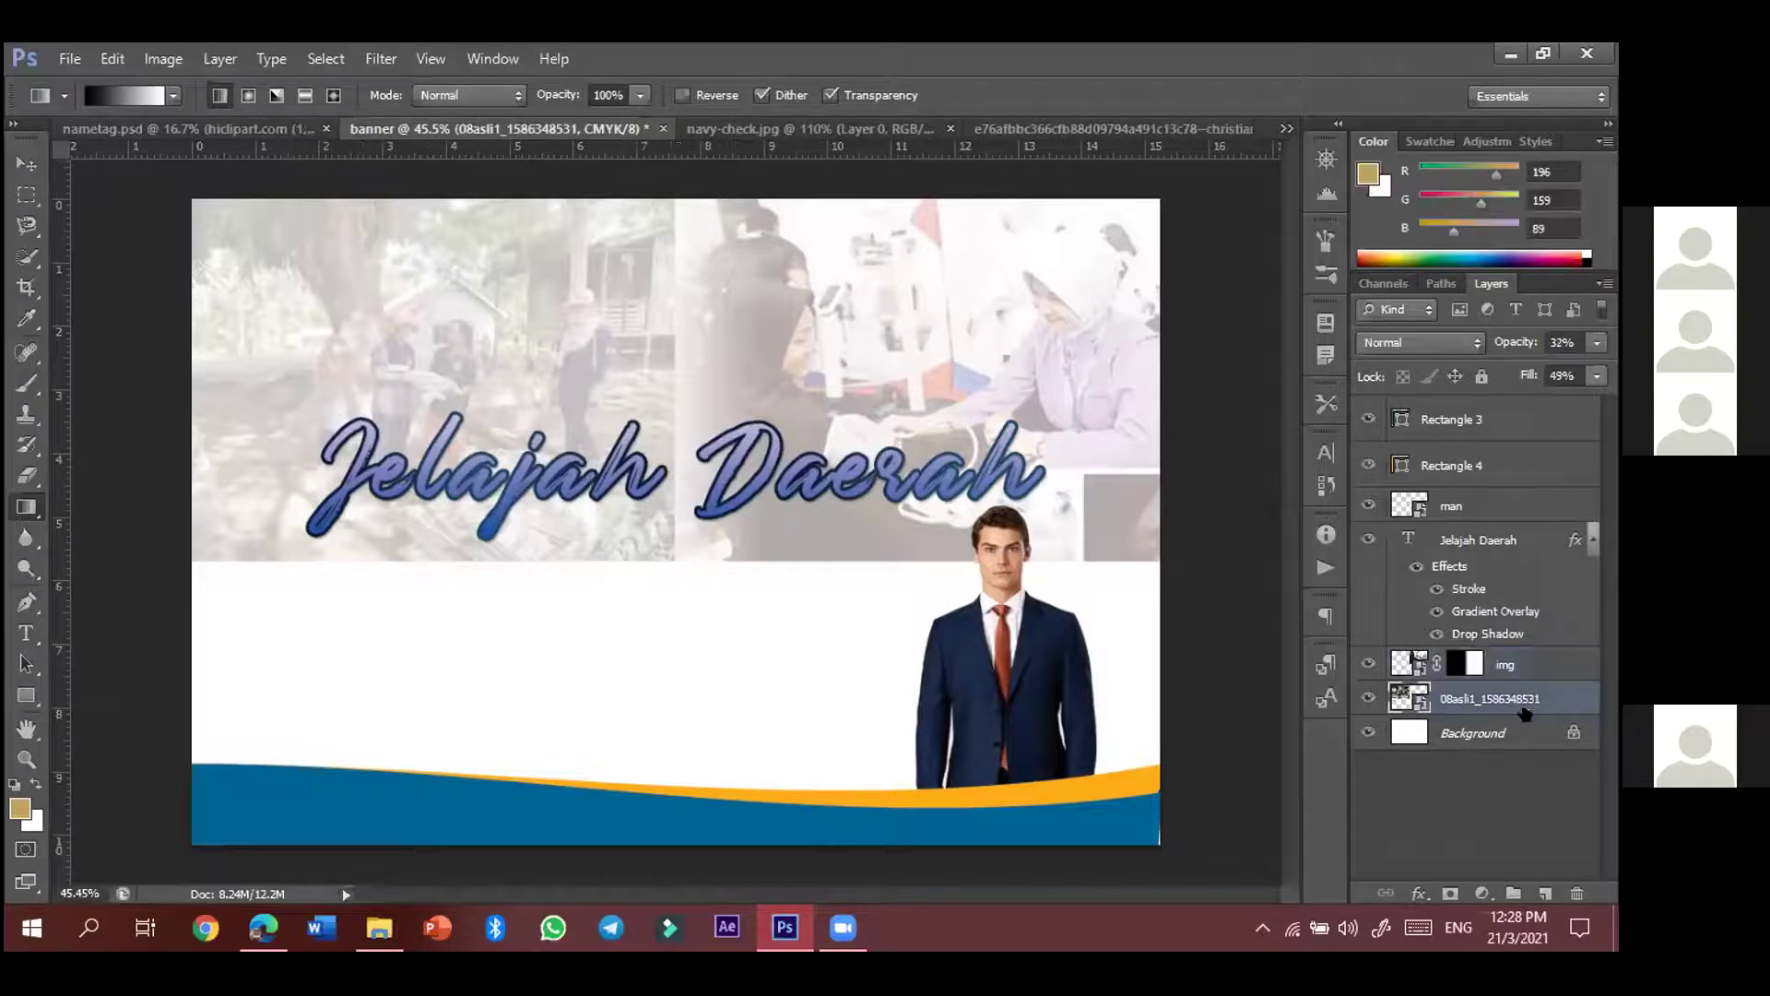
pyautogui.click(1451, 894)
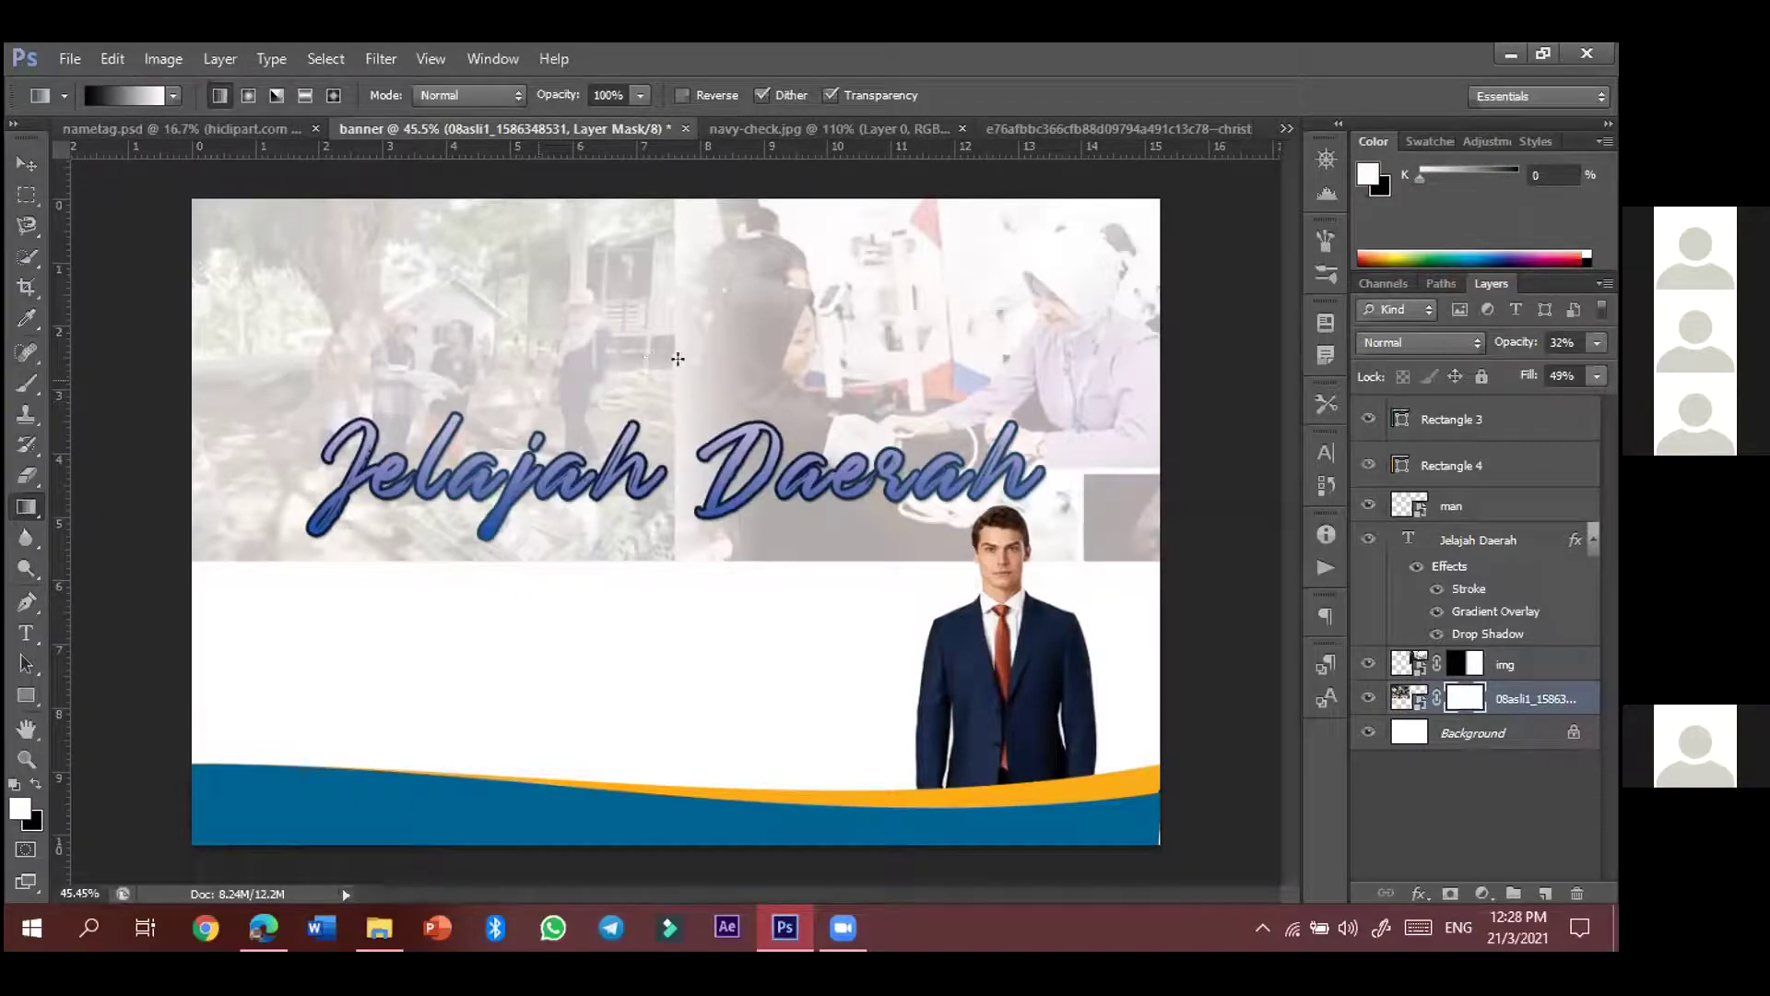
pyautogui.moveTo(624, 352); pyautogui.dragTo(691, 359)
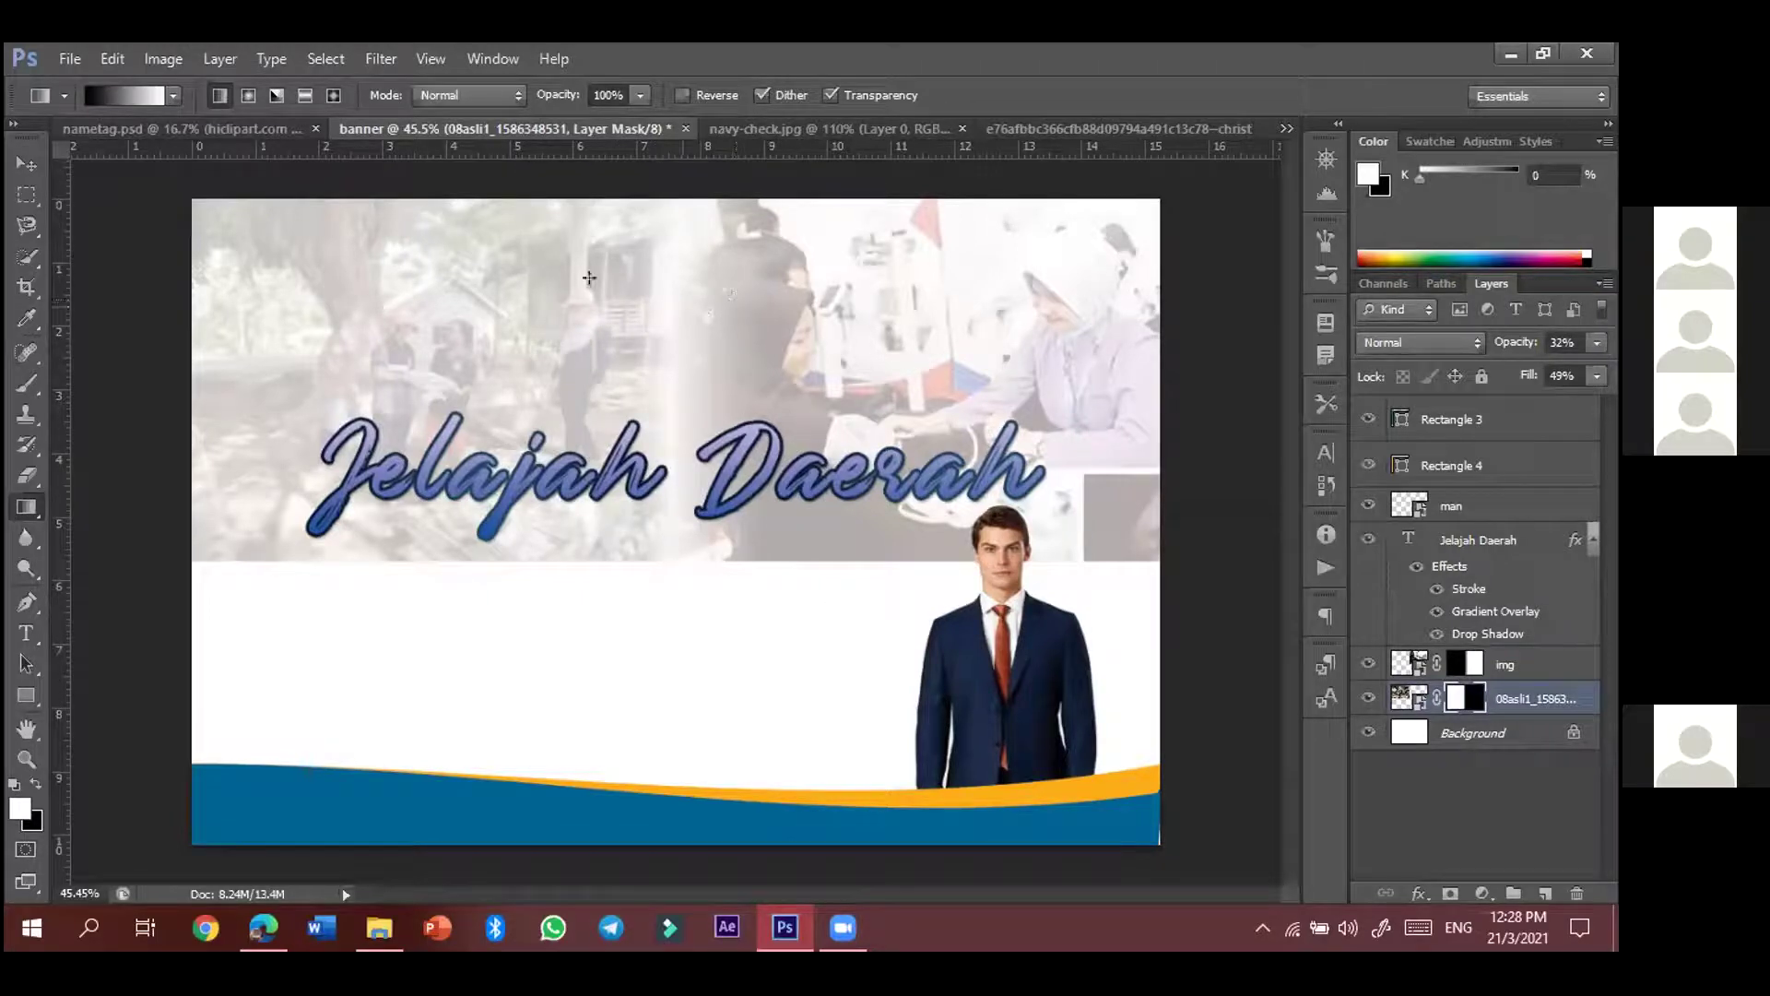
pyautogui.press('v')
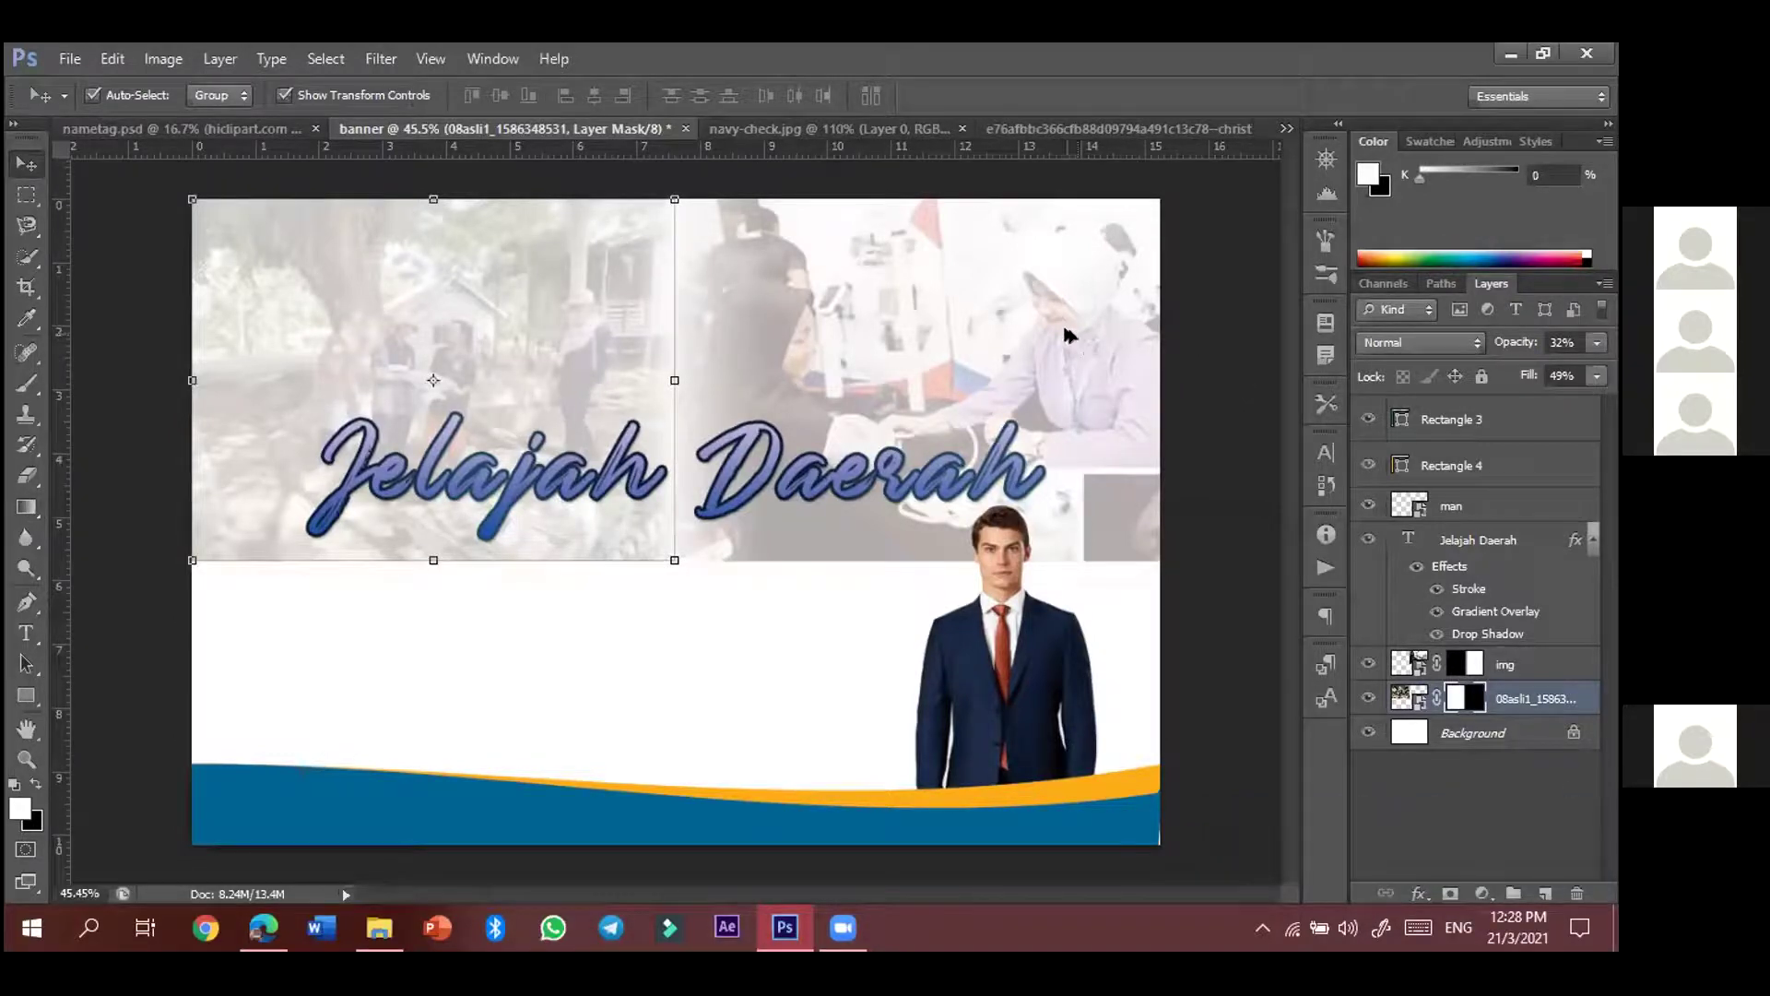
pyautogui.press('alt')
pyautogui.hotkey('ctrl', 'alt', 'z')
pyautogui.hotkey('ctrl', 'alt', 'z')
pyautogui.hotkey('ctrl', 'alt', 'z')
pyautogui.hotkey('ctrl', 'alt', 'z')
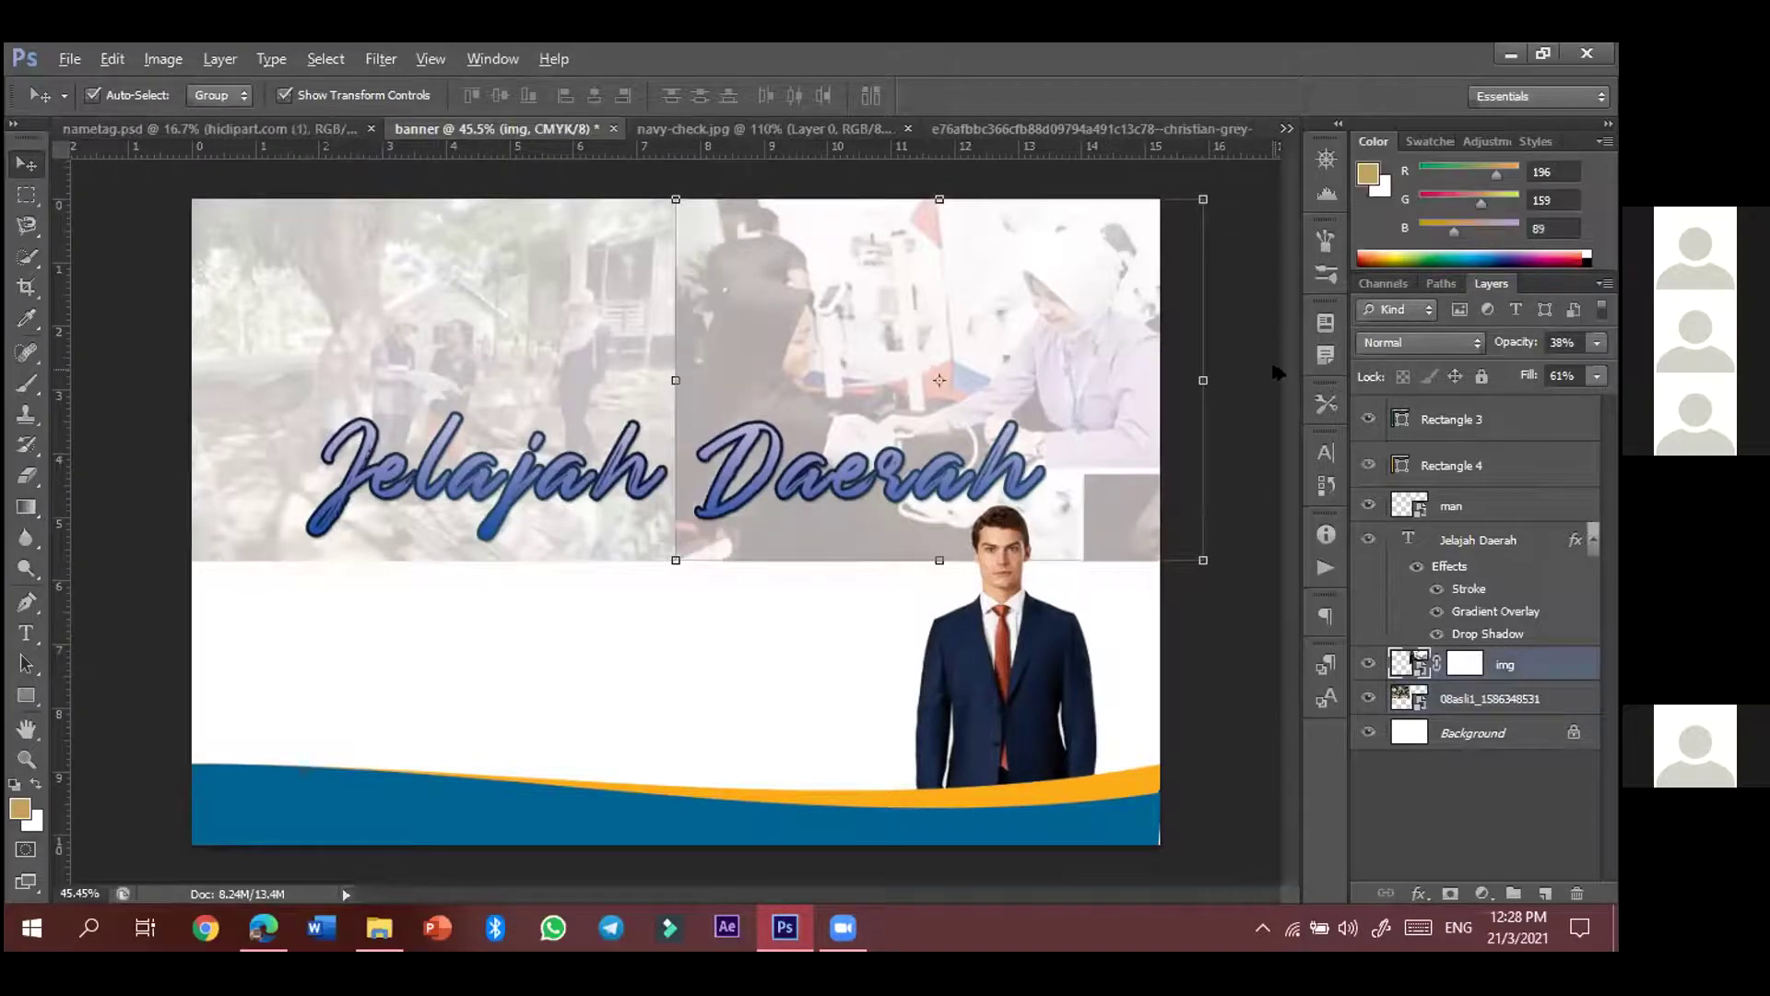
# - Set the img layer's opacity to 33% and its fill to 55%
pyautogui.click(1245, 406)
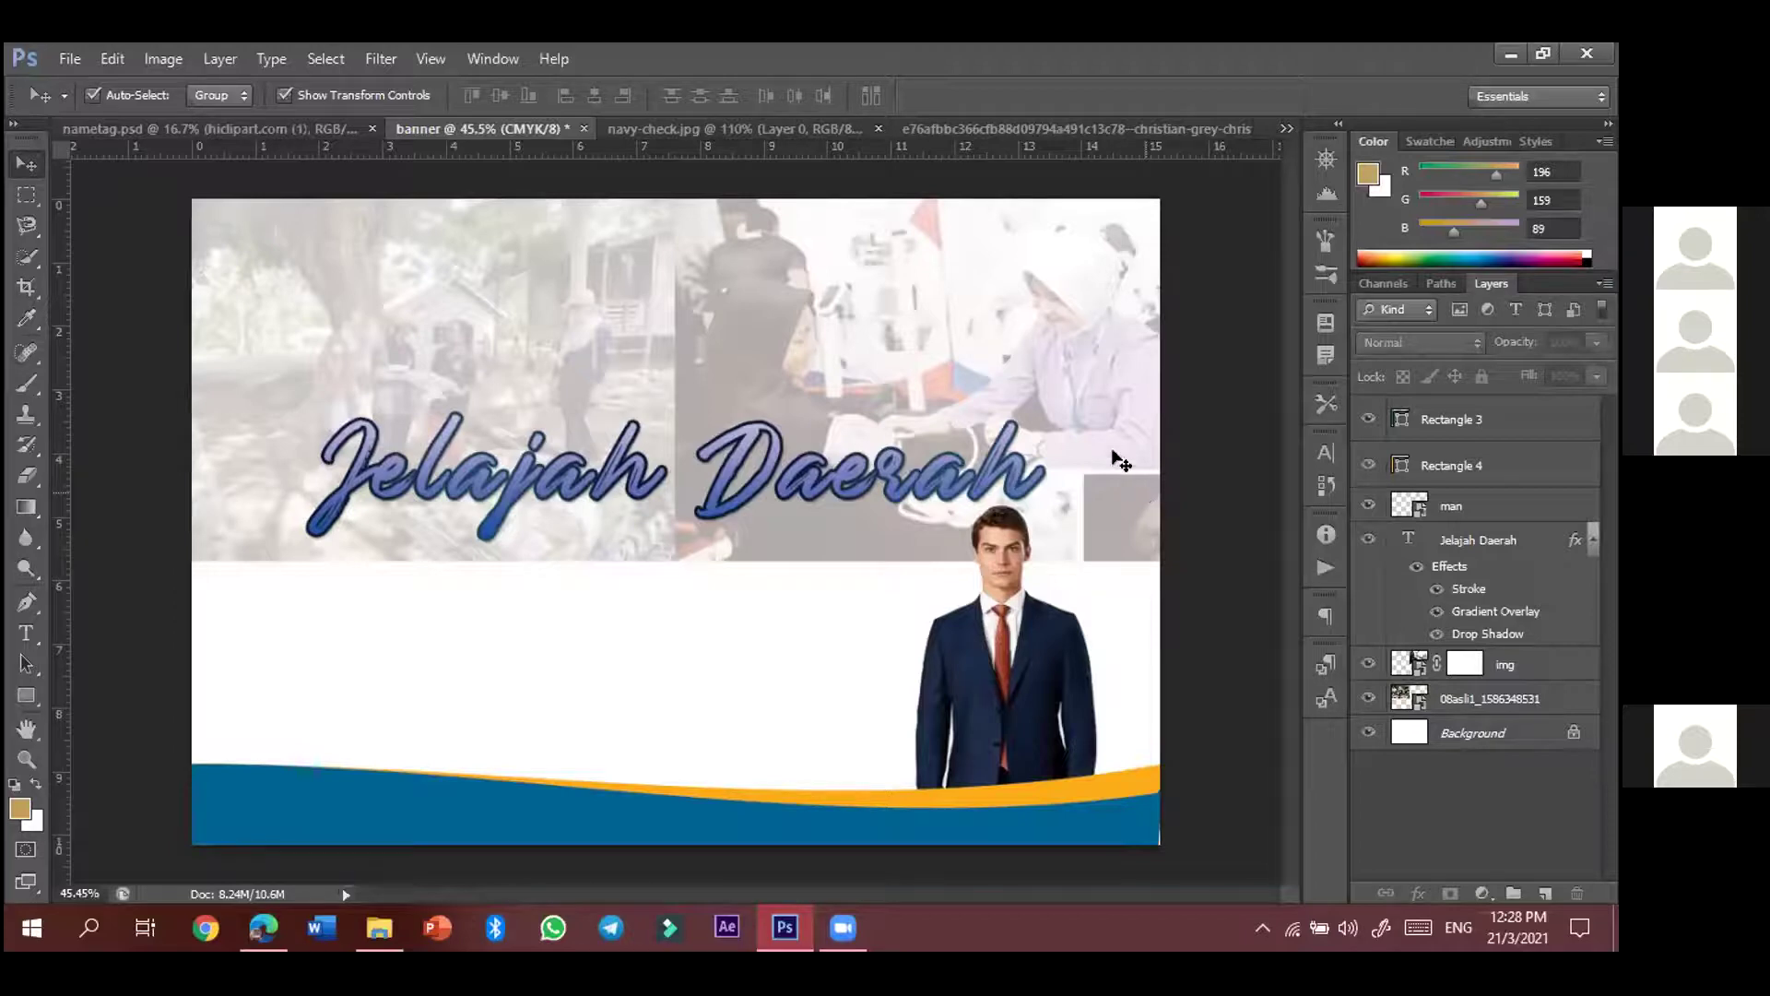
pyautogui.click(1047, 304)
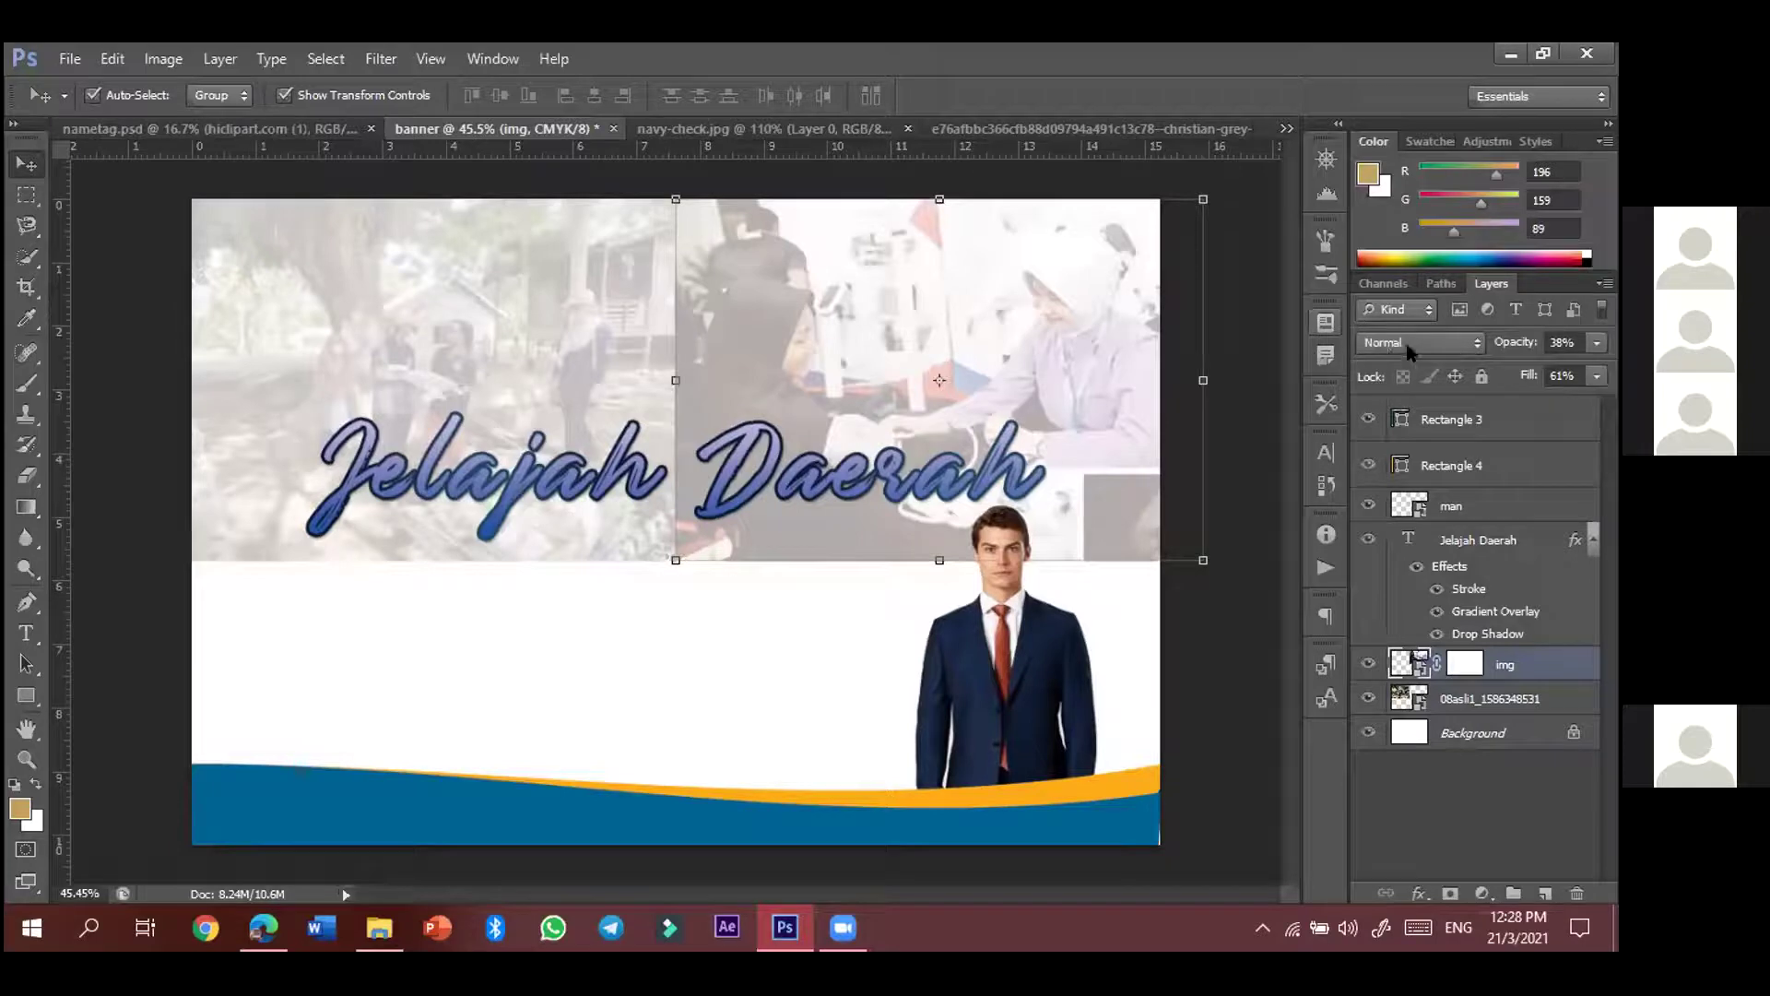
pyautogui.click(1599, 342)
pyautogui.moveTo(1535, 370); pyautogui.dragTo(1609, 369)
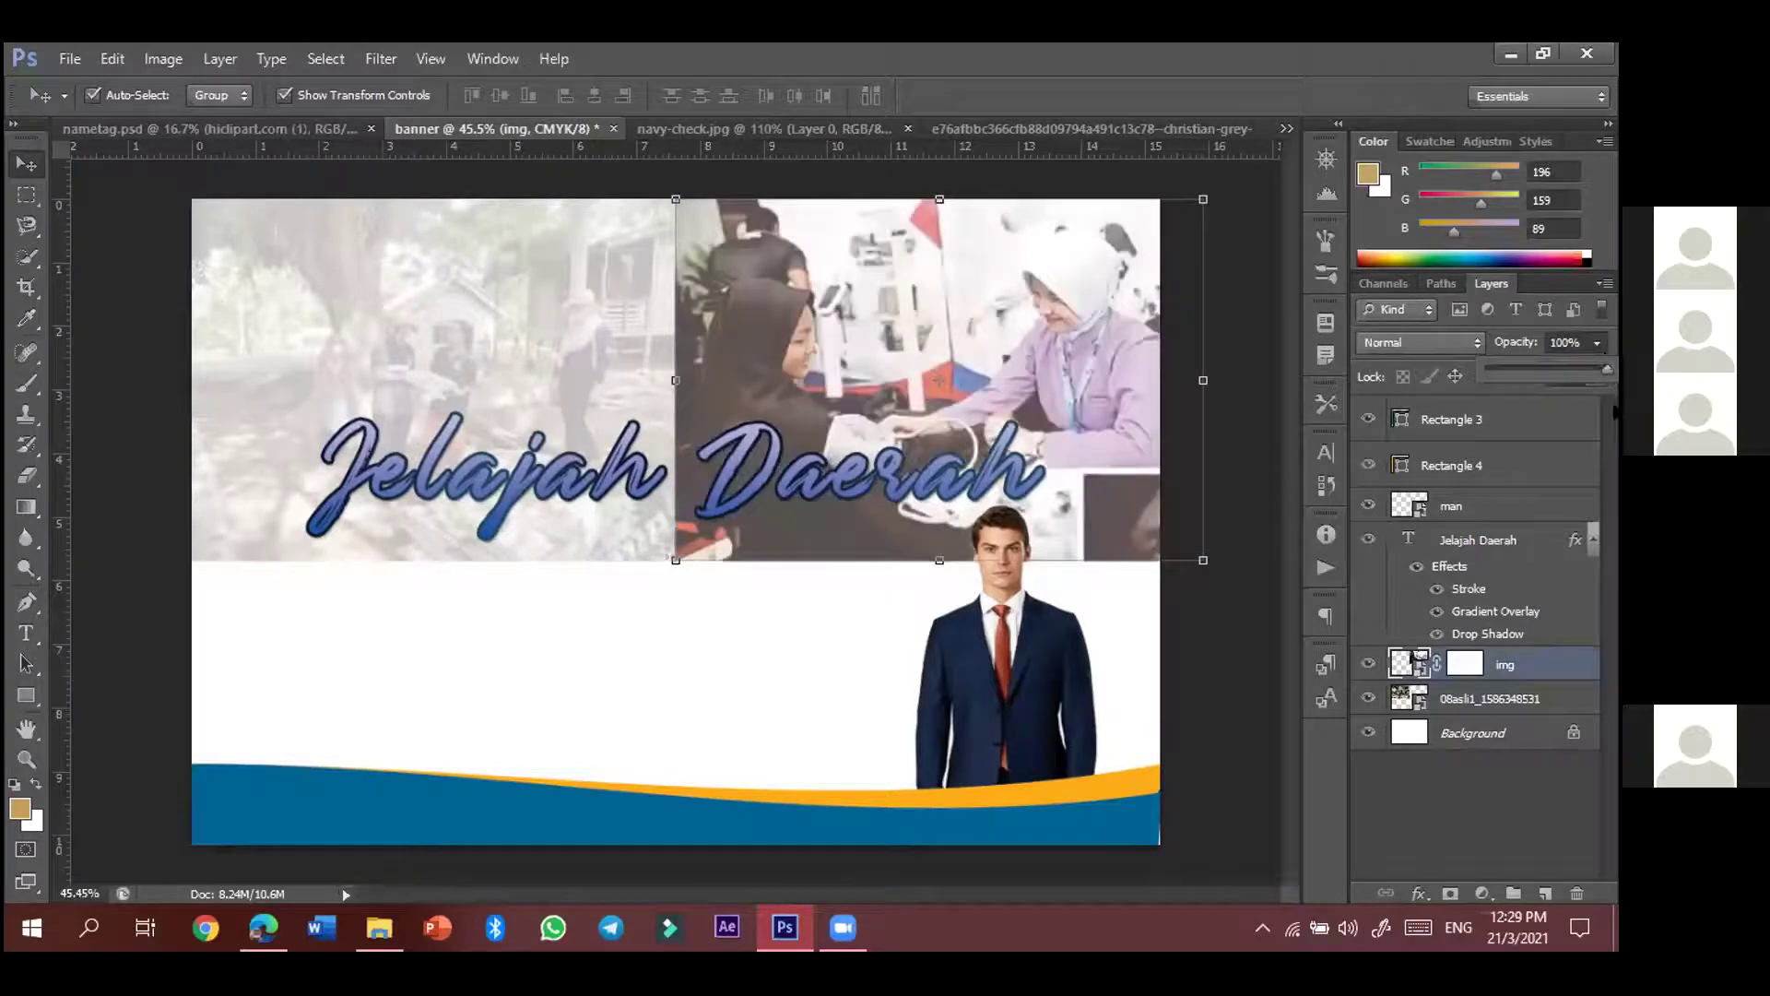
pyautogui.moveTo(1606, 371); pyautogui.dragTo(1526, 376)
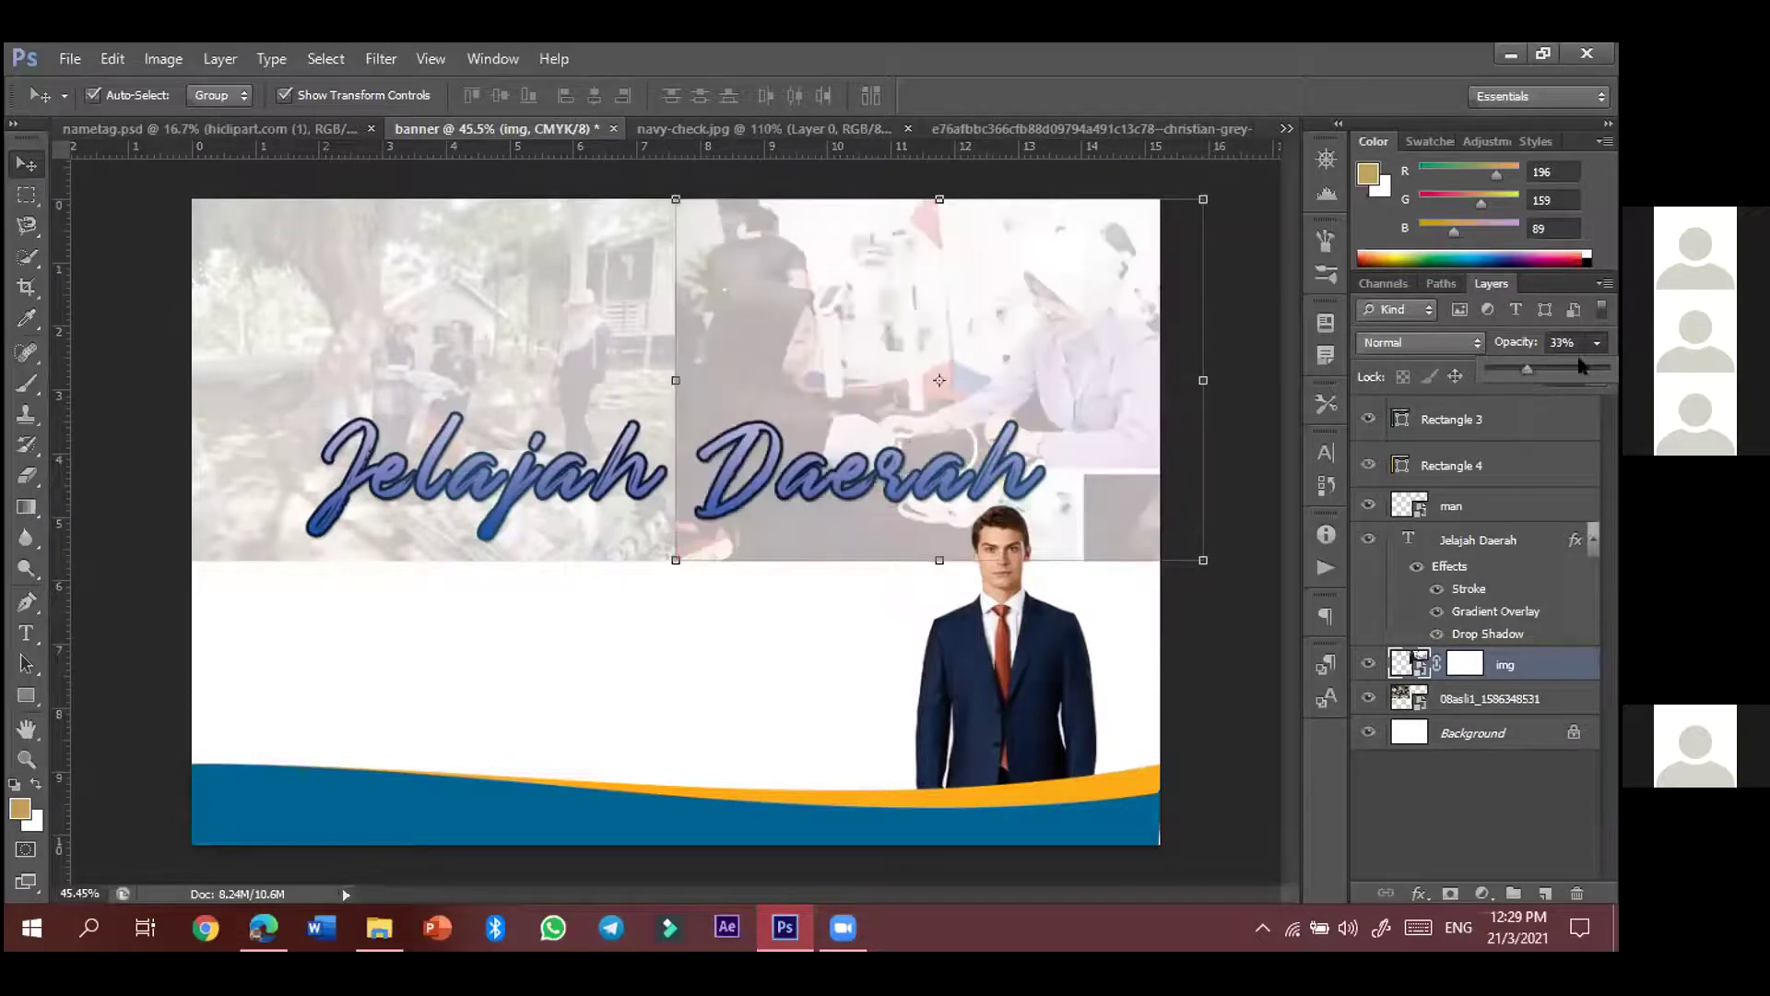
pyautogui.click(1606, 345)
pyautogui.moveTo(1600, 382); pyautogui.dragTo(1556, 412)
pyautogui.click(1613, 362)
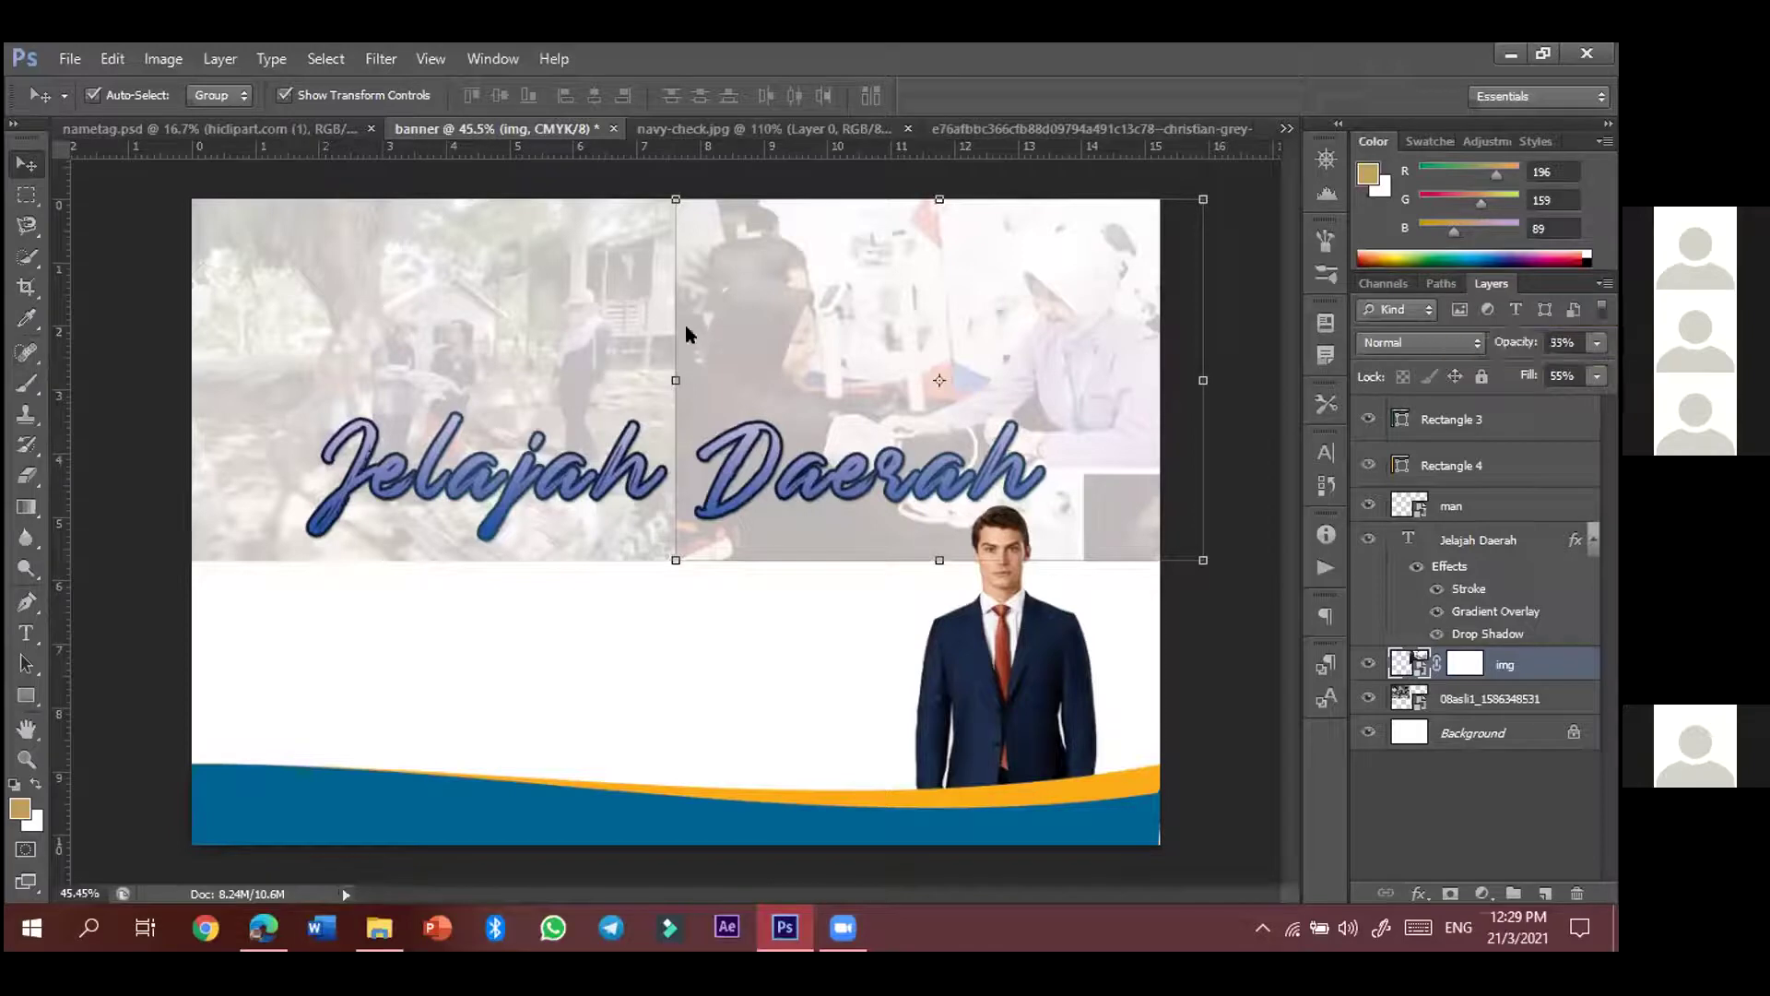
# - Try adding a second mask to the img layer, and undo it
pyautogui.click(678, 567)
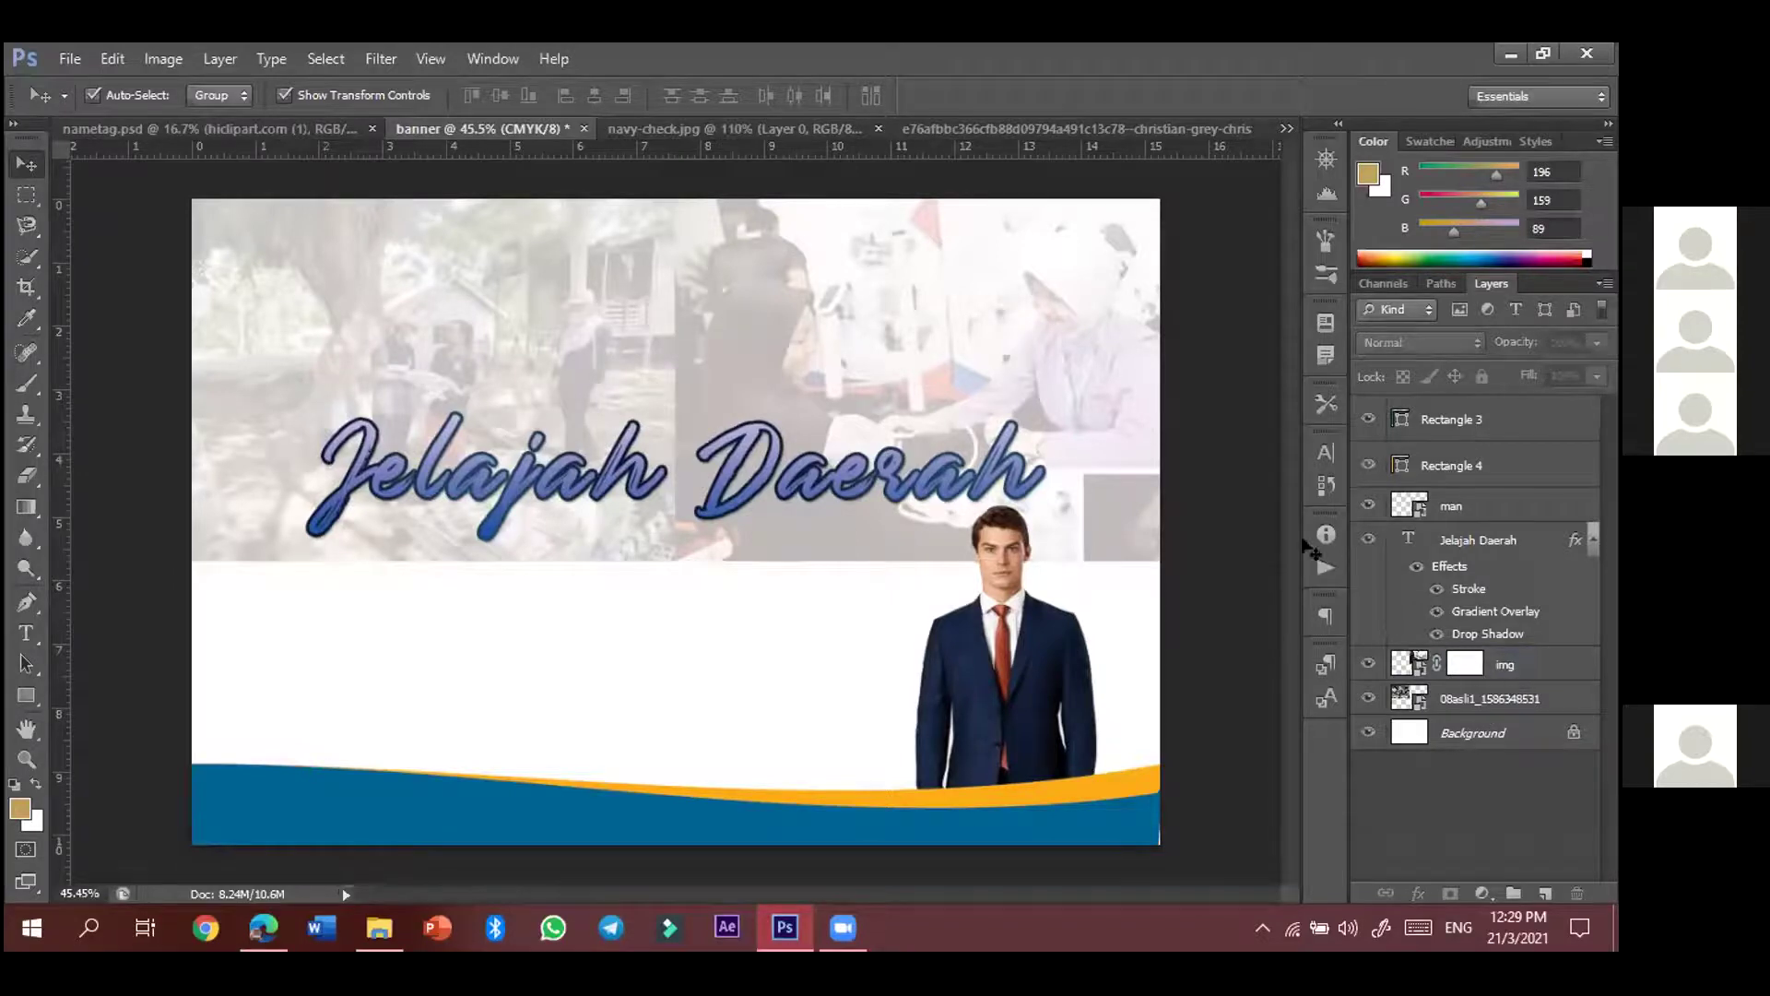
pyautogui.click(1060, 324)
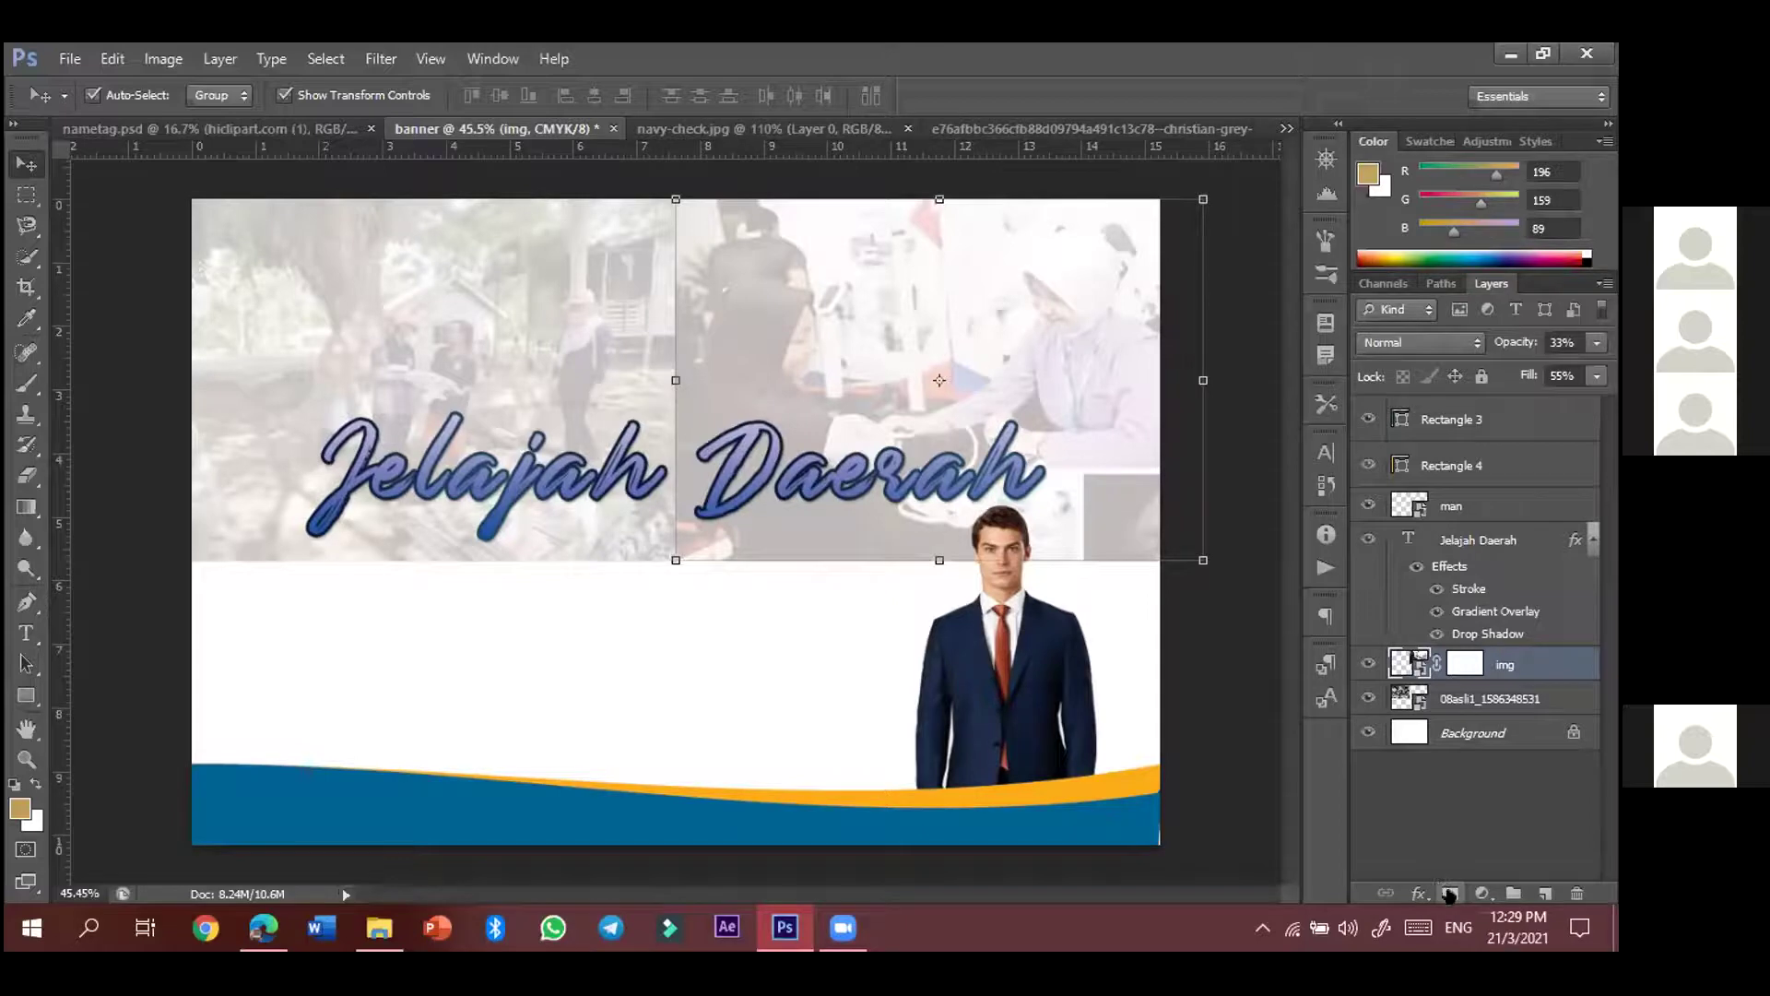
pyautogui.click(1451, 893)
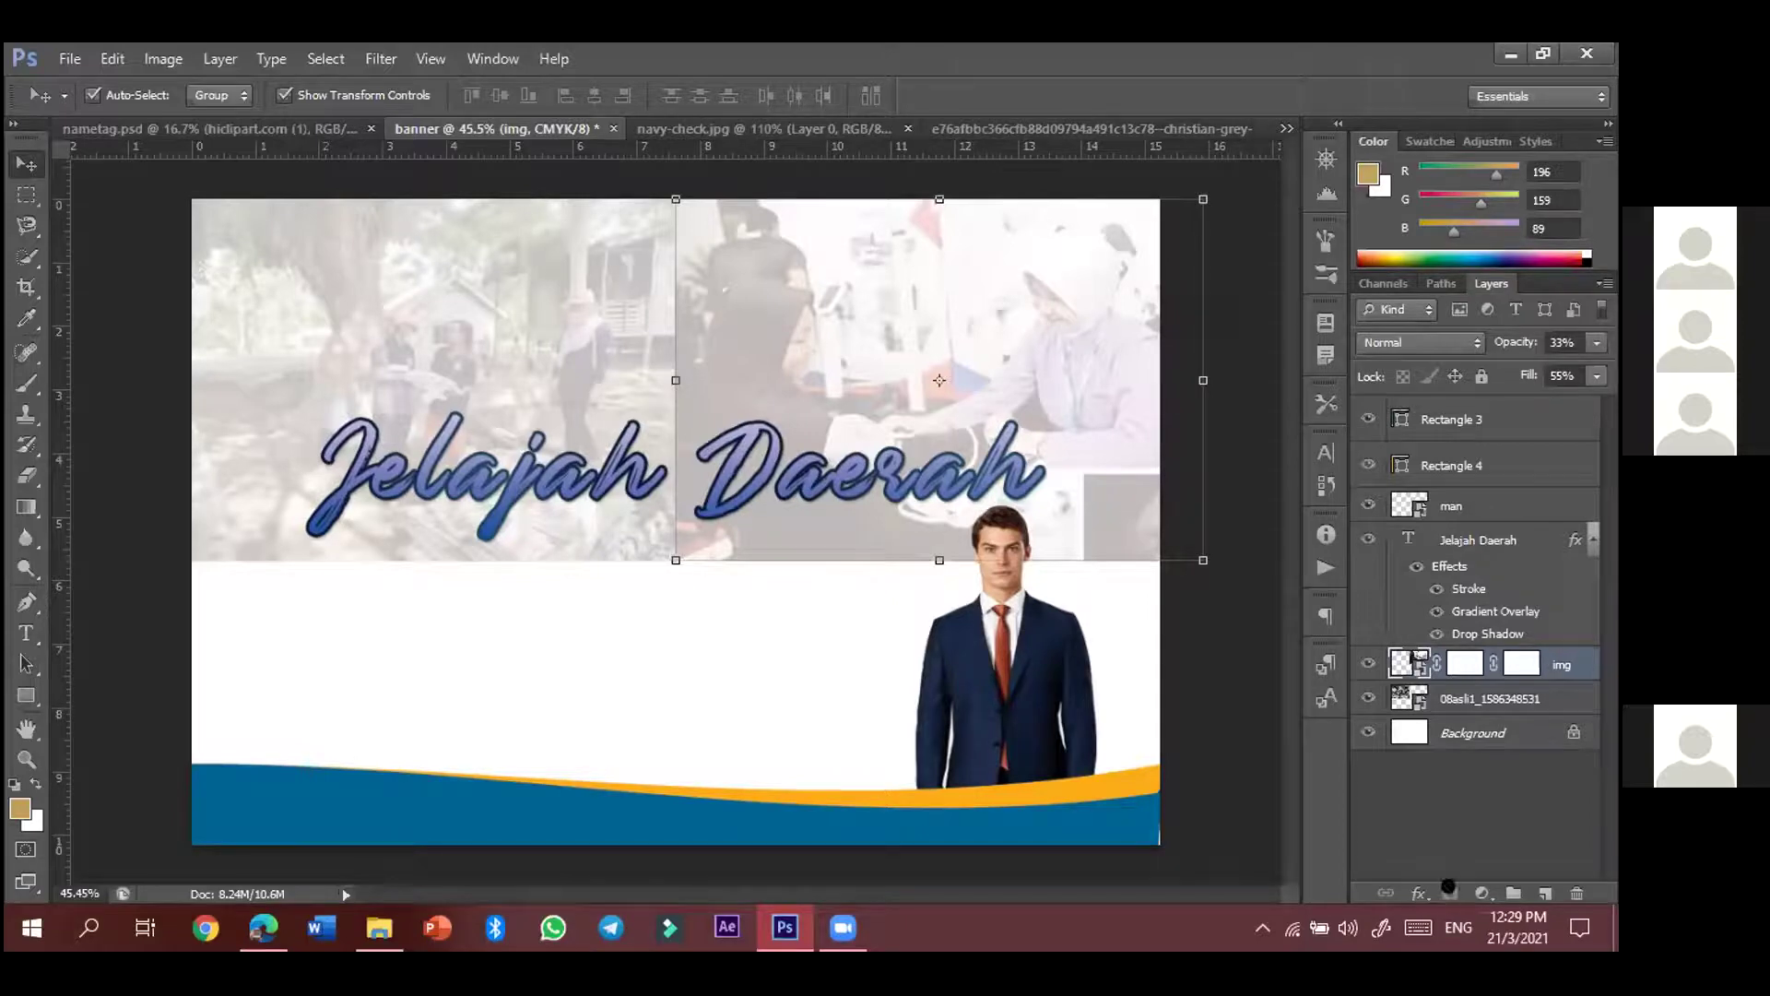
pyautogui.hotkey('ctrl', 'z')
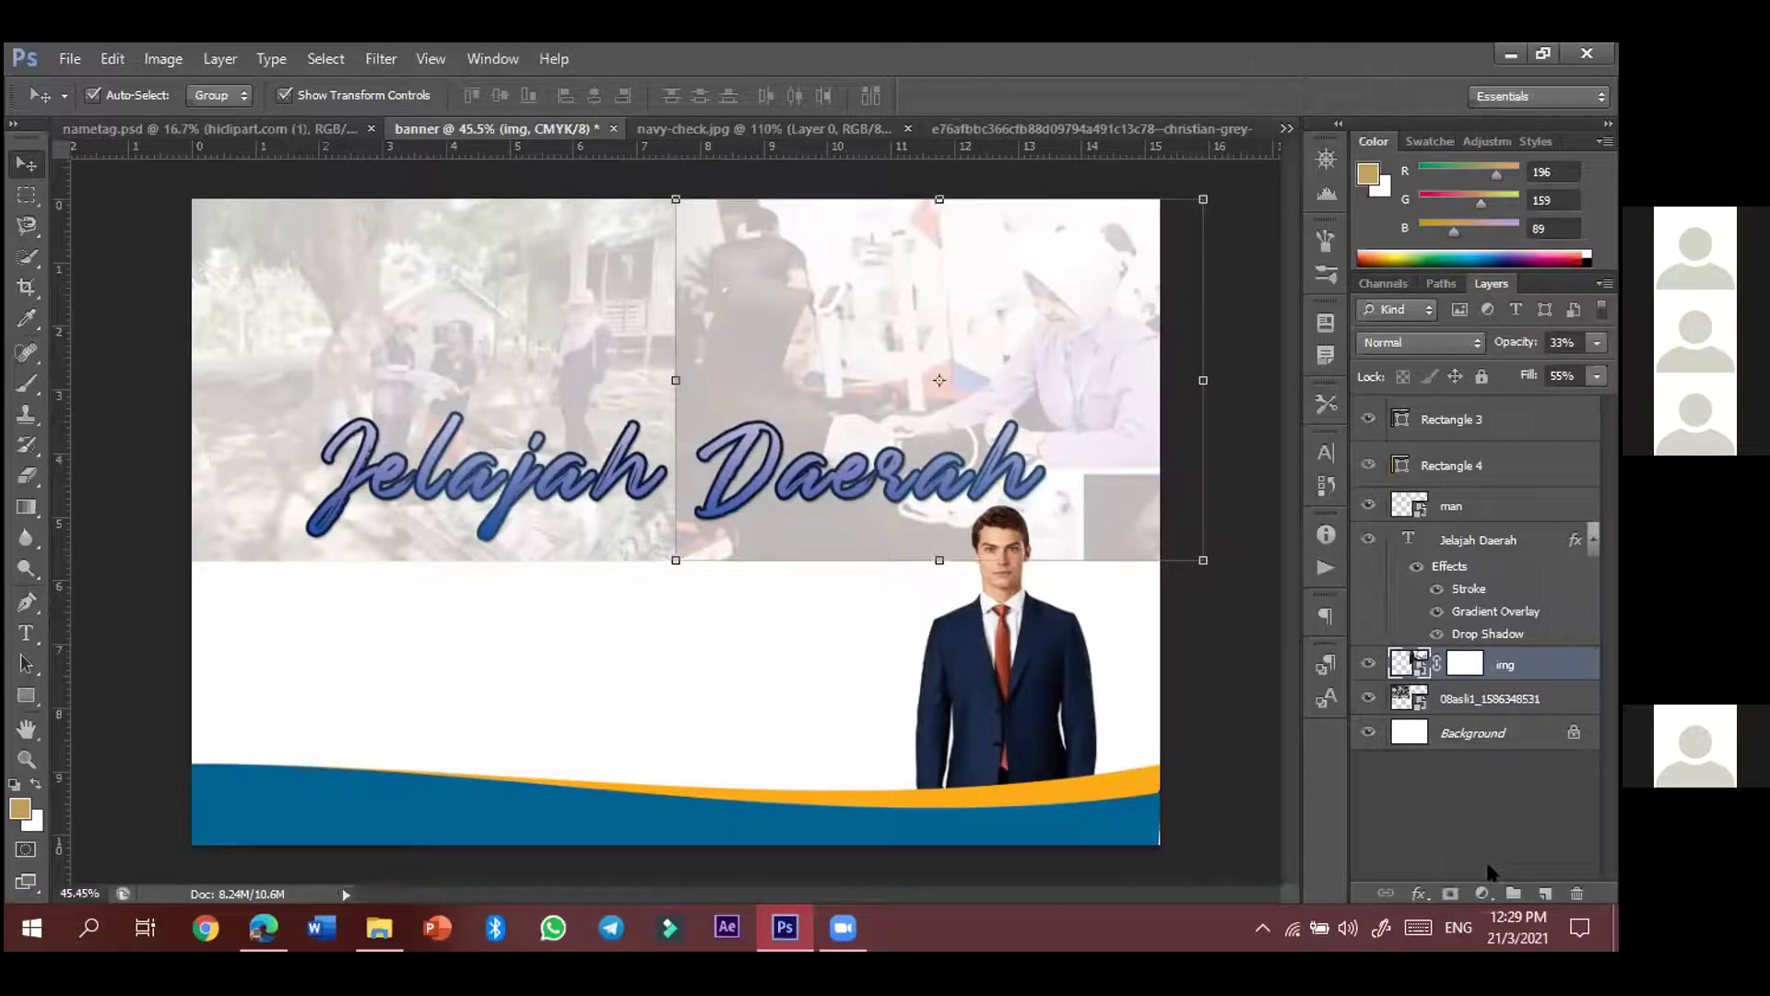
# - Draw a short black-to-white linear gradient on the img layer's mask to fade the edge beside the village photo
pyautogui.click(1476, 659)
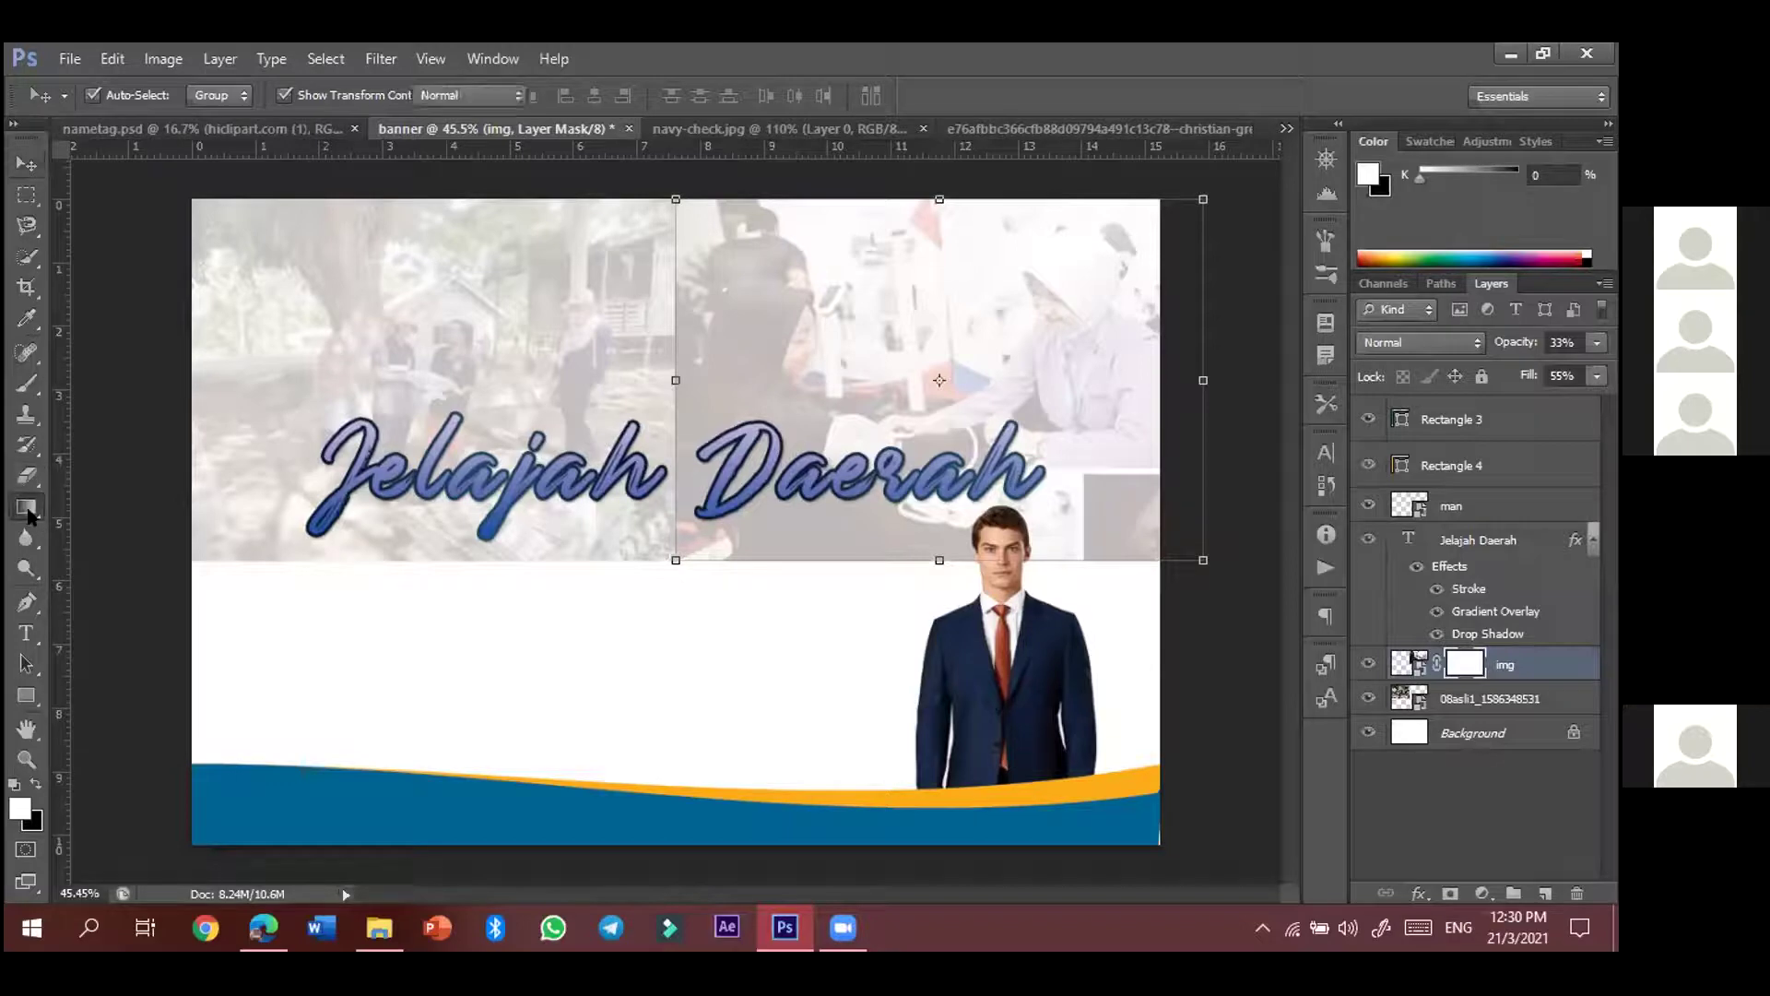
pyautogui.click(22, 509)
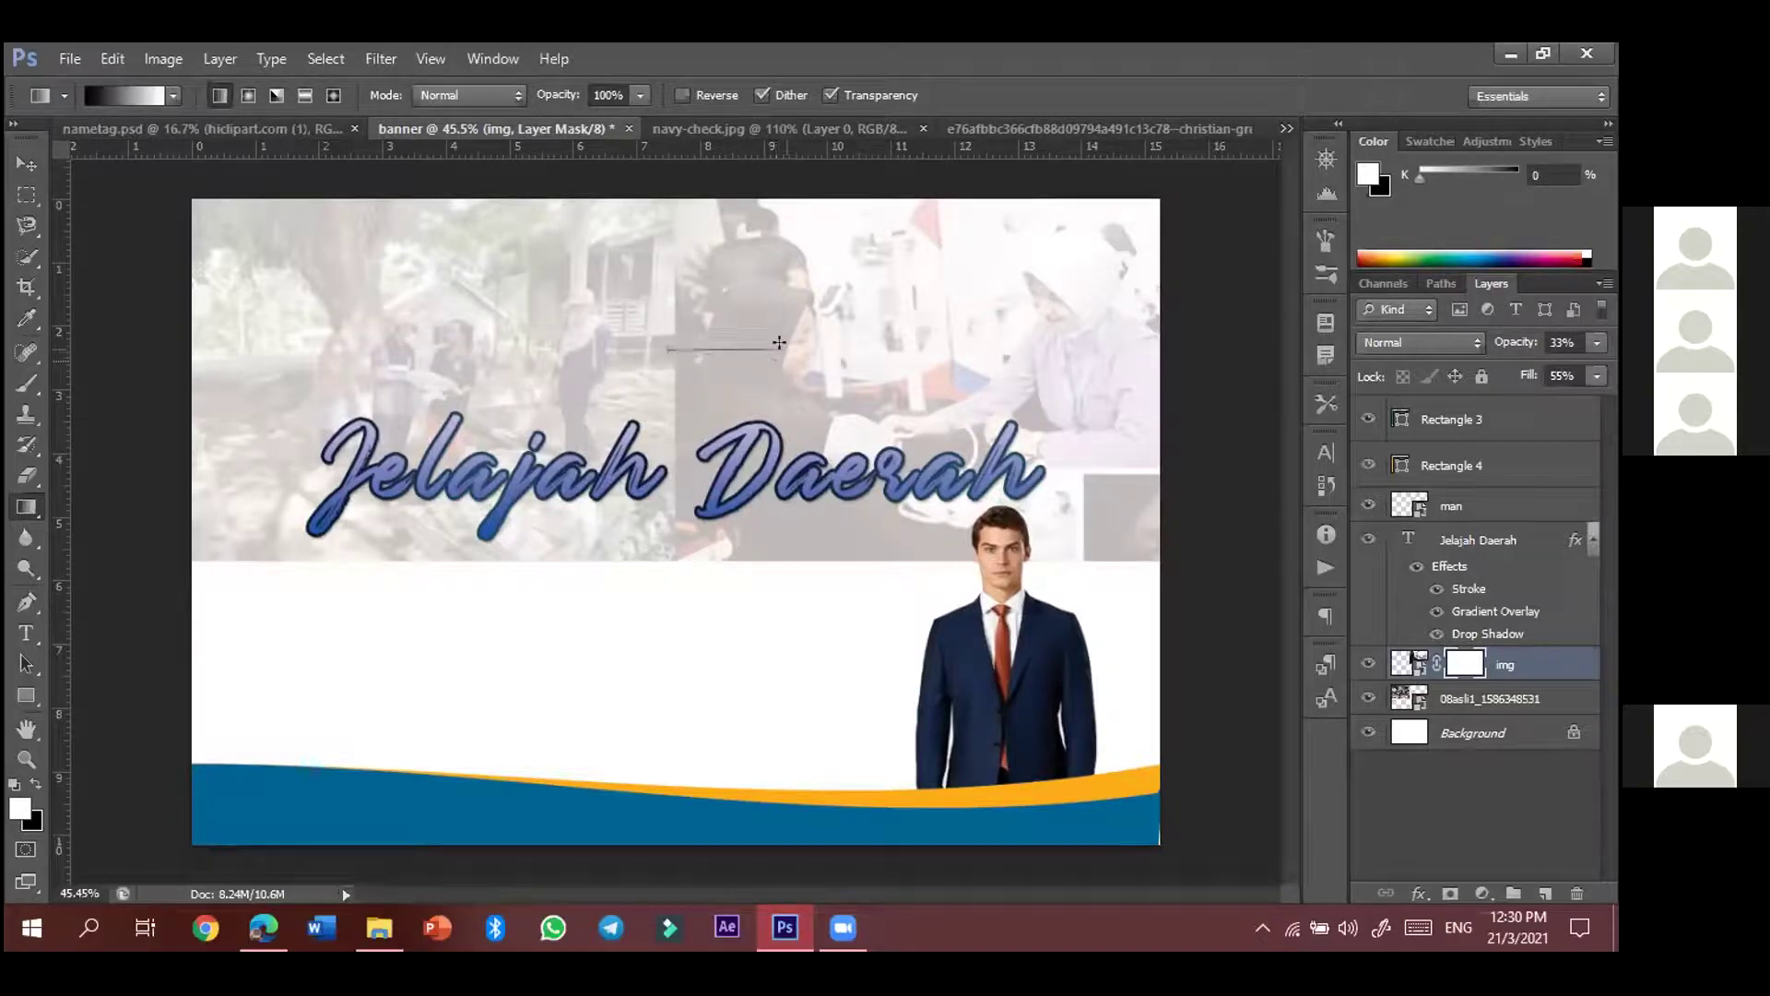
pyautogui.moveTo(680, 353); pyautogui.dragTo(779, 342)
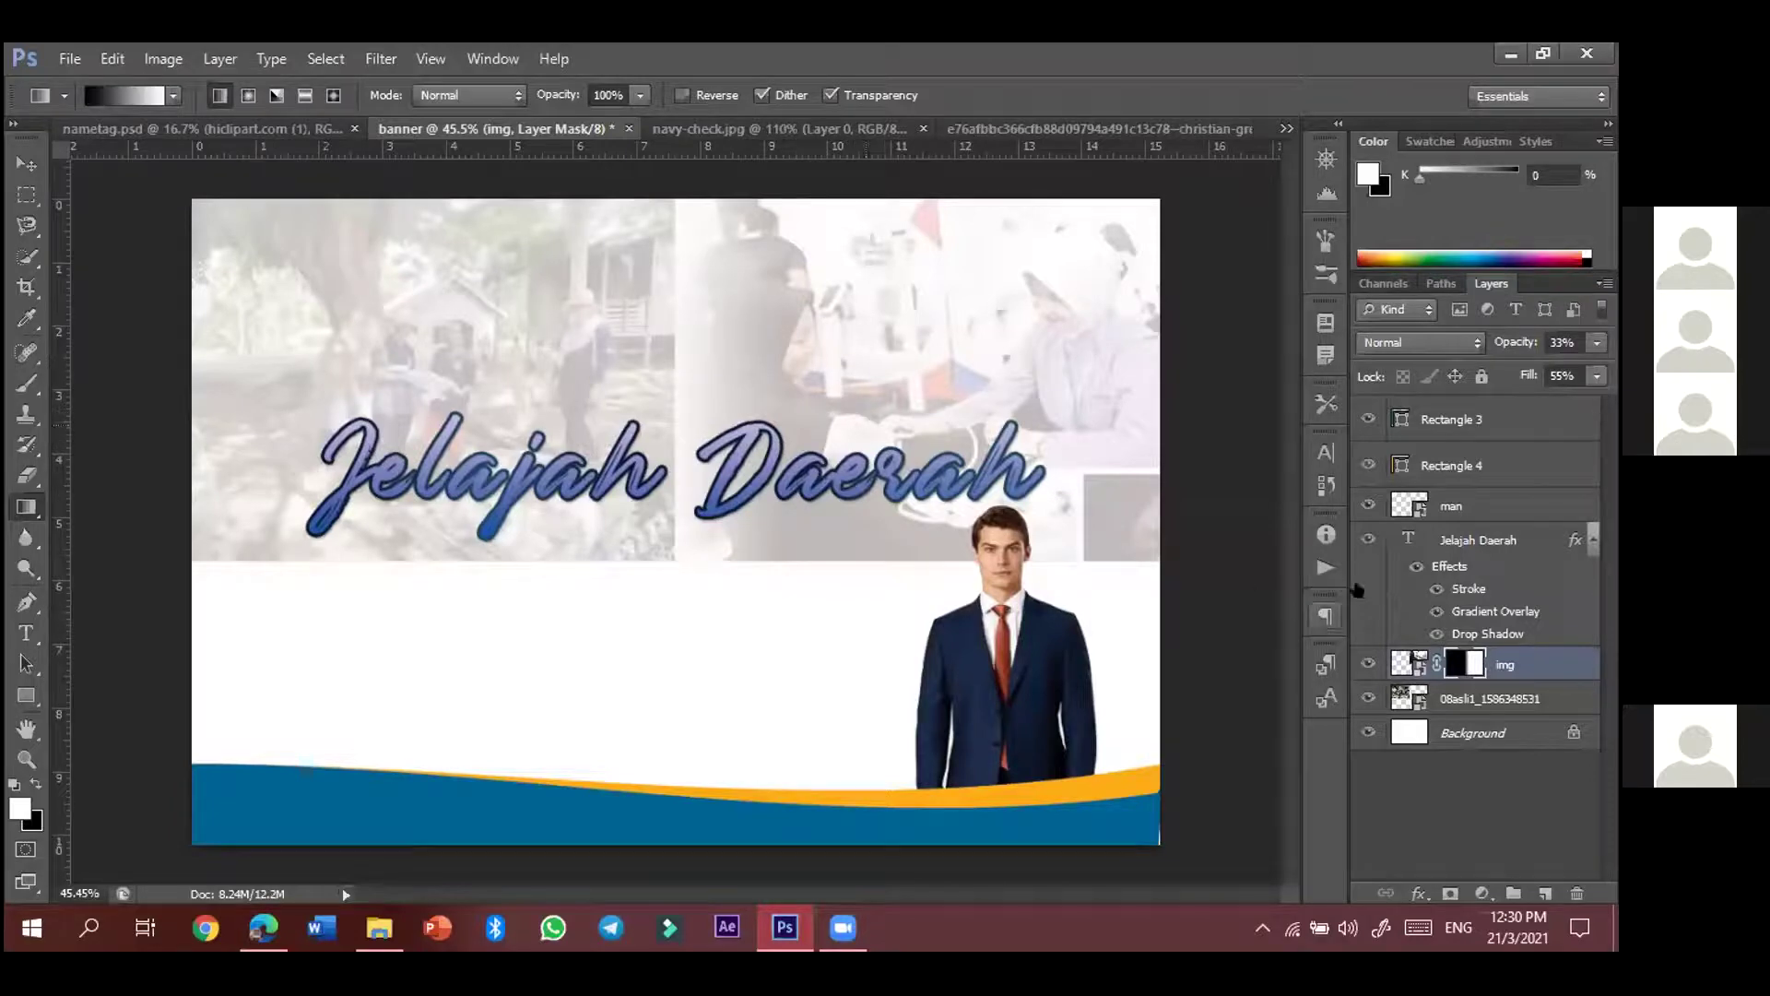
pyautogui.click(1513, 701)
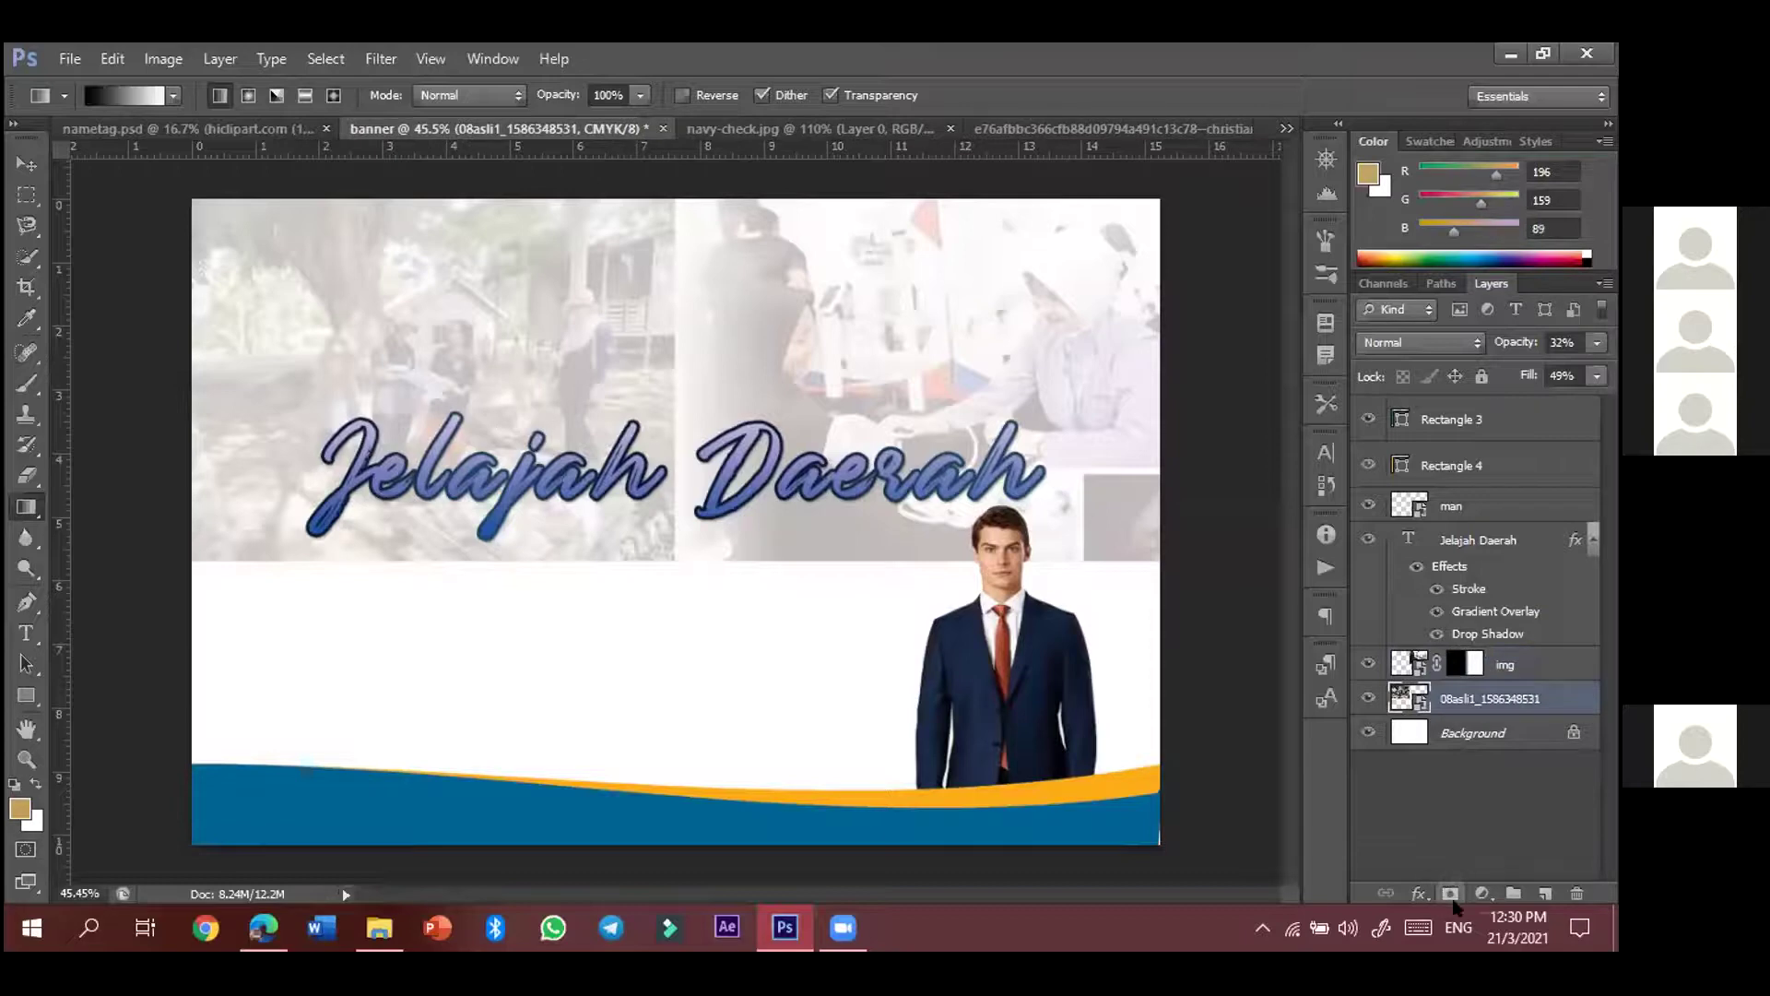
pyautogui.click(1450, 895)
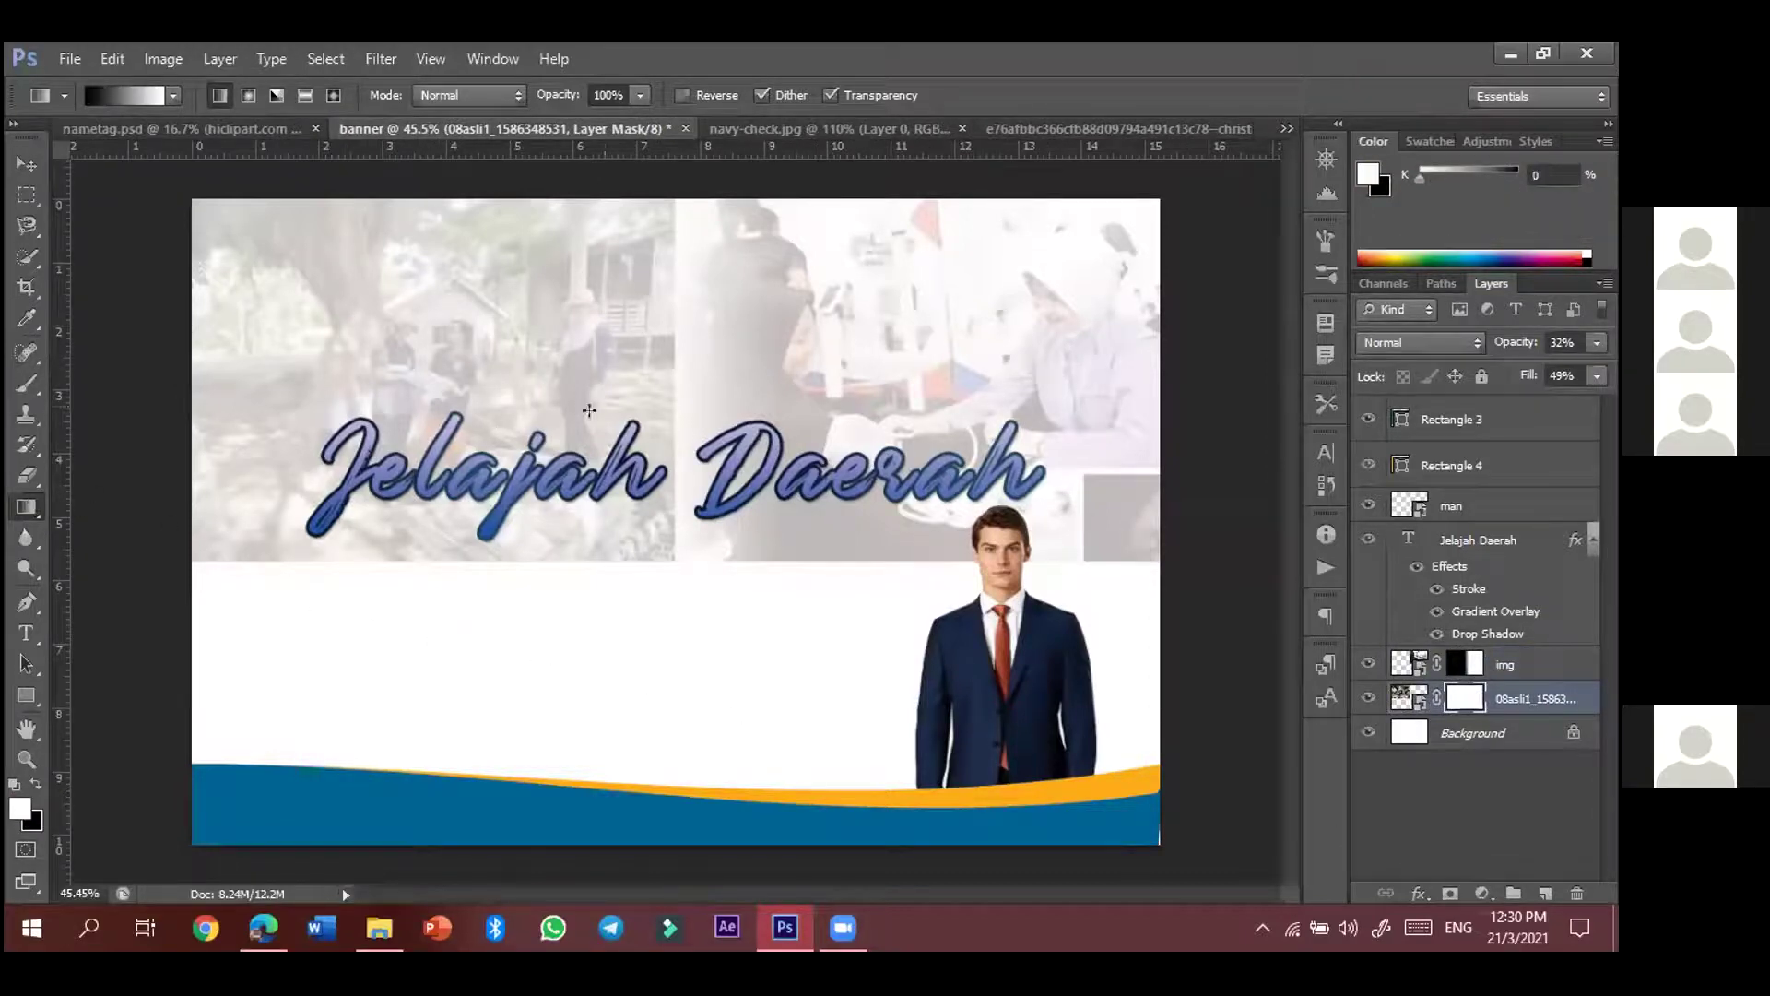
pyautogui.moveTo(650, 353); pyautogui.dragTo(576, 351)
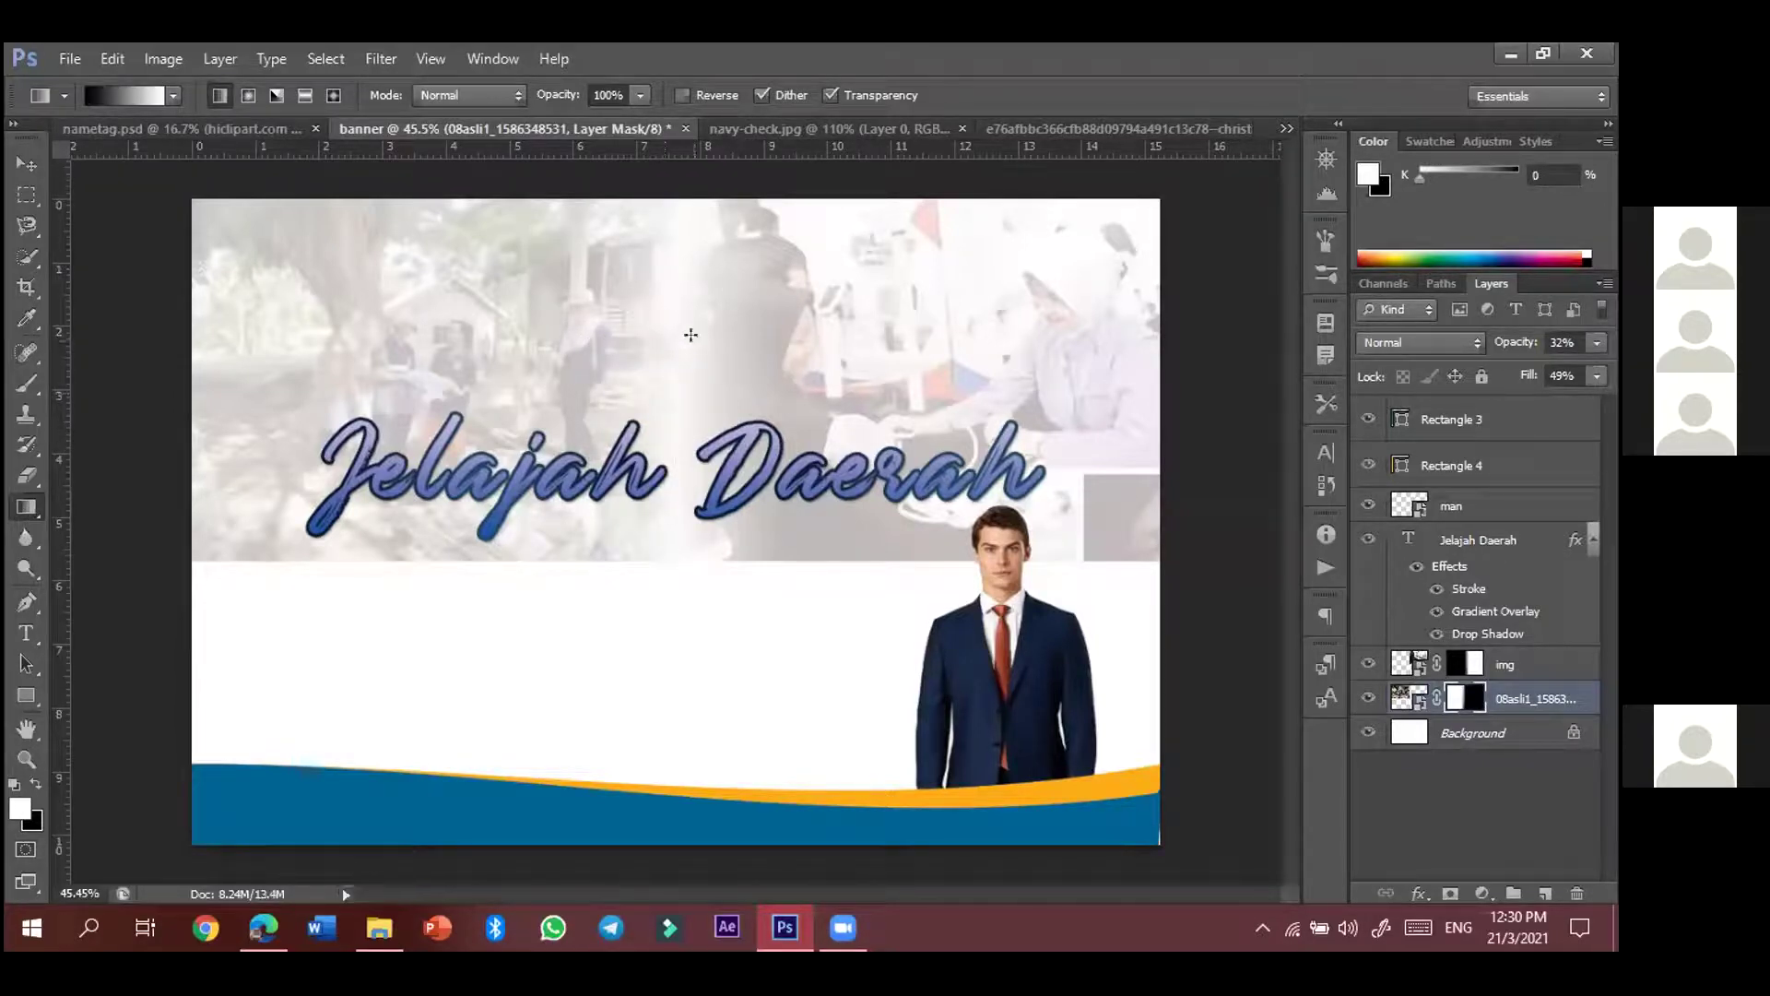
pyautogui.hotkey('ctrl', 'z')
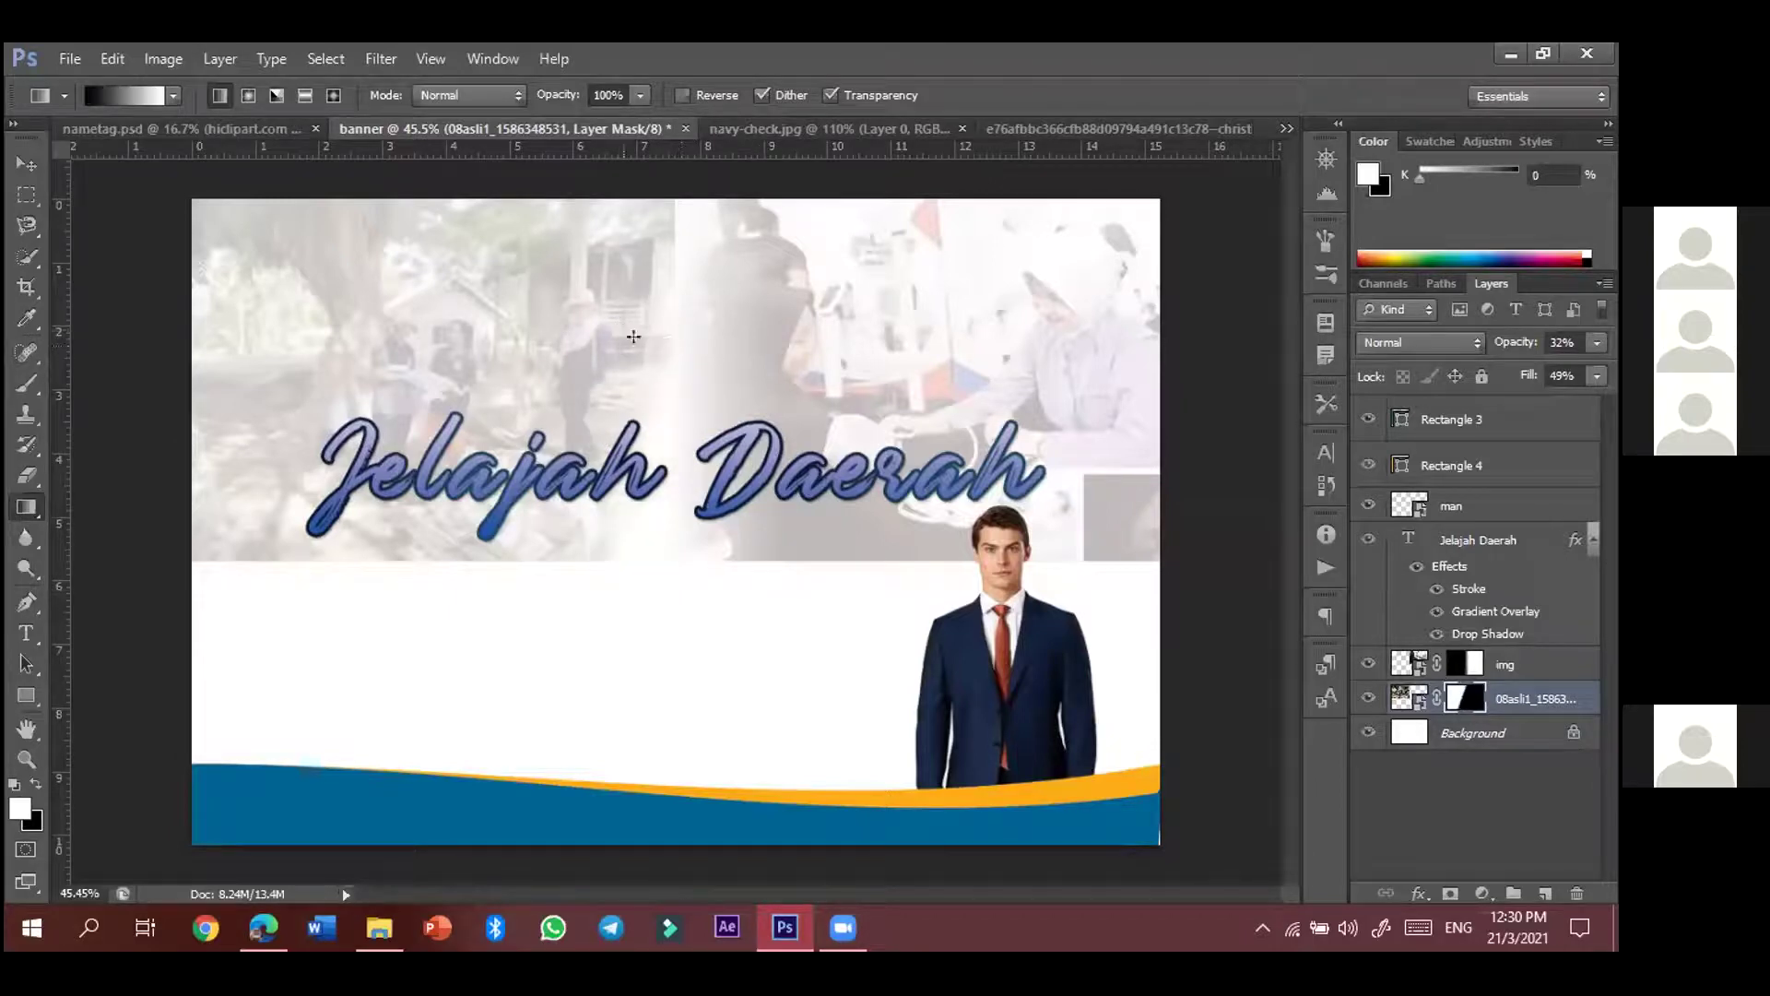
pyautogui.moveTo(690, 343); pyautogui.dragTo(589, 337)
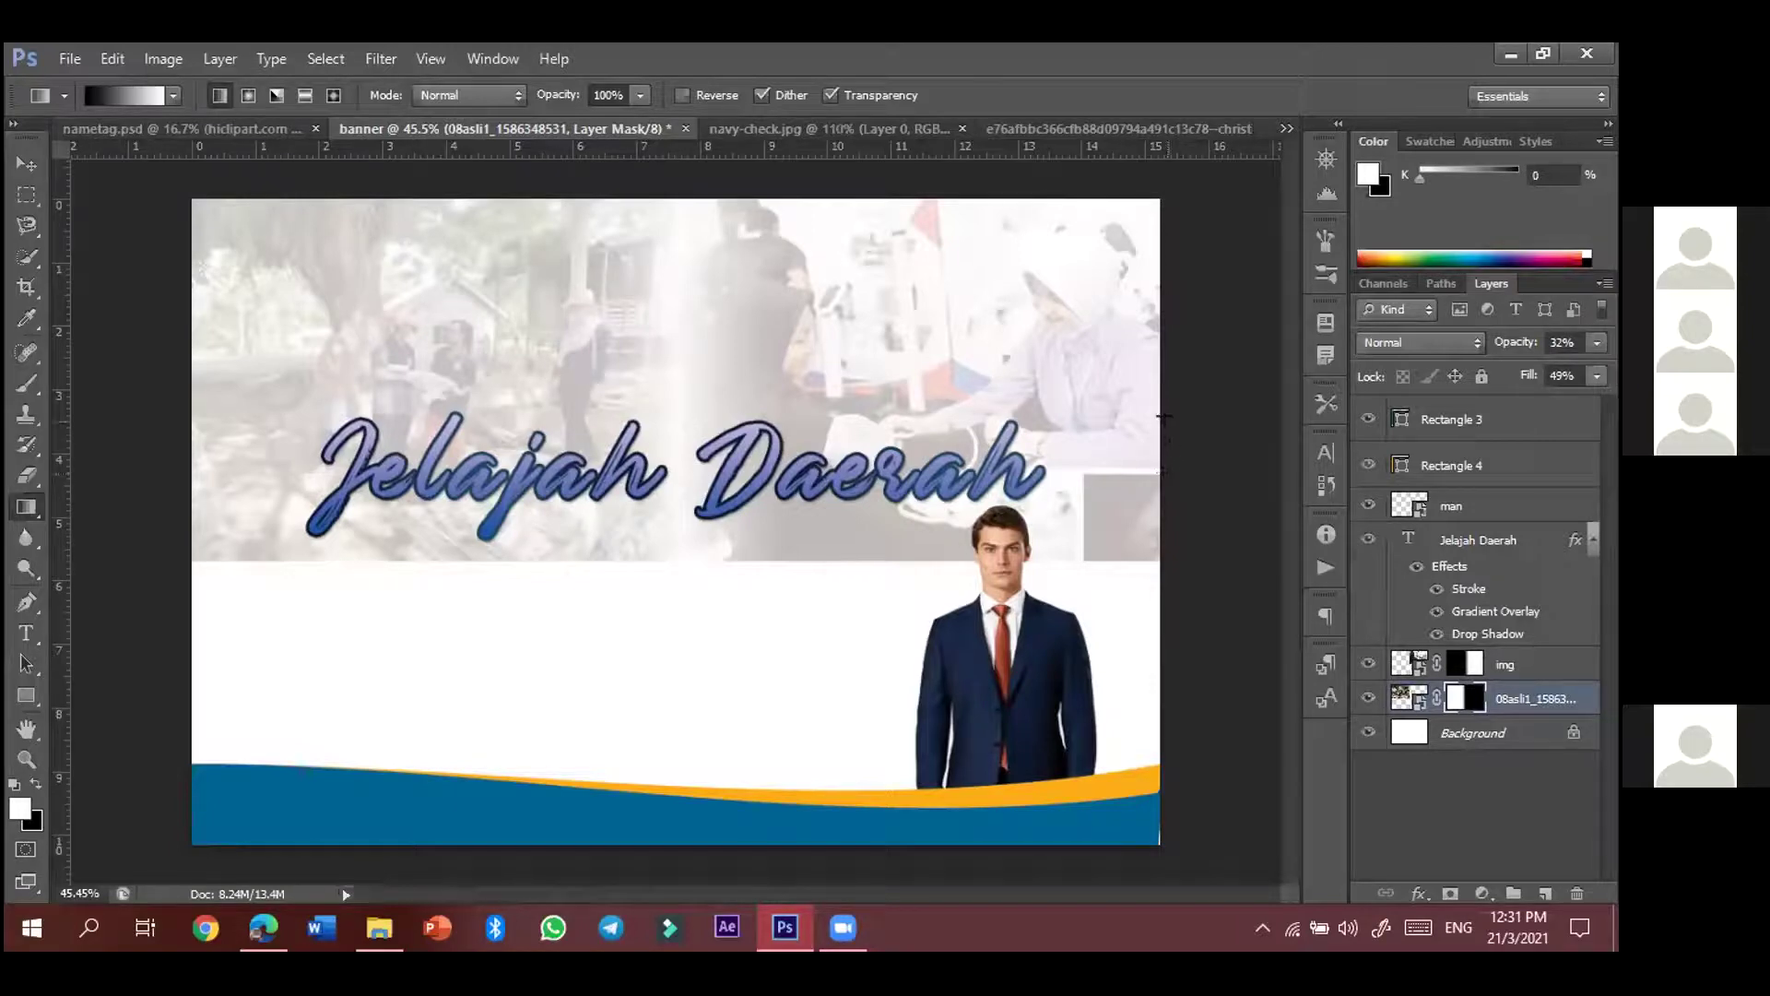
pyautogui.hotkey('ctrl', 'z')
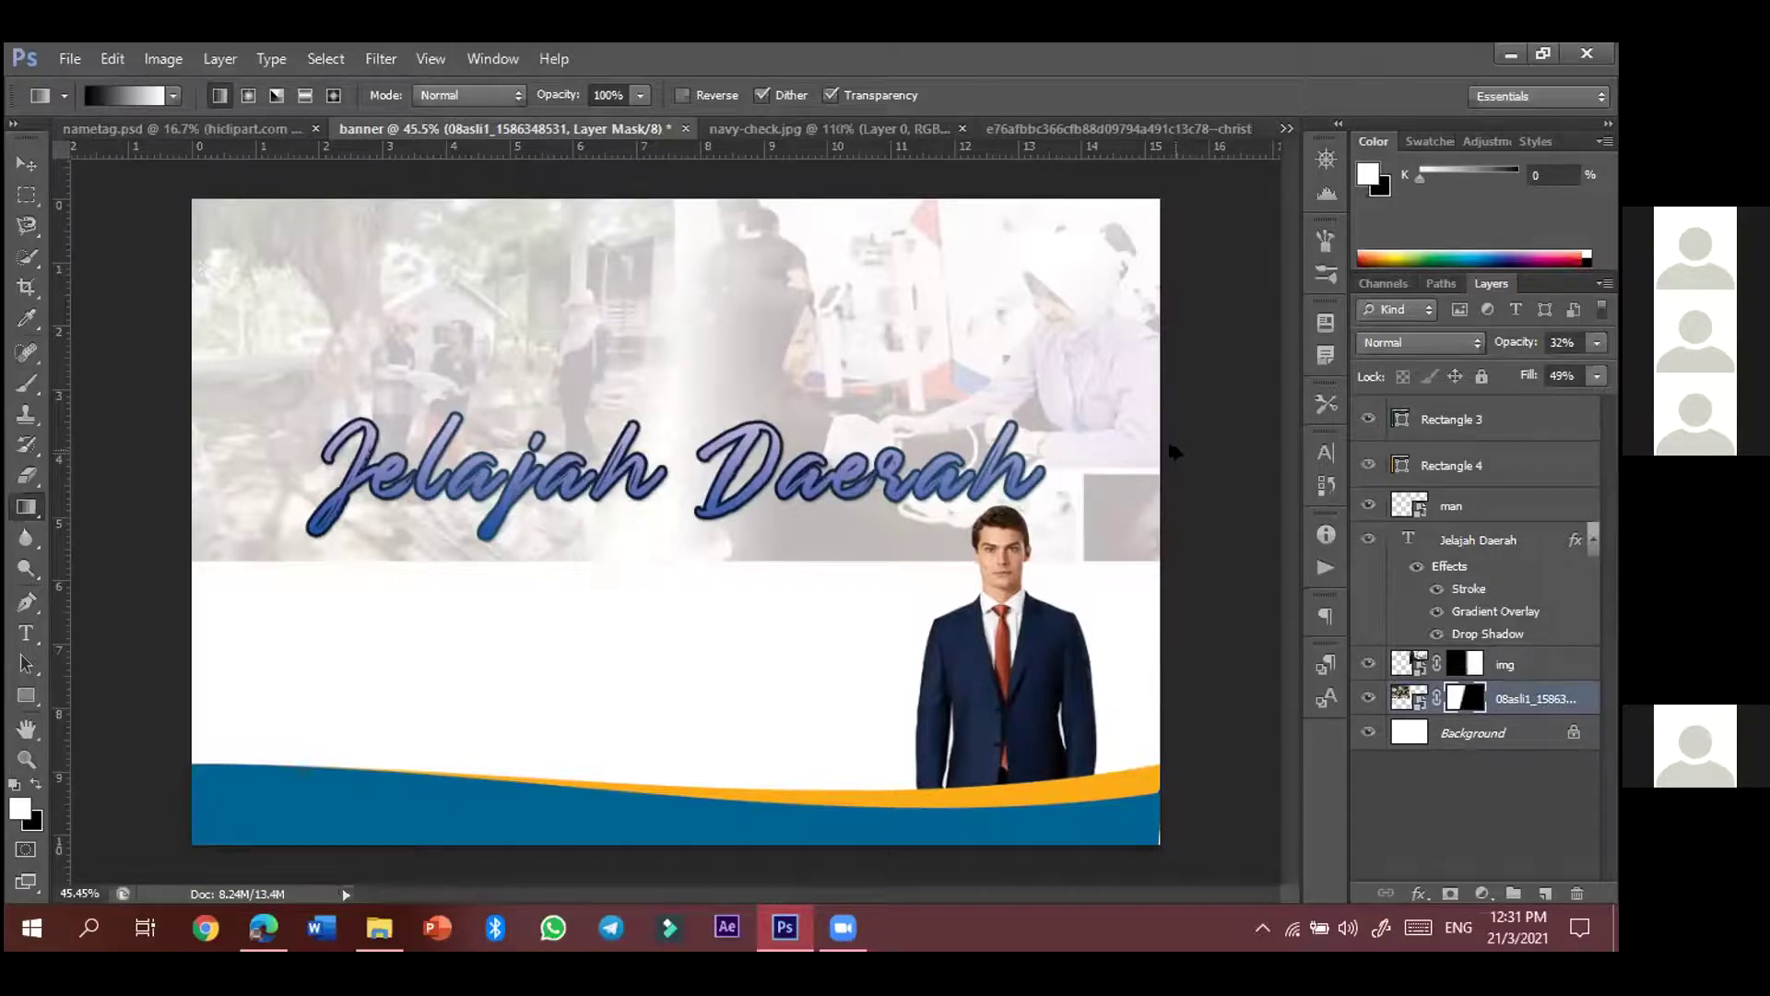
pyautogui.hotkey('ctrl', 'alt', 'z')
pyautogui.hotkey('ctrl', 'alt', 'z')
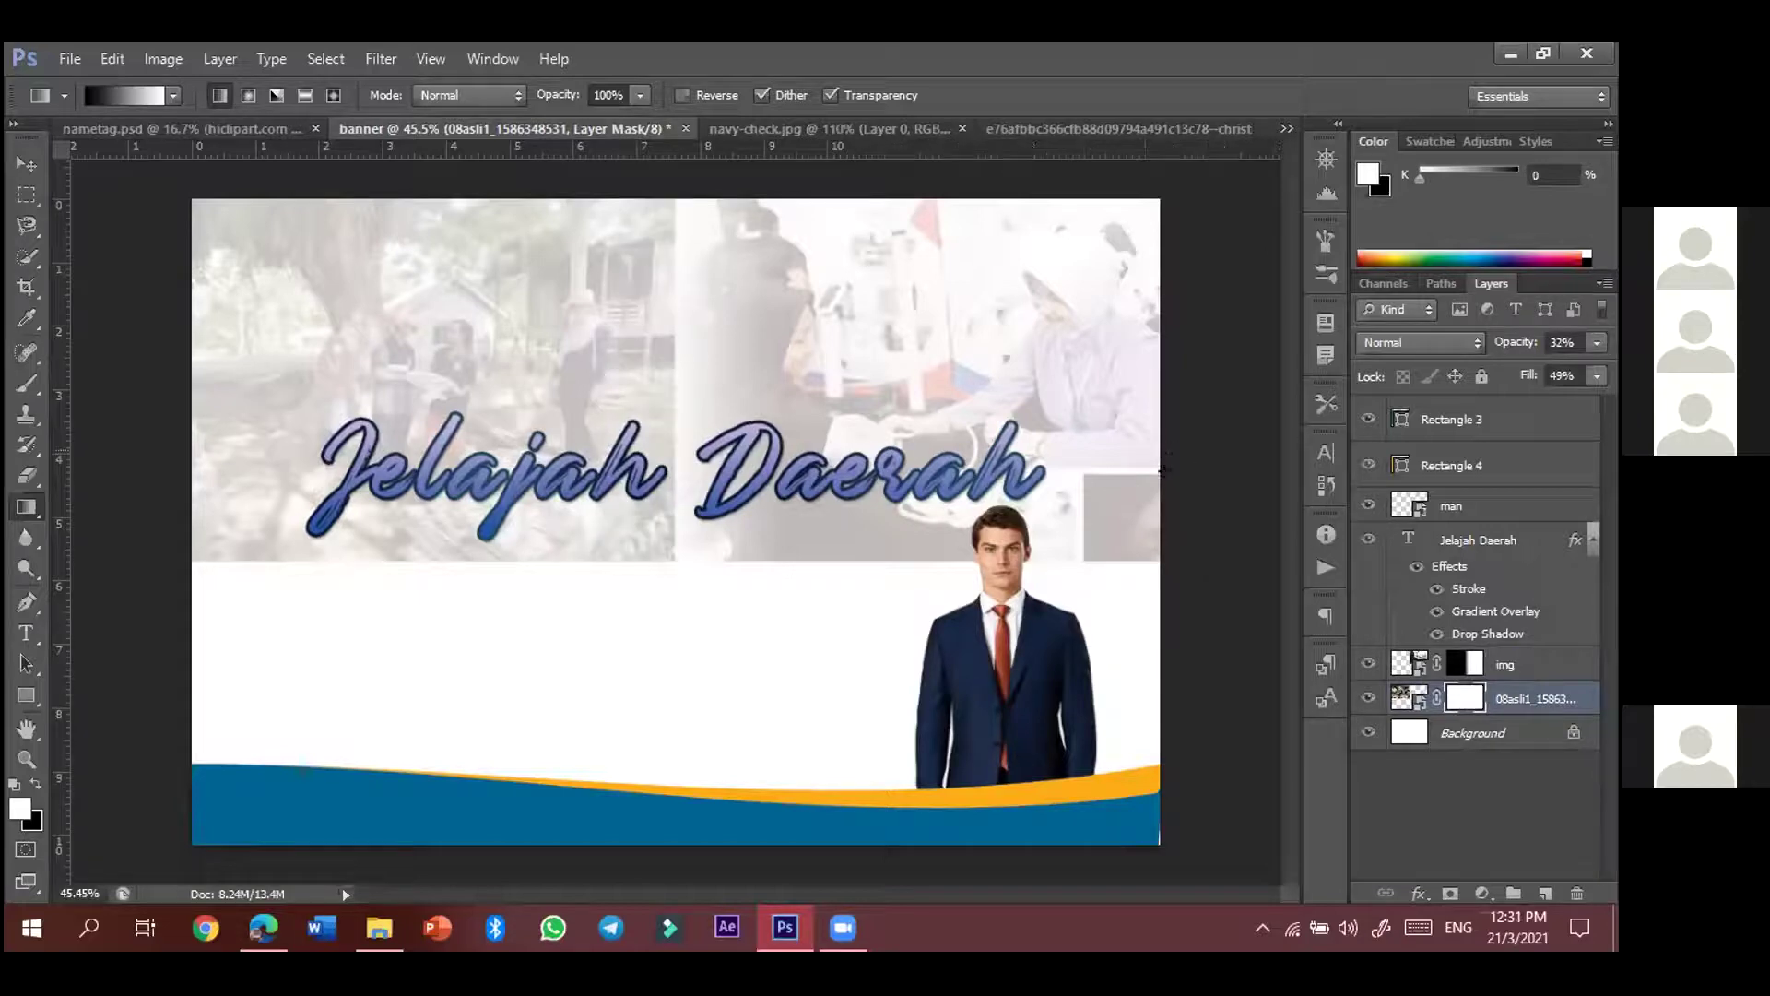
pyautogui.hotkey('ctrl', 'alt', 'z')
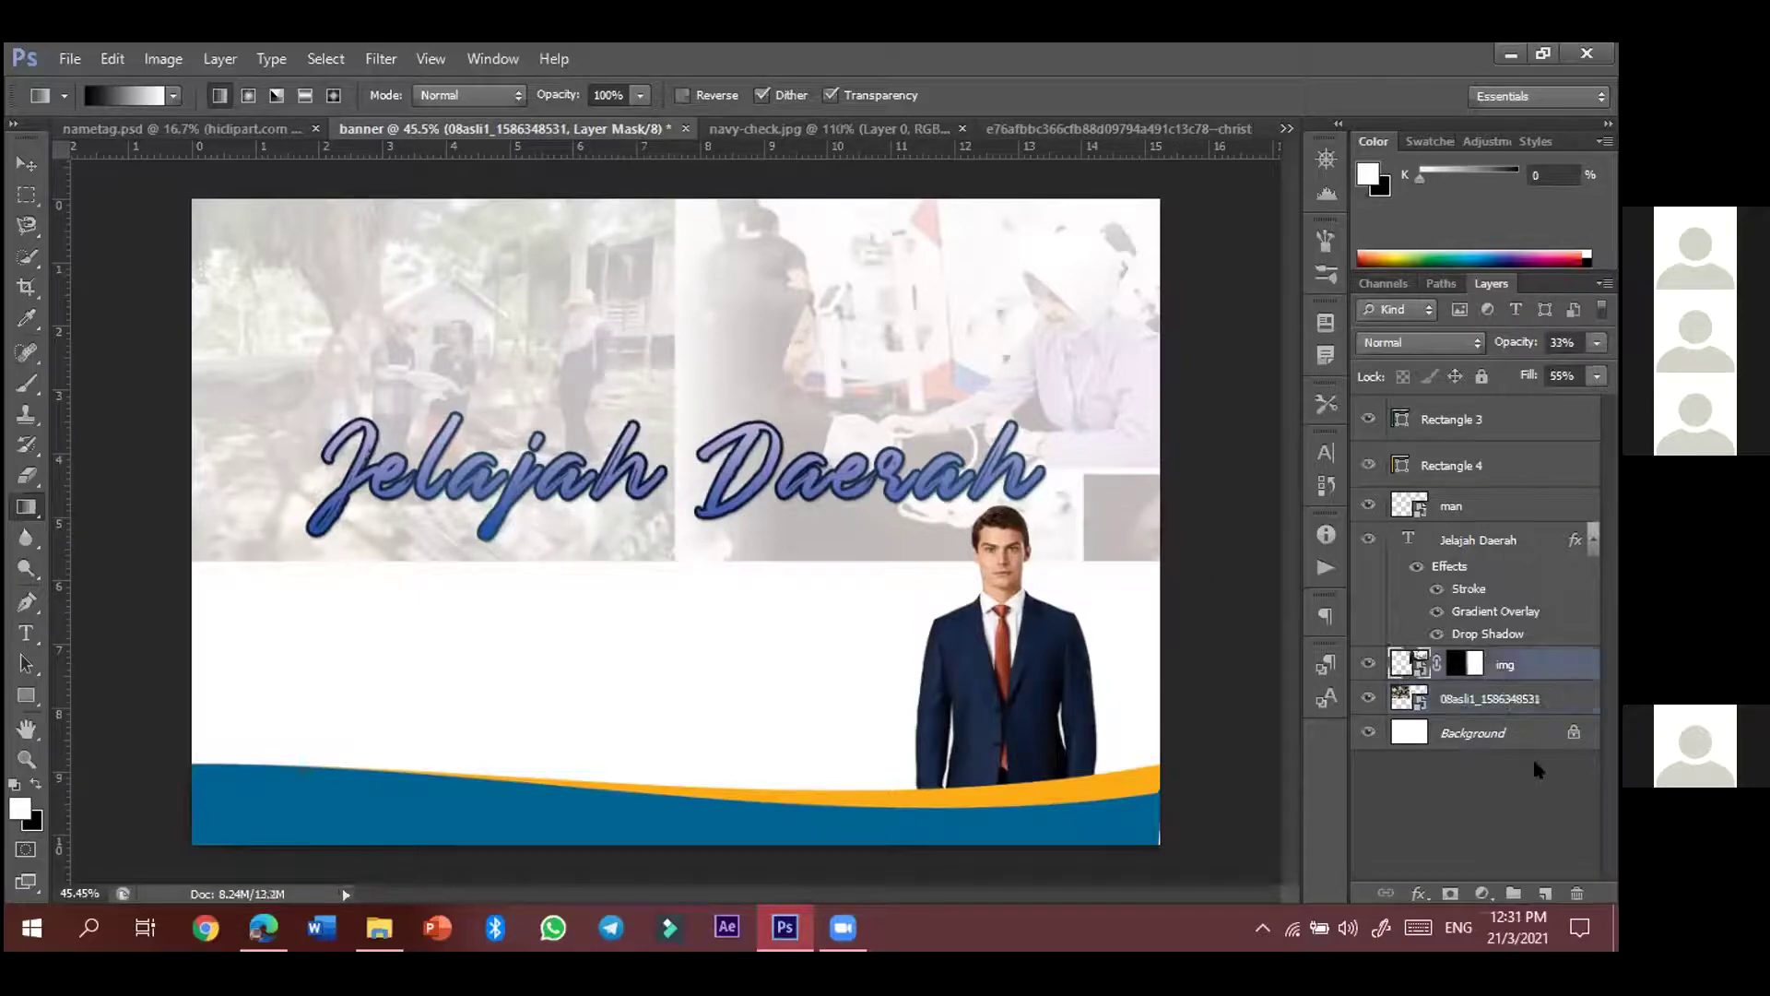
pyautogui.click(1466, 700)
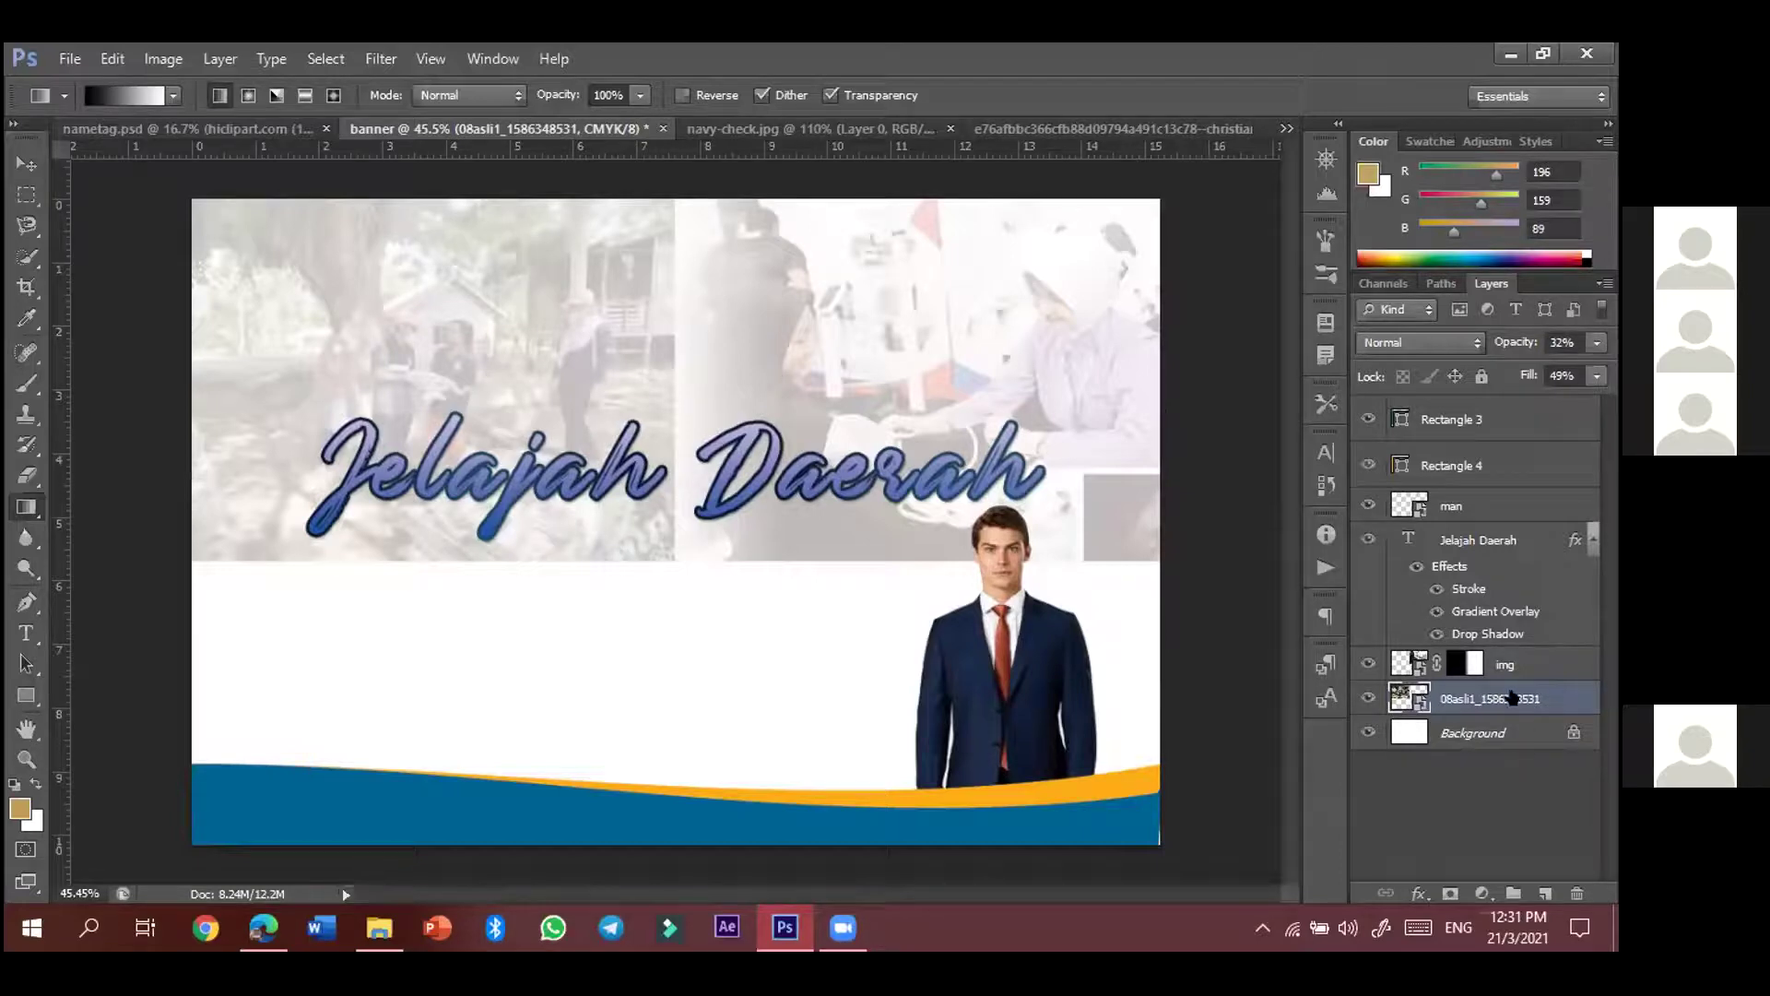
pyautogui.click(1449, 893)
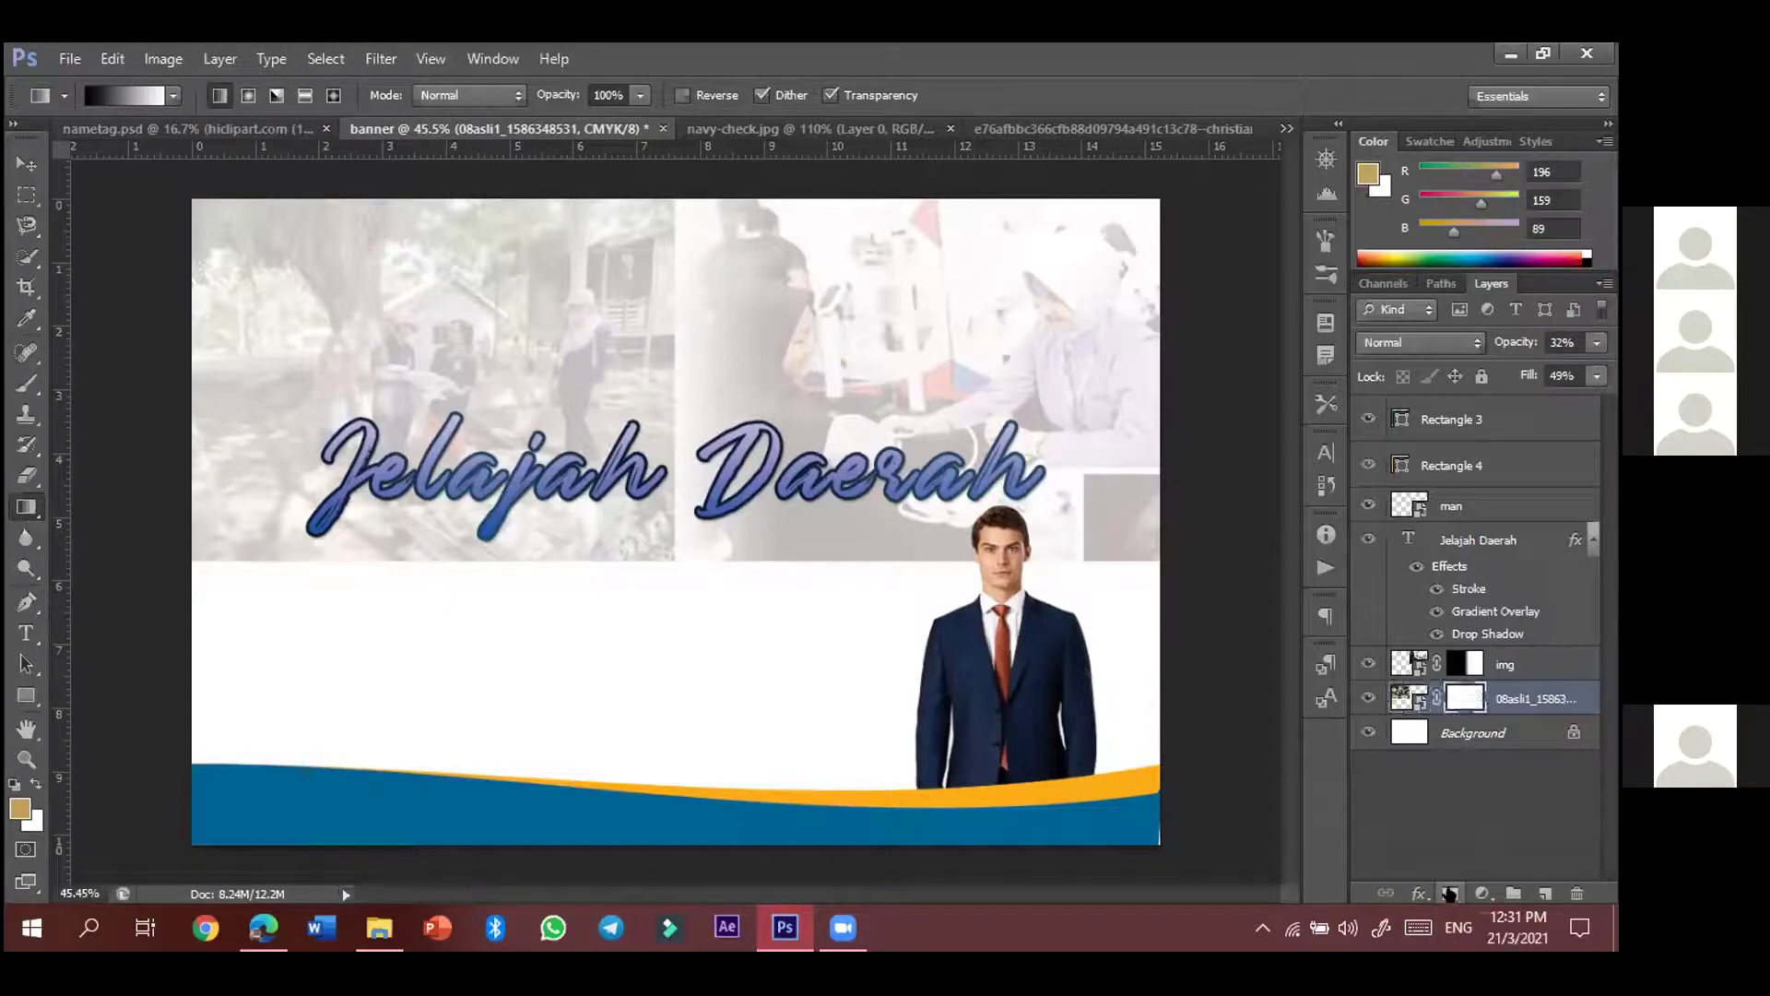
pyautogui.click(1393, 698)
pyautogui.click(1457, 701)
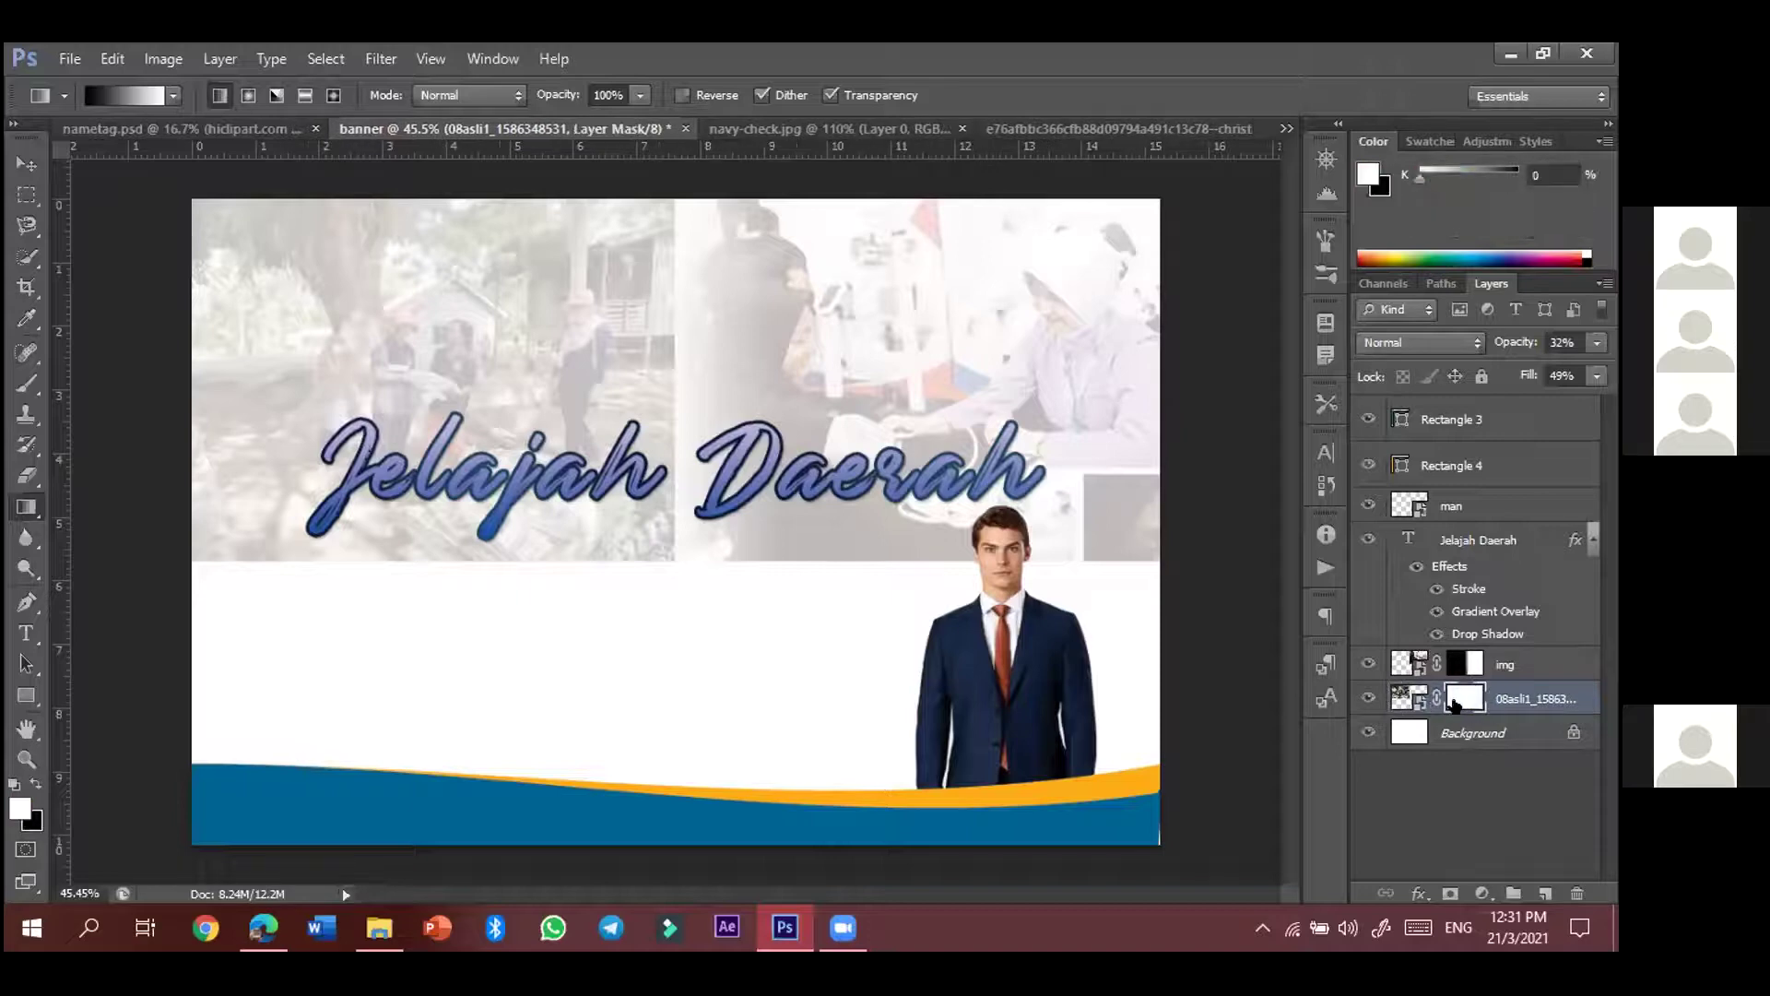
pyautogui.rightClick(27, 506)
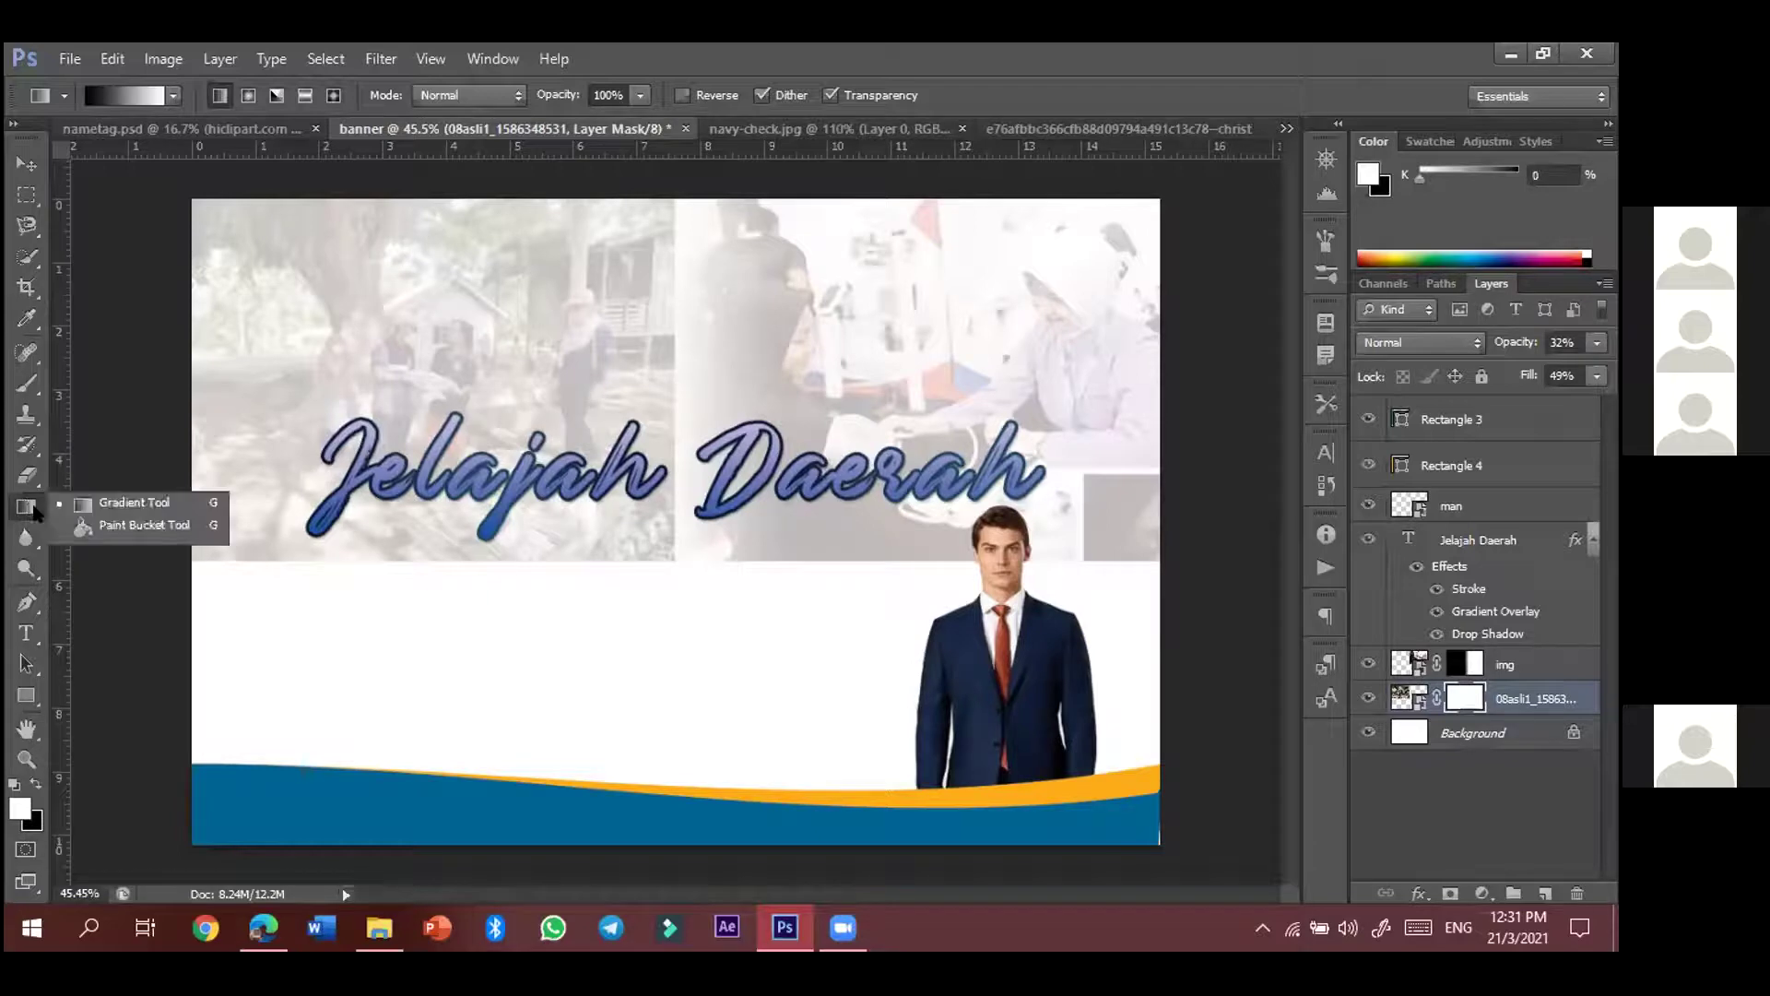
pyautogui.click(93, 506)
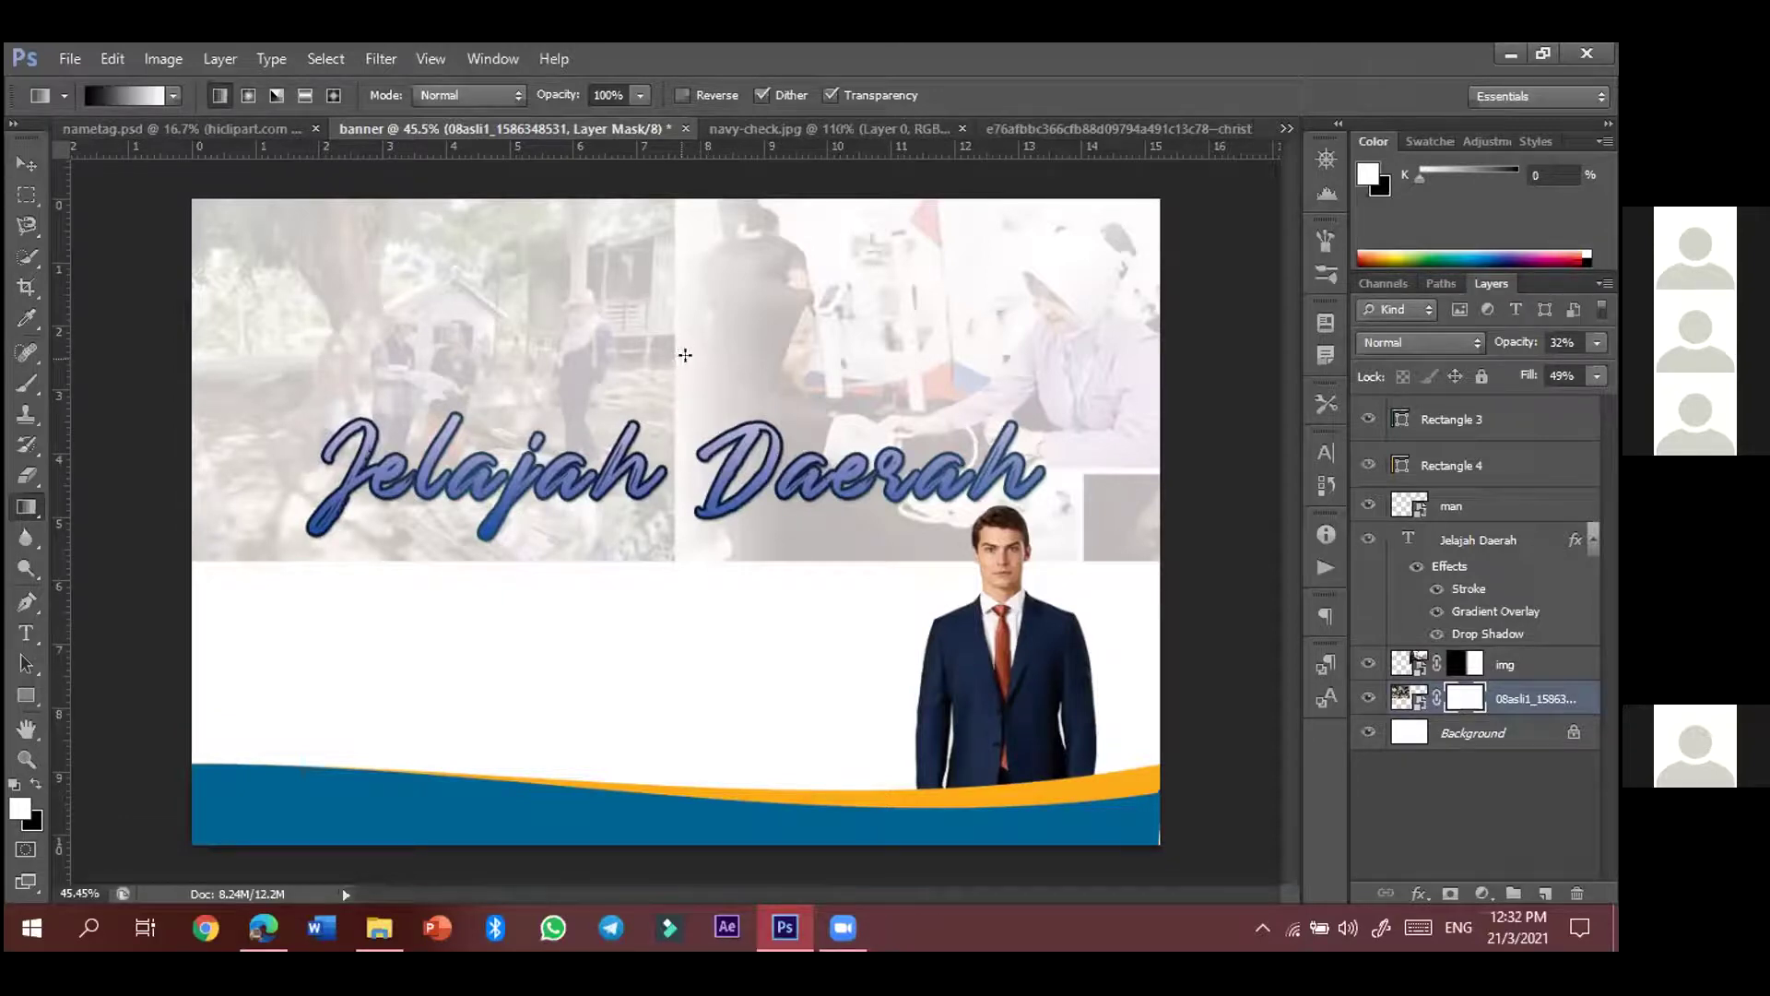
pyautogui.moveTo(703, 351); pyautogui.dragTo(585, 352)
pyautogui.moveTo(695, 355); pyautogui.dragTo(344, 370)
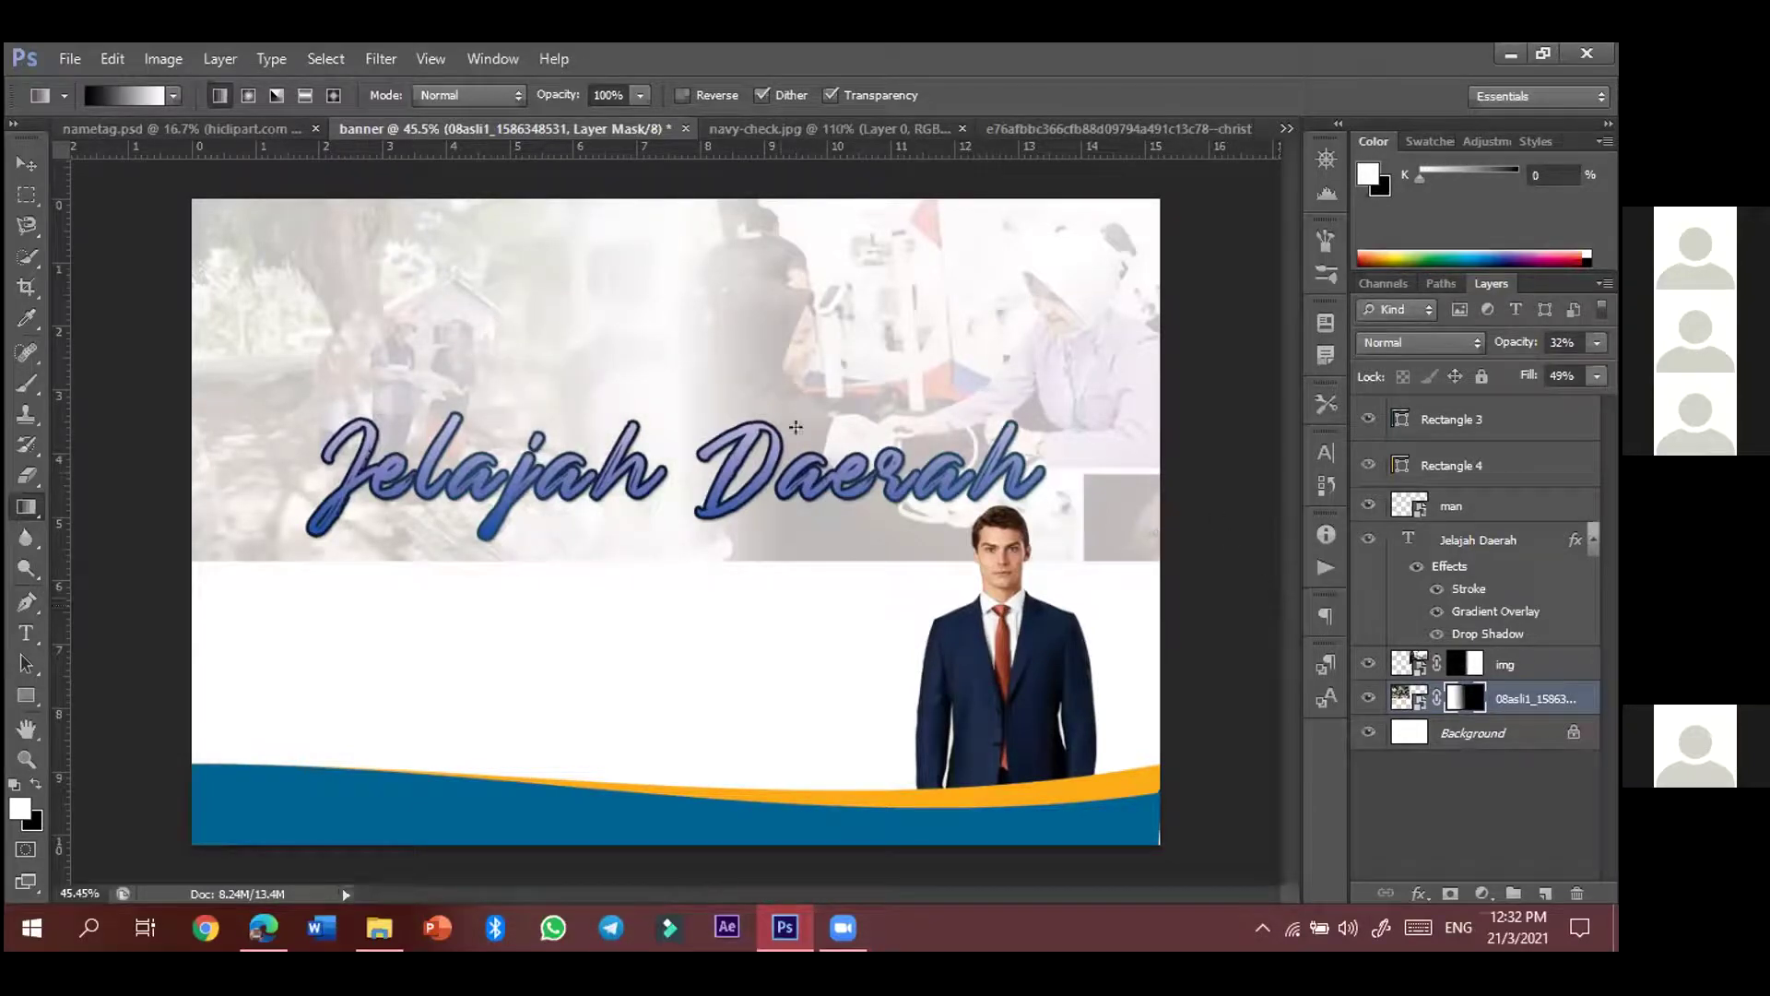
pyautogui.moveTo(730, 379); pyautogui.dragTo(353, 344)
pyautogui.moveTo(701, 378); pyautogui.dragTo(198, 369)
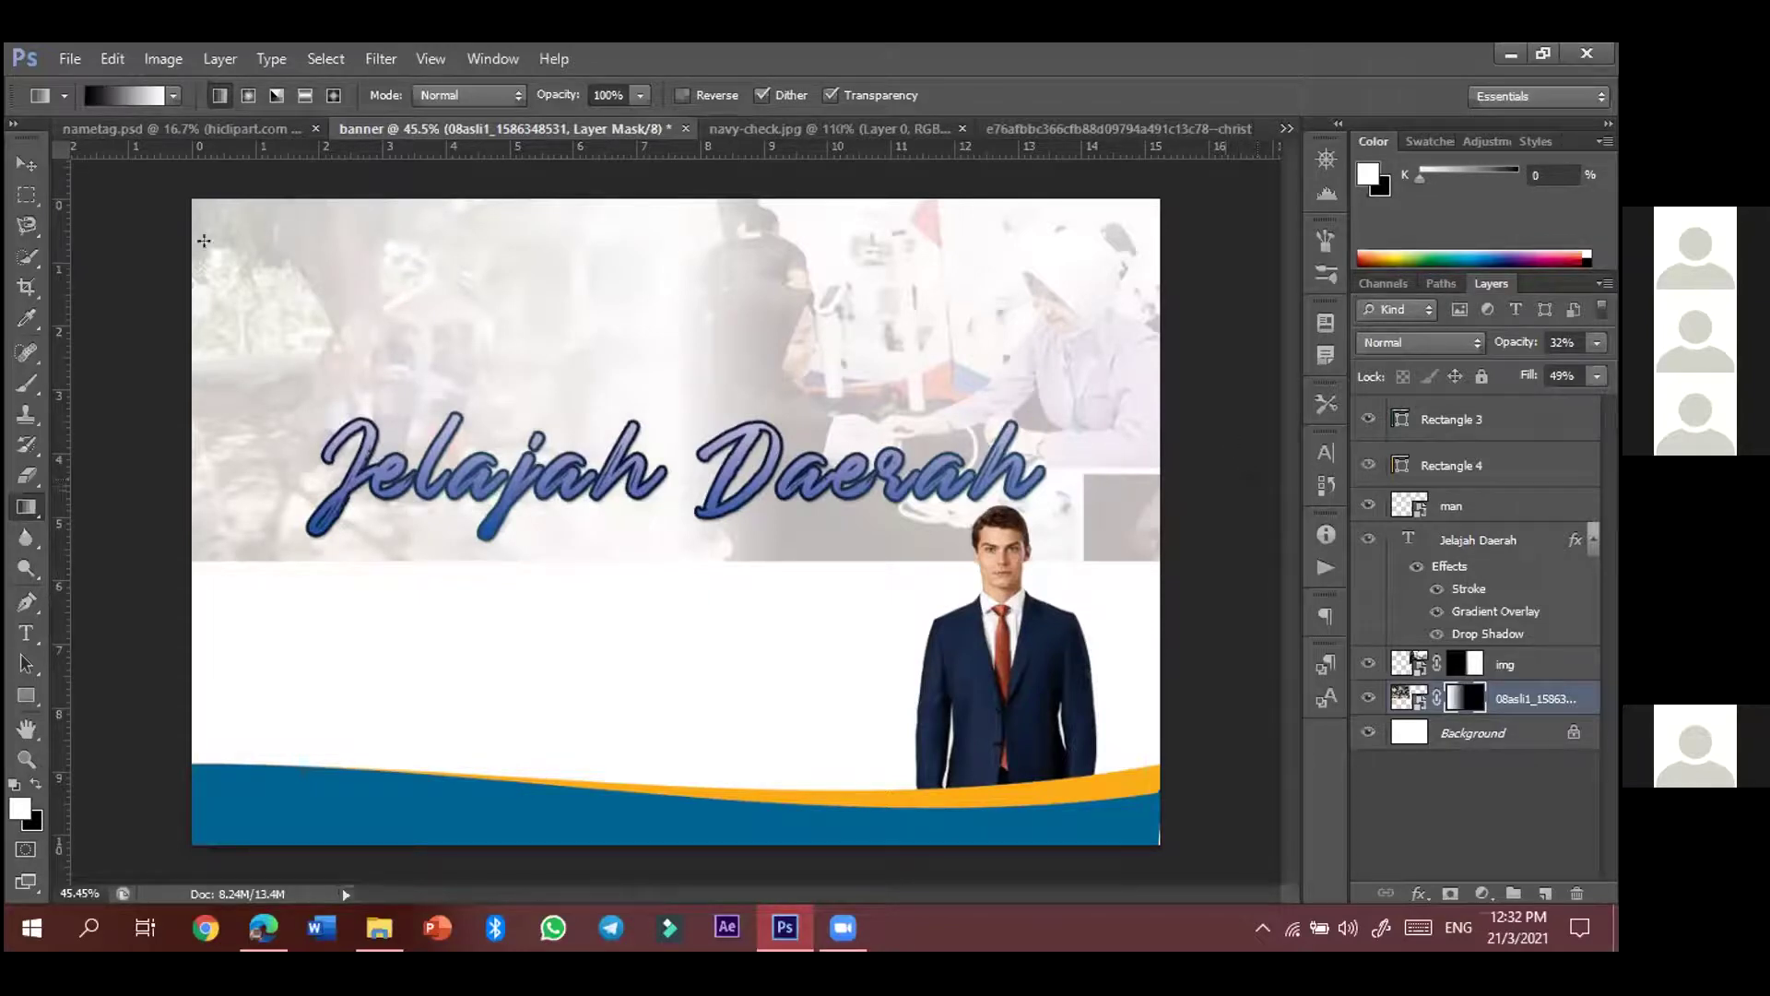
pyautogui.click(26, 163)
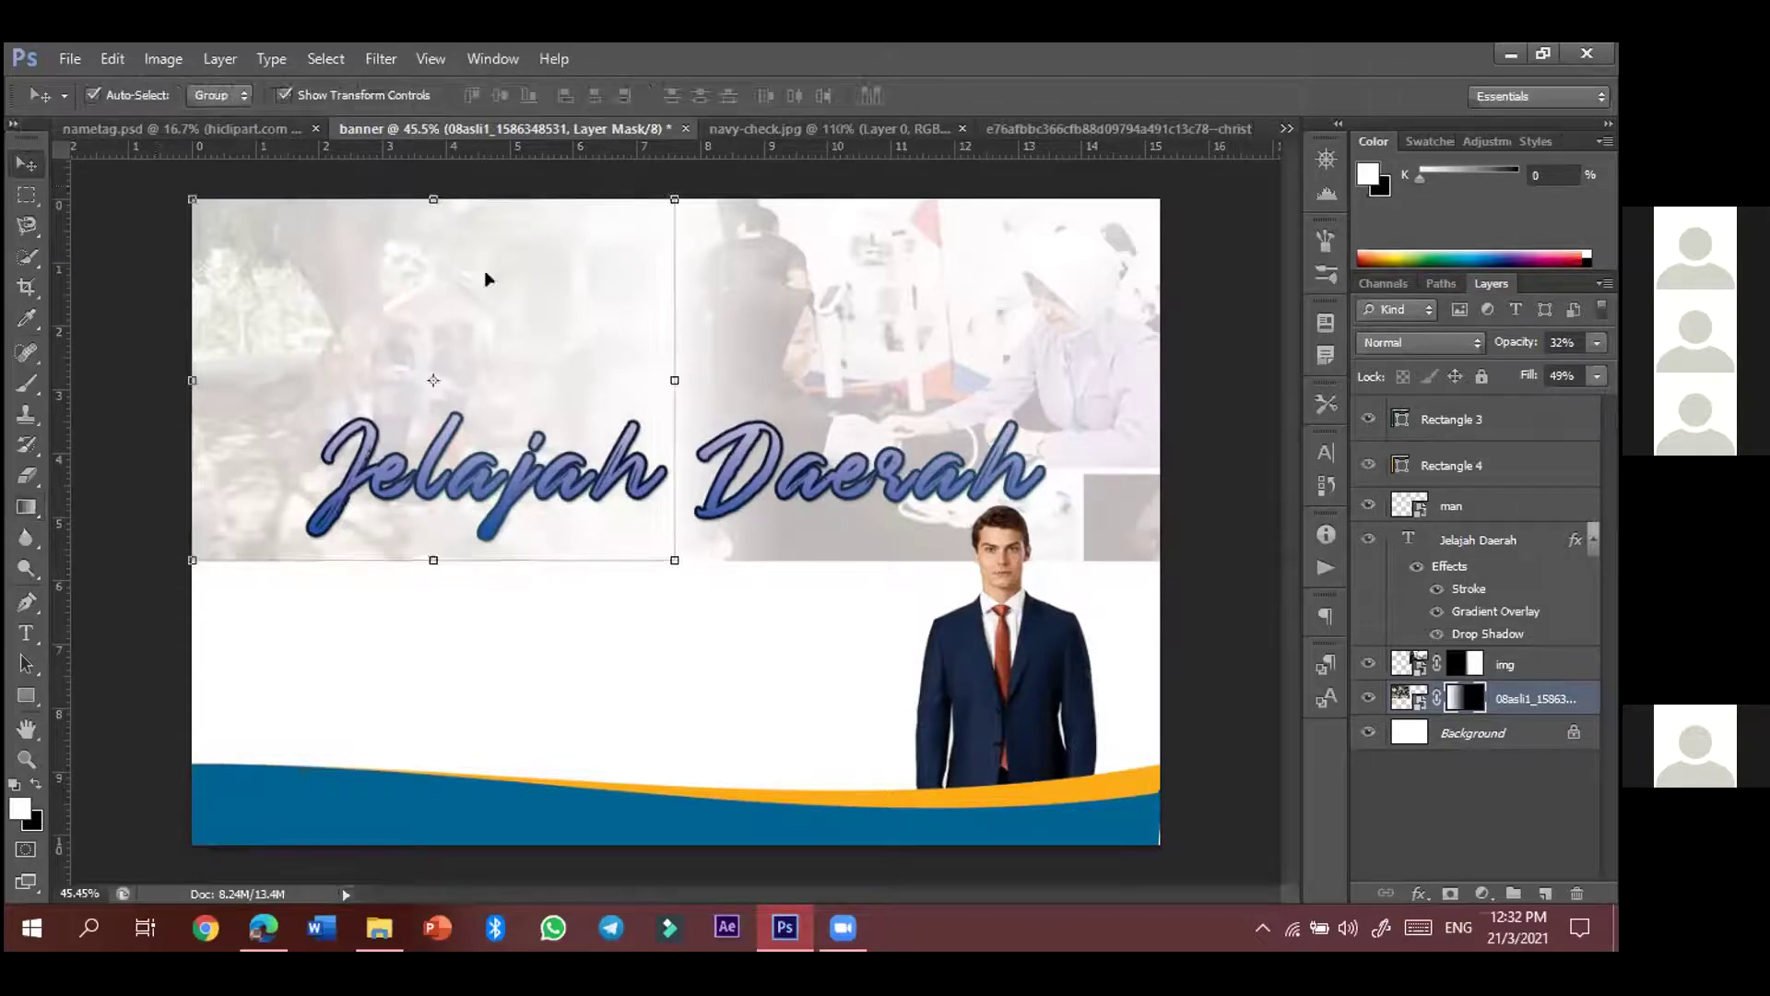
pyautogui.click(1219, 362)
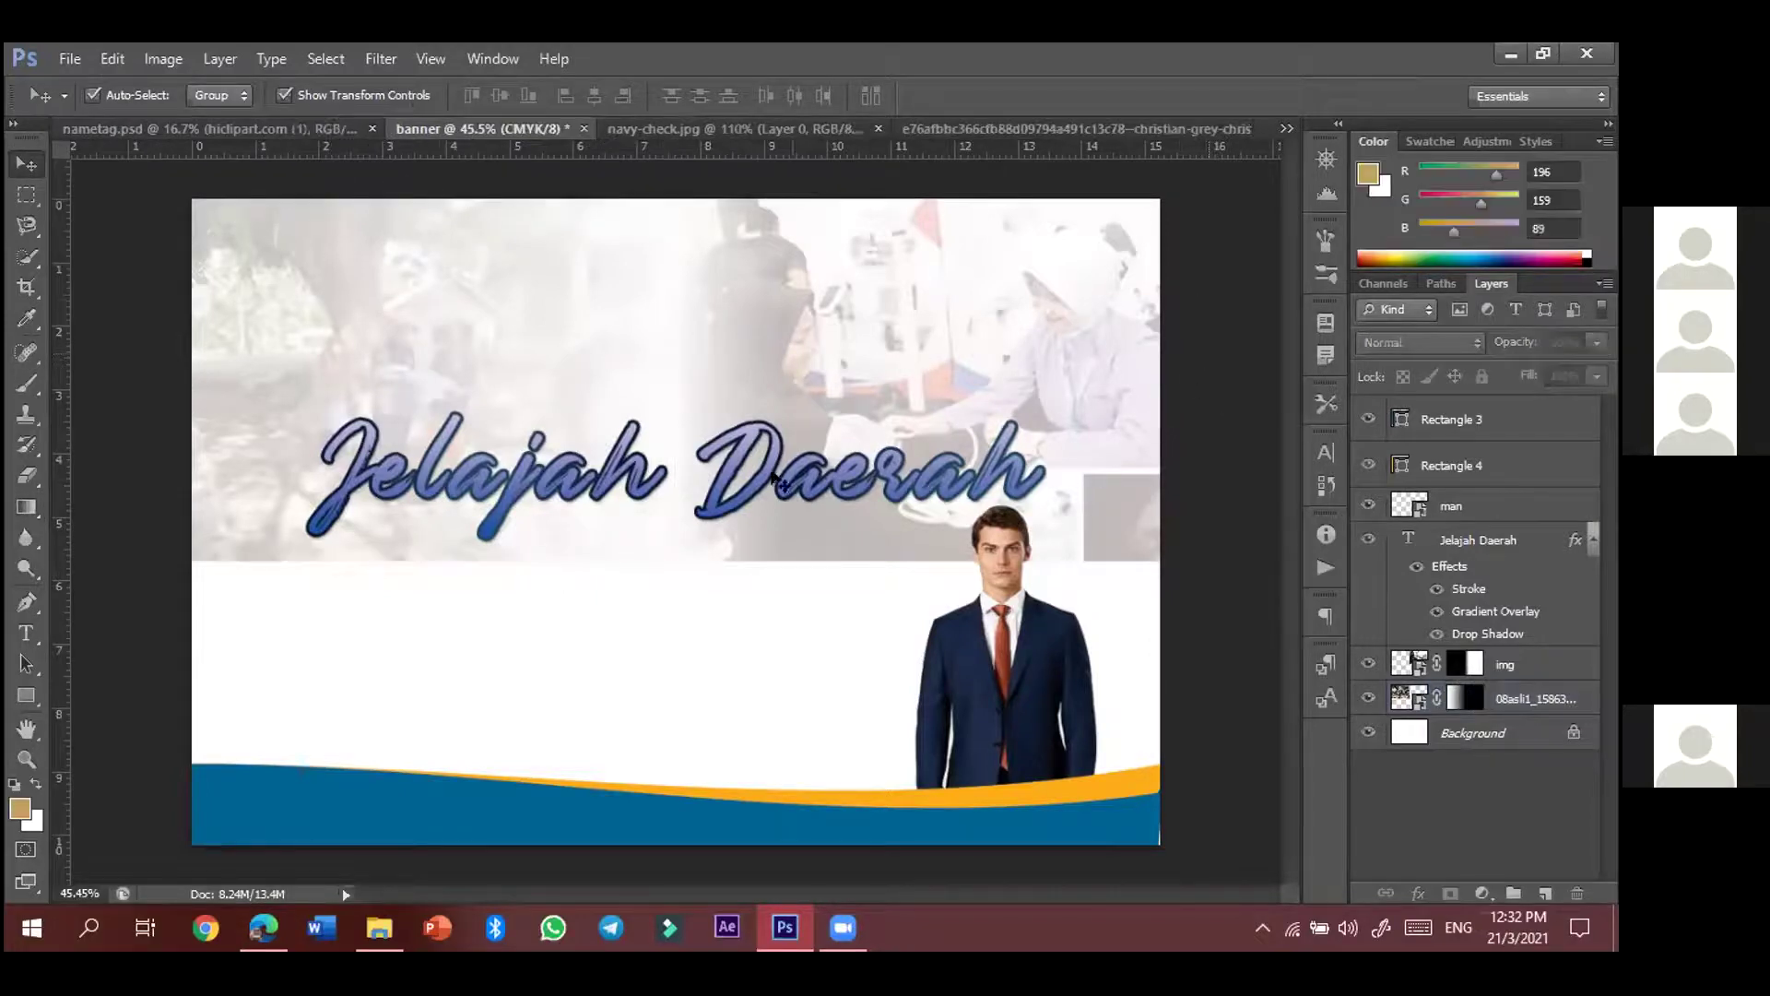
# - Try moving the Jelajah Daerah title below the photos and the man to the banner's centre, about 5.2 cm left and 3.7 cm up
pyautogui.click(775, 507)
pyautogui.moveTo(772, 549); pyautogui.dragTo(1171, 714)
pyautogui.moveTo(987, 565); pyautogui.dragTo(660, 335)
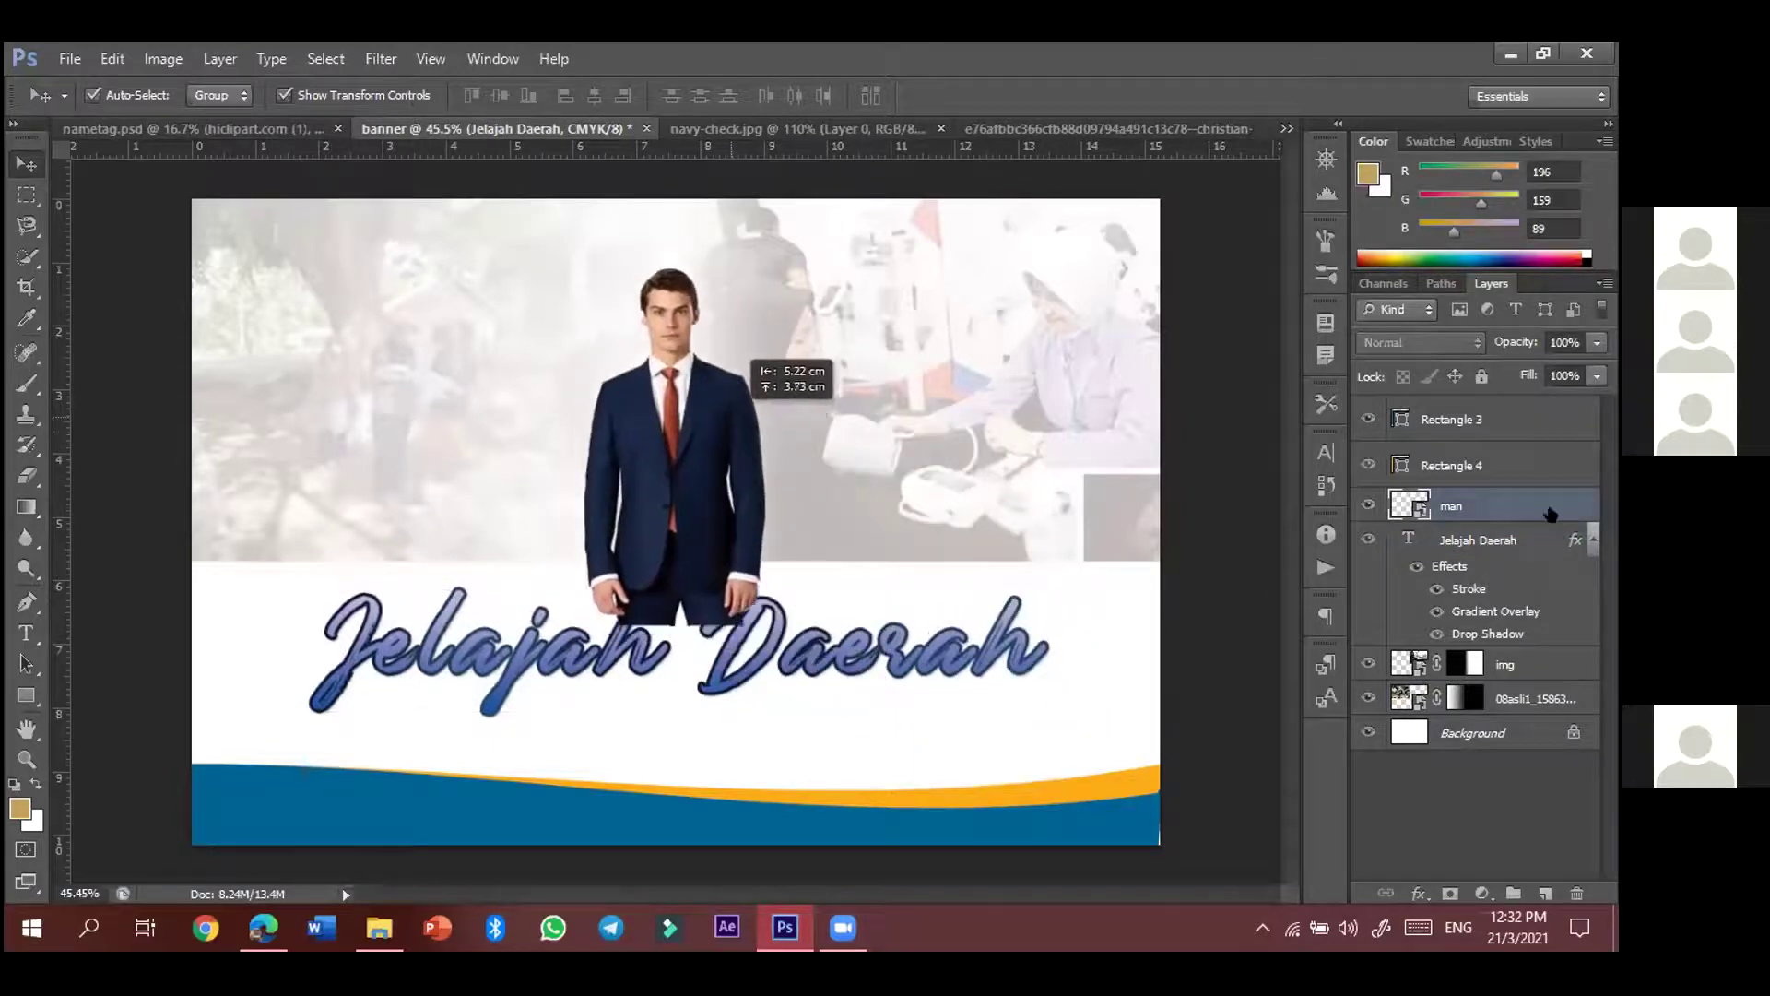
# - Try placing the man layer beneath the Jelajah Daerah layer and shifting both so the title overlaps his lower body
pyautogui.moveTo(1498, 509); pyautogui.dragTo(1490, 646)
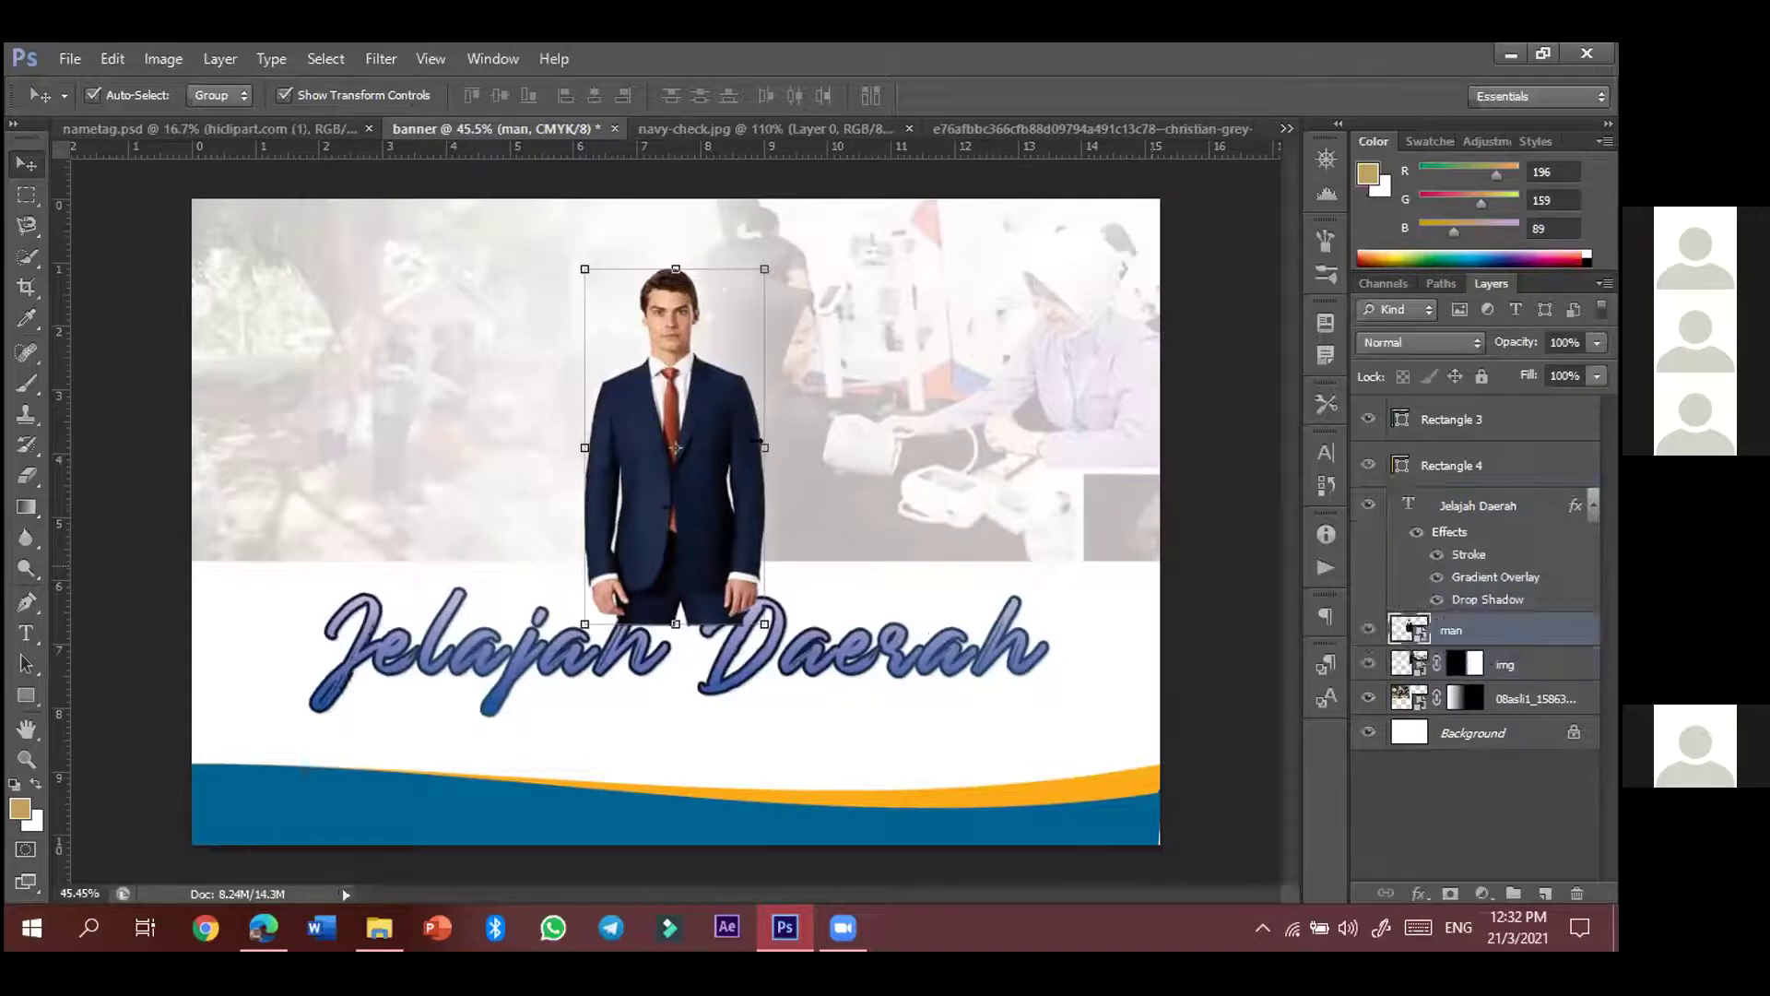
pyautogui.moveTo(746, 440); pyautogui.dragTo(746, 484)
pyautogui.moveTo(893, 653); pyautogui.dragTo(896, 627)
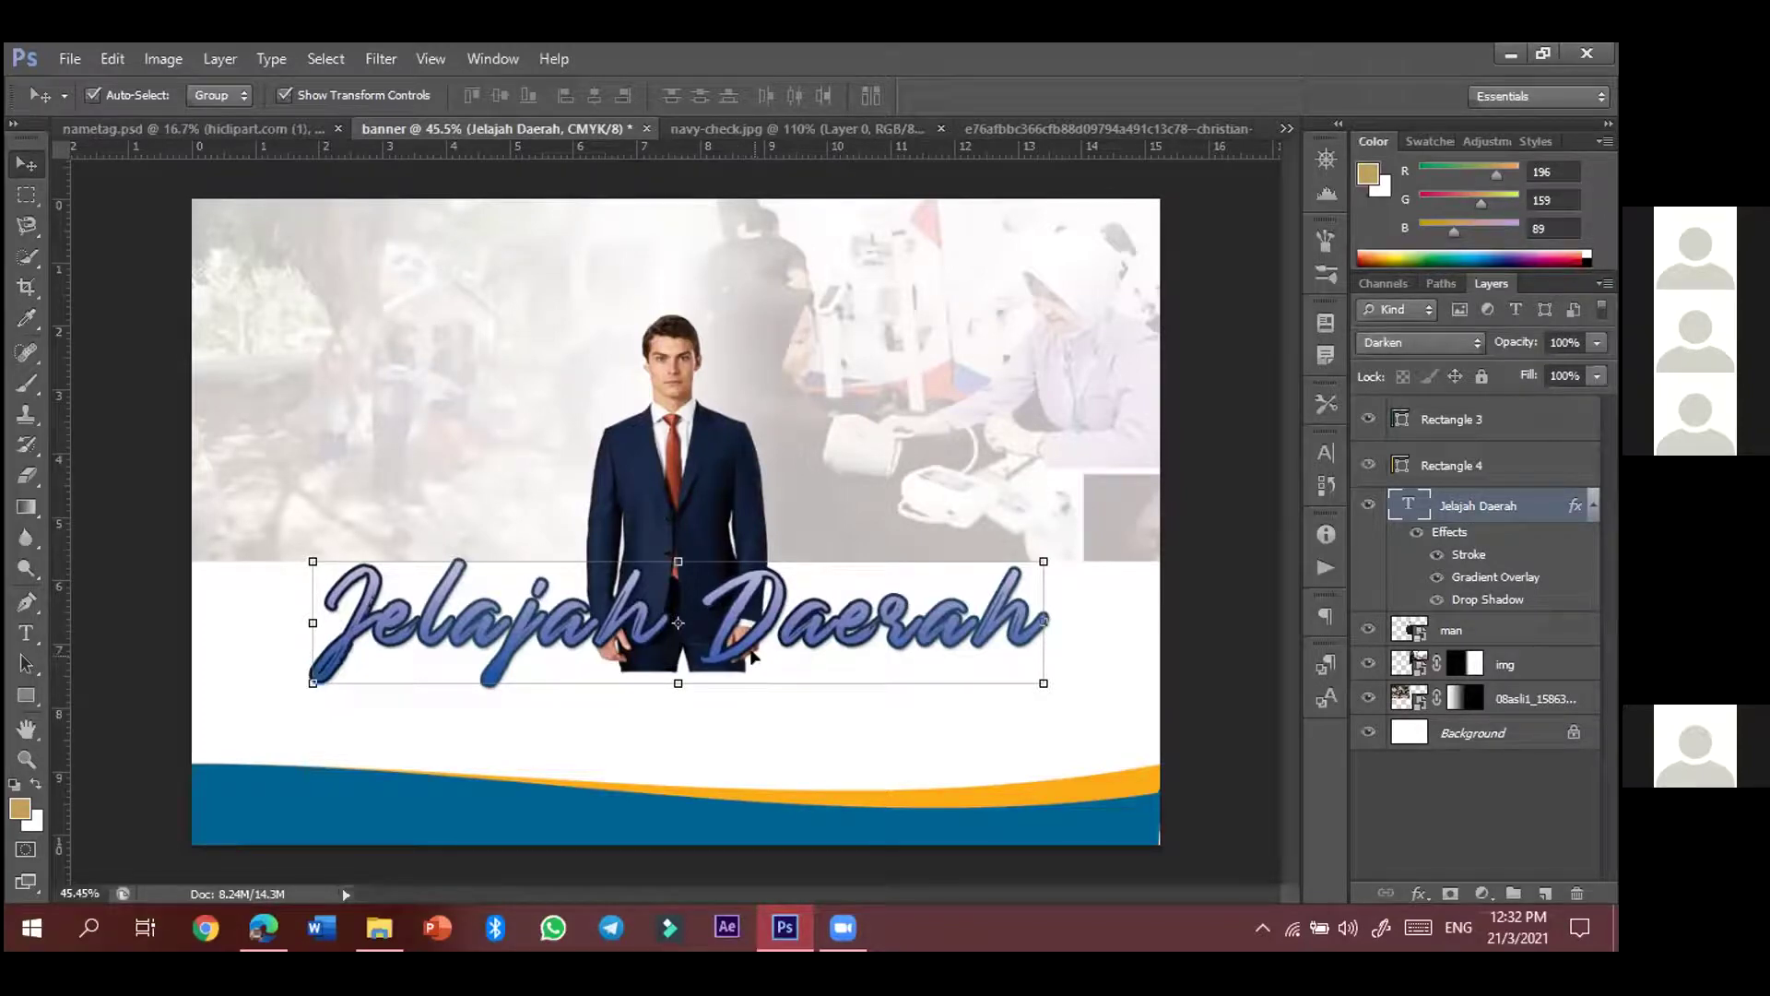
# - Try adding a layer mask to the man layer and drawing vertical black-to-white gradients to fade out his lower body
pyautogui.click(661, 471)
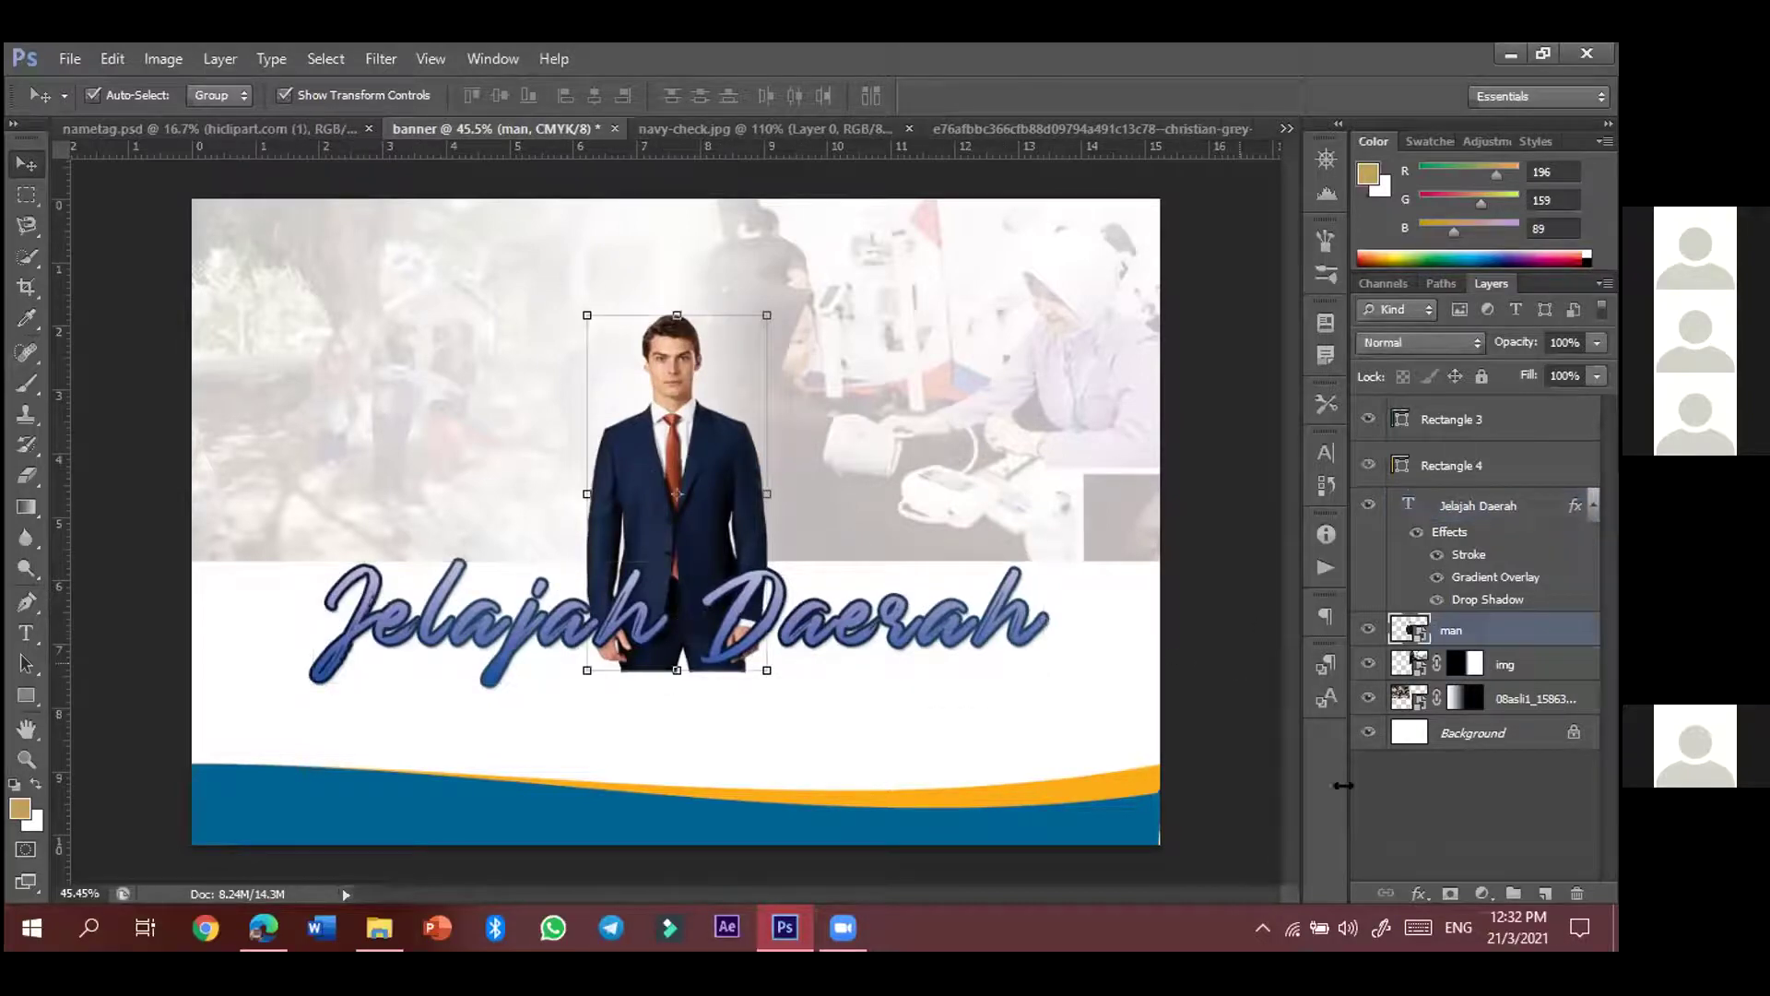
pyautogui.click(1450, 894)
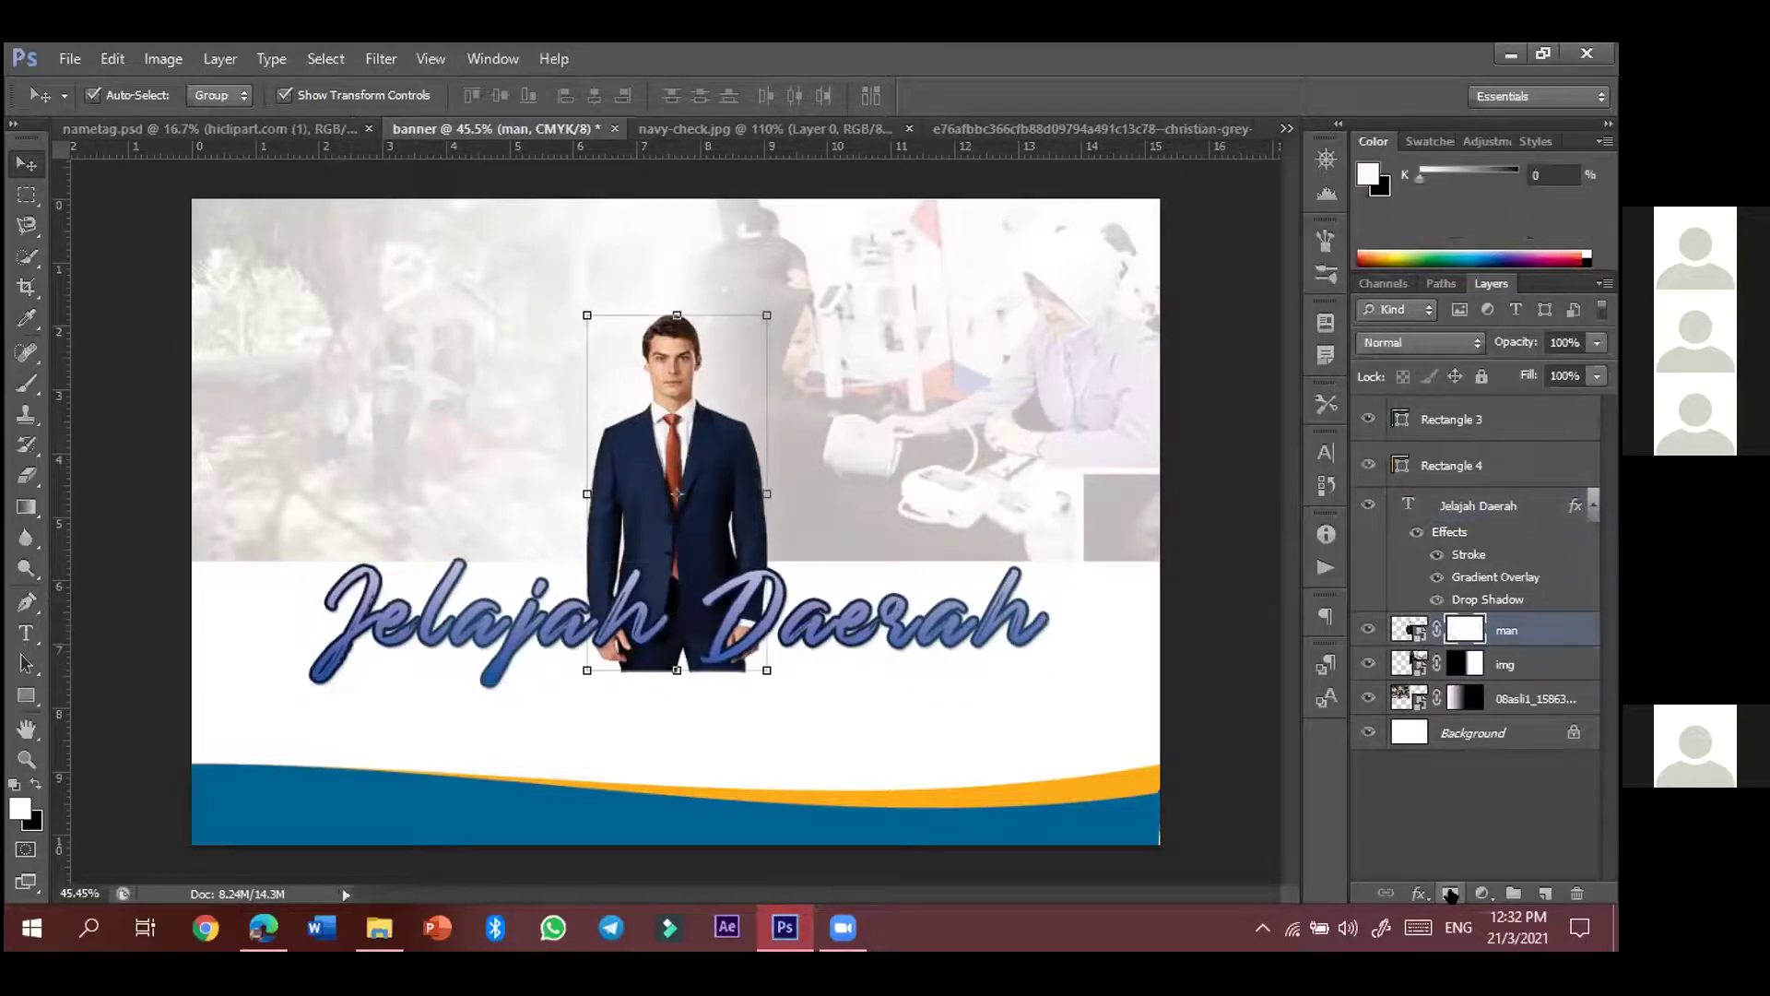
pyautogui.click(27, 507)
pyautogui.click(29, 510)
pyautogui.click(74, 503)
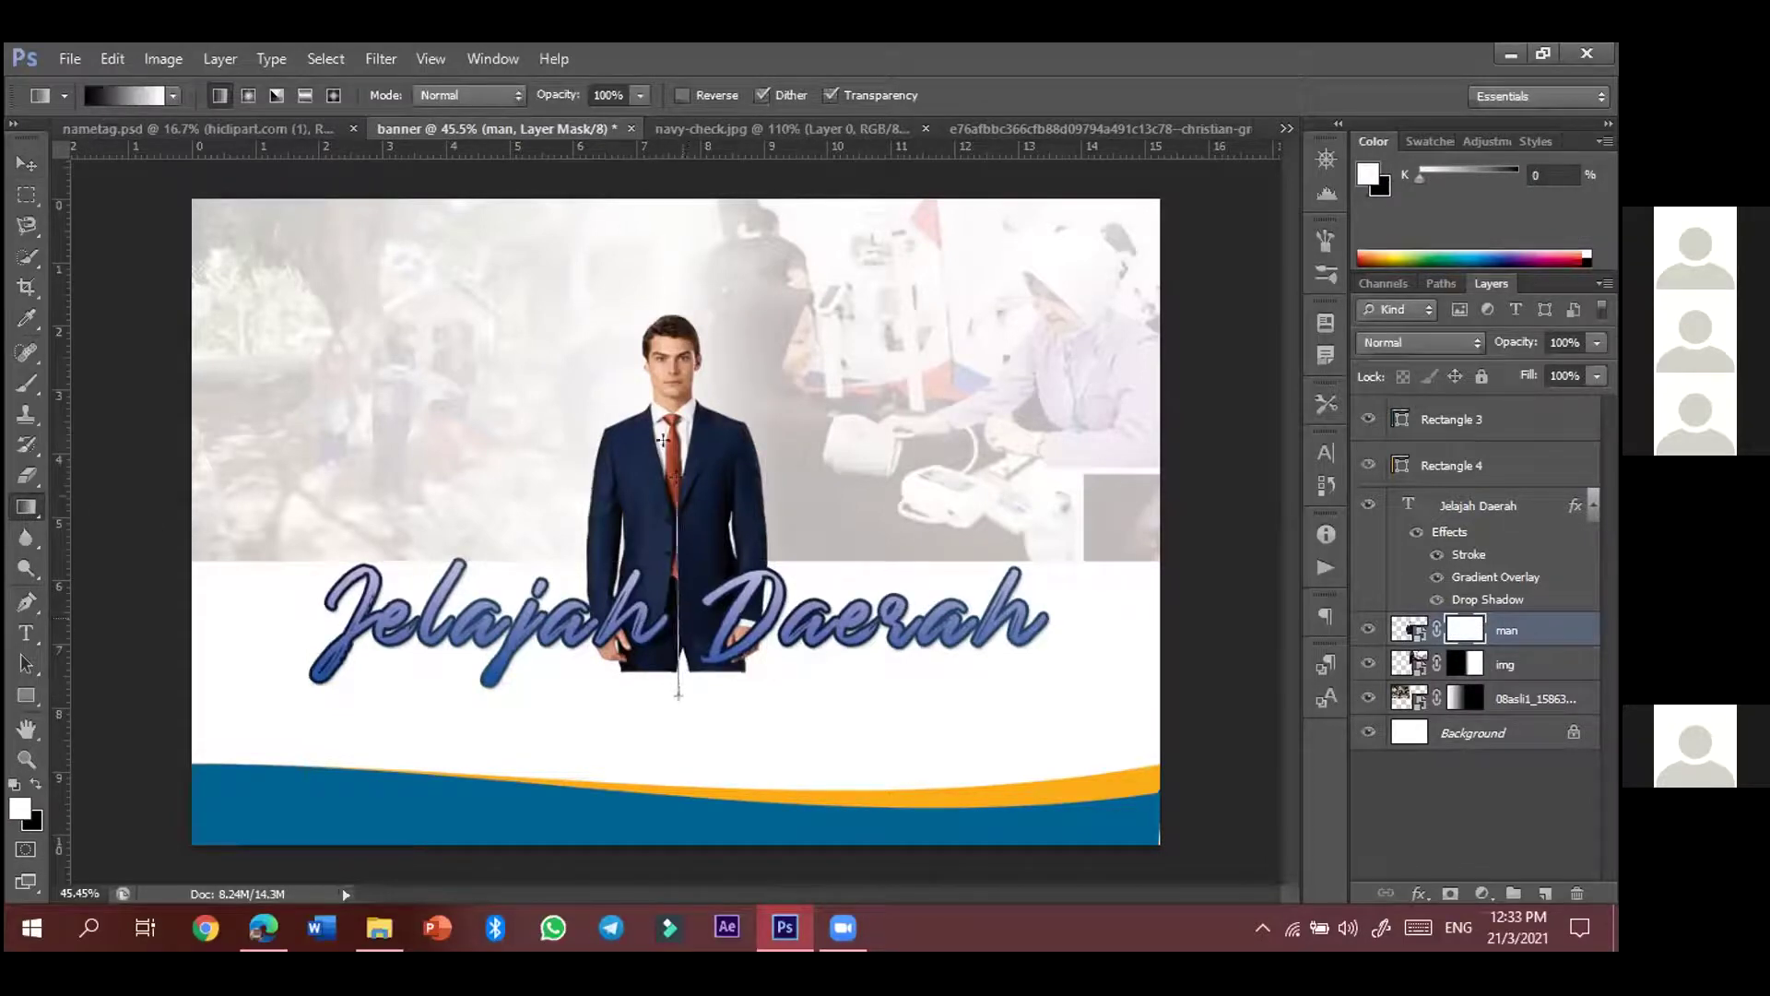
pyautogui.moveTo(663, 440); pyautogui.dragTo(672, 600)
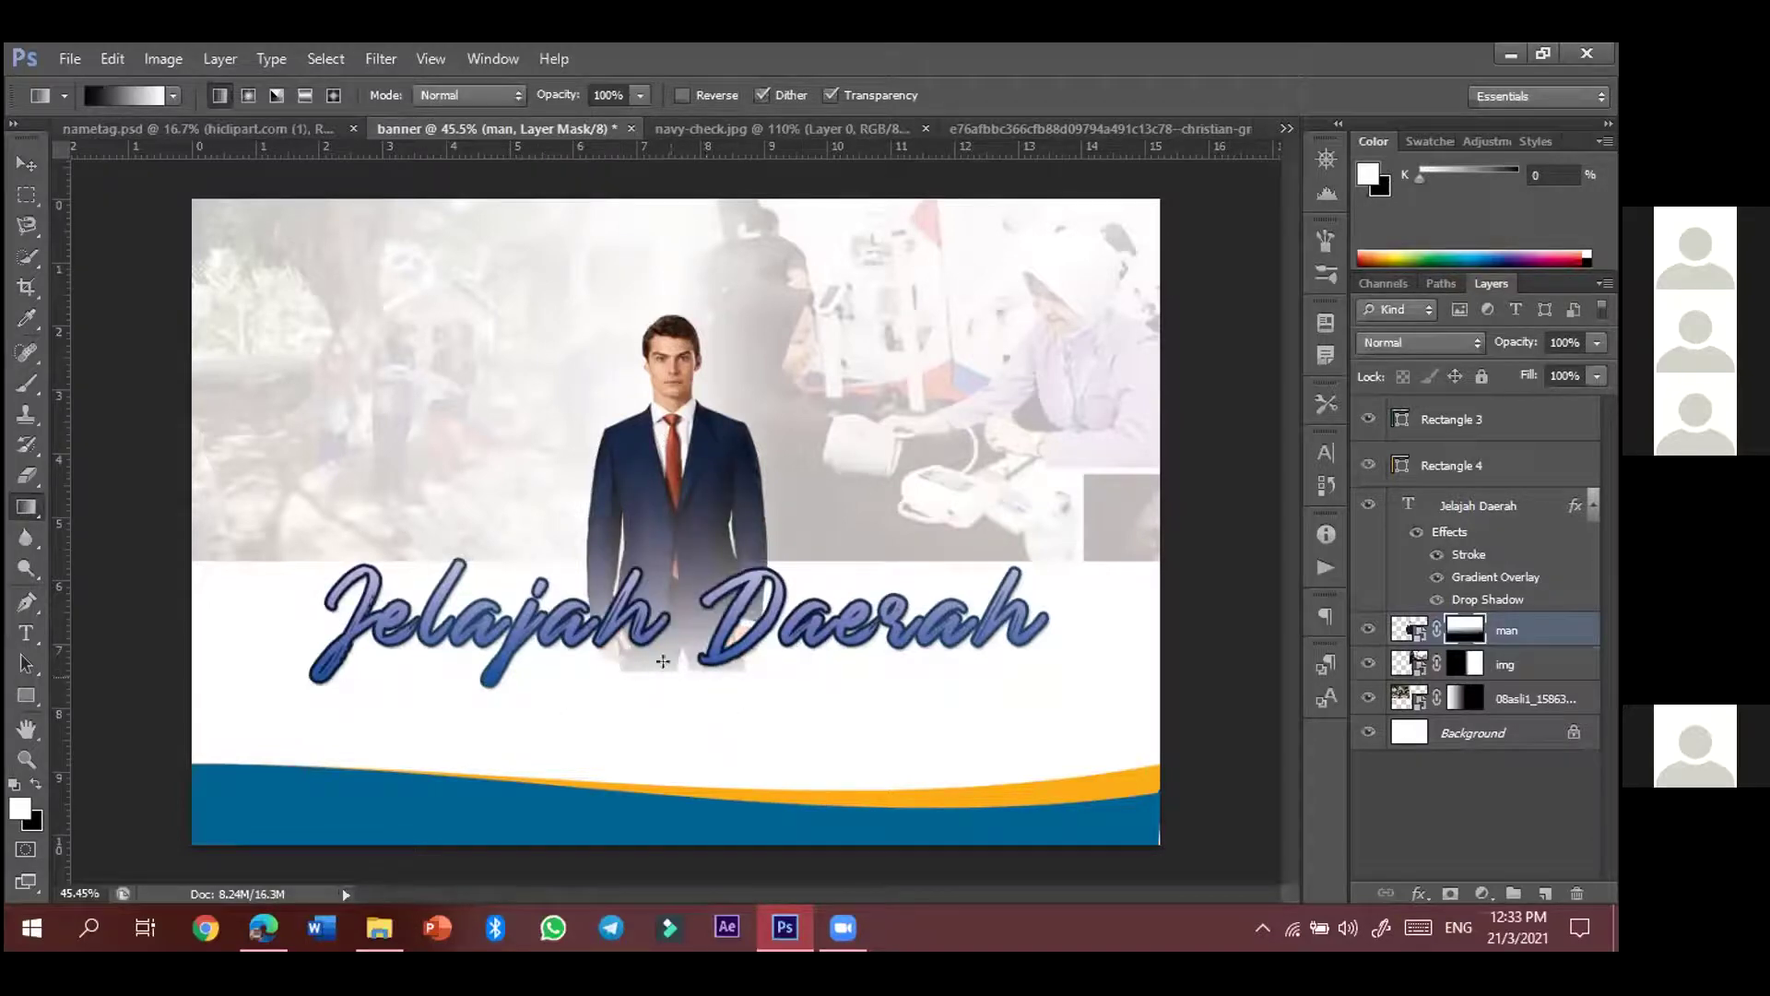
pyautogui.moveTo(672, 636); pyautogui.dragTo(659, 712)
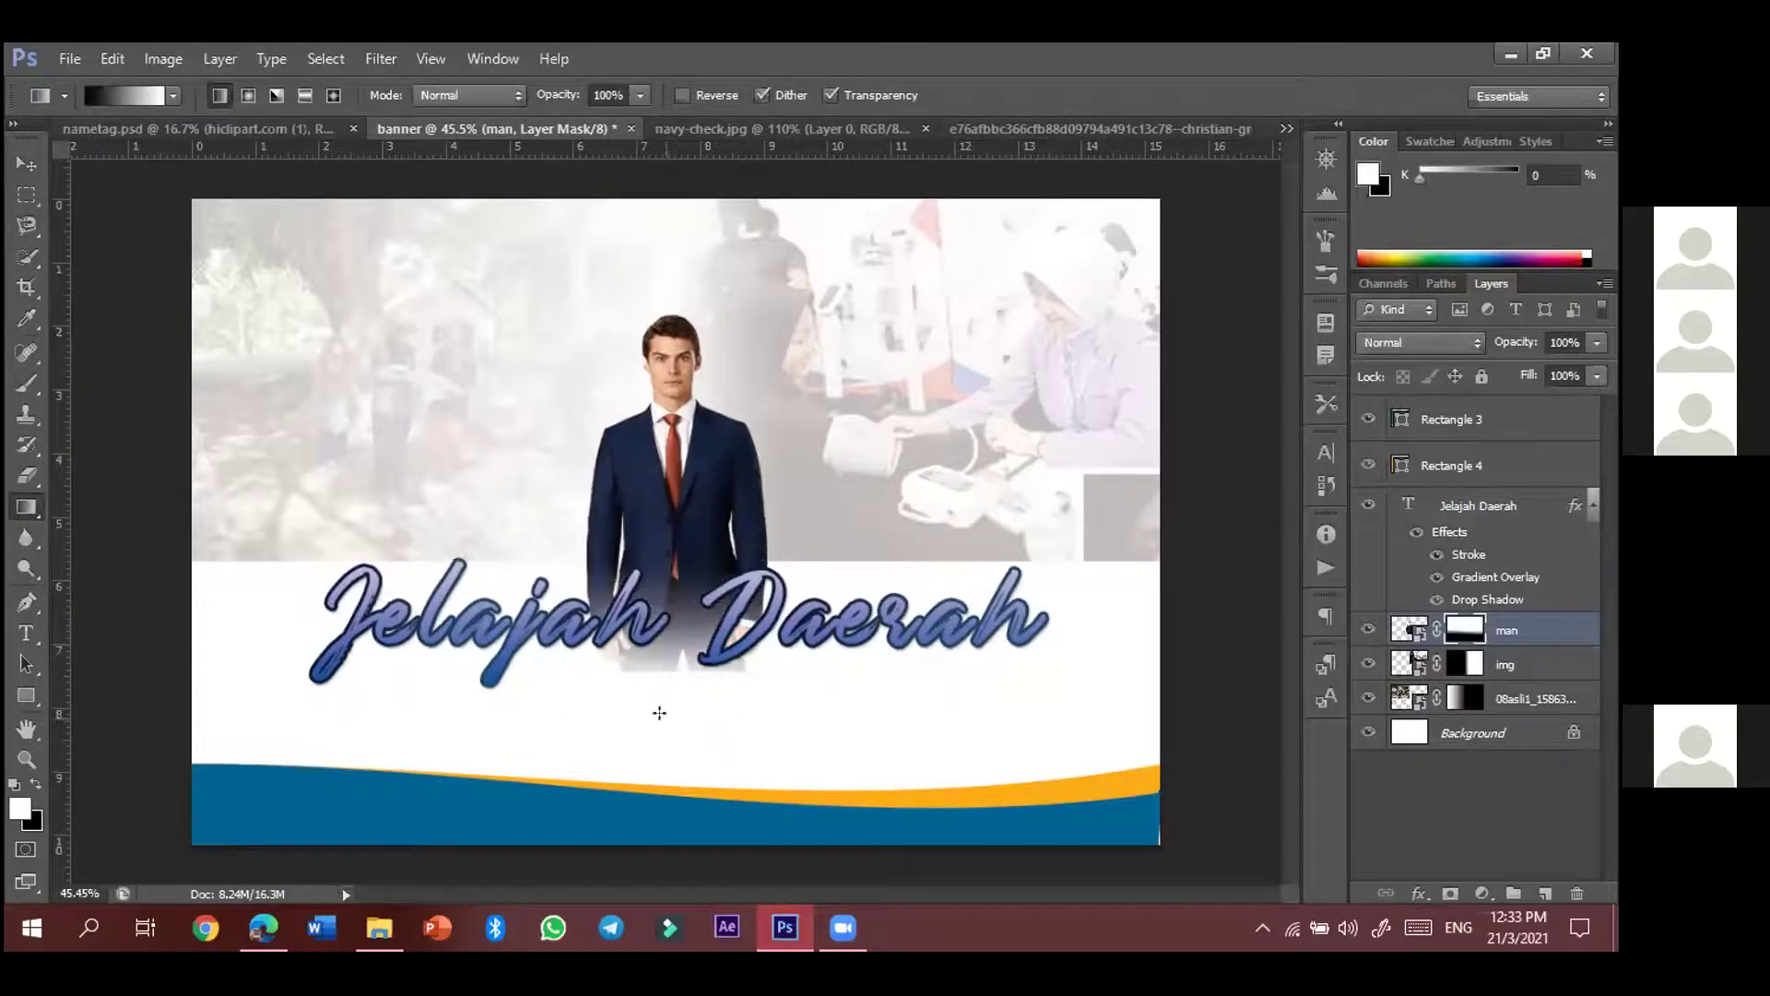
pyautogui.moveTo(693, 617); pyautogui.dragTo(683, 665)
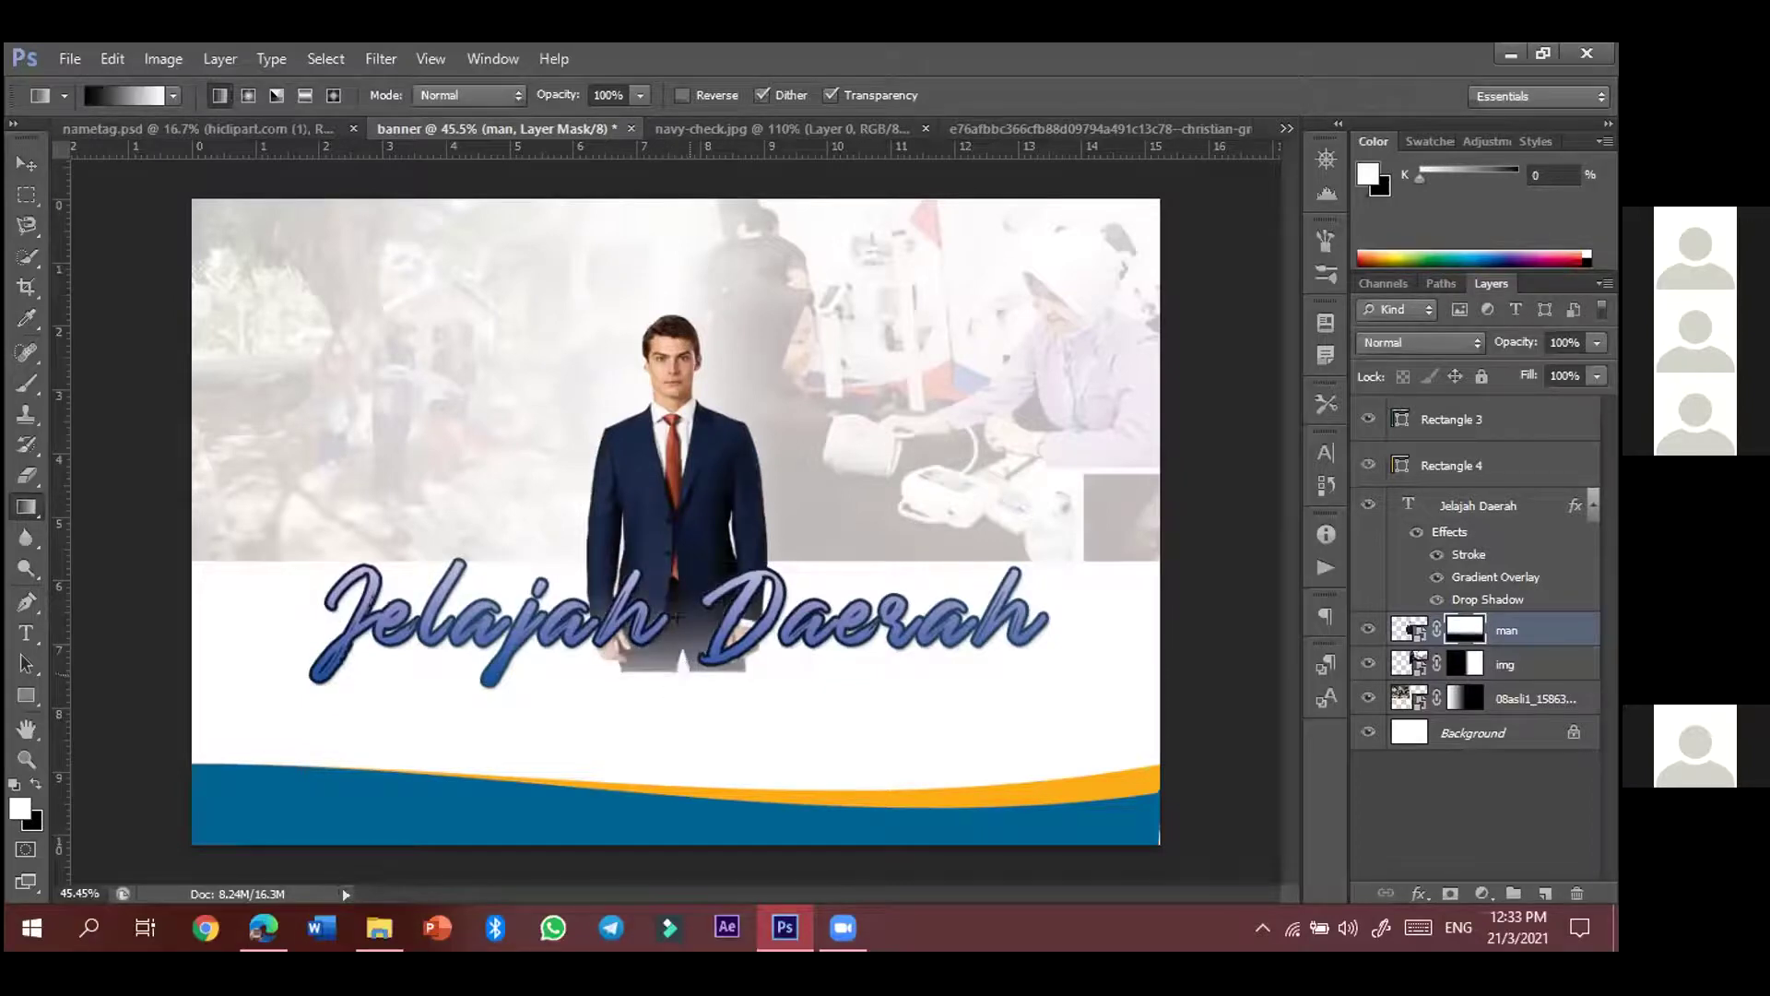
pyautogui.moveTo(668, 549); pyautogui.dragTo(680, 650)
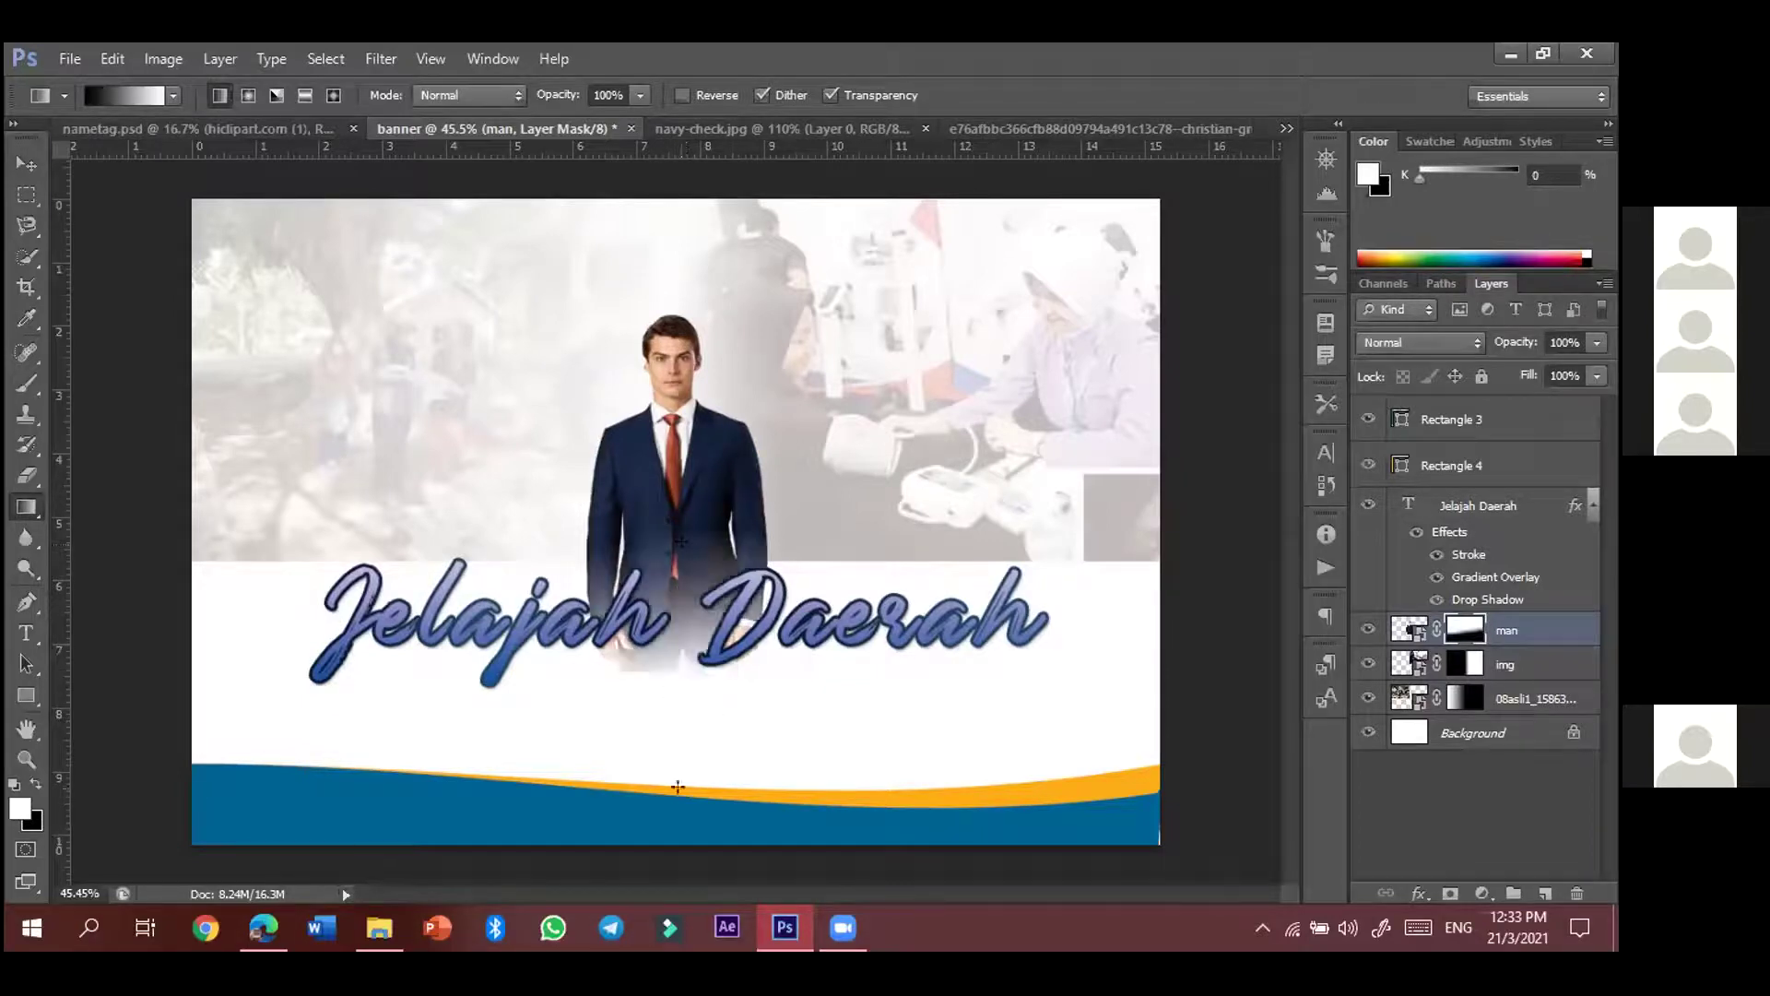
# - Try moving the Jelajah Daerah title slightly lower over the man's faded legs, and deselect it
pyautogui.click(27, 163)
pyautogui.moveTo(874, 632)
pyautogui.mouseDown()
pyautogui.moveTo(888, 657)
pyautogui.moveTo(890, 637)
pyautogui.mouseUp()
pyautogui.click(1198, 610)
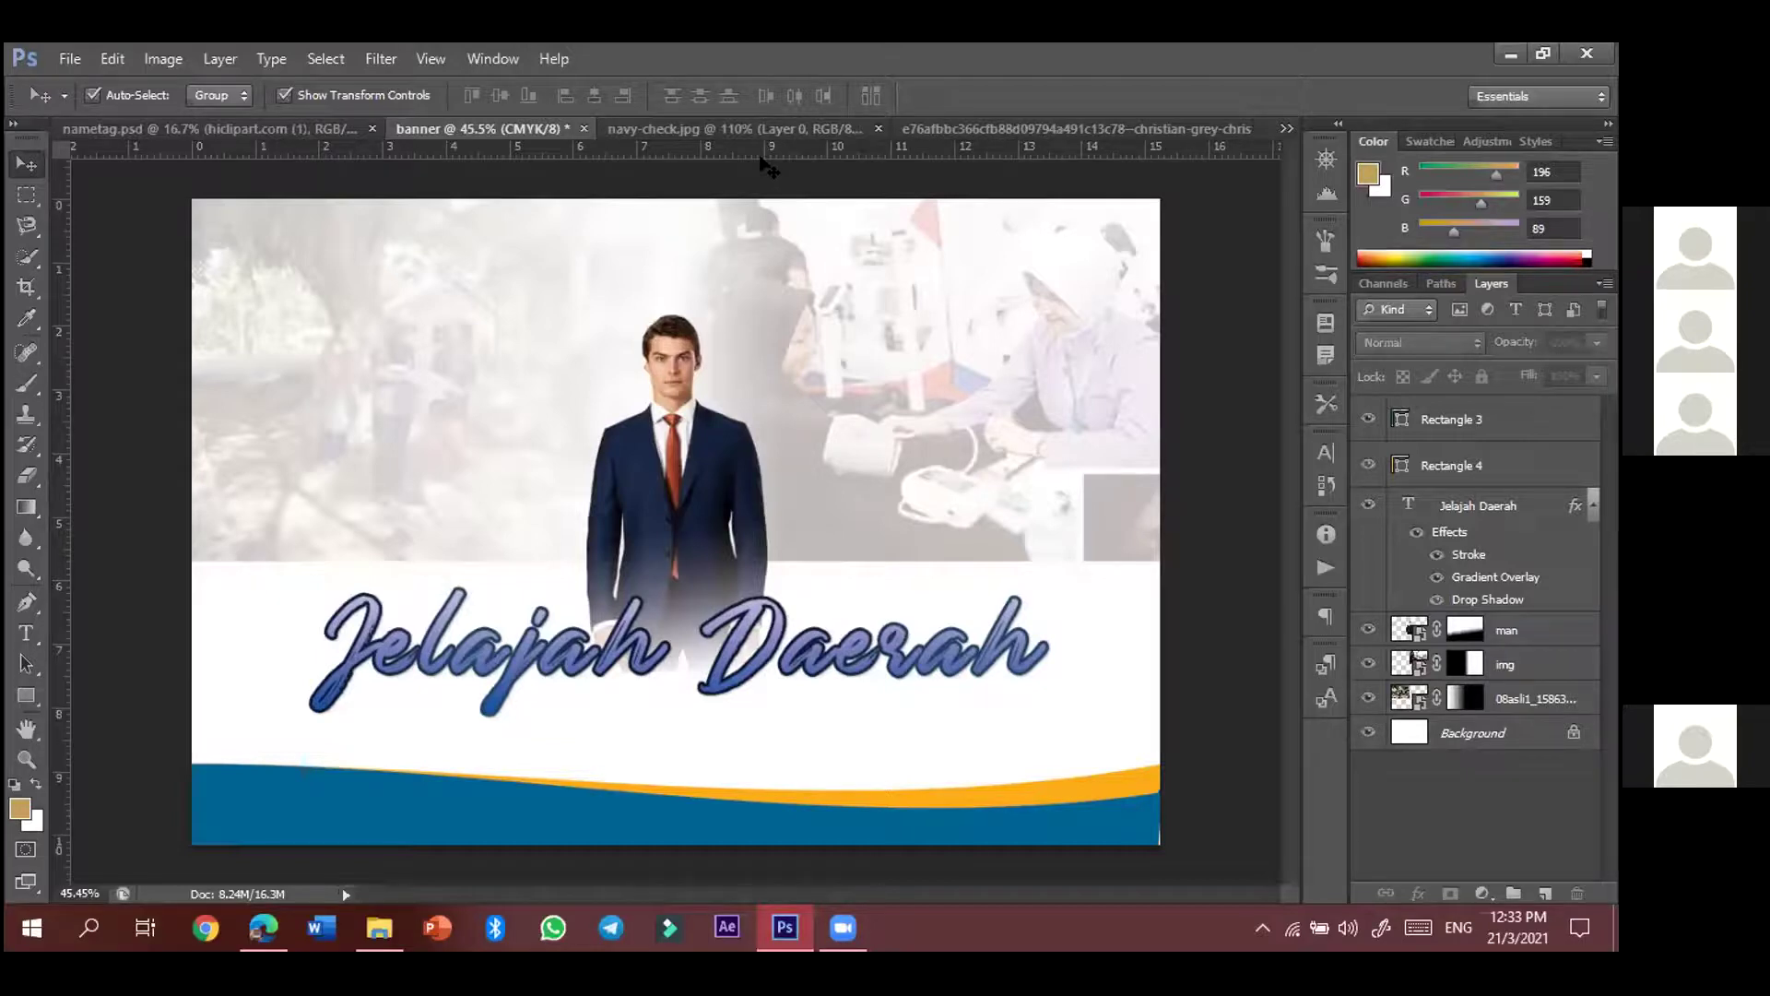
# - Undo the man's mask, the layer reordering, and all moves of the man and the title, keeping the village photo's fade
pyautogui.hotkey('ctrl', 'z')
pyautogui.click(712, 503)
pyautogui.hotkey('ctrl', 'alt', 'z')
pyautogui.hotkey('ctrl', 'alt', 'z')
pyautogui.hotkey('ctrl', 'alt', 'z')
pyautogui.hotkey('ctrl', 'alt', 'z')
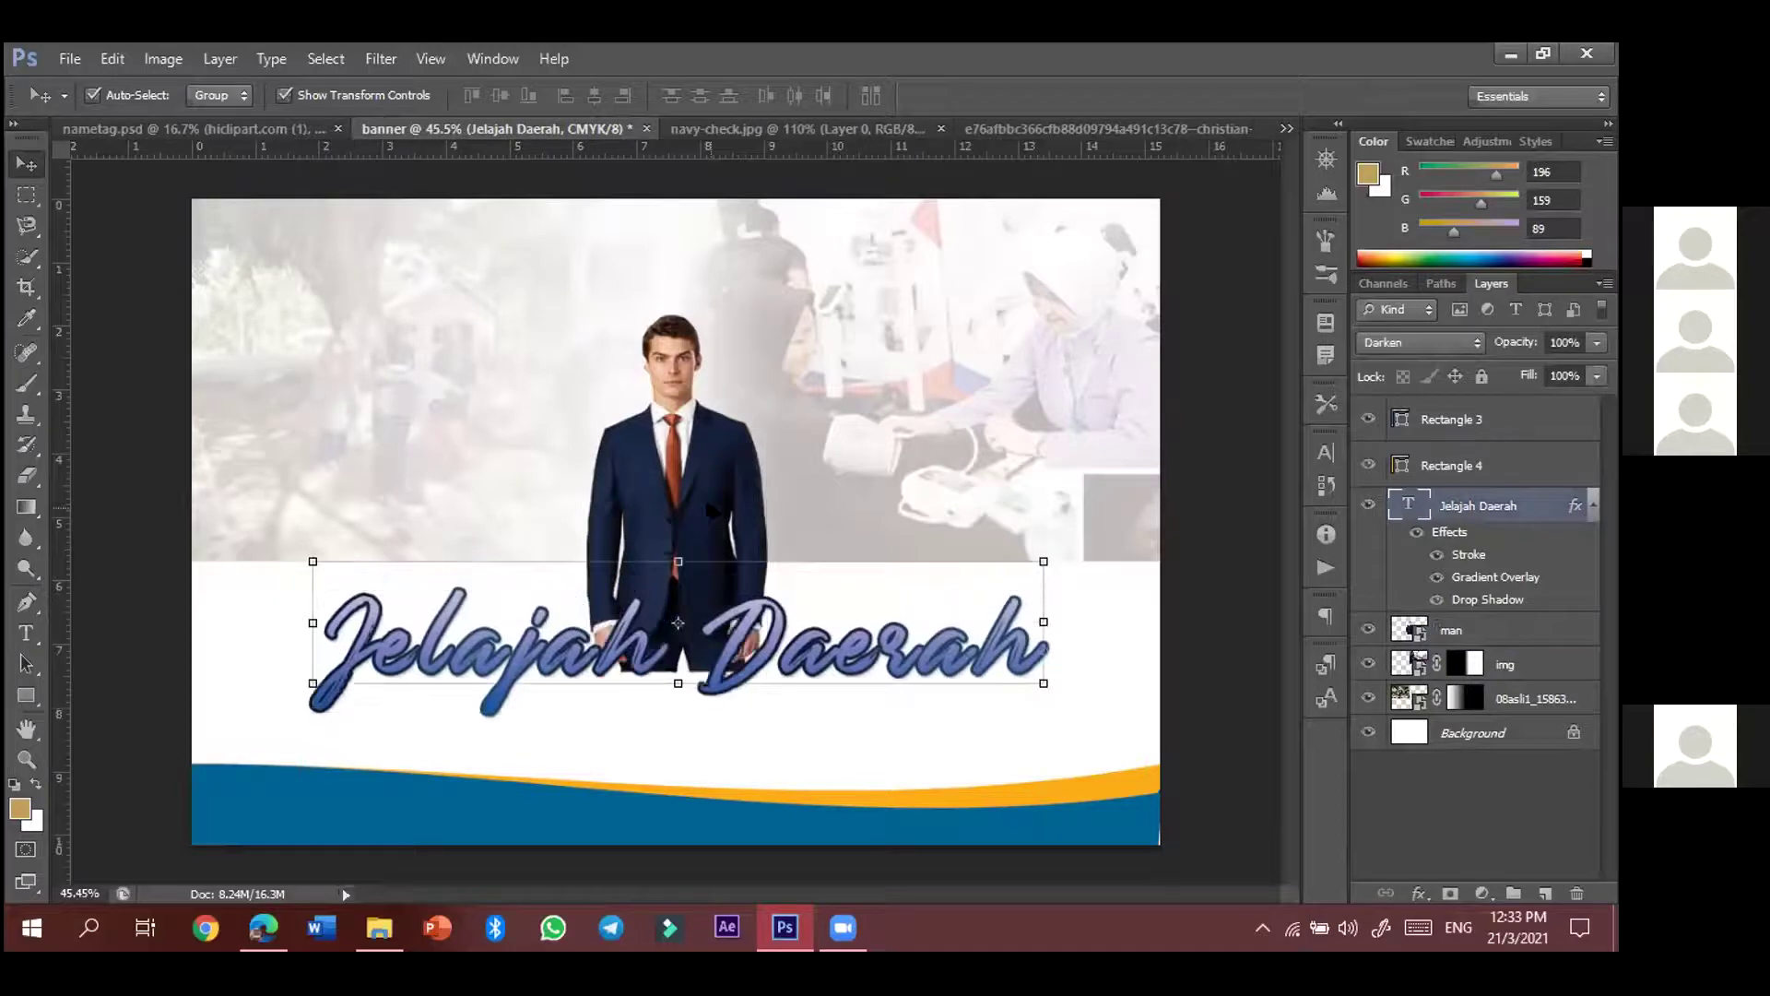
pyautogui.hotkey('ctrl', 'alt', 'z')
pyautogui.hotkey('ctrl', 'alt', 'z')
pyautogui.hotkey('ctrl', 'alt', 'z')
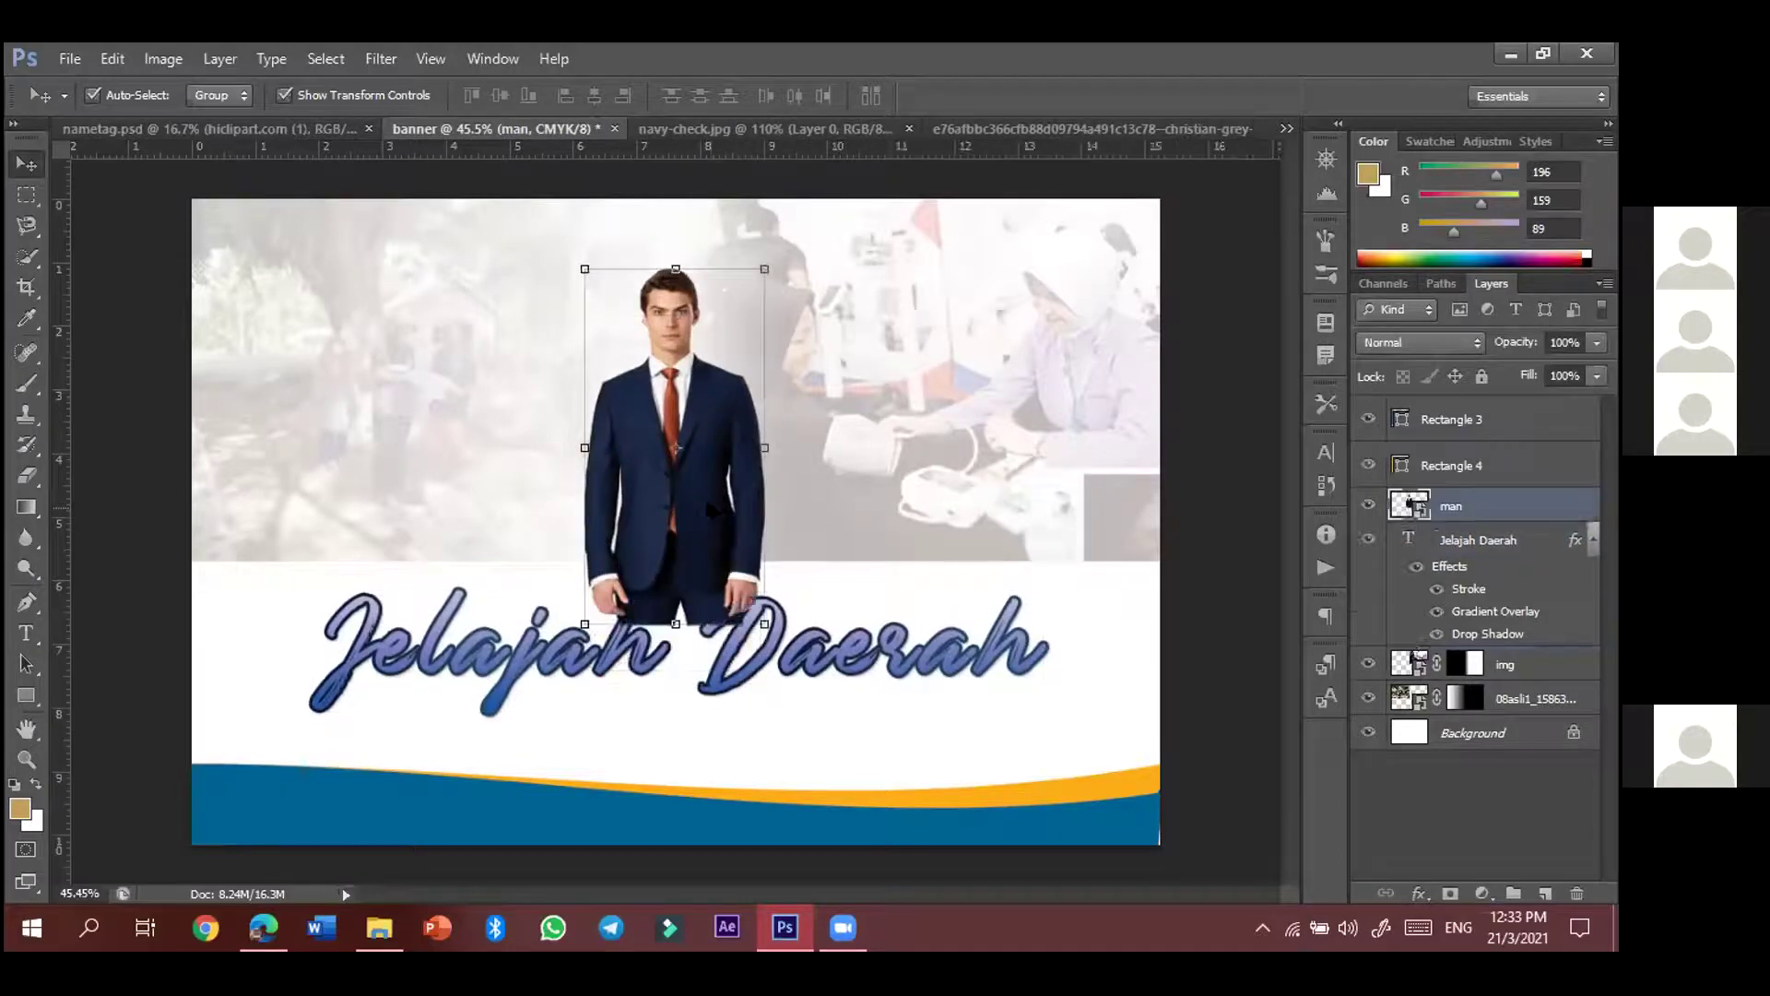
pyautogui.hotkey('ctrl', 'alt', 'z')
pyautogui.hotkey('ctrl', 'alt', 'z')
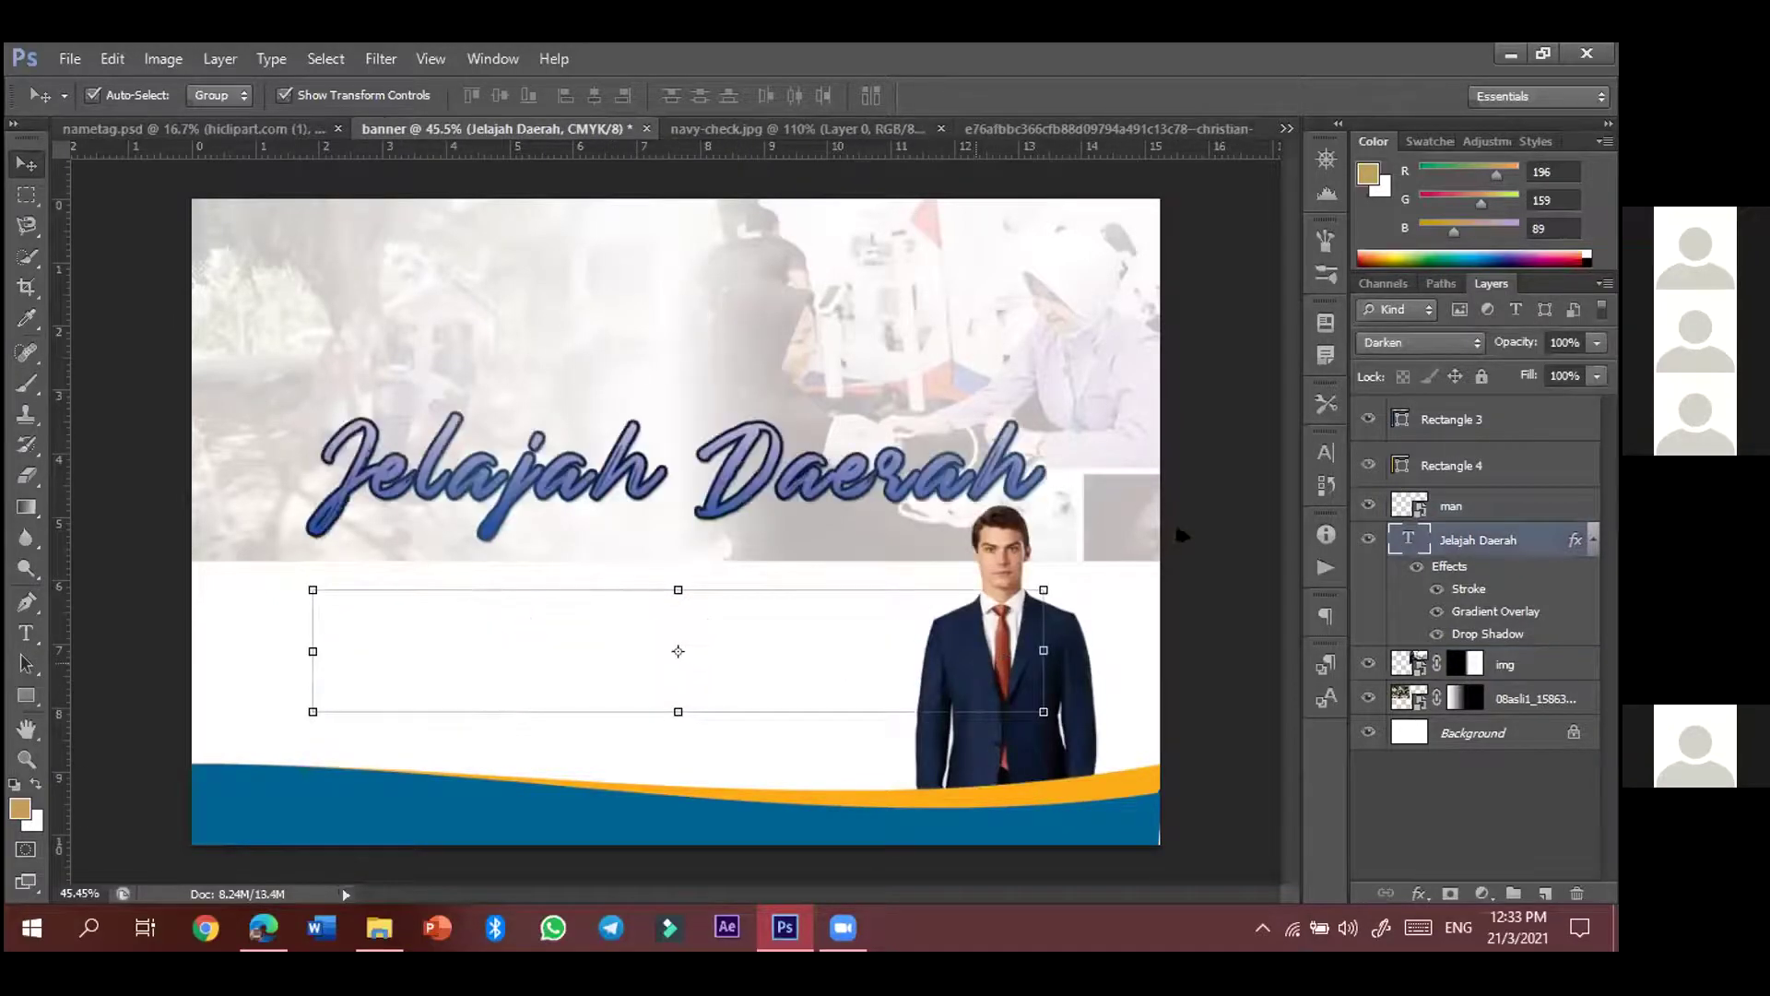
pyautogui.hotkey('ctrl', 'alt', 'z')
pyautogui.hotkey('ctrl', 'alt', 'z')
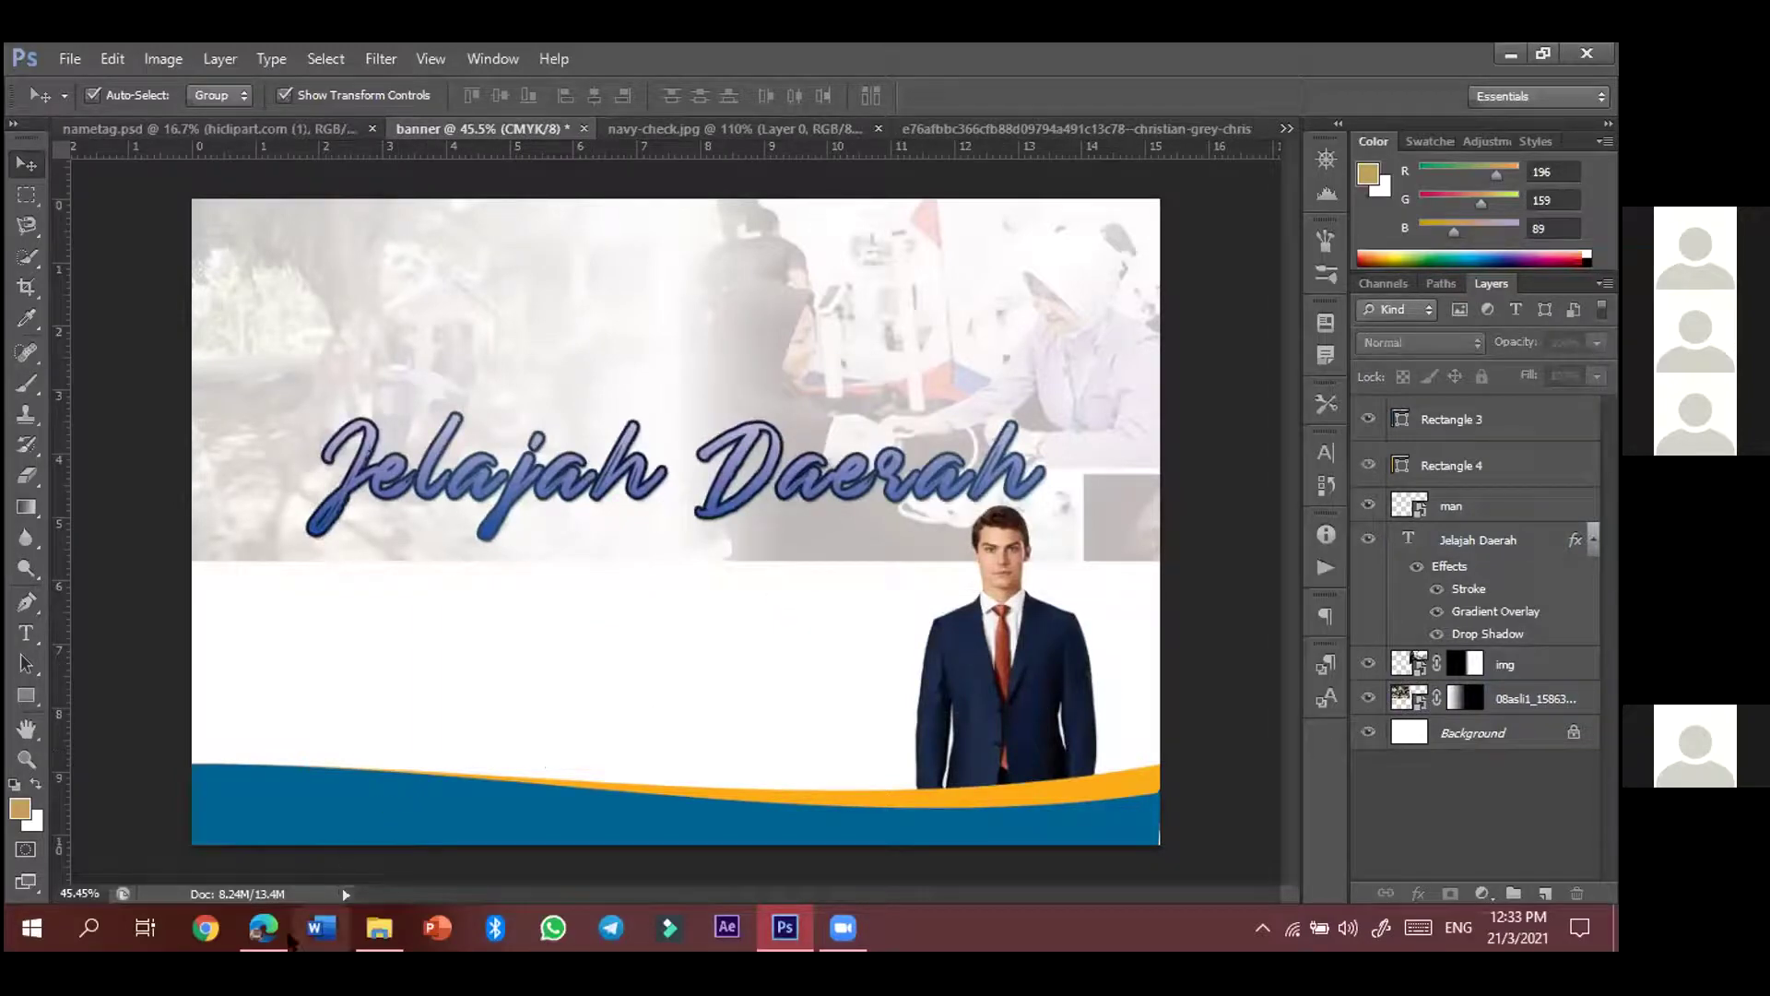
# - Place the calendar icon hiclipart.com (1) from the JELAJAH DAERAH folder into the banner
pyautogui.click(376, 929)
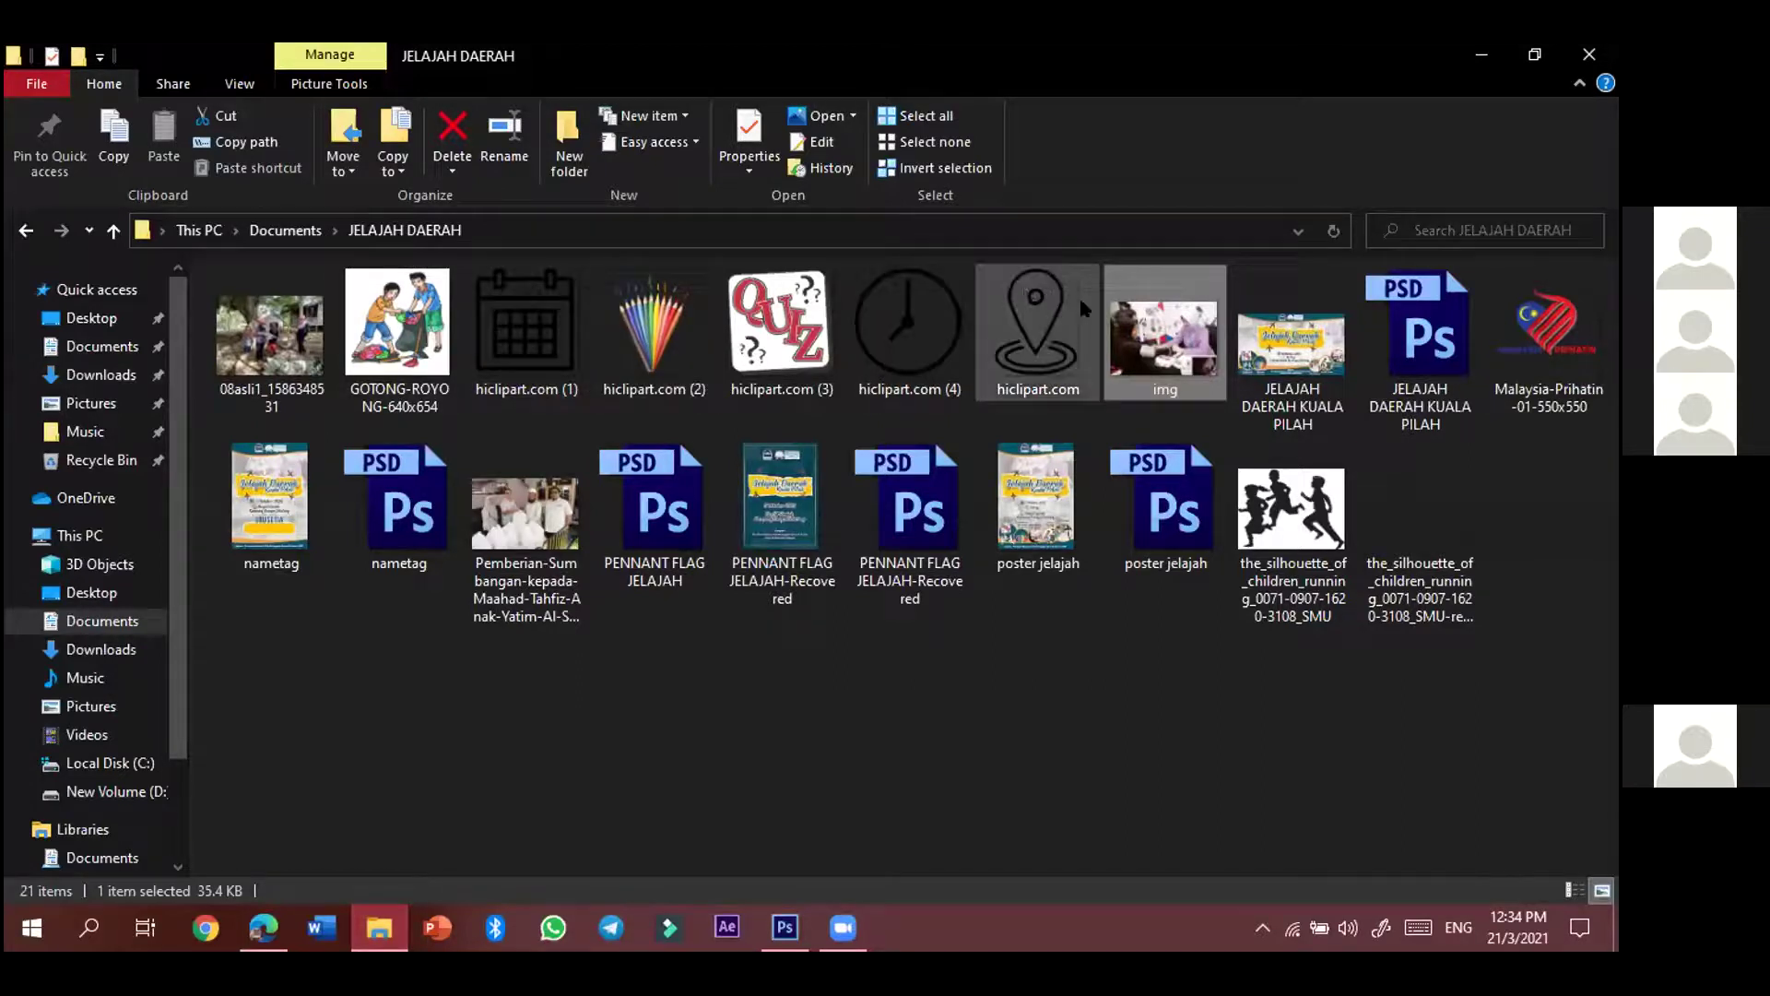
pyautogui.click(545, 341)
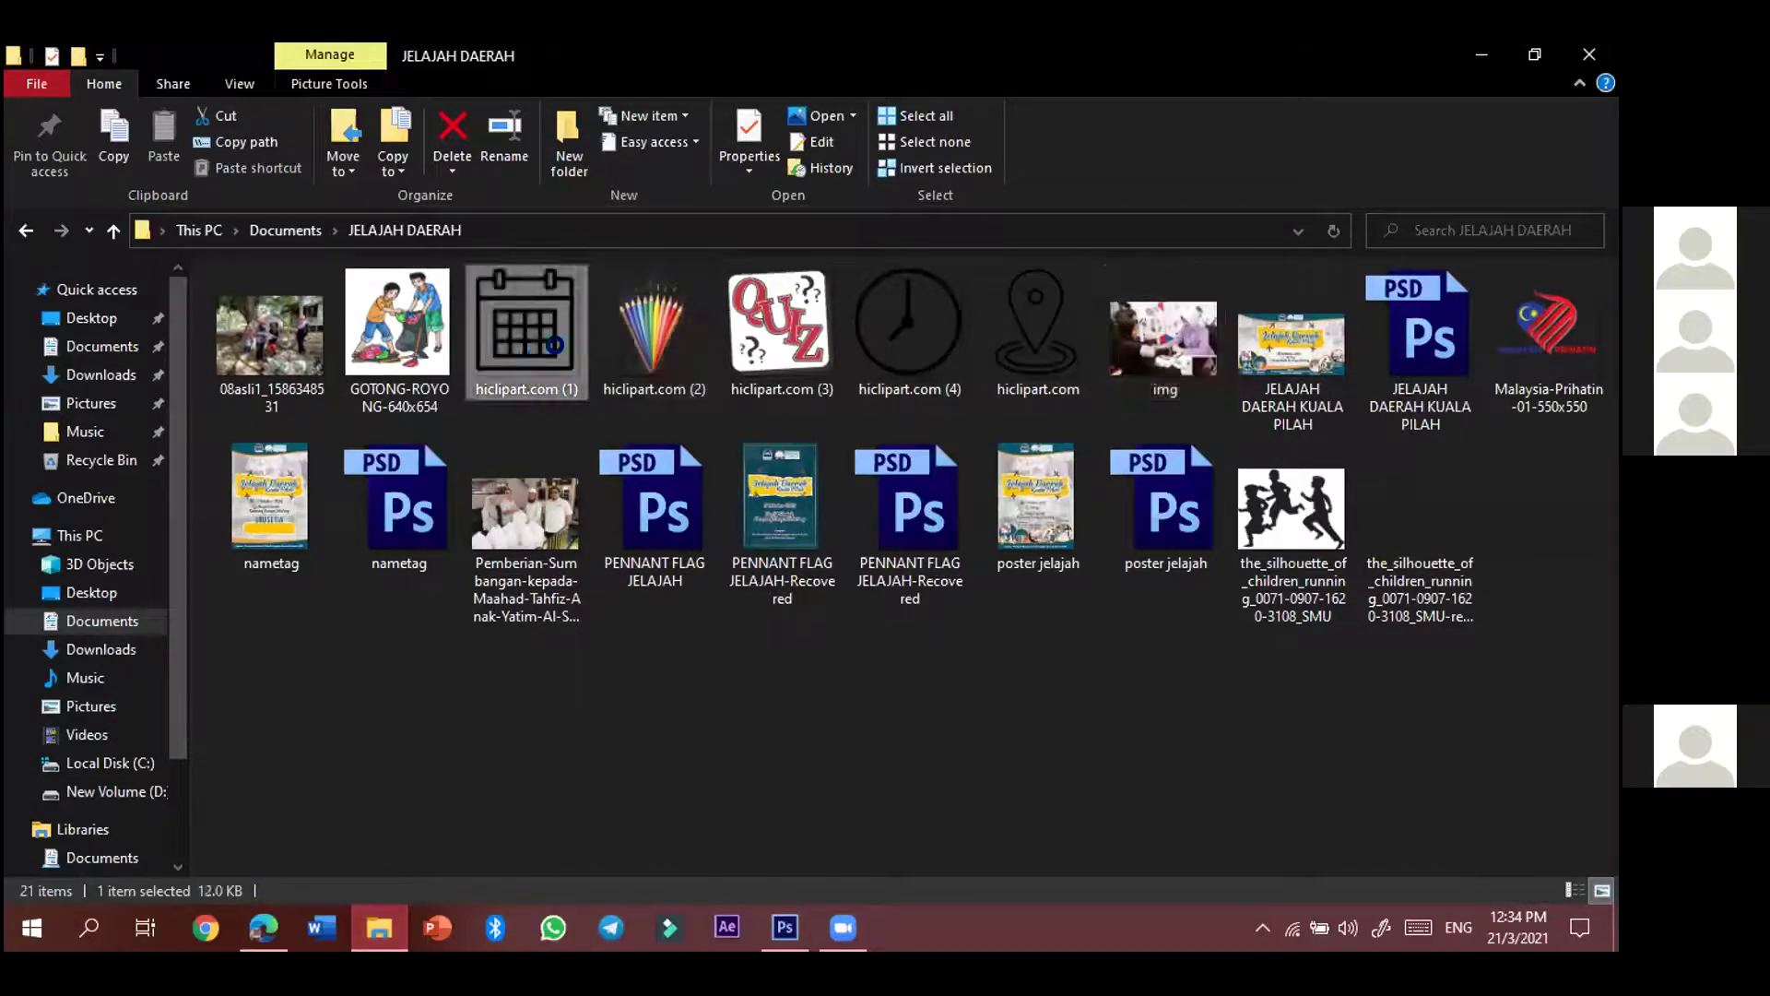
pyautogui.moveTo(530, 331); pyautogui.dragTo(583, 627)
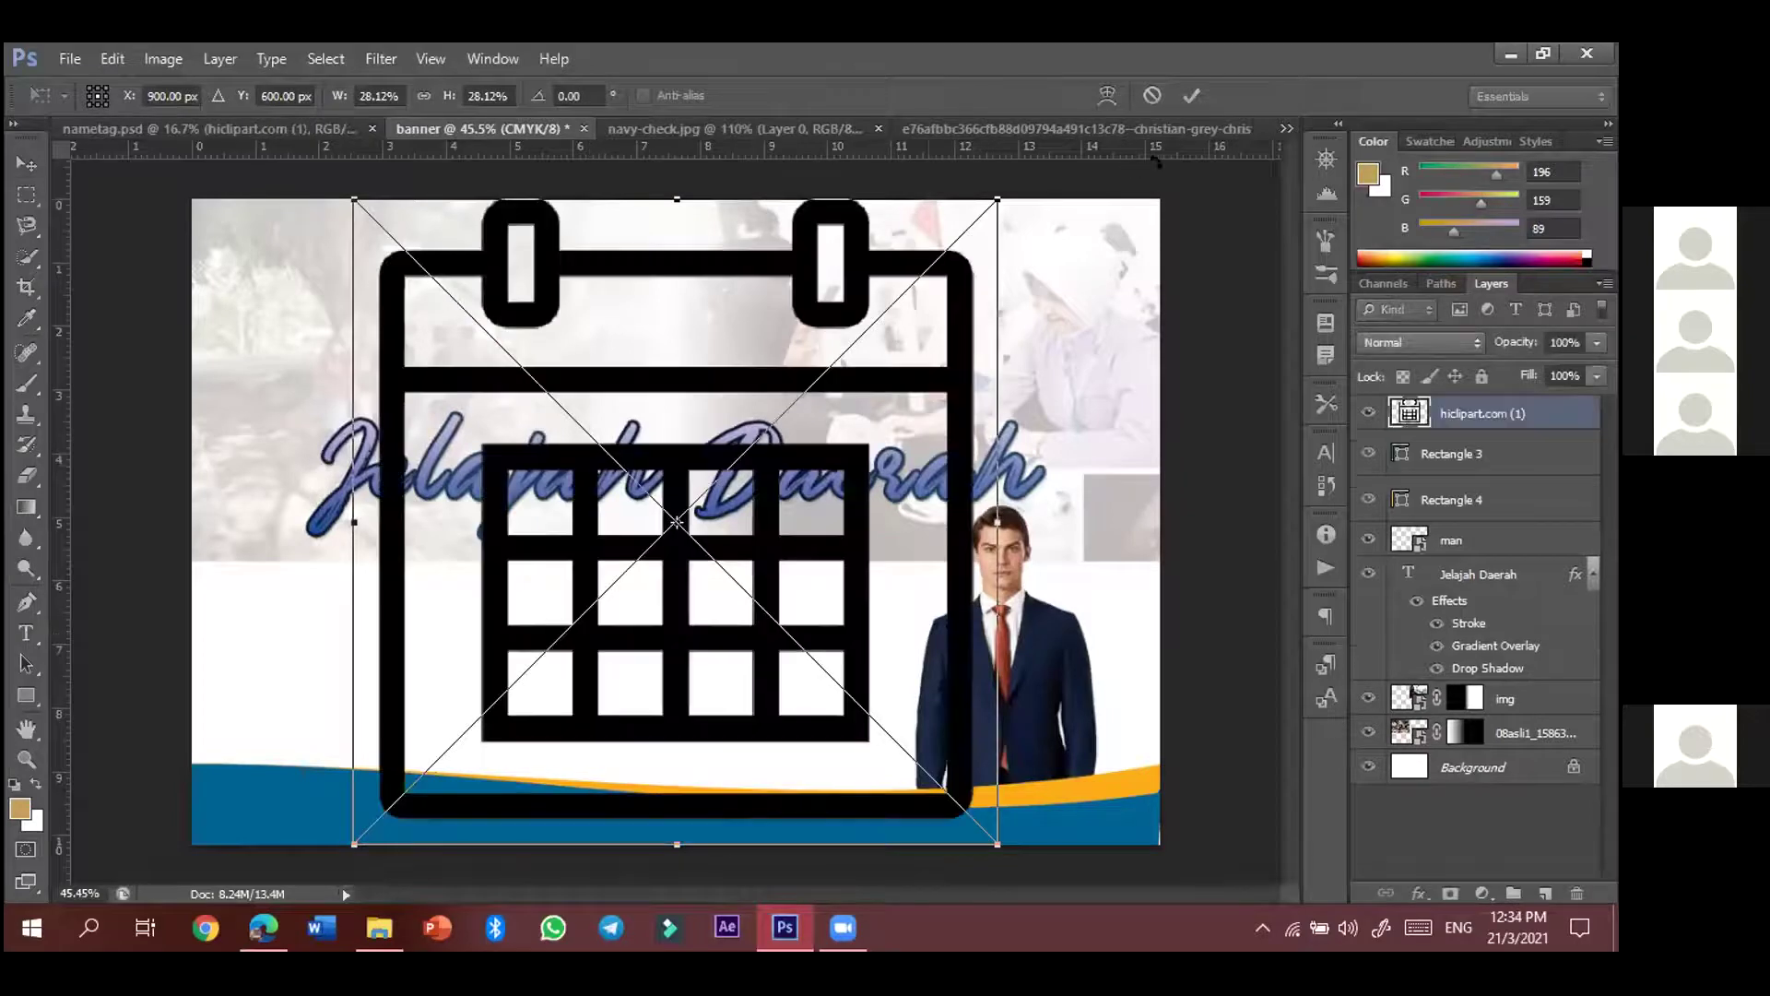
pyautogui.click(1191, 96)
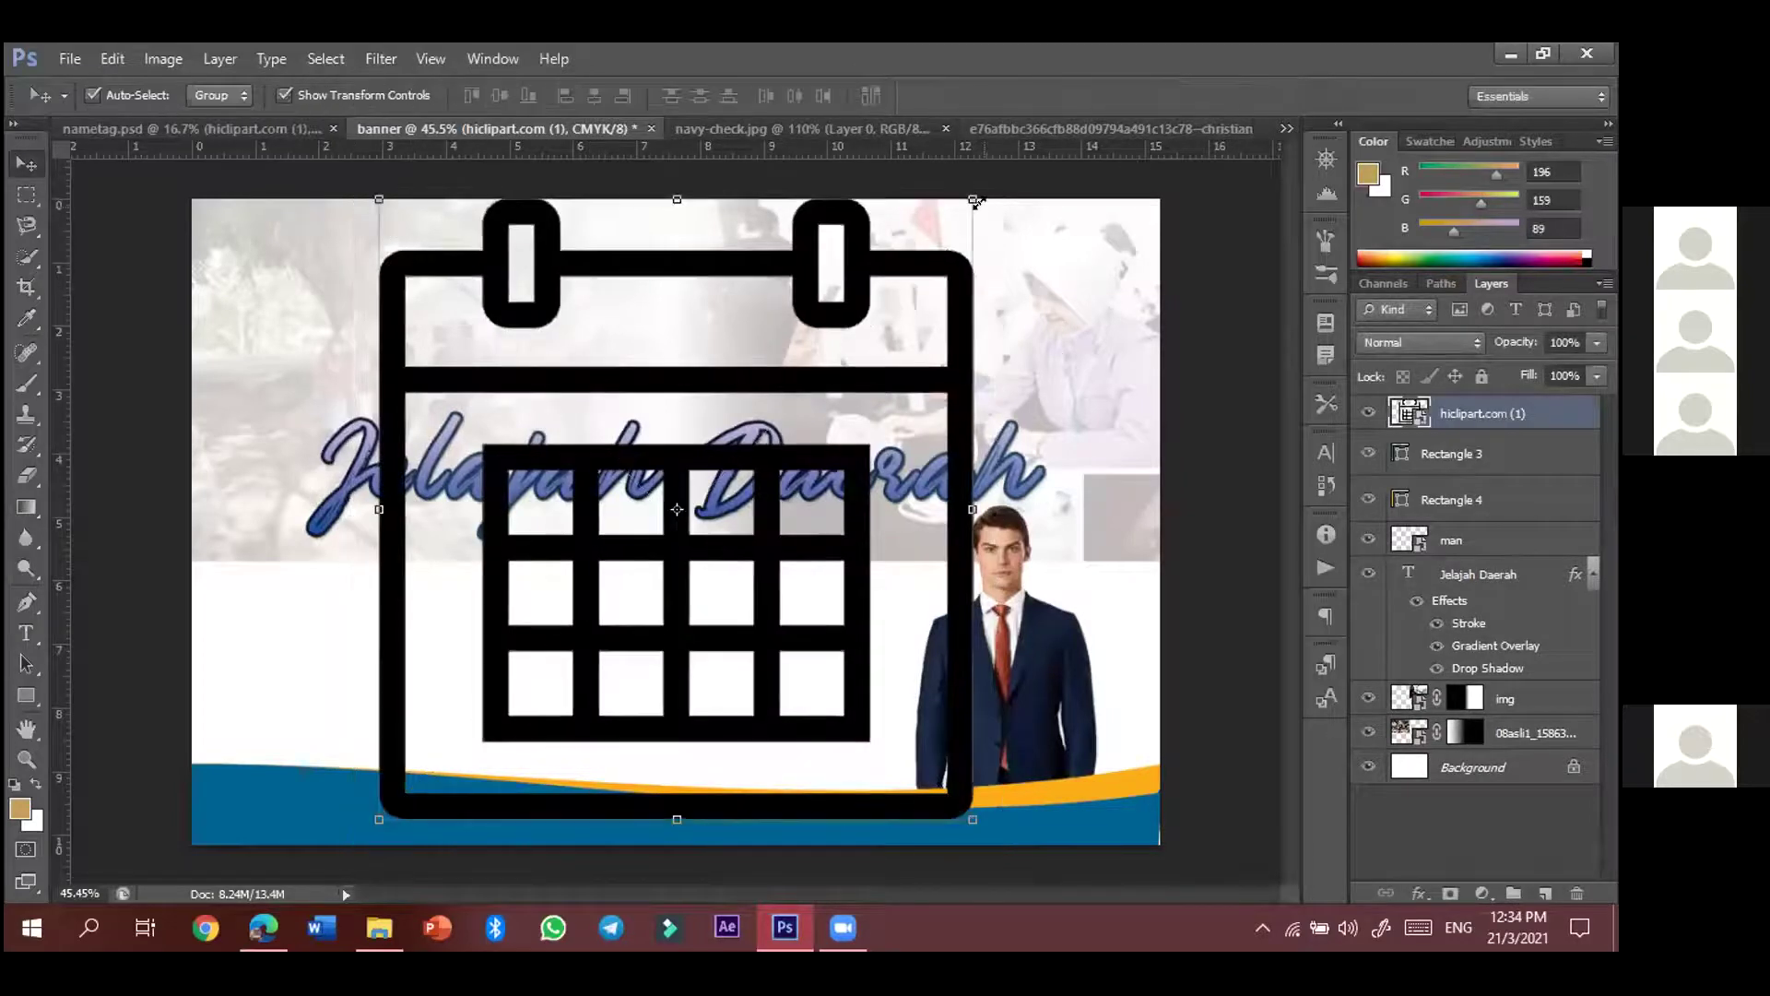
# - Scale the calendar icon down to about 2.32% and position it just below the Jelajah Daerah title, then deselect it
pyautogui.moveTo(971, 195); pyautogui.dragTo(699, 494)
pyautogui.moveTo(649, 581); pyautogui.dragTo(606, 639)
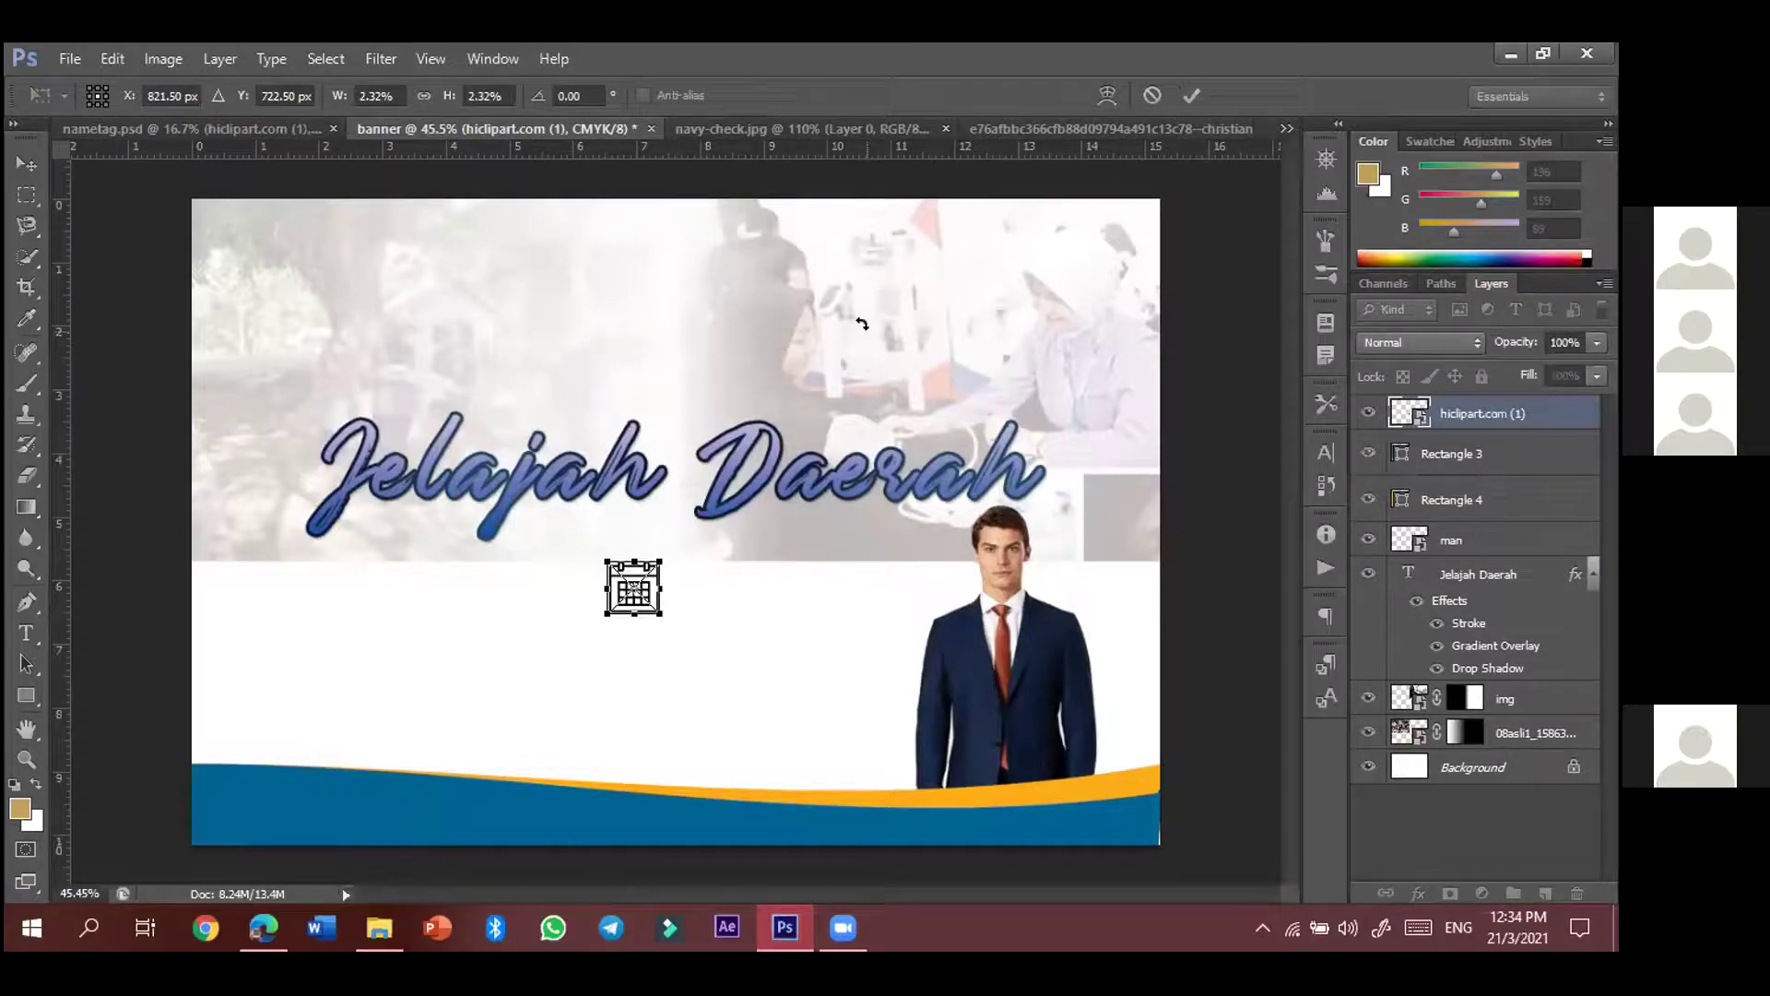
pyautogui.click(1192, 95)
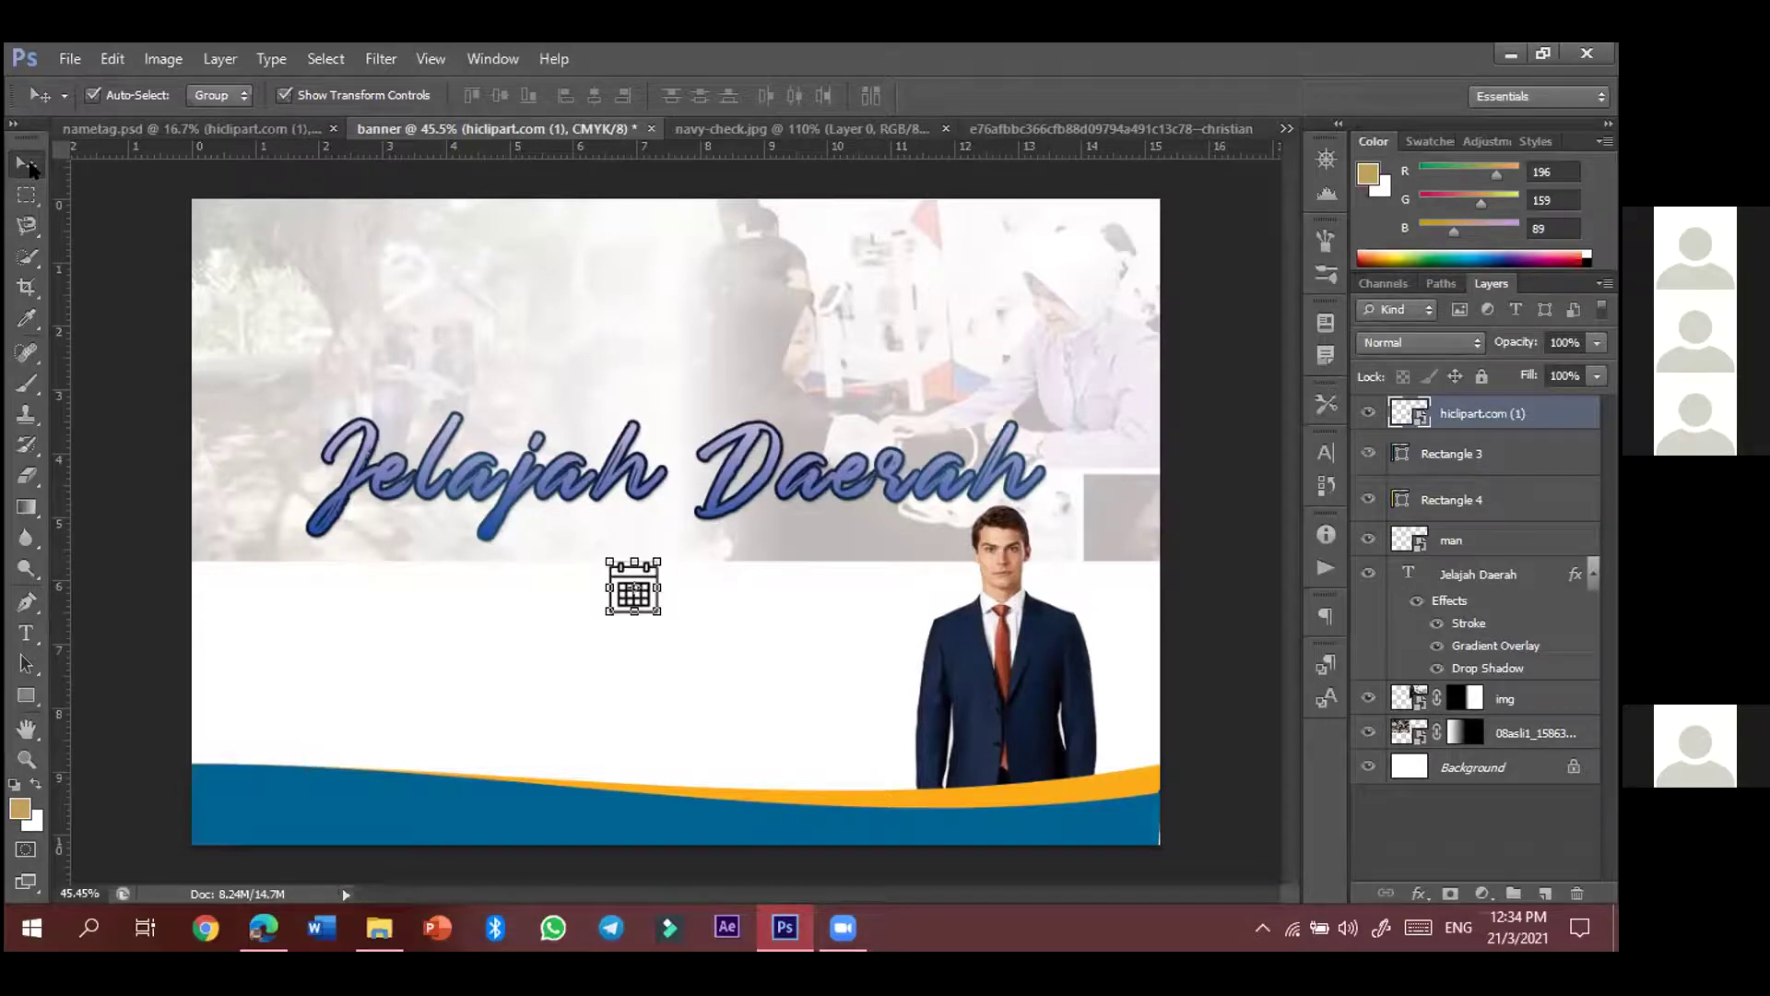
pyautogui.click(1217, 474)
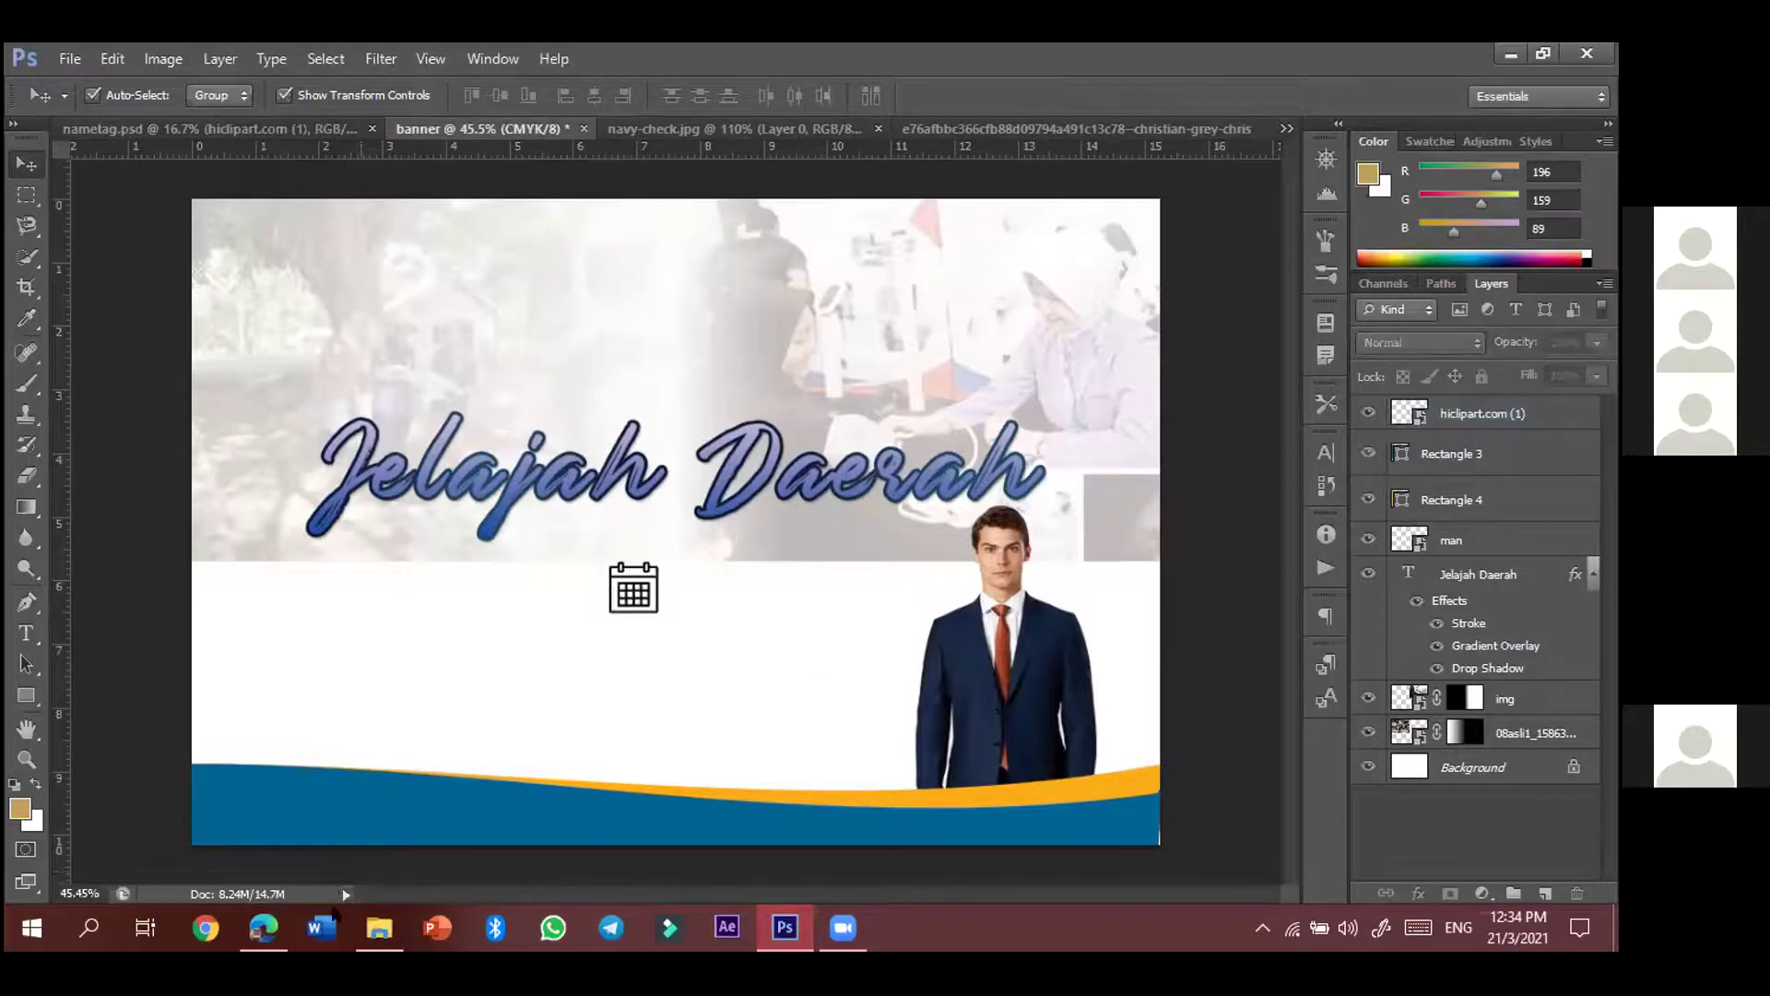
# - Switch to File Explorer, open the prosumer1 poster from the CFEST folder as a portrait reference, and return to the banner in Photoshop
pyautogui.click(368, 928)
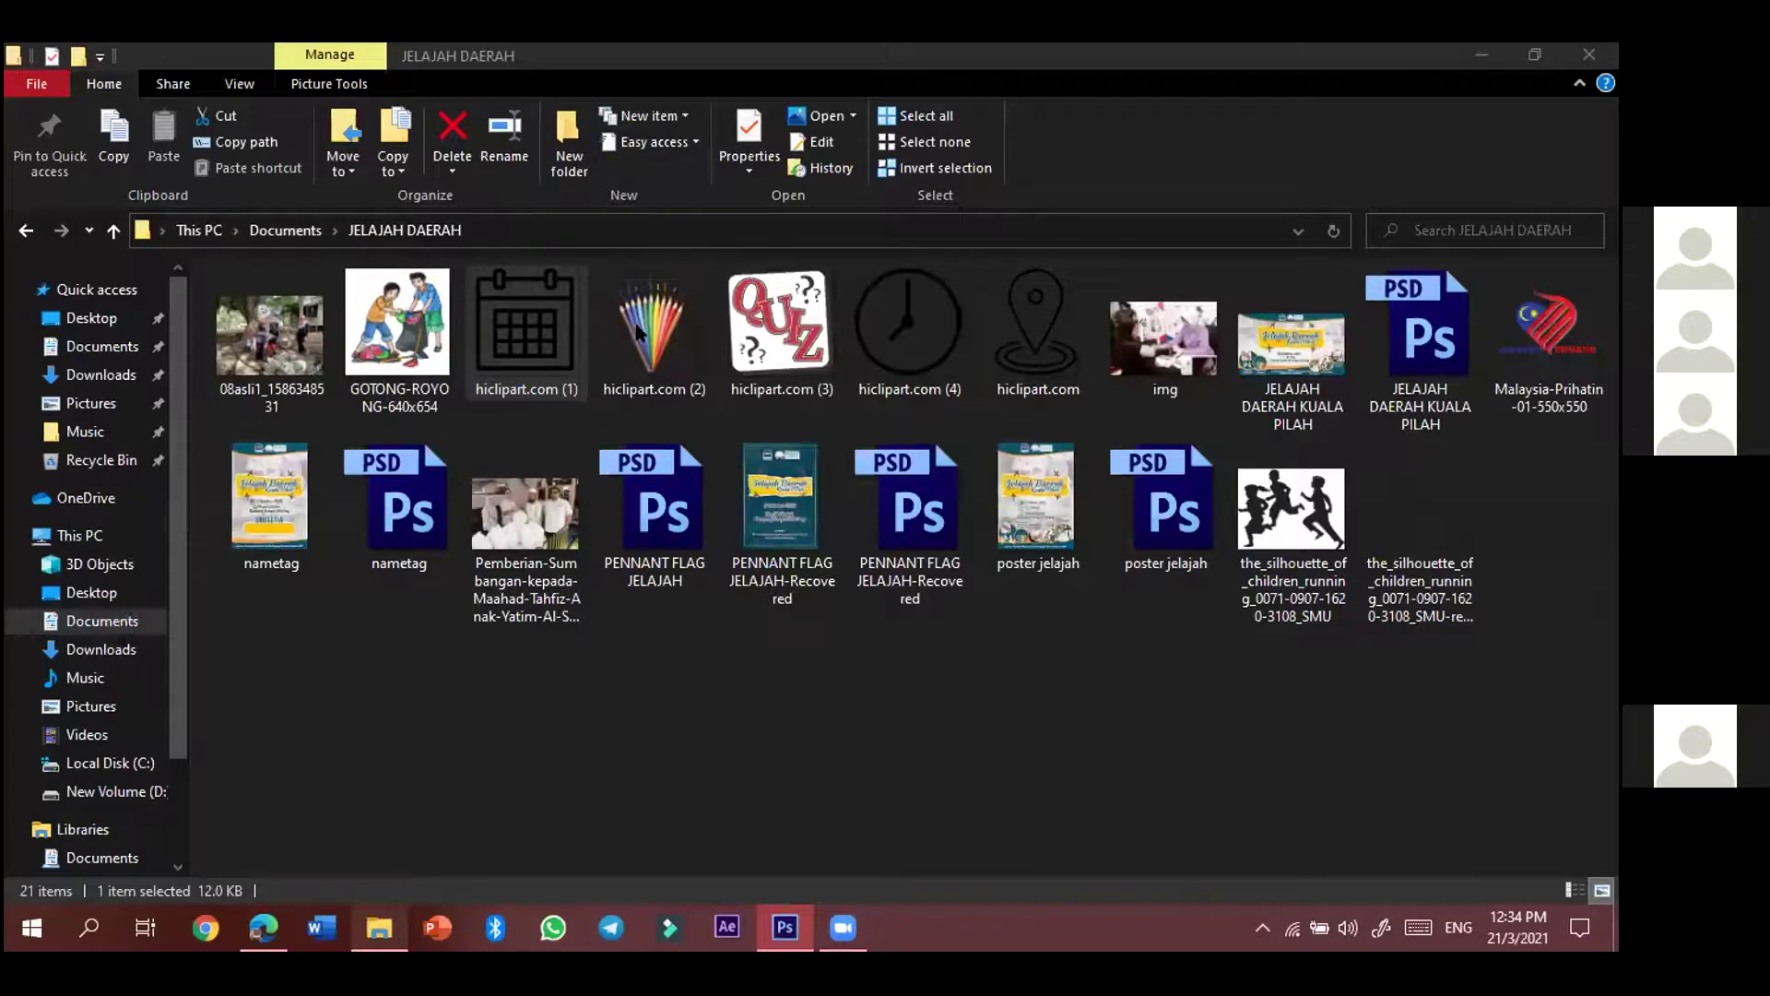
pyautogui.hotkey('alt', 'Left')
pyautogui.hotkey('alt', 'Left')
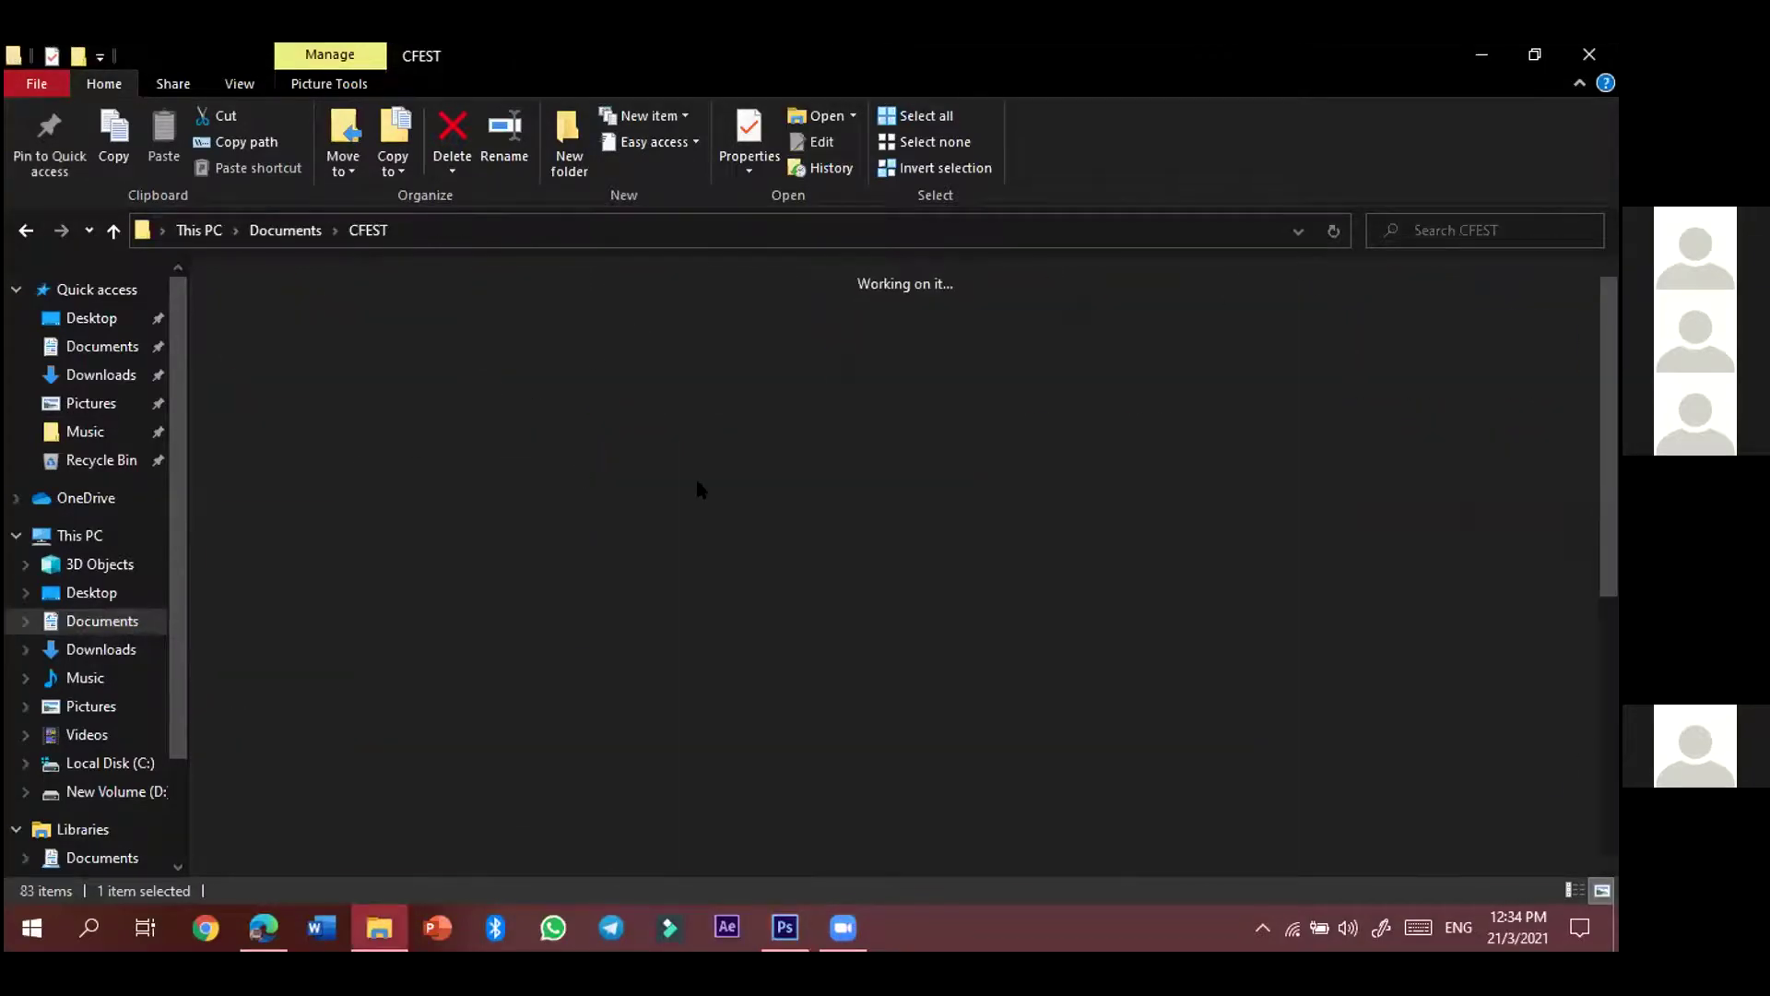
pyautogui.scroll(-3, 1391, 612)
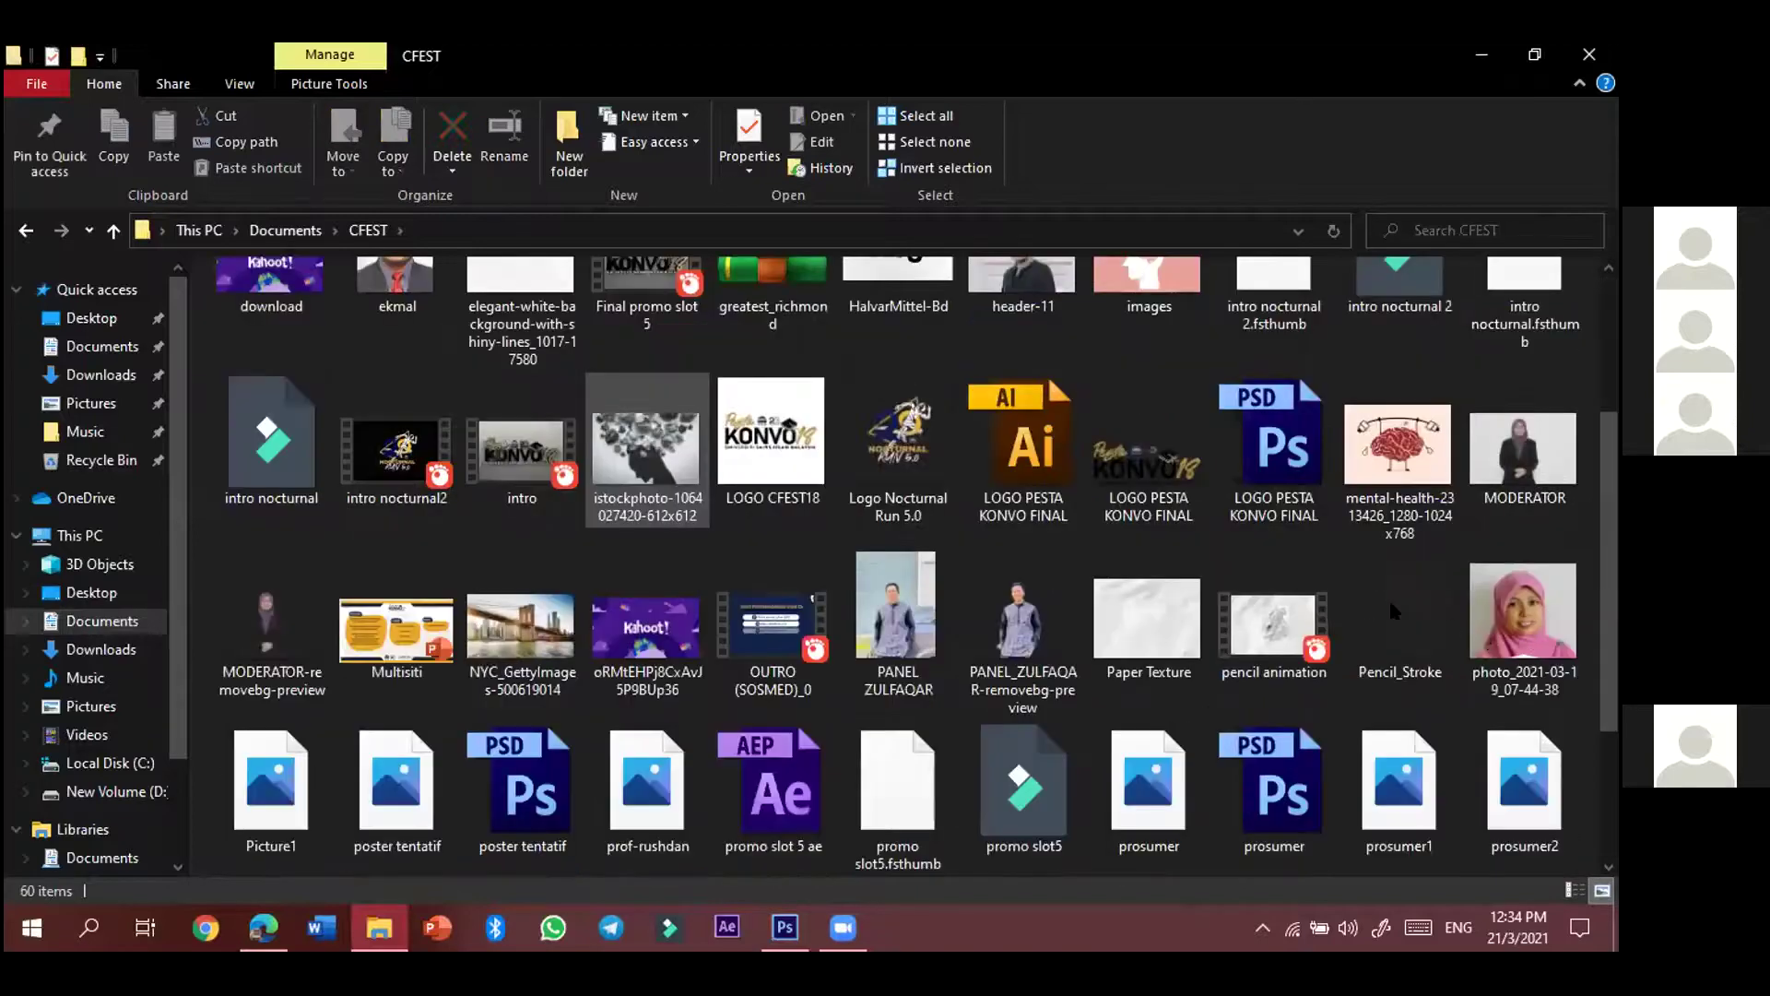
pyautogui.scroll(-2, 1390, 609)
pyautogui.click(1390, 609)
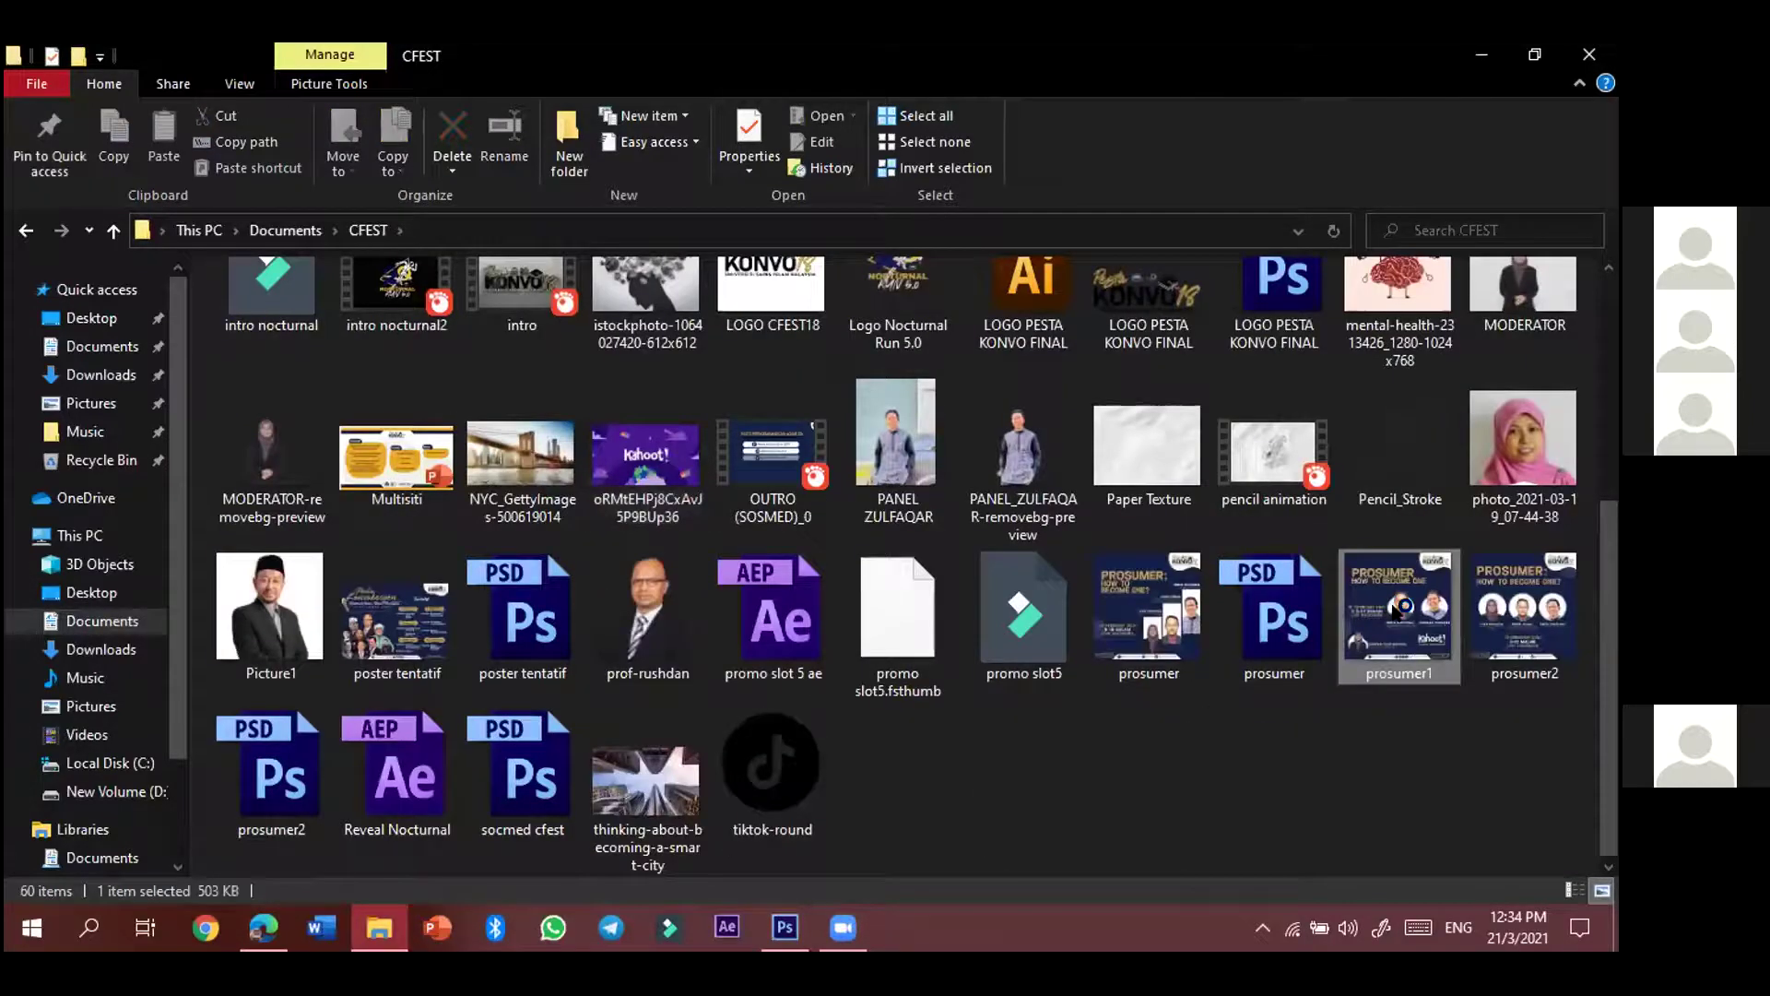
pyautogui.moveTo(1397, 616); pyautogui.dragTo(1380, 790)
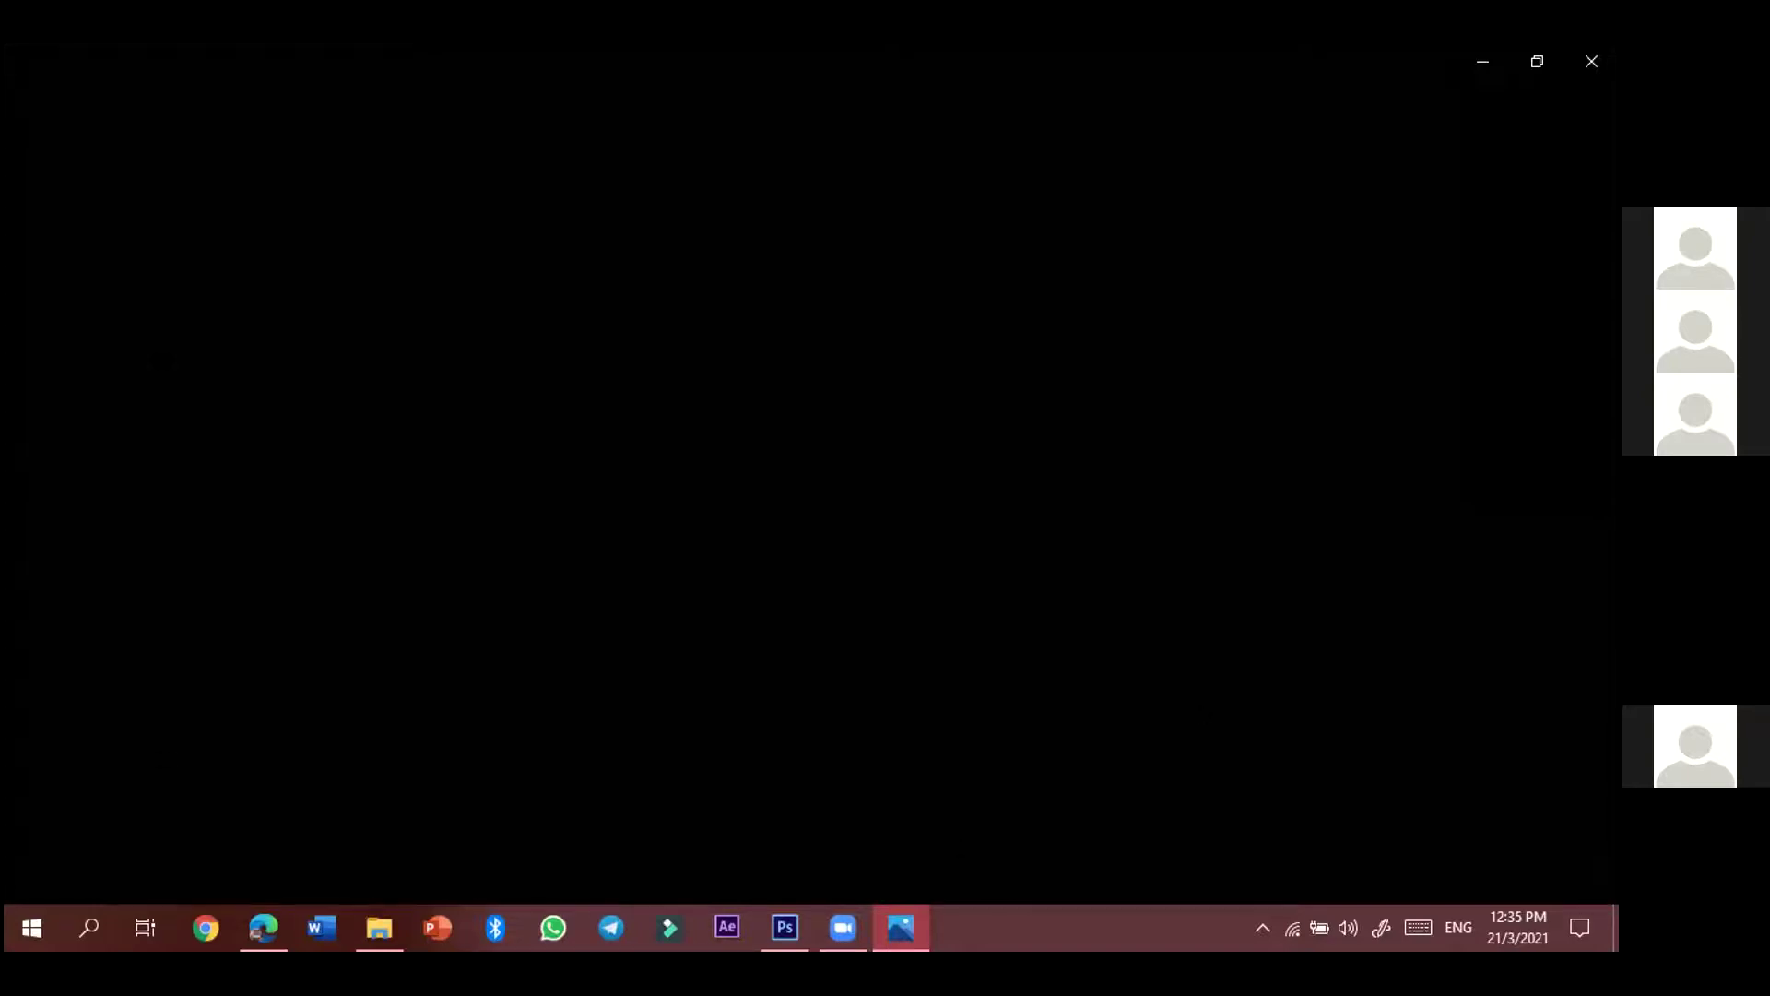
pyautogui.click(907, 944)
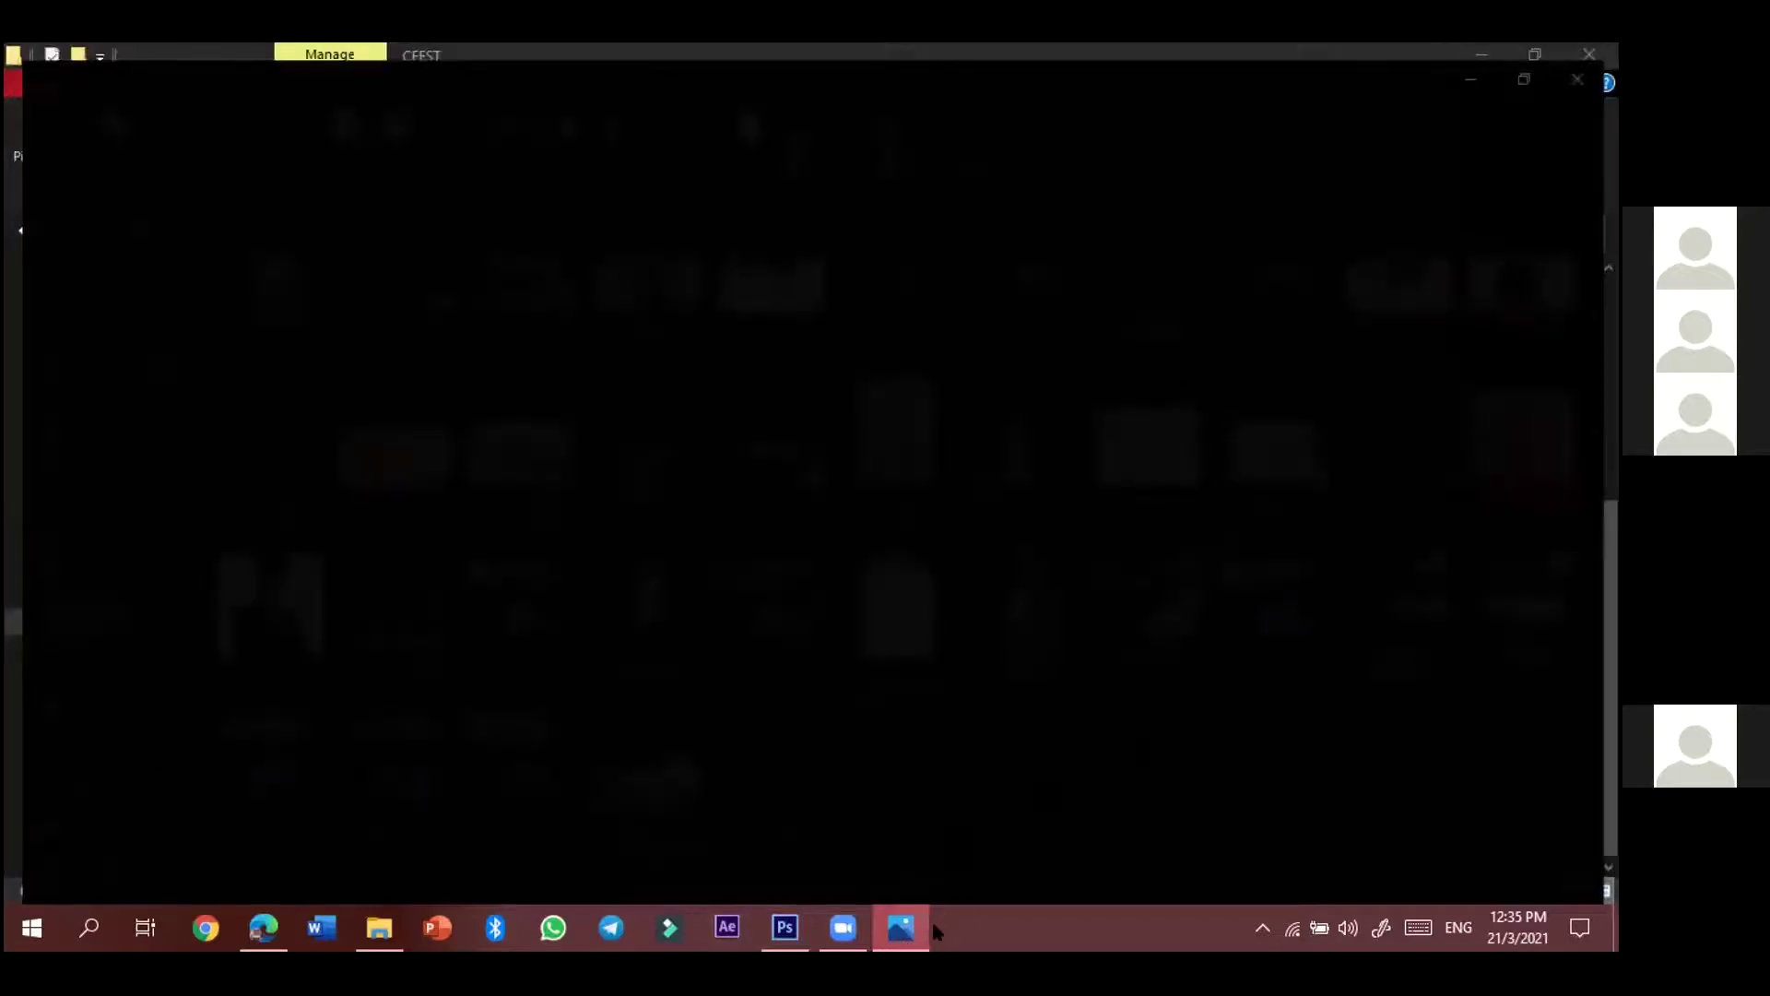
pyautogui.click(922, 933)
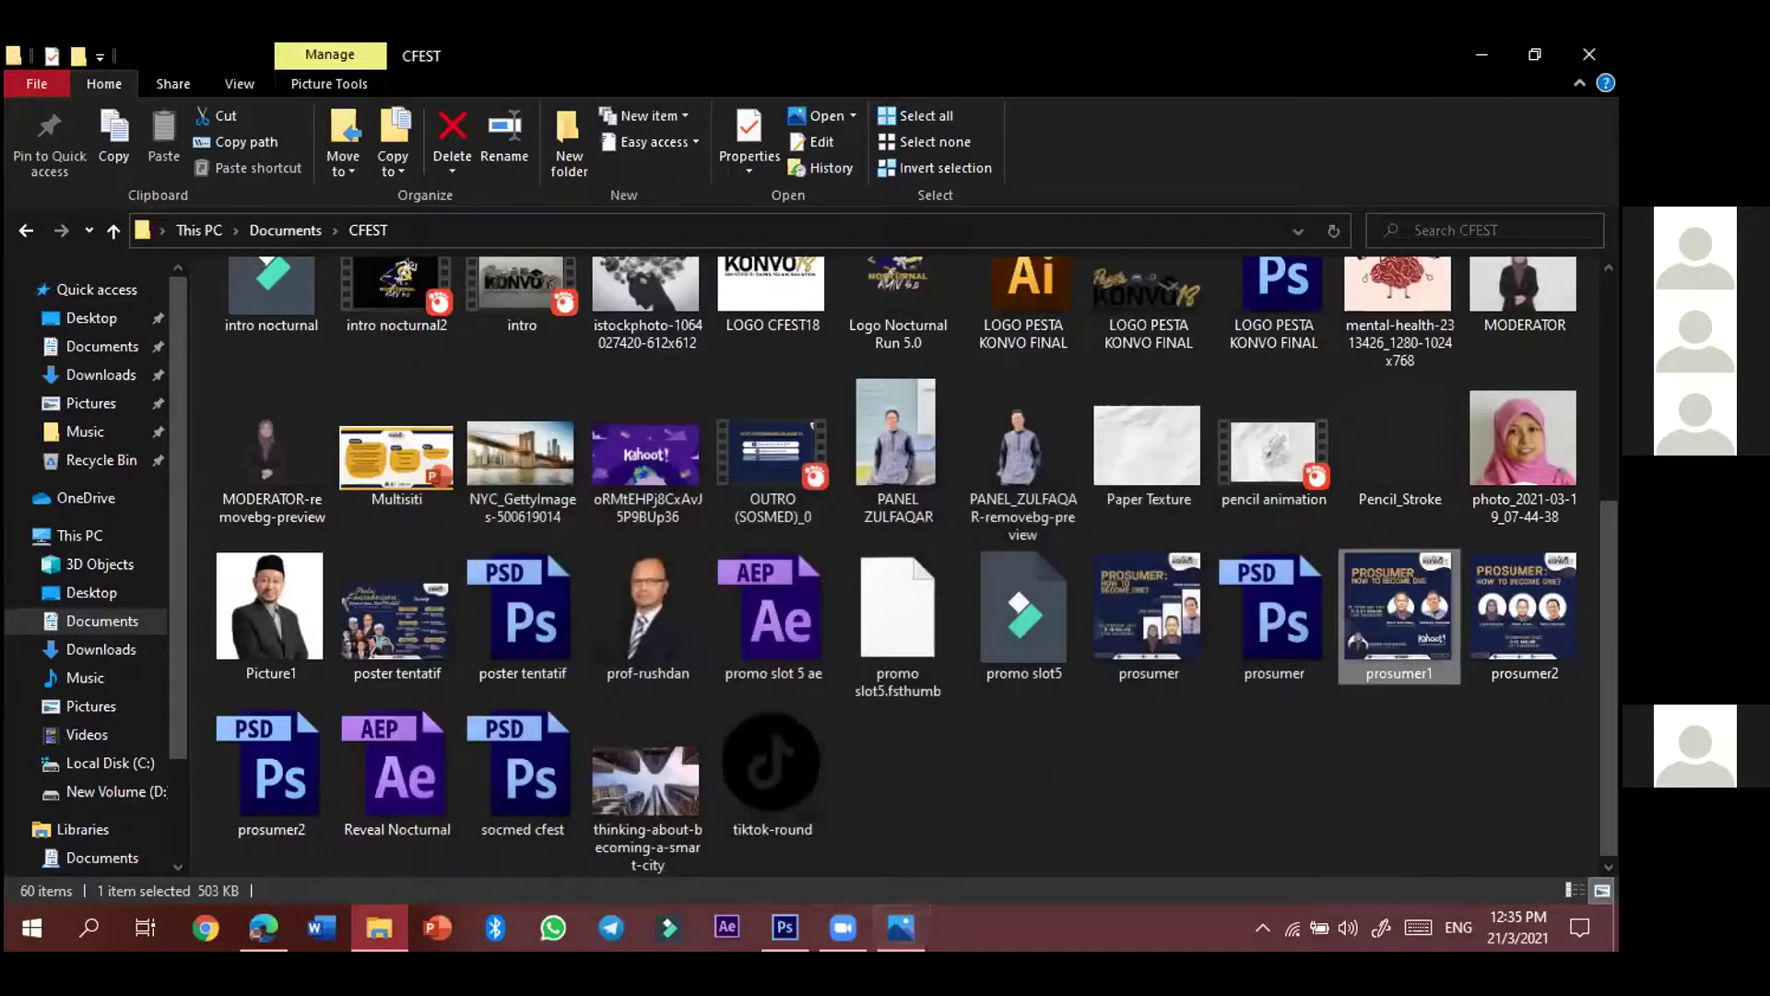
pyautogui.click(894, 919)
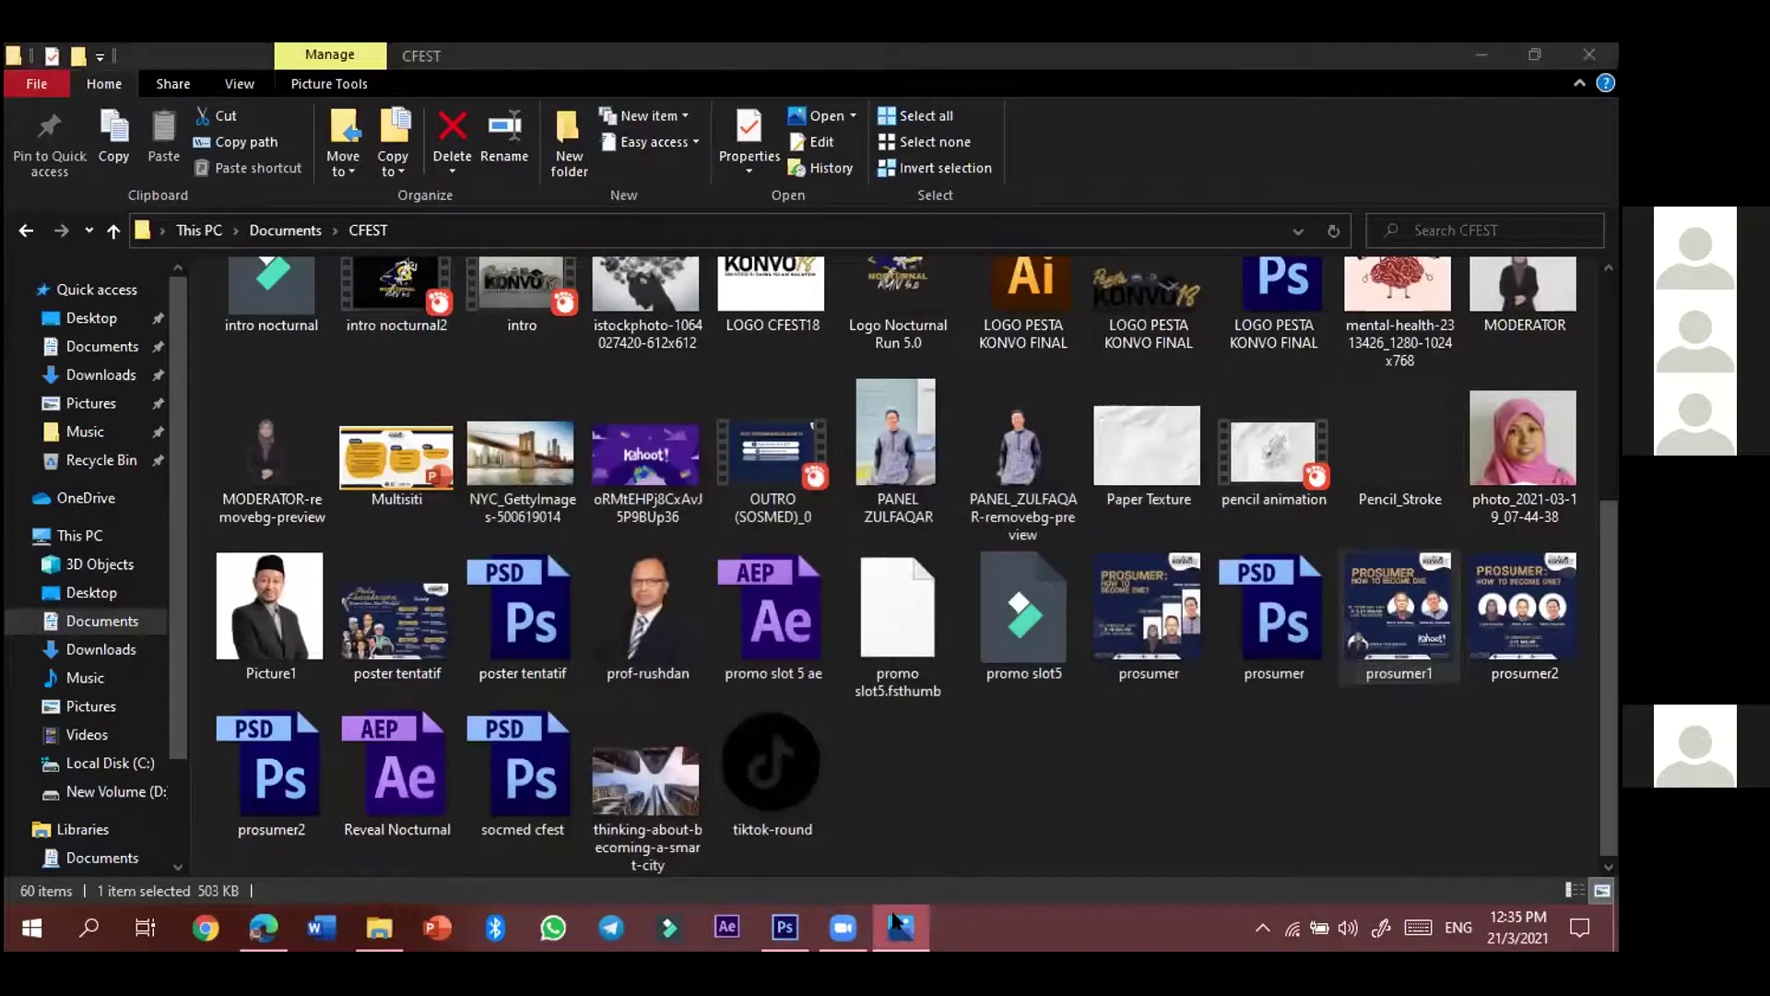
pyautogui.click(897, 922)
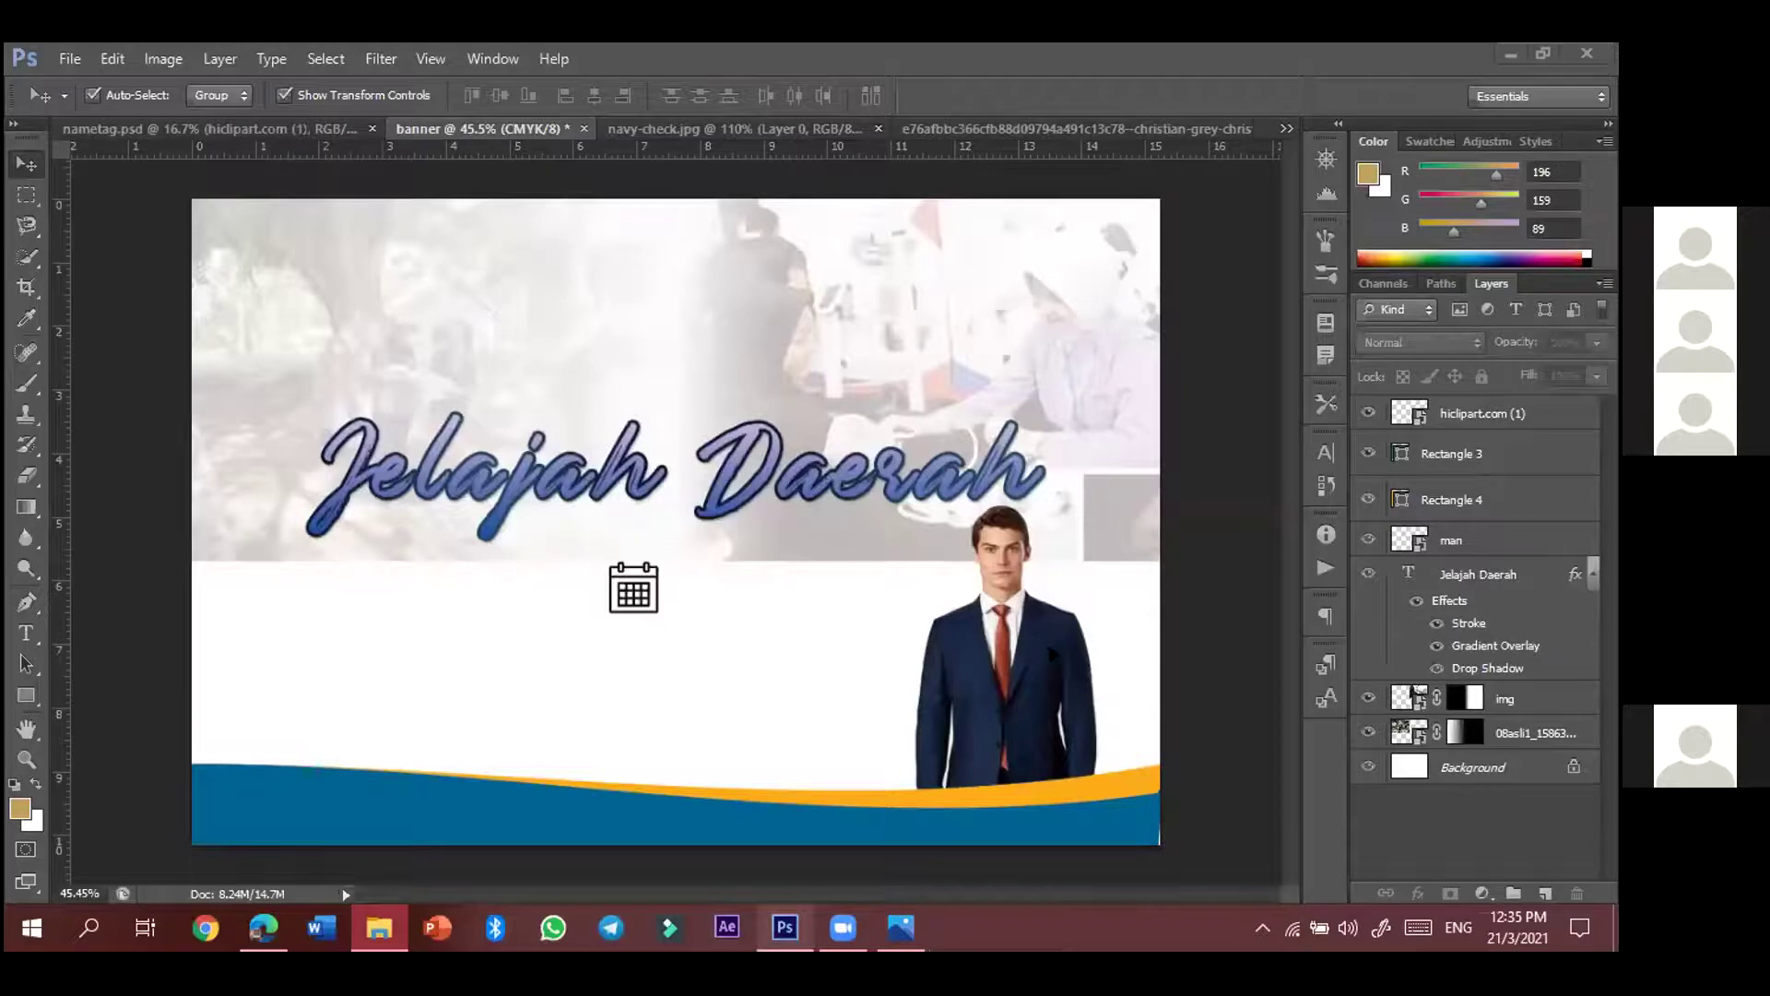
# - Draw a tan 412 by 412 px circle with the Ellipse tool beneath the left half of the Jelajah Daerah title
pyautogui.click(1018, 544)
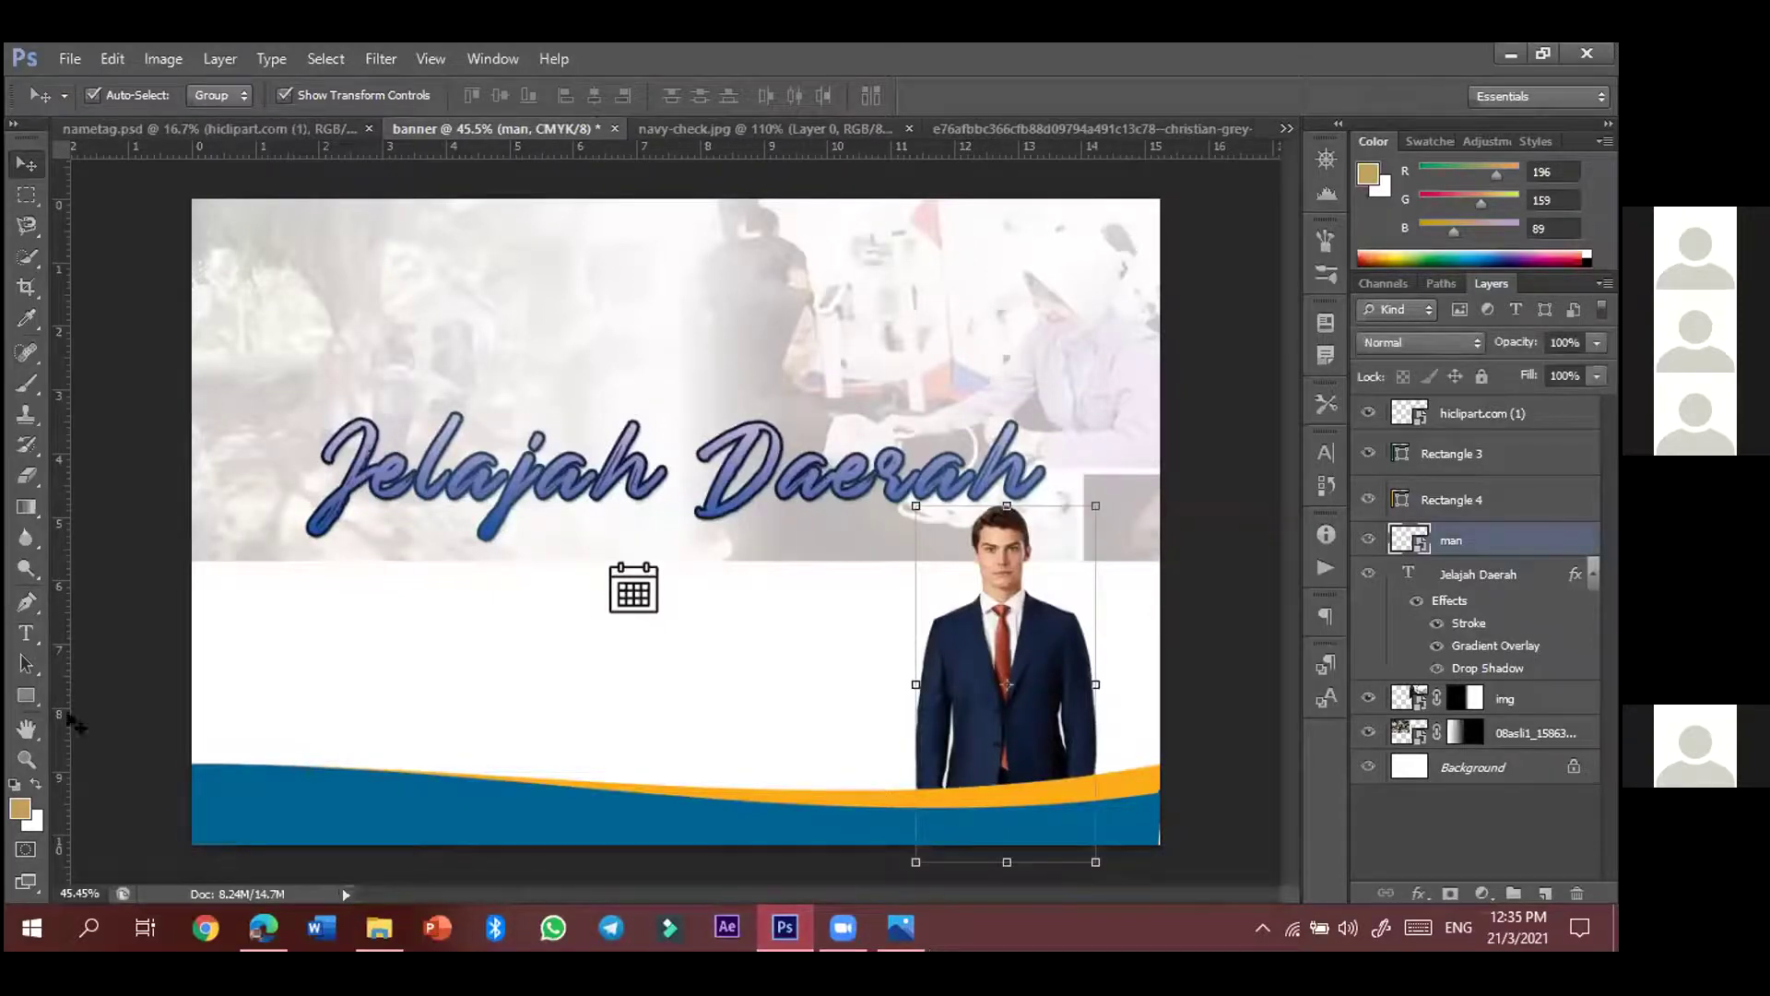
pyautogui.click(43, 695)
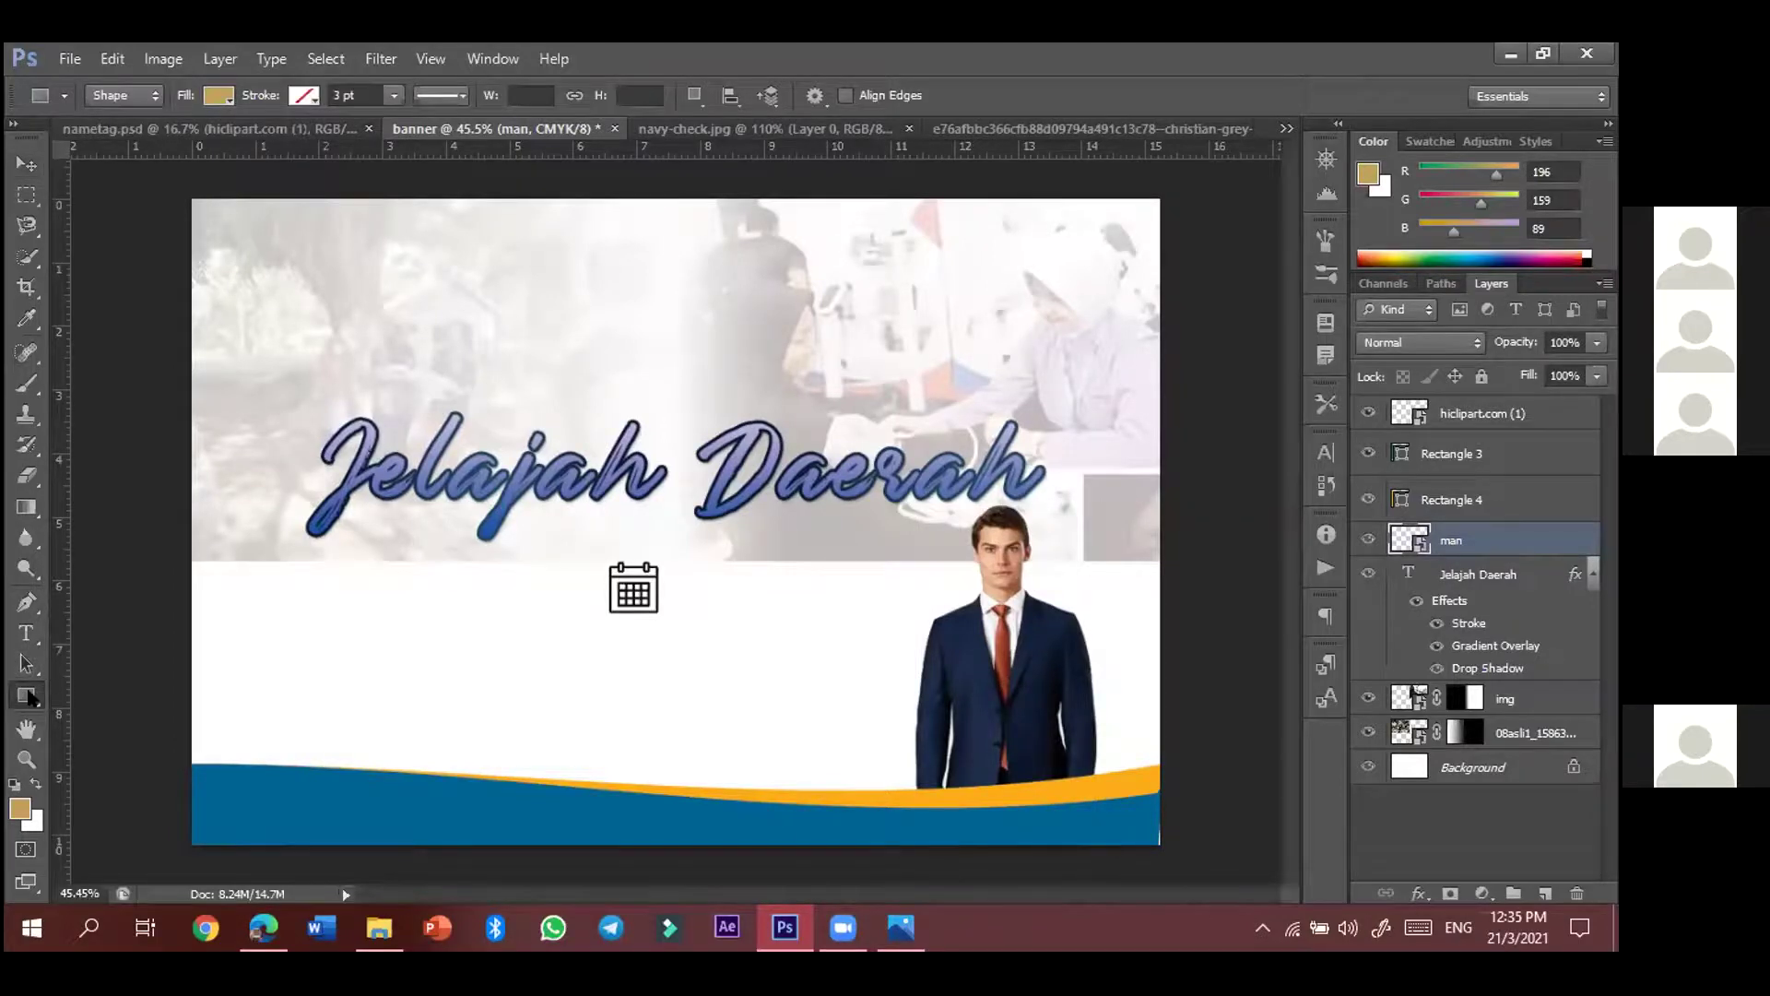
pyautogui.rightClick(28, 697)
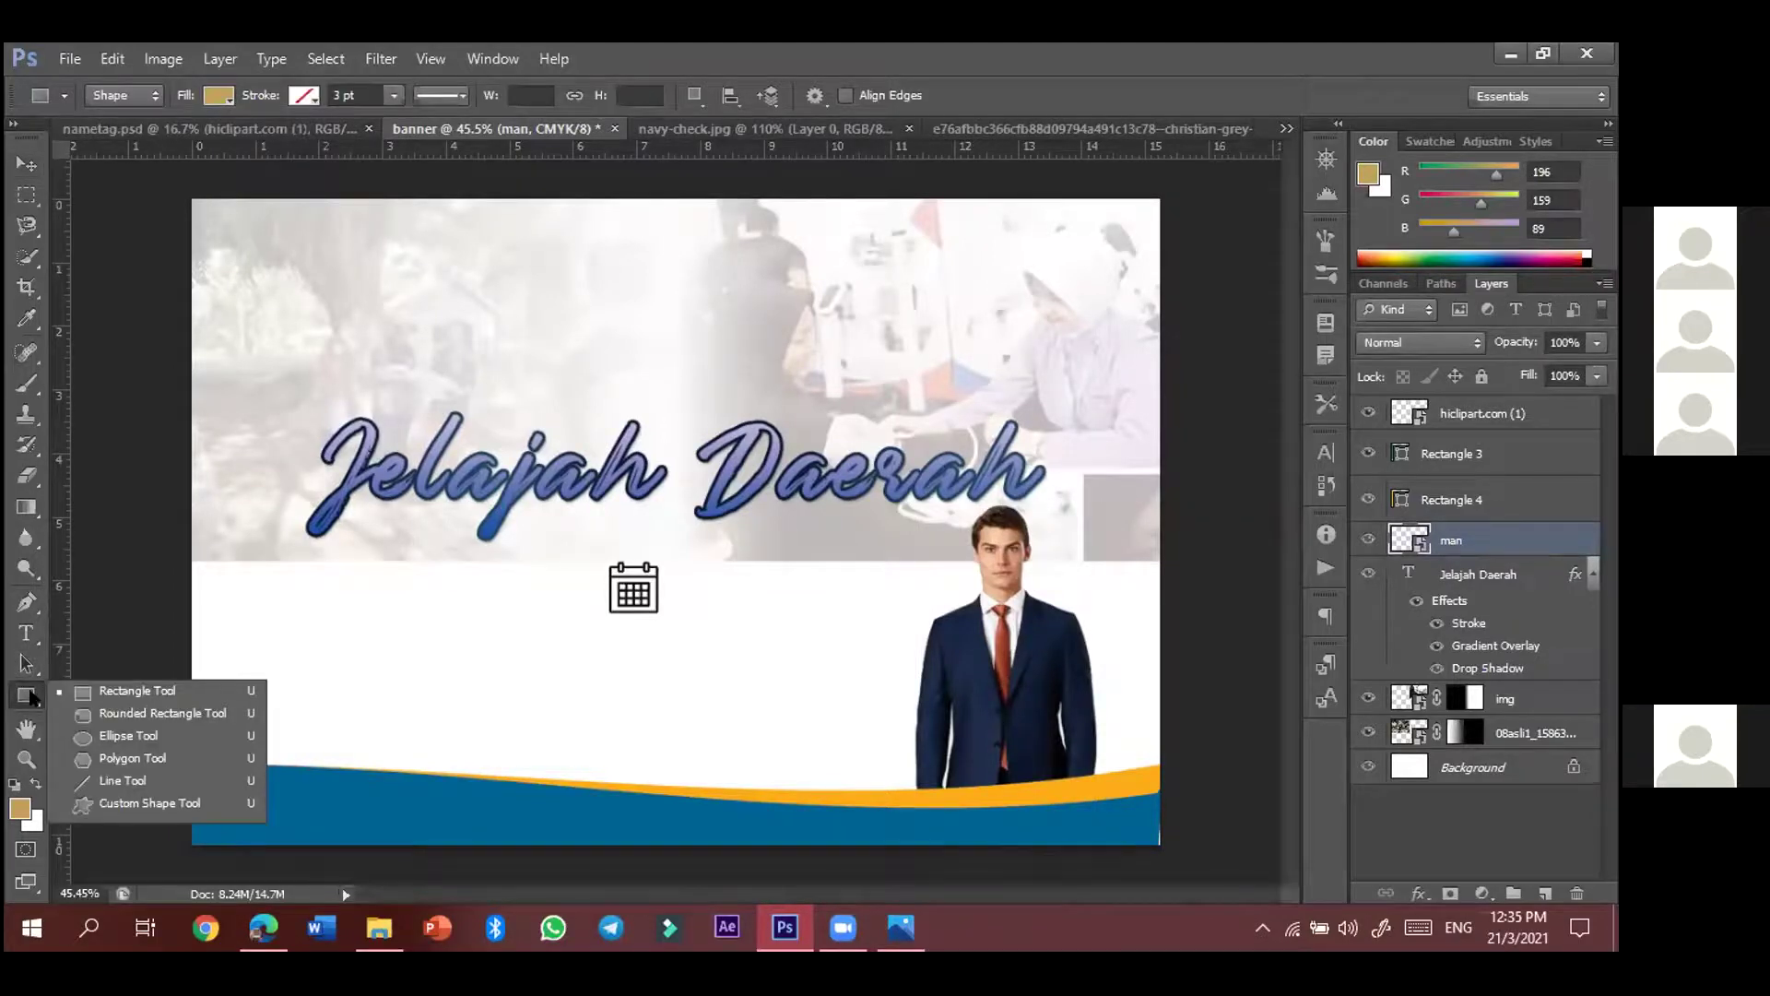
pyautogui.click(129, 736)
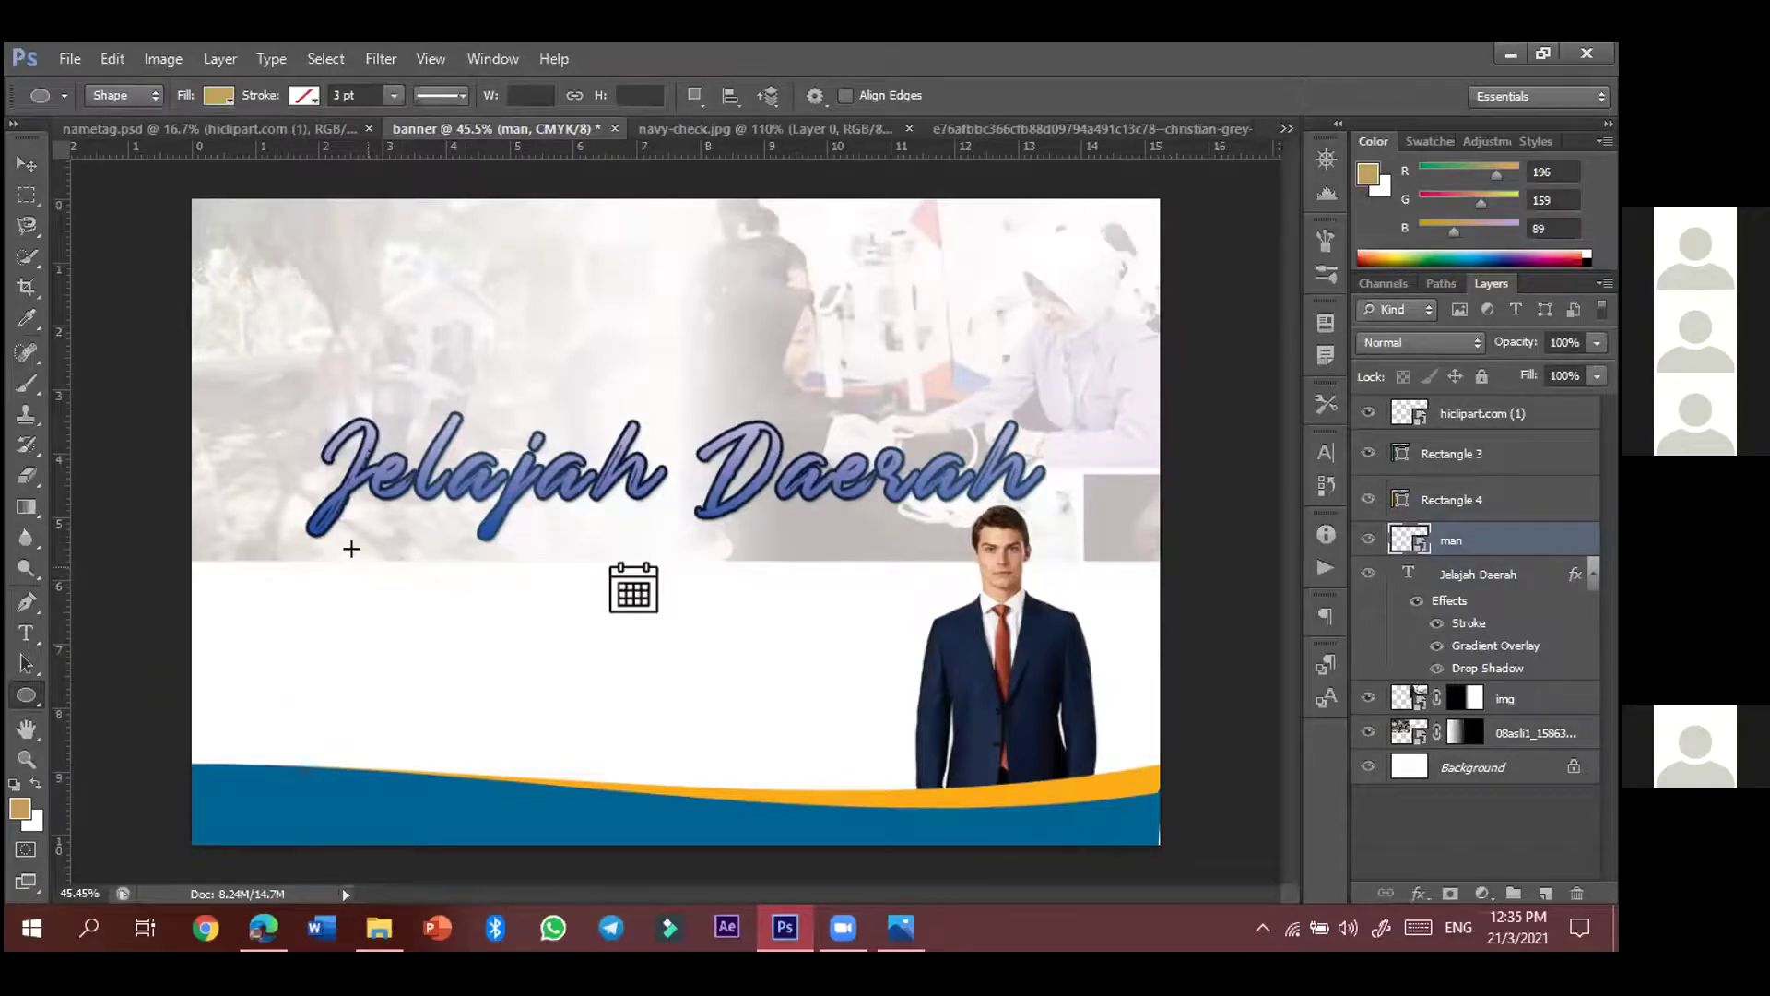
pyautogui.moveTo(356, 556); pyautogui.dragTo(572, 773)
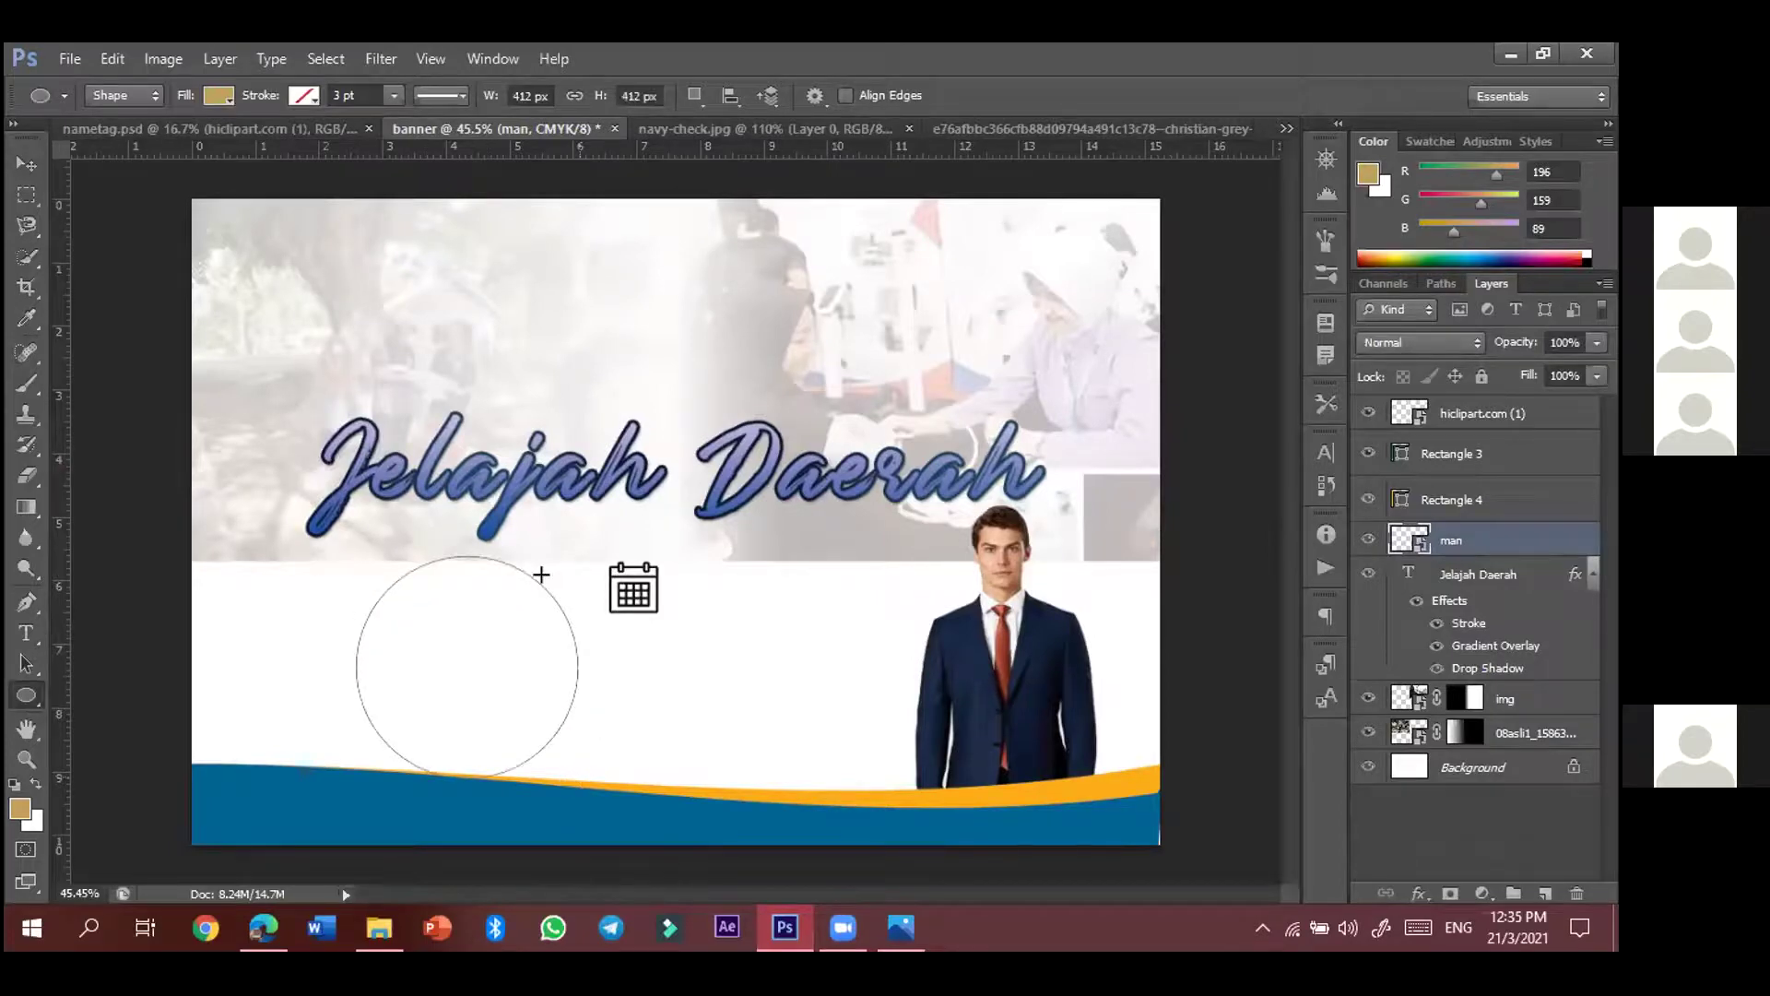
# - Stack the man layer above Ellipse 1, position the man over the circle, and move both beneath the word Daerah
pyautogui.click(31, 166)
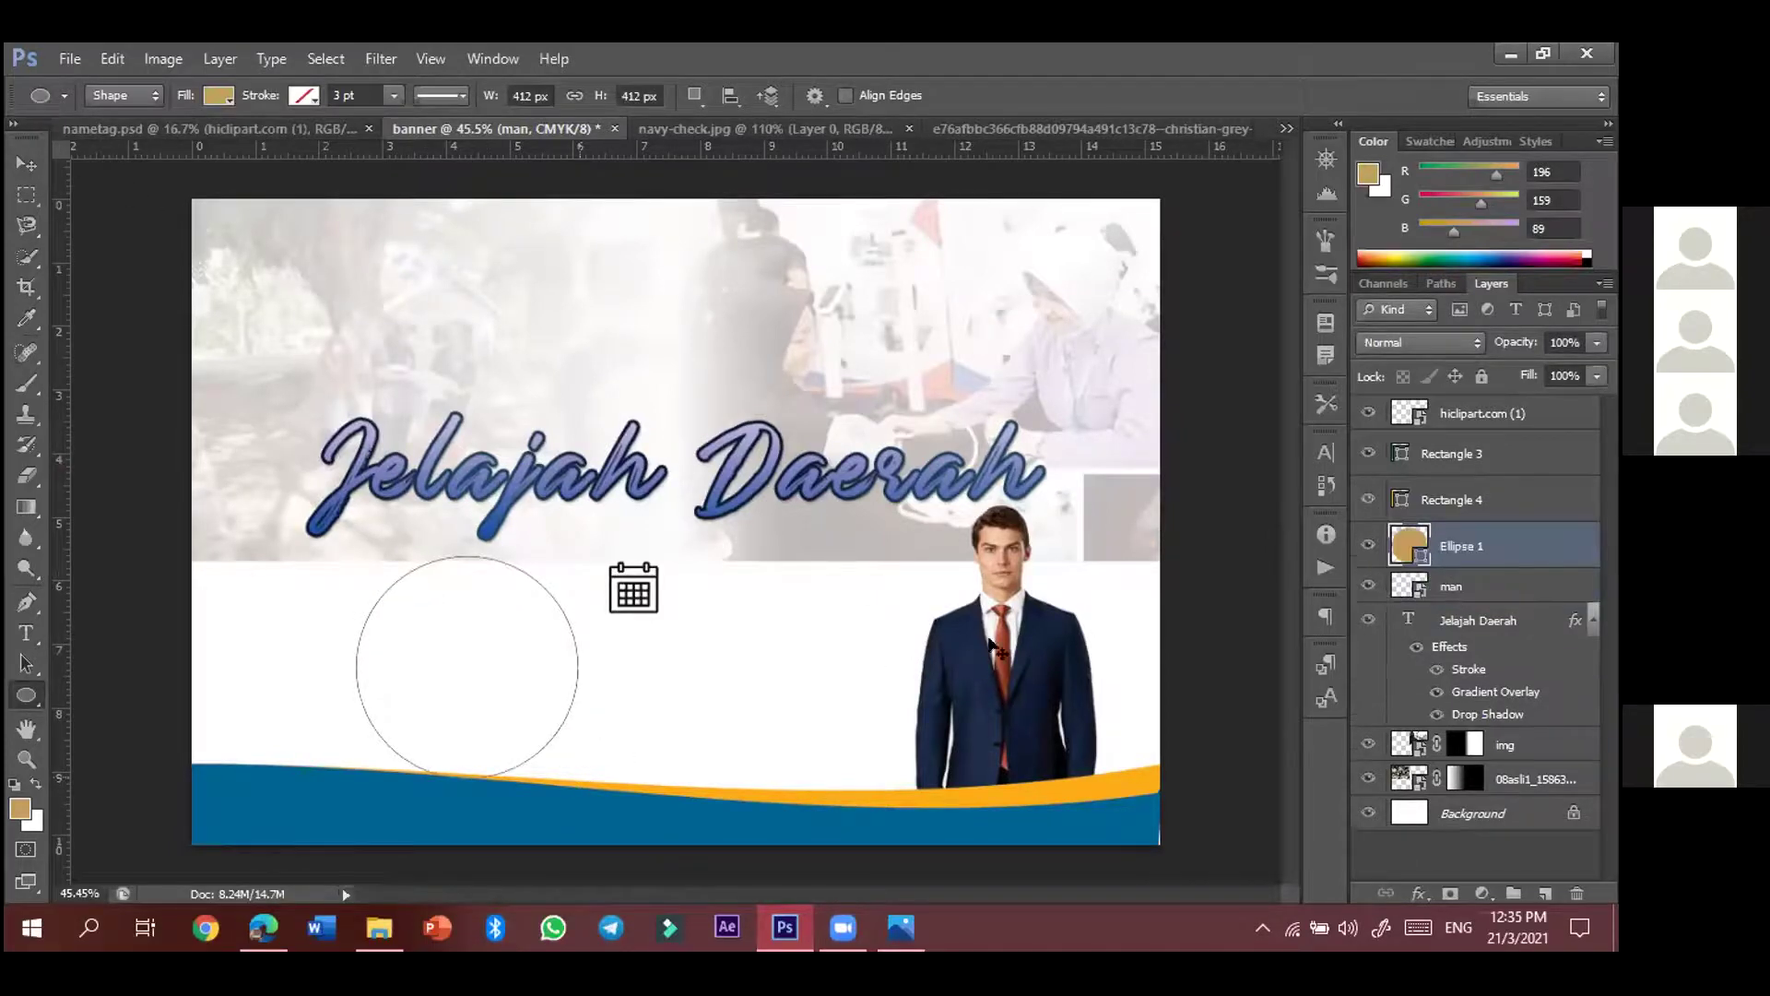
pyautogui.moveTo(621, 596); pyautogui.dragTo(541, 595)
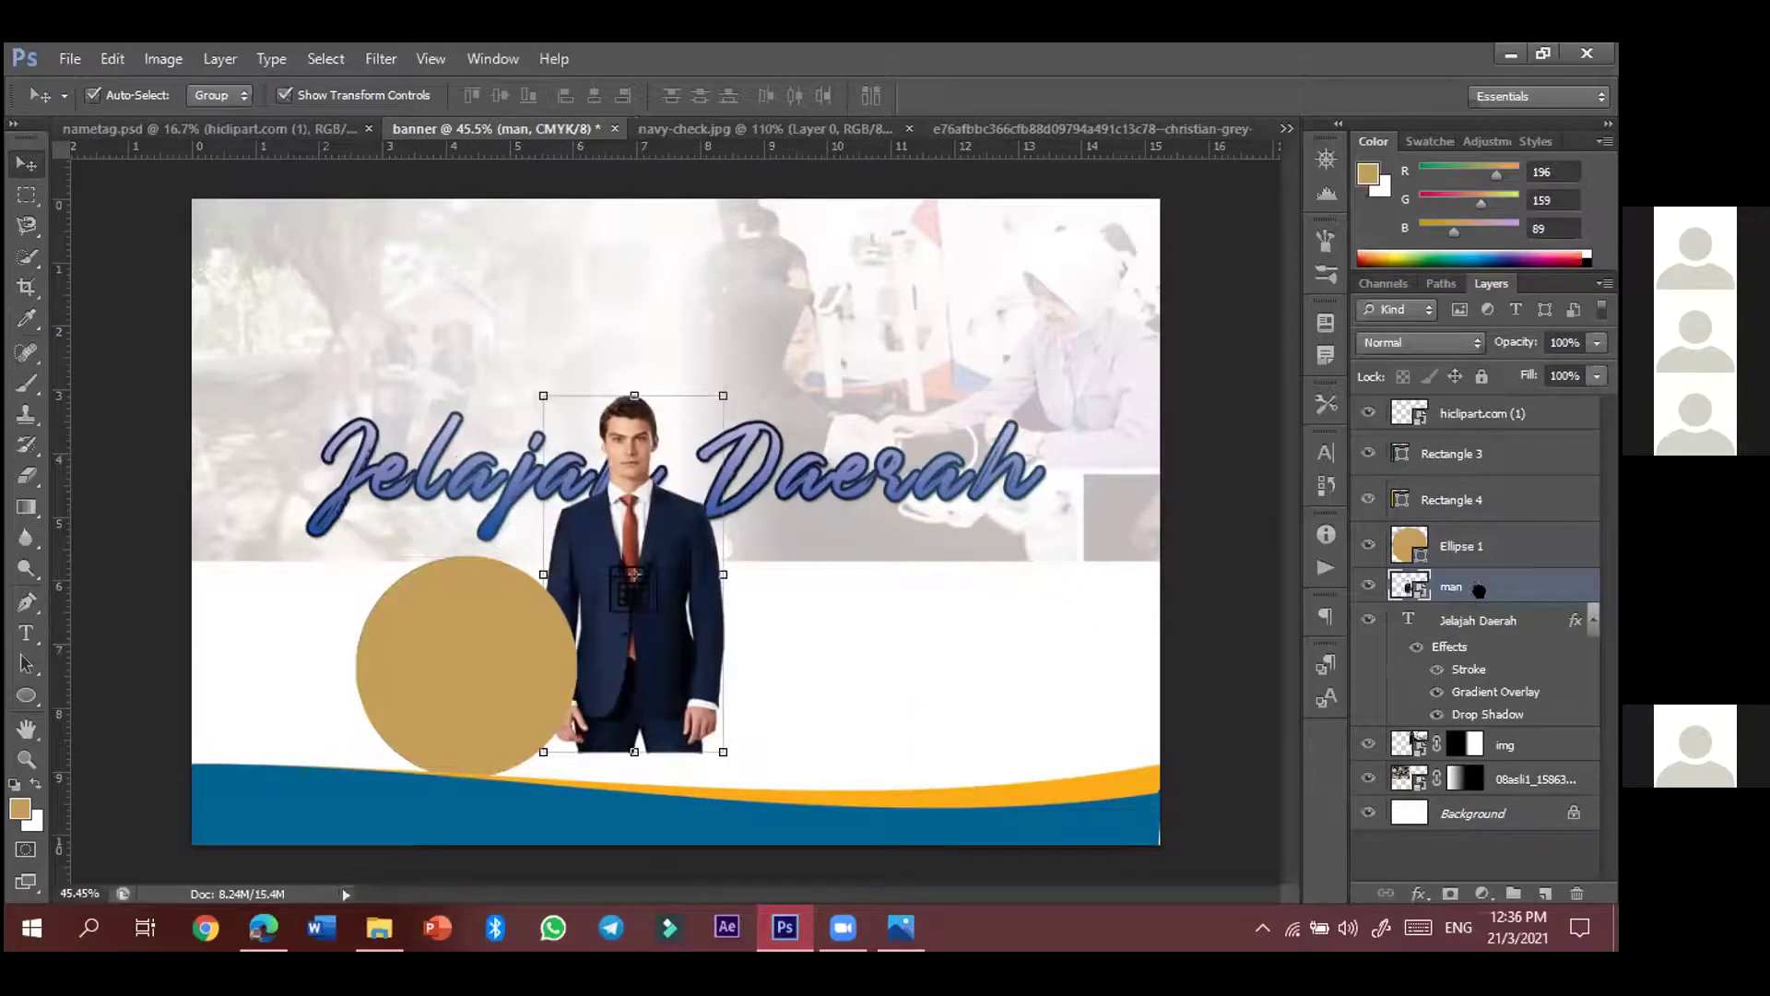
pyautogui.moveTo(1508, 554); pyautogui.dragTo(1514, 521)
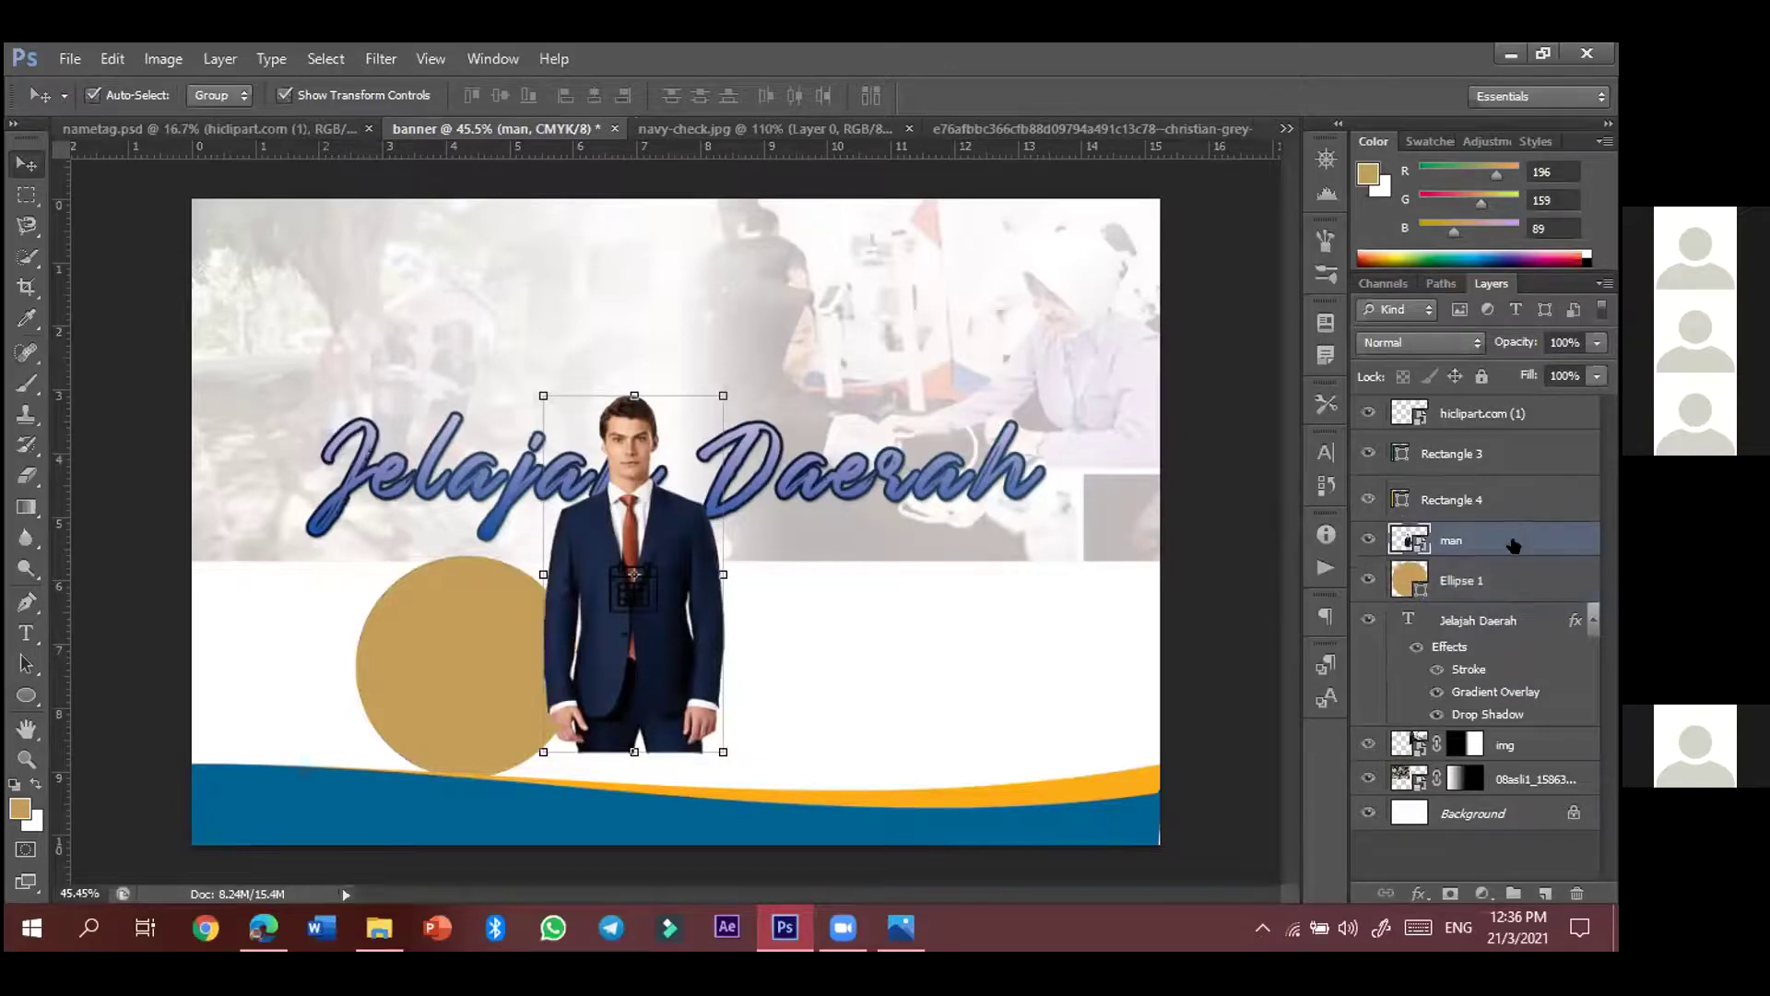
pyautogui.moveTo(675, 662); pyautogui.dragTo(519, 812)
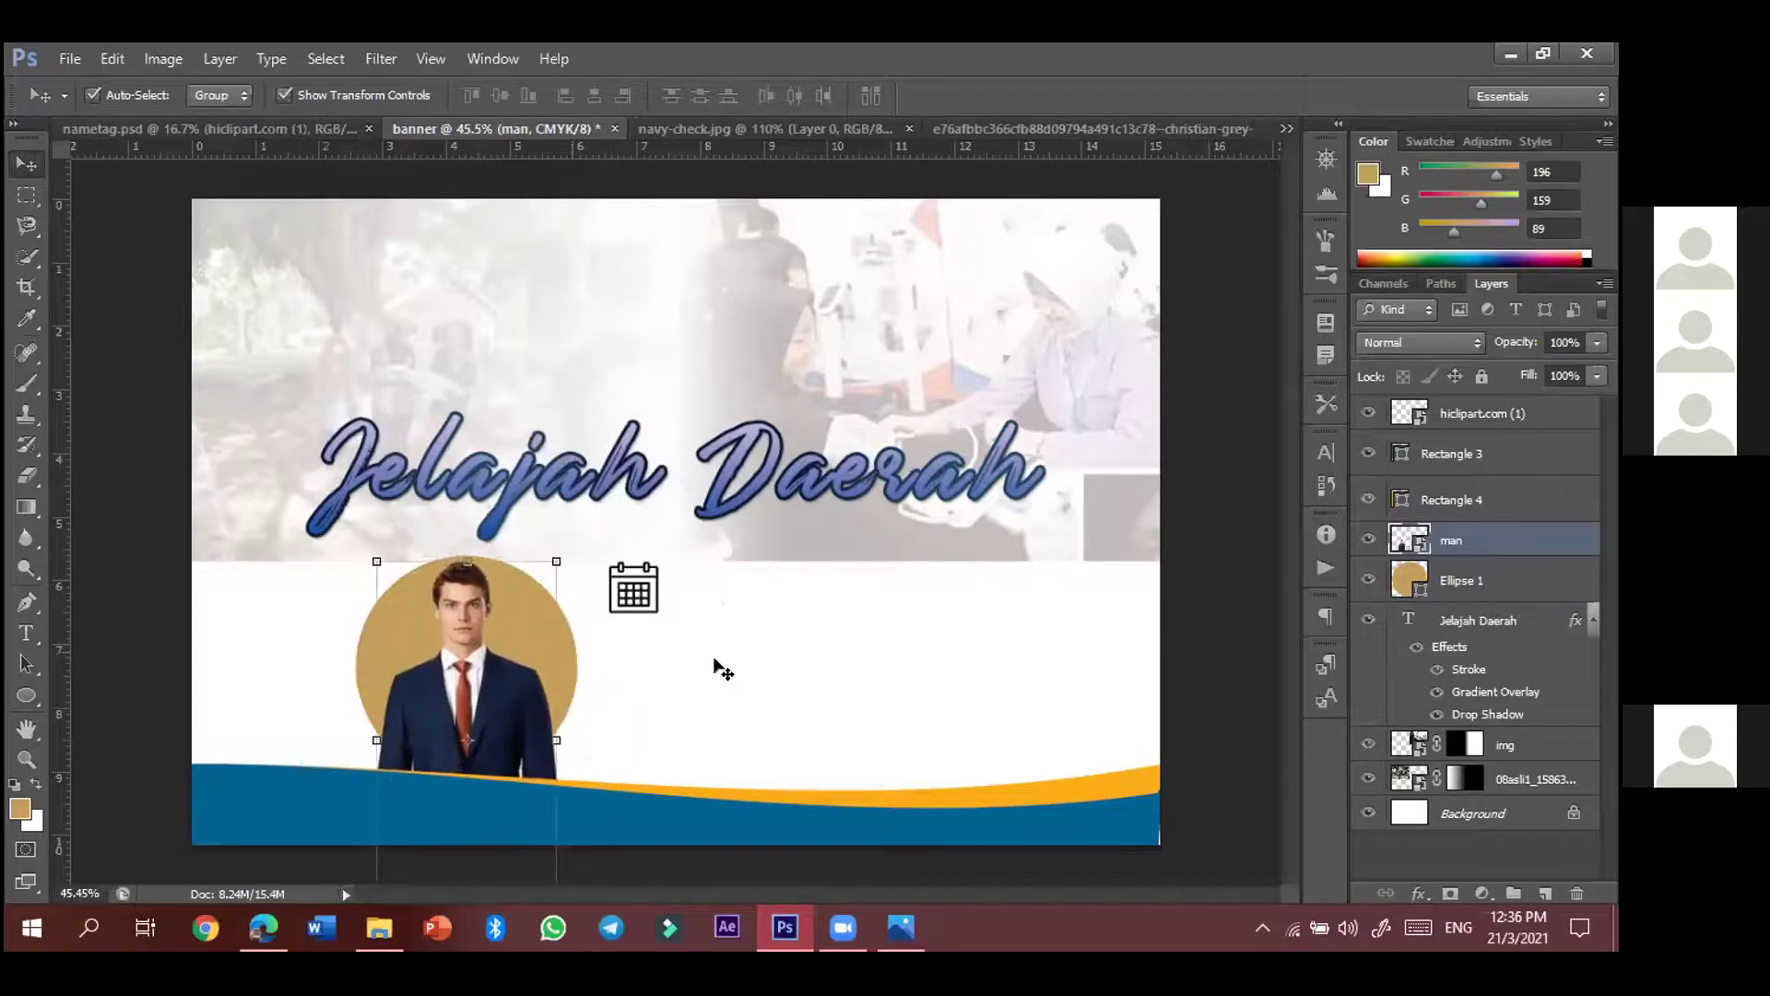
pyautogui.click(577, 661)
pyautogui.moveTo(544, 632); pyautogui.dragTo(917, 547)
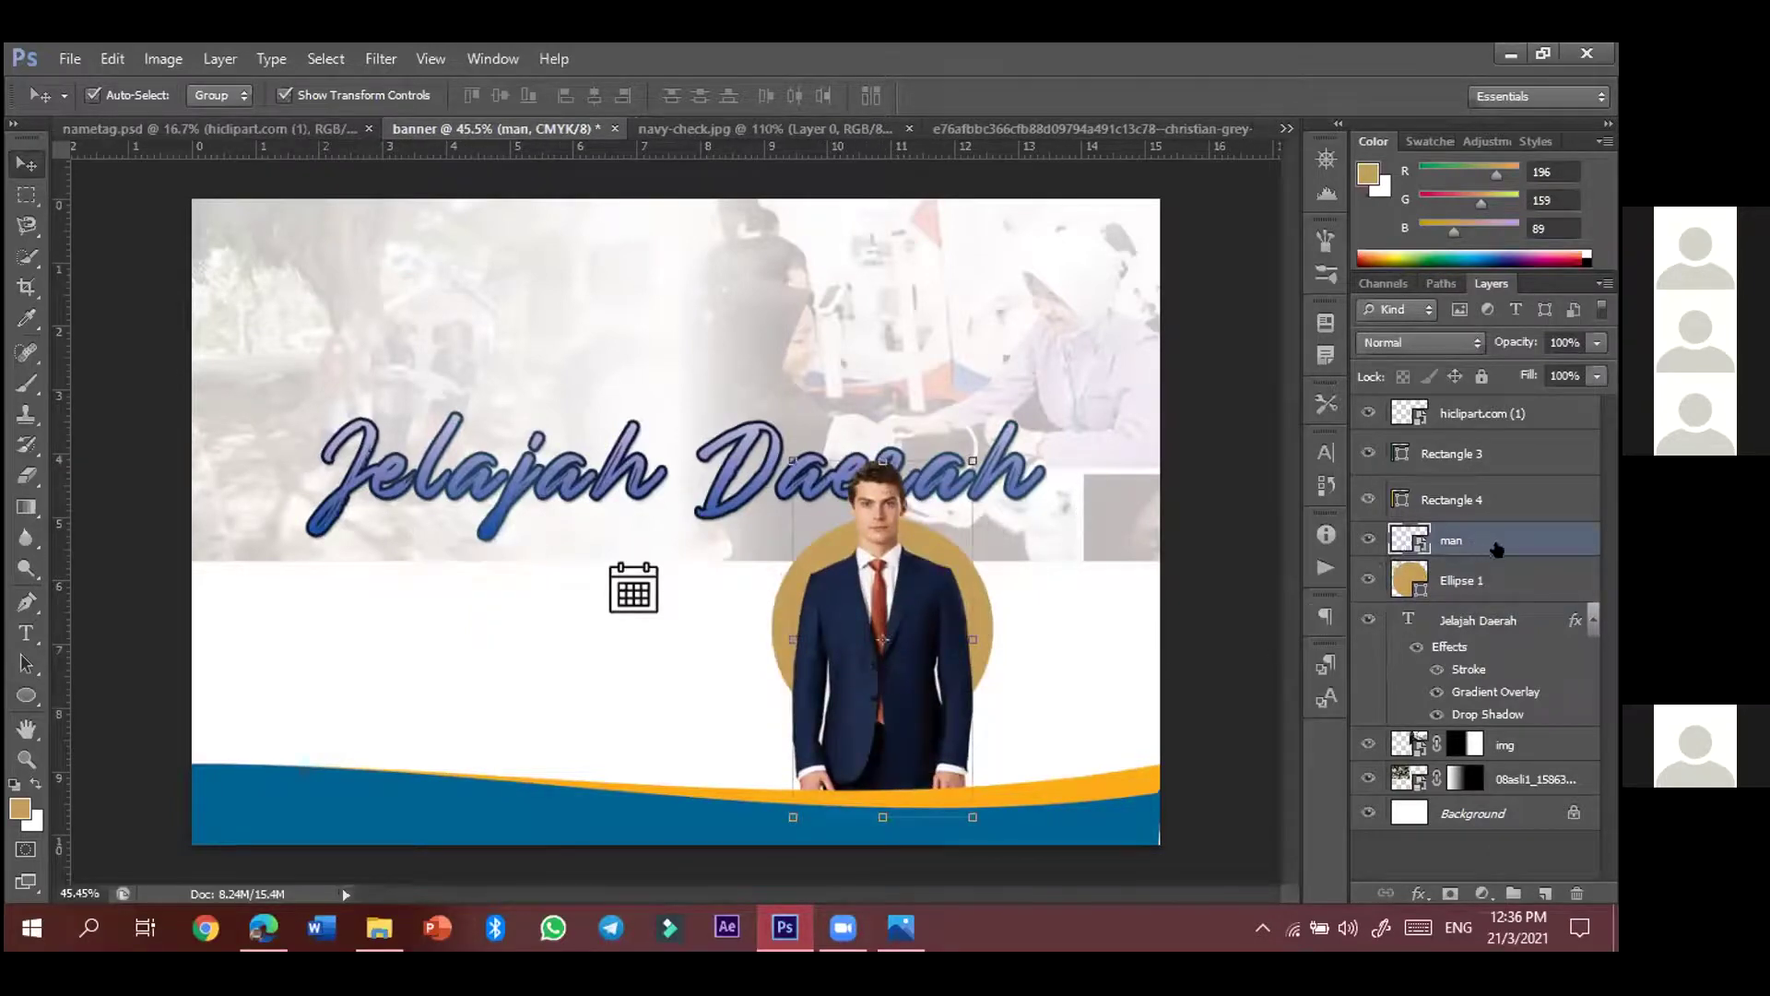
# - Clip the man layer to the Ellipse 1 circle with a clipping mask and adjust his position inside it
pyautogui.click(1502, 576)
pyautogui.moveTo(1501, 576); pyautogui.dragTo(1496, 542)
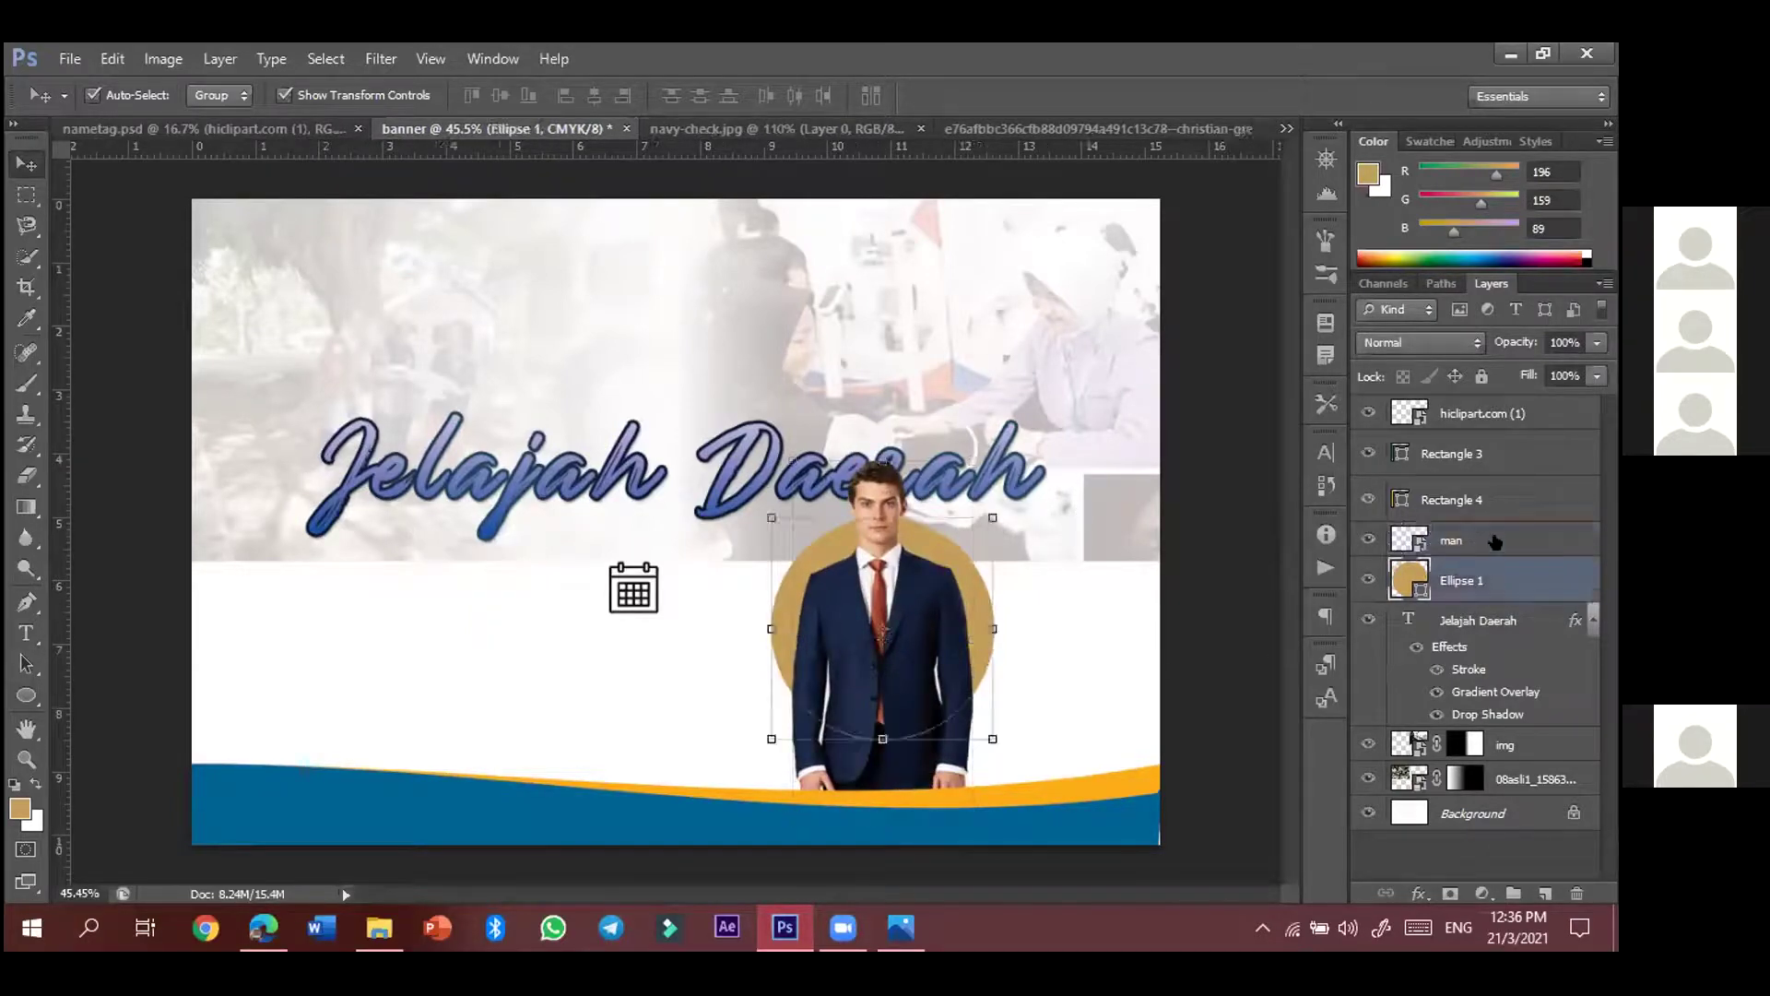
pyautogui.click(1495, 542)
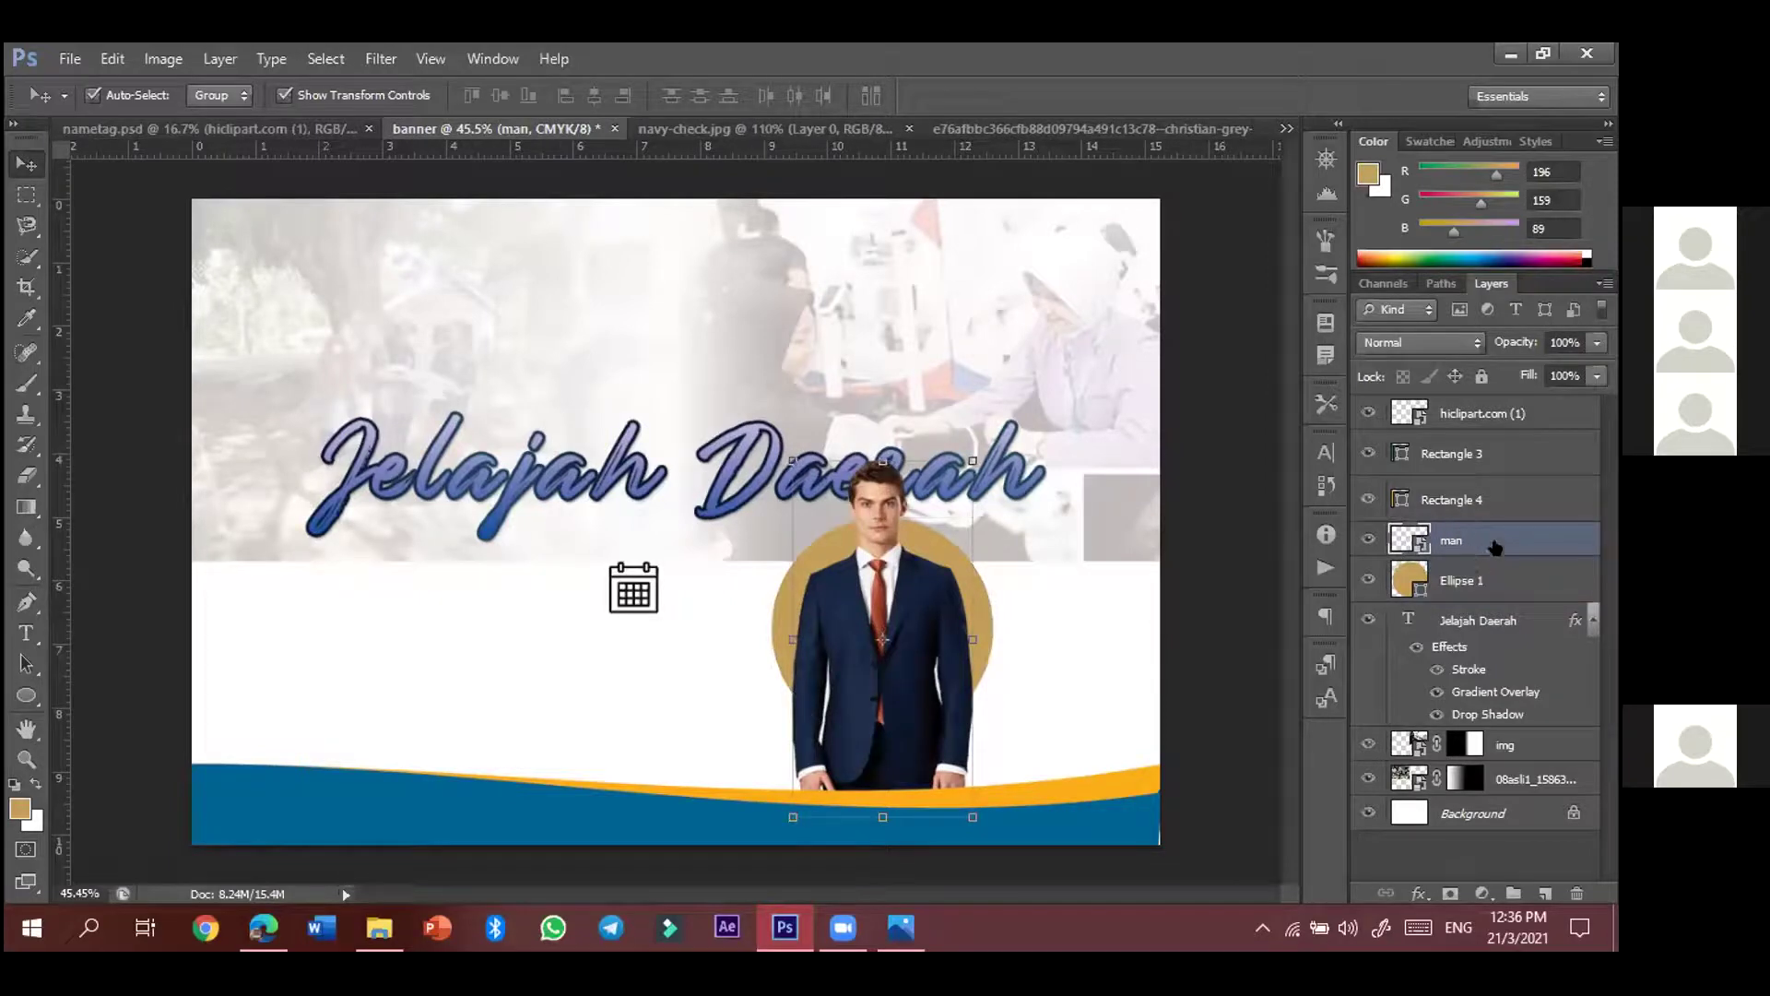
pyautogui.rightClick(1497, 539)
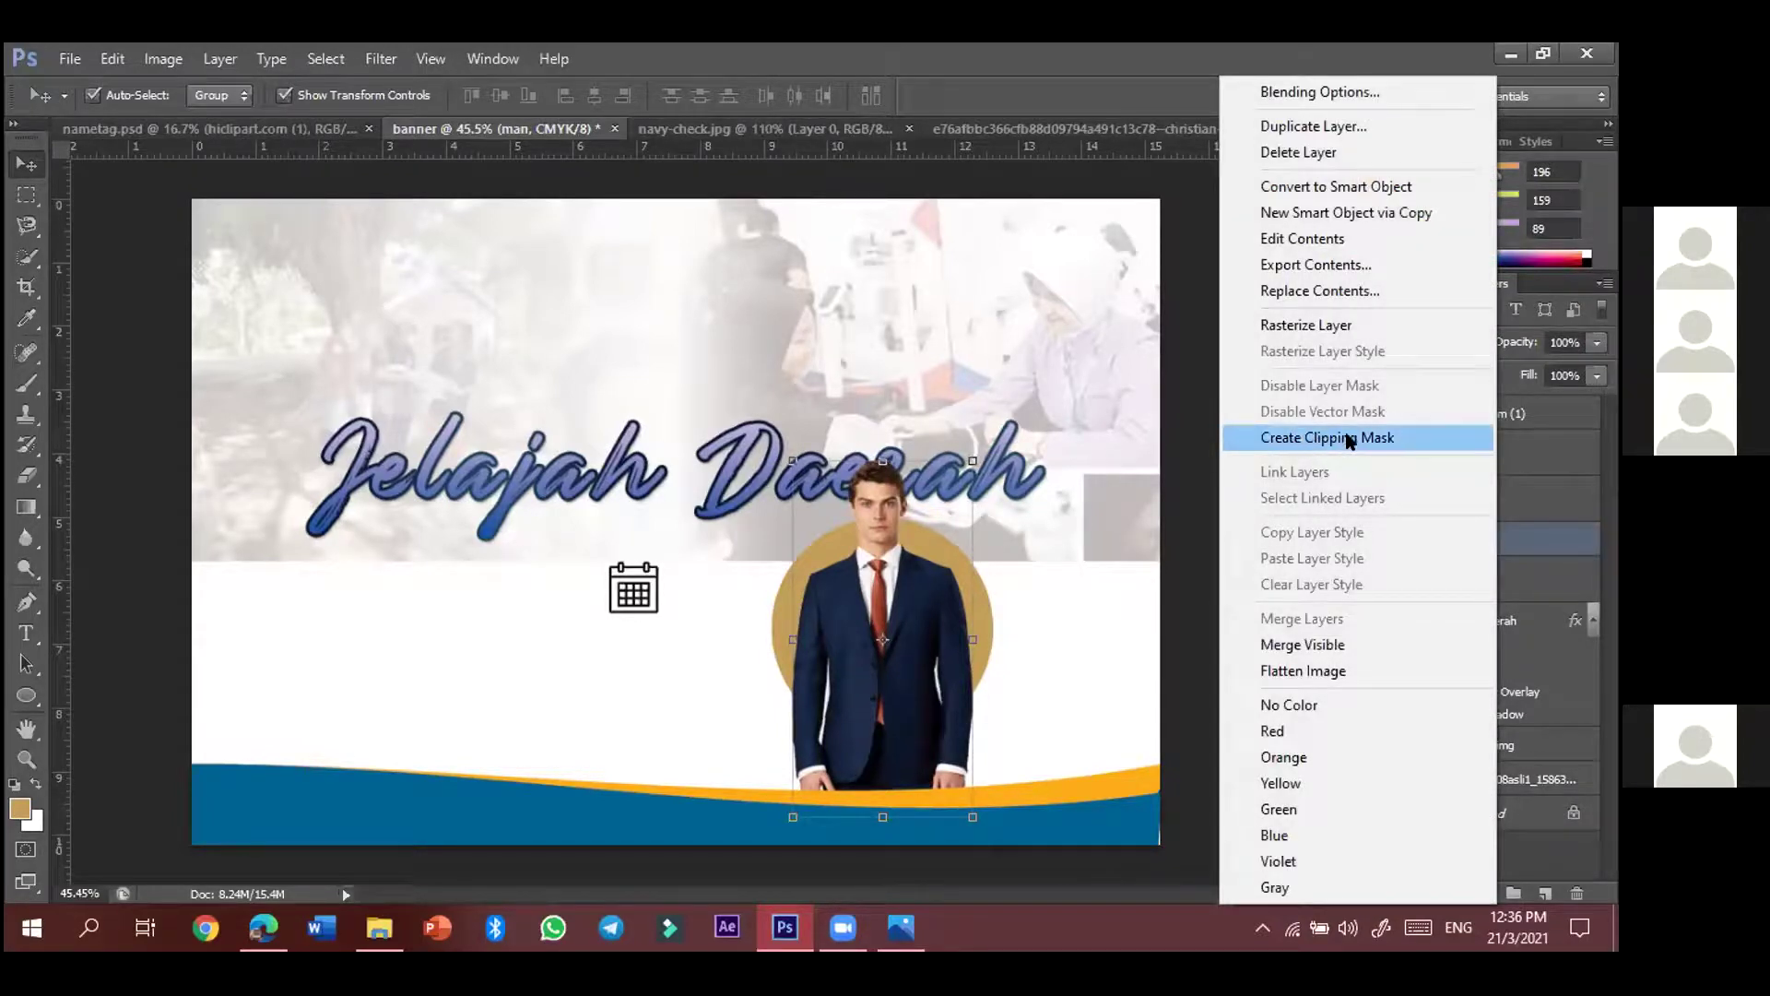
pyautogui.click(1349, 437)
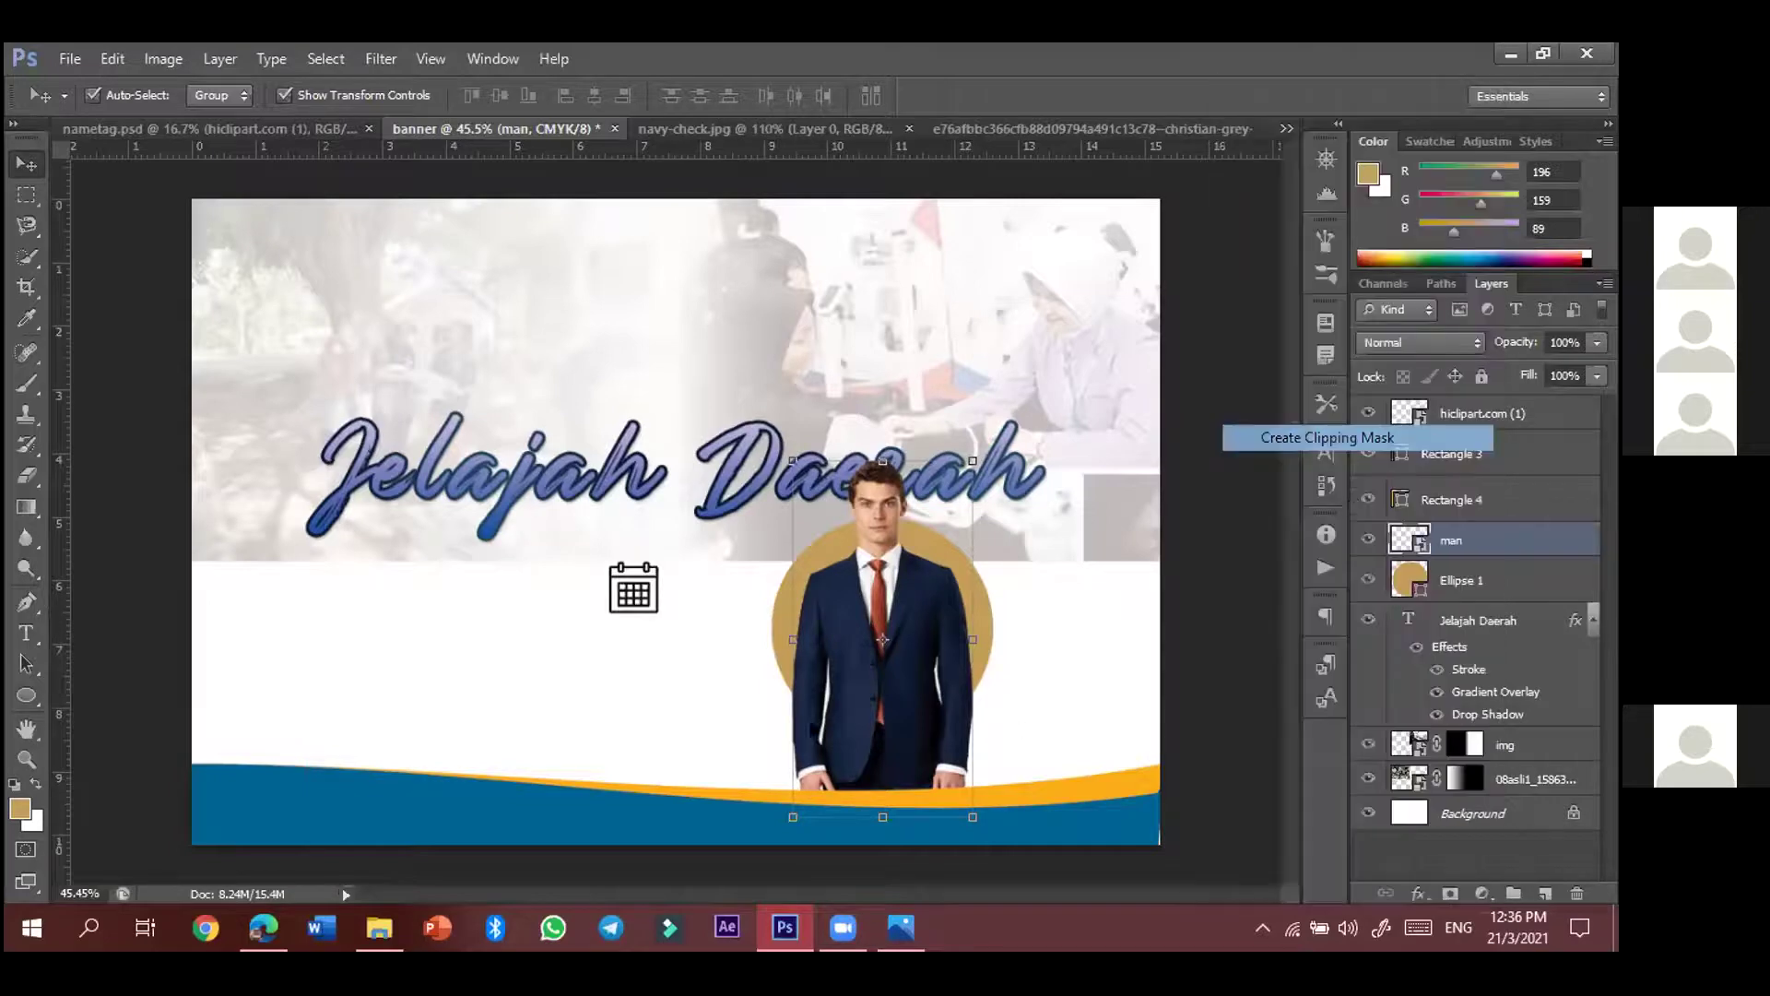
pyautogui.moveTo(915, 591); pyautogui.dragTo(938, 627)
# - Check the circular portraits in the prosumer1 poster again and return to the banner
pyautogui.click(913, 946)
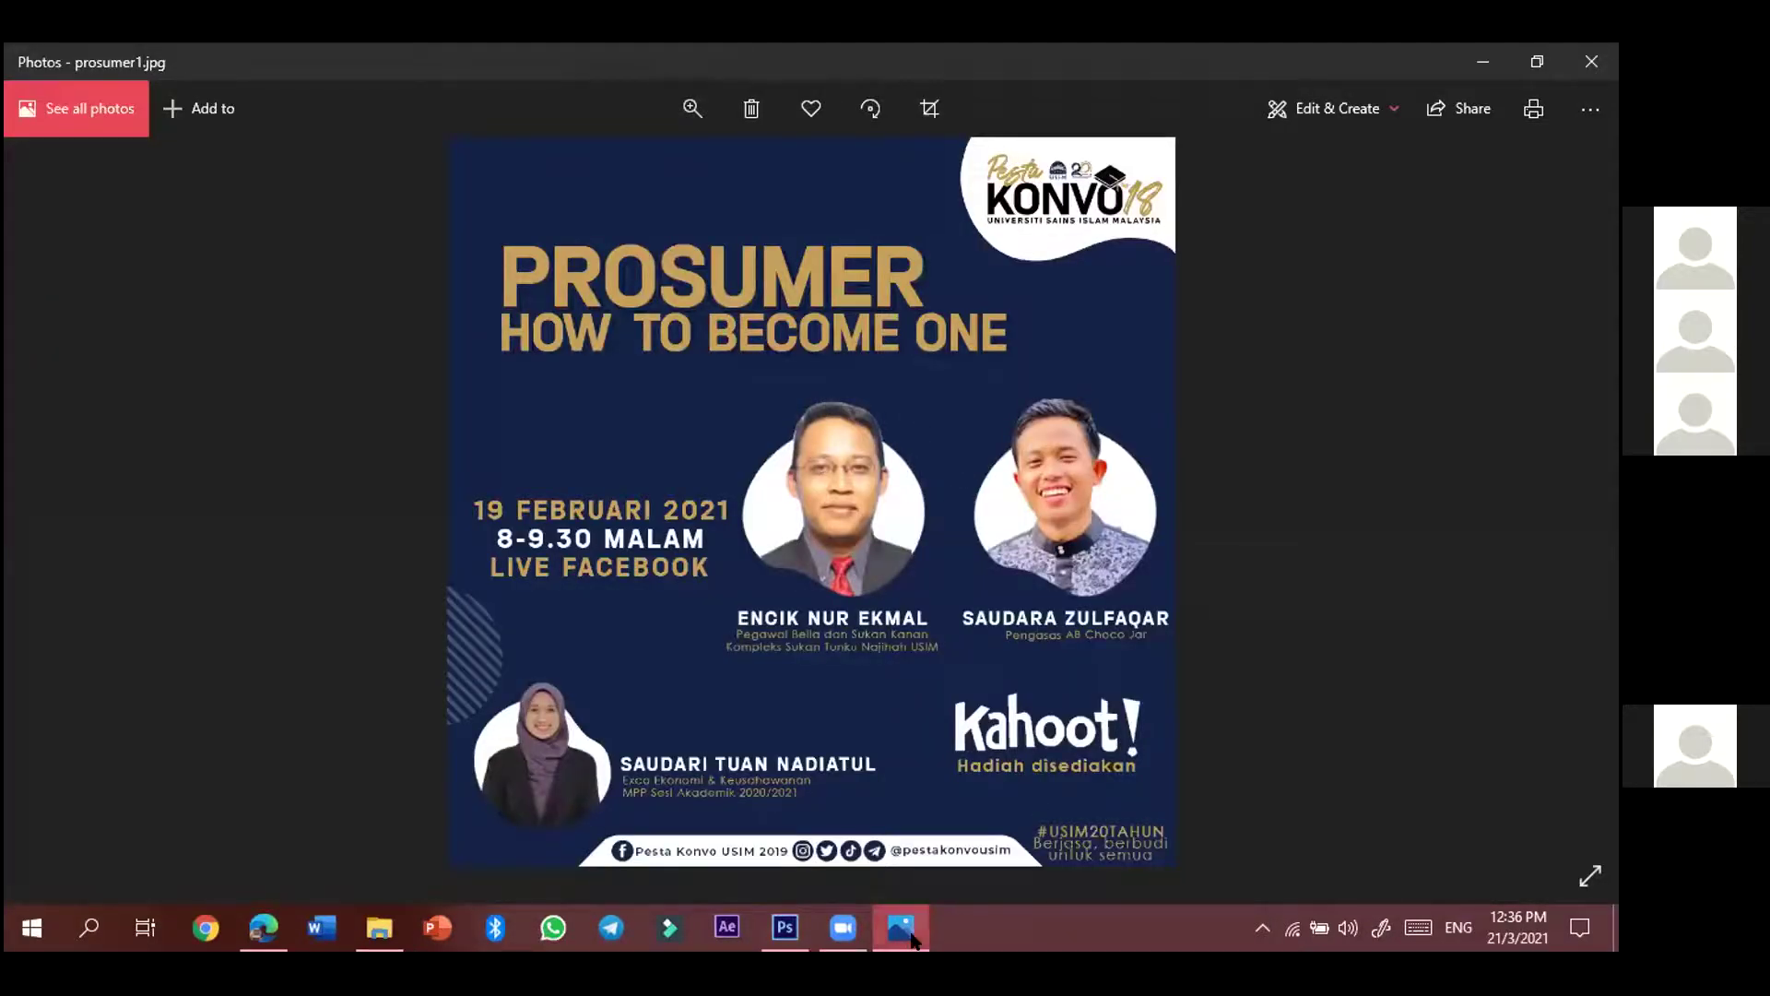
pyautogui.moveTo(913, 938)
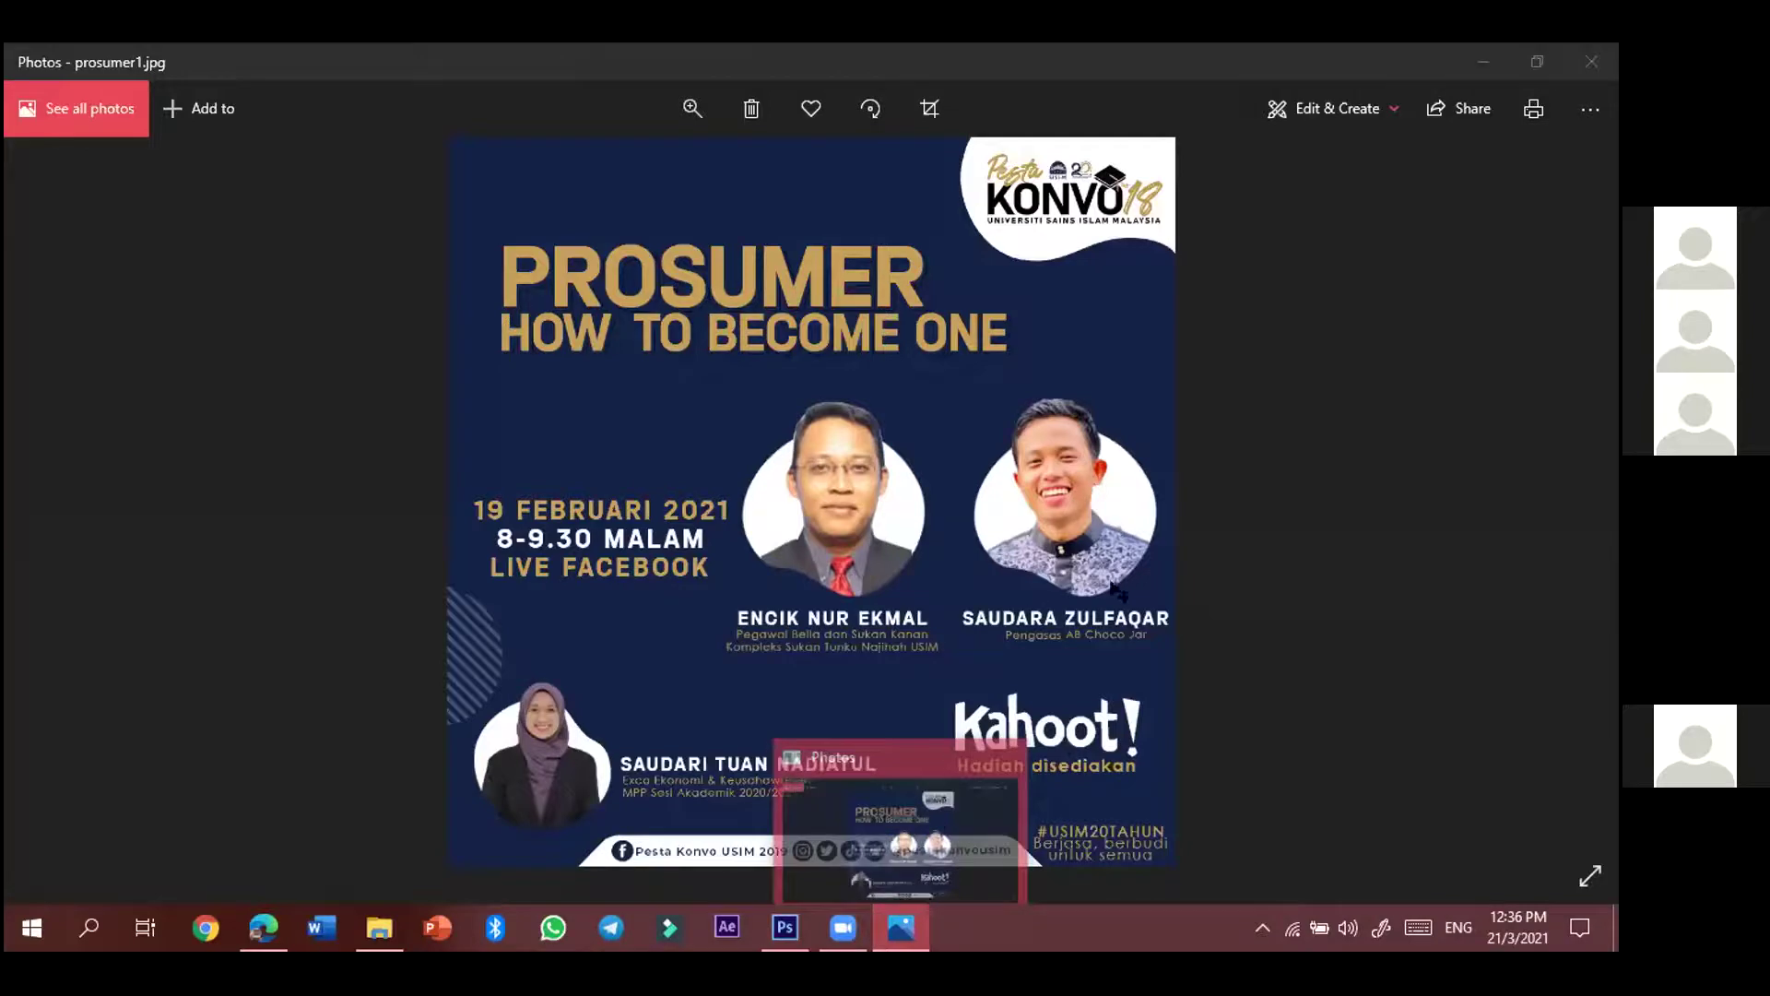
pyautogui.hotkey('alt', 'F4')
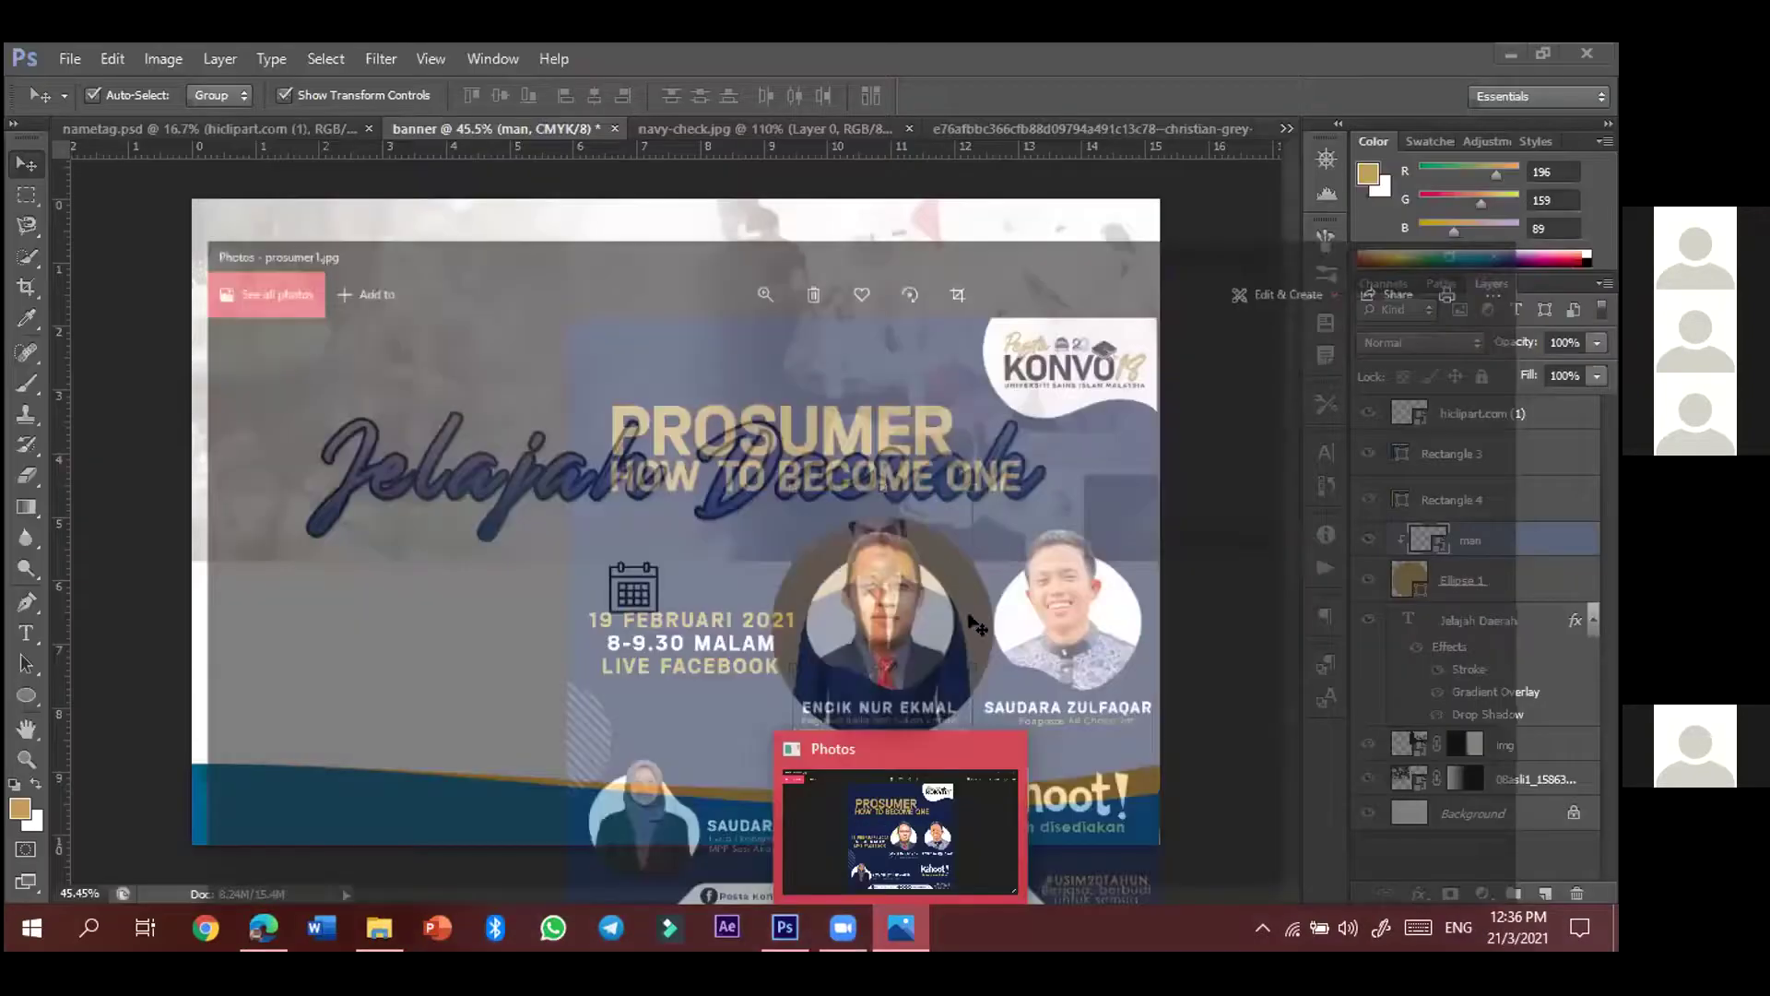
# - Move the tan circle to the white area under the end of the title and centre the clipped man's torso in it
pyautogui.hotkey('ctrl', 'z')
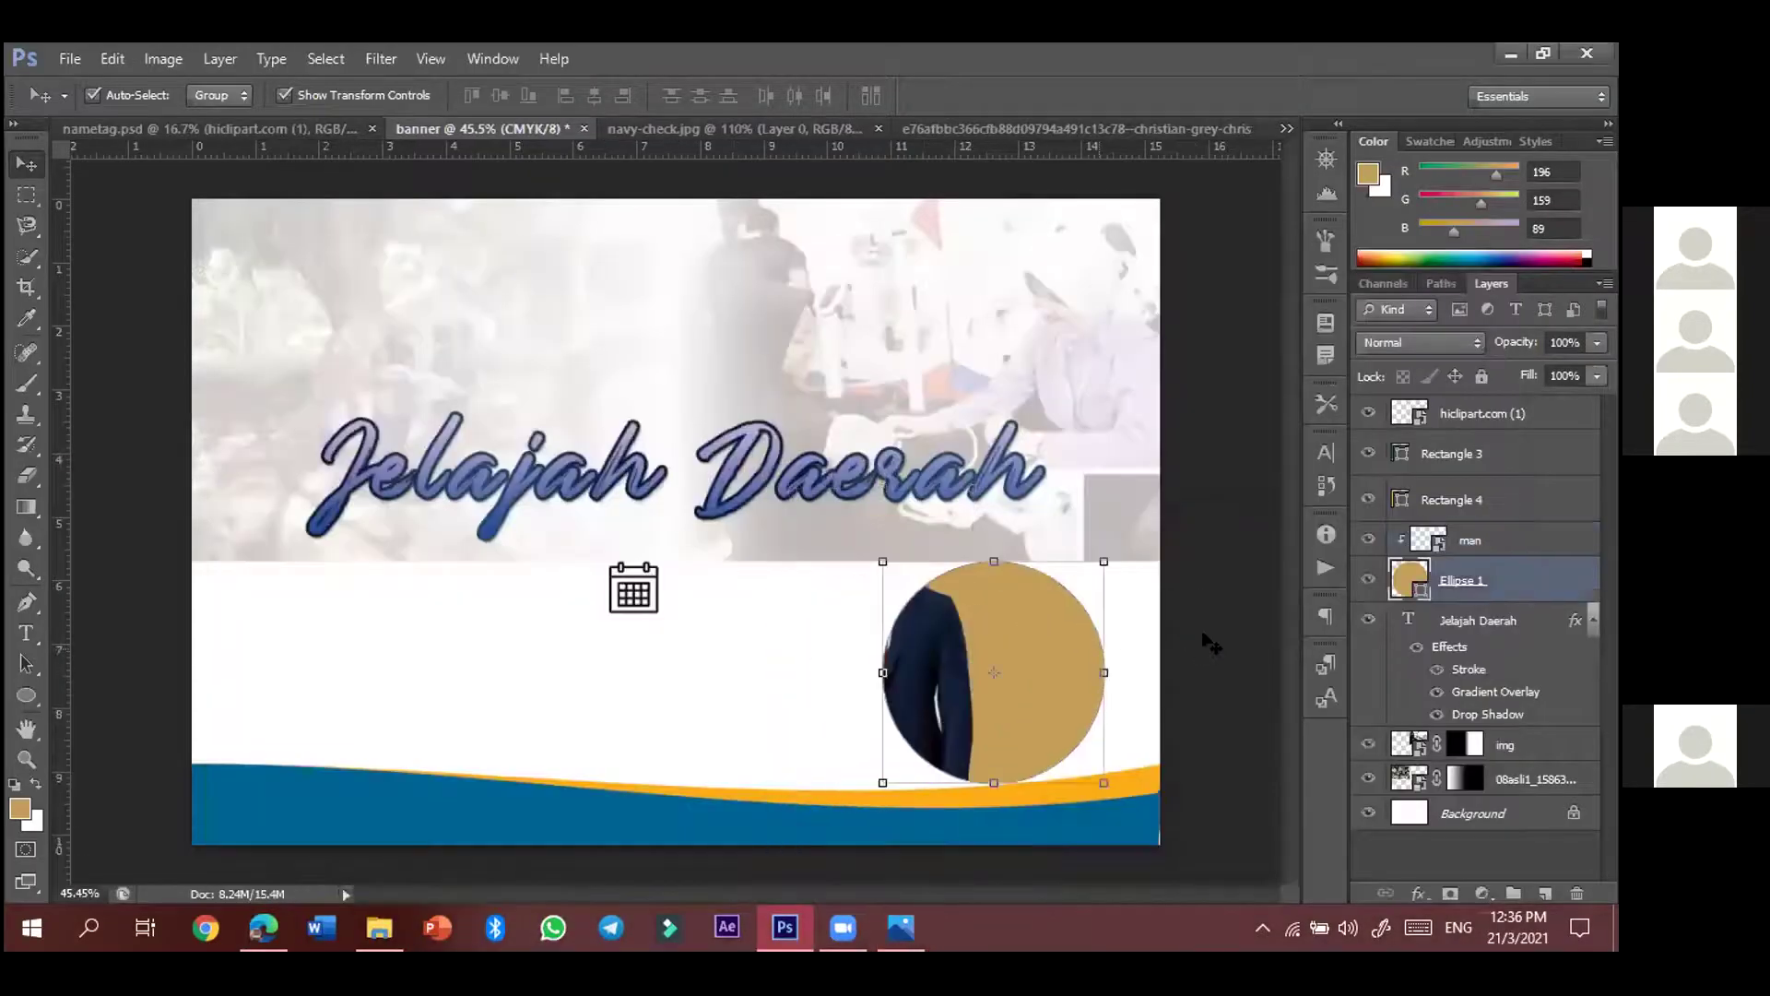
pyautogui.moveTo(1043, 646); pyautogui.dragTo(998, 542)
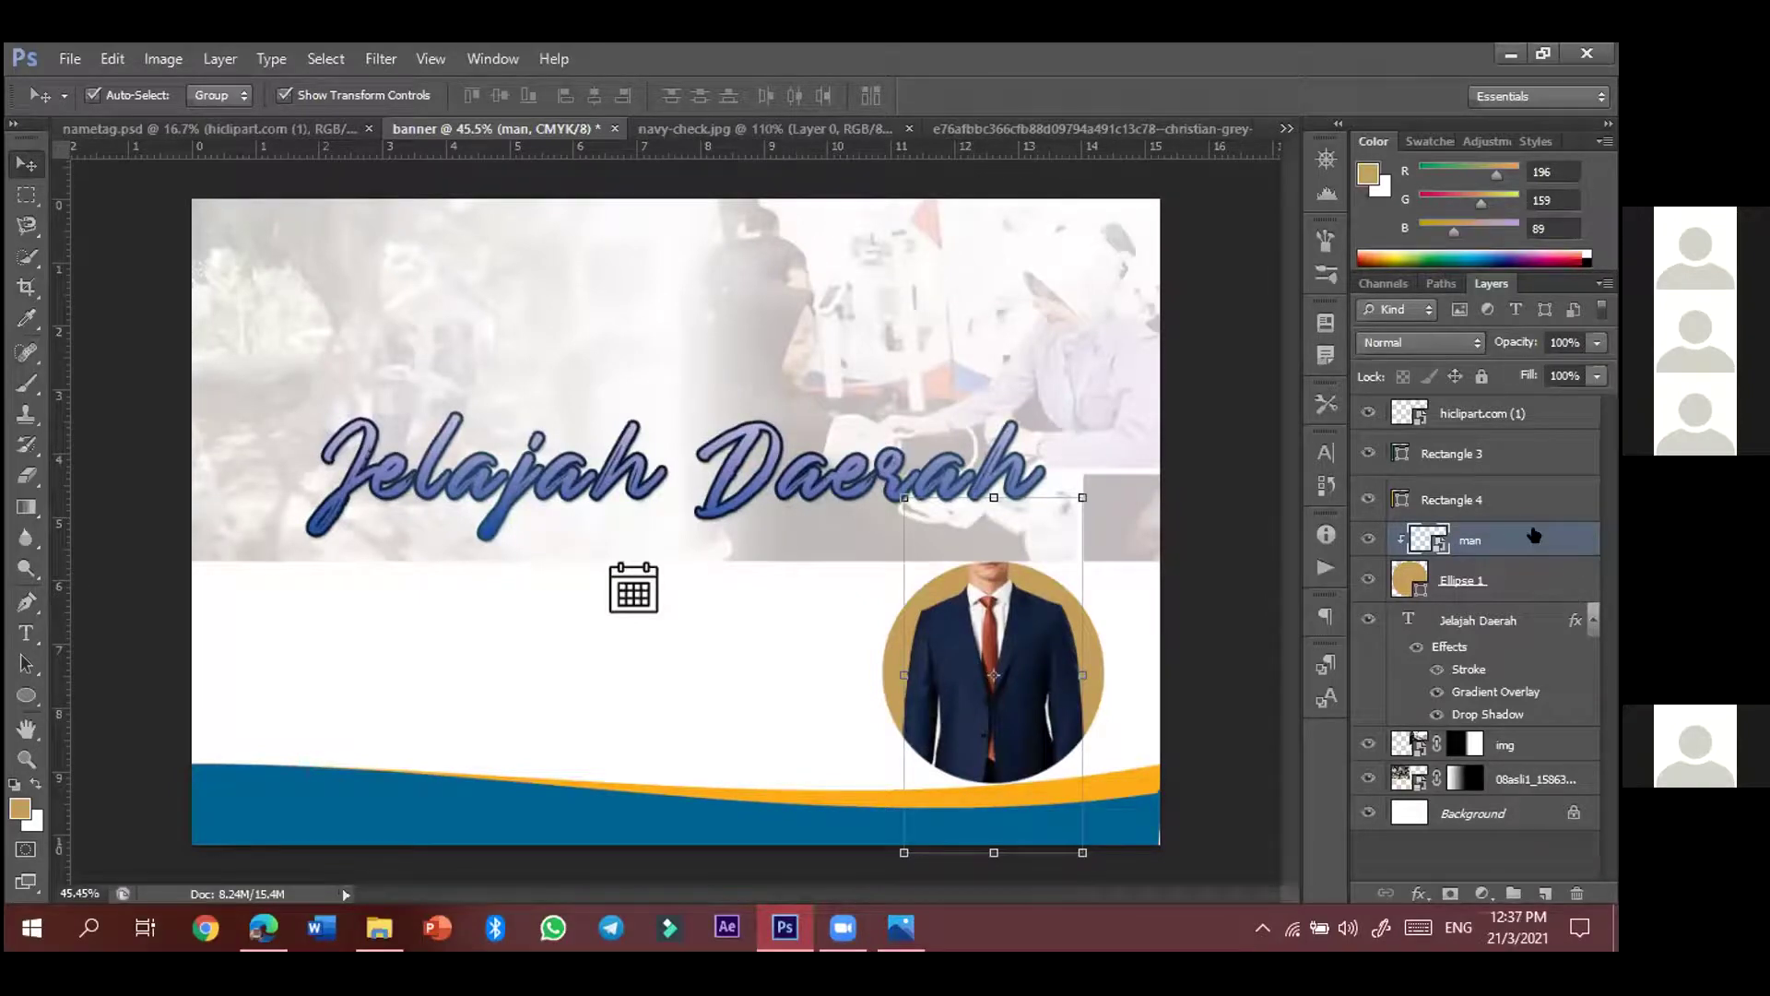
# - Duplicate the man layer, try moving the copy to one side, and undo that move
pyautogui.hotkey('ctrl', 'j')
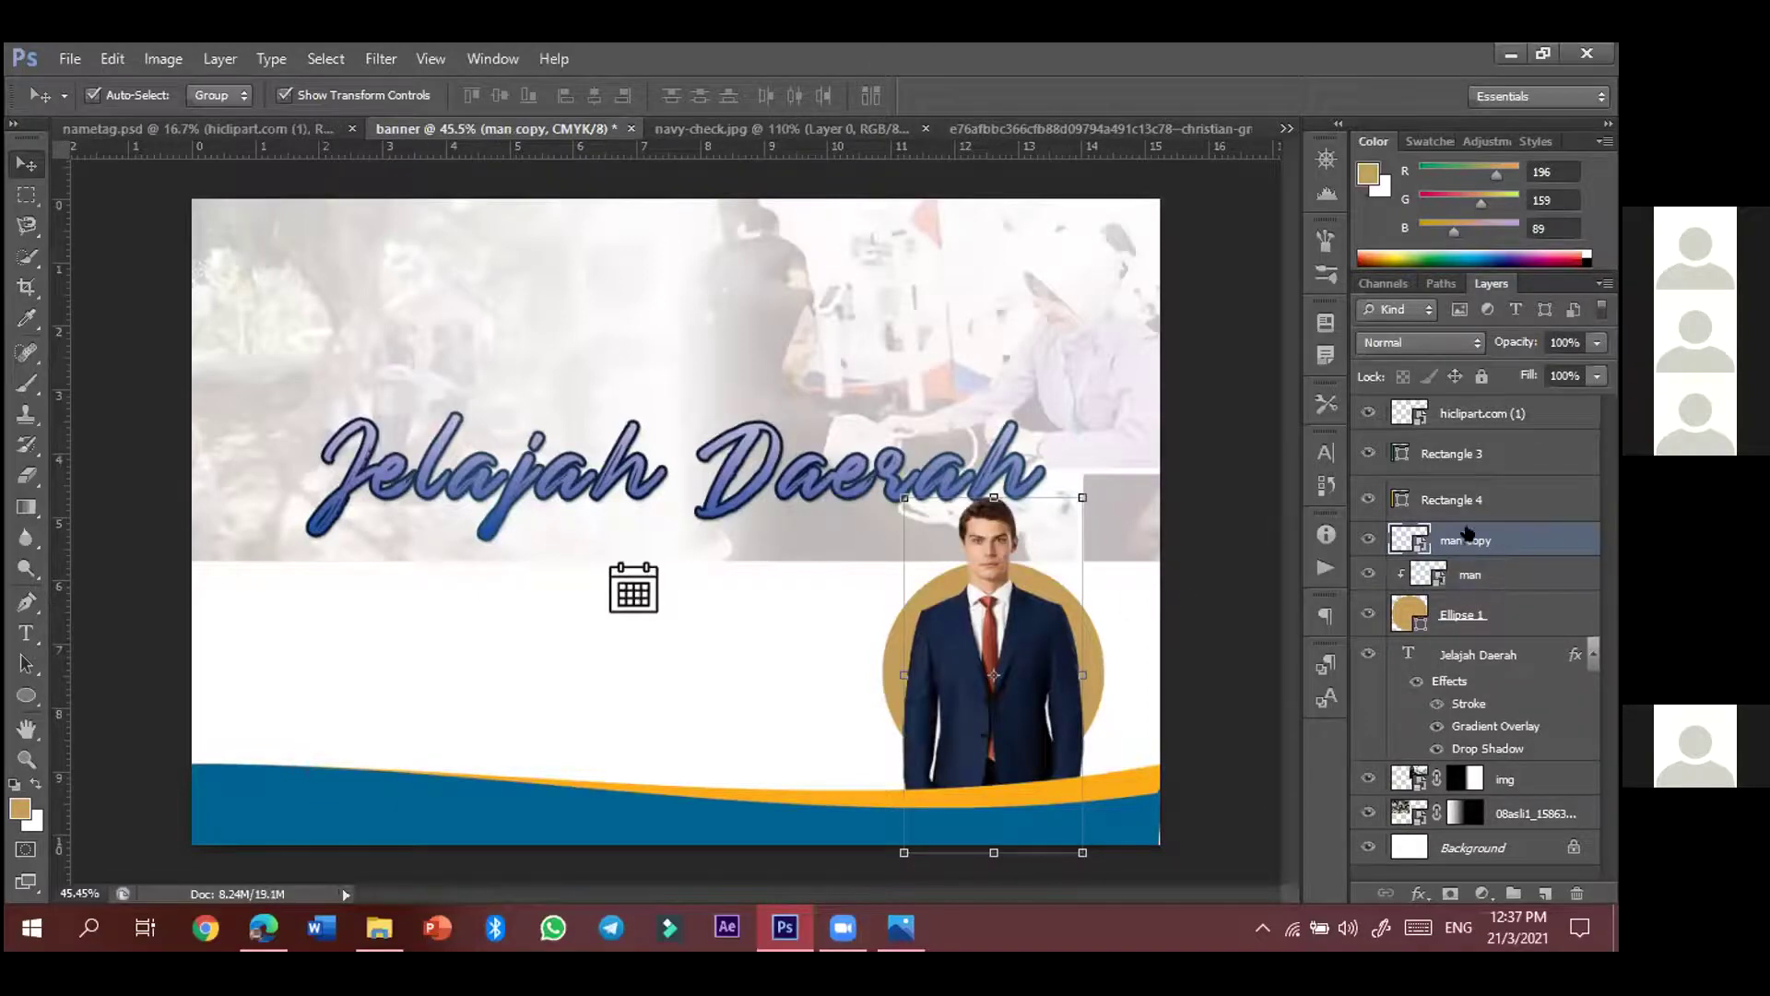
pyautogui.moveTo(1008, 607); pyautogui.dragTo(1056, 598)
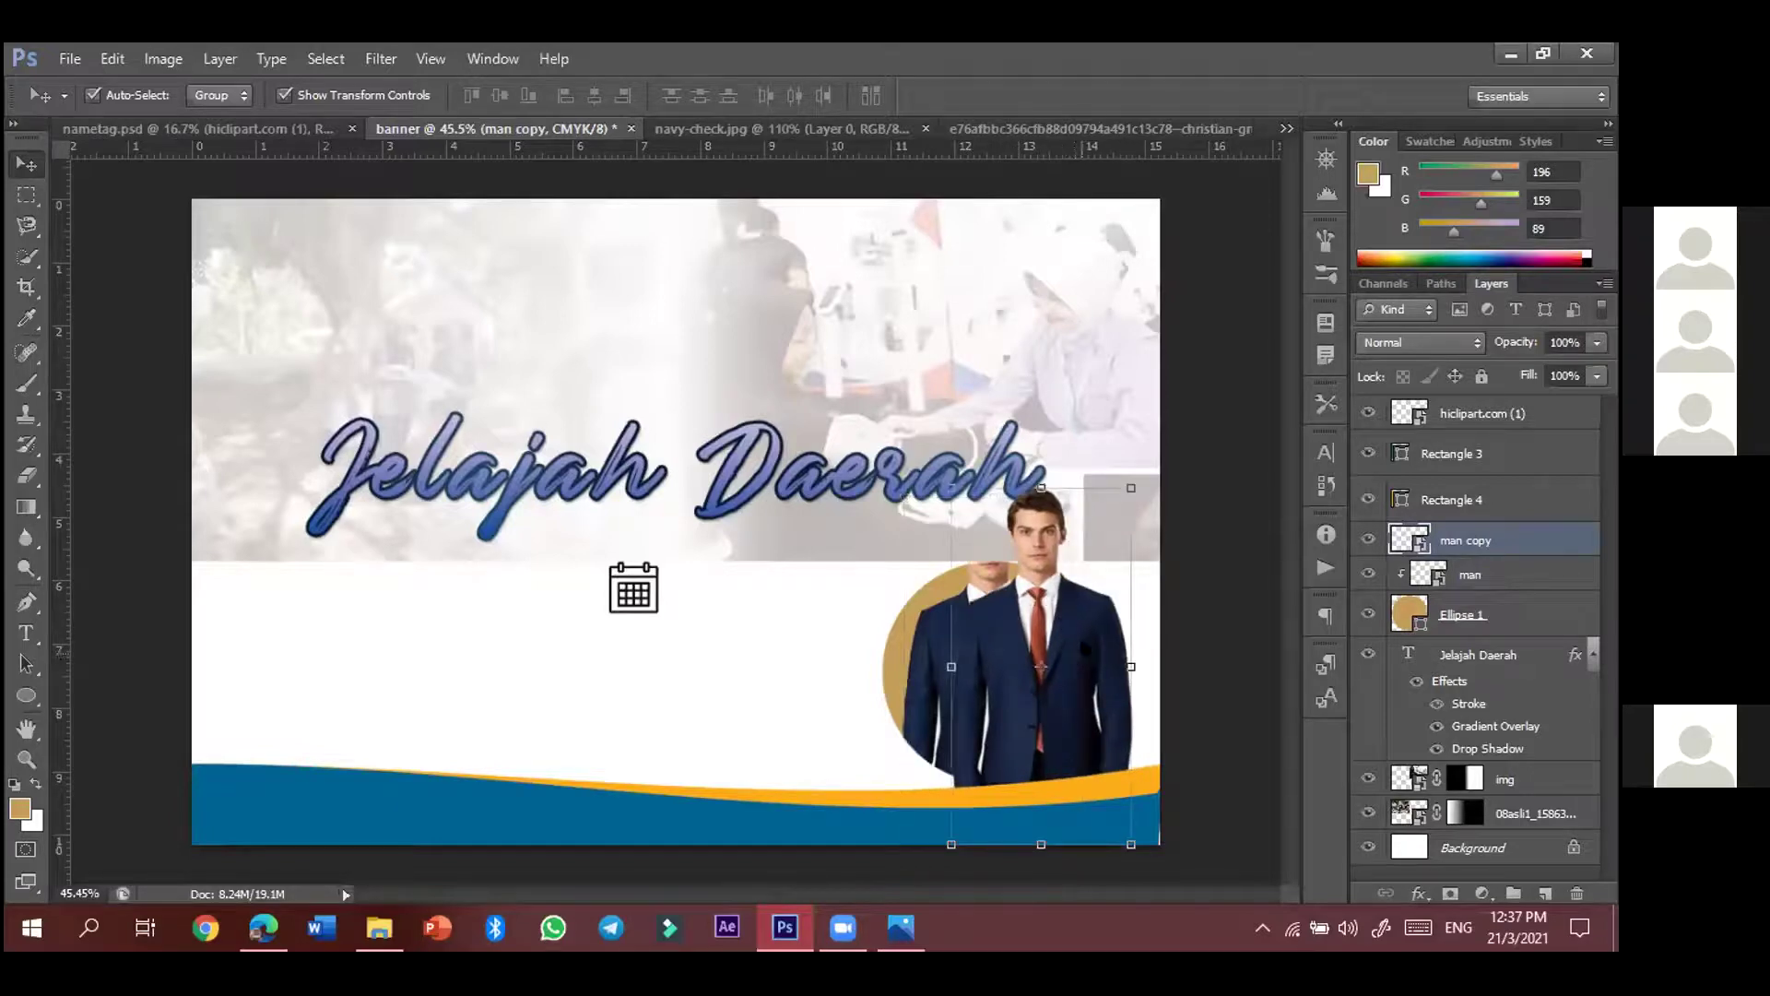
pyautogui.hotkey('ctrl', 'z')
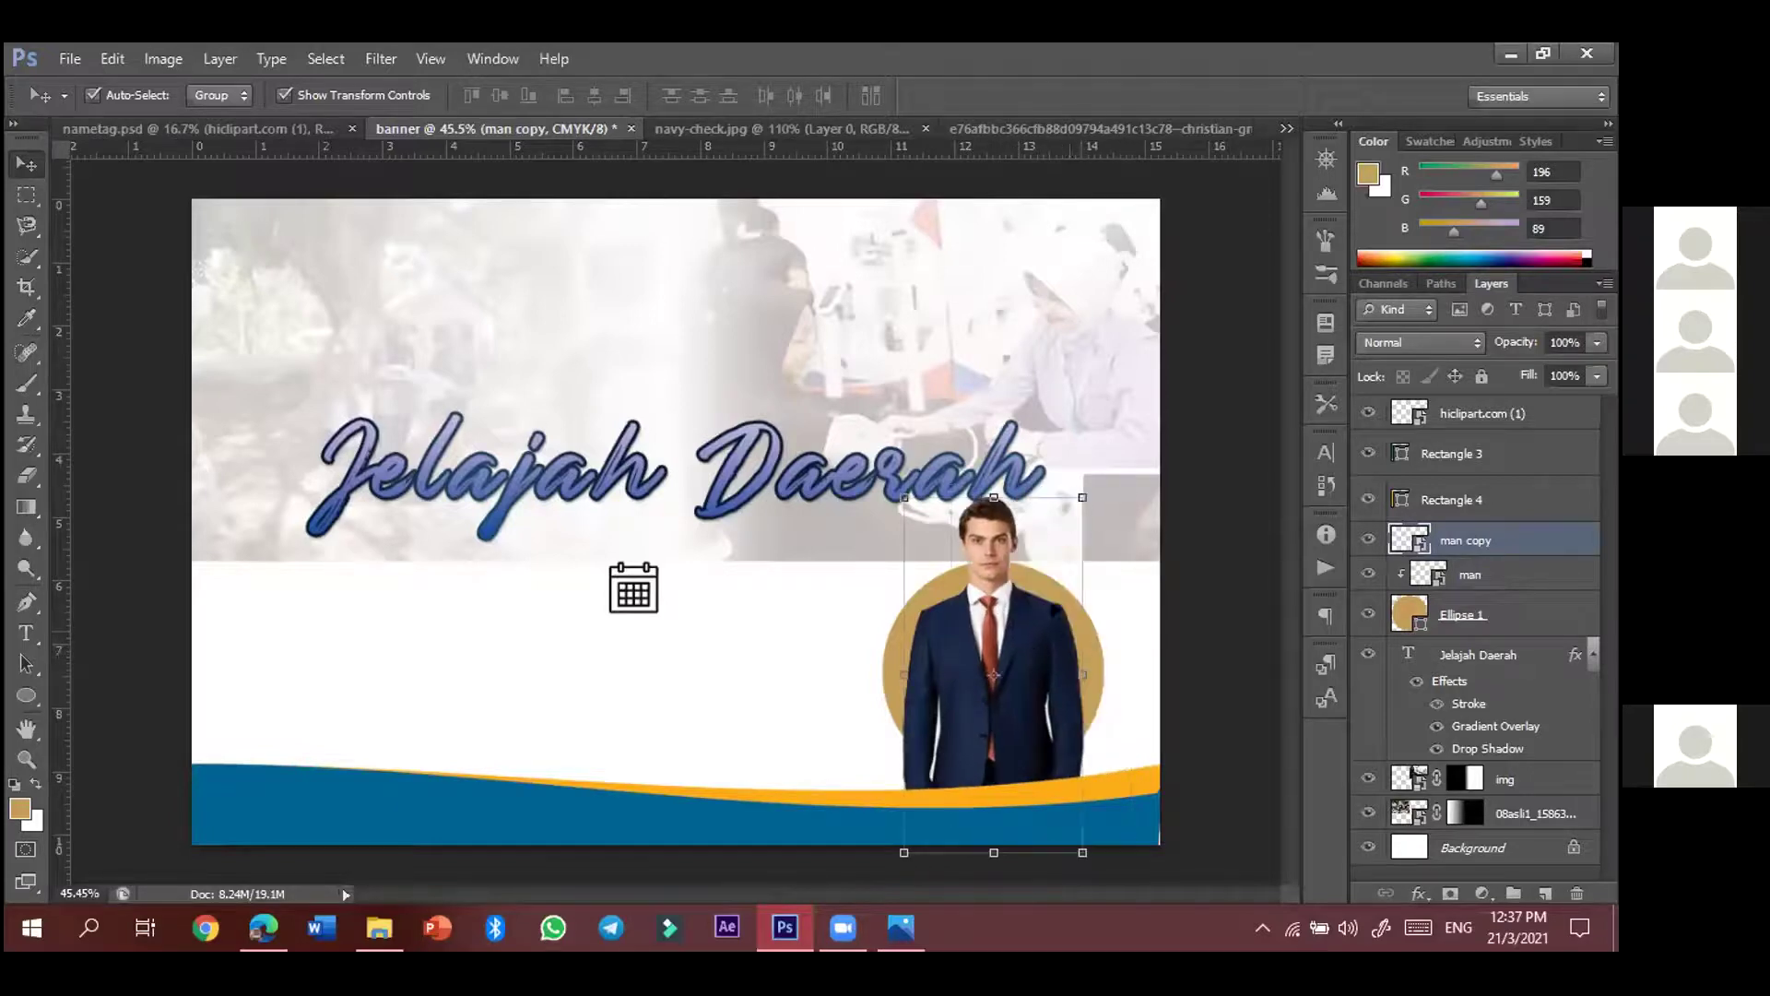
# - Draw an elliptical marquee around the man's head and upper torso and invert the selection
pyautogui.click(27, 196)
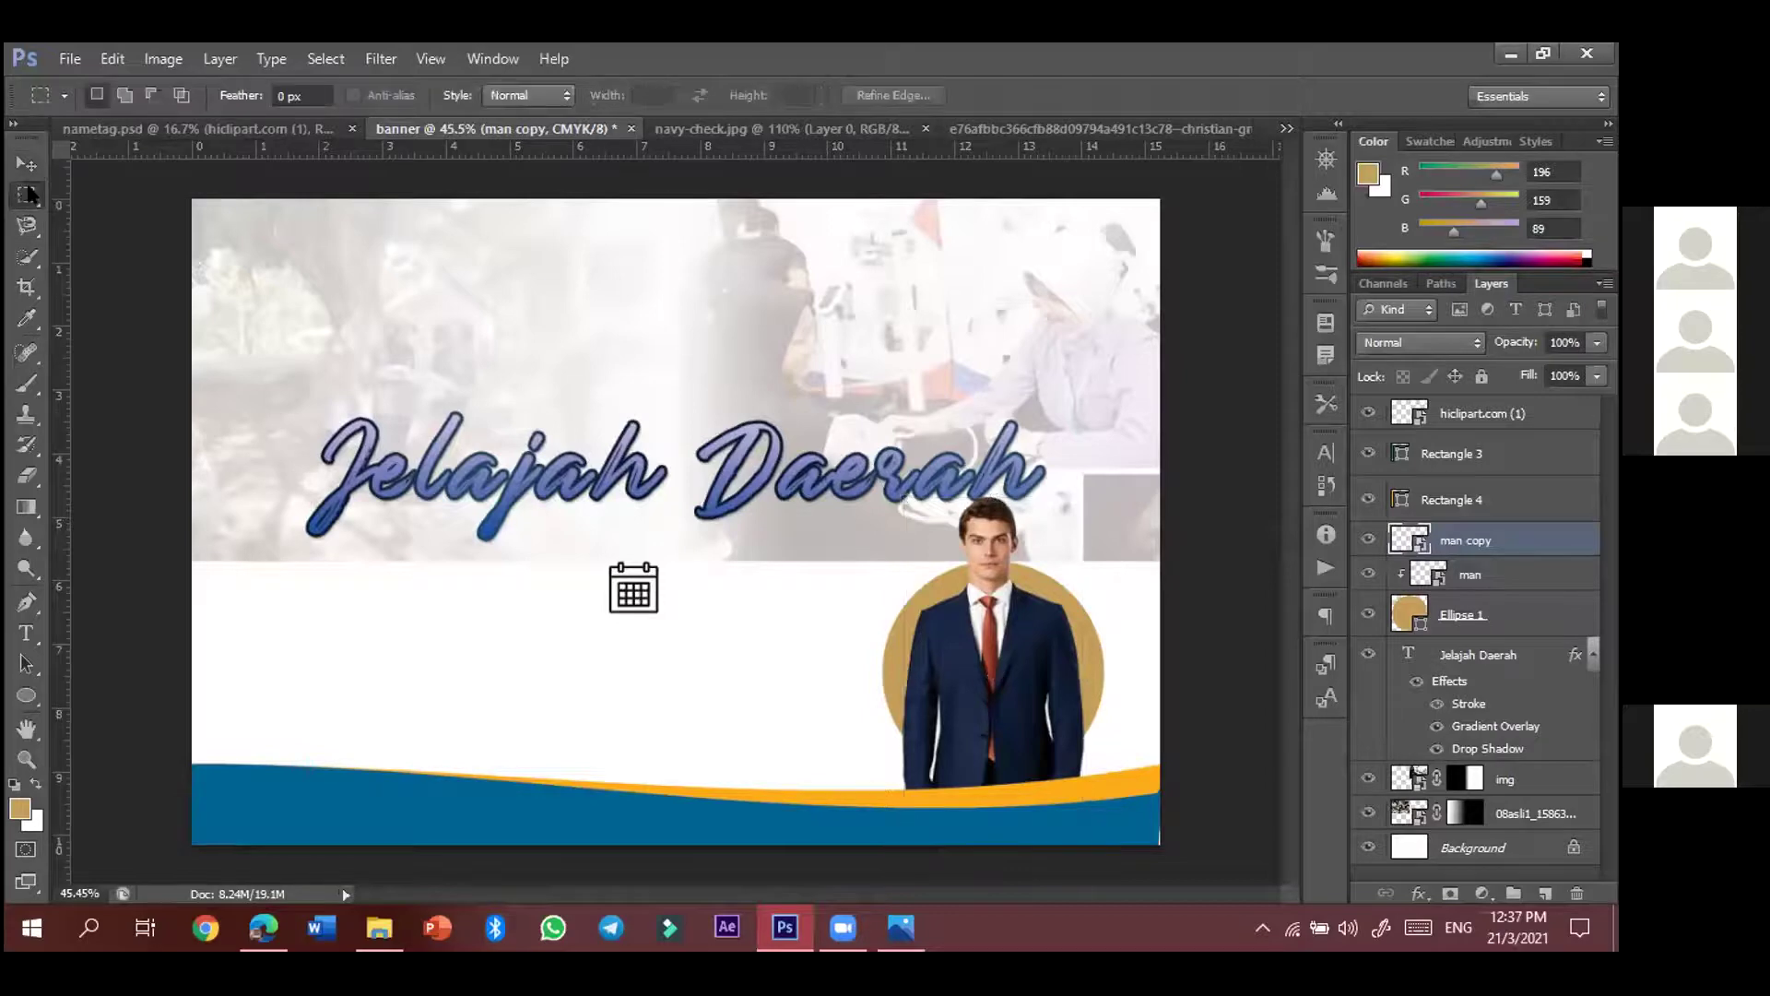
pyautogui.click(109, 217)
pyautogui.moveTo(862, 478); pyautogui.dragTo(1118, 702)
pyautogui.click(1095, 776)
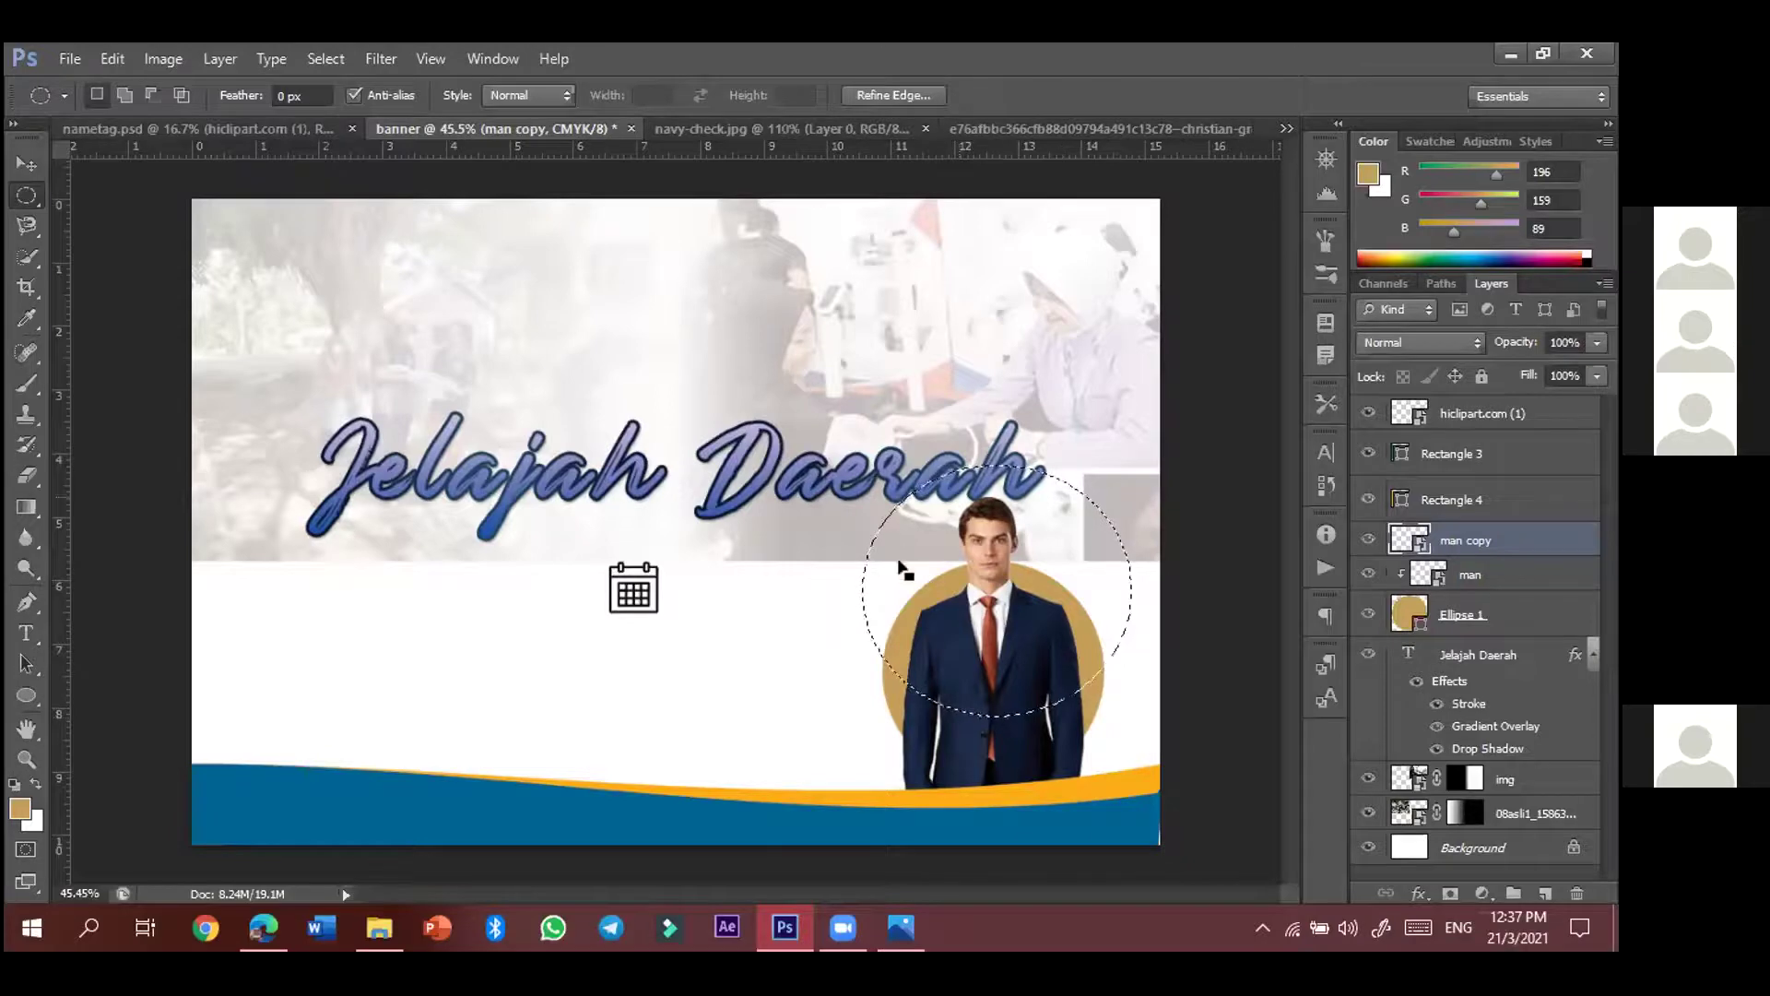
pyautogui.rightClick(992, 539)
pyautogui.click(1082, 152)
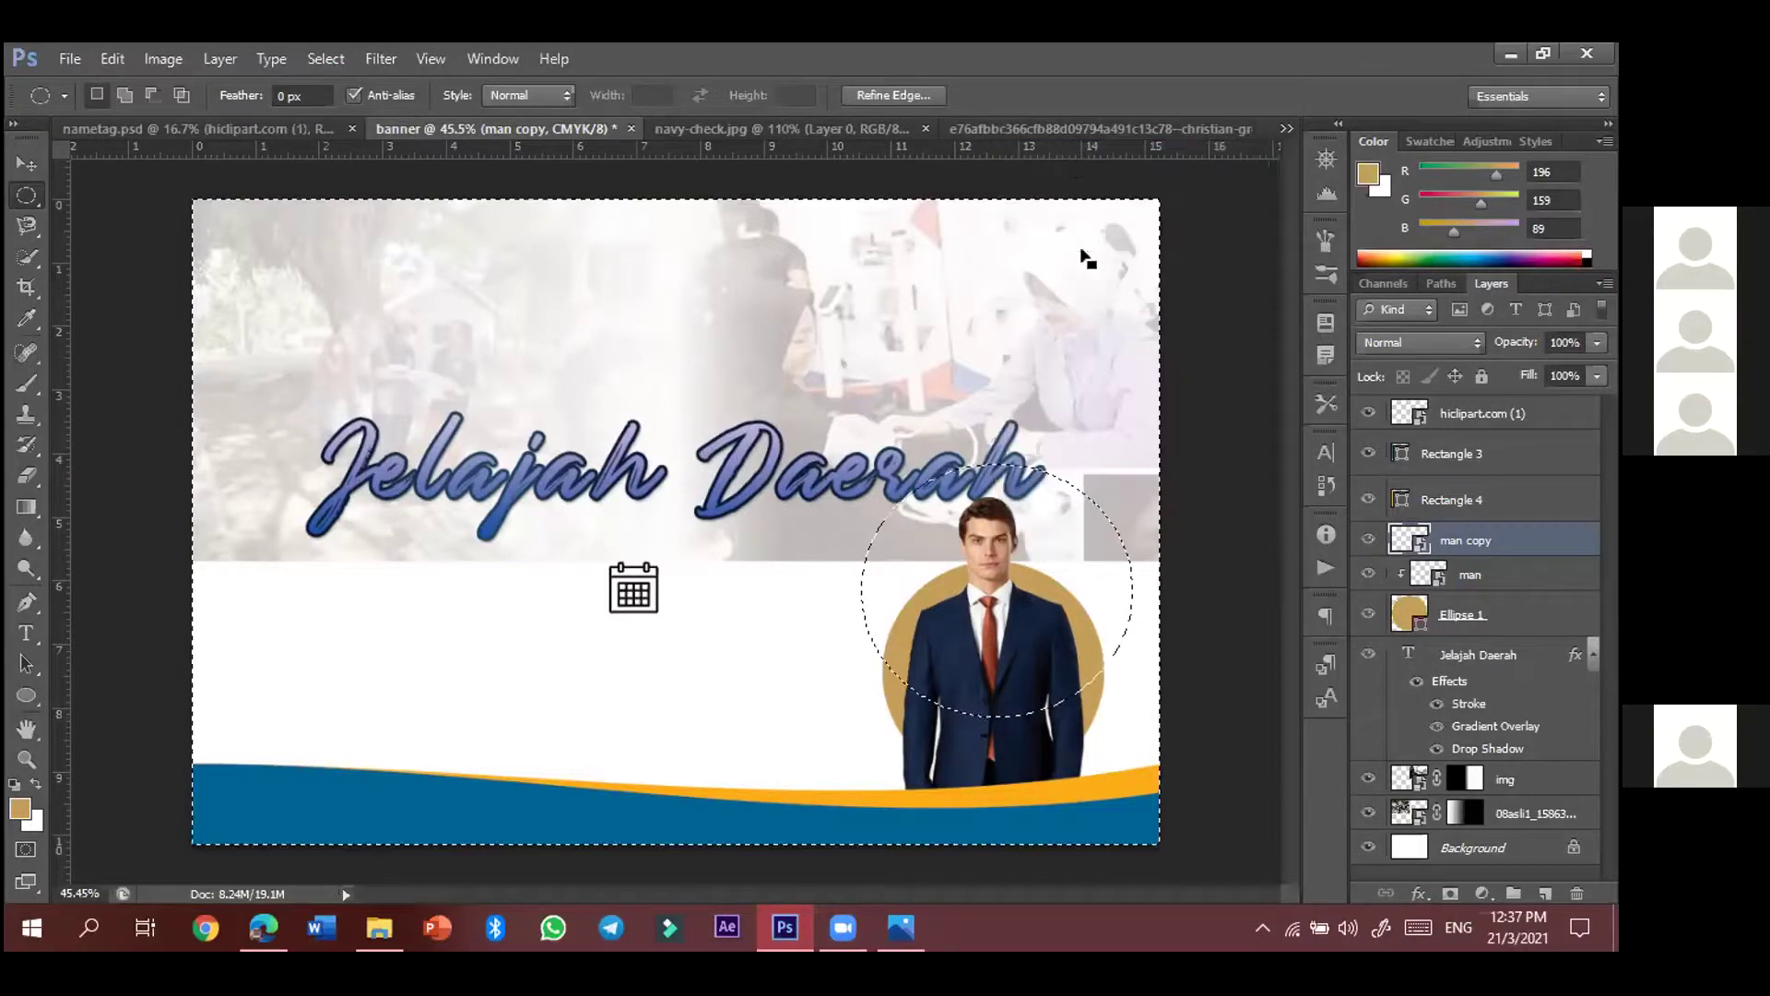
# - Try to delete the selected area from the man copy, and rasterize both the man copy and man layers
pyautogui.press('Delete')
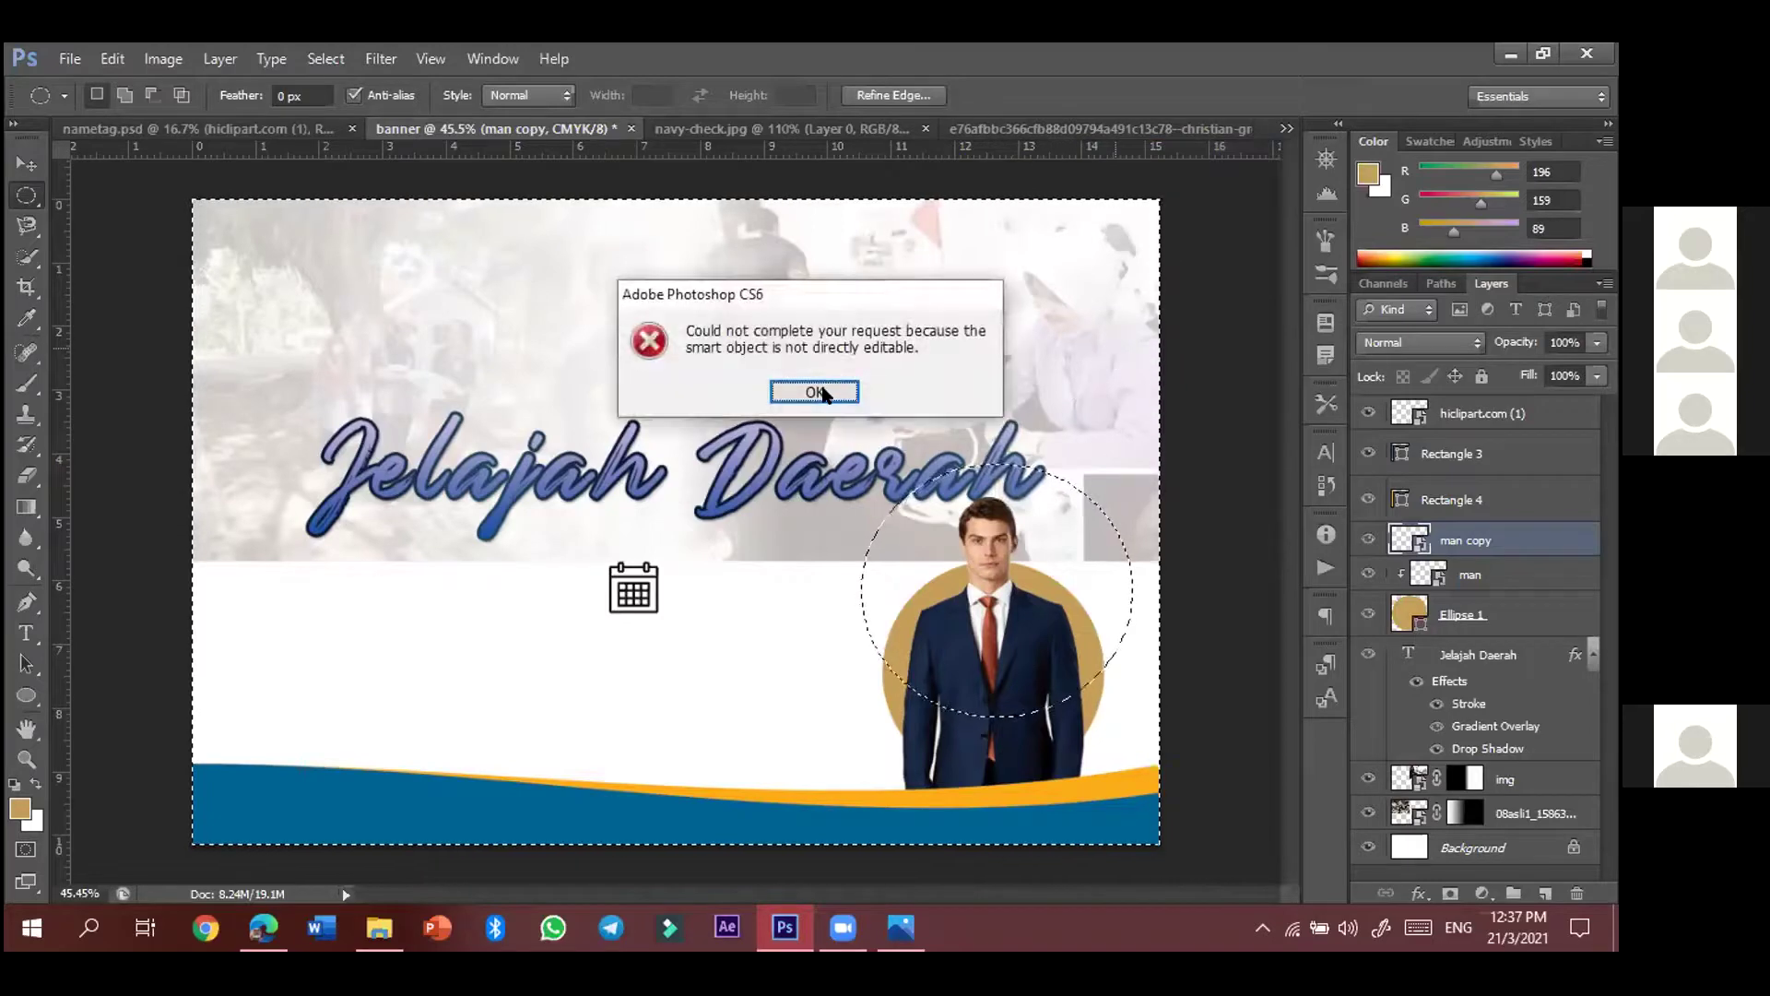
pyautogui.click(817, 391)
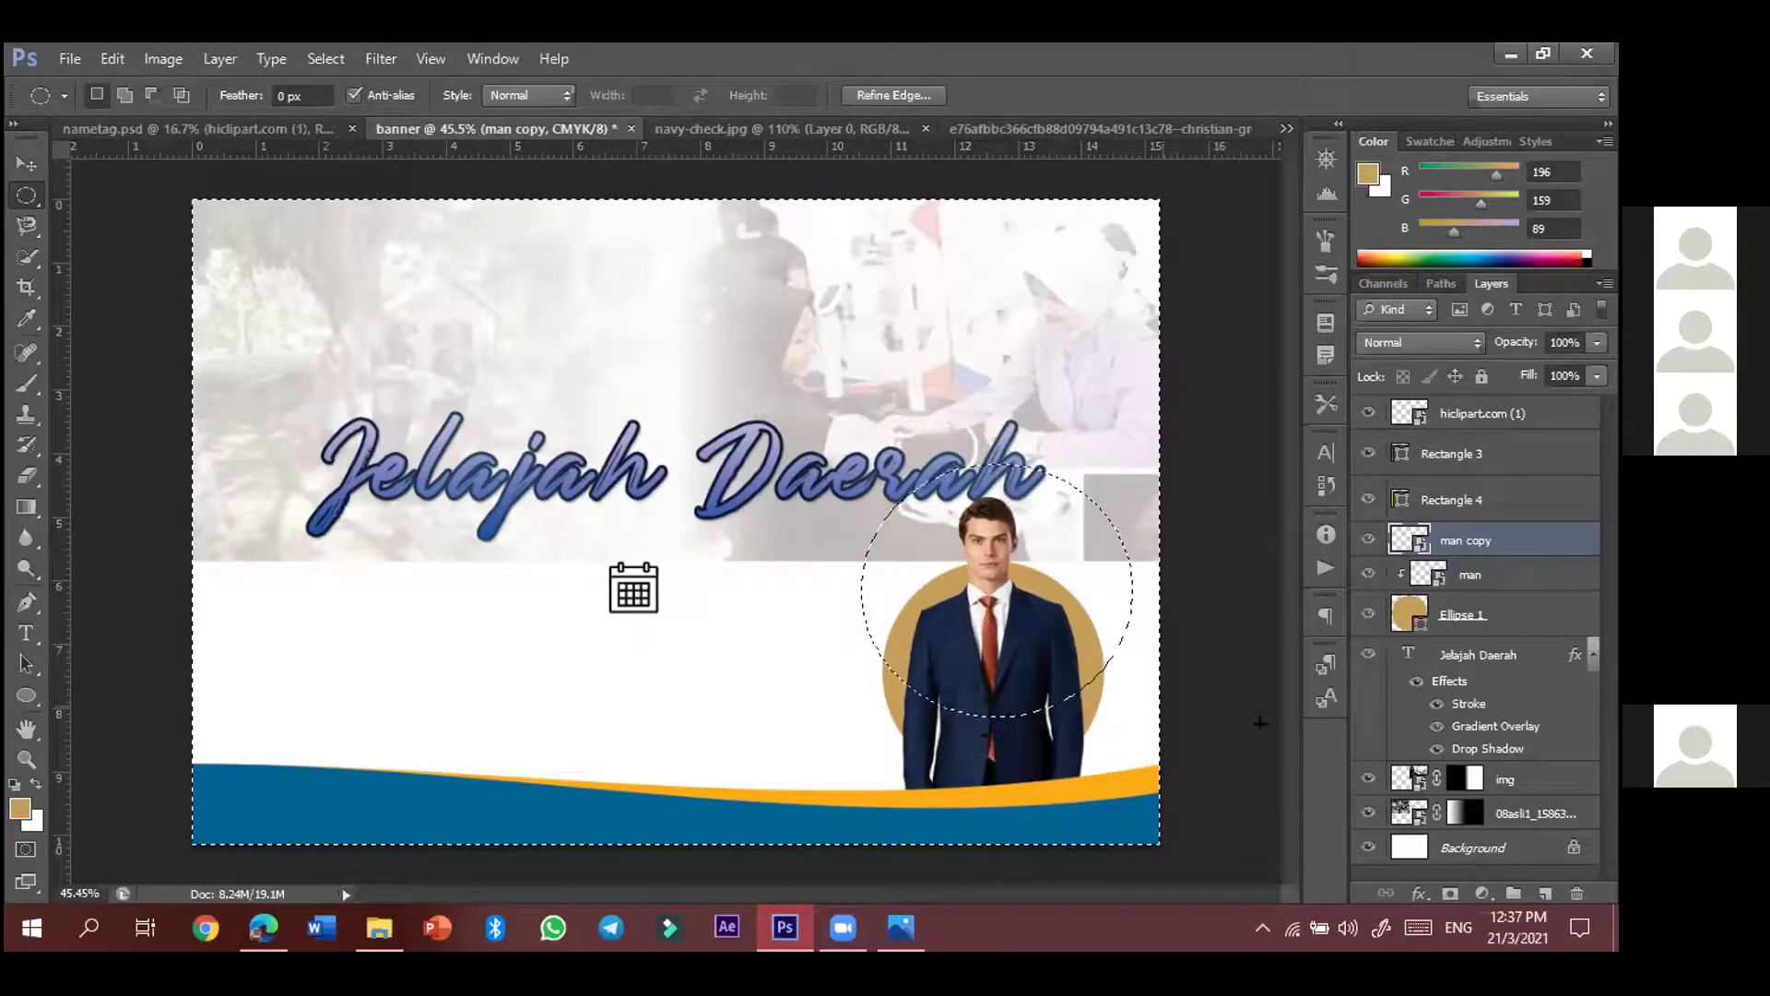
pyautogui.rightClick(1471, 527)
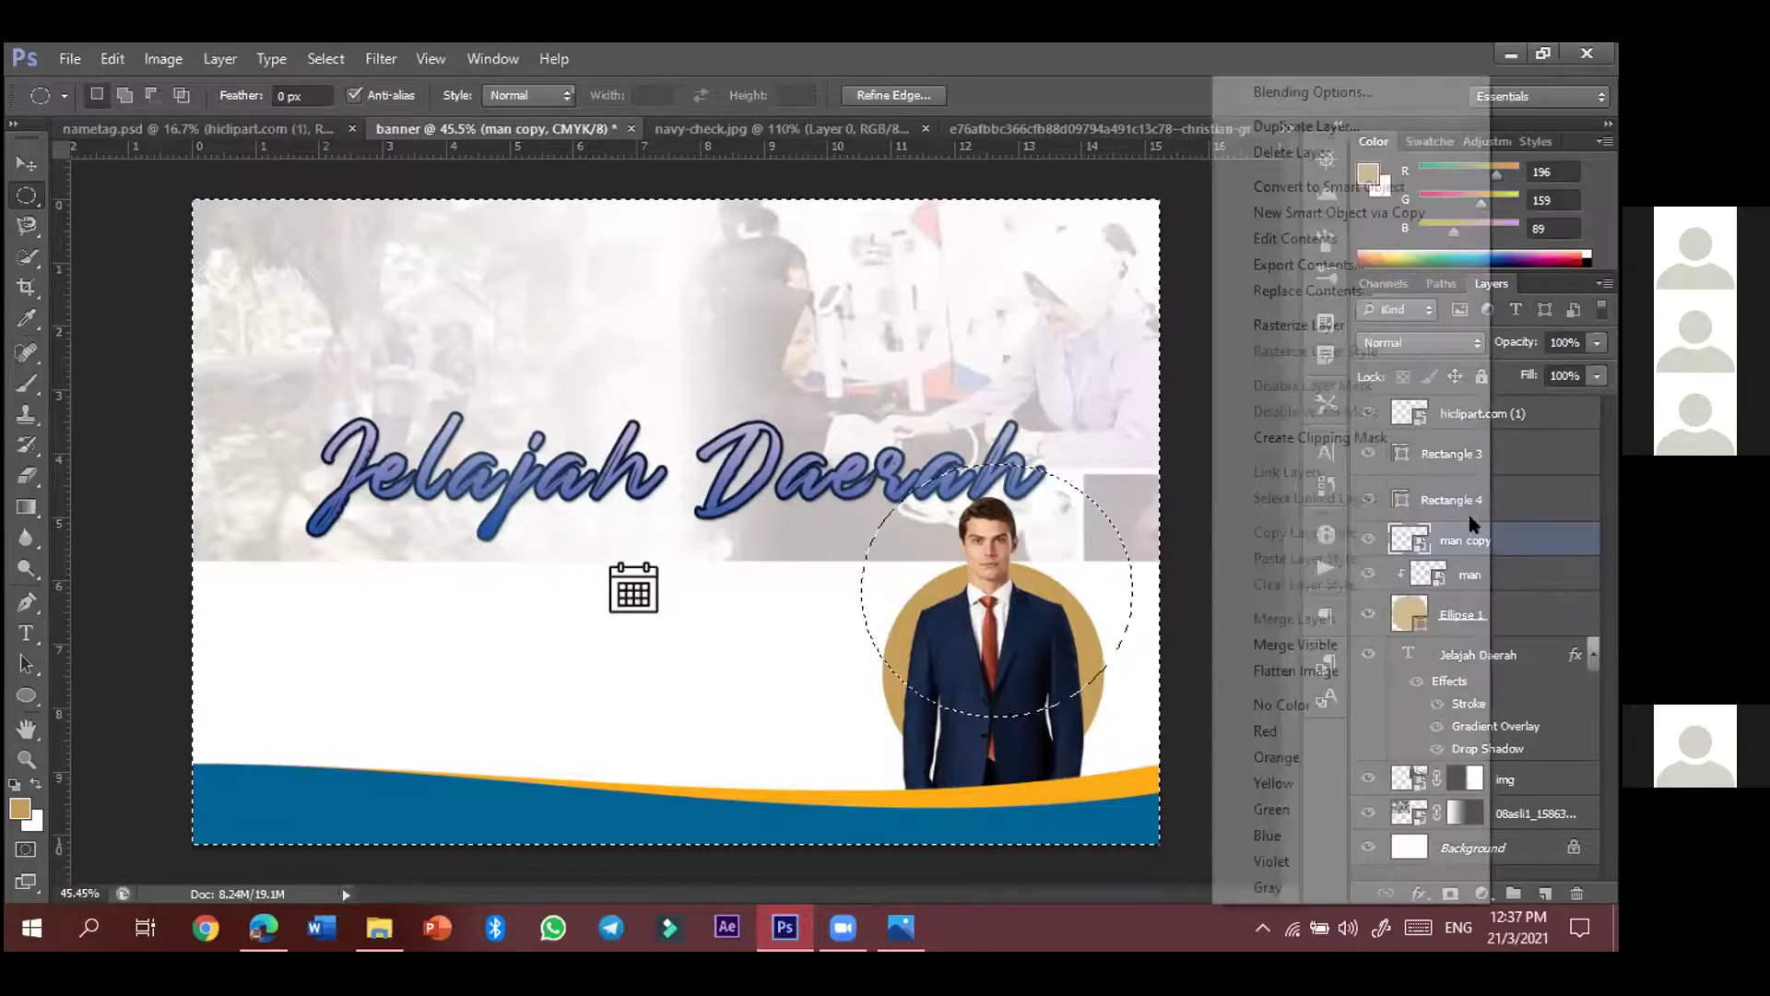
pyautogui.click(1309, 325)
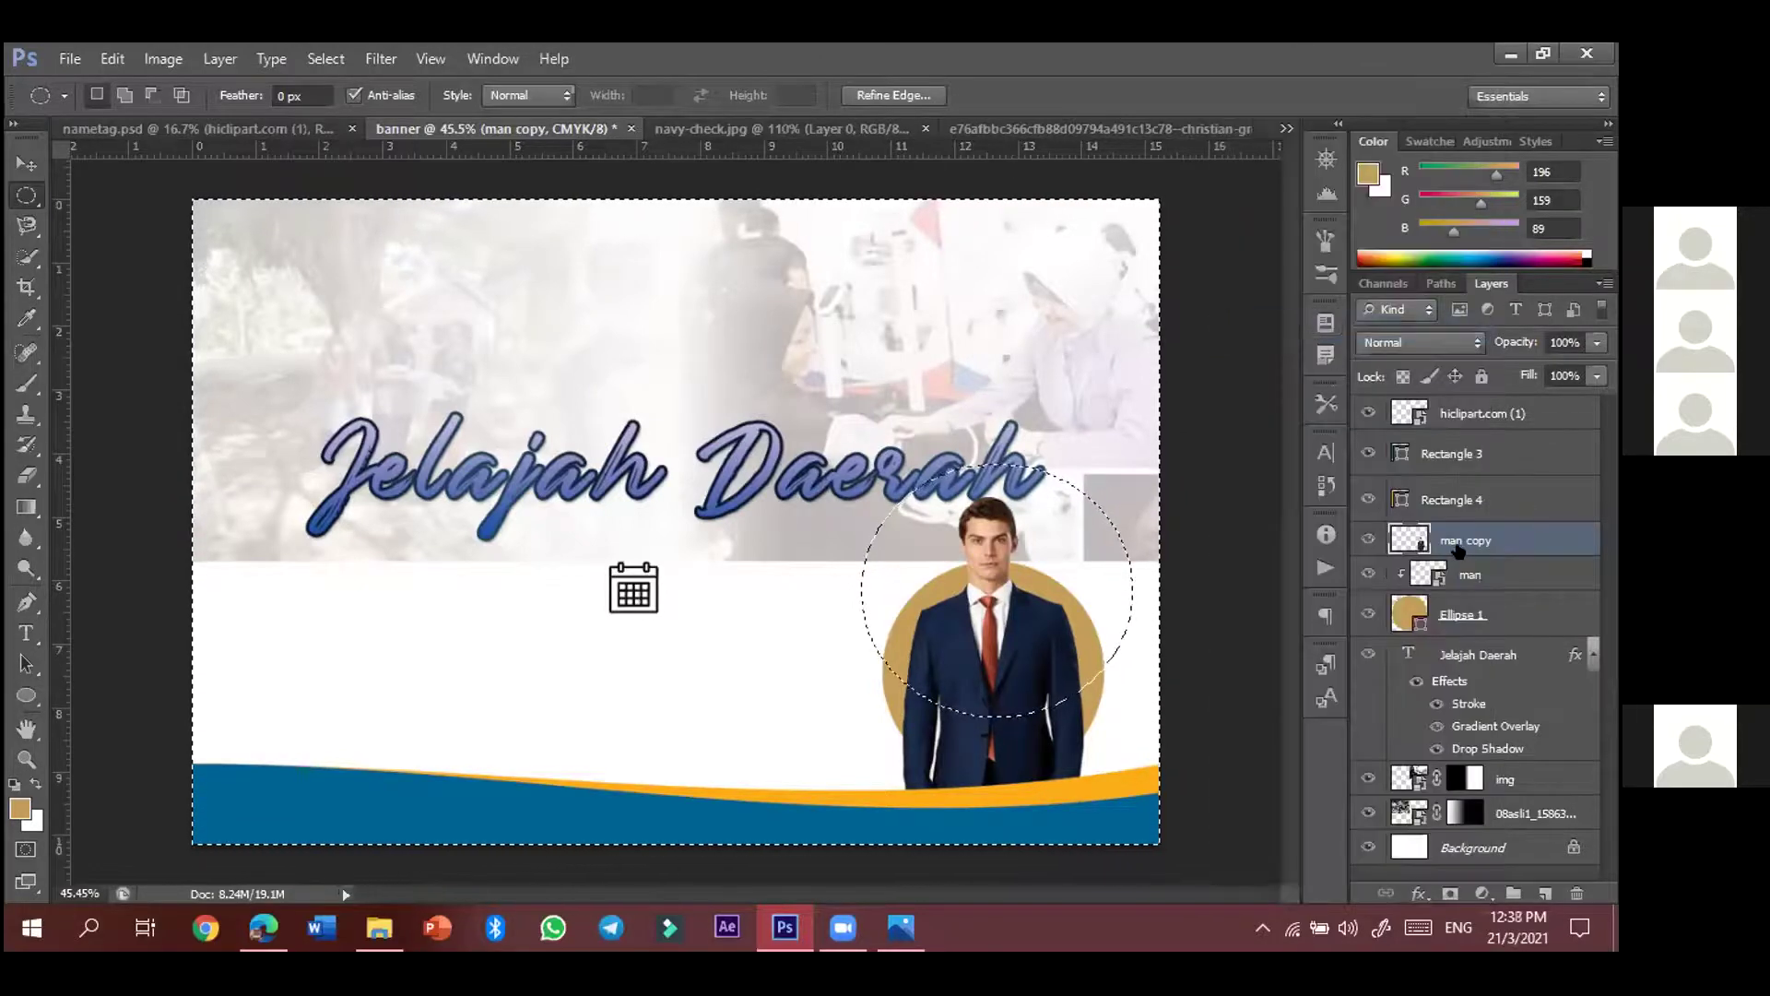
pyautogui.click(1481, 574)
pyautogui.rightClick(1480, 574)
pyautogui.click(1307, 327)
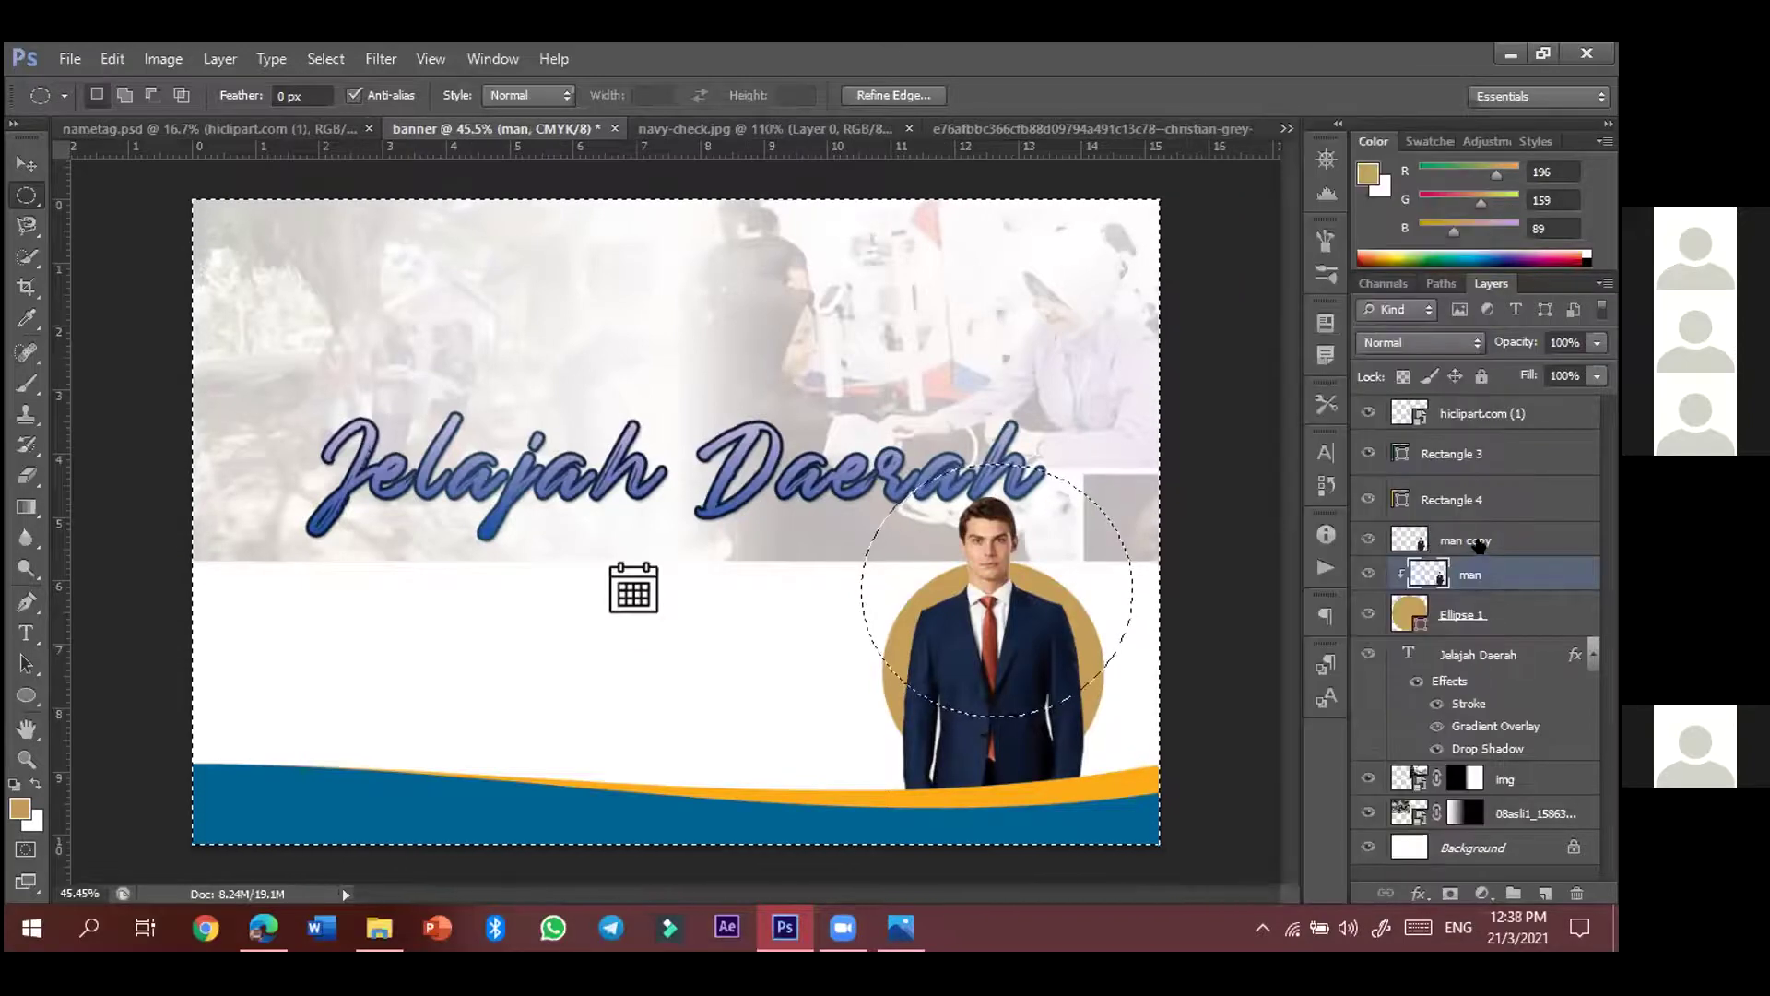
# - Delete the area outside the ellipse from the man copy layer and clear the selection
pyautogui.click(1479, 542)
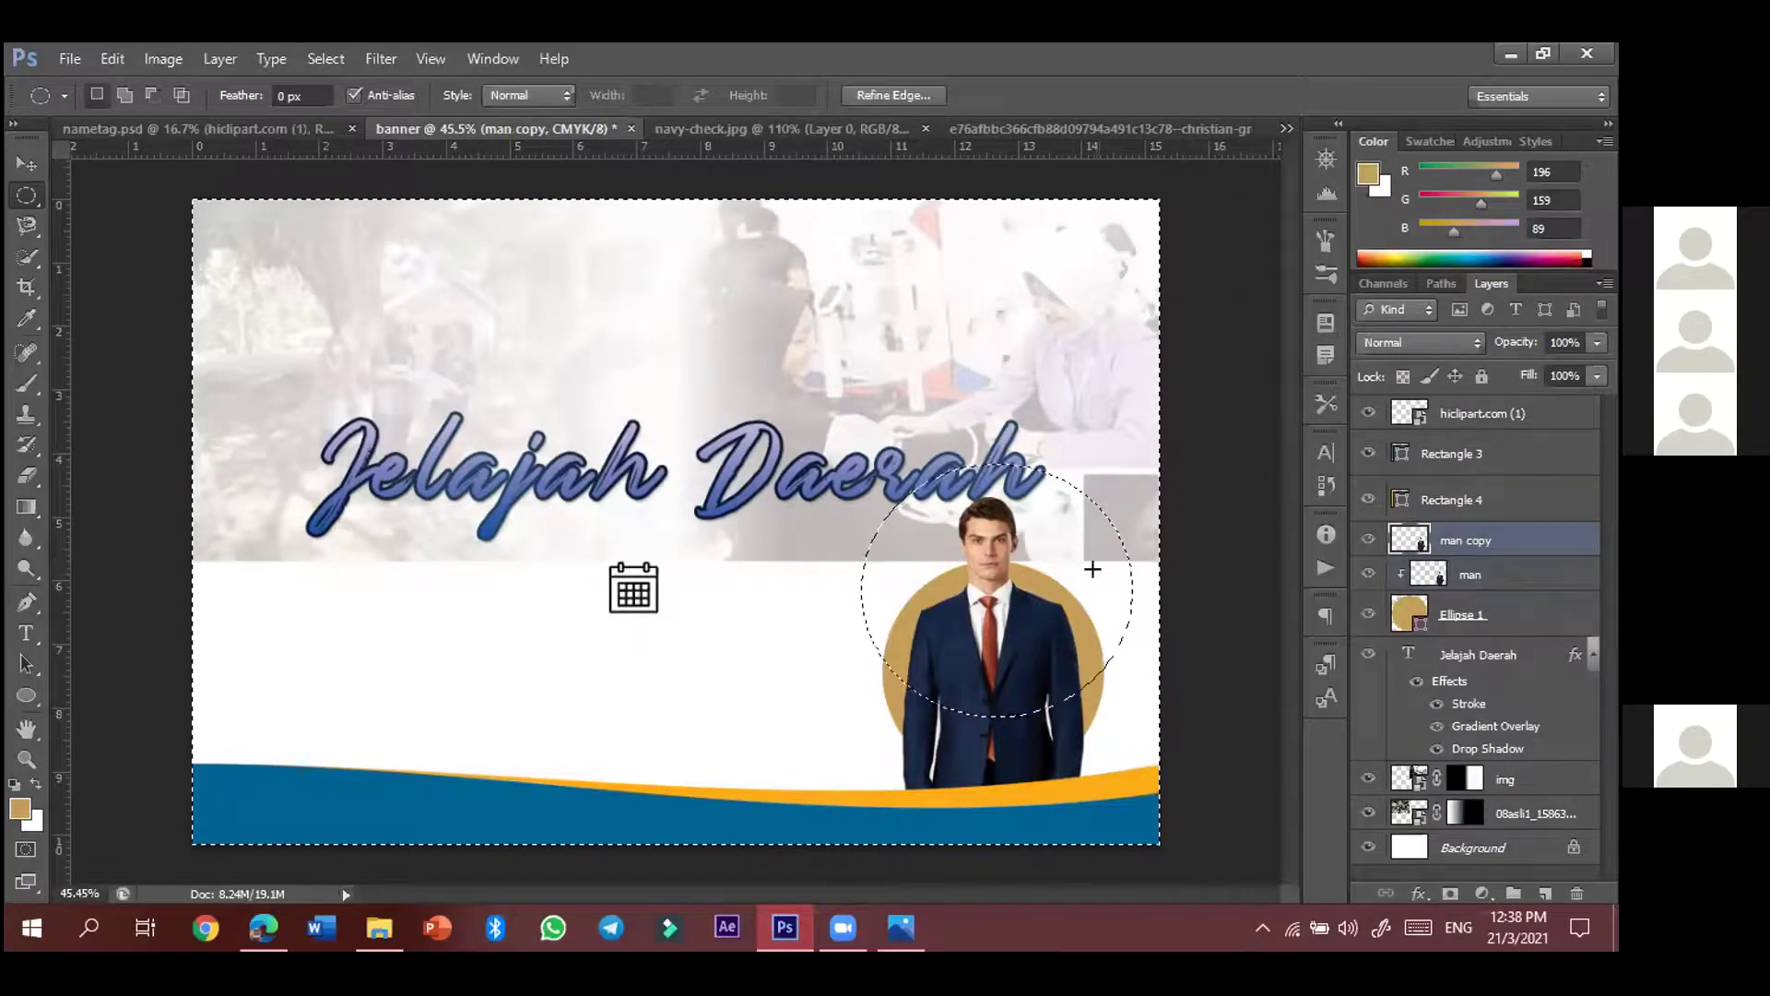
pyautogui.press('Delete')
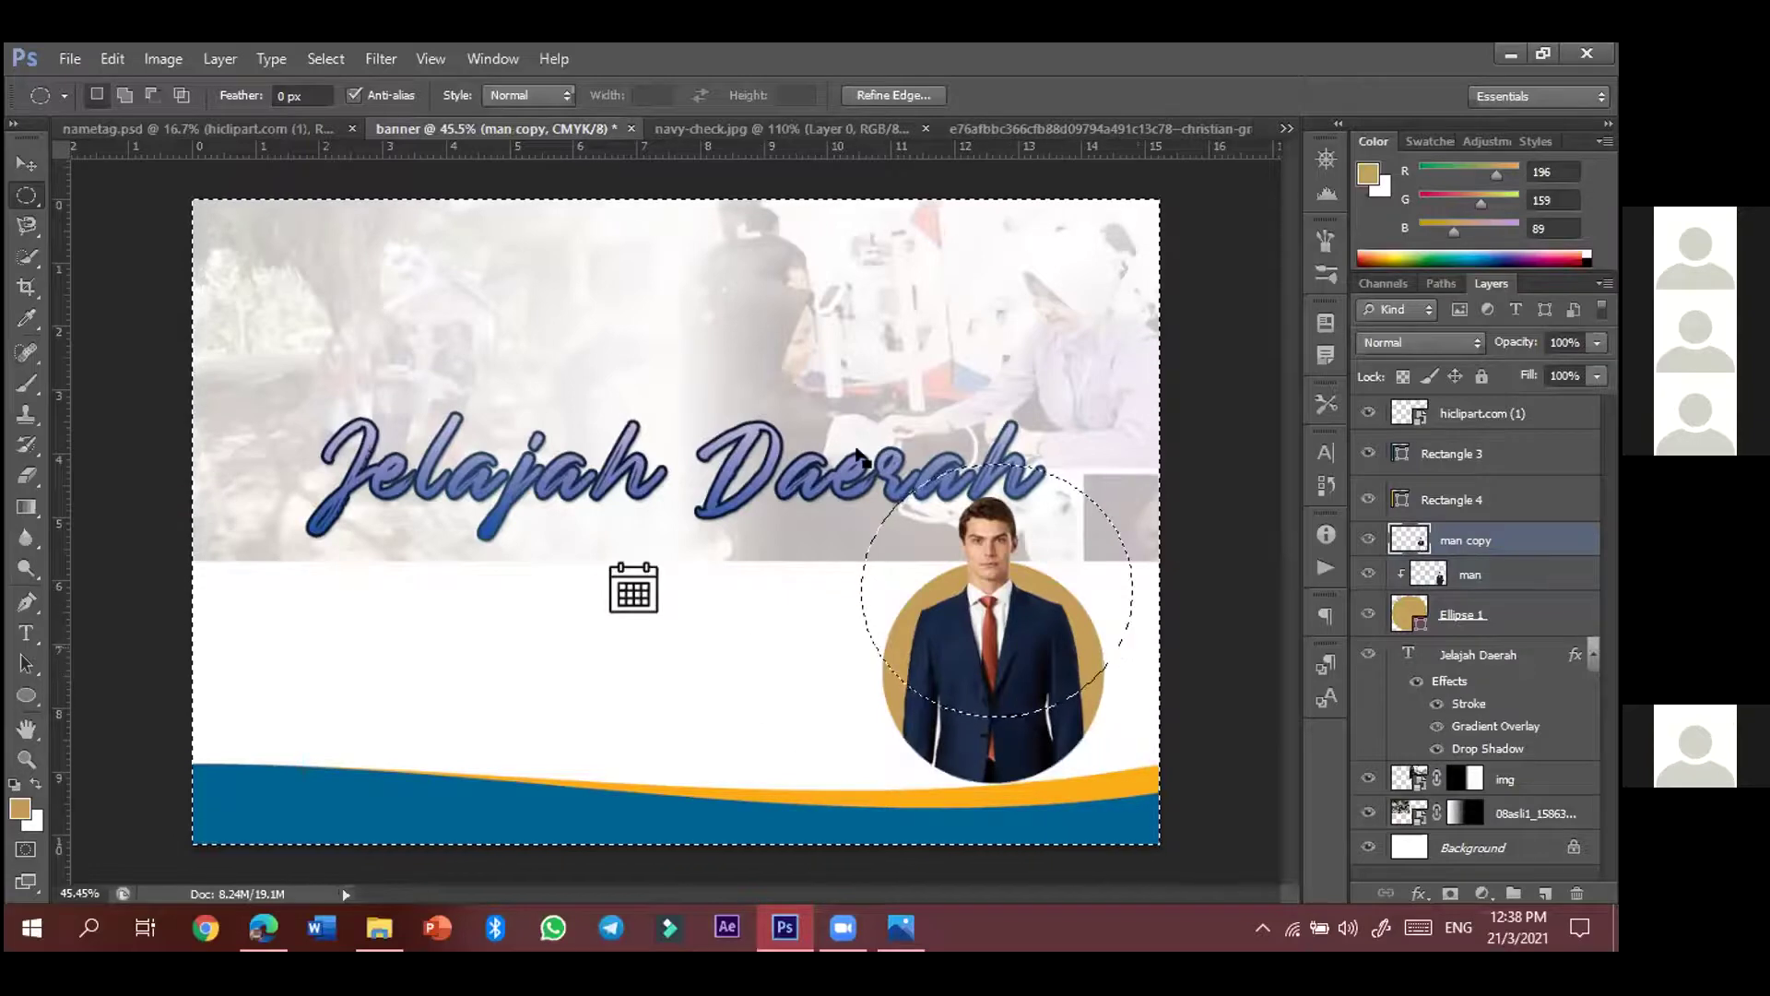
pyautogui.hotkey('ctrl', 'd')
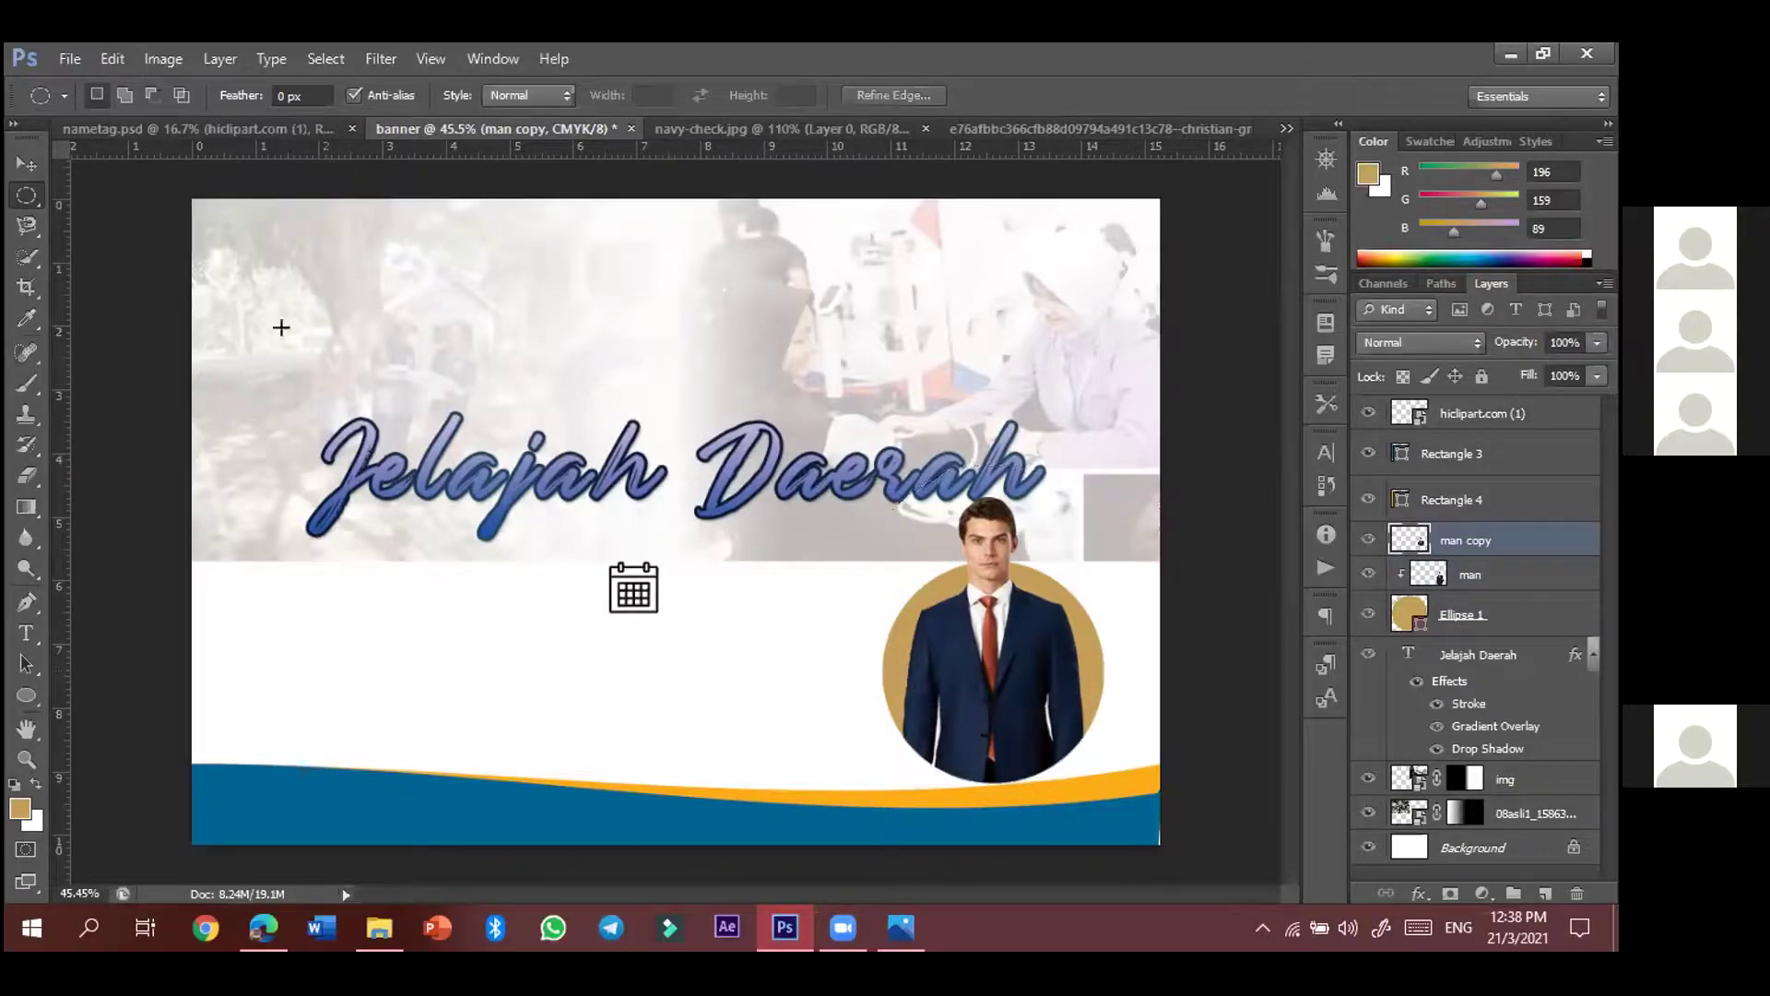
# - Move the trimmed man copy away from the tan circle and place it back over the clipped man
pyautogui.click(26, 163)
pyautogui.moveTo(996, 579); pyautogui.dragTo(864, 558)
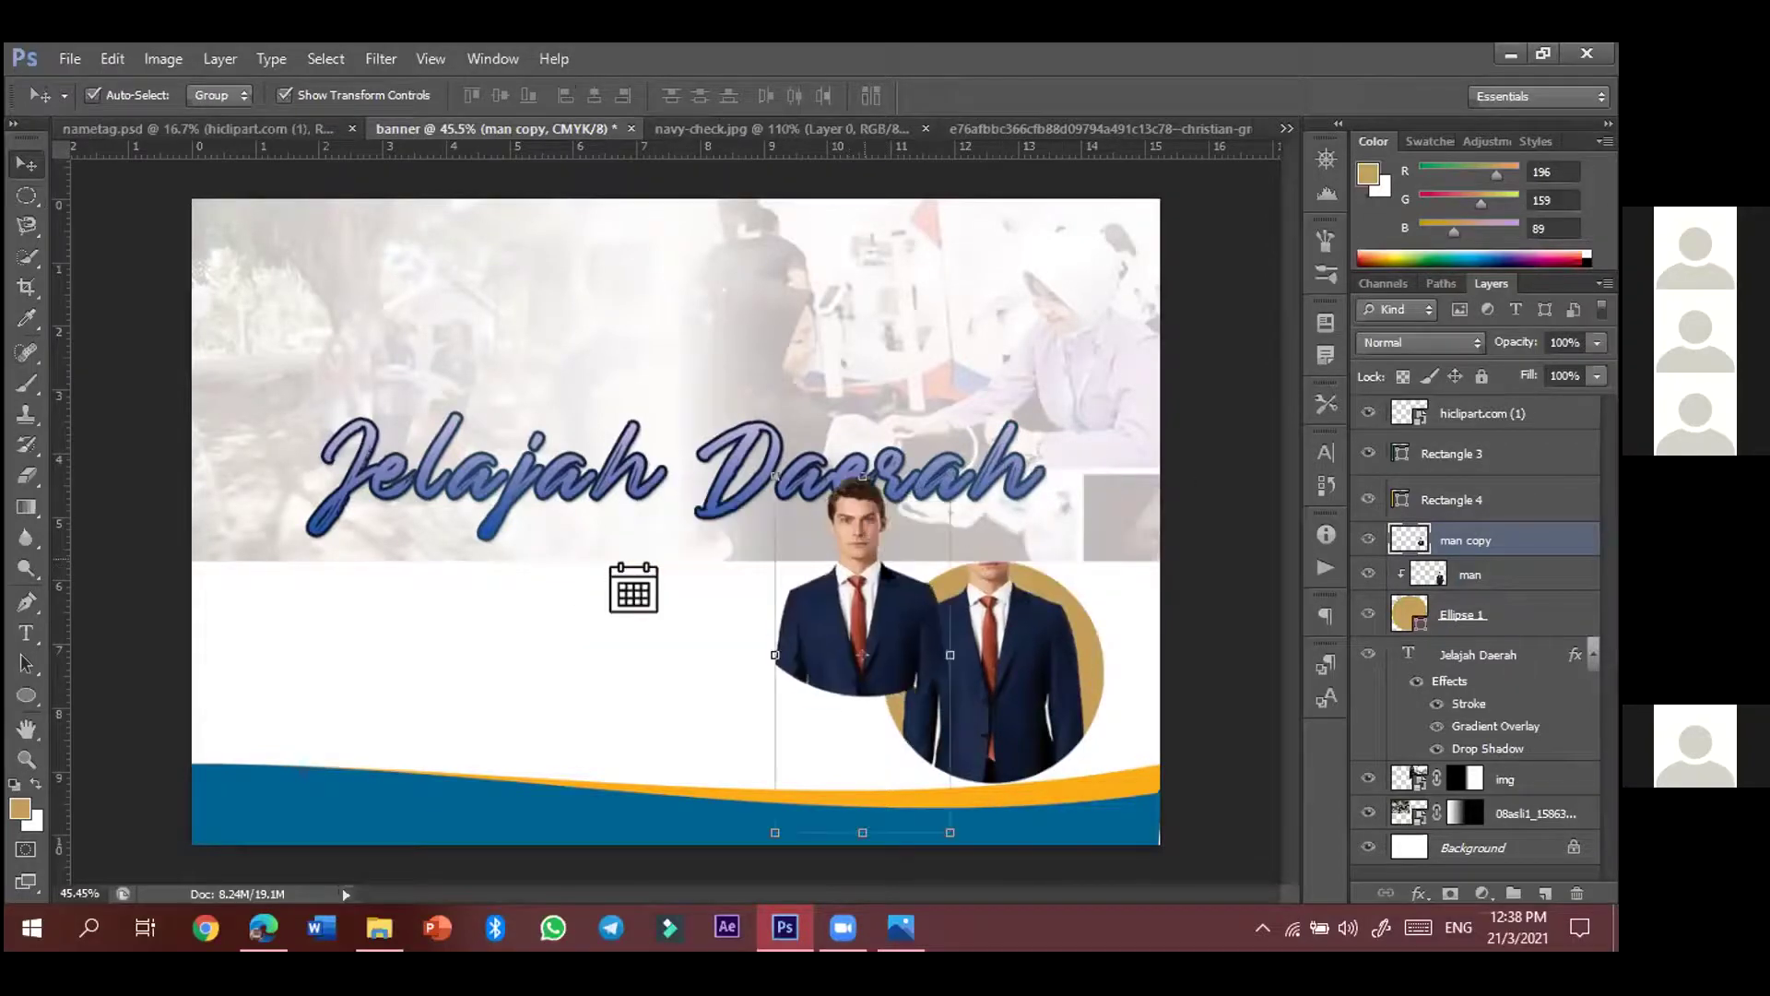
pyautogui.moveTo(726, 693); pyautogui.dragTo(857, 715)
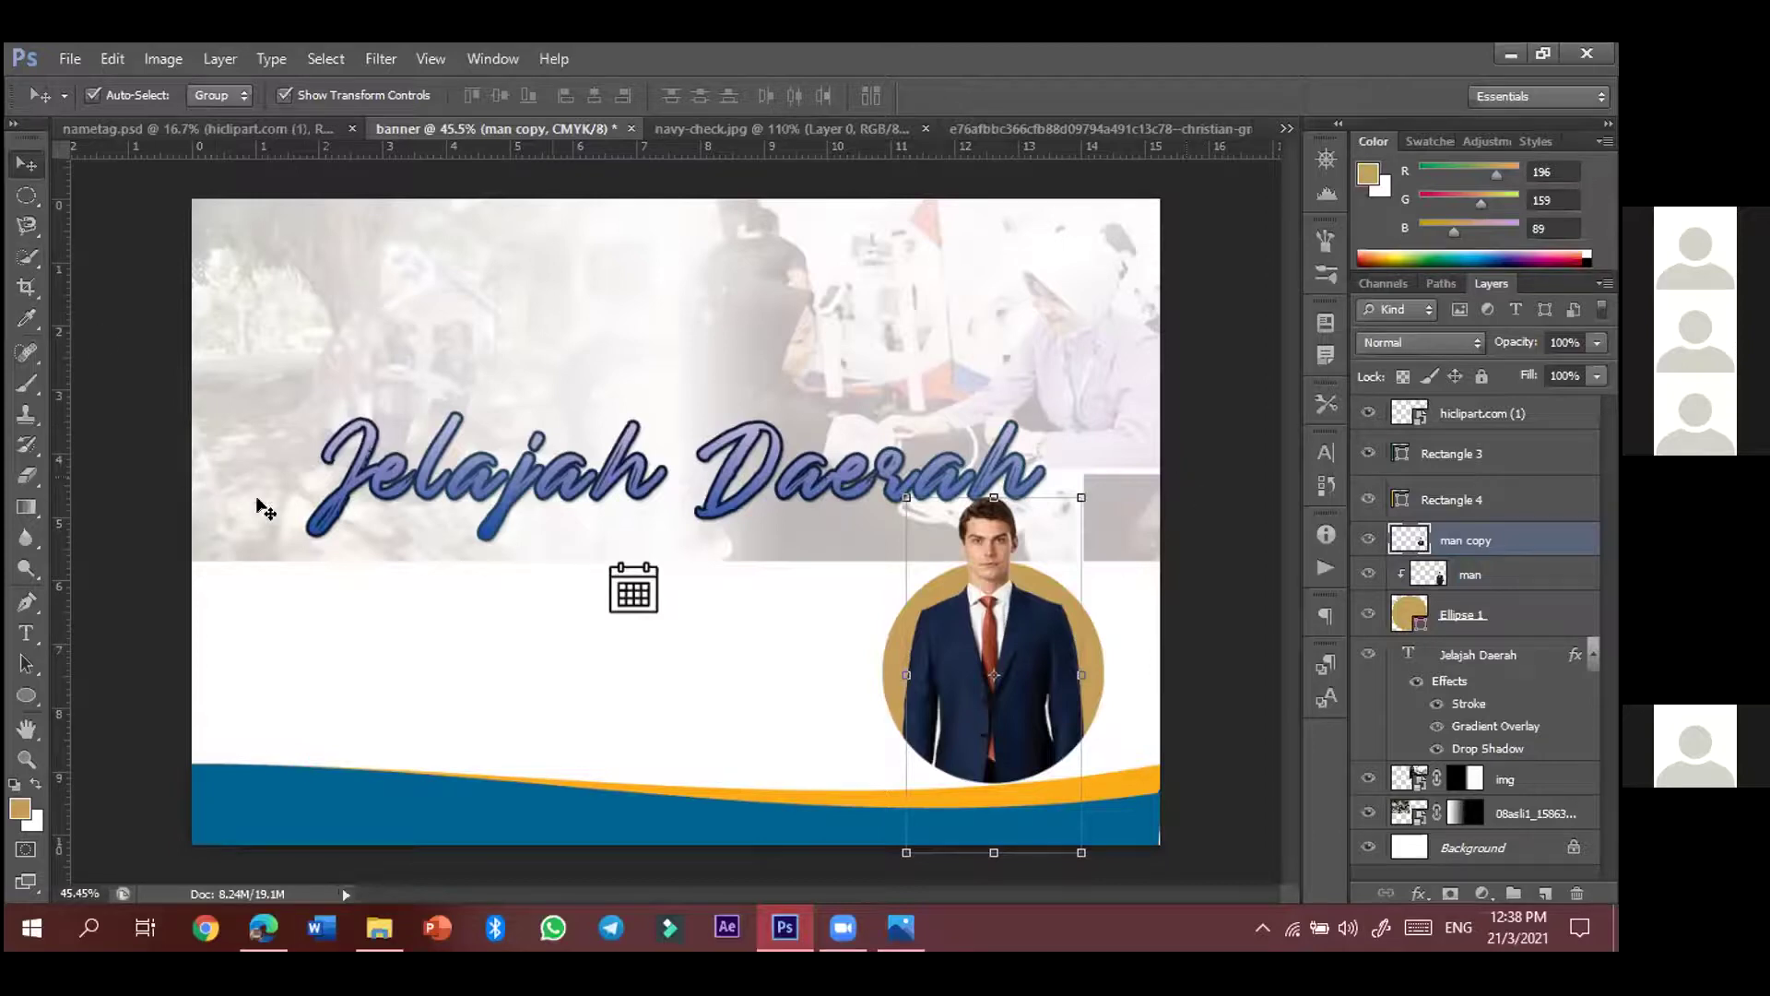
# - Step back through the trimming, the rasterizing and the selection inversion of the man layers
pyautogui.hotkey('ctrl', 'shift', 'd')
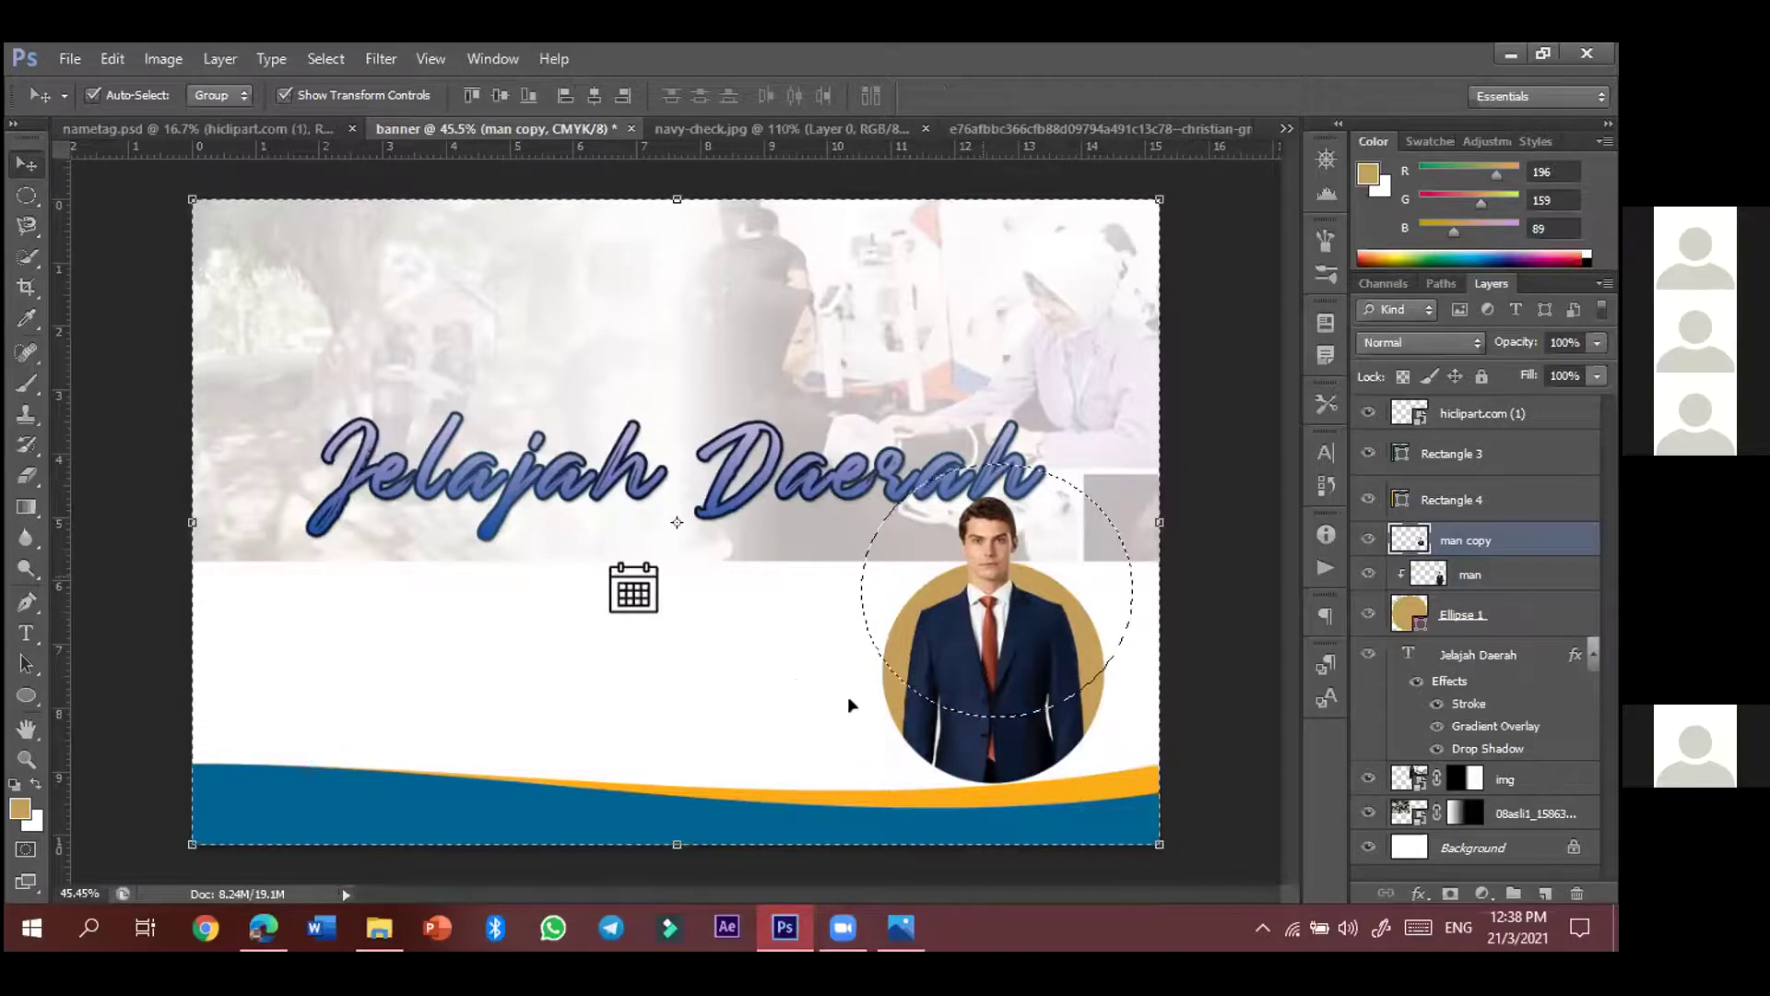
pyautogui.hotkey('ctrl', 'z')
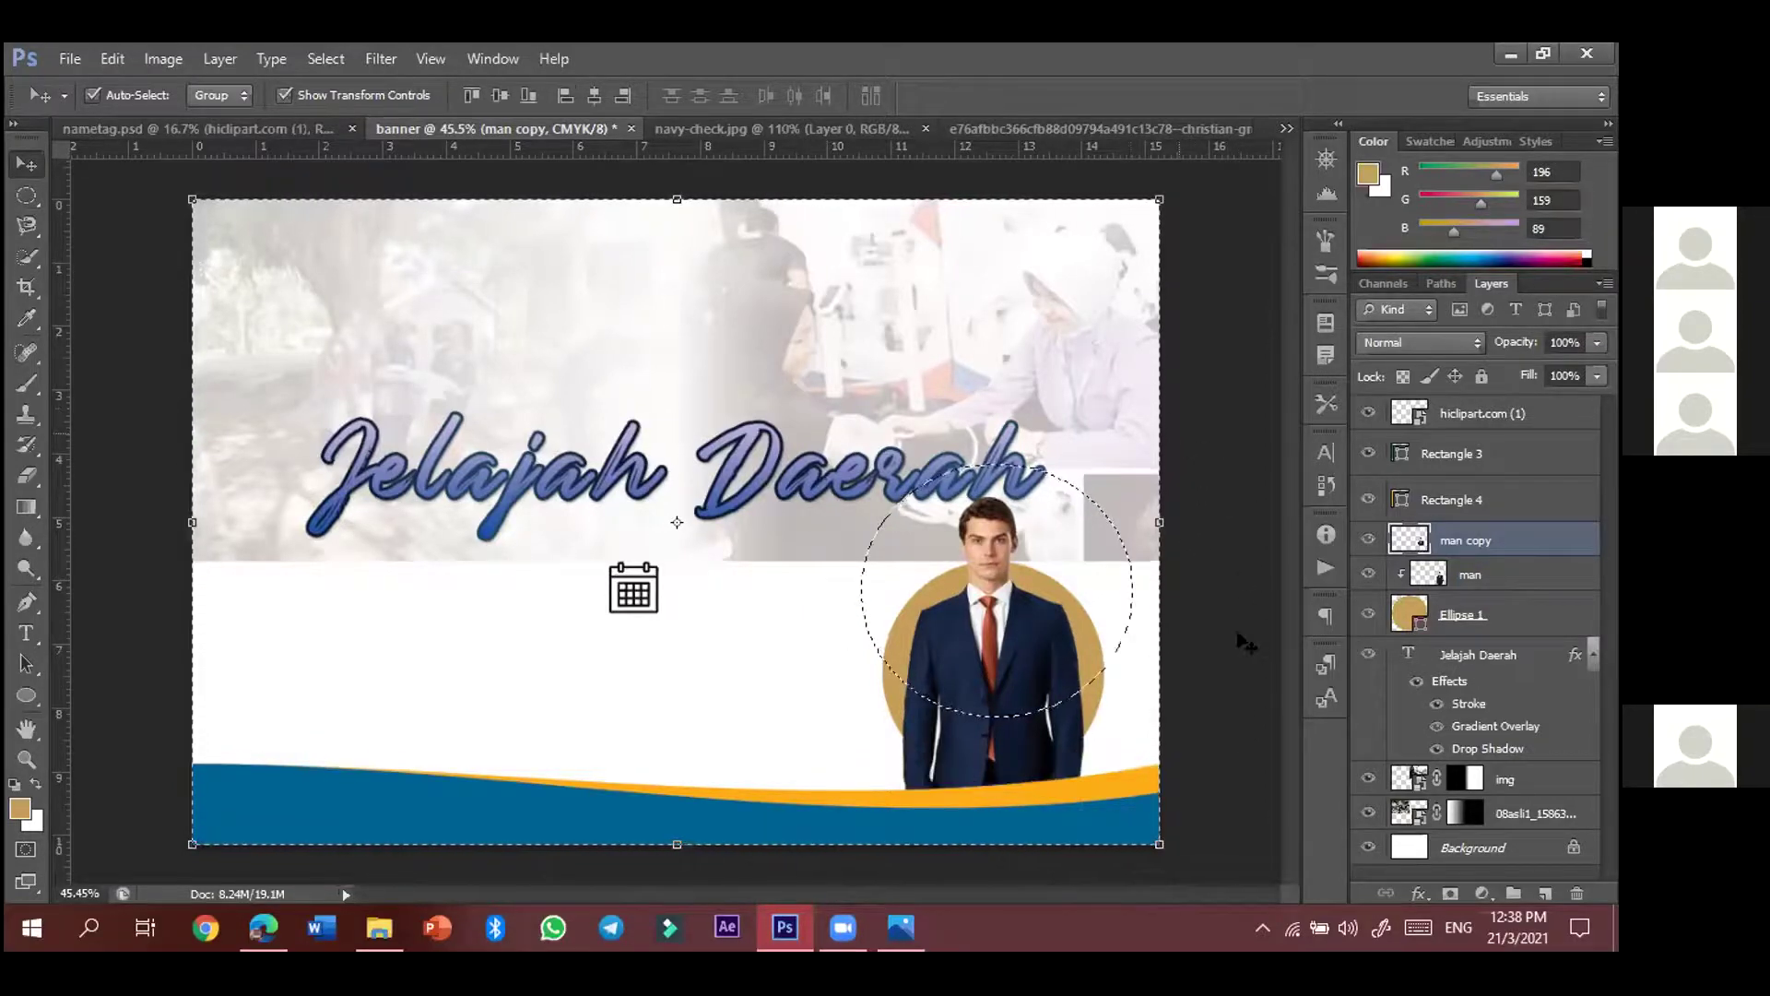
pyautogui.hotkey('alt', ']')
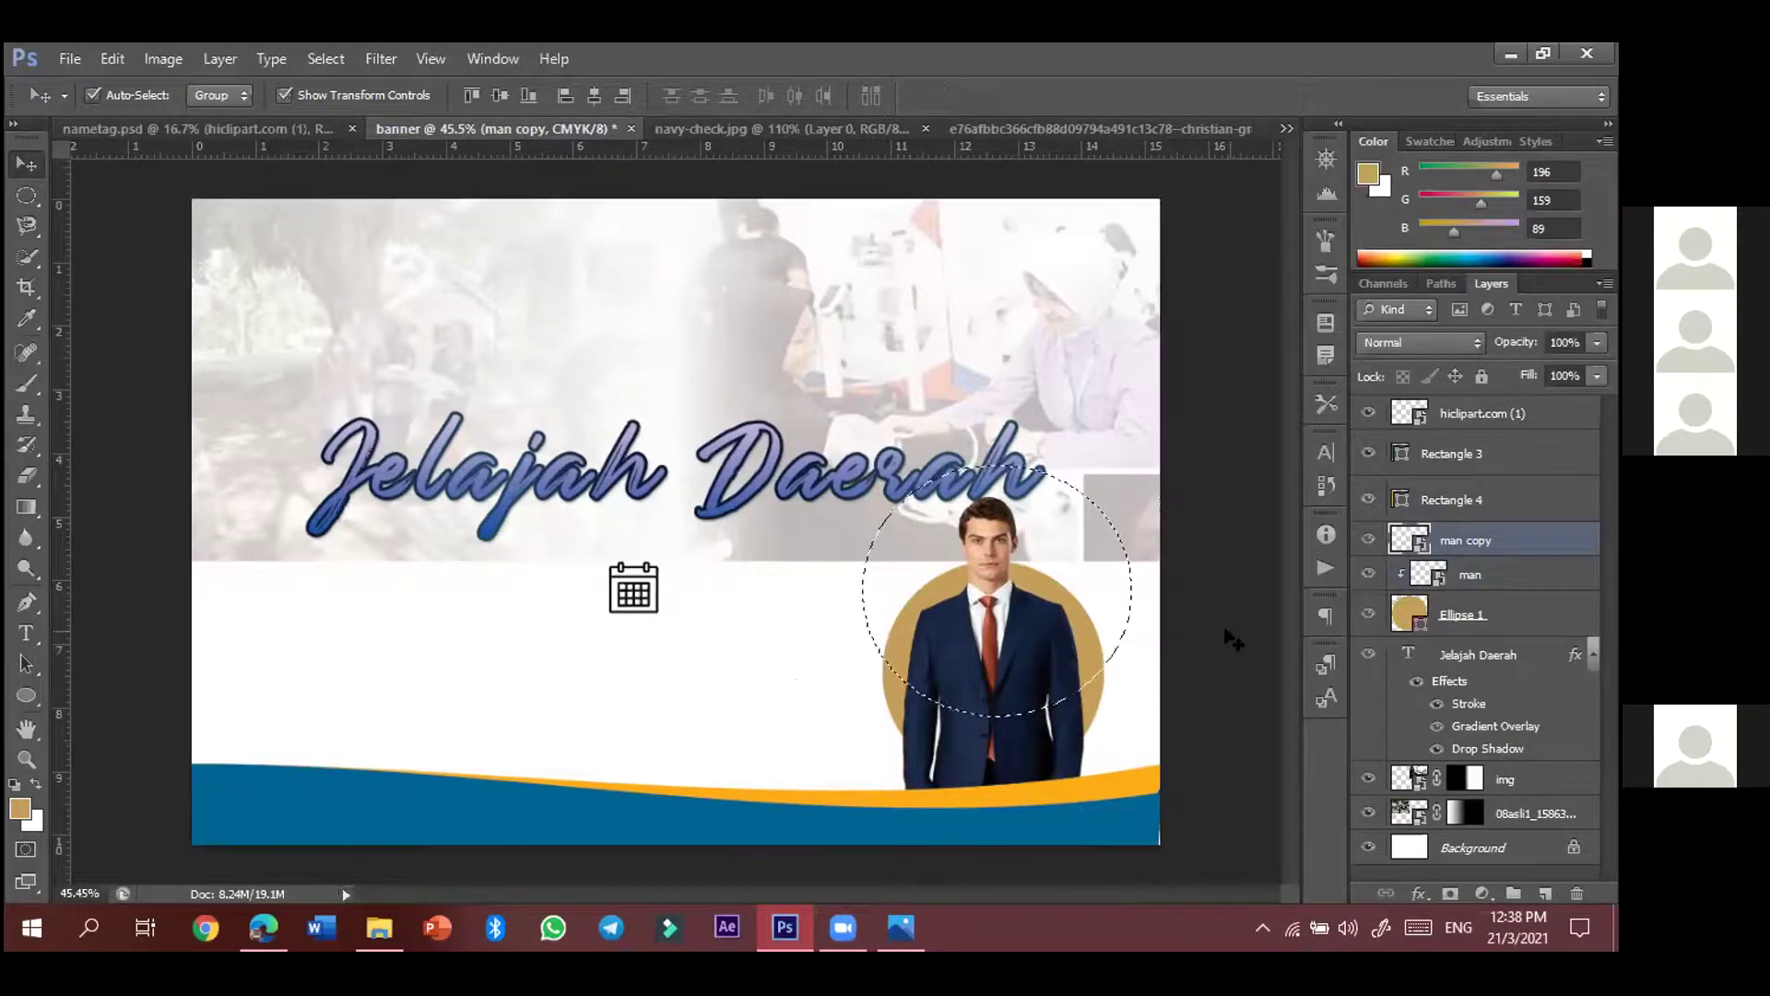
# - Clear the selection and move the untrimmed man copy over the calendar icon, away from the circle
pyautogui.hotkey('ctrl', 'd')
pyautogui.hotkey('ctrl', 't')
pyautogui.moveTo(998, 611); pyautogui.dragTo(638, 555)
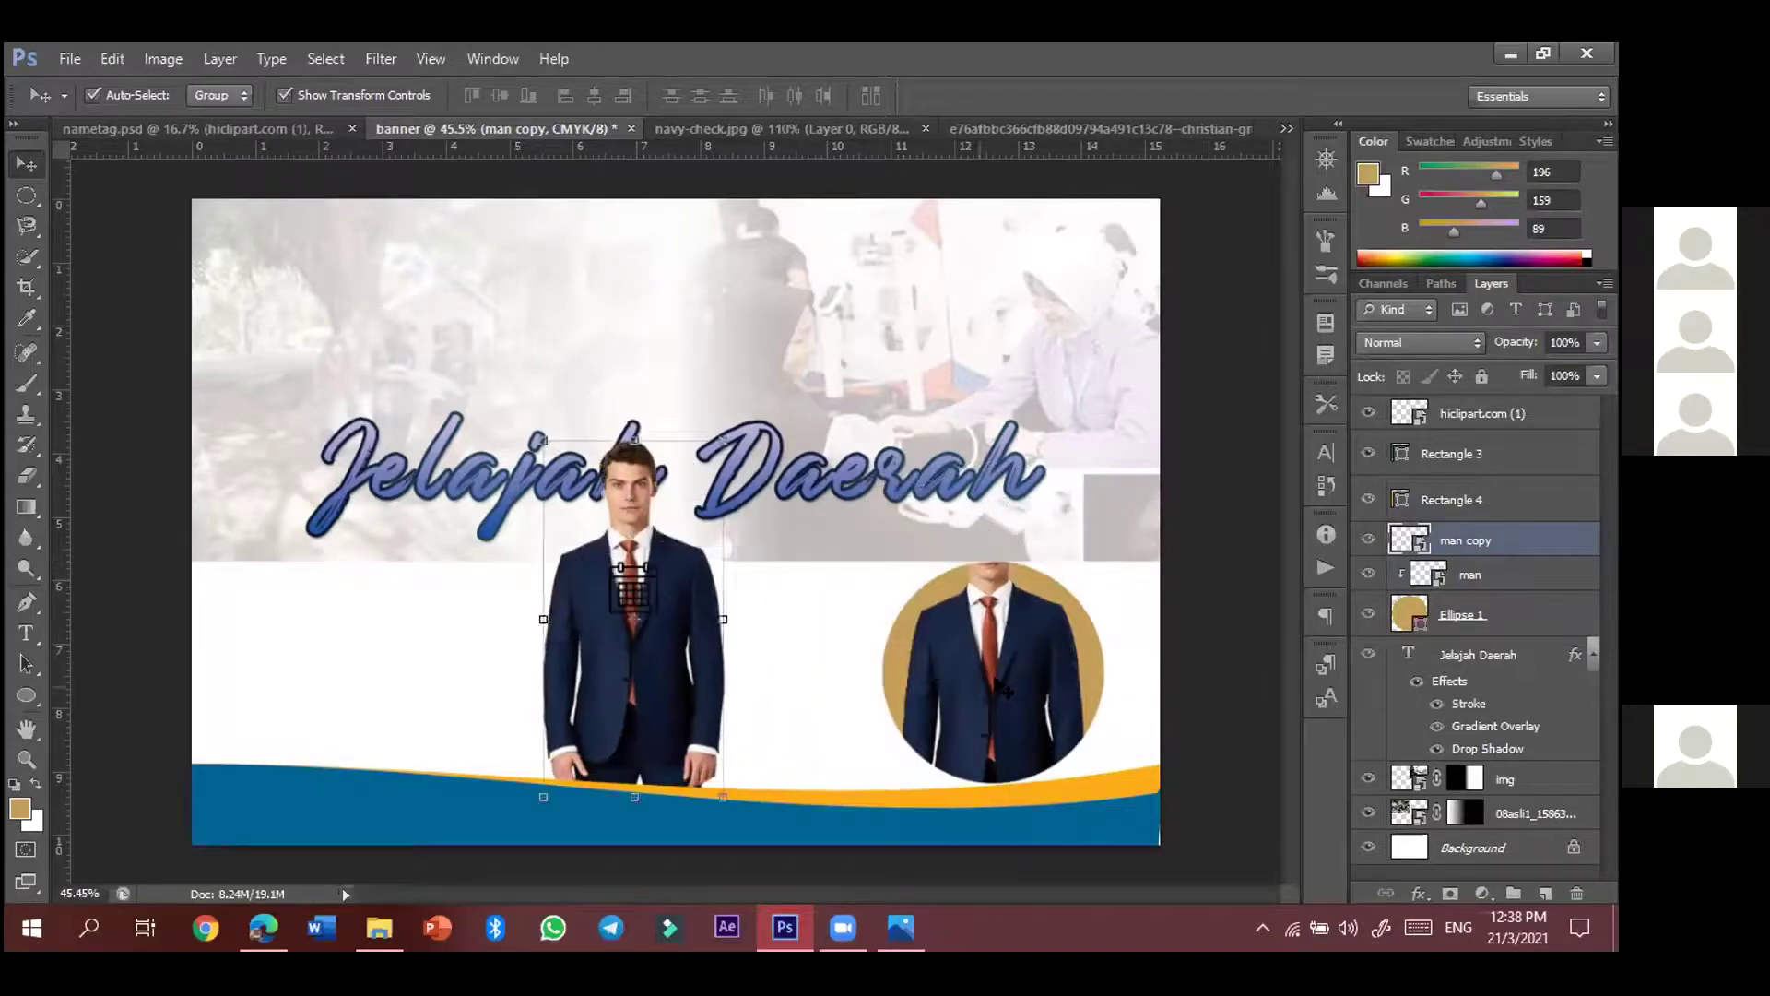
pyautogui.press('Return')
pyautogui.click(979, 671)
# - Step back to before the man layer was duplicated and clipped, and move the tan circle beside the calendar icon
pyautogui.hotkey('ctrl', 'alt', 'z')
pyautogui.hotkey('ctrl', 'alt', 'z')
pyautogui.hotkey('ctrl', 'alt', 'z')
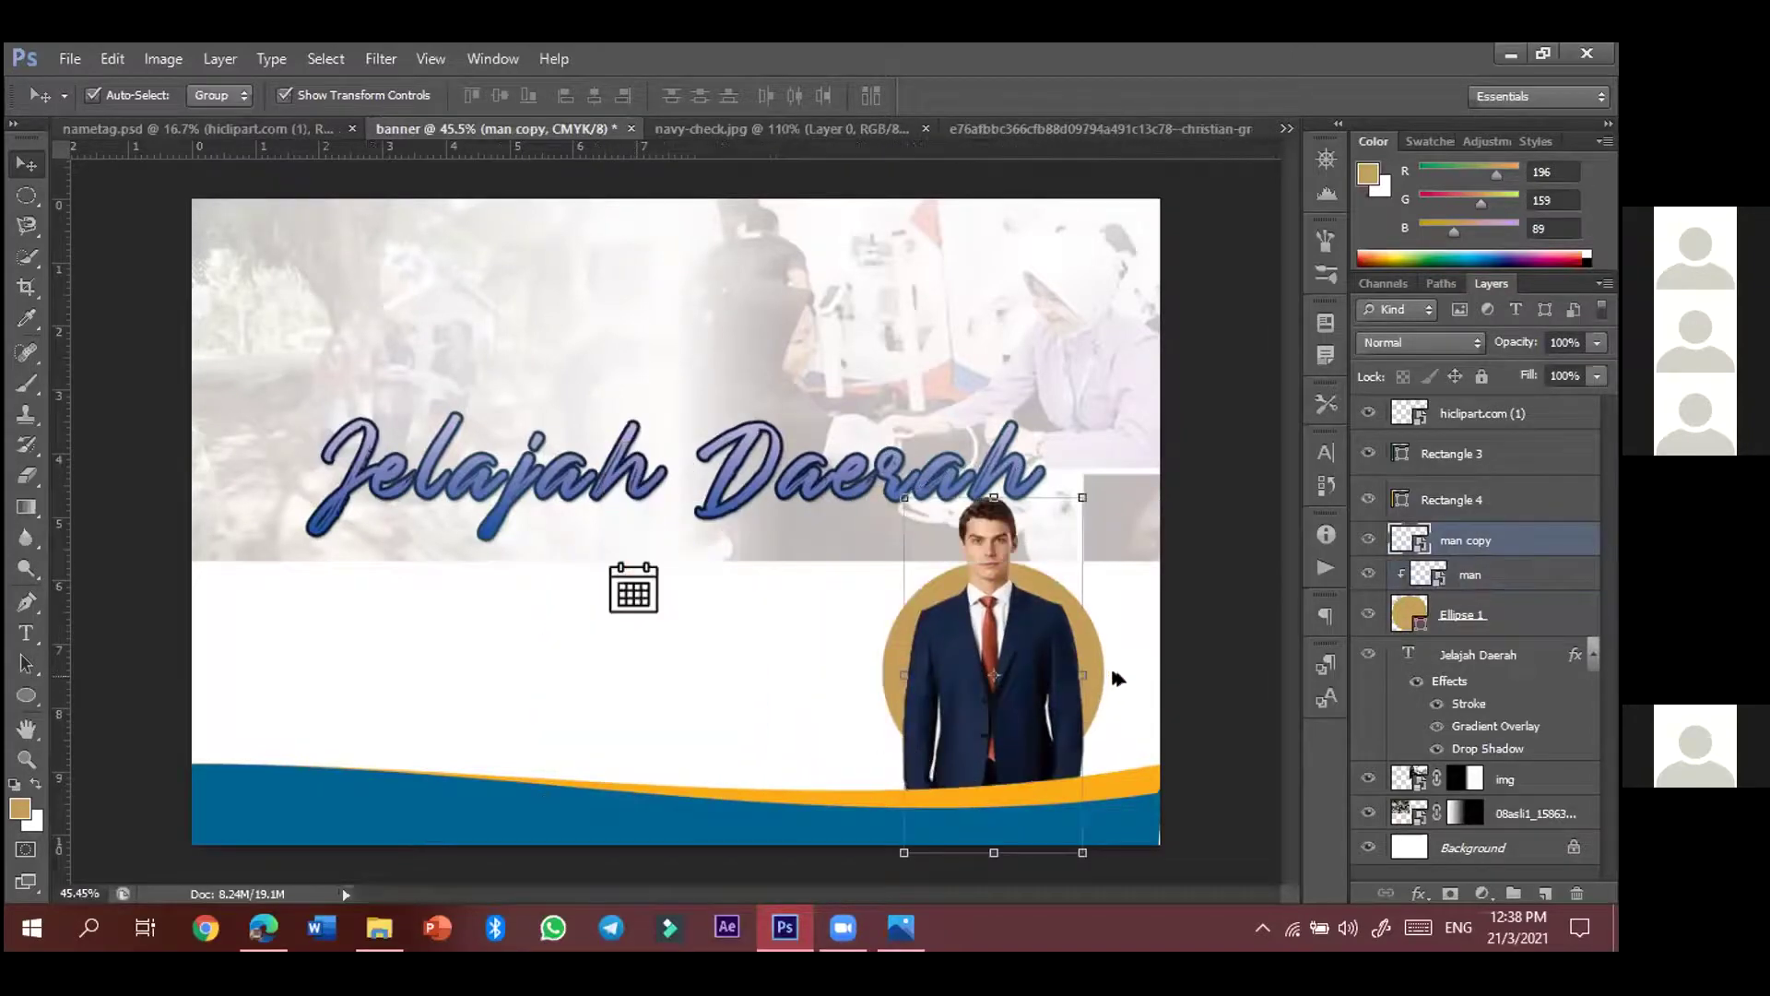
pyautogui.hotkey('ctrl', 'alt', 'z')
pyautogui.hotkey('ctrl', 'alt', 'z')
pyautogui.hotkey('ctrl', 'alt', 'z')
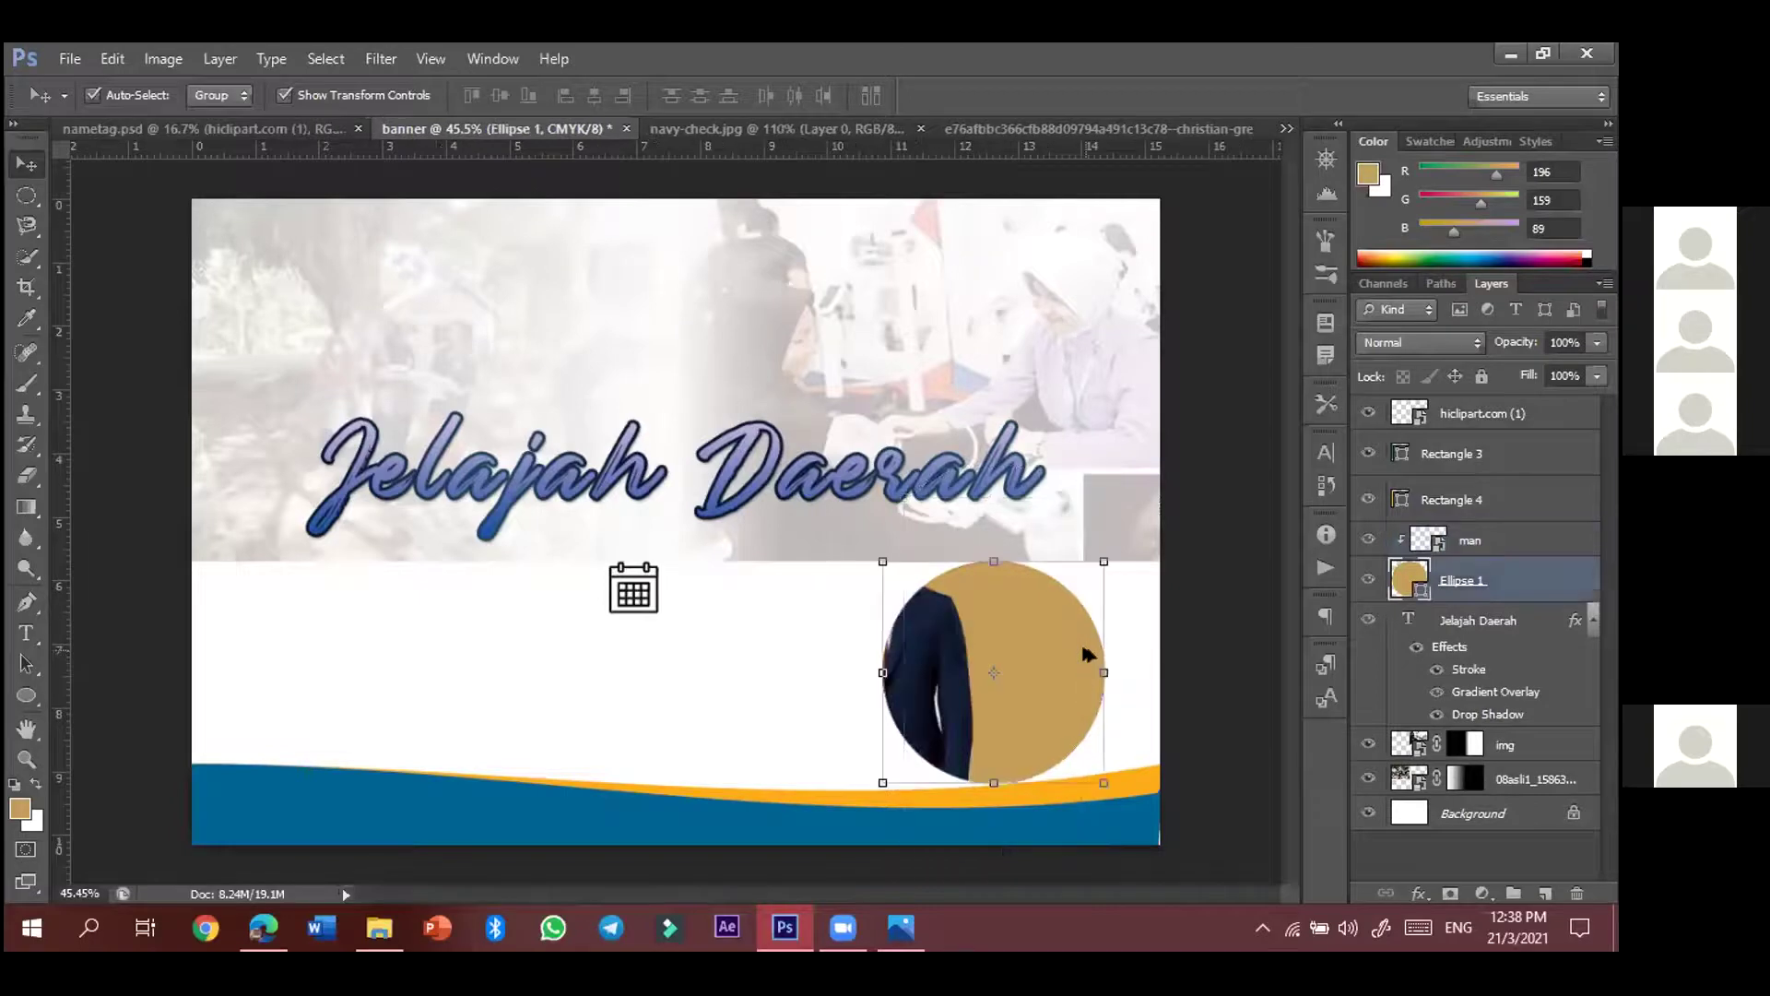
pyautogui.hotkey('ctrl', 'alt', 'z')
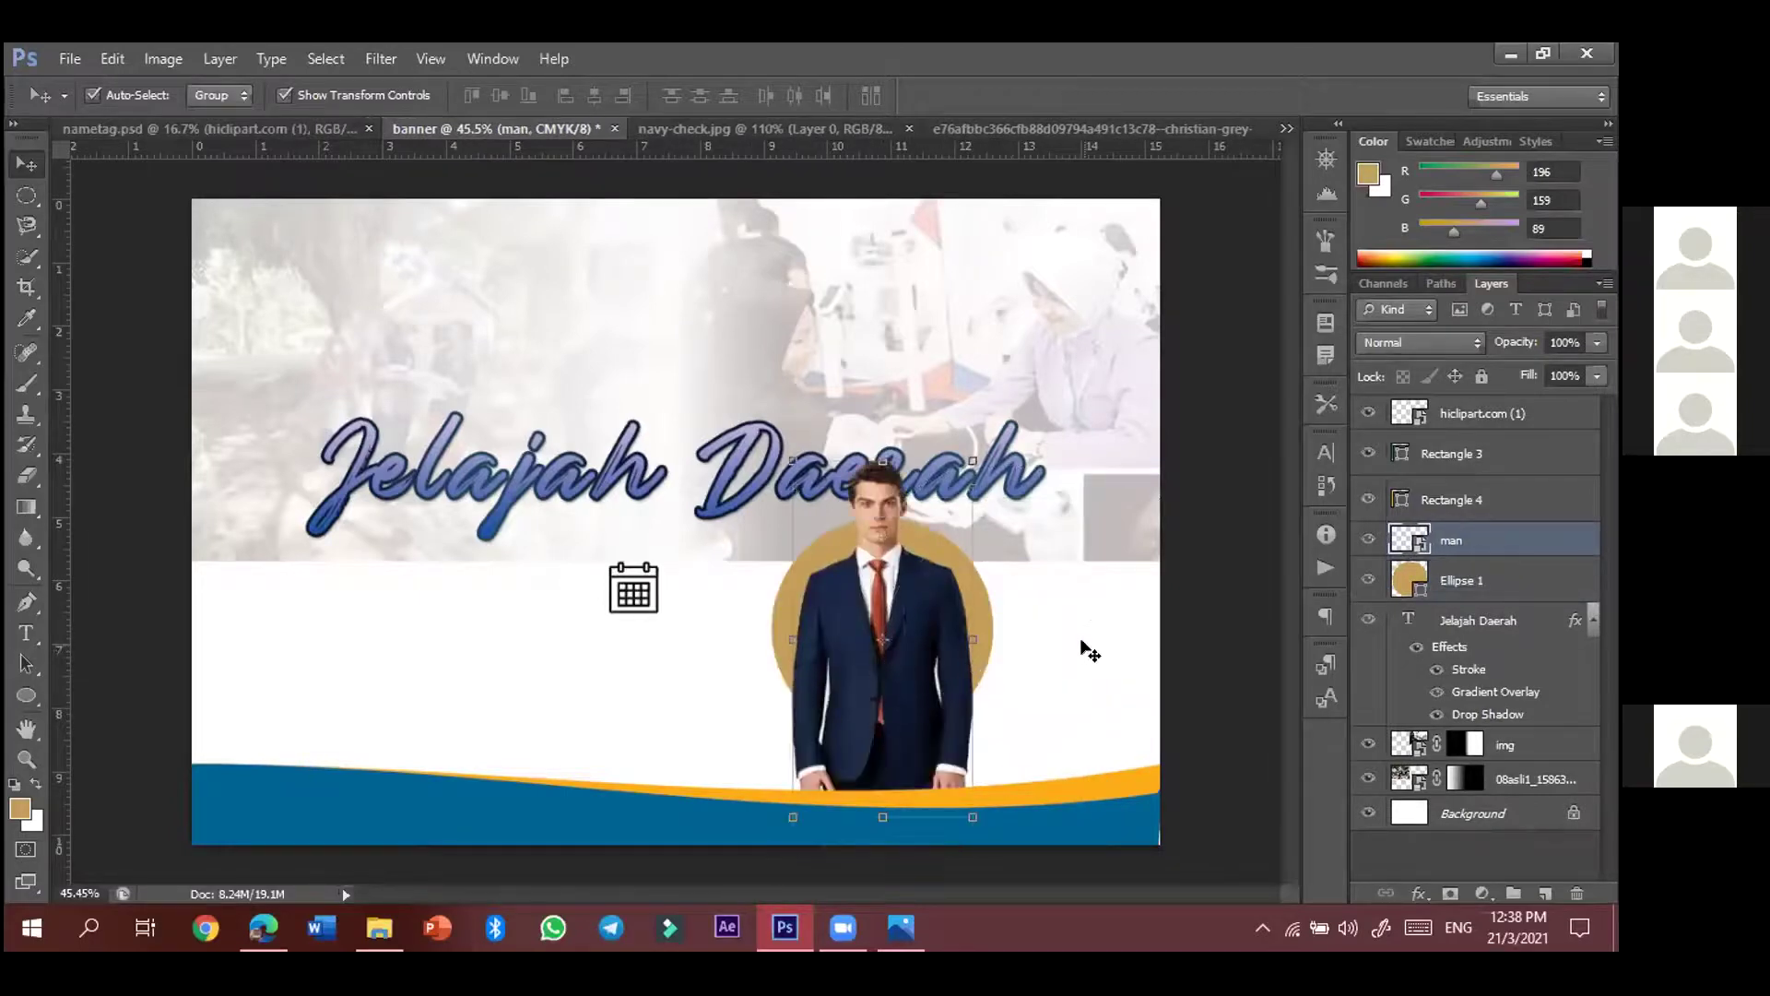
pyautogui.hotkey('ctrl', 'alt', 'z')
pyautogui.hotkey('ctrl', 'alt', 'z')
pyautogui.moveTo(832, 604); pyautogui.dragTo(709, 650)
# - Draw a second tan circle with the Ellipse Tool in the white area below Jelajah, and undo it
pyautogui.click(26, 695)
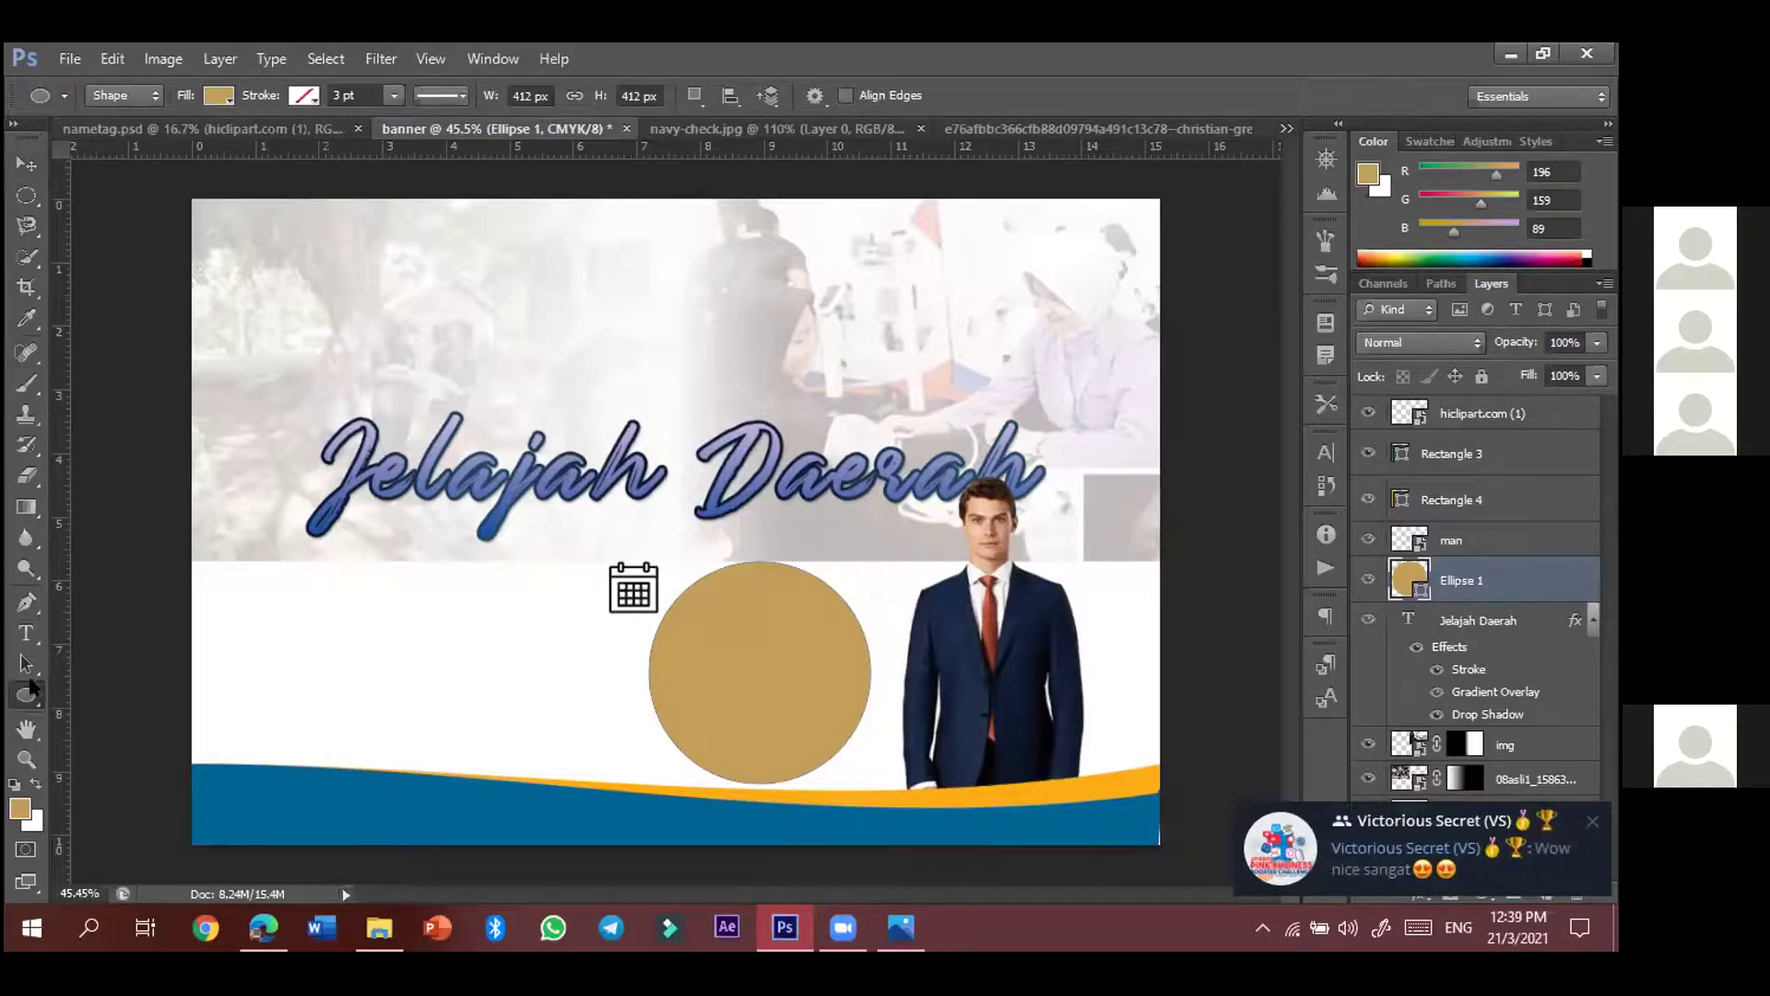
pyautogui.rightClick(31, 701)
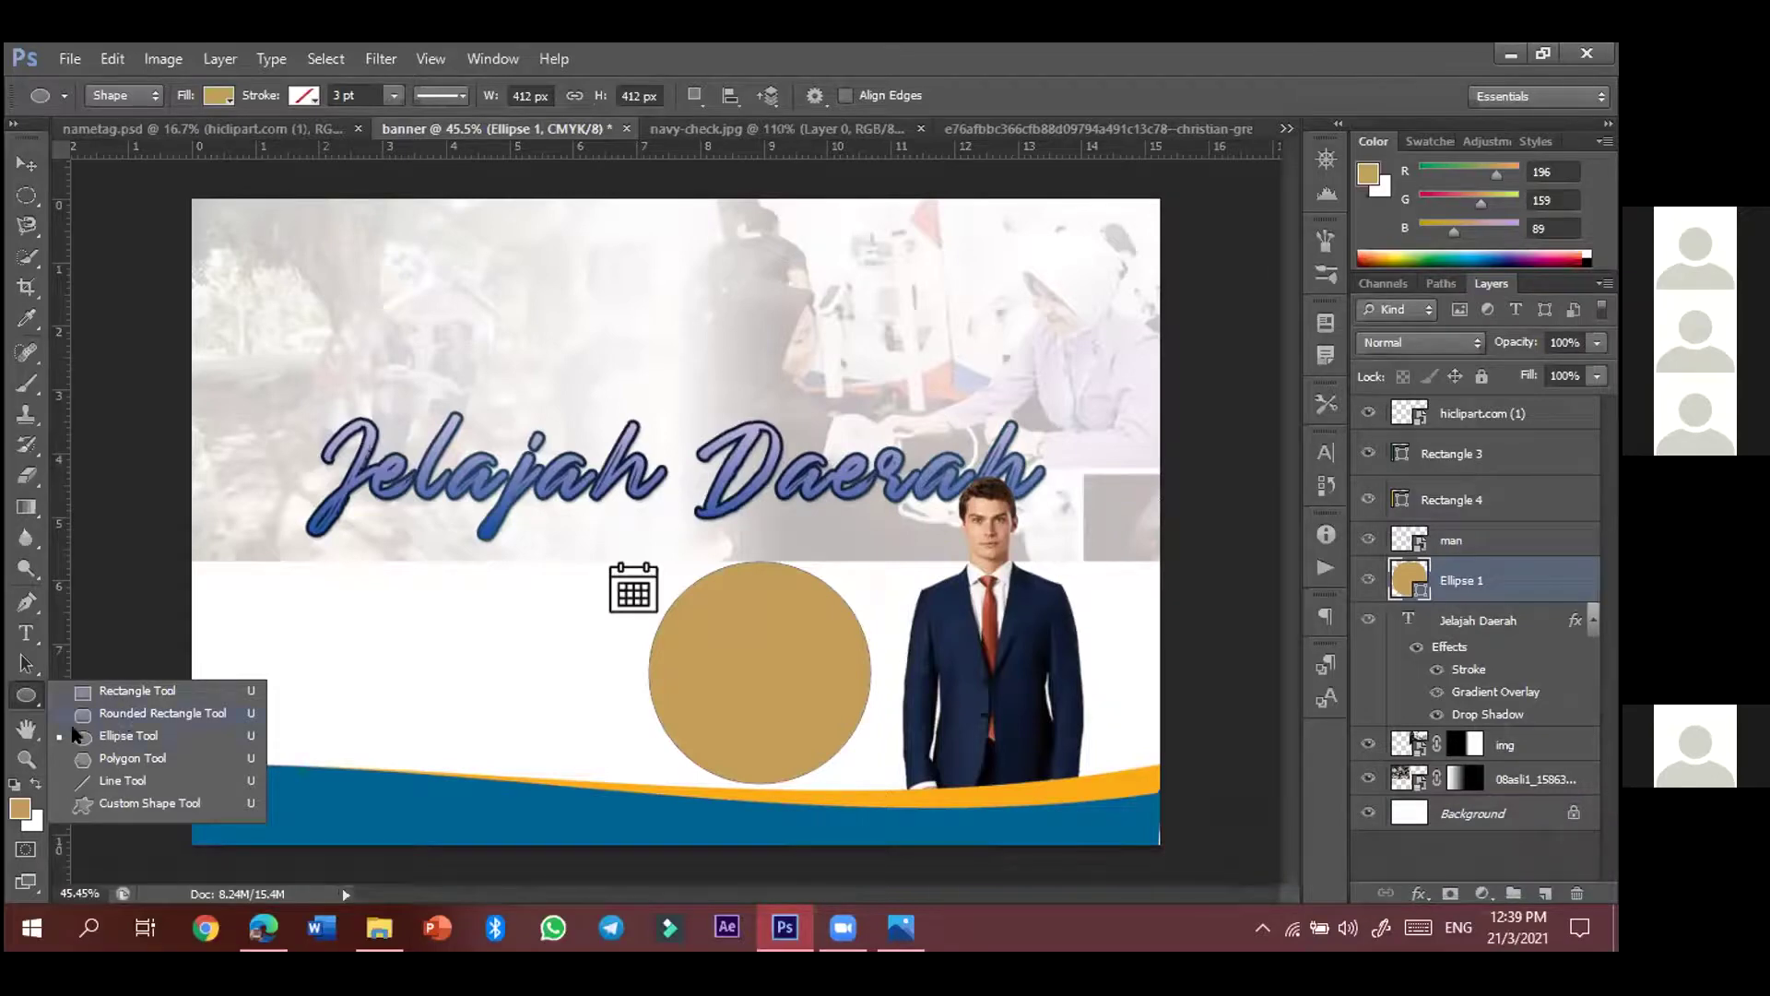
pyautogui.click(98, 737)
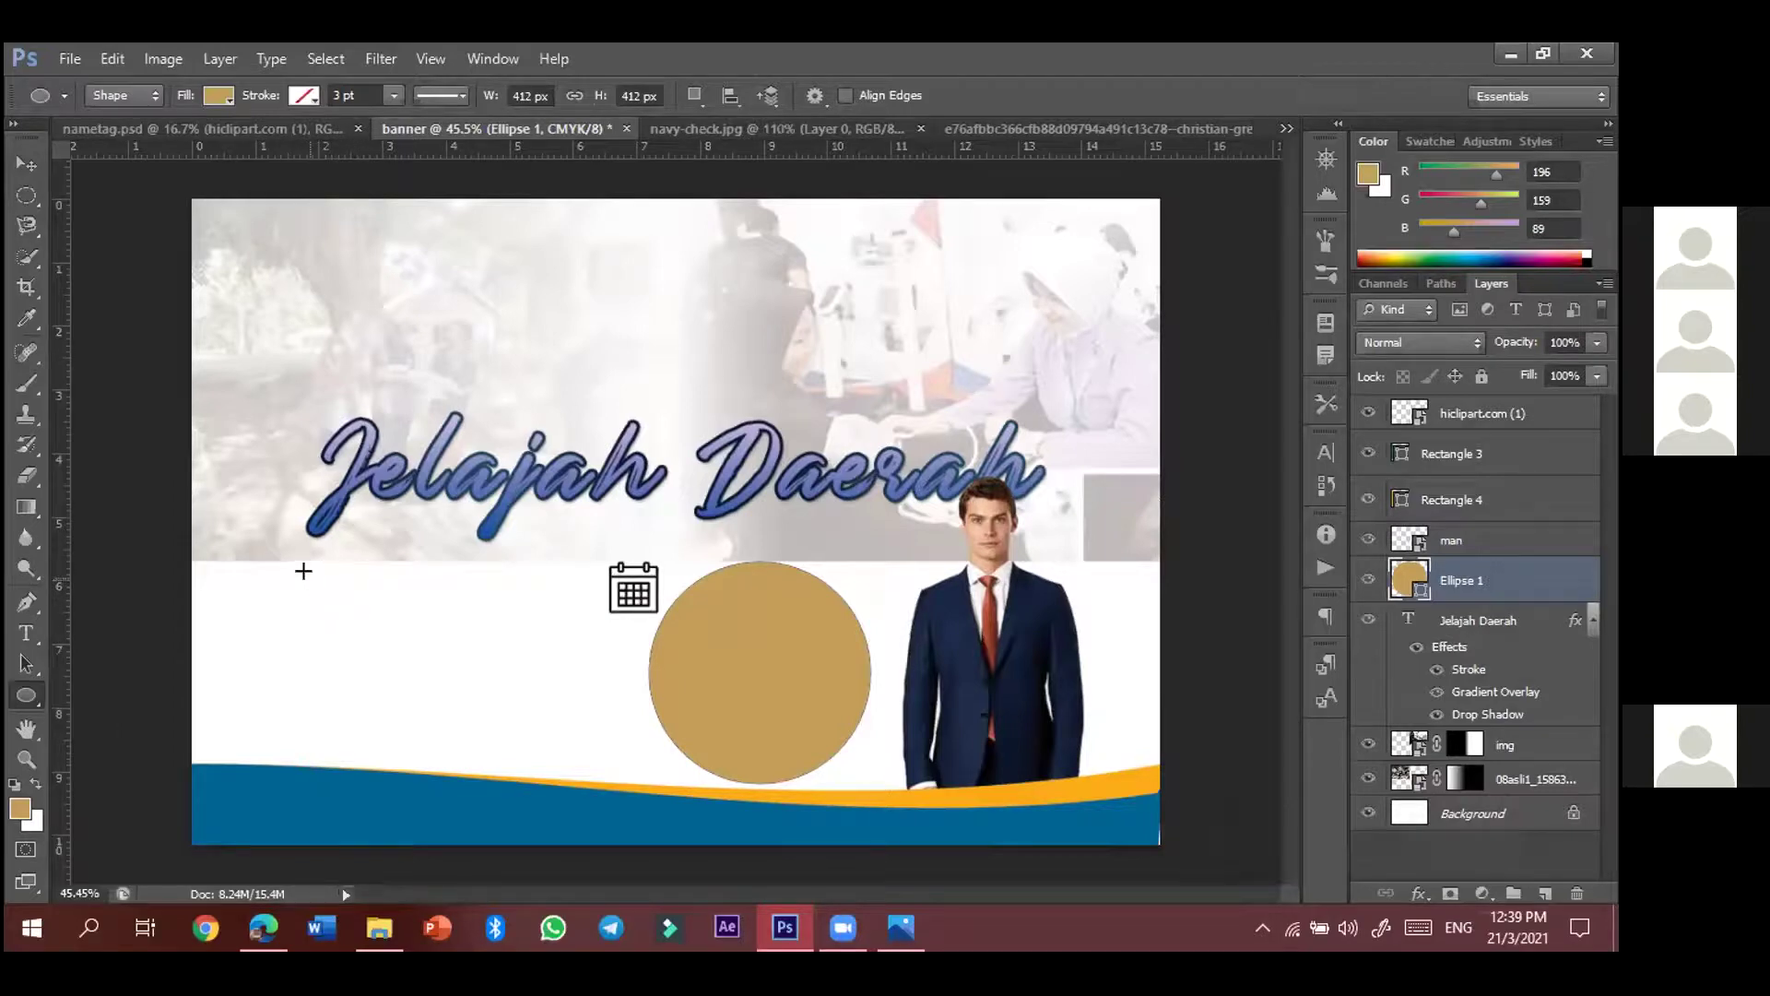
pyautogui.moveTo(310, 574); pyautogui.dragTo(567, 801)
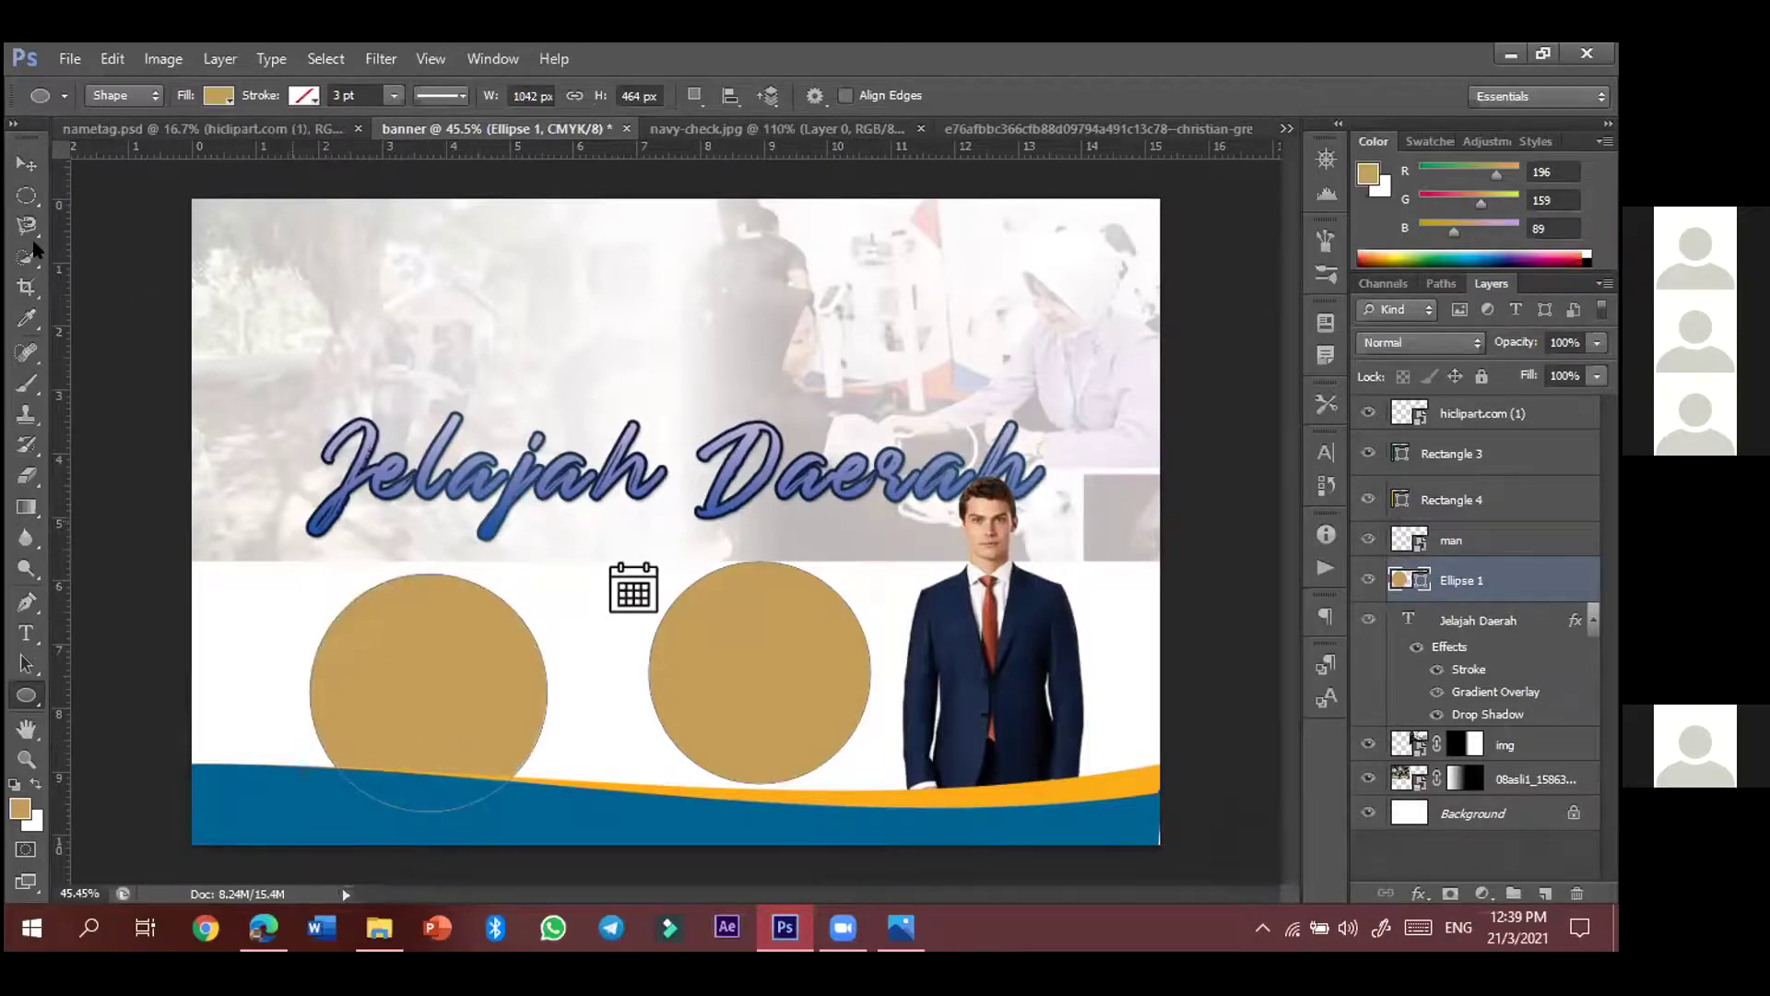
pyautogui.click(26, 163)
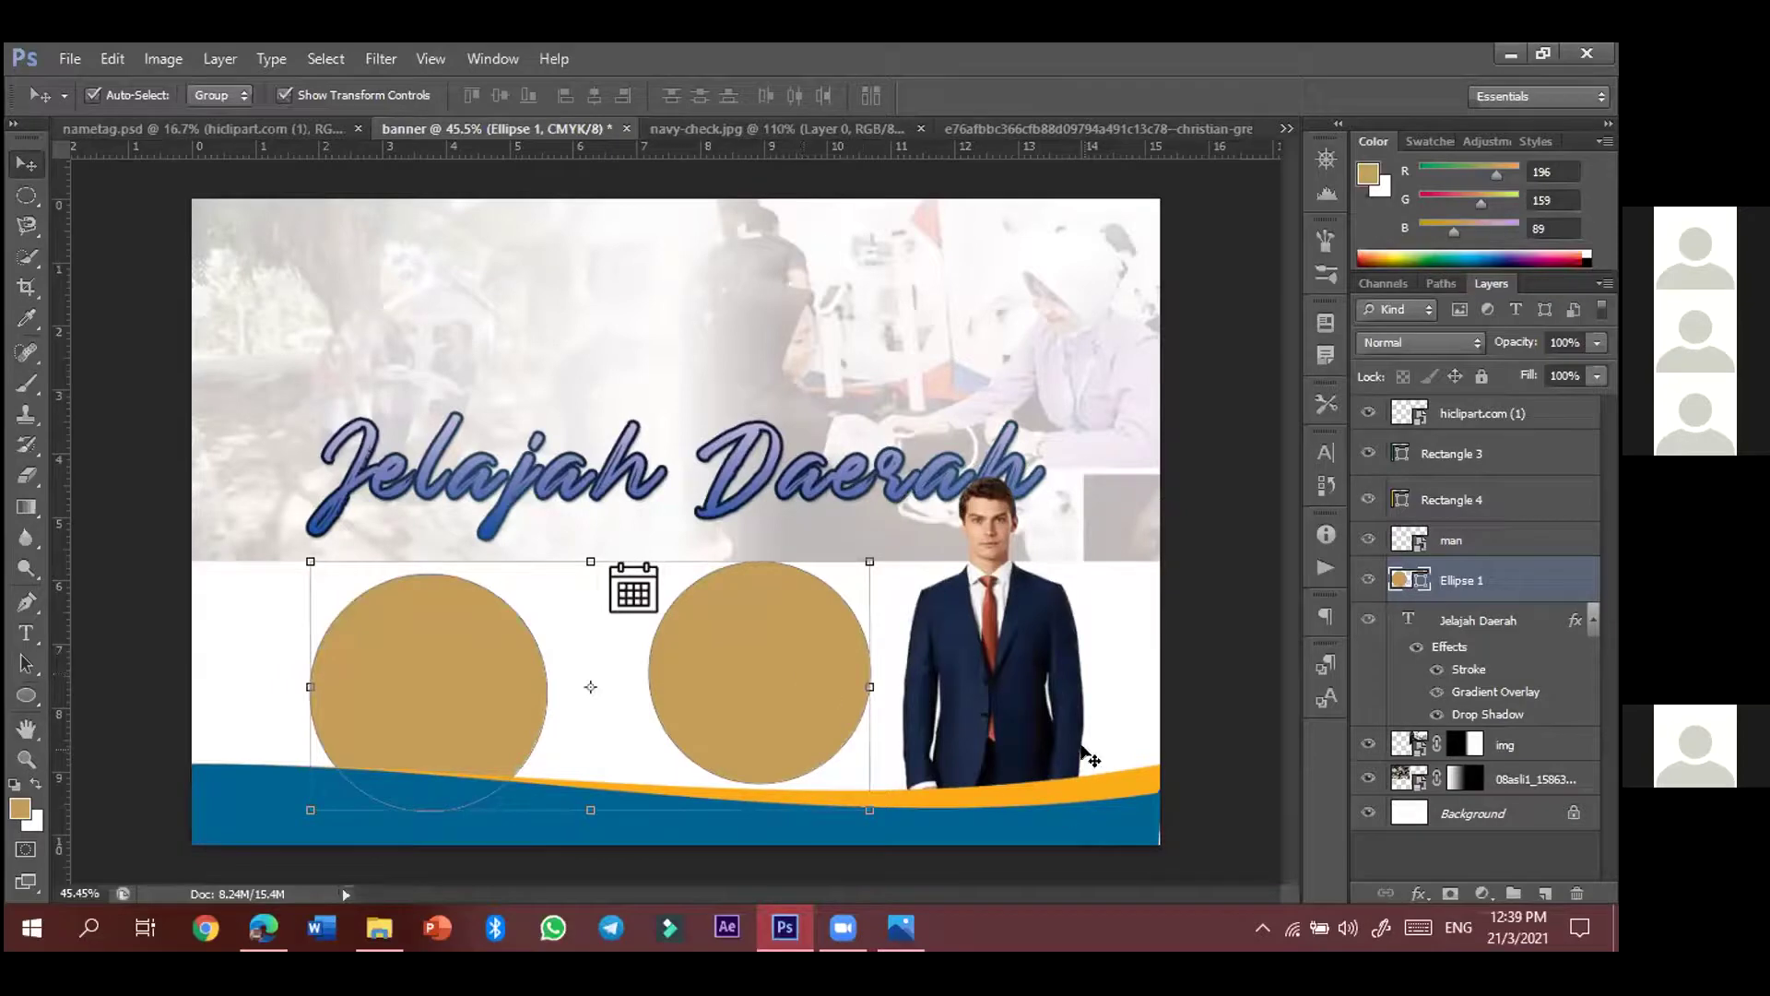
pyautogui.hotkey('ctrl', 'z')
# - Try stacking Ellipse 1 above the man layer with the man moved behind the circle, and restore his position and the layer order
pyautogui.moveTo(842, 617)
pyautogui.mouseDown()
pyautogui.moveTo(842, 593)
pyautogui.moveTo(862, 632)
pyautogui.moveTo(848, 651)
pyautogui.mouseUp()
pyautogui.click(1481, 536)
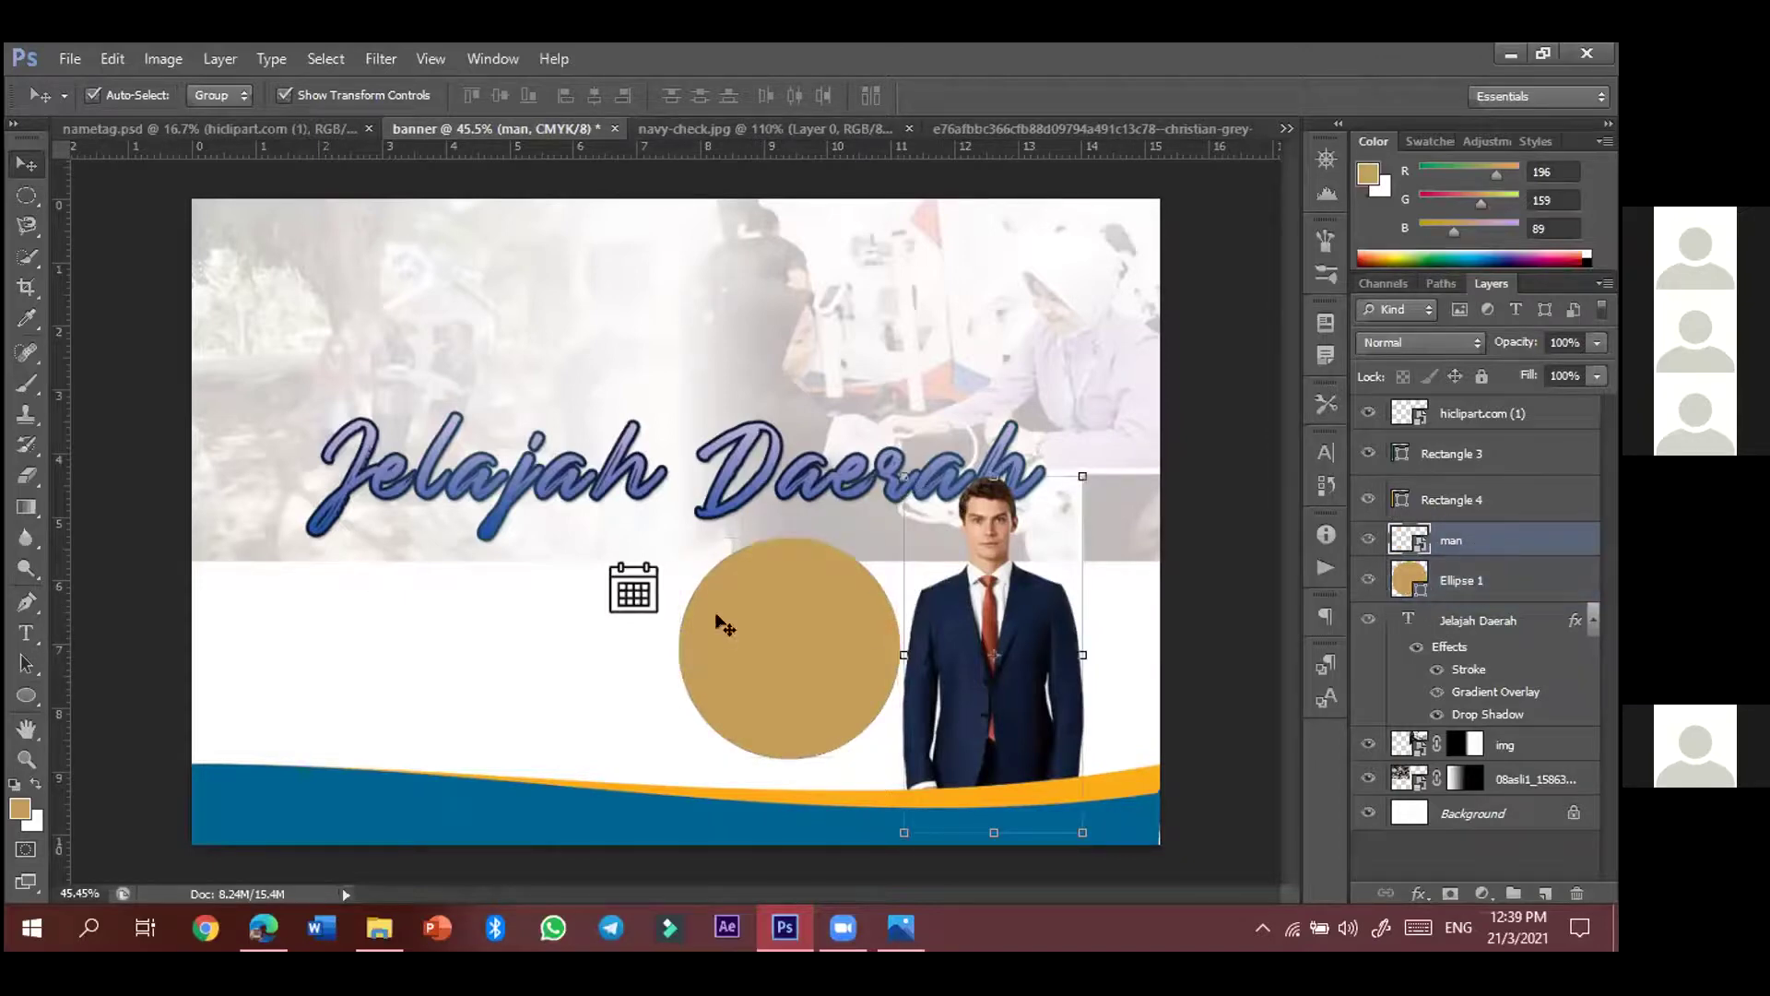
pyautogui.moveTo(1452, 587); pyautogui.dragTo(1464, 535)
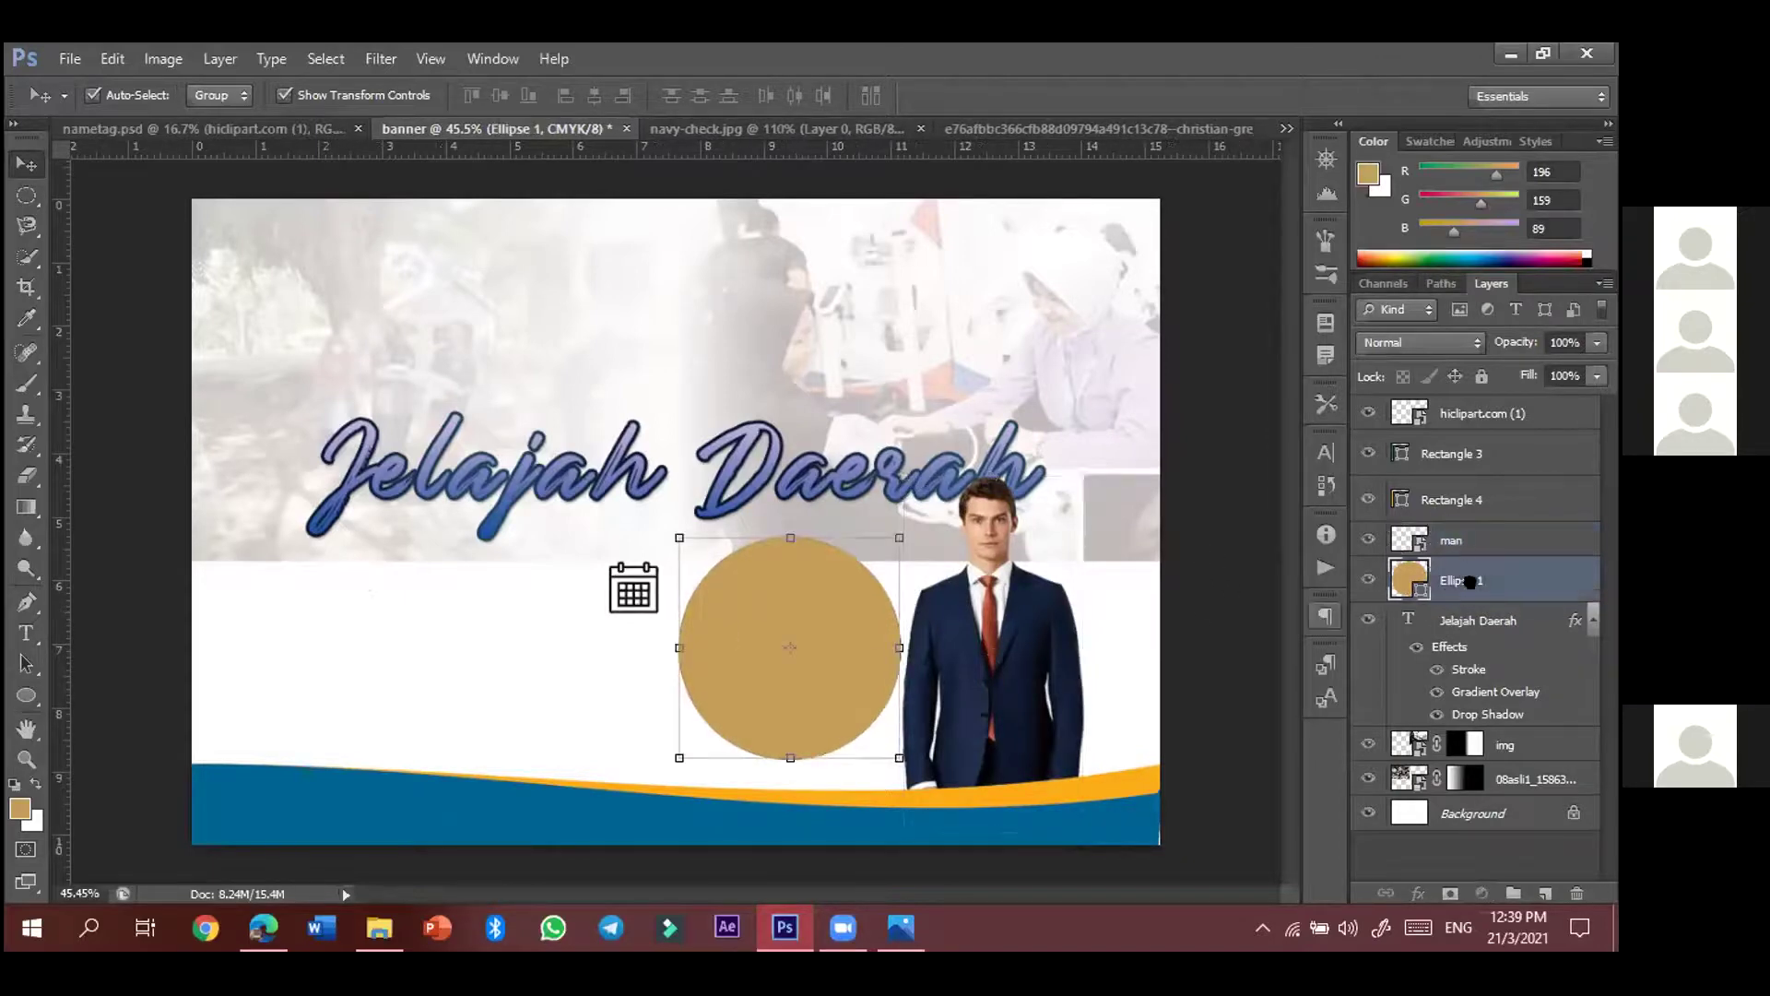
pyautogui.click(1051, 629)
pyautogui.moveTo(1060, 576); pyautogui.dragTo(881, 576)
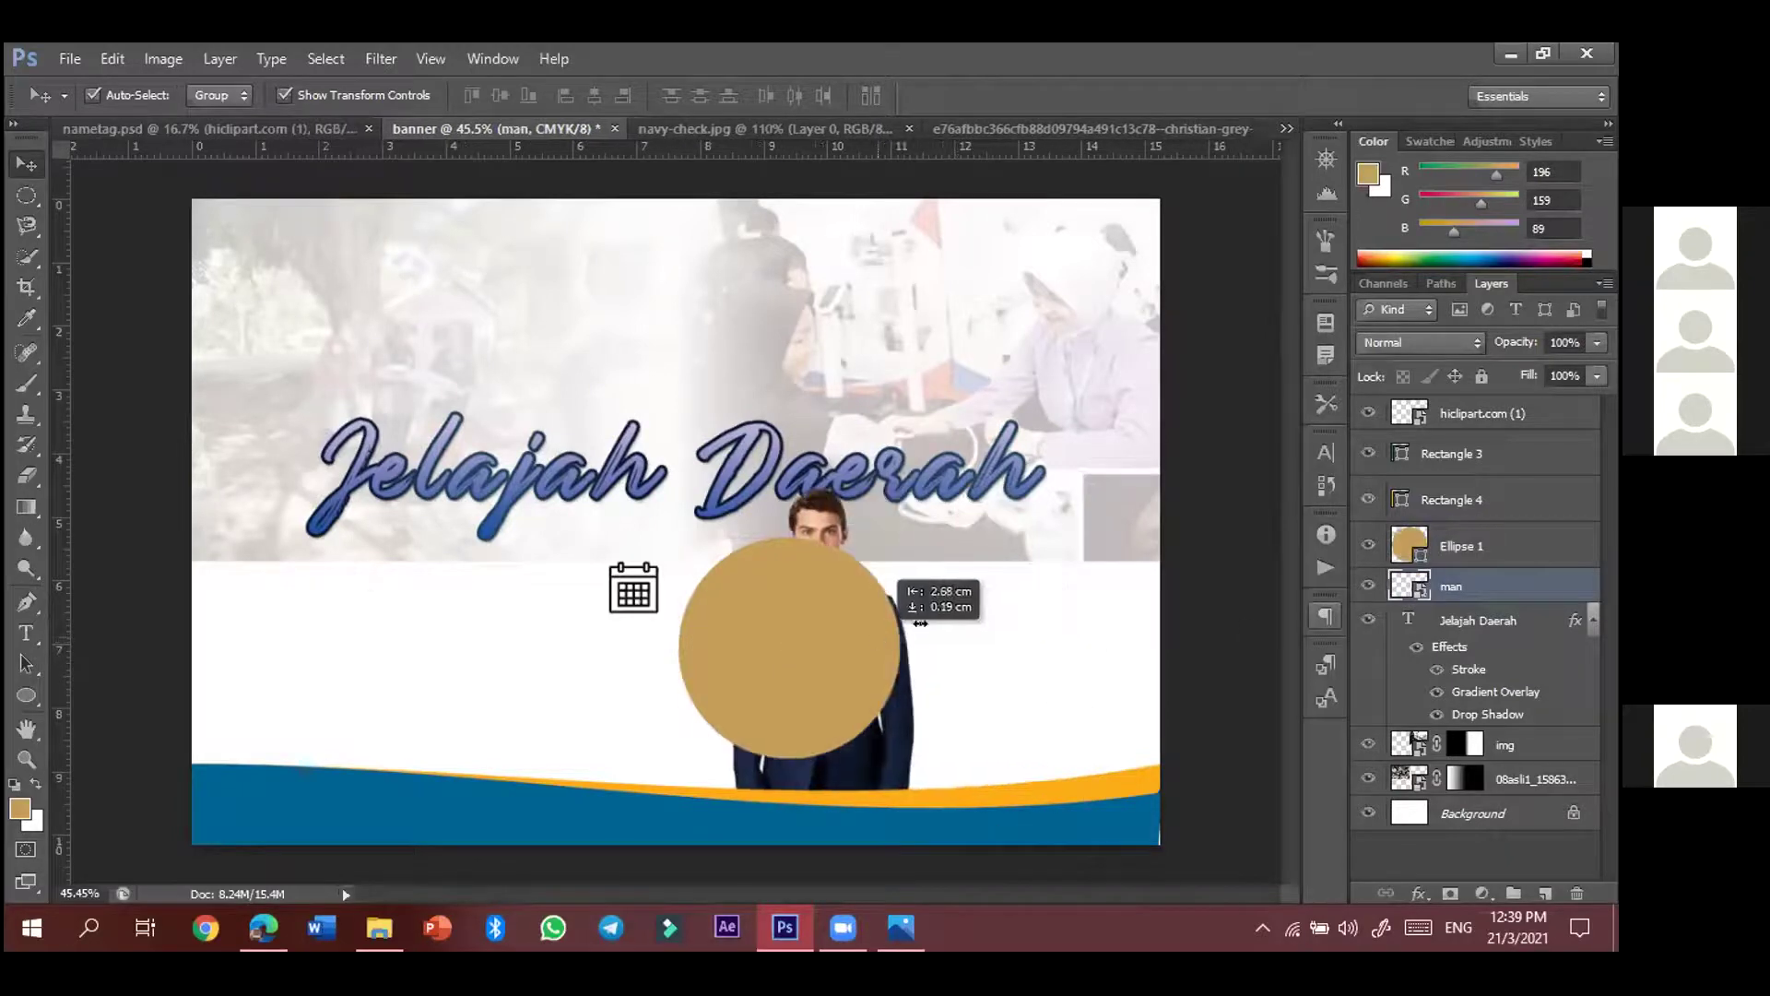
pyautogui.hotkey('ctrl', 'z')
pyautogui.moveTo(1490, 569); pyautogui.dragTo(1461, 535)
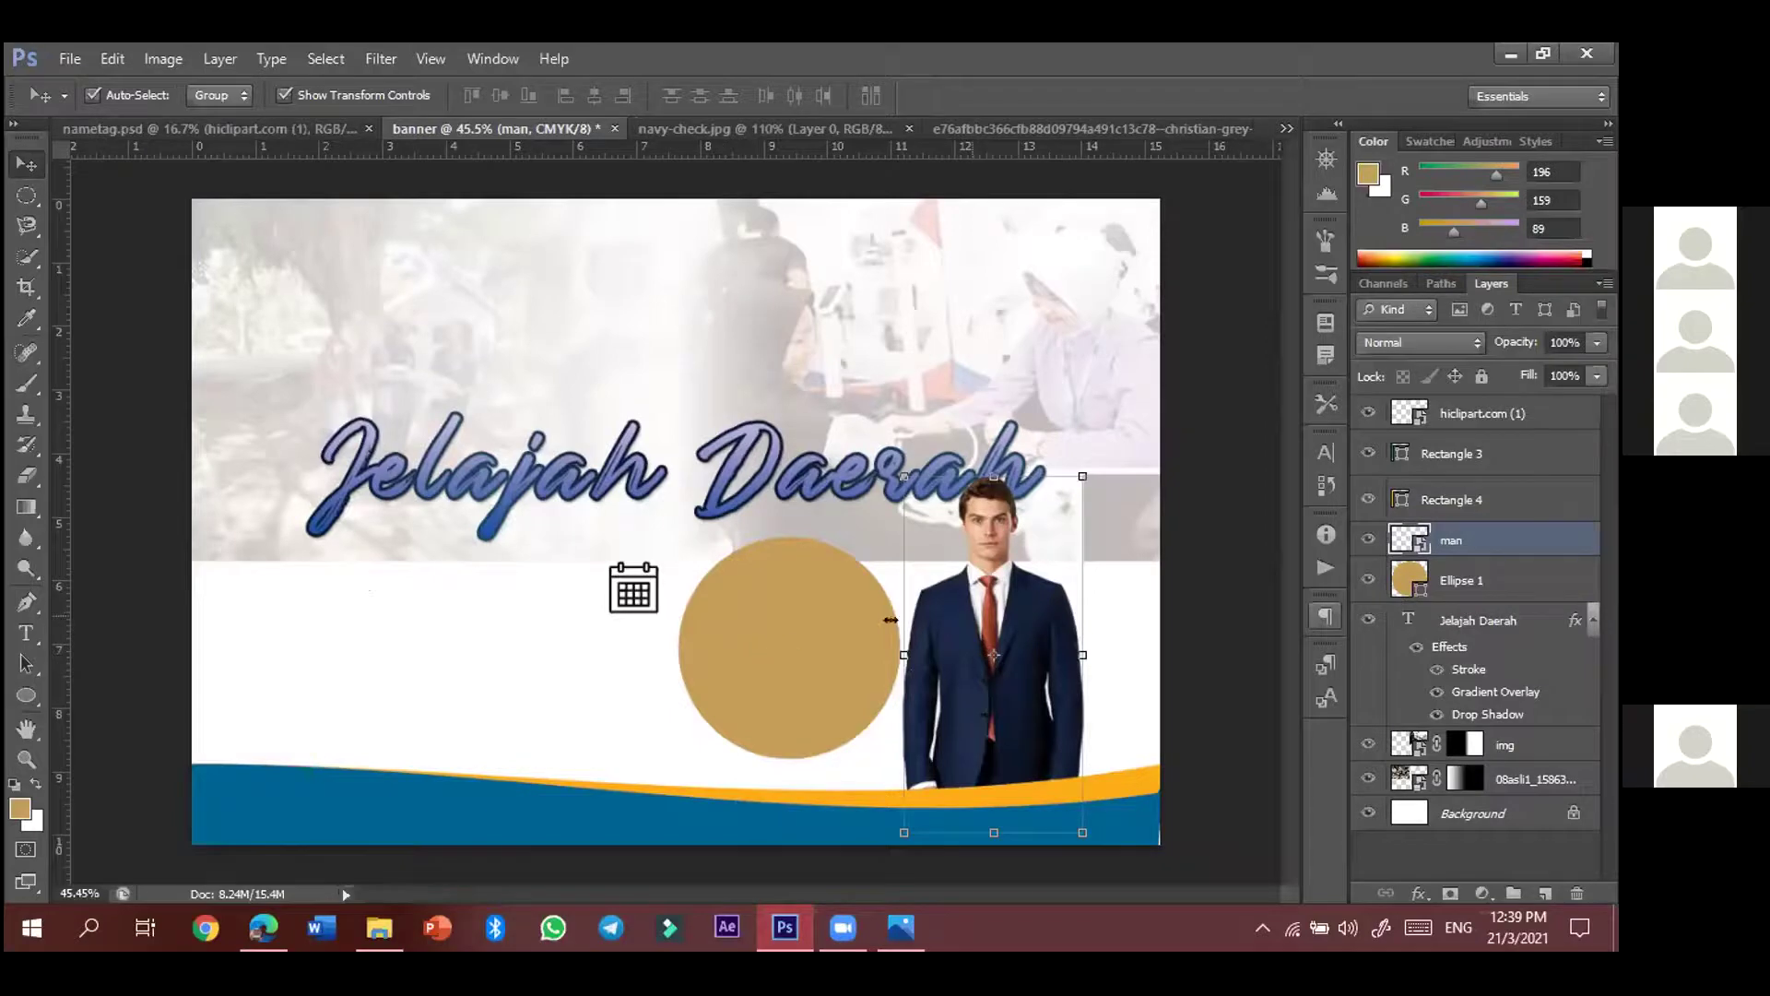
# - Move the tan circle behind the man's upper body and select the man layer
pyautogui.moveTo(834, 649); pyautogui.dragTo(1030, 629)
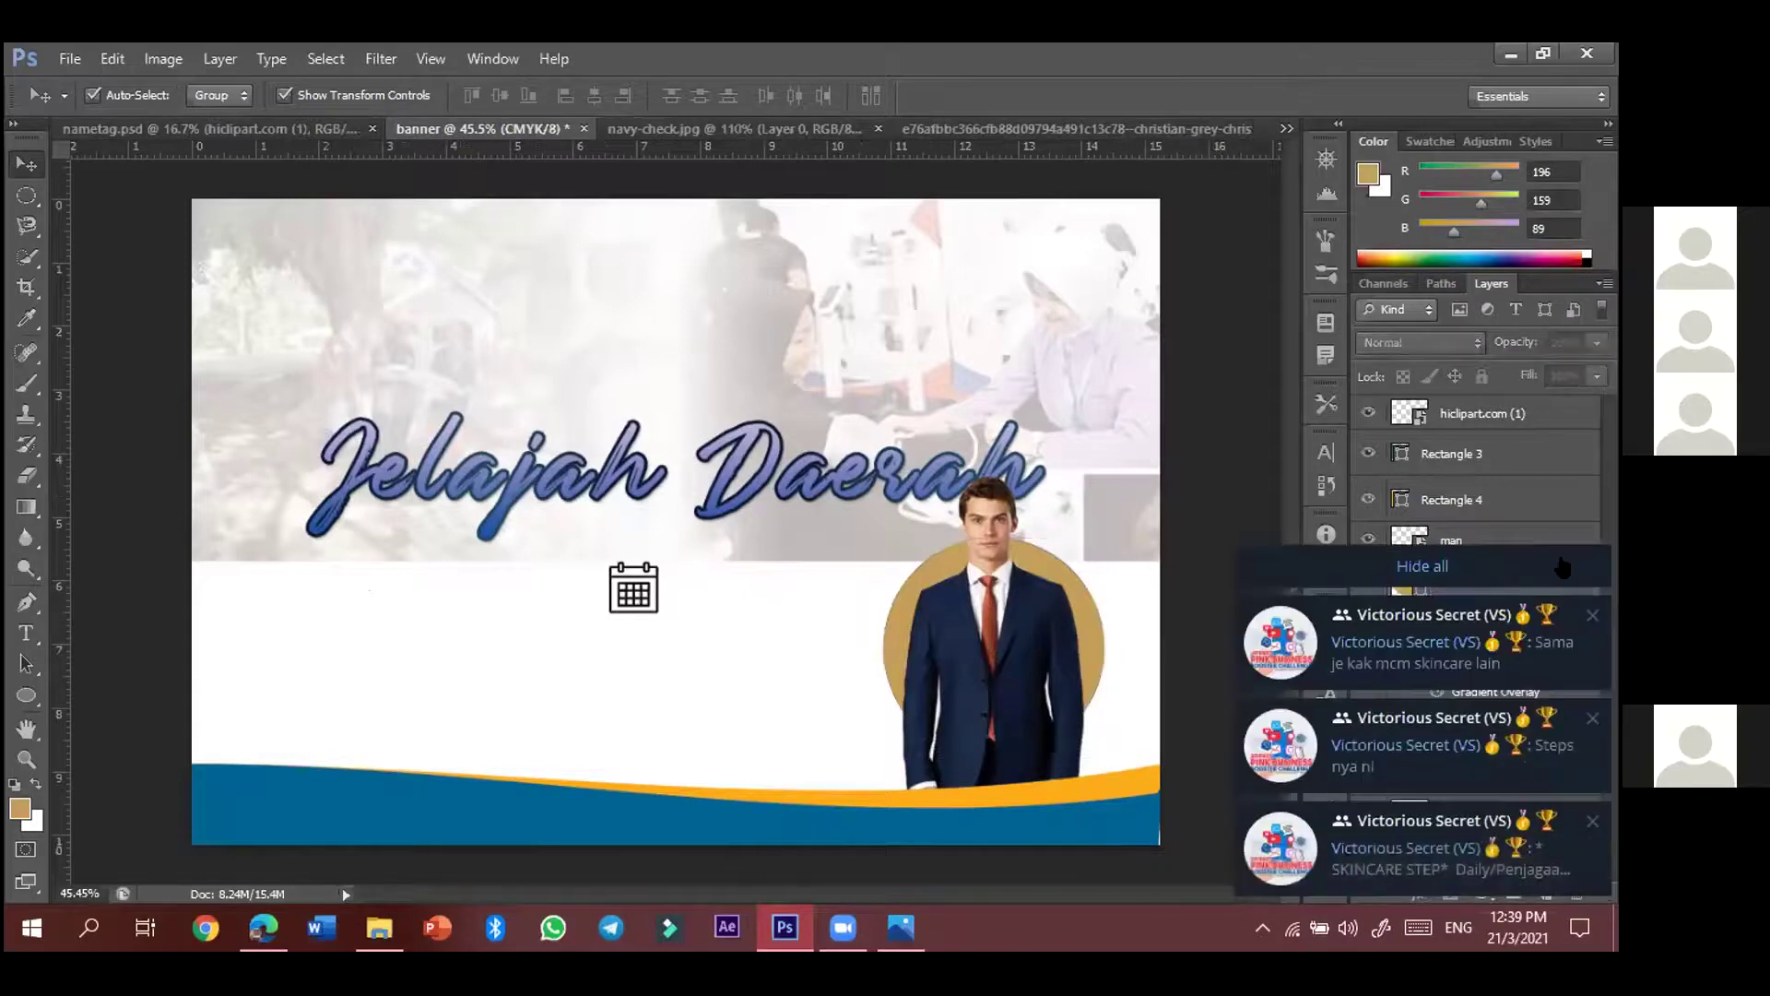
pyautogui.click(1425, 581)
pyautogui.click(1489, 546)
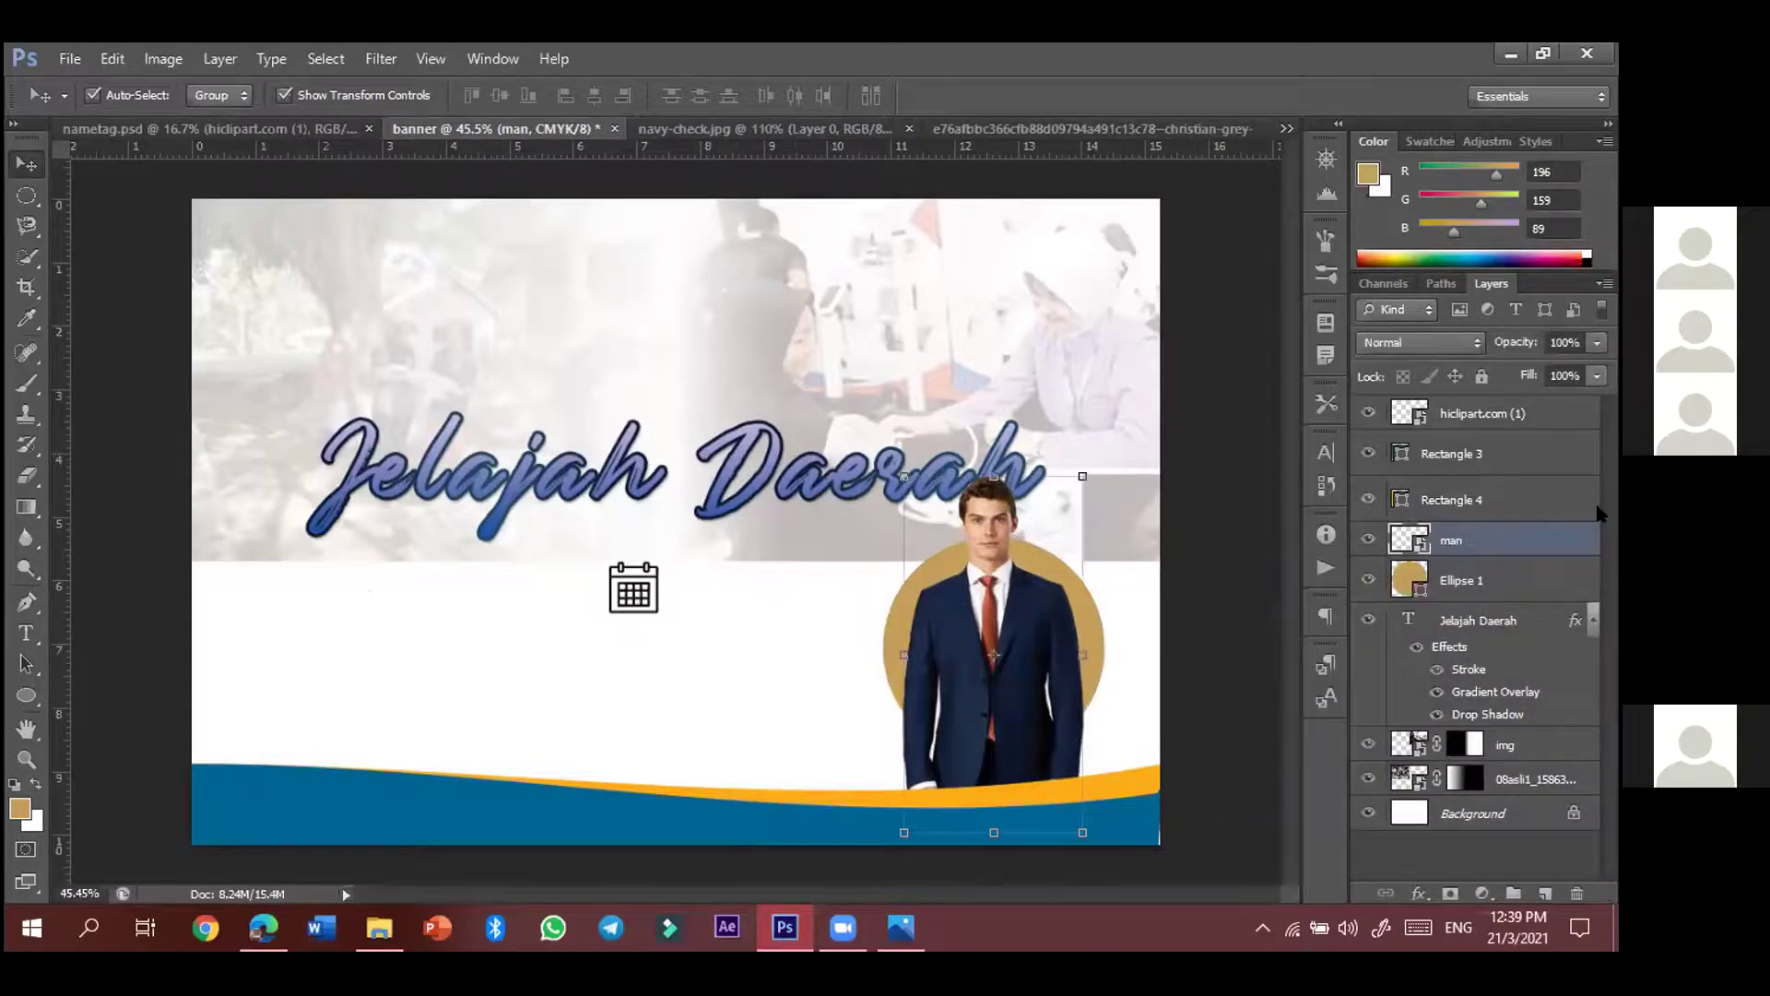
# - Rasterize the man layer and clip it to the Ellipse 1 circle with a clipping mask
pyautogui.rightClick(1484, 535)
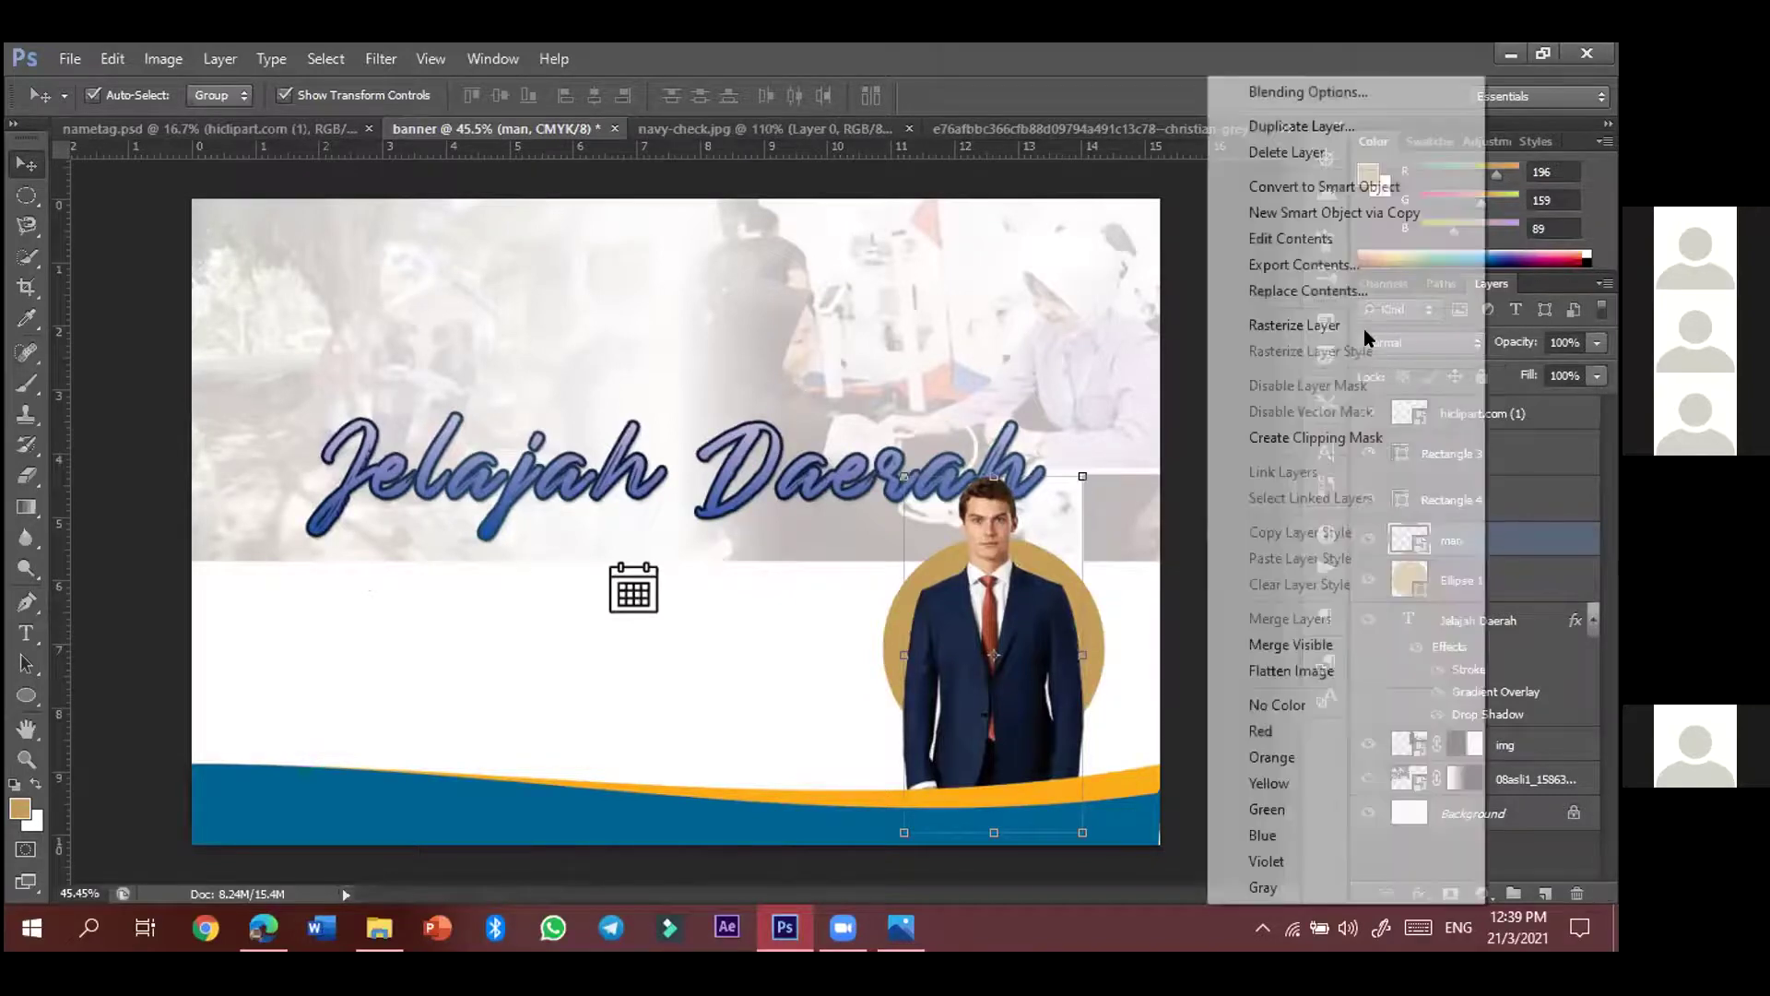
pyautogui.click(1348, 323)
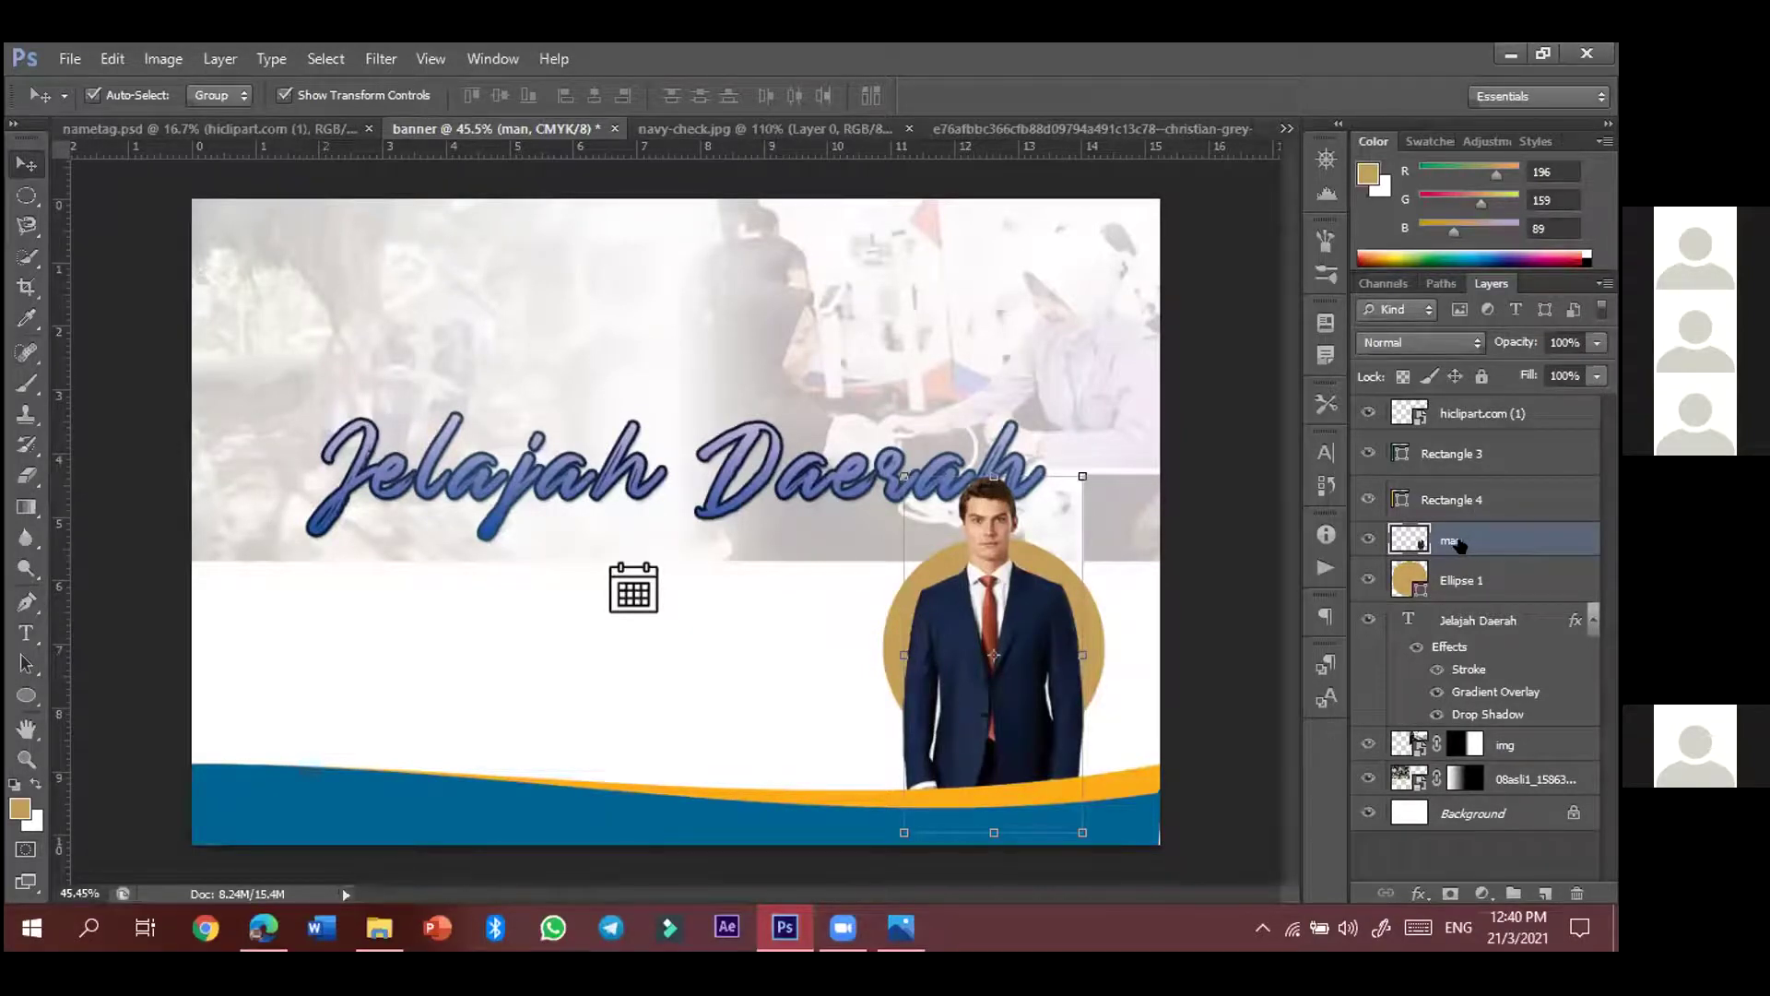
pyautogui.rightClick(1447, 548)
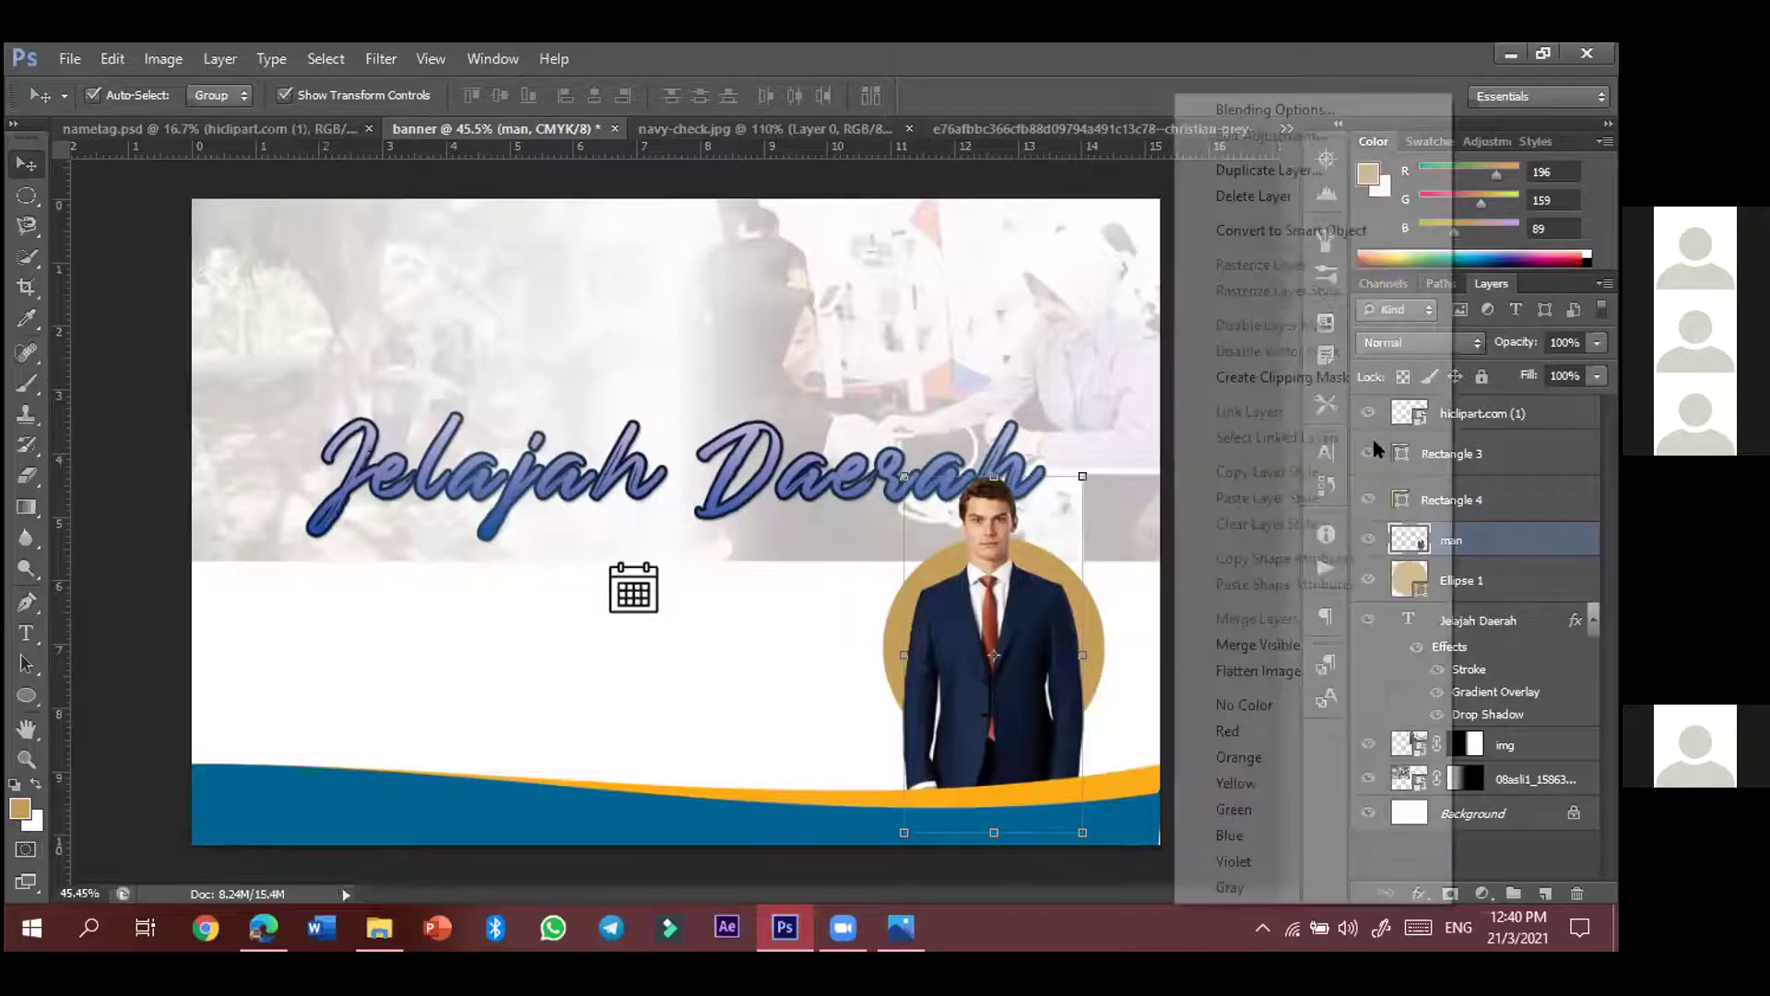
pyautogui.click(1316, 377)
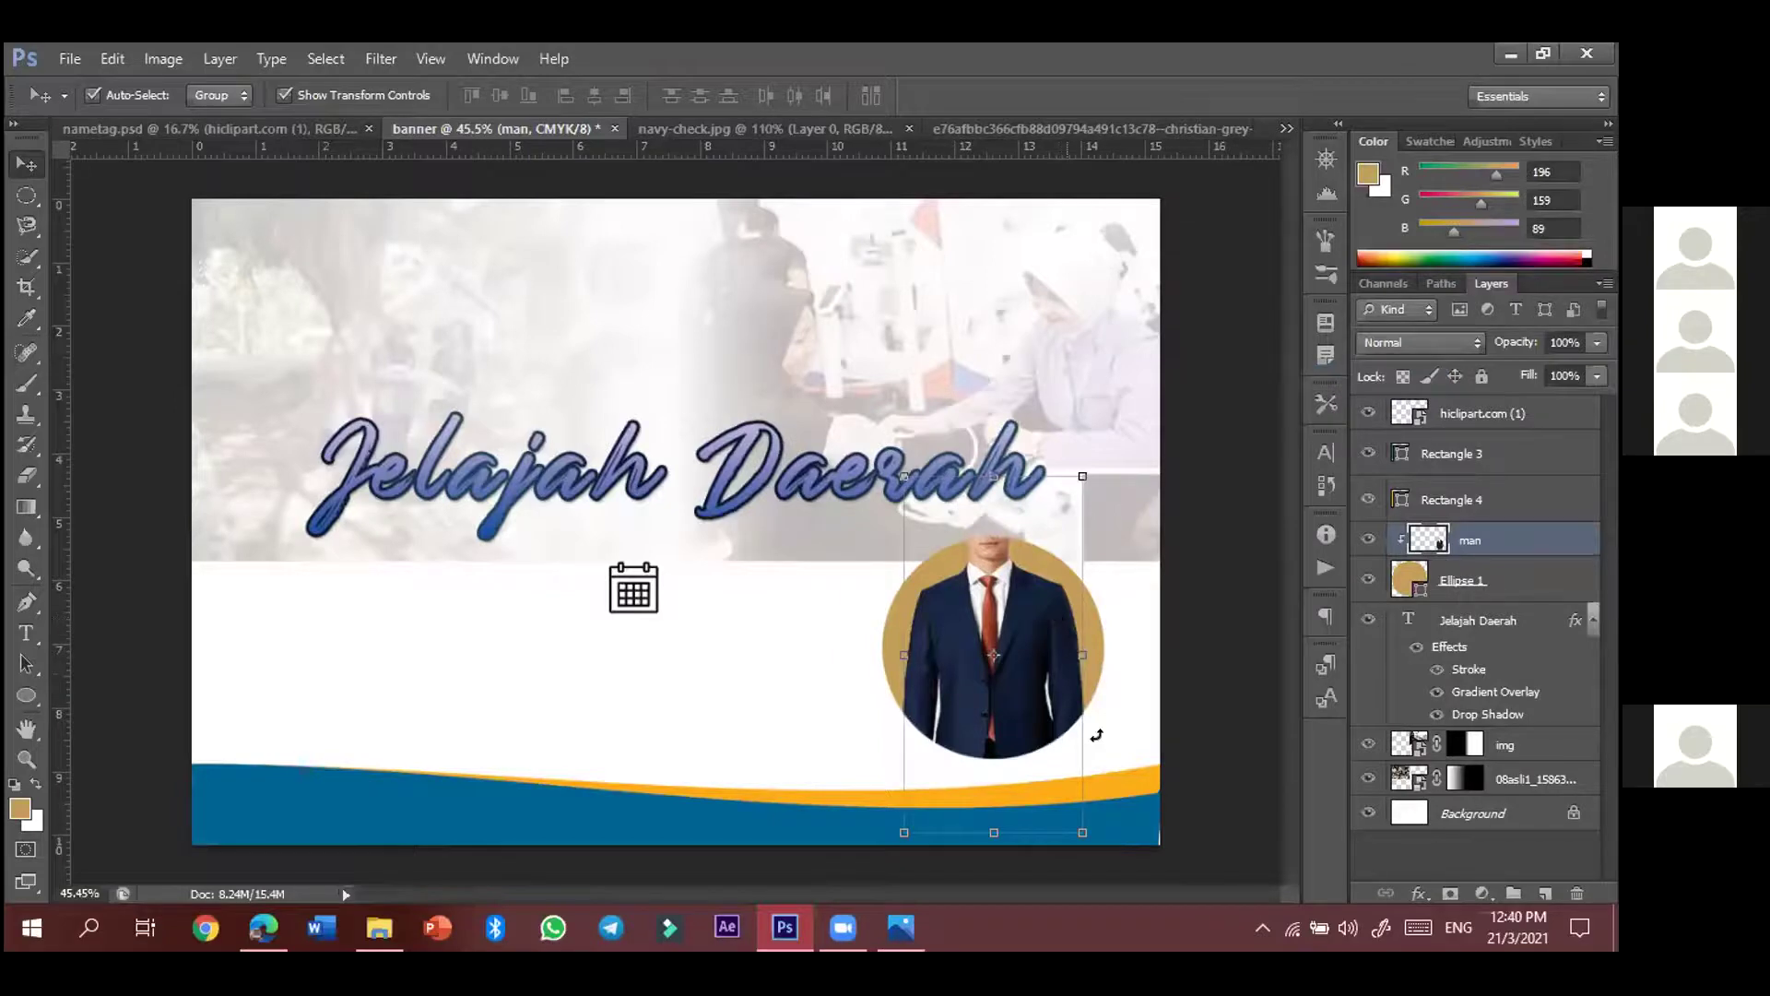
# - Try lowering the clipped man so his head fits inside the circle, and compare him with the prosumer1.jpg poster in Photos
pyautogui.moveTo(1014, 602); pyautogui.dragTo(1015, 687)
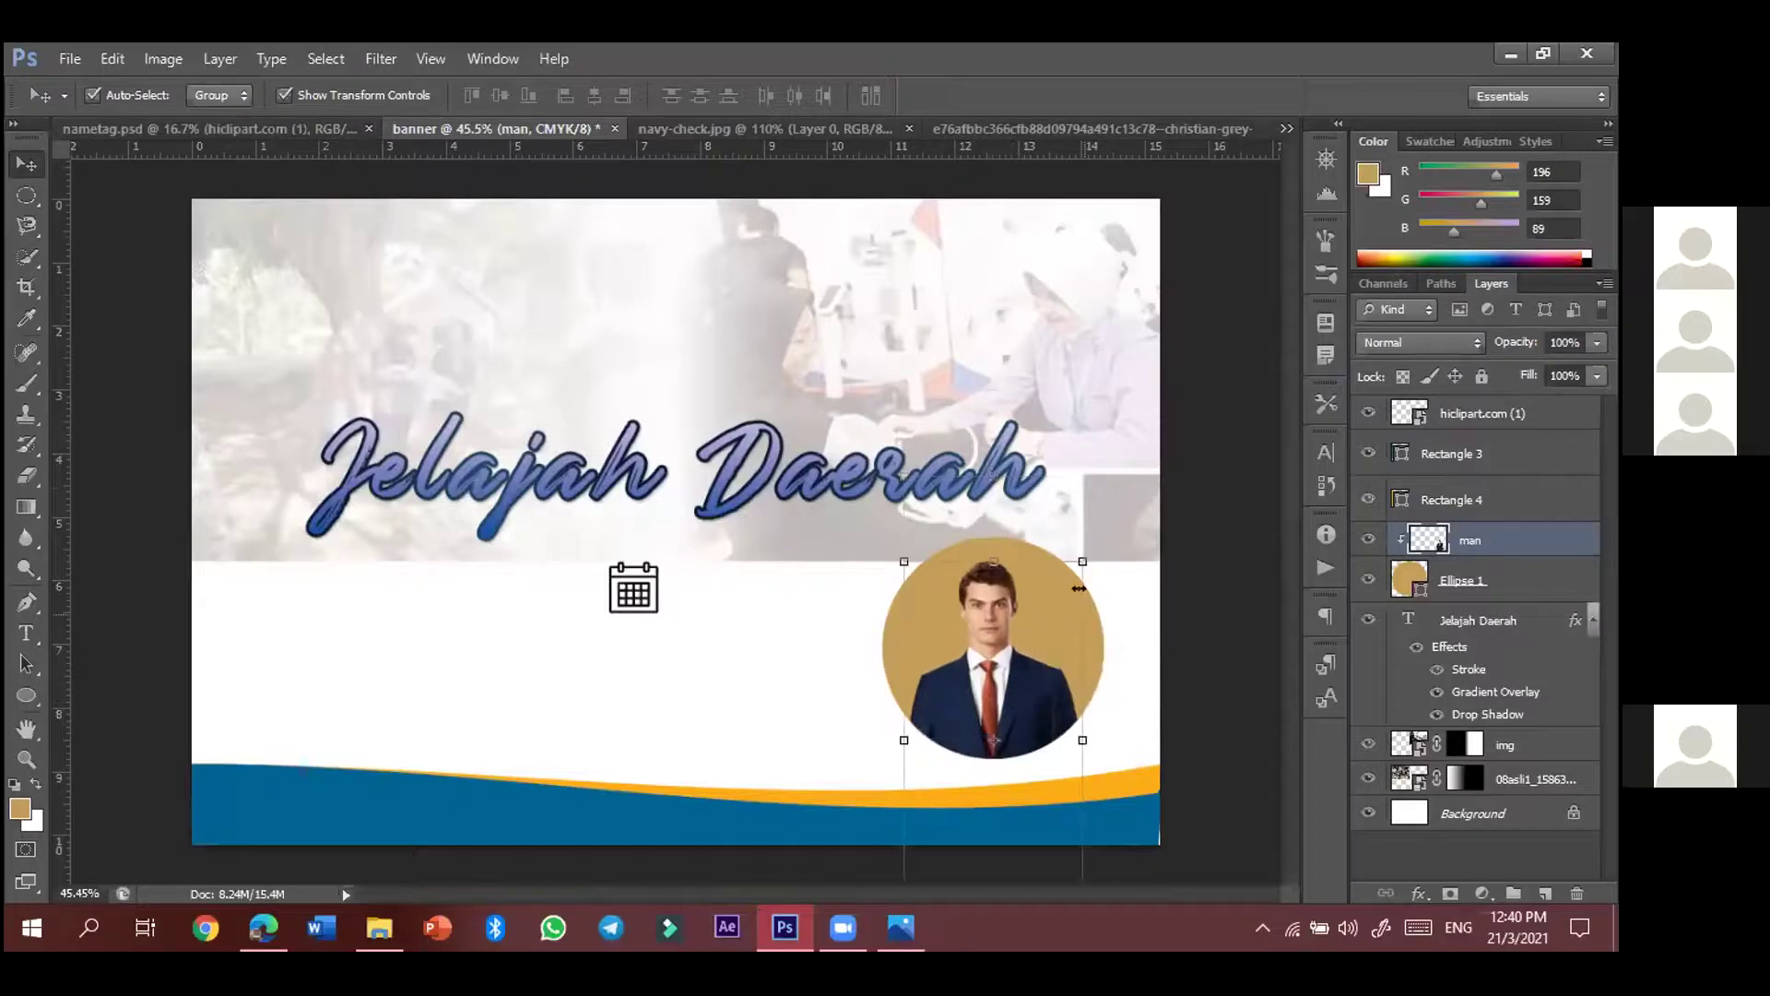
pyautogui.click(1193, 707)
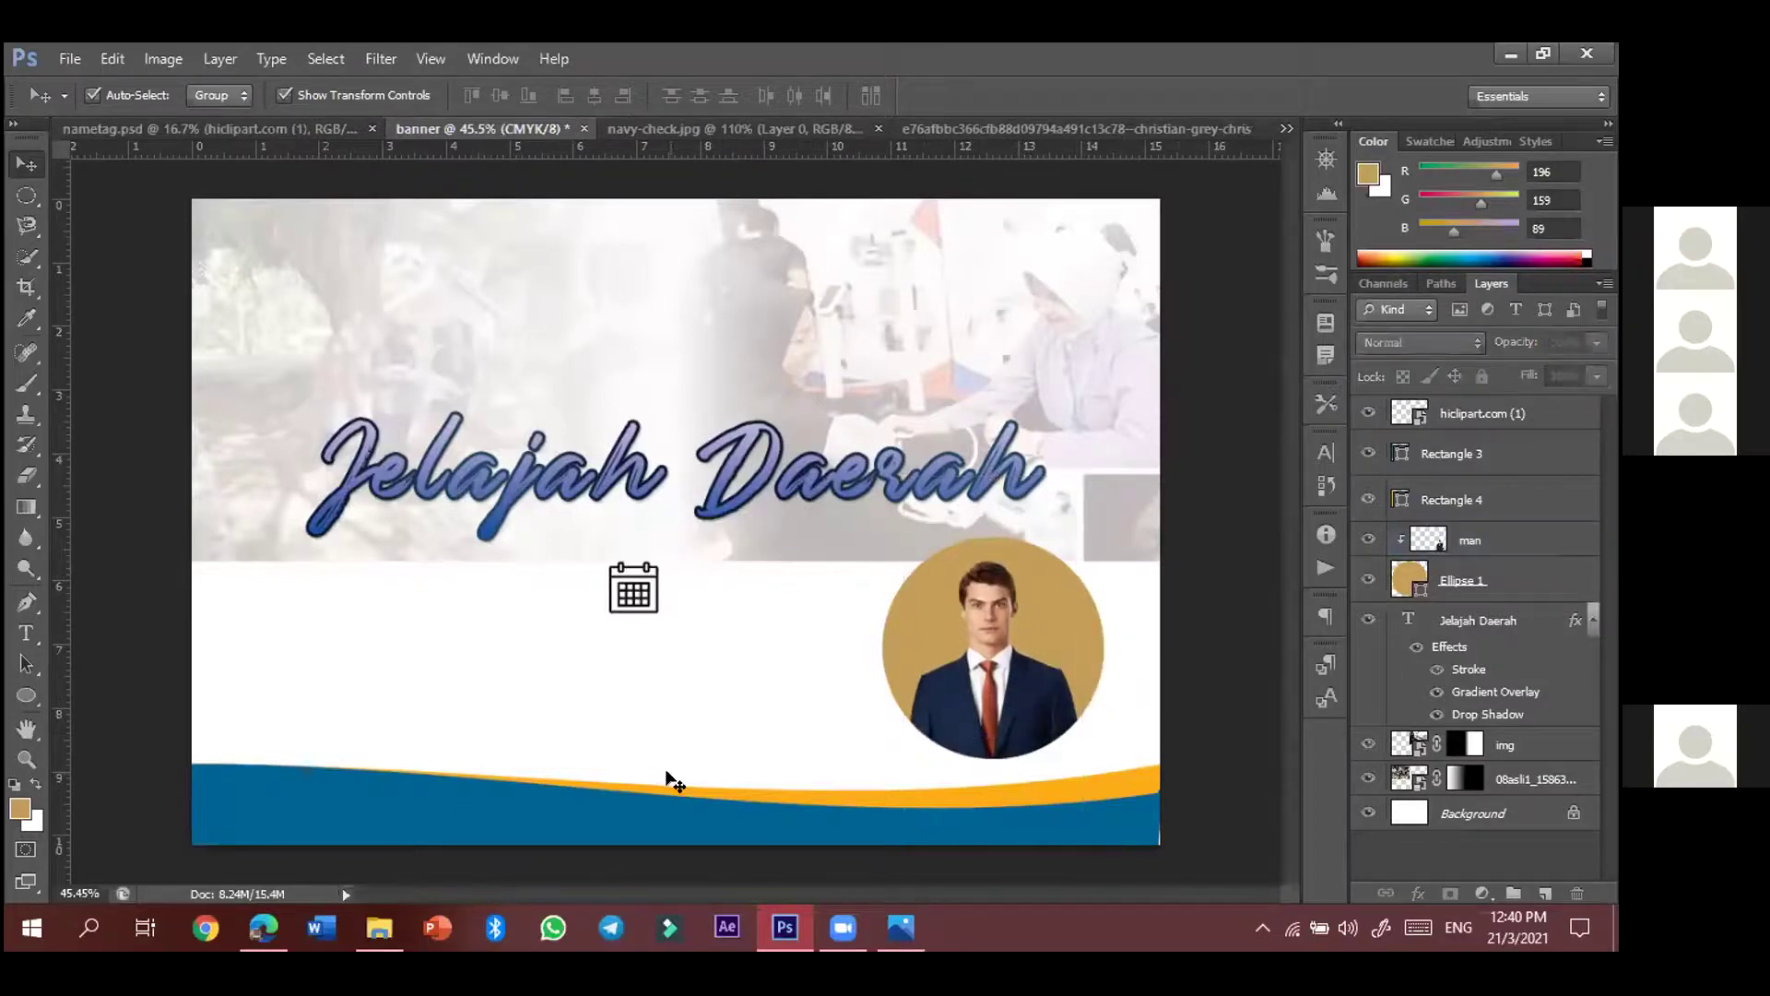
pyautogui.click(899, 933)
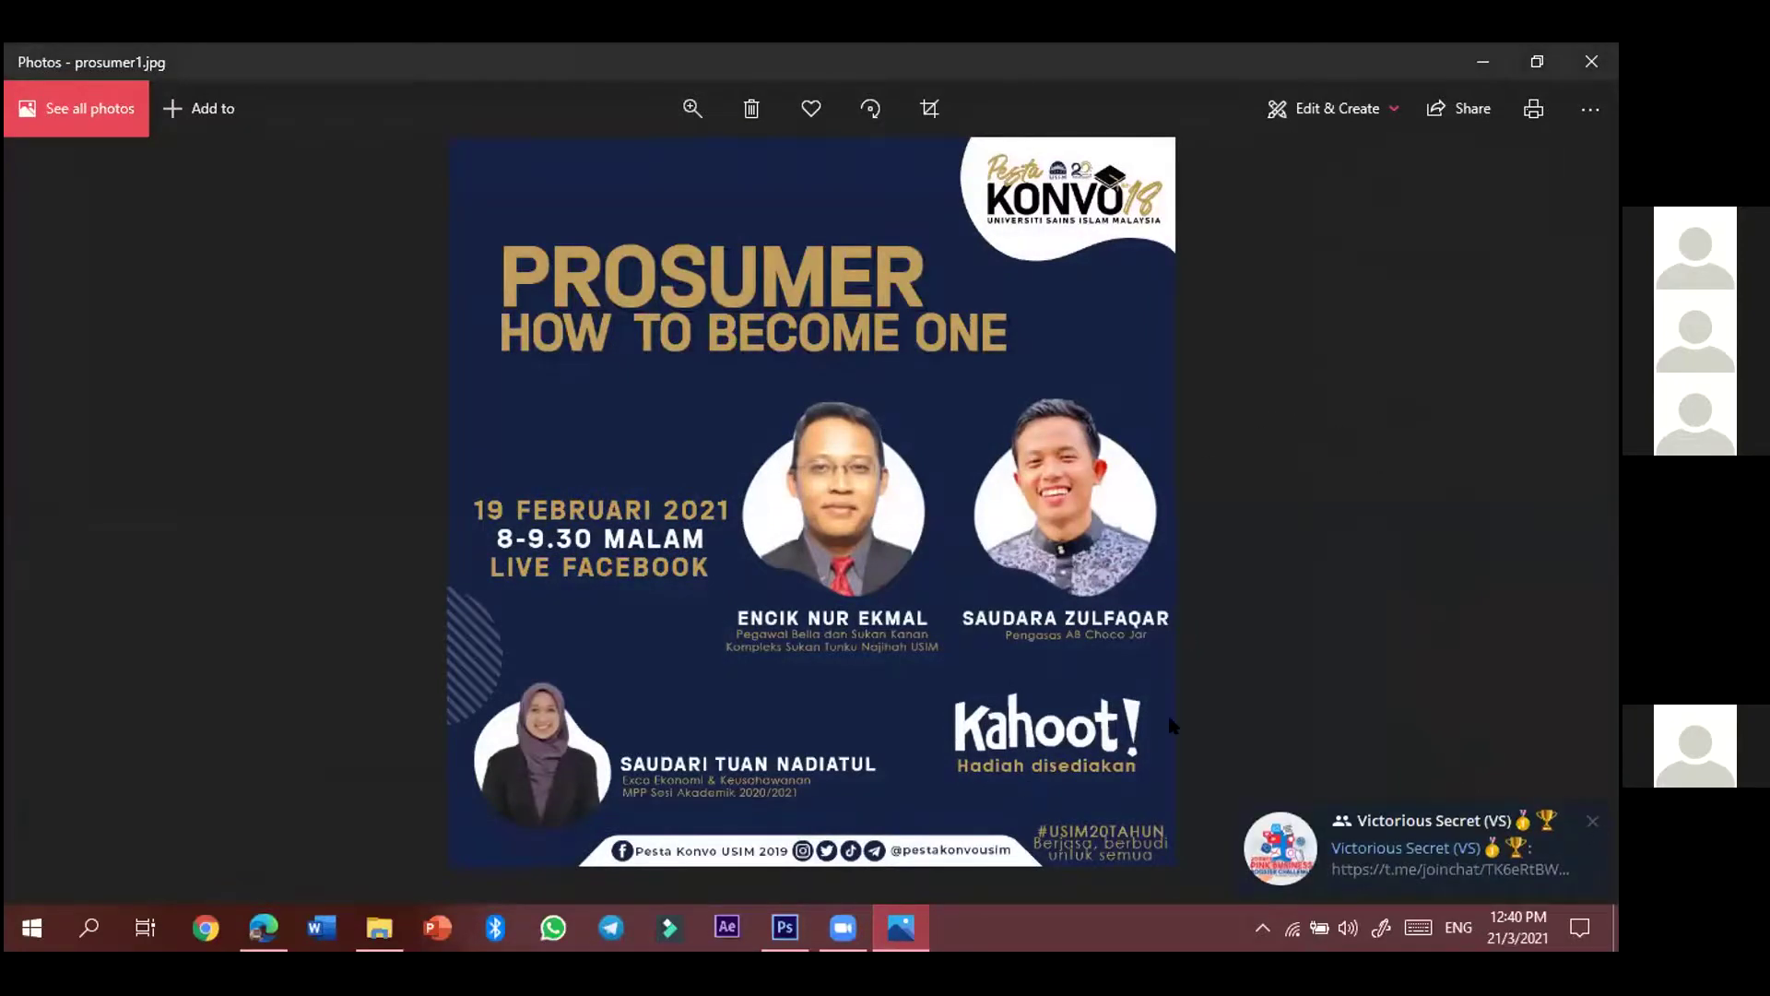
pyautogui.hotkey('alt', 'Tab')
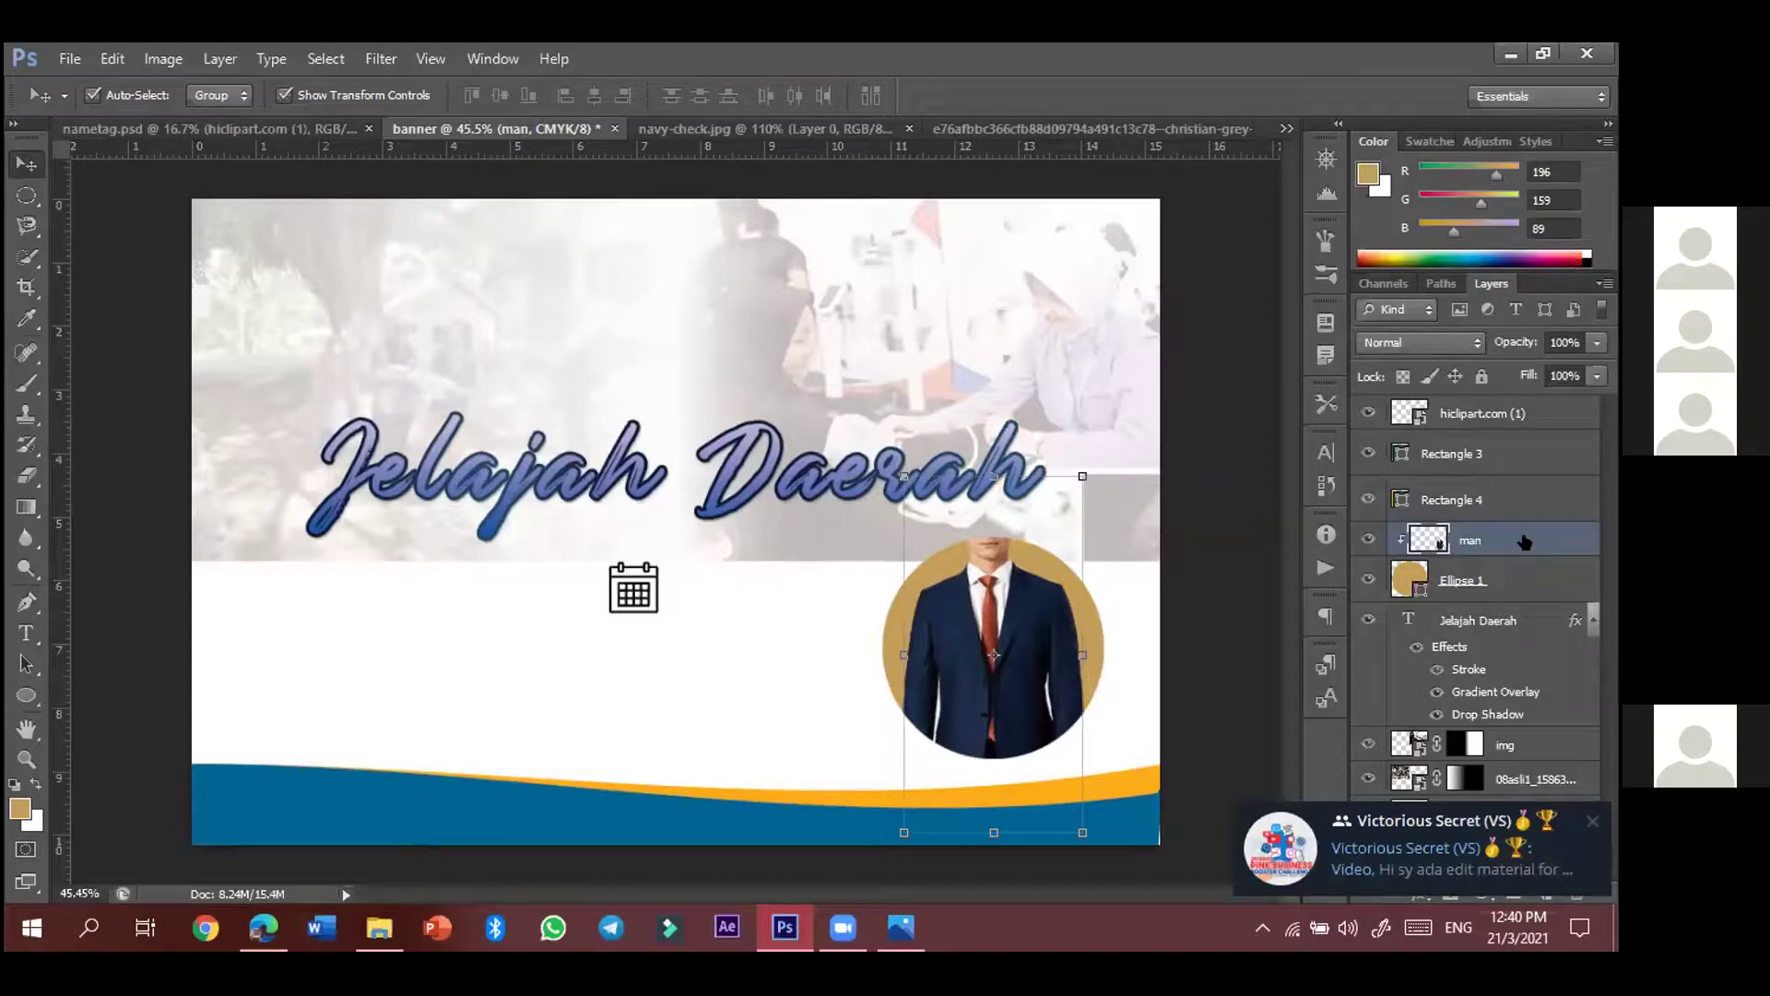
# - Duplicate the clipped man layer and remove the copy again
pyautogui.hotkey('ctrl', 'j')
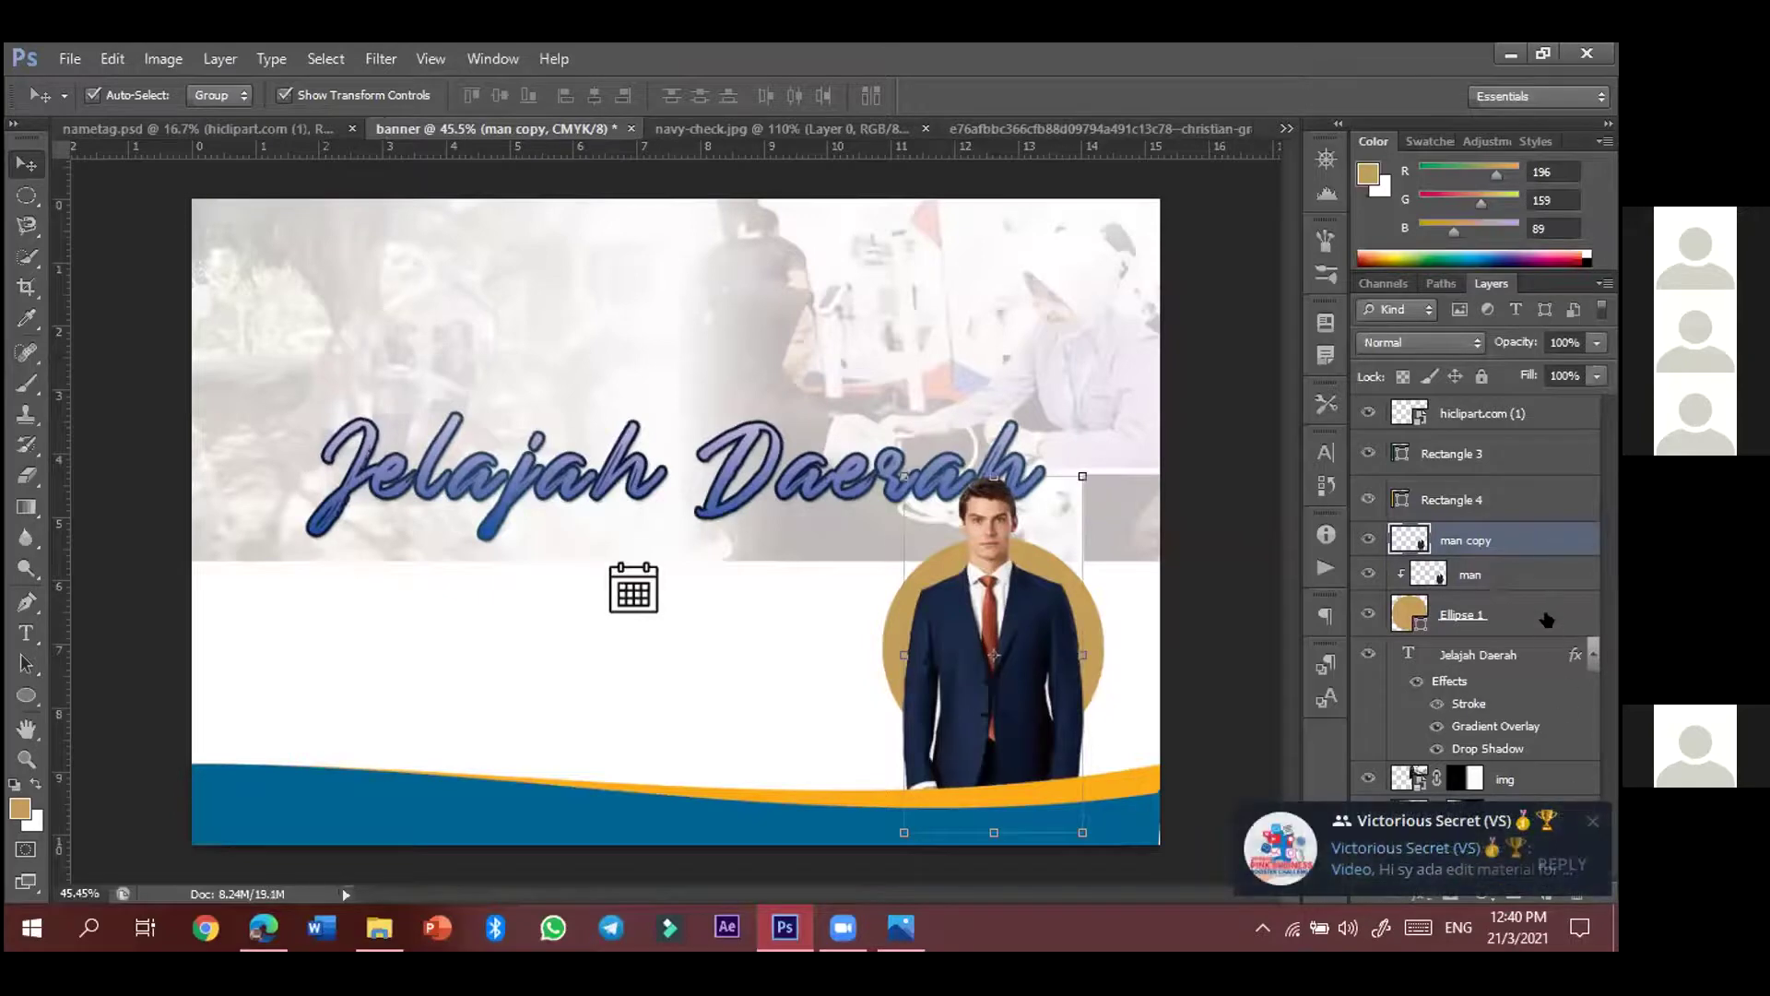
pyautogui.click(1533, 564)
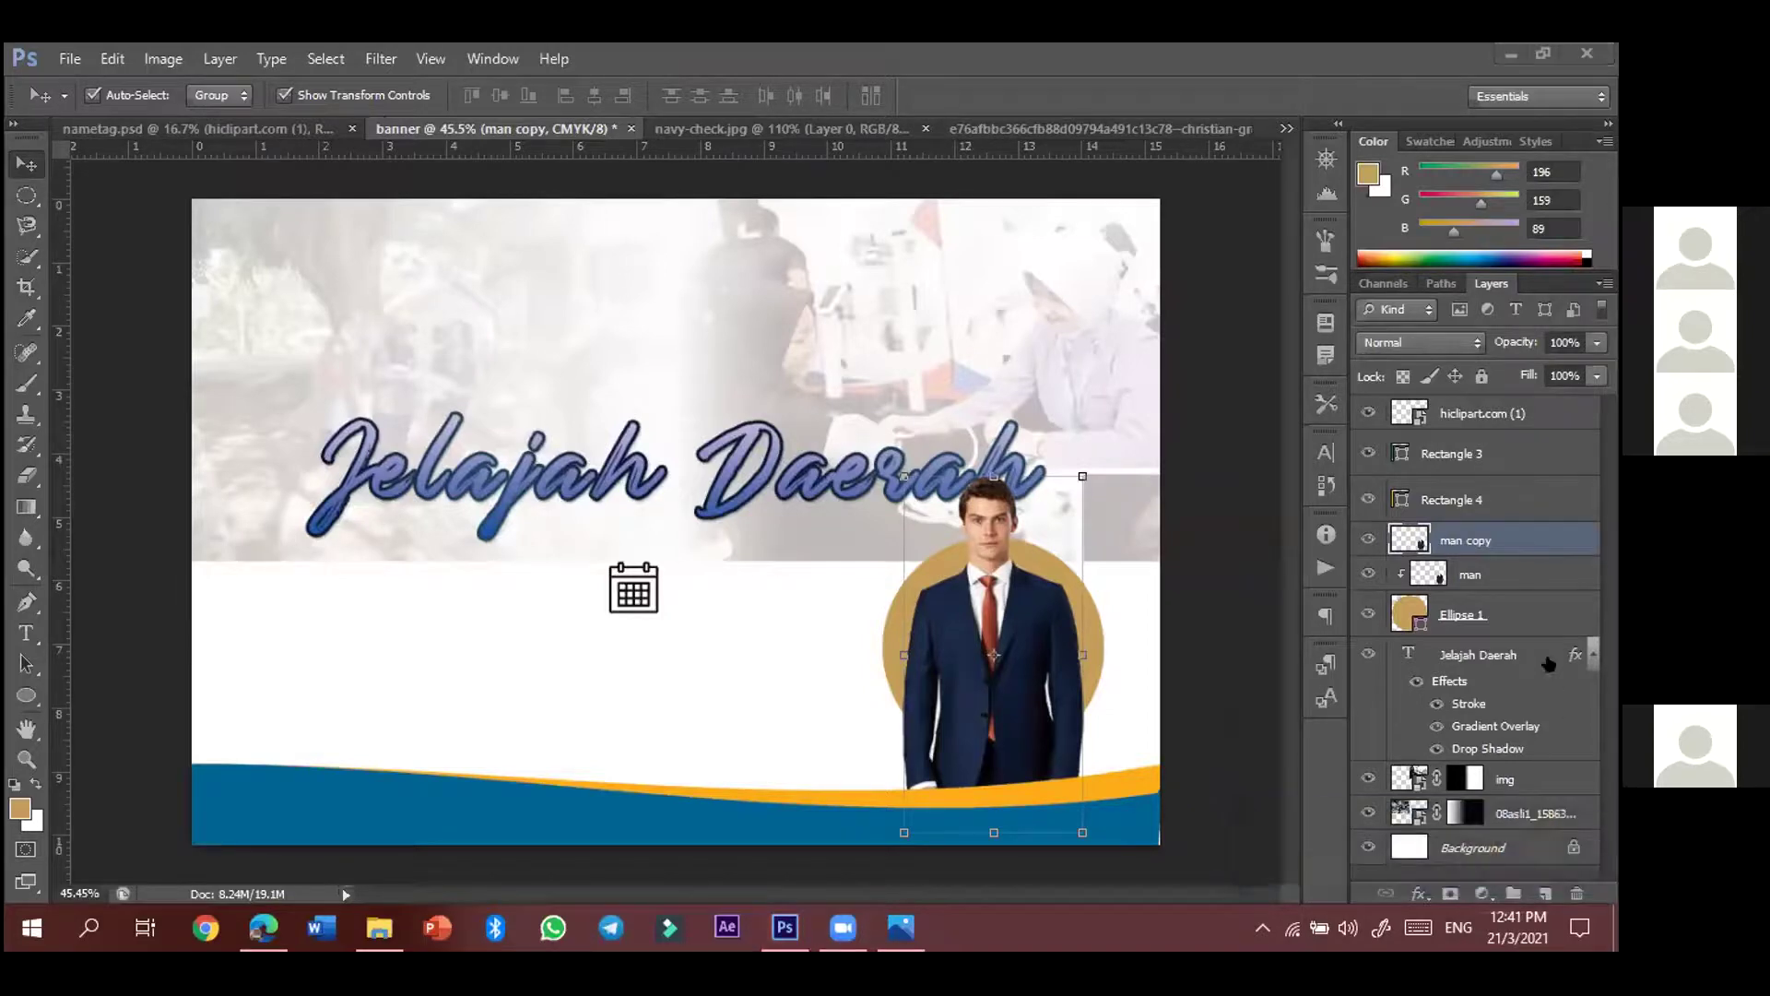
pyautogui.click(1513, 544)
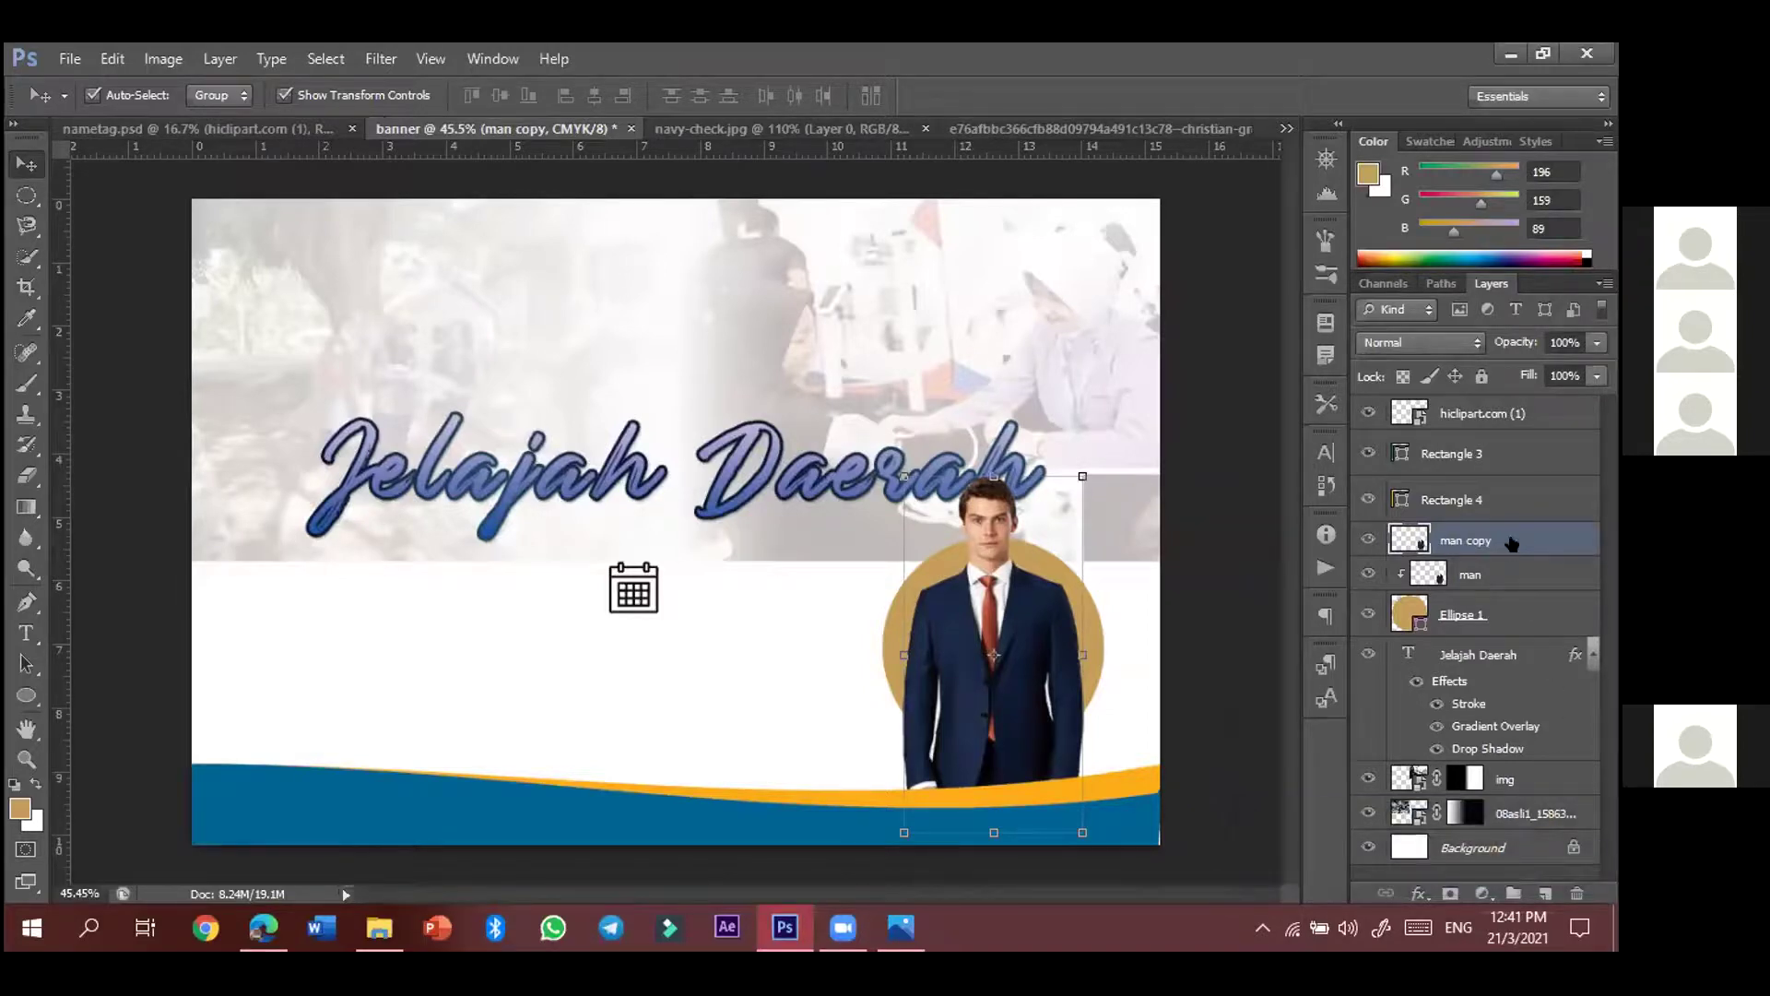
pyautogui.press('Delete')
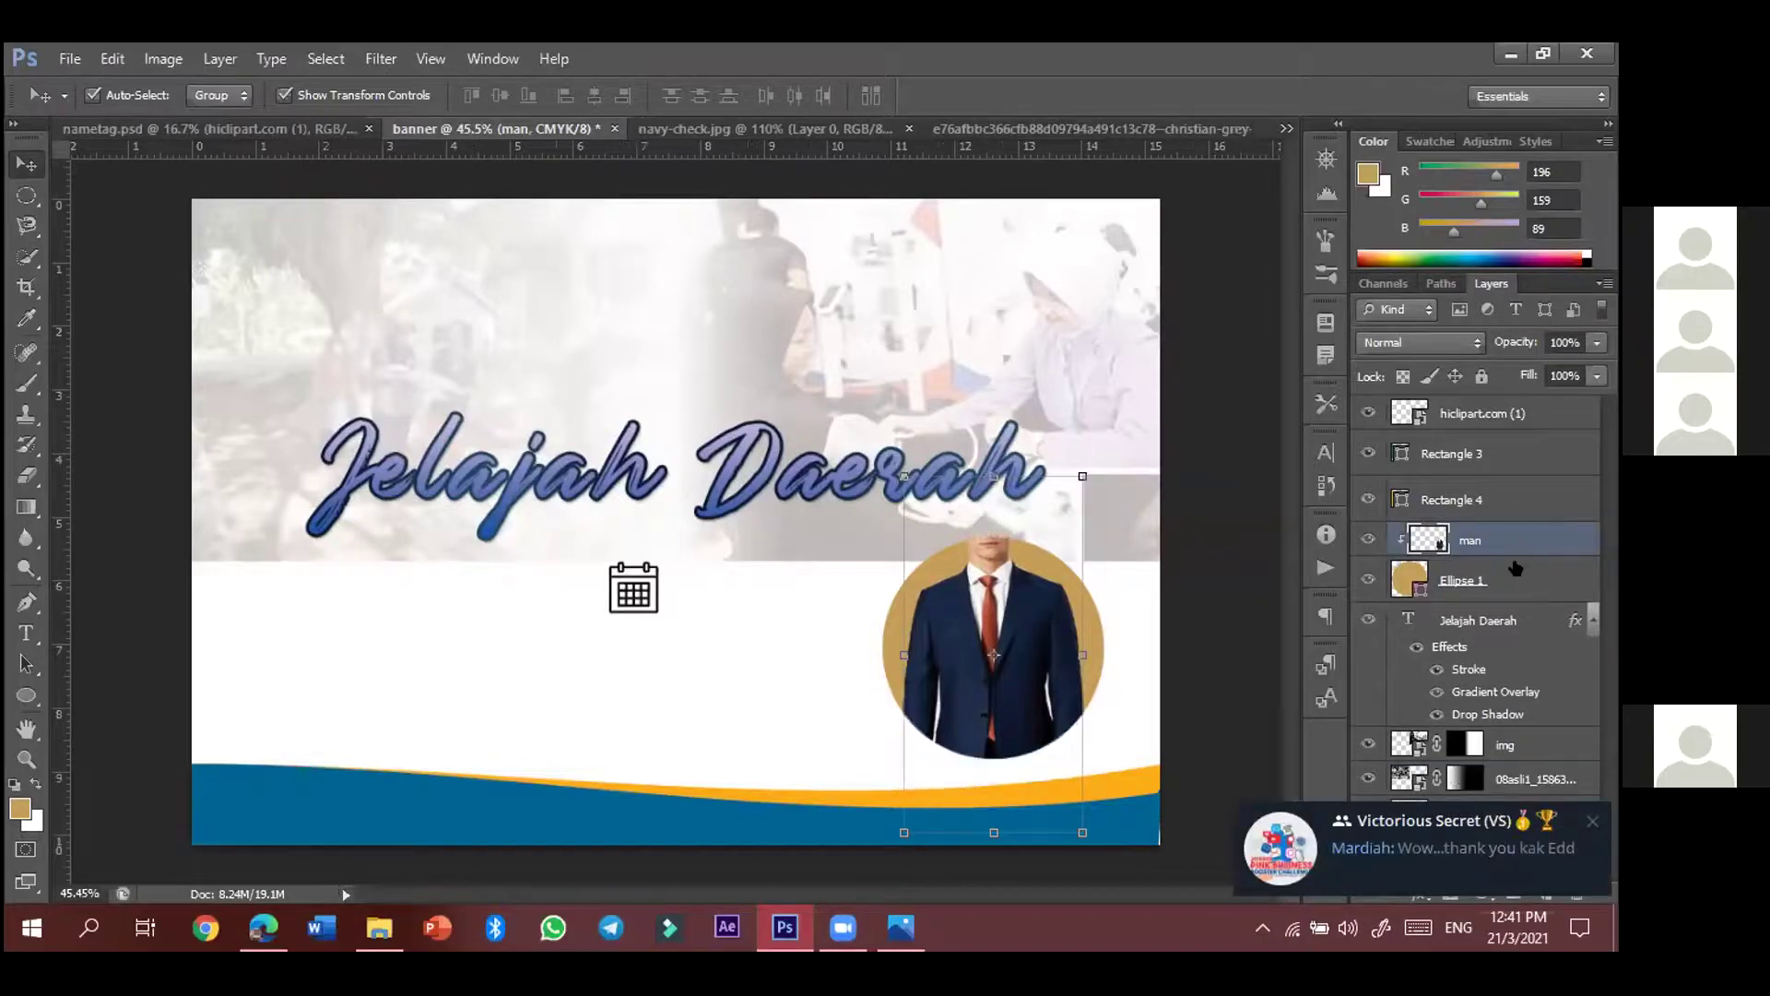
# - Step back to before the man layer was rasterized and clipped, with the man layer selected
pyautogui.hotkey('ctrl', 'alt', 'g')
pyautogui.hotkey('ctrl', 'alt', 'g')
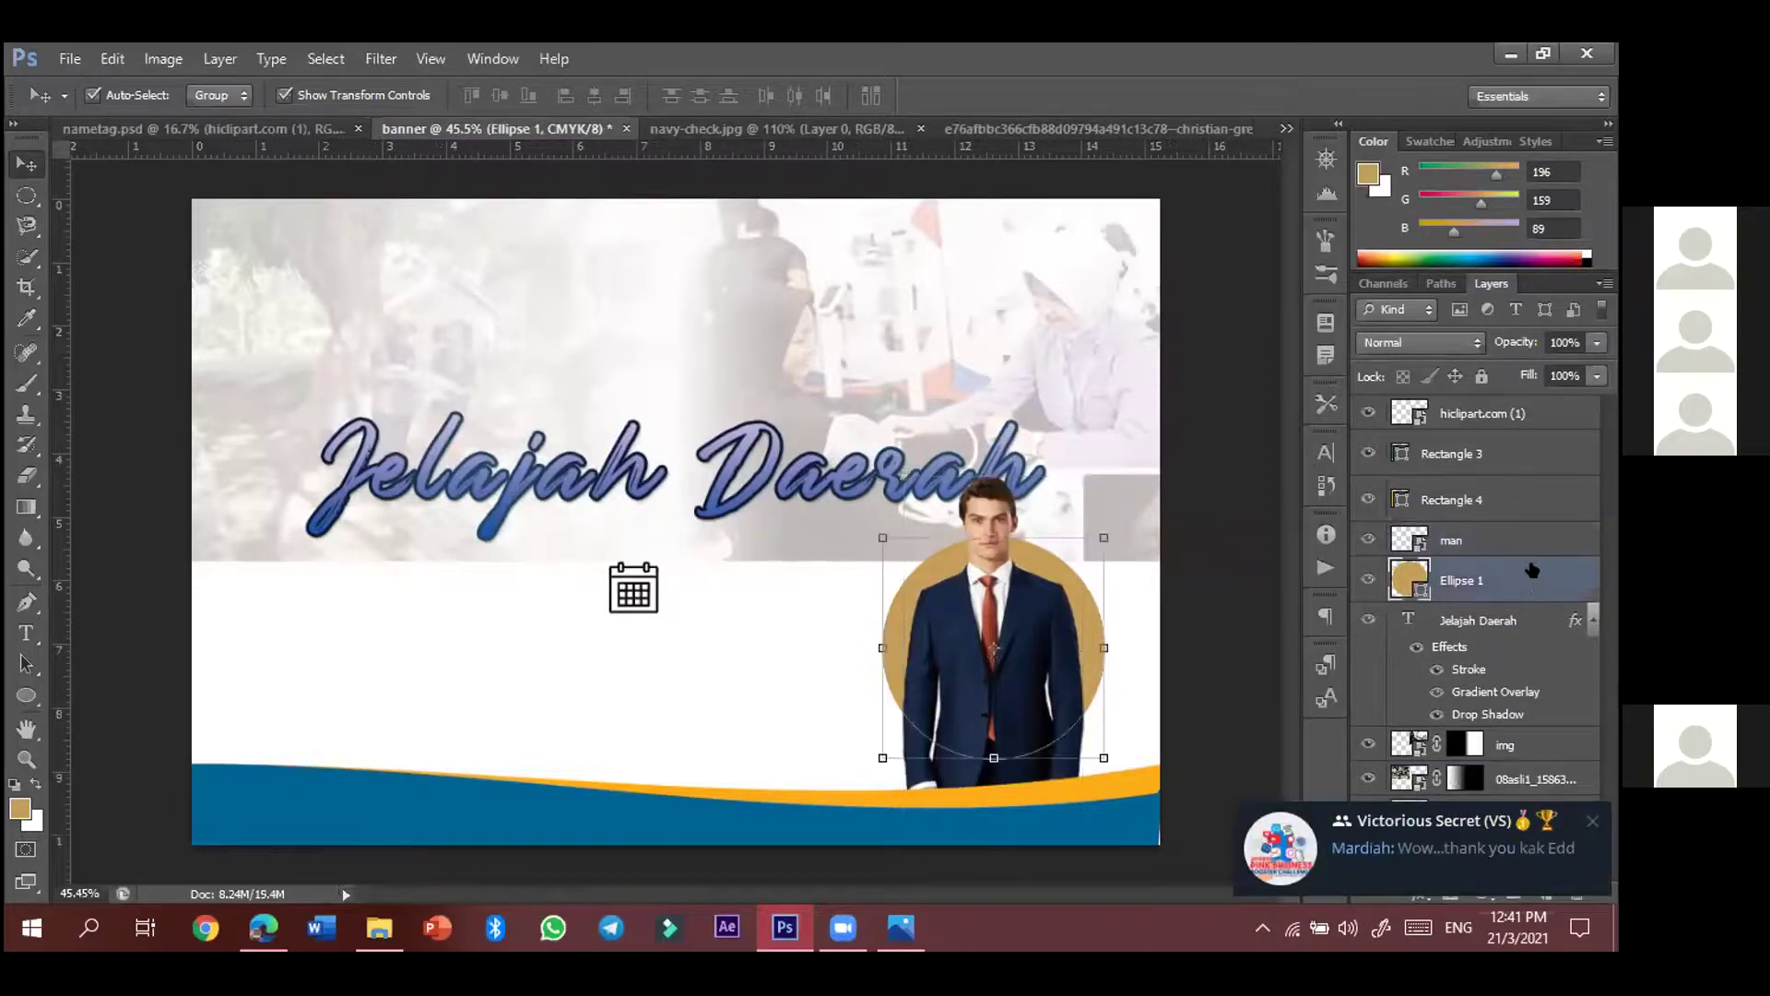
pyautogui.hotkey('ctrl', 'alt', 'g')
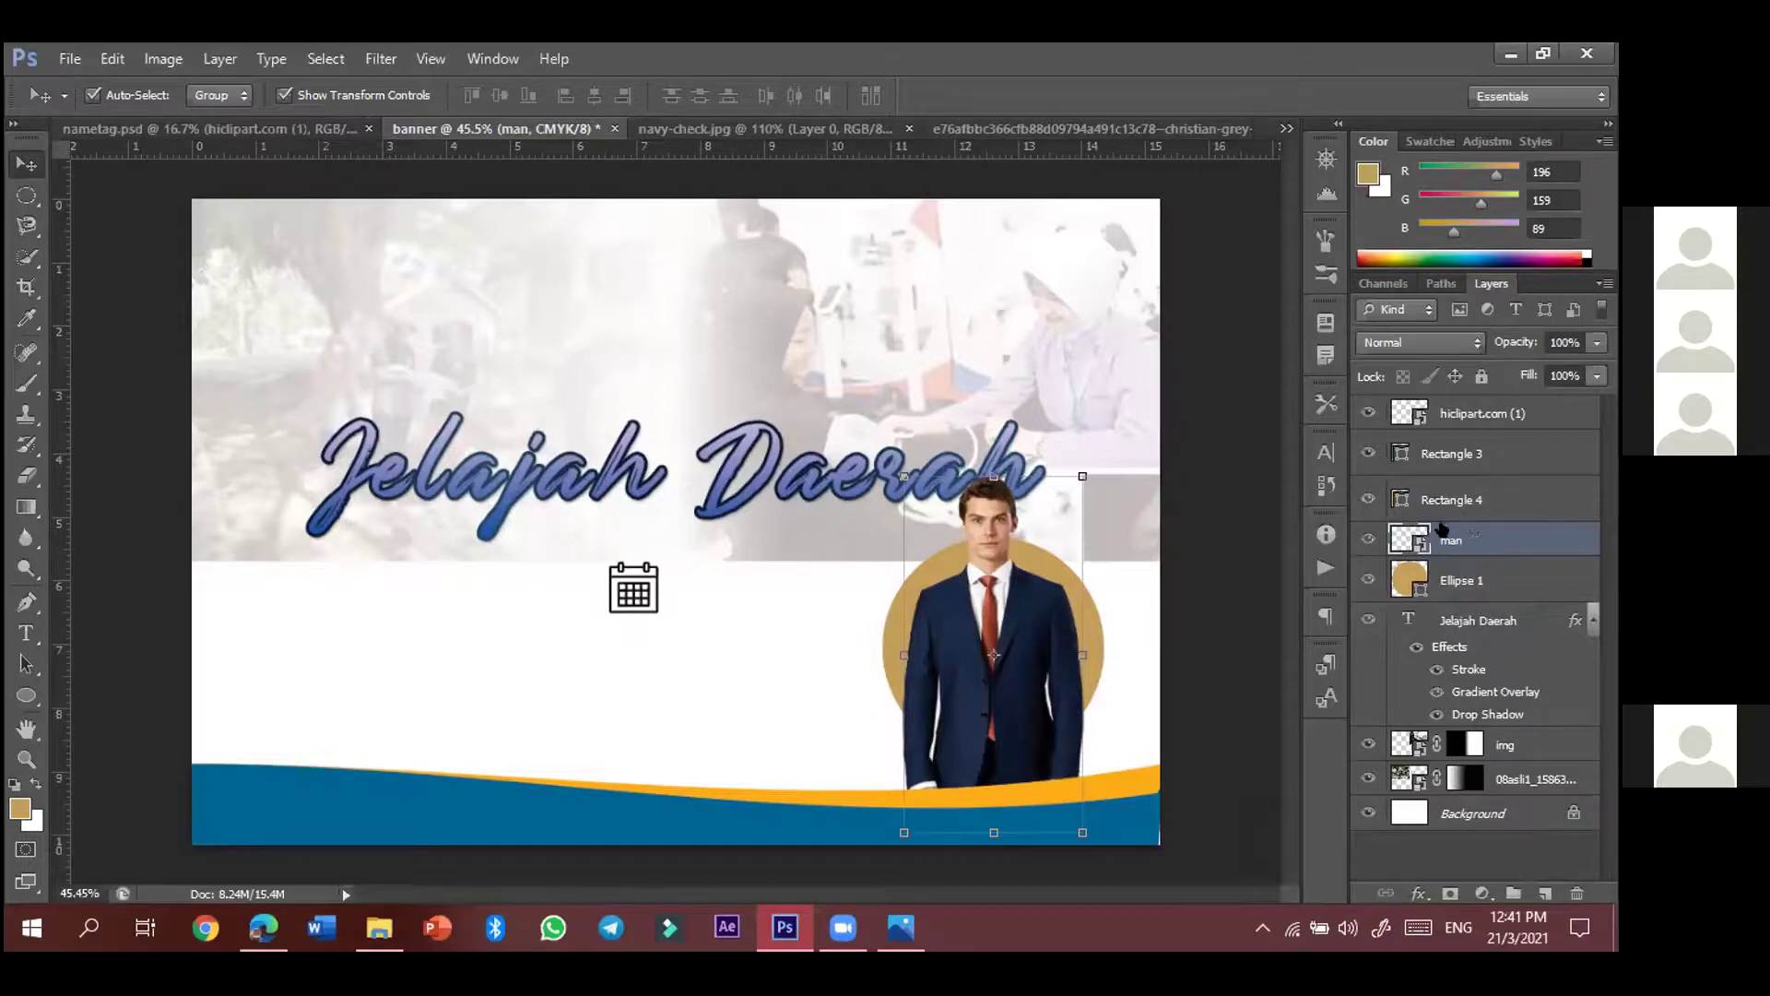
# - Rasterize the man smart object and create a clipping mask from it onto the tan circle
pyautogui.rightClick(1492, 544)
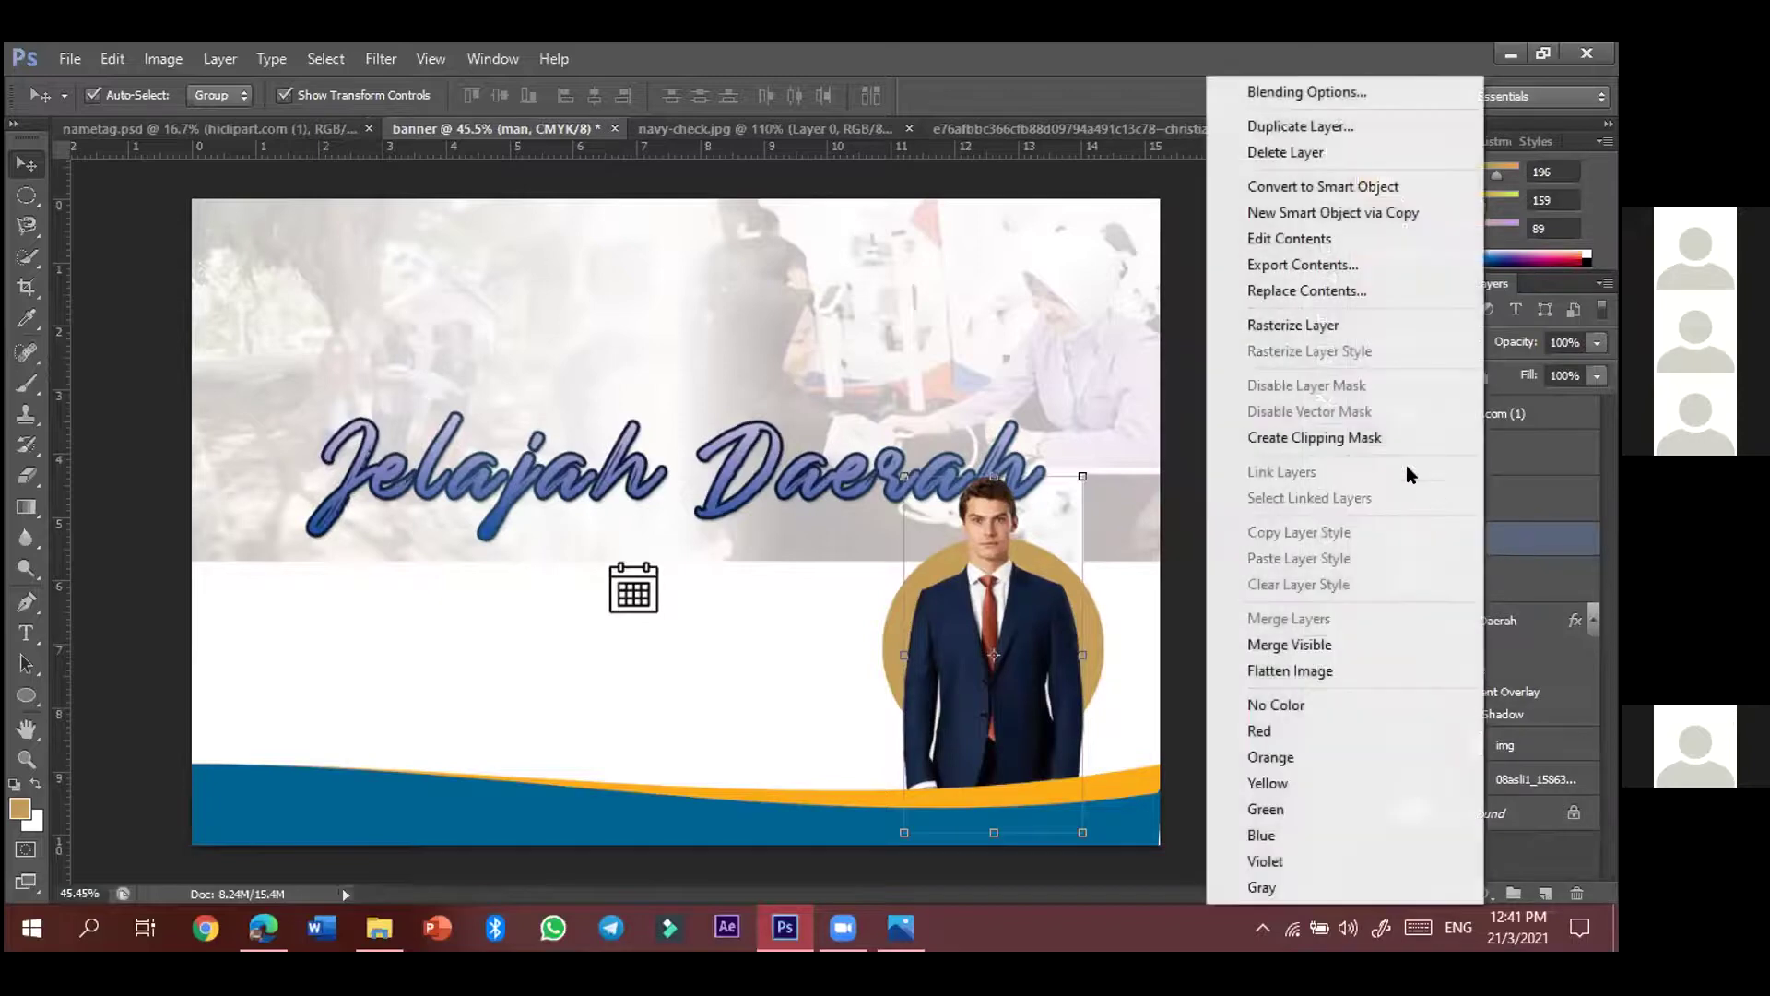
pyautogui.click(1349, 331)
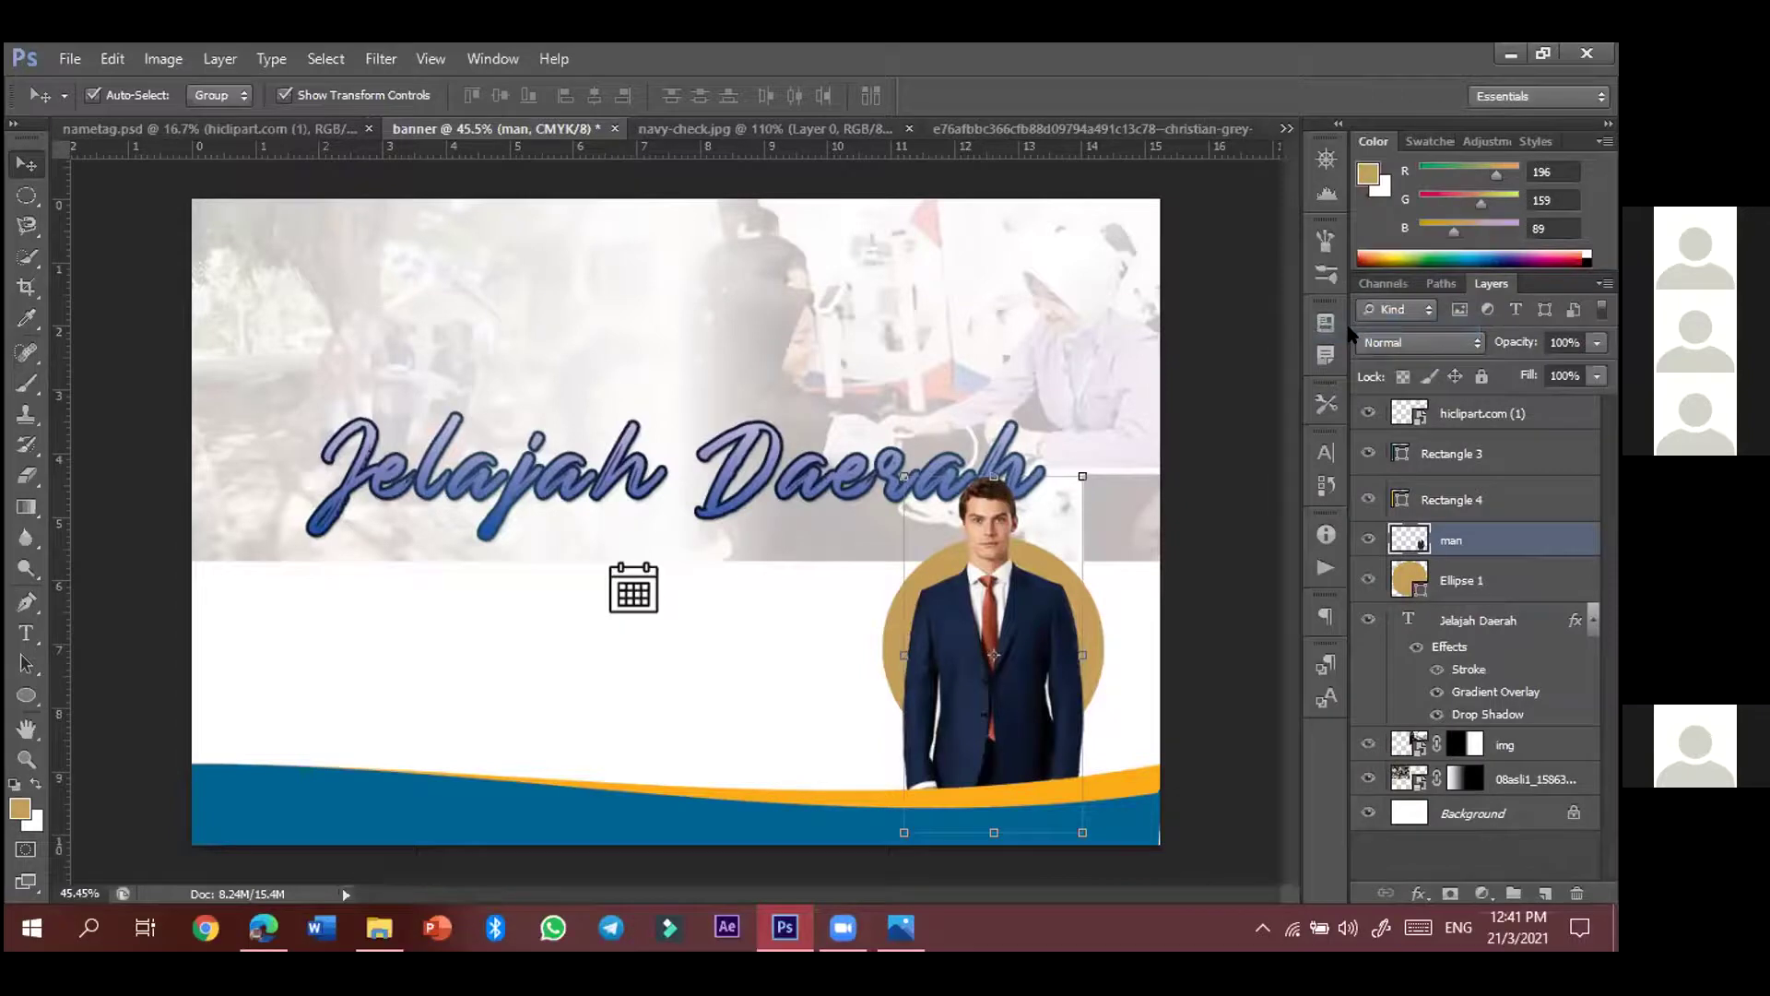
pyautogui.rightClick(1489, 531)
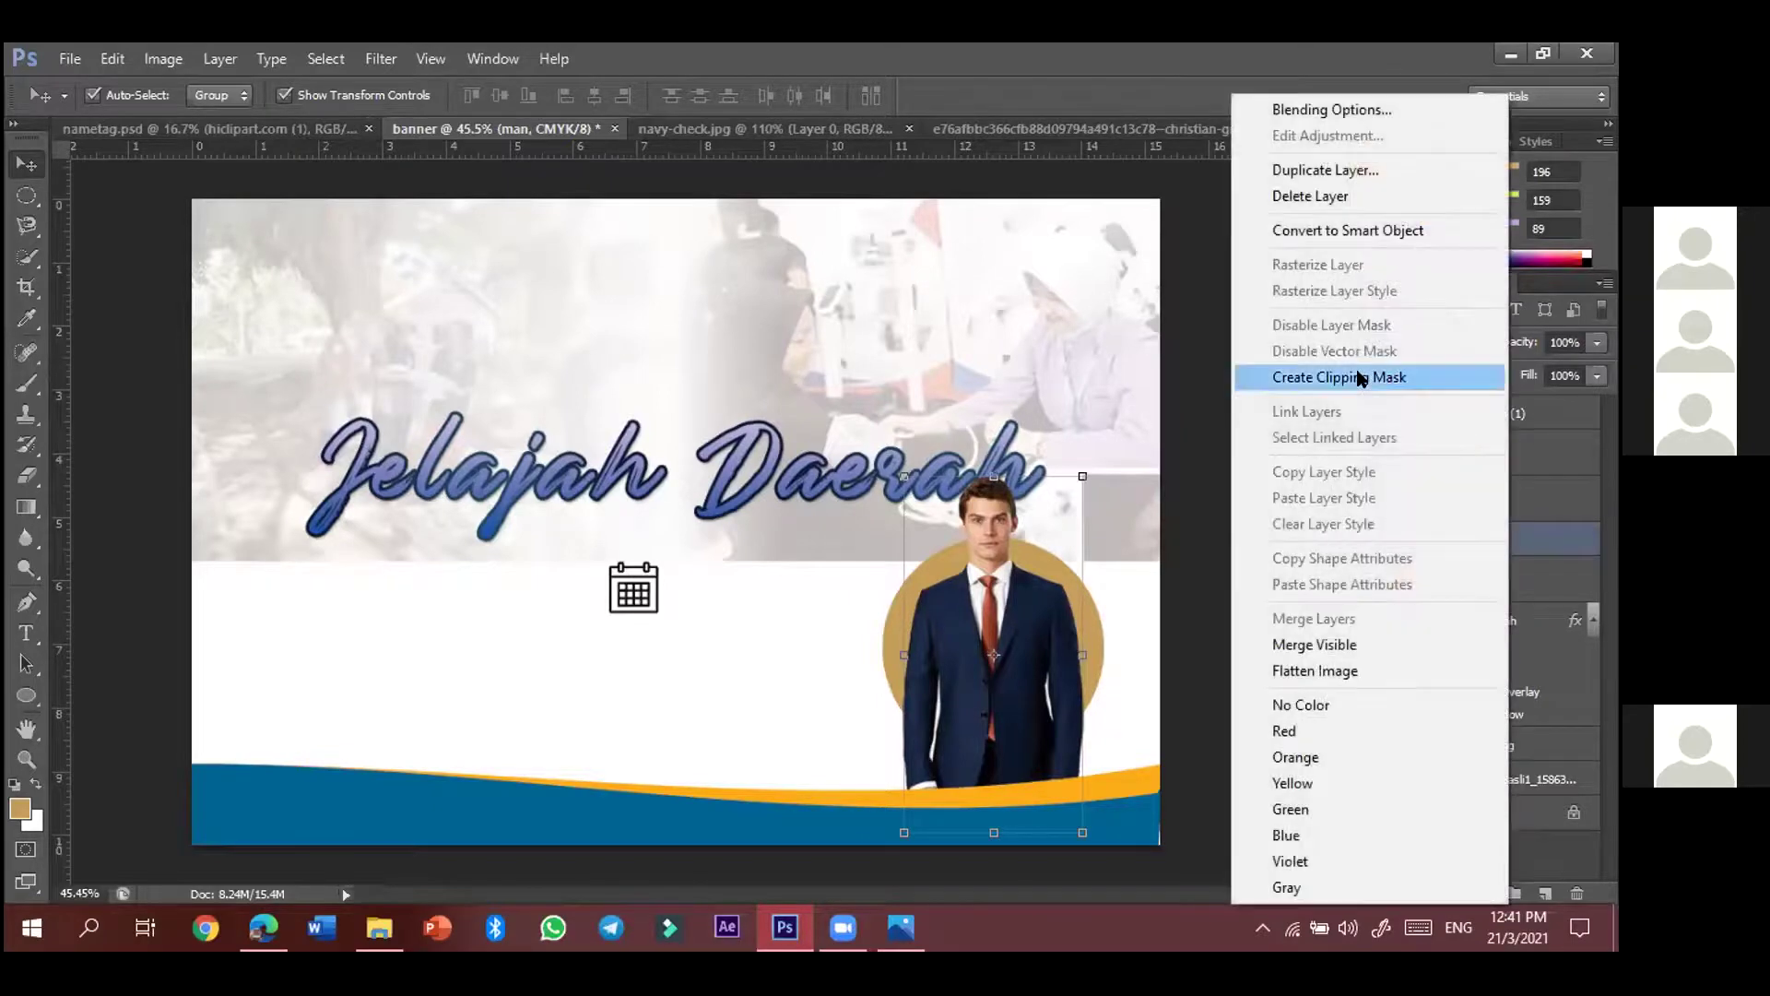
pyautogui.click(1360, 378)
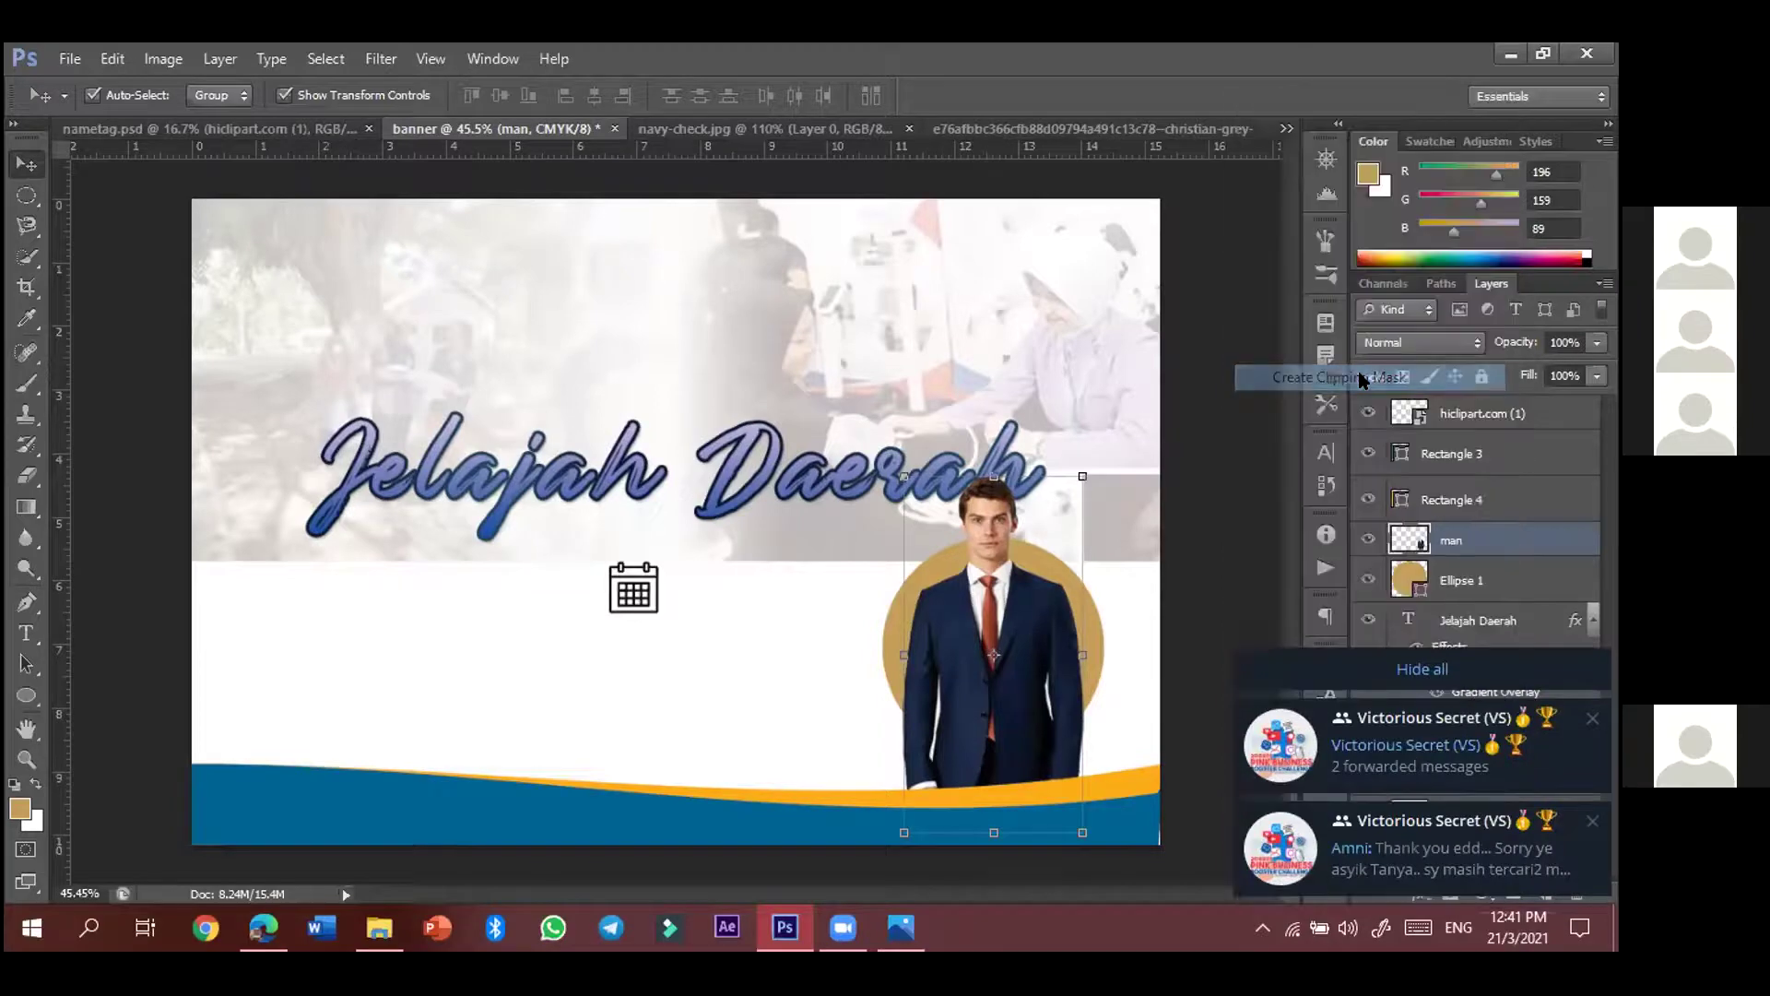
pyautogui.click(1424, 670)
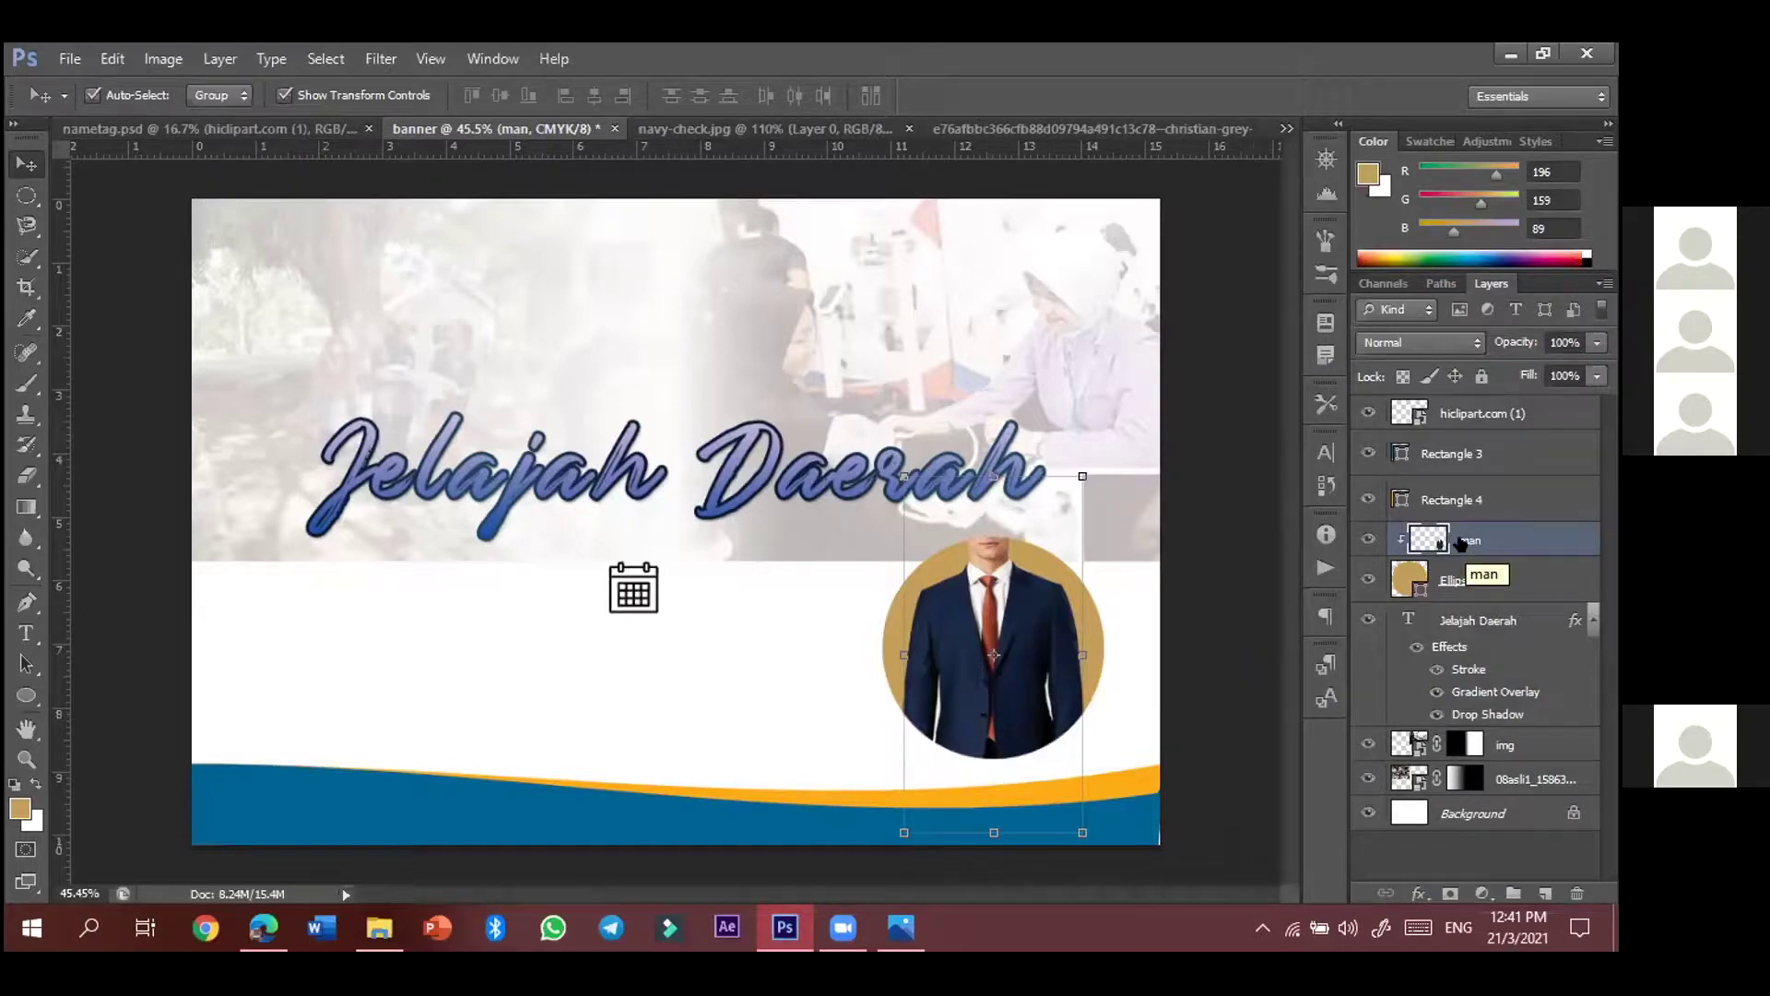
# - Try shifting the clipped man down until his whole head sits inside the circle
pyautogui.click(1512, 582)
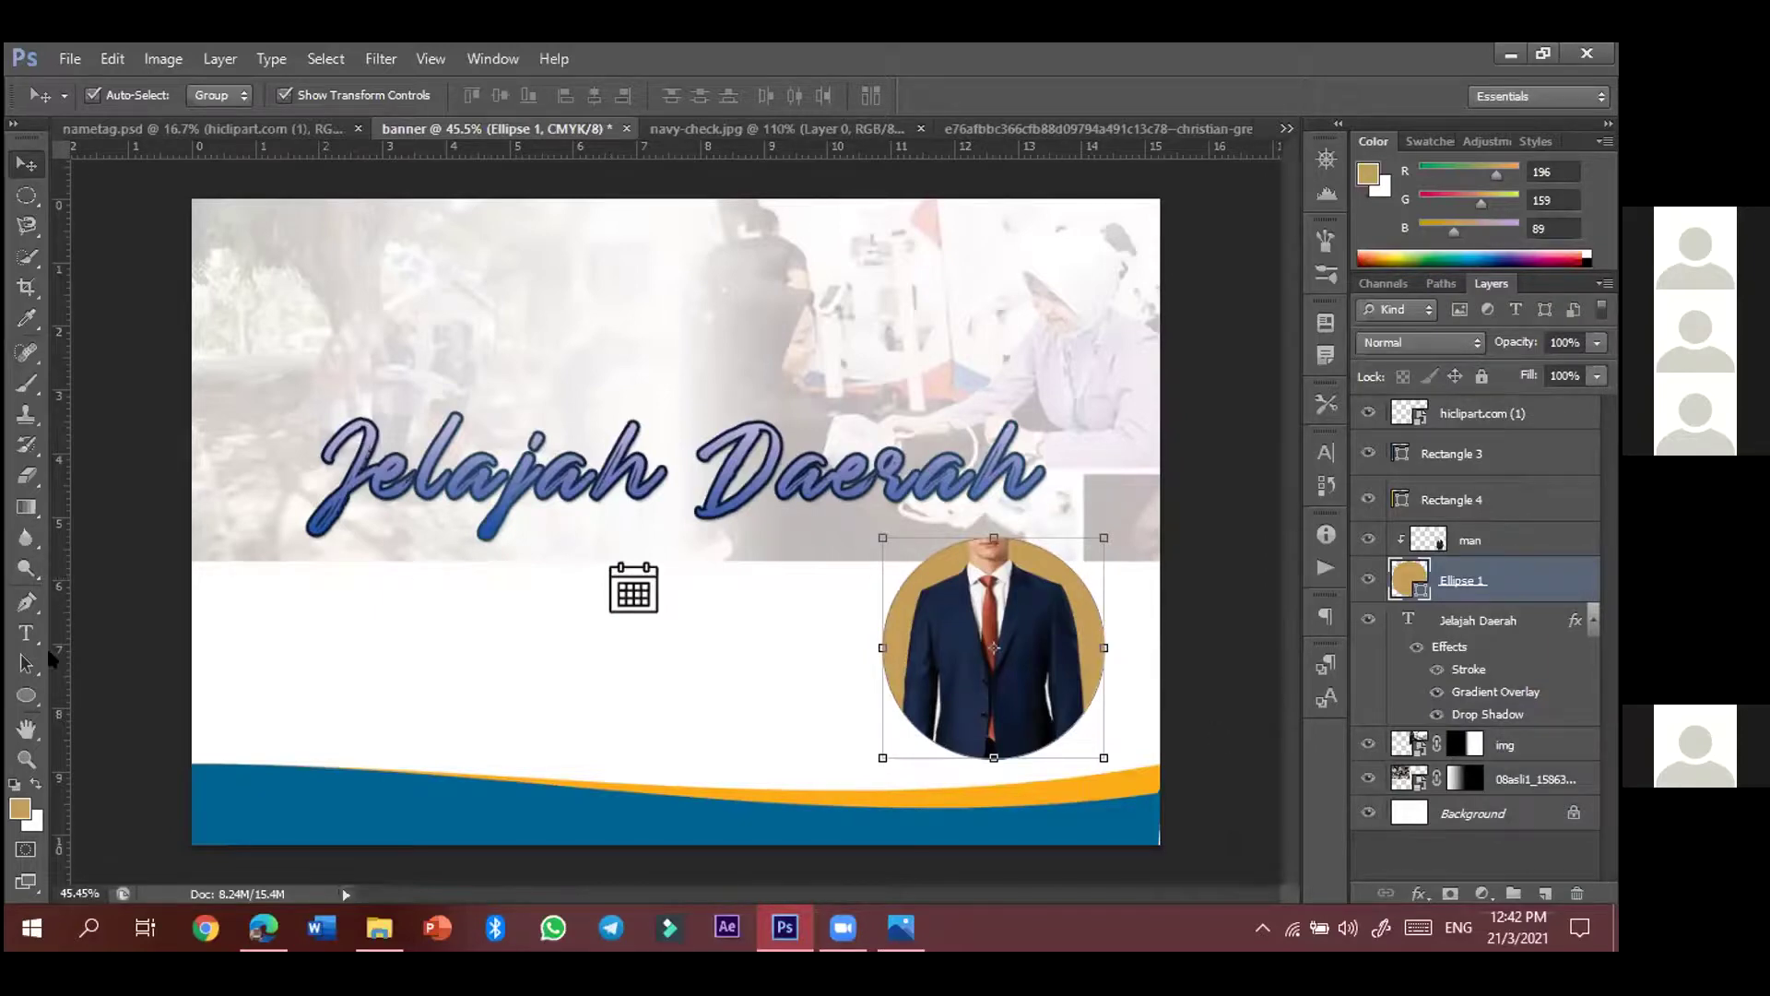
pyautogui.click(31, 701)
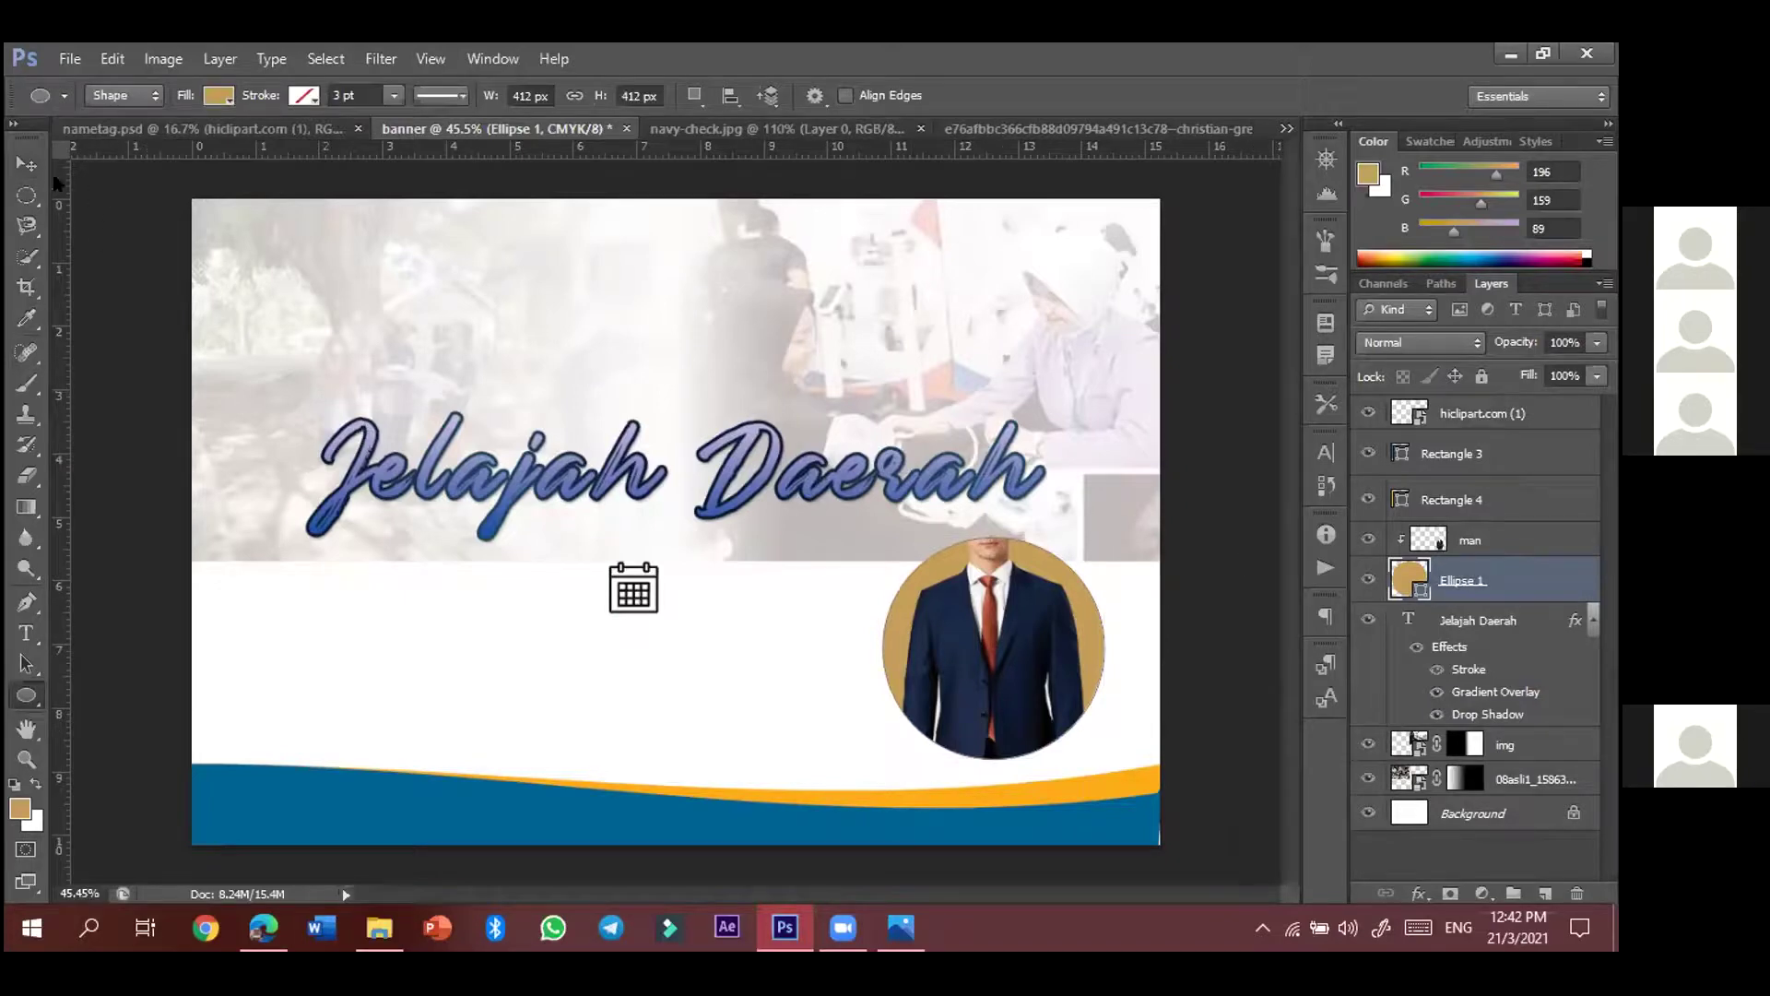
pyautogui.press('v')
pyautogui.click(1017, 654)
pyautogui.moveTo(1018, 656); pyautogui.dragTo(1010, 688)
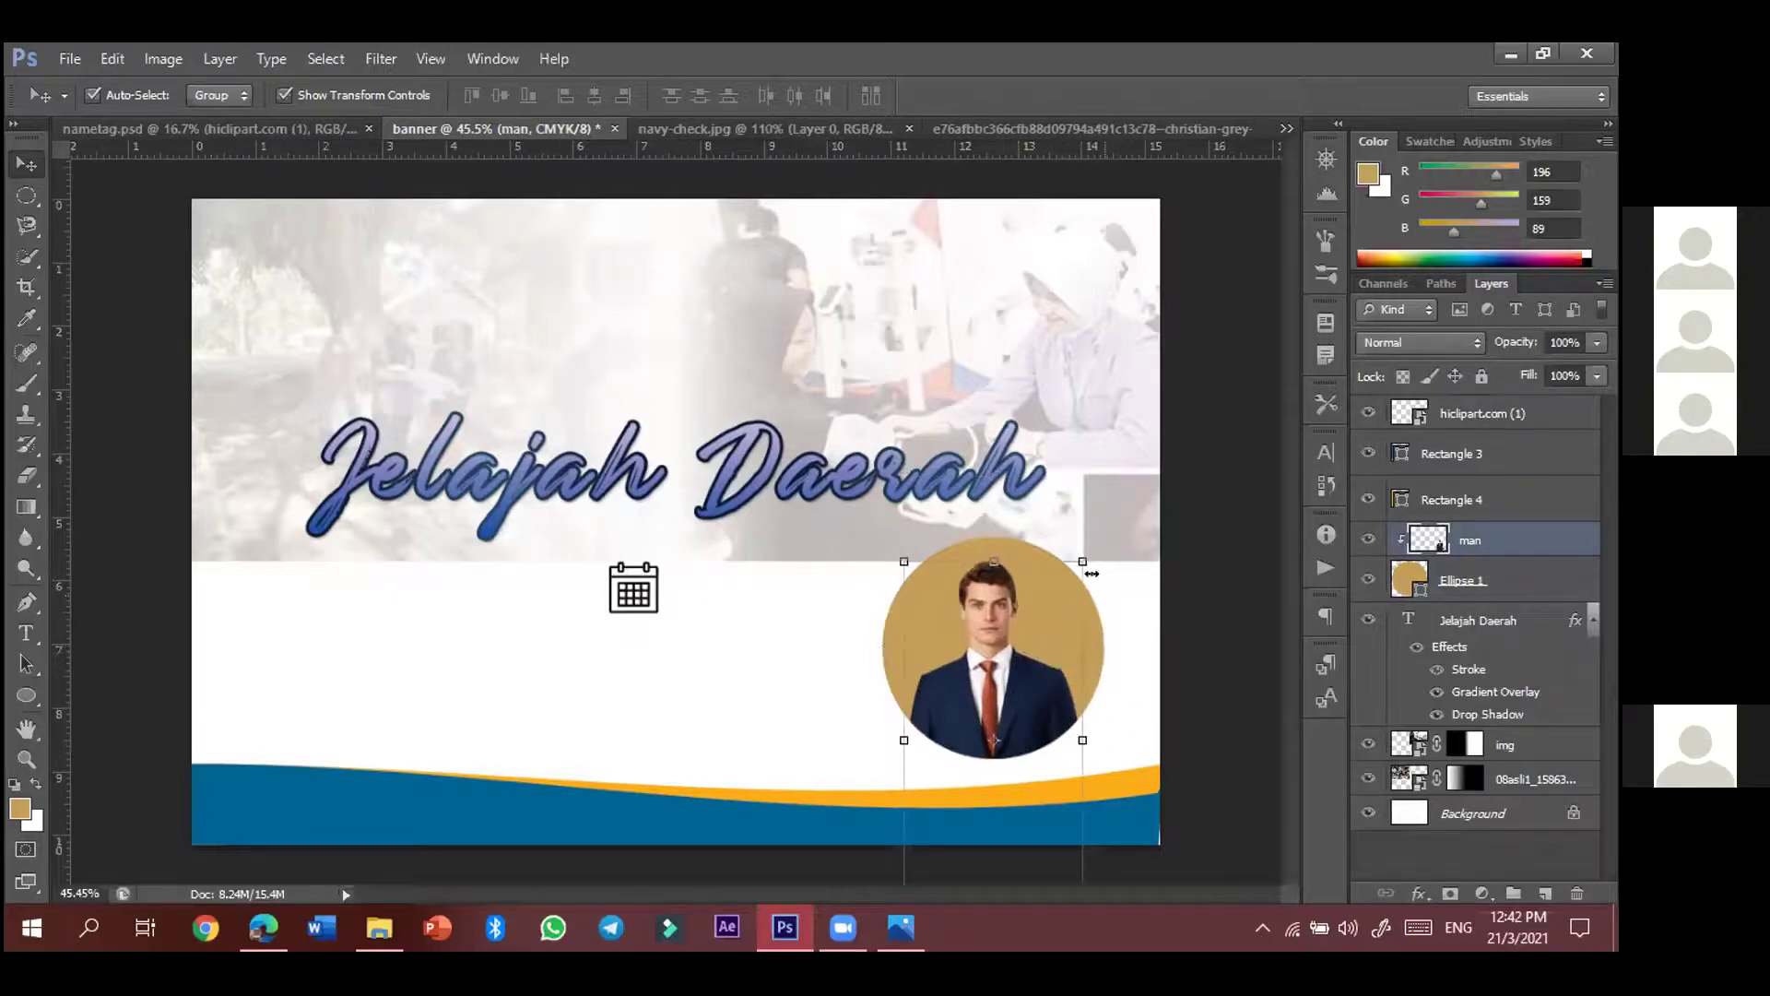
# - Check how the heads rise above the circles in the prosumer1.jpg poster in Photos, and undo the man's downward move
pyautogui.click(902, 927)
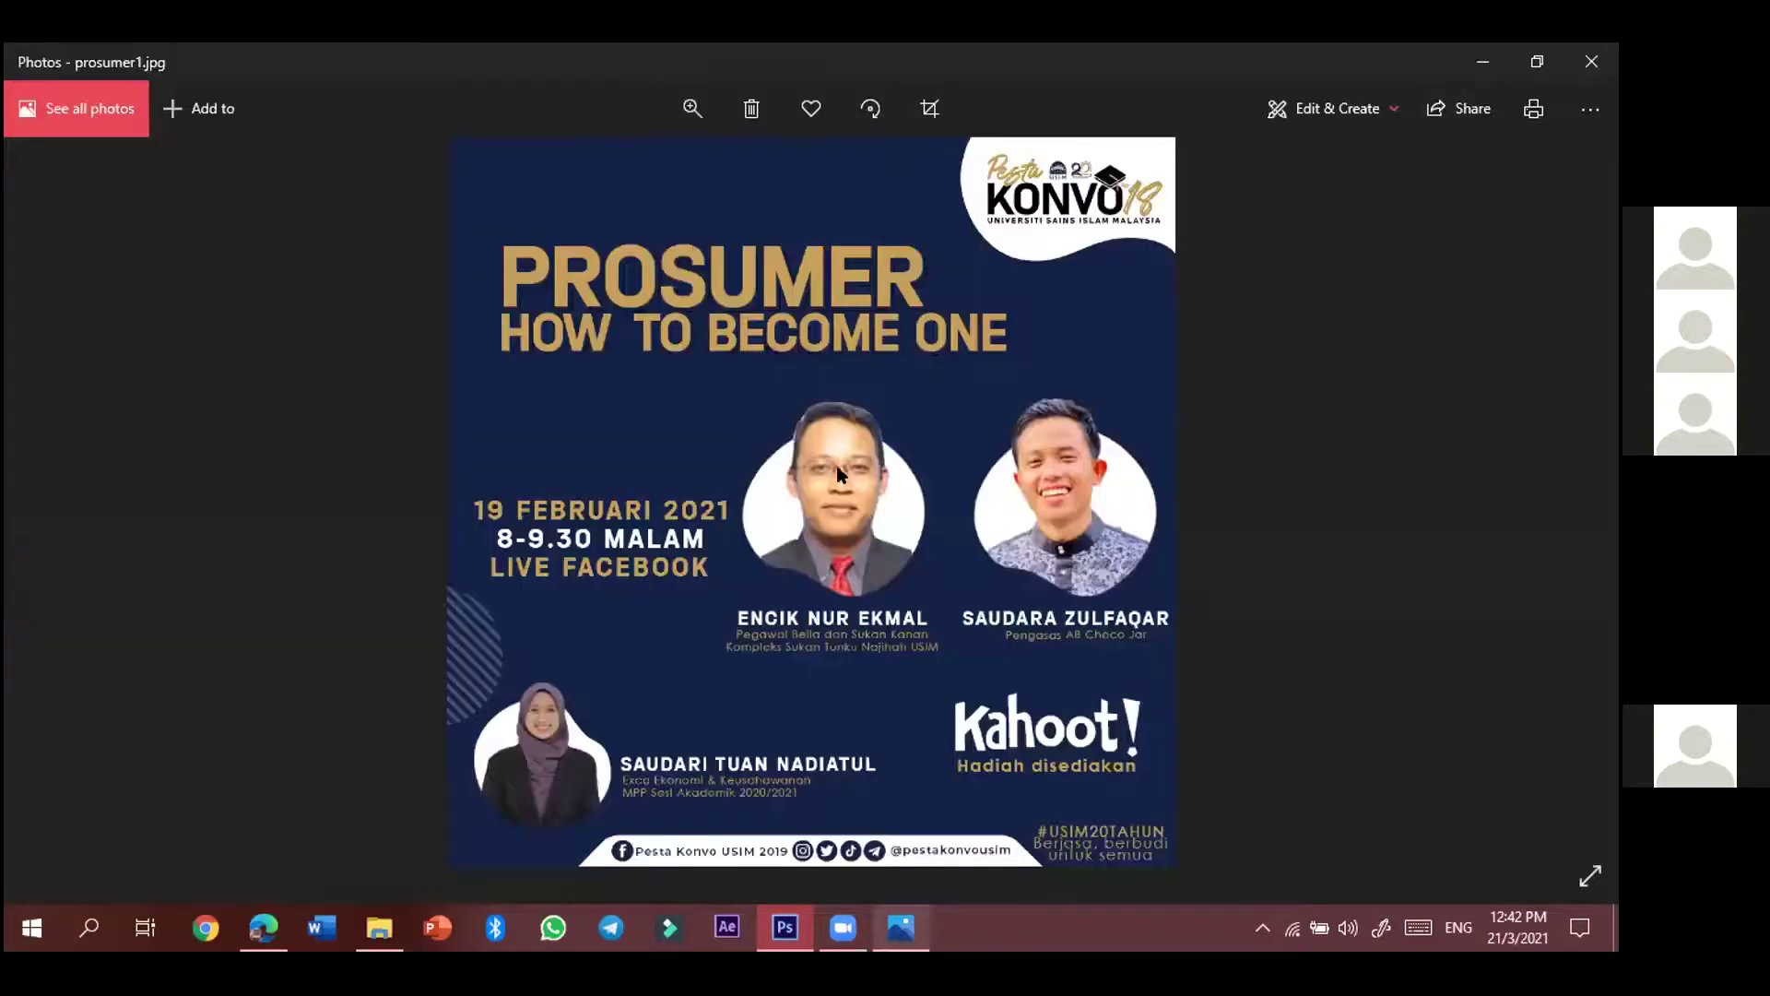
pyautogui.click(904, 931)
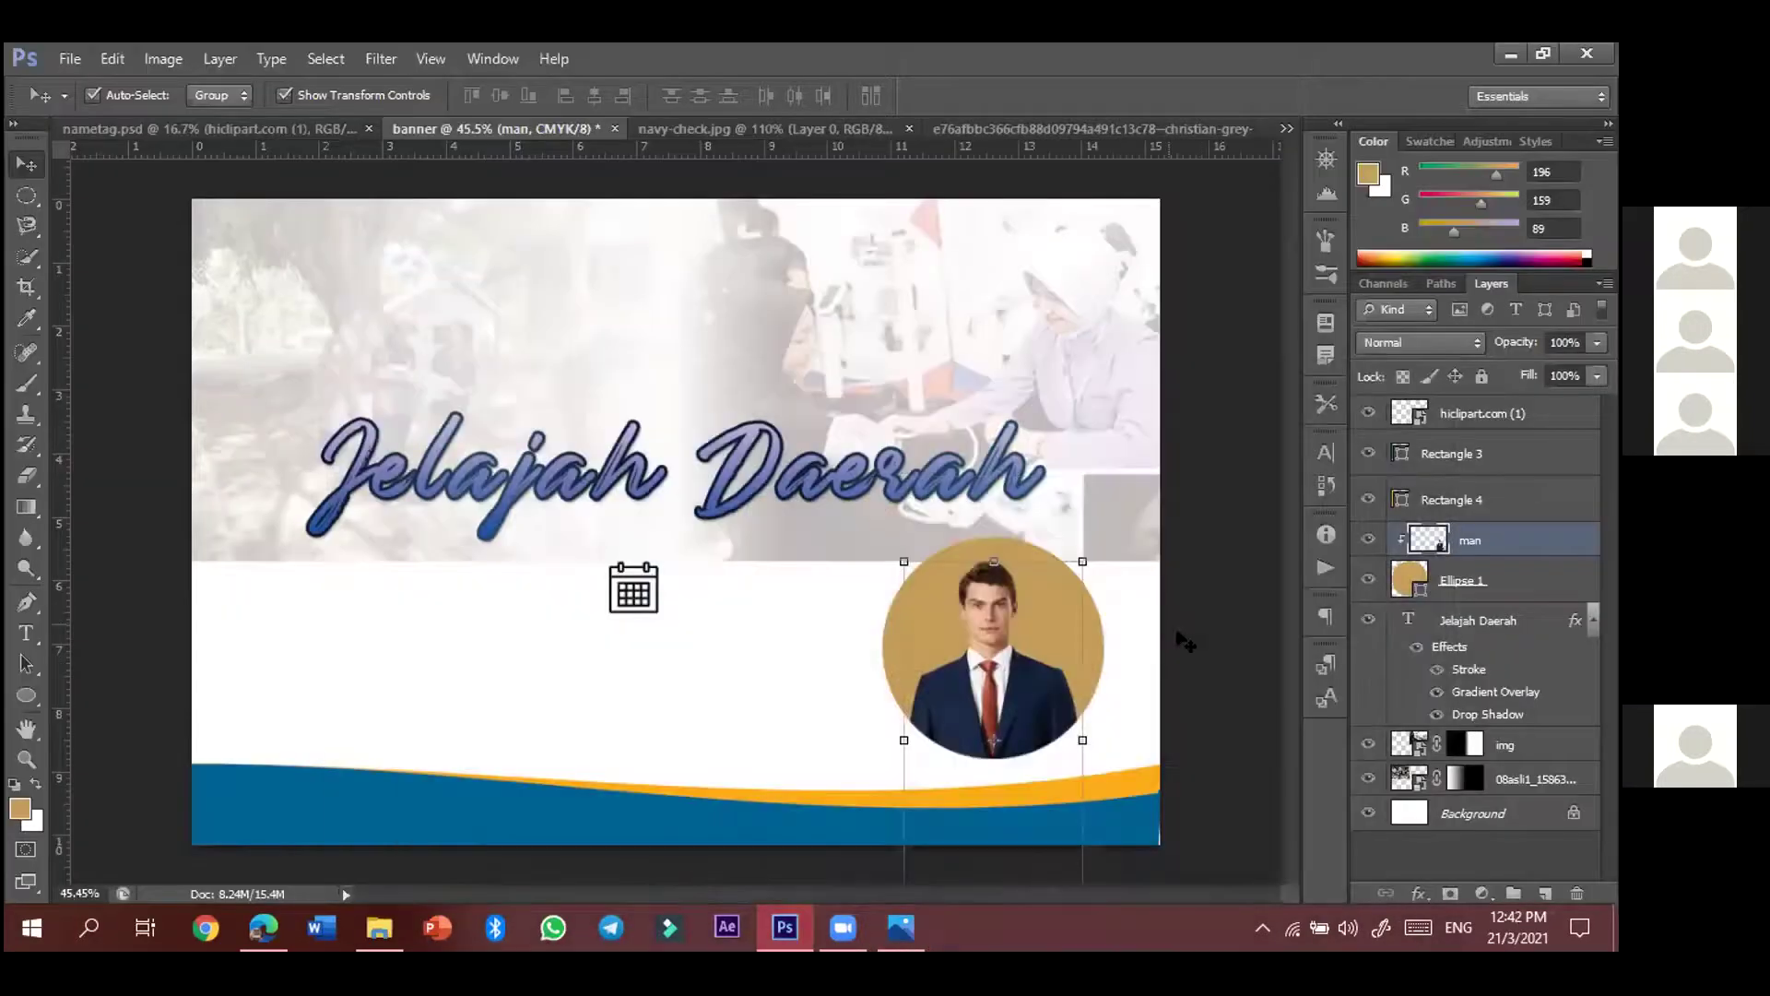
pyautogui.hotkey('ctrl', 'z')
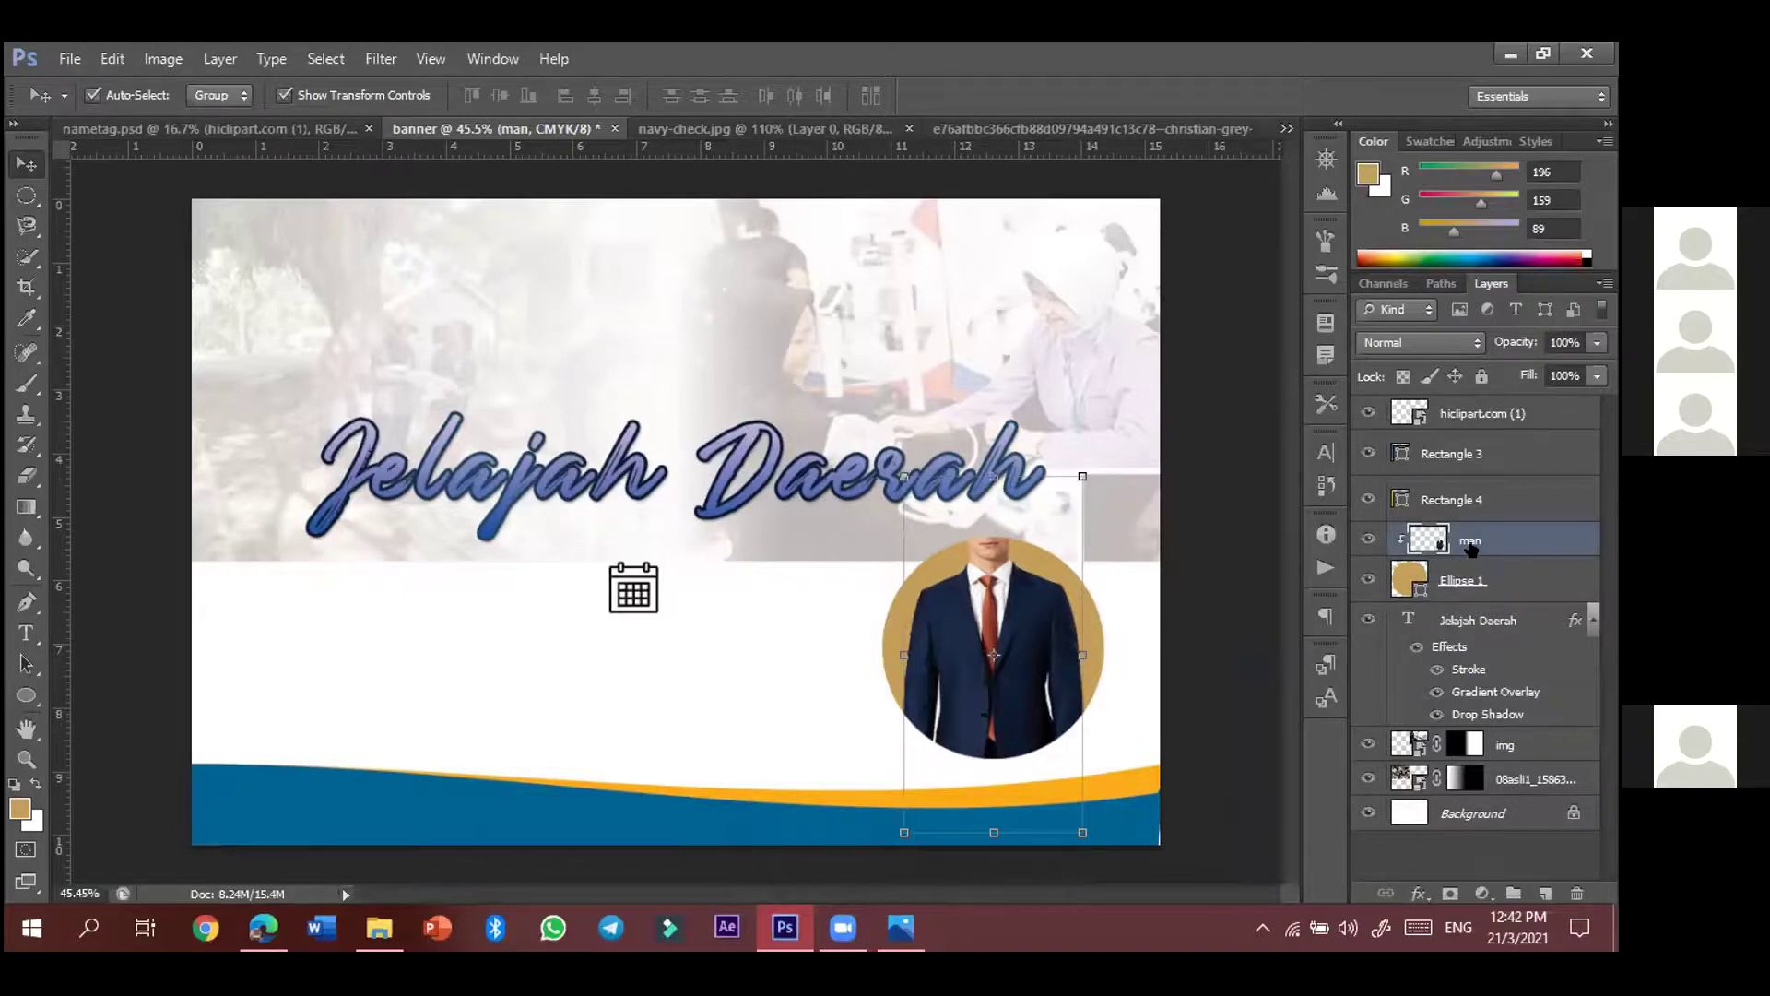
# - Duplicate the clipped man layer and draw an elliptical marquee selection around the copy's head and upper body
pyautogui.hotkey('ctrl', 'j')
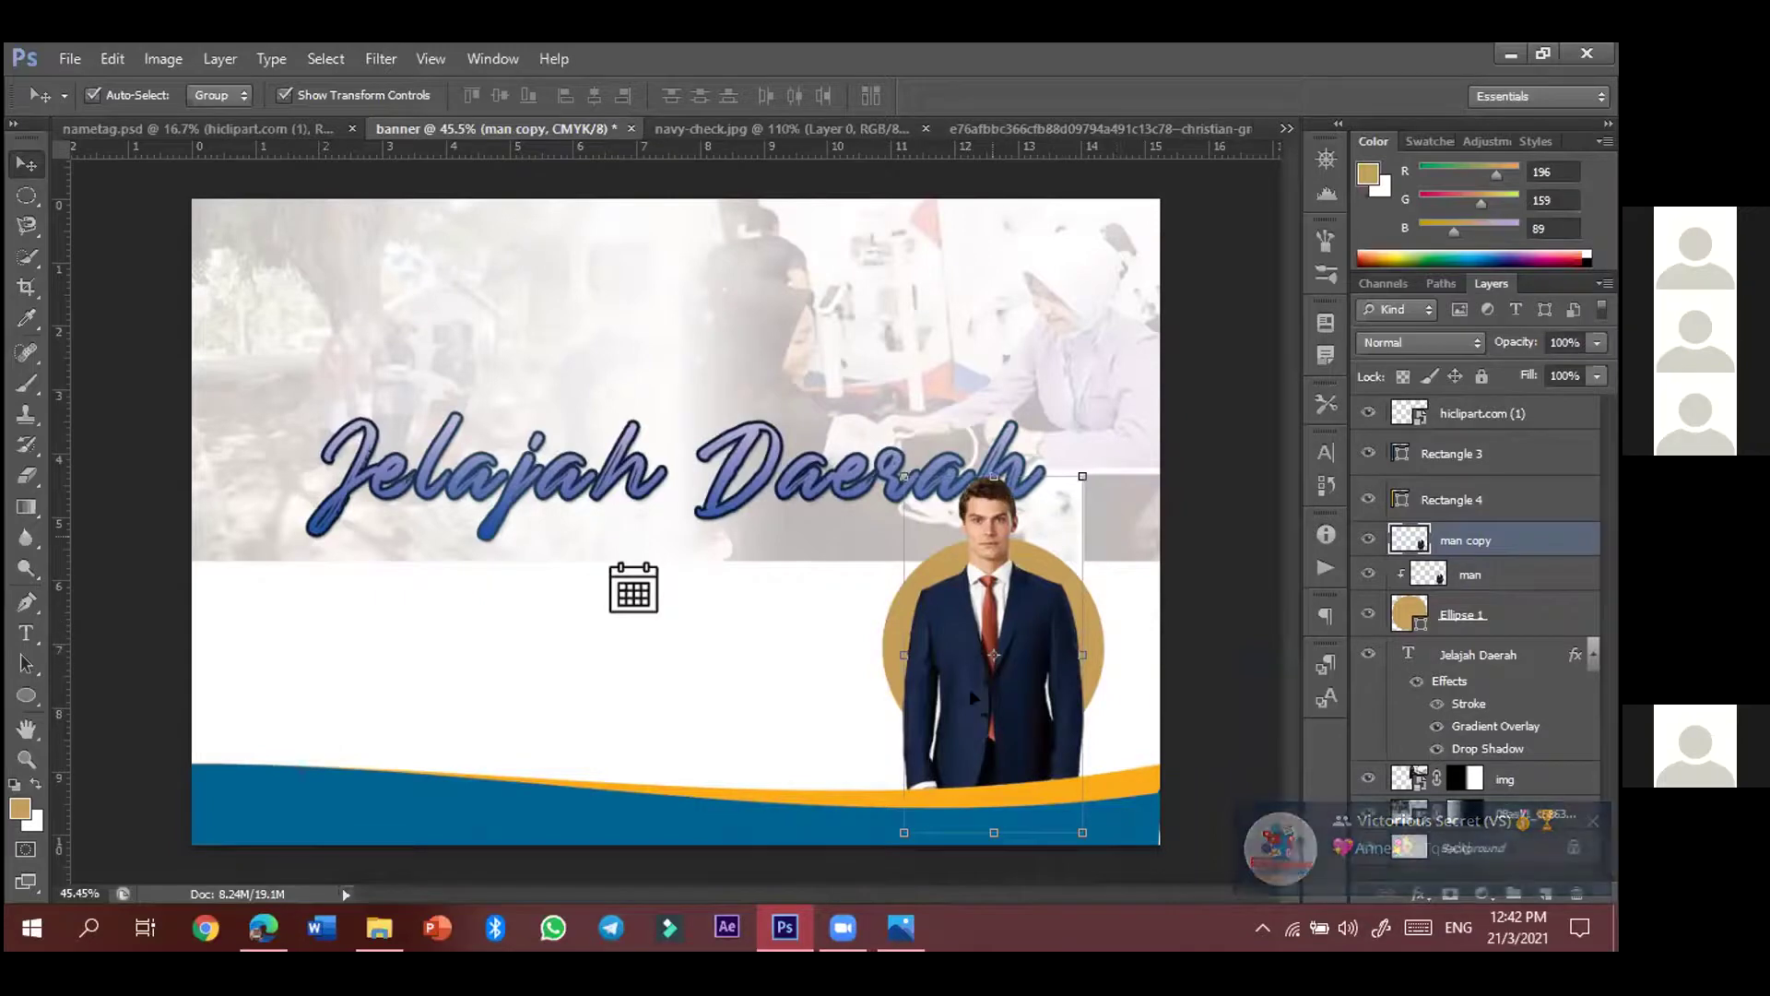
pyautogui.click(27, 196)
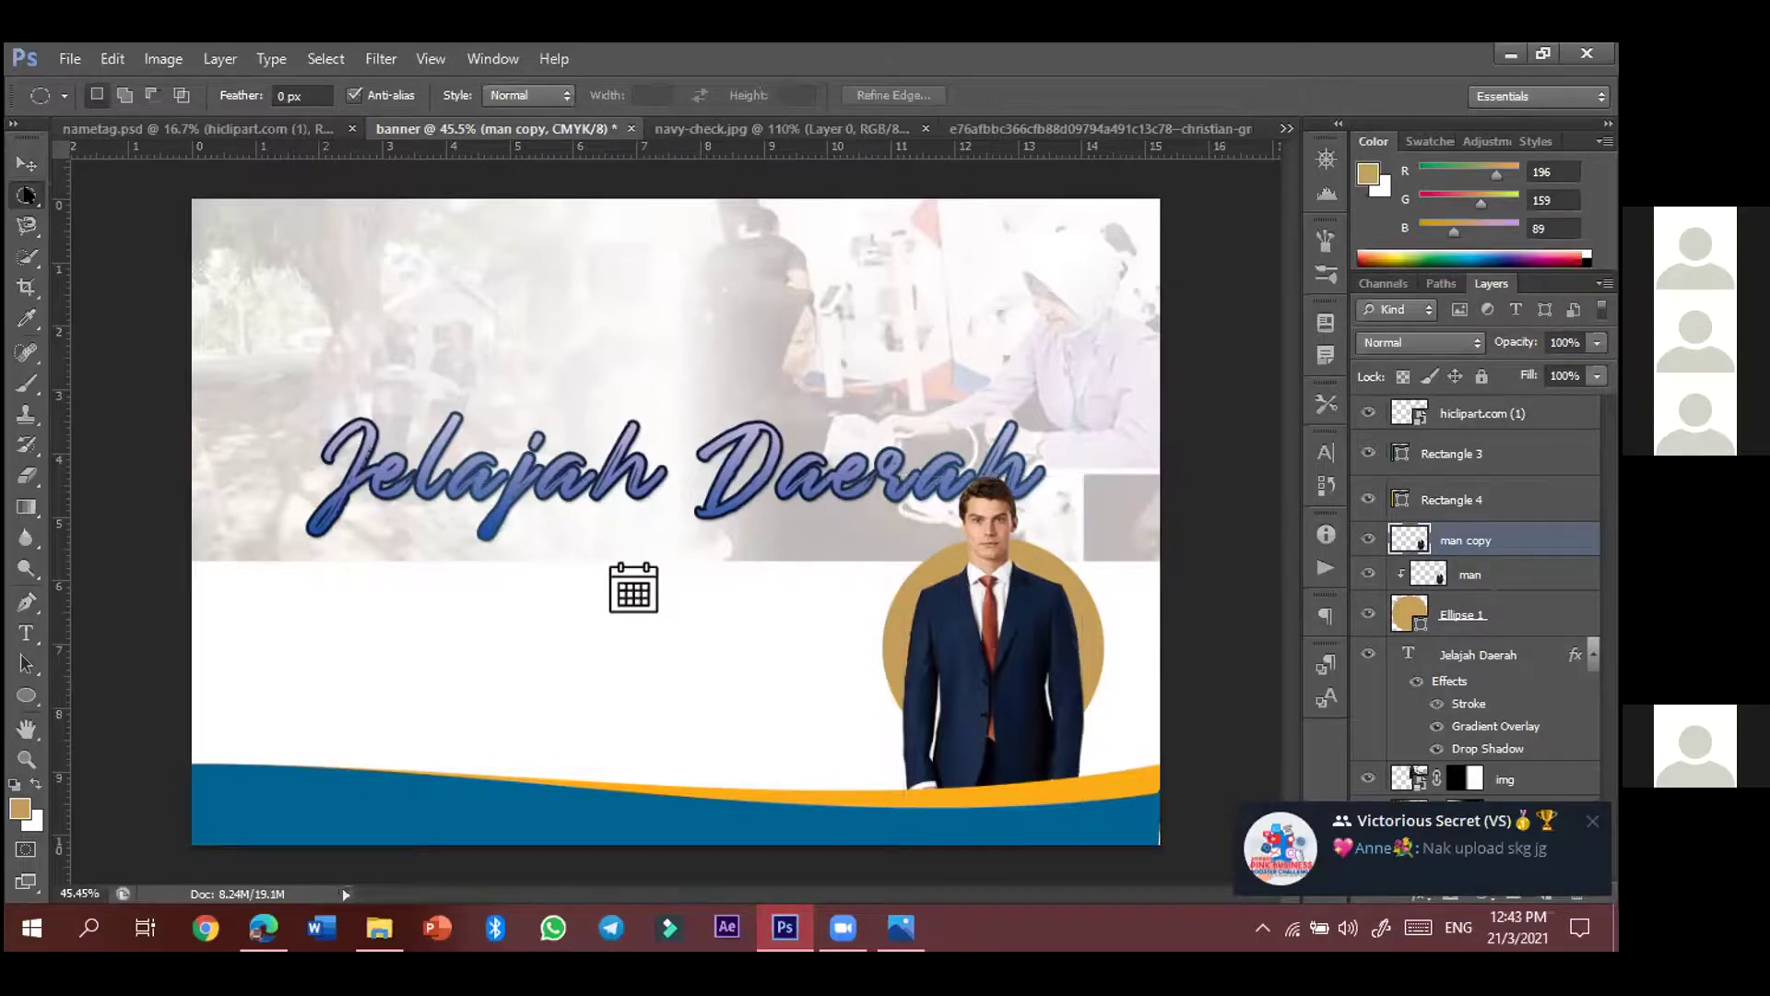
pyautogui.click(27, 195)
pyautogui.click(74, 188)
pyautogui.click(27, 196)
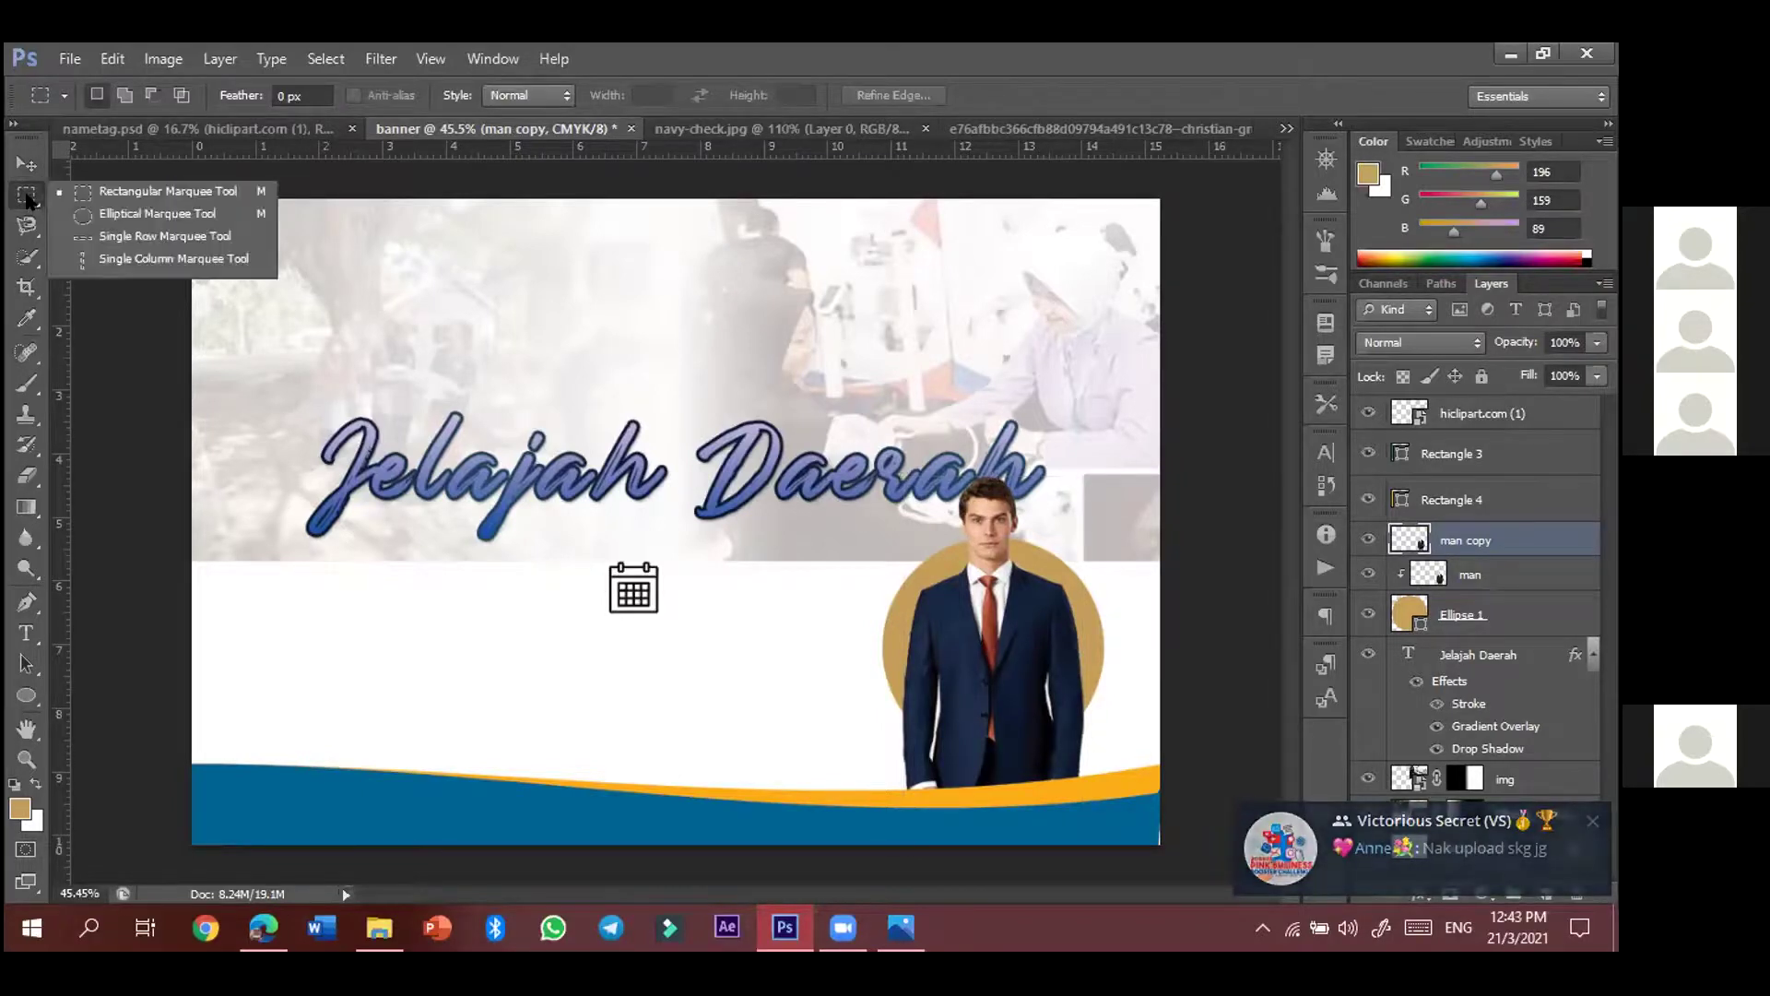
pyautogui.click(118, 217)
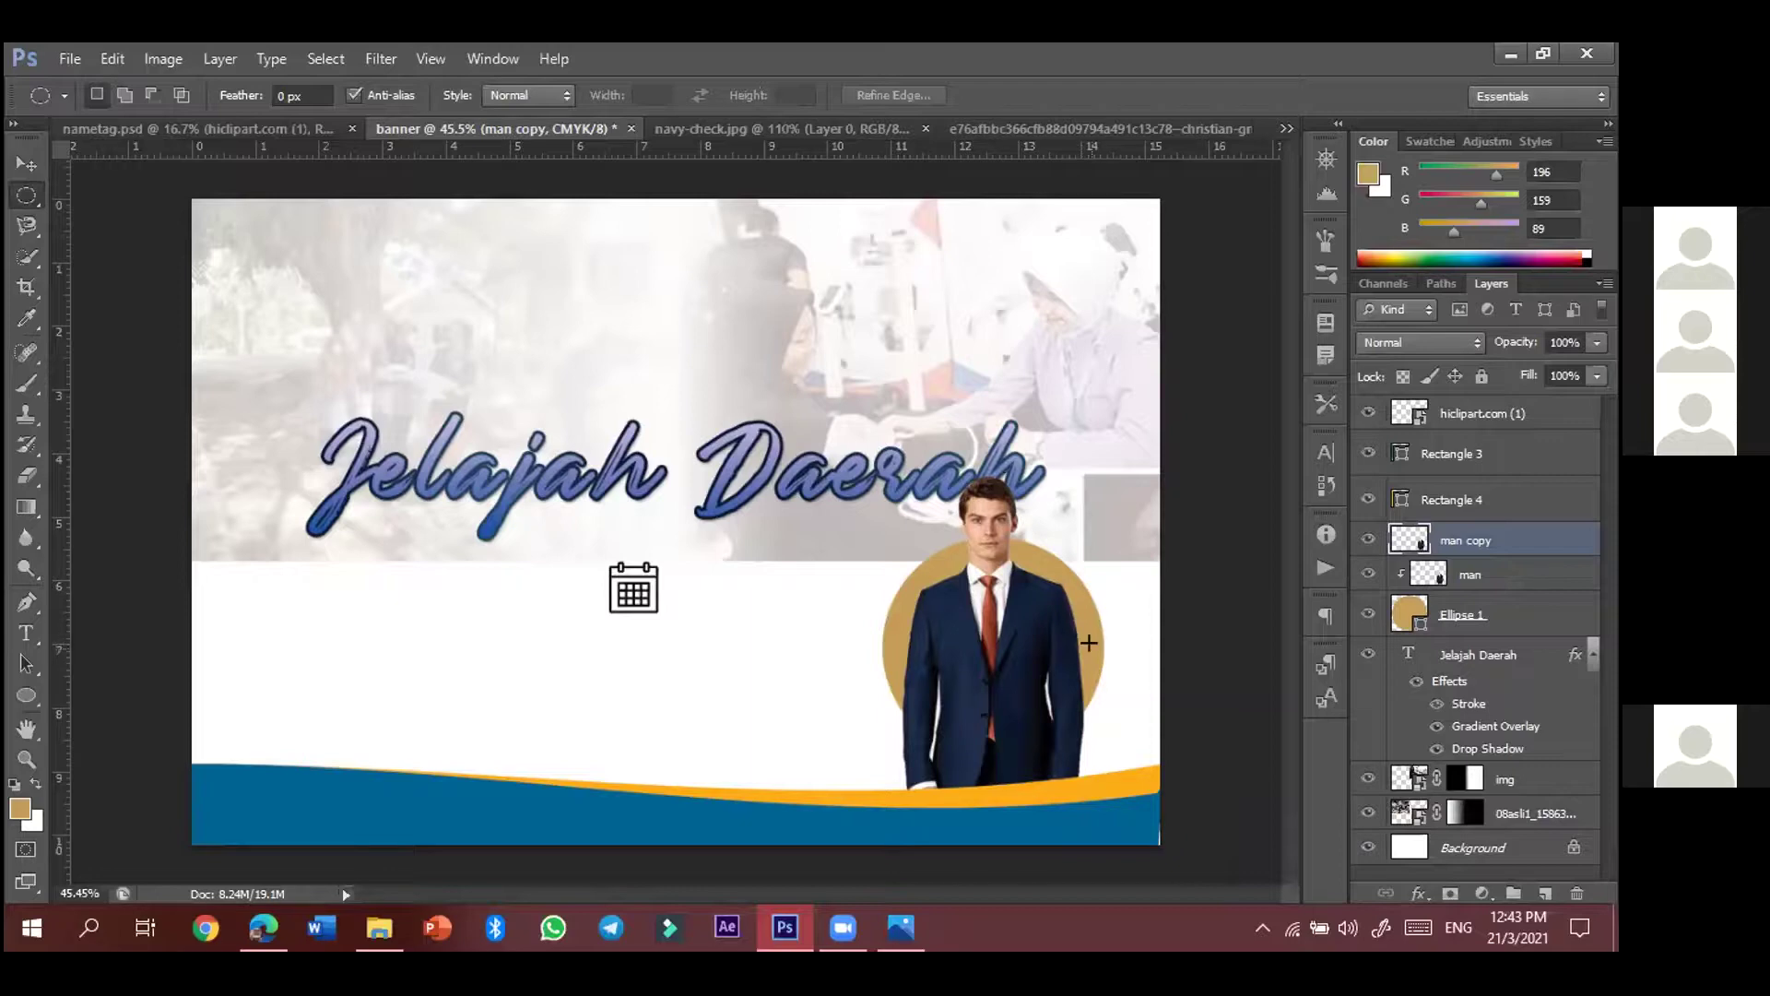
pyautogui.moveTo(860, 467); pyautogui.dragTo(1113, 681)
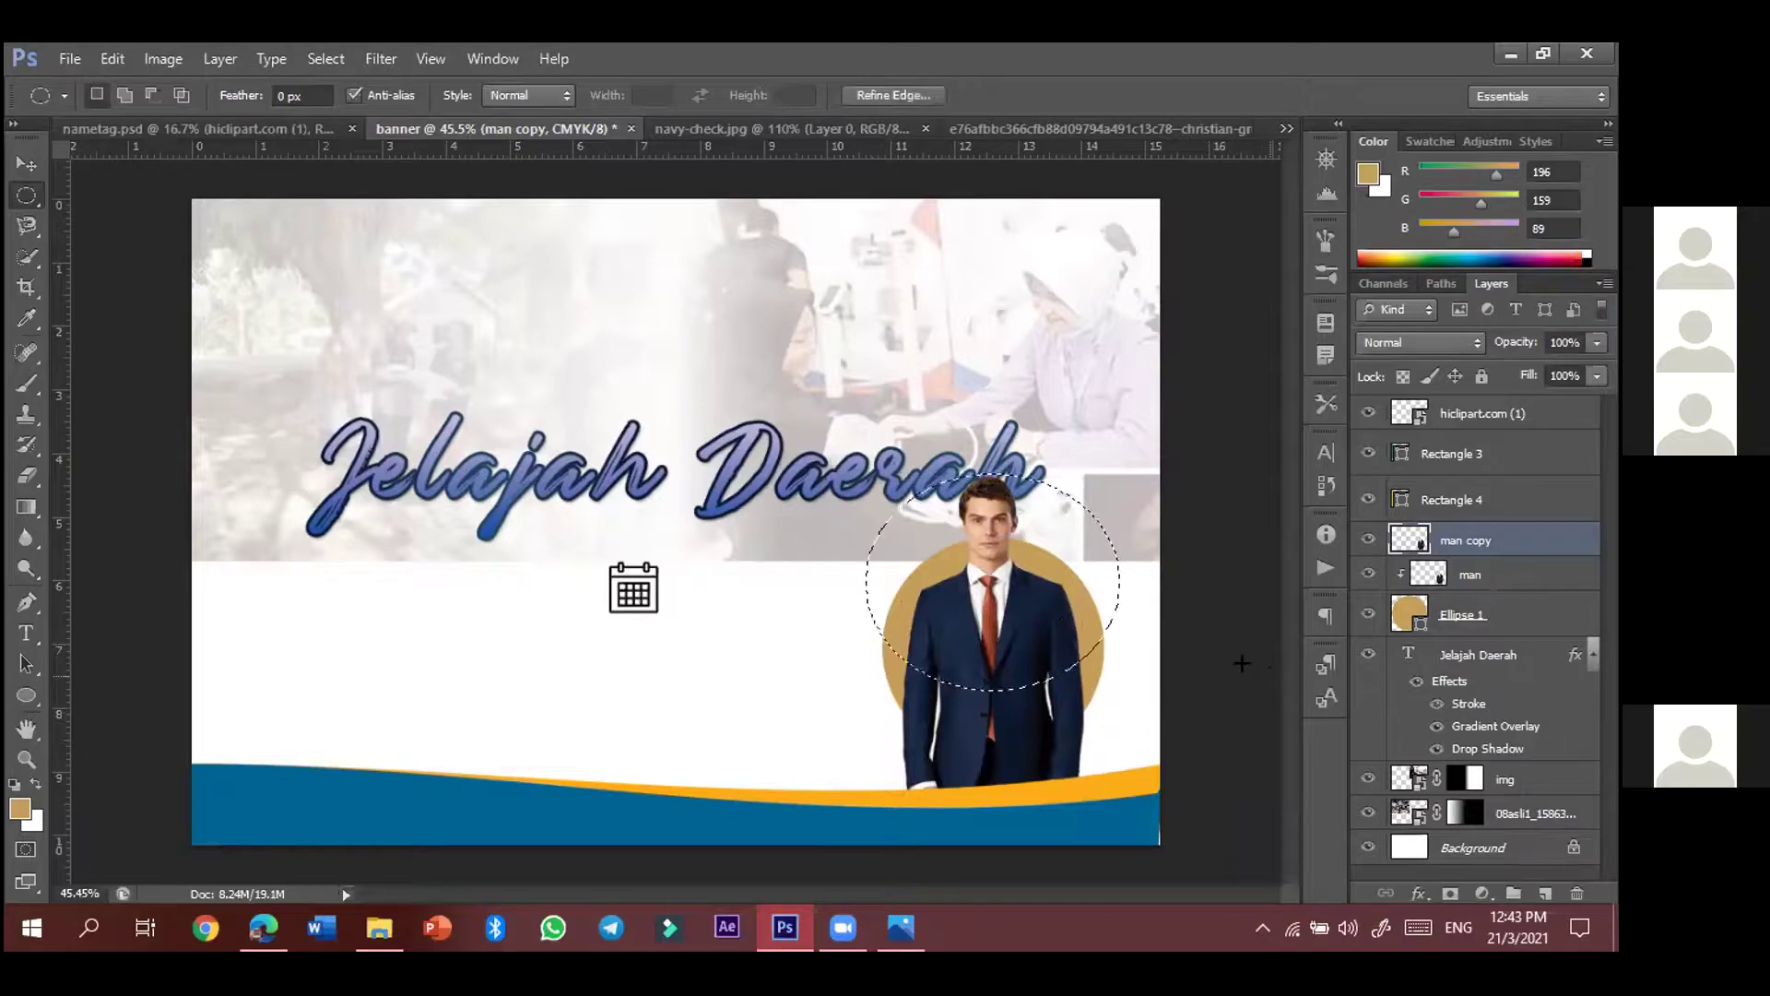
# - Invert the elliptical selection and delete the lower body from the man copy layer
pyautogui.rightClick(998, 551)
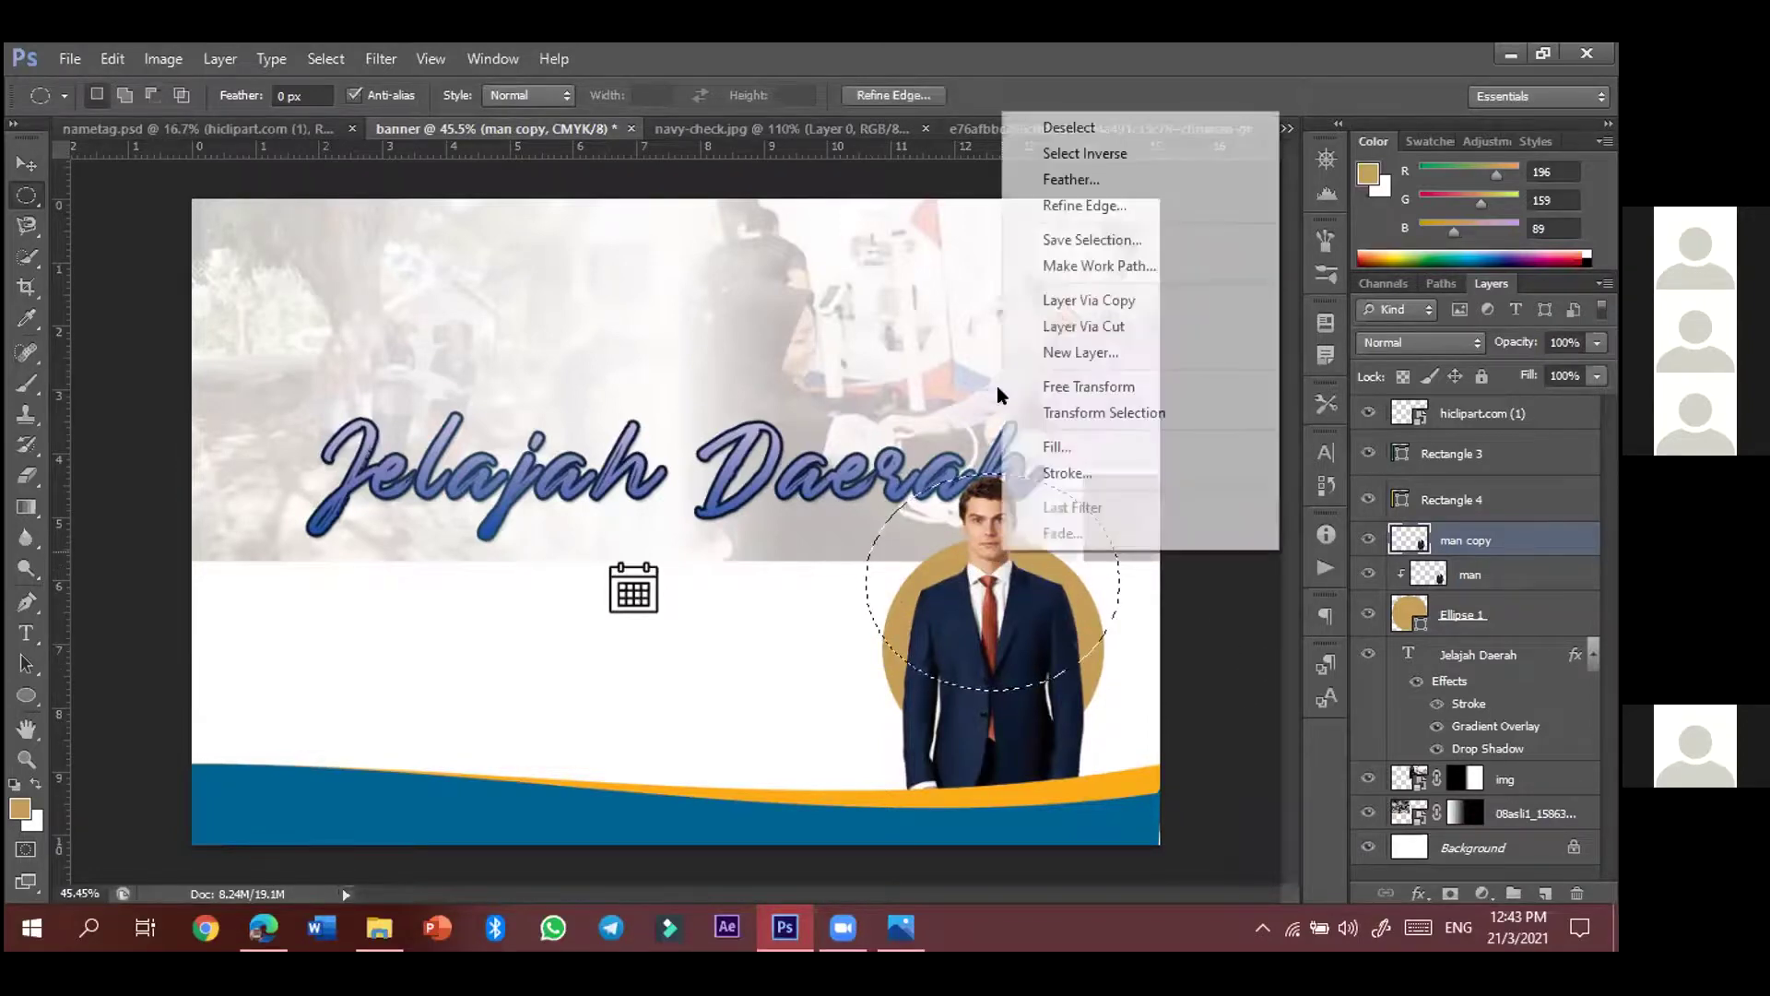
pyautogui.click(1090, 157)
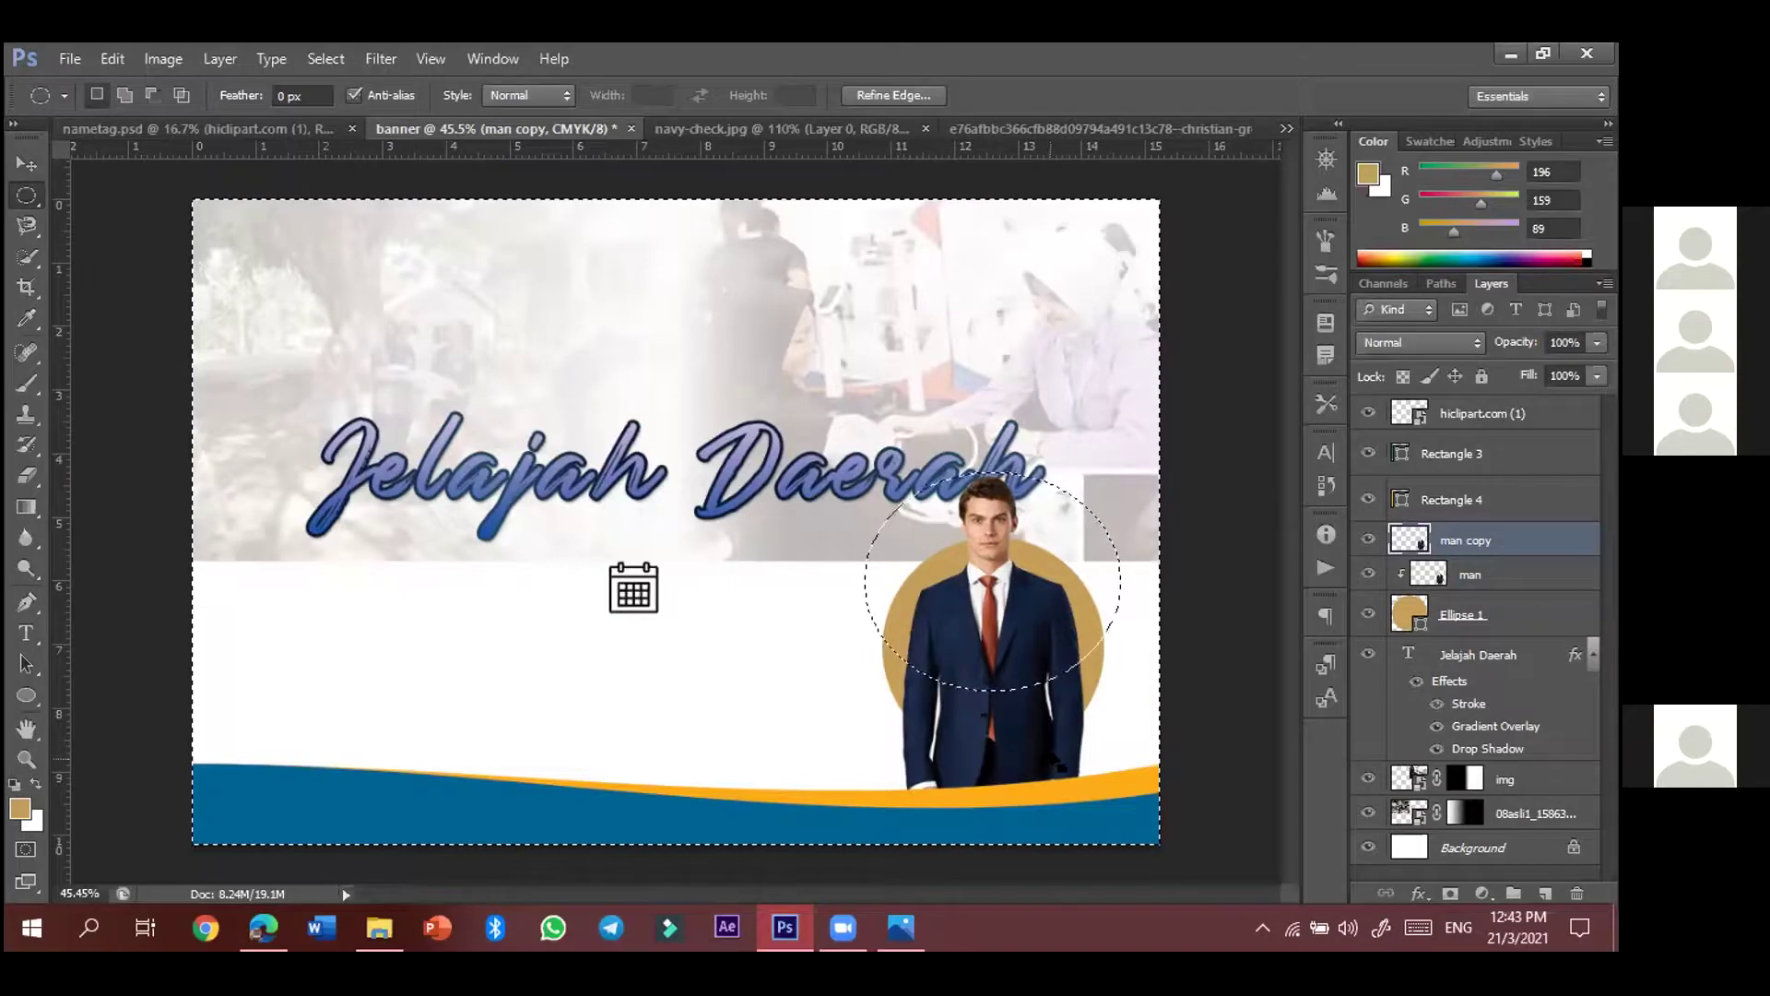
pyautogui.press('Delete')
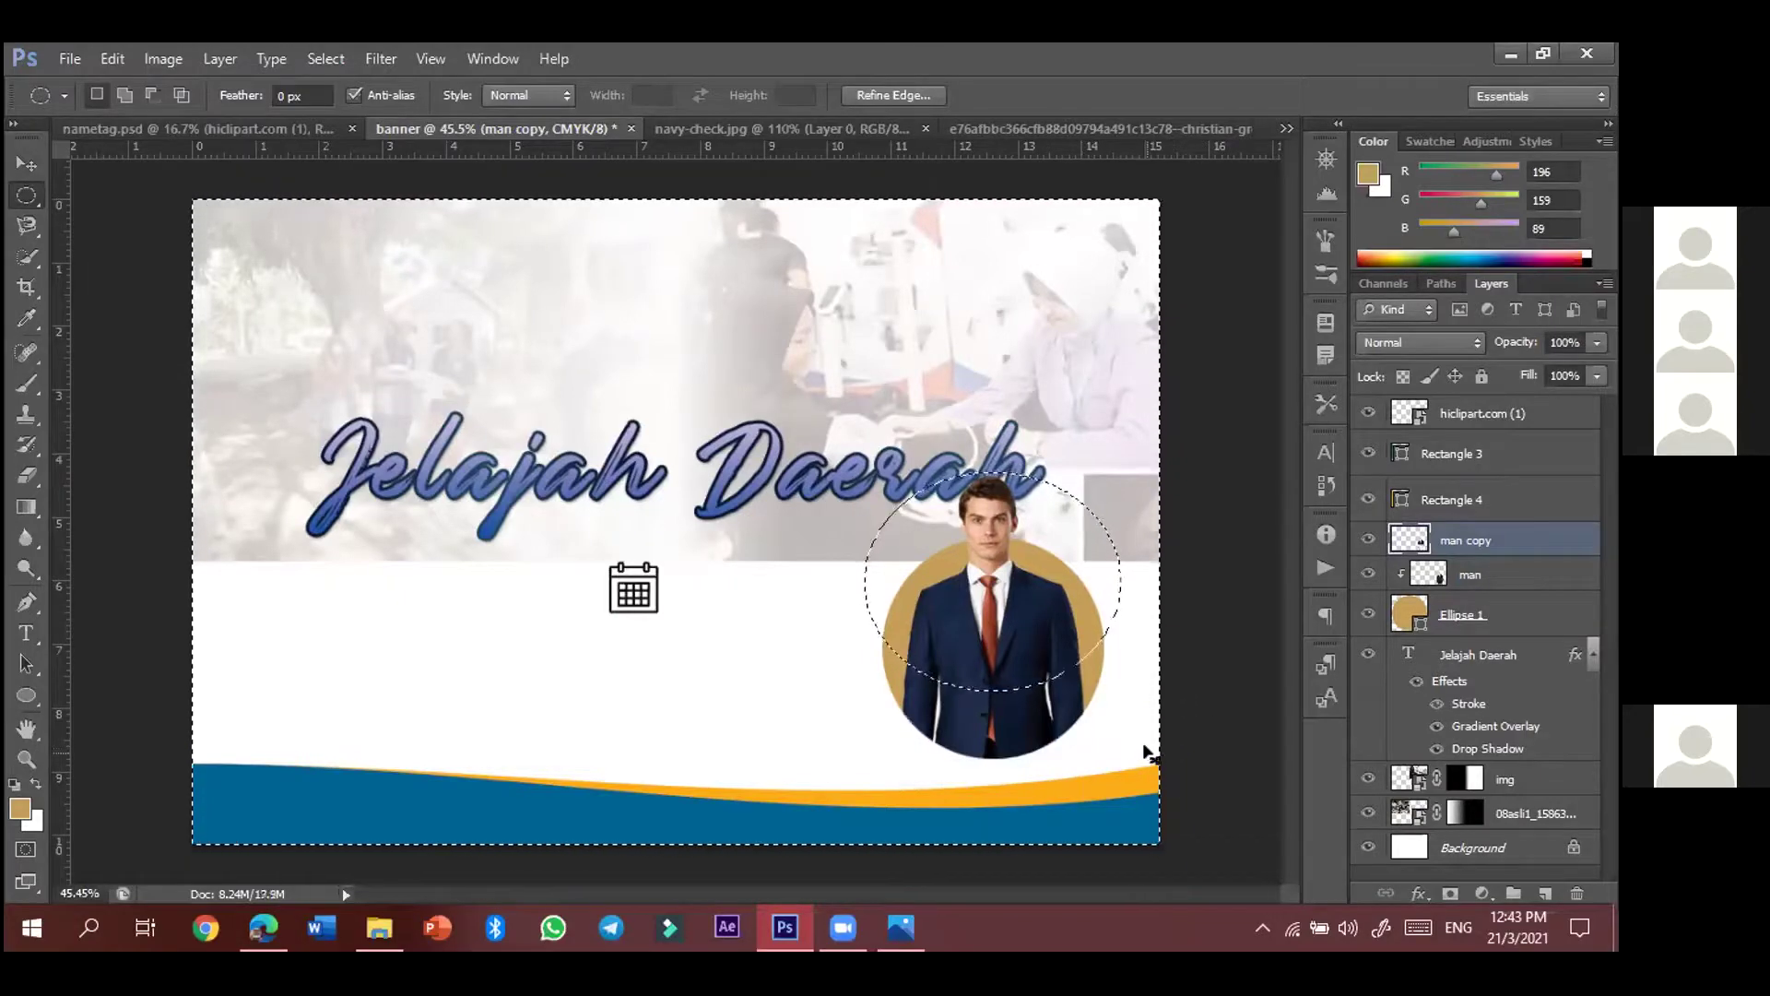
# - Clear the inverted elliptical selection and deselect the man copy layer
pyautogui.hotkey('ctrl', 'd')
pyautogui.press('v')
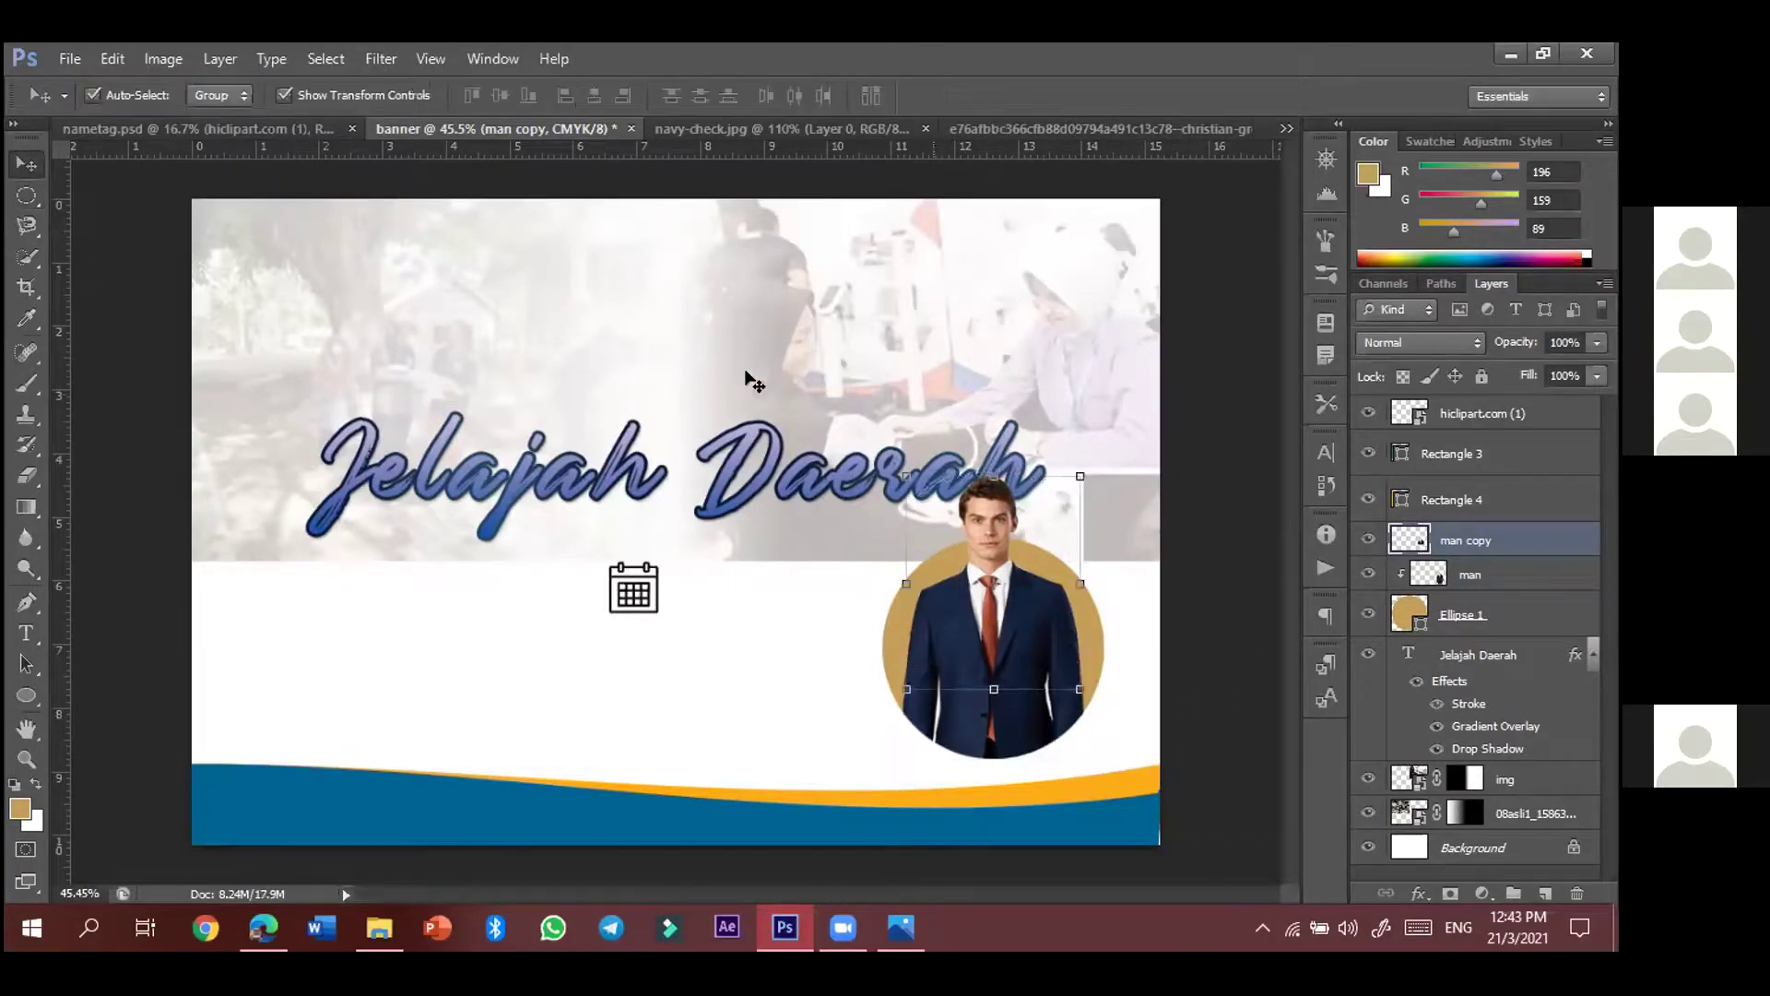
pyautogui.moveTo(983, 606); pyautogui.dragTo(1017, 624)
pyautogui.hotkey('ctrl', 'shift', 'd')
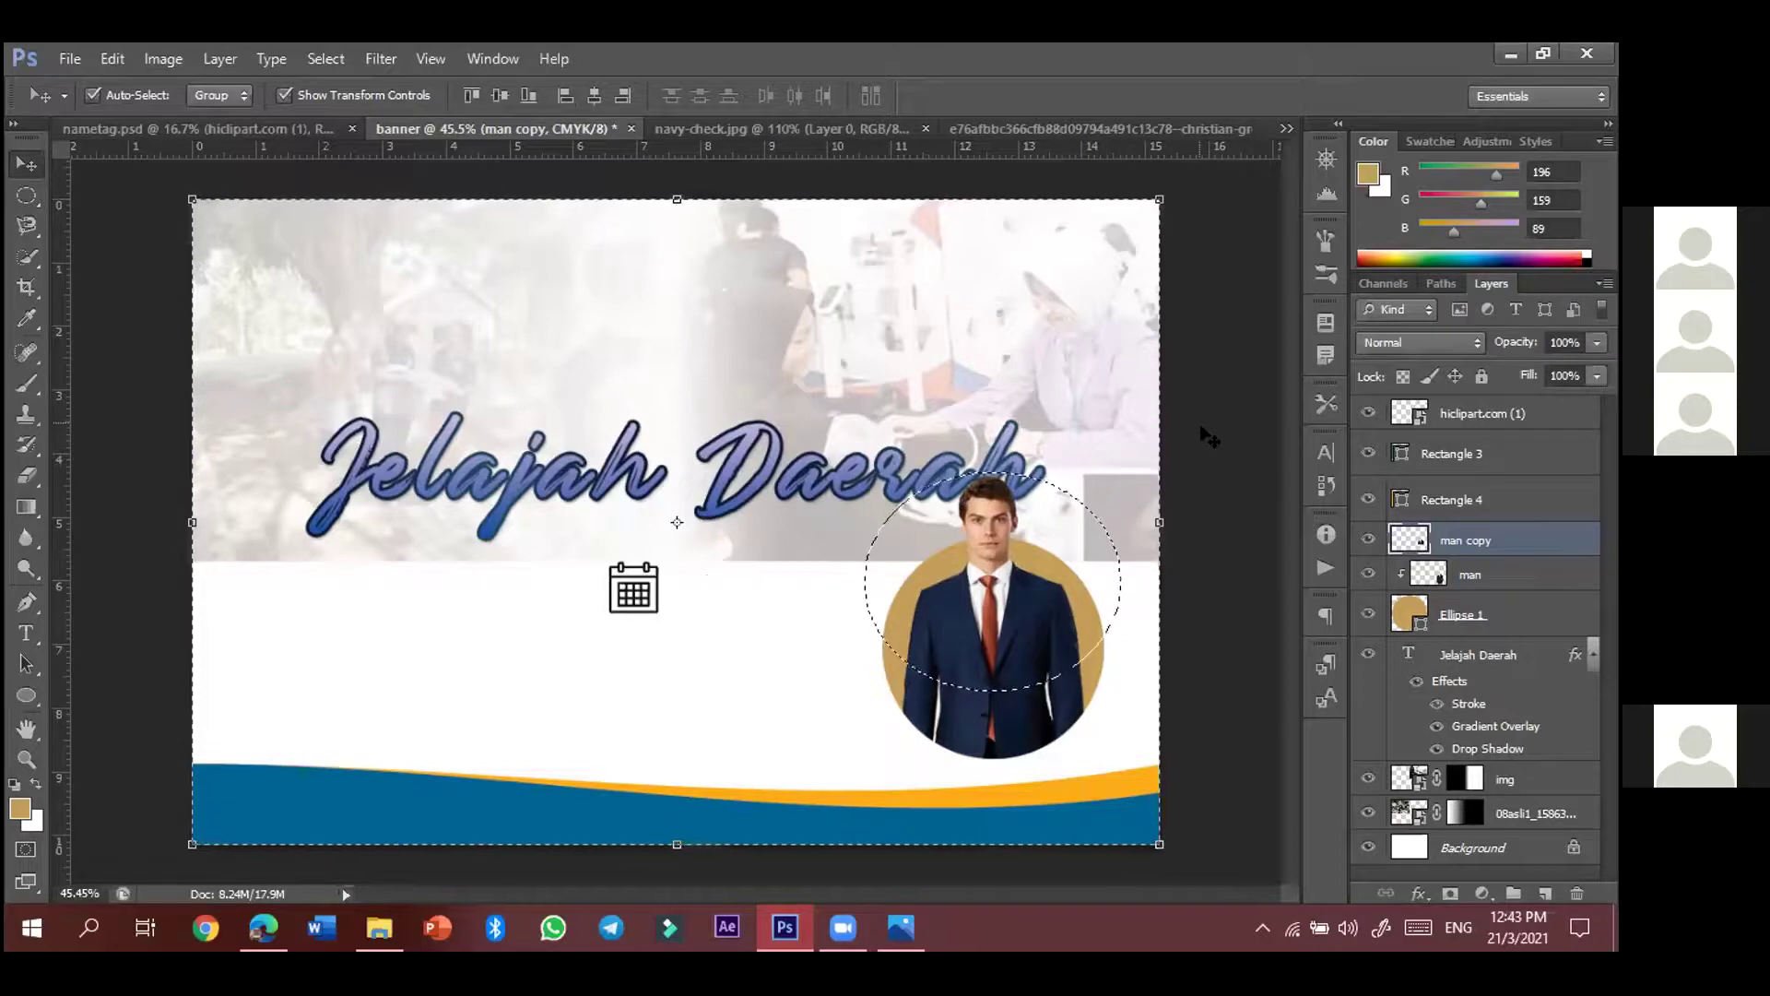
pyautogui.click(1211, 588)
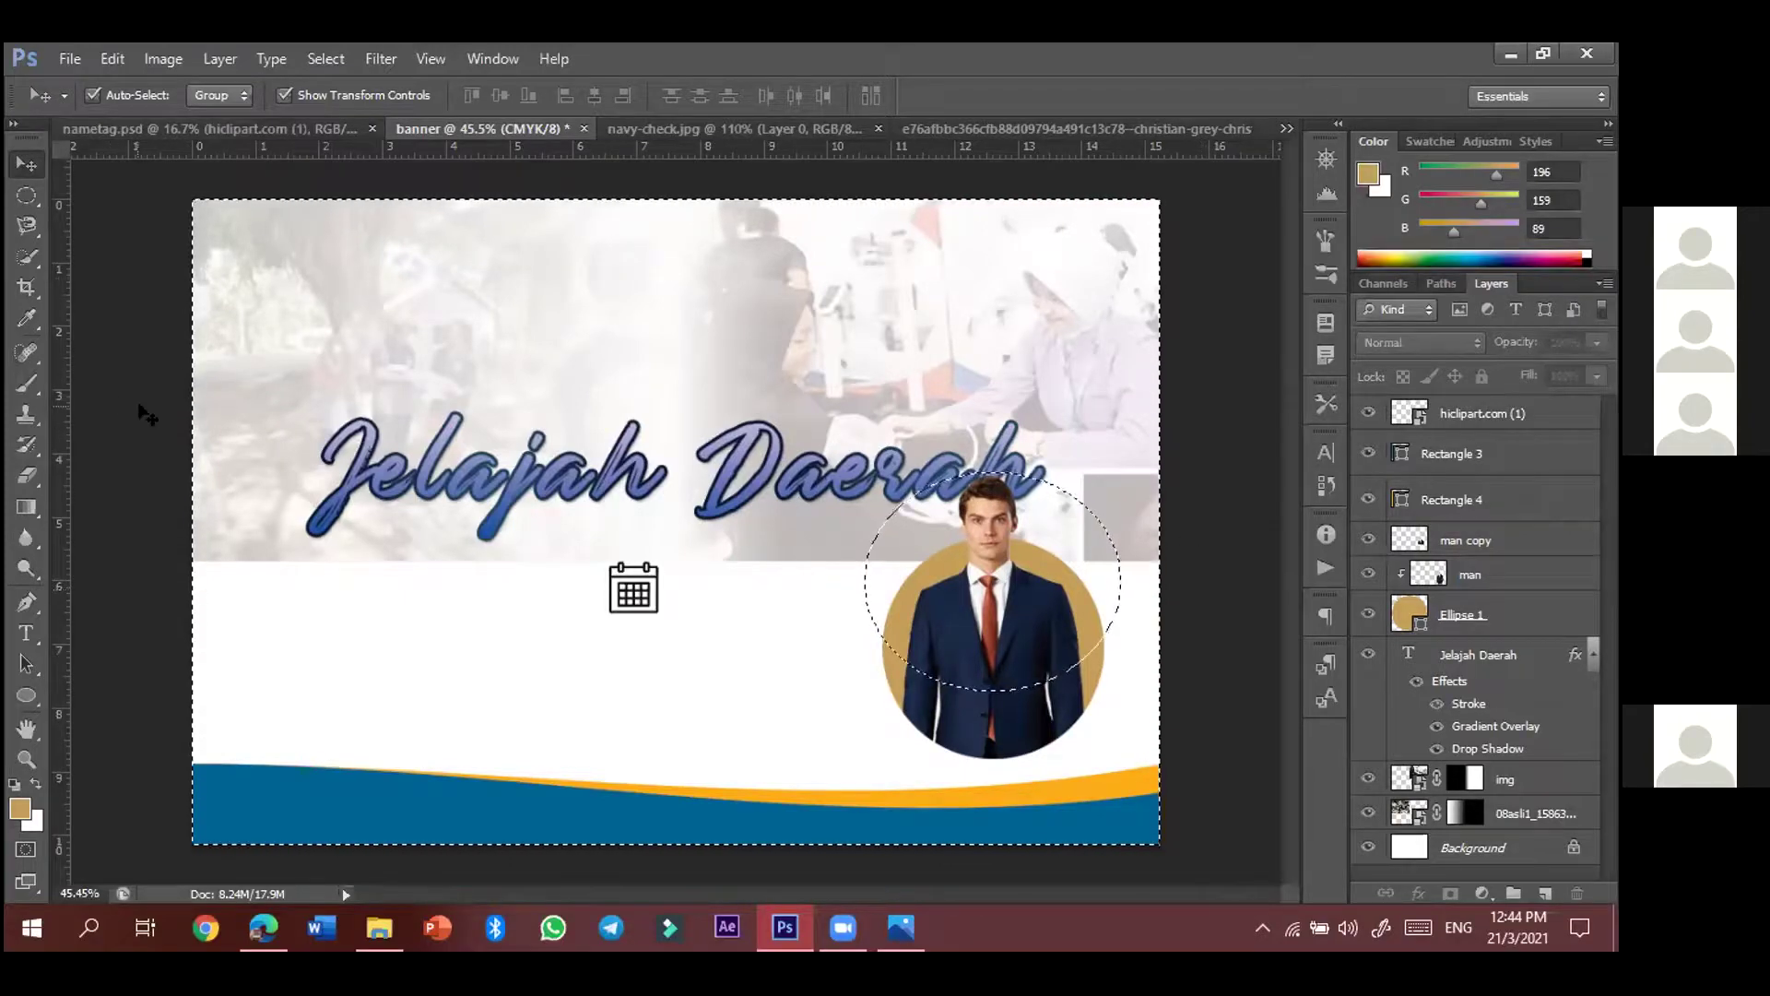
pyautogui.hotkey('ctrl', 'd')
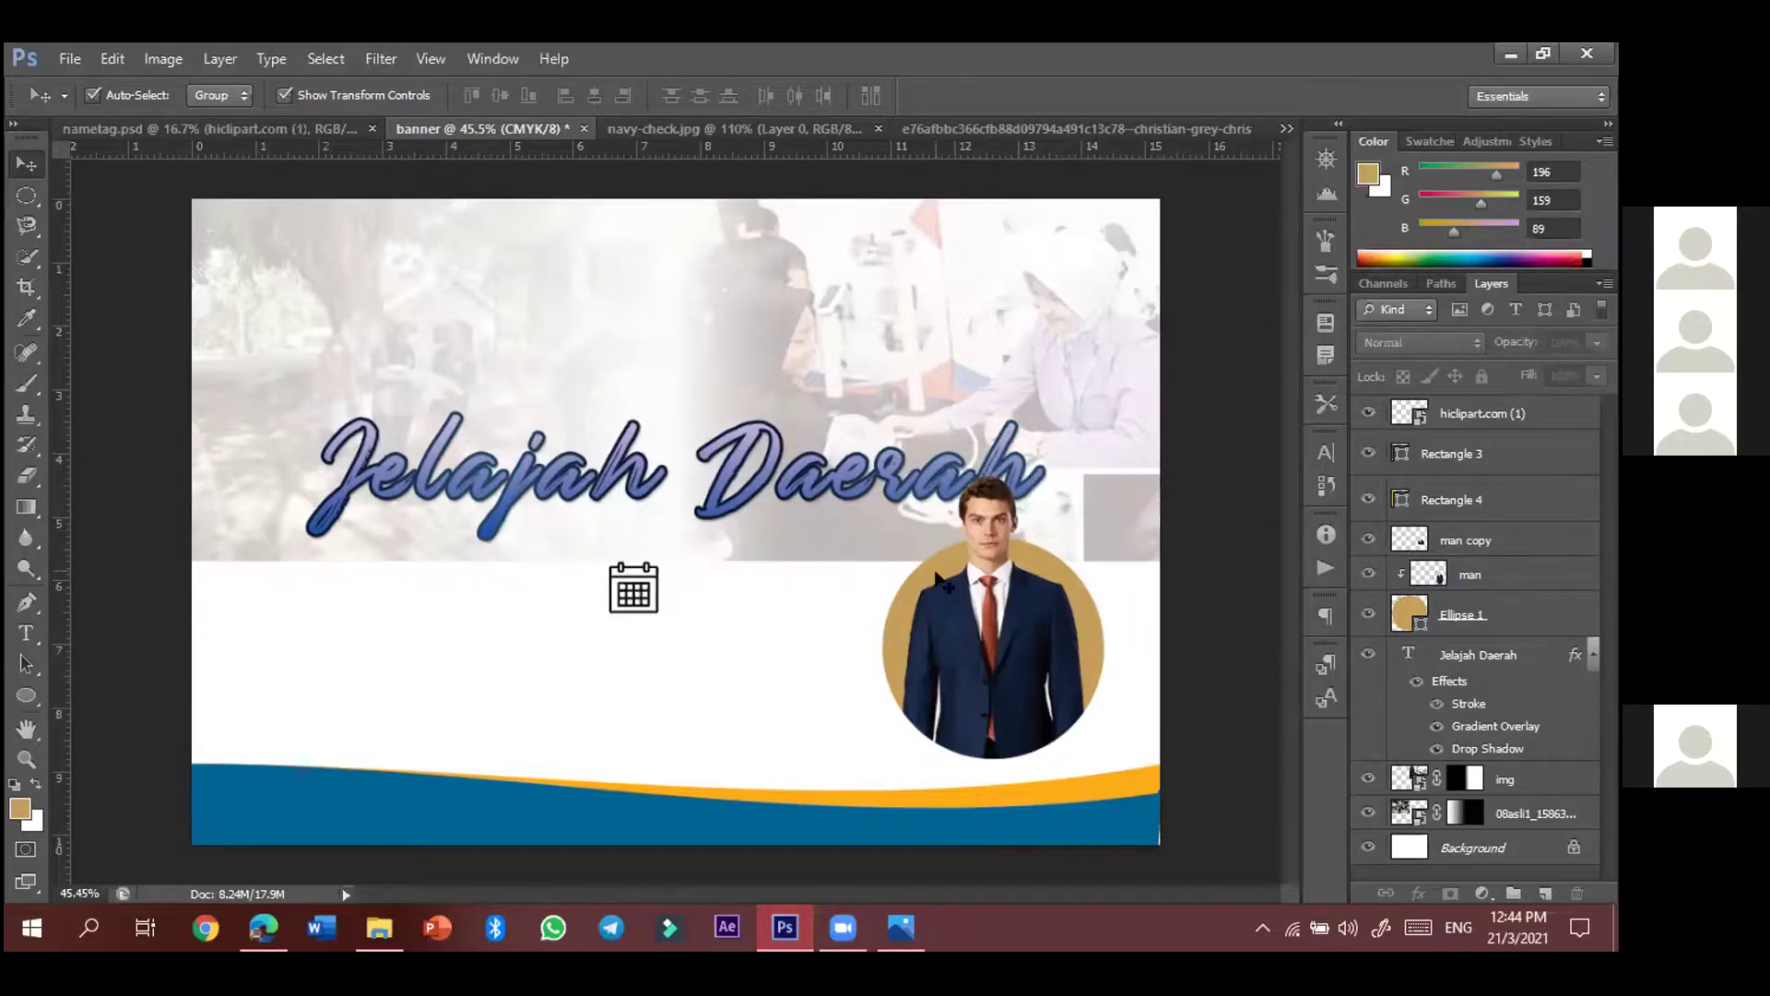
# - Try moving the man copy away from the circle on its own, and undo the move
pyautogui.moveTo(958, 646); pyautogui.dragTo(980, 715)
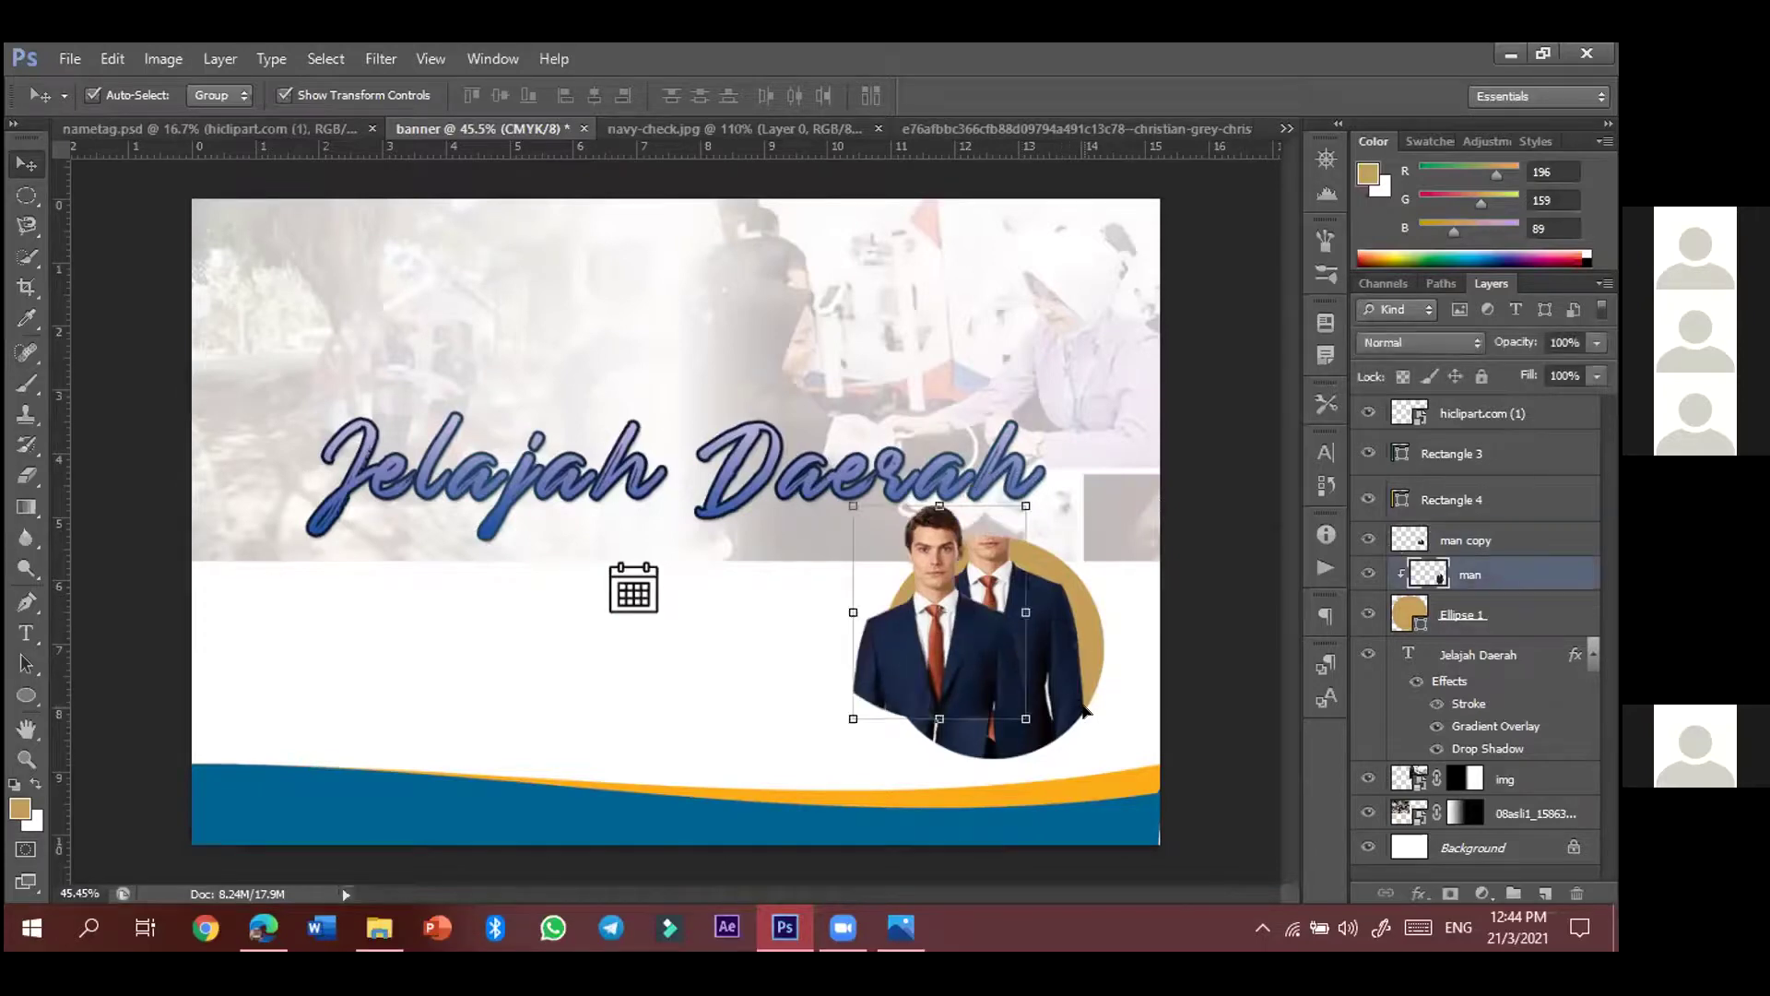
pyautogui.click(1163, 649)
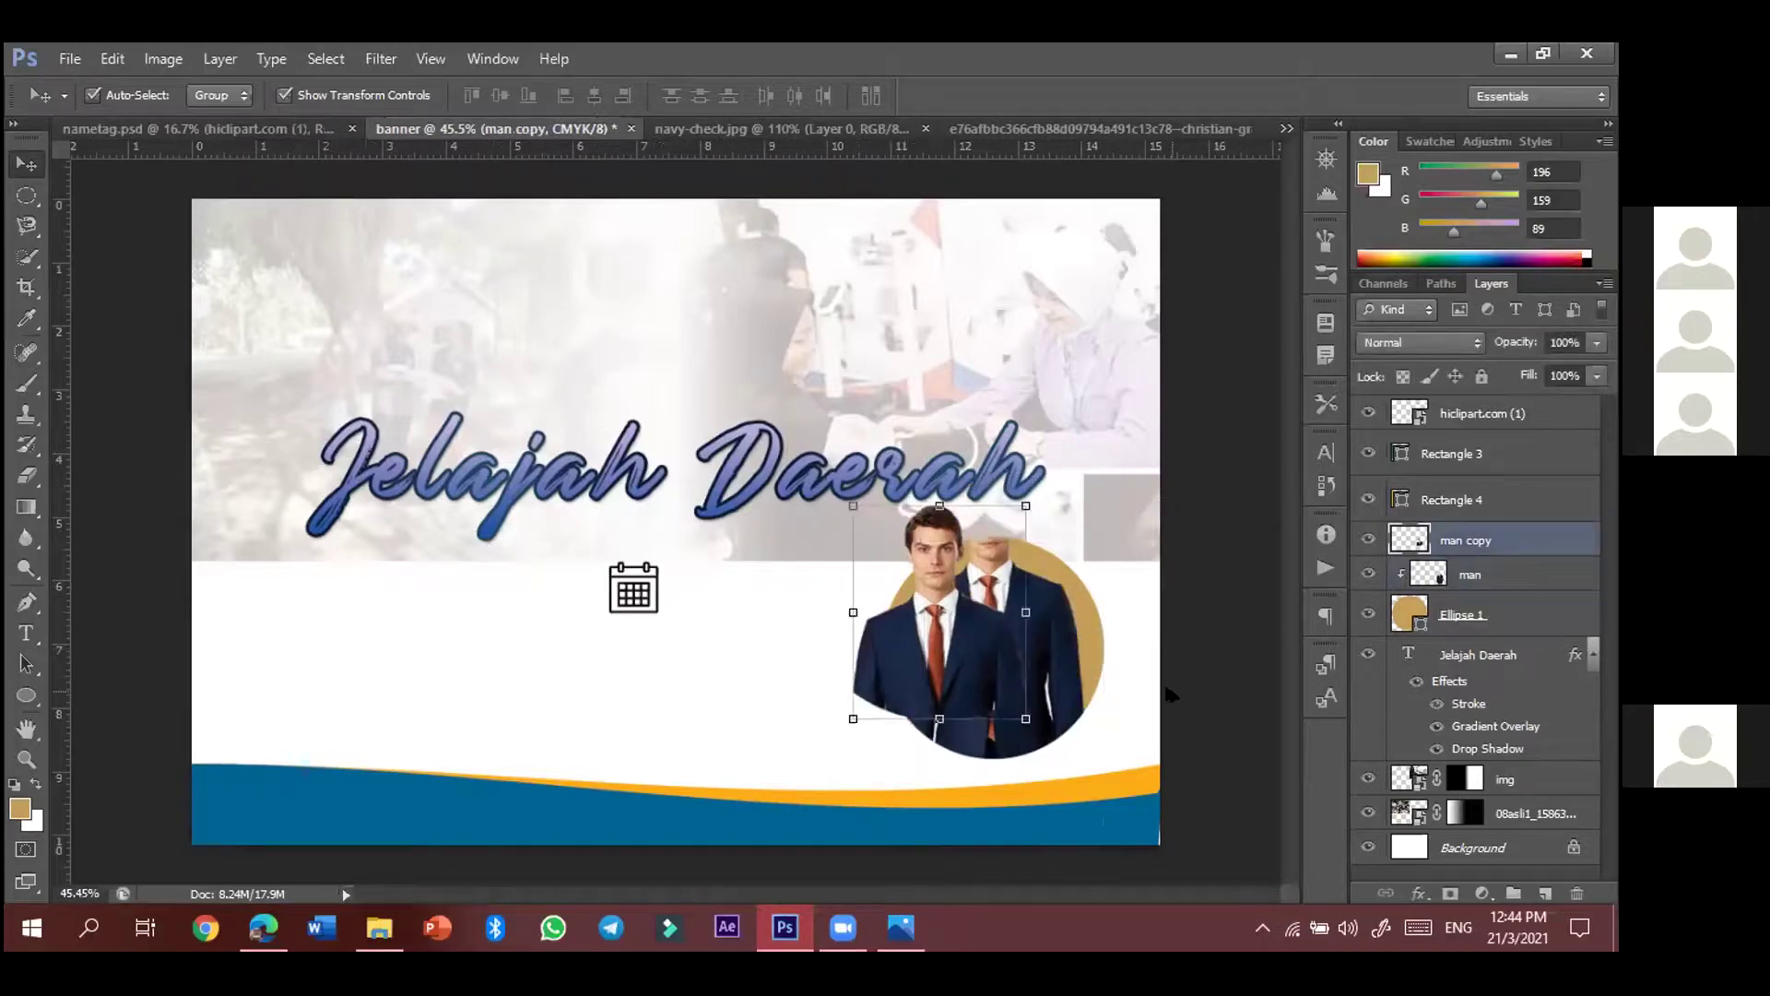
pyautogui.hotkey('ctrl', 'z')
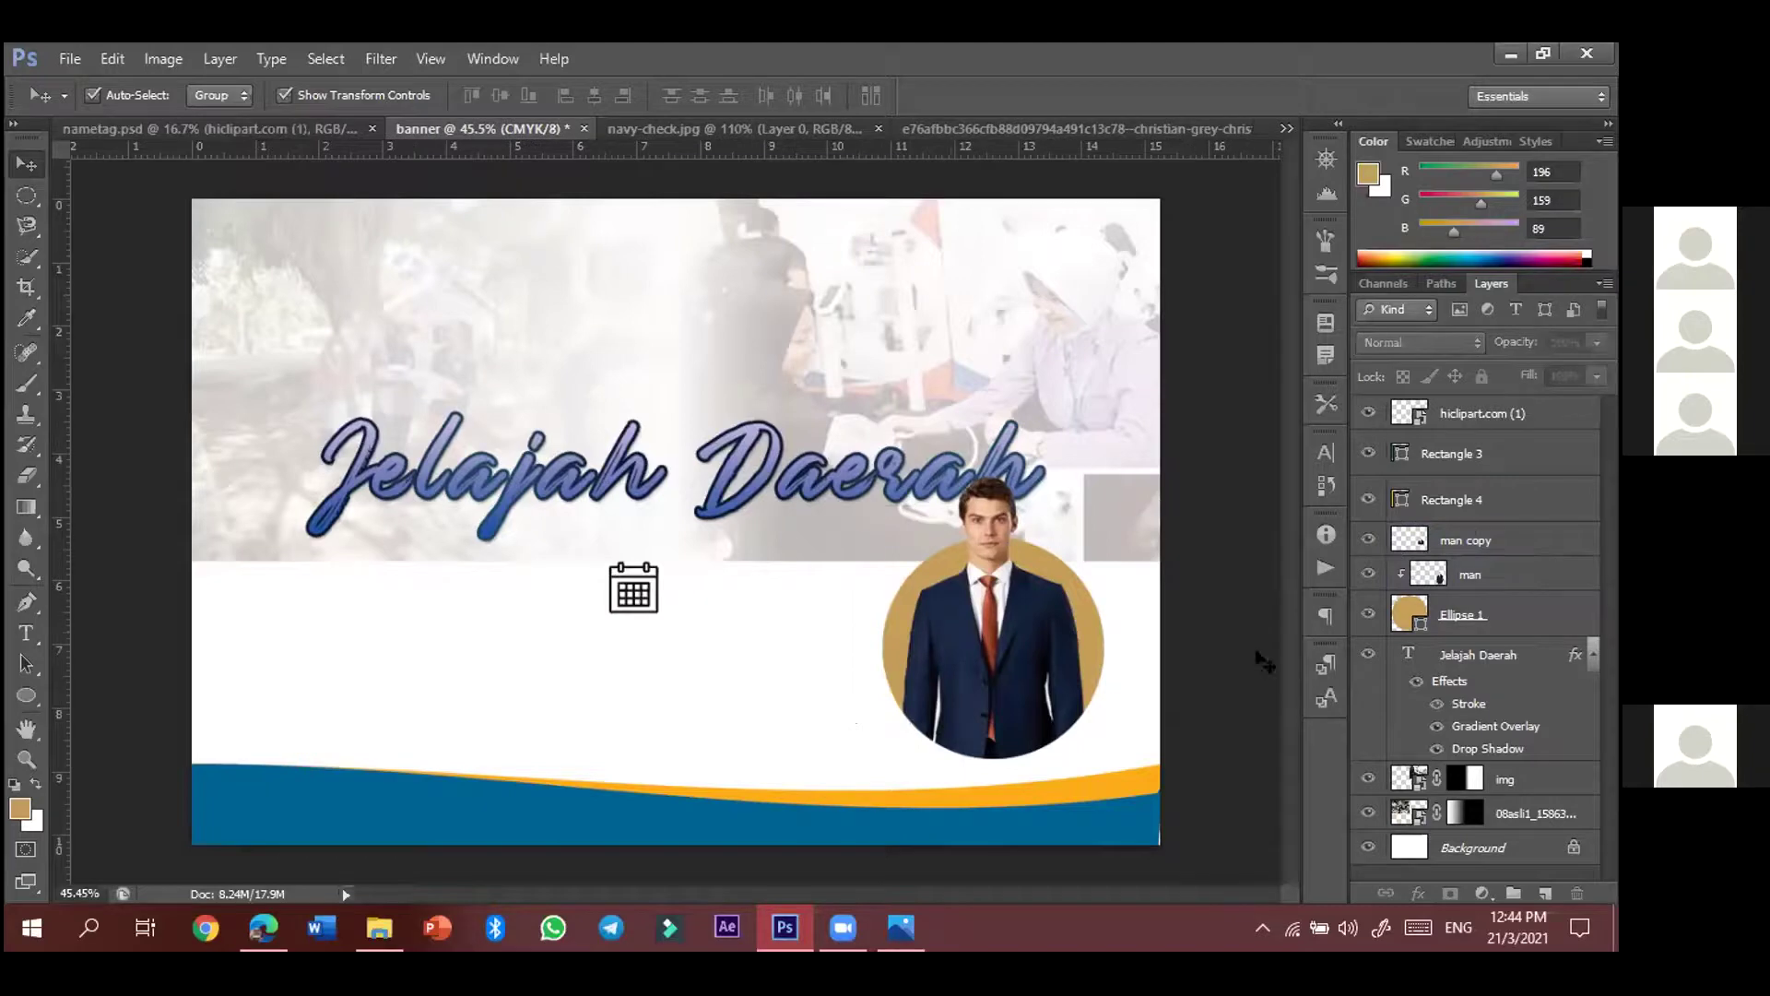
# - Link the man copy, man and Ellipse 1 layers and move the group down until the circle meets the orange wave
pyautogui.click(1530, 544)
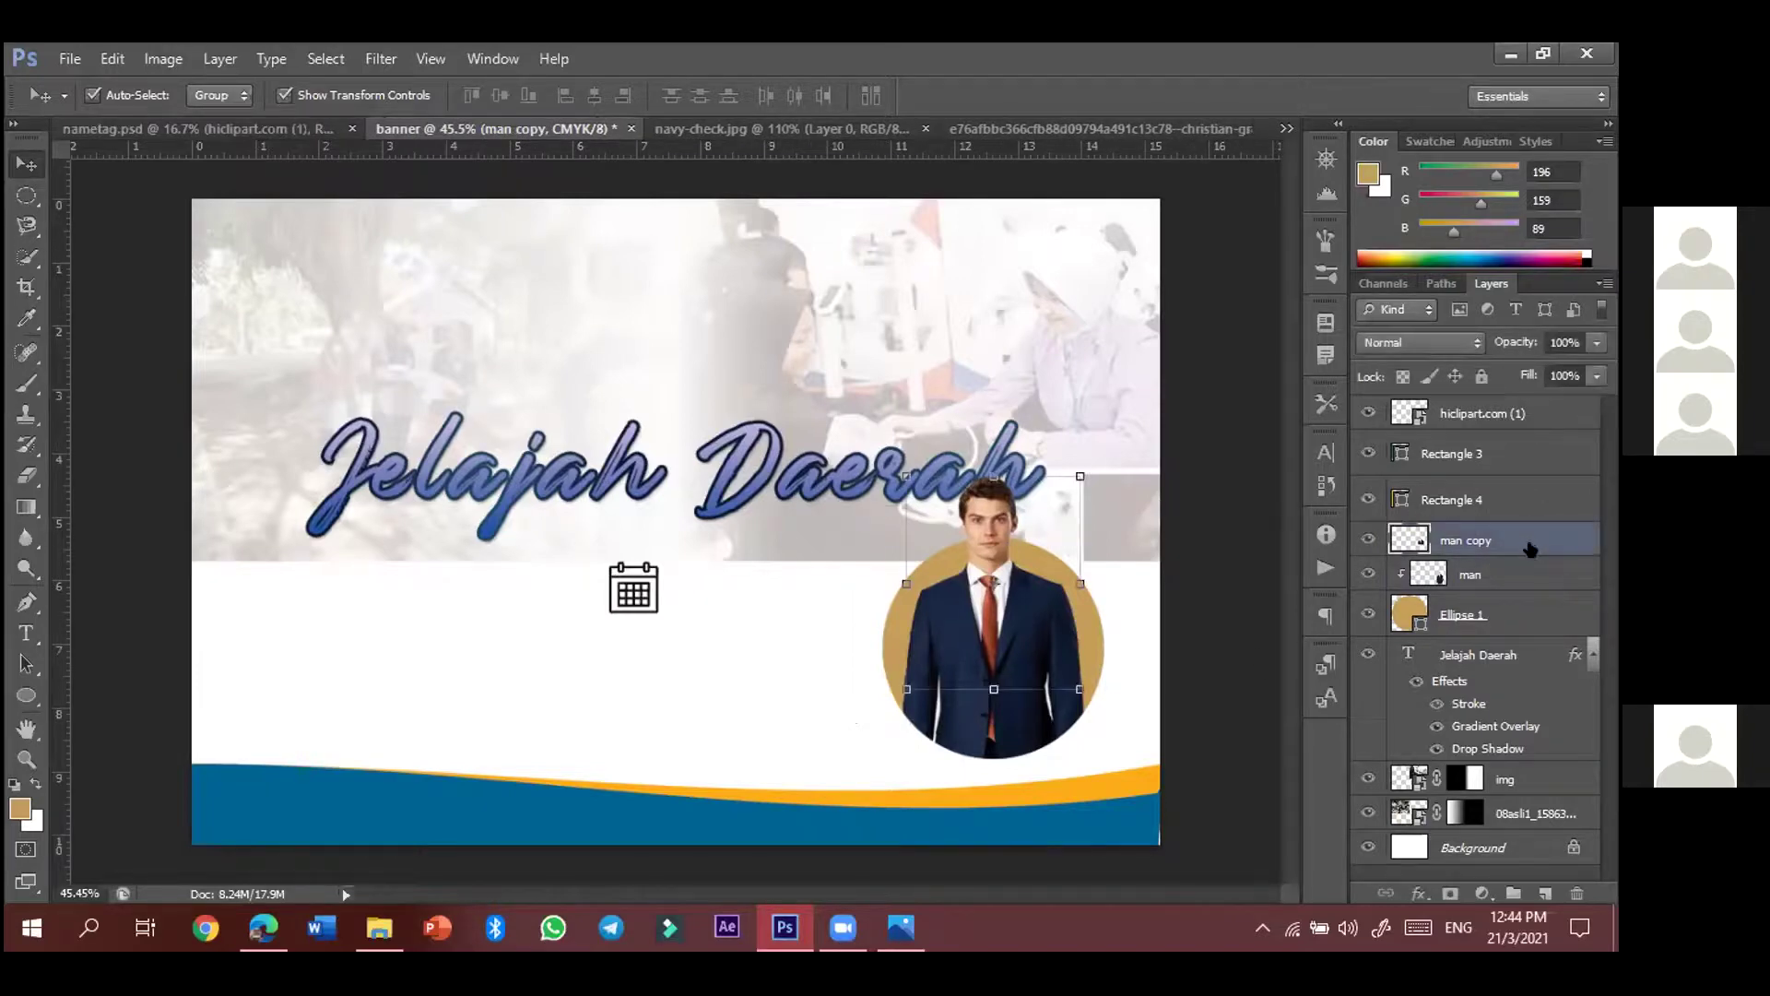
pyautogui.keyDown('shift'); pyautogui.click(1537, 613); pyautogui.keyUp('shift')
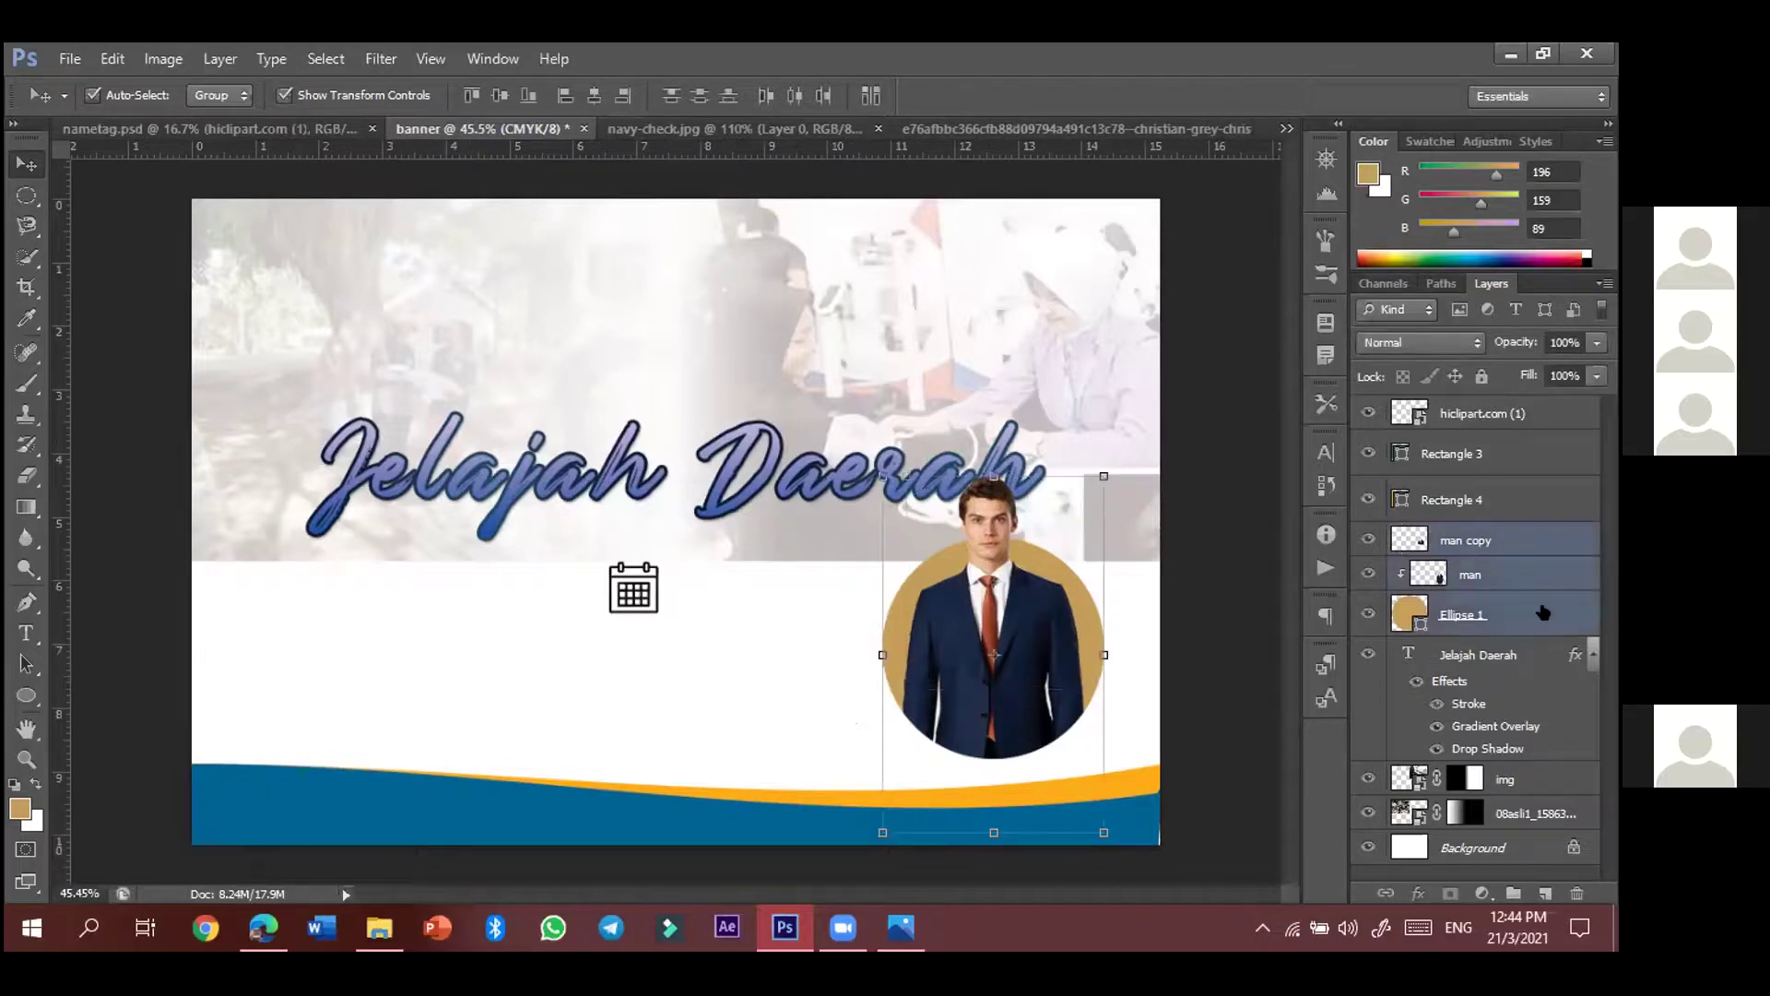
pyautogui.click(1387, 891)
pyautogui.moveTo(1031, 606); pyautogui.dragTo(797, 645)
pyautogui.moveTo(1131, 723); pyautogui.dragTo(1238, 741)
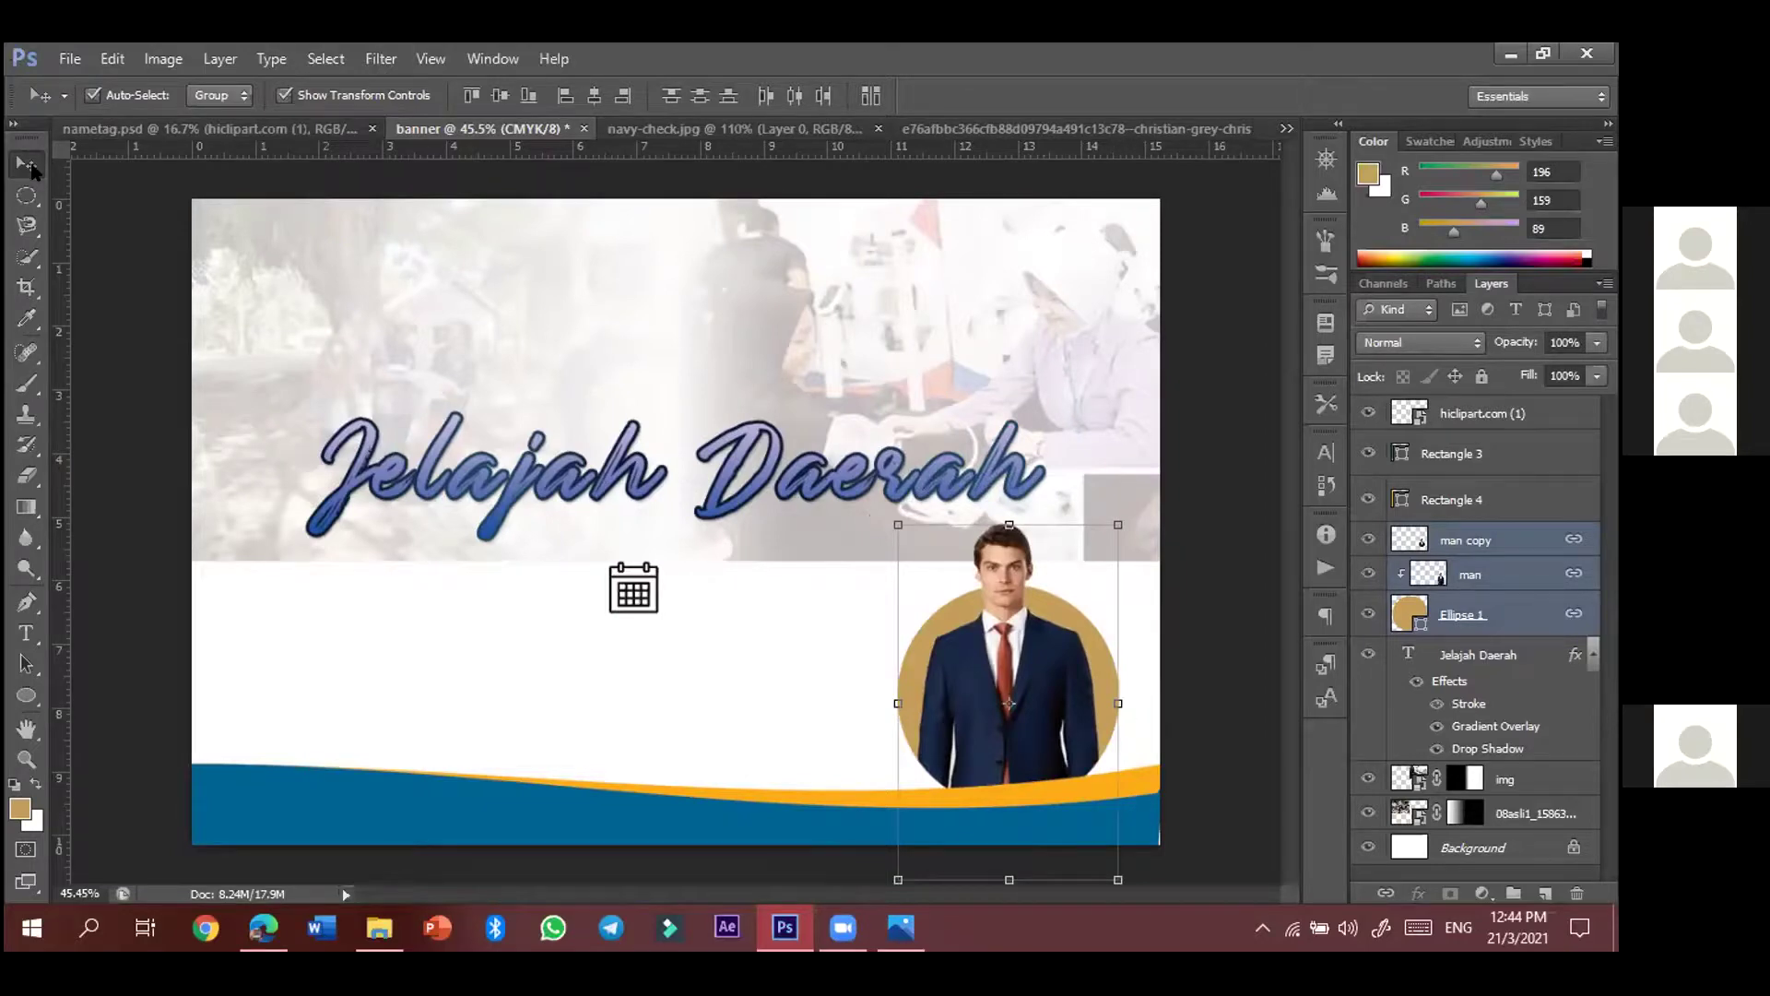
pyautogui.click(1189, 544)
pyautogui.click(1190, 544)
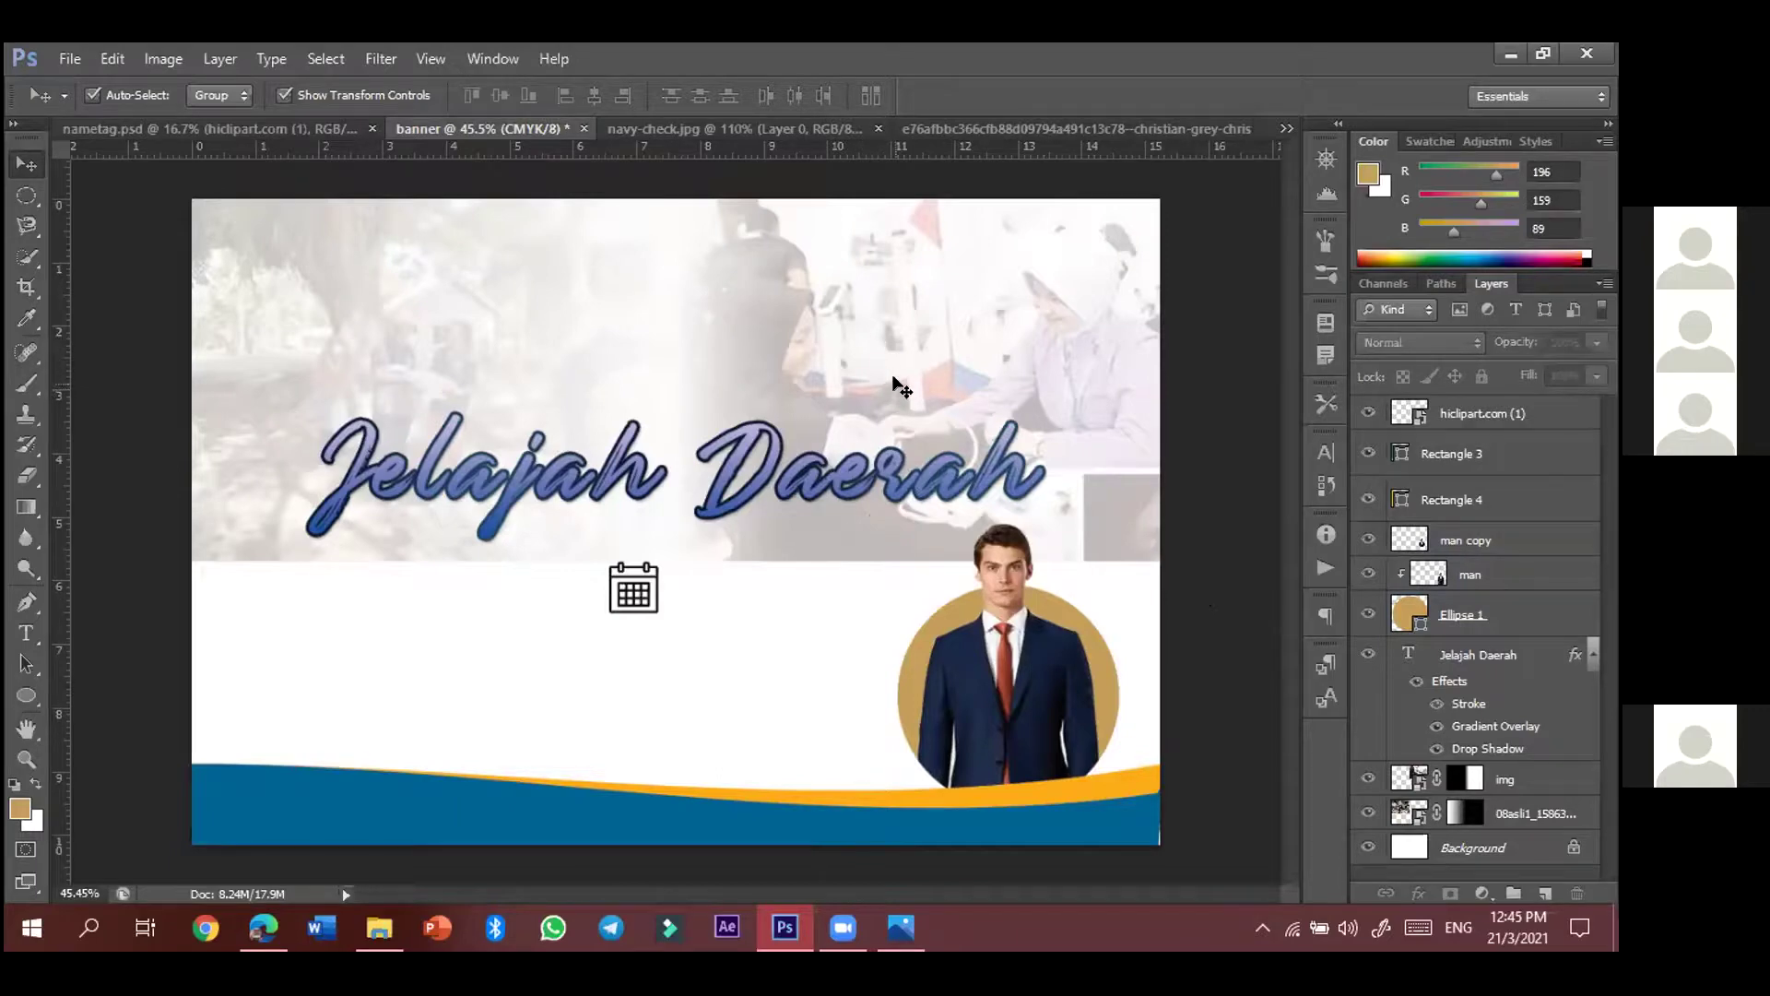
# - Delete the two faded background photo layers behind the Jelajah Daerah title
pyautogui.click(523, 263)
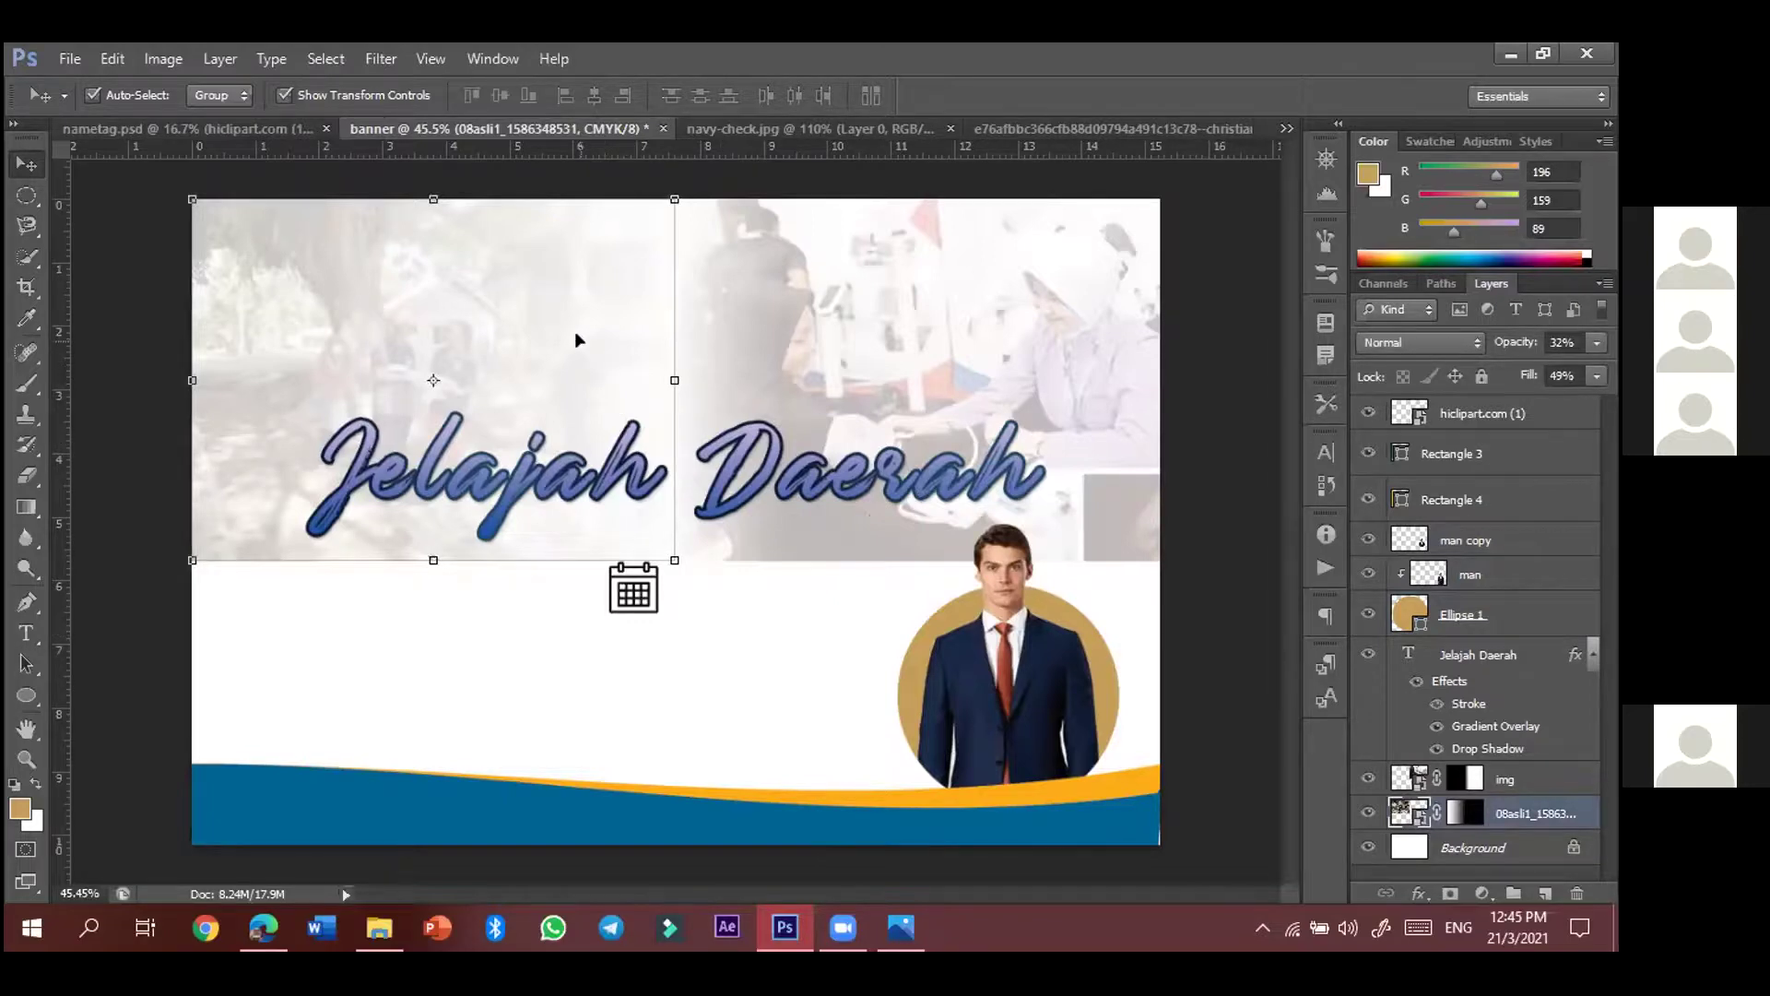
pyautogui.press('Delete')
pyautogui.click(909, 335)
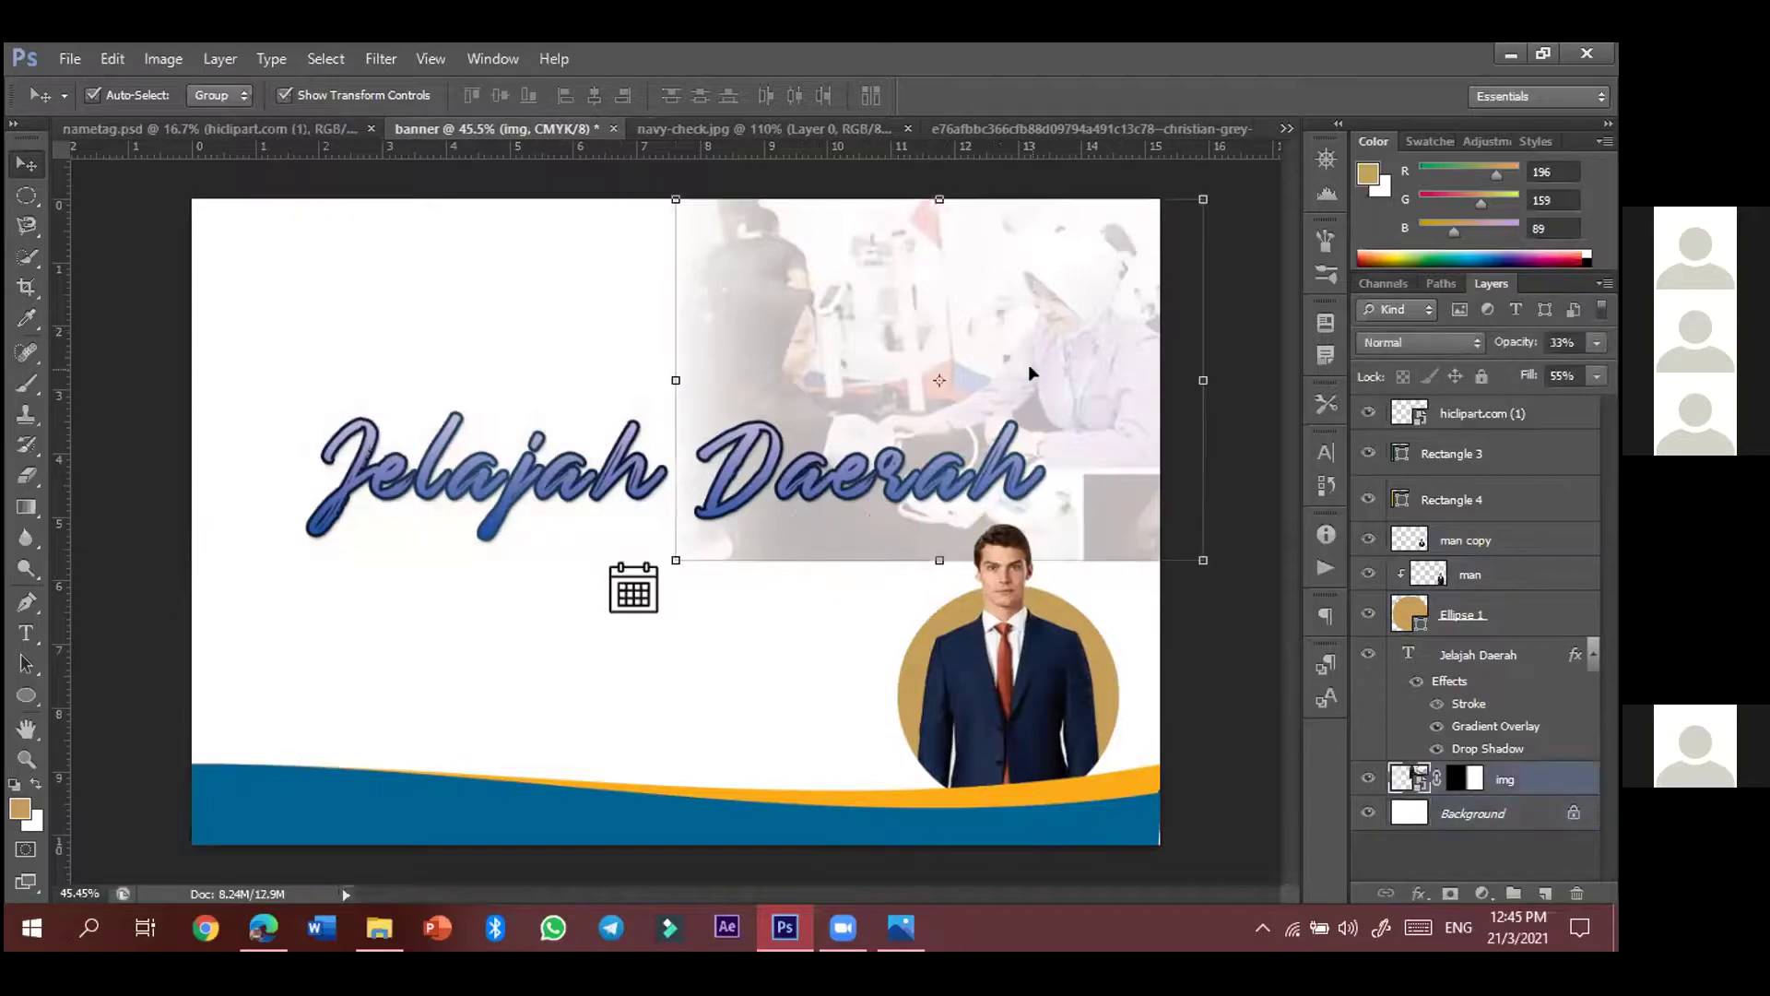
pyautogui.press('Delete')
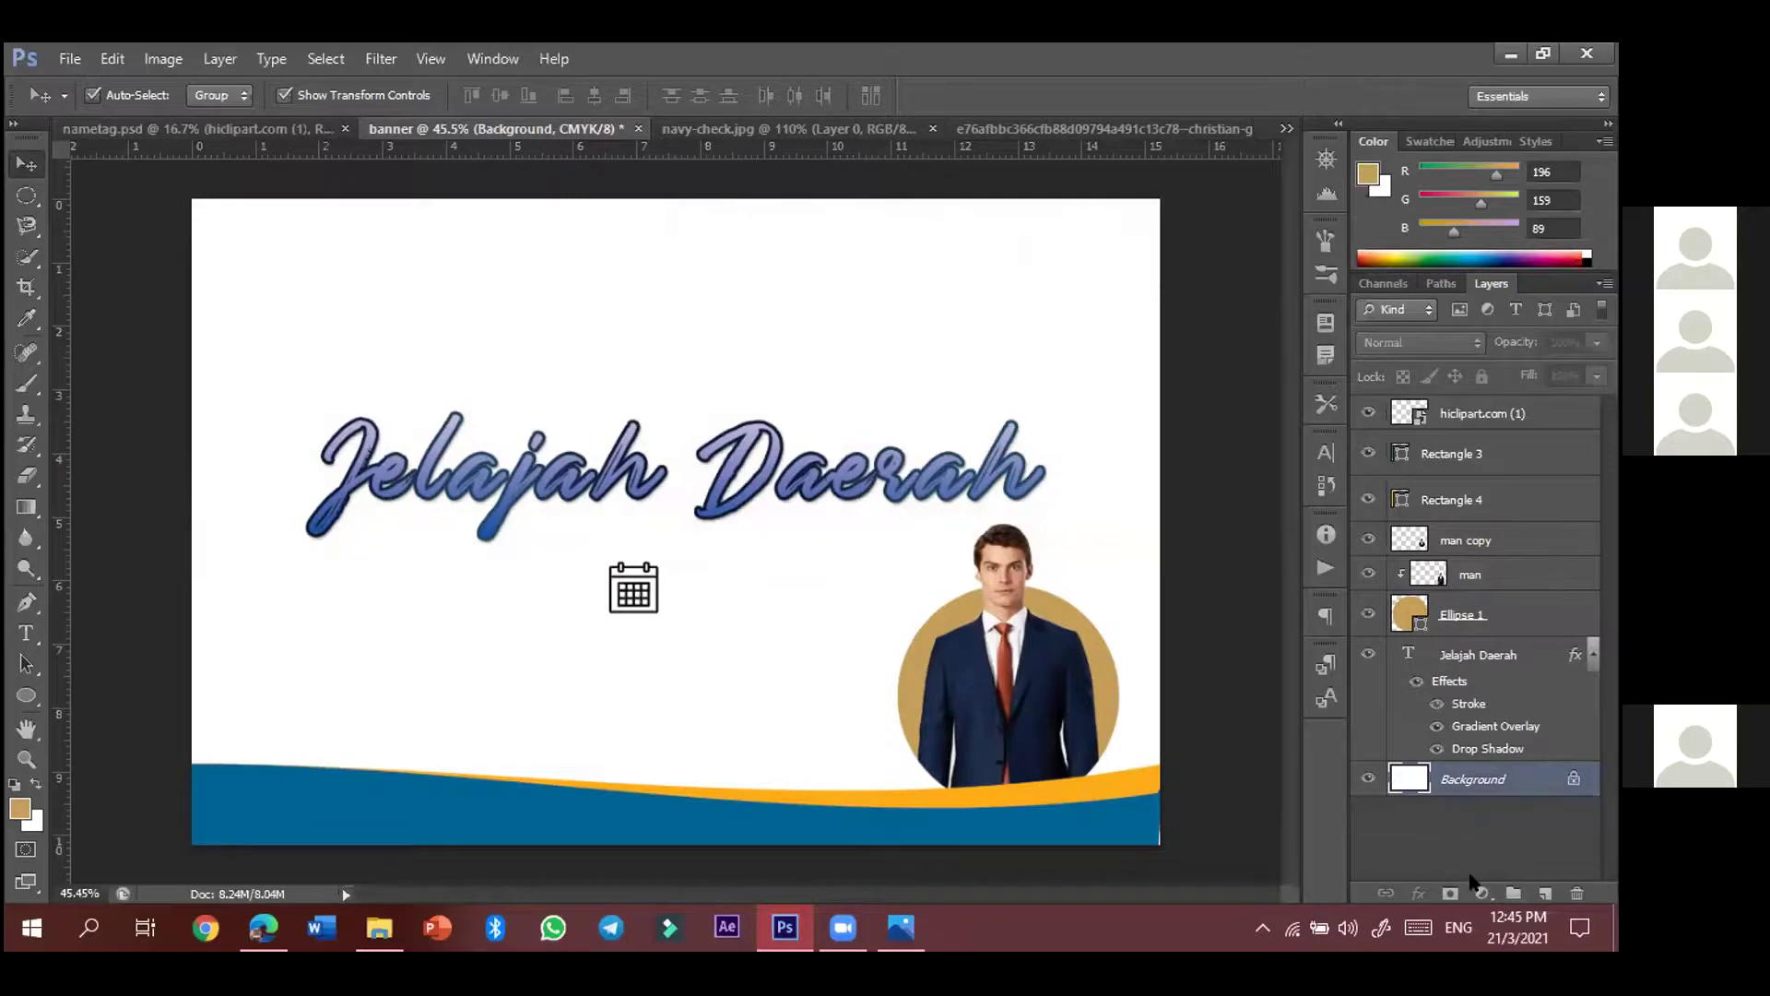
# - Try a turquoise #07c1d2 solid color fill layer above the Background layer, and delete it
pyautogui.click(1481, 893)
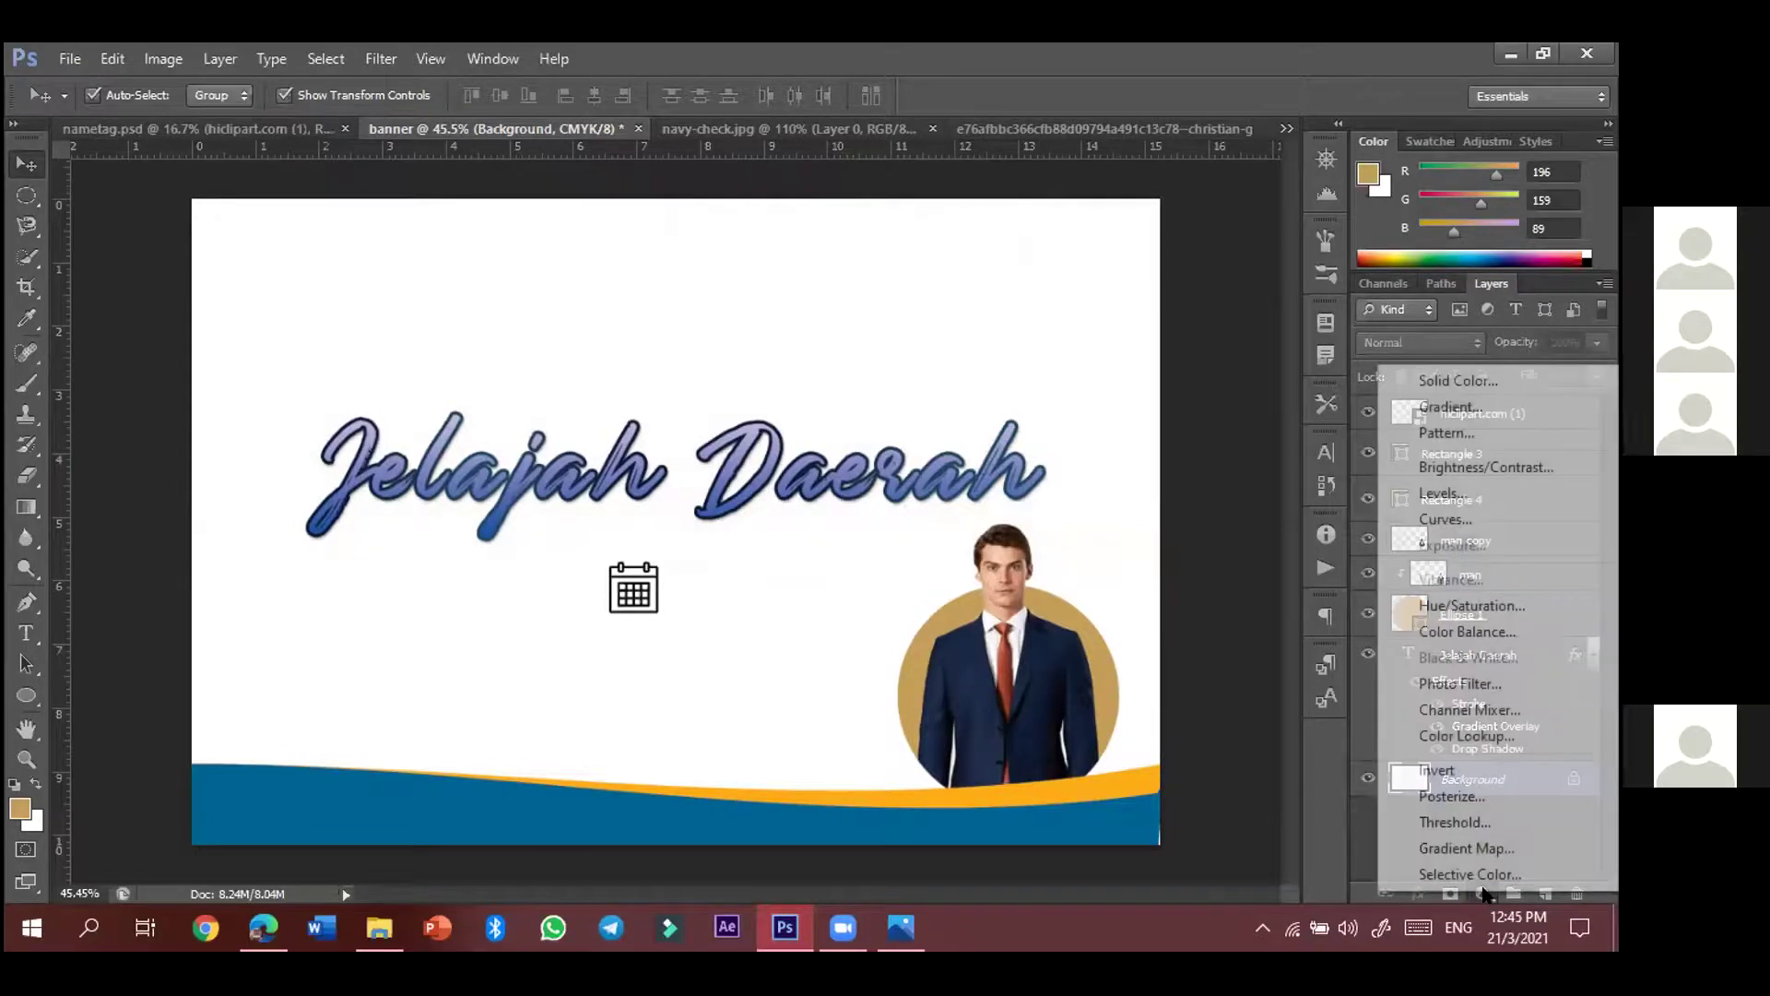
pyautogui.click(1546, 378)
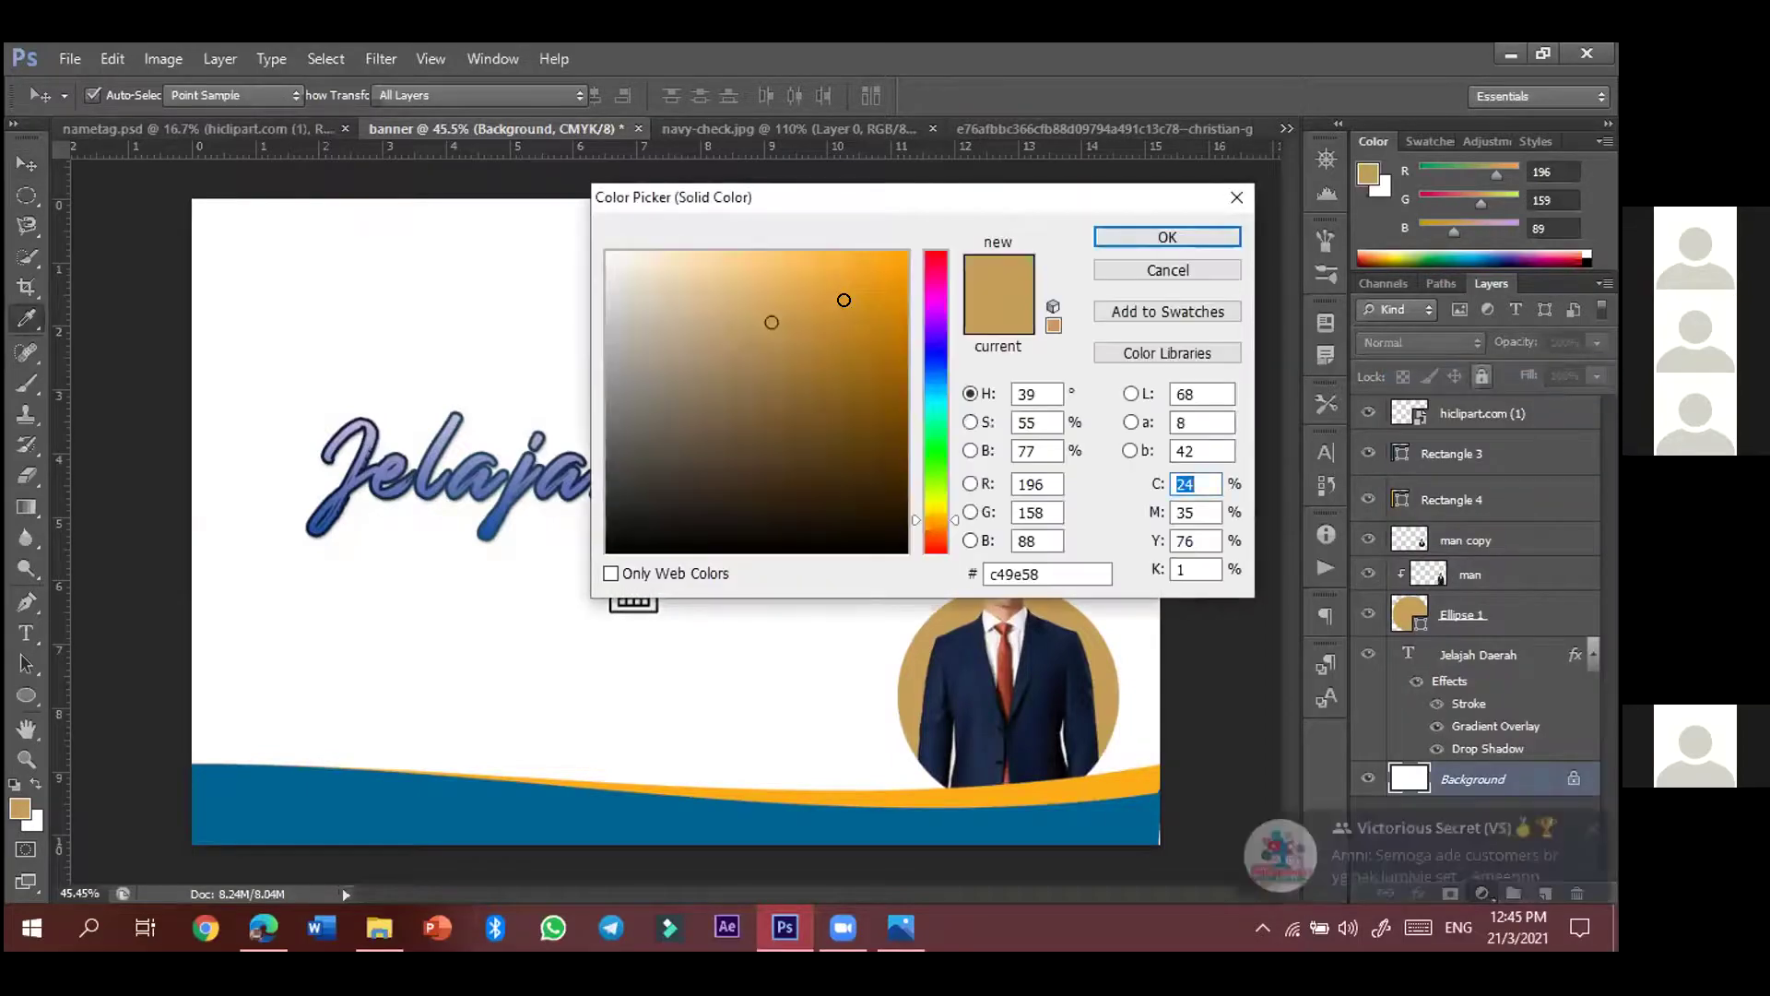
pyautogui.click(848, 304)
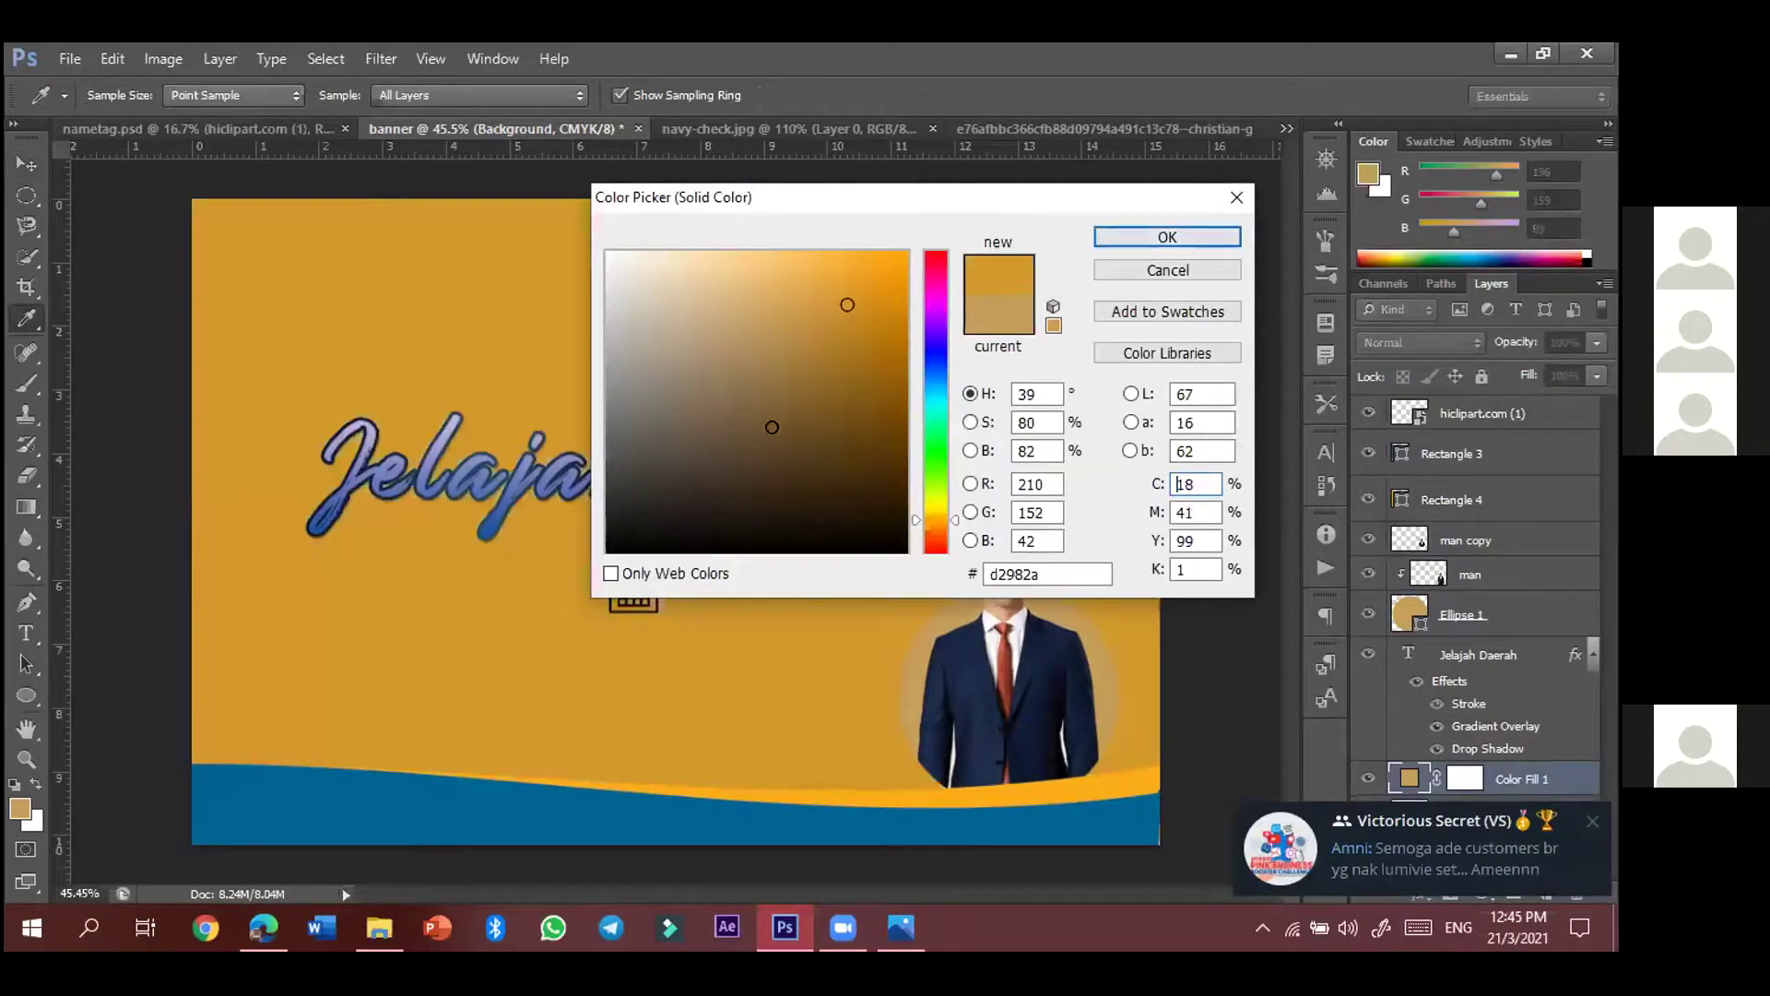
pyautogui.click(871, 377)
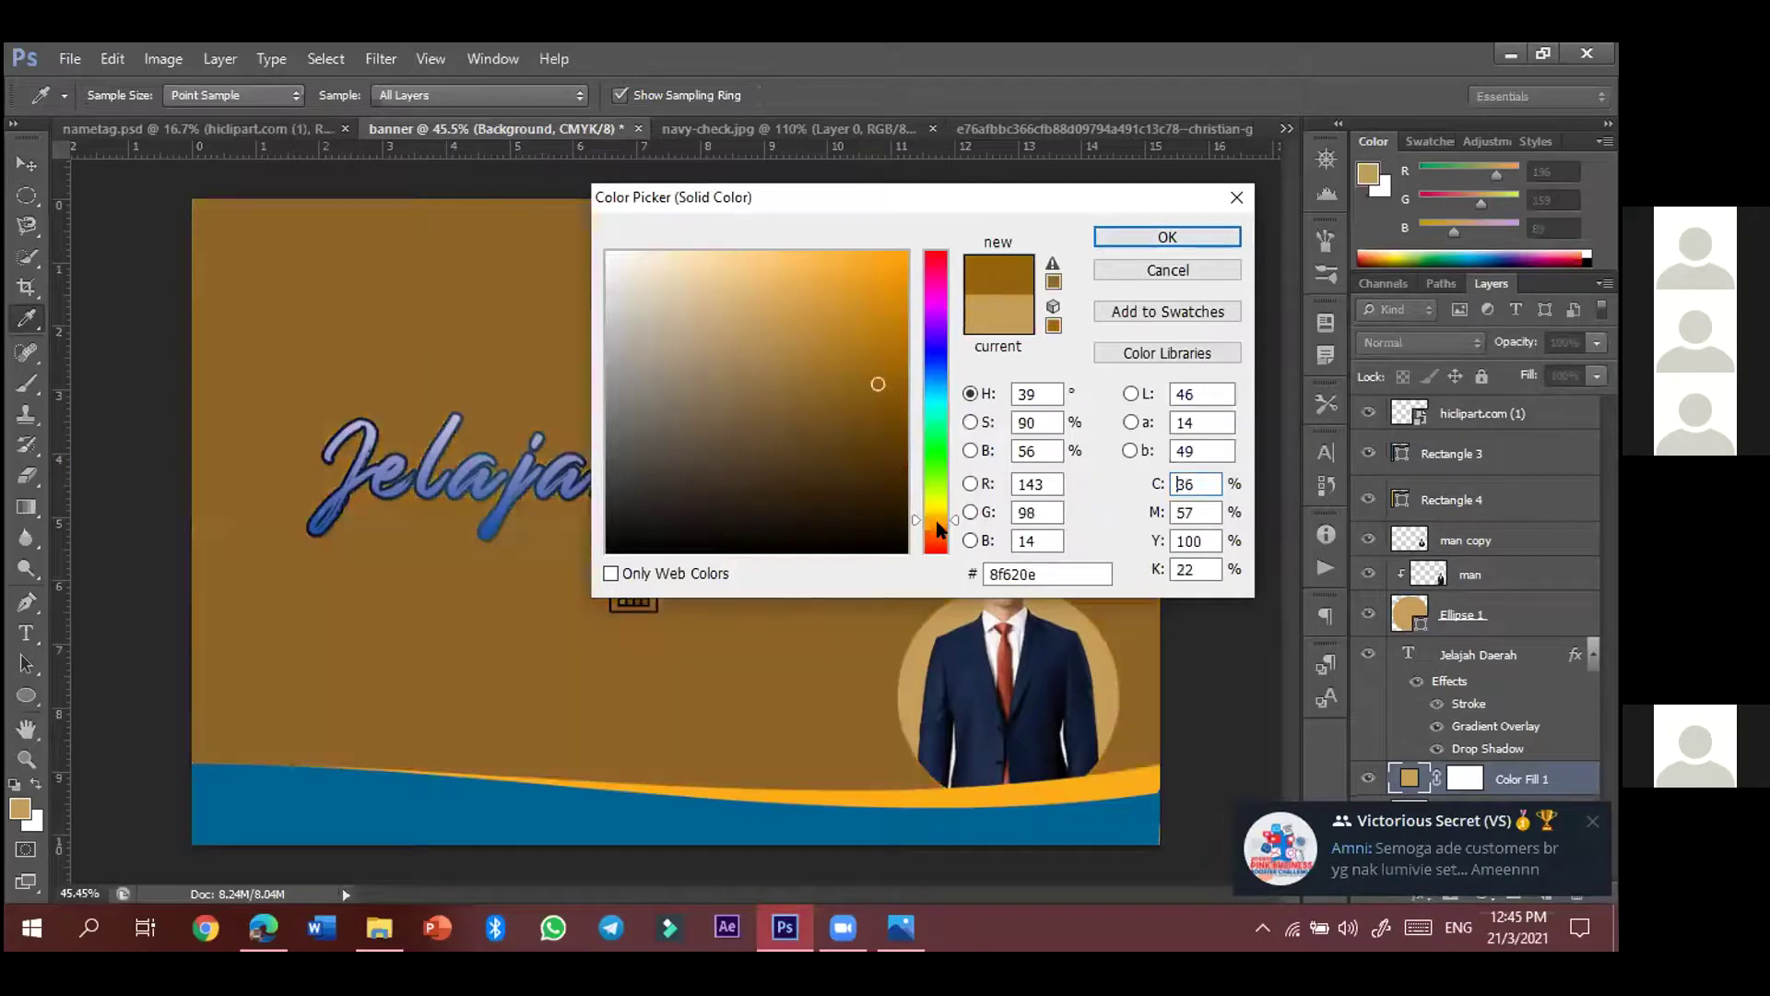
pyautogui.moveTo(953, 513)
pyautogui.mouseDown()
pyautogui.moveTo(979, 391)
pyautogui.moveTo(979, 405)
pyautogui.moveTo(953, 457)
pyautogui.moveTo(955, 346)
pyautogui.moveTo(955, 396)
pyautogui.mouseUp()
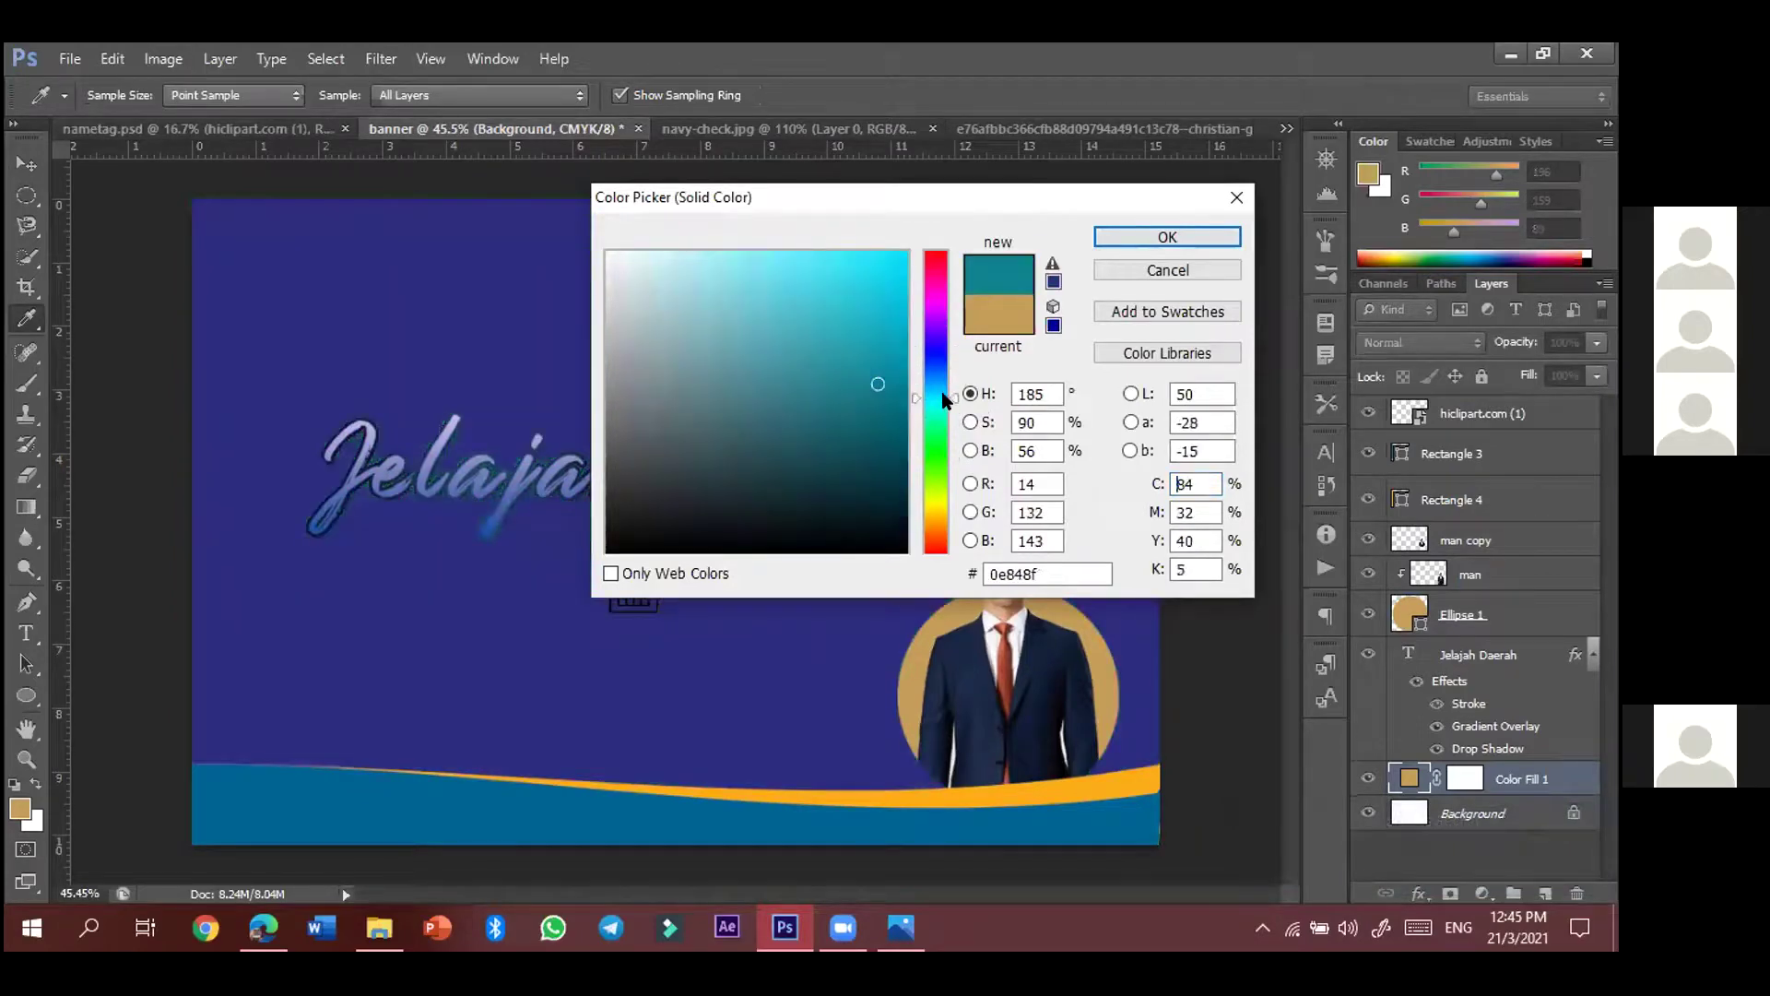
pyautogui.moveTo(891, 295)
pyautogui.mouseDown()
pyautogui.moveTo(904, 230)
pyautogui.moveTo(896, 304)
pyautogui.mouseUp()
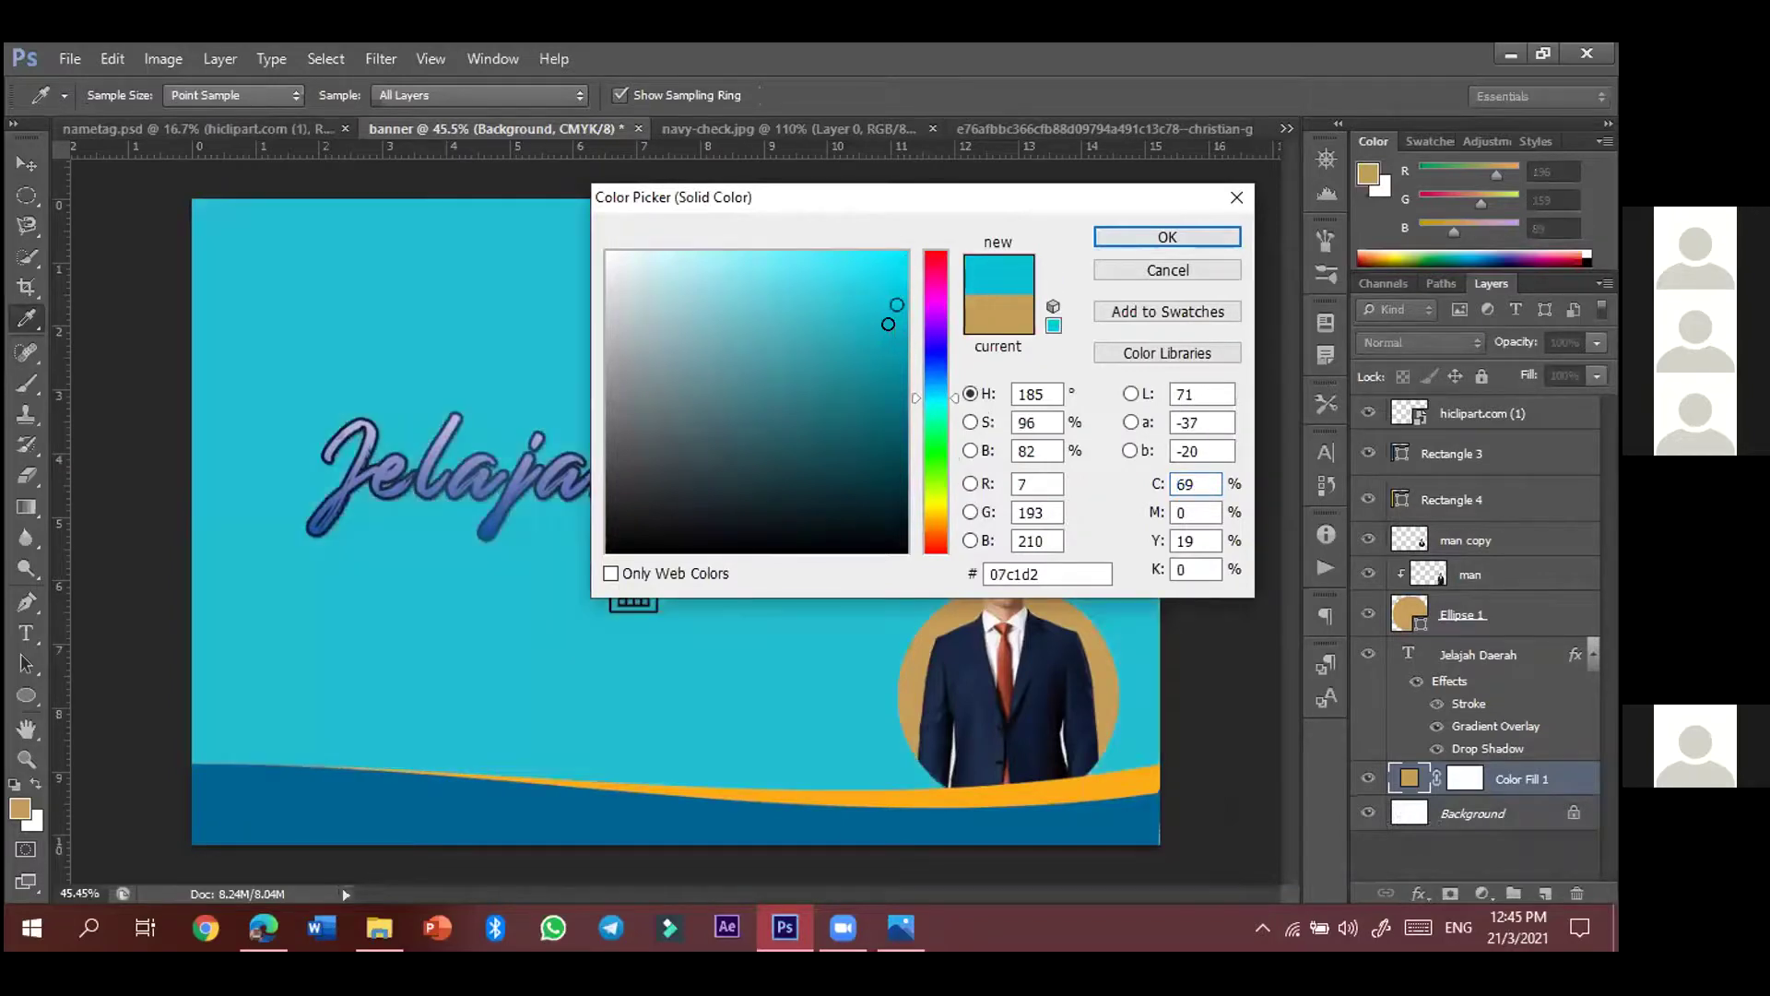
pyautogui.click(1147, 236)
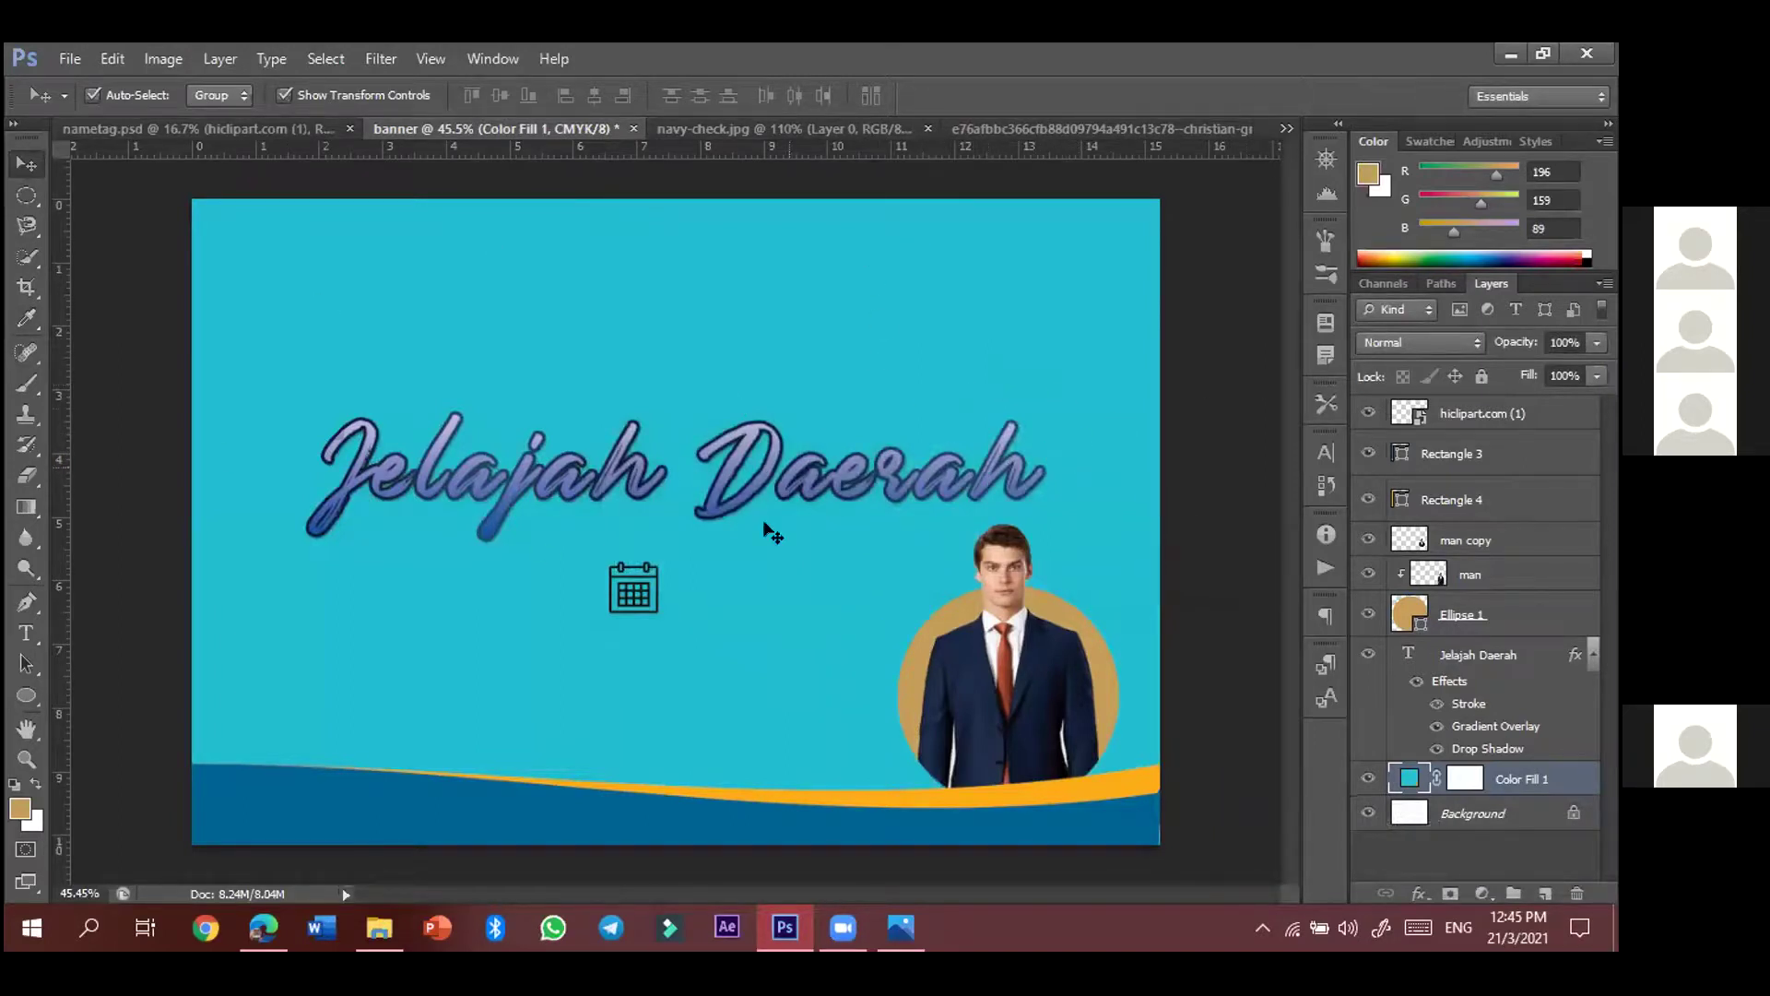
pyautogui.press('Delete')
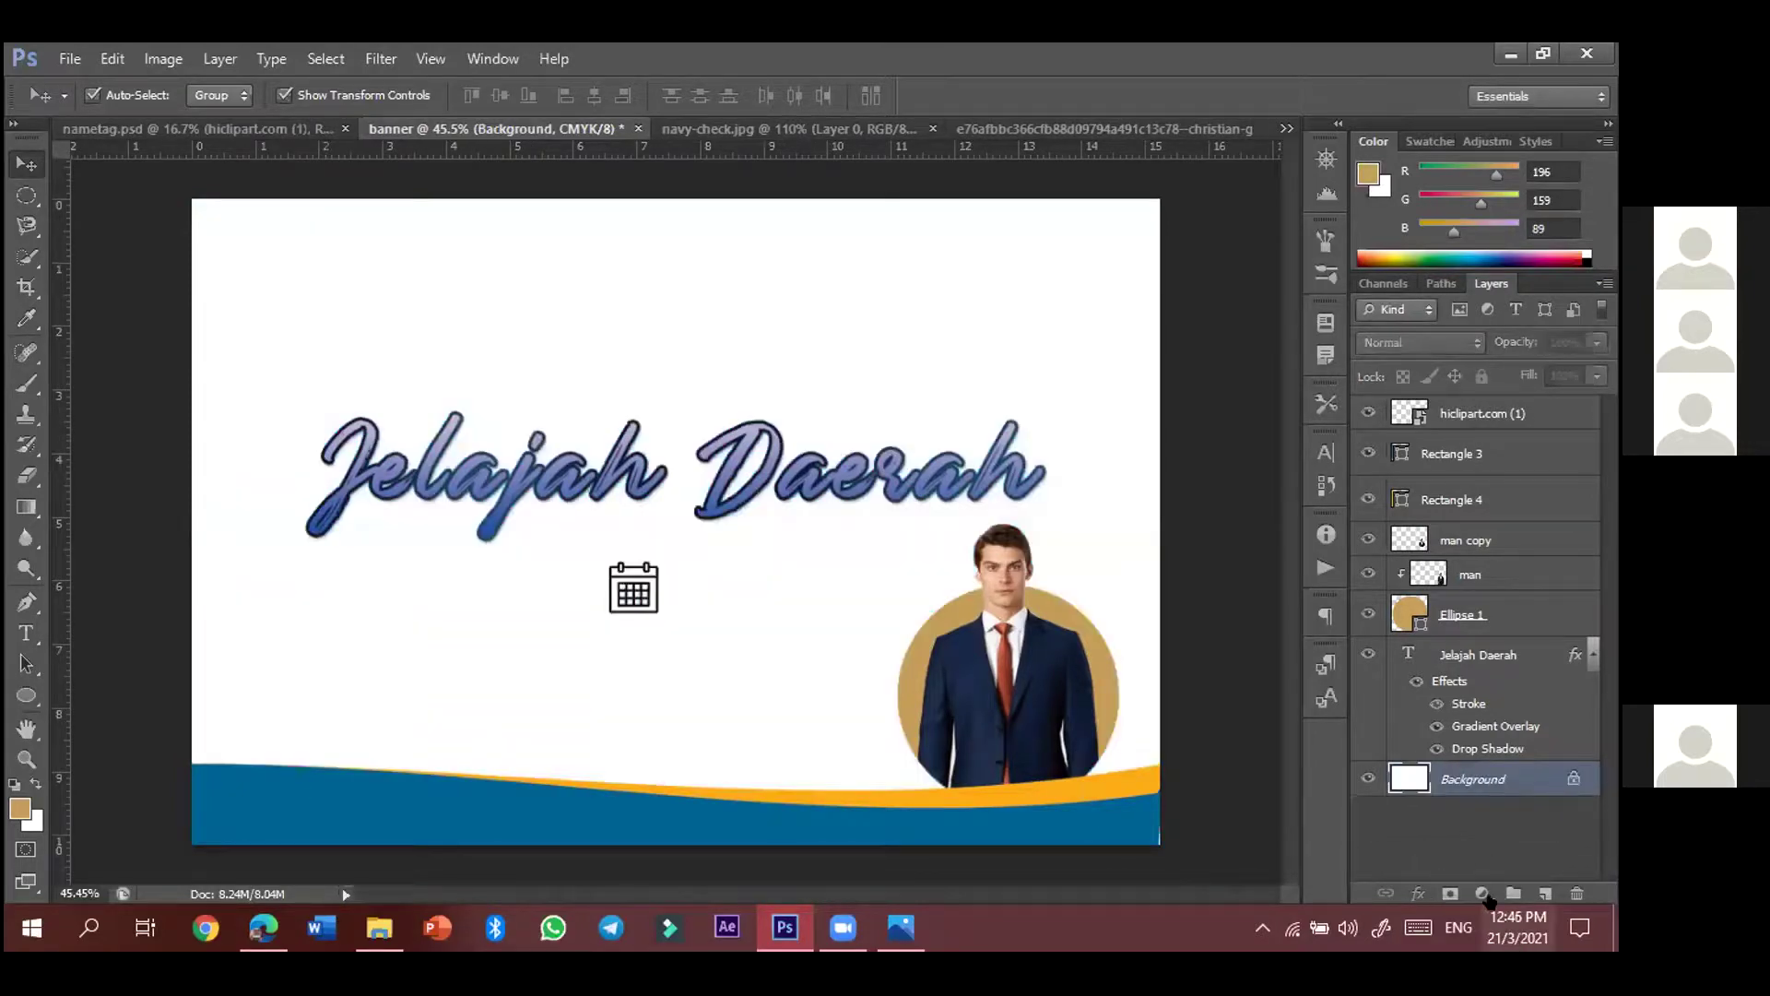
# - Add a linear gradient fill layer directly above the Background layer
pyautogui.click(1482, 894)
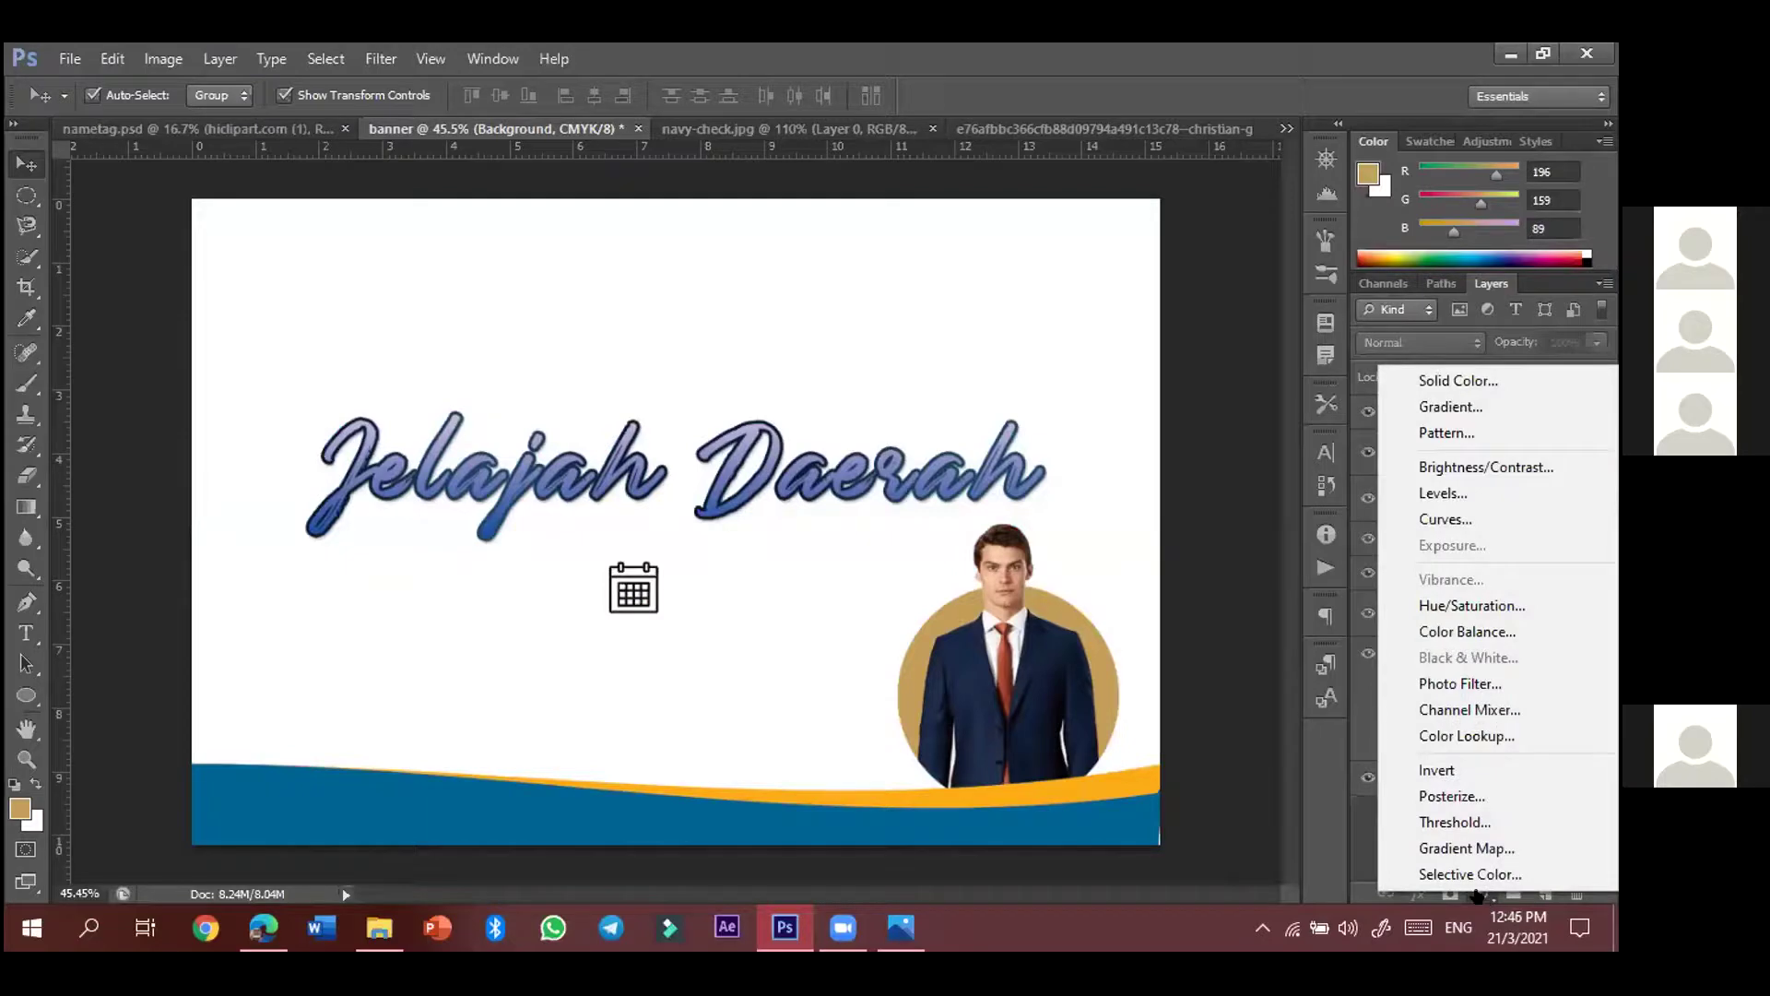
pyautogui.click(1479, 894)
pyautogui.click(1480, 894)
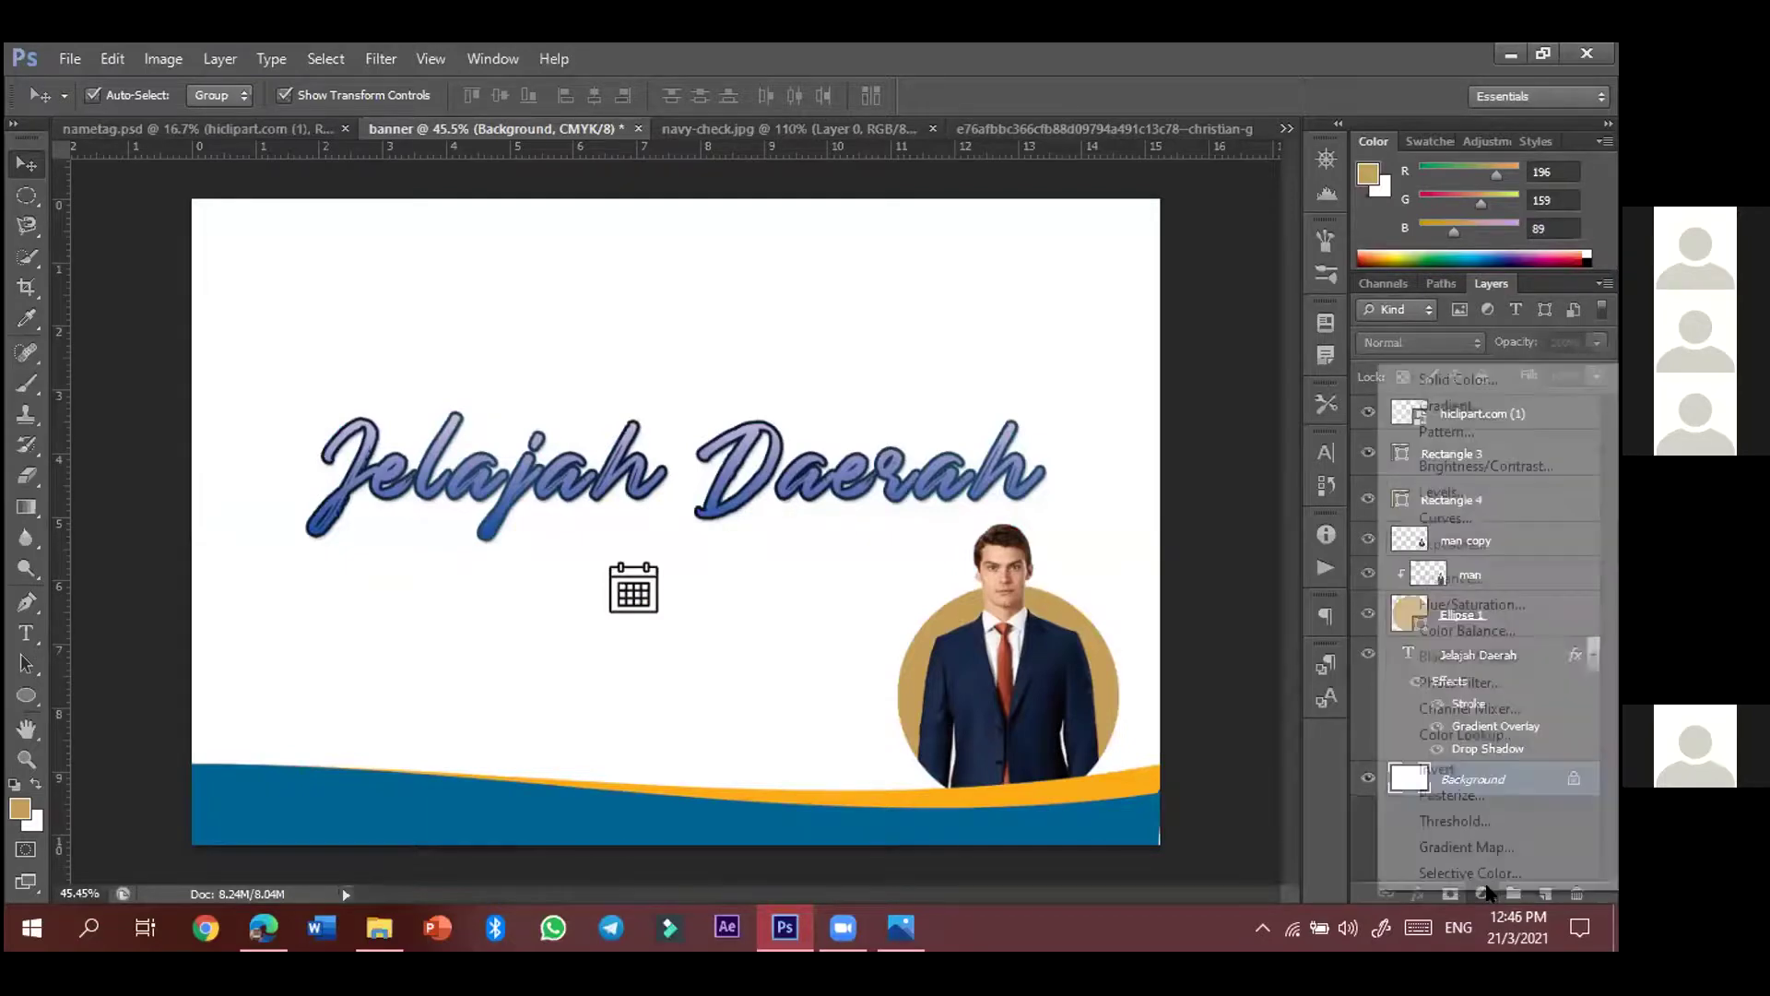
pyautogui.click(1472, 408)
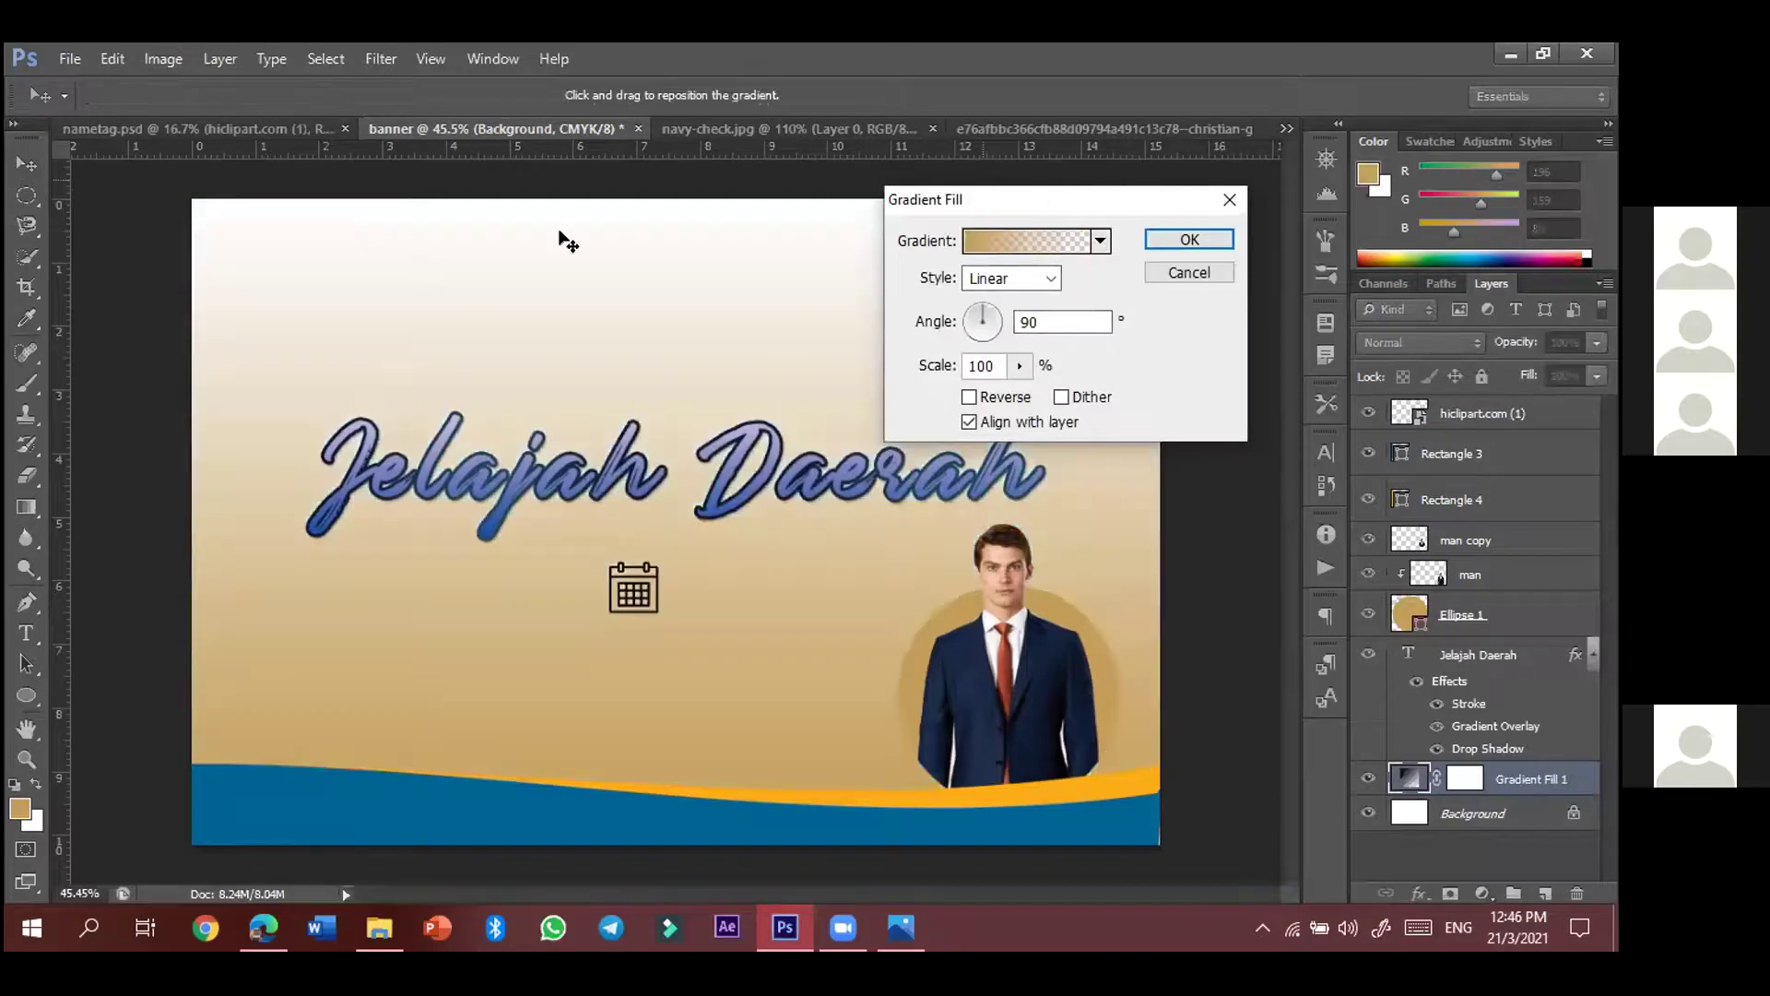
pyautogui.click(1065, 244)
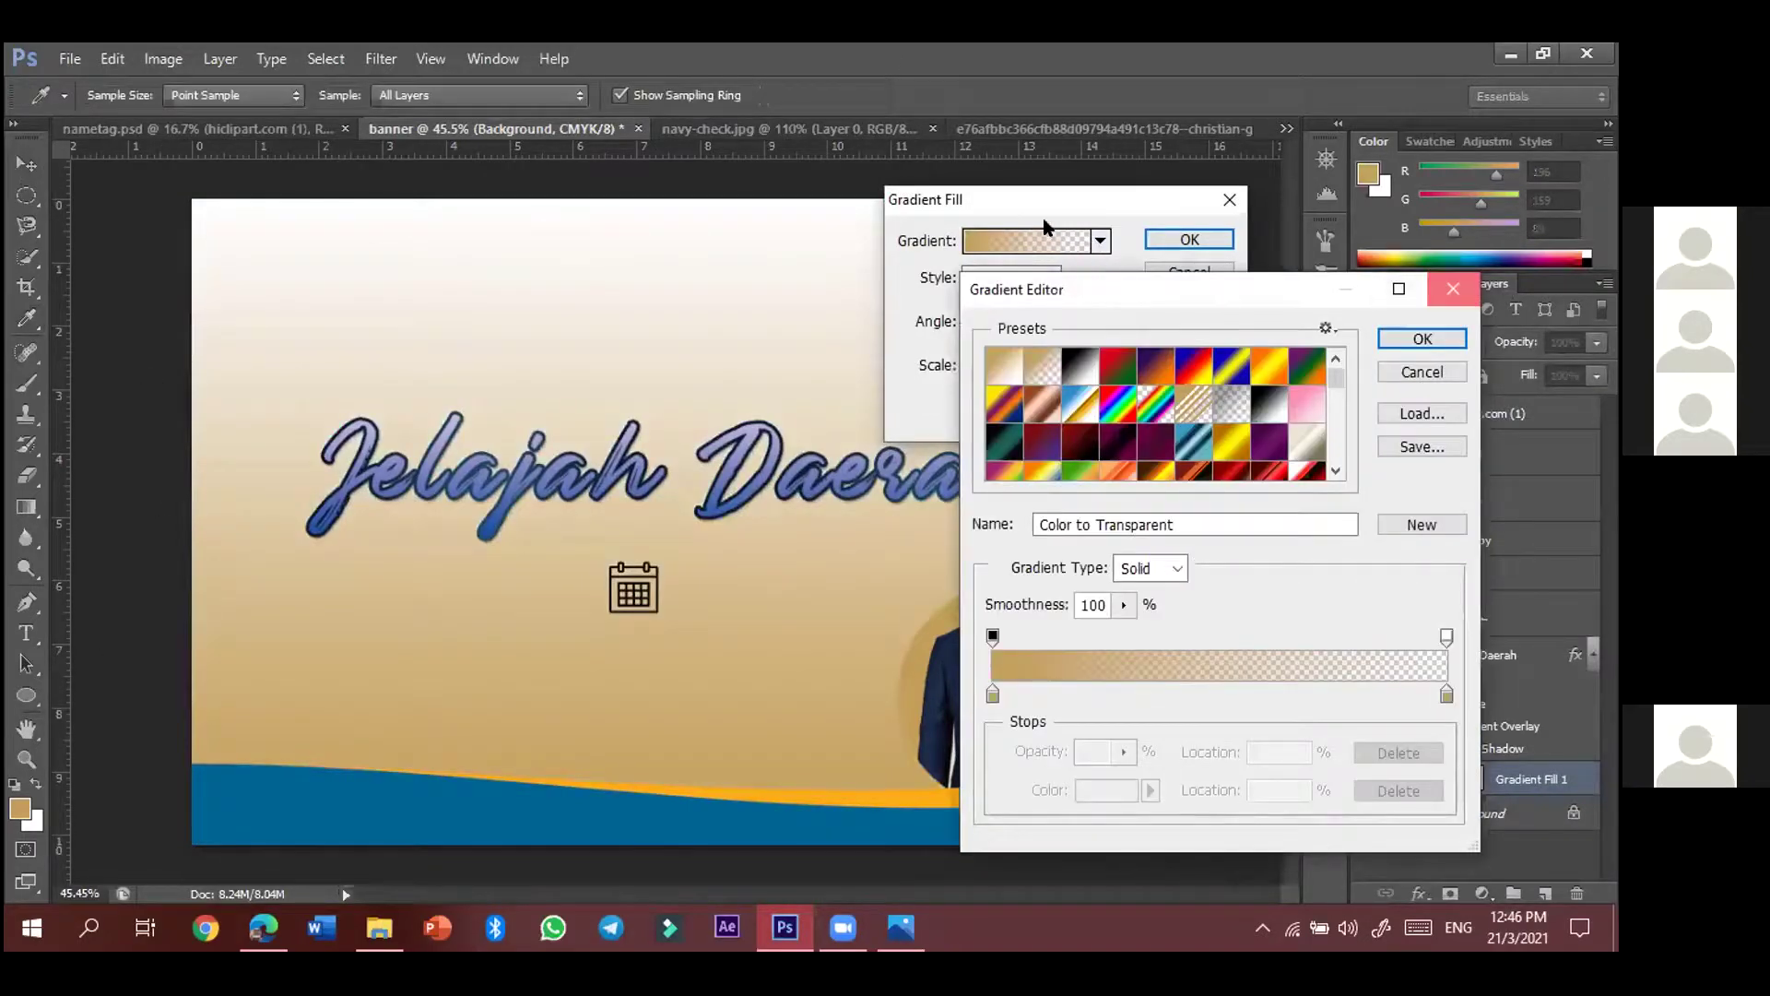
pyautogui.press('Escape')
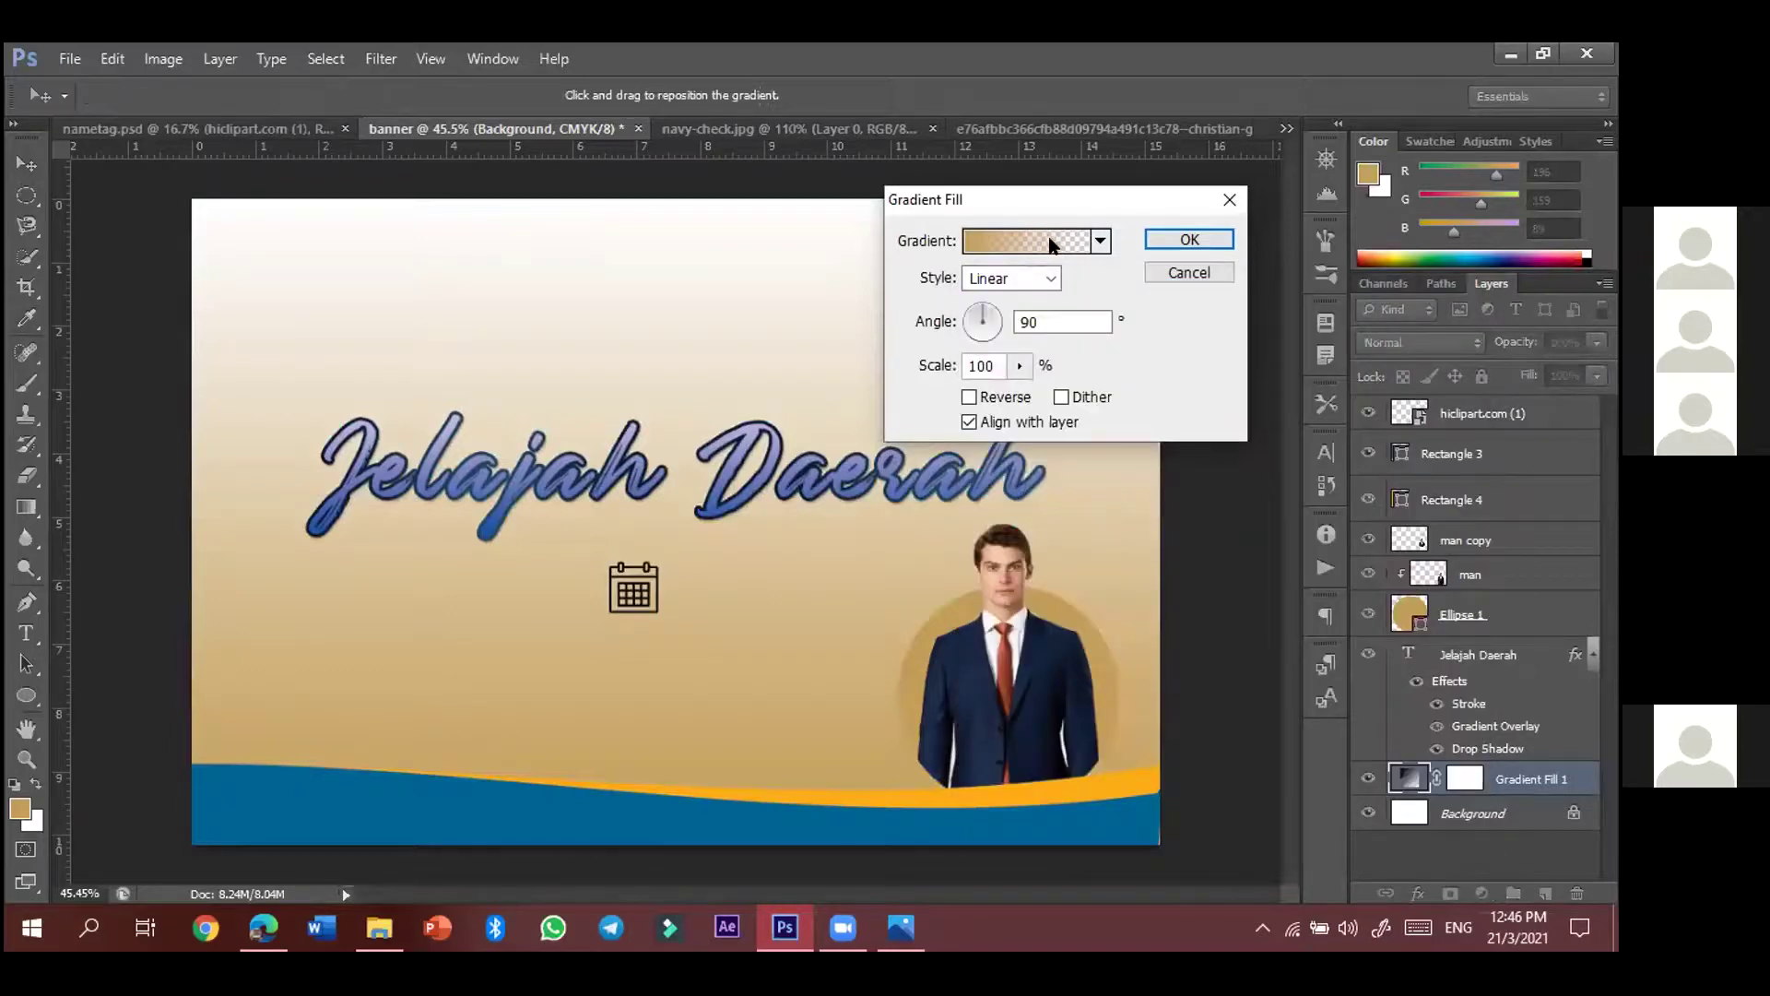
# - Try several presets for the background gradient fill and choose the Orange Red preset
pyautogui.click(1049, 242)
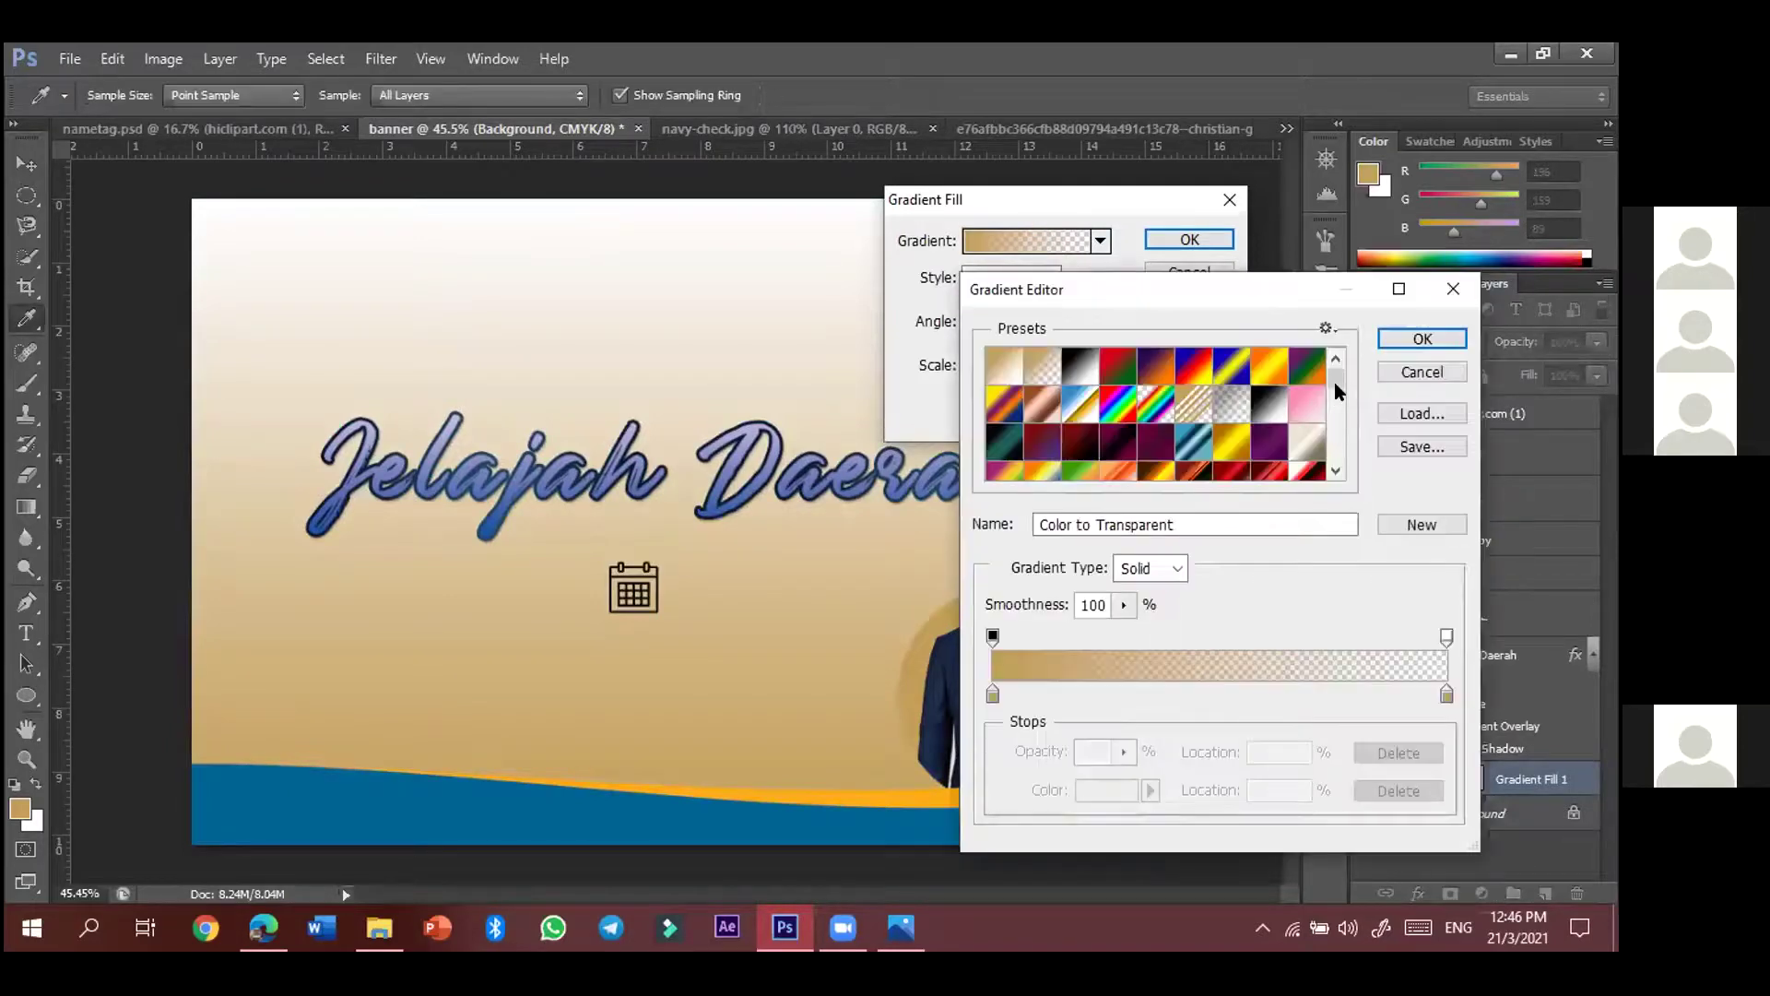
pyautogui.moveTo(1331, 384); pyautogui.dragTo(1341, 480)
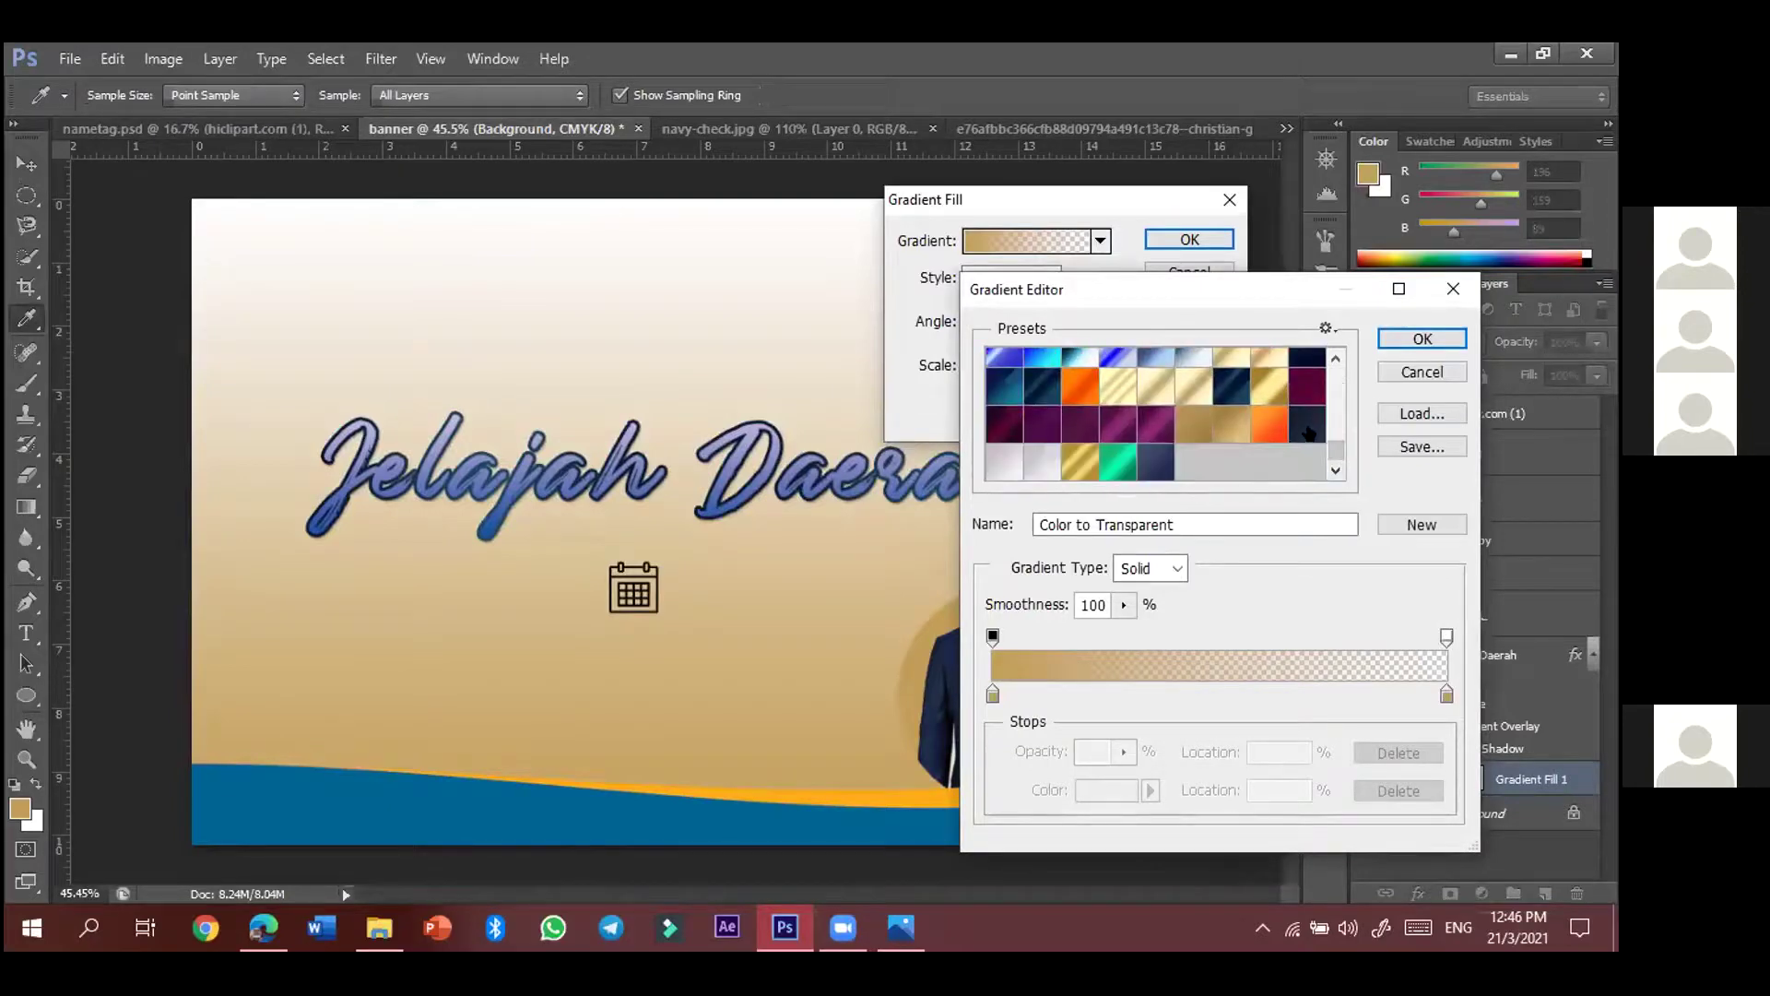
pyautogui.click(1315, 441)
pyautogui.click(1233, 424)
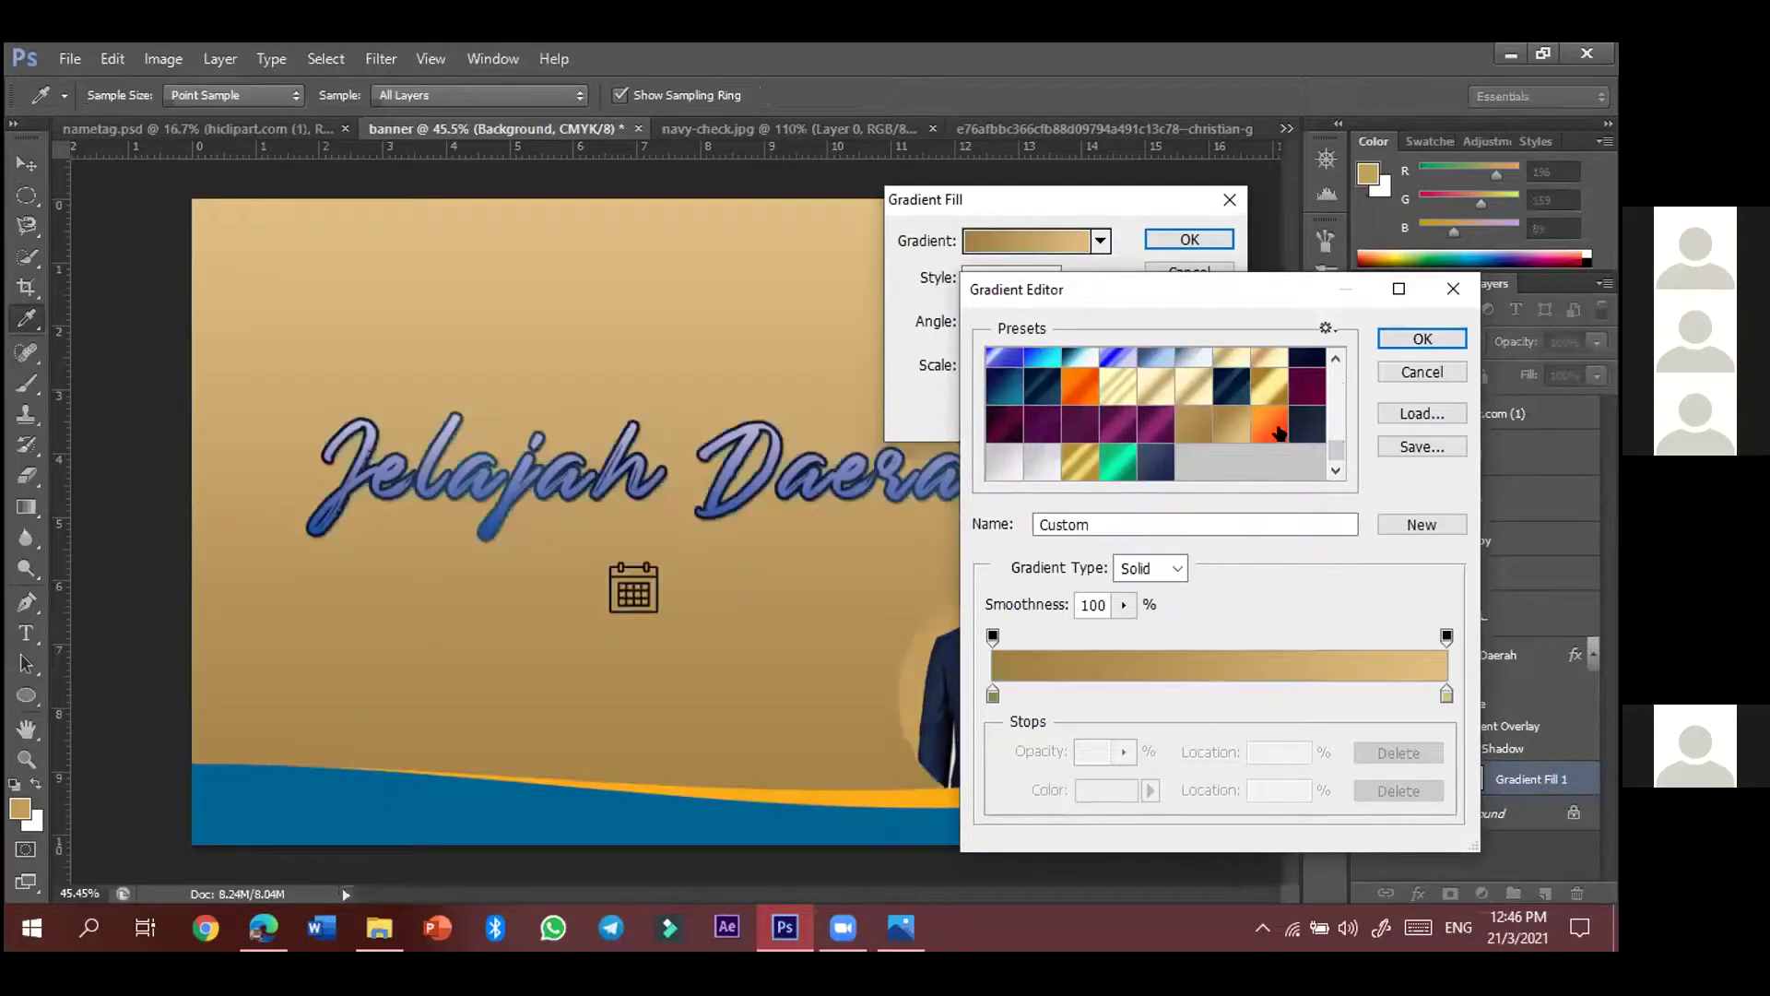
pyautogui.click(1279, 432)
pyautogui.click(1189, 428)
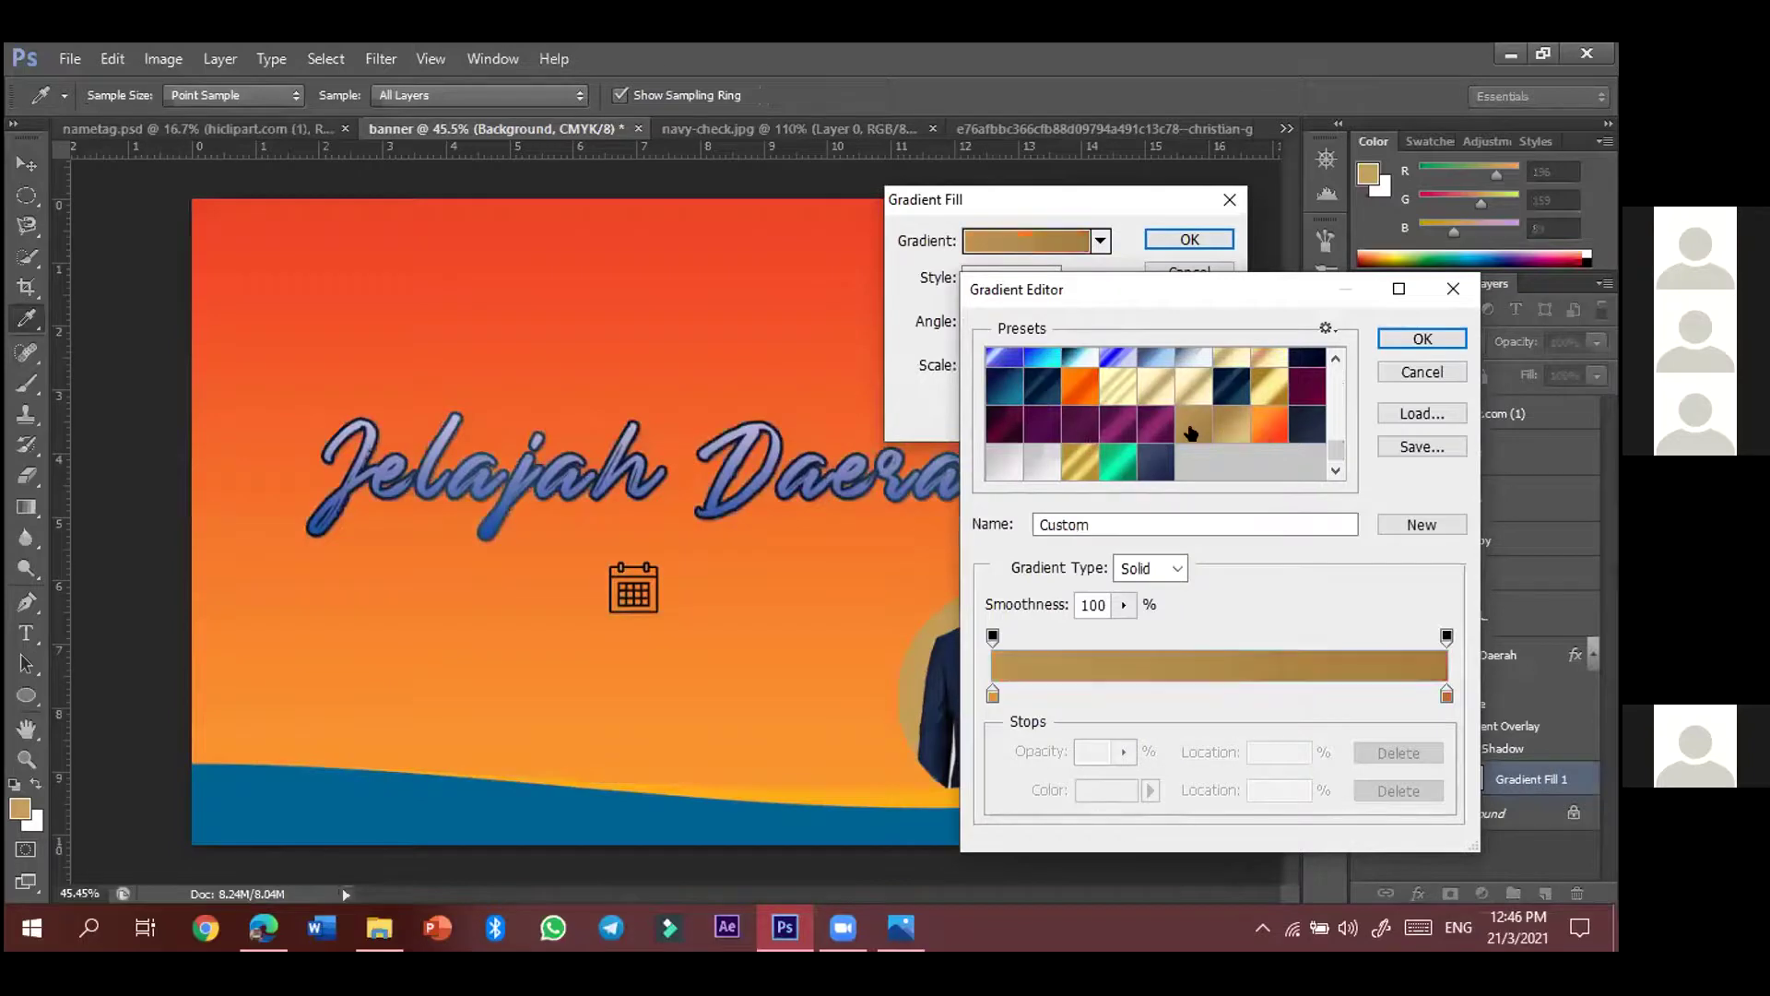
pyautogui.click(1262, 429)
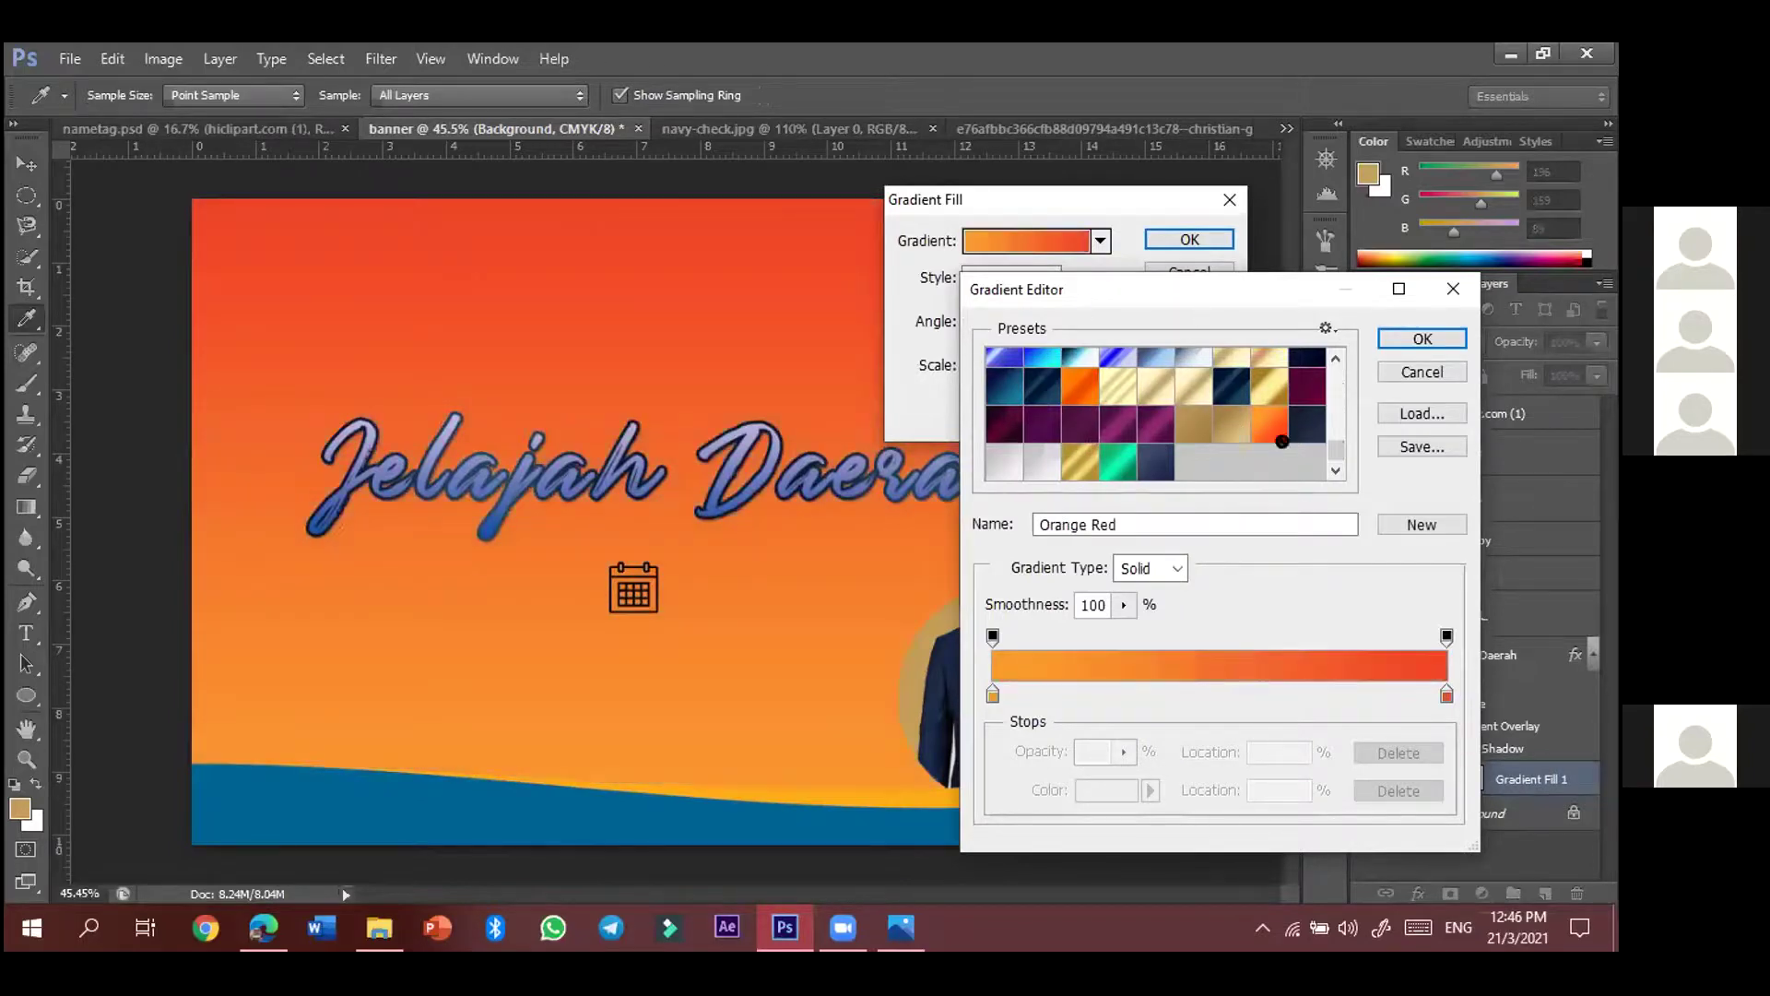
# - Check the color of the gradient's orange start stop in the Color Picker, leaving it unchanged
pyautogui.click(988, 698)
pyautogui.click(993, 697)
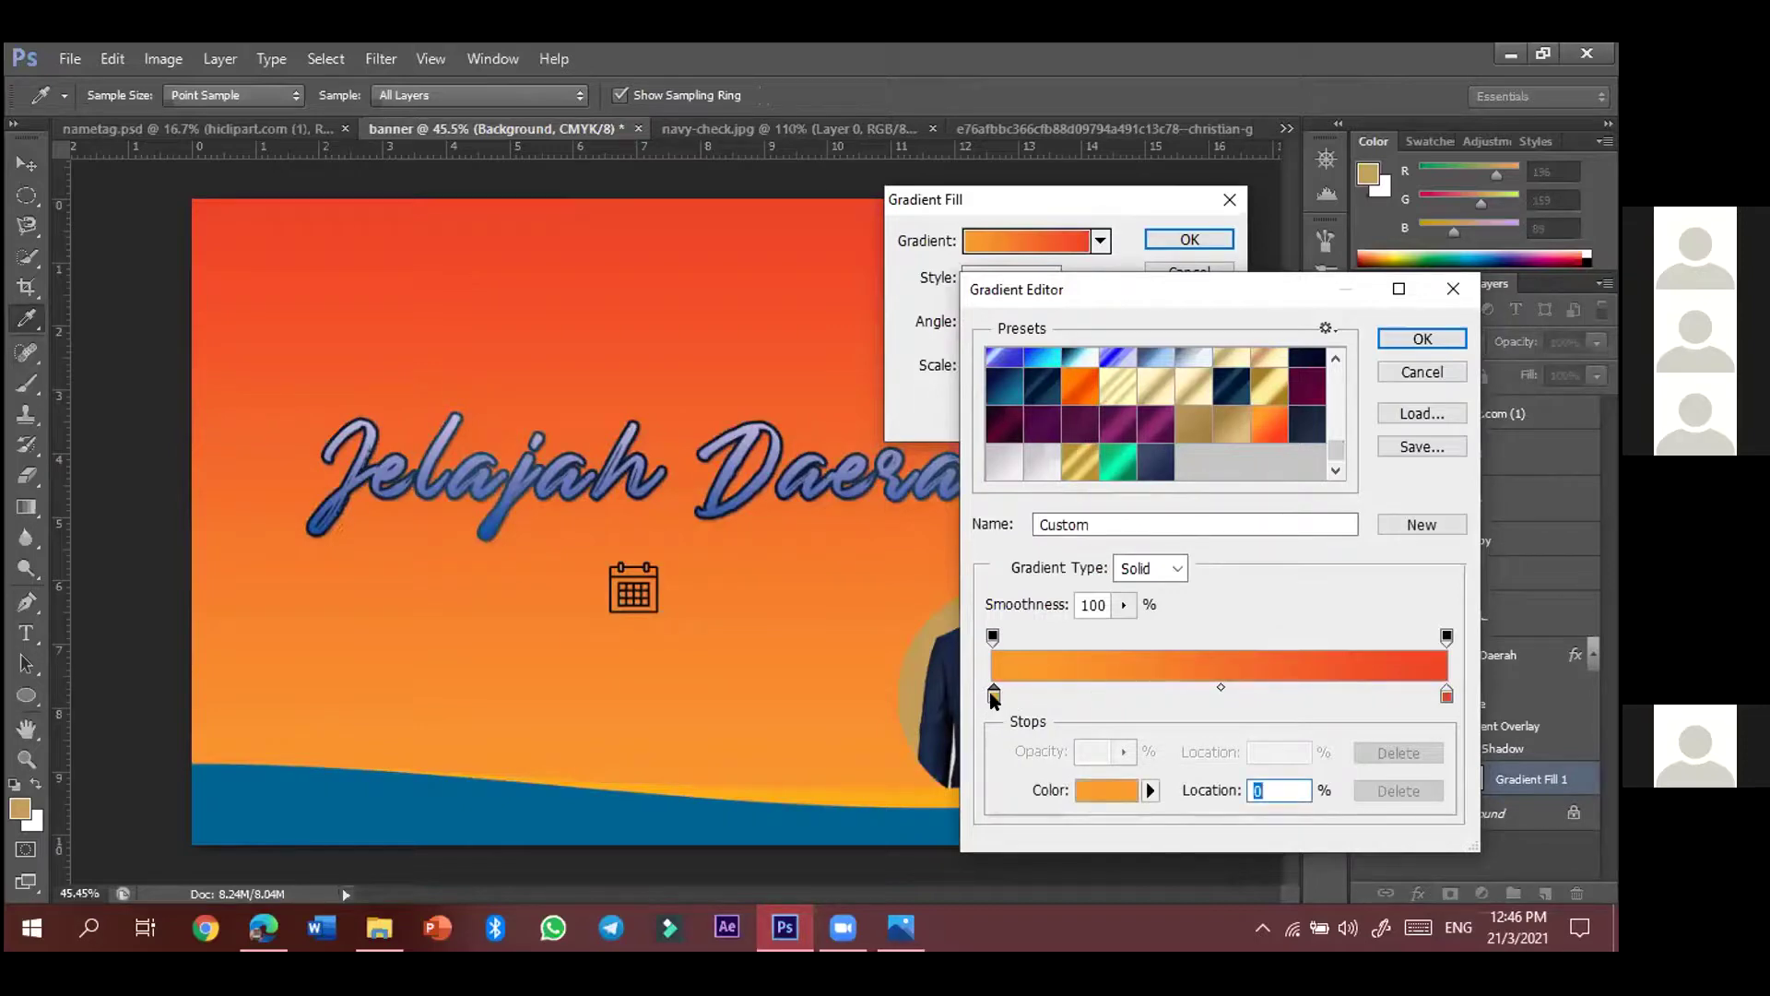
pyautogui.click(1087, 780)
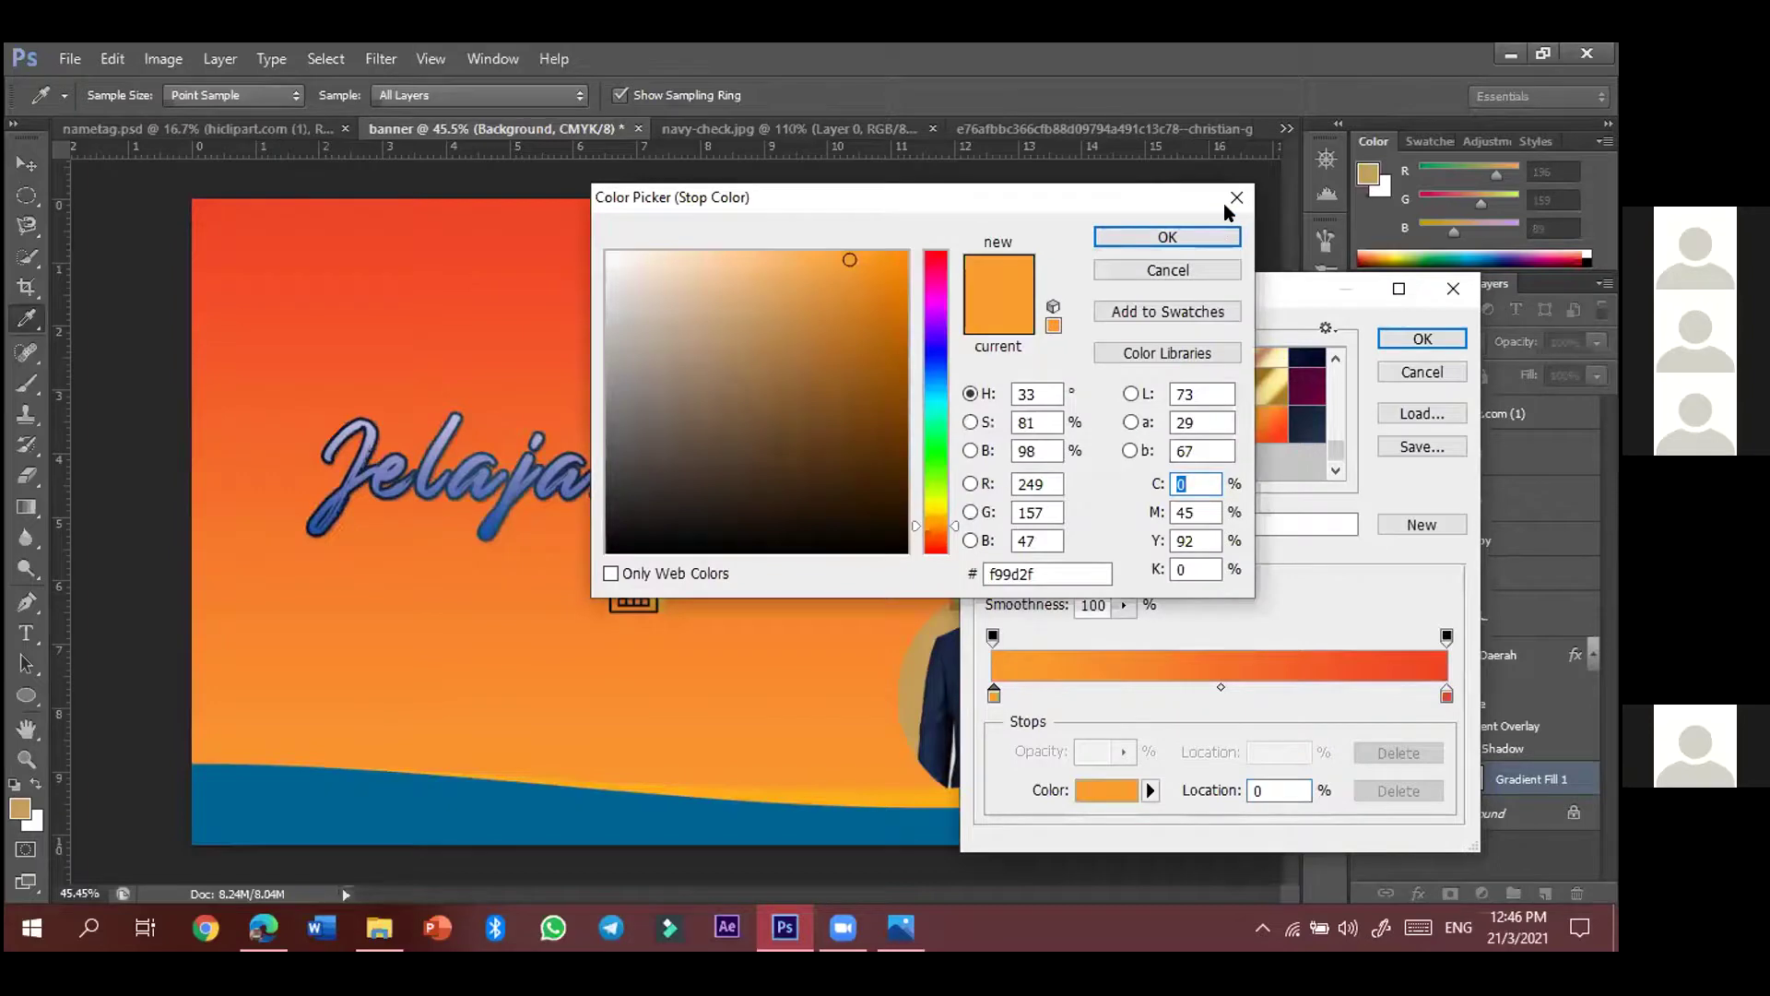
pyautogui.click(1236, 197)
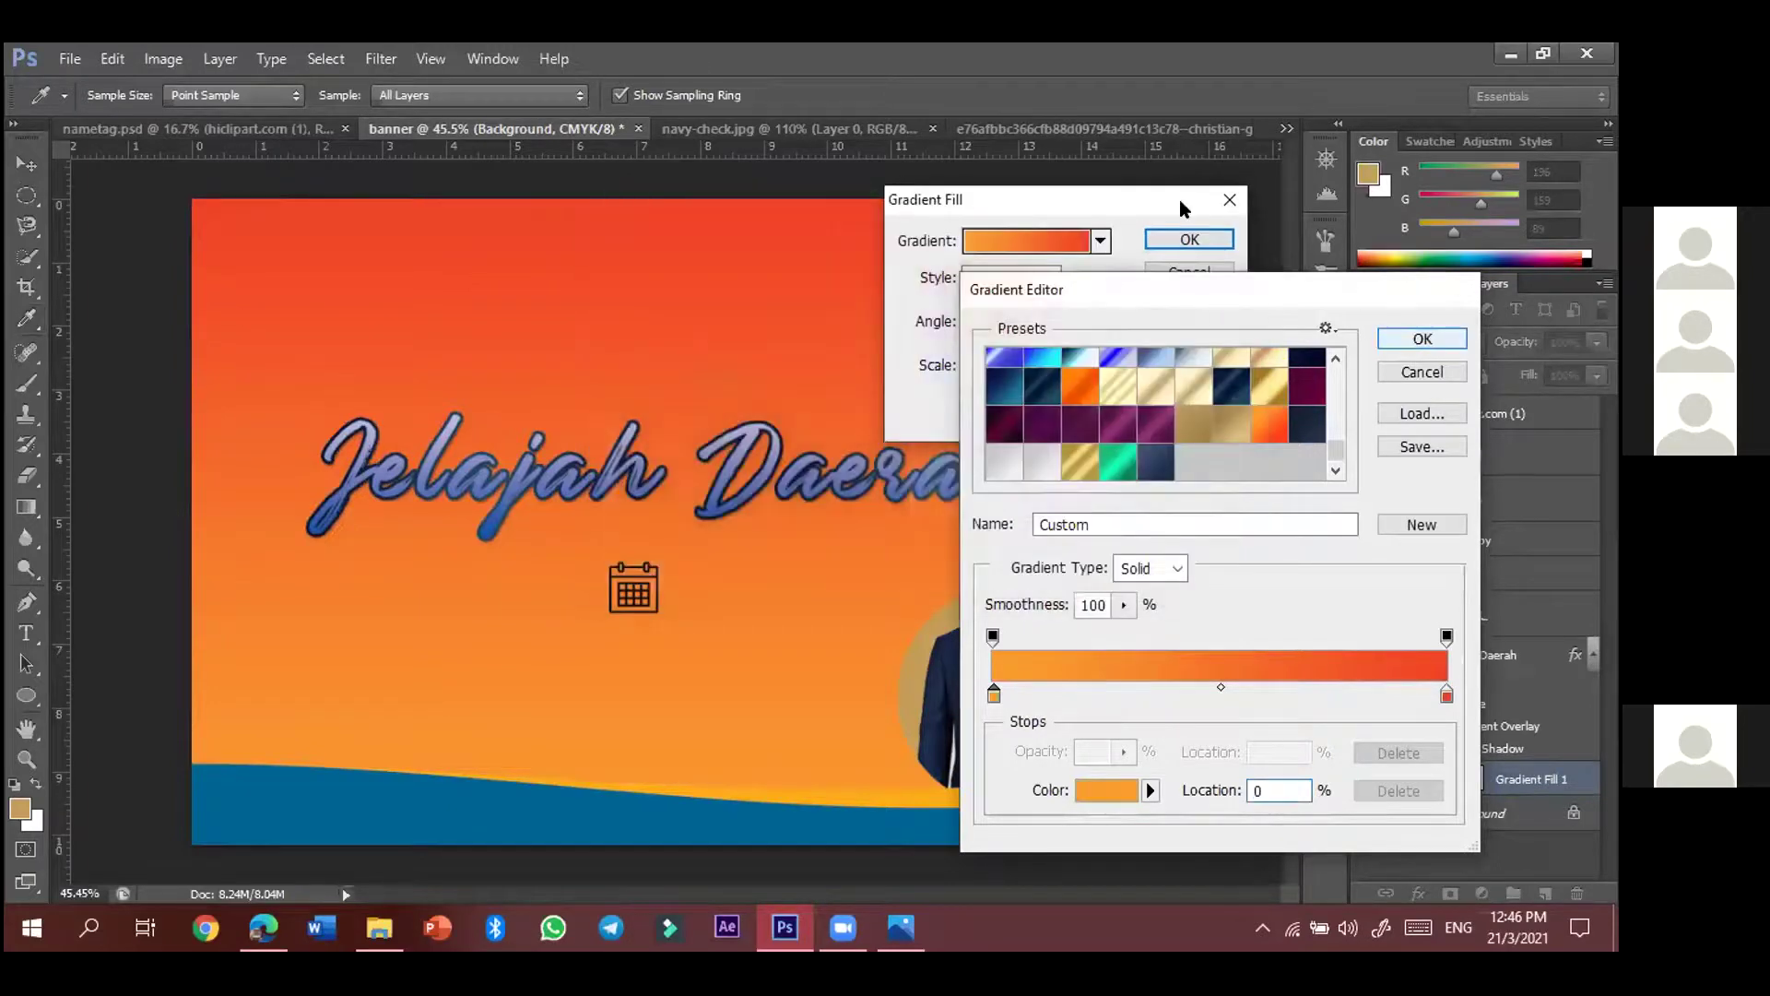
# - Accept the orange-to-red gradient and apply the gradient fill layer to the banner background
pyautogui.press('Return')
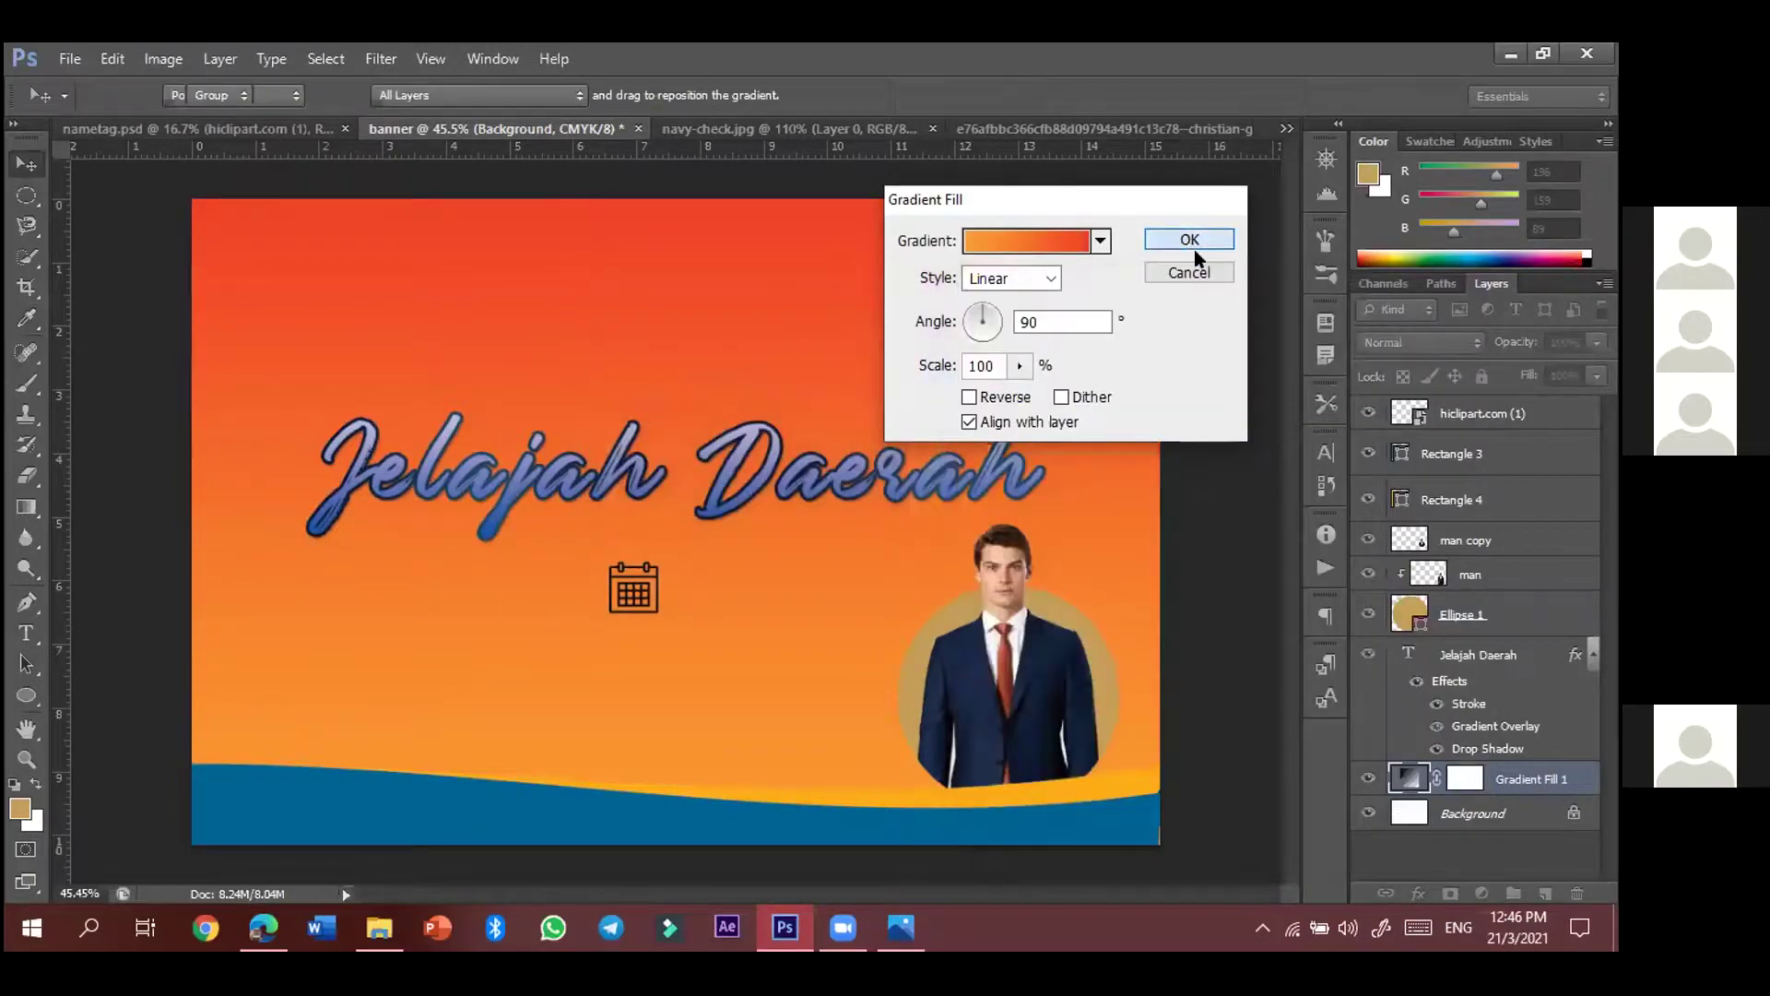
pyautogui.click(1190, 241)
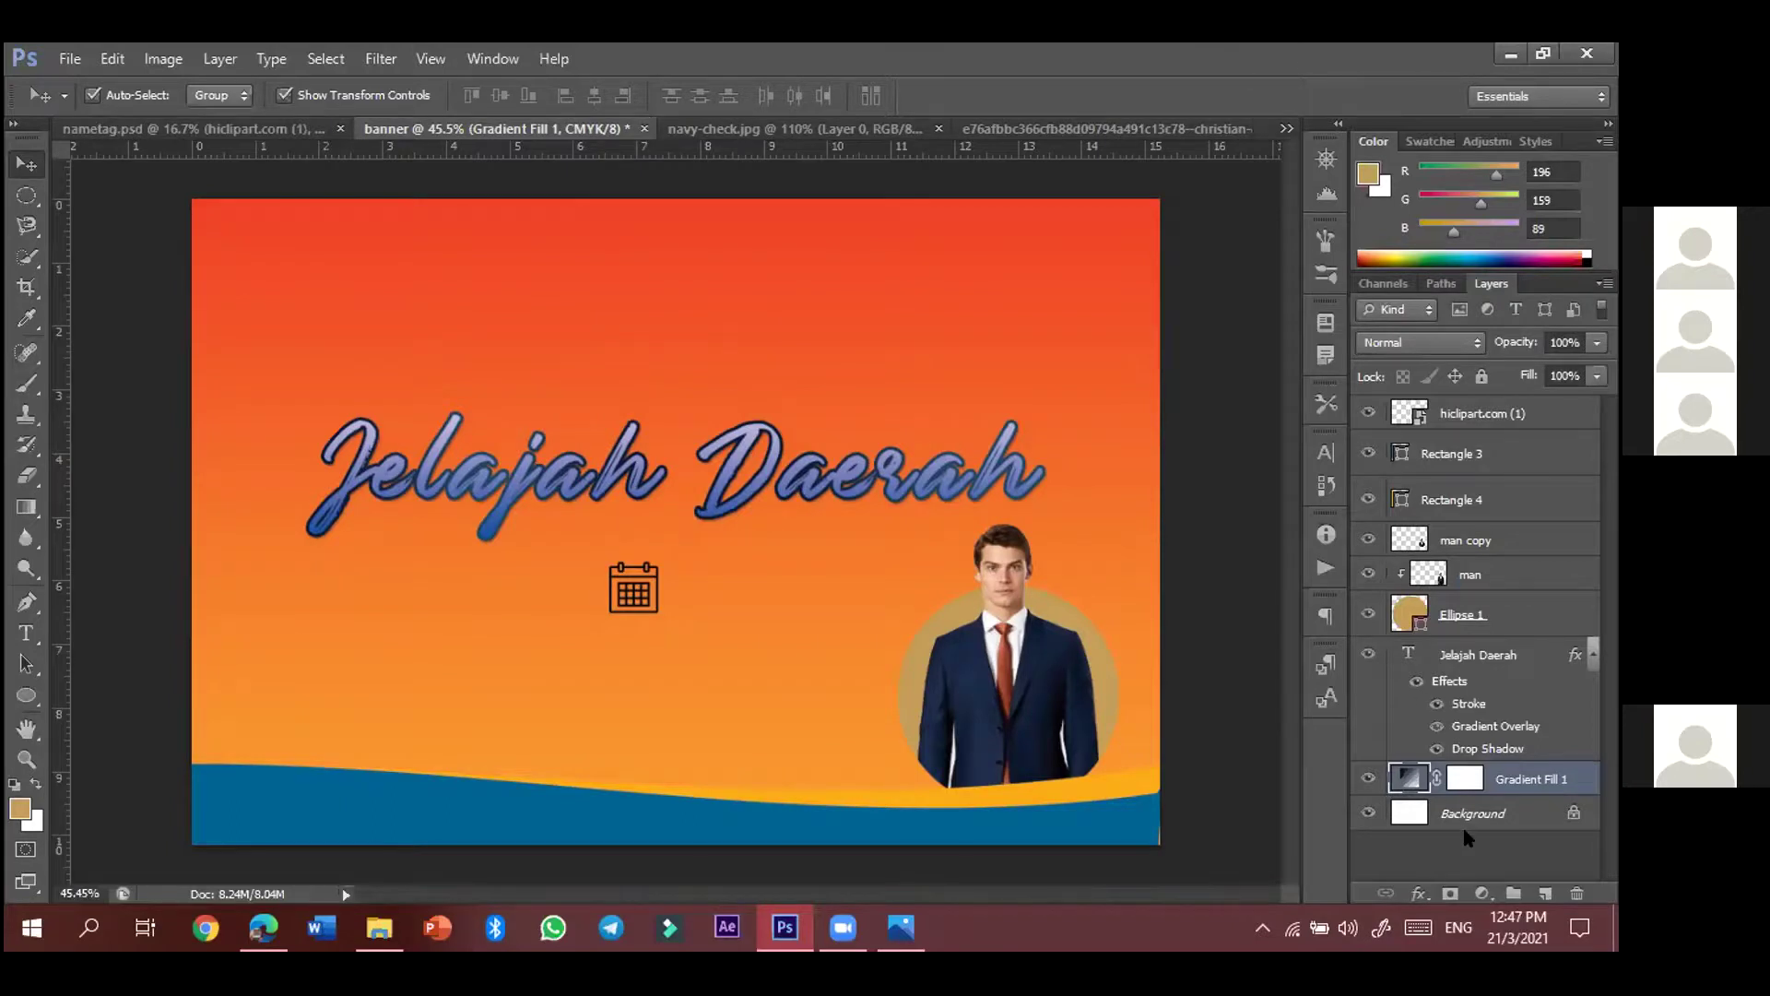
# - In the nametag.psd document, move the airplane artwork around the title slightly down and to the left
pyautogui.click(104, 129)
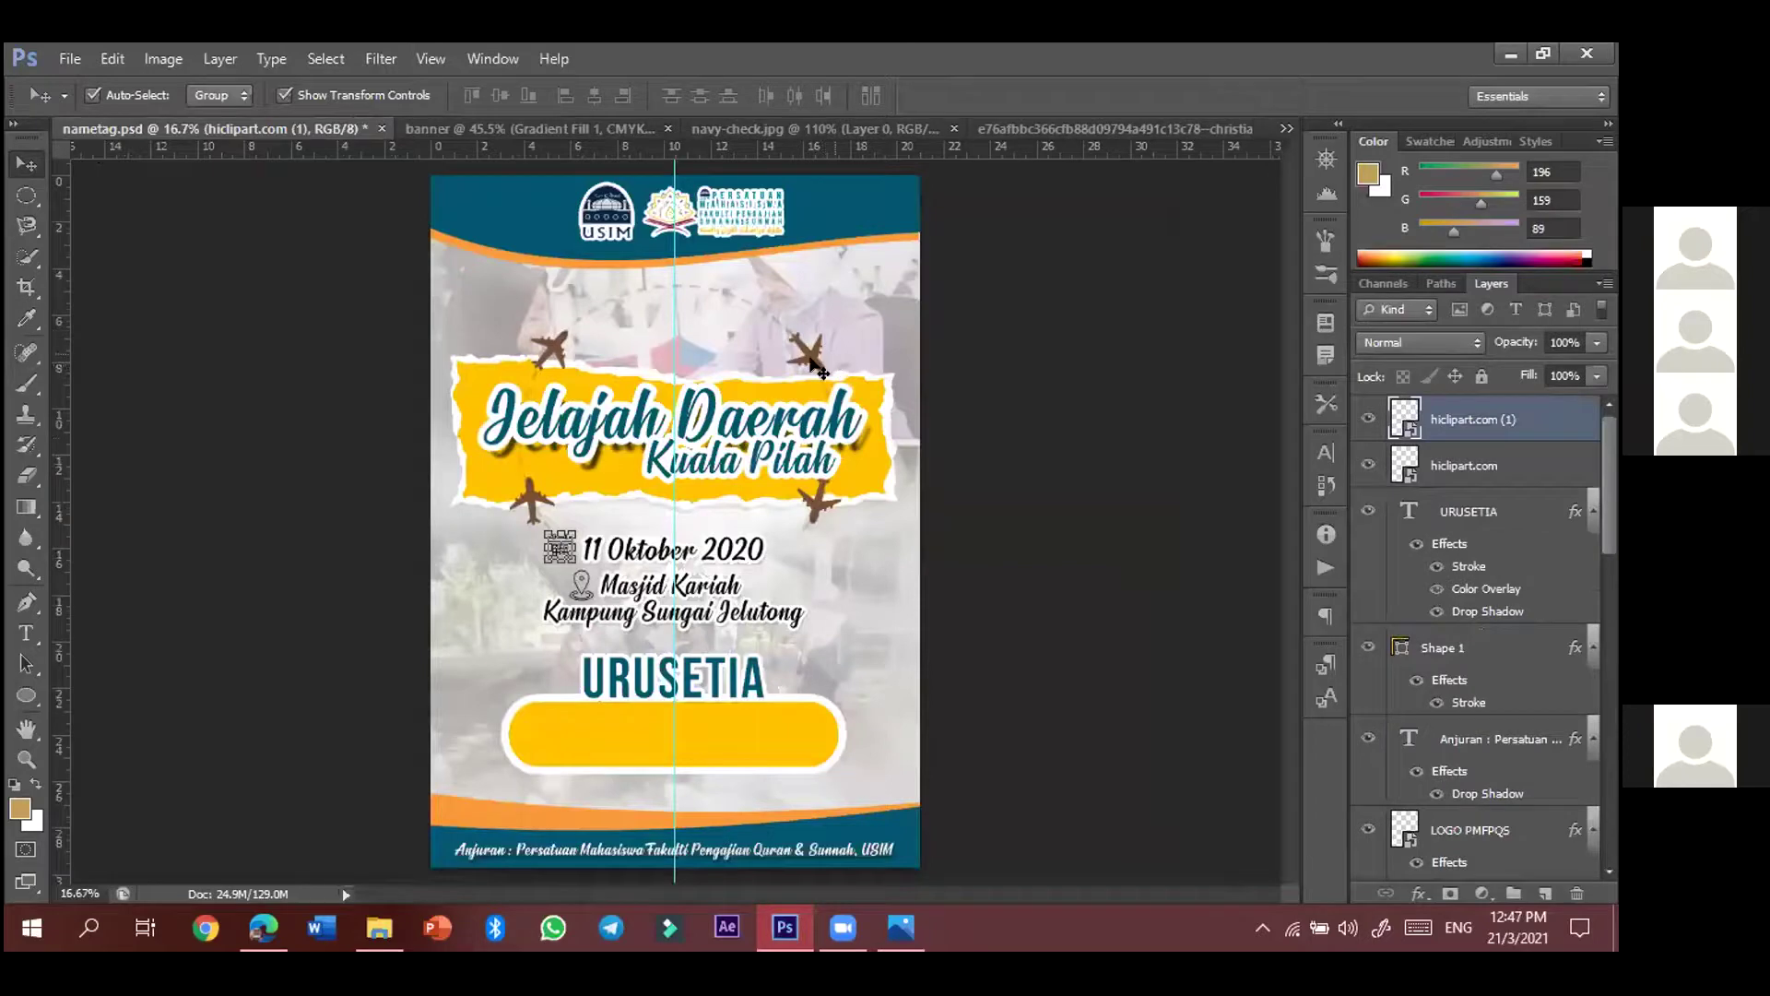
pyautogui.moveTo(819, 365)
pyautogui.mouseDown()
pyautogui.moveTo(865, 348)
pyautogui.moveTo(776, 385)
pyautogui.moveTo(788, 356)
pyautogui.moveTo(804, 380)
pyautogui.mouseUp()
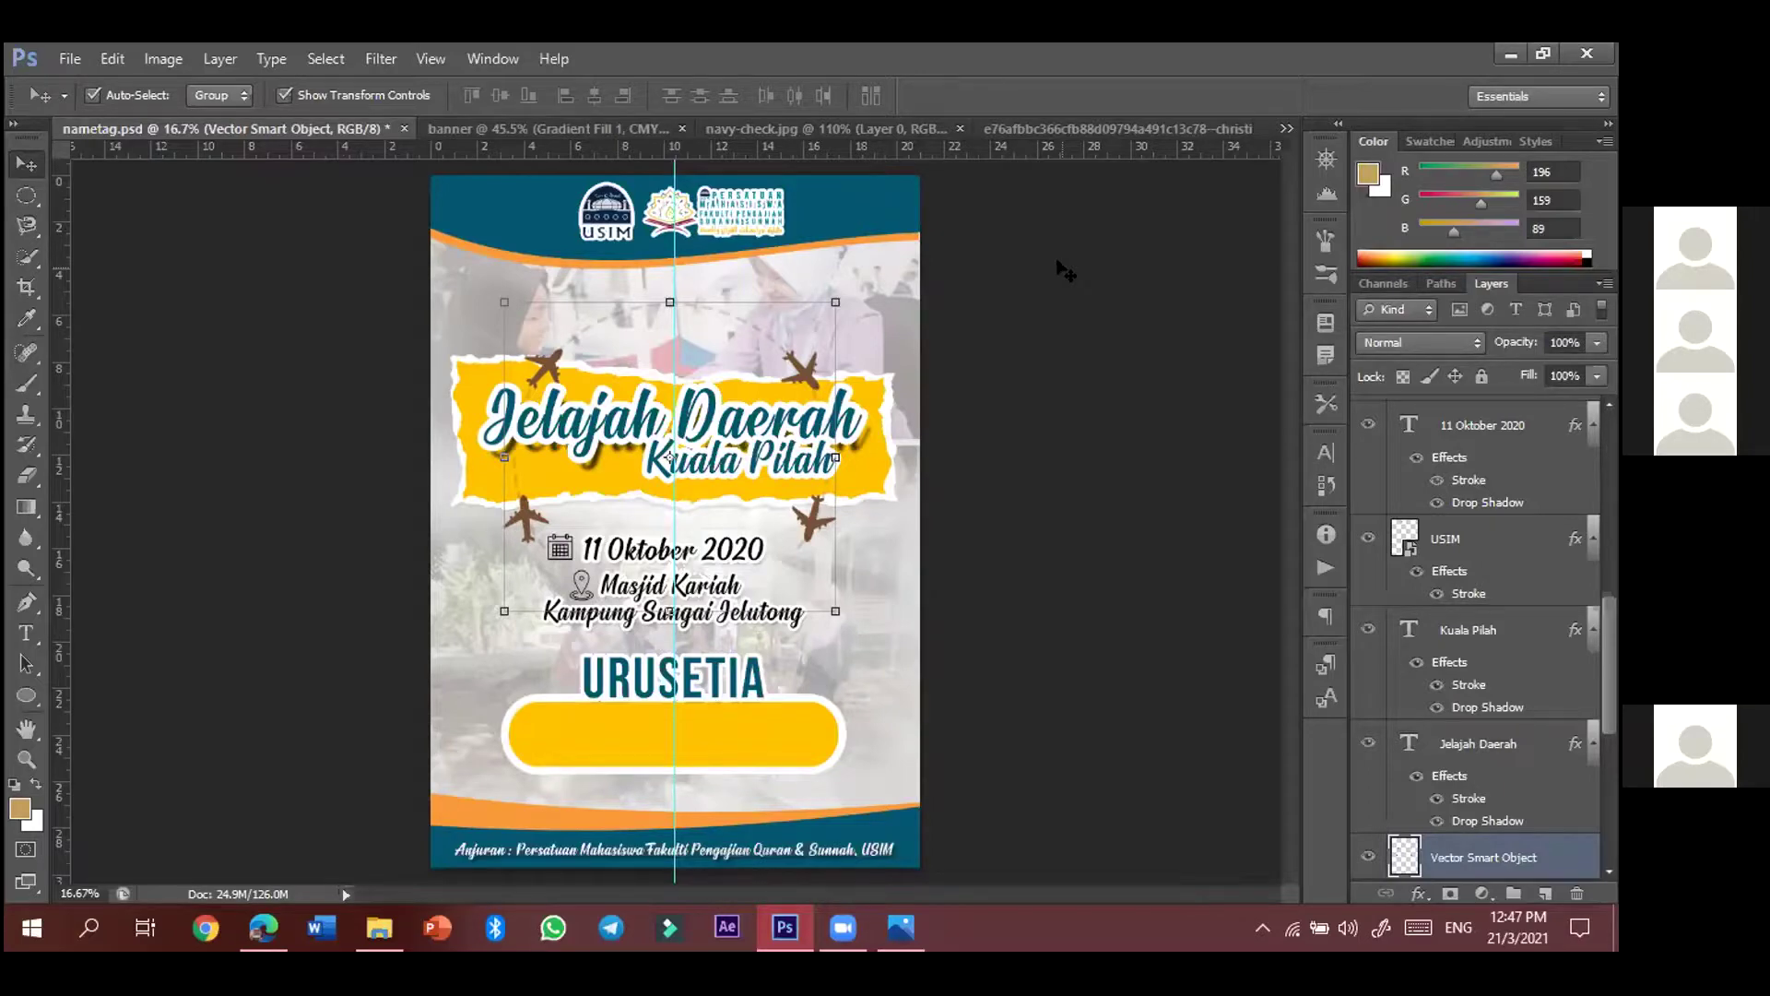
# - Return to the banner document and delete the Gradient Fill 1 layer above the Background layer
pyautogui.click(504, 146)
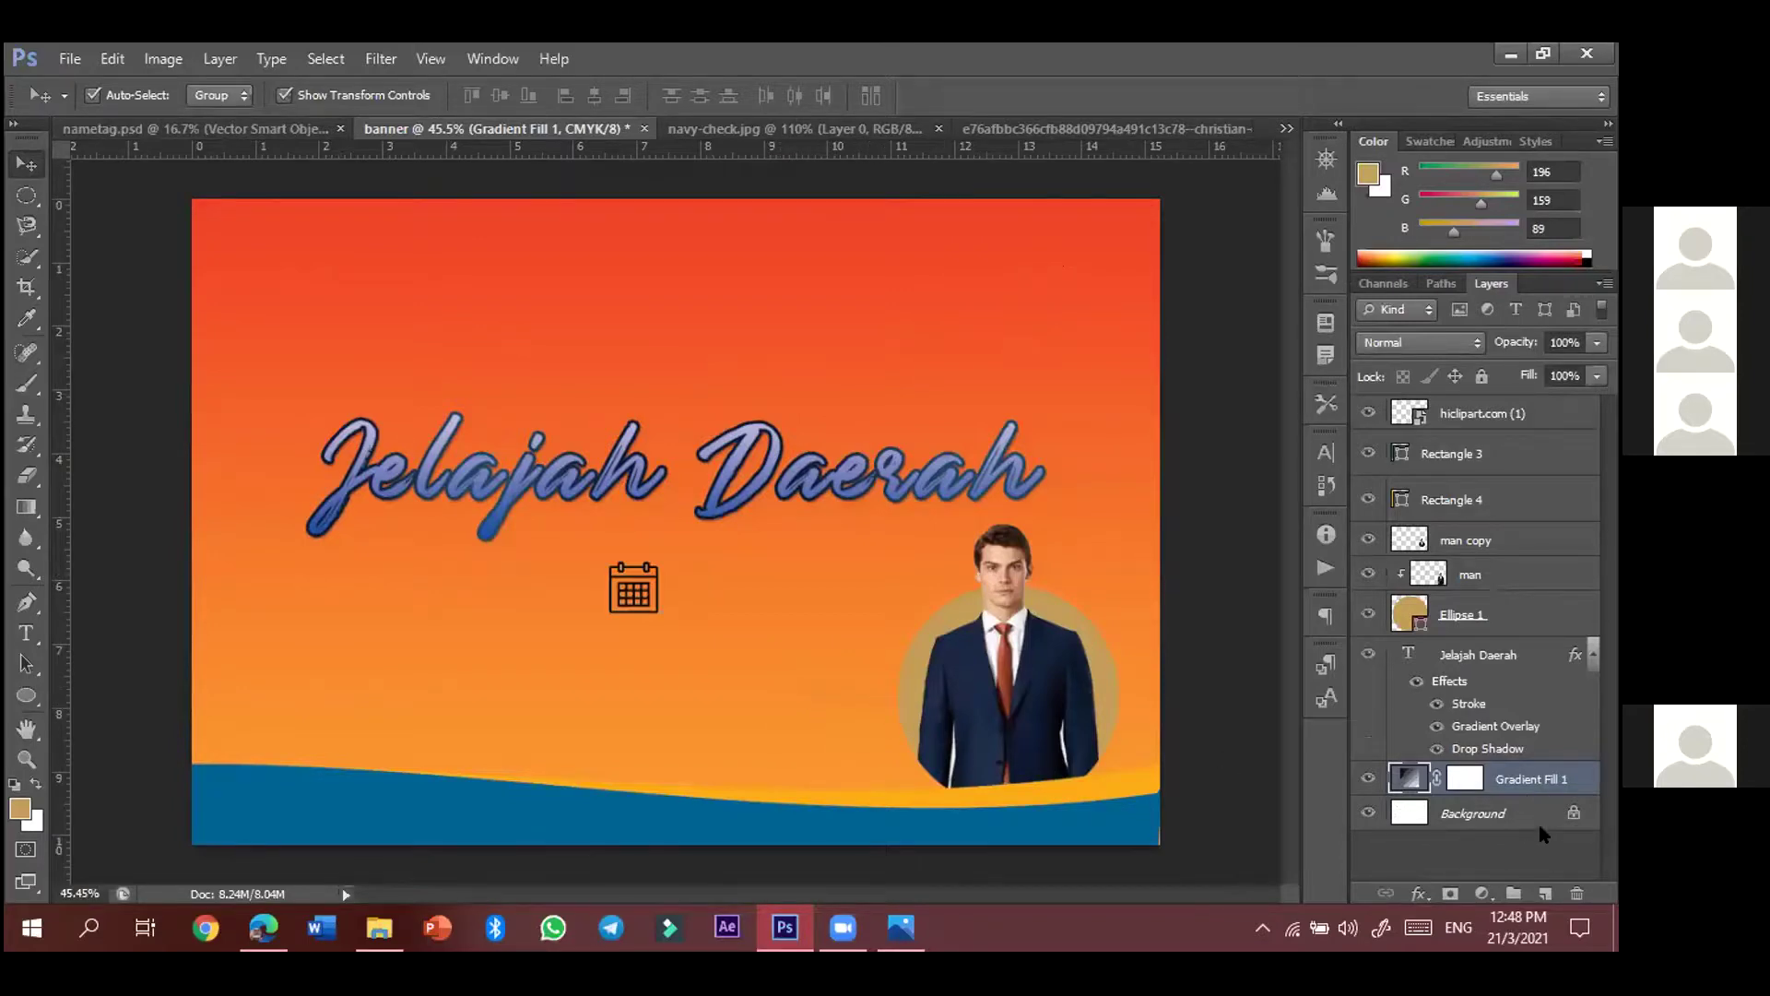
pyautogui.press('Delete')
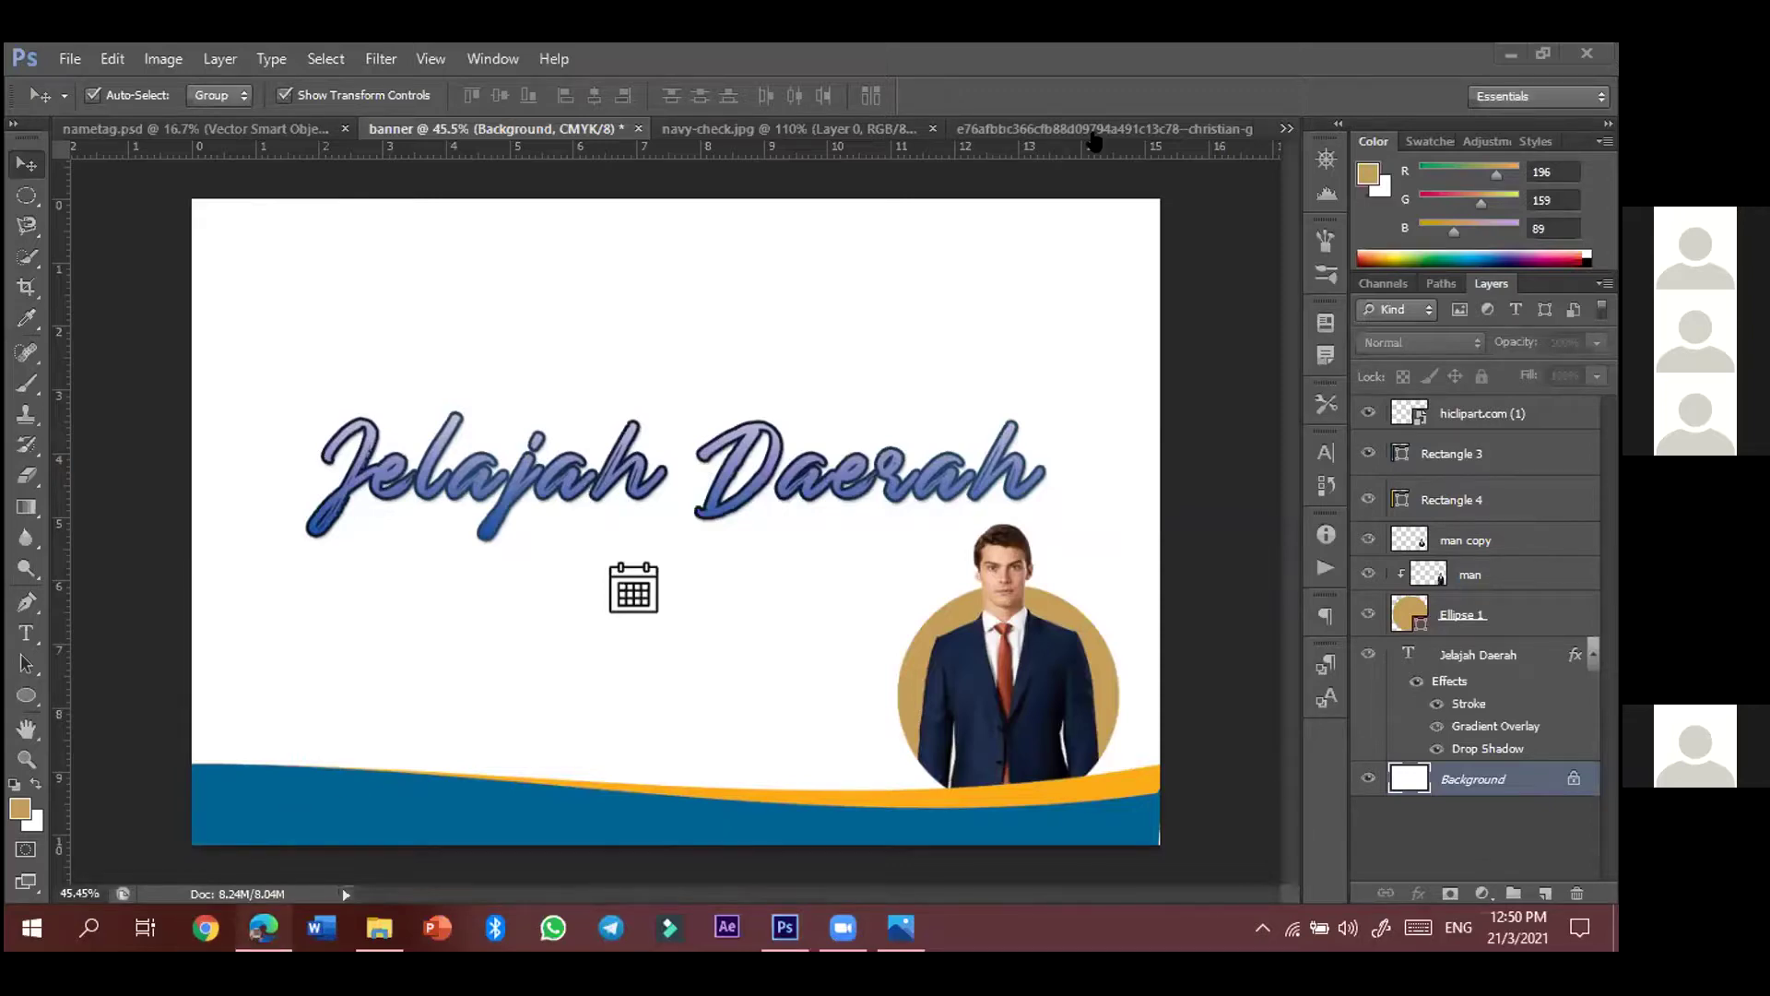
# - Switch to the Edge browser, search Google for "poster ramadhan" in a new tab, and look through the image results
pyautogui.hotkey('alt', 'Tab')
pyautogui.click(1390, 61)
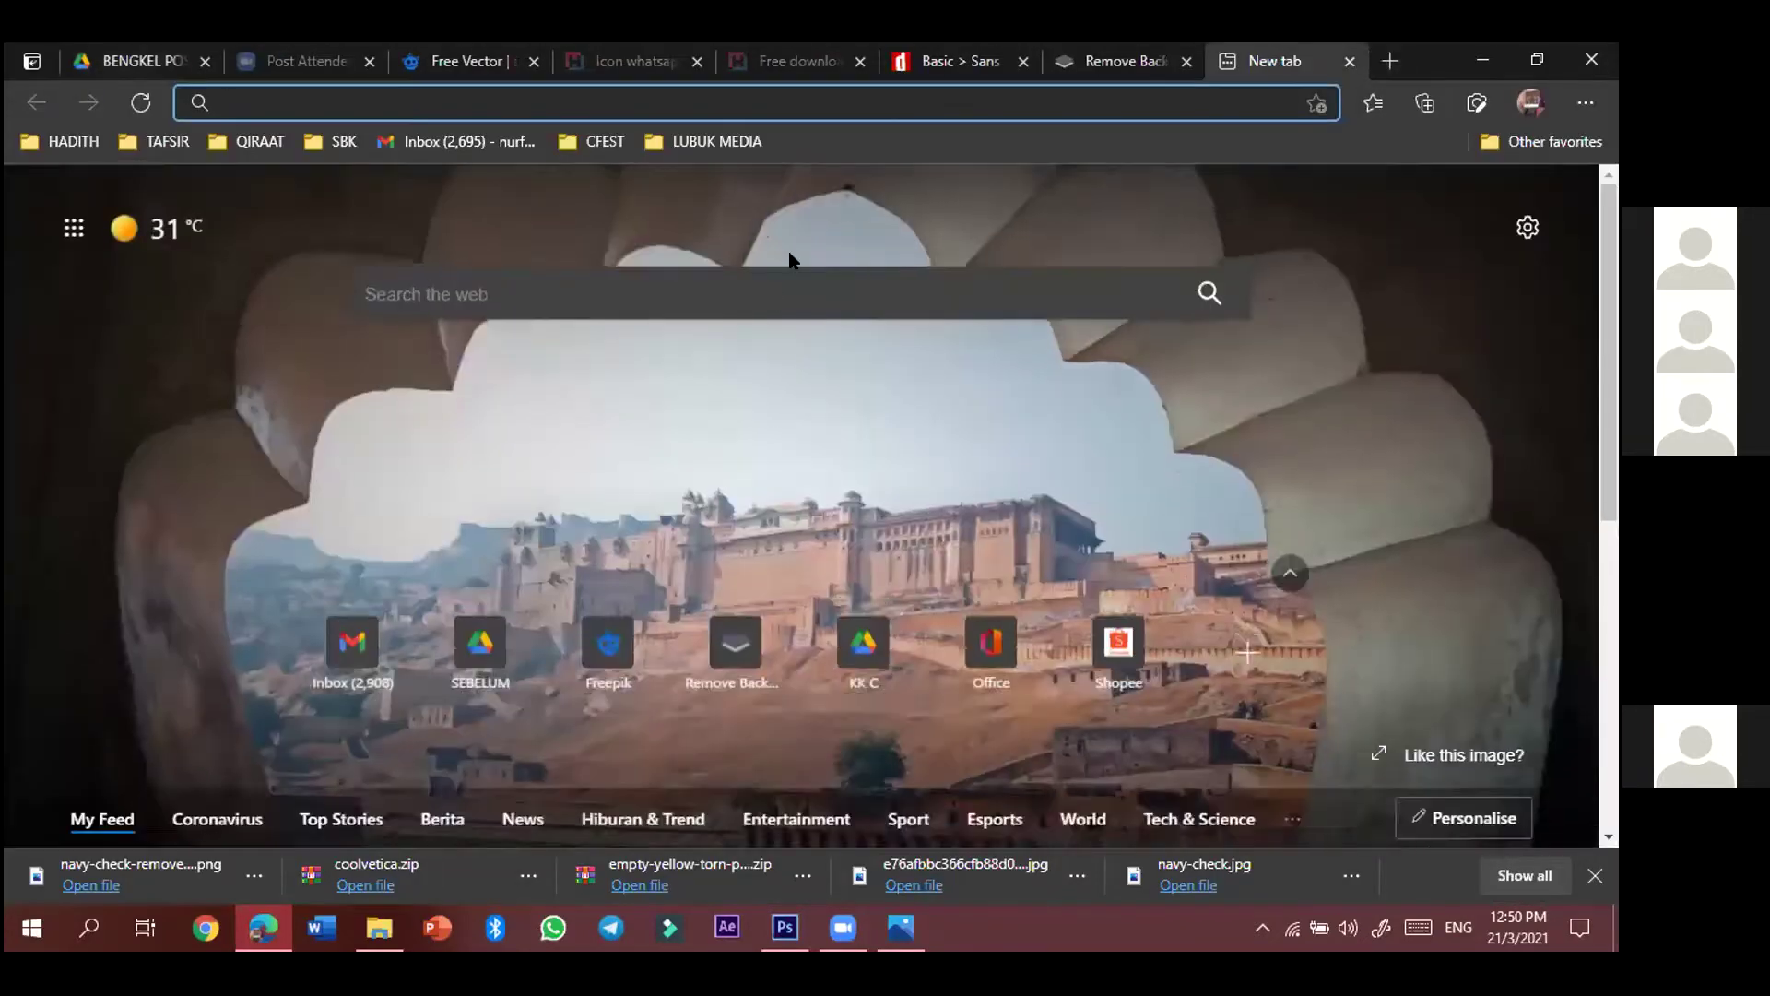
pyautogui.write('pos')
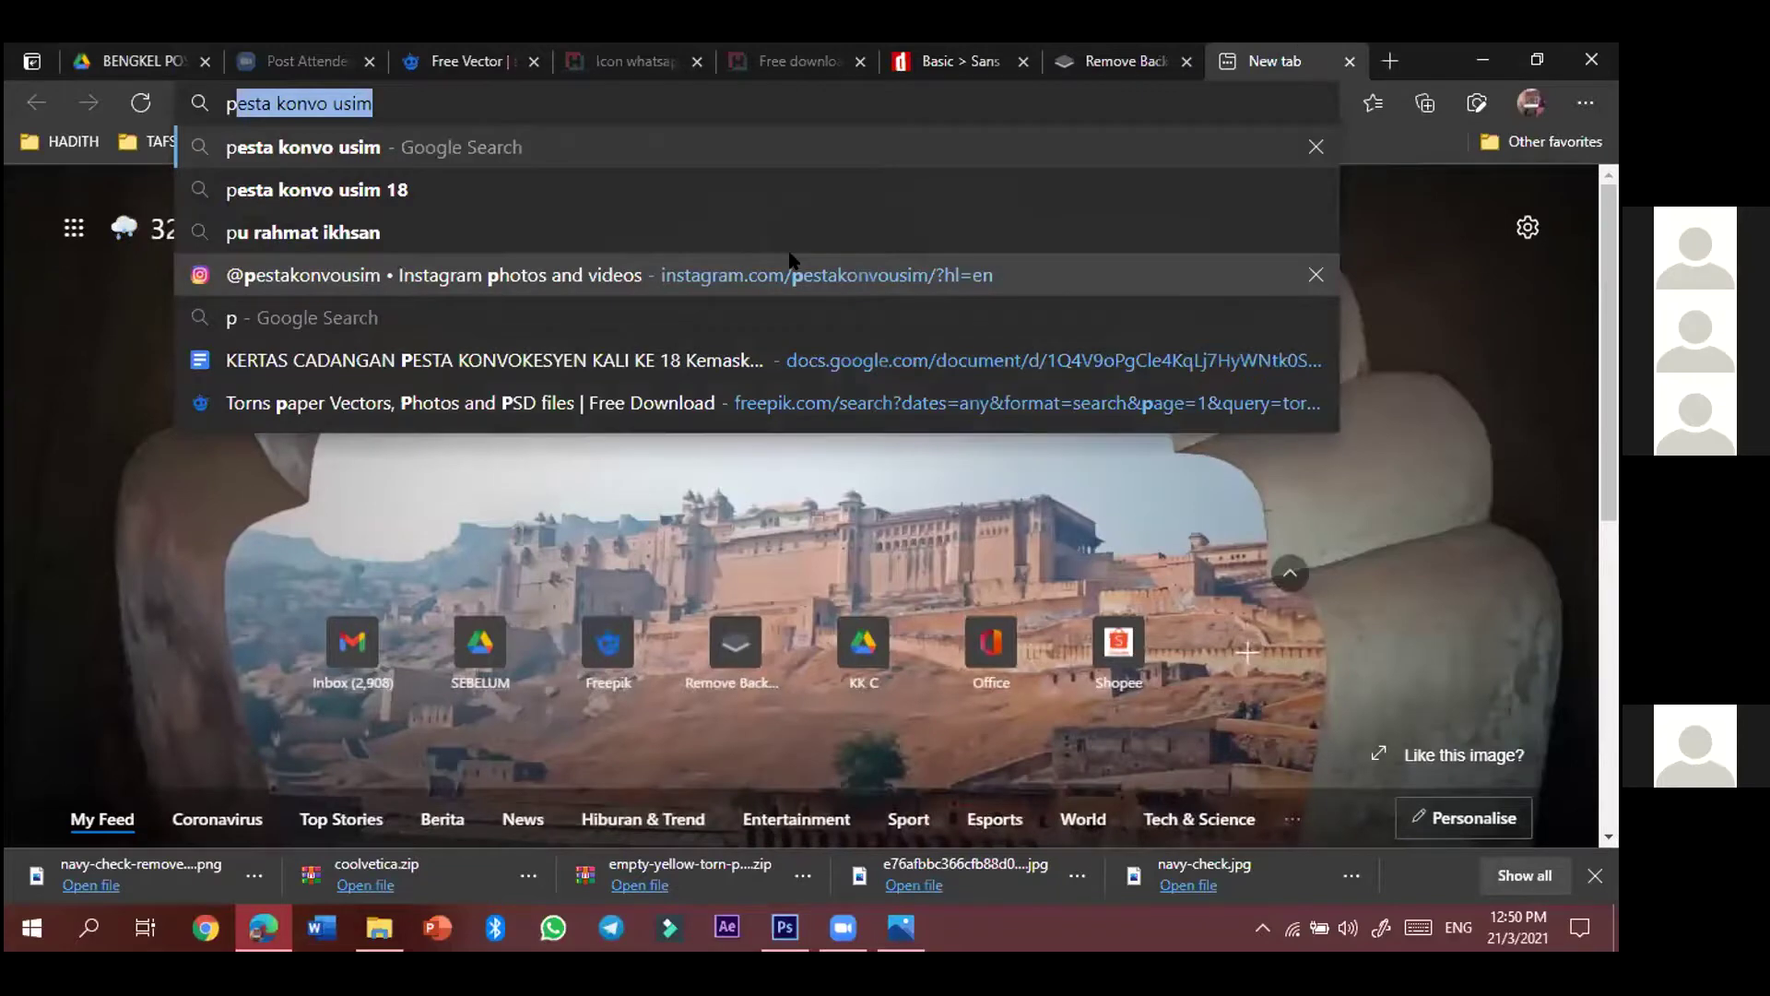
pyautogui.write('ter ramadan')
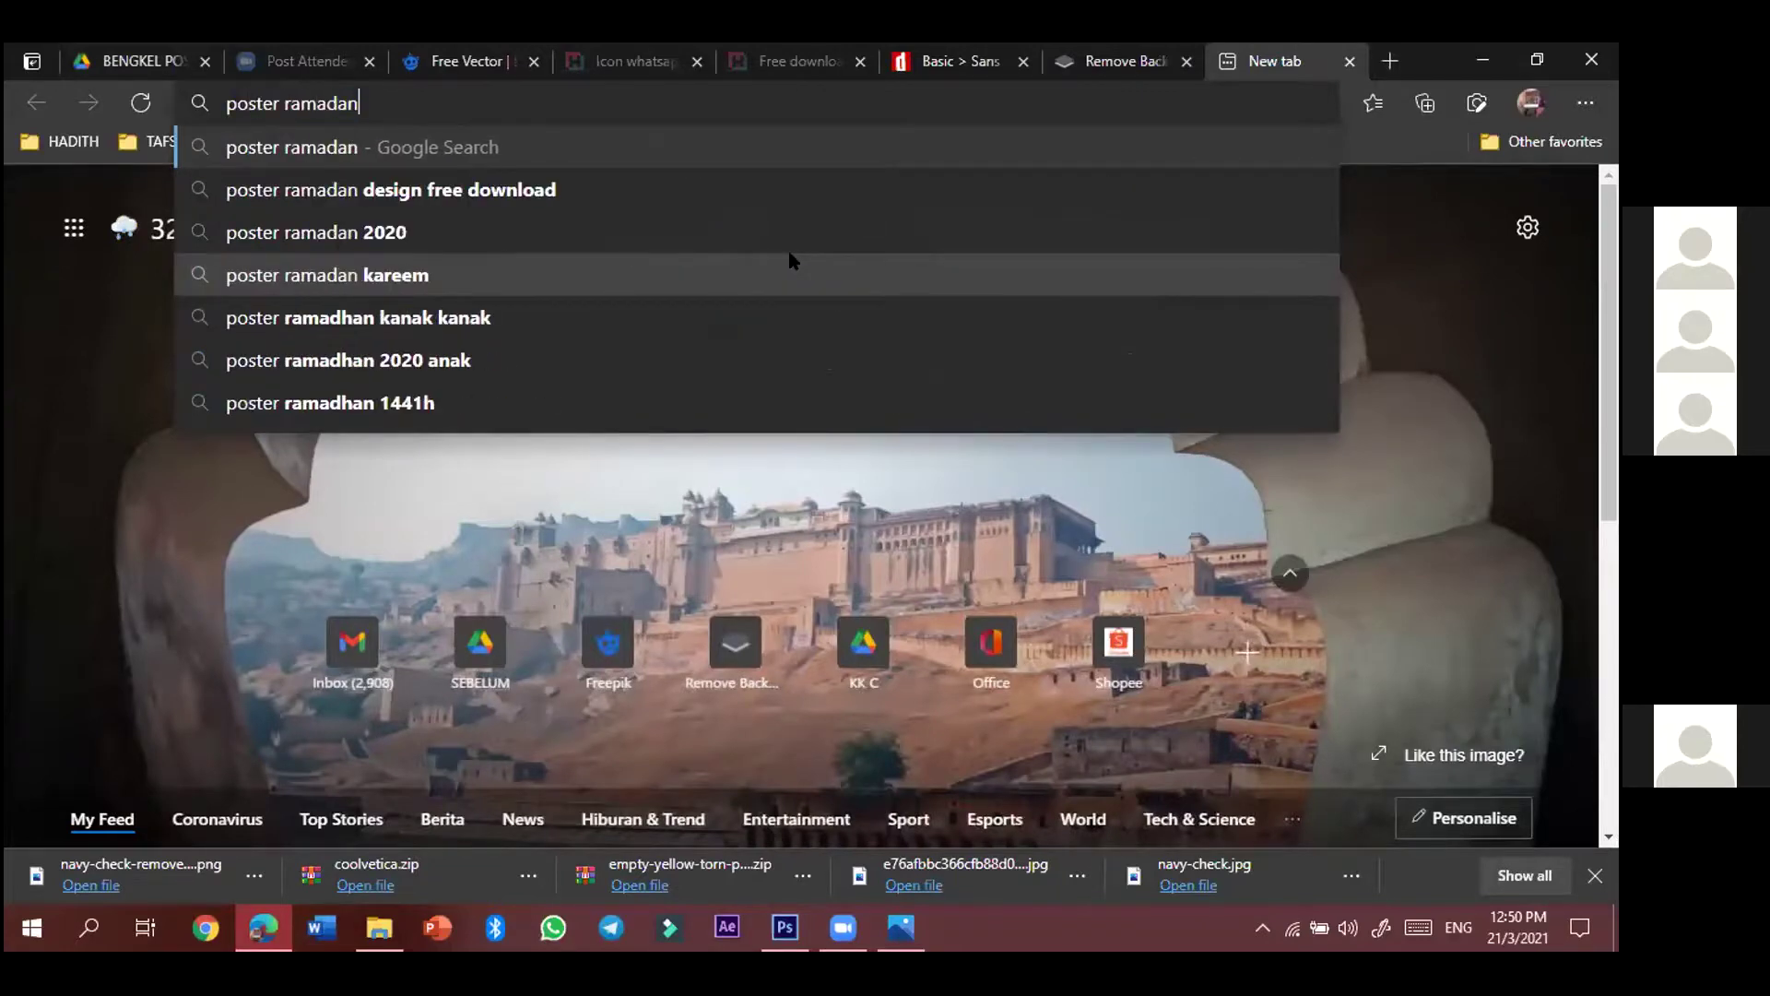
pyautogui.press('BackSpace')
pyautogui.press('BackSpace')
pyautogui.write('han')
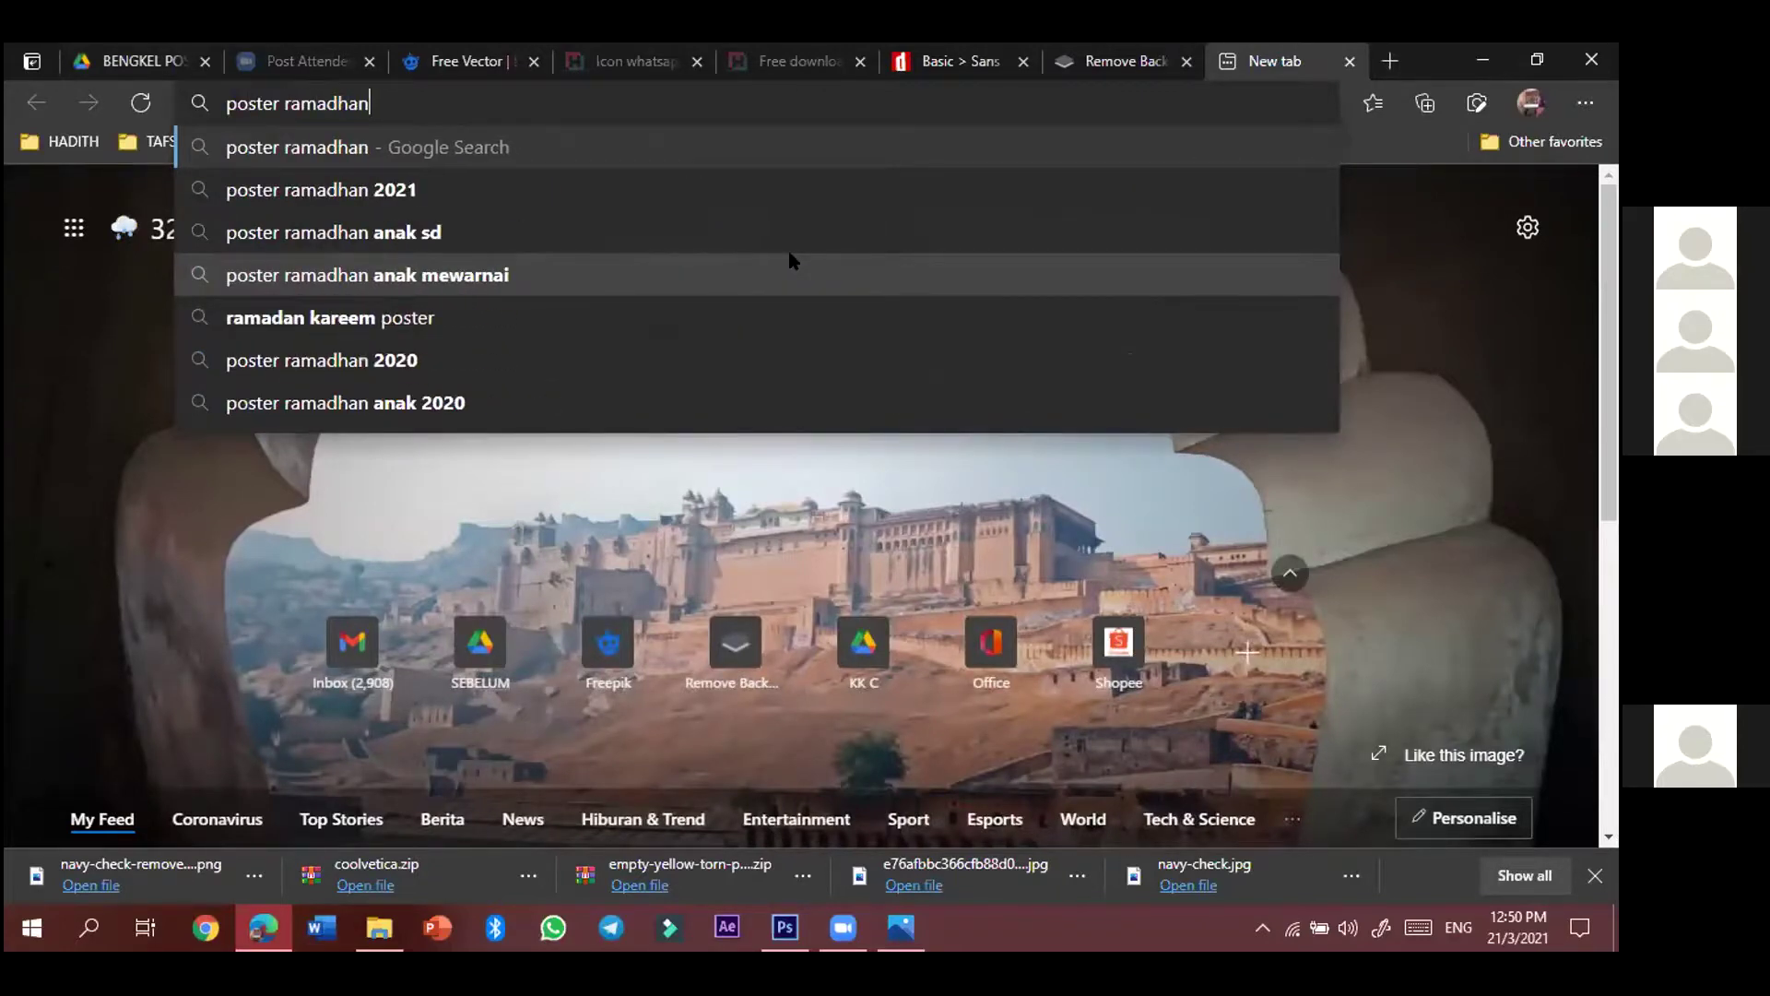
pyautogui.press('Return')
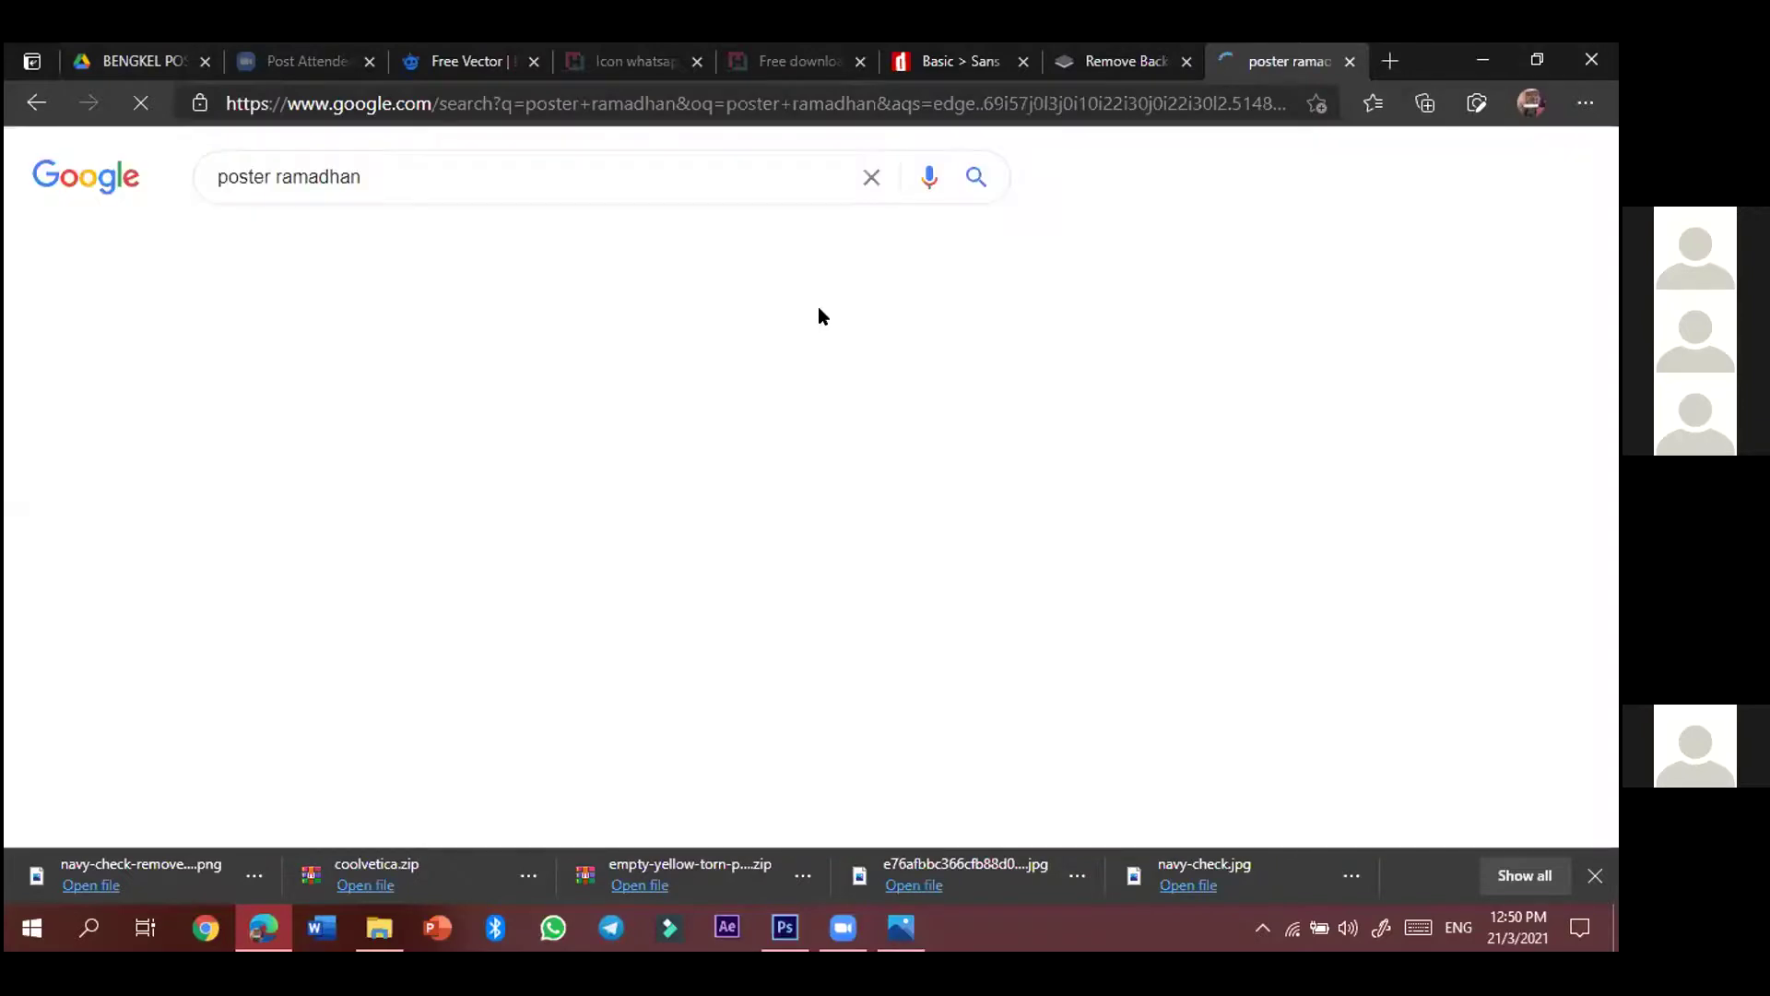
pyautogui.click(320, 245)
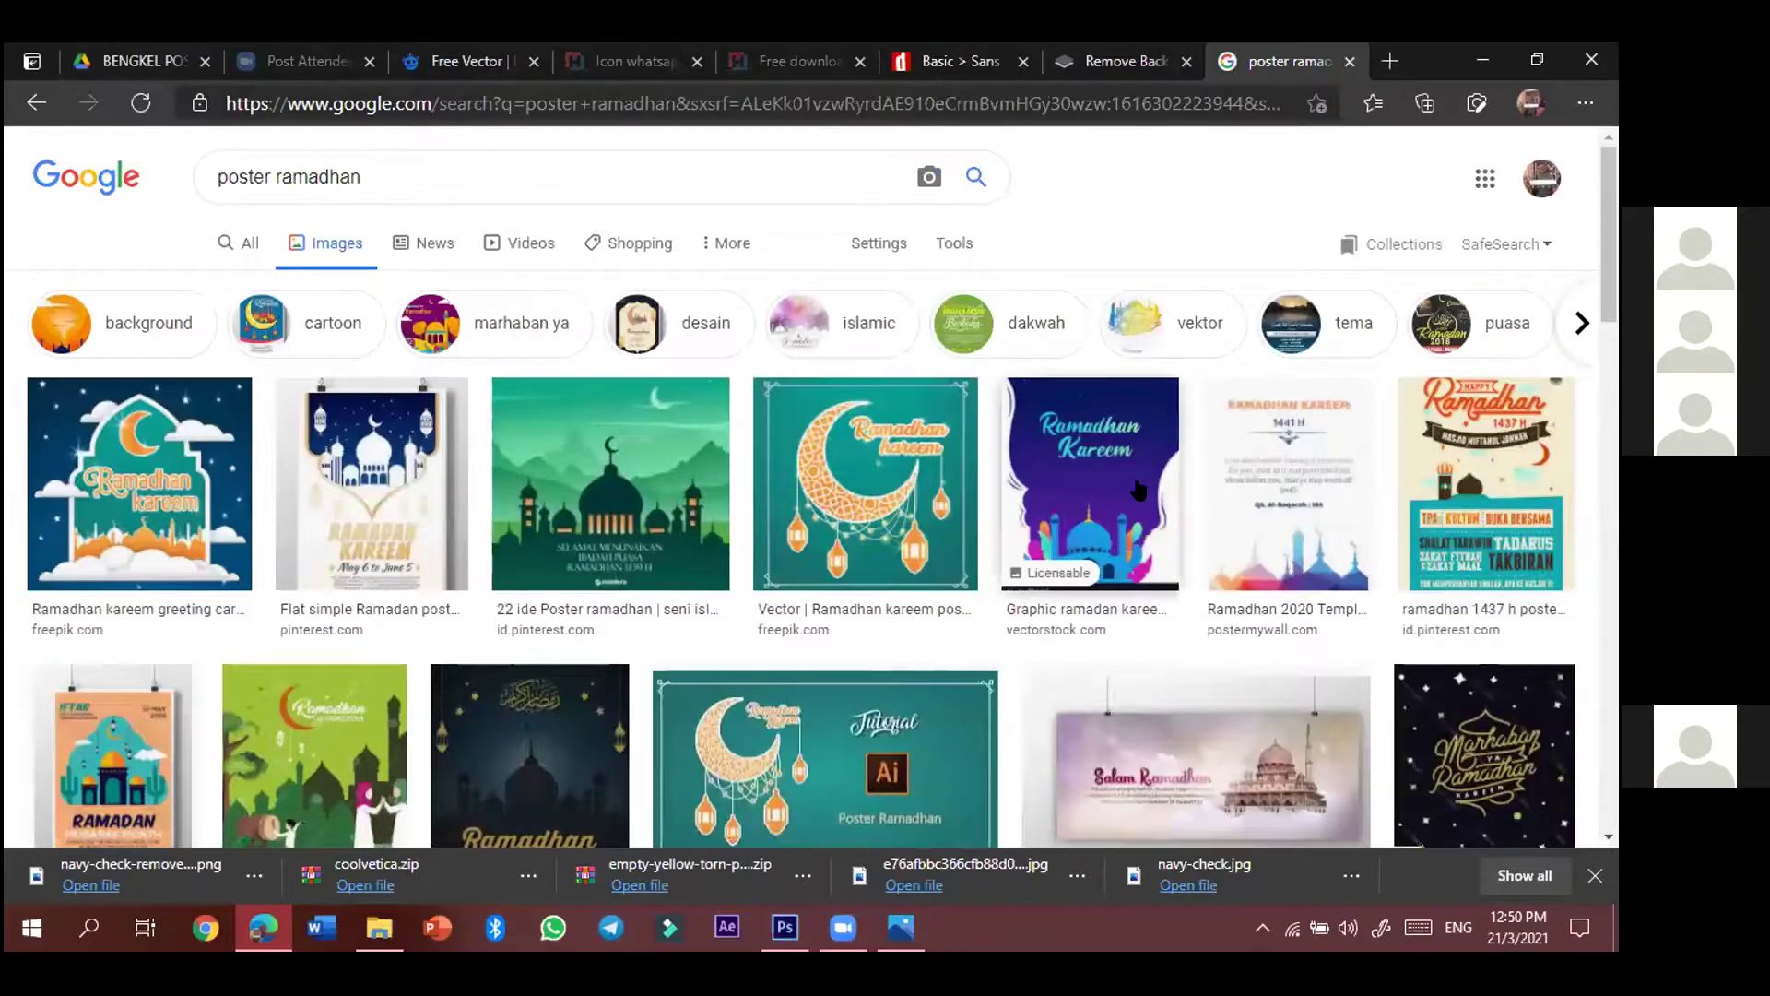
pyautogui.scroll(-1, 1139, 491)
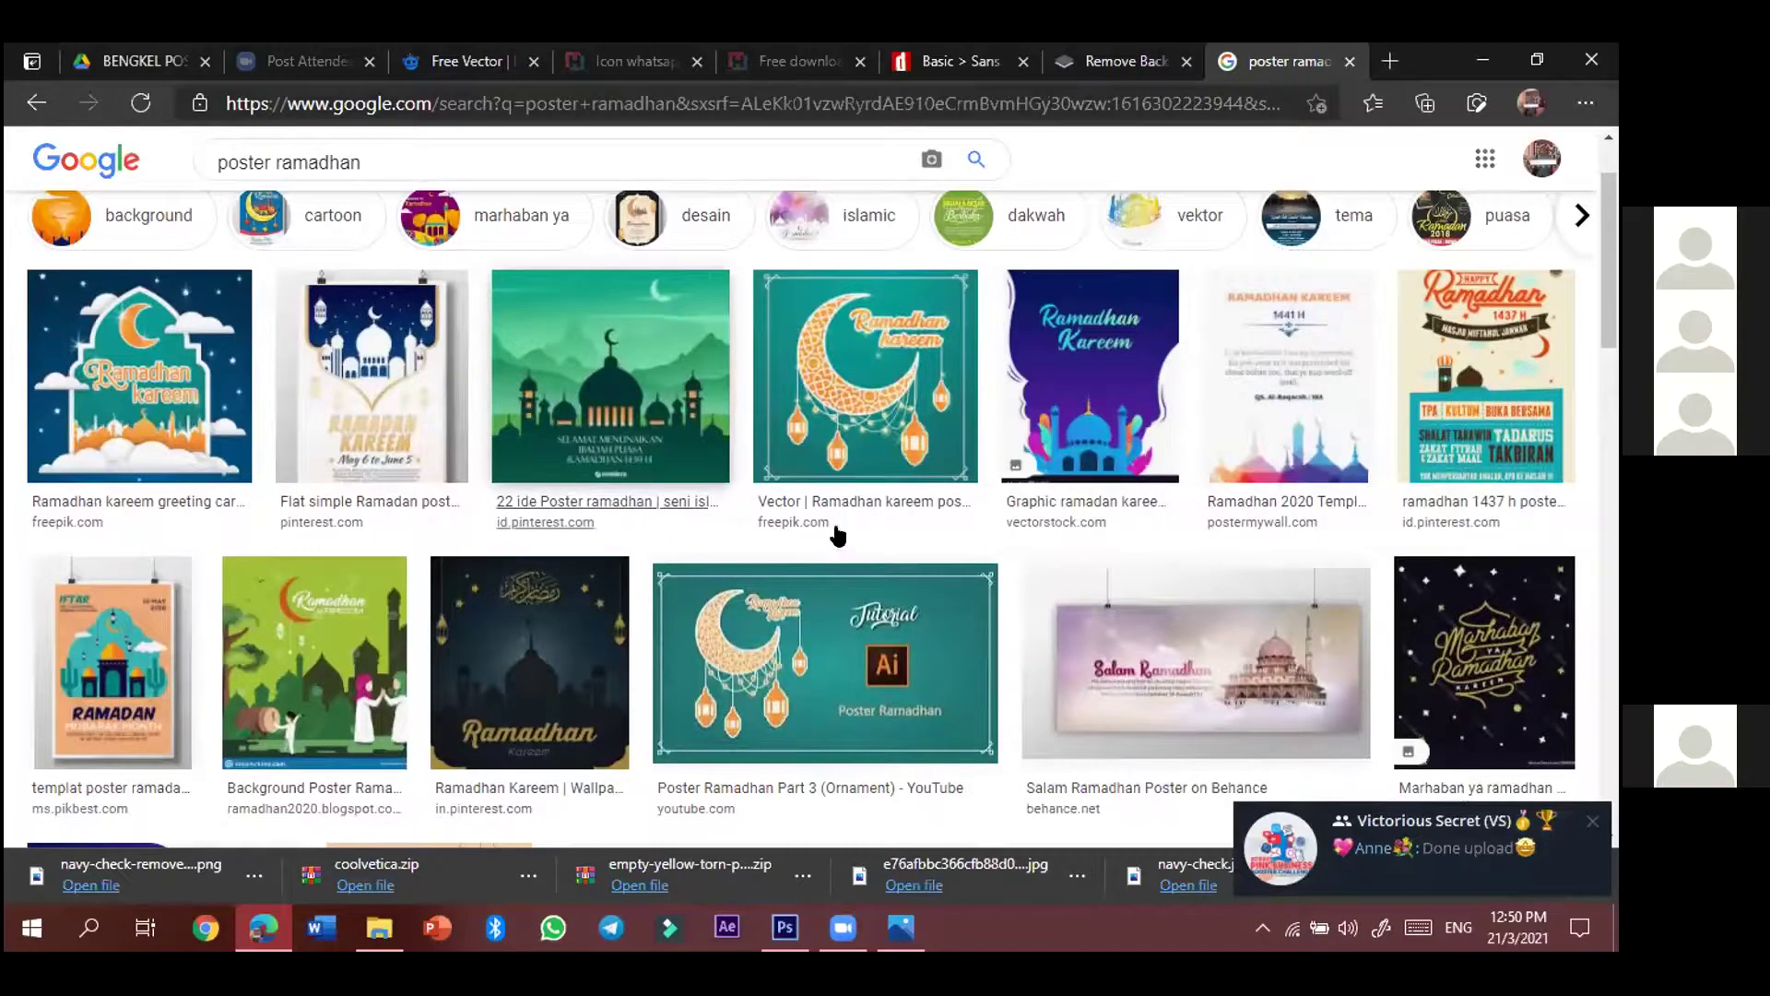
pyautogui.scroll(-2, 842, 535)
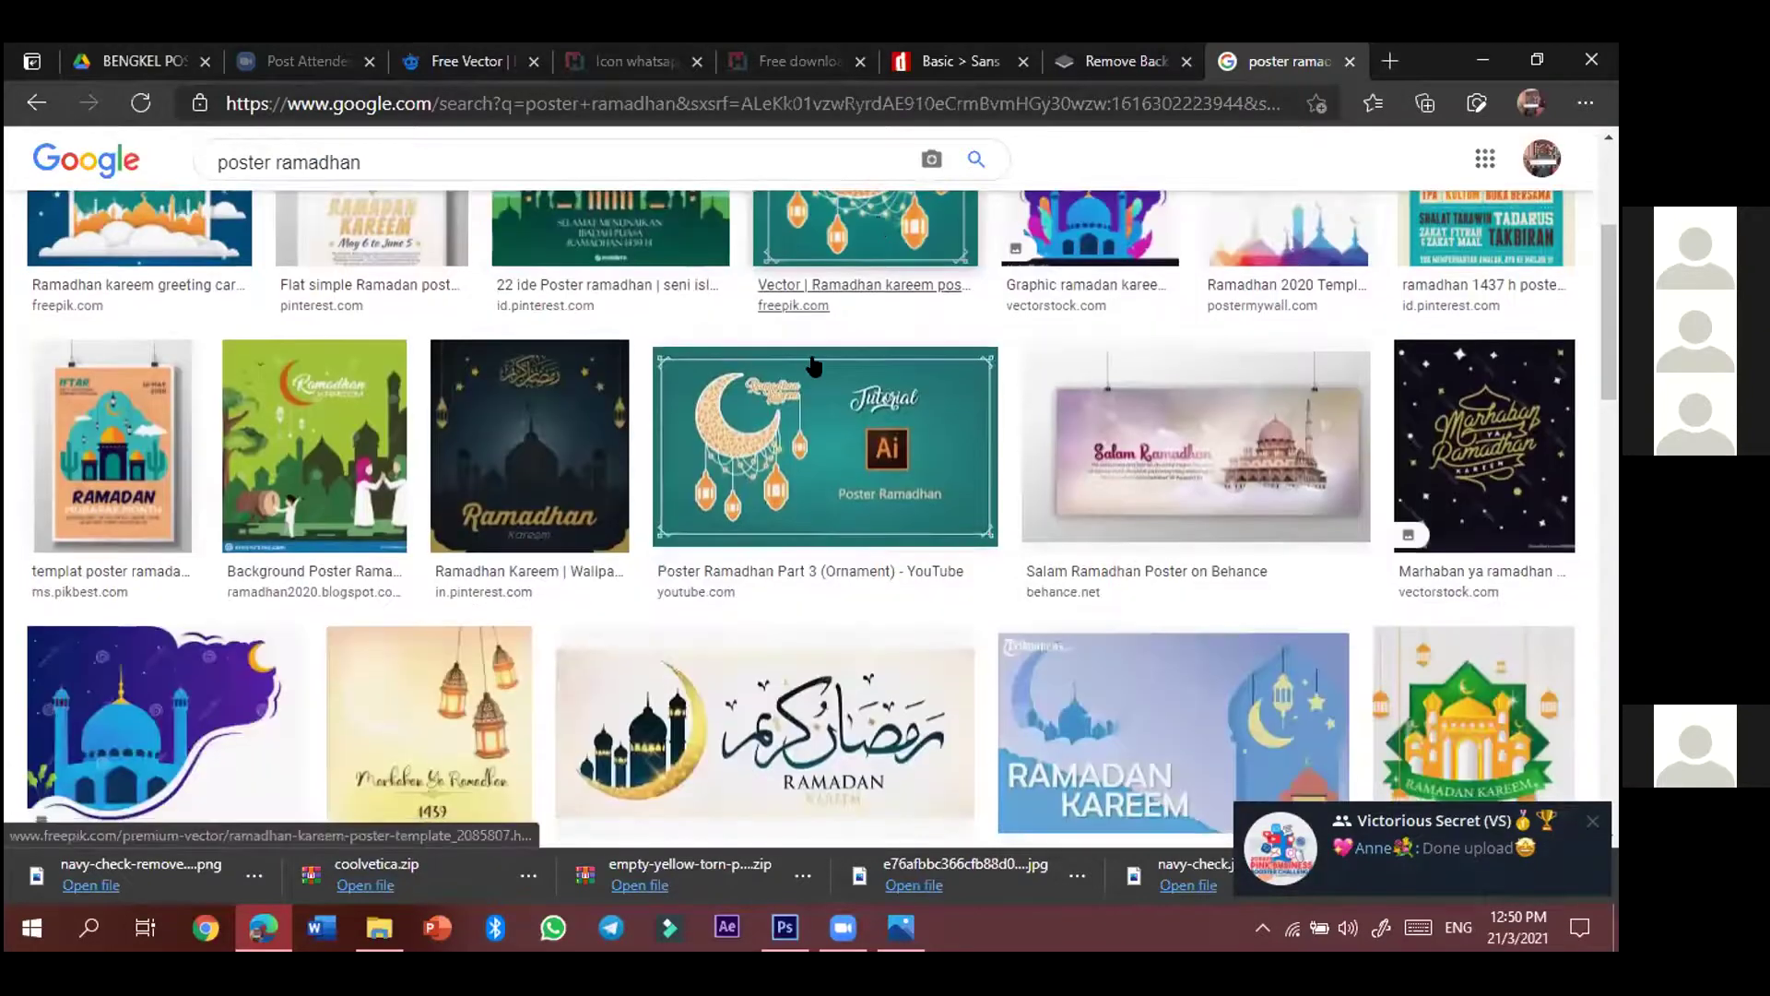
pyautogui.scroll(4, 1239, 107)
# - Open freepik.com and search all resources for "eid mubarak"
pyautogui.click(1239, 108)
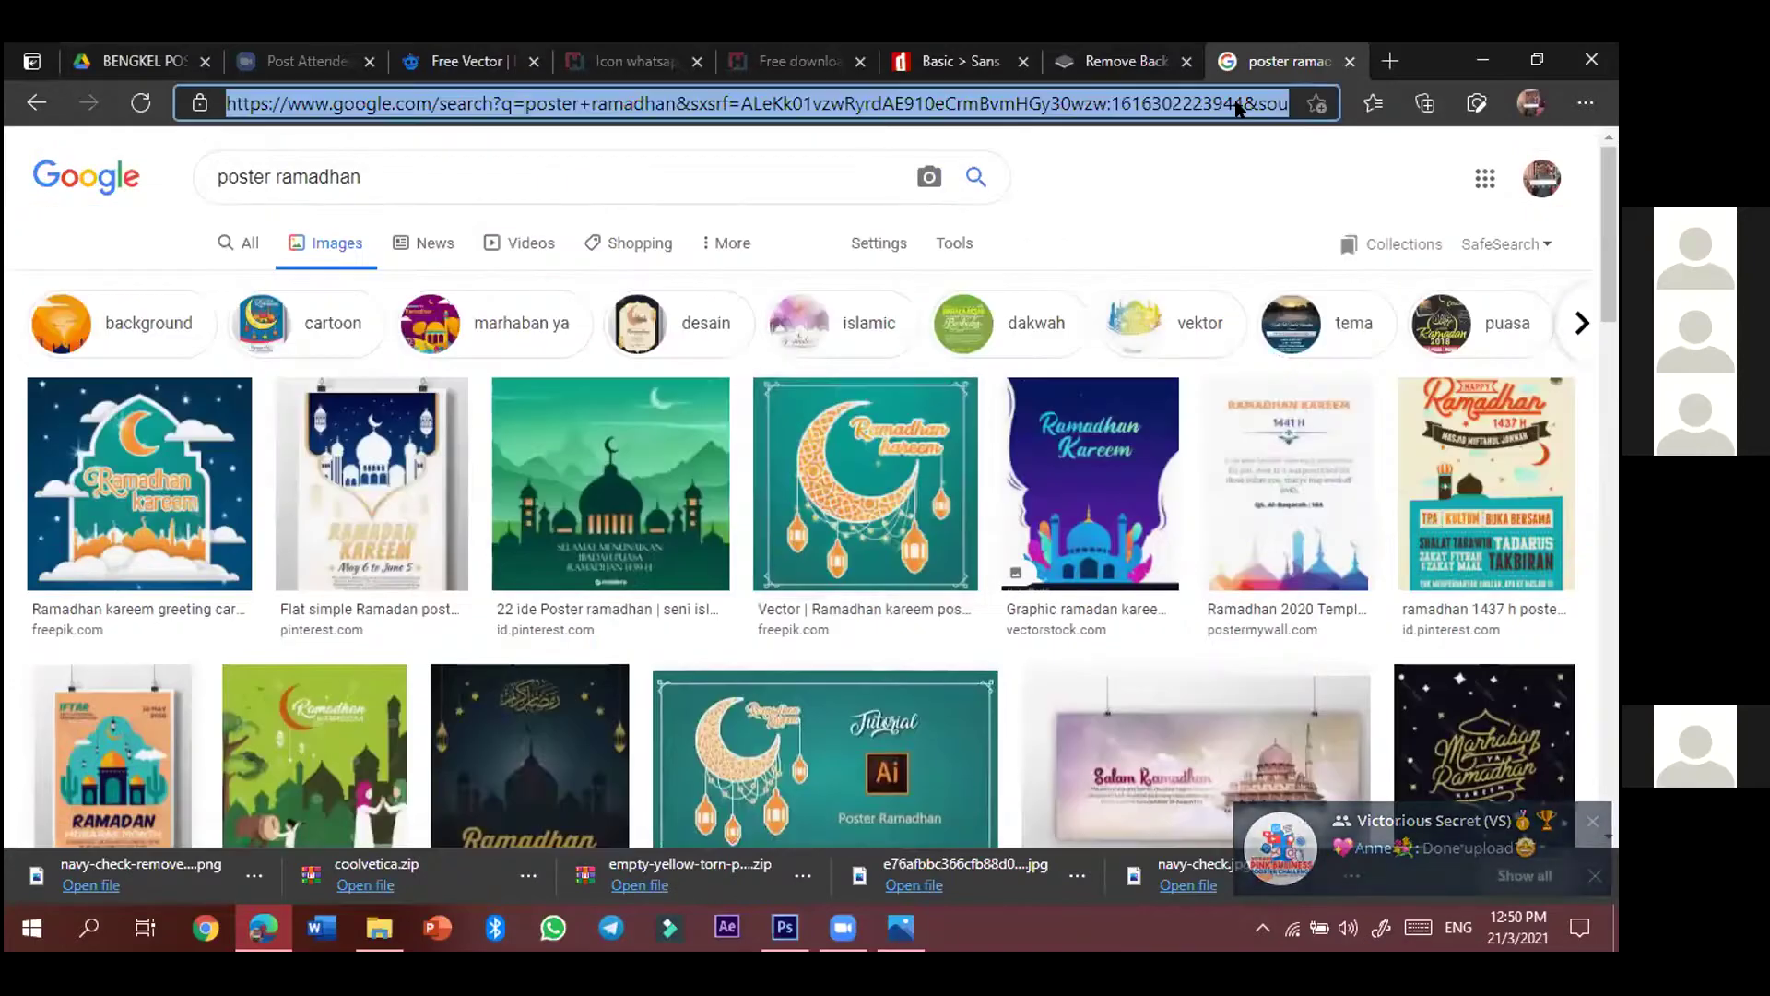
pyautogui.write('freepik')
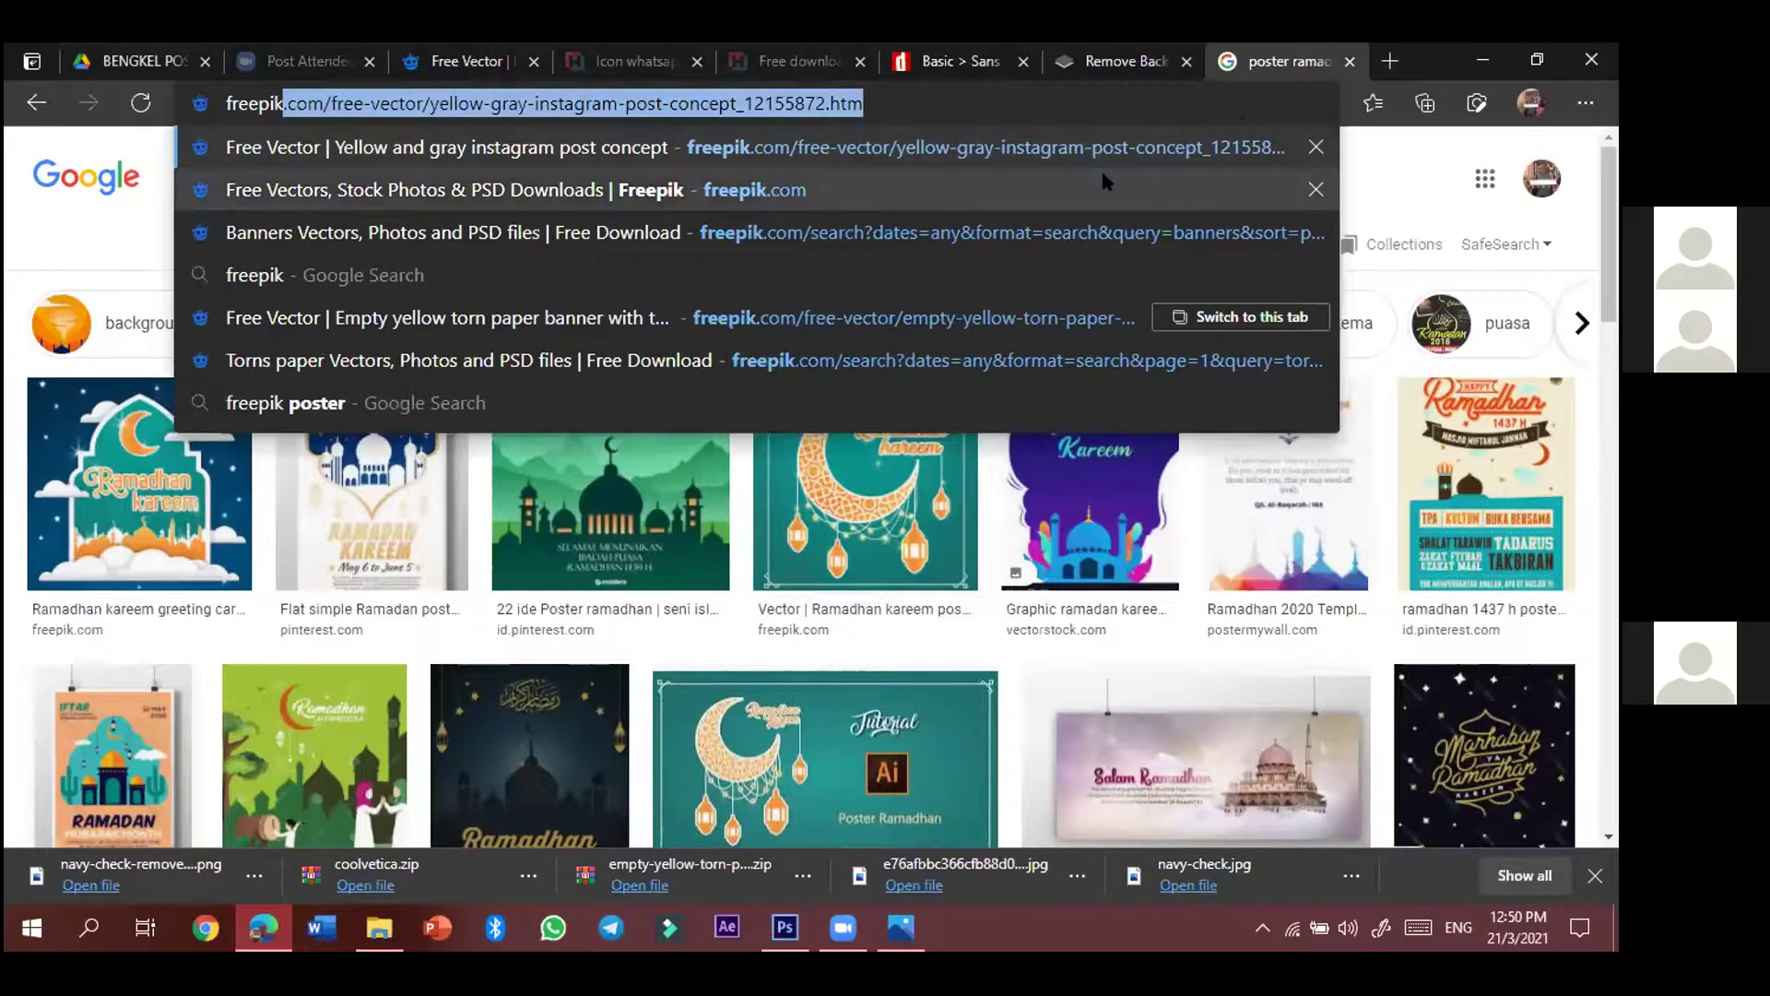
pyautogui.press('Down')
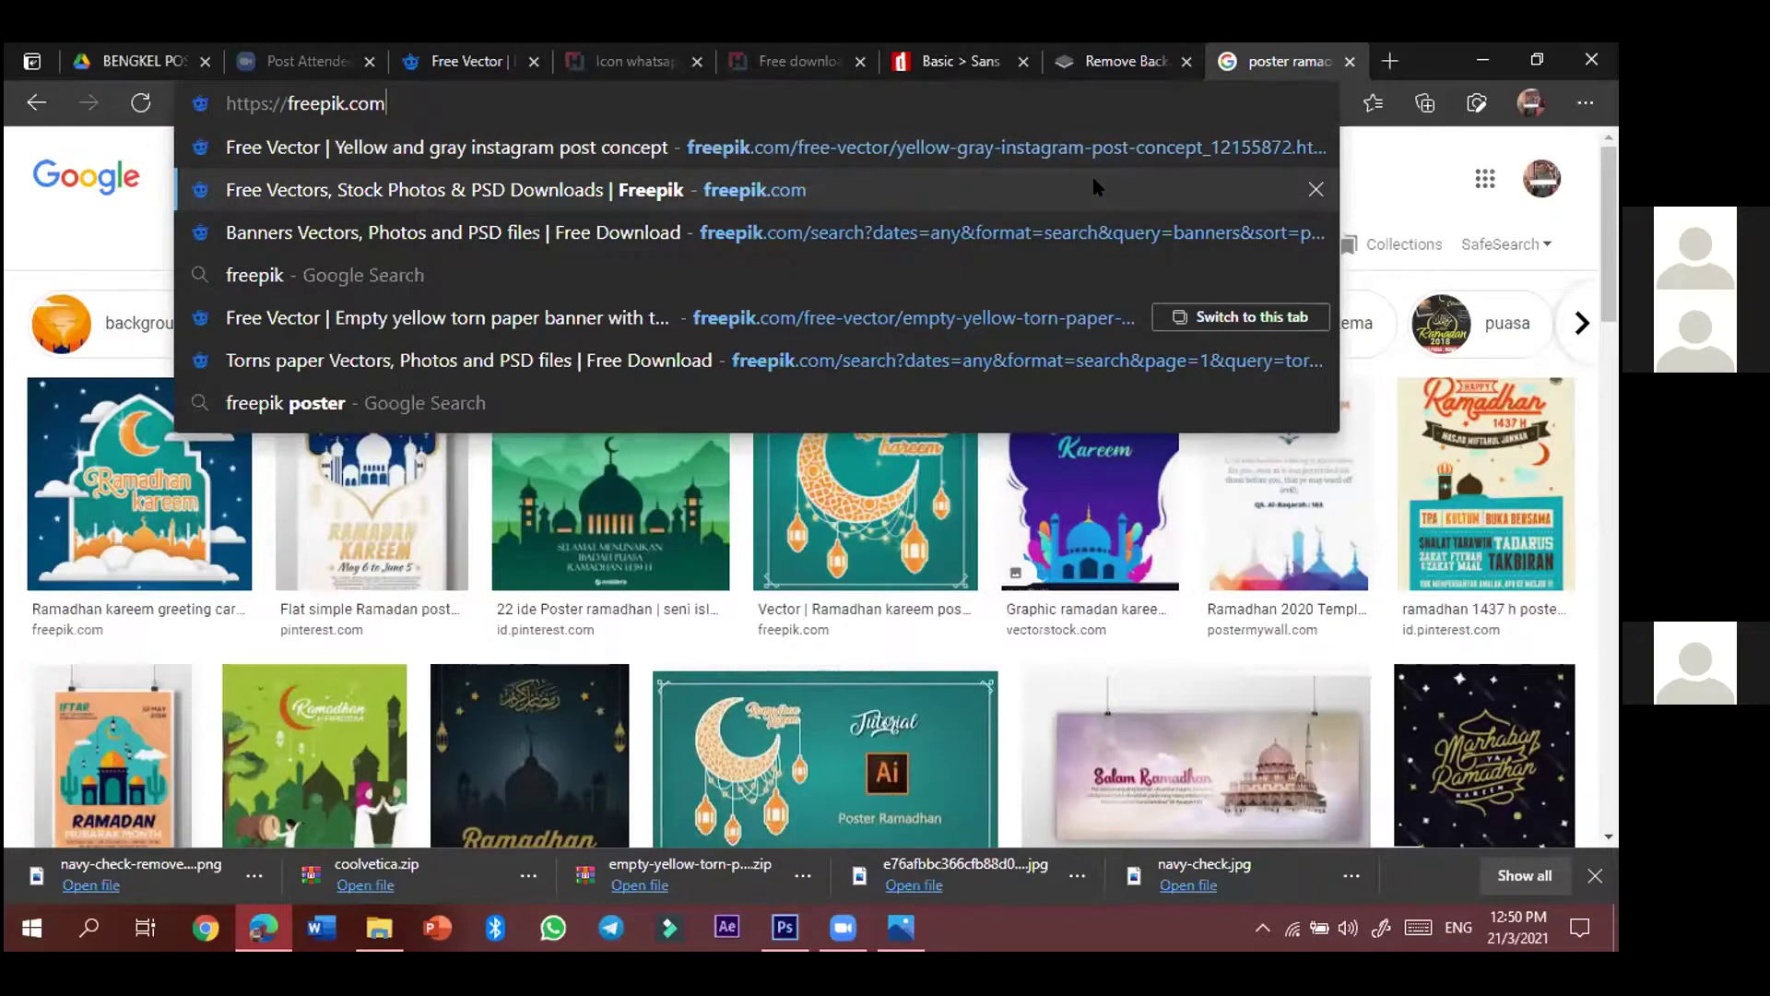
pyautogui.press('Return')
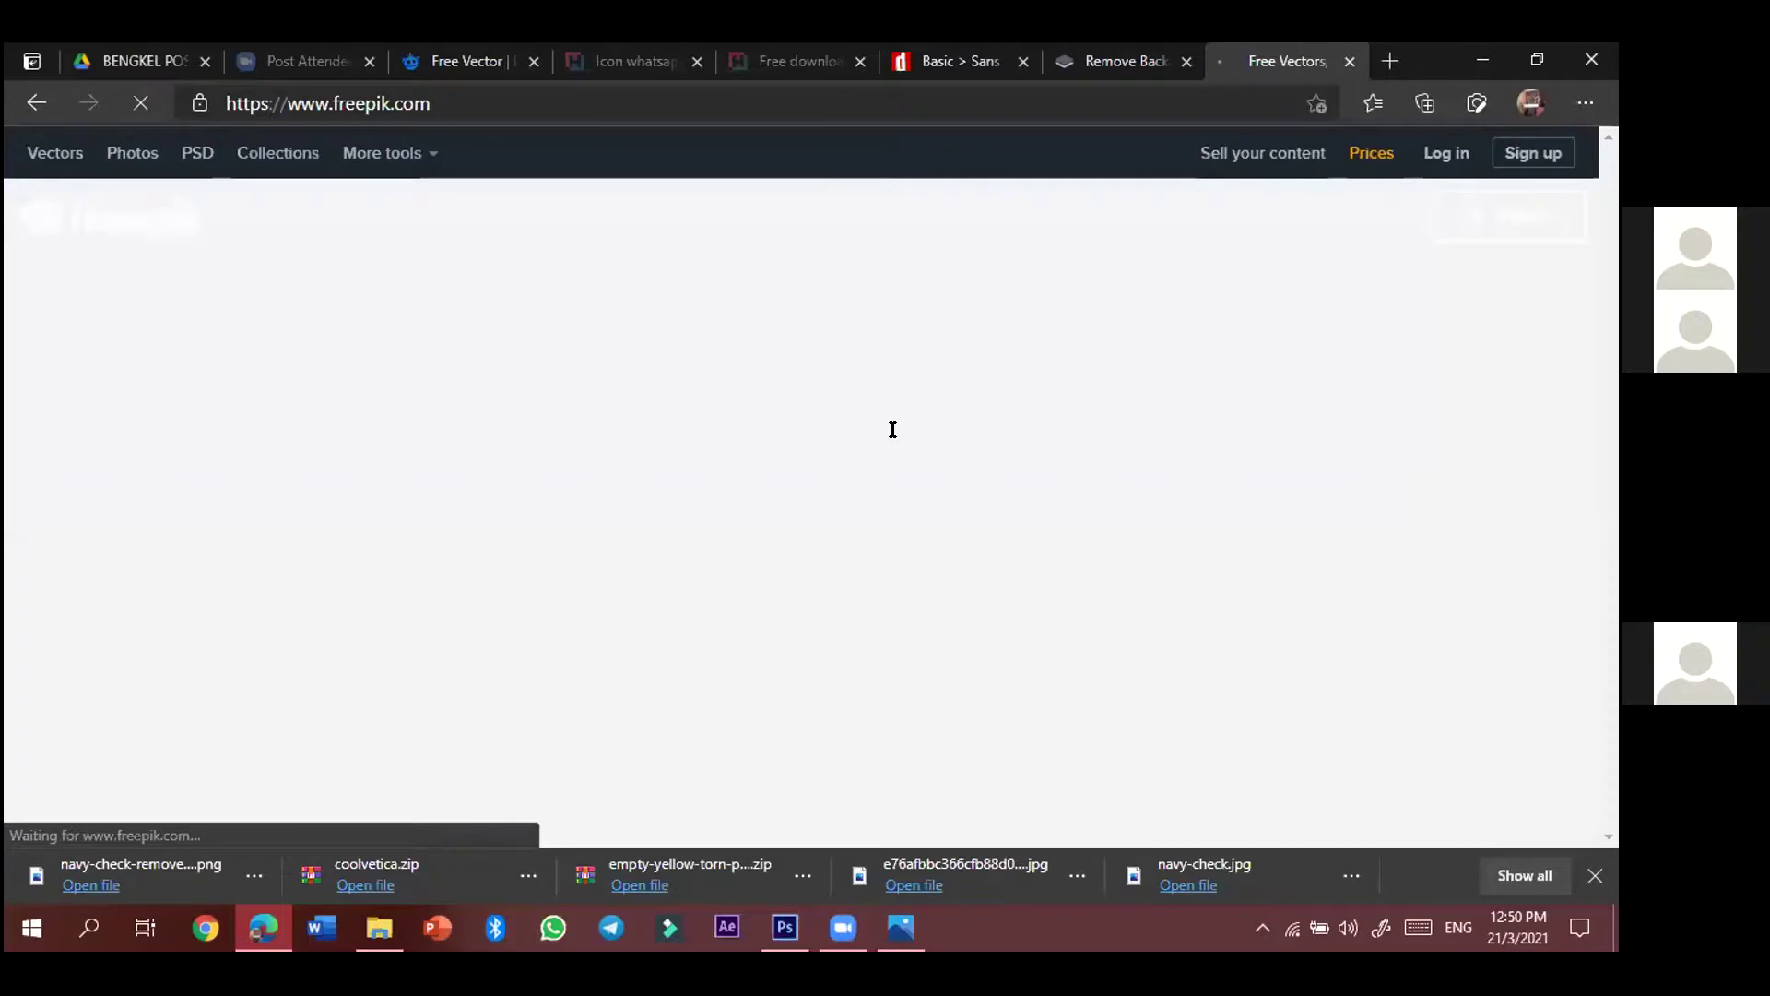
pyautogui.write('ramadha')
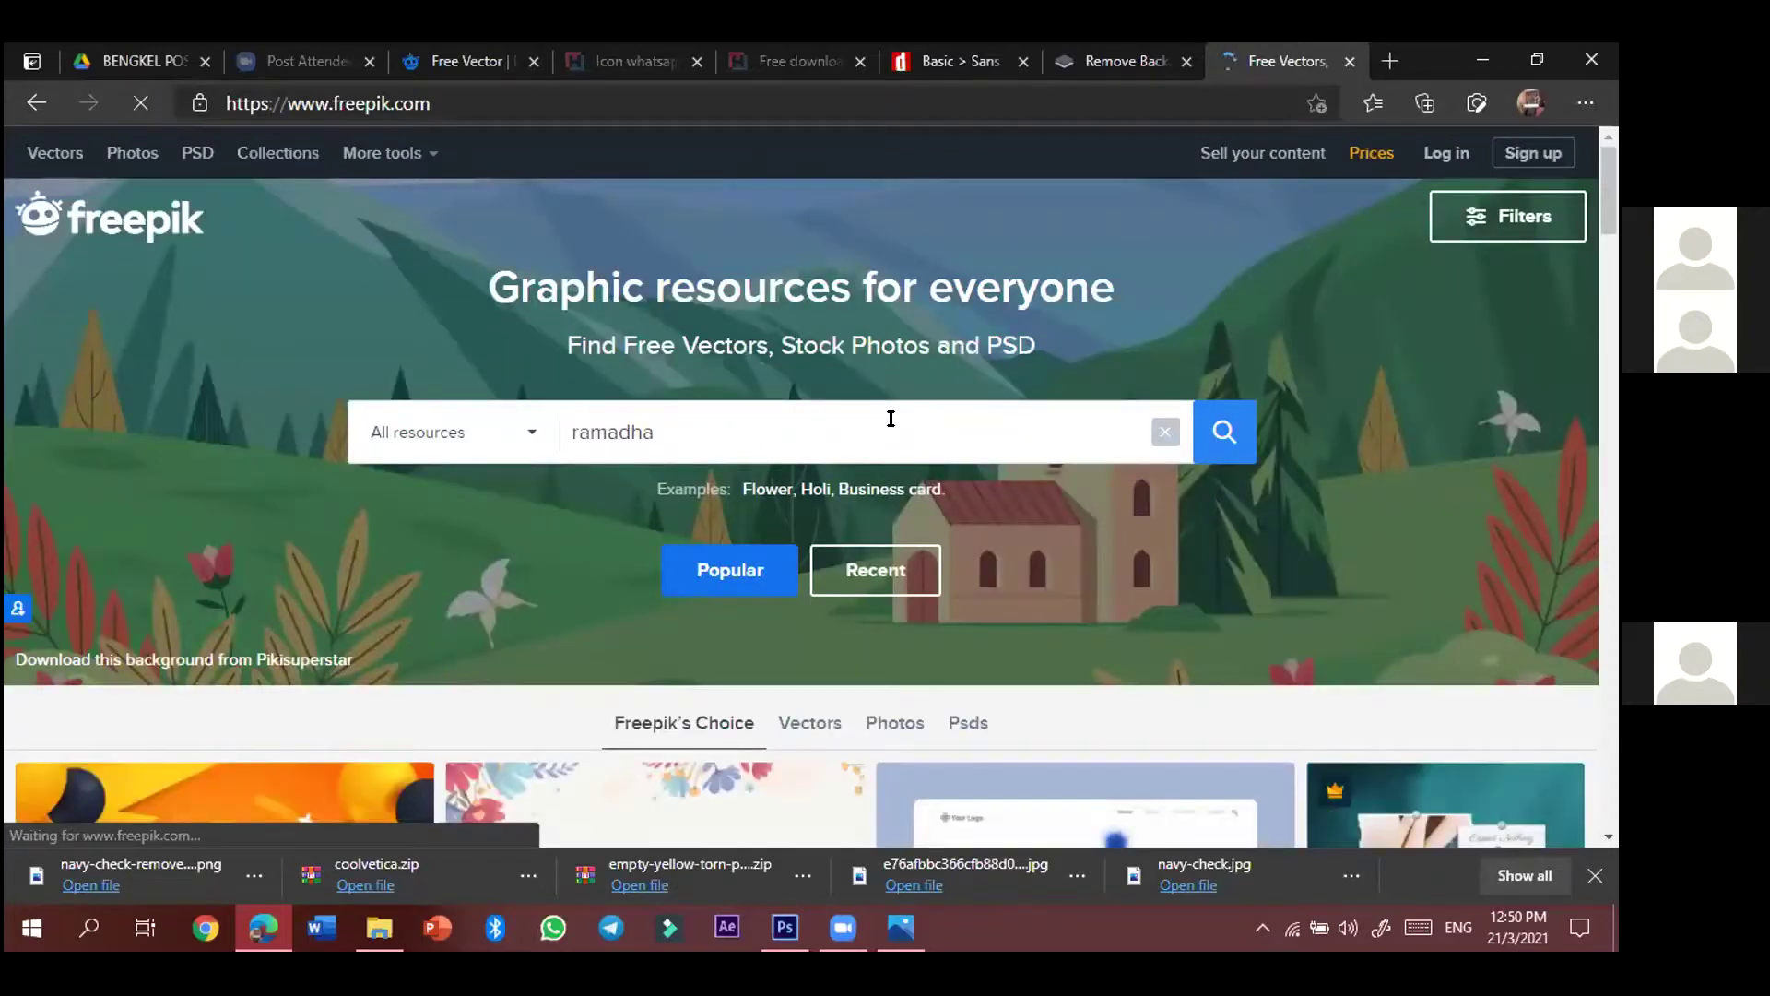
pyautogui.hotkey('ctrl', 'BackSpace')
pyautogui.write('eid')
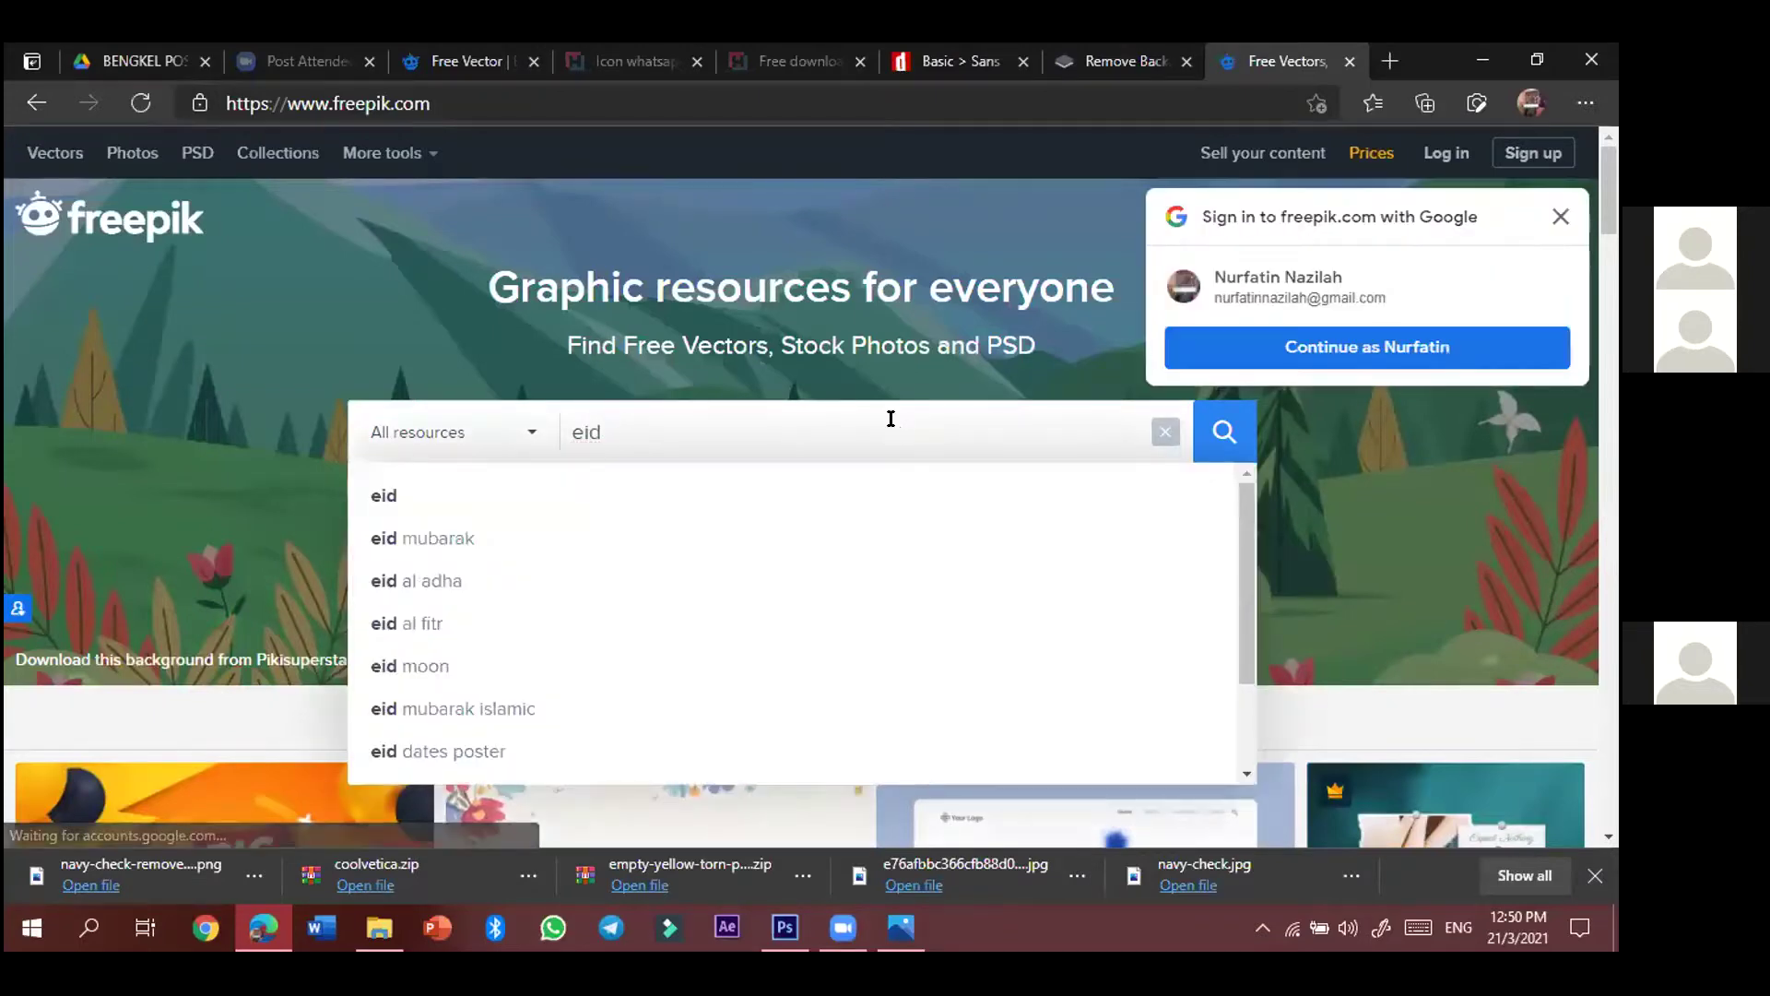
pyautogui.write(' mubarak')
pyautogui.press('Return')
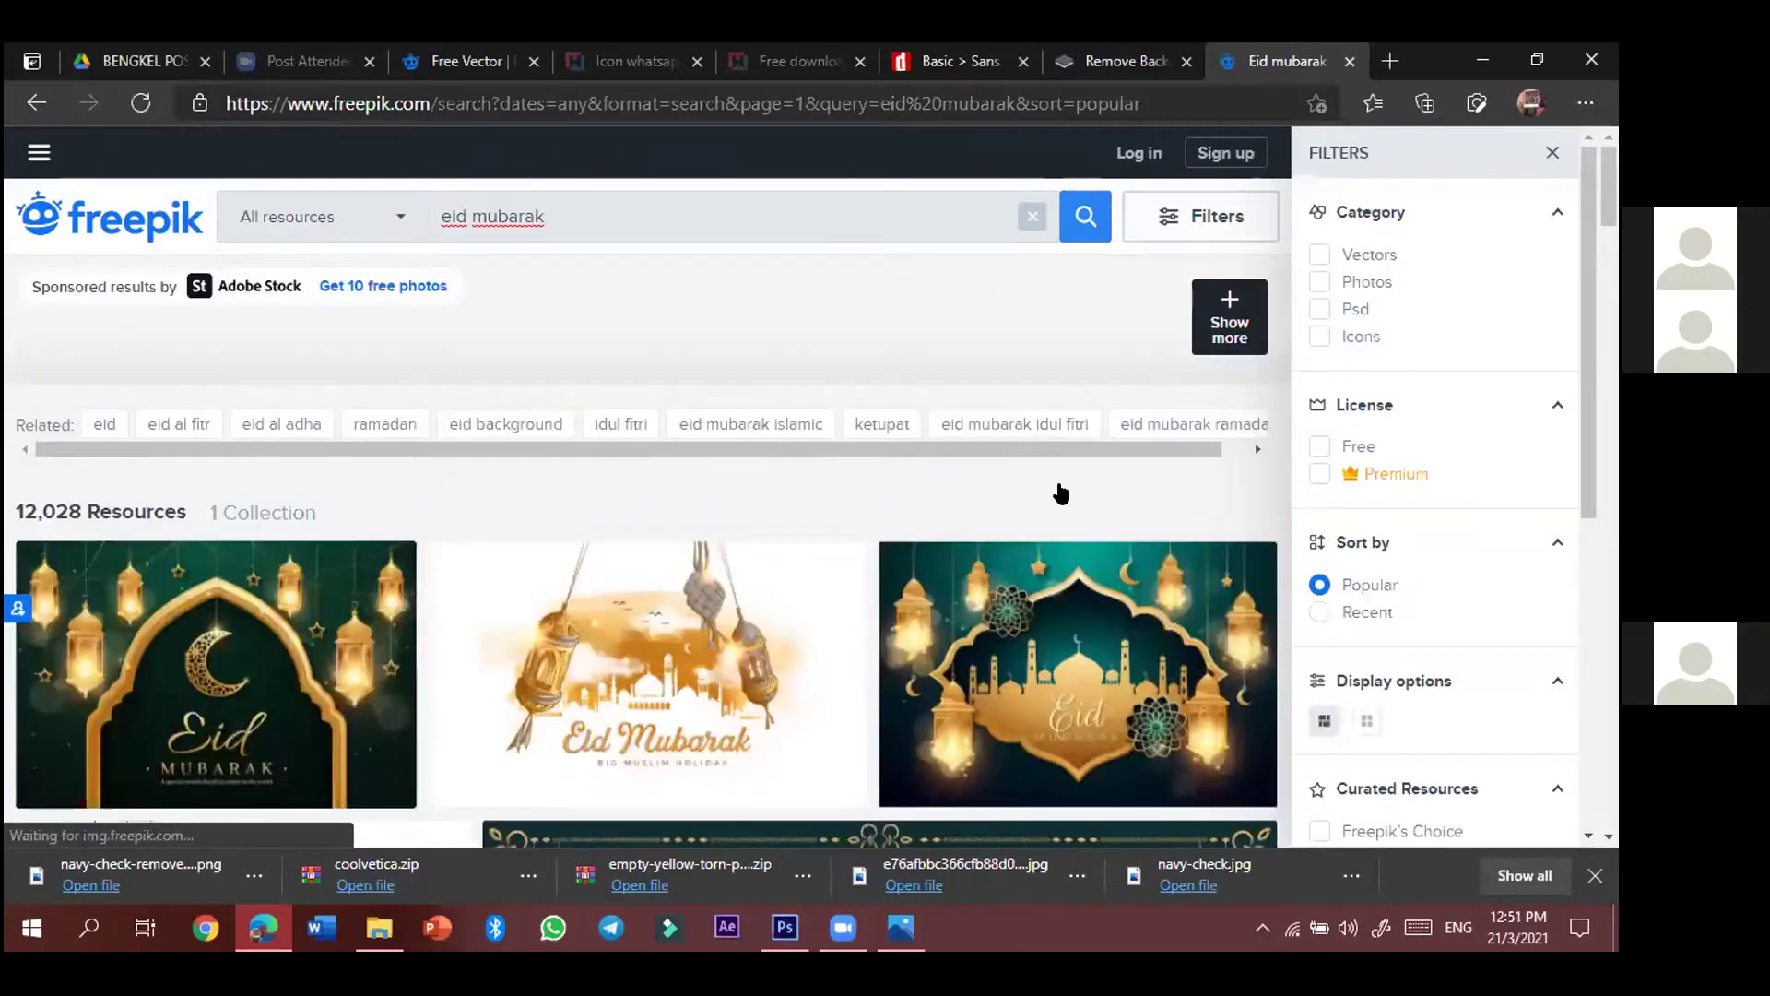
# - Examine the Freepik "eid mubarak" results for background, banner and poster design ideas, and switch to Zoom
pyautogui.scroll(-3, 913, 418)
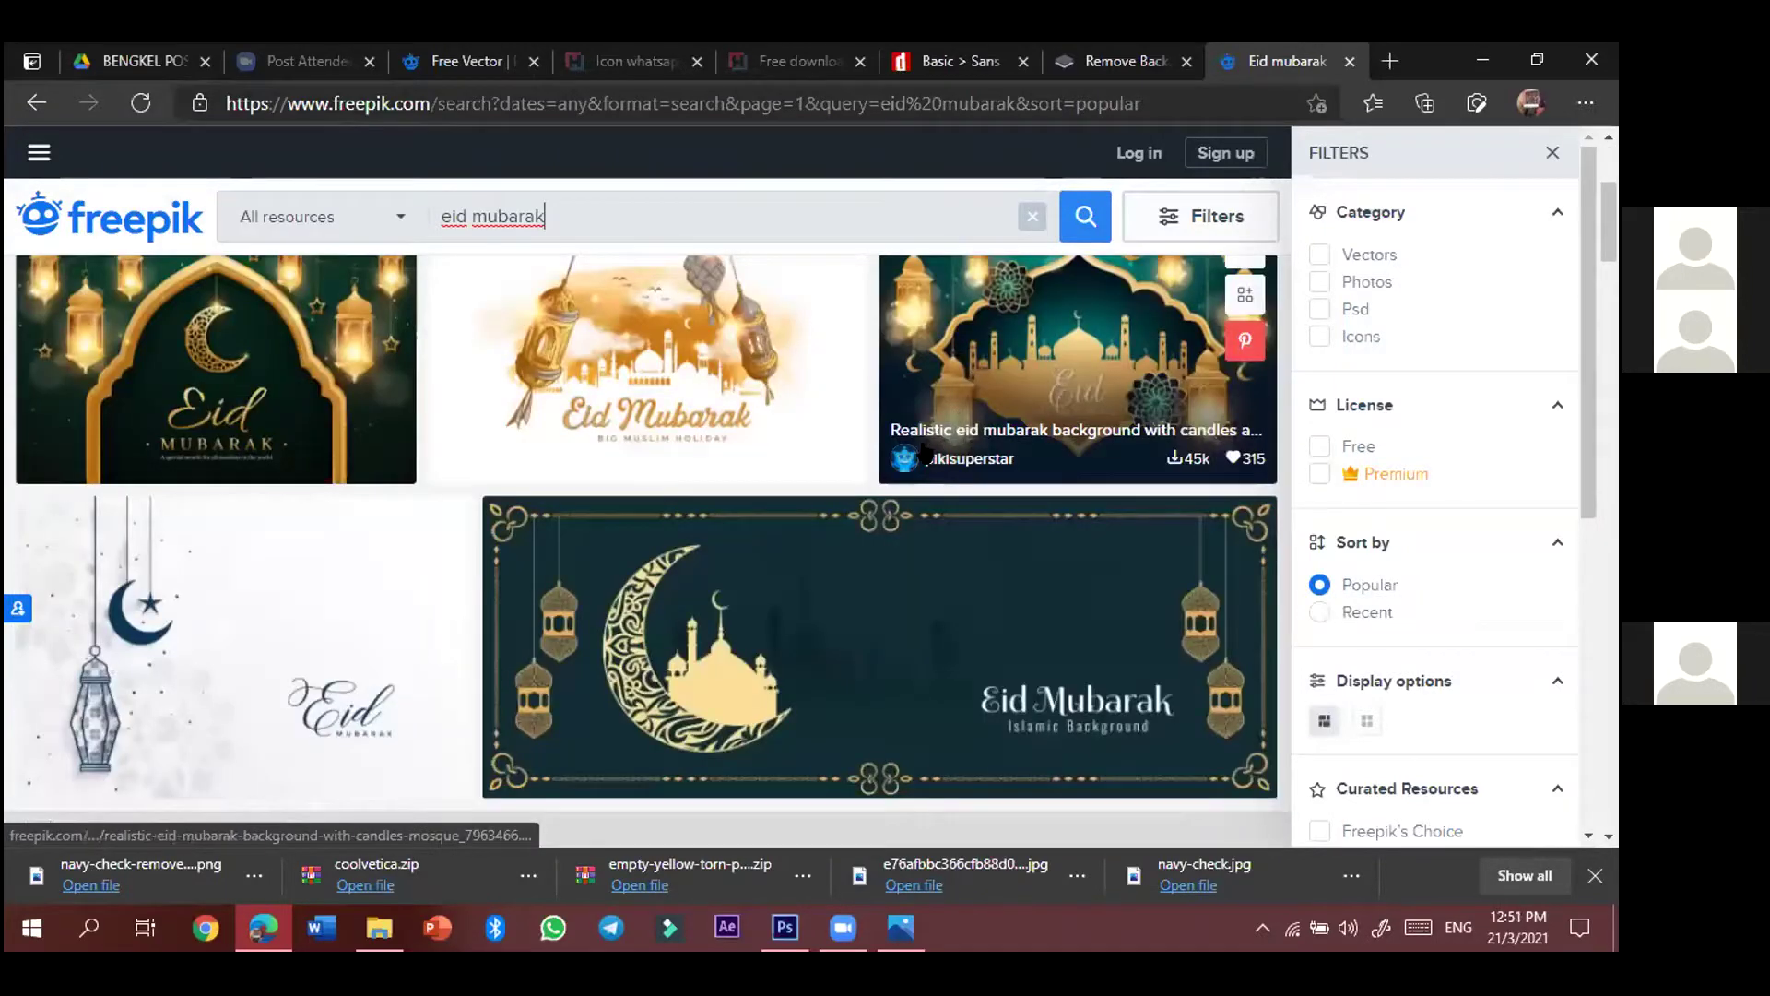
pyautogui.scroll(2, 955, 516)
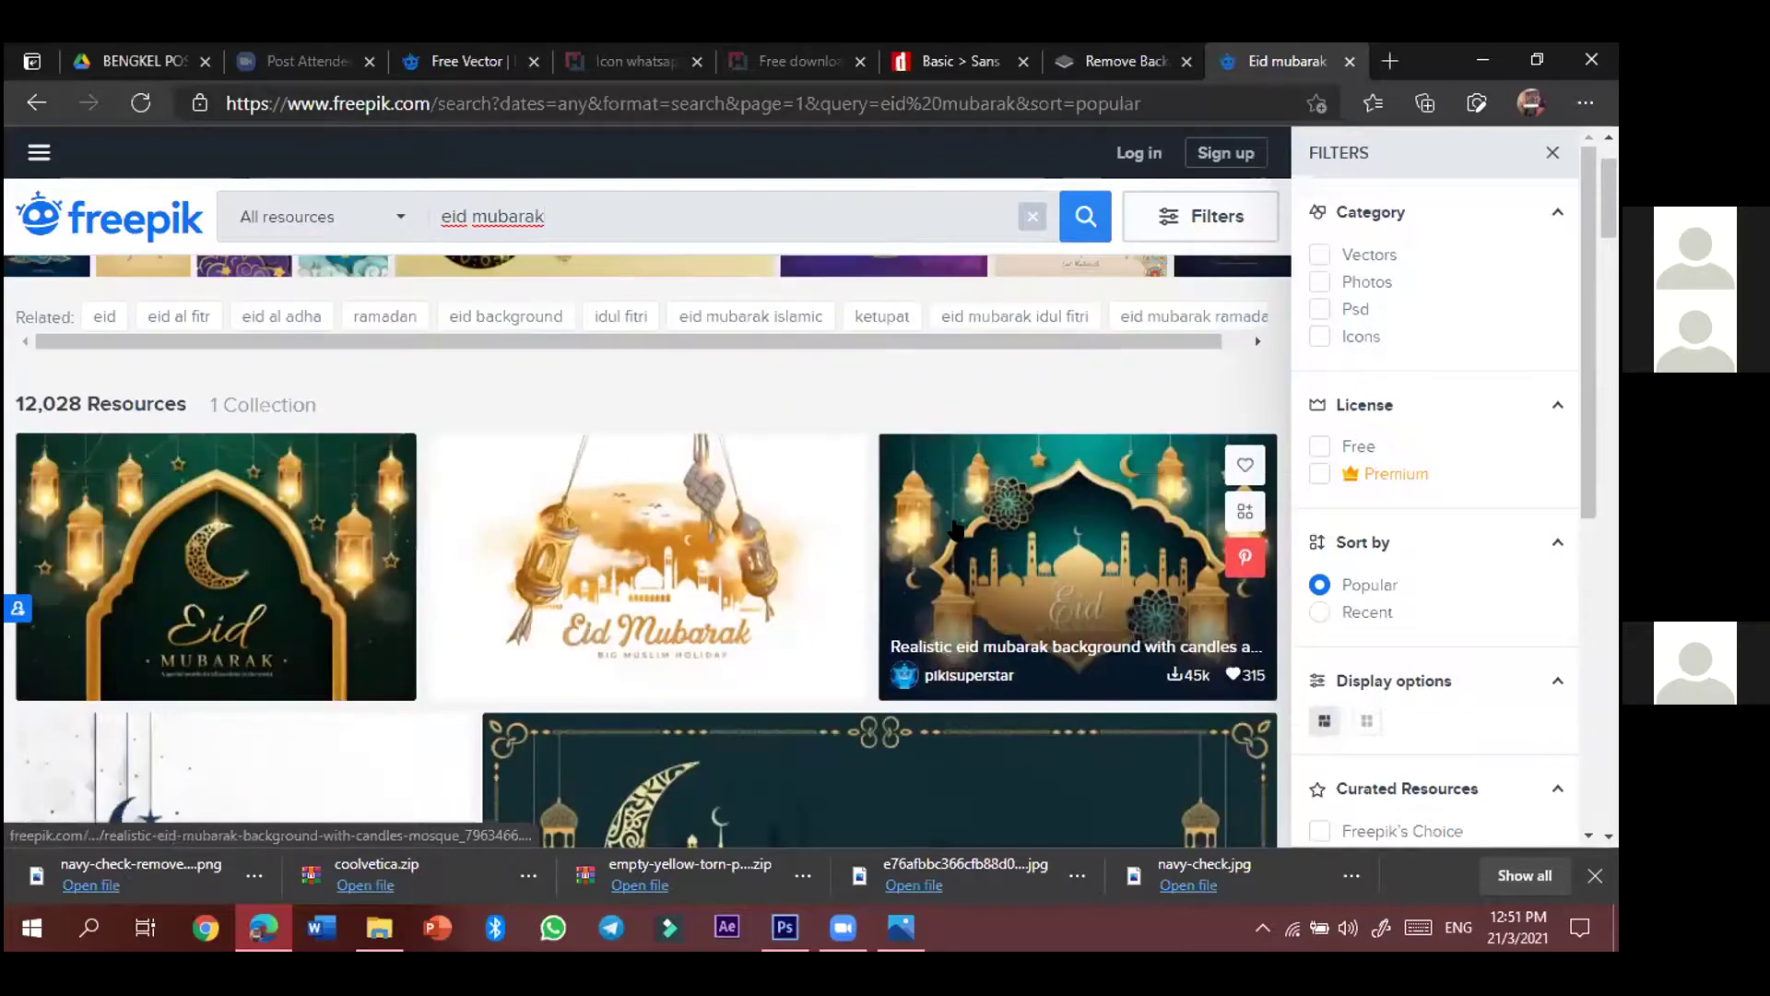
pyautogui.scroll(-6, 956, 533)
pyautogui.scroll(-5, 954, 527)
pyautogui.scroll(1, 826, 419)
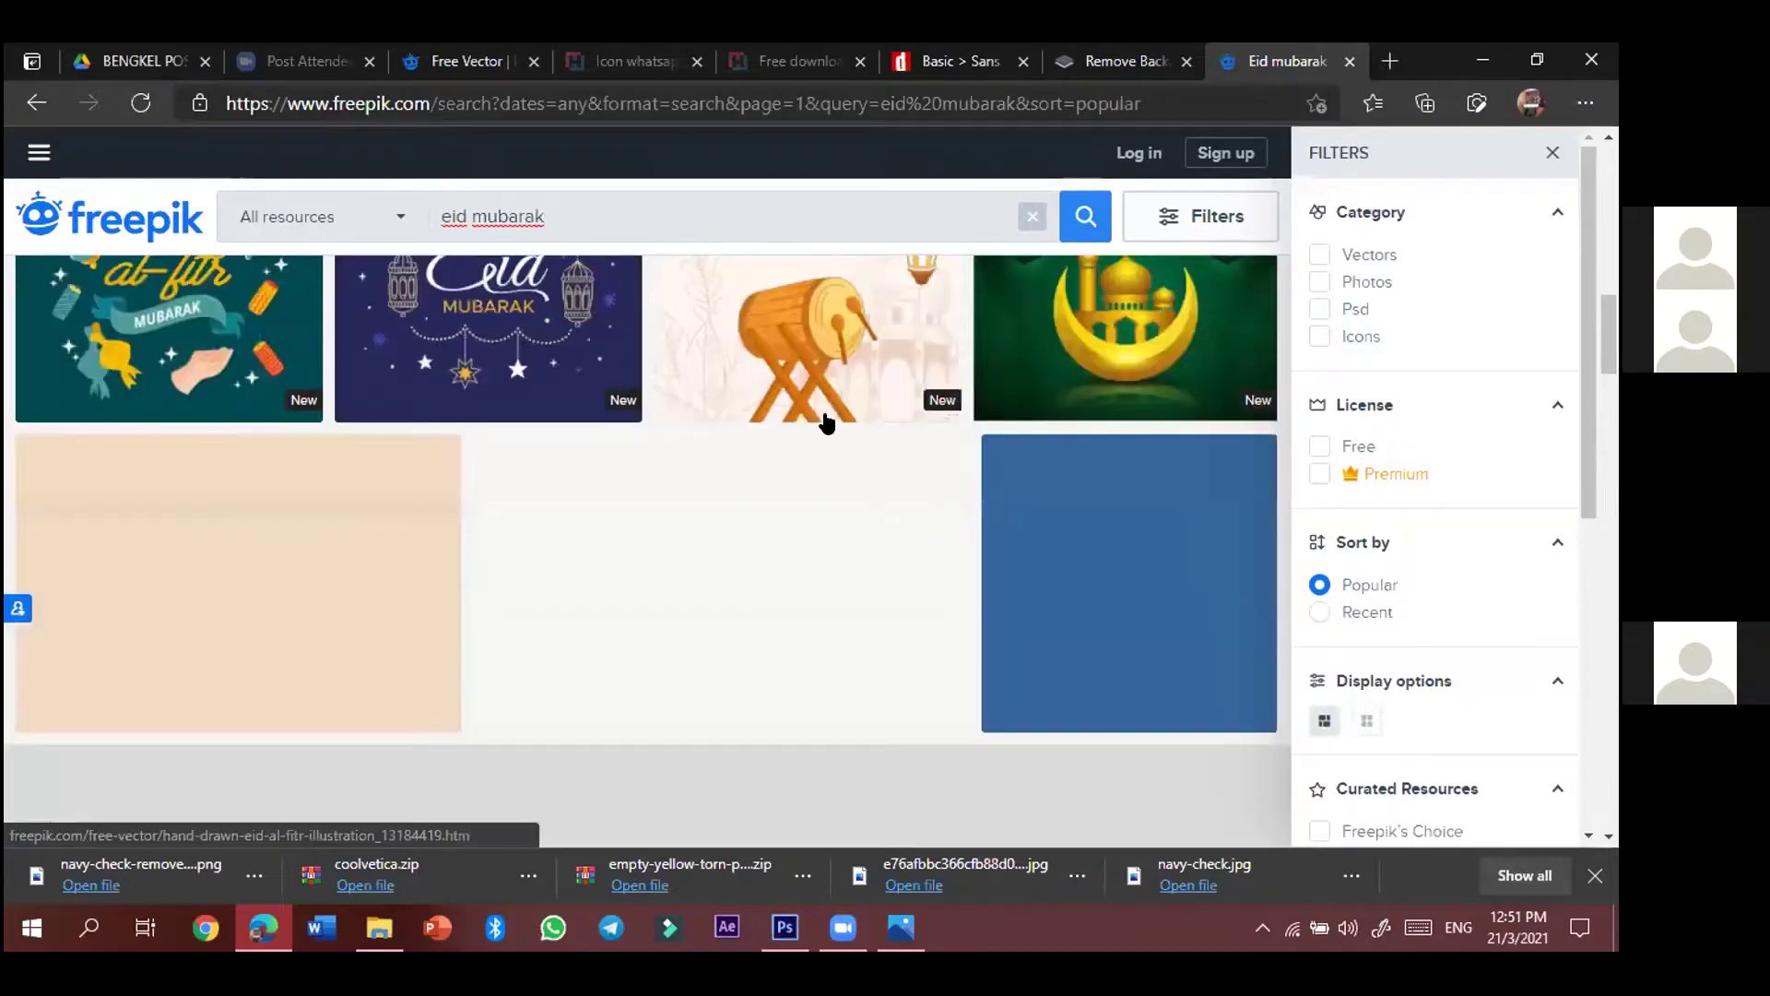
pyautogui.scroll(-4, 780, 405)
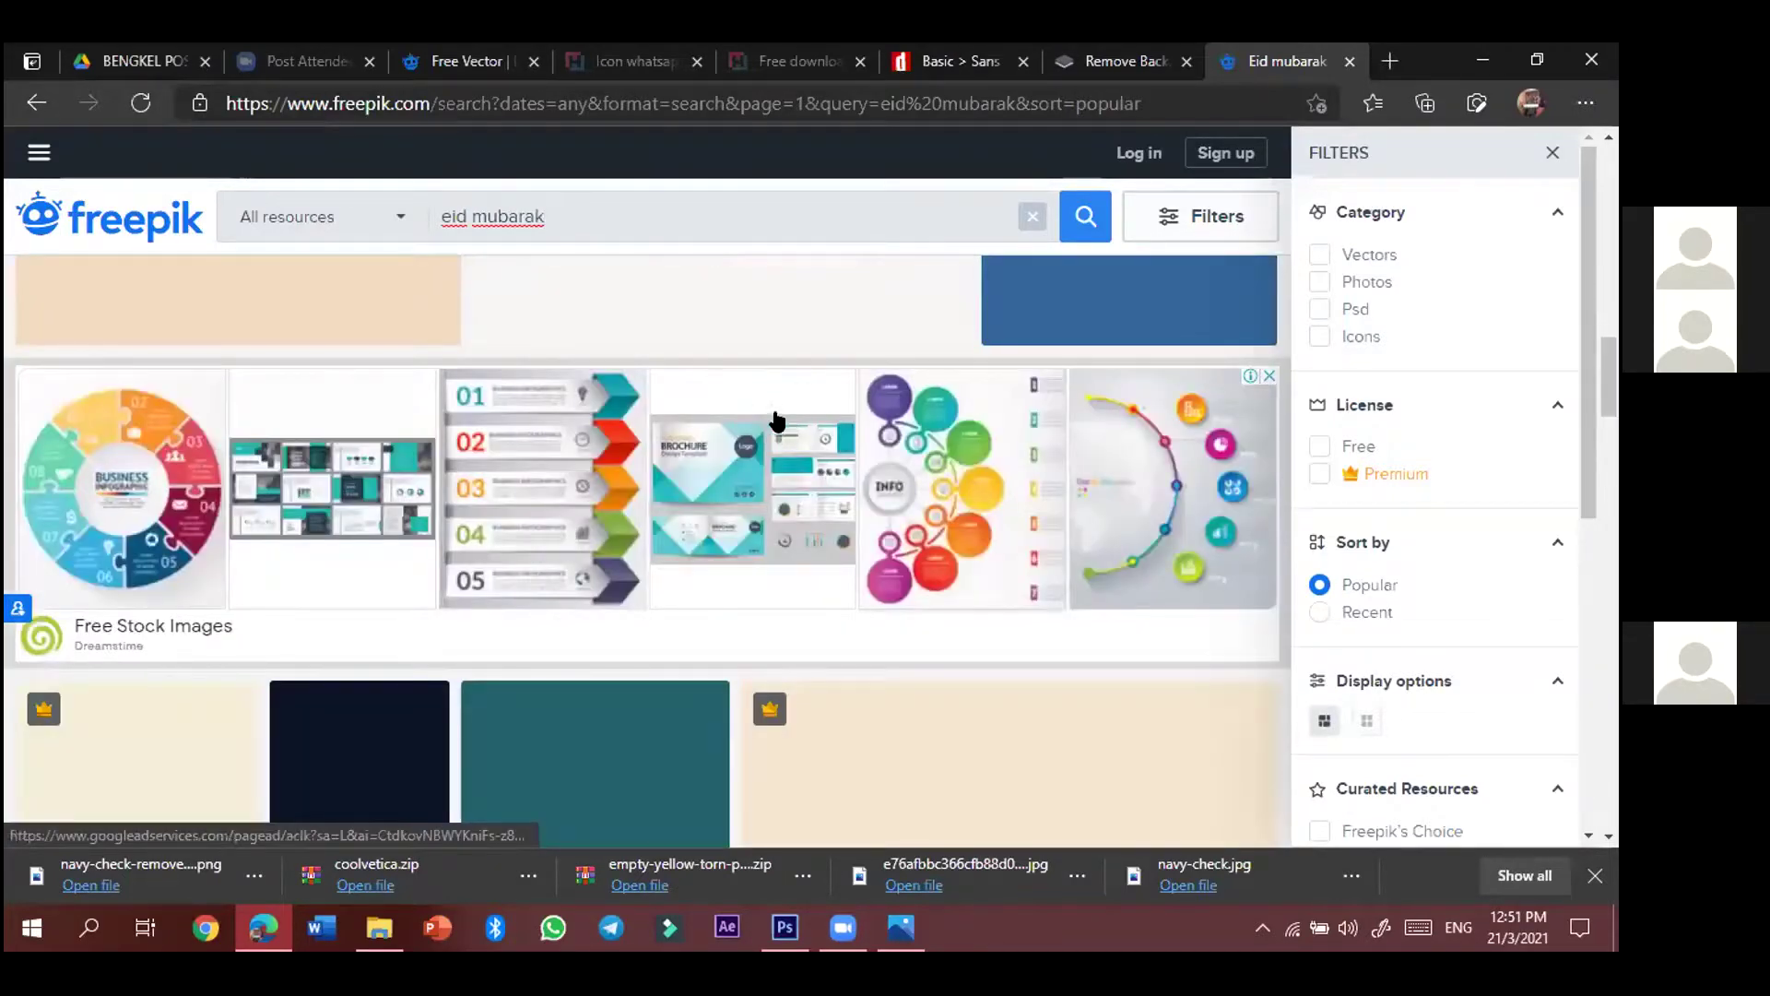
pyautogui.scroll(-3, 769, 419)
pyautogui.moveTo(774, 411)
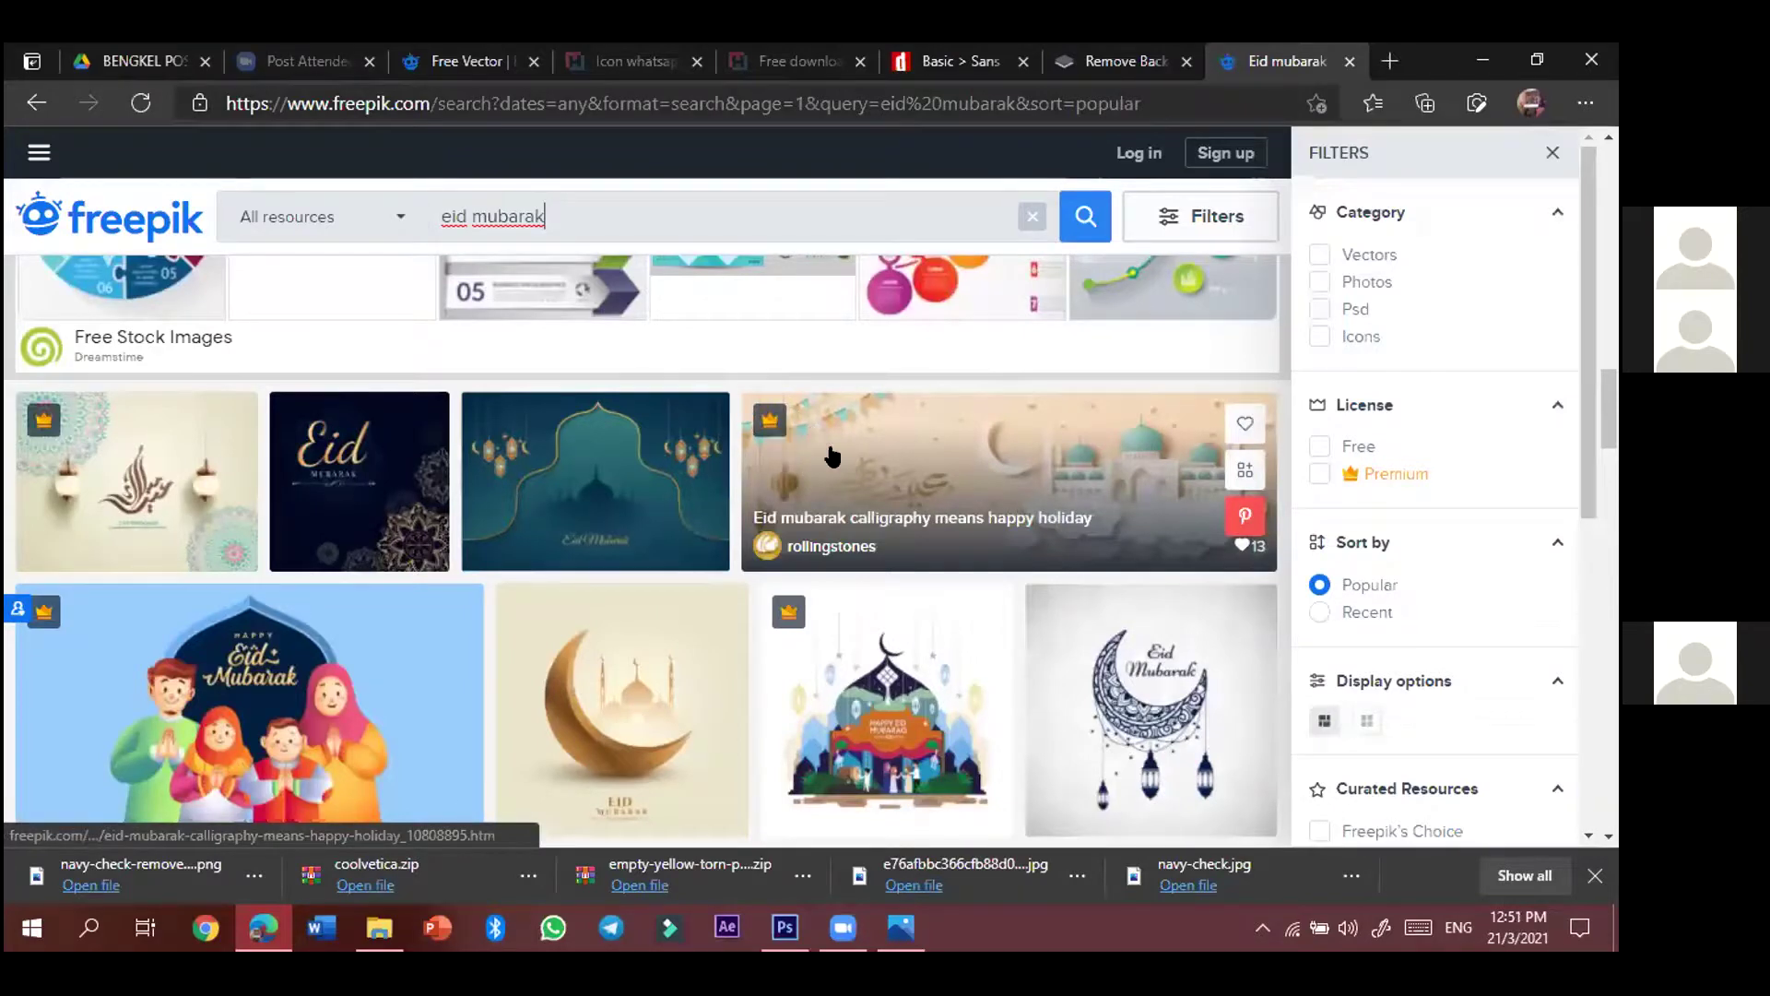
pyautogui.scroll(2, 880, 516)
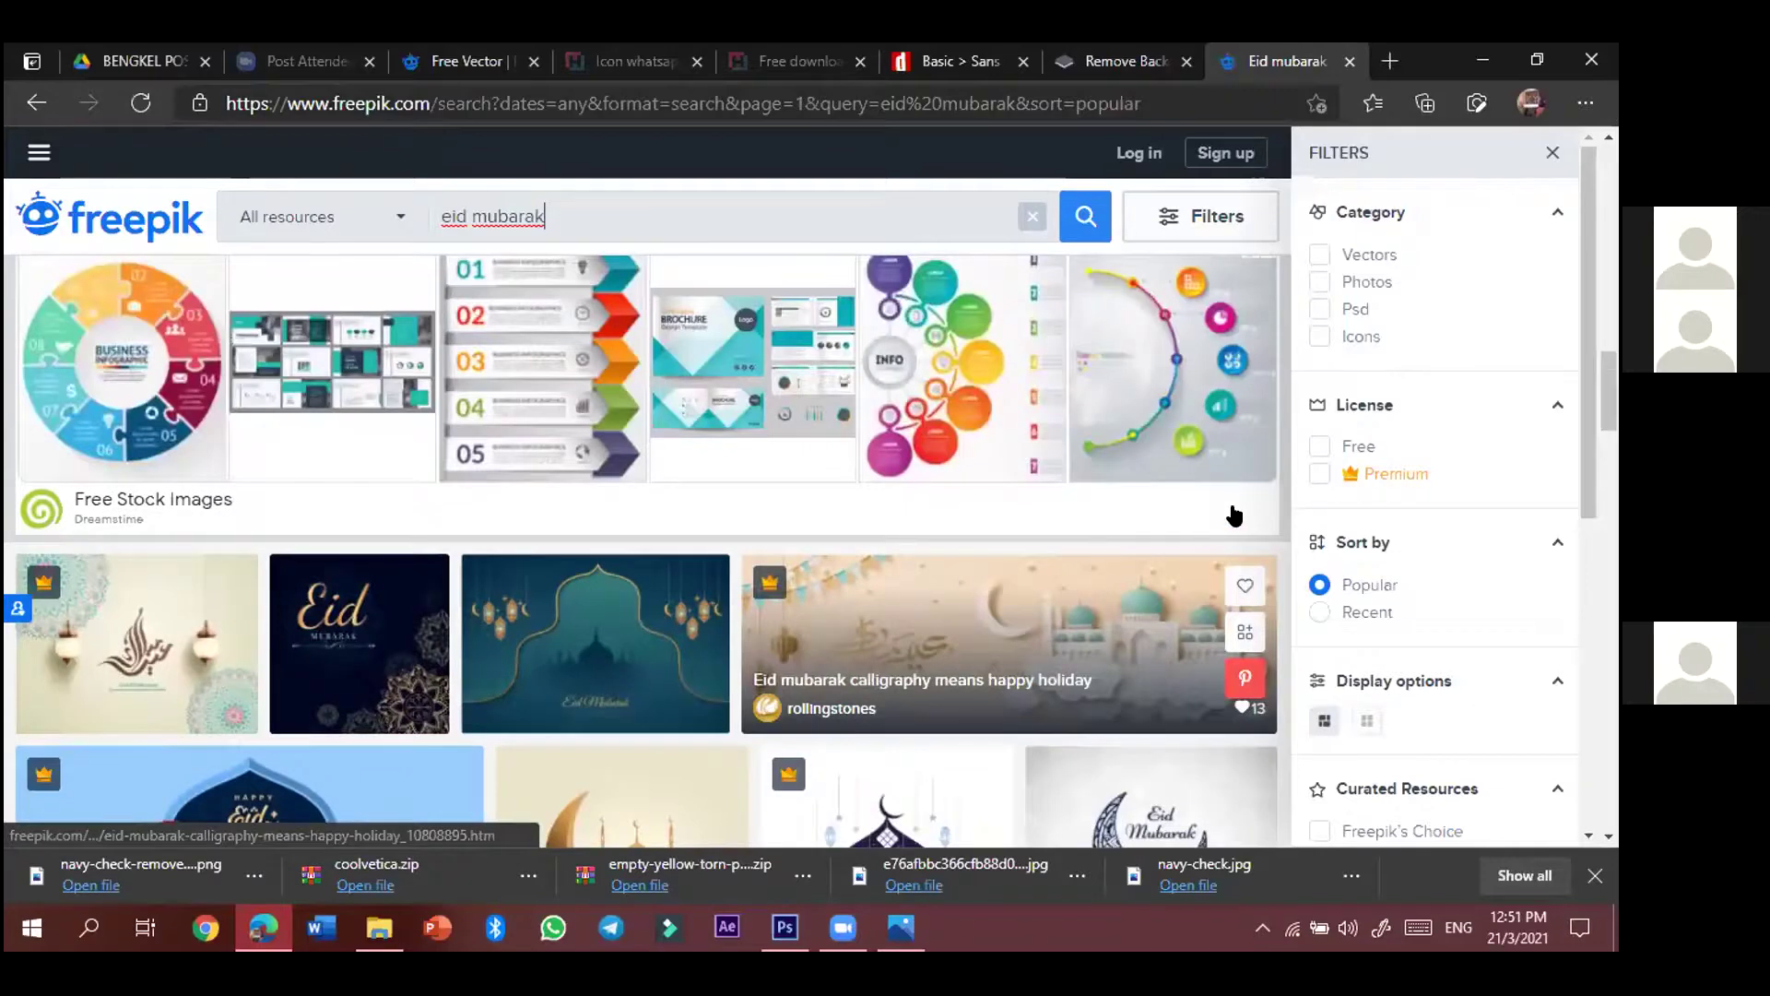
pyautogui.scroll(-2, 1183, 397)
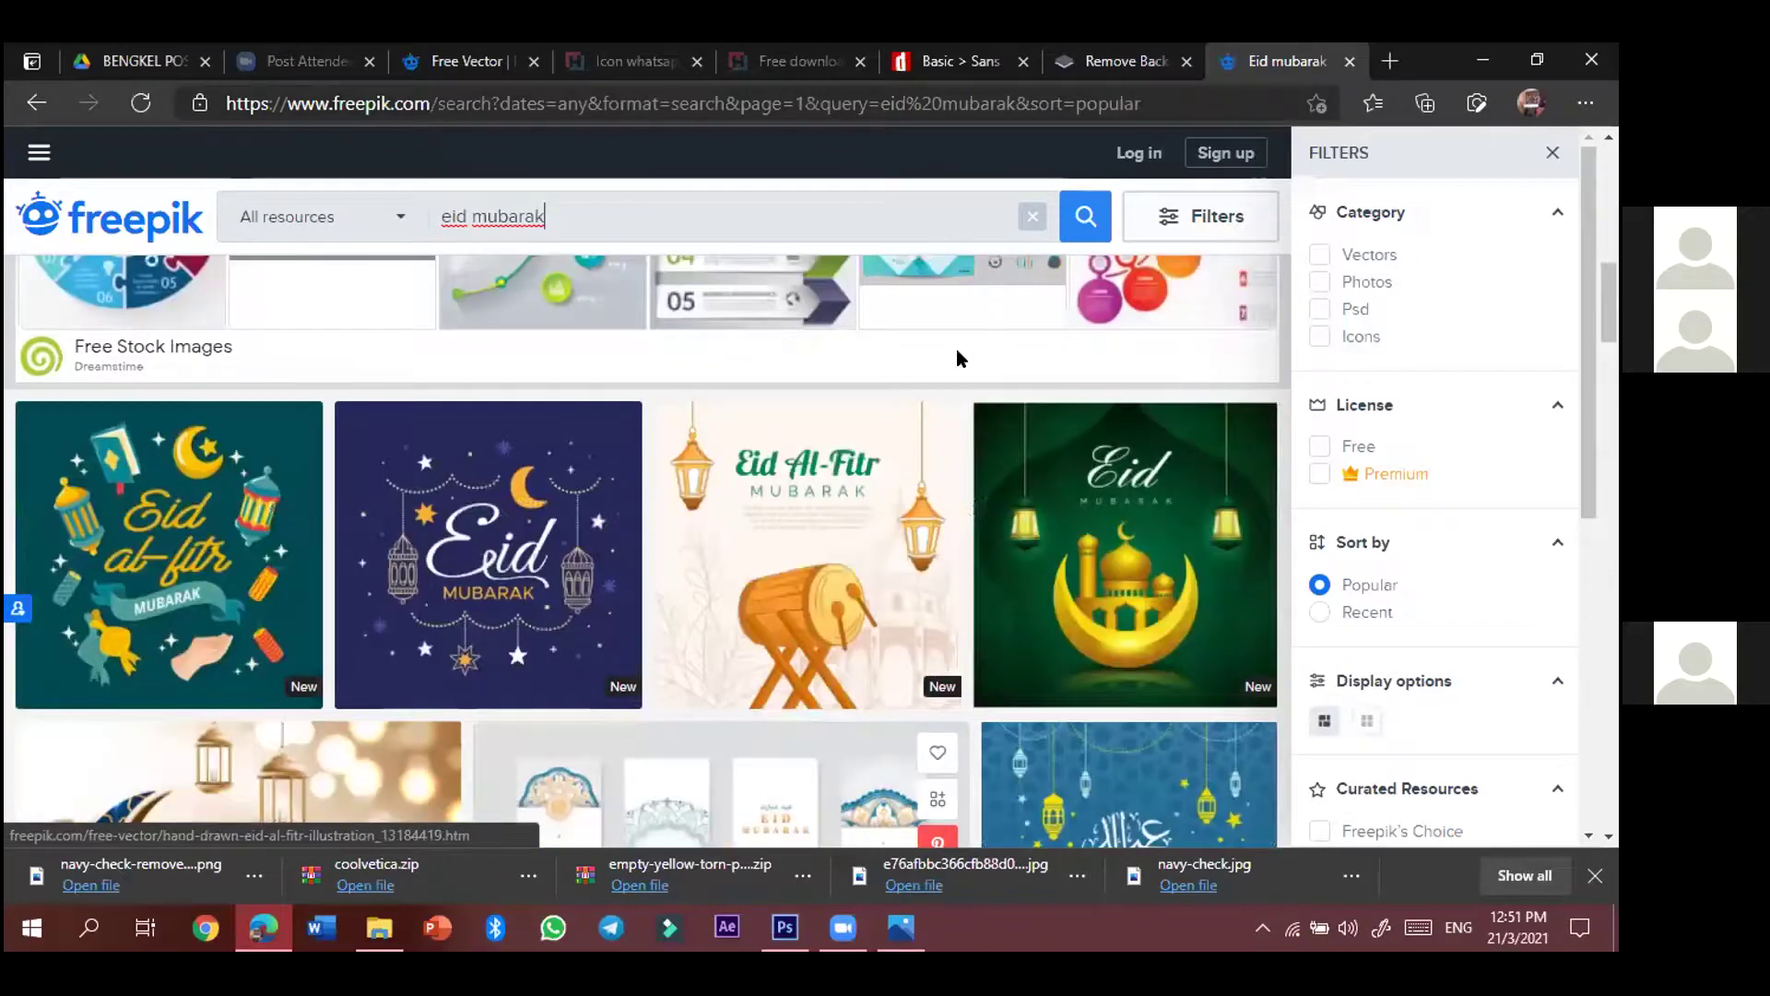
pyautogui.press('Return')
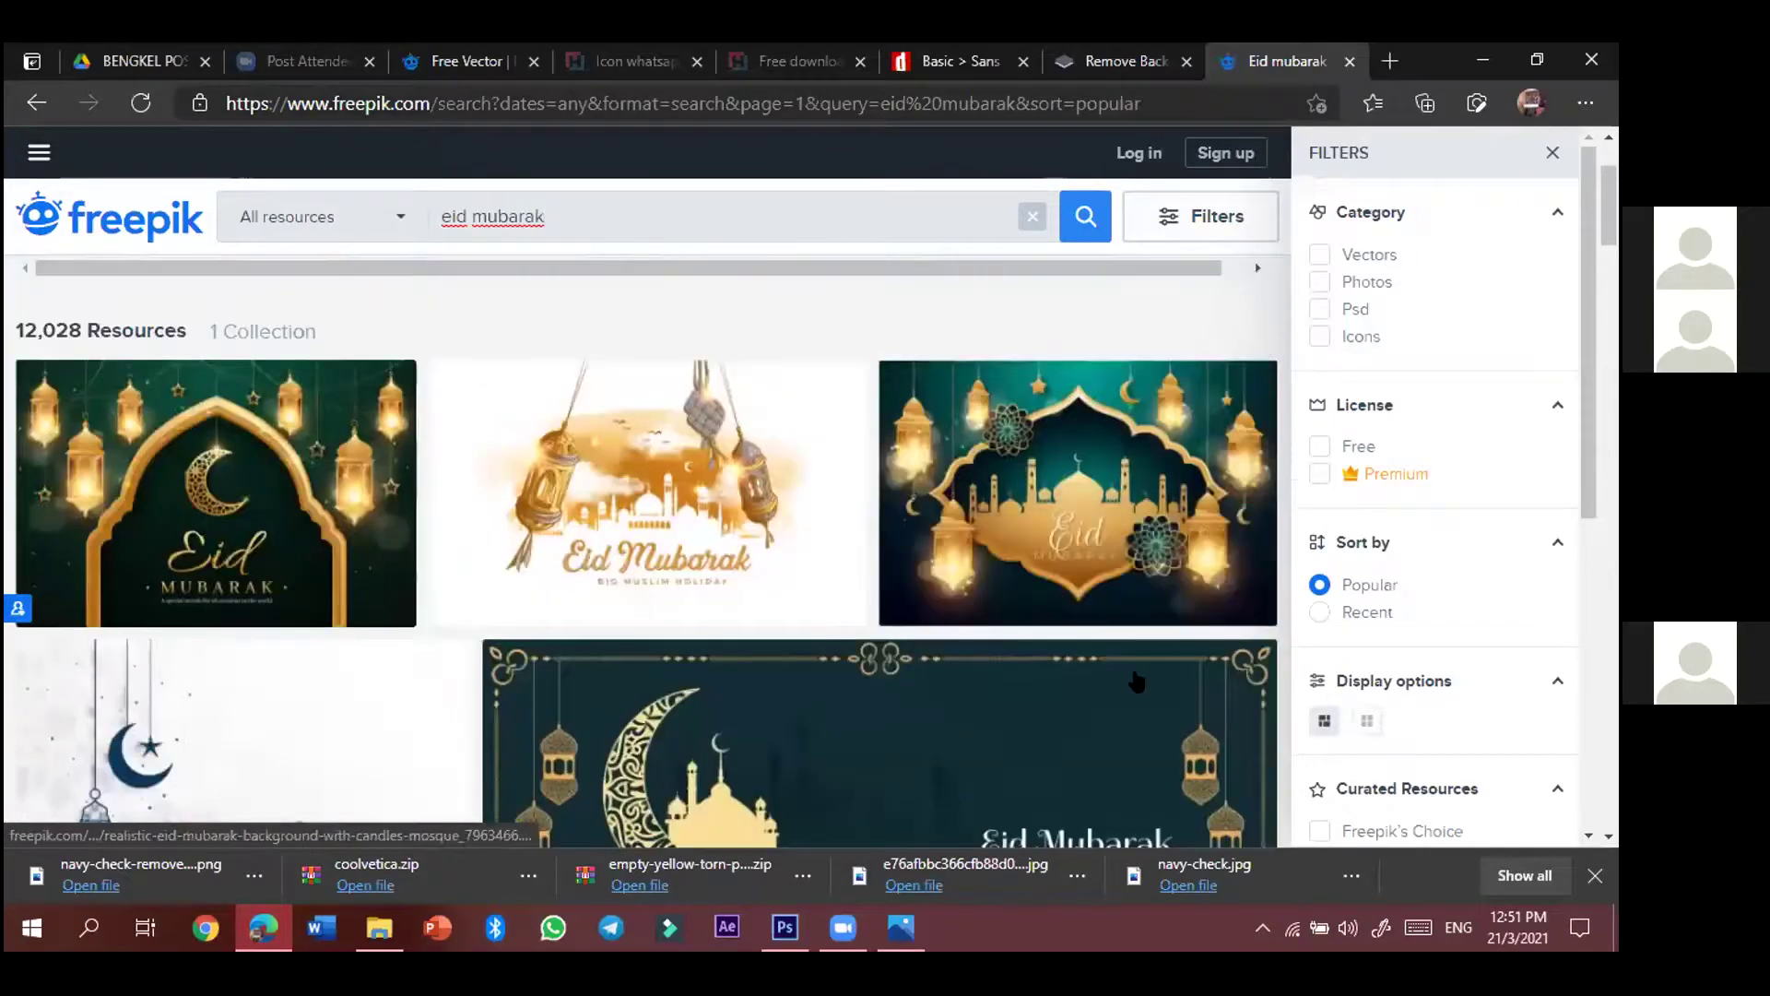
pyautogui.moveTo(1183, 453)
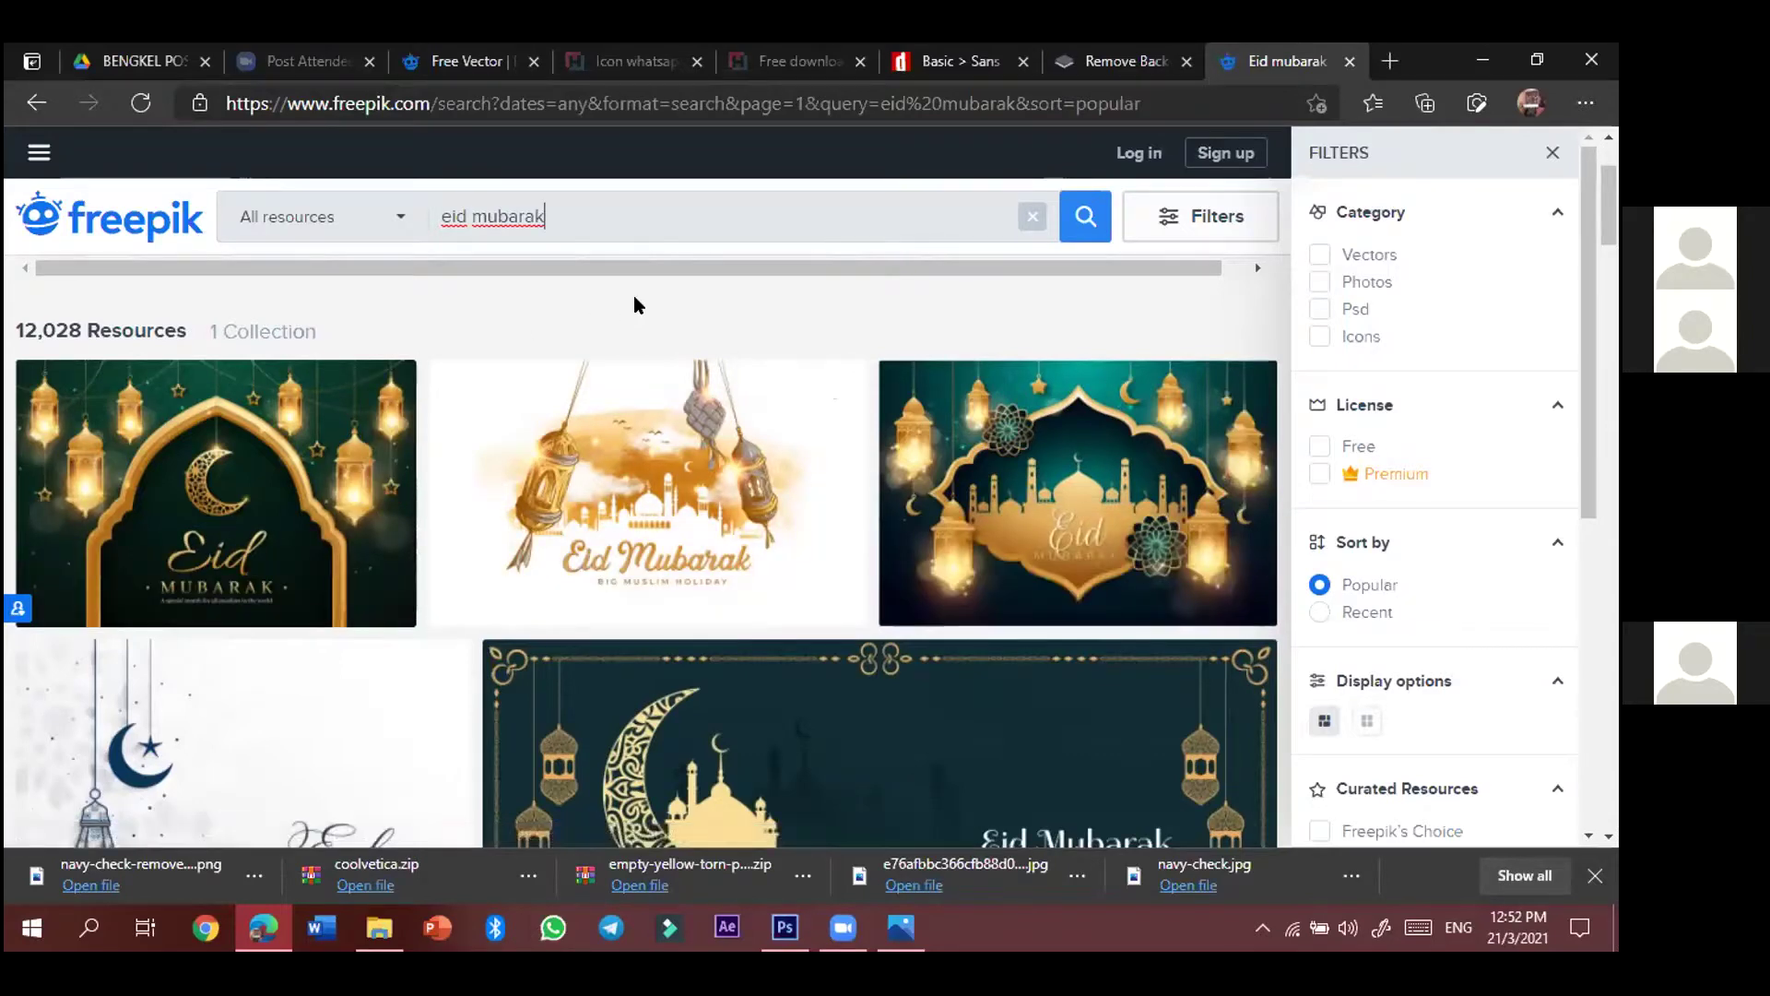
pyautogui.scroll(-1, 650, 320)
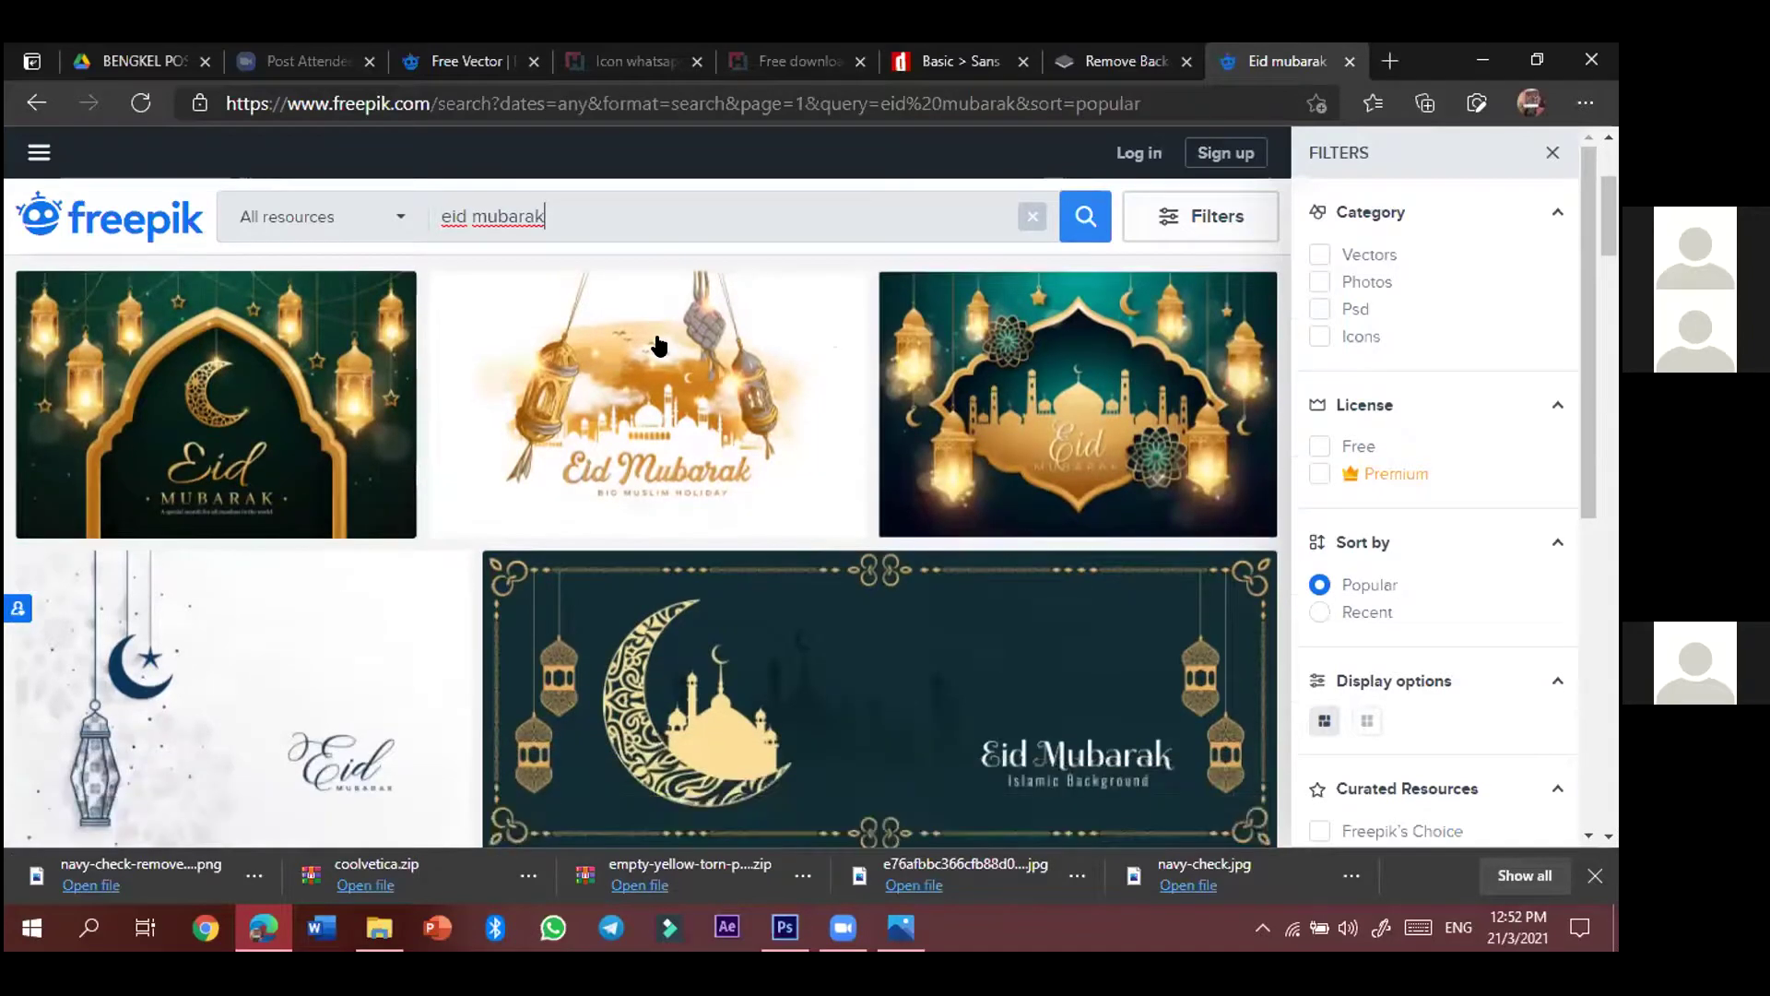
pyautogui.scroll(-3, 553, 332)
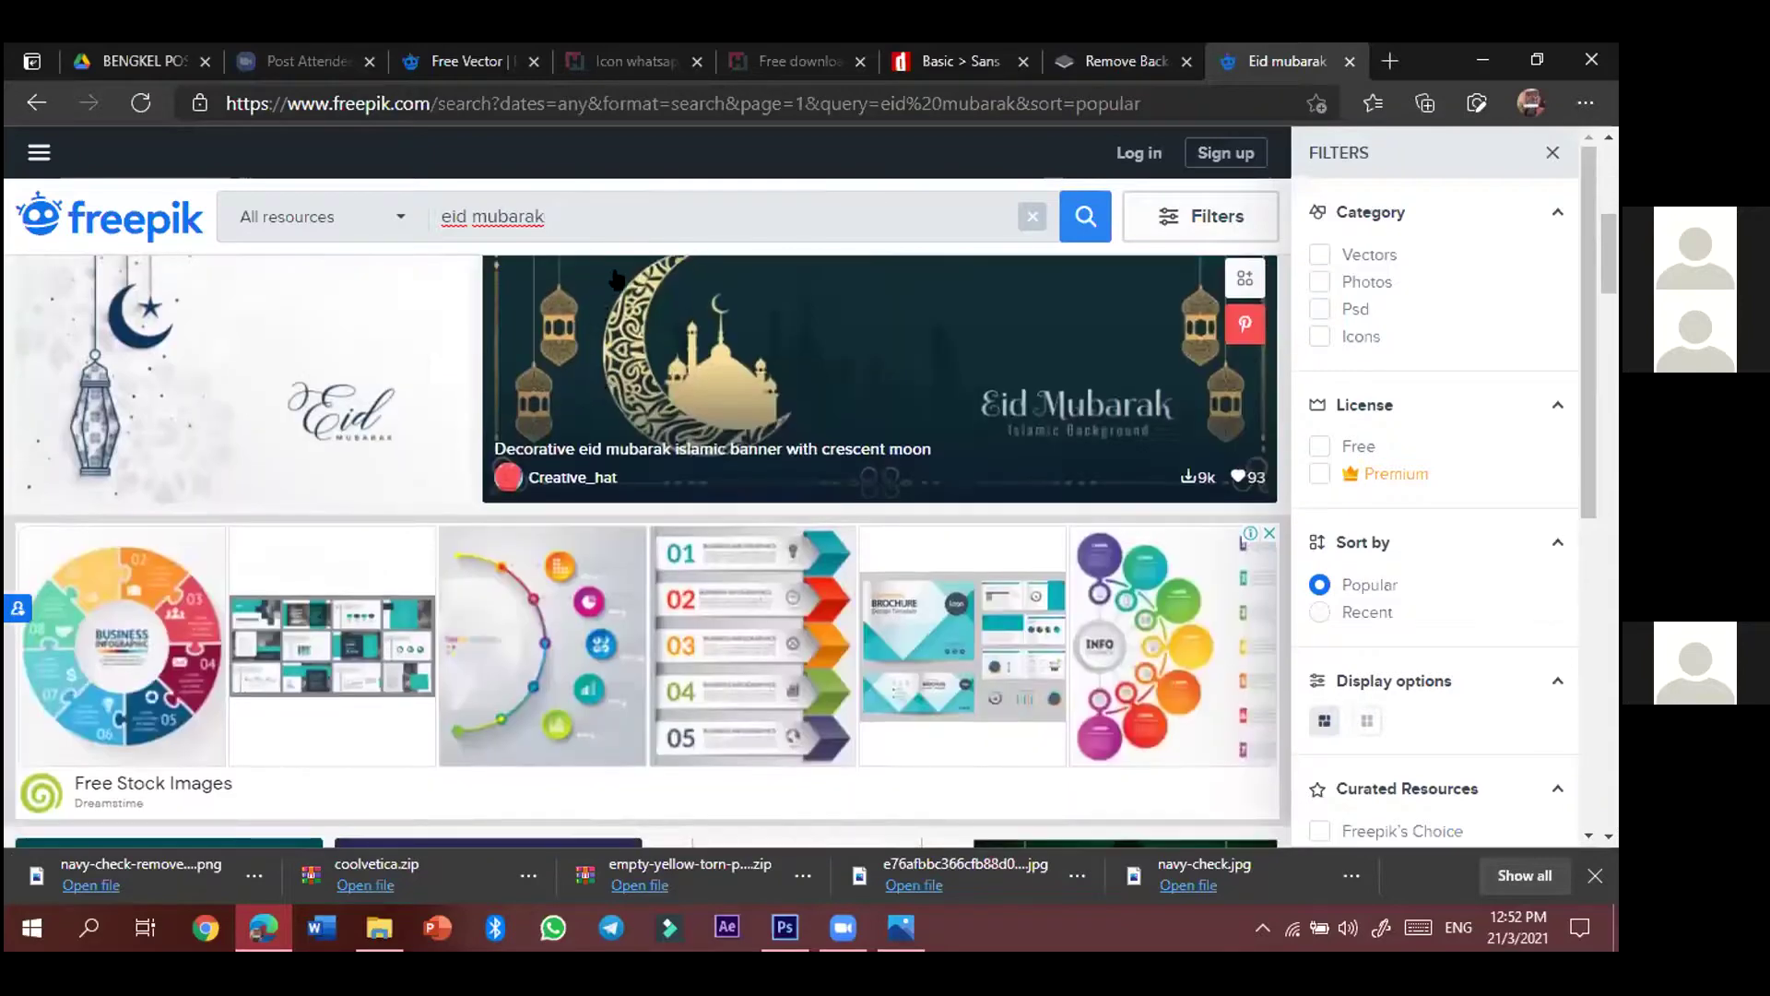
pyautogui.scroll(-5, 830, 513)
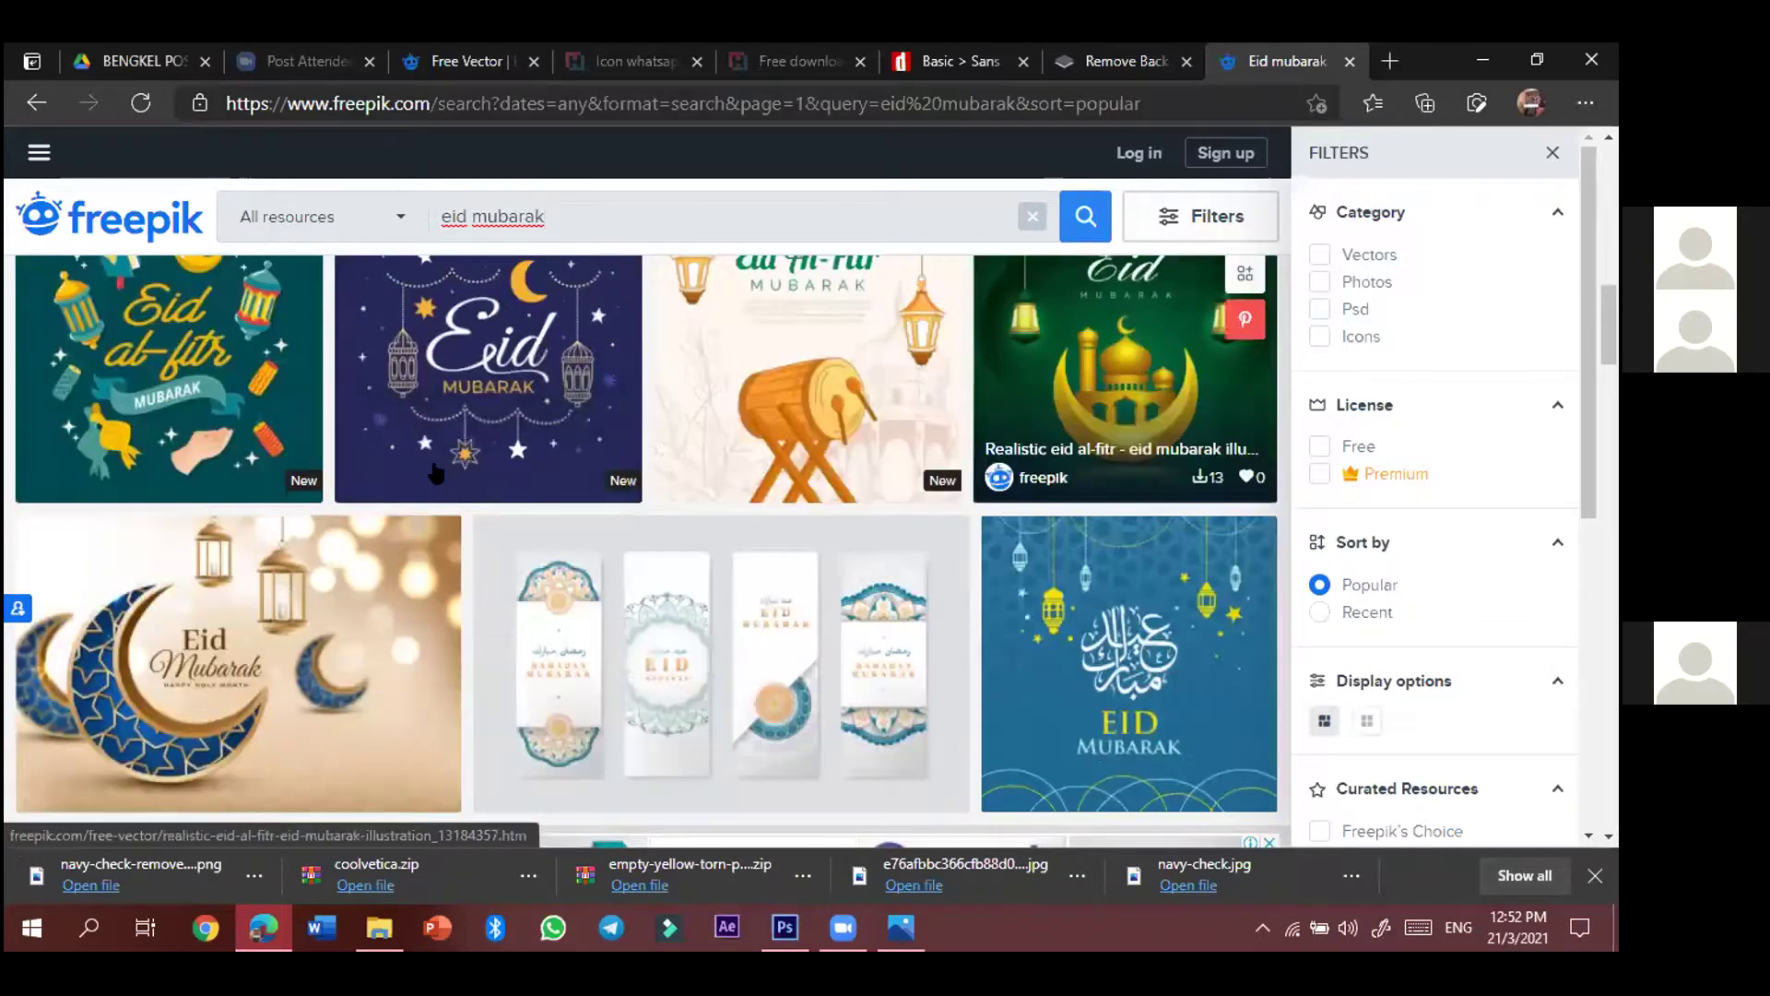
pyautogui.scroll(-3, 643, 454)
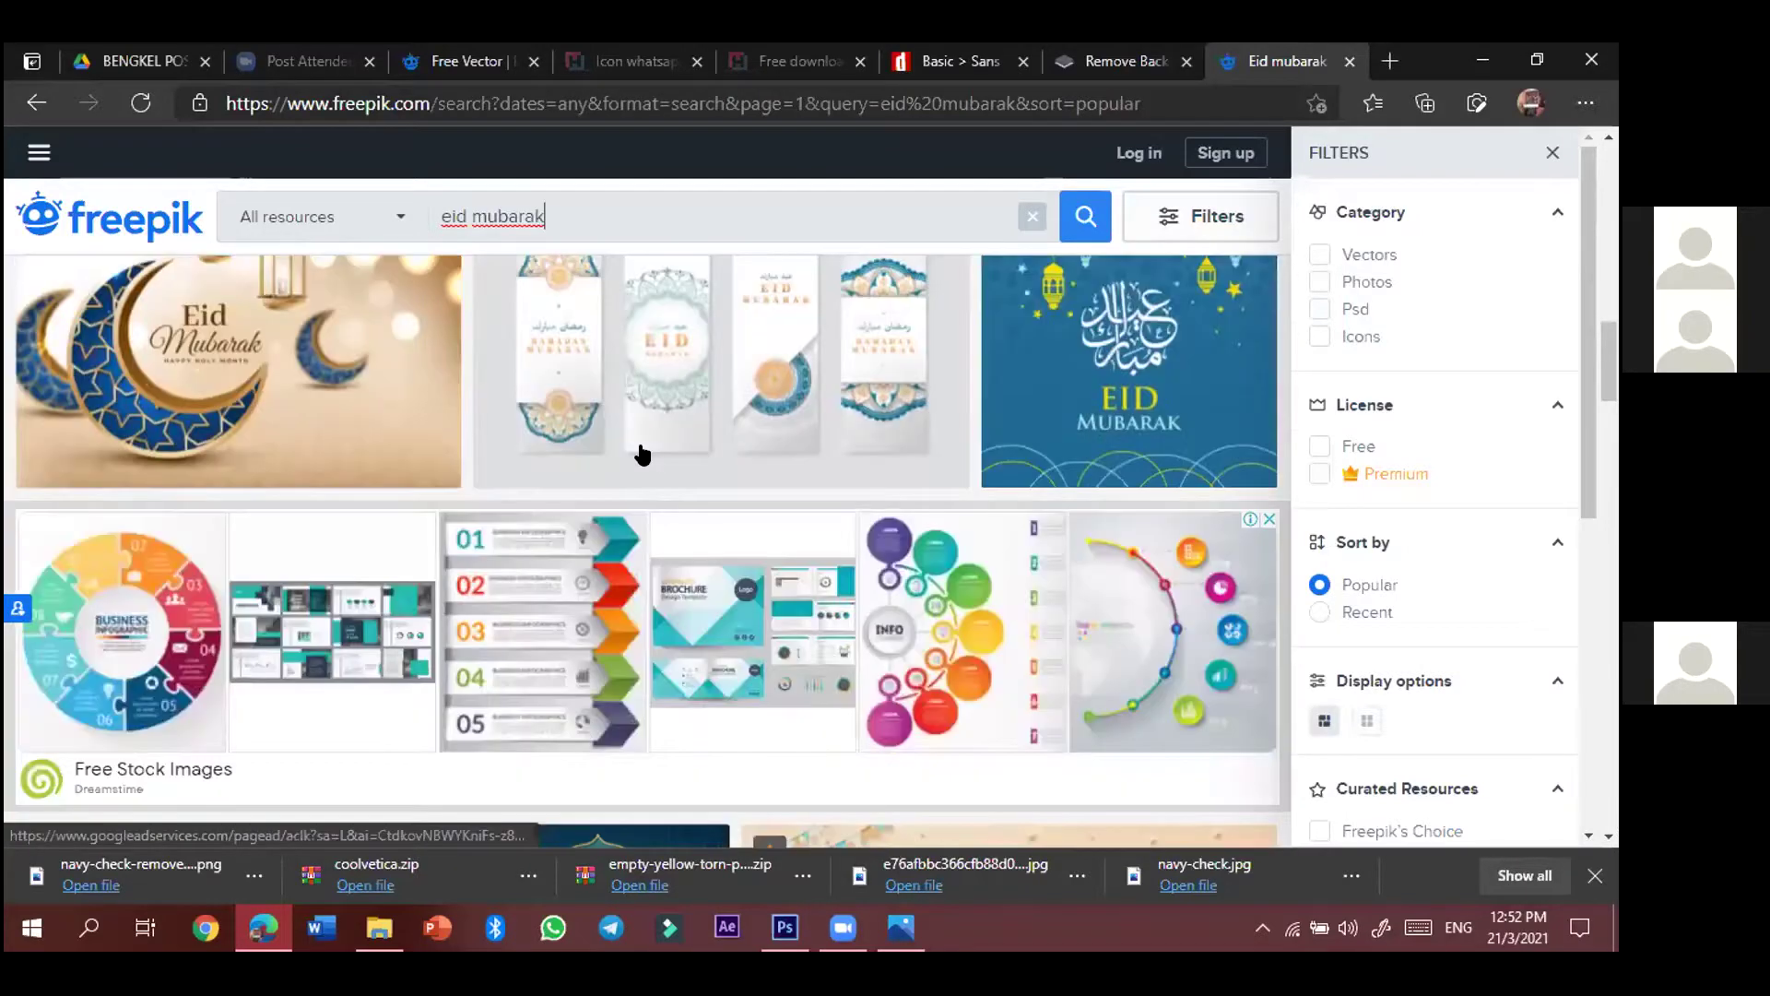
pyautogui.scroll(1, 642, 454)
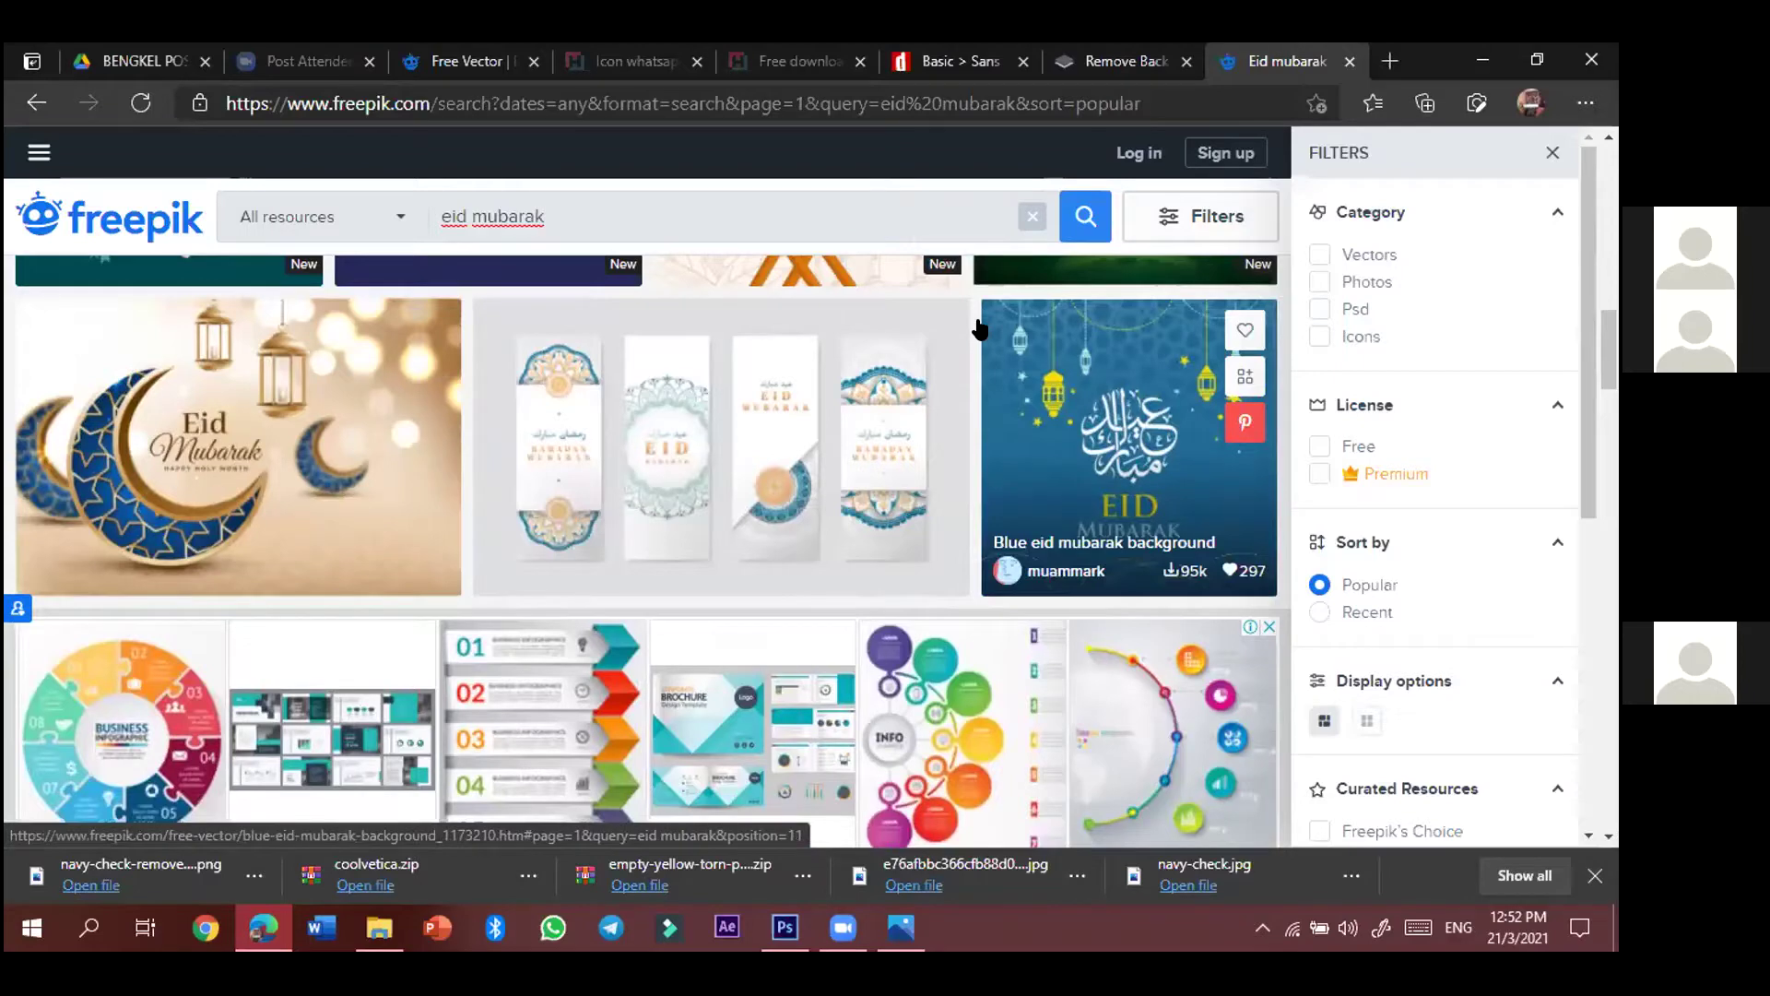
pyautogui.scroll(-3, 979, 327)
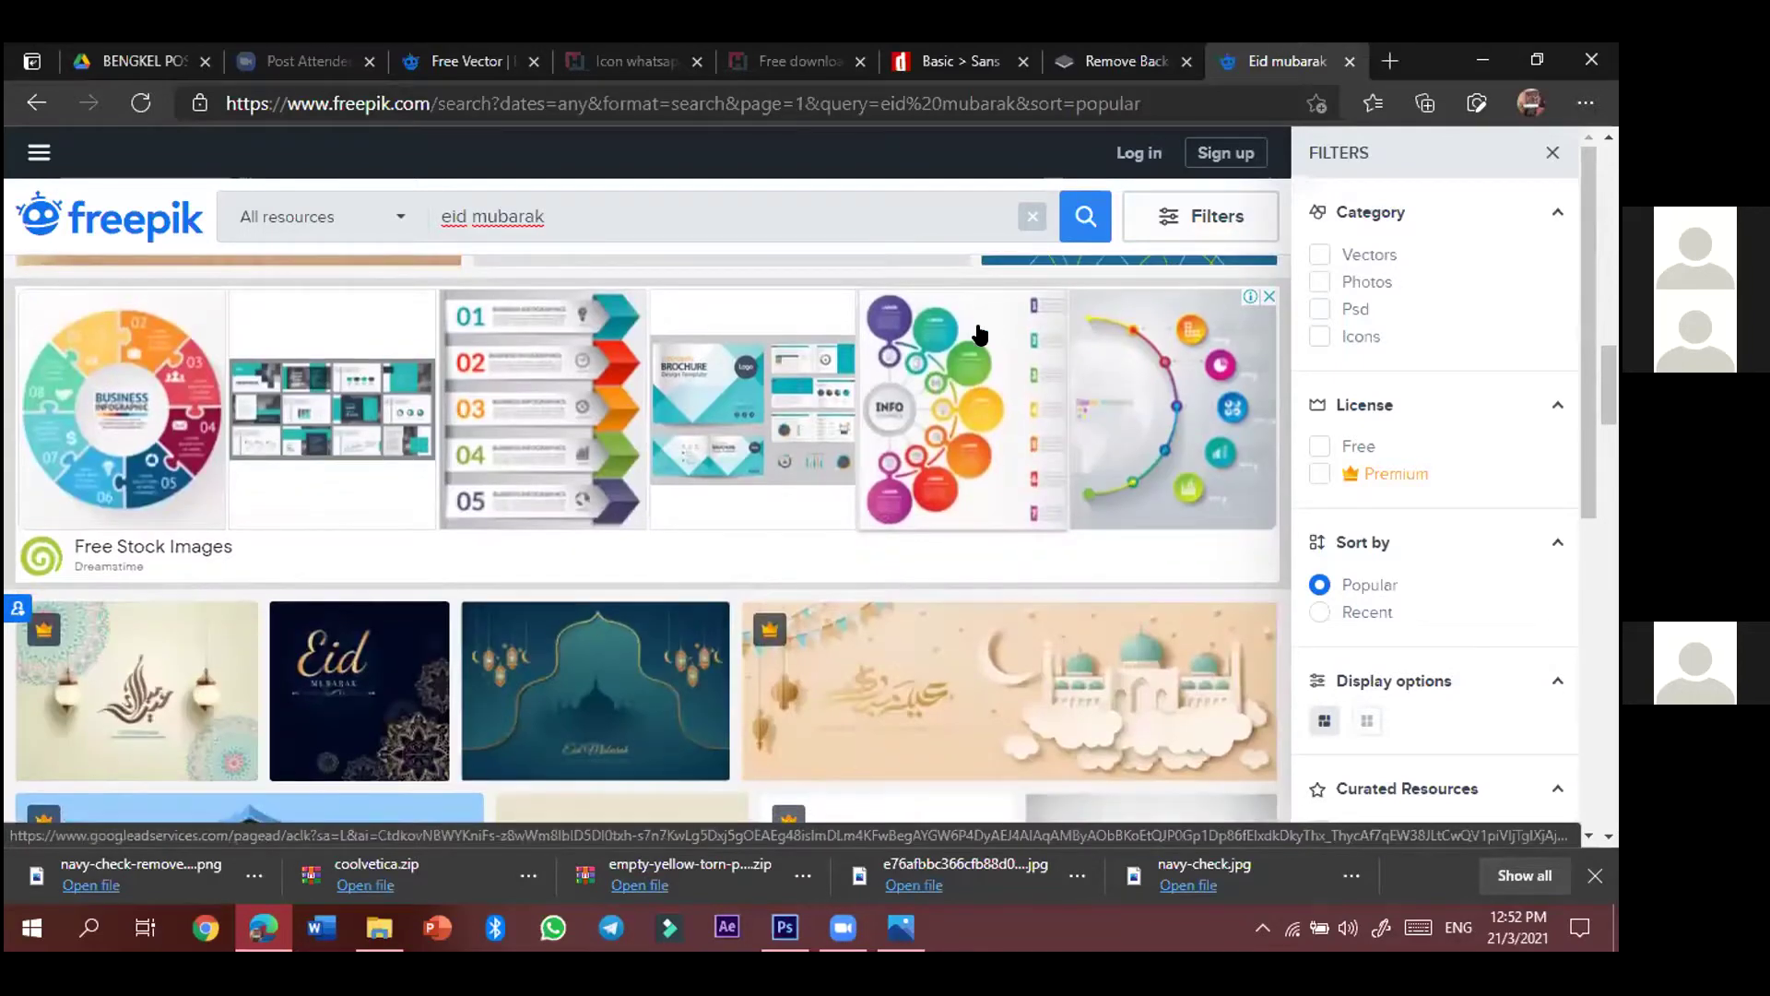
pyautogui.scroll(-5, 979, 332)
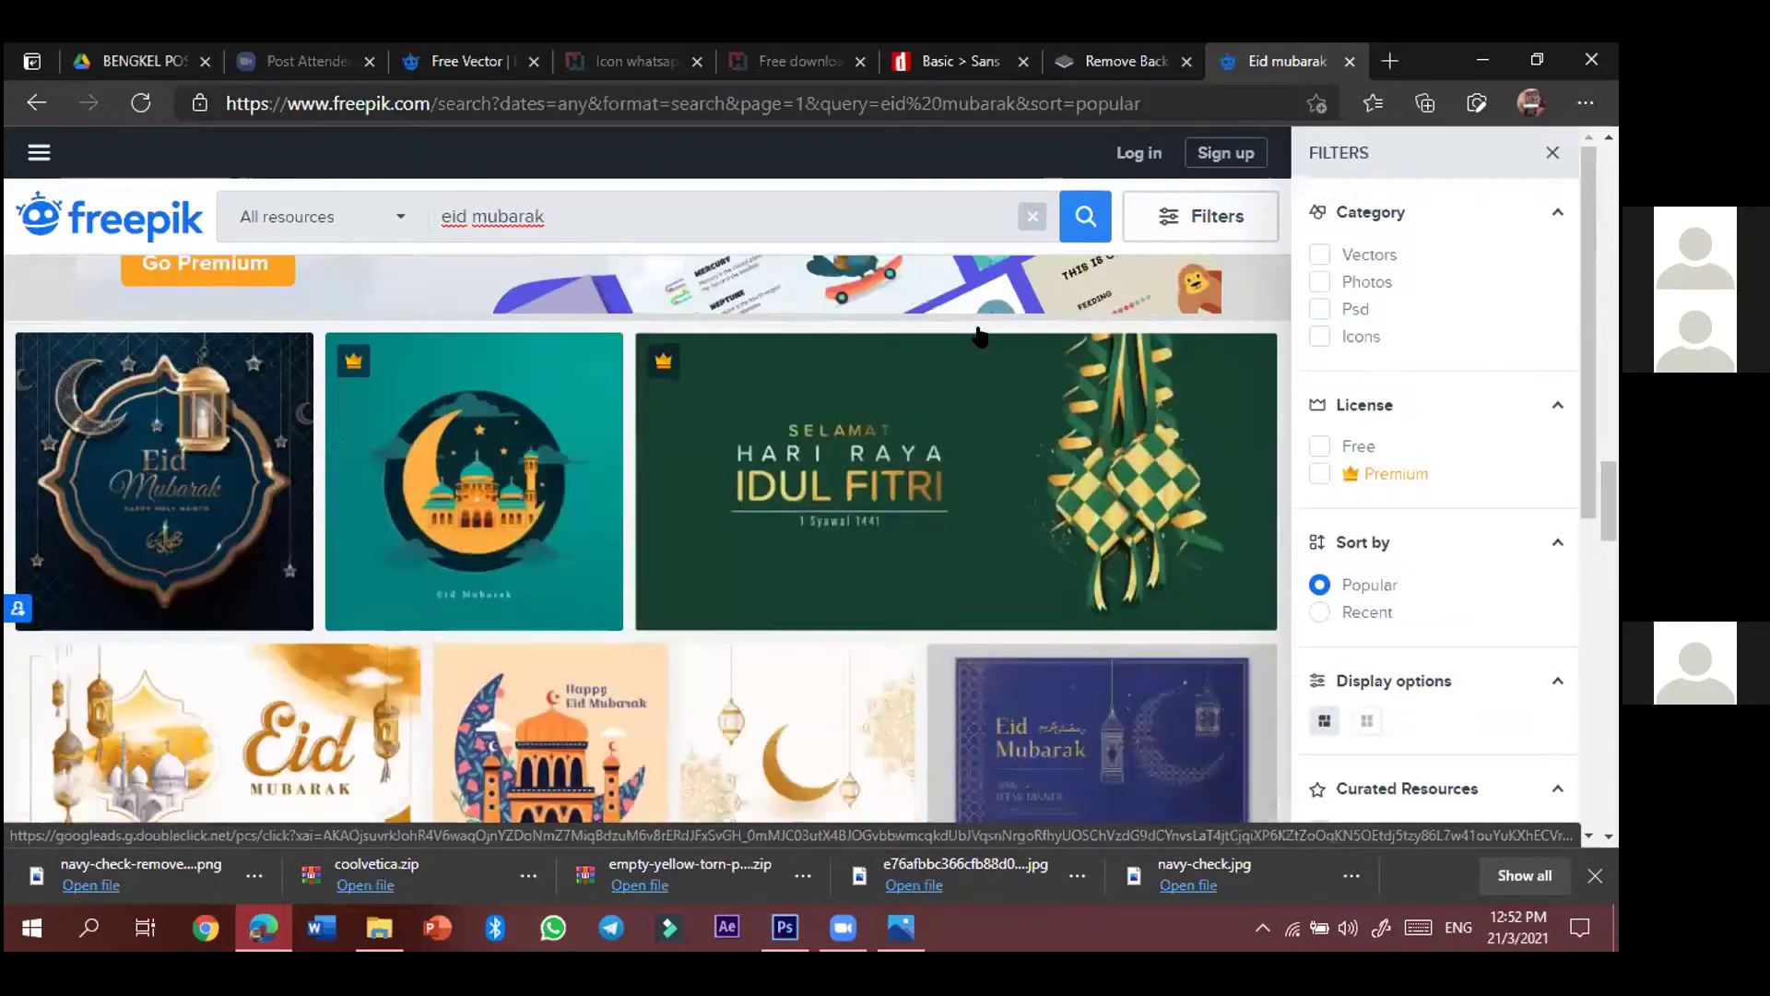
pyautogui.scroll(-4, 979, 336)
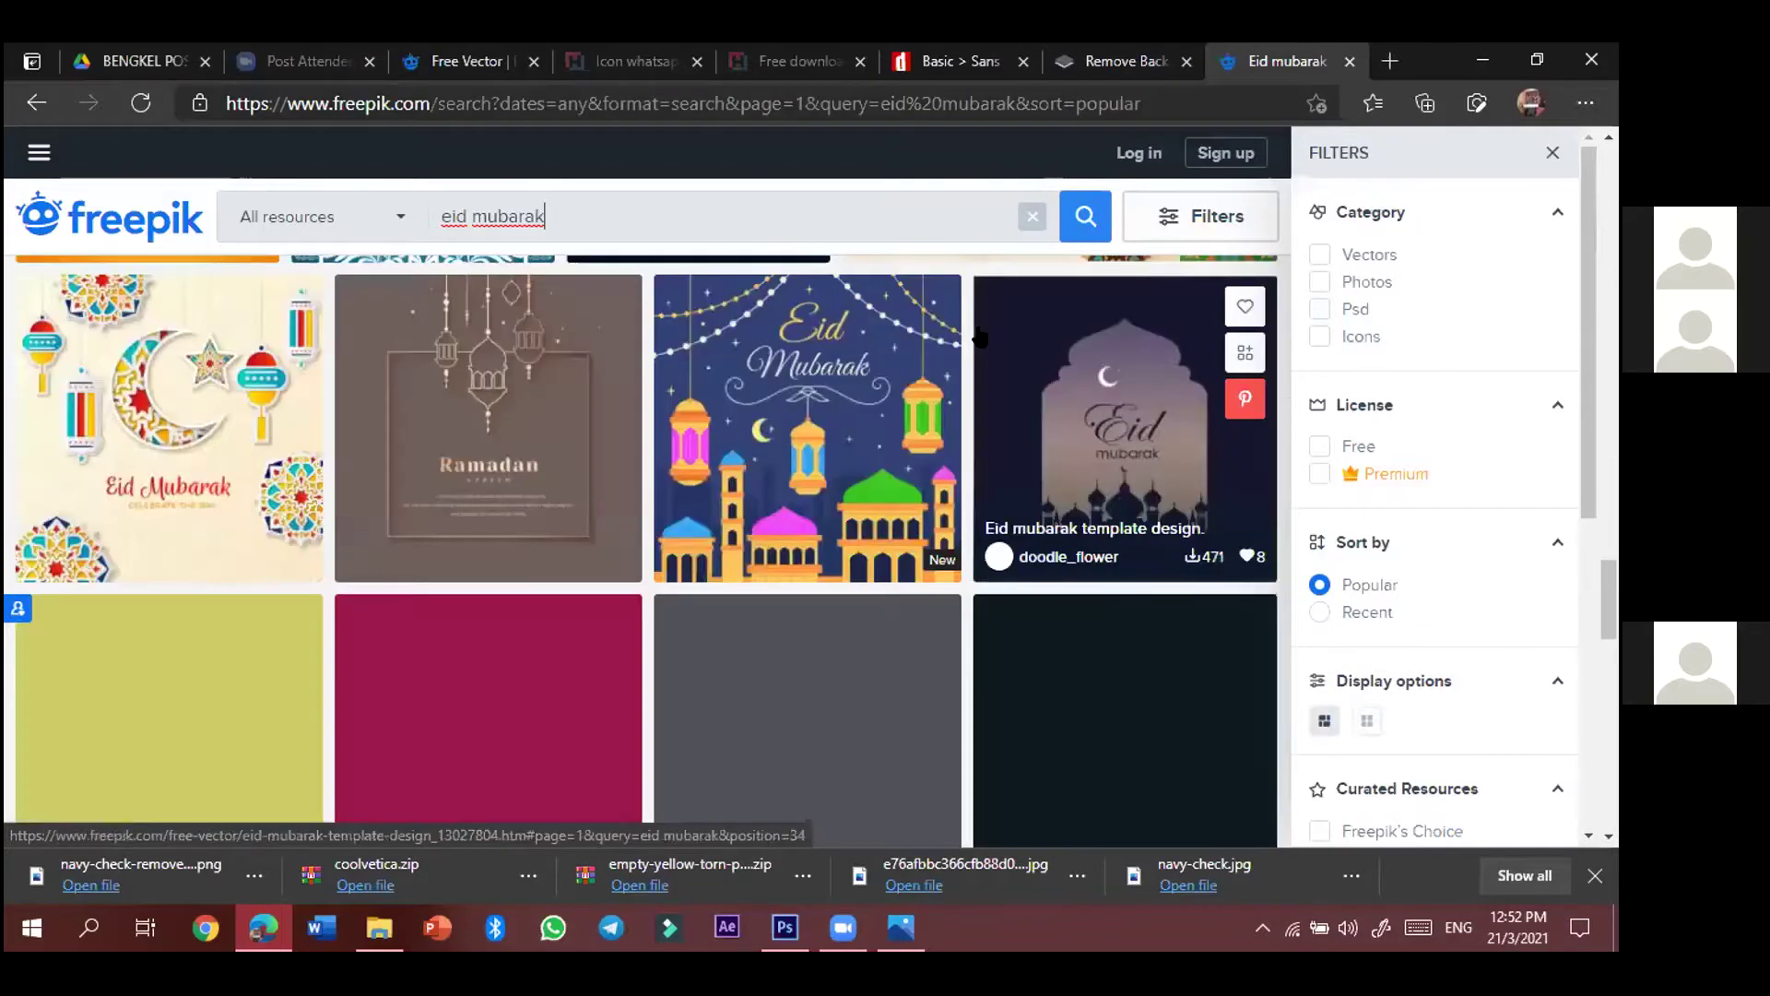
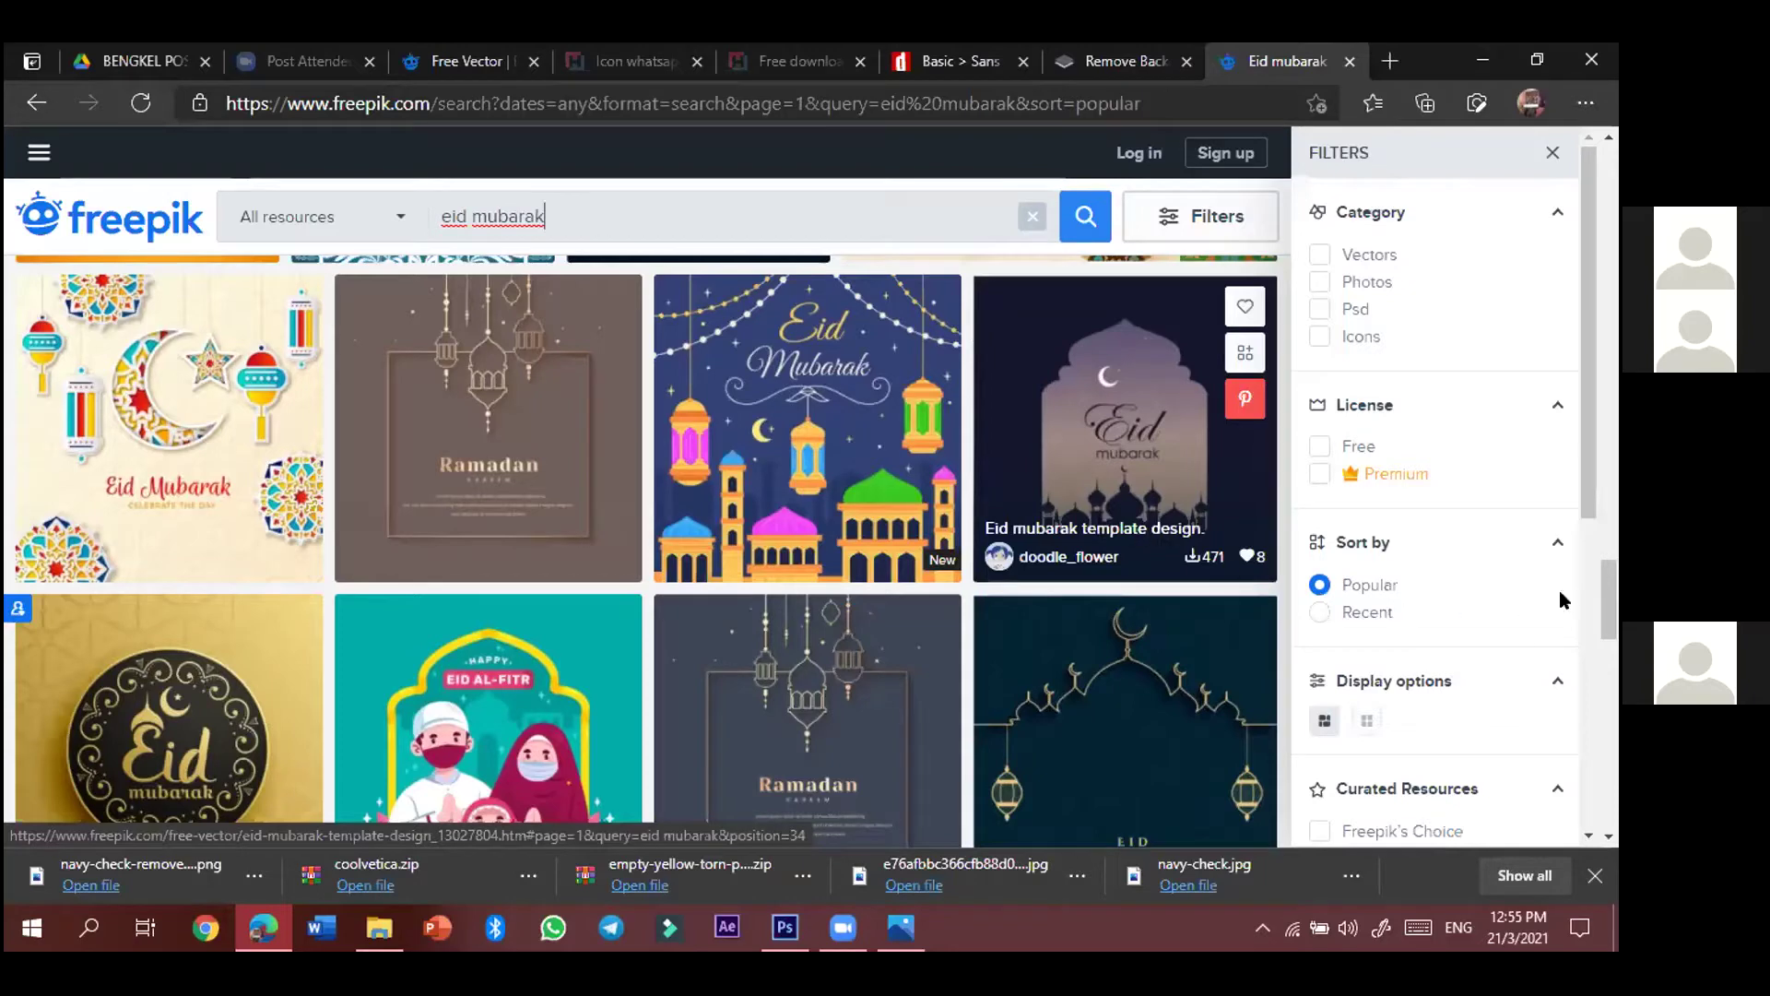
pyautogui.click(833, 917)
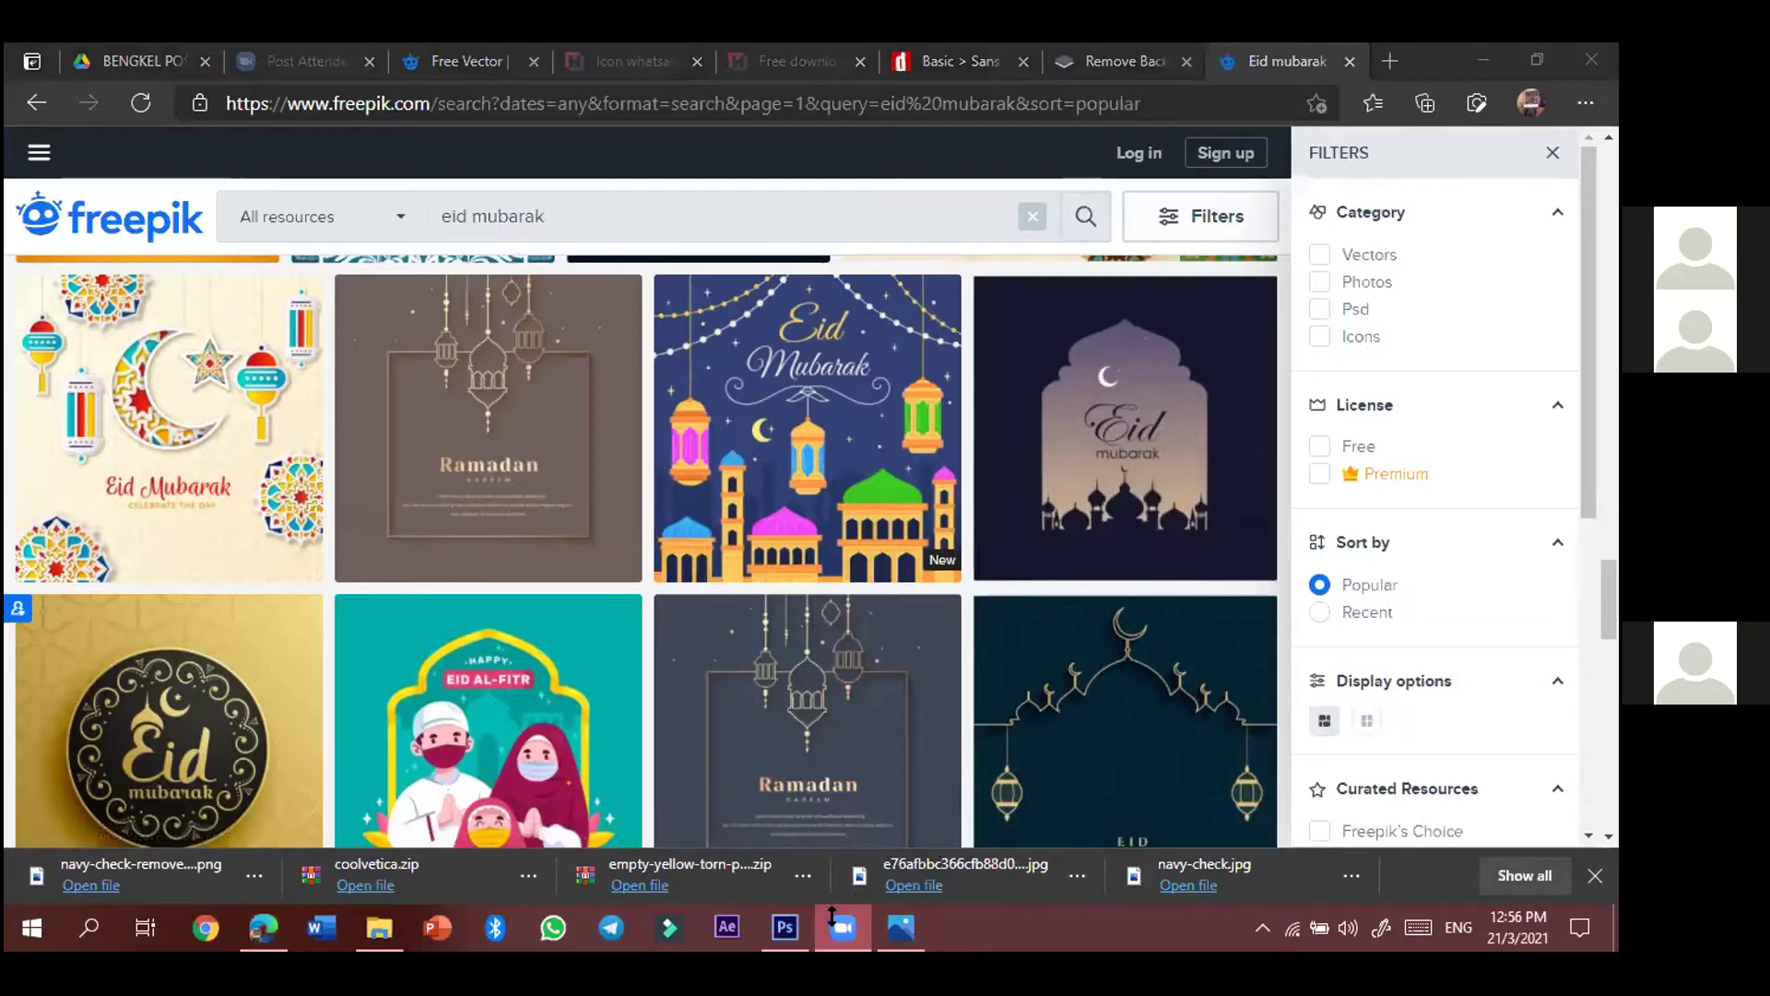